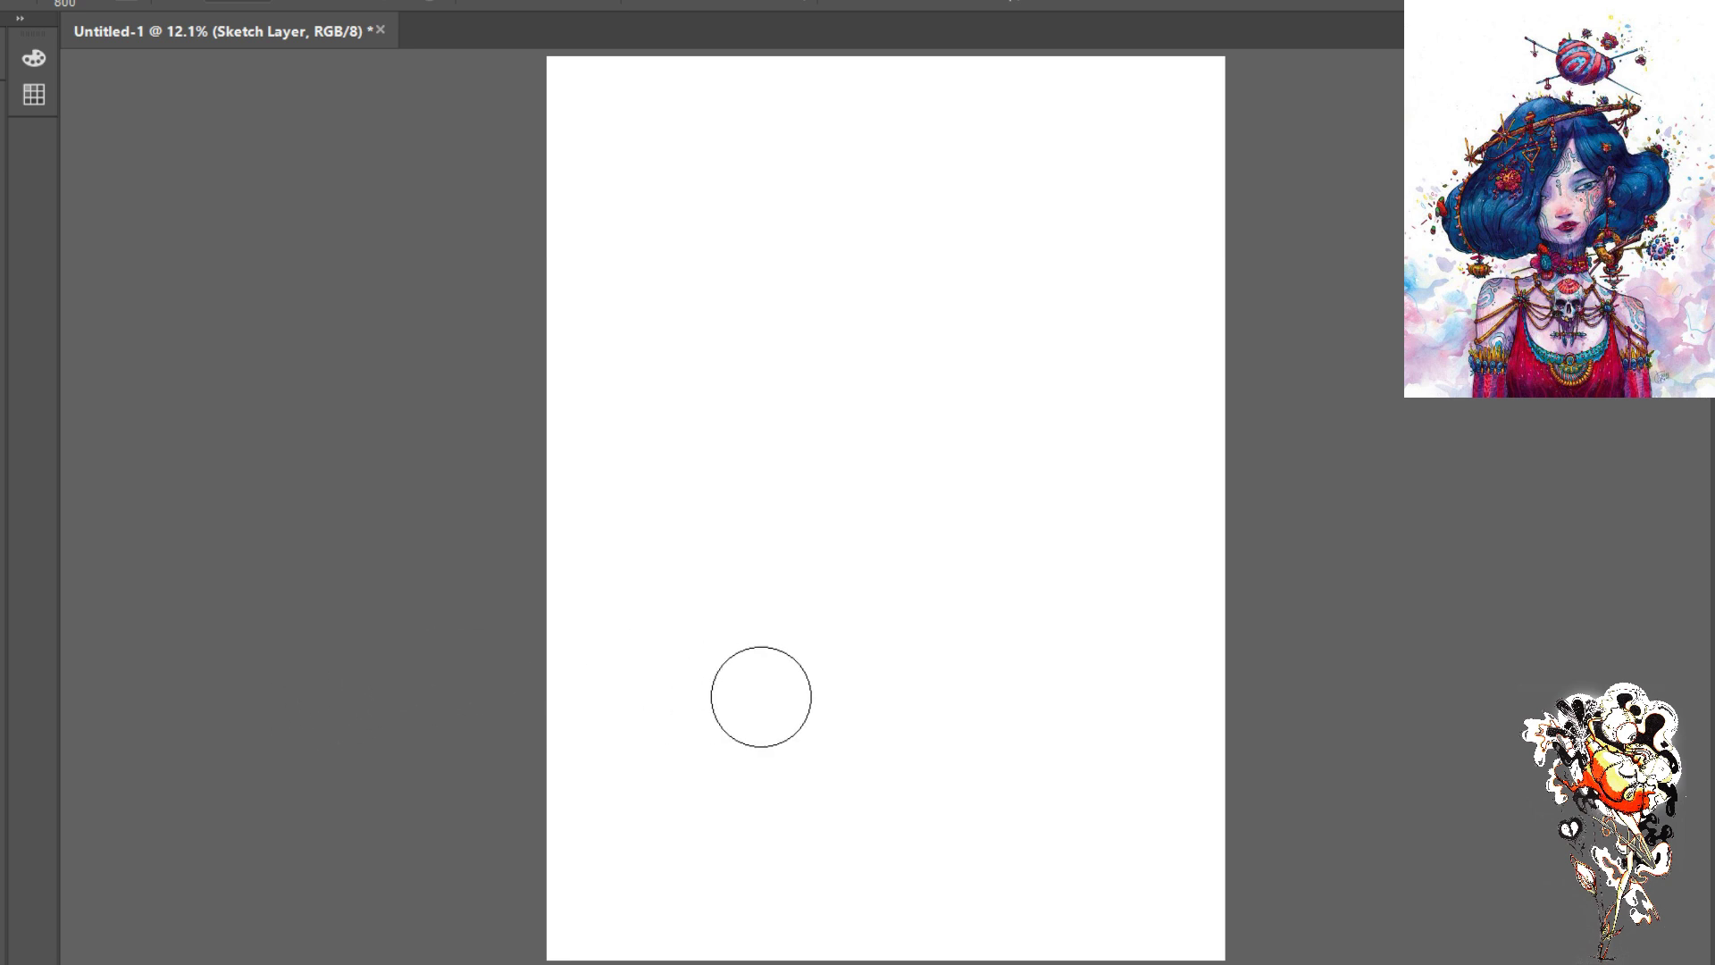
- Draw a patch of thin, near-vertical test strokes with the Brush in the upper part of the blank canvas
key("b")
mouse_move(1046, 251)
left_mouse_down()
mouse_move(1058, 327)
mouse_move(1038, 345)
left_mouse_up()
left_click_drag(1010, 255, 1024, 376)
mouse_move(989, 260)
left_mouse_down()
mouse_move(1011, 380)
mouse_move(995, 398)
left_mouse_up()
mouse_move(953, 296)
left_mouse_down()
mouse_move(975, 412)
mouse_move(950, 423)
left_mouse_up()
left_click_drag(898, 304, 923, 444)
left_click_drag(893, 348, 916, 440)
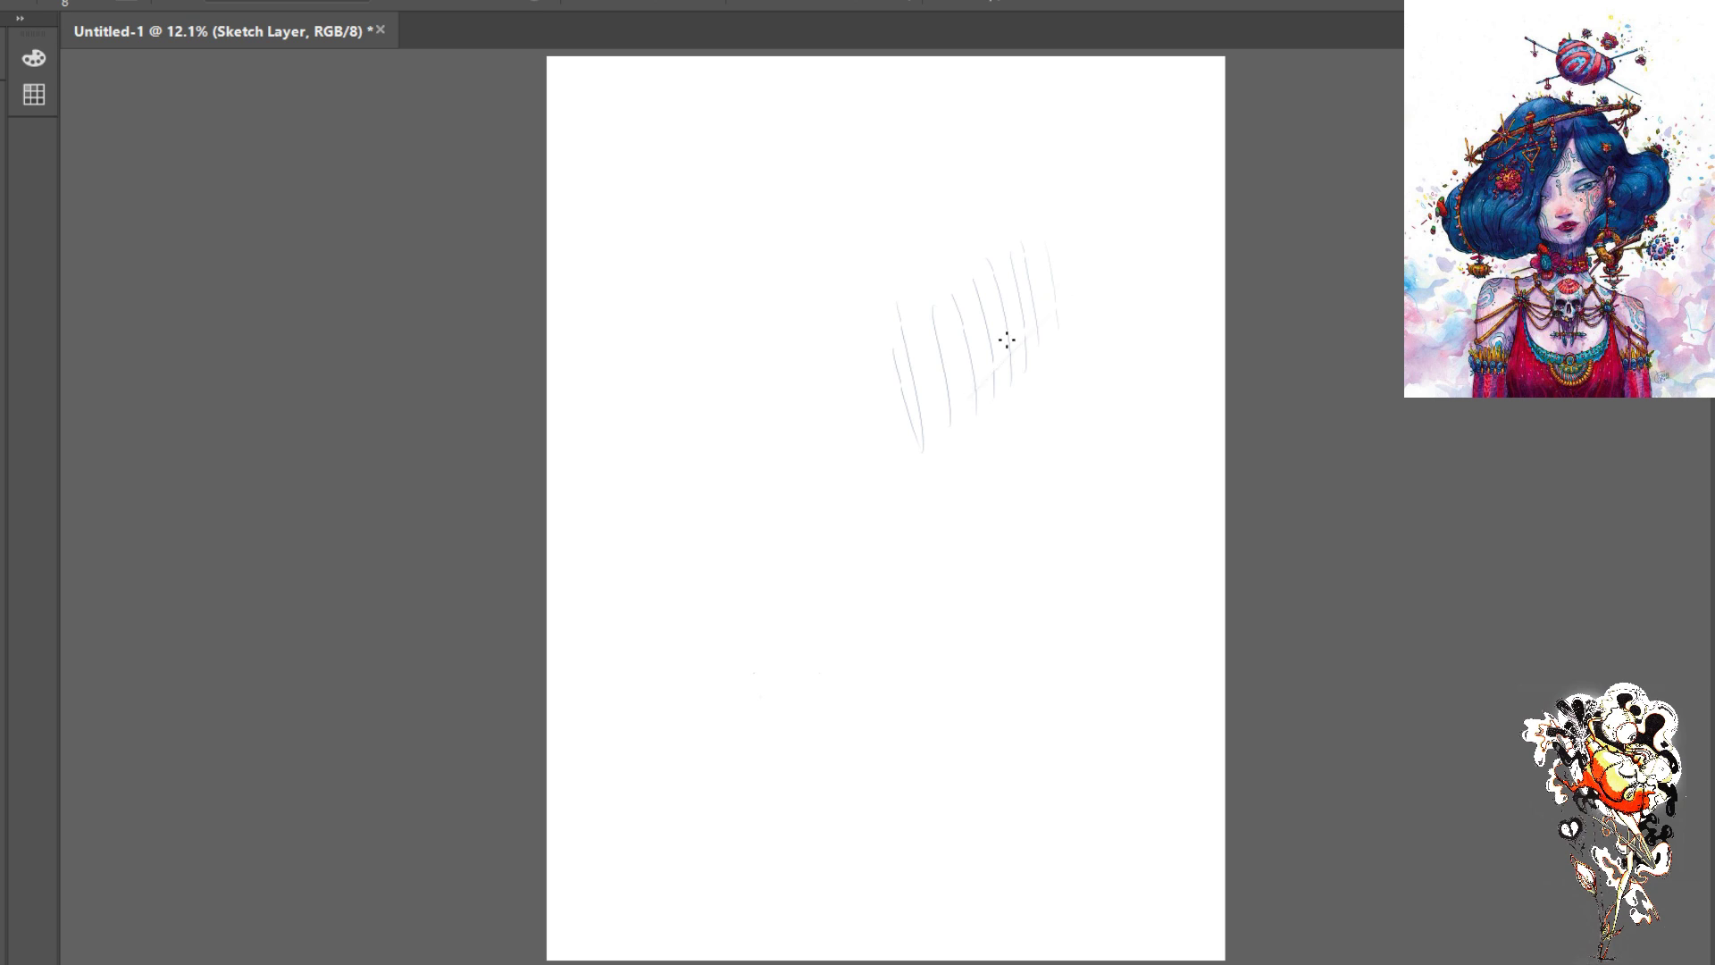
- Cross-hatch the test patch with diagonal and vertical pencil strokes, and erase the whole patch from the canvas
left_click_drag(973, 372, 1052, 302)
left_click_drag(964, 356, 1067, 266)
left_click_drag(953, 346, 1053, 264)
left_click_drag(960, 314, 1052, 238)
left_click_drag(933, 340, 951, 323)
left_click_drag(1045, 298, 1023, 367)
left_click_drag(1027, 281, 1012, 402)
left_click_drag(986, 314, 992, 418)
mouse_move(937, 313)
left_mouse_down()
mouse_move(970, 455)
mouse_move(916, 408)
left_mouse_up()
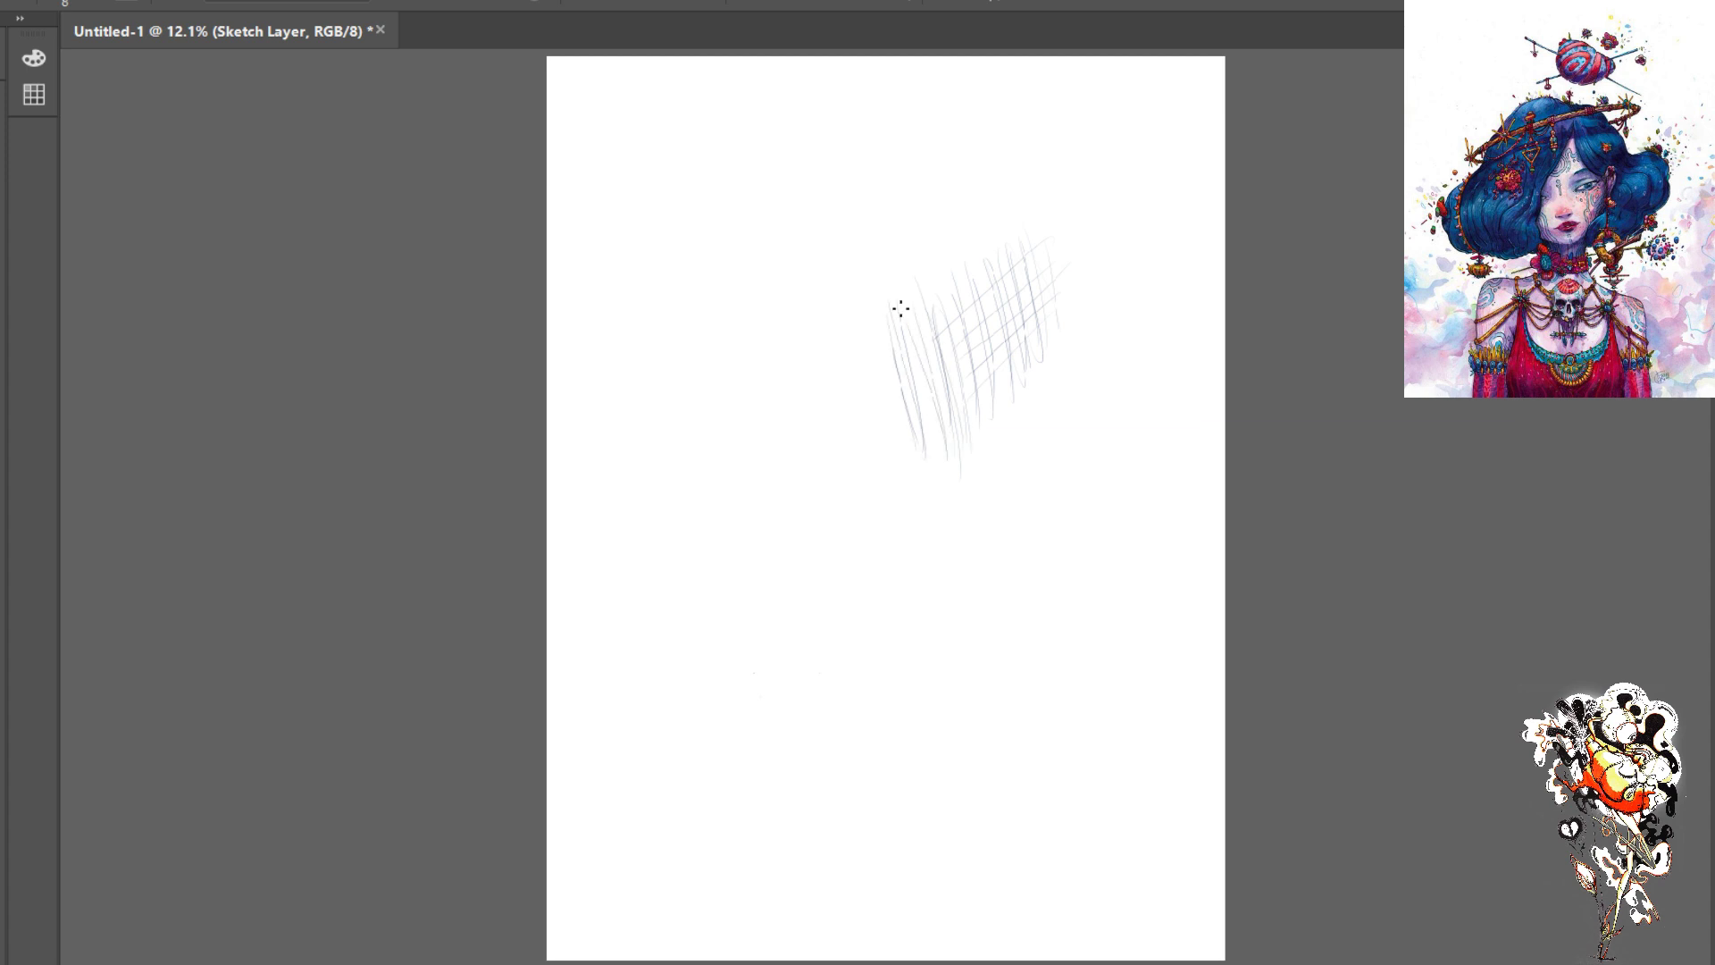
left_click_drag(896, 303, 920, 451)
mouse_move(963, 379)
left_mouse_down()
mouse_move(962, 287)
mouse_move(1032, 294)
mouse_move(1046, 350)
mouse_move(1042, 308)
mouse_move(1059, 325)
mouse_move(1024, 385)
mouse_move(1037, 371)
mouse_move(967, 311)
mouse_move(955, 349)
mouse_move(992, 281)
mouse_move(903, 310)
left_mouse_up()
key("e")
key("b")
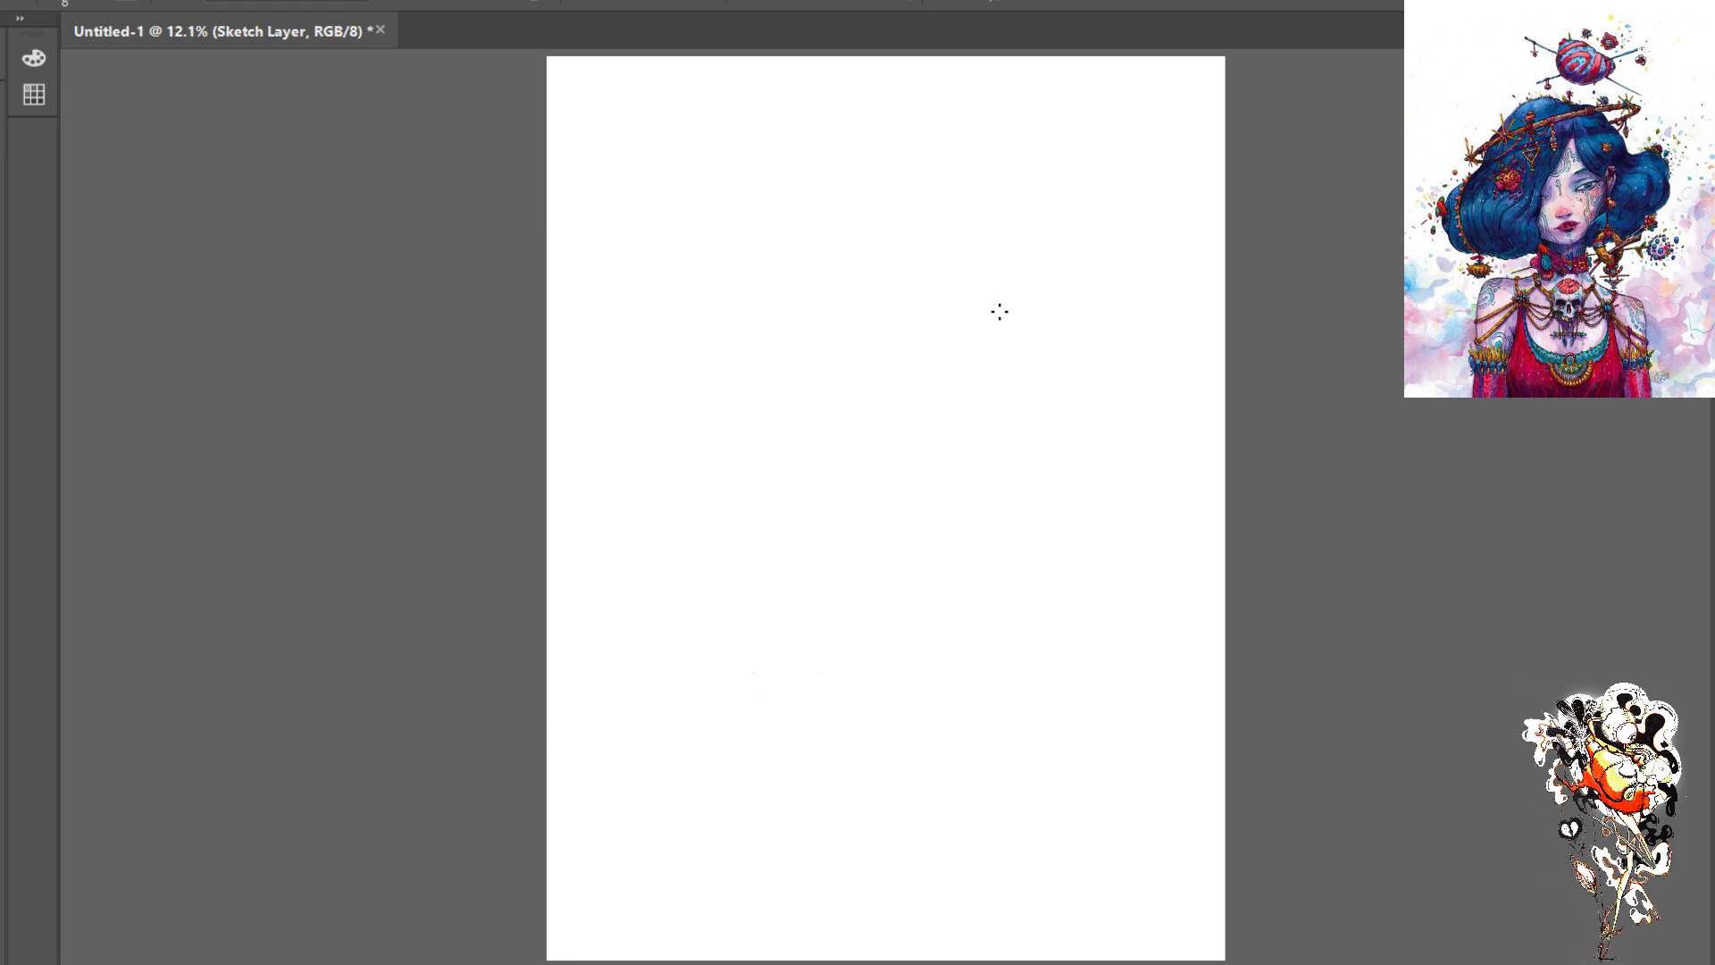
- Test a thin pencil line with diagonals crossed by a wavy line, and thick navy strokes beside it at brush size 250
mouse_move(983, 296)
left_mouse_down()
mouse_move(930, 425)
mouse_move(802, 616)
left_mouse_up()
mouse_move(974, 323)
left_mouse_down()
mouse_move(815, 576)
mouse_move(825, 604)
left_mouse_up()
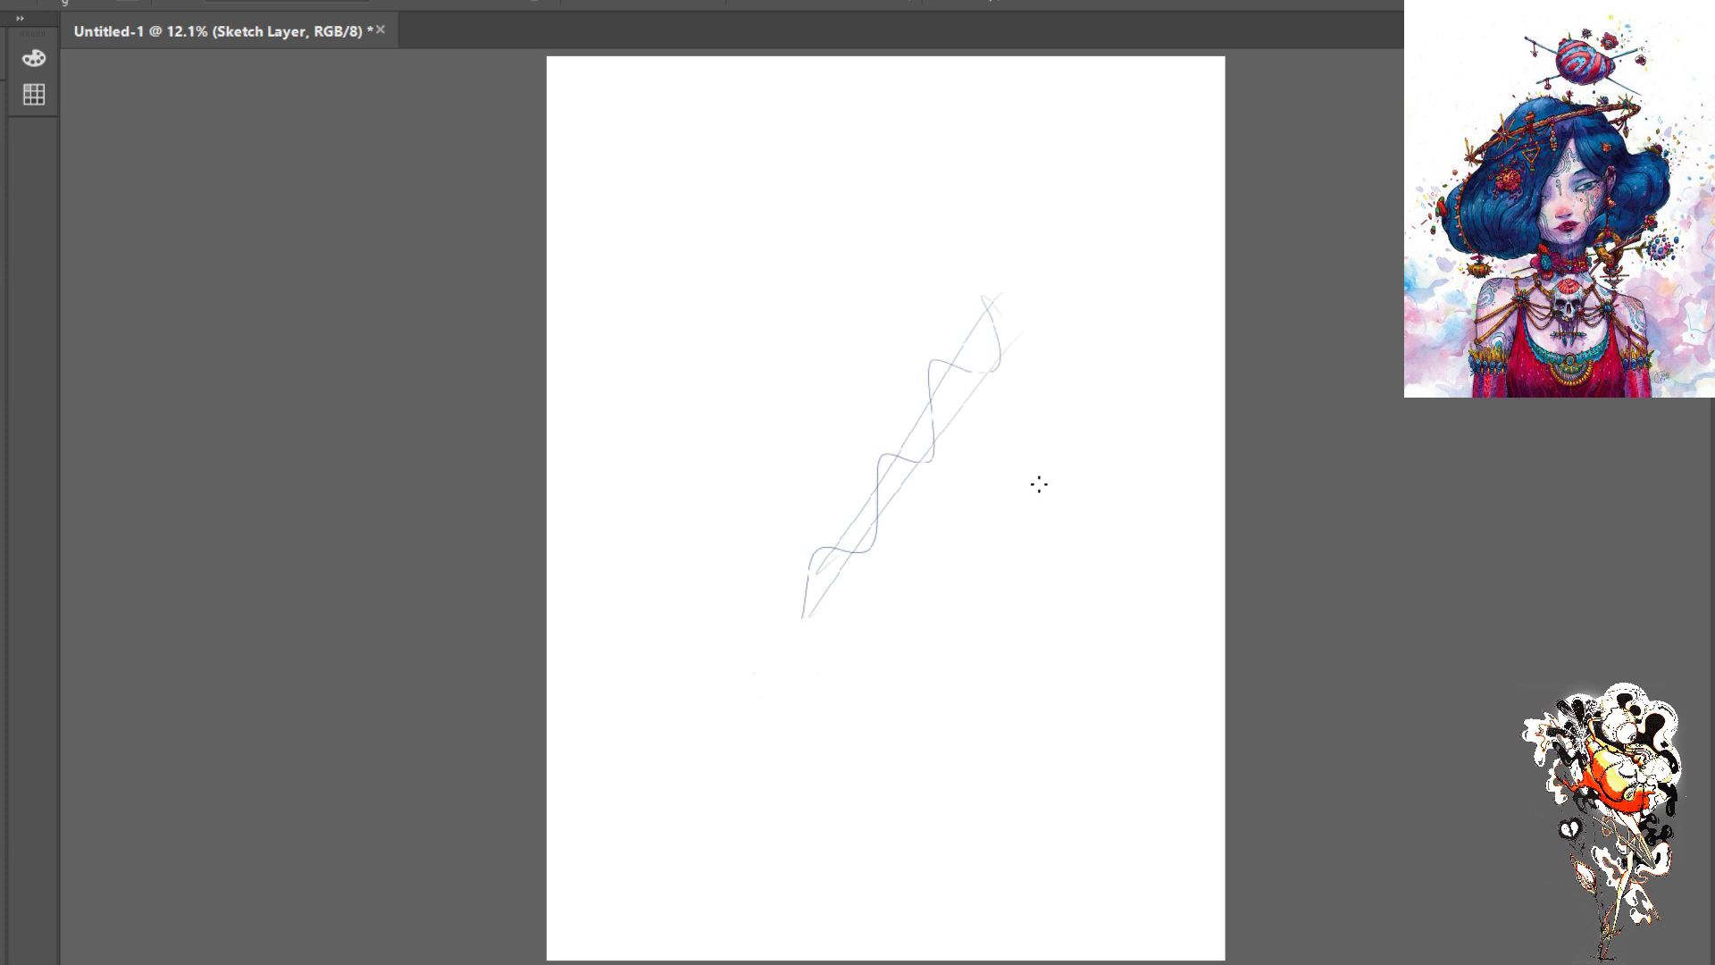
key("b")
mouse_move(1009, 371)
left_mouse_down()
mouse_move(969, 706)
mouse_move(951, 719)
mouse_move(1001, 612)
mouse_move(1018, 371)
left_mouse_up()
left_click_drag(1027, 442, 1027, 586)
left_click_drag(1076, 532, 1059, 670)
mouse_move(1112, 491)
left_mouse_down()
mouse_move(1096, 652)
mouse_move(1122, 499)
left_mouse_up()
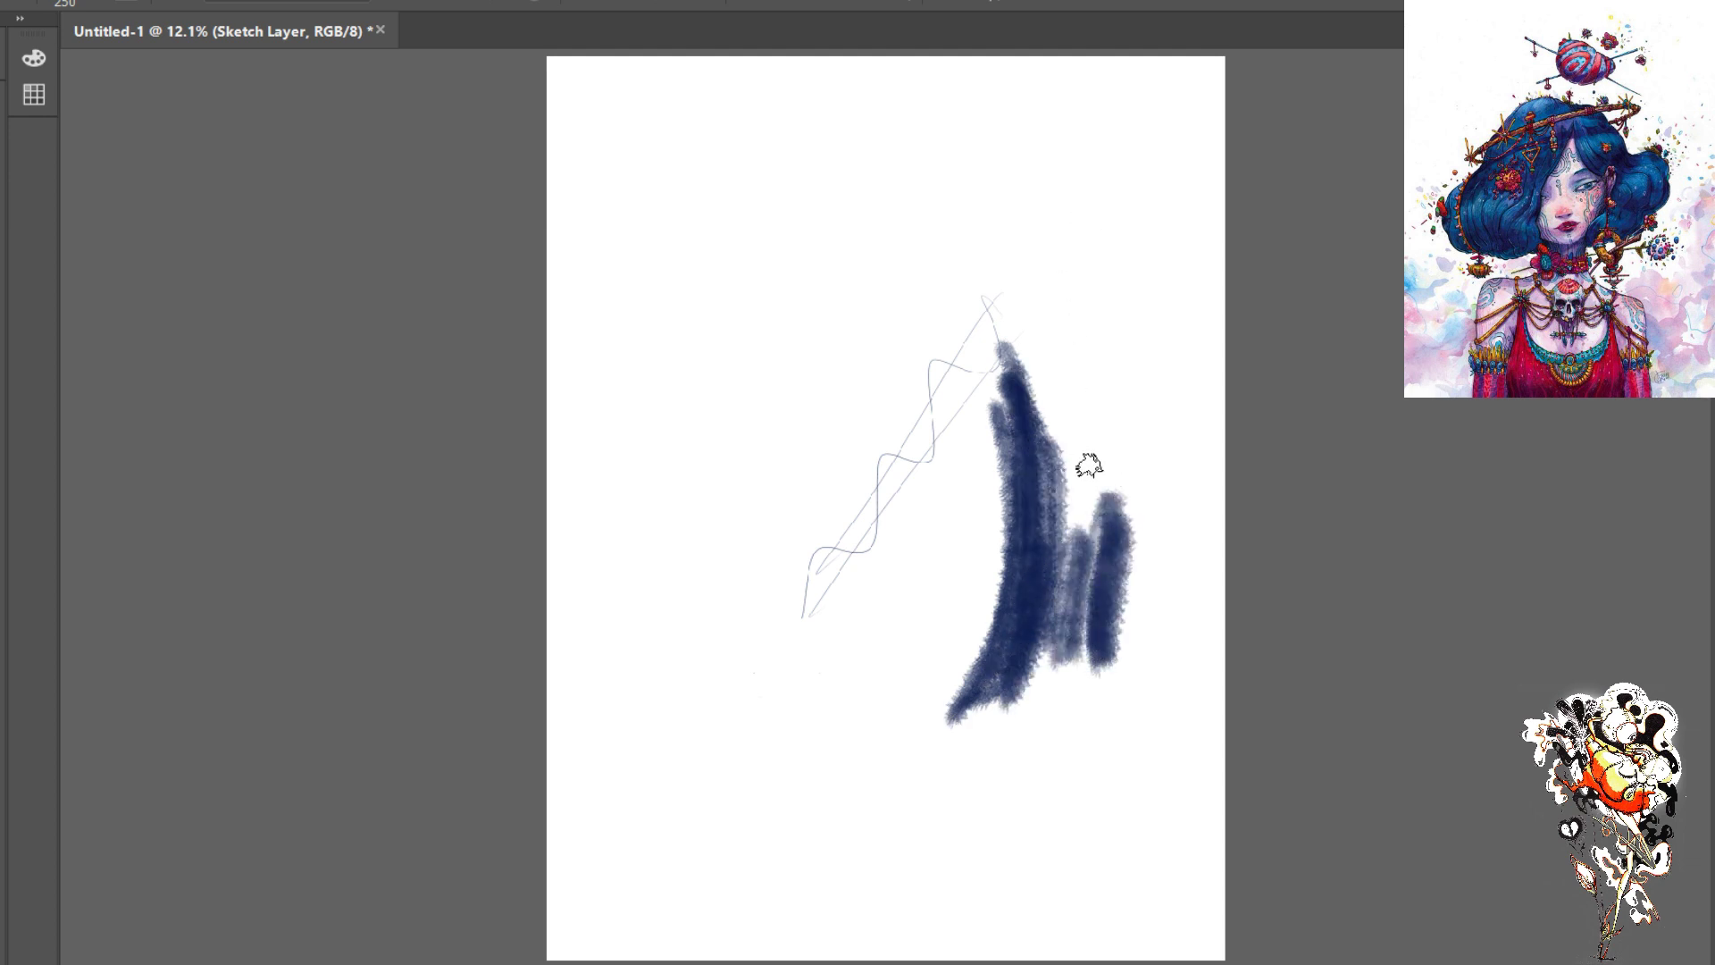
- Block in a rough figure above the navy strokes, with a long leg contour, a puffy skirt and a tapered torso
mouse_move(1018, 368)
left_mouse_down()
mouse_move(1030, 405)
mouse_move(1041, 338)
mouse_move(1019, 450)
mouse_move(1066, 249)
mouse_move(1044, 515)
mouse_move(1083, 375)
left_mouse_up()
left_click_drag(1072, 210, 1130, 532)
left_click_drag(1063, 268, 1121, 616)
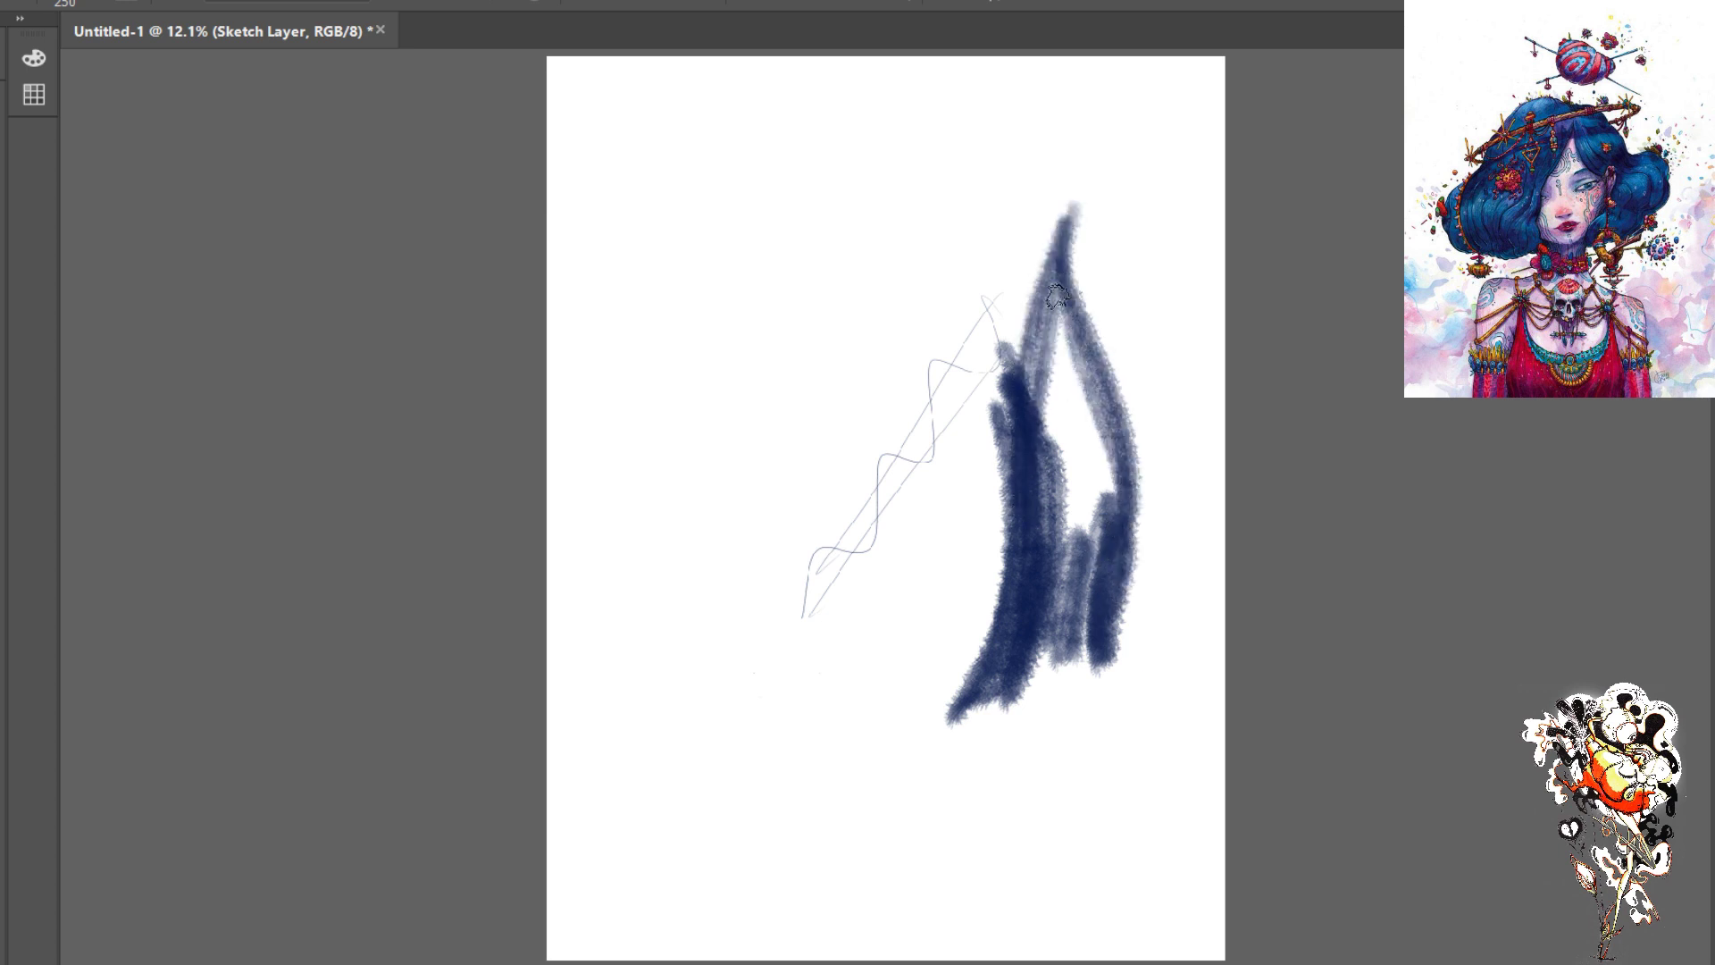
mouse_move(982, 170)
left_mouse_down()
mouse_move(1019, 229)
mouse_move(1063, 410)
left_mouse_up()
mouse_move(1068, 148)
left_mouse_down()
mouse_move(984, 160)
mouse_move(1032, 259)
left_mouse_up()
mouse_move(1027, 179)
left_mouse_down()
mouse_move(1076, 165)
mouse_move(1065, 330)
mouse_move(1070, 261)
mouse_move(1116, 299)
mouse_move(1098, 366)
mouse_move(1074, 346)
mouse_move(1018, 375)
mouse_move(978, 295)
mouse_move(1027, 357)
mouse_move(1046, 266)
mouse_move(1072, 344)
mouse_move(1132, 261)
mouse_move(1188, 308)
mouse_move(1040, 357)
left_mouse_up()
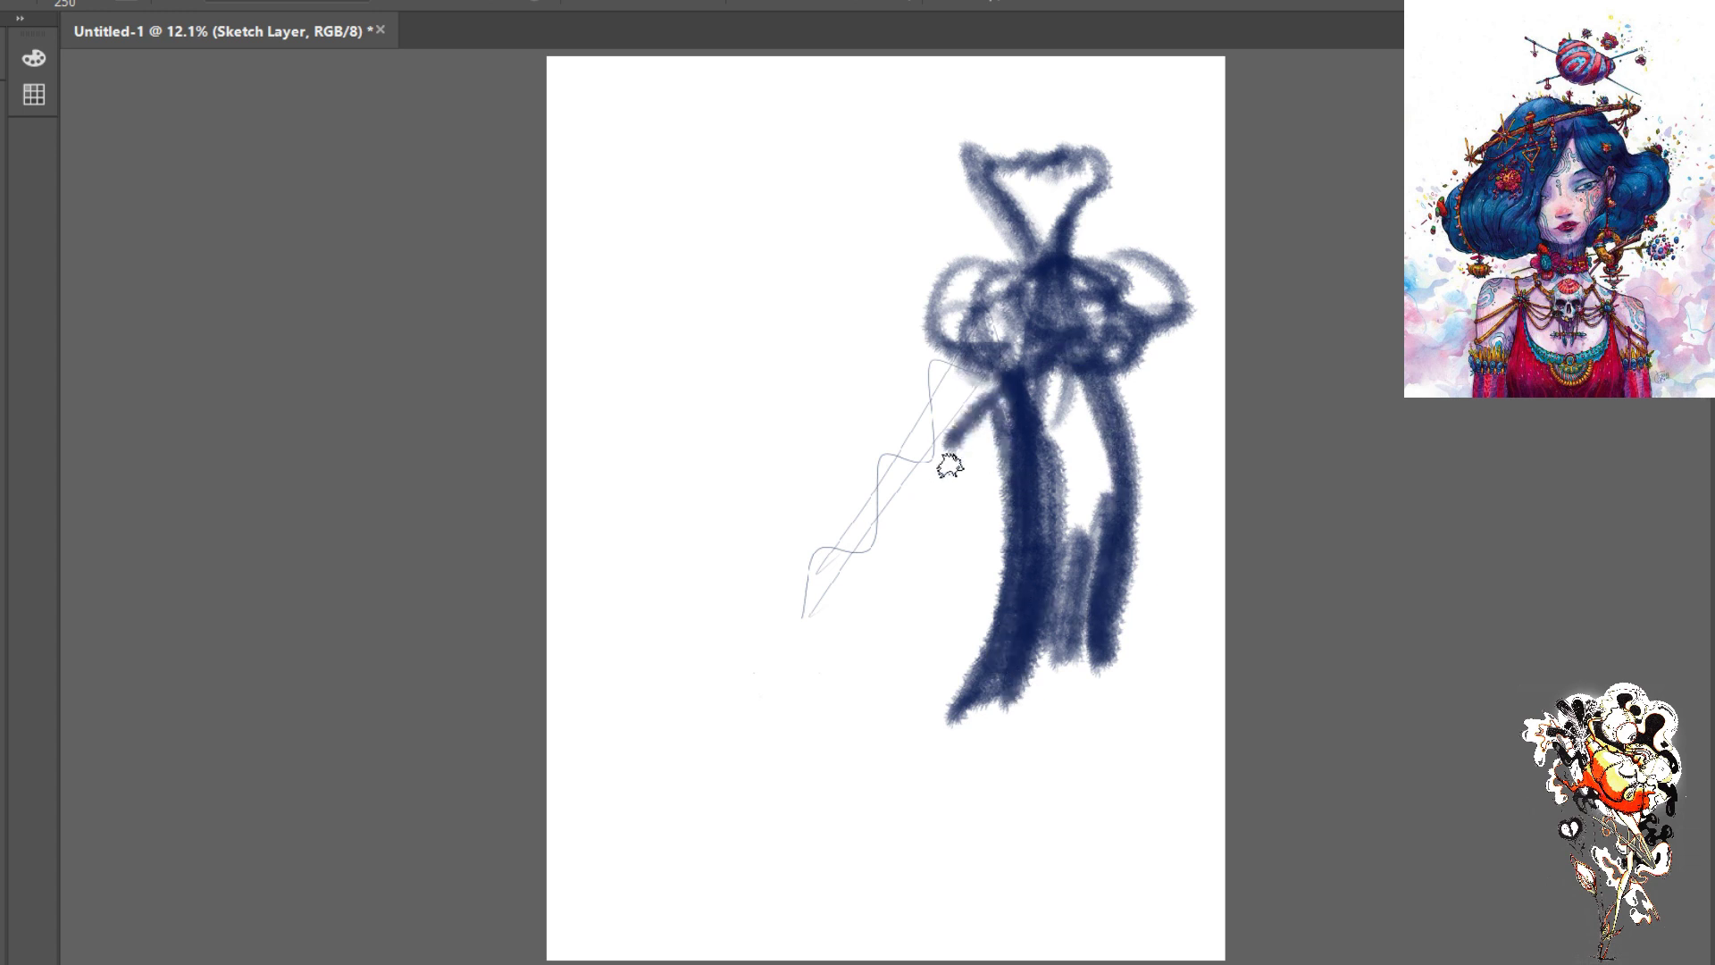
- Add a second, slanted leg, a bent arm and a round head to the rough navy figure
left_click_drag(947, 452, 889, 617)
left_click_drag(971, 420, 844, 679)
mouse_move(975, 500)
left_mouse_down()
mouse_move(848, 699)
mouse_move(1005, 475)
left_mouse_up()
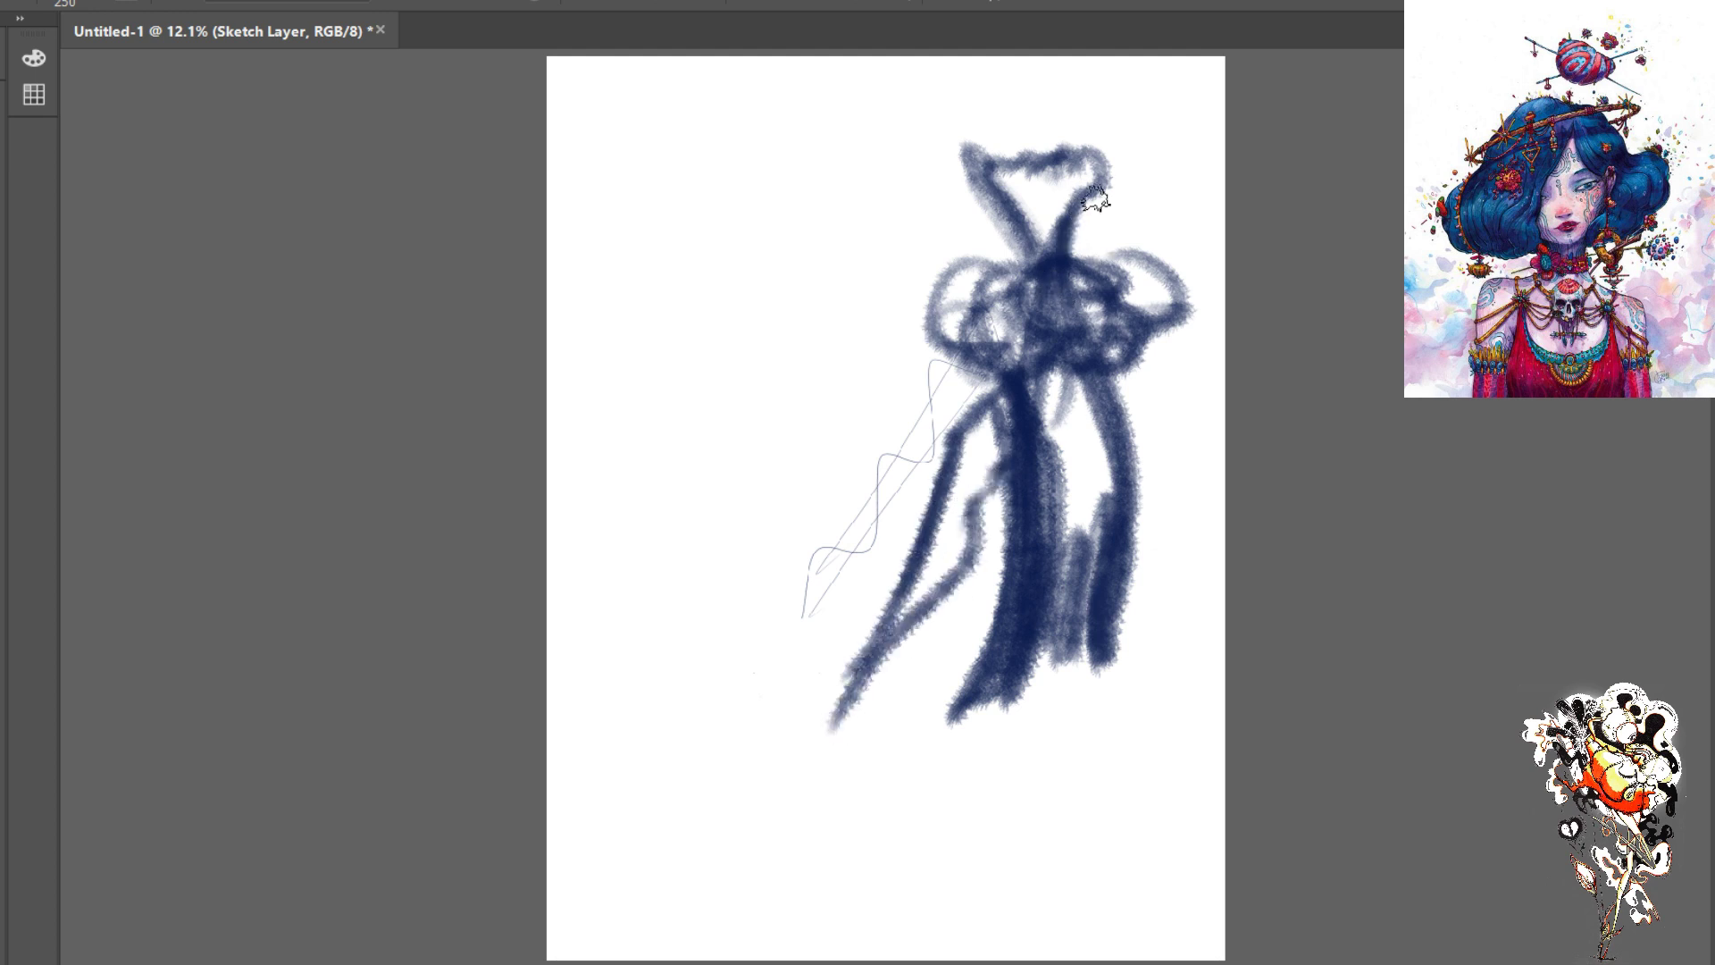
mouse_move(1091, 200)
left_mouse_down()
mouse_move(1128, 248)
mouse_move(1109, 169)
mouse_move(1147, 228)
mouse_move(1146, 210)
mouse_move(1118, 213)
mouse_move(1084, 346)
mouse_move(1109, 241)
mouse_move(1131, 291)
mouse_move(1036, 407)
left_mouse_up()
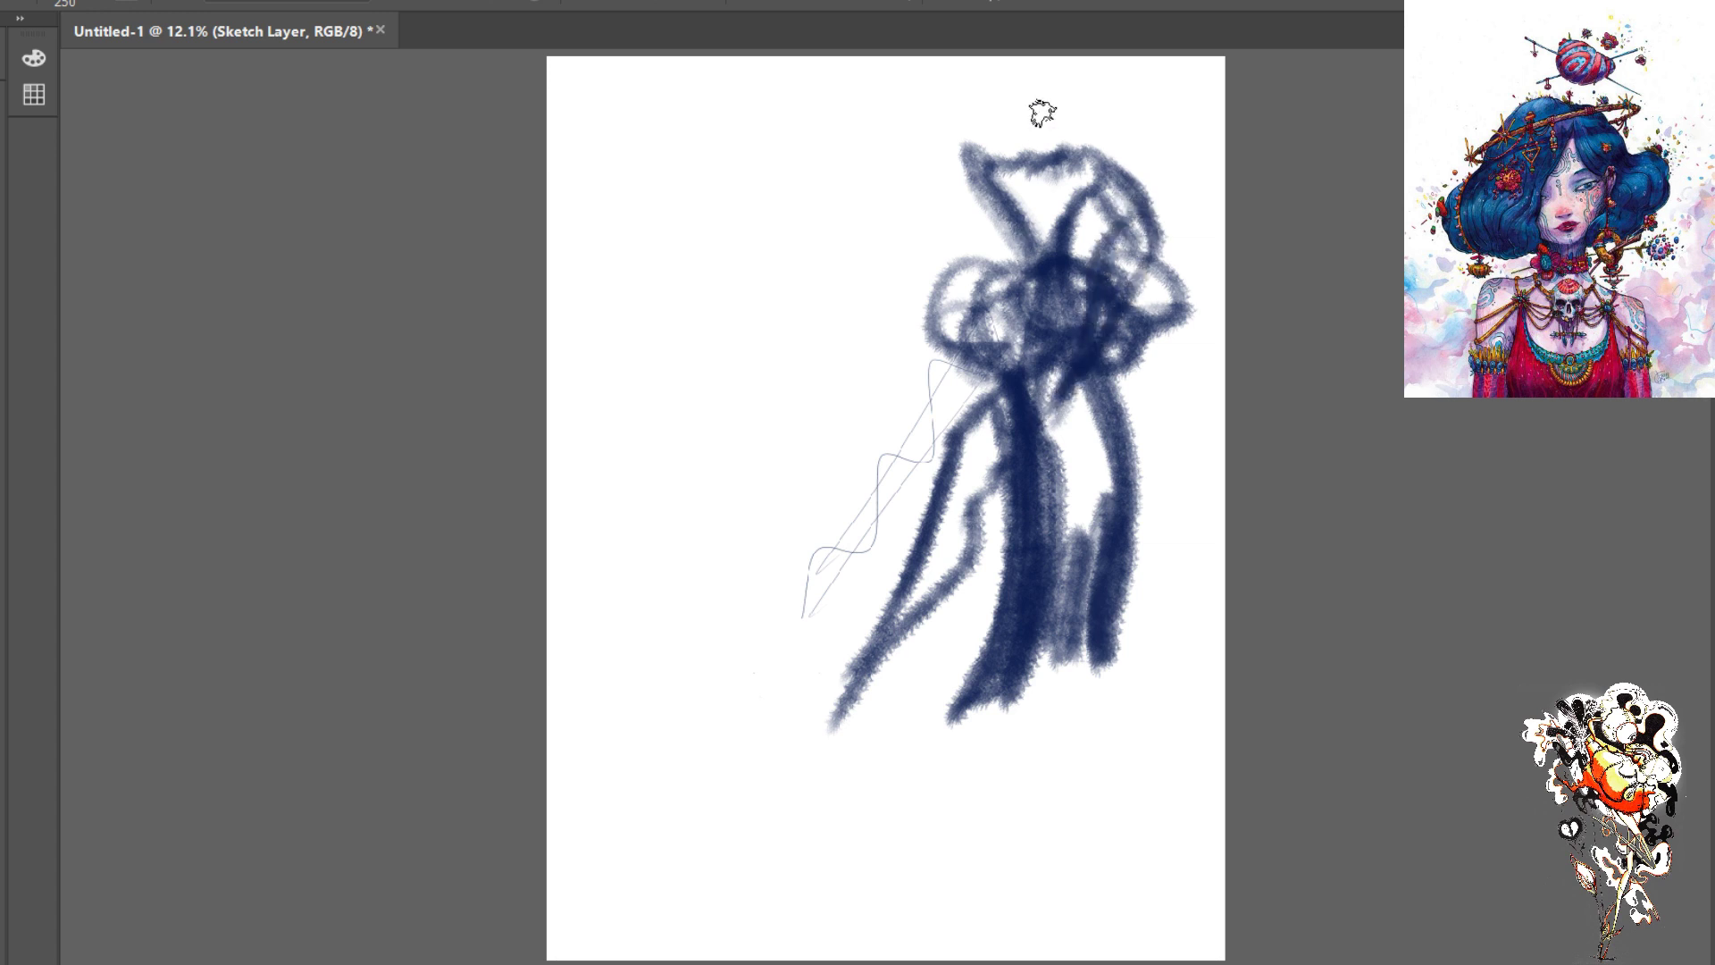
mouse_move(1027, 84)
left_mouse_down()
mouse_move(1045, 147)
mouse_move(1018, 108)
left_mouse_up()
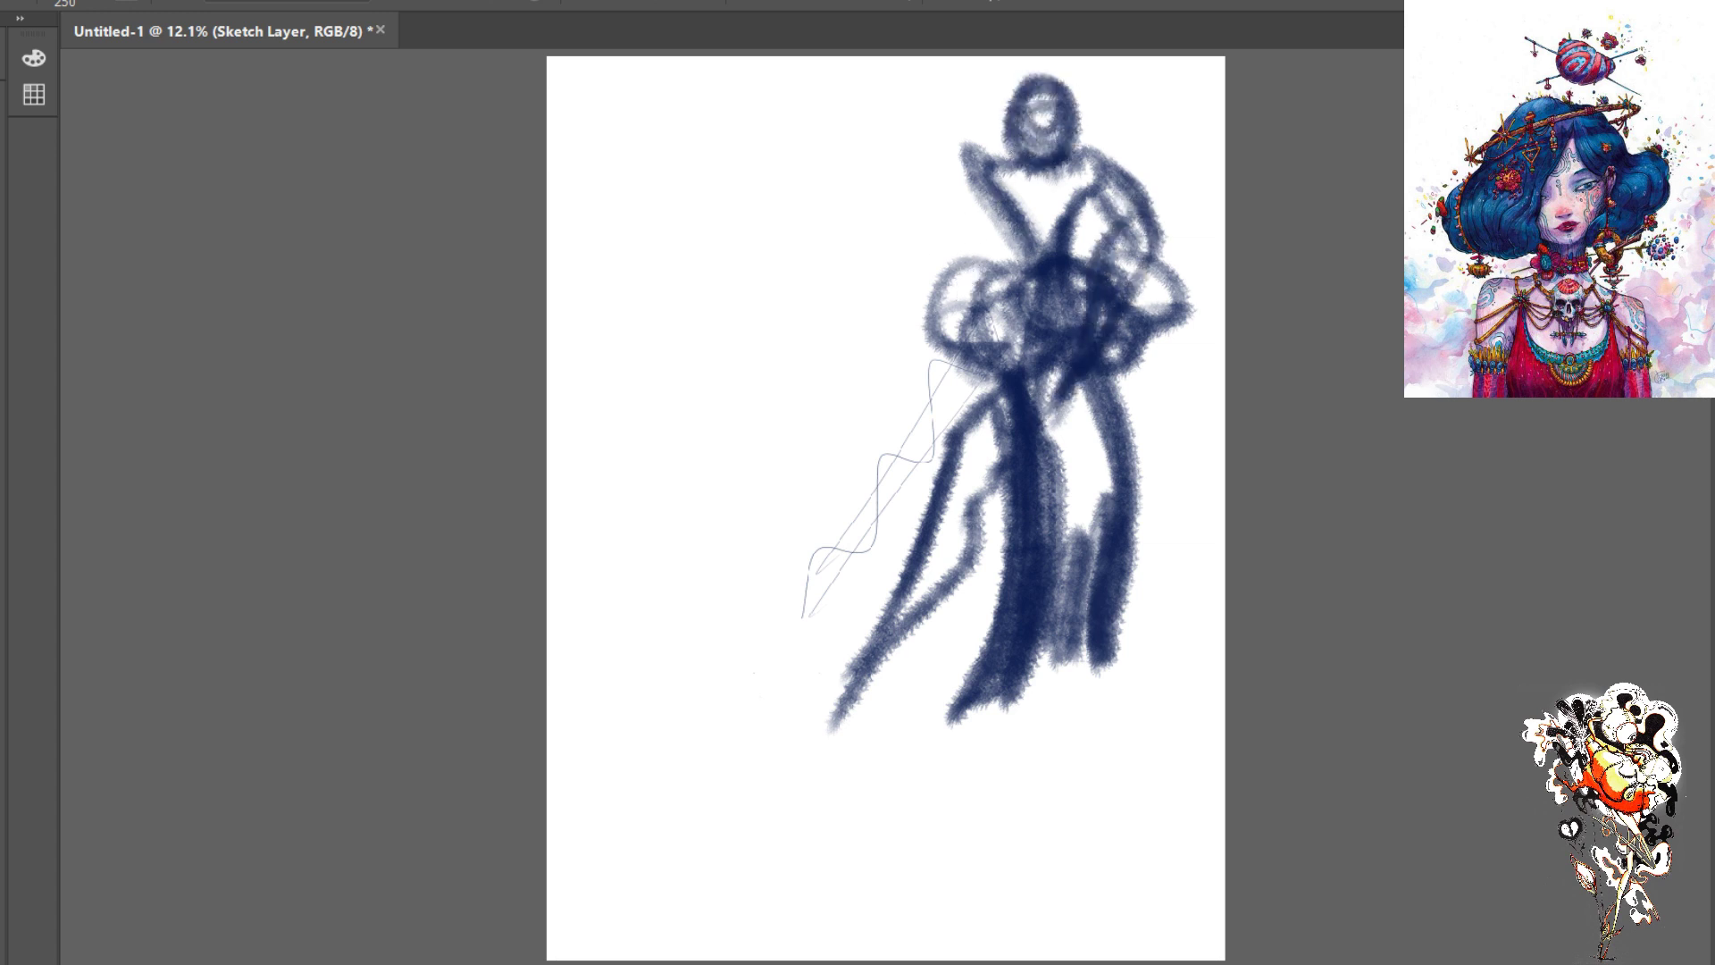
- Erase the navy figure and the thin test lines with the Eraser at size 800, and return to the Brush
key("e")
mouse_move(1072, 344)
left_mouse_down()
mouse_move(1053, 146)
mouse_move(1179, 256)
mouse_move(938, 103)
mouse_move(1198, 605)
mouse_move(1020, 373)
mouse_move(1076, 464)
mouse_move(1072, 574)
mouse_move(911, 372)
mouse_move(1042, 710)
mouse_move(964, 486)
mouse_move(1041, 418)
left_mouse_up()
mouse_move(888, 468)
left_mouse_down()
mouse_move(928, 705)
mouse_move(963, 701)
mouse_move(942, 648)
mouse_move(819, 639)
left_mouse_up()
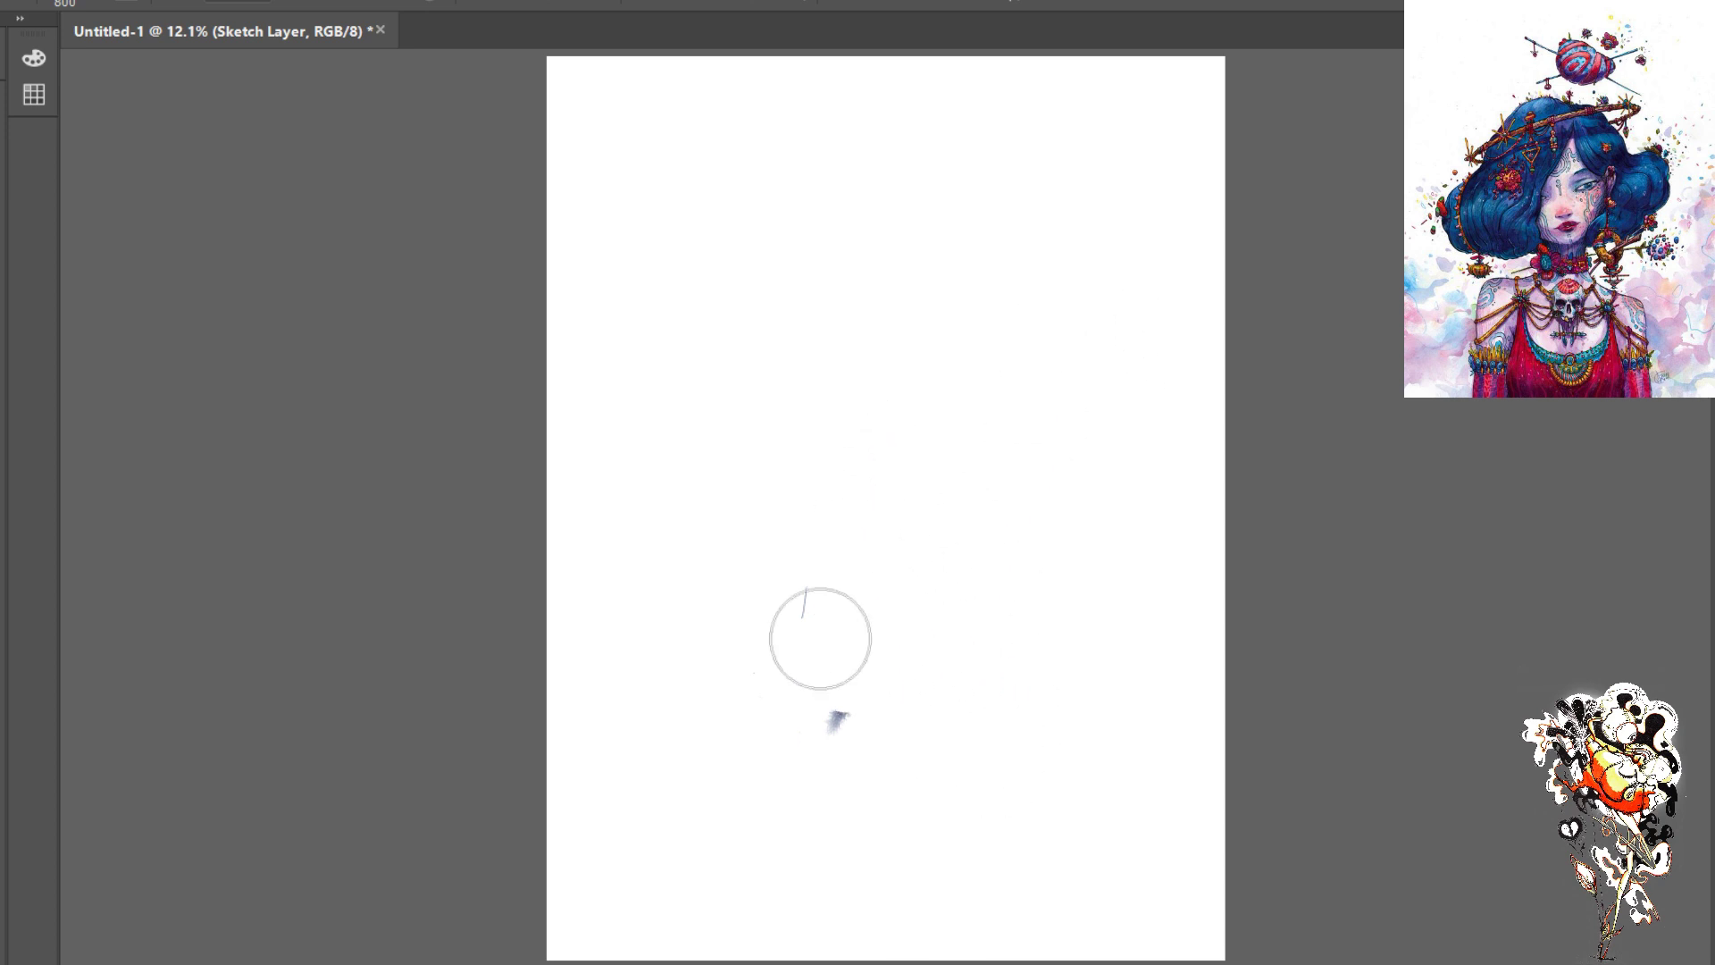
key("b")
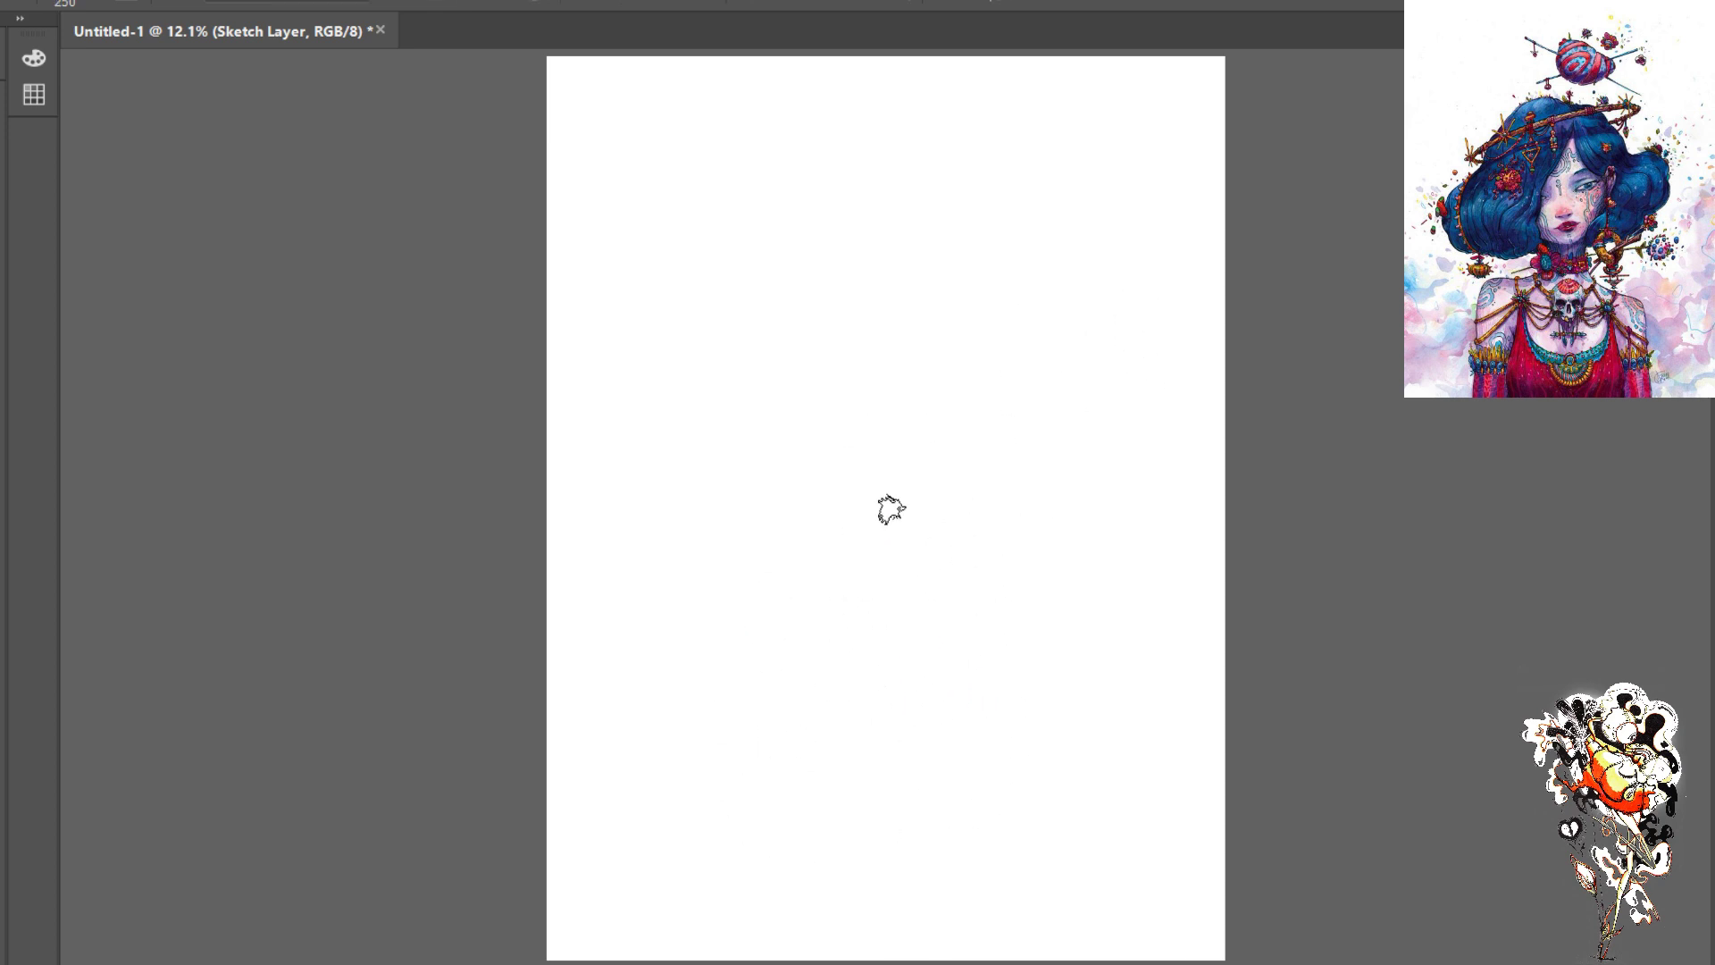
- Reduce the brush size to 50 and show the portrait reference image in the canvas's upper-right corner
key("bracketleft")
key("bracketleft")
key("bracketleft")
key("bracketleft")
key("bracketleft")
key("bracketleft")
left_click(1550, 389)
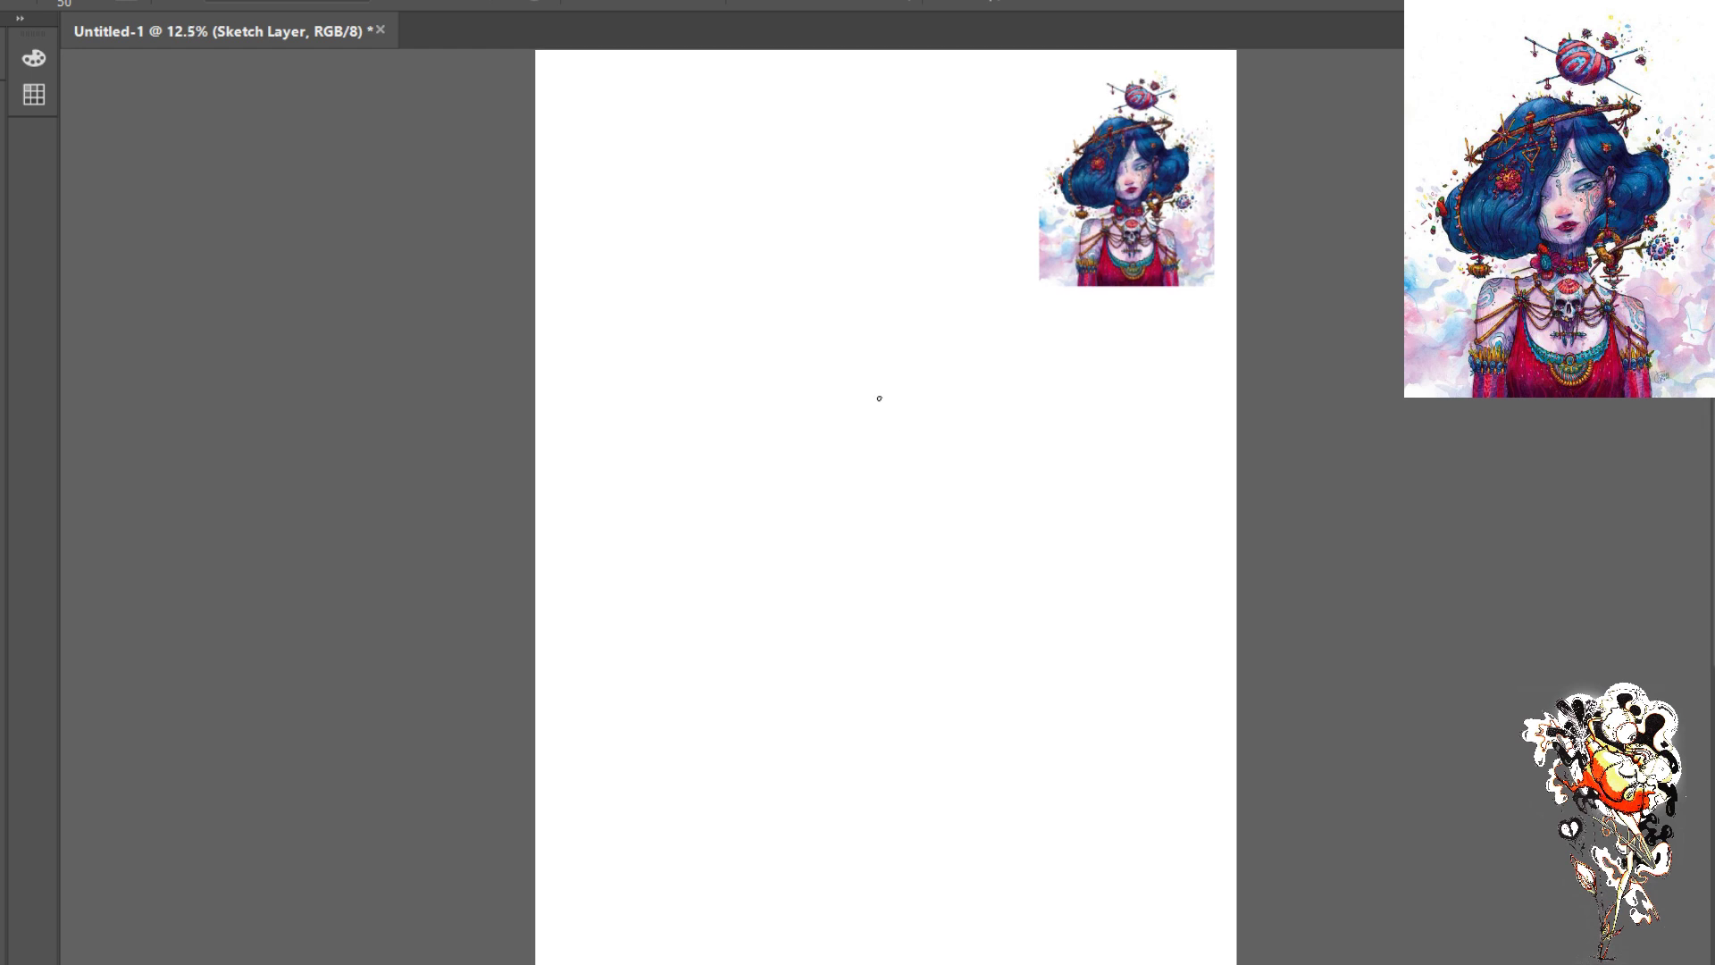
- Sketch the head as a loose circle above the canvas centre, with a curved vertical centre line and a curved eye line
key("ctrl+plus")
key("ctrl+minus")
key("ctrl+minus")
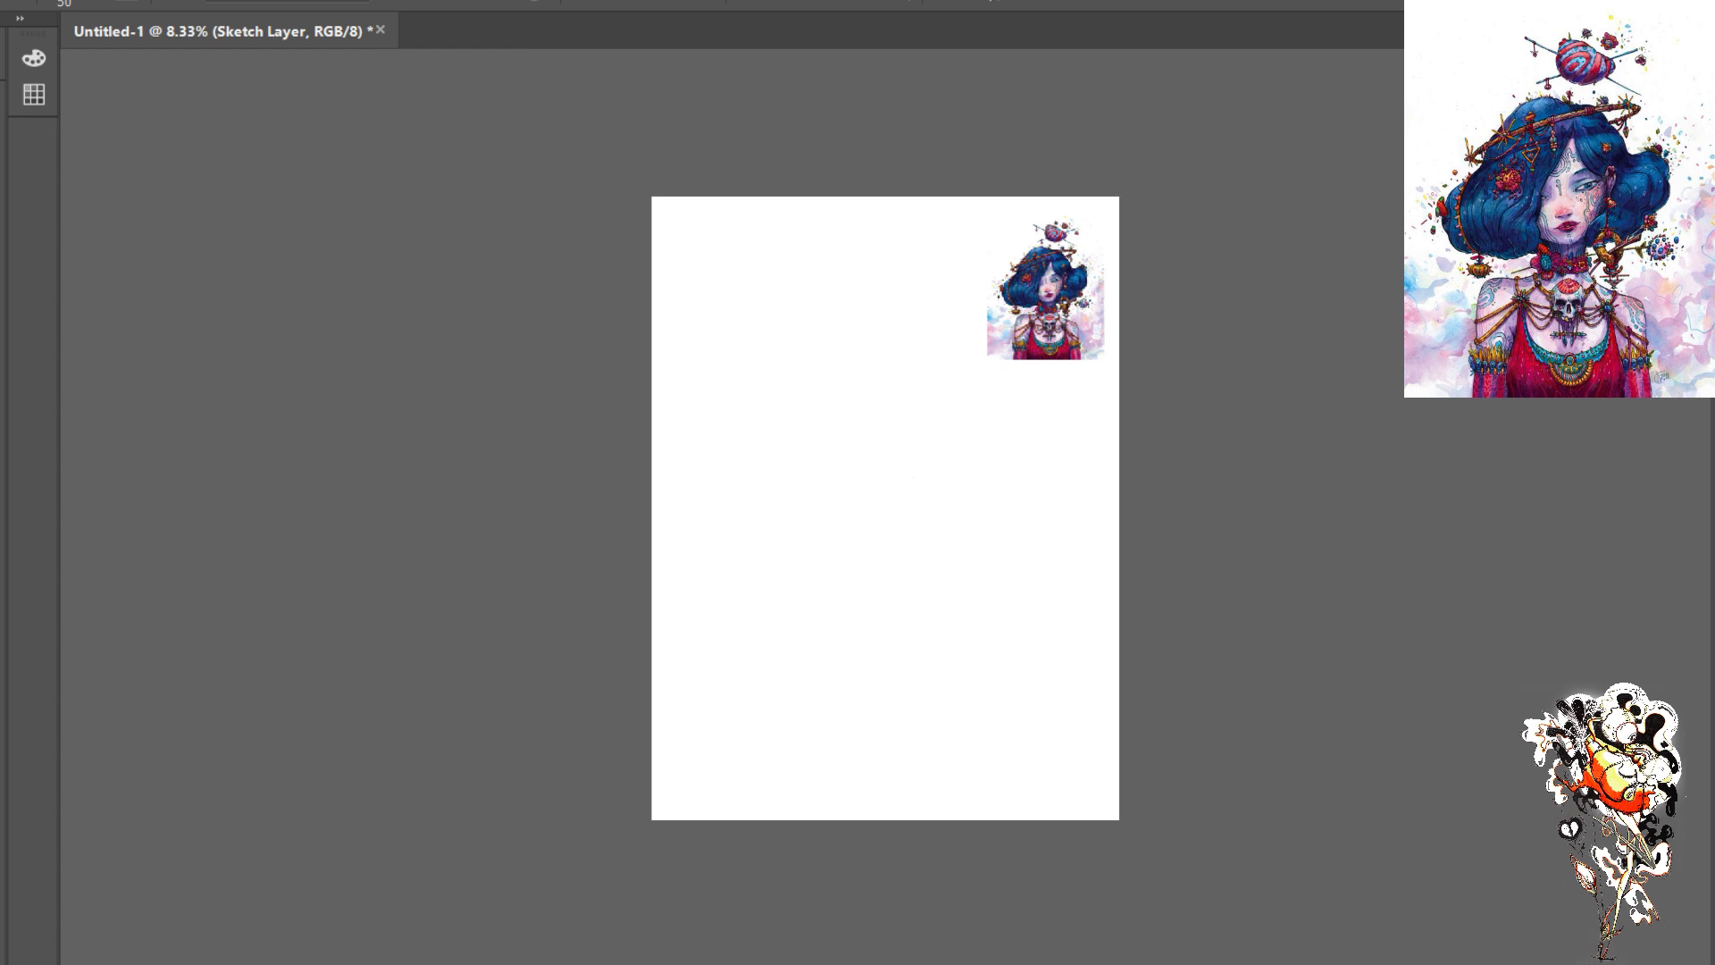
mouse_move(871, 371)
left_mouse_down()
mouse_move(953, 444)
mouse_move(831, 454)
left_mouse_up()
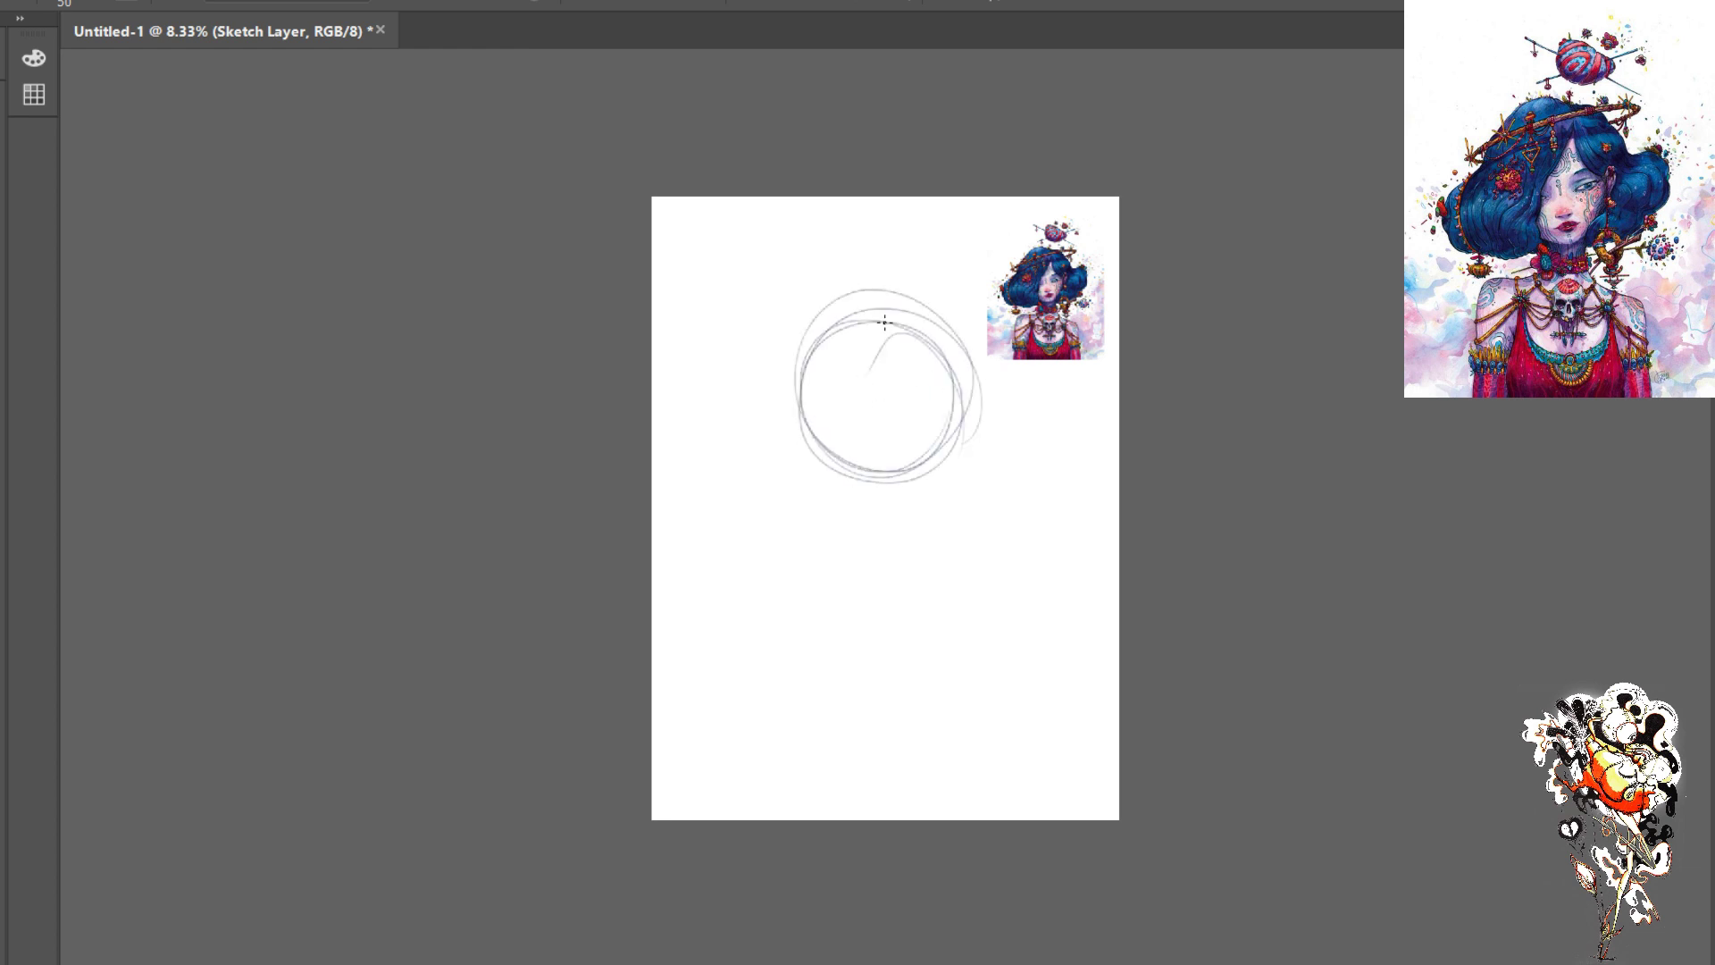
left_click_drag(902, 321, 906, 472)
left_click_drag(882, 260, 904, 503)
mouse_move(833, 396)
left_mouse_down()
mouse_move(1005, 398)
mouse_move(817, 393)
mouse_move(956, 415)
left_mouse_up()
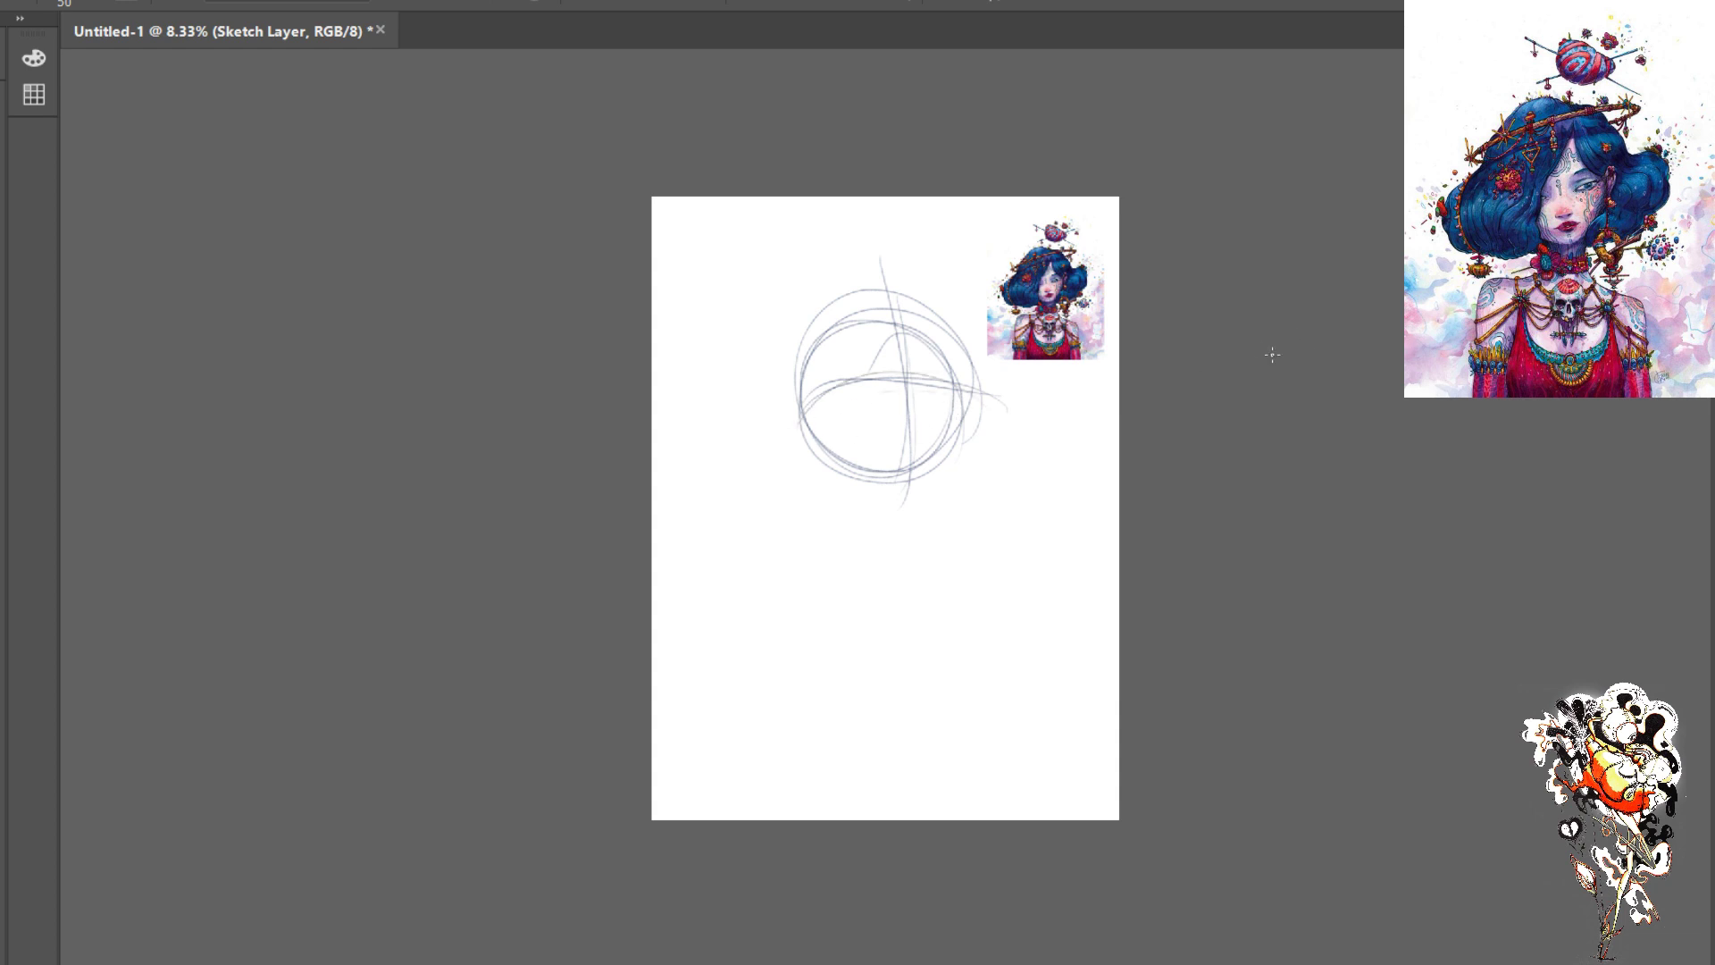
- Extend the face's centre line down to the chin and sketch the angular jawline on both sides
left_click_drag(893, 340, 907, 532)
mouse_move(911, 430)
left_mouse_down()
mouse_move(922, 521)
mouse_move(983, 468)
left_mouse_up()
mouse_move(930, 518)
left_mouse_down()
mouse_move(900, 551)
mouse_move(887, 537)
left_mouse_up()
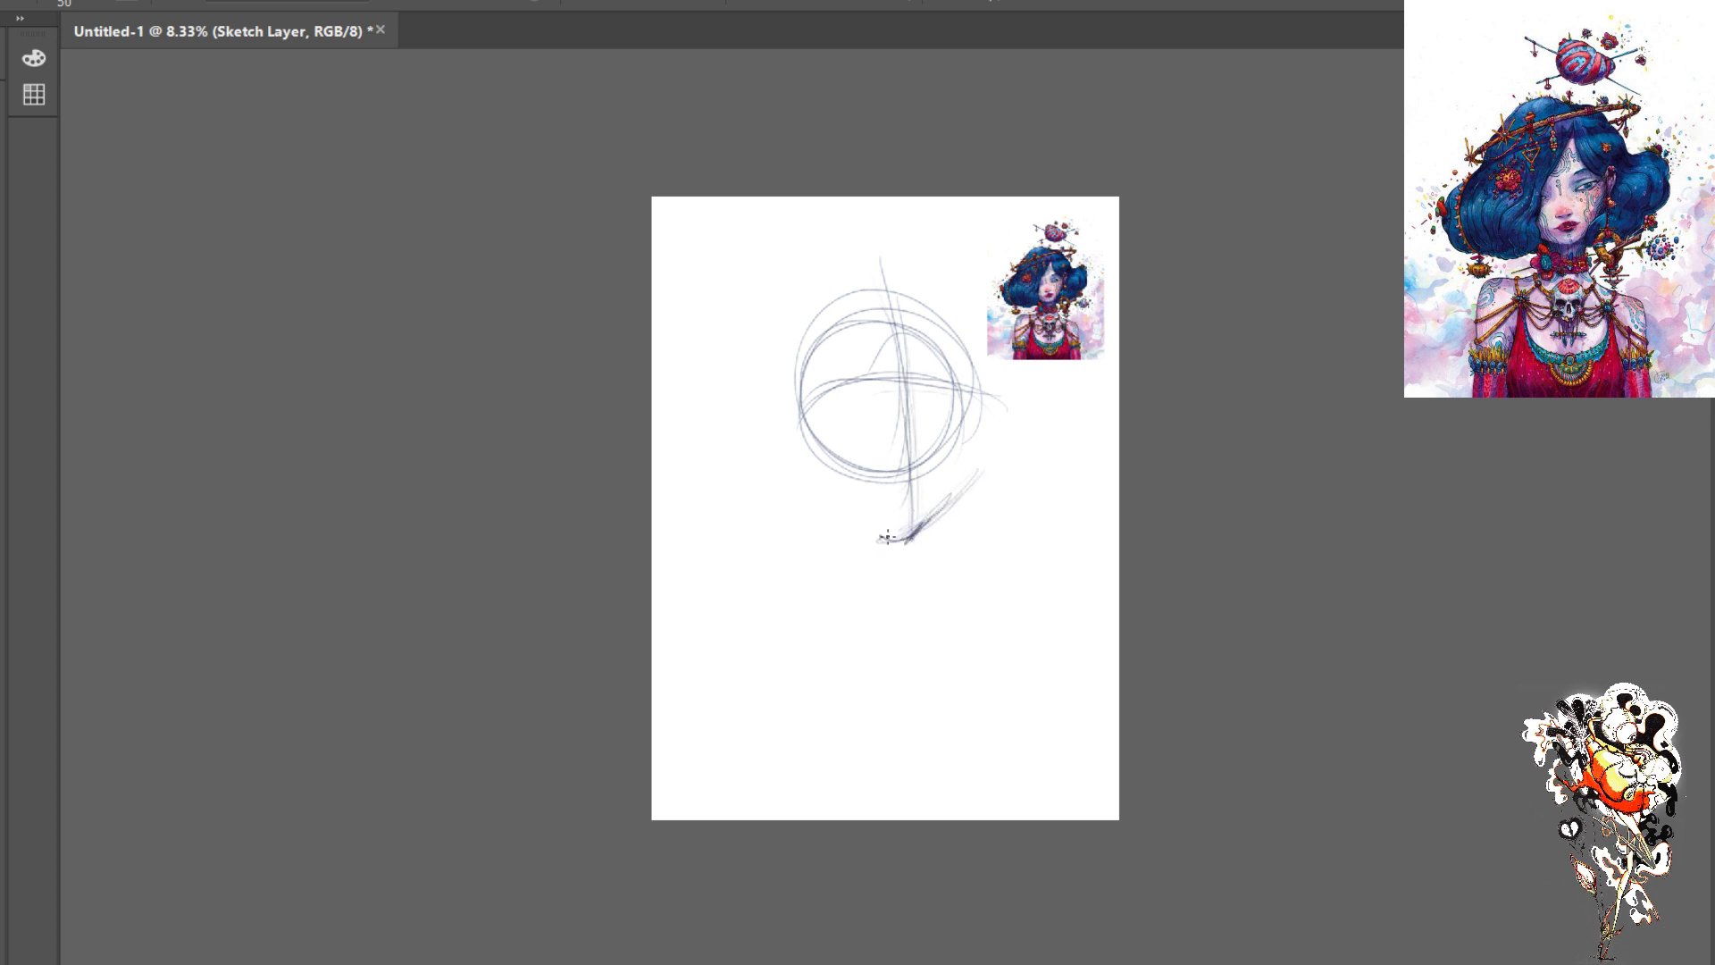
left_click_drag(808, 497, 885, 538)
mouse_move(783, 432)
left_mouse_down()
mouse_move(802, 499)
mouse_move(780, 415)
mouse_move(820, 490)
mouse_move(790, 476)
mouse_move(803, 494)
mouse_move(892, 549)
left_mouse_up()
left_click_drag(963, 493, 907, 543)
mouse_move(977, 400)
left_mouse_down()
mouse_move(993, 468)
mouse_move(978, 436)
mouse_move(945, 520)
mouse_move(915, 539)
left_mouse_up()
- Sketch the right contour of the face and the rounded top of the skull around the head circle
left_click_drag(948, 279, 973, 438)
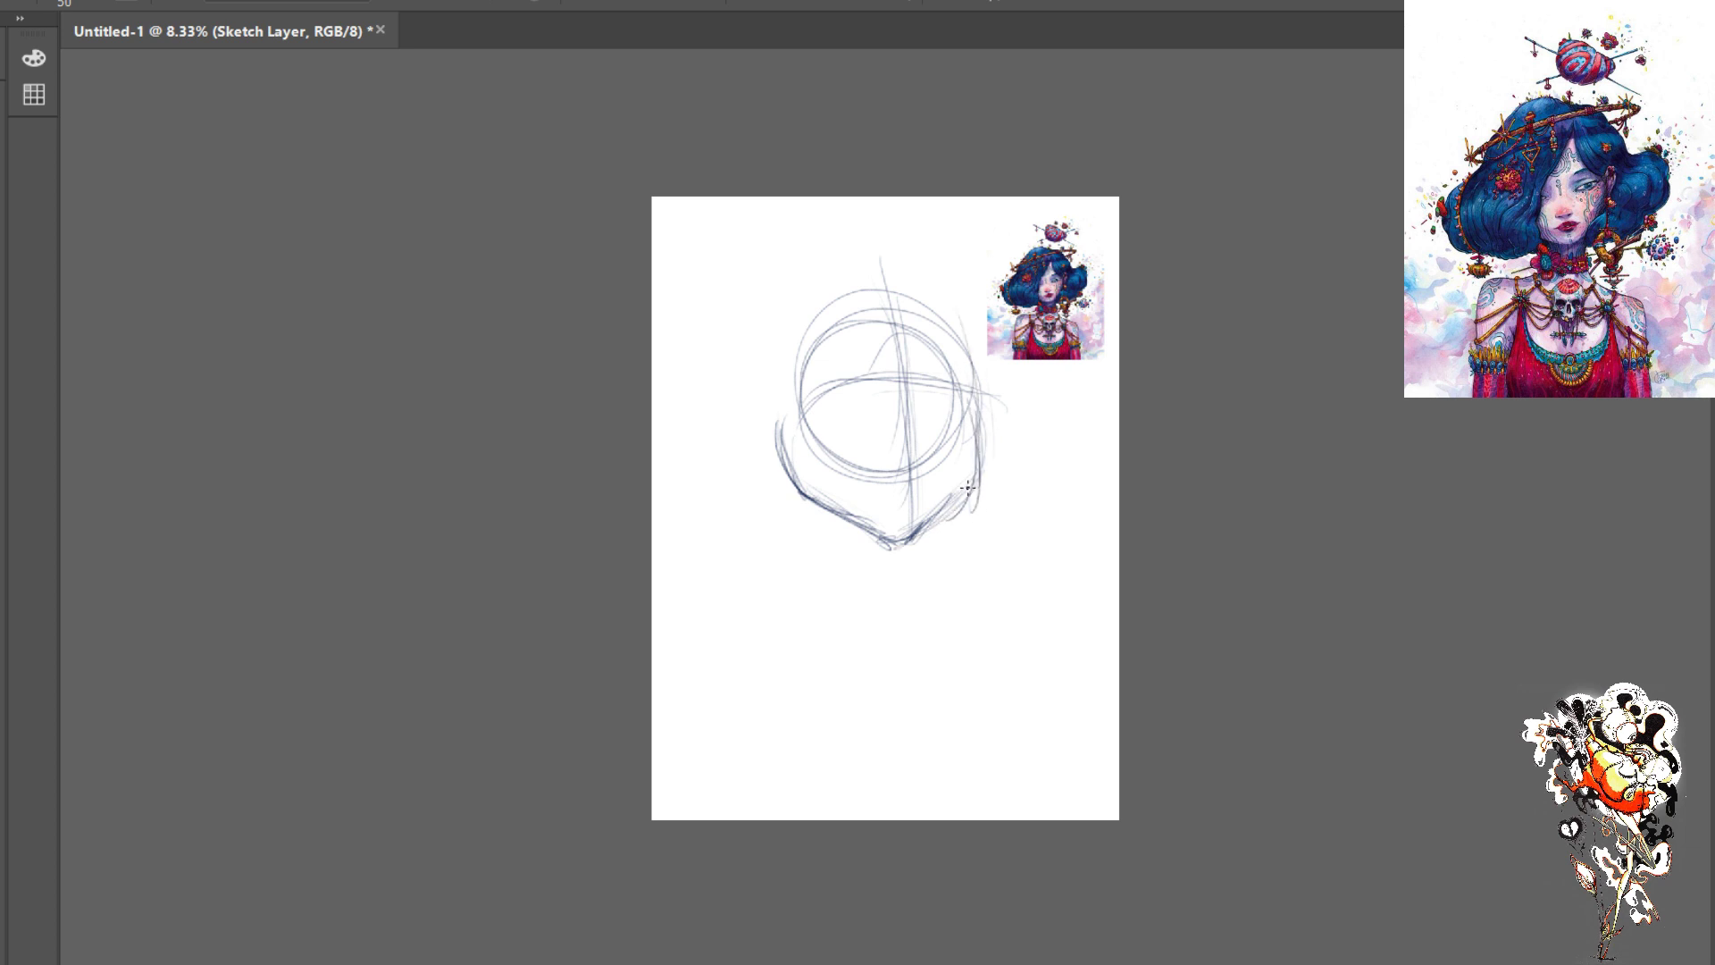
mouse_move(948, 322)
left_mouse_down()
mouse_move(957, 496)
mouse_move(954, 353)
left_mouse_up()
mouse_move(916, 281)
left_mouse_down()
mouse_move(964, 421)
mouse_move(909, 279)
mouse_move(900, 314)
mouse_move(819, 285)
mouse_move(916, 305)
mouse_move(813, 313)
mouse_move(788, 341)
left_mouse_up()
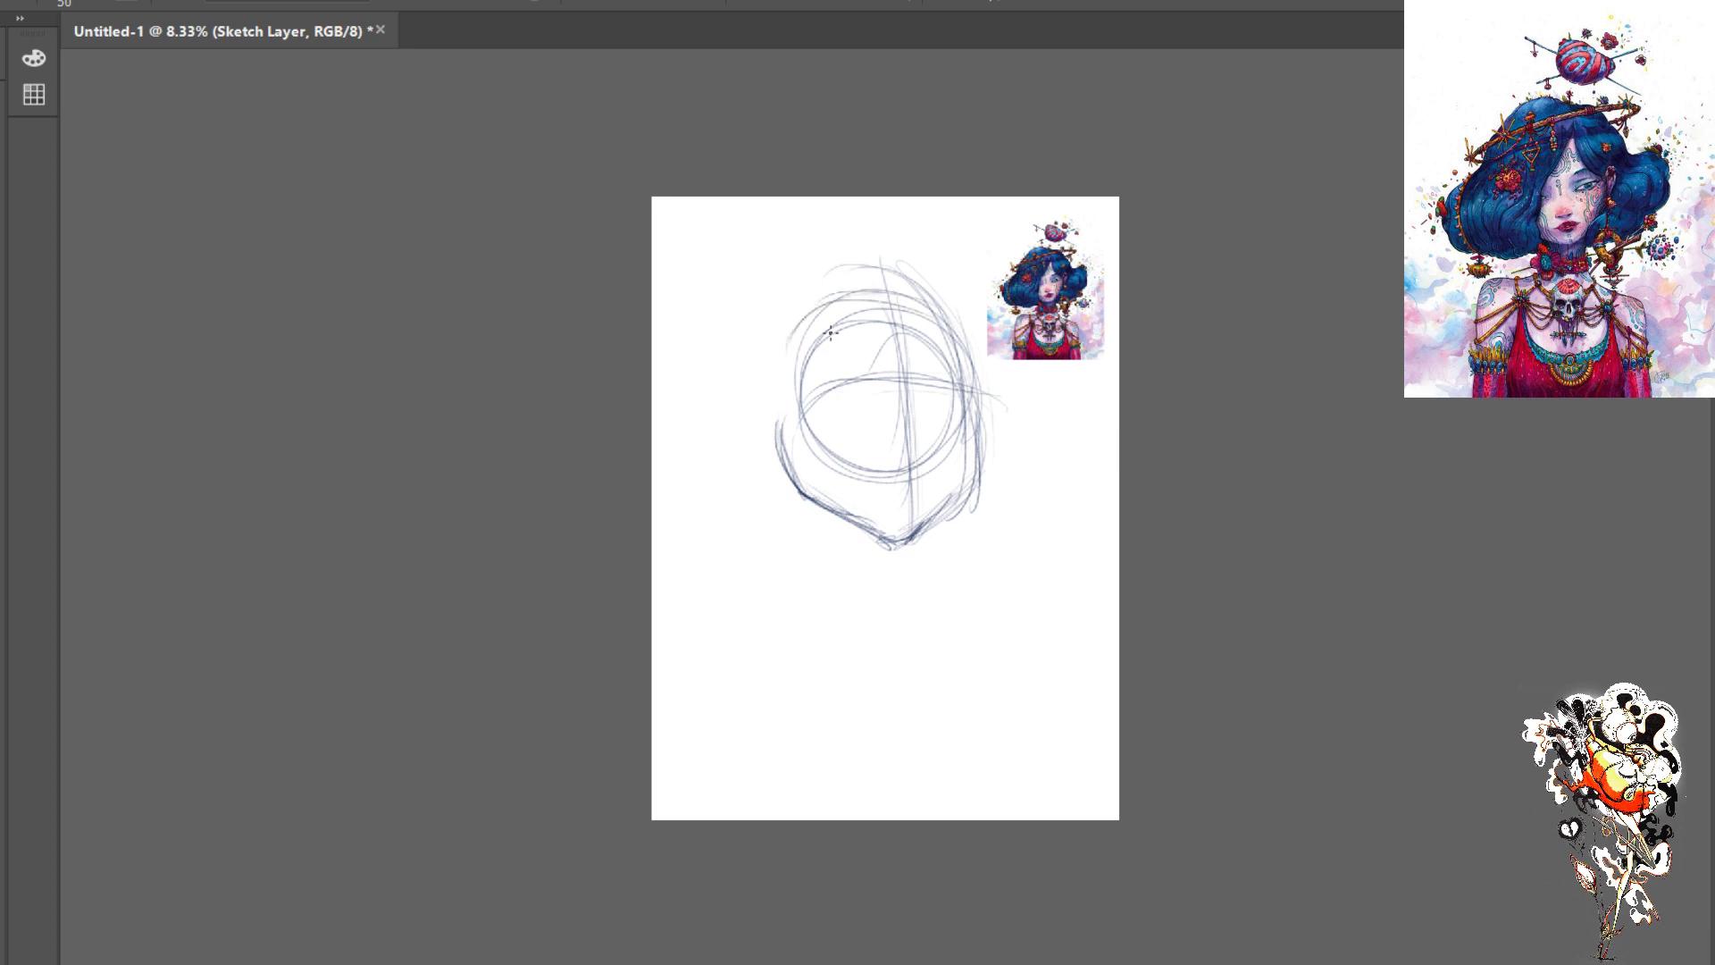
left_click_drag(929, 297, 990, 522)
- Sketch the left side of the neck, both sloping shoulder lines and a round joint at the right shoulder
left_click_drag(856, 491, 834, 597)
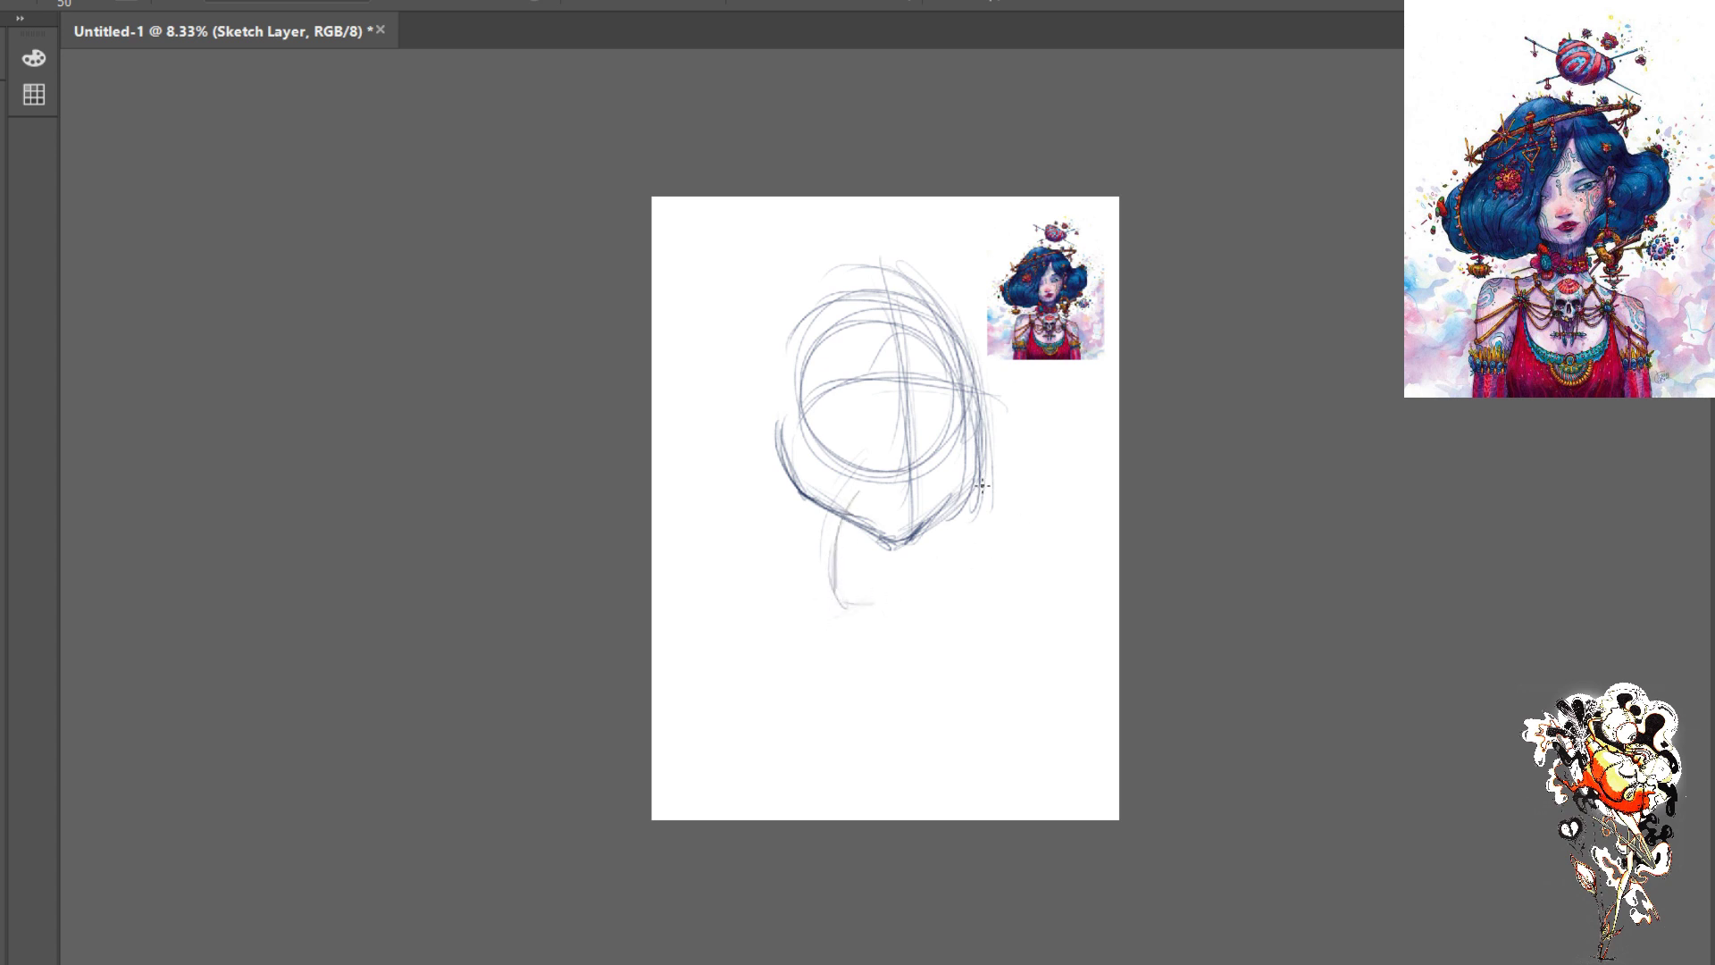
left_click_drag(850, 624, 846, 601)
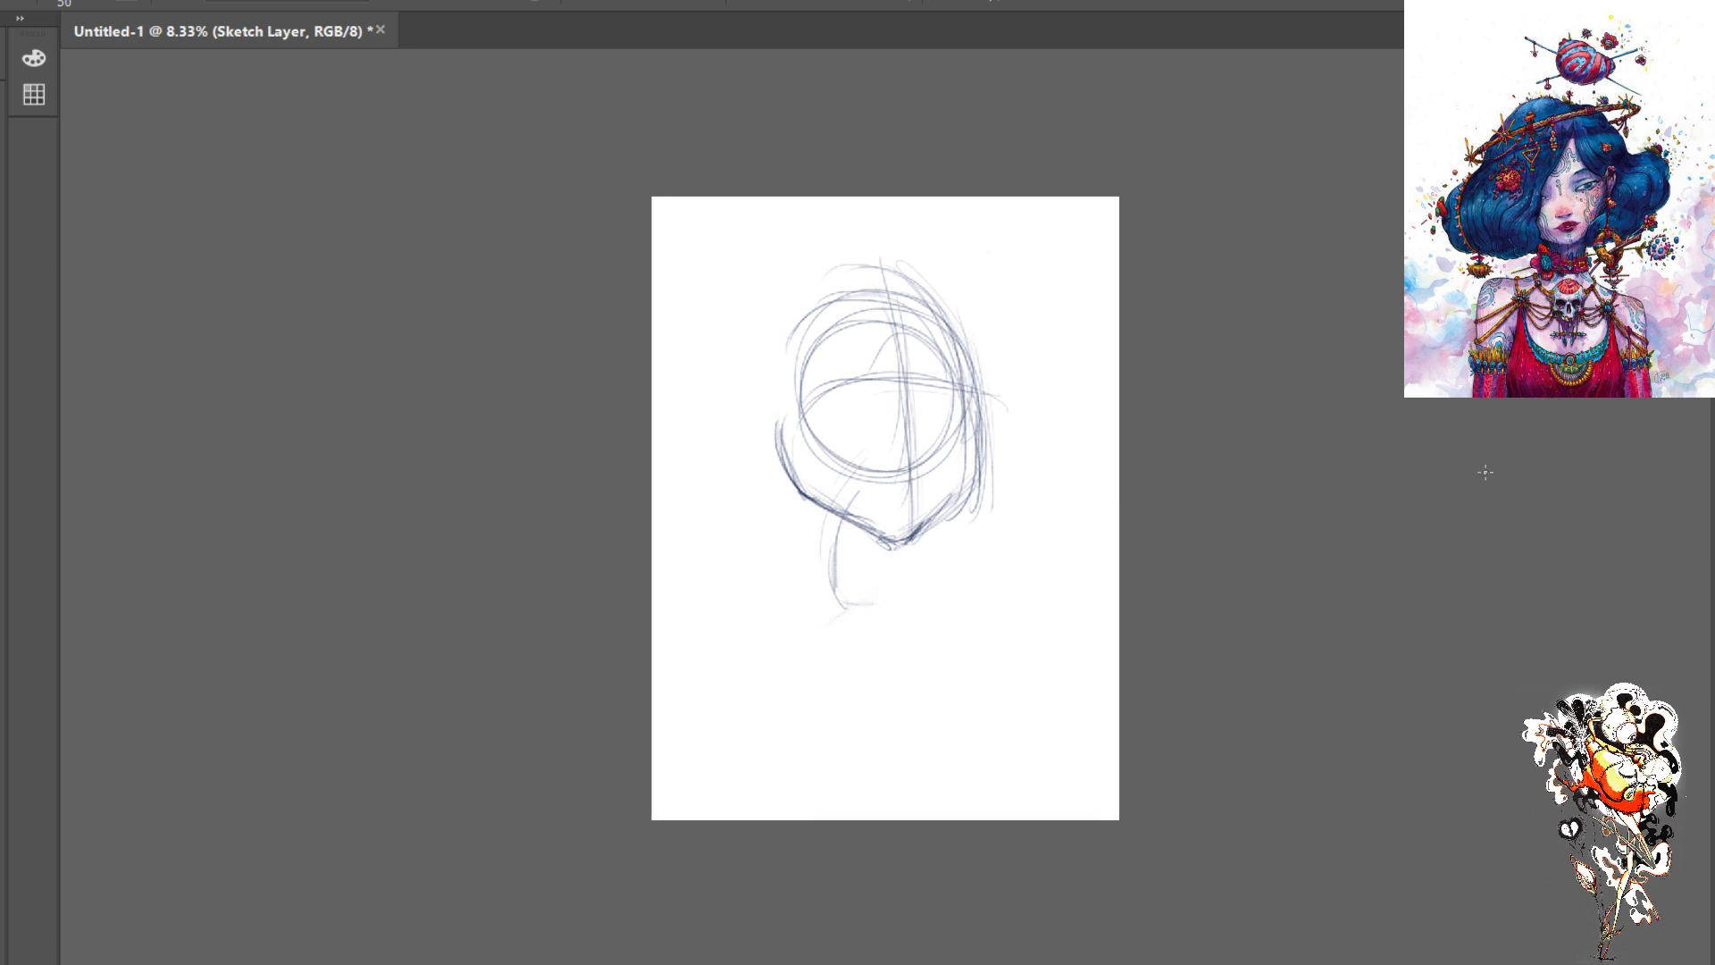
mouse_move(840, 543)
left_mouse_down()
mouse_move(835, 608)
mouse_move(644, 687)
mouse_move(729, 650)
mouse_move(660, 702)
mouse_move(645, 684)
mouse_move(621, 699)
mouse_move(654, 712)
left_mouse_up()
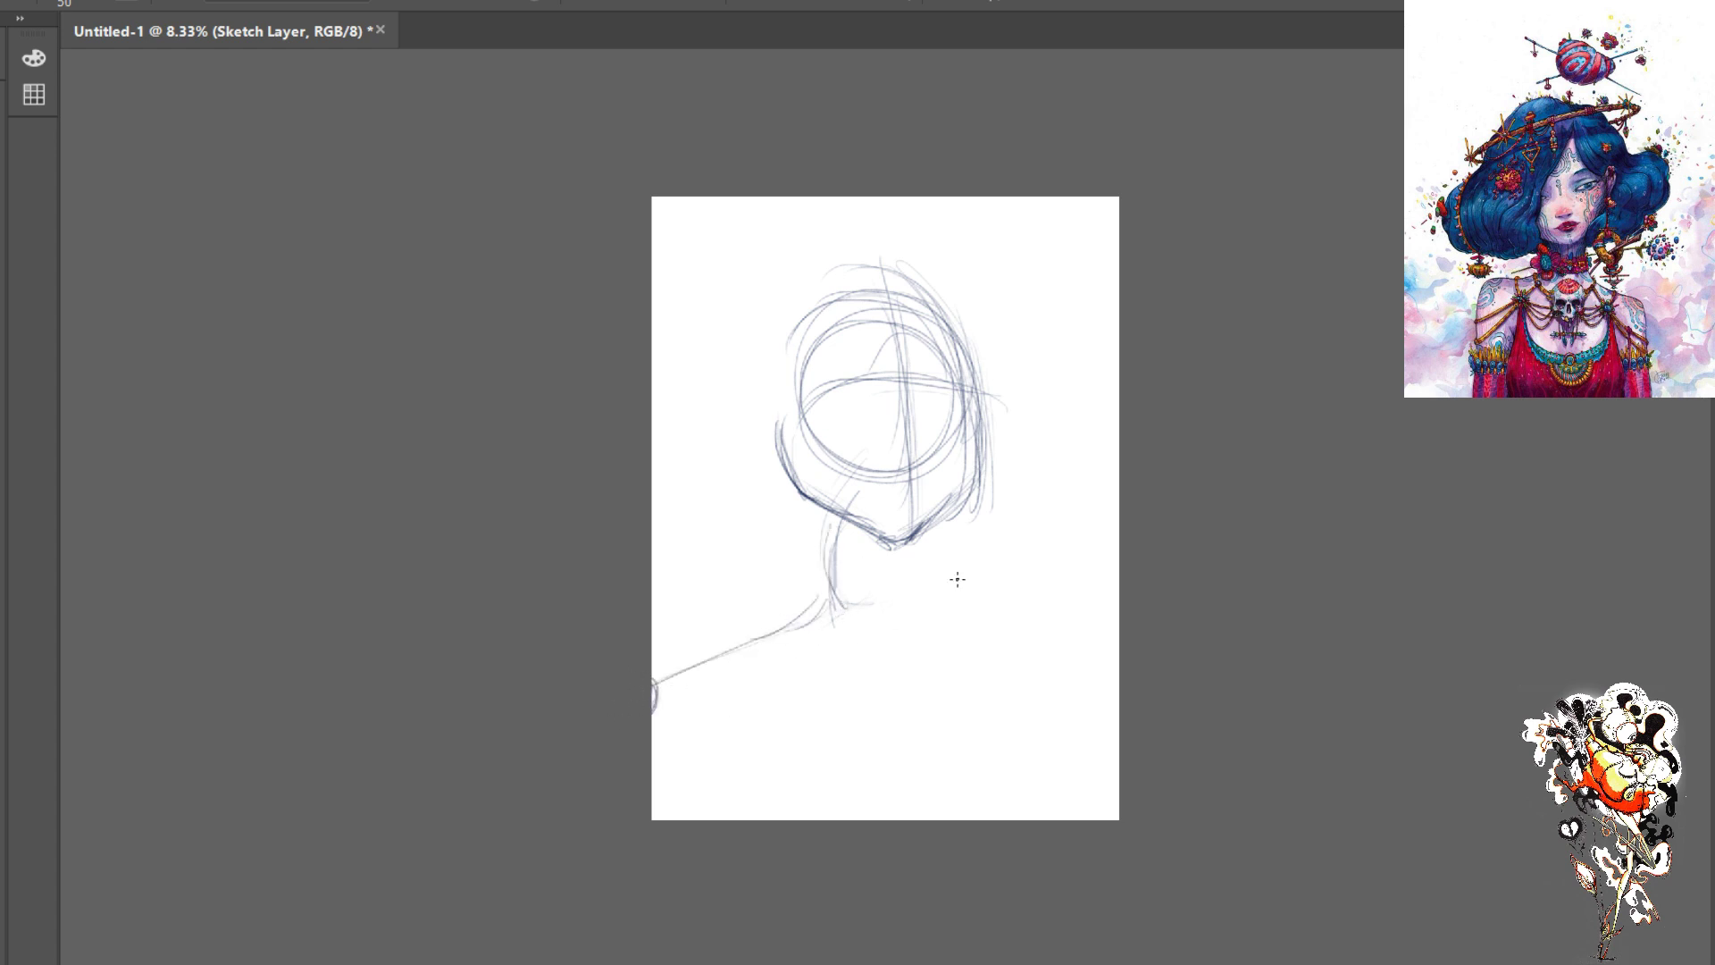
mouse_move(854, 596)
left_mouse_down()
mouse_move(994, 653)
mouse_move(1052, 638)
mouse_move(967, 628)
mouse_move(1094, 639)
mouse_move(1059, 628)
mouse_move(1024, 669)
mouse_move(1061, 674)
left_mouse_up()
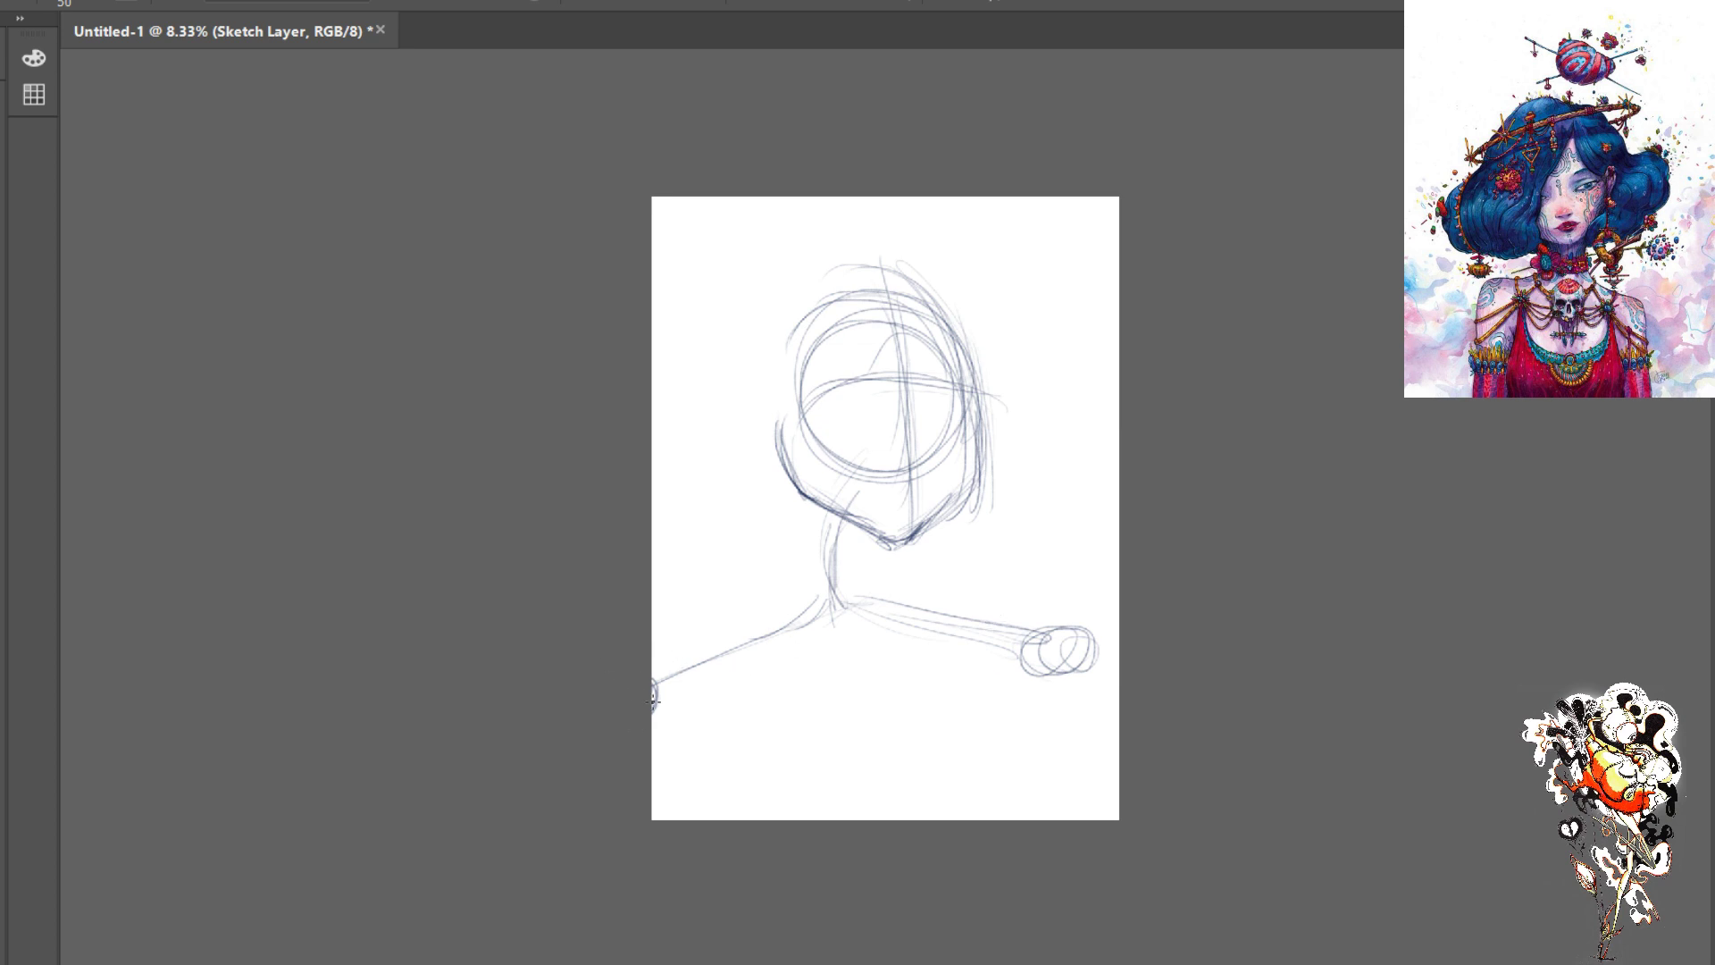
- Erase the left shoulder's joint at the canvas edge, redraw that shoulder line slightly higher and strengthen the neck line
key("e")
left_click_drag(656, 684, 643, 689)
key("b")
mouse_move(785, 610)
left_mouse_down()
mouse_move(652, 659)
mouse_move(738, 623)
left_mouse_up()
mouse_move(854, 494)
left_mouse_down()
mouse_move(819, 587)
mouse_move(835, 578)
left_mouse_up()
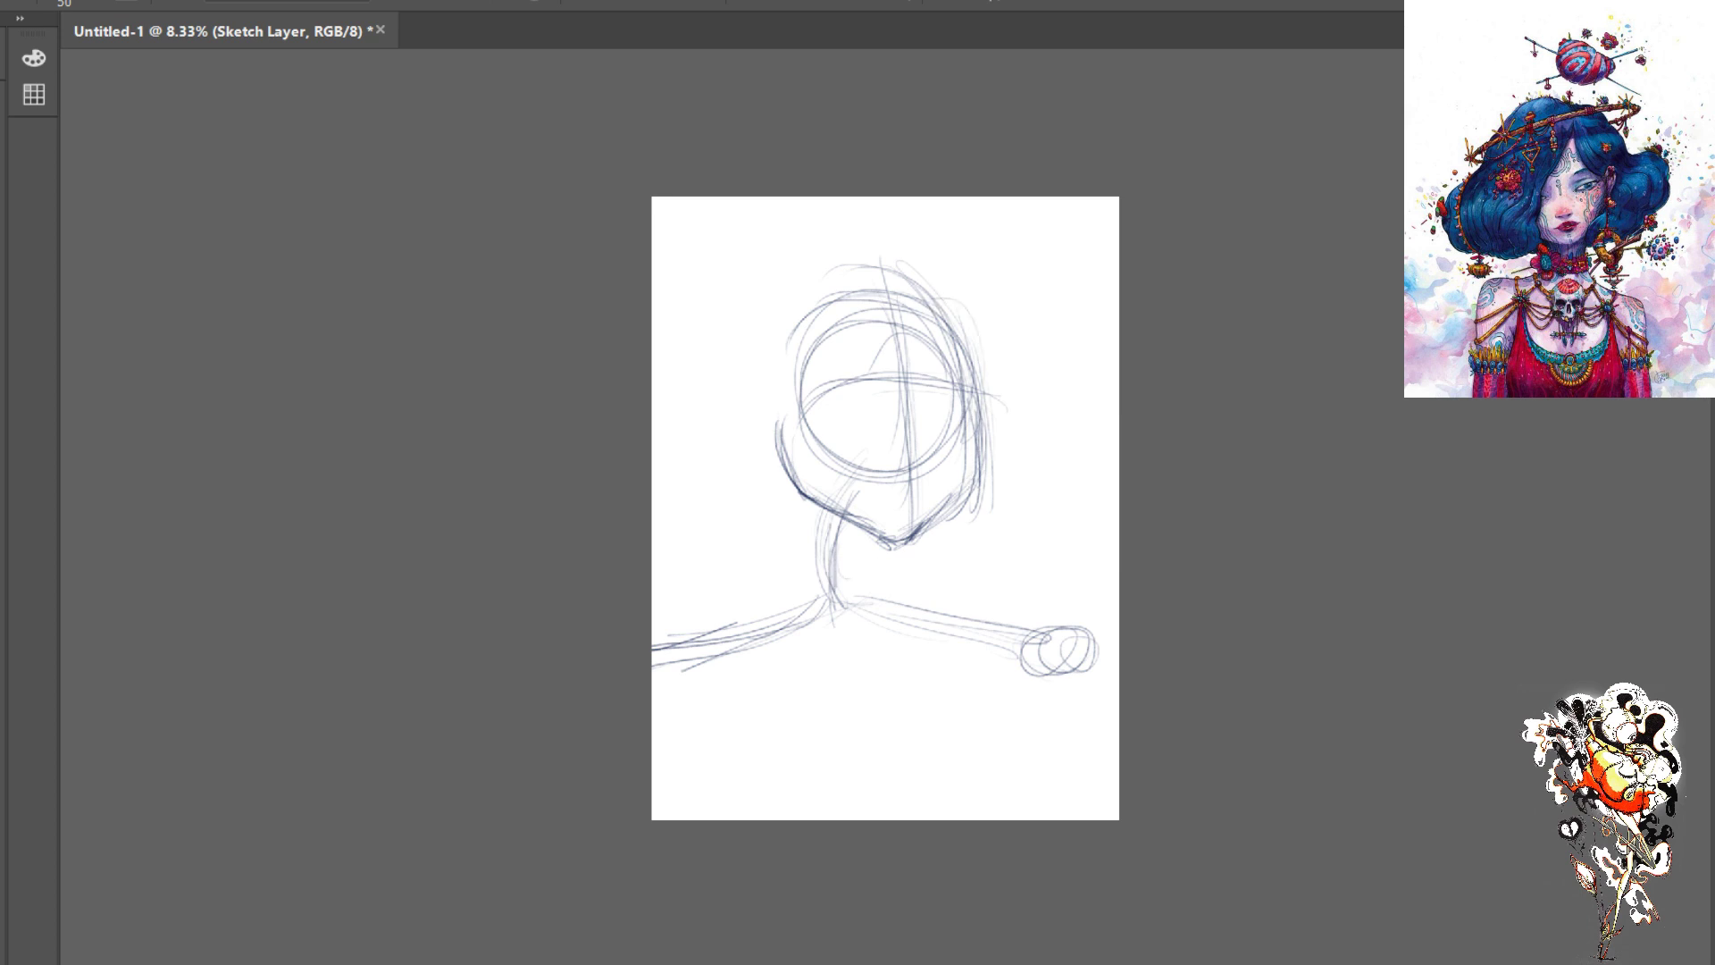
- Reinforce the head's right contour and sketch the torso's curved centre line from the neck to the canvas bottom
left_click_drag(938, 277, 957, 468)
mouse_move(808, 607)
left_mouse_down()
mouse_move(661, 674)
mouse_move(746, 636)
mouse_move(893, 697)
mouse_move(903, 719)
left_mouse_up()
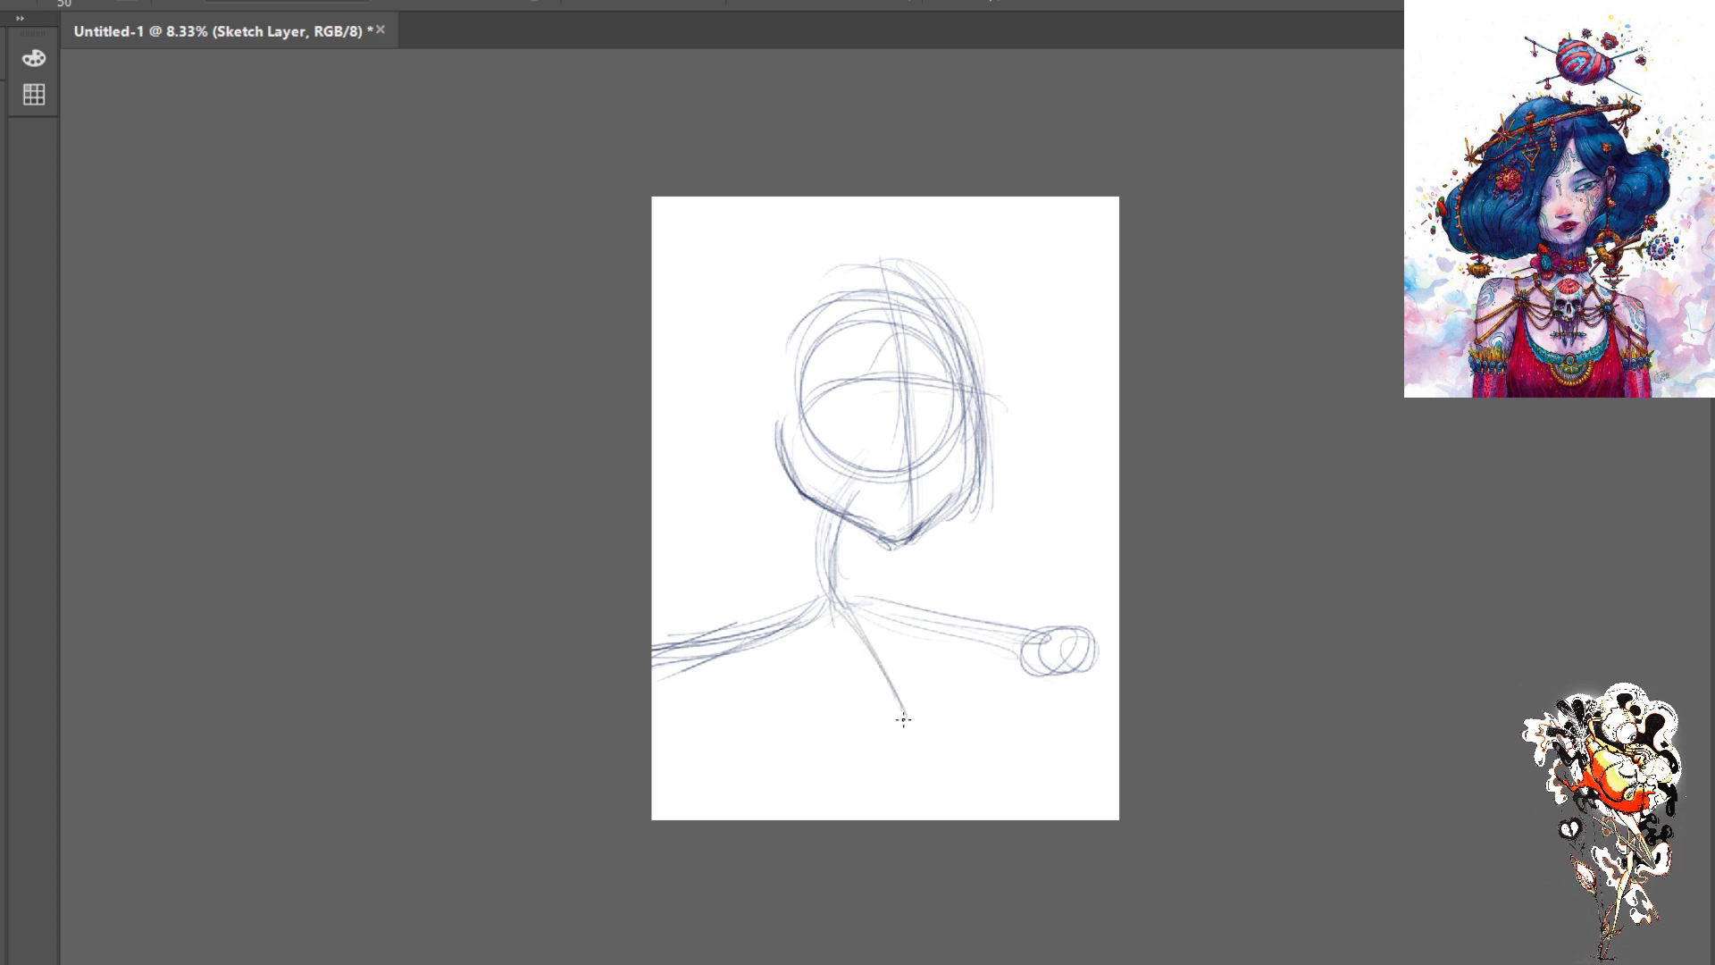
mouse_move(859, 616)
left_mouse_down()
mouse_move(911, 738)
mouse_move(874, 827)
mouse_move(911, 768)
left_mouse_up()
left_click_drag(912, 683, 893, 817)
left_click_drag(907, 757, 890, 818)
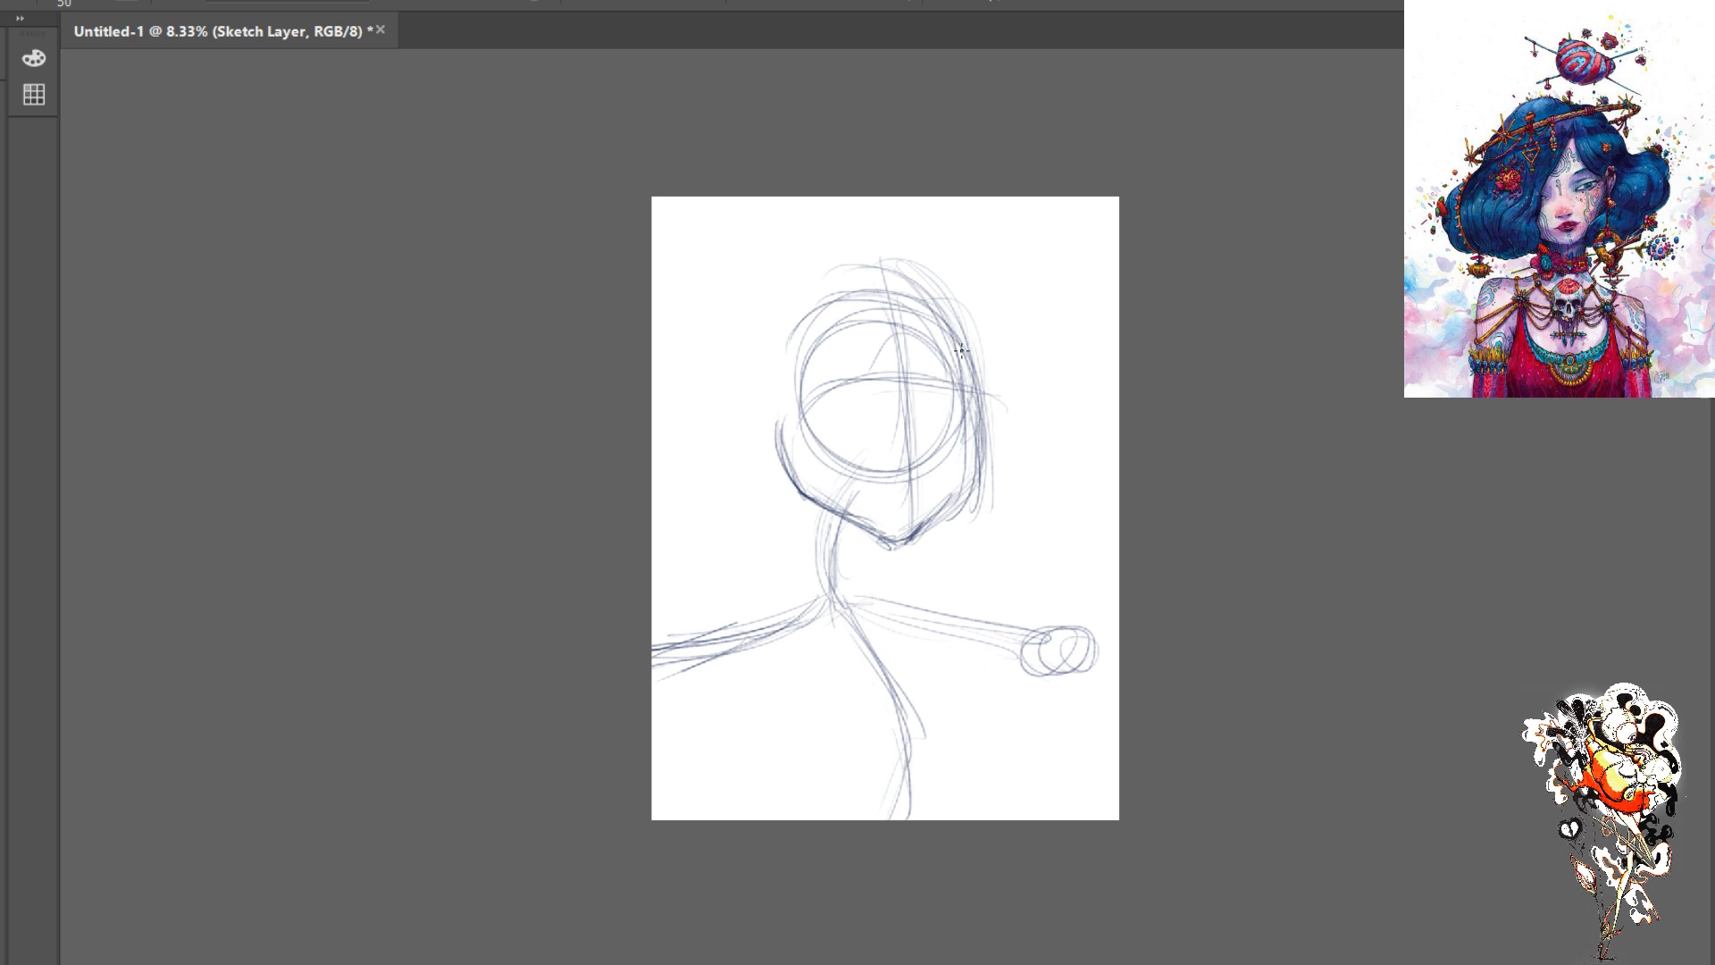
- Widen the skull outline on the left and define the right cheek and jaw with darker strokes
mouse_move(929, 279)
left_mouse_down()
mouse_move(762, 432)
mouse_move(778, 423)
mouse_move(795, 472)
left_mouse_up()
mouse_move(919, 536)
left_mouse_down()
mouse_move(988, 481)
mouse_move(920, 536)
left_mouse_up()
mouse_move(992, 382)
left_mouse_down()
mouse_move(971, 494)
mouse_move(989, 454)
mouse_move(962, 505)
left_mouse_up()
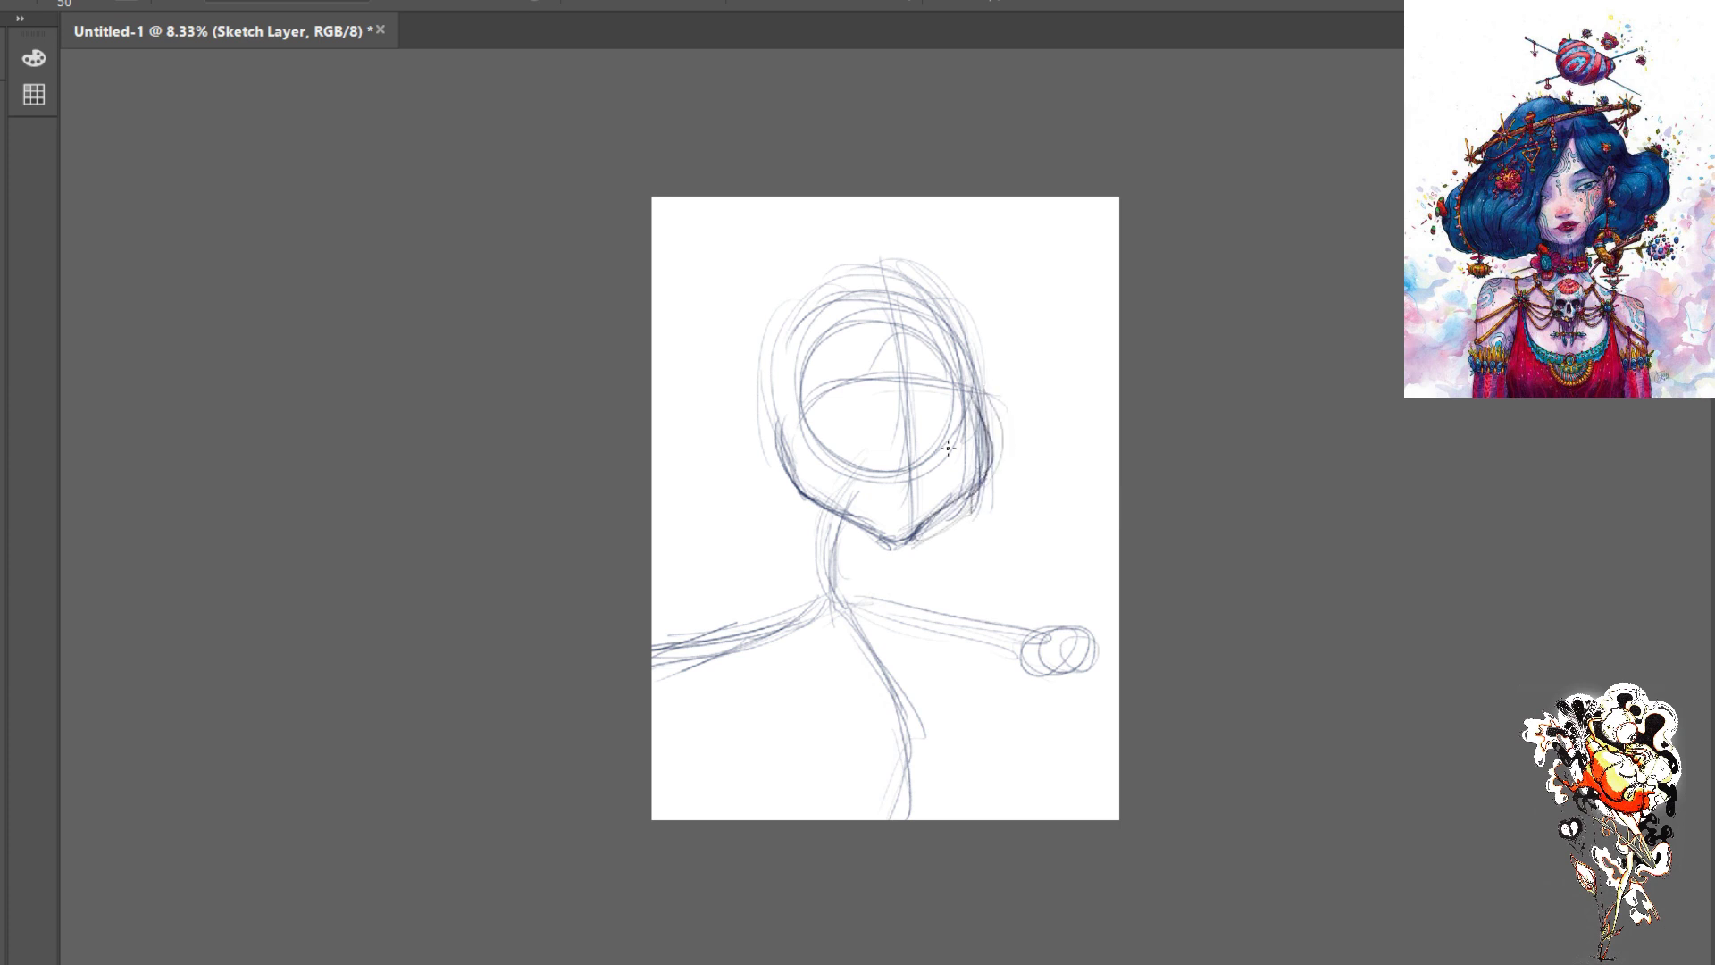
left_click_drag(948, 299, 969, 491)
left_click_drag(968, 355, 973, 411)
mouse_move(975, 412)
left_mouse_down()
mouse_move(986, 500)
mouse_move(932, 527)
left_mouse_up()
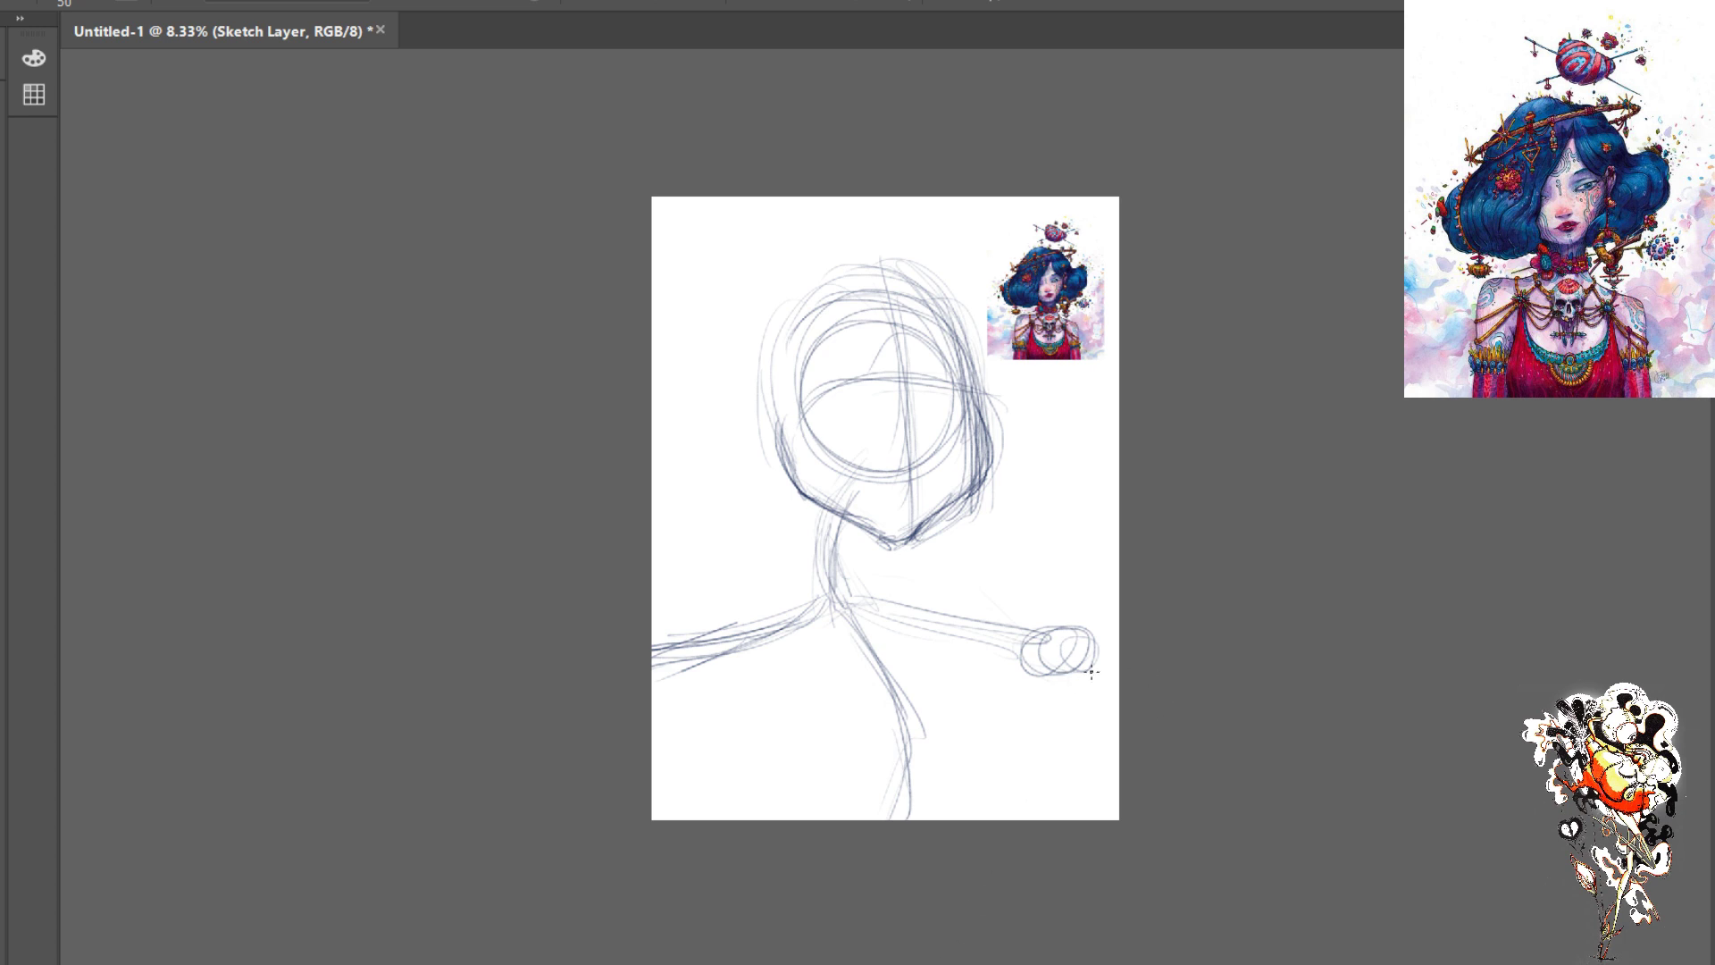
- Reinforce the right shoulder circle, the lower end of the torso line and the face's vertical centre line
mouse_move(1092, 672)
left_mouse_down()
mouse_move(1070, 689)
mouse_move(1095, 641)
mouse_move(1057, 658)
left_mouse_up()
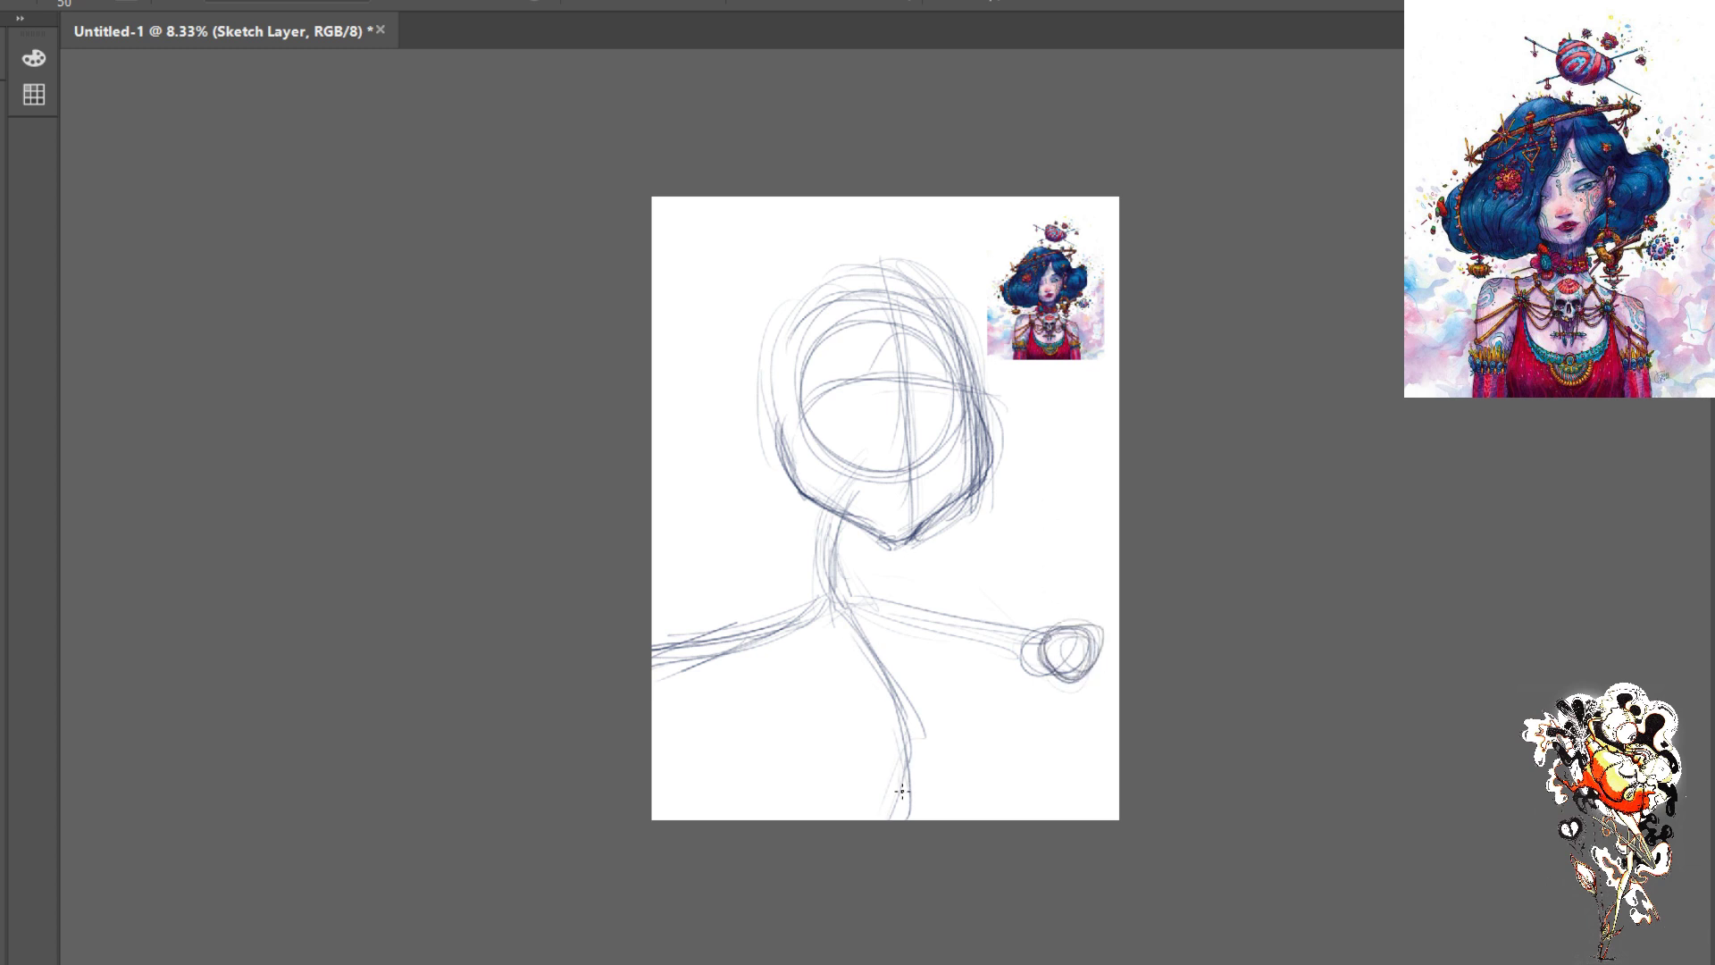
mouse_move(907, 838)
left_mouse_down()
mouse_move(921, 745)
mouse_move(902, 806)
mouse_move(892, 690)
mouse_move(887, 751)
left_mouse_up()
left_click_drag(893, 279, 914, 516)
left_click_drag(920, 337, 900, 540)
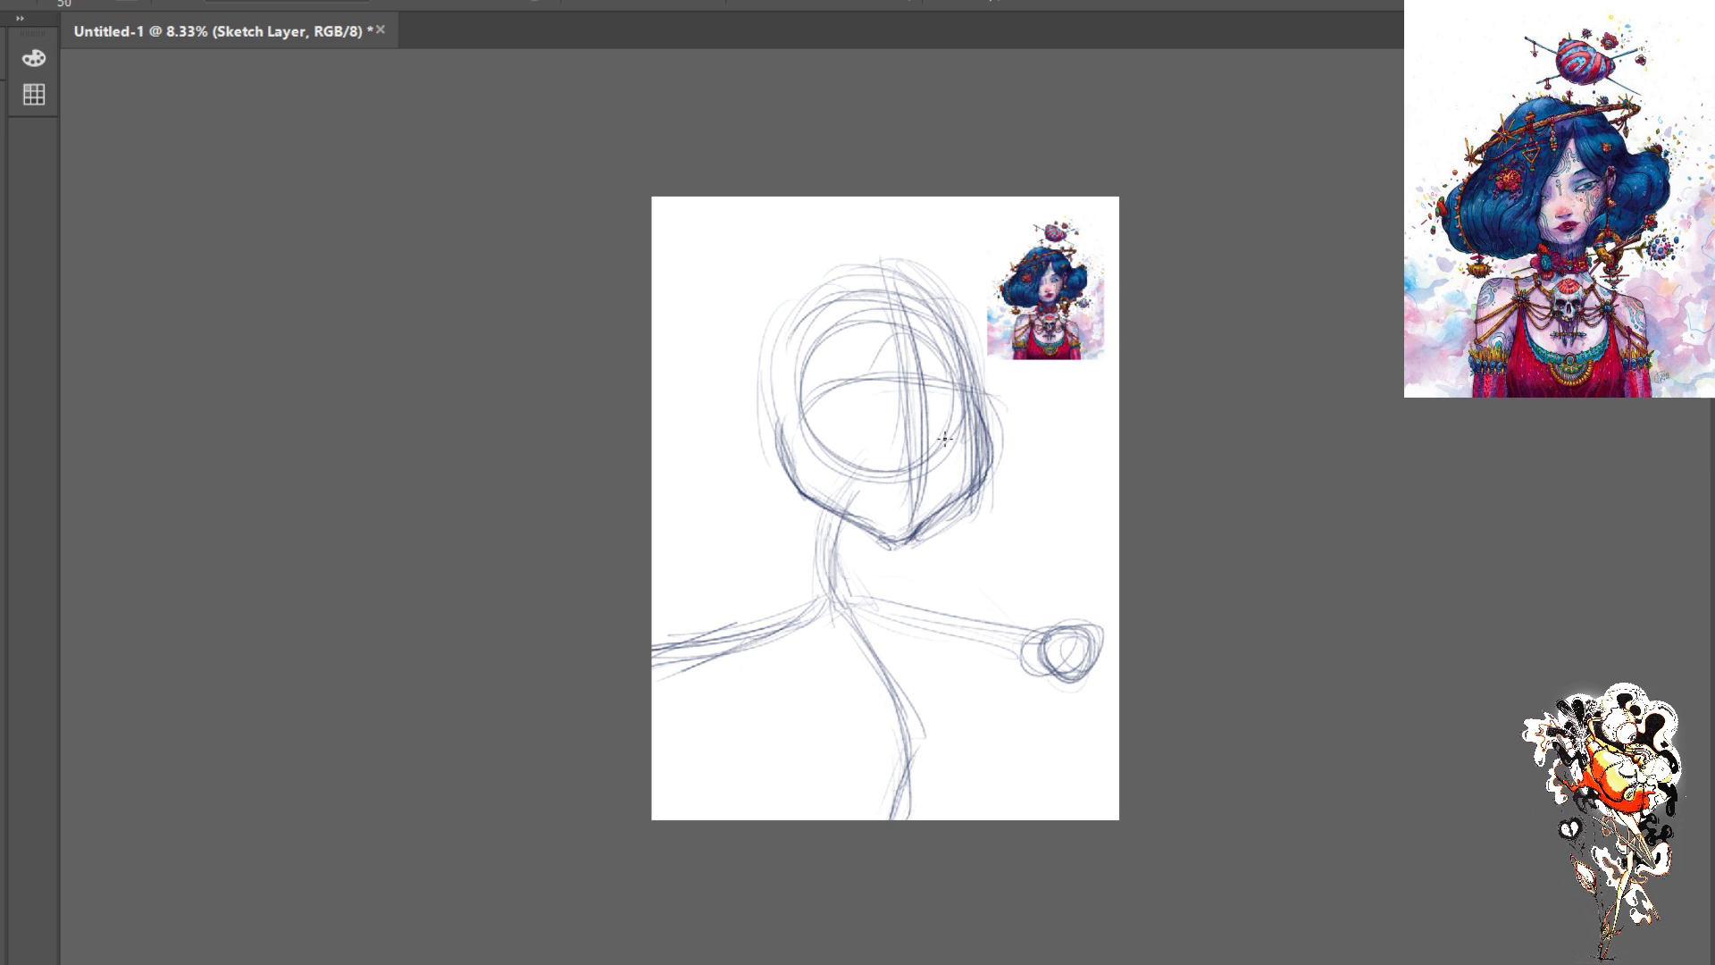
- Sketch the nose and the lips along the face's centre line, undoing one stray mouth stroke
mouse_move(940, 436)
left_mouse_down()
mouse_move(931, 395)
mouse_move(940, 436)
mouse_move(924, 395)
mouse_move(936, 437)
mouse_move(946, 443)
left_mouse_up()
mouse_move(916, 476)
left_mouse_down()
mouse_move(920, 502)
mouse_move(890, 491)
mouse_move(934, 490)
mouse_move(875, 490)
mouse_move(924, 502)
left_mouse_up()
key("ctrl+z")
left_click_drag(927, 486, 920, 482)
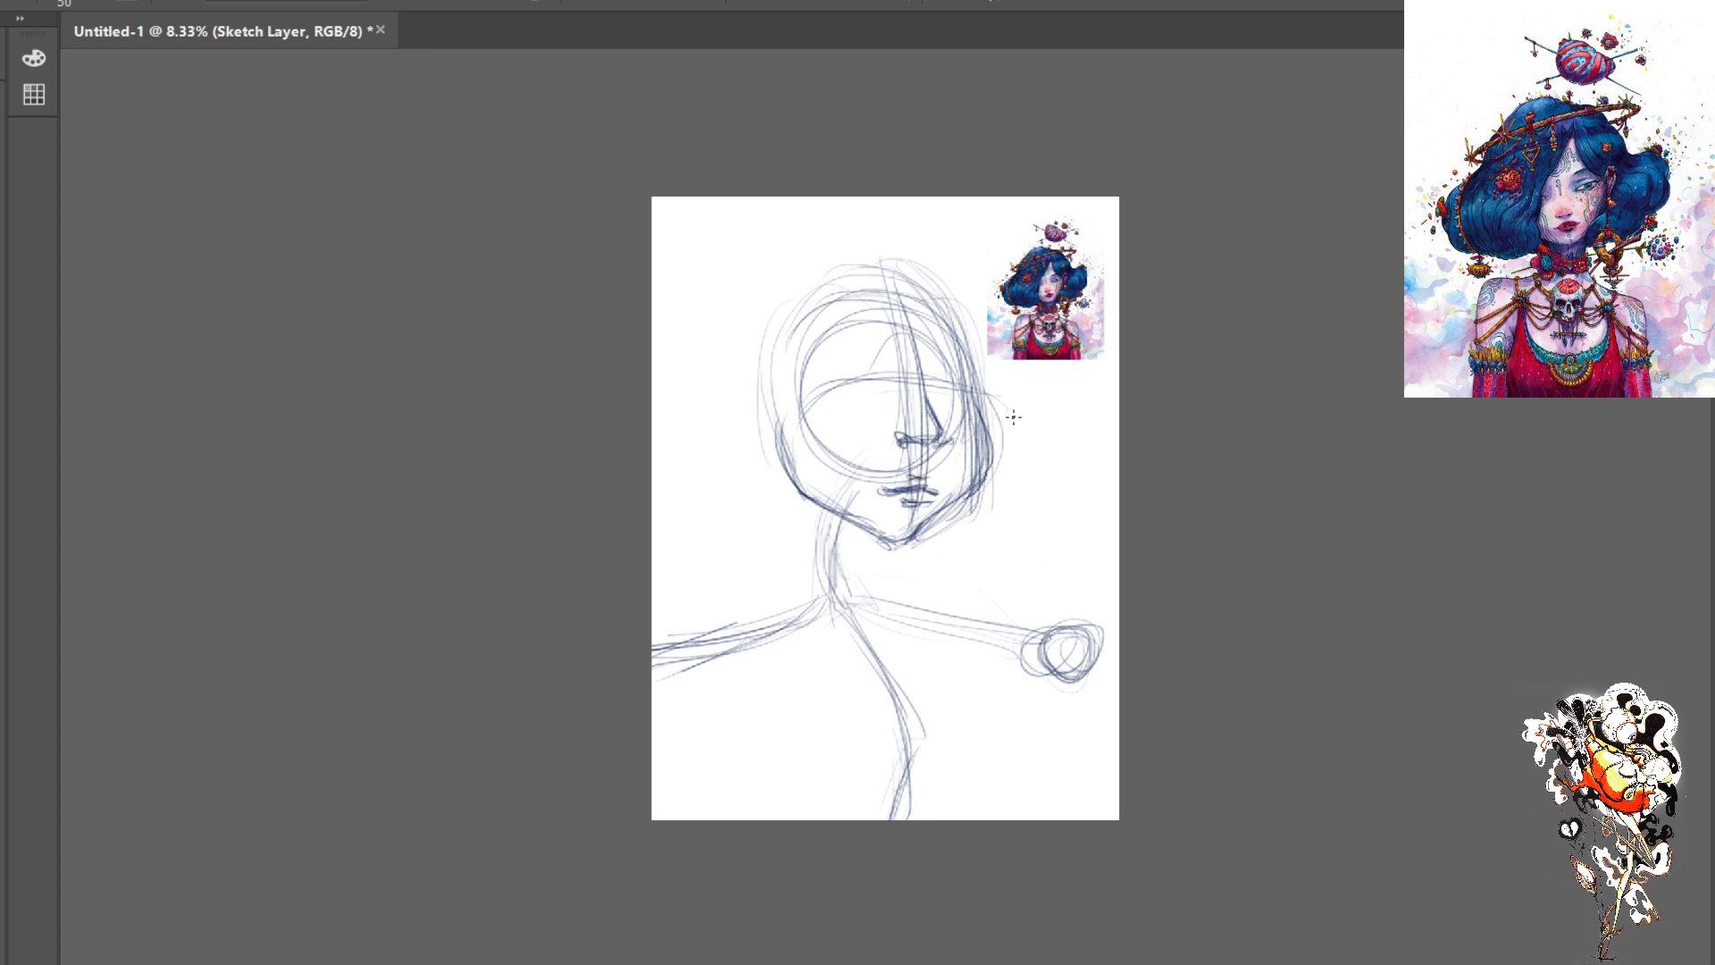
- Refine the skull outline with smoother curves over the right temple, the crown and down the left side
key("ctrl+plus")
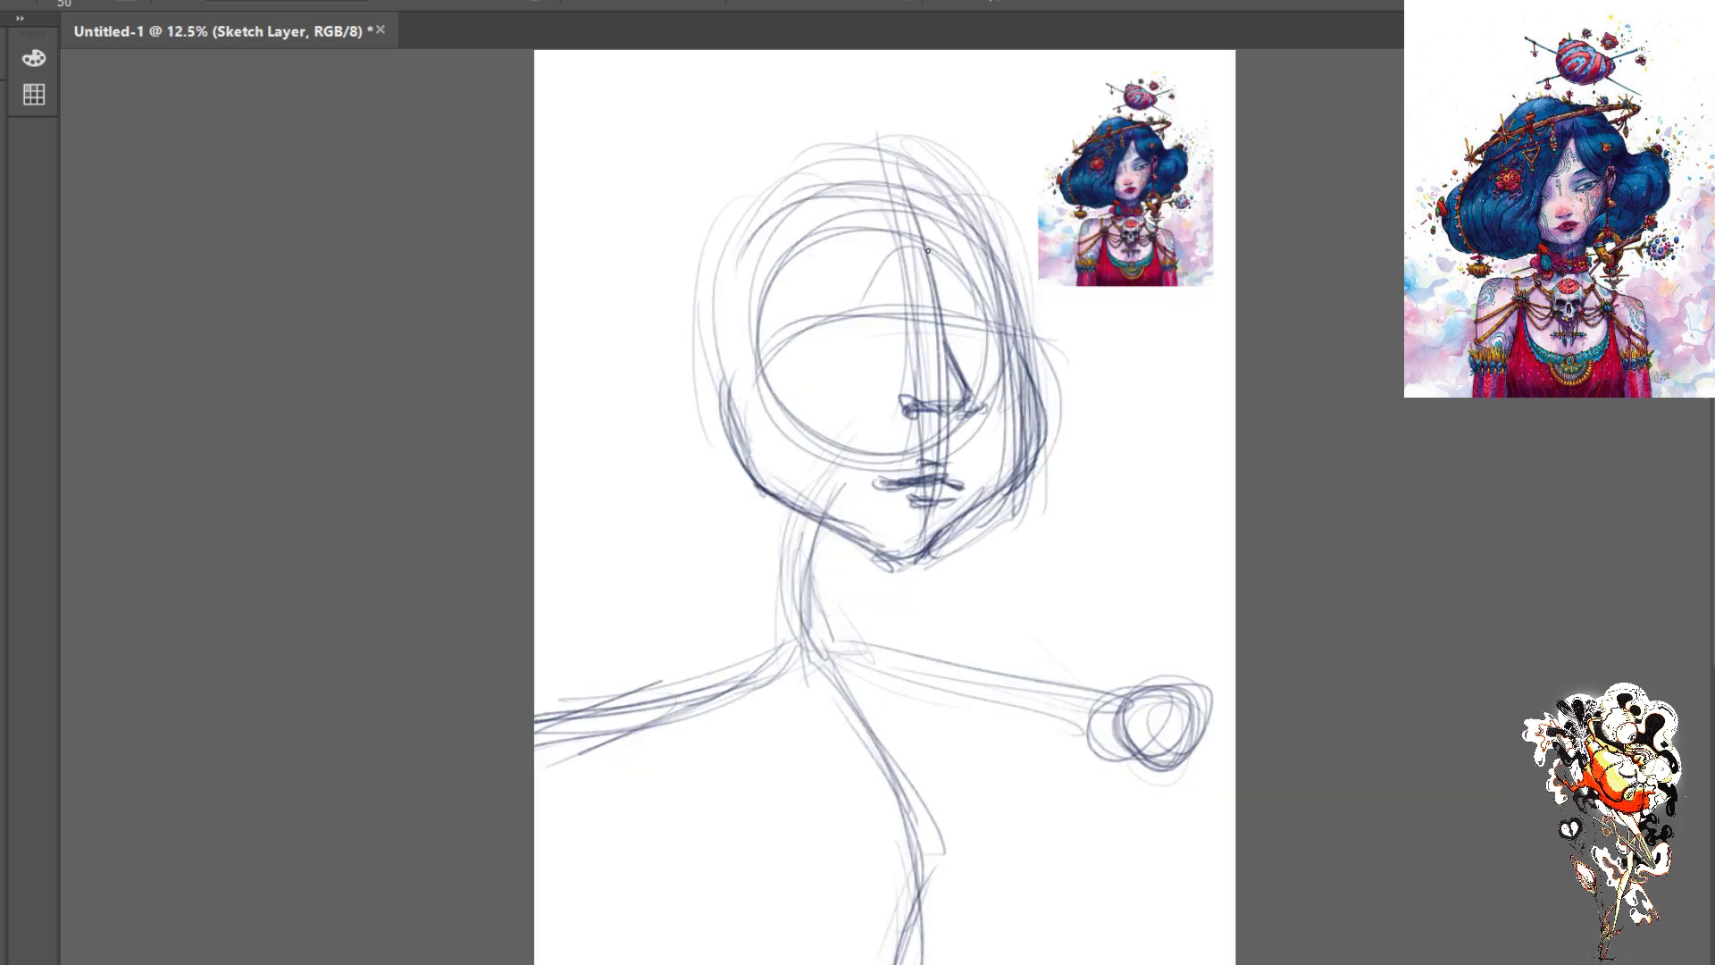
left_click_drag(1021, 264, 1023, 330)
left_click_drag(916, 157, 1009, 245)
mouse_move(982, 187)
left_mouse_down()
mouse_move(1039, 322)
mouse_move(866, 141)
mouse_move(782, 172)
mouse_move(726, 404)
left_mouse_up()
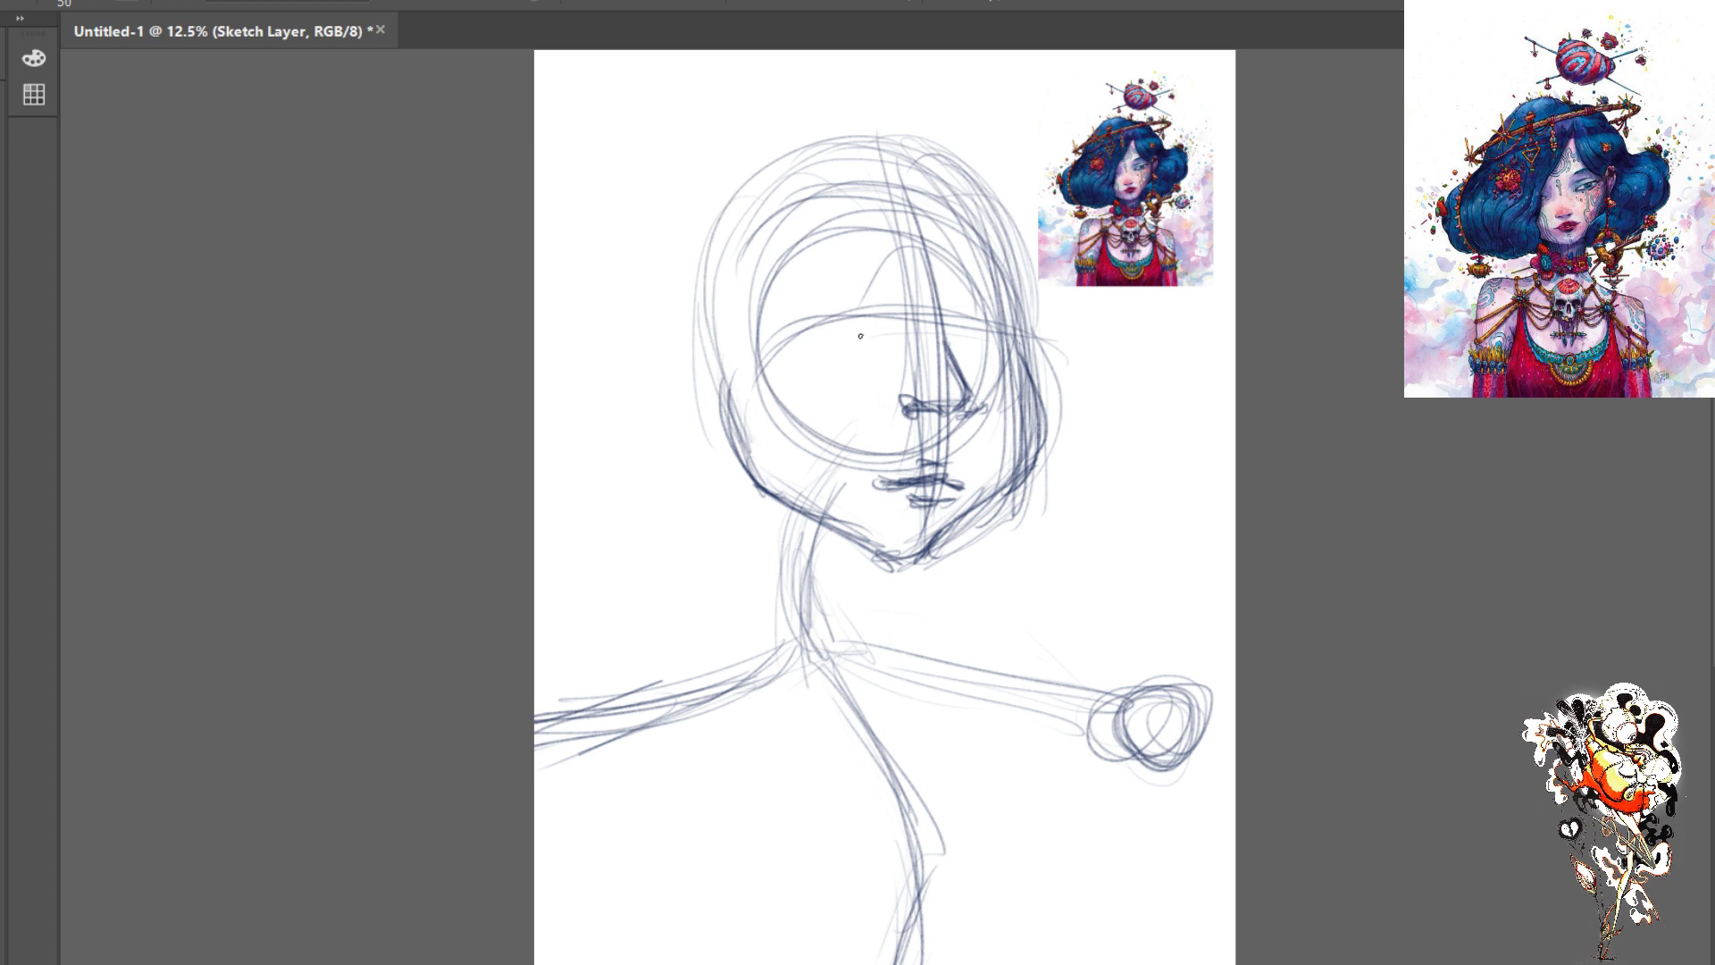
- Sketch a large tilted oval for the main hair mass over the left side of the head and forehead
left_click_drag(893, 159, 641, 308)
mouse_move(920, 145)
left_mouse_down()
mouse_move(771, 268)
mouse_move(652, 238)
mouse_move(648, 393)
mouse_move(759, 285)
left_mouse_up()
mouse_move(643, 239)
left_mouse_down()
mouse_move(798, 446)
mouse_move(848, 420)
left_mouse_up()
left_click_drag(668, 331, 872, 327)
left_click_drag(920, 198, 858, 406)
mouse_move(911, 248)
left_mouse_down()
mouse_move(896, 361)
mouse_move(768, 136)
mouse_move(665, 160)
mouse_move(625, 268)
mouse_move(669, 386)
mouse_move(852, 383)
left_mouse_up()
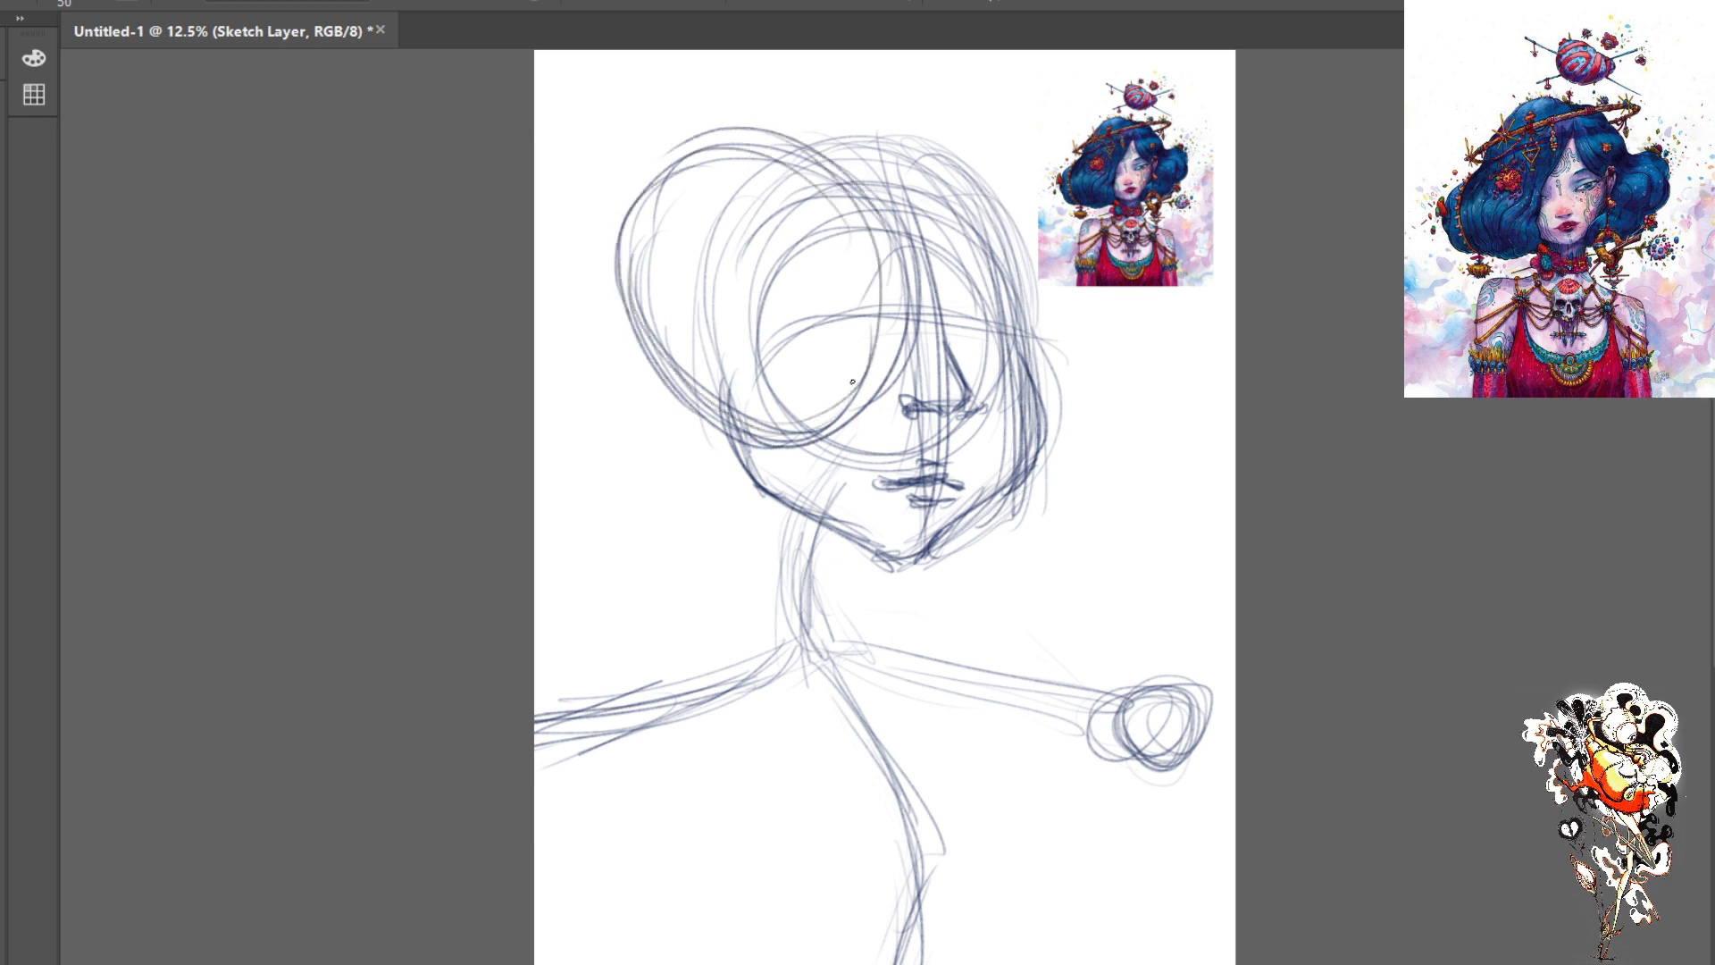
- Sketch a smaller round hair curl at the lower left of the large hair oval
mouse_move(771, 153)
left_mouse_down()
mouse_move(881, 303)
mouse_move(817, 407)
left_mouse_up()
mouse_move(770, 328)
left_mouse_down()
mouse_move(740, 274)
mouse_move(695, 293)
mouse_move(769, 374)
mouse_move(766, 424)
mouse_move(643, 401)
left_mouse_up()
mouse_move(770, 268)
left_mouse_down()
mouse_move(652, 420)
mouse_move(682, 336)
mouse_move(683, 384)
left_mouse_up()
mouse_move(634, 332)
left_mouse_down()
mouse_move(713, 373)
mouse_move(735, 418)
mouse_move(683, 416)
mouse_move(689, 323)
left_mouse_up()
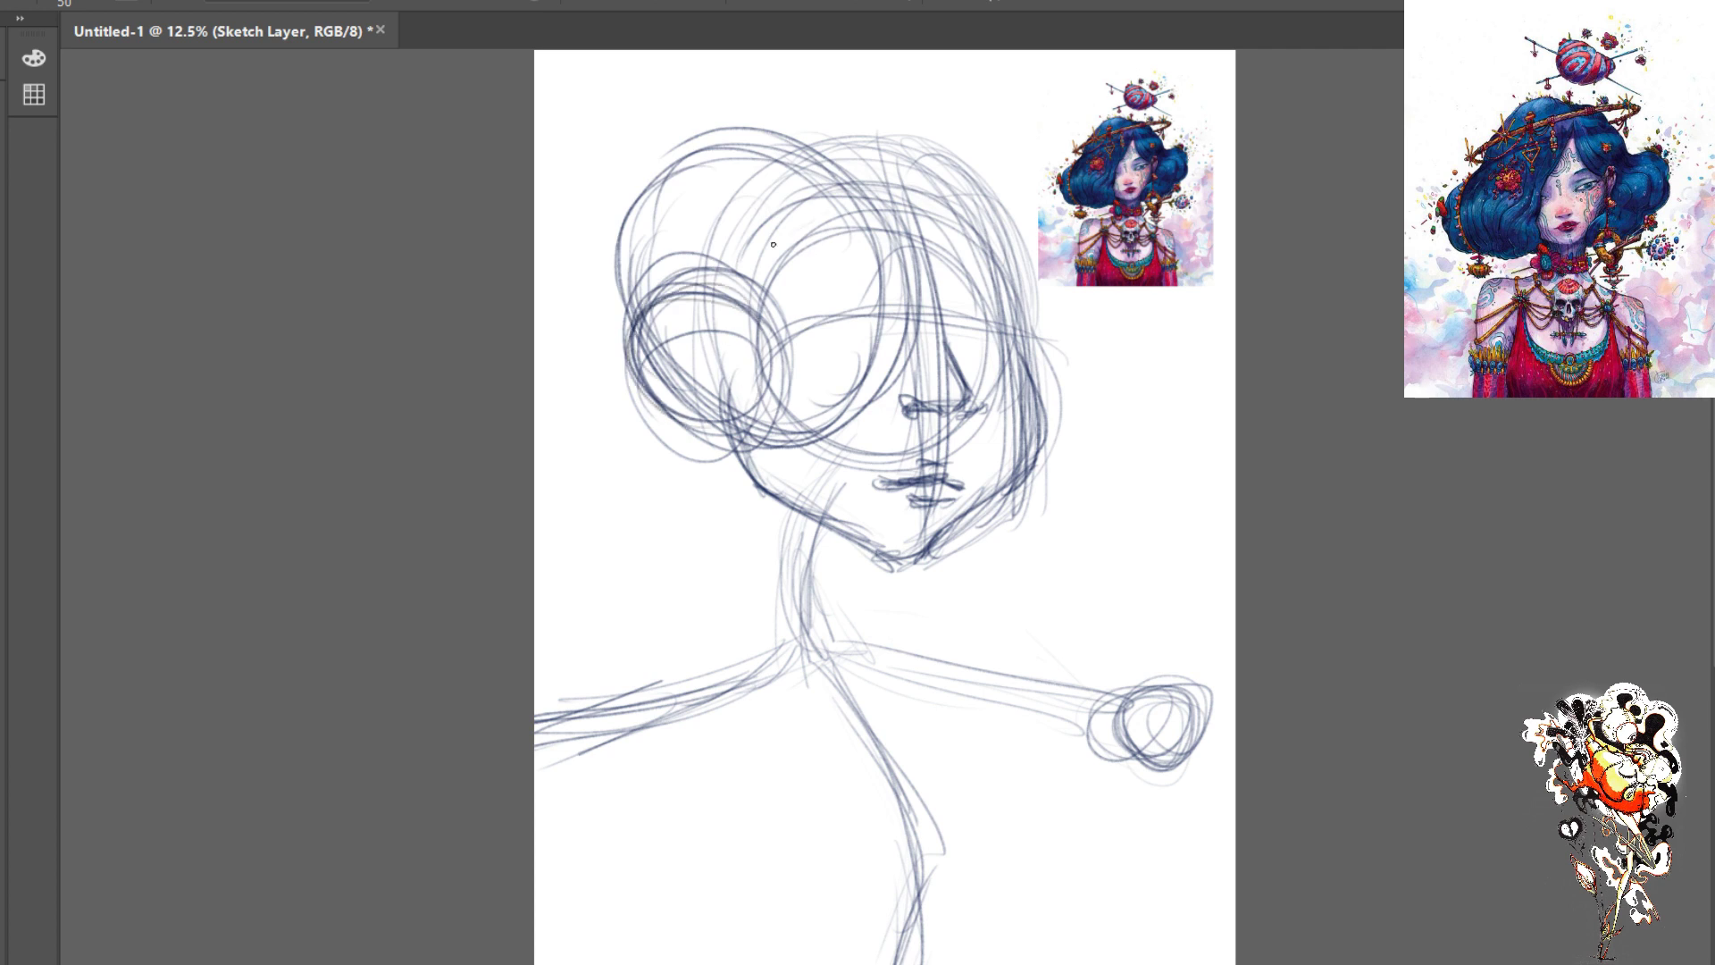
- Add curved strand lines inside the large hair oval, following its rounded form towards the forehead
mouse_move(774, 244)
left_mouse_down()
mouse_move(770, 284)
mouse_move(852, 244)
mouse_move(749, 263)
mouse_move(865, 219)
mouse_move(818, 265)
mouse_move(724, 292)
left_mouse_up()
mouse_move(650, 170)
left_mouse_down()
mouse_move(777, 200)
mouse_move(835, 406)
mouse_move(817, 442)
left_mouse_up()
mouse_move(846, 346)
left_mouse_down()
mouse_move(742, 166)
mouse_move(804, 272)
left_mouse_up()
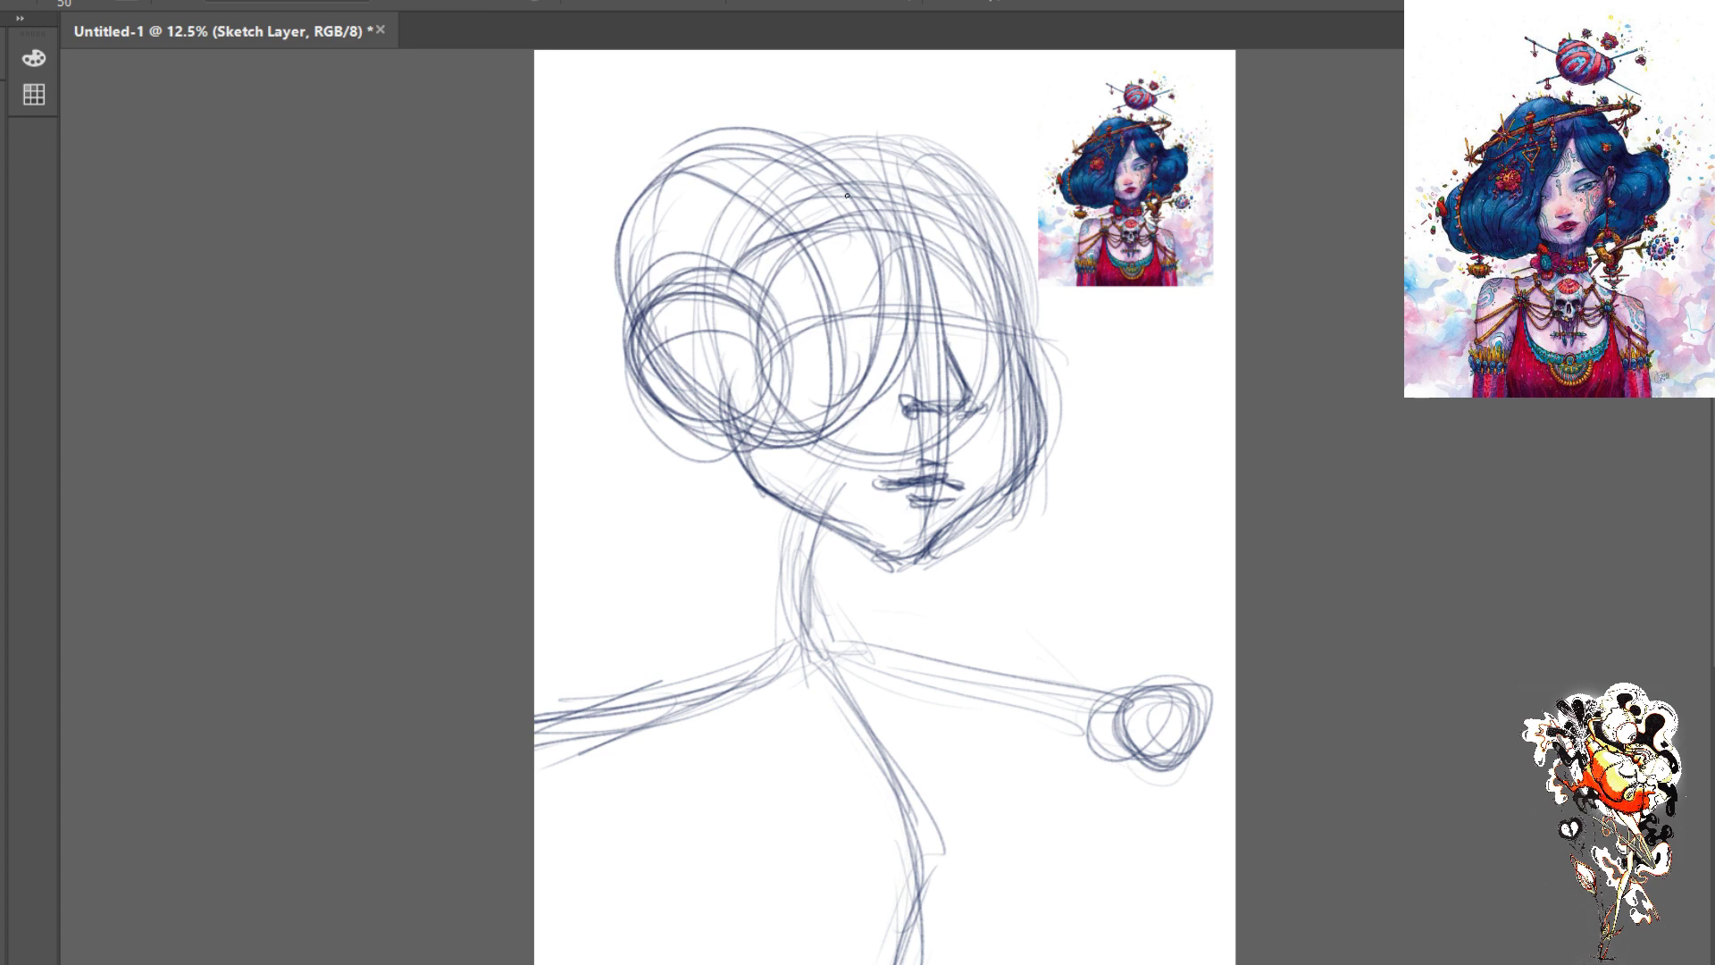
left_click_drag(847, 196, 894, 311)
left_click_drag(886, 412, 891, 226)
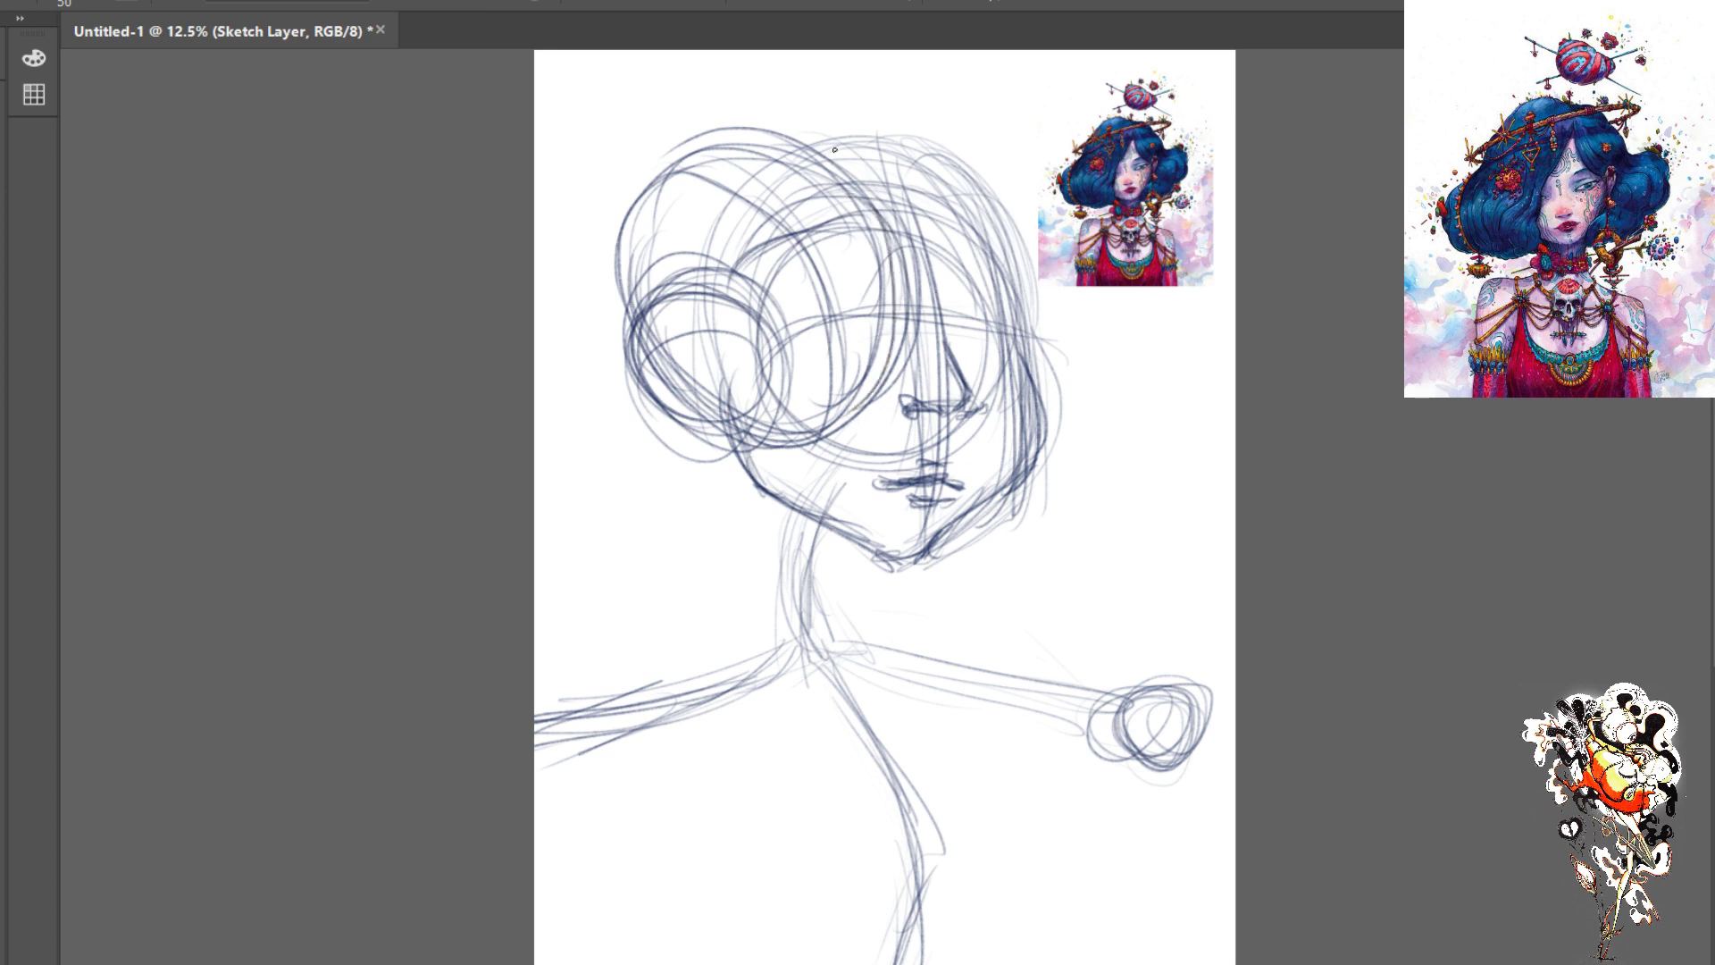
- Sketch loose curved hair strokes rising above the crown and around the upper right side of the head
scroll(853, 210, "up", 3)
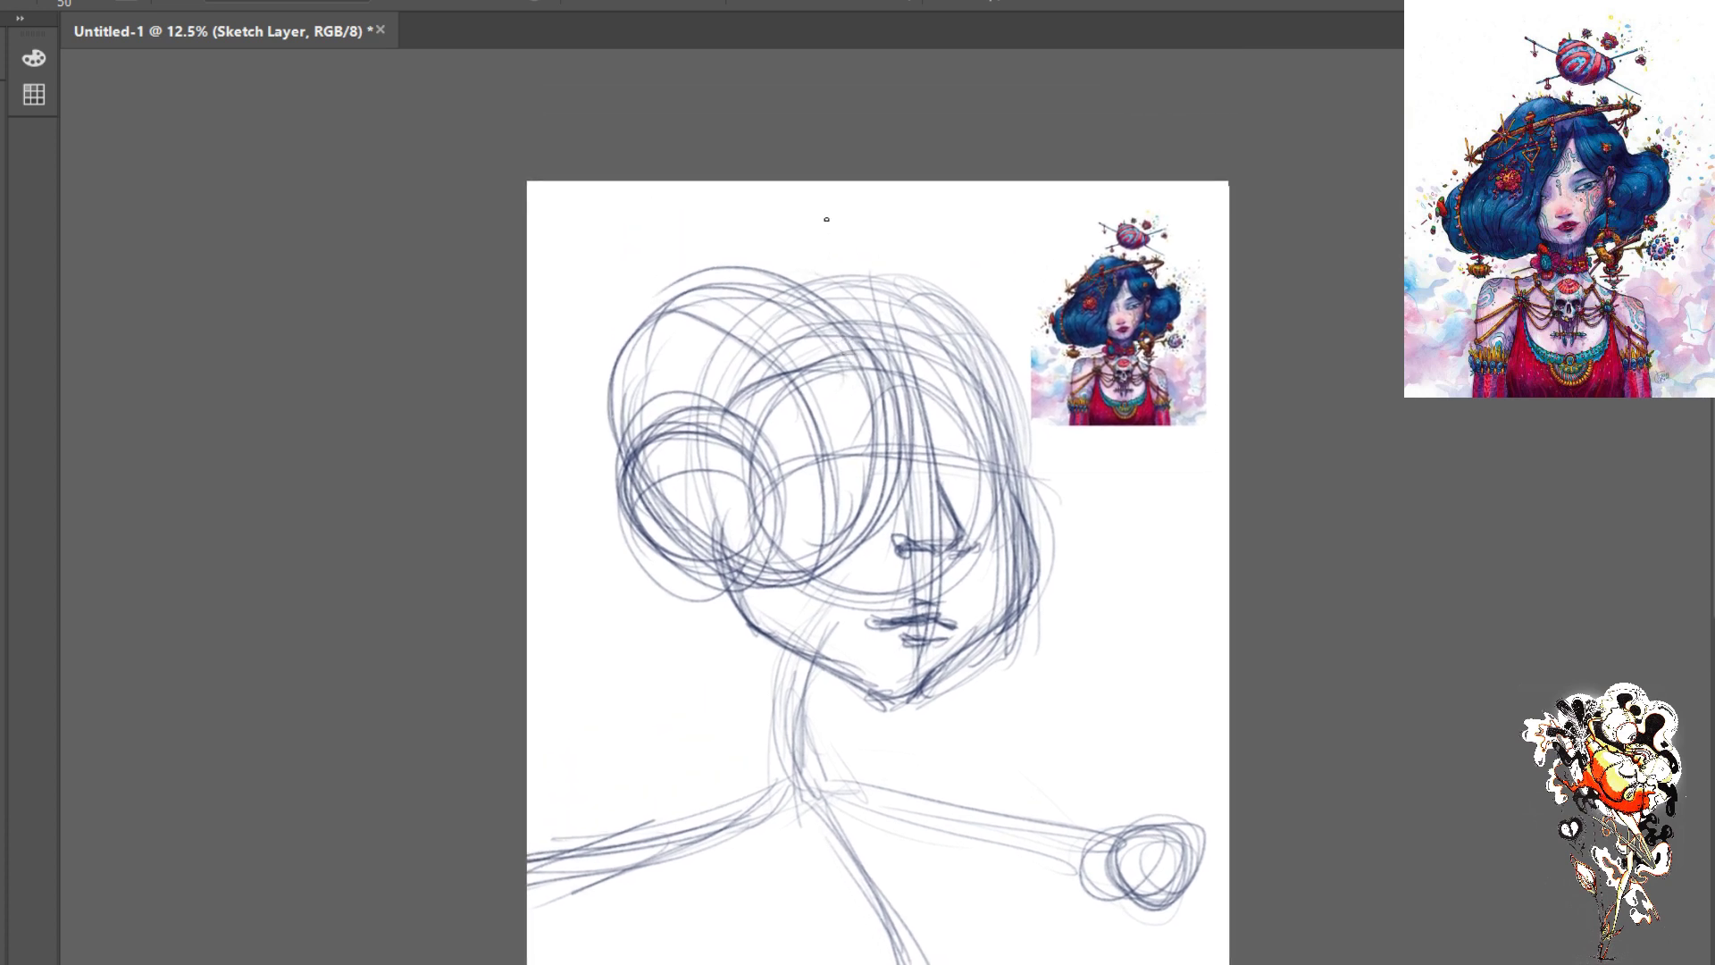
left_click_drag(819, 234, 845, 293)
left_click_drag(972, 224, 947, 341)
mouse_move(1005, 261)
left_mouse_down()
mouse_move(913, 366)
mouse_move(952, 329)
mouse_move(935, 326)
mouse_move(1054, 469)
left_mouse_up()
- Sketch a hair lock sweeping from the parting over the right temple and curling back towards the cheek
left_click_drag(947, 429, 1048, 491)
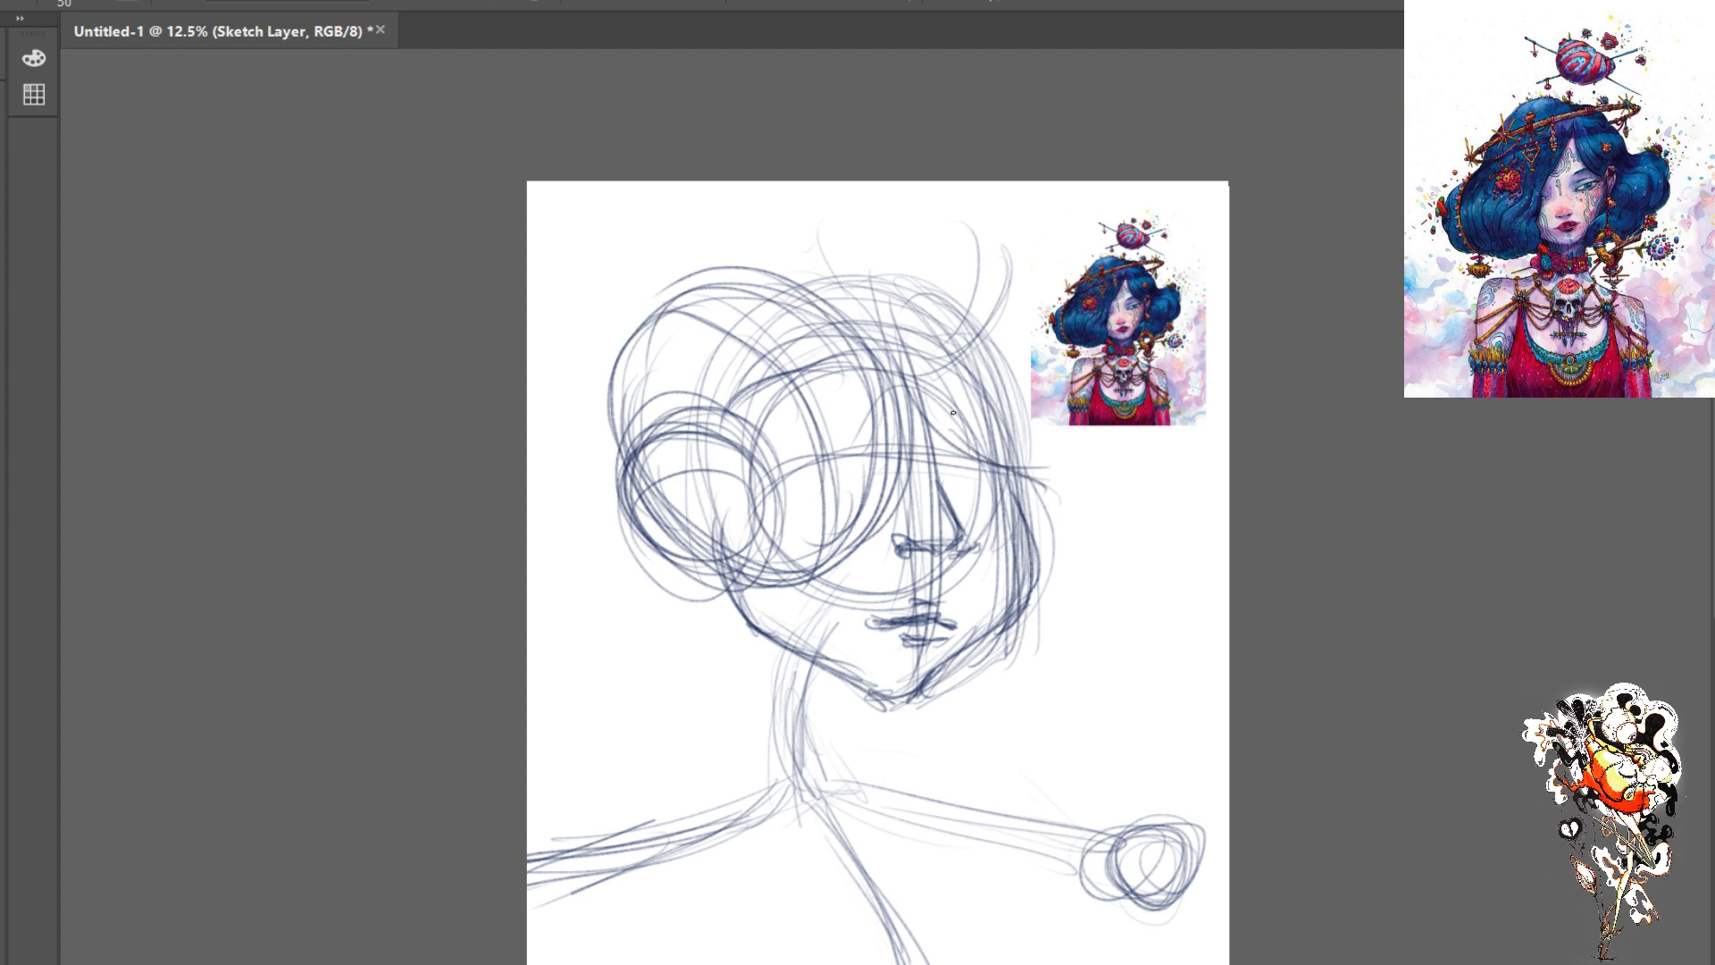
left_click_drag(911, 386, 1054, 491)
mouse_move(916, 423)
left_mouse_down()
mouse_move(1083, 513)
mouse_move(1073, 551)
mouse_move(1062, 513)
mouse_move(1020, 570)
left_mouse_up()
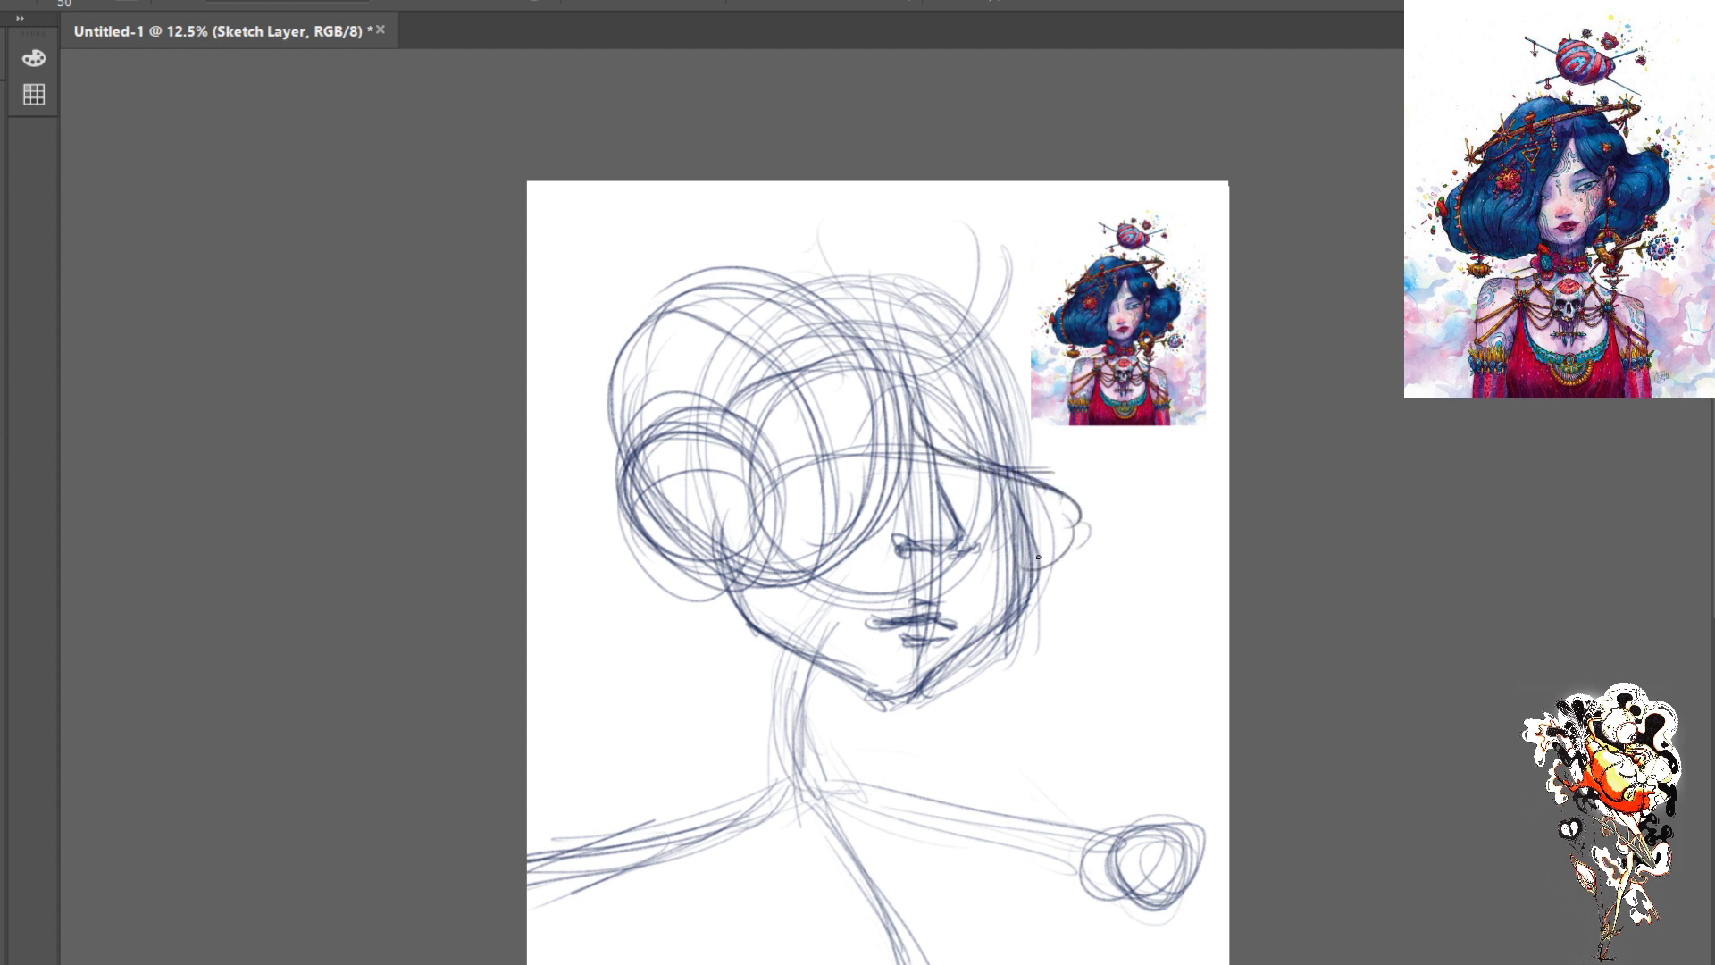
mouse_move(1063, 501)
left_mouse_down()
mouse_move(1013, 490)
mouse_move(1034, 572)
left_mouse_up()
left_click_drag(946, 711, 994, 650)
- Sketch a large outward hair curve along the canvas's right edge, ending in a looping lock beside the chin
left_click_drag(1161, 430, 1230, 500)
left_click_drag(1127, 457, 1228, 514)
mouse_move(1161, 427)
left_mouse_down()
mouse_move(1224, 536)
mouse_move(1197, 657)
mouse_move(1228, 536)
left_mouse_up()
left_click_drag(1201, 639, 1035, 757)
mouse_move(1174, 715)
left_mouse_down()
mouse_move(1202, 694)
mouse_move(1146, 707)
left_mouse_up()
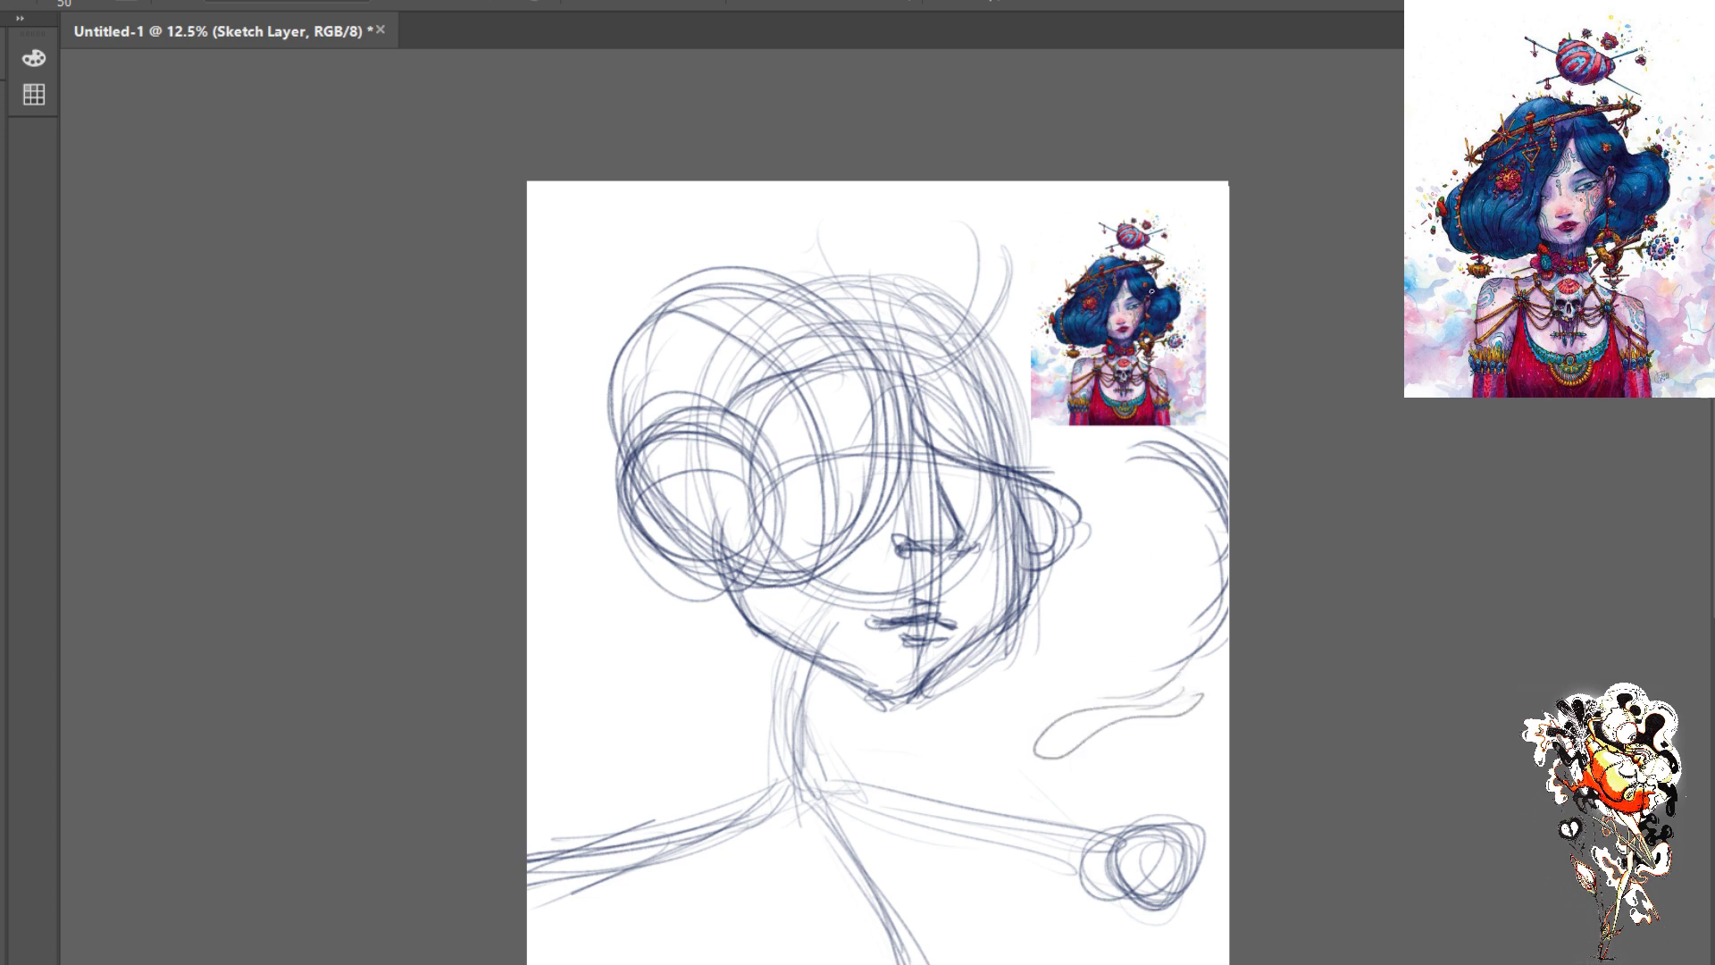
left_click_drag(1177, 436, 1228, 487)
mouse_move(1228, 638)
left_mouse_down()
mouse_move(1072, 710)
mouse_move(1055, 737)
left_mouse_up()
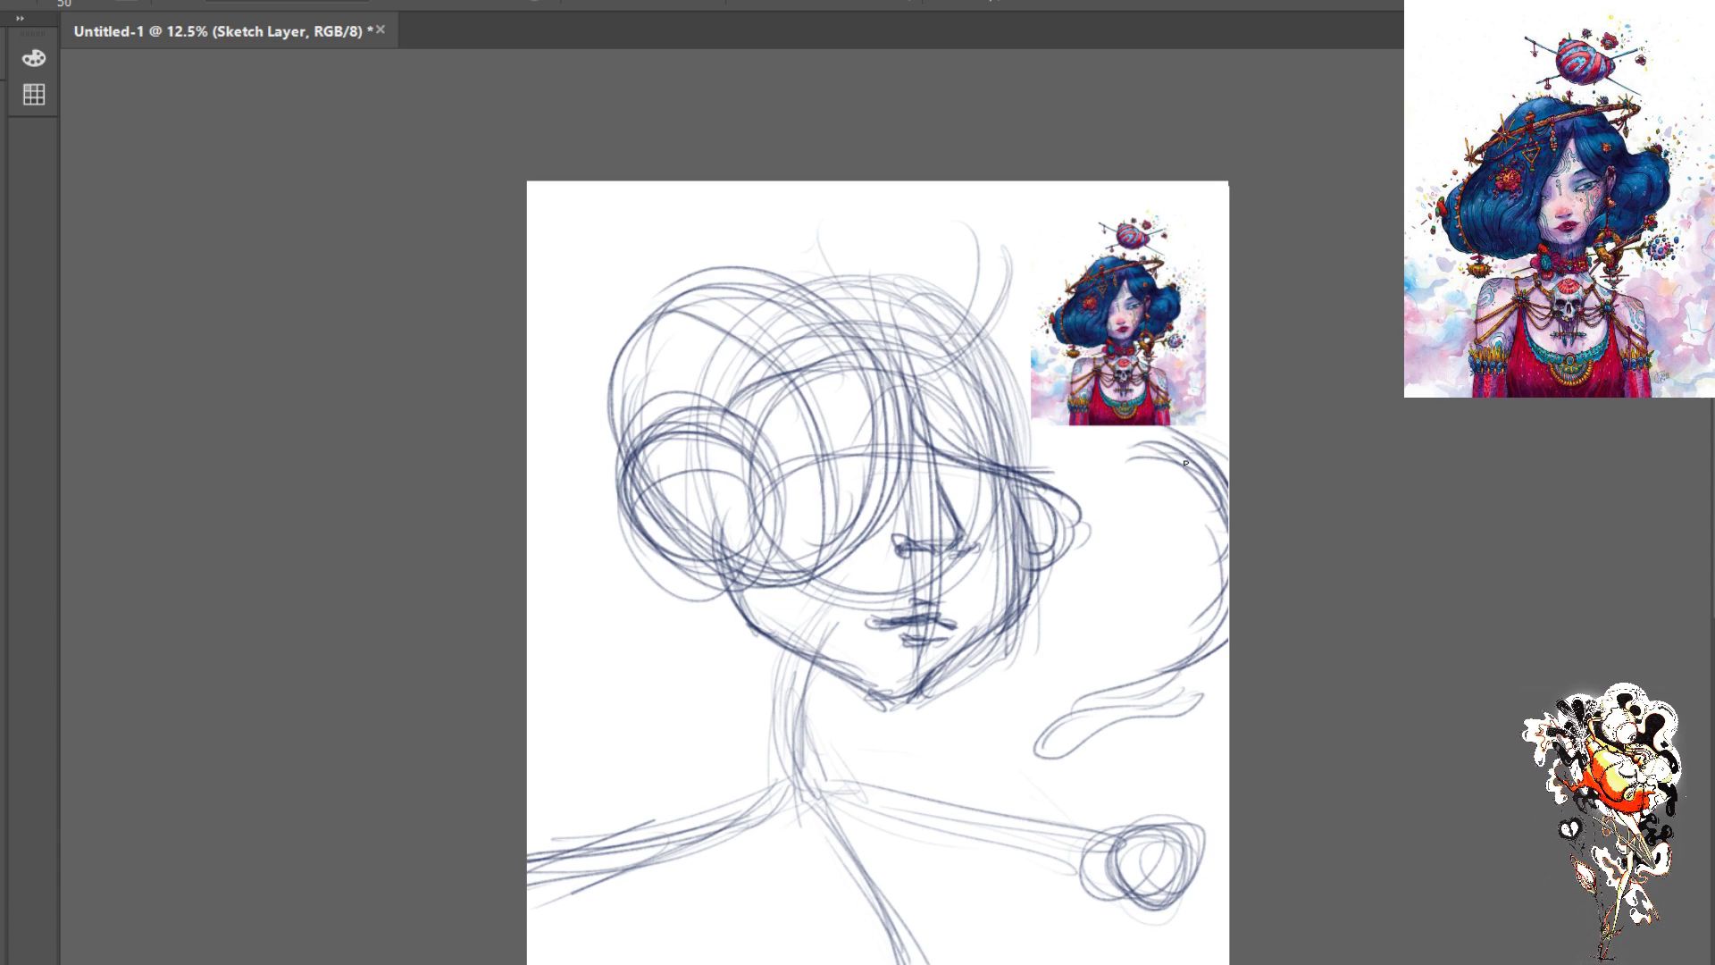
- Outline the hair edge along the right cheek and draw a sweeping curve from the chin into the lower lock
left_click_drag(1041, 572, 1013, 665)
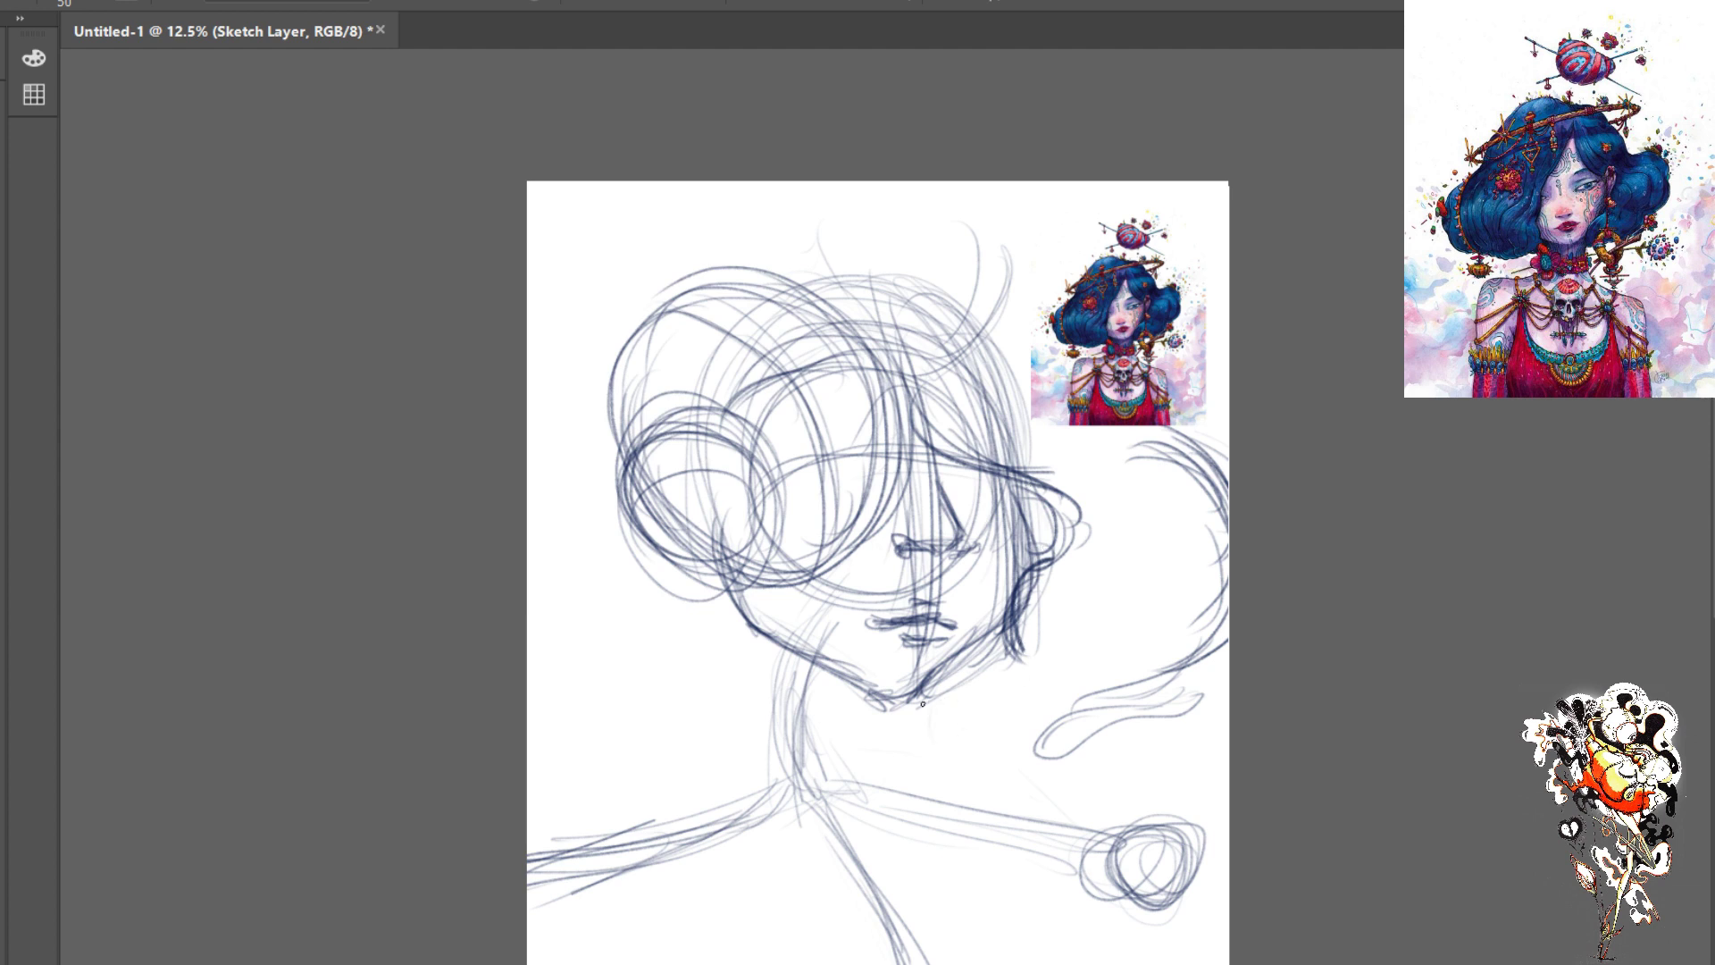
mouse_move(924, 701)
left_mouse_down()
mouse_move(997, 775)
mouse_move(1035, 779)
mouse_move(1101, 725)
mouse_move(1099, 751)
left_mouse_up()
mouse_move(1115, 692)
left_mouse_down()
mouse_move(997, 792)
mouse_move(1052, 756)
mouse_move(922, 711)
mouse_move(968, 764)
mouse_move(1075, 733)
mouse_move(1104, 688)
mouse_move(1096, 743)
mouse_move(1174, 698)
mouse_move(1152, 729)
mouse_move(1201, 668)
mouse_move(1171, 710)
mouse_move(1184, 731)
mouse_move(1091, 747)
left_mouse_up()
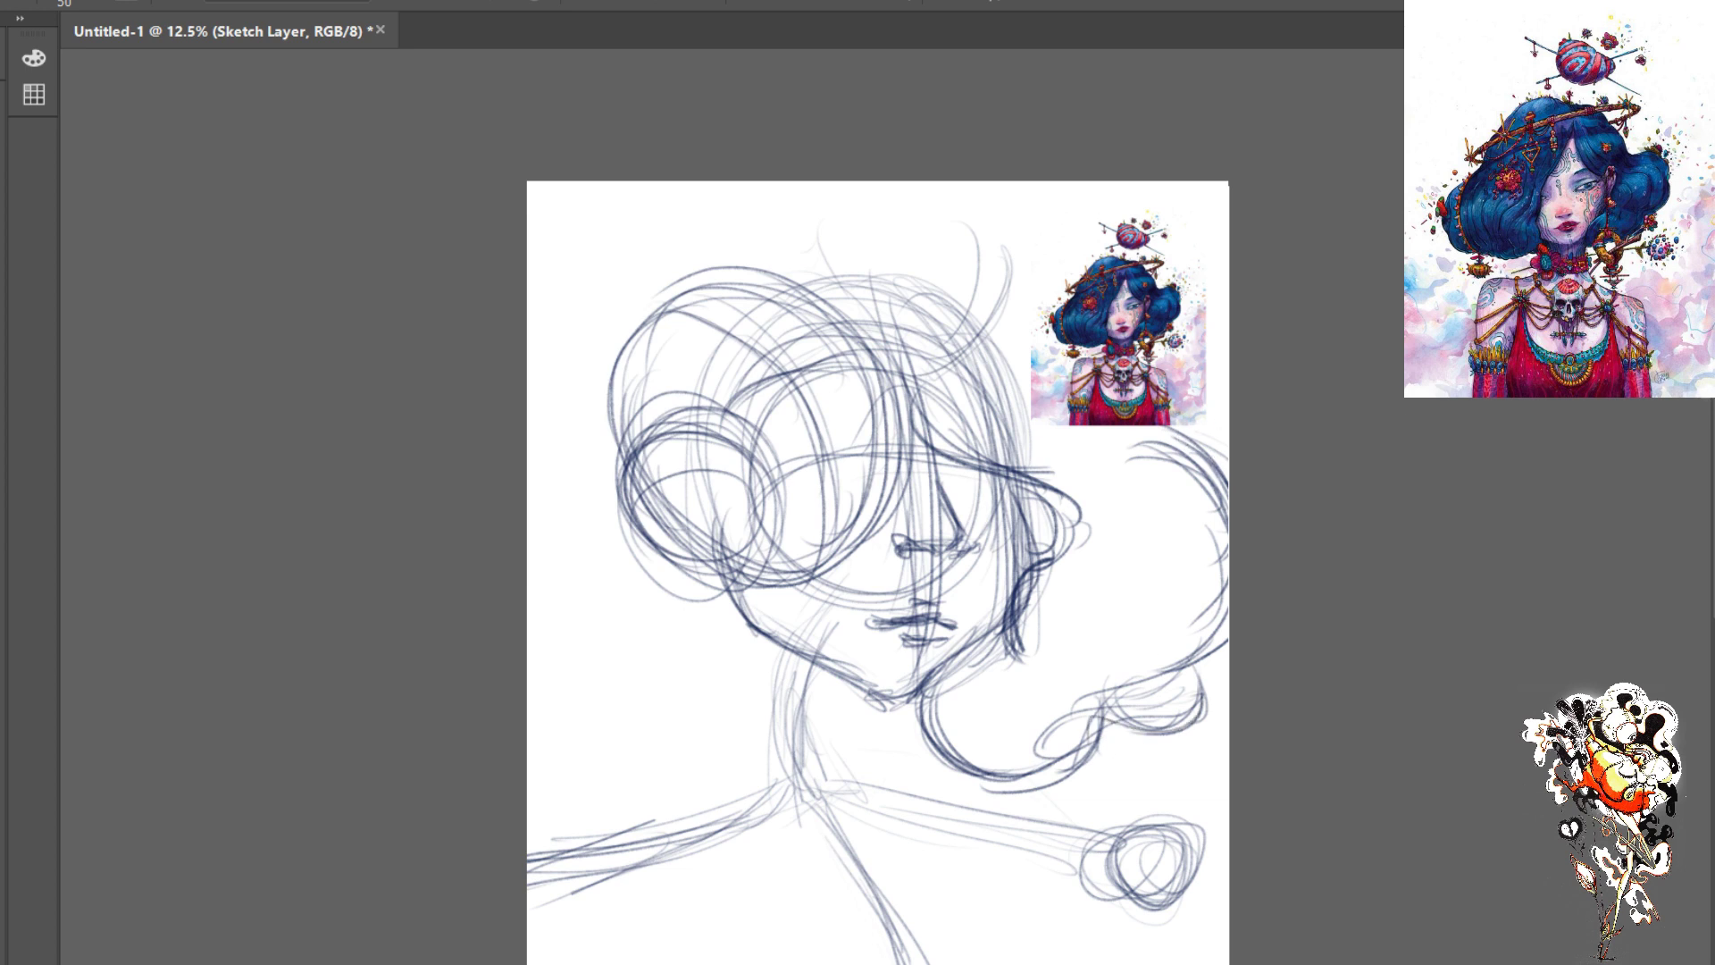
left_click_drag(1228, 468, 1164, 417)
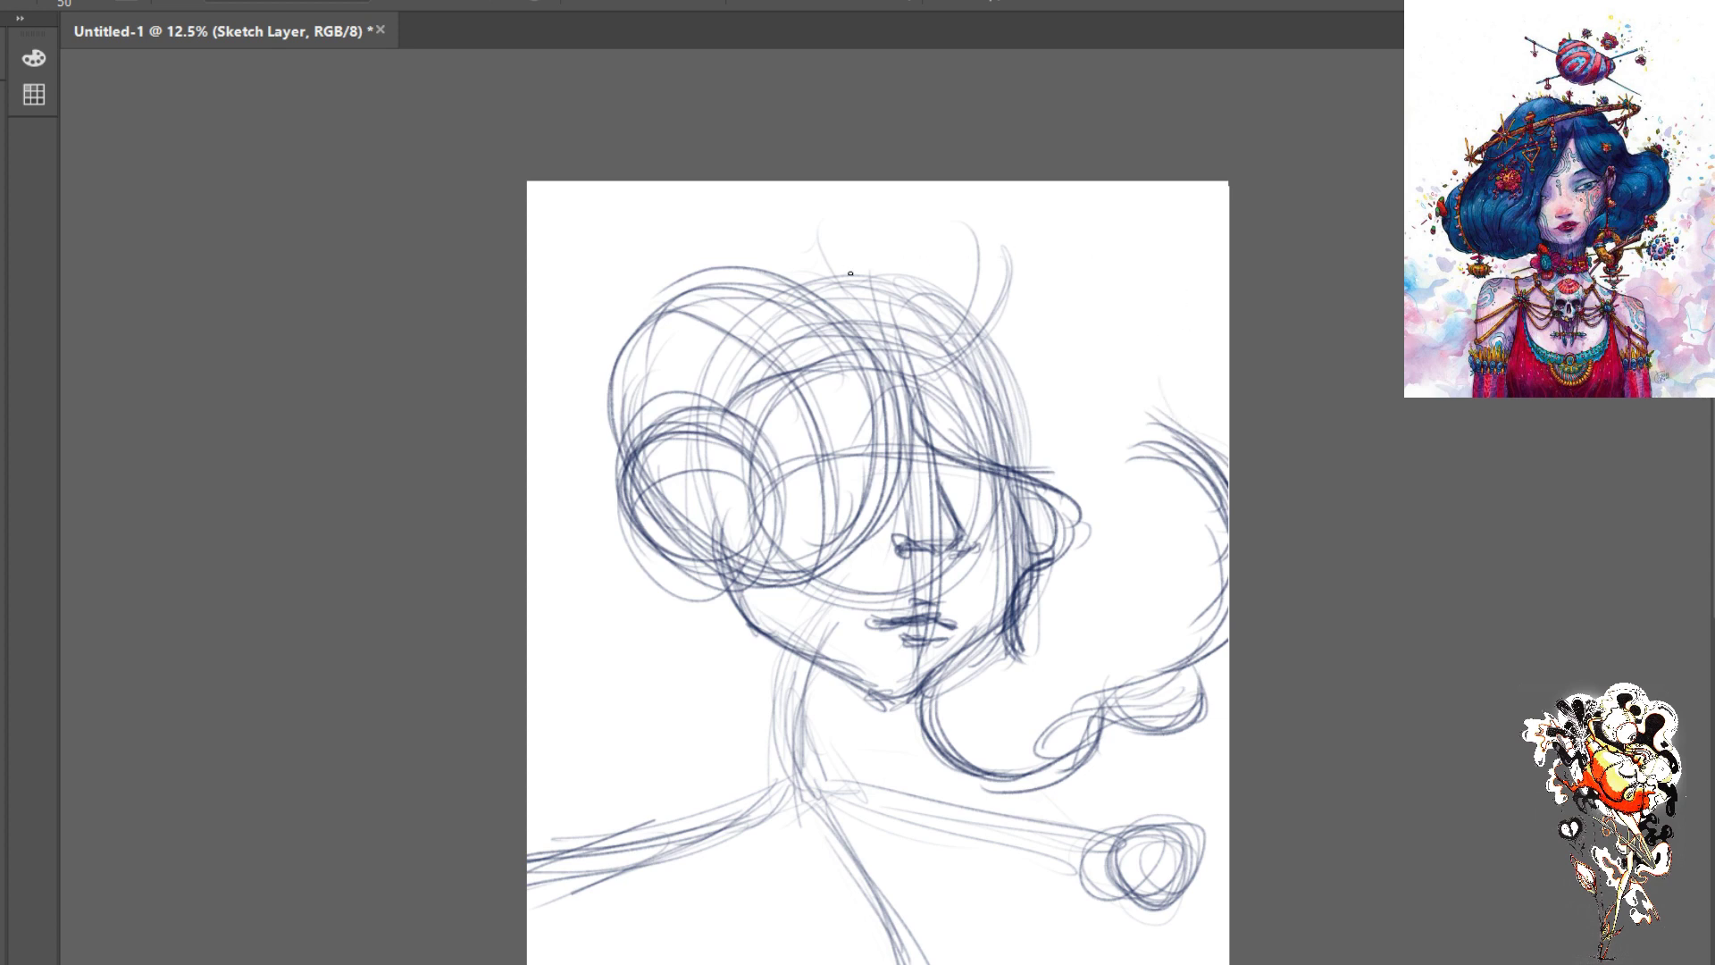
- Sketch a round bun of hair above the forehead with curved strands flicking upwards beside it
mouse_move(912, 362)
left_mouse_down()
mouse_move(981, 308)
mouse_move(999, 260)
left_mouse_up()
mouse_move(887, 193)
left_mouse_down()
mouse_move(916, 240)
mouse_move(877, 303)
mouse_move(987, 322)
mouse_move(890, 317)
mouse_move(942, 284)
mouse_move(907, 350)
mouse_move(917, 243)
mouse_move(1008, 301)
mouse_move(935, 368)
mouse_move(947, 398)
mouse_move(920, 411)
mouse_move(953, 439)
mouse_move(944, 455)
mouse_move(920, 370)
mouse_move(978, 331)
mouse_move(962, 251)
mouse_move(994, 331)
mouse_move(939, 243)
mouse_move(920, 347)
mouse_move(993, 263)
mouse_move(910, 342)
left_mouse_up()
mouse_move(855, 234)
left_mouse_down()
mouse_move(845, 304)
mouse_move(885, 206)
mouse_move(857, 286)
mouse_move(800, 240)
mouse_move(841, 305)
left_mouse_up()
mouse_move(798, 192)
left_mouse_down()
mouse_move(803, 261)
mouse_move(859, 299)
left_mouse_up()
mouse_move(790, 229)
left_mouse_down()
mouse_move(858, 318)
mouse_move(757, 235)
mouse_move(797, 284)
left_mouse_up()
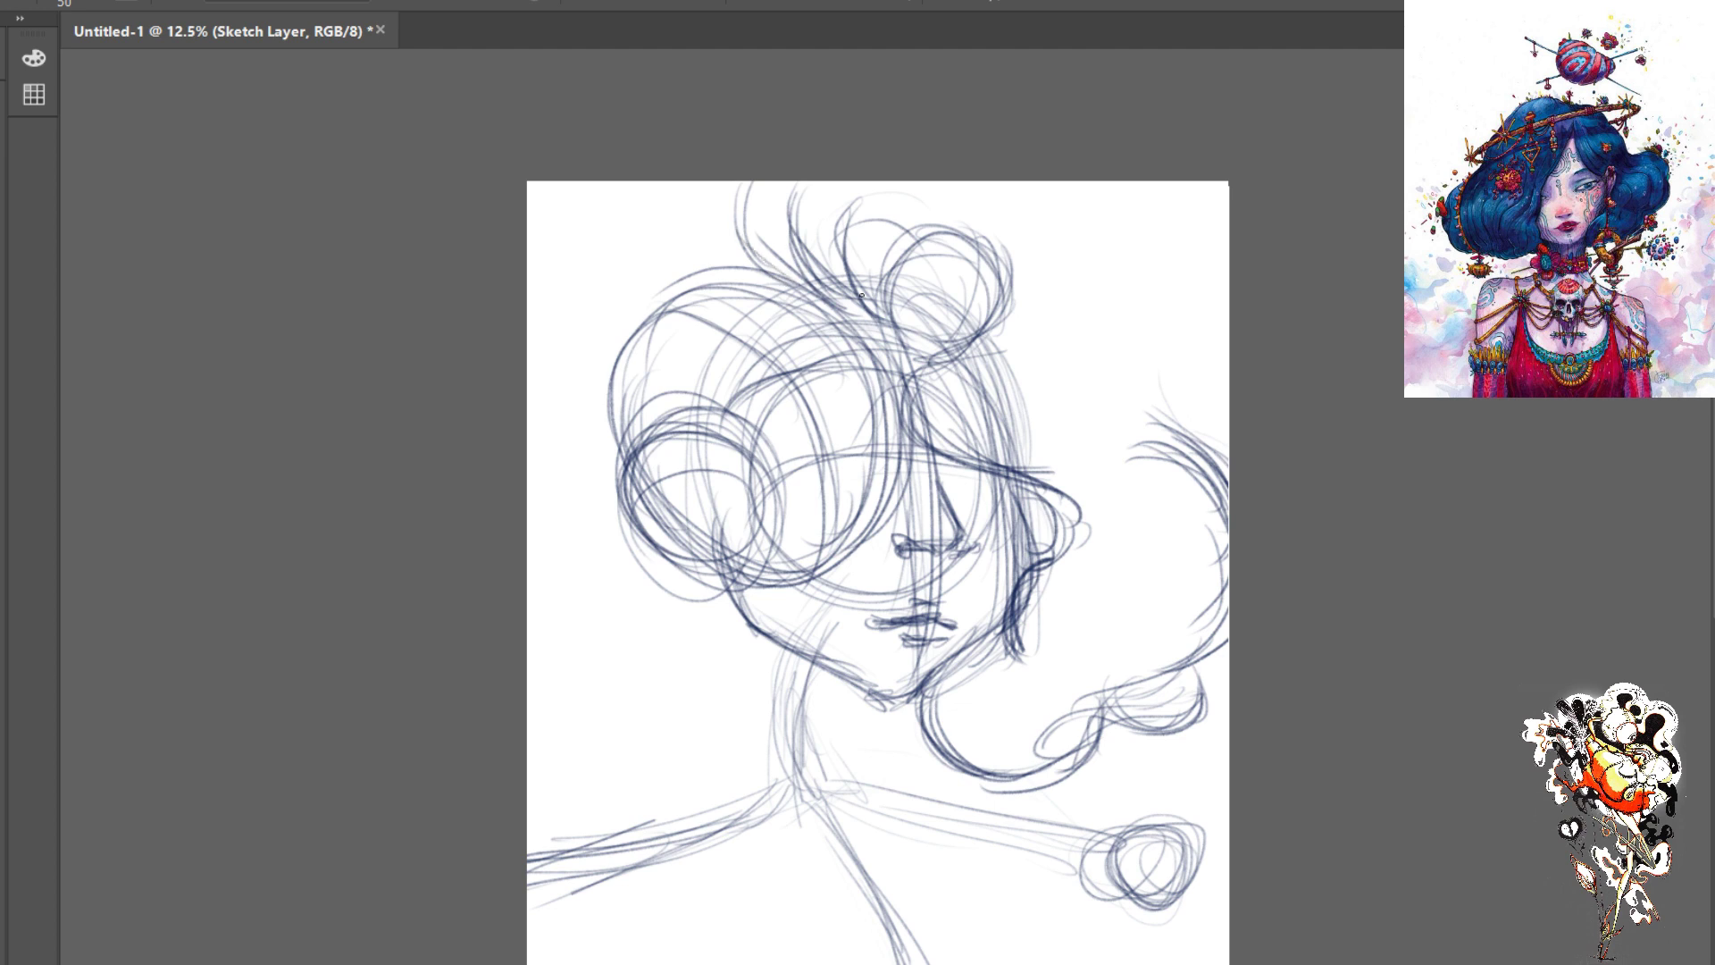
- Draw a long wavy lock down the upper right to the large curve and a small curl on the left crown
mouse_move(1127, 182)
left_mouse_down()
mouse_move(1179, 295)
mouse_move(1201, 295)
left_mouse_up()
left_click_drag(1201, 295, 1148, 432)
mouse_move(1189, 336)
left_mouse_down()
mouse_move(1144, 420)
mouse_move(1159, 429)
left_mouse_up()
left_click_drag(1173, 338, 1210, 446)
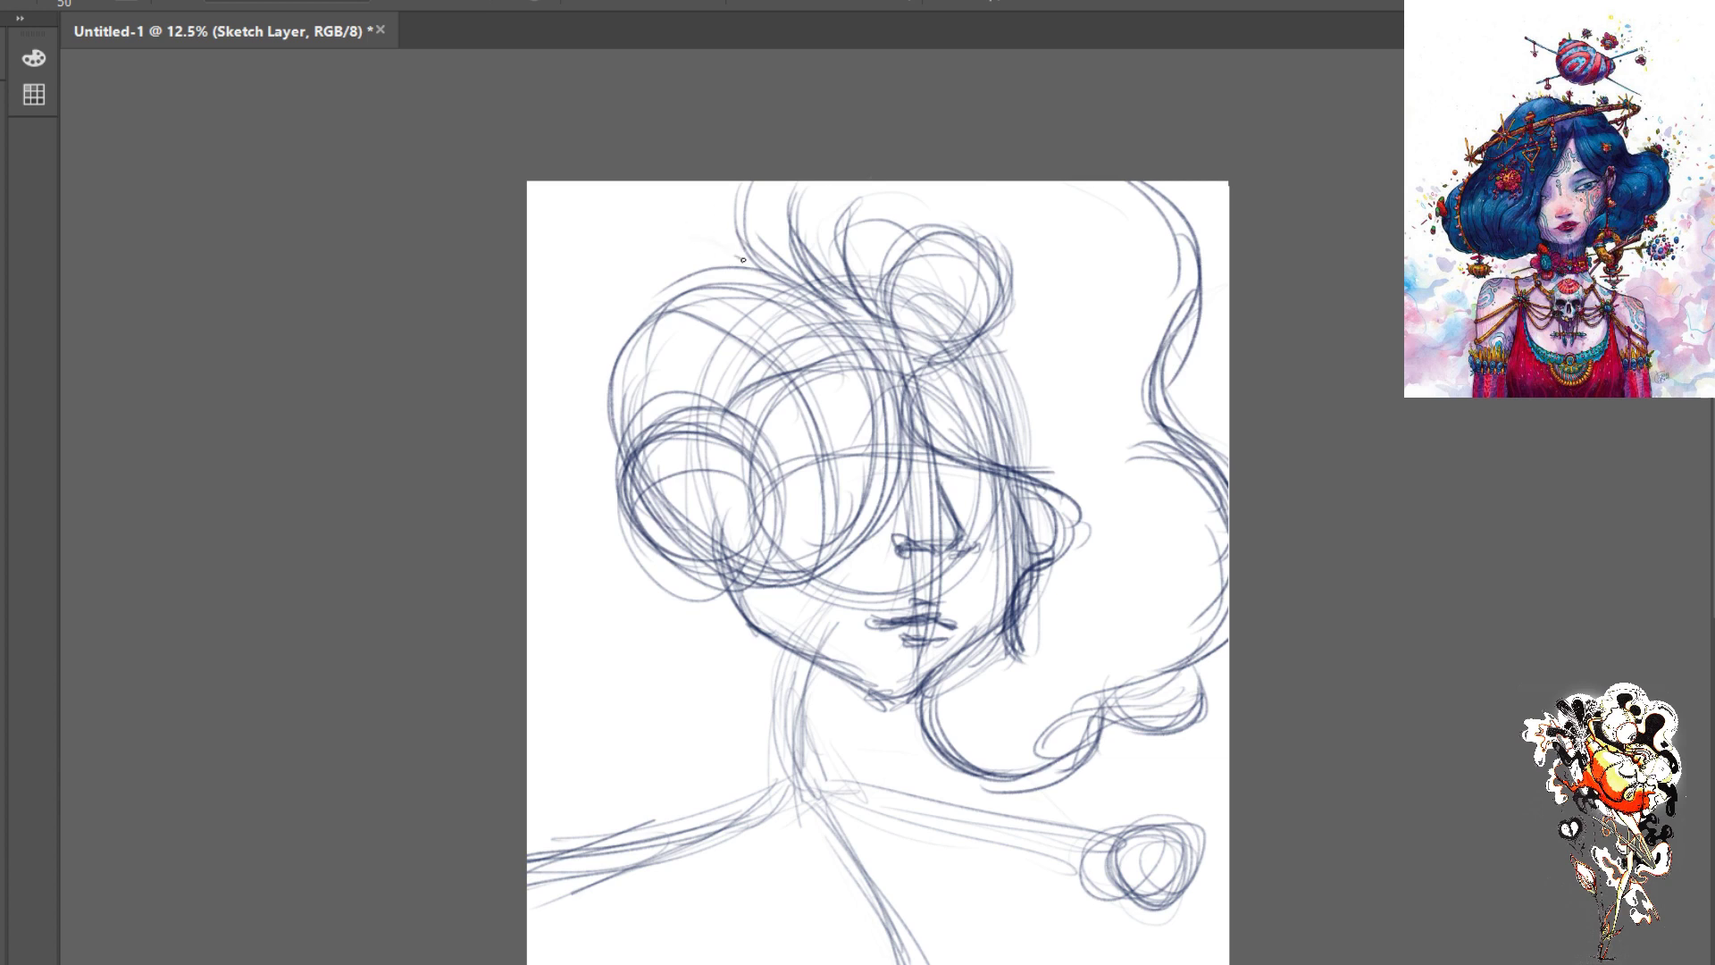
mouse_move(743, 260)
left_mouse_down()
mouse_move(693, 238)
mouse_move(750, 265)
mouse_move(693, 241)
mouse_move(695, 265)
mouse_move(651, 281)
mouse_move(690, 251)
mouse_move(757, 263)
left_mouse_up()
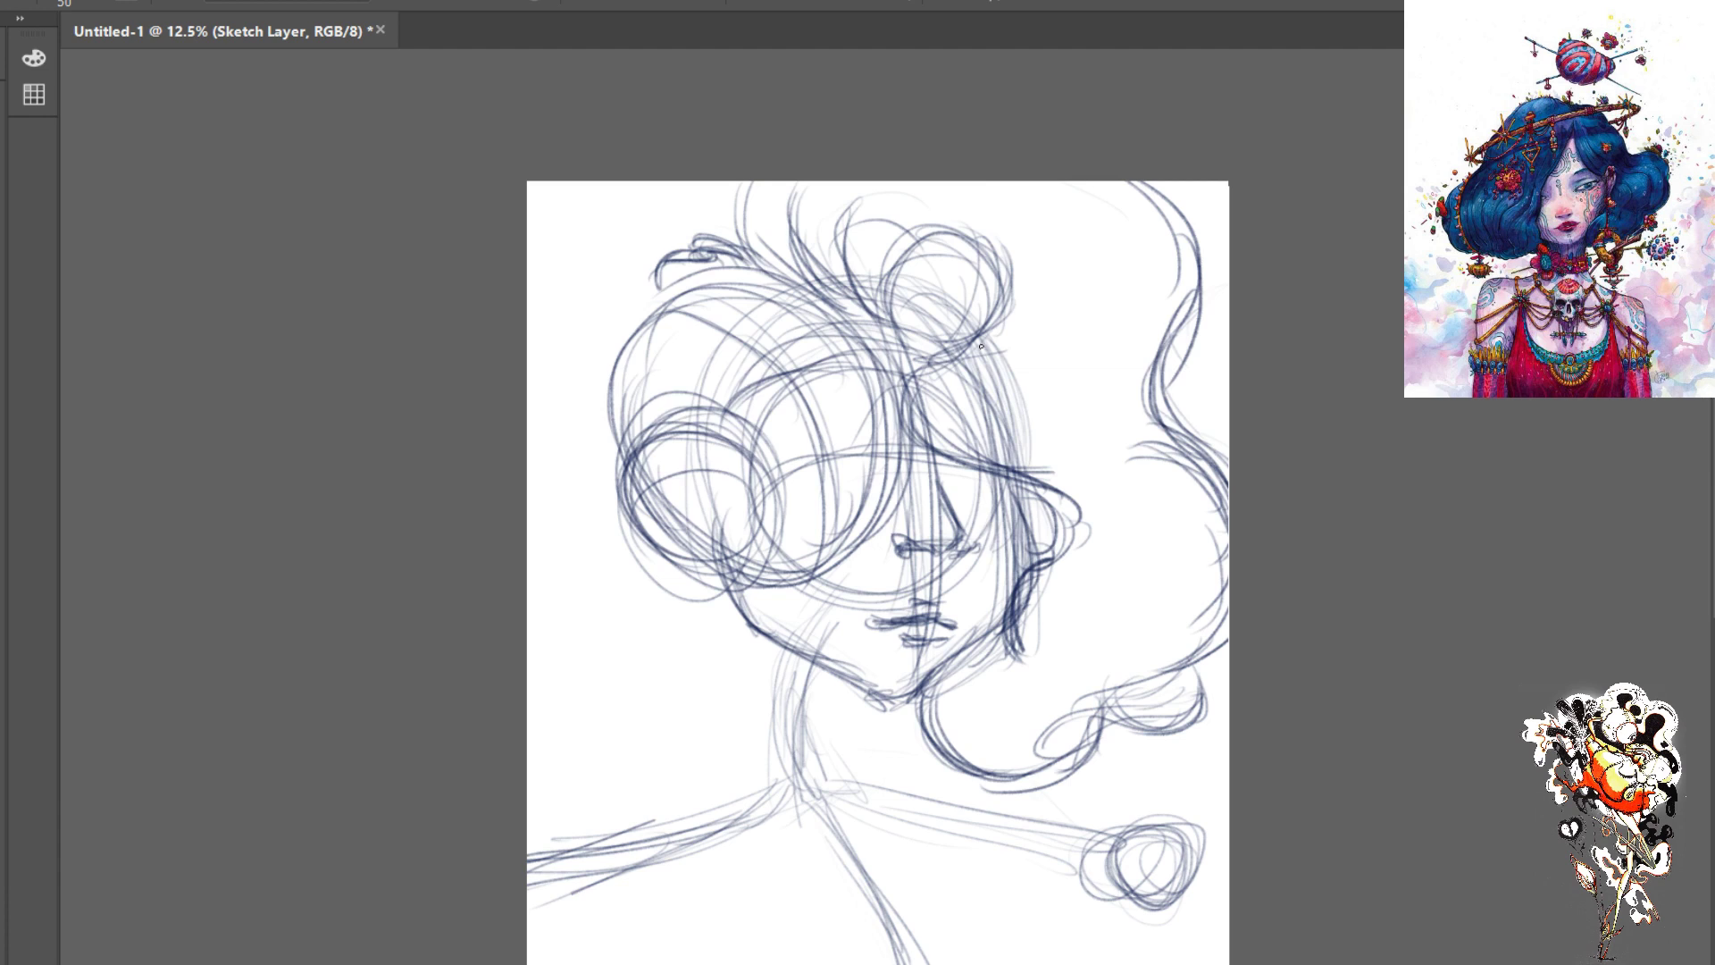
- Darken the parting under the bun, the nose line and the flowing hair curves on the right
left_click_drag(944, 350, 896, 363)
mouse_move(945, 353)
left_mouse_down()
mouse_move(890, 363)
mouse_move(904, 374)
left_mouse_up()
left_click_drag(936, 470, 955, 552)
mouse_move(949, 453)
left_mouse_down()
mouse_move(1061, 520)
mouse_move(1035, 501)
mouse_move(1033, 577)
left_mouse_up()
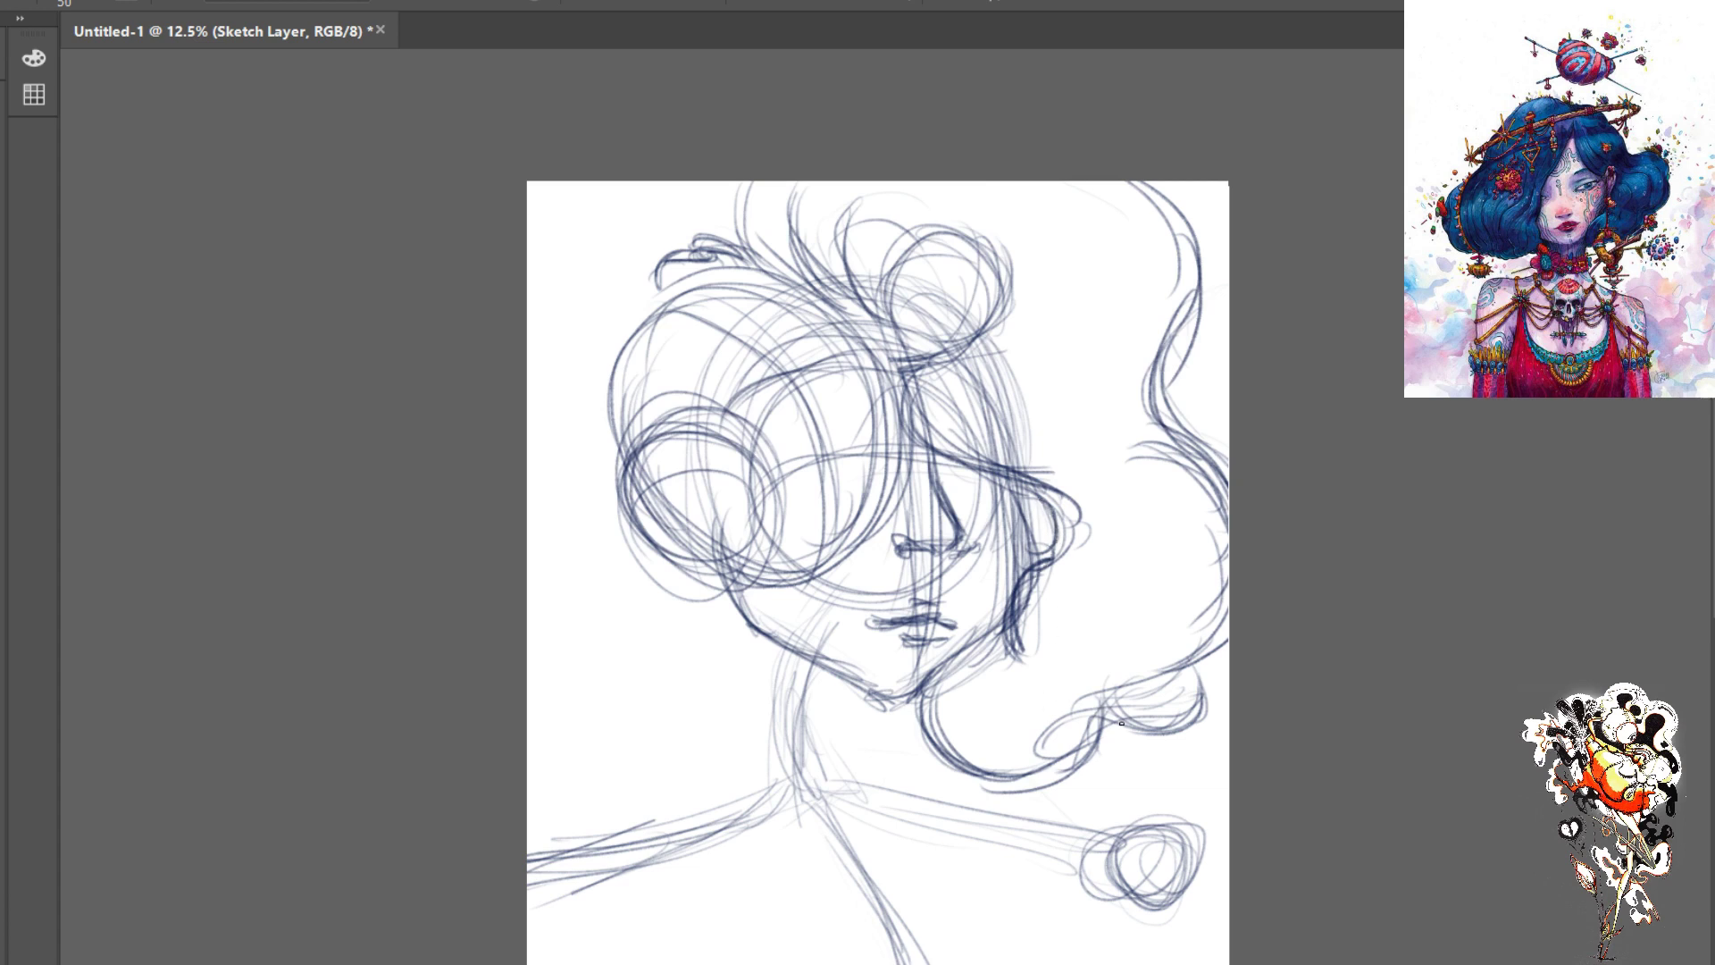
mouse_move(1192, 667)
left_mouse_down()
mouse_move(1172, 710)
mouse_move(1082, 722)
mouse_move(1079, 755)
mouse_move(1002, 779)
left_mouse_up()
mouse_move(1165, 409)
left_mouse_down()
mouse_move(1228, 462)
mouse_move(1228, 493)
mouse_move(1229, 457)
left_mouse_up()
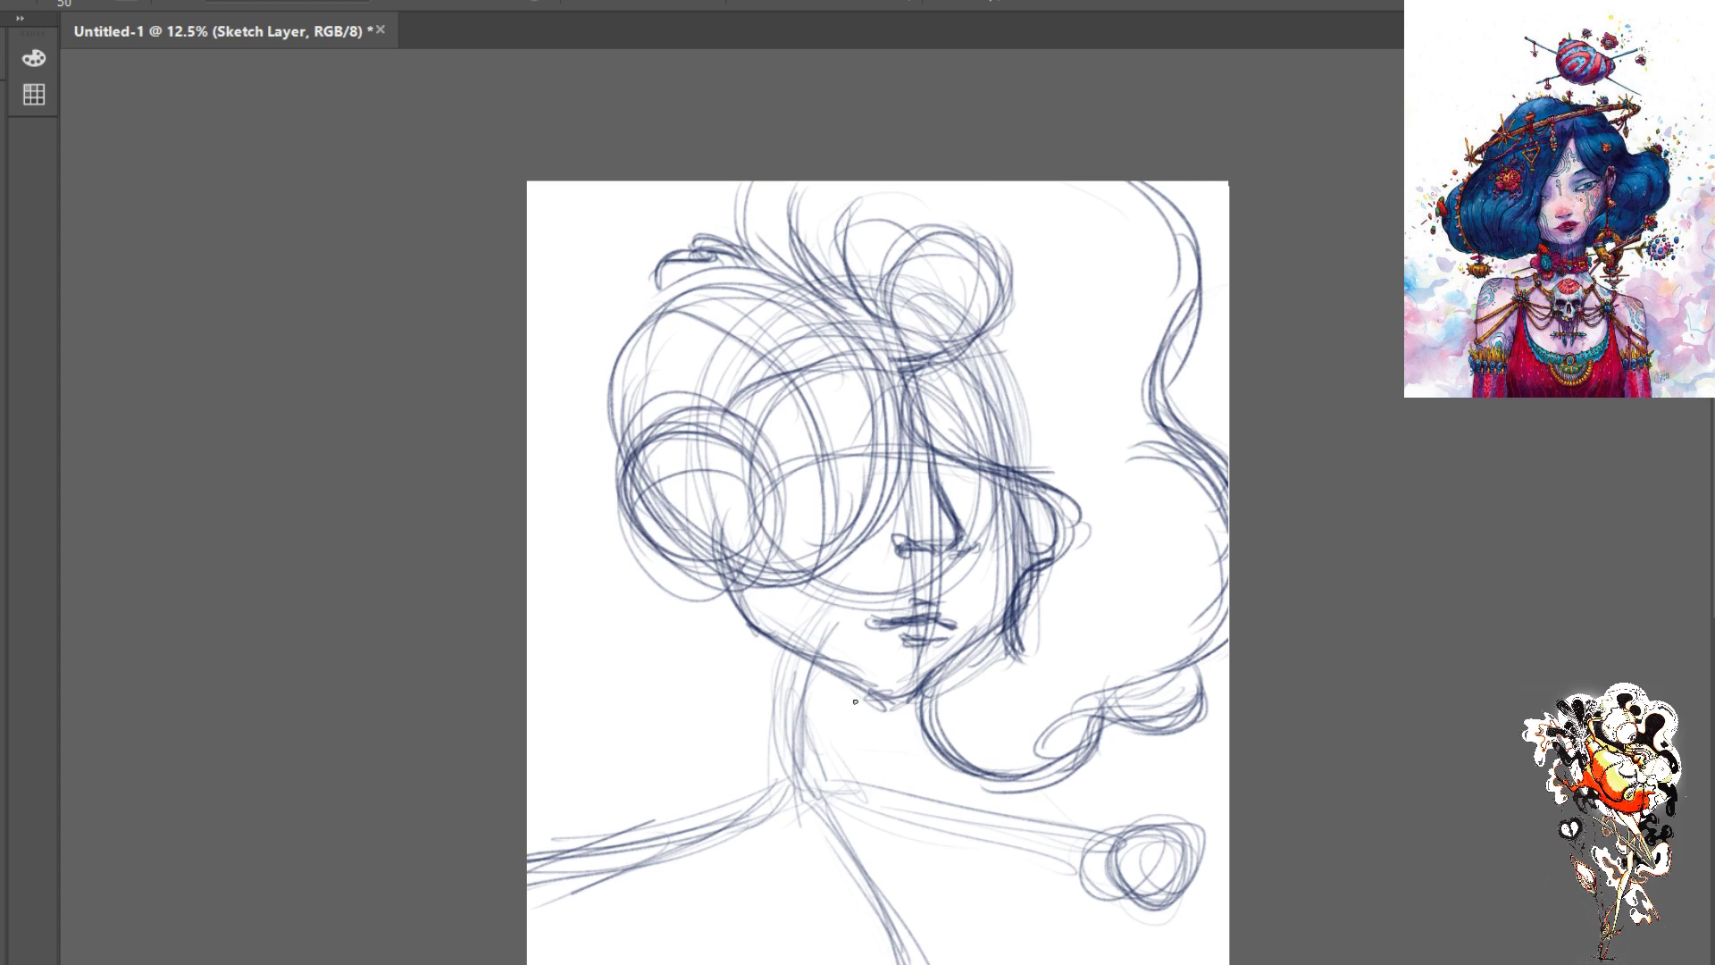
- Mark the throat and draw the left neck contour curving from under the hair curl down into the shoulder
mouse_move(834, 709)
left_mouse_down()
mouse_move(825, 761)
mouse_move(834, 714)
left_mouse_up()
left_click_drag(714, 602, 736, 666)
left_click_drag(686, 593, 736, 664)
mouse_move(675, 590)
left_mouse_down()
mouse_move(736, 686)
mouse_move(738, 671)
mouse_move(738, 701)
left_mouse_up()
mouse_move(712, 641)
left_mouse_down()
mouse_move(734, 757)
mouse_move(674, 812)
left_mouse_up()
left_click_drag(732, 734, 650, 840)
left_click_drag(714, 764, 629, 858)
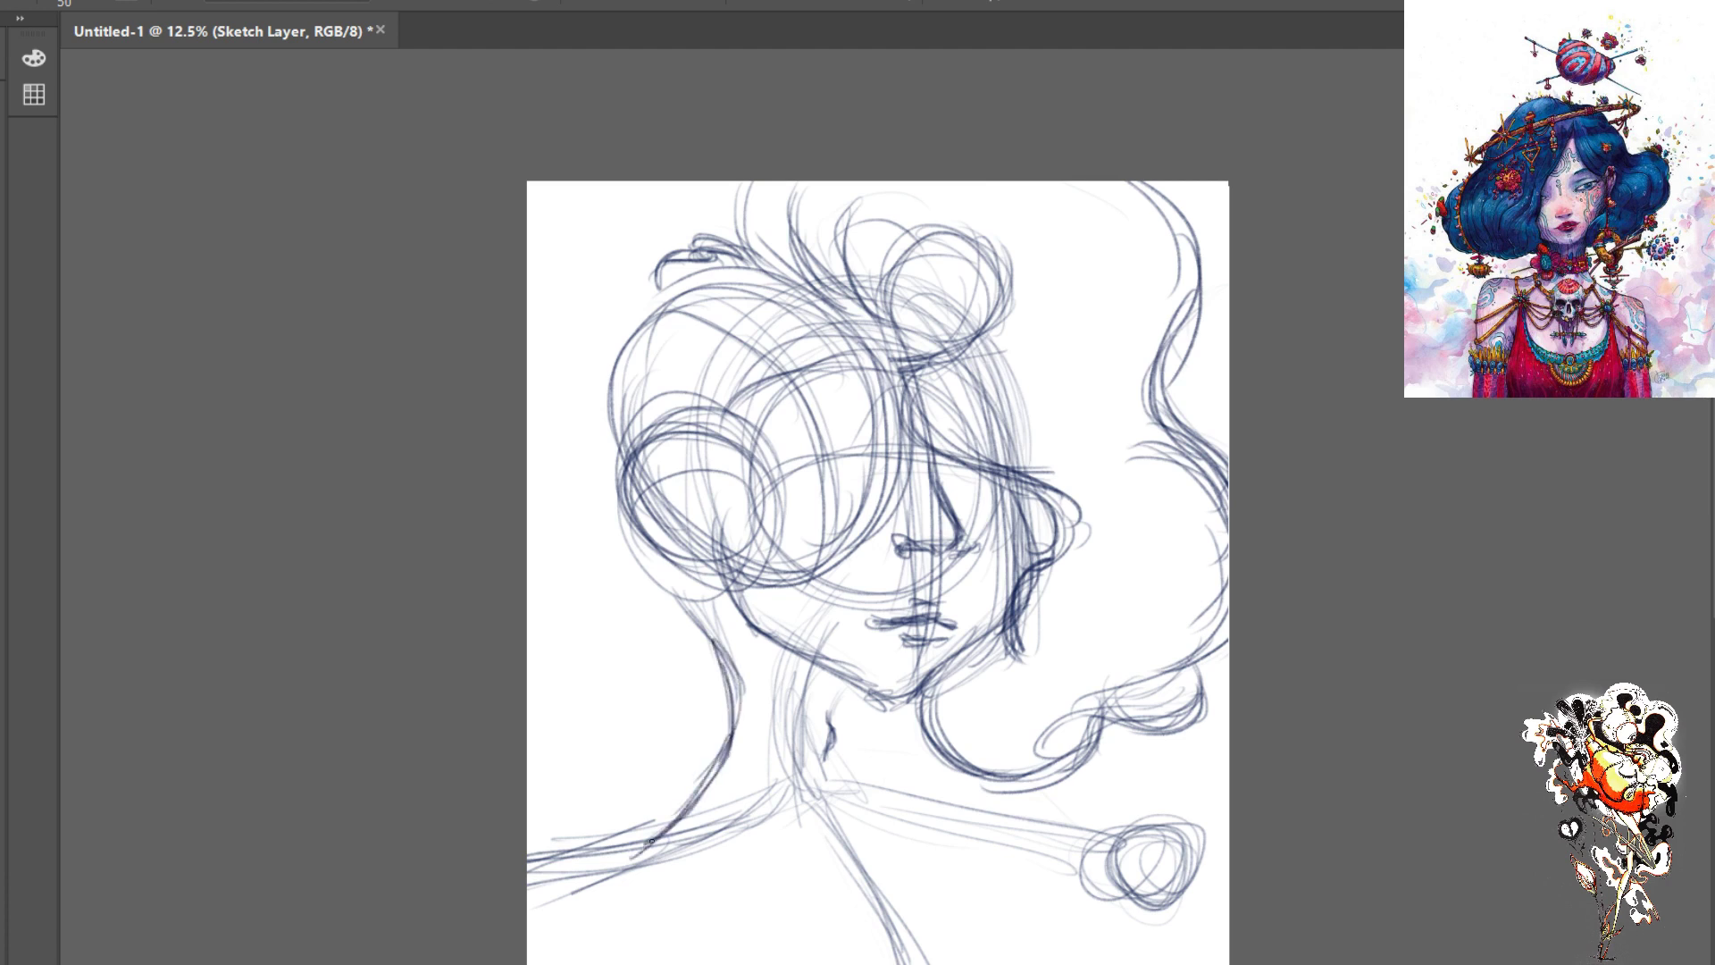
left_click_drag(733, 694, 637, 850)
left_click_drag(735, 661, 731, 693)
- Draw the right neck contour from under the chin curving out onto the right shoulder
mouse_move(830, 711)
left_mouse_down()
mouse_move(825, 753)
mouse_move(880, 763)
mouse_move(881, 781)
left_mouse_up()
left_click_drag(892, 707, 883, 765)
mouse_move(904, 698)
left_mouse_down()
mouse_move(884, 760)
mouse_move(947, 822)
left_mouse_up()
left_click_drag(891, 772, 966, 819)
left_click_drag(924, 787, 985, 822)
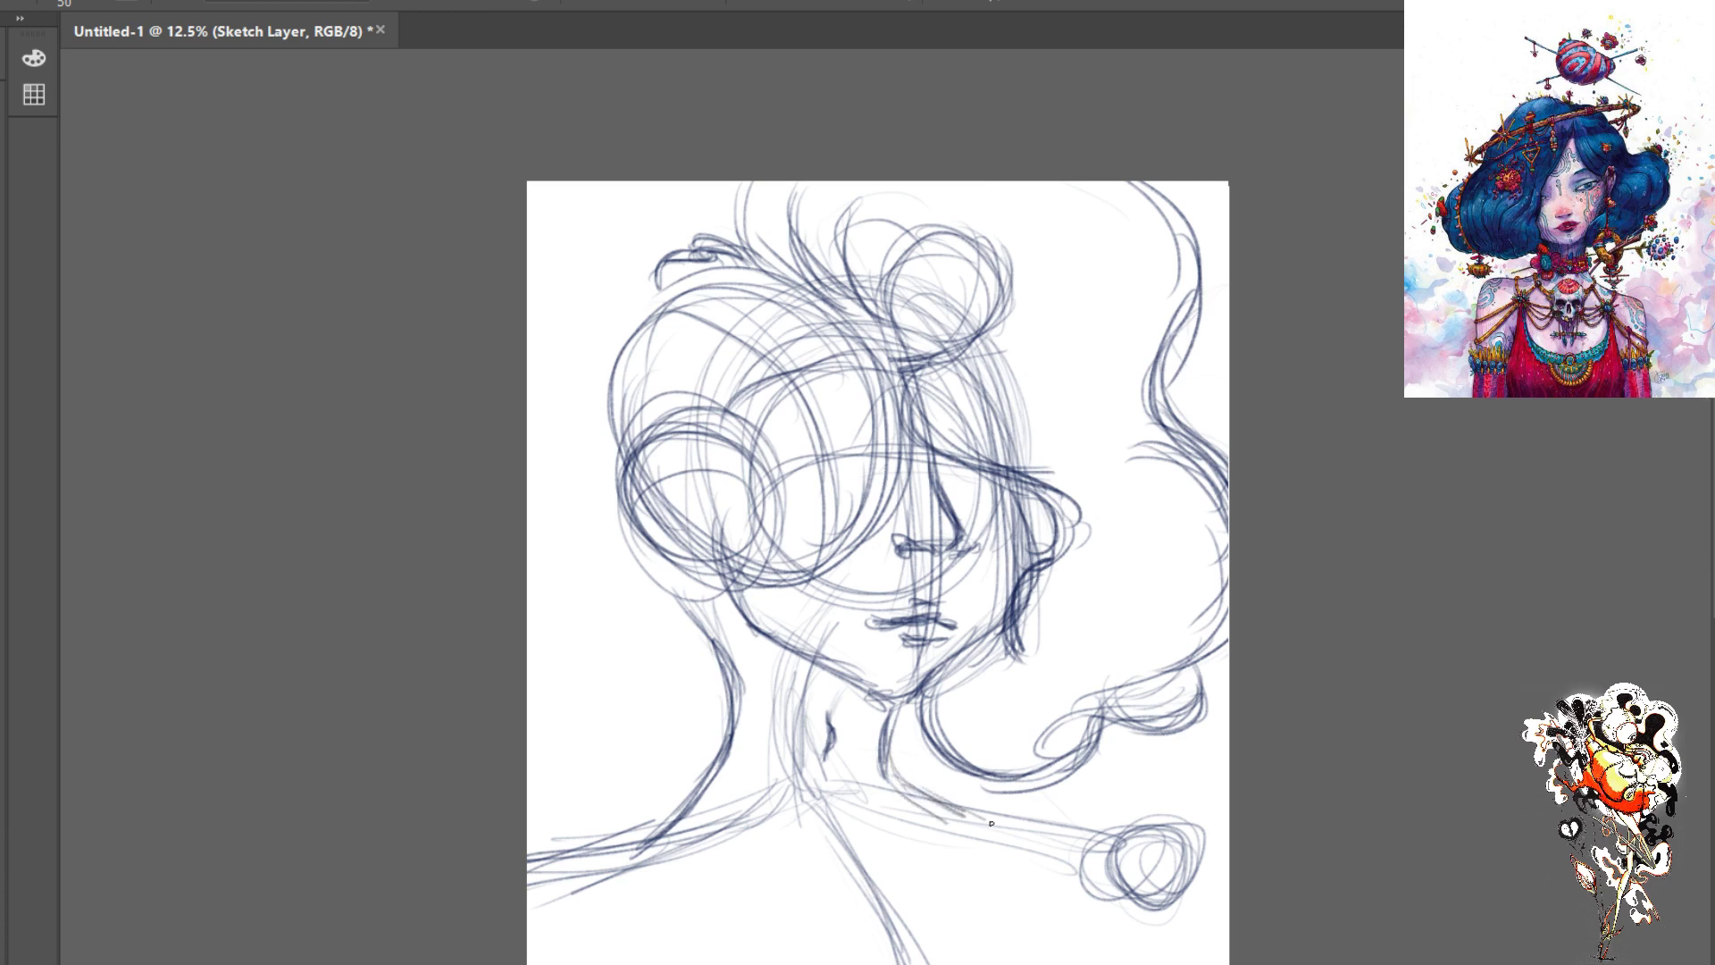
mouse_move(887, 750)
left_mouse_down()
mouse_move(936, 794)
mouse_move(1010, 792)
mouse_move(964, 806)
mouse_move(1053, 805)
left_mouse_up()
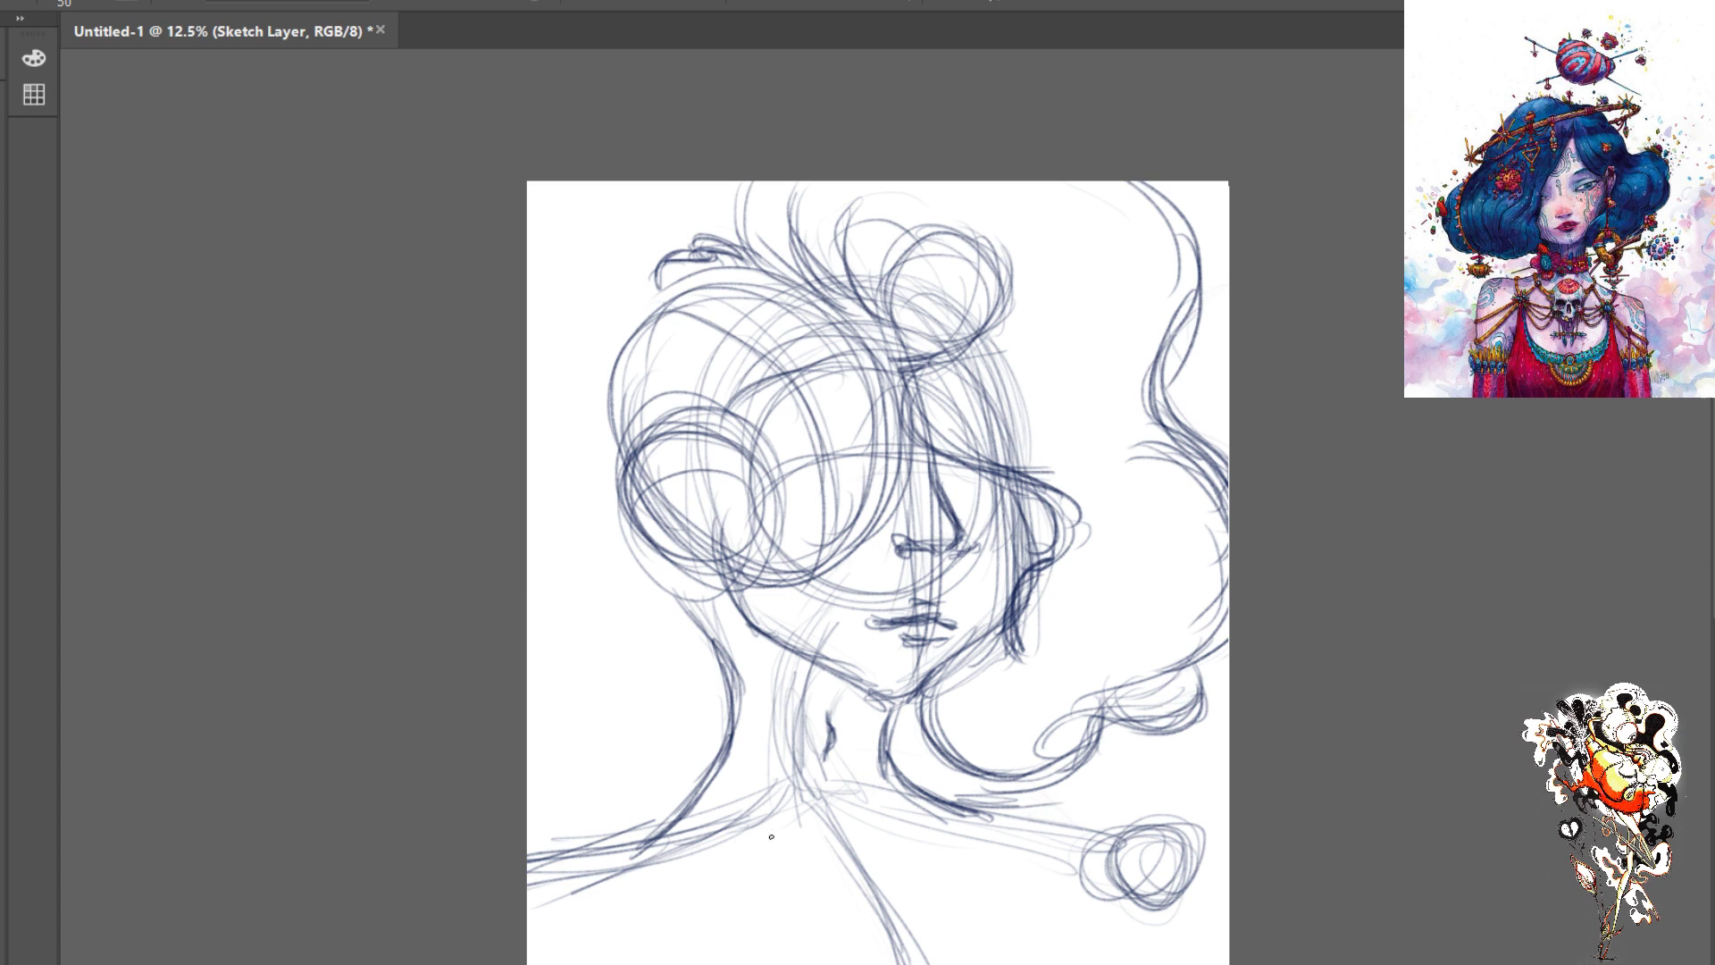
- Reinforce the outer hair contour, add a small circle inside the side curl and touch up the neck lines
left_click_drag(687, 610, 725, 704)
mouse_move(740, 291)
left_mouse_down()
mouse_move(674, 273)
mouse_move(651, 338)
mouse_move(634, 320)
mouse_move(648, 425)
mouse_move(612, 416)
mouse_move(683, 500)
mouse_move(741, 503)
mouse_move(665, 447)
mouse_move(756, 489)
mouse_move(617, 509)
mouse_move(685, 469)
mouse_move(663, 579)
mouse_move(746, 554)
mouse_move(630, 469)
mouse_move(780, 477)
mouse_move(749, 419)
mouse_move(721, 572)
mouse_move(759, 561)
mouse_move(686, 479)
mouse_move(656, 508)
left_mouse_up()
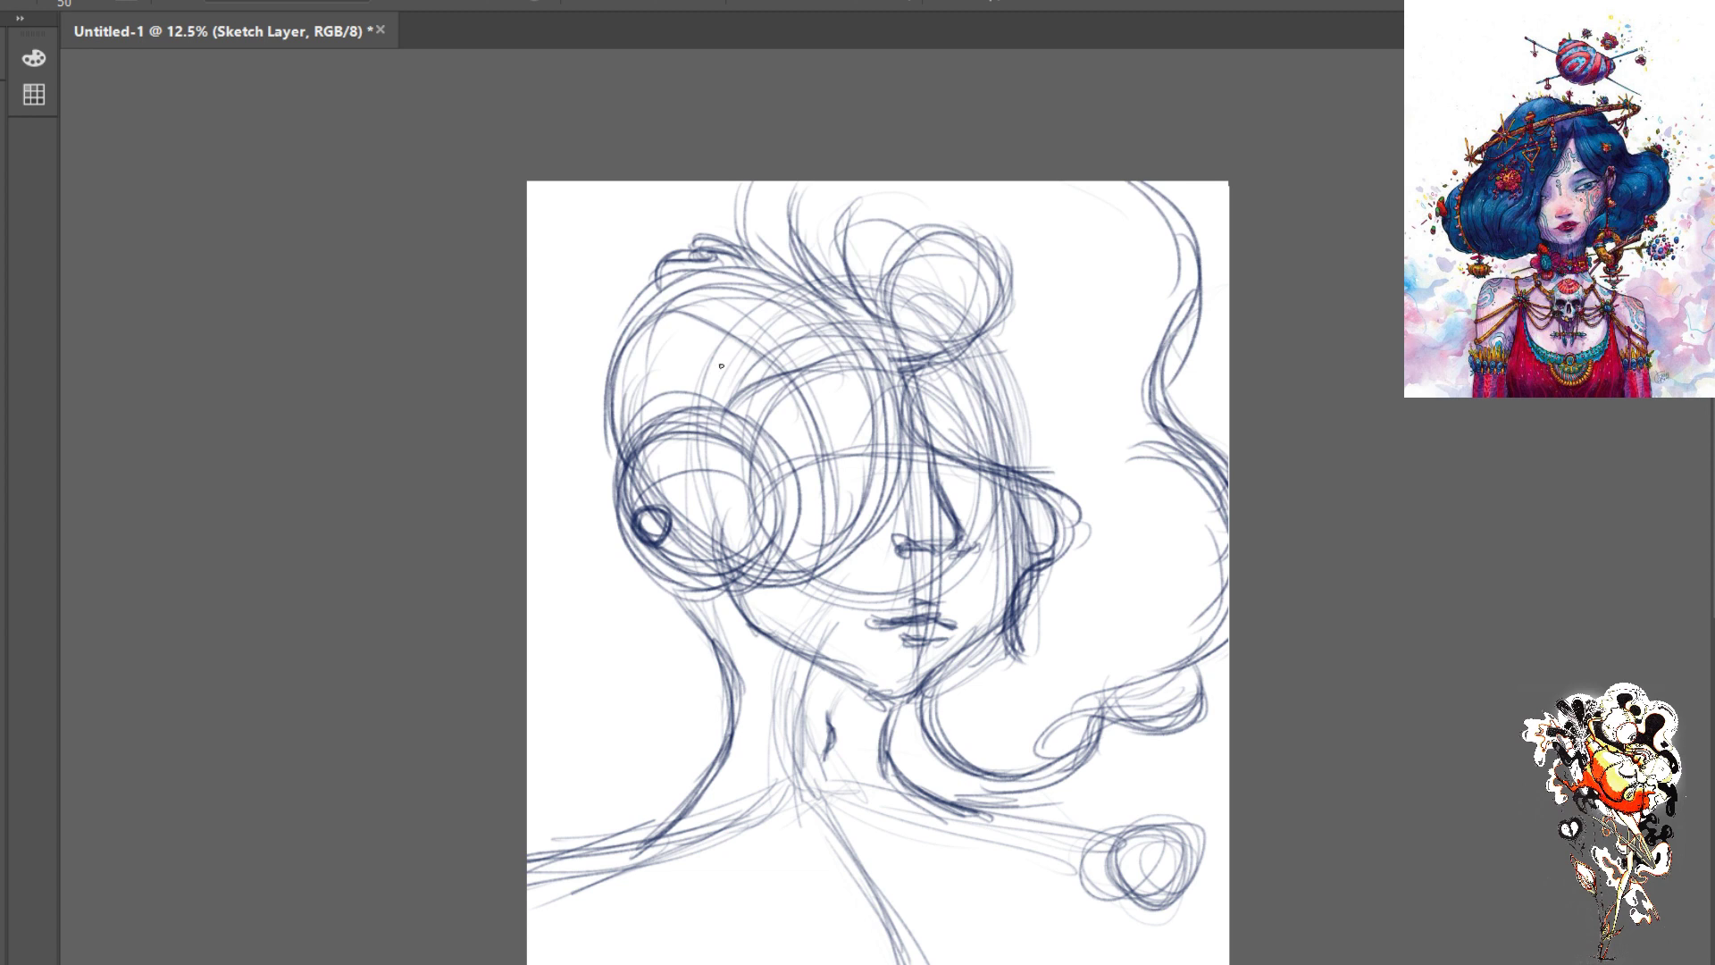
mouse_move(756, 360)
left_mouse_down()
mouse_move(652, 350)
mouse_move(625, 409)
mouse_move(786, 492)
left_mouse_up()
mouse_move(892, 715)
left_mouse_down()
mouse_move(907, 784)
mouse_move(986, 818)
left_mouse_up()
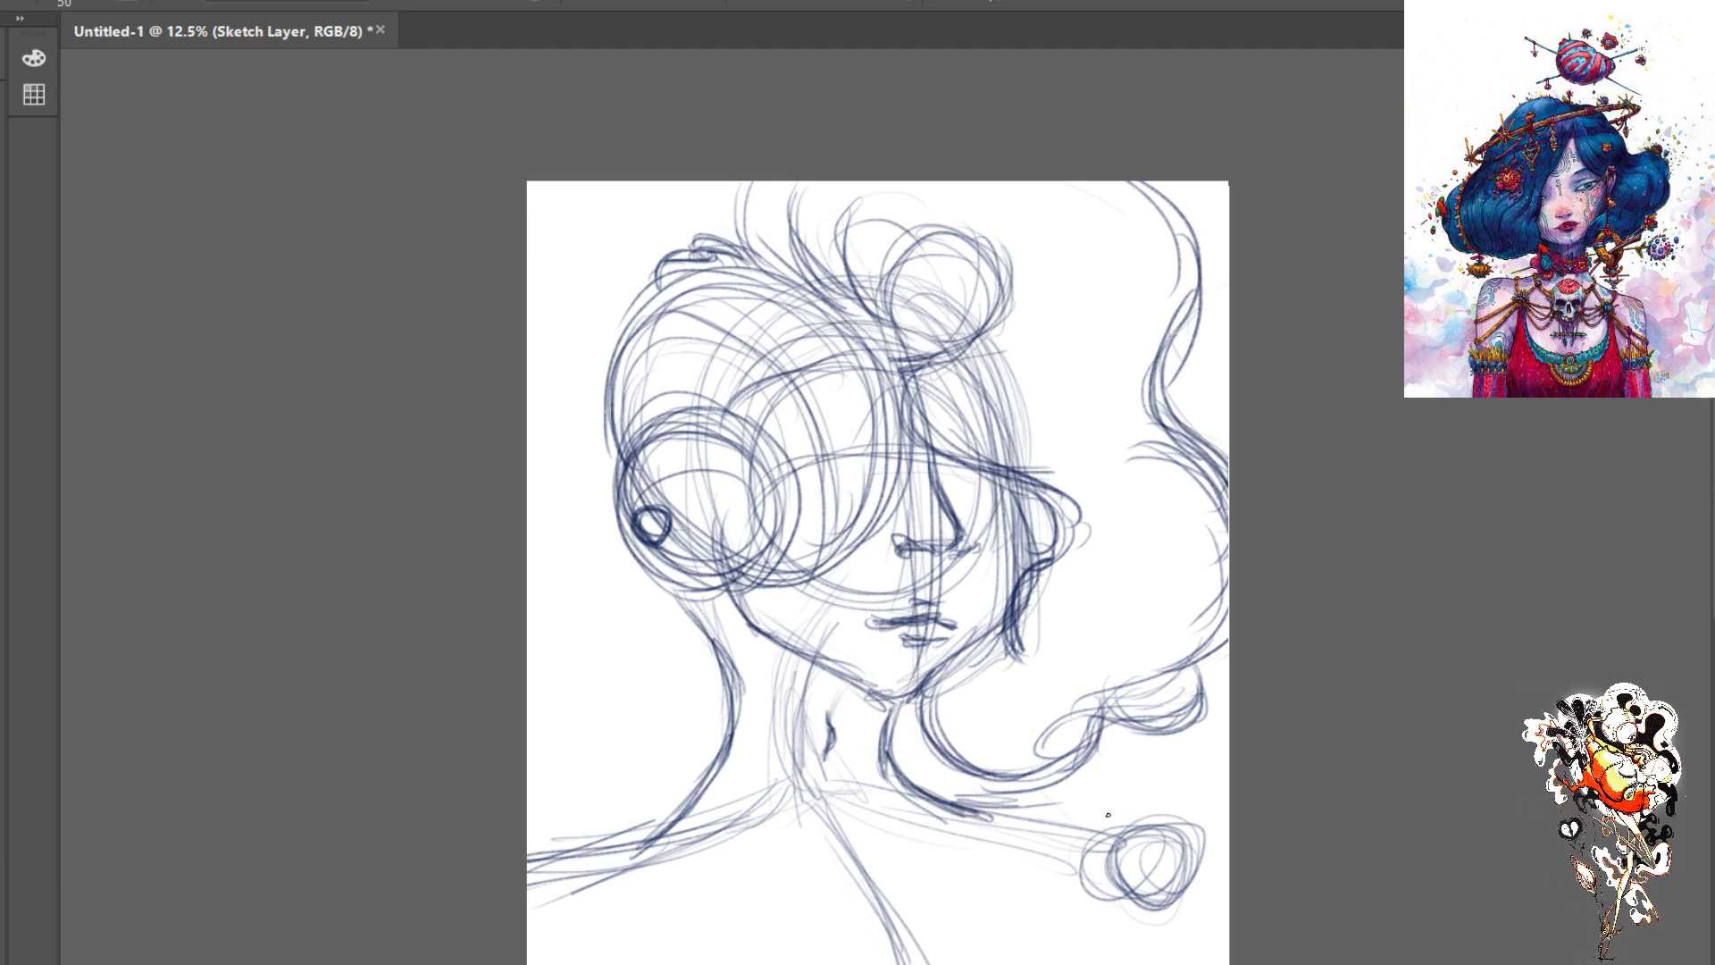
- Sketch the right upper-arm curve and lower chest line, and darken the diagonal torso line
left_click_drag(1198, 832, 1225, 898)
mouse_move(1015, 962)
left_mouse_down()
mouse_move(1121, 911)
mouse_move(1004, 962)
left_mouse_up()
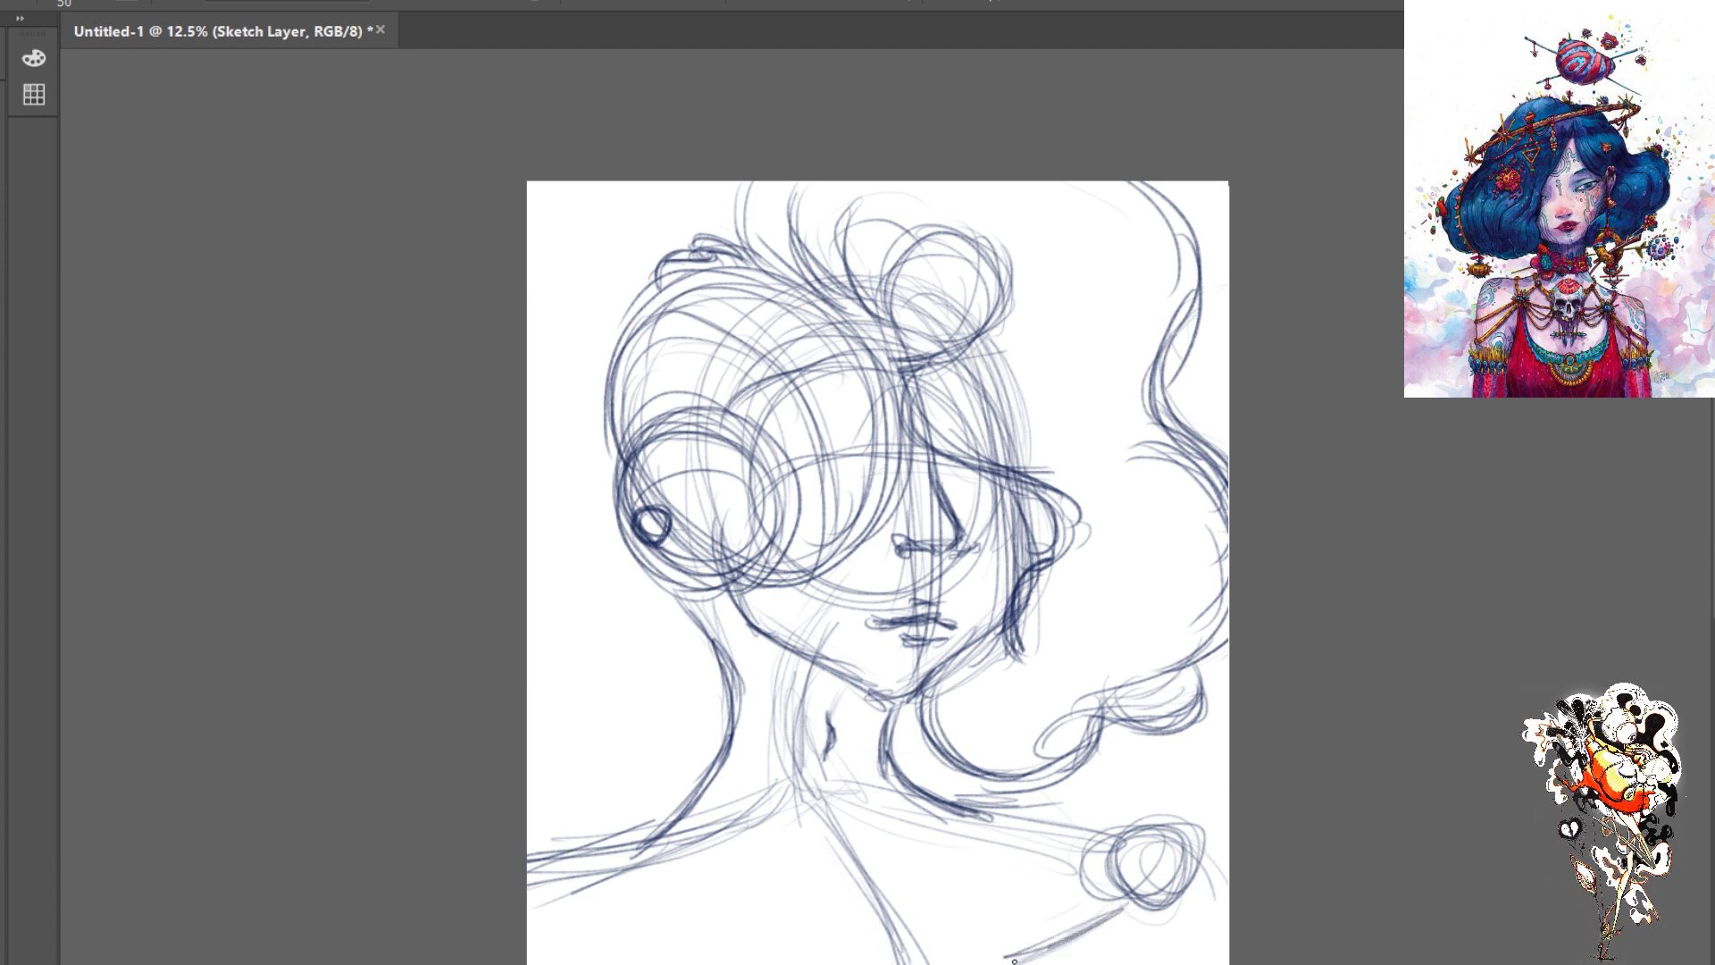
left_click_drag(1127, 915, 999, 963)
mouse_move(1136, 870)
left_mouse_down()
mouse_move(882, 820)
mouse_move(937, 951)
left_mouse_up()
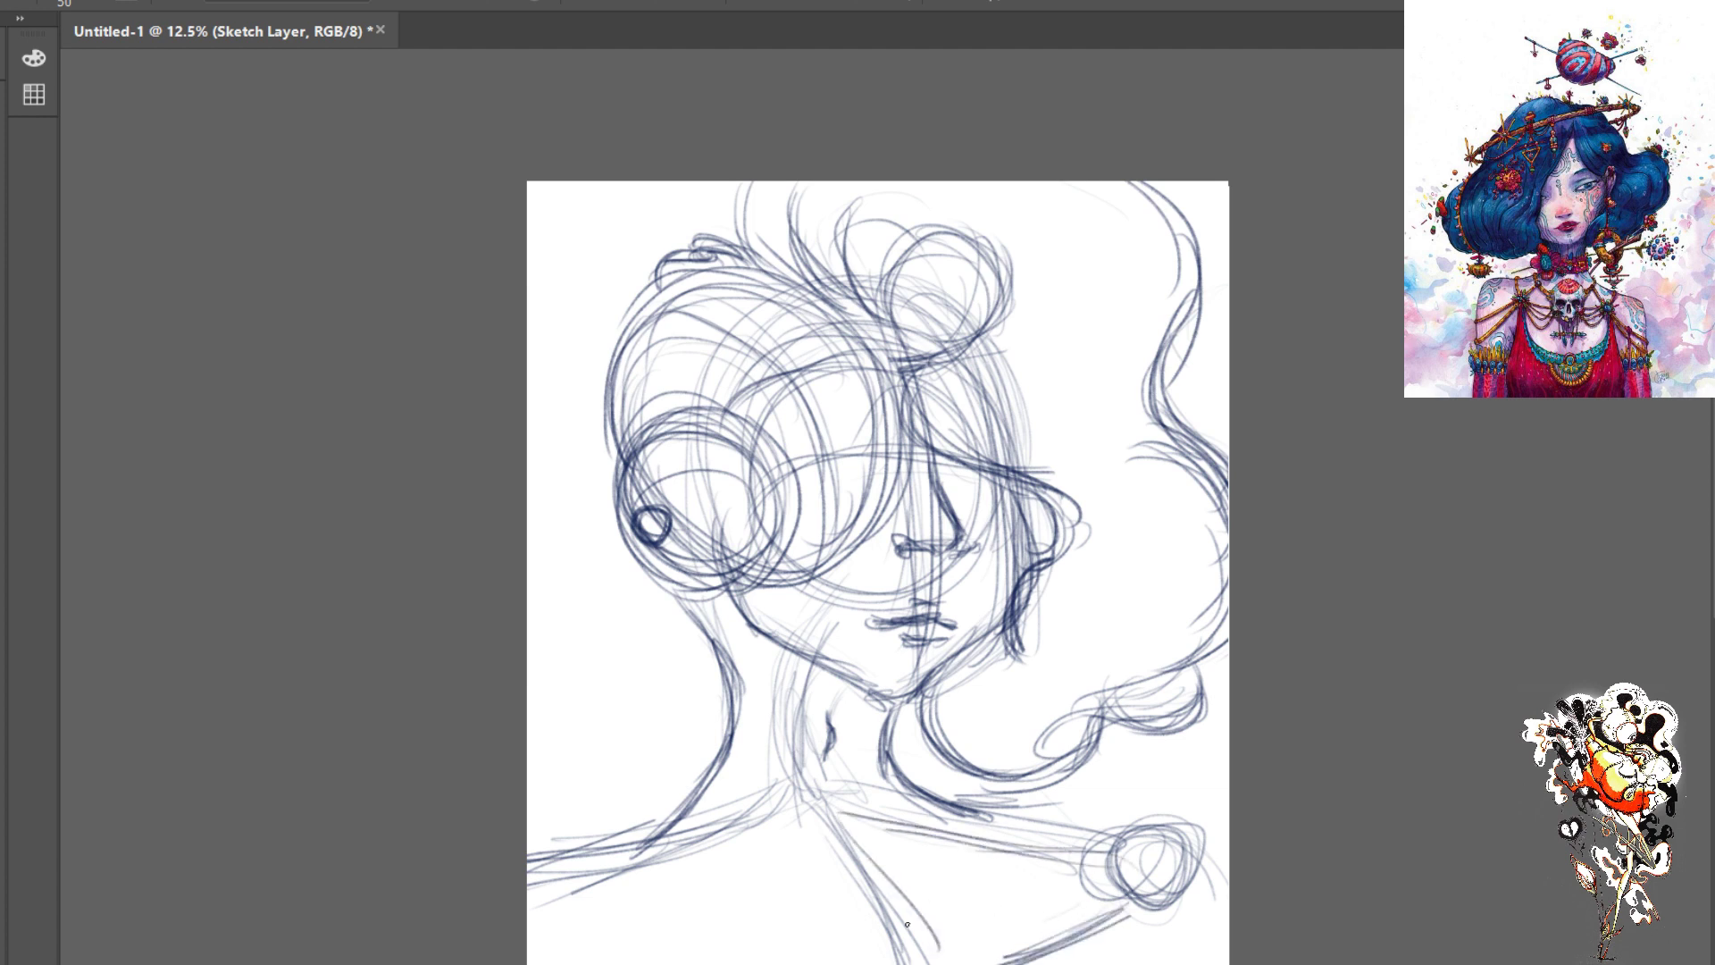
left_click_drag(844, 814, 924, 963)
left_click_drag(853, 844, 934, 960)
left_click_drag(838, 814, 900, 914)
- Strengthen the right collarbone and the shoulder's top contour running from the neck to the shoulder circle
left_click_drag(844, 816, 1054, 872)
mouse_move(953, 835)
left_mouse_down()
mouse_move(1099, 885)
mouse_move(1036, 845)
left_mouse_up()
mouse_move(942, 806)
left_mouse_down()
mouse_move(1213, 854)
mouse_move(1204, 791)
mouse_move(1148, 849)
mouse_move(1213, 853)
mouse_move(1089, 844)
left_mouse_up()
left_click_drag(1206, 813, 1013, 829)
mouse_move(1130, 818)
left_mouse_down()
mouse_move(983, 816)
mouse_move(1147, 818)
left_mouse_up()
mouse_move(1002, 823)
left_mouse_down()
mouse_move(1136, 818)
mouse_move(1205, 847)
mouse_move(1045, 826)
left_mouse_up()
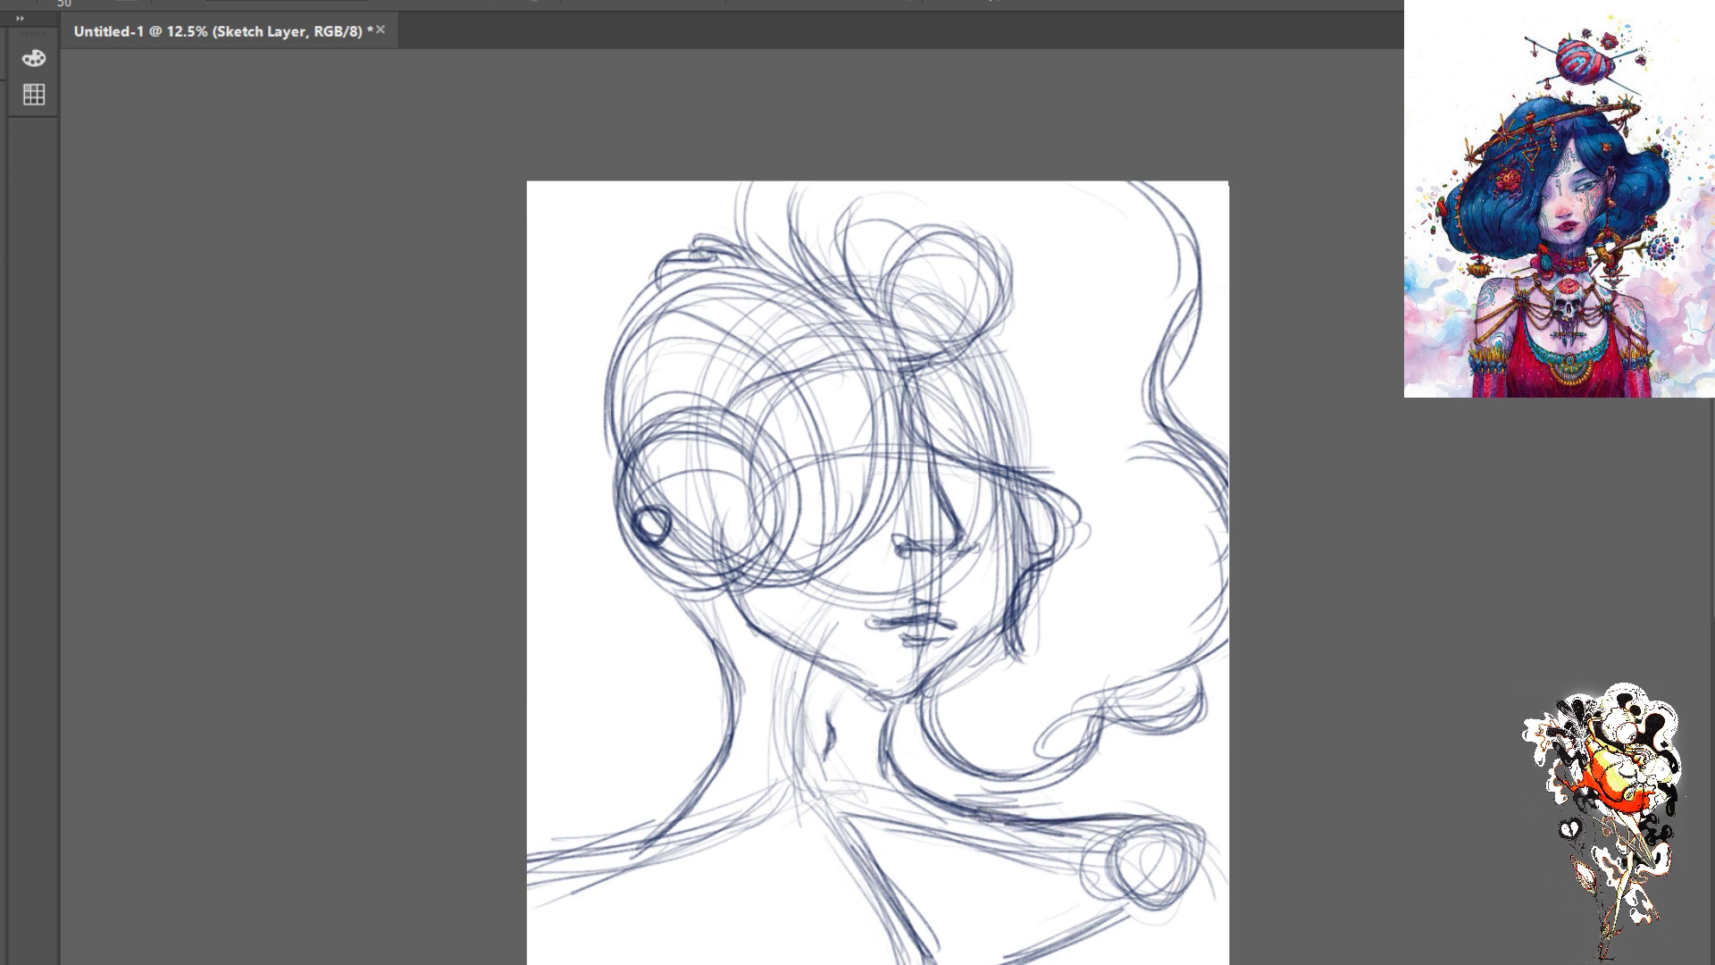
- Darken the left shoulder's top contour and the left neck line up to the hair curl
mouse_move(705, 793)
left_mouse_down()
mouse_move(586, 855)
mouse_move(528, 826)
left_mouse_up()
mouse_move(642, 840)
left_mouse_down()
mouse_move(523, 828)
mouse_move(666, 826)
mouse_move(737, 747)
mouse_move(751, 693)
mouse_move(701, 606)
left_mouse_up()
left_click_drag(745, 689, 671, 592)
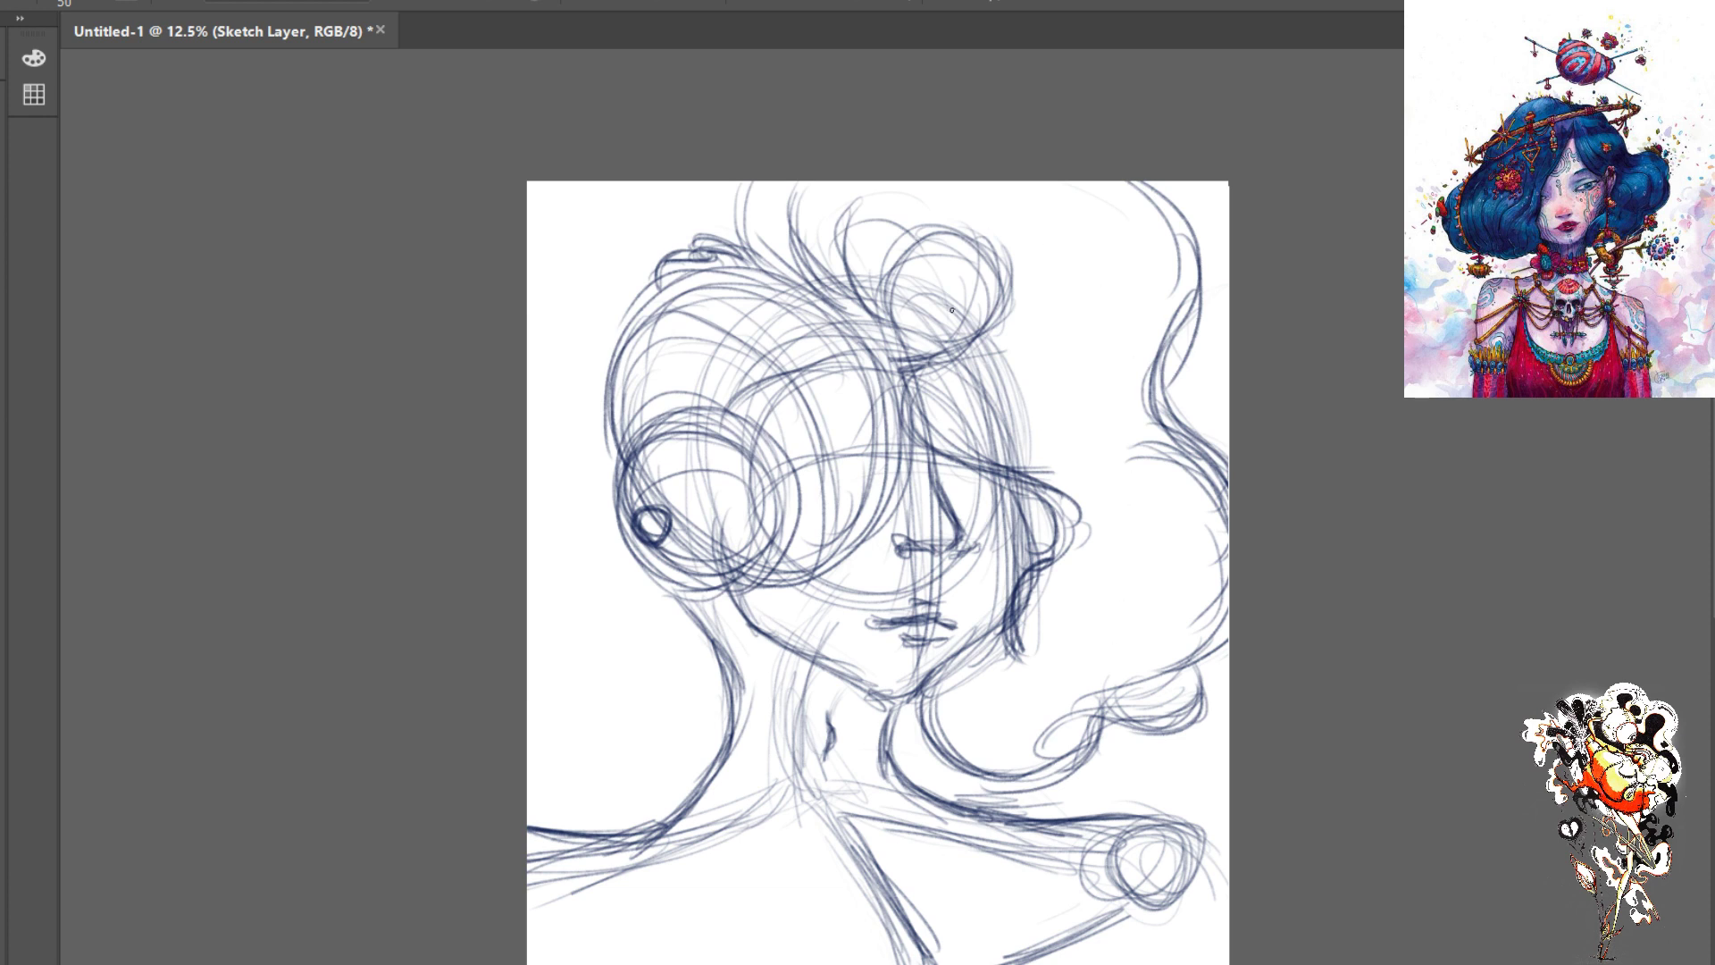
- Add strands gathering at the base of the bun and darken the contour of the large hair oval
mouse_move(905, 327)
left_mouse_down()
mouse_move(957, 269)
mouse_move(914, 320)
mouse_move(930, 297)
mouse_move(982, 328)
mouse_move(924, 289)
mouse_move(972, 285)
mouse_move(930, 321)
mouse_move(954, 295)
mouse_move(978, 305)
mouse_move(915, 327)
mouse_move(966, 292)
mouse_move(941, 319)
left_mouse_up()
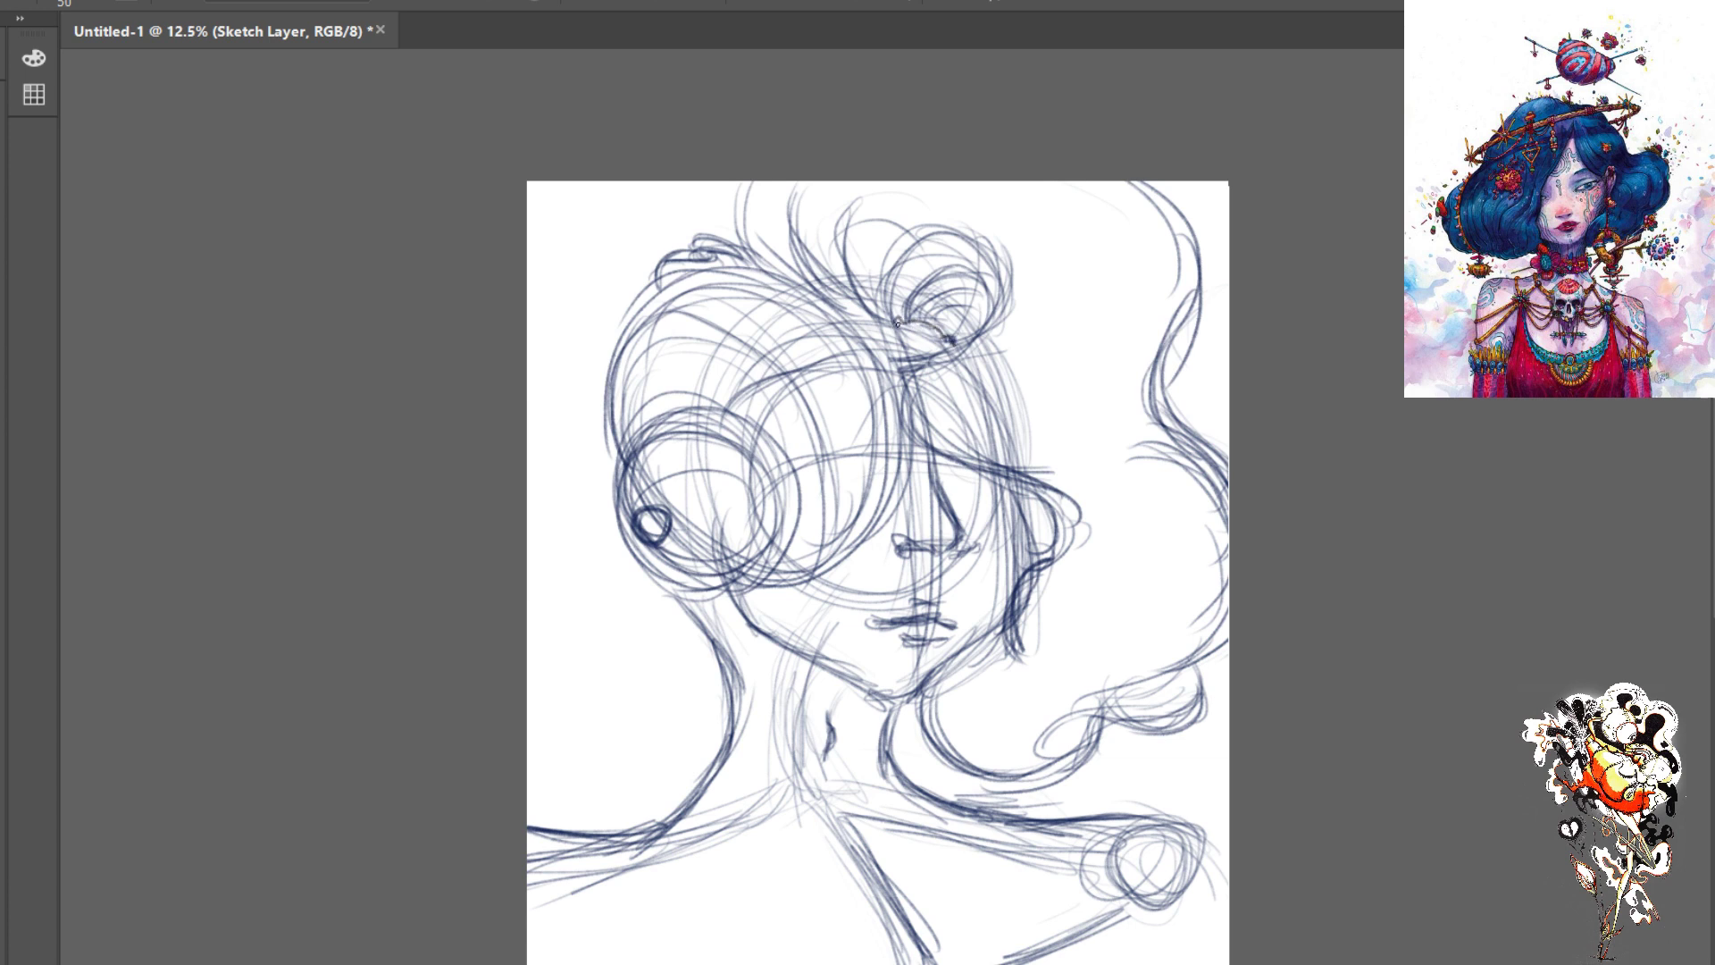
mouse_move(895, 320)
left_mouse_down()
mouse_move(950, 341)
mouse_move(816, 294)
mouse_move(873, 323)
left_mouse_up()
left_click_drag(794, 279, 884, 400)
left_click_drag(825, 304, 904, 502)
left_click_drag(877, 358, 884, 505)
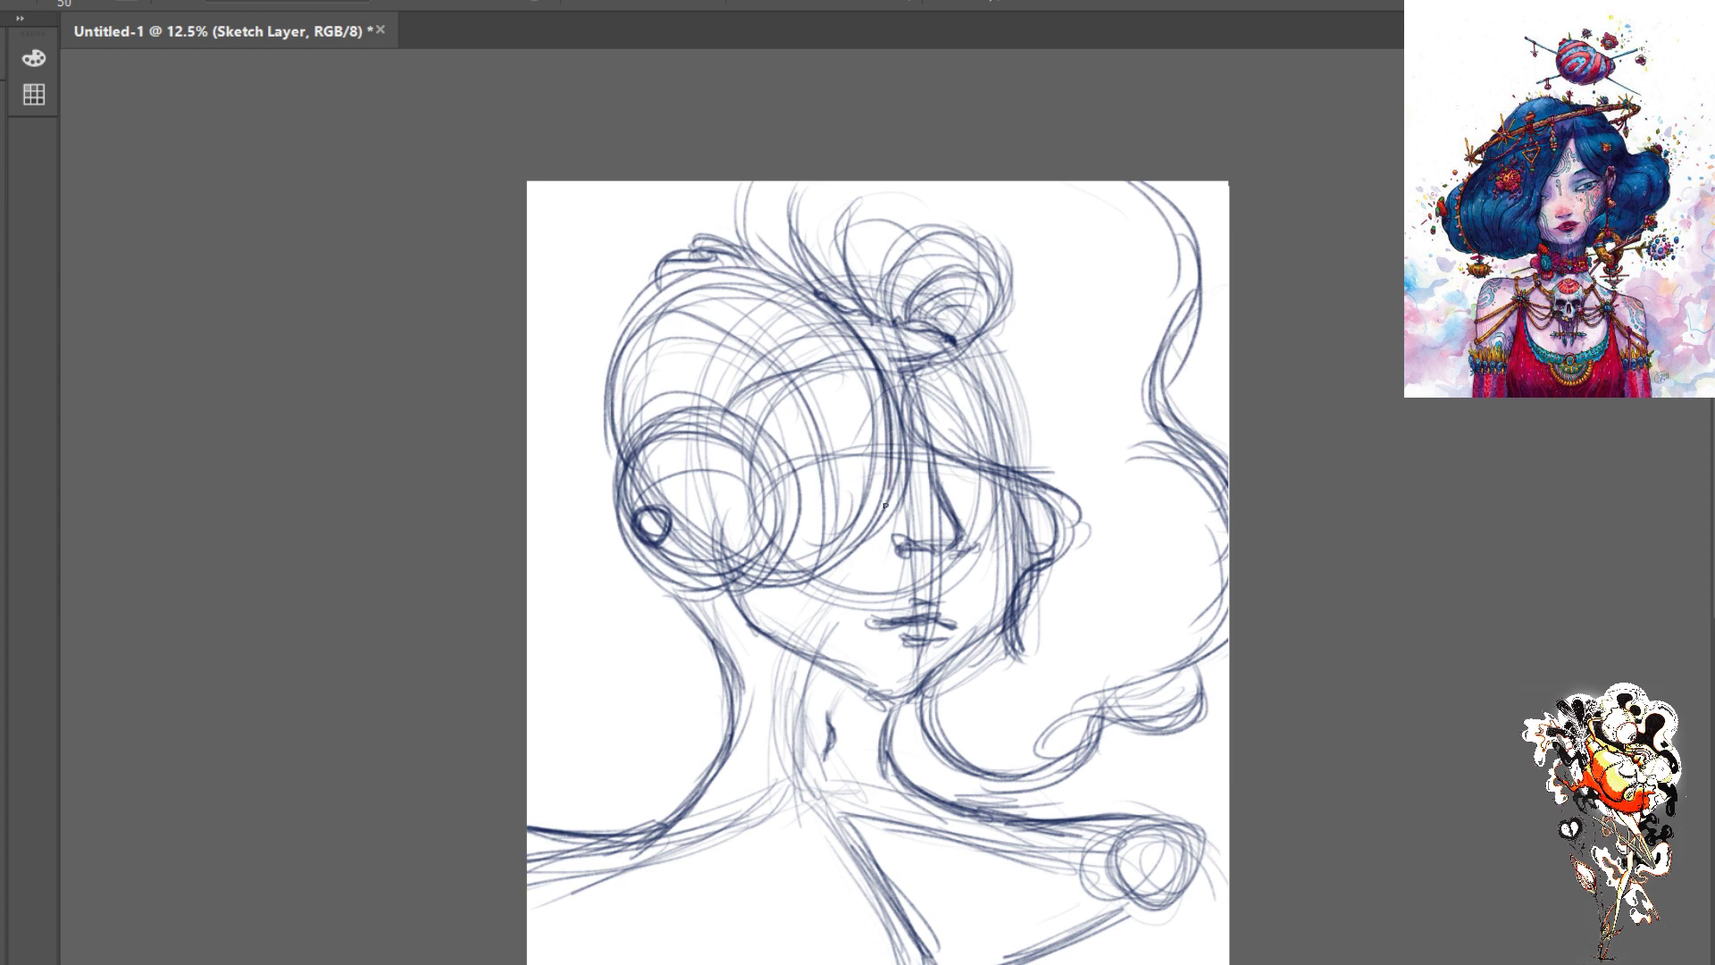
mouse_move(892, 400)
left_mouse_down()
mouse_move(868, 529)
mouse_move(815, 573)
mouse_move(821, 560)
mouse_move(766, 579)
left_mouse_up()
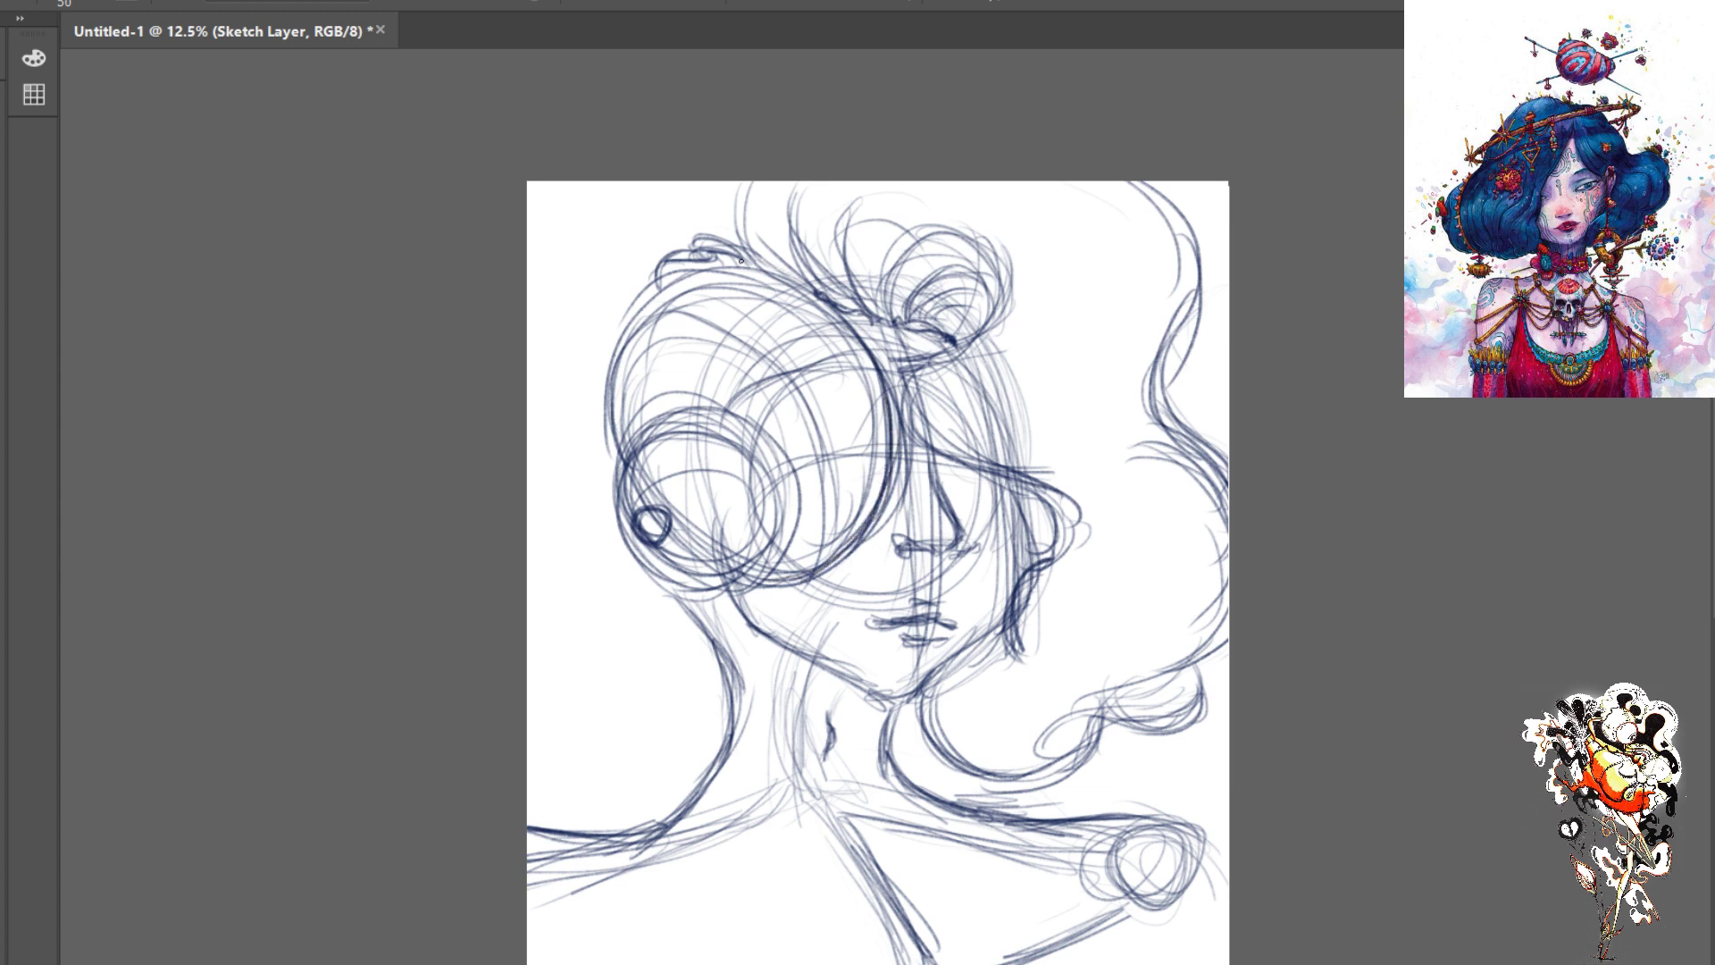
mouse_move(812, 297)
left_mouse_down()
mouse_move(696, 259)
mouse_move(667, 270)
mouse_move(608, 339)
mouse_move(613, 419)
left_mouse_up()
left_click_drag(628, 334, 614, 458)
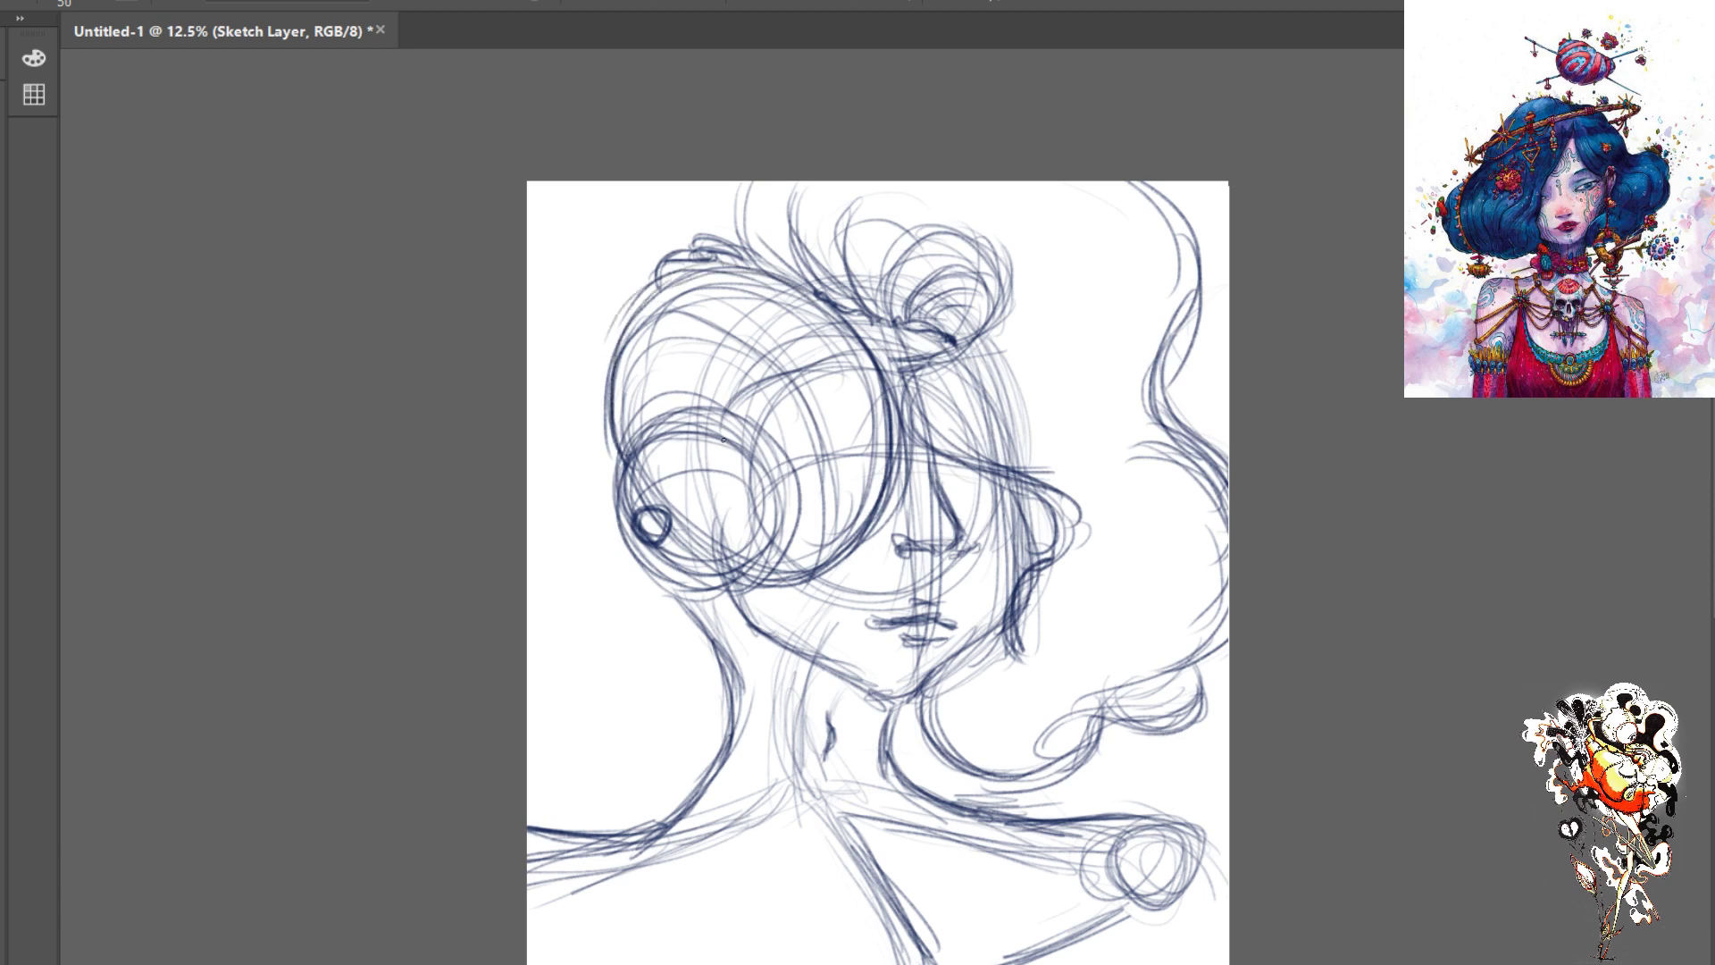
- Darken the contour of the round side curl and go over the left jaw line
mouse_move(723, 438)
left_mouse_down()
mouse_move(617, 447)
mouse_move(680, 420)
mouse_move(620, 522)
left_mouse_up()
mouse_move(620, 460)
left_mouse_down()
mouse_move(630, 535)
mouse_move(666, 525)
left_mouse_up()
mouse_move(761, 497)
left_mouse_down()
mouse_move(749, 439)
mouse_move(765, 451)
mouse_move(767, 555)
mouse_move(690, 593)
left_mouse_up()
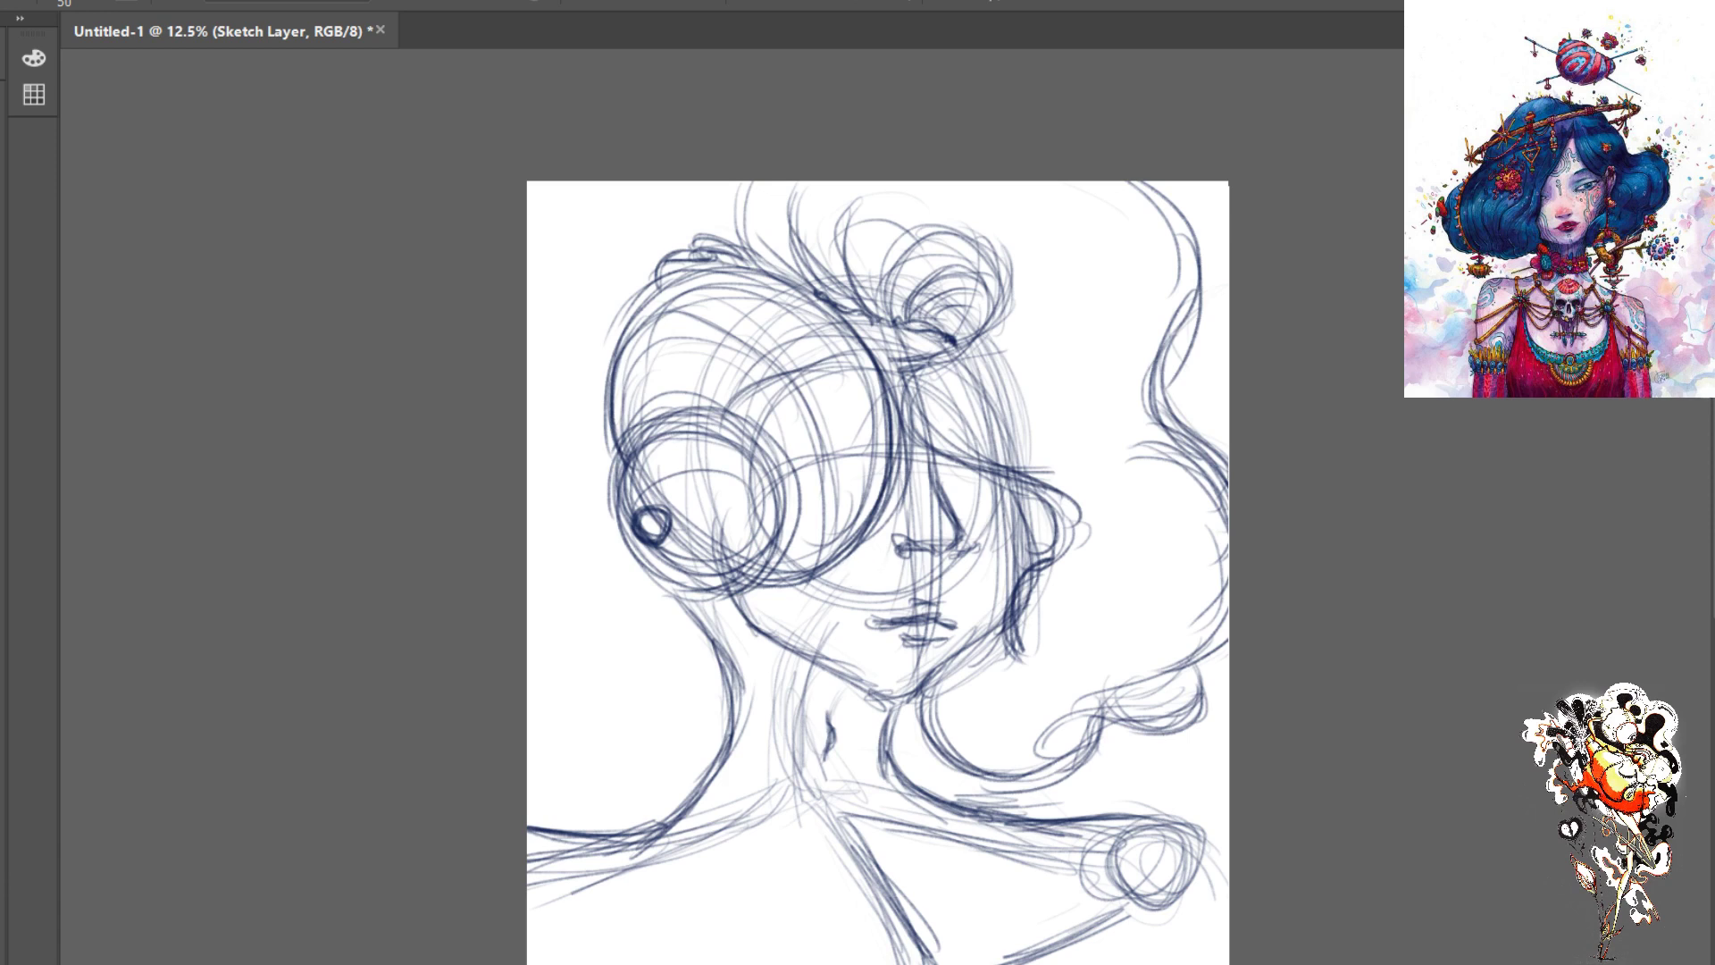
left_click_drag(736, 611, 835, 677)
- Erase the torso construction lines below the collarbone and redraw a steeper centre line from the base of the neck
key("e")
mouse_move(913, 902)
left_mouse_down()
mouse_move(919, 950)
mouse_move(896, 951)
mouse_move(889, 929)
mouse_move(937, 951)
mouse_move(970, 933)
mouse_move(1064, 920)
left_mouse_up()
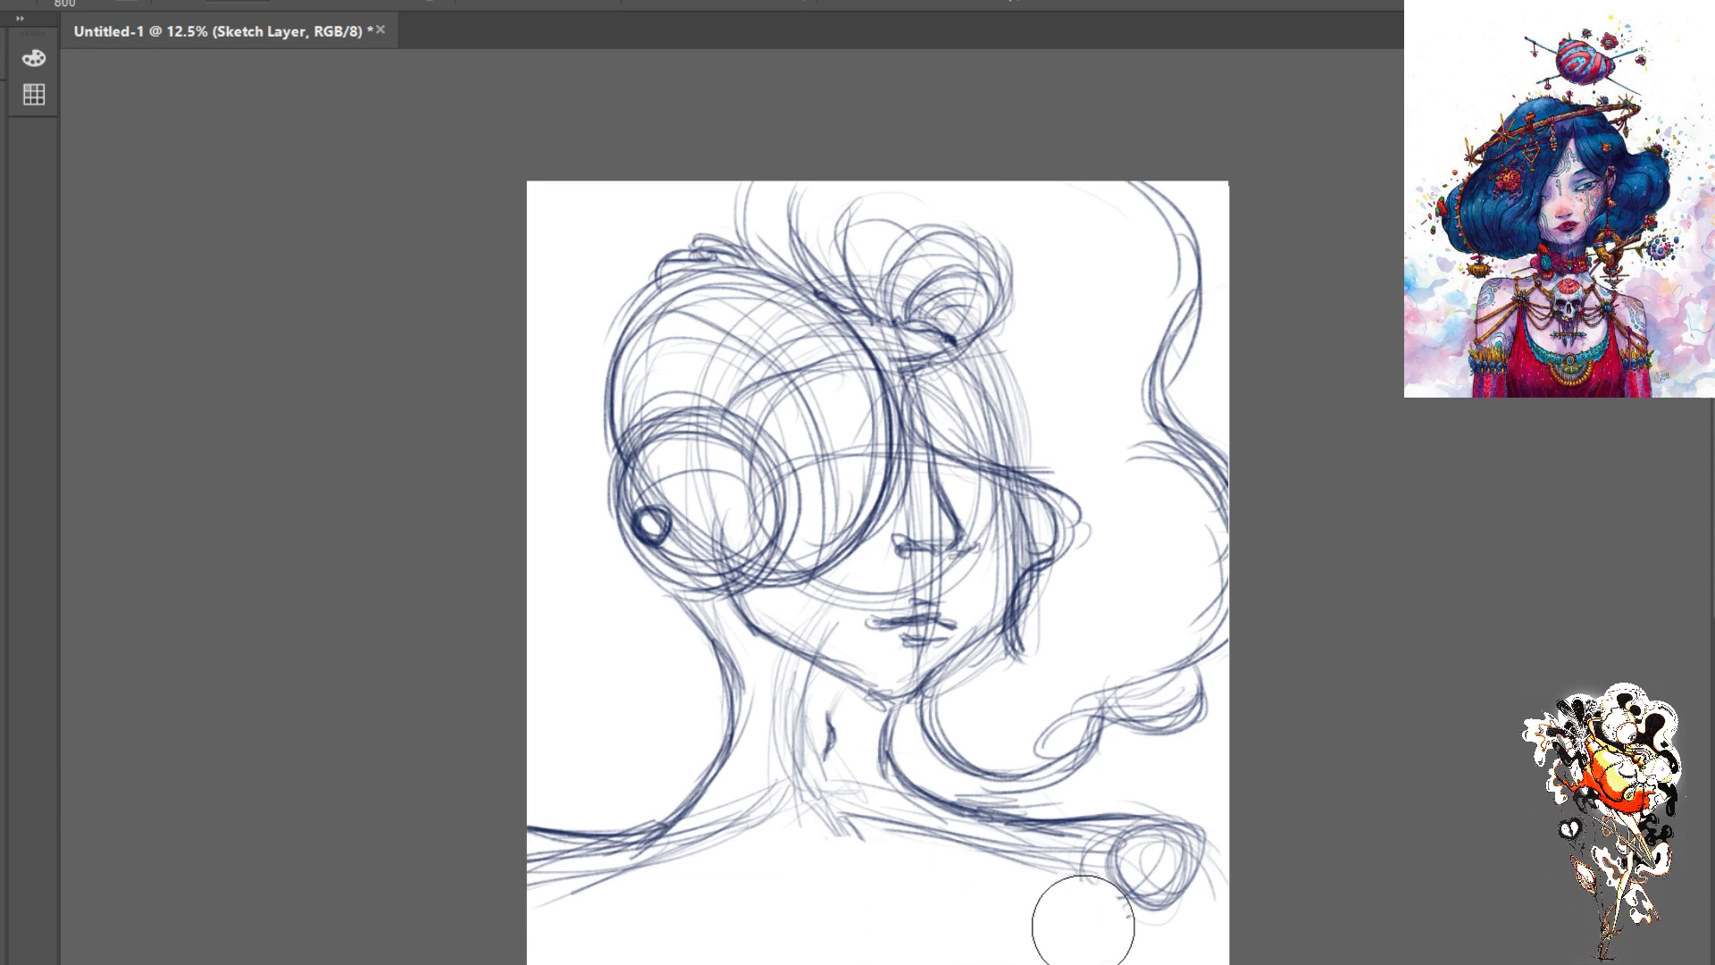
key("b")
mouse_move(793, 793)
left_mouse_down()
mouse_move(815, 855)
mouse_move(799, 877)
mouse_move(843, 963)
left_mouse_up()
left_click_drag(803, 811, 849, 928)
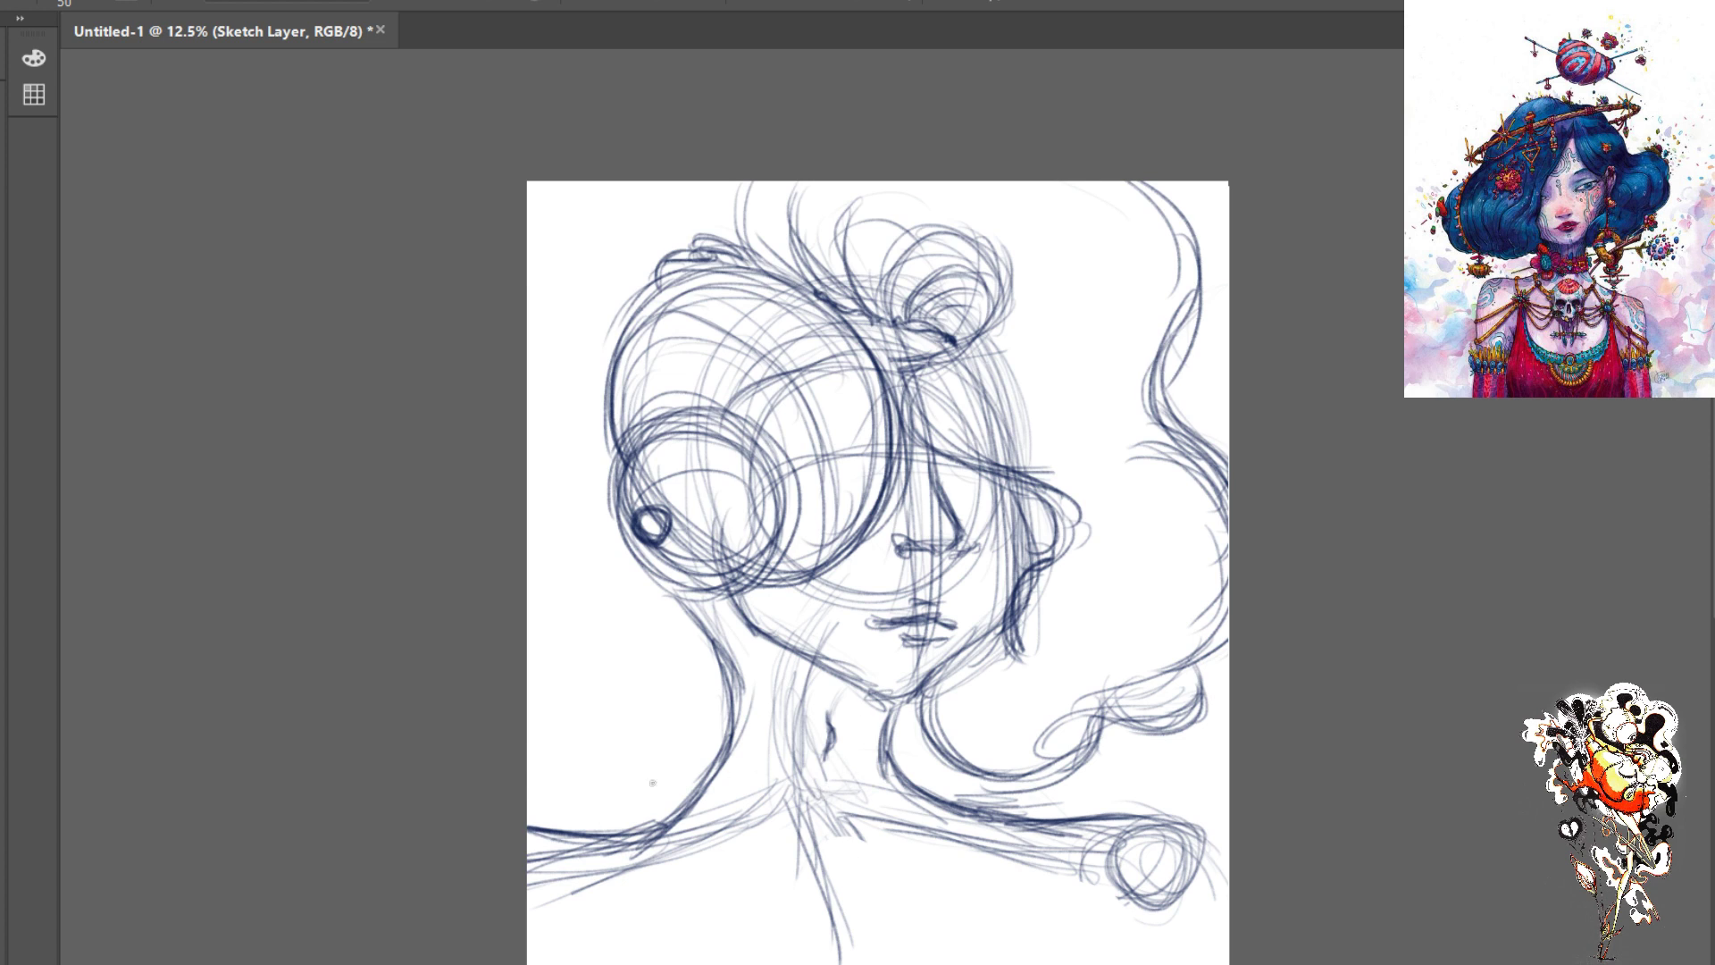
- Reinforce the left neck-to-shoulder curve, the hair edge by the right cheek and the curve below the chin
left_click_drag(700, 780, 600, 836)
left_click_drag(721, 747, 584, 841)
mouse_move(1016, 522)
left_mouse_down()
mouse_move(1047, 566)
mouse_move(1045, 526)
mouse_move(1011, 613)
mouse_move(1039, 580)
mouse_move(1024, 634)
mouse_move(921, 690)
mouse_move(991, 637)
left_mouse_up()
mouse_move(930, 689)
left_mouse_down()
mouse_move(1006, 636)
mouse_move(928, 693)
left_mouse_up()
mouse_move(1050, 759)
left_mouse_down()
mouse_move(1099, 720)
mouse_move(1032, 782)
left_mouse_up()
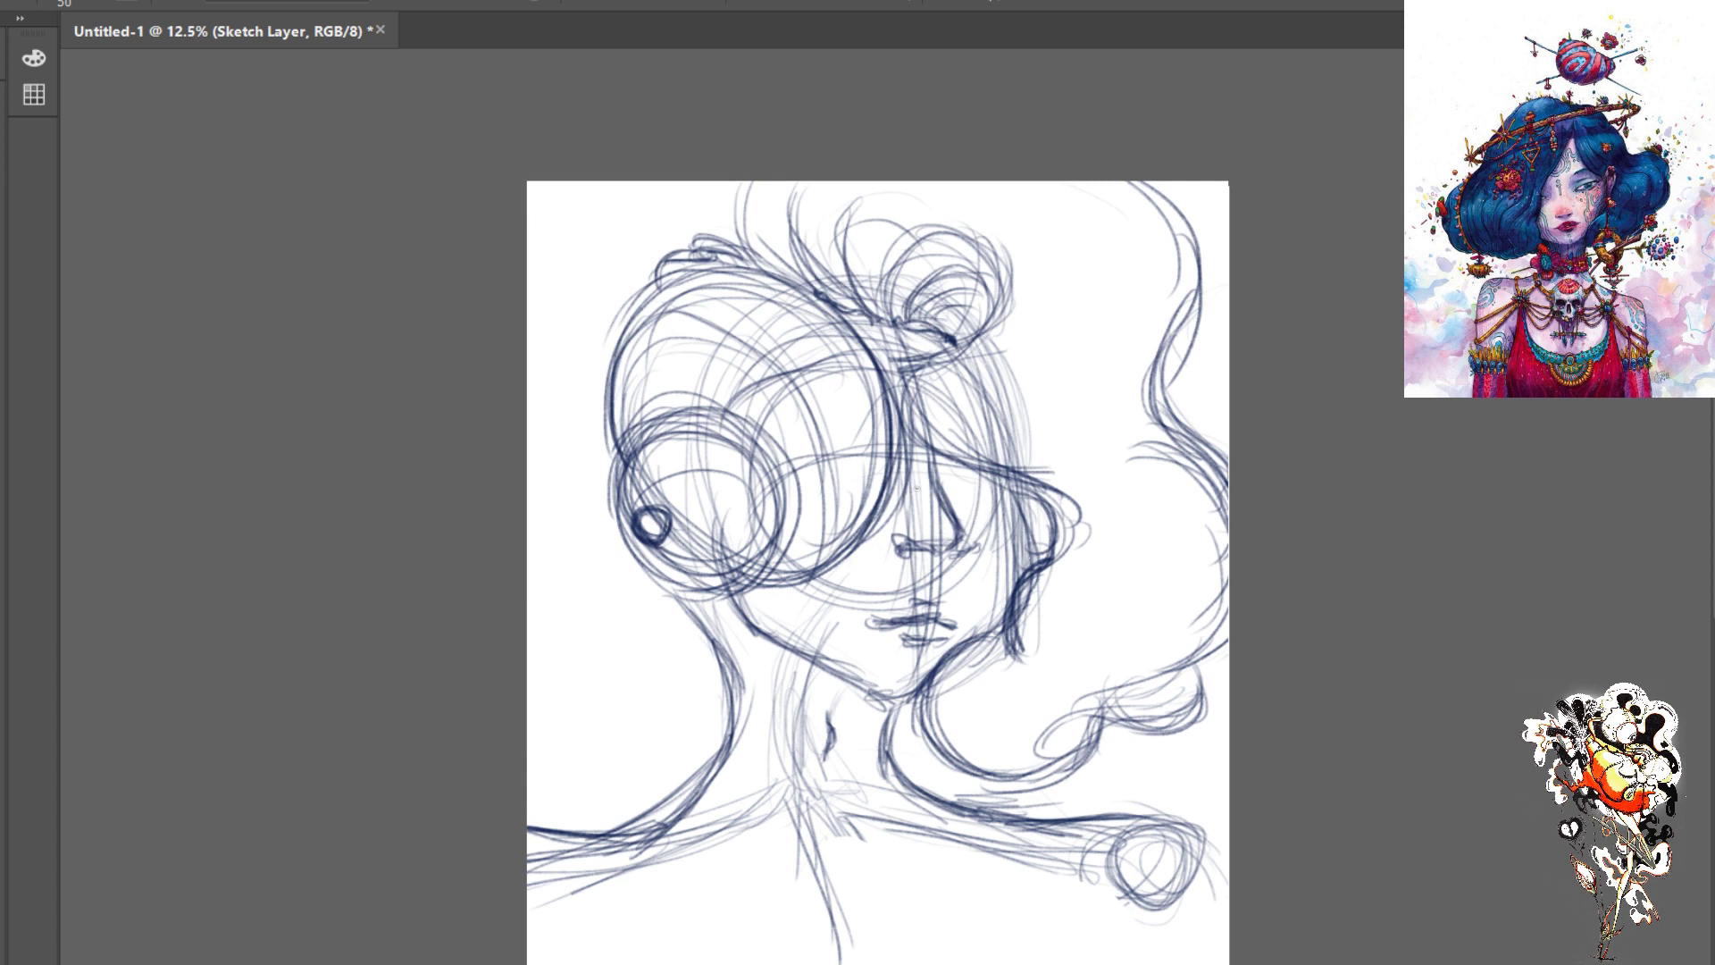
- Add more curved strands rising from the crown and around the bun, and darken the forehead hair edge beneath it
mouse_move(701, 227)
left_mouse_down()
mouse_move(694, 173)
mouse_move(739, 235)
mouse_move(752, 194)
mouse_move(736, 190)
mouse_move(731, 223)
mouse_move(727, 168)
mouse_move(745, 236)
mouse_move(735, 172)
mouse_move(742, 243)
left_mouse_up()
mouse_move(746, 179)
left_mouse_down()
mouse_move(803, 284)
mouse_move(839, 299)
left_mouse_up()
mouse_move(814, 184)
left_mouse_down()
mouse_move(794, 302)
mouse_move(853, 306)
left_mouse_up()
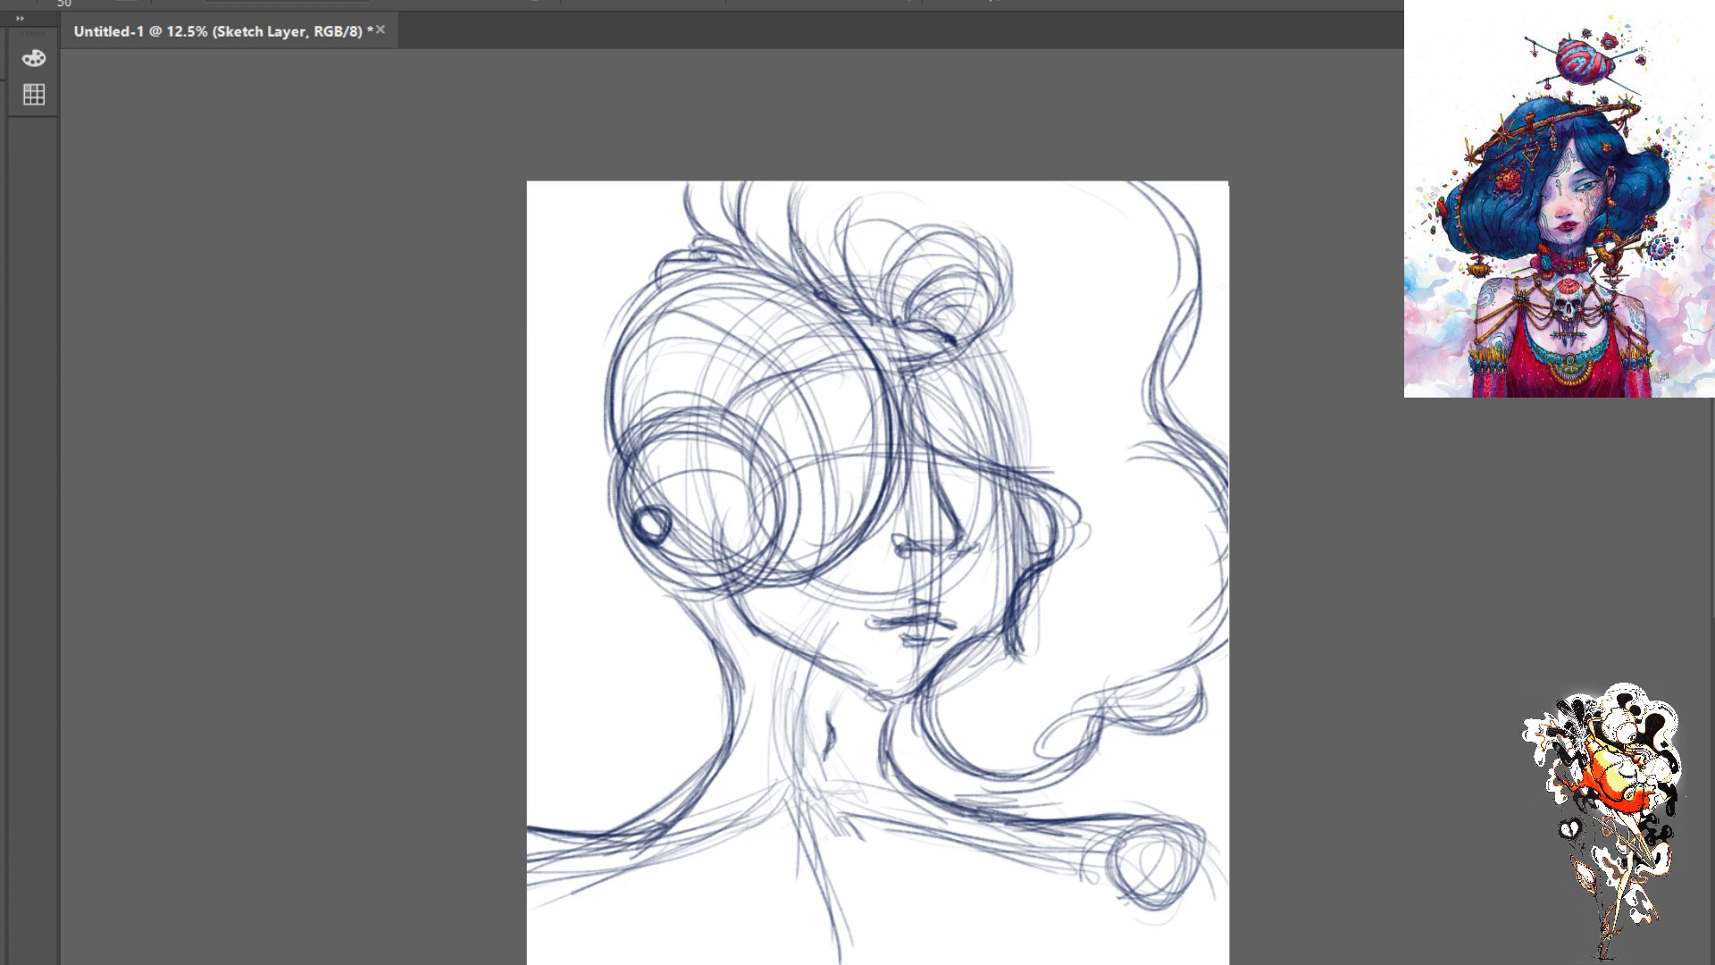
left_click_drag(866, 211, 848, 287)
mouse_move(868, 182)
left_mouse_down()
mouse_move(841, 302)
mouse_move(1002, 234)
left_mouse_up()
mouse_move(943, 308)
left_mouse_down()
mouse_move(1007, 231)
mouse_move(932, 386)
mouse_move(949, 334)
left_mouse_up()
mouse_move(944, 340)
left_mouse_down()
mouse_move(902, 407)
mouse_move(963, 456)
left_mouse_up()
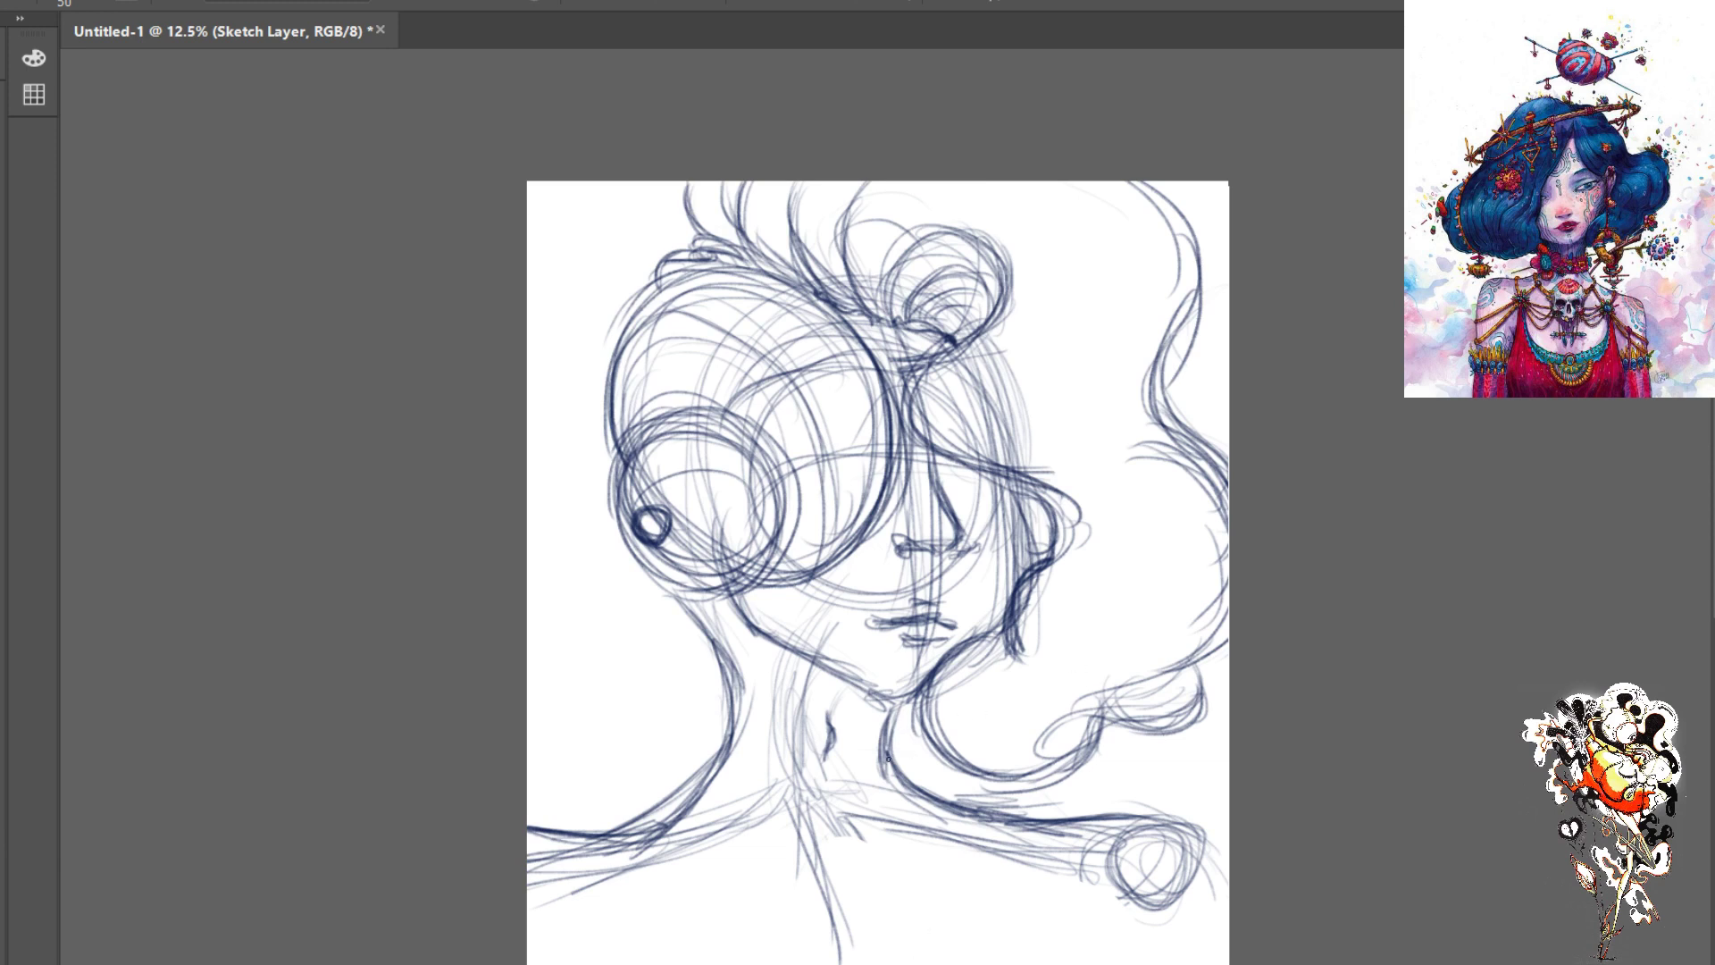
- Darken the right shoulder's outer contour and the hair curves beside the cheek and chin and at the lower lock
mouse_move(888, 759)
left_mouse_down()
mouse_move(892, 719)
mouse_move(899, 760)
left_mouse_up()
left_click_drag(1152, 822, 1230, 879)
left_click_drag(1067, 511, 1055, 561)
mouse_move(1001, 637)
left_mouse_down()
mouse_move(942, 683)
mouse_move(920, 741)
mouse_move(991, 779)
left_mouse_up()
mouse_move(1086, 736)
left_mouse_down()
mouse_move(1038, 766)
mouse_move(1161, 722)
left_mouse_up()
left_click_drag(1184, 664, 1201, 729)
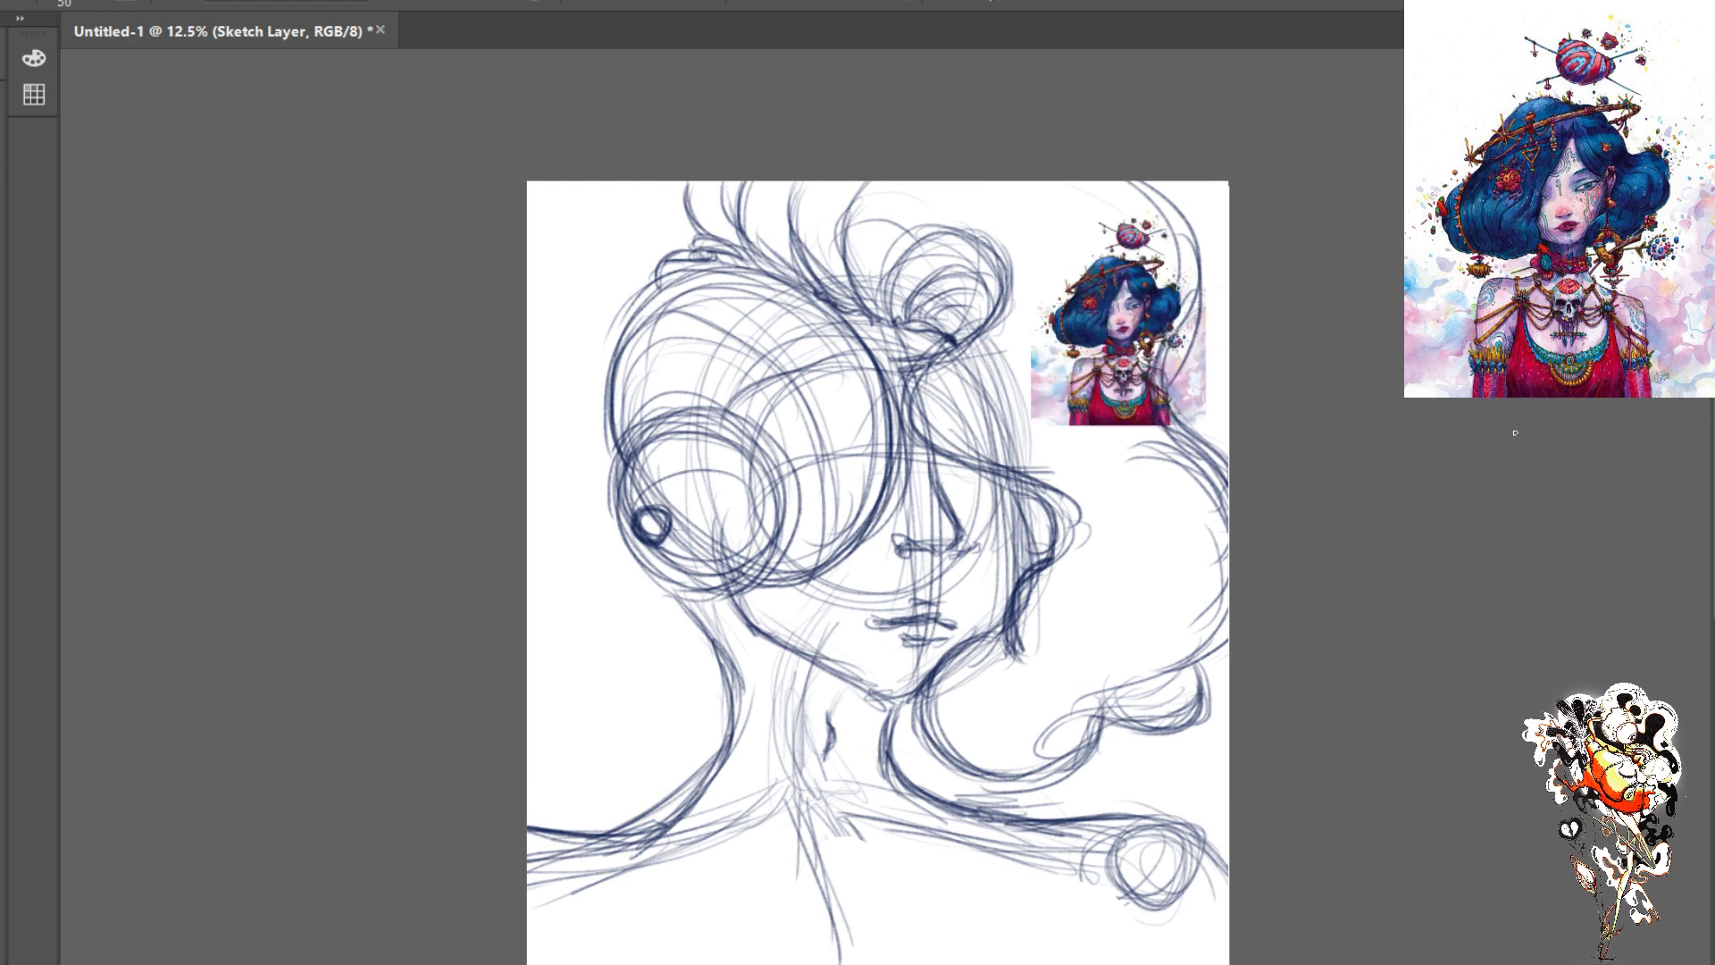
- Darken the forehead hair edge curving from beneath the bun toward the cheek, and reinforce the bun's right contour
key("ctrl+equal")
key("ctrl+equal")
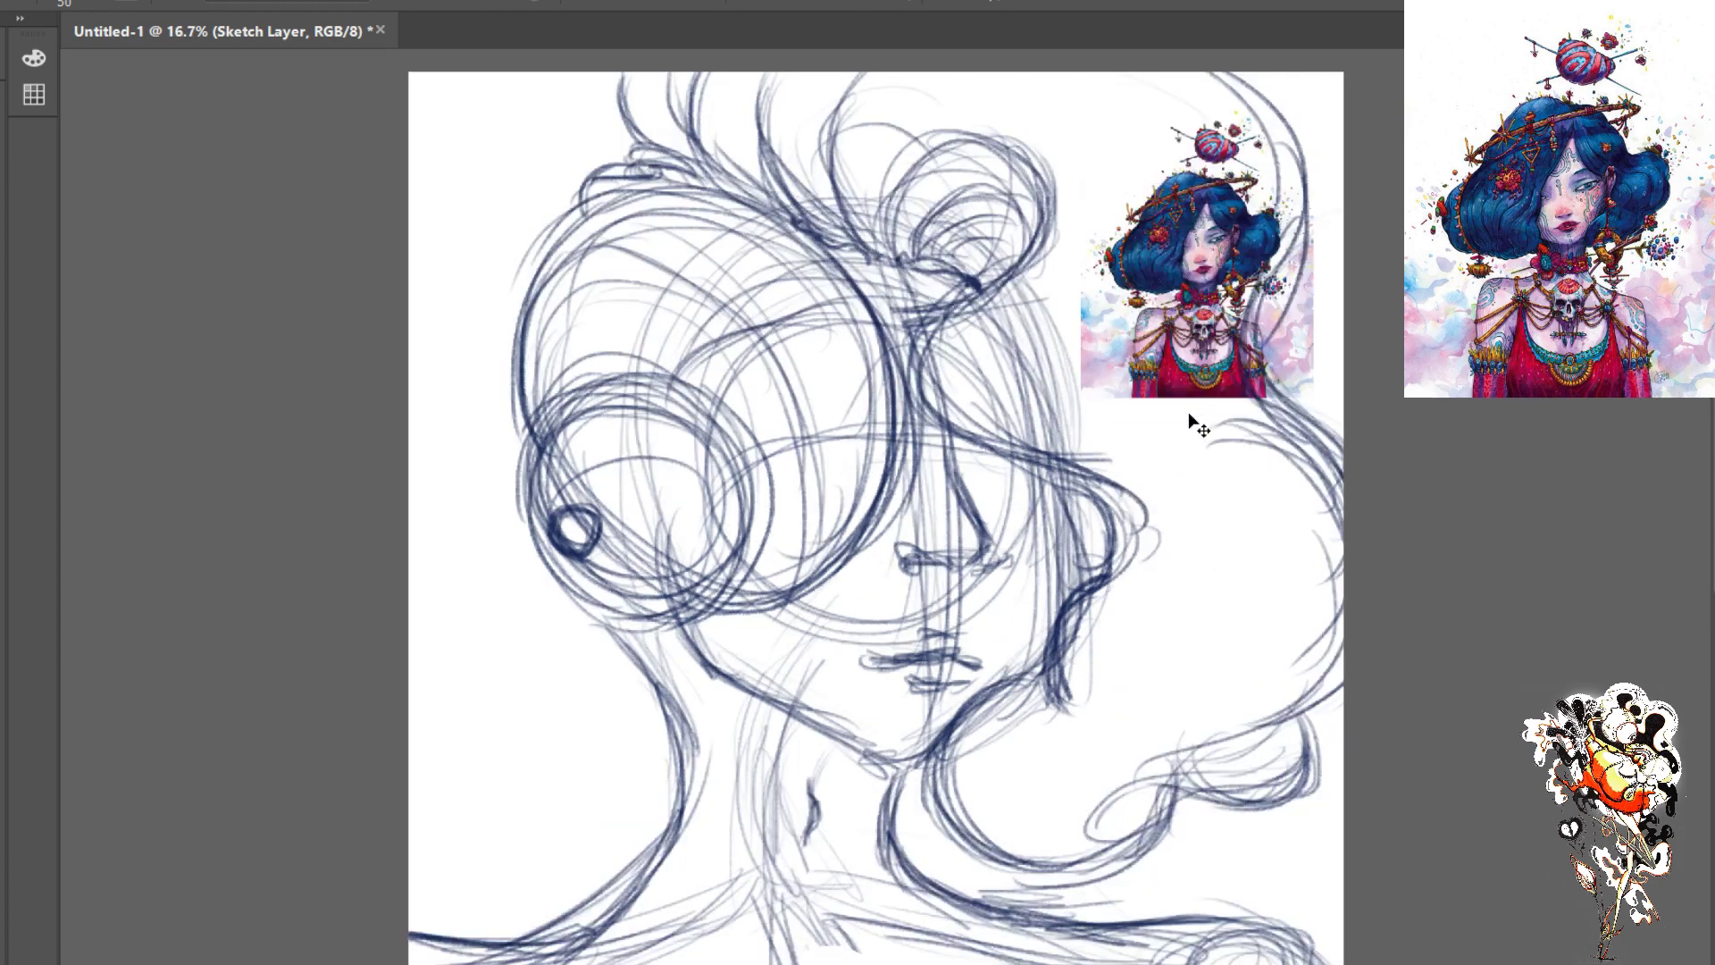
key("ctrl+minus")
key("ctrl+minus")
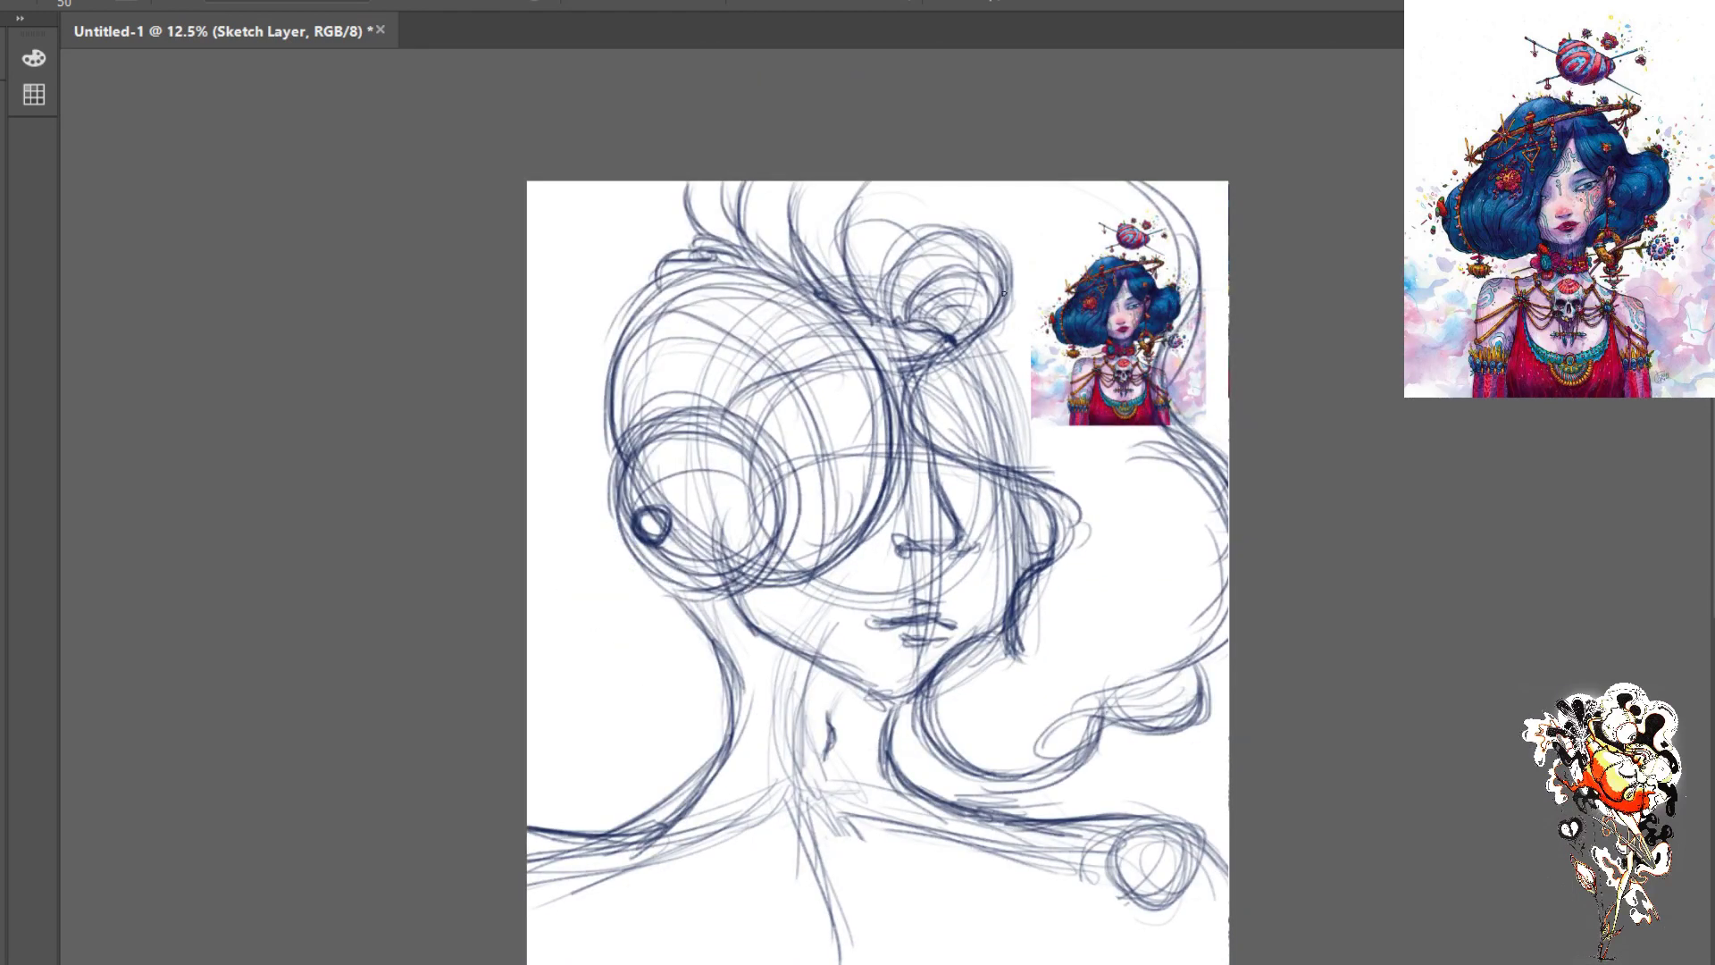
left_click_drag(978, 334, 934, 428)
left_click_drag(953, 360, 943, 456)
left_click_drag(936, 397, 949, 463)
mouse_move(960, 354)
left_mouse_down()
mouse_move(948, 441)
mouse_move(961, 390)
mouse_move(933, 430)
mouse_move(963, 437)
mouse_move(905, 401)
mouse_move(938, 382)
mouse_move(913, 448)
left_mouse_up()
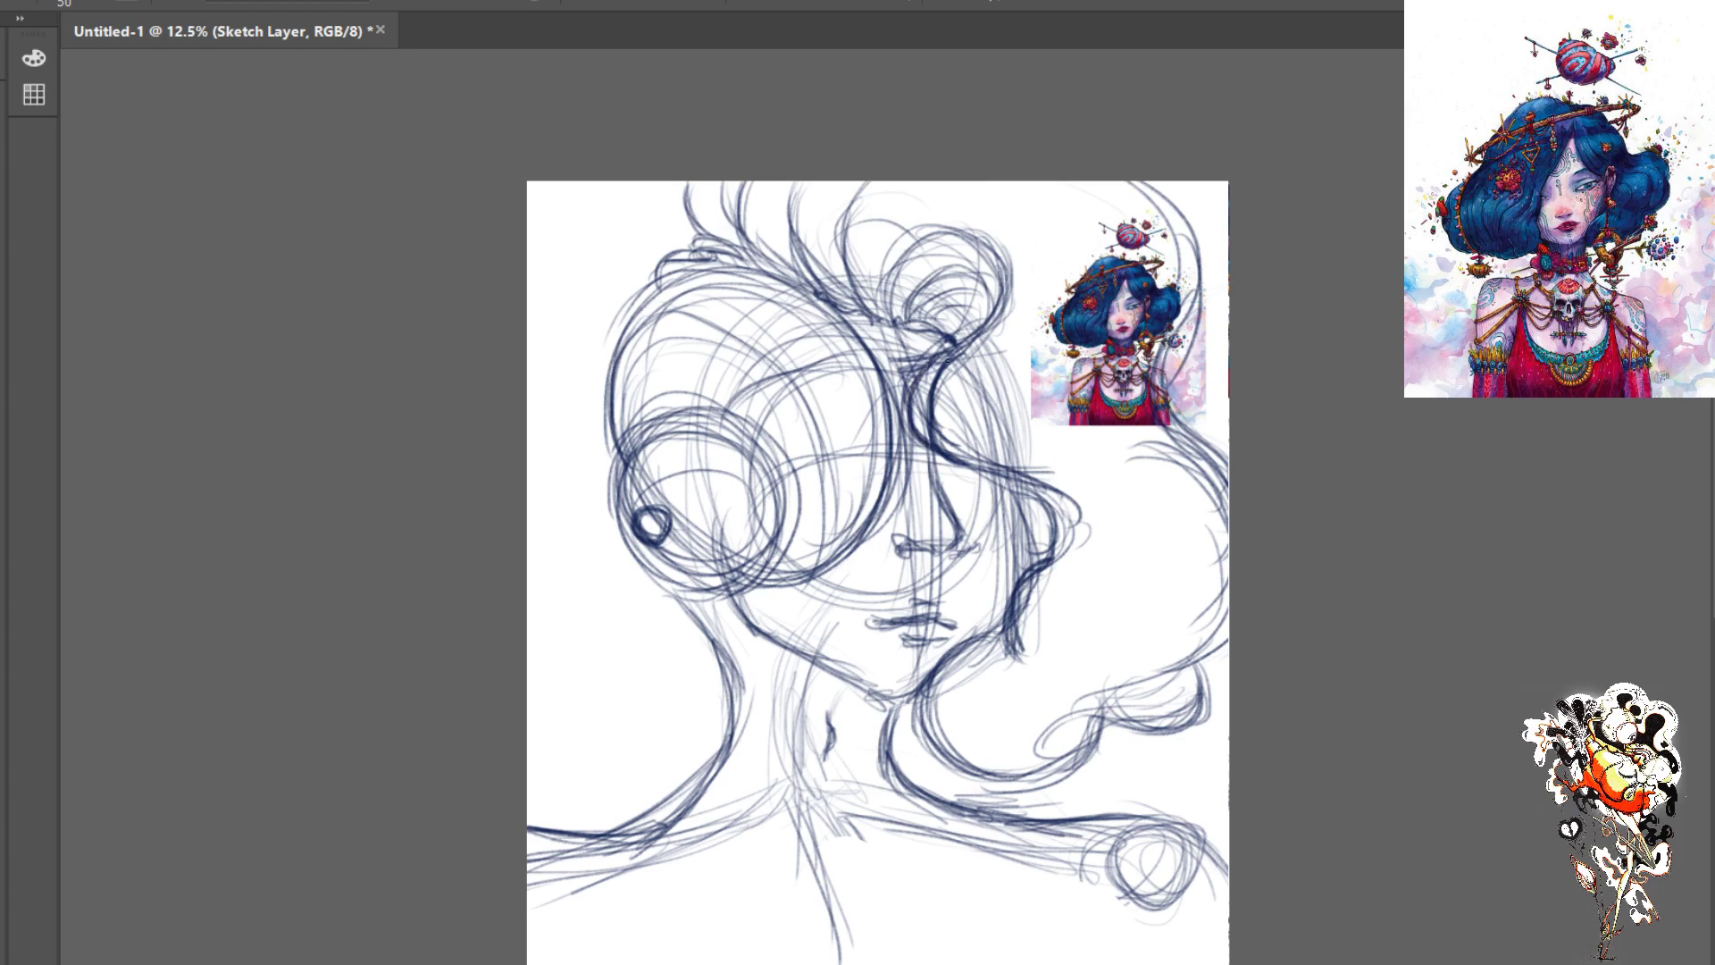
left_click_drag(929, 368, 912, 411)
left_click_drag(1006, 287, 959, 350)
left_click_drag(994, 308, 998, 254)
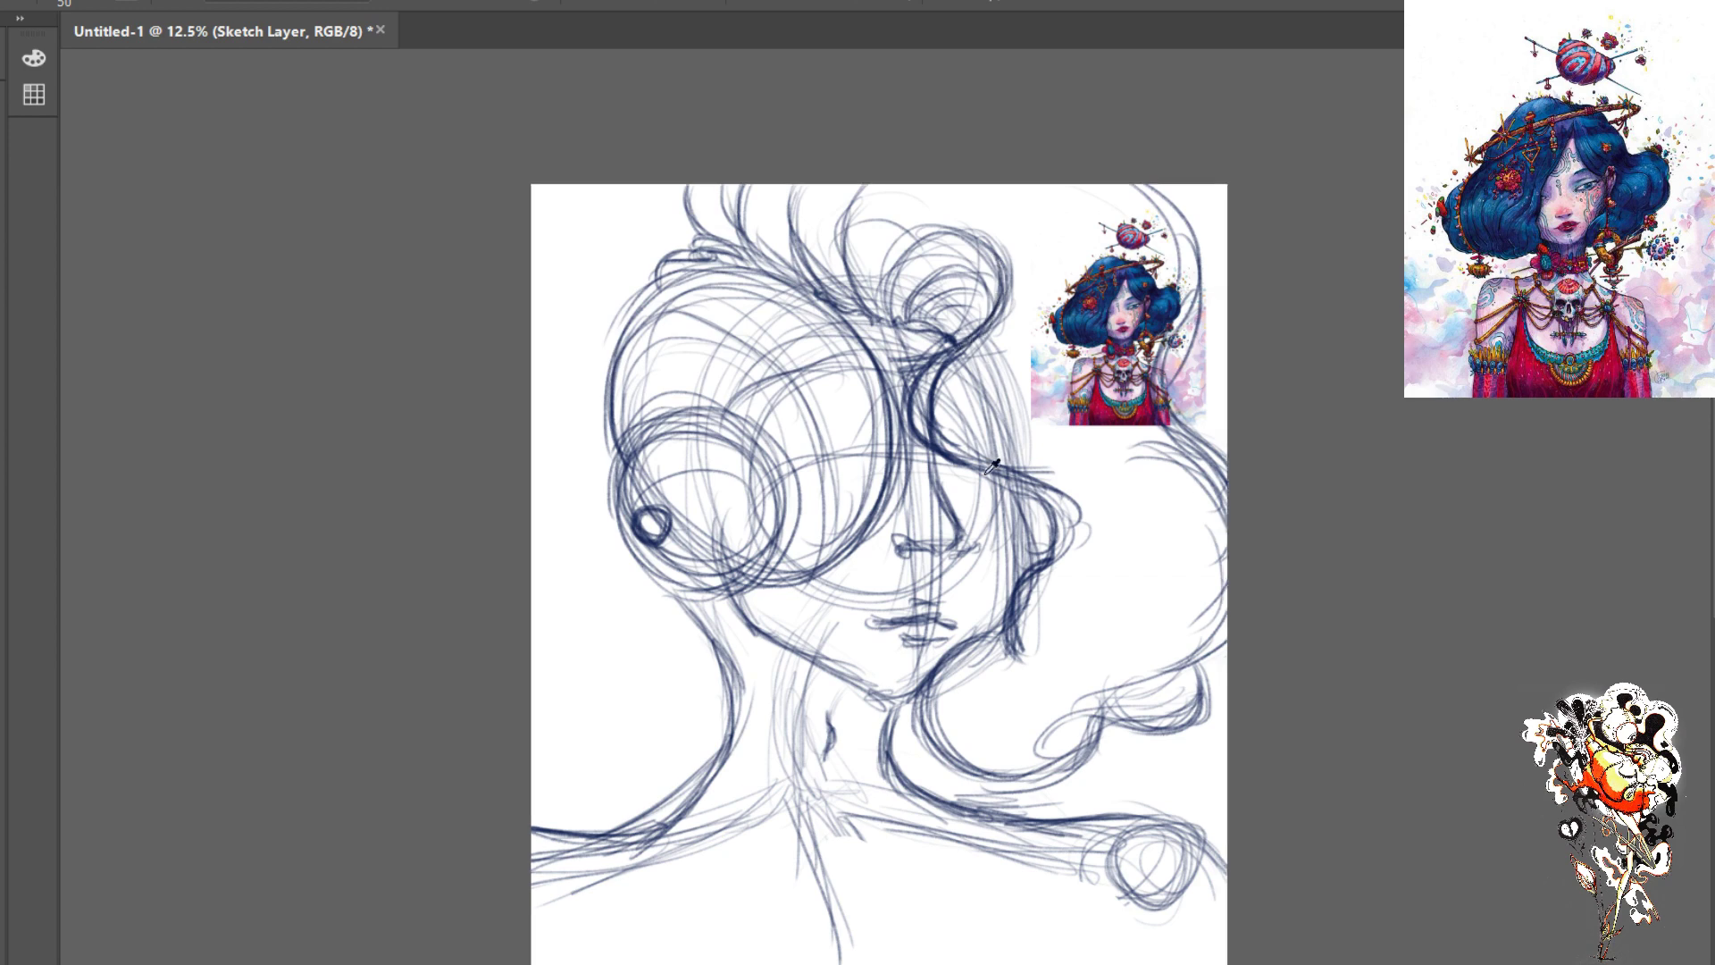
- Draw small wavy loose curls hanging at the nape below the ear circle, and touch up the right shoulder line
scroll(1027, 482, "down", 2)
scroll(1005, 460, "up", 1)
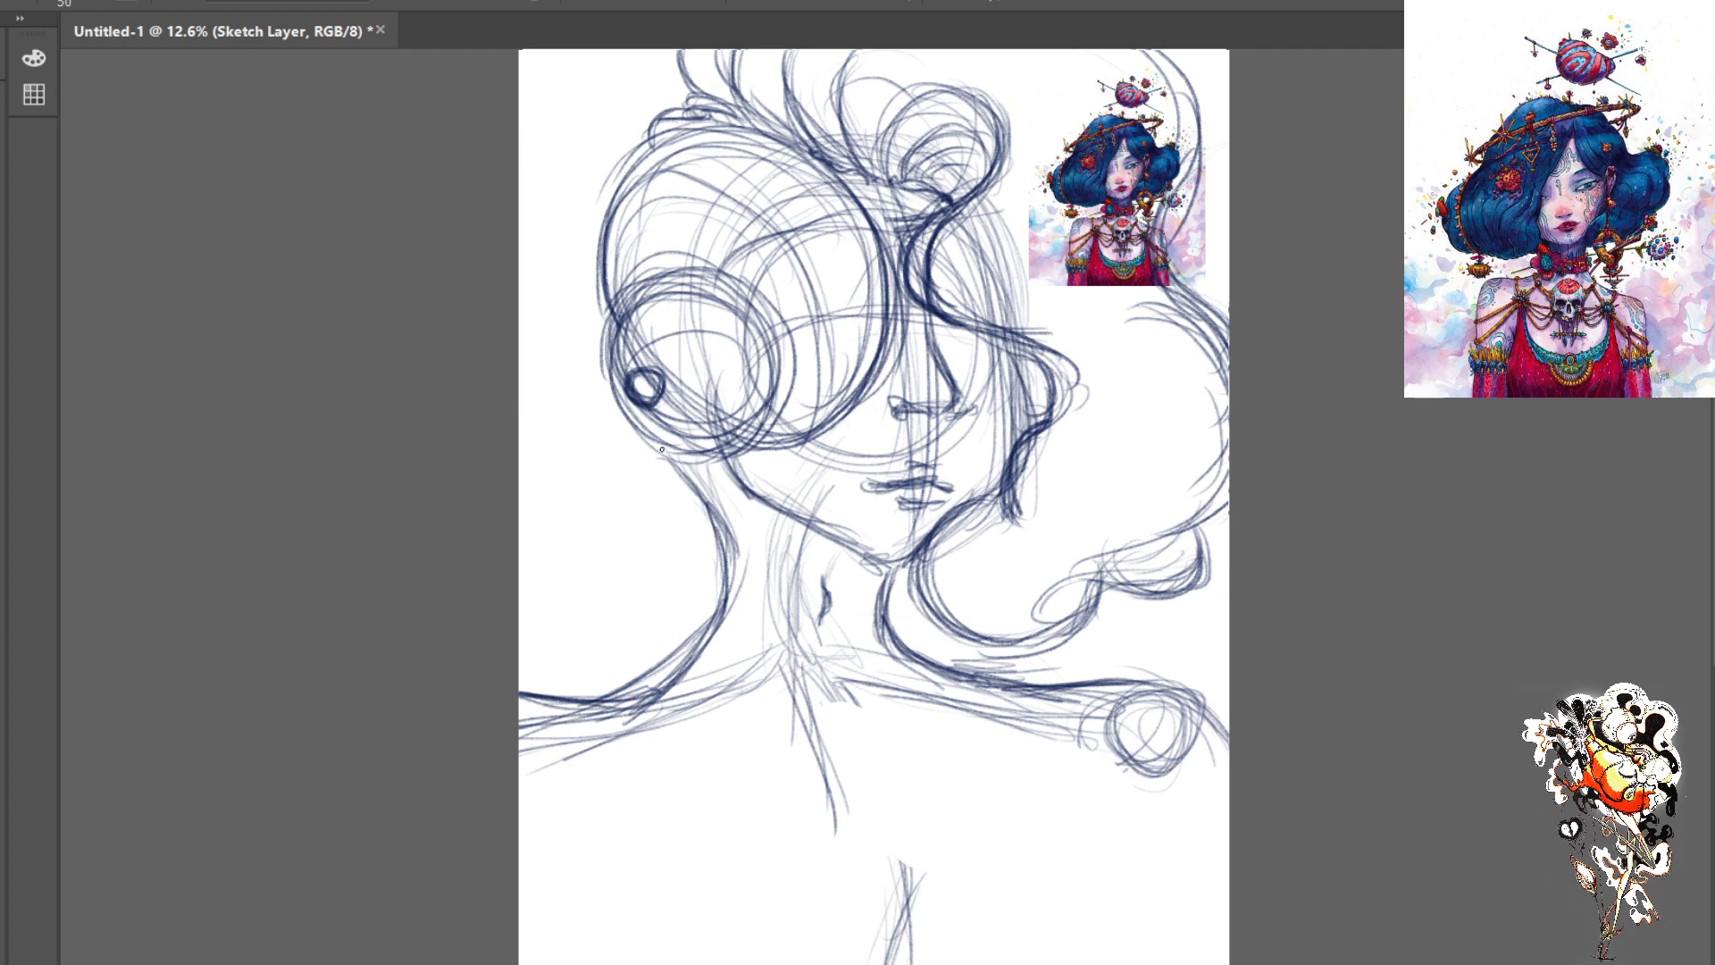
mouse_move(663, 457)
left_mouse_down()
mouse_move(650, 491)
mouse_move(639, 469)
mouse_move(645, 498)
mouse_move(623, 471)
mouse_move(642, 463)
mouse_move(650, 497)
mouse_move(619, 500)
mouse_move(611, 546)
mouse_move(650, 472)
mouse_move(671, 480)
mouse_move(676, 527)
left_mouse_up()
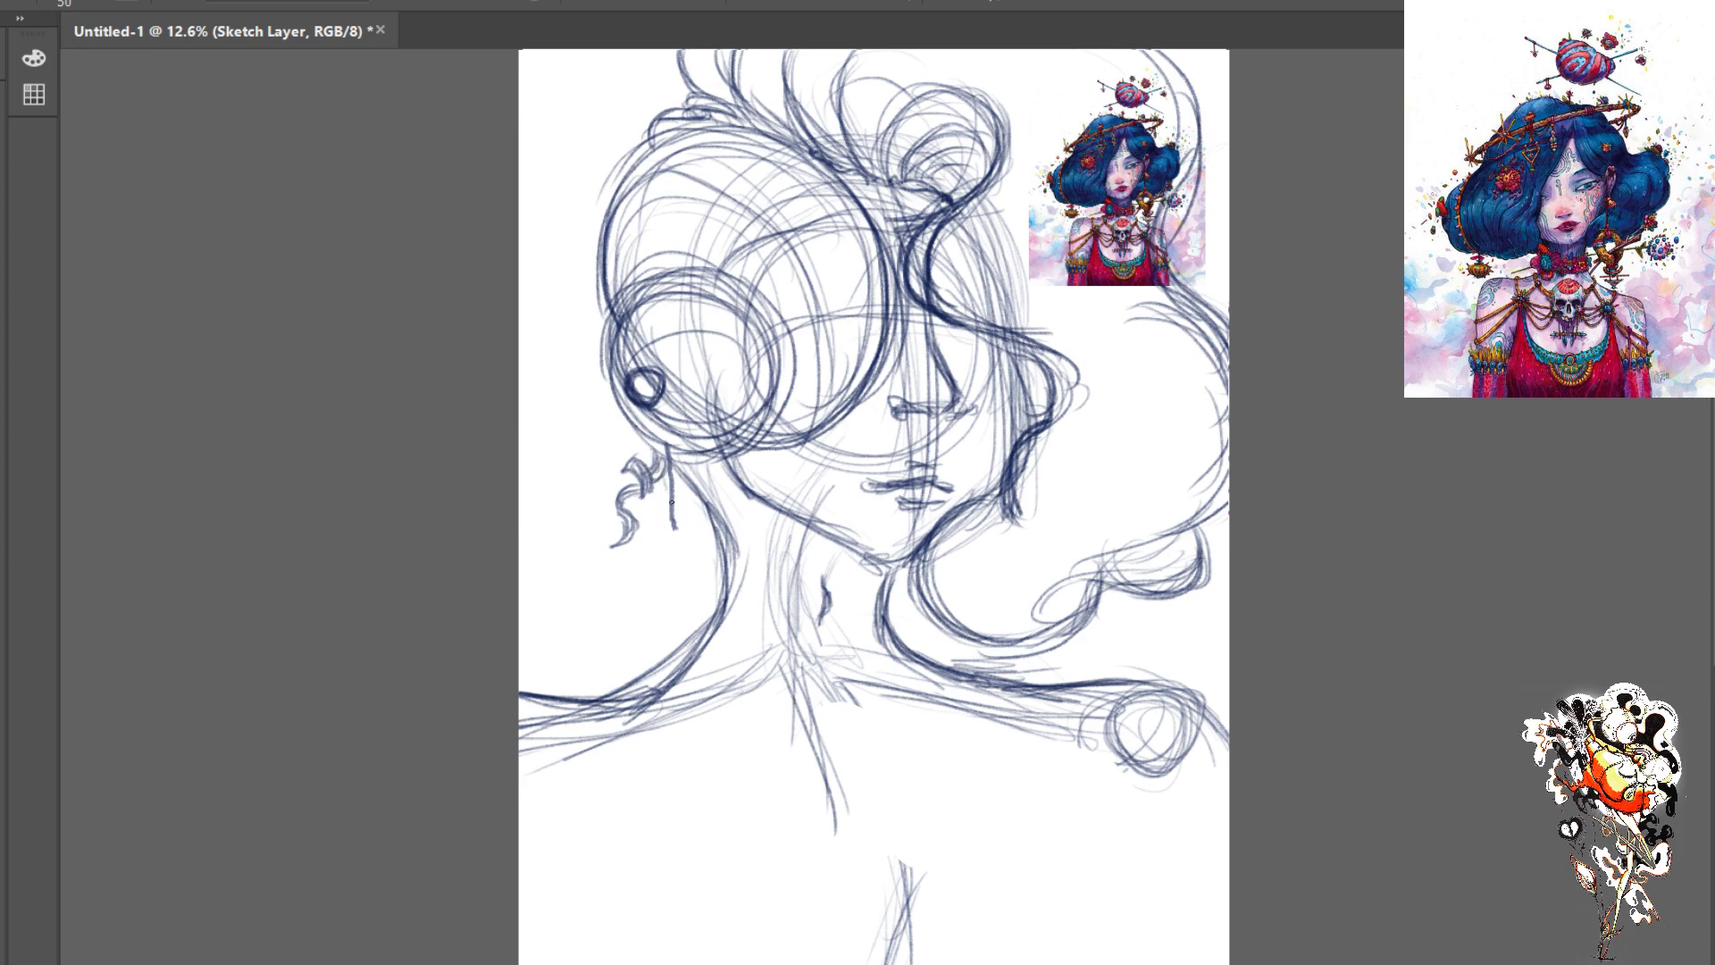
mouse_move(671, 502)
left_mouse_down()
mouse_move(658, 558)
mouse_move(670, 549)
mouse_move(676, 575)
mouse_move(662, 555)
mouse_move(651, 580)
mouse_move(655, 555)
mouse_move(685, 547)
mouse_move(670, 539)
mouse_move(650, 578)
mouse_move(675, 543)
mouse_move(654, 576)
mouse_move(661, 513)
mouse_move(674, 528)
mouse_move(649, 514)
mouse_move(671, 503)
mouse_move(658, 458)
mouse_move(726, 534)
left_mouse_up()
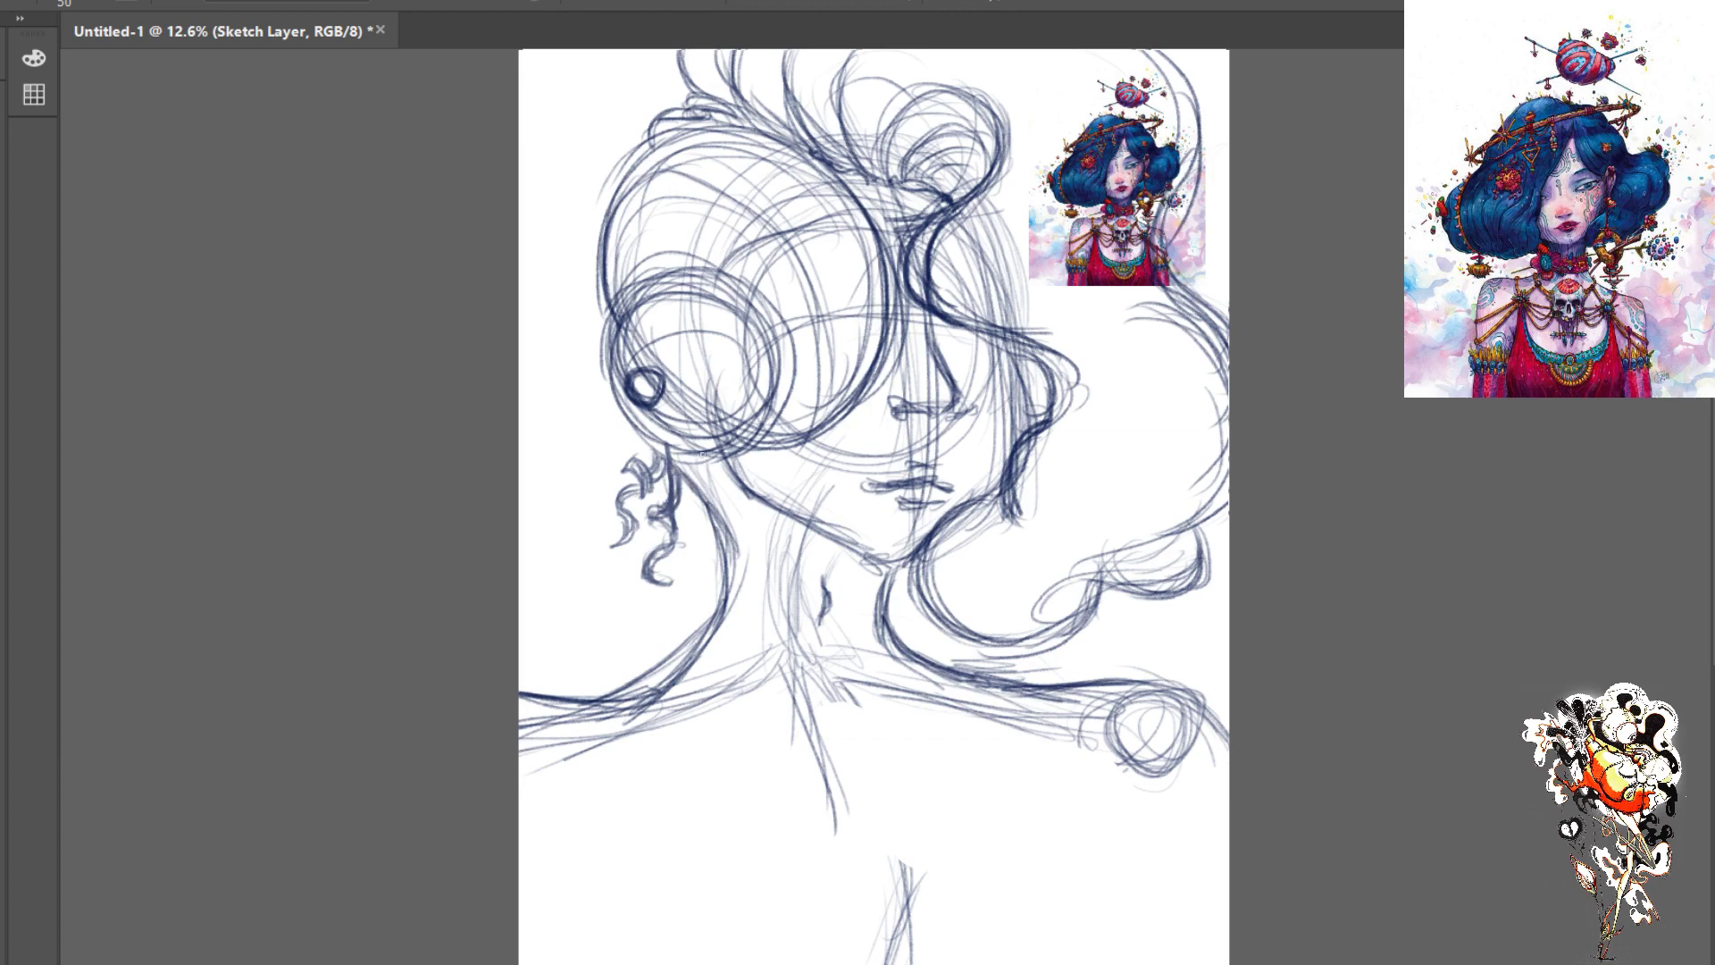
mouse_move(701, 455)
left_mouse_down()
mouse_move(714, 491)
mouse_move(701, 497)
mouse_move(706, 459)
mouse_move(694, 507)
left_mouse_up()
mouse_move(1204, 715)
left_mouse_down()
mouse_move(1162, 669)
mouse_move(1190, 694)
mouse_move(1156, 671)
mouse_move(1065, 684)
left_mouse_up()
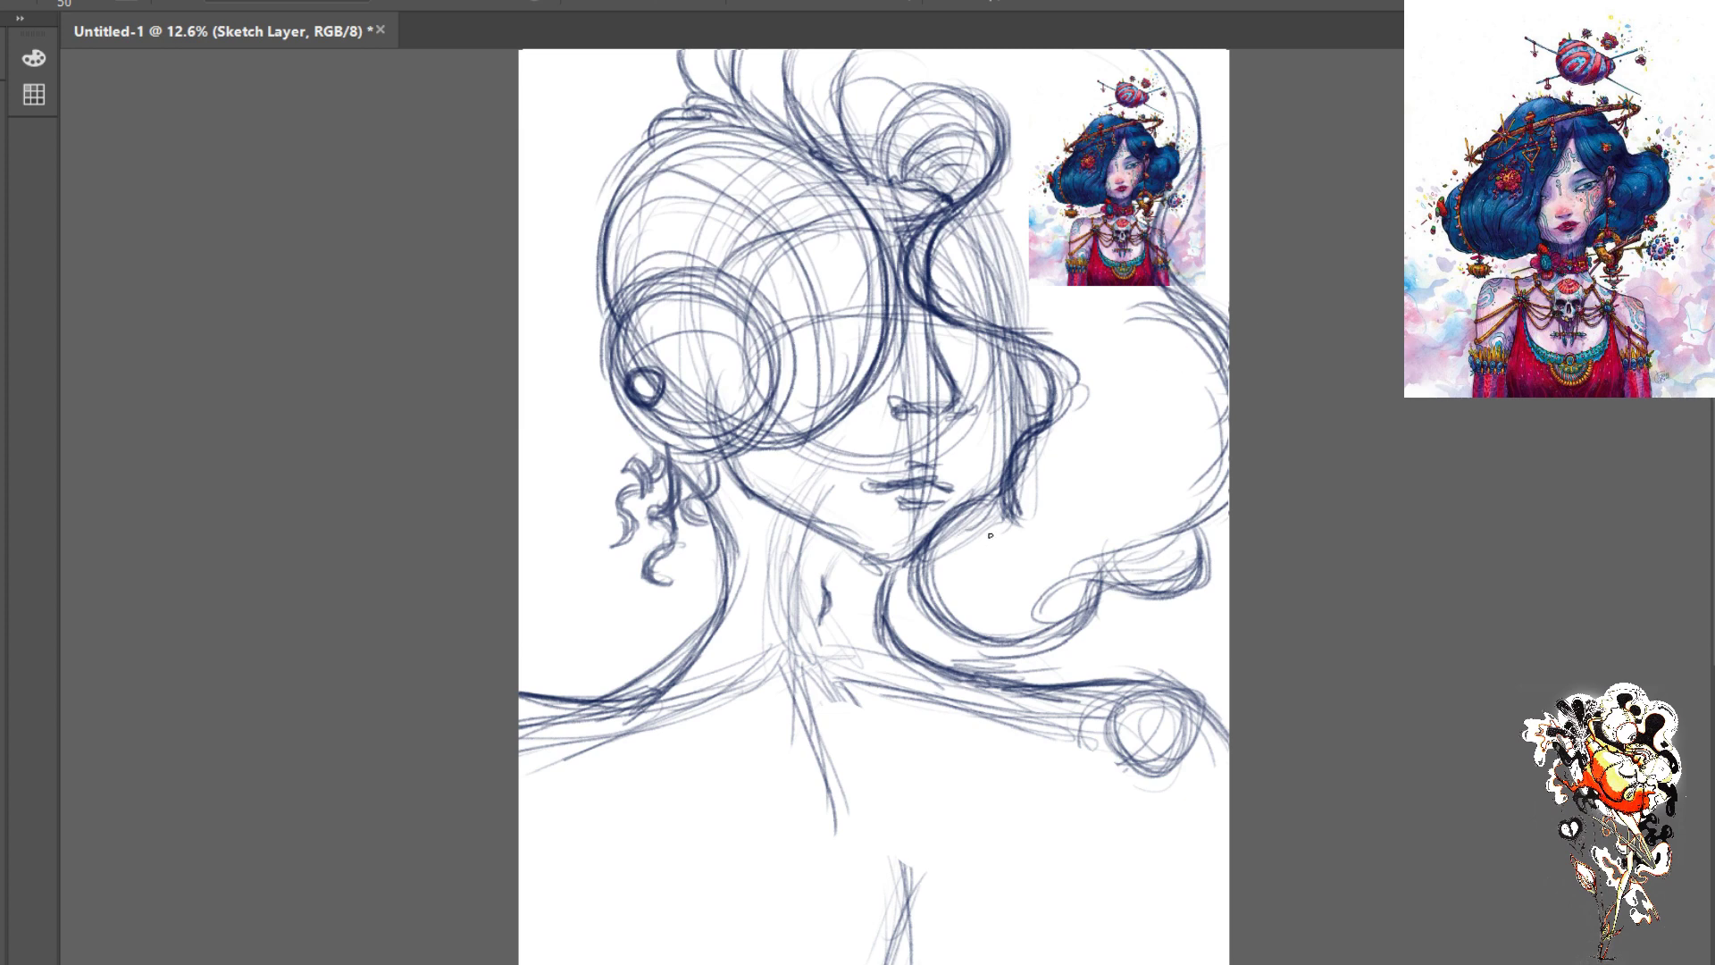
- Thicken the hair lock curving beside the chin and connect it up to the cheek hair edge
mouse_move(994, 525)
left_mouse_down()
mouse_move(955, 576)
mouse_move(988, 628)
mouse_move(963, 558)
mouse_move(985, 638)
mouse_move(969, 542)
mouse_move(954, 594)
mouse_move(970, 579)
mouse_move(949, 530)
mouse_move(929, 603)
mouse_move(955, 628)
left_mouse_up()
mouse_move(930, 552)
left_mouse_down()
mouse_move(971, 626)
mouse_move(929, 577)
mouse_move(956, 627)
mouse_move(924, 553)
mouse_move(911, 593)
left_mouse_up()
mouse_move(911, 589)
left_mouse_down()
mouse_move(952, 630)
mouse_move(940, 621)
left_mouse_up()
left_click_drag(998, 515, 970, 541)
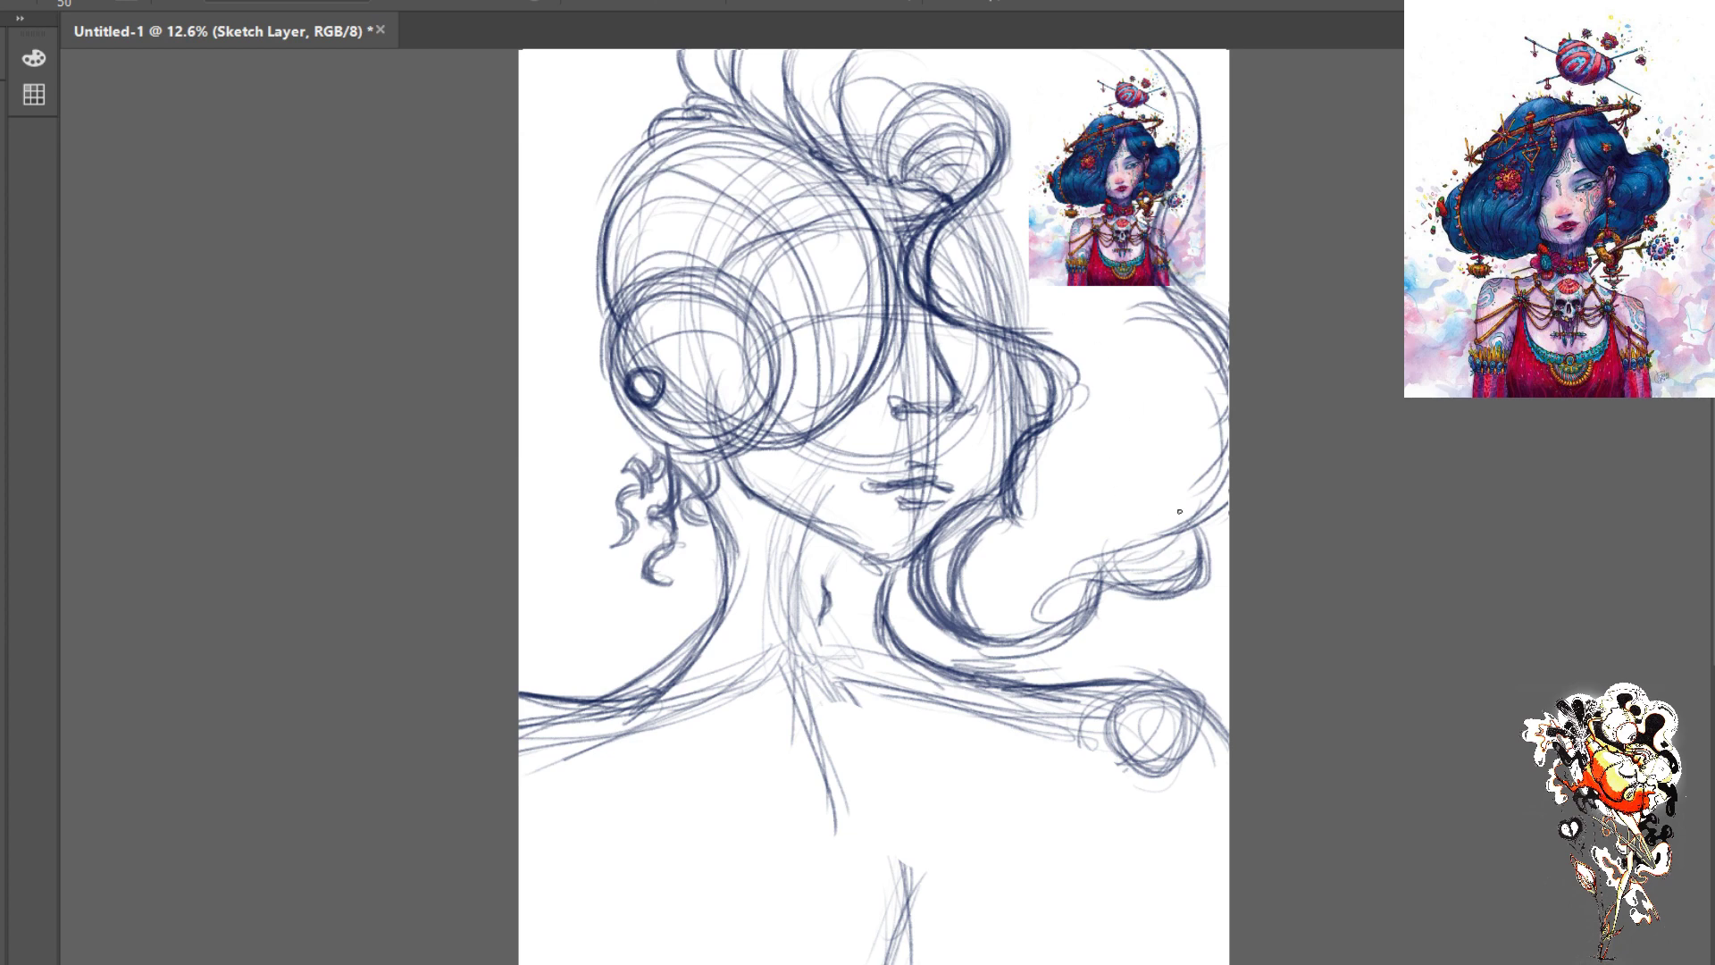
- Shade the curled lower-right lock and strengthen its wavy edge running back toward the chin
mouse_move(1195, 536)
left_mouse_down()
mouse_move(1155, 574)
mouse_move(1186, 524)
mouse_move(1143, 576)
mouse_move(1175, 555)
mouse_move(1095, 588)
mouse_move(1184, 536)
mouse_move(1098, 573)
left_mouse_up()
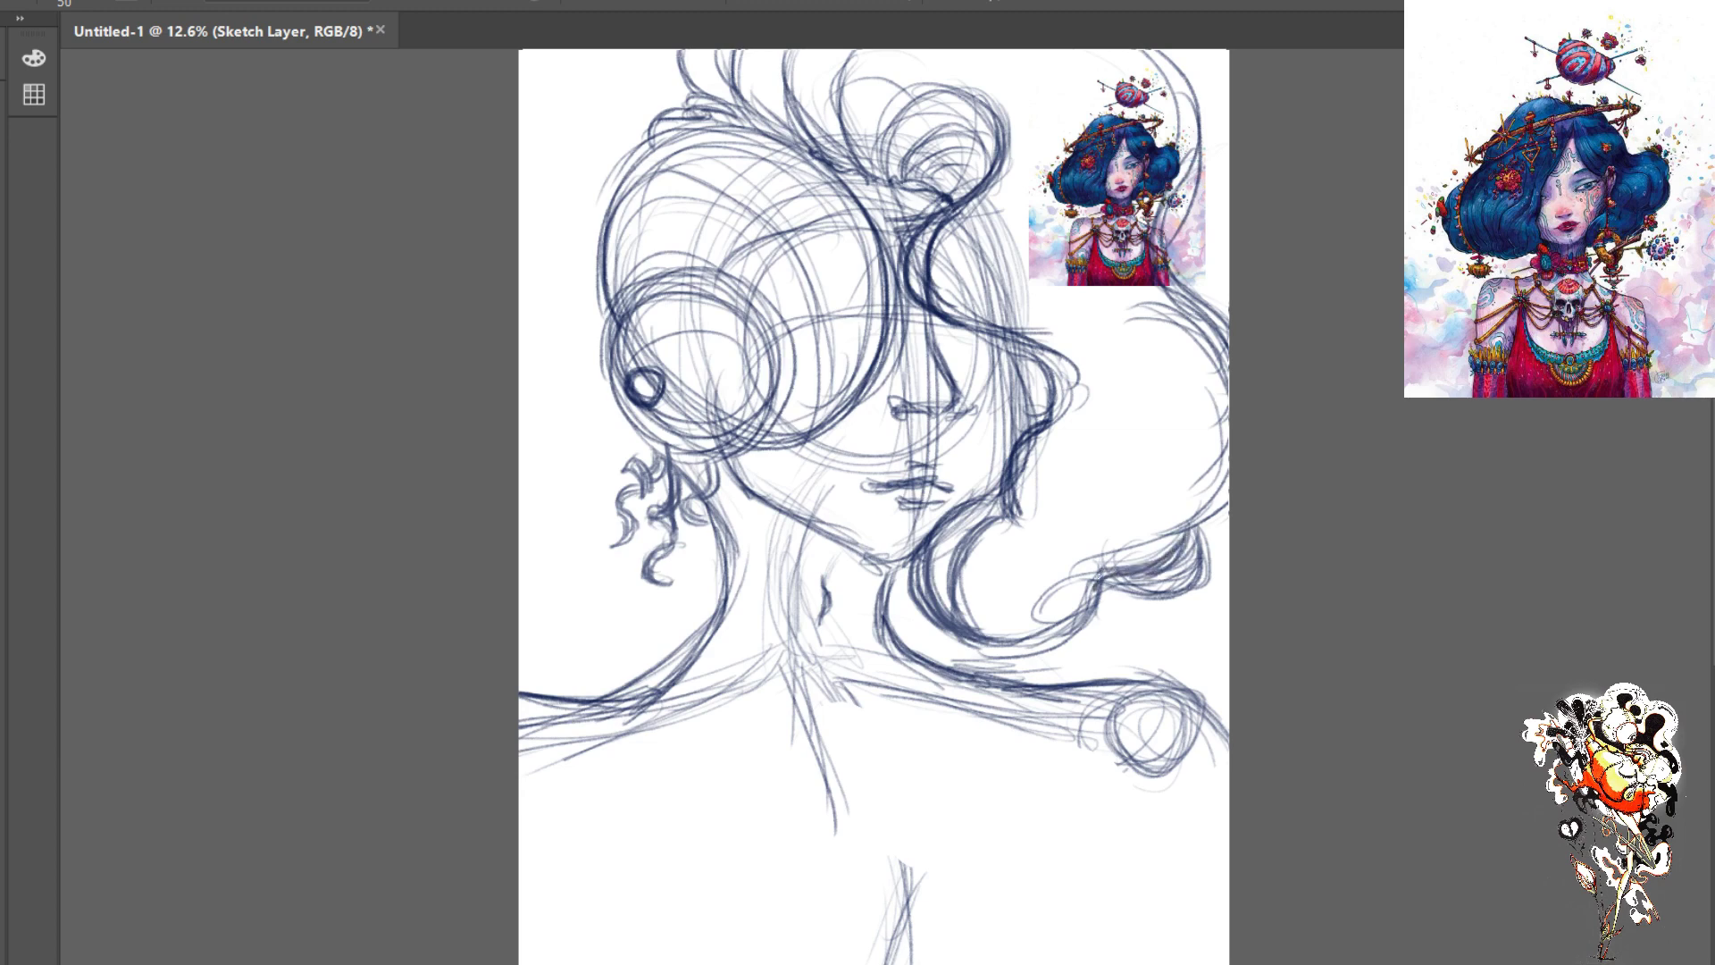
mouse_move(1197, 527)
left_mouse_down()
mouse_move(1158, 593)
mouse_move(1172, 573)
mouse_move(1101, 580)
mouse_move(1153, 590)
mouse_move(1209, 541)
mouse_move(1214, 556)
mouse_move(1186, 525)
mouse_move(1124, 572)
left_mouse_up()
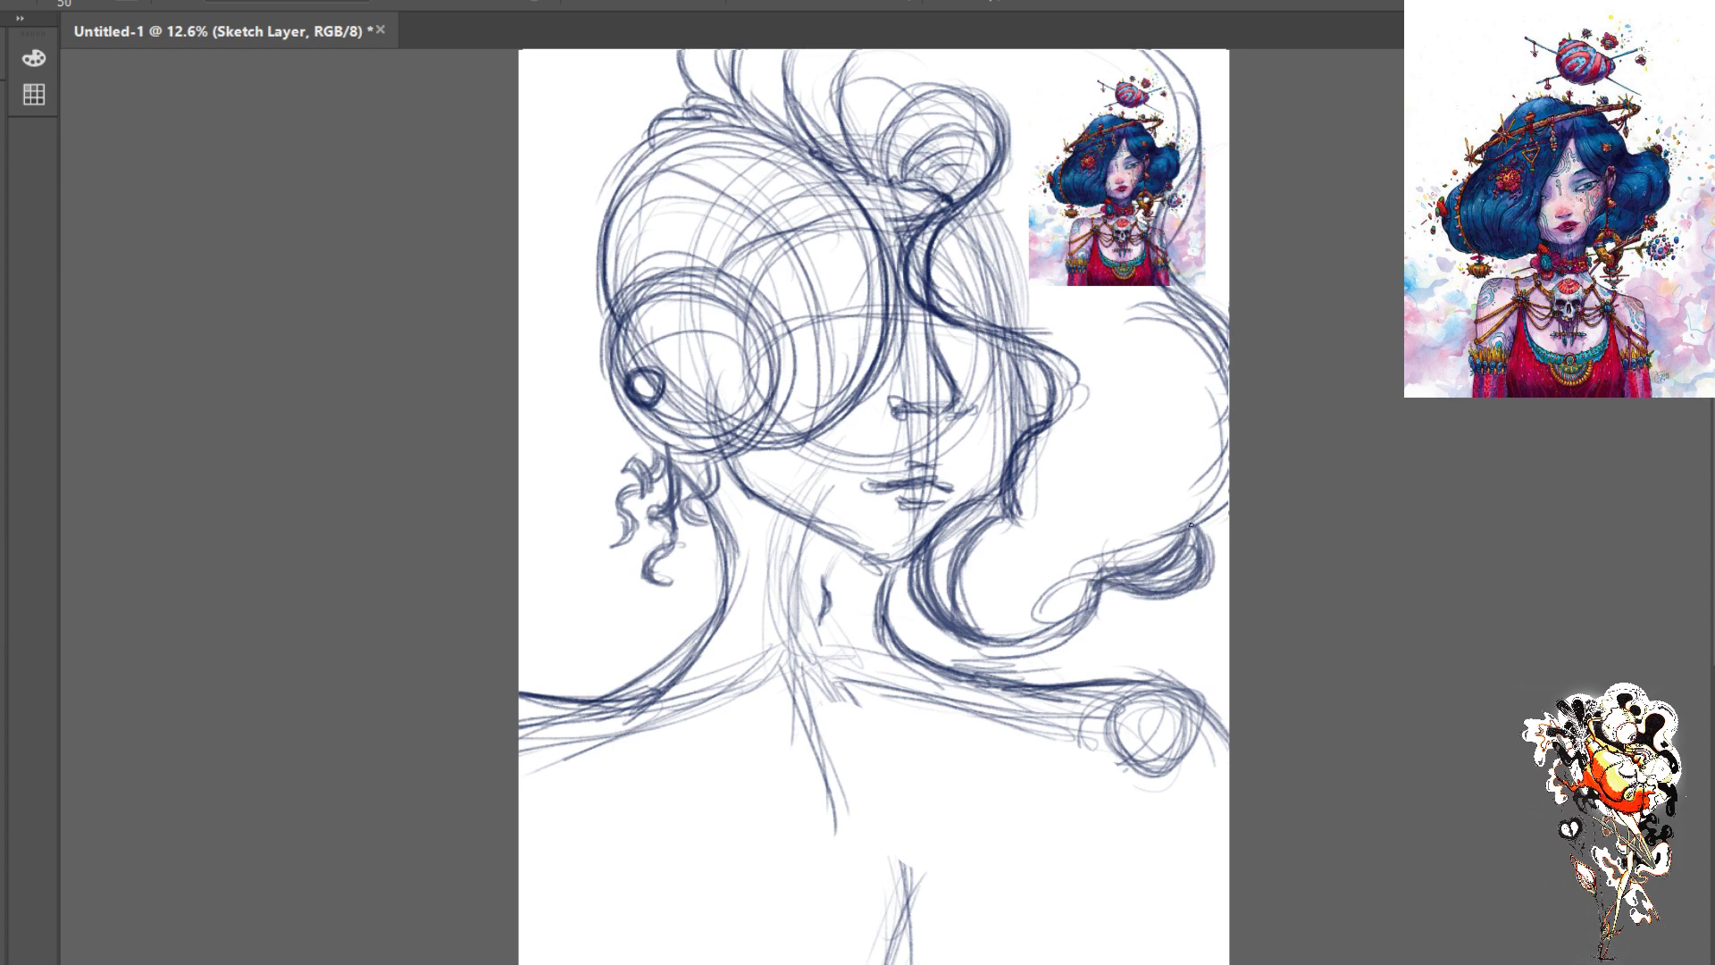
mouse_move(1197, 529)
left_mouse_down()
mouse_move(1173, 584)
mouse_move(1050, 604)
mouse_move(1004, 639)
left_mouse_up()
left_click_drag(1063, 588, 1004, 636)
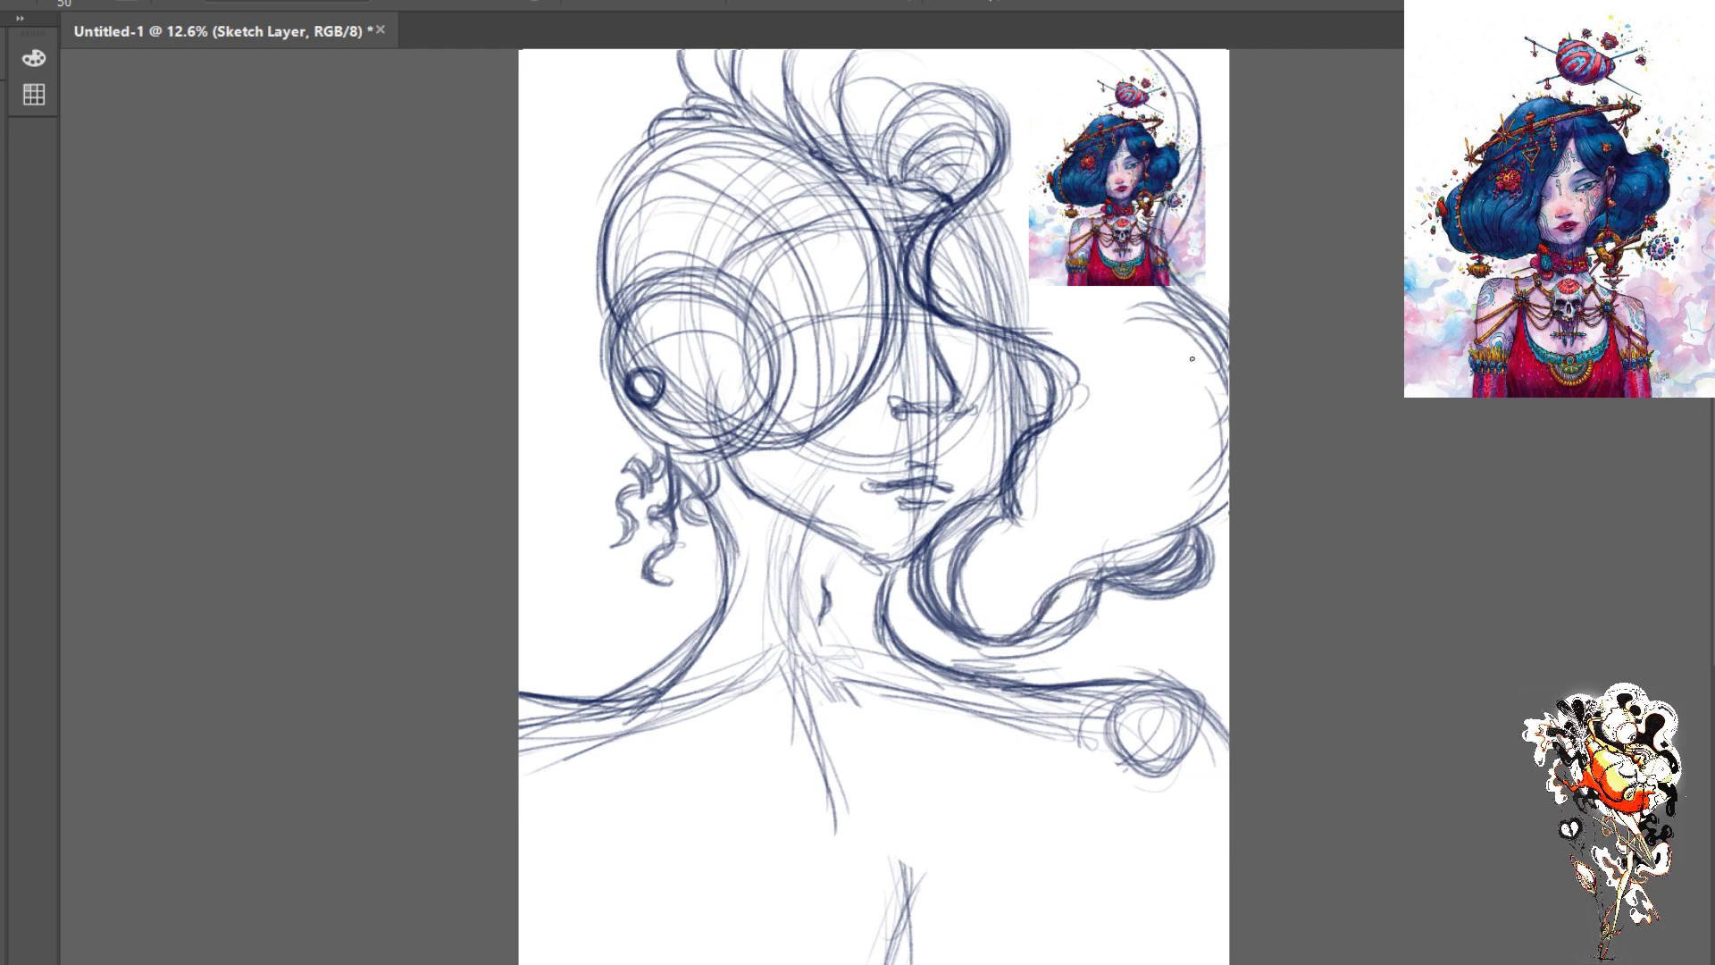
- Draw the inner edge of the large outer hair wave at right, sweeping from the canvas top down to the lower lock
mouse_move(1126, 320)
left_mouse_down()
mouse_move(1217, 451)
mouse_move(1212, 402)
mouse_move(1210, 508)
left_mouse_up()
mouse_move(1228, 375)
left_mouse_down()
mouse_move(1198, 513)
mouse_move(1222, 366)
mouse_move(1129, 315)
left_mouse_up()
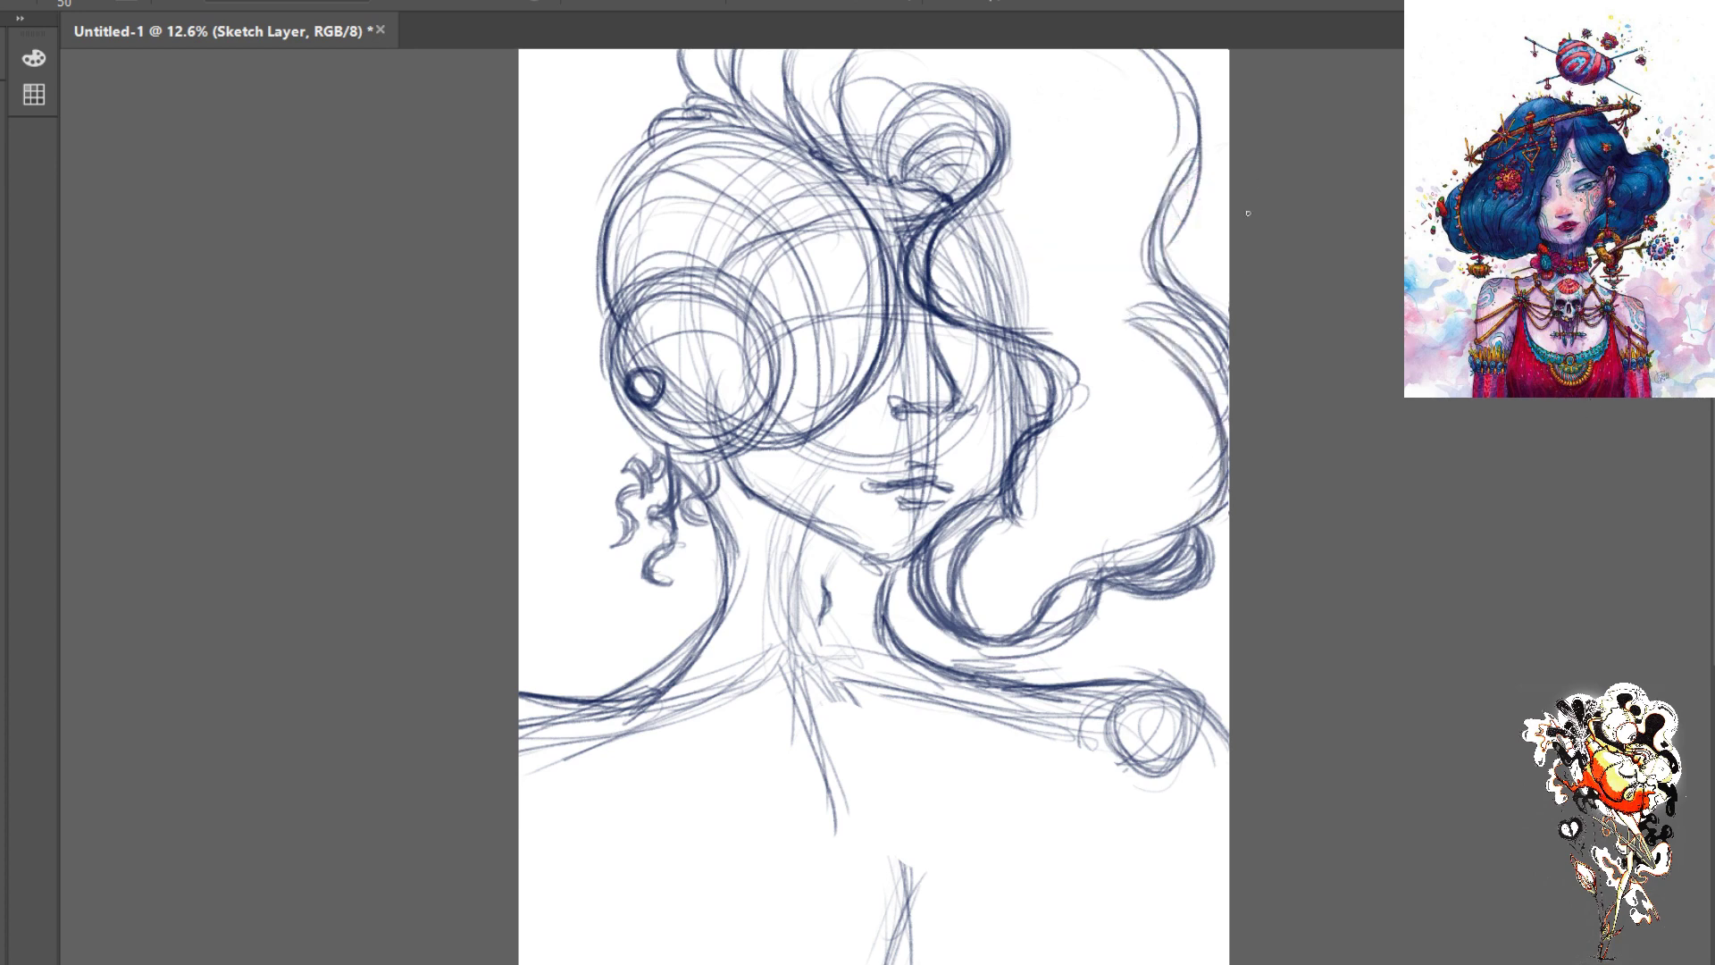
mouse_move(1103, 240)
left_mouse_down()
mouse_move(1156, 341)
mouse_move(1194, 368)
left_mouse_up()
mouse_move(1121, 320)
left_mouse_down()
mouse_move(1226, 438)
mouse_move(1198, 520)
left_mouse_up()
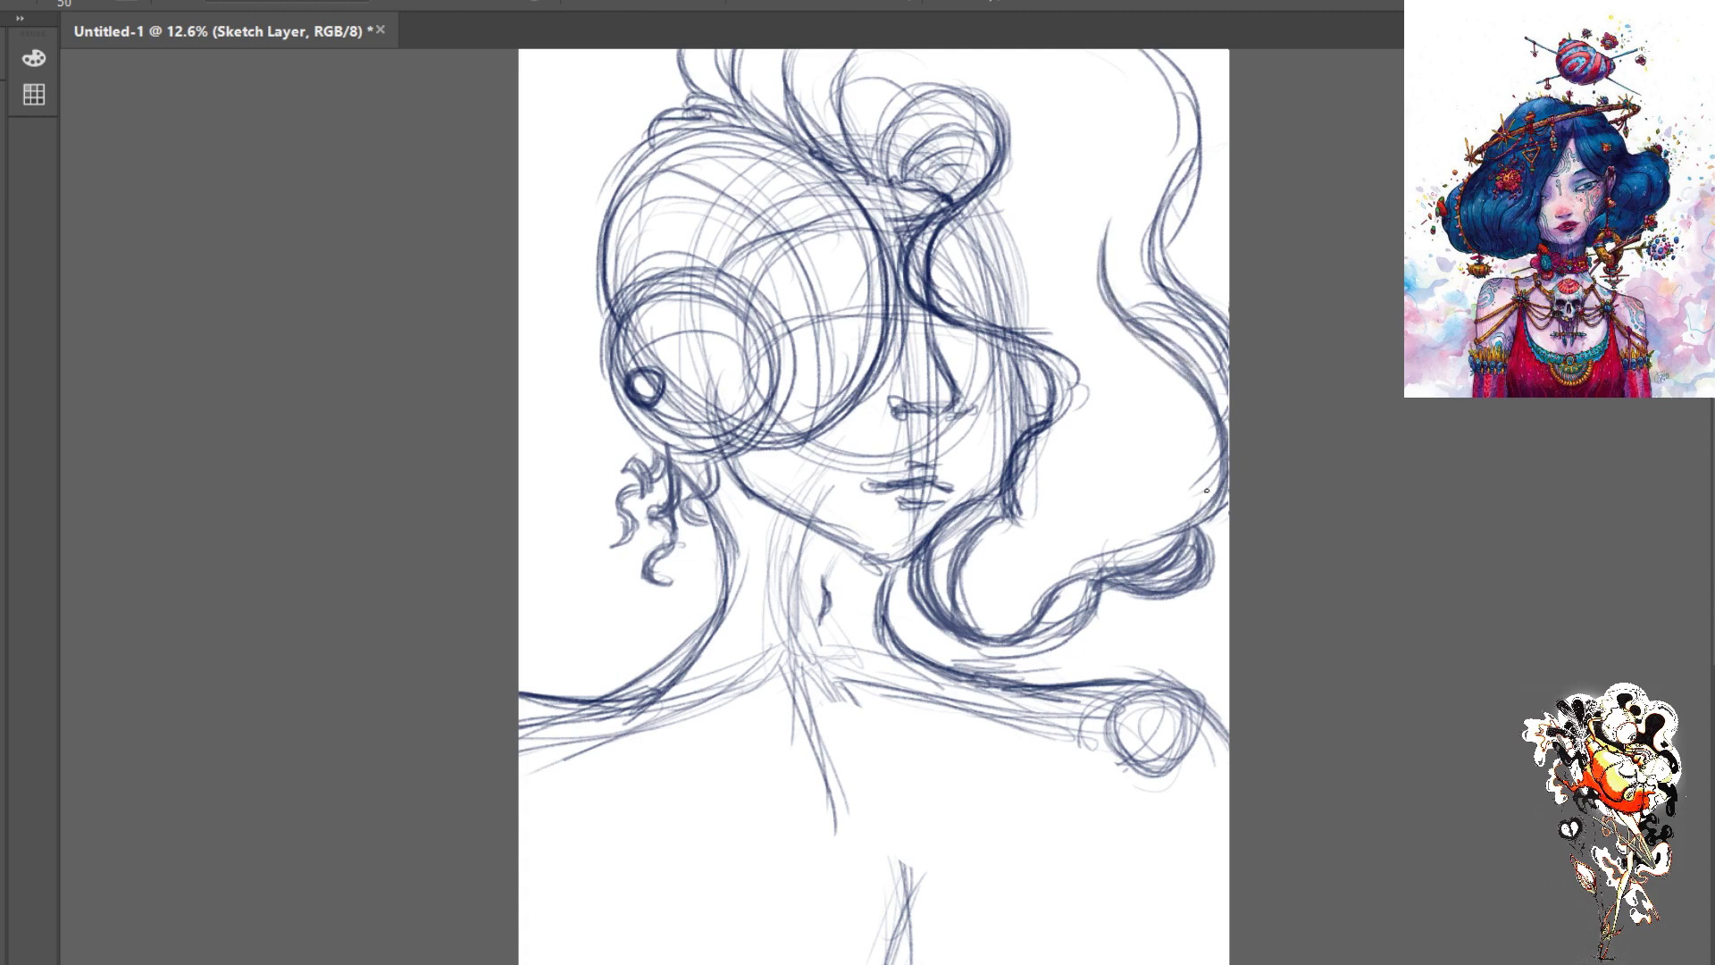
left_click_drag(1136, 165, 1103, 259)
left_click_drag(1165, 121, 1123, 201)
left_click_drag(1160, 64, 1130, 183)
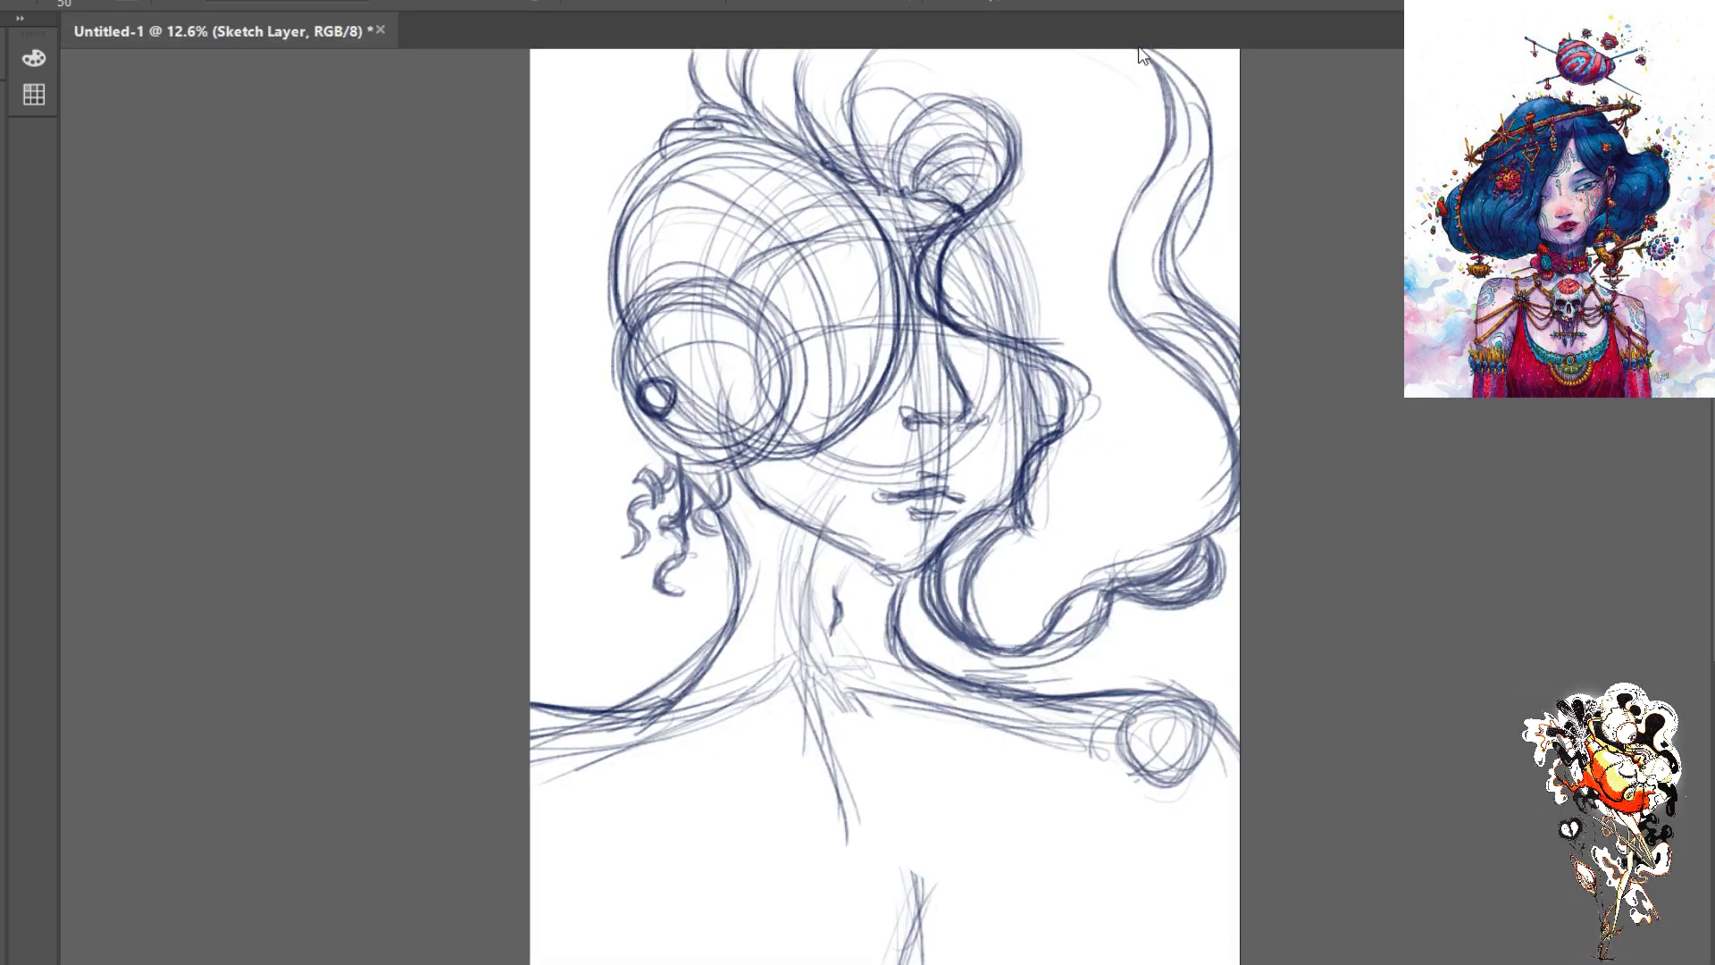
- Extend the outer wave's upper strand to the canvas top and reinforce the left edge of the wave
key("ctrl+minus")
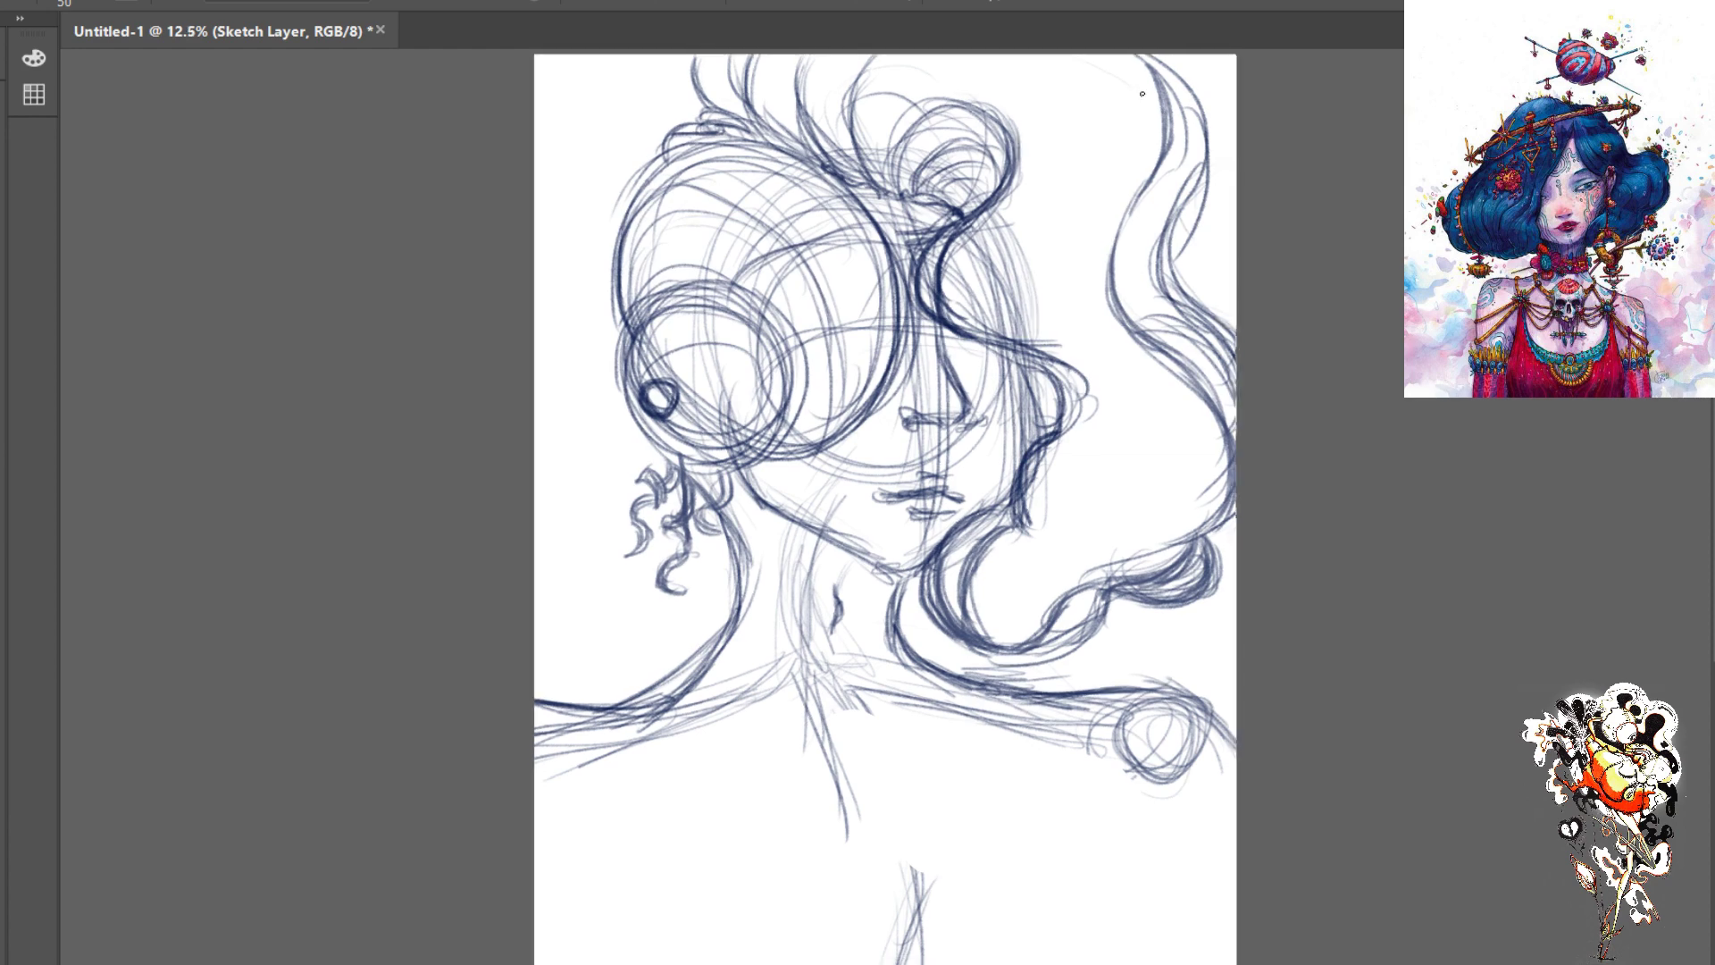
key("ctrl+minus")
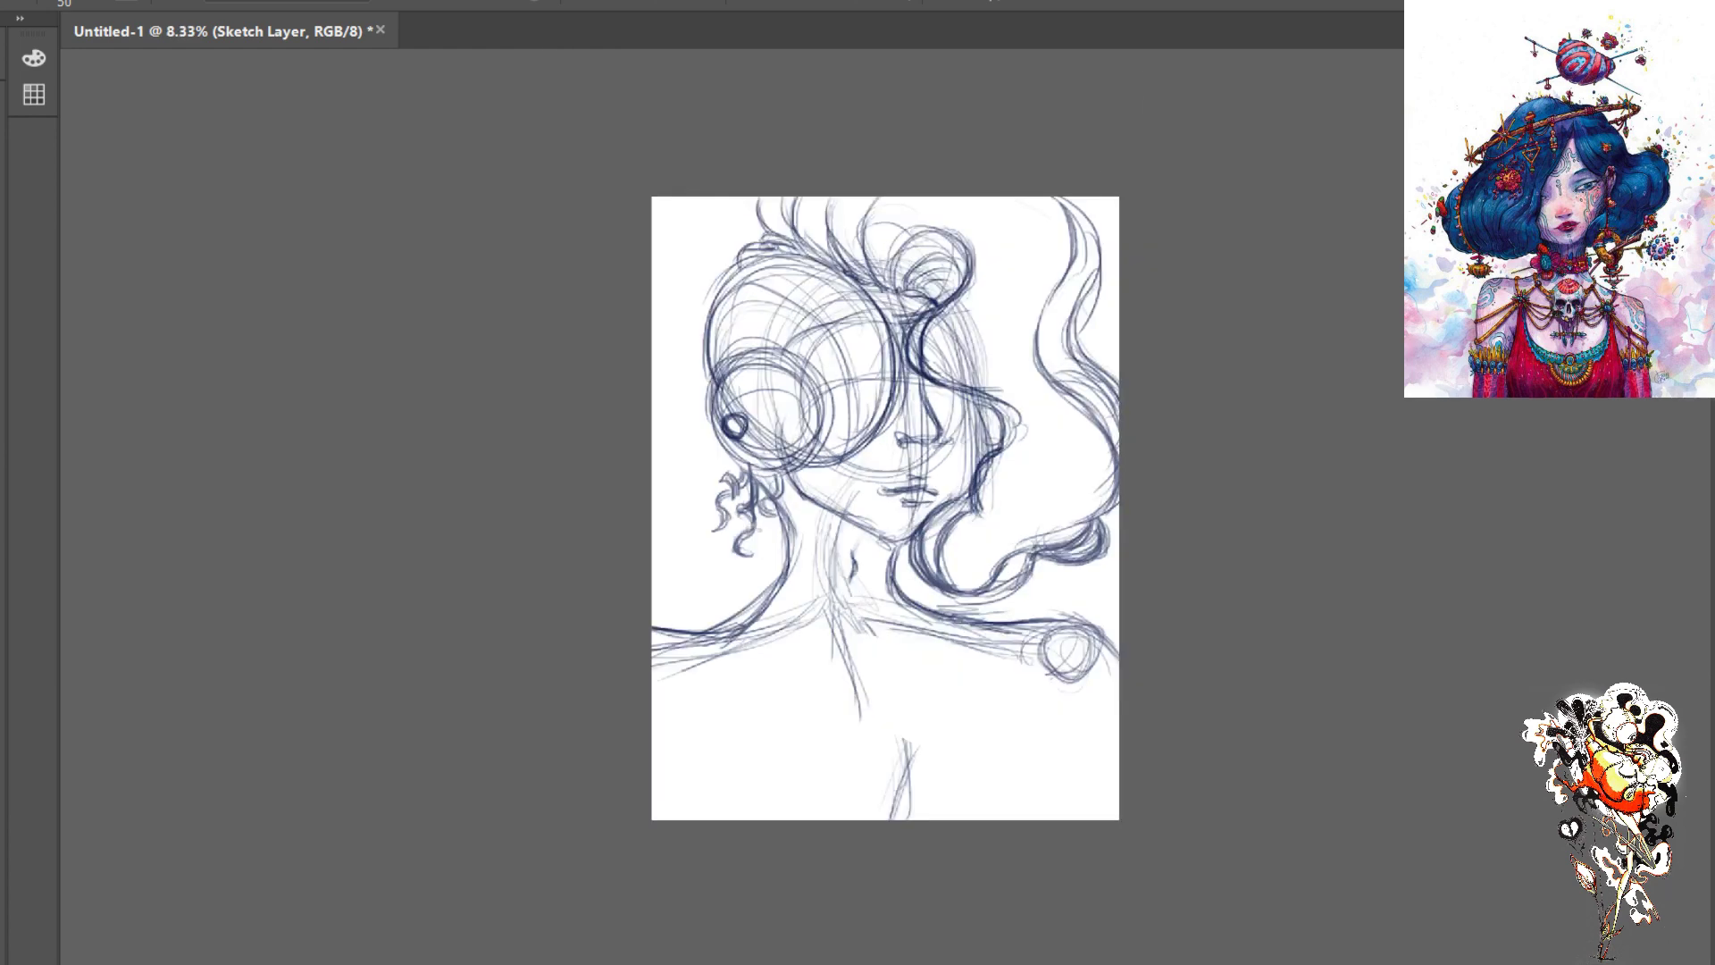
key("ctrl+plus")
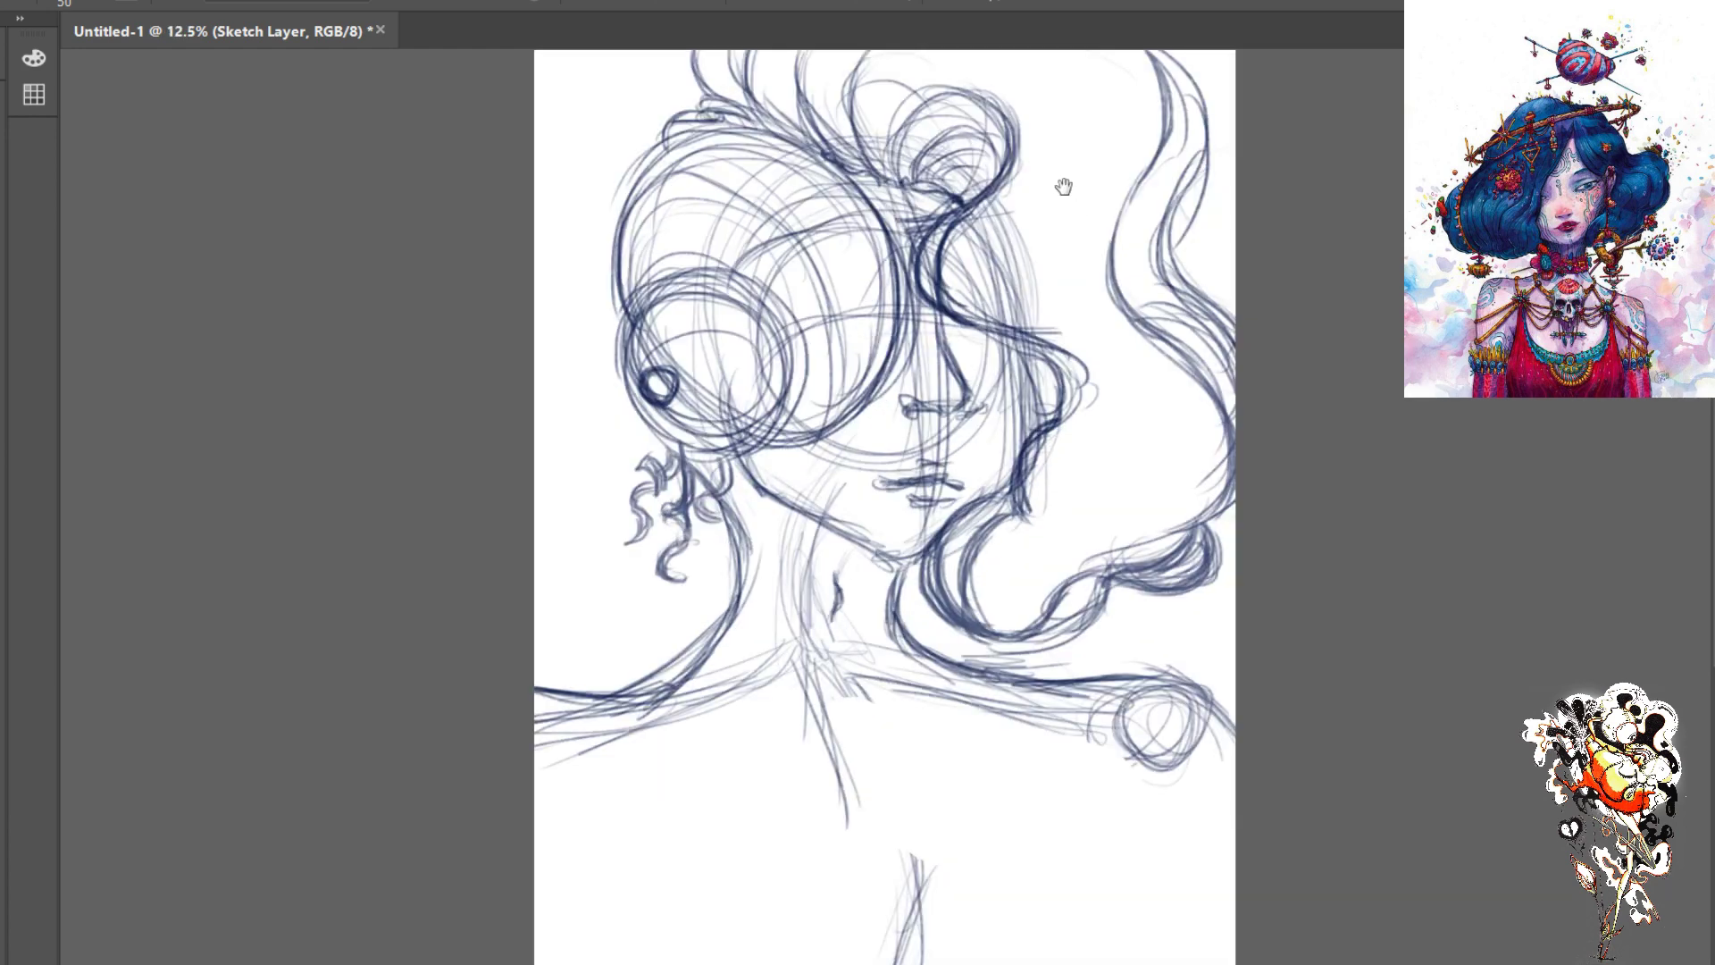
left_click_drag(1061, 191, 1055, 315)
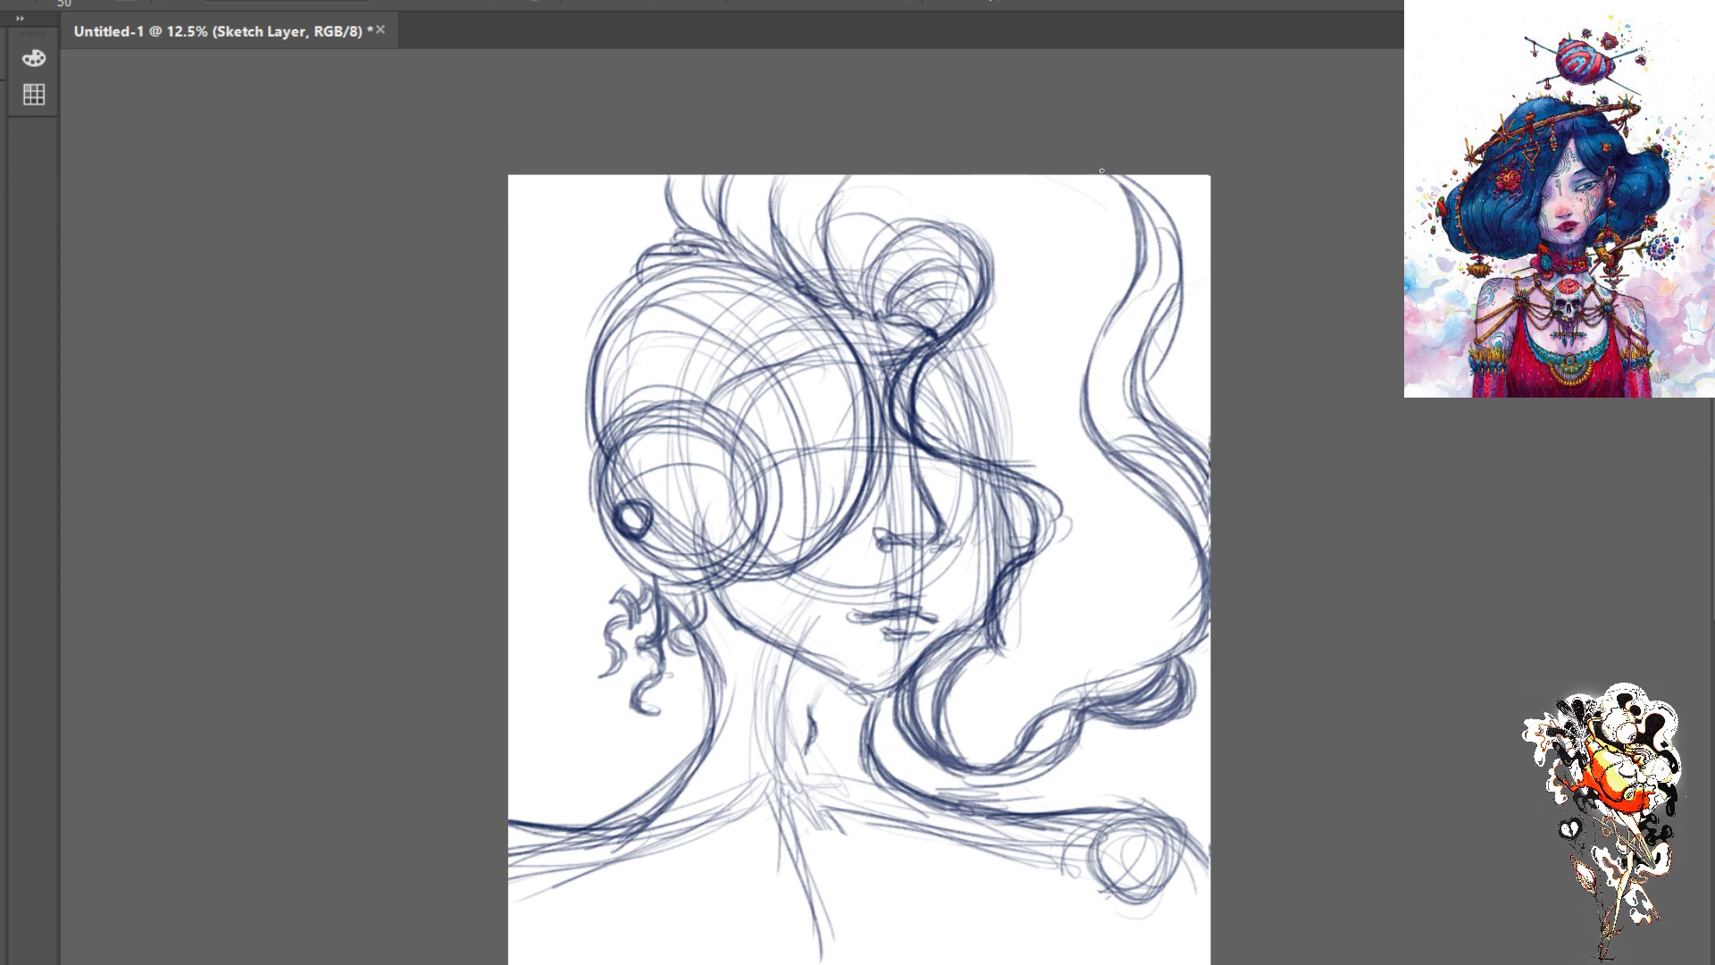
mouse_move(1092, 174)
left_mouse_down()
mouse_move(1135, 223)
mouse_move(1134, 209)
mouse_move(1135, 273)
mouse_move(1080, 422)
left_mouse_up()
left_click_drag(1115, 304, 1088, 461)
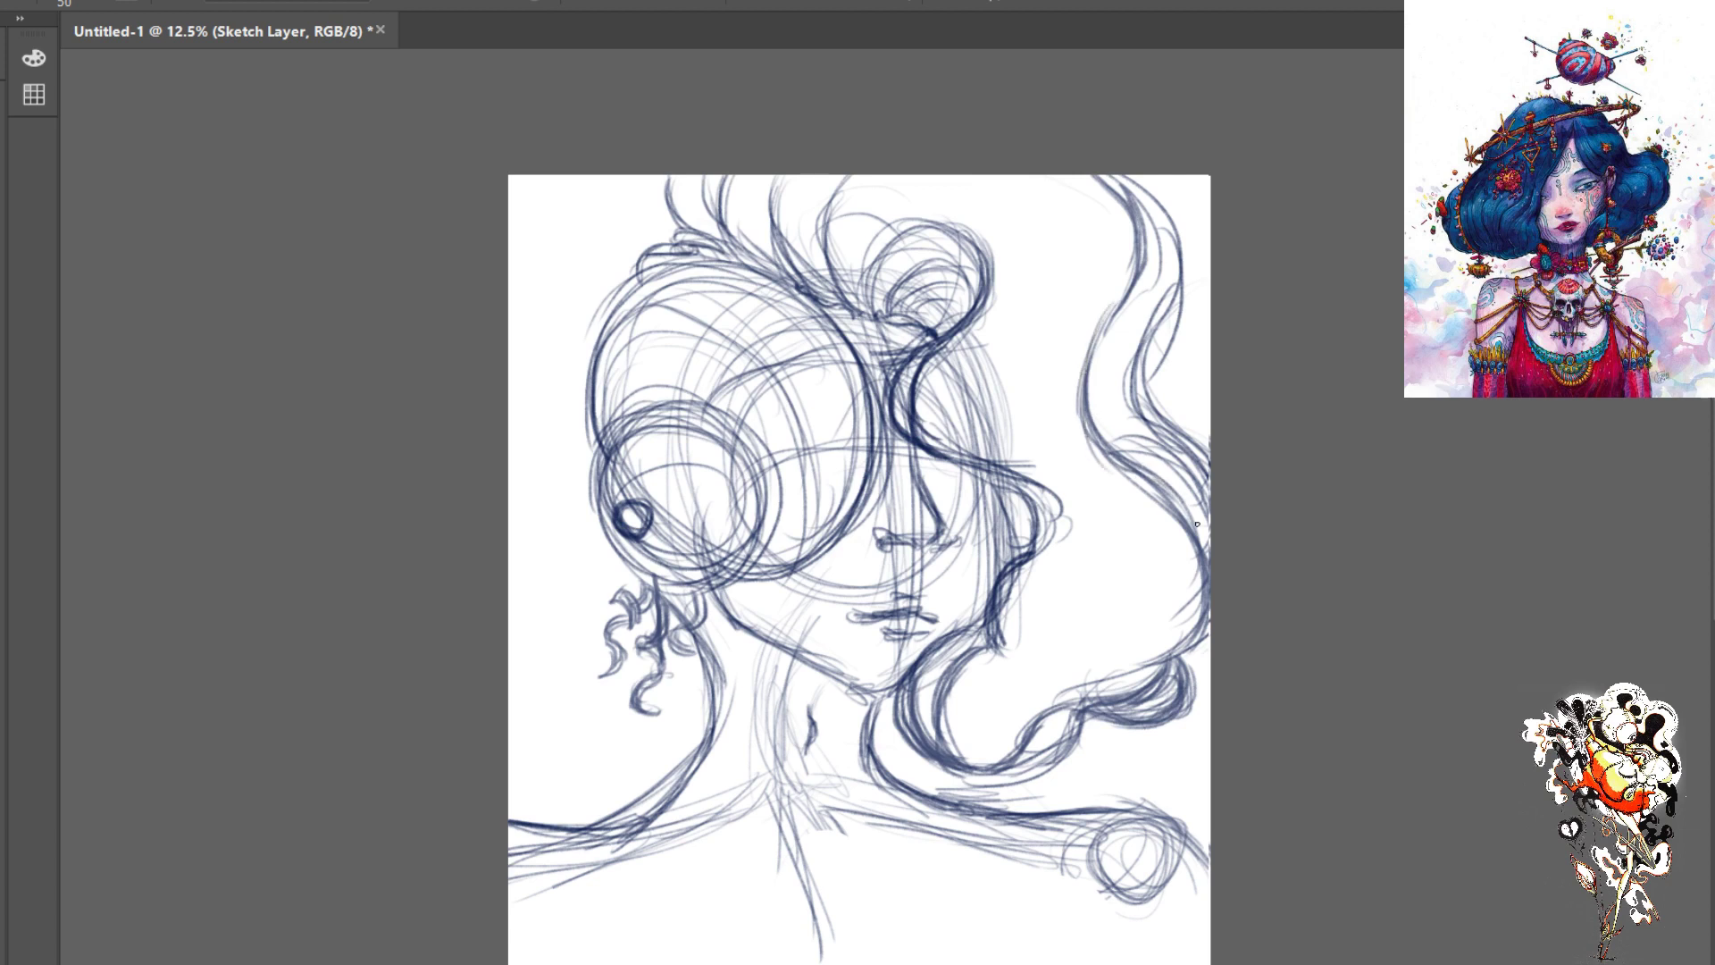
- Darken the inner contours of the outer hair wave from the canvas top down along the right edge
left_click_drag(1181, 501, 1201, 568)
mouse_move(1141, 189)
left_mouse_down()
mouse_move(1165, 273)
mouse_move(1155, 319)
left_mouse_up()
mouse_move(1158, 228)
left_mouse_down()
mouse_move(1141, 344)
mouse_move(1127, 184)
mouse_move(1157, 288)
left_mouse_up()
mouse_move(1133, 186)
left_mouse_down()
mouse_move(1159, 241)
mouse_move(1158, 311)
left_mouse_up()
mouse_move(1152, 225)
left_mouse_down()
mouse_move(1128, 406)
mouse_move(1146, 397)
mouse_move(1130, 456)
left_mouse_up()
mouse_move(1131, 397)
left_mouse_down()
mouse_move(1161, 465)
mouse_move(1138, 451)
mouse_move(1165, 460)
mouse_move(1208, 548)
left_mouse_up()
left_click_drag(1172, 487, 1206, 525)
left_click_drag(1161, 419, 1191, 464)
left_click_drag(1152, 403, 1204, 480)
left_click_drag(1186, 468, 1208, 518)
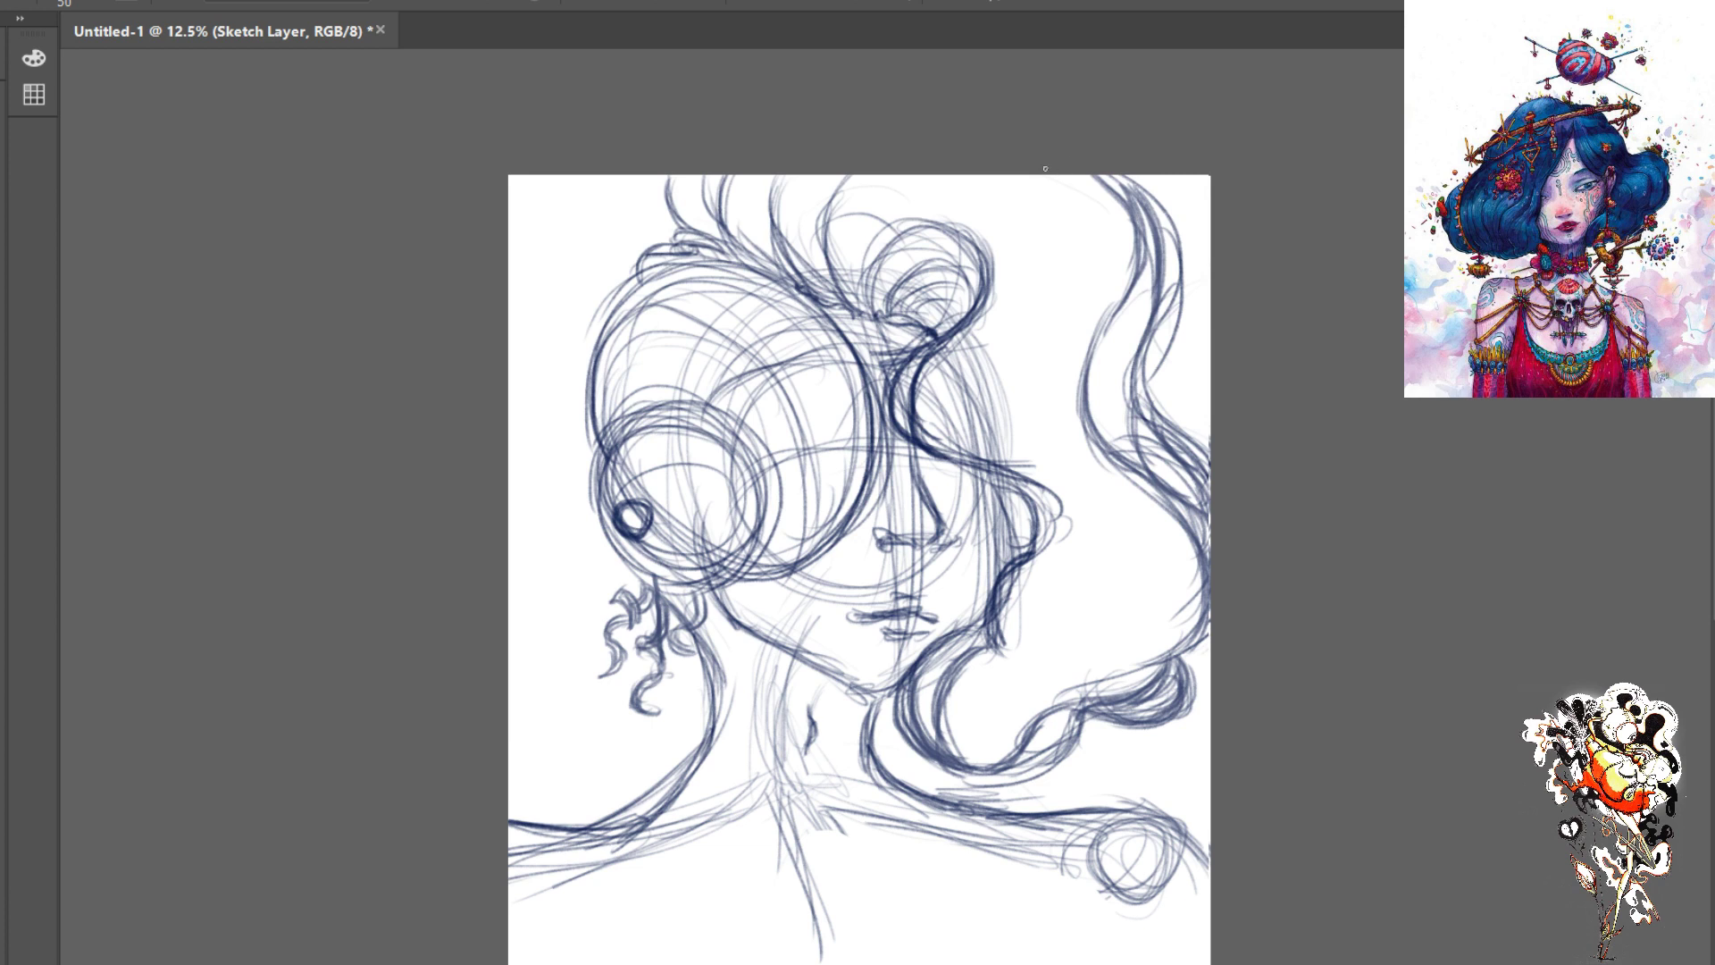
- Draw a curving strand from the canvas top between the bun and outer wave, undoing and redrawing its lower part farther right
mouse_move(1058, 179)
left_mouse_down()
mouse_move(1090, 255)
mouse_move(1076, 246)
mouse_move(1066, 292)
mouse_move(1023, 342)
mouse_move(1032, 312)
mouse_move(990, 402)
left_mouse_up()
mouse_move(1019, 339)
left_mouse_down()
mouse_move(1002, 393)
mouse_move(1020, 434)
mouse_move(991, 460)
left_mouse_up()
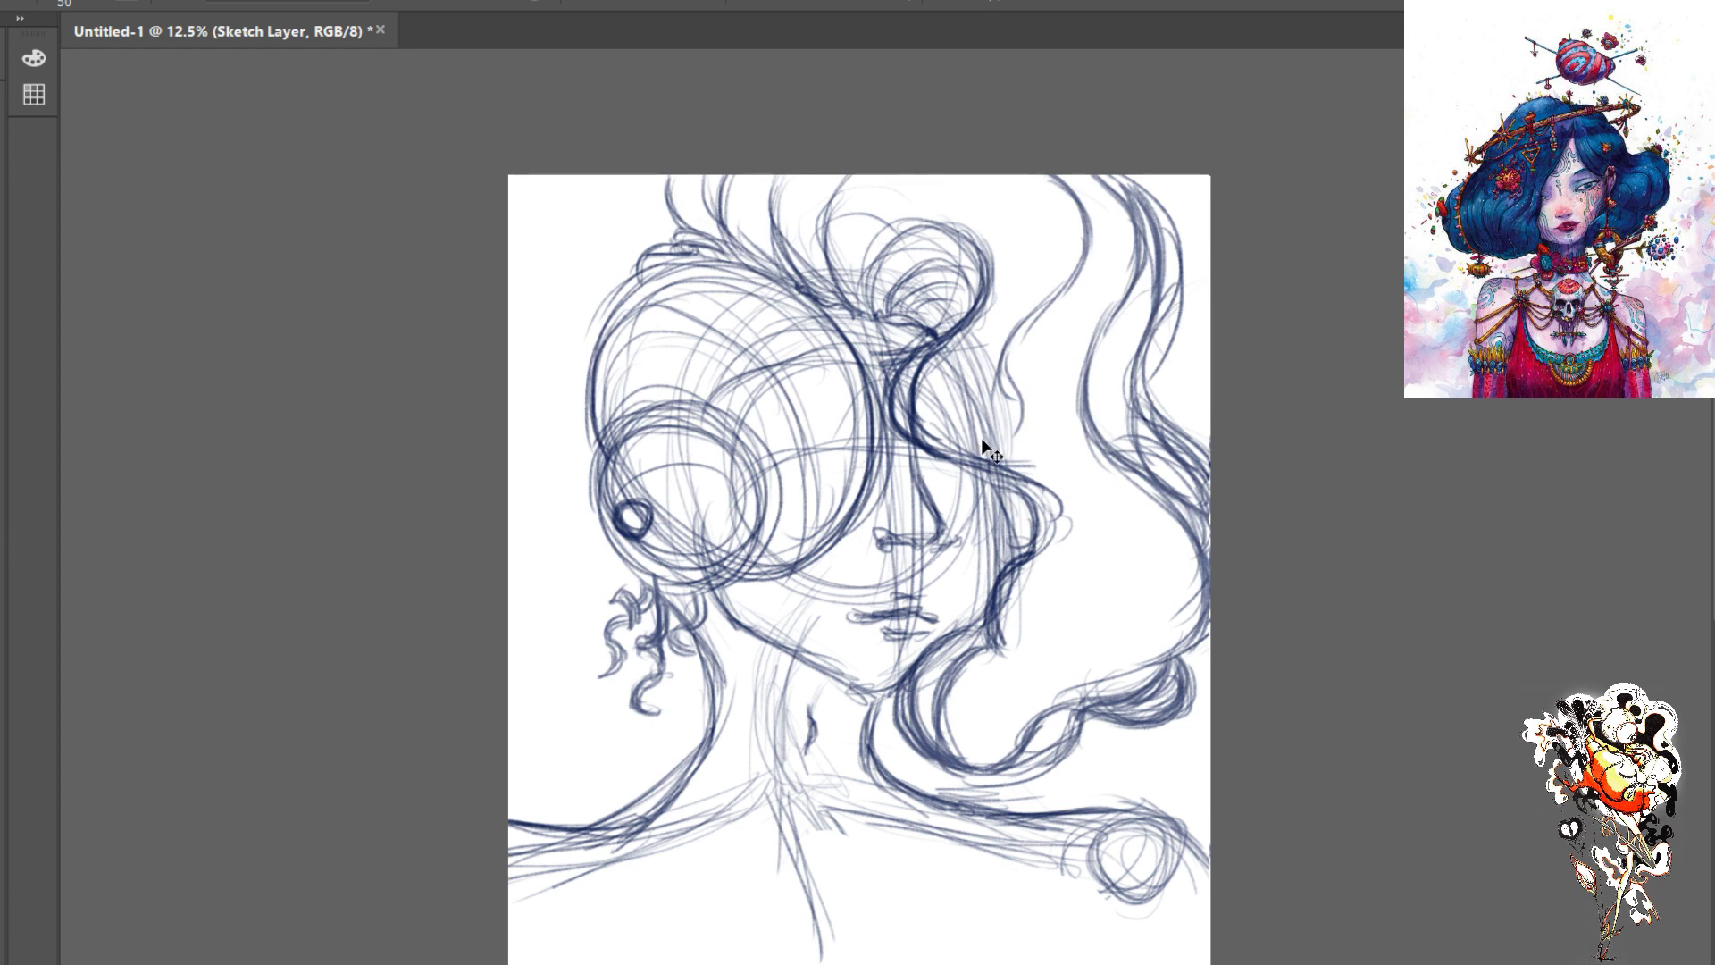
key("ctrl+z")
key("ctrl+z")
key("ctrl+z")
key("ctrl+z")
key("ctrl+z")
mouse_move(1070, 278)
left_mouse_down()
mouse_move(1023, 349)
mouse_move(1041, 460)
left_mouse_up()
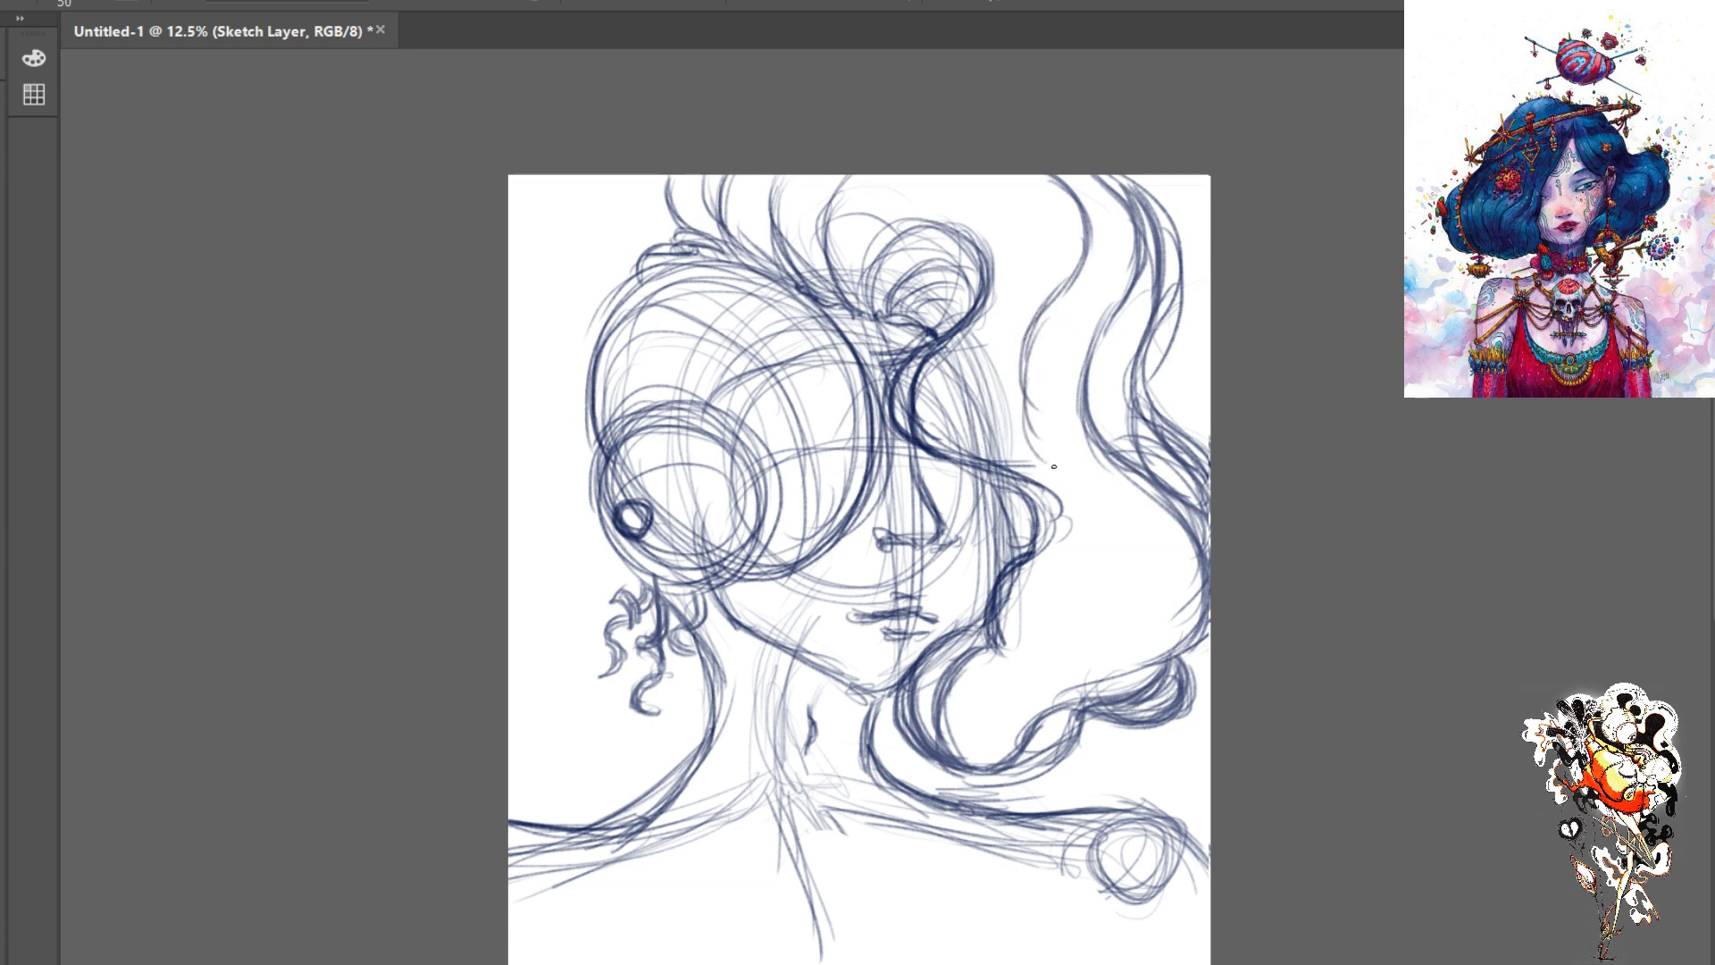
- Continue the middle strand in an S-curve past the cheek to the lower lock, and add a parallel line beside it
mouse_move(1022, 350)
left_mouse_down()
mouse_move(1044, 459)
mouse_move(1038, 387)
mouse_move(1094, 491)
left_mouse_up()
mouse_move(1029, 433)
left_mouse_down()
mouse_move(1108, 534)
mouse_move(1119, 636)
left_mouse_up()
mouse_move(1103, 522)
left_mouse_down()
mouse_move(1098, 627)
mouse_move(1056, 659)
left_mouse_up()
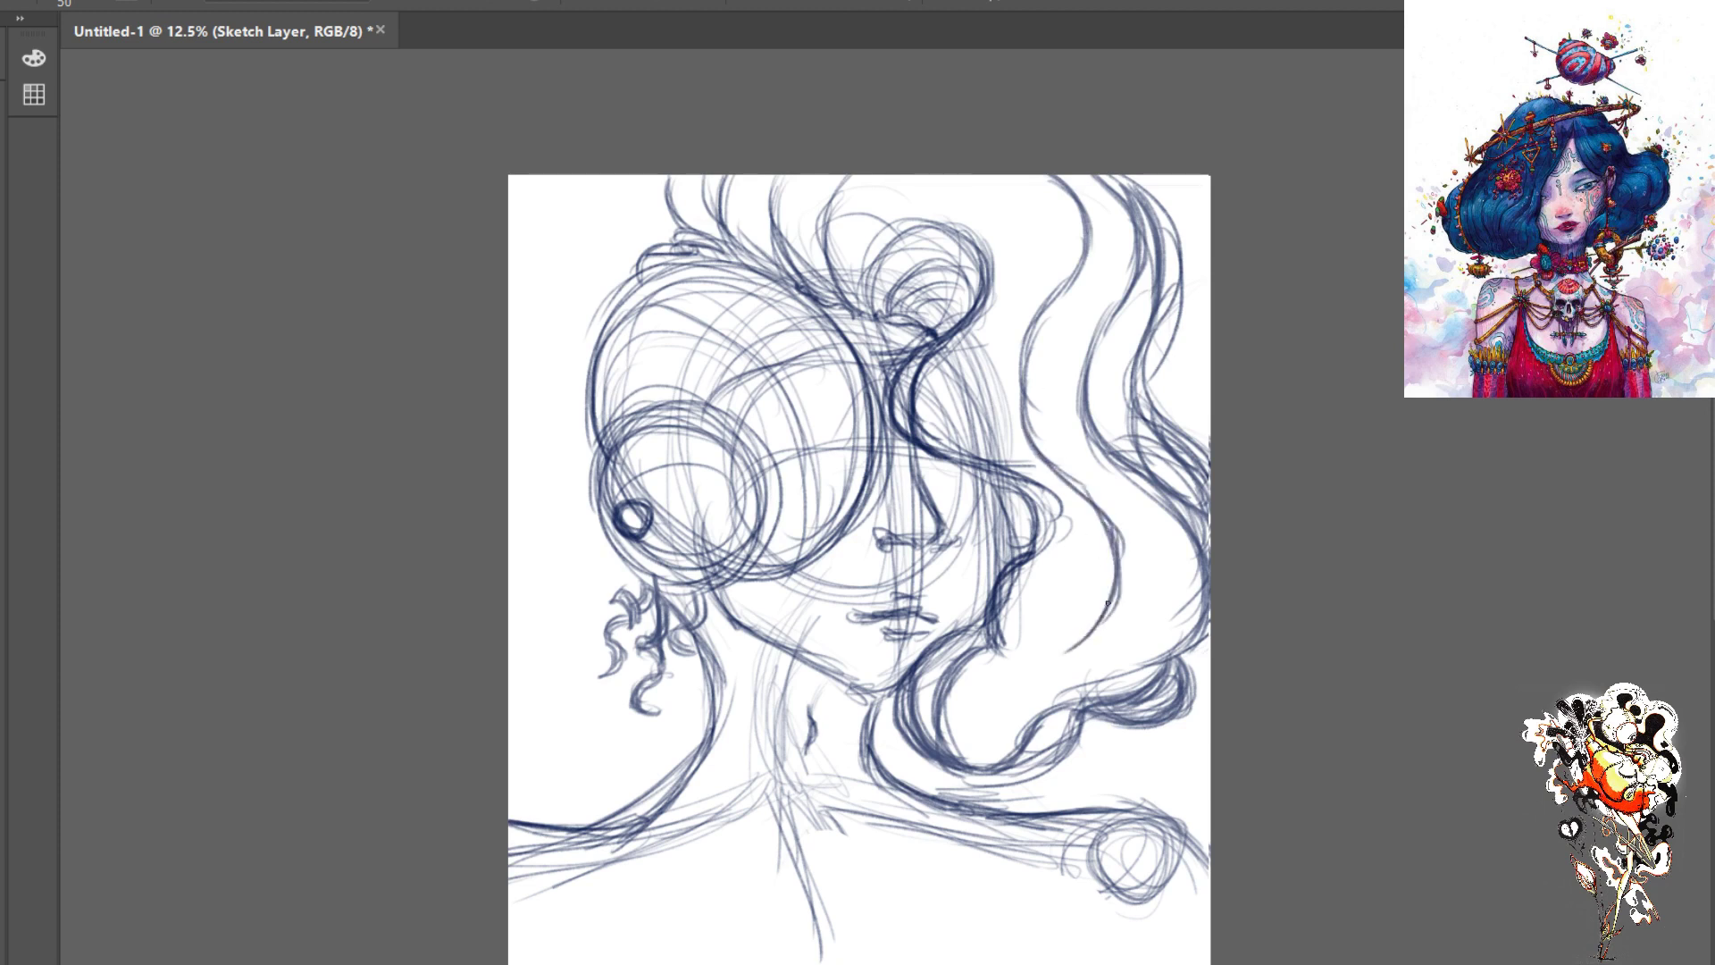
mouse_move(1110, 604)
left_mouse_down()
mouse_move(1035, 671)
mouse_move(1059, 658)
mouse_move(1009, 752)
left_mouse_up()
mouse_move(1024, 677)
left_mouse_down()
mouse_move(1013, 744)
mouse_move(1022, 726)
left_mouse_up()
mouse_move(1107, 506)
left_mouse_down()
mouse_move(1122, 575)
mouse_move(1100, 636)
left_mouse_up()
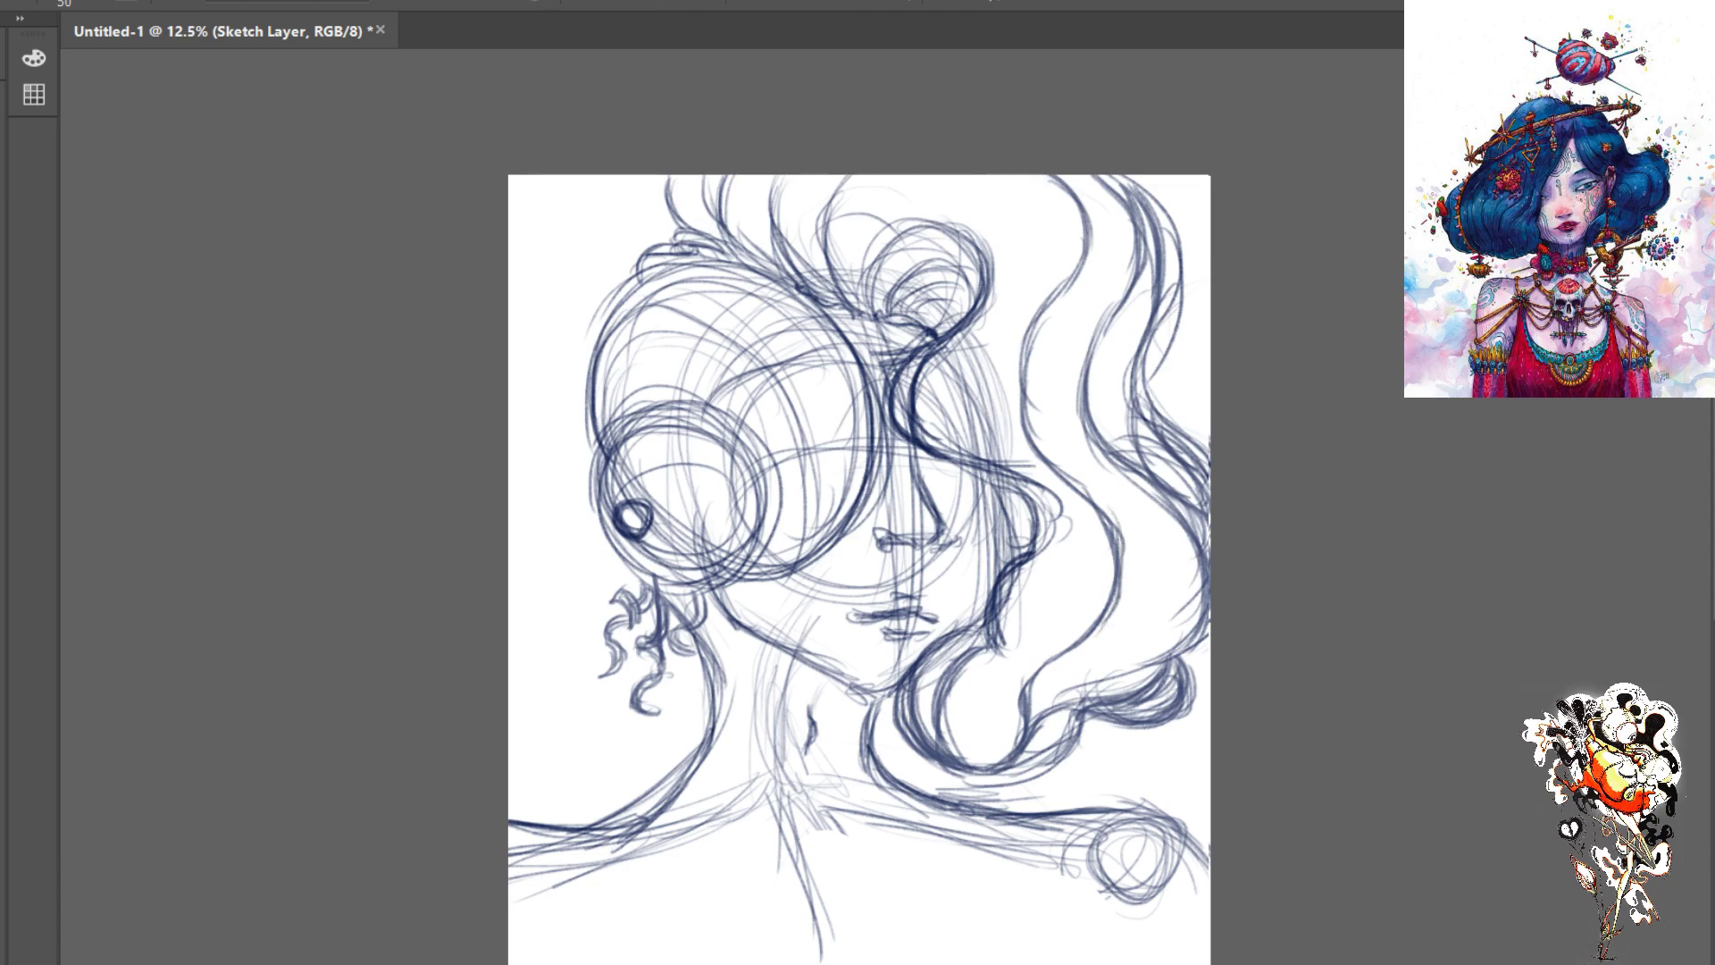
left_click_drag(1025, 411, 1039, 446)
mouse_move(1148, 545)
left_mouse_down()
mouse_move(1136, 575)
mouse_move(1111, 557)
mouse_move(1129, 629)
mouse_move(1119, 564)
mouse_move(1103, 665)
mouse_move(1047, 719)
left_mouse_up()
left_click_drag(1127, 634, 1079, 682)
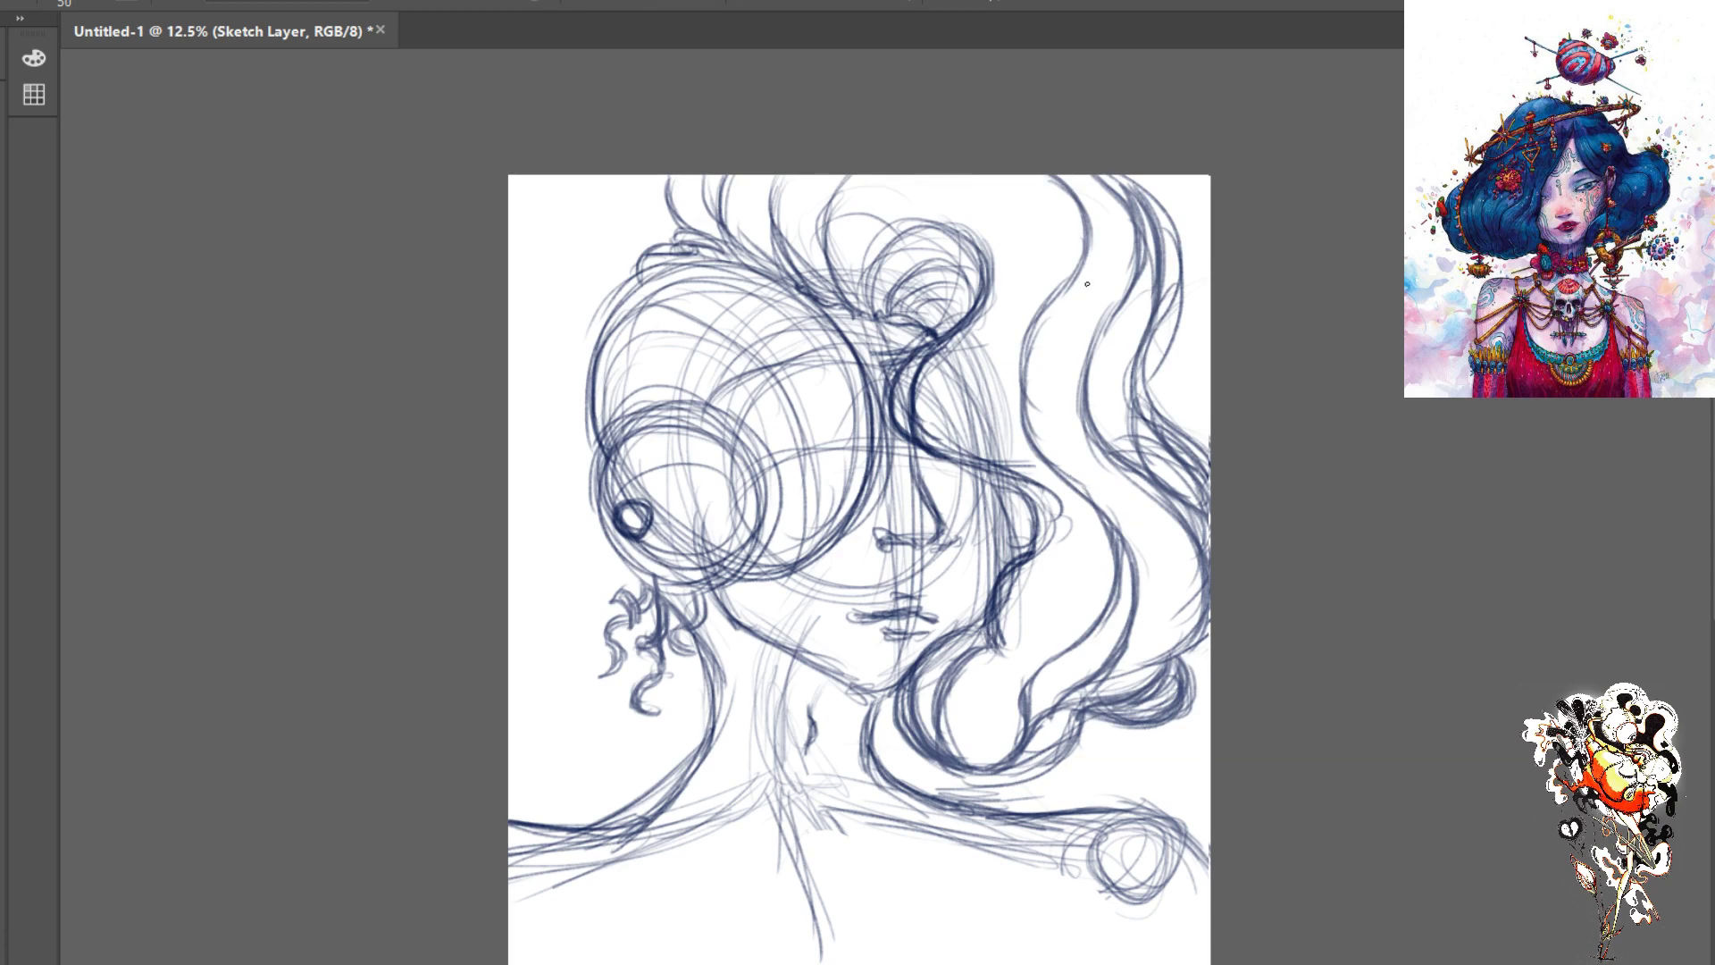
- Draw a larger rounded loop of hair around the bun, reaching the canvas top
mouse_move(945, 176)
left_mouse_down()
mouse_move(1000, 225)
mouse_move(1009, 284)
mouse_move(978, 321)
left_mouse_up()
left_click_drag(1010, 228, 991, 306)
mouse_move(938, 176)
left_mouse_down()
mouse_move(957, 182)
mouse_move(862, 252)
mouse_move(855, 301)
left_mouse_up()
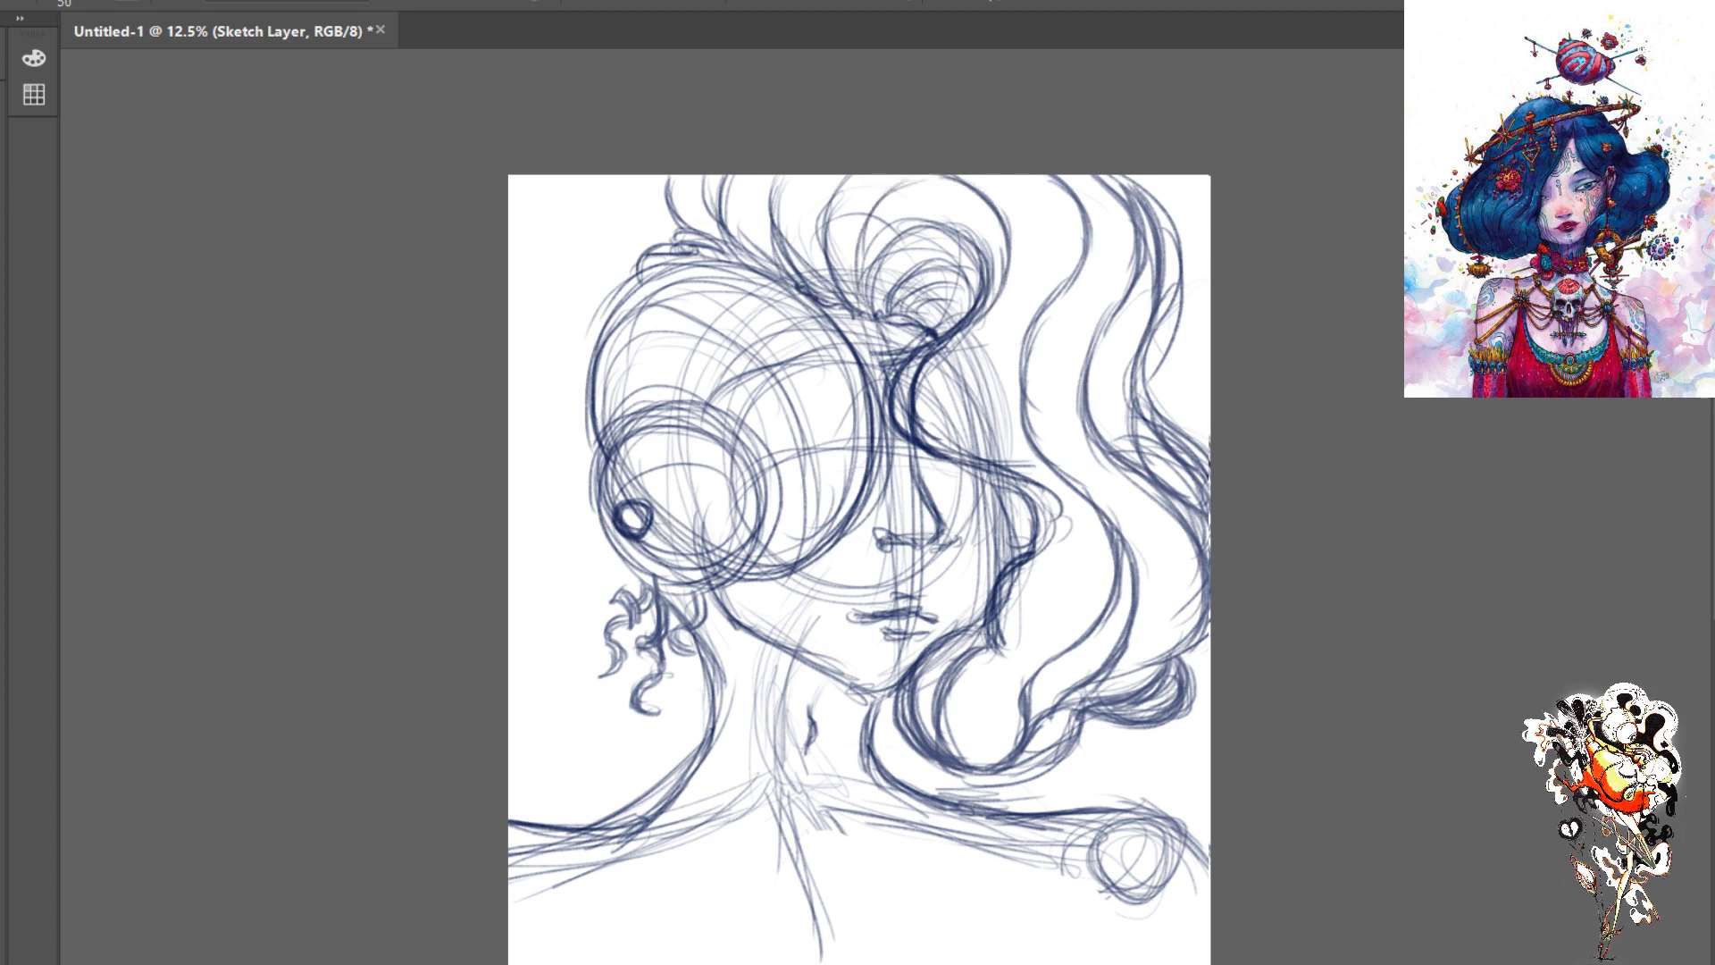
left_click_drag(885, 197, 855, 304)
mouse_move(934, 177)
left_mouse_down()
mouse_move(898, 193)
mouse_move(875, 238)
left_mouse_up()
- Draw a strand from the canvas top down the right side of the bun toward the cheek hair
mouse_move(995, 357)
left_mouse_down()
mouse_move(976, 463)
mouse_move(982, 417)
mouse_move(976, 455)
mouse_move(979, 432)
left_mouse_up()
mouse_move(1011, 327)
left_mouse_down()
mouse_move(979, 424)
mouse_move(995, 351)
left_mouse_up()
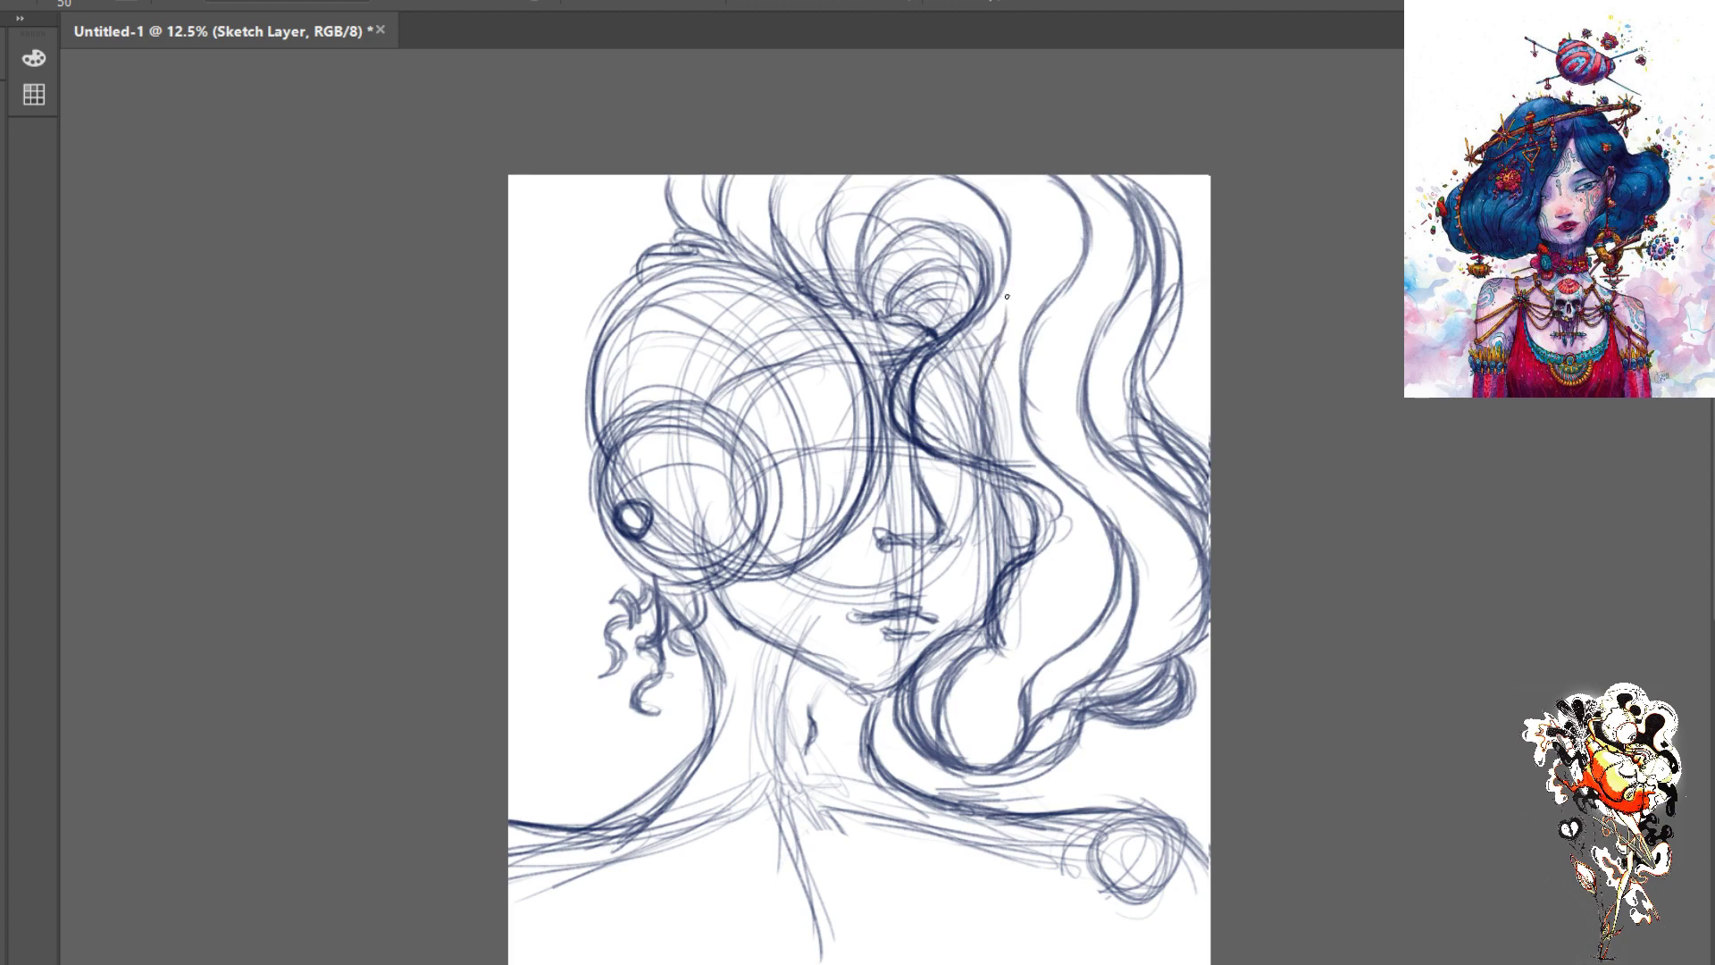
left_click_drag(1010, 286, 981, 434)
left_click_drag(1004, 288, 1000, 352)
left_click_drag(1007, 288, 1000, 313)
left_click_drag(1030, 234, 1006, 297)
mouse_move(1033, 175)
left_mouse_down()
mouse_move(1006, 285)
mouse_move(1026, 250)
mouse_move(1007, 288)
left_mouse_up()
- Erase the new strand's lower stretch and the construction lines outside the forehead hair edge, below the bun
key("bracketright")
key("bracketright")
key("bracketright")
key("bracketright")
key("bracketright")
key("bracketright")
key("bracketright")
key("bracketright")
key("bracketright")
key("bracketright")
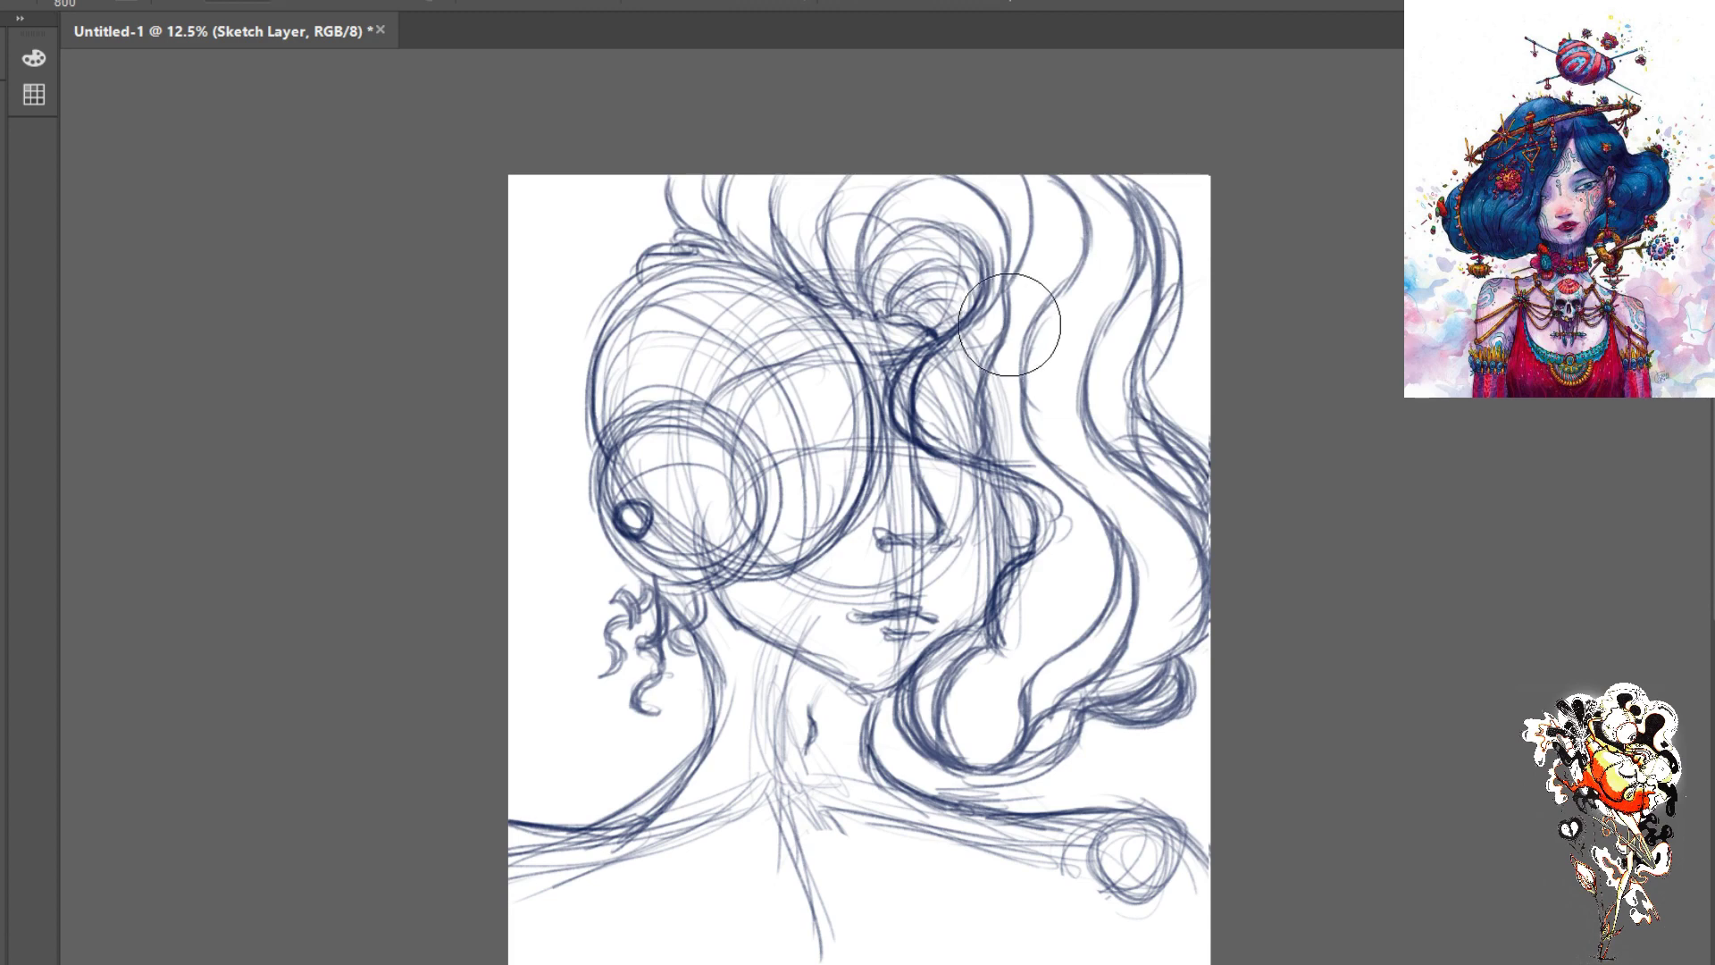
key("bracketleft")
key("bracketleft")
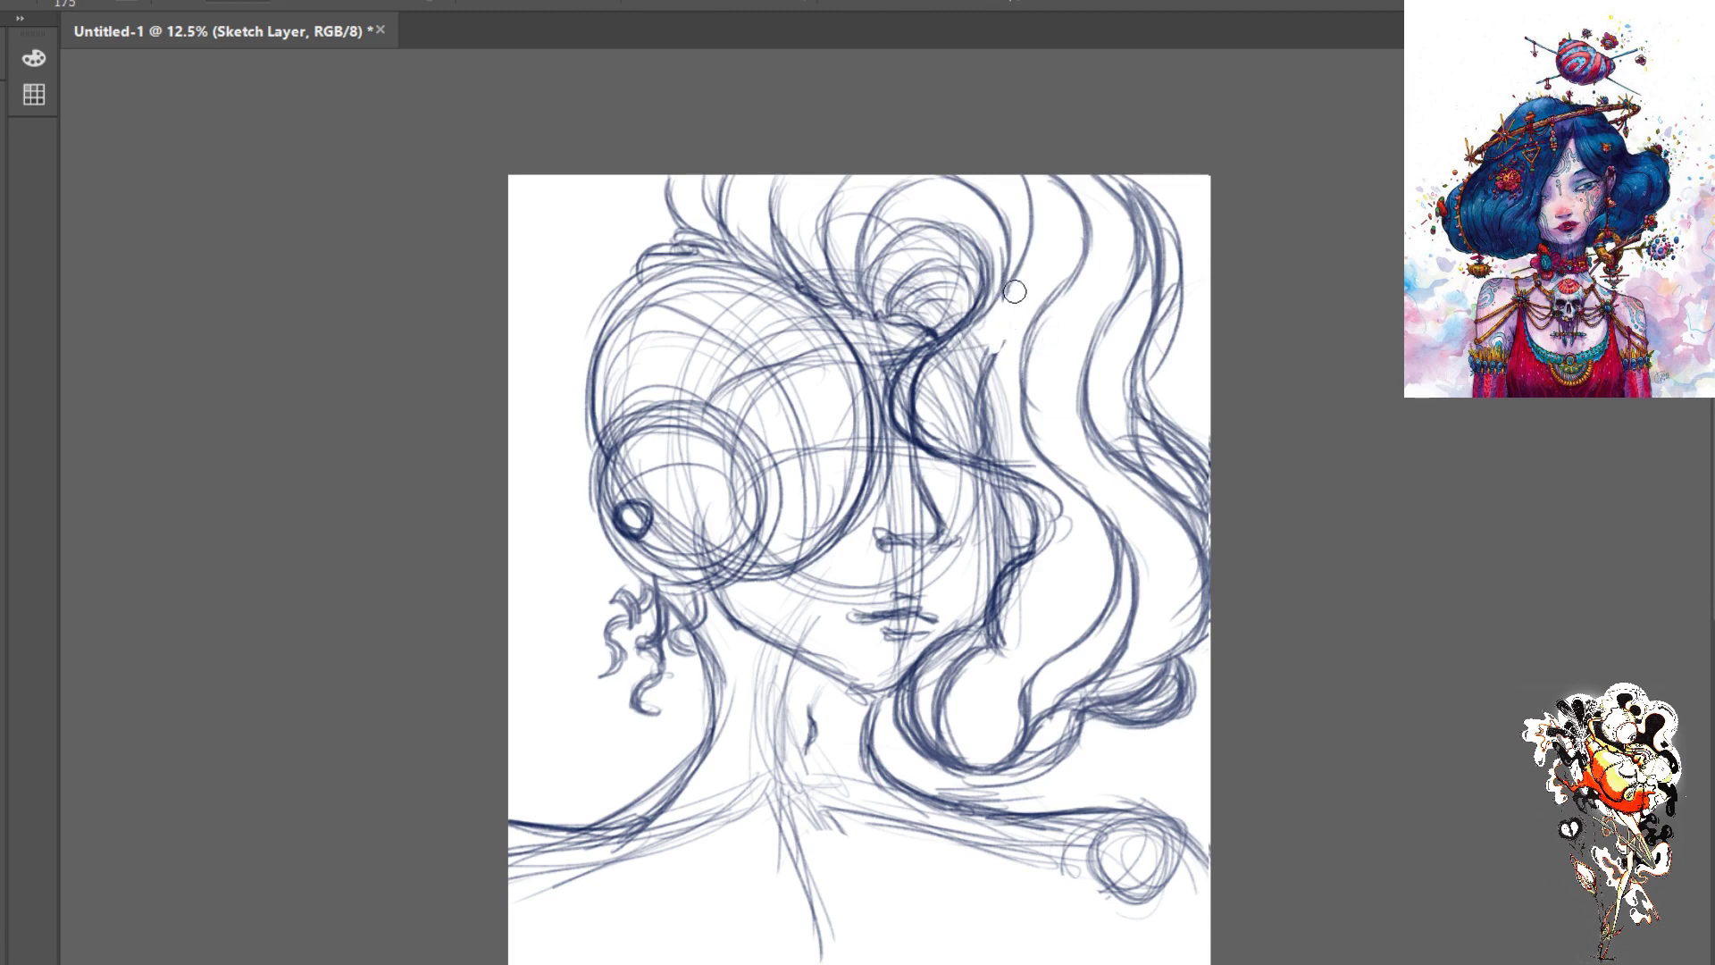
key("e")
mouse_move(987, 350)
left_mouse_down()
mouse_move(984, 447)
mouse_move(969, 357)
mouse_move(984, 420)
mouse_move(988, 386)
mouse_move(961, 413)
mouse_move(980, 352)
mouse_move(941, 387)
mouse_move(995, 448)
left_mouse_up()
key("bracketright")
key("bracketright")
key("bracketright")
key("bracketright")
key("bracketleft")
key("bracketleft")
key("bracketleft")
key("bracketleft")
key("bracketleft")
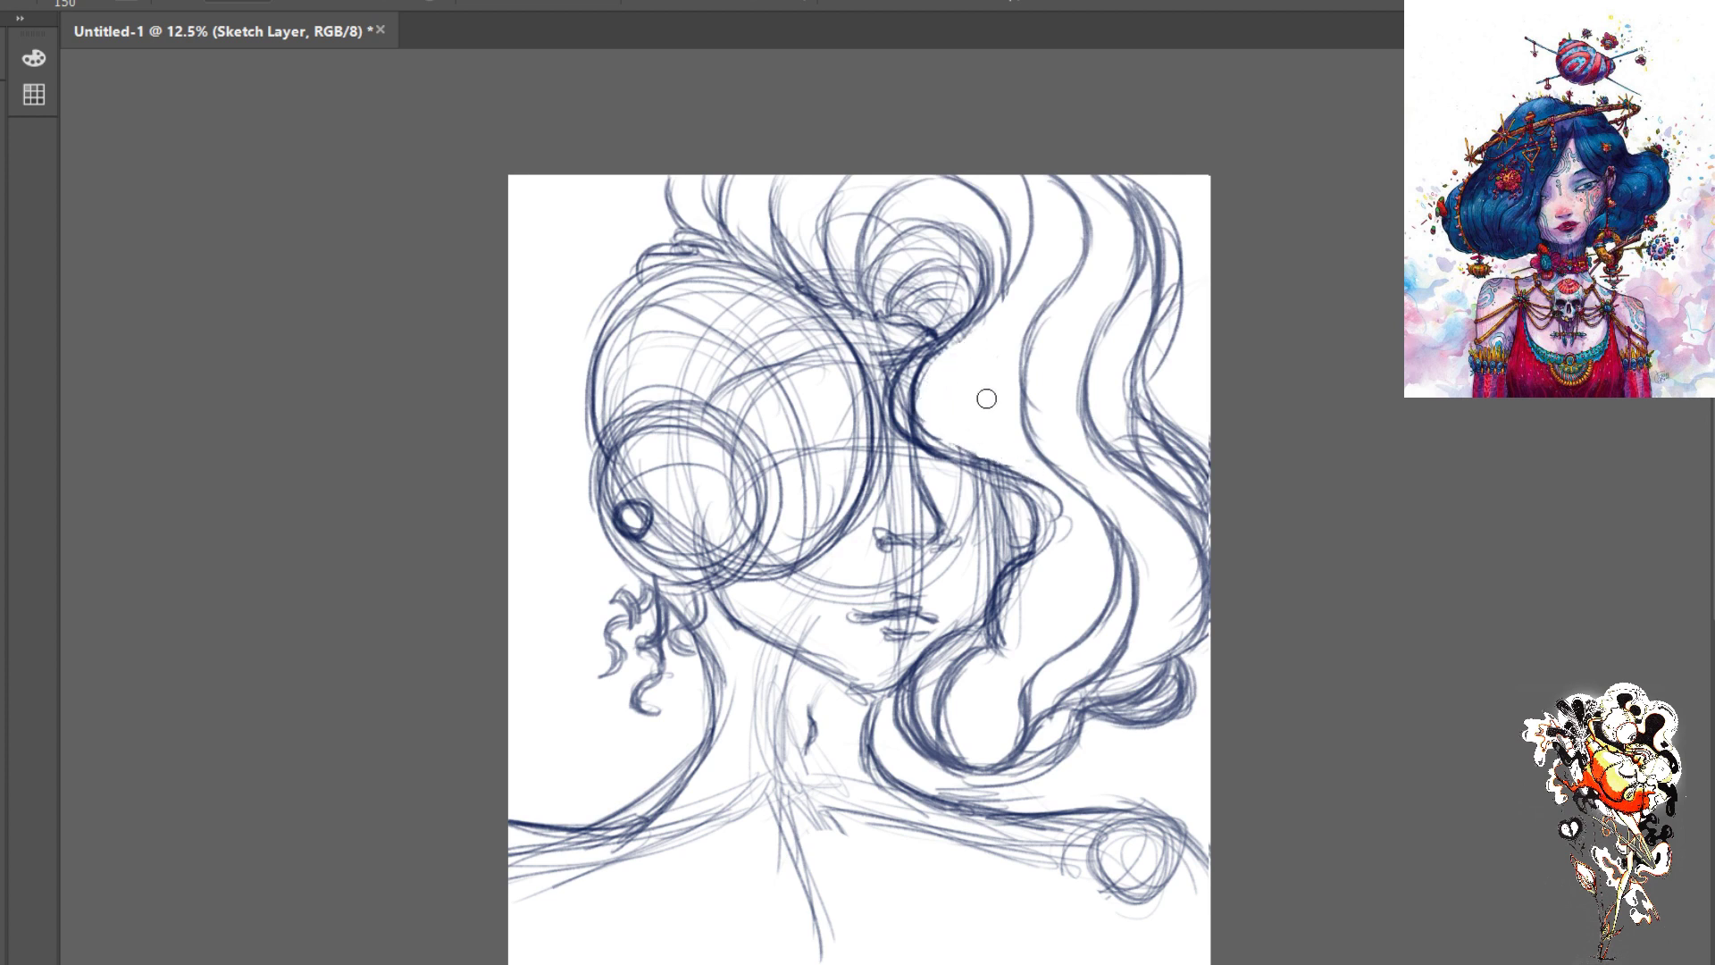
- Redraw the strand curving down from the bun's right side, and add short inner strands along the forehead hair edge
key("bracketleft")
key("bracketleft")
key("bracketleft")
key("bracketleft")
key("bracketleft")
key("bracketleft")
key("bracketleft")
mouse_move(1011, 283)
left_mouse_down()
mouse_move(965, 427)
mouse_move(982, 403)
mouse_move(1026, 476)
mouse_move(1074, 504)
left_mouse_up()
left_click_drag(977, 332, 969, 423)
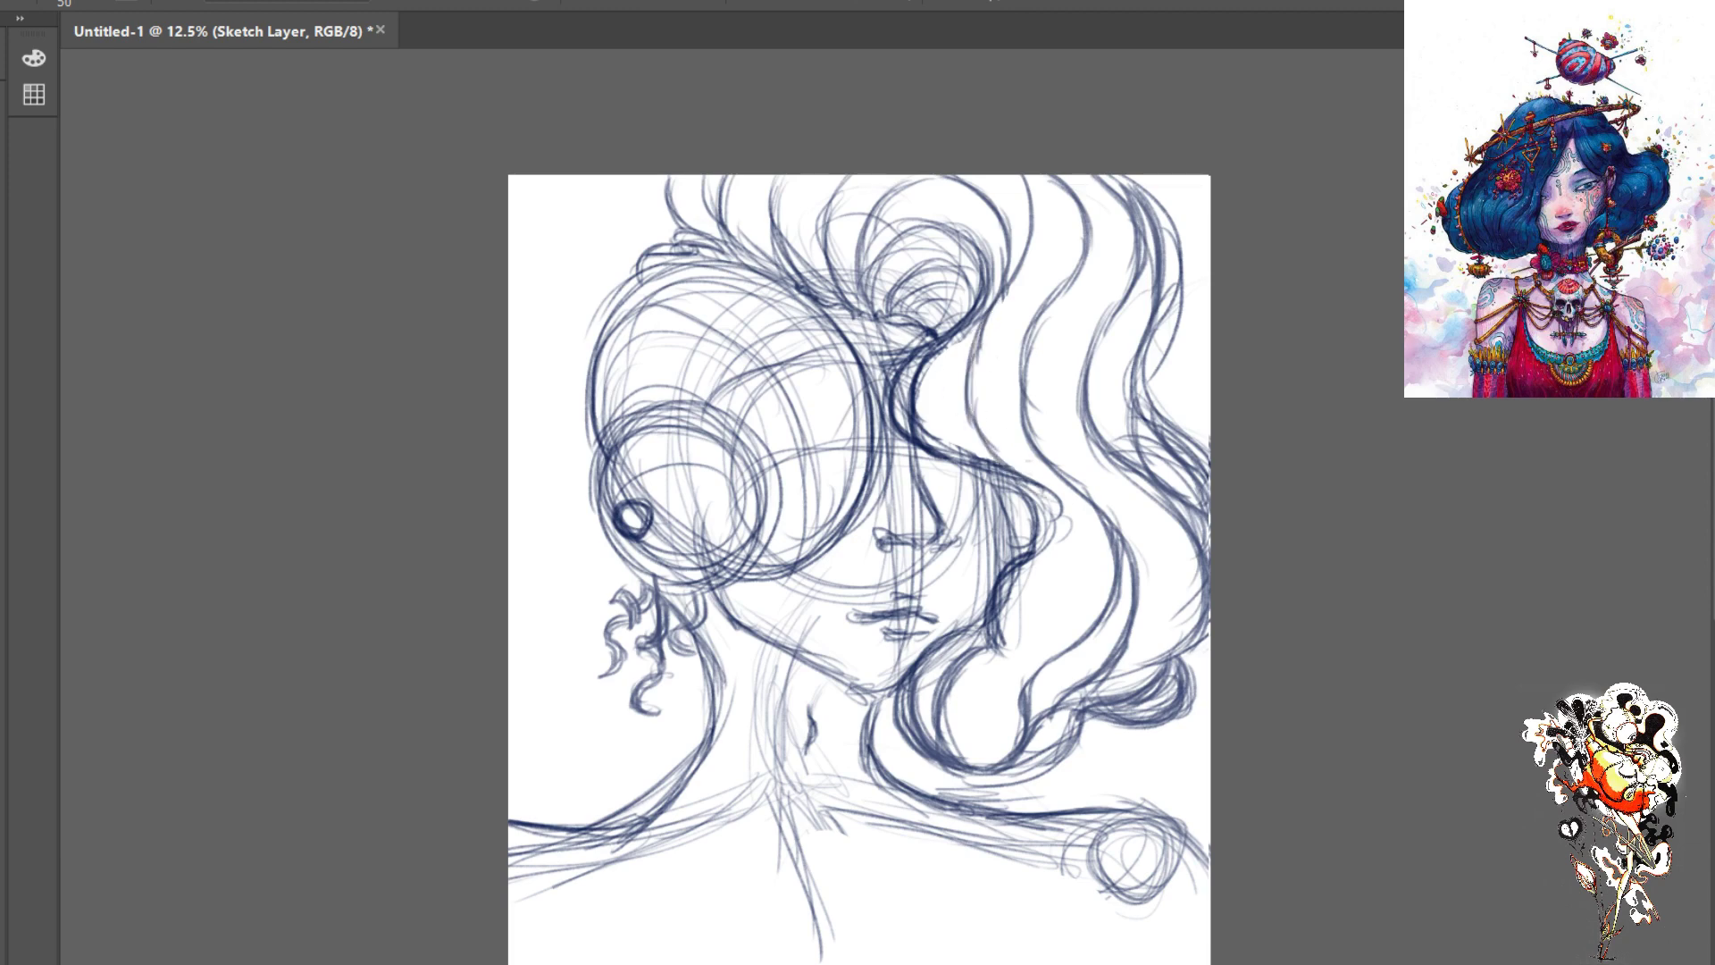
mouse_move(938, 356)
left_mouse_down()
mouse_move(925, 421)
mouse_move(959, 429)
mouse_move(969, 464)
left_mouse_up()
left_click_drag(929, 393, 959, 451)
left_click_drag(929, 353, 947, 420)
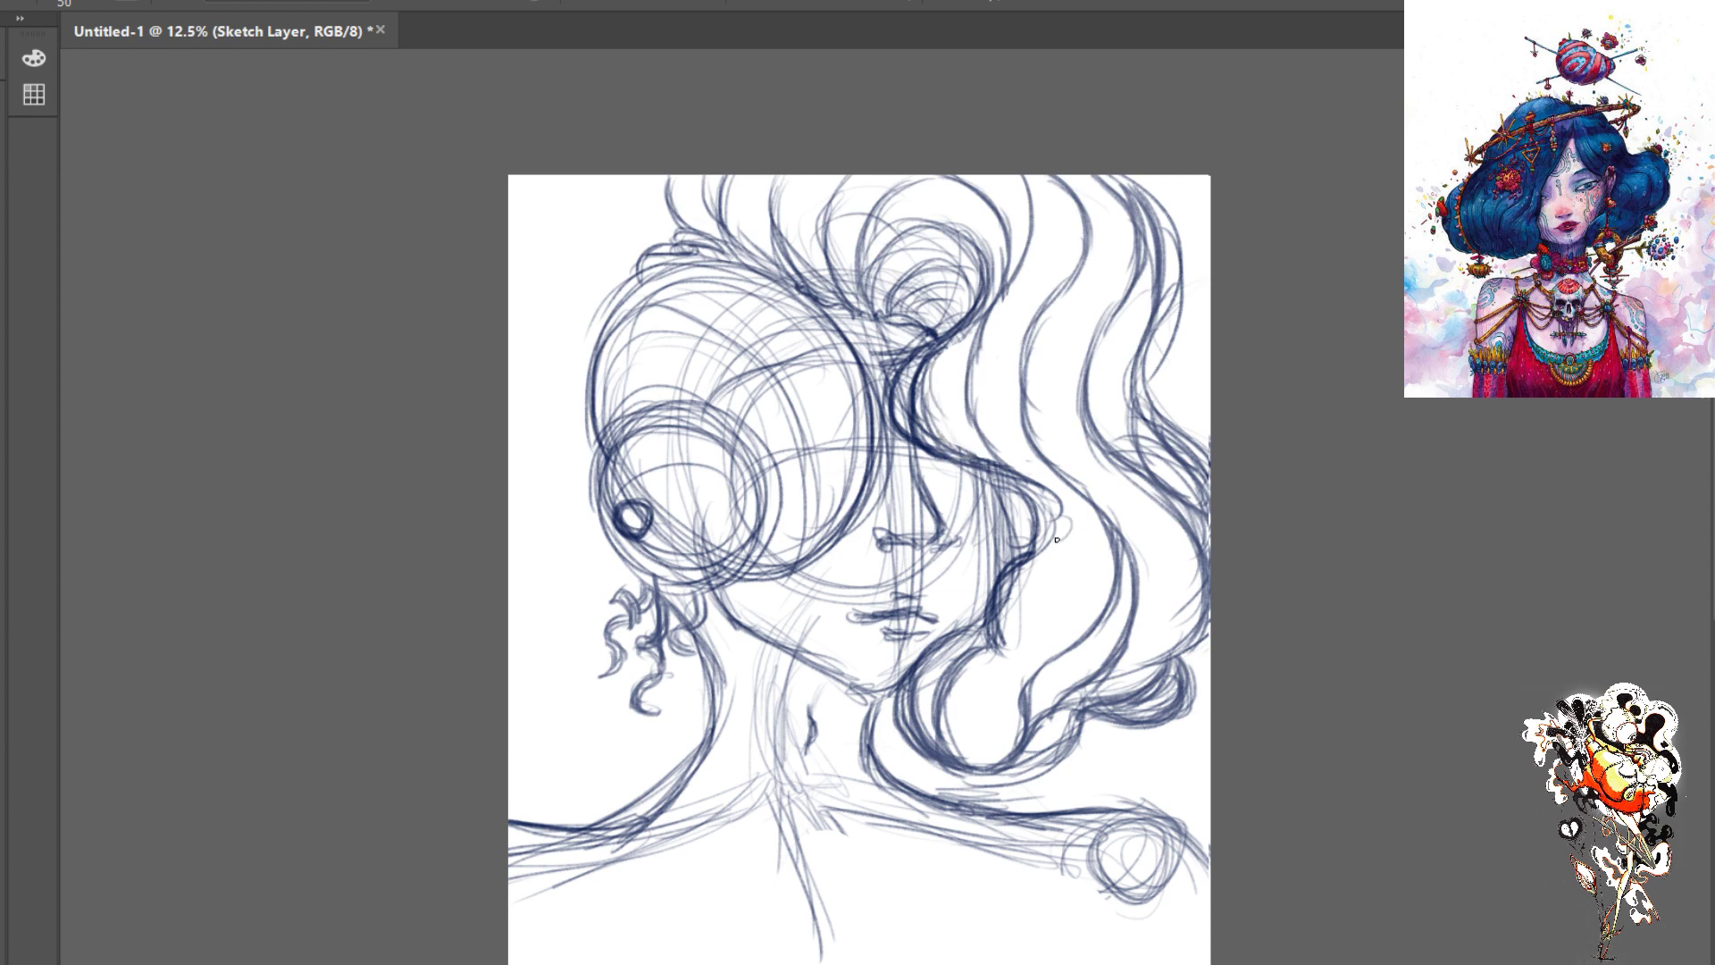
- Draw a strand from the right cheek's hair edge curving down into the rounded lock beside the chin
mouse_move(1057, 500)
left_mouse_down()
mouse_move(1031, 624)
mouse_move(996, 658)
mouse_move(1010, 653)
mouse_move(986, 755)
left_mouse_up()
left_click_drag(1005, 663, 988, 750)
mouse_move(978, 761)
left_mouse_down()
mouse_move(1006, 704)
mouse_move(1005, 722)
left_mouse_up()
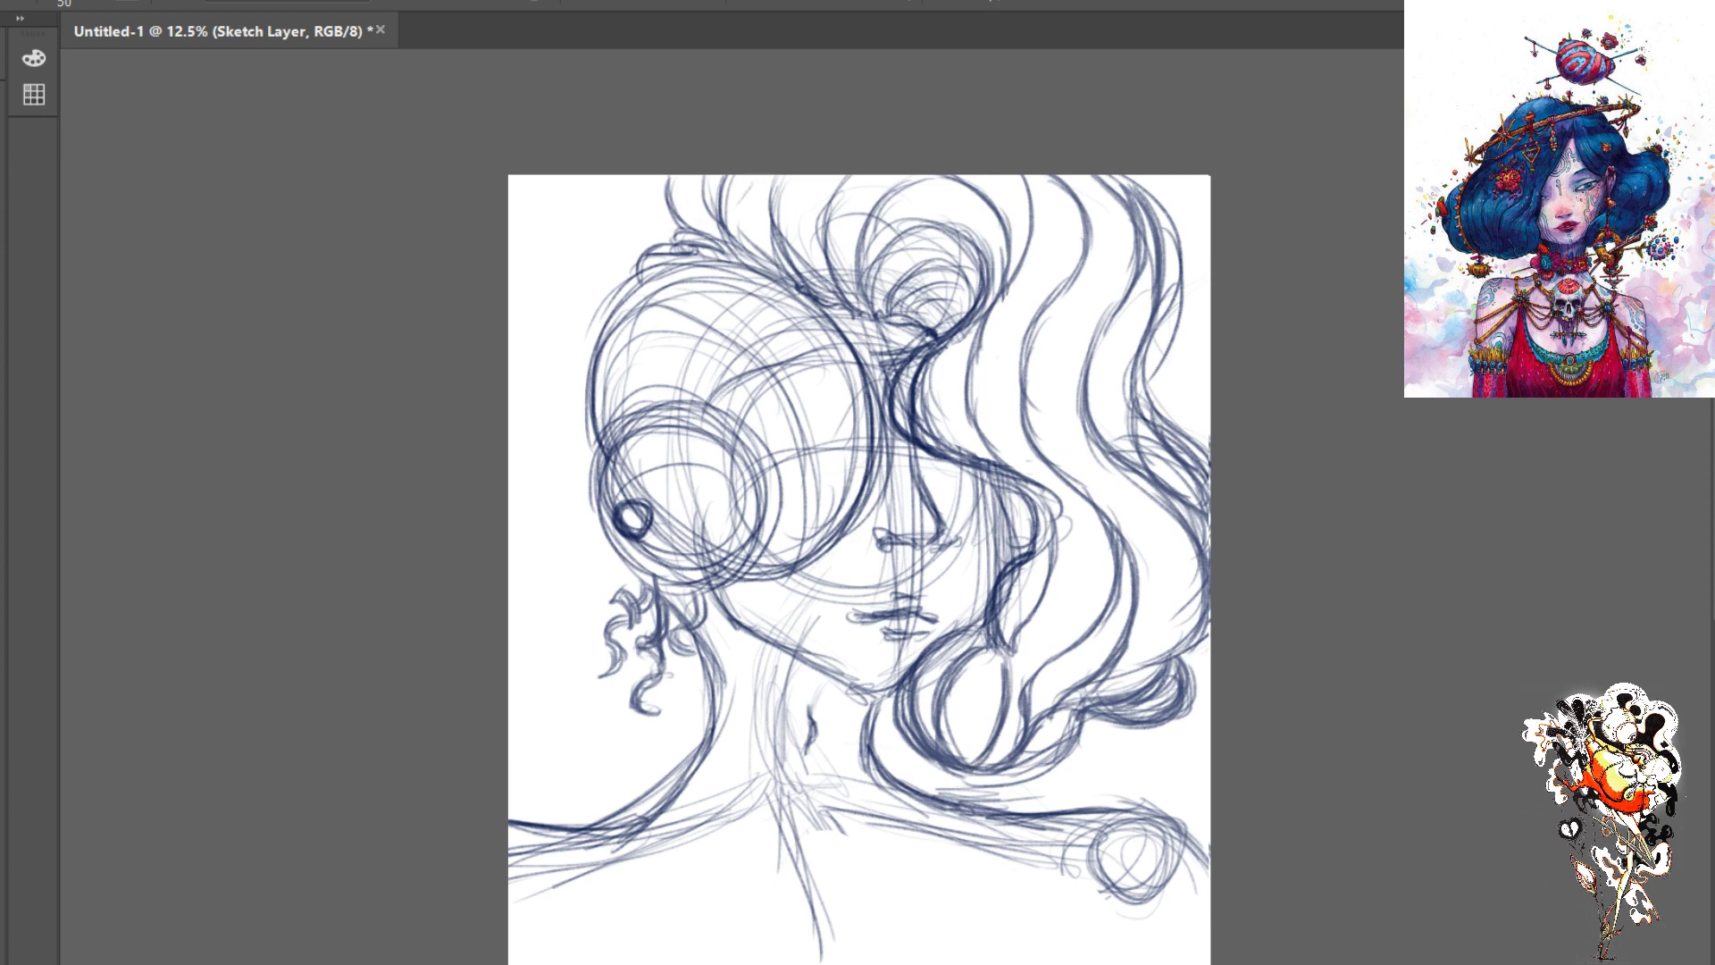
- Draw short curved strands from the canvas top into the forehead hair left of the bun
mouse_move(761, 176)
left_mouse_down()
mouse_move(737, 229)
mouse_move(747, 243)
mouse_move(769, 170)
mouse_move(816, 291)
mouse_move(802, 291)
mouse_move(792, 195)
mouse_move(798, 261)
left_mouse_up()
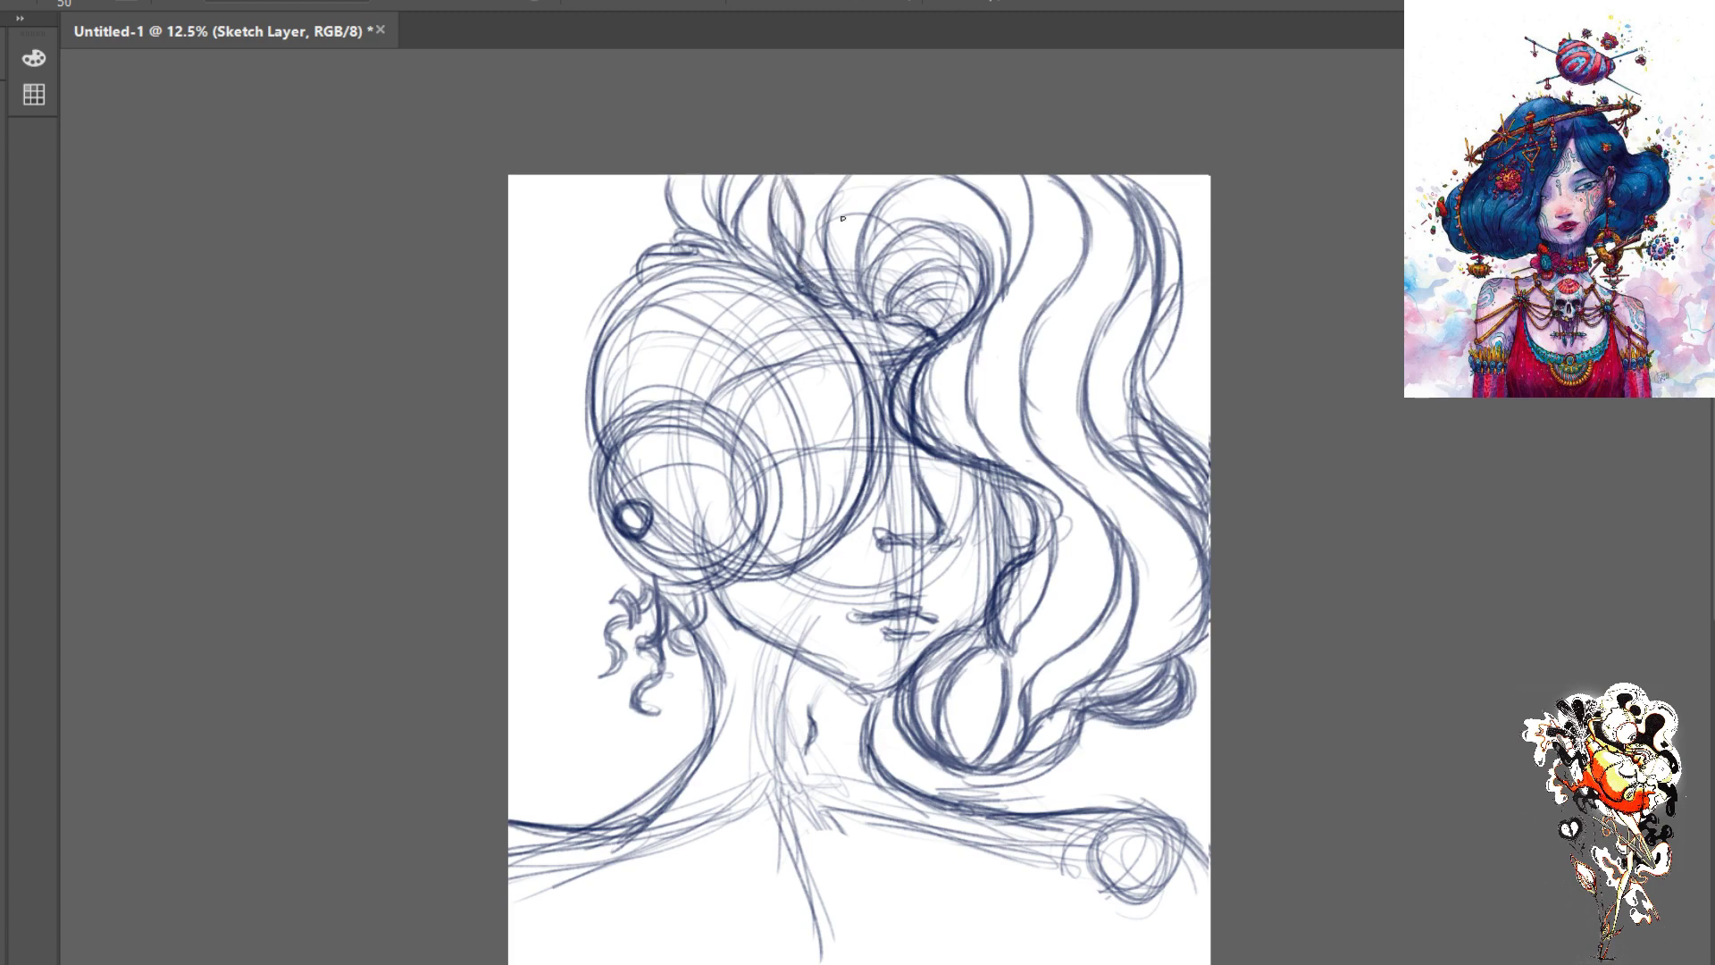
mouse_move(842, 178)
left_mouse_down()
mouse_move(825, 243)
mouse_move(850, 289)
left_mouse_up()
left_click_drag(872, 175, 822, 248)
mouse_move(704, 173)
left_mouse_down()
mouse_move(720, 227)
mouse_move(684, 232)
mouse_move(688, 219)
mouse_move(706, 242)
left_mouse_up()
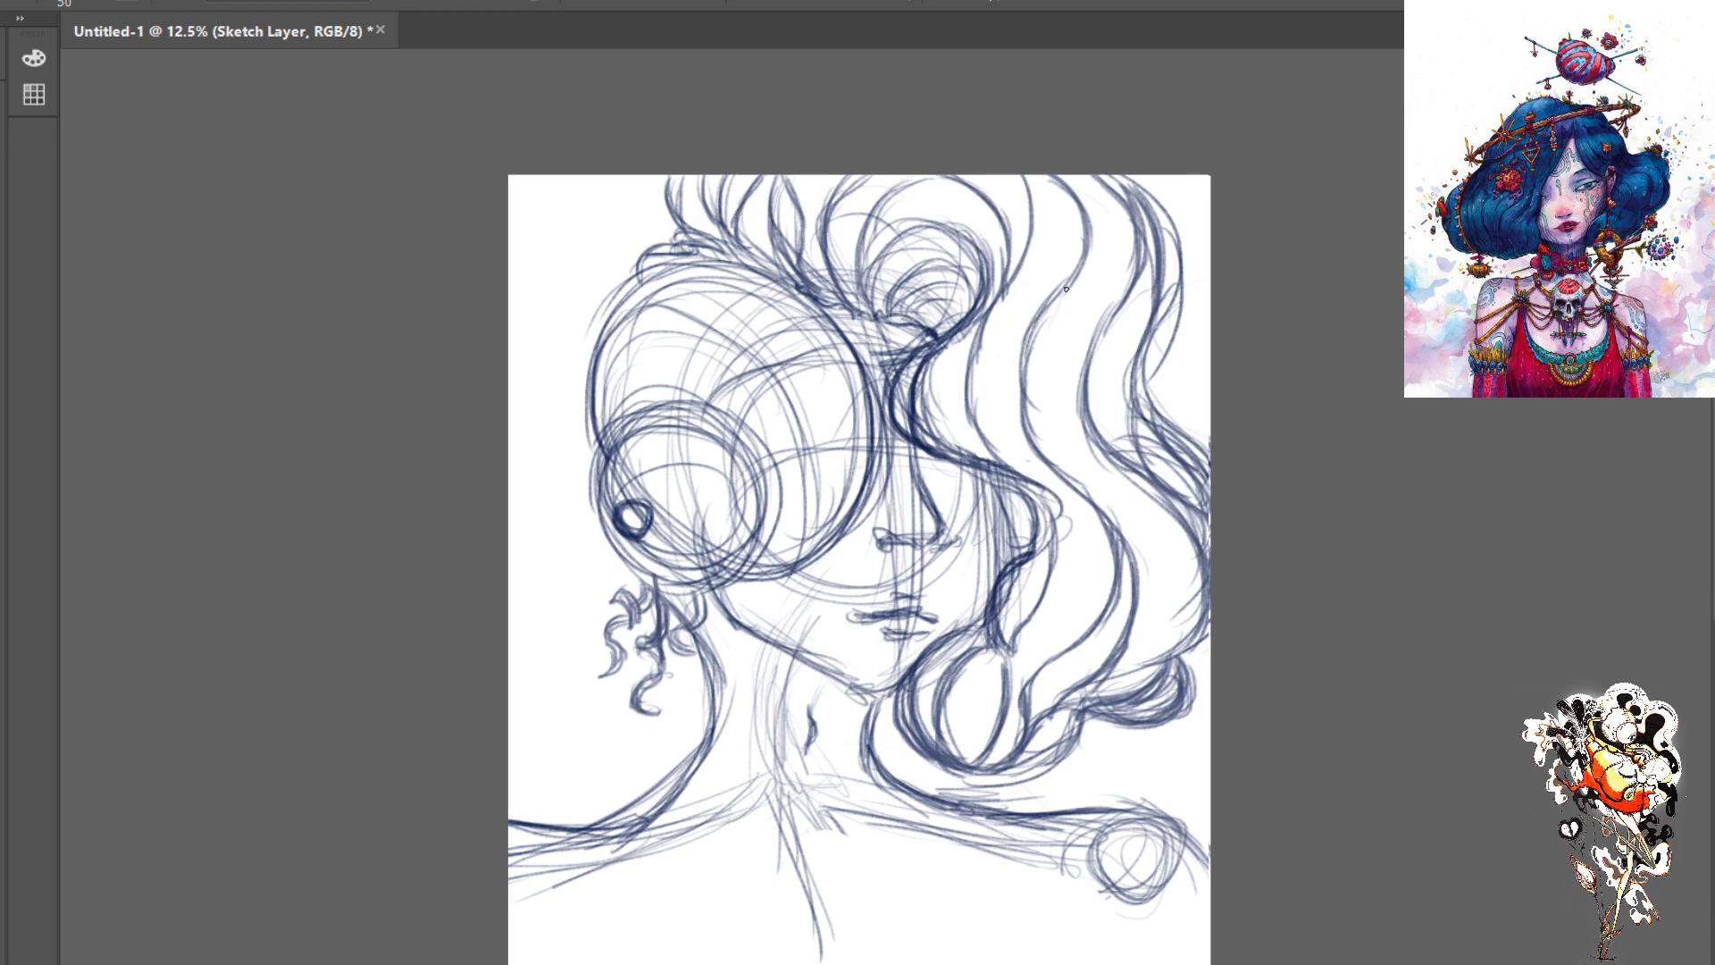
- Add flowing inner strands along the right-hand hair waves, curving down into the small lock beside the shoulder
mouse_move(1066, 289)
left_mouse_down()
mouse_move(1030, 402)
mouse_move(1098, 504)
left_mouse_up()
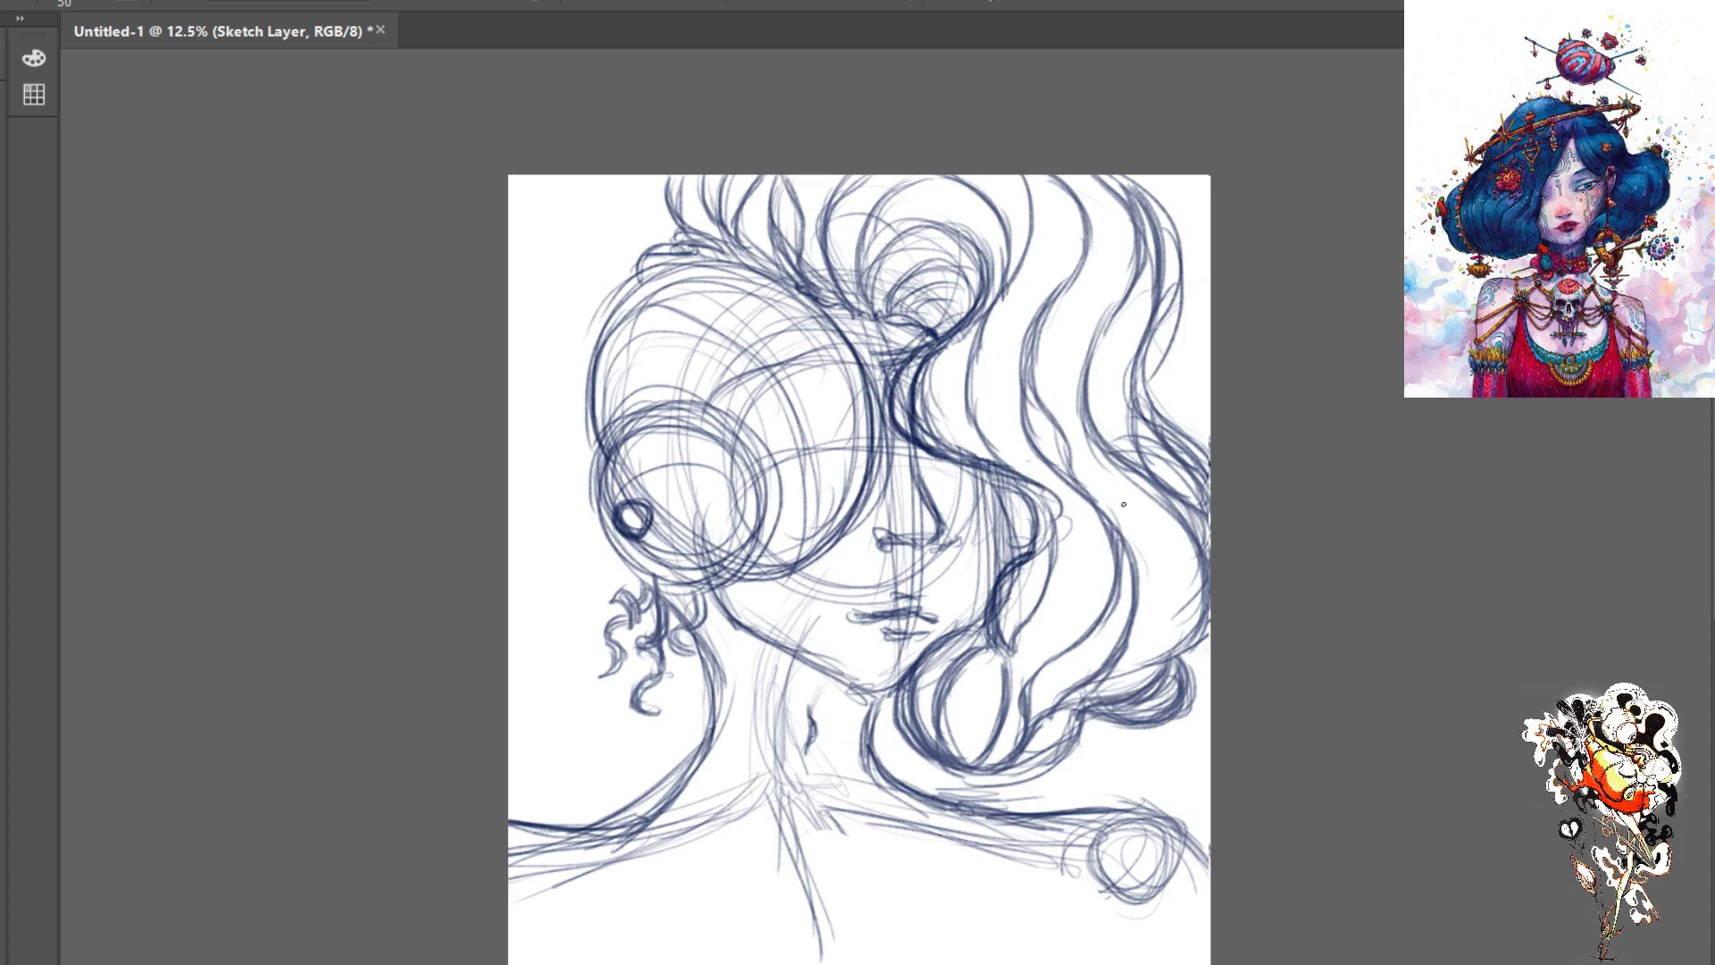
mouse_move(1127, 475)
left_mouse_down()
mouse_move(1161, 527)
mouse_move(1136, 509)
left_mouse_up()
mouse_move(1095, 443)
left_mouse_down()
mouse_move(1161, 522)
mouse_move(1170, 578)
left_mouse_up()
left_click_drag(1184, 500, 1136, 636)
mouse_move(1183, 564)
left_mouse_down()
mouse_move(1152, 656)
mouse_move(1176, 616)
mouse_move(1133, 677)
left_mouse_up()
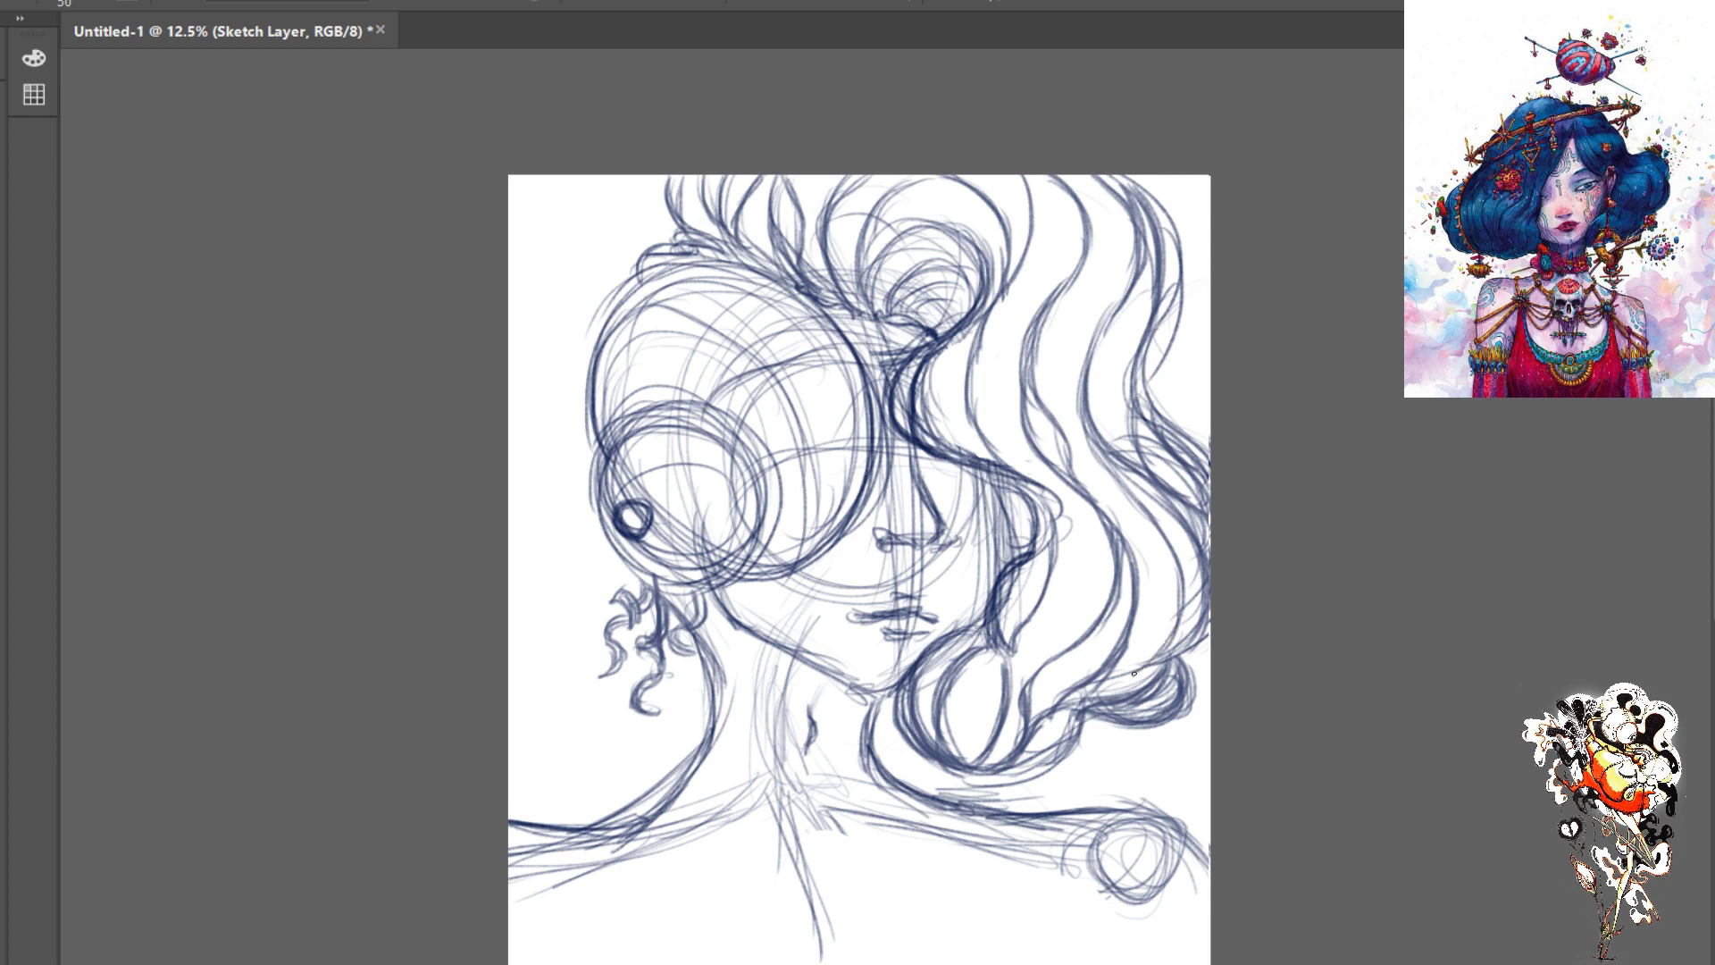
left_click_drag(1179, 604, 1145, 668)
left_click_drag(1136, 667, 1066, 699)
- Reinforce the back-of-head outline and the jawline, and add a stroke along the upper right hair wave
left_click_drag(587, 332, 582, 380)
left_click_drag(600, 302, 588, 441)
left_click_drag(744, 632, 844, 685)
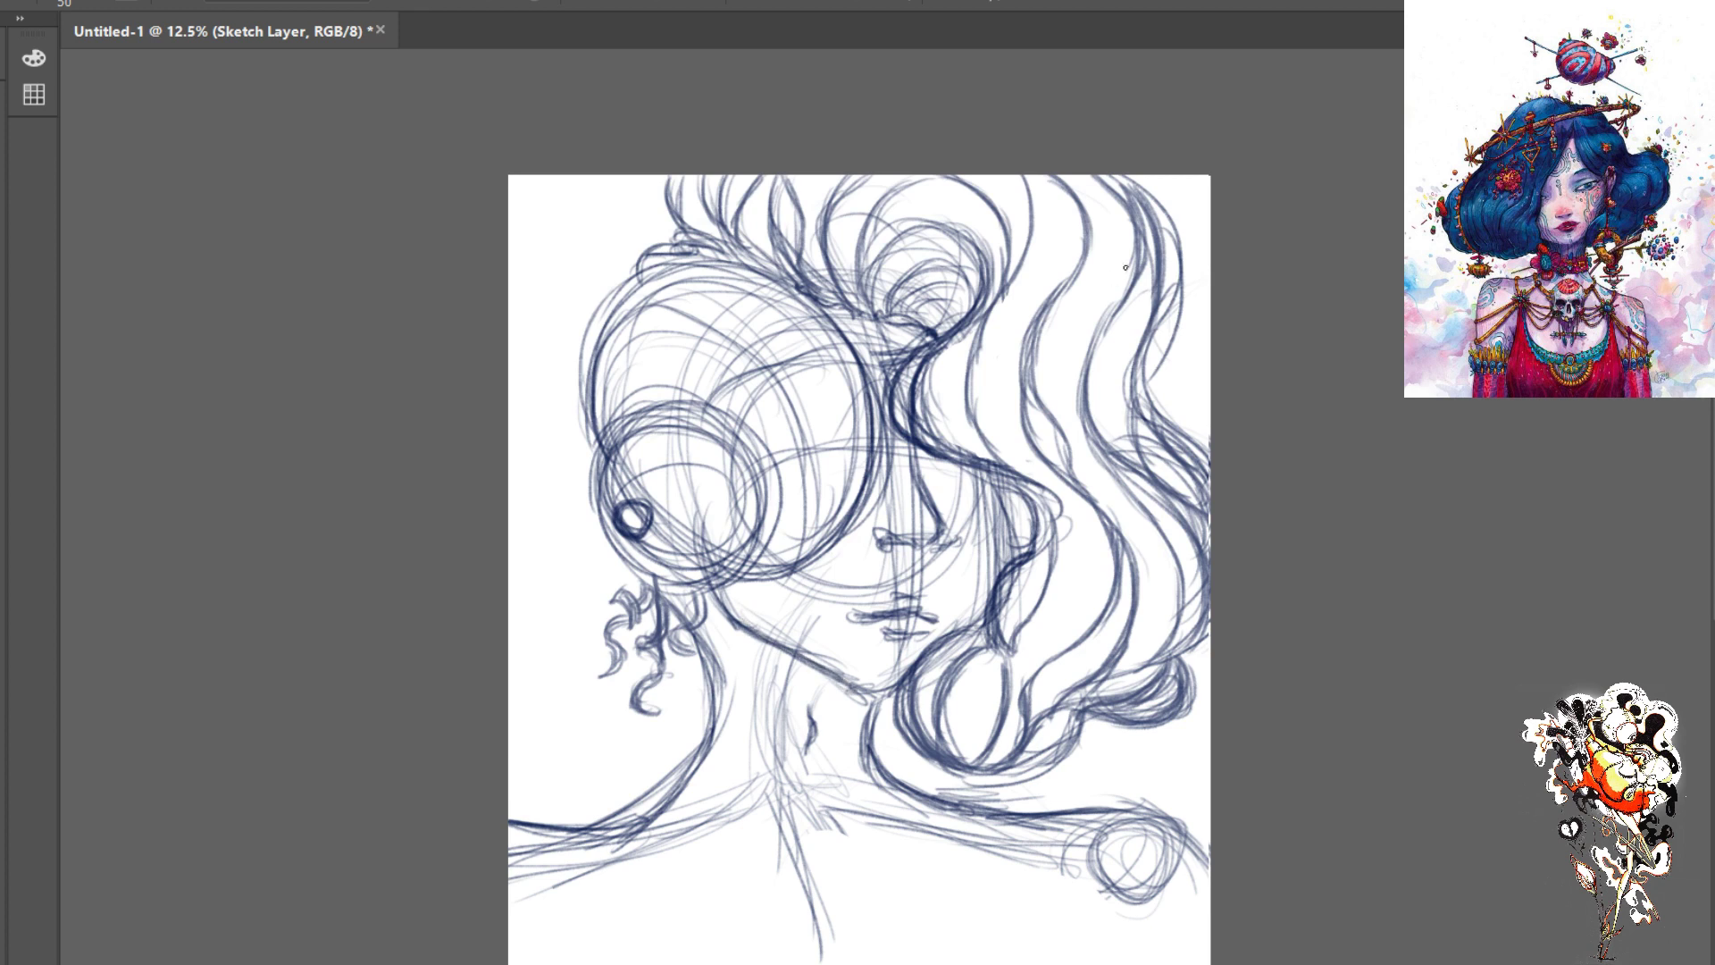
mouse_move(1163, 216)
left_mouse_down()
mouse_move(1171, 327)
mouse_move(1146, 400)
left_mouse_up()
- Erase the loose curls behind the neck below the ear with an eraser of about 175 px
key("bracketright")
key("bracketright")
key("bracketright")
key("bracketright")
key("bracketright")
key("bracketright")
key("bracketright")
key("bracketright")
key("bracketright")
key("bracketright")
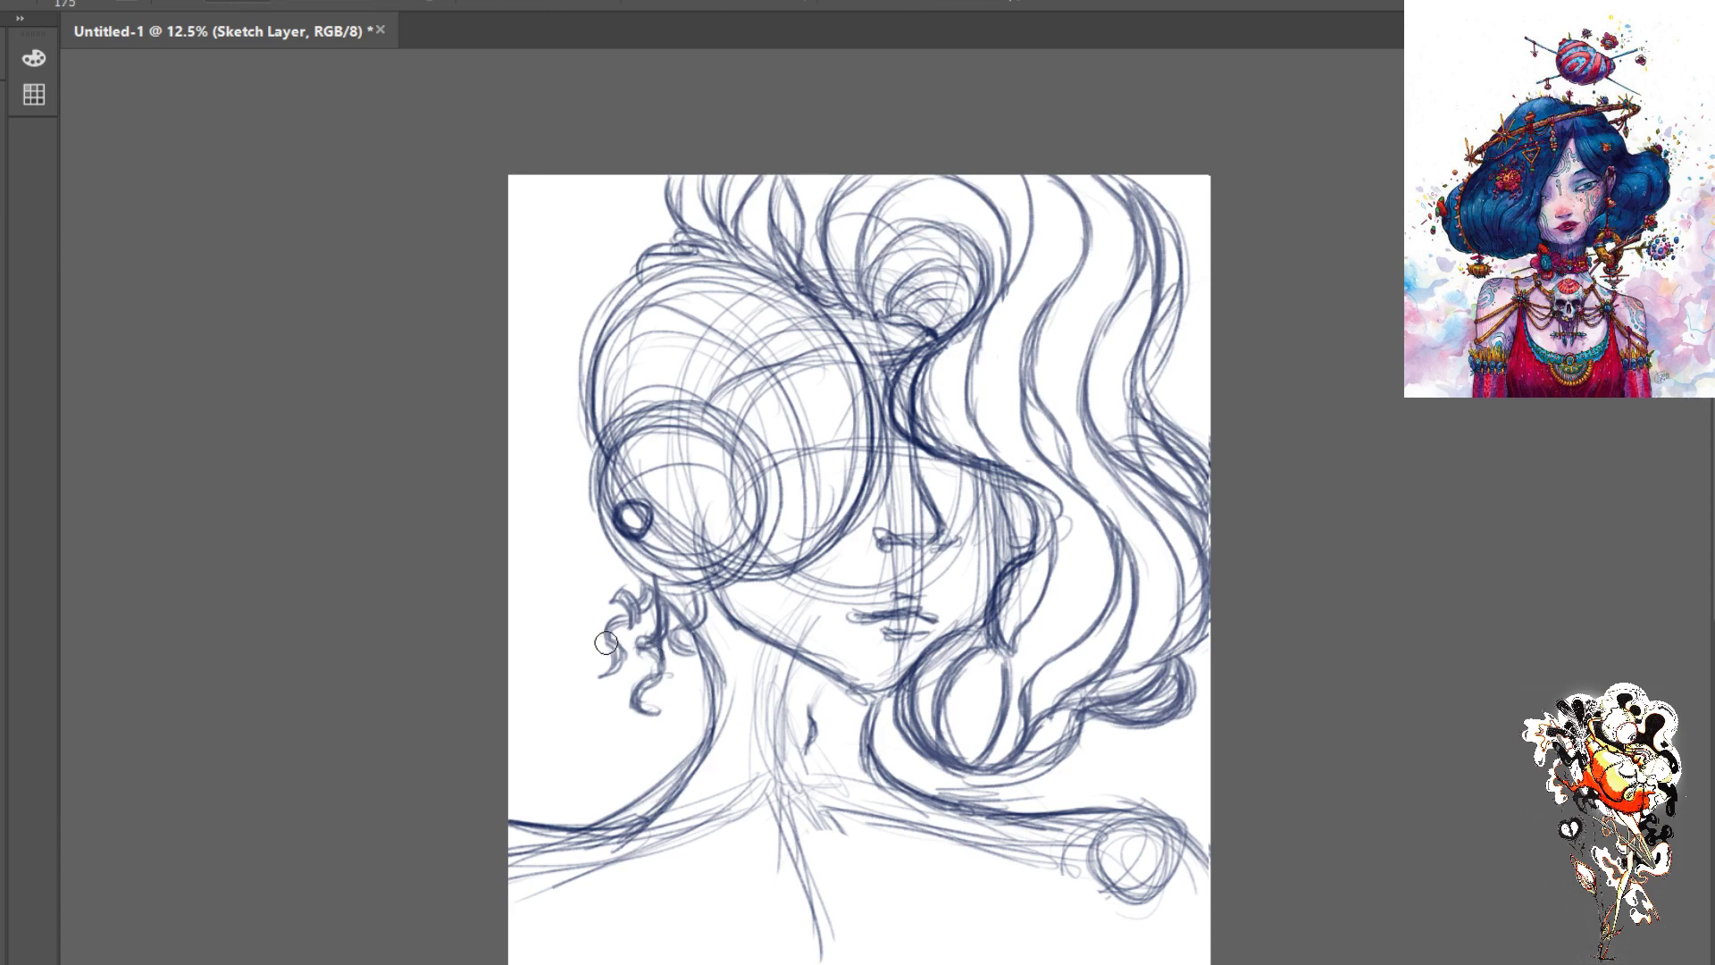
key("bracketright")
mouse_move(607, 635)
left_mouse_down()
mouse_move(638, 685)
mouse_move(614, 647)
mouse_move(636, 755)
mouse_move(649, 680)
mouse_move(668, 711)
mouse_move(674, 680)
mouse_move(621, 594)
mouse_move(663, 636)
left_mouse_up()
key("bracketleft")
key("bracketleft")
key("bracketleft")
key("bracketleft")
key("bracketleft")
key("bracketleft")
key("bracketleft")
key("bracketleft")
key("bracketleft")
key("bracketleft")
key("bracketleft")
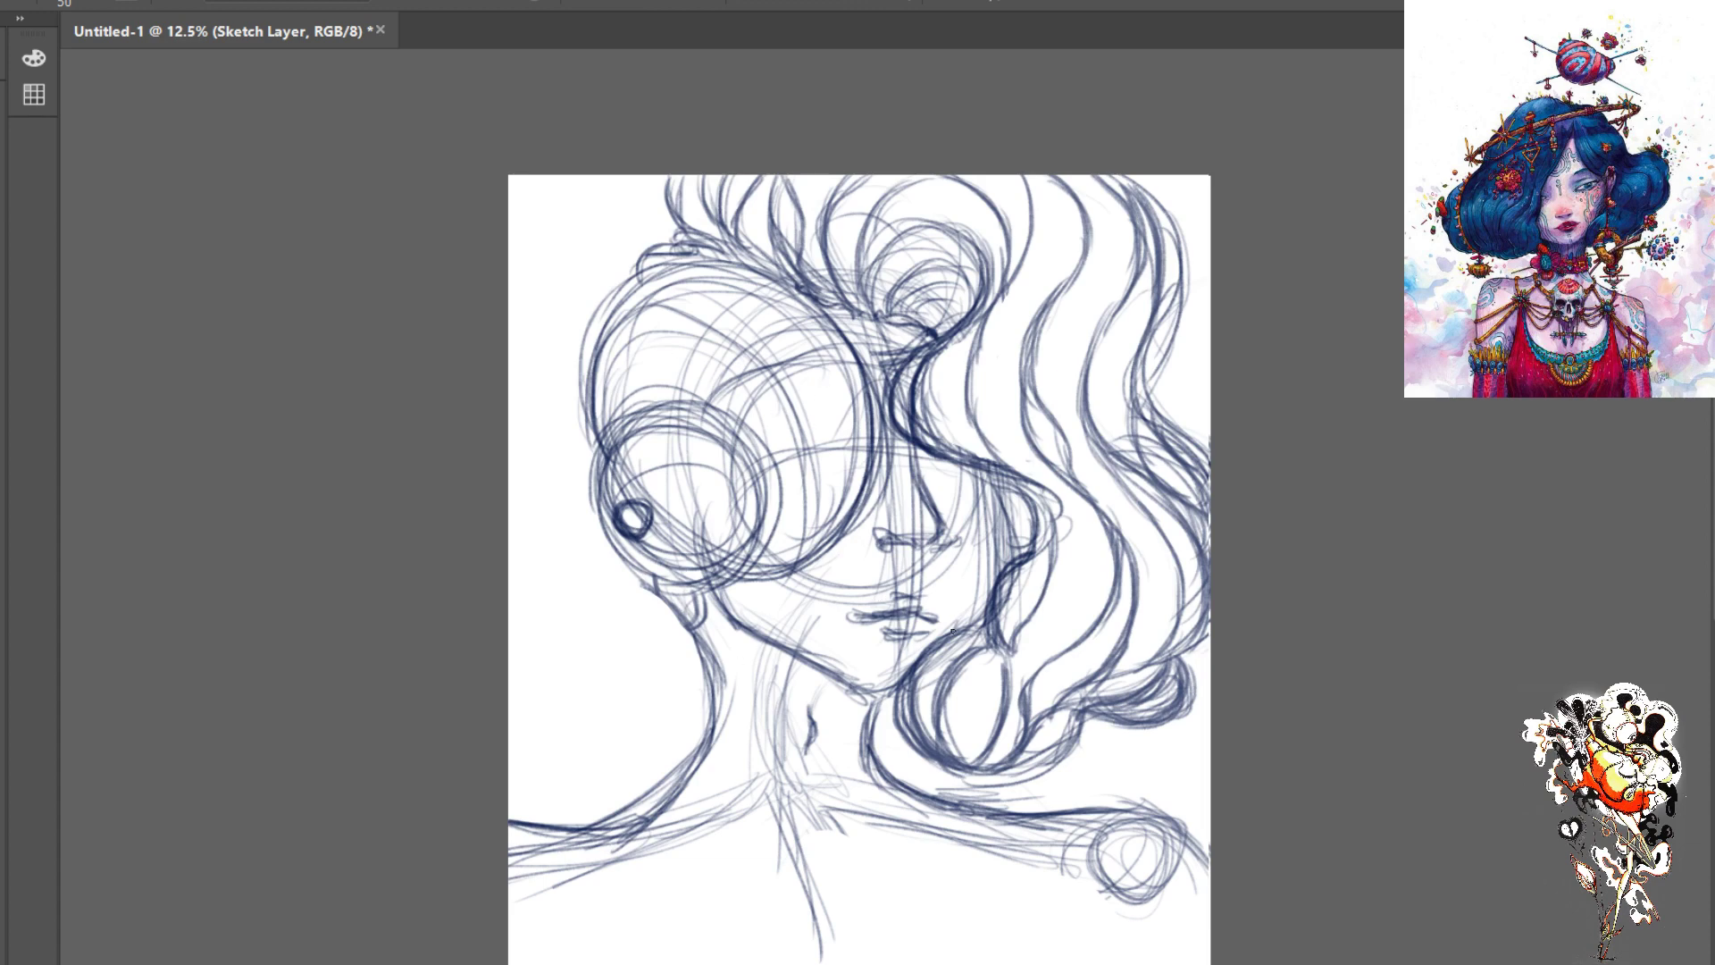
- Show the reference painting on the canvas briefly and hide it again
left_click(1551, 403)
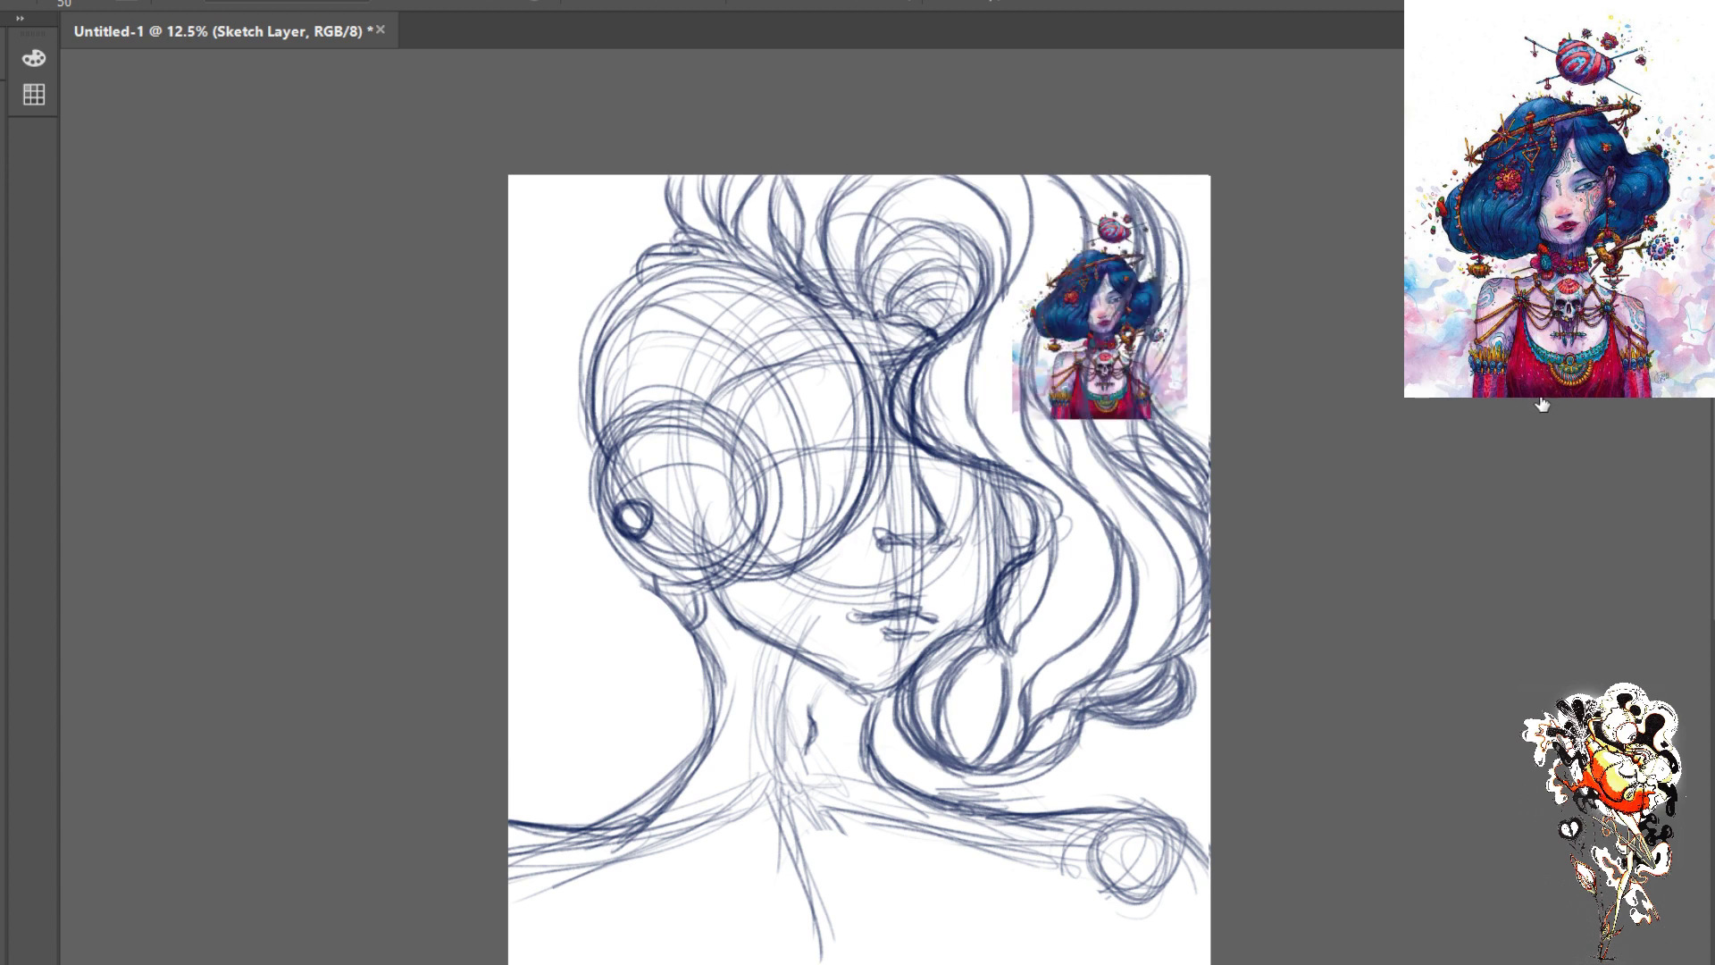
left_click(1542, 403)
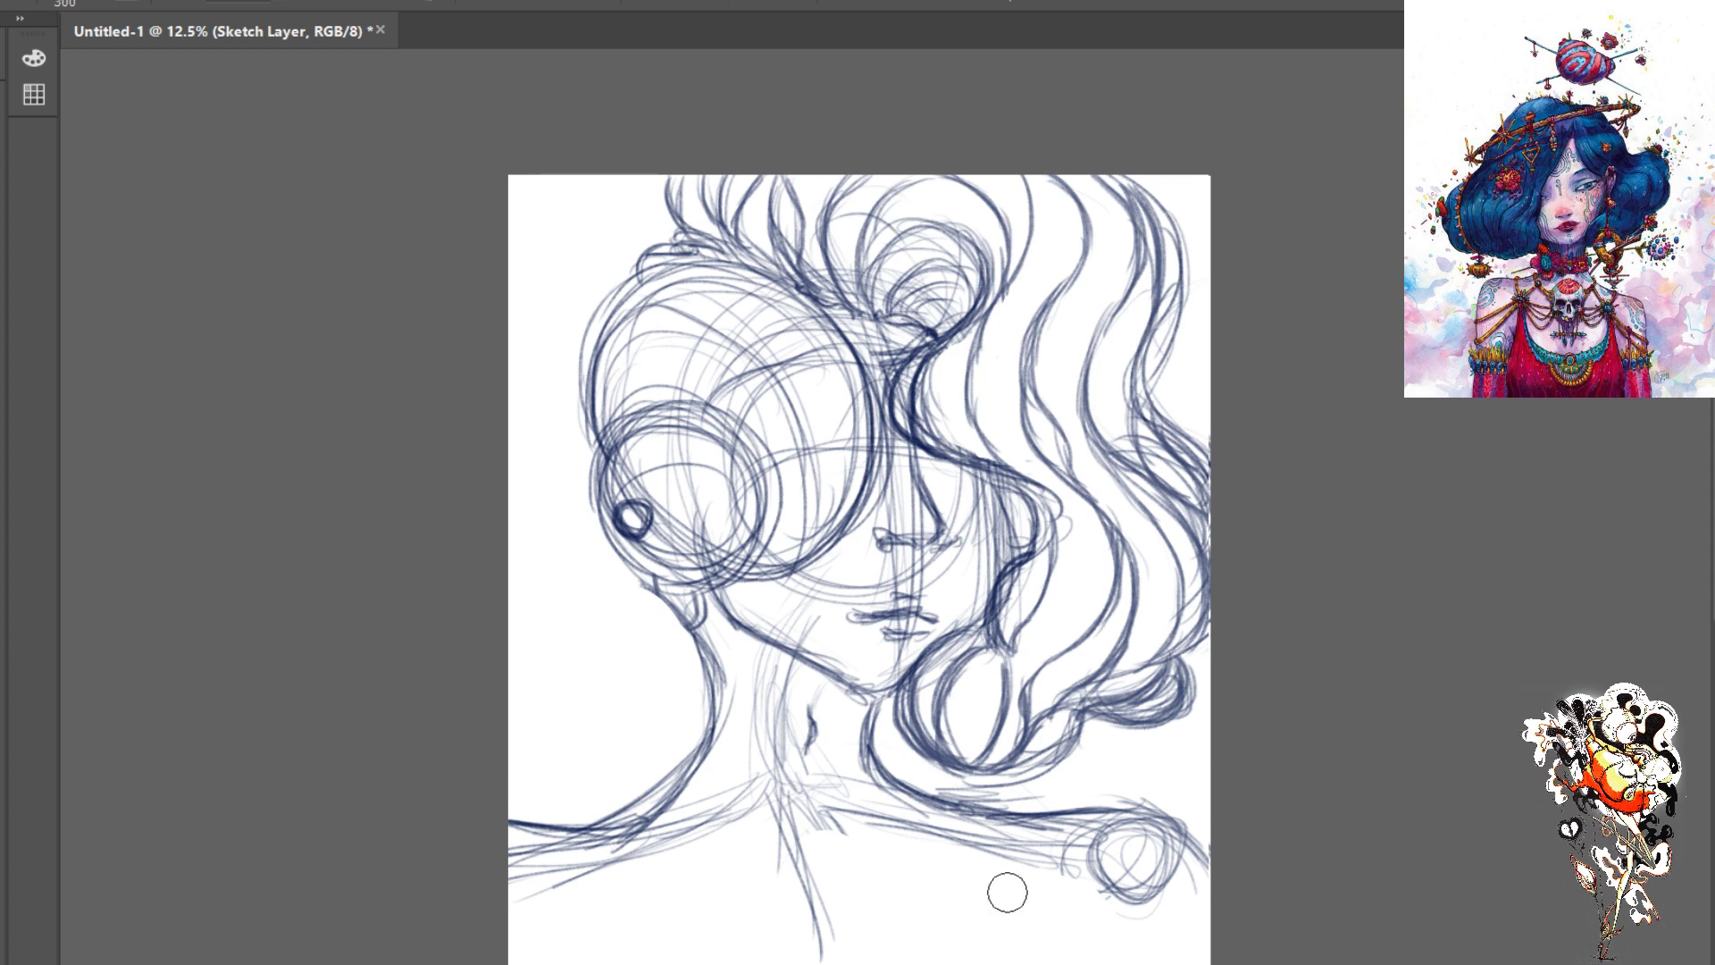
- Erase the construction circle and outer arm lines at the right shoulder, and enlarge the eraser to 1200 px
mouse_move(1183, 903)
left_mouse_down()
mouse_move(1161, 871)
mouse_move(1184, 886)
mouse_move(1202, 845)
left_mouse_up()
key("bracketright")
key("bracketright")
key("bracketright")
key("bracketright")
mouse_move(1018, 964)
left_mouse_down()
mouse_move(1002, 940)
mouse_move(1086, 895)
mouse_move(381, 783)
left_mouse_up()
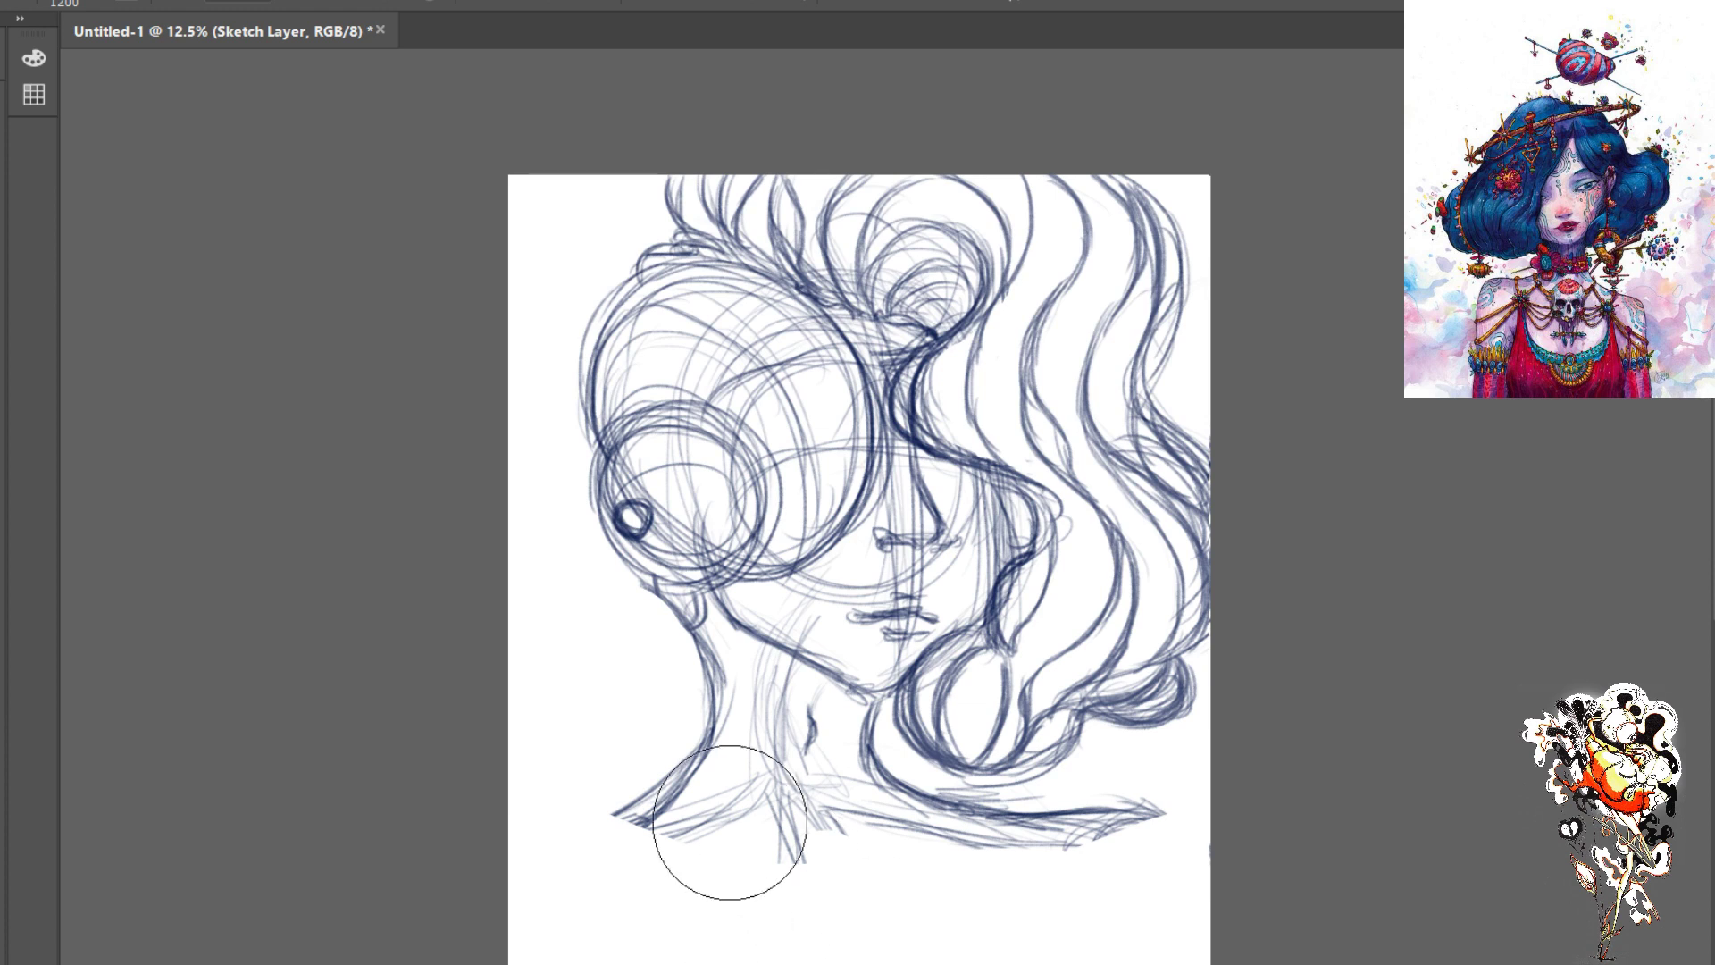
key("b")
key("ctrl+alt+z")
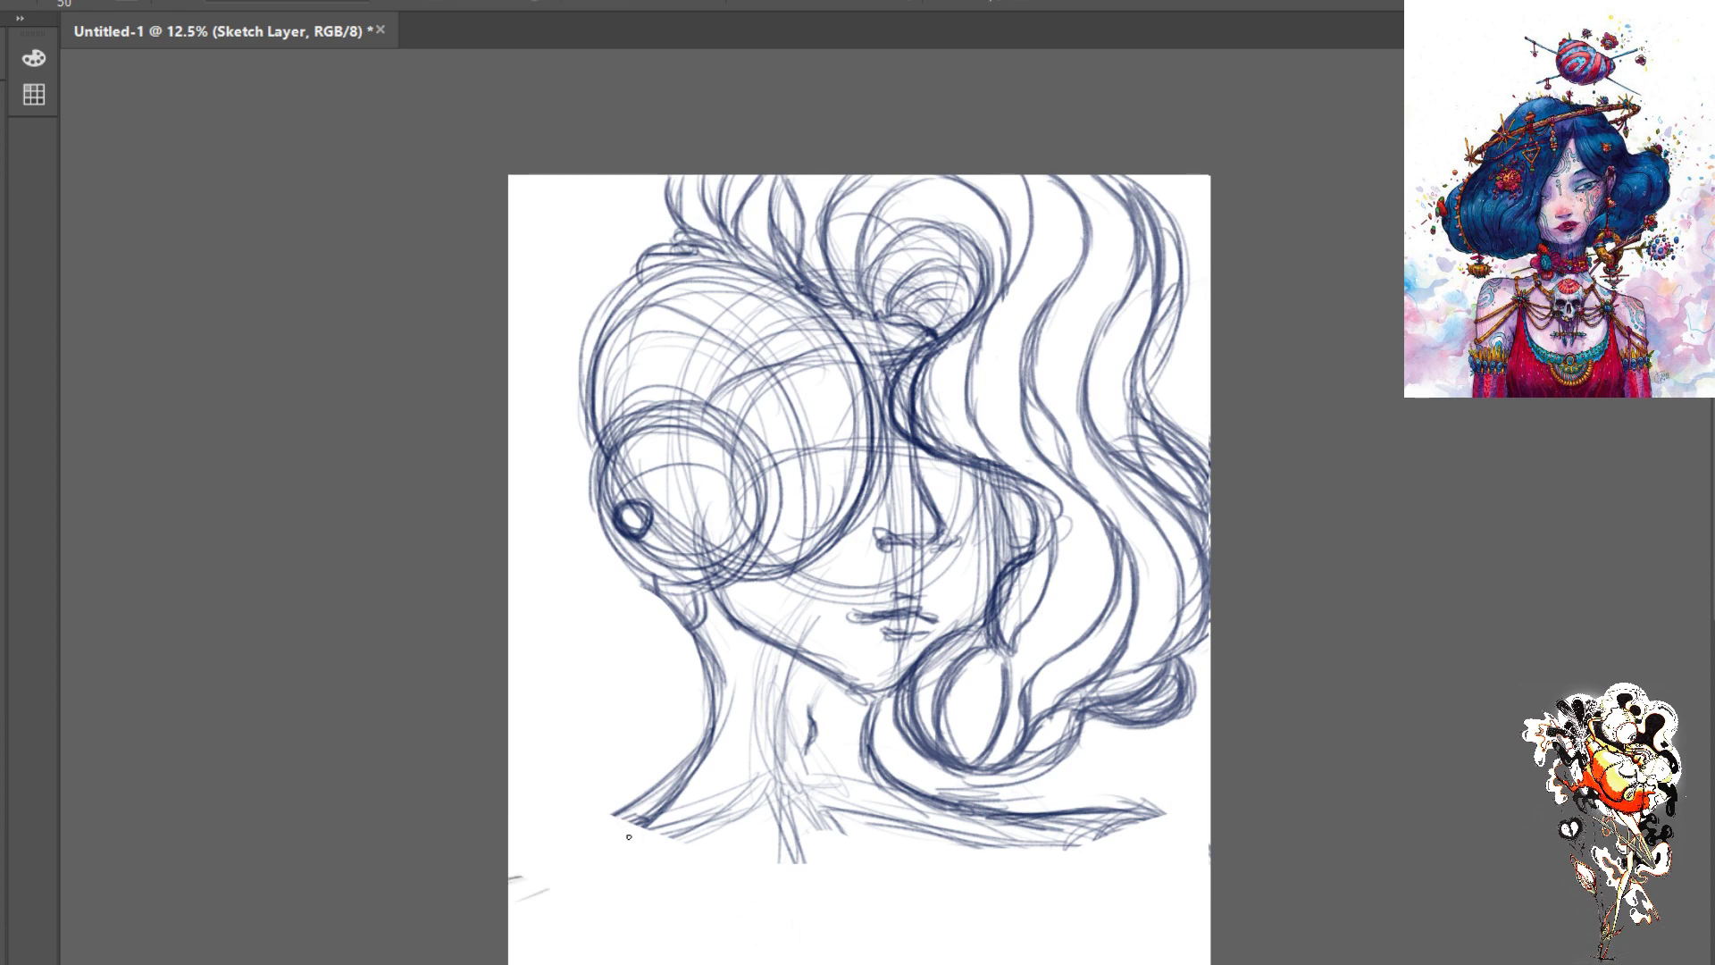
key("ctrl+alt+z")
key("ctrl+alt+z")
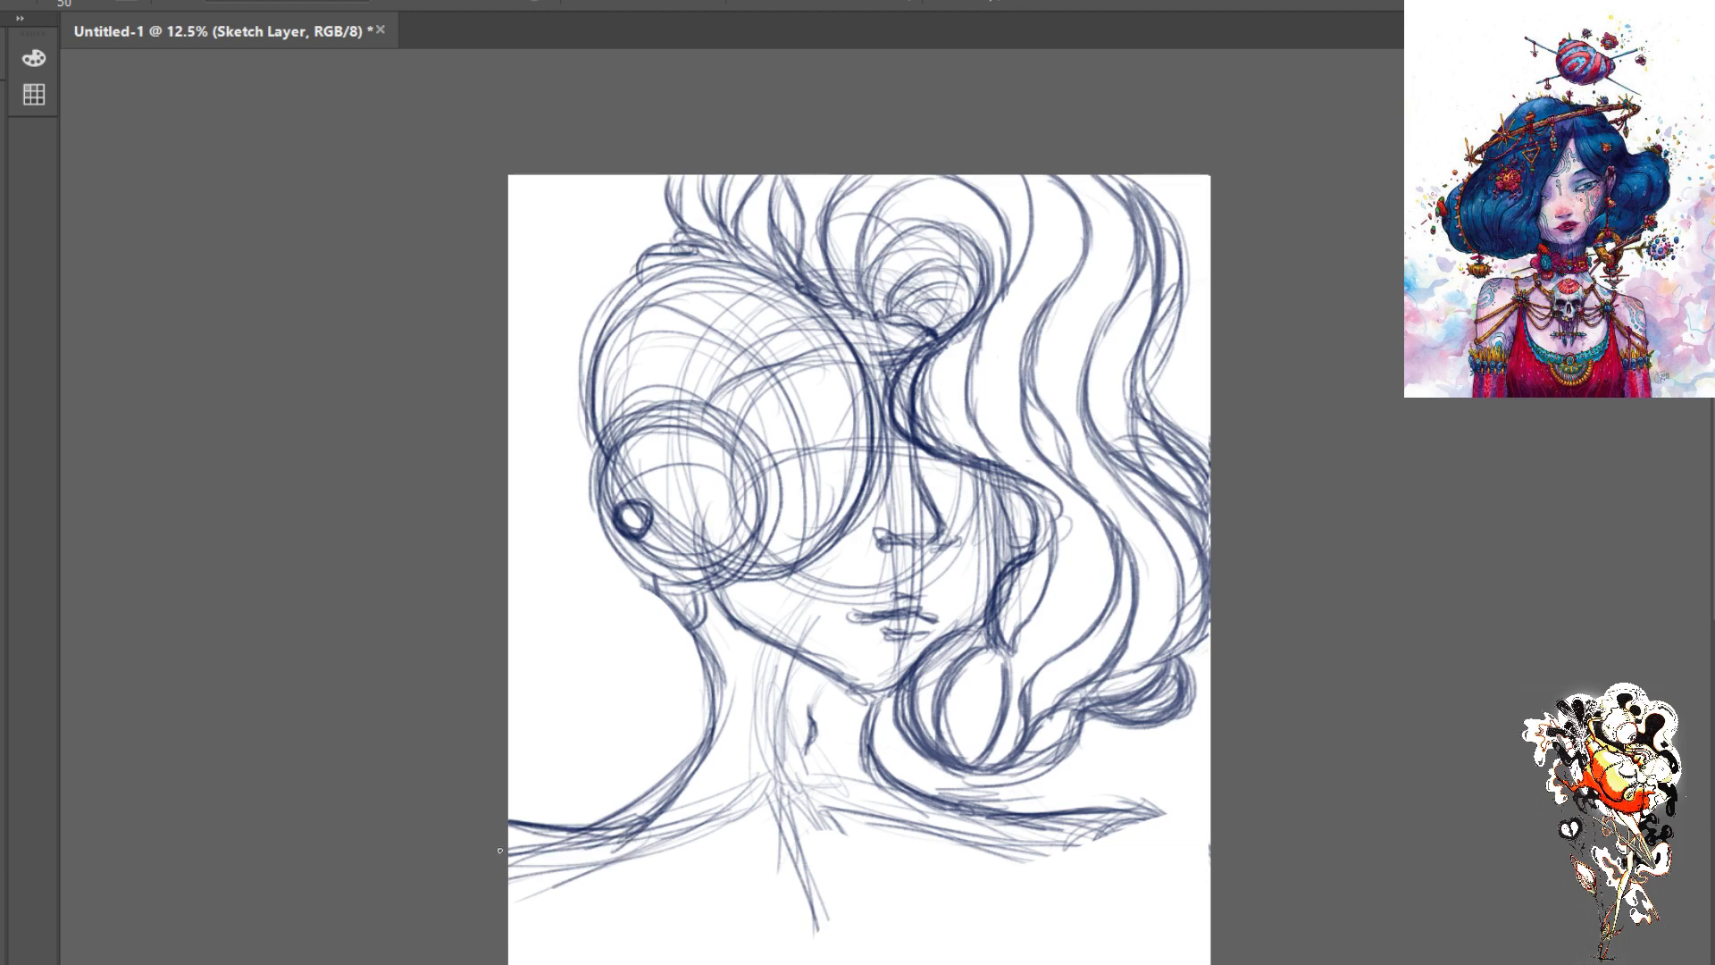
- Trim the outer ends of the left shoulder lines and the lower end of the chest centre line with the eraser
key("e")
mouse_move(491, 843)
left_mouse_down()
mouse_move(544, 929)
mouse_move(483, 840)
left_mouse_up()
left_click_drag(804, 929, 815, 938)
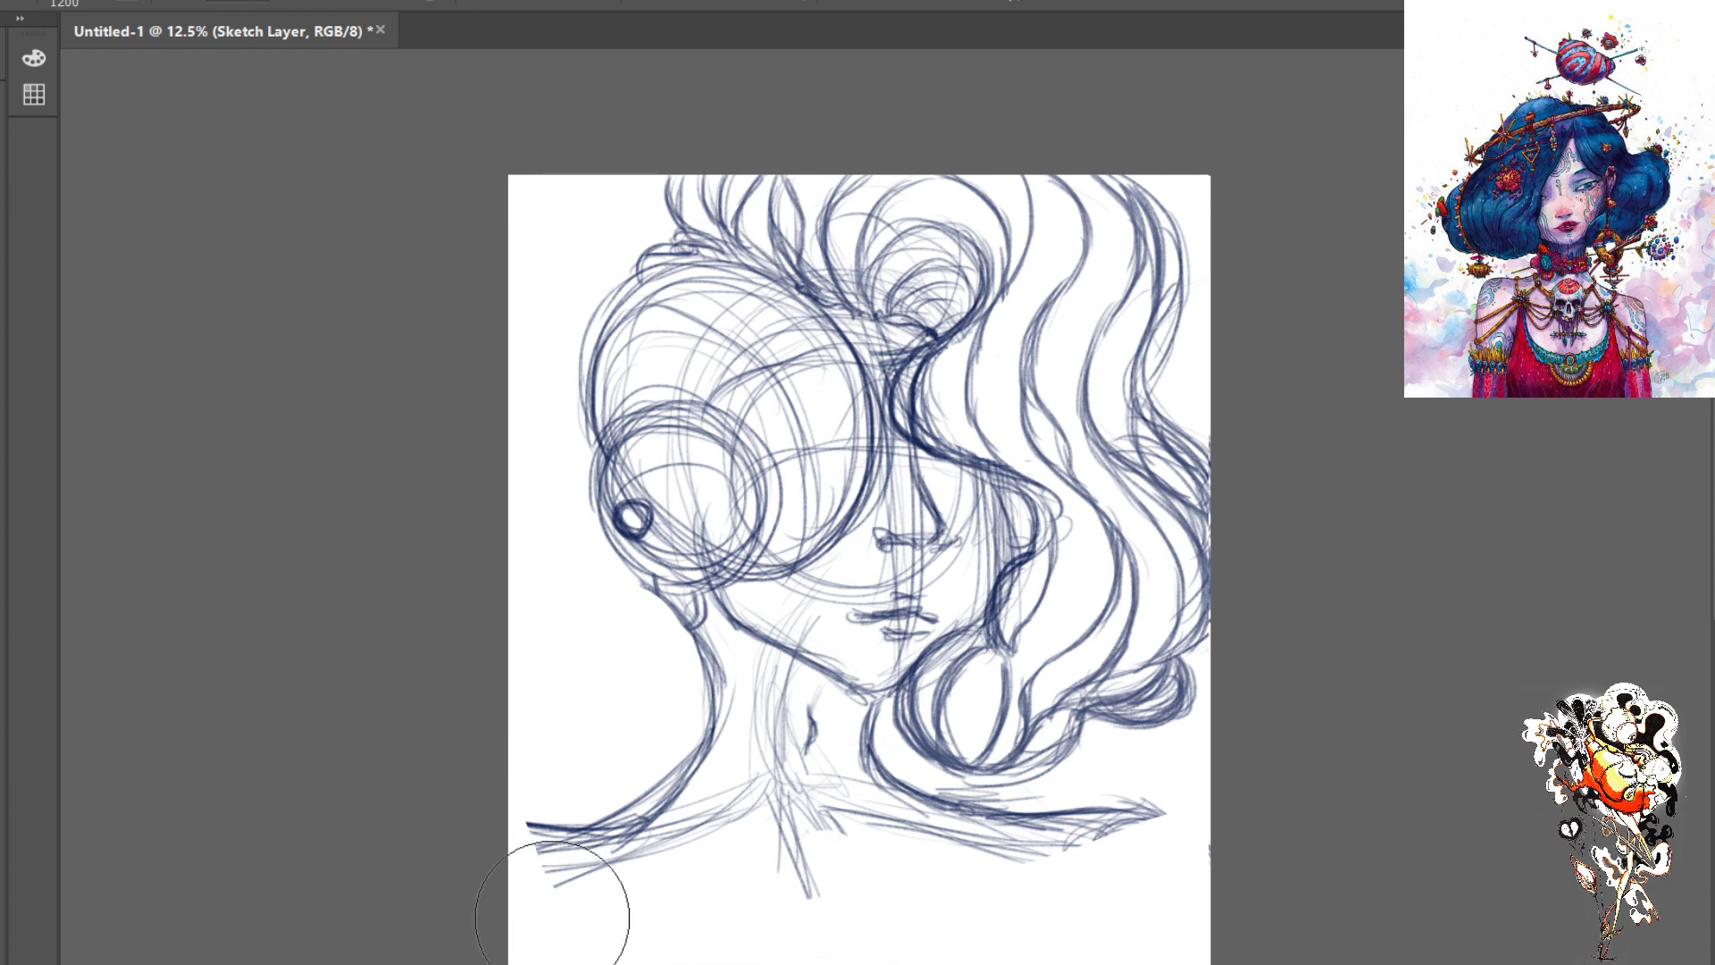
key("bracketleft")
key("bracketleft")
key("bracketleft")
key("bracketleft")
key("bracketleft")
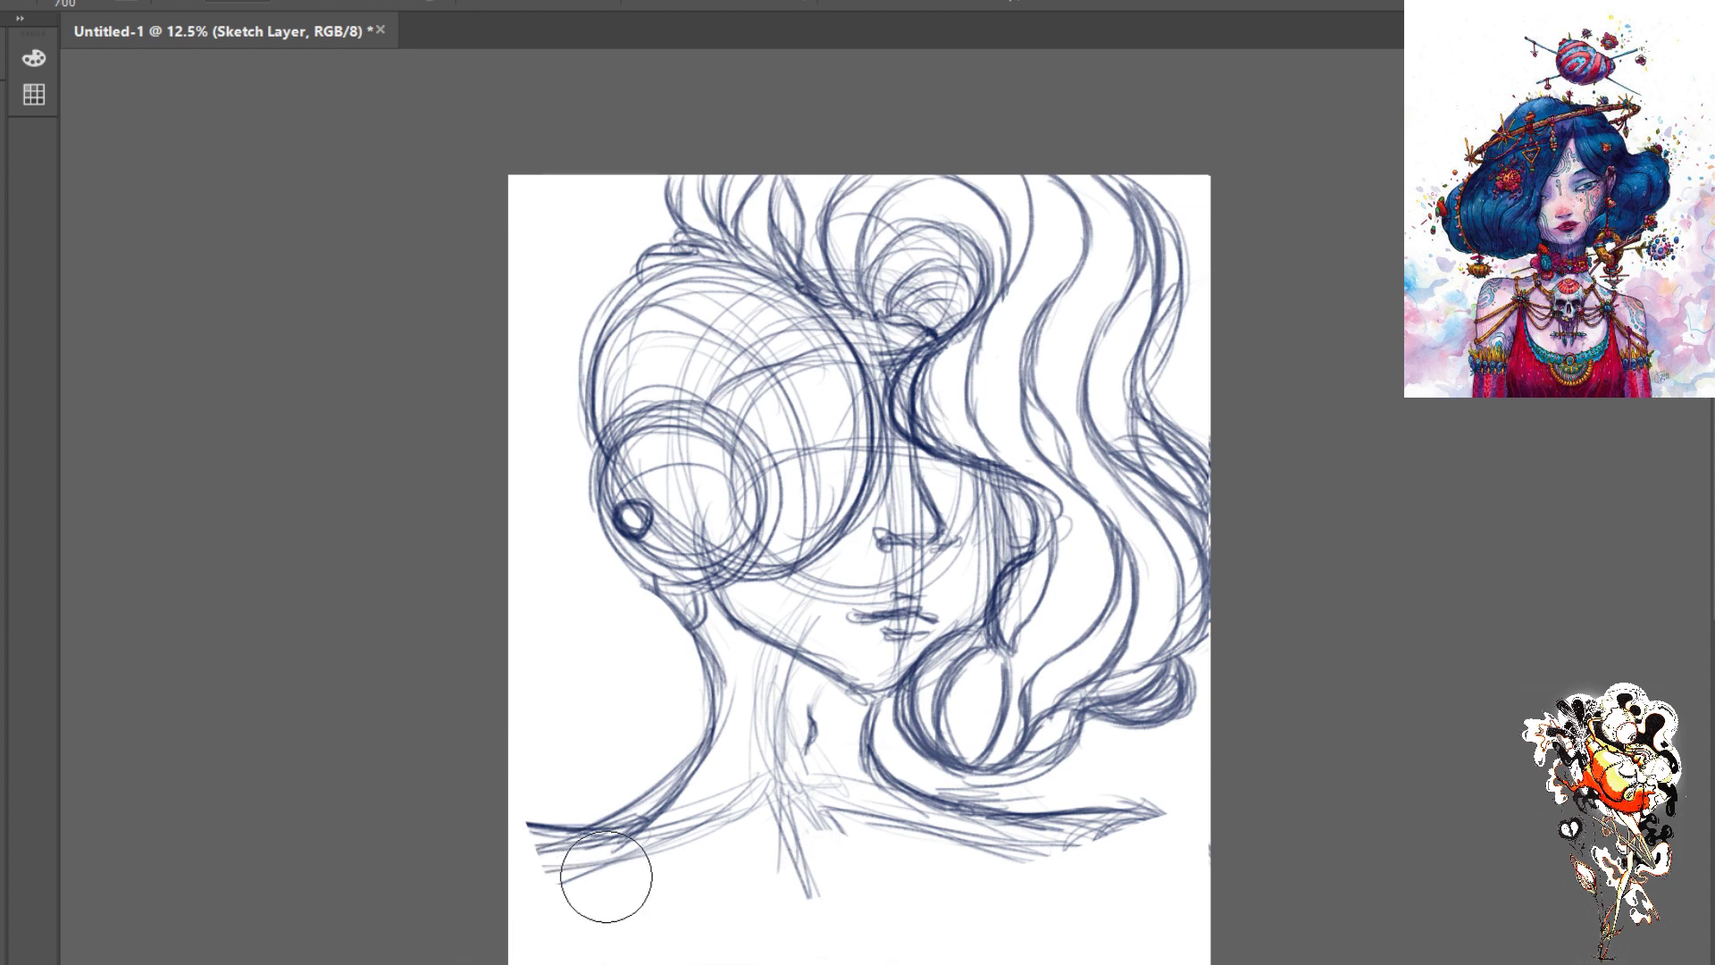
mouse_move(606, 876)
left_mouse_down()
mouse_move(499, 883)
mouse_move(643, 872)
left_mouse_up()
key("bracketleft")
key("bracketleft")
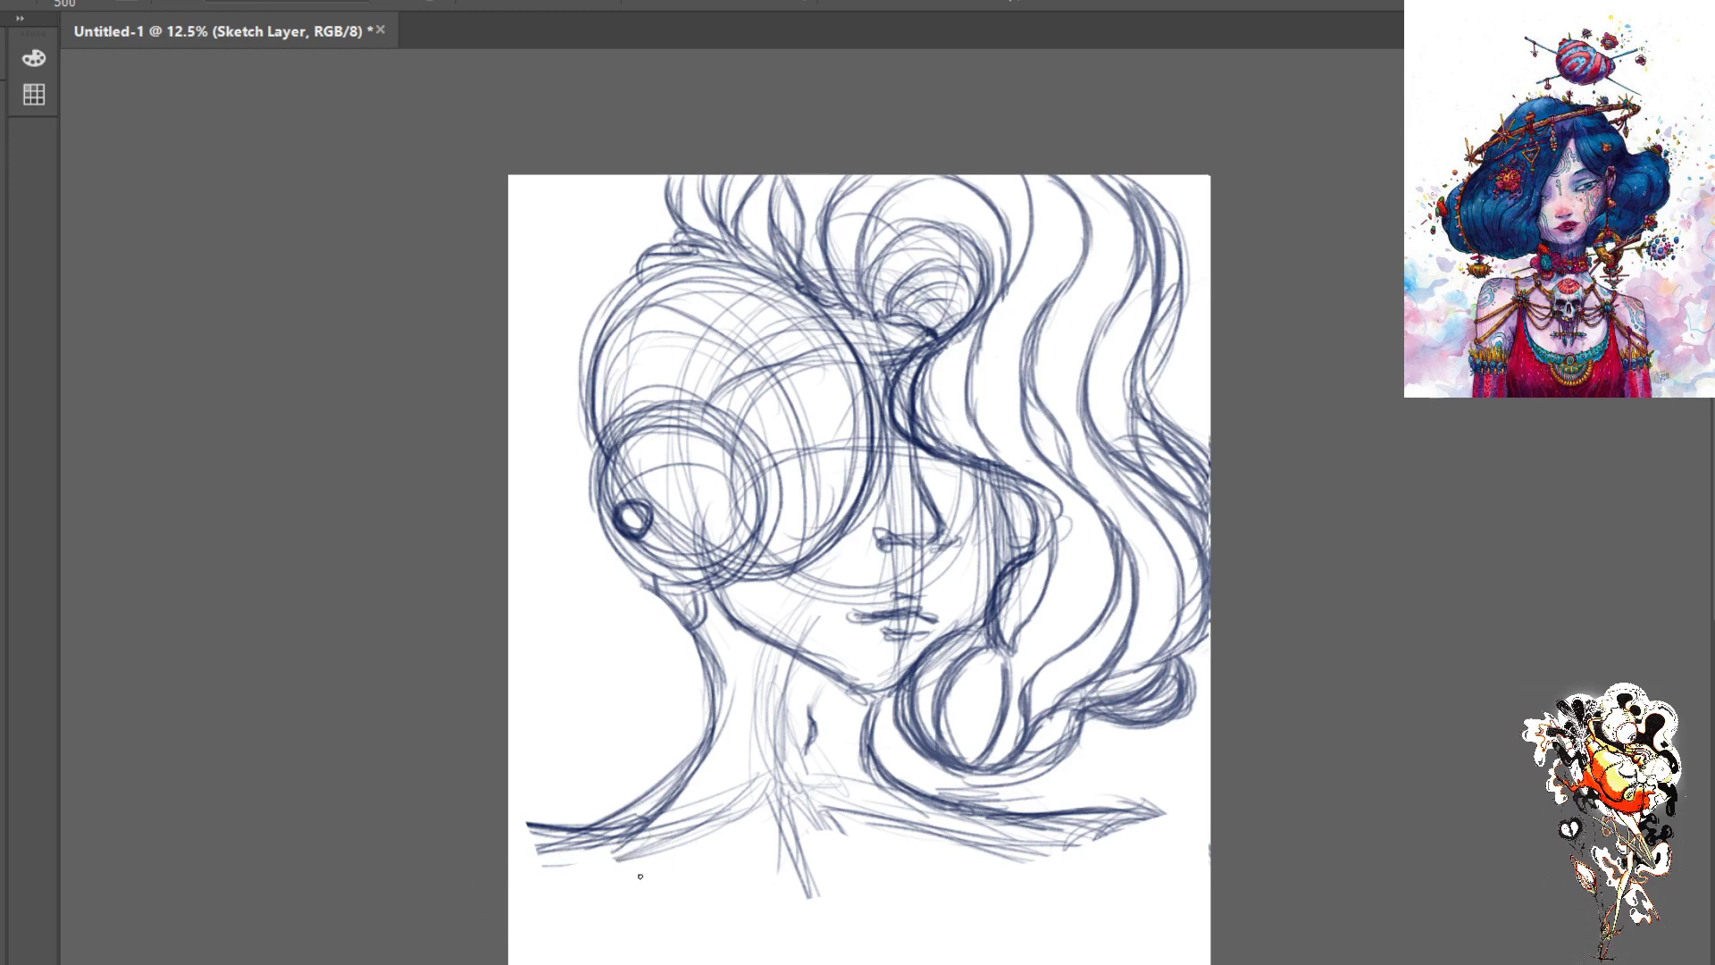
- Sketch short, light crossing strokes at the lower end of the chest centre line with a small brush
key("bracketleft")
key("bracketleft")
key("bracketleft")
key("bracketleft")
key("bracketleft")
key("bracketleft")
key("bracketleft")
key("bracketleft")
key("bracketleft")
key("bracketleft")
key("bracketleft")
key("bracketleft")
key("bracketleft")
left_click_drag(882, 771, 916, 781)
mouse_move(812, 902)
left_mouse_down()
mouse_move(788, 910)
mouse_move(852, 898)
mouse_move(808, 904)
mouse_move(815, 930)
left_mouse_up()
left_click_drag(831, 925, 840, 923)
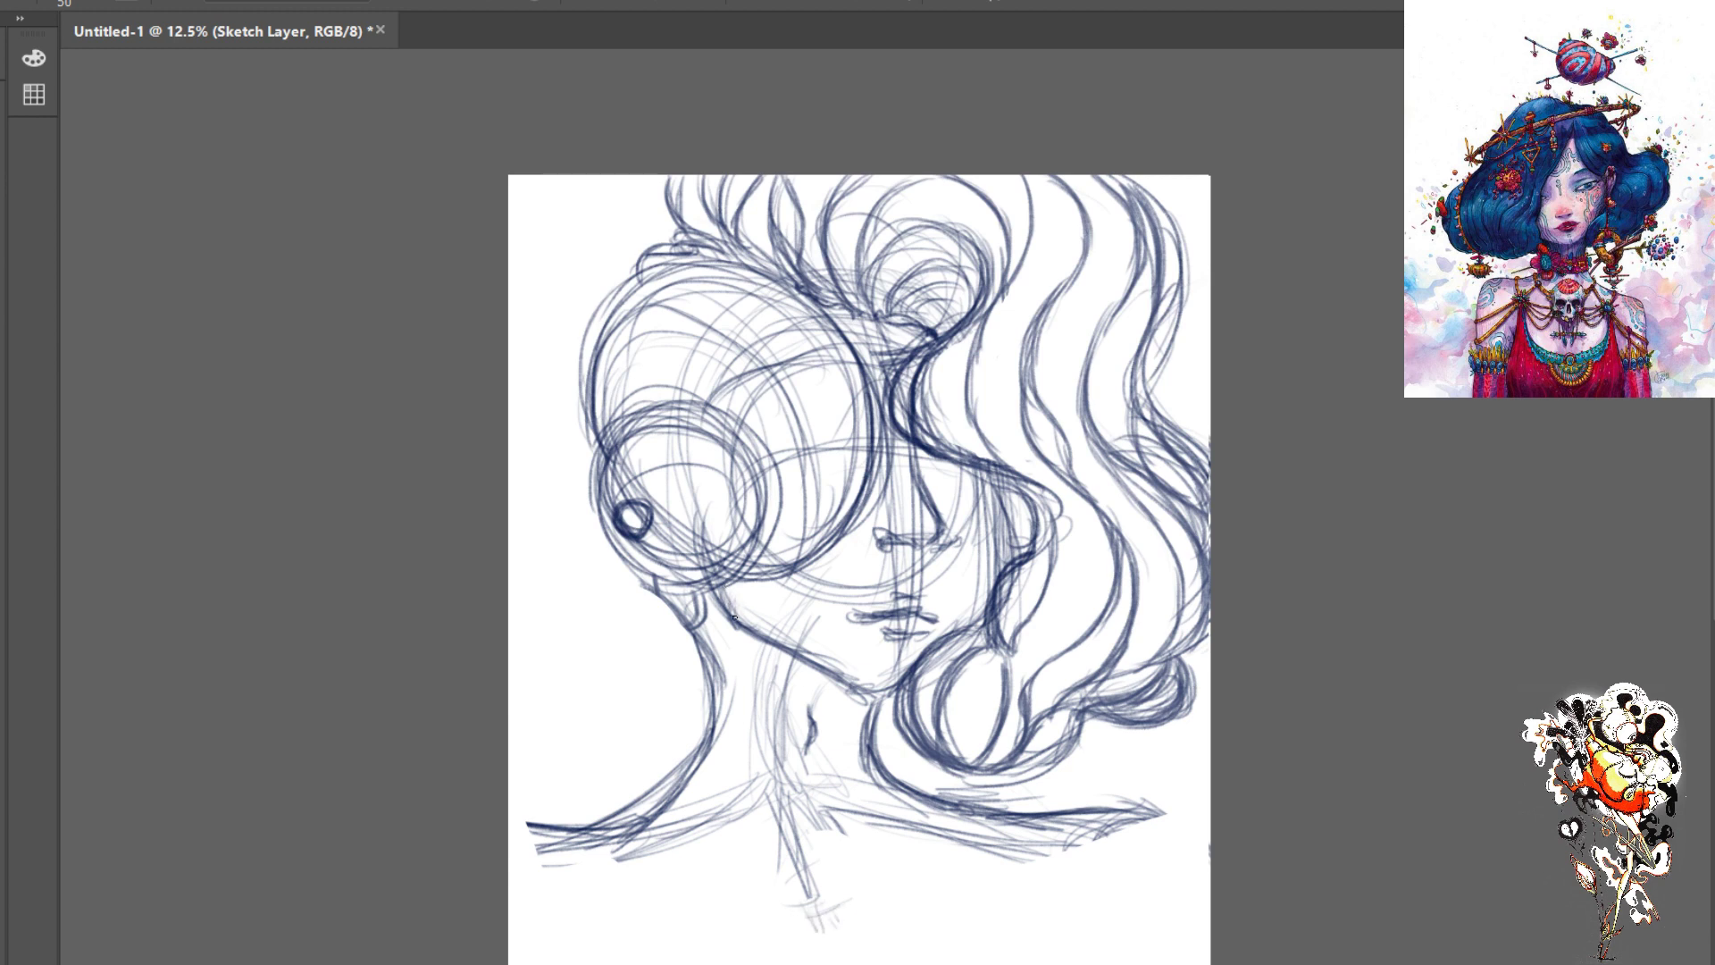
- Thicken the jawline below the ear with short overlapping strokes
mouse_move(745, 598)
left_mouse_down()
mouse_move(744, 628)
mouse_move(731, 614)
left_mouse_up()
mouse_move(755, 611)
left_mouse_down()
mouse_move(786, 634)
mouse_move(788, 655)
mouse_move(754, 640)
left_mouse_up()
mouse_move(630, 649)
left_mouse_down()
mouse_move(664, 686)
mouse_move(645, 696)
mouse_move(663, 671)
mouse_move(630, 646)
left_mouse_up()
left_click_drag(630, 714, 656, 664)
mouse_move(668, 654)
left_mouse_down()
mouse_move(668, 706)
mouse_move(637, 663)
mouse_move(608, 660)
mouse_move(627, 708)
mouse_move(602, 687)
mouse_move(609, 656)
mouse_move(608, 713)
mouse_move(651, 682)
left_mouse_up()
key("e")
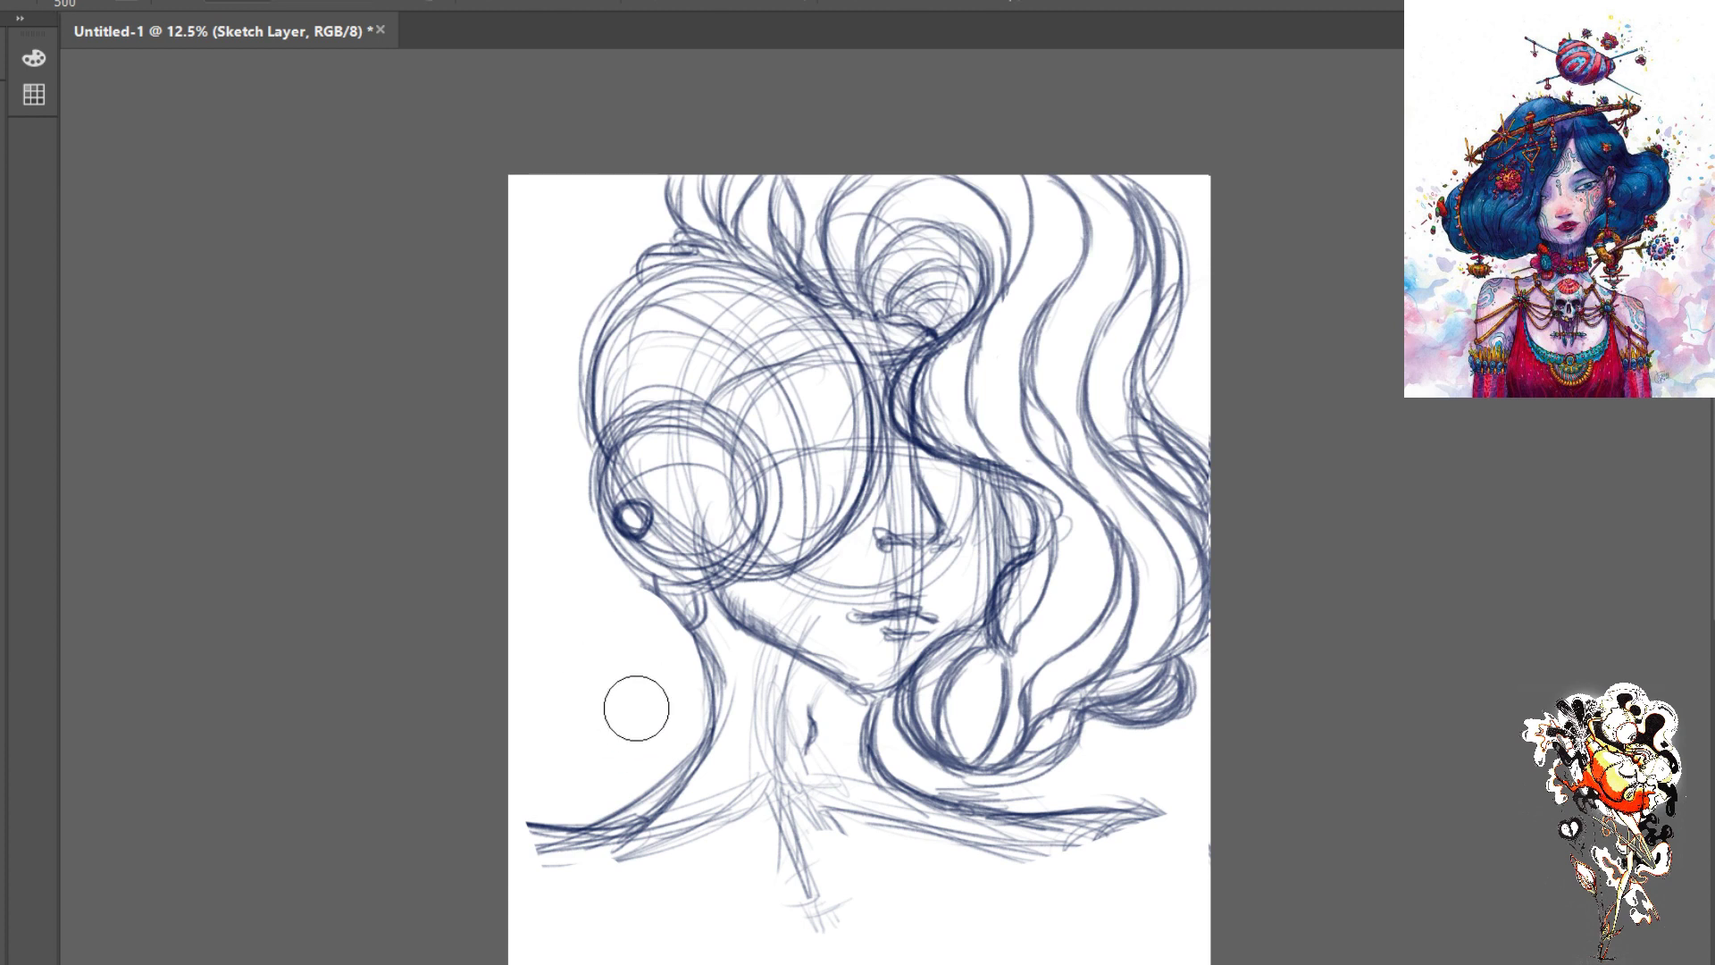
- Thin and break up sections of the wavy strands on the right side with a 150 px eraser
key("b")
key("bracketright")
key("bracketright")
key("bracketright")
key("bracketright")
key("bracketright")
key("bracketright")
key("bracketright")
key("bracketright")
key("bracketright")
key("bracketright")
key("bracketright")
key("bracketright")
key("bracketright")
key("bracketleft")
key("bracketleft")
key("bracketleft")
key("bracketleft")
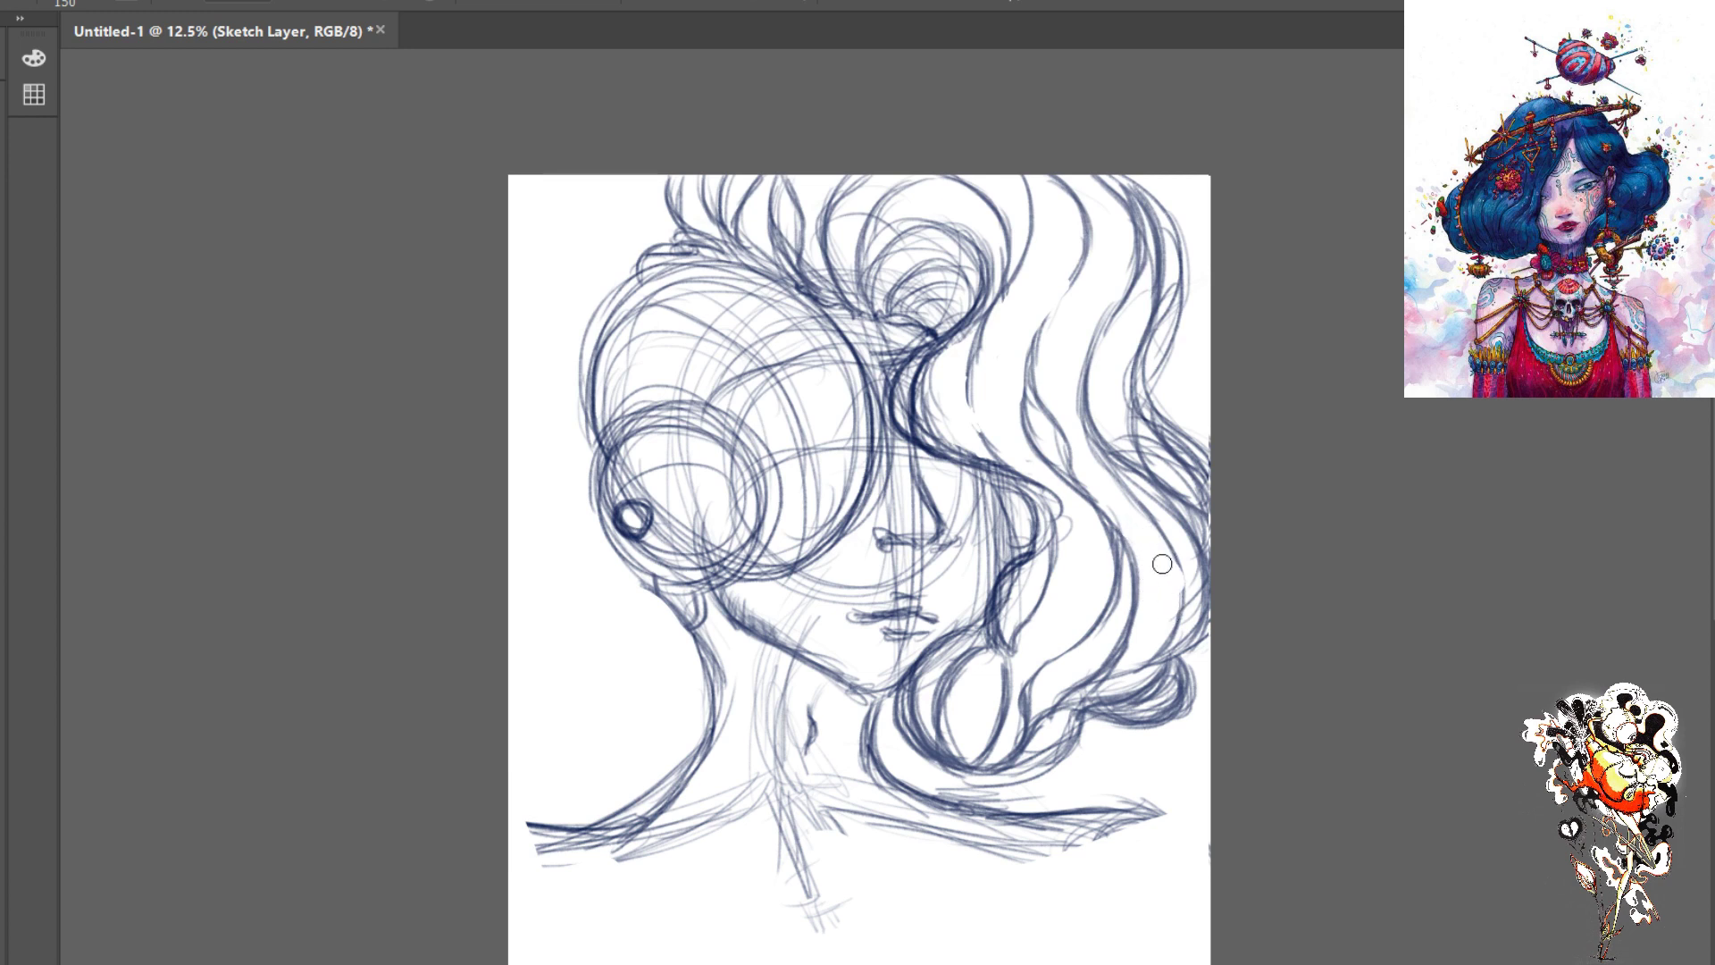
mouse_move(1101, 340)
left_mouse_down()
mouse_move(1124, 301)
mouse_move(1104, 353)
left_mouse_up()
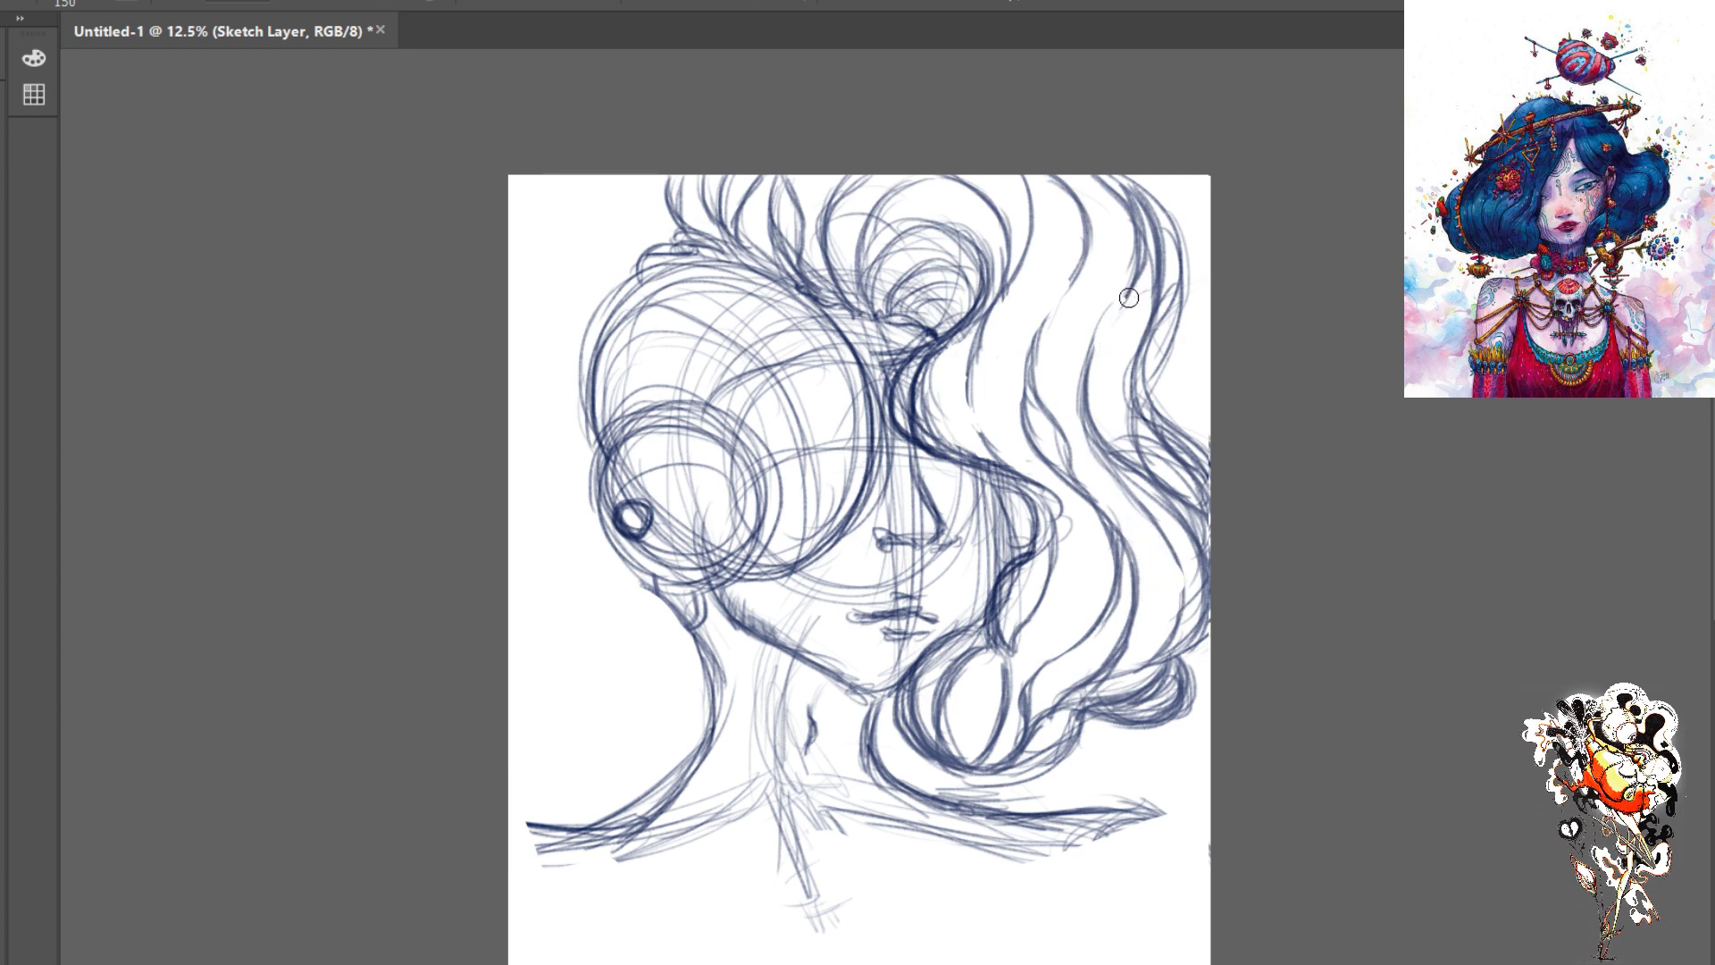
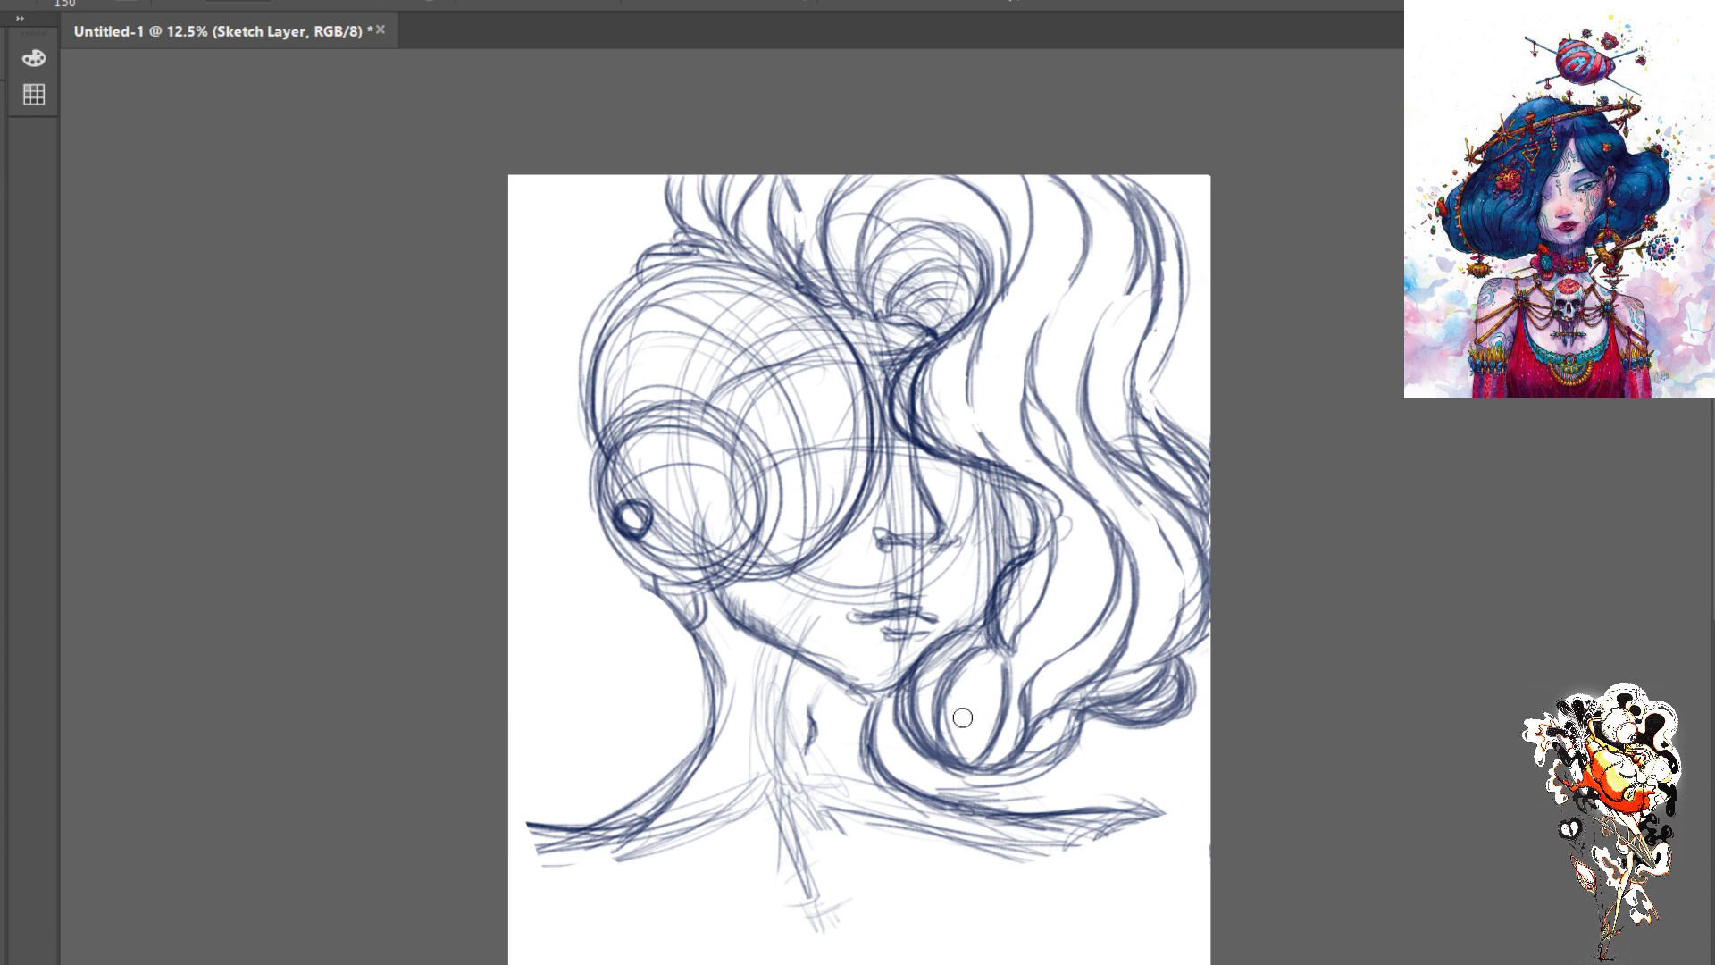
- Replace the strand hanging from the bun's right side with one closer to the face, using a 50 px brush
key("bracketleft")
key("bracketleft")
key("bracketleft")
key("bracketleft")
key("bracketleft")
key("bracketleft")
key("bracketleft")
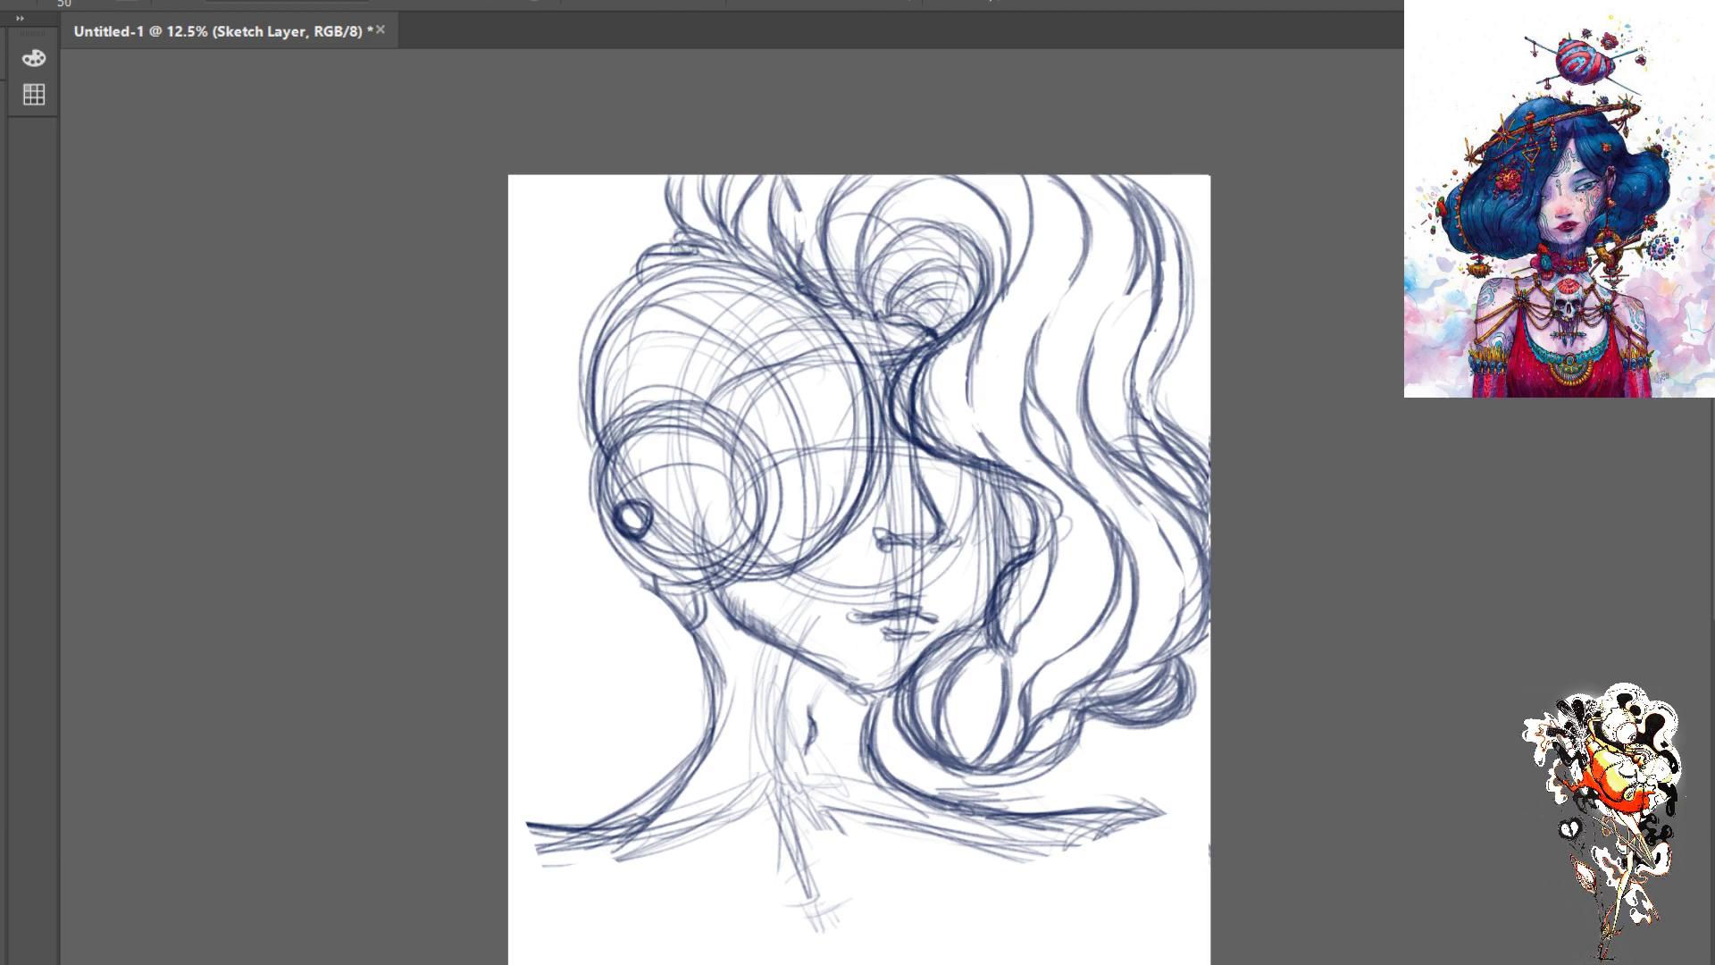
key("ctrl+z")
left_click_drag(965, 389, 975, 345)
mouse_move(963, 419)
left_mouse_down()
mouse_move(971, 370)
mouse_move(975, 409)
left_mouse_up()
key("e")
left_click_drag(978, 338, 960, 393)
key("b")
left_click_drag(983, 320, 951, 410)
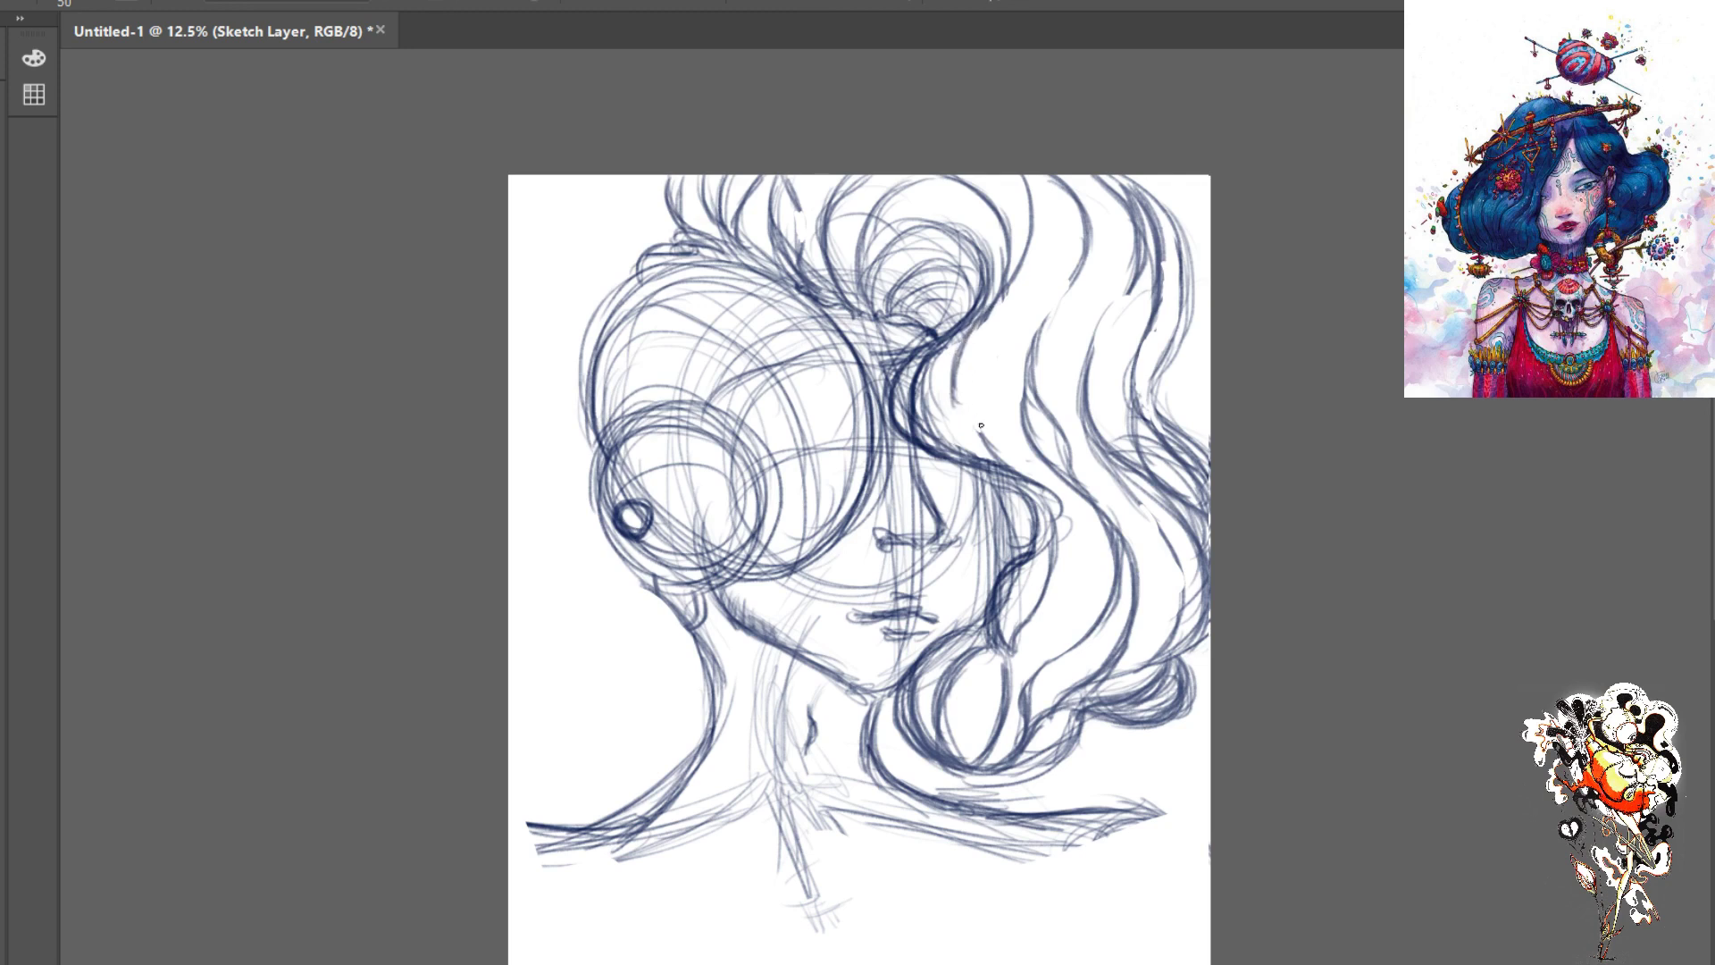
- Add short curved strands between the bun's hanging strand and the neighbouring hair wave
key("e")
key("b")
left_click_drag(985, 396, 996, 463)
left_click_drag(987, 359, 990, 447)
left_click_drag(1017, 318, 988, 404)
mouse_move(1022, 318)
left_mouse_down()
mouse_move(990, 384)
mouse_move(982, 464)
left_mouse_up()
- Create a new layer for brush drawing over the sketch
key("ctrl+shift+alt+n")
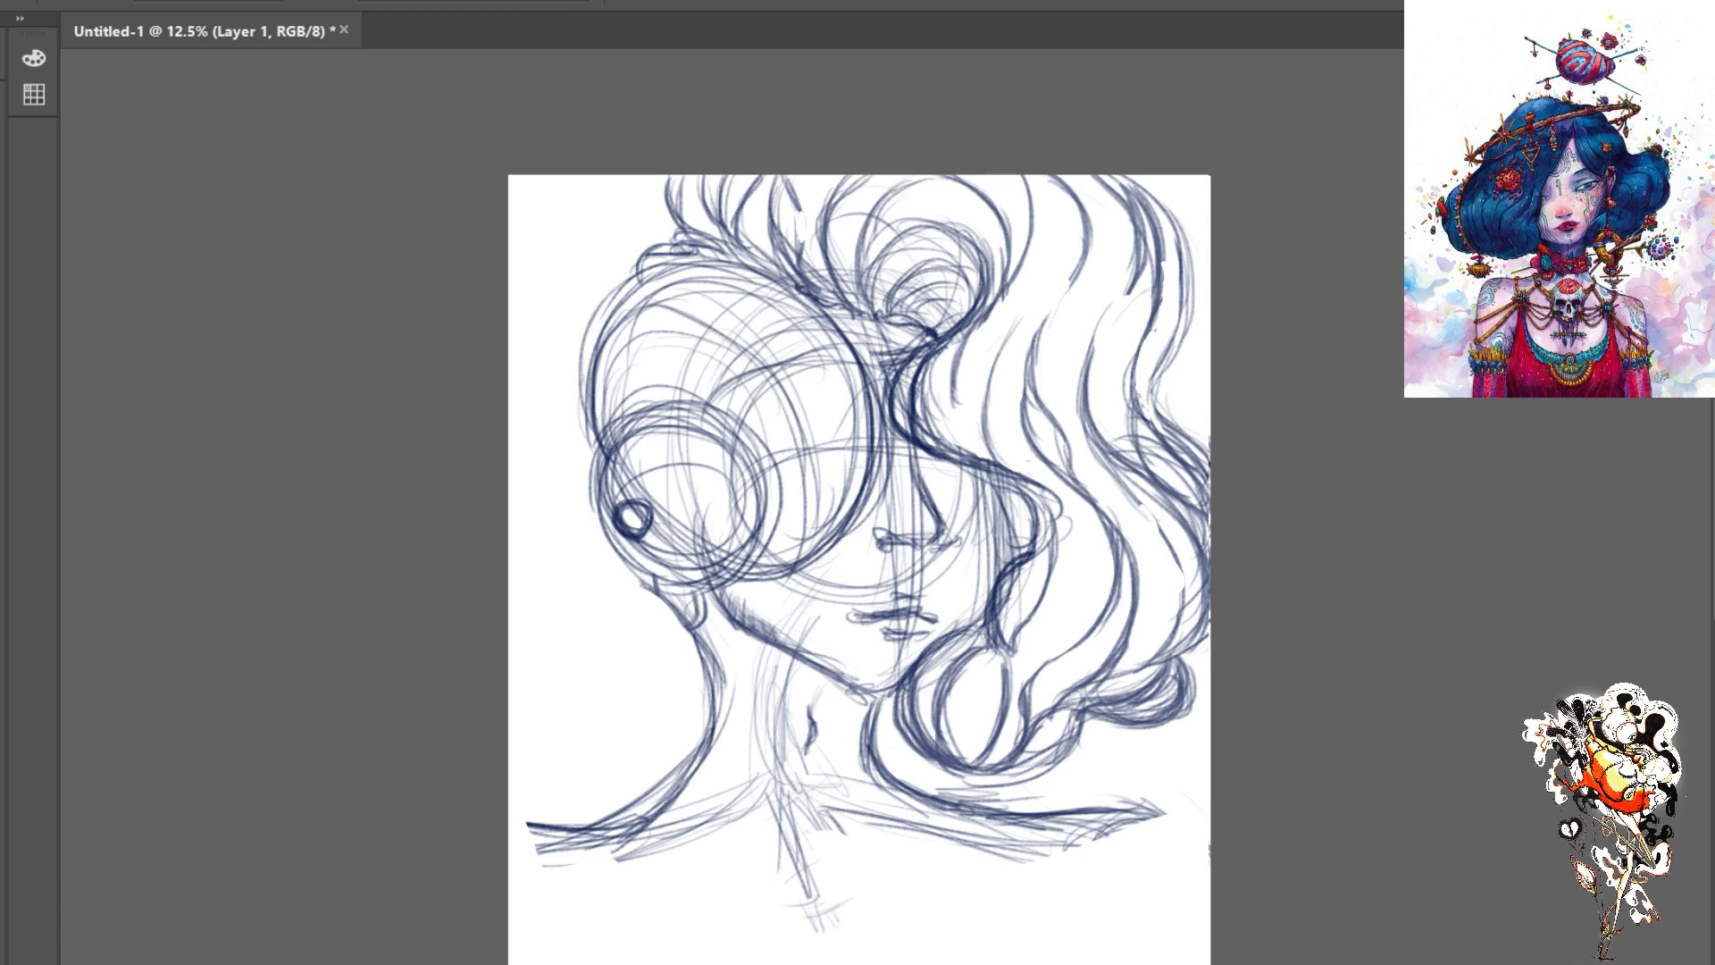
key("b")
mouse_move(1157, 777)
left_mouse_down()
mouse_move(1198, 805)
mouse_move(1139, 840)
mouse_move(1208, 822)
left_mouse_up()
mouse_move(1143, 782)
left_mouse_down()
mouse_move(1208, 808)
mouse_move(1040, 920)
mouse_move(878, 895)
mouse_move(877, 925)
mouse_move(725, 868)
mouse_move(887, 860)
mouse_move(945, 826)
mouse_move(911, 742)
left_mouse_up()
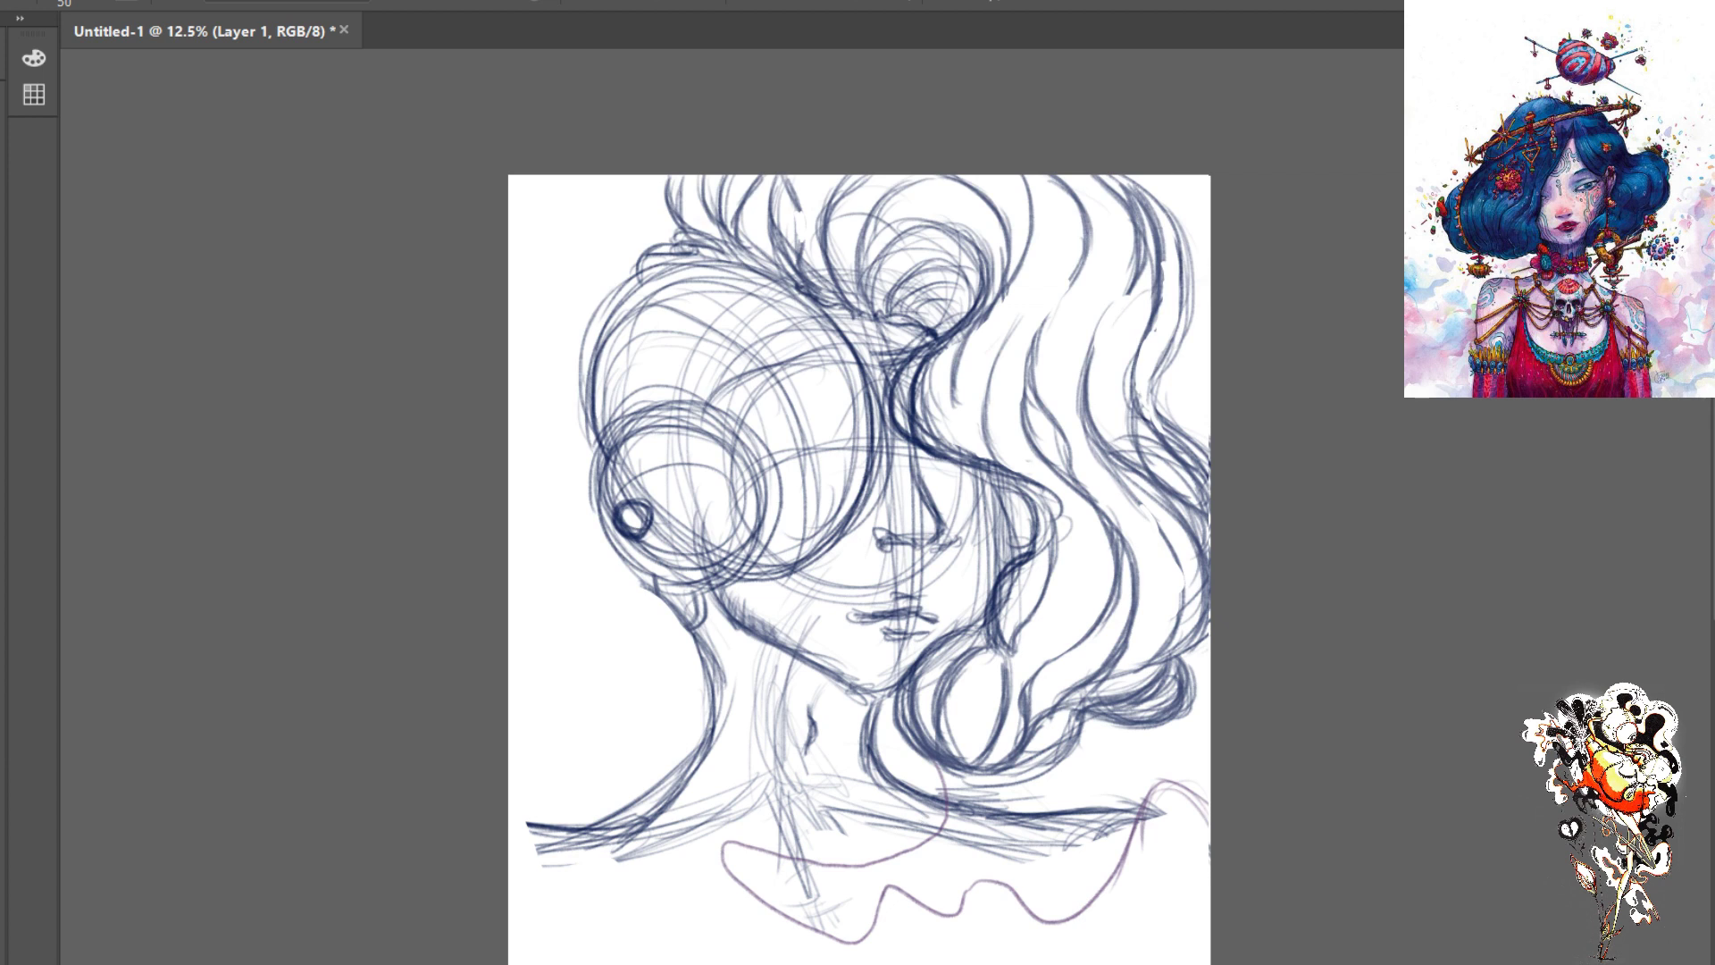
key("e")
key("bracketright")
key("bracketright")
key("bracketright")
key("bracketright")
key("bracketright")
key("bracketright")
key("bracketright")
key("bracketright")
key("bracketright")
key("bracketright")
key("bracketright")
mouse_move(943, 893)
left_mouse_down()
mouse_move(714, 854)
mouse_move(854, 899)
mouse_move(1244, 813)
mouse_move(976, 919)
left_mouse_up()
- Draw two dark wavy outlines running from the back of the neck to the left canvas edge
key("b")
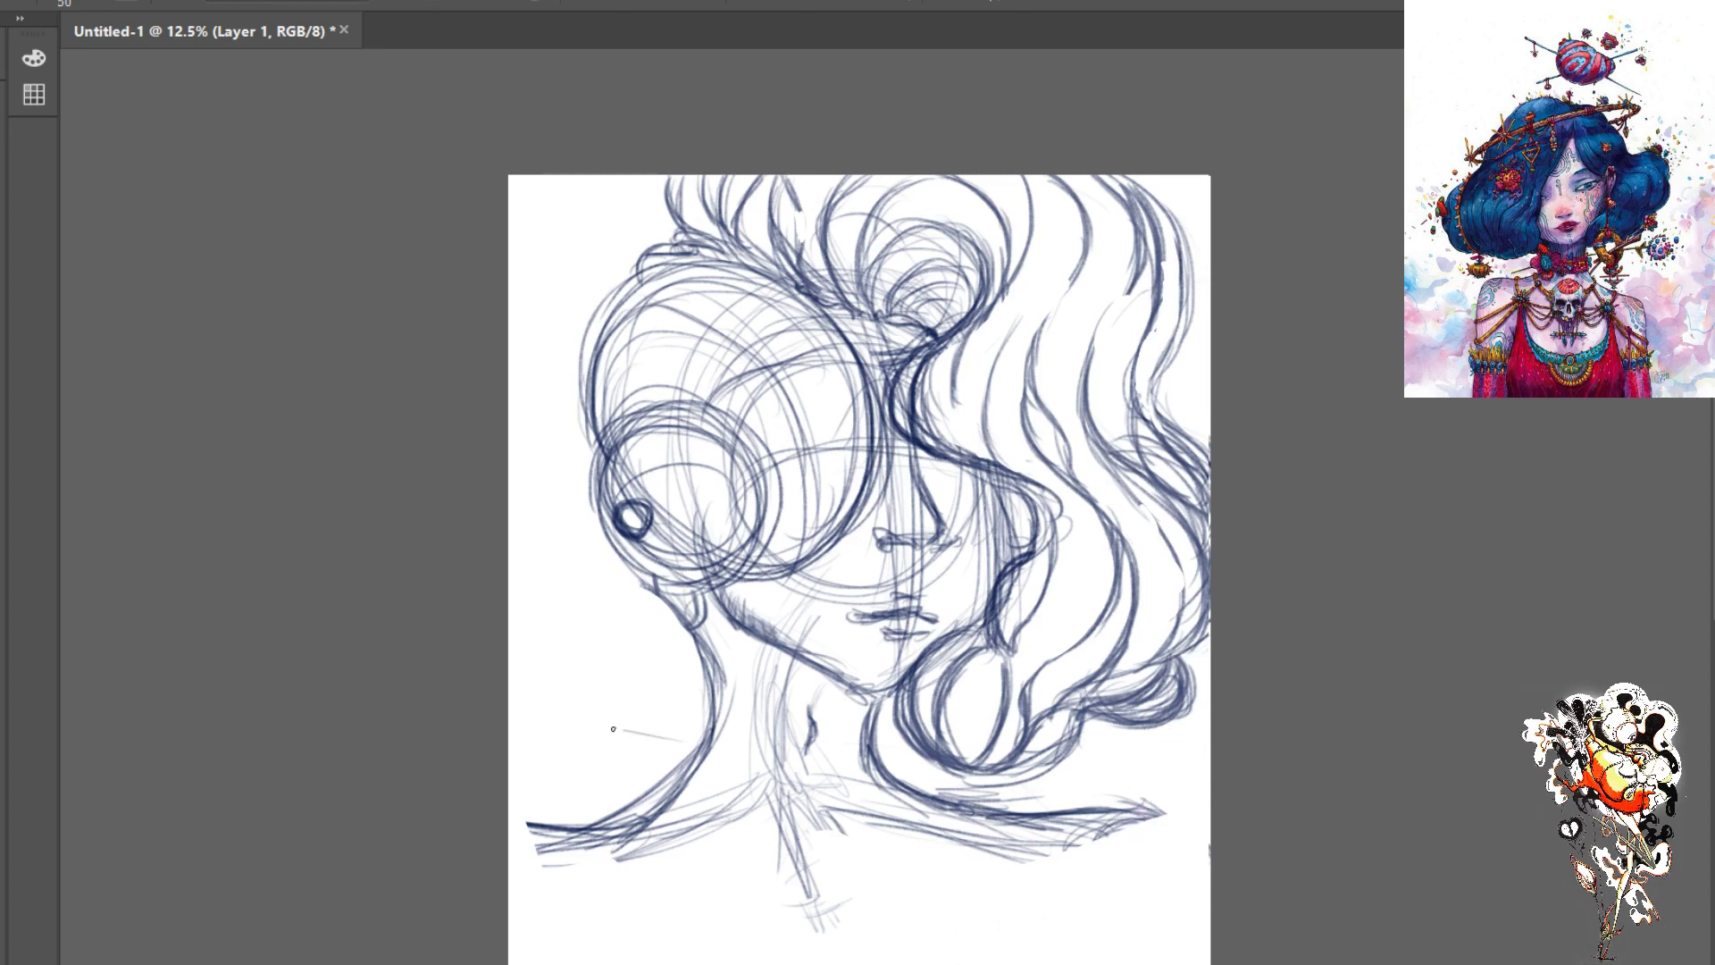
mouse_move(555, 736)
left_mouse_down()
mouse_move(702, 741)
mouse_move(574, 757)
mouse_move(603, 793)
mouse_move(587, 811)
mouse_move(607, 788)
mouse_move(509, 815)
left_mouse_up()
mouse_move(551, 754)
left_mouse_down()
mouse_move(573, 732)
mouse_move(711, 745)
left_mouse_up()
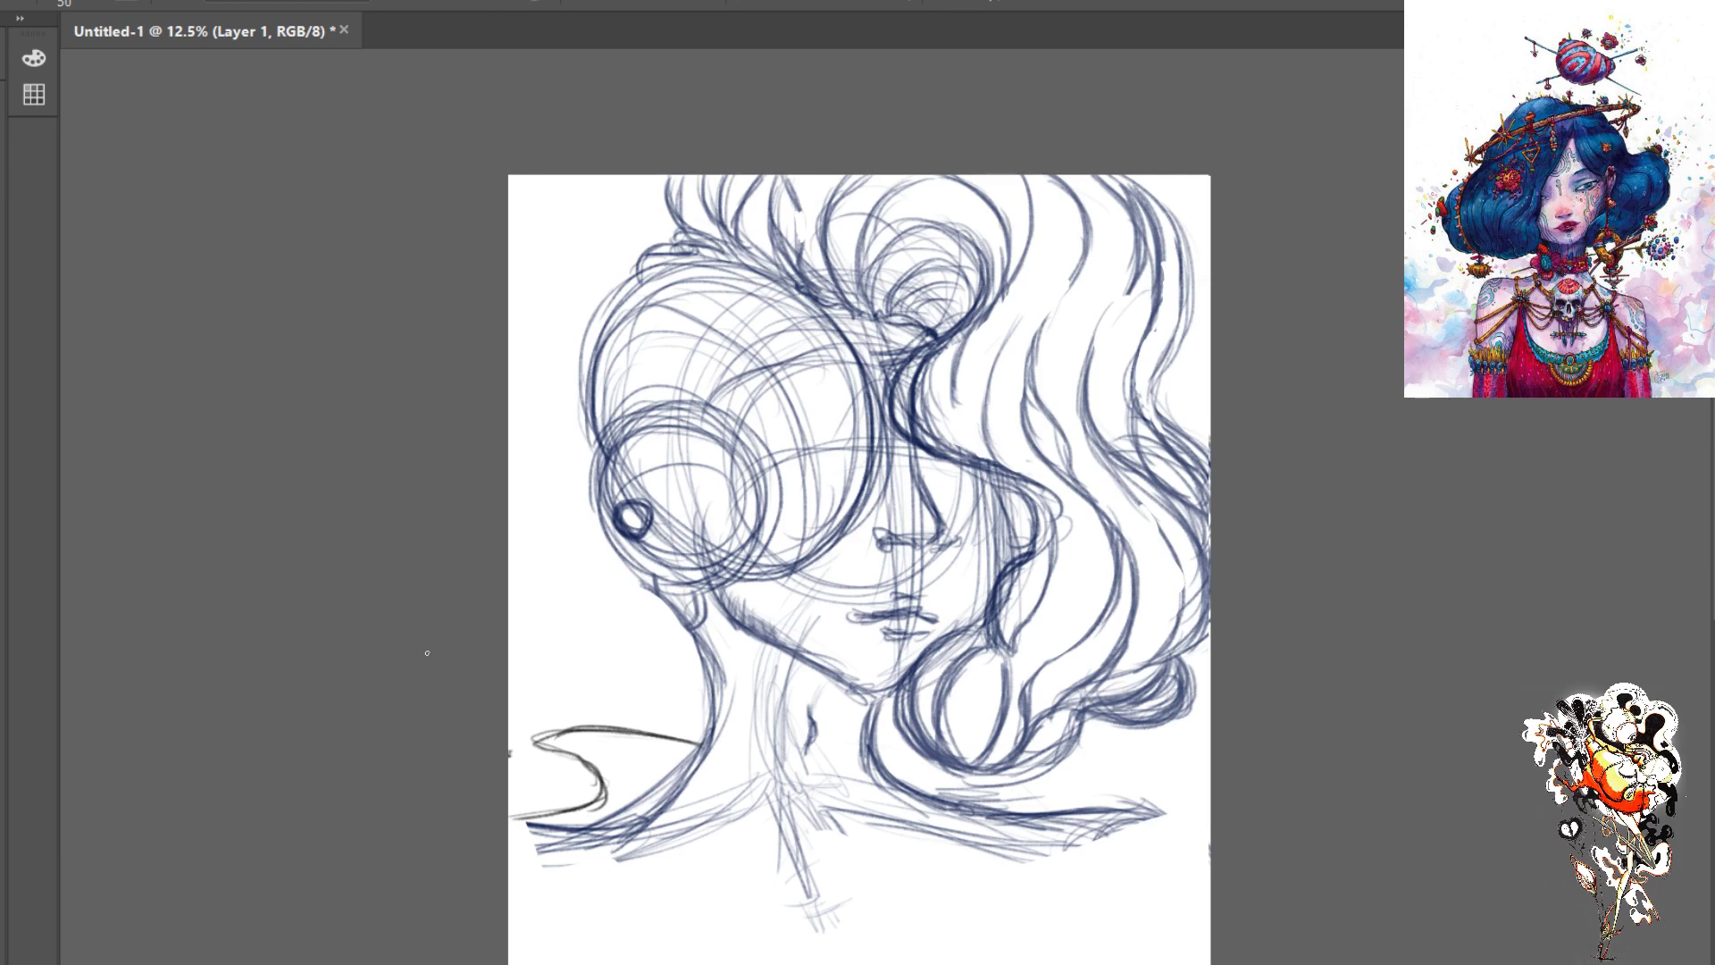
mouse_move(505, 607)
left_mouse_down()
mouse_move(558, 652)
mouse_move(607, 611)
mouse_move(617, 649)
mouse_move(598, 607)
mouse_move(562, 642)
mouse_move(504, 603)
mouse_move(614, 681)
mouse_move(620, 653)
mouse_move(609, 690)
mouse_move(640, 704)
mouse_move(659, 690)
mouse_move(618, 701)
mouse_move(621, 679)
mouse_move(704, 696)
mouse_move(650, 703)
mouse_move(706, 693)
mouse_move(603, 683)
left_mouse_up()
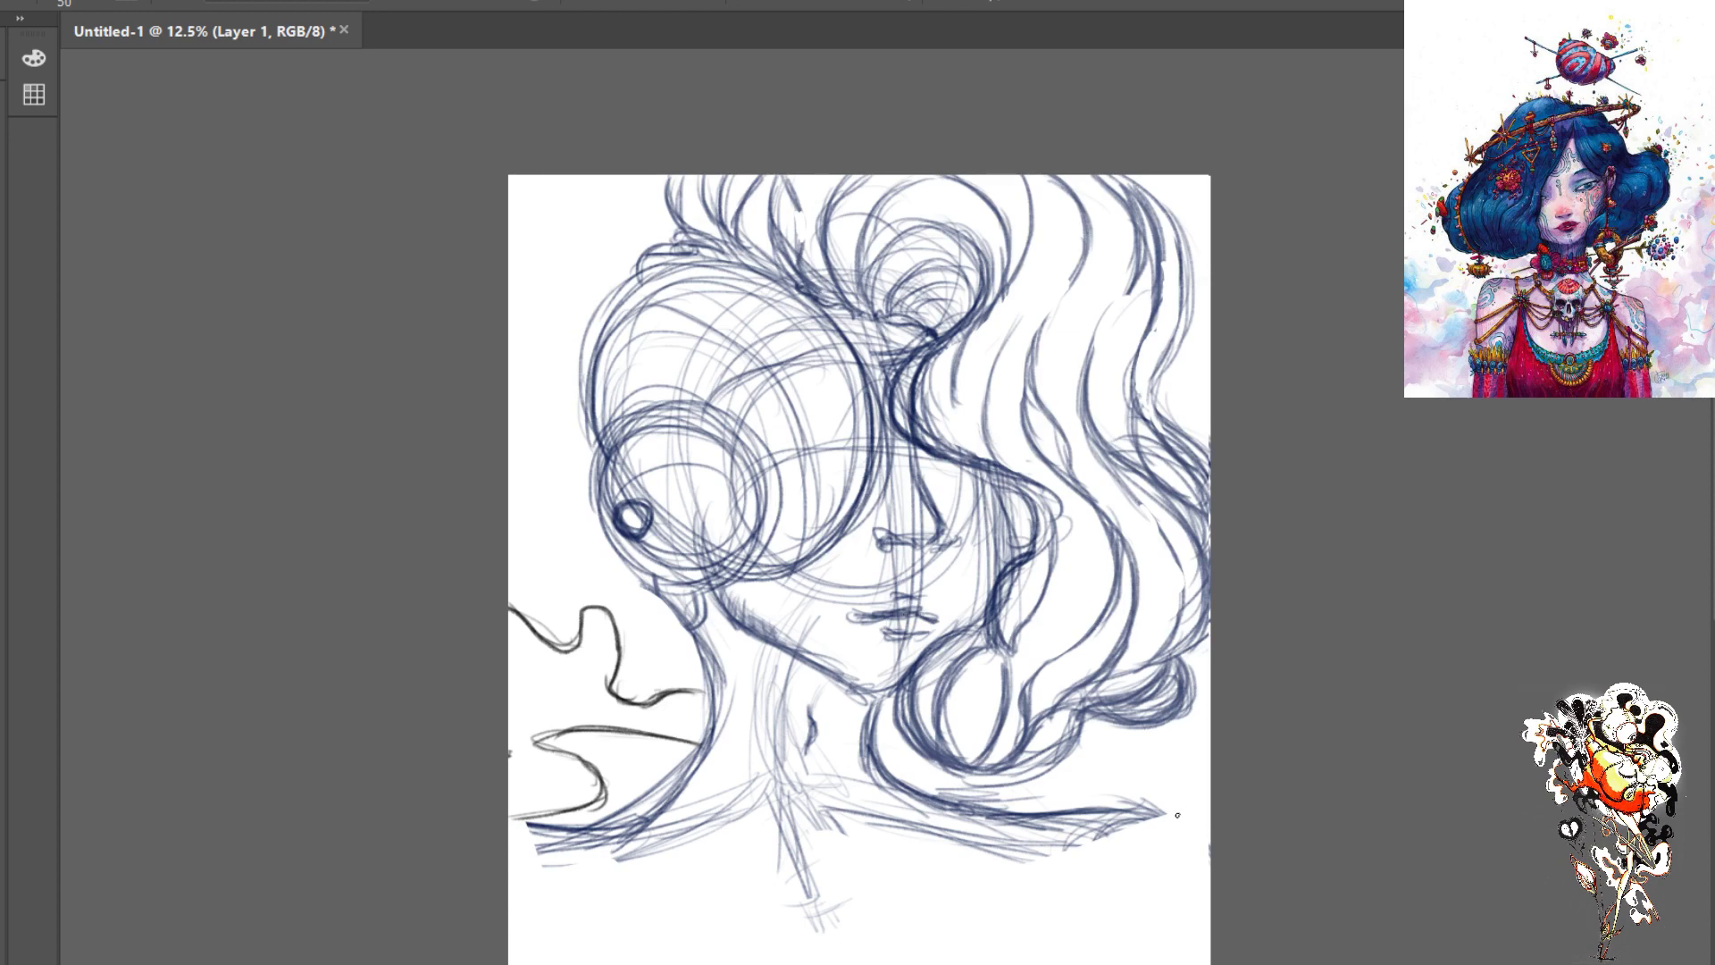
- Draw a dark wavy outline from the right shoulder down across the chest to the canvas bottom
left_click_drag(1194, 802, 1070, 869)
left_click_drag(1139, 815, 1043, 893)
mouse_move(1205, 798)
left_mouse_down()
mouse_move(1045, 896)
mouse_move(1031, 926)
mouse_move(1096, 931)
mouse_move(1042, 963)
left_mouse_up()
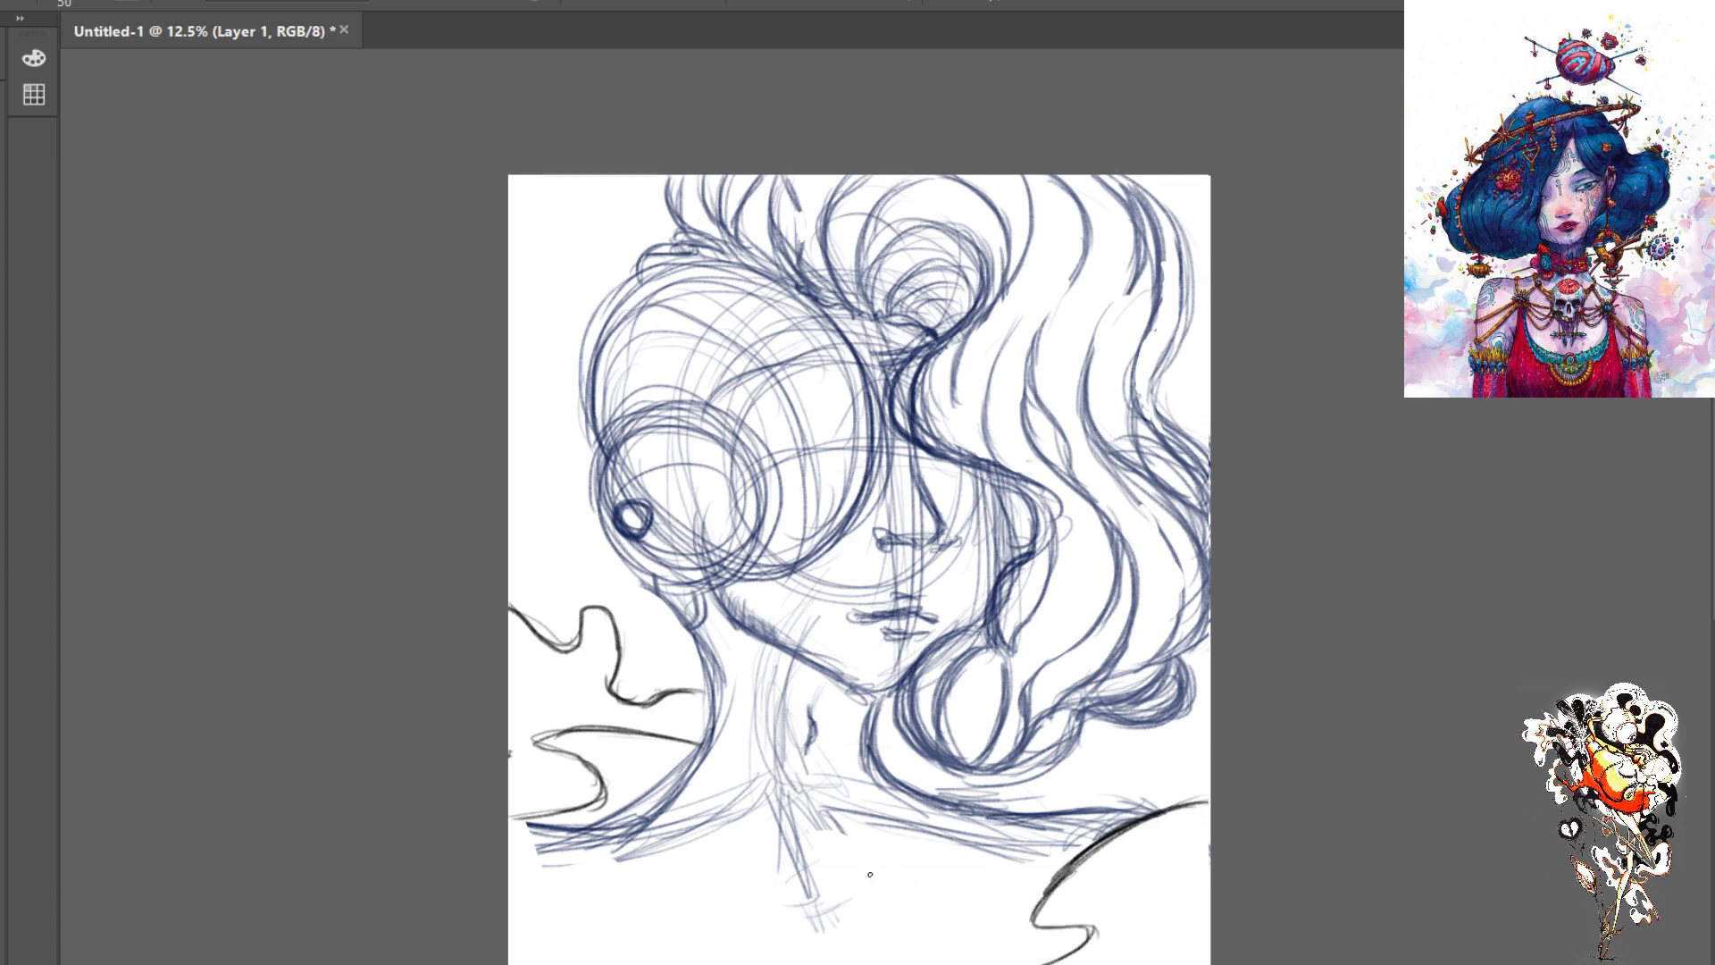
scroll(877, 869, "down", 5)
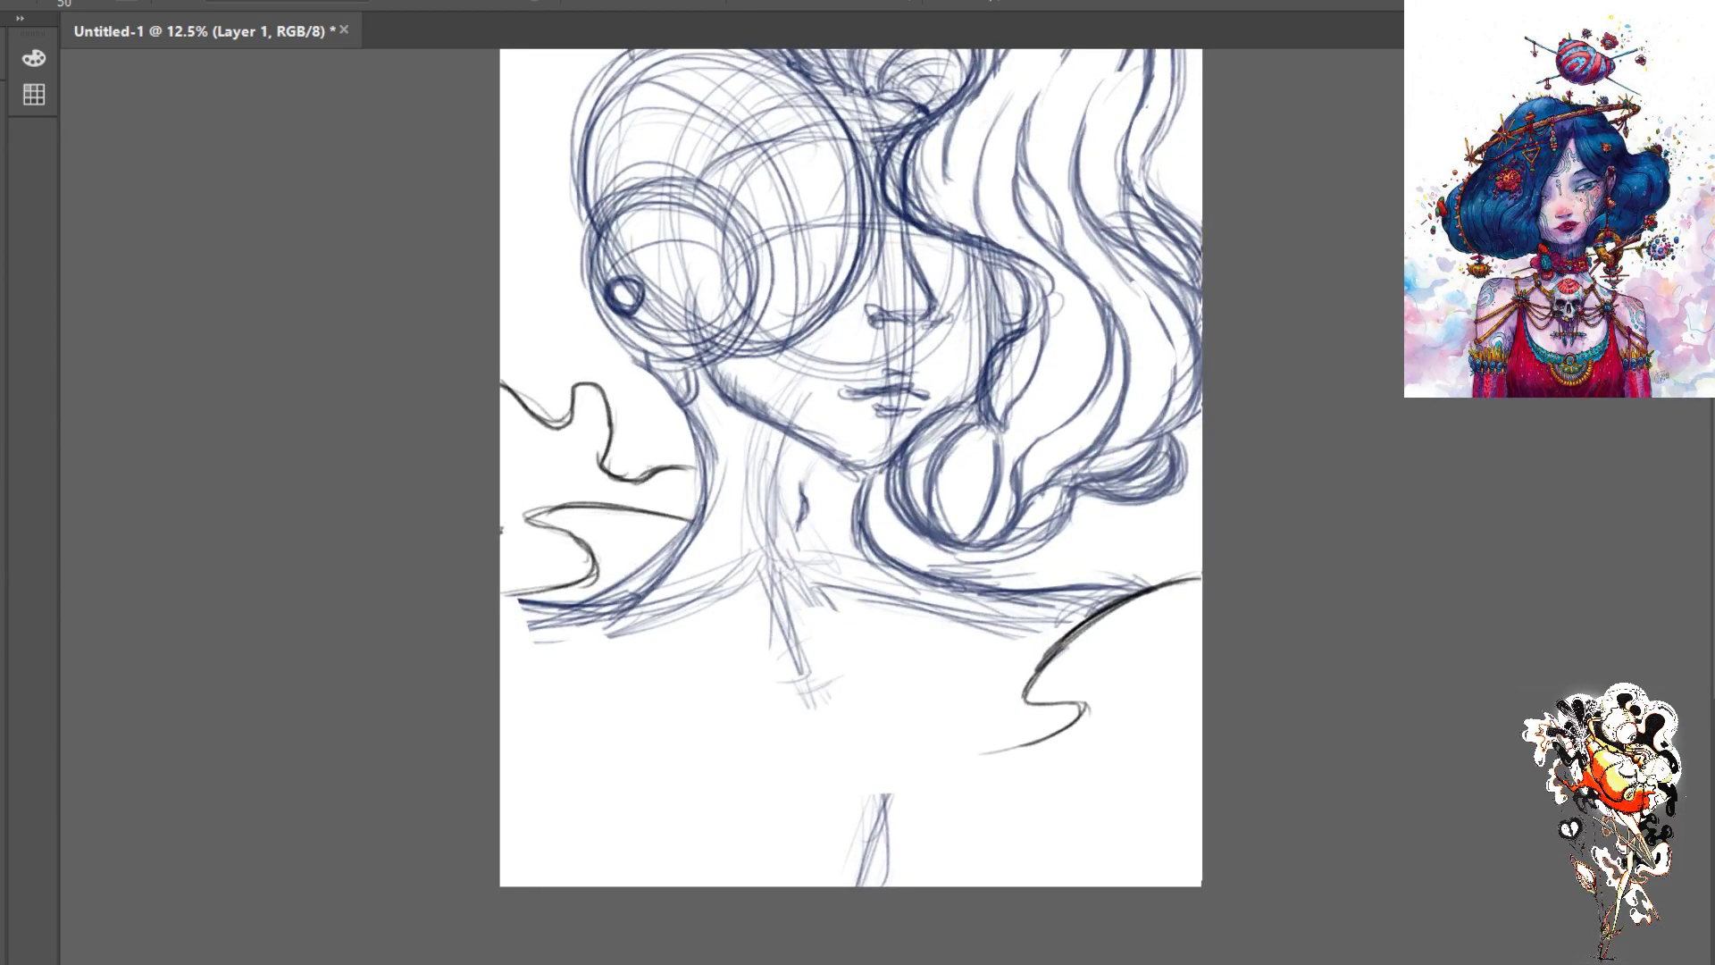
mouse_move(992, 753)
left_mouse_down()
mouse_move(812, 815)
mouse_move(819, 865)
mouse_move(928, 845)
mouse_move(993, 858)
mouse_move(951, 884)
mouse_move(920, 847)
mouse_move(784, 856)
left_mouse_up()
mouse_move(1083, 706)
left_mouse_down()
mouse_move(862, 793)
mouse_move(882, 778)
left_mouse_up()
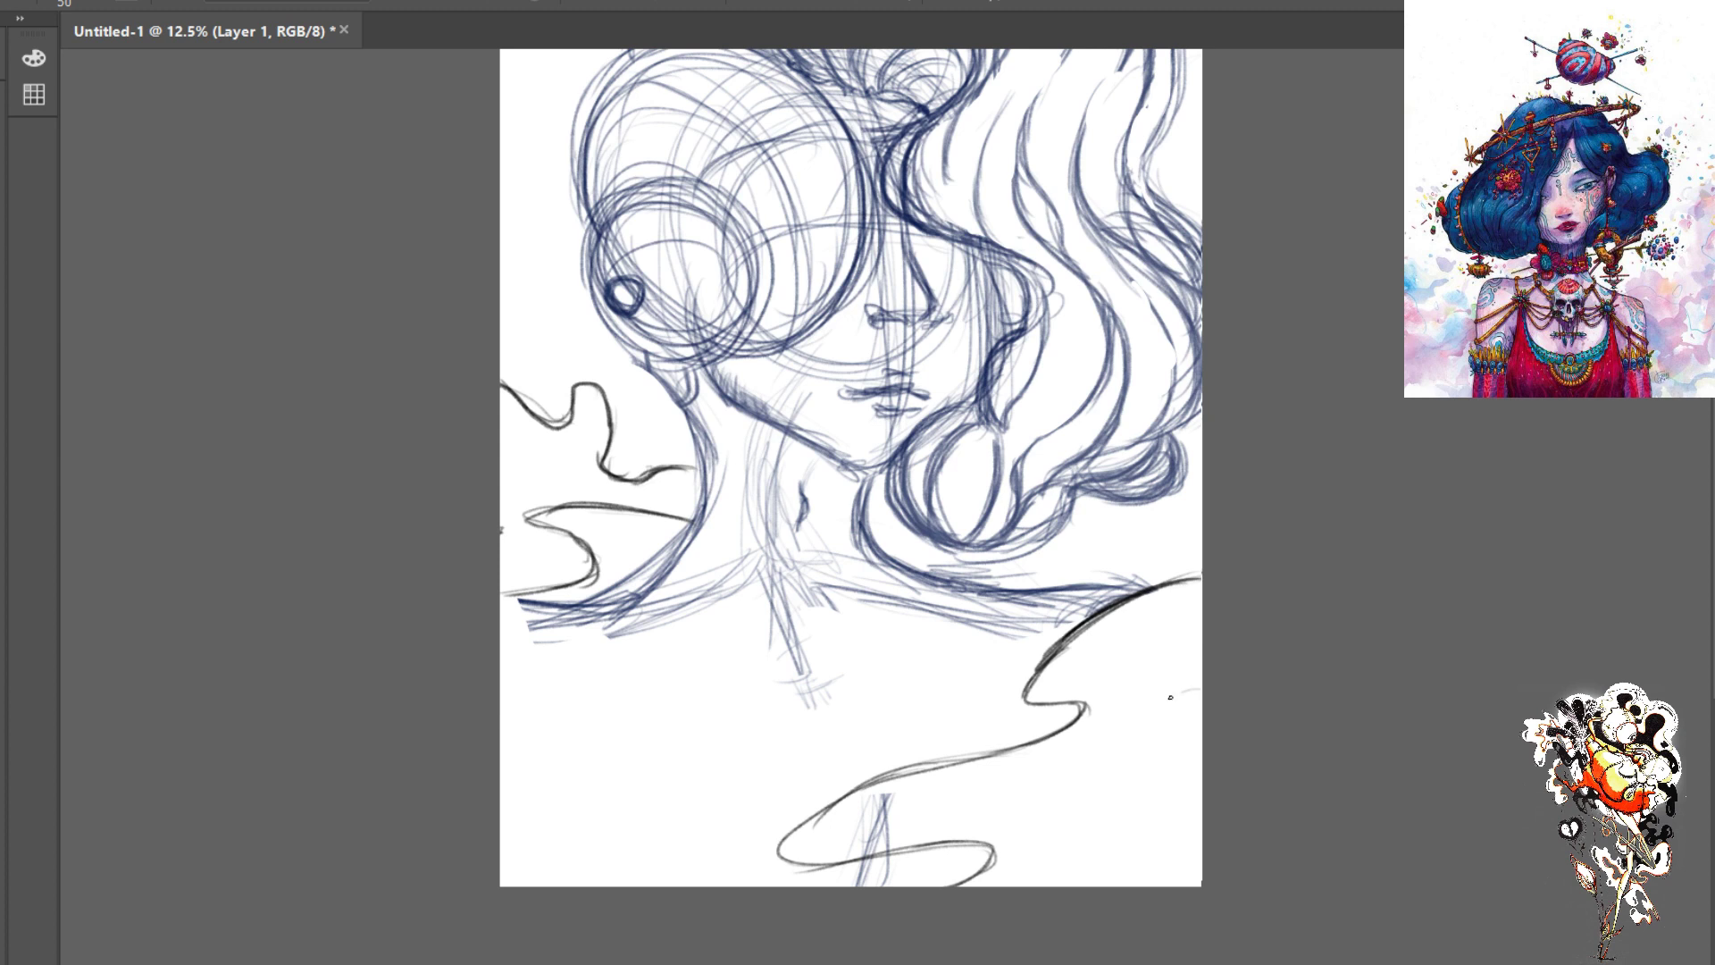
- Add small curled shapes along the lower right canvas edge and reinforce the wavy outline across the chest
mouse_move(1195, 690)
left_mouse_down()
mouse_move(1161, 715)
mouse_move(1202, 736)
left_mouse_up()
mouse_move(1202, 829)
left_mouse_down()
mouse_move(1083, 812)
mouse_move(1151, 827)
mouse_move(1123, 809)
mouse_move(1176, 827)
mouse_move(1107, 812)
mouse_move(1065, 827)
mouse_move(1096, 818)
mouse_move(1138, 859)
mouse_move(1108, 854)
mouse_move(1169, 886)
left_mouse_up()
left_click_drag(1121, 858, 1164, 886)
left_click_drag(1076, 840, 1134, 856)
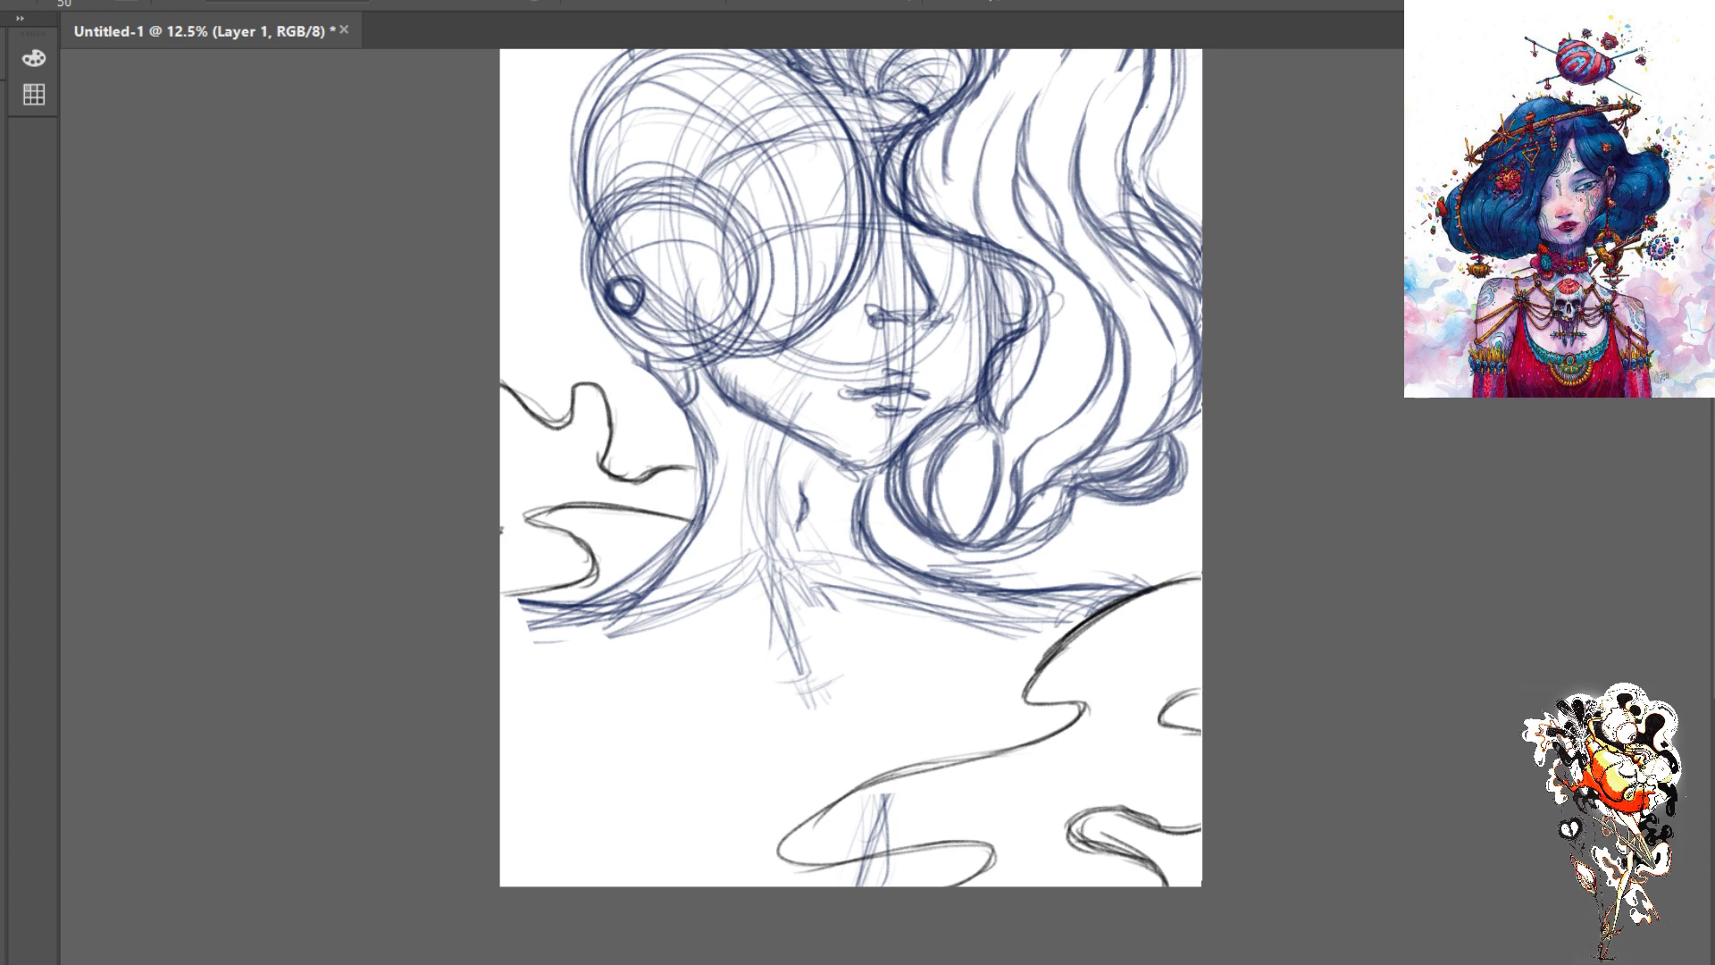
left_click_drag(957, 761, 871, 780)
- Draw a small wave above the right shoulder and a curved line along the collarbone to the neck base
left_click_drag(1202, 533, 1127, 565)
left_click_drag(1128, 564, 1158, 577)
mouse_move(1036, 618)
left_mouse_down()
mouse_move(1157, 573)
mouse_move(996, 634)
left_mouse_up()
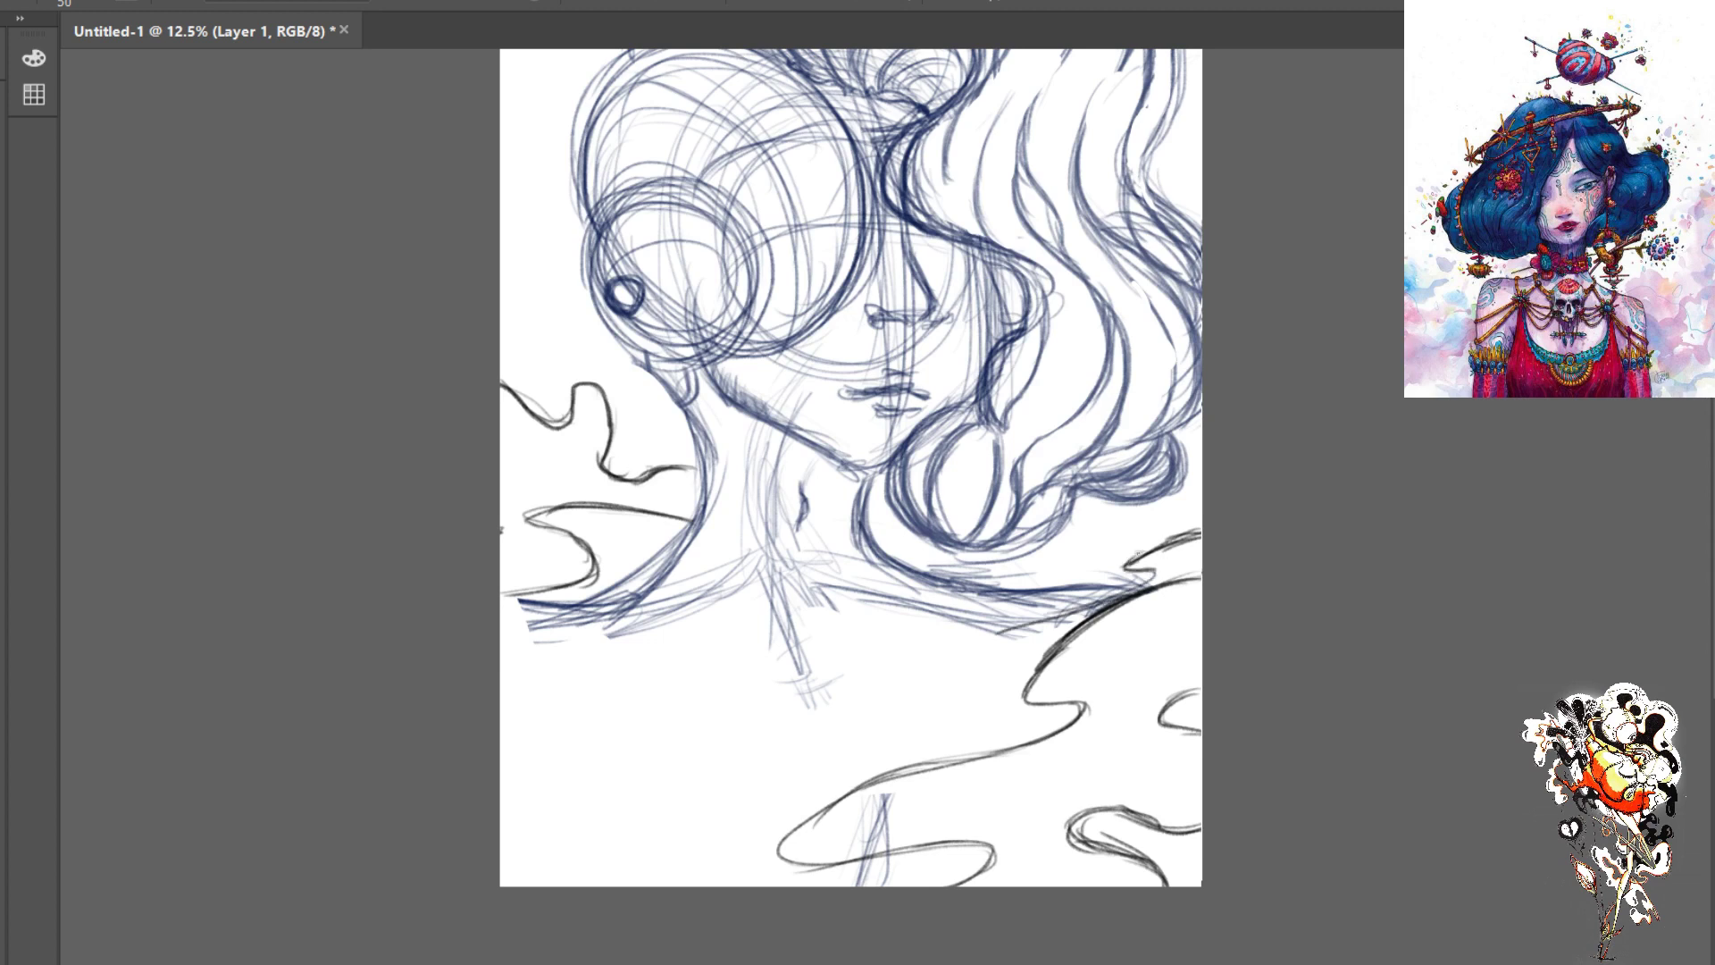
mouse_move(1157, 568)
left_mouse_down()
mouse_move(1025, 631)
mouse_move(911, 636)
mouse_move(954, 595)
mouse_move(942, 569)
mouse_move(884, 560)
left_mouse_up()
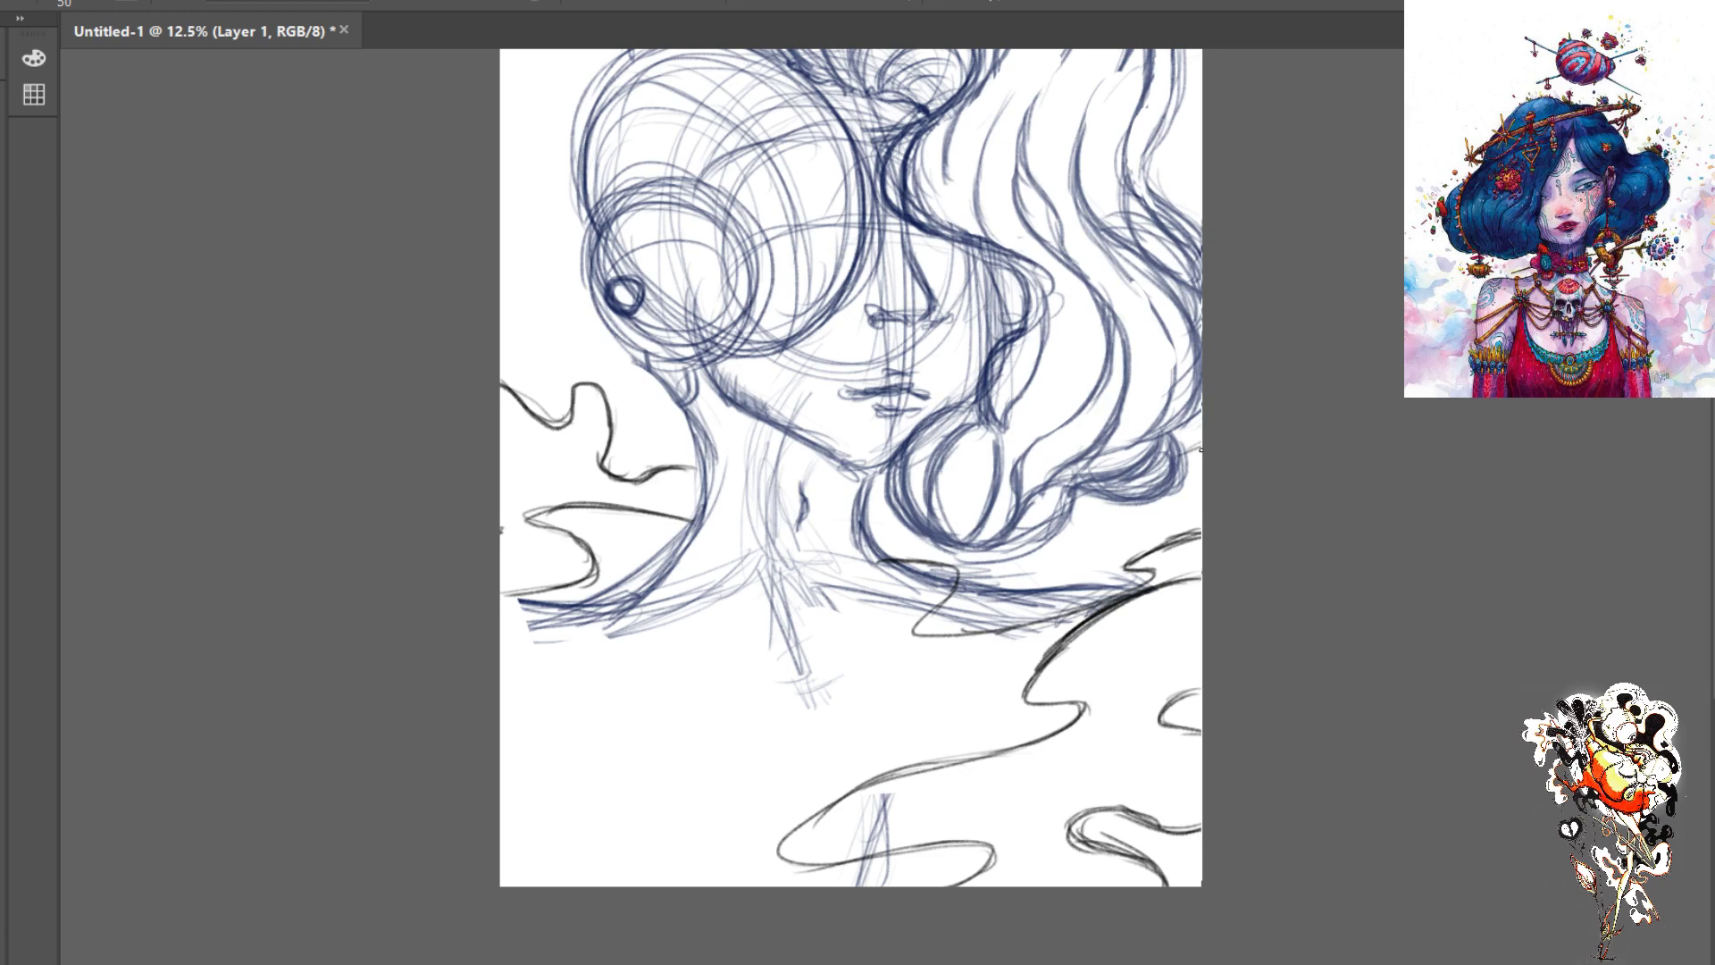
- Draw a dark wavy outline from the canvas edge below the hair across the right shoulder towards the neck
left_click_drag(1195, 457, 1099, 527)
key("ctrl+z")
mouse_move(1201, 474)
left_mouse_down()
mouse_move(1117, 518)
mouse_move(1081, 568)
mouse_move(1024, 582)
mouse_move(1077, 574)
mouse_move(966, 594)
left_mouse_up()
mouse_move(979, 573)
left_mouse_down()
mouse_move(1012, 541)
mouse_move(995, 527)
mouse_move(897, 530)
mouse_move(1038, 523)
mouse_move(965, 585)
mouse_move(1044, 522)
mouse_move(886, 536)
left_mouse_up()
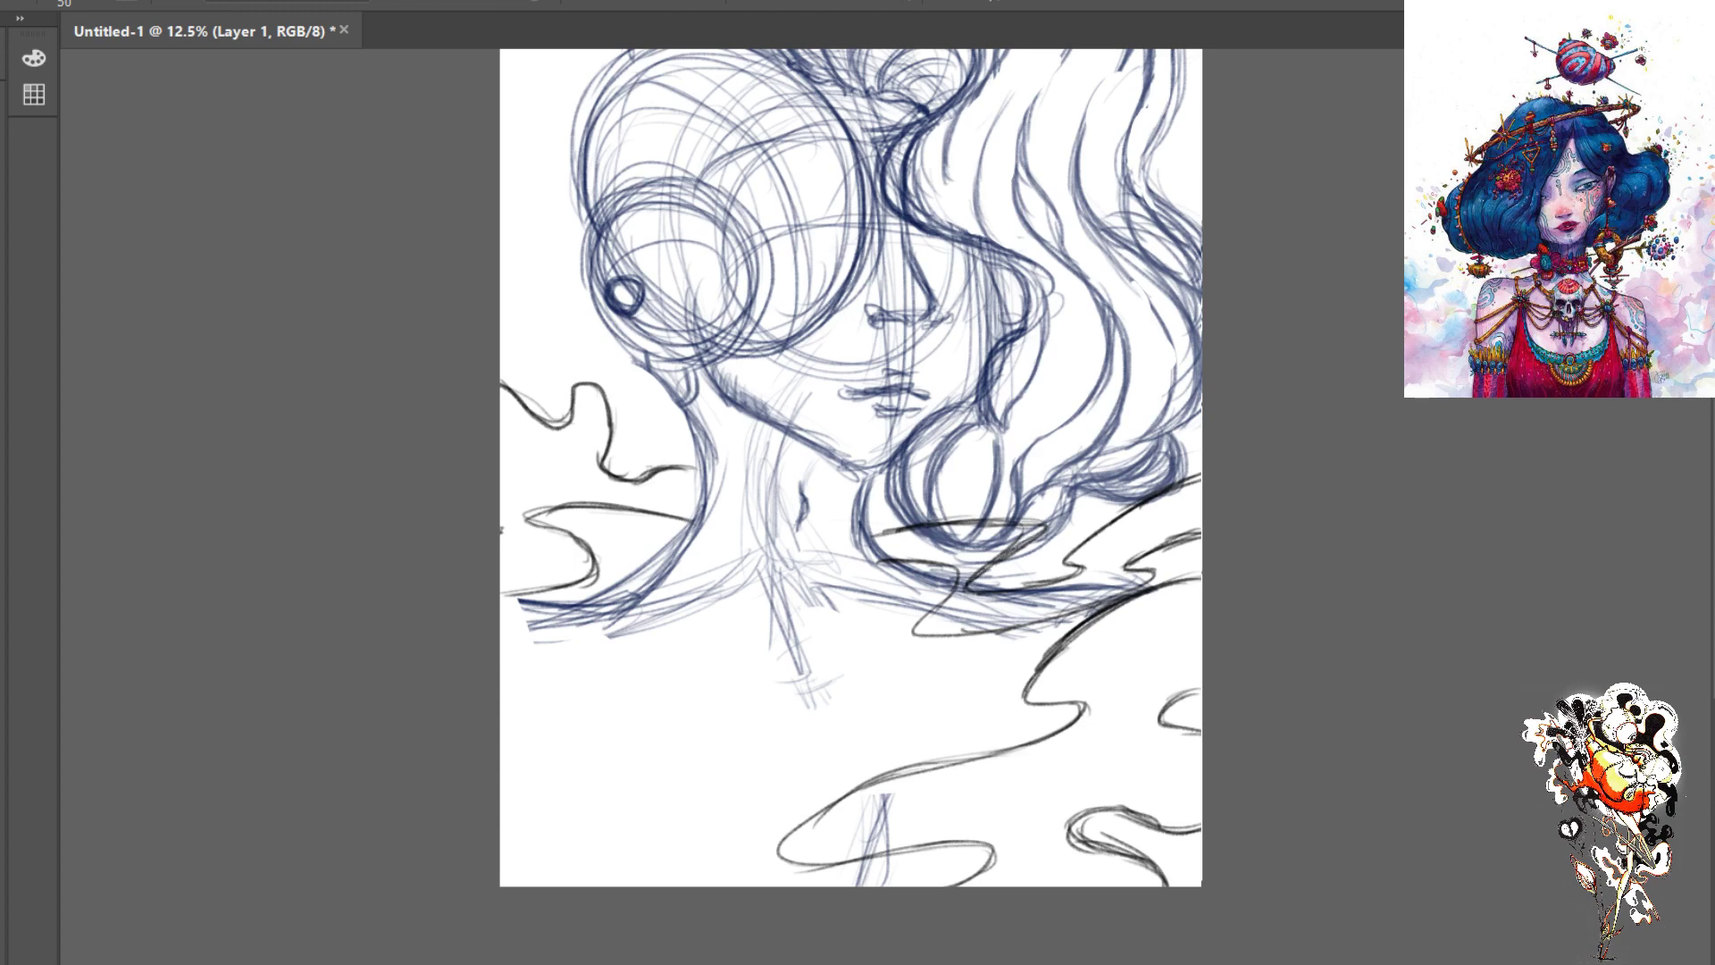
- Erase the dark wavy outlines between the back of the neck and the left canvas edge
key("e")
mouse_move(596, 542)
left_mouse_down()
mouse_move(538, 477)
mouse_move(610, 414)
mouse_move(513, 461)
mouse_move(478, 447)
left_mouse_up()
key("b")
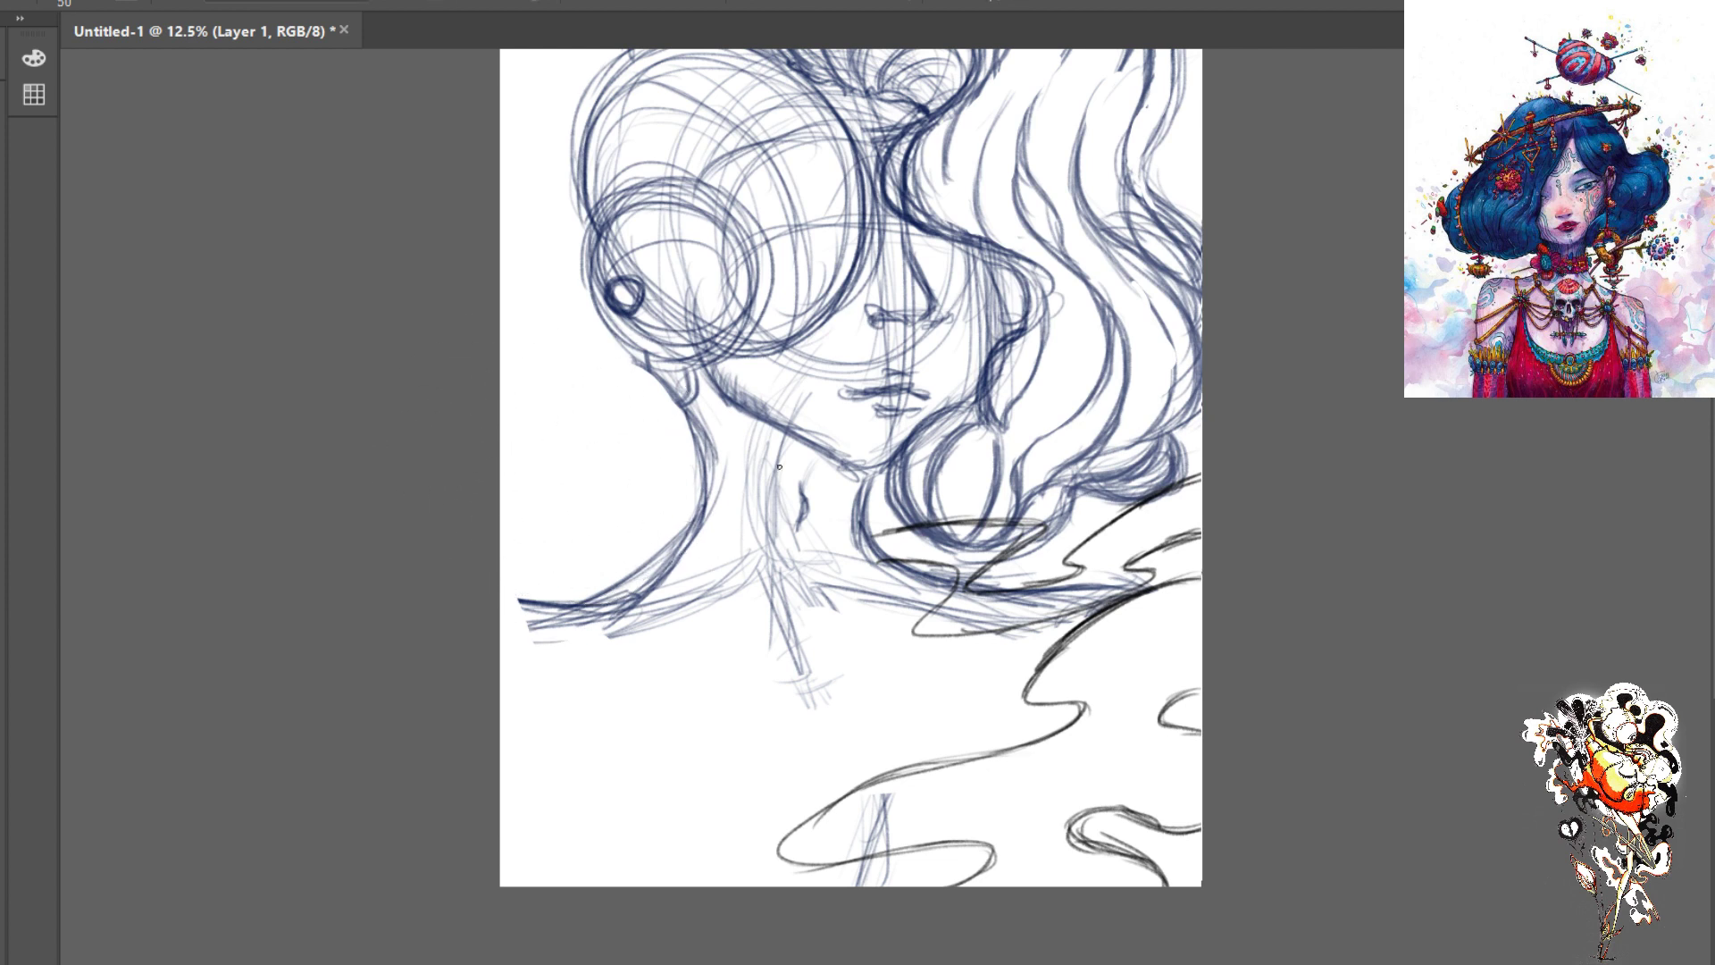
- Draw flowing dark wavy outlines across the base of the neck and down over the left shoulder
mouse_move(883, 534)
left_mouse_down()
mouse_move(806, 540)
mouse_move(863, 503)
mouse_move(725, 499)
mouse_move(665, 511)
mouse_move(670, 539)
mouse_move(707, 542)
mouse_move(719, 582)
mouse_move(506, 591)
left_mouse_up()
mouse_move(619, 597)
left_mouse_down()
mouse_move(727, 564)
mouse_move(643, 589)
left_mouse_up()
mouse_move(868, 564)
left_mouse_down()
mouse_move(919, 558)
mouse_move(811, 588)
mouse_move(831, 584)
mouse_move(785, 588)
mouse_move(791, 569)
mouse_move(723, 639)
mouse_move(782, 574)
mouse_move(767, 592)
mouse_move(804, 614)
mouse_move(750, 648)
left_mouse_up()
key("e")
key("bracketright")
key("bracketright")
key("bracketright")
key("bracketright")
key("b")
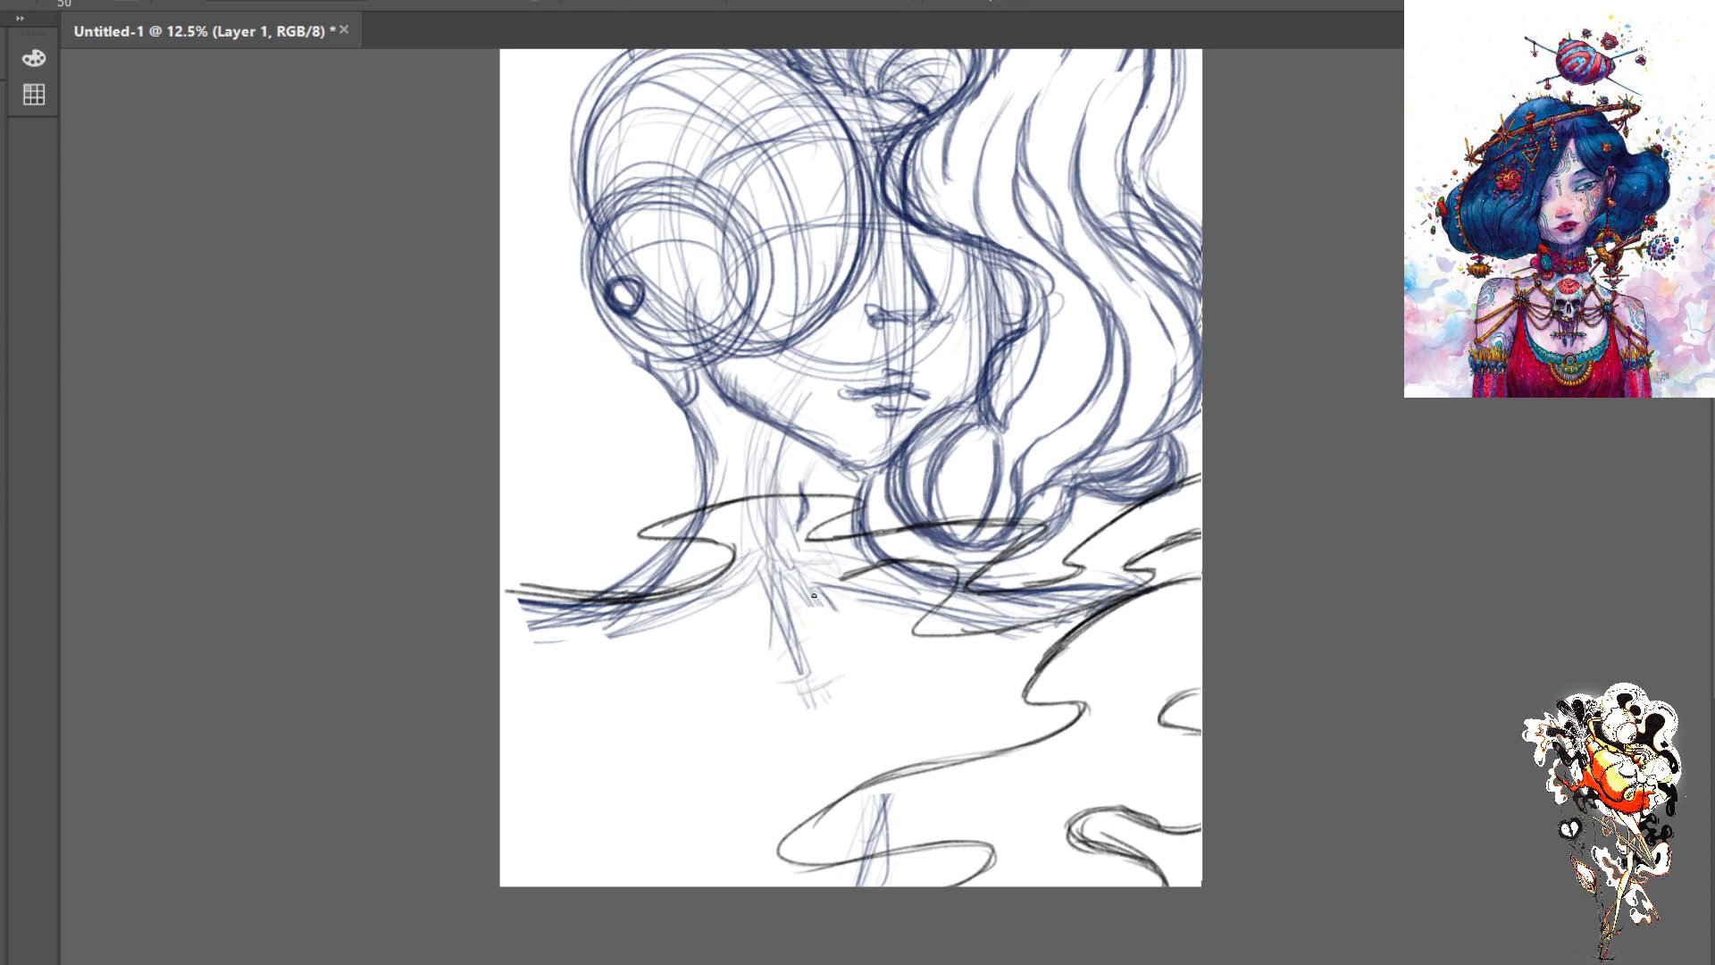
mouse_move(836, 578)
left_mouse_down()
mouse_move(813, 583)
mouse_move(775, 549)
mouse_move(766, 568)
mouse_move(817, 509)
mouse_move(714, 532)
mouse_move(712, 548)
left_mouse_up()
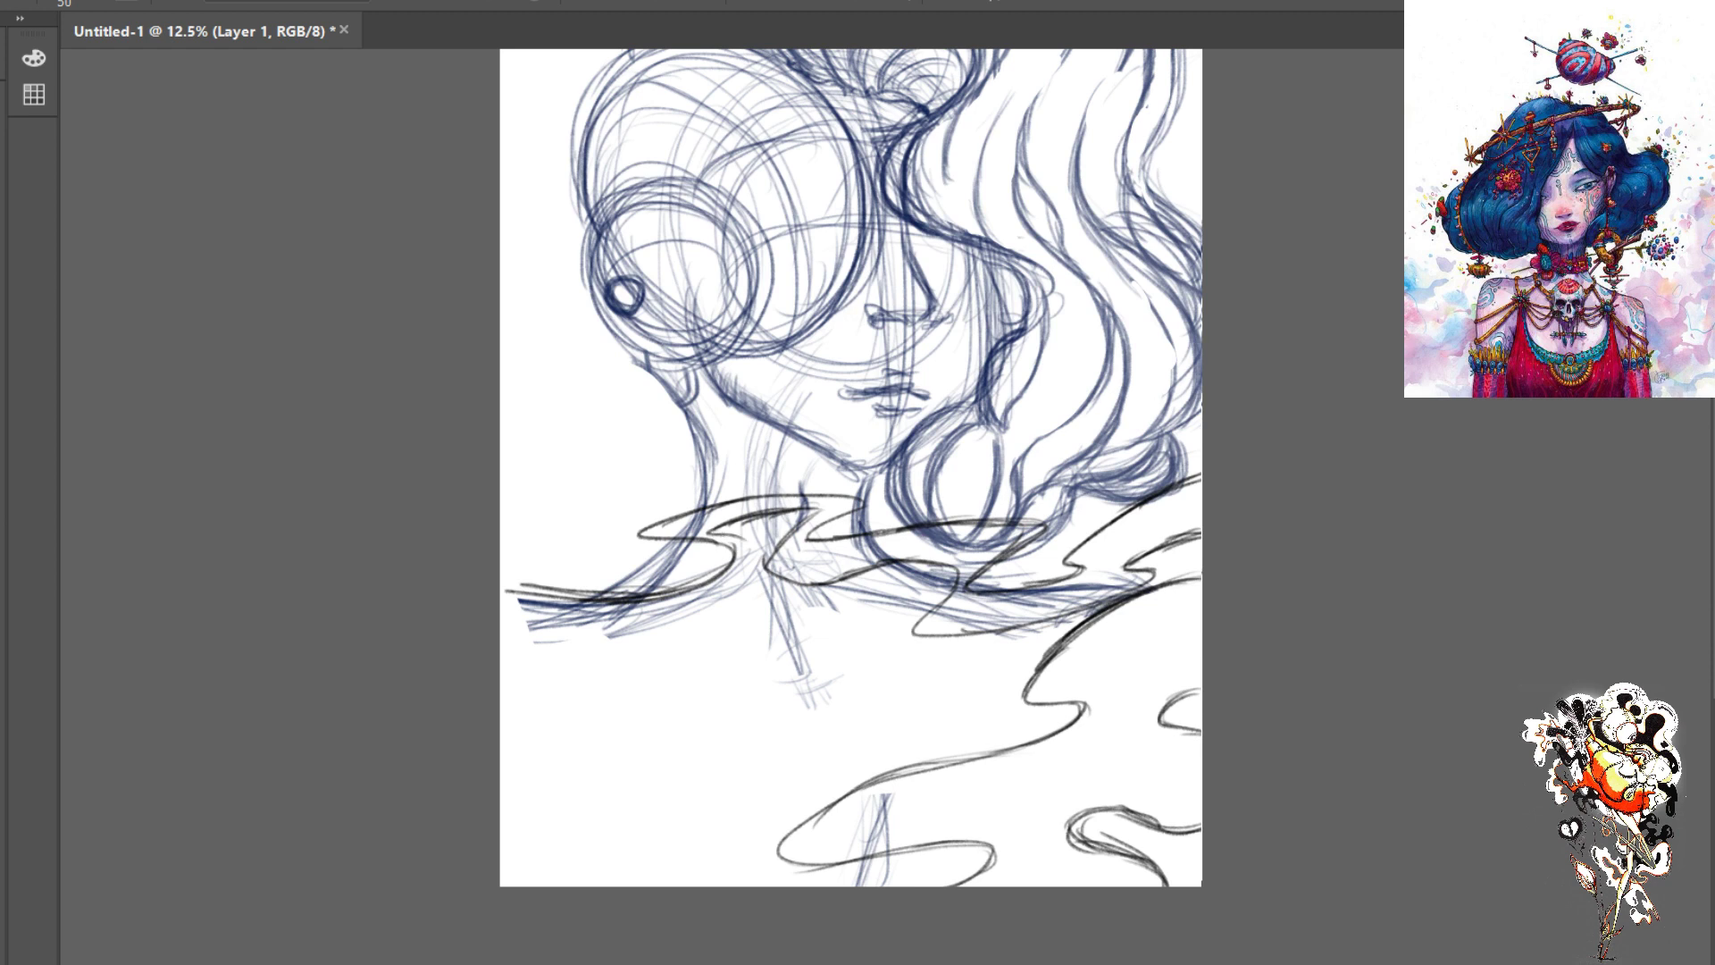
- Replace the outline's end on the left shoulder with a looping curl, and add a wavy outline beneath it reaching the left canvas edge
mouse_move(711, 610)
left_mouse_down()
mouse_move(628, 650)
mouse_move(573, 635)
left_mouse_up()
key("e")
key("b")
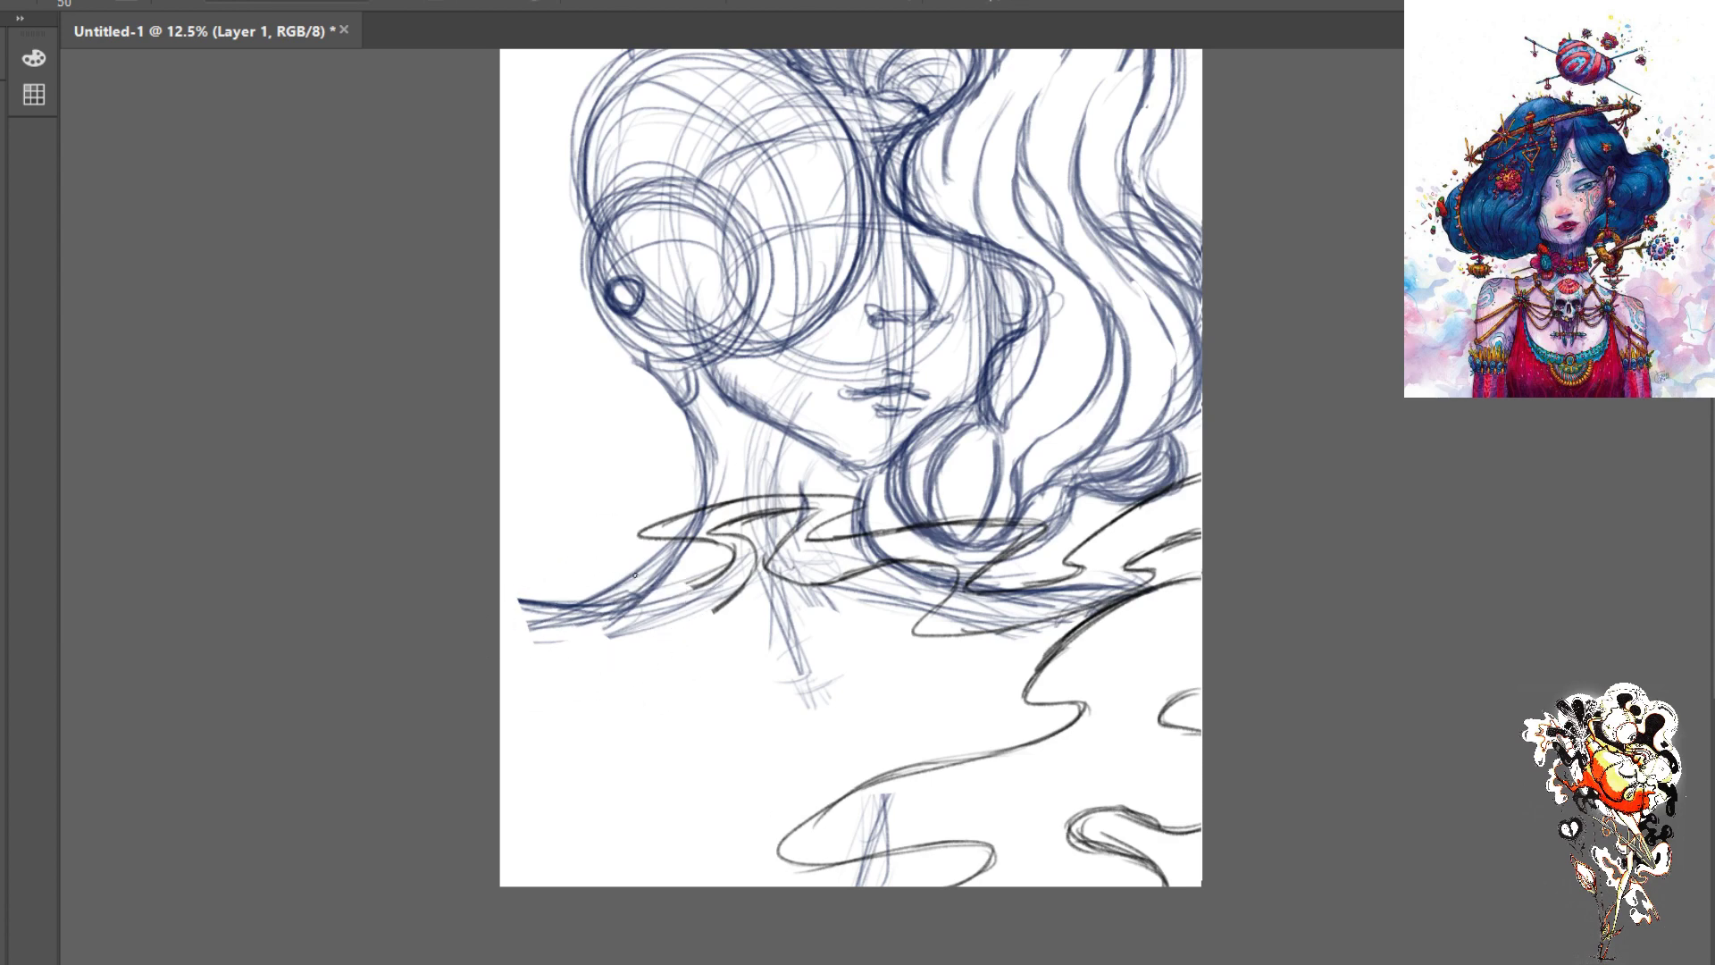
mouse_move(699, 585)
left_mouse_down()
mouse_move(647, 594)
mouse_move(621, 555)
mouse_move(563, 615)
mouse_move(581, 465)
left_mouse_up()
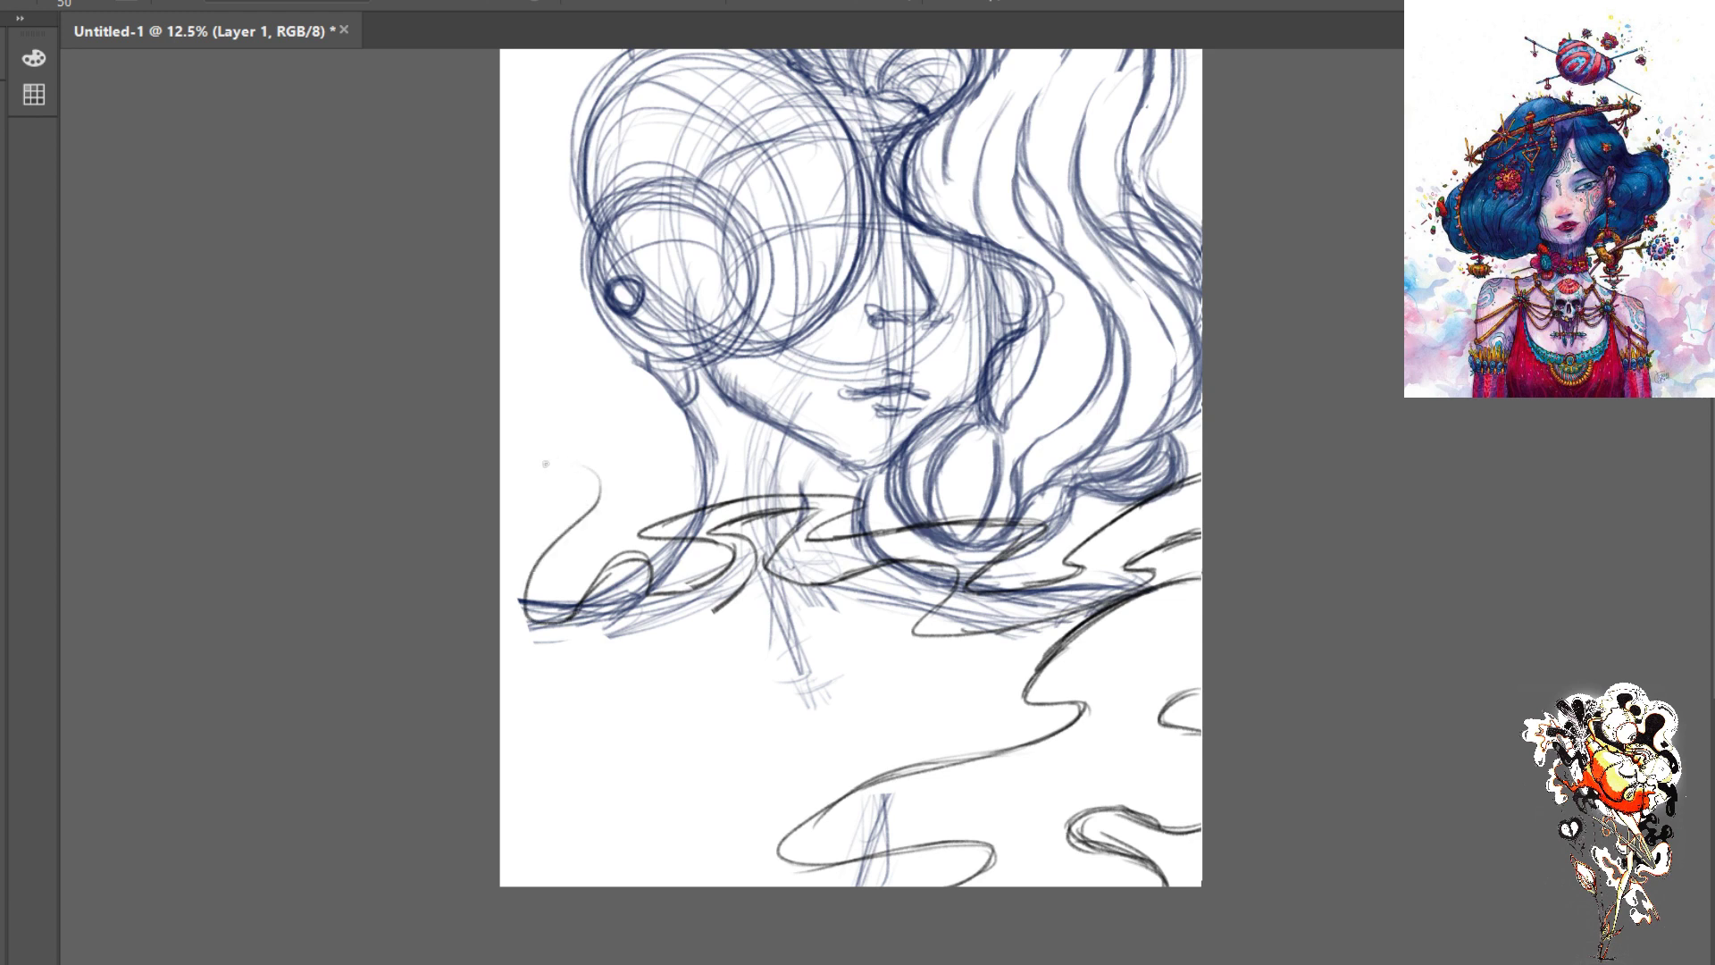
mouse_move(720, 608)
left_mouse_down()
mouse_move(676, 636)
mouse_move(713, 687)
mouse_move(643, 716)
mouse_move(585, 703)
mouse_move(603, 630)
mouse_move(500, 683)
left_mouse_up()
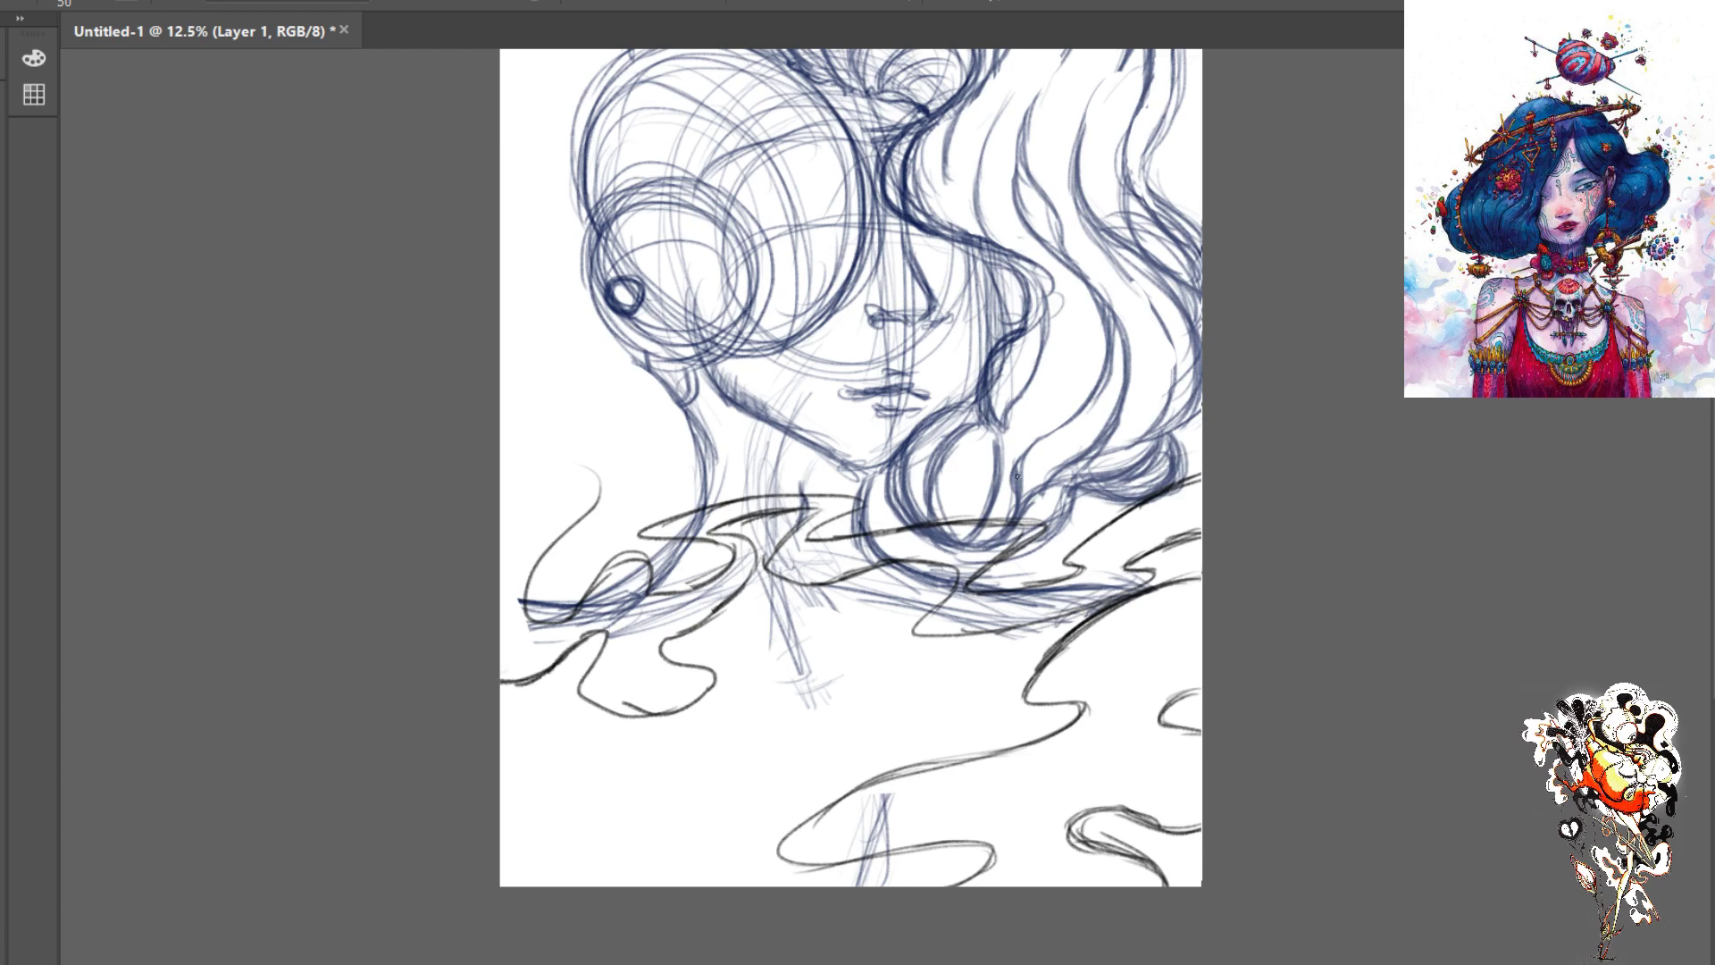
- On Layer 1's mask, hide the wavy outlines crossing the neck and left side of the chest using a size 600 brush
left_click(1637, 666)
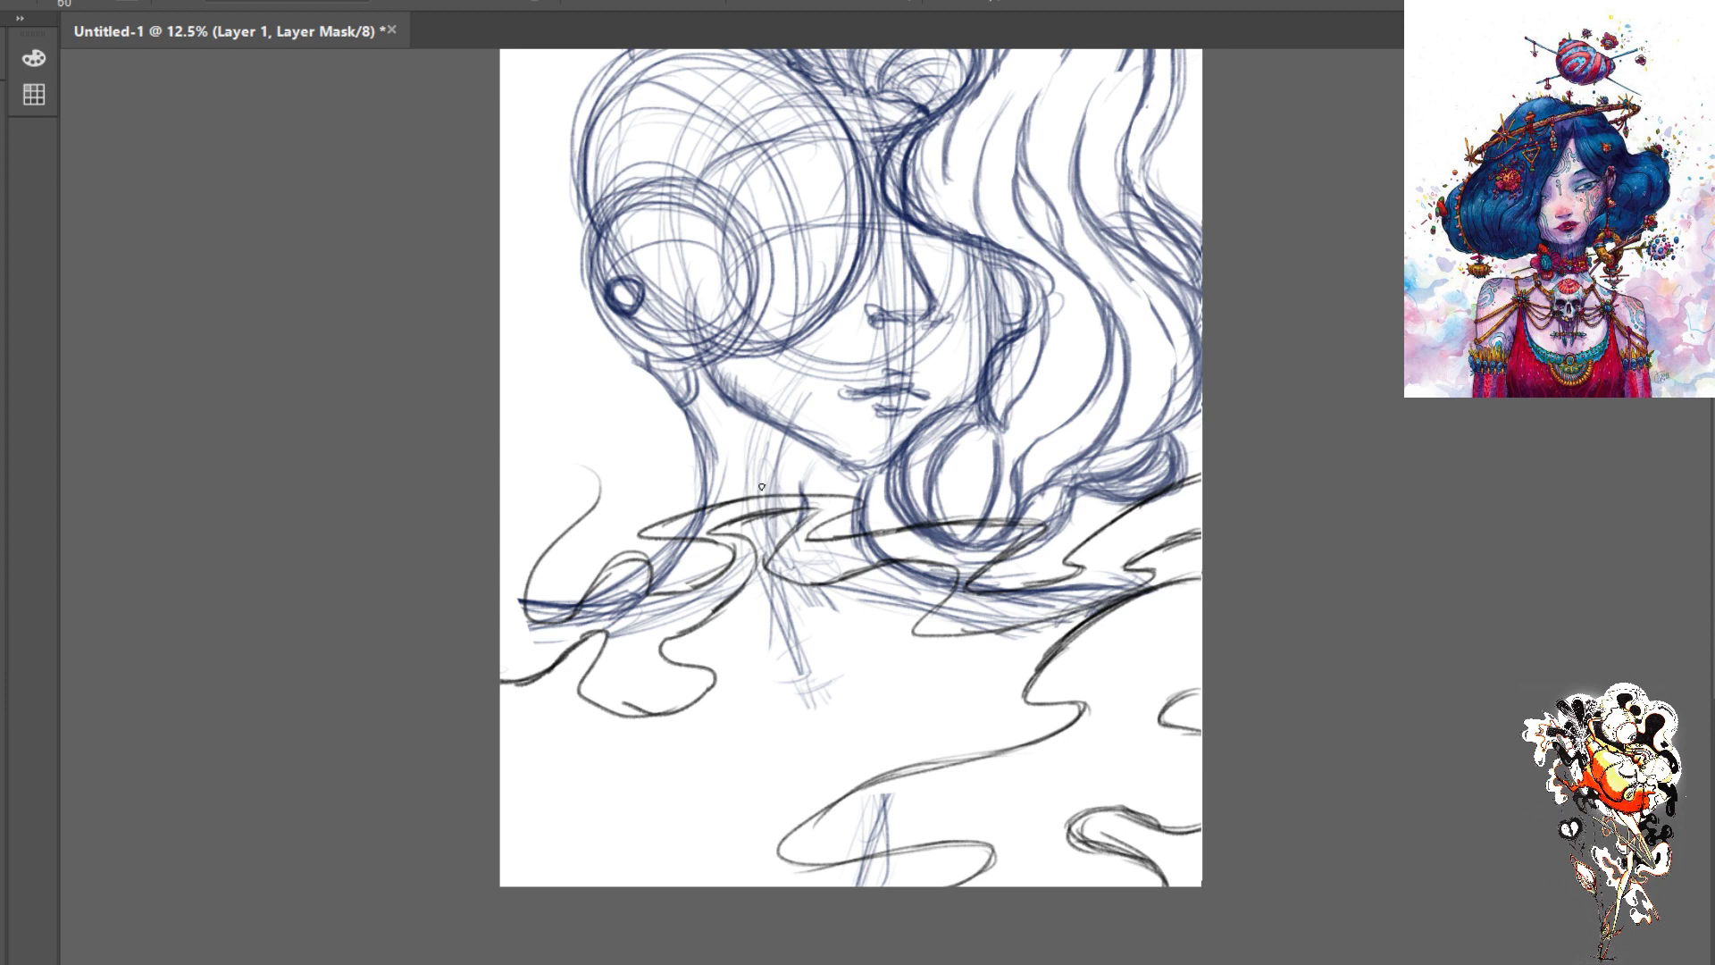
key("bracketright")
key("bracketright")
key("bracketright")
key("bracketright")
key("bracketright")
key("bracketright")
key("bracketright")
key("bracketright")
key("bracketright")
key("bracketright")
key("bracketright")
key("bracketright")
key("bracketright")
key("bracketright")
key("bracketright")
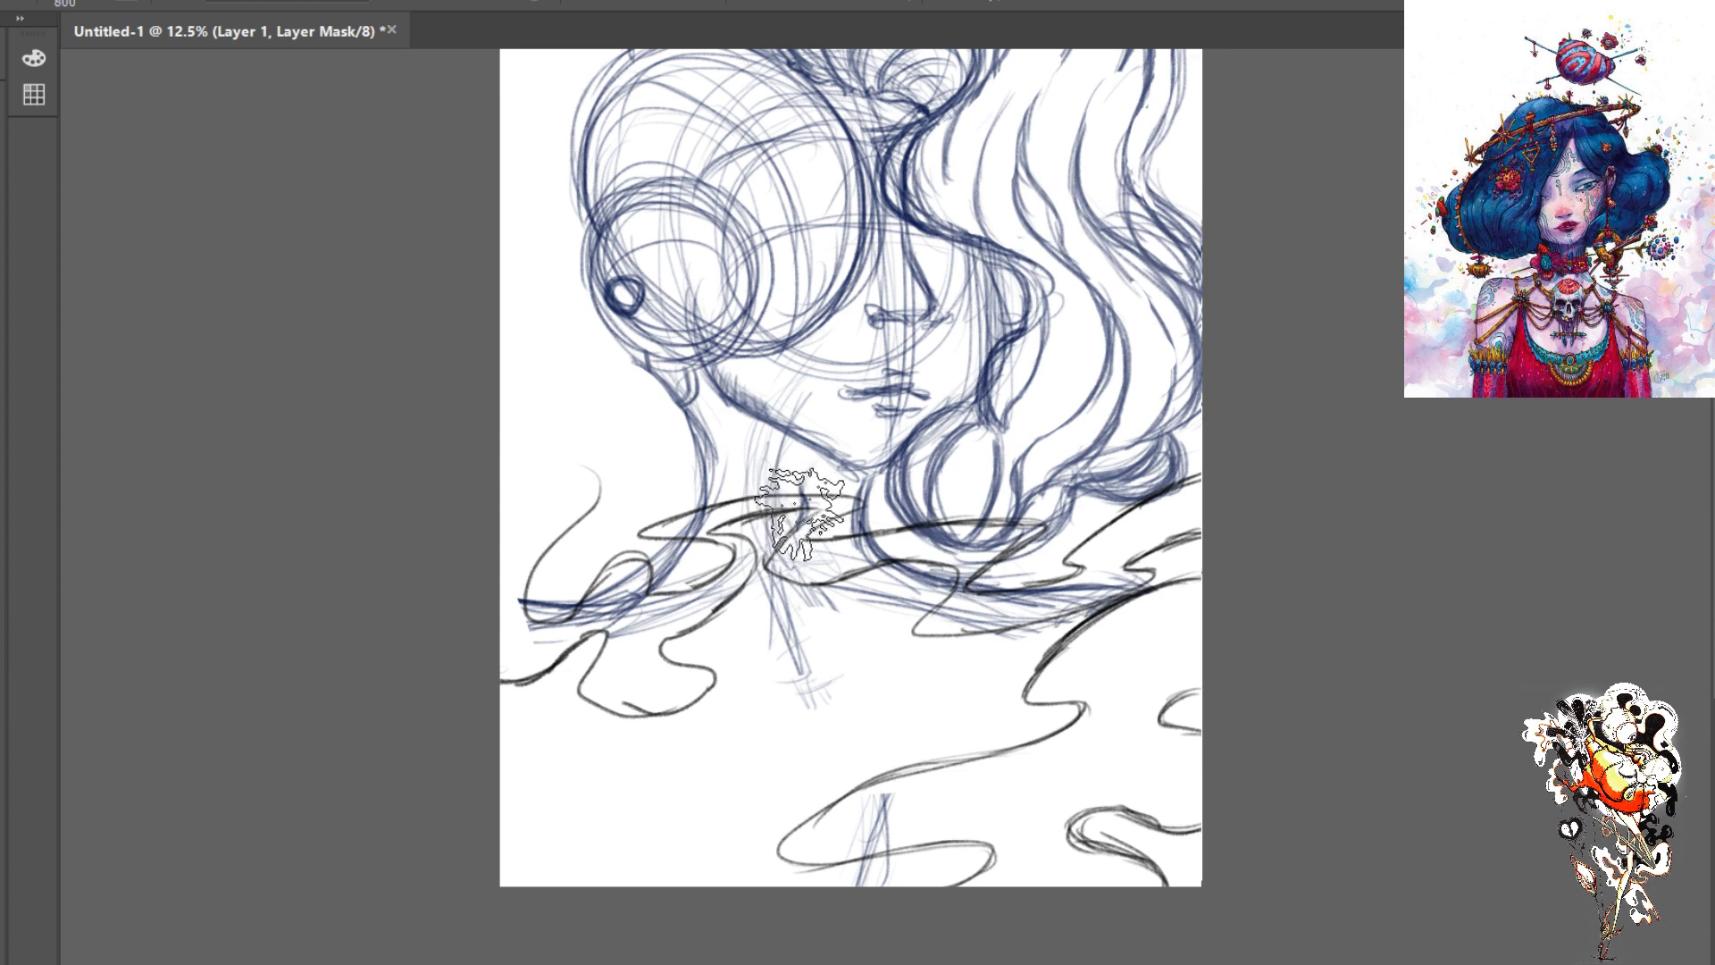
key("bracketleft")
key("bracketleft")
mouse_move(834, 490)
left_mouse_down()
mouse_move(757, 514)
mouse_move(797, 489)
mouse_move(827, 497)
mouse_move(830, 589)
mouse_move(799, 429)
mouse_move(788, 500)
mouse_move(801, 456)
mouse_move(773, 514)
mouse_move(708, 558)
mouse_move(746, 598)
mouse_move(608, 727)
mouse_move(665, 607)
mouse_move(616, 665)
mouse_move(709, 586)
mouse_move(607, 688)
mouse_move(643, 700)
mouse_move(738, 593)
mouse_move(715, 634)
mouse_move(569, 679)
left_mouse_up()
mouse_move(579, 690)
left_mouse_down()
mouse_move(589, 644)
mouse_move(538, 640)
mouse_move(659, 657)
mouse_move(592, 693)
left_mouse_up()
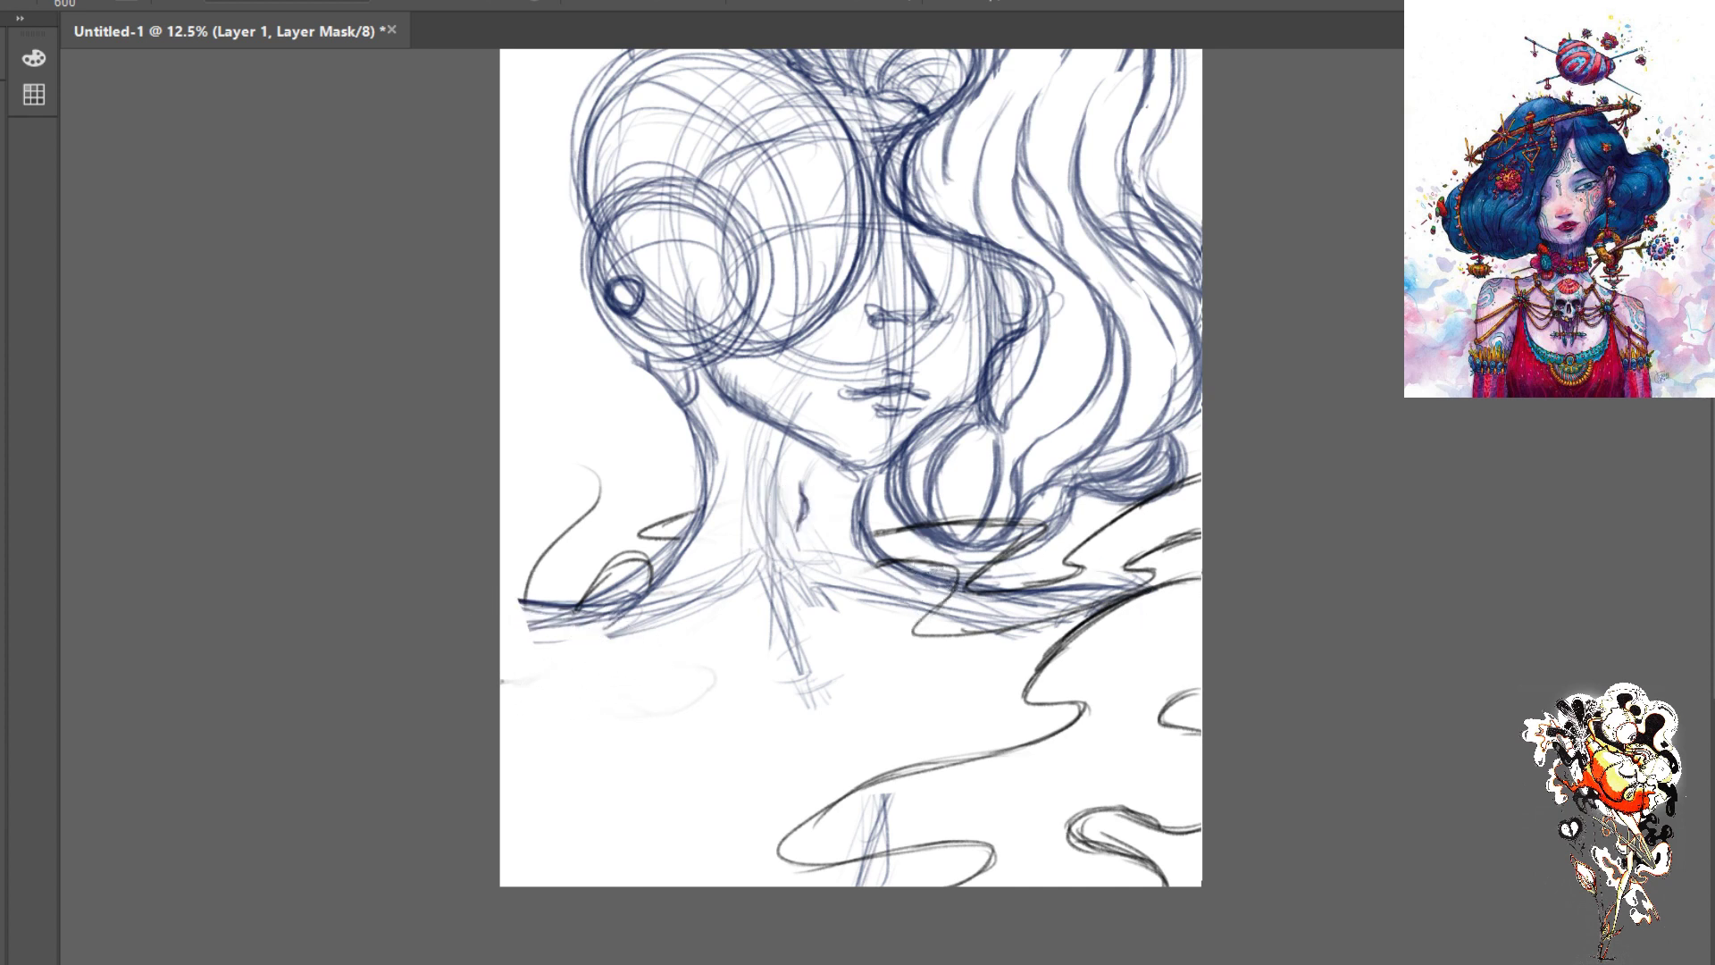
- Flip the wavy outlines on Layer 1 horizontally and apply the transformation
mouse_move(1036, 649)
left_mouse_down()
mouse_move(949, 679)
mouse_move(946, 798)
left_mouse_up()
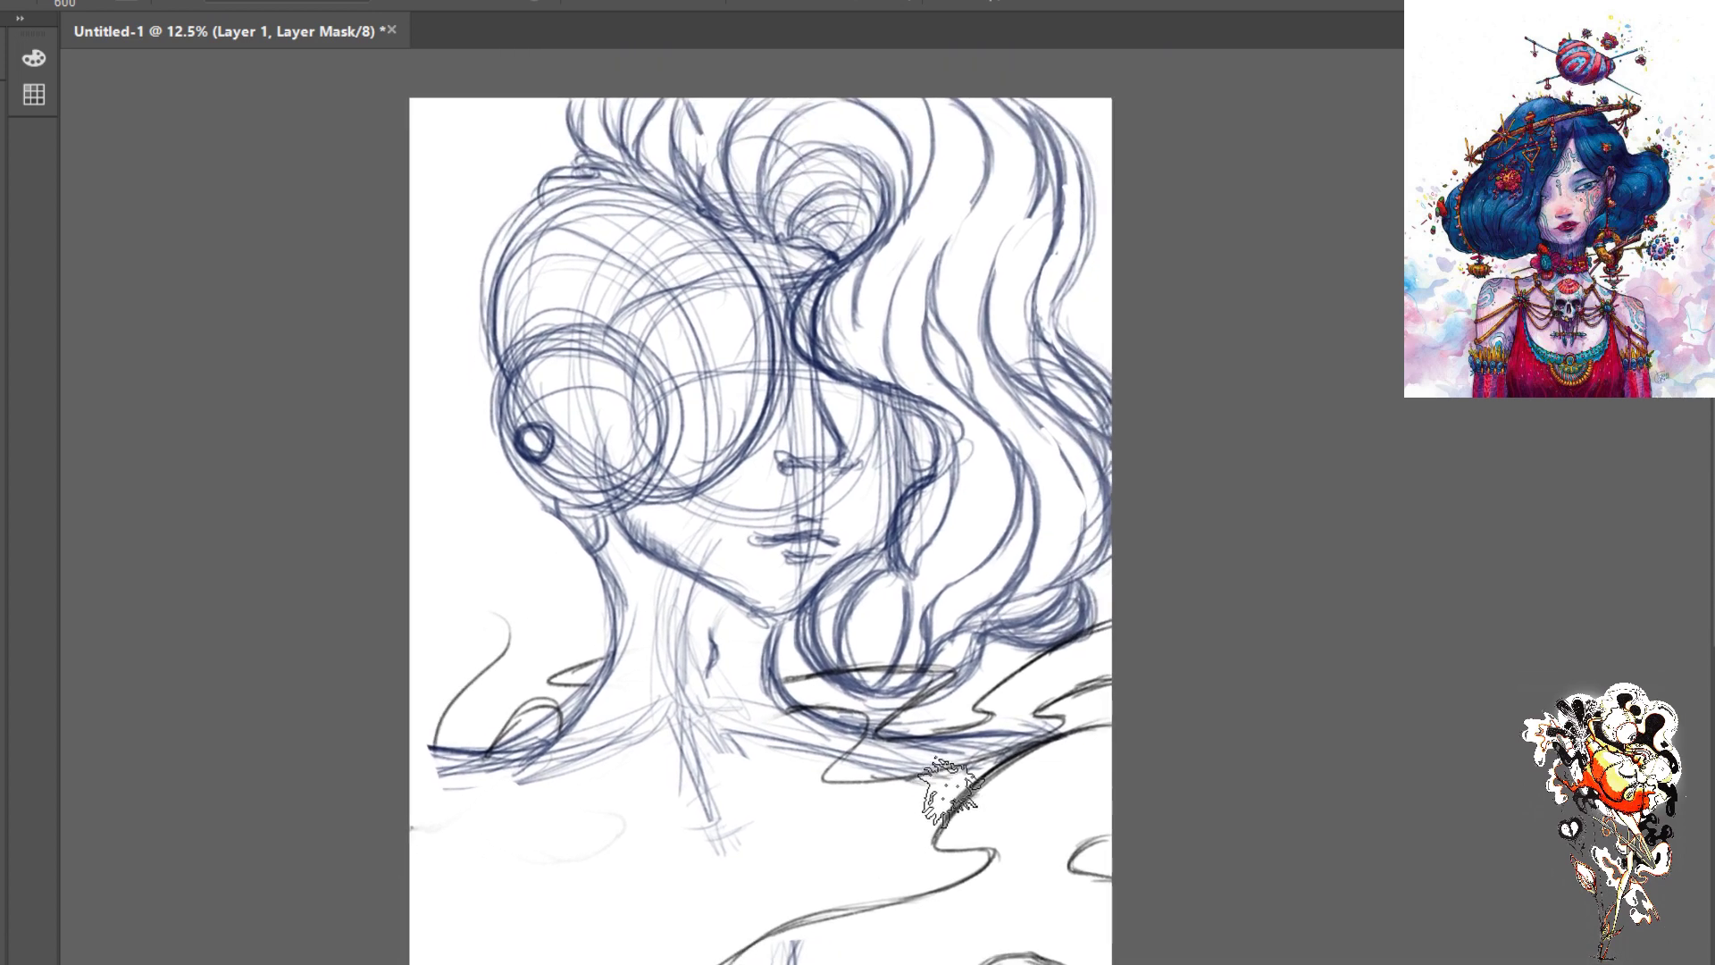
key("ctrl+minus")
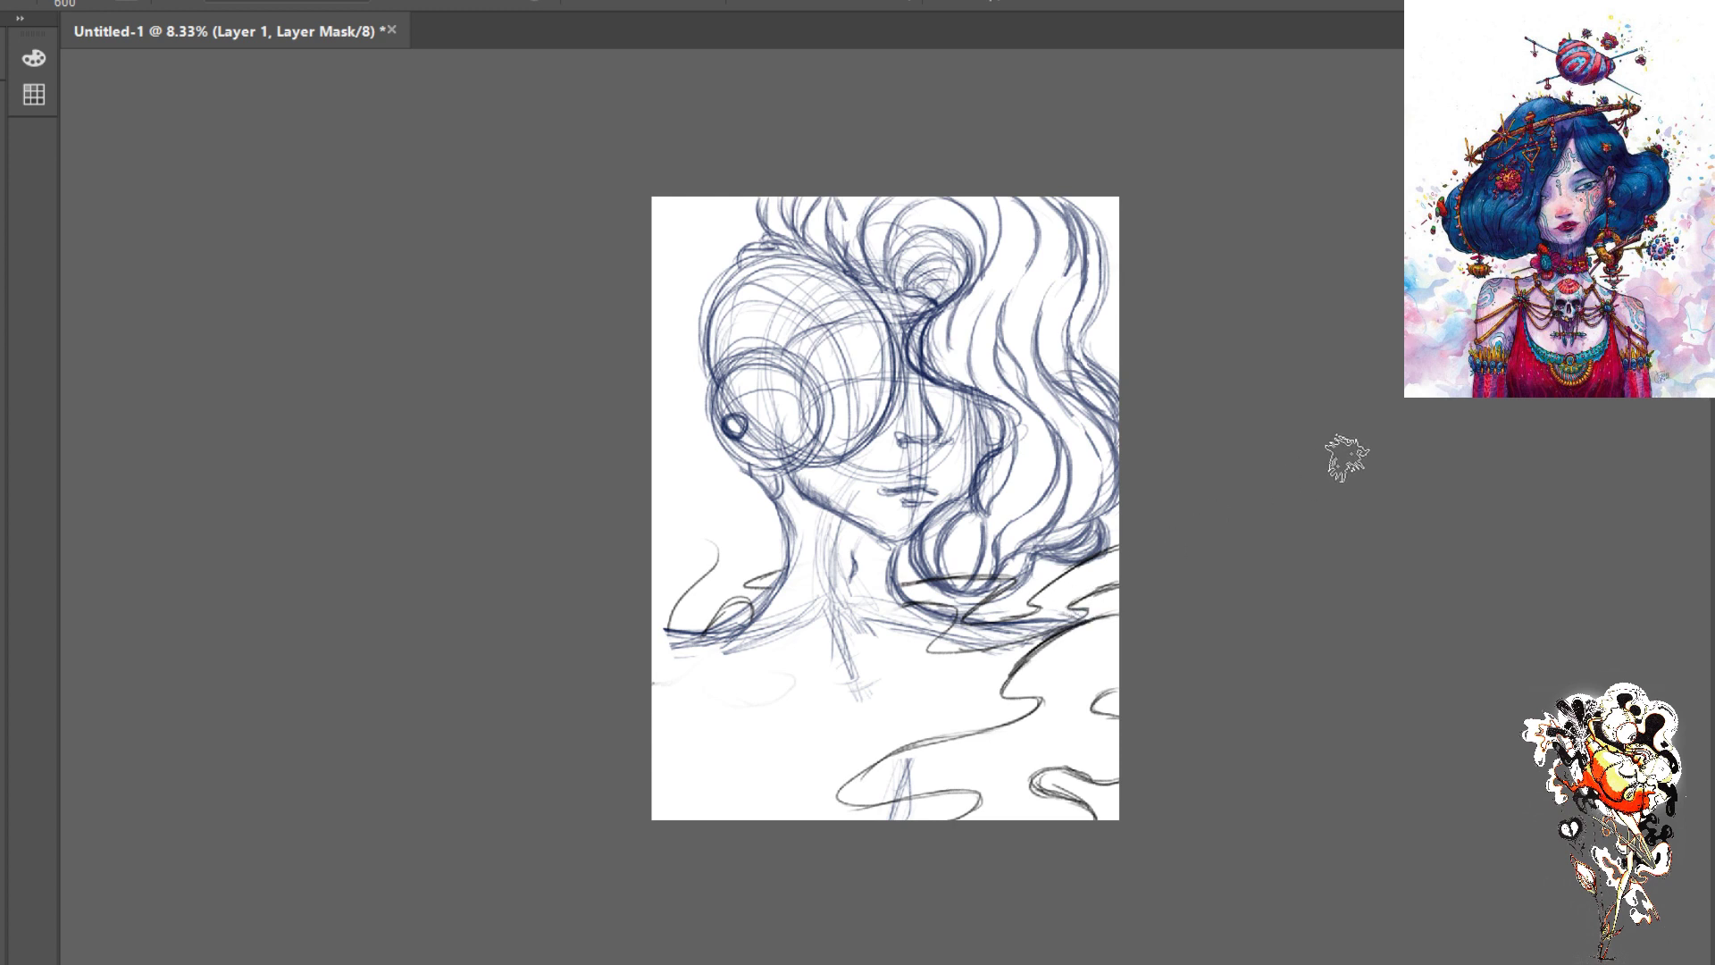
key("ctrl+2")
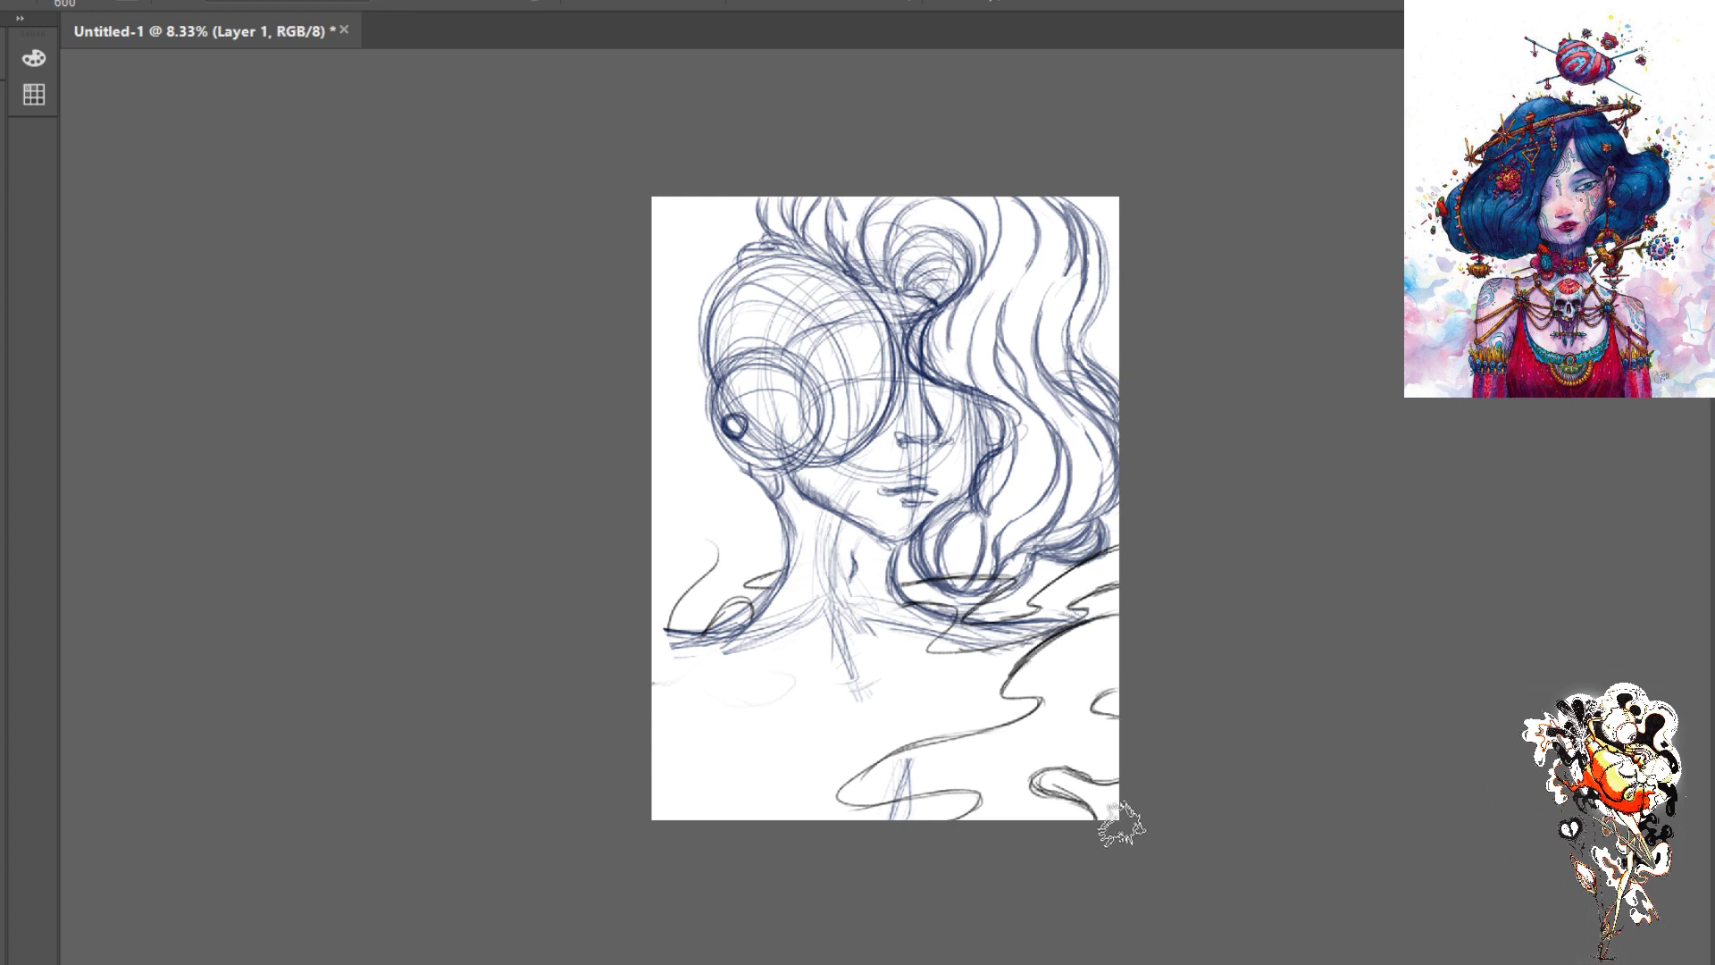
key("ctrl+t")
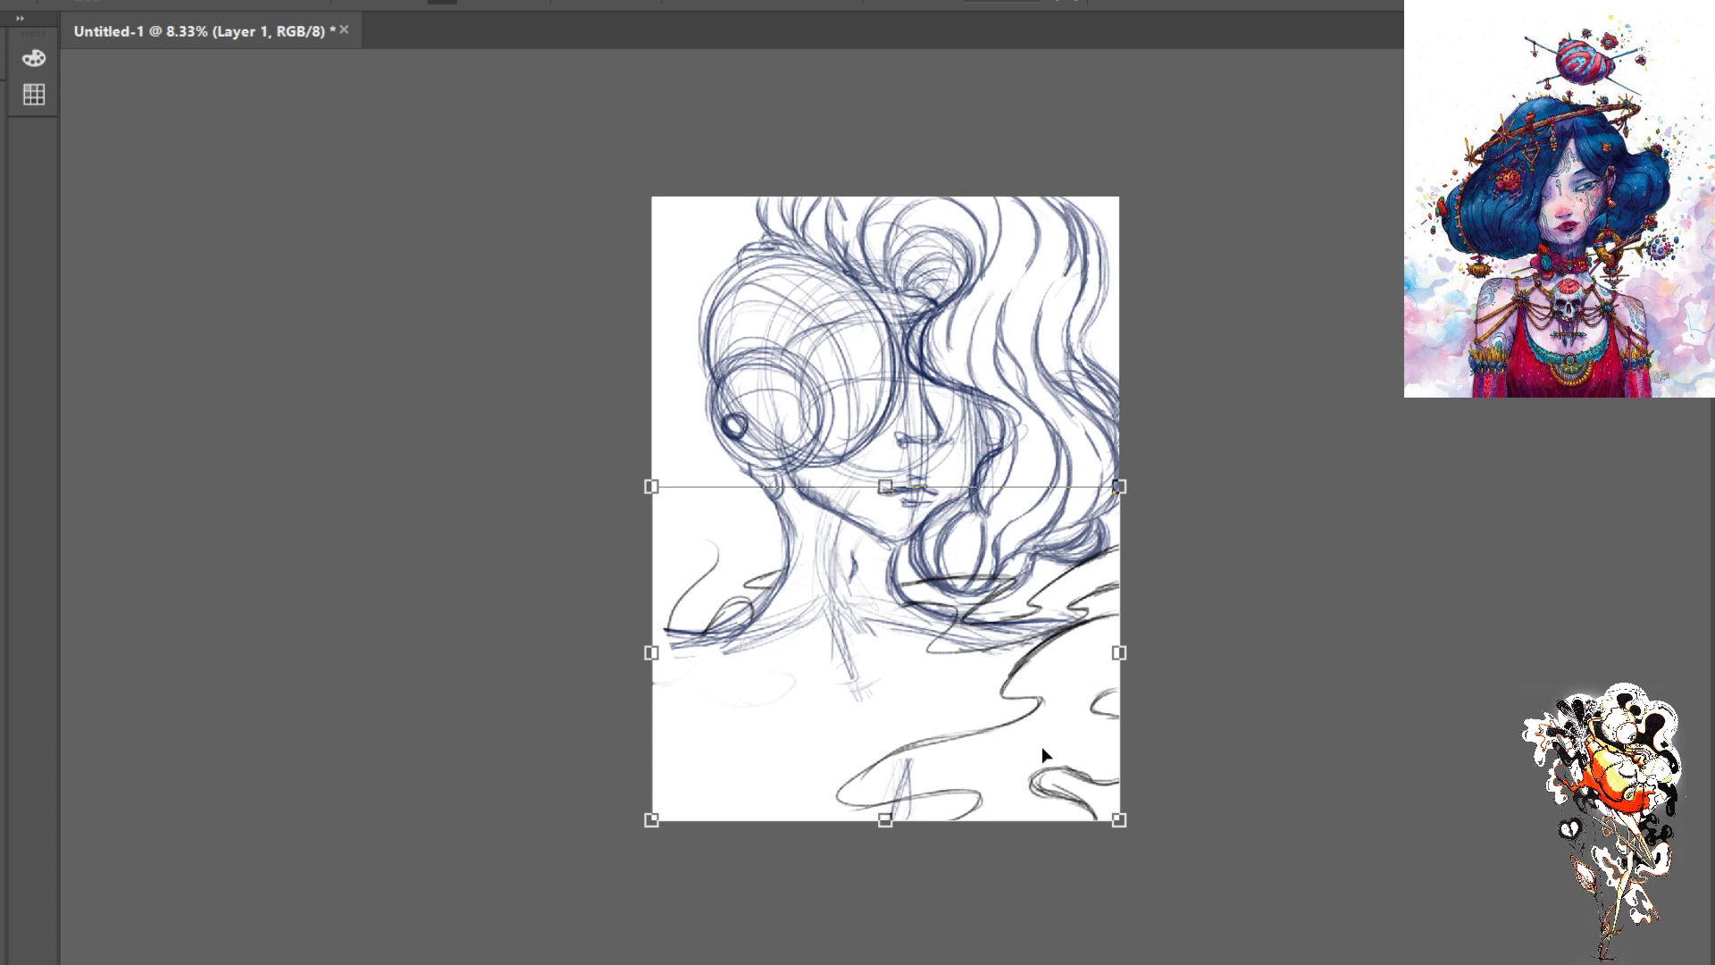
left_click(1159, 713)
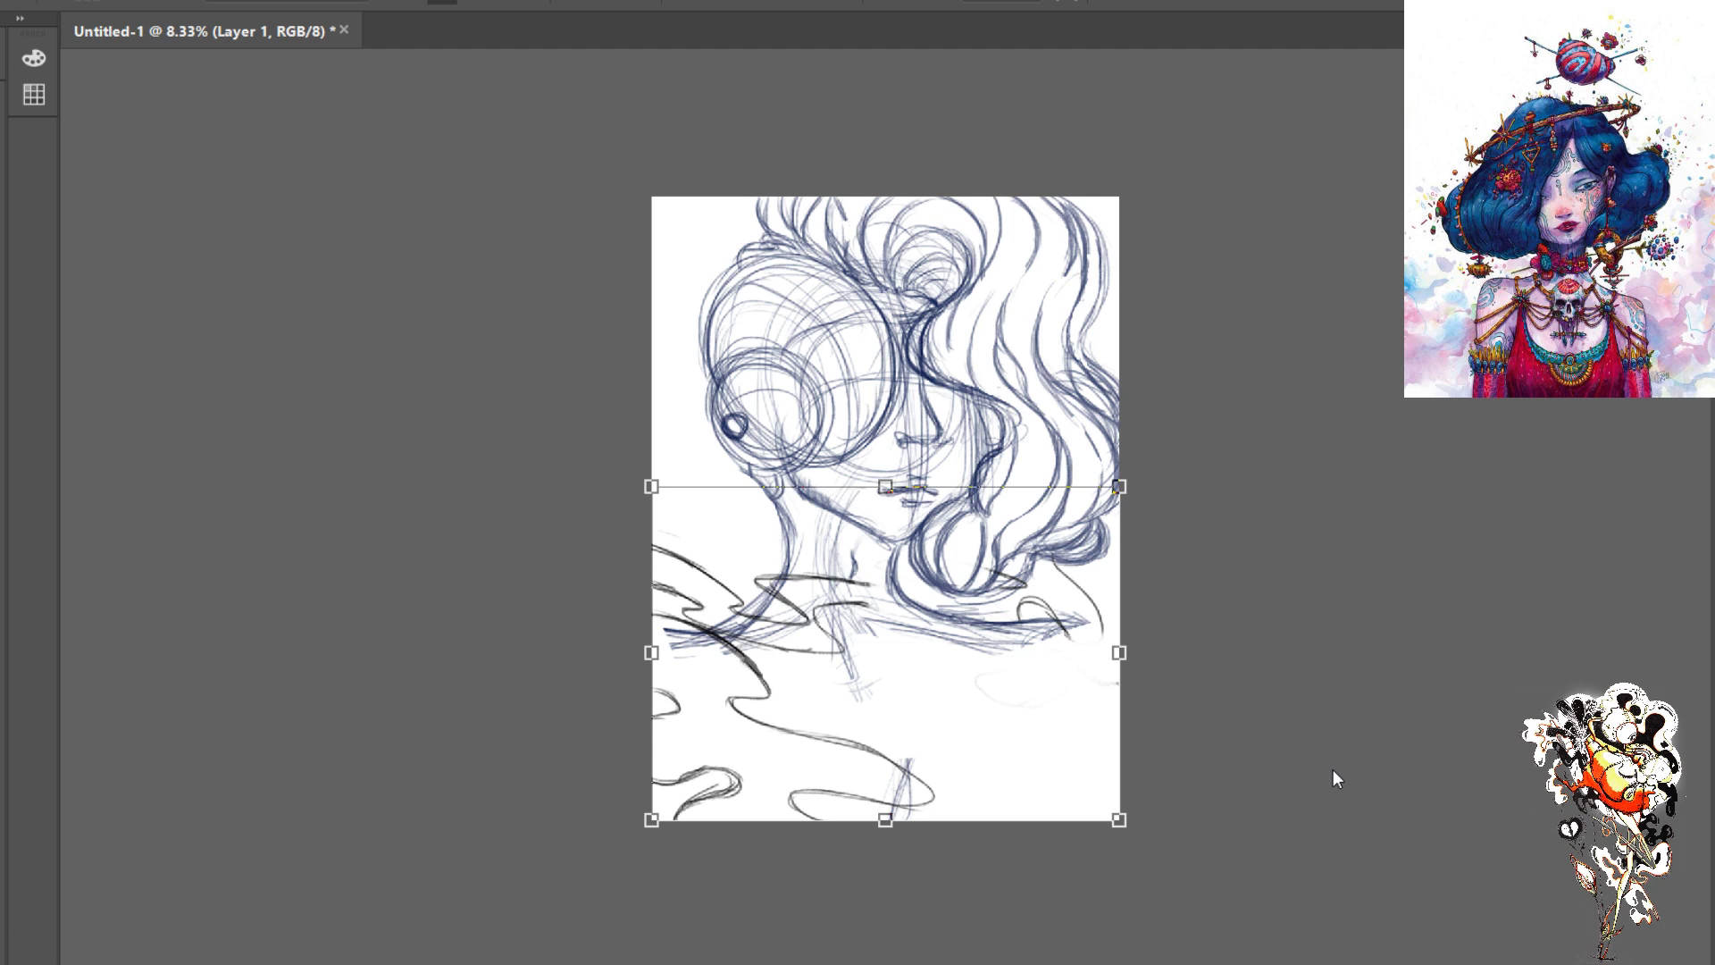
key("Return")
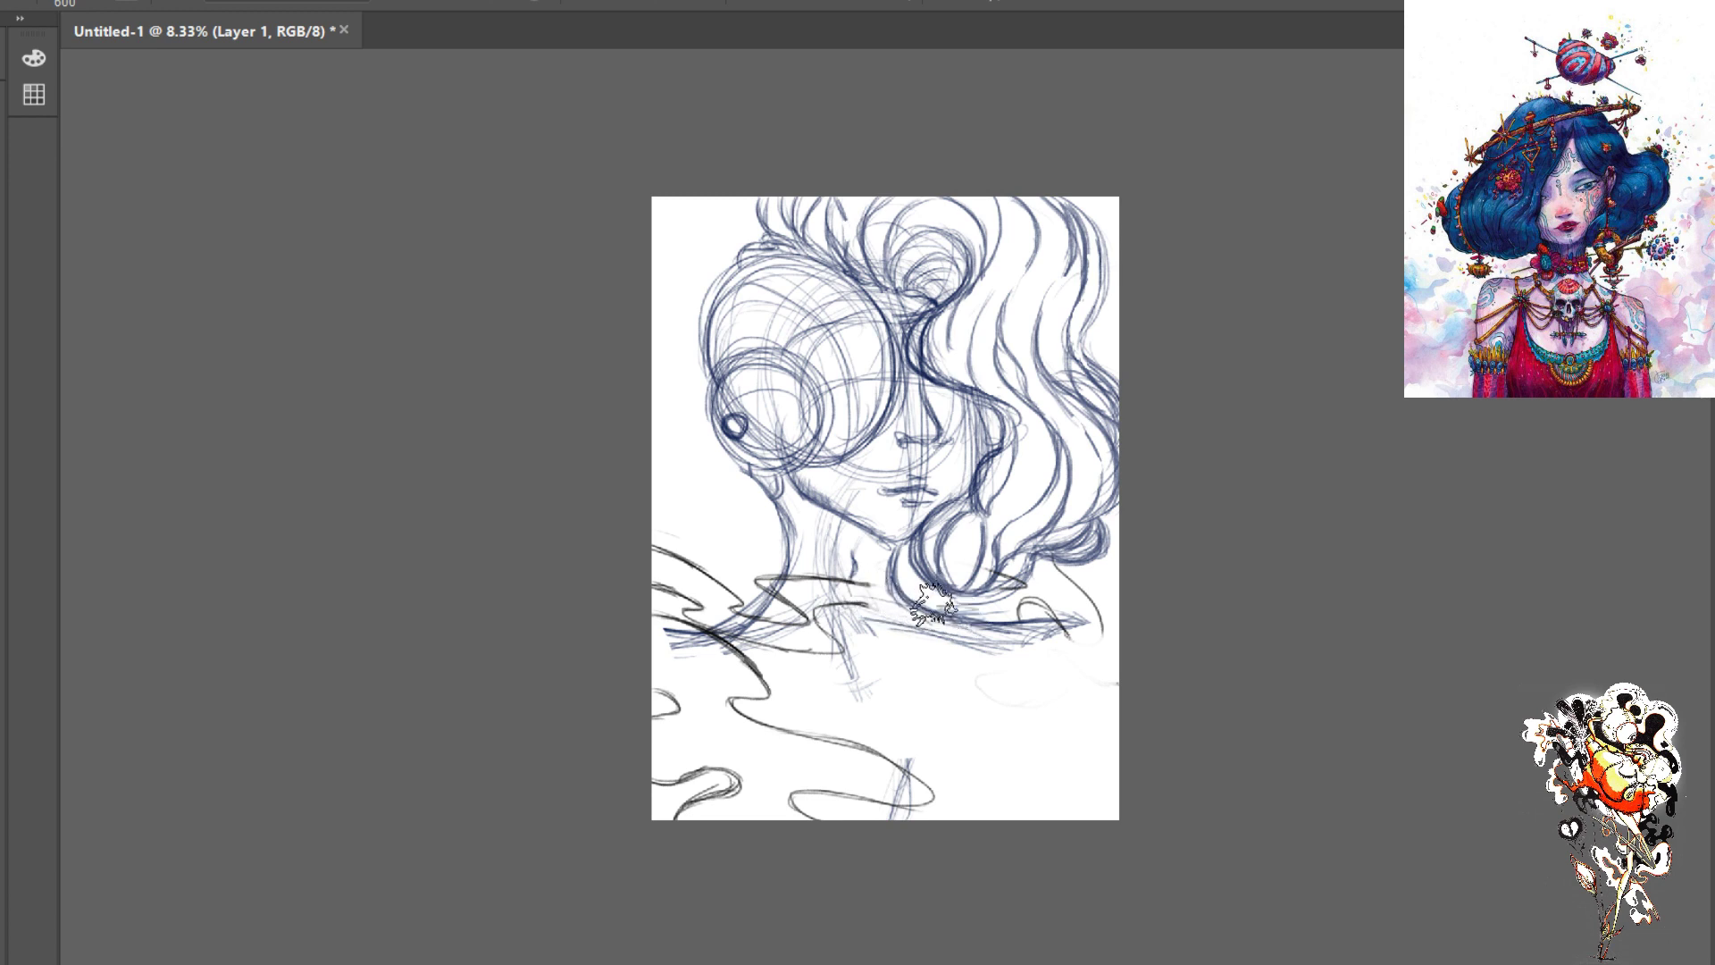
mouse_move(933, 603)
left_mouse_down()
mouse_move(1007, 636)
mouse_move(1000, 577)
mouse_move(951, 531)
mouse_move(963, 622)
left_mouse_up()
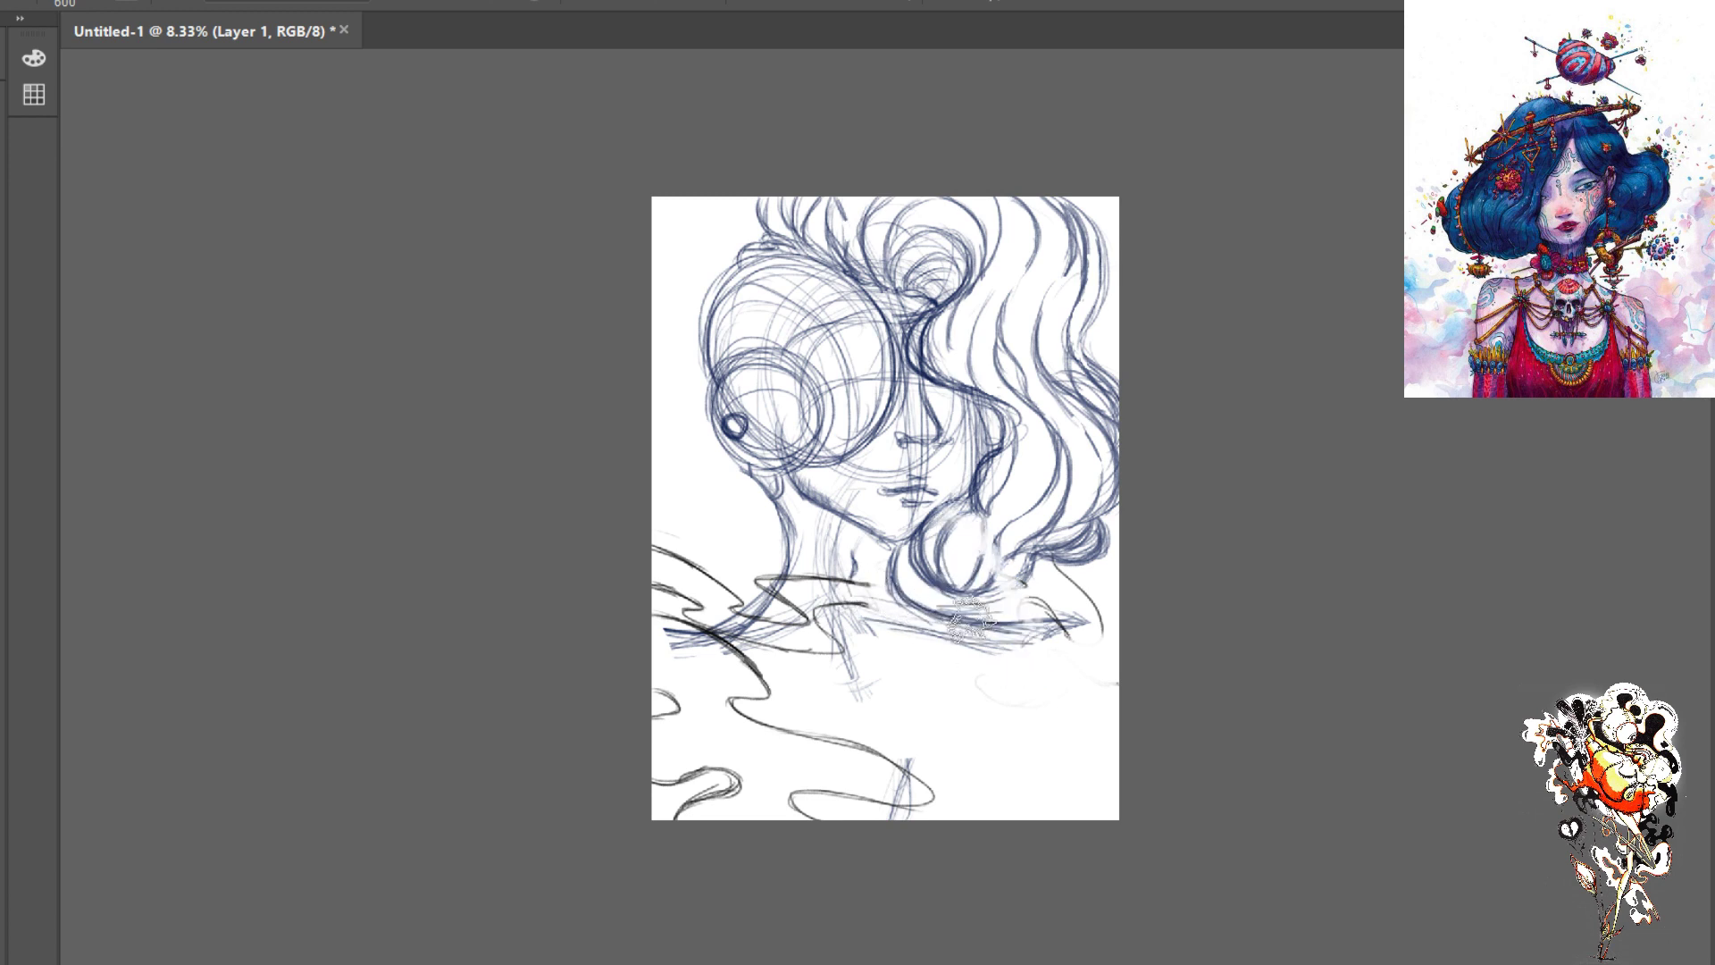
key("ctrl+z")
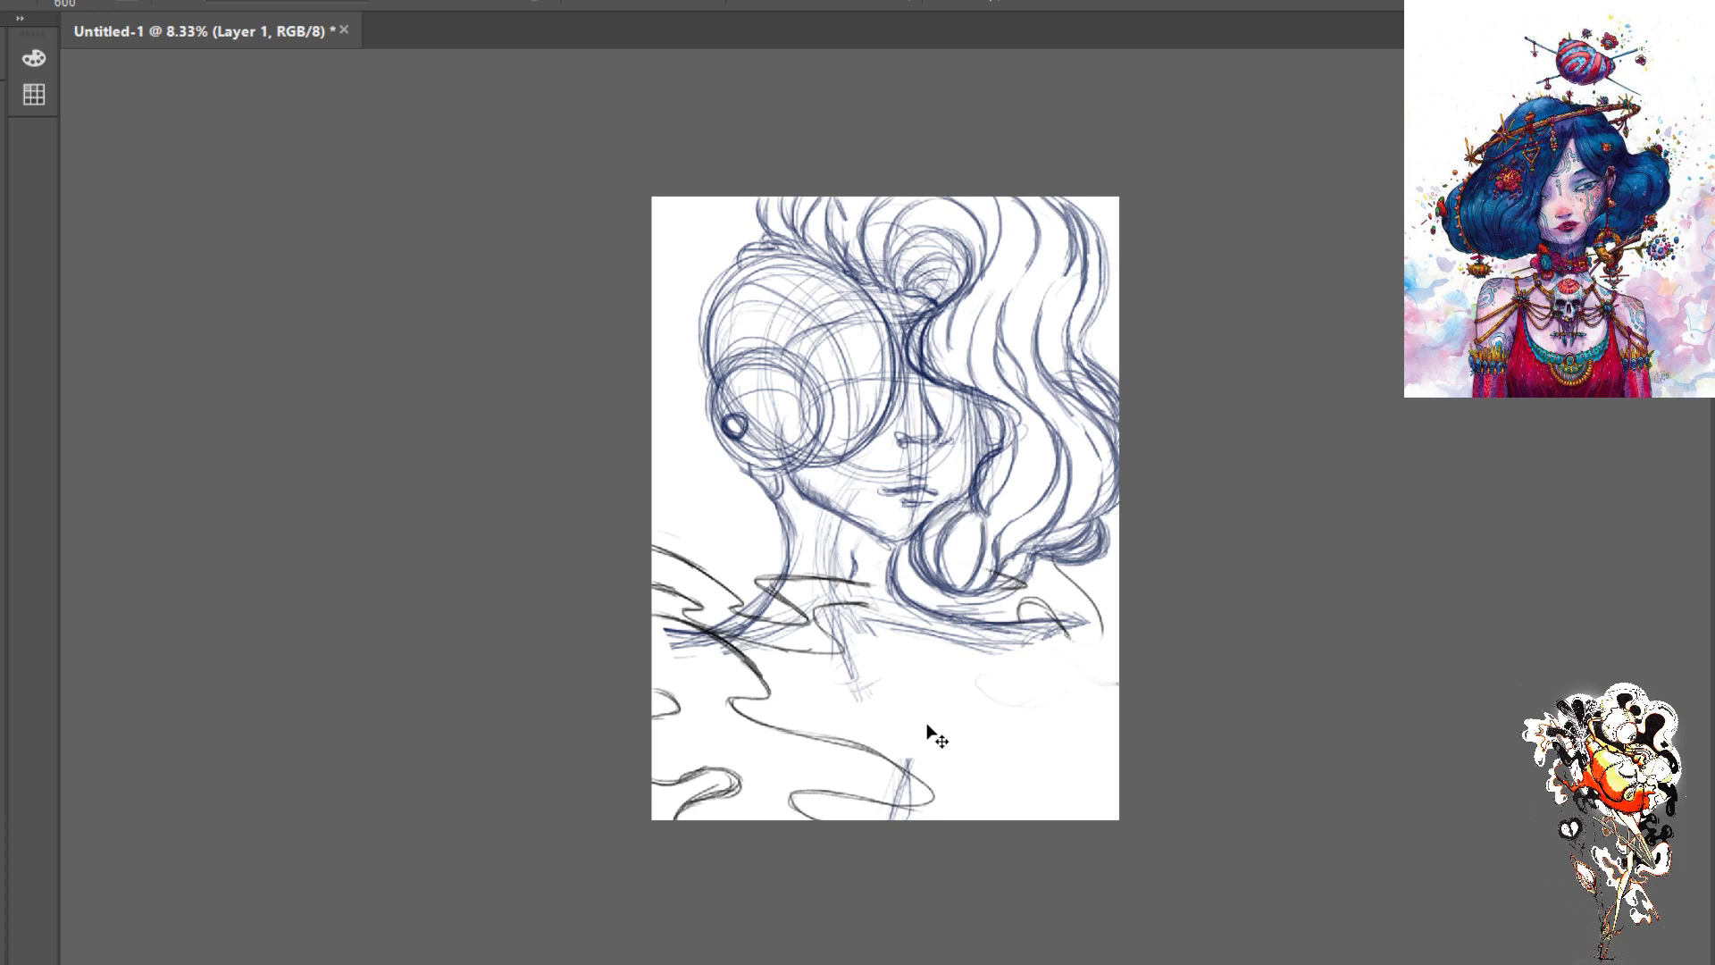
key("ctrl+z")
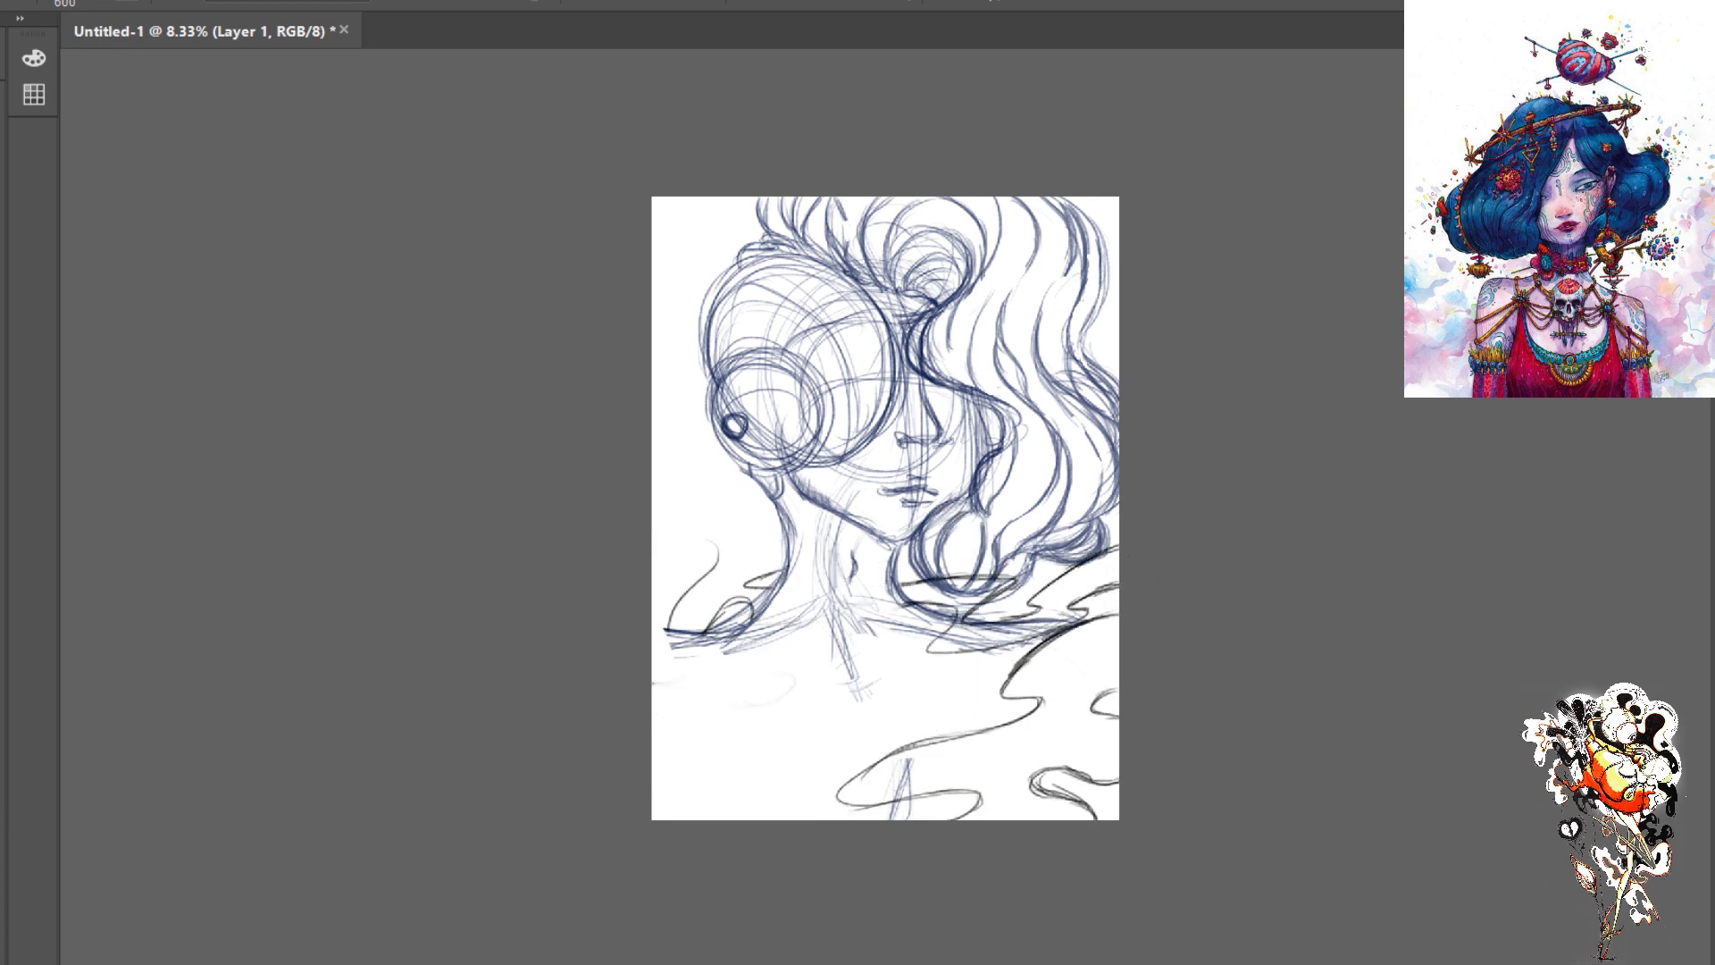
key("ctrl+shift+z")
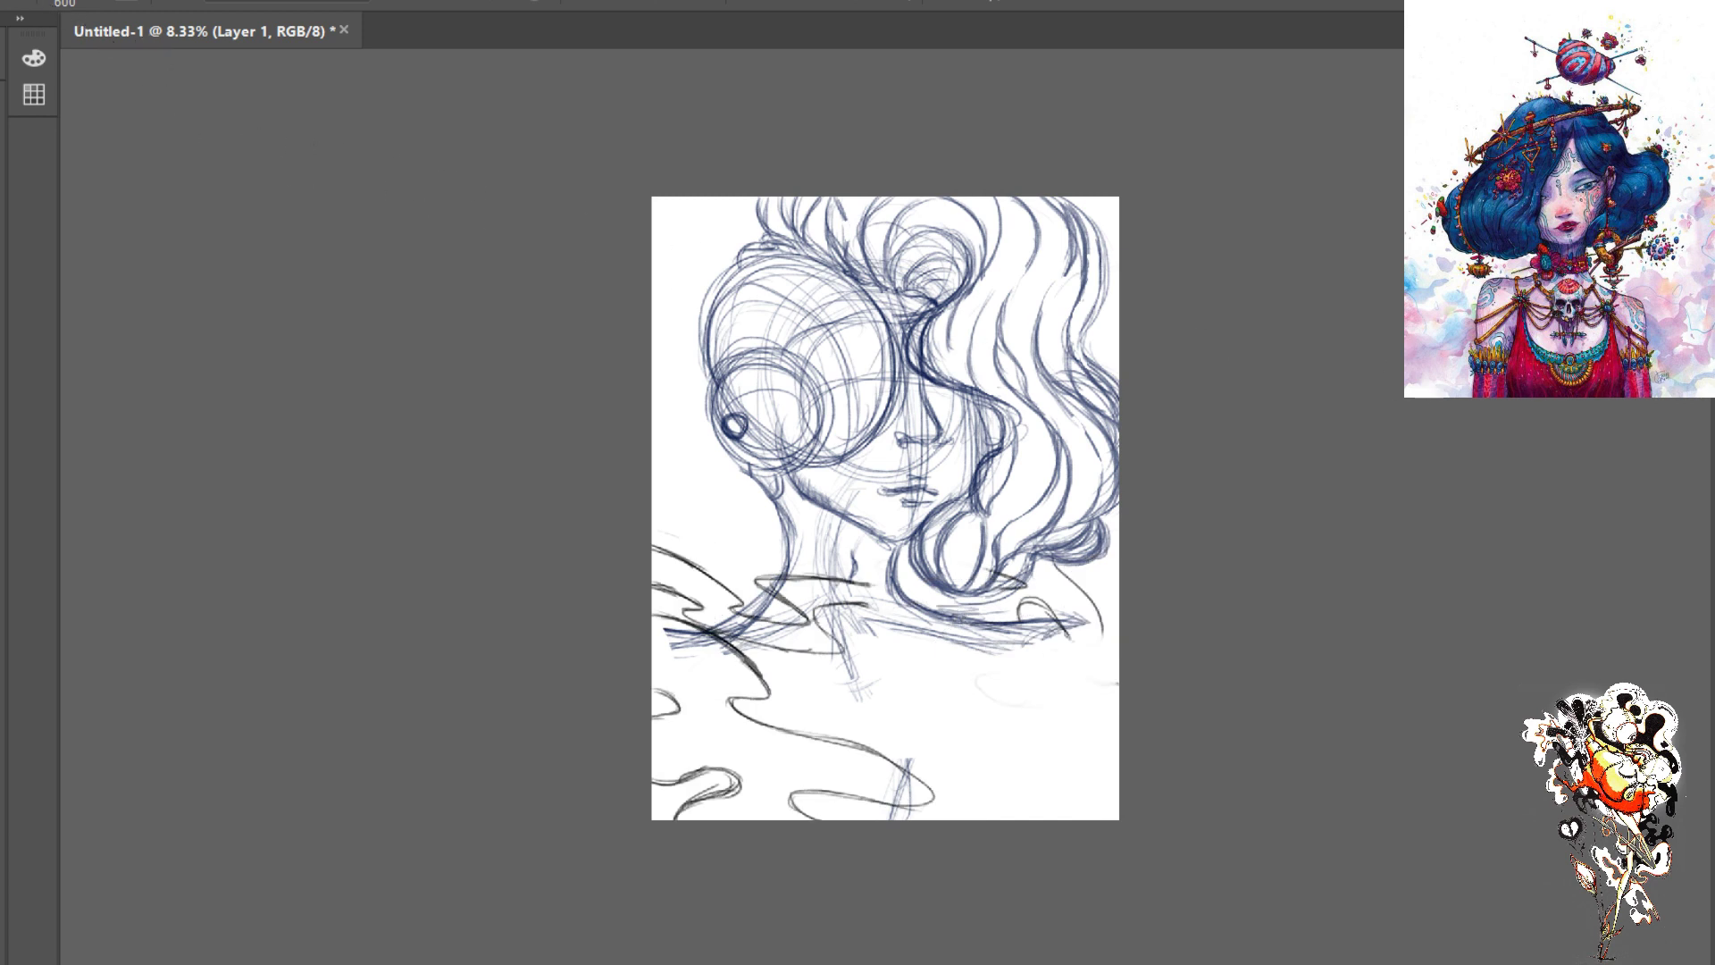
- Repaint Layer 1's mask to reveal the wavy outlines around the right shoulder and hide those crossing the left side of the neck
left_click(1579, 384)
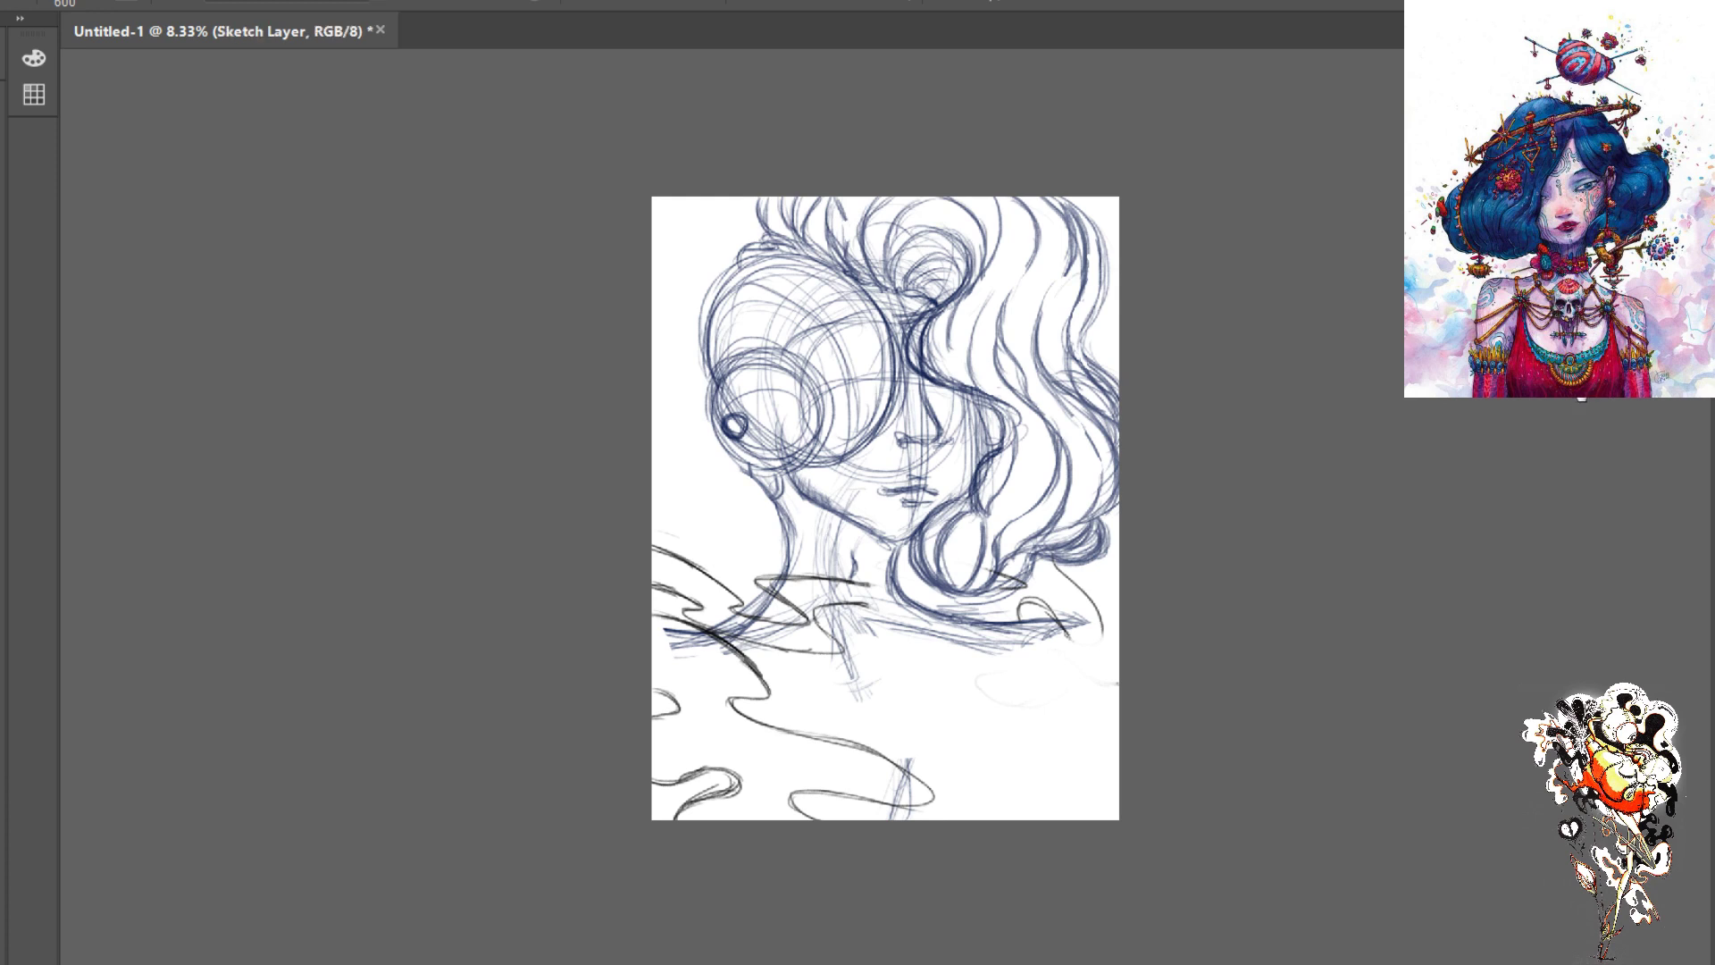
left_click(1578, 349)
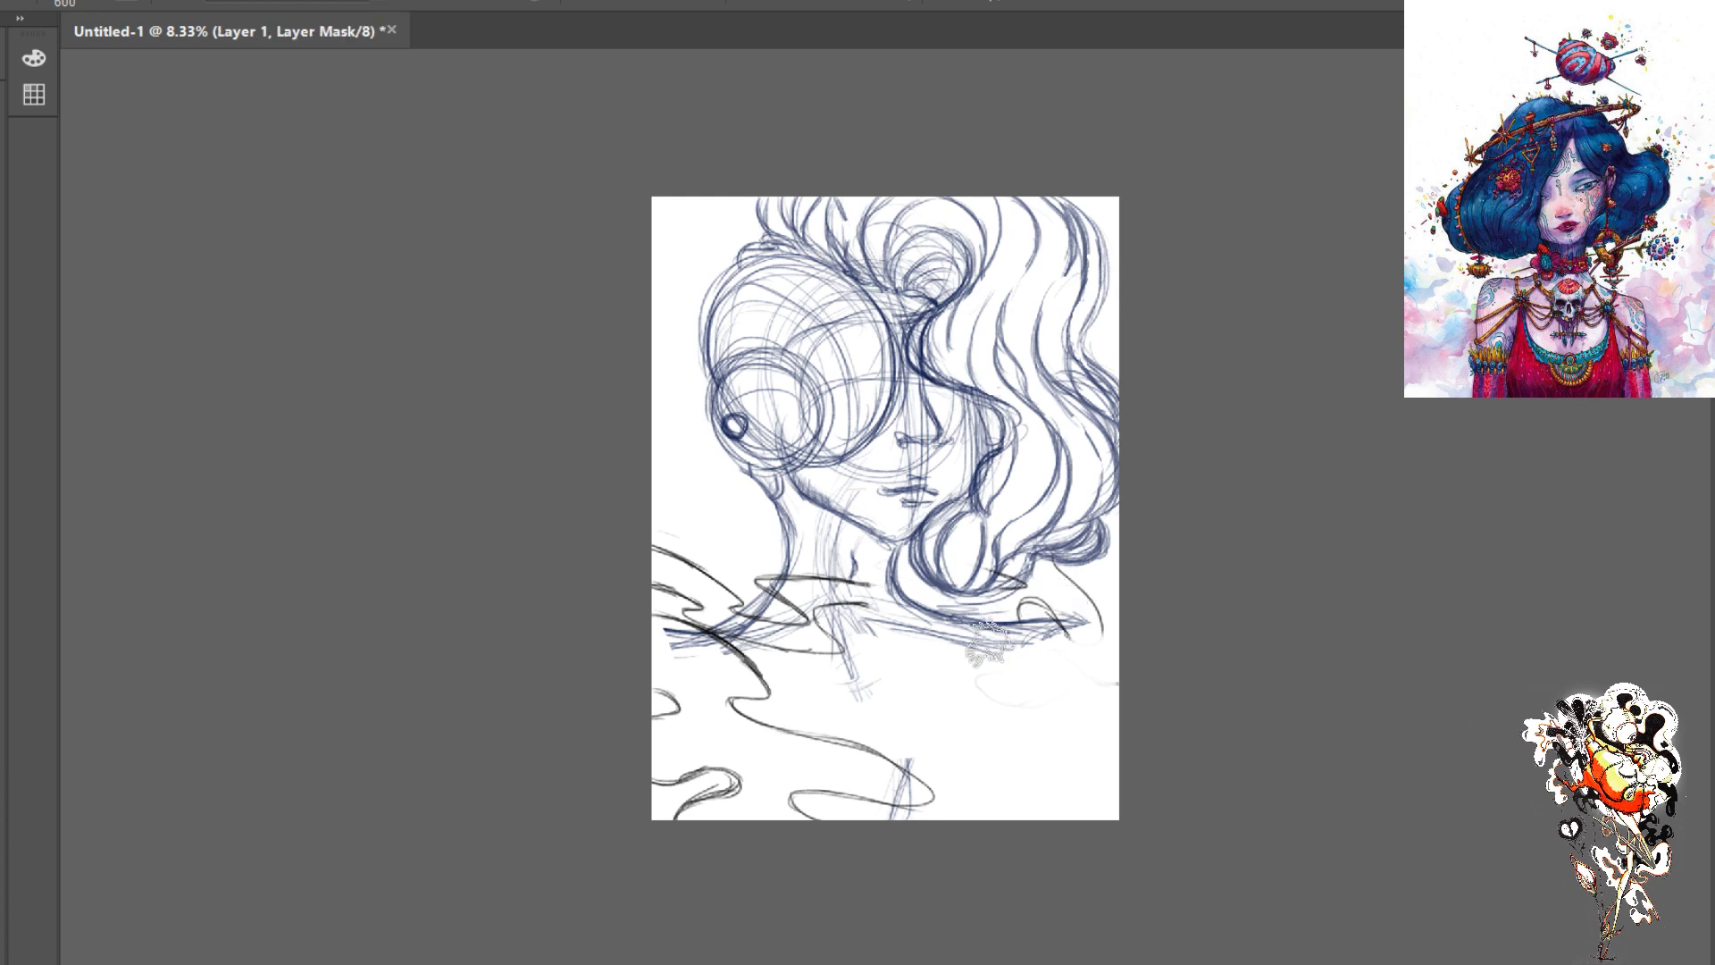
mouse_move(995, 600)
left_mouse_down()
mouse_move(1025, 623)
mouse_move(999, 632)
mouse_move(930, 577)
mouse_move(1050, 647)
mouse_move(1120, 655)
mouse_move(1093, 728)
mouse_move(1068, 658)
mouse_move(997, 754)
mouse_move(902, 625)
mouse_move(876, 647)
mouse_move(806, 575)
mouse_move(1030, 692)
mouse_move(1106, 590)
left_mouse_up()
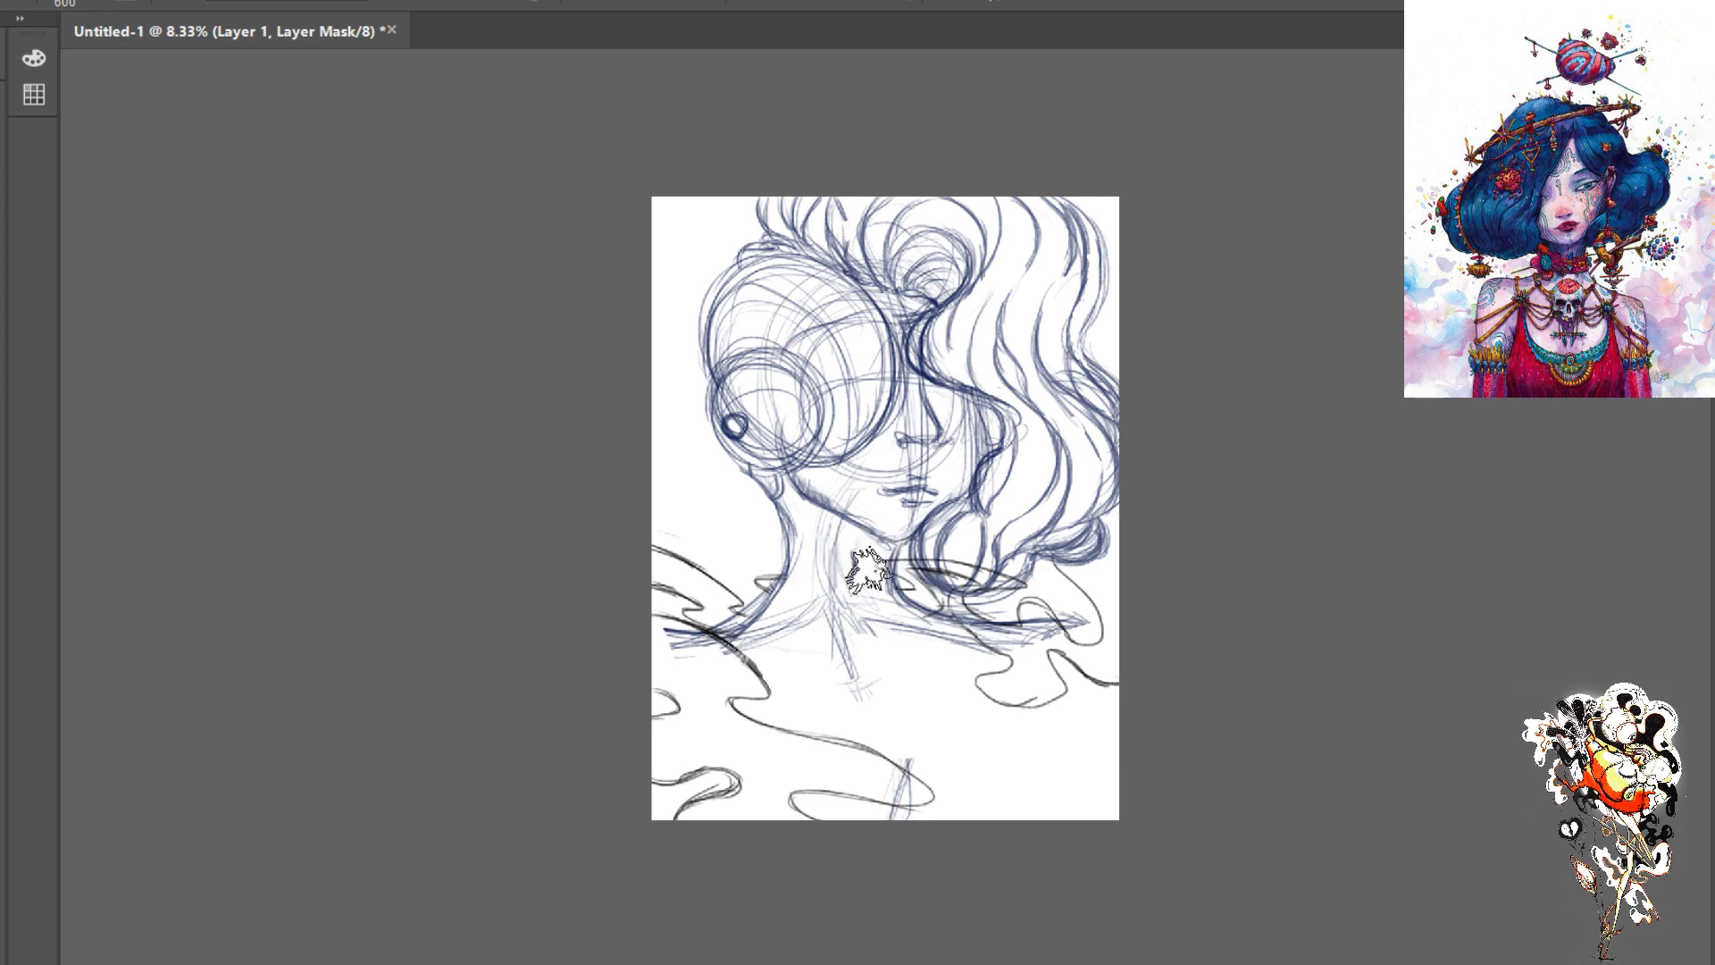
- Mask out the wavy outline overlapping the hair curl beside the chin using a size 300 brush
key("ctrl+plus")
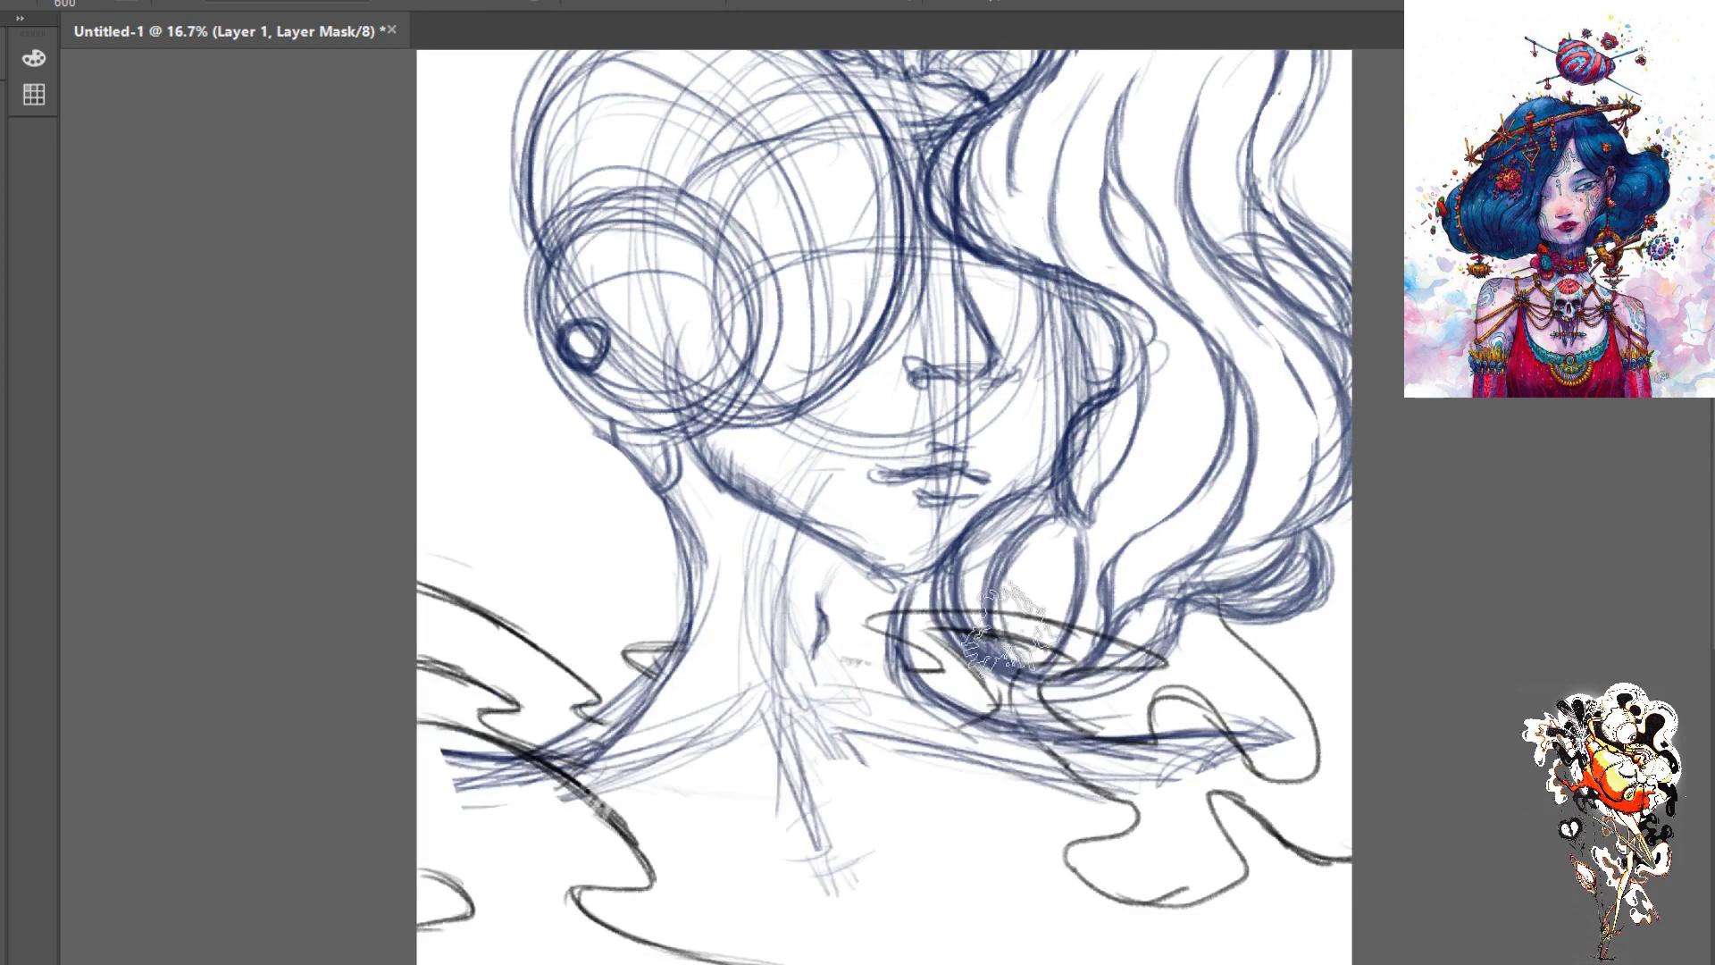
key("bracketleft")
key("bracketleft")
key("bracketleft")
mouse_move(1091, 636)
left_mouse_down()
mouse_move(1045, 648)
mouse_move(1129, 655)
mouse_move(1053, 676)
mouse_move(1018, 626)
mouse_move(1027, 596)
mouse_move(982, 611)
mouse_move(1023, 637)
mouse_move(956, 608)
mouse_move(994, 629)
left_mouse_up()
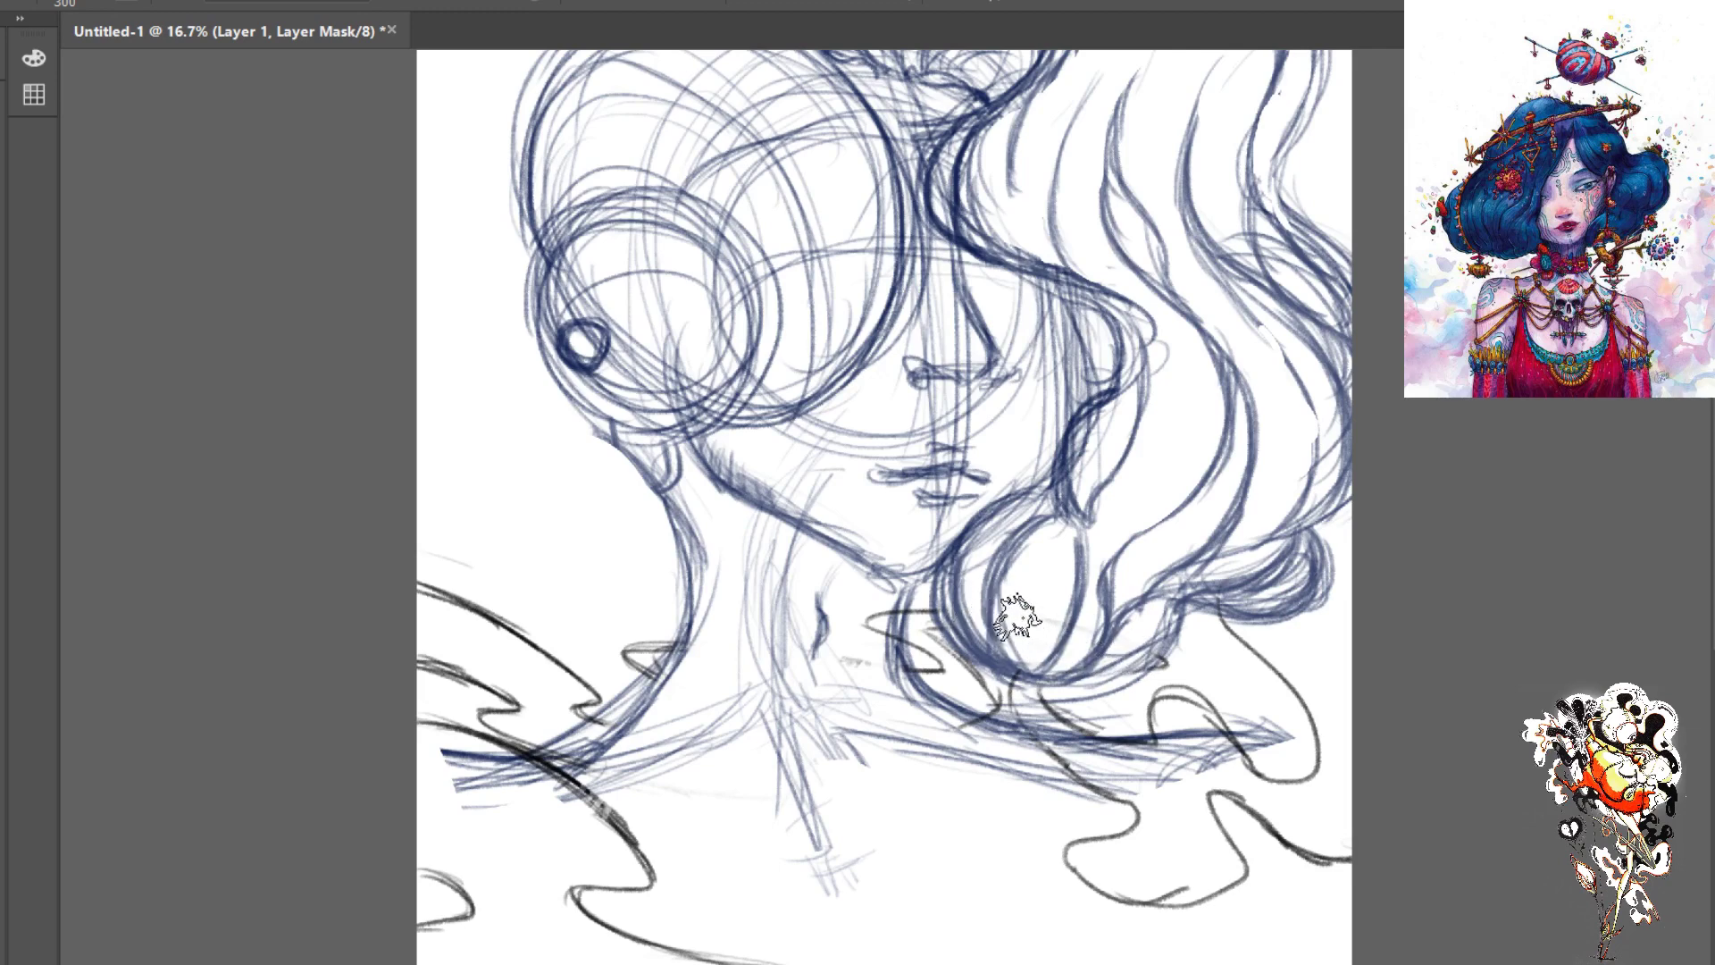
key("v")
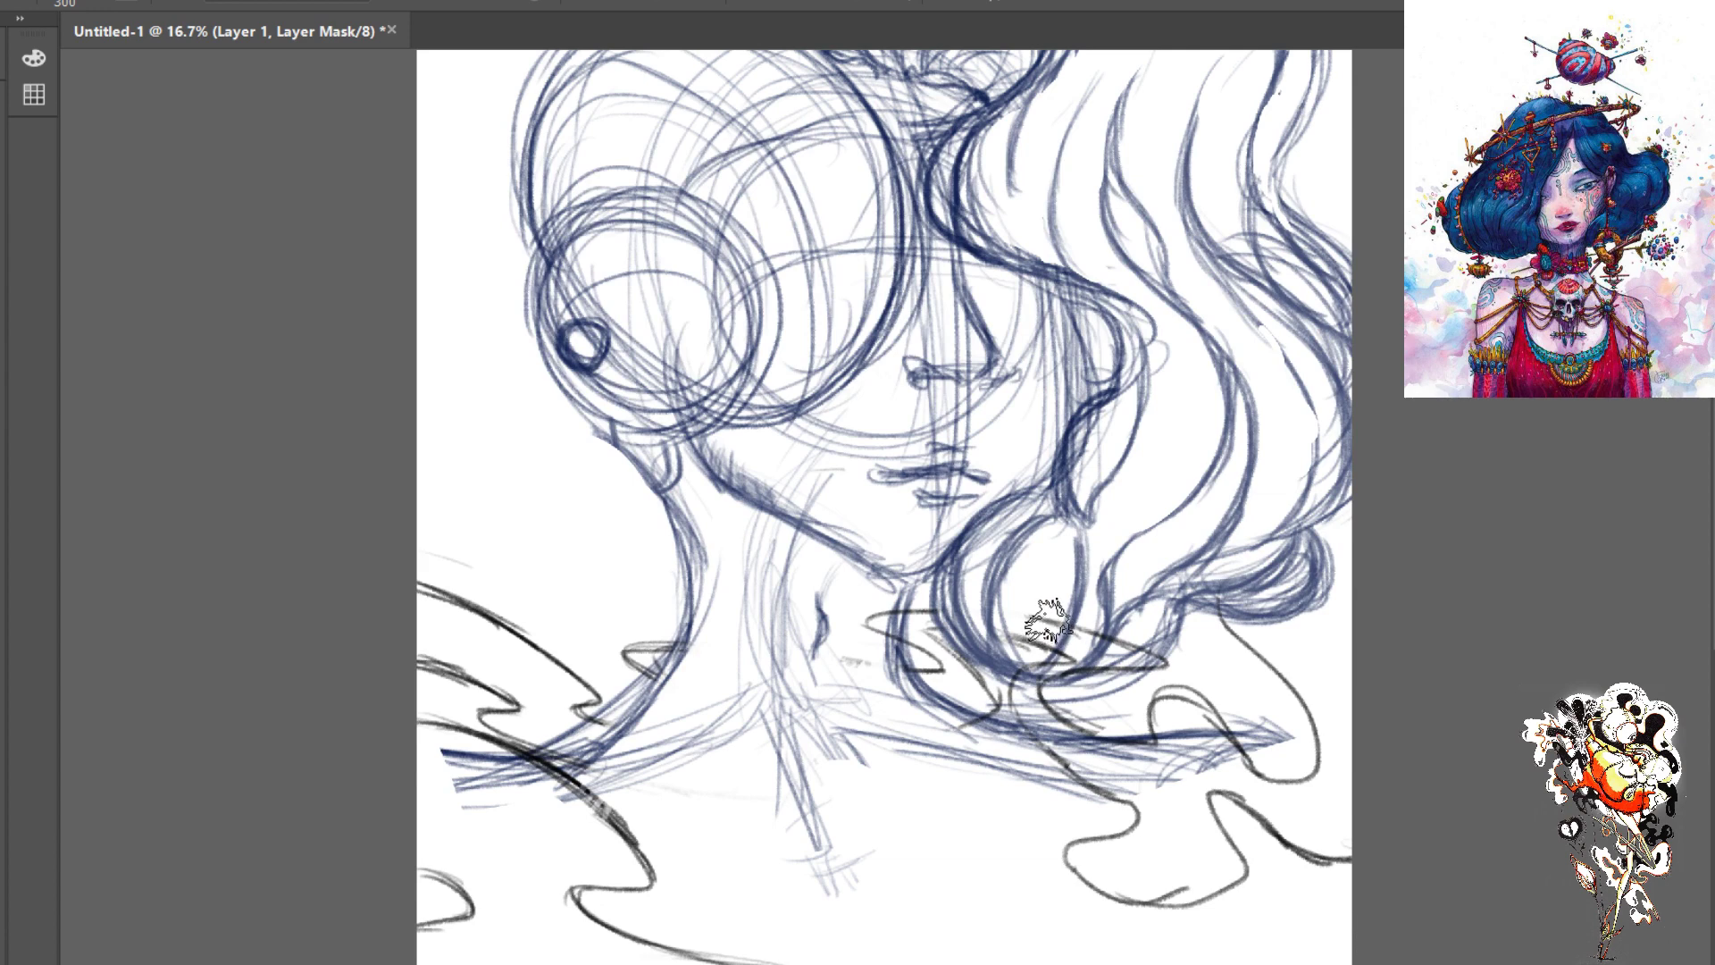
mouse_move(1050, 622)
left_mouse_down()
mouse_move(1033, 620)
mouse_move(1112, 625)
mouse_move(1062, 663)
mouse_move(1108, 661)
mouse_move(1150, 630)
mouse_move(1027, 653)
left_mouse_up()
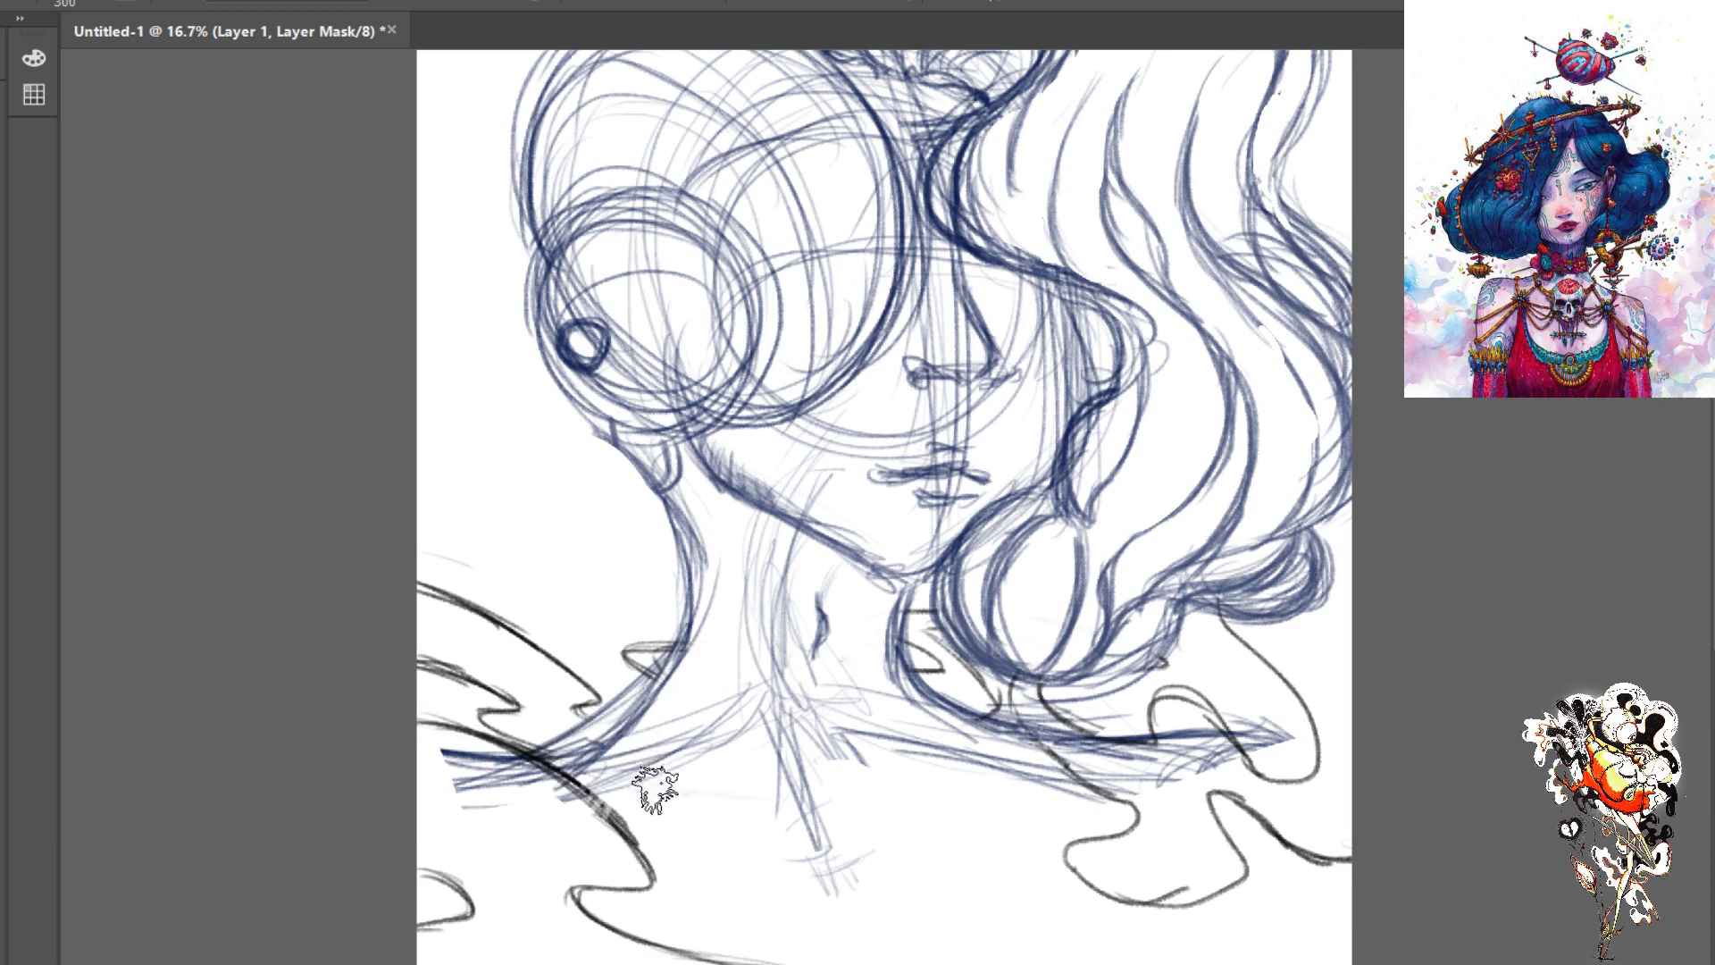
- On the Sketch Layer, erase the construction lines down the centre of the chest below the neck with a size 1000 eraser
scroll(682, 871, "down", 1)
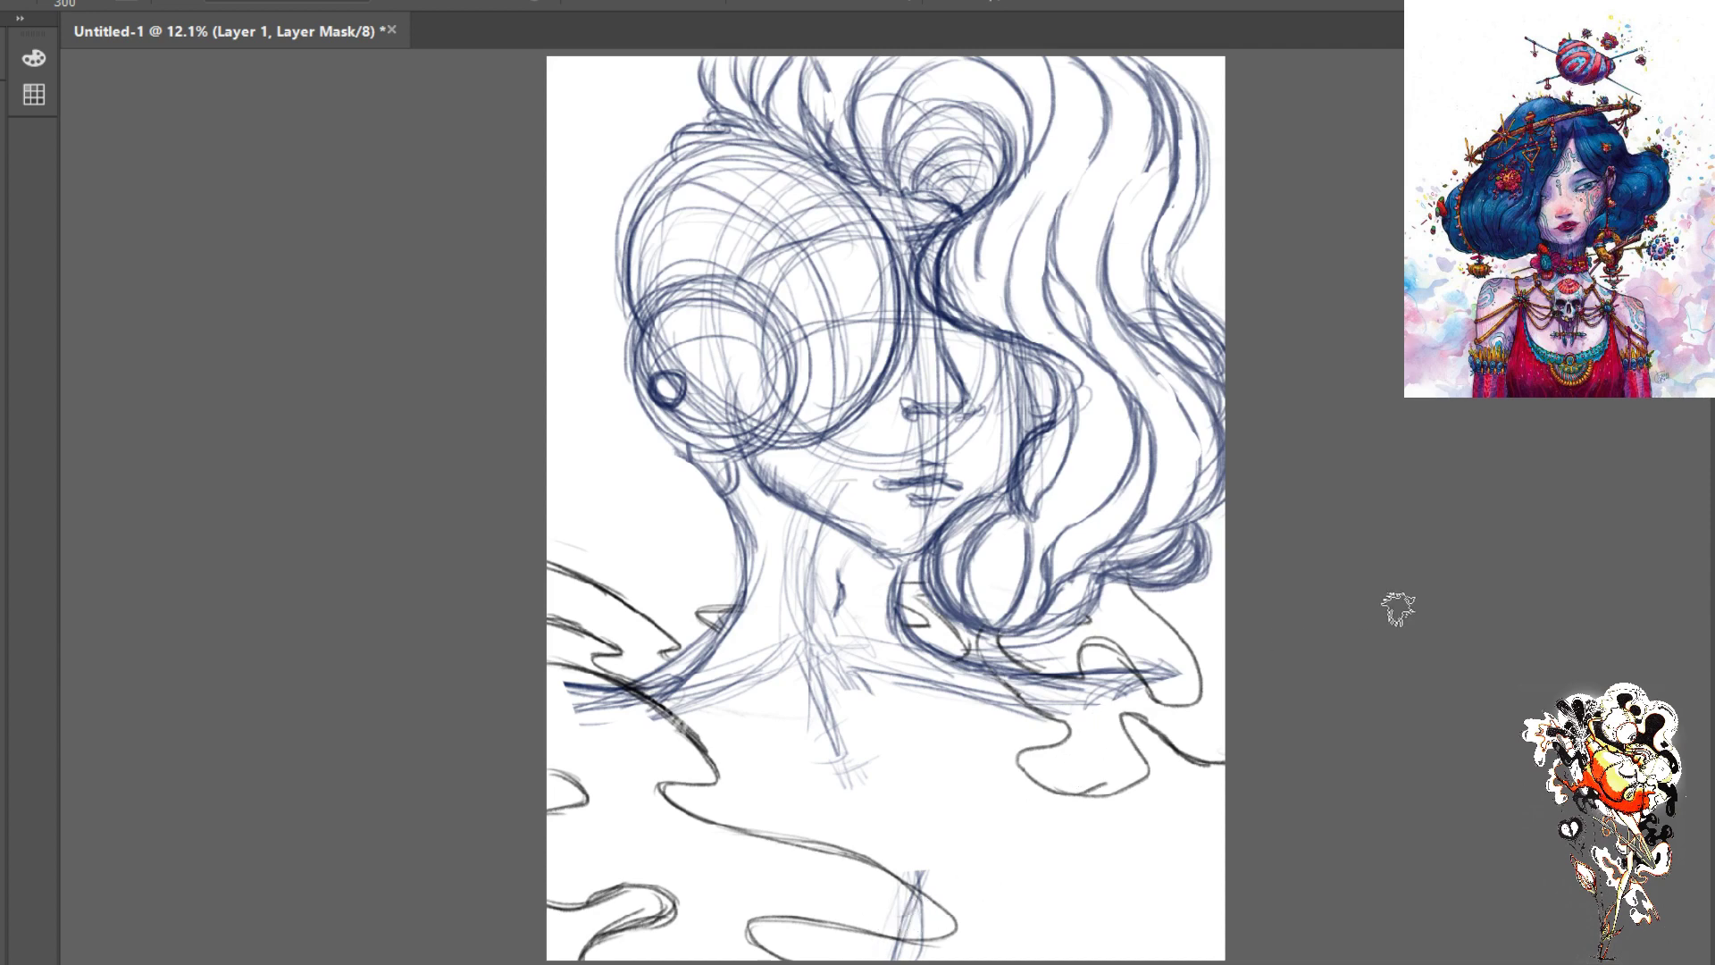
left_click(1682, 413)
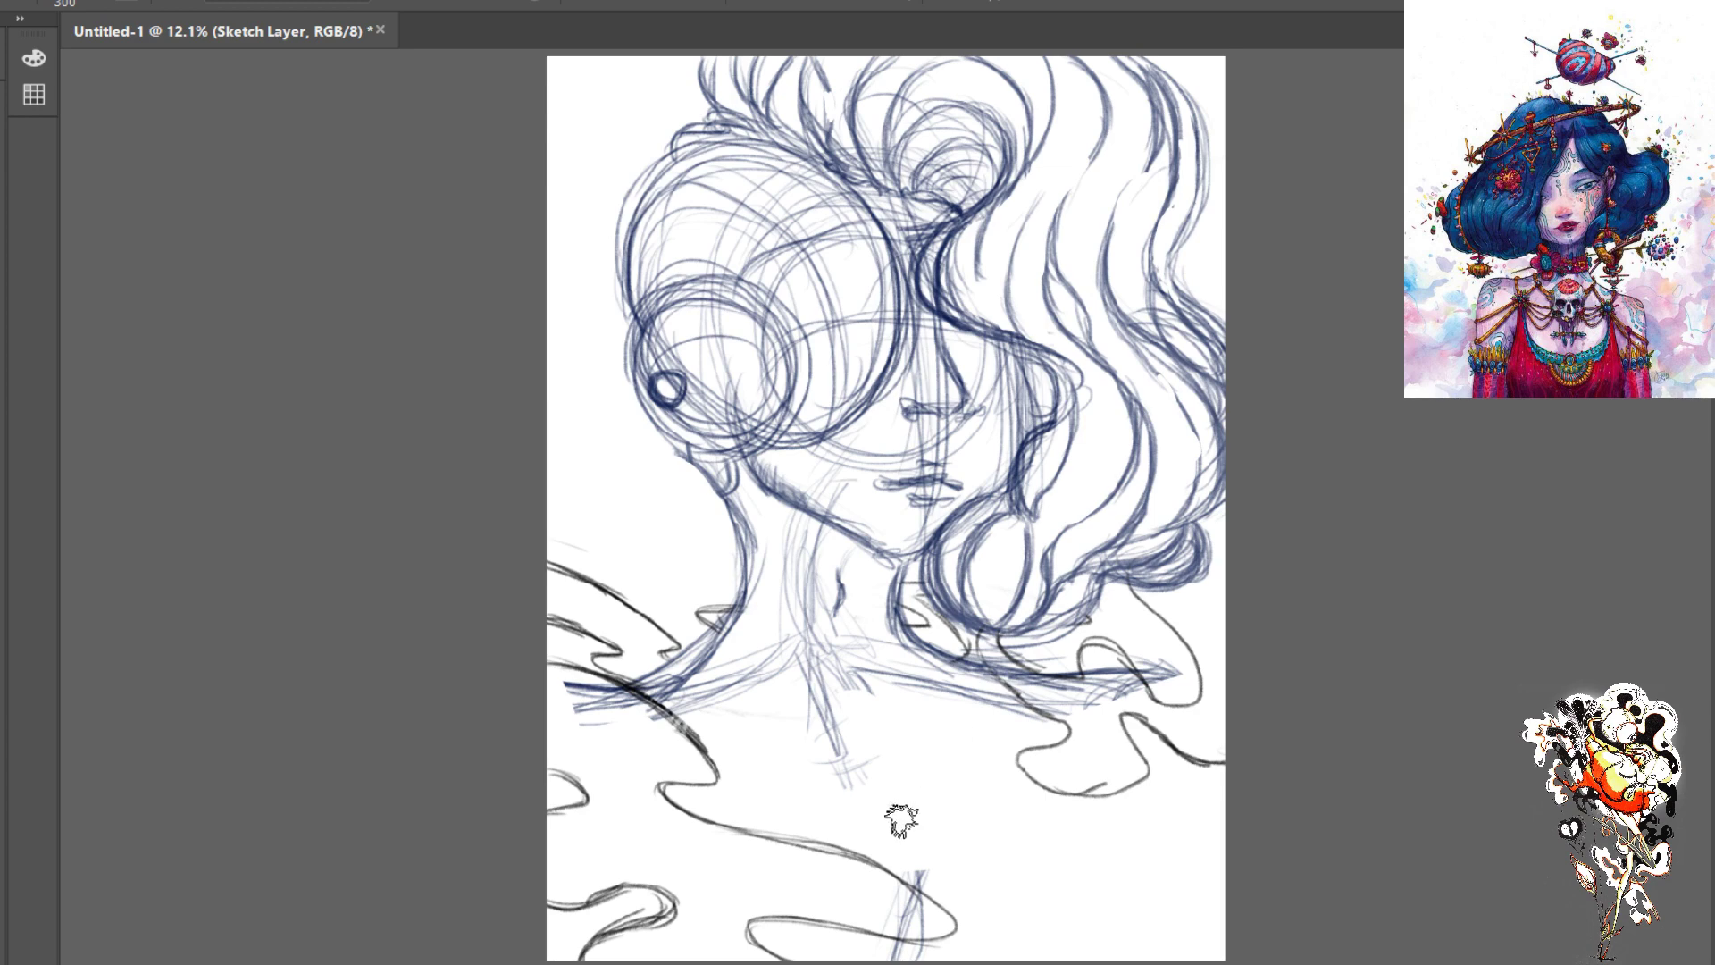
key("bracketright")
key("bracketright")
key("bracketright")
key("bracketright")
key("bracketright")
key("bracketright")
key("bracketright")
mouse_move(902, 904)
left_mouse_down()
mouse_move(913, 866)
mouse_move(872, 796)
left_mouse_up()
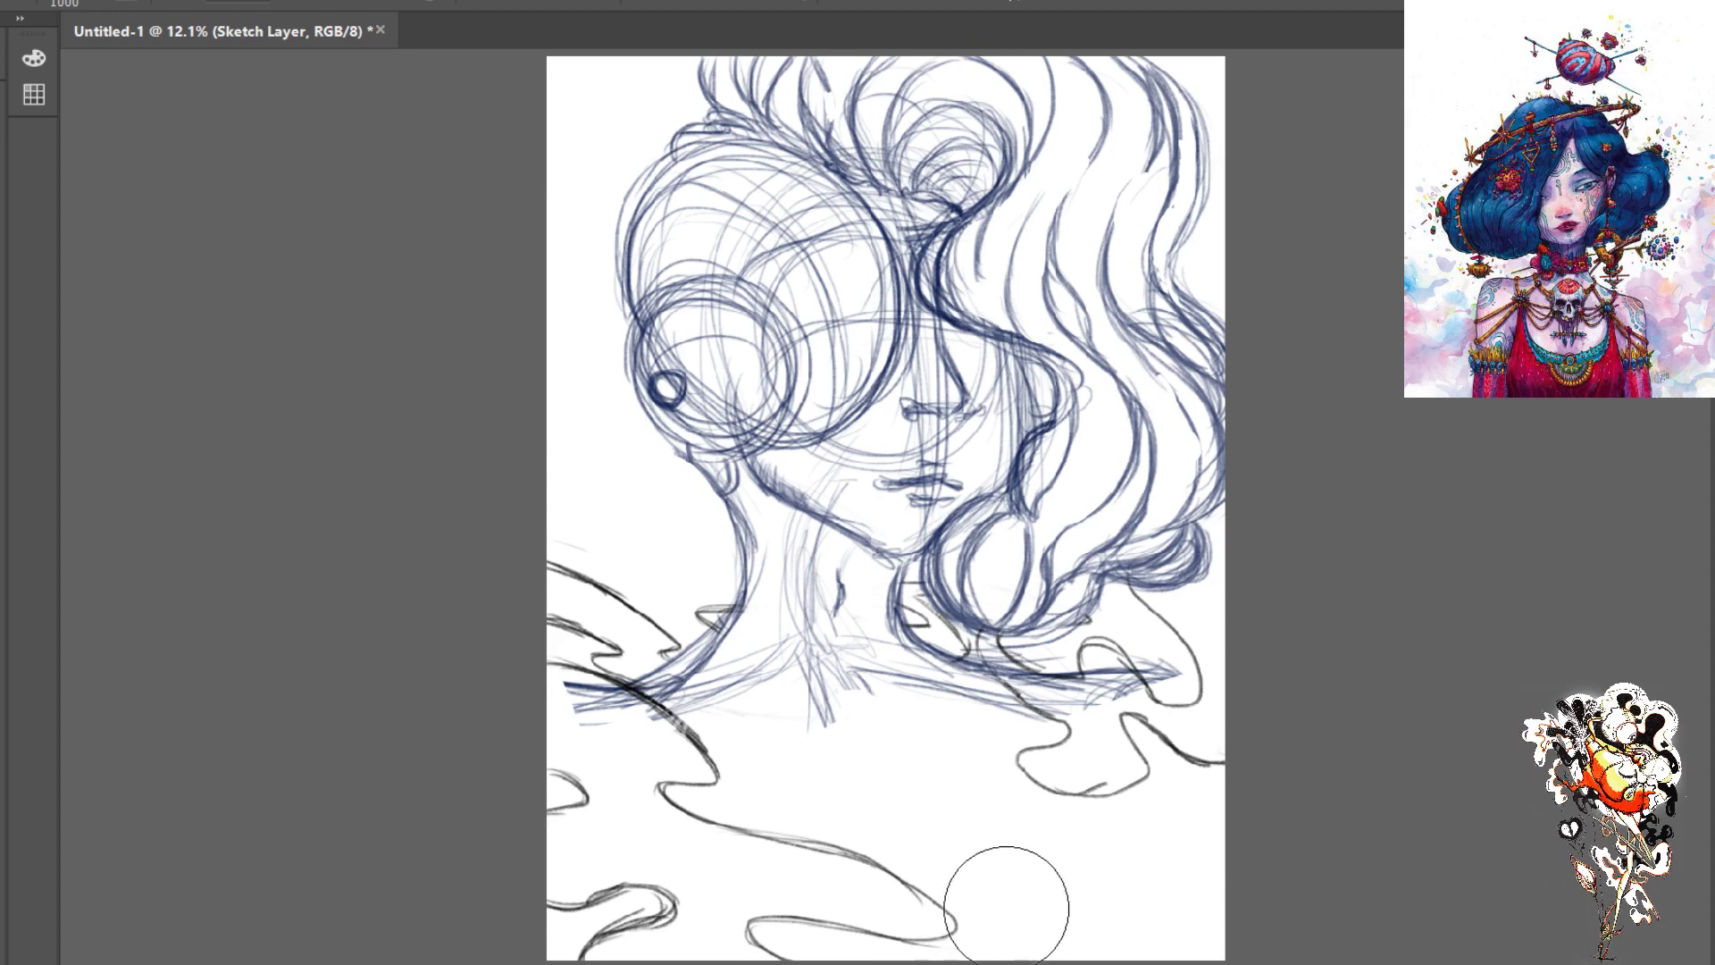
mouse_move(827, 795)
left_mouse_down()
mouse_move(840, 750)
mouse_move(916, 811)
mouse_move(851, 719)
mouse_move(866, 715)
mouse_move(816, 697)
left_mouse_up()
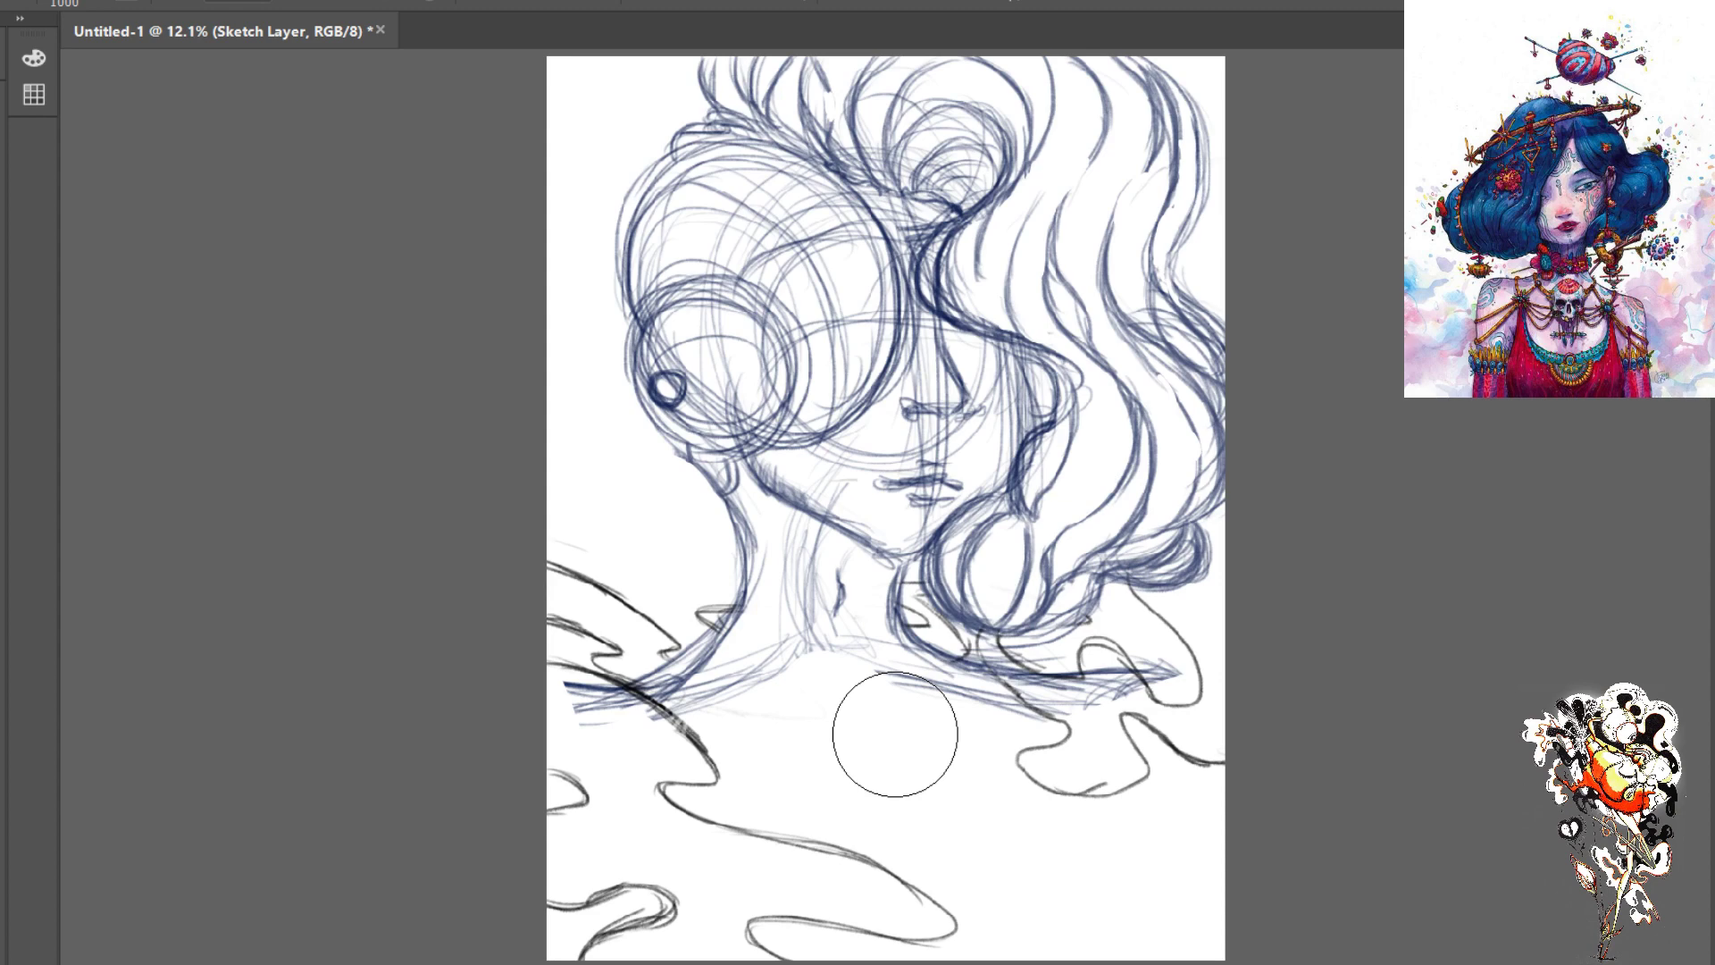
left_click_drag(930, 688, 956, 680)
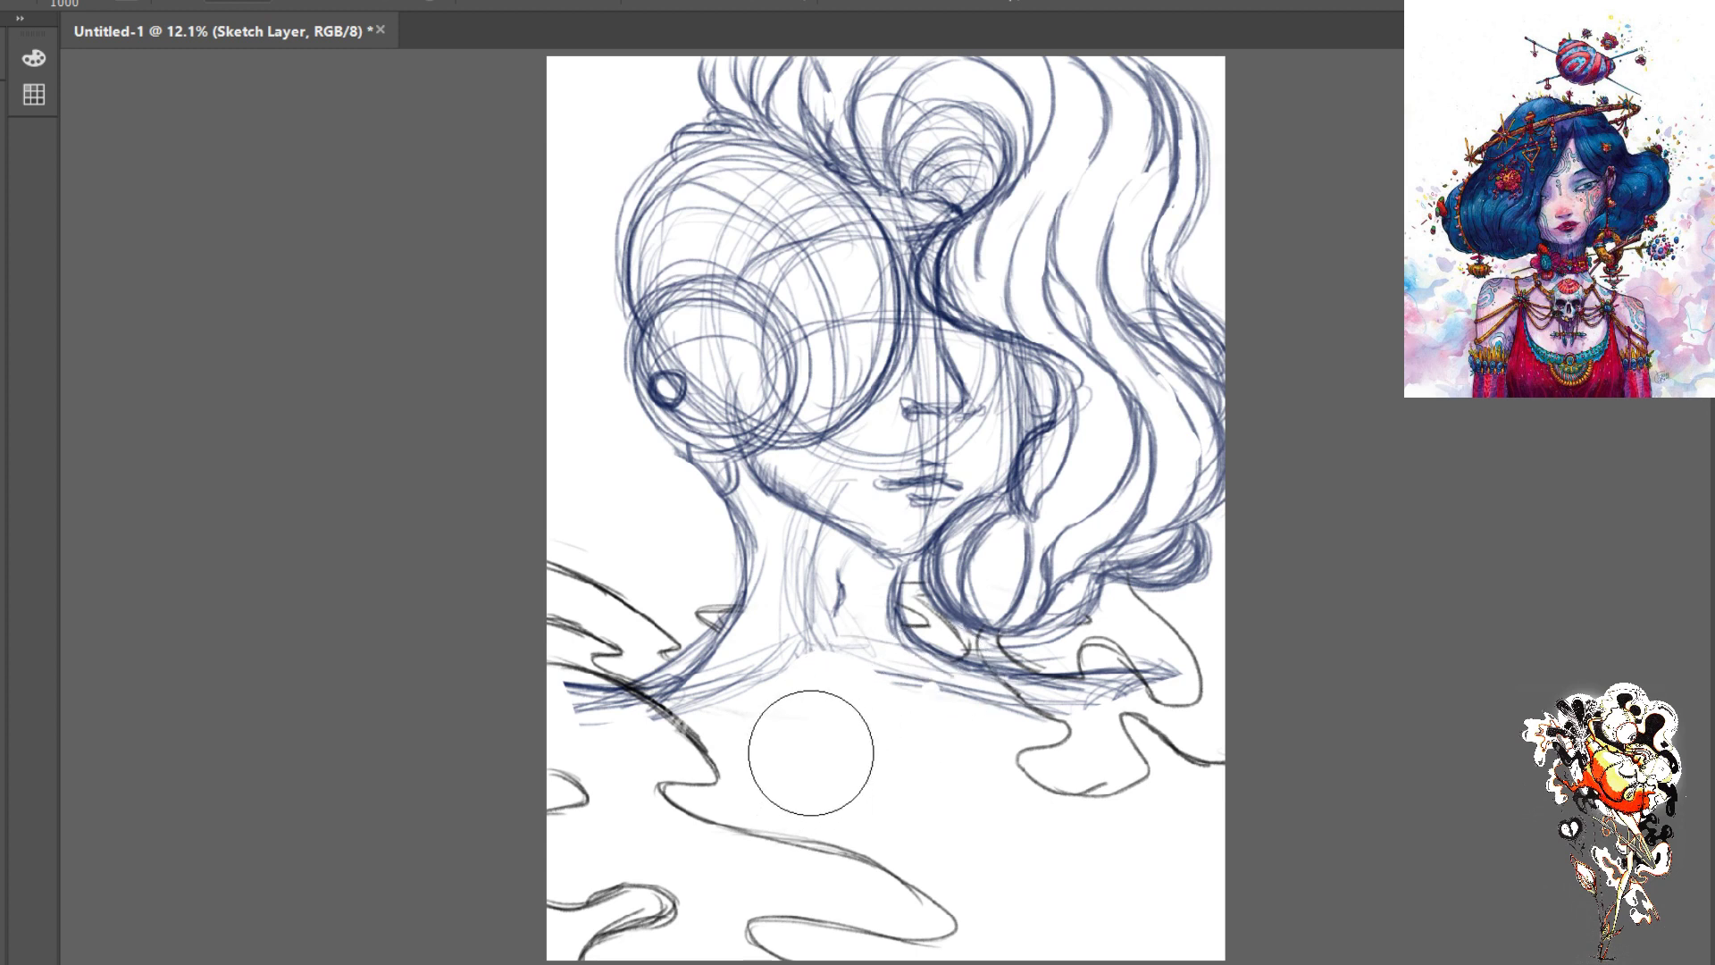
- Switch from the eraser to the Brush tool at size 70 and make Layer 1 active
key("bracketleft")
key("bracketleft")
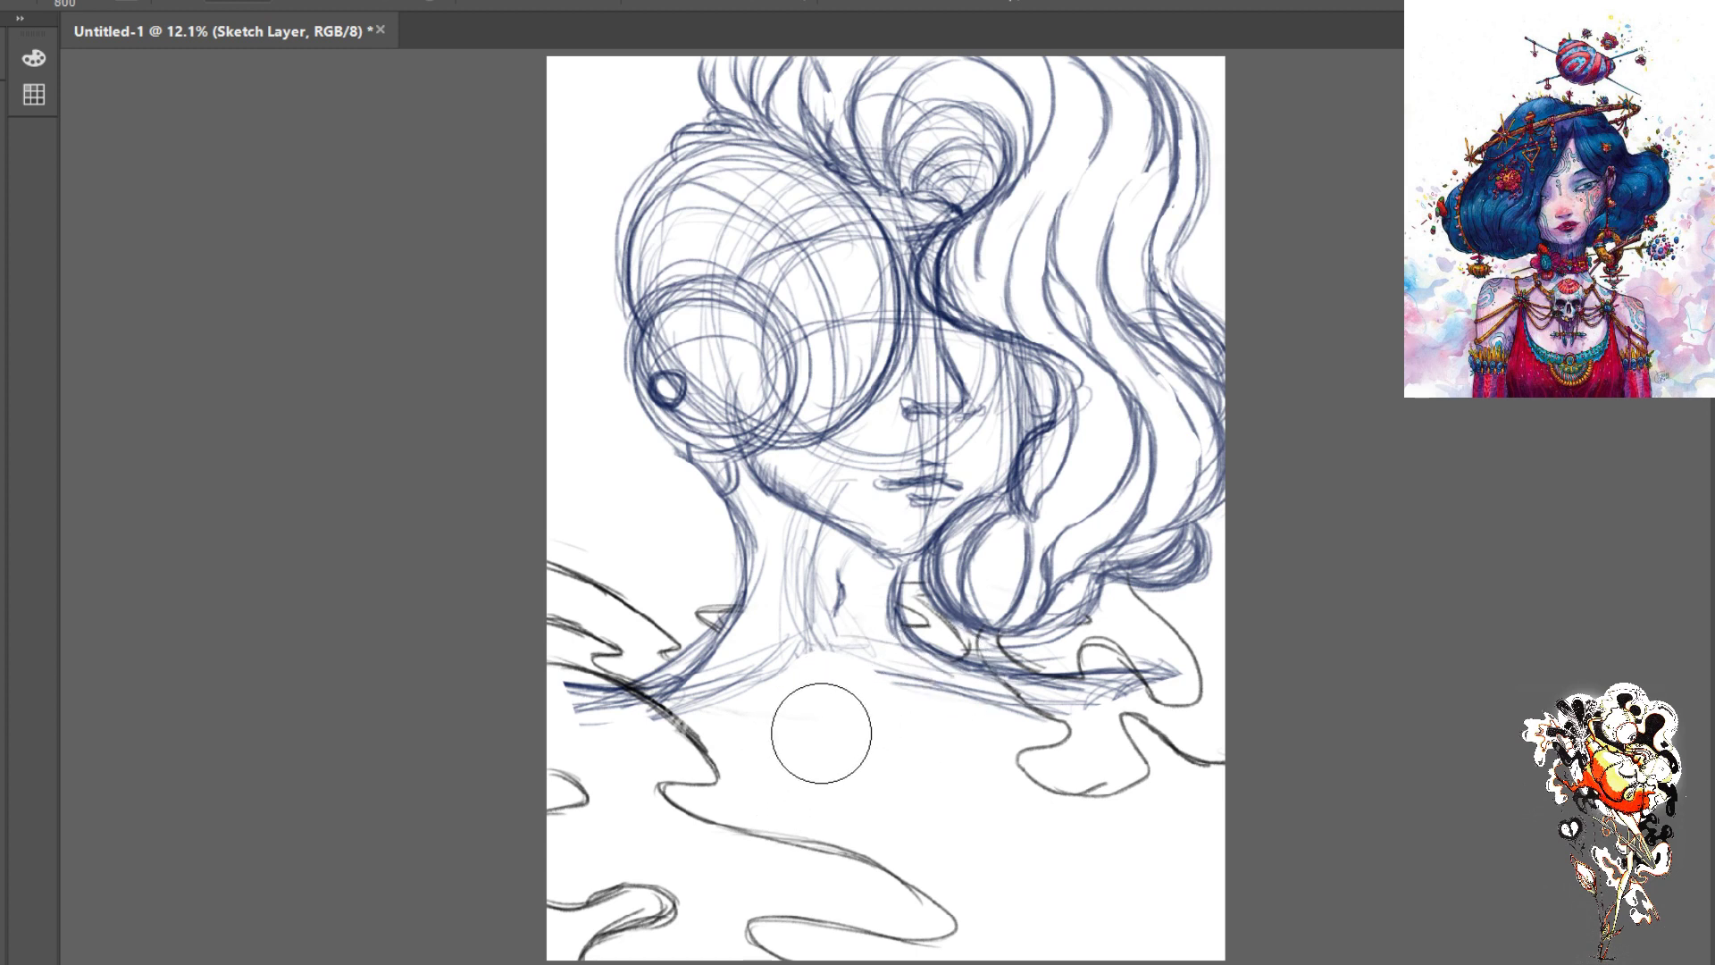
key("bracketleft")
key("bracketleft")
key("bracketleft")
key("bracketleft")
key("bracketleft")
key("bracketleft")
key("bracketleft")
key("bracketleft")
key("bracketleft")
key("b")
key("bracketleft")
key("bracketleft")
key("bracketleft")
key("bracketleft")
key("bracketleft")
key("bracketleft")
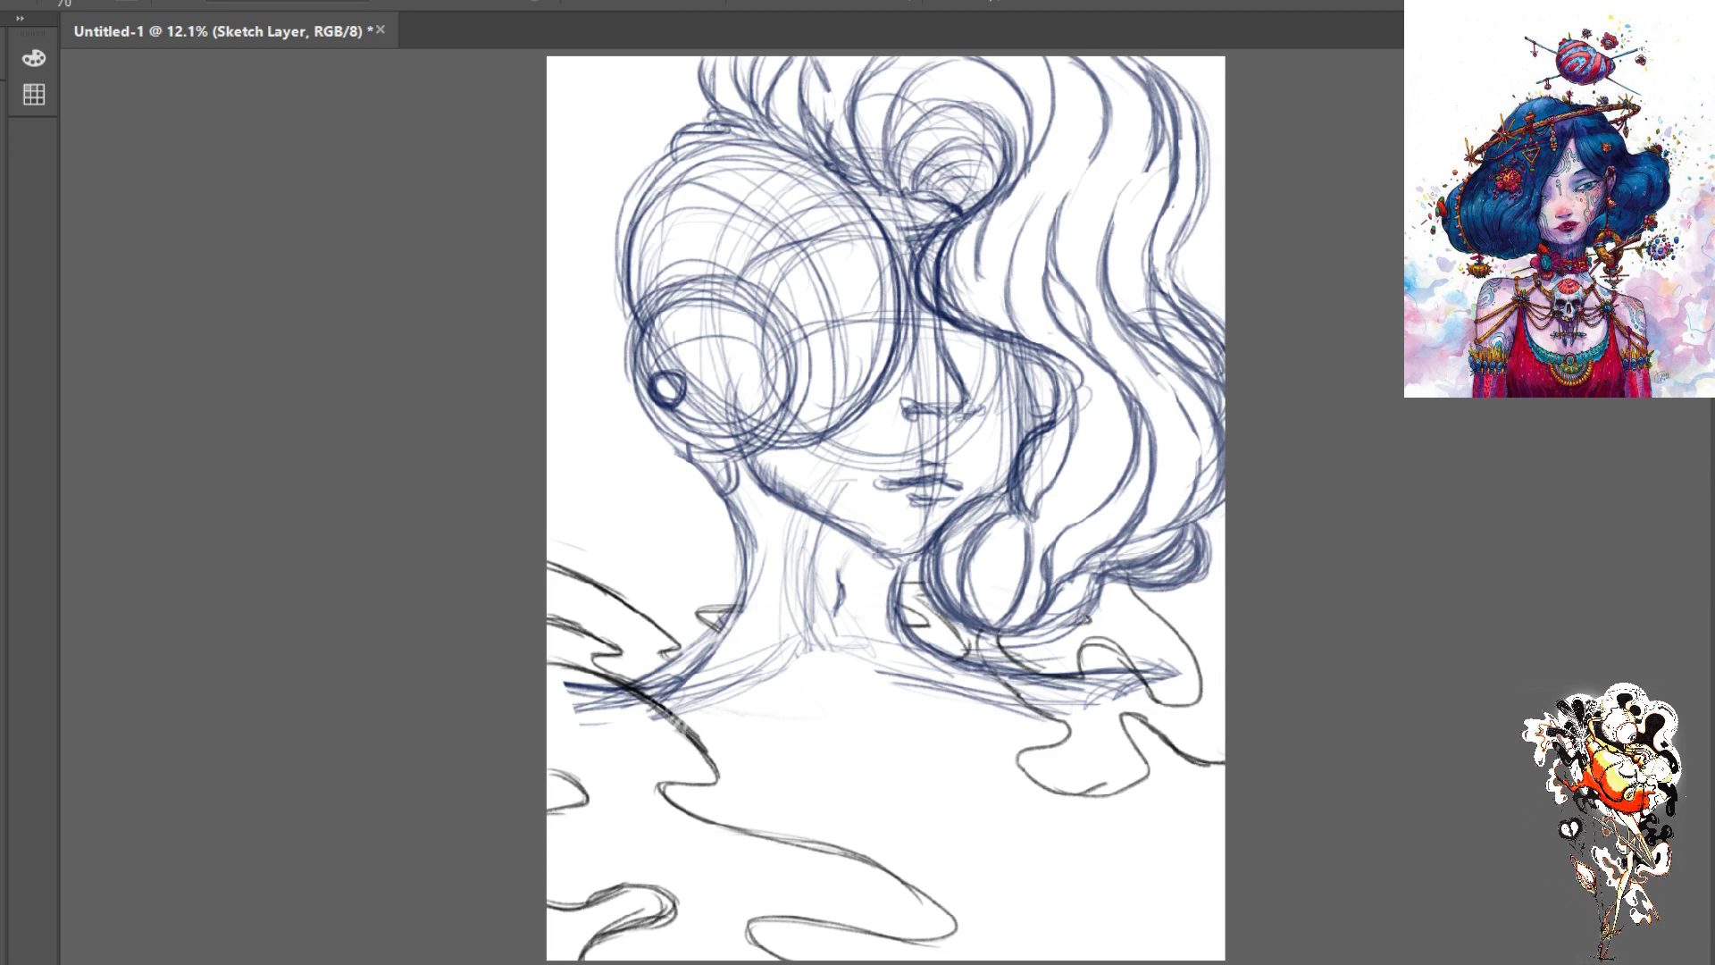
key("alt+bracketleft")
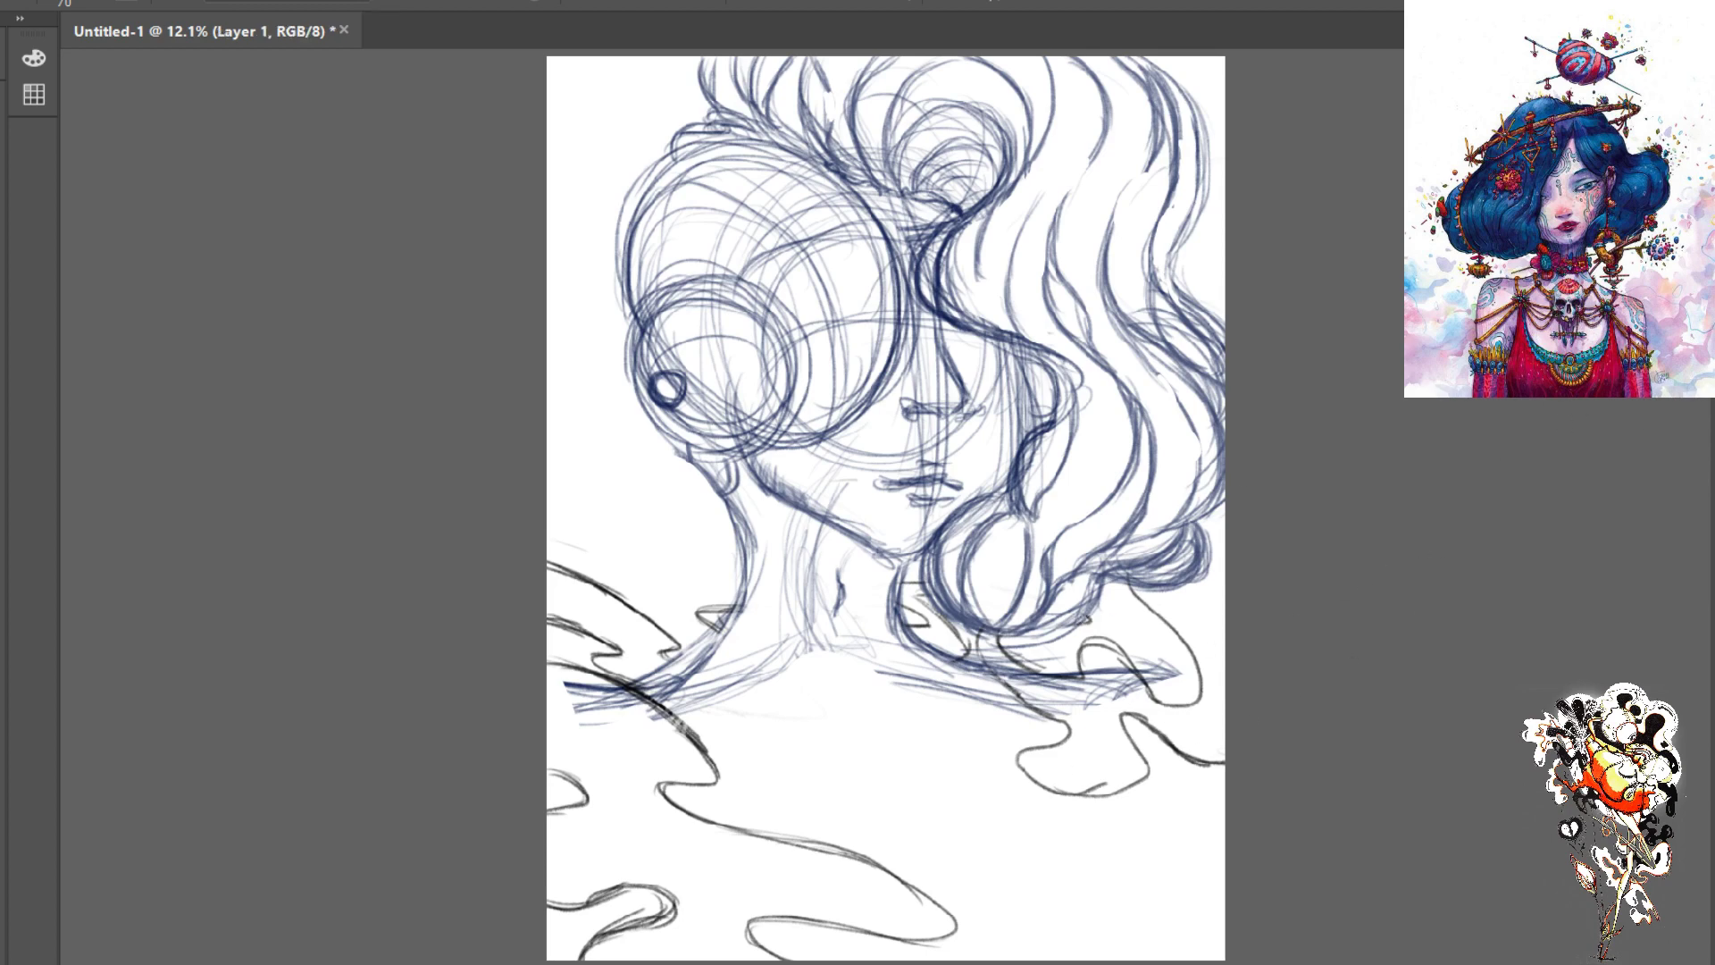
key("ctrl+backslash")
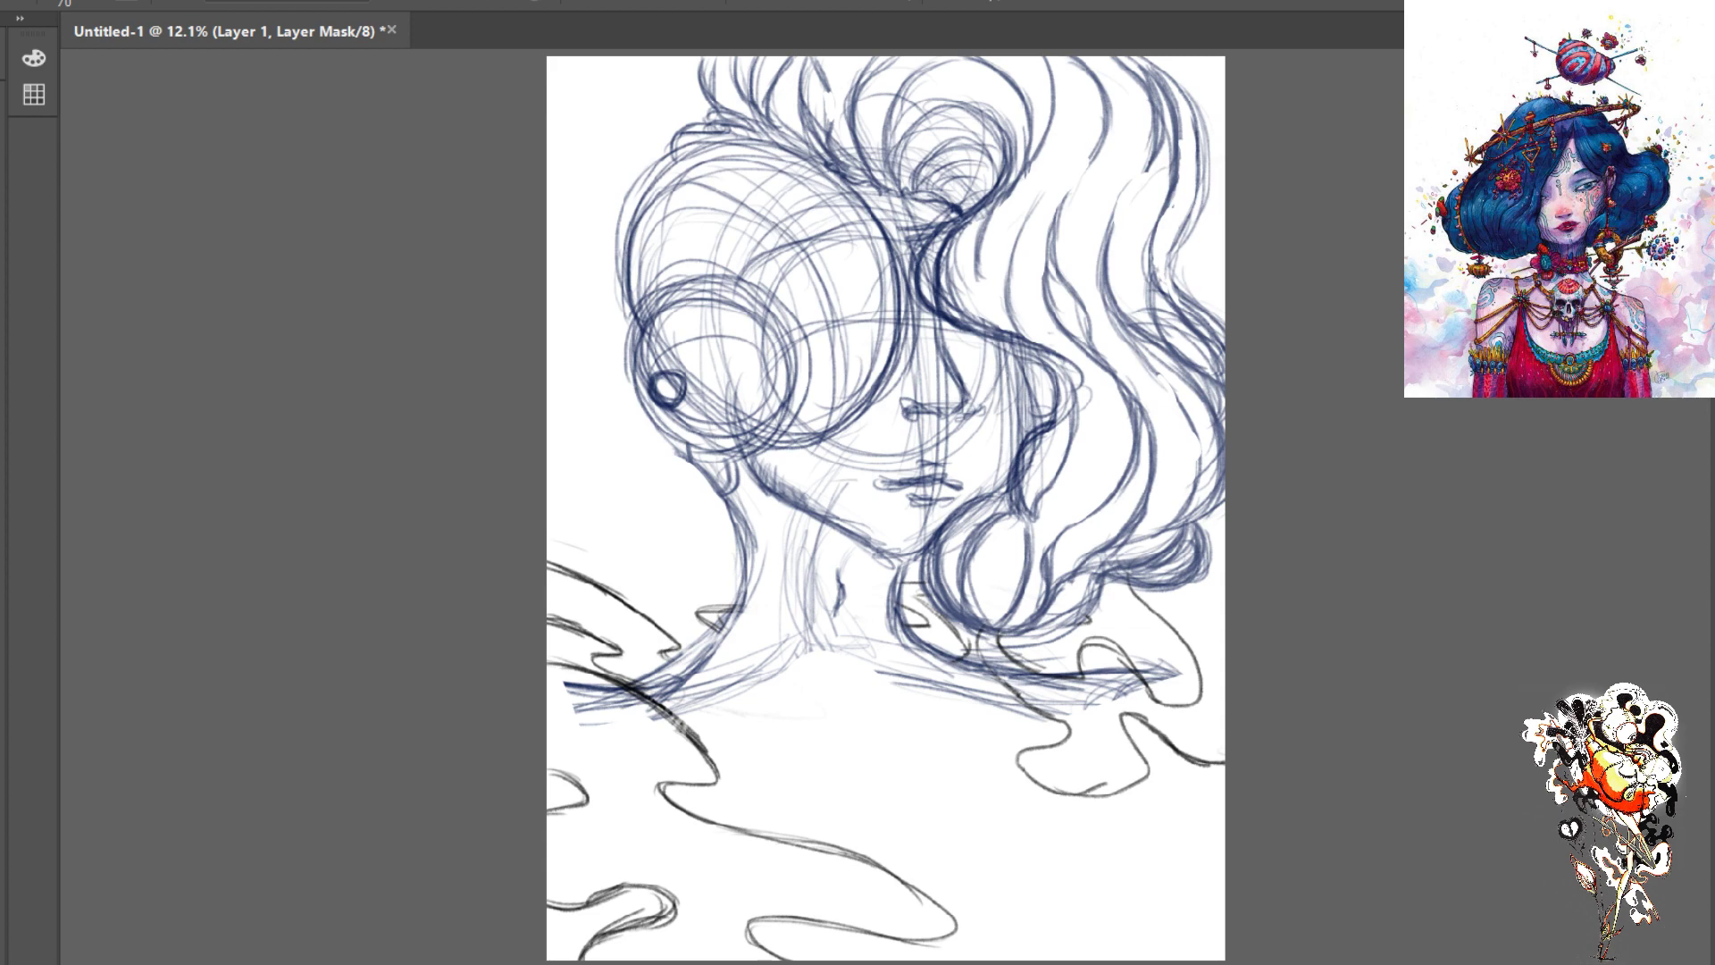
key("ctrl+alt+r")
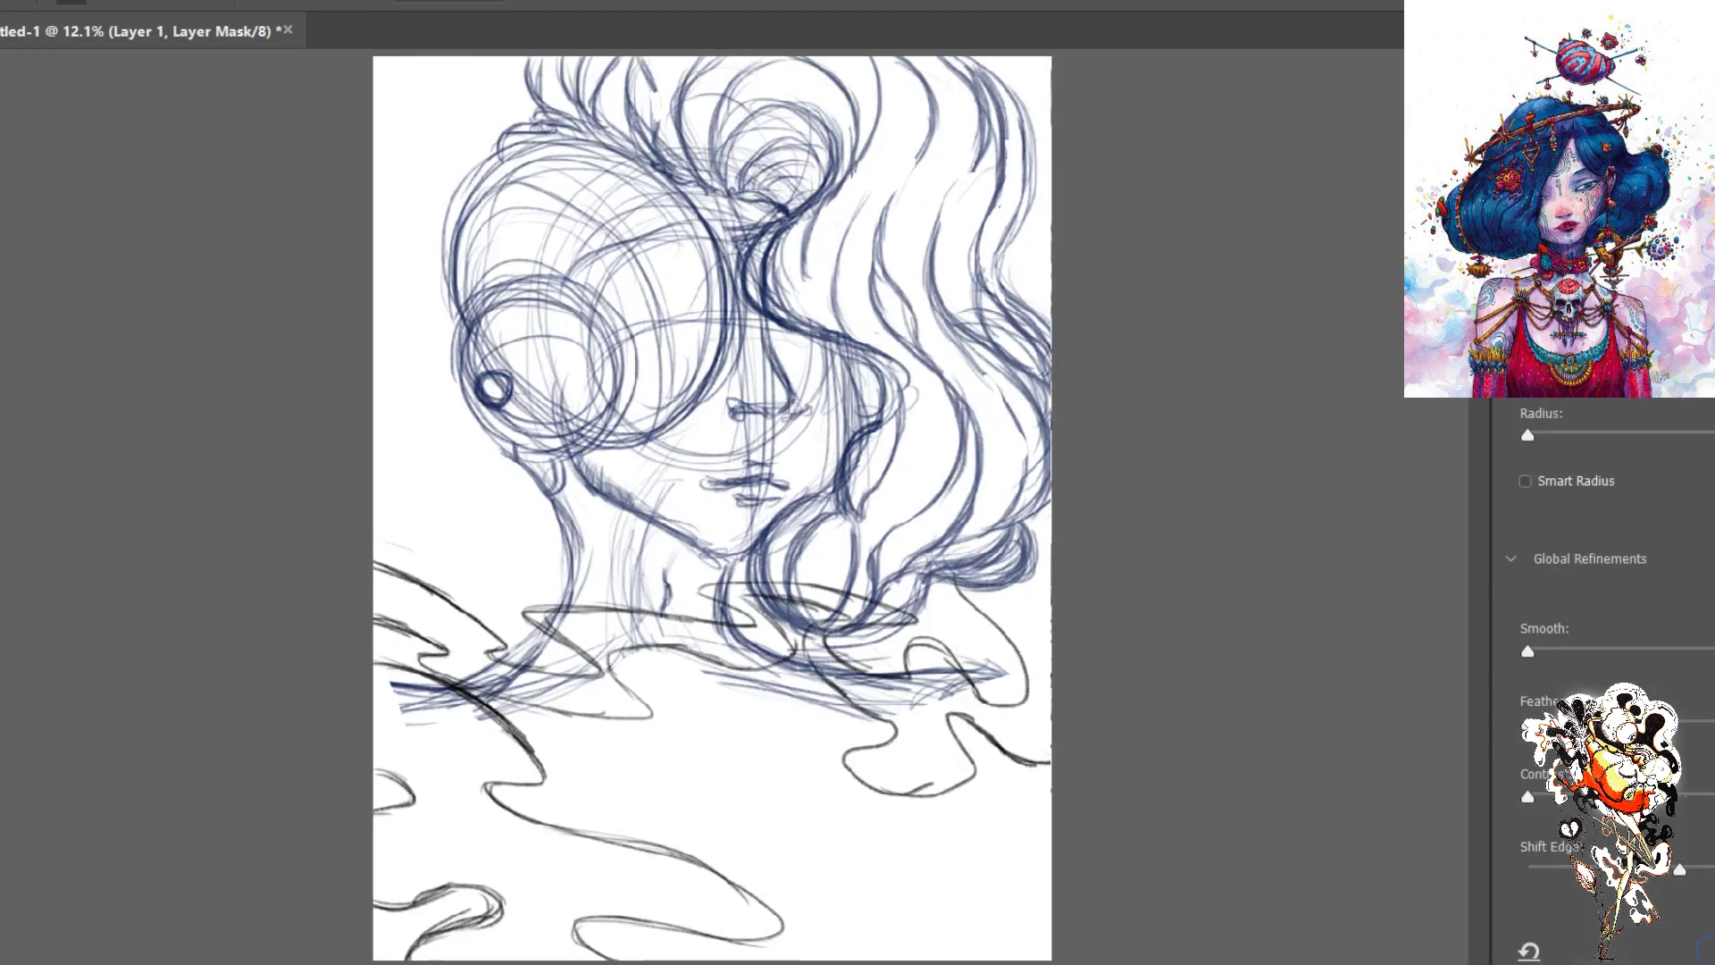
key("Escape")
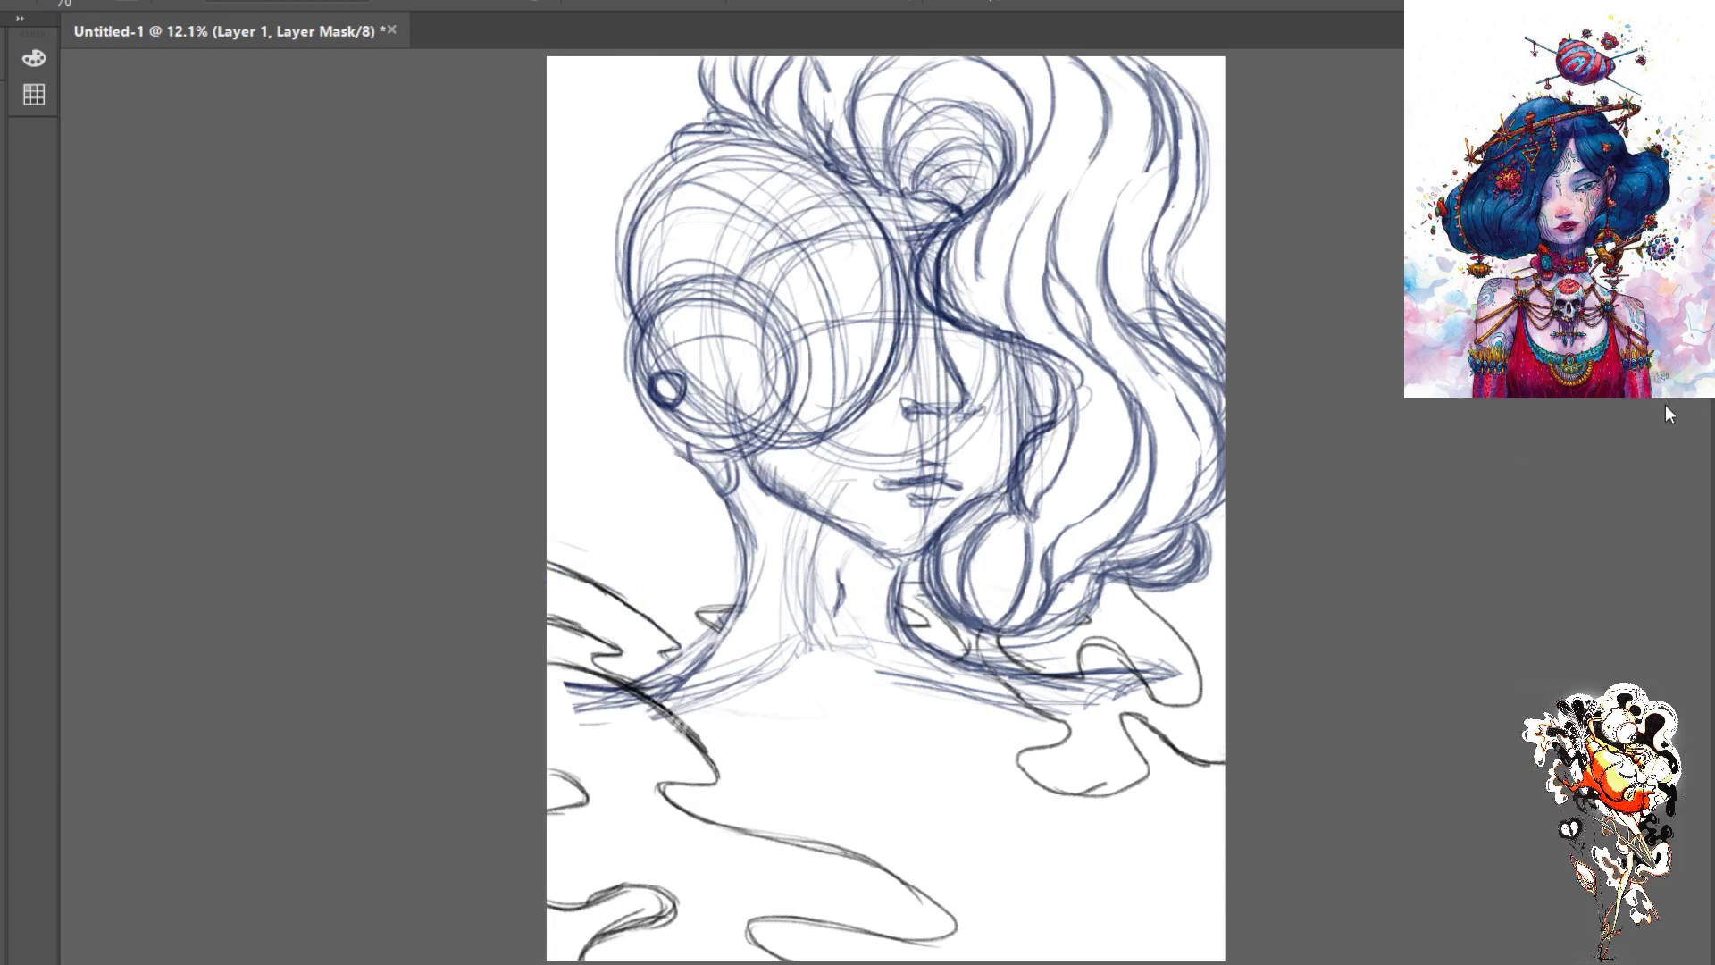
key("ctrl+2")
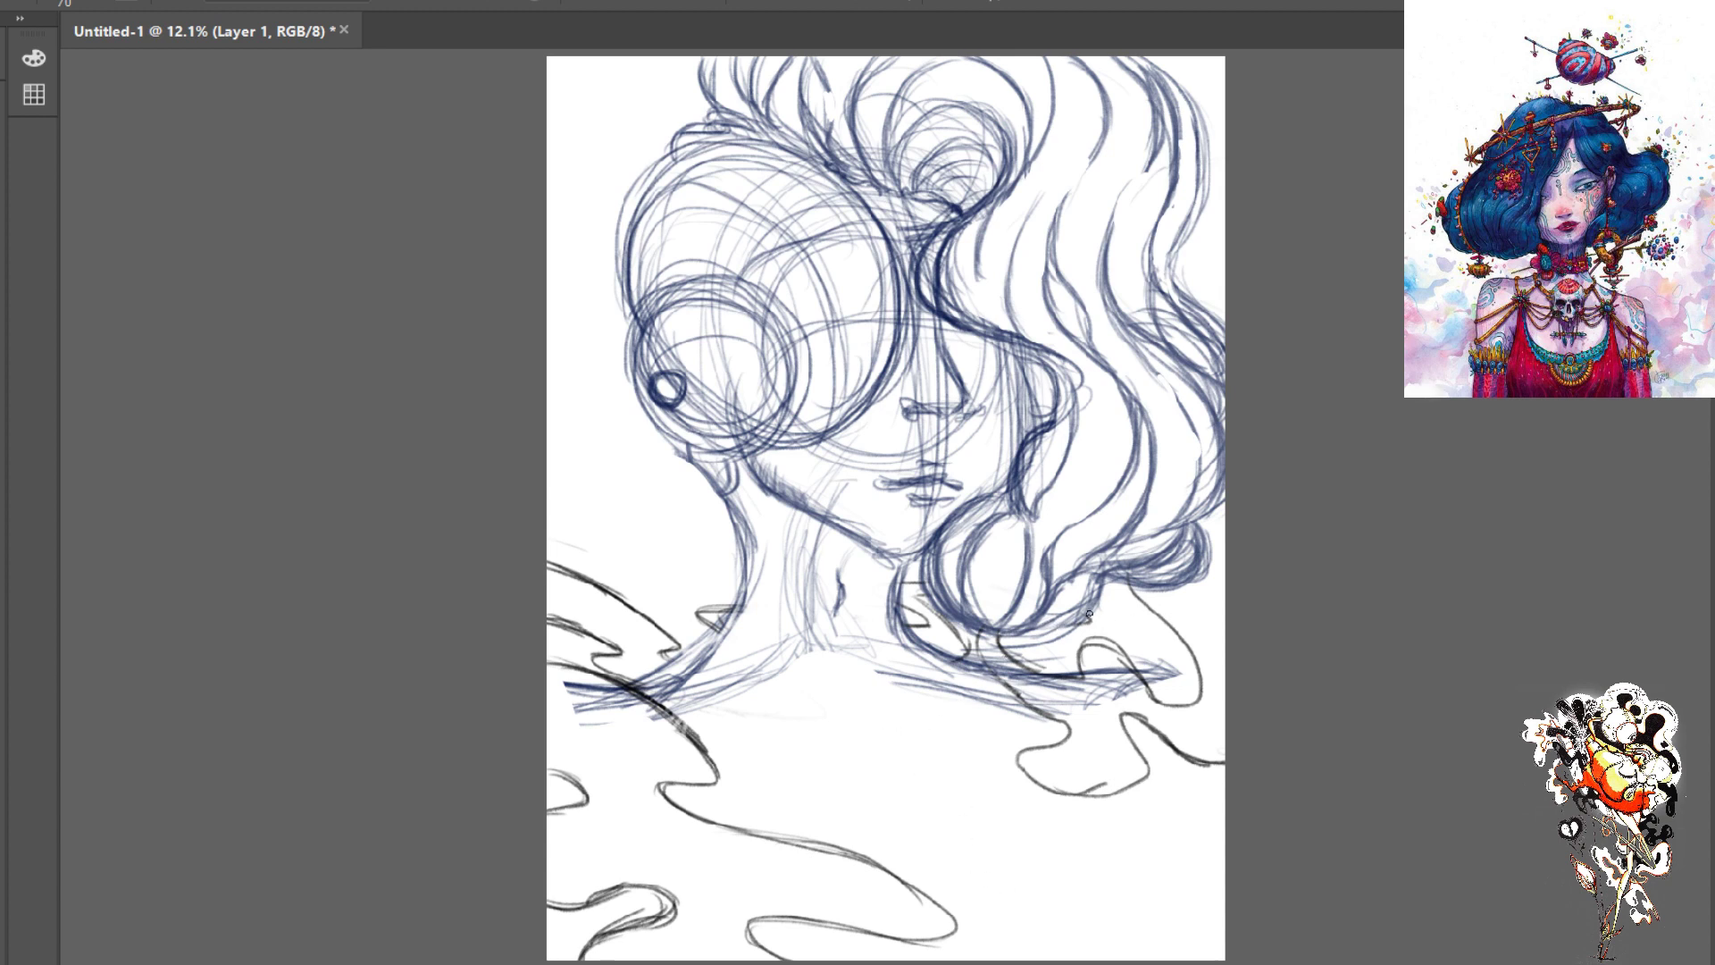
- Sketch looping wavy outlines on Layer 1 beneath the hair curls over the right shoulder
mouse_move(1088, 614)
left_mouse_down()
mouse_move(986, 628)
mouse_move(1064, 610)
mouse_move(1036, 625)
mouse_move(1086, 614)
mouse_move(1024, 621)
mouse_move(1087, 618)
mouse_move(1011, 631)
mouse_move(1135, 629)
mouse_move(1024, 626)
mouse_move(1084, 616)
mouse_move(1027, 615)
mouse_move(1041, 606)
mouse_move(984, 632)
mouse_move(1061, 607)
mouse_move(1127, 614)
mouse_move(1093, 600)
mouse_move(1142, 623)
mouse_move(1092, 630)
mouse_move(1188, 621)
mouse_move(1098, 582)
mouse_move(1142, 590)
mouse_move(1169, 637)
mouse_move(1097, 630)
mouse_move(1207, 620)
mouse_move(1105, 579)
mouse_move(1188, 621)
mouse_move(1081, 632)
mouse_move(920, 600)
mouse_move(952, 645)
left_mouse_up()
key("e")
key("bracketleft")
key("bracketleft")
key("bracketleft")
key("bracketleft")
key("bracketleft")
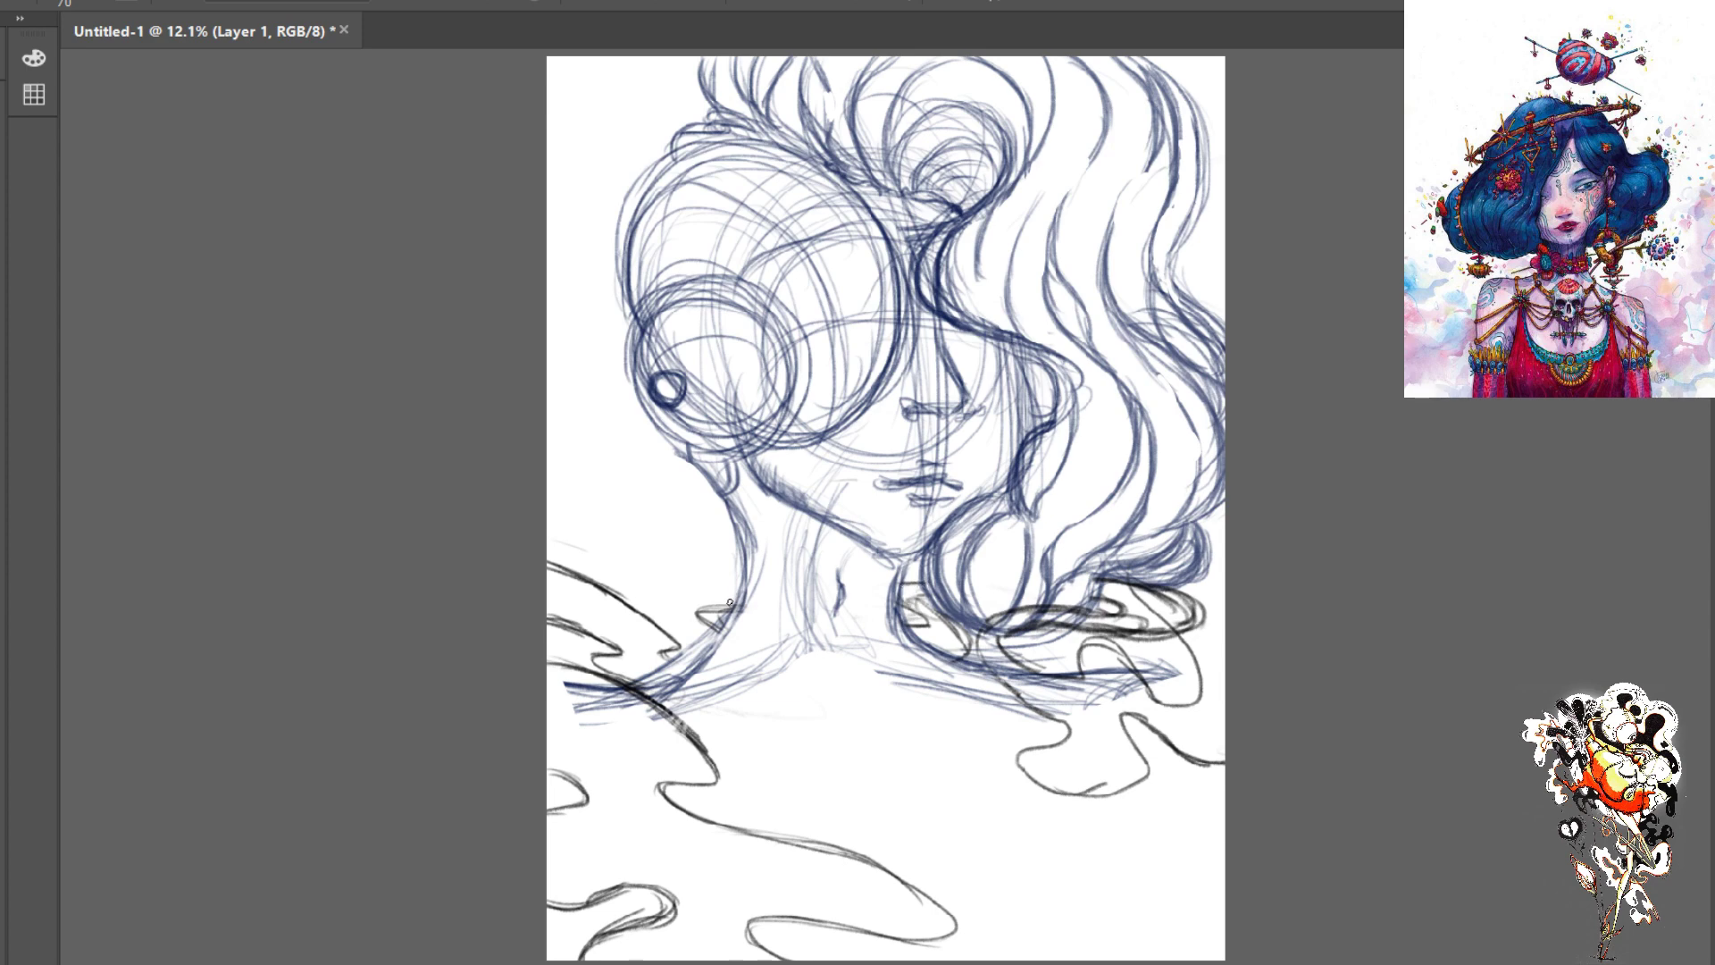
- Clean up the outline fragment left of the neck and draw a wavy loop across the neck's left base
key("e")
mouse_move(747, 596)
left_mouse_down()
mouse_move(722, 625)
mouse_move(706, 597)
mouse_move(711, 639)
mouse_move(732, 592)
mouse_move(669, 605)
mouse_move(746, 648)
mouse_move(721, 612)
mouse_move(742, 608)
mouse_move(708, 613)
mouse_move(793, 662)
mouse_move(738, 625)
mouse_move(782, 693)
mouse_move(788, 679)
mouse_move(809, 702)
mouse_move(645, 683)
mouse_move(669, 652)
mouse_move(717, 668)
mouse_move(716, 643)
mouse_move(748, 644)
mouse_move(712, 651)
mouse_move(723, 666)
mouse_move(732, 647)
mouse_move(688, 652)
left_mouse_up()
key("b")
left_click_drag(713, 631, 671, 587)
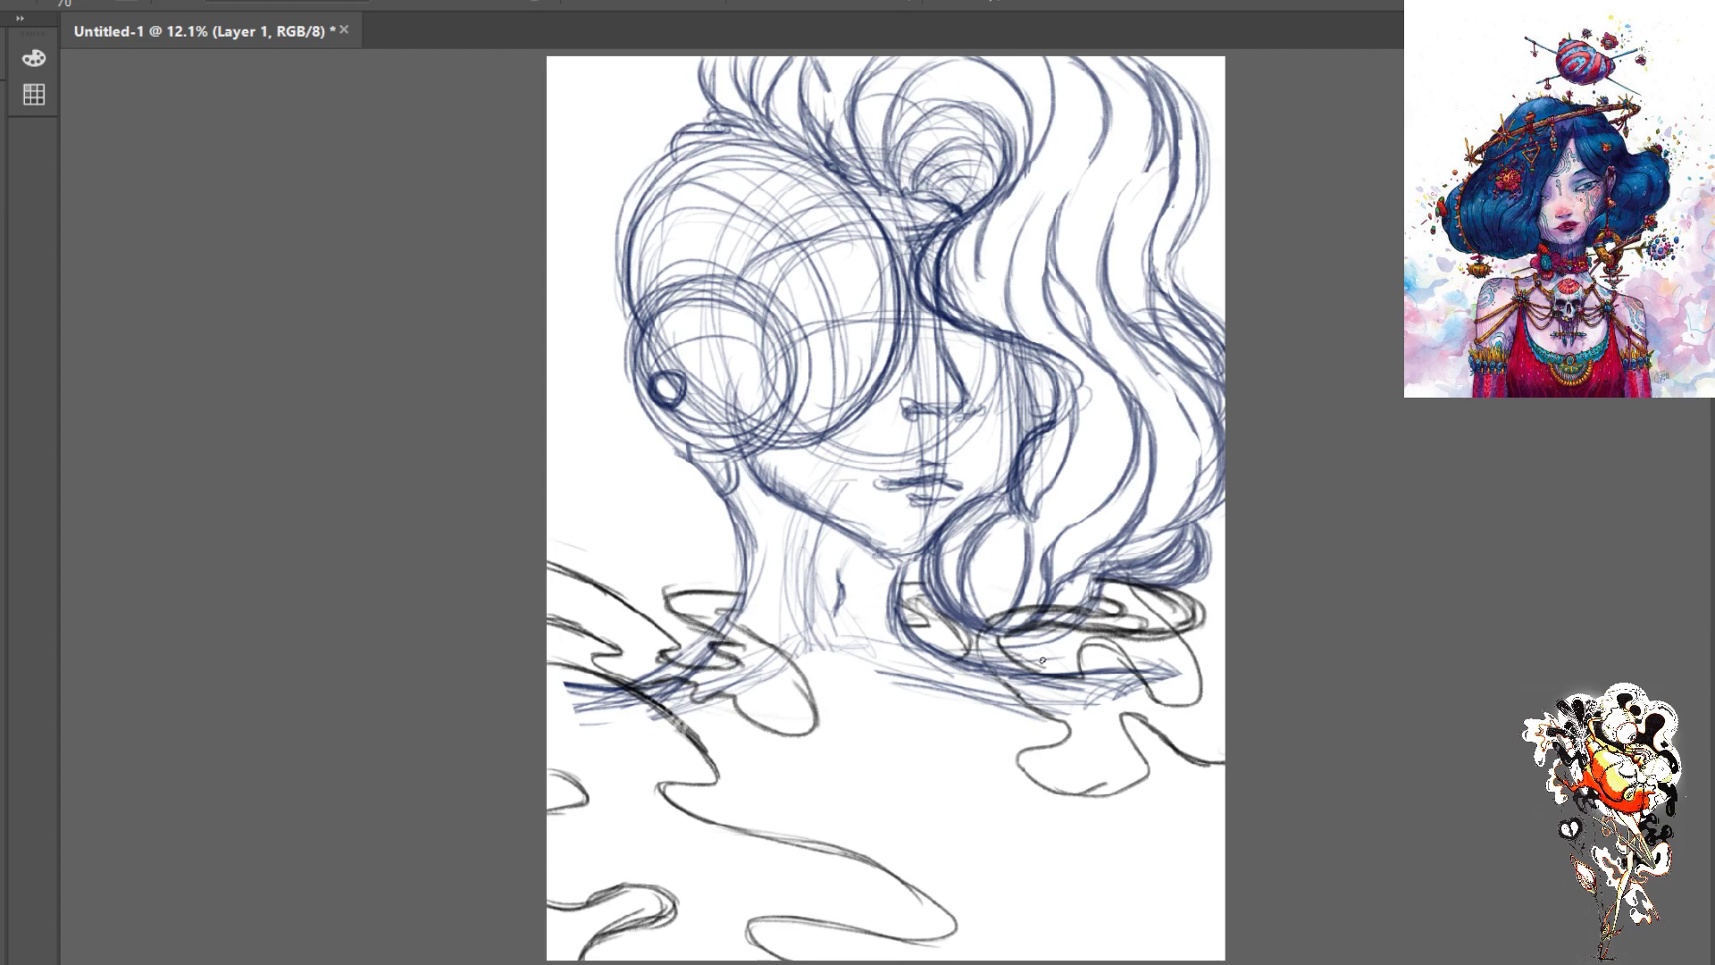
- Sketch a wavy outline from the right canvas edge across the right shoulder into a rounded, darkened shape on the chest
key("bracketright")
key("bracketright")
key("bracketright")
key("bracketright")
key("bracketright")
key("bracketleft")
key("bracketleft")
key("bracketleft")
key("bracketleft")
key("bracketleft")
mouse_move(1218, 608)
left_mouse_down()
mouse_move(1174, 623)
mouse_move(1185, 643)
mouse_move(1194, 630)
mouse_move(1194, 690)
mouse_move(1179, 666)
mouse_move(1168, 703)
mouse_move(1197, 684)
mouse_move(1094, 665)
mouse_move(1104, 641)
mouse_move(1004, 678)
mouse_move(1085, 725)
mouse_move(1099, 679)
mouse_move(1040, 677)
mouse_move(989, 628)
mouse_move(997, 714)
mouse_move(1020, 700)
mouse_move(969, 730)
mouse_move(948, 721)
mouse_move(1046, 788)
mouse_move(980, 743)
left_mouse_up()
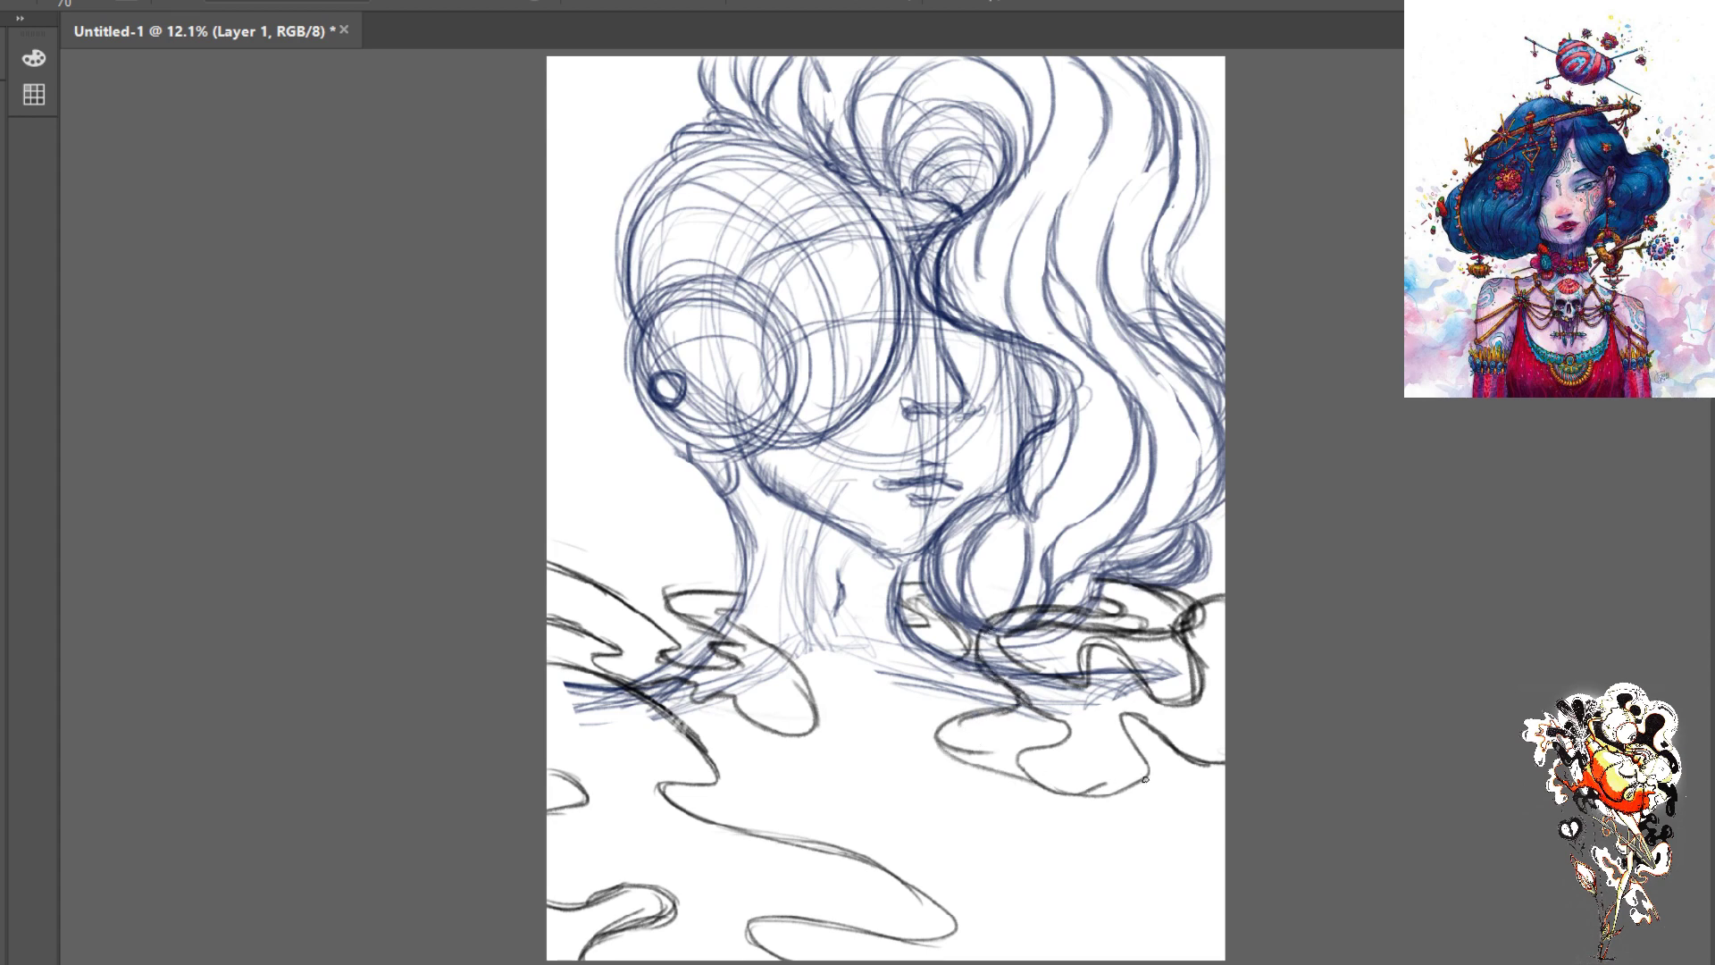
mouse_move(1145, 778)
left_mouse_down()
mouse_move(1048, 778)
mouse_move(952, 734)
mouse_move(1001, 705)
mouse_move(946, 746)
left_mouse_up()
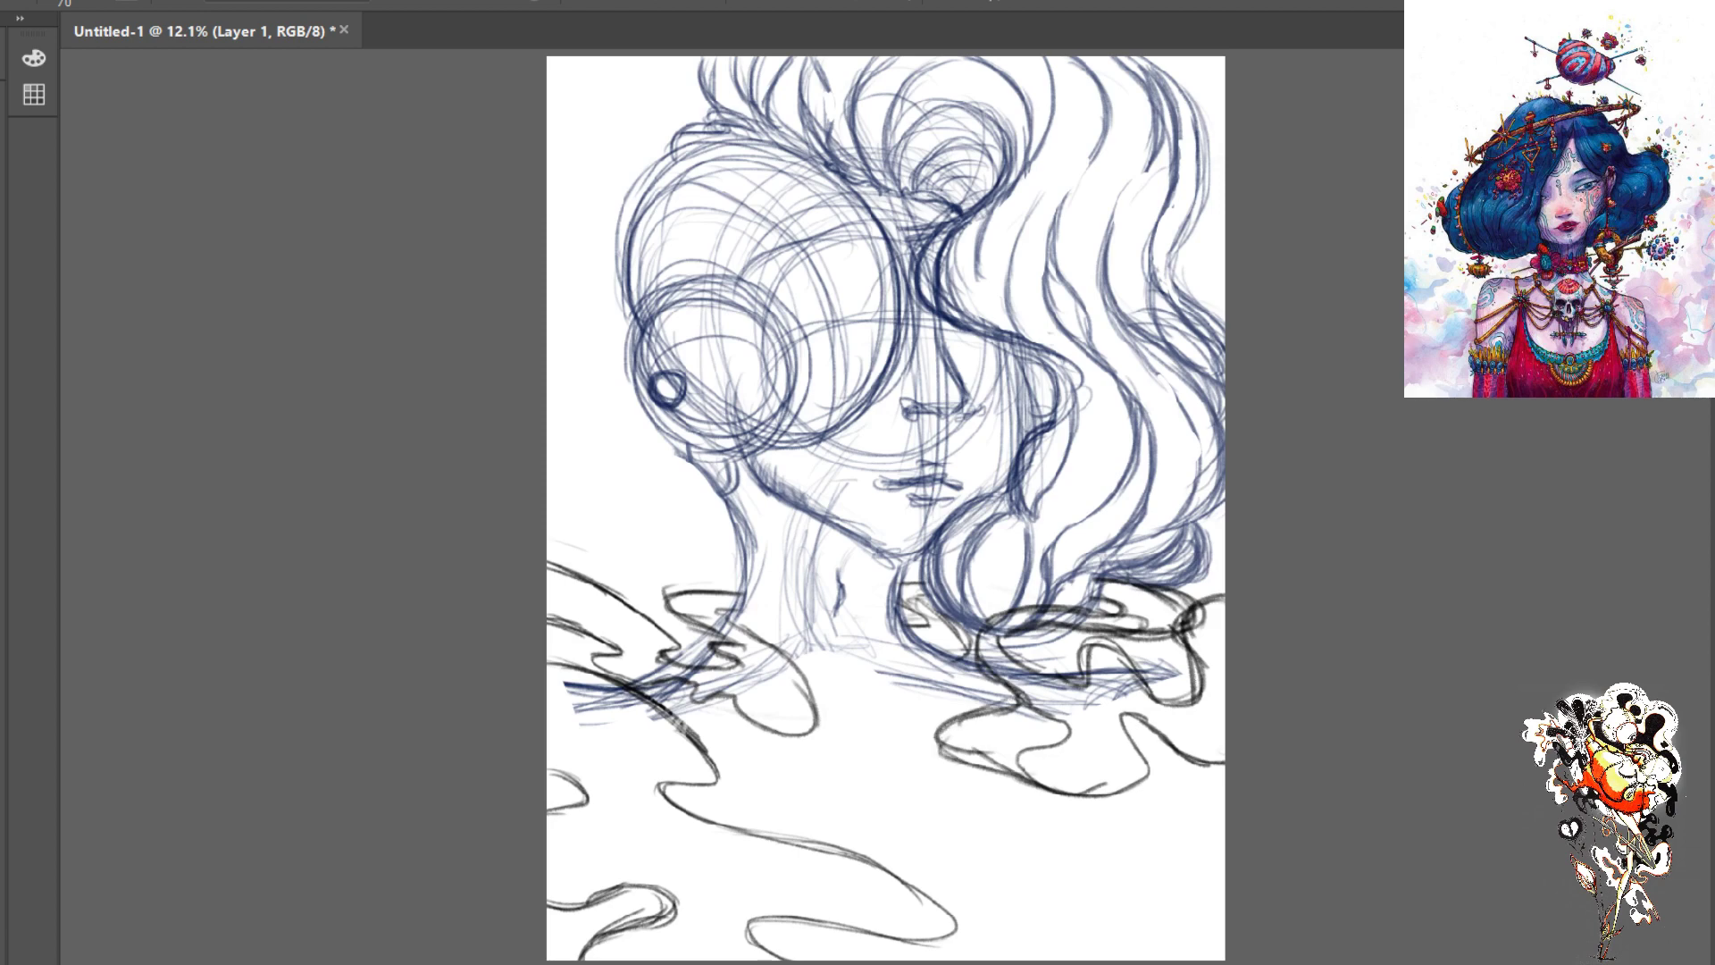
- Erase the inner line of the rounded shape on the right chest and darken the wavy outline beside the neck's left side
mouse_move(1076, 722)
left_mouse_down()
mouse_move(1025, 756)
mouse_move(1030, 776)
mouse_move(1033, 705)
mouse_move(1076, 736)
mouse_move(1025, 725)
mouse_move(1037, 761)
mouse_move(1105, 745)
mouse_move(1093, 763)
mouse_move(1130, 734)
mouse_move(1108, 784)
mouse_move(1003, 777)
mouse_move(1059, 788)
mouse_move(952, 744)
mouse_move(1034, 764)
left_mouse_up()
key("bracketleft")
key("bracketleft")
key("bracketleft")
key("bracketleft")
key("bracketleft")
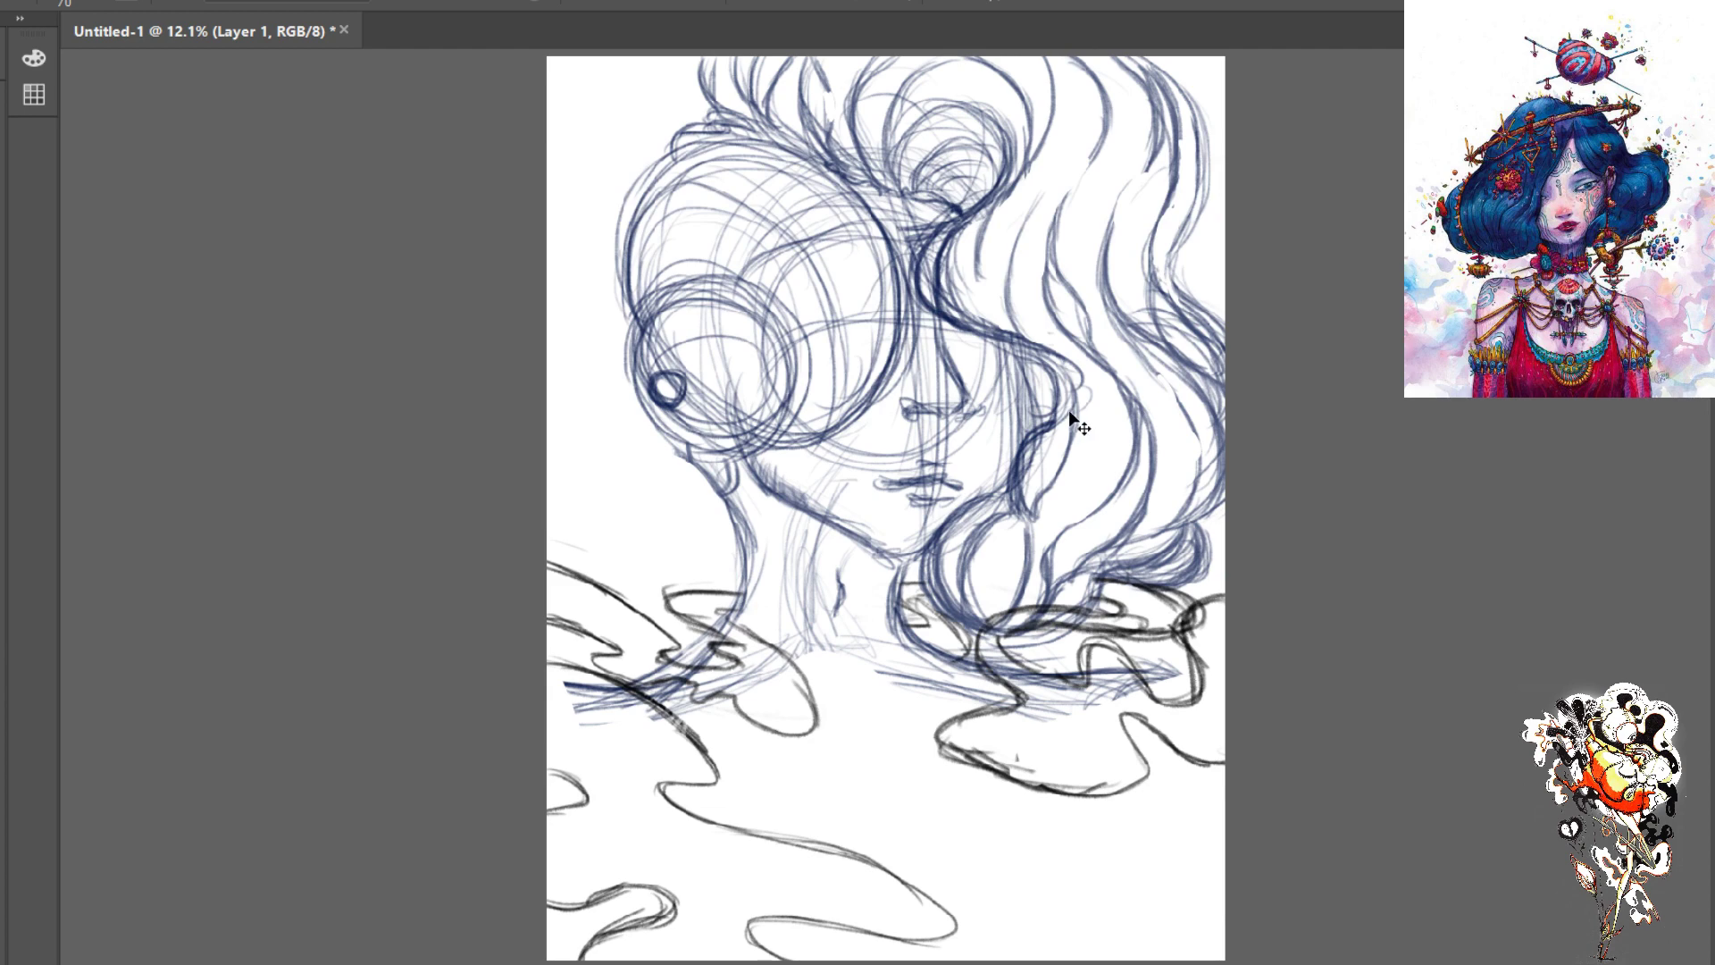
key("ctrl+minus")
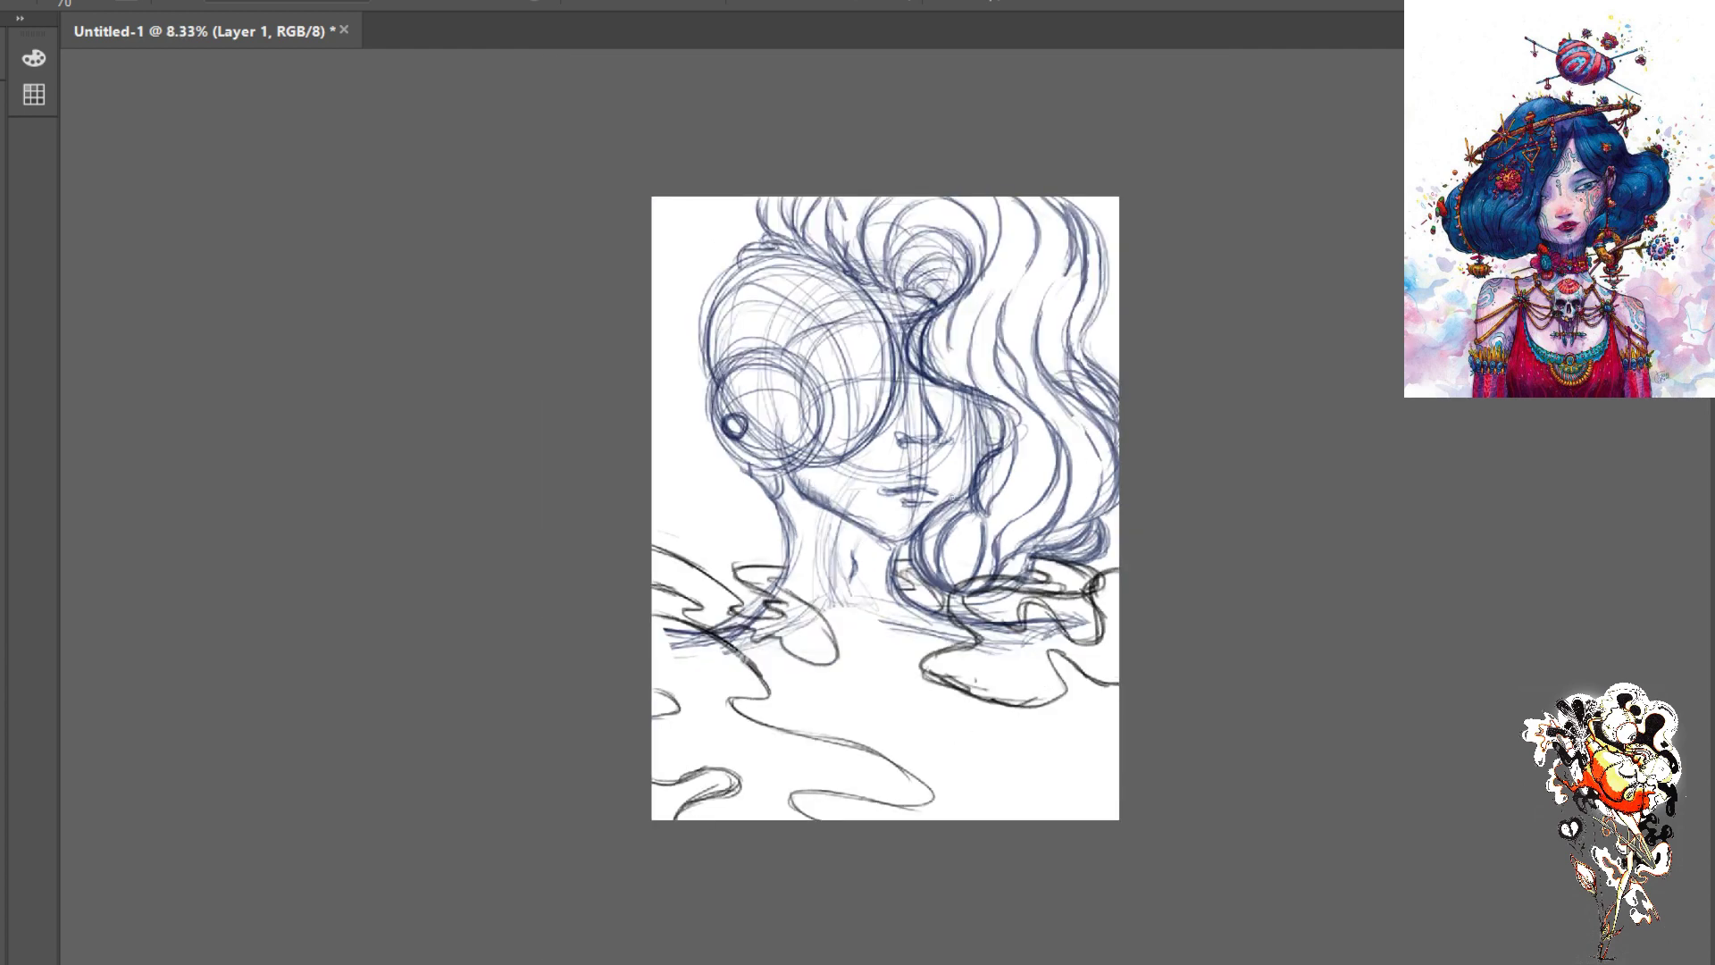
key("ctrl+plus")
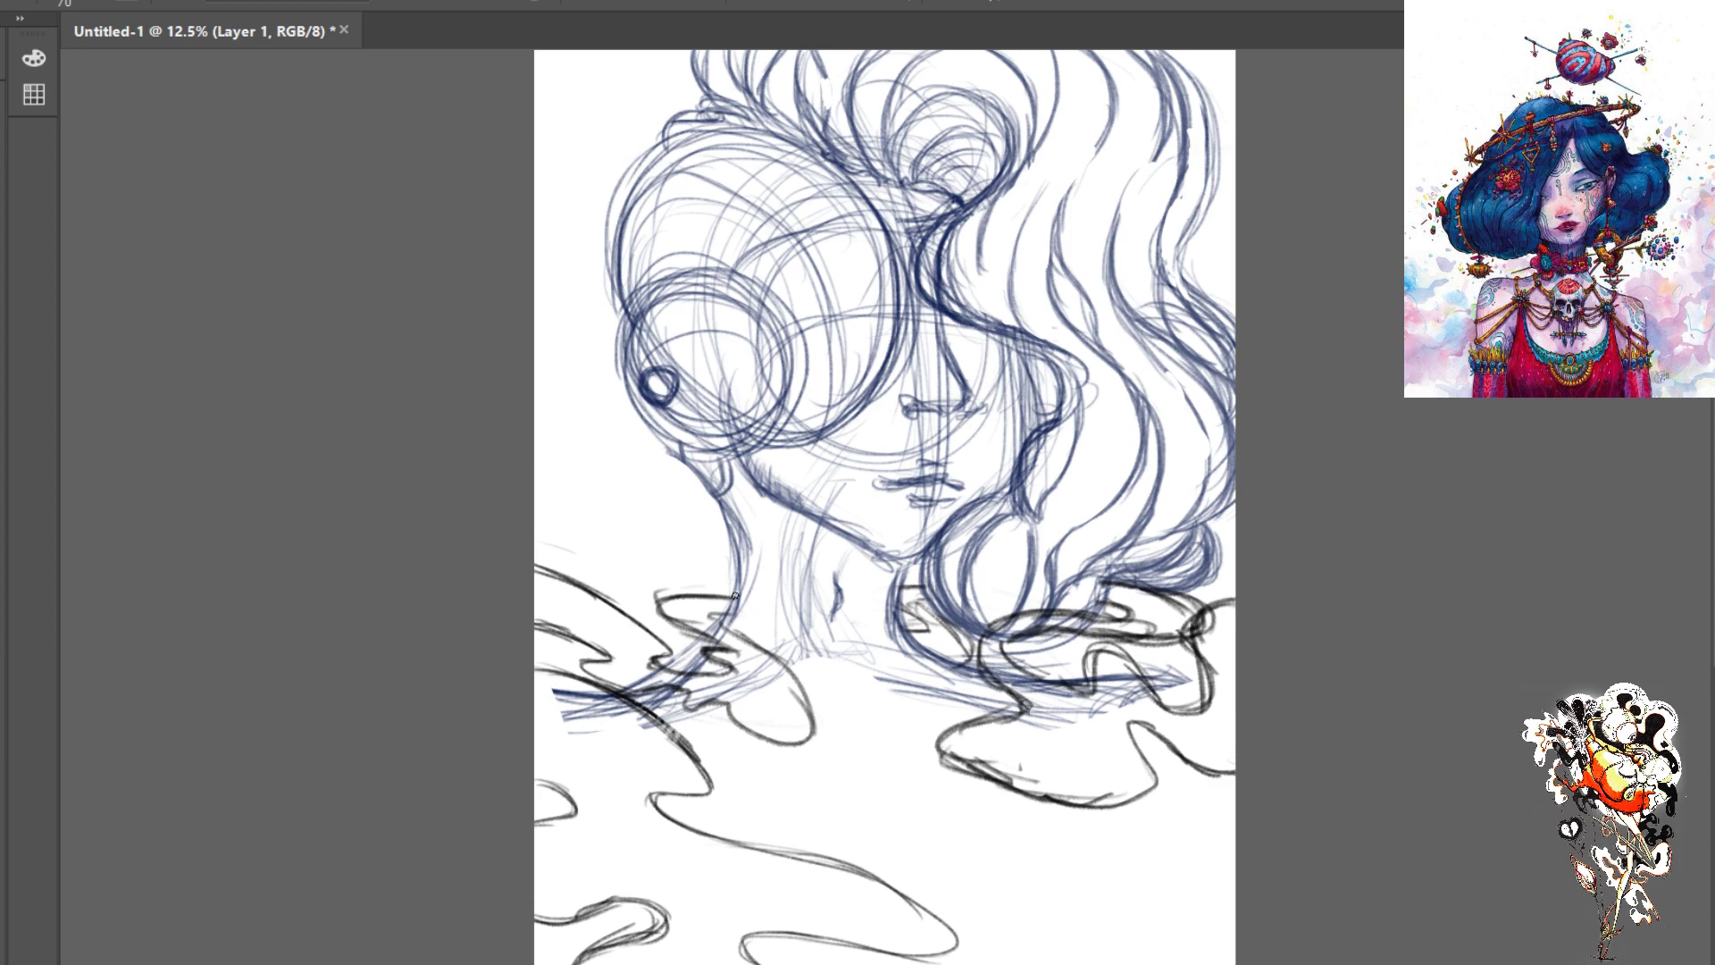
mouse_move(716, 594)
left_mouse_down()
mouse_move(661, 600)
mouse_move(665, 623)
mouse_move(707, 644)
mouse_move(717, 613)
mouse_move(741, 643)
left_mouse_up()
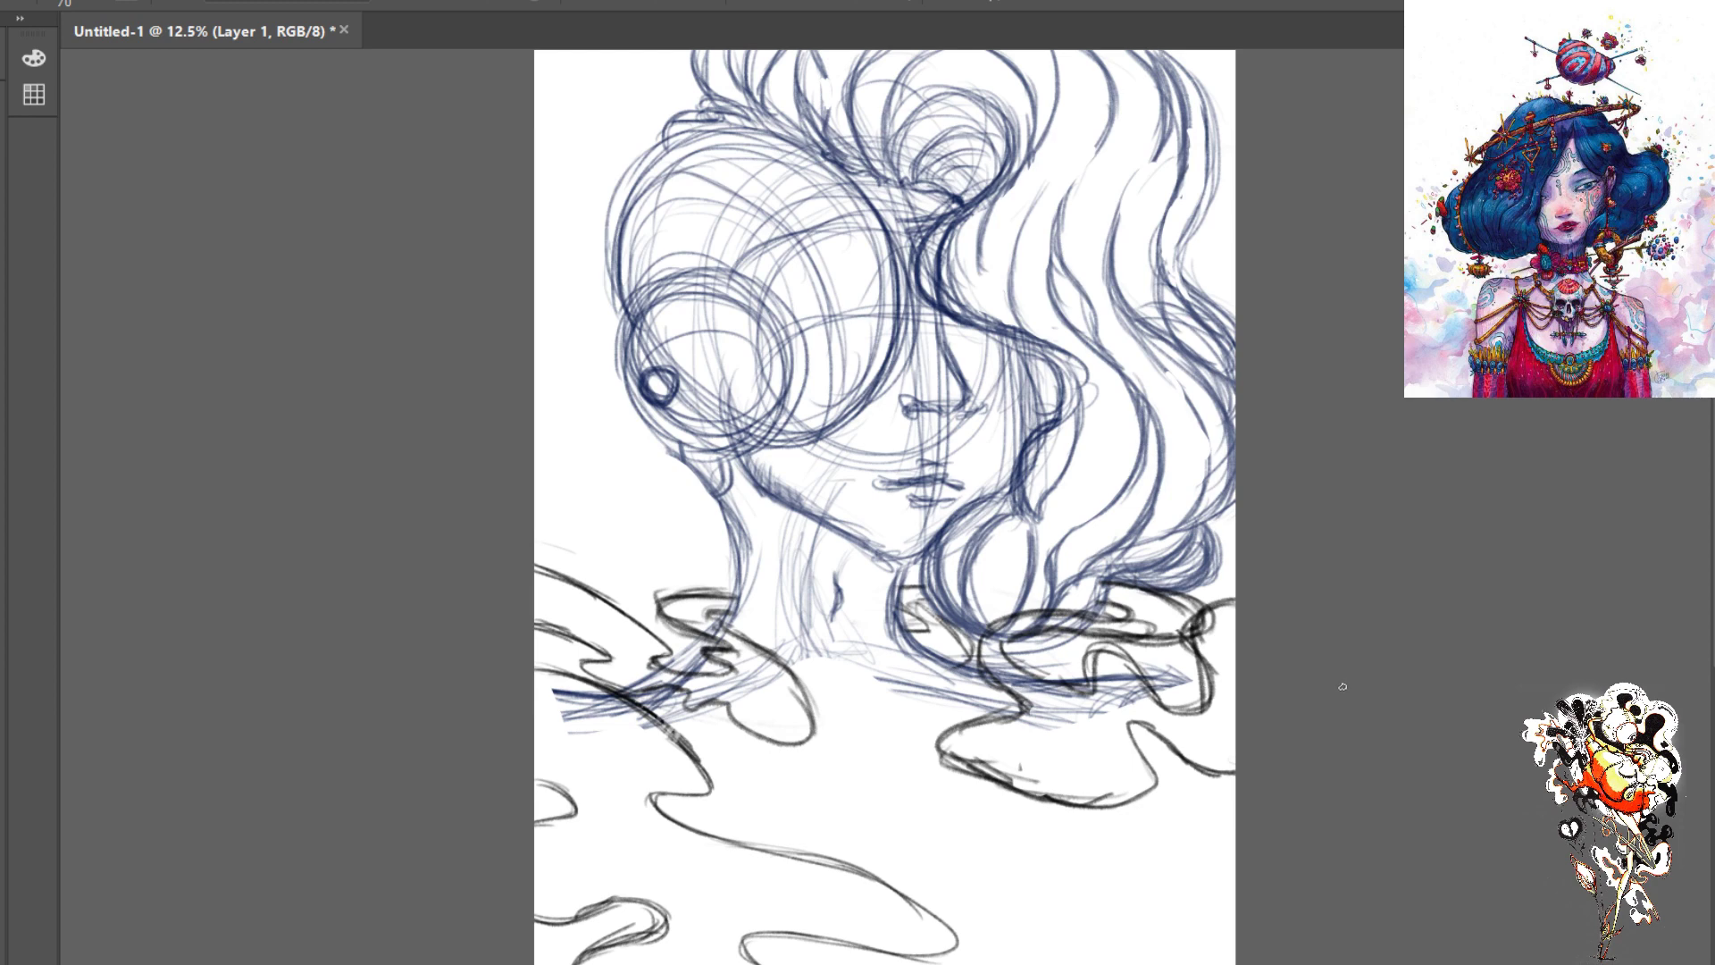
- Rename Layer 1 as Smoke
left_click(1652, 402)
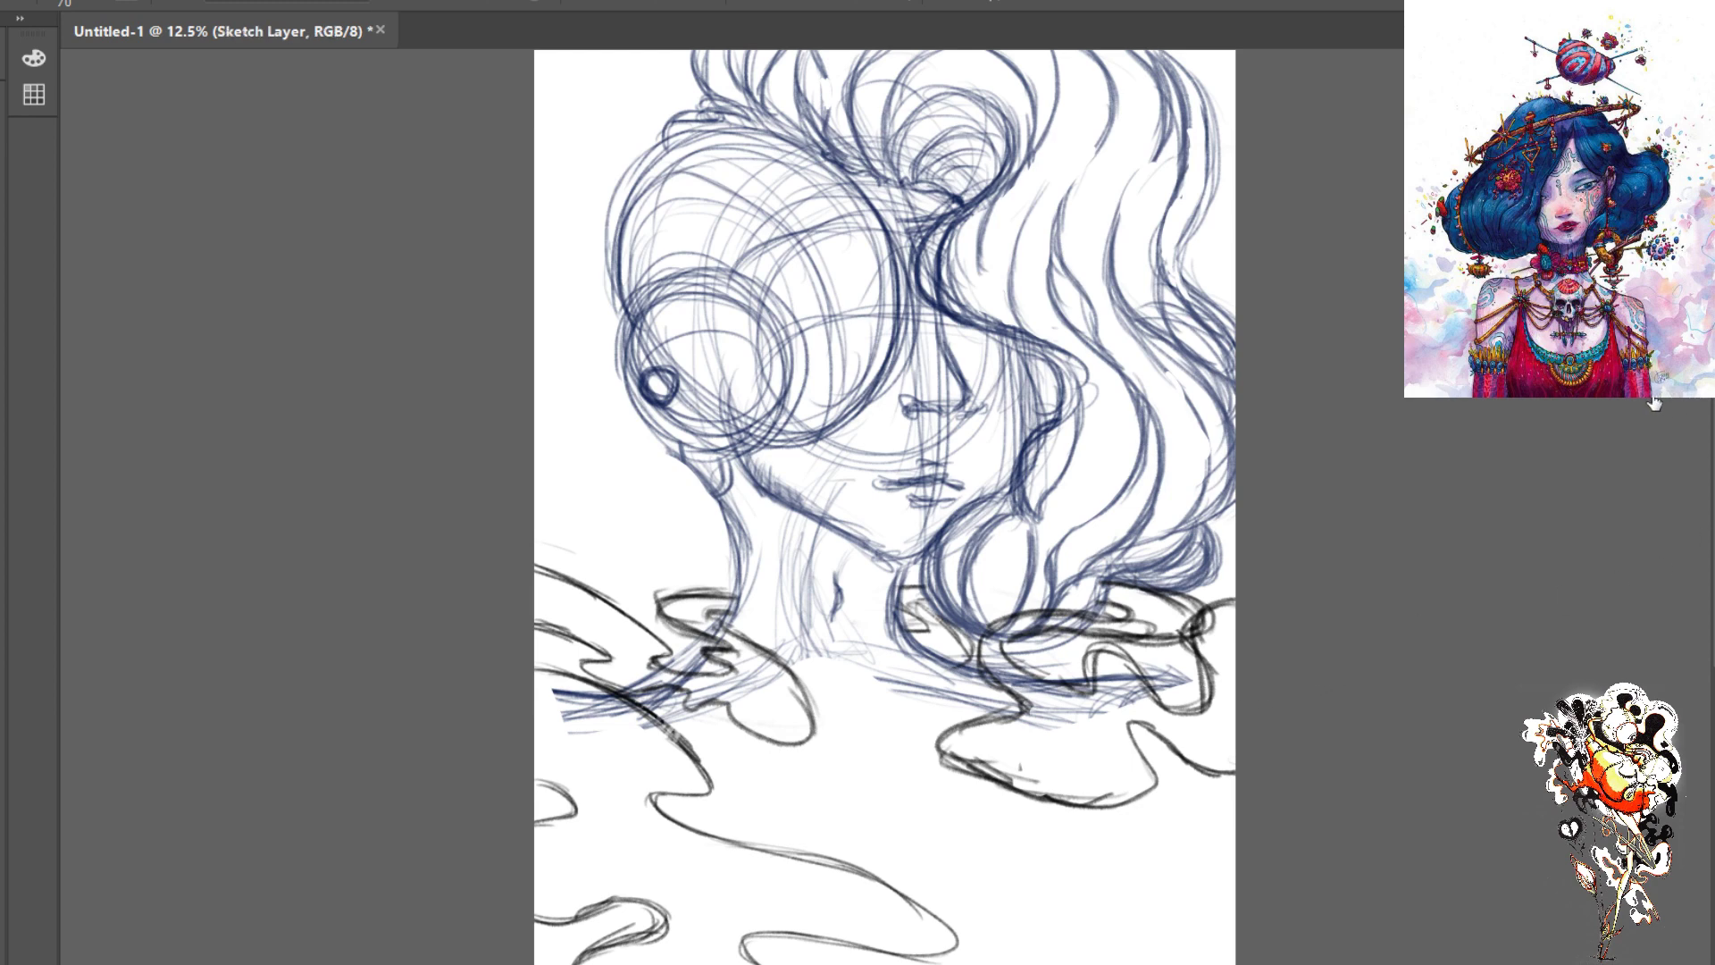
left_click(1563, 402)
left_click(1558, 397)
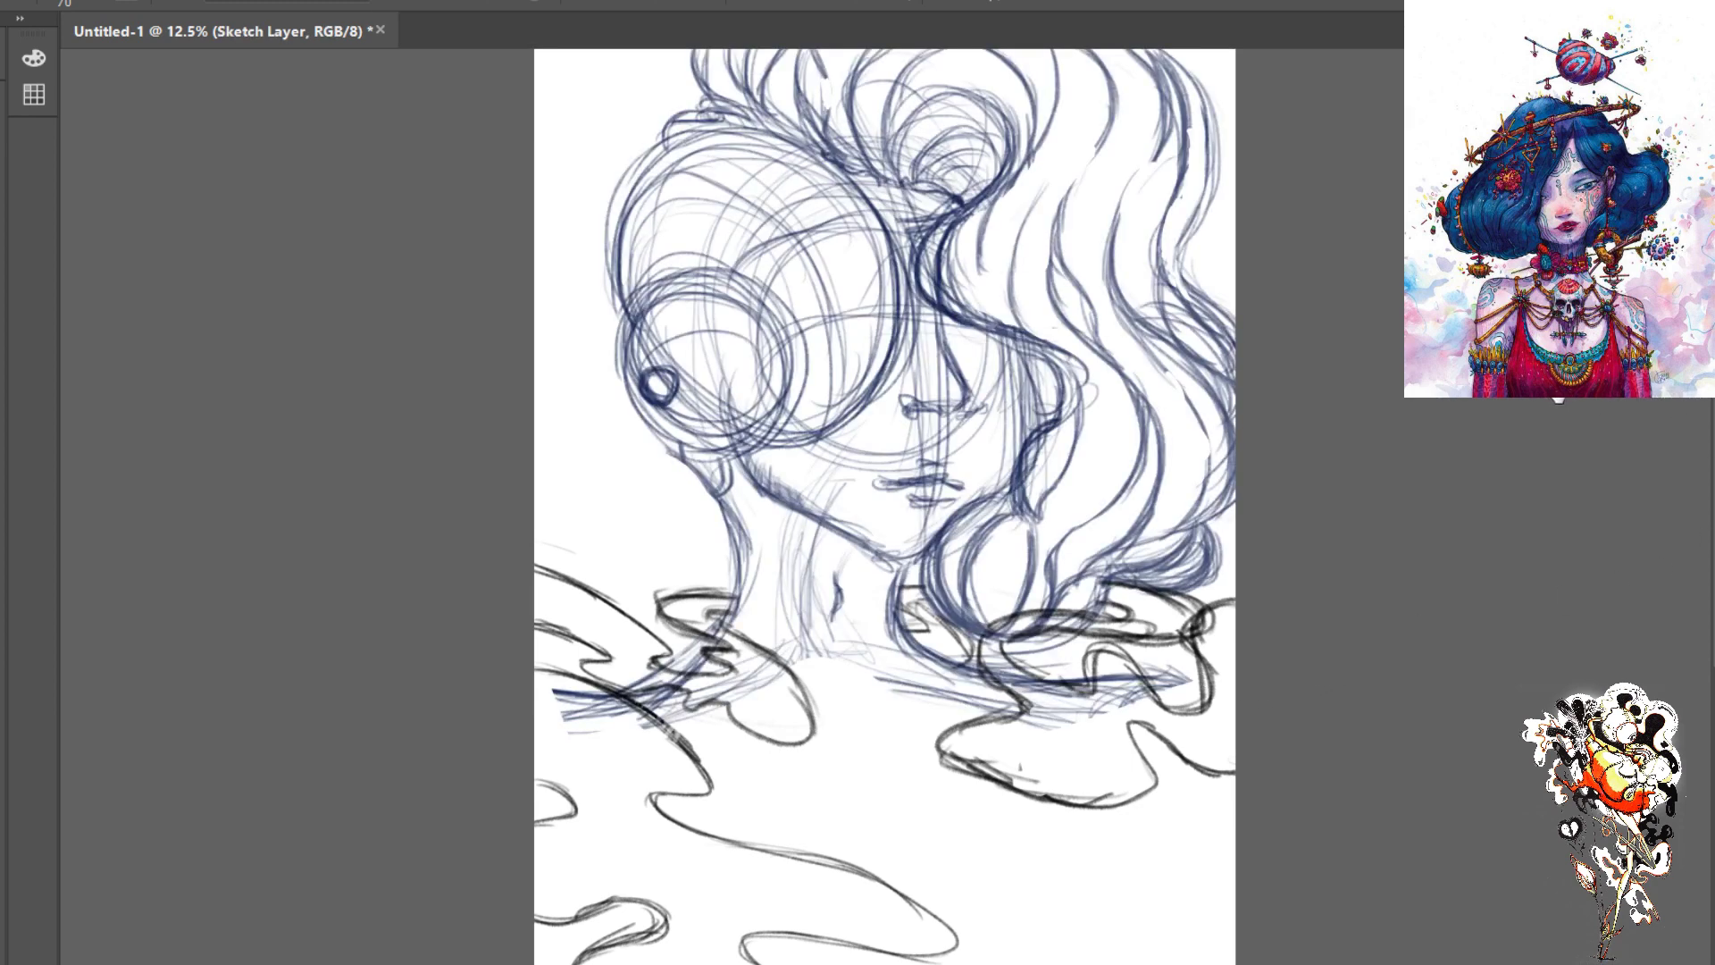
left_click(1559, 397)
left_click(1559, 397)
left_click(1652, 384)
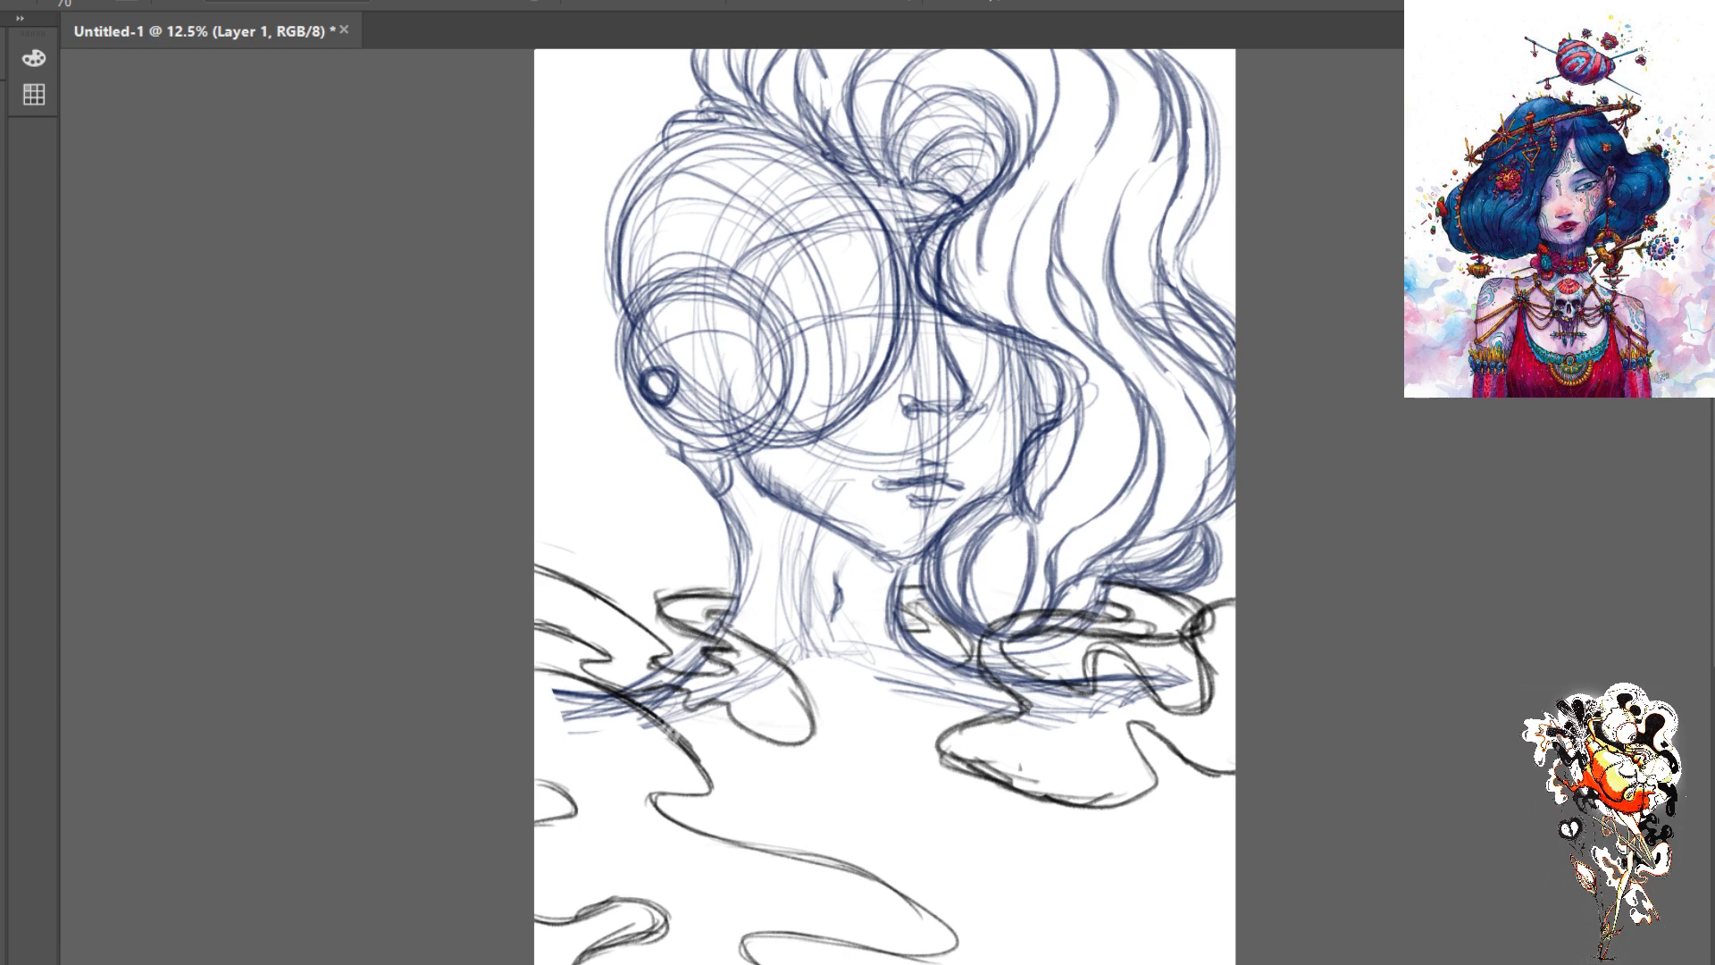
key("Return")
key("ctrl+minus")
key("ctrl+plus")
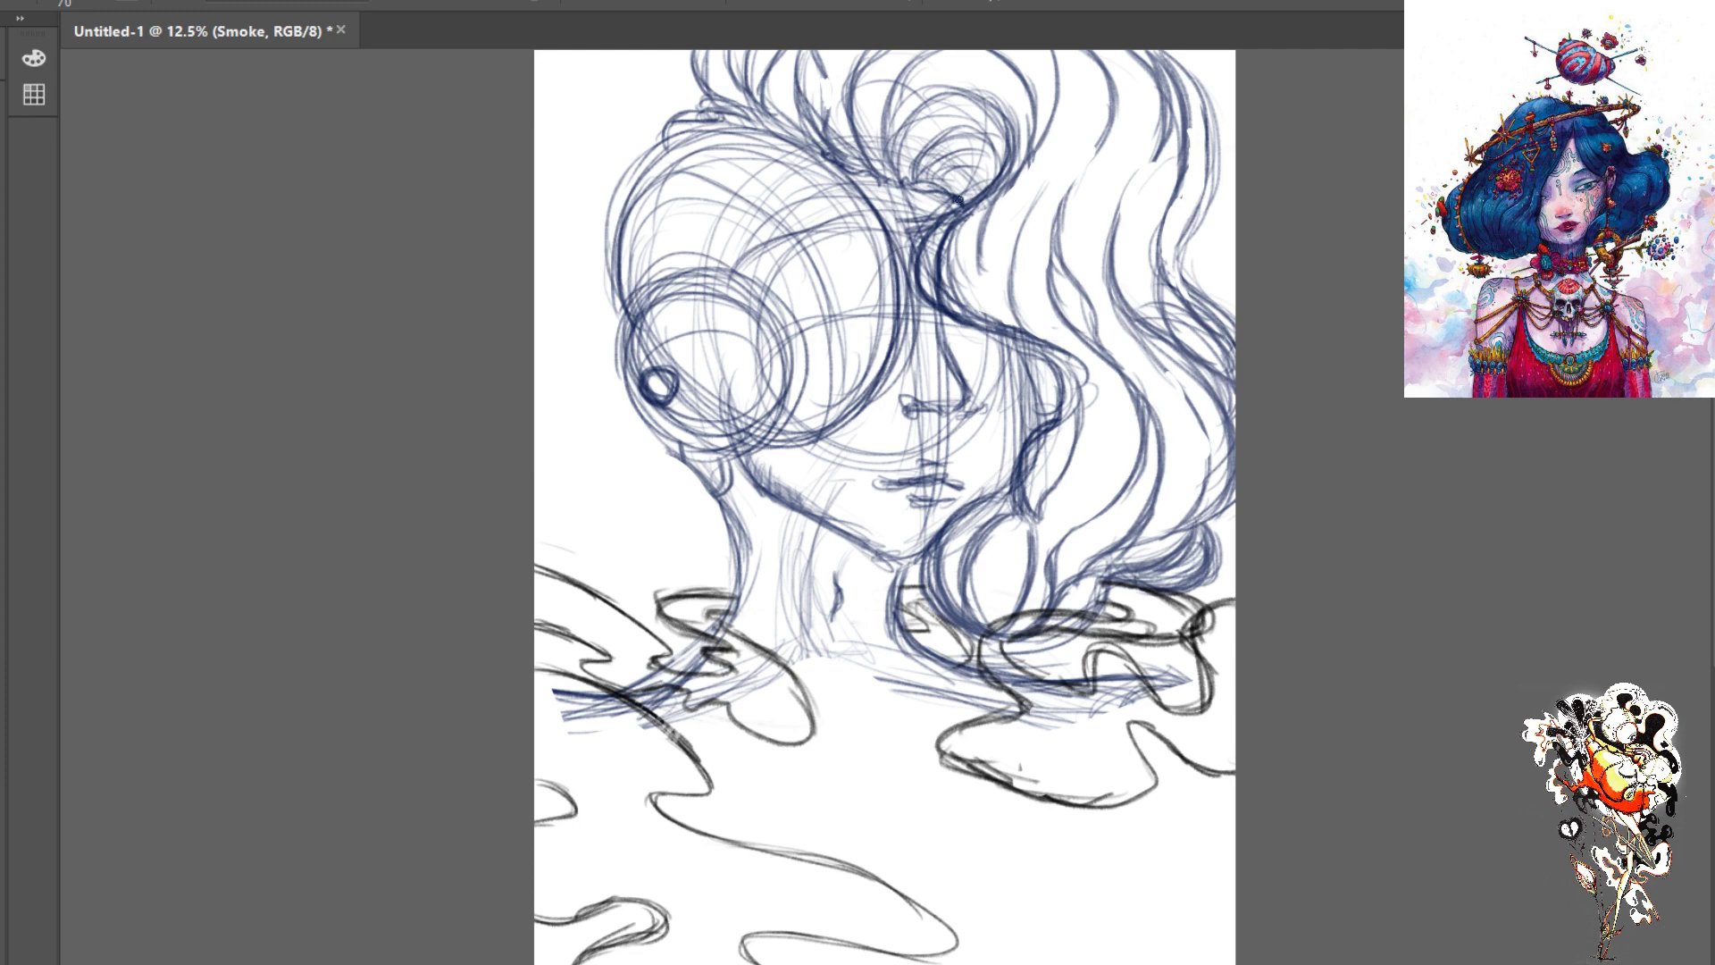
key("ctrl+minus")
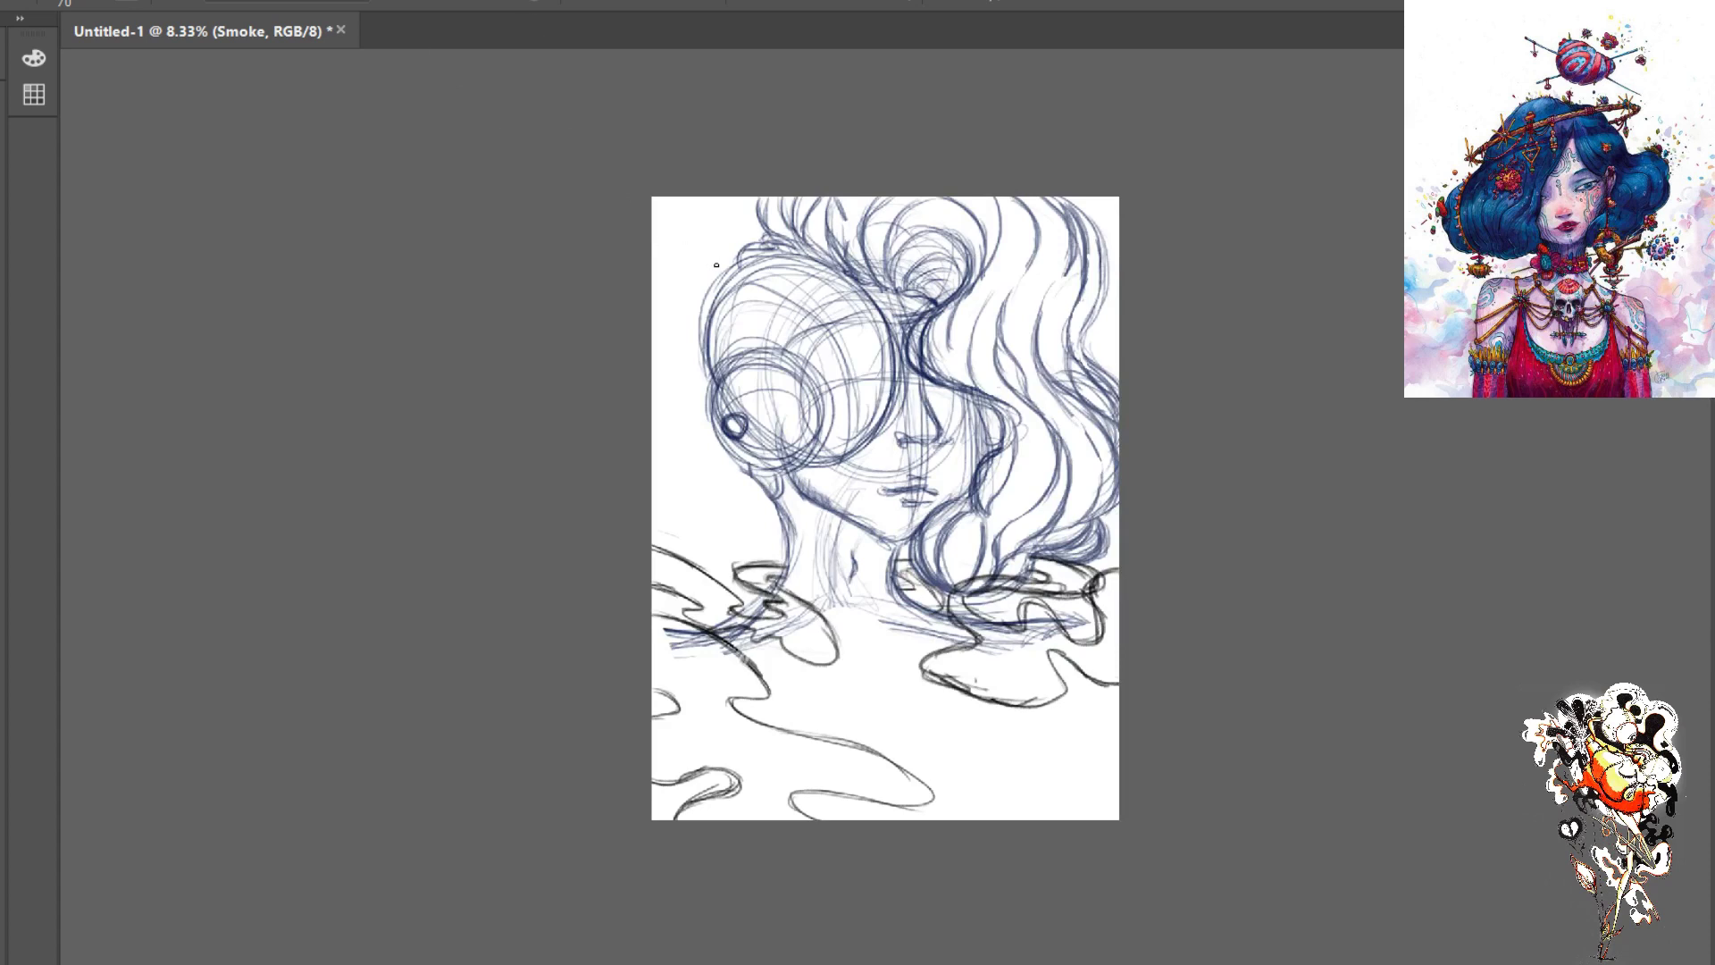
key("bracketleft")
key("bracketleft")
left_click_drag(701, 310, 653, 283)
key("bracketright")
key("bracketright")
key("bracketright")
key("bracketright")
key("bracketright")
key("bracketright")
key("bracketright")
key("ctrl+z")
- Sketch curling smoke outlines along the upper-left canvas edge beside the head with a size 50 brush
key("bracketleft")
key("bracketleft")
key("bracketleft")
key("bracketleft")
key("bracketleft")
key("bracketleft")
key("bracketleft")
mouse_move(736, 198)
left_mouse_down()
mouse_move(670, 246)
mouse_move(700, 265)
mouse_move(660, 286)
mouse_move(700, 276)
mouse_move(644, 305)
mouse_move(714, 271)
mouse_move(667, 258)
mouse_move(735, 196)
mouse_move(689, 220)
mouse_move(737, 195)
mouse_move(679, 240)
mouse_move(748, 193)
mouse_move(683, 256)
left_mouse_up()
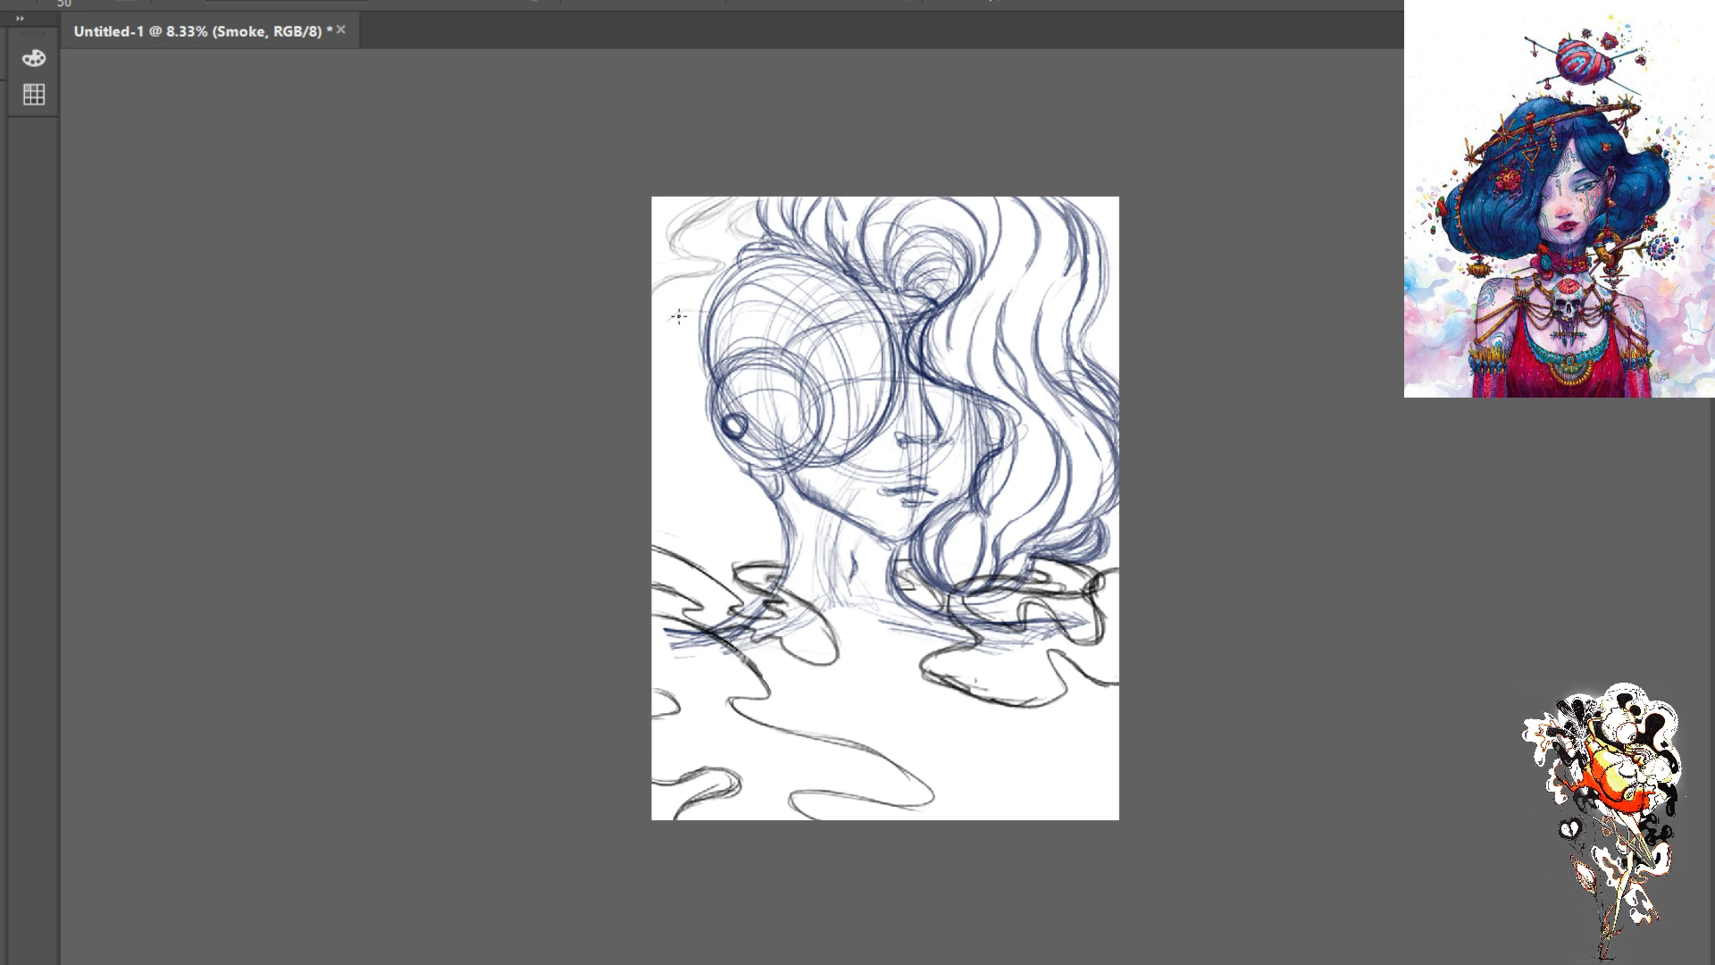
mouse_move(684, 310)
left_mouse_down()
mouse_move(658, 344)
mouse_move(673, 318)
mouse_move(663, 337)
mouse_move(657, 297)
mouse_move(672, 339)
mouse_move(703, 350)
mouse_move(639, 362)
mouse_move(659, 398)
left_mouse_up()
mouse_move(658, 262)
left_mouse_down()
mouse_move(668, 229)
mouse_move(700, 258)
mouse_move(683, 272)
mouse_move(706, 266)
mouse_move(672, 275)
mouse_move(705, 259)
mouse_move(682, 229)
mouse_move(669, 243)
mouse_move(716, 218)
mouse_move(686, 195)
mouse_move(716, 194)
mouse_move(674, 249)
mouse_move(680, 226)
mouse_move(705, 241)
mouse_move(687, 269)
mouse_move(645, 280)
mouse_move(660, 272)
mouse_move(677, 329)
mouse_move(694, 311)
mouse_move(665, 339)
mouse_move(709, 358)
mouse_move(674, 318)
mouse_move(694, 309)
mouse_move(654, 394)
left_mouse_up()
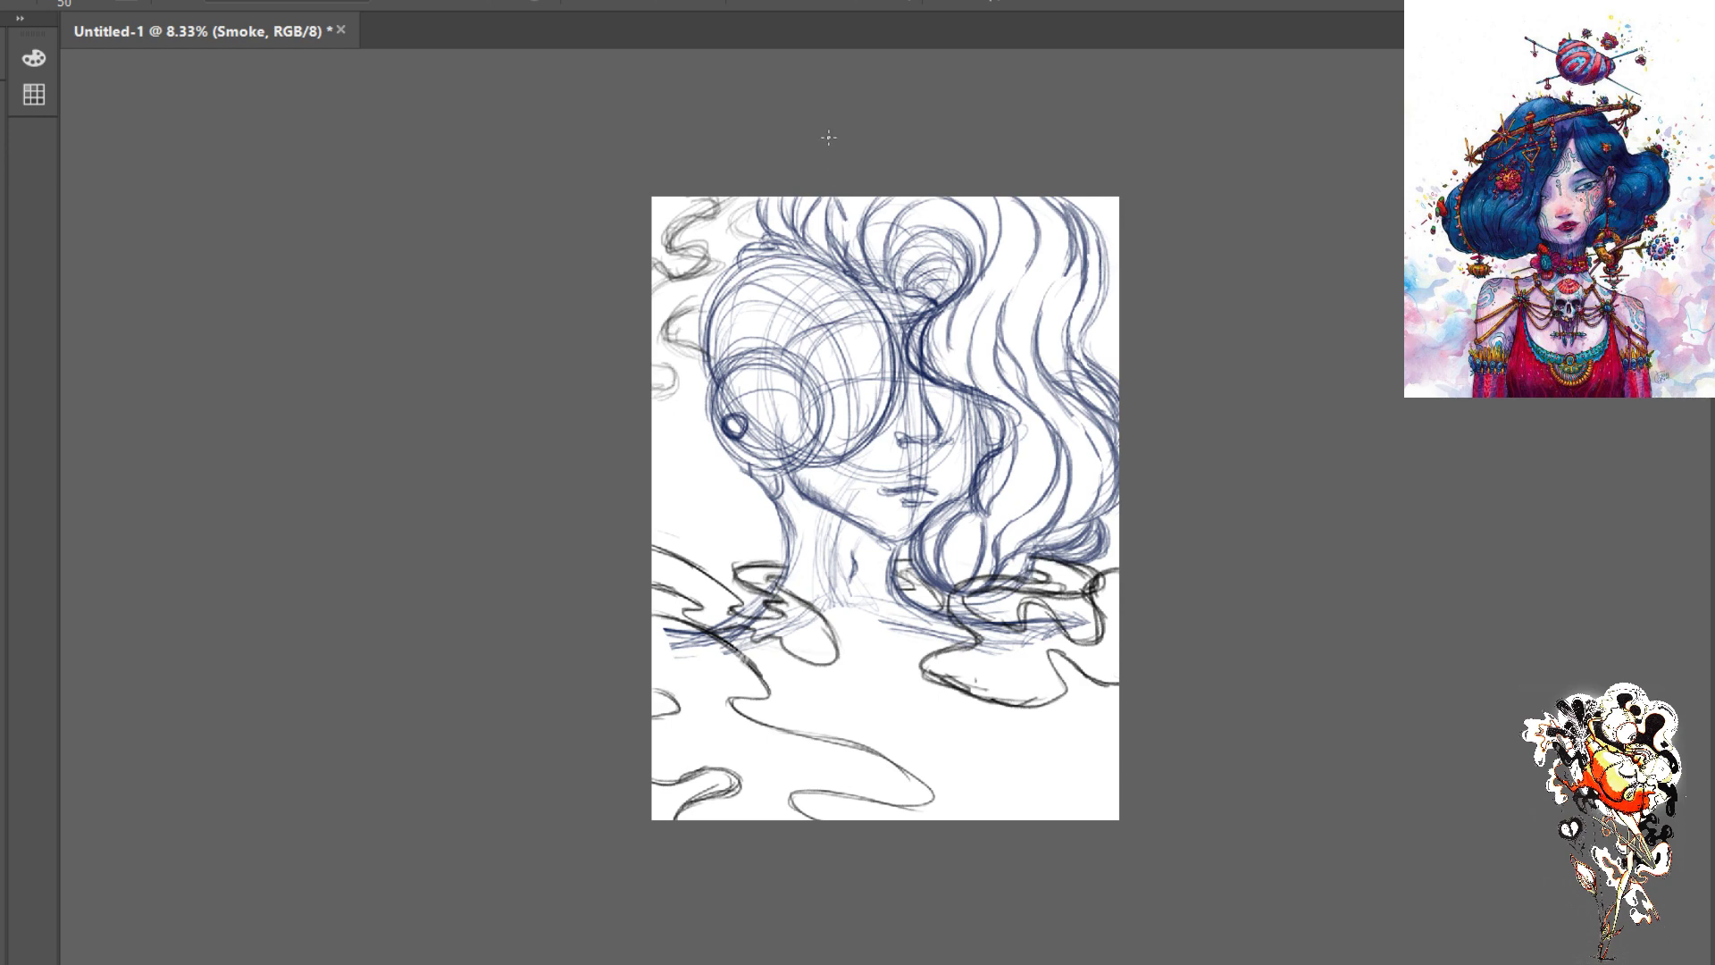
- Add another smoke curl at the left canvas edge beside the round ear shape with a size 50 brush
key("ctrl+plus")
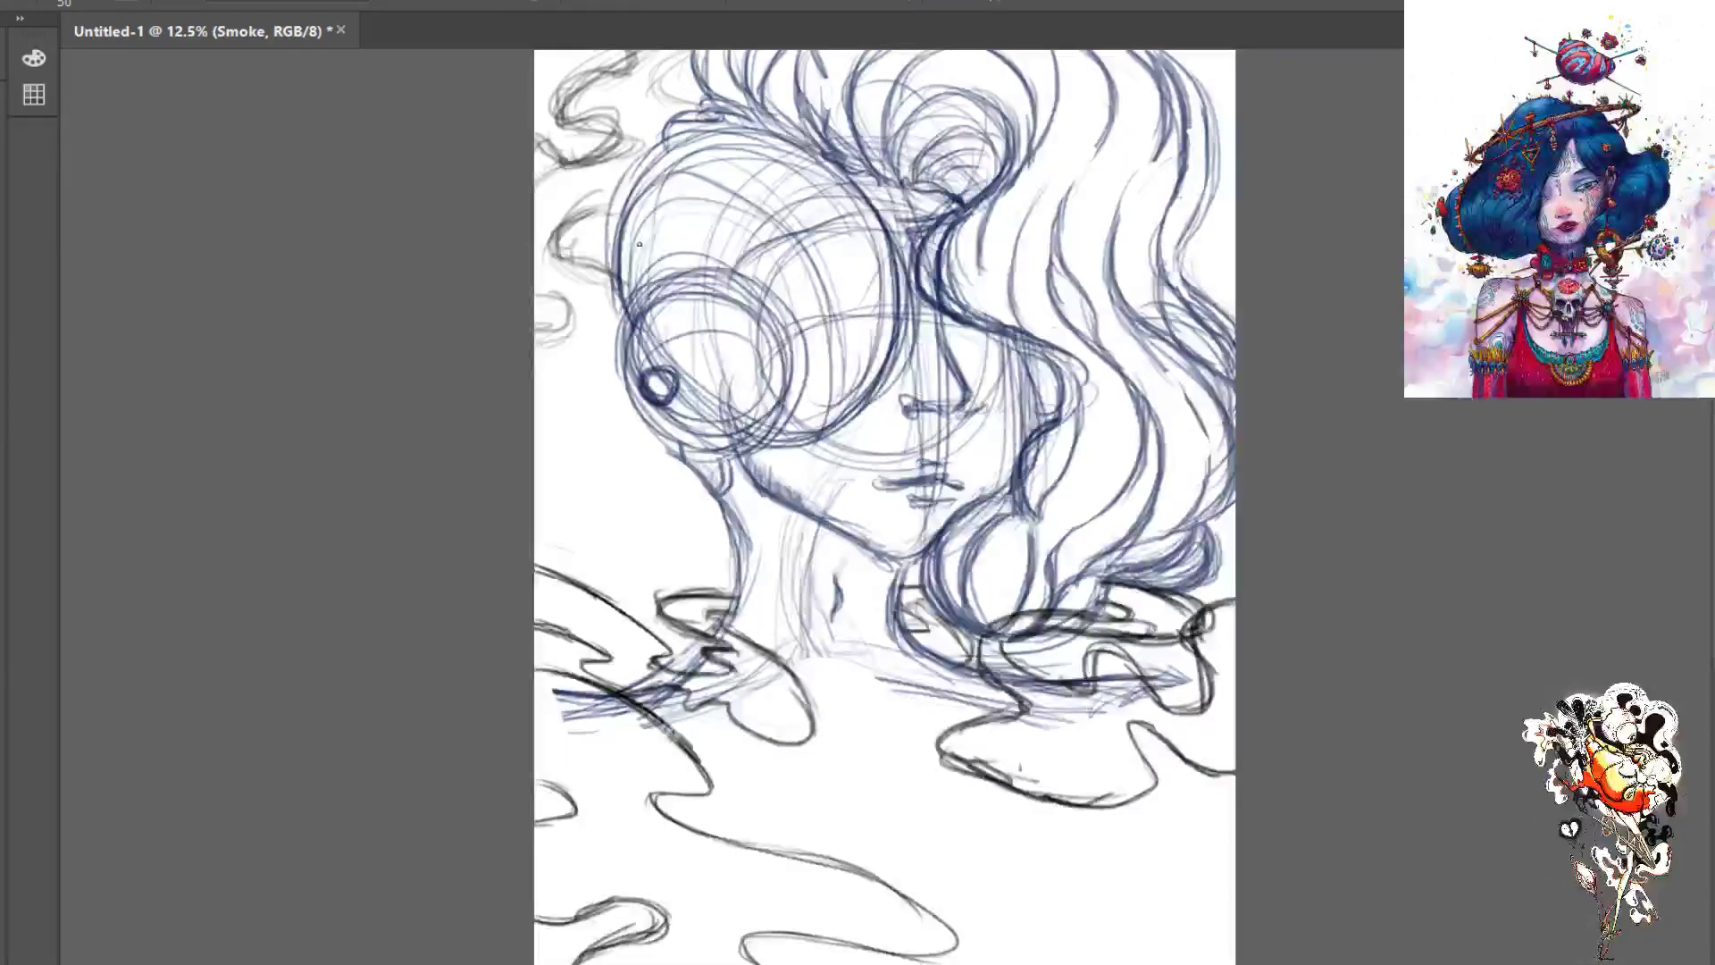
left_click_drag(731, 283, 782, 436)
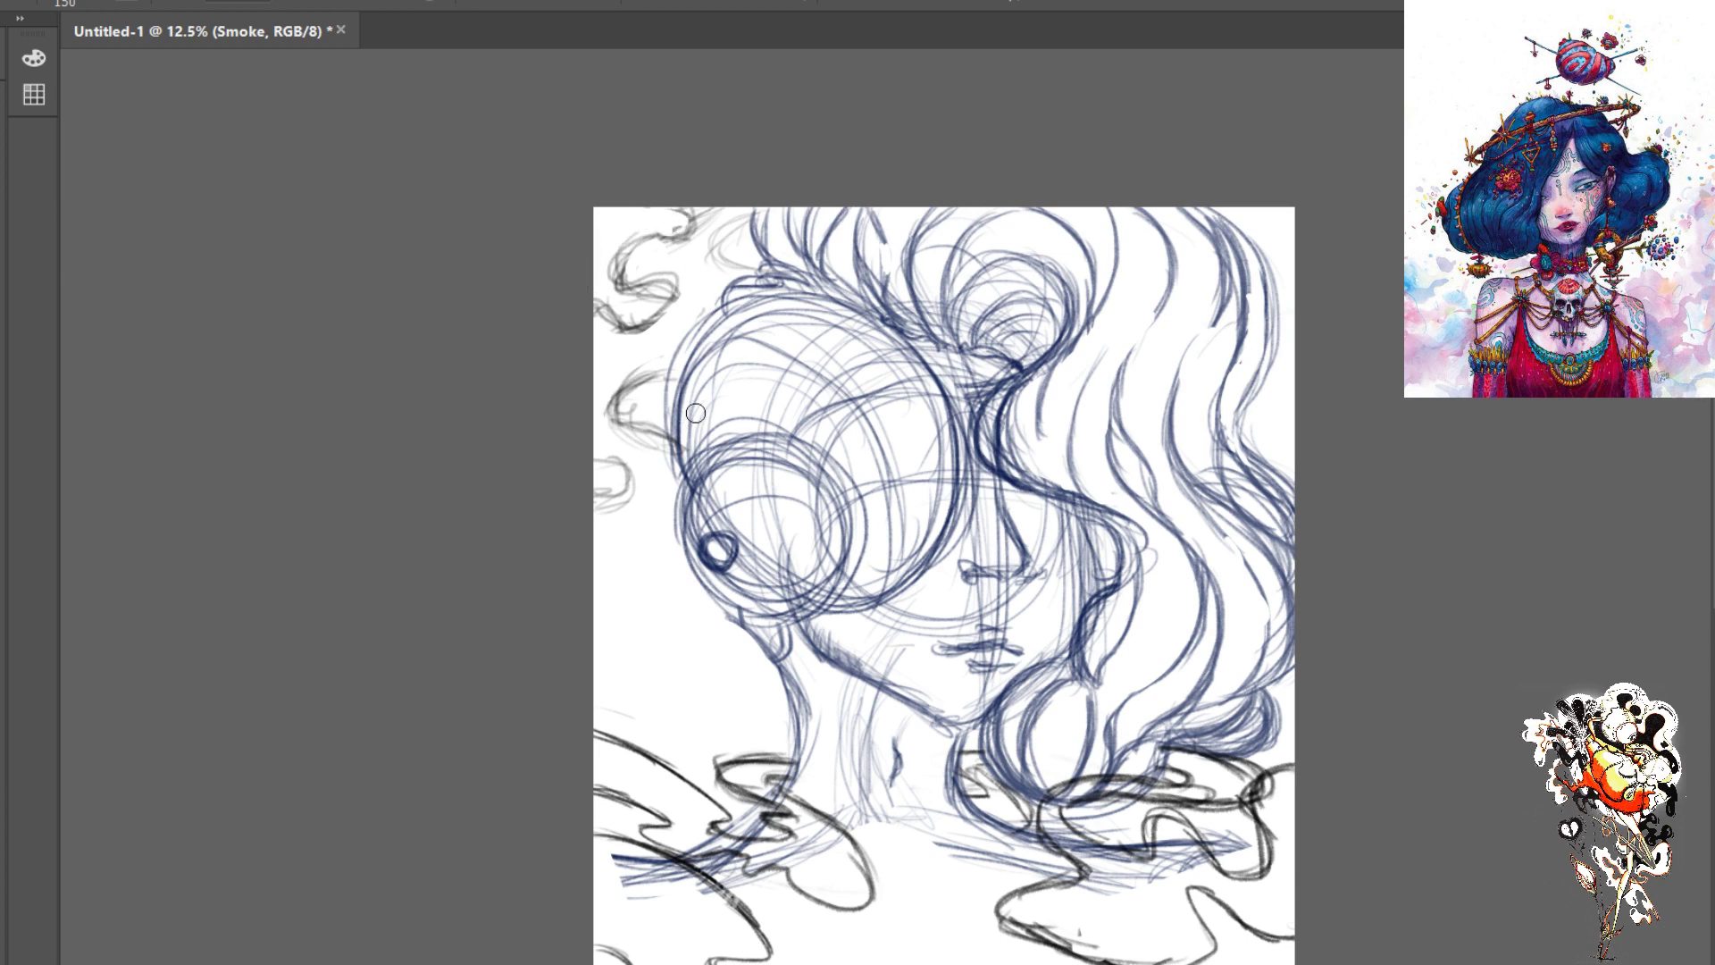
key("bracketleft")
key("bracketleft")
key("bracketleft")
key("bracketleft")
key("bracketleft")
key("bracketleft")
key("bracketleft")
mouse_move(667, 541)
left_mouse_down()
mouse_move(627, 575)
mouse_move(654, 562)
mouse_move(610, 586)
mouse_move(660, 556)
left_mouse_up()
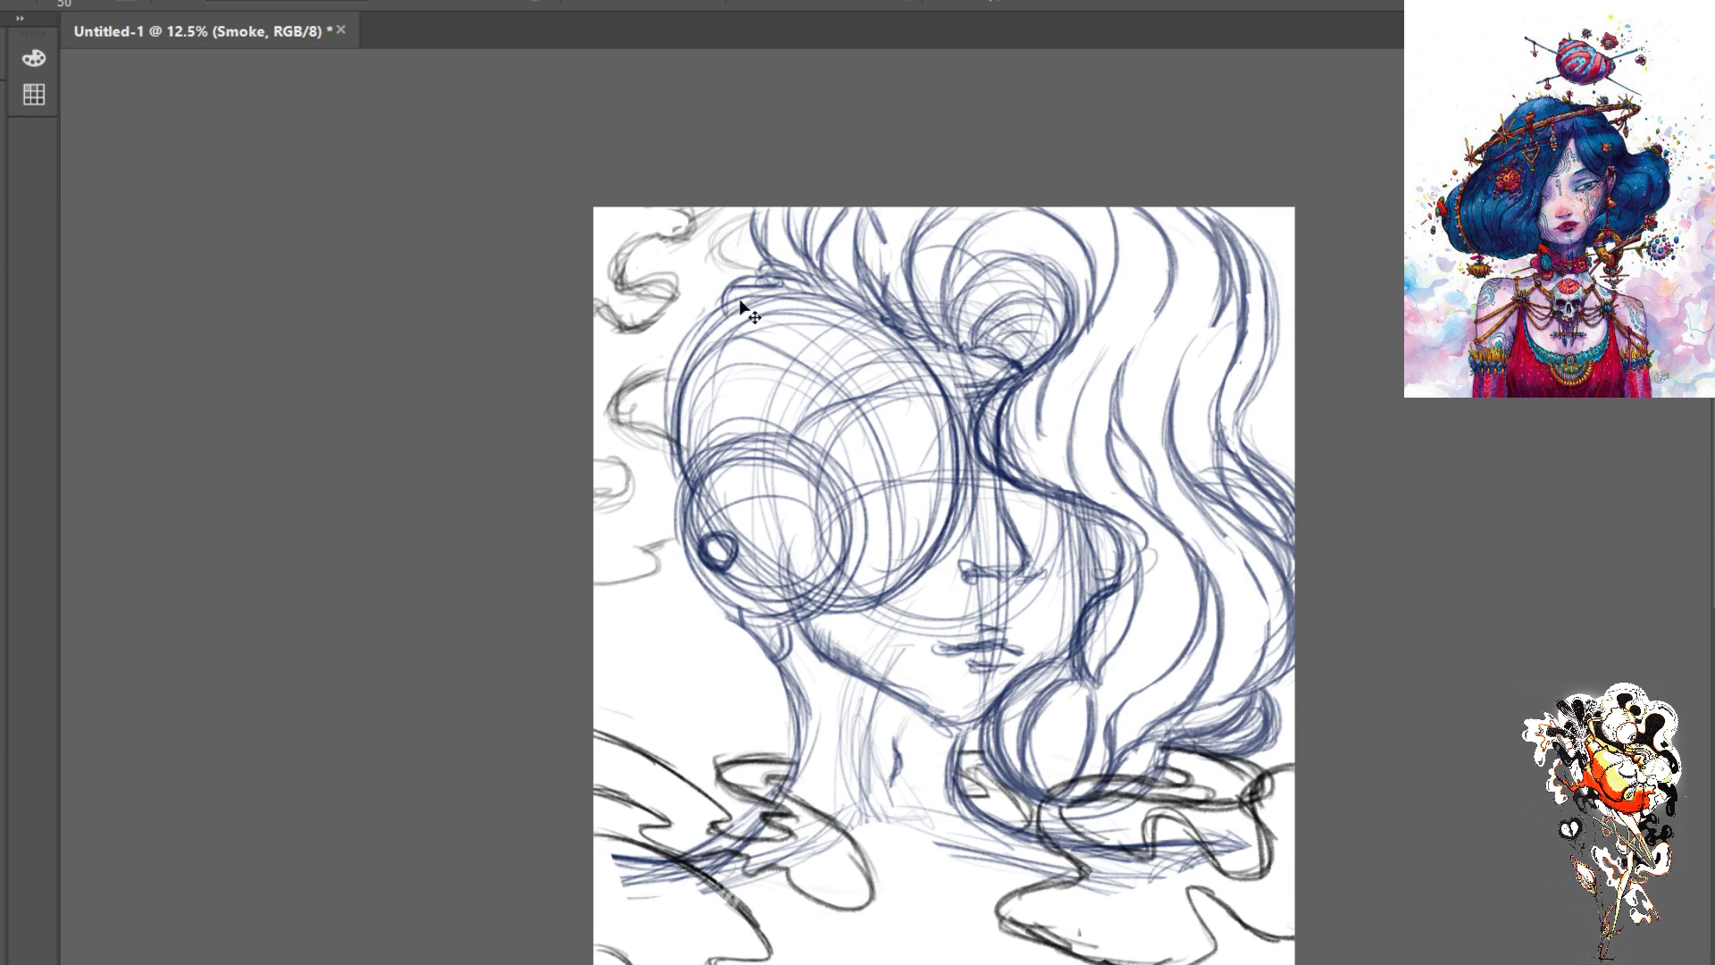
- Sketch smoke wisps at the upper-right corner and across the wavy hair on the right side
scroll(741, 301, "down", 3)
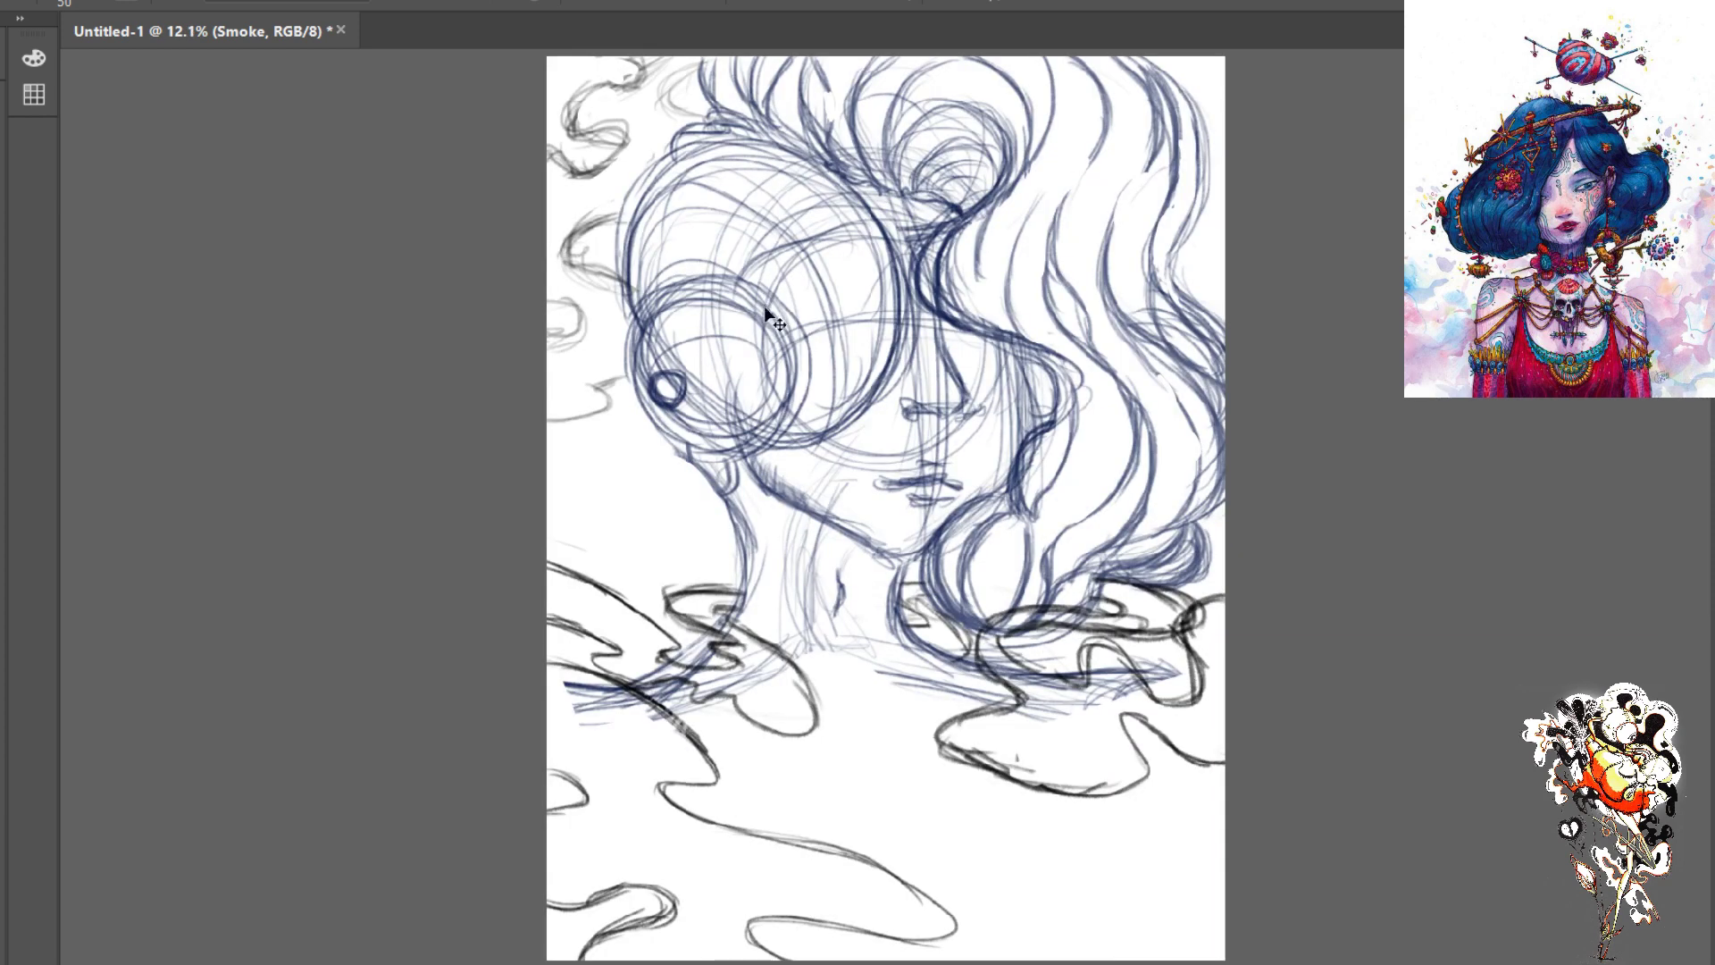
scroll(764, 307, "down", 2)
scroll(766, 312, "up", 1)
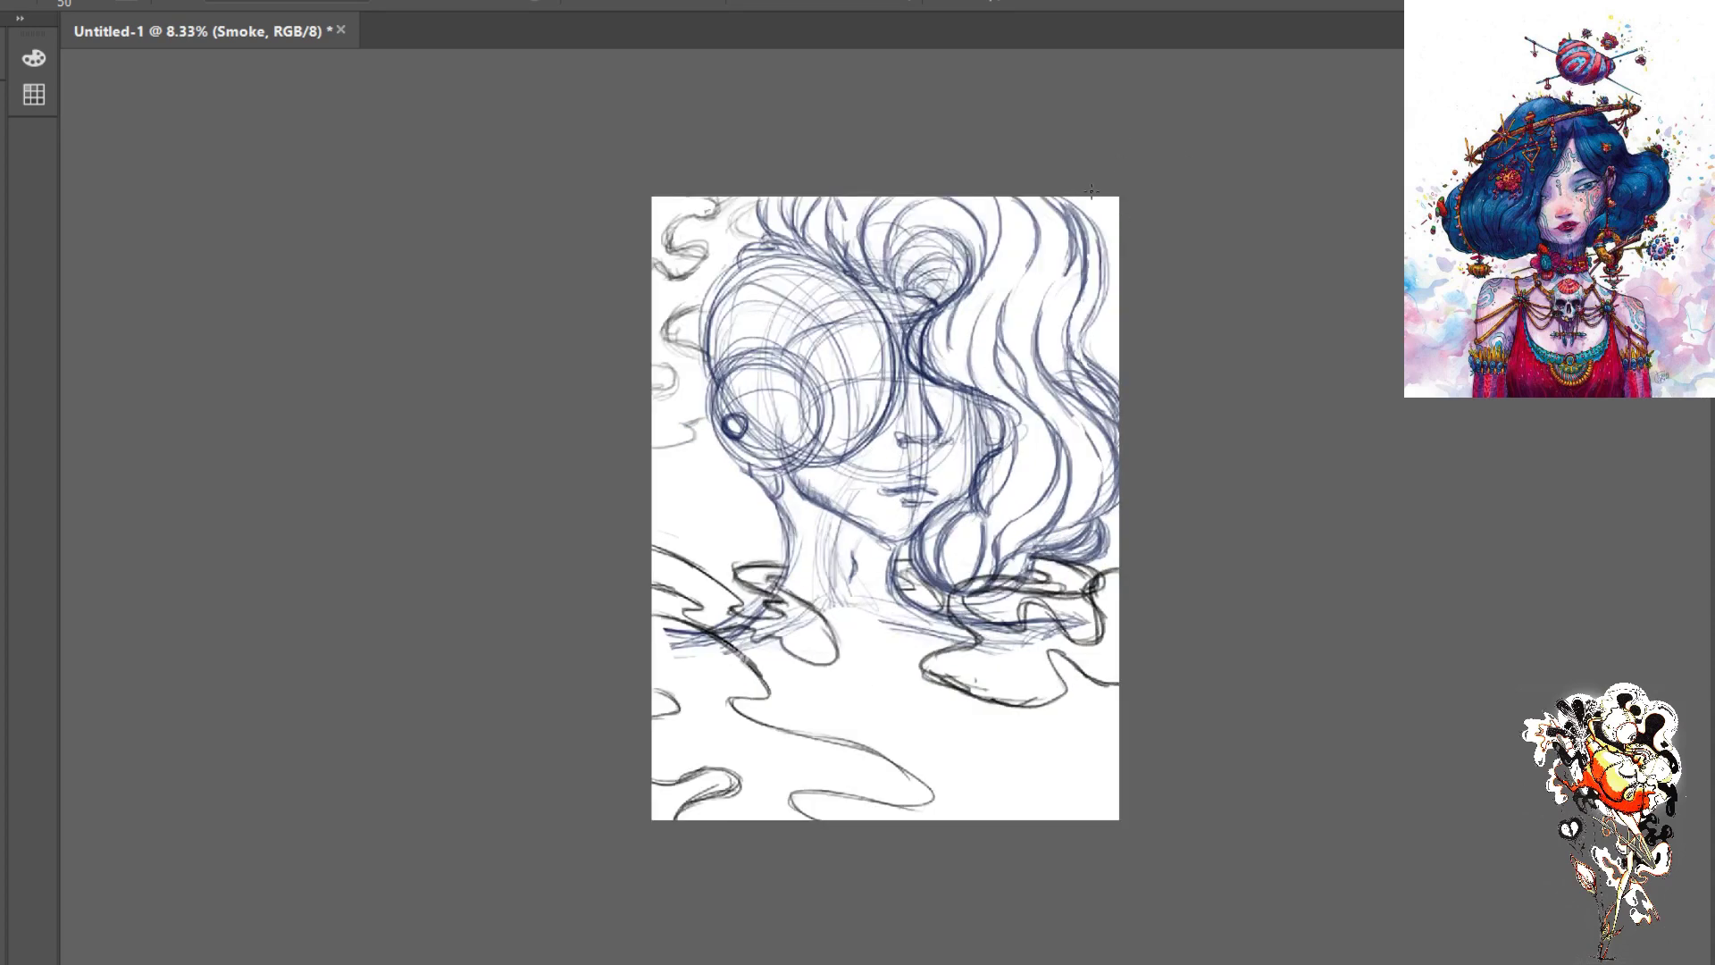
left_click_drag(1118, 218, 1092, 199)
mouse_move(1112, 346)
left_mouse_down()
mouse_move(997, 358)
mouse_move(1033, 338)
mouse_move(961, 362)
mouse_move(1005, 365)
mouse_move(958, 366)
mouse_move(1002, 351)
mouse_move(969, 360)
mouse_move(1000, 359)
mouse_move(992, 374)
mouse_move(962, 362)
mouse_move(1020, 349)
mouse_move(1133, 375)
mouse_move(962, 360)
mouse_move(1029, 336)
mouse_move(1065, 350)
mouse_move(1035, 334)
mouse_move(1111, 359)
left_mouse_up()
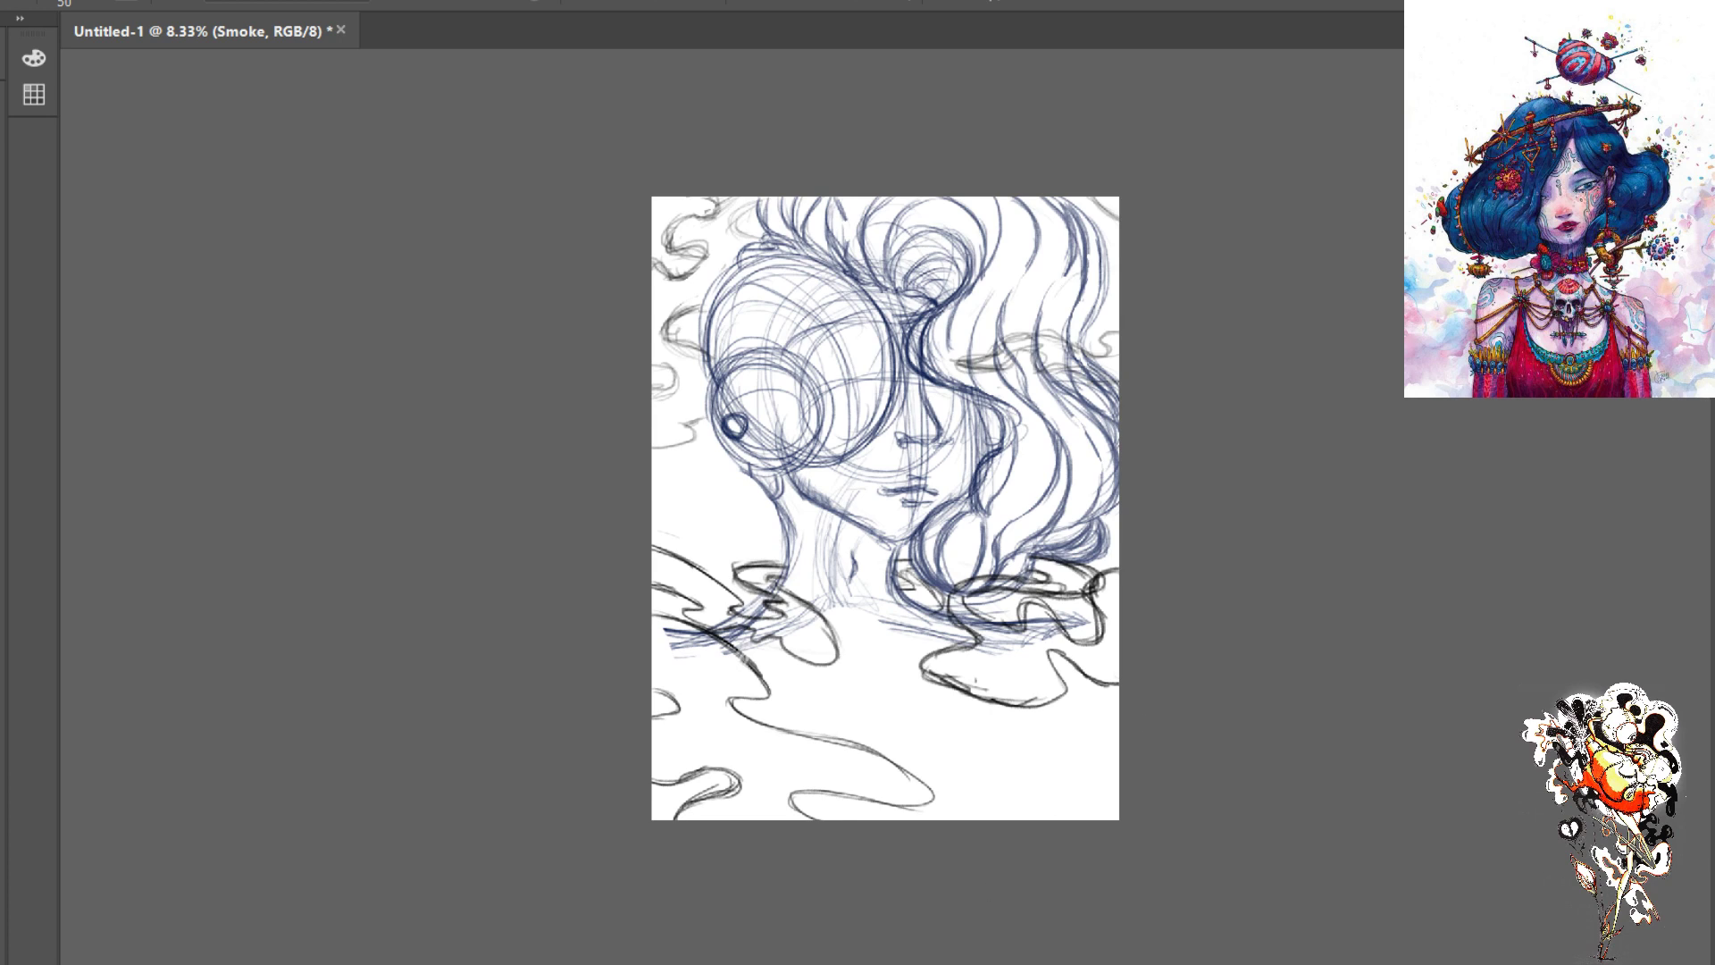
- Leave the Smoke layer and make Layer 1 active with the Brush tool selected
key("alt+bracketleft")
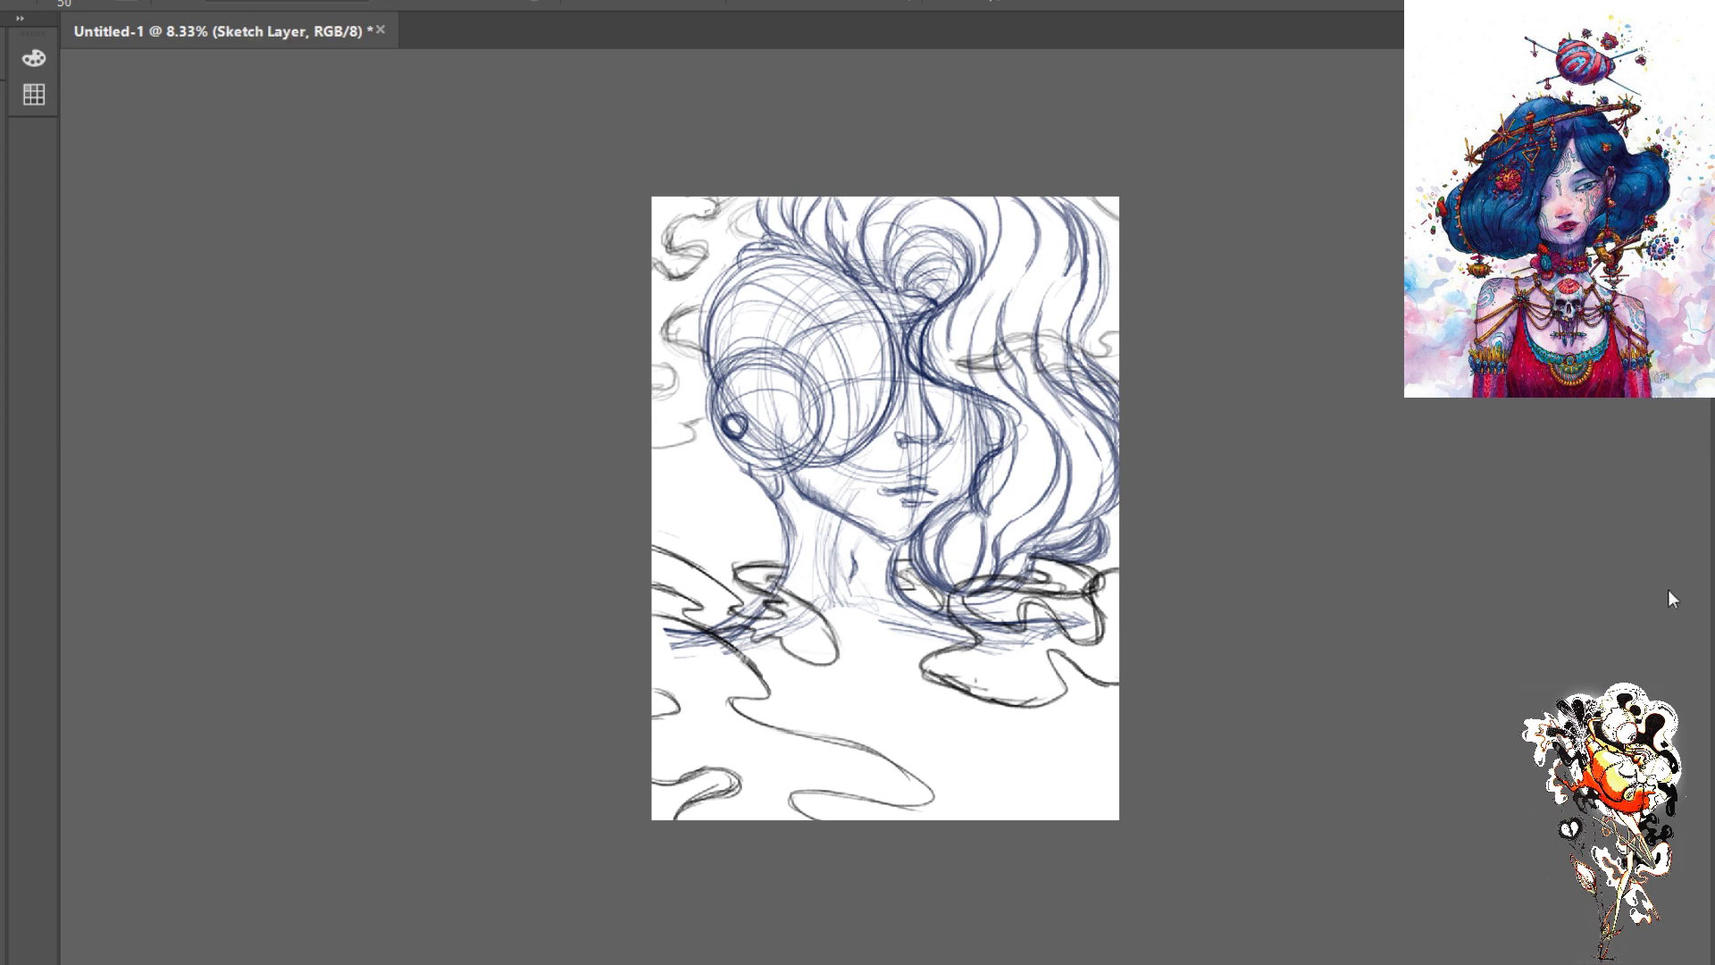
left_click(1600, 447)
left_click(1600, 447)
left_click(1599, 448)
left_click(1600, 448)
key("v")
key("b")
key("alt+bracketleft")
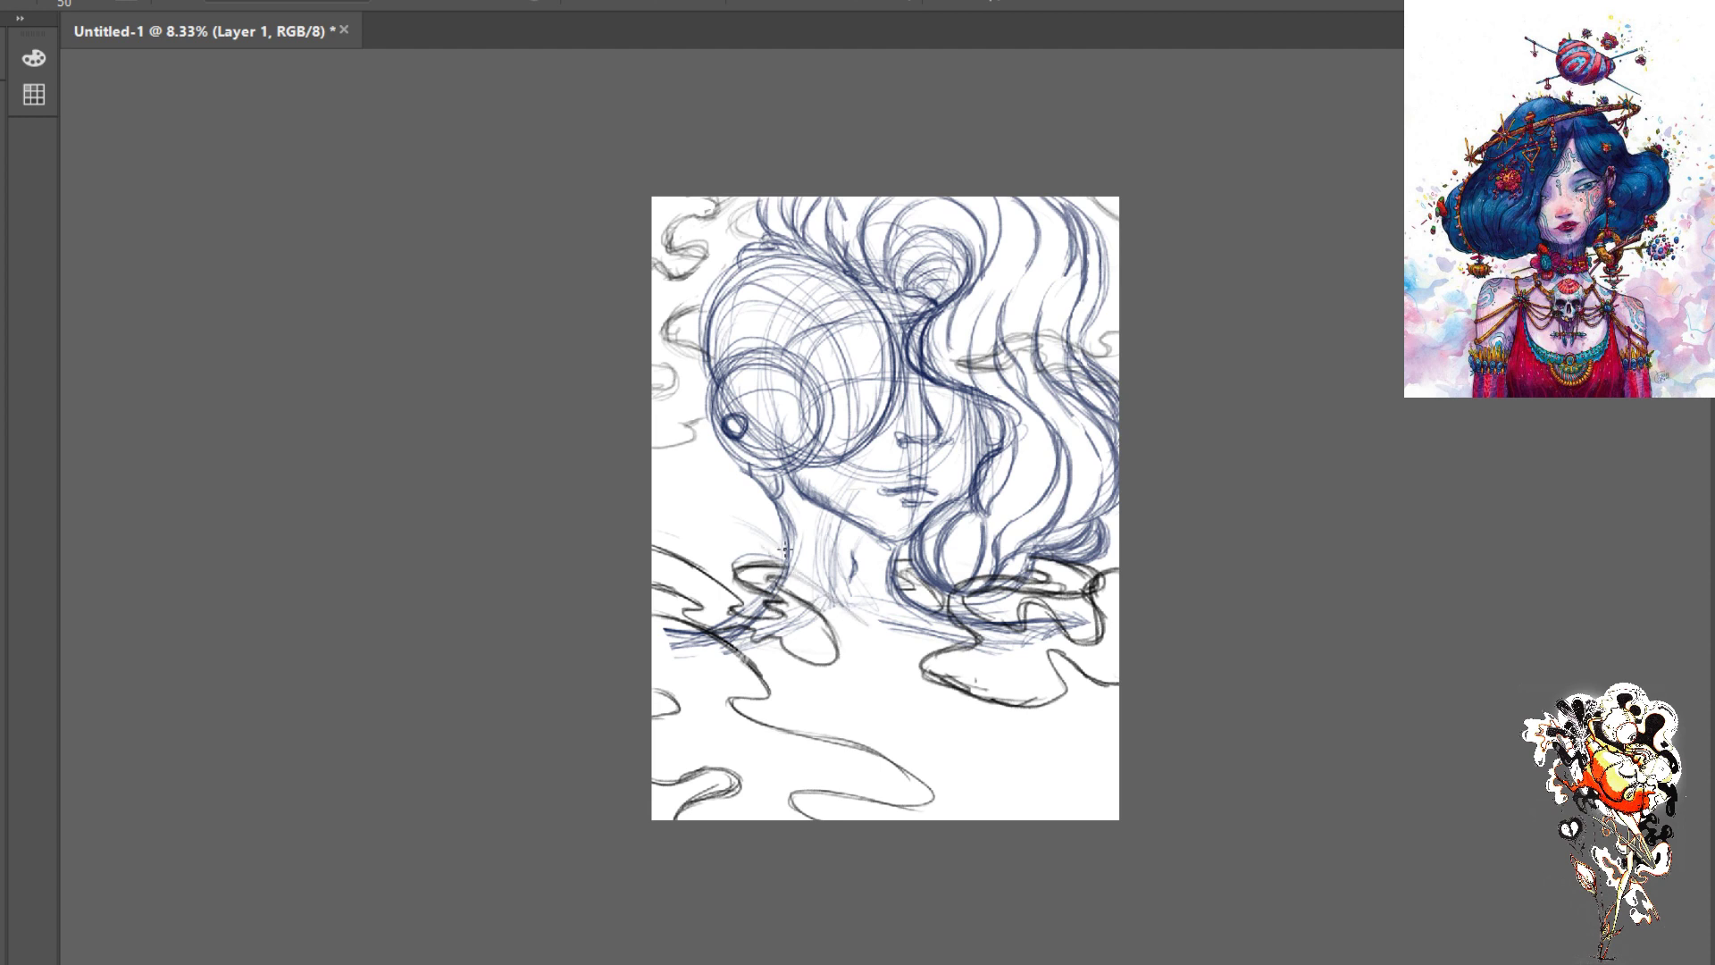
- Try sketching a band of diagonal strokes around the left side and base of the neck
left_click_drag(783, 549, 851, 616)
left_click_drag(769, 561, 855, 608)
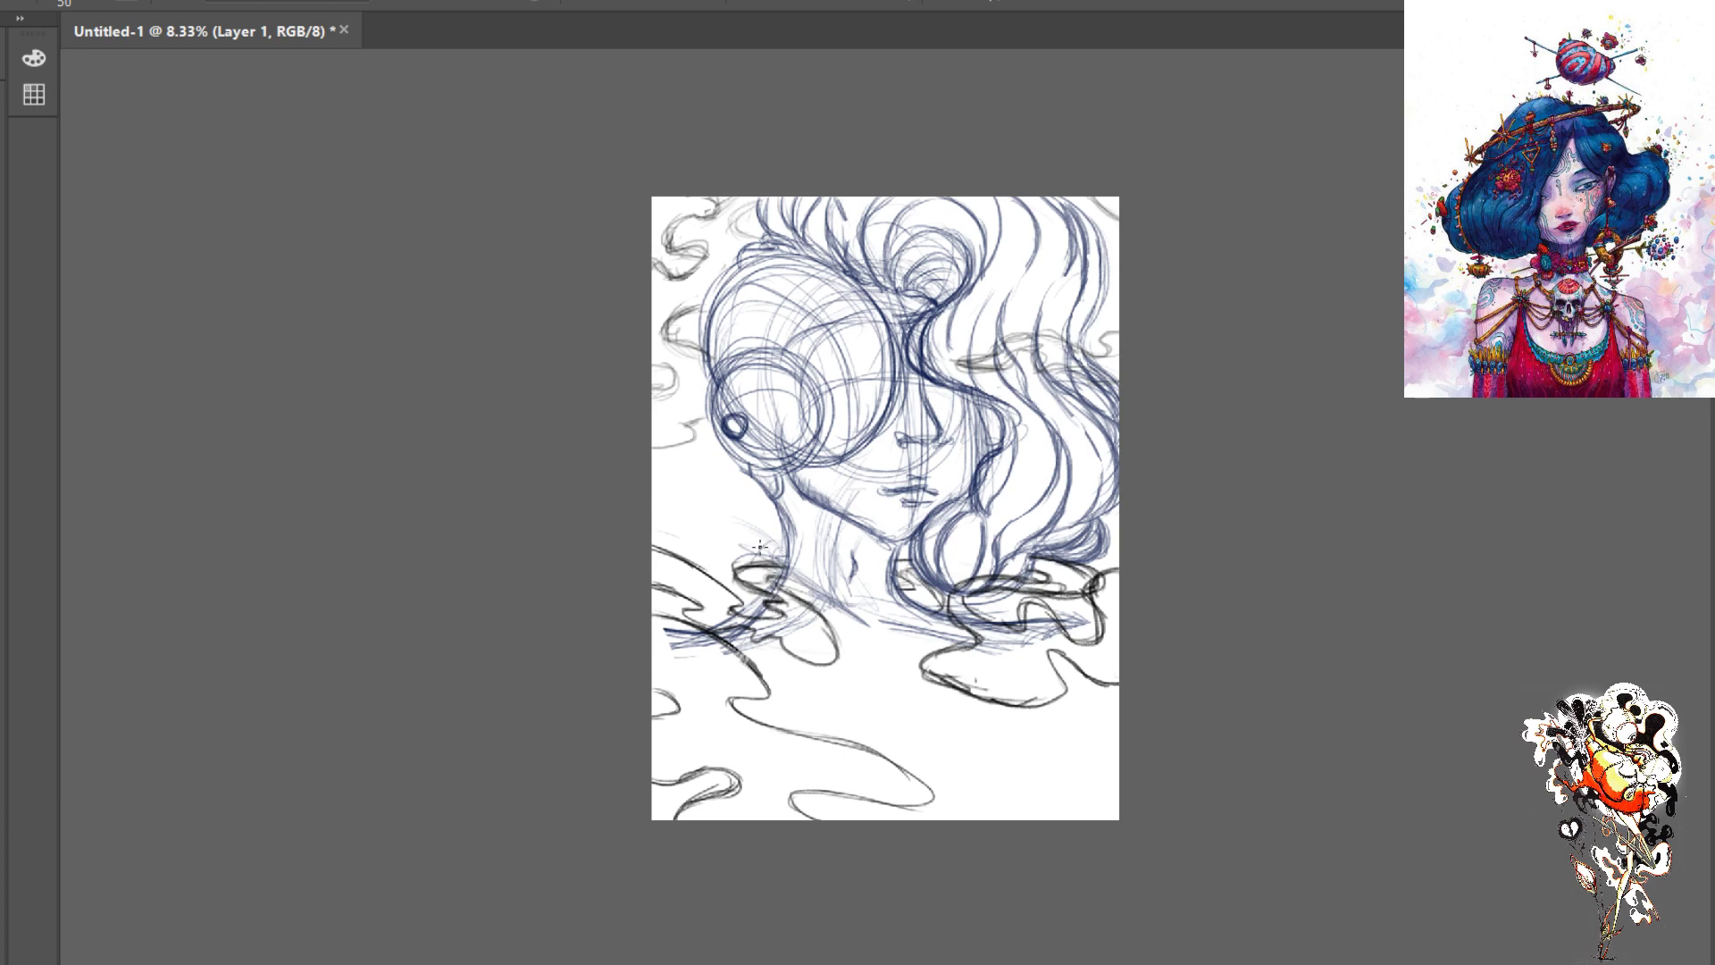
left_click_drag(759, 547, 841, 627)
left_click_drag(764, 576, 862, 635)
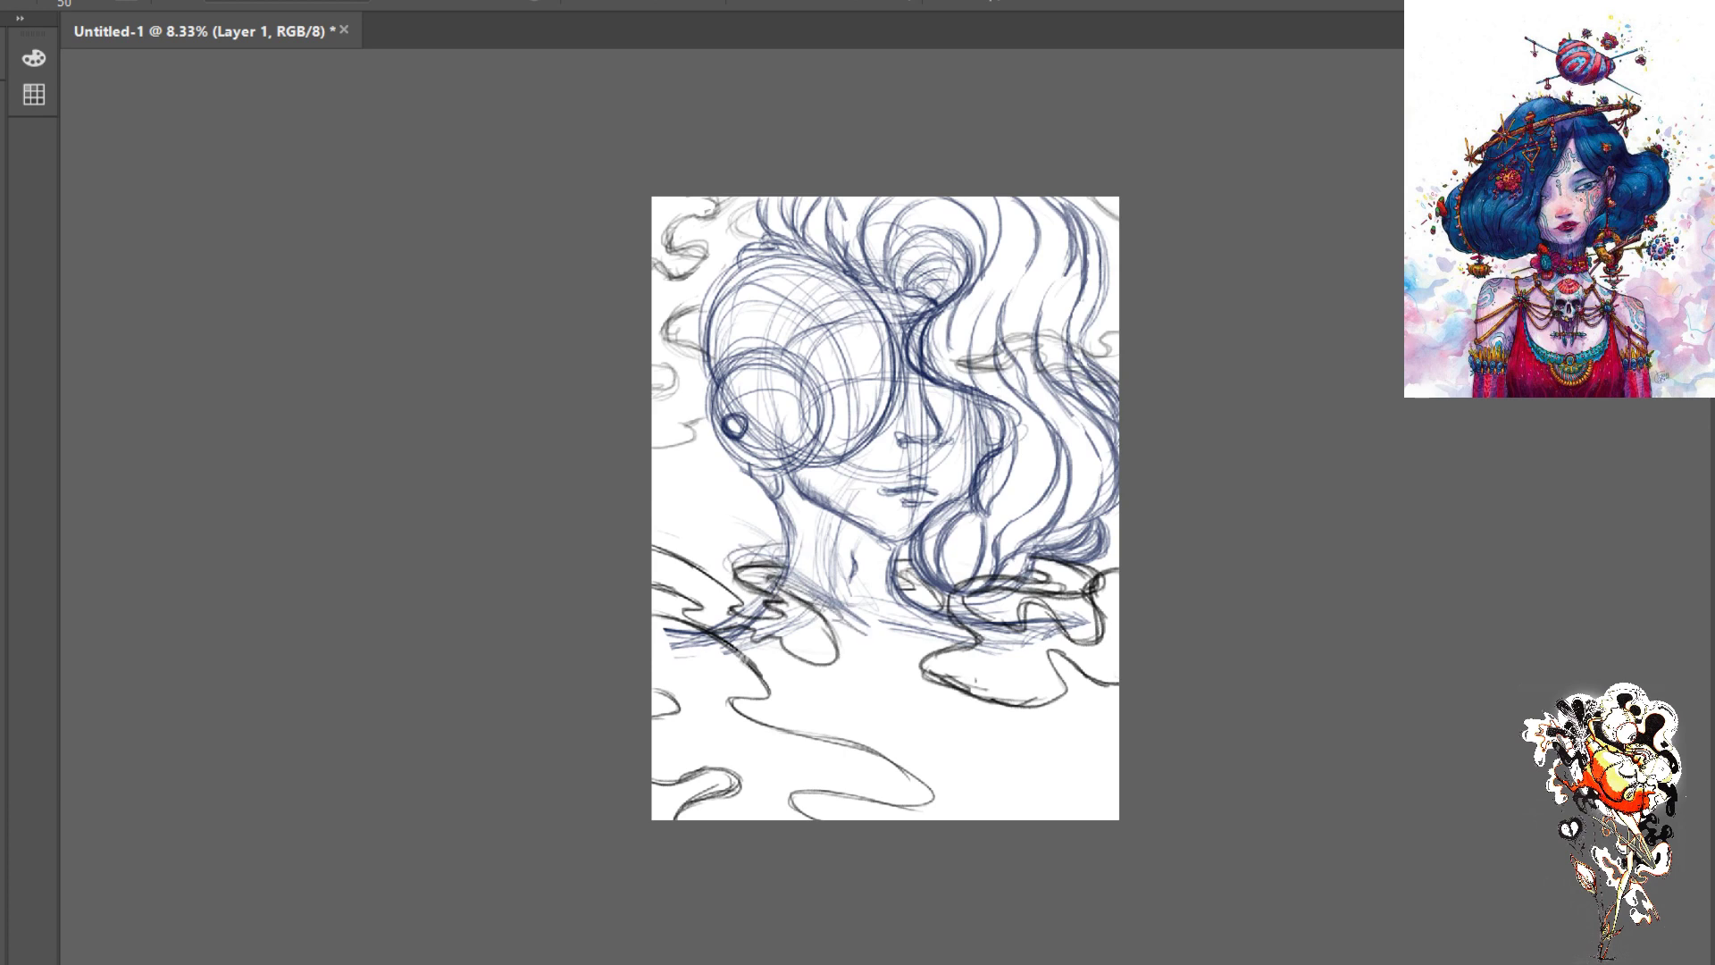
left_click_drag(730, 536, 867, 630)
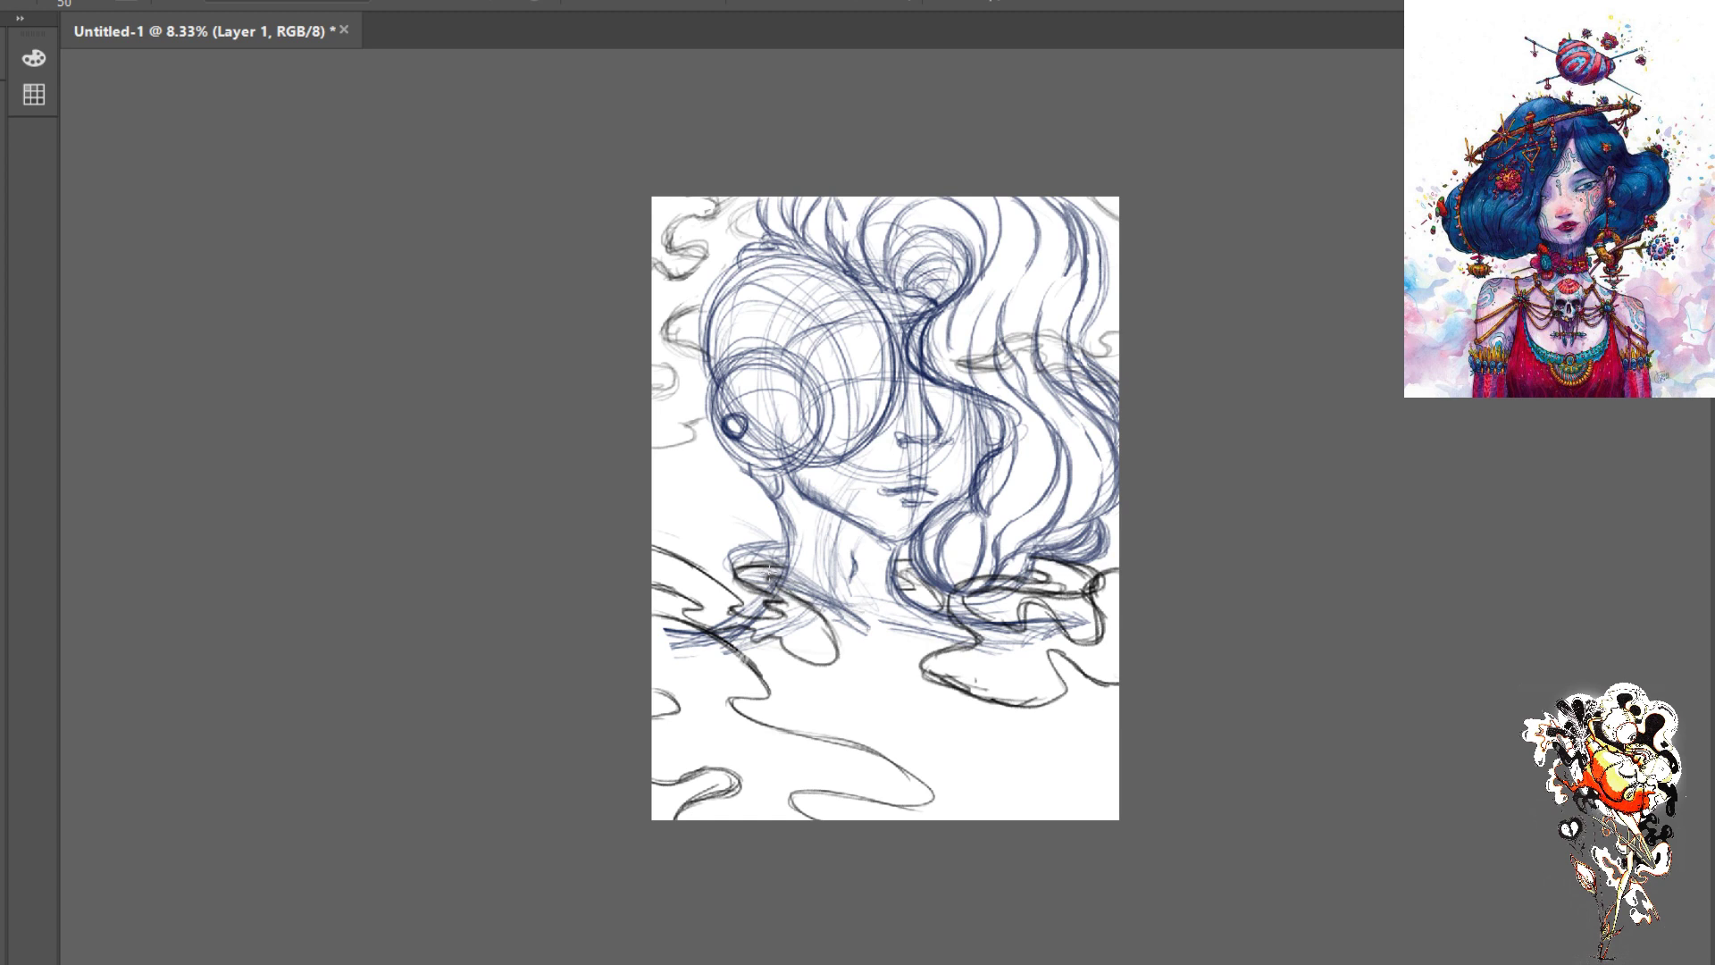
left_click_drag(761, 535, 790, 560)
left_click_drag(748, 543, 771, 576)
- Remove the diagonal band strokes from the neck with a size 800 eraser
key("bracketright")
key("bracketright")
key("bracketright")
key("bracketright")
key("bracketright")
key("bracketright")
key("bracketright")
key("bracketright")
key("bracketright")
key("bracketright")
key("bracketright")
key("bracketright")
key("bracketright")
key("bracketright")
key("bracketright")
key("bracketright")
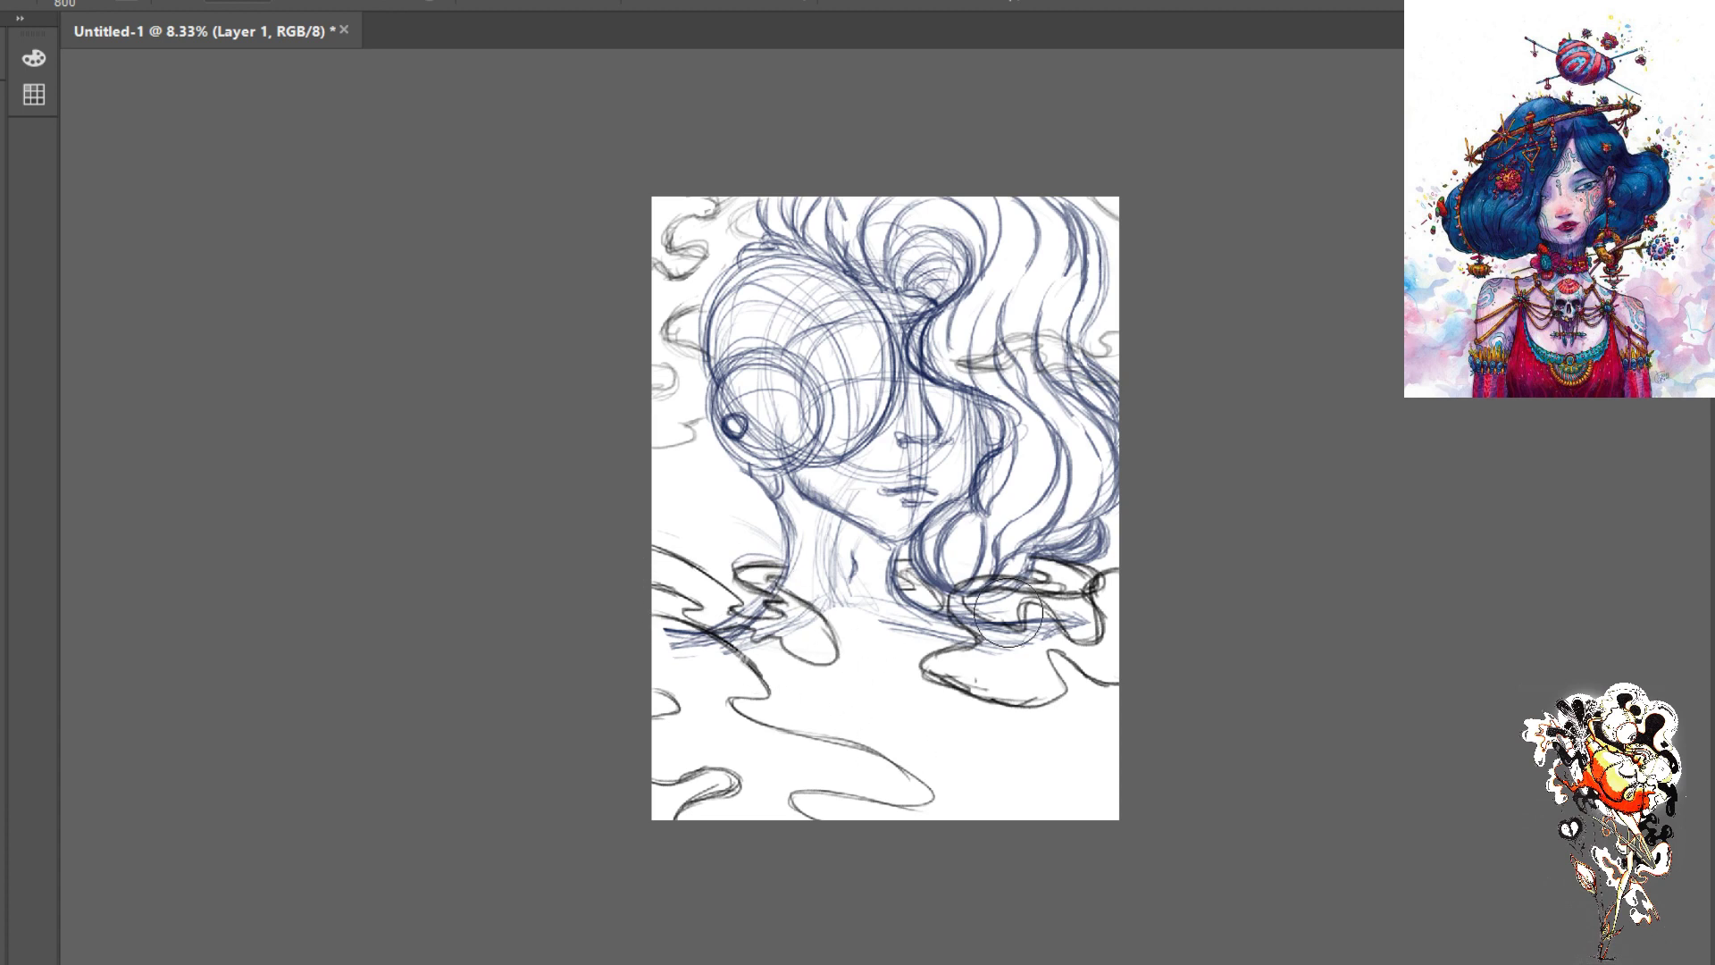
key("e")
- Sketch an oval with two crossing guide lines over the large circle covering the left side of the face on Layer 1
left_click_drag(839, 327, 722, 414)
left_click_drag(826, 331, 717, 412)
mouse_move(752, 315)
left_mouse_down()
mouse_move(853, 437)
mouse_move(735, 313)
mouse_move(864, 448)
mouse_move(807, 383)
mouse_move(833, 426)
left_mouse_up()
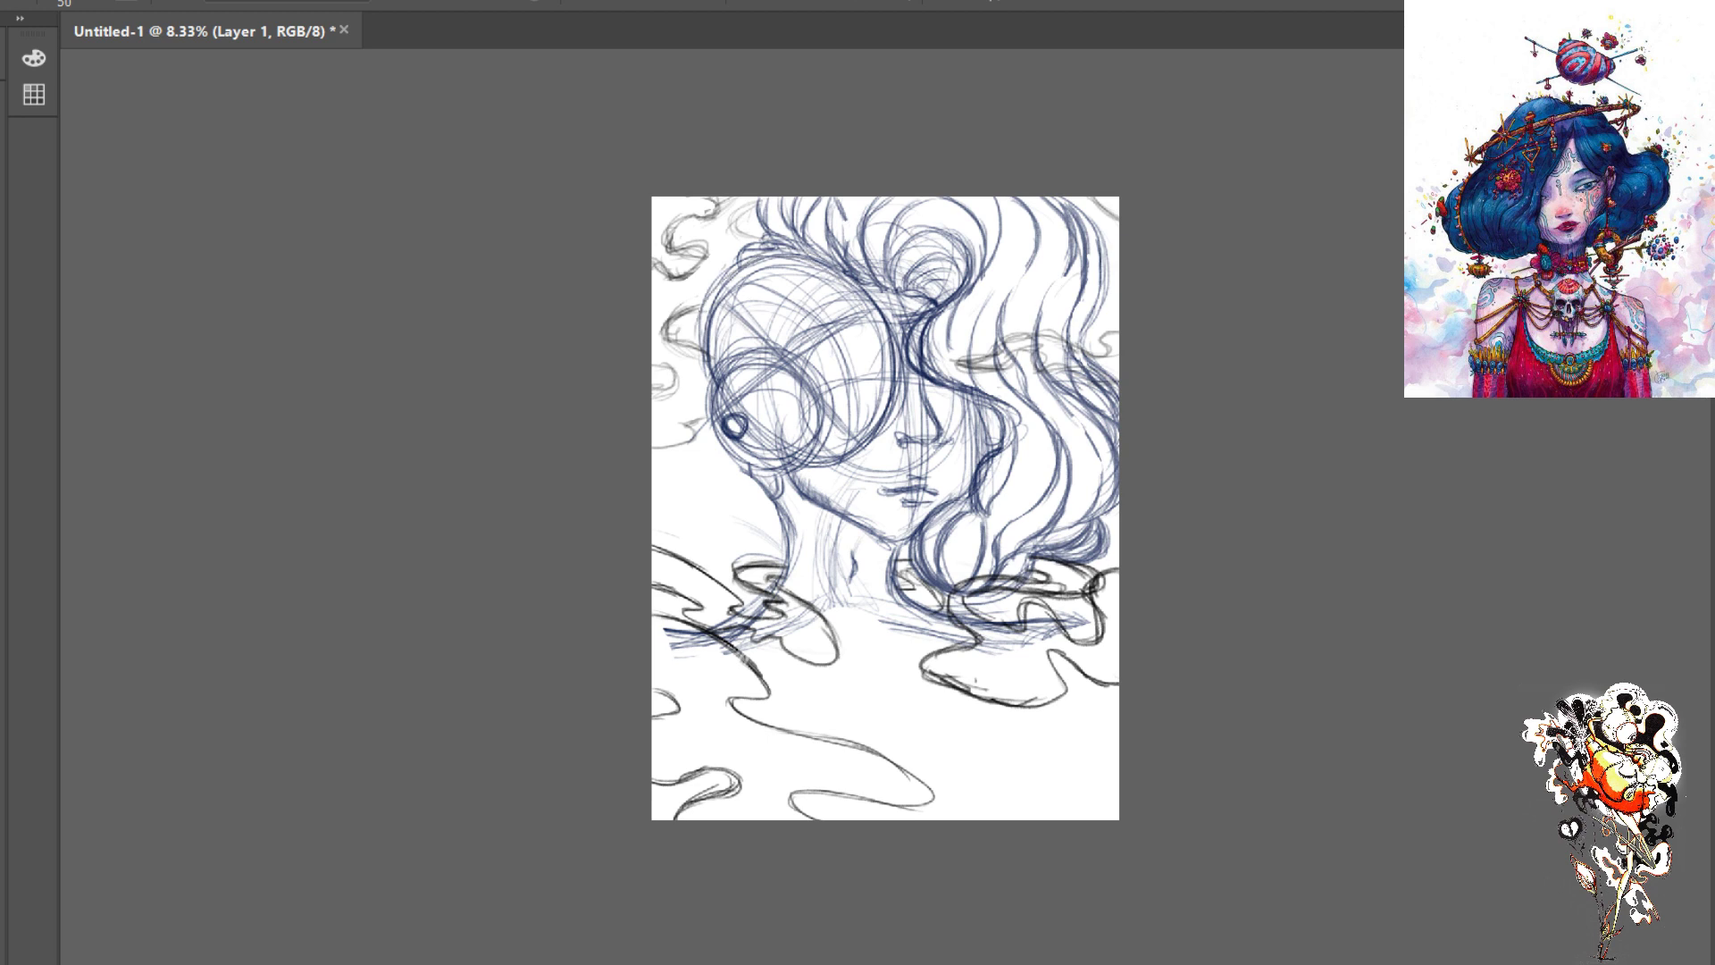
left_click_drag(705, 314, 713, 386)
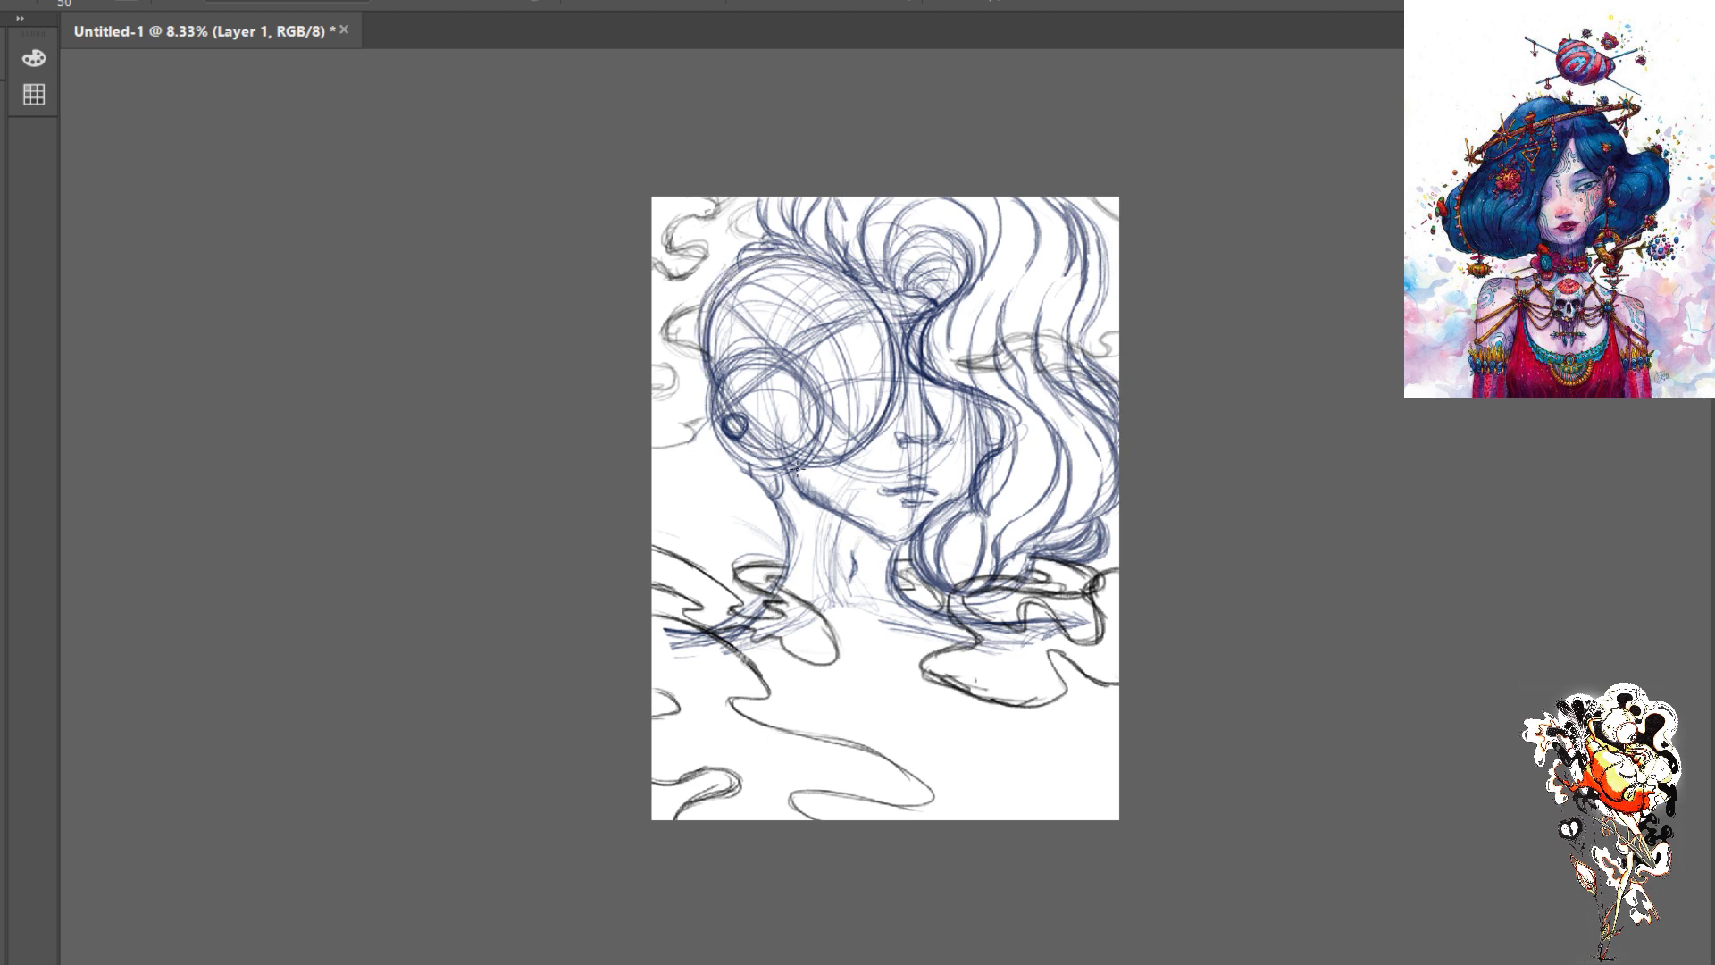
left_click_drag(700, 319, 715, 425)
mouse_move(740, 445)
left_mouse_down()
mouse_move(782, 474)
mouse_move(783, 455)
mouse_move(846, 448)
left_mouse_up()
left_click_drag(783, 264, 891, 400)
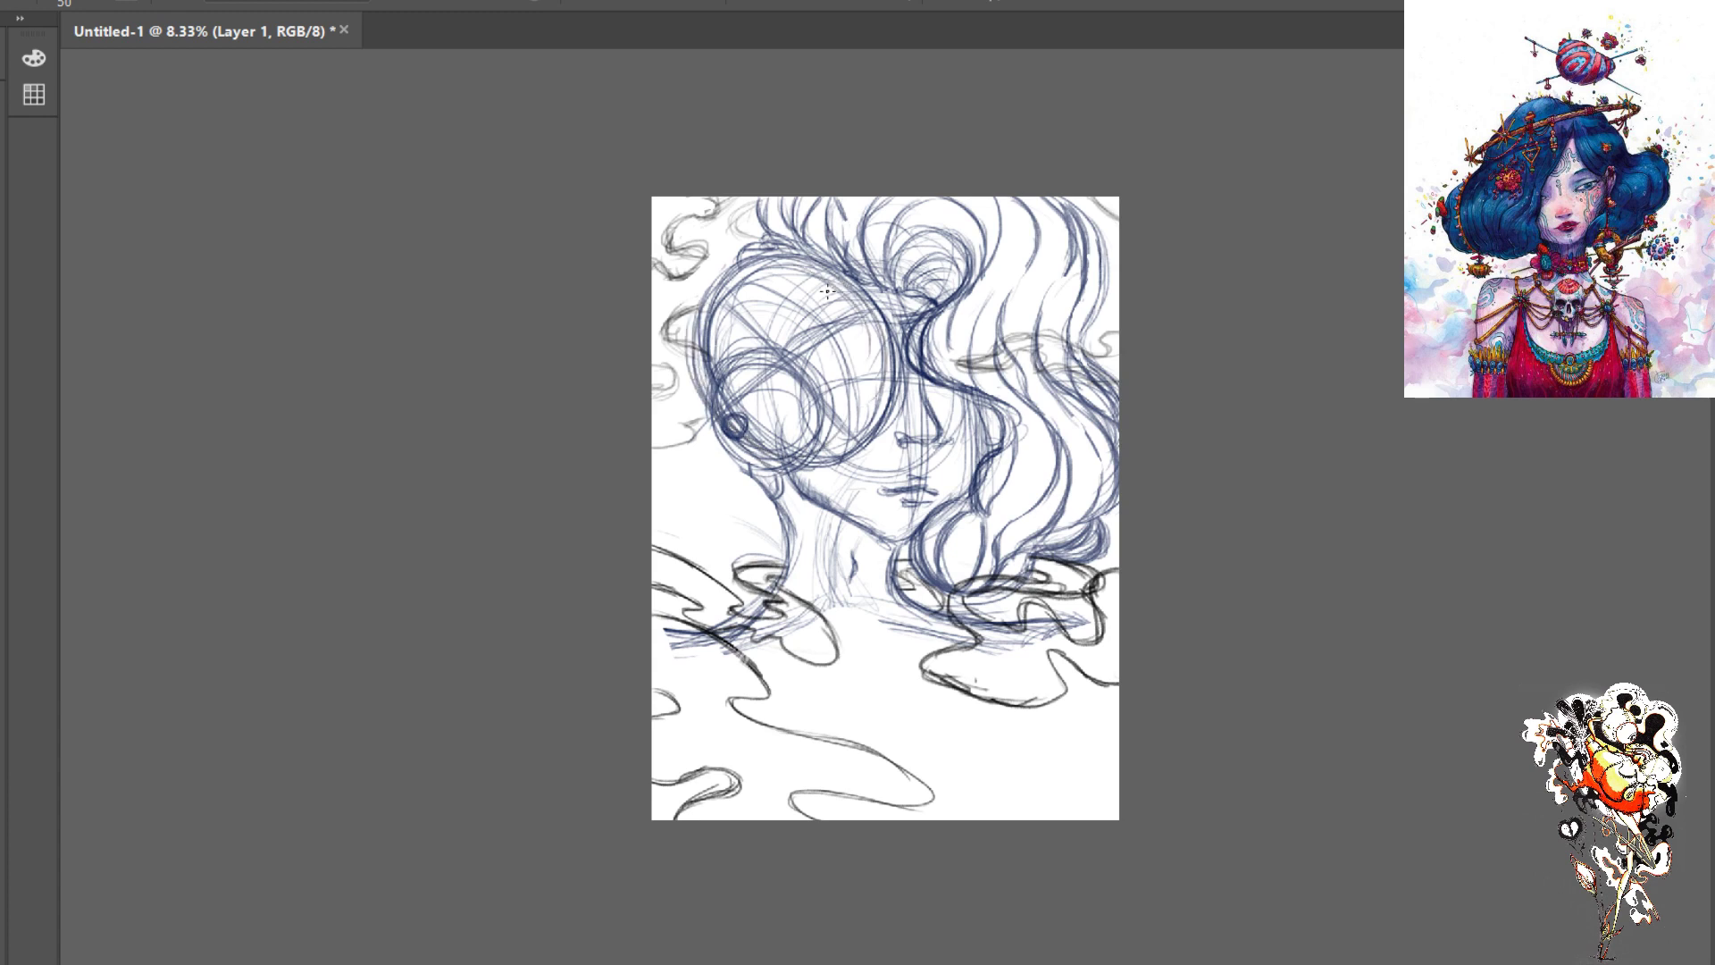
left_click_drag(848, 286, 888, 434)
mouse_move(875, 327)
left_mouse_down()
mouse_move(845, 459)
mouse_move(863, 400)
mouse_move(759, 450)
mouse_move(877, 311)
mouse_move(761, 399)
mouse_move(868, 329)
mouse_move(730, 403)
left_mouse_up()
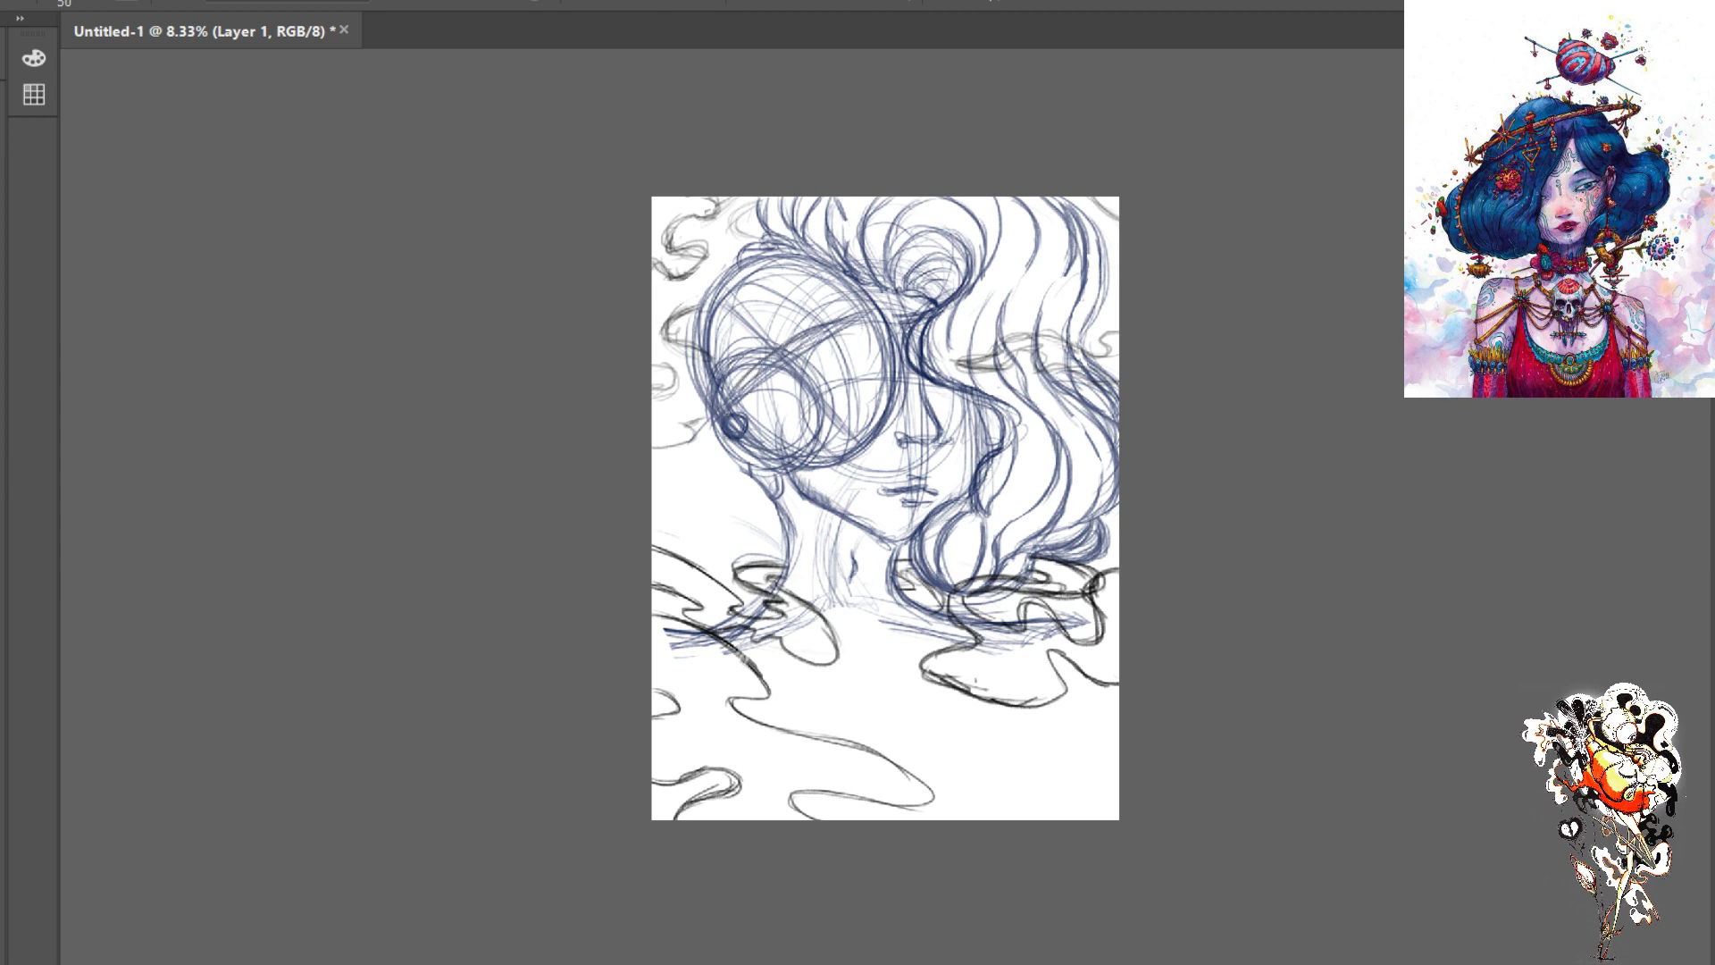
mouse_move(723, 279)
left_mouse_down()
mouse_move(811, 400)
mouse_move(841, 399)
left_mouse_up()
- Hide the portrait sketch and reinforce the right and lower outline of the new oval
left_click(1547, 443)
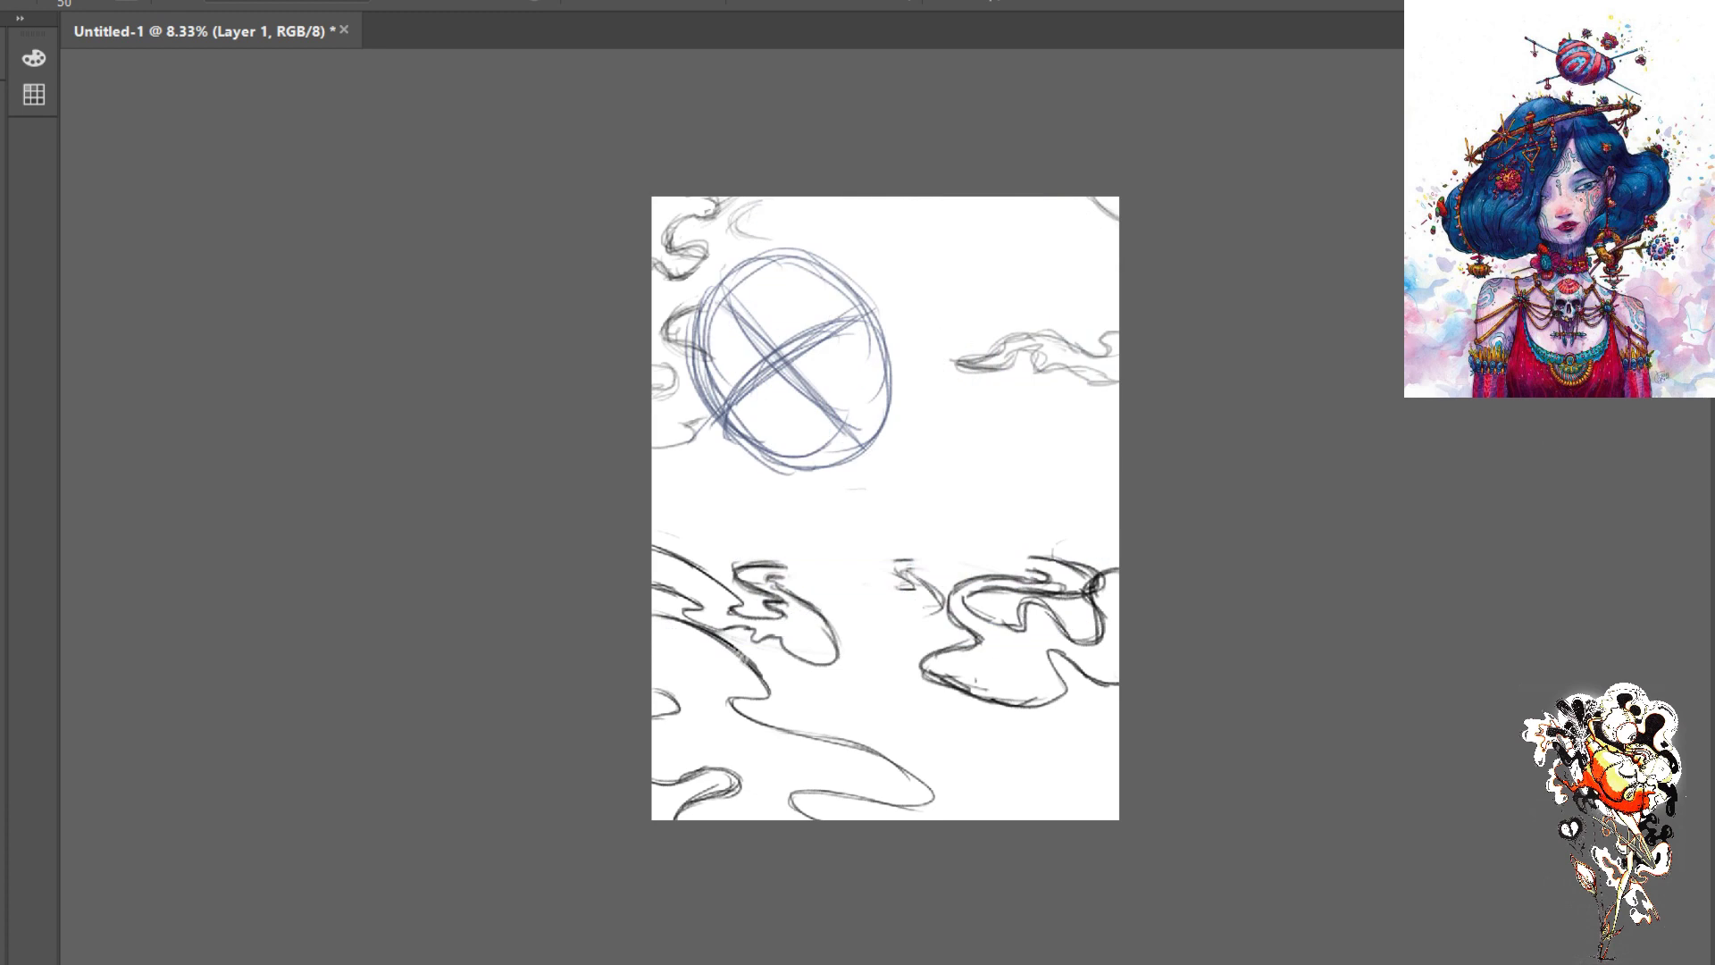
left_click_drag(810, 255, 875, 403)
left_click_drag(866, 295, 881, 424)
left_click_drag(886, 327, 845, 464)
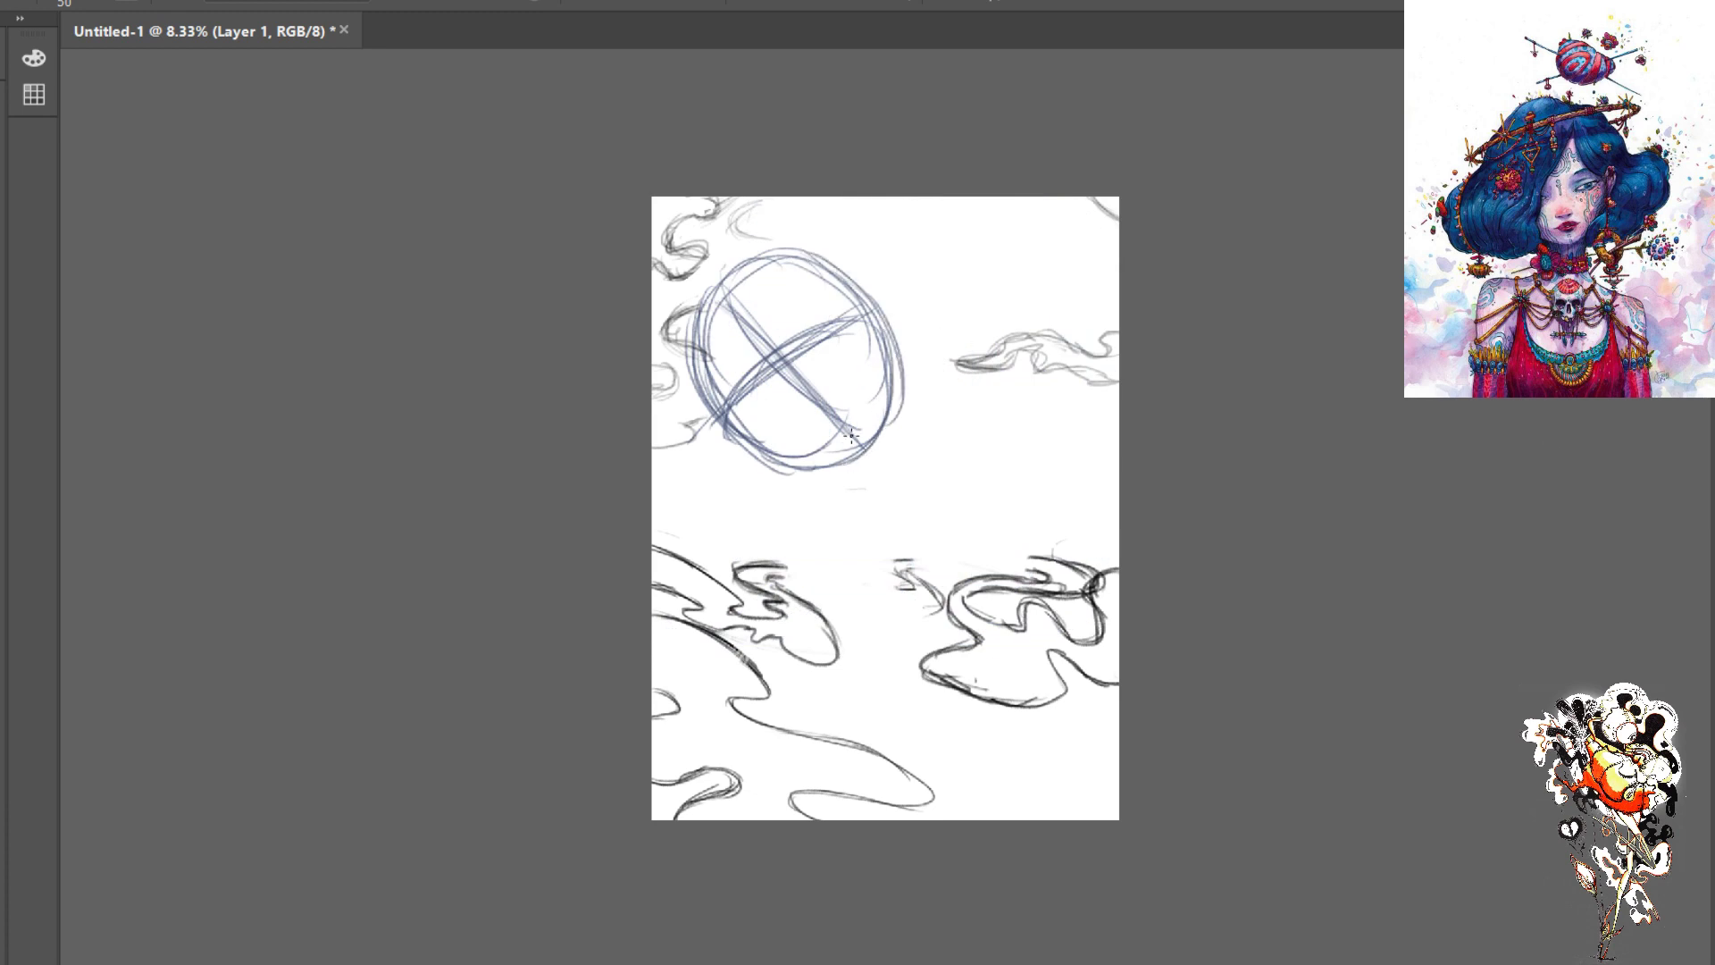
mouse_move(897, 375)
left_mouse_down()
mouse_move(853, 456)
mouse_move(804, 469)
mouse_move(701, 397)
left_mouse_up()
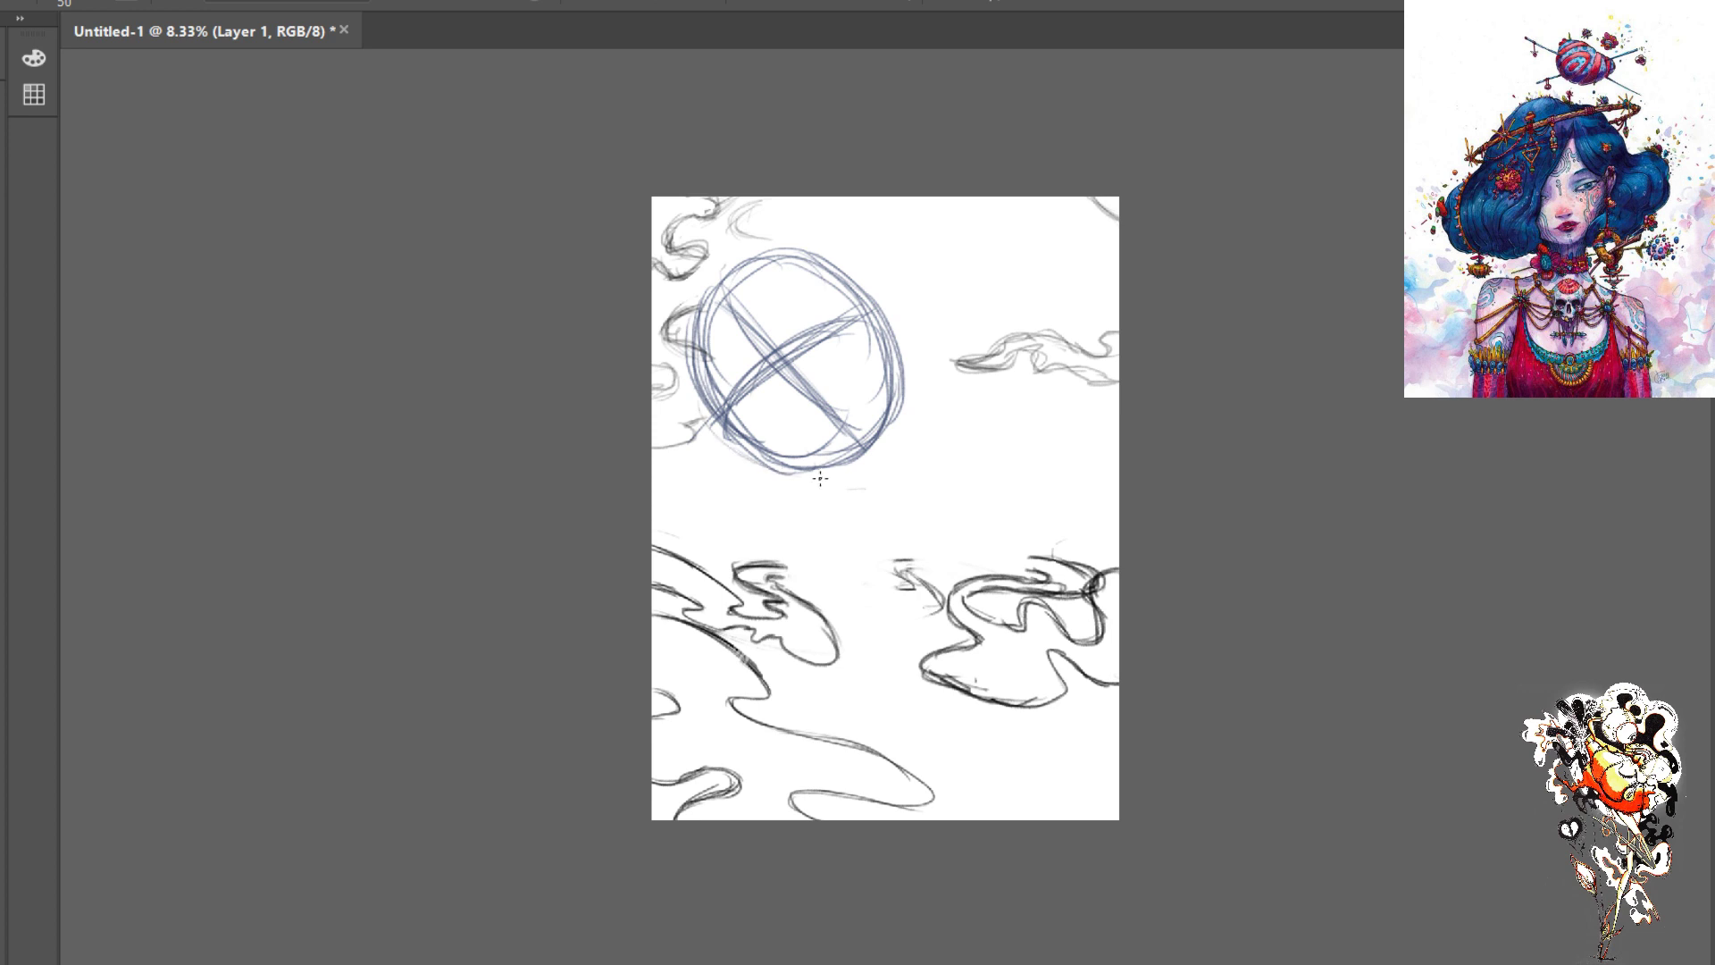
- Sketch concentric inner rings and a small hub circle where the oval's guide lines cross
mouse_move(729, 273)
left_mouse_down()
mouse_move(801, 265)
mouse_move(804, 332)
mouse_move(750, 381)
left_mouse_up()
mouse_move(817, 323)
left_mouse_down()
mouse_move(723, 361)
mouse_move(725, 386)
mouse_move(721, 367)
mouse_move(755, 404)
mouse_move(822, 353)
mouse_move(835, 411)
mouse_move(755, 411)
mouse_move(769, 371)
mouse_move(726, 393)
mouse_move(735, 413)
left_mouse_up()
left_click_drag(741, 347, 818, 407)
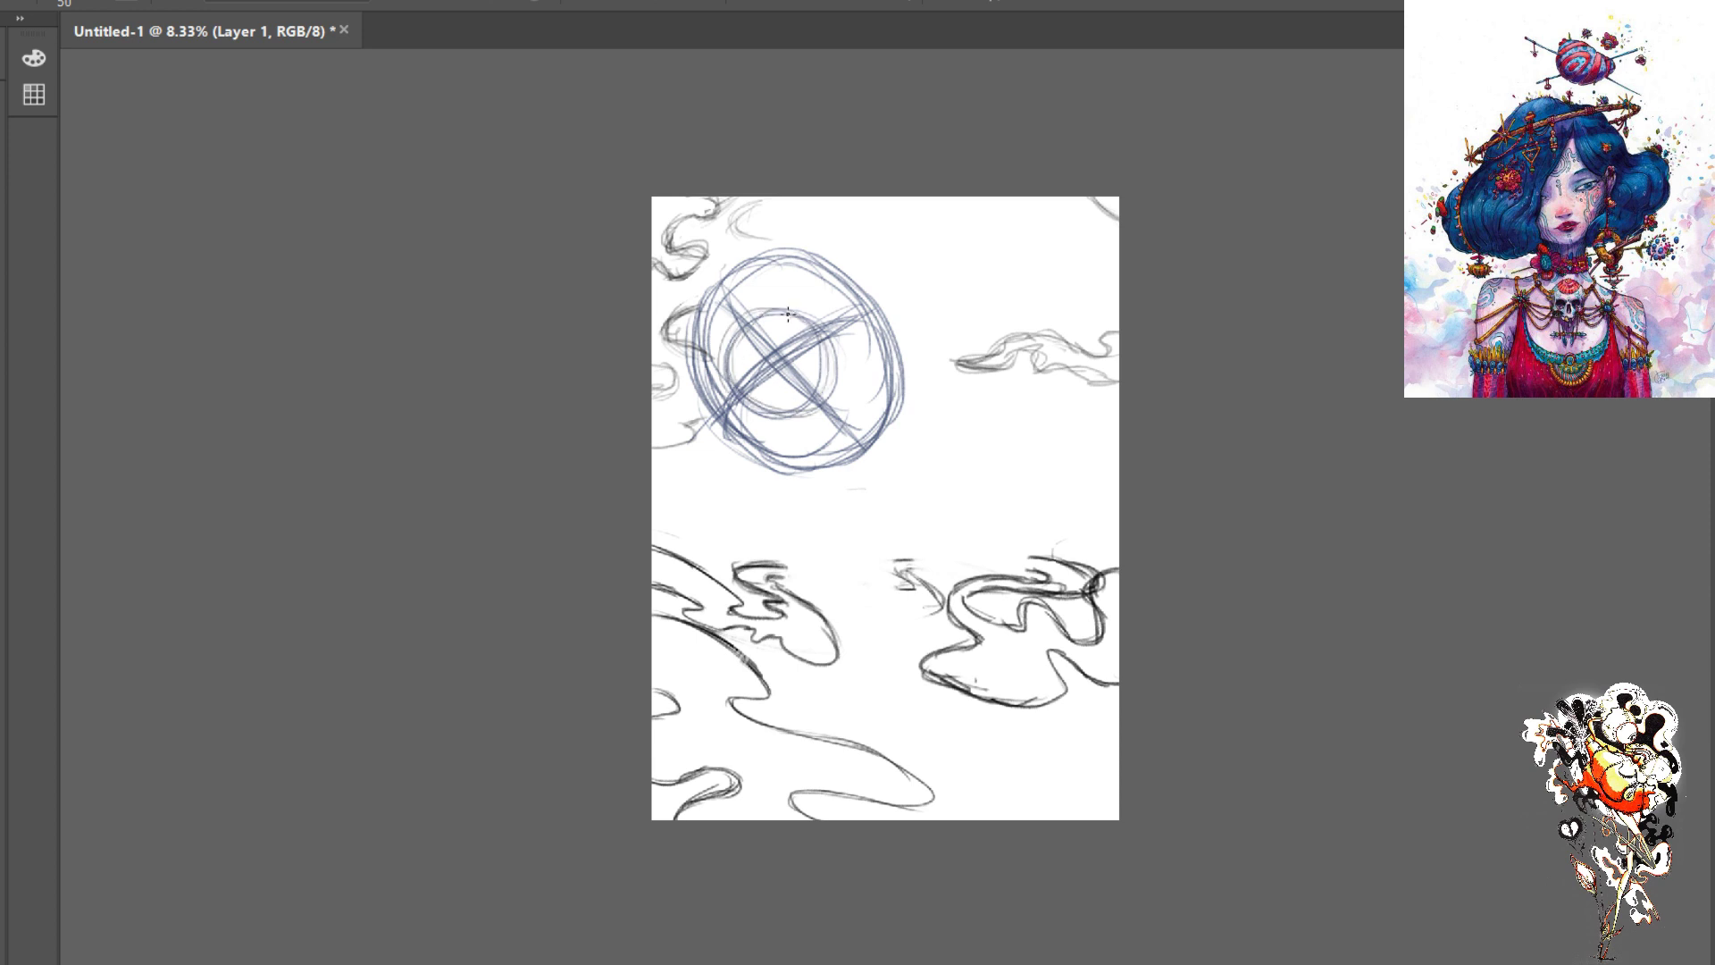
left_click_drag(788, 317, 824, 407)
mouse_move(810, 336)
left_mouse_down()
mouse_move(754, 367)
mouse_move(740, 425)
mouse_move(786, 356)
mouse_move(763, 366)
left_mouse_up()
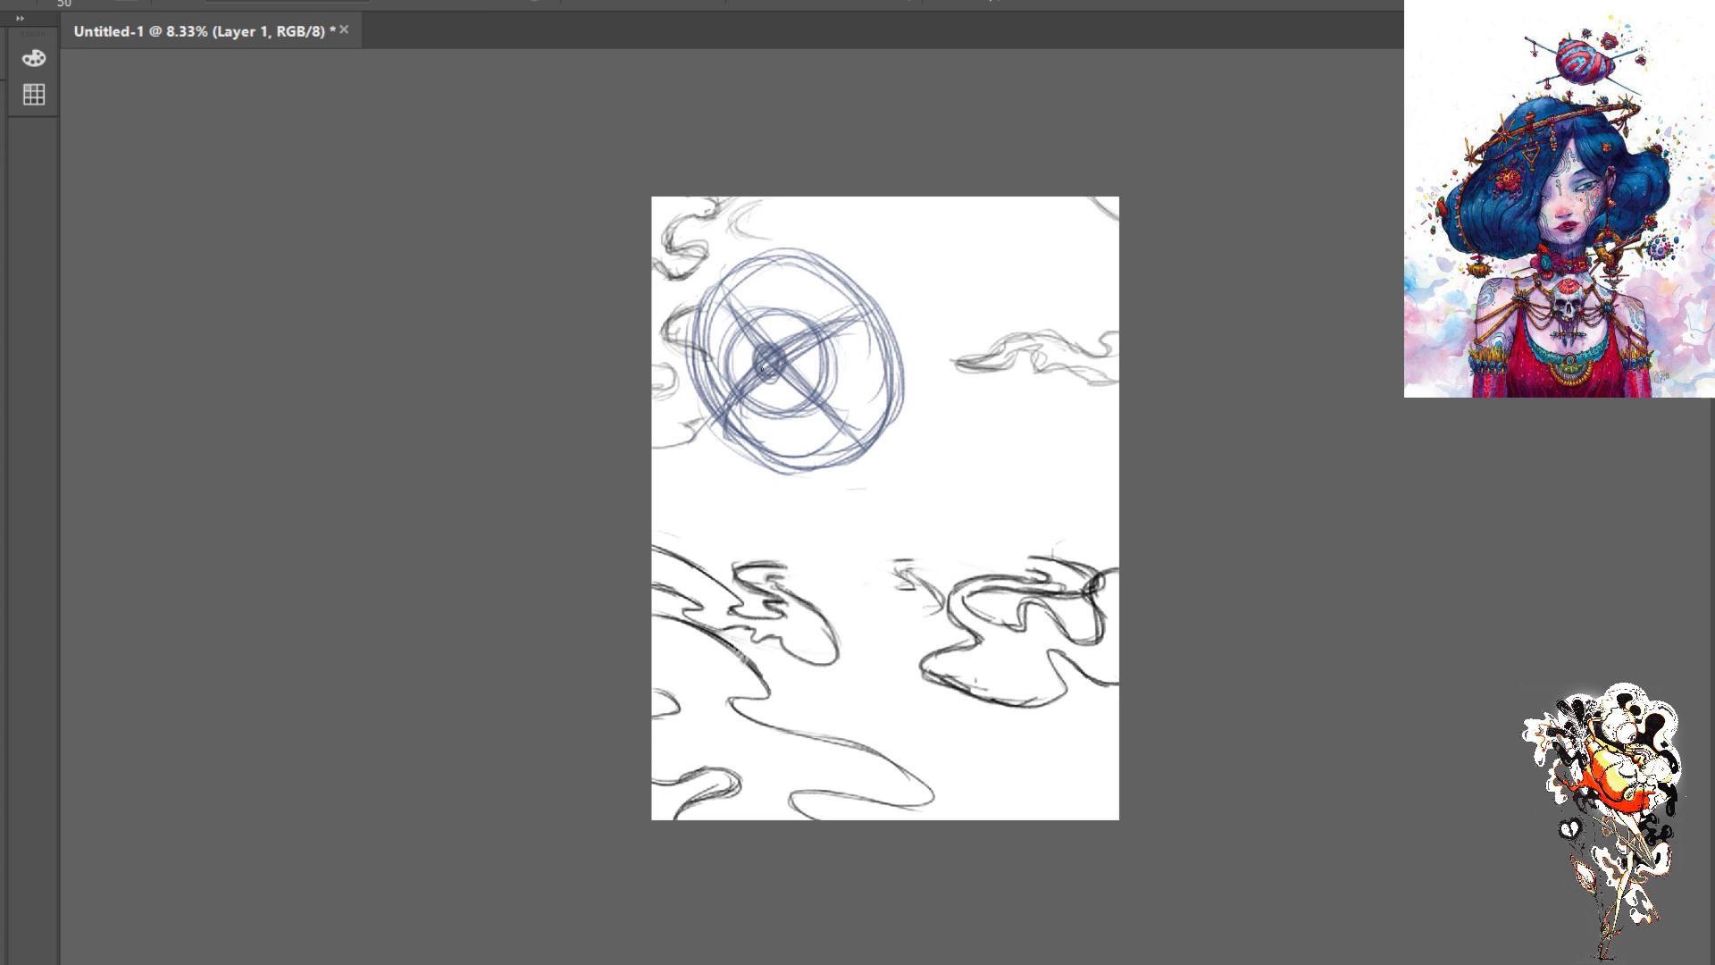
- Fill the hub circle at the crossing with solid colour using a larger brush
key("bracketright")
key("bracketright")
key("bracketright")
key("bracketright")
key("bracketright")
mouse_move(766, 361)
left_mouse_down()
mouse_move(768, 375)
mouse_move(769, 361)
left_mouse_up()
- Sketch curved contour lines around the inner rings and along the oval's lower edge with a size 70 brush
key("bracketleft")
key("bracketleft")
key("bracketleft")
mouse_move(714, 284)
left_mouse_down()
mouse_move(795, 252)
mouse_move(693, 353)
mouse_move(714, 416)
mouse_move(786, 451)
left_mouse_up()
left_click_drag(879, 361, 794, 452)
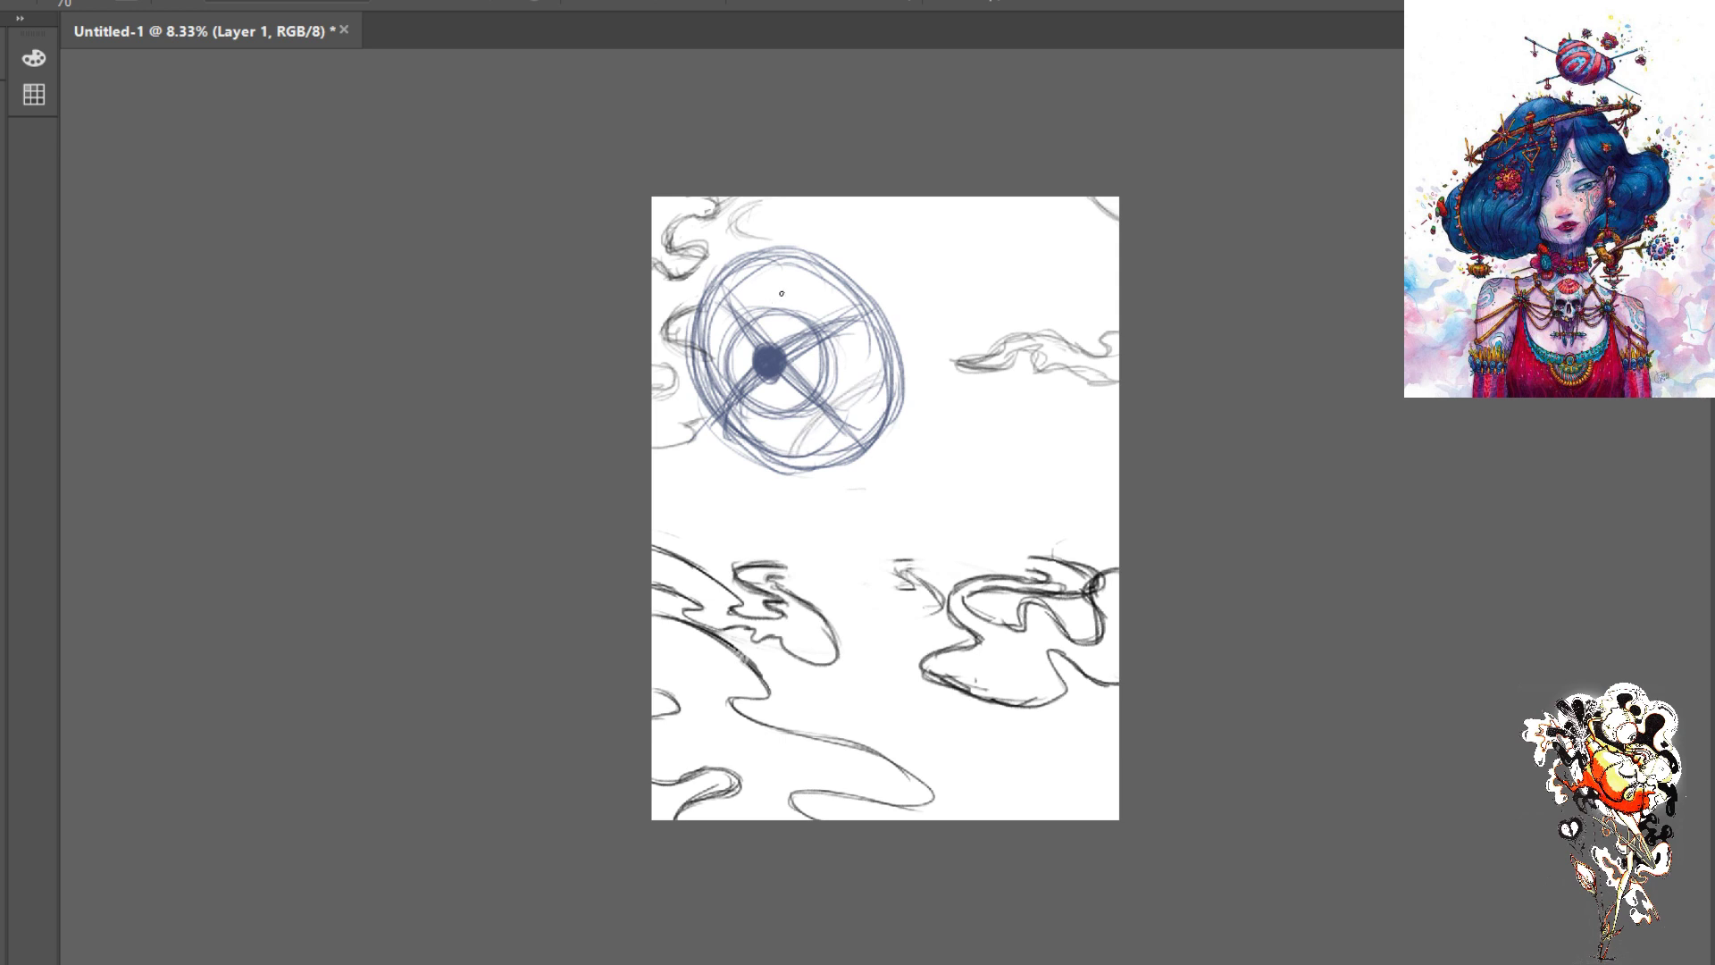
mouse_move(786, 279)
left_mouse_down()
mouse_move(753, 295)
mouse_move(732, 345)
mouse_move(734, 310)
mouse_move(737, 357)
left_mouse_up()
mouse_move(828, 310)
left_mouse_down()
mouse_move(755, 299)
mouse_move(808, 388)
left_mouse_up()
mouse_move(871, 268)
left_mouse_down()
mouse_move(755, 410)
mouse_move(731, 334)
left_mouse_up()
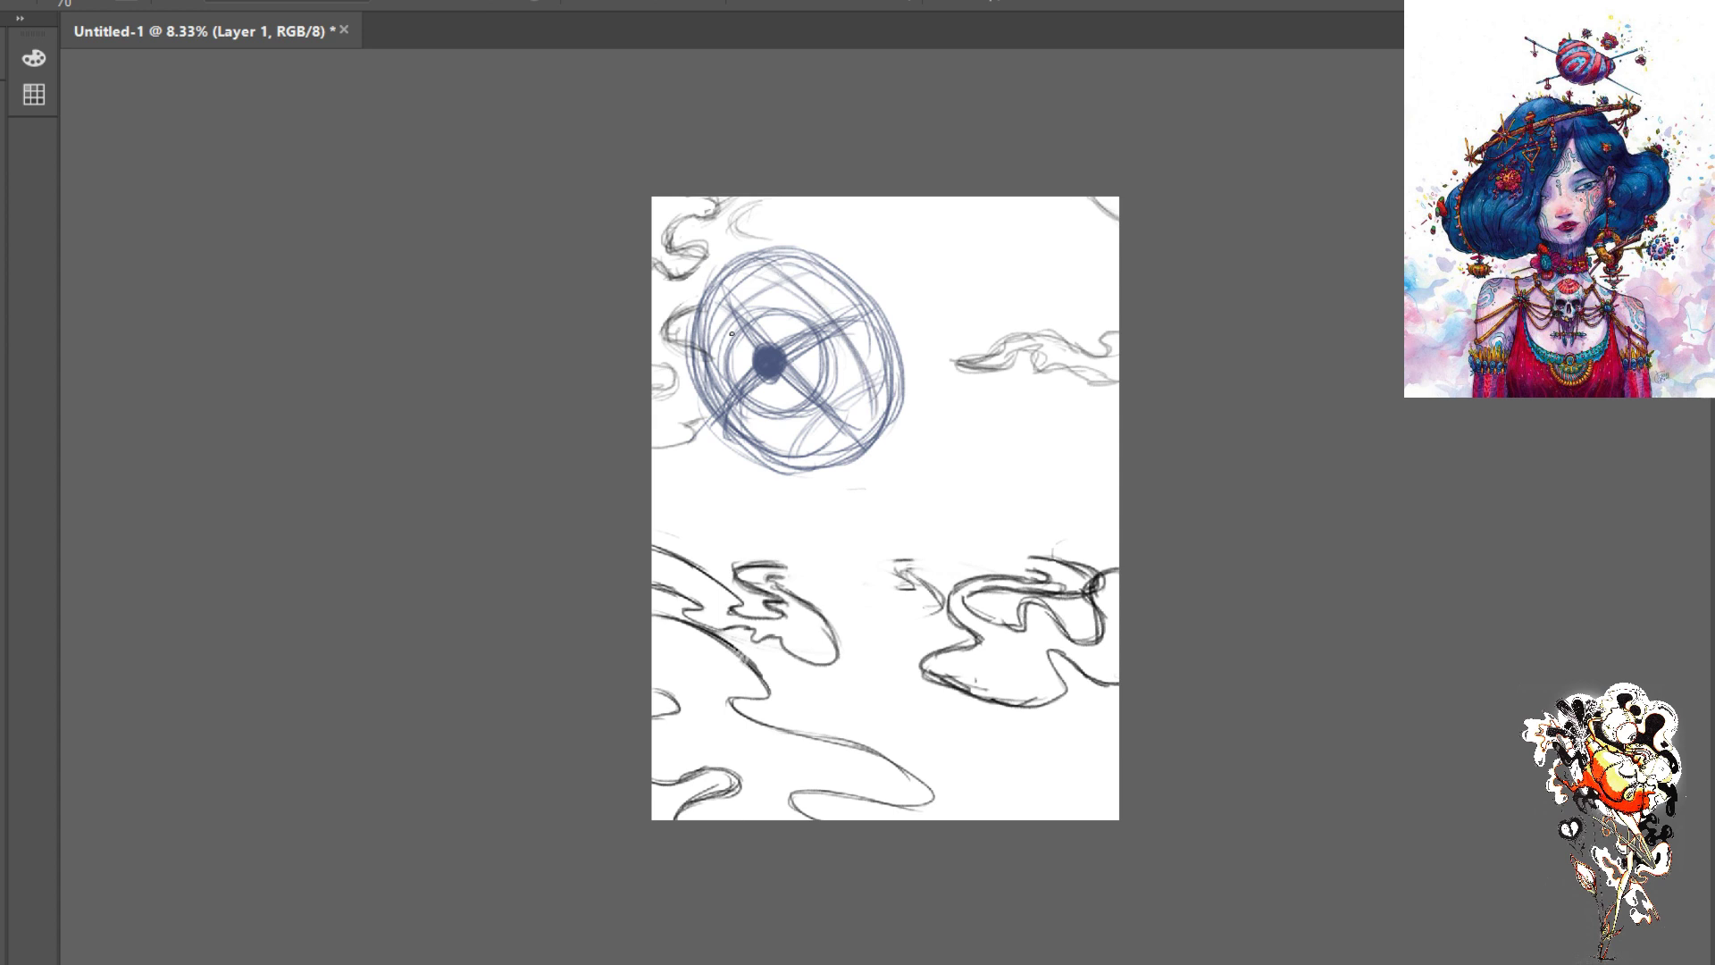
left_click_drag(772, 405, 742, 447)
mouse_move(834, 407)
left_mouse_down()
mouse_move(745, 461)
mouse_move(767, 464)
left_mouse_up()
mouse_move(895, 410)
left_mouse_down()
mouse_move(838, 468)
mouse_move(803, 475)
left_mouse_up()
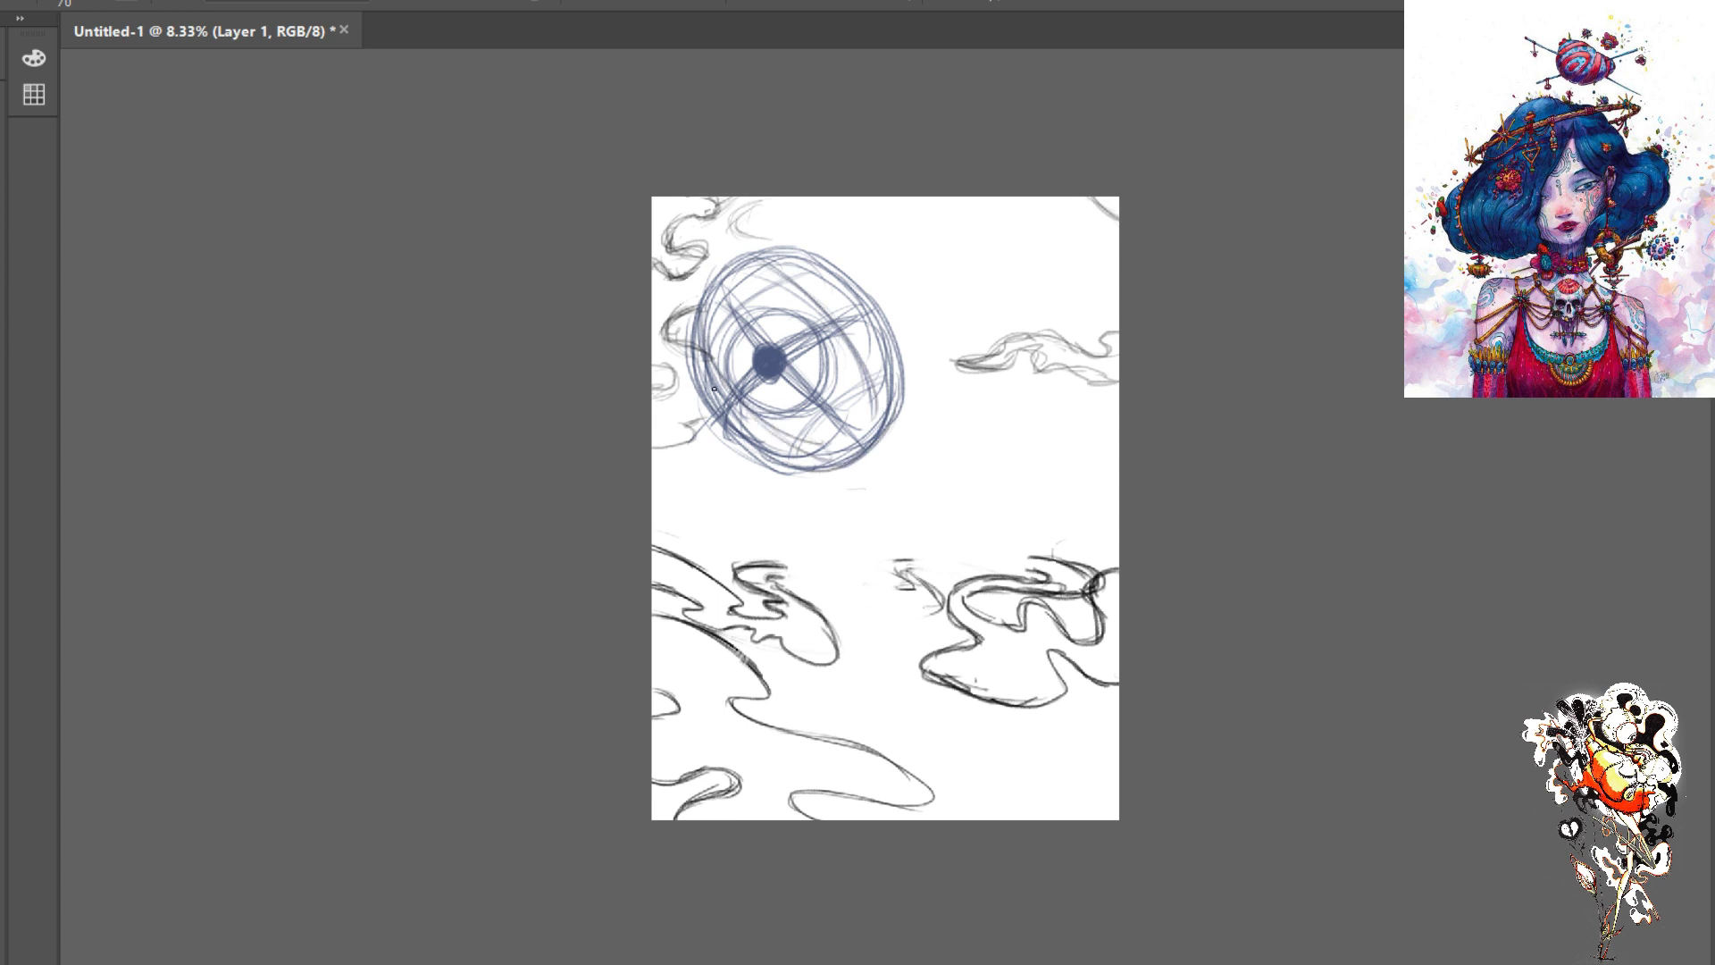
left_click_drag(726, 423, 793, 467)
- Sketch a small joint on the oval's right edge and a short bar connecting it to the curled hair
left_click_drag(868, 314, 864, 315)
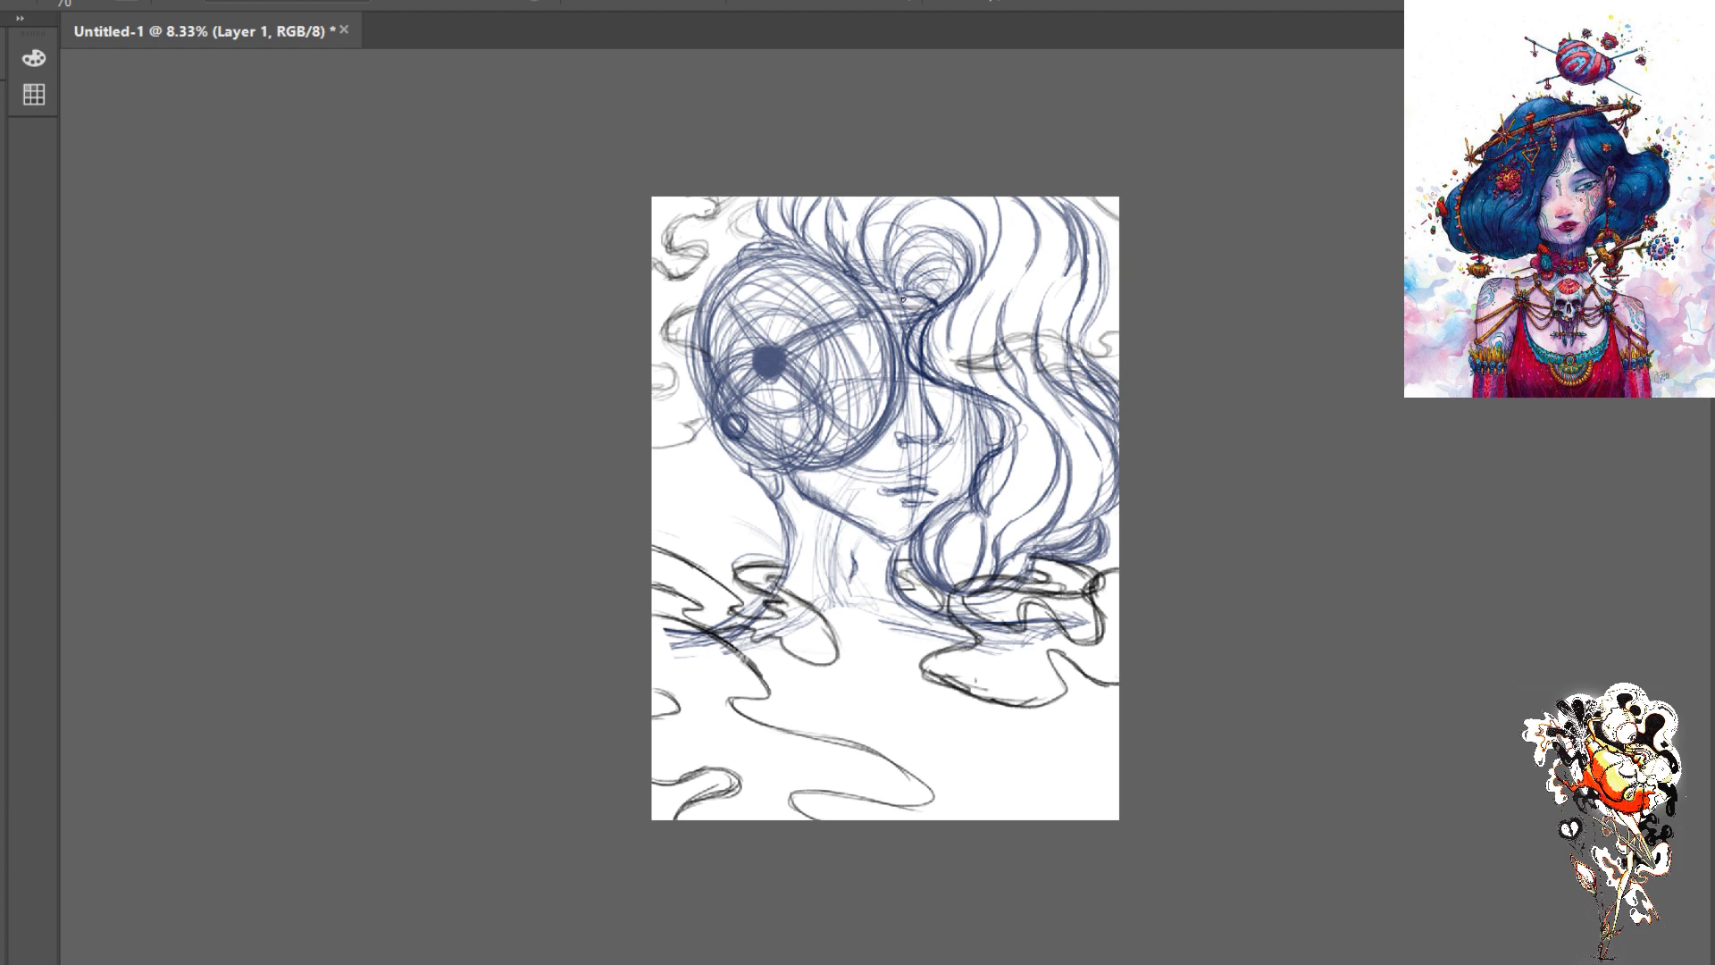
mouse_move(912, 300)
left_mouse_down()
mouse_move(862, 308)
mouse_move(880, 305)
left_mouse_up()
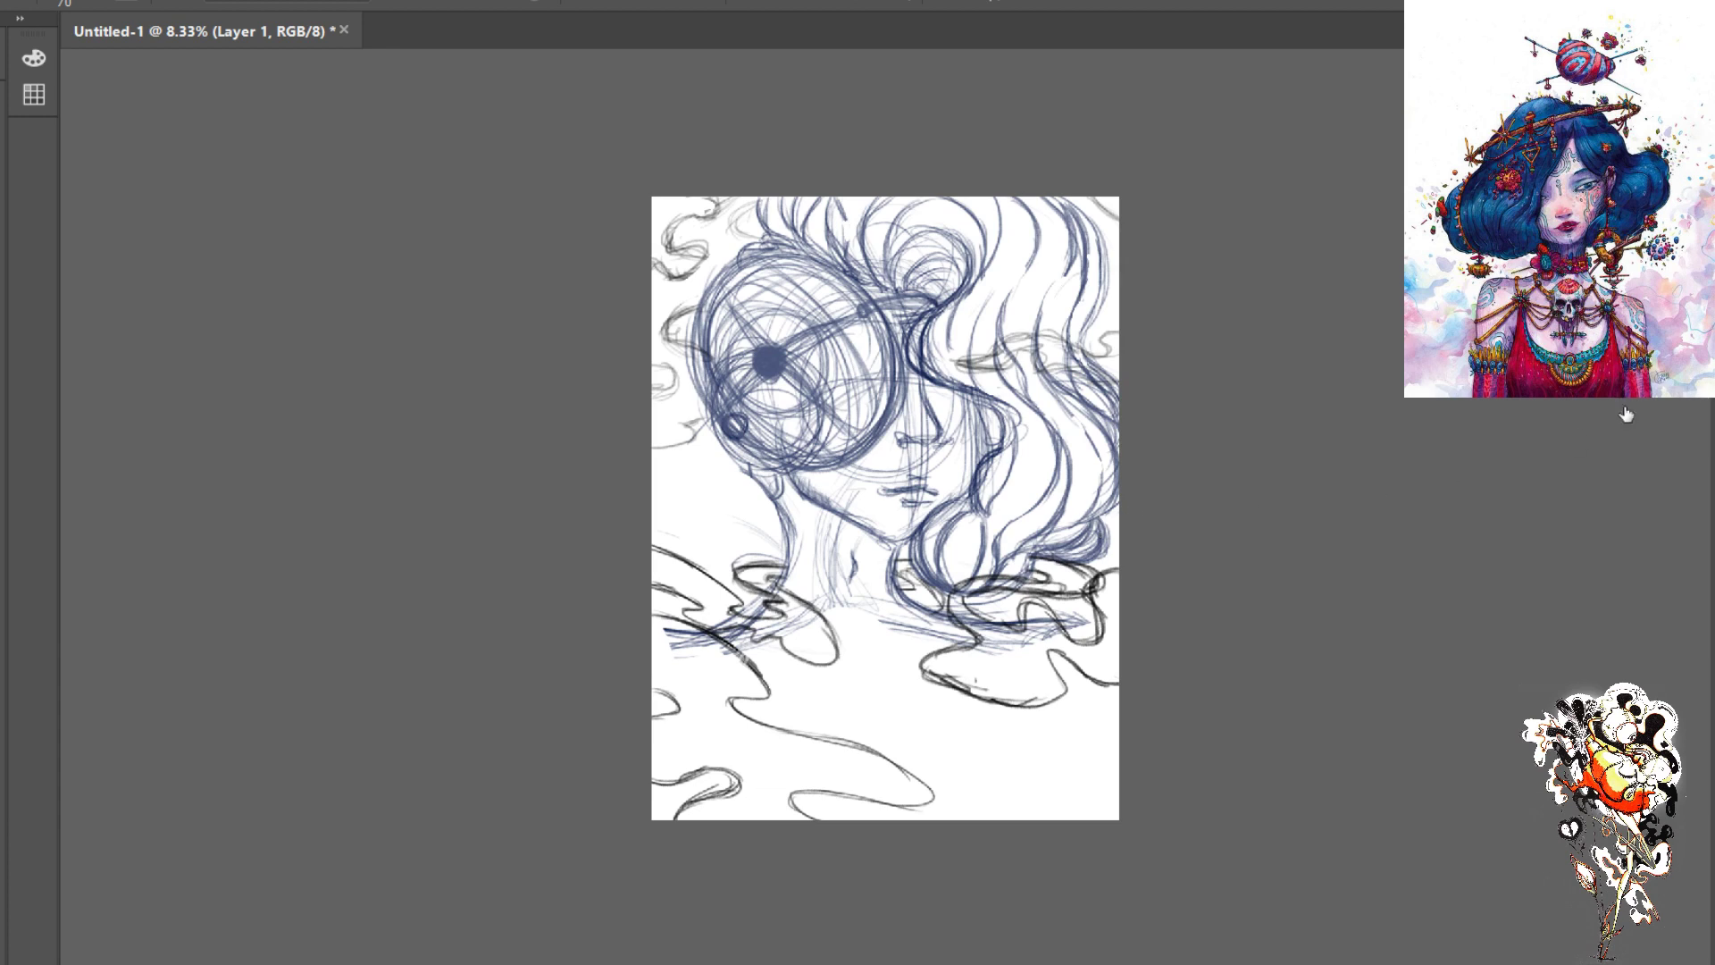
key("ctrl+z")
key("ctrl+shift+z")
key("ctrl+z")
key("ctrl+shift+z")
- Erase the old circle construction lines beneath the new oval on the Sketch Layer with a size 800 eraser
left_click(1607, 450)
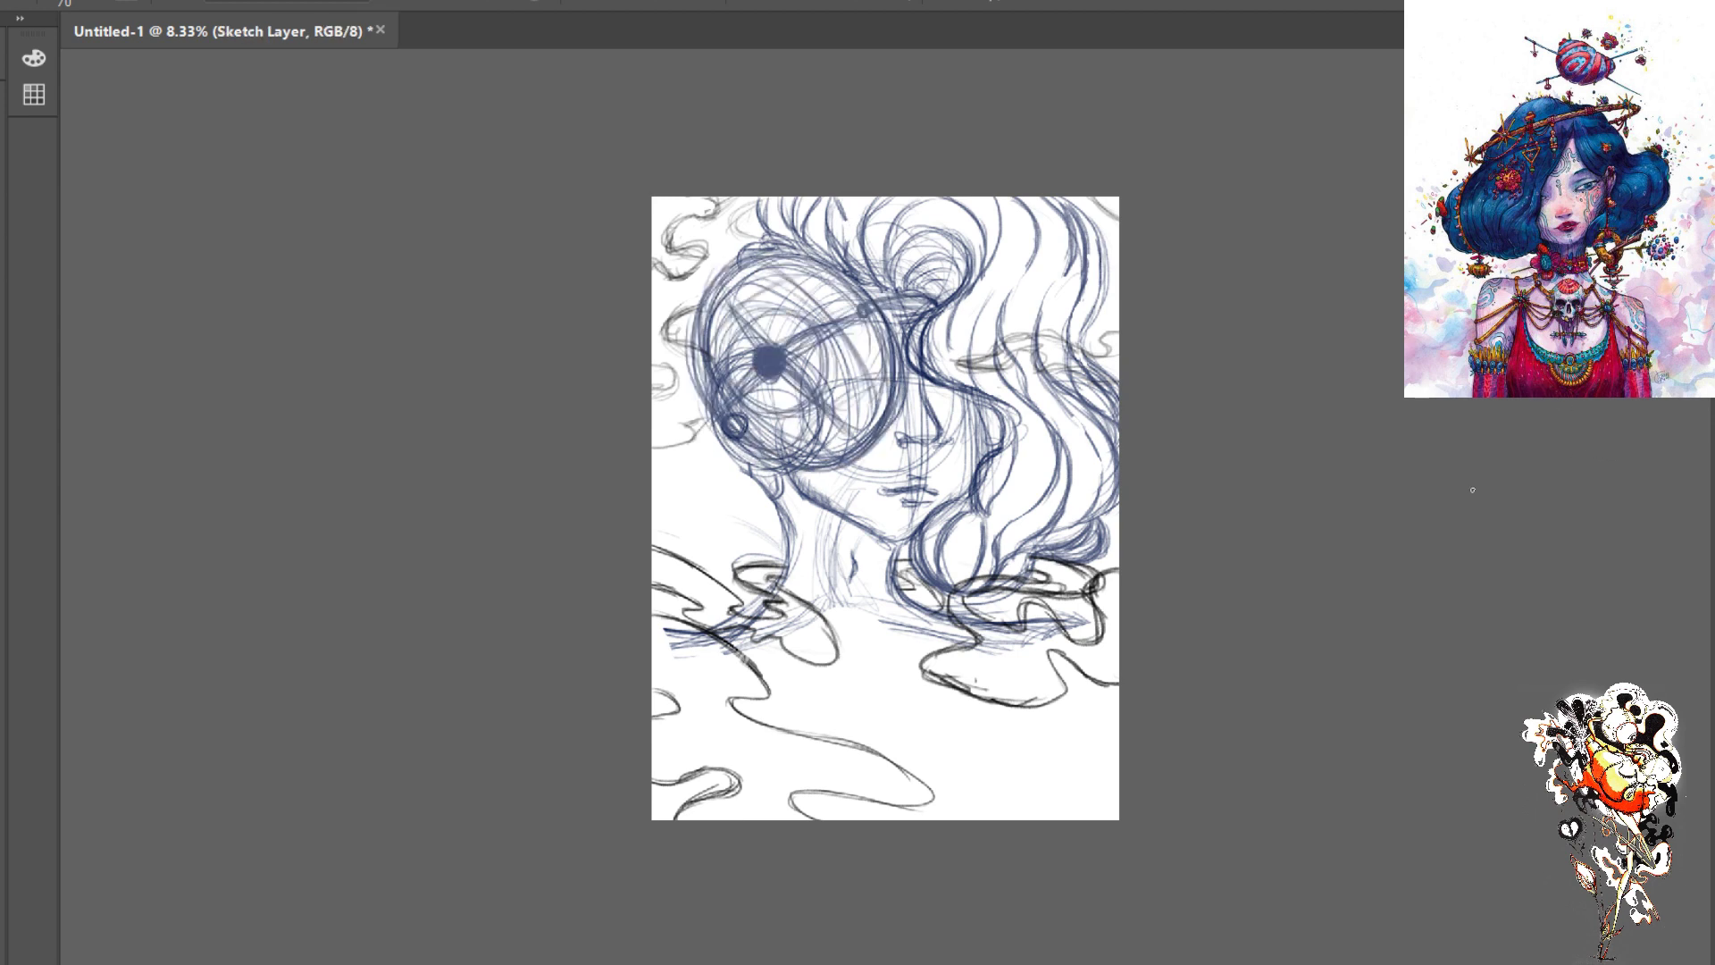
key("bracketright")
key("bracketright")
key("bracketright")
key("bracketright")
key("bracketright")
key("bracketright")
key("bracketright")
key("bracketright")
key("bracketright")
key("bracketright")
key("bracketright")
key("bracketright")
key("bracketright")
key("bracketright")
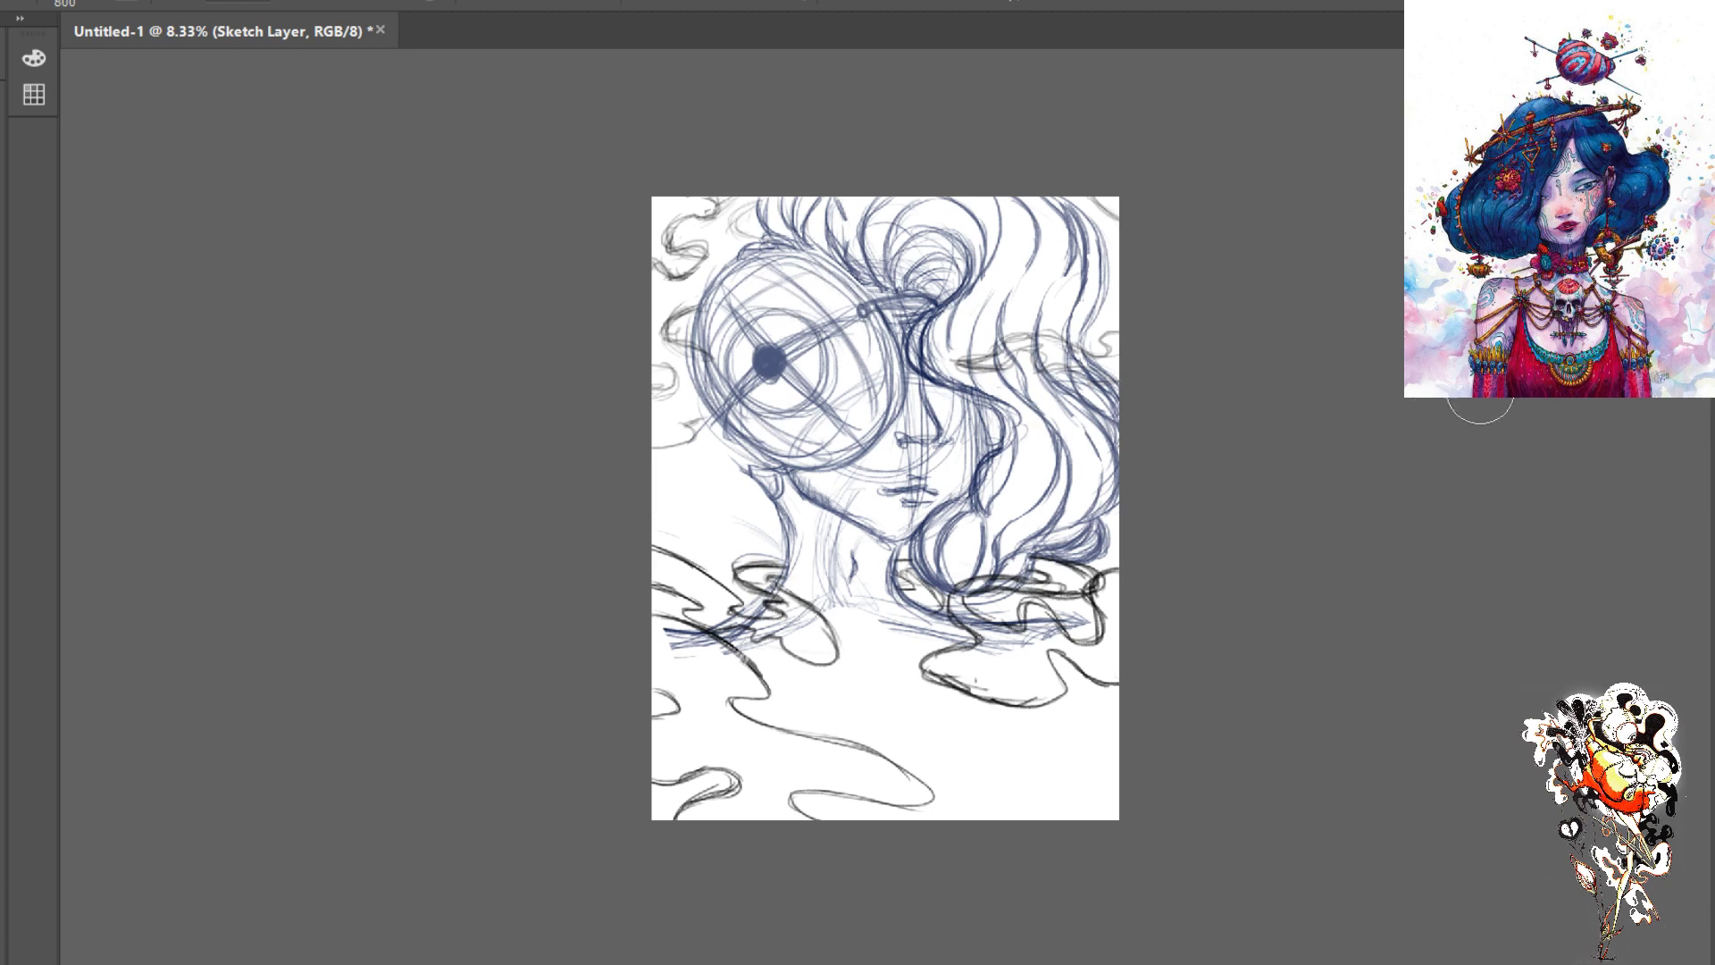
key("ctrl+z")
key("ctrl+shift+z")
key("ctrl+z")
key("ctrl+shift+z")
- Darken the left contour of the neck on the Sketch Layer with a size 70 brush
key("bracketleft")
key("bracketleft")
key("bracketleft")
key("bracketleft")
key("bracketleft")
key("bracketleft")
key("bracketleft")
key("bracketleft")
key("bracketleft")
key("bracketleft")
key("bracketleft")
key("bracketleft")
key("bracketleft")
key("bracketleft")
key("ctrl+shift+alt+n")
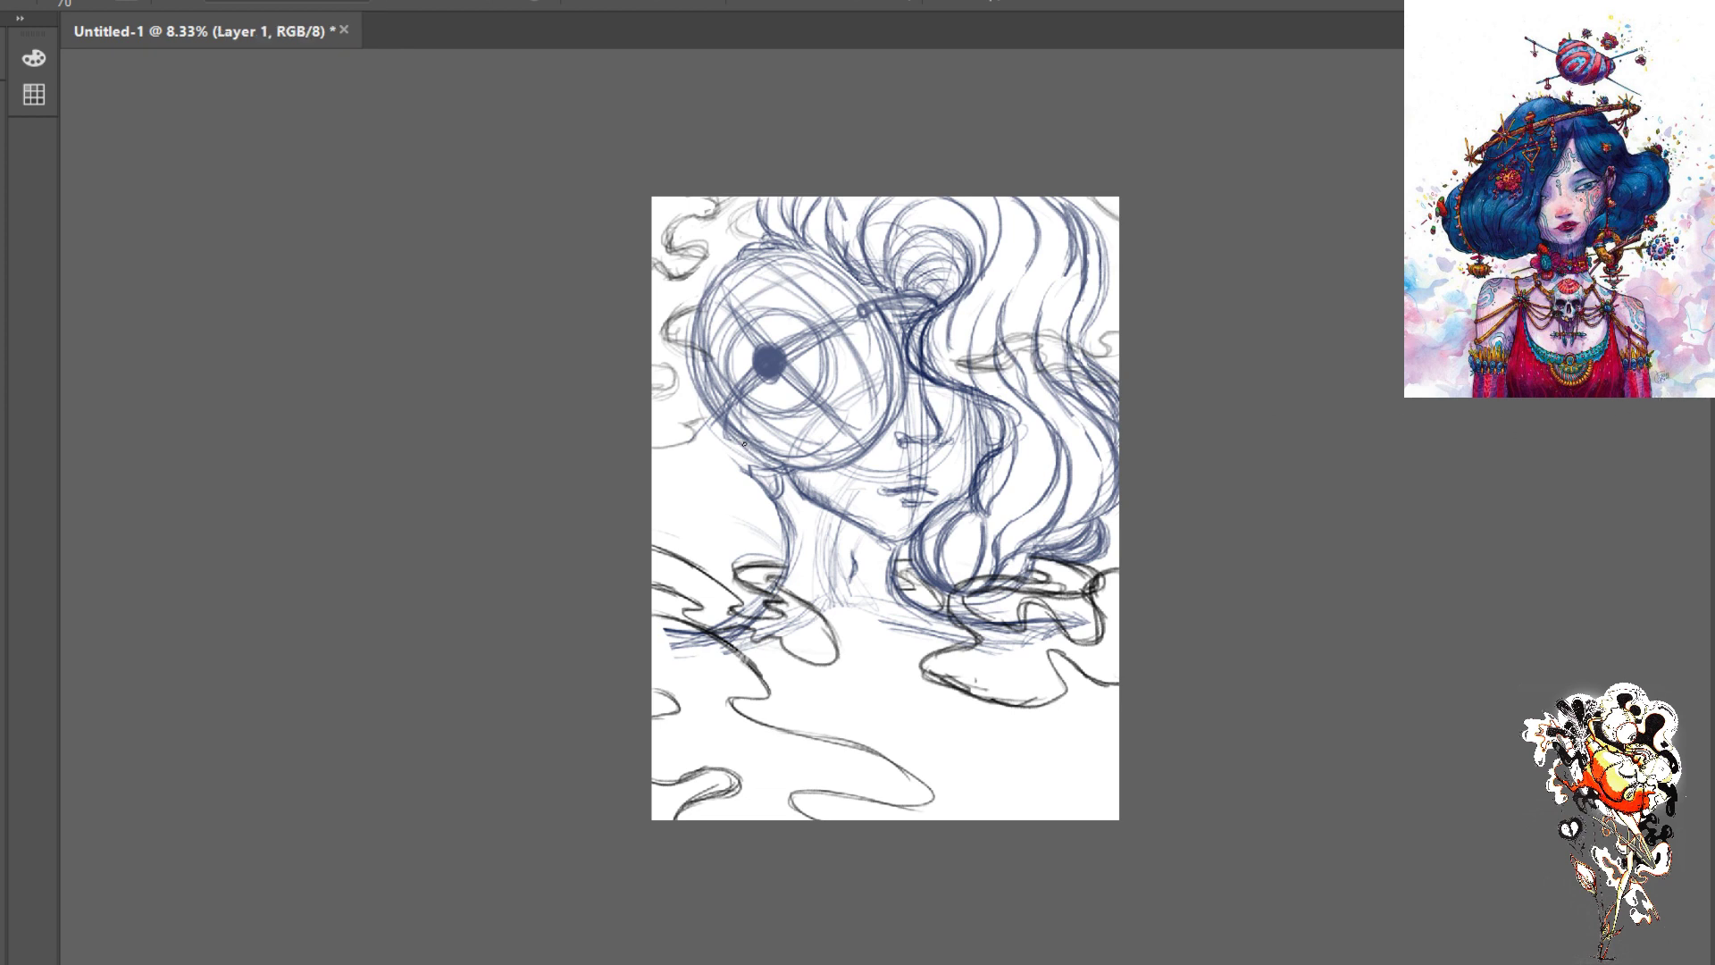
key("ctrl+z")
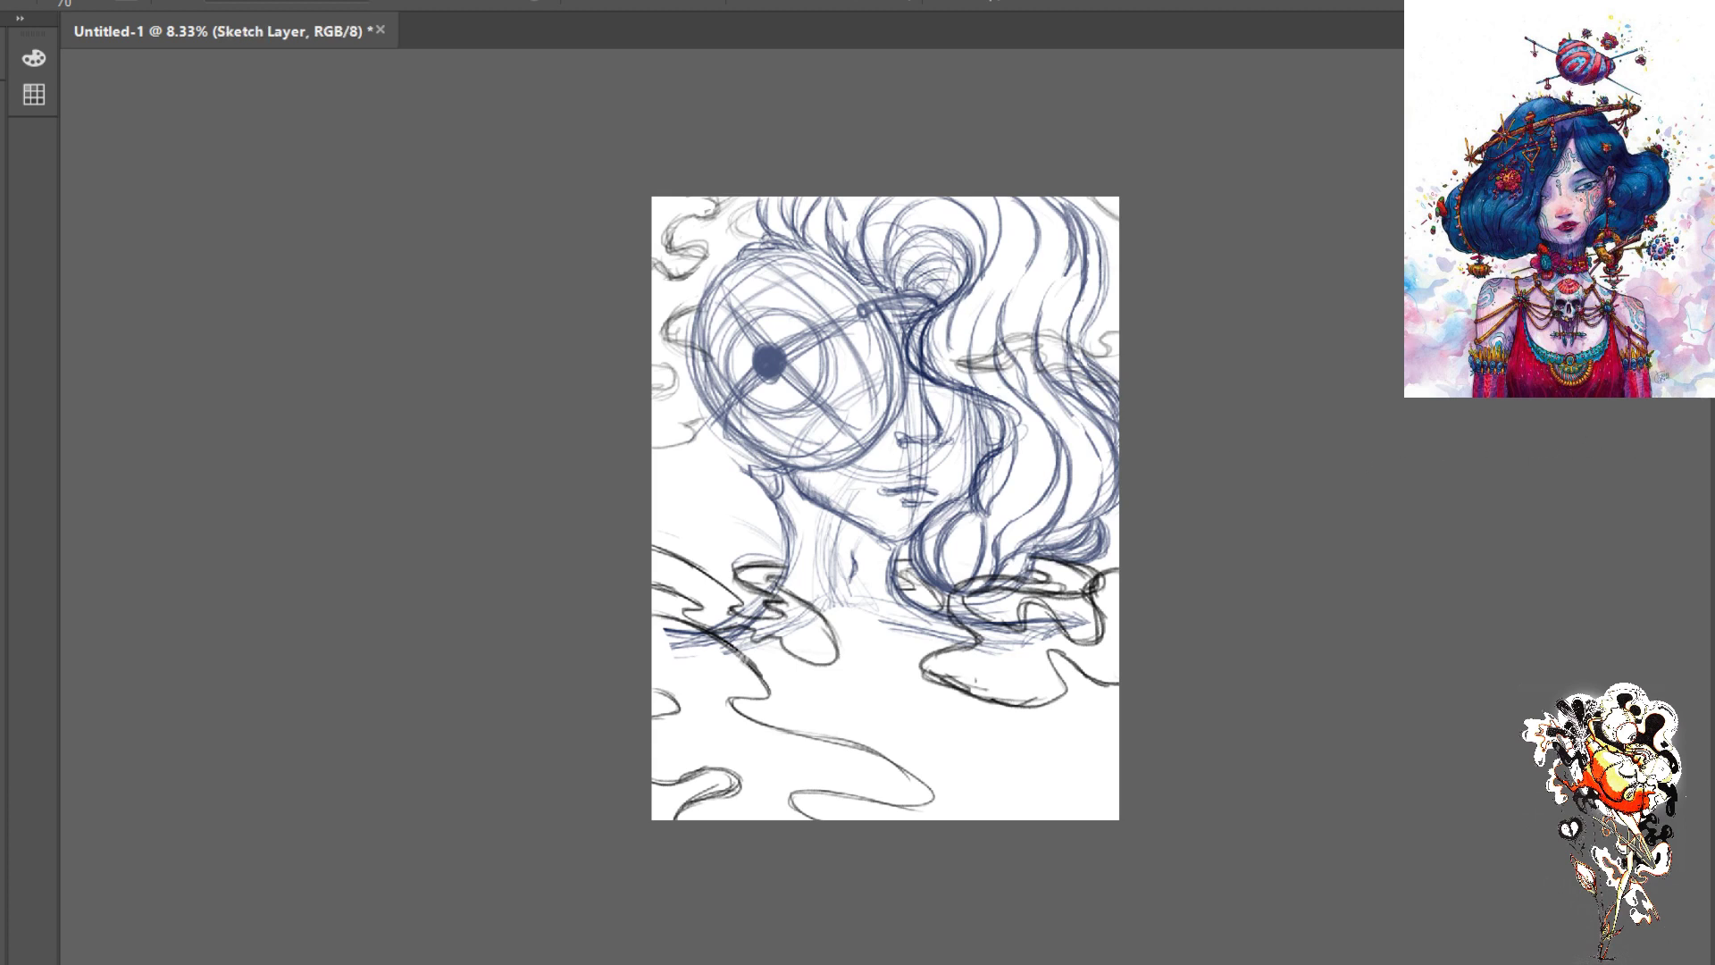
left_click_drag(757, 481, 790, 551)
- Set the Smoke layer's opacity to 70% and touch up the line between the oval and the neck
key("alt+bracketright")
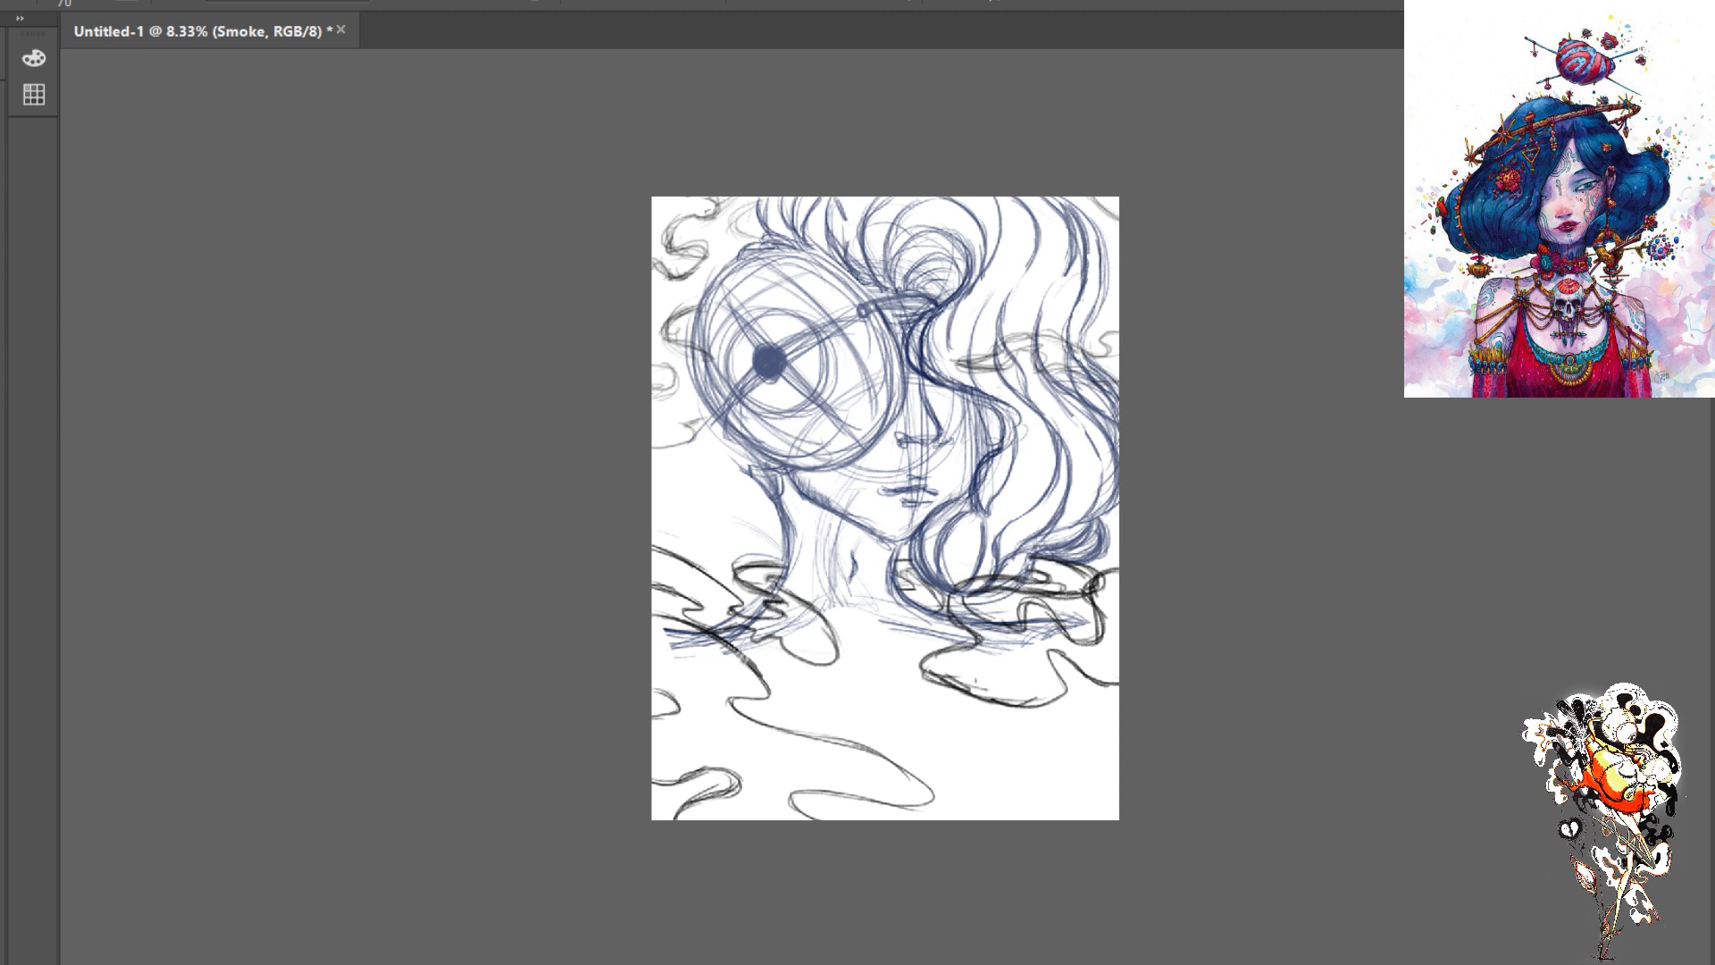
key("7")
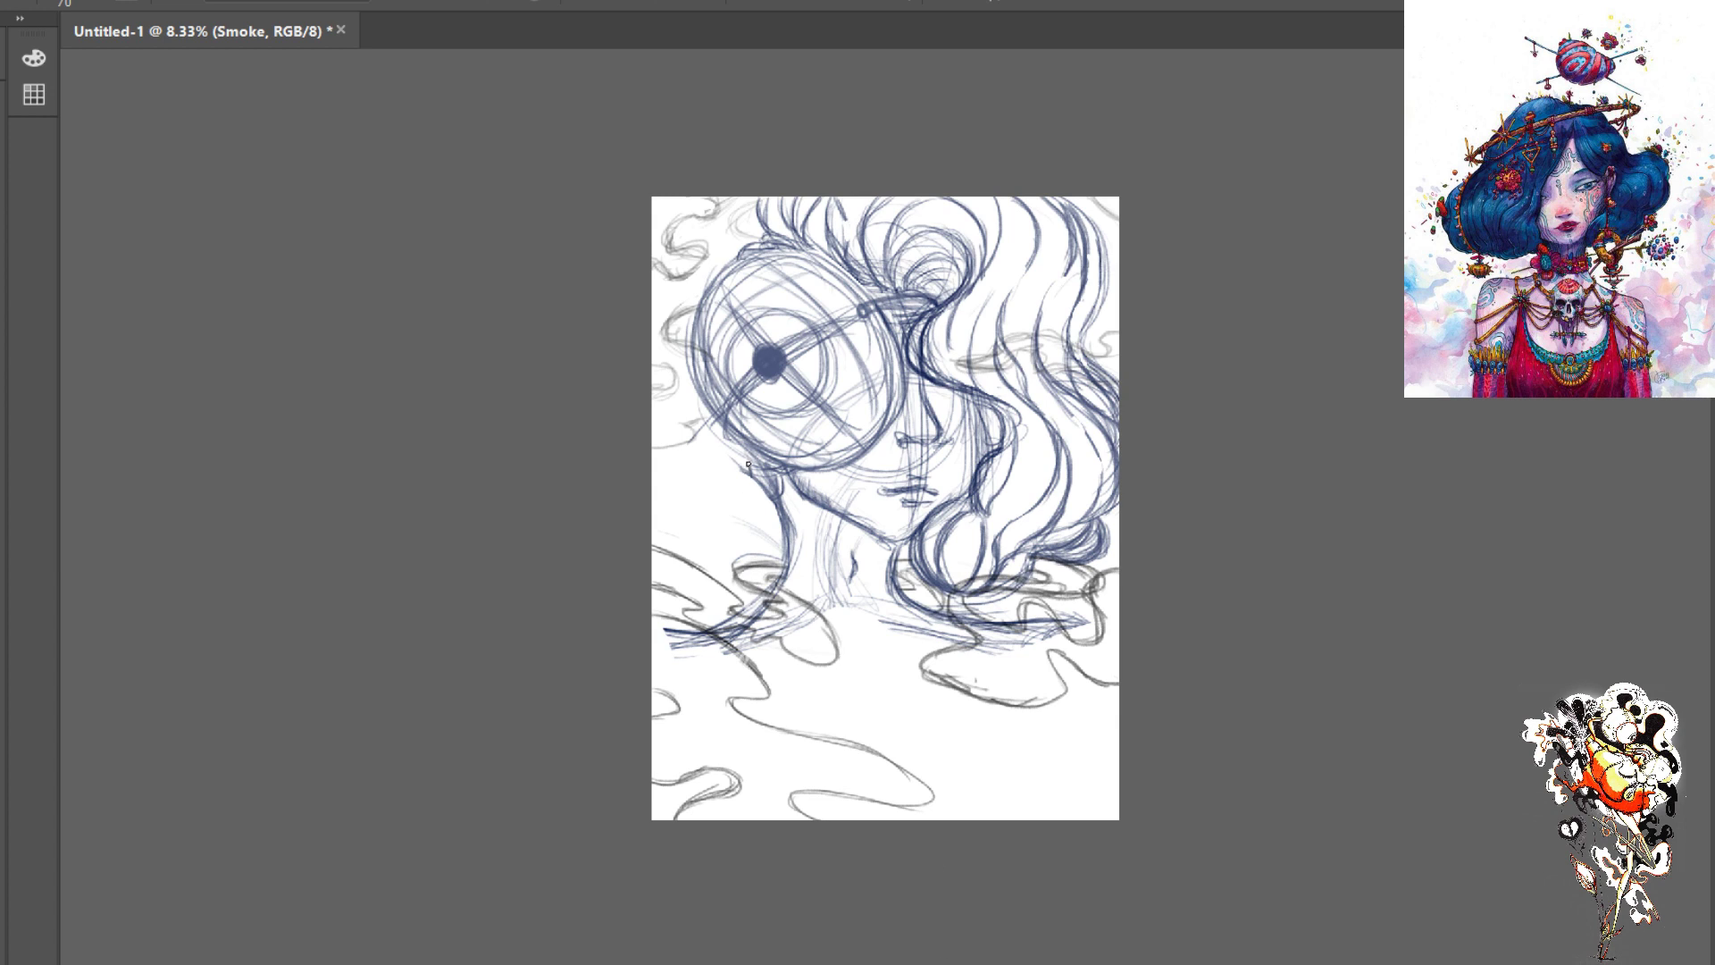
mouse_move(736, 441)
left_mouse_down()
mouse_move(780, 493)
mouse_move(786, 538)
left_mouse_up()
- Toggle the visibility of the oval and smoke layers to compare the drawing with and without each
left_click(1552, 386)
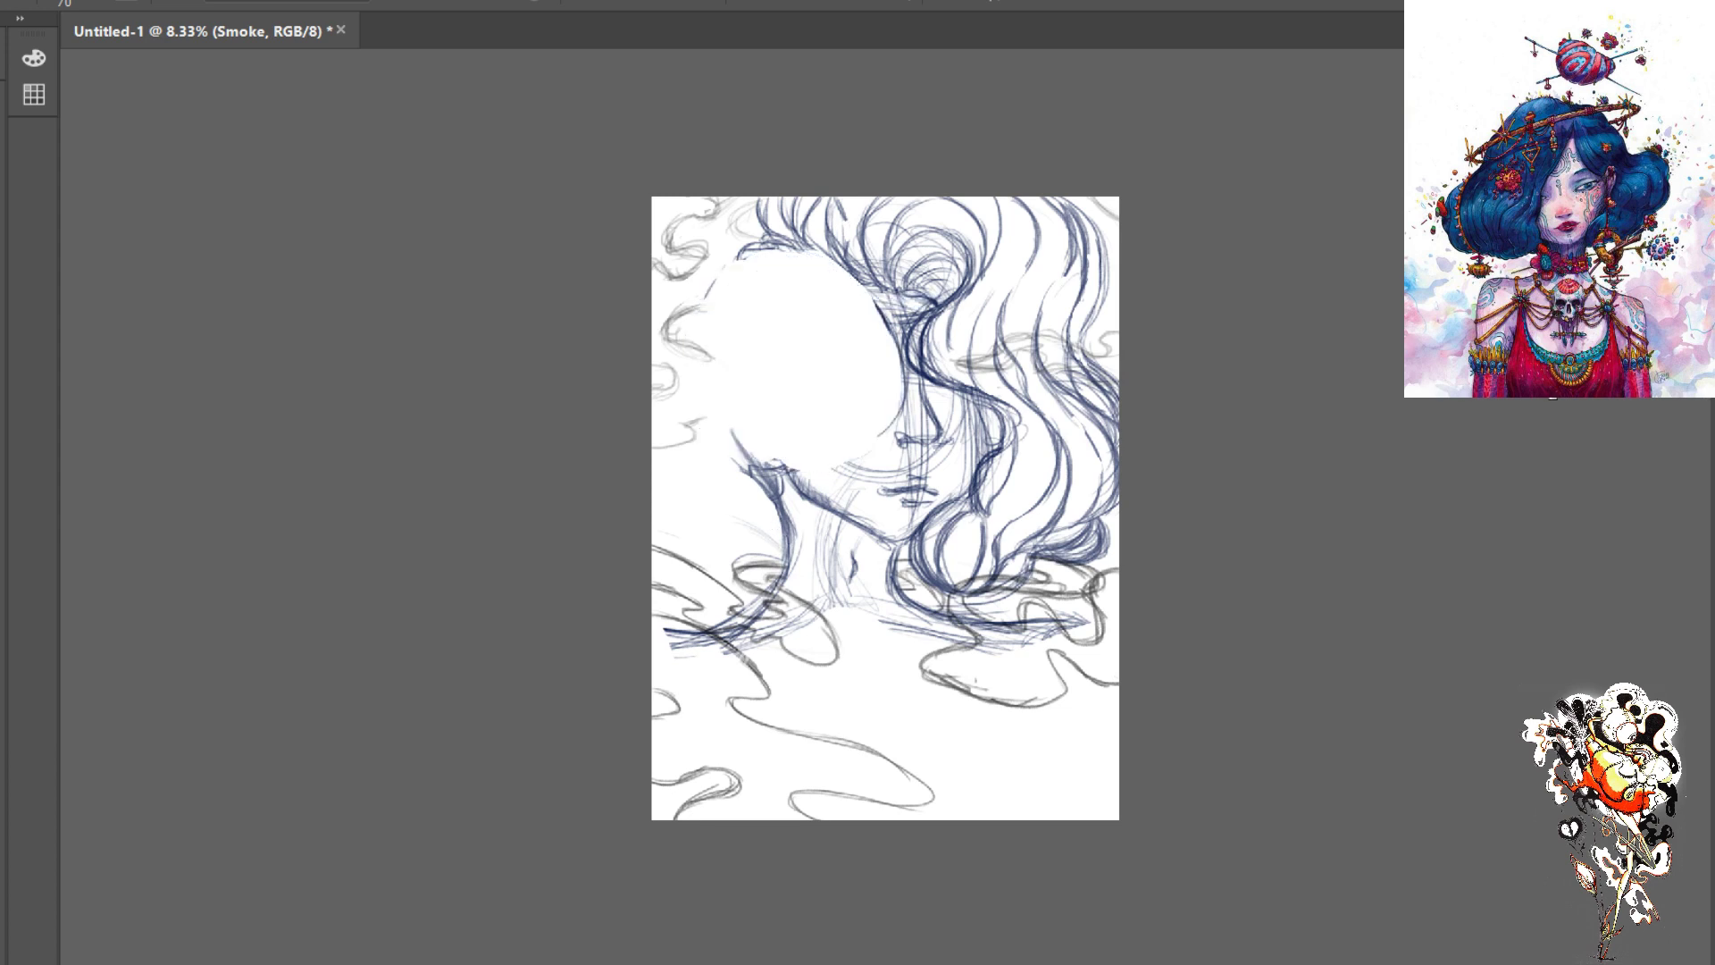
left_click(1552, 386)
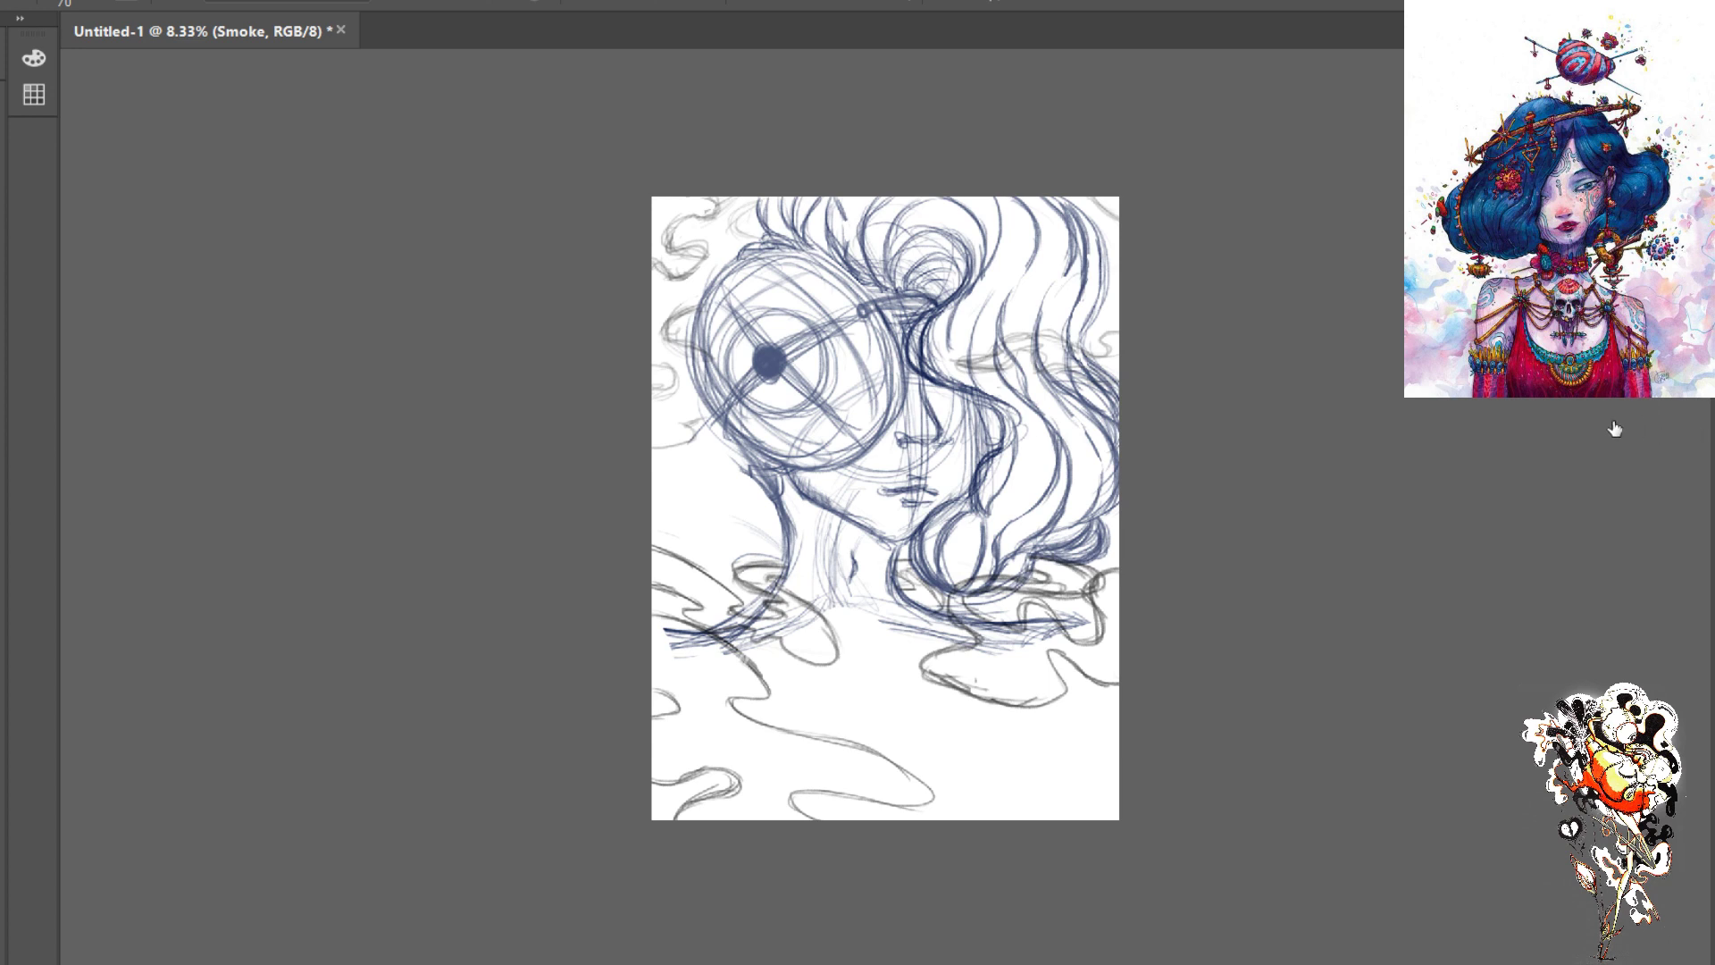
left_click(1553, 386)
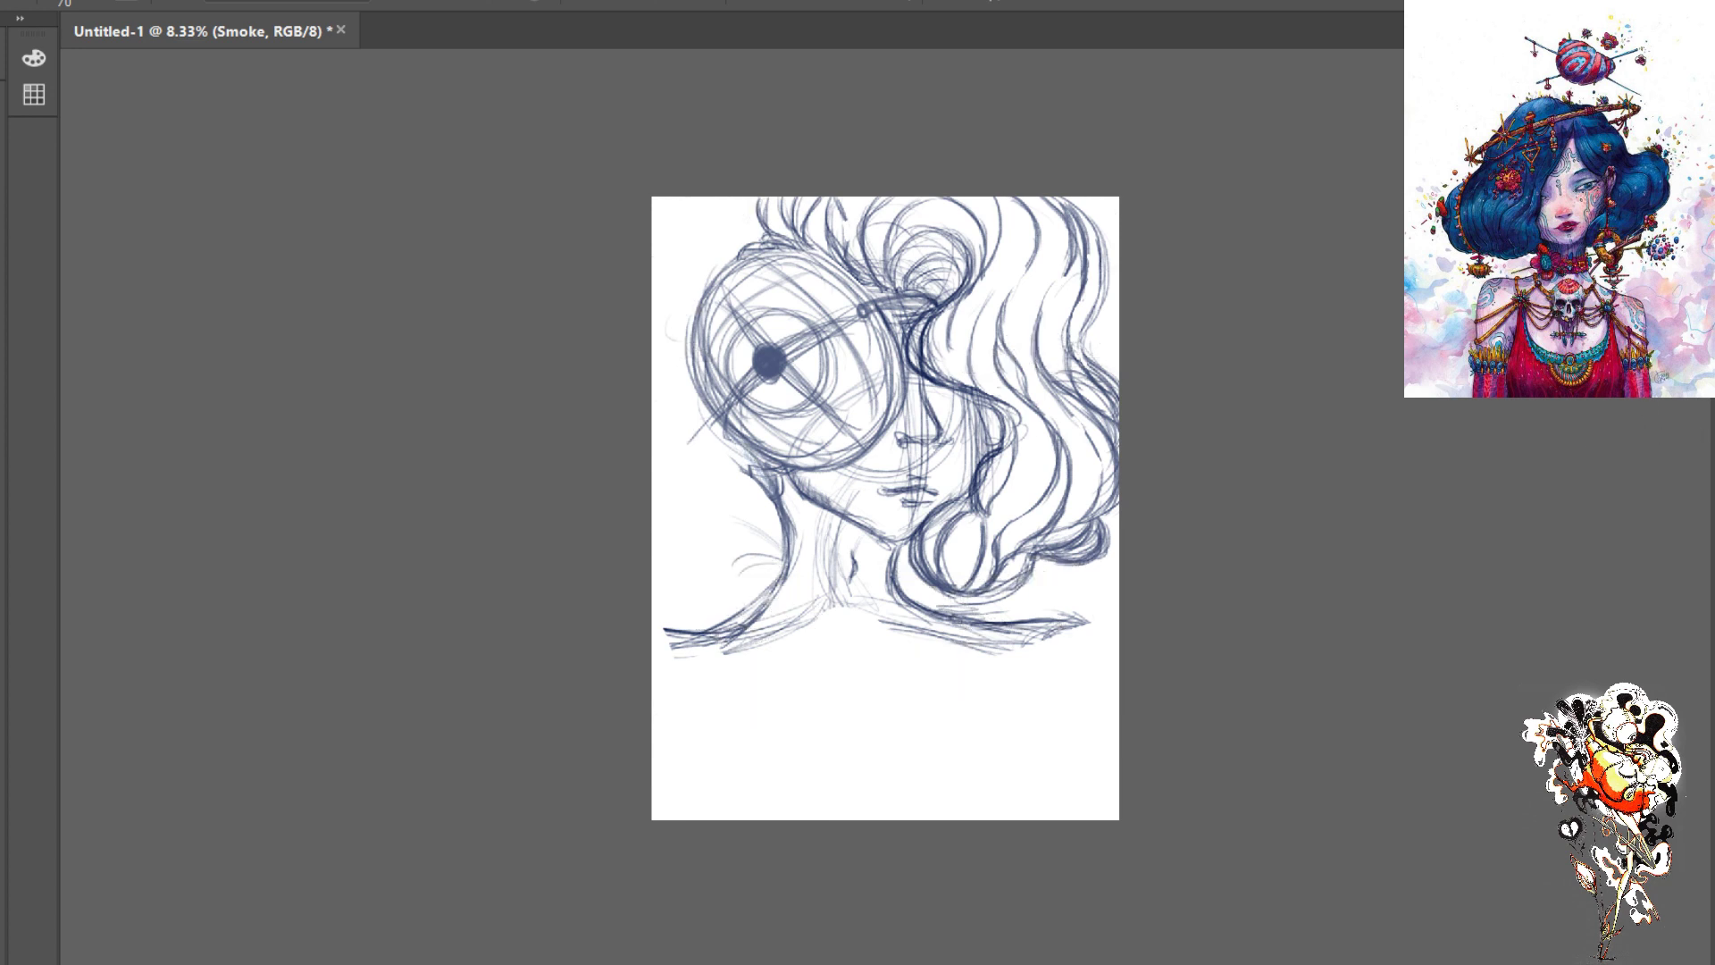
left_click(1553, 386)
left_click(1552, 393)
left_click(1553, 393)
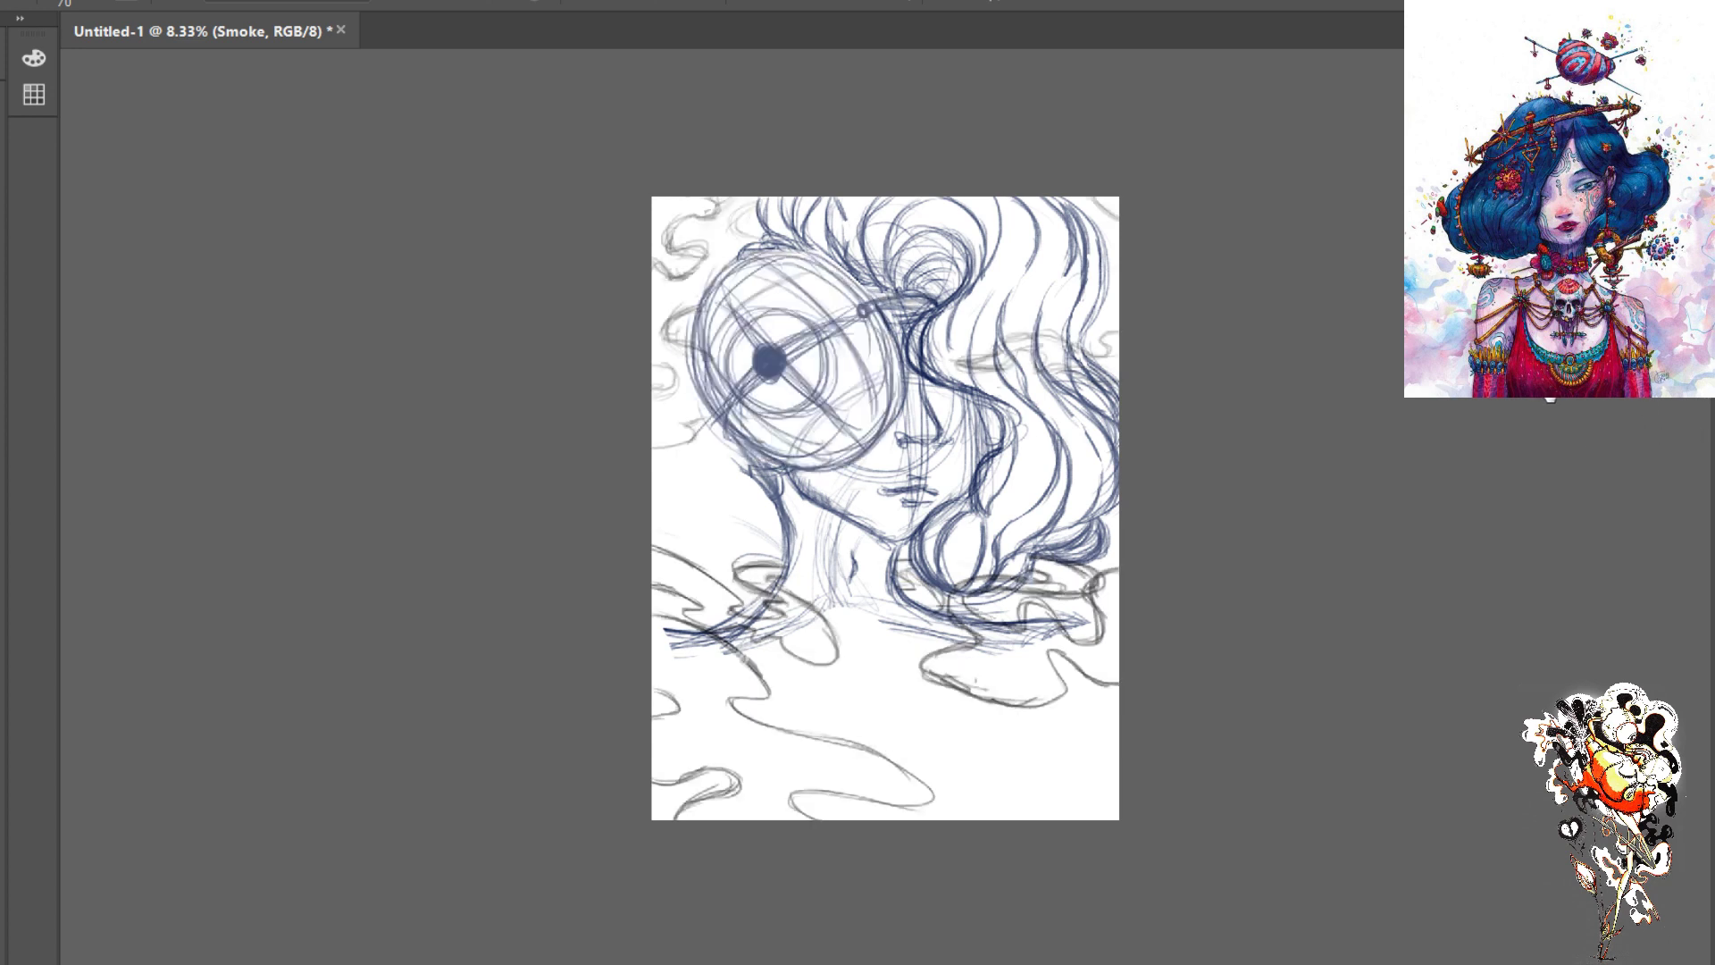
- Strengthen the upper lip and mouth line on the Sketch Layer
left_click(1610, 442)
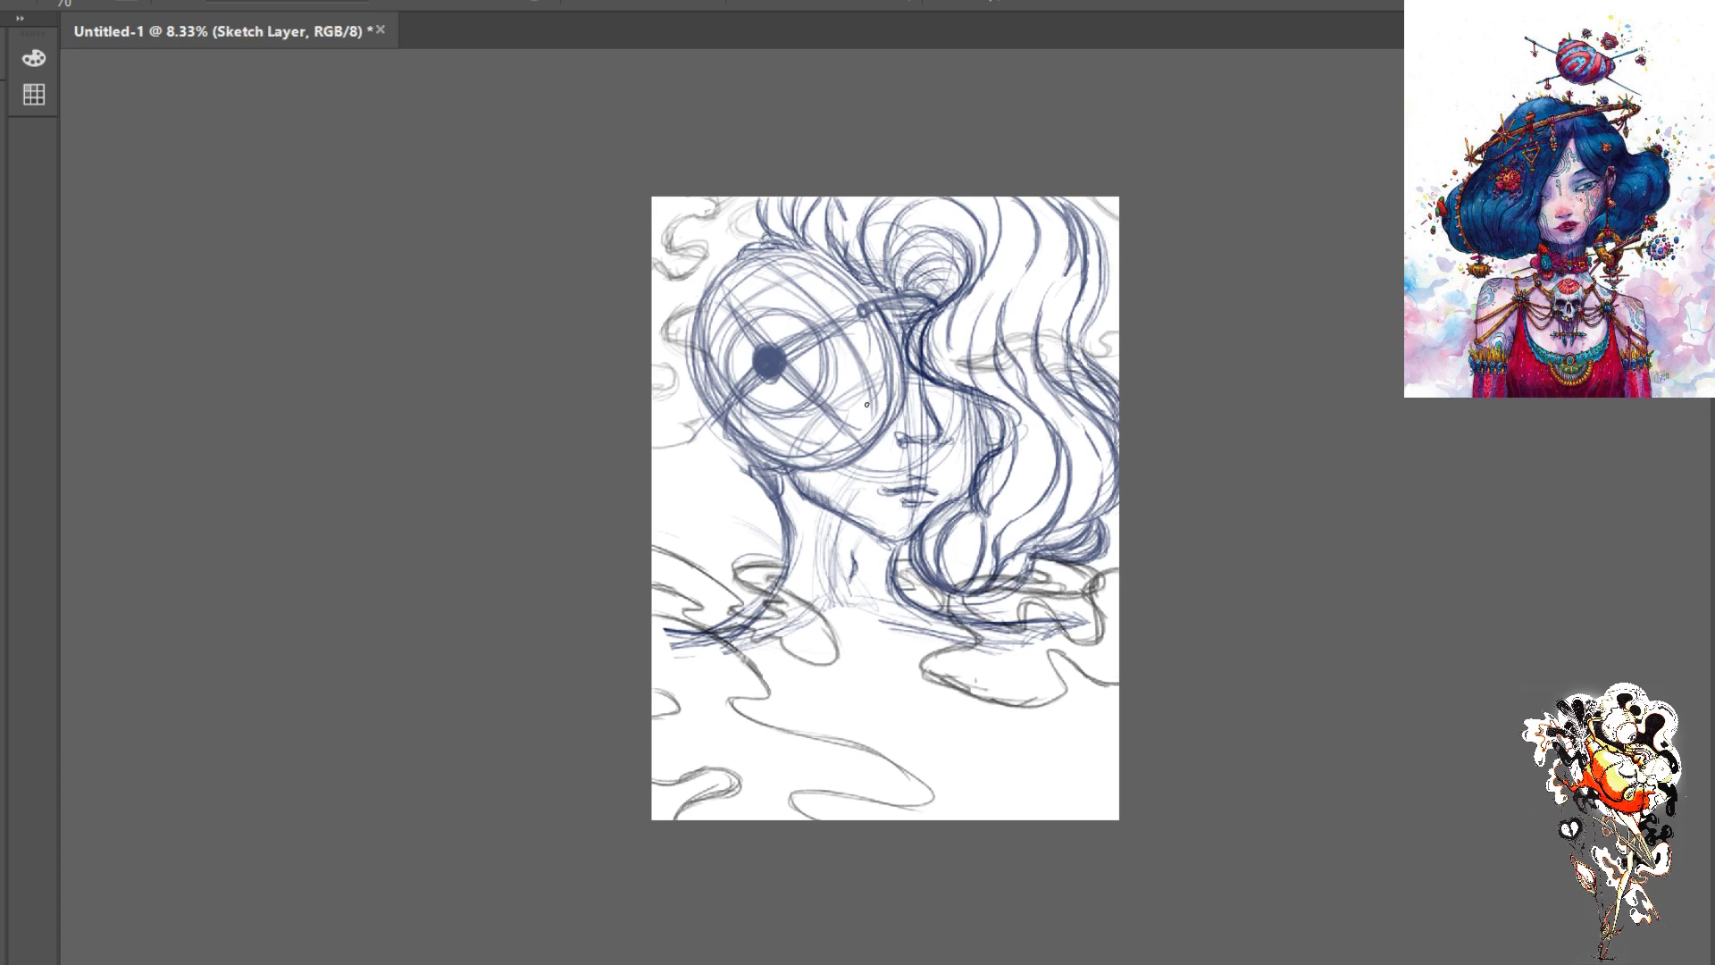
key("ctrl+plus")
key("ctrl+plus")
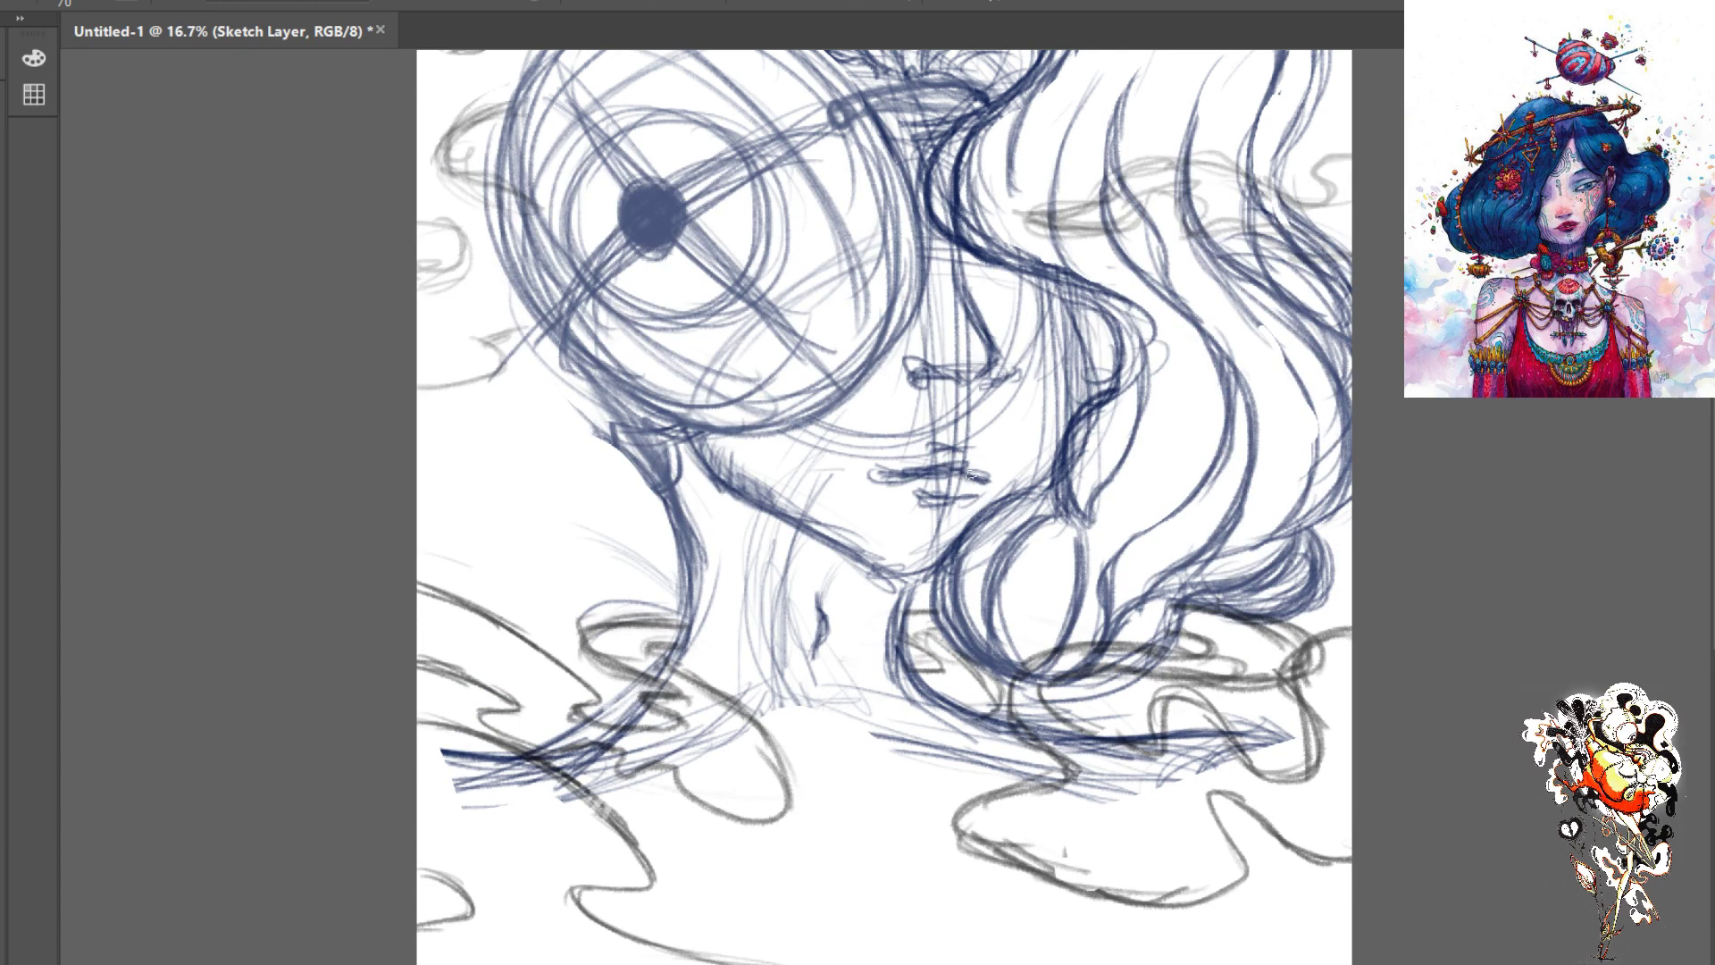
mouse_move(913, 479)
left_mouse_down()
mouse_move(962, 465)
mouse_move(994, 482)
mouse_move(963, 449)
left_mouse_up()
- Clean up and redraw the lower lip, finishing its line with a size 70 brush
key("bracketright")
key("bracketright")
key("bracketright")
key("bracketright")
key("bracketright")
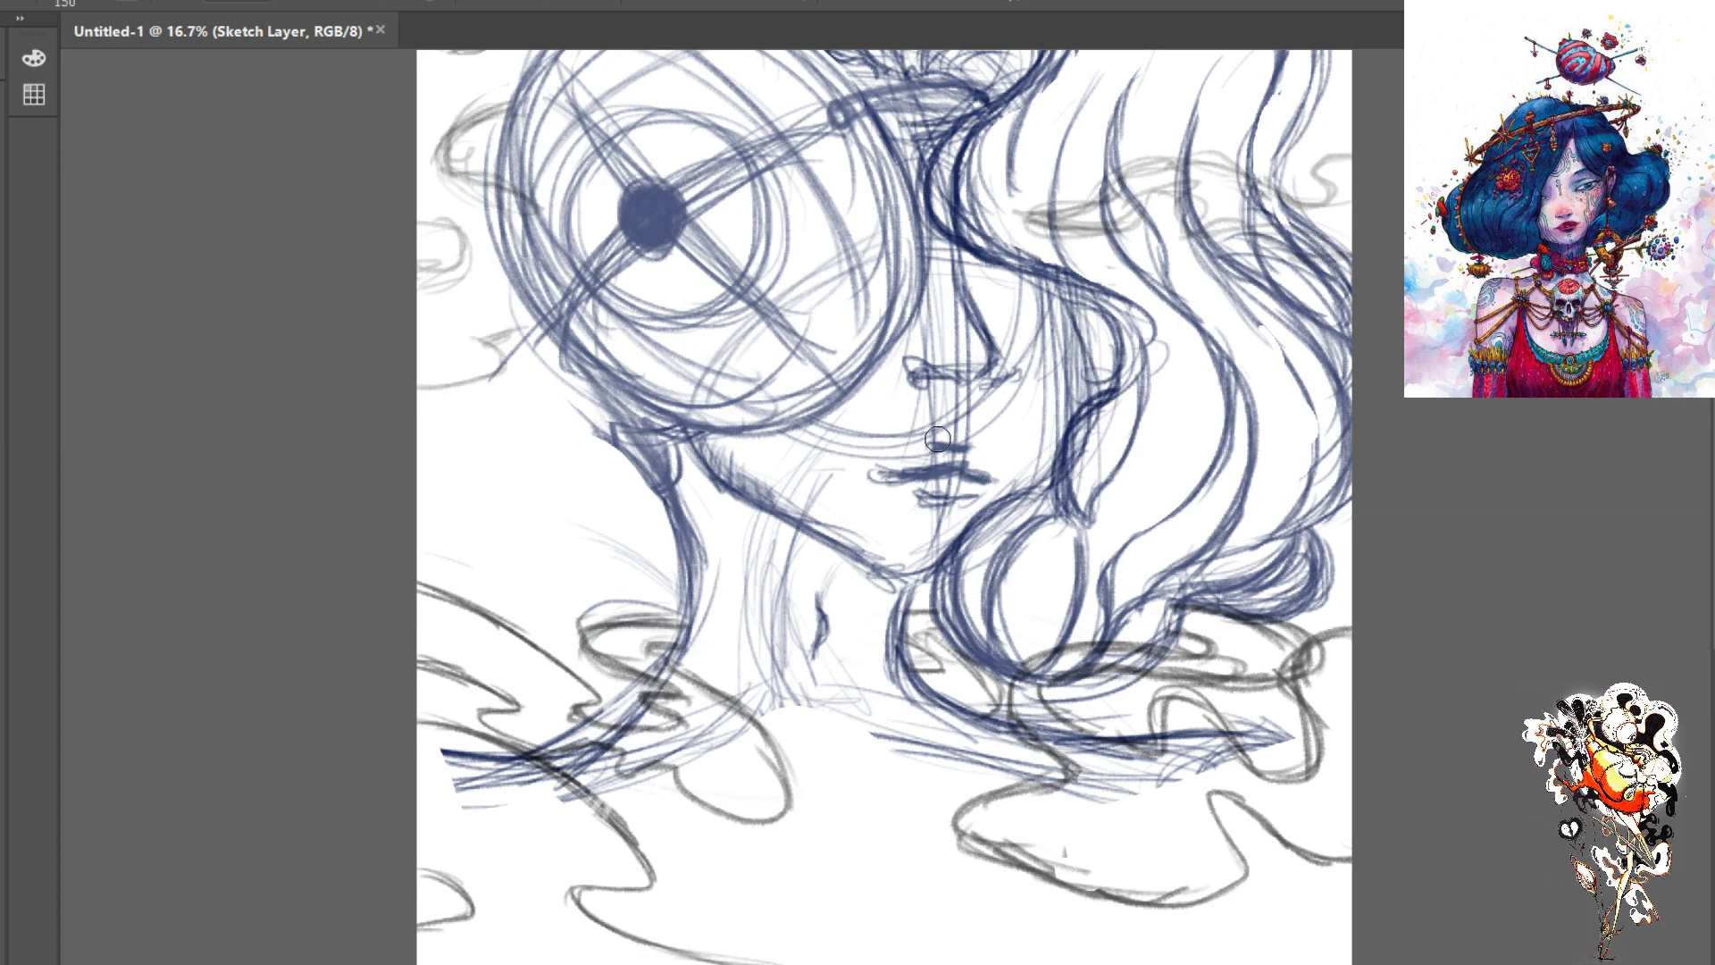
key("bracketleft")
key("bracketleft")
key("bracketleft")
key("bracketleft")
left_click_drag(929, 476, 971, 503)
left_click_drag(970, 500, 925, 500)
key("bracketleft")
key("bracketleft")
key("bracketleft")
key("bracketleft")
left_click_drag(908, 494, 981, 494)
scroll(929, 540, "down", 2)
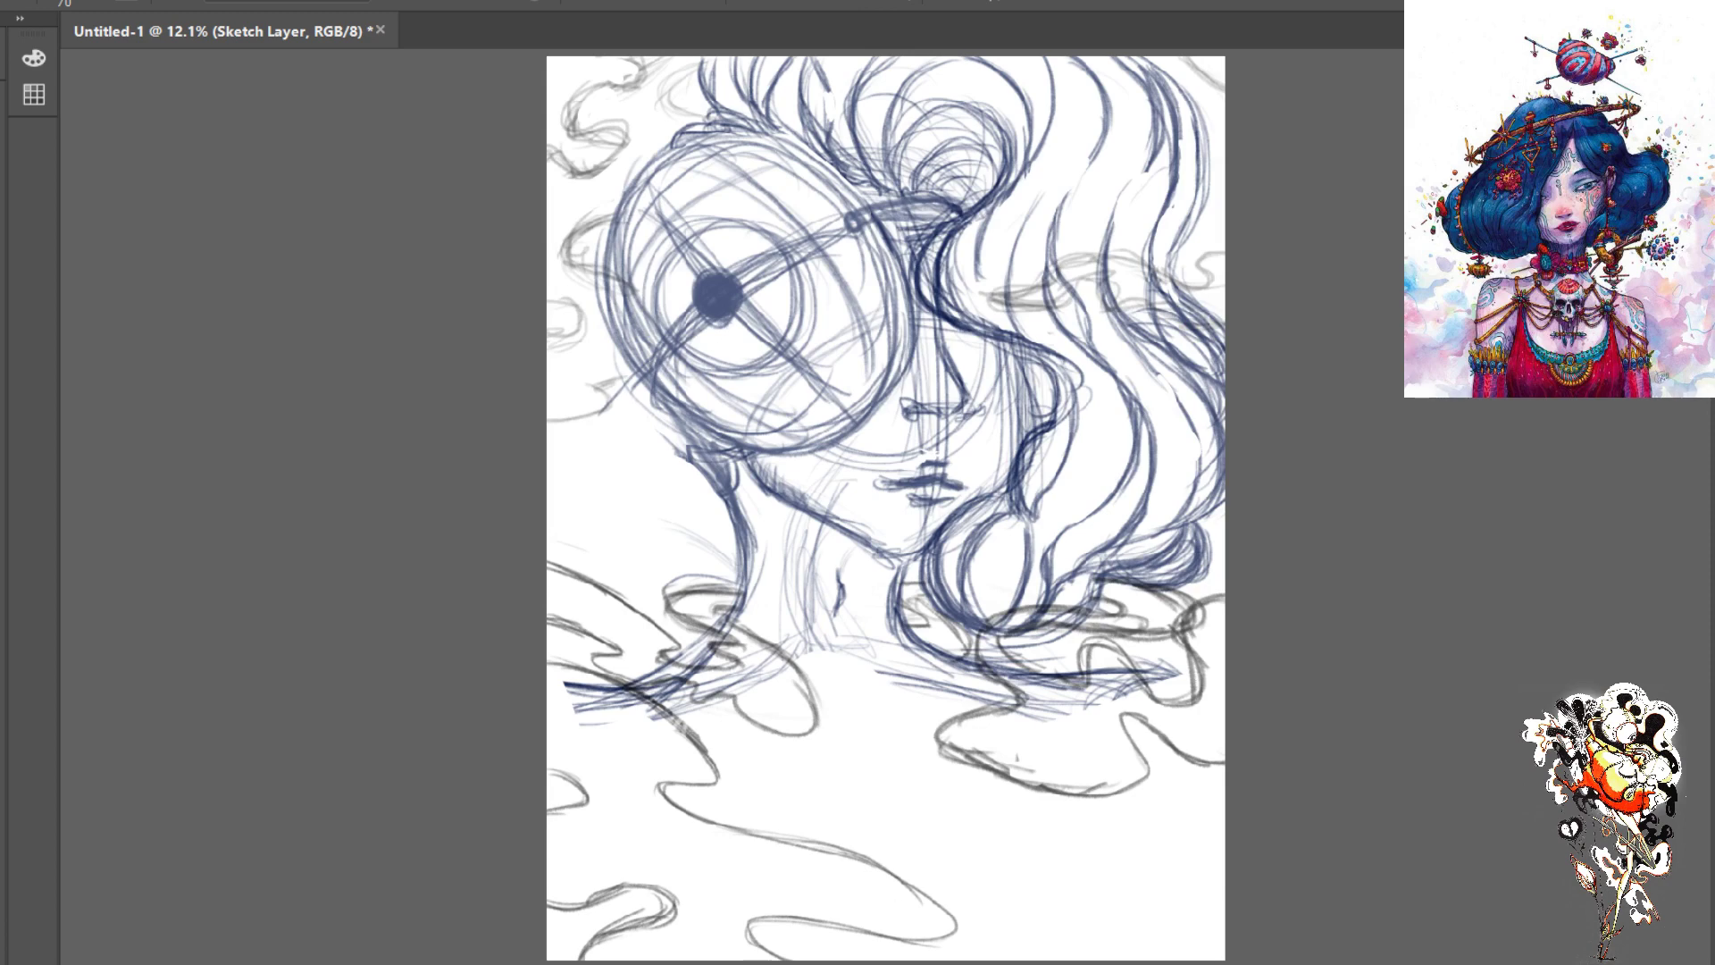
key("ctrl+v")
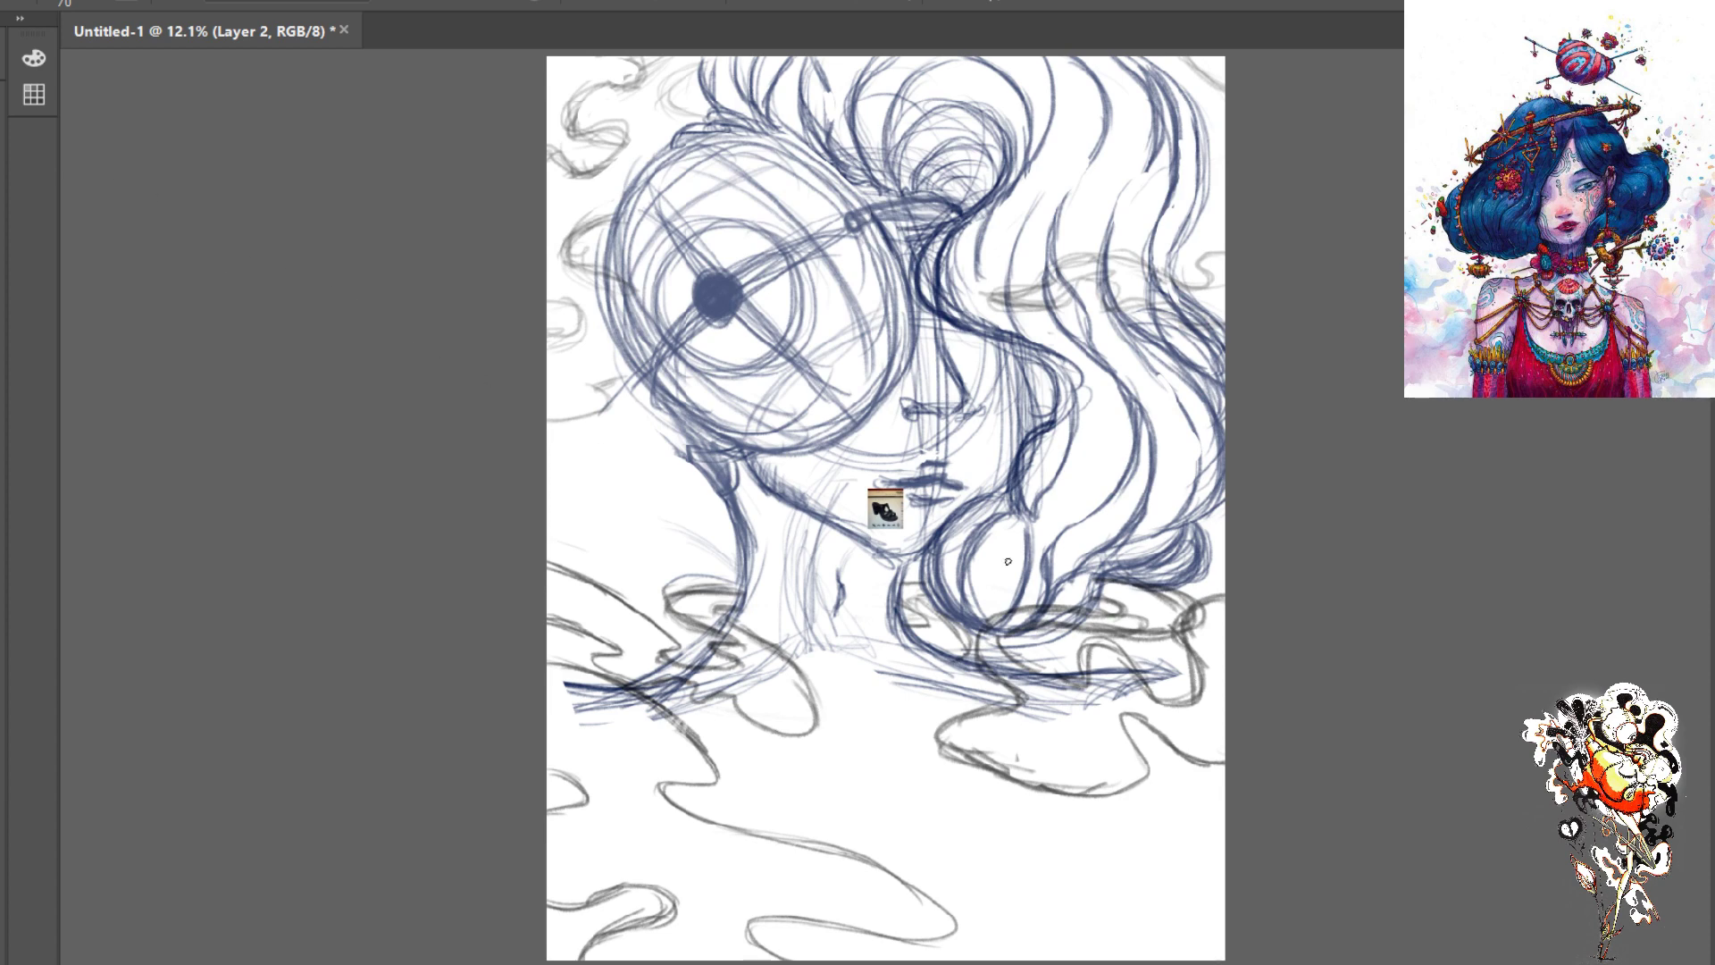
key("ctrl+t")
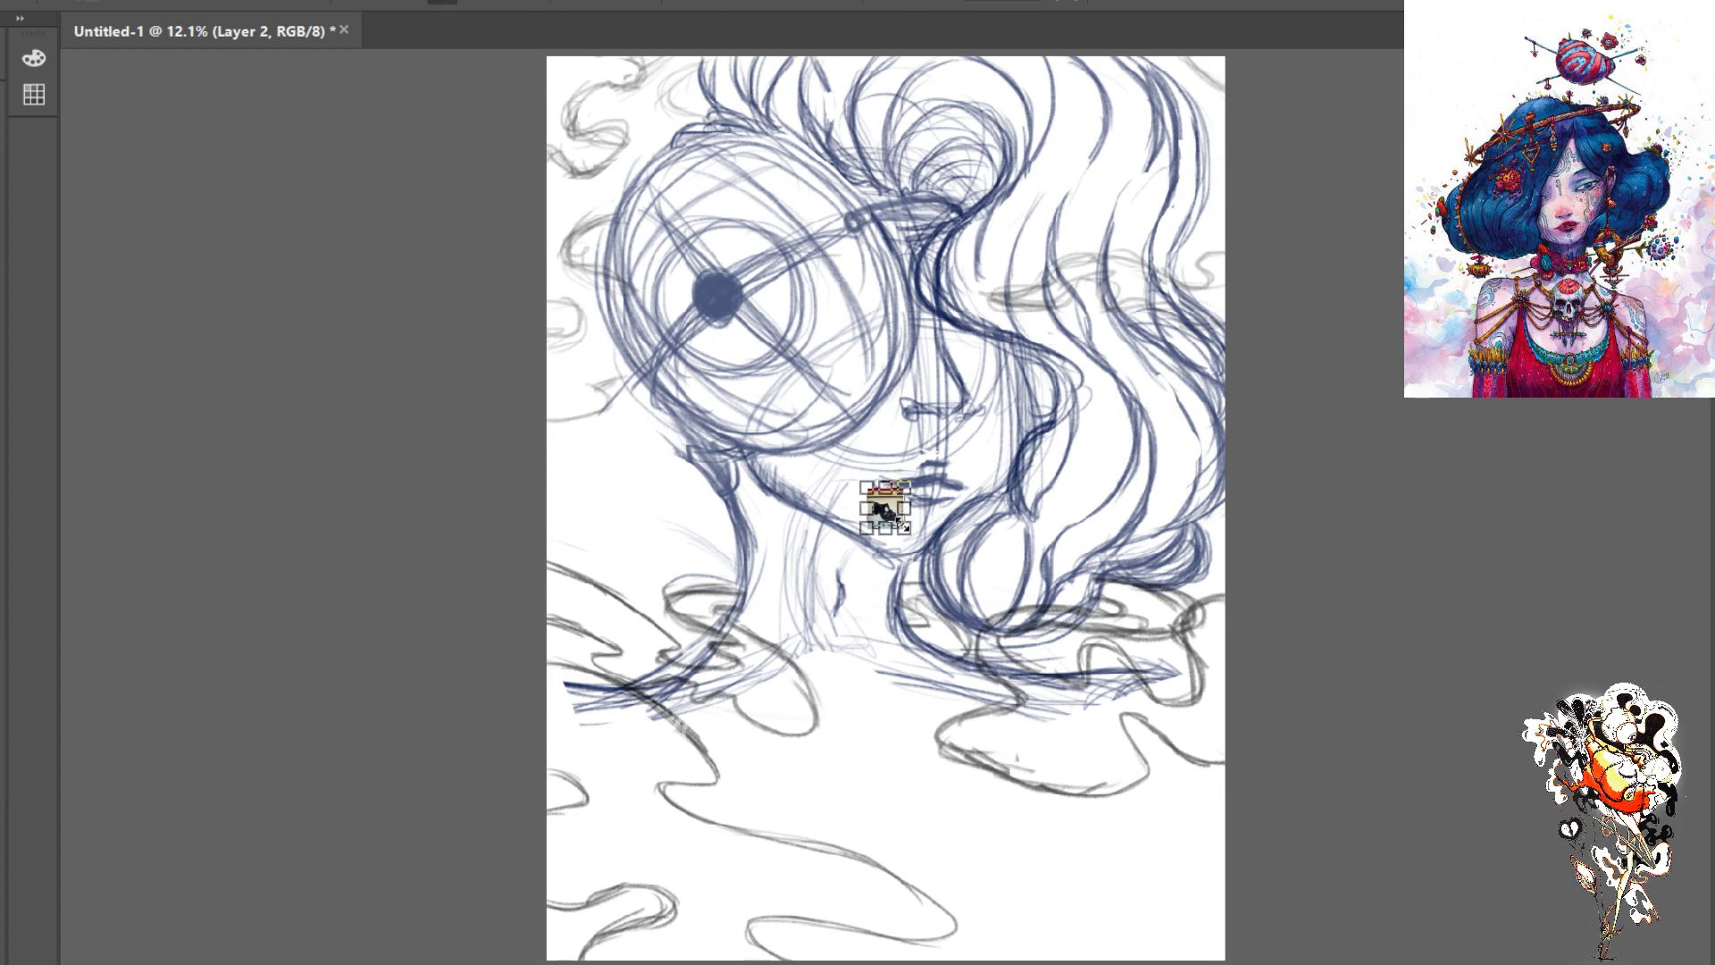
left_click_drag(905, 527, 1188, 804)
key("Return")
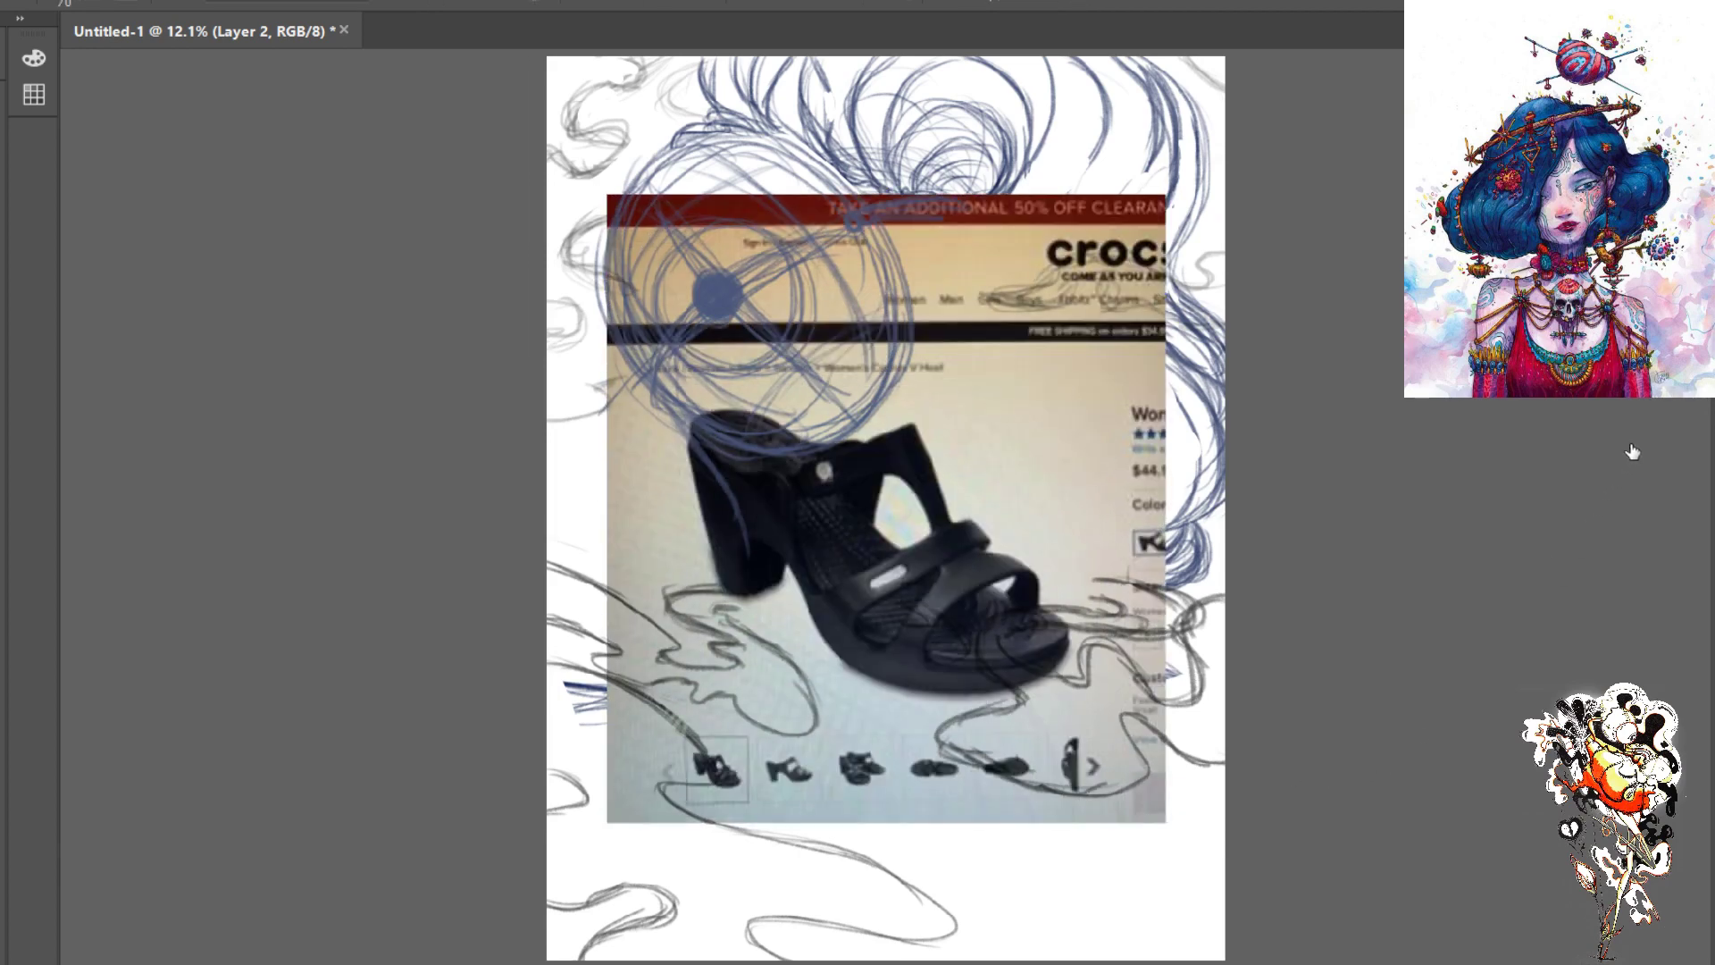
key("ctrl+shift+bracketright")
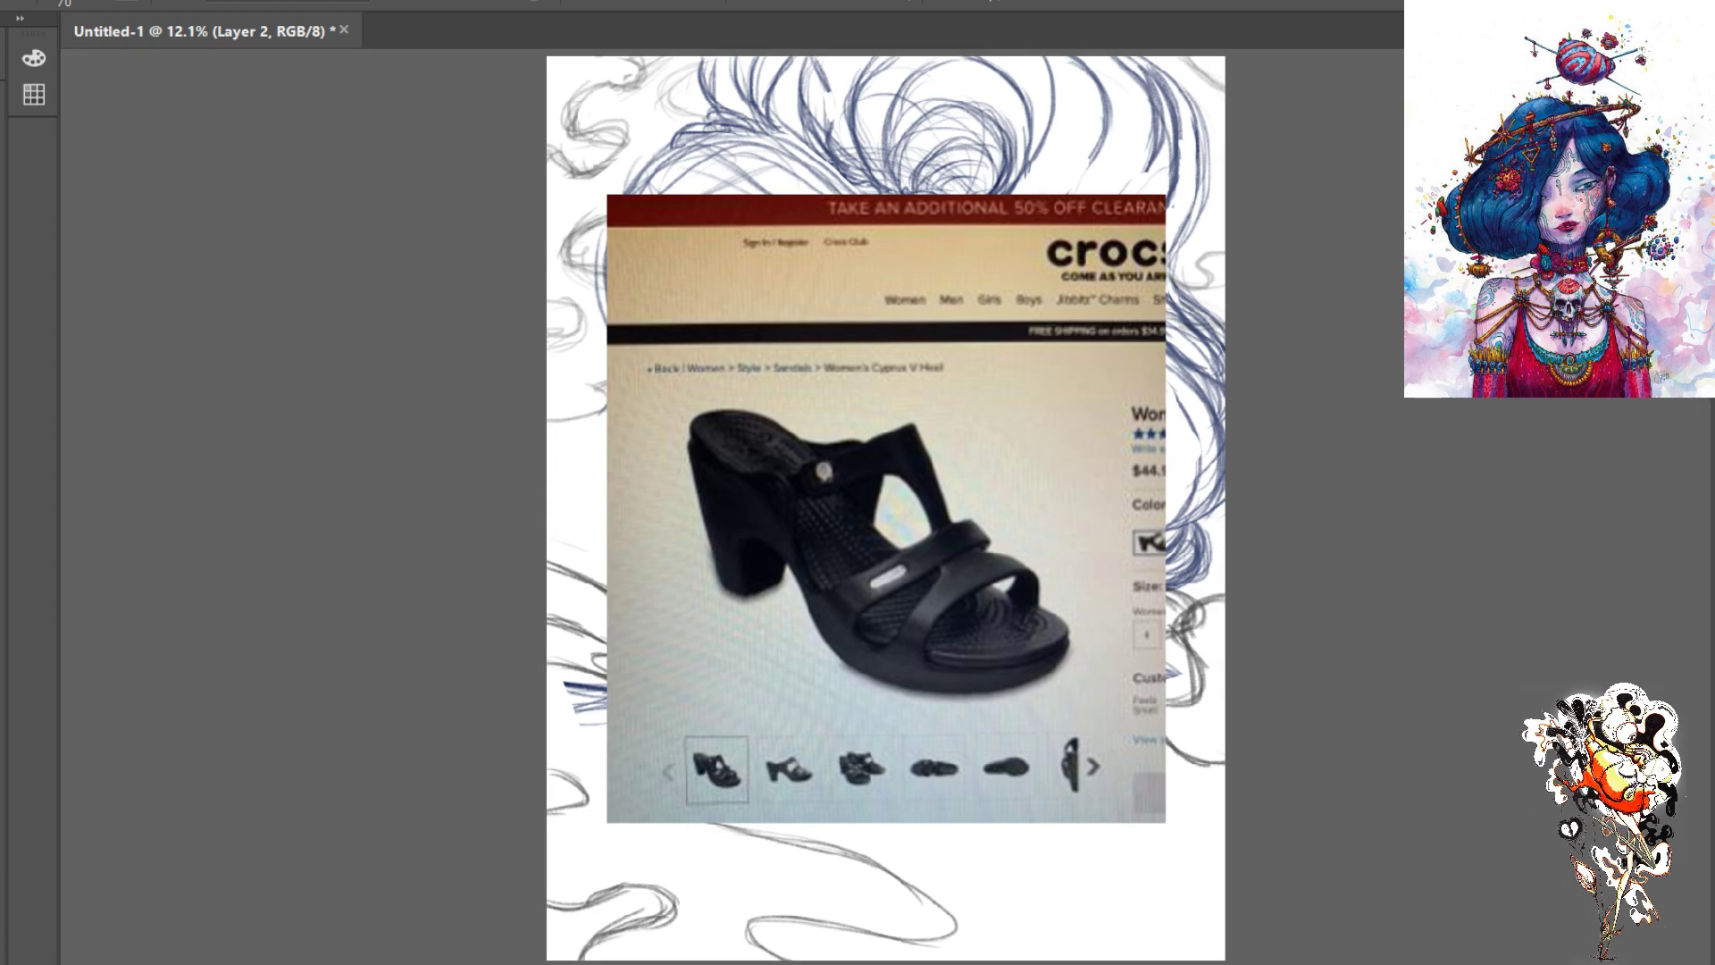
key("Delete")
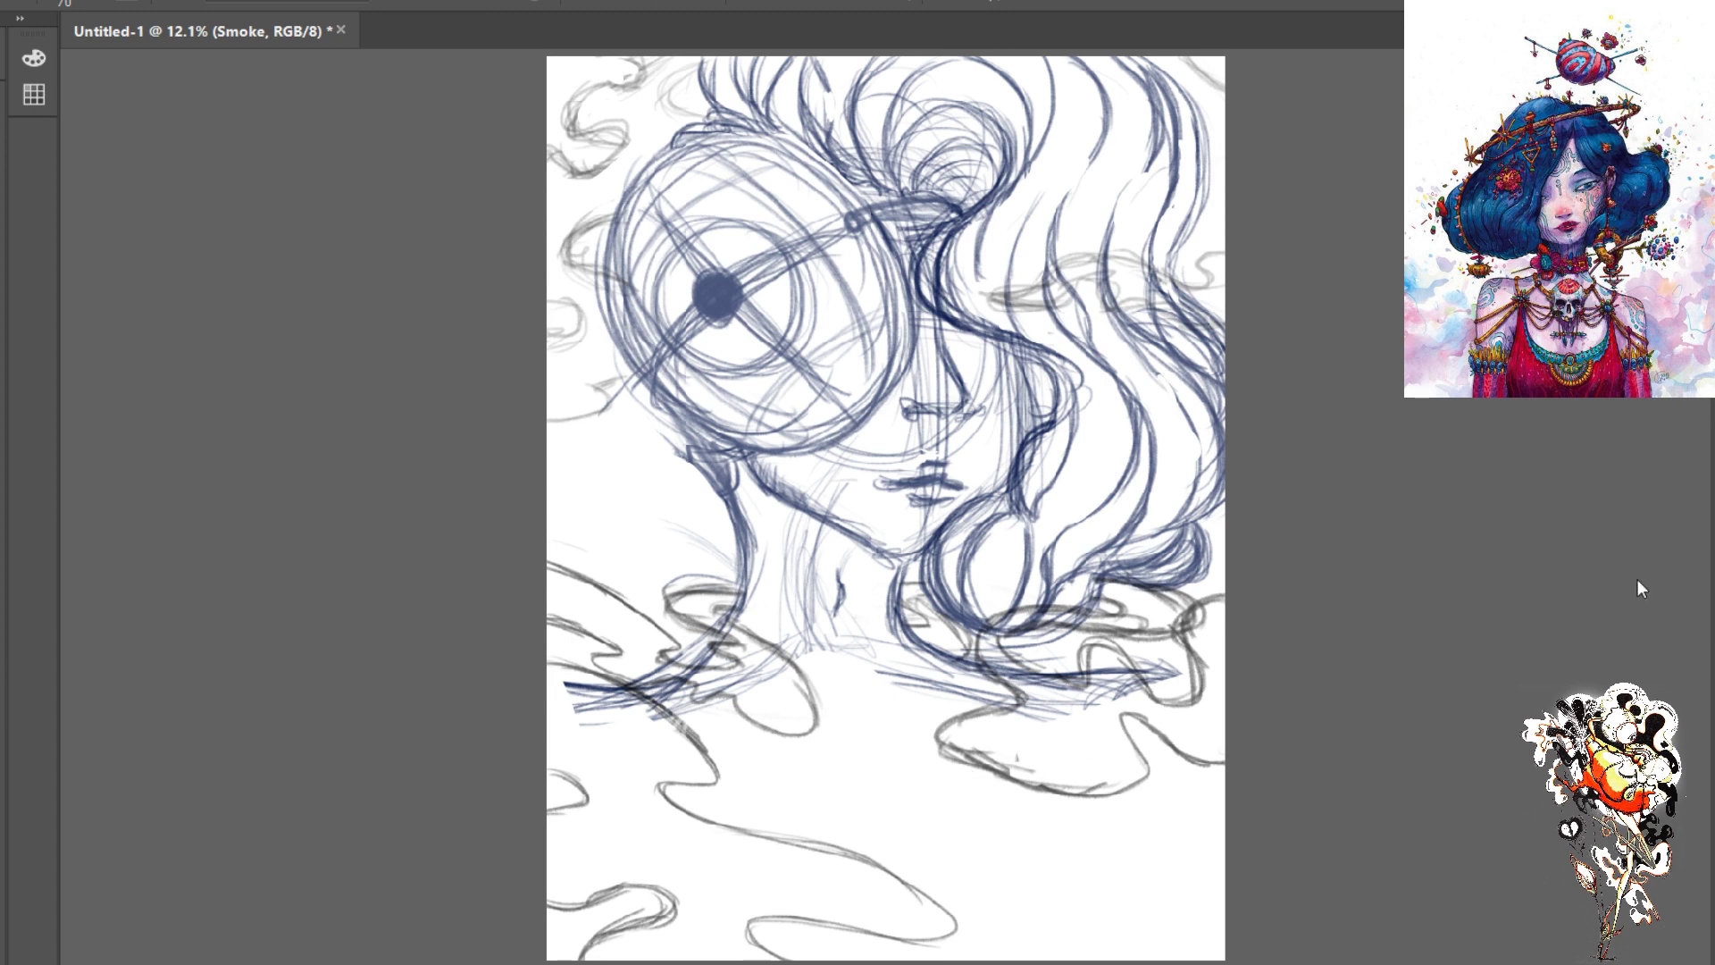
- On new Layer 2, sketch a large sphere with a smaller one beside it below the shoulder, adding contour curves and a tiny dot above
left_click(1713, 723)
mouse_move(1074, 750)
left_mouse_down()
mouse_move(1185, 844)
mouse_move(1188, 790)
mouse_move(1079, 766)
mouse_move(1045, 858)
mouse_move(1161, 777)
mouse_move(1062, 893)
mouse_move(1079, 888)
left_mouse_up()
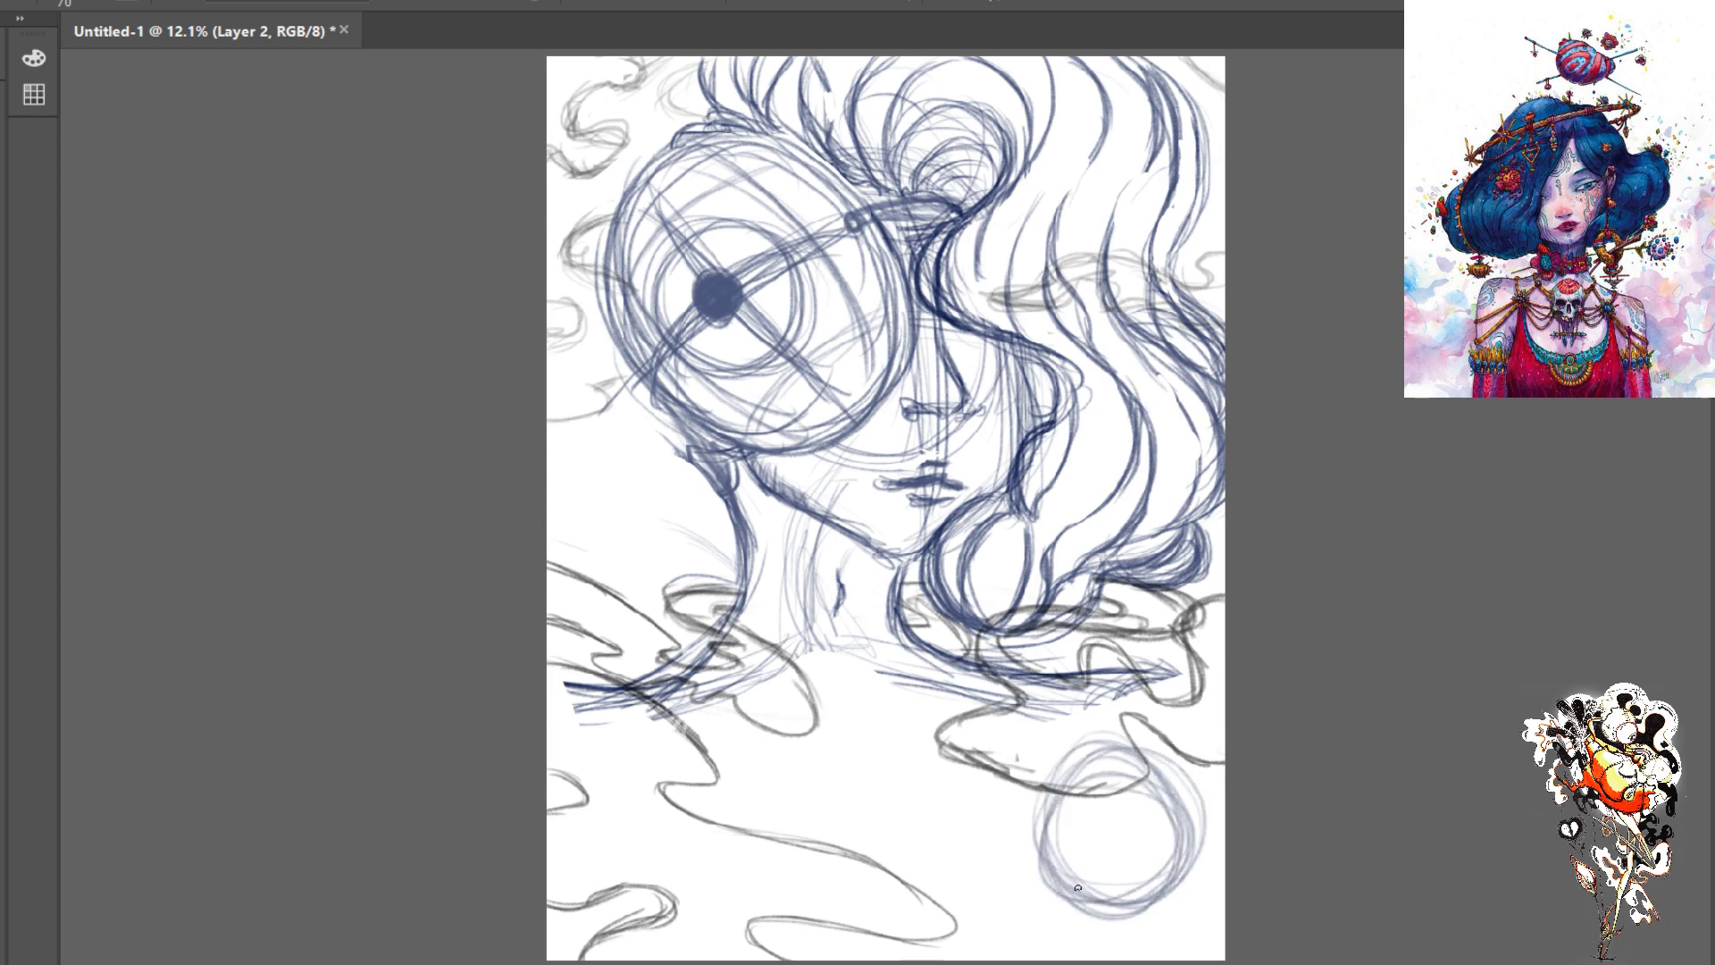
mouse_move(1065, 786)
left_mouse_down()
mouse_move(1019, 753)
mouse_move(982, 781)
mouse_move(988, 810)
mouse_move(1051, 786)
left_mouse_up()
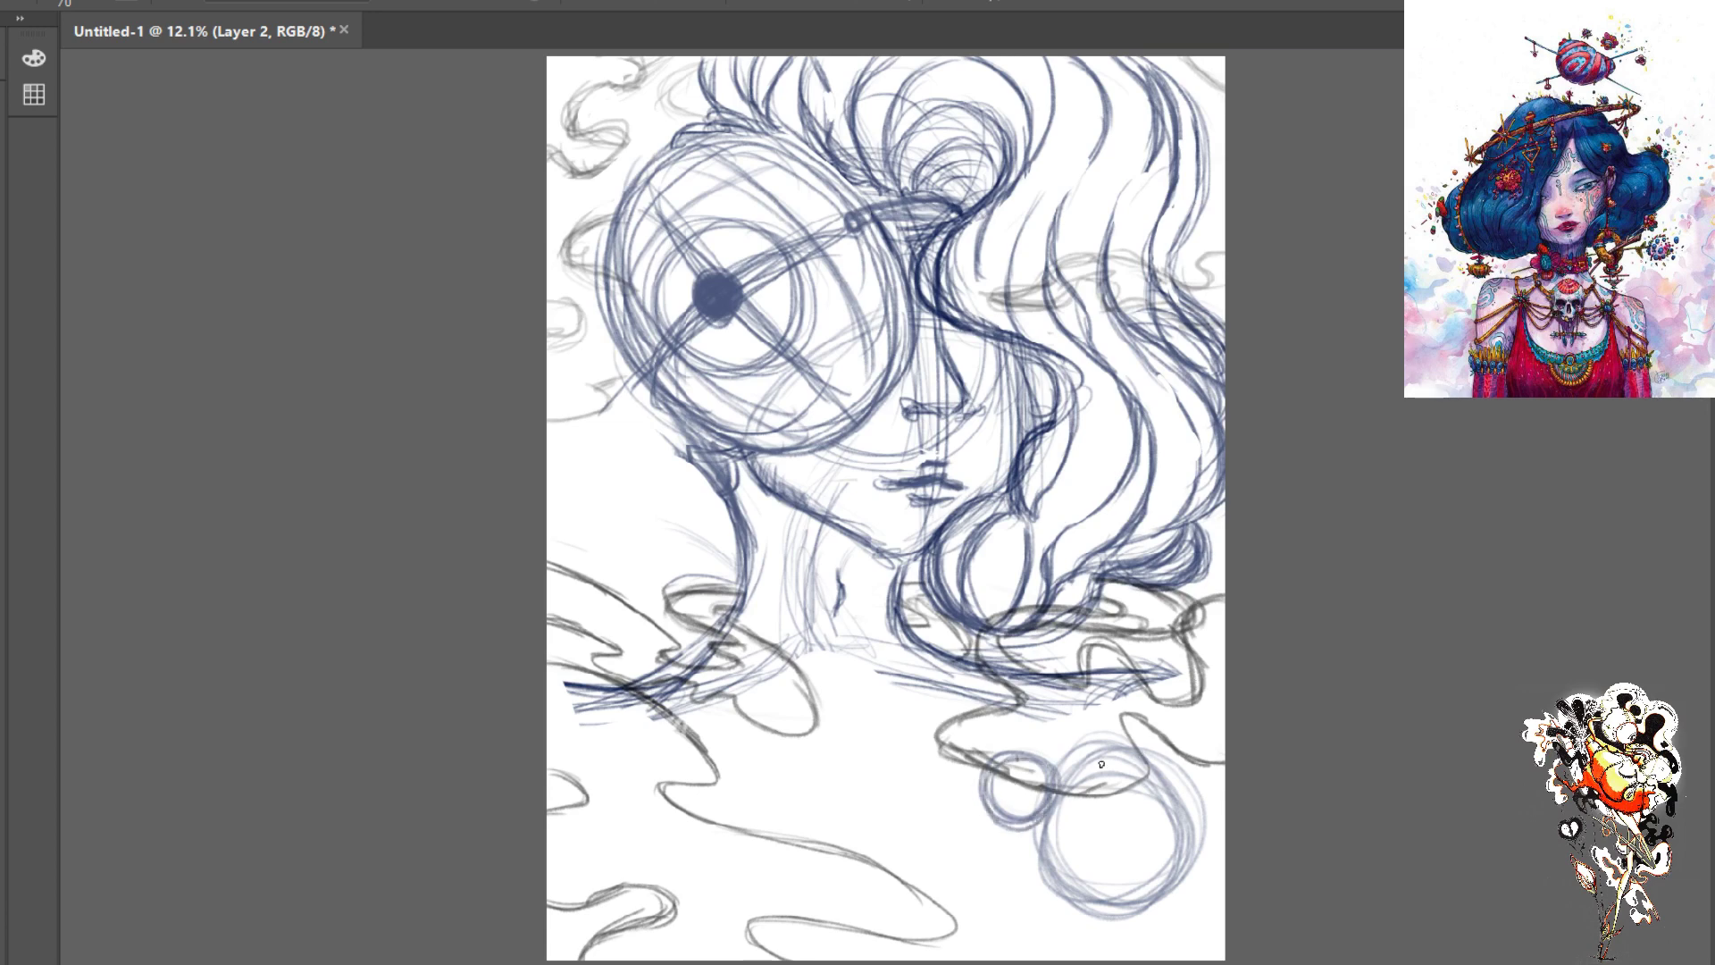
mouse_move(1012, 779)
left_mouse_down()
mouse_move(1044, 802)
mouse_move(1004, 774)
mouse_move(1026, 811)
left_mouse_up()
mouse_move(1145, 759)
left_mouse_down()
mouse_move(1129, 862)
mouse_move(1098, 893)
left_mouse_up()
mouse_move(1184, 784)
left_mouse_down()
mouse_move(1104, 853)
mouse_move(1072, 804)
left_mouse_up()
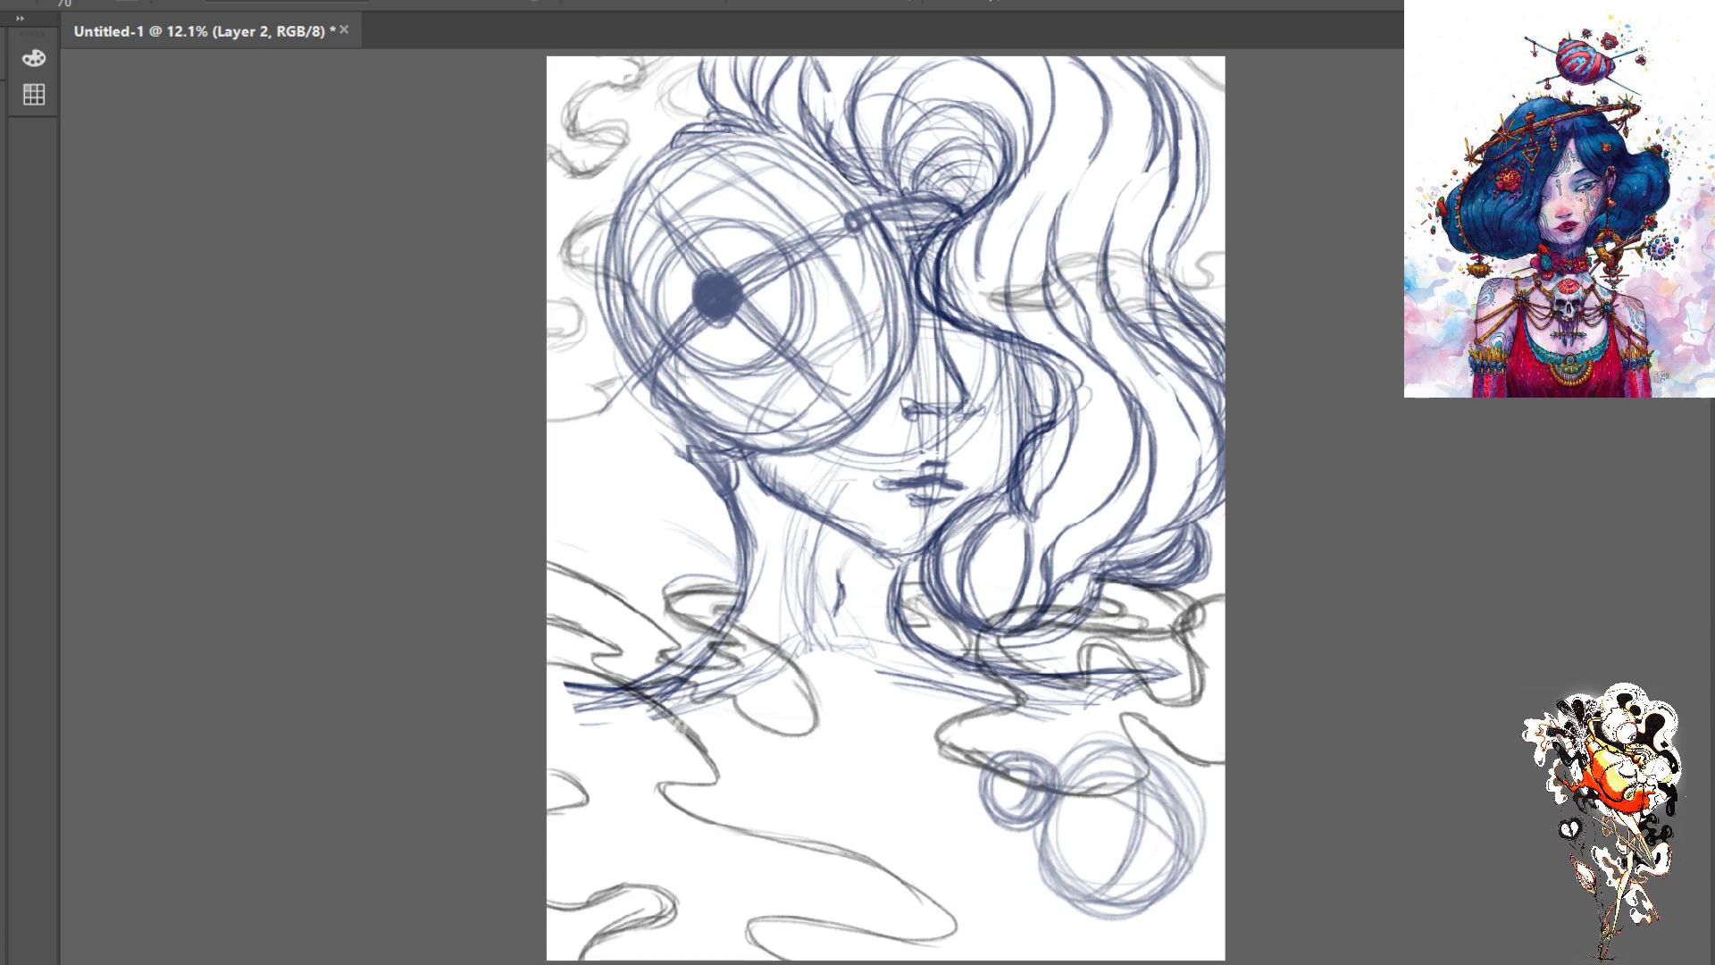
mouse_move(1197, 844)
left_mouse_down()
mouse_move(1067, 804)
mouse_move(1090, 782)
mouse_move(1179, 808)
left_mouse_up()
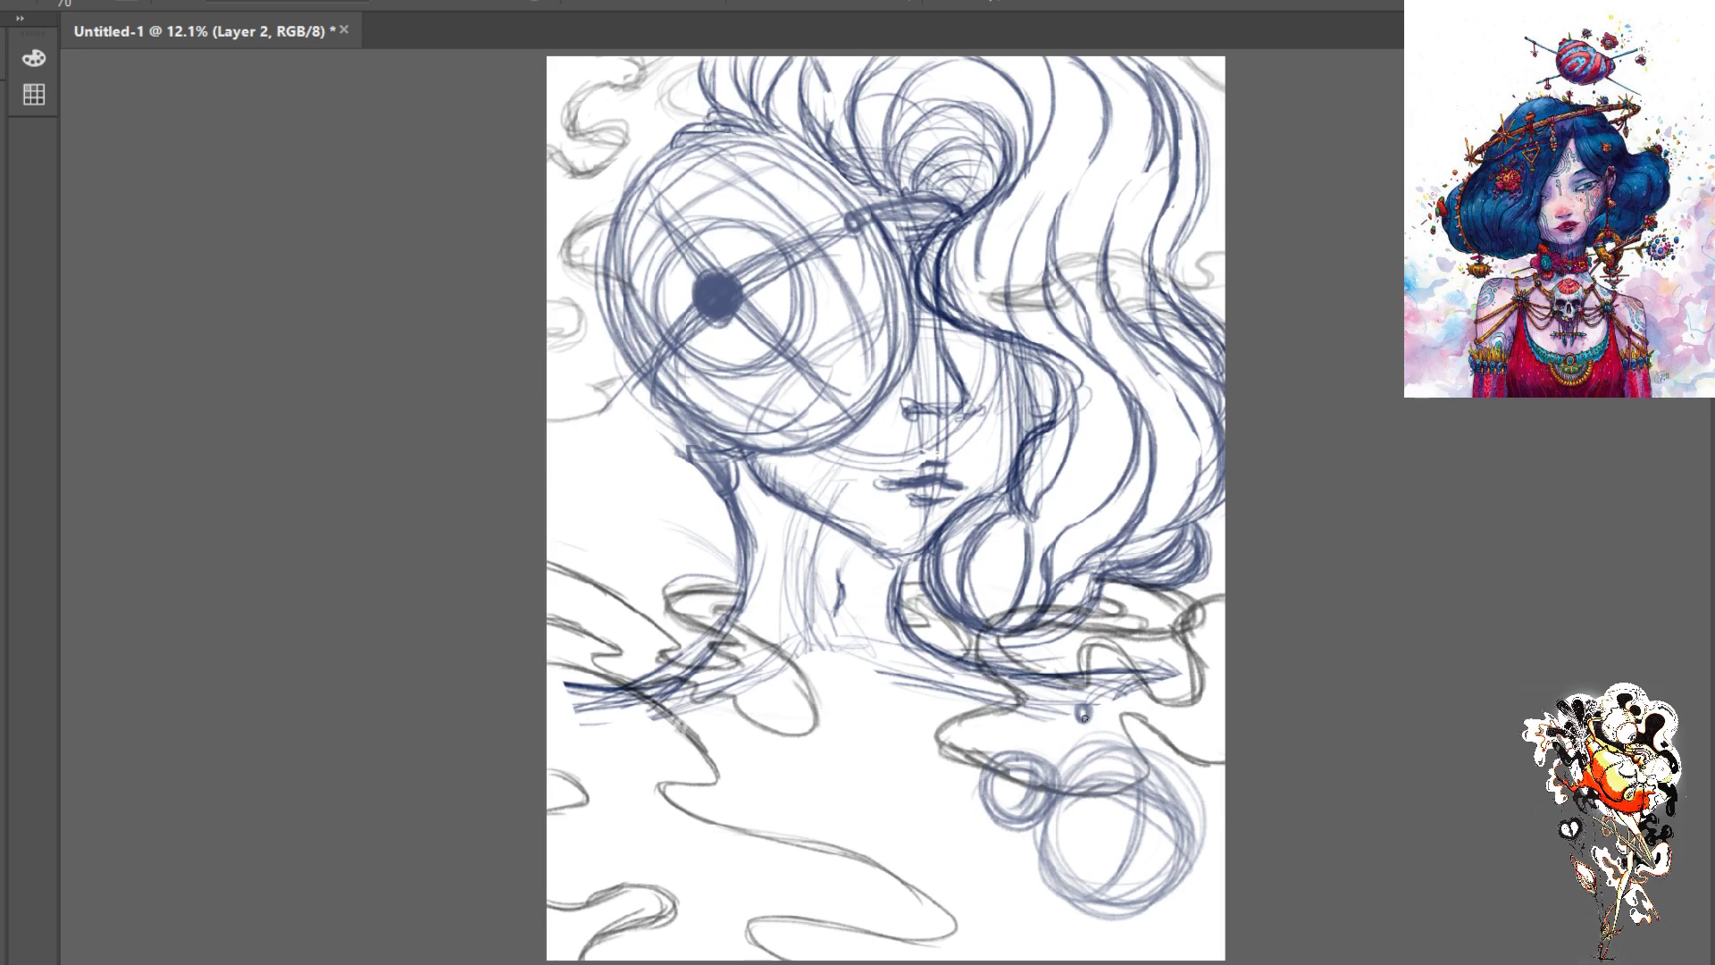
- Erase both spheres with a size 1000 eraser and sketch one small ball closer to the canvas's right edge
type("0")
key("Return")
key("bracketright")
key("bracketright")
key("bracketright")
left_click_drag(1081, 790, 1148, 822)
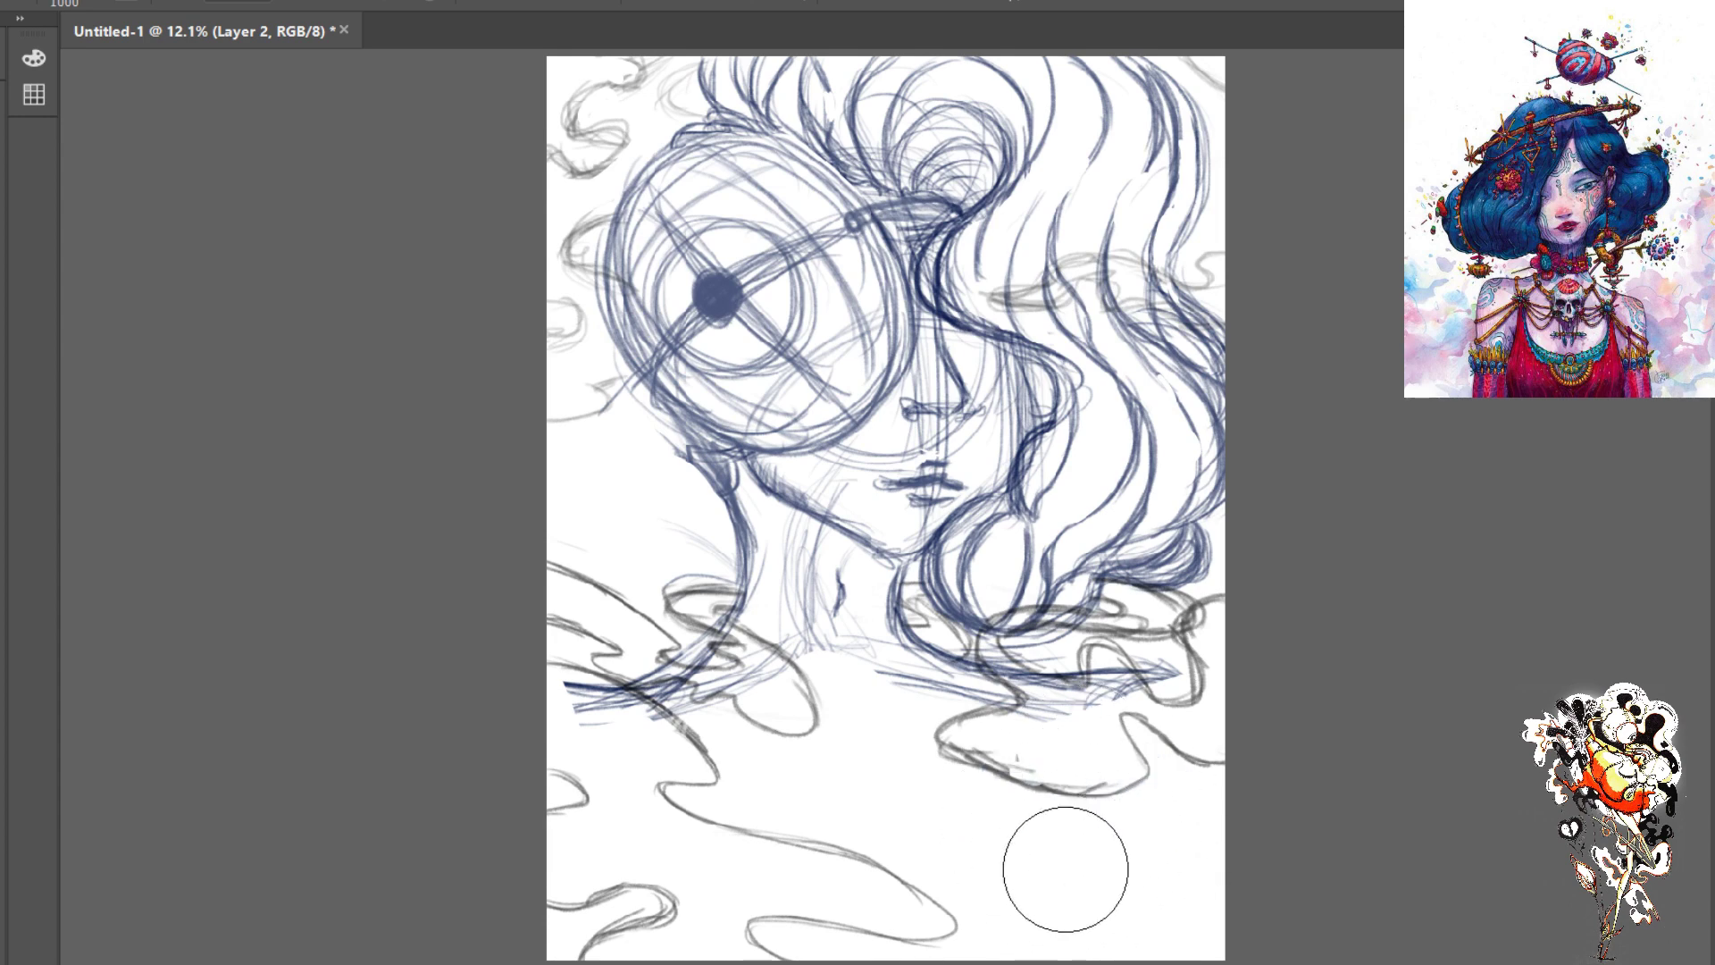
key("b")
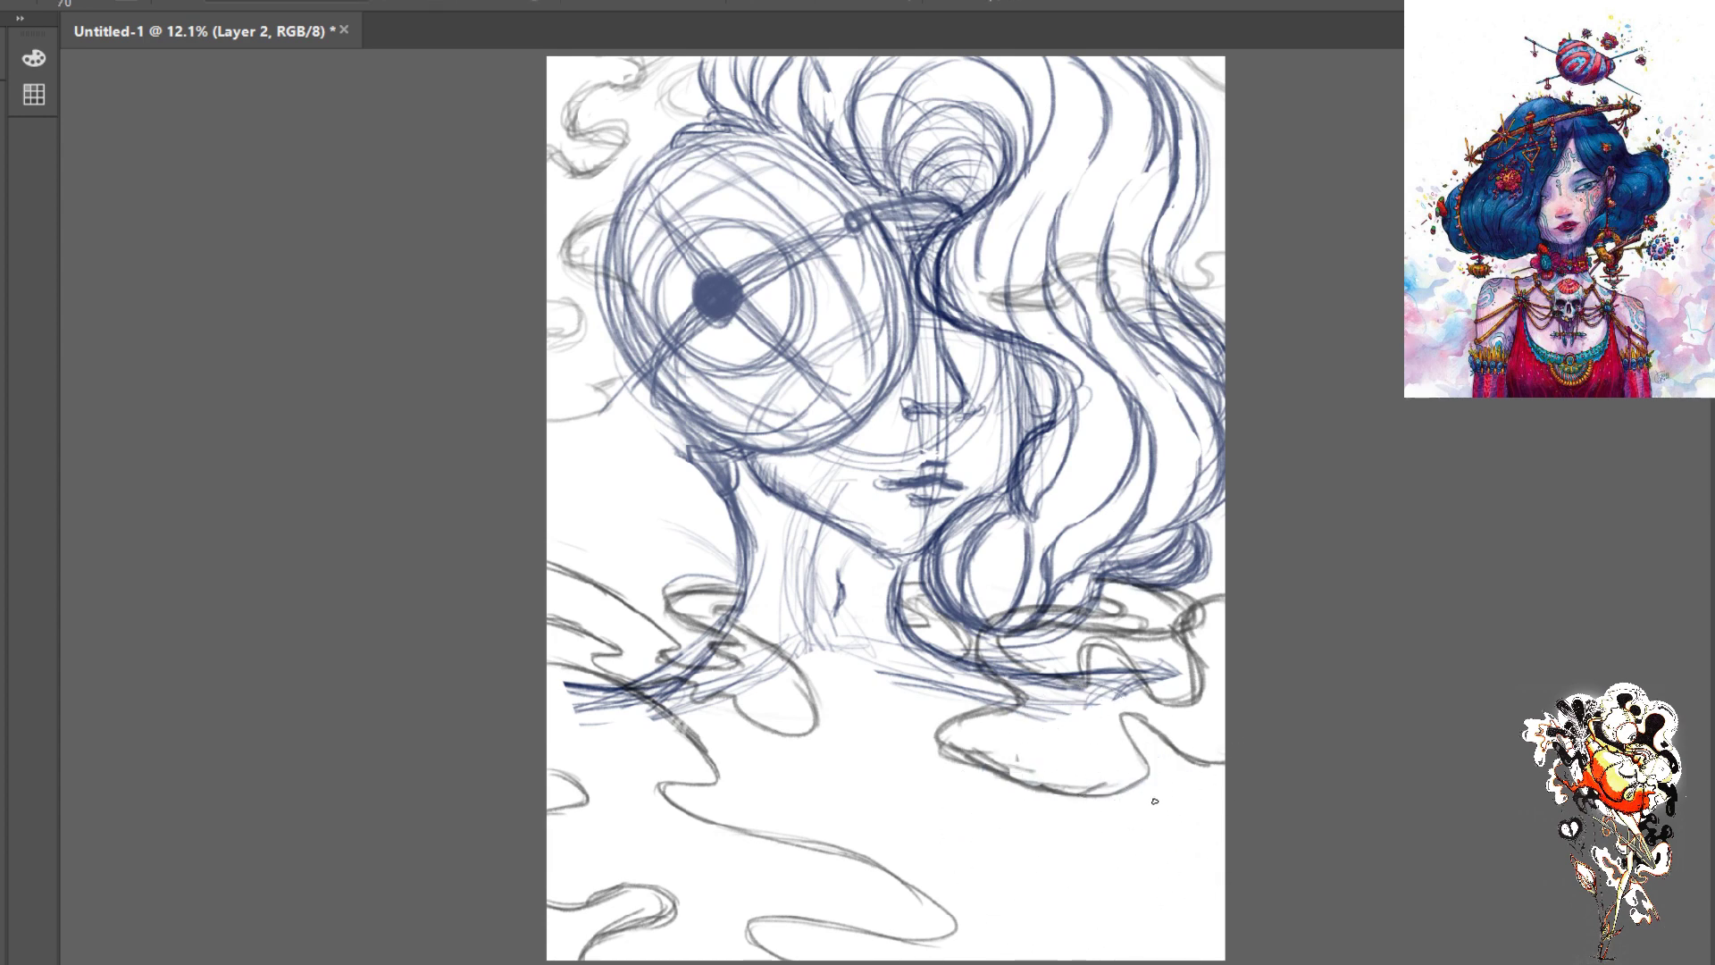
mouse_move(1139, 802)
left_mouse_down()
mouse_move(1179, 757)
mouse_move(1134, 756)
mouse_move(1132, 803)
mouse_move(1179, 826)
mouse_move(1188, 796)
mouse_move(1153, 799)
left_mouse_up()
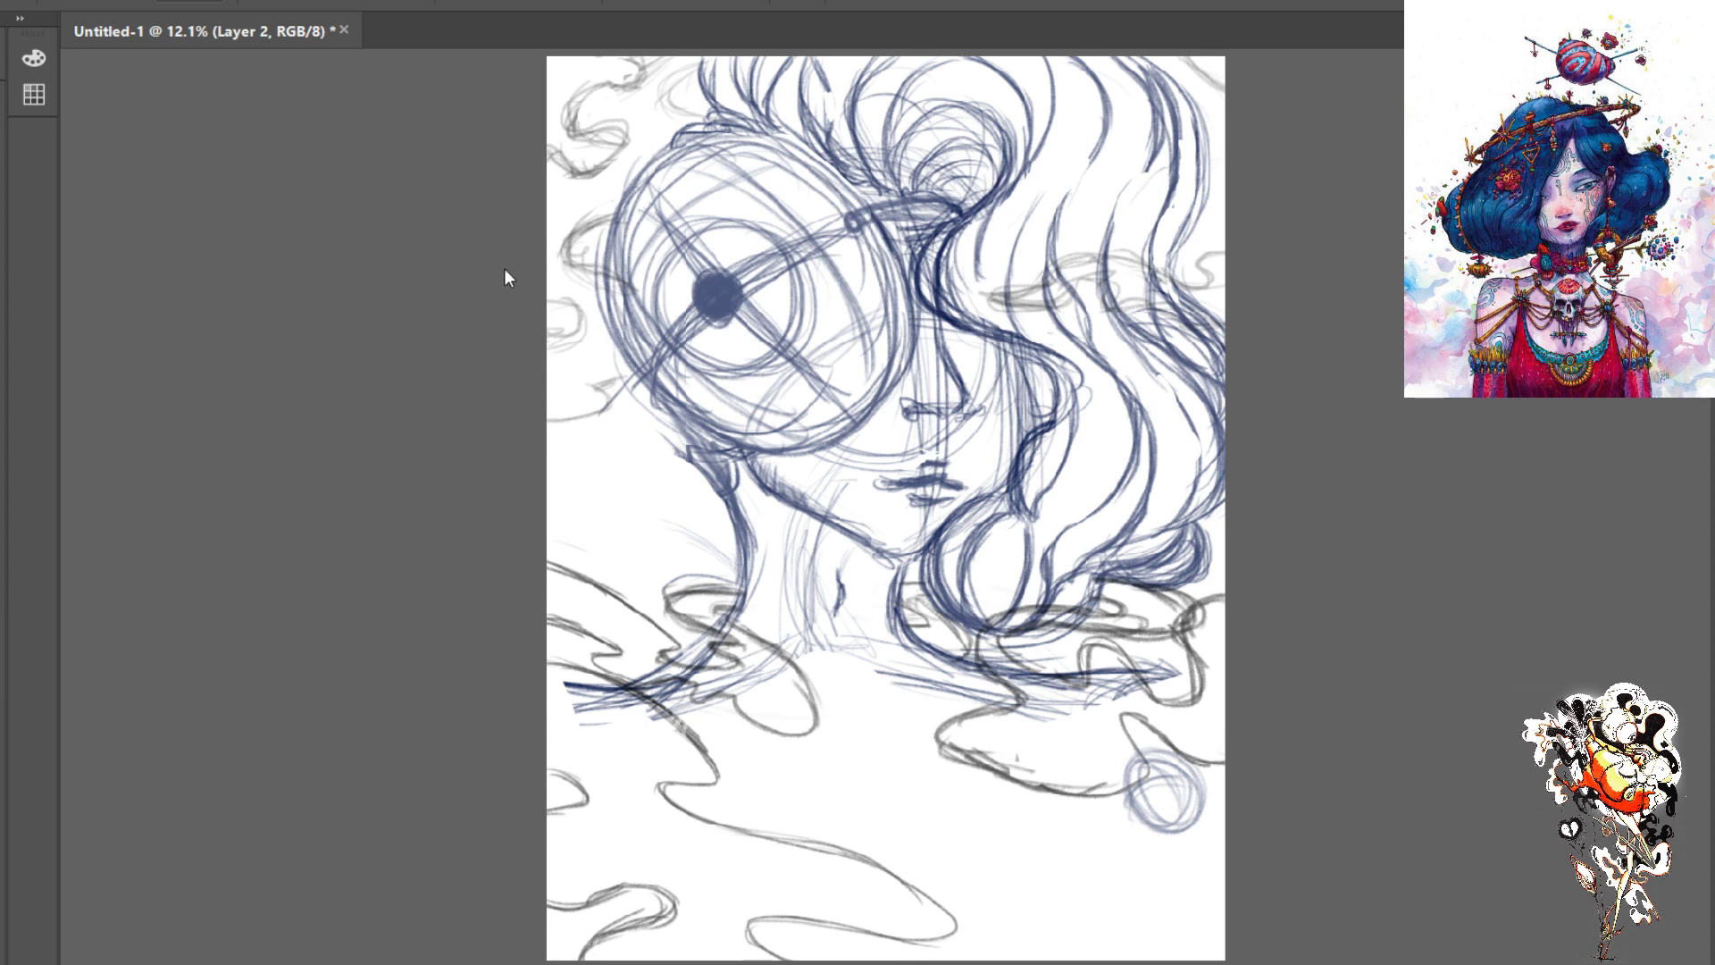
- Paste the floral platform clog picture and enlarge it over the drawing to view it, then undo the paste
key("v")
left_click_drag(601, 474, 604, 465)
key("ctrl+v")
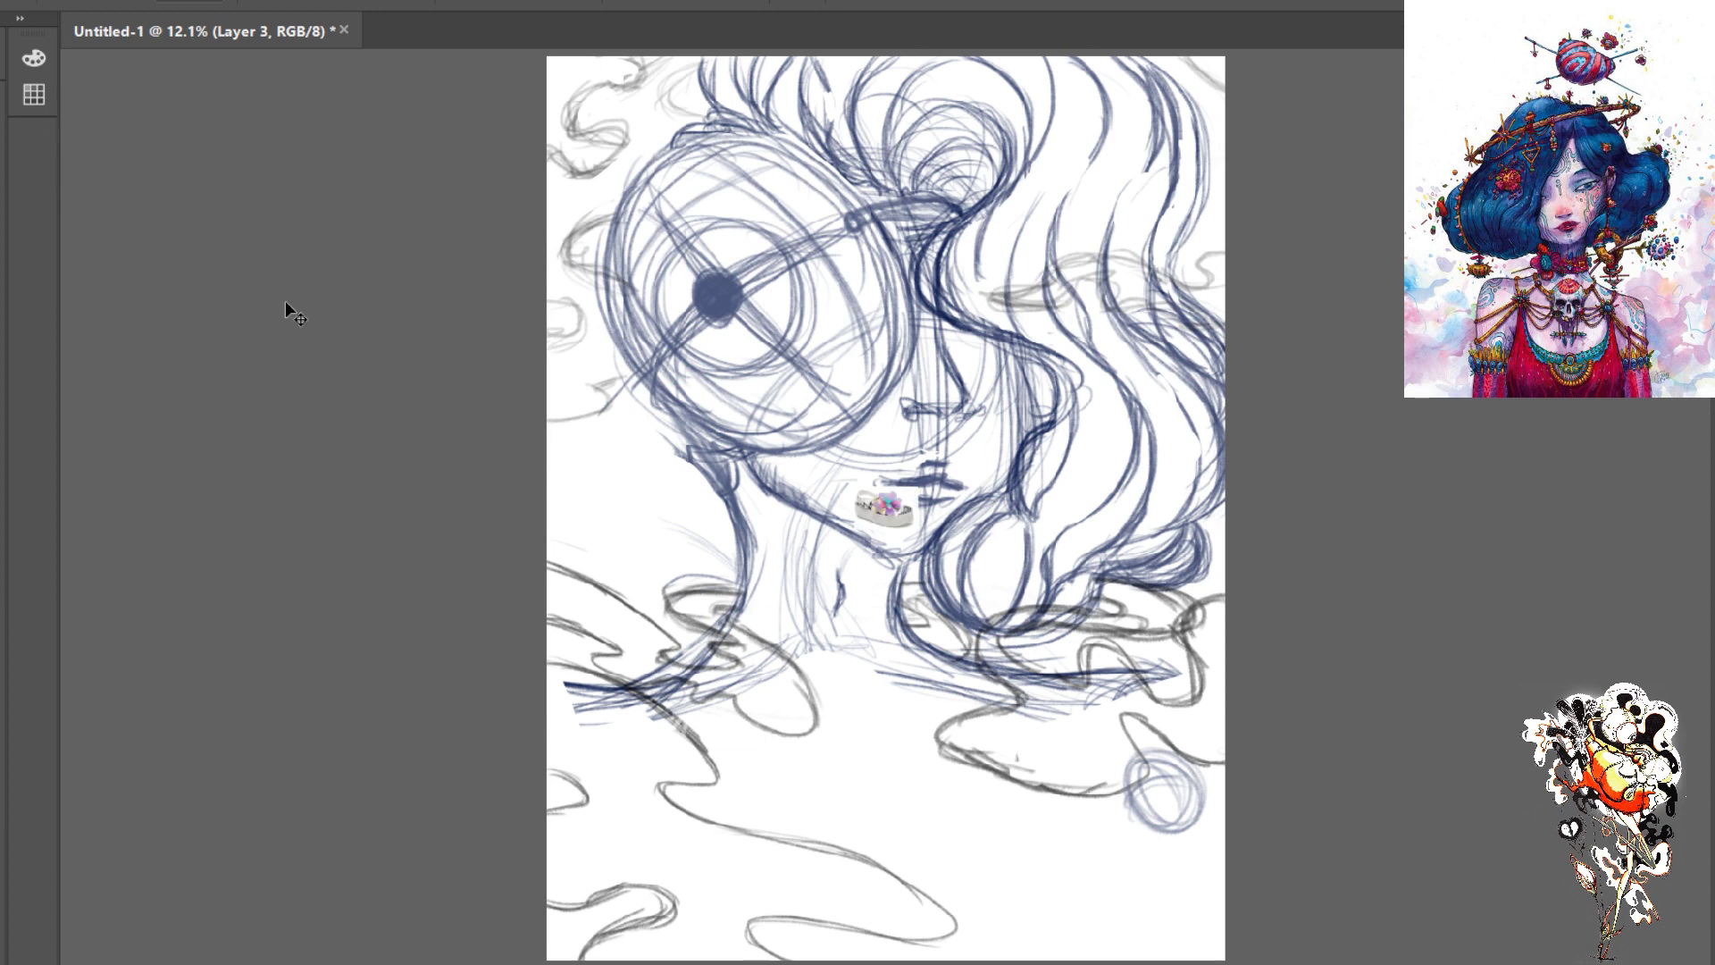
key("ctrl+t")
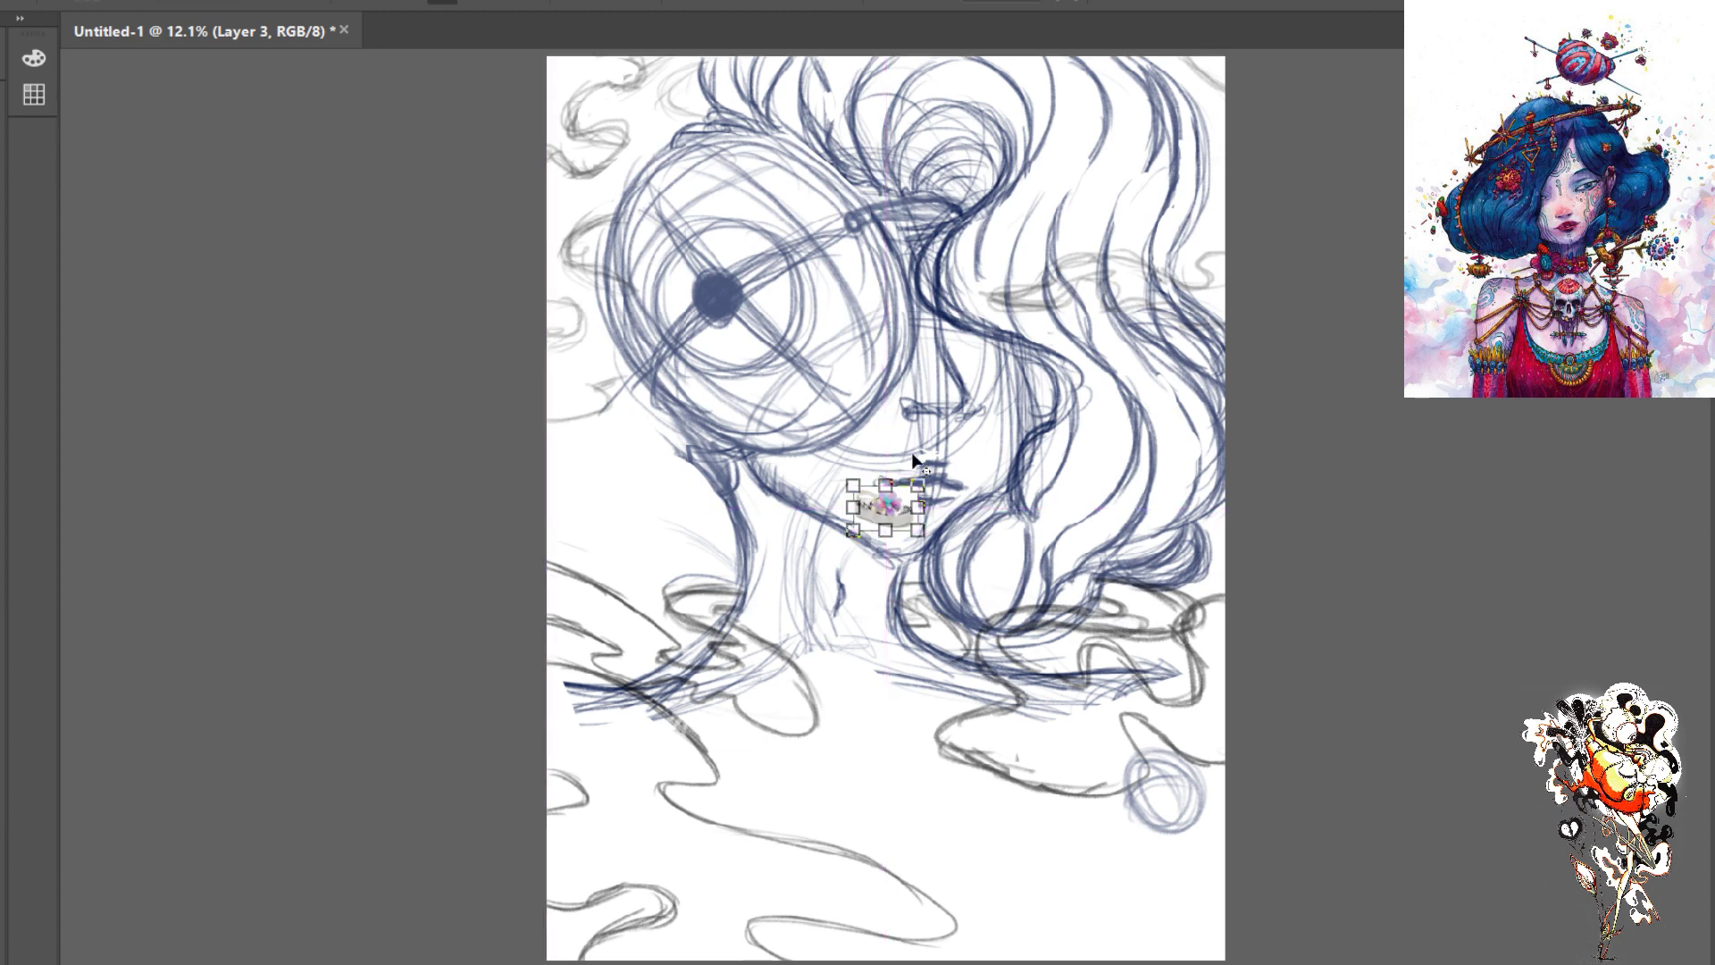
left_click_drag(918, 530, 1173, 707)
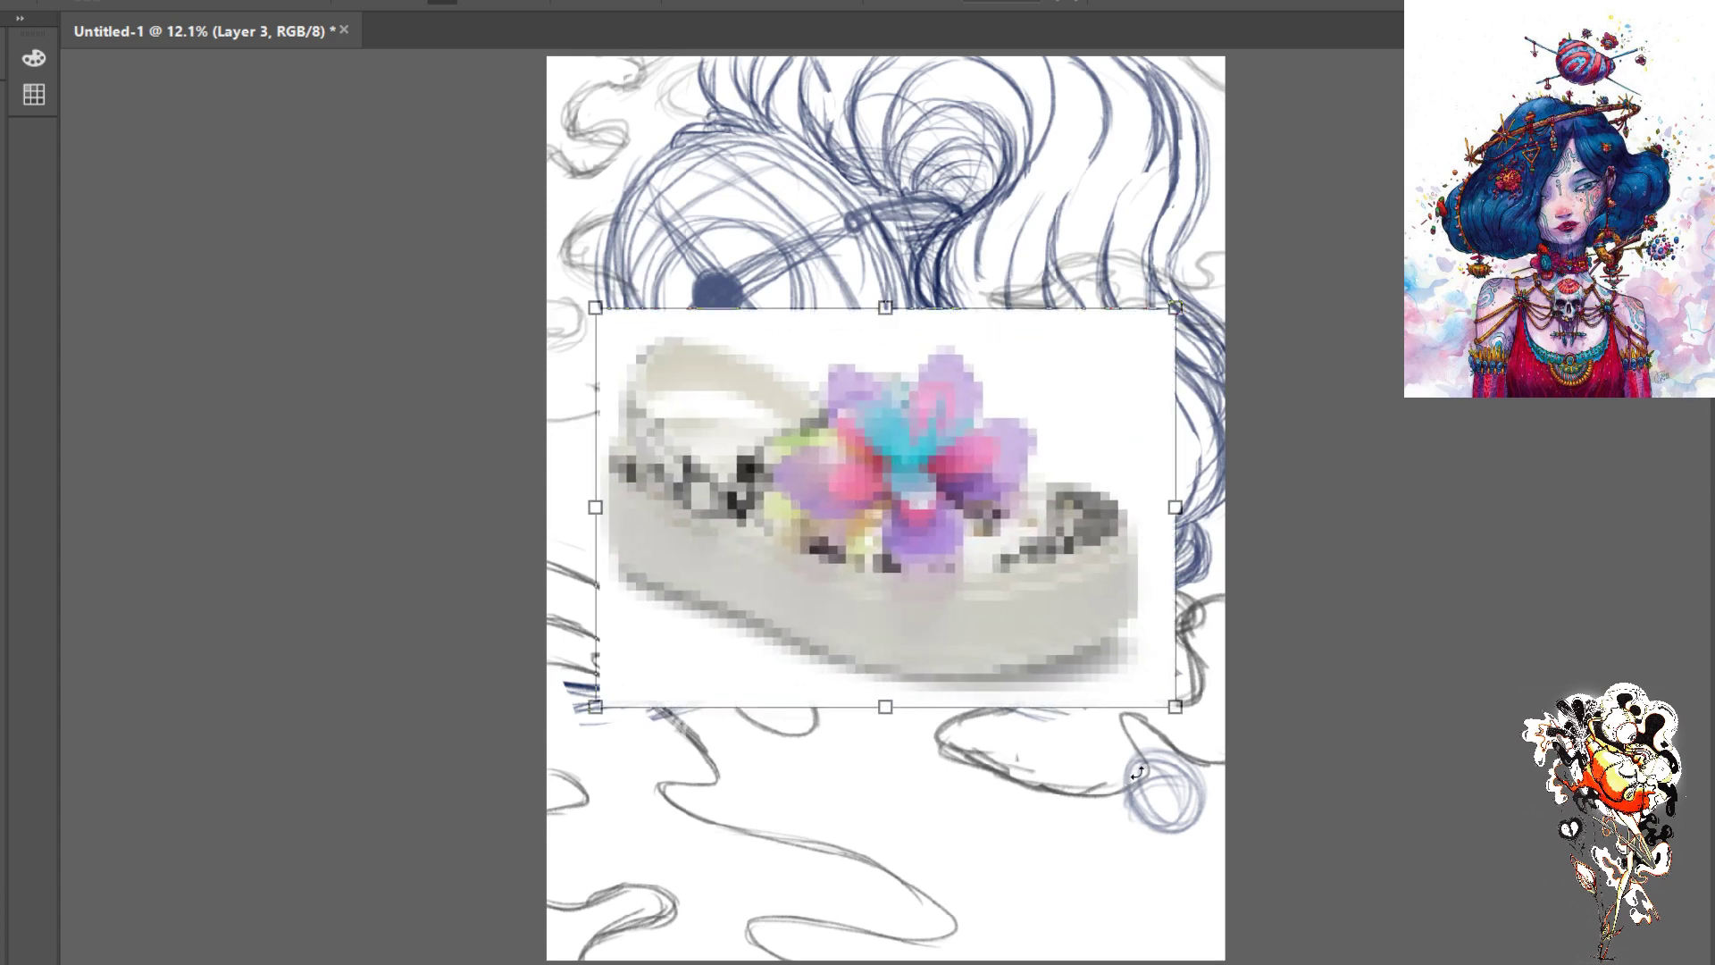
key("Return")
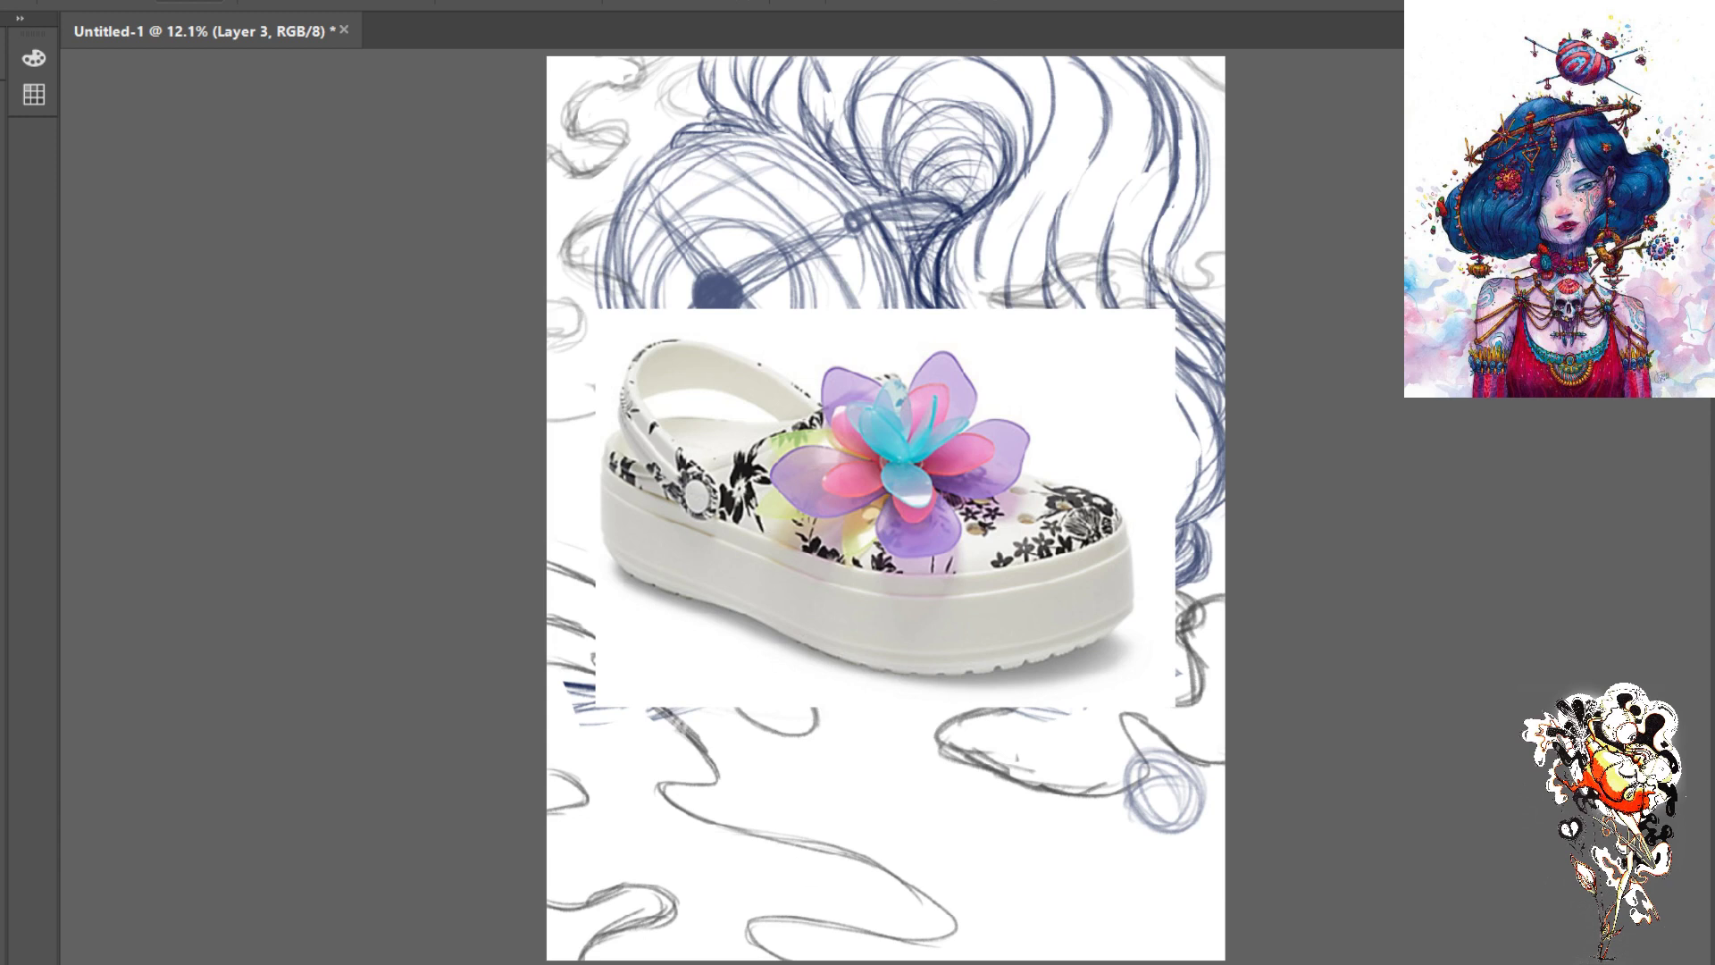
key("ctrl+z")
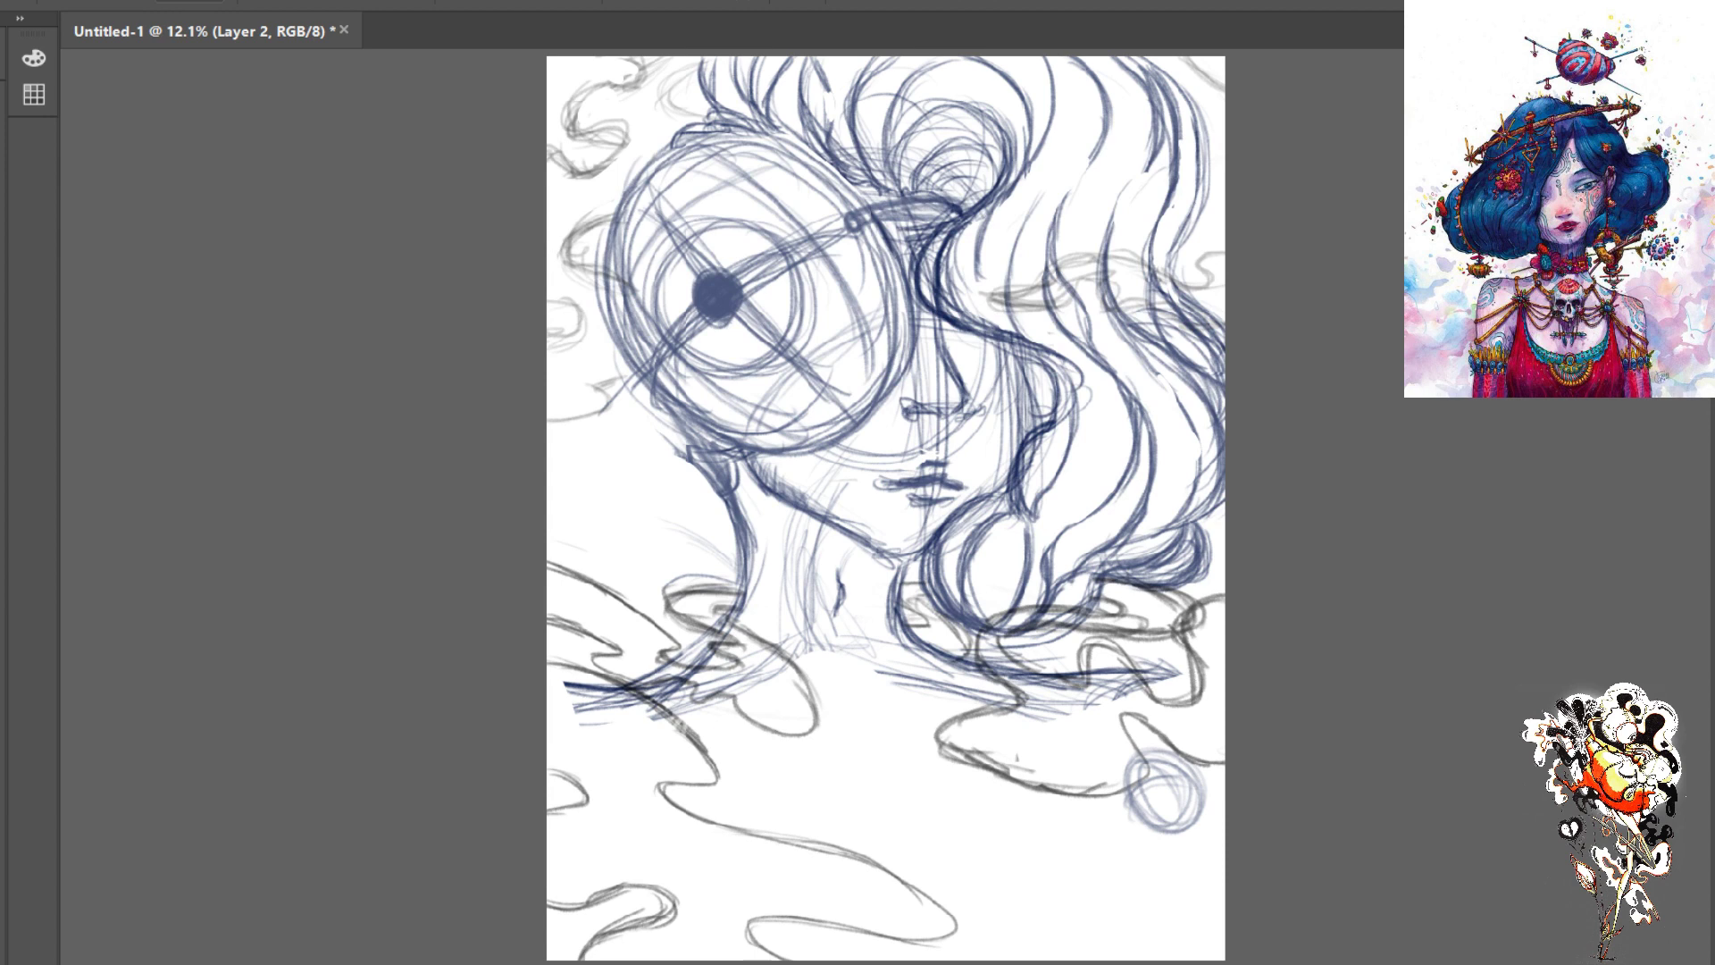
- Paste the pink platform clog picture and enlarge it over the drawing to view it, then delete it
key("ctrl+v")
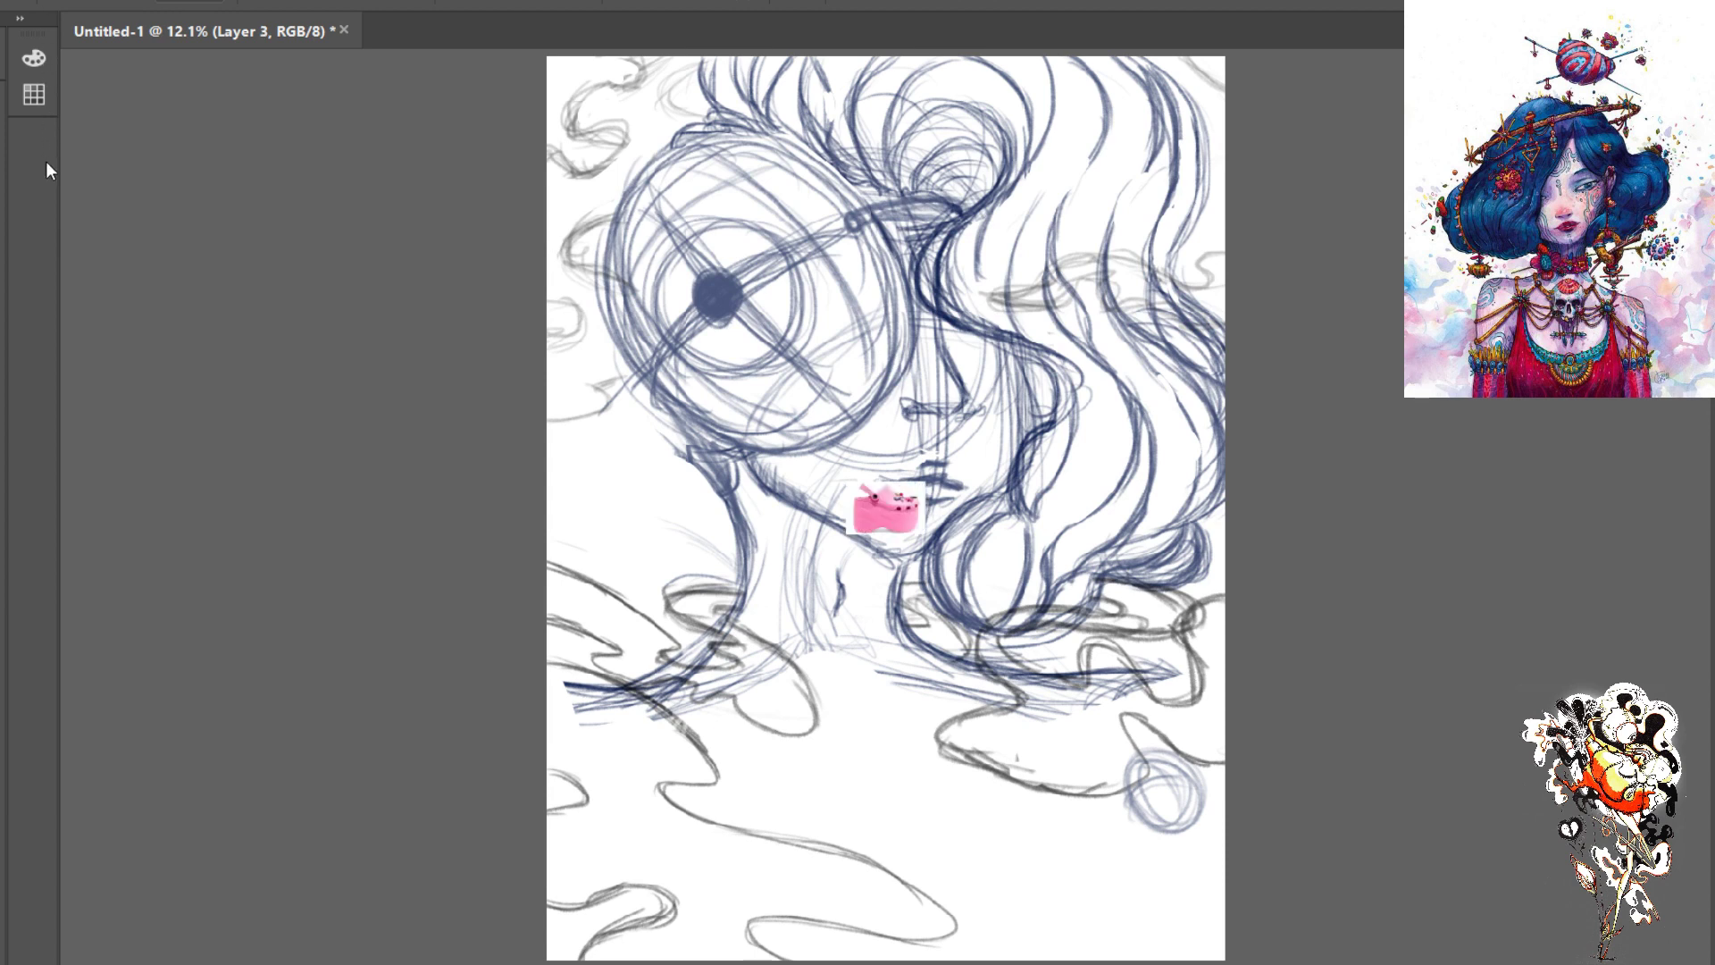
key("ctrl+t")
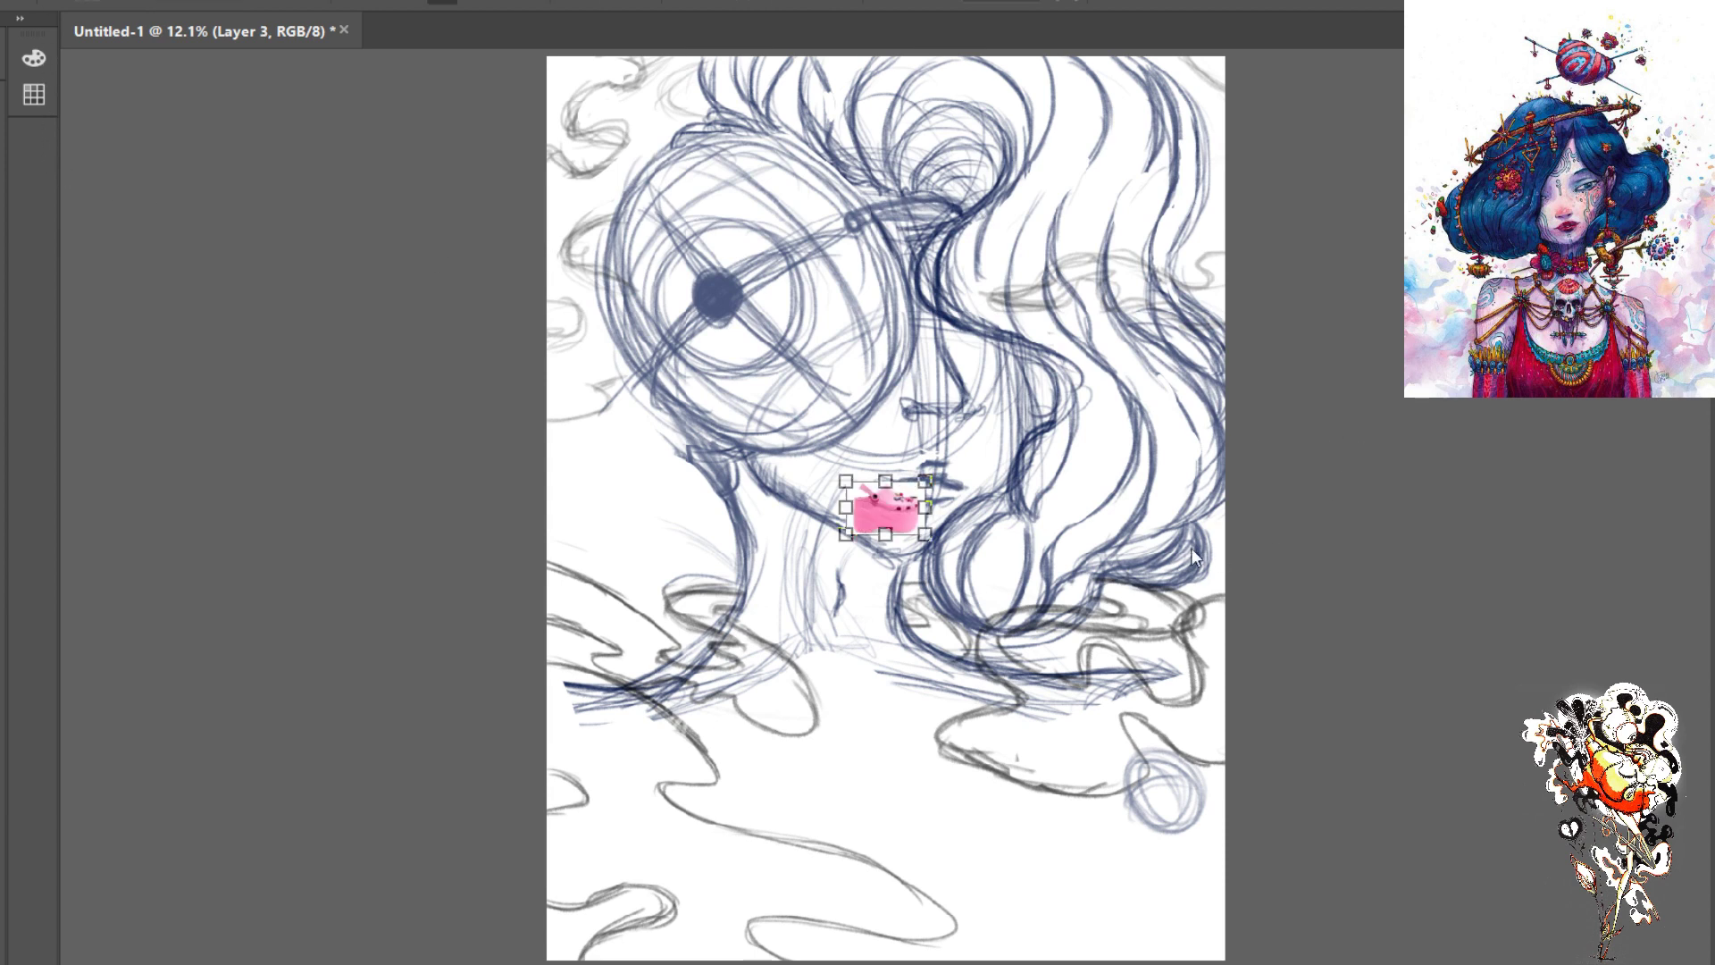
left_click_drag(926, 533, 1146, 840)
key("Return")
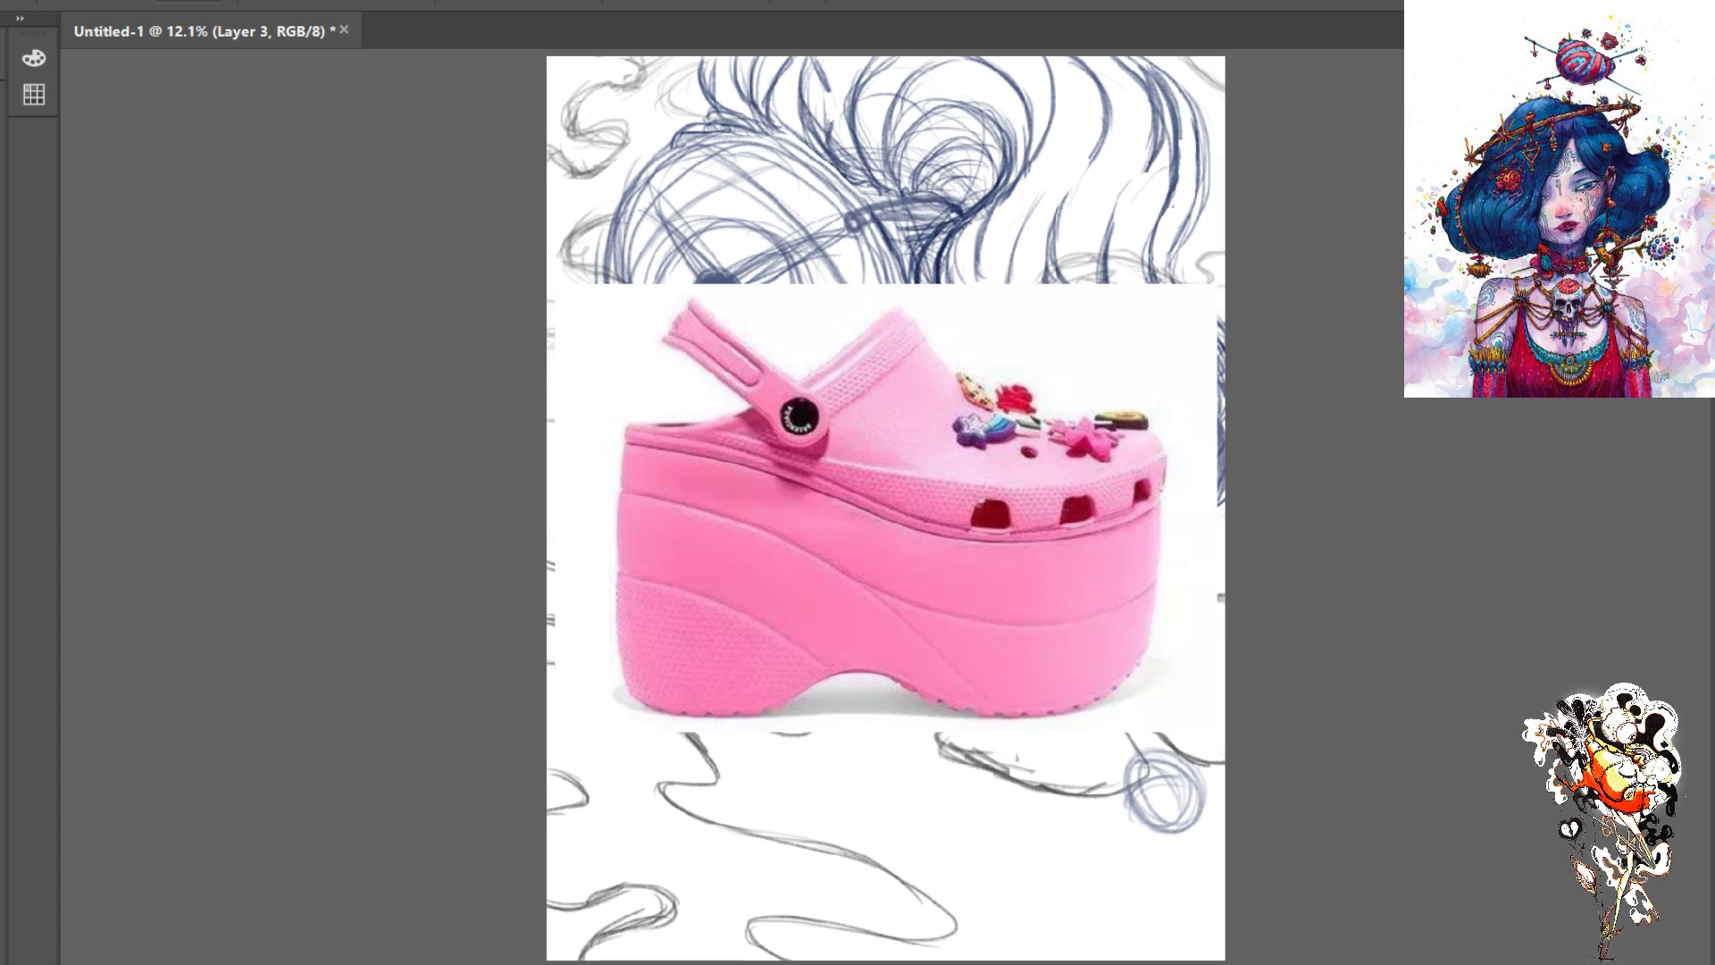
key("Delete")
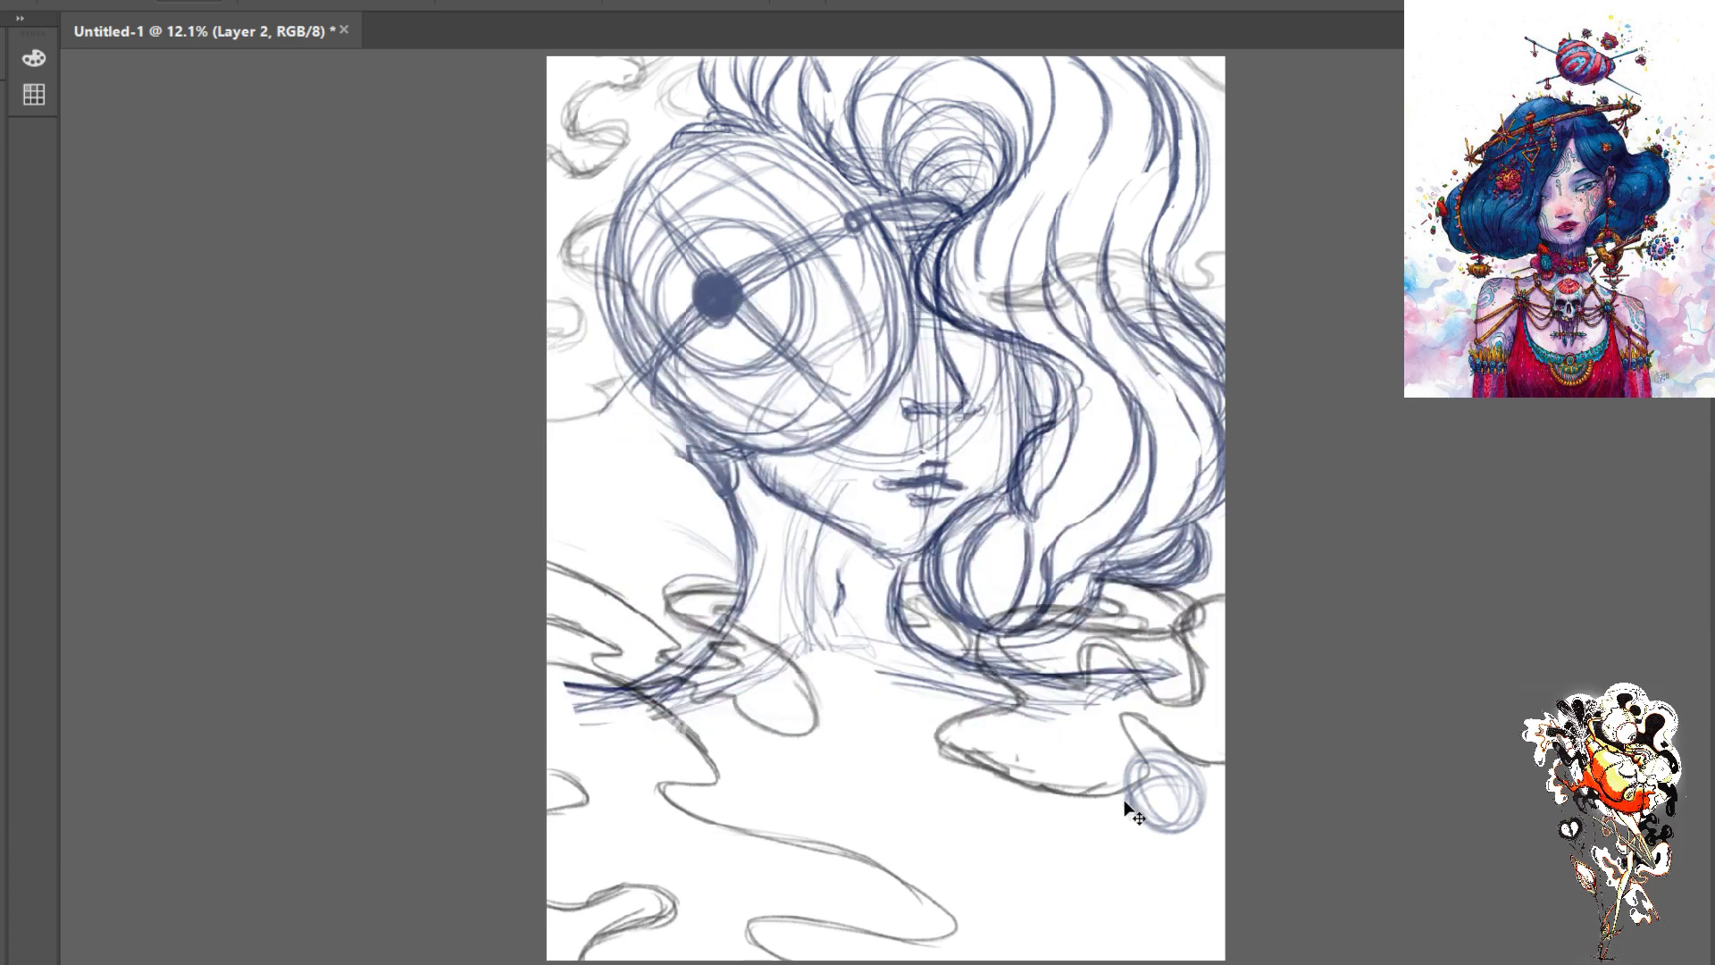
- Refine the small ball on Layer 2 and draw straight rods extending below it and up toward the canvas's right edge
key("b")
mouse_move(1142, 788)
left_mouse_down()
mouse_move(1194, 786)
mouse_move(1152, 766)
mouse_move(1158, 834)
mouse_move(1176, 822)
left_mouse_up()
left_click_drag(1152, 825, 1117, 925)
left_click_drag(1144, 855, 1118, 922)
left_click_drag(1147, 826, 1115, 927)
left_click_drag(1137, 856, 1111, 942)
mouse_move(1181, 750)
left_mouse_down()
mouse_move(1200, 695)
mouse_move(1170, 752)
left_mouse_up()
left_click_drag(1197, 696, 1181, 740)
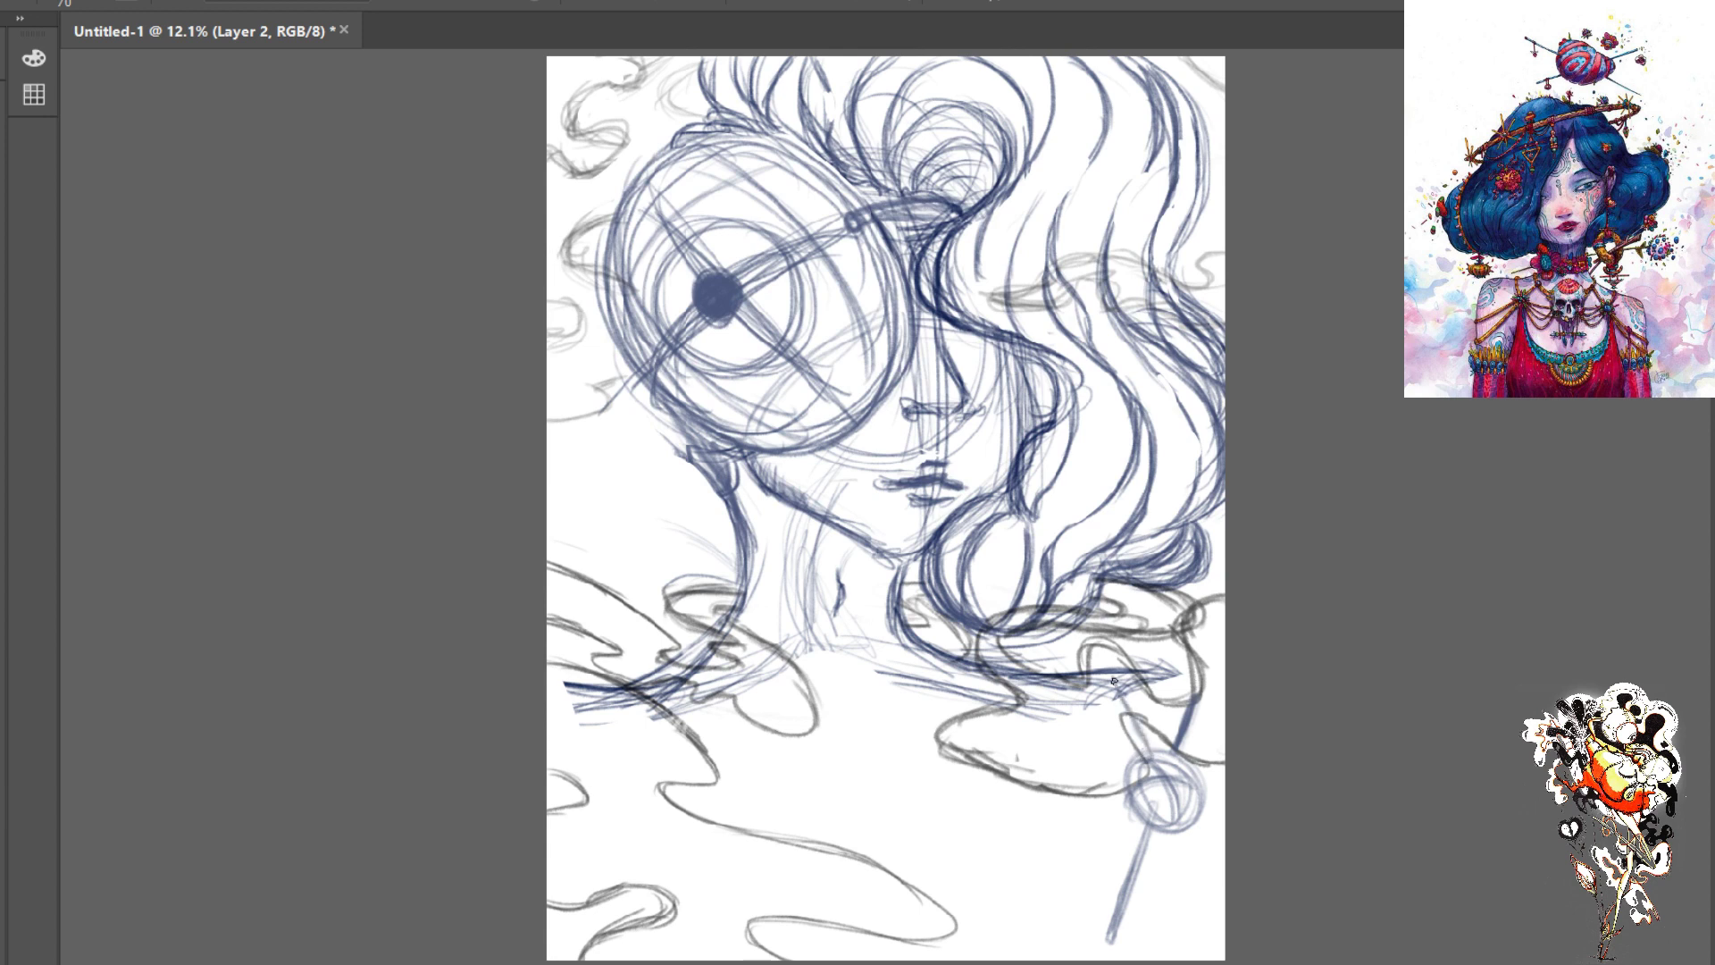
- Add a rod from the ball up to the shoulder line and sketch curved detail lines inside the ball
mouse_move(1112, 694)
left_mouse_down()
mouse_move(1141, 759)
mouse_move(1108, 681)
left_mouse_up()
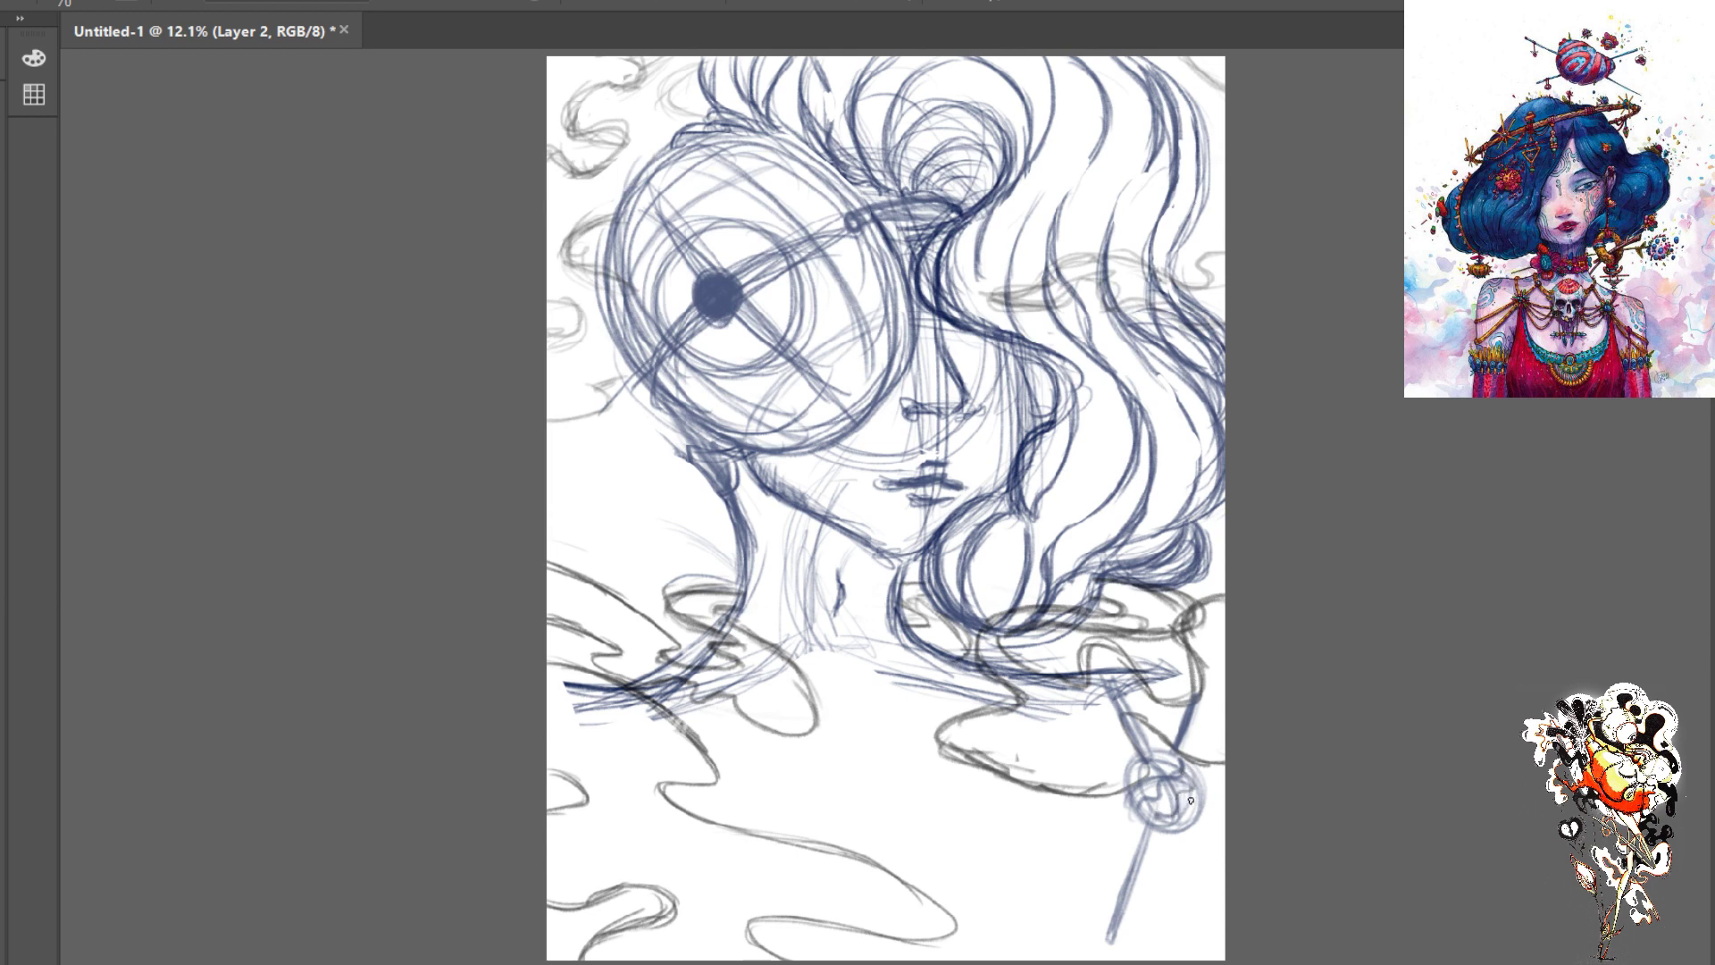
left_click_drag(1192, 793, 1173, 822)
left_click_drag(1132, 771, 1144, 822)
- Draw a wavy cord hanging from the oval's lower edge down alongside the neck on Layer 2
mouse_move(731, 582)
left_mouse_down()
mouse_move(672, 591)
mouse_move(686, 622)
left_mouse_up()
key("ctrl+comma")
key("ctrl+comma")
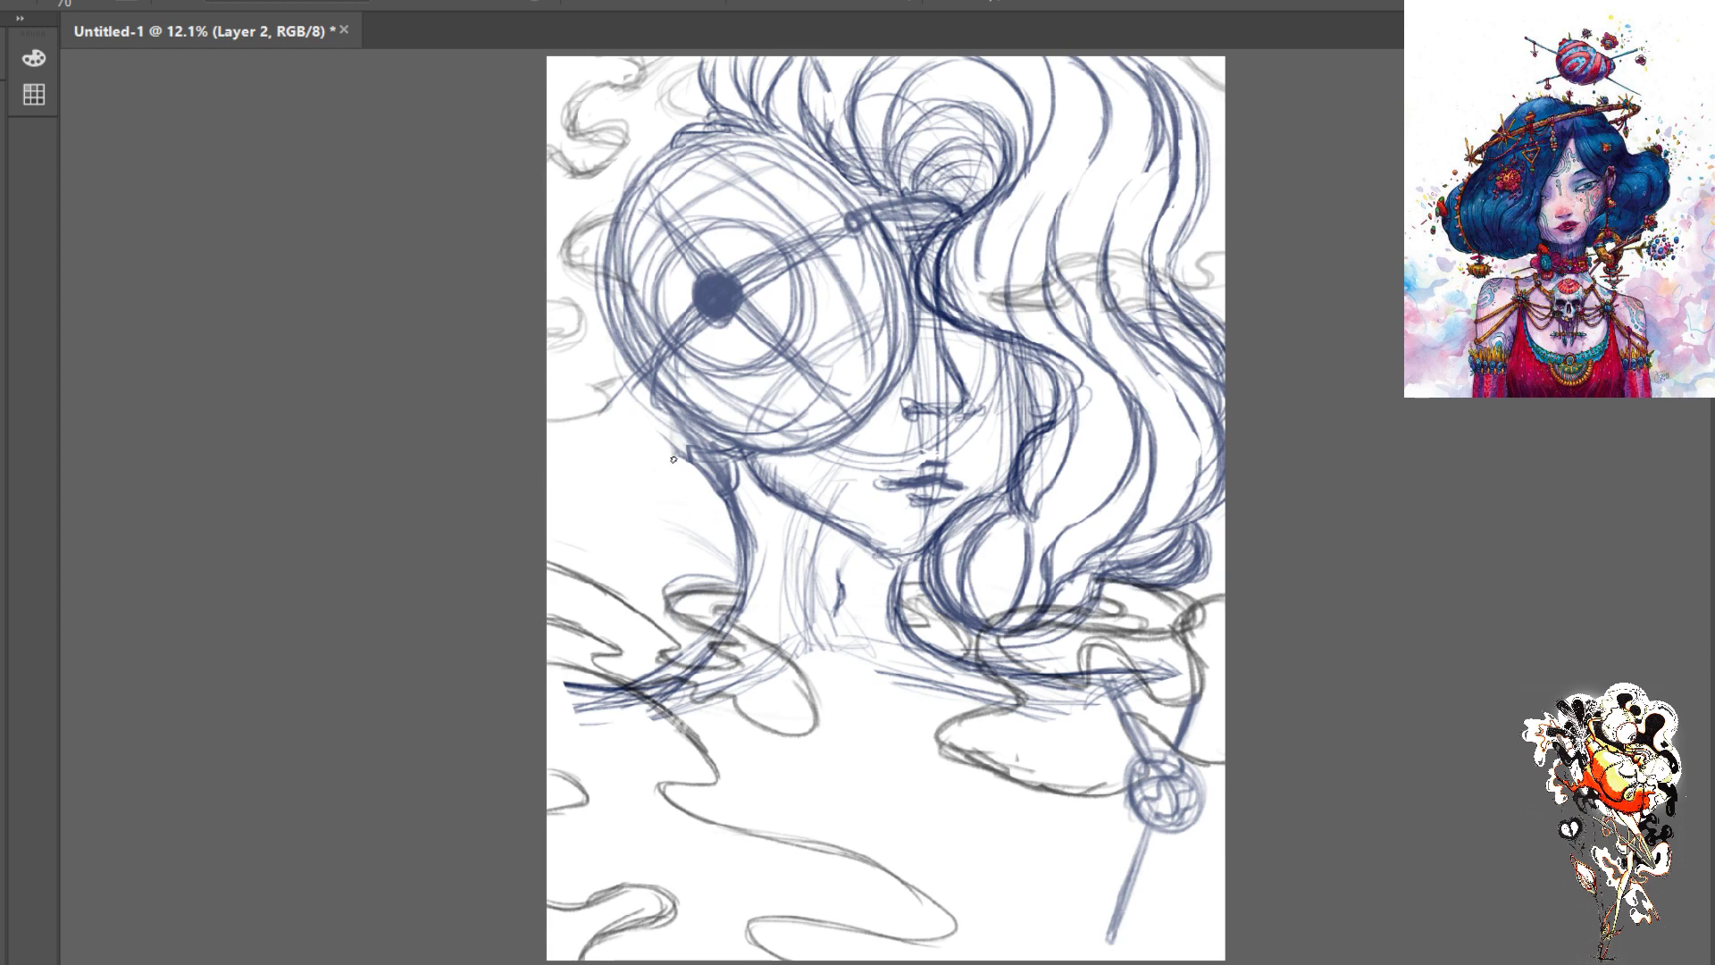
mouse_move(672, 447)
left_mouse_down()
mouse_move(666, 415)
mouse_move(666, 460)
mouse_move(665, 413)
mouse_move(660, 580)
left_mouse_up()
mouse_move(679, 479)
left_mouse_down()
mouse_move(692, 674)
mouse_move(697, 522)
mouse_move(668, 444)
mouse_move(680, 495)
left_mouse_up()
left_click_drag(665, 417, 713, 541)
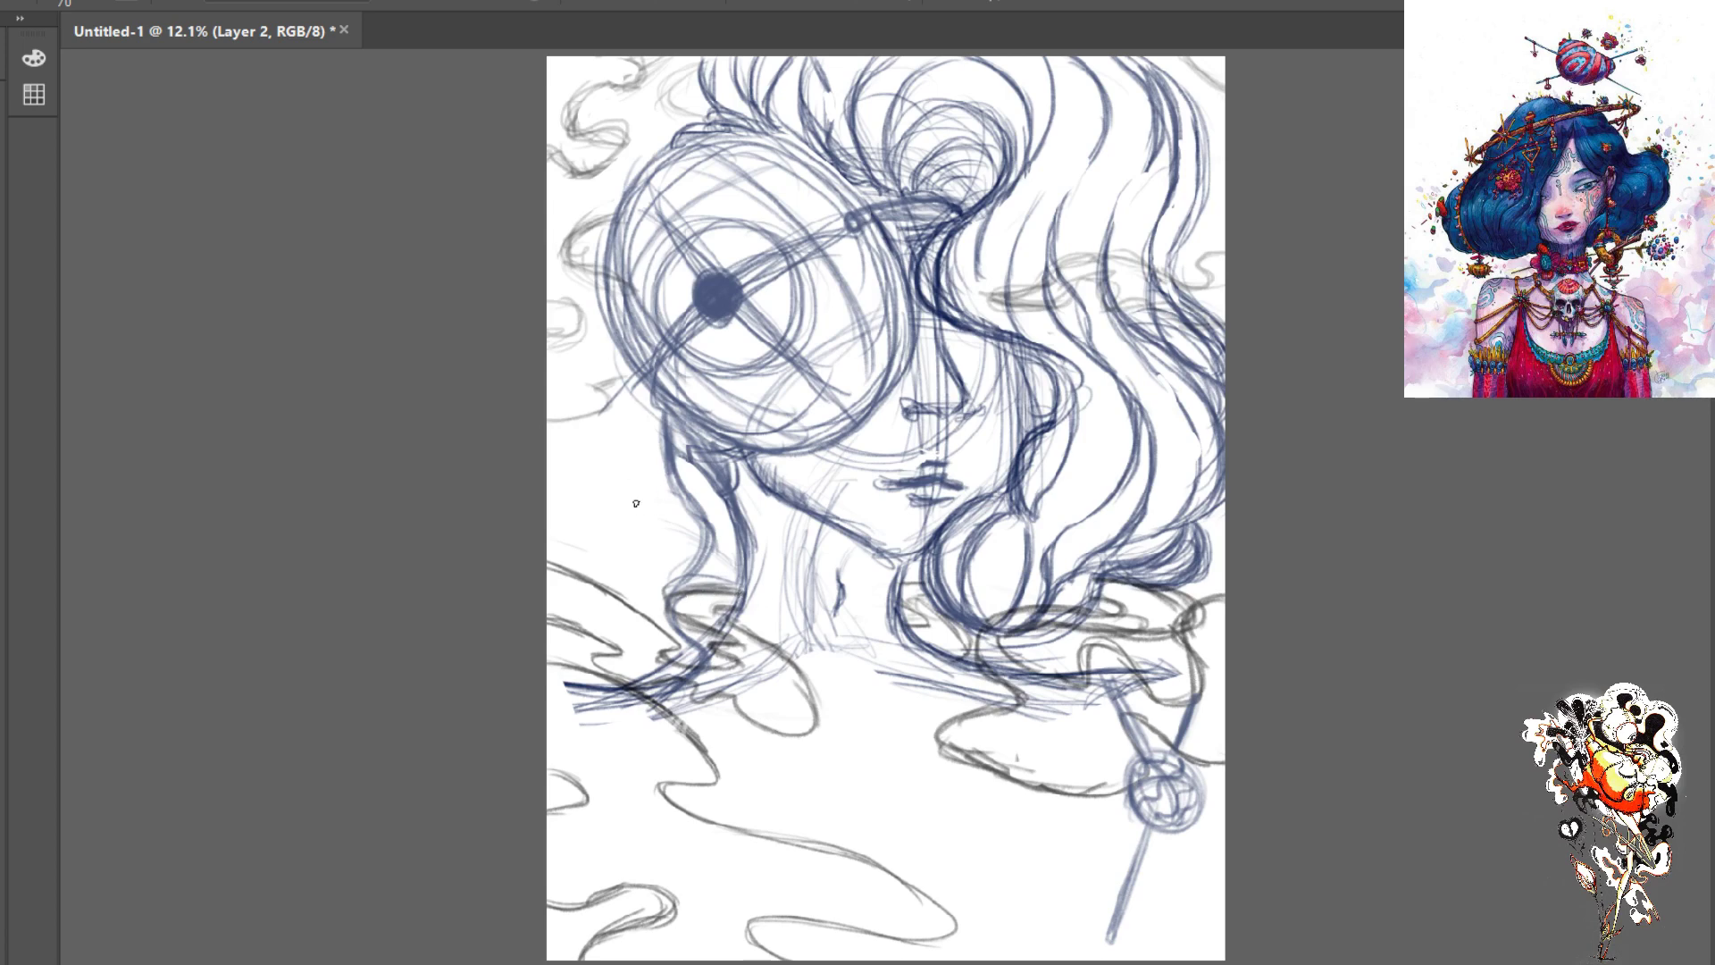
- Sketch a dotted round charm beside the cord, a ringed teardrop charm on it and a small drop at its end
mouse_move(631, 464)
left_mouse_down()
mouse_move(607, 491)
mouse_move(647, 515)
mouse_move(663, 492)
mouse_move(622, 461)
mouse_move(639, 541)
mouse_move(629, 494)
left_mouse_up()
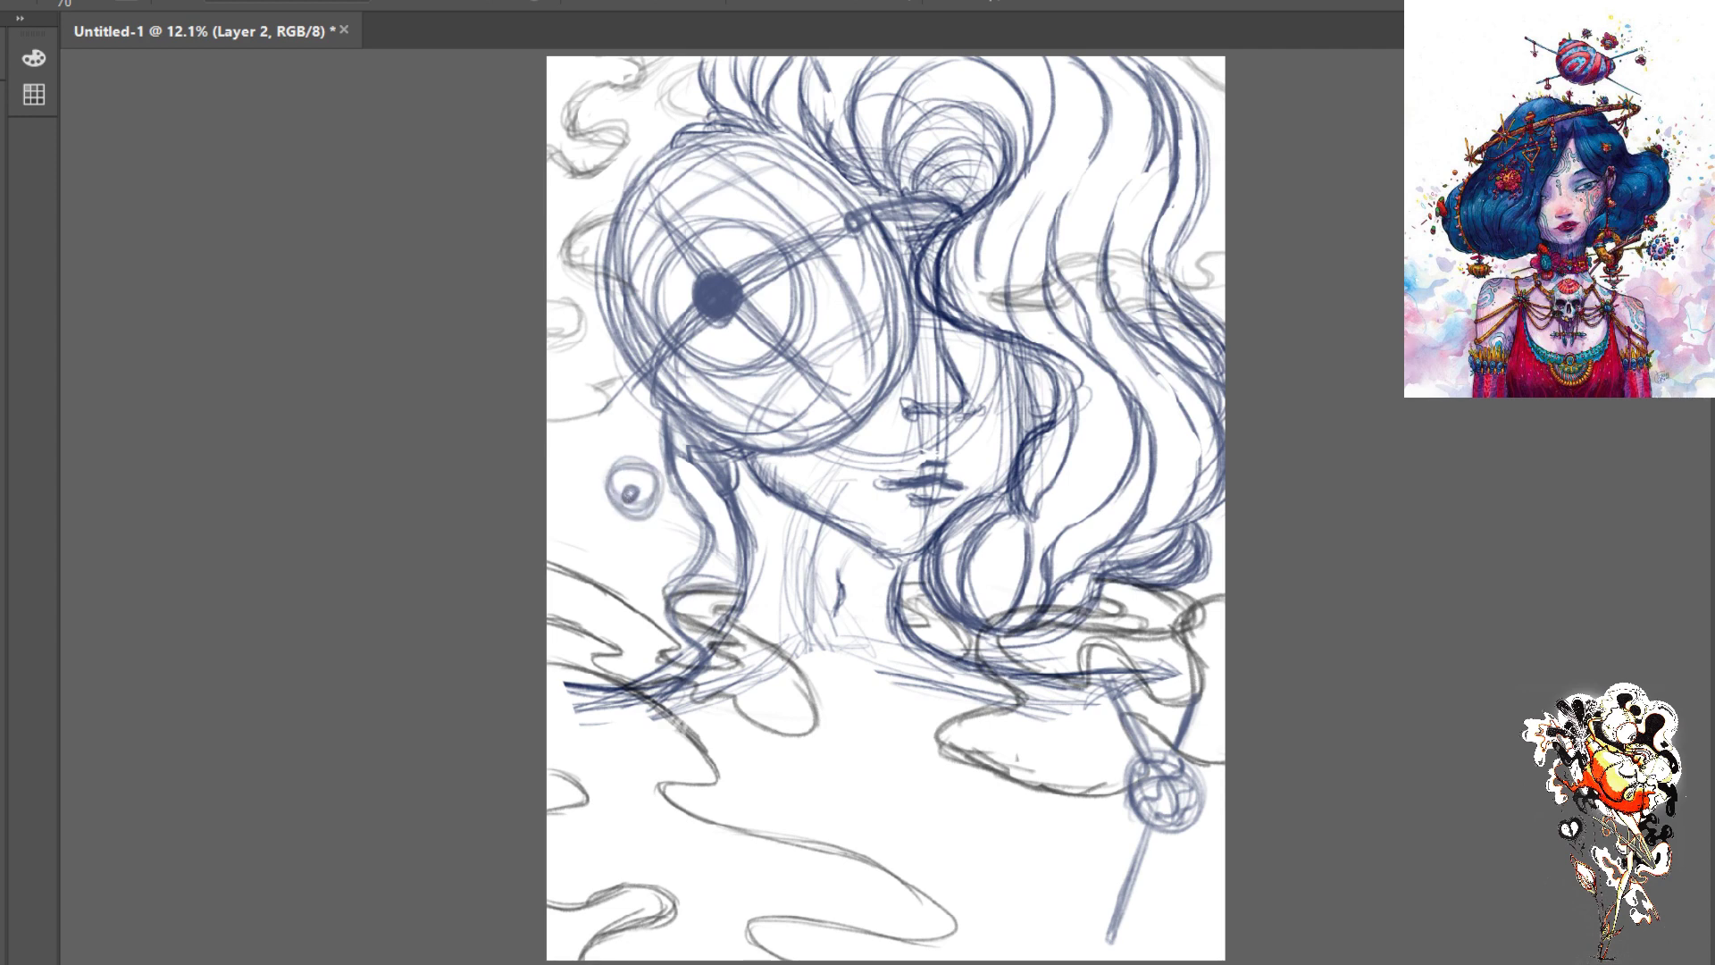
mouse_move(658, 569)
left_mouse_down()
mouse_move(661, 589)
mouse_move(684, 560)
mouse_move(675, 592)
mouse_move(681, 534)
mouse_move(698, 590)
mouse_move(657, 625)
mouse_move(680, 542)
mouse_move(653, 534)
mouse_move(630, 625)
mouse_move(709, 586)
mouse_move(674, 615)
mouse_move(701, 532)
mouse_move(679, 585)
mouse_move(665, 536)
mouse_move(631, 602)
left_mouse_up()
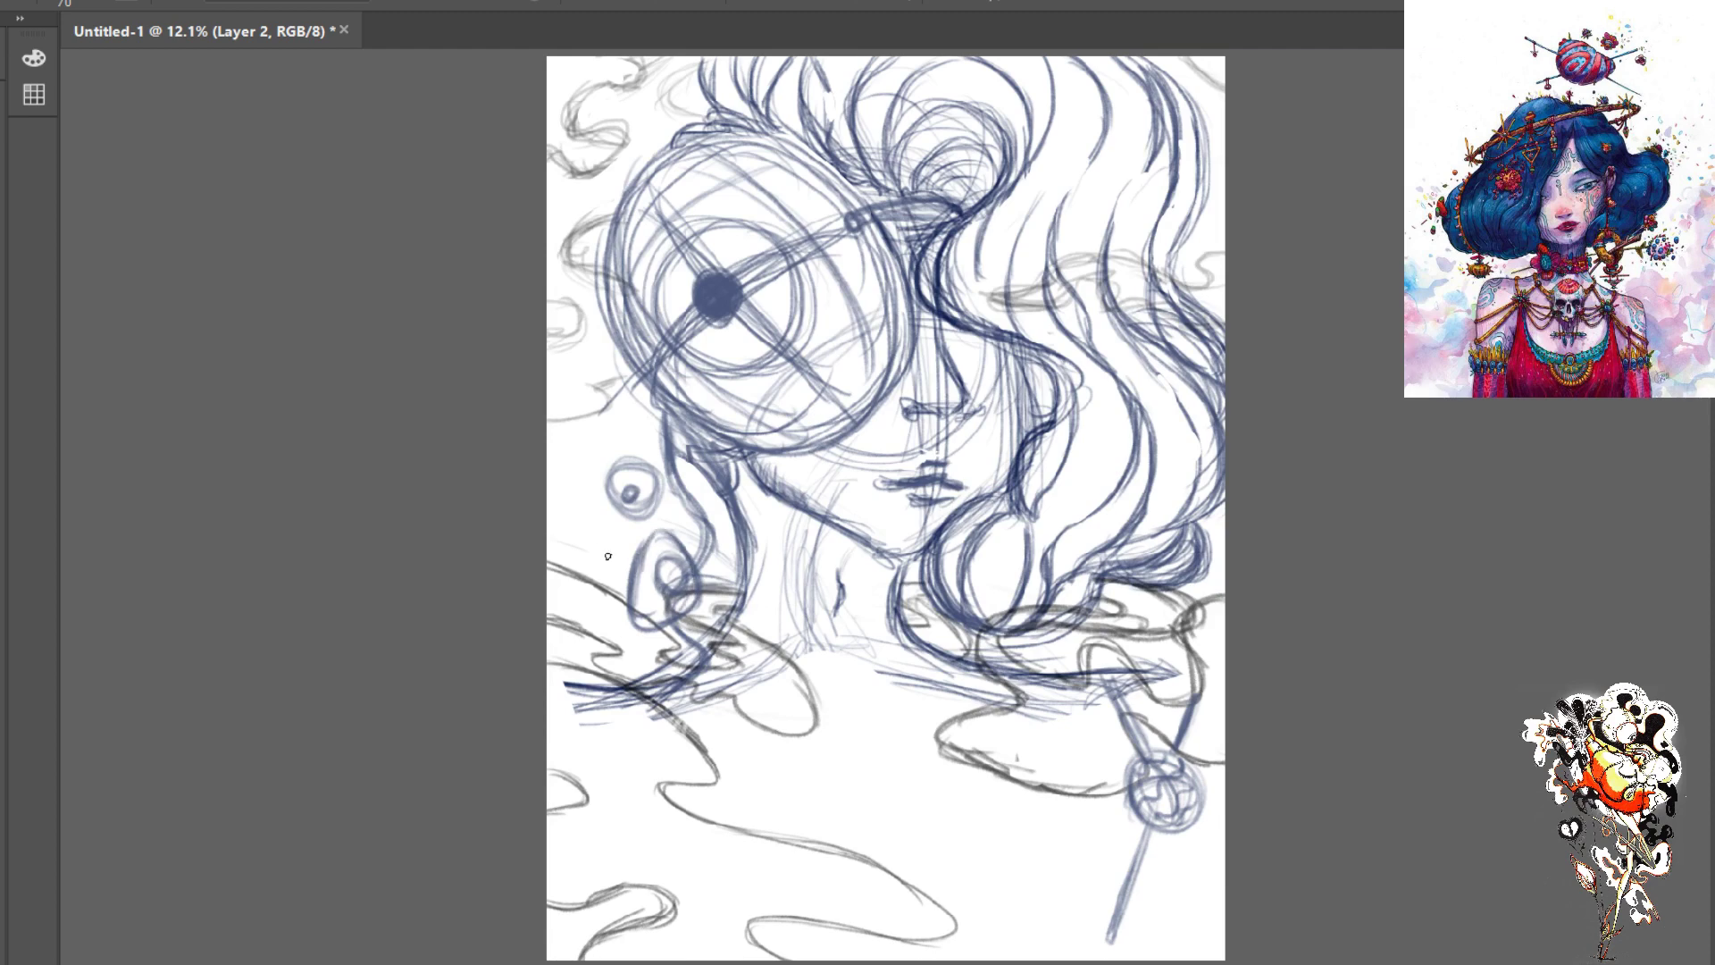
mouse_move(702, 703)
left_mouse_down()
mouse_move(711, 732)
mouse_move(690, 717)
mouse_move(700, 729)
mouse_move(677, 734)
mouse_move(731, 759)
mouse_move(676, 741)
mouse_move(682, 725)
left_mouse_up()
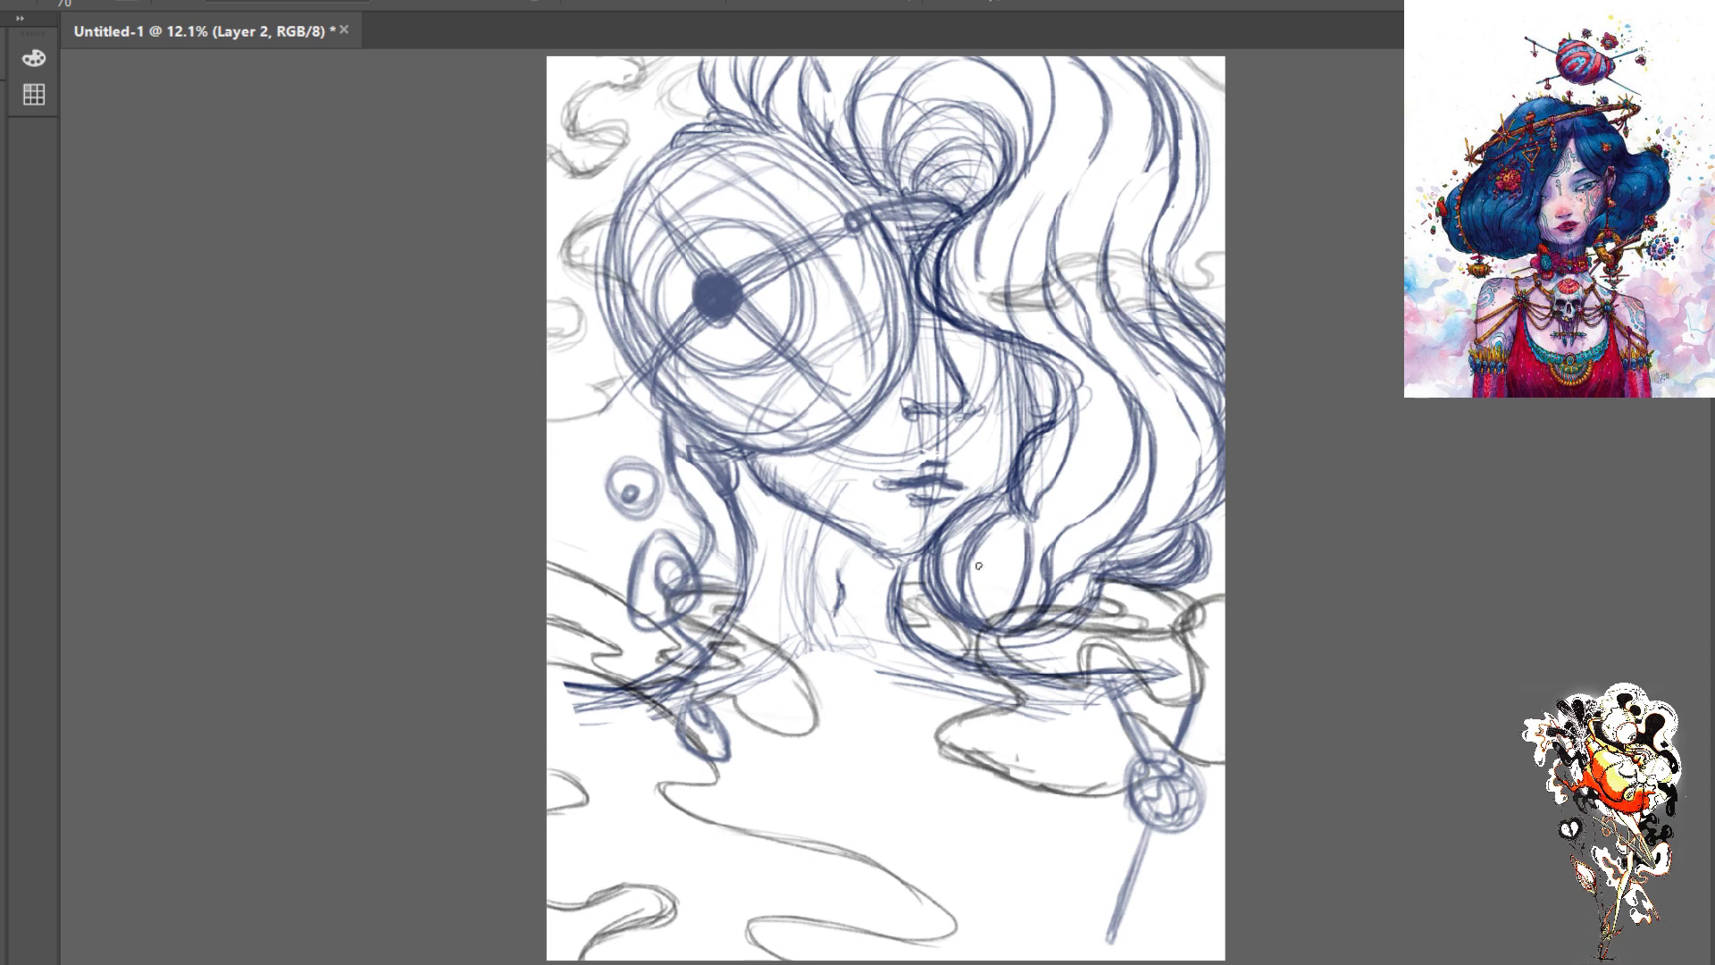
- Try to move the lassoed cord and charms slightly up and to the left
key("l")
mouse_move(661, 431)
left_mouse_down()
mouse_move(575, 480)
mouse_move(611, 743)
mouse_move(744, 826)
mouse_move(812, 665)
mouse_move(663, 428)
left_mouse_up()
key("ctrl+t")
mouse_move(662, 595)
left_mouse_down()
mouse_move(662, 725)
mouse_move(731, 759)
mouse_move(764, 740)
mouse_move(655, 582)
left_mouse_up()
key("Return")
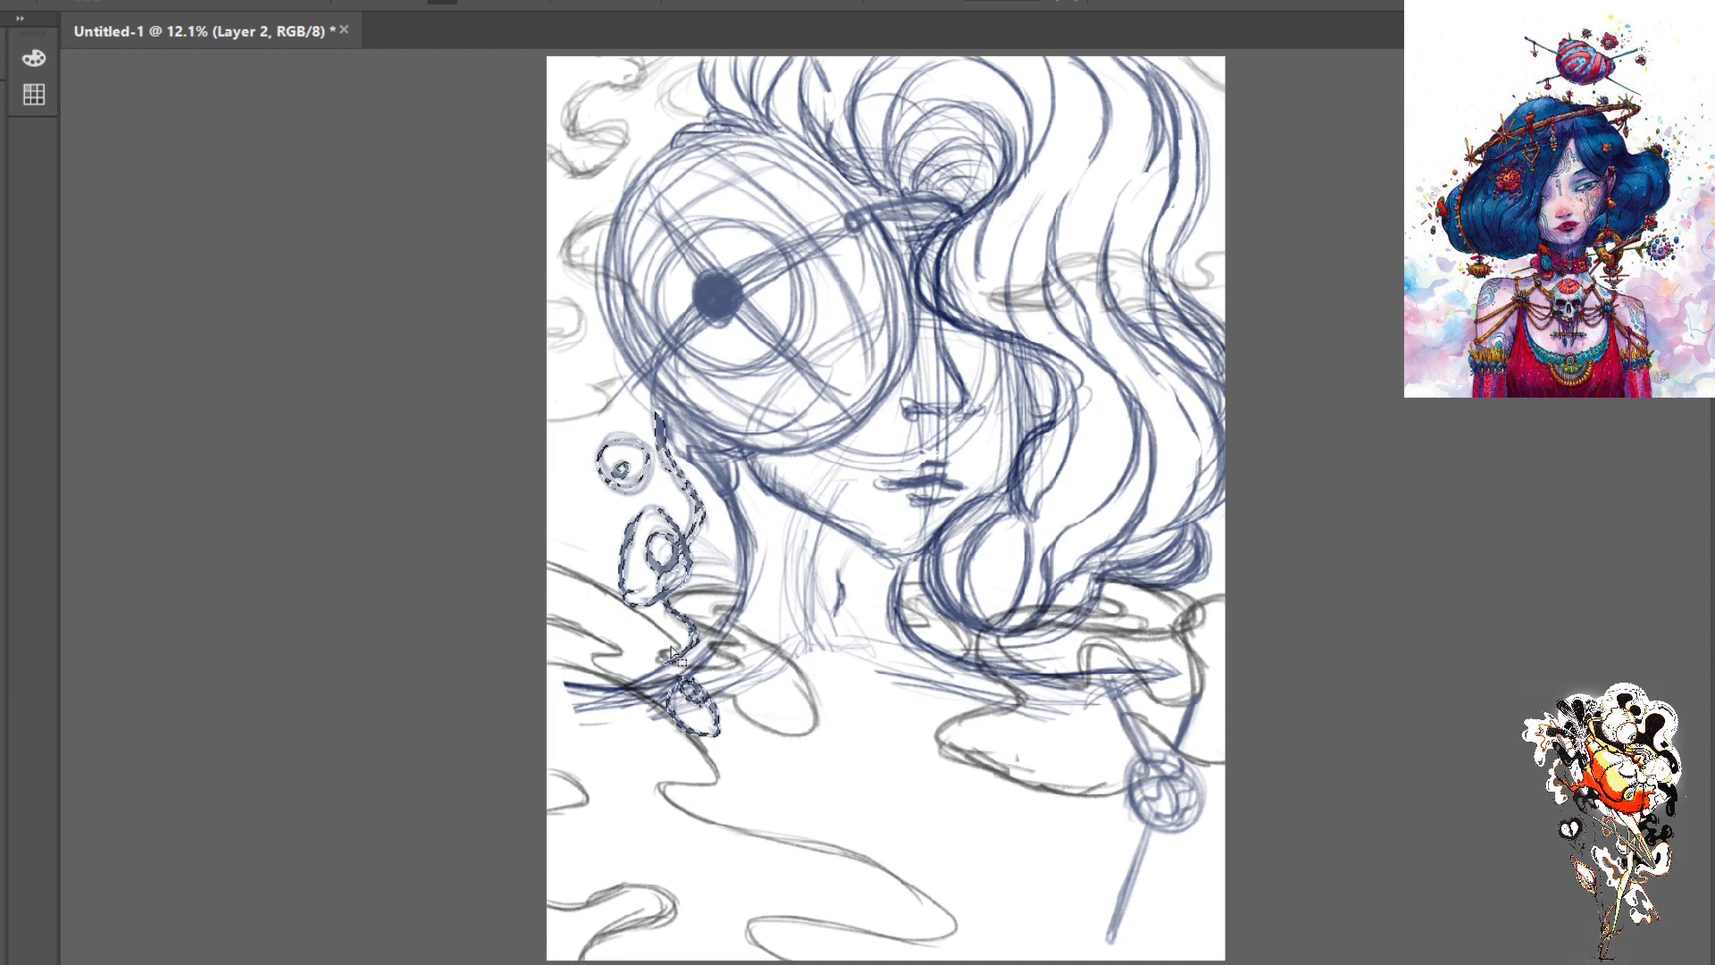
key("ctrl+z")
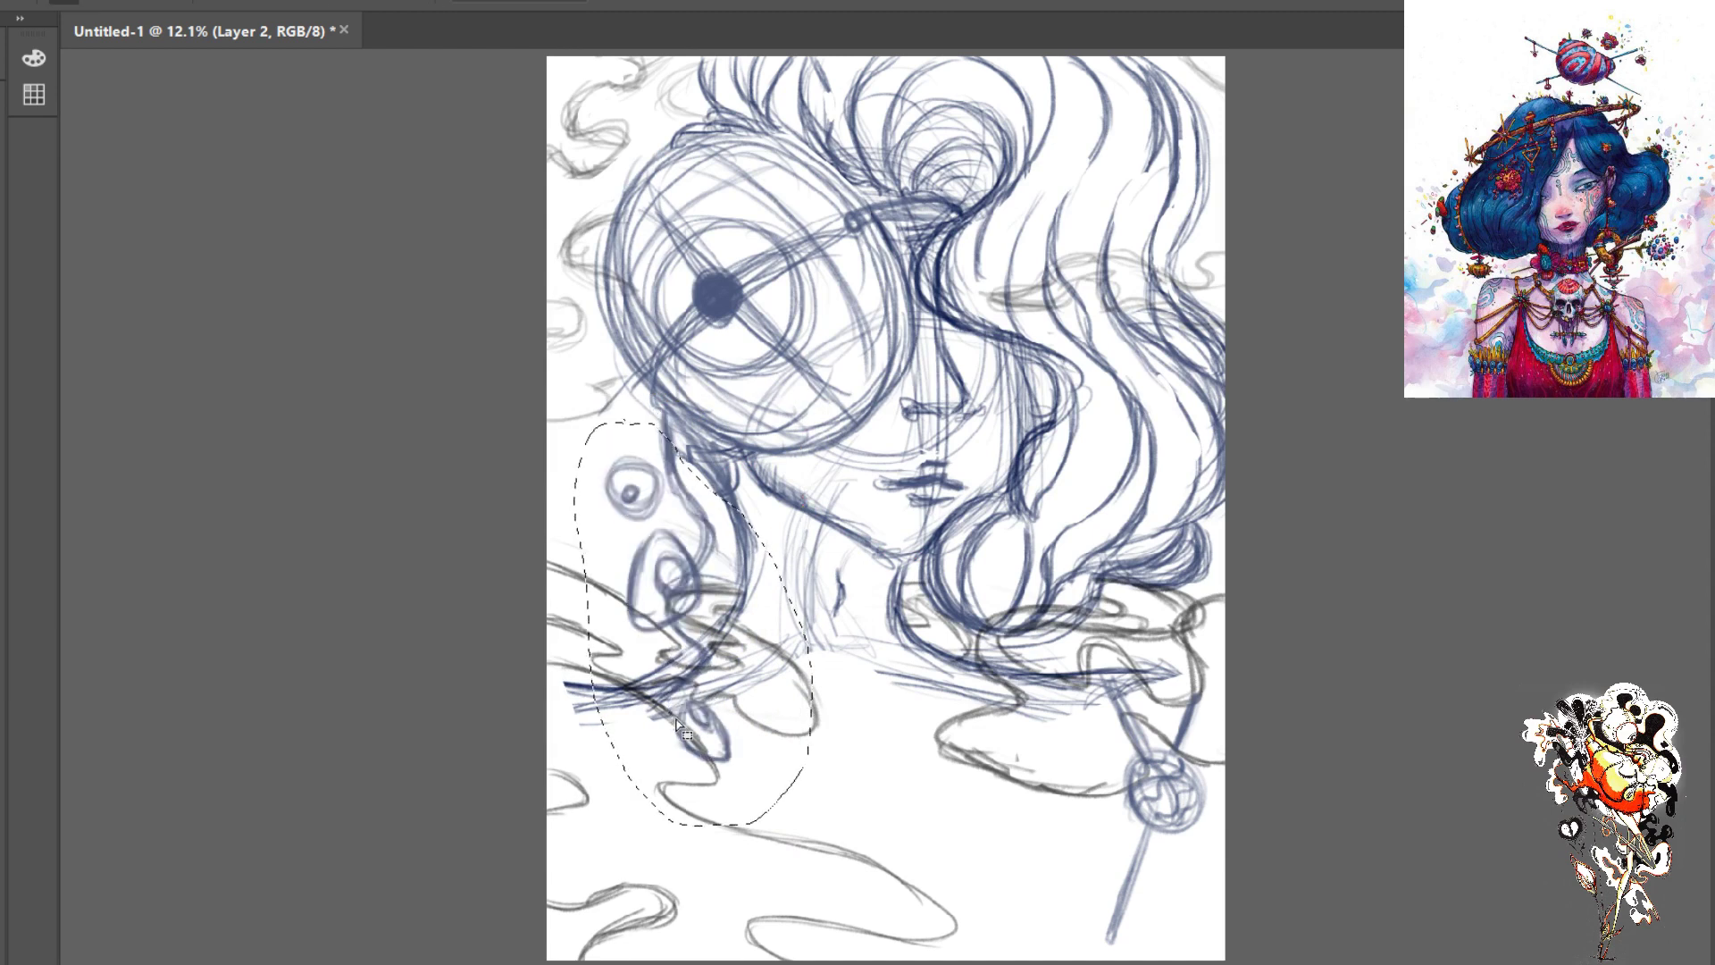
key("ctrl+d")
- Erase the small drop charm at the lower end of the cord
key("b")
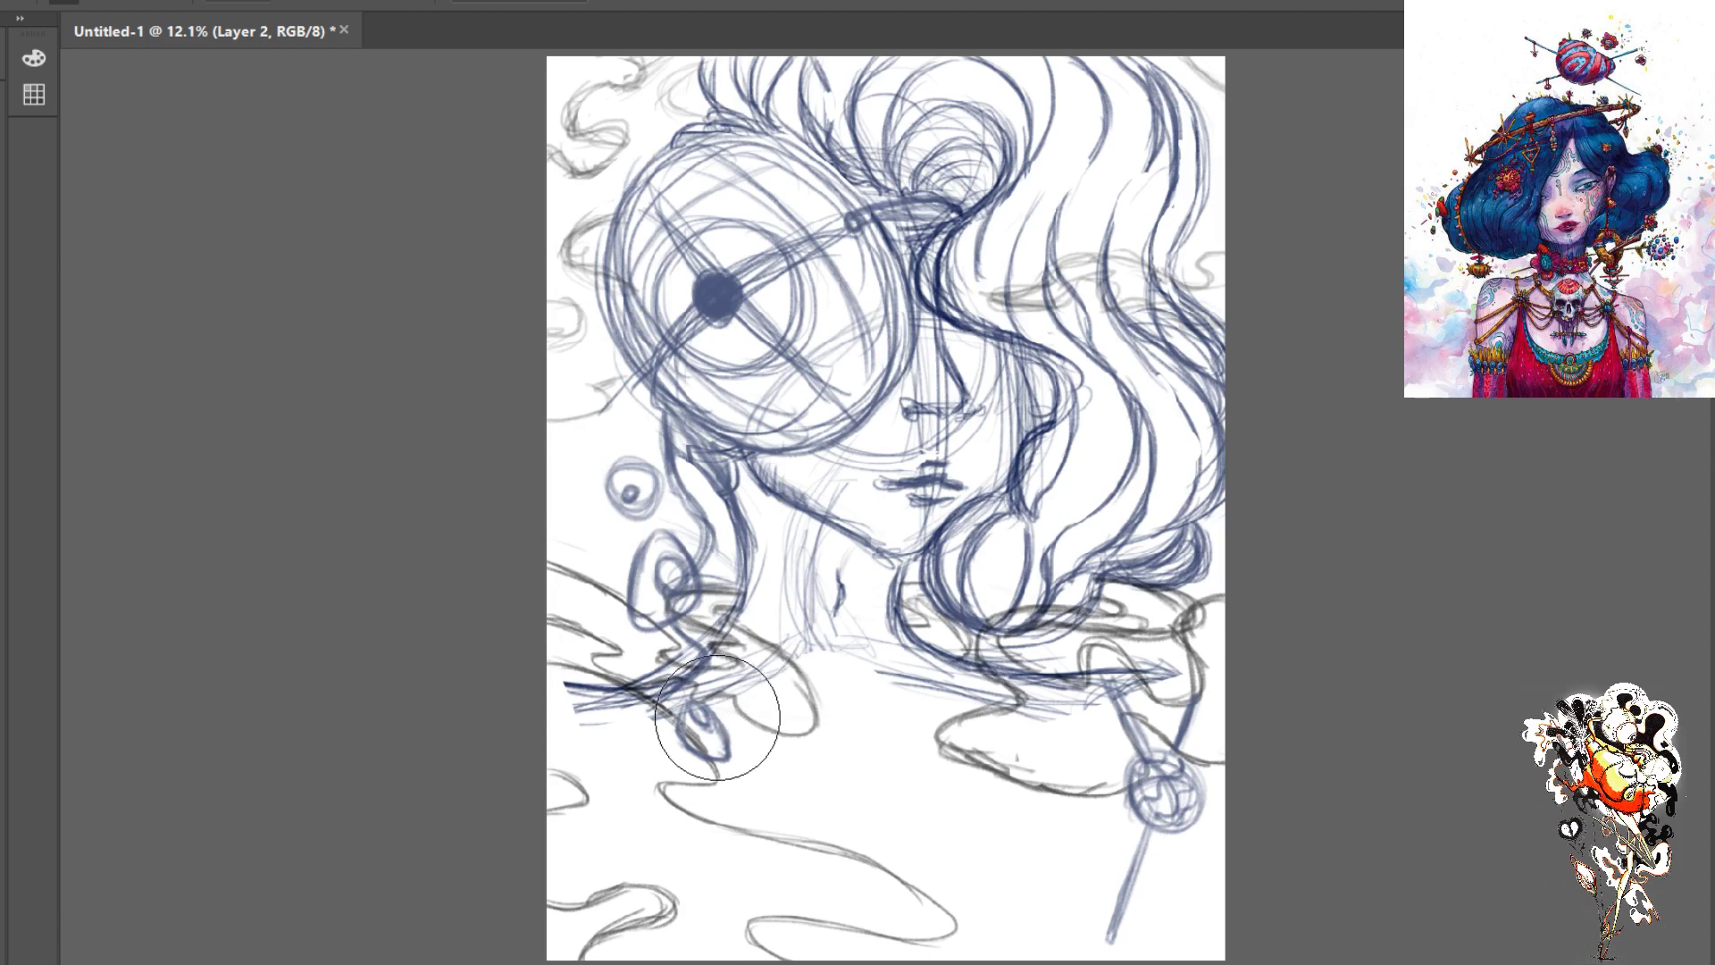
key("bracketleft")
key("bracketleft")
key("bracketleft")
key("bracketleft")
key("bracketleft")
key("bracketleft")
key("bracketleft")
key("bracketleft")
key("bracketleft")
key("bracketleft")
key("bracketleft")
key("bracketleft")
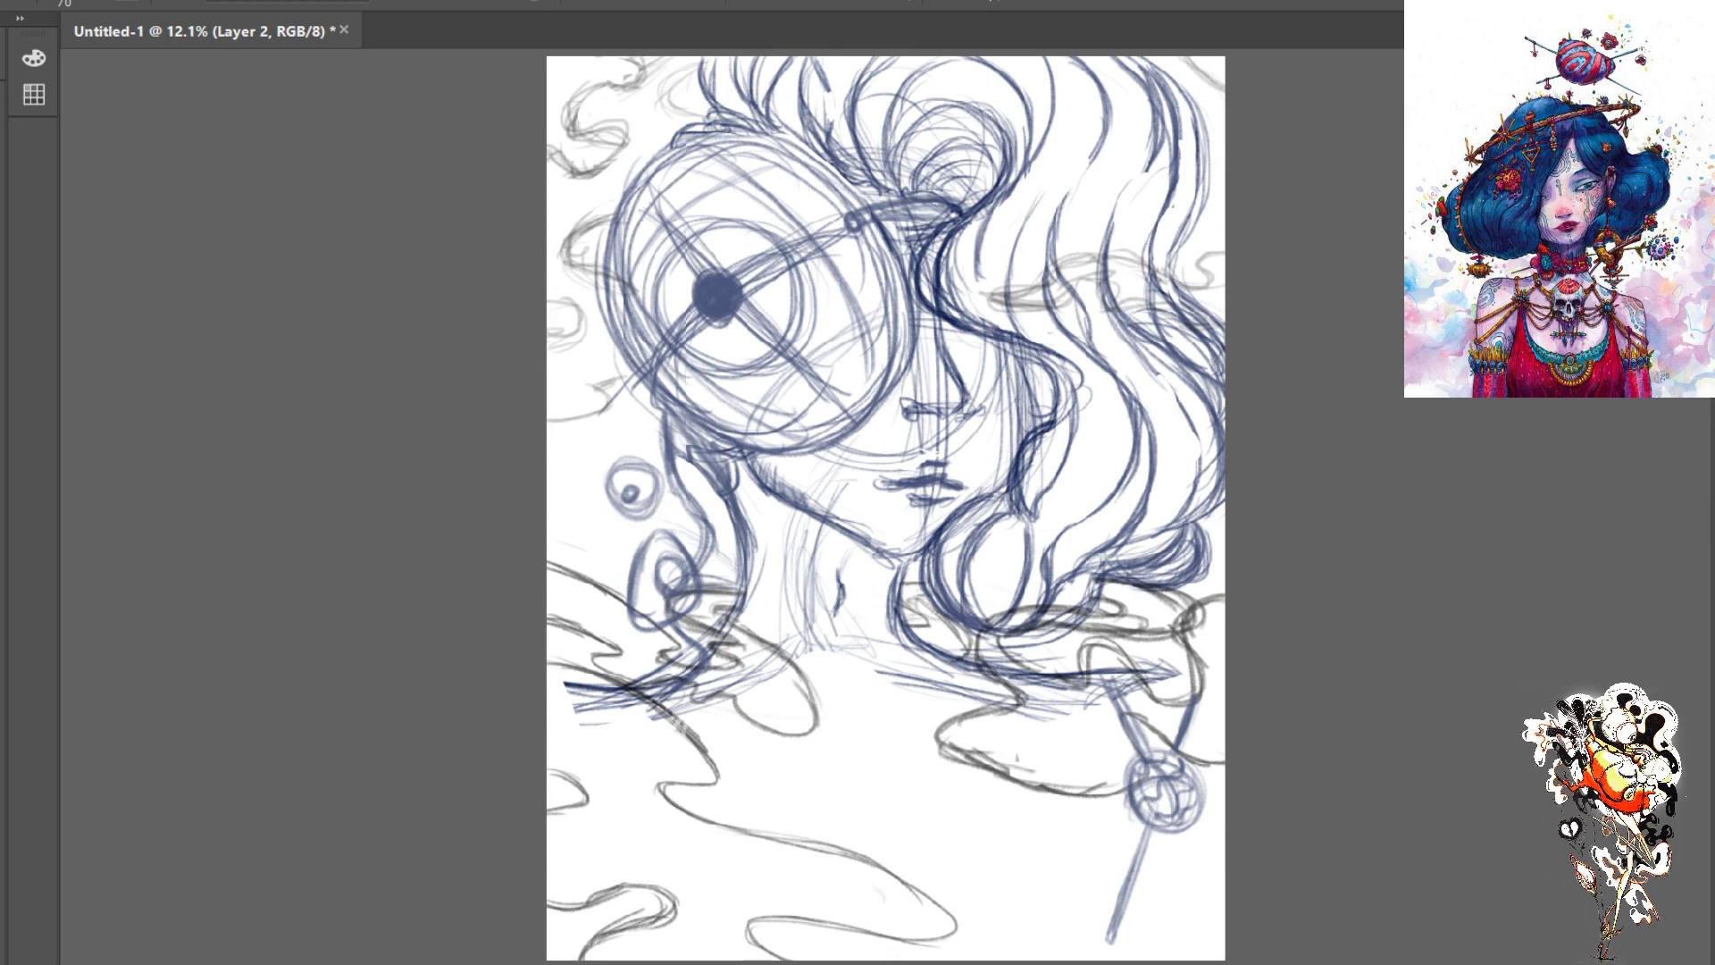
- Sketch a crescent-shaped curl on the Smoke layer inside the large smoke form near the bottom of the canvas
left_click(1630, 406)
mouse_move(877, 897)
left_mouse_down()
mouse_move(886, 882)
mouse_move(853, 903)
mouse_move(866, 890)
mouse_move(832, 868)
mouse_move(884, 904)
mouse_move(852, 902)
mouse_move(871, 902)
mouse_move(820, 864)
mouse_move(881, 890)
left_mouse_up()
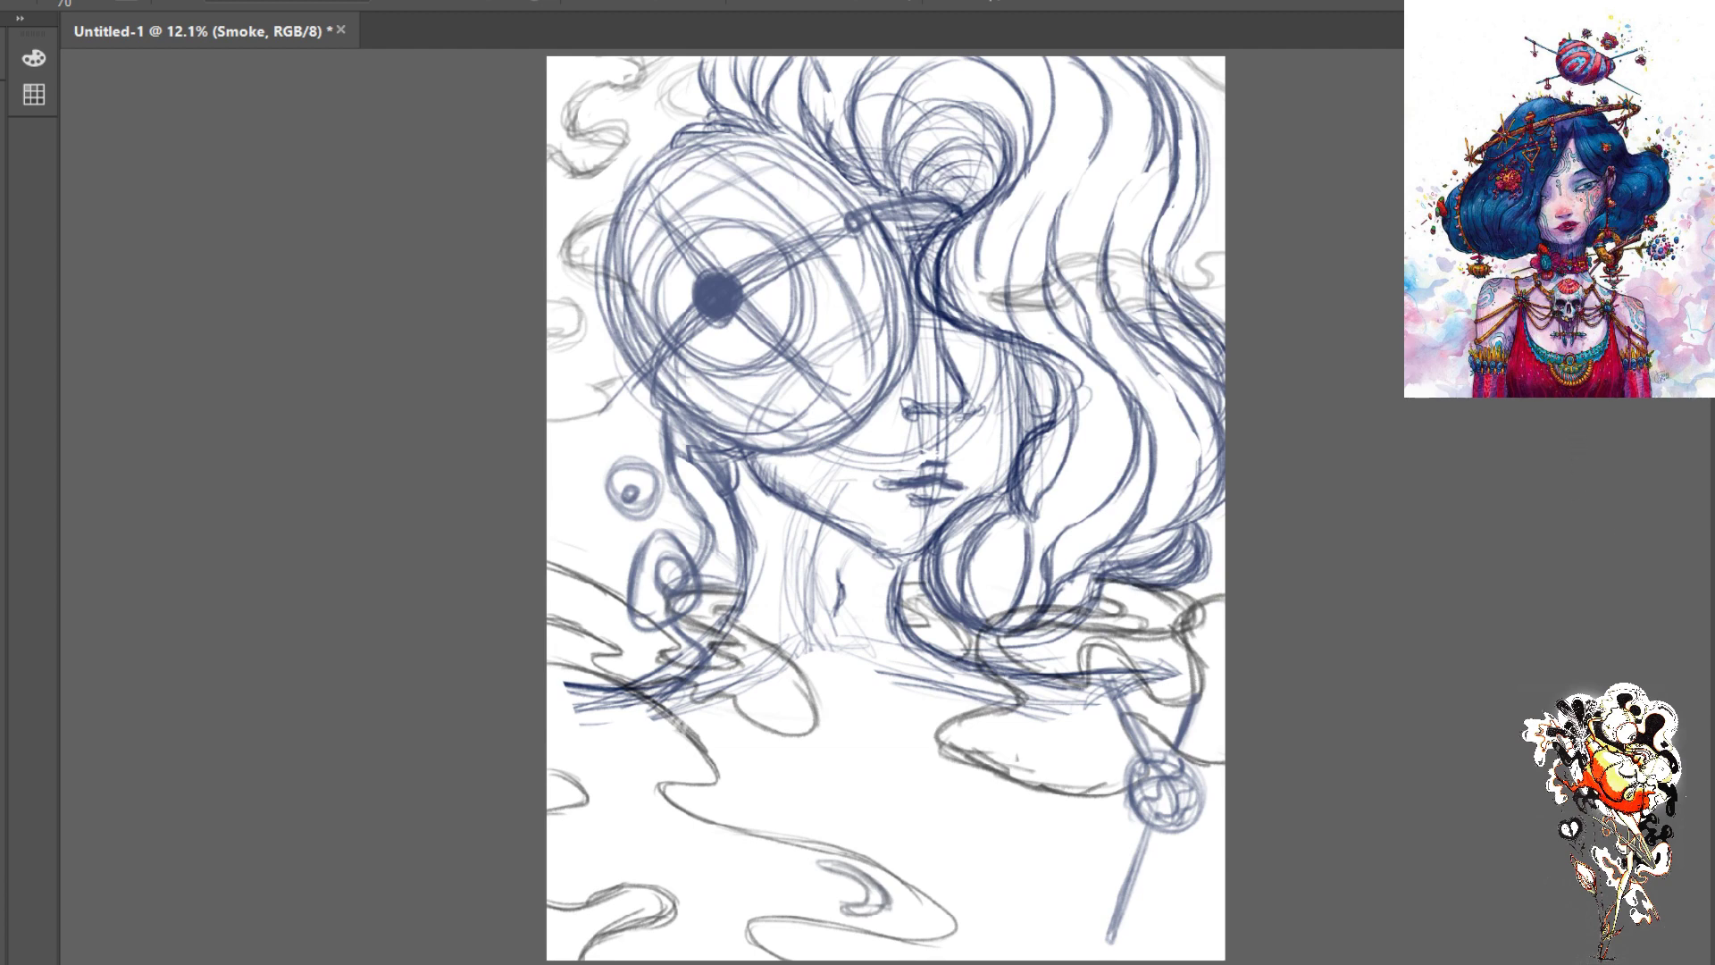
- Toggle the visibility of the Smoke layer, Layer 2 and the portrait sketch to compare the drawing with and without each
left_click(1518, 349)
left_click(1518, 348)
left_click(1550, 406)
left_click(1551, 407)
left_click(1550, 407)
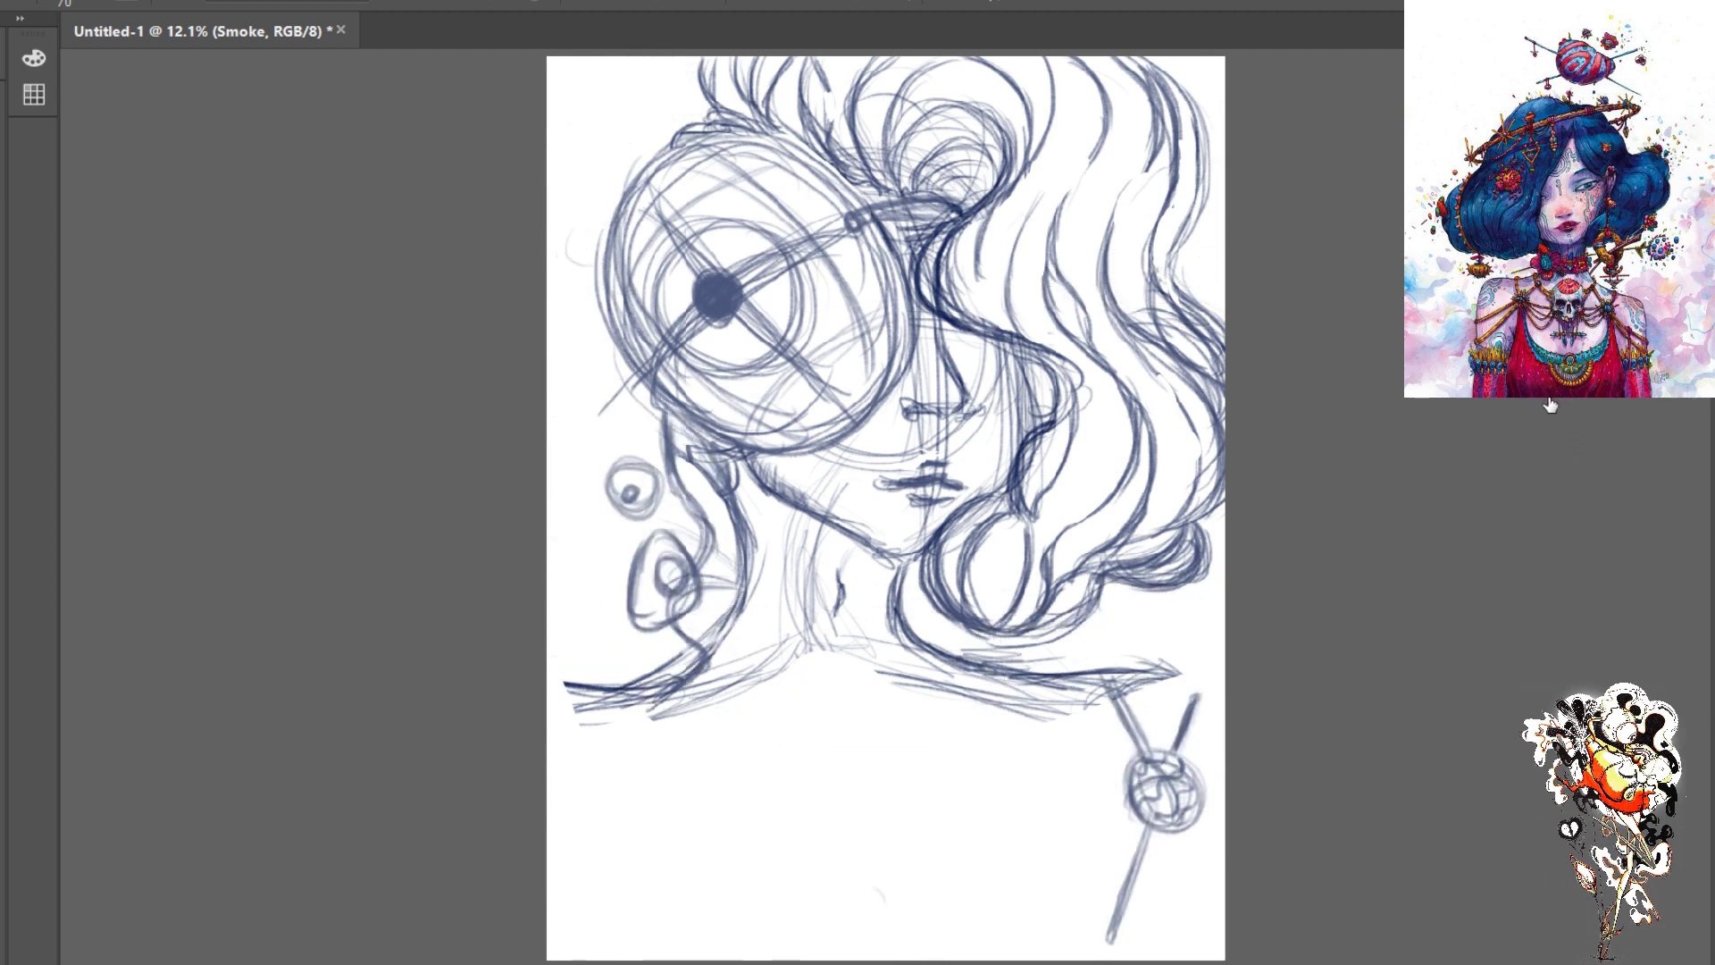
left_click(1542, 451)
left_click(1550, 443)
left_click(1553, 487)
left_click(1552, 485)
left_click(1552, 484)
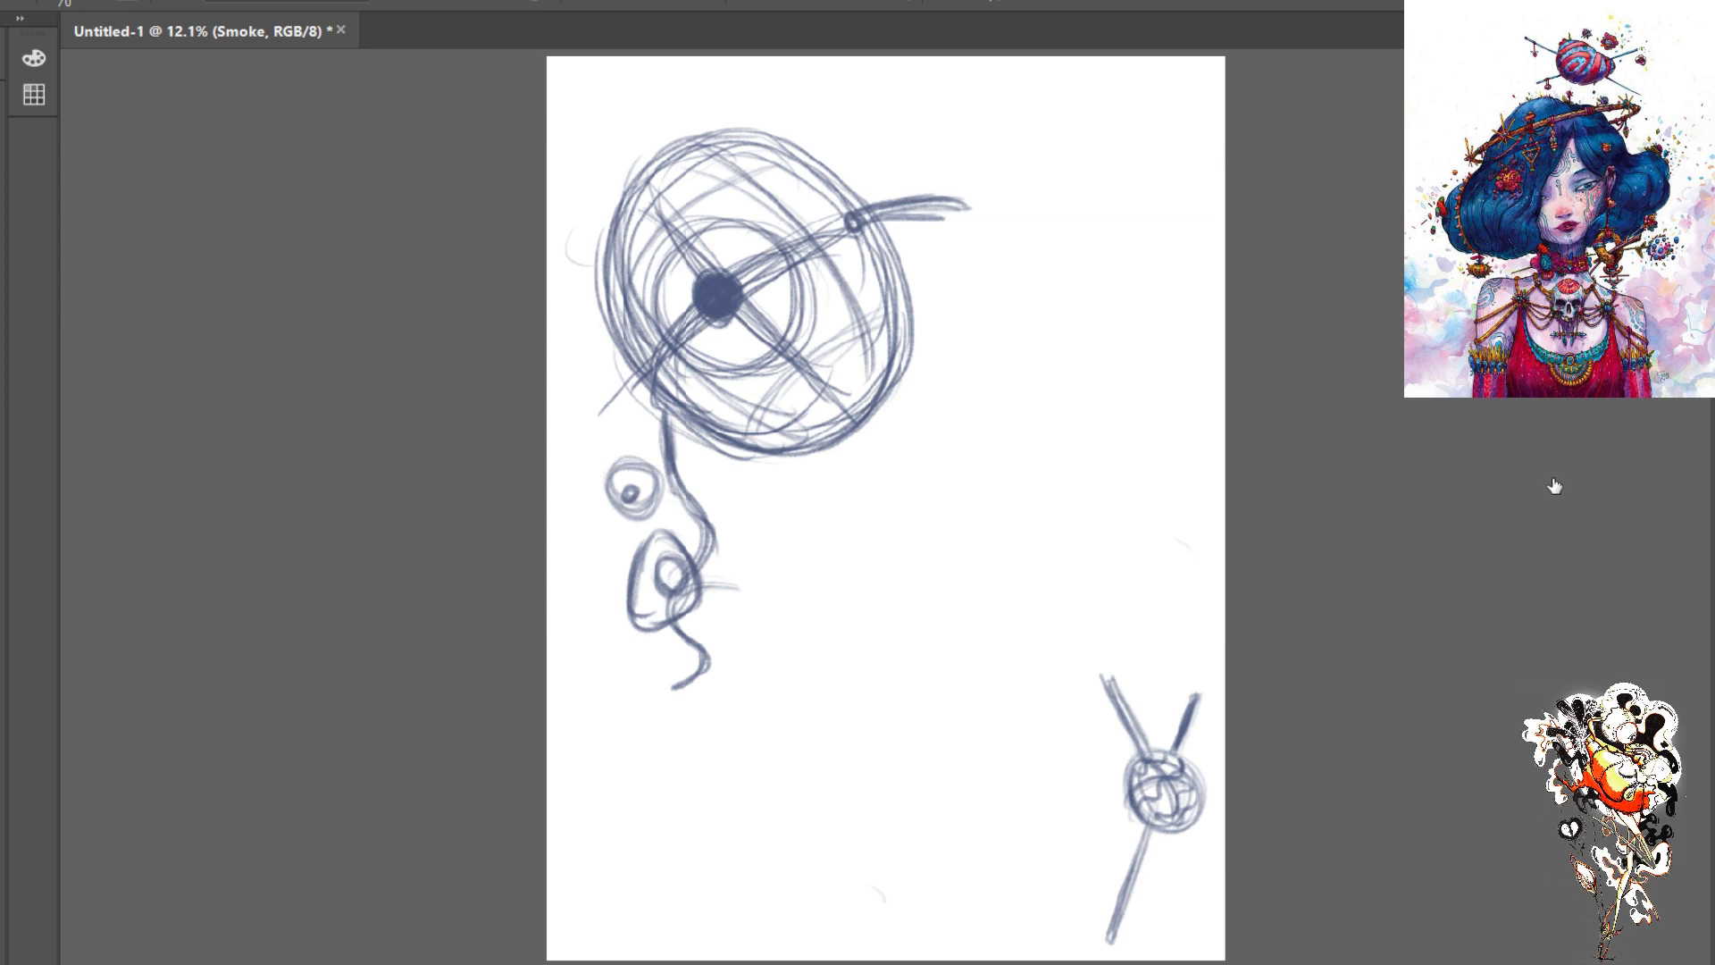
left_click(1554, 486)
left_click(1552, 448)
left_click(1553, 449)
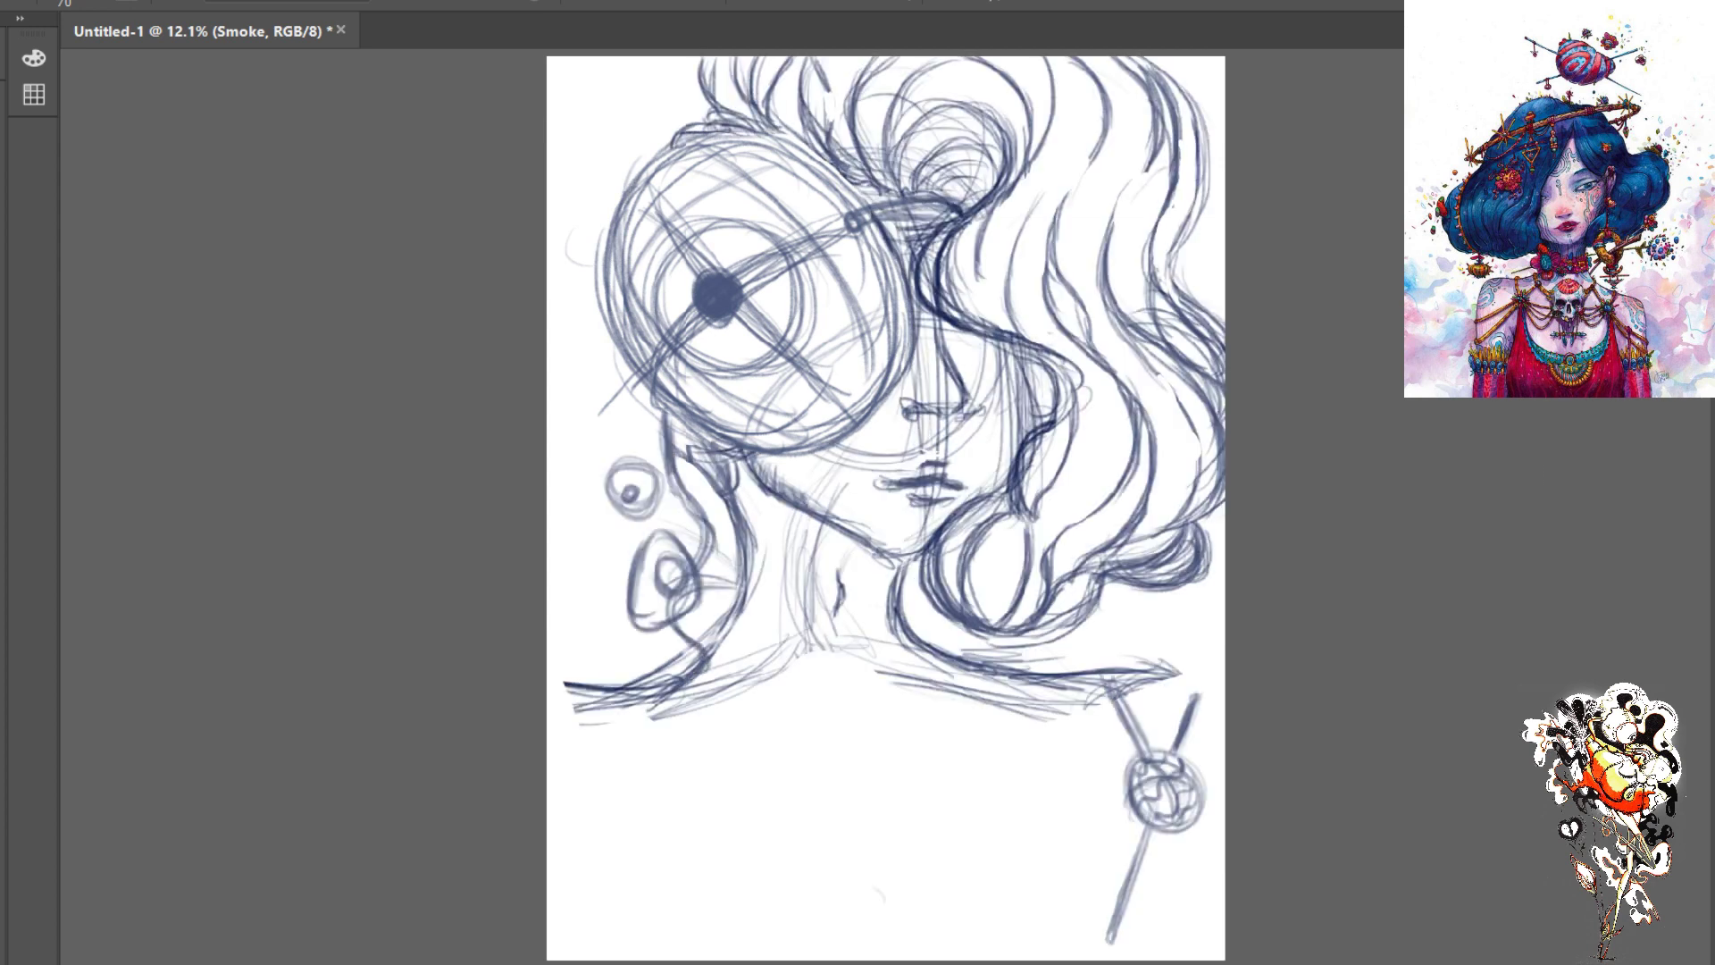
left_click(1553, 411)
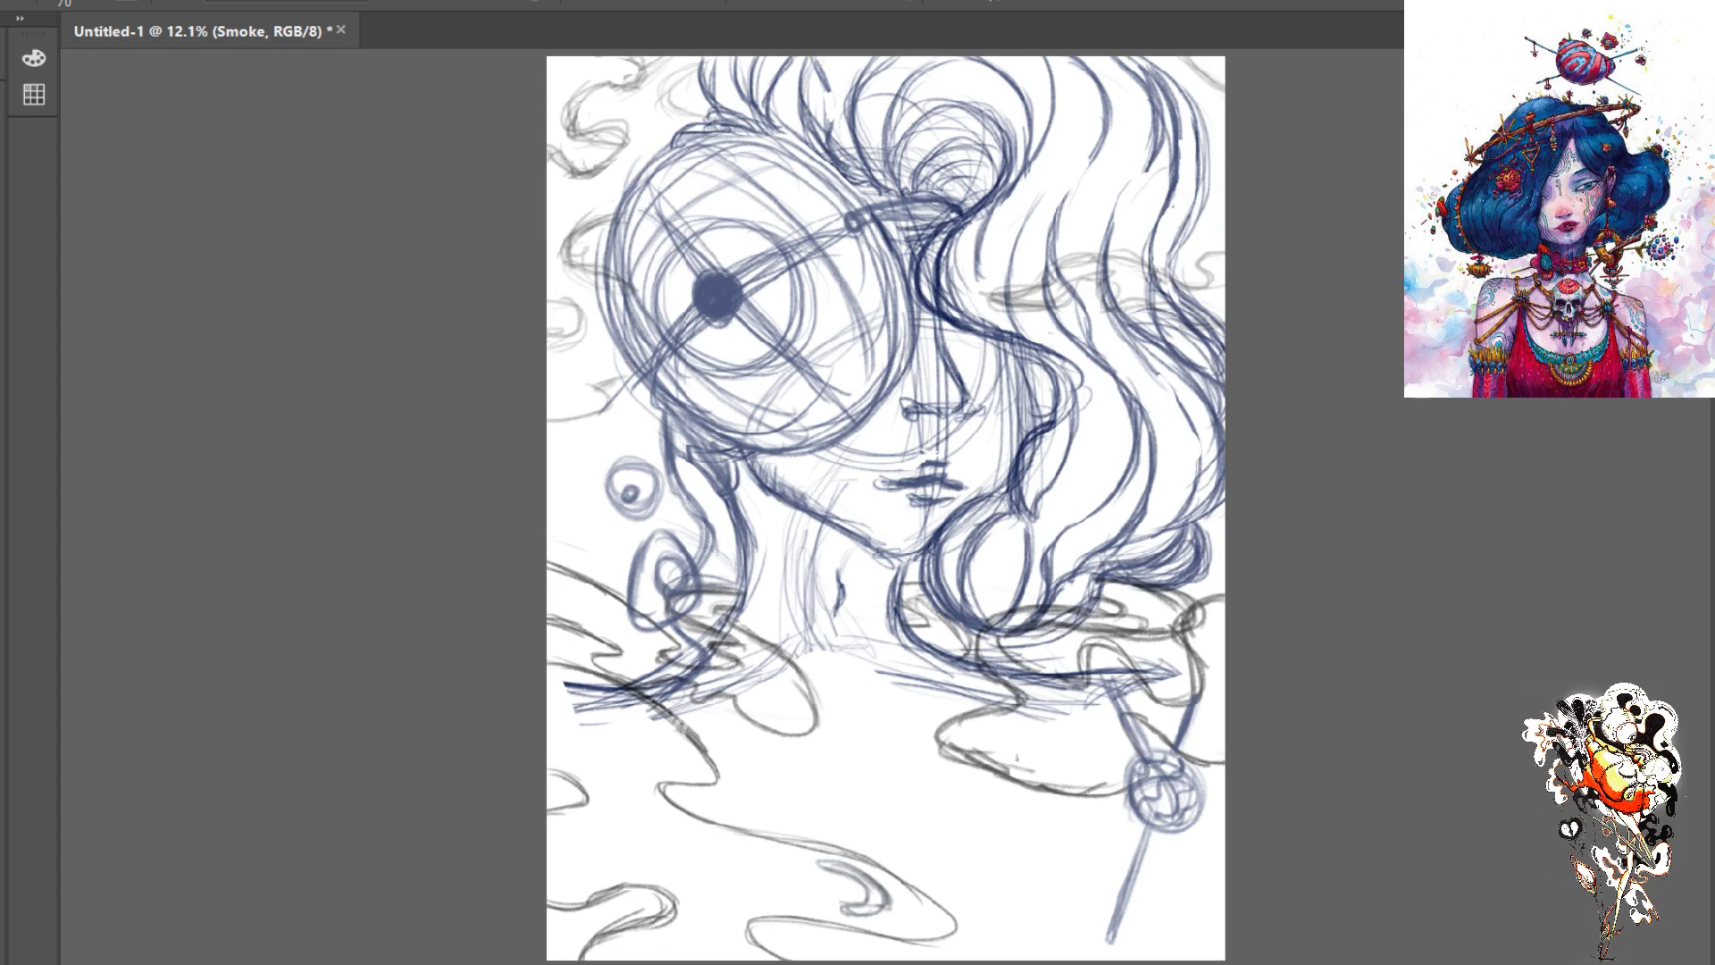
left_click(1554, 448)
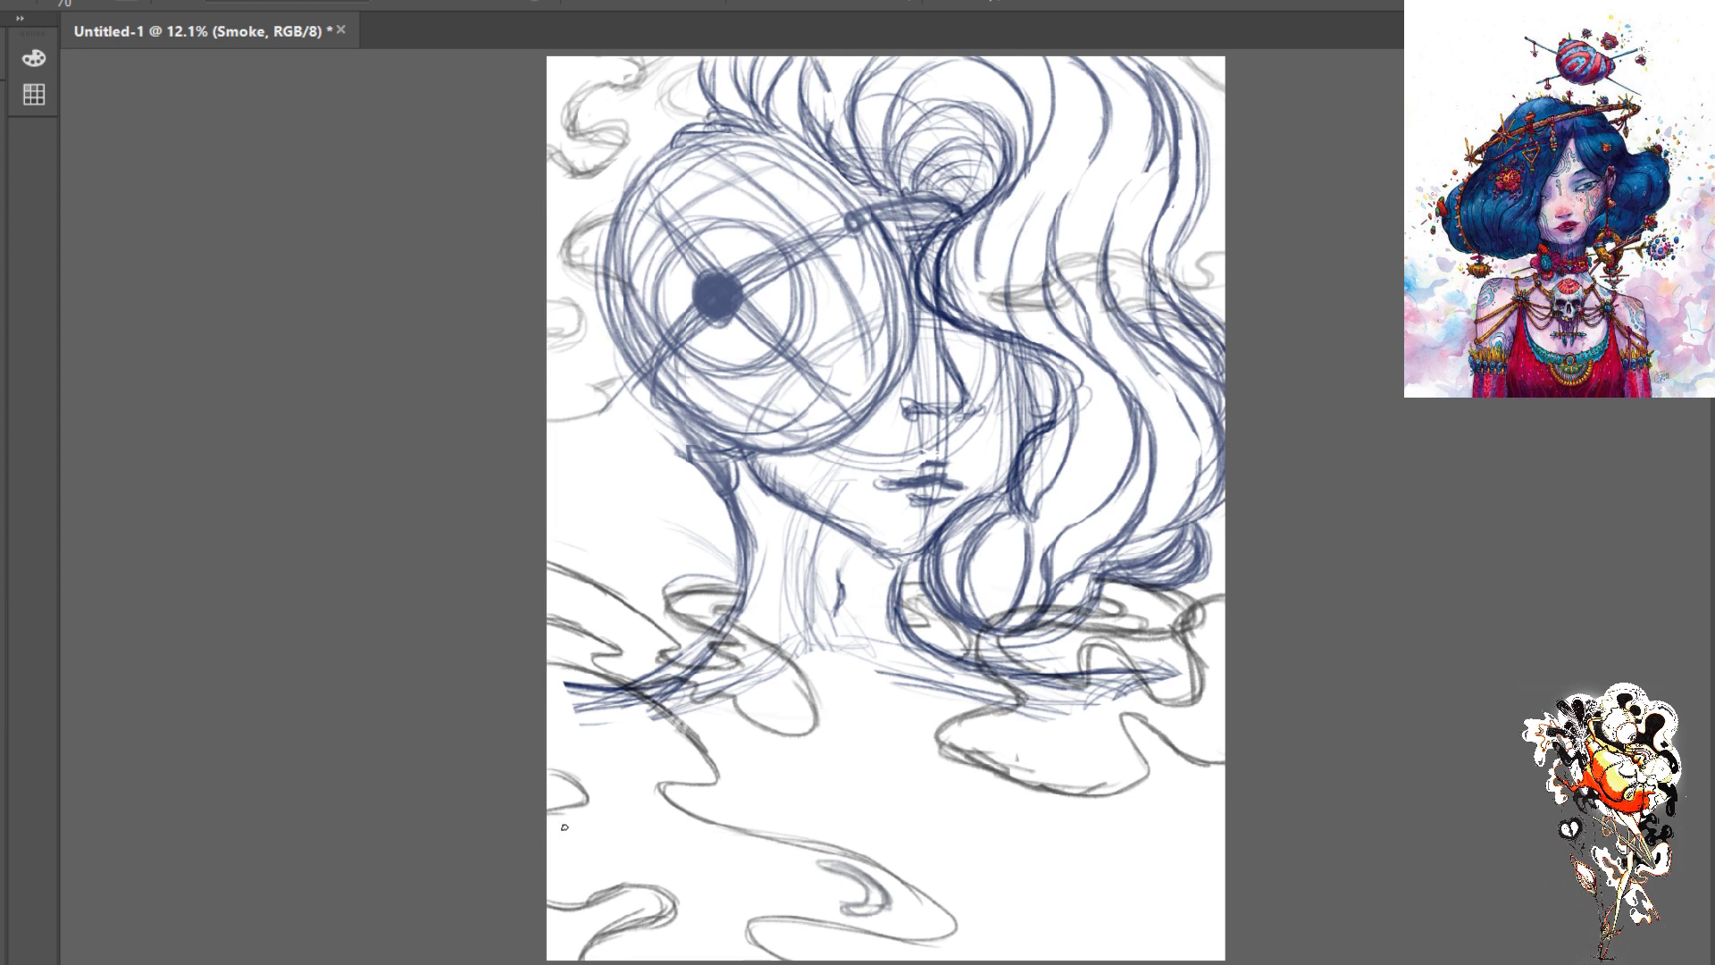
- Add crescent curls inside the smoke forms on both sides and a small ring at the right edge on the Smoke layer
left_click_drag(534, 849, 537, 837)
mouse_move(627, 705)
left_mouse_down()
mouse_move(652, 751)
mouse_move(641, 738)
mouse_move(641, 778)
mouse_move(668, 757)
mouse_move(652, 727)
mouse_move(647, 773)
mouse_move(659, 759)
mouse_move(628, 723)
left_mouse_up()
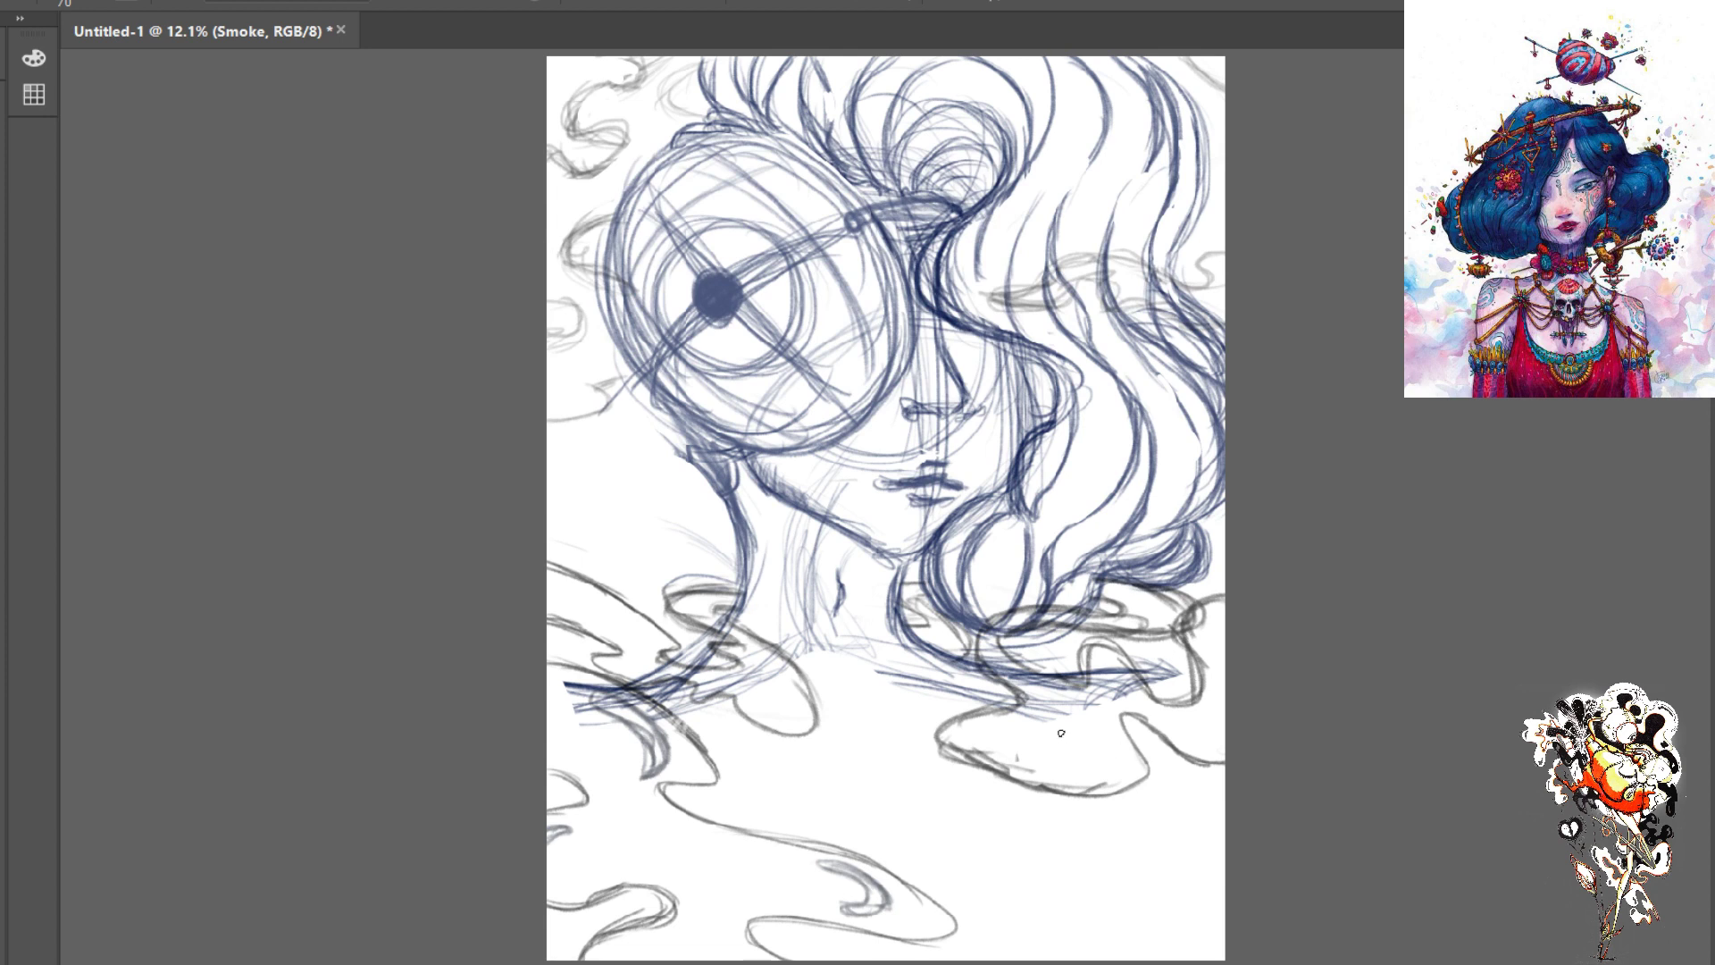
mouse_move(1009, 725)
left_mouse_down()
mouse_move(1027, 749)
mouse_move(1004, 723)
mouse_move(1006, 757)
mouse_move(1018, 723)
left_mouse_up()
mouse_move(1220, 616)
left_mouse_down()
mouse_move(1204, 643)
mouse_move(1223, 649)
mouse_move(1224, 620)
mouse_move(1220, 650)
mouse_move(1221, 625)
mouse_move(1145, 613)
mouse_move(1176, 596)
left_mouse_up()
mouse_move(1161, 613)
left_mouse_down()
mouse_move(1114, 580)
mouse_move(1154, 595)
left_mouse_up()
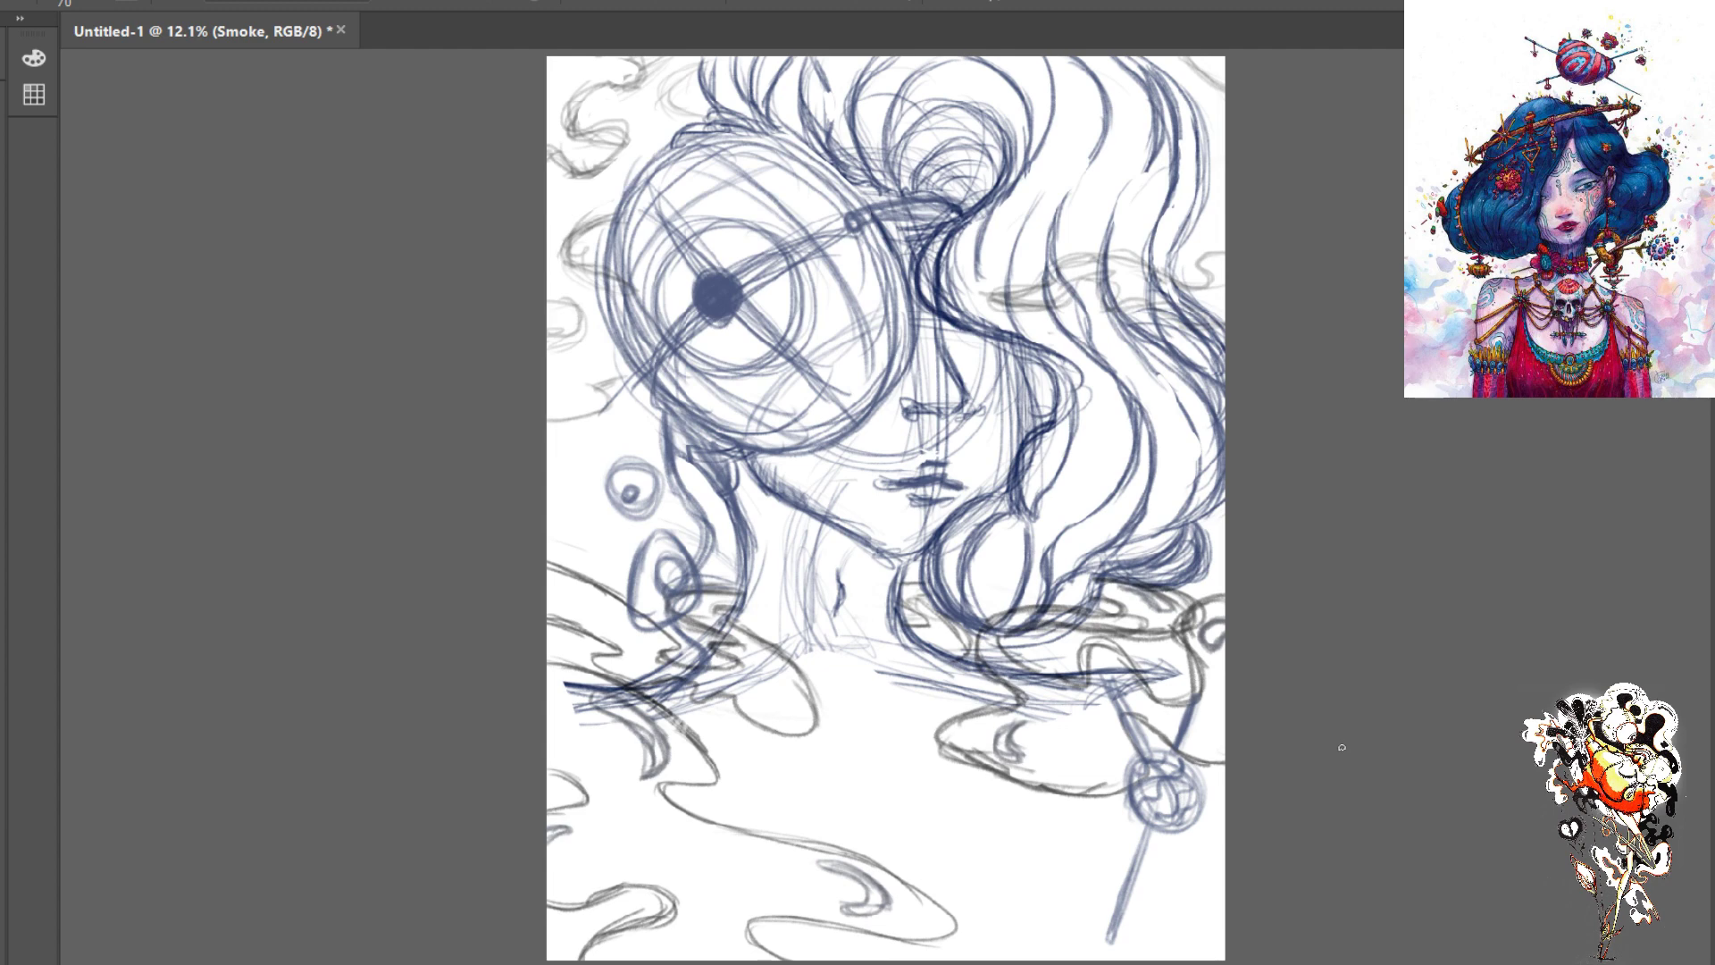
- Flip the canvas horizontally to check the portrait's composition in mirror image
key("ctrl+minus")
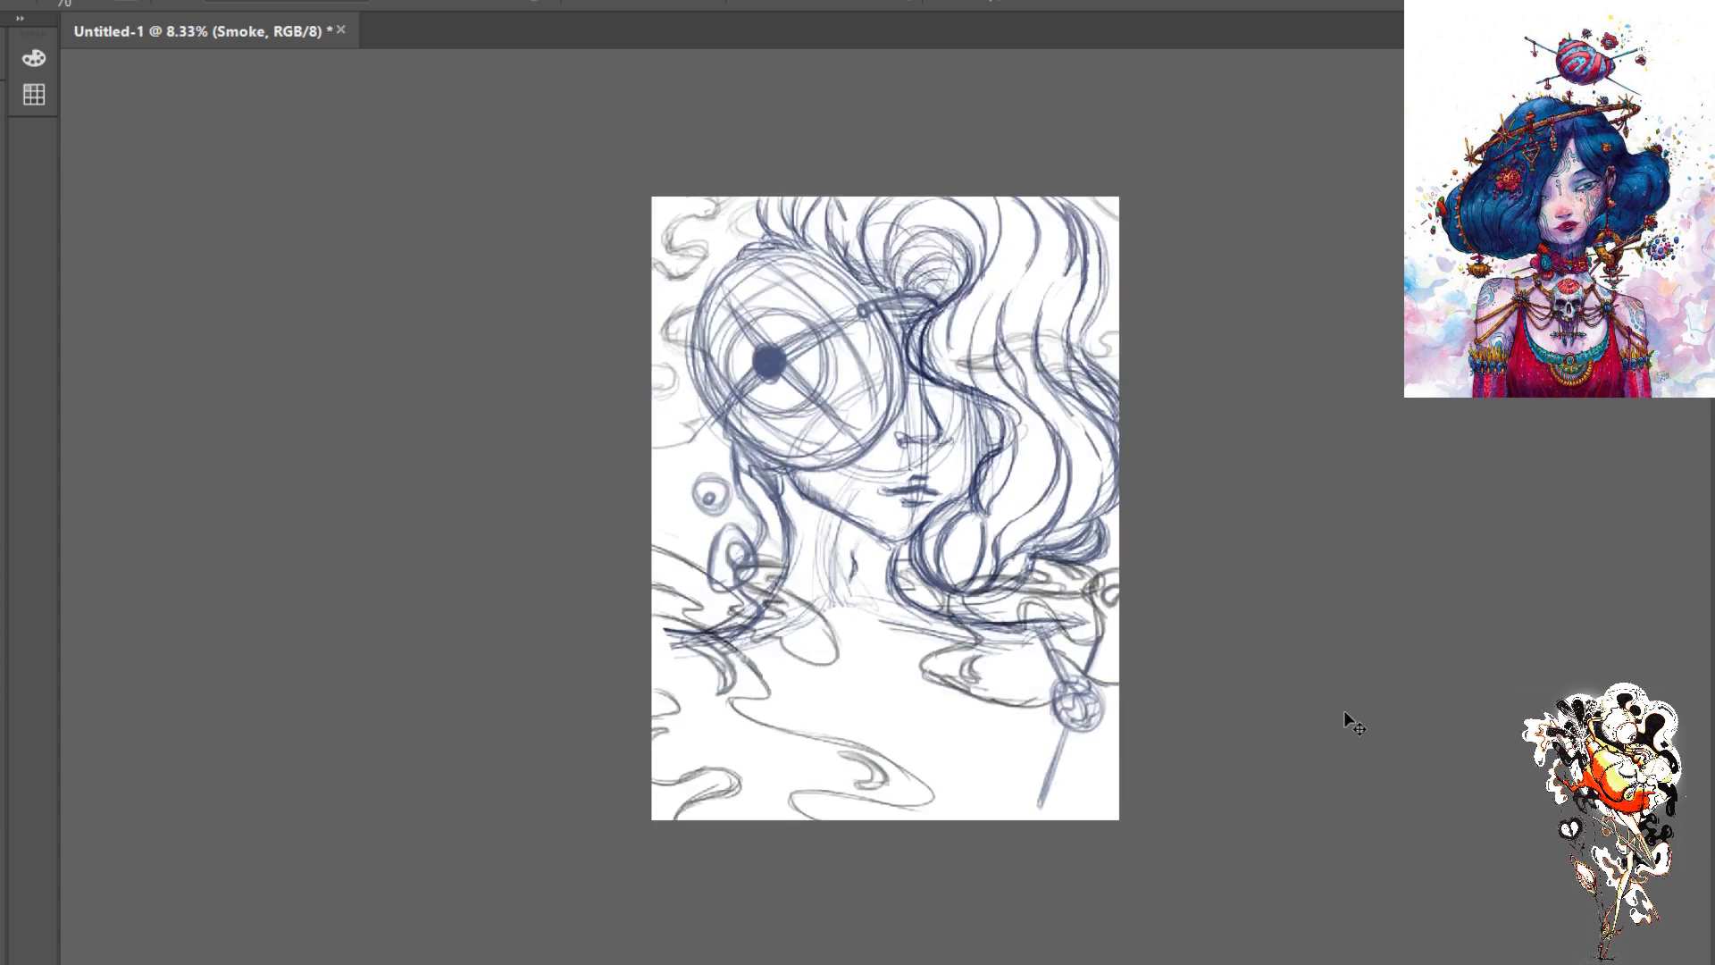
key("ctrl+plus")
key("ctrl+plus")
key("ctrl+minus")
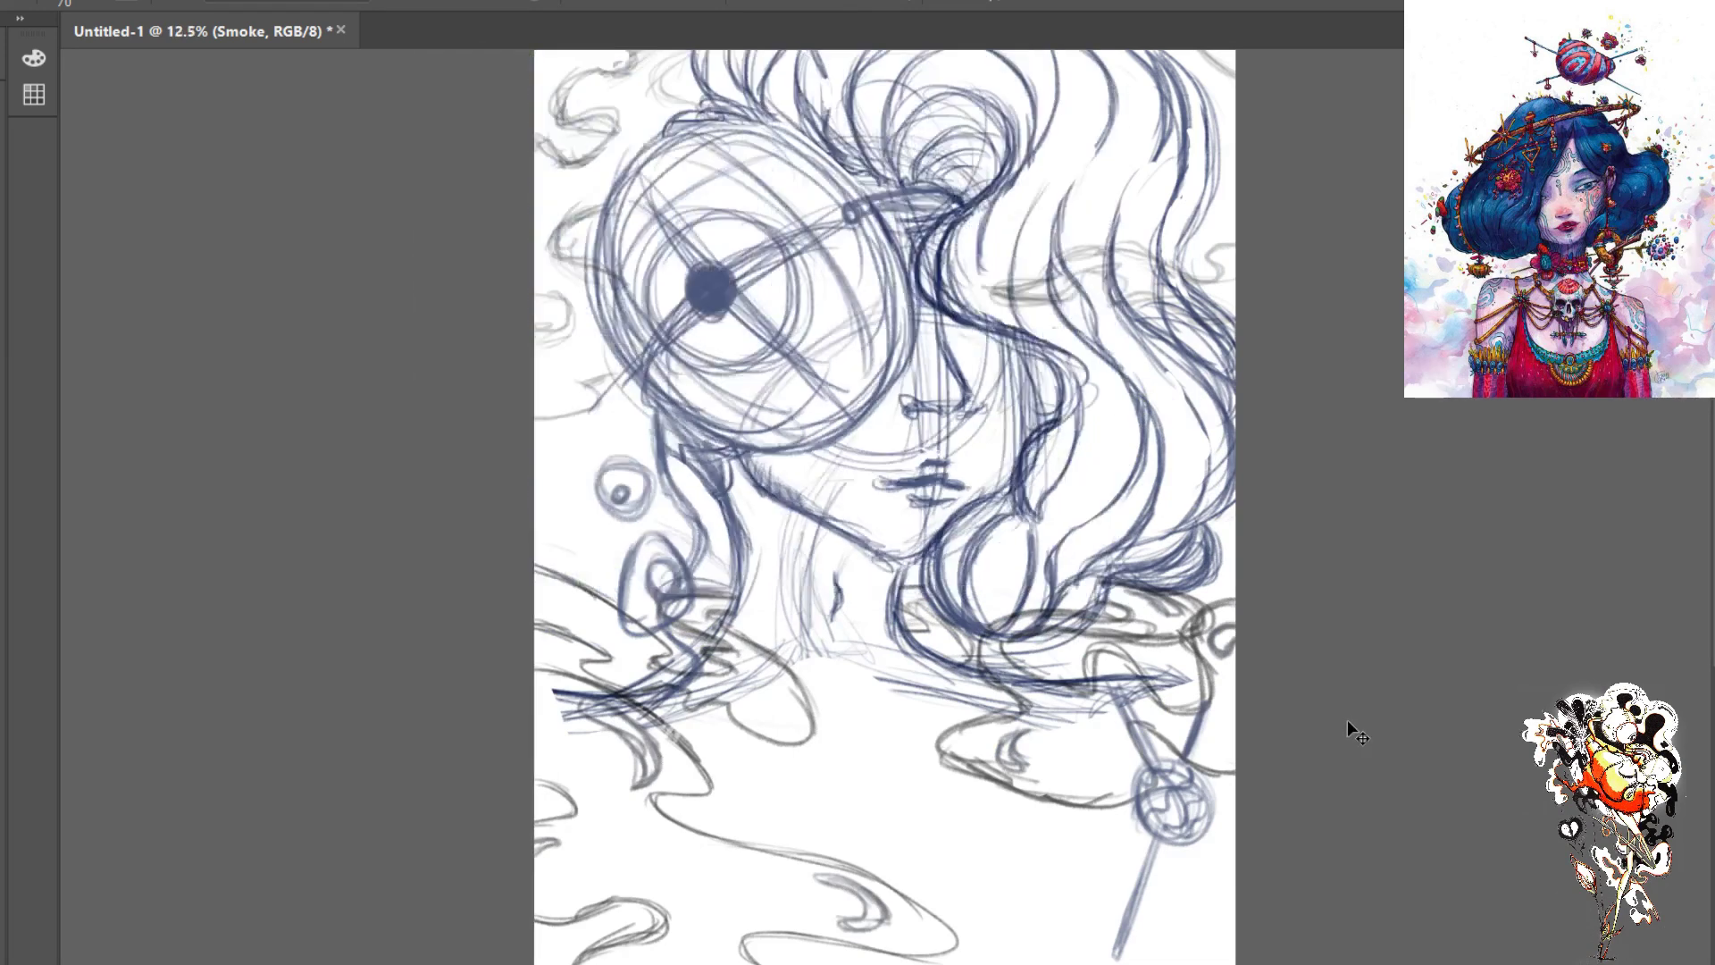
key("ctrl+minus")
key("ctrl+minus")
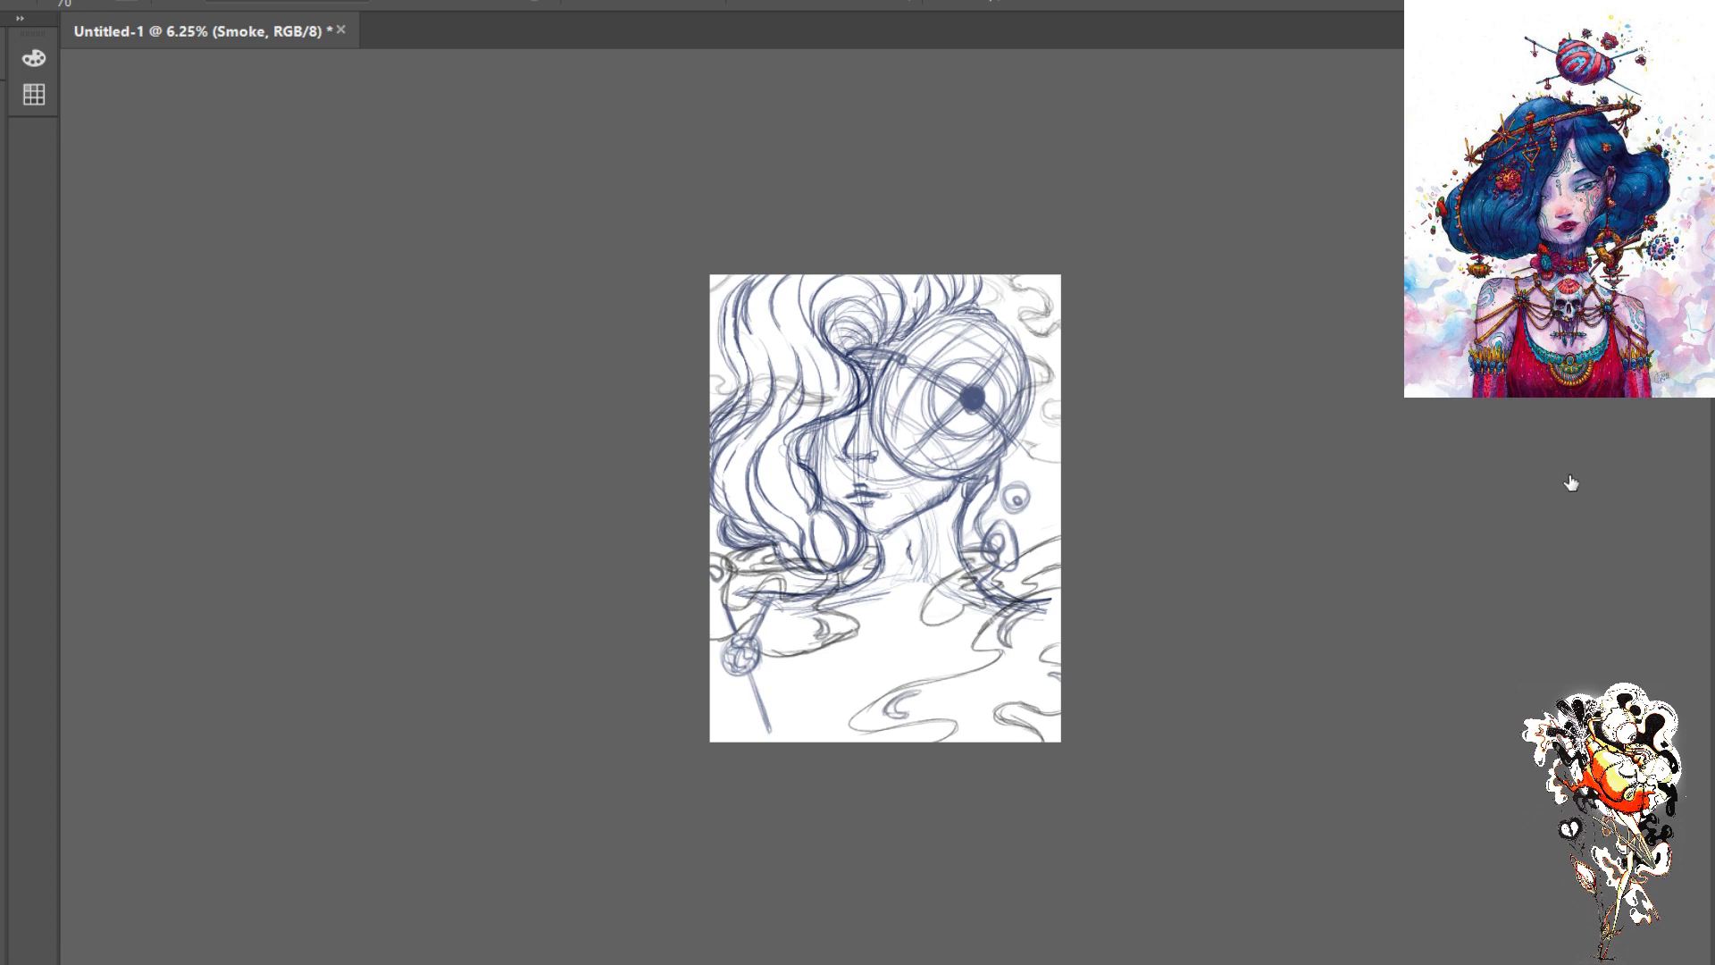
- Darken the cheek contour next to the hair on the Sketch Layer
key("alt+bracketleft")
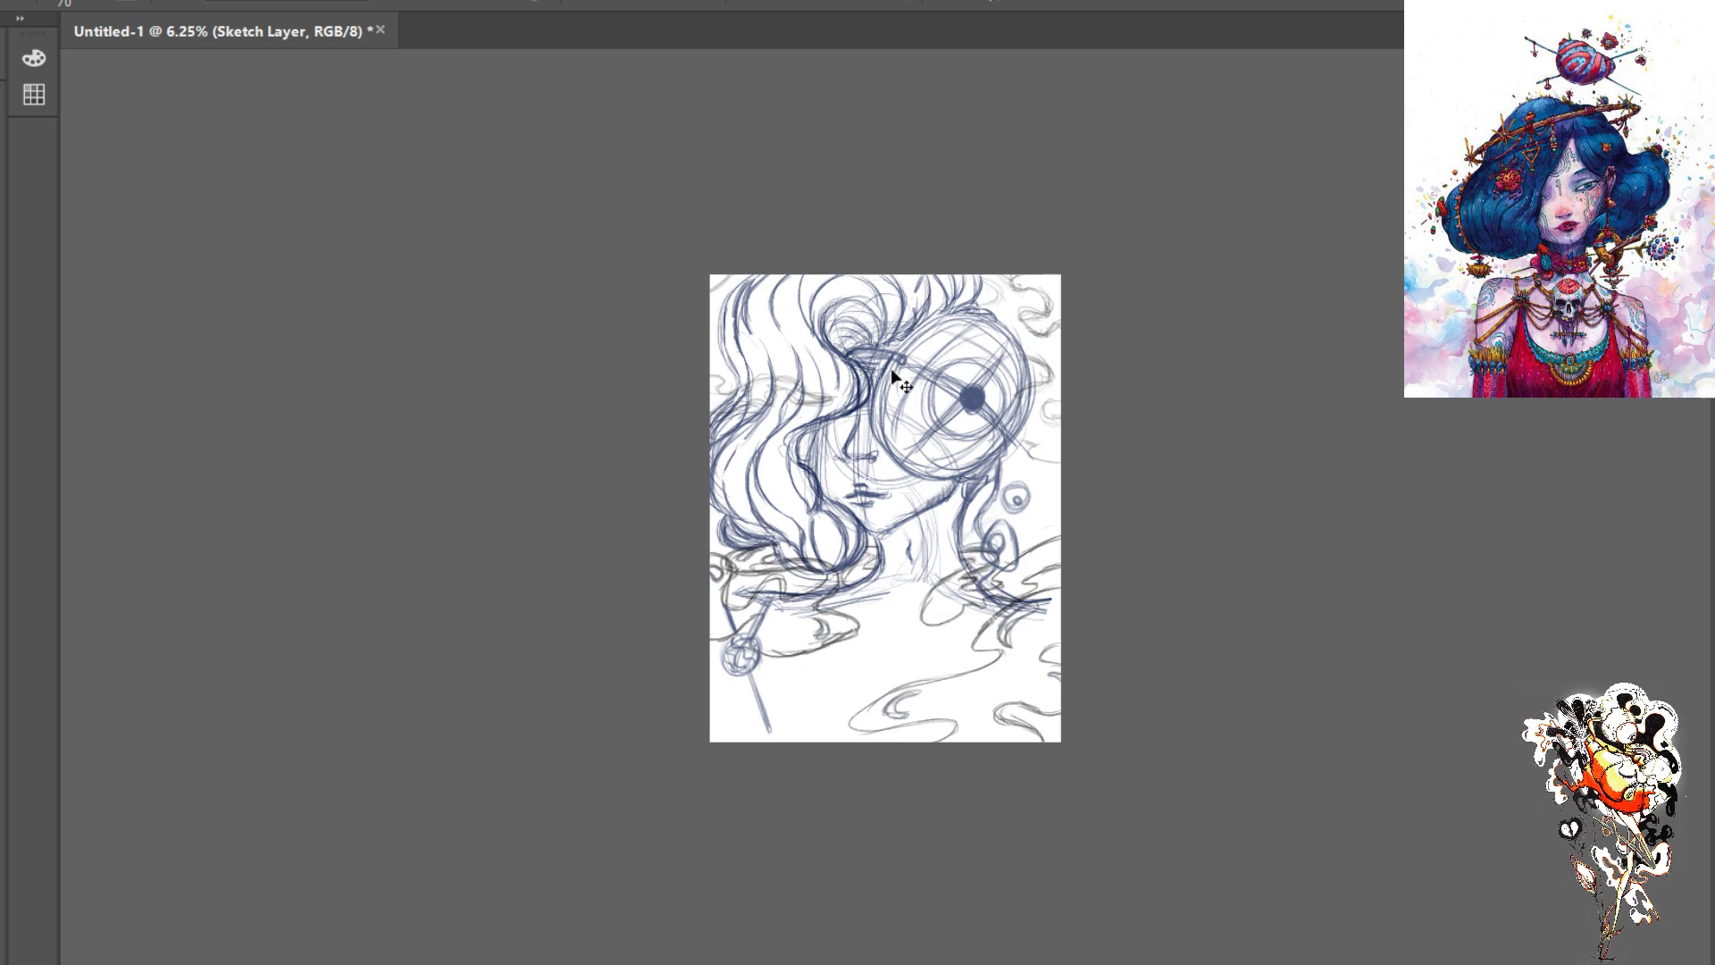
key("ctrl+plus")
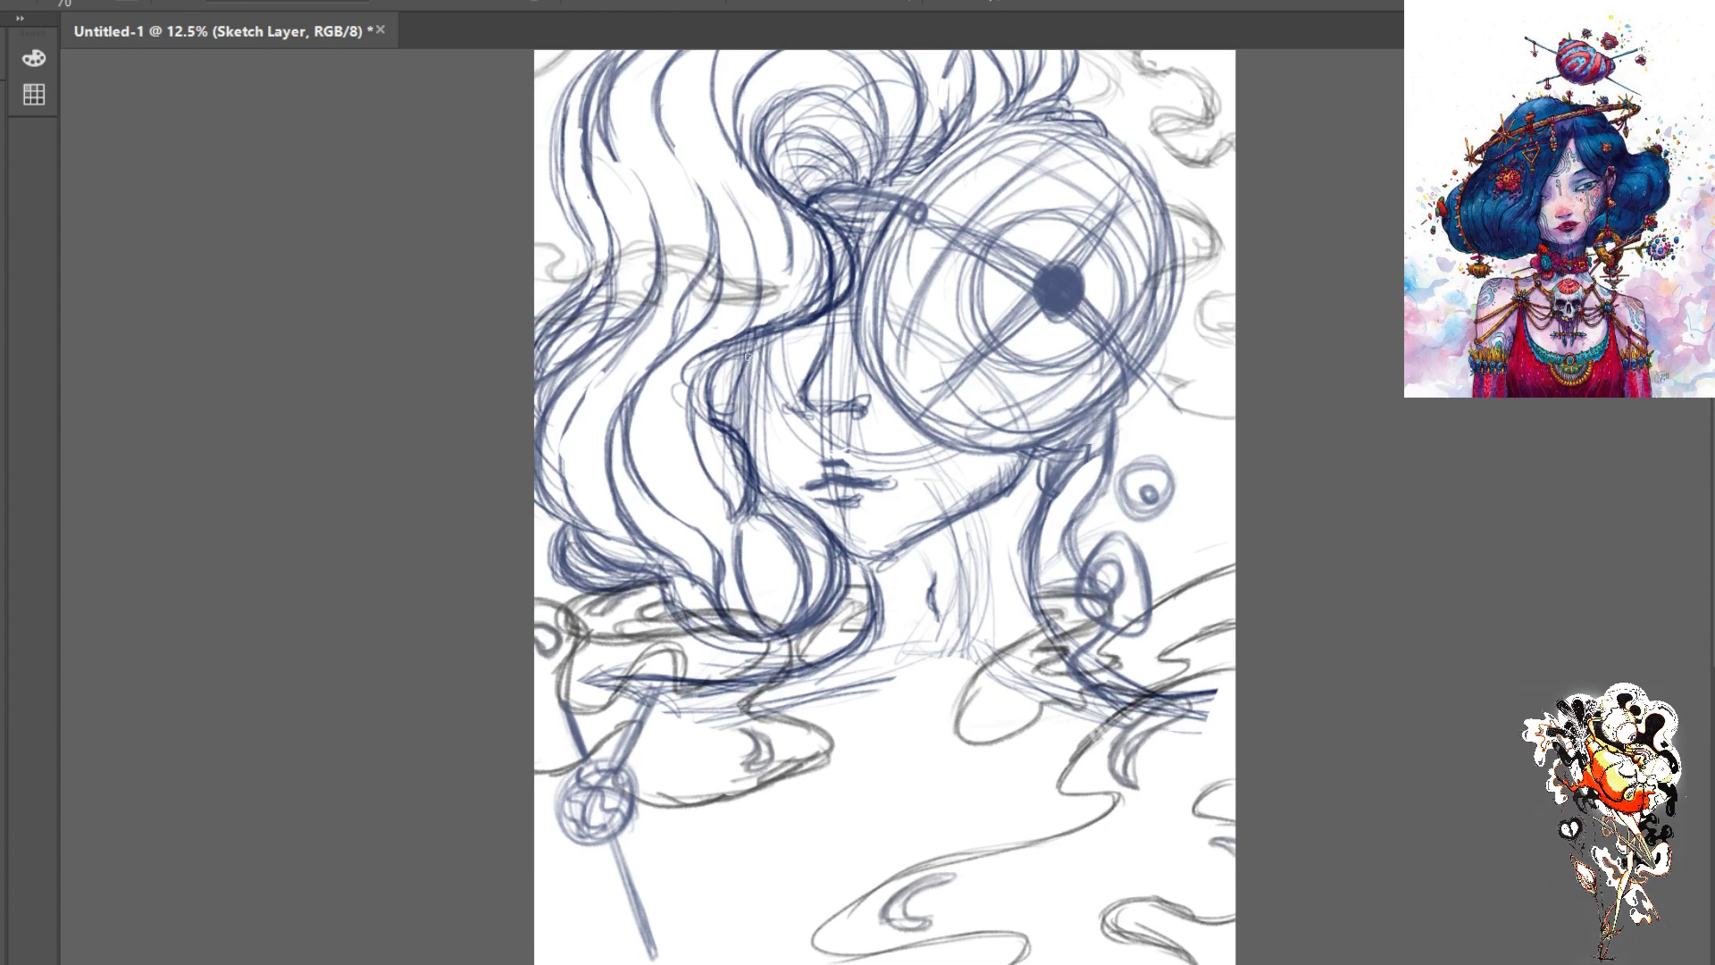
mouse_move(733, 373)
left_mouse_down()
mouse_move(757, 482)
mouse_move(736, 448)
mouse_move(763, 481)
mouse_move(722, 415)
left_mouse_up()
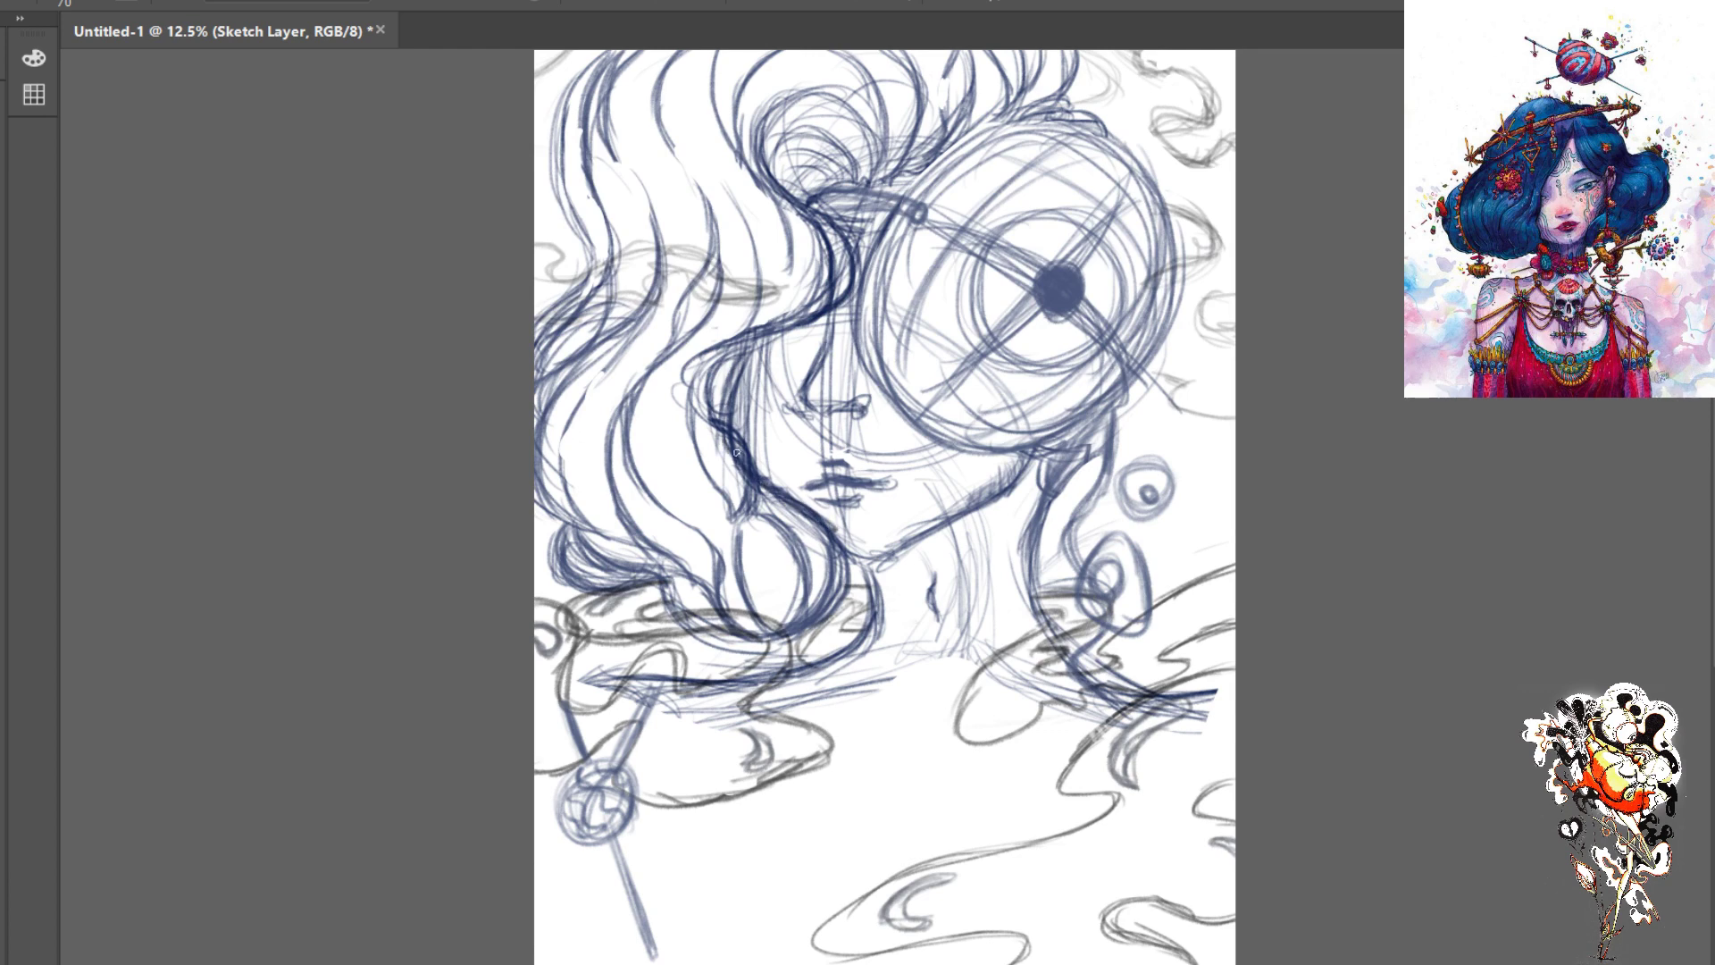
- Try erasing the cheek edge beside the hair with the eraser enlarged to 400, and undo it
key("bracketright")
key("bracketright")
key("bracketright")
key("bracketright")
key("bracketright")
key("bracketright")
key("bracketright")
key("bracketright")
key("bracketright")
key("bracketright")
key("bracketright")
key("bracketright")
key("bracketright")
key("bracketright")
key("bracketright")
key("bracketright")
key("bracketleft")
key("bracketleft")
key("bracketleft")
key("bracketleft")
key("bracketleft")
key("bracketleft")
left_click_drag(724, 433, 729, 452)
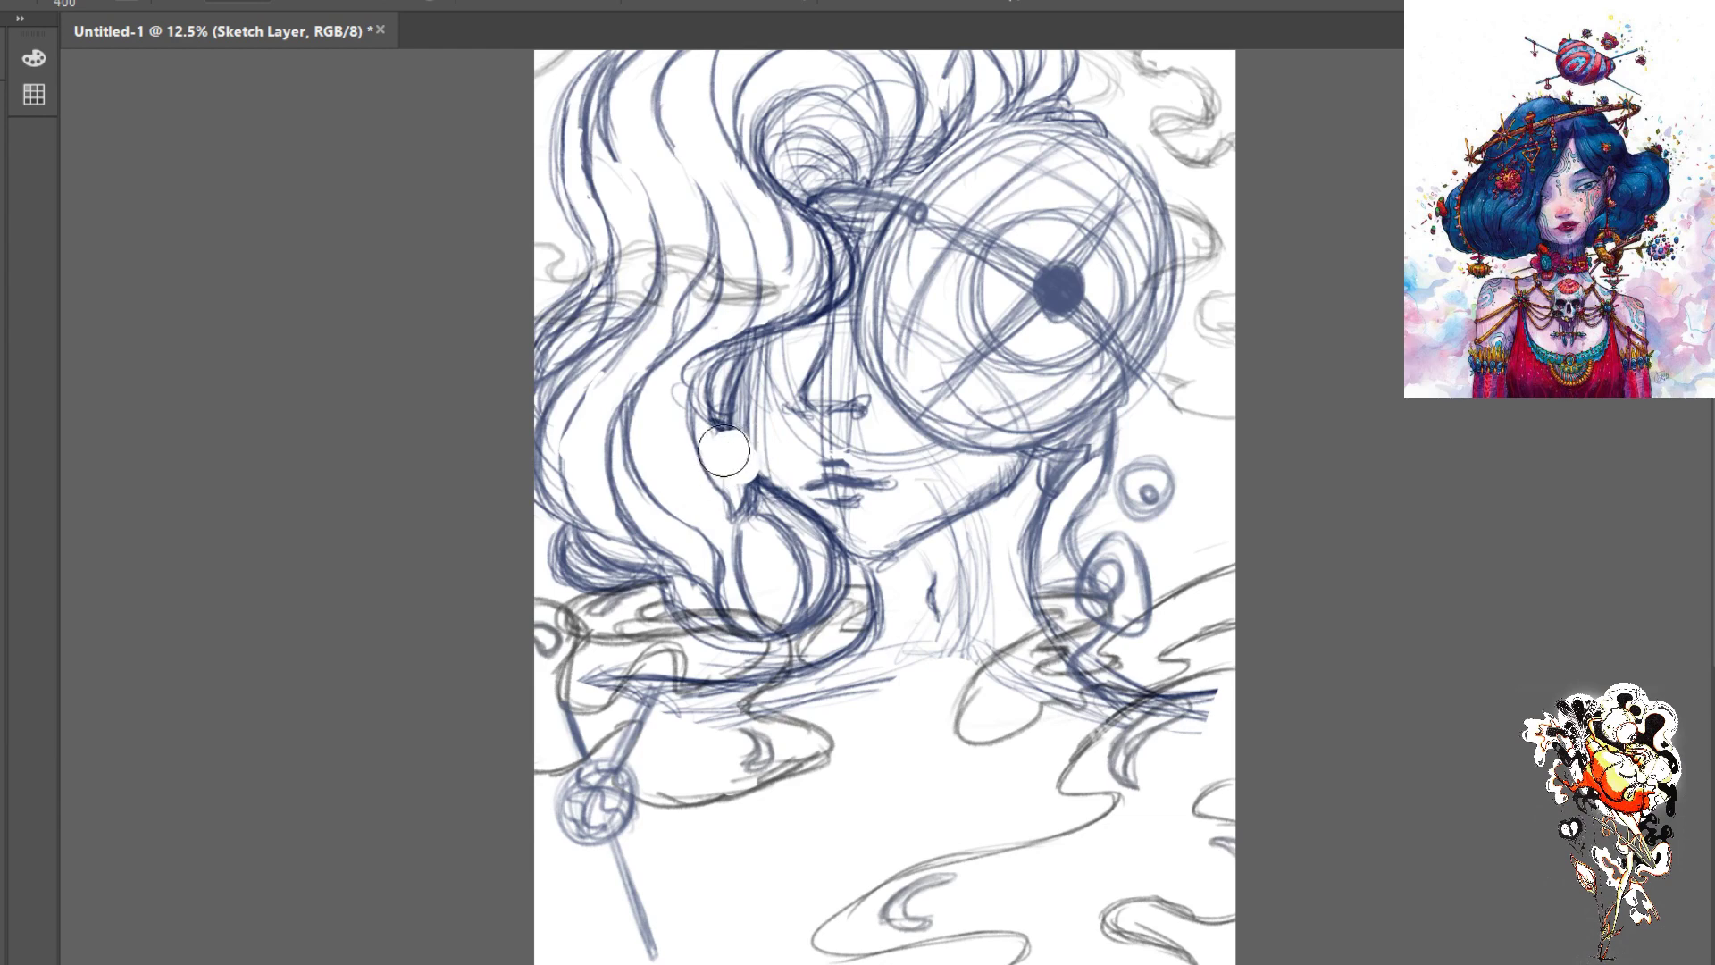
key("ctrl+z")
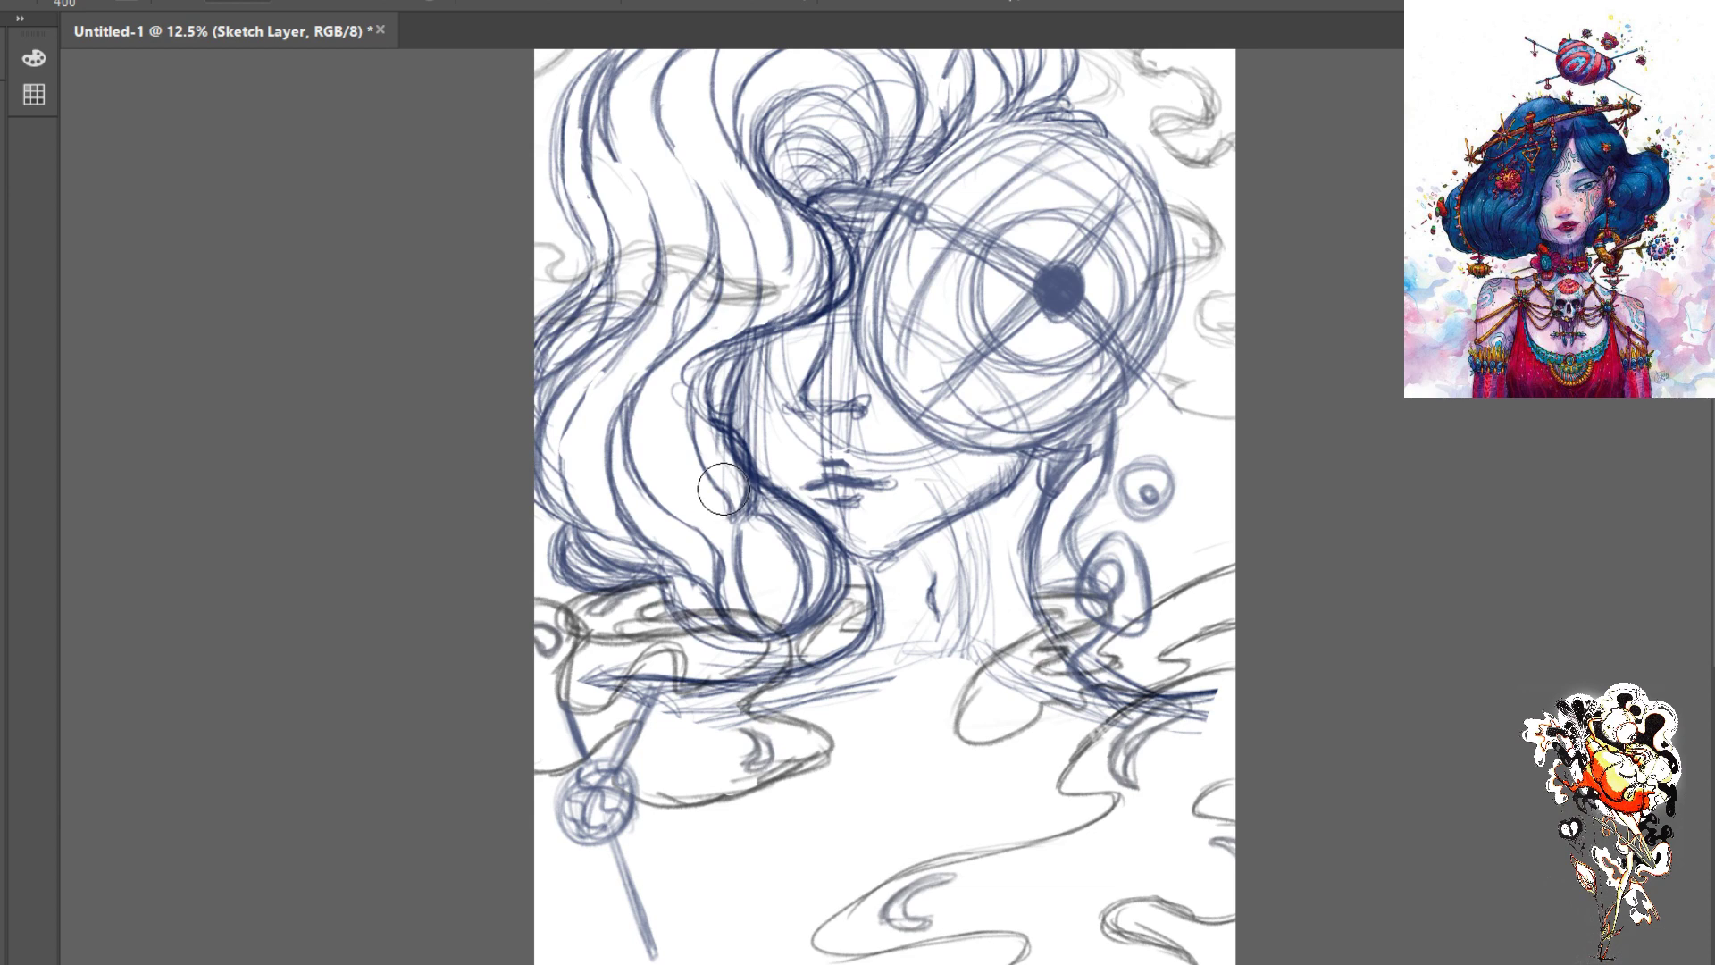
key("ctrl+minus")
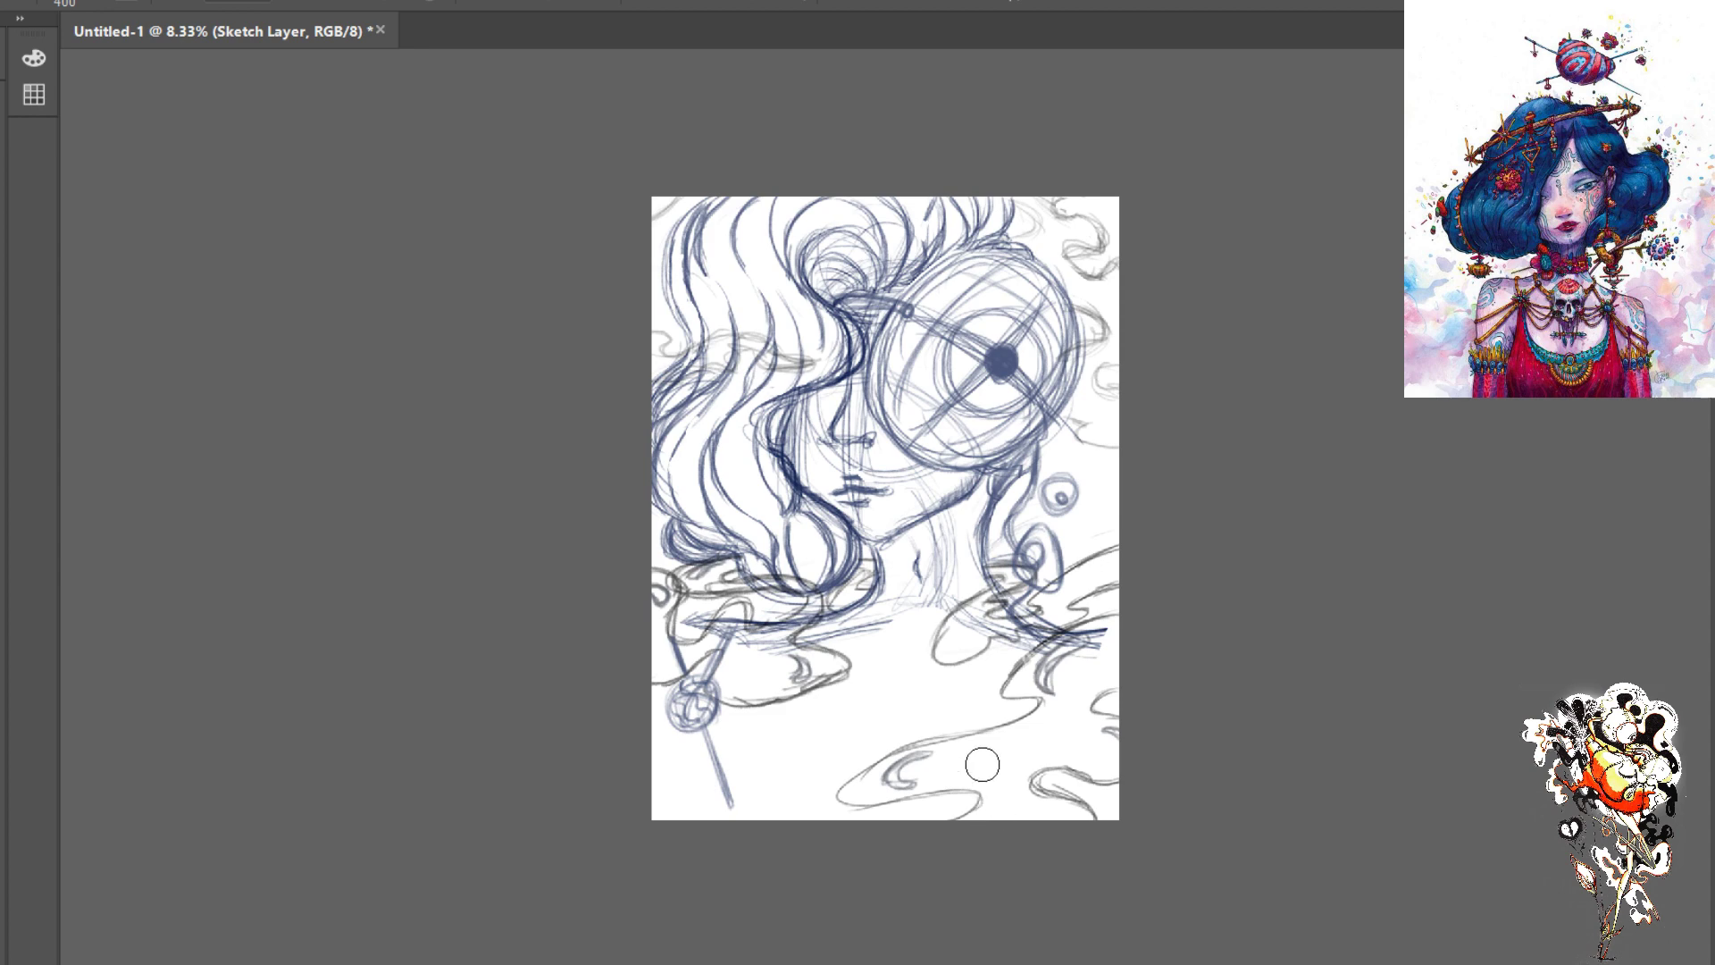
key("ctrl+plus")
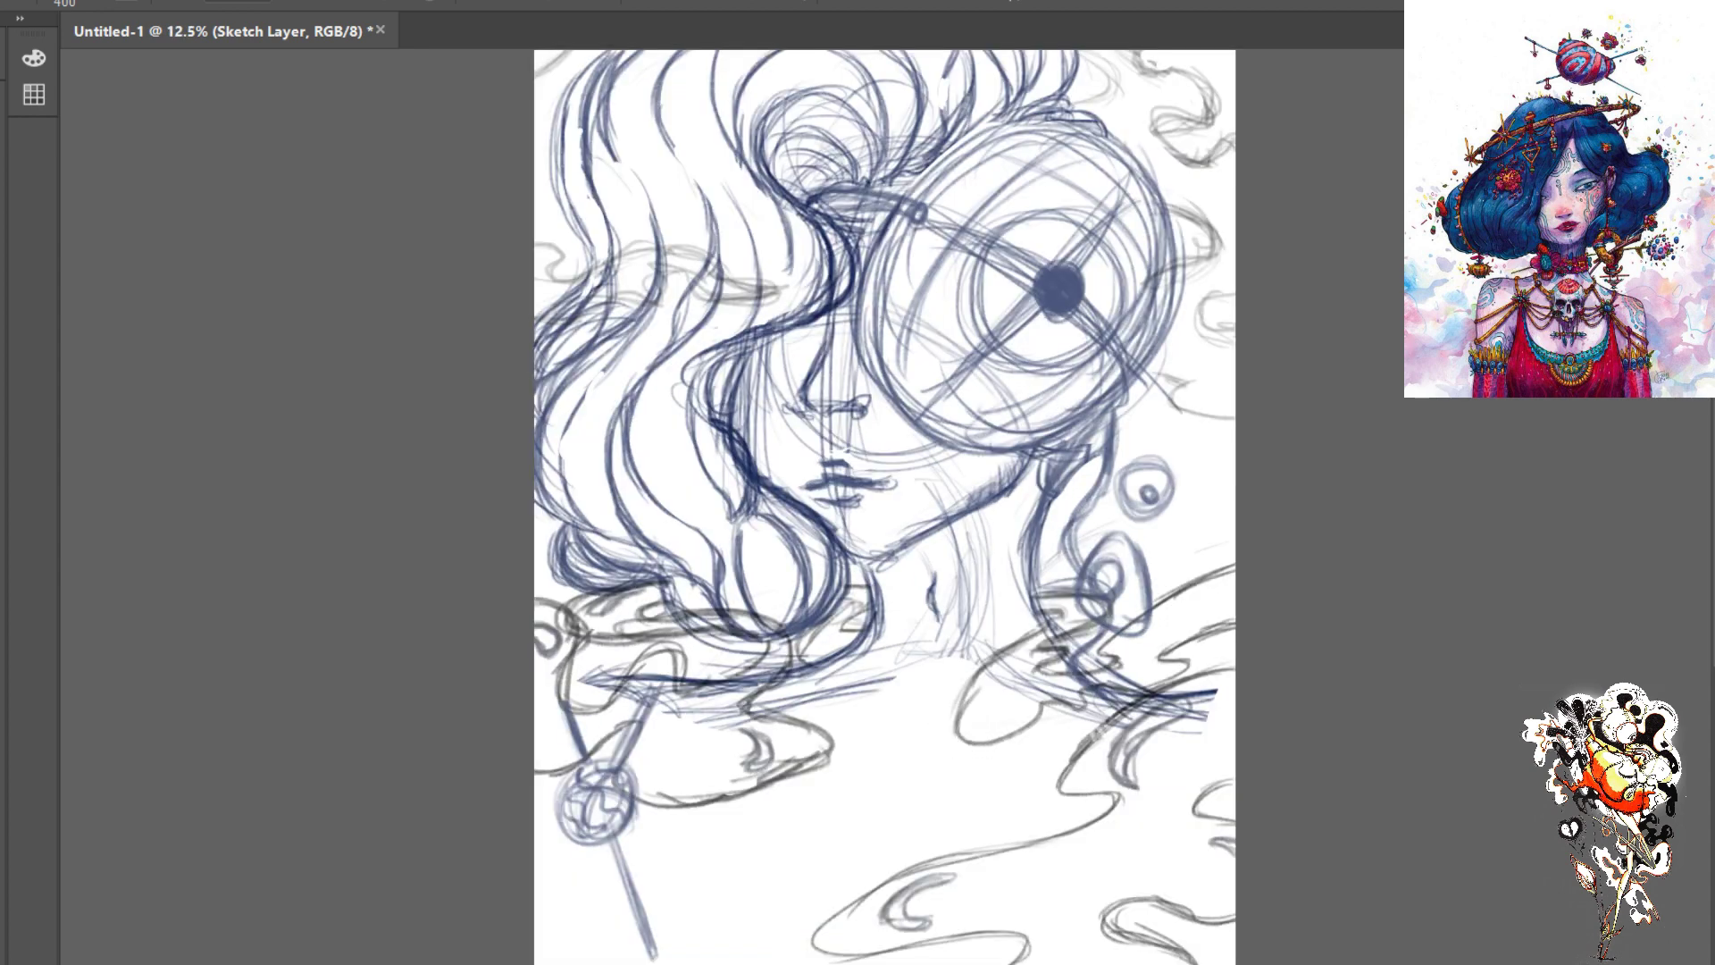
- Reduce the brush size and add a new layer above the Sketch Layer
key("bracketleft")
key("bracketleft")
key("bracketleft")
key("bracketleft")
key("bracketleft")
key("bracketleft")
key("ctrl+shift+alt+n")
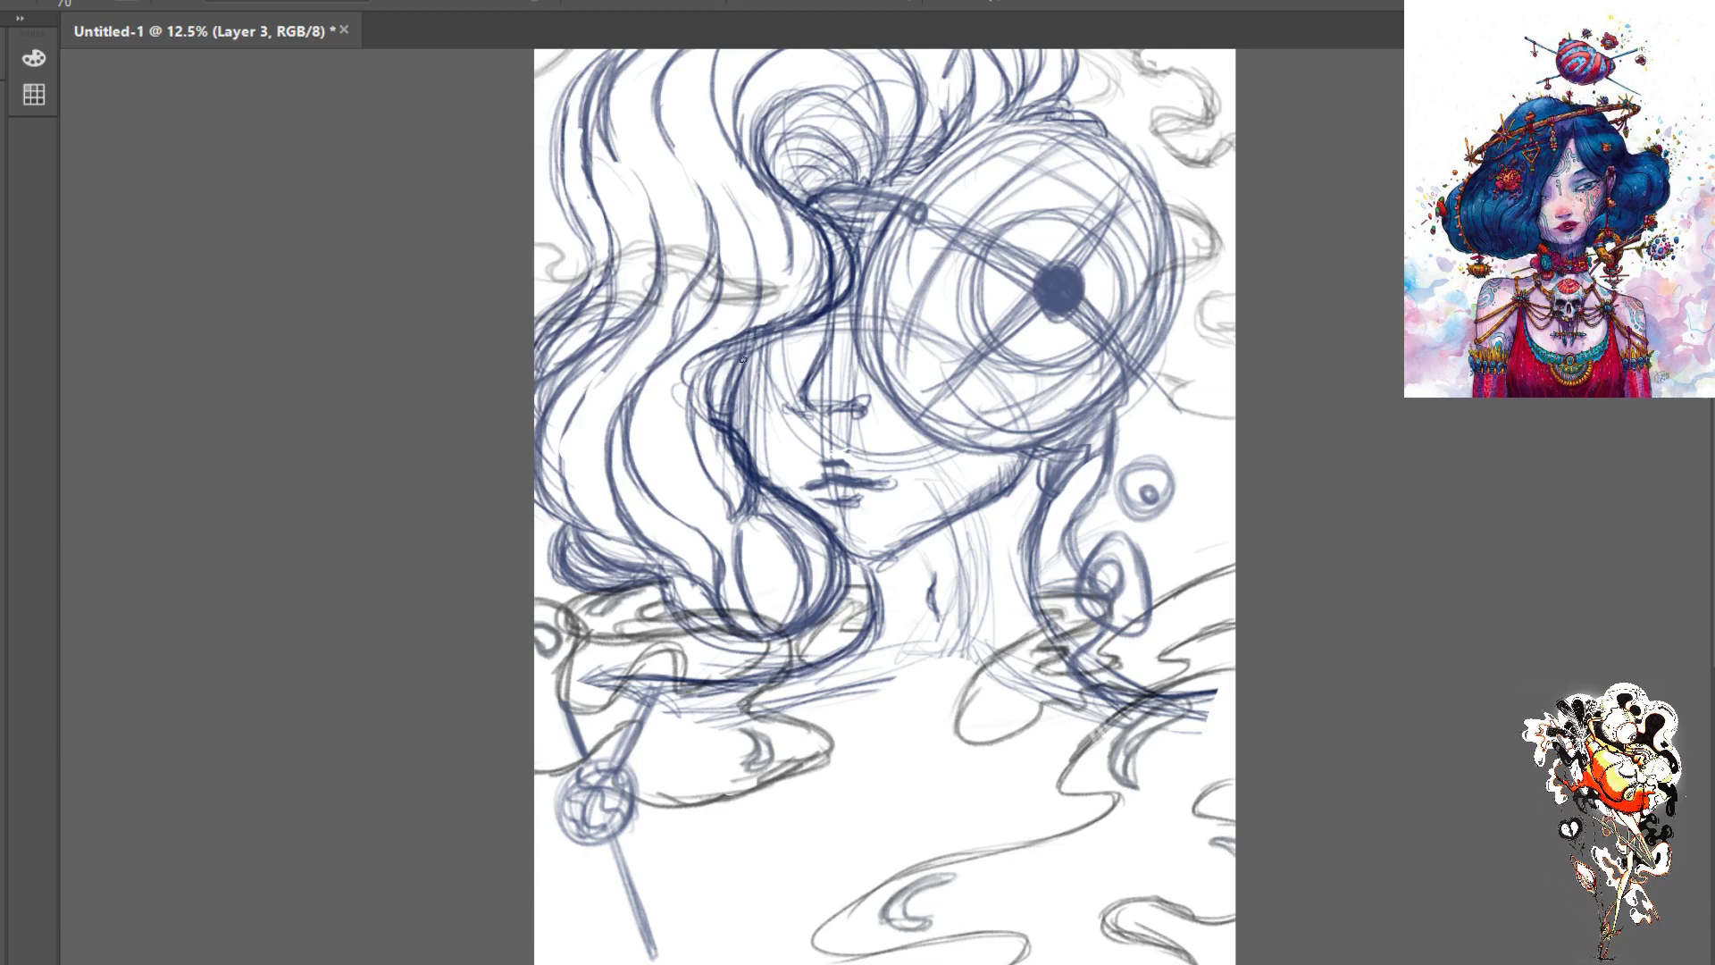
- Try redrawing the cheek contour and the jawline from the eye device to the chin on Layer 3, and undo the strokes
left_click_drag(750, 338, 784, 442)
mouse_move(752, 357)
left_mouse_down()
mouse_move(761, 434)
mouse_move(814, 497)
left_mouse_up()
key("e")
key("b")
mouse_move(1048, 380)
left_mouse_down()
mouse_move(1020, 450)
mouse_move(1047, 377)
mouse_move(1001, 458)
mouse_move(1048, 372)
mouse_move(974, 467)
mouse_move(1020, 438)
mouse_move(966, 483)
mouse_move(1041, 406)
mouse_move(1012, 446)
left_mouse_up()
mouse_move(1006, 460)
left_mouse_down()
mouse_move(923, 514)
mouse_move(1006, 463)
mouse_move(881, 555)
left_mouse_up()
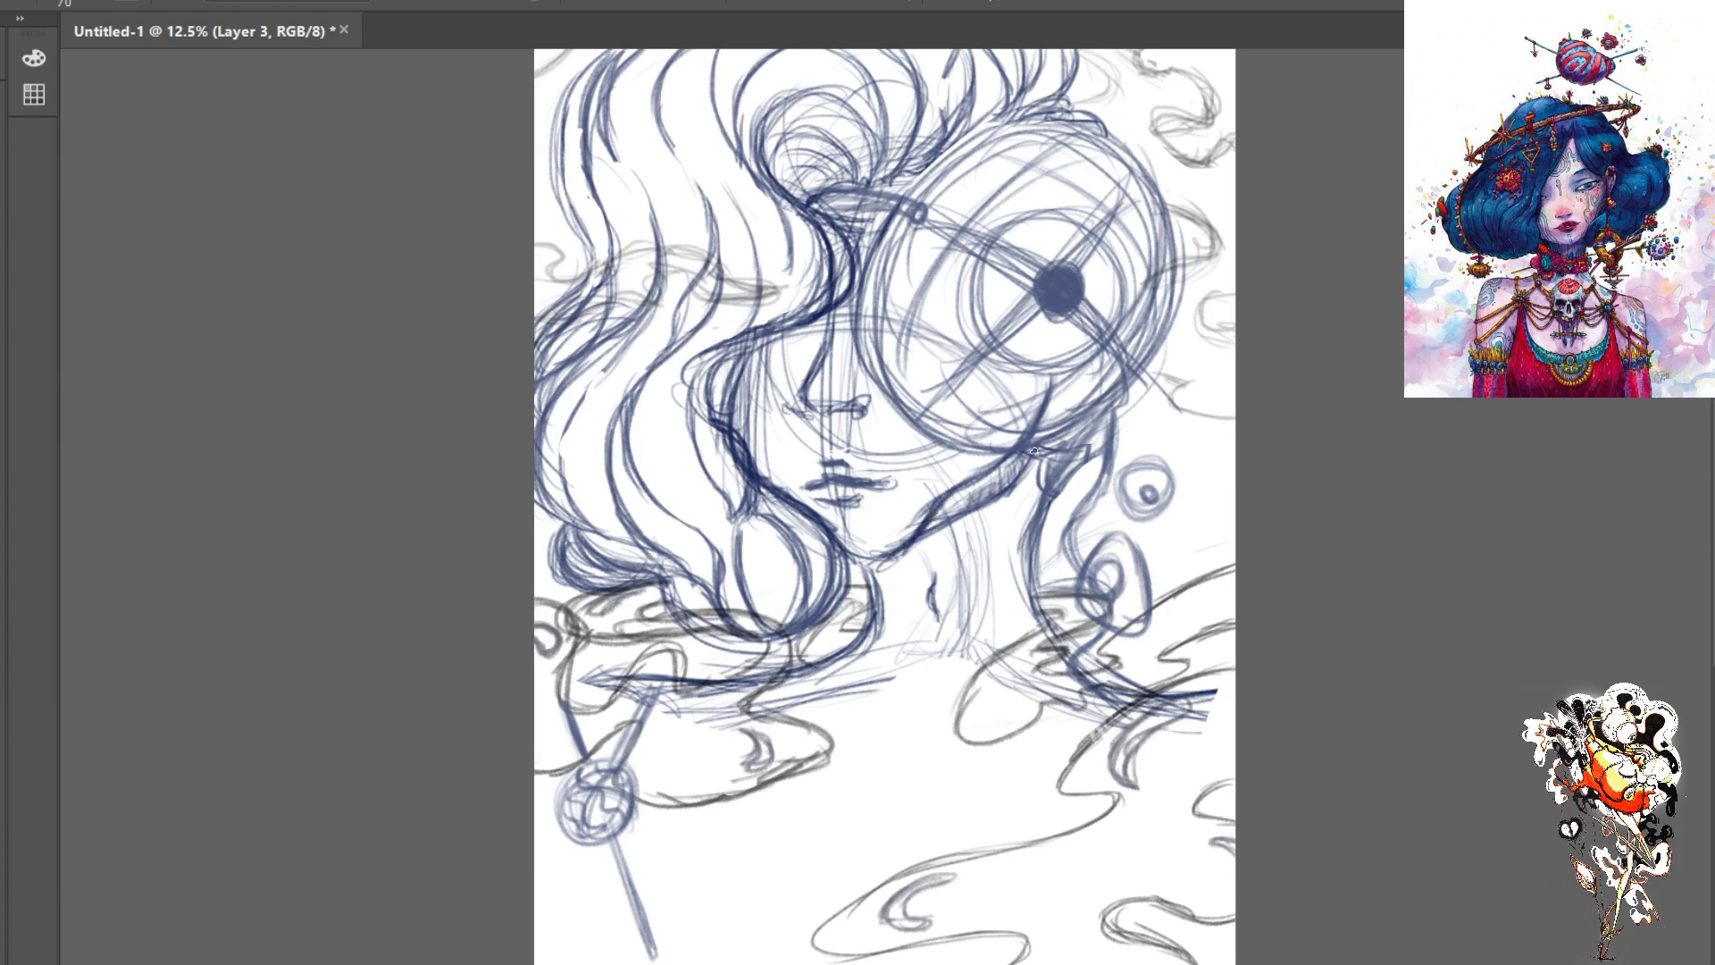
key("ctrl+z")
key("ctrl+z")
key("ctrl+z")
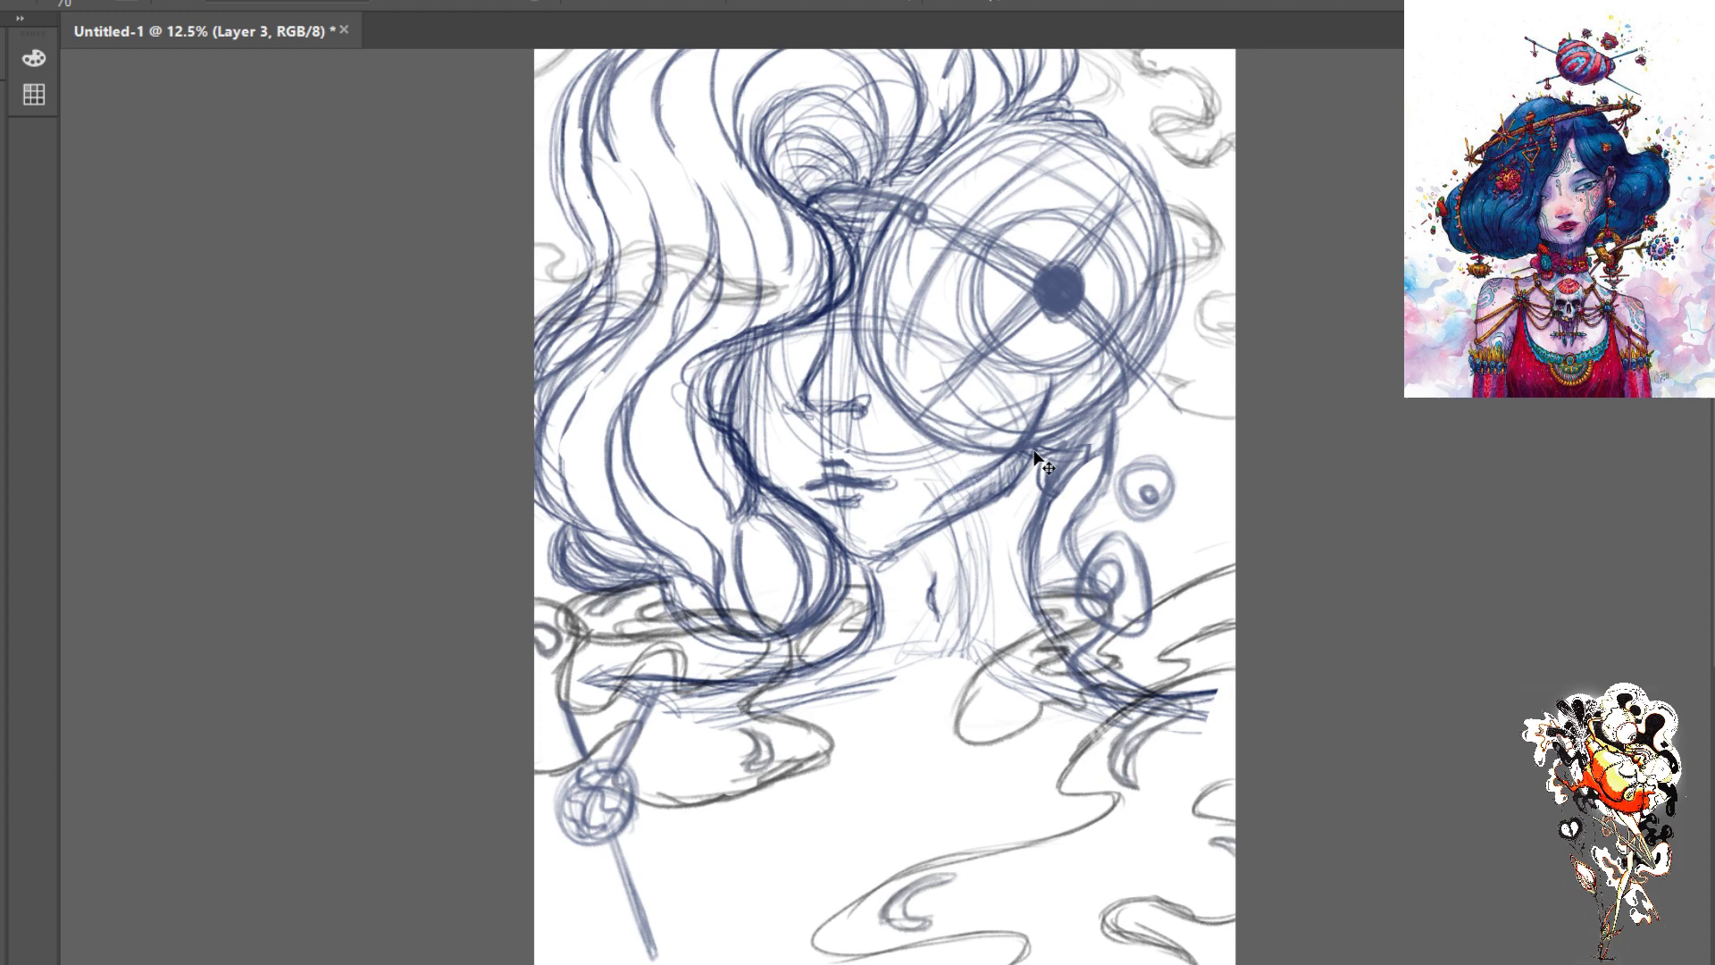
key("ctrl+z")
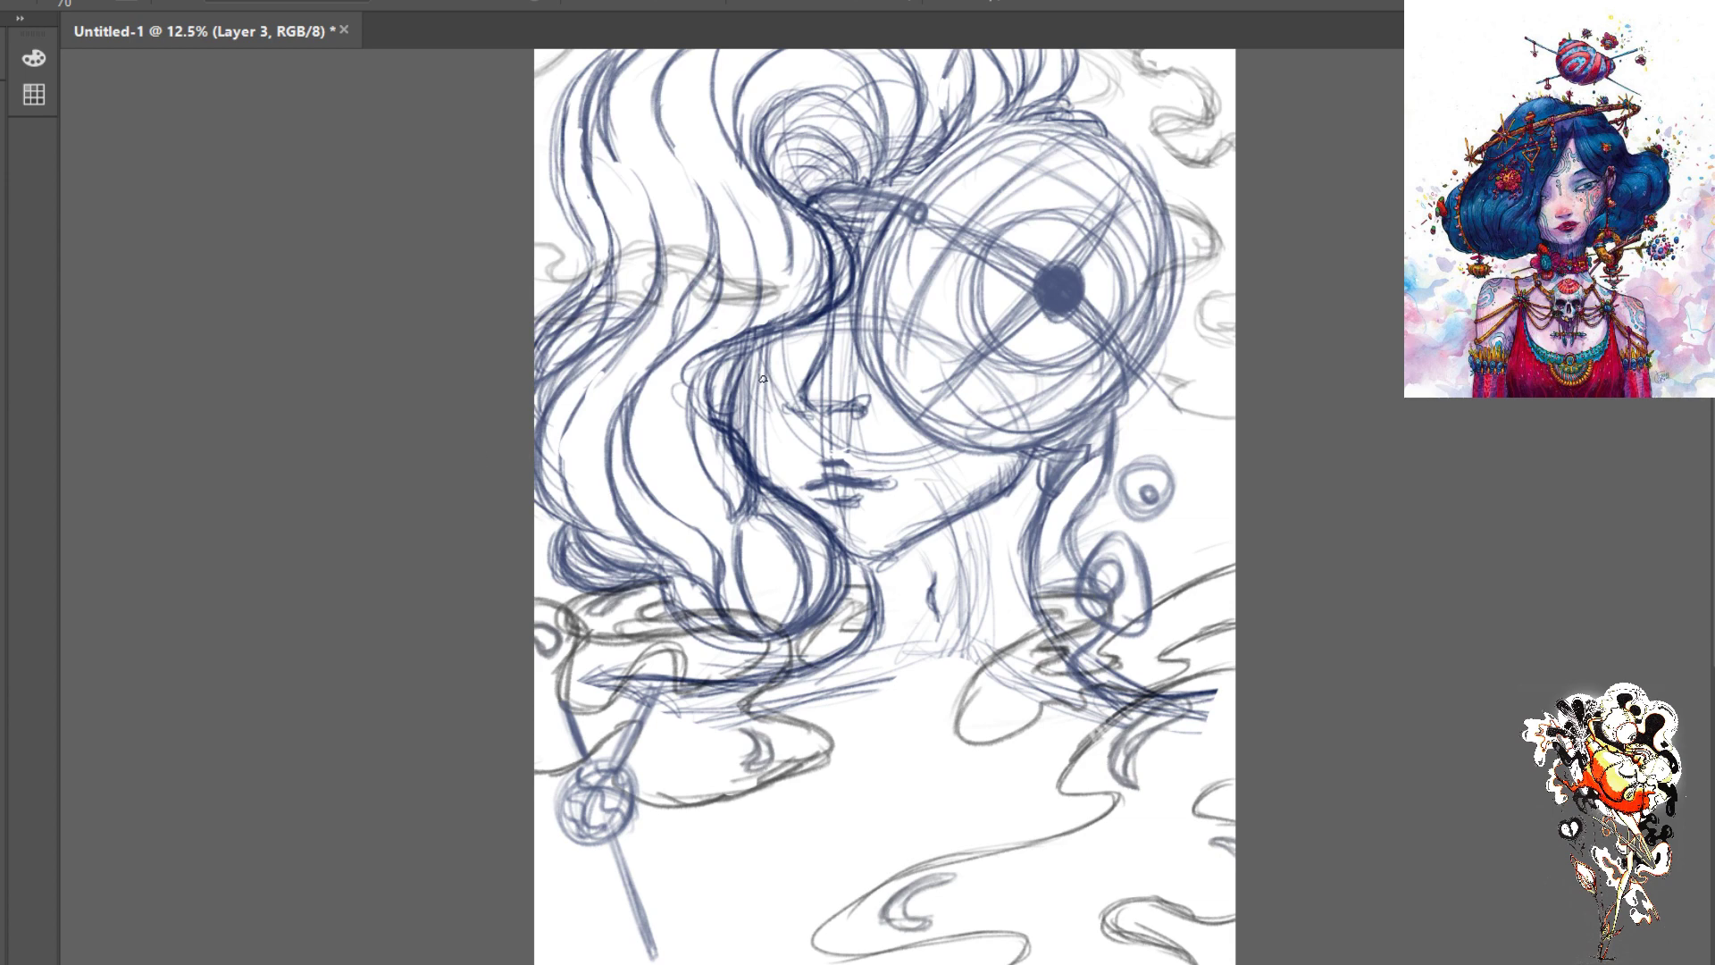
- Erase the stray construction lines along the inner cheek on the Sketch Layer with the eraser size at 175
key("bracketright")
key("bracketright")
key("bracketright")
key("bracketright")
key("bracketright")
key("bracketright")
key("bracketright")
key("bracketleft")
key("alt+bracketleft")
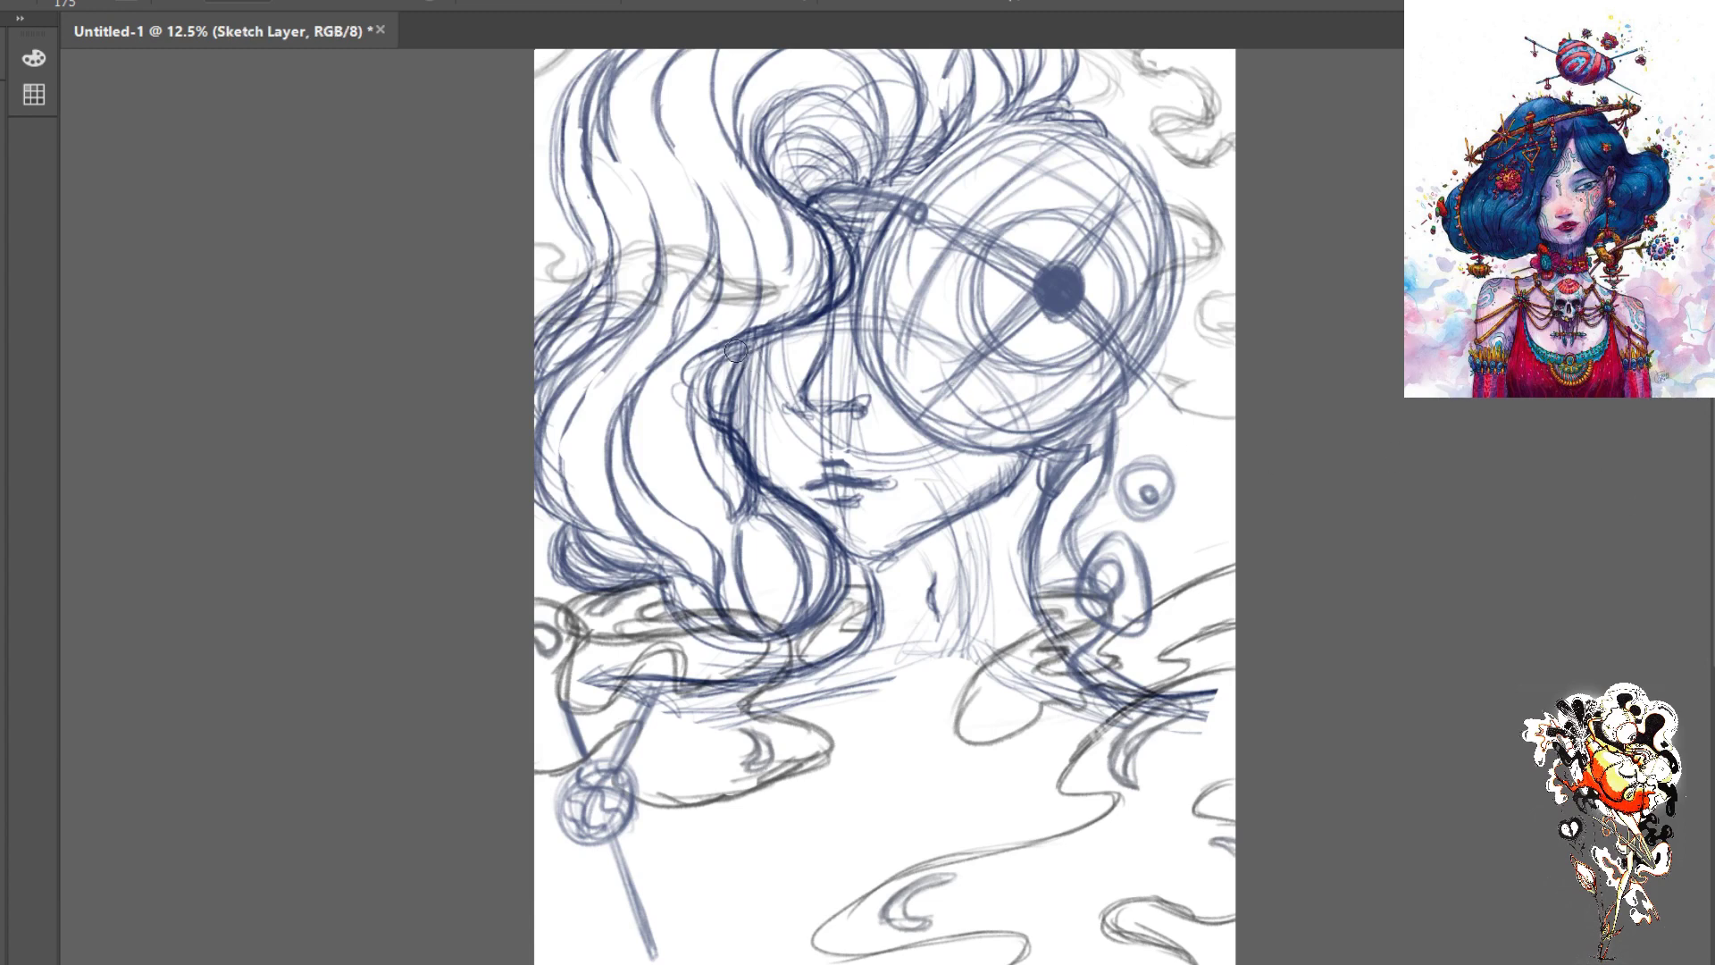
mouse_move(735, 350)
left_mouse_down()
mouse_move(729, 438)
mouse_move(779, 484)
left_mouse_up()
- Strengthen the cheek edge and the jawline from below the eye device down to the chin with a smaller brush
key("bracketleft")
key("bracketleft")
key("bracketleft")
key("bracketleft")
key("bracketleft")
key("bracketleft")
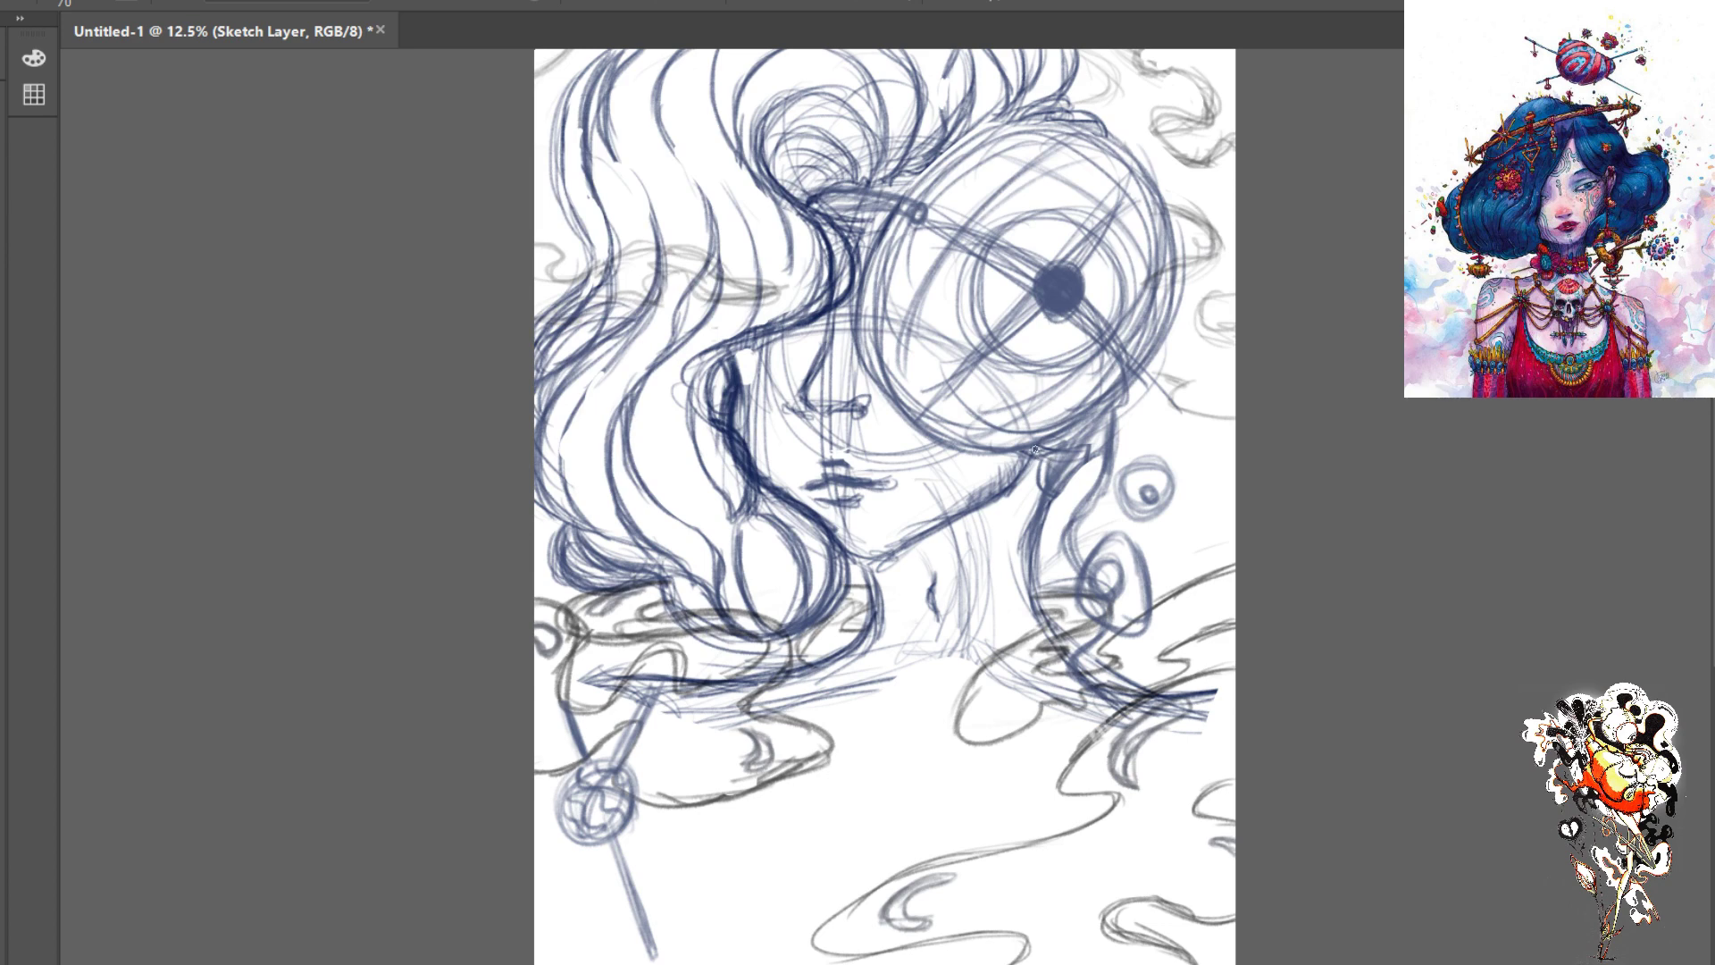
mouse_move(1029, 459)
left_mouse_down()
mouse_move(925, 539)
mouse_move(955, 515)
mouse_move(903, 541)
mouse_move(854, 559)
left_mouse_up()
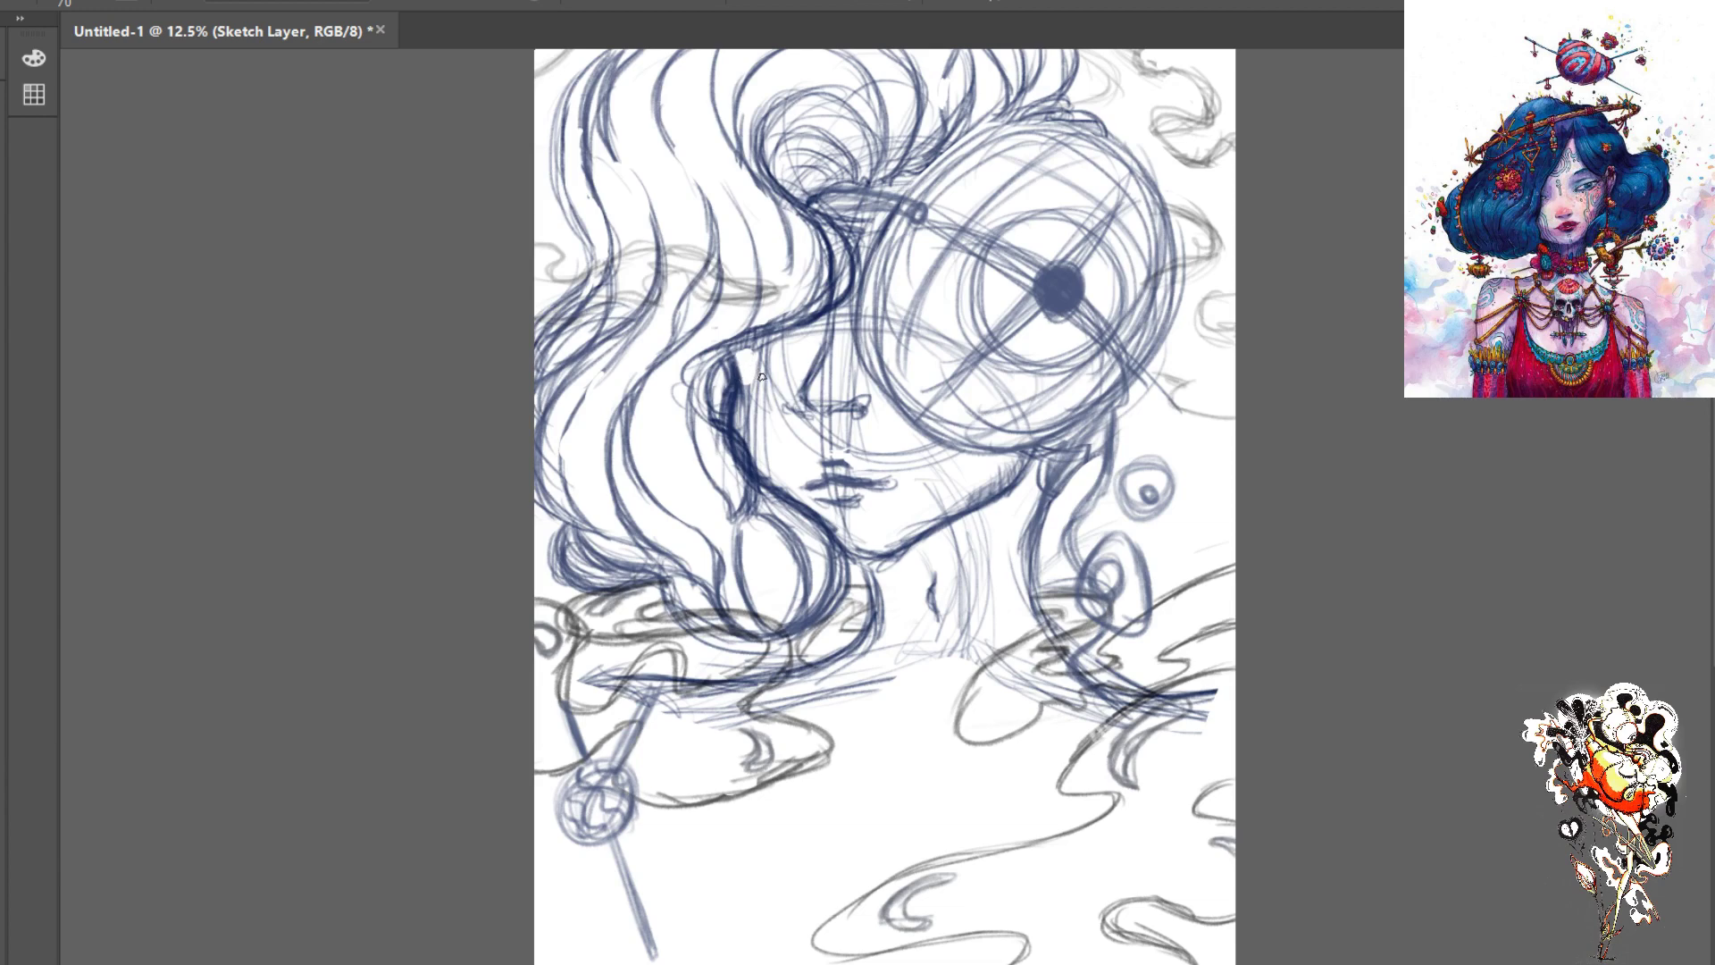
- Clean up the remaining faint lines inside the cheek contour with the eraser size at 175
key("b")
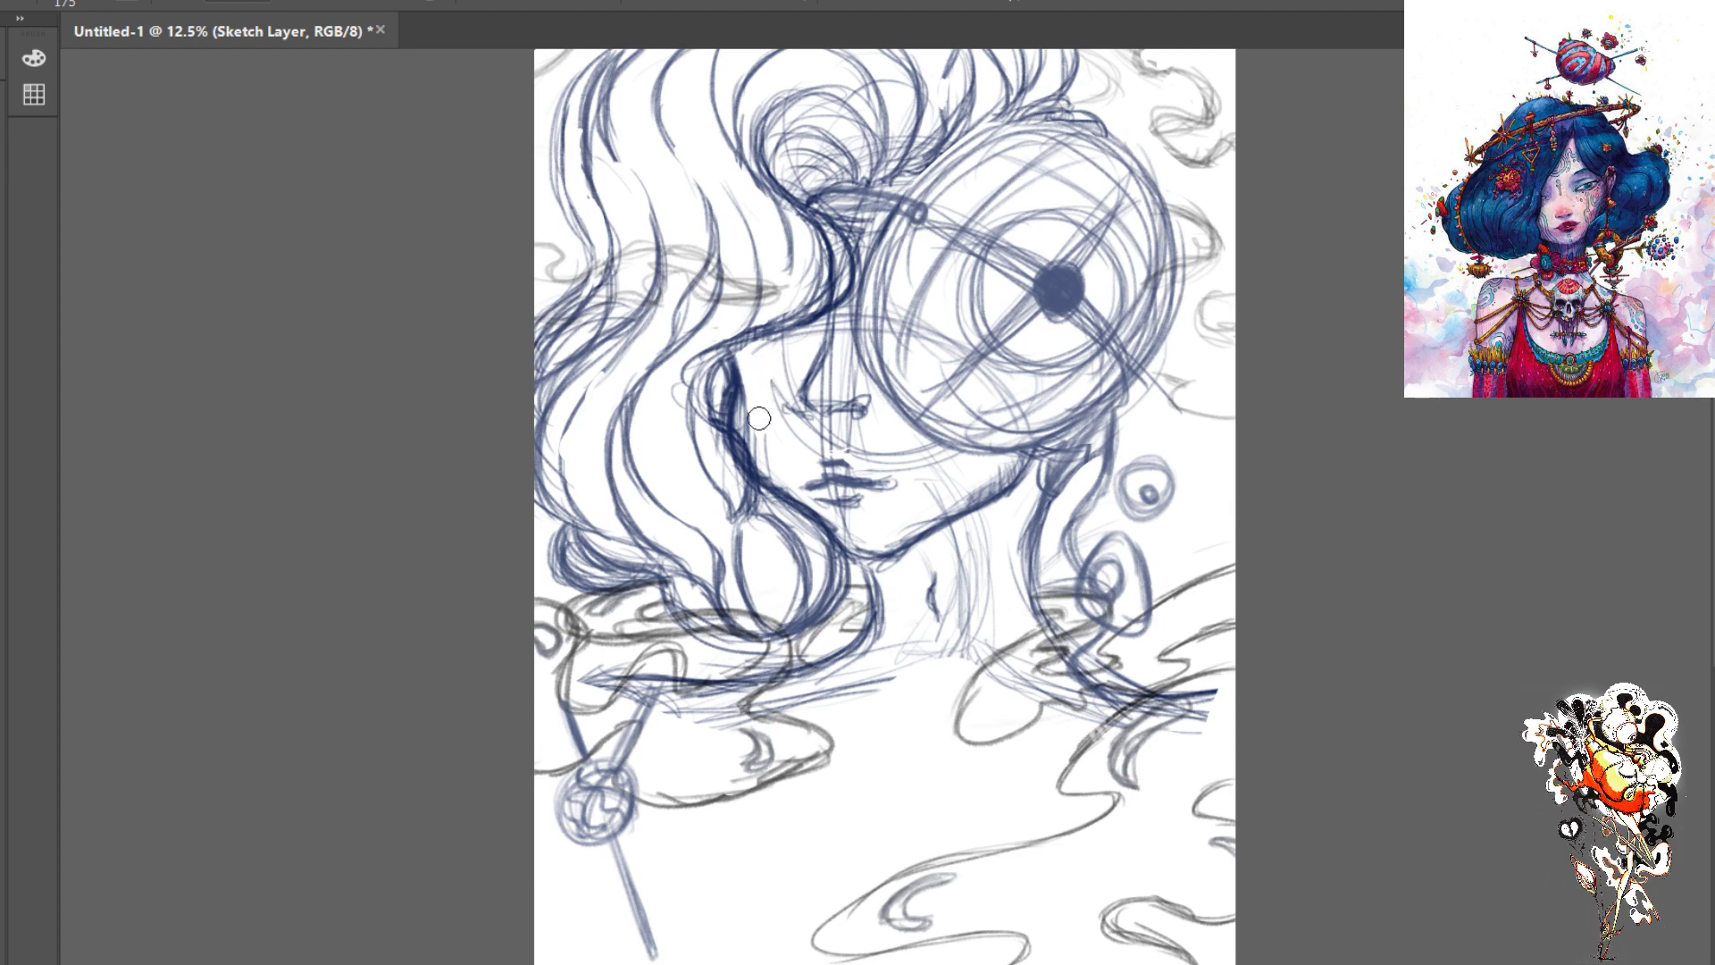
mouse_move(750, 386)
left_mouse_down()
mouse_move(764, 449)
mouse_move(745, 427)
mouse_move(769, 465)
left_mouse_up()
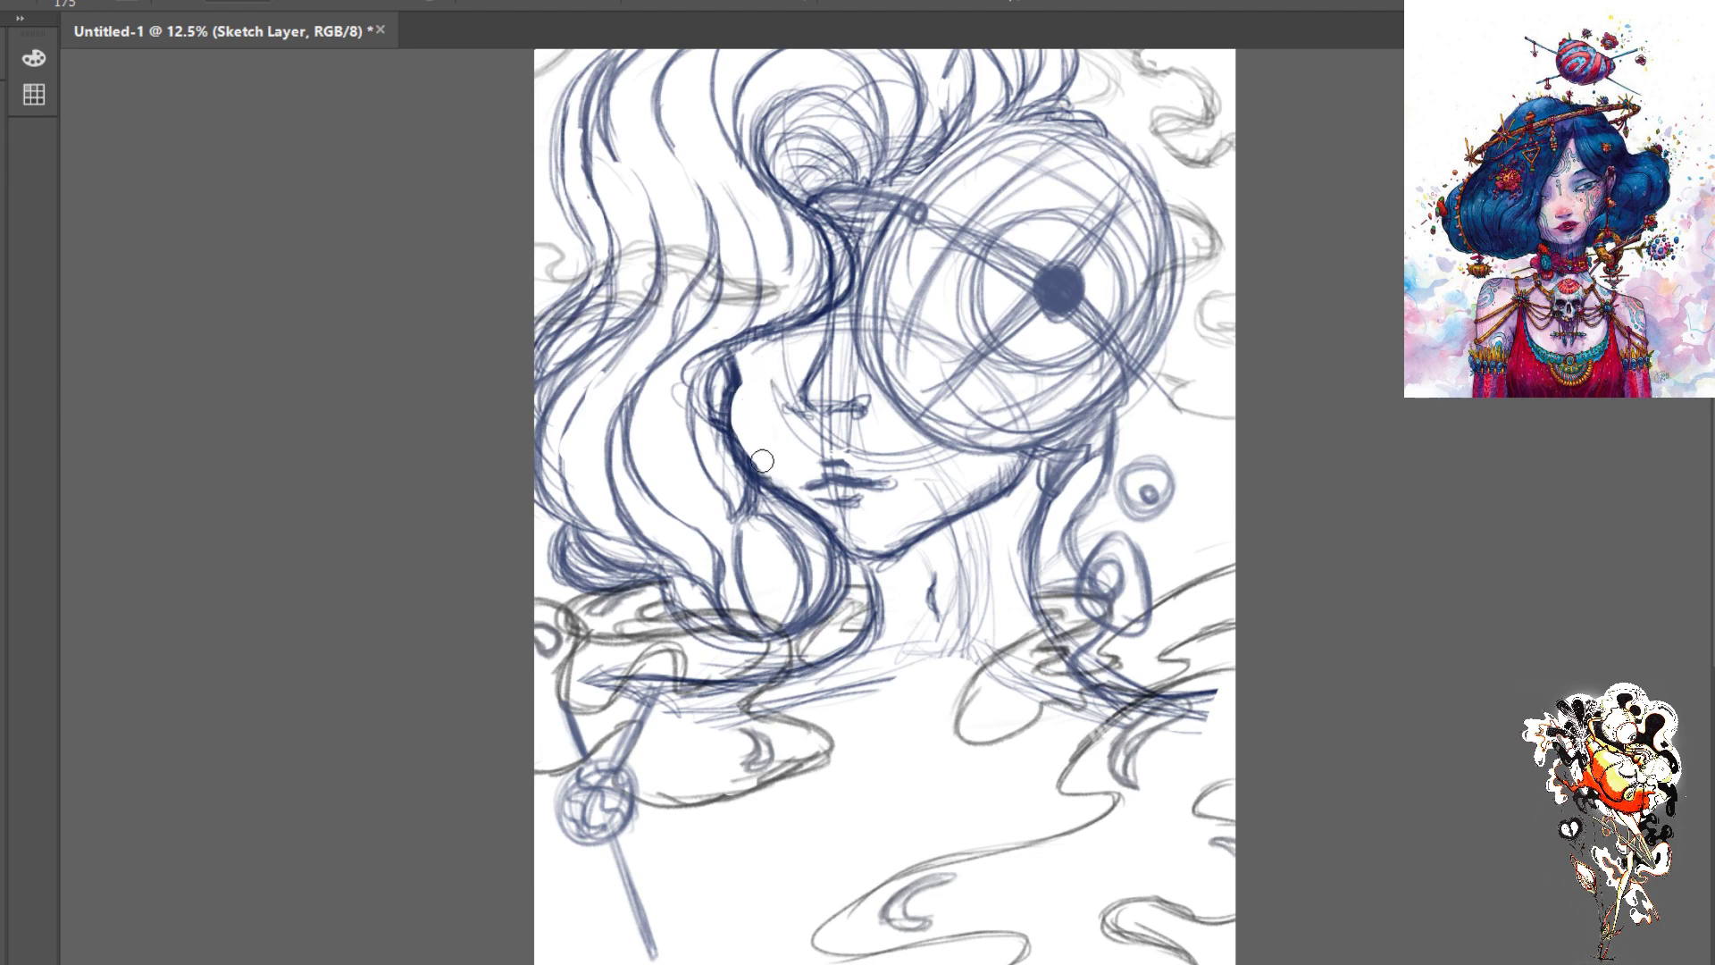
key("bracketleft")
key("bracketleft")
key("bracketleft")
key("bracketleft")
key("bracketleft")
key("bracketleft")
key("bracketright")
key("bracketright")
key("bracketright")
key("bracketright")
key("bracketright")
key("bracketright")
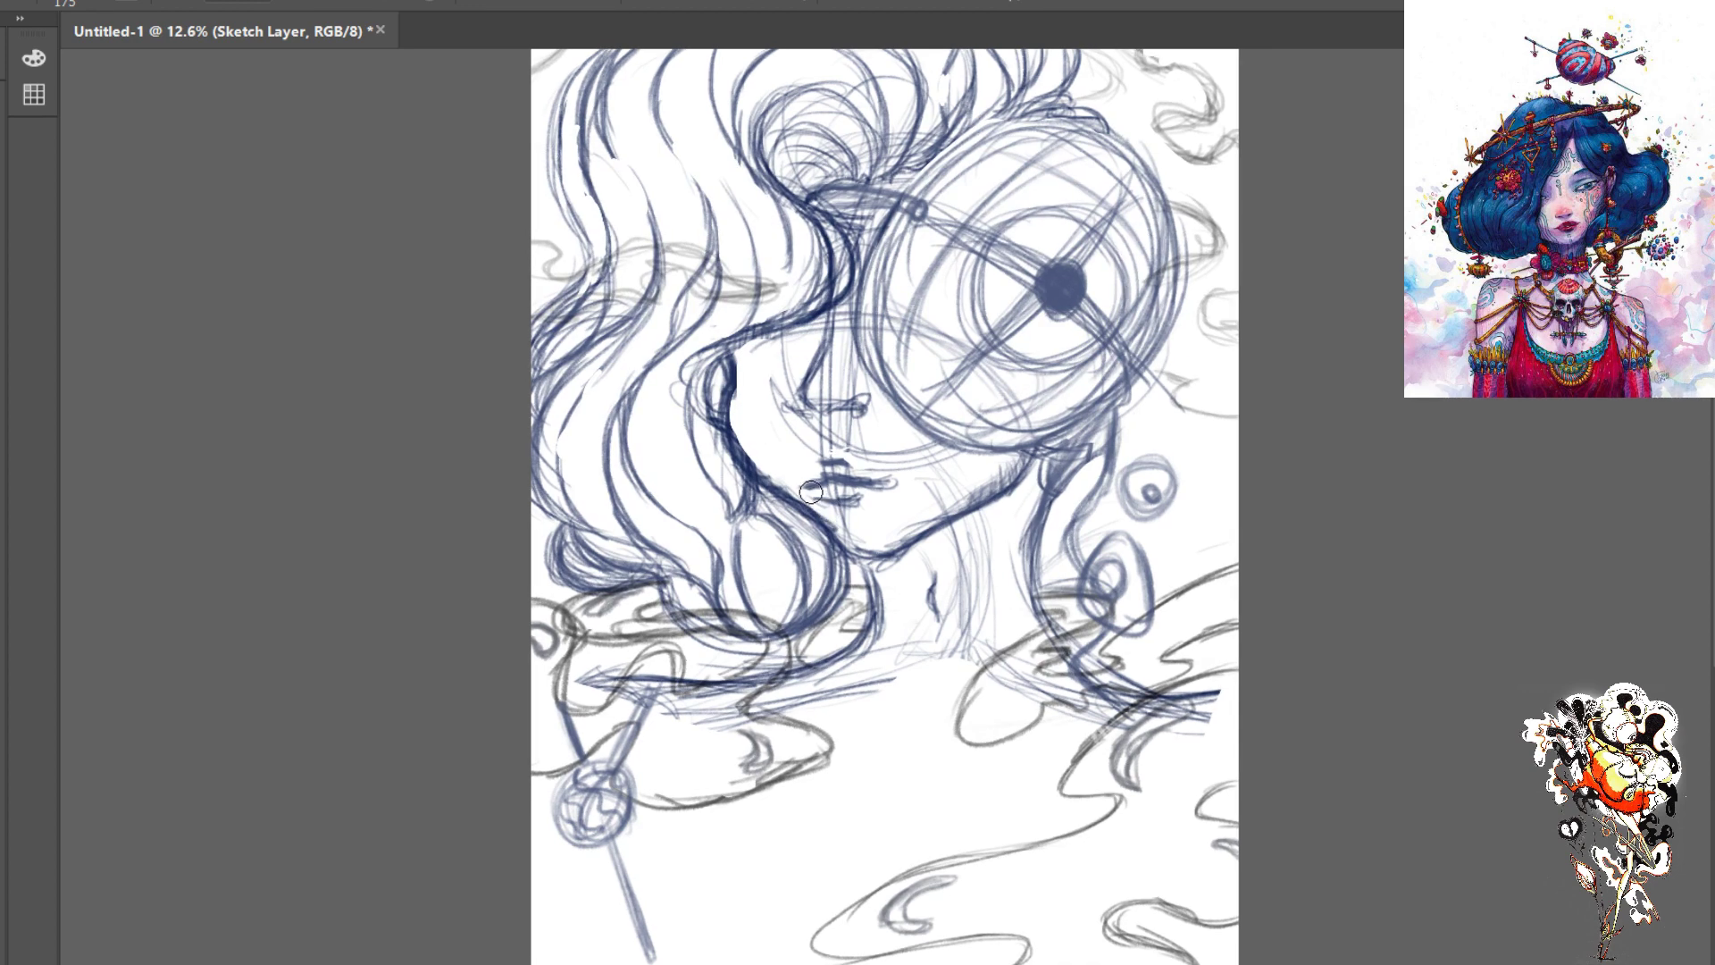
- Thicken the hair edge that sweeps over the forehead and frames the cheek, using a smaller brush
key("bracketleft")
key("bracketleft")
key("bracketleft")
key("bracketleft")
key("bracketleft")
key("bracketleft")
mouse_move(802, 329)
left_mouse_down()
mouse_move(720, 402)
mouse_move(765, 338)
mouse_move(727, 408)
mouse_move(722, 385)
mouse_move(805, 332)
mouse_move(747, 336)
mouse_move(796, 332)
mouse_move(768, 335)
mouse_move(721, 402)
left_mouse_up()
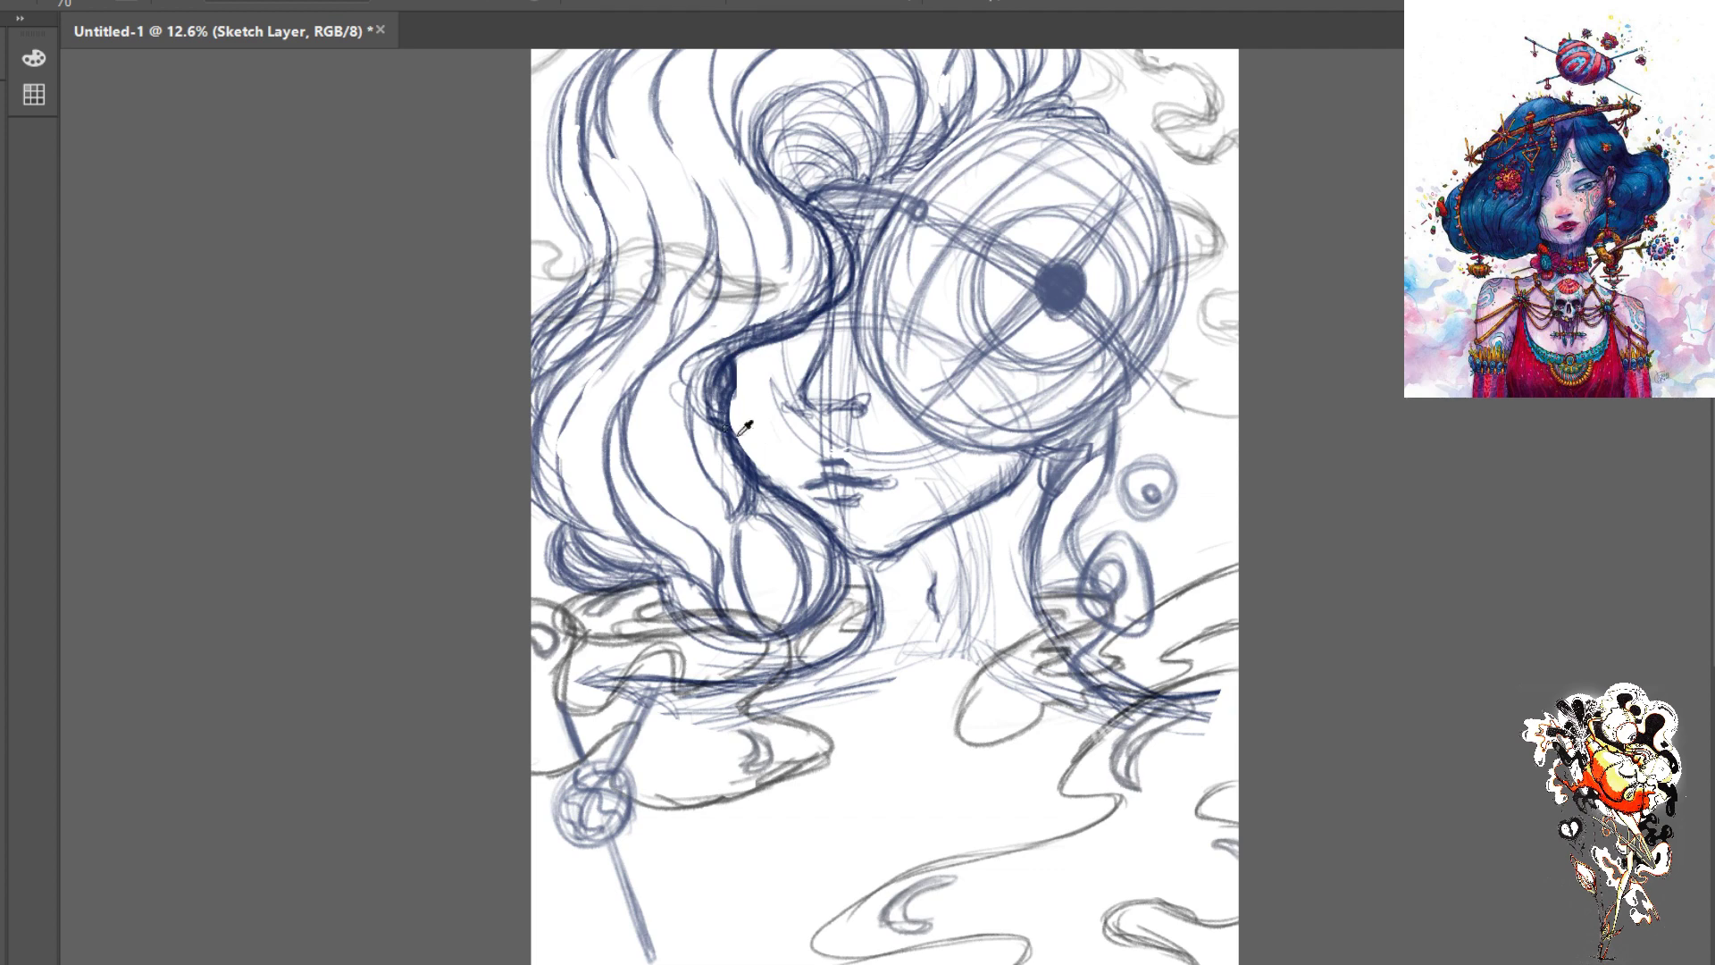
scroll(741, 384, "up", 2)
left_click(753, 396, "alt")
left_click_drag(734, 393, 735, 361)
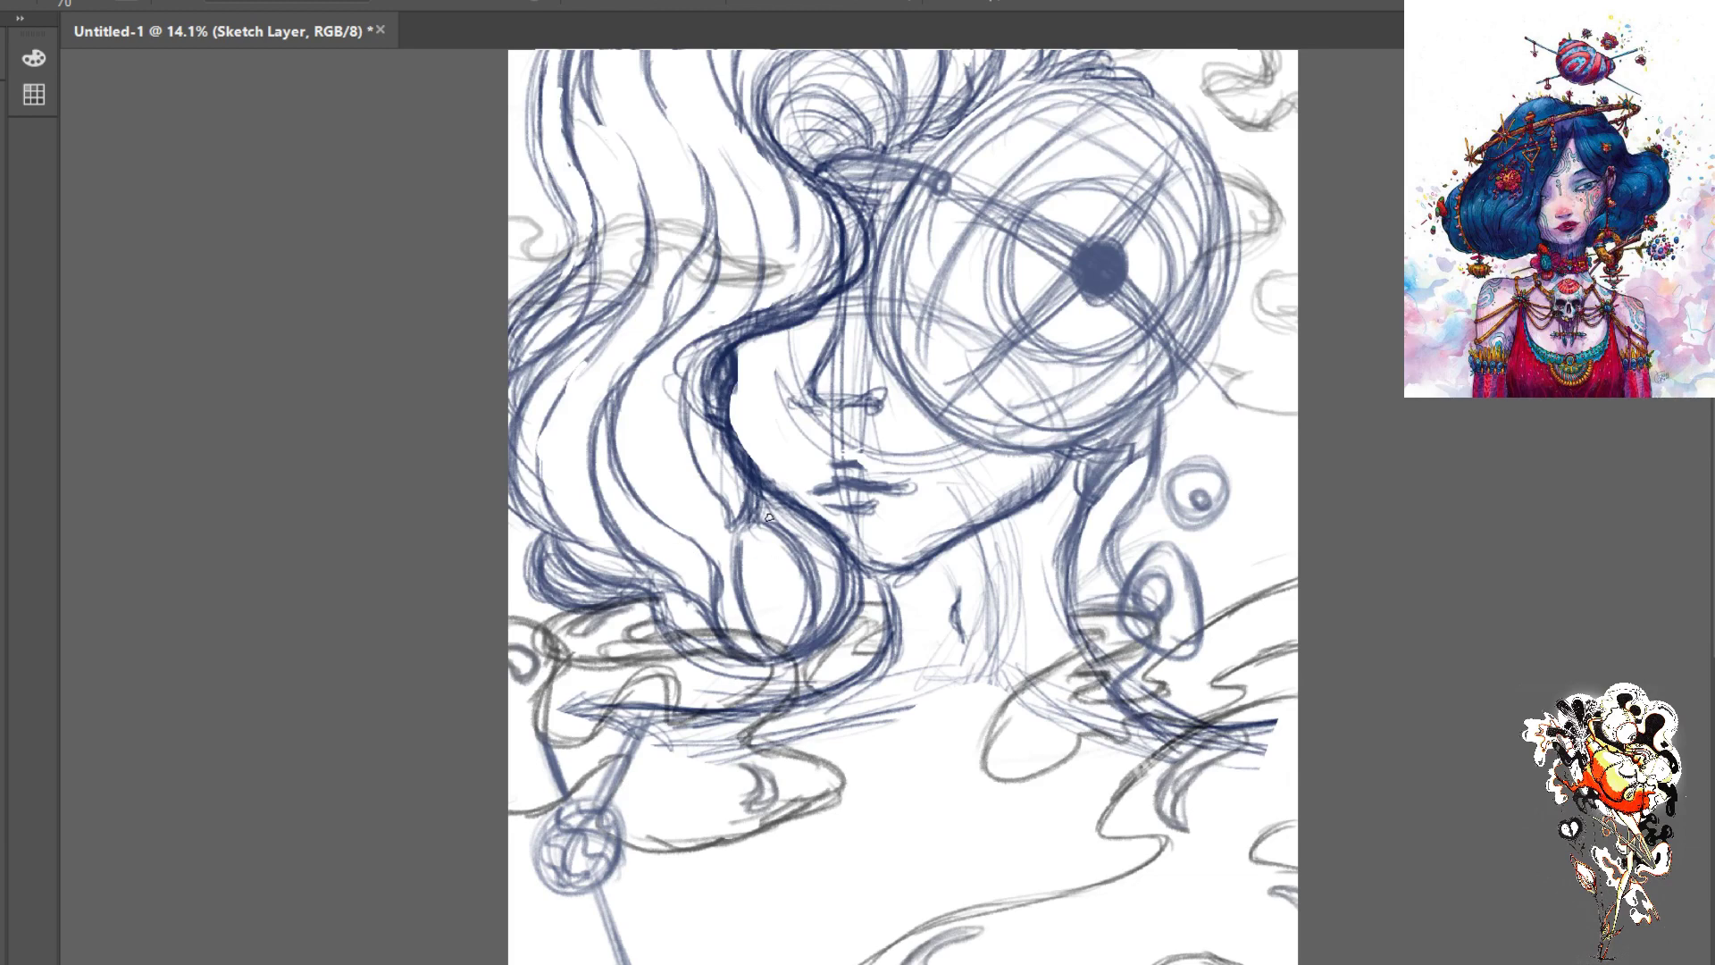
- Reinforce the looped curl beside the jaw and the long wavy strands toward the hair's outer edge
left_click_drag(764, 523, 798, 631)
mouse_move(731, 528)
left_mouse_down()
mouse_move(750, 638)
mouse_move(786, 648)
left_mouse_up()
left_click_drag(726, 586, 720, 629)
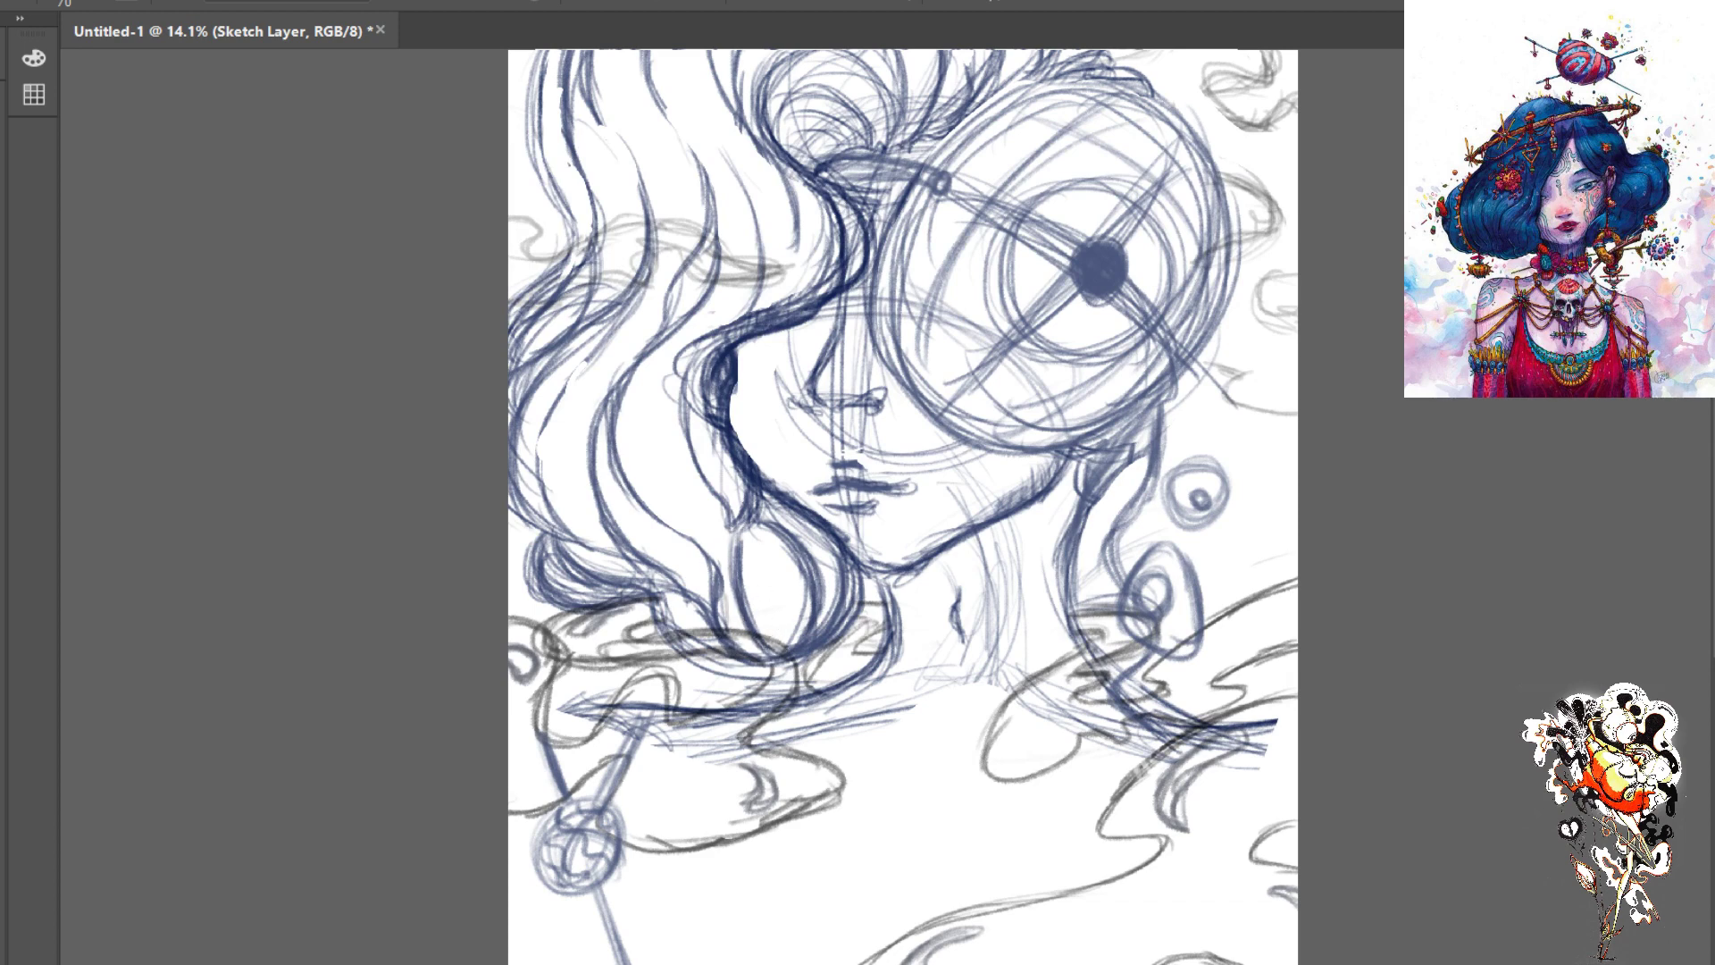
mouse_move(621, 375)
left_mouse_down()
mouse_move(586, 476)
mouse_move(665, 523)
mouse_move(613, 529)
mouse_move(659, 574)
left_mouse_up()
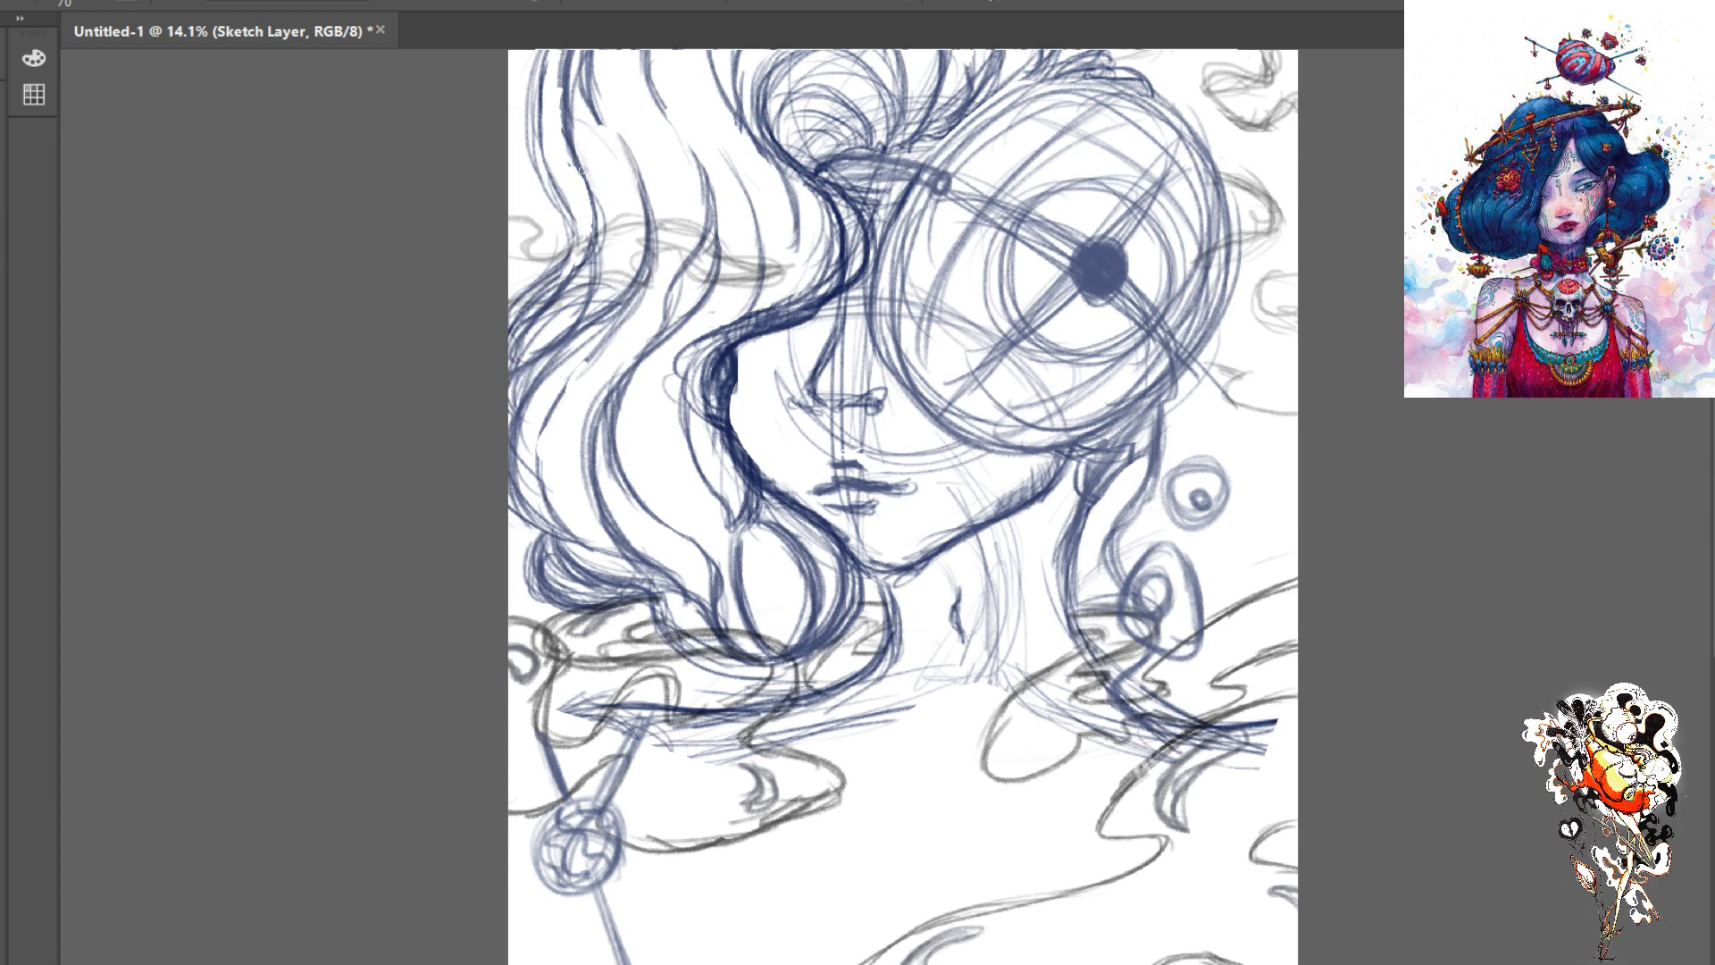
left_click_drag(545, 54, 552, 191)
mouse_move(531, 85)
left_mouse_down()
mouse_move(571, 237)
mouse_move(542, 291)
mouse_move(568, 258)
mouse_move(509, 309)
left_mouse_up()
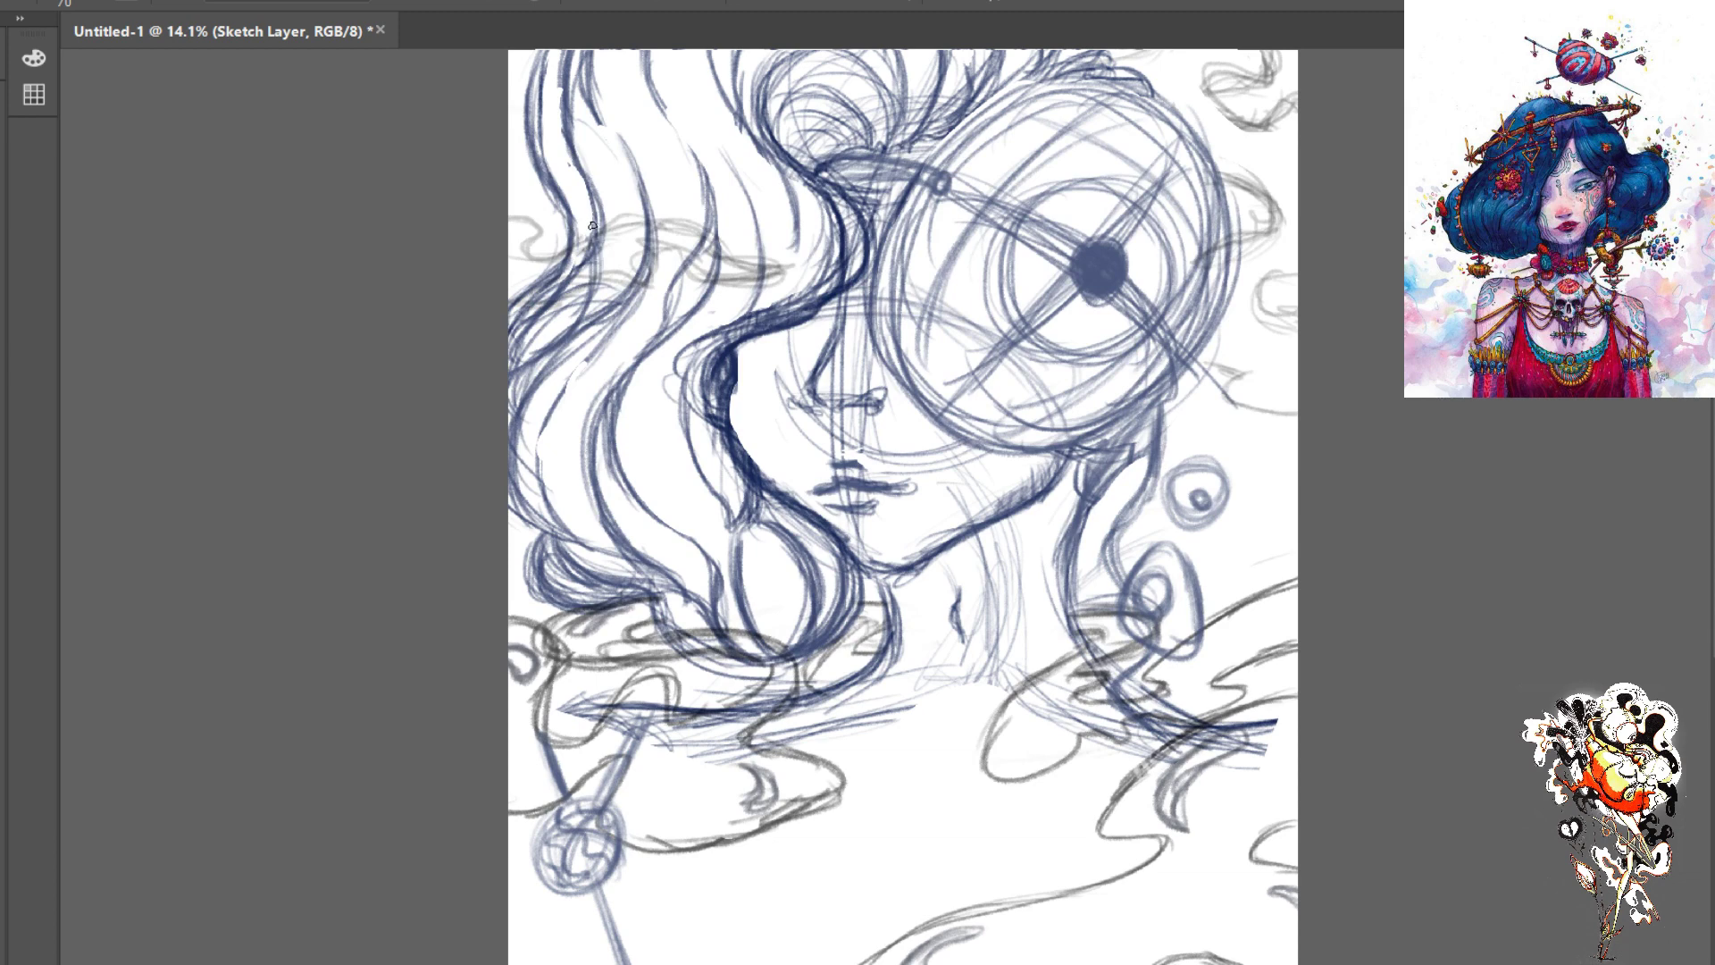
- Make Layer 2 active and toggle its visibility to check what it contains
scroll(592, 225, "down", 1)
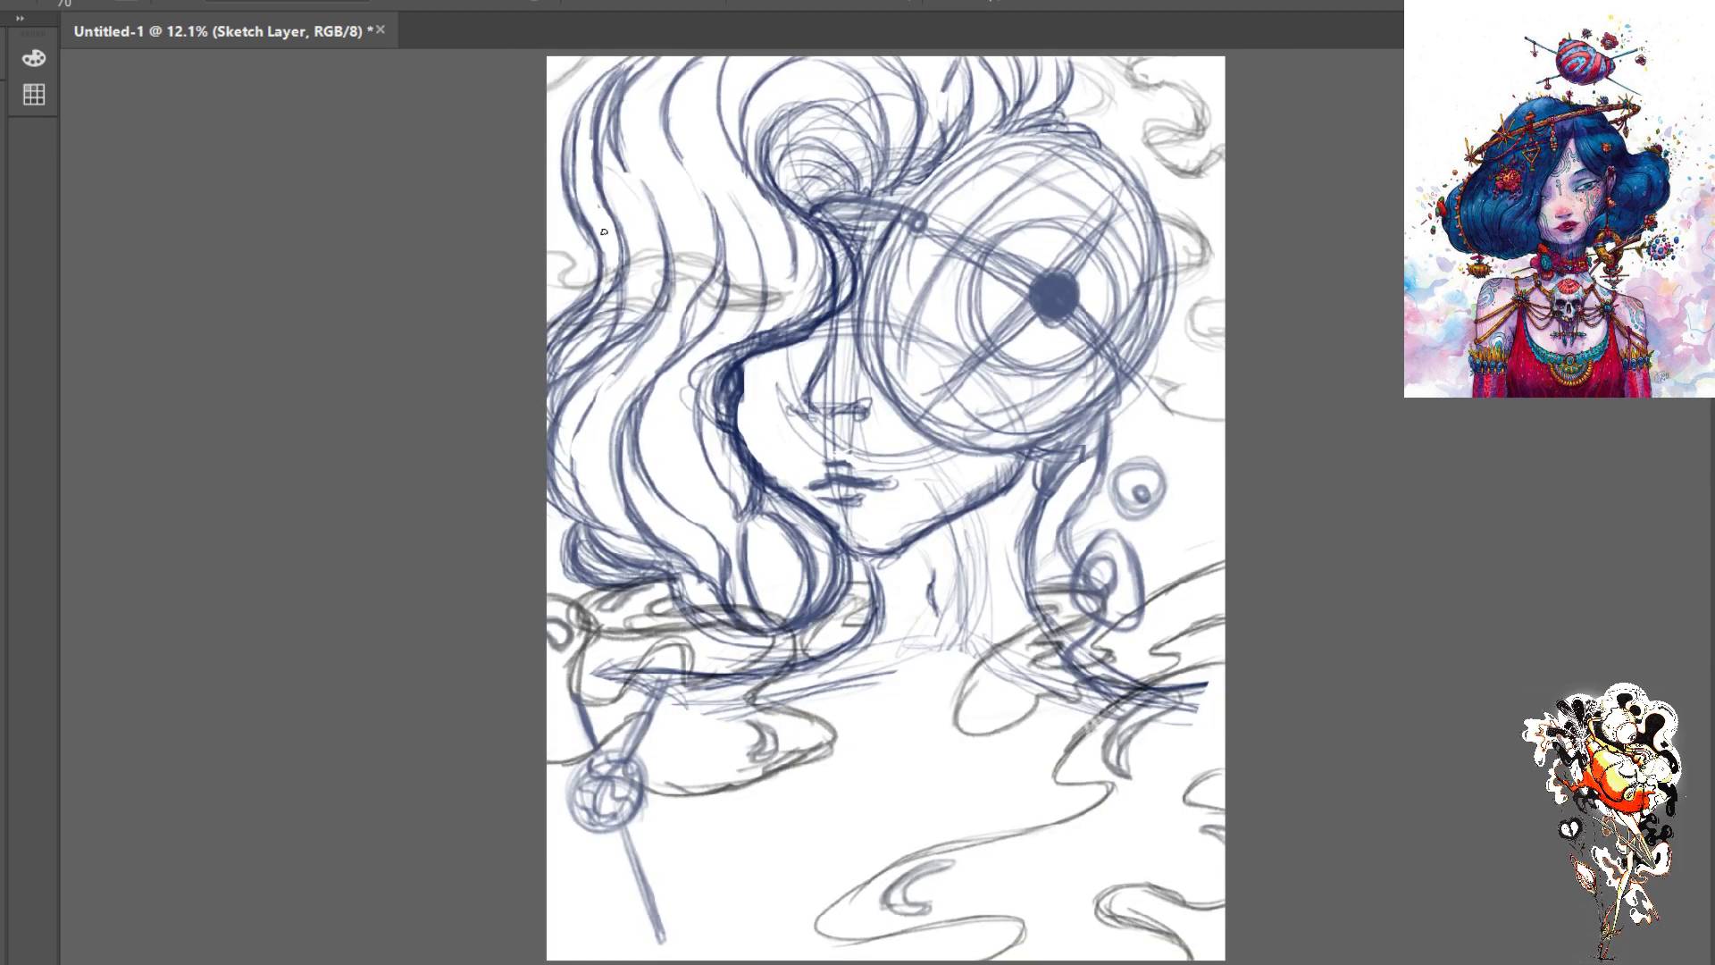
scroll(604, 232, "down", 1)
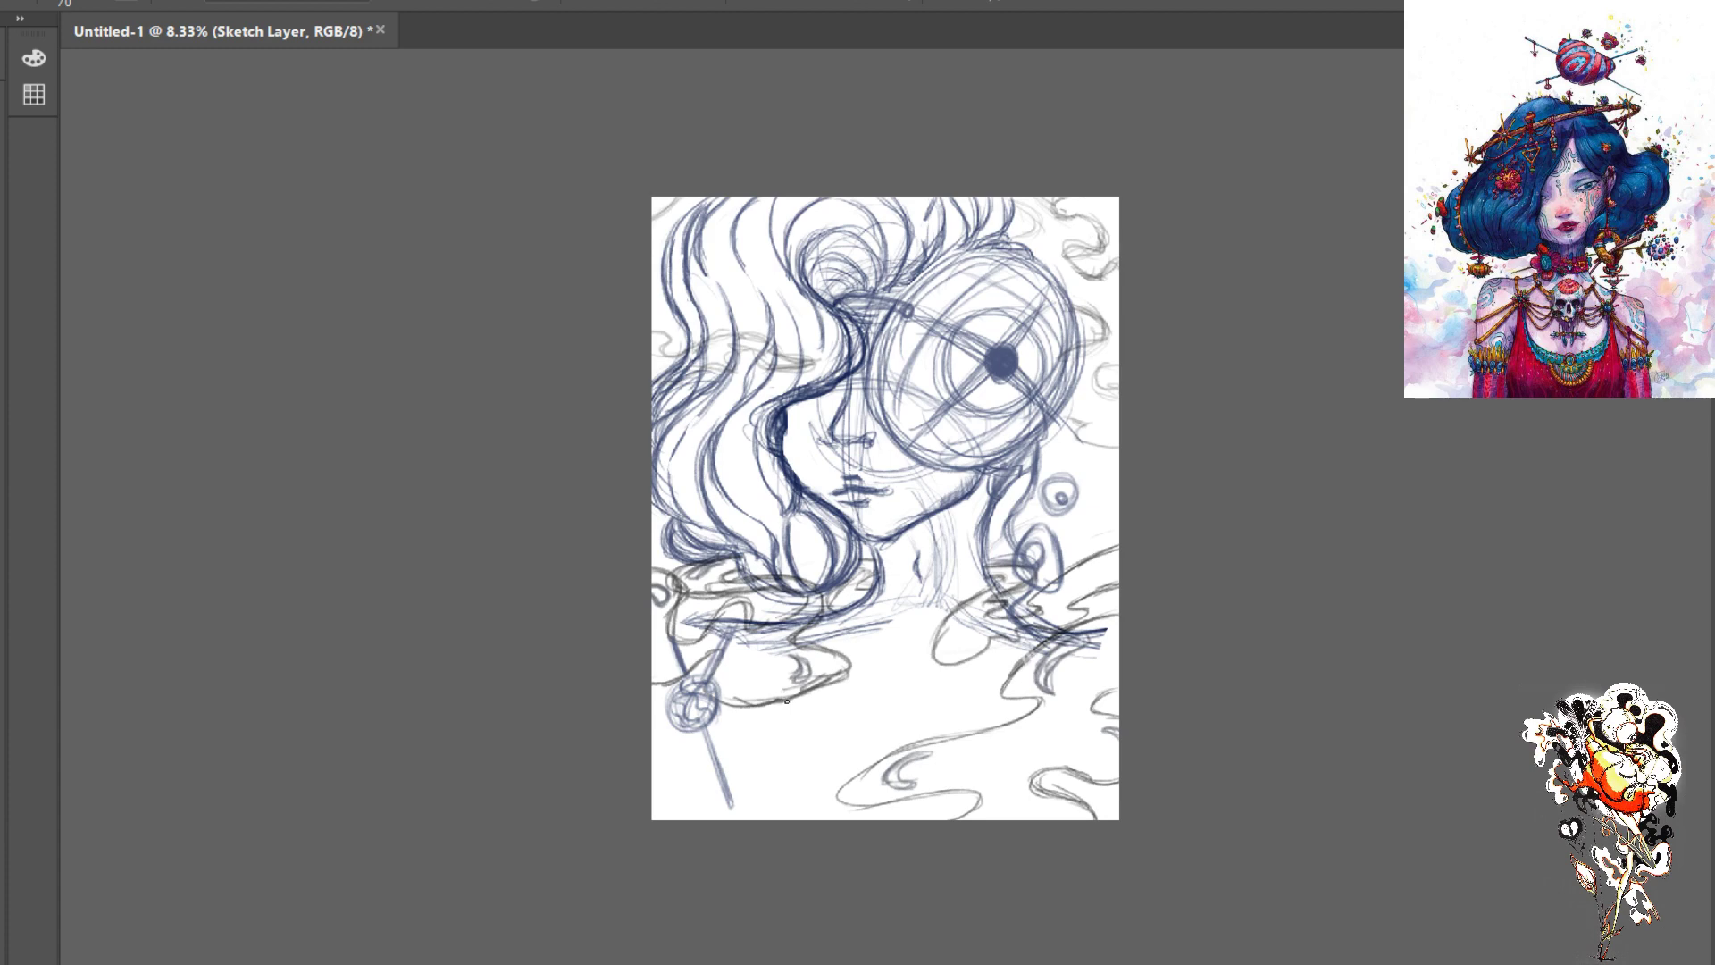
key("ctrl+plus")
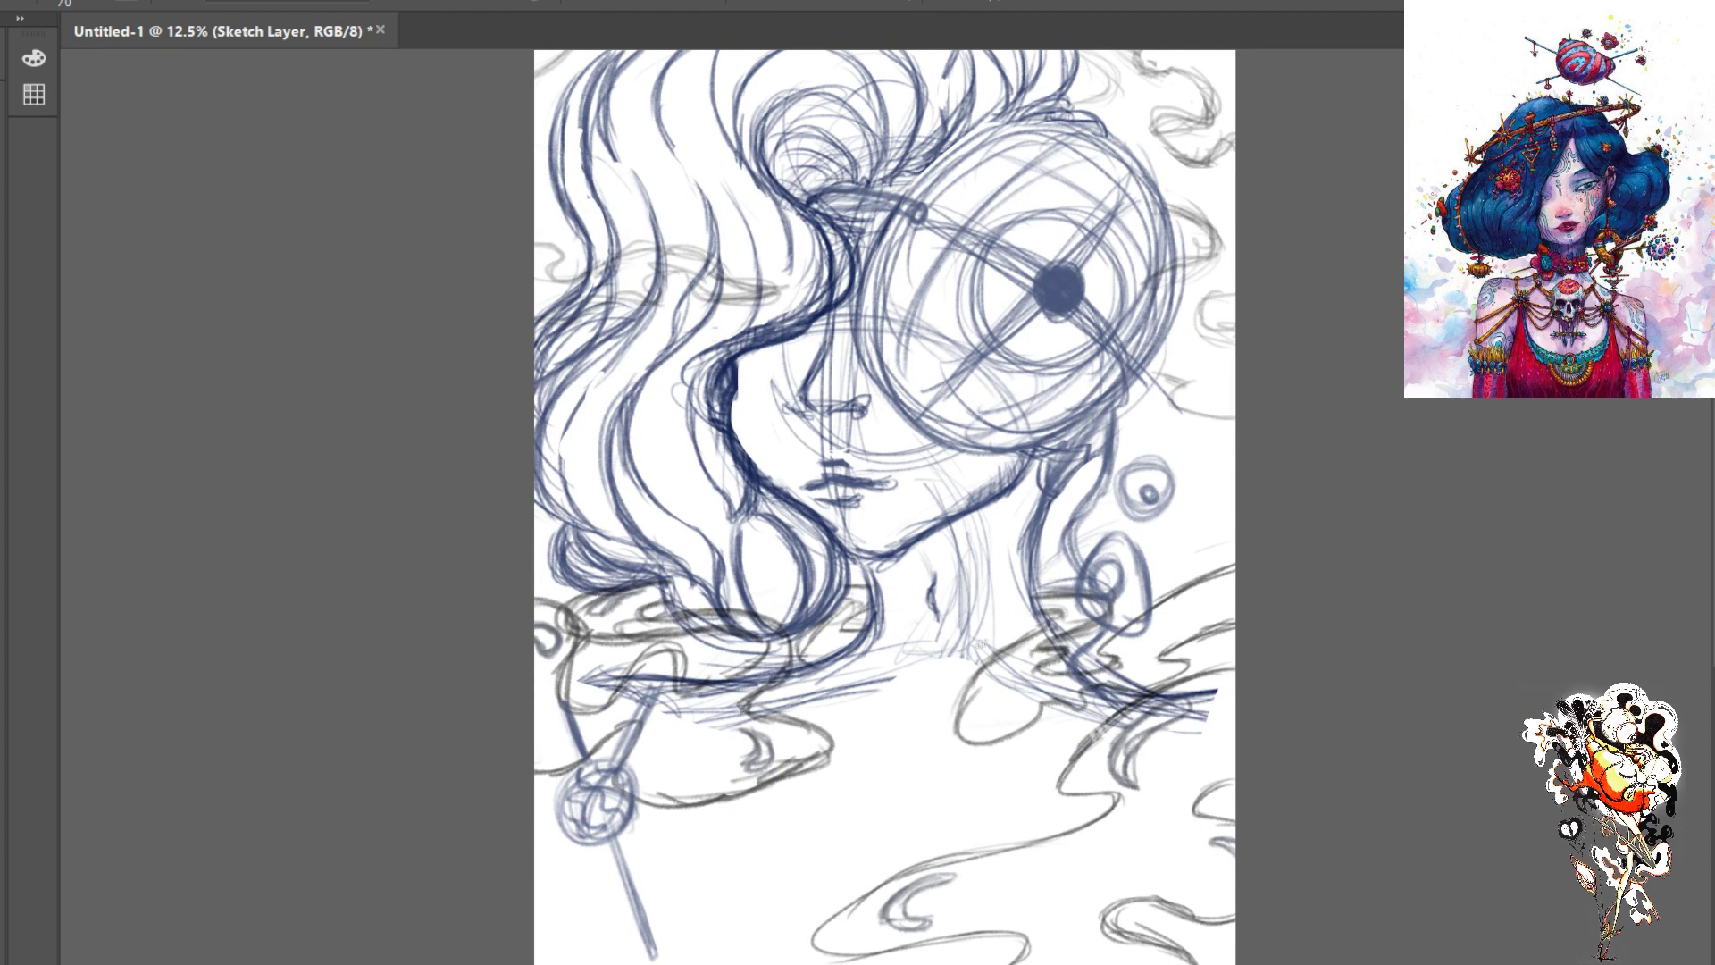
key("alt+bracketleft")
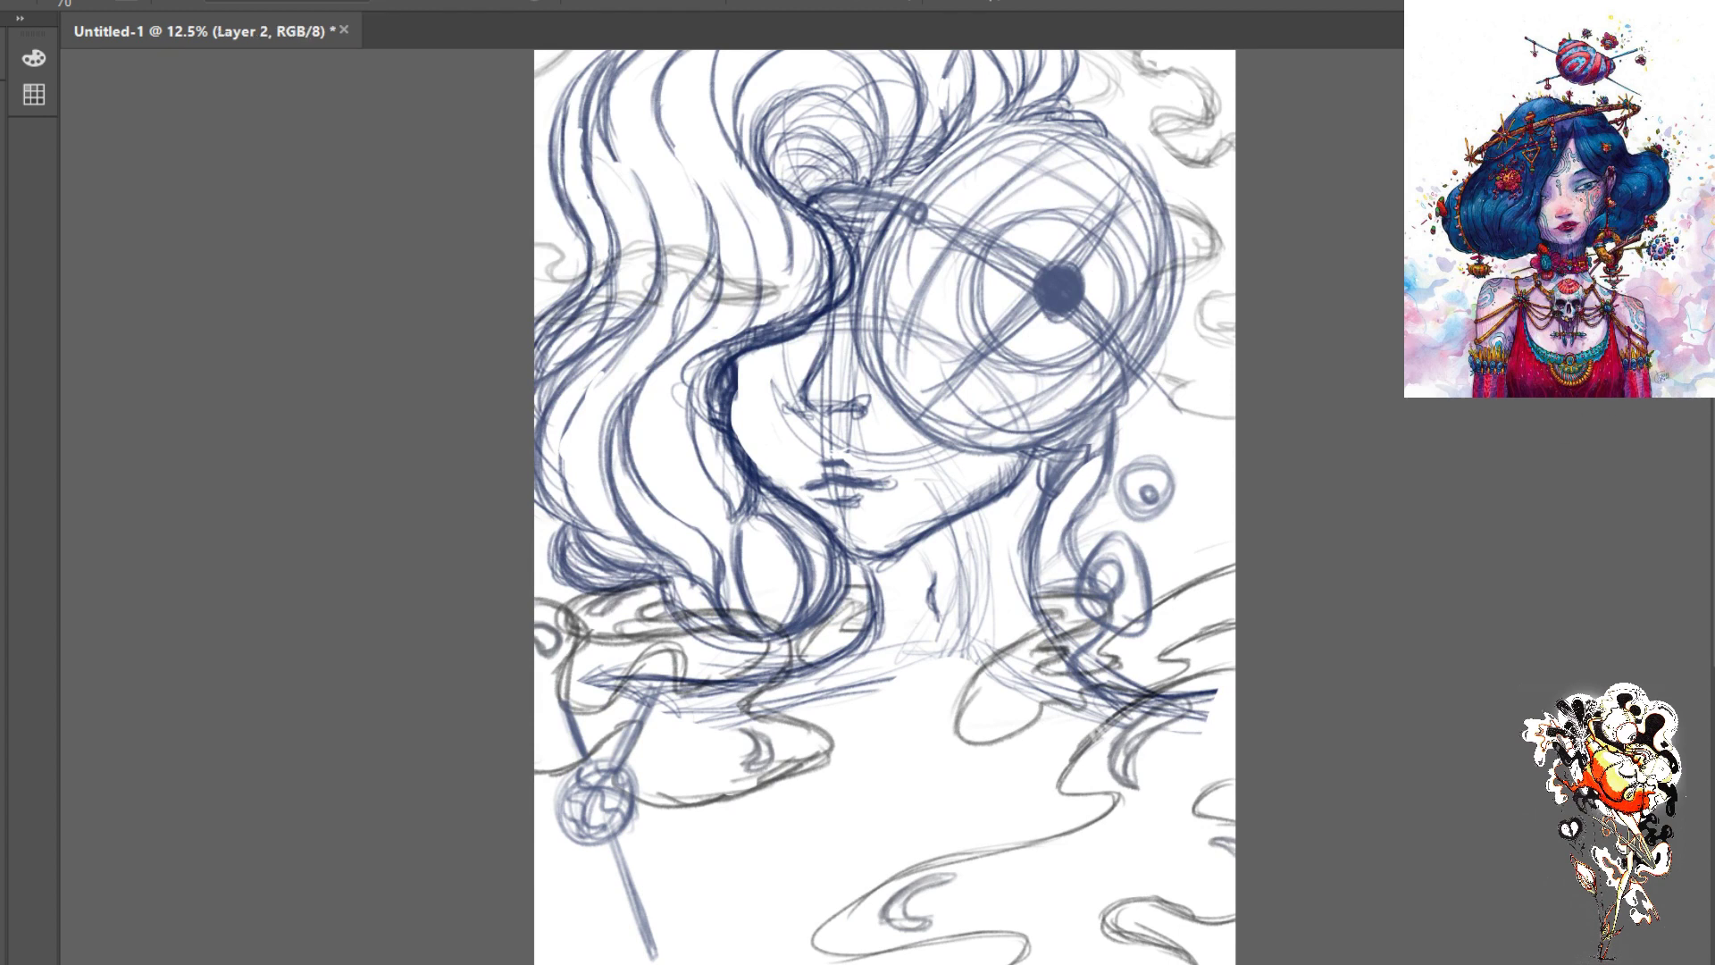
key("ctrl+comma")
key("ctrl+comma")
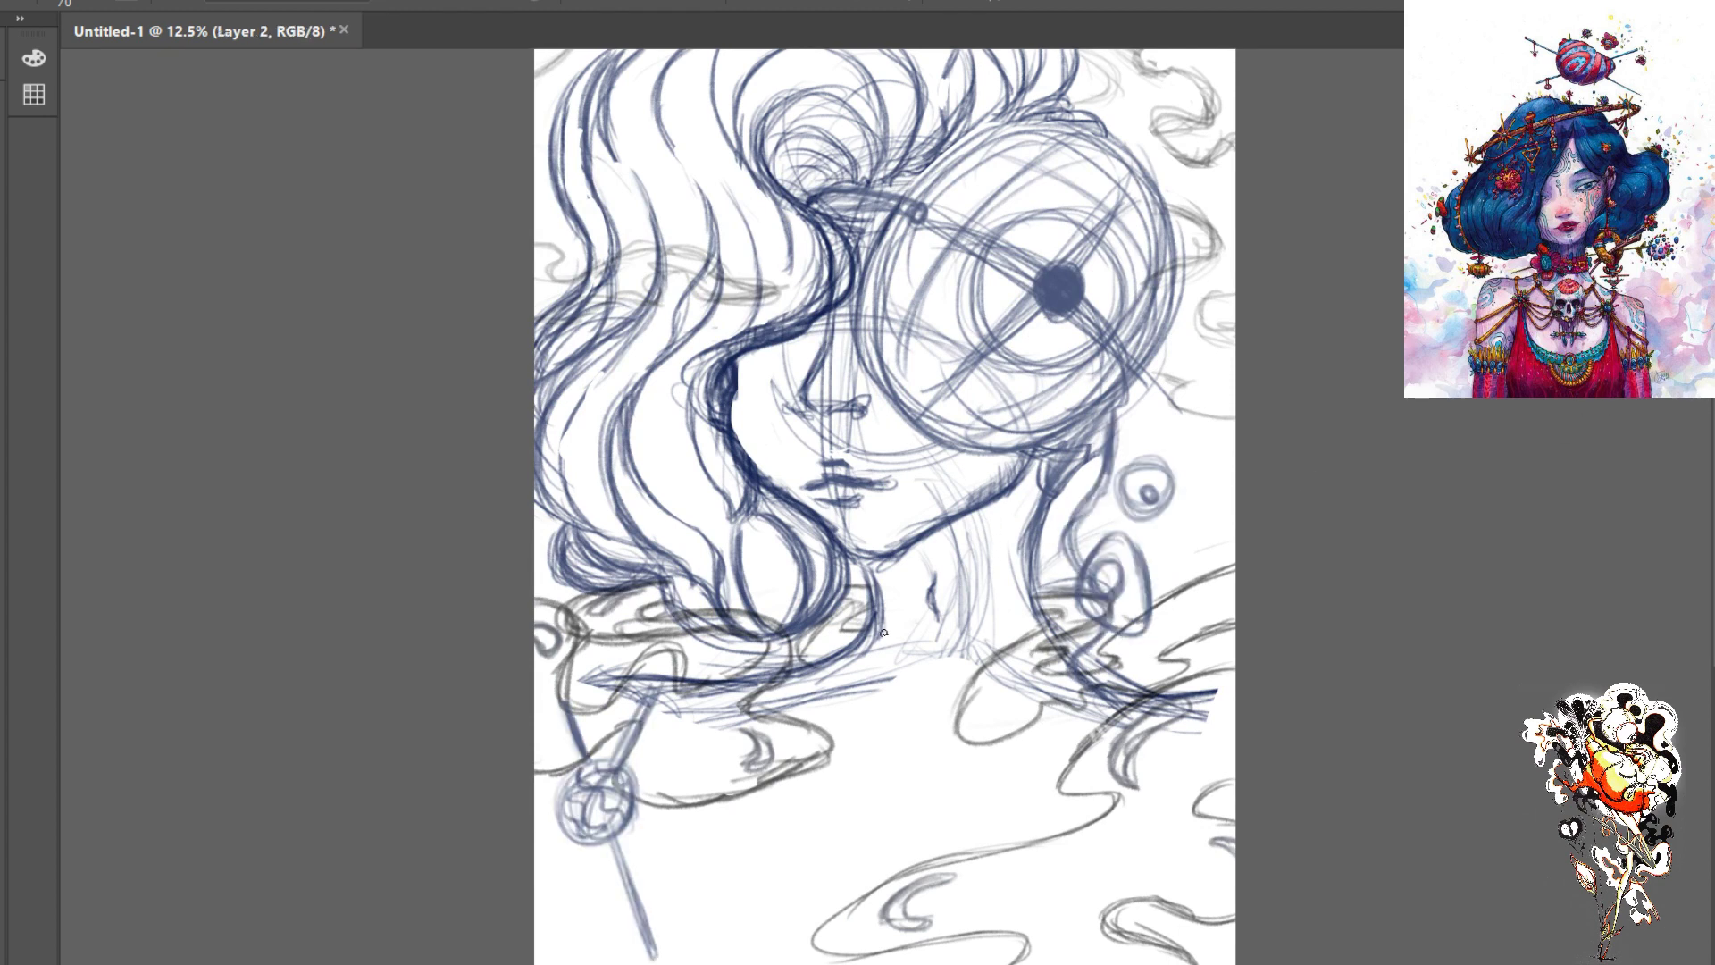
- Sketch a V-shaped neckline on Layer 2 with diagonal strokes from both sides of the neck meeting at the lower chest
left_click_drag(849, 603, 1001, 705)
mouse_move(878, 627)
left_mouse_down()
mouse_move(1028, 719)
mouse_move(1108, 728)
left_mouse_up()
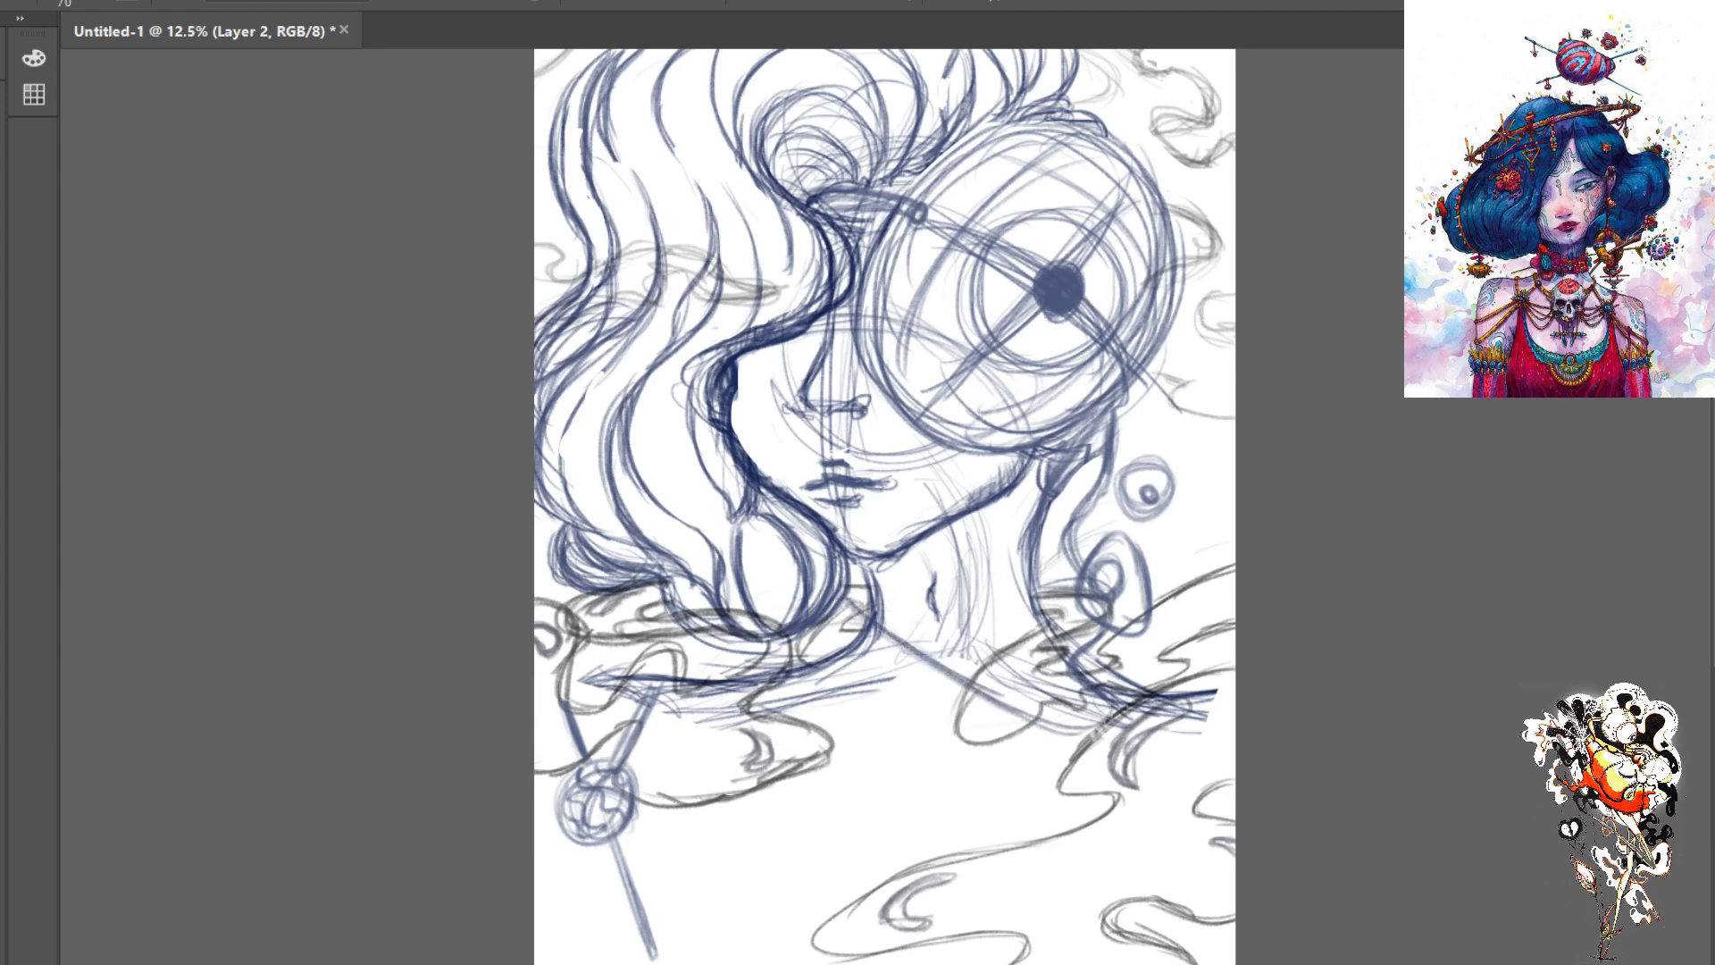
mouse_move(1040, 581)
left_mouse_down()
mouse_move(1101, 650)
mouse_move(1049, 597)
mouse_move(1111, 682)
mouse_move(1117, 720)
left_mouse_up()
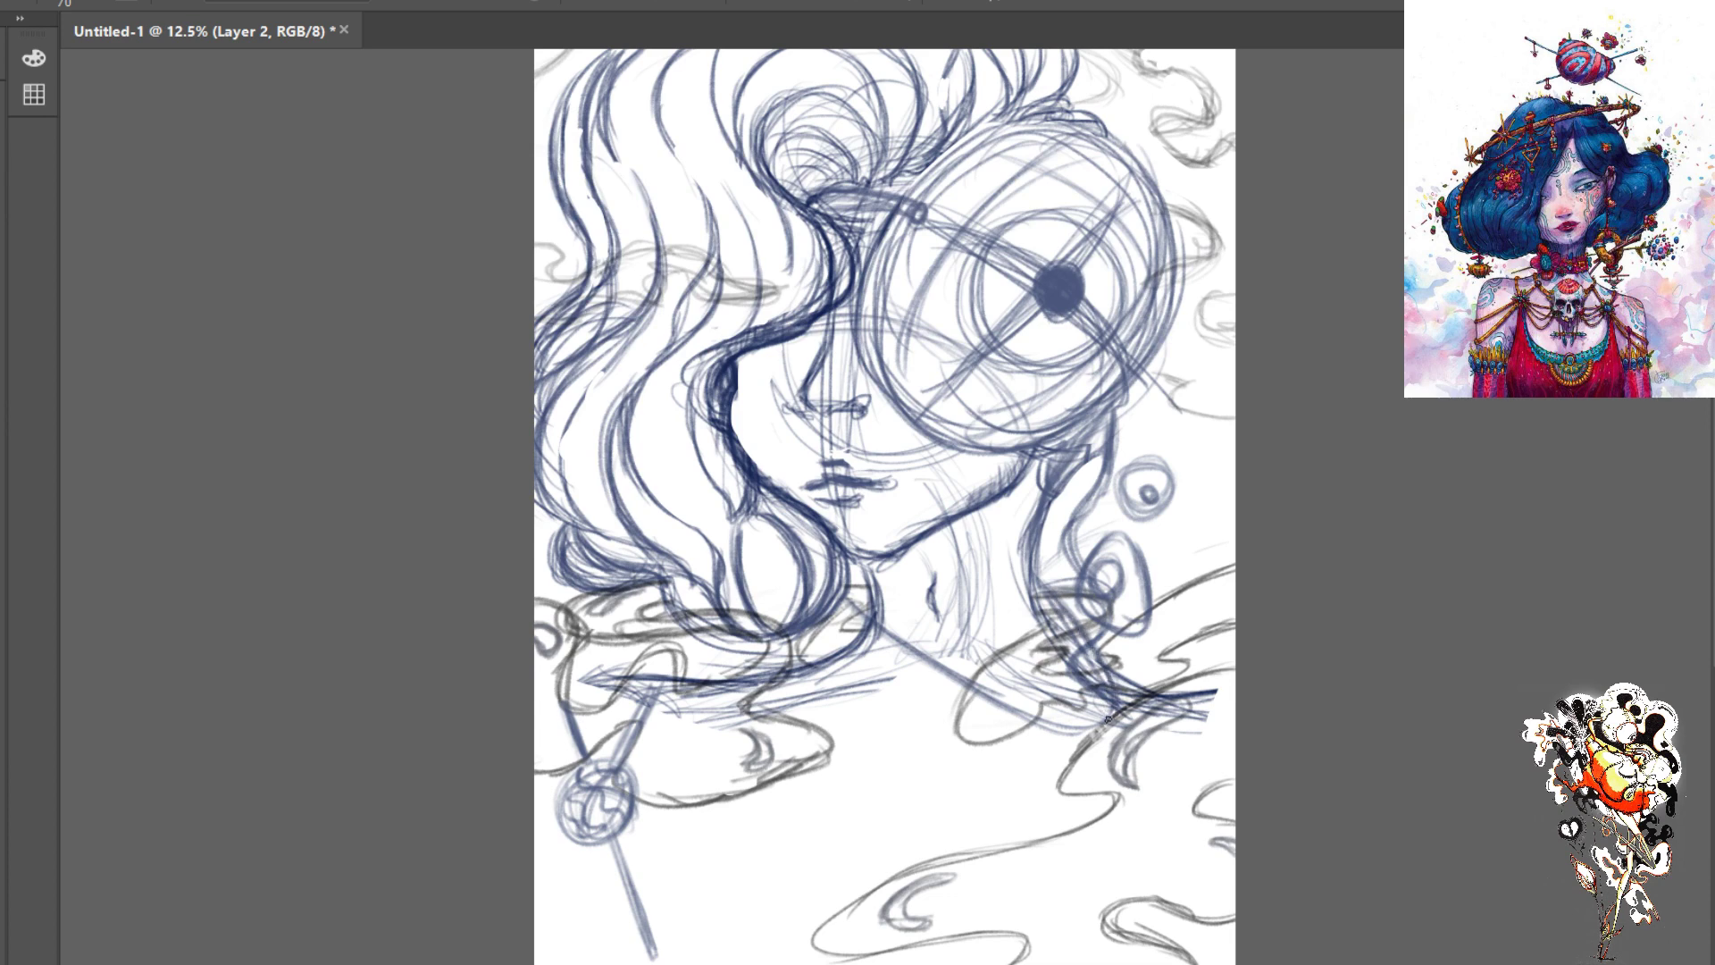
left_click_drag(1084, 655, 1103, 682)
left_click_drag(1097, 700, 1098, 734)
left_click_drag(839, 614, 1016, 727)
left_click_drag(889, 645, 1044, 722)
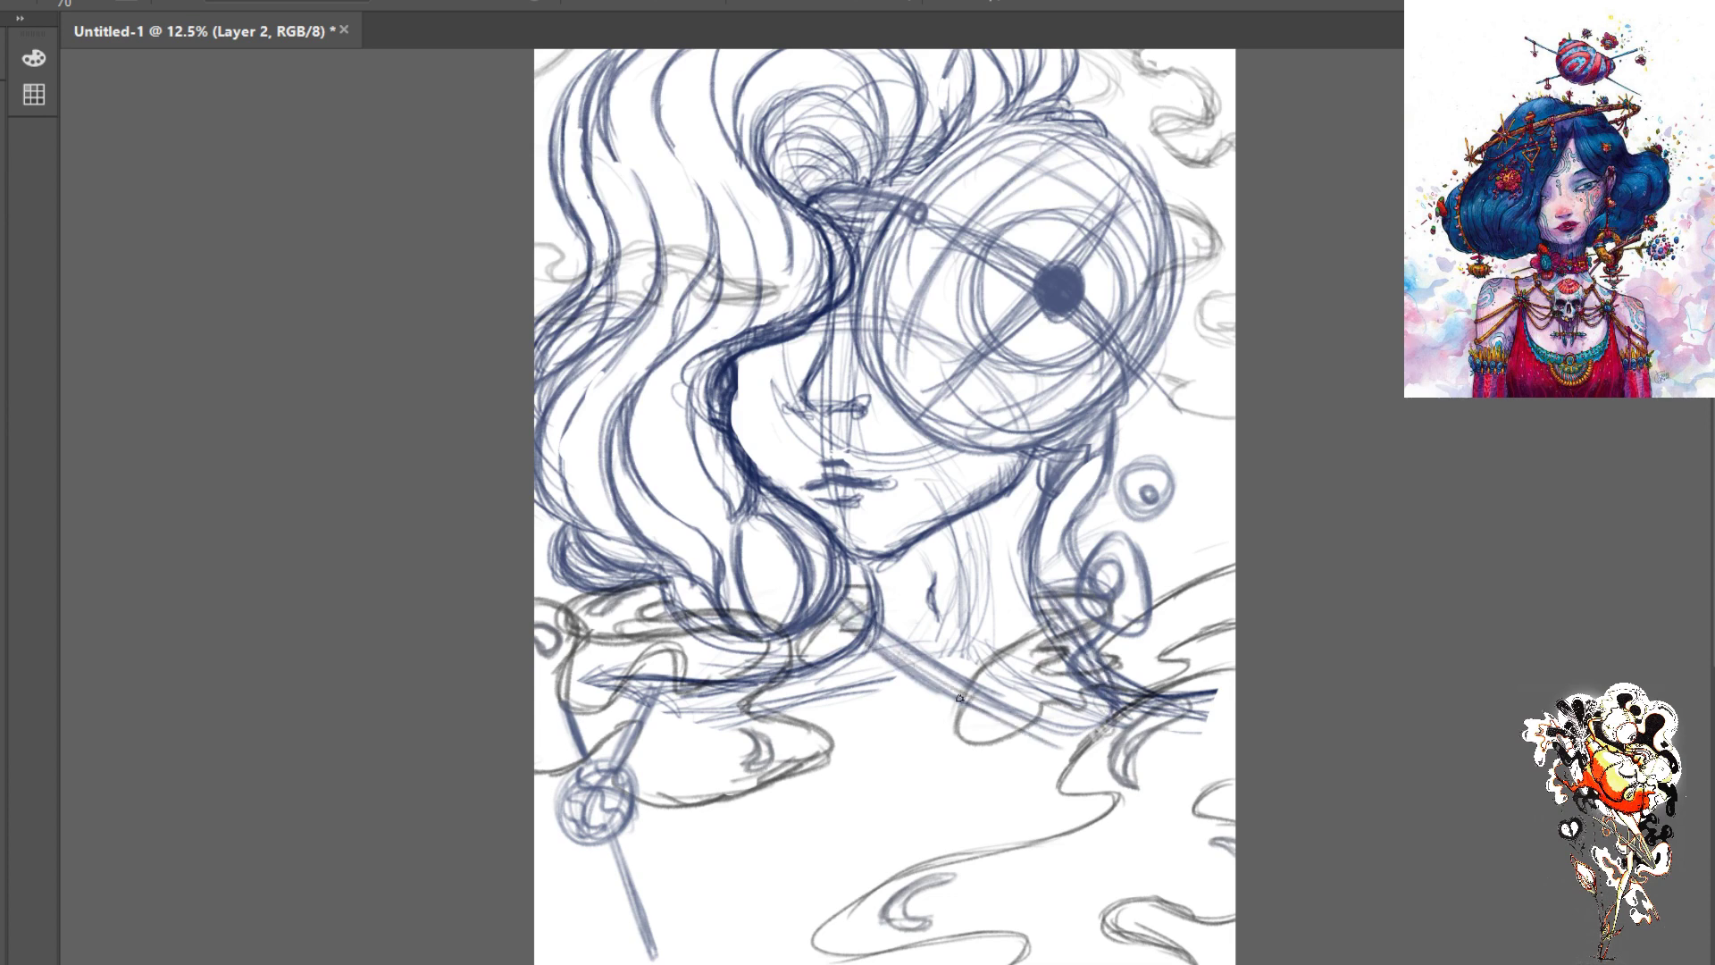
mouse_move(1044, 590)
left_mouse_down()
mouse_move(1125, 702)
mouse_move(1128, 758)
left_mouse_up()
left_click_drag(973, 699, 1104, 761)
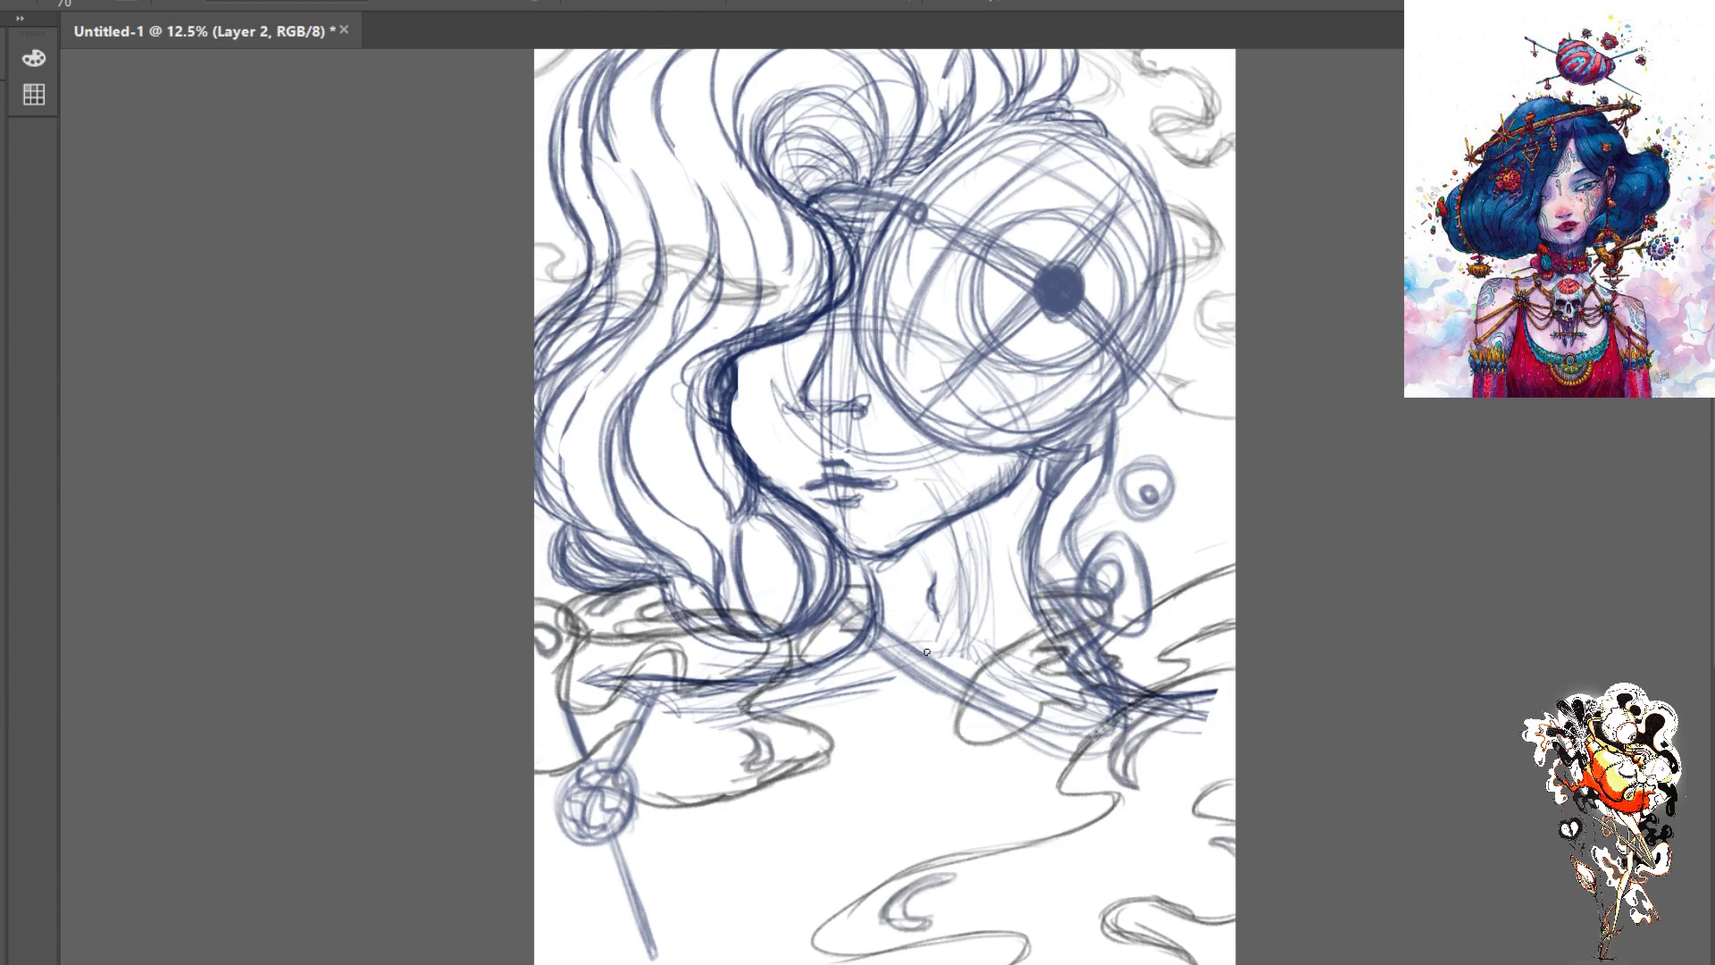
- Undo the V-shaped neckline strokes on Layer 2, keeping the charms and rodded ball visible
key("bracketright")
key("bracketright")
key("bracketright")
key("bracketright")
key("bracketright")
key("bracketright")
key("ctrl+z")
key("ctrl+z")
key("ctrl+z")
key("ctrl+z")
key("ctrl+z")
key("ctrl+z")
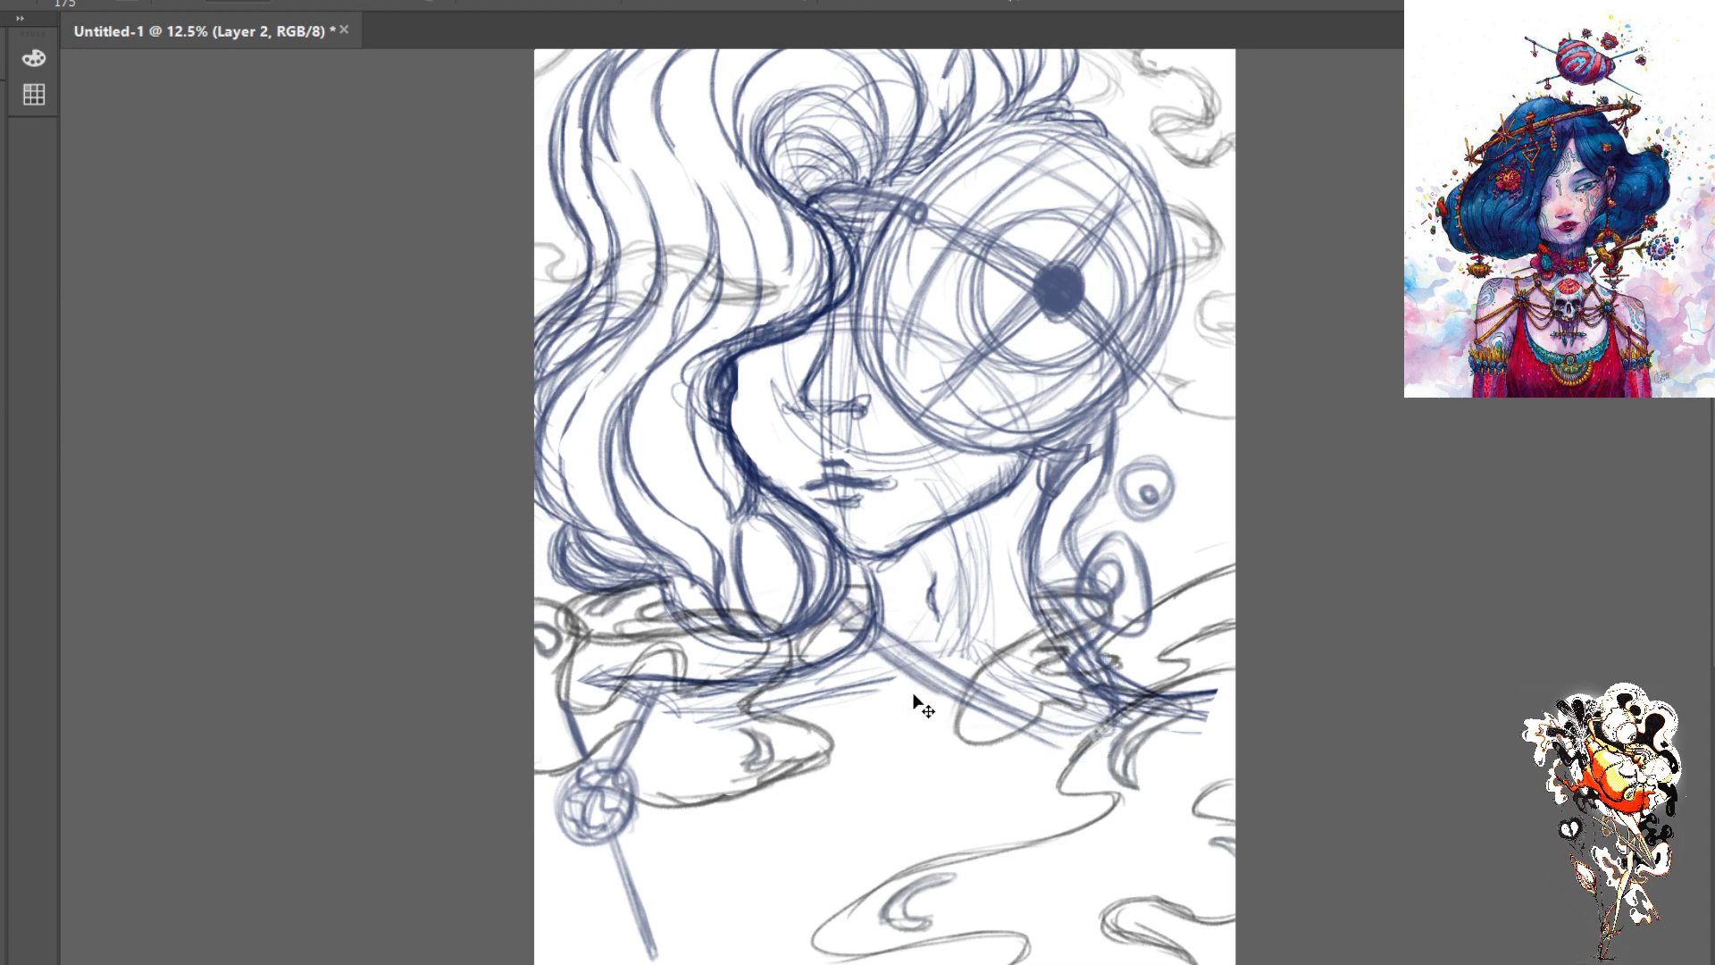
key("ctrl+z")
key("ctrl+z")
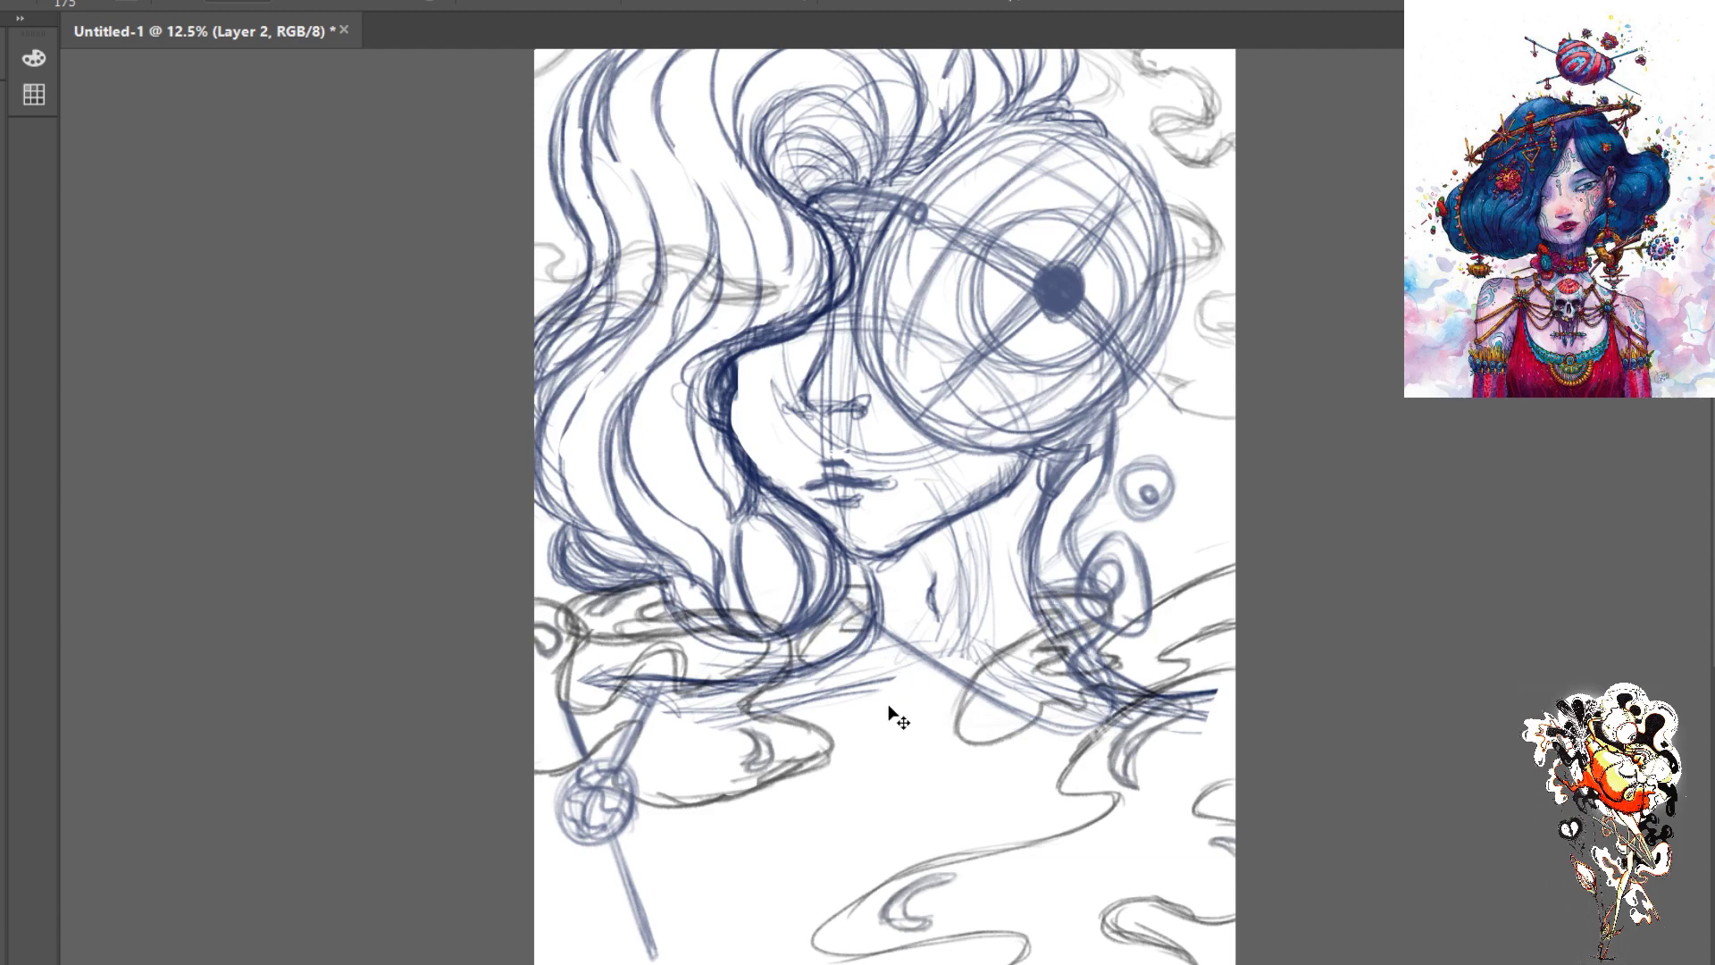
key("ctrl+z")
key("ctrl+z")
key("ctrl+z")
key("ctrl+z")
key("ctrl+z")
key("ctrl+z")
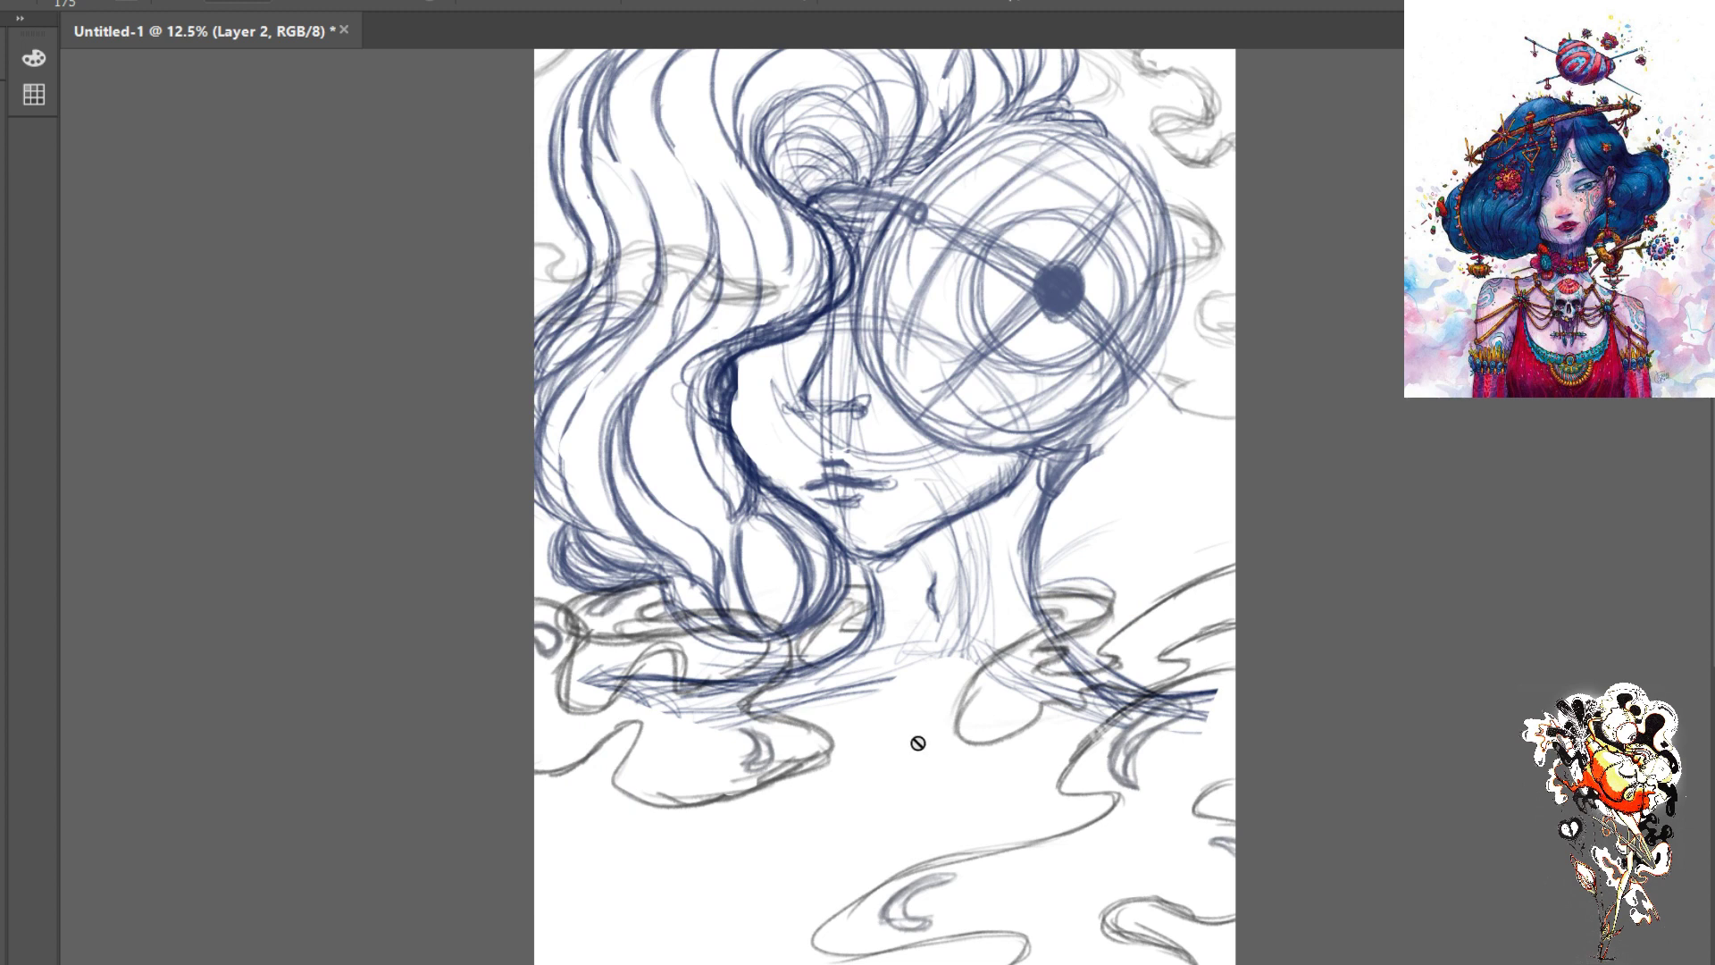
key("ctrl+shift+z")
key("ctrl+shift+z")
key("ctrl+shift+z")
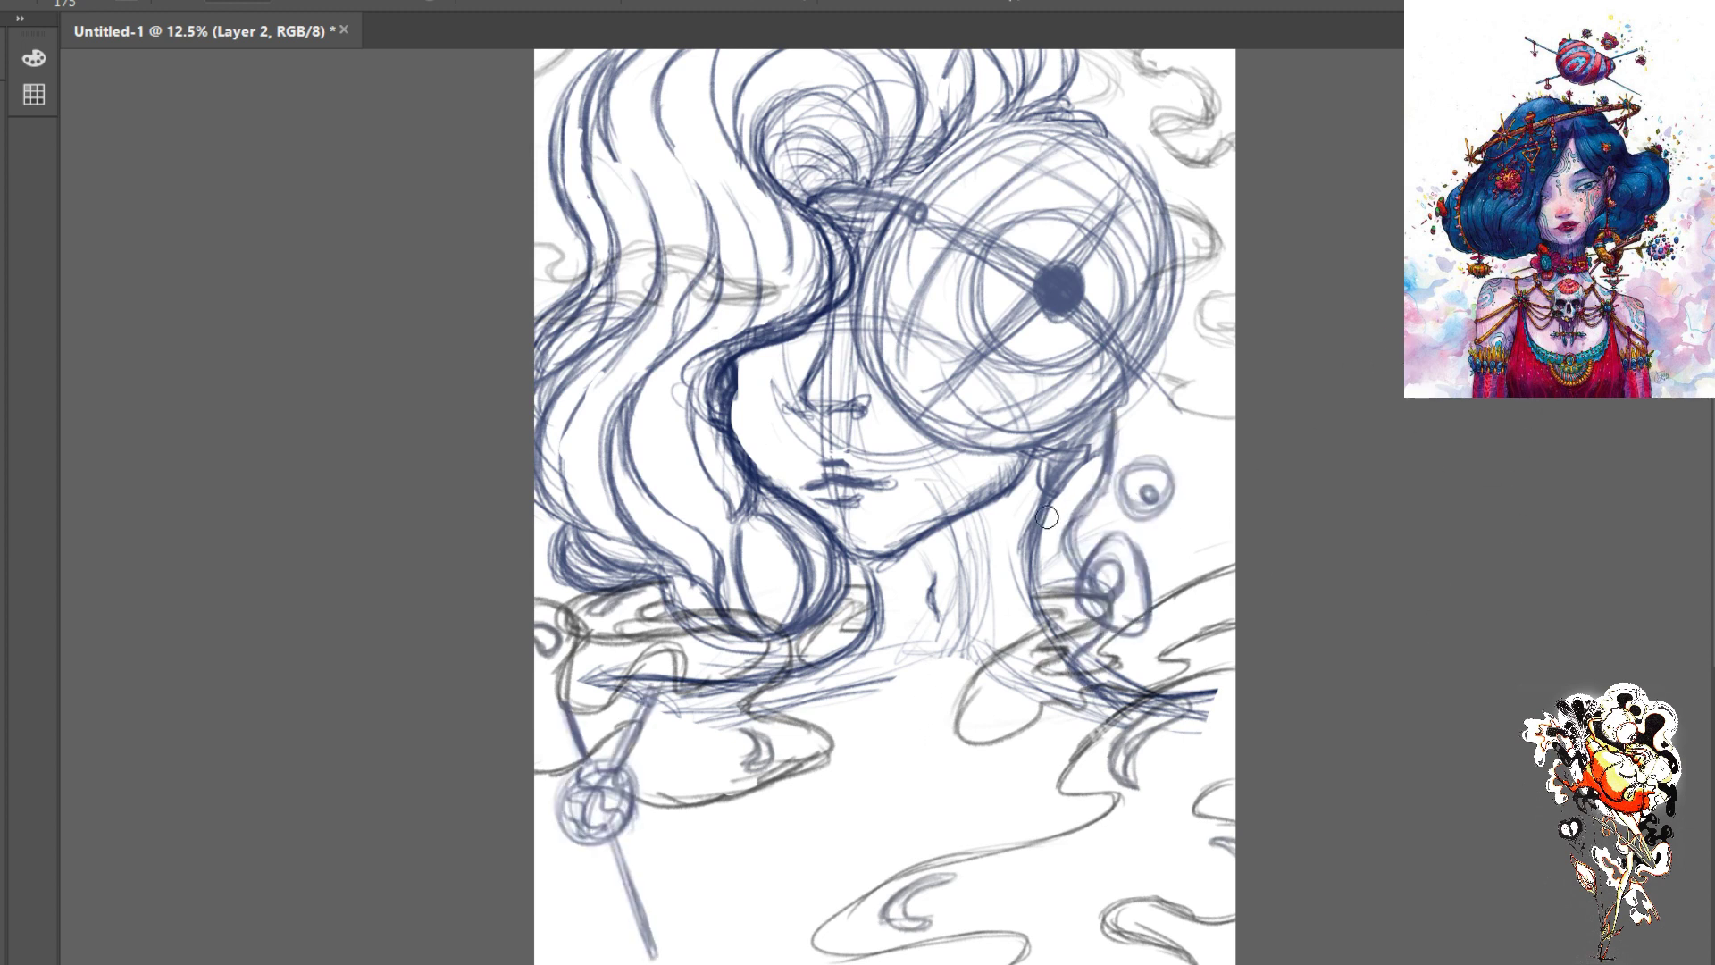
- Reduce the brush size to 40 and touch up the oval charm hanging beside the neck
key("bracketleft")
key("bracketleft")
key("bracketleft")
key("bracketleft")
key("bracketleft")
key("bracketleft")
key("bracketleft")
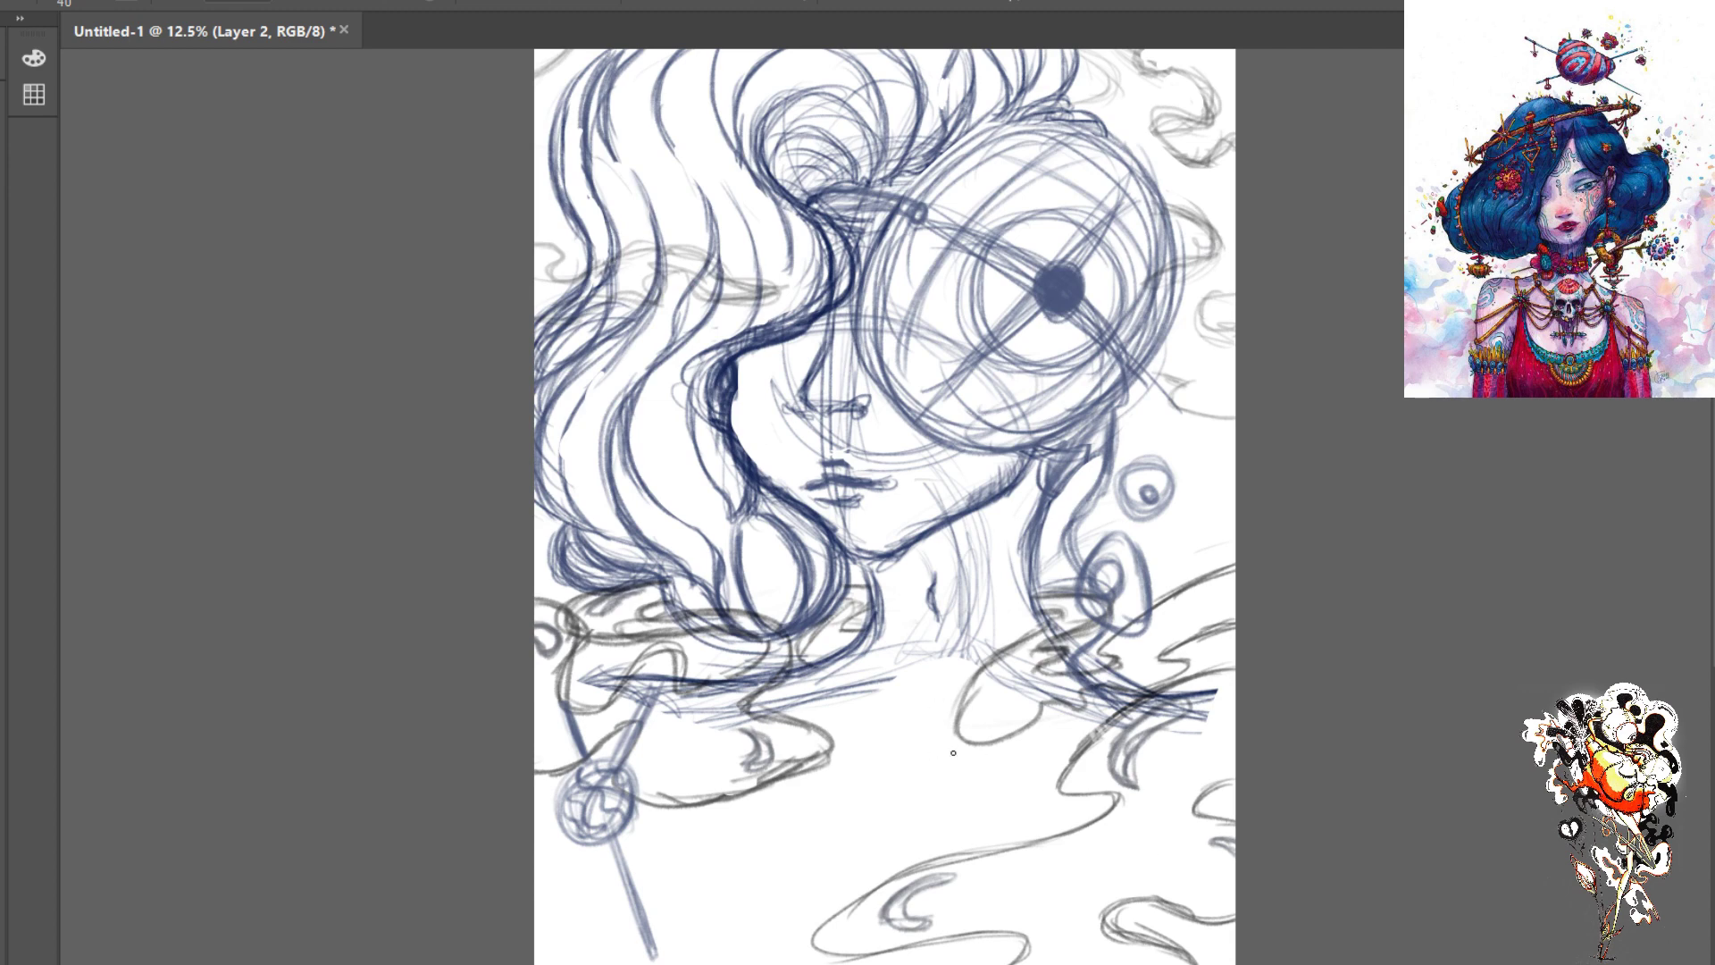
mouse_move(1122, 564)
left_mouse_down()
mouse_move(1113, 587)
mouse_move(1111, 562)
left_mouse_up()
- Hide and show Layer 2 repeatedly to compare the portrait with and without its charms and rodded ball
key("ctrl+z")
key("ctrl+z")
key("ctrl+z")
key("ctrl+shift+z")
key("ctrl+z")
key("ctrl+shift+z")
key("ctrl+z")
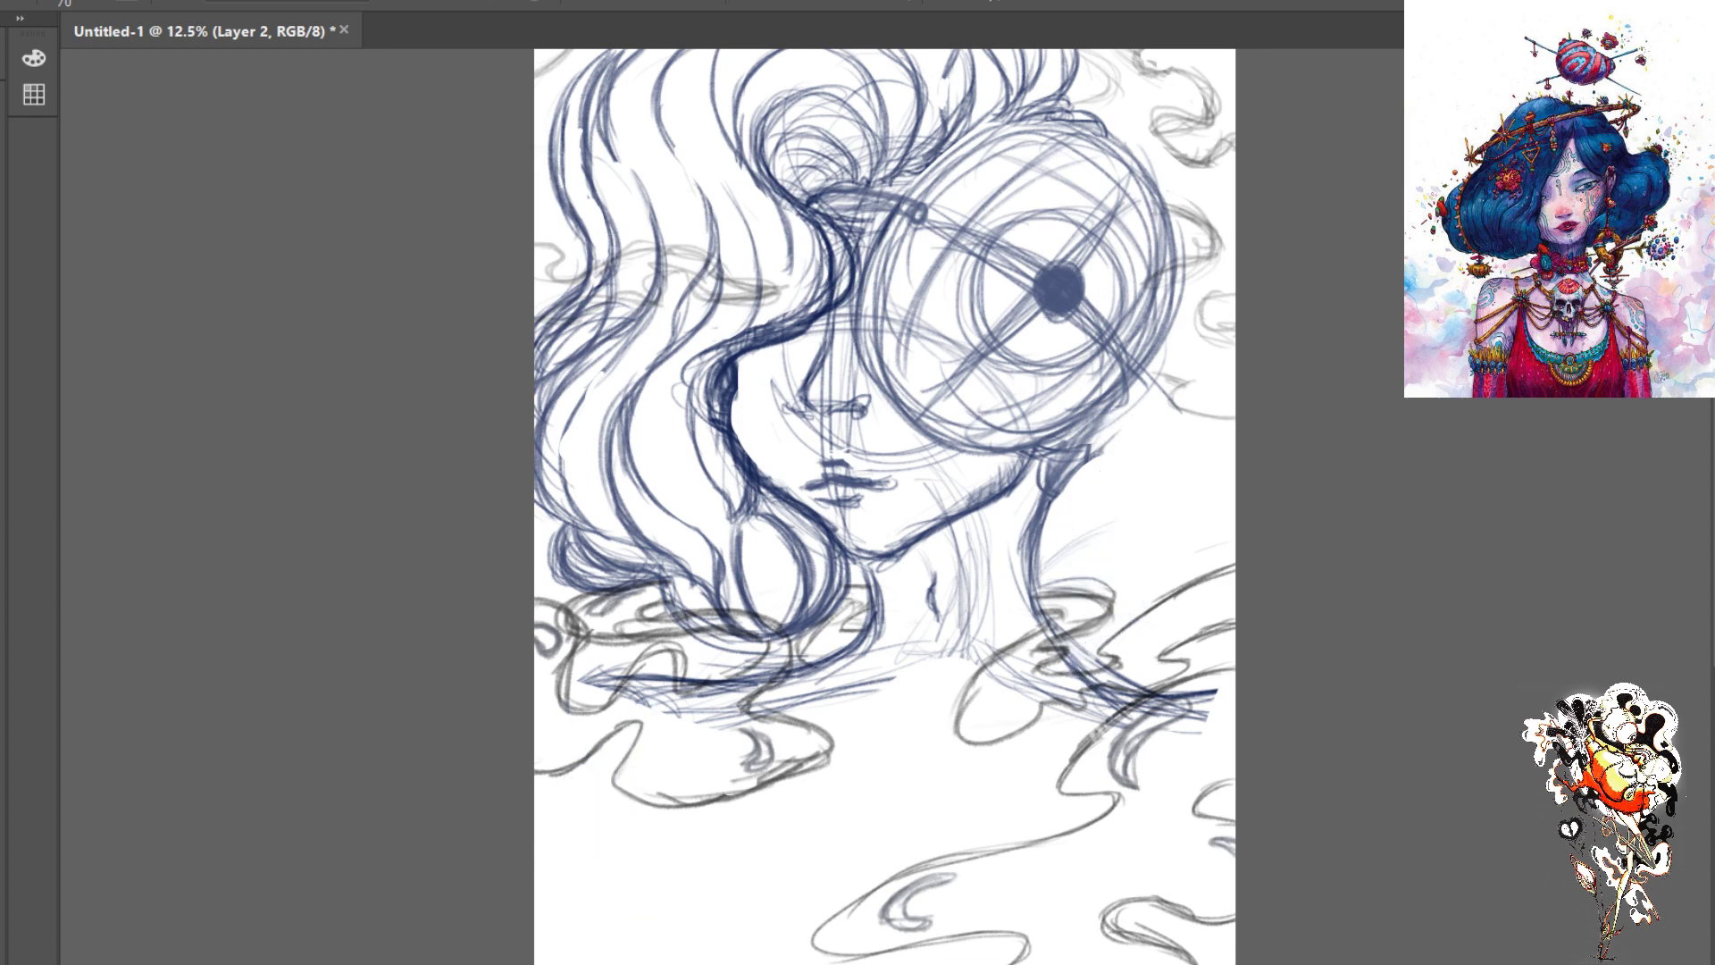
key("ctrl+shift+z")
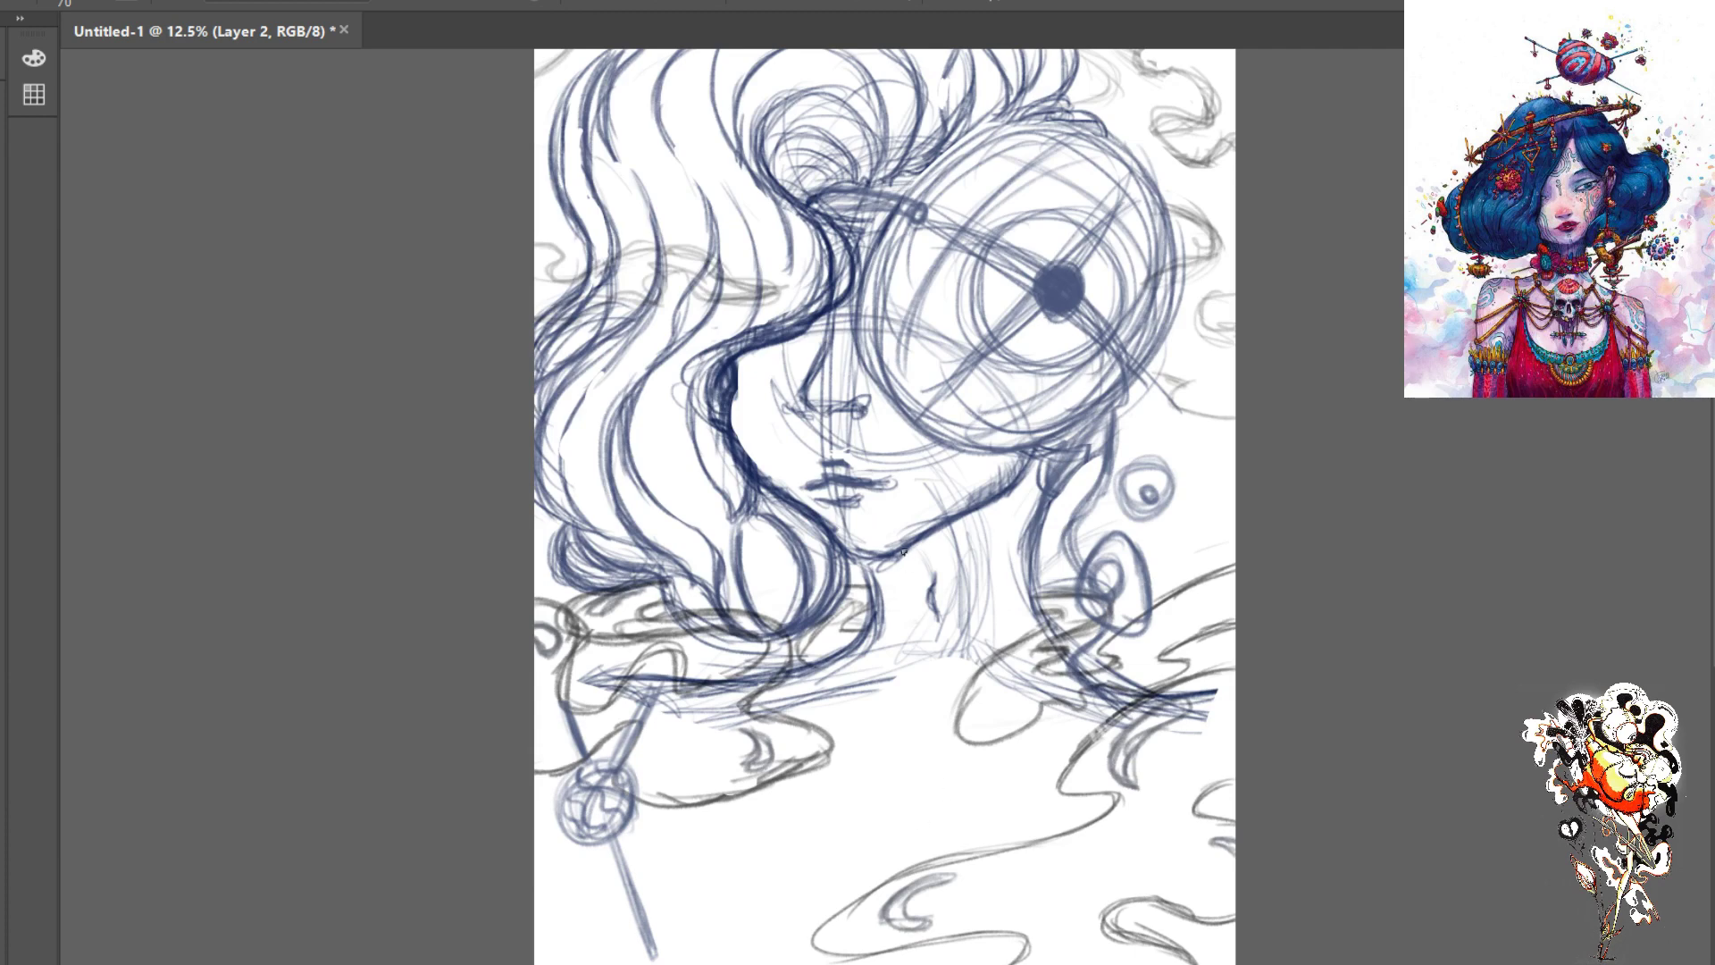
- Darken the underside of the chin and the hair edge along the cheek with short strokes on Layer 2
mouse_move(890, 560)
left_mouse_down()
mouse_move(837, 536)
mouse_move(859, 572)
left_mouse_up()
mouse_move(733, 385)
left_mouse_down()
mouse_move(741, 454)
mouse_move(750, 438)
mouse_move(759, 458)
mouse_move(740, 425)
mouse_move(762, 465)
mouse_move(737, 416)
mouse_move(774, 481)
left_mouse_up()
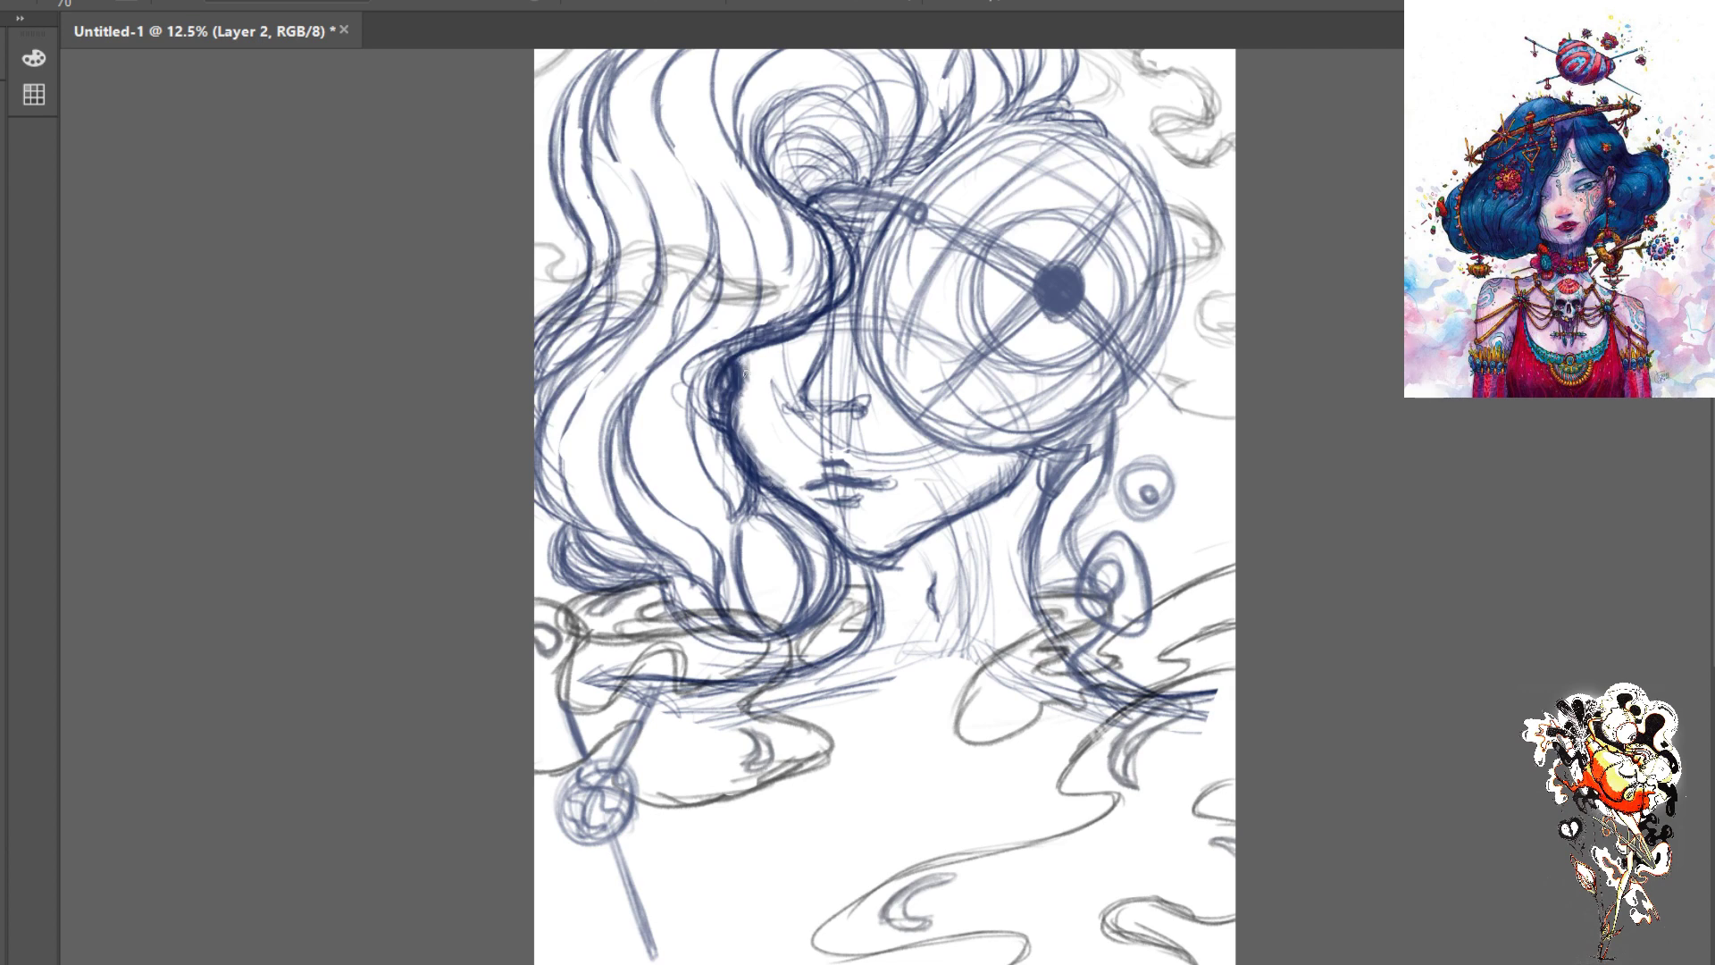
left_click_drag(743, 373, 750, 398)
- Paste the cartoon of a man and a mouse dining, enlarge it across the canvas, and undo the paste
key("ctrl+v")
key("ctrl+t")
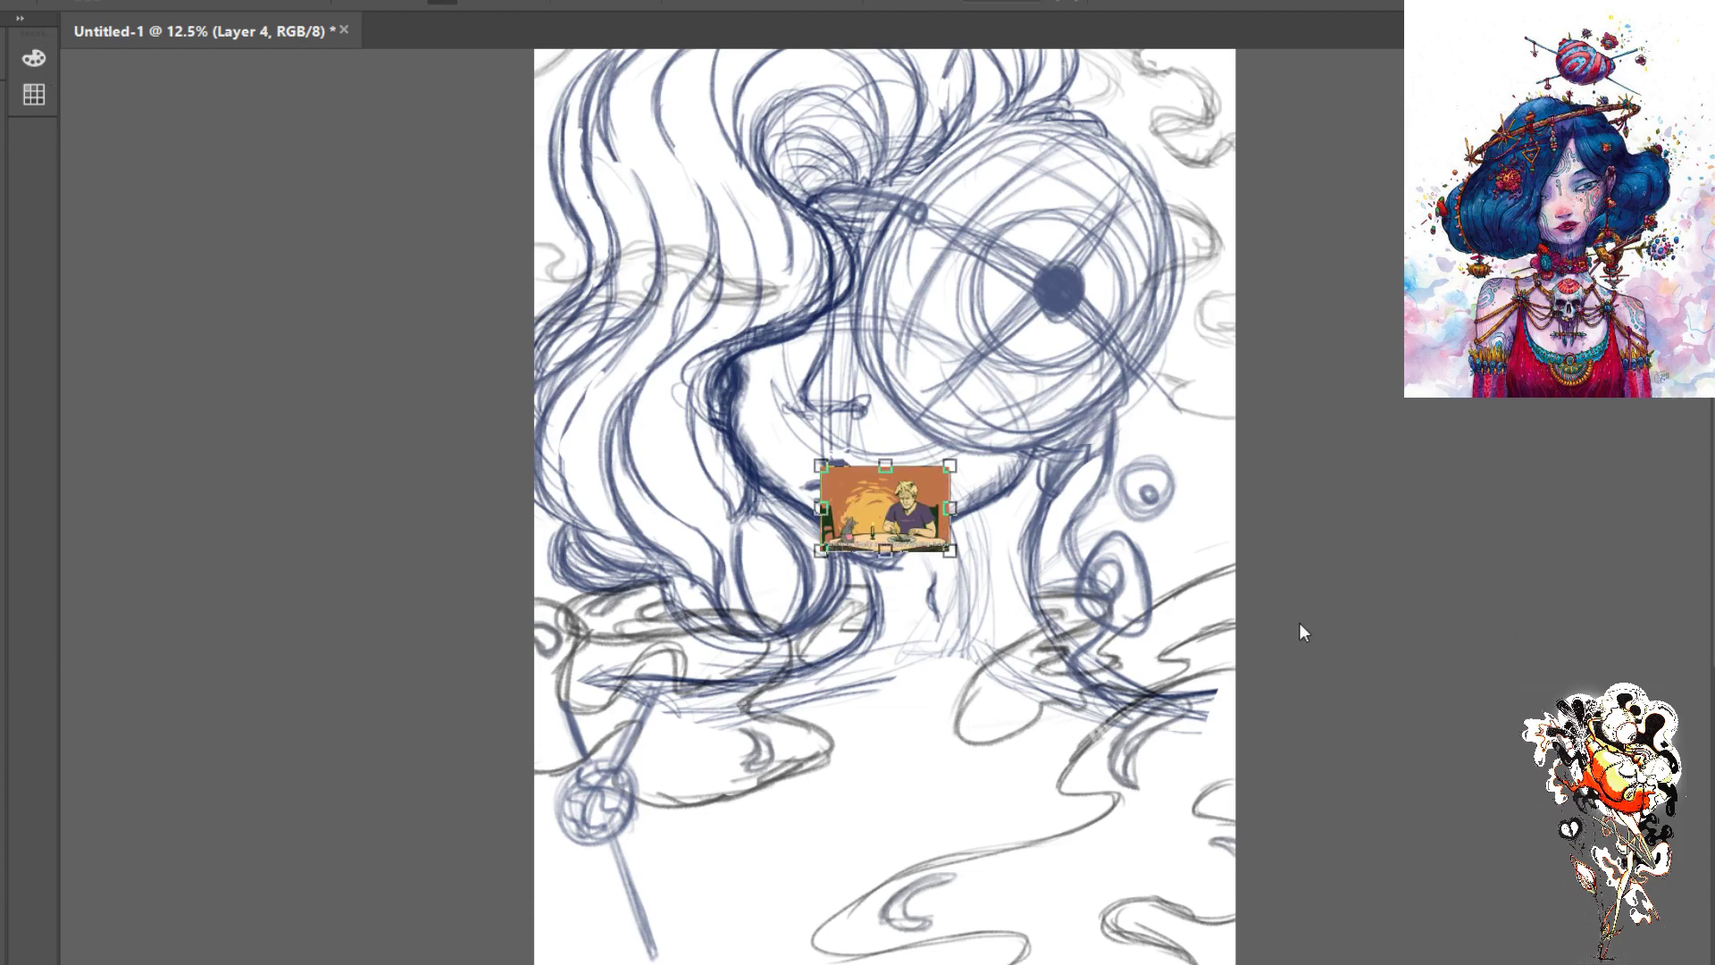
left_click_drag(956, 551, 1171, 828)
key("Return")
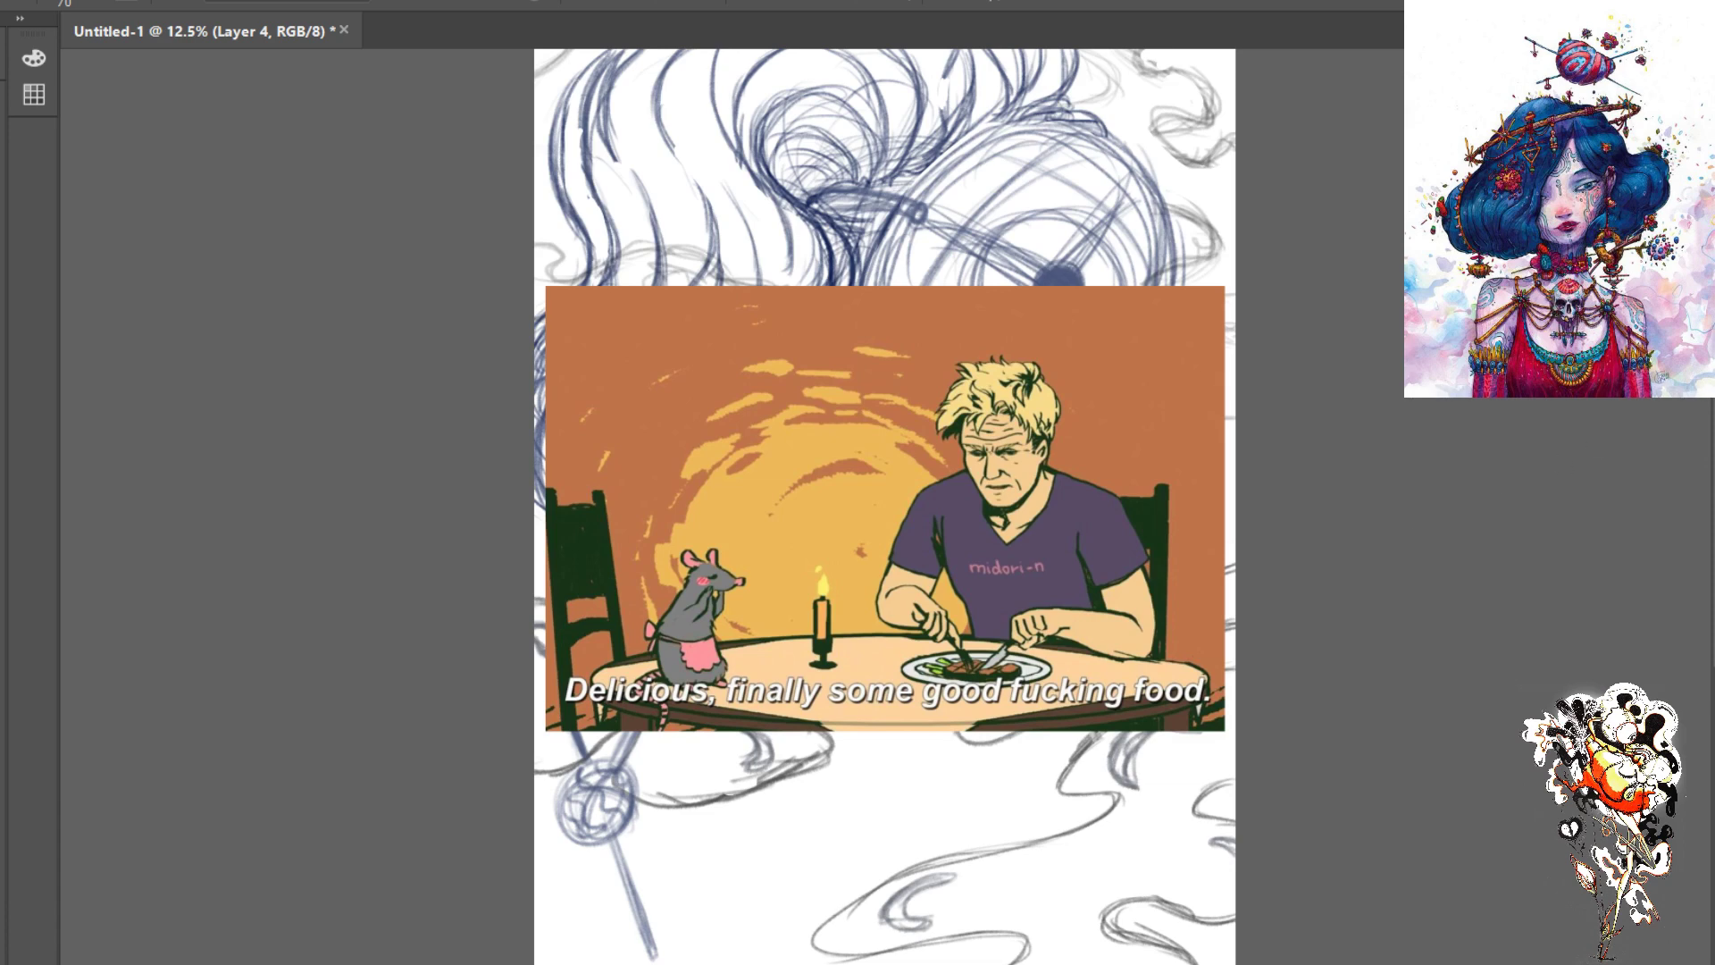
key("ctrl+z")
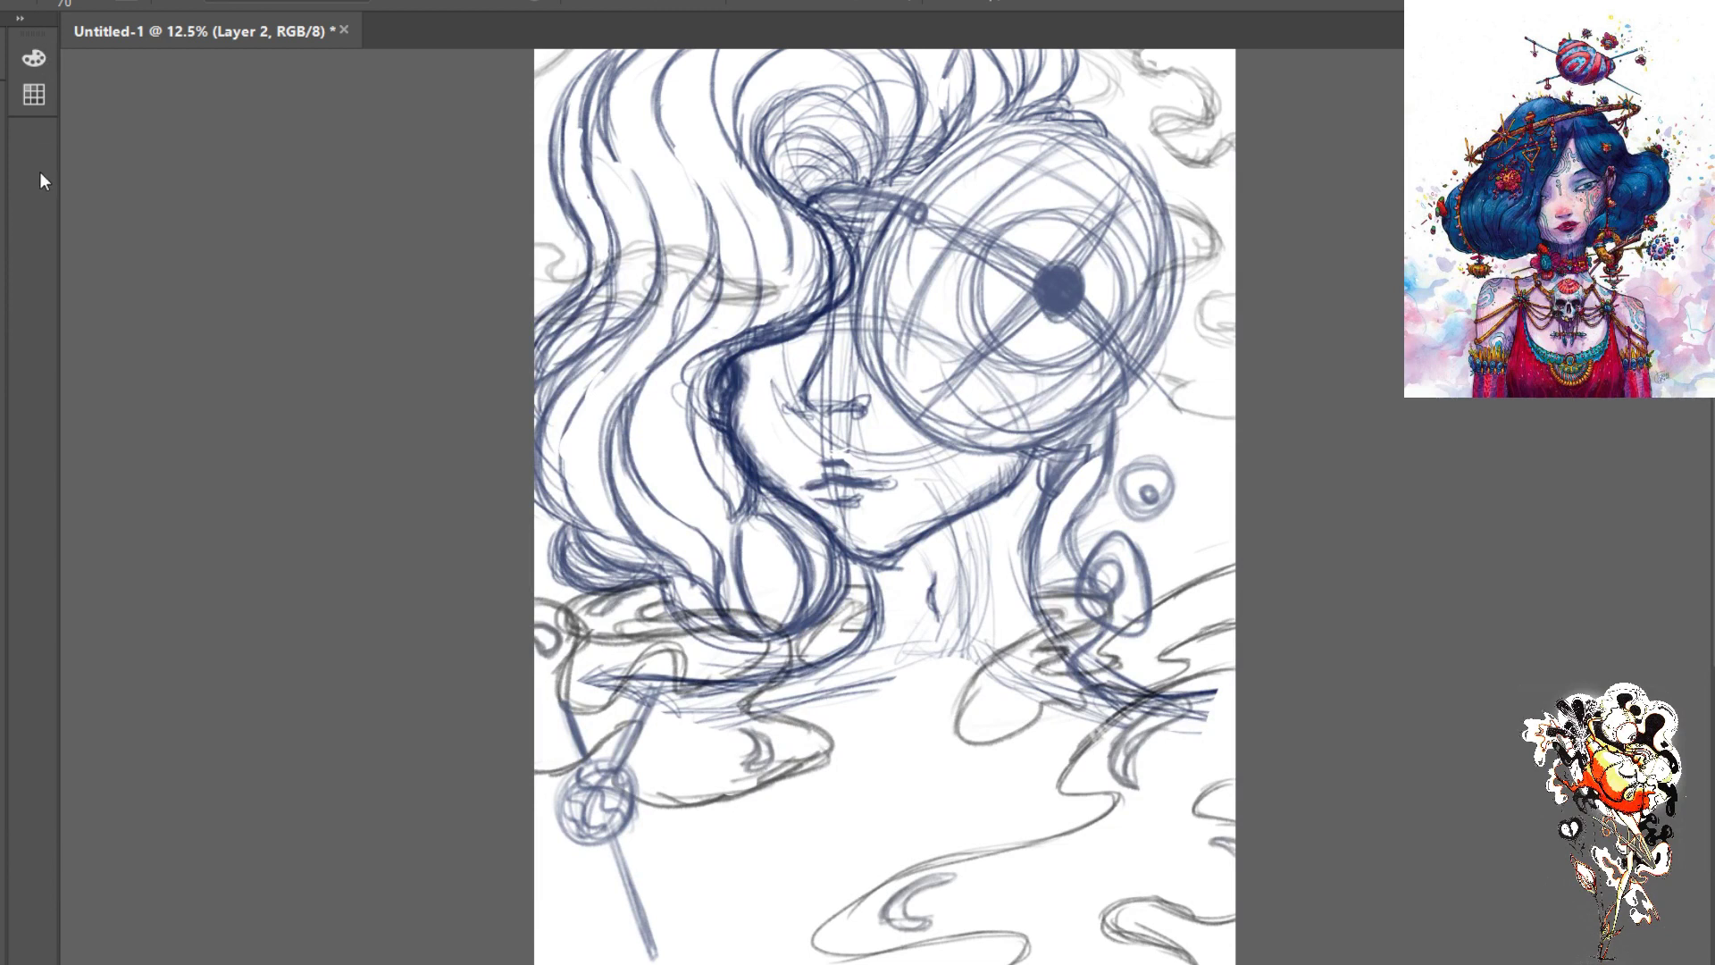
- Paste the tiger head painting, scale it up to nearly the canvas width, and undo the paste
key("ctrl+v")
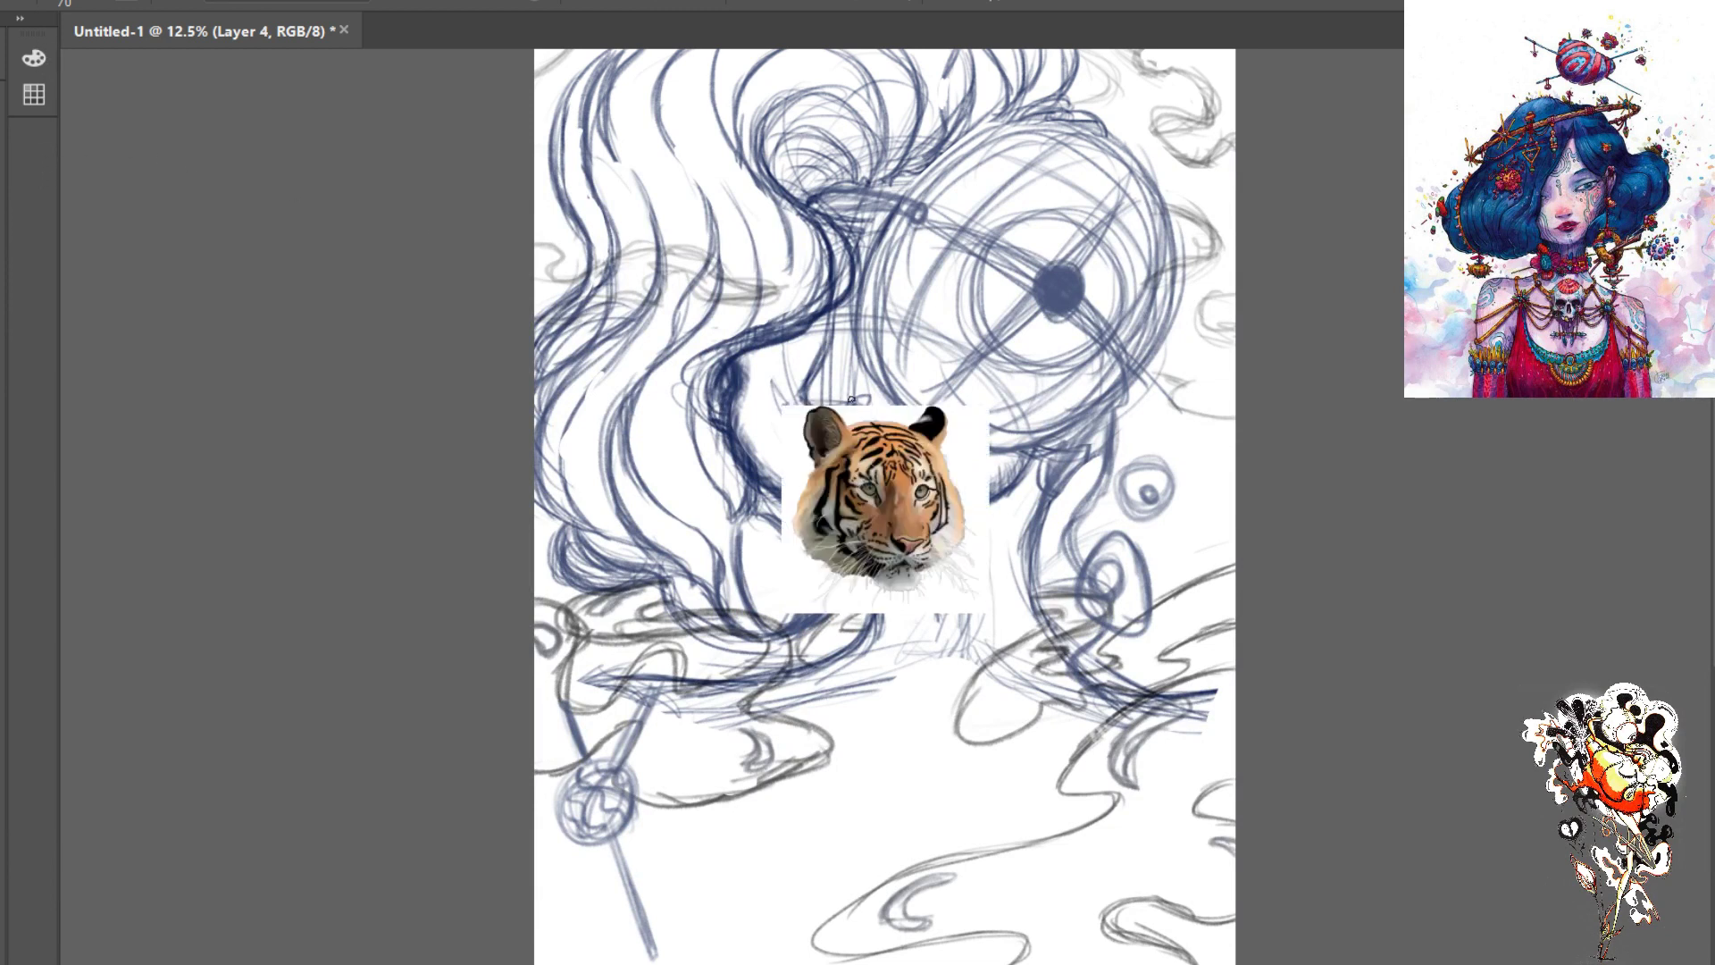
key("ctrl+t")
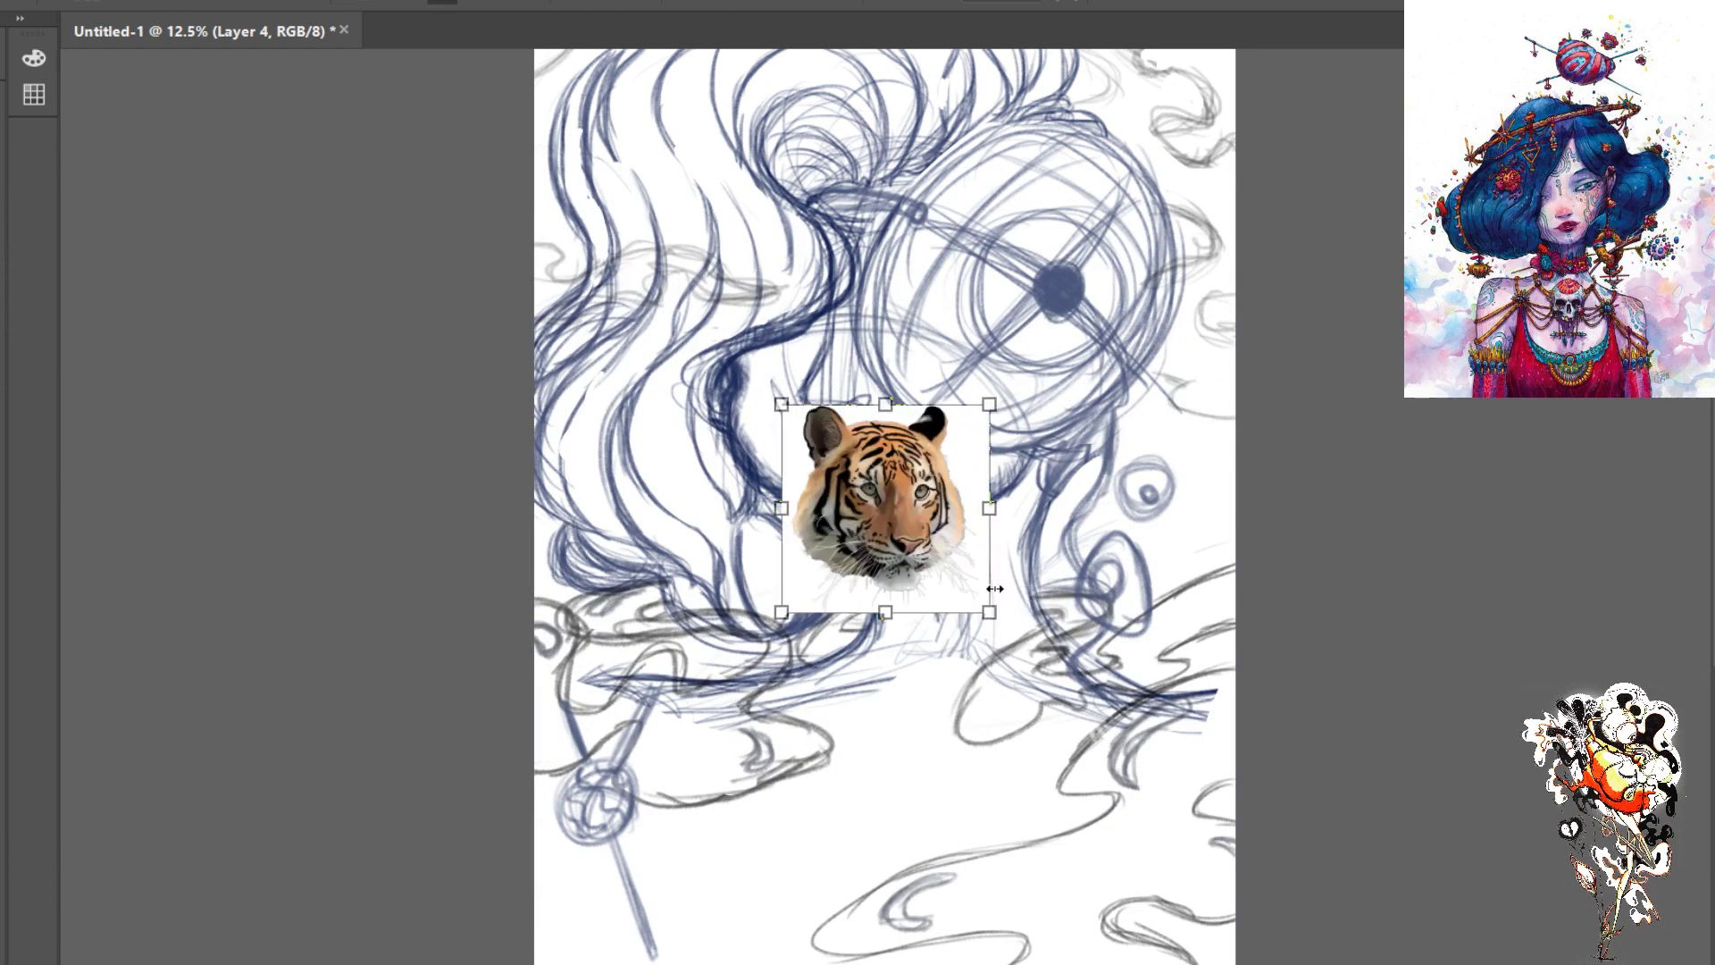
left_click_drag(988, 611, 1164, 888)
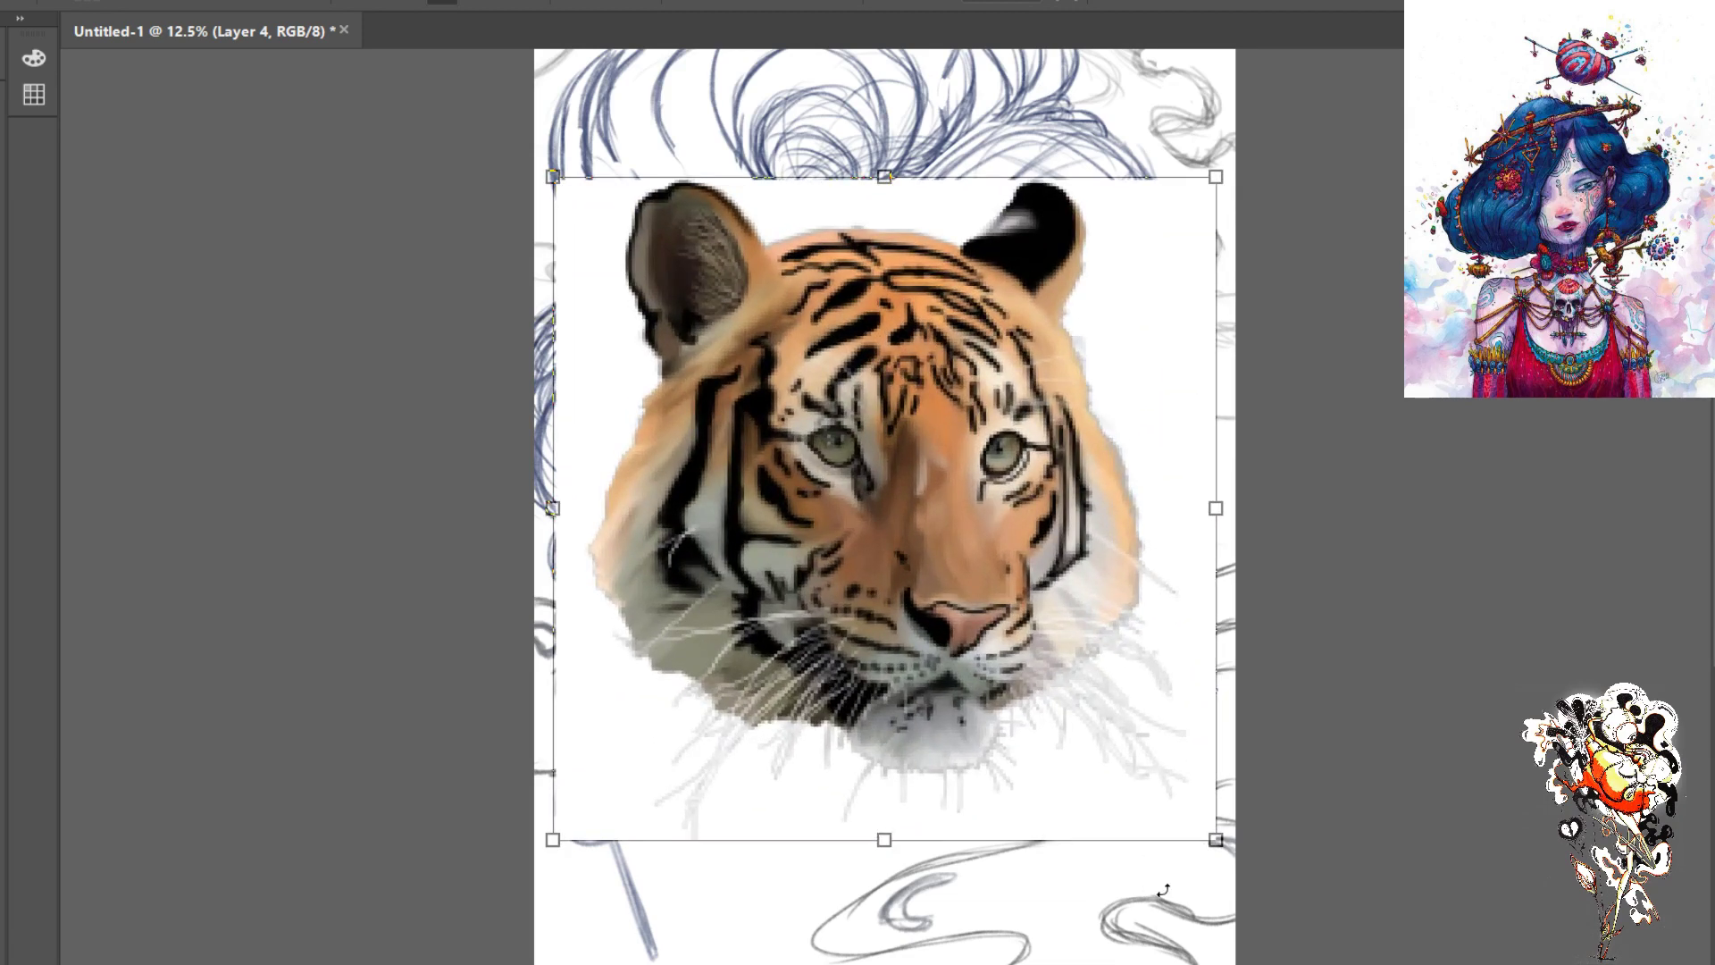
key("Return")
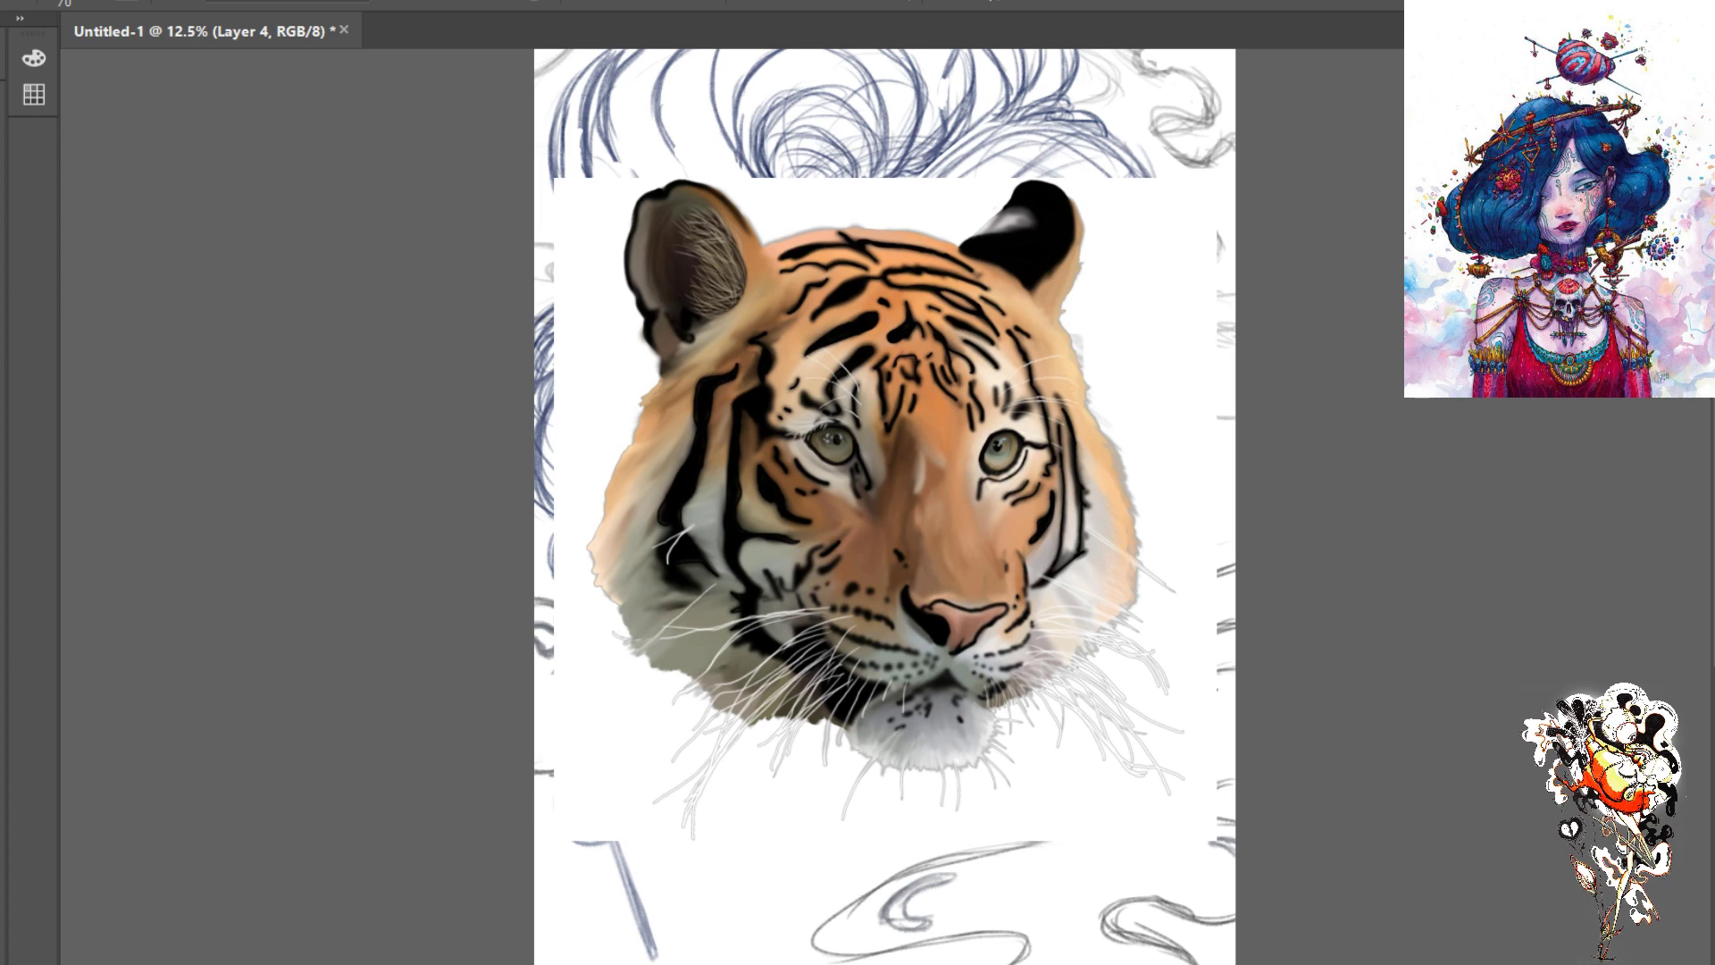
key("ctrl+z")
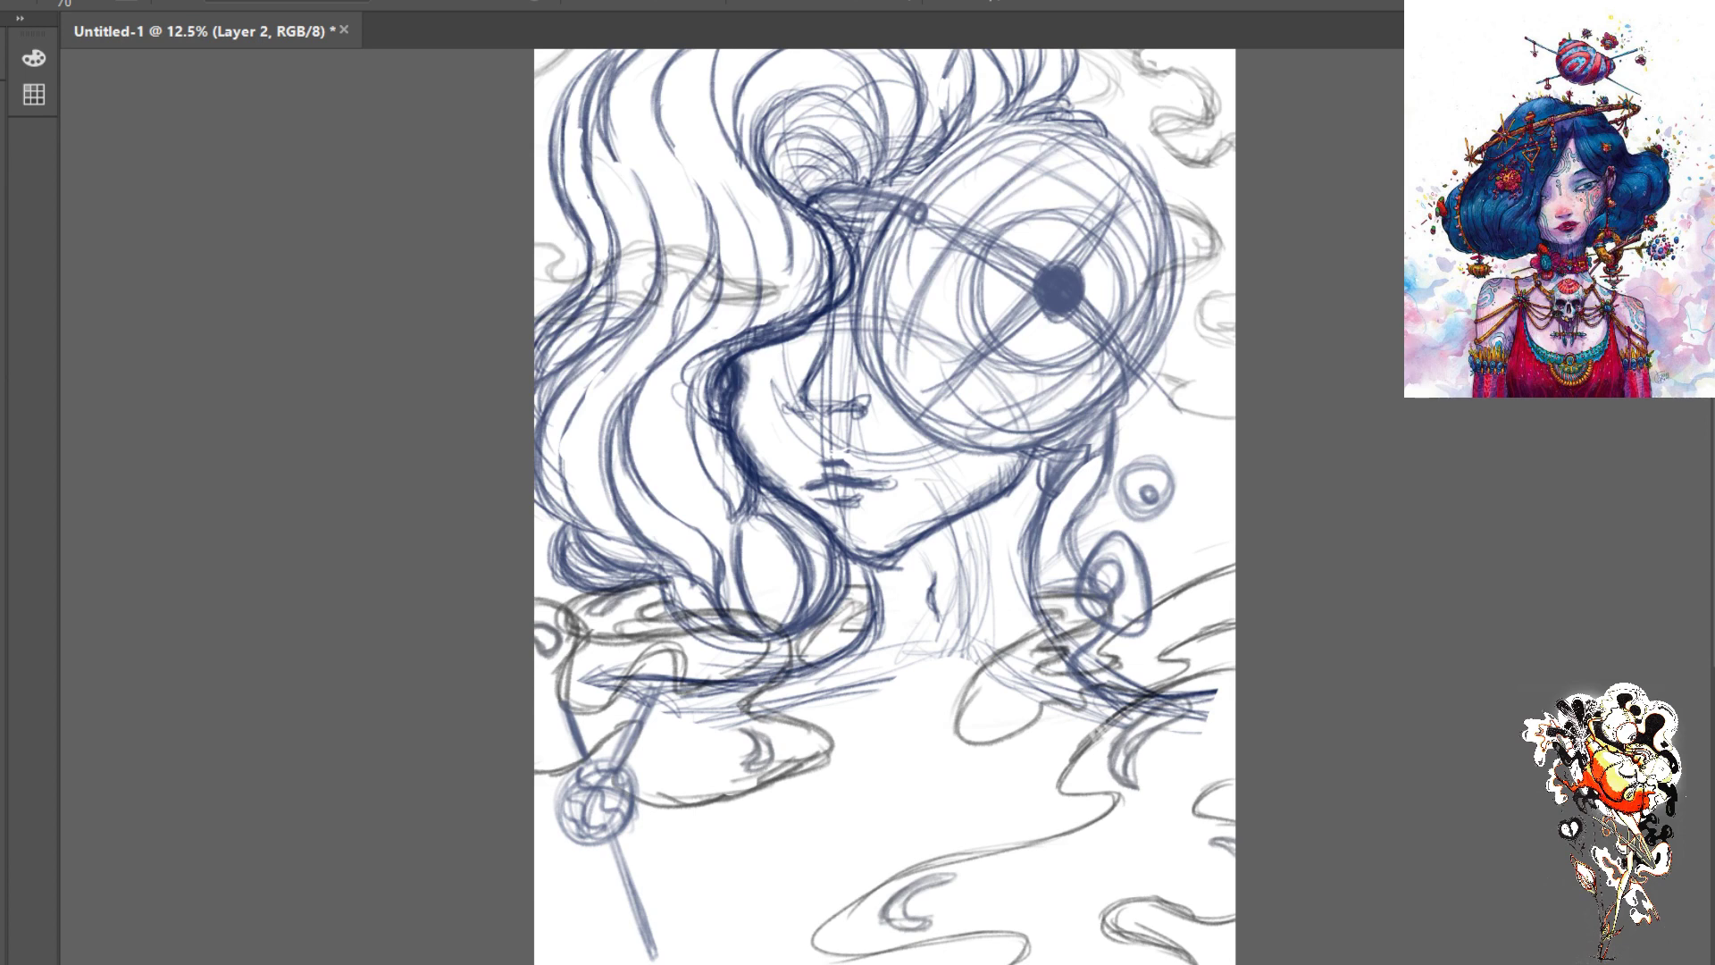
- Reinforce the short vertical line on the neck and add a faint curved stroke below the shoulder near the rodded ball
mouse_move(925, 582)
left_mouse_down()
mouse_move(927, 559)
mouse_move(929, 638)
left_mouse_up()
left_click_drag(665, 716, 711, 758)
- Draw a long, flat elliptical band across the top of the hair and rework its edges with a size 60 brush
left_click_drag(1094, 83, 405, 134)
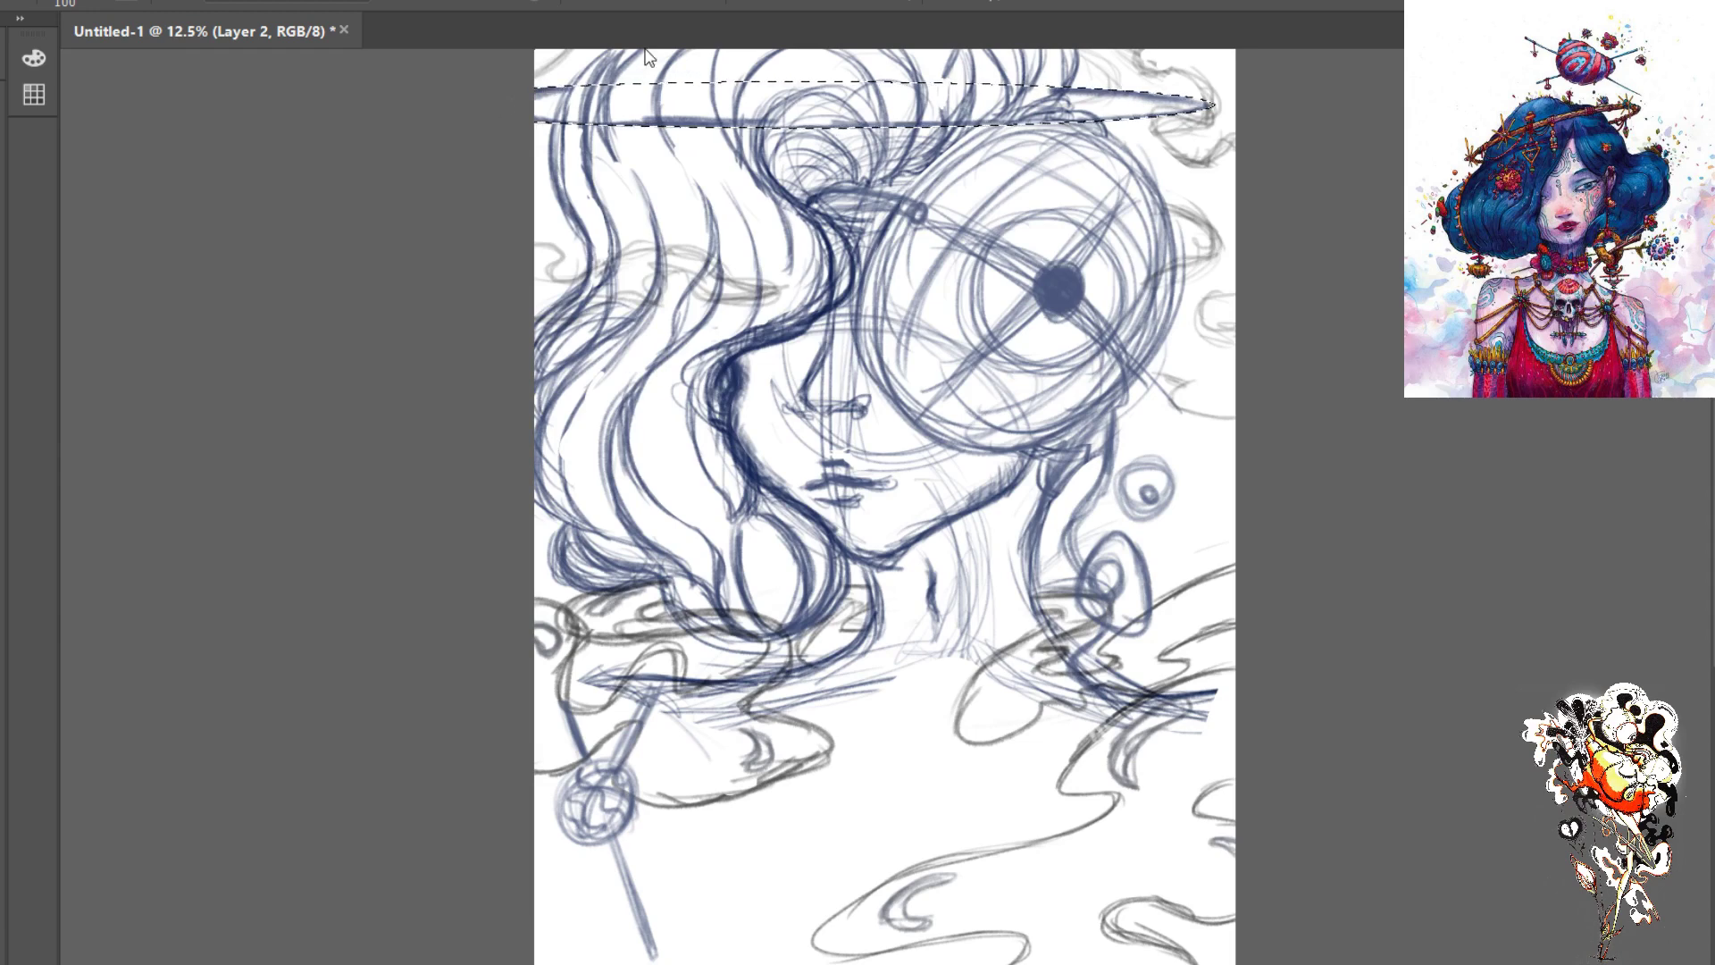
key("Return")
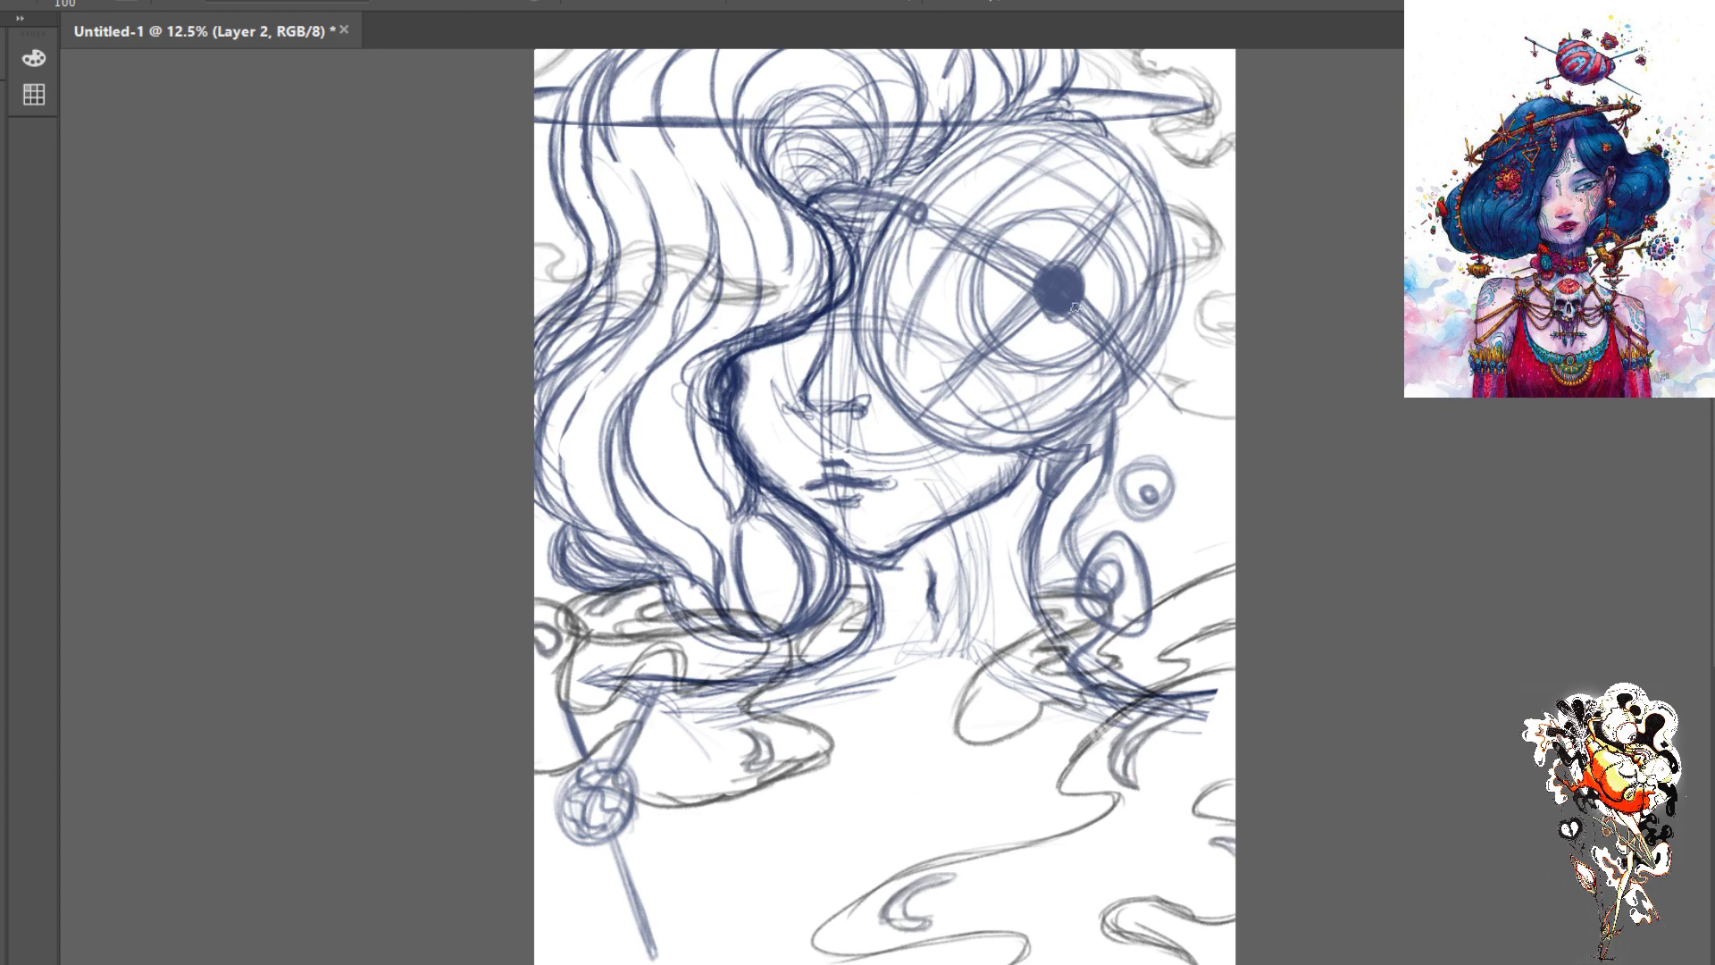
key("8")
left_click_drag(1209, 115, 1089, 130)
mouse_move(1104, 130)
left_mouse_down()
mouse_move(670, 140)
mouse_move(536, 132)
mouse_move(540, 107)
mouse_move(520, 112)
left_mouse_up()
key("ctrl+z")
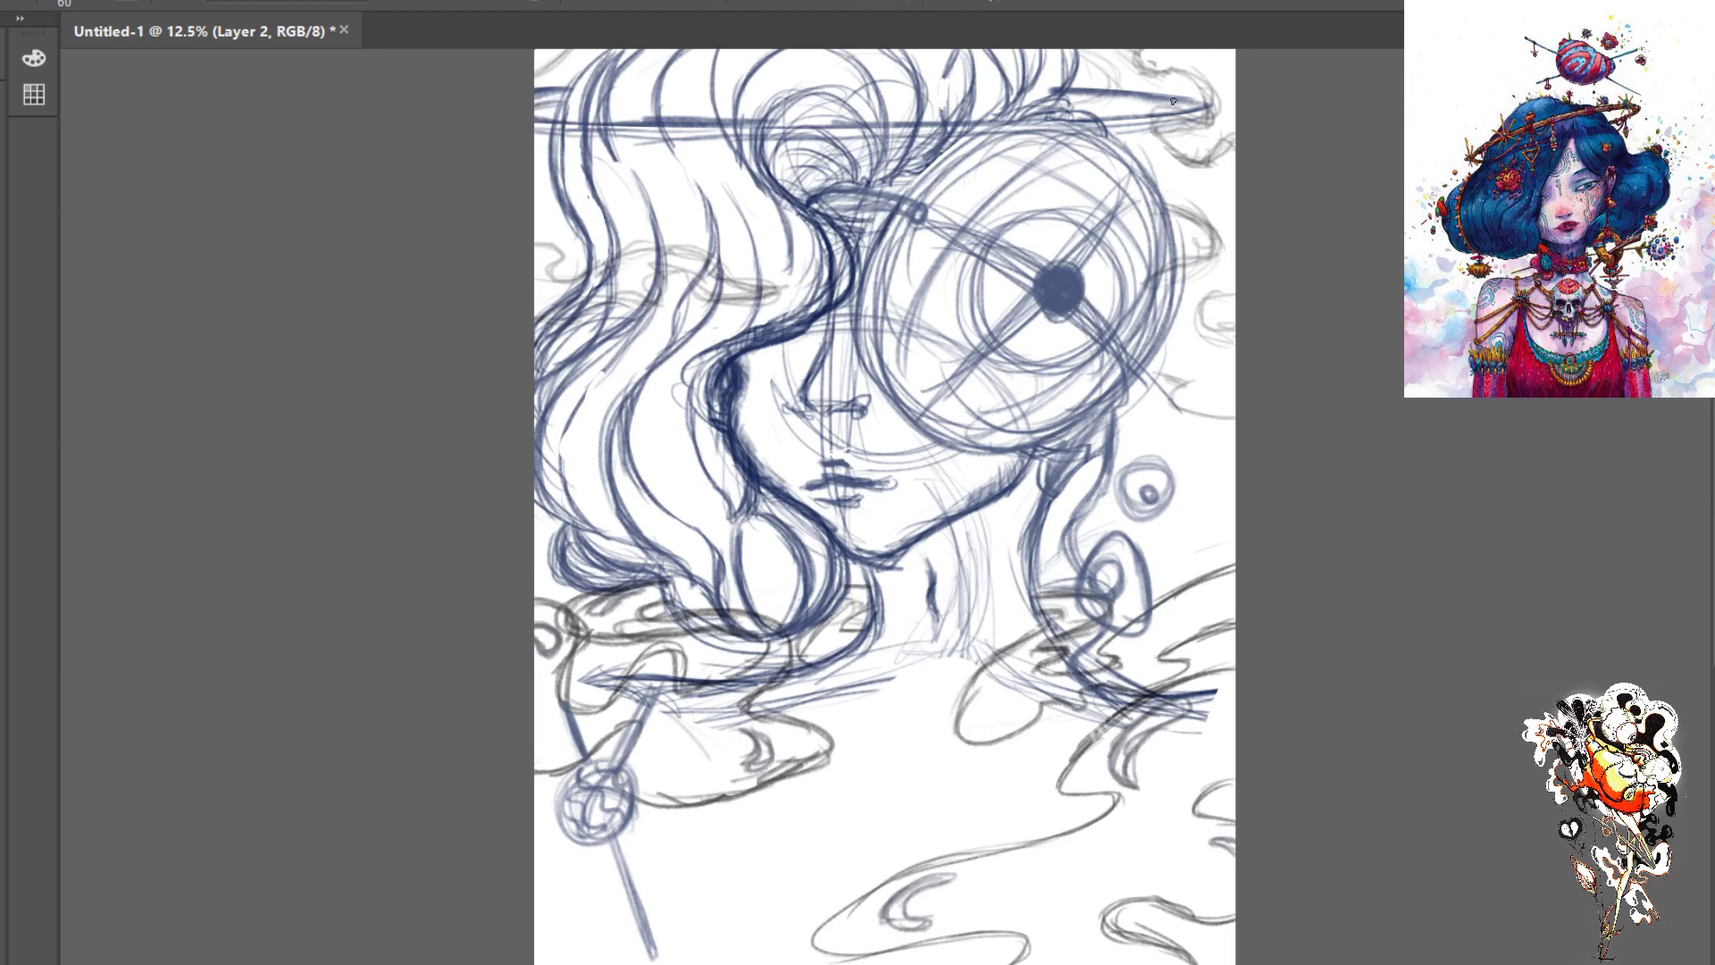
mouse_move(1203, 114)
left_mouse_down()
mouse_move(1139, 93)
mouse_move(1187, 108)
mouse_move(1174, 112)
mouse_move(1098, 102)
left_mouse_up()
left_click_drag(642, 121, 651, 114)
- Sketch a cluster of looped ornaments hanging from the tapered end of the band across the hair
mouse_move(1185, 108)
left_mouse_down()
mouse_move(1196, 91)
mouse_move(1193, 141)
mouse_move(1201, 67)
mouse_move(1179, 56)
mouse_move(1166, 73)
mouse_move(1244, 104)
mouse_move(1226, 96)
mouse_move(1219, 148)
left_mouse_up()
mouse_move(1200, 182)
left_mouse_down()
mouse_move(1225, 159)
mouse_move(1156, 143)
mouse_move(1166, 74)
mouse_move(1165, 114)
mouse_move(1147, 108)
mouse_move(1184, 161)
left_mouse_up()
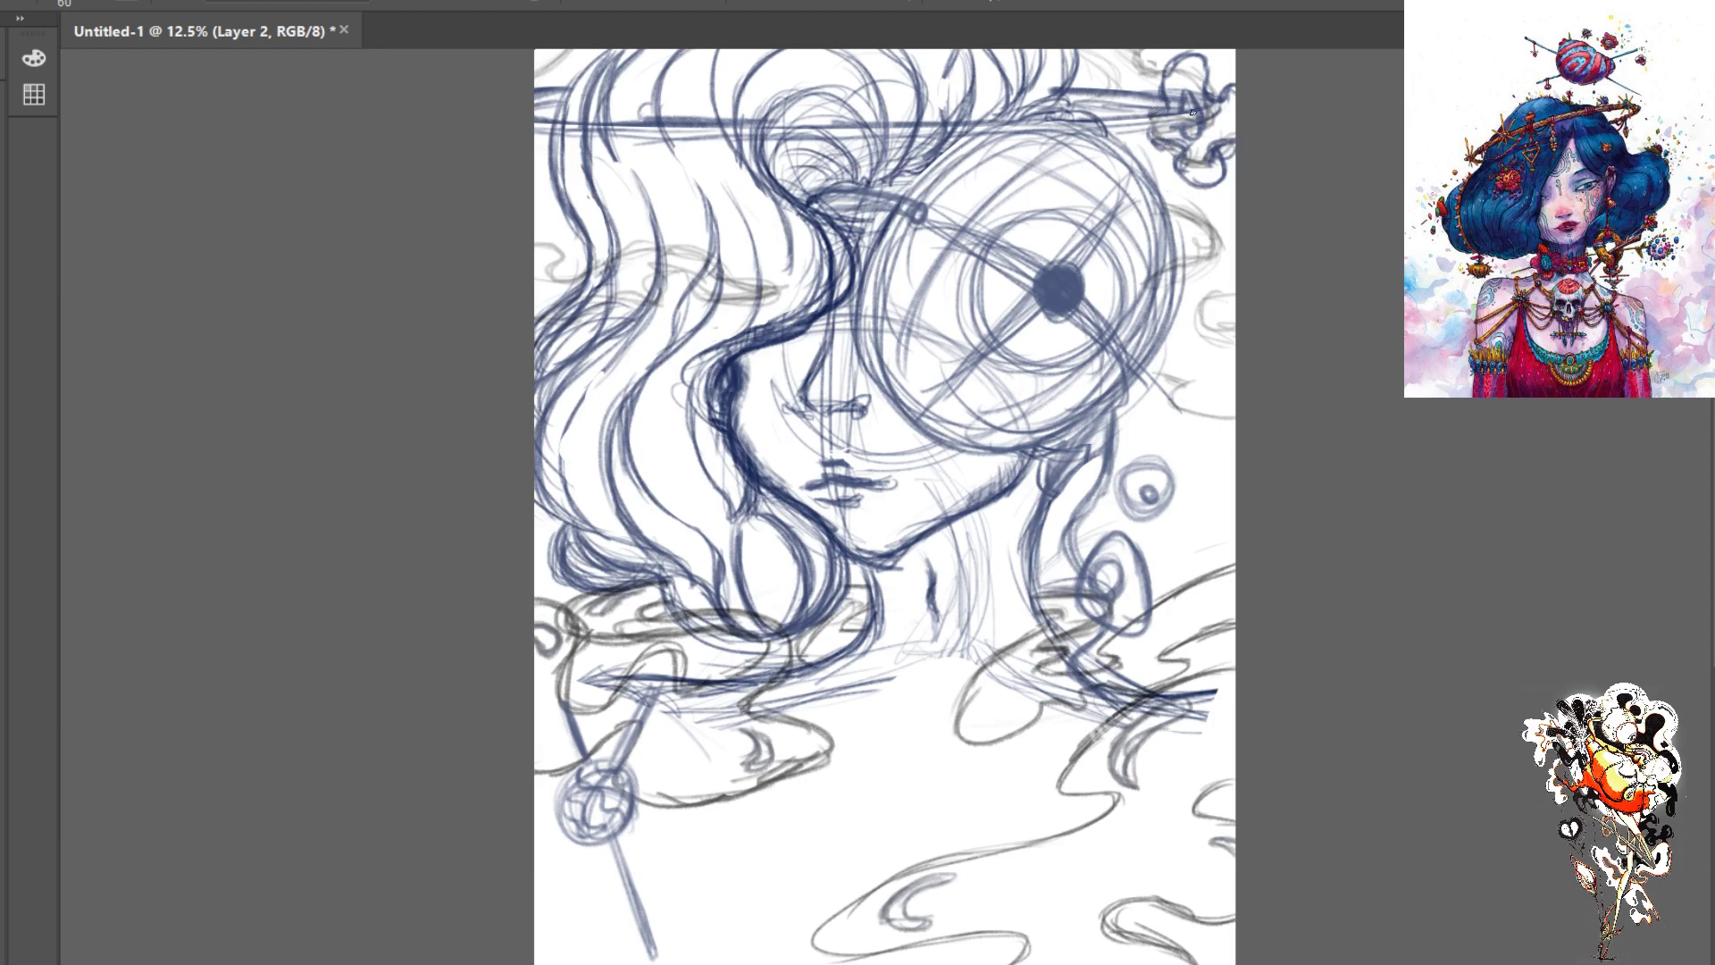
left_click_drag(1186, 99, 1194, 111)
- Darken the short bar joining the eye device to the hair and touch up the device's central hub
mouse_move(902, 205)
left_mouse_down()
mouse_move(923, 213)
mouse_move(810, 201)
left_mouse_up()
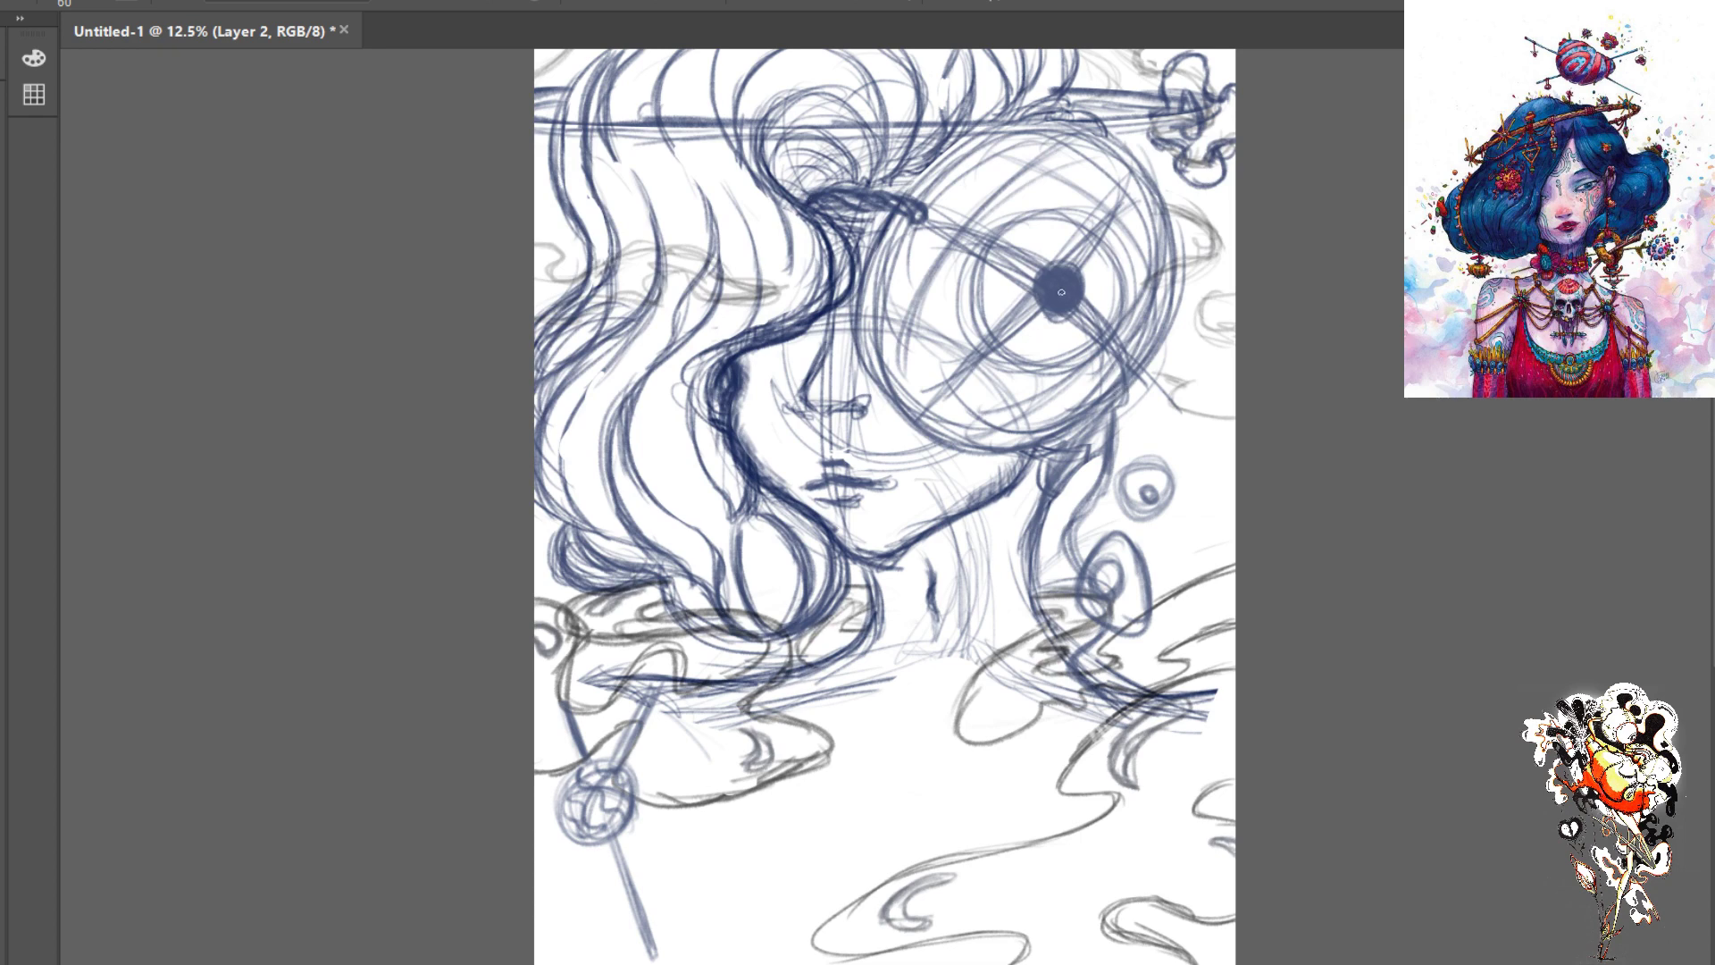
mouse_move(1068, 265)
left_mouse_down()
mouse_move(1042, 276)
mouse_move(1043, 307)
mouse_move(1072, 313)
mouse_move(1072, 268)
mouse_move(1085, 290)
left_mouse_up()
- Toggle the individual layers' visibility to compare what Layer 2 and the smoke each add to the portrait
key("ctrl+comma")
key("ctrl+comma")
key("ctrl+comma")
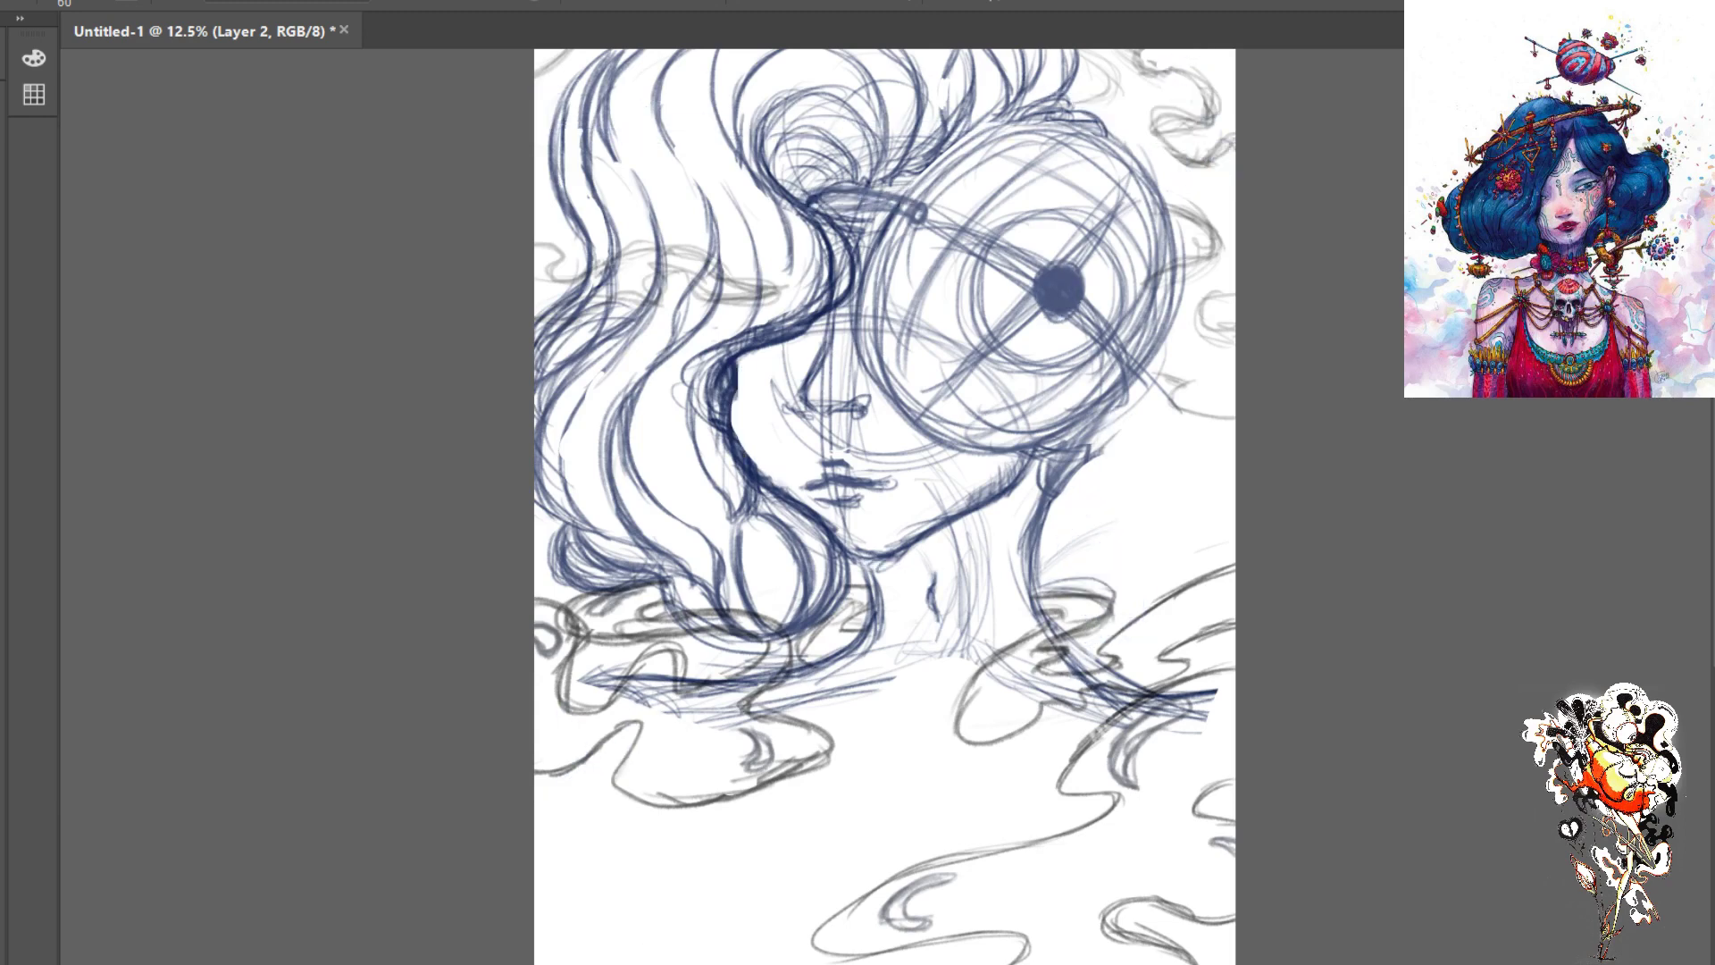
key("ctrl+comma")
key("ctrl+comma")
key("ctrl+comma")
key("ctrl+comma")
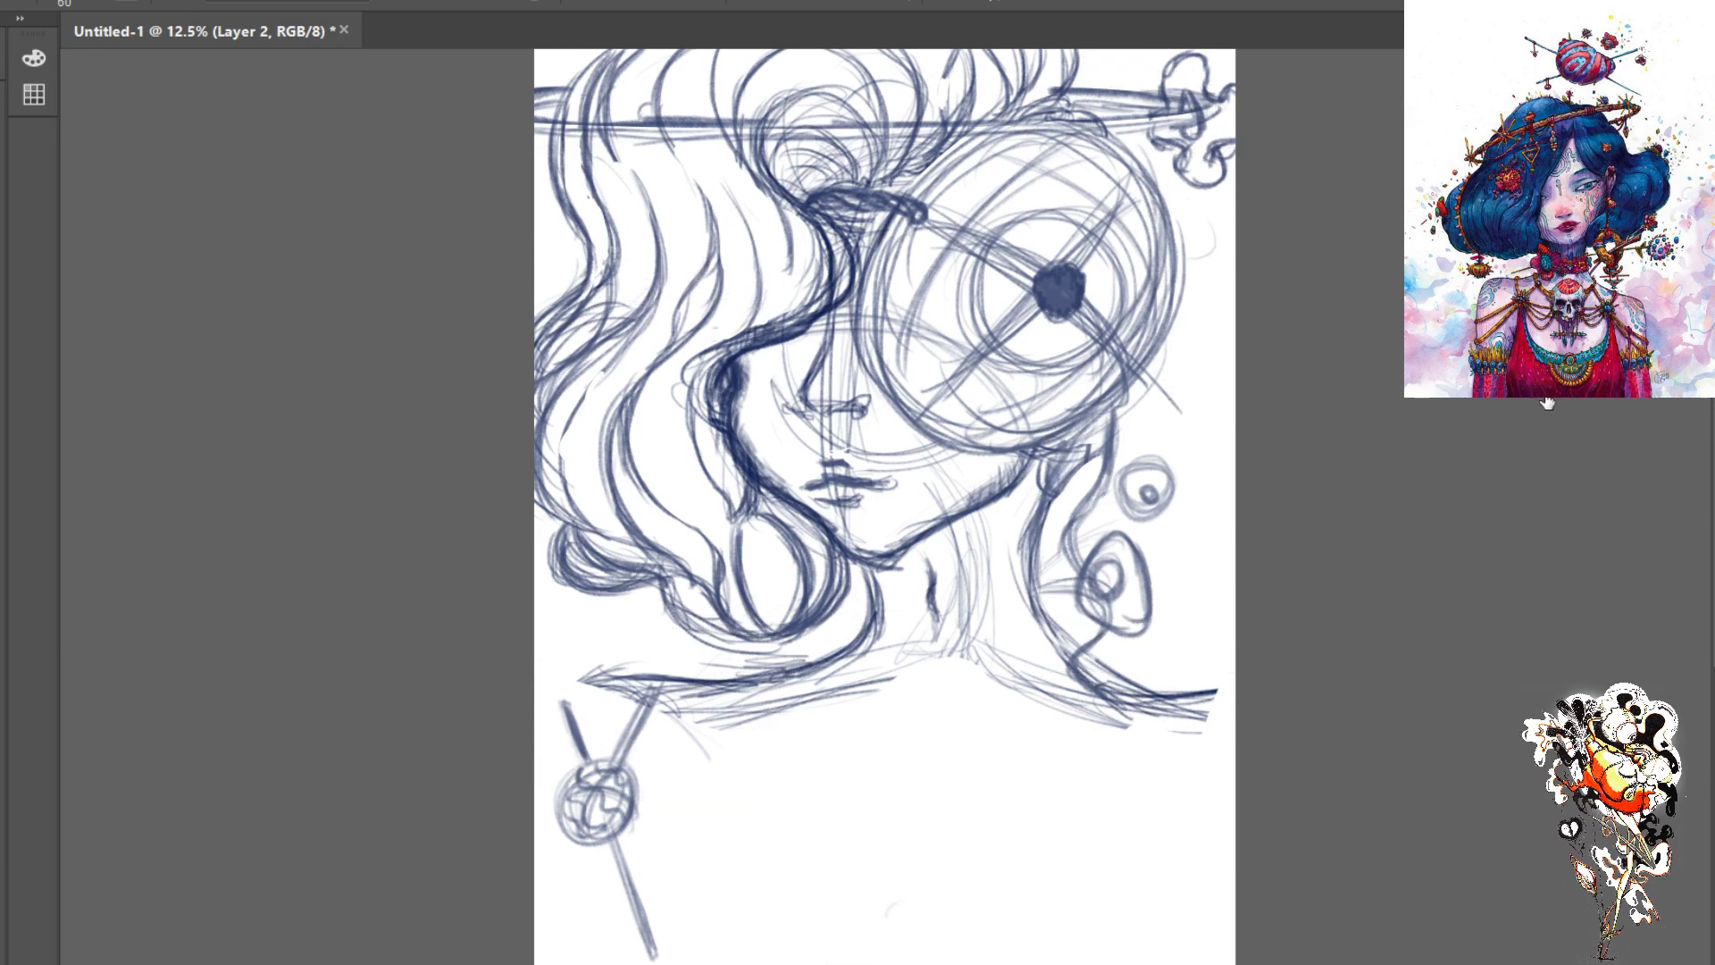
key("ctrl+comma")
key("ctrl+comma")
key("ctrl+comma")
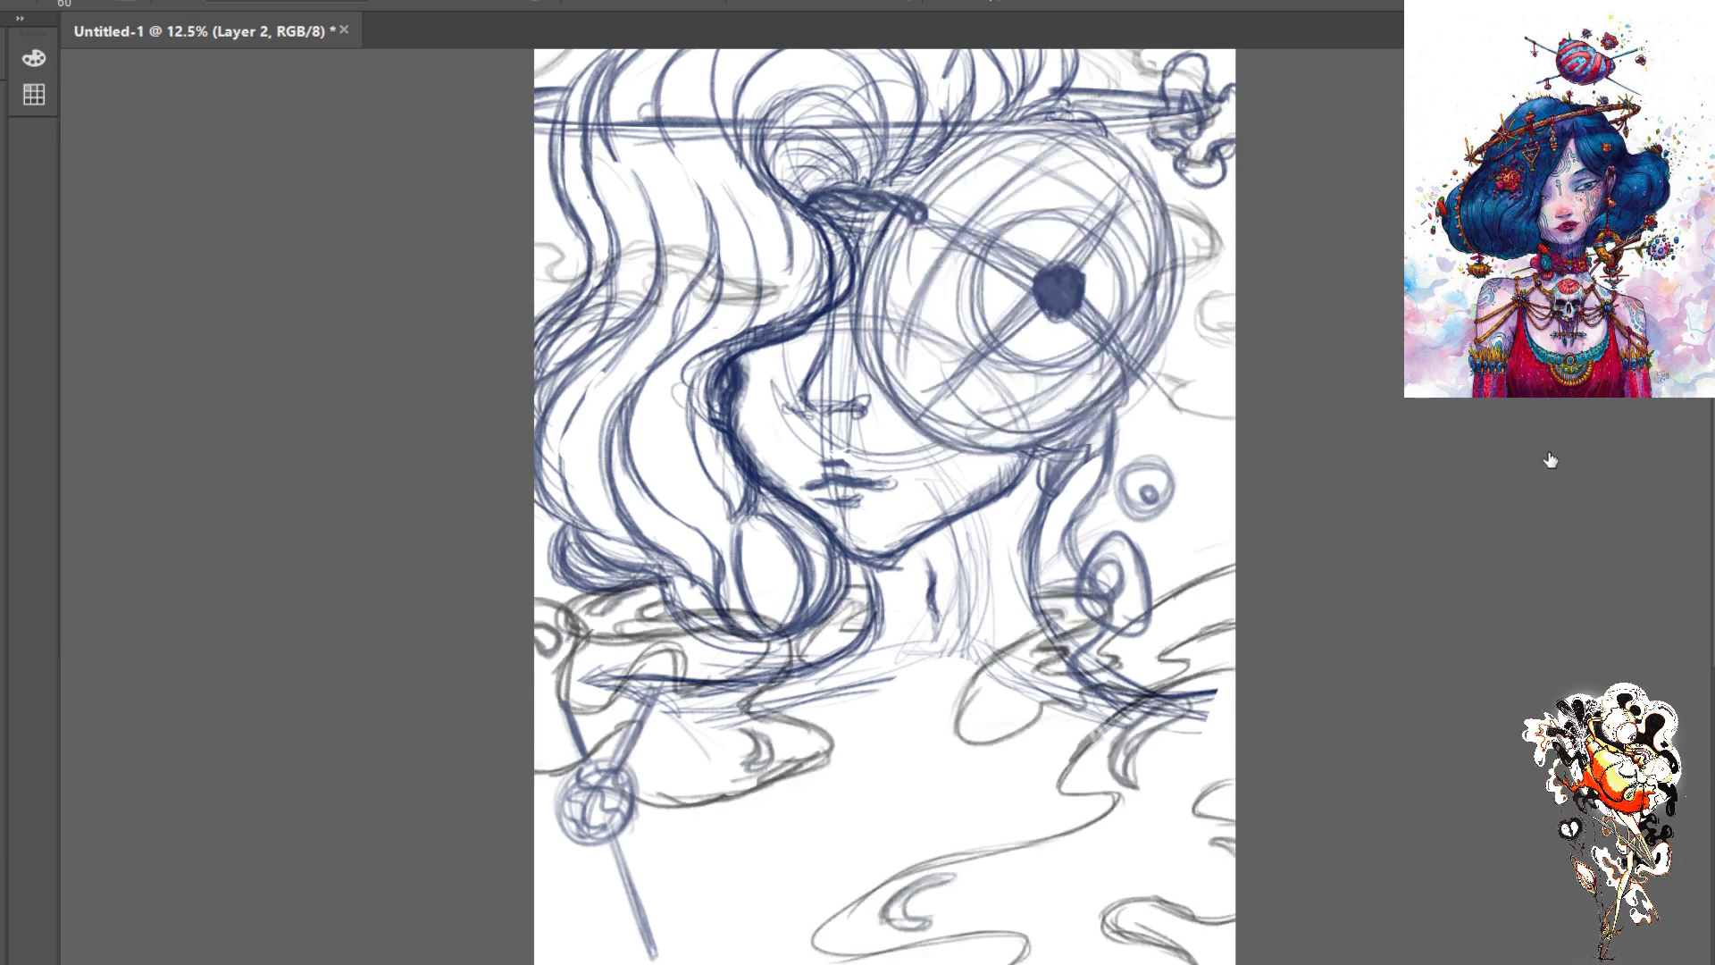
key("ctrl+comma")
key("ctrl+comma")
key("ctrl+comma")
key("ctrl+comma")
key("ctrl+comma")
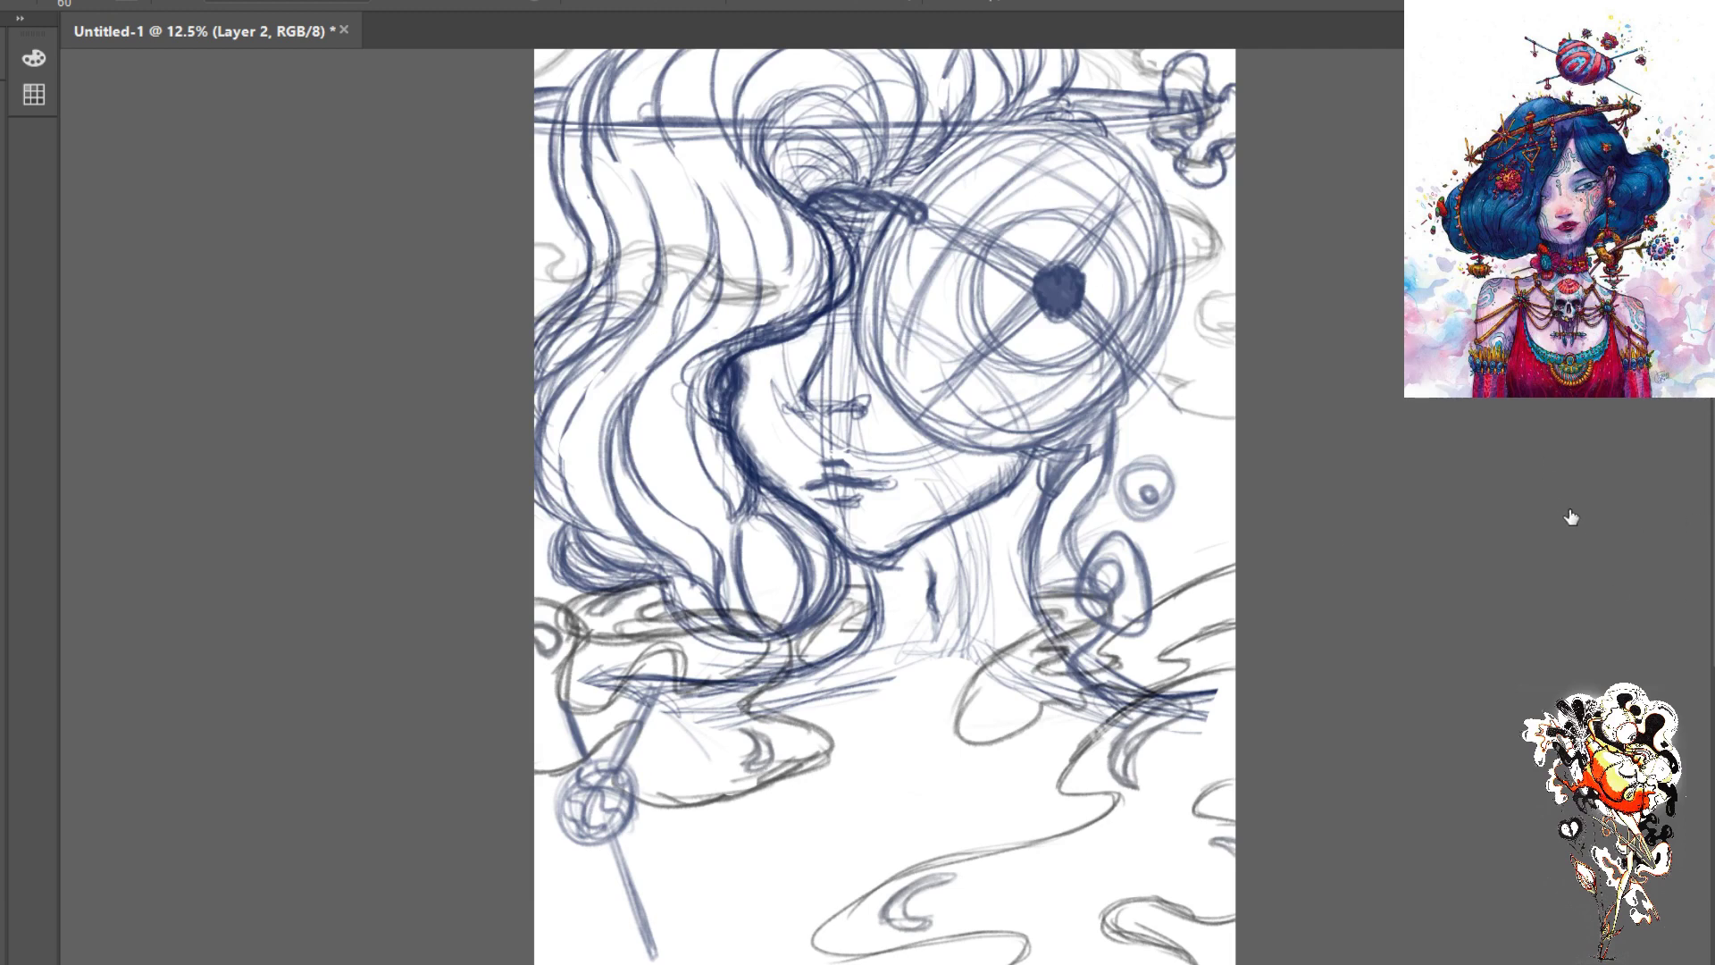
key("ctrl+comma")
key("ctrl+comma")
key("ctrl+comma")
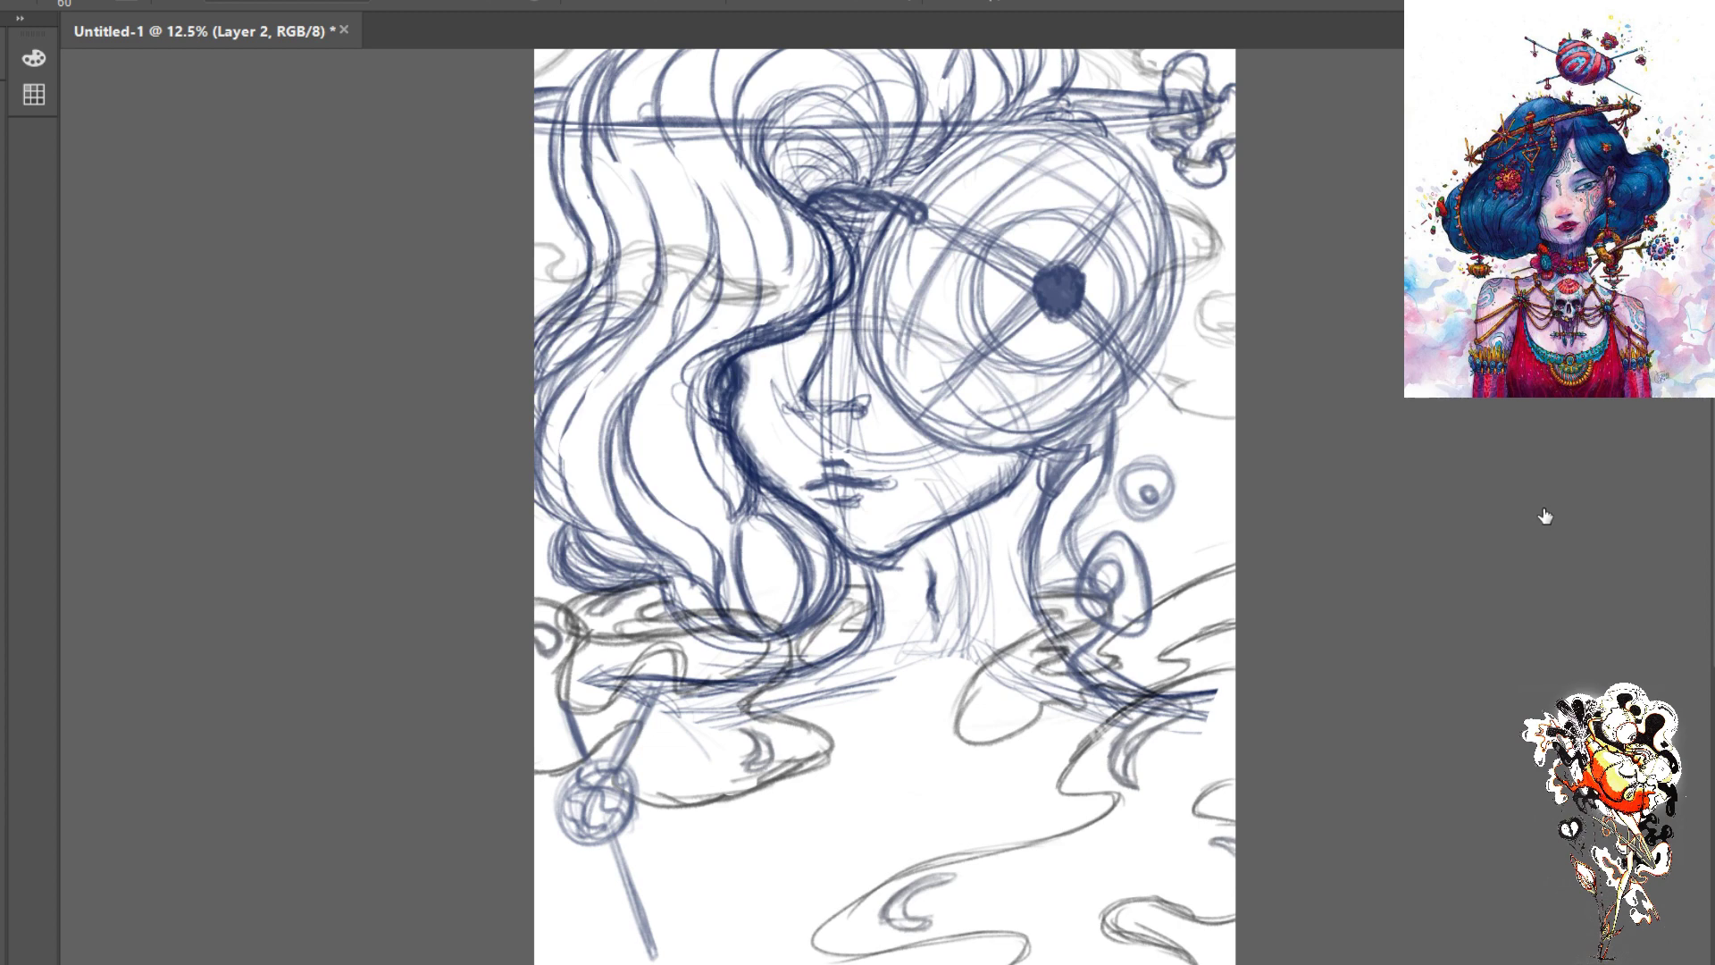
key("ctrl+comma")
key("ctrl+comma")
- Make Sketch Layer active and toggle the eye device and accessories off and on to check which layers hold them
left_click(1590, 498)
key("Delete")
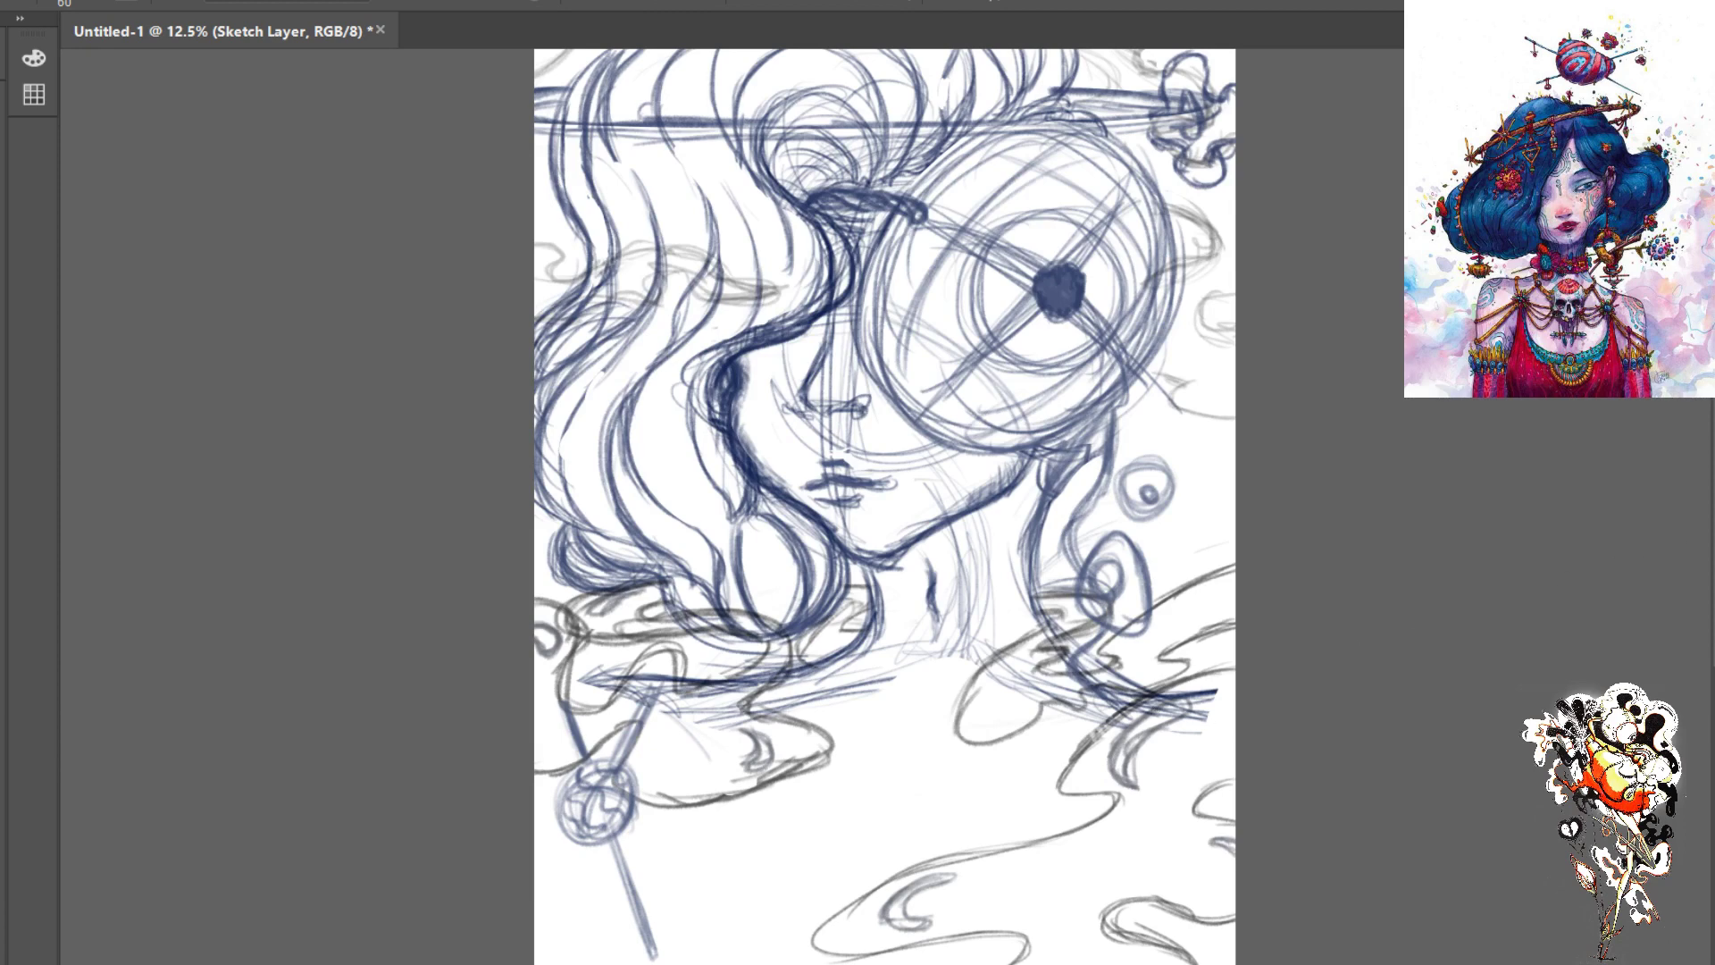
key("ctrl+z")
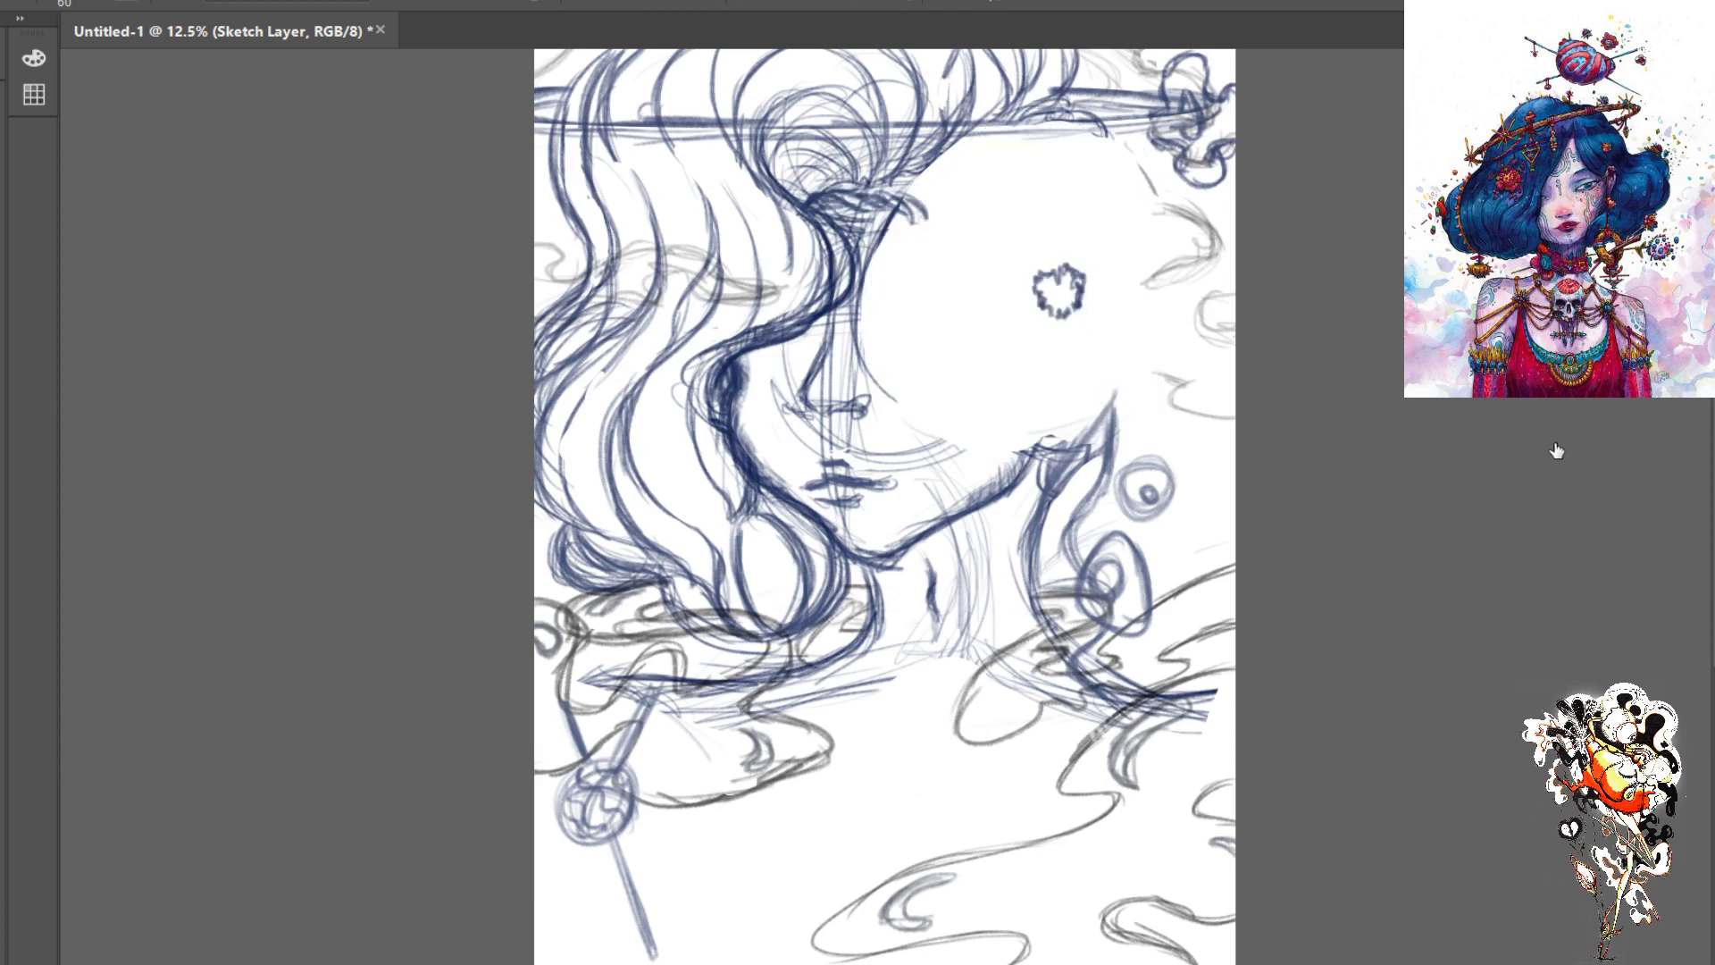
key("ctrl+shift+z")
key("ctrl+z")
key("ctrl+shift+z")
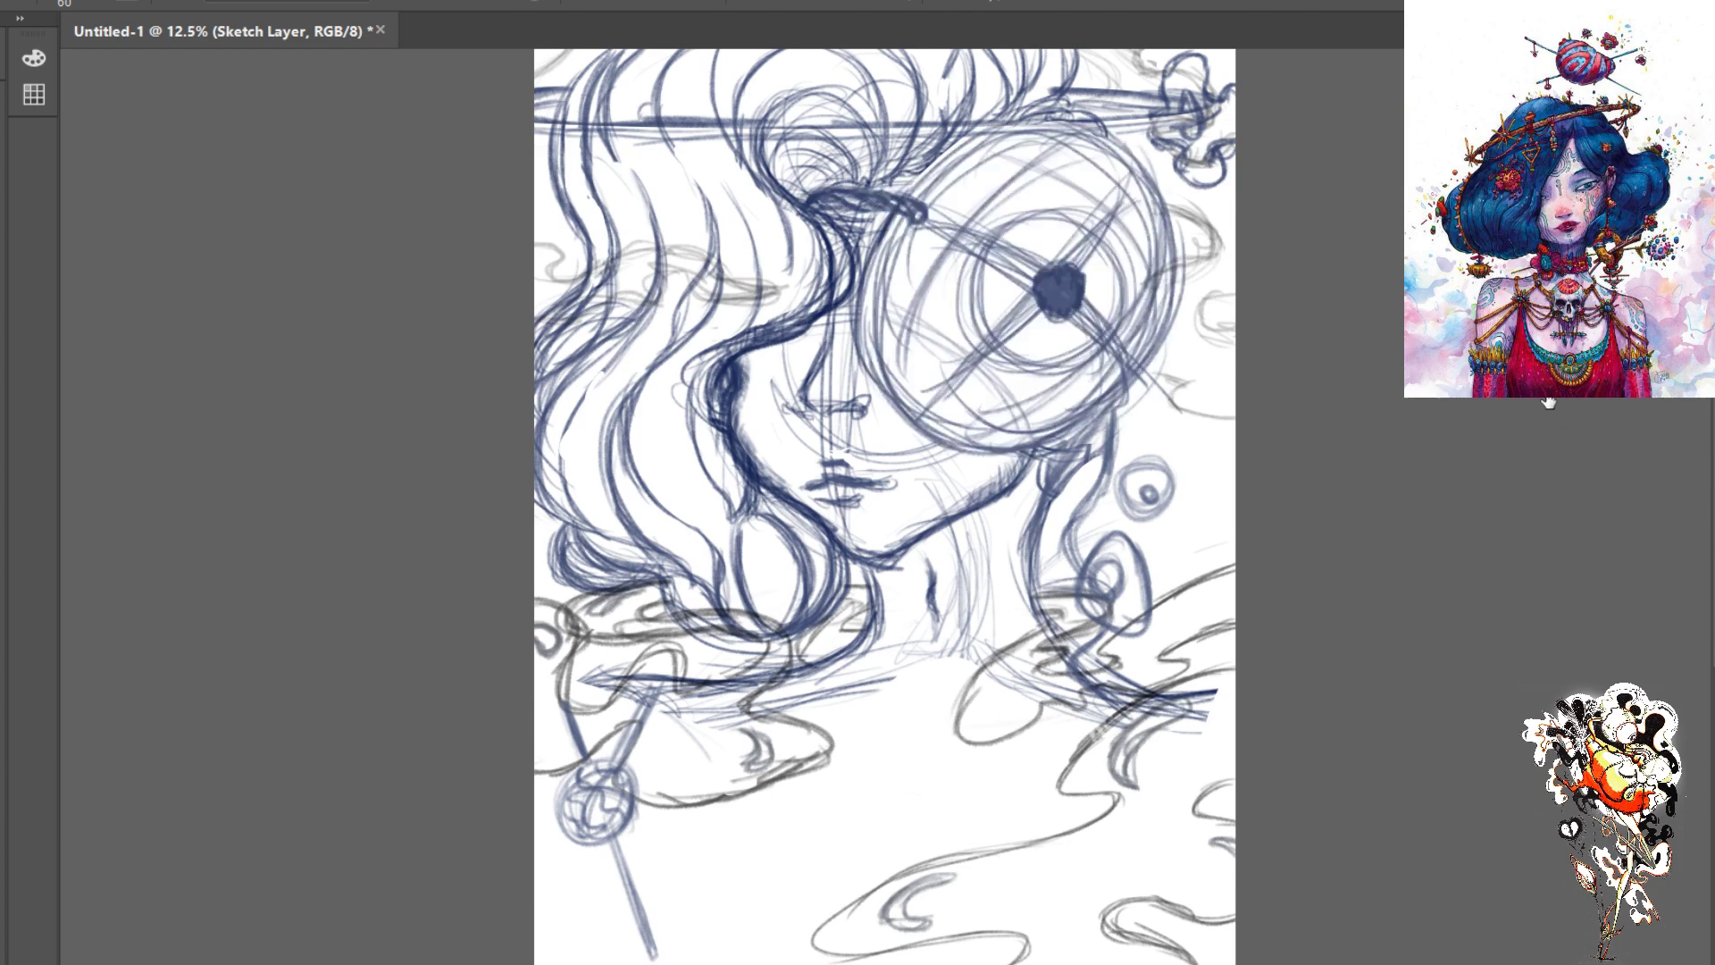
key("ctrl+z")
key("ctrl+shift+z")
key("ctrl+z")
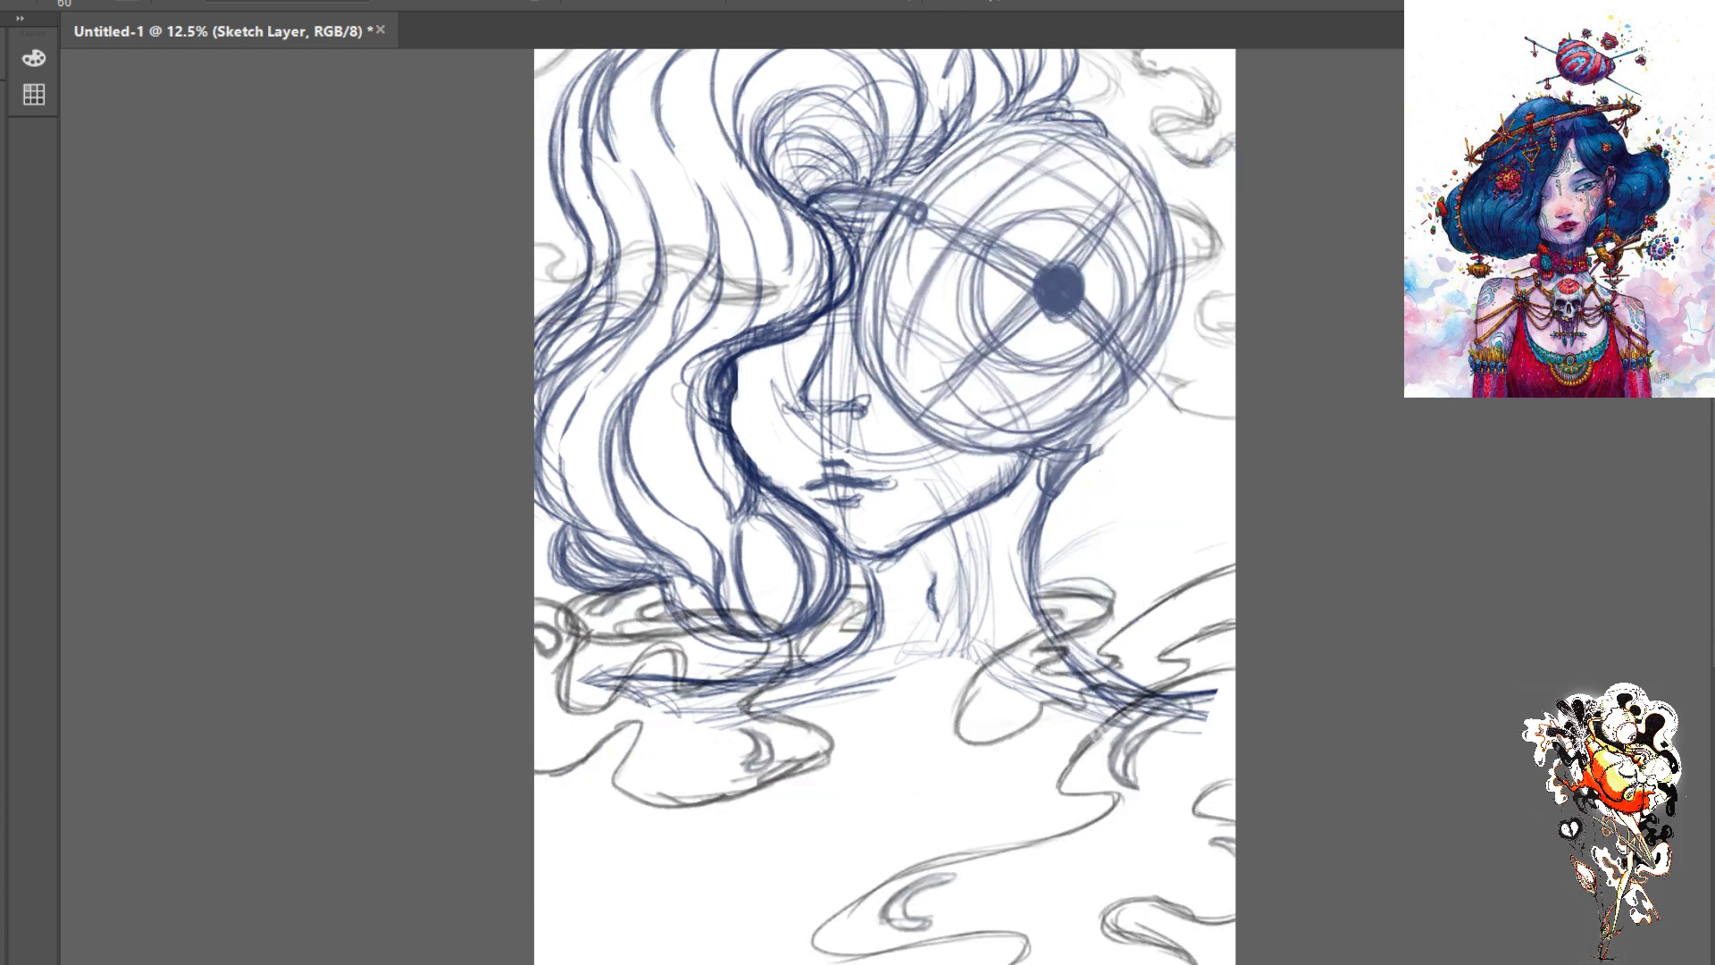
key("ctrl+shift+z")
- Make Layer 2 active again and enlarge the brush to 800 over the eye device's hub
key("ctrl+shift+alt+n")
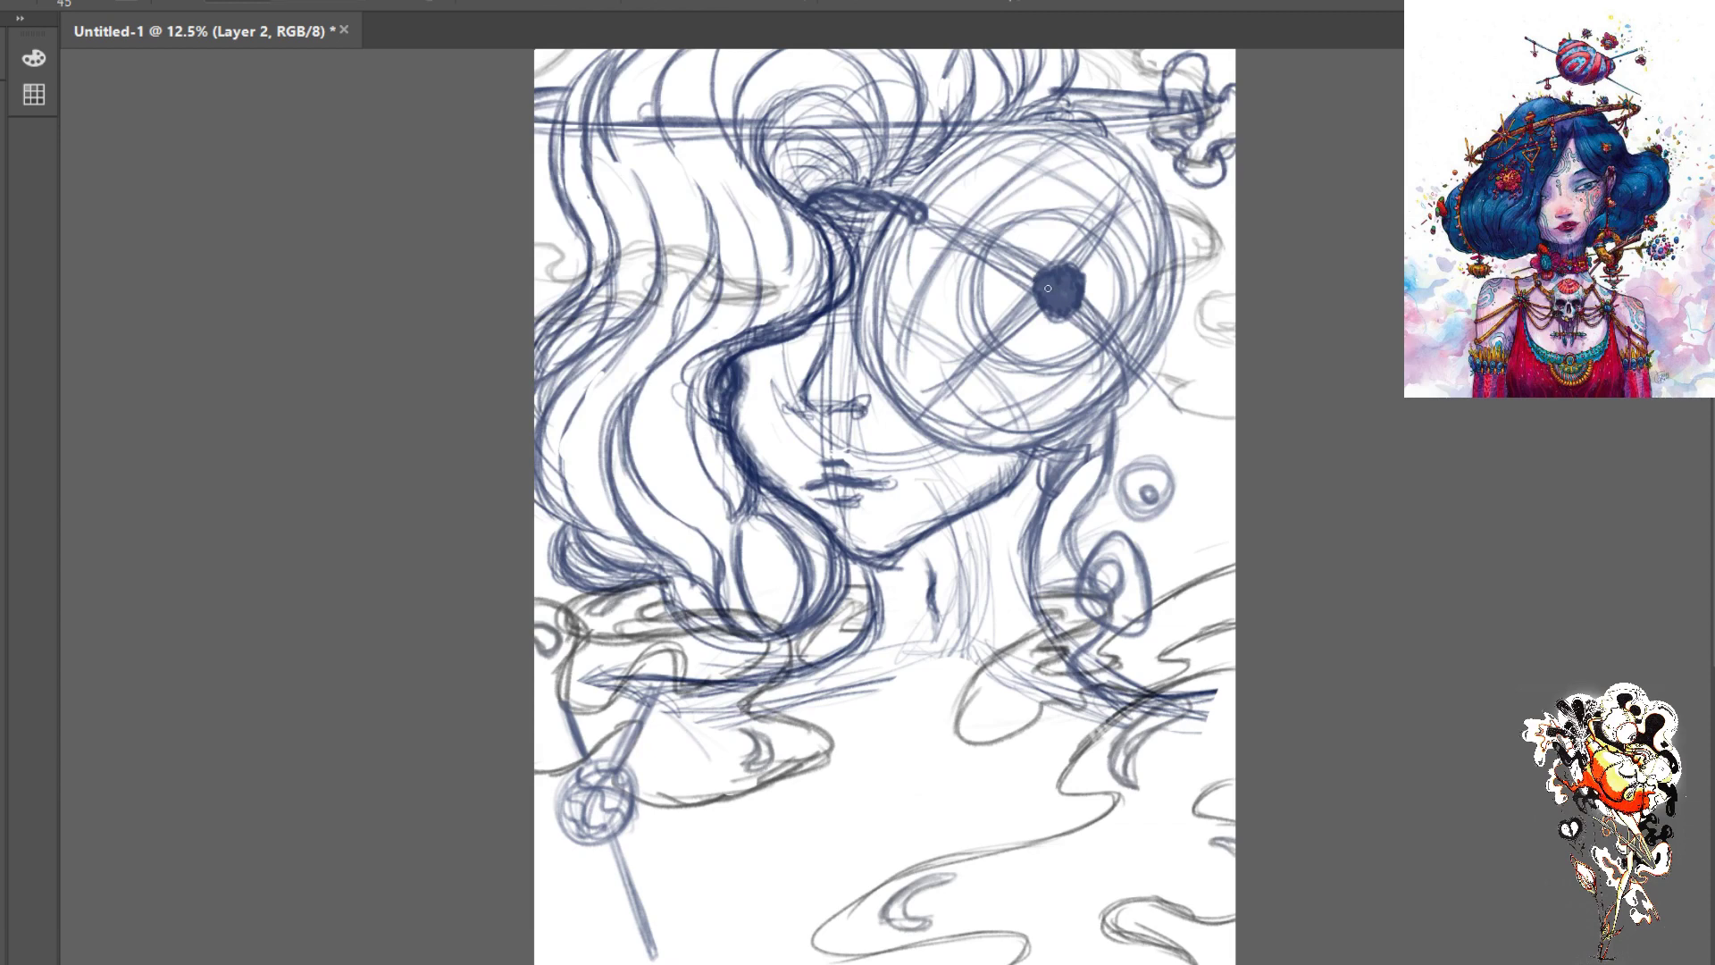
key("bracketright")
key("bracketright")
key("bracketright")
key("bracketright")
key("bracketright")
key("bracketright")
key("bracketright")
key("bracketright")
key("bracketright")
key("bracketright")
left_click_drag(1054, 323, 1059, 293)
key("bracketright")
key("bracketright")
key("bracketright")
key("bracketright")
- Make the Smoke layer active and toggle the smoke and portrait sketch off and on to review the layer separation
key("alt+bracketleft")
key("ctrl+comma")
key("ctrl+comma")
key("ctrl+comma")
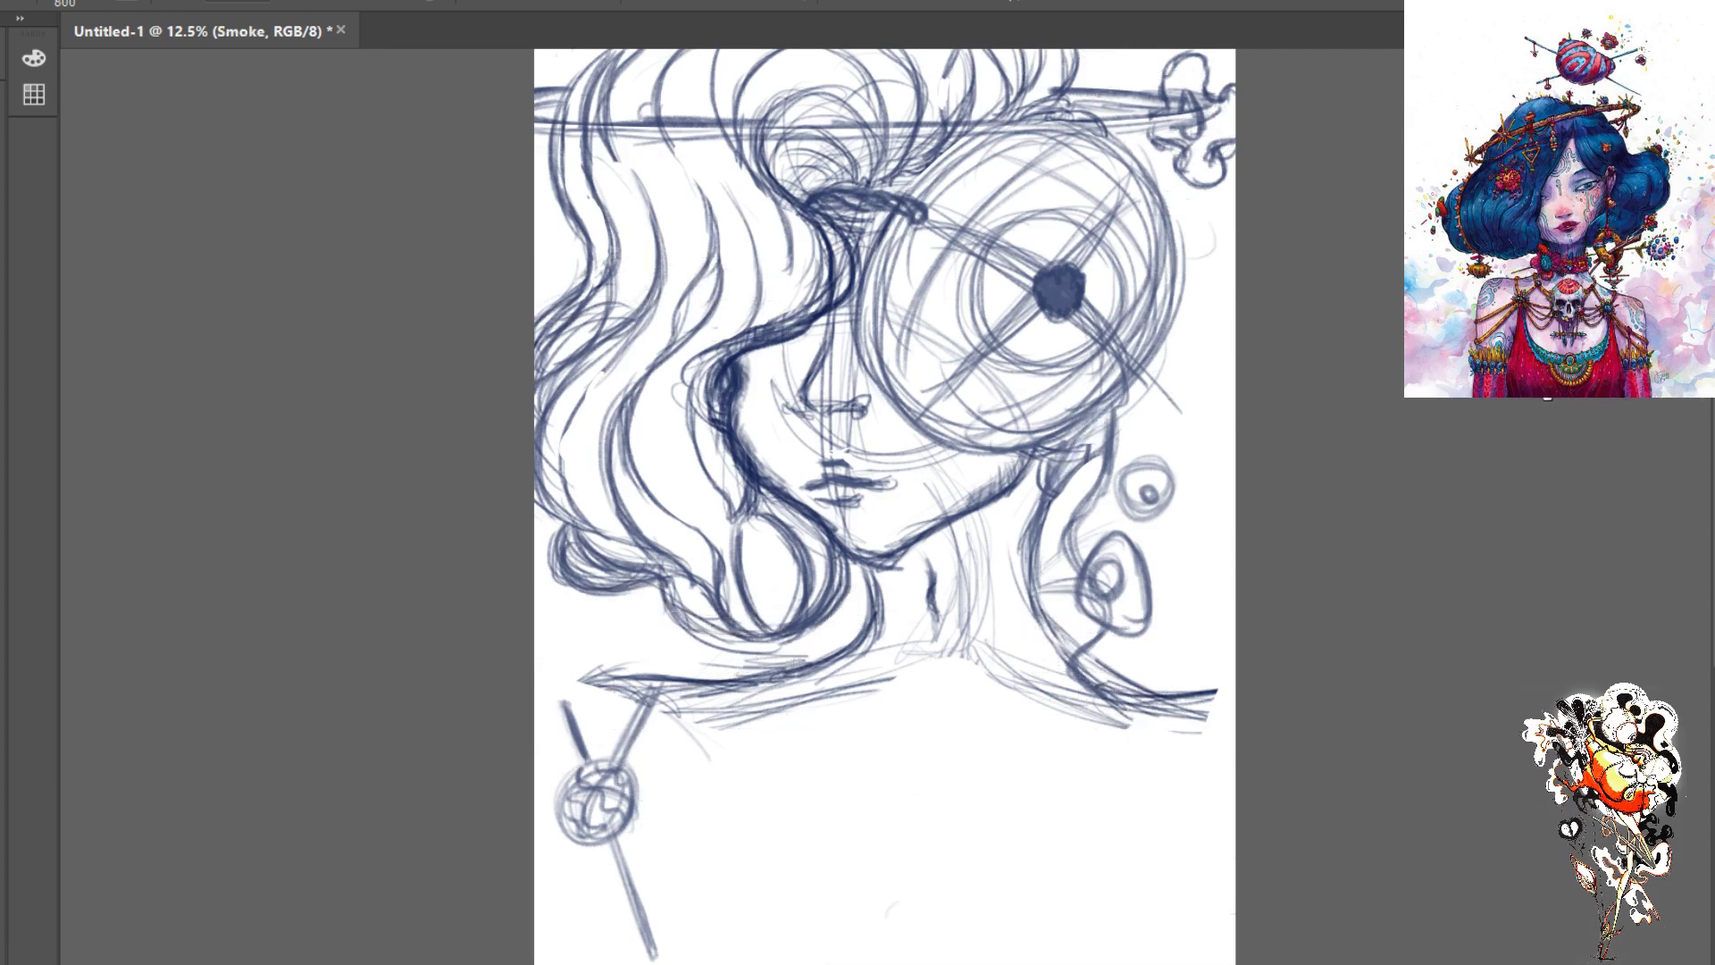
key("ctrl+comma")
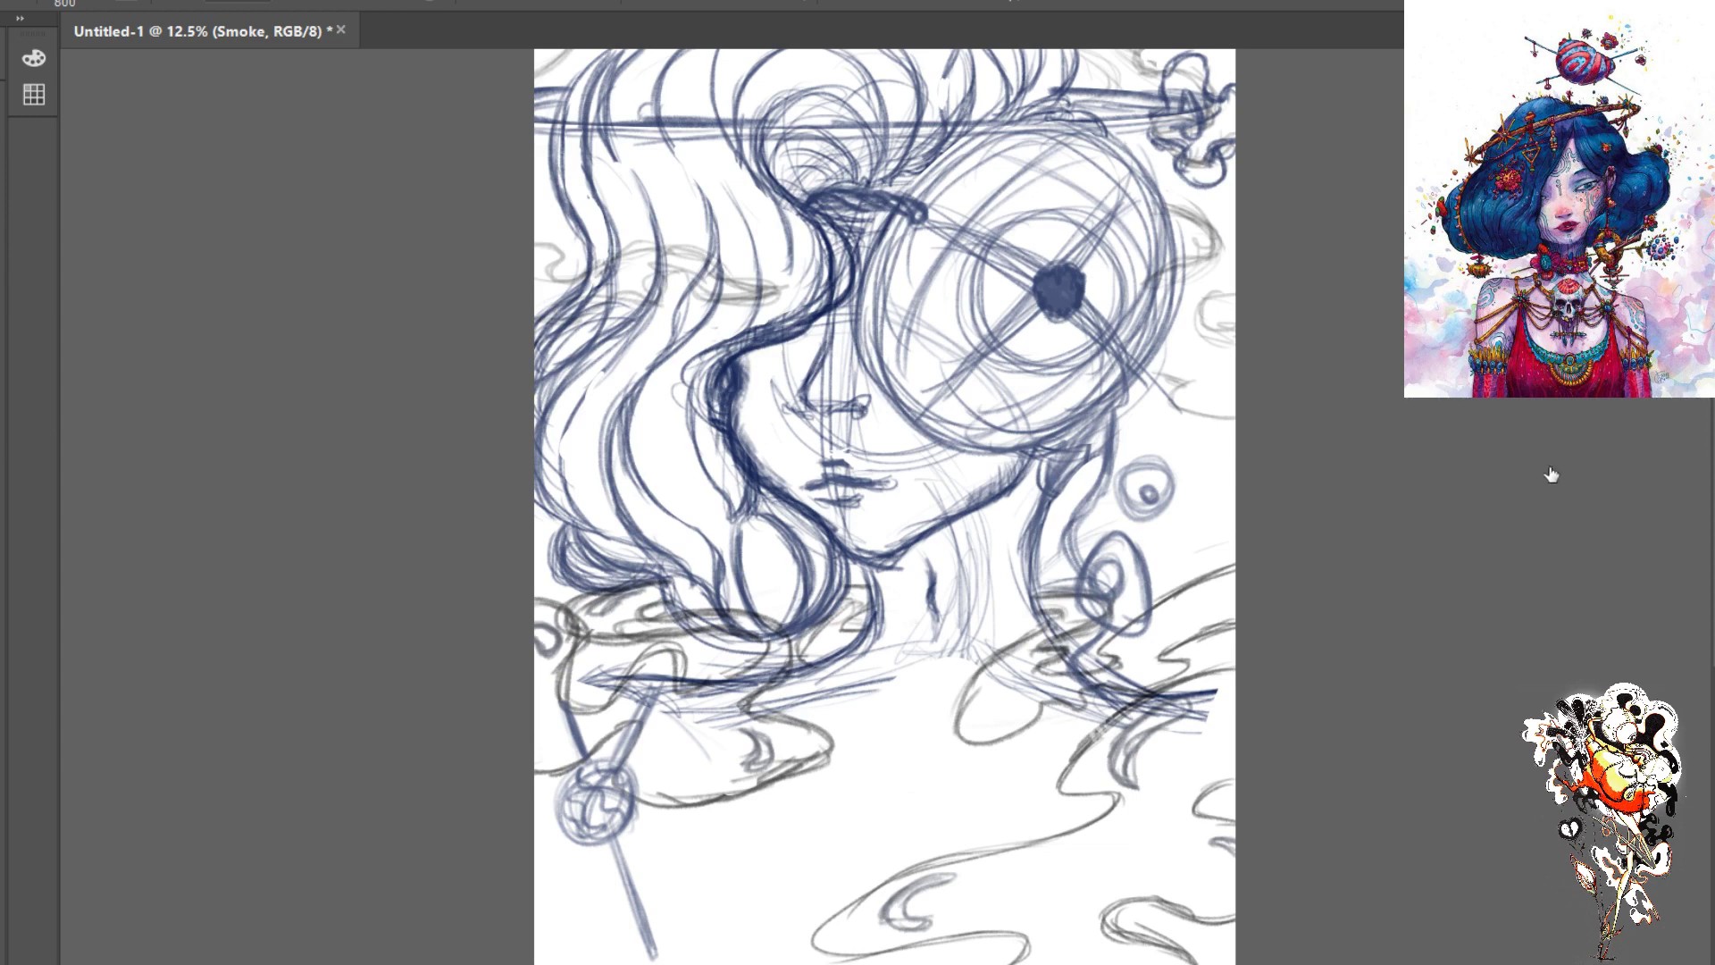
key("ctrl+z")
key("ctrl+z")
key("ctrl+z")
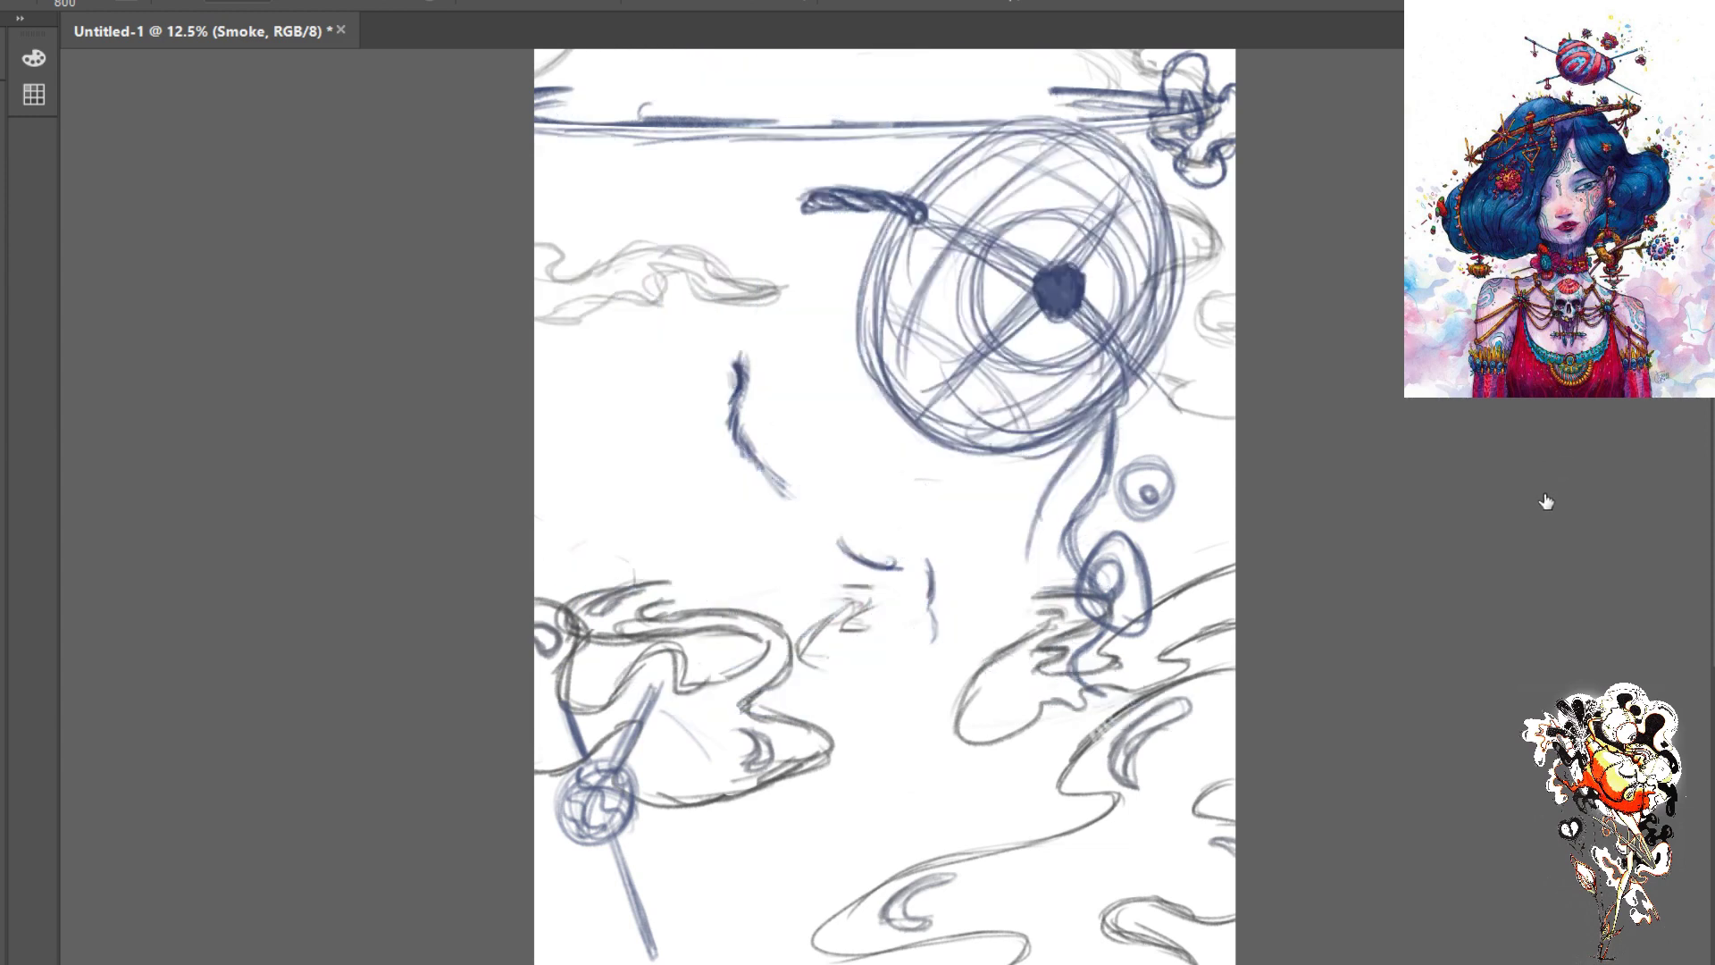
key("ctrl+z")
key("ctrl+z")
key("ctrl+z")
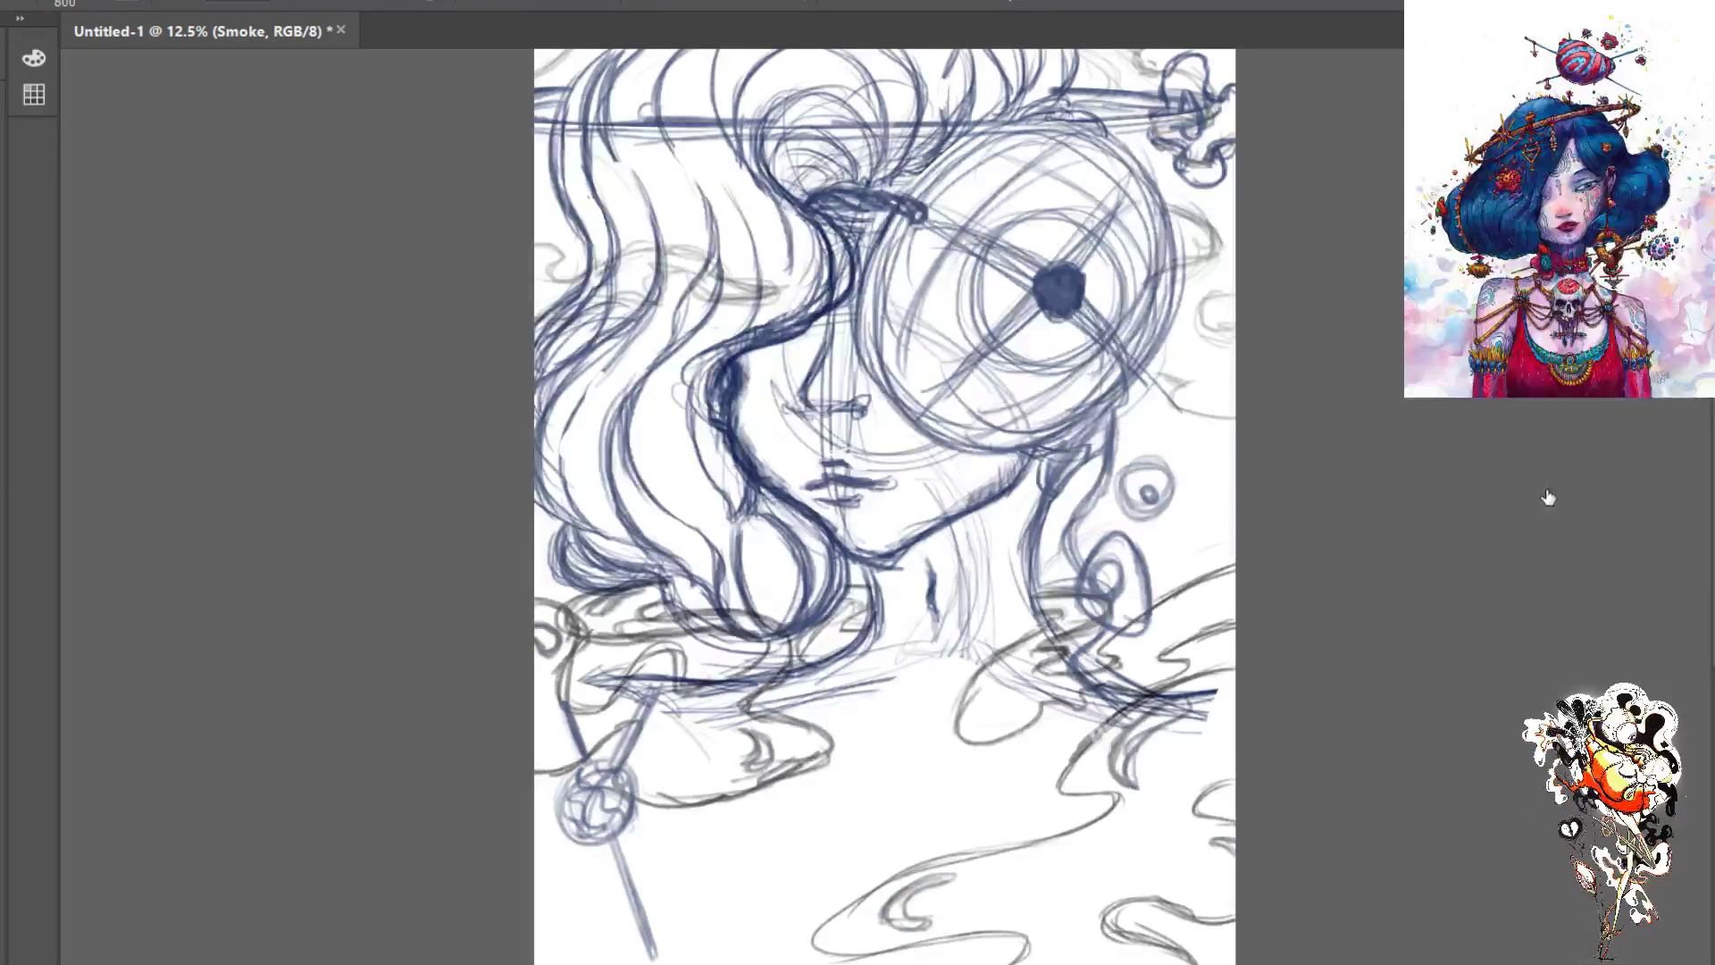
key("ctrl+z")
key("ctrl+z")
key("ctrl+v")
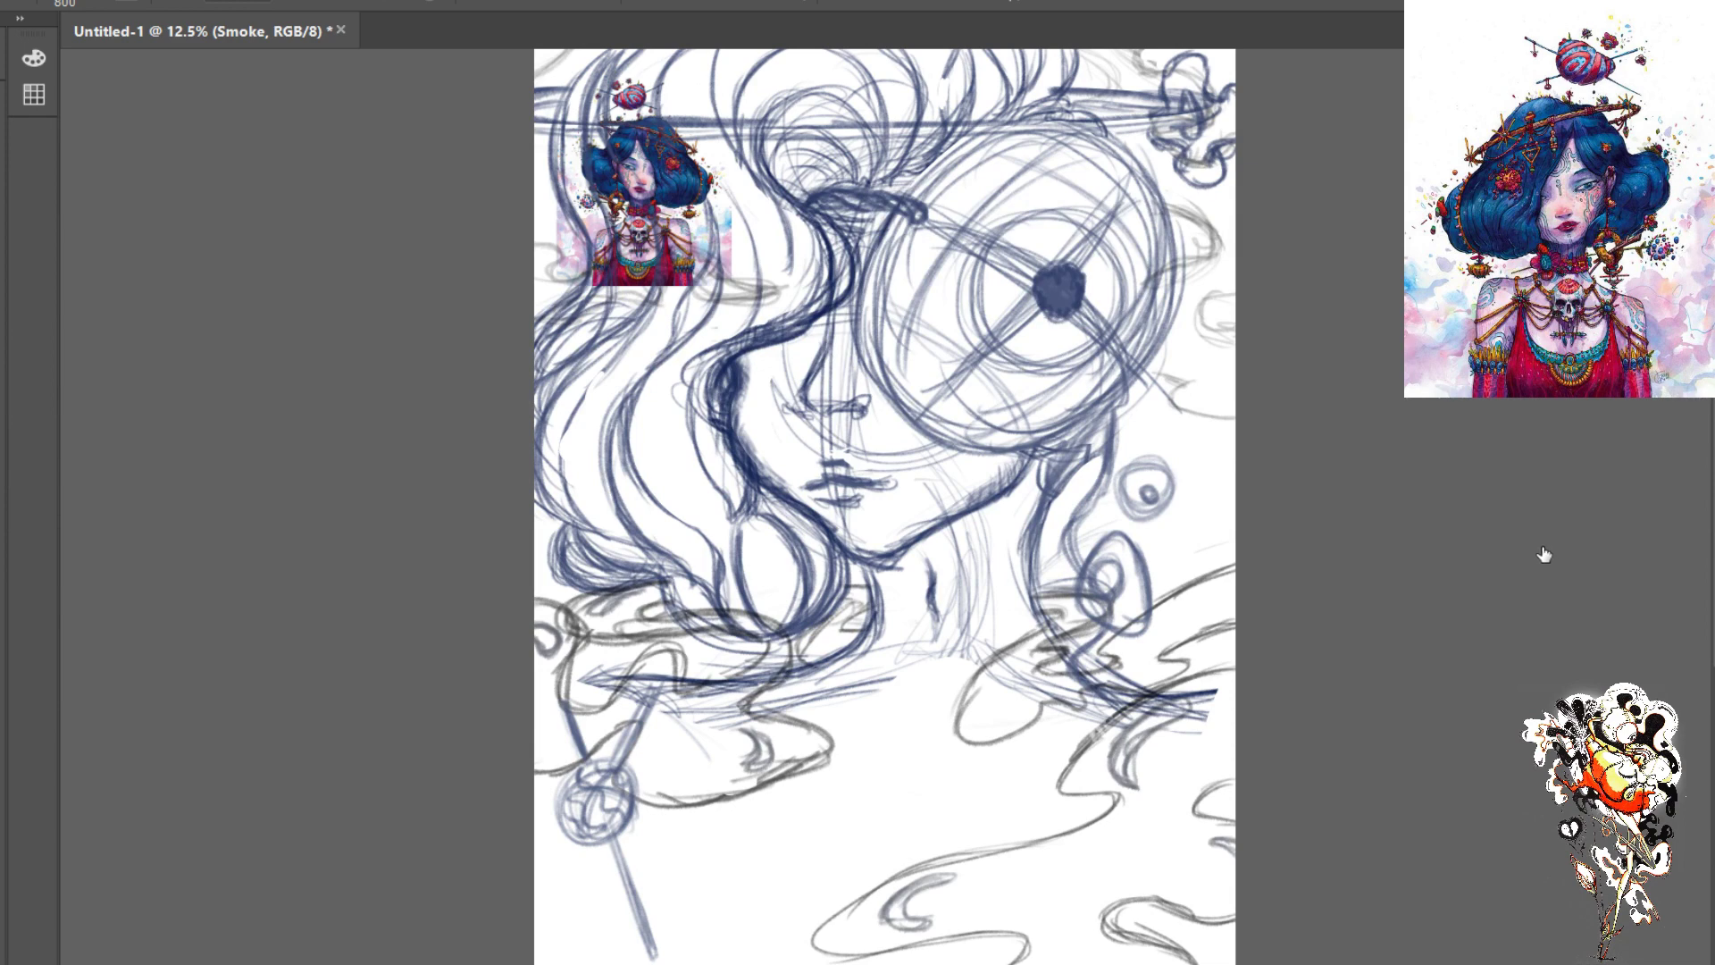
key("ctrl+z")
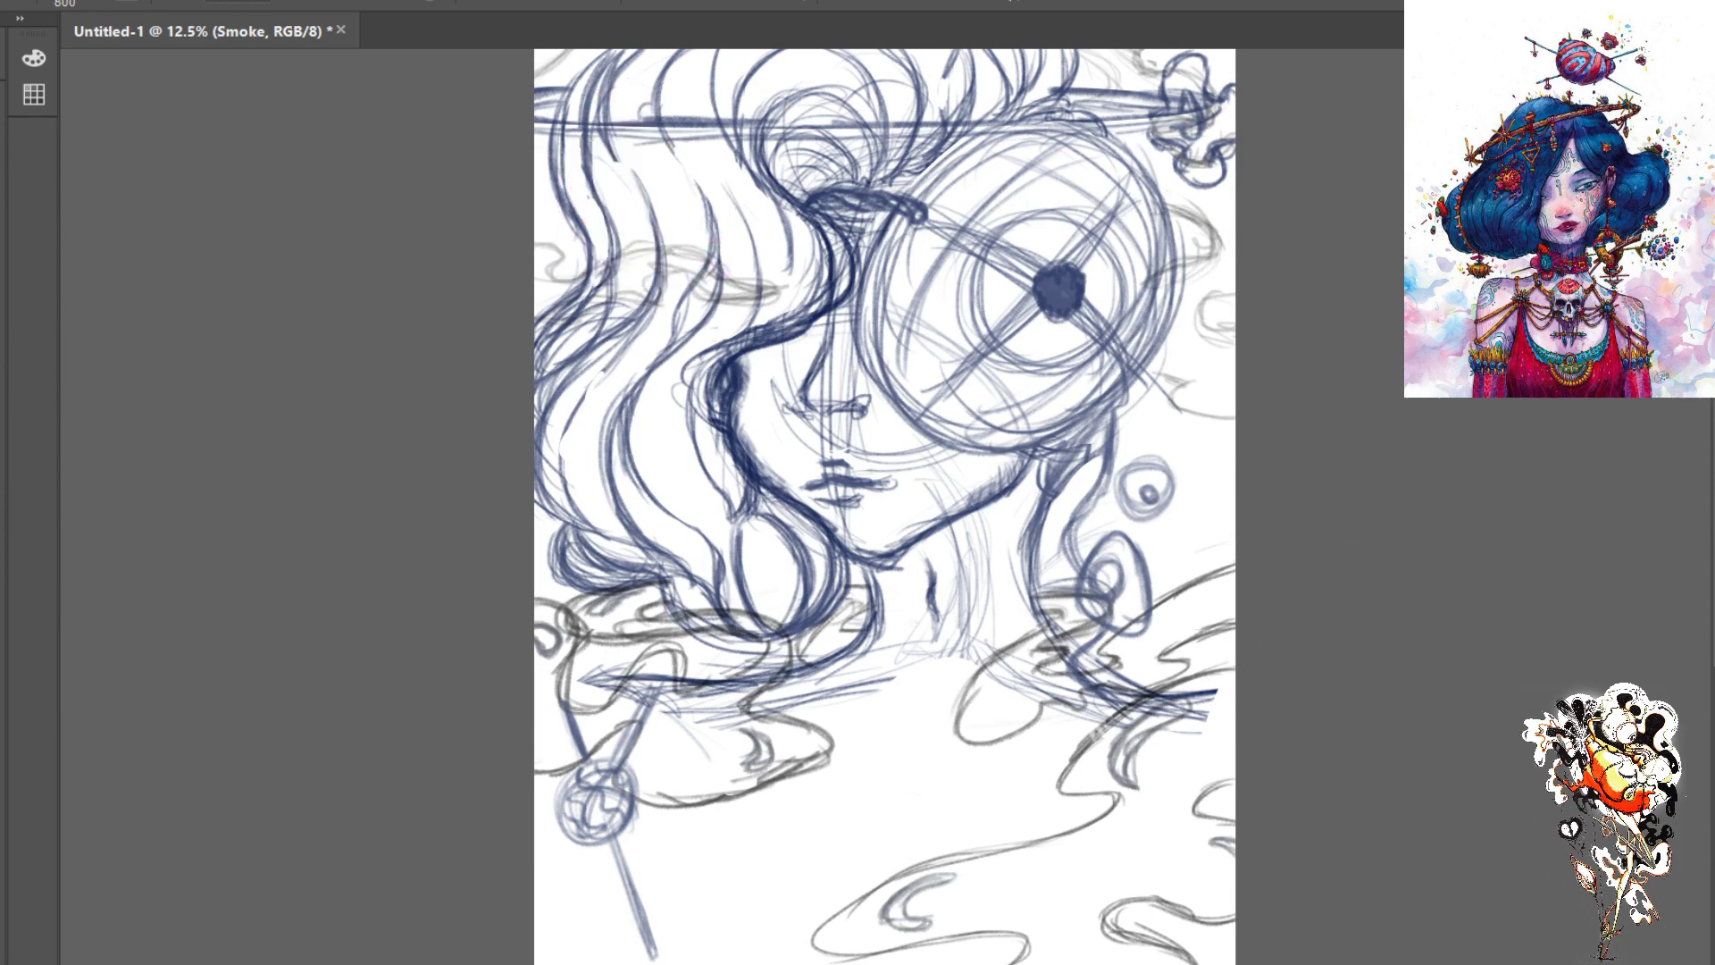
- Make Layer 2 active with the brush reduced to 50 and toggle the smoke and eye device off and on to check their layers
key("b")
key("bracketleft")
left_click(1713, 375)
left_click(1549, 392)
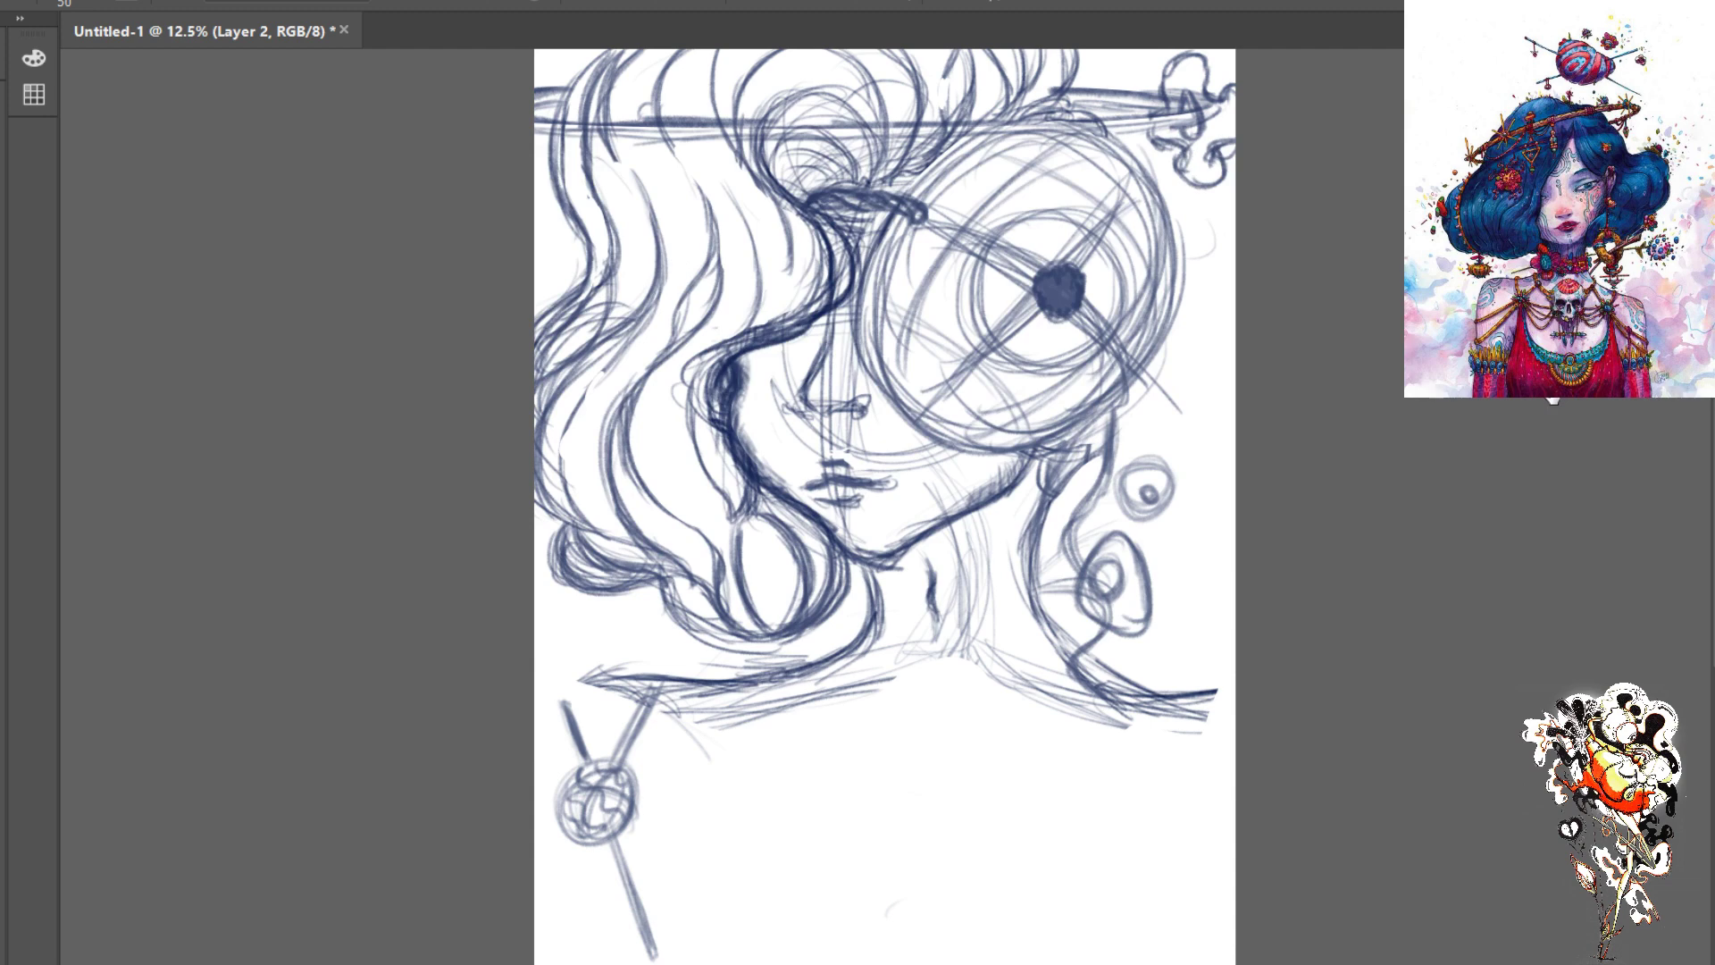
left_click(1551, 395)
left_click(1548, 446)
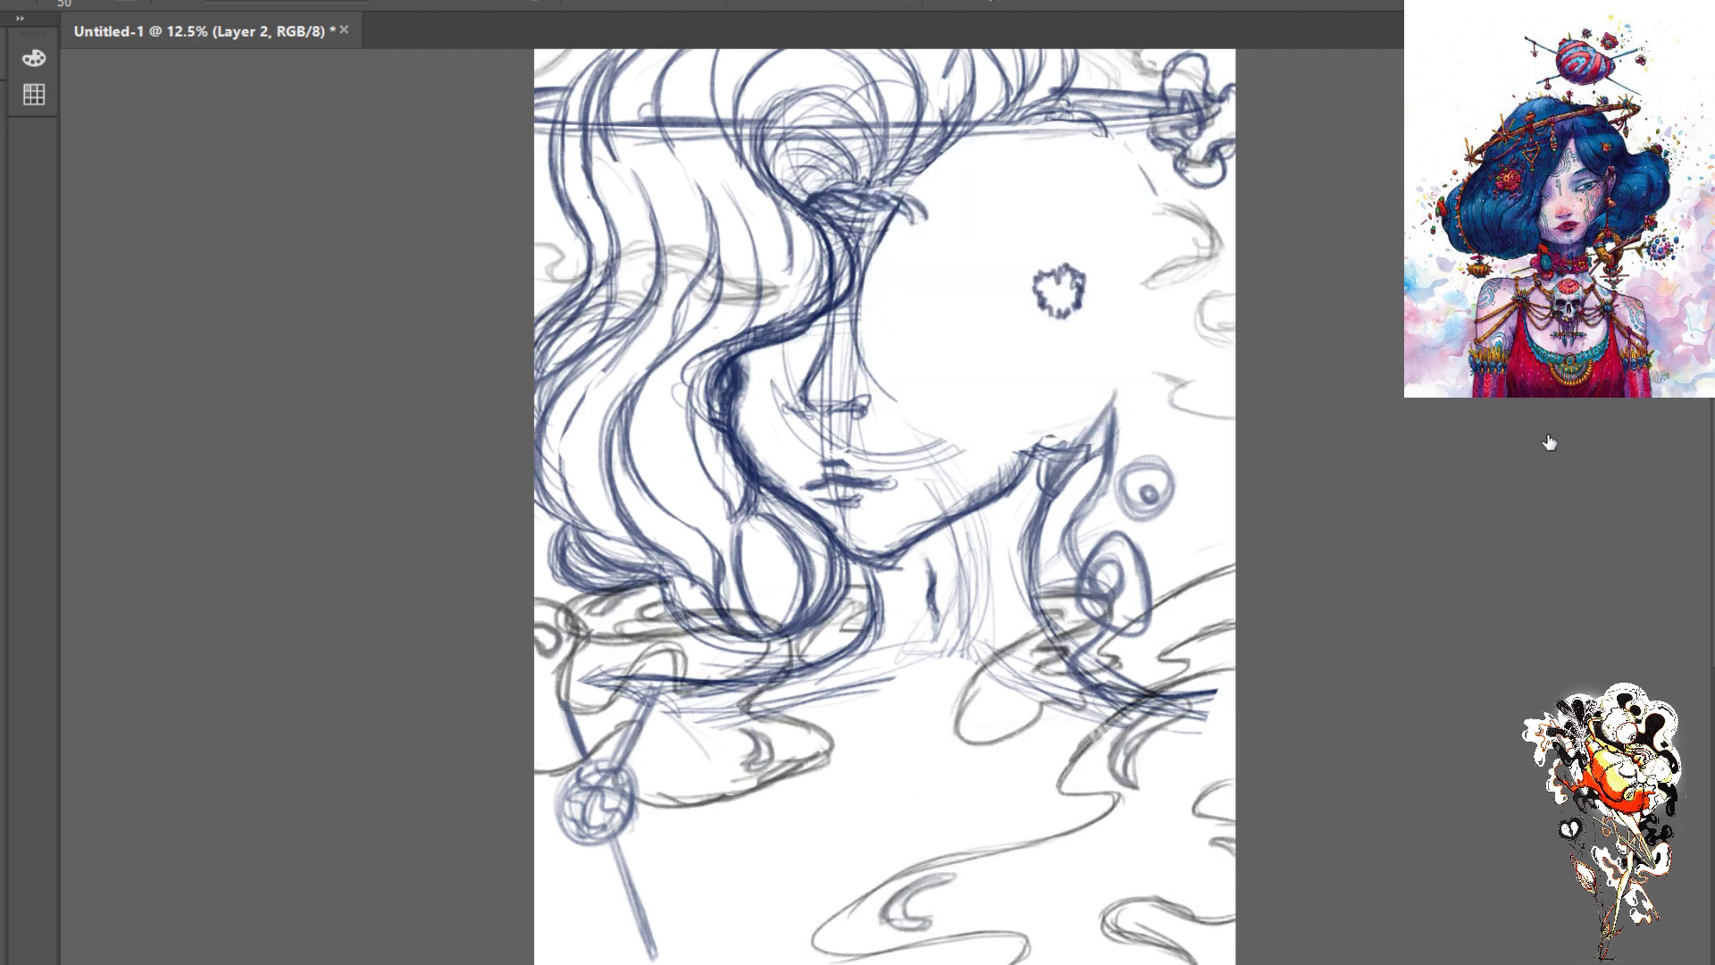
left_click(1550, 442)
- Rename the eye device's layer as Mask and add a new layer named Clothes above Sketch Layer
left_click(1628, 446)
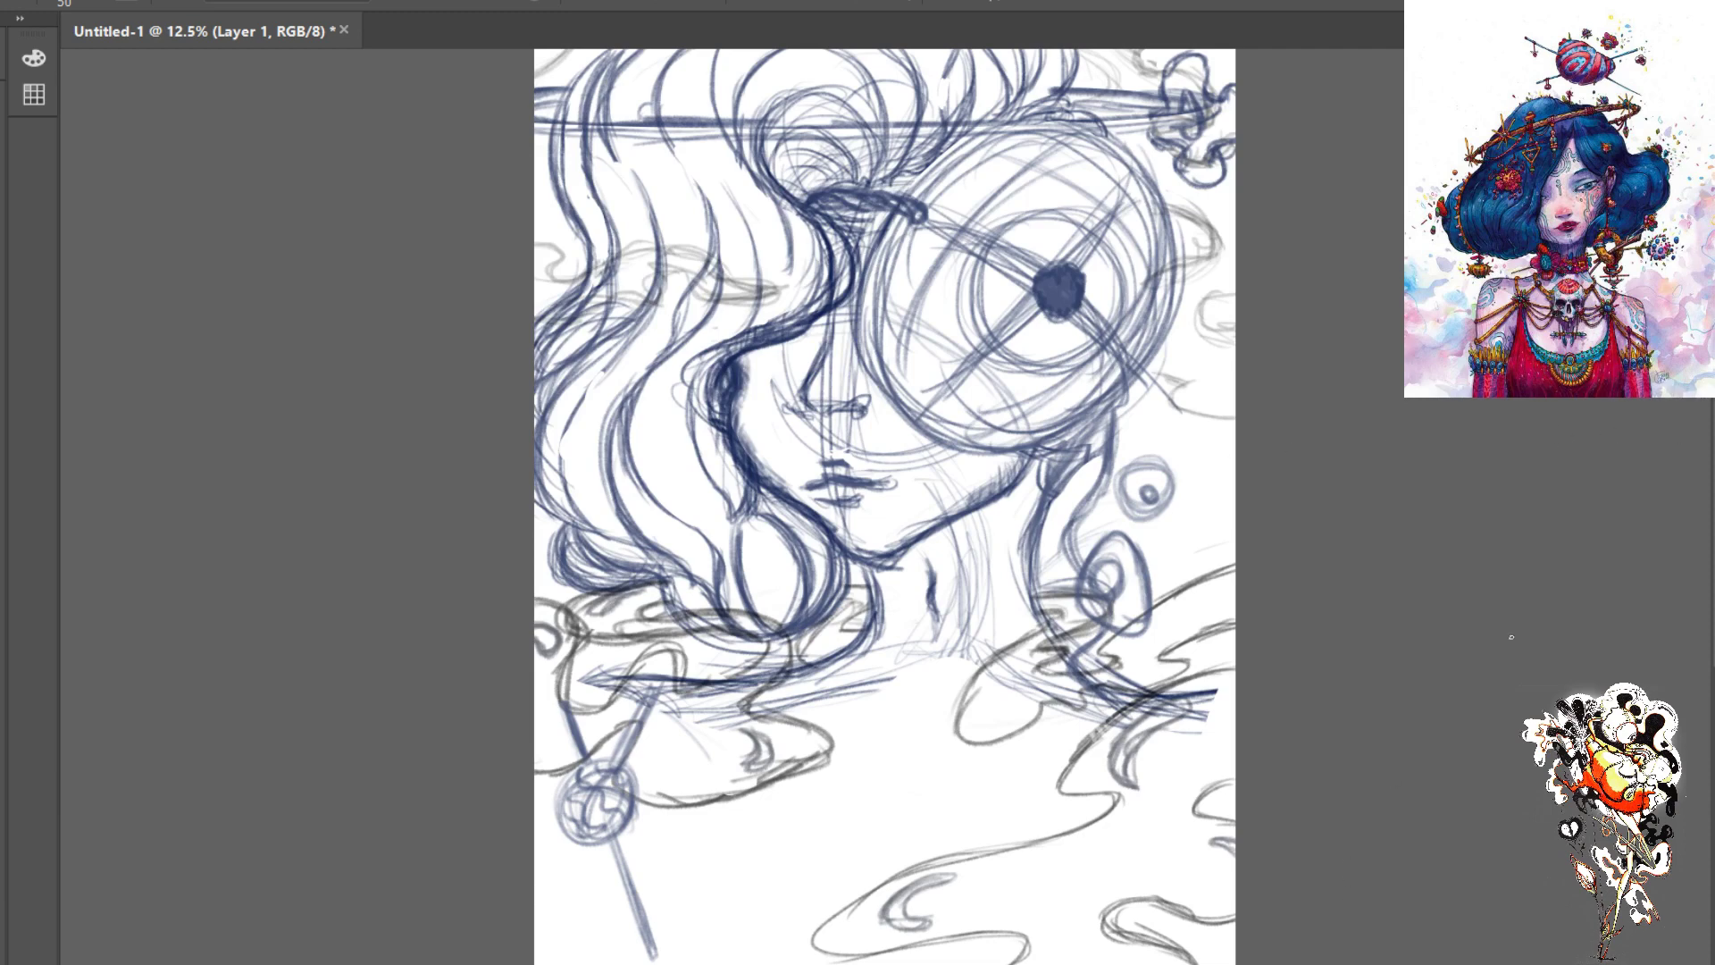
left_click(1669, 427)
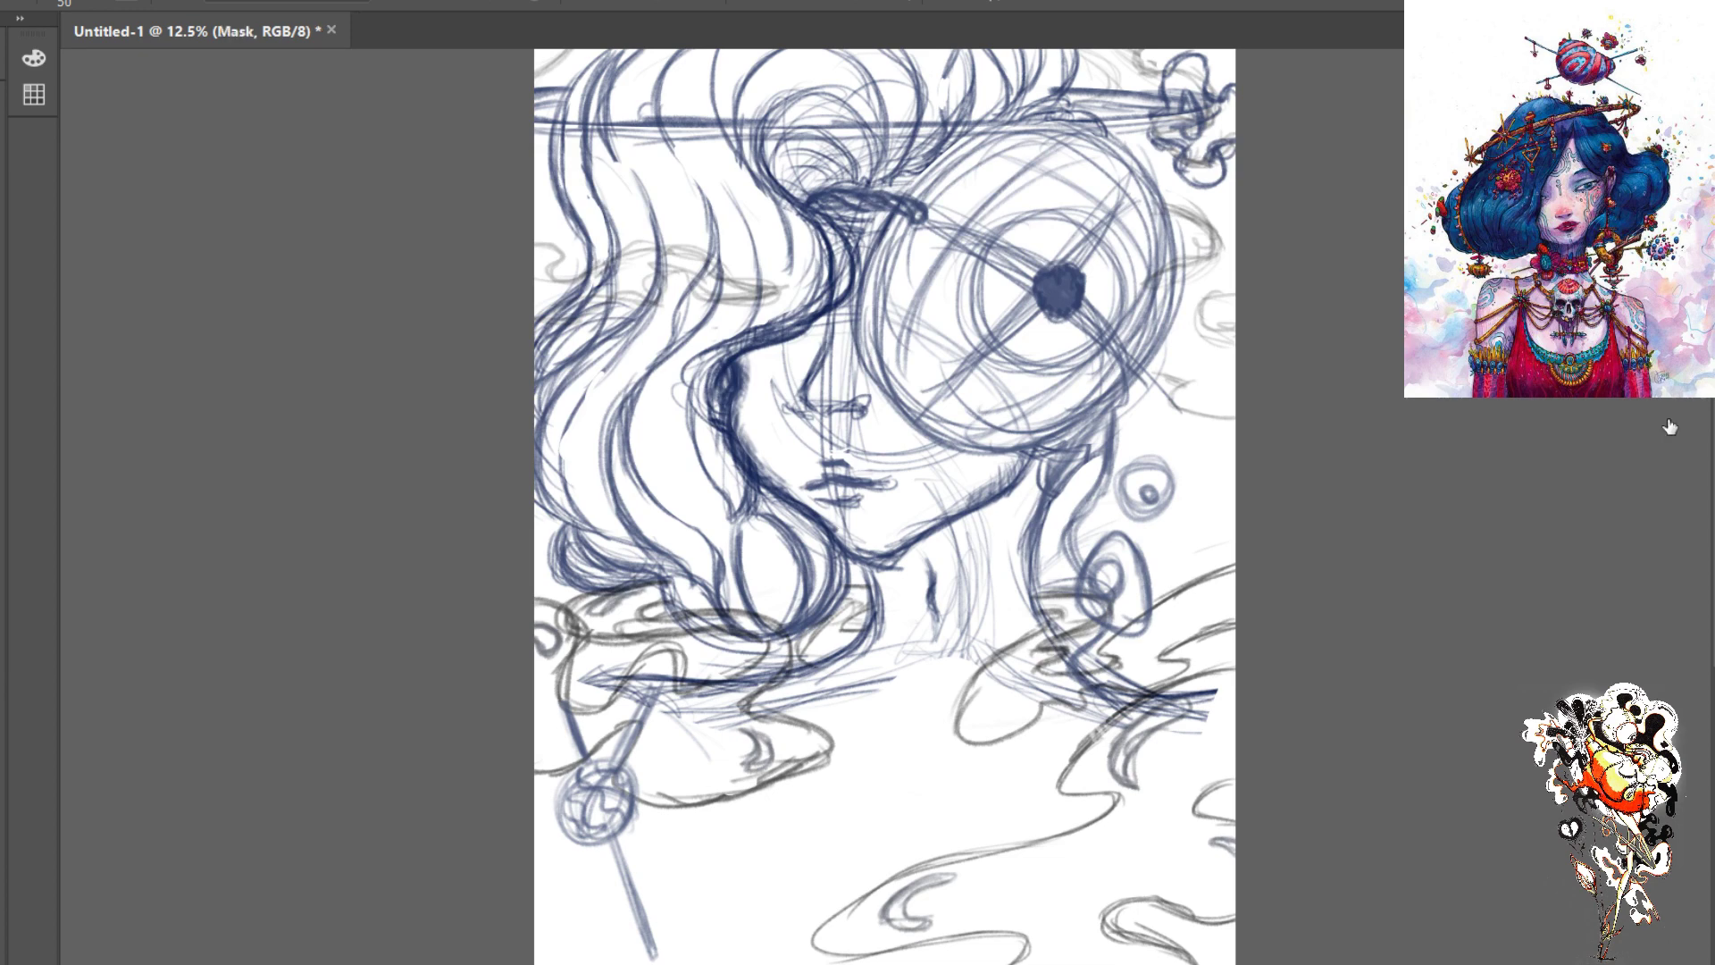
left_click(1646, 494)
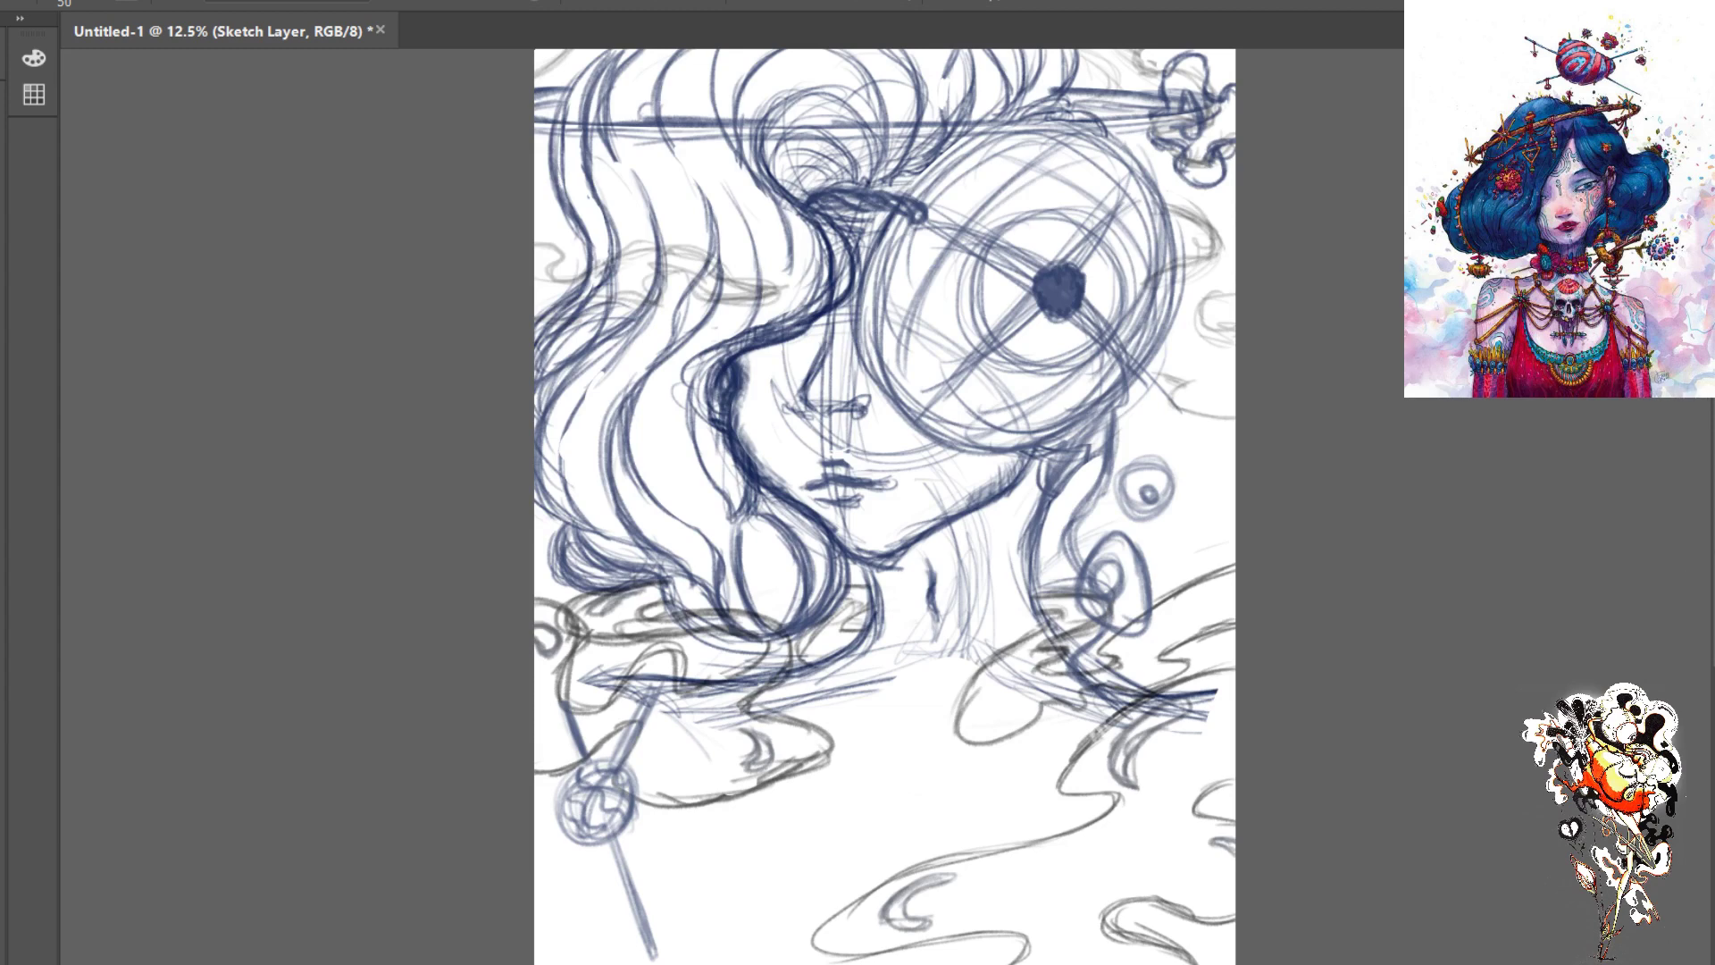
left_click(1661, 527)
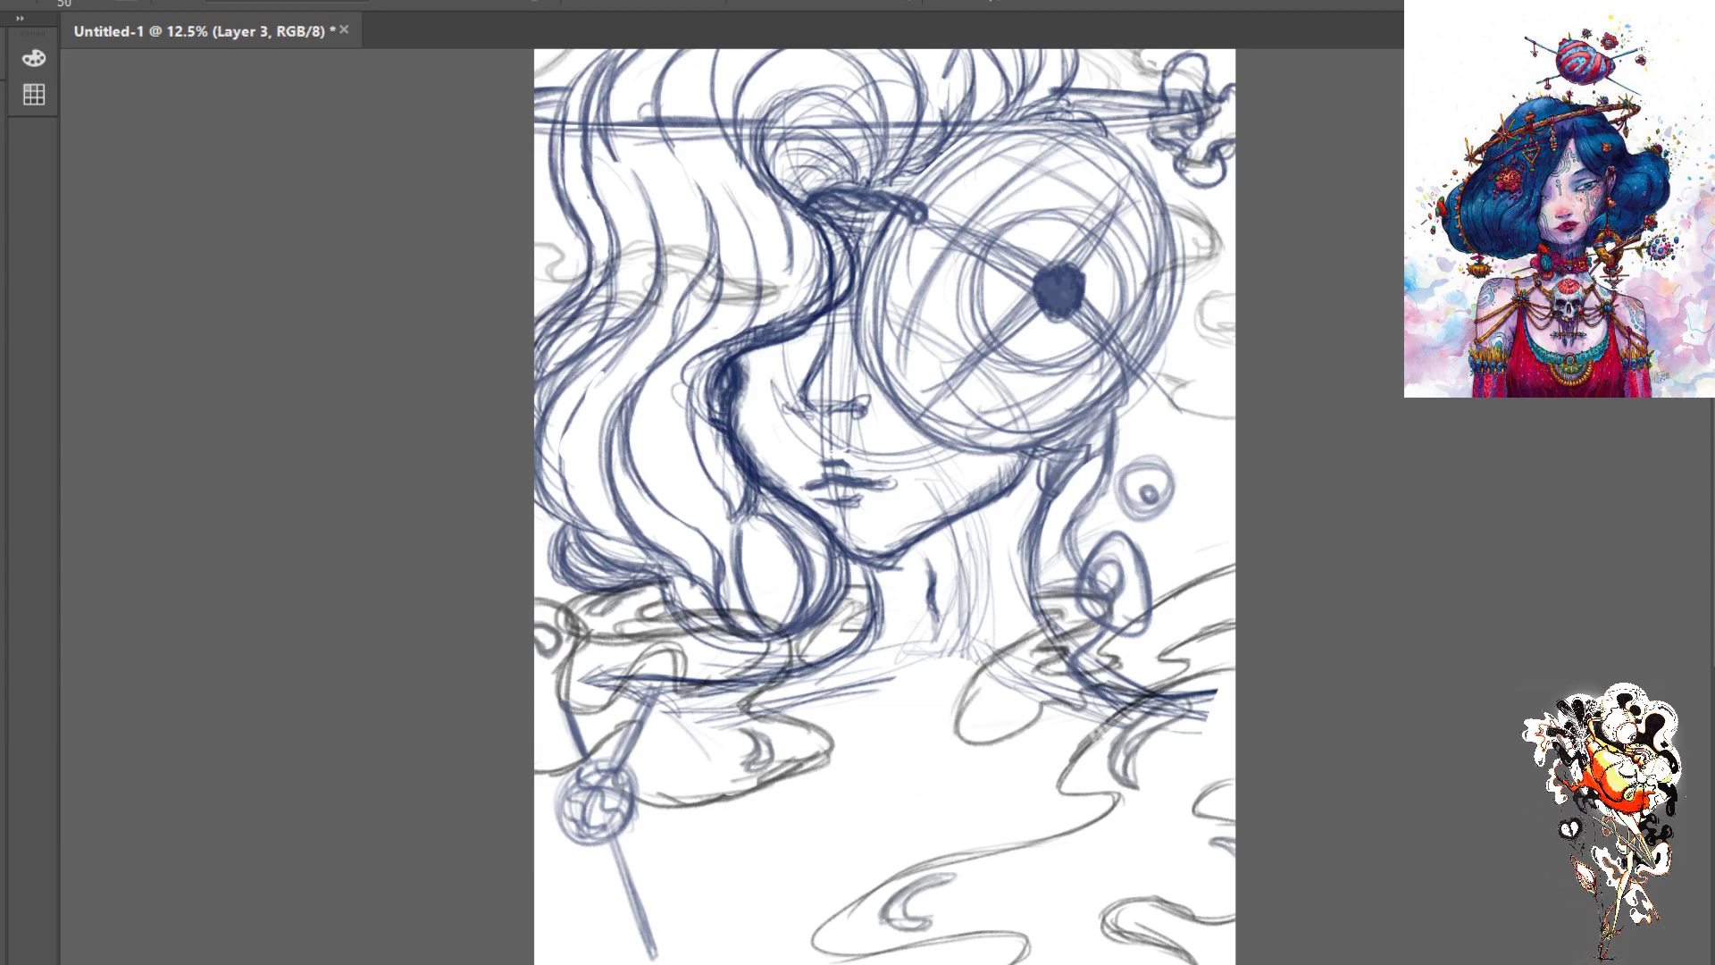
left_click(1633, 485)
key("ctrl+z")
key("ctrl+z")
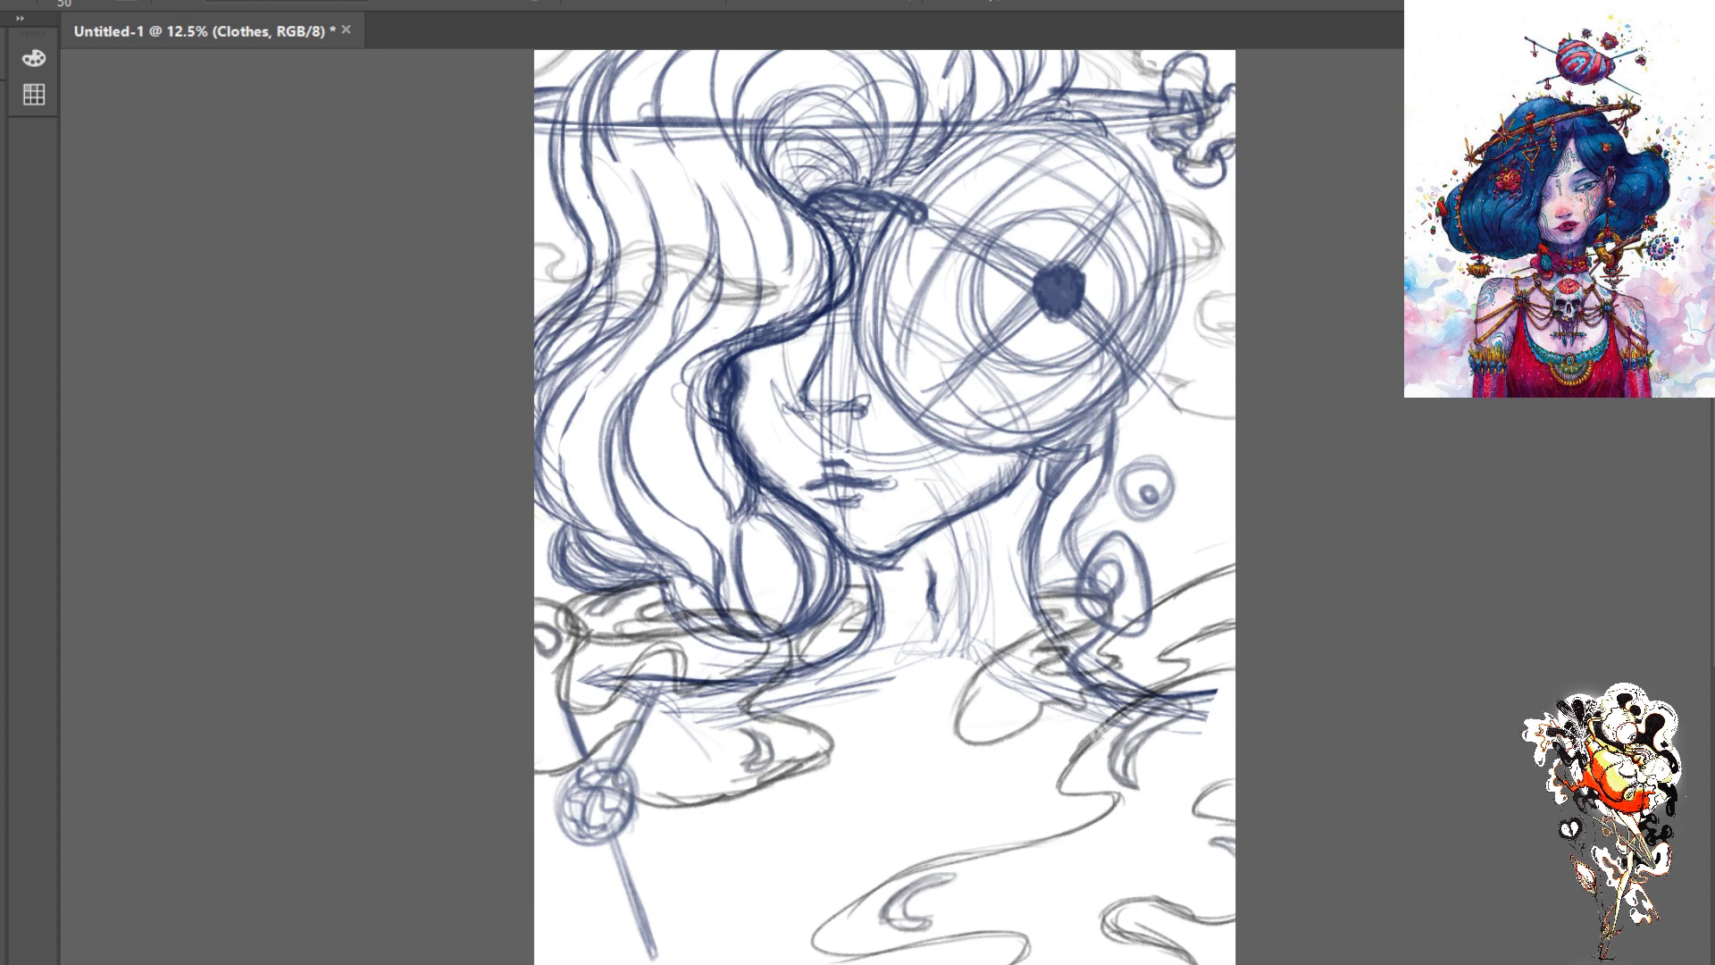
- Try painting inside an elliptical selection on the chest with the brush at 400, and clear both the paint and the selection
left_click_drag(930, 781, 1042, 831)
key("b")
key("bracketright")
key("bracketright")
key("bracketright")
key("bracketright")
key("bracketright")
key("bracketright")
mouse_move(896, 752)
left_mouse_down()
mouse_move(906, 819)
mouse_move(884, 788)
mouse_move(842, 839)
left_mouse_up()
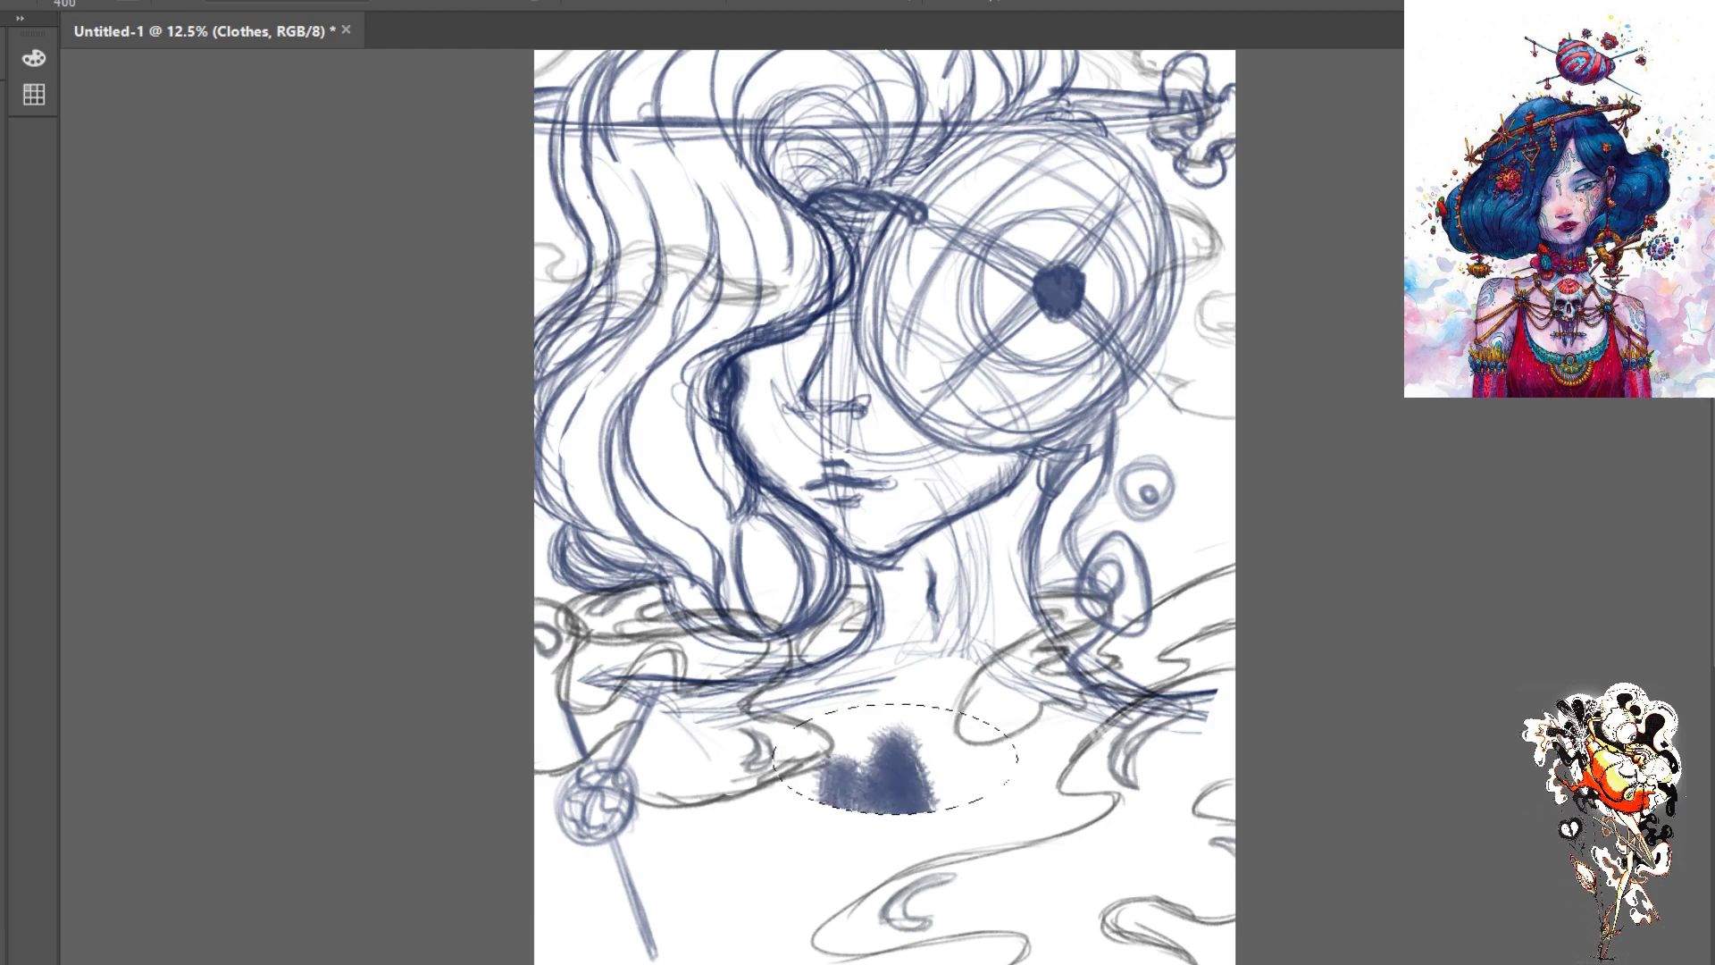
key("Delete")
key("ctrl+d")
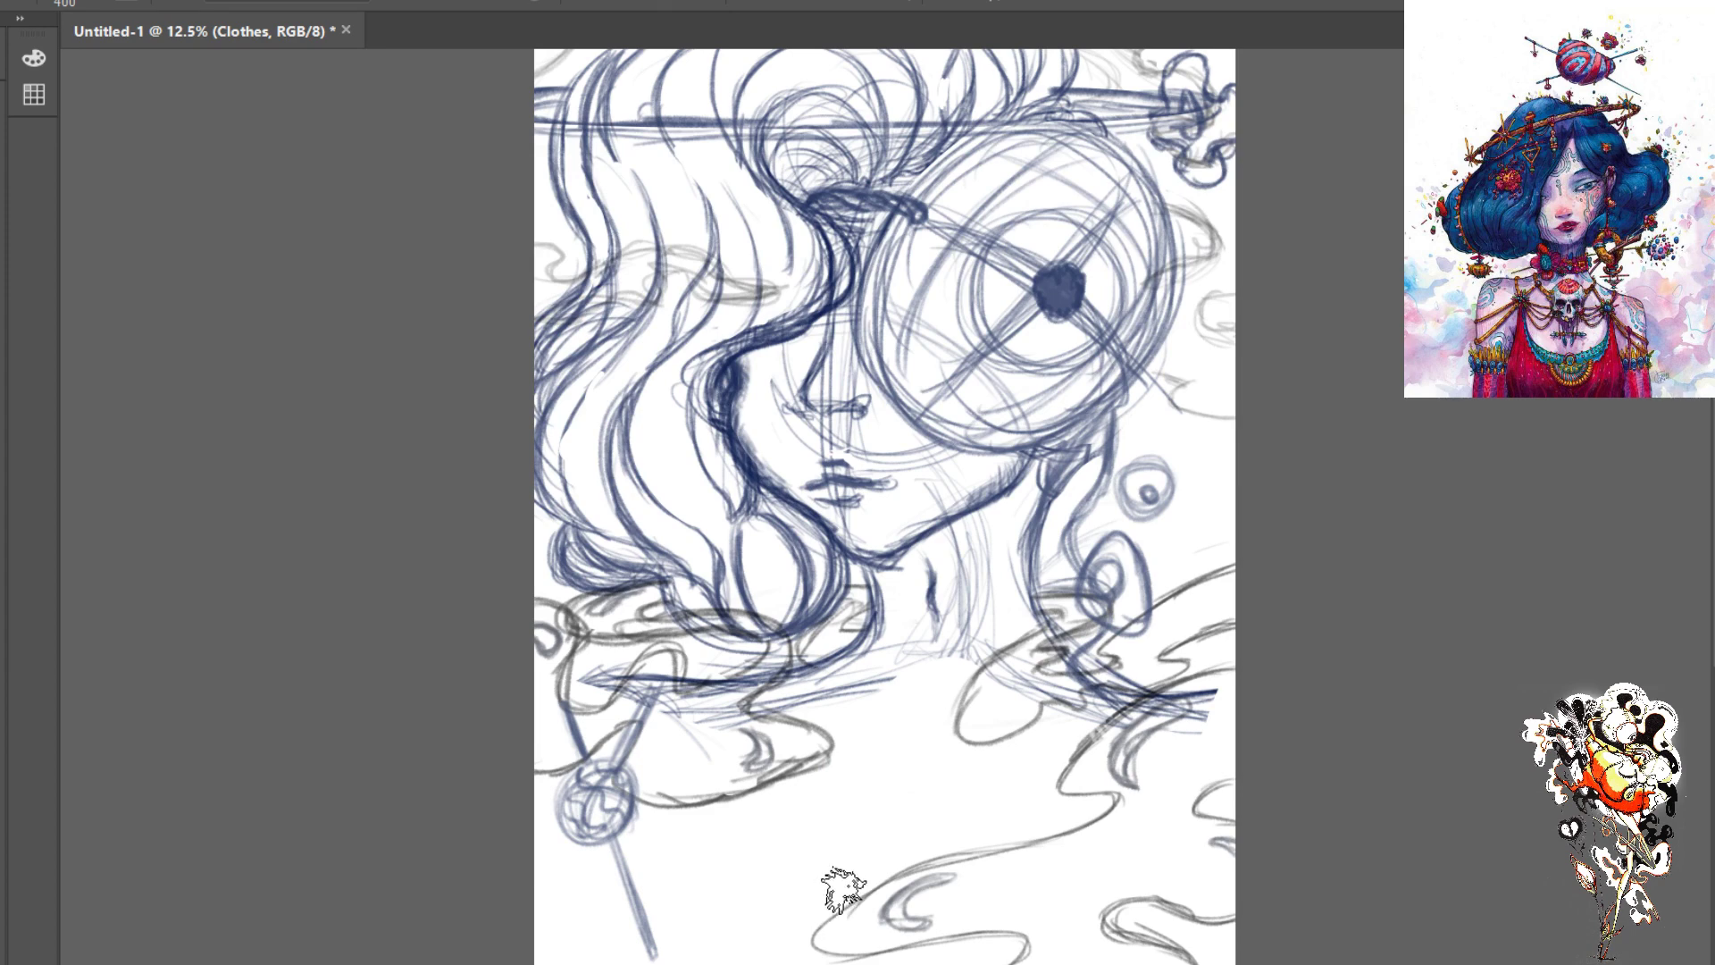
- Reduce the brush to 60 and sketch accents on the right shoulder's curve, the smoke curl over the chest and the wisps above the shoulder
key("bracketleft")
key("bracketleft")
key("bracketleft")
key("bracketleft")
key("bracketleft")
key("bracketleft")
key("bracketleft")
key("bracketleft")
key("bracketleft")
key("bracketleft")
left_click_drag(1018, 783, 856, 842)
key("ctrl+z")
mouse_move(1185, 699)
left_mouse_down()
mouse_move(1113, 791)
mouse_move(1117, 753)
mouse_move(1171, 721)
mouse_move(1127, 762)
left_mouse_up()
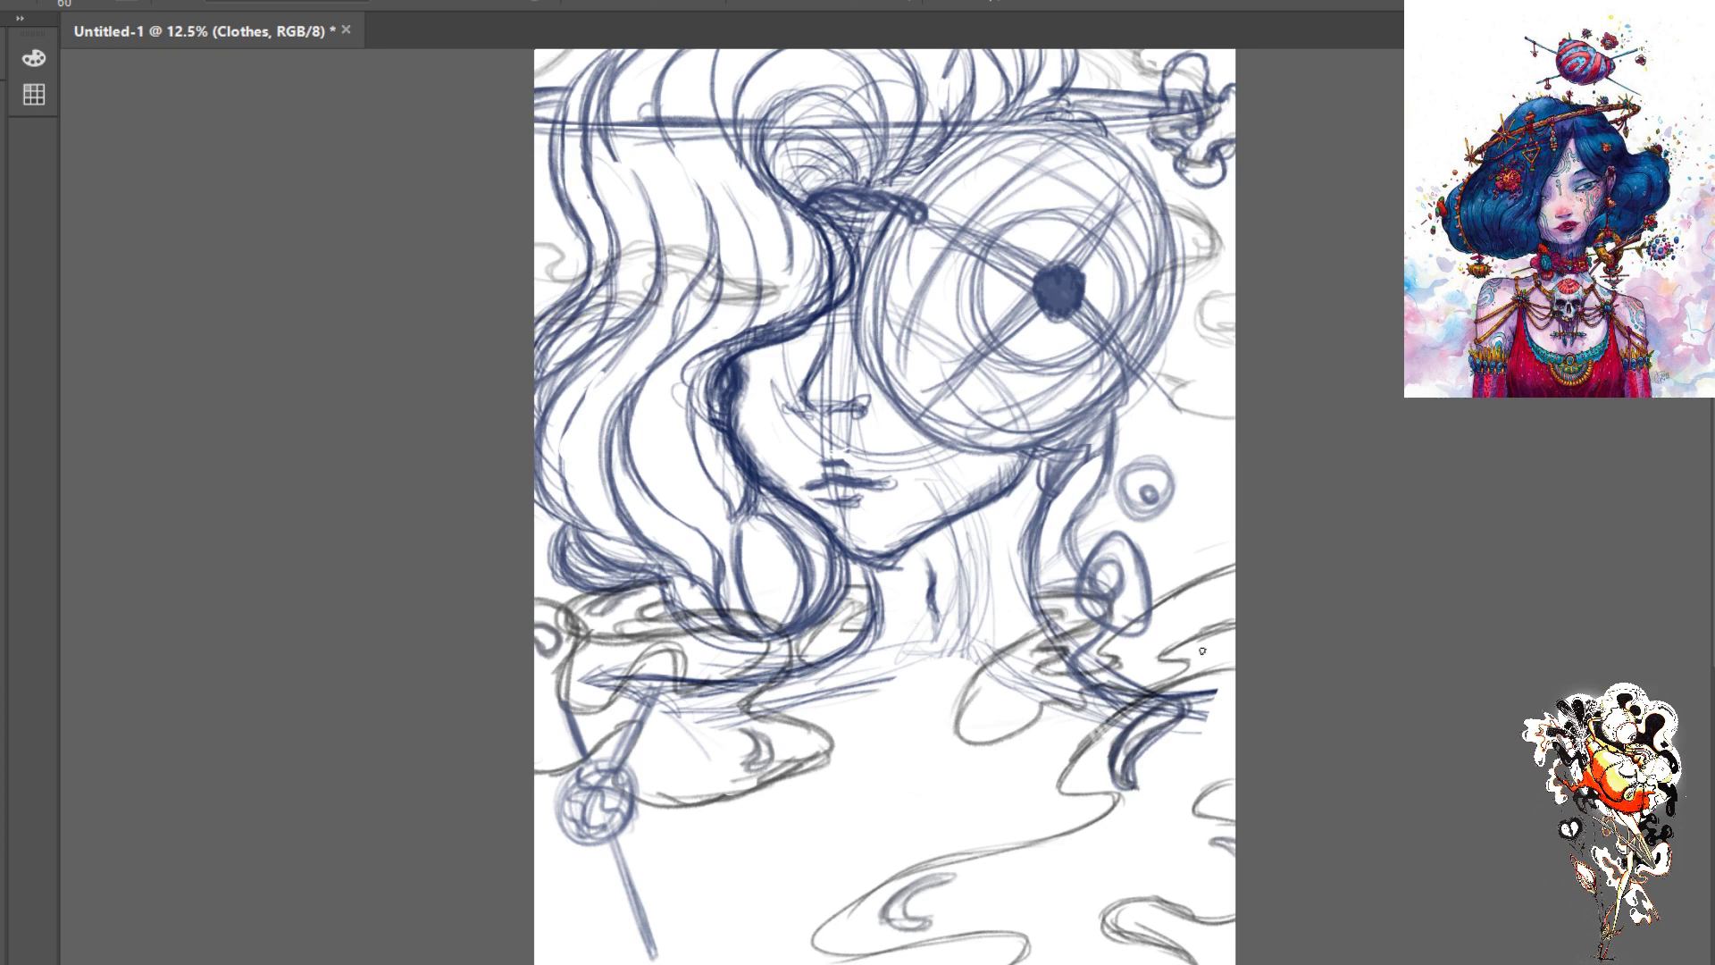
left_click_drag(987, 704, 968, 734)
mouse_move(1215, 590)
left_mouse_down()
mouse_move(1170, 625)
mouse_move(1235, 582)
mouse_move(1168, 627)
left_mouse_up()
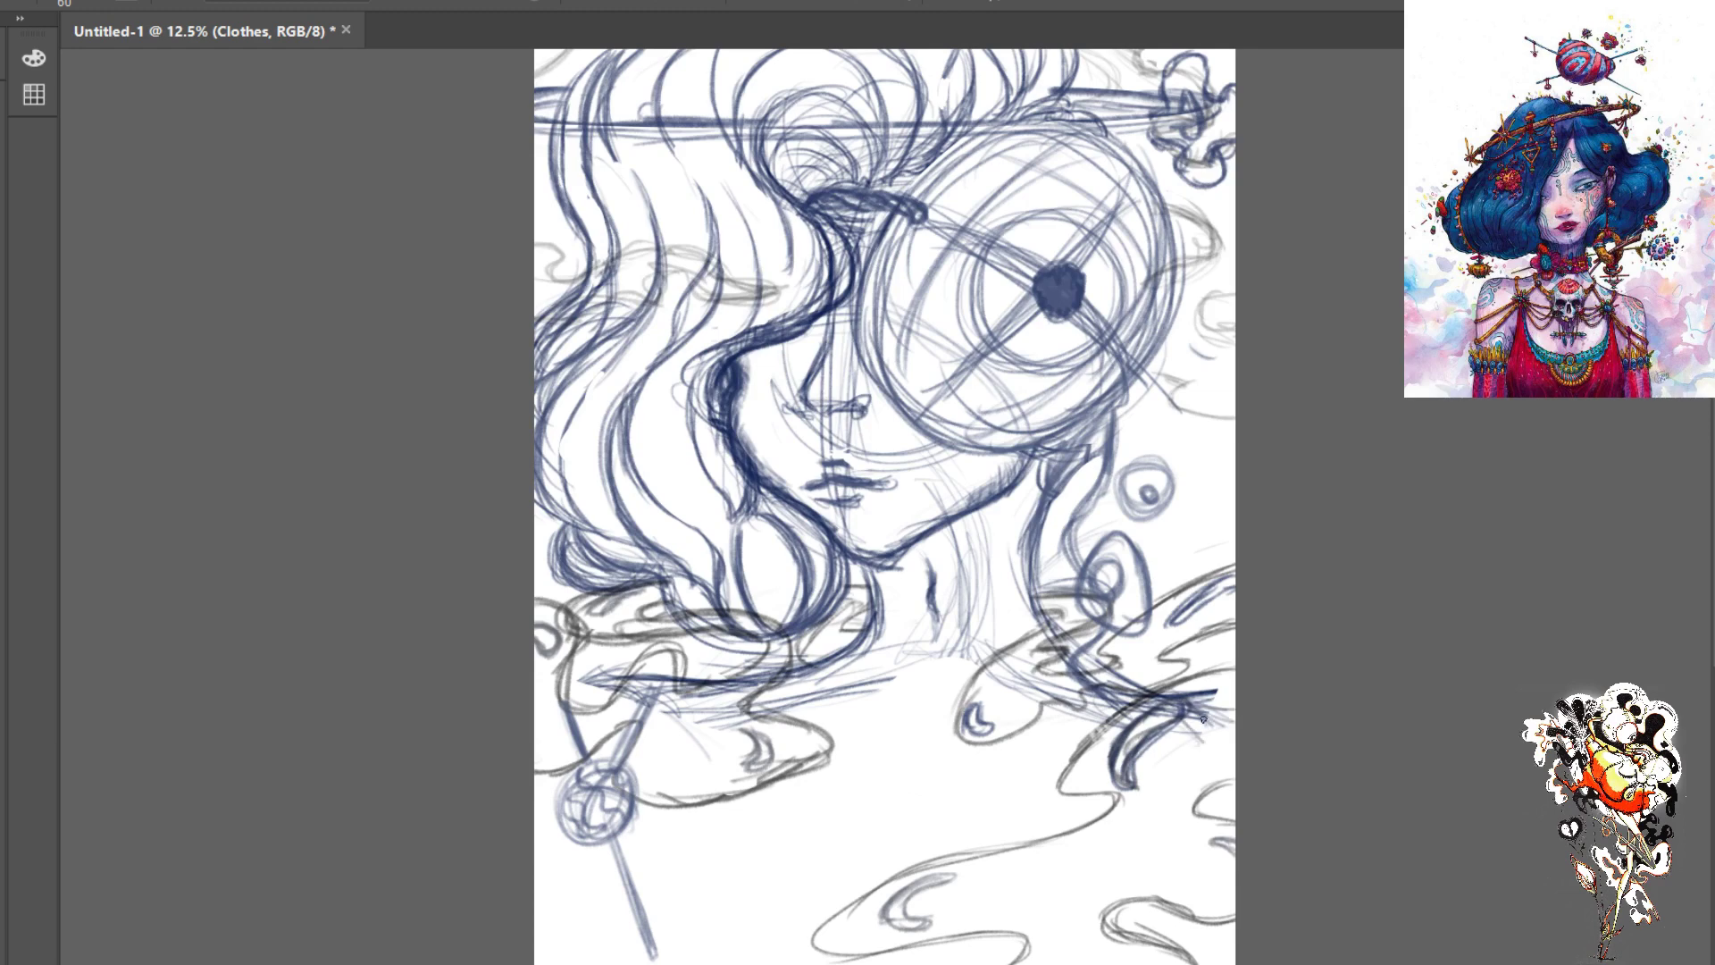
- Sketch the right arm's inner outline from below the shoulder curve down to the canvas's lower edge
left_click_drag(1148, 769, 1099, 937)
left_click_drag(1121, 809, 1065, 962)
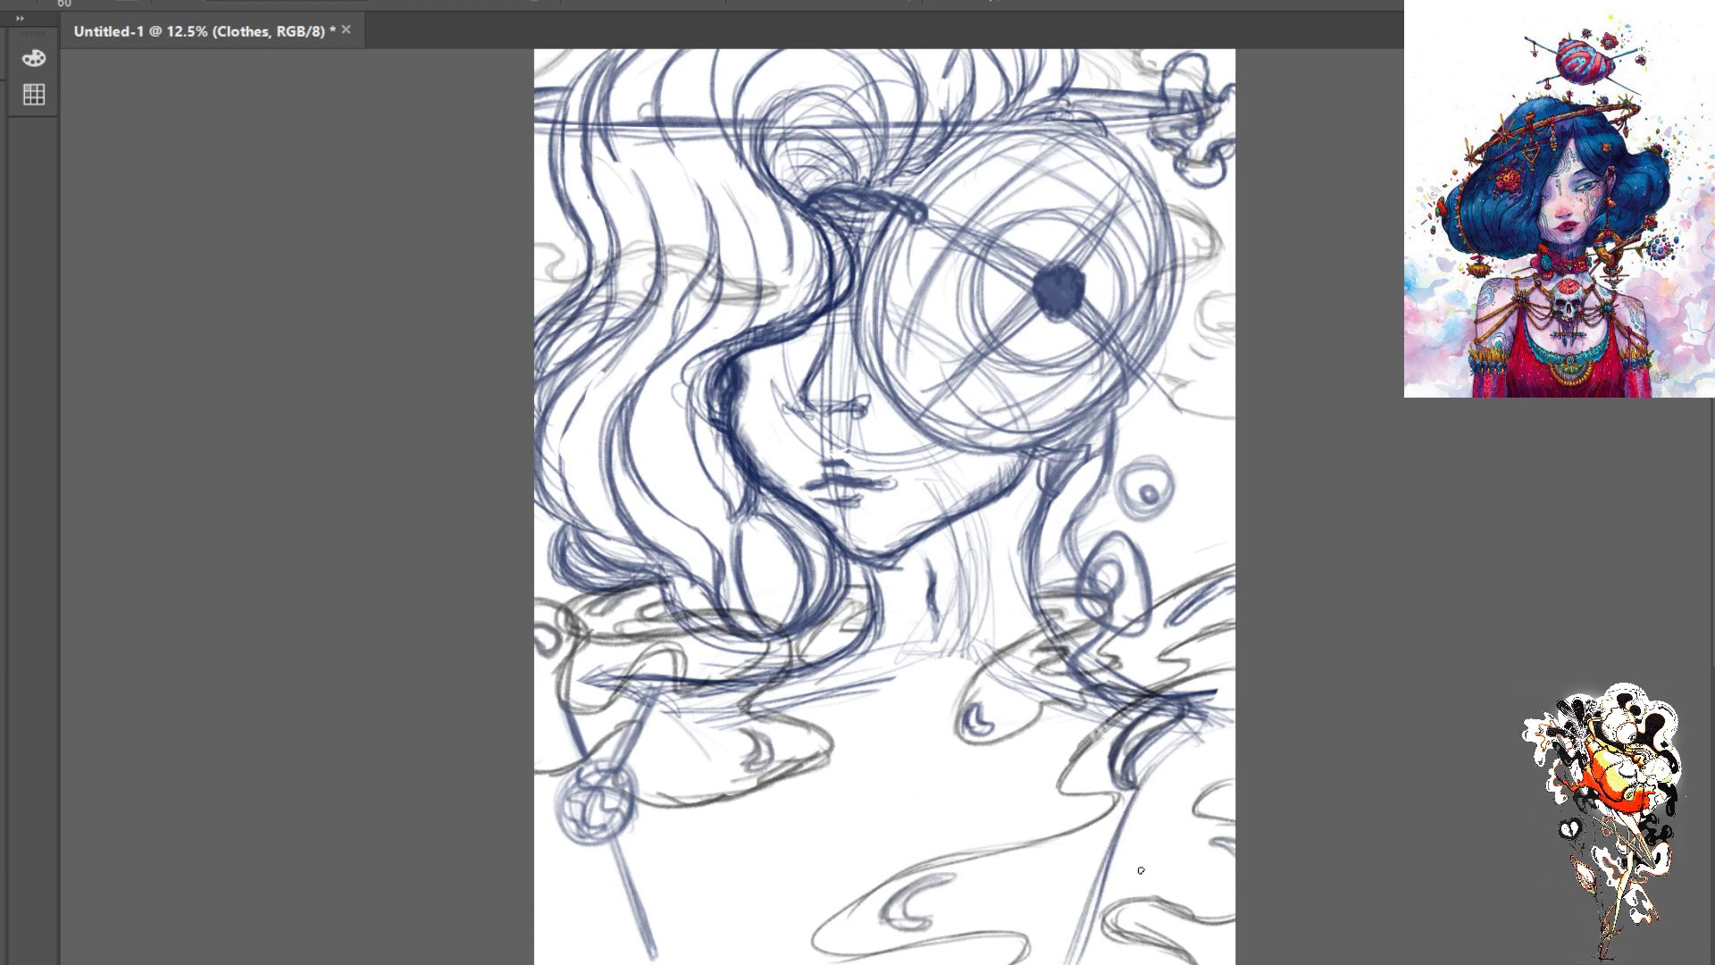
- Try sketching steep garment fold lines running down from the shoulder on the canvas's right side
left_click_drag(1179, 808, 1166, 943)
left_click_drag(1184, 815, 1165, 927)
left_click_drag(1177, 858, 1166, 959)
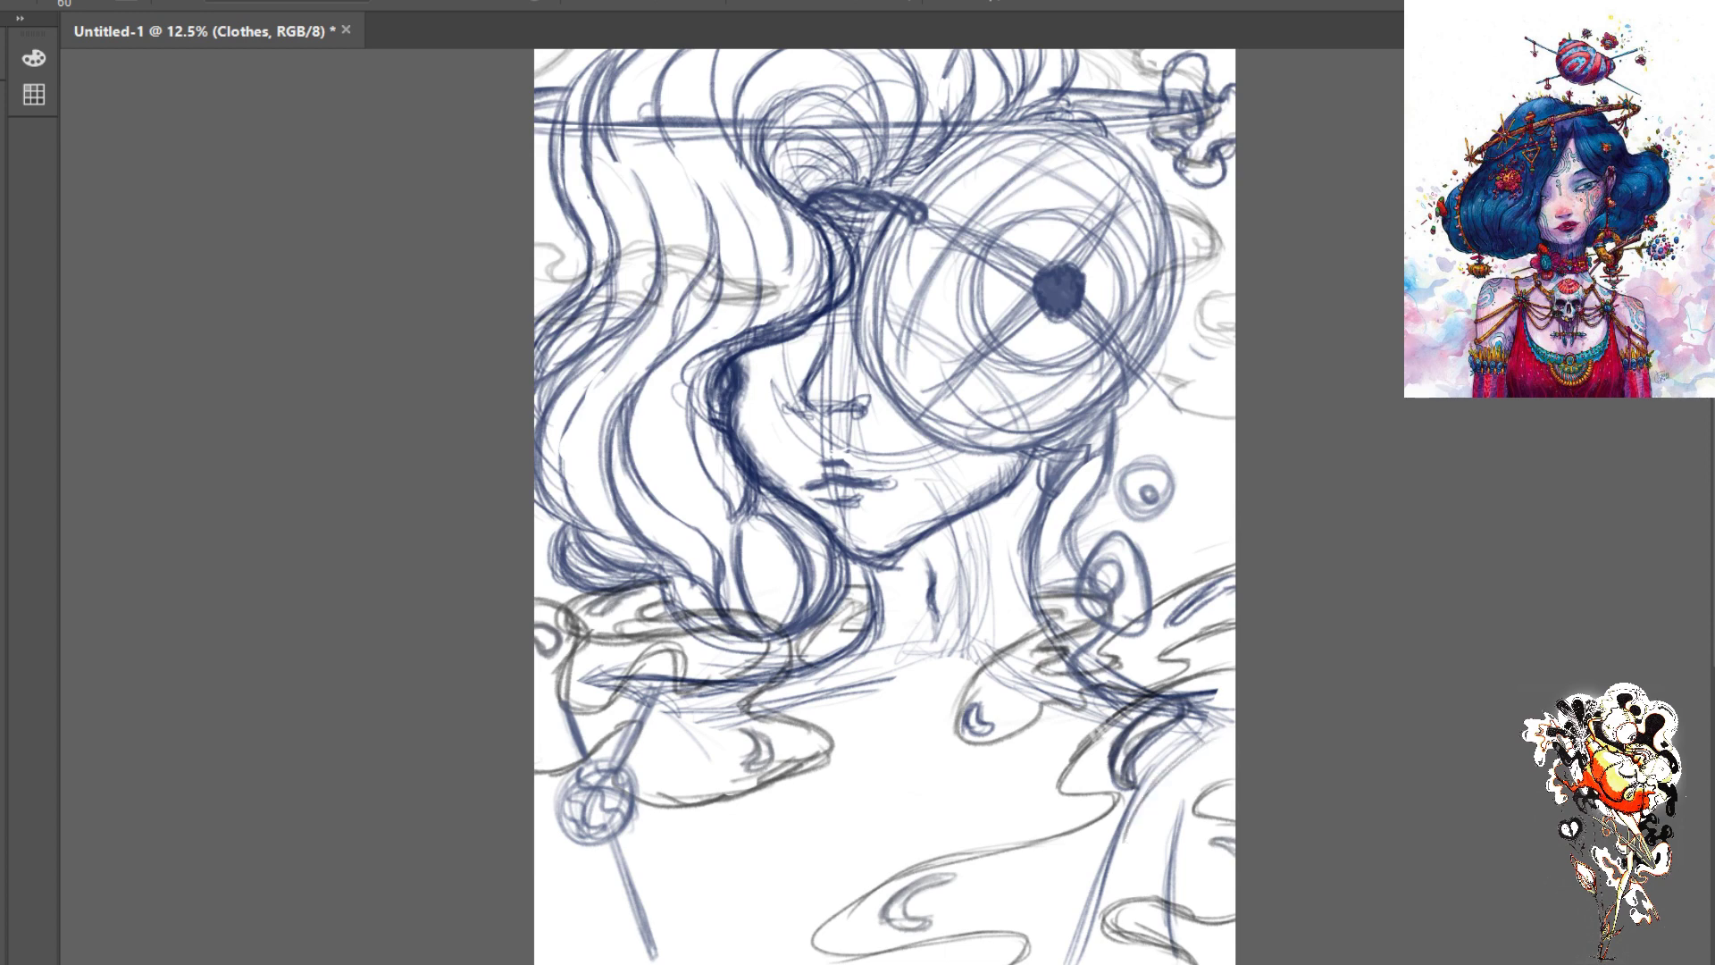
left_click_drag(1170, 686, 1072, 785)
left_click_drag(1106, 699, 1022, 868)
mouse_move(1233, 707)
left_mouse_down()
mouse_move(1125, 670)
mouse_move(1018, 852)
left_mouse_up()
left_click_drag(1099, 710, 987, 956)
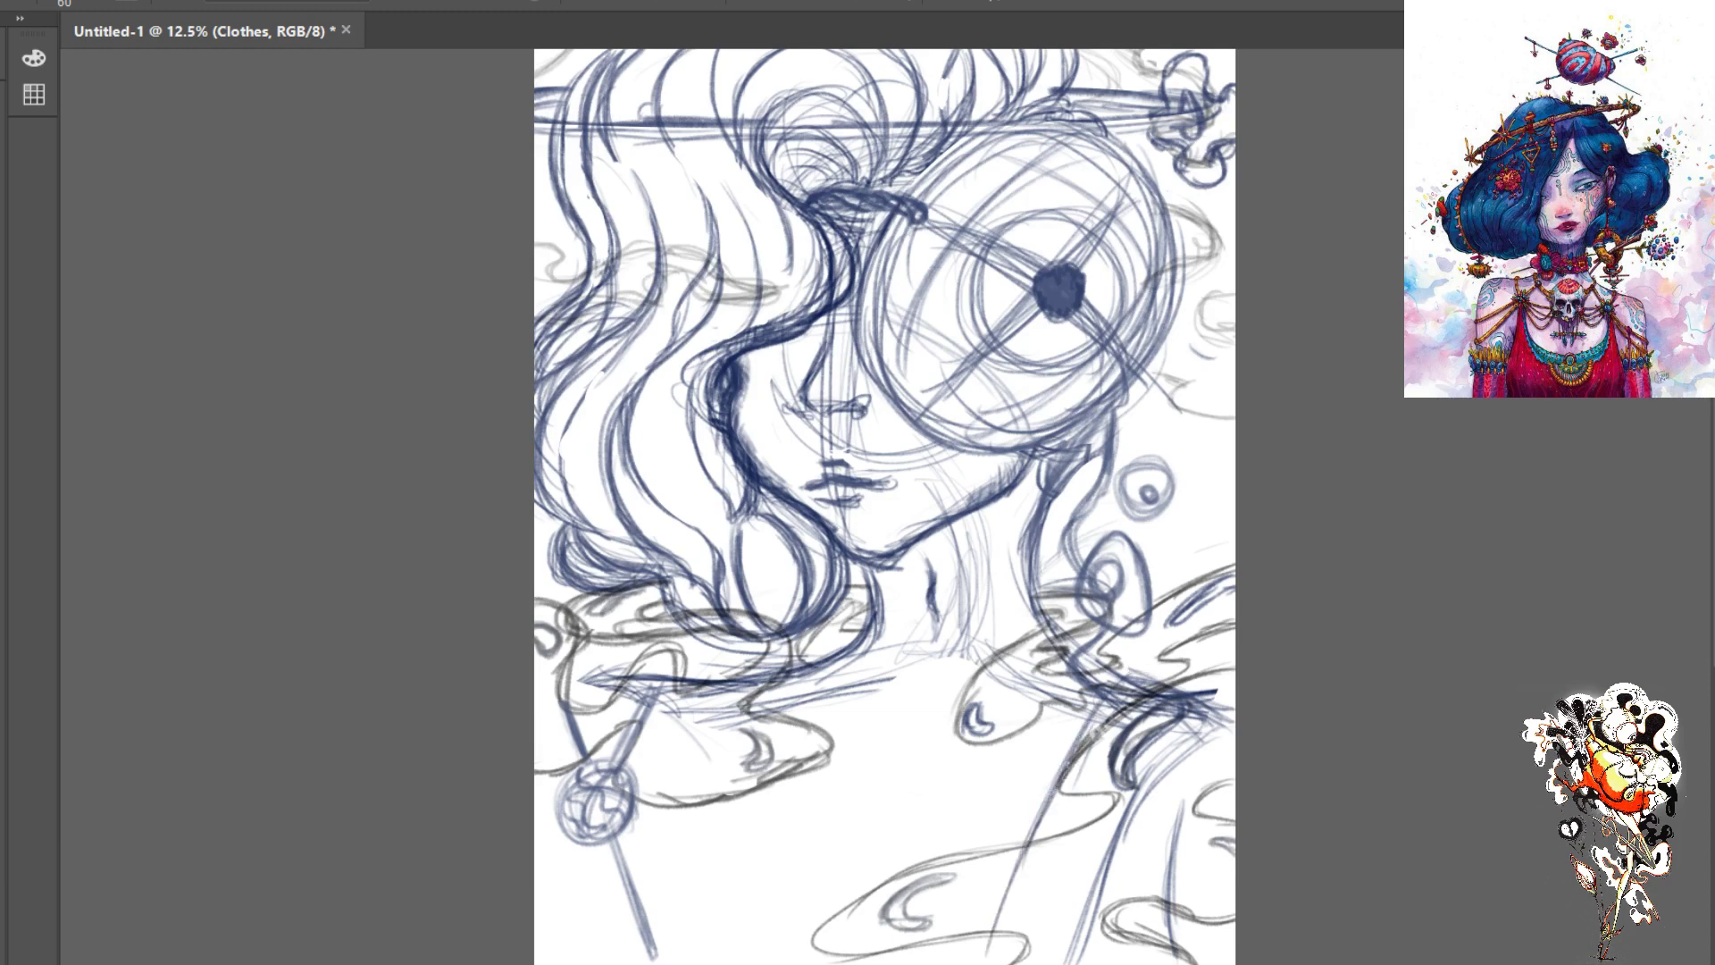
left_click_drag(1056, 791, 986, 963)
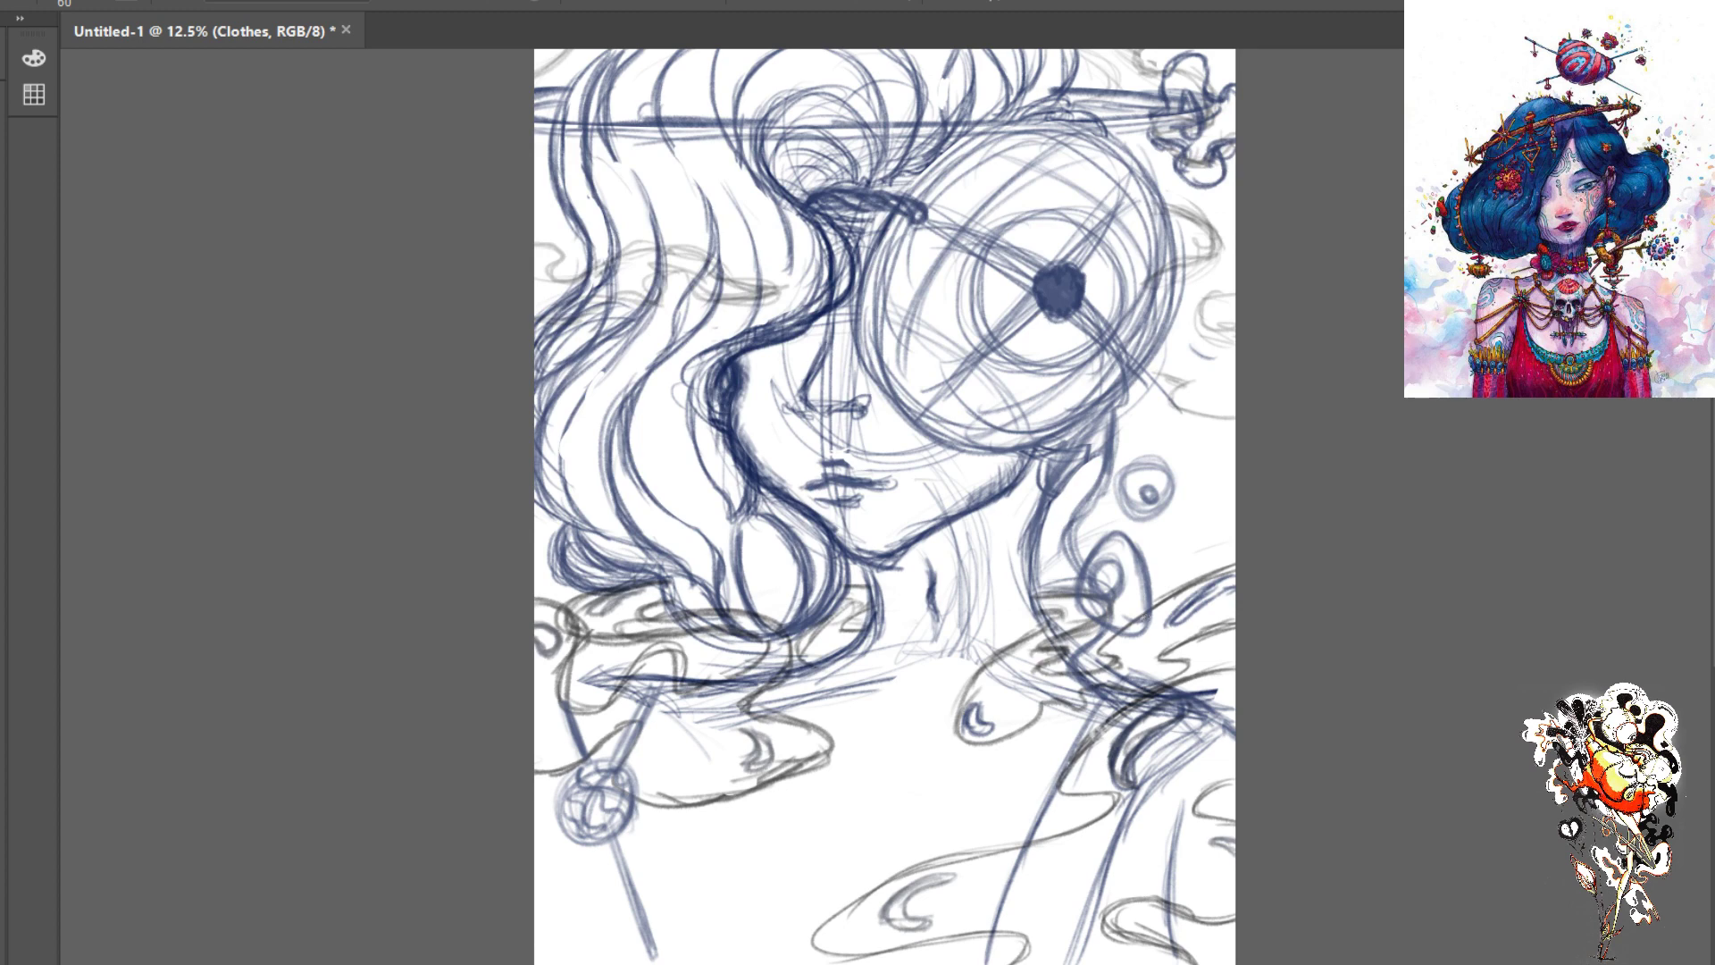
left_click_drag(1091, 703, 993, 955)
left_click_drag(1117, 826, 1094, 964)
- Erase the steep garment lines below the shoulder on the canvas's right side
key("e")
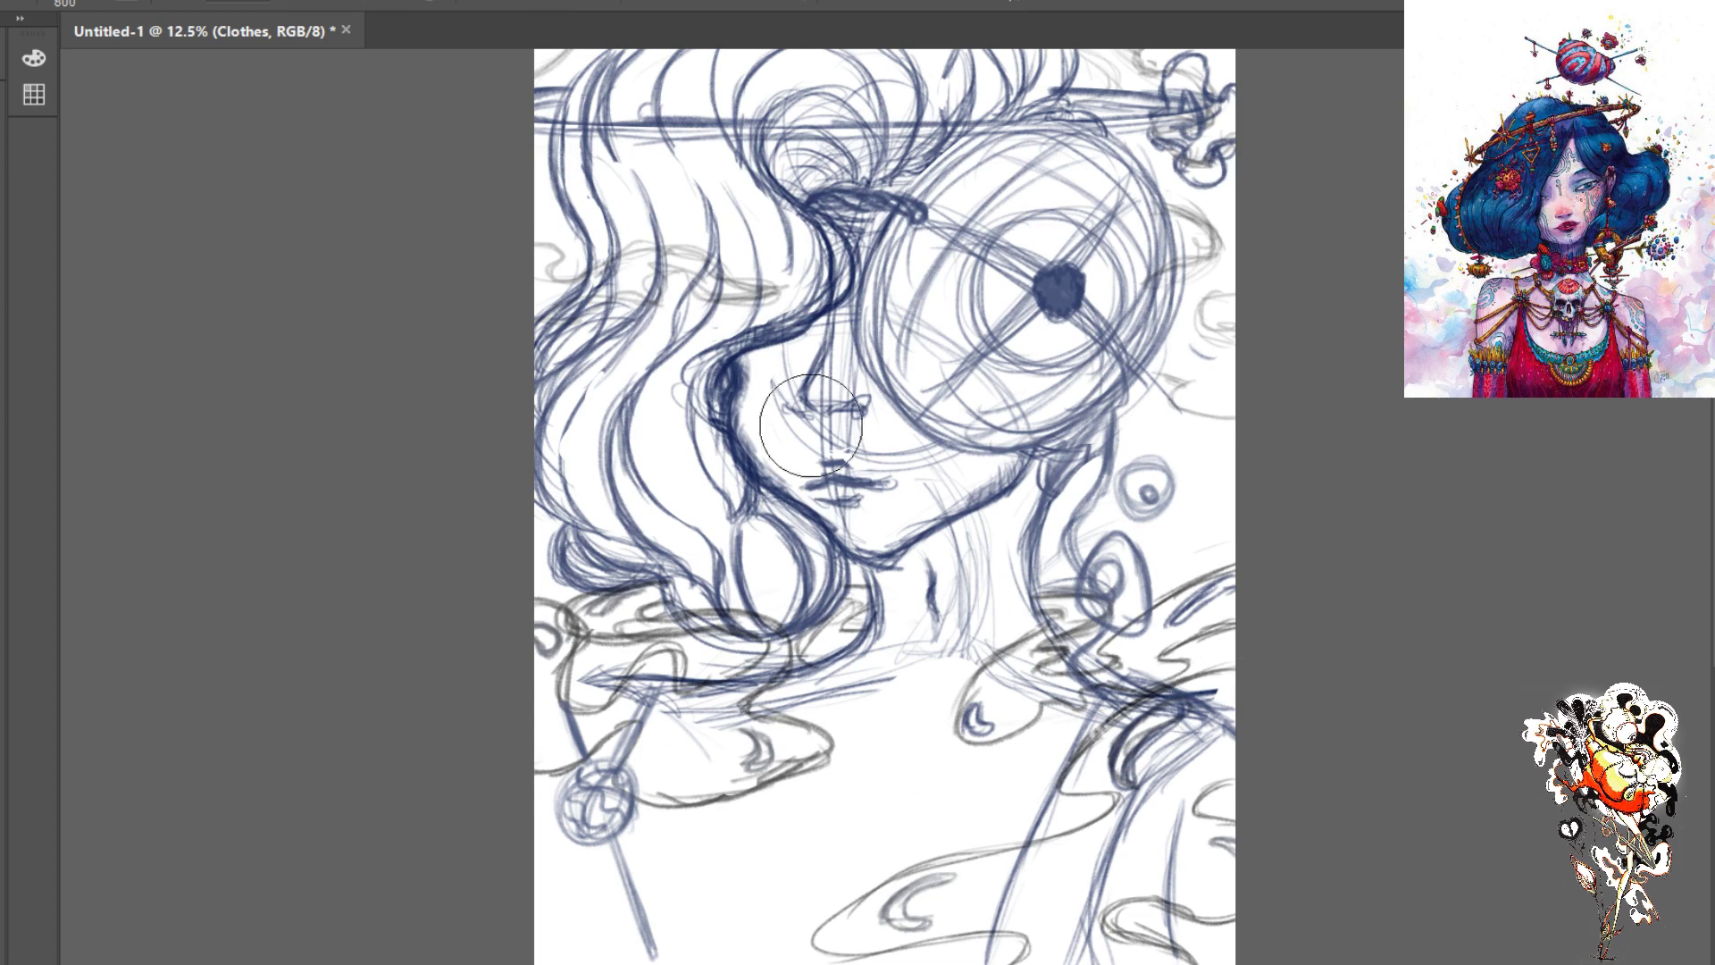
left_click_drag(1111, 685, 1197, 759)
mouse_move(1231, 820)
left_mouse_down()
mouse_move(1107, 884)
mouse_move(1041, 835)
mouse_move(1000, 938)
left_mouse_up()
left_click_drag(1241, 964, 1193, 884)
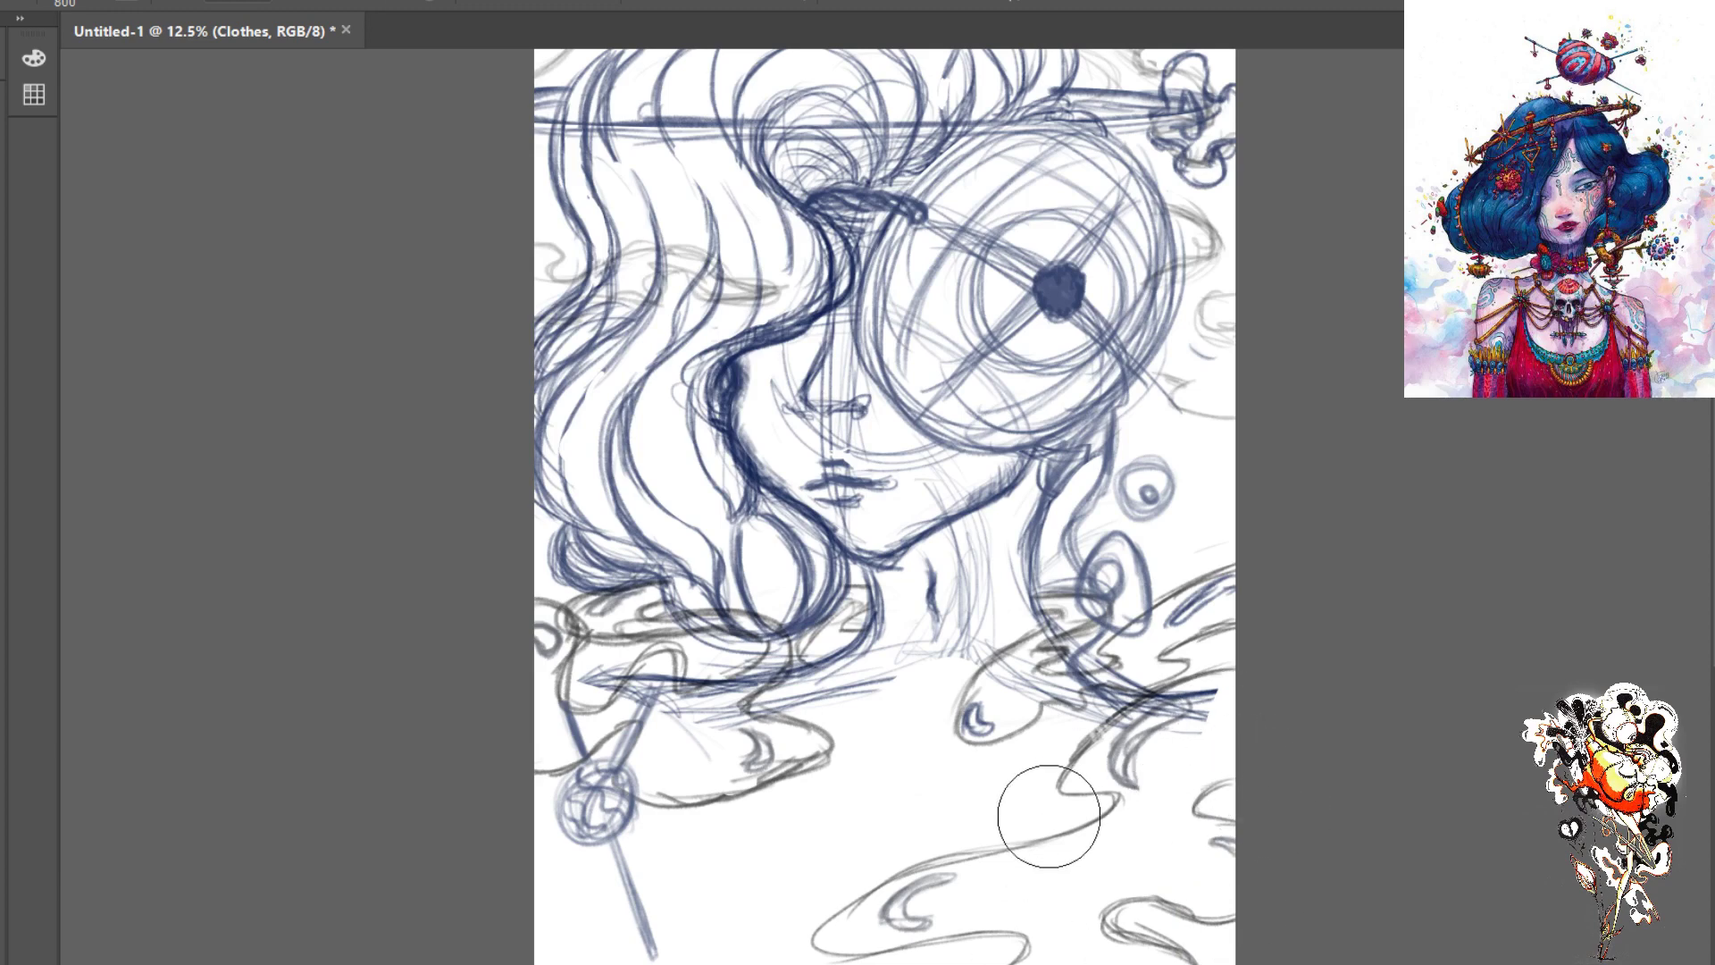
- Sketch a diagonal neckline edge sweeping from the right-hand shoulder down to the canvas's bottom centre
key("b")
left_click_drag(1233, 693, 963, 835)
left_click_drag(1143, 716, 918, 861)
left_click_drag(1203, 668, 853, 951)
mouse_move(1144, 715)
left_mouse_down()
mouse_move(834, 963)
mouse_move(842, 943)
left_mouse_up()
left_click_drag(1024, 788, 820, 964)
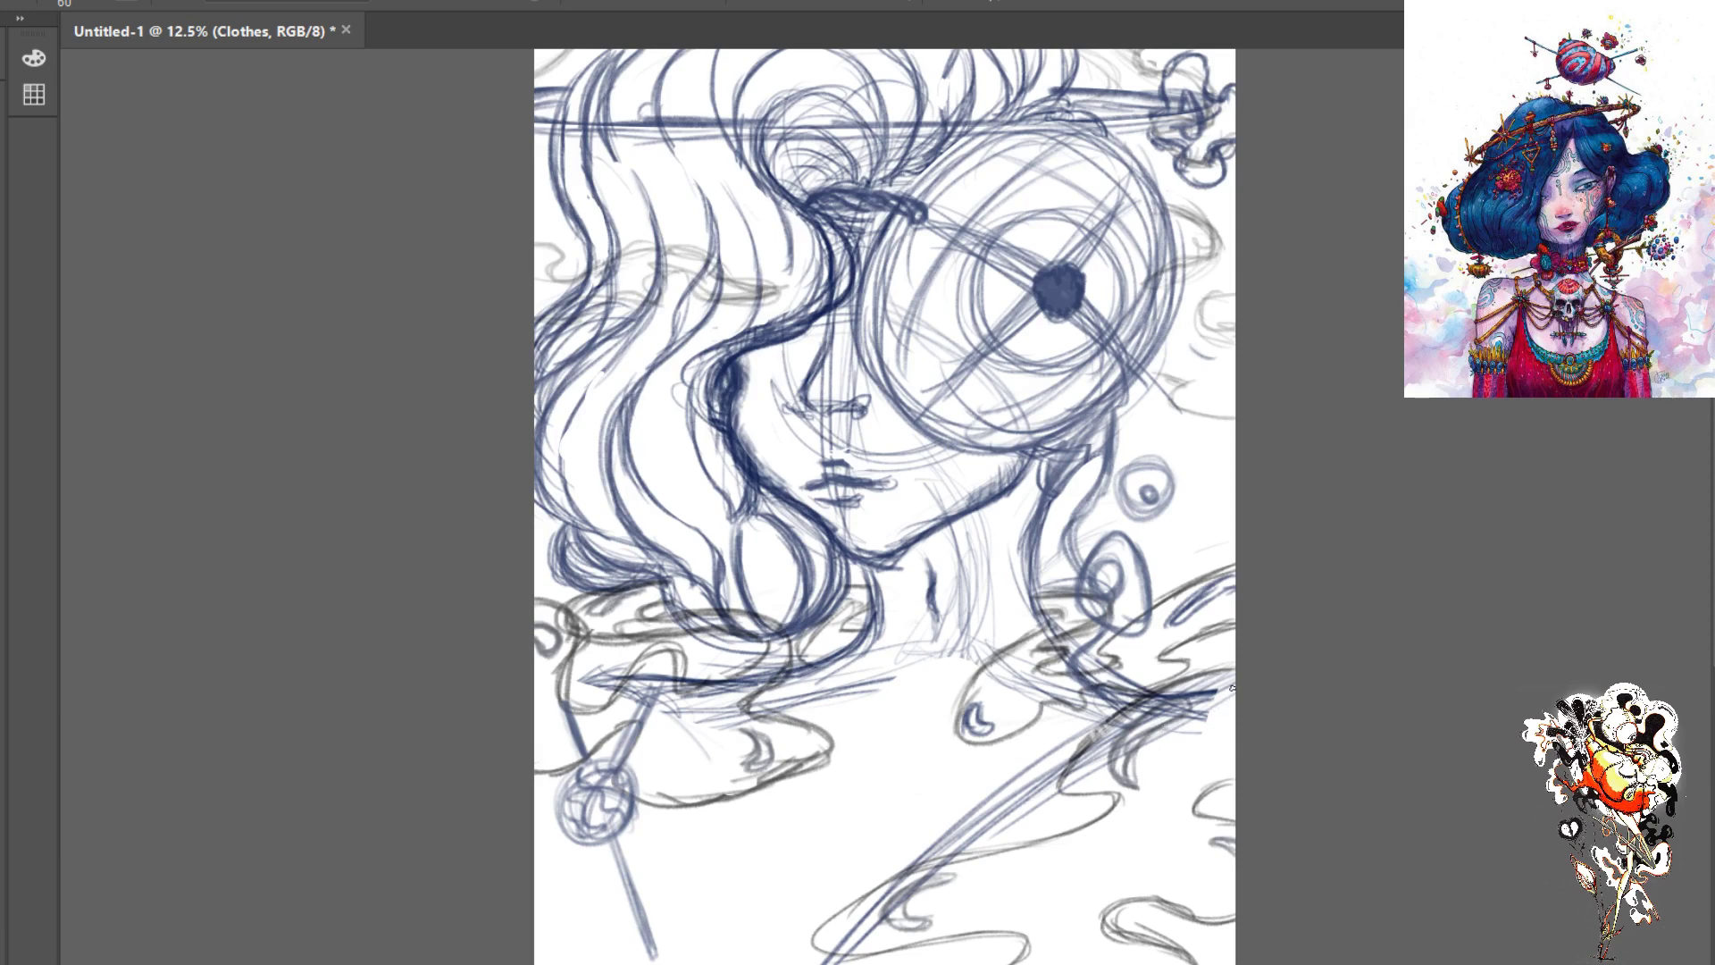
left_click_drag(1230, 686, 938, 856)
left_click_drag(1110, 744, 889, 909)
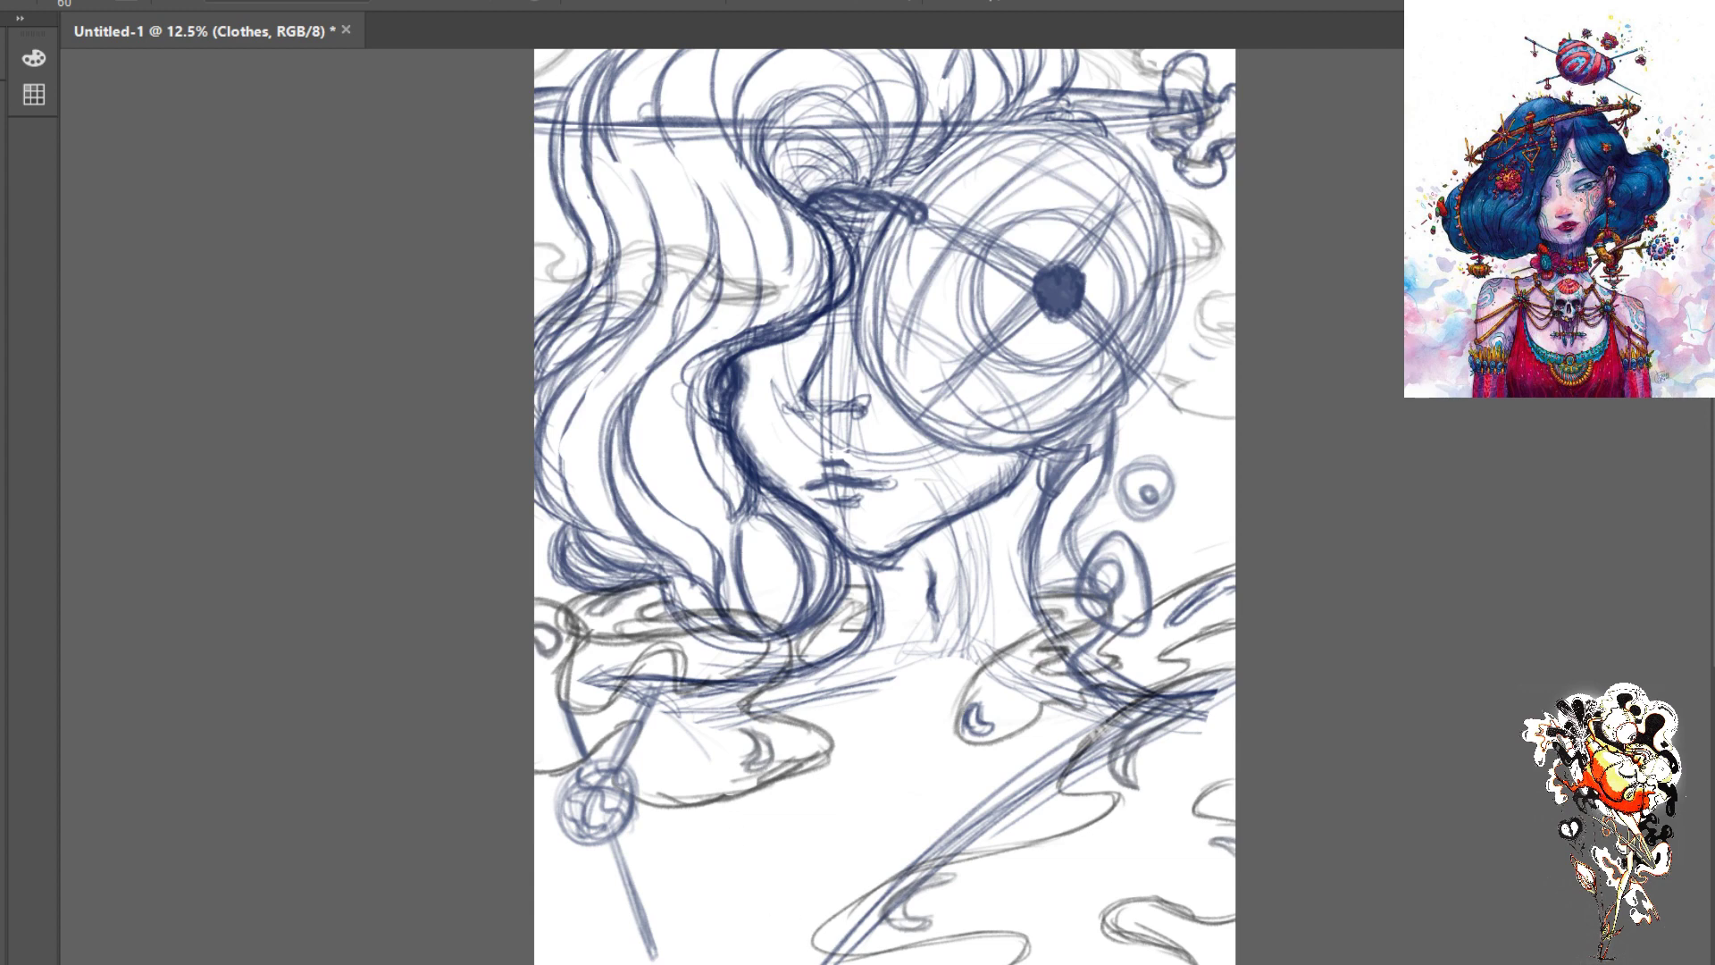
- Sketch the opposite neckline edge from the left-hand shoulder down to the bottom centre, forming a V
left_click_drag(790, 960, 660, 689)
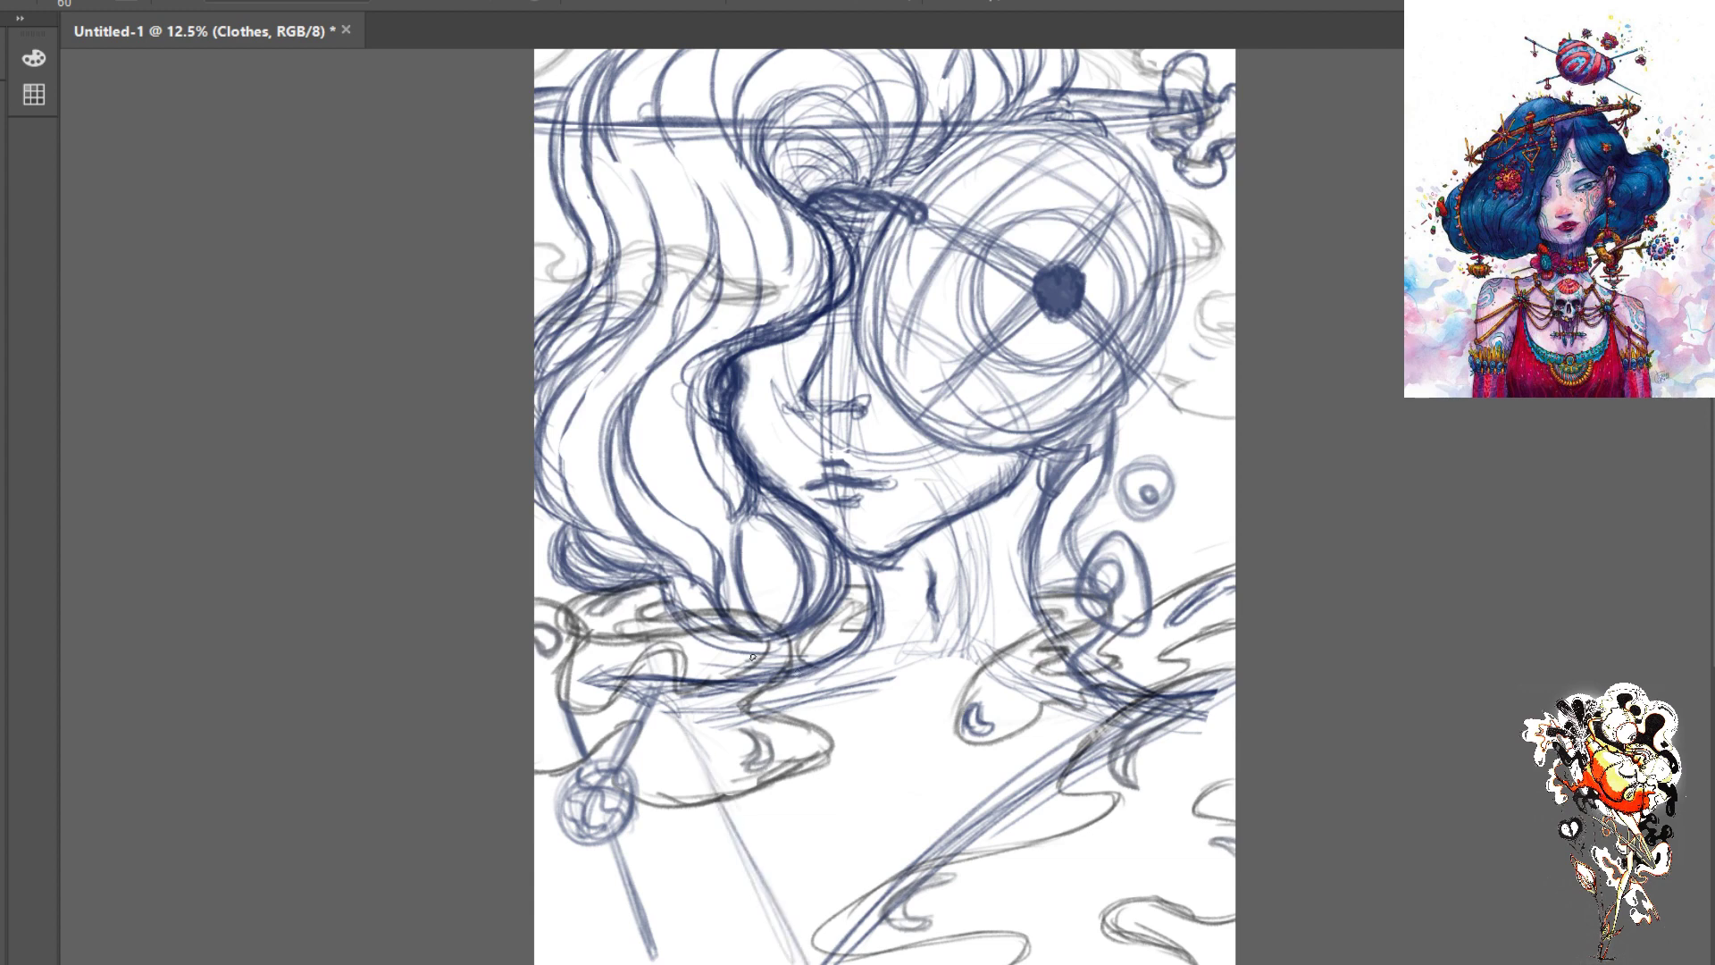
left_click_drag(753, 656, 683, 592)
mouse_move(750, 652)
left_mouse_down()
mouse_move(667, 582)
mouse_move(670, 678)
mouse_move(713, 798)
left_mouse_up()
left_click_drag(679, 705, 770, 947)
left_click_drag(715, 813, 782, 963)
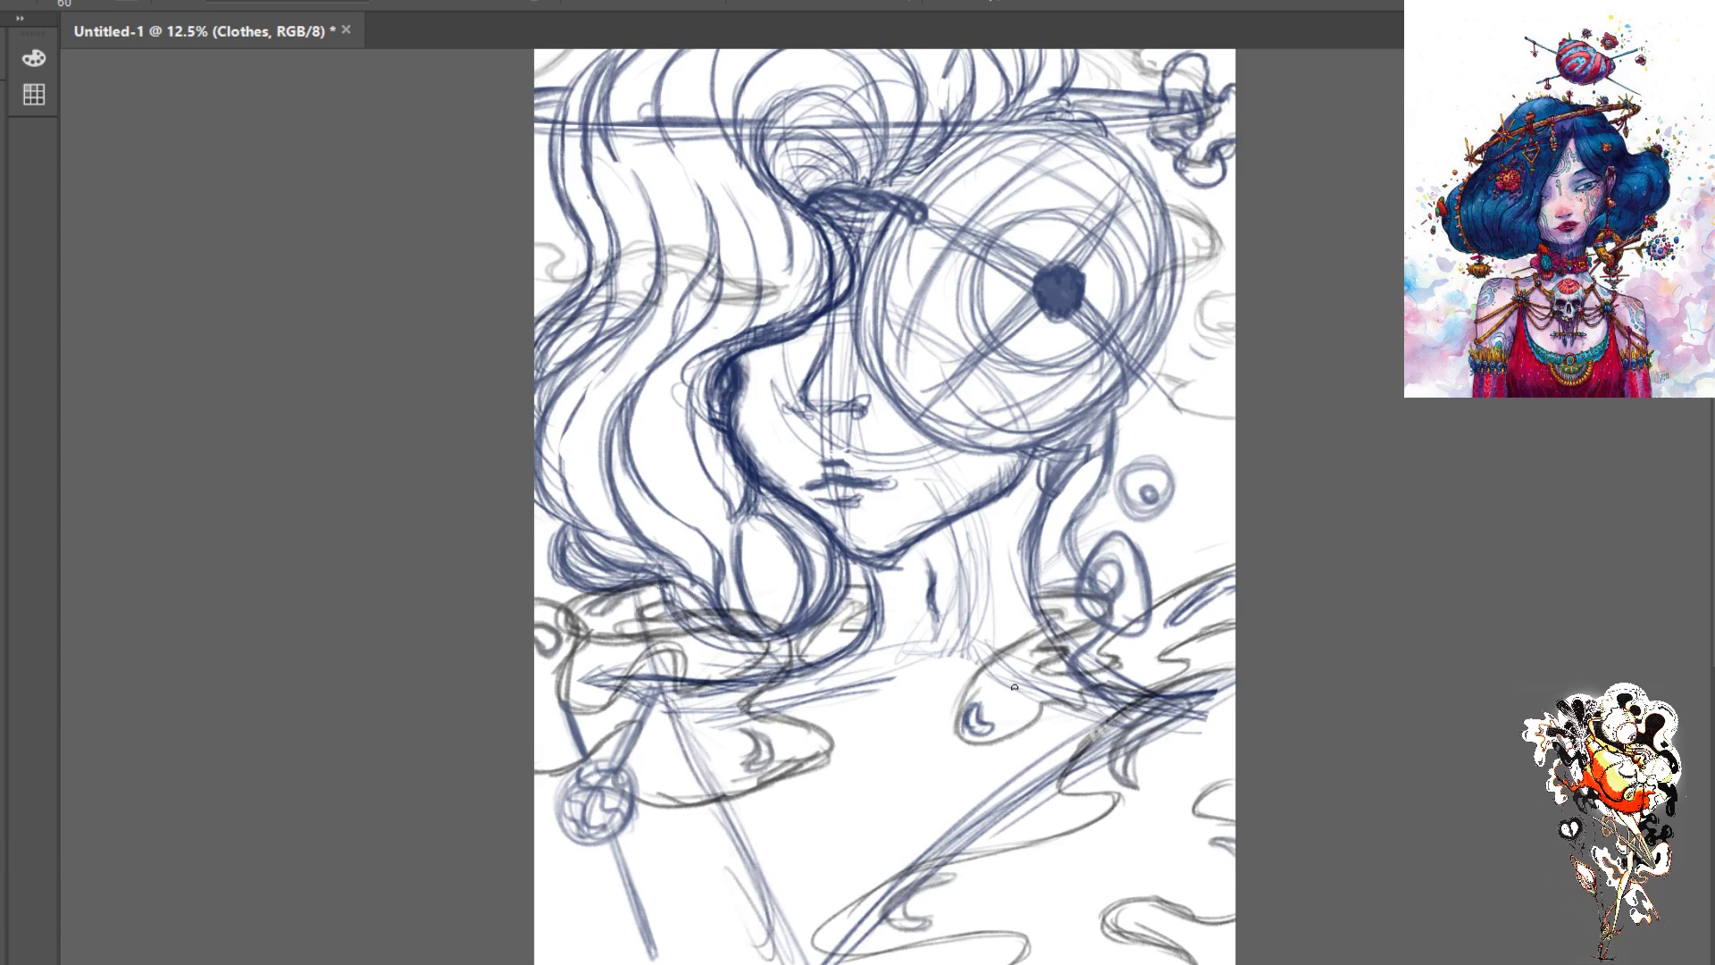
- Add curved strokes over the right-hand shoulder and darken the diagonal neckline edge beneath it
mouse_move(1236, 618)
left_mouse_down()
mouse_move(1130, 675)
mouse_move(1147, 657)
mouse_move(1080, 668)
left_mouse_up()
left_click_drag(1179, 634, 1095, 672)
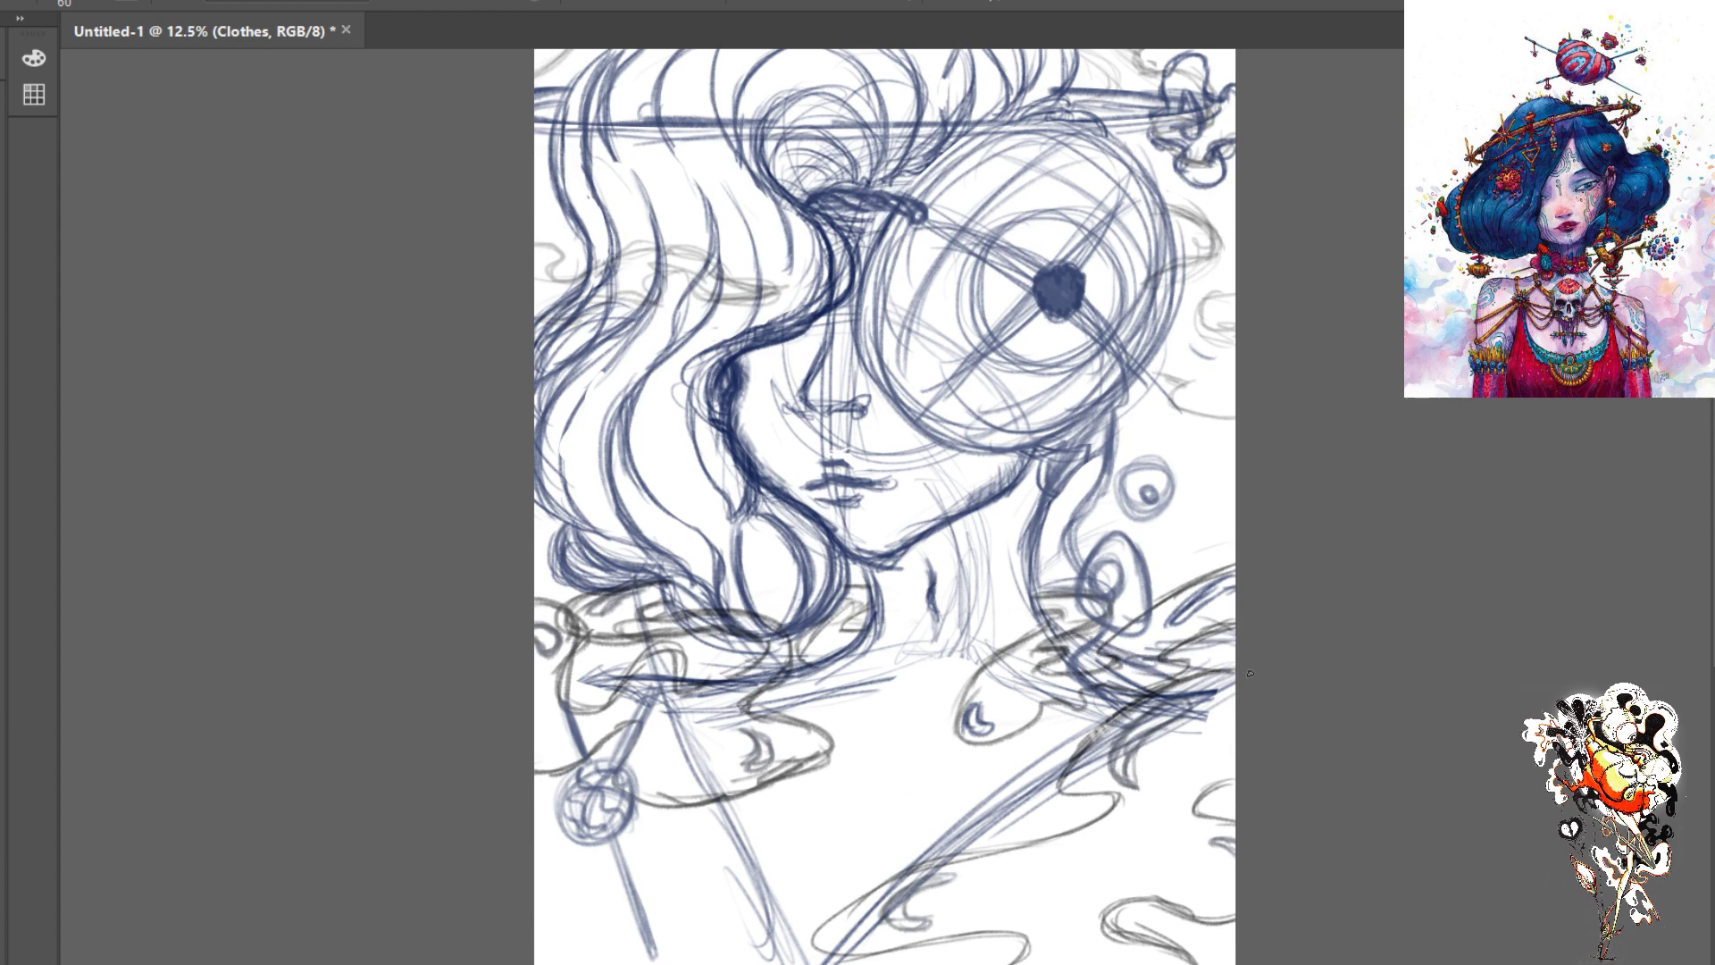
mouse_move(1236, 670)
left_mouse_down()
mouse_move(1169, 664)
mouse_move(1238, 646)
mouse_move(1141, 643)
mouse_move(1074, 610)
mouse_move(1230, 672)
mouse_move(1142, 659)
mouse_move(1190, 665)
mouse_move(1147, 719)
left_mouse_up()
left_click_drag(1154, 714, 957, 850)
left_click_drag(1090, 757, 831, 963)
left_click_drag(931, 889, 886, 934)
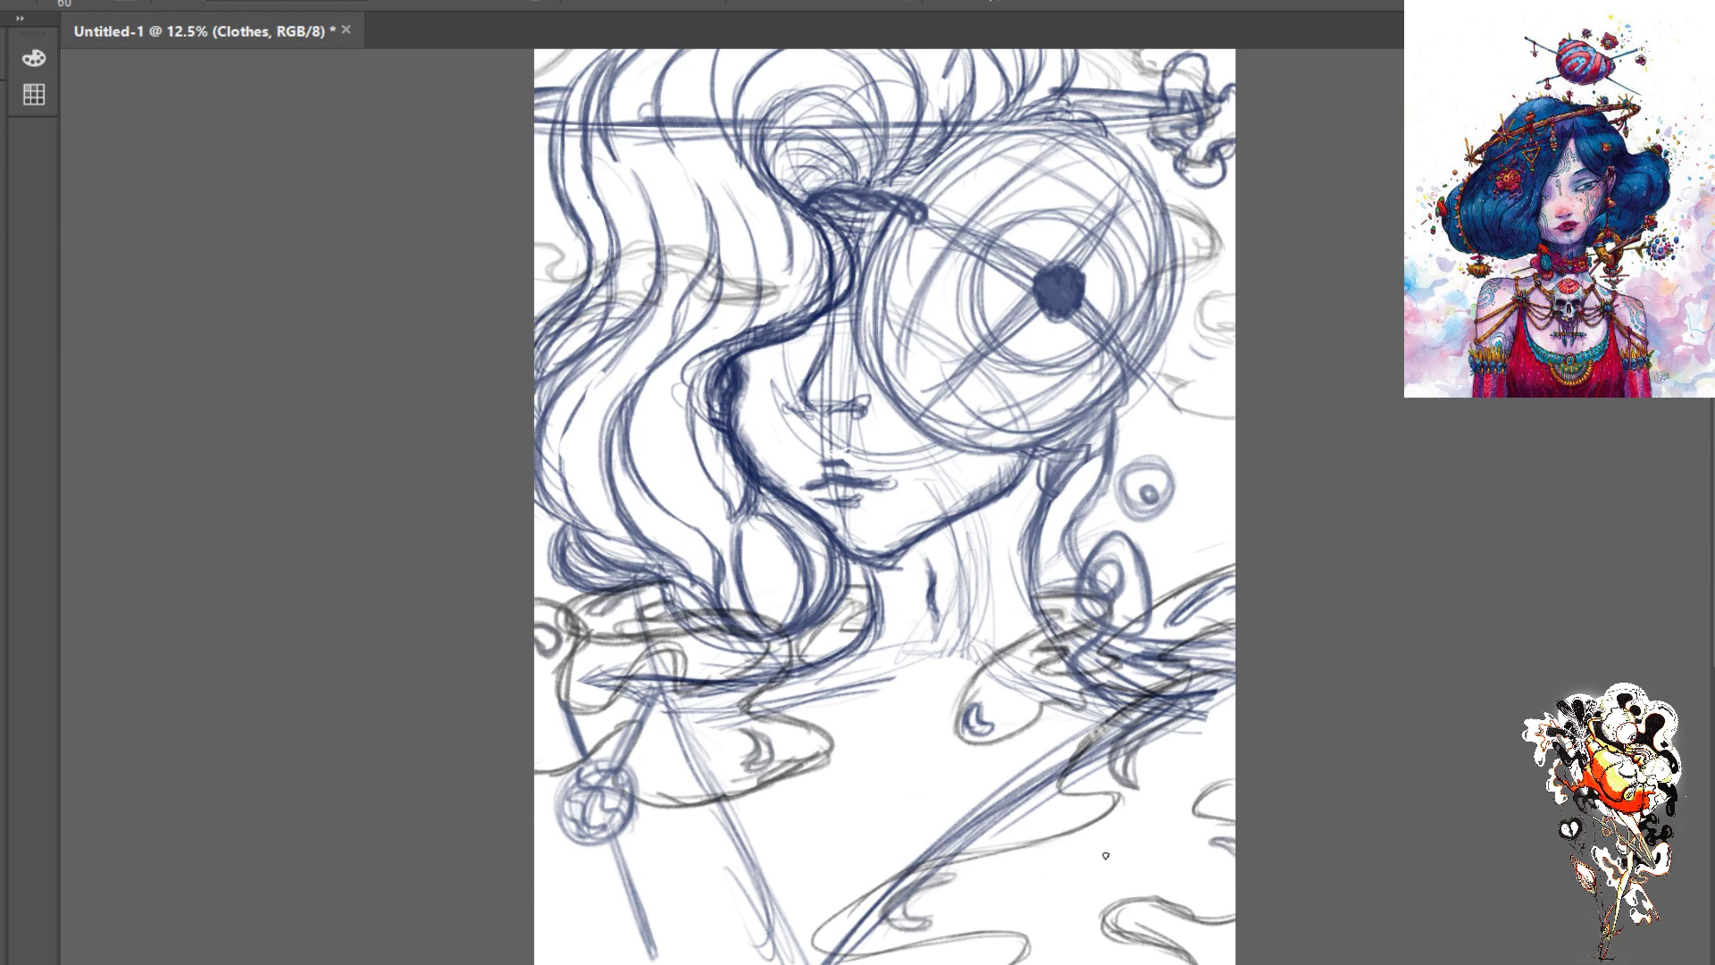
- Draw a second diagonal garment line parallel to the right-hand neckline edge, reaching the canvas's lower right side
mouse_move(1112, 862)
left_mouse_down()
mouse_move(964, 963)
mouse_move(1117, 847)
left_mouse_up()
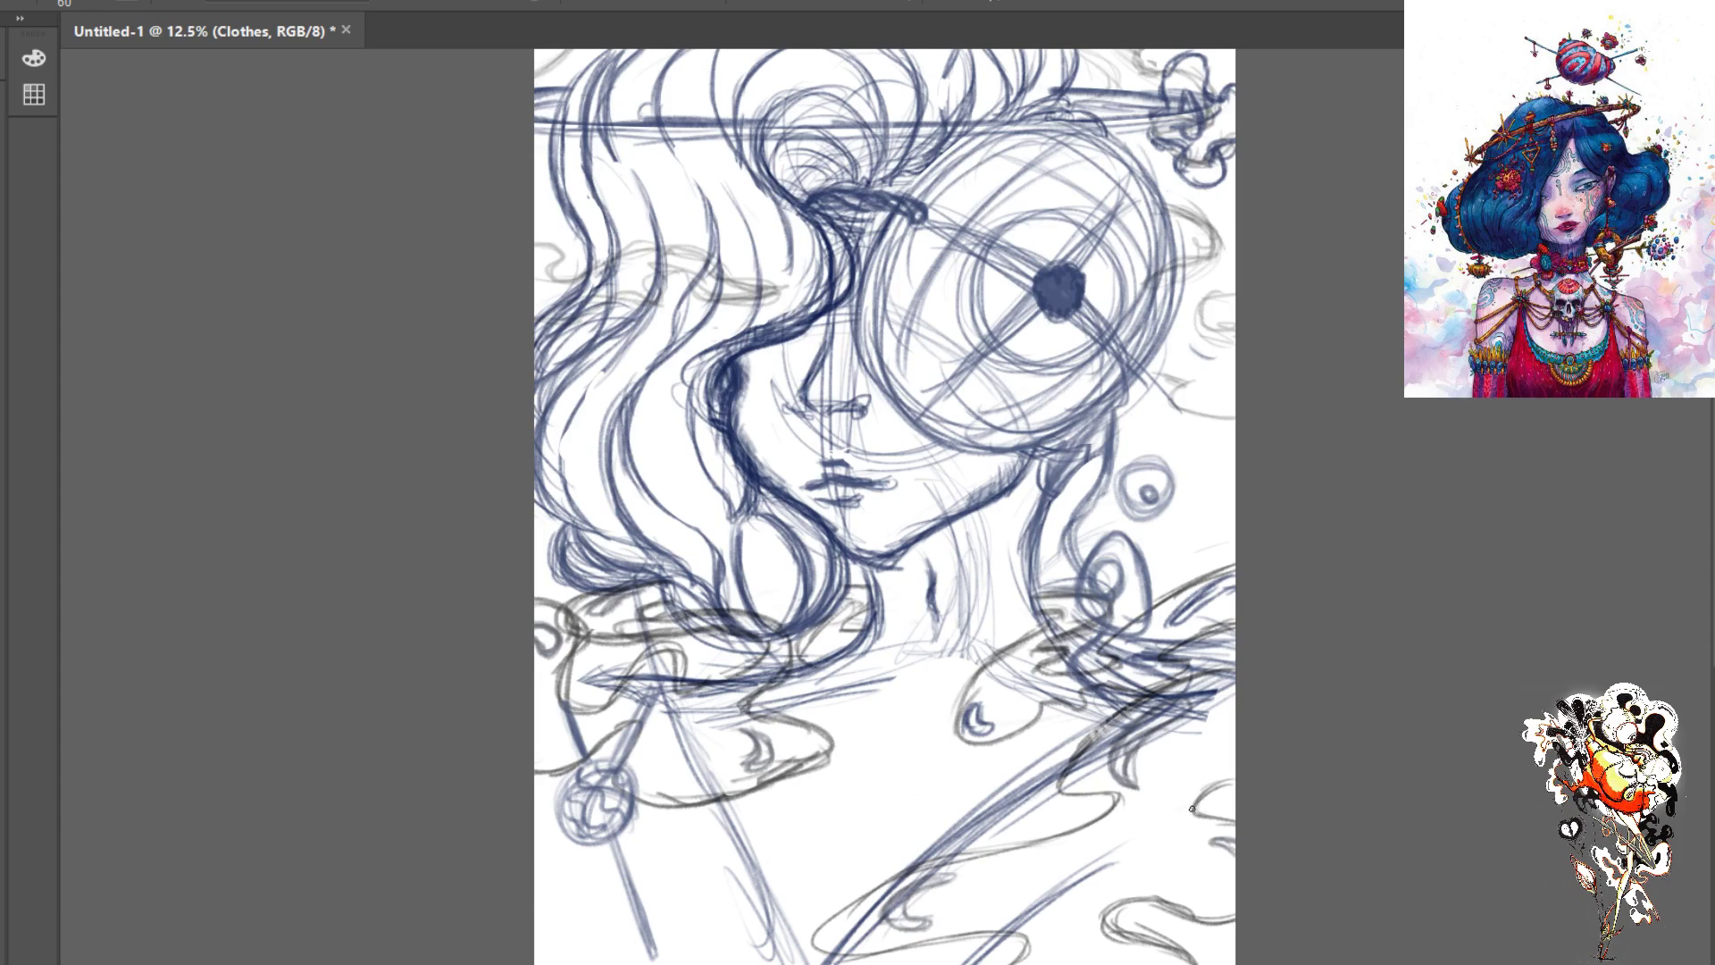
mouse_move(1197, 804)
left_mouse_down()
mouse_move(1091, 879)
mouse_move(1126, 846)
left_mouse_up()
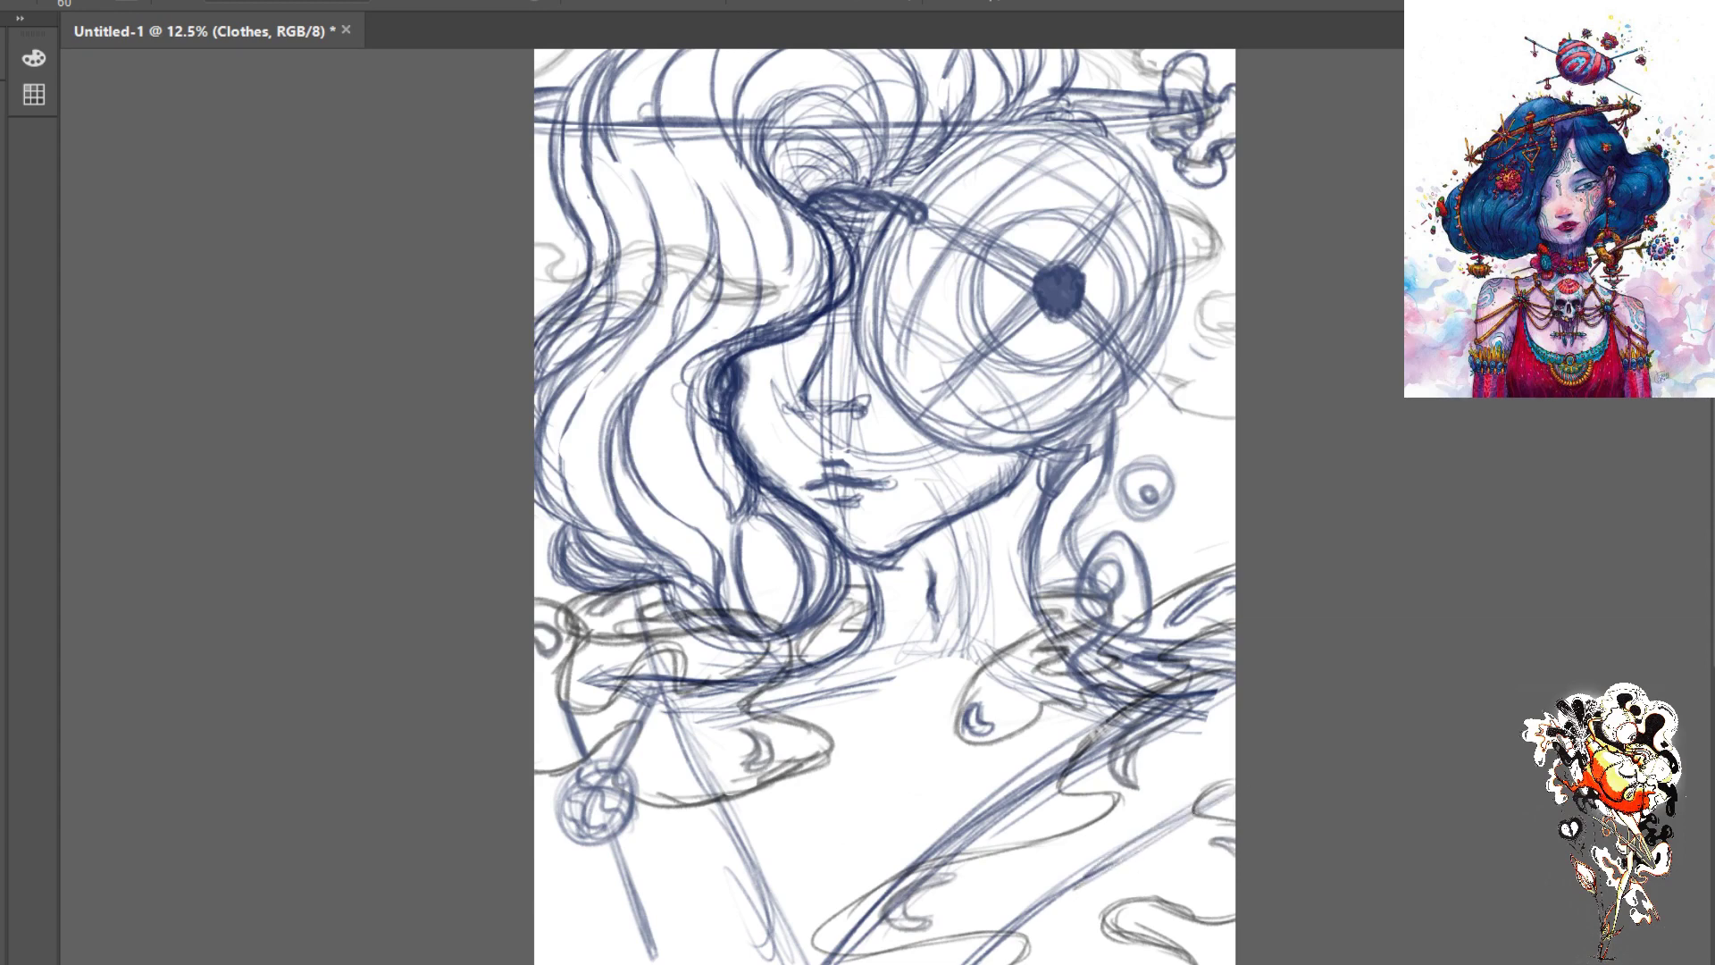
left_click_drag(647, 913, 659, 961)
left_click_drag(1232, 787, 1069, 881)
left_click_drag(1235, 790, 1007, 933)
left_click_drag(1130, 849, 1005, 951)
- Thicken the left-hand neckline edge, sleeve line and shoulder folds, and reinforce the outer right-hand garment line
left_click_drag(744, 808, 804, 963)
mouse_move(615, 876)
left_mouse_down()
mouse_move(636, 963)
mouse_move(655, 962)
left_mouse_up()
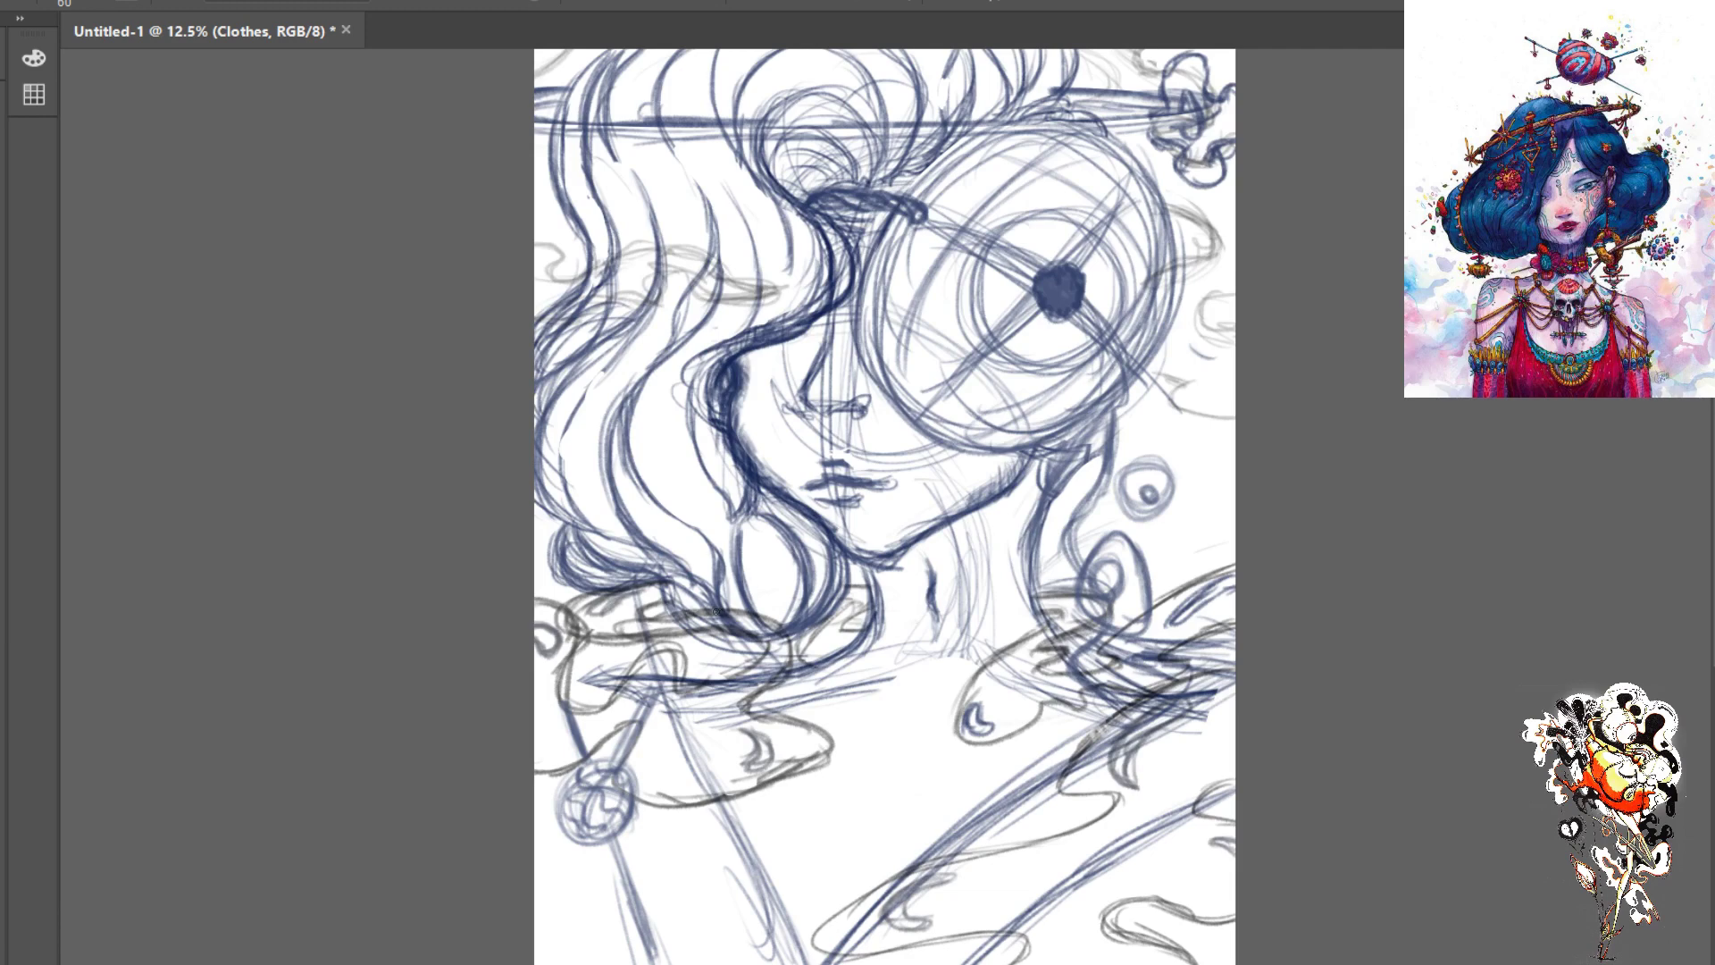
mouse_move(777, 614)
left_mouse_down()
mouse_move(688, 655)
mouse_move(698, 666)
left_mouse_up()
left_click_drag(570, 689, 578, 750)
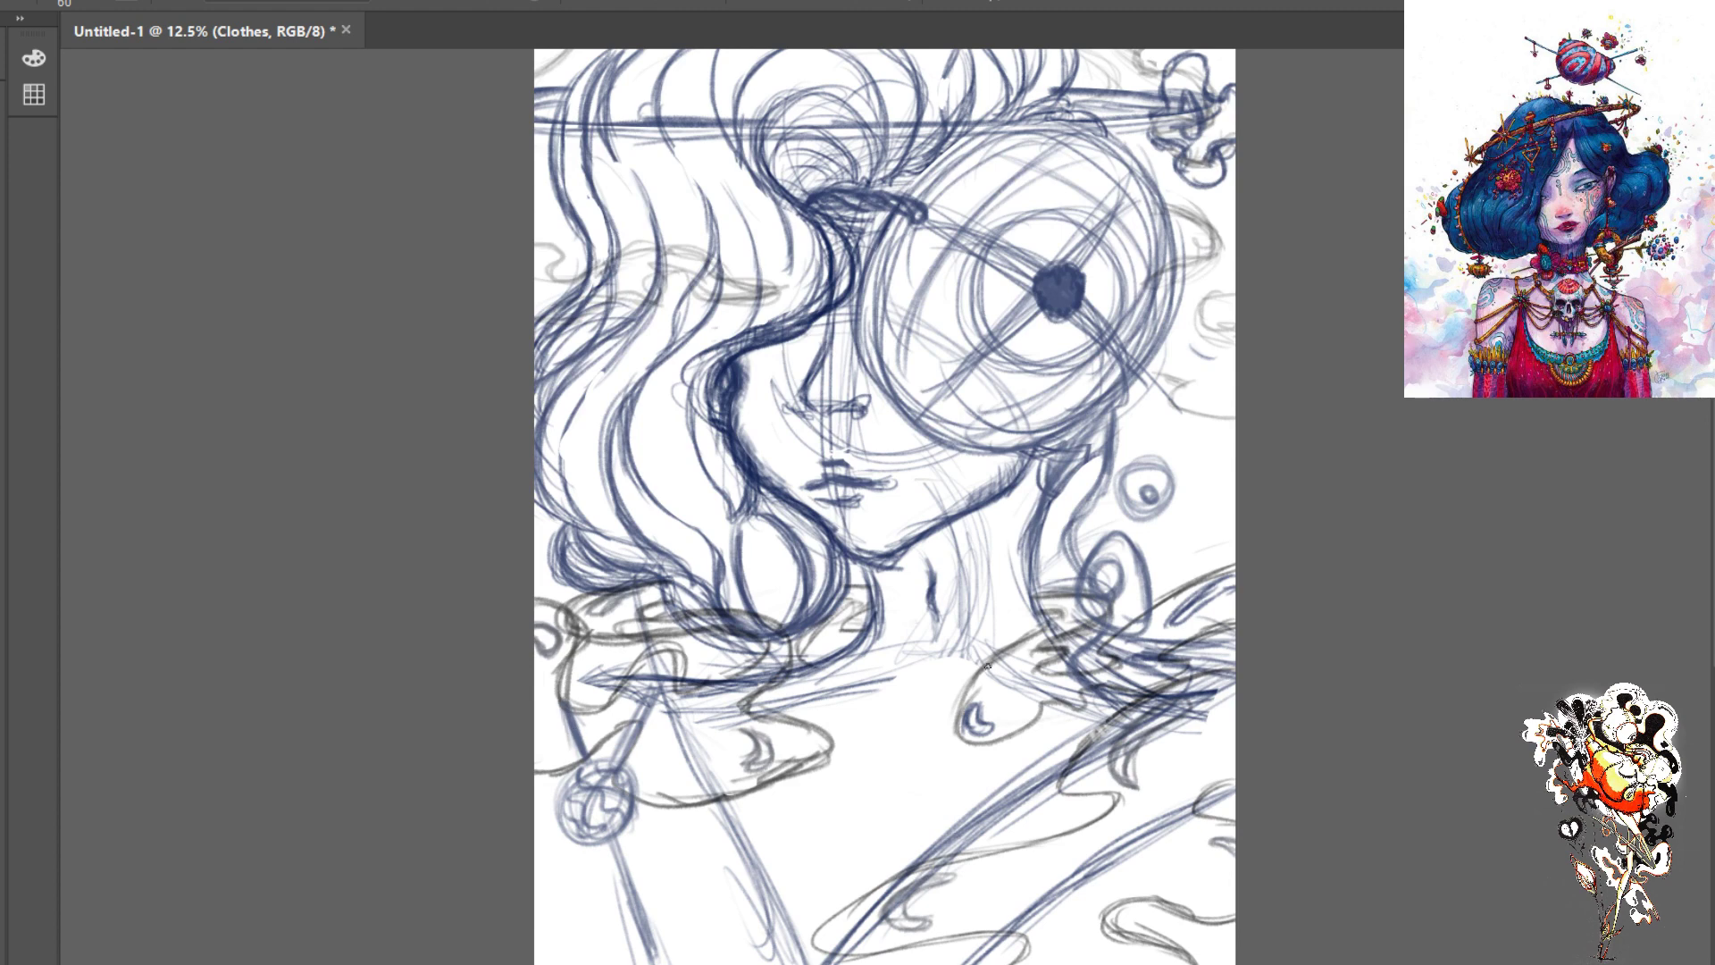
mouse_move(1193, 813)
left_mouse_down()
mouse_move(1047, 899)
mouse_move(998, 963)
left_mouse_up()
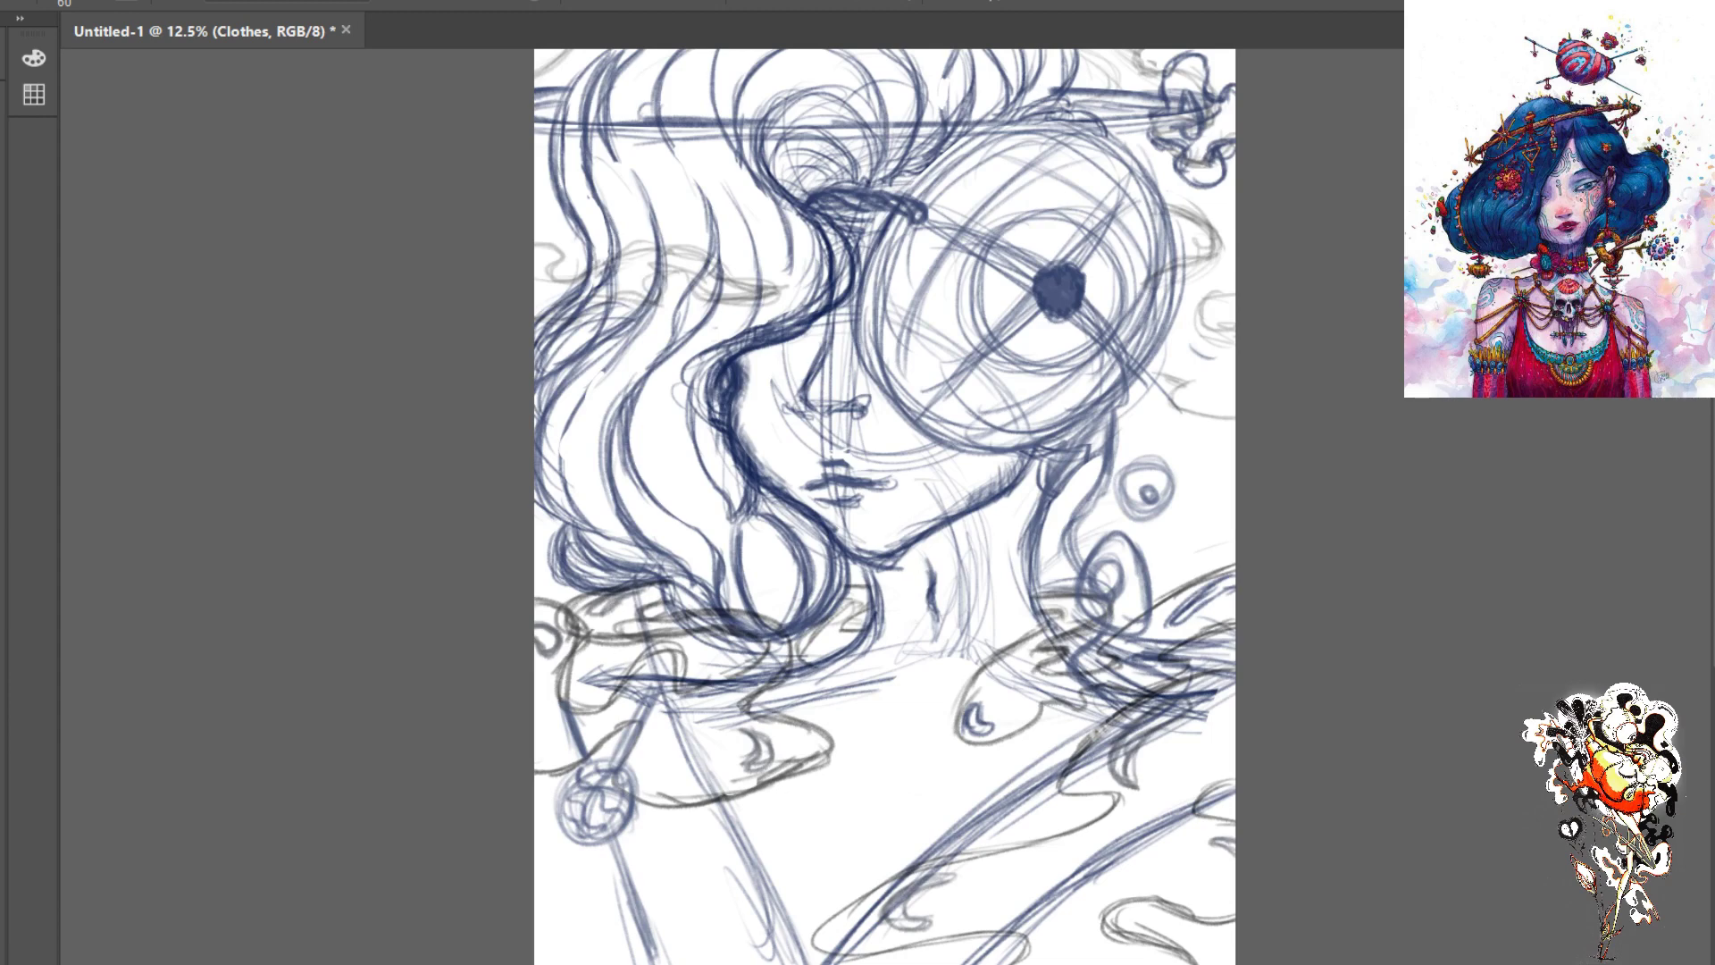
mouse_move(724, 627)
left_mouse_down()
mouse_move(630, 572)
mouse_move(576, 594)
mouse_move(541, 631)
mouse_move(582, 747)
mouse_move(544, 667)
mouse_move(566, 702)
left_mouse_up()
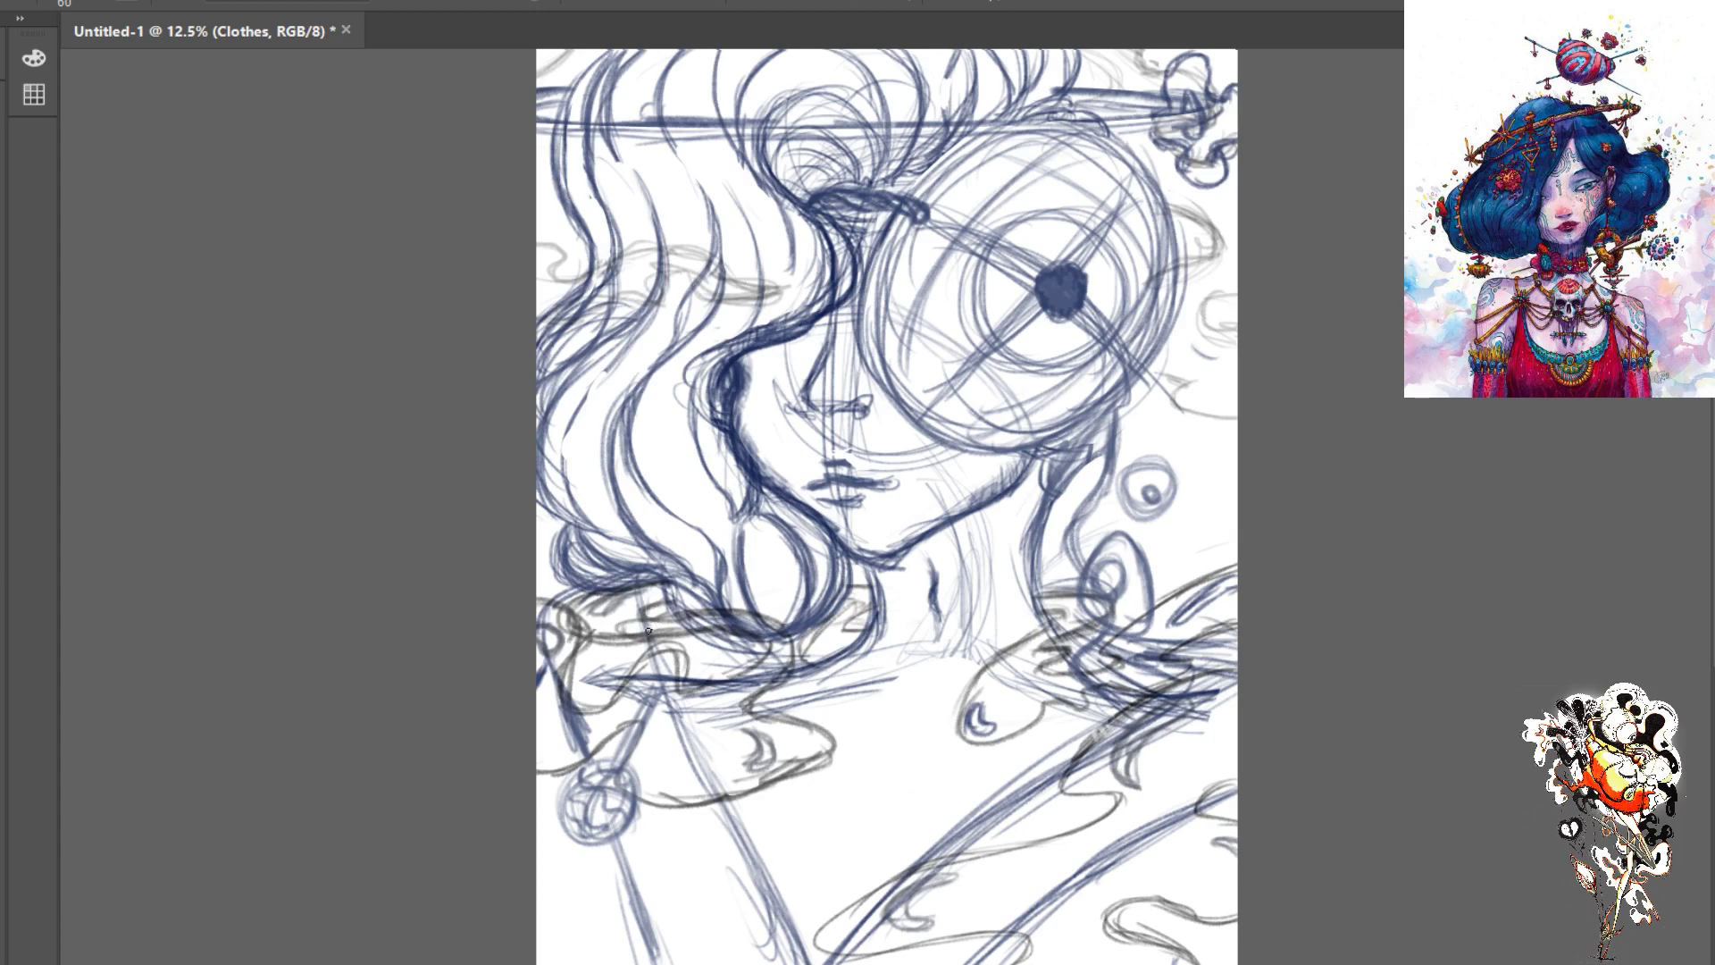
left_click_drag(656, 636, 795, 960)
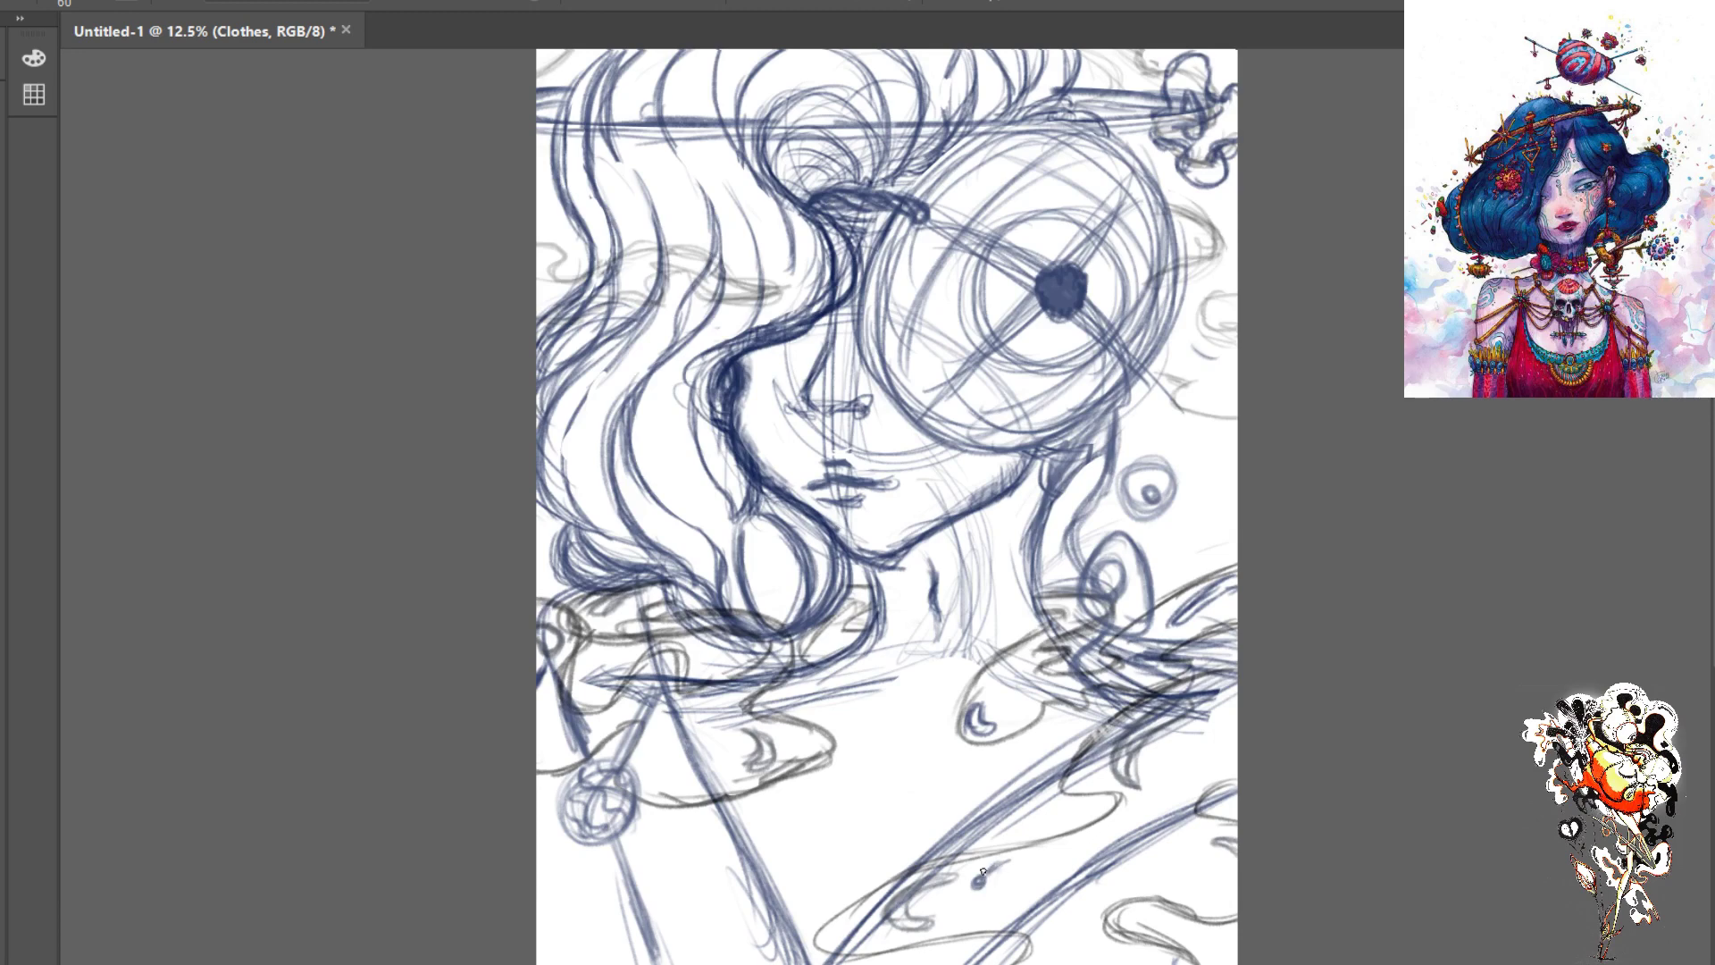
- Draw a four-armed cross ornament with a dark centre on the right-hand lapel and a dark ornament on the left-hand one
left_click_drag(983, 875, 1000, 860)
mouse_move(998, 846)
left_mouse_down()
mouse_move(1020, 859)
mouse_move(963, 895)
mouse_move(954, 926)
mouse_move(937, 905)
mouse_move(965, 929)
mouse_move(957, 901)
mouse_move(964, 925)
left_mouse_up()
mouse_move(1011, 900)
left_mouse_down()
mouse_move(999, 924)
mouse_move(945, 867)
left_mouse_up()
left_click_drag(967, 879, 981, 886)
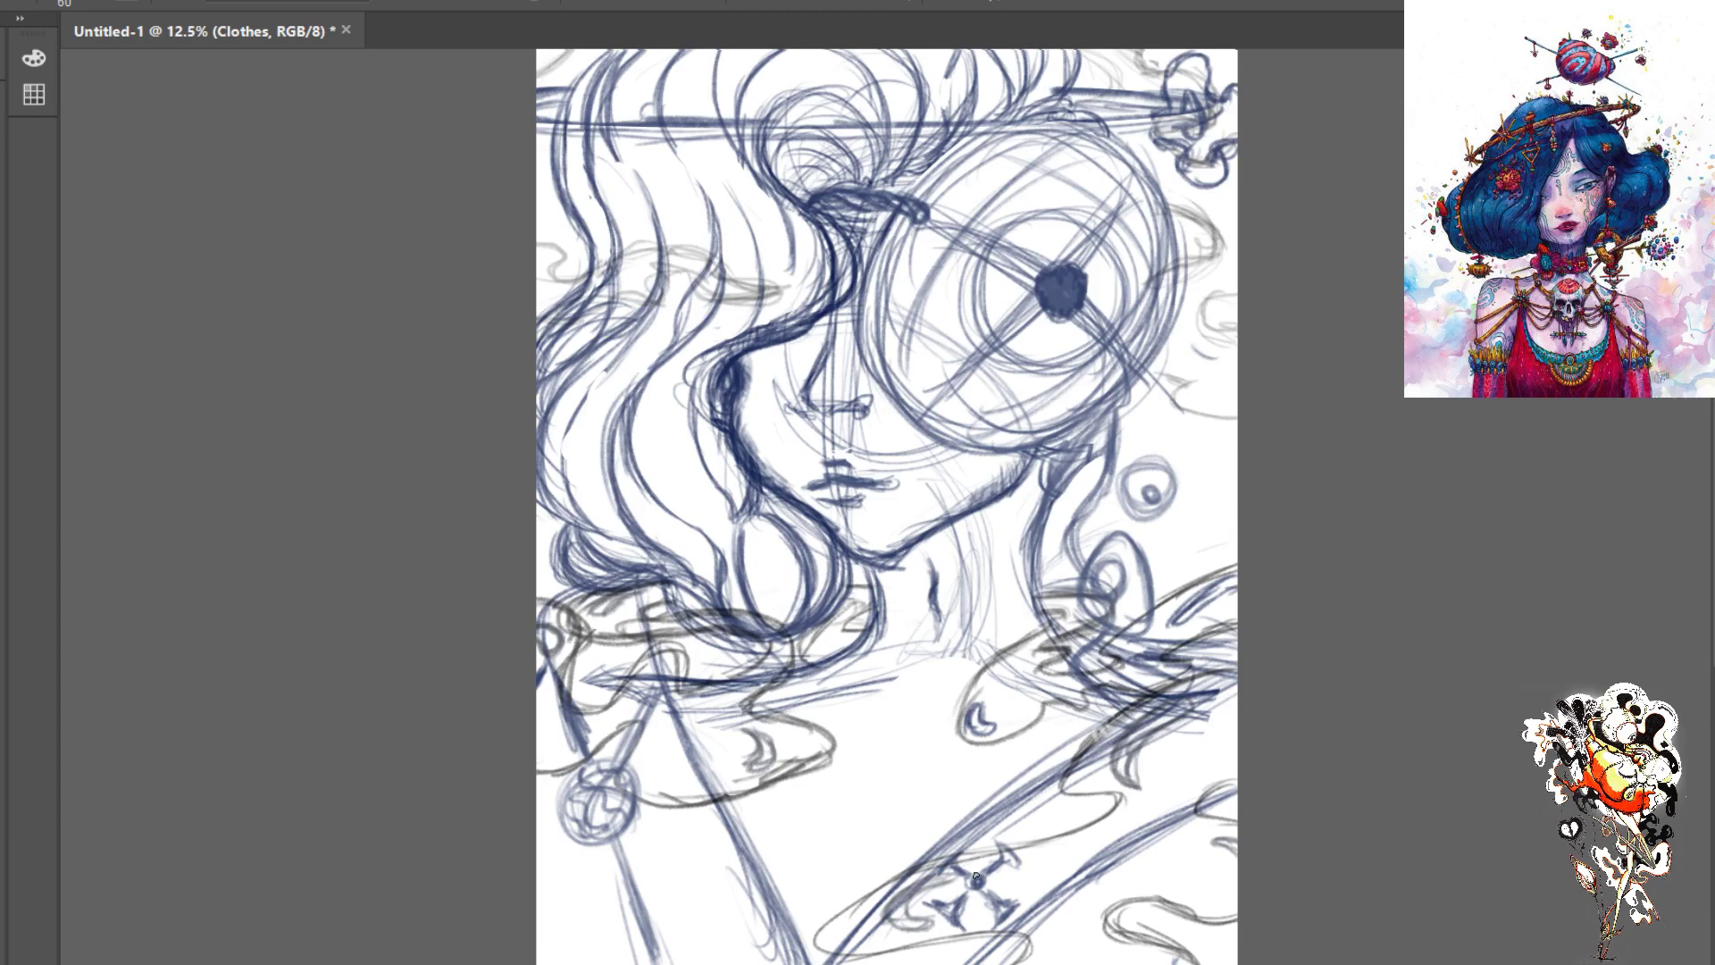
mouse_move(976, 876)
left_mouse_down()
mouse_move(963, 911)
mouse_move(974, 886)
left_mouse_up()
left_click_drag(734, 868, 746, 923)
left_click_drag(979, 898, 981, 911)
- Add a second cross ornament at the canvas's bottom edge, extend the left-hand lapel ornaments, and darken the lower left-hand garment line
scroll(886, 446, "down", 5)
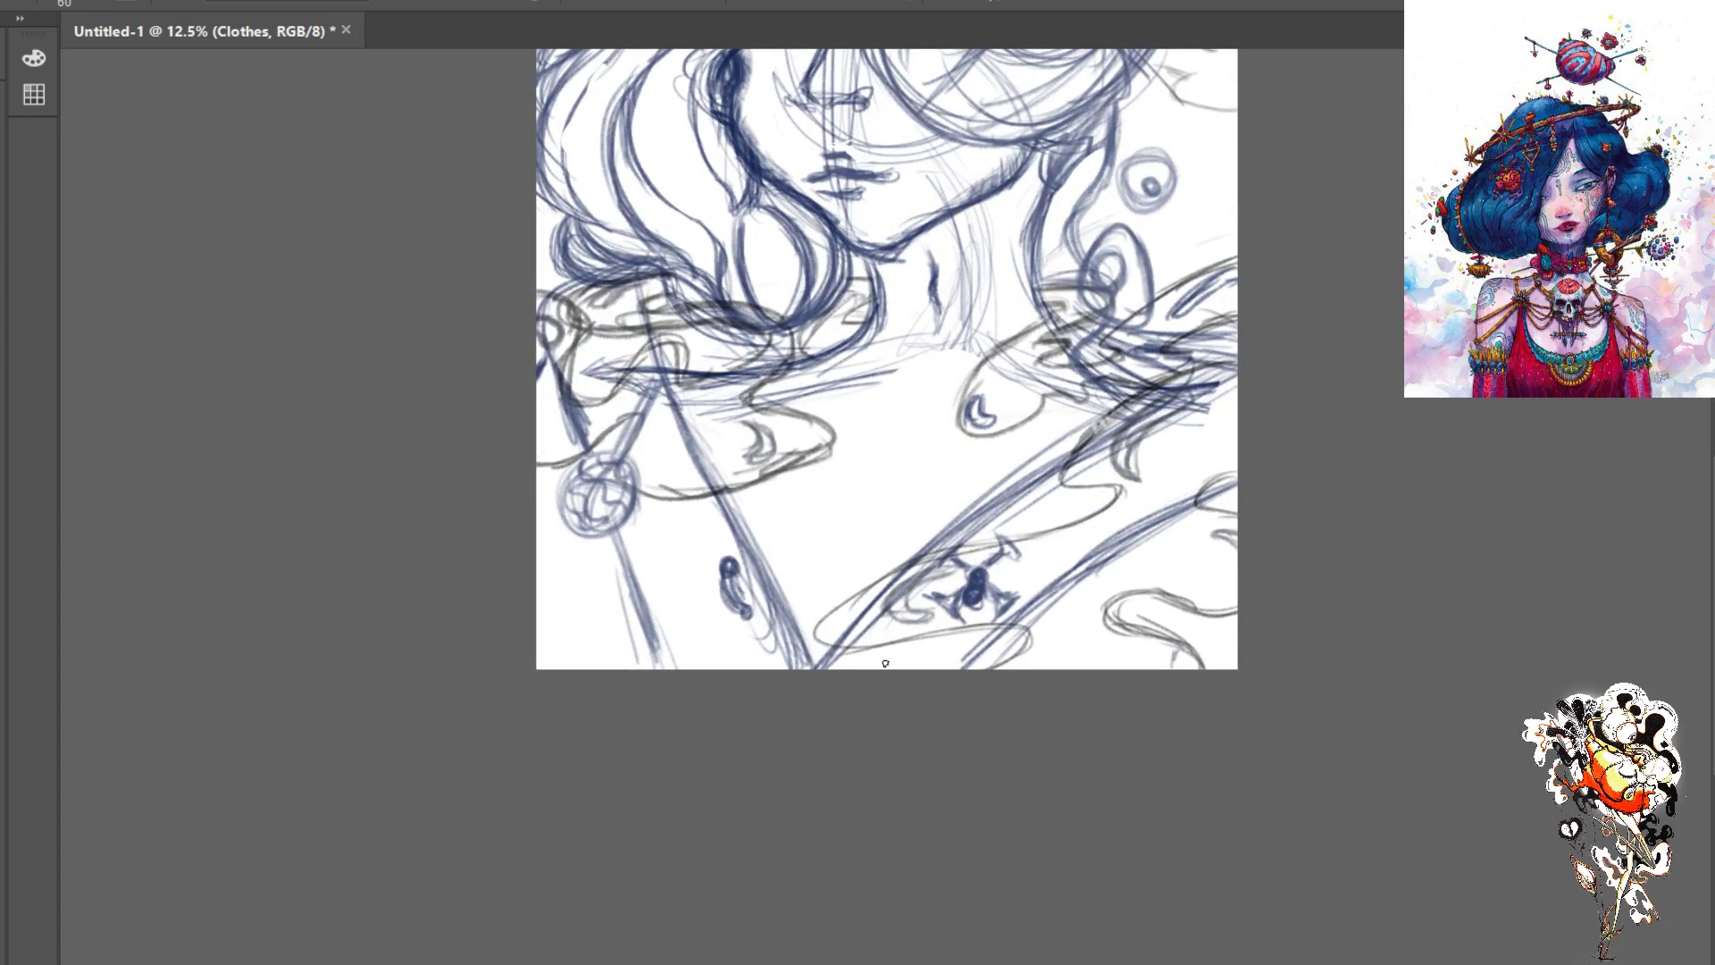
mouse_move(885, 663)
left_mouse_down()
mouse_move(904, 636)
mouse_move(887, 665)
mouse_move(891, 634)
mouse_move(903, 643)
mouse_move(840, 640)
mouse_move(841, 661)
mouse_move(879, 667)
mouse_move(853, 649)
mouse_move(884, 670)
left_mouse_up()
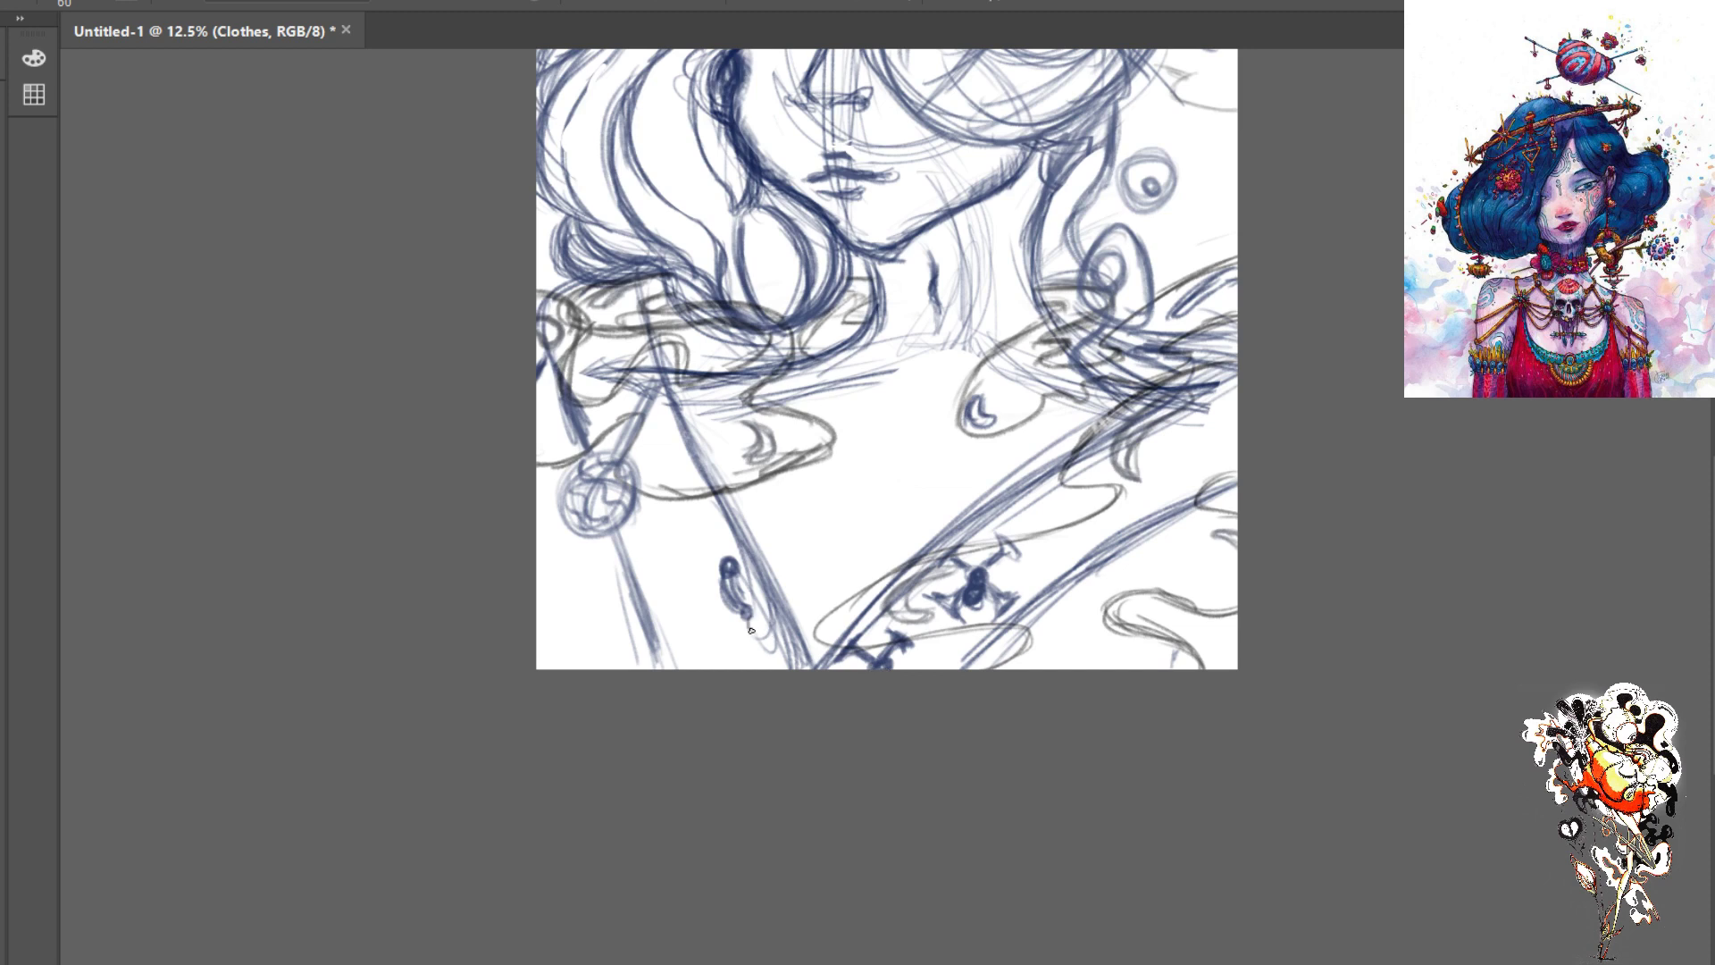
left_click_drag(760, 662, 764, 671)
mouse_move(731, 571)
left_mouse_down()
mouse_move(723, 593)
mouse_move(750, 619)
left_mouse_up()
mouse_move(648, 606)
left_mouse_down()
mouse_move(680, 671)
mouse_move(653, 668)
left_mouse_up()
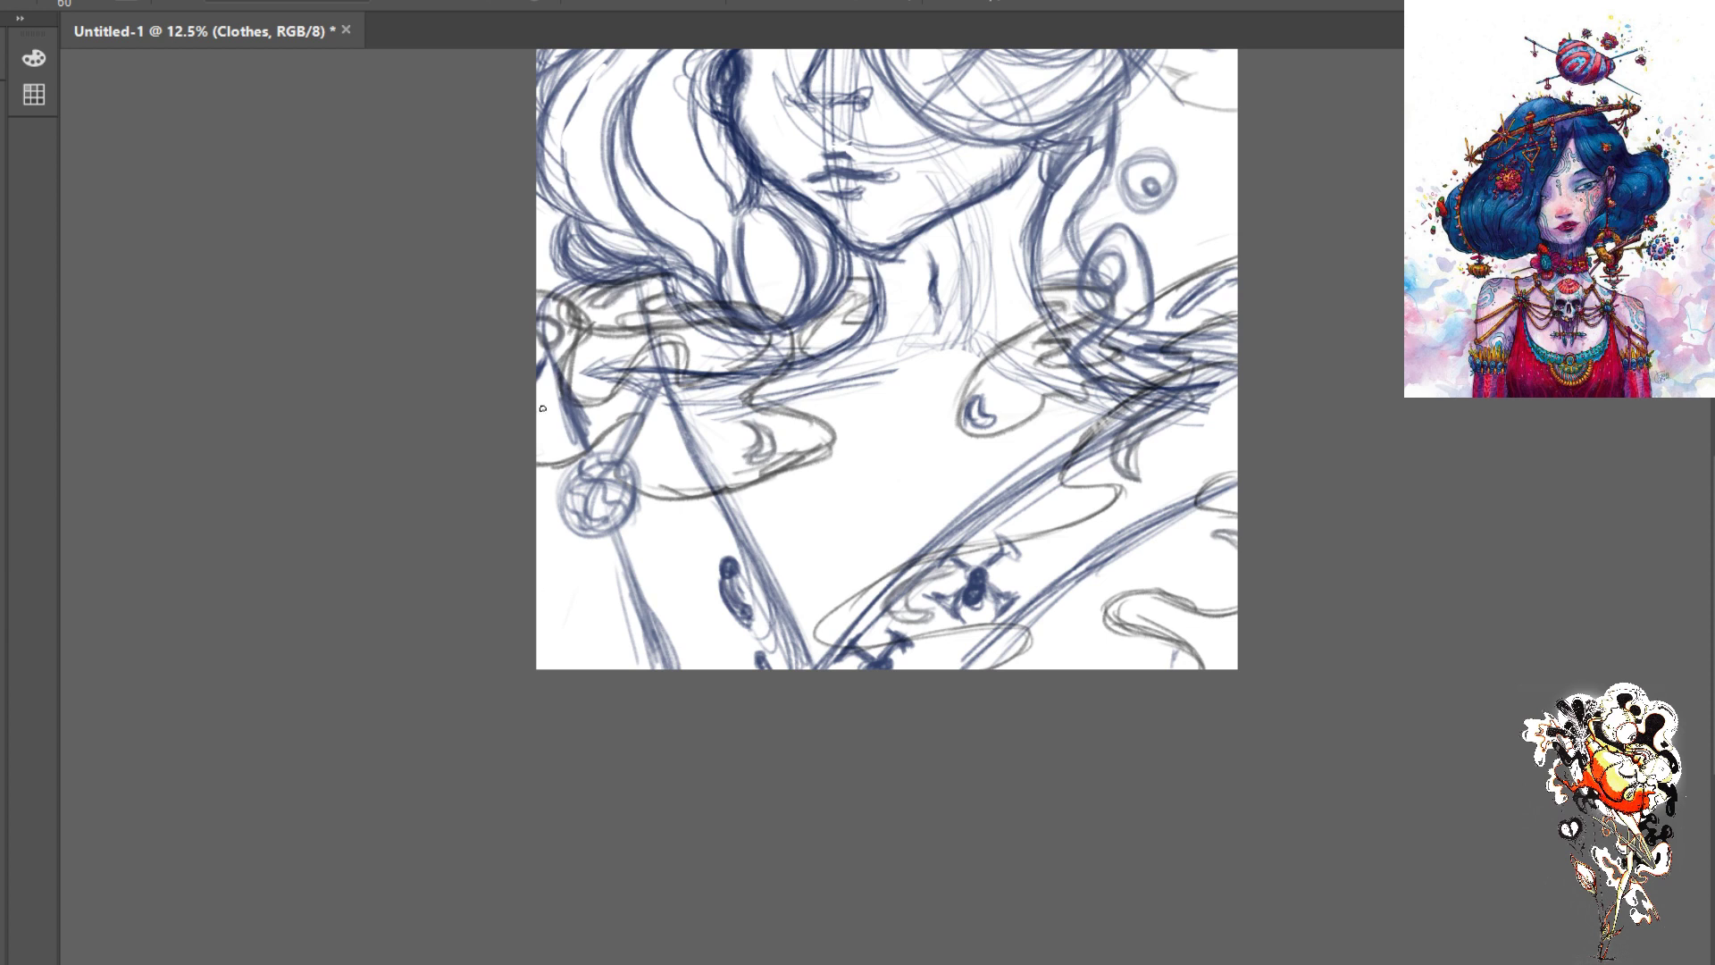
- Sketch short sleeve folds in the canvas's lower left and lower right corners
left_click_drag(537, 519, 595, 615)
left_click_drag(550, 539, 594, 619)
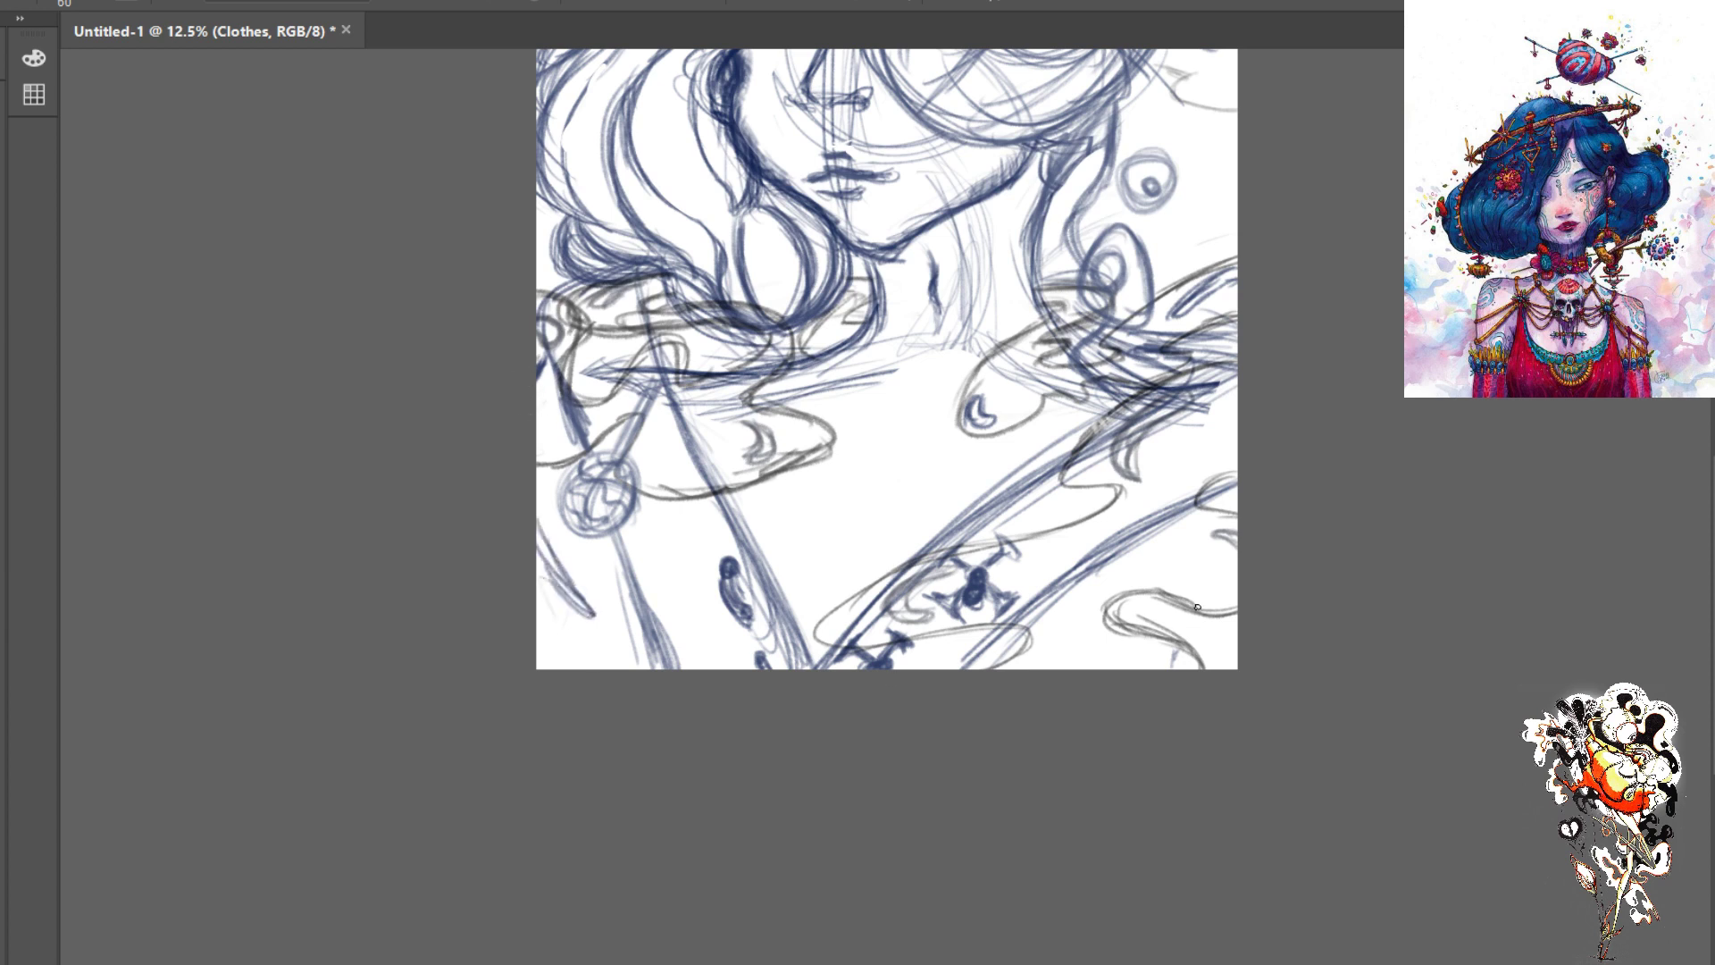
mouse_move(1232, 601)
left_mouse_down()
mouse_move(1117, 651)
mouse_move(1144, 674)
left_mouse_up()
- Sketch an inner border line along the left-hand neckline edge, from the shoulder to the V's point
left_click_drag(745, 524, 754, 548)
mouse_move(734, 382)
left_mouse_down()
mouse_move(712, 447)
mouse_move(715, 372)
mouse_move(732, 367)
mouse_move(776, 547)
left_mouse_up()
left_click_drag(736, 457, 794, 623)
left_click_drag(761, 527, 789, 598)
left_click_drag(738, 363, 714, 370)
mouse_move(725, 339)
left_mouse_down()
mouse_move(680, 357)
mouse_move(678, 424)
mouse_move(668, 339)
left_mouse_up()
left_click_drag(737, 345, 719, 361)
mouse_move(680, 334)
left_mouse_down()
mouse_move(732, 351)
mouse_move(654, 352)
mouse_move(674, 345)
mouse_move(688, 427)
left_mouse_up()
mouse_move(753, 356)
left_mouse_down()
mouse_move(706, 371)
mouse_move(738, 365)
left_mouse_up()
mouse_move(731, 363)
left_mouse_down()
mouse_move(706, 400)
mouse_move(798, 636)
left_mouse_up()
left_click_drag(781, 569, 800, 629)
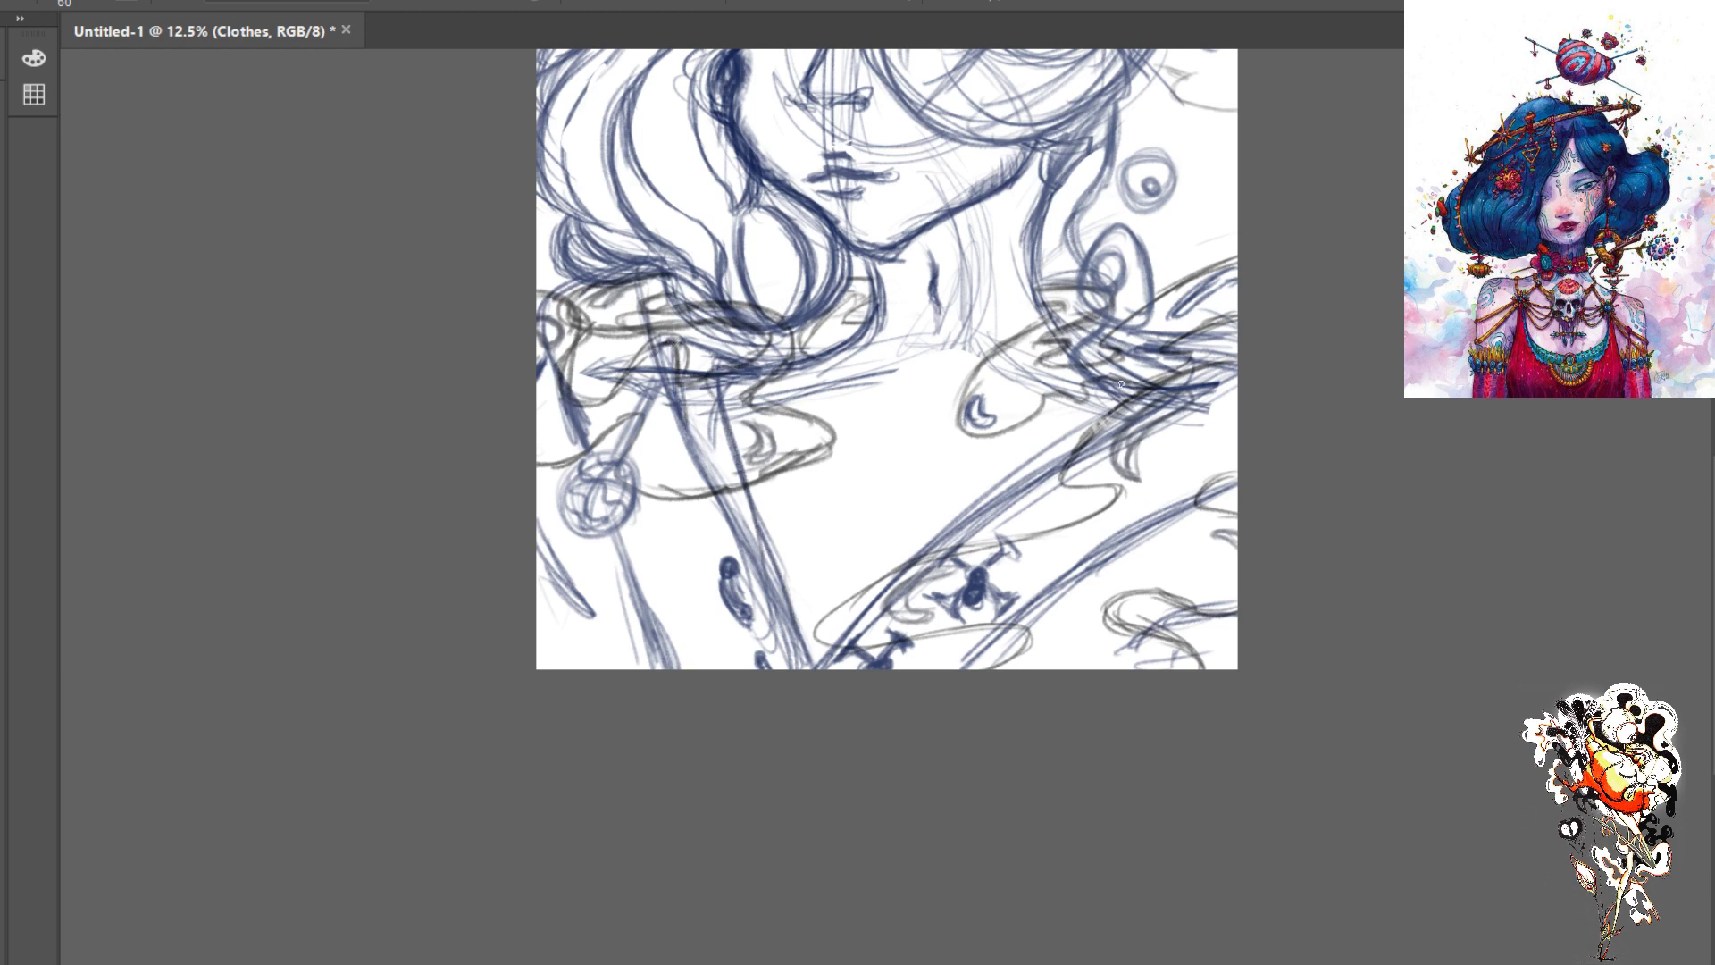
- Sketch an inner border line along the upper part of the right-hand neckline edge
mouse_move(1109, 365)
left_mouse_down()
mouse_move(1052, 458)
mouse_move(989, 505)
left_mouse_up()
left_click_drag(1093, 385, 985, 502)
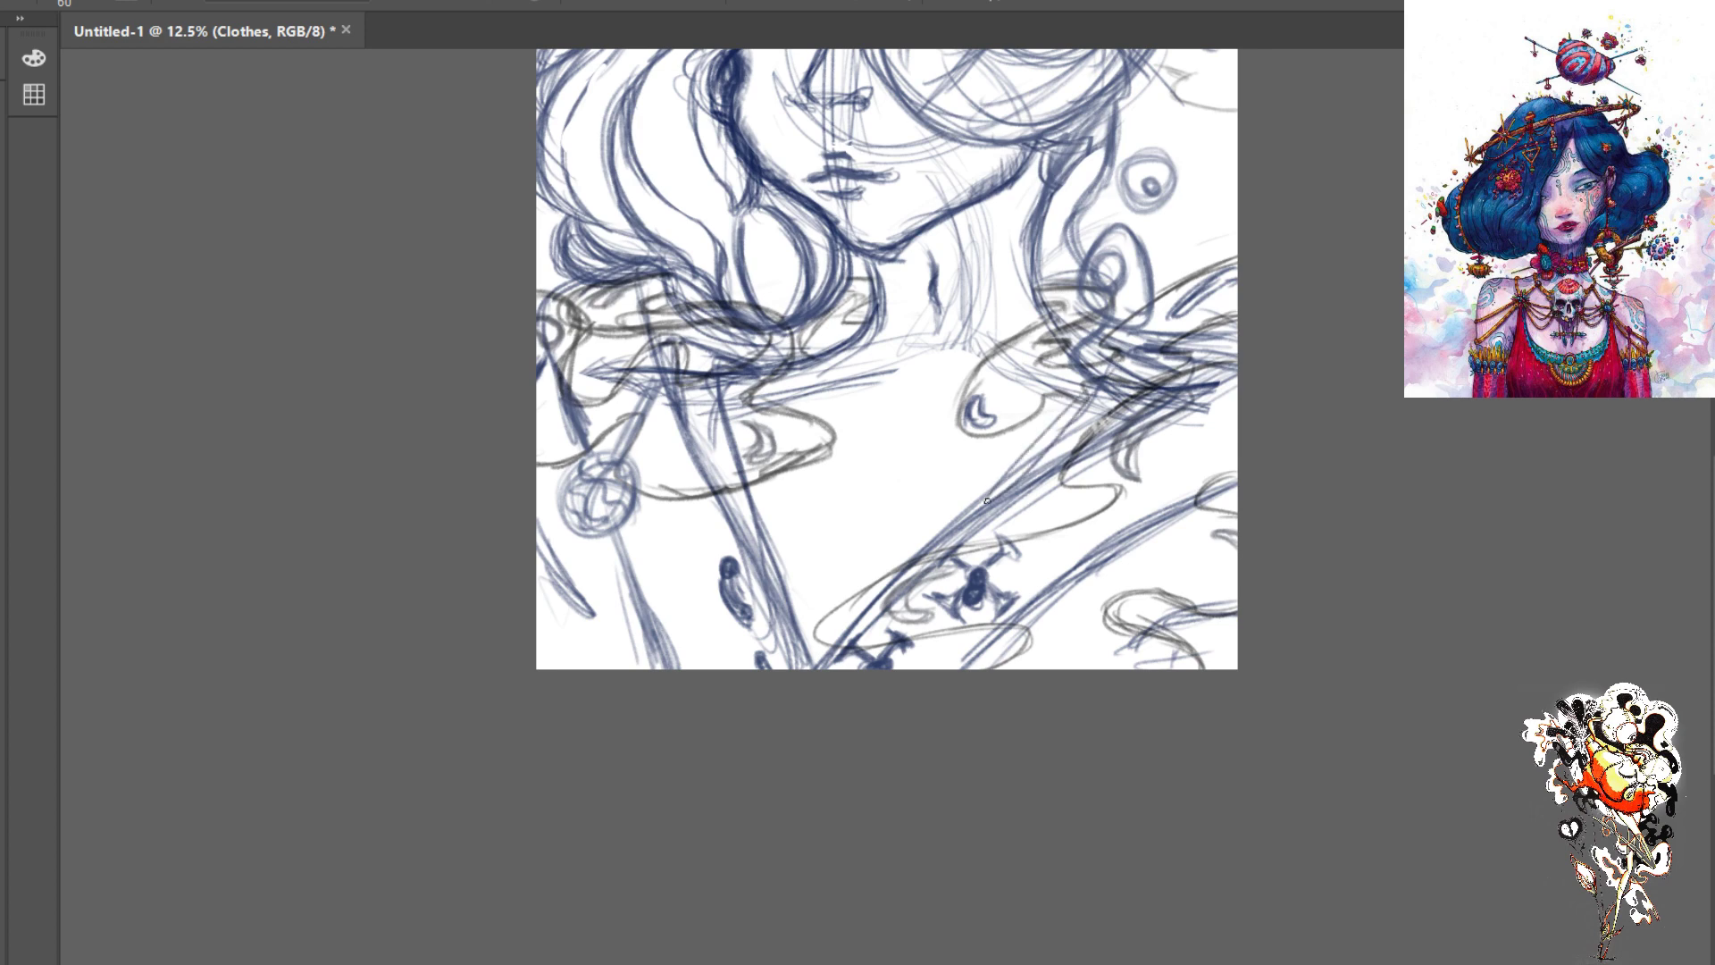
mouse_move(1116, 346)
left_mouse_down()
mouse_move(1088, 366)
mouse_move(1059, 445)
mouse_move(1132, 363)
mouse_move(1158, 366)
left_mouse_up()
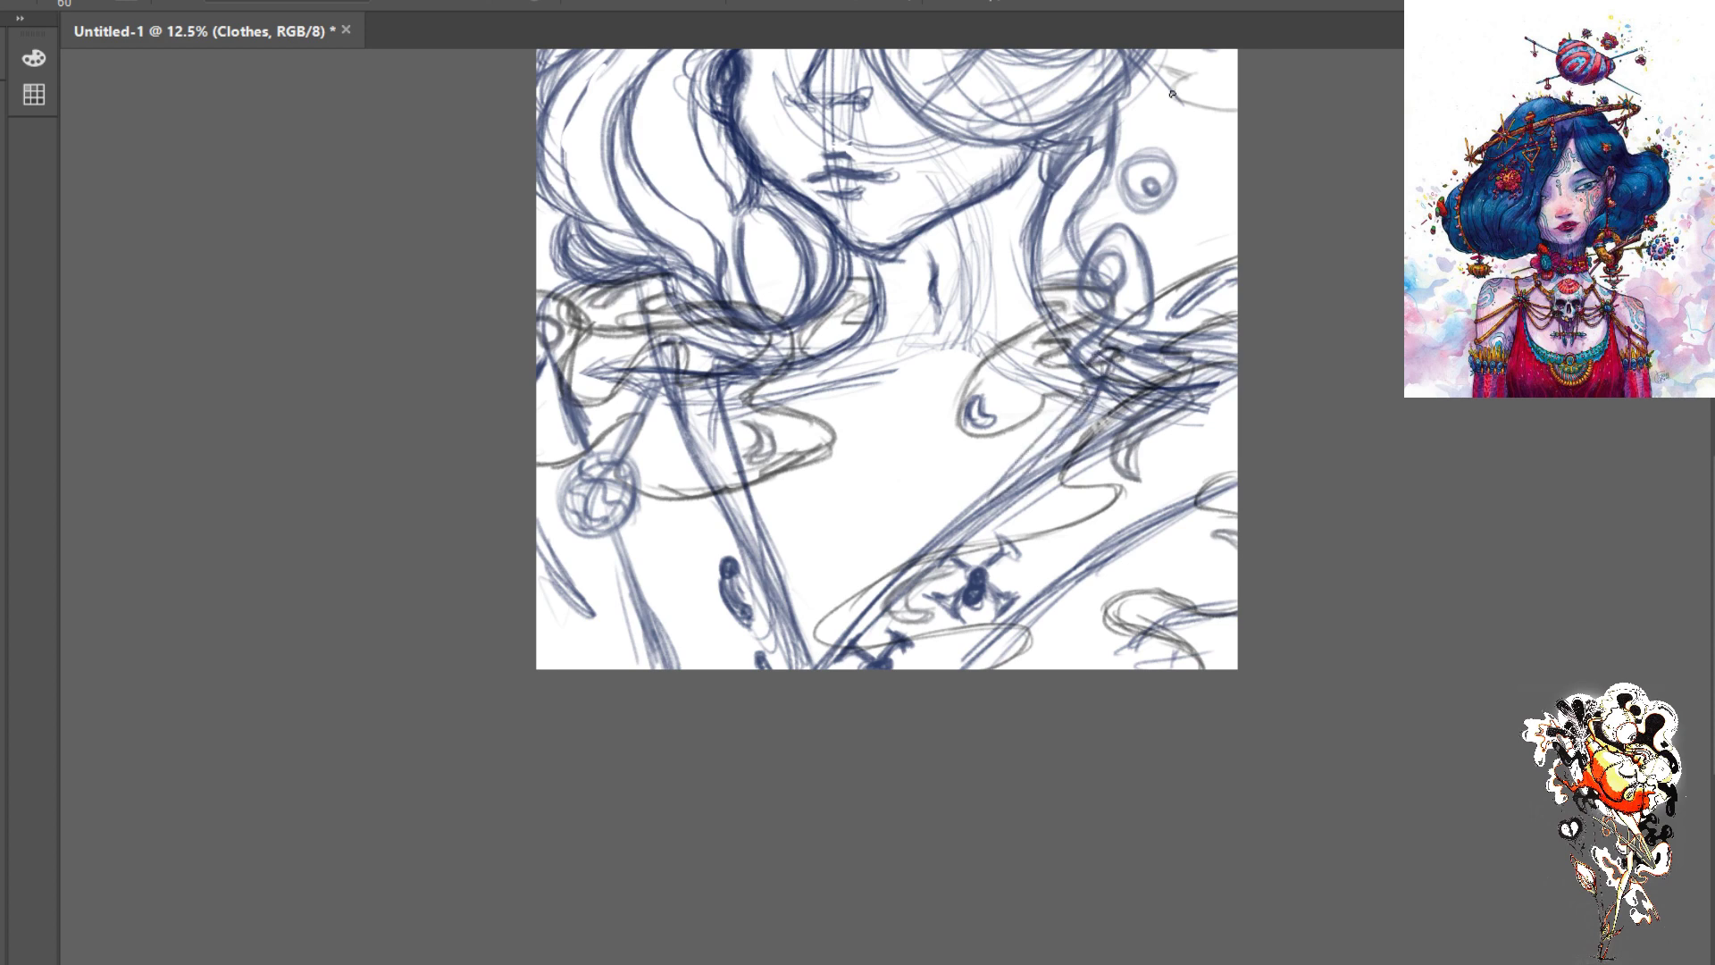
- Darken the smoke swirls along the canvas's right edge beside the round eyepiece
key("ctrl+0")
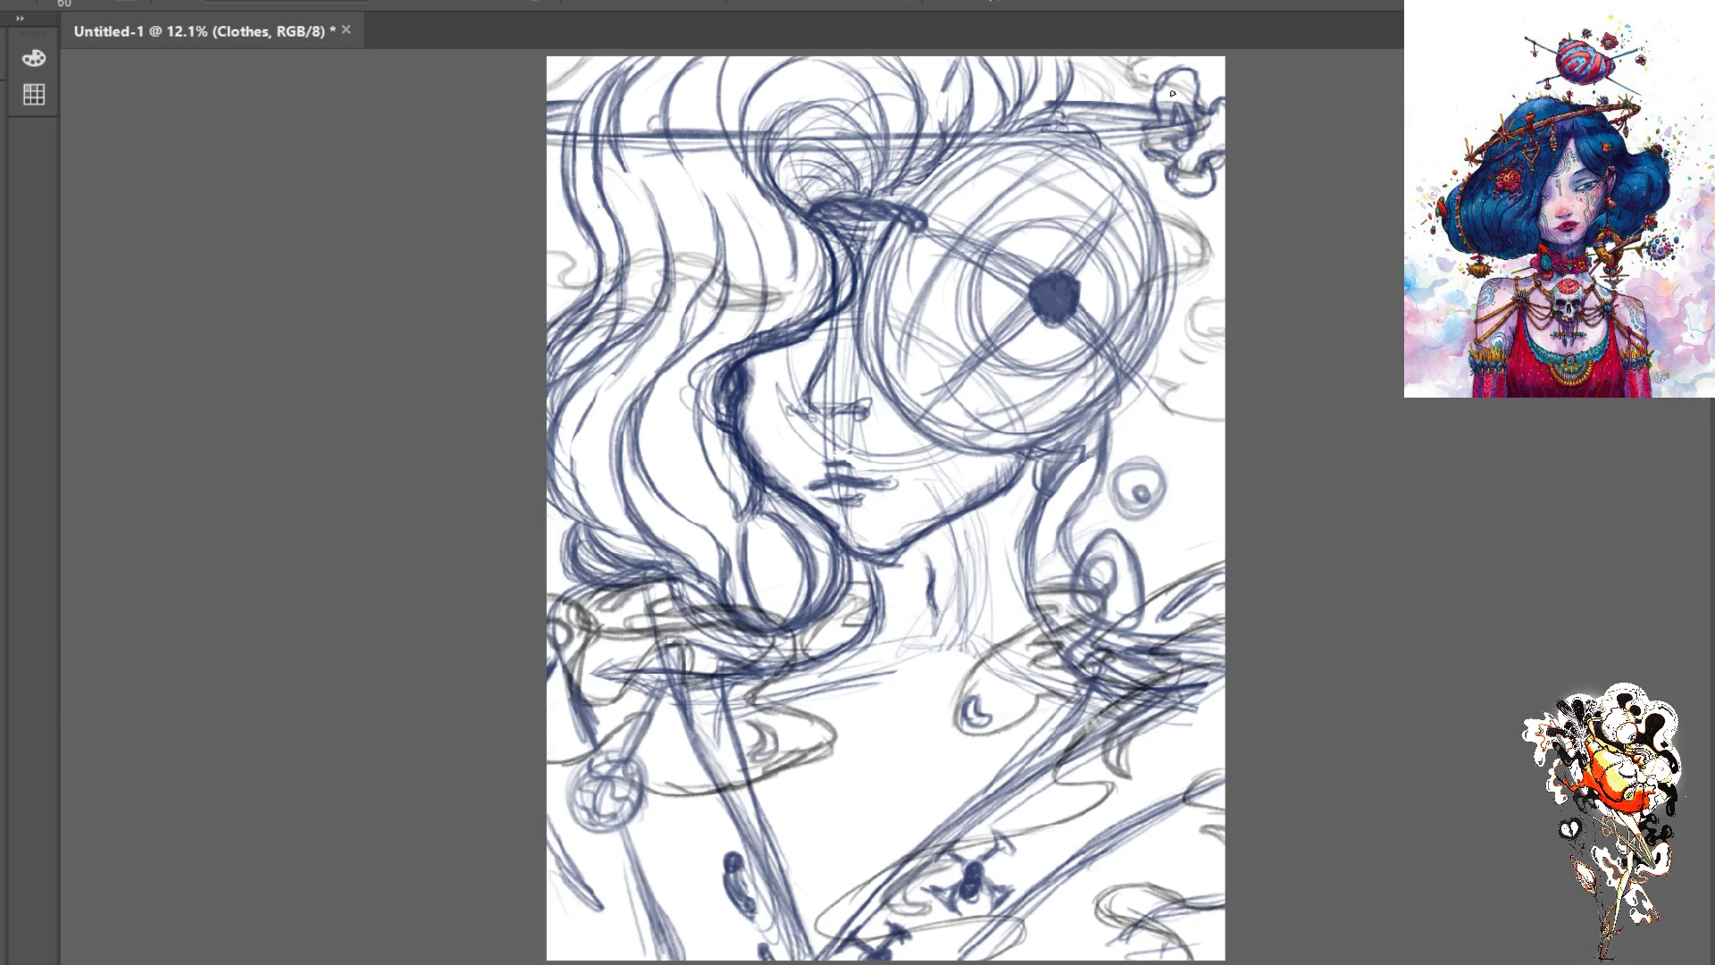
key("ctrl+minus")
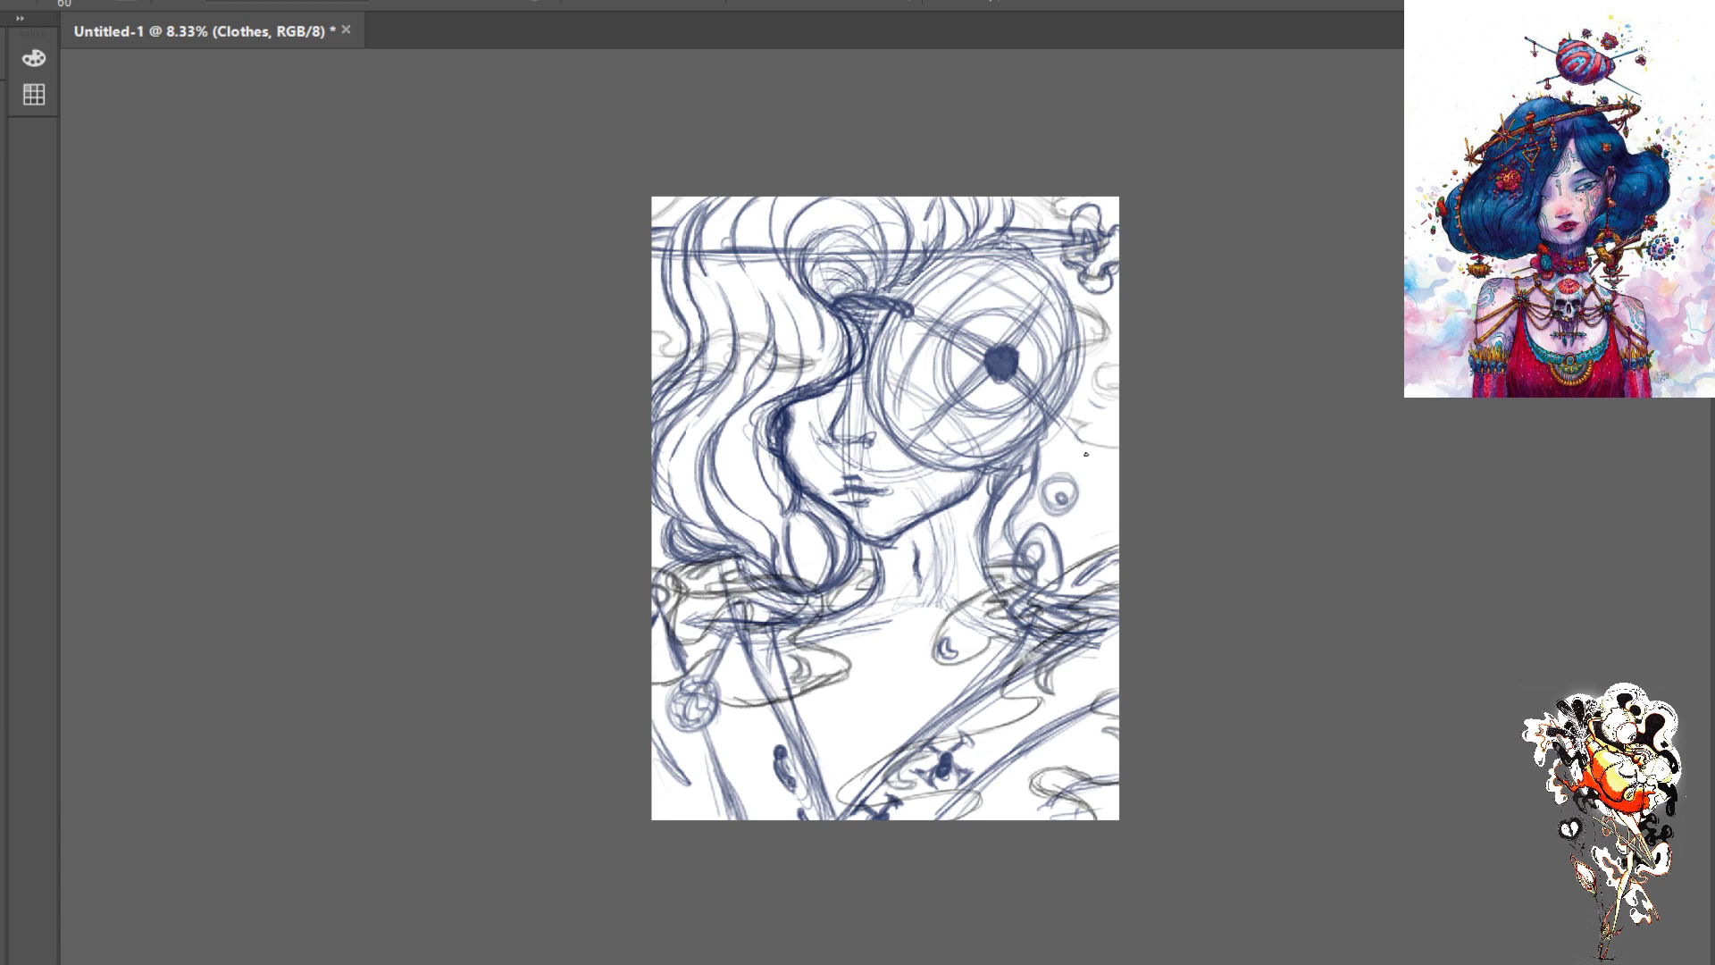
mouse_move(1079, 421)
left_mouse_down()
mouse_move(1085, 446)
mouse_move(1122, 452)
left_mouse_up()
mouse_move(1115, 365)
left_mouse_down()
mouse_move(1101, 380)
mouse_move(1120, 393)
left_mouse_up()
mouse_move(1093, 326)
left_mouse_down()
mouse_move(1079, 345)
mouse_move(1072, 316)
mouse_move(1097, 331)
left_mouse_up()
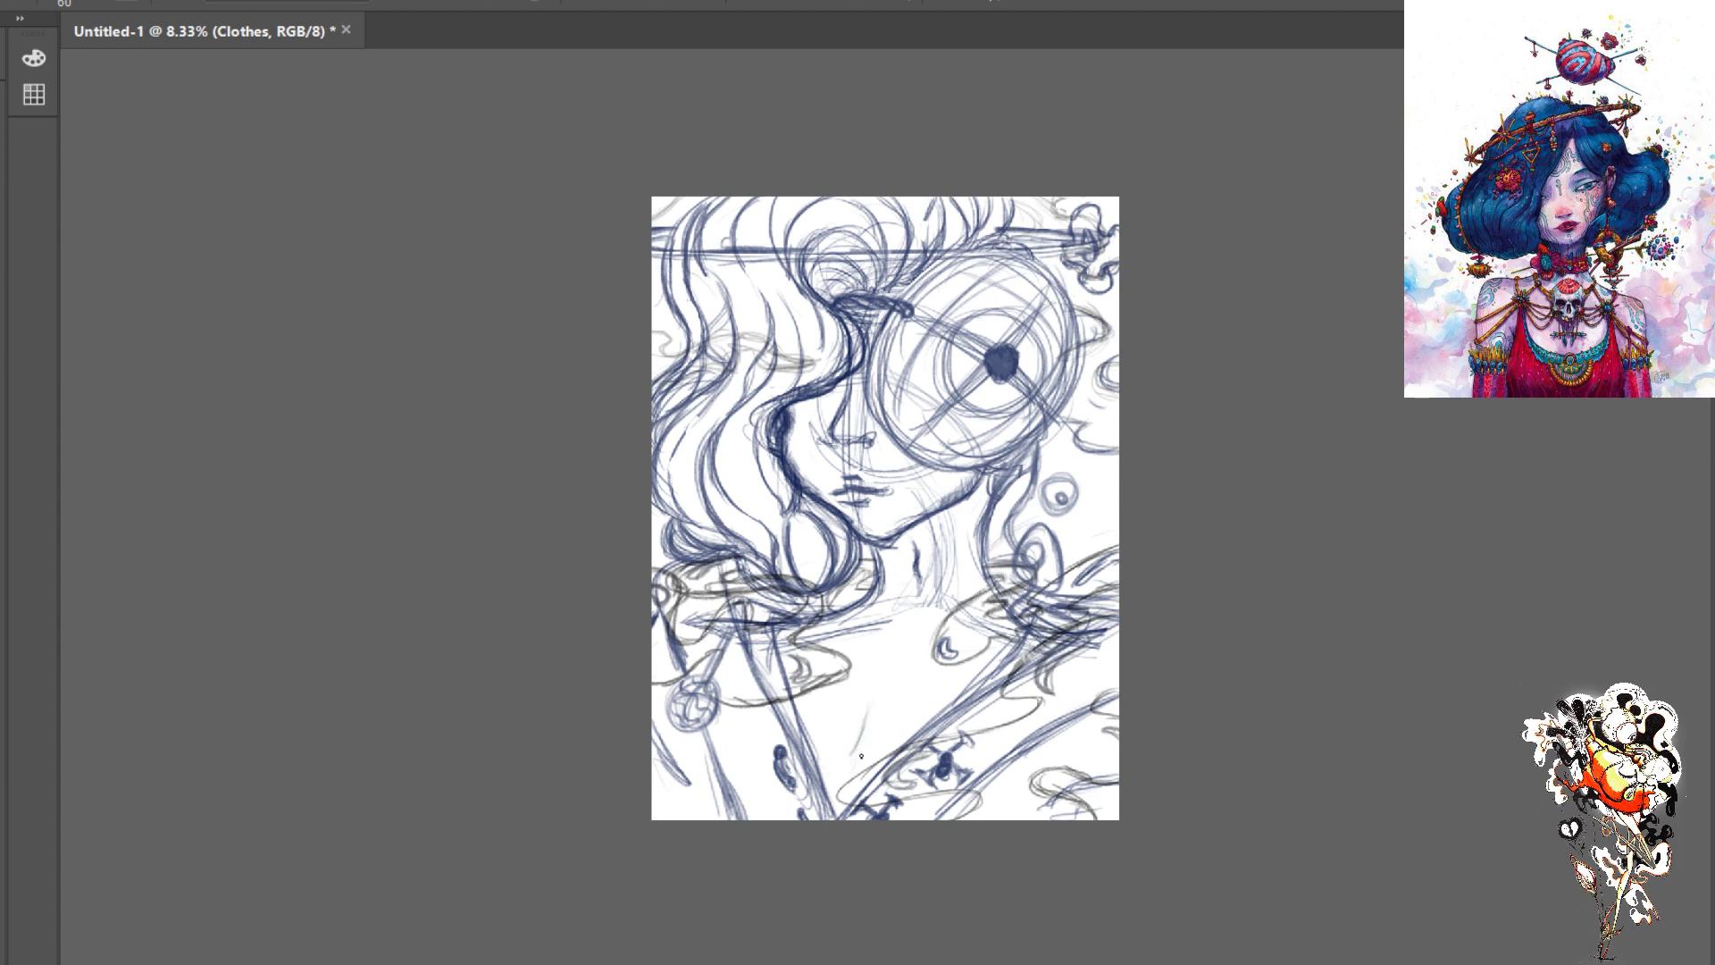
- Lay in a broad cleavage shadow above the point of the V neckline with the brush size at 175
left_click_drag(855, 772, 850, 795)
key("bracketright")
key("bracketright")
key("bracketright")
key("bracketright")
key("bracketright")
key("bracketright")
key("bracketright")
key("bracketright")
key("bracketright")
key("bracketright")
key("bracketright")
key("bracketleft")
key("bracketleft")
key("bracketleft")
key("bracketleft")
key("bracketleft")
key("bracketleft")
mouse_move(846, 785)
left_mouse_down()
mouse_move(858, 748)
mouse_move(845, 797)
mouse_move(861, 736)
mouse_move(830, 783)
mouse_move(857, 728)
mouse_move(841, 803)
mouse_move(827, 768)
mouse_move(837, 808)
mouse_move(865, 711)
mouse_move(841, 814)
mouse_move(861, 761)
mouse_move(861, 798)
mouse_move(868, 715)
mouse_move(859, 794)
mouse_move(862, 720)
mouse_move(850, 782)
left_mouse_up()
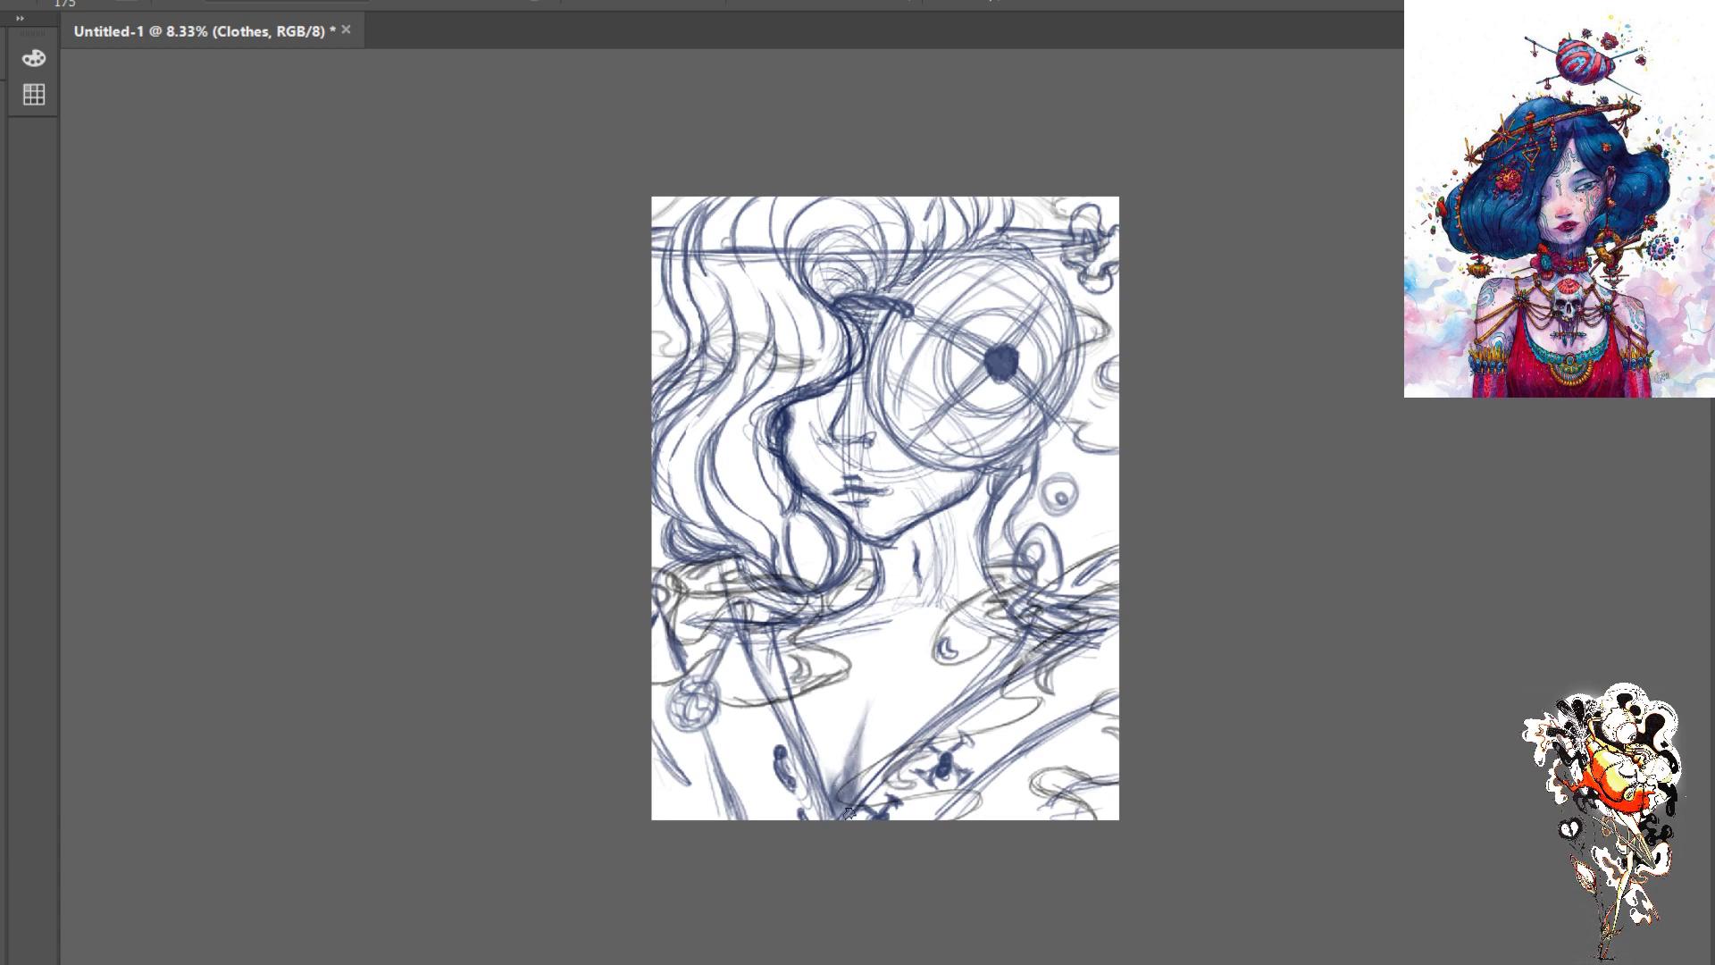
- Refine the cleavage shadow at the V's point with the brush size reduced to 100
key("bracketleft")
key("bracketleft")
key("bracketleft")
left_click_drag(851, 804, 874, 771)
left_click_drag(835, 770, 847, 752)
- Hide and reshow the clothing sketch and the round eyepiece to compare the drawing with and without them
key("ctrl+plus")
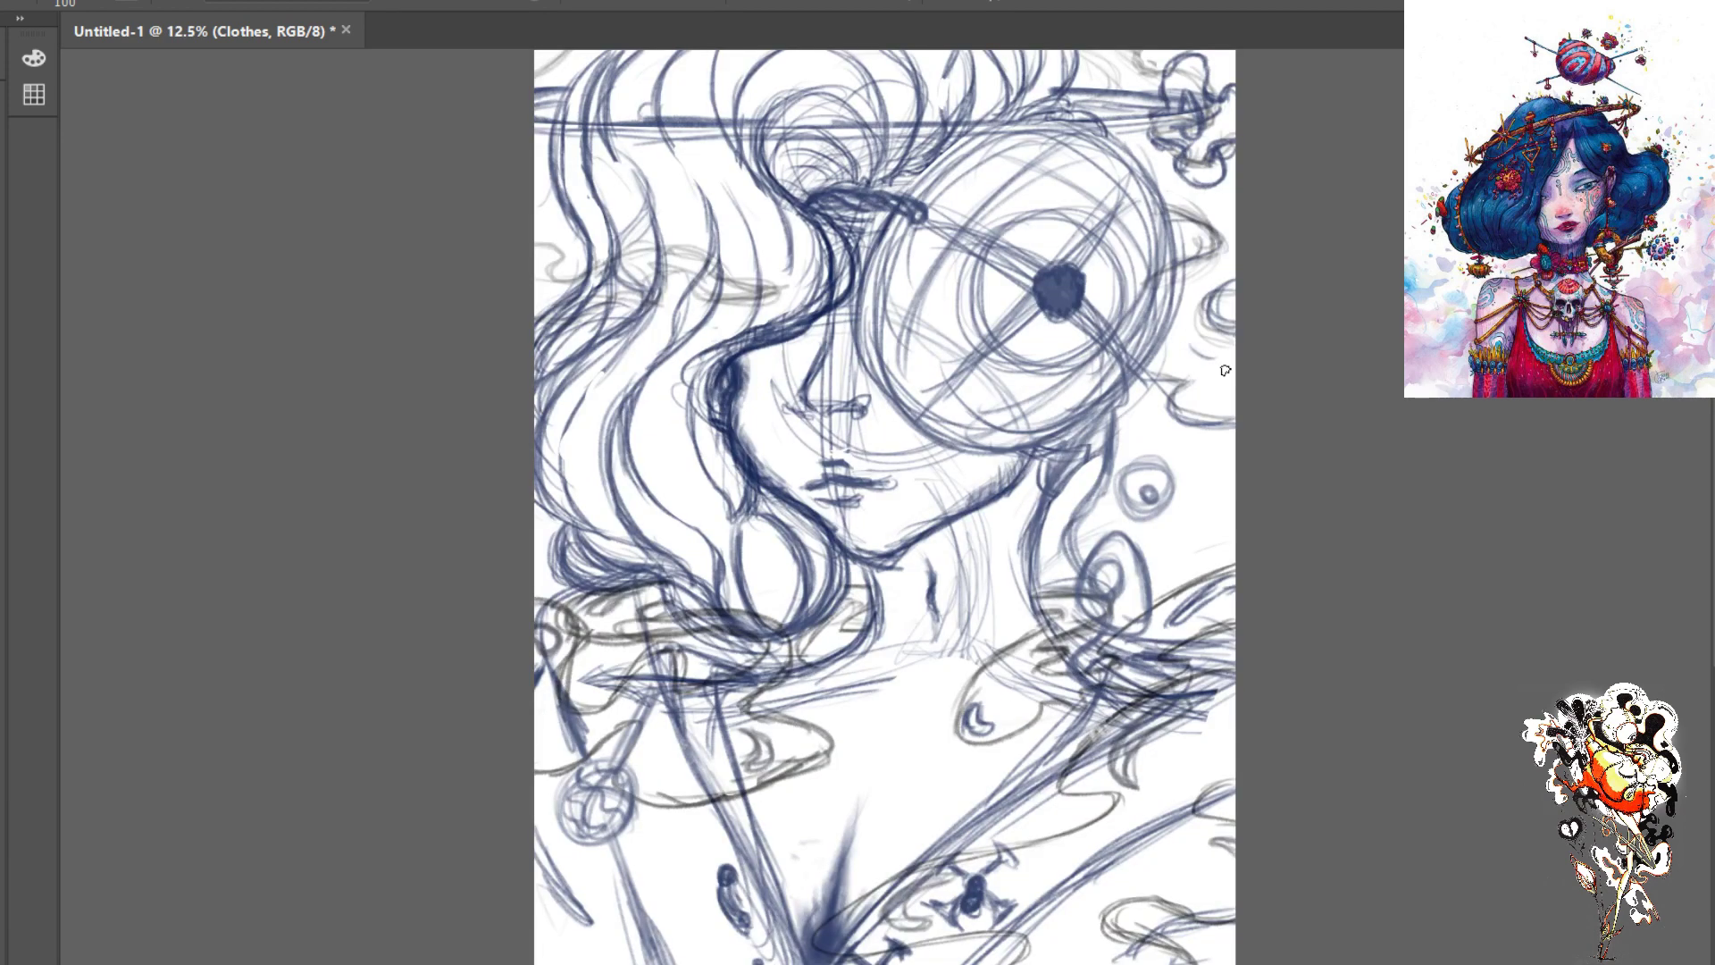
key("ctrl+z")
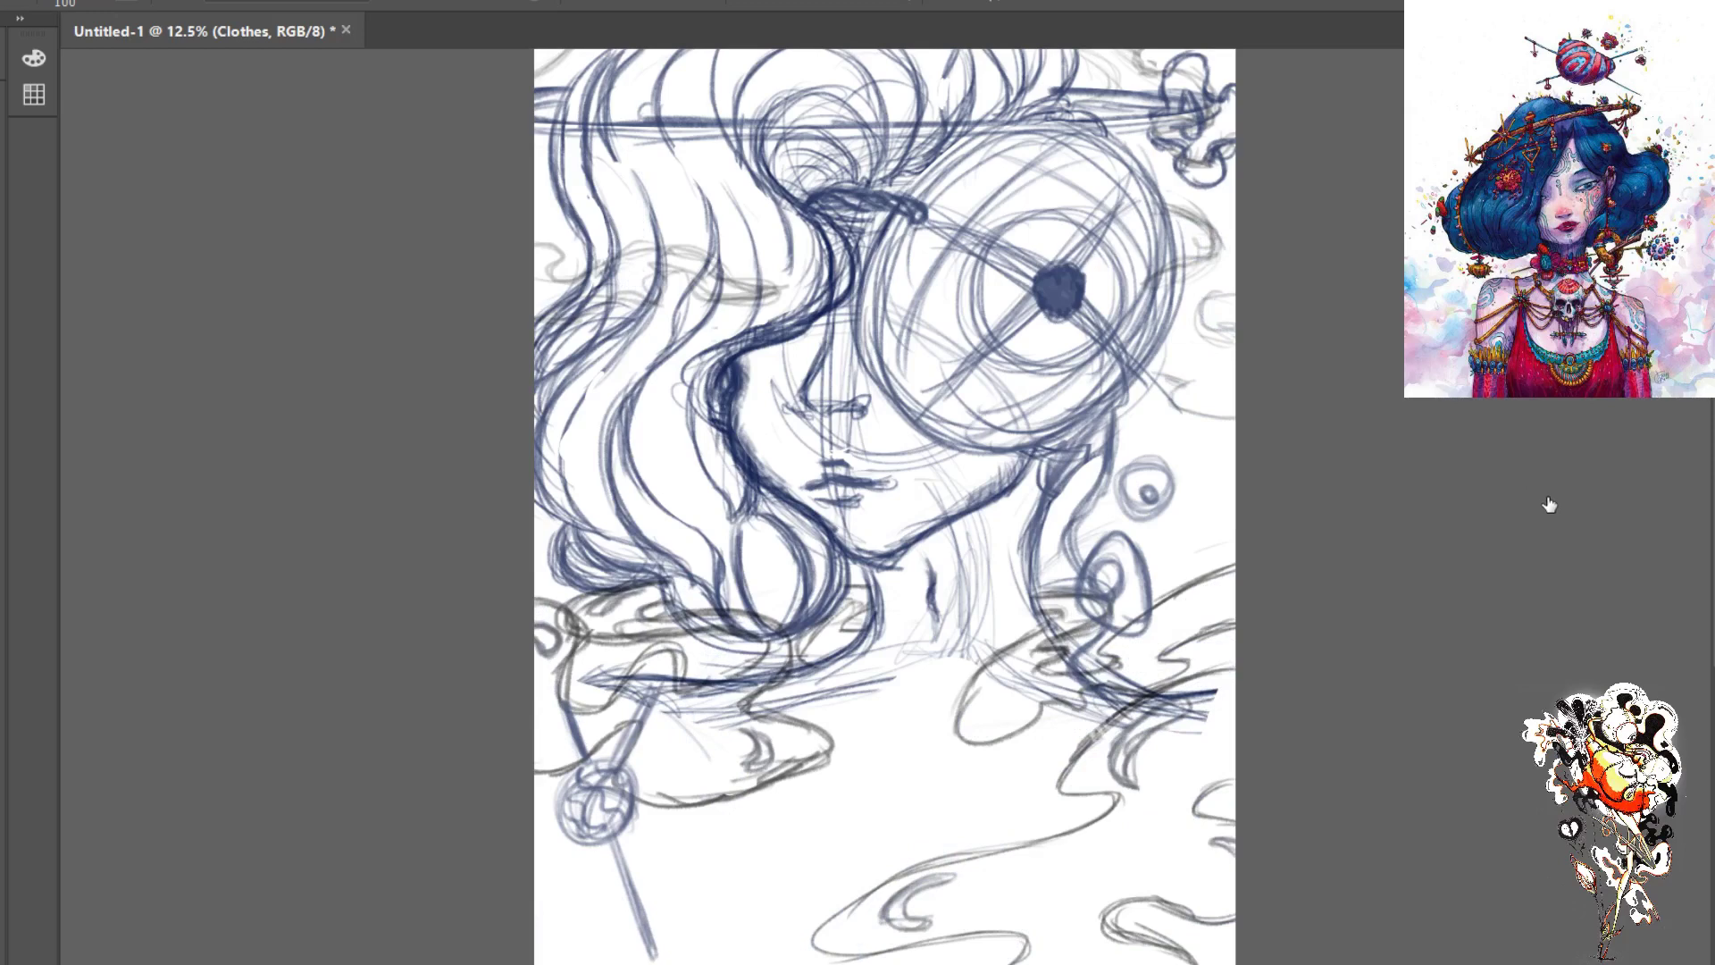
key("ctrl+shift+z")
key("ctrl+z")
key("ctrl+shift+z")
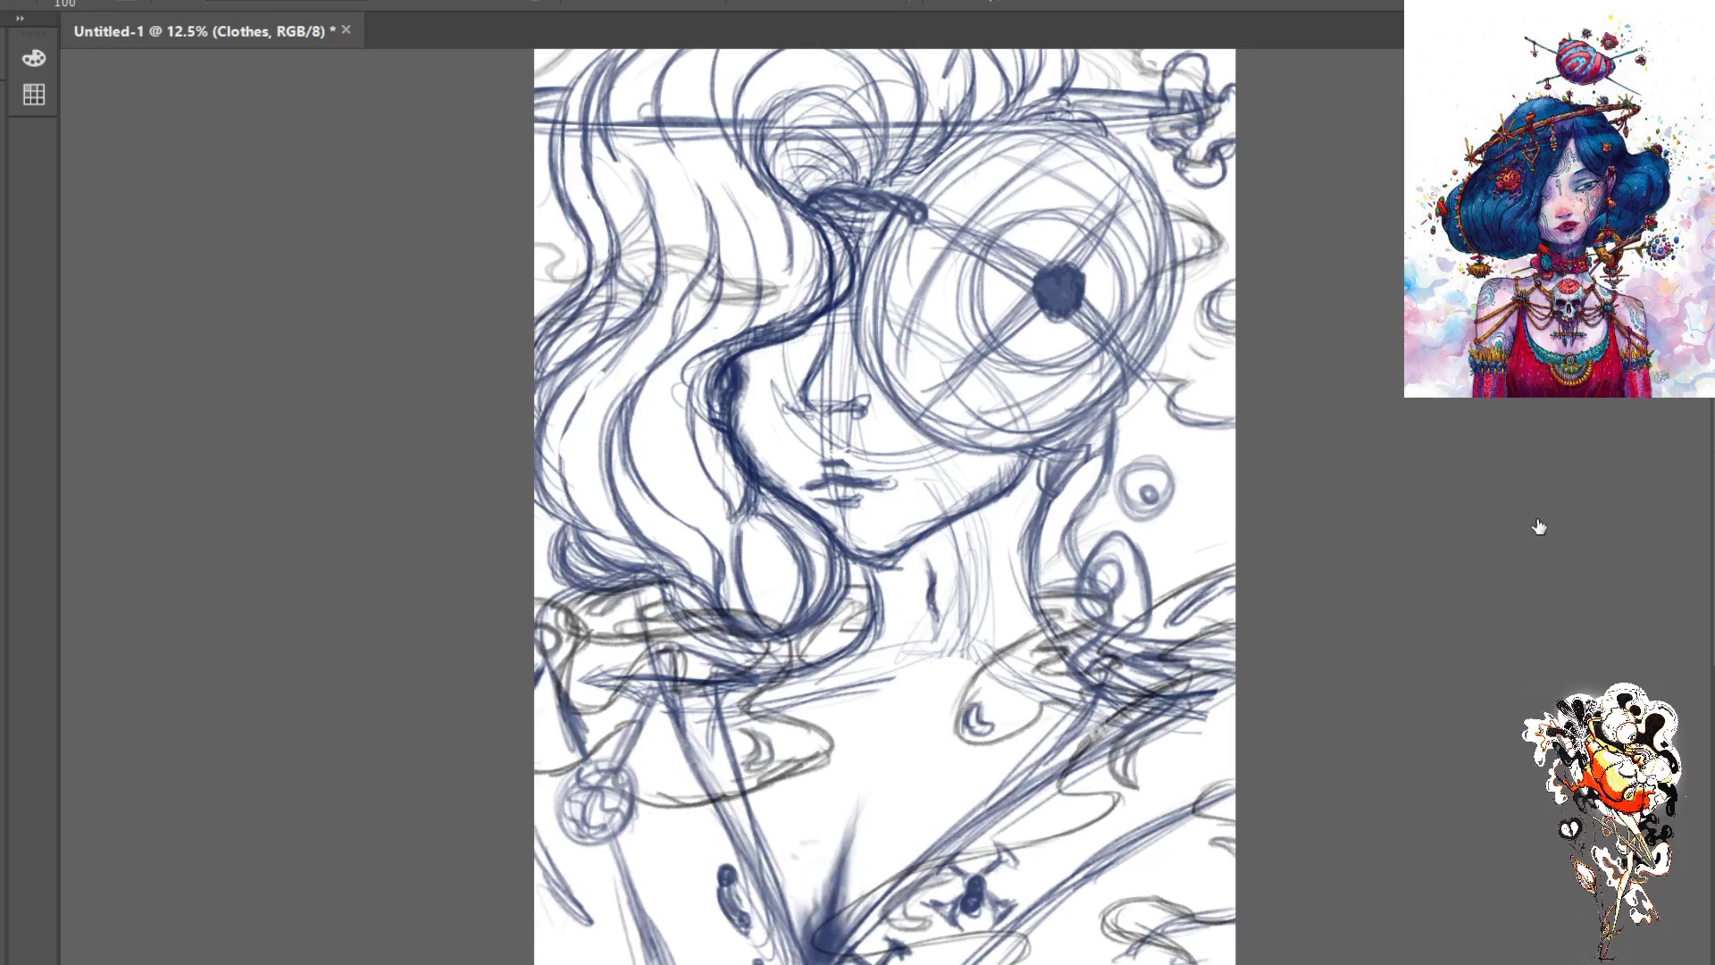
key("ctrl+z")
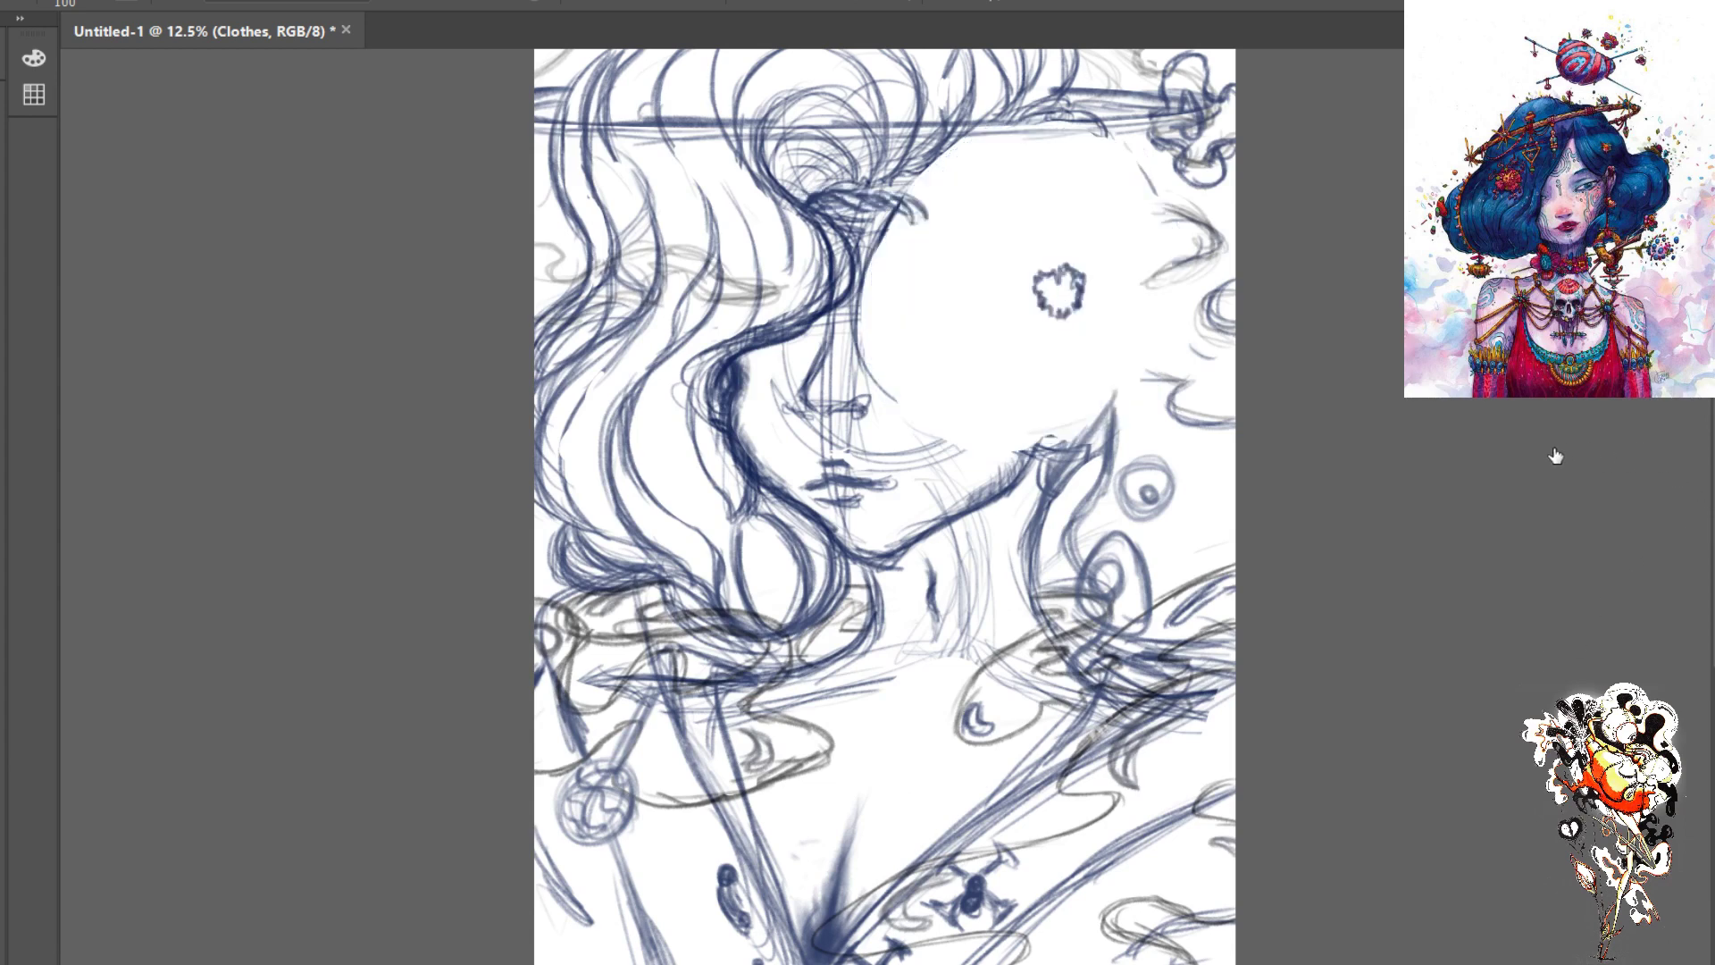
key("ctrl+shift+z")
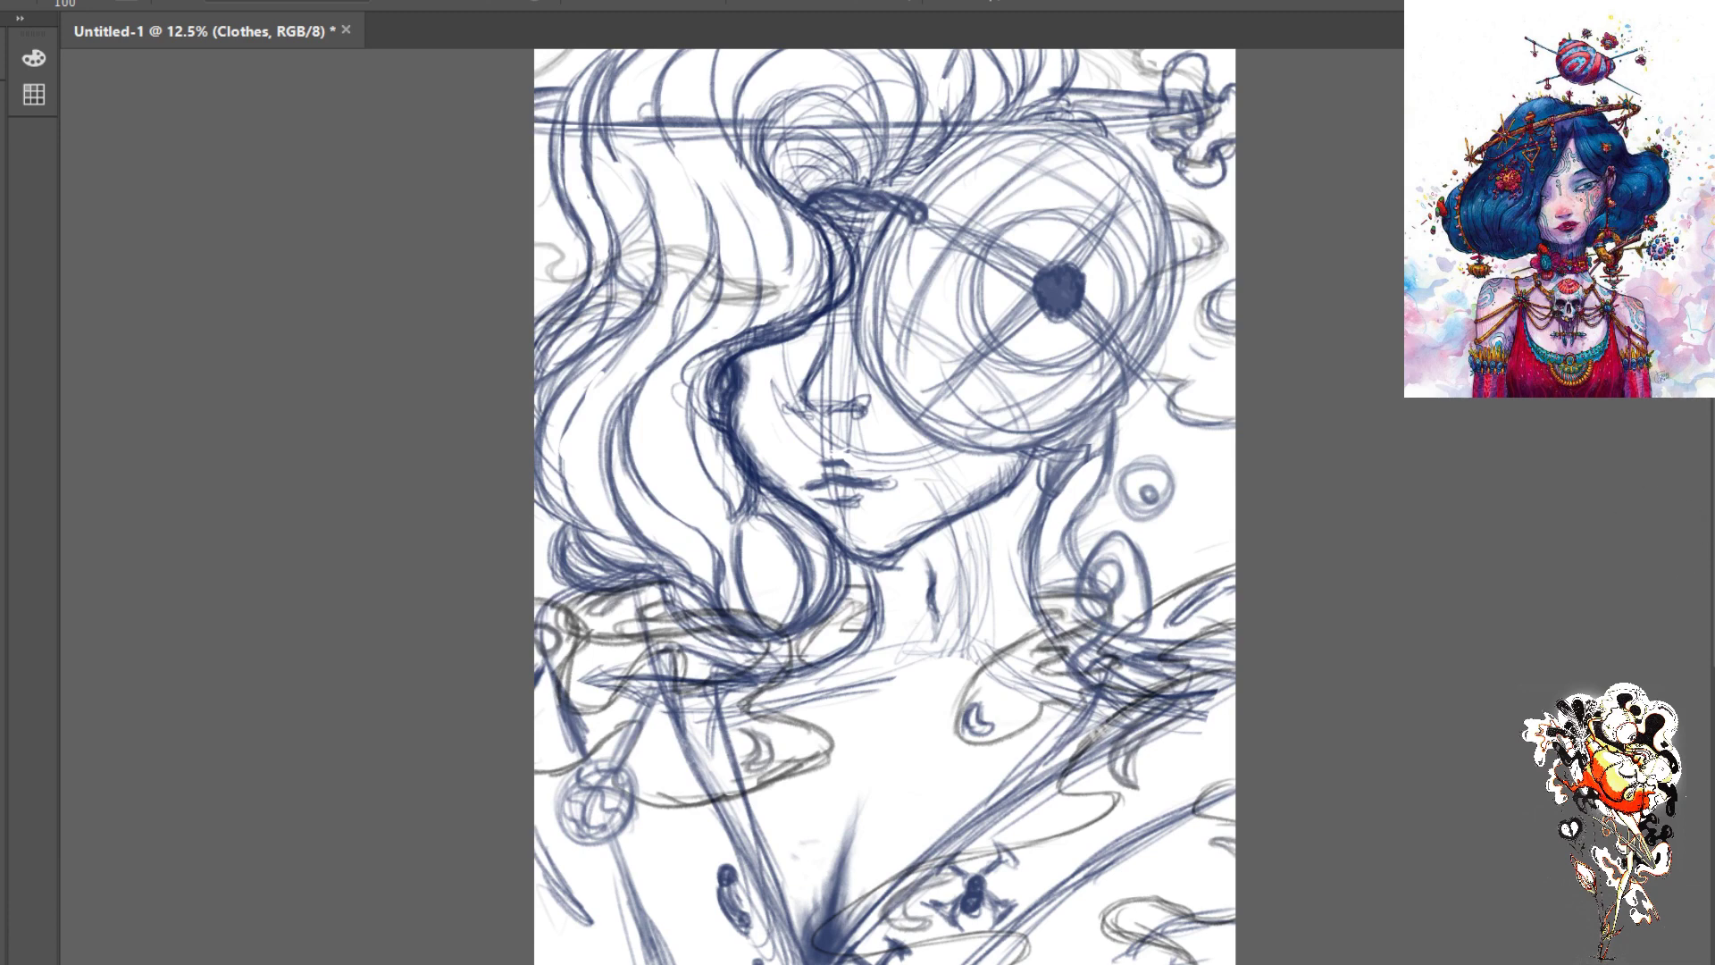
- Shade a soft vertical patch on Layer 3 along the canvas's right edge, beside the small ringed circle below the eyepiece
key("alt+bracketright")
left_click_drag(1218, 456, 1199, 534)
mouse_move(1225, 462)
left_mouse_down()
mouse_move(1202, 465)
mouse_move(1232, 466)
left_mouse_up()
left_click_drag(1200, 537, 1232, 564)
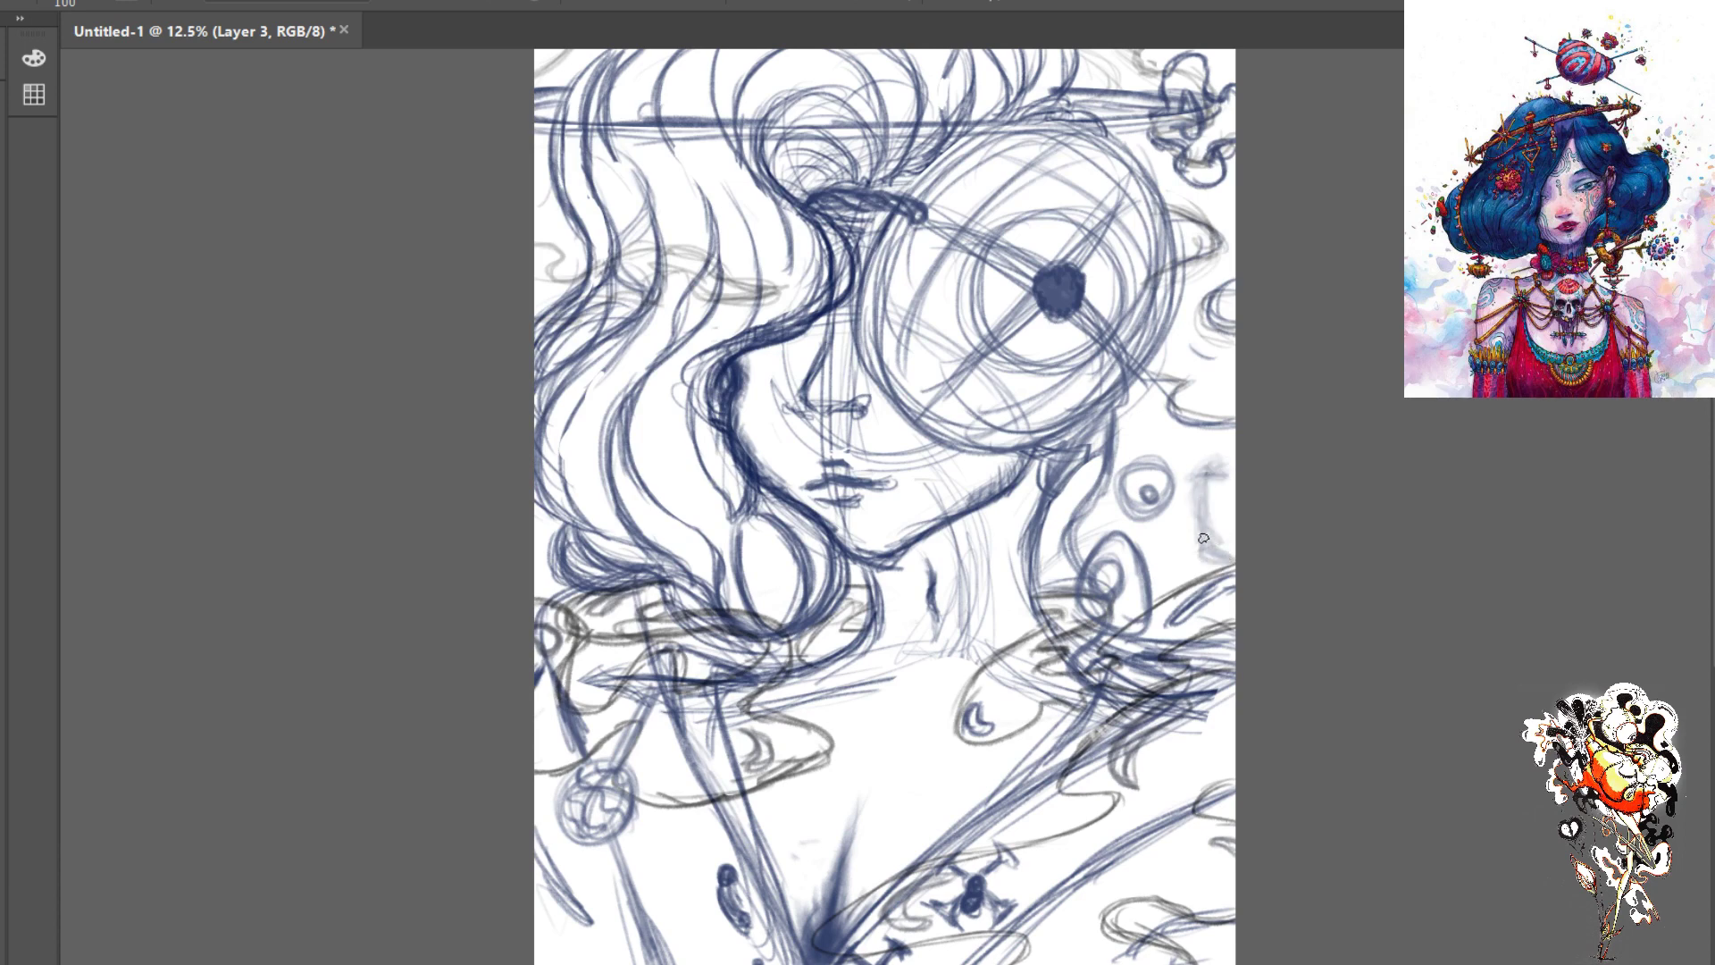
mouse_move(1197, 462)
left_mouse_down()
mouse_move(1222, 560)
mouse_move(1200, 511)
mouse_move(1215, 465)
mouse_move(1227, 471)
mouse_move(1202, 514)
mouse_move(1208, 470)
mouse_move(1189, 555)
mouse_move(1242, 557)
mouse_move(1190, 570)
mouse_move(1205, 474)
mouse_move(1200, 562)
mouse_move(1225, 549)
mouse_move(1201, 475)
mouse_move(1203, 565)
mouse_move(1211, 466)
mouse_move(1208, 501)
mouse_move(1225, 460)
left_mouse_up()
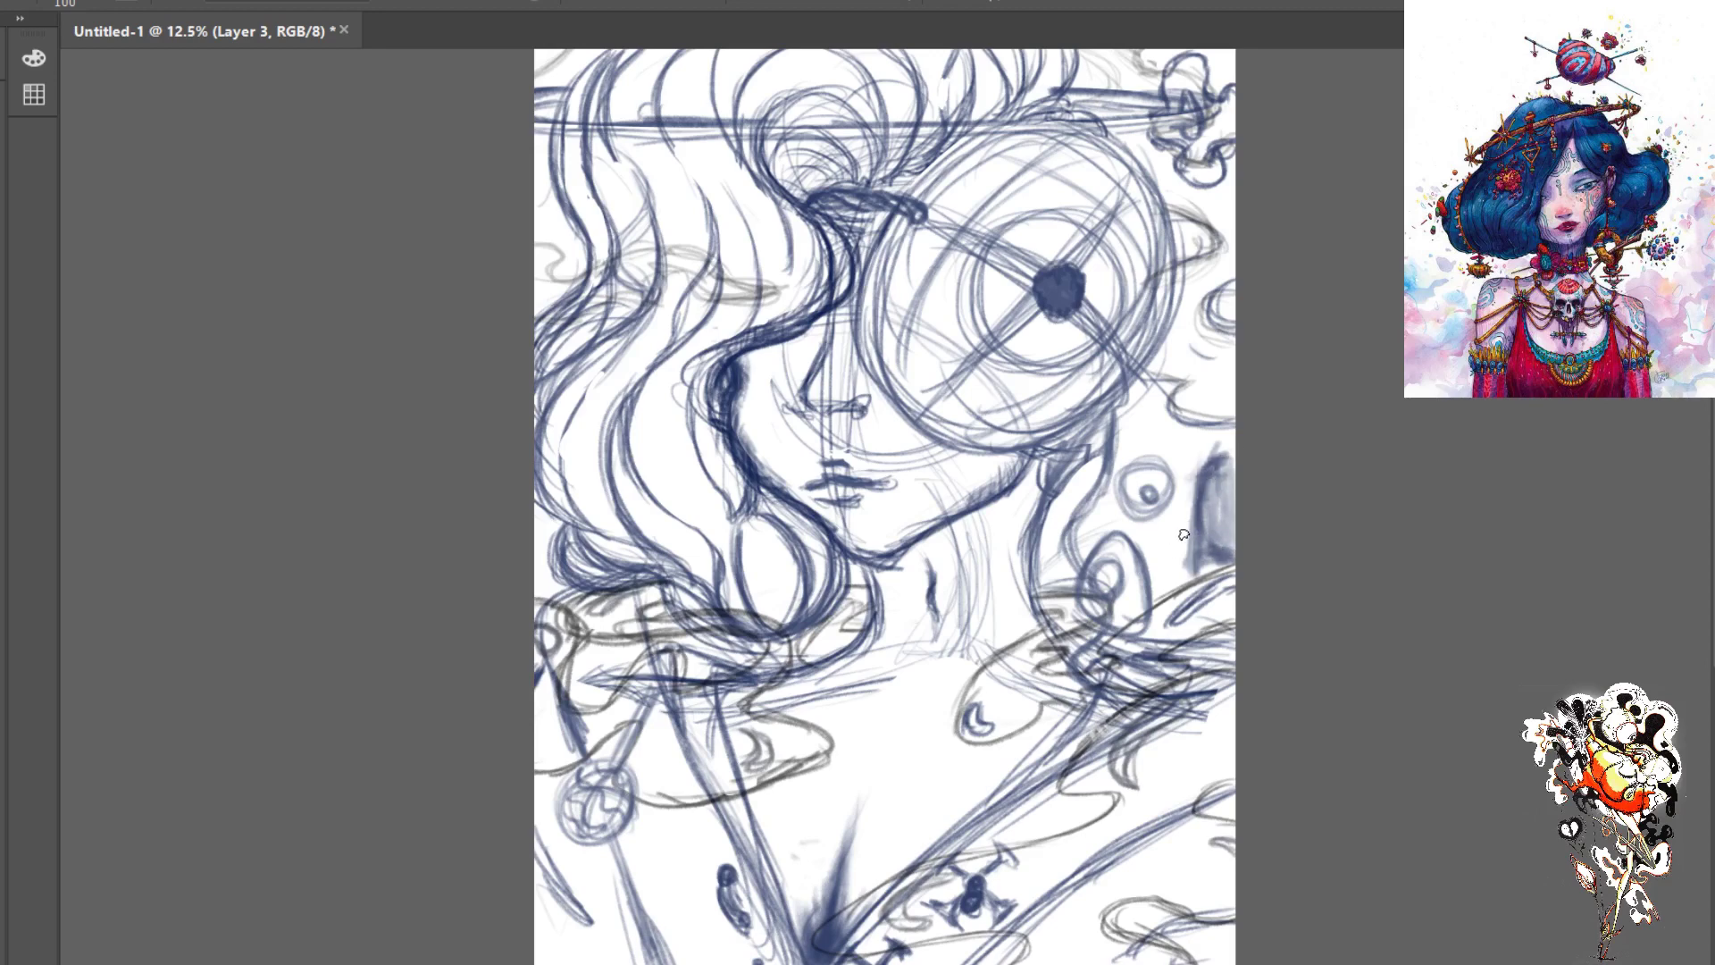
- Shade the background around the ringed circle and oval earring beside the neck, and fill the round bead just below the eyepiece
mouse_move(1184, 535)
left_mouse_down()
mouse_move(1165, 580)
mouse_move(1188, 567)
mouse_move(1158, 536)
mouse_move(1171, 585)
mouse_move(1147, 543)
mouse_move(1172, 590)
mouse_move(1179, 572)
mouse_move(1167, 580)
mouse_move(1158, 555)
mouse_move(1171, 590)
left_mouse_up()
mouse_move(1112, 492)
left_mouse_down()
mouse_move(1111, 529)
mouse_move(1094, 536)
mouse_move(1106, 490)
mouse_move(1082, 549)
mouse_move(1107, 540)
mouse_move(1083, 549)
mouse_move(1127, 555)
mouse_move(1140, 585)
left_mouse_up()
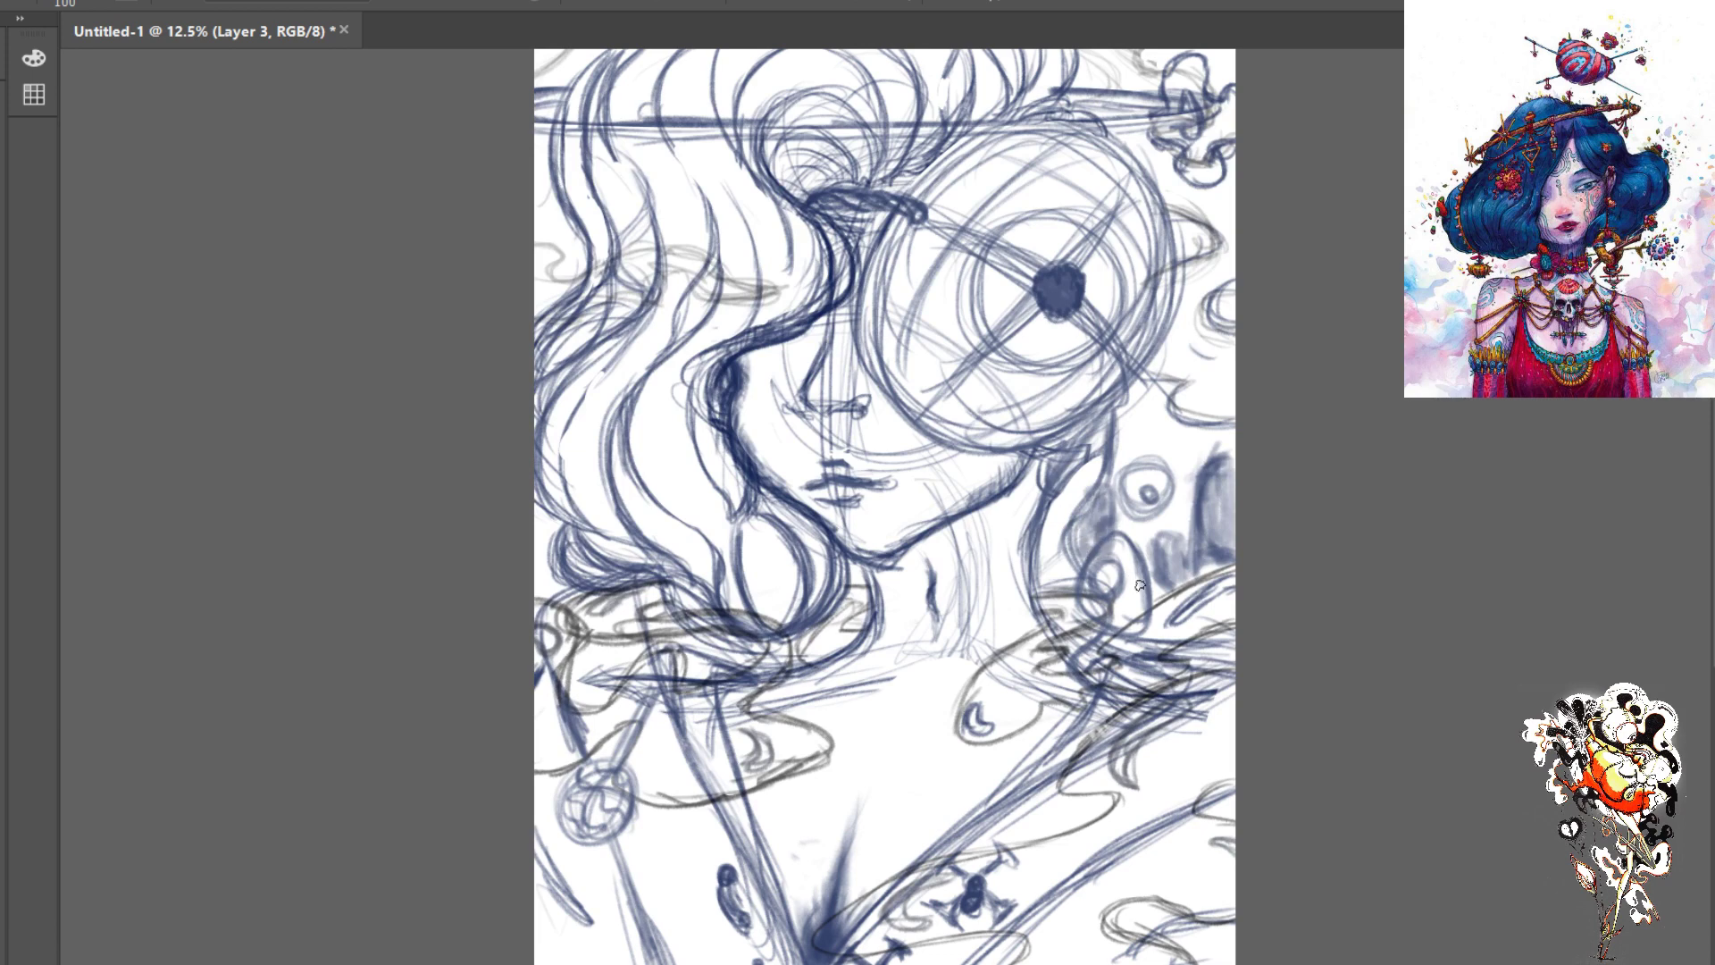
left_click_drag(1108, 490, 1094, 574)
mouse_move(1166, 438)
left_mouse_down()
mouse_move(1140, 400)
mouse_move(1142, 425)
mouse_move(1172, 419)
mouse_move(1146, 432)
mouse_move(1153, 387)
mouse_move(1157, 429)
mouse_move(1167, 414)
mouse_move(1145, 420)
mouse_move(1149, 598)
left_mouse_up()
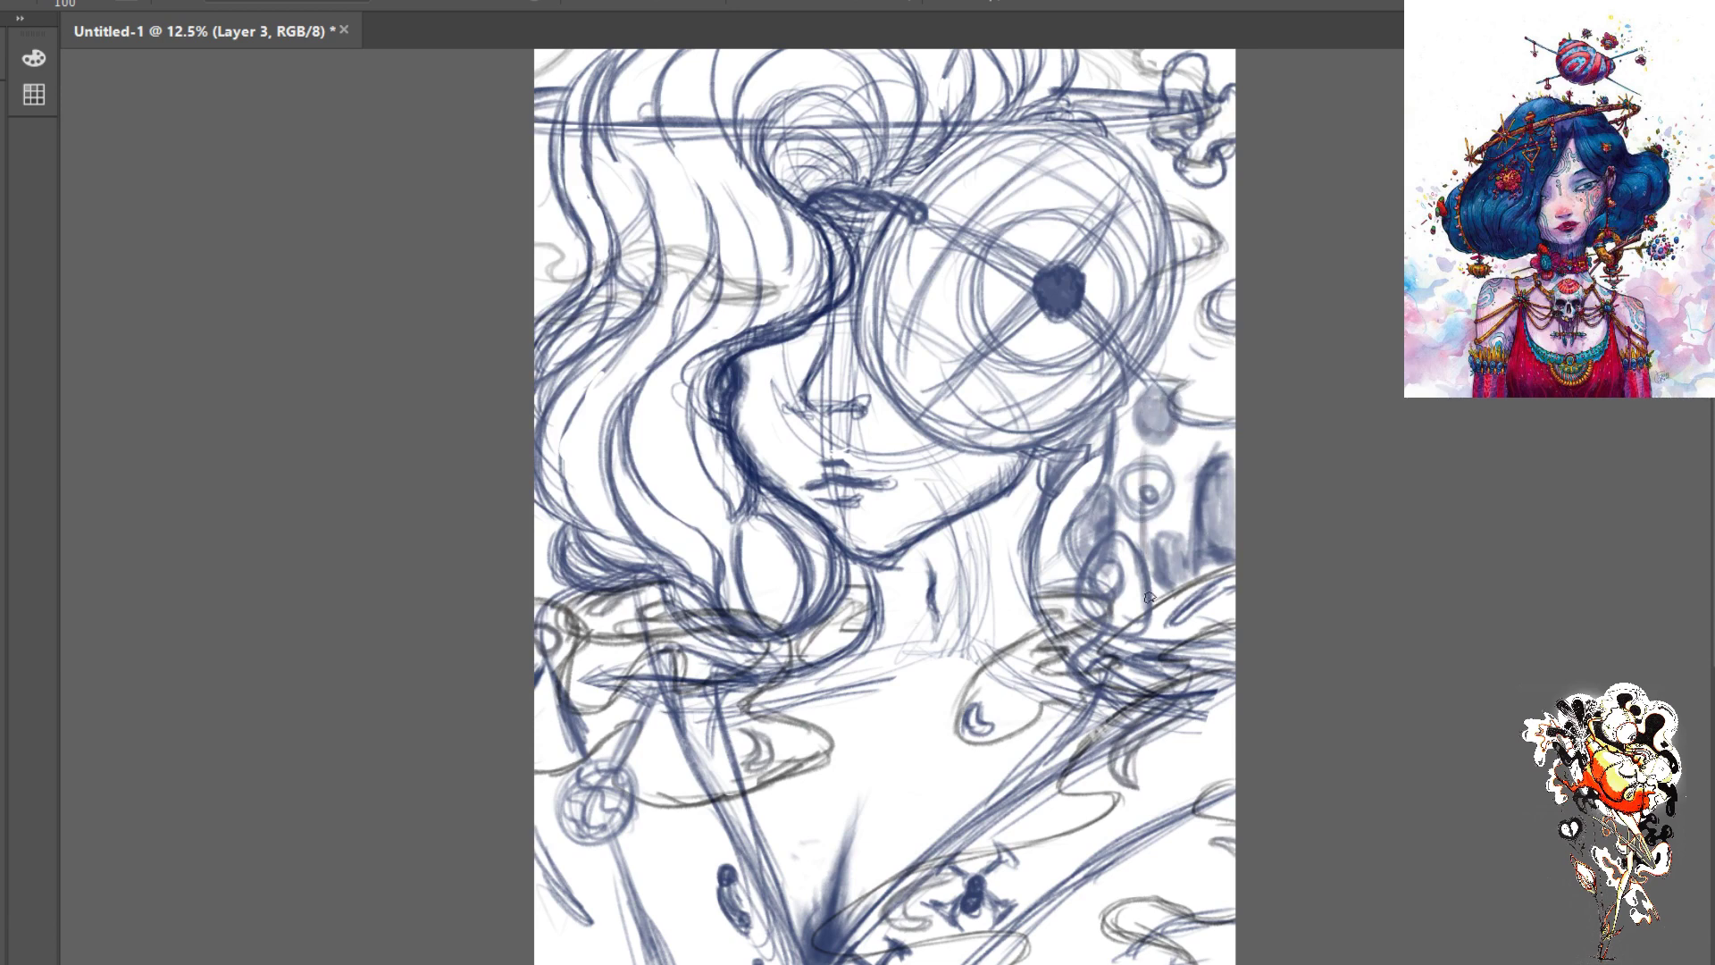
mouse_move(1147, 465)
left_mouse_down()
mouse_move(1143, 631)
mouse_move(1129, 549)
mouse_move(1139, 477)
mouse_move(1133, 592)
mouse_move(1140, 458)
mouse_move(1165, 428)
mouse_move(1142, 436)
mouse_move(1173, 439)
mouse_move(1166, 400)
mouse_move(1141, 439)
mouse_move(1165, 396)
left_mouse_up()
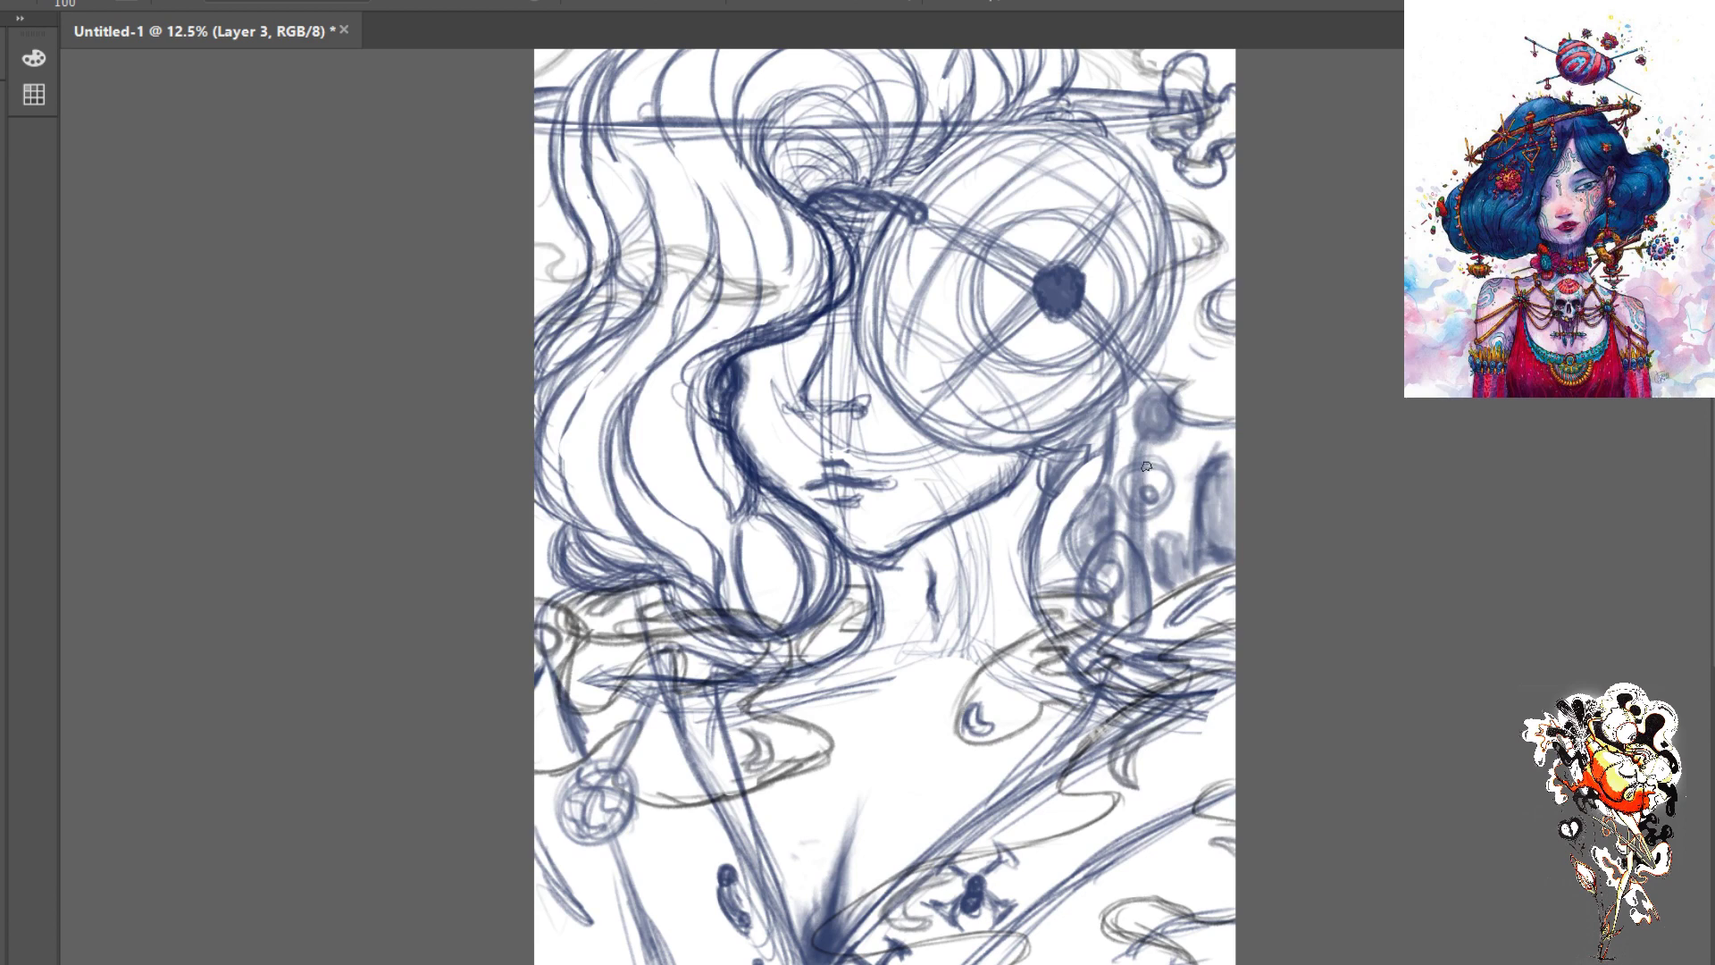
mouse_move(1147, 504)
left_mouse_down()
mouse_move(1147, 567)
mouse_move(1161, 513)
mouse_move(1177, 540)
mouse_move(1180, 499)
mouse_move(1161, 597)
left_mouse_up()
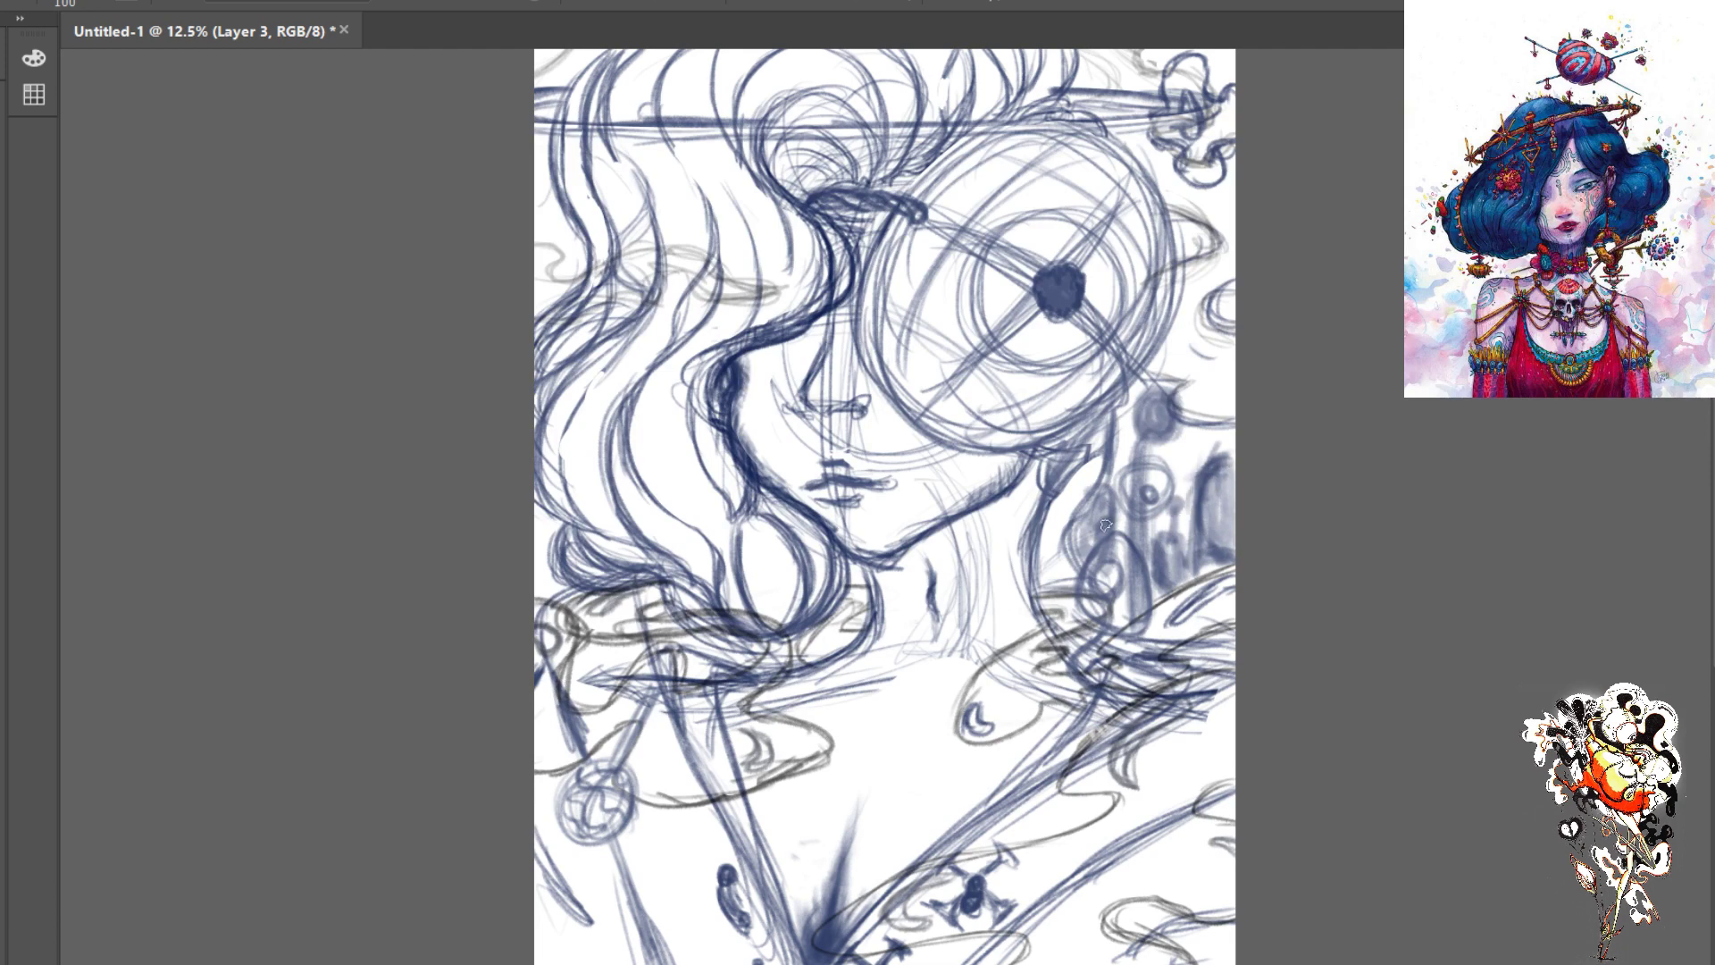
scroll(1182, 497, "down", 1)
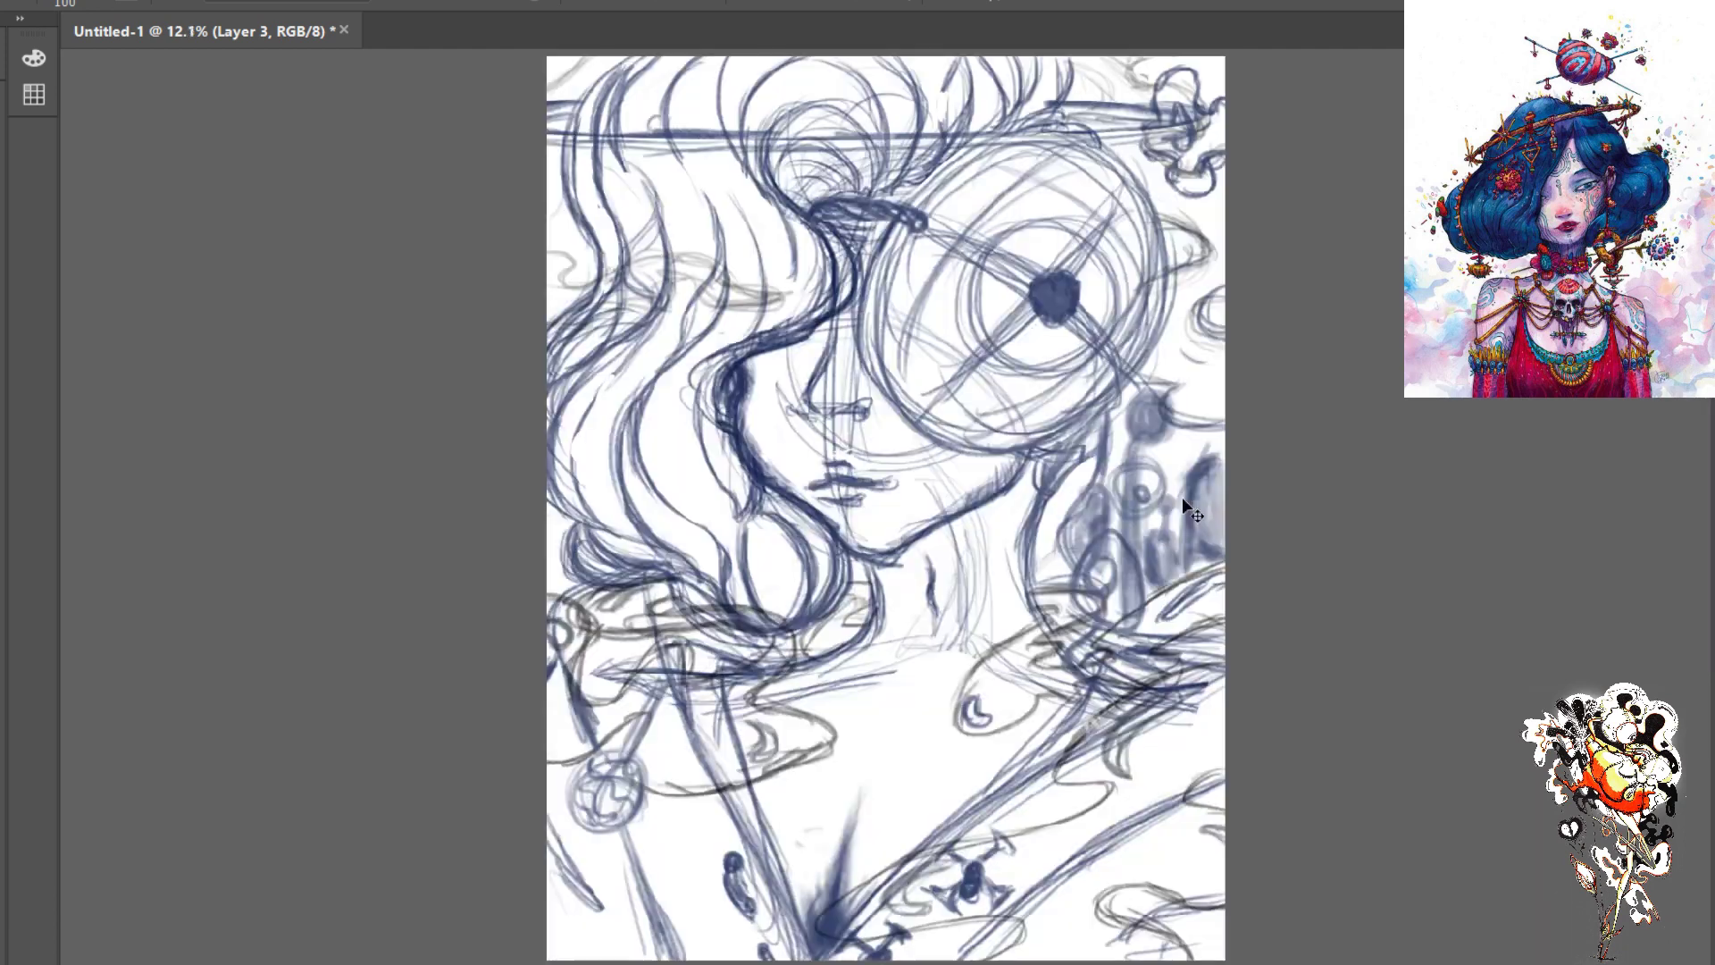
scroll(1182, 498, "down", 2)
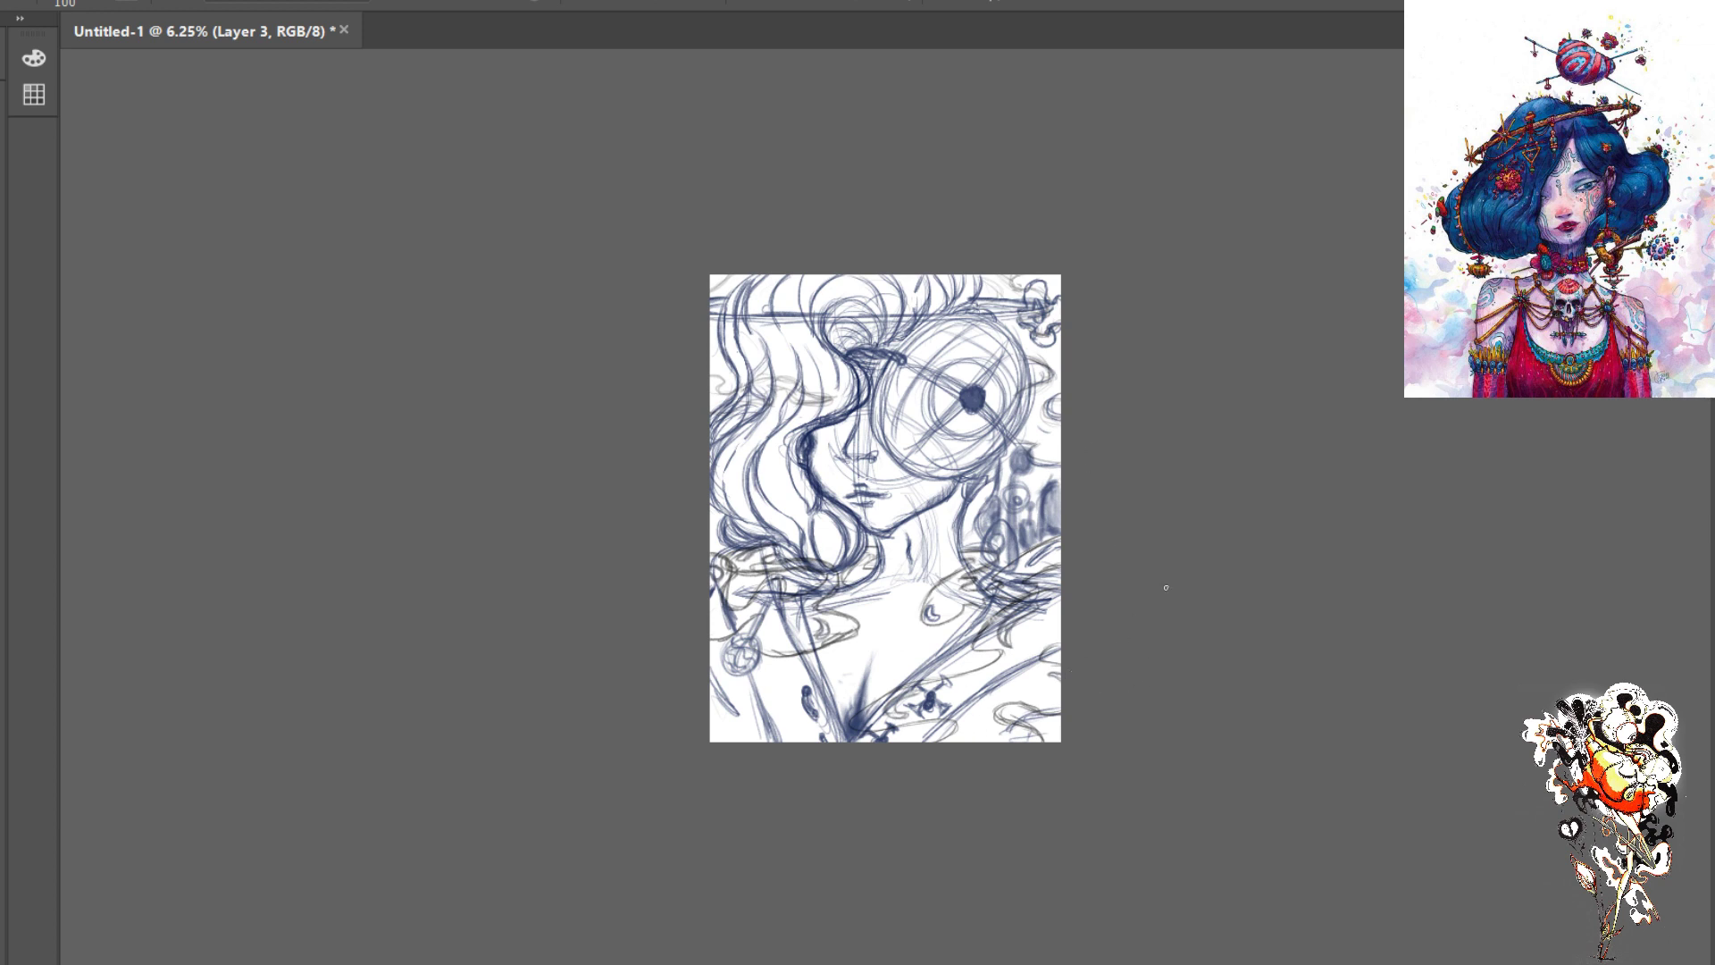
key("ctrl+minus")
key("ctrl+plus")
key("ctrl+plus")
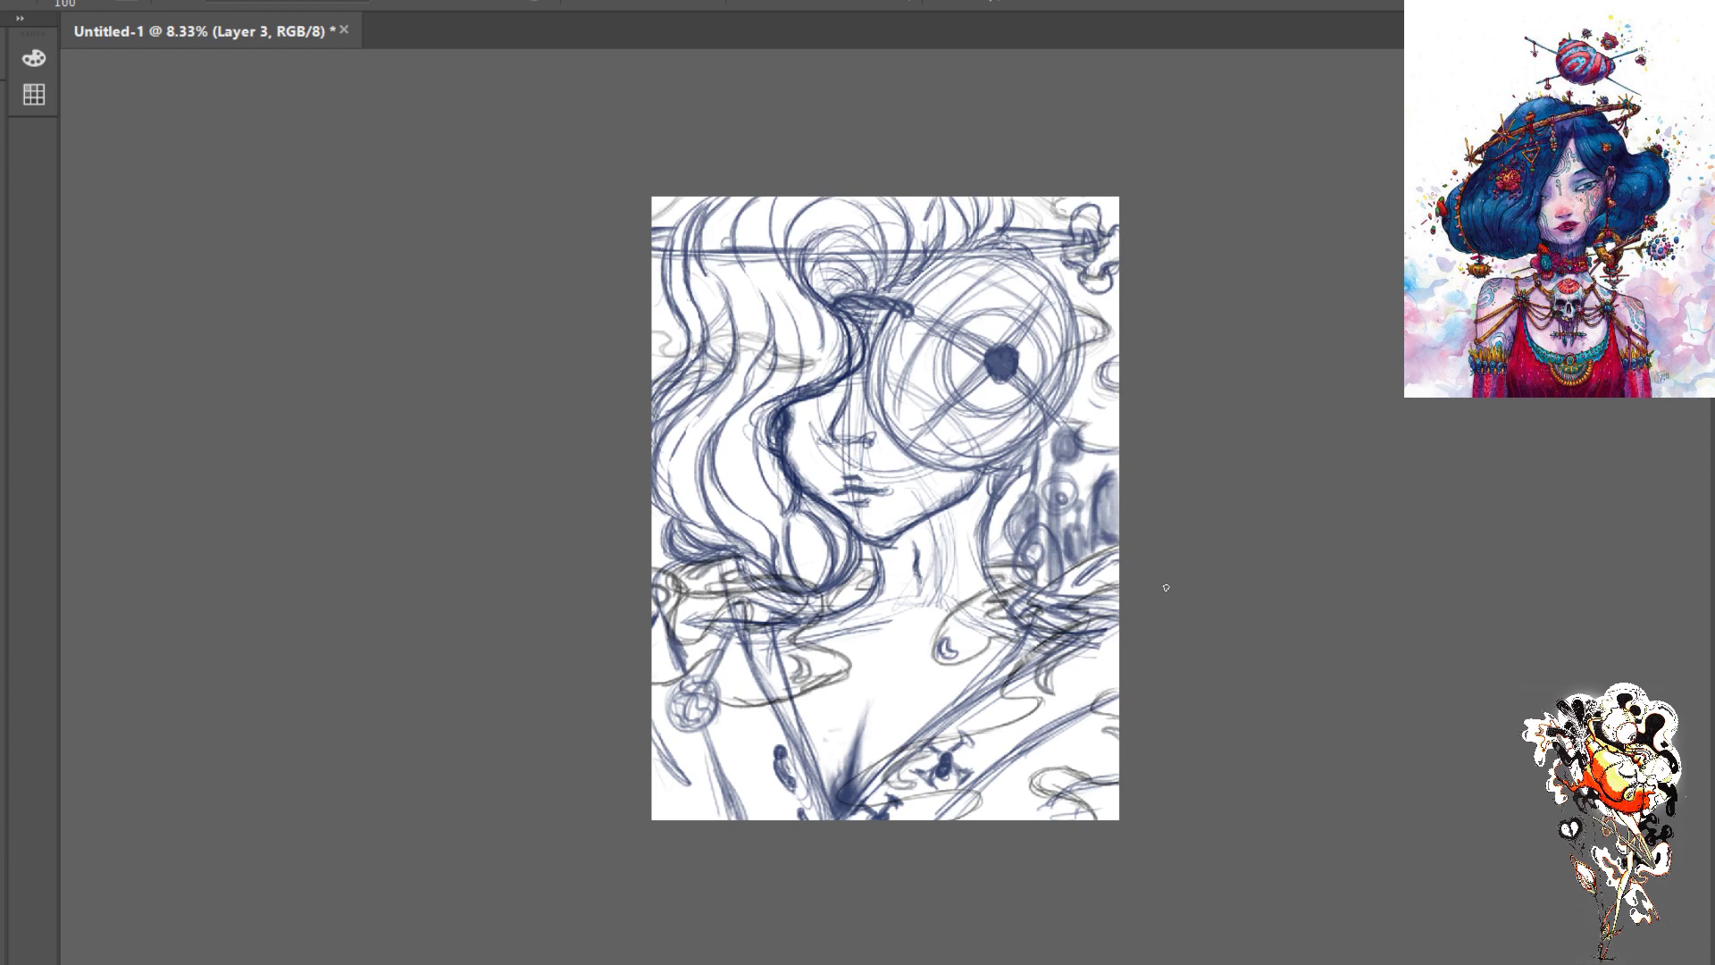
key("ctrl+plus")
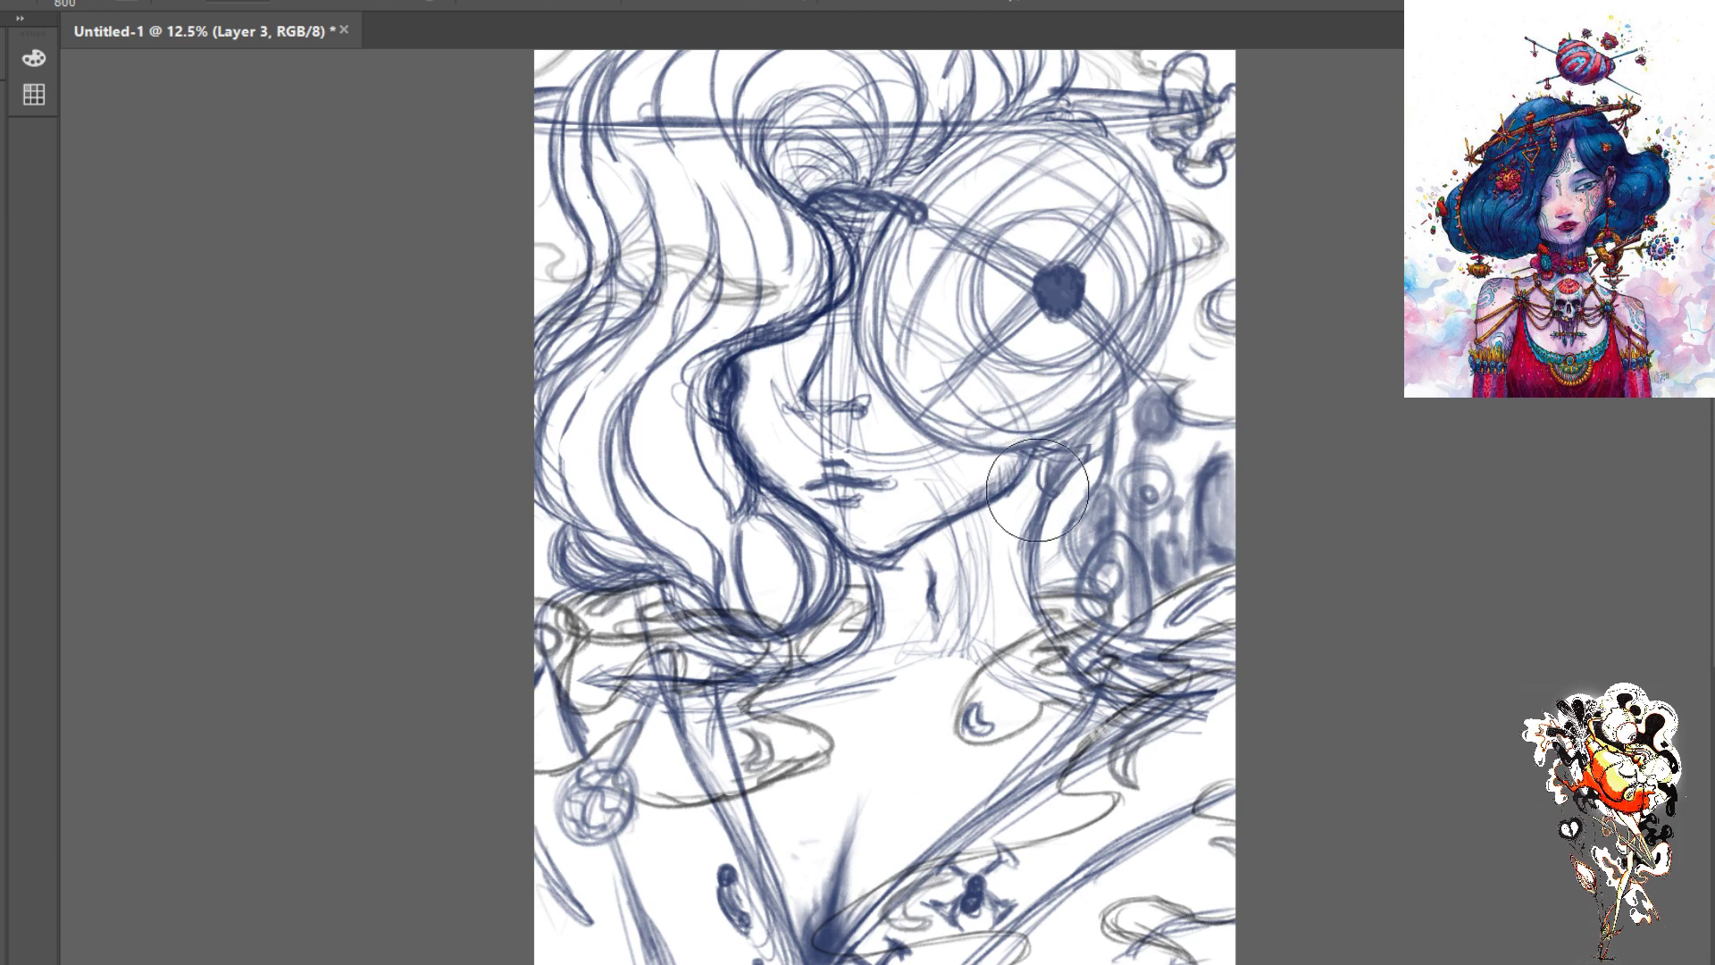
- Make Sketch Layer active and reduce the brush size to 50
key("alt+bracketleft")
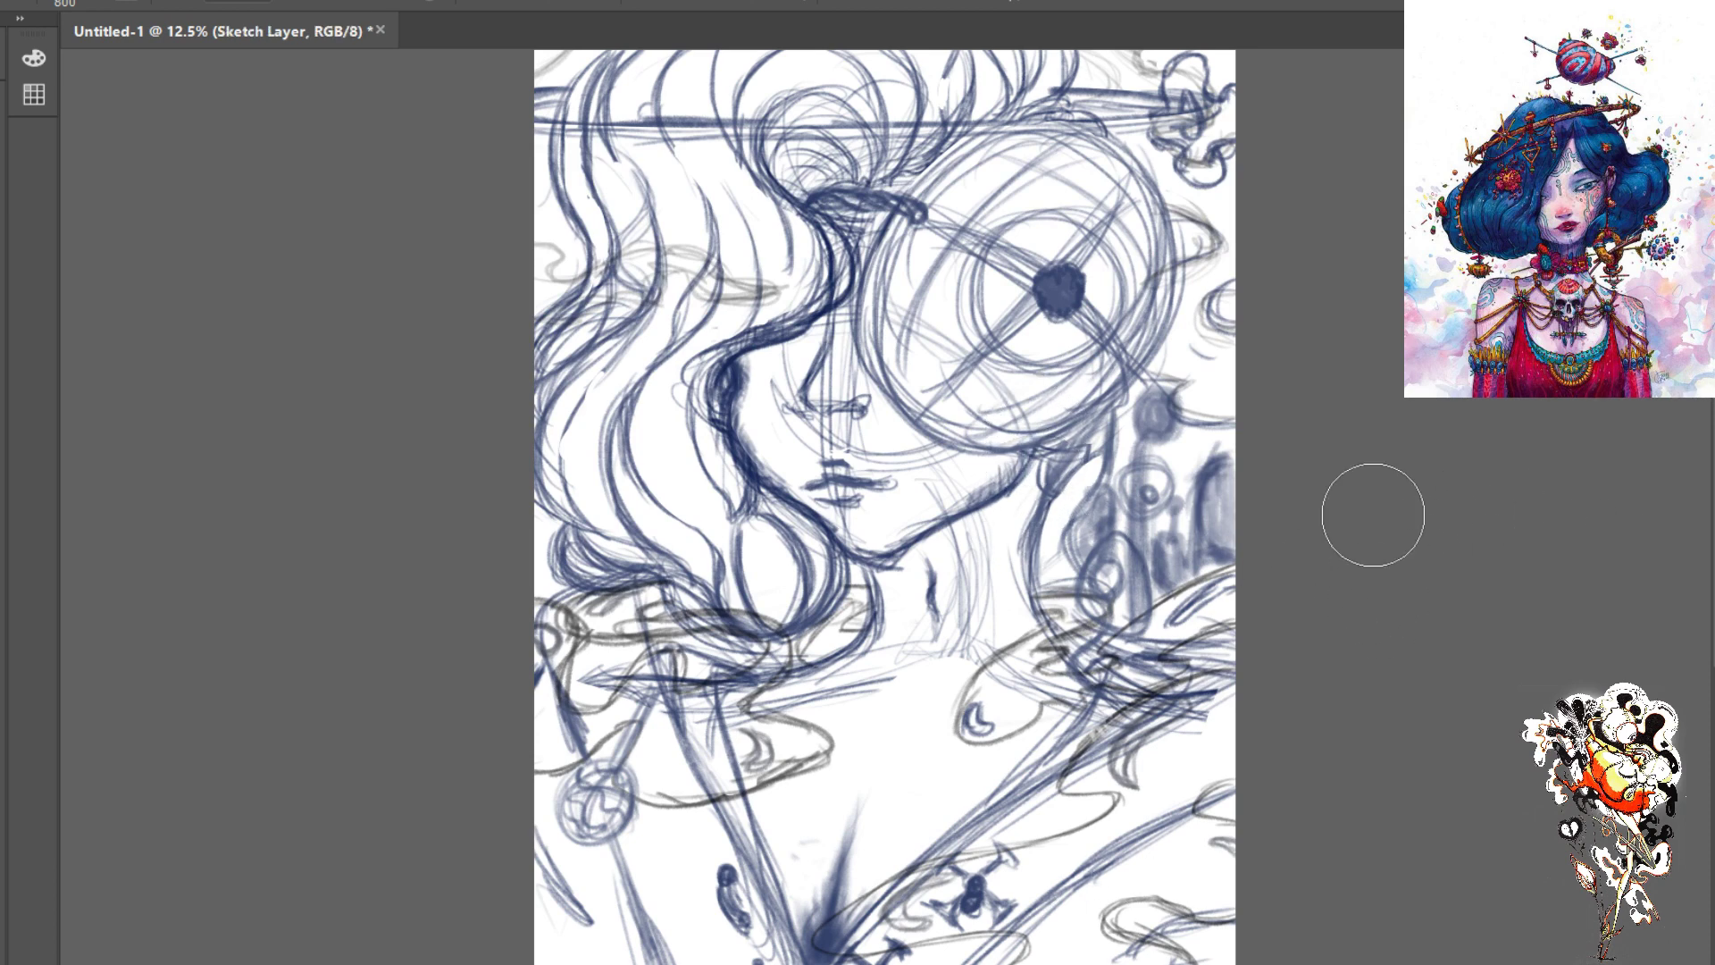
key("space")
key("bracketright")
key("bracketright")
key("bracketright")
key("bracketright")
key("bracketright")
key("bracketright")
key("bracketright")
key("bracketright")
key("bracketright")
key("bracketright")
key("bracketright")
key("bracketright")
key("bracketright")
key("bracketright")
key("bracketright")
key("bracketright")
key("bracketright")
key("bracketright")
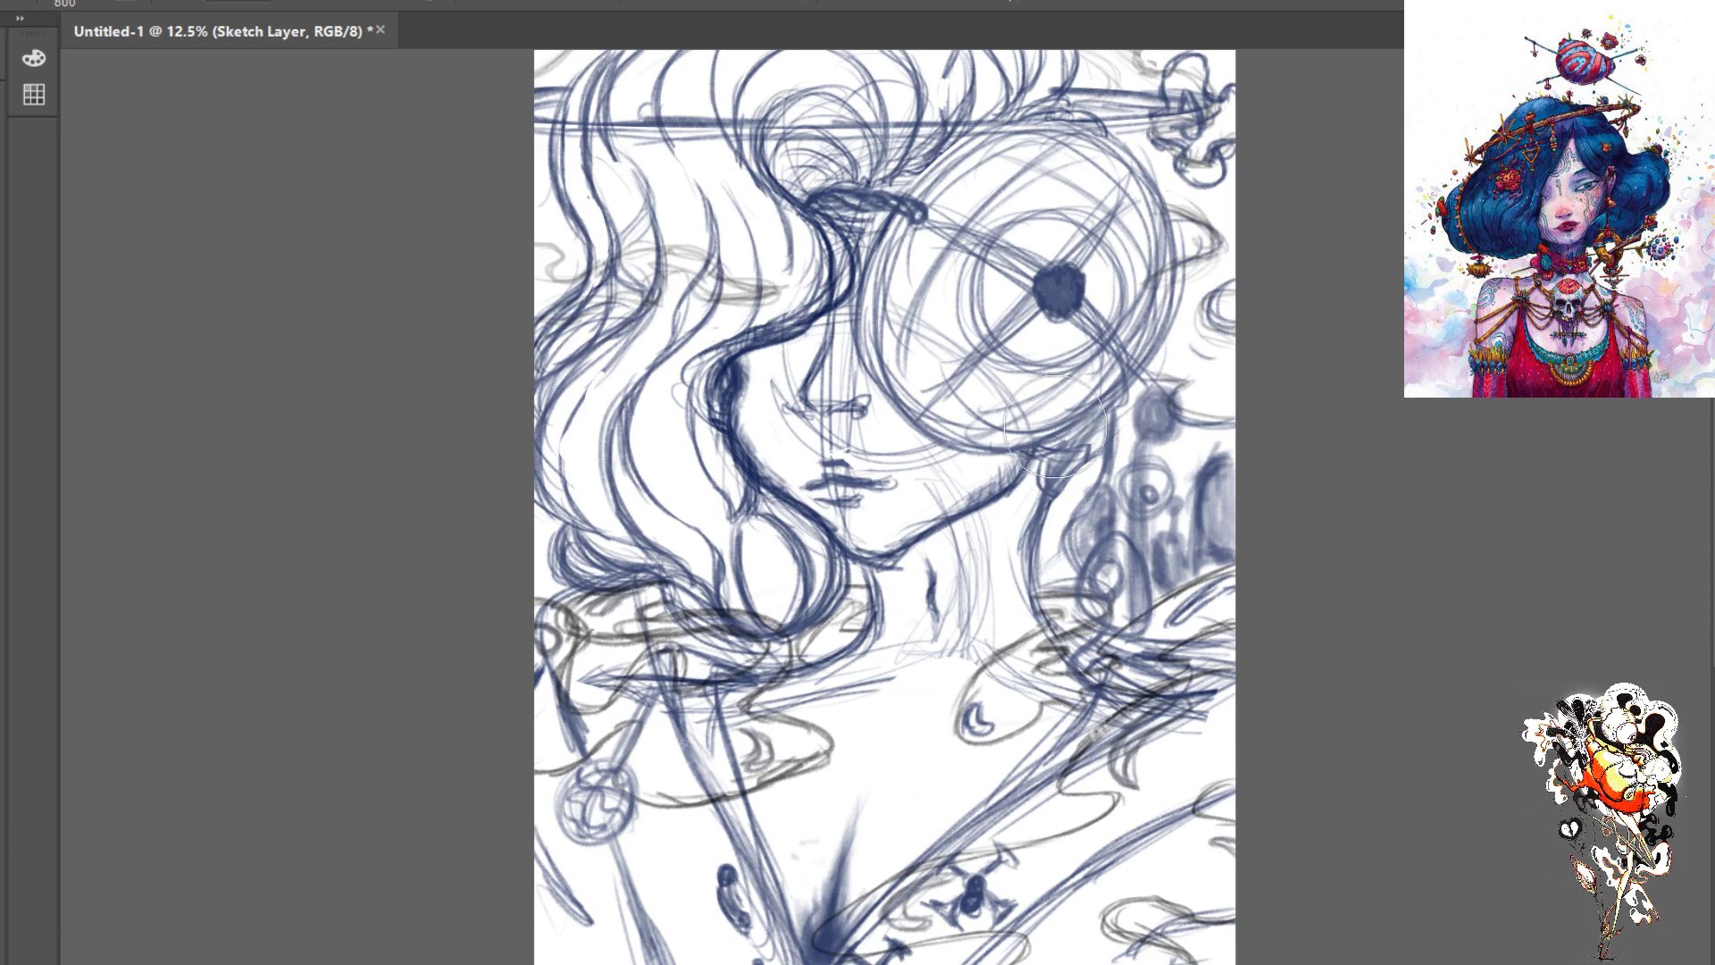
key("bracketleft")
key("bracketleft")
key("bracketleft")
key("bracketleft")
key("bracketleft")
key("bracketleft")
key("bracketleft")
key("bracketleft")
key("bracketleft")
key("bracketleft")
key("bracketleft")
key("bracketleft")
key("bracketleft")
key("bracketleft")
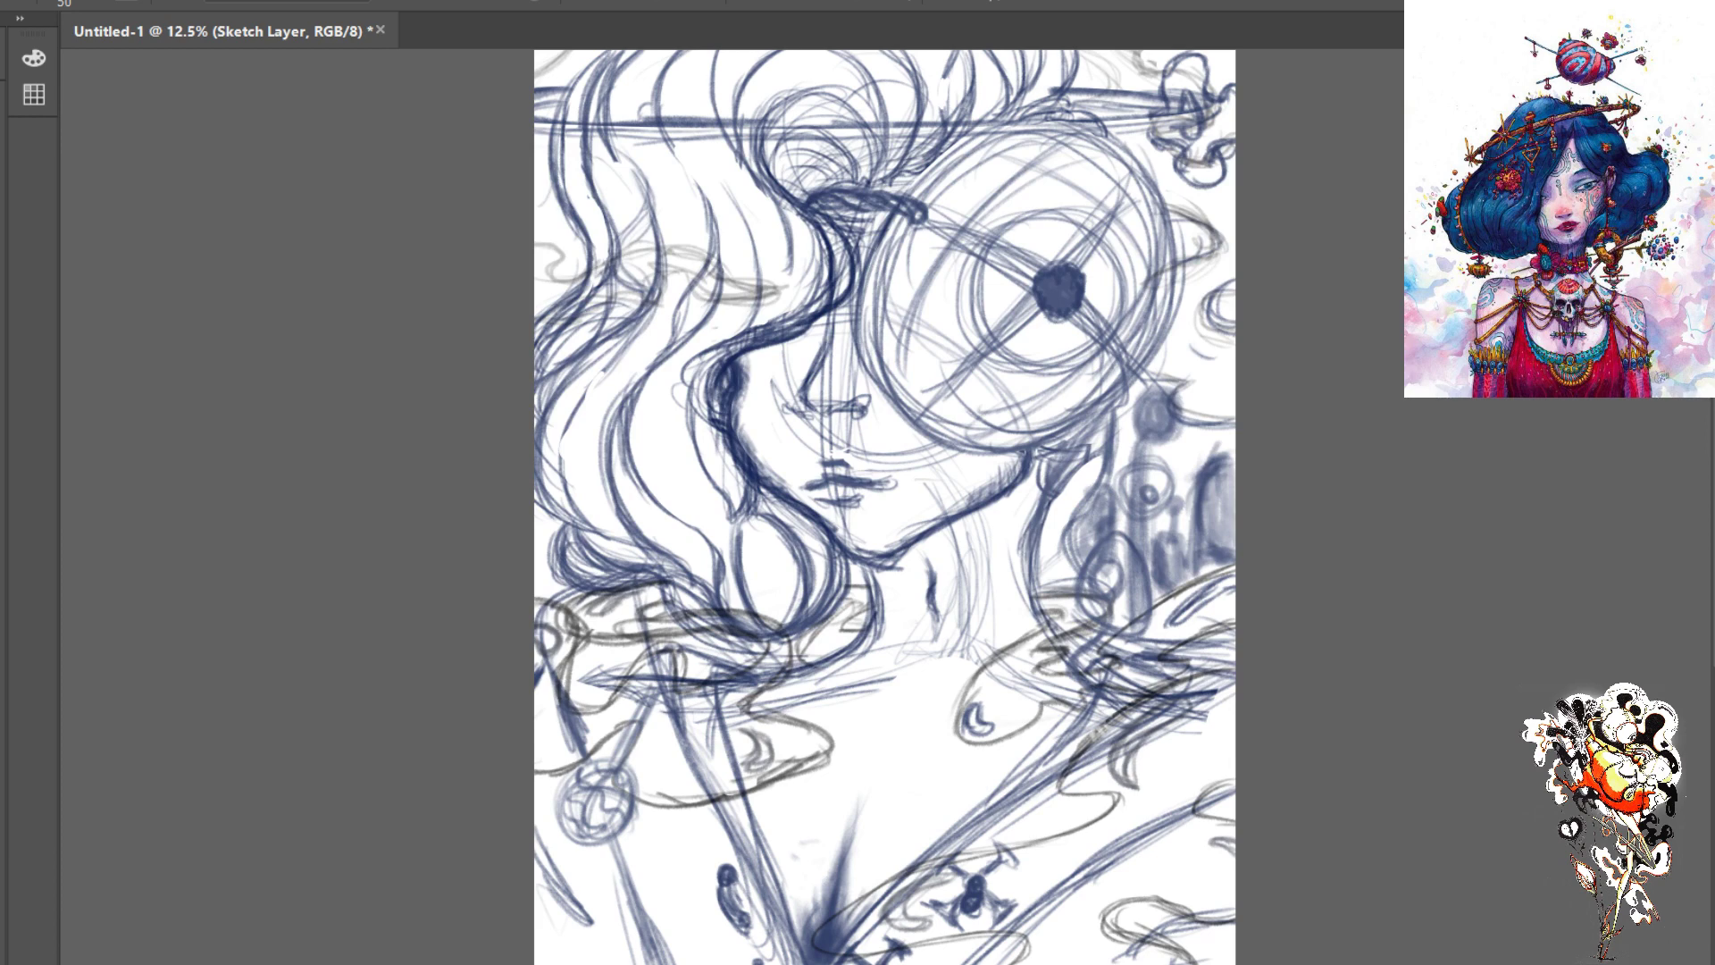
- Show the blue-haired reference illustration over the hair sketch and bring its layer to the front
left_click(1534, 627)
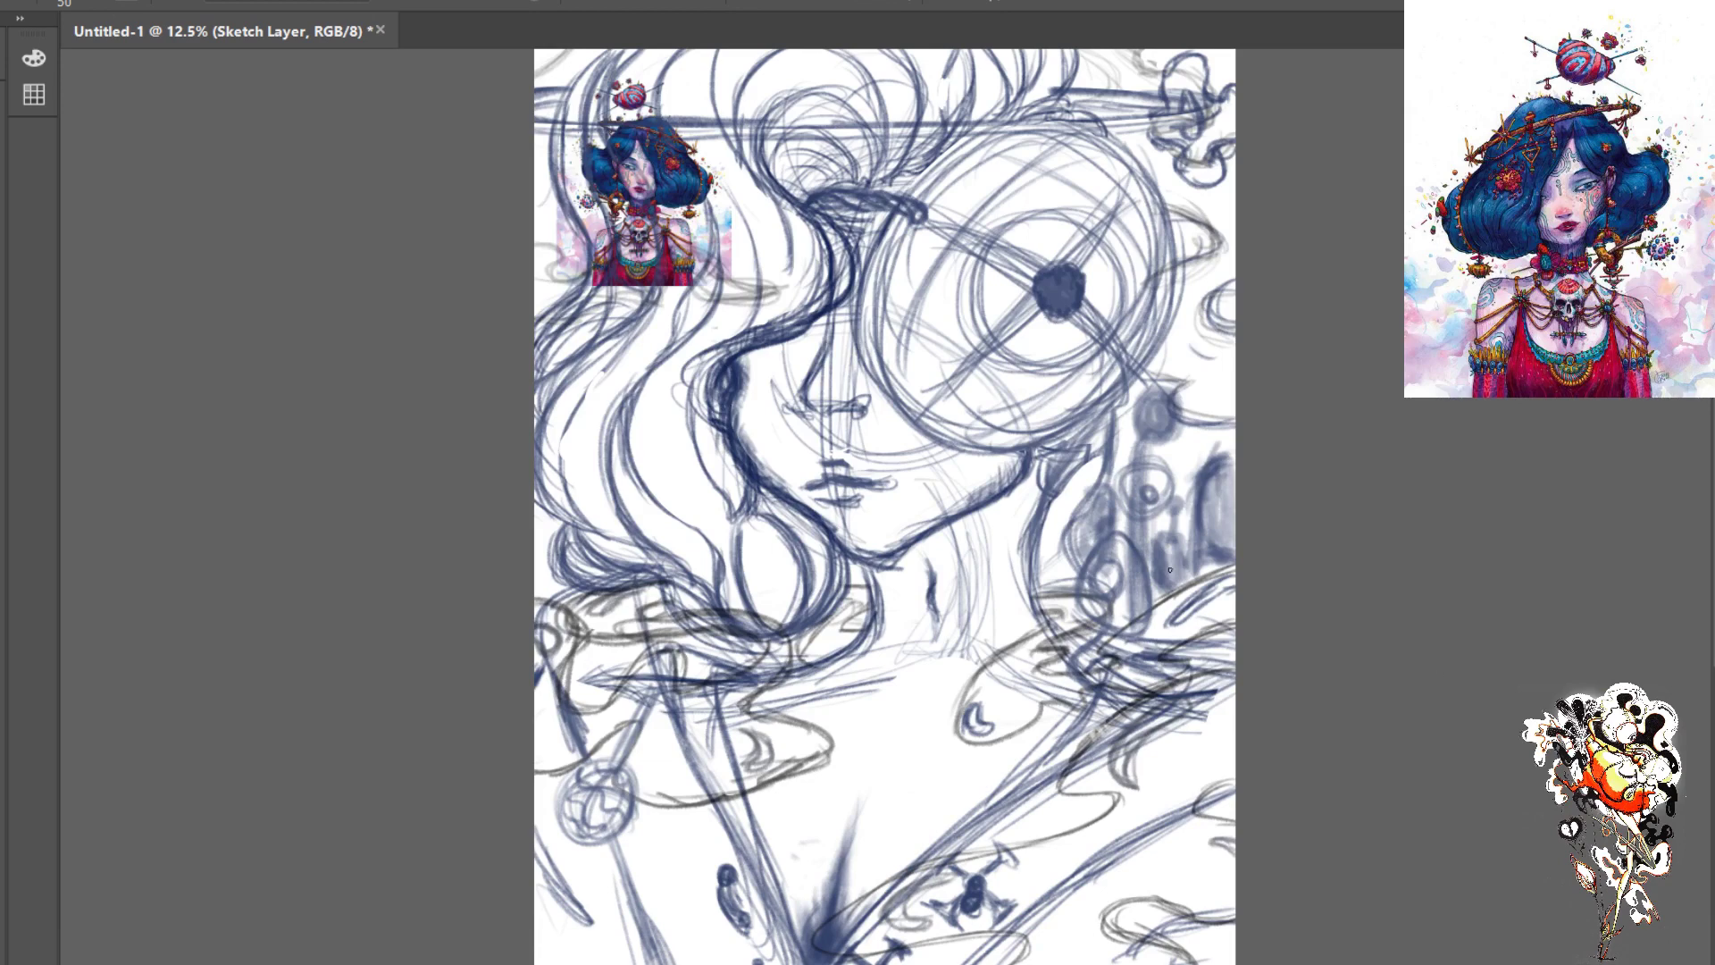
key("ctrl+plus")
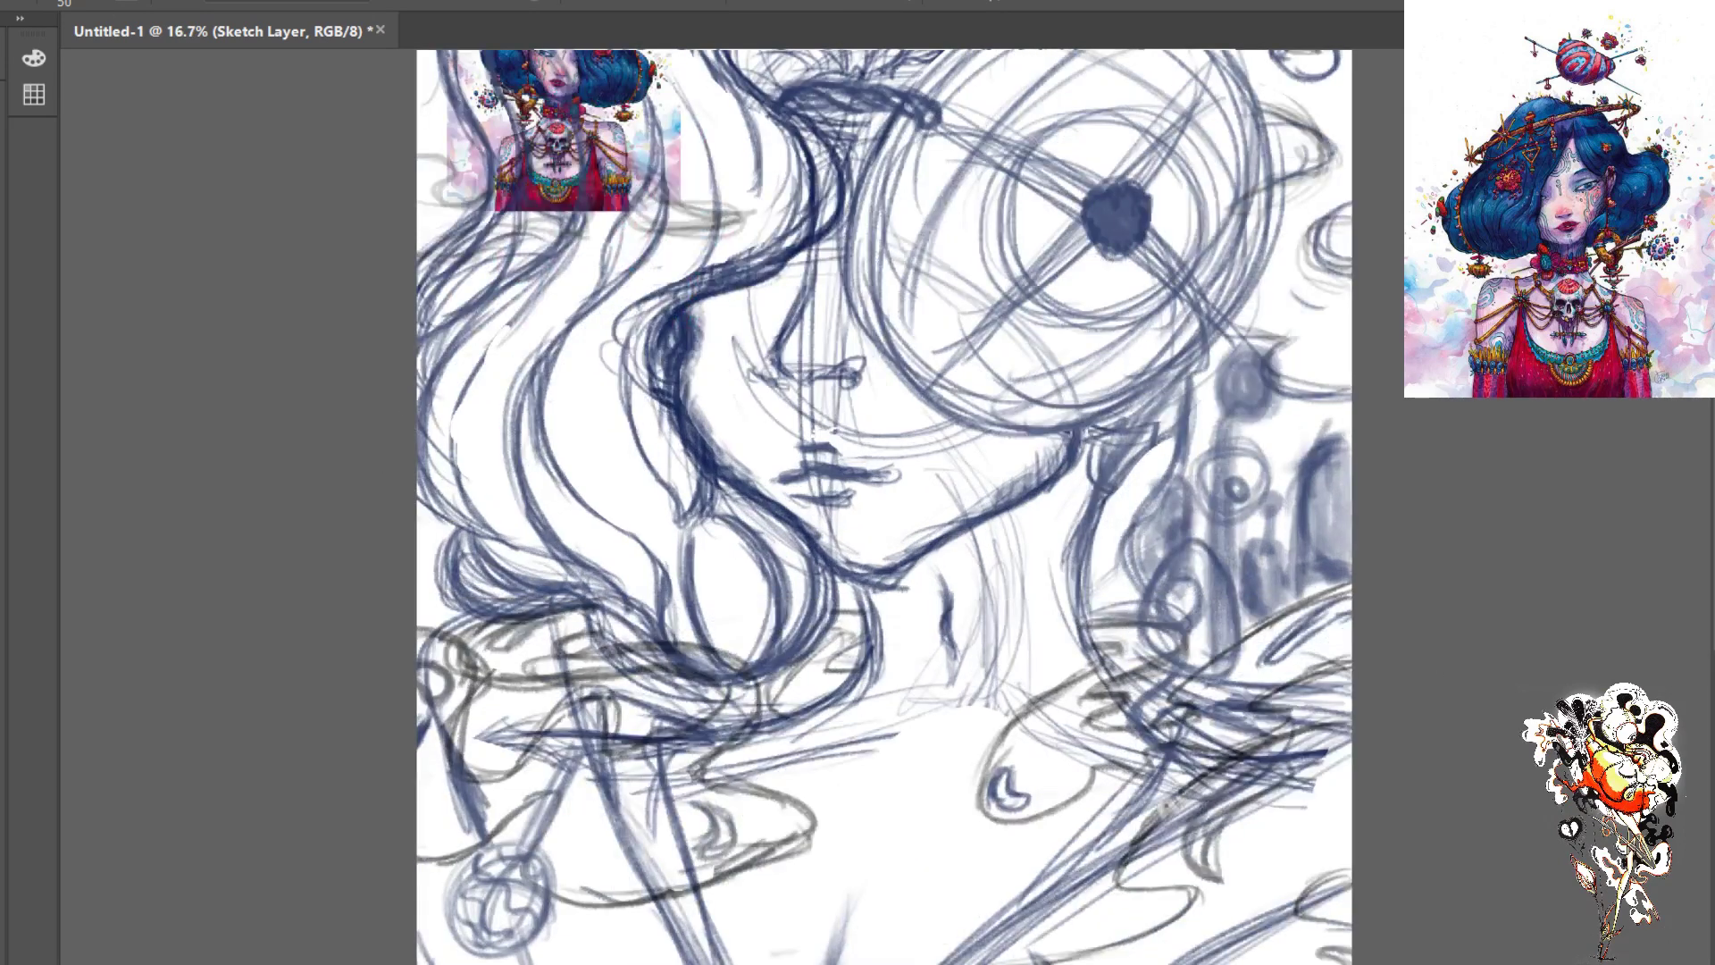
scroll(1399, 475, "down", 1)
left_click(570, 138, "ctrl")
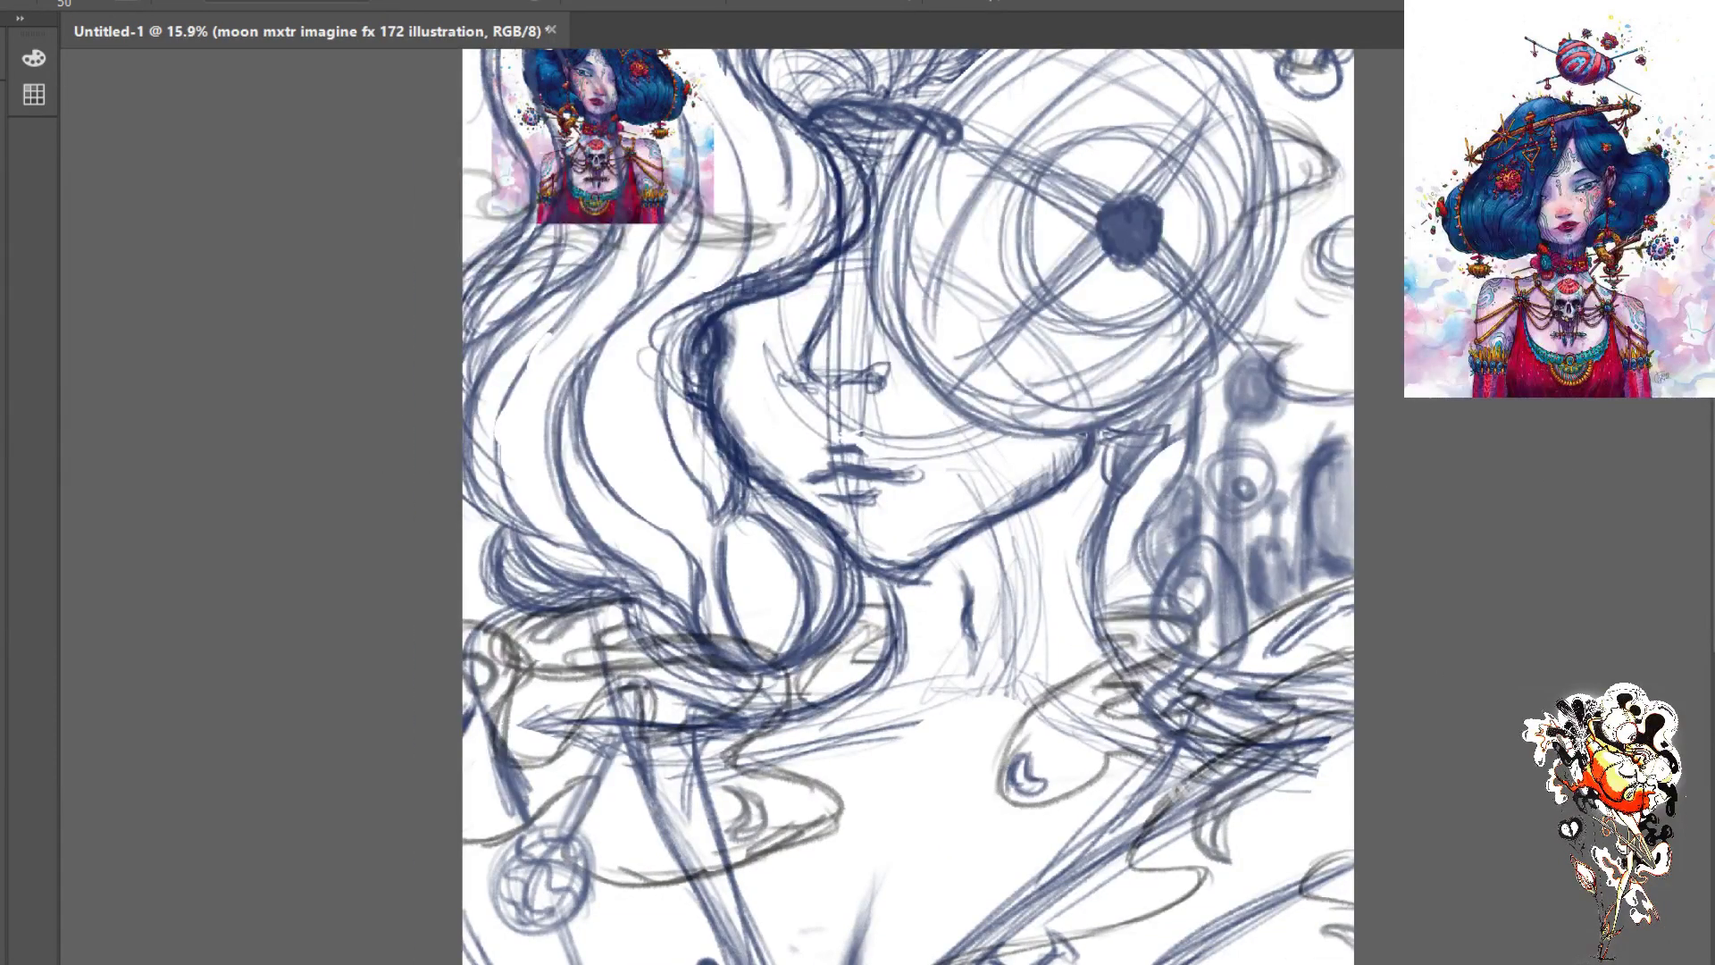
scroll(911, 357, "up", 1)
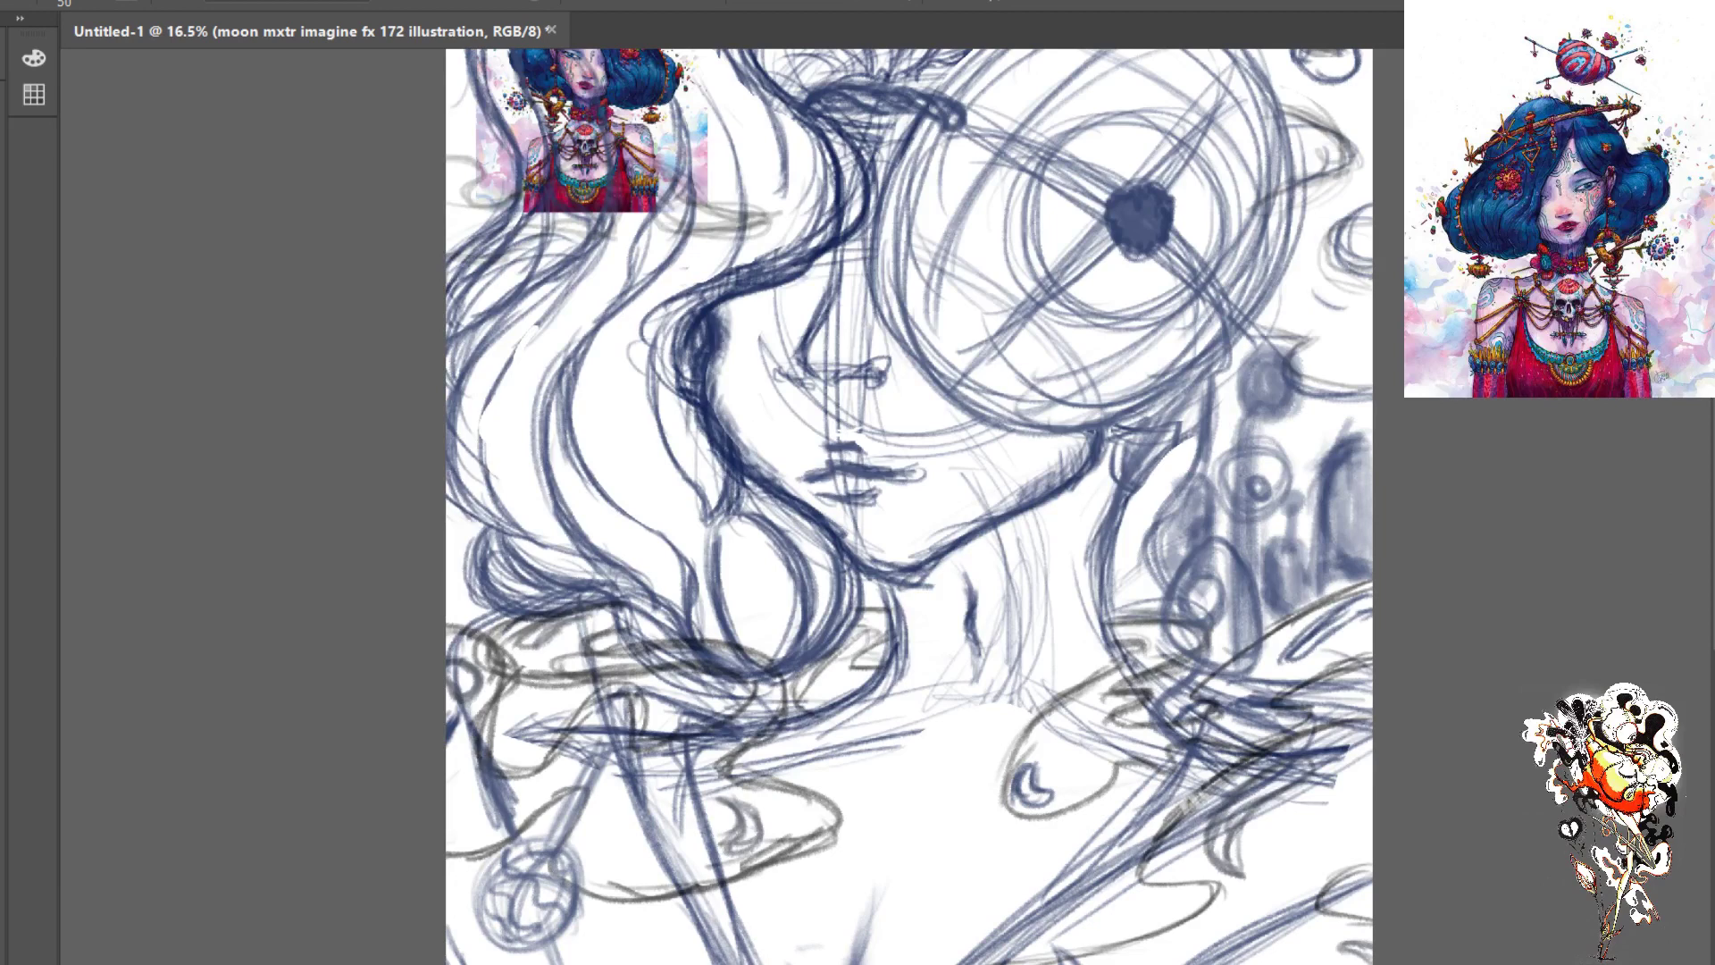
key("ctrl+shift+bracketright")
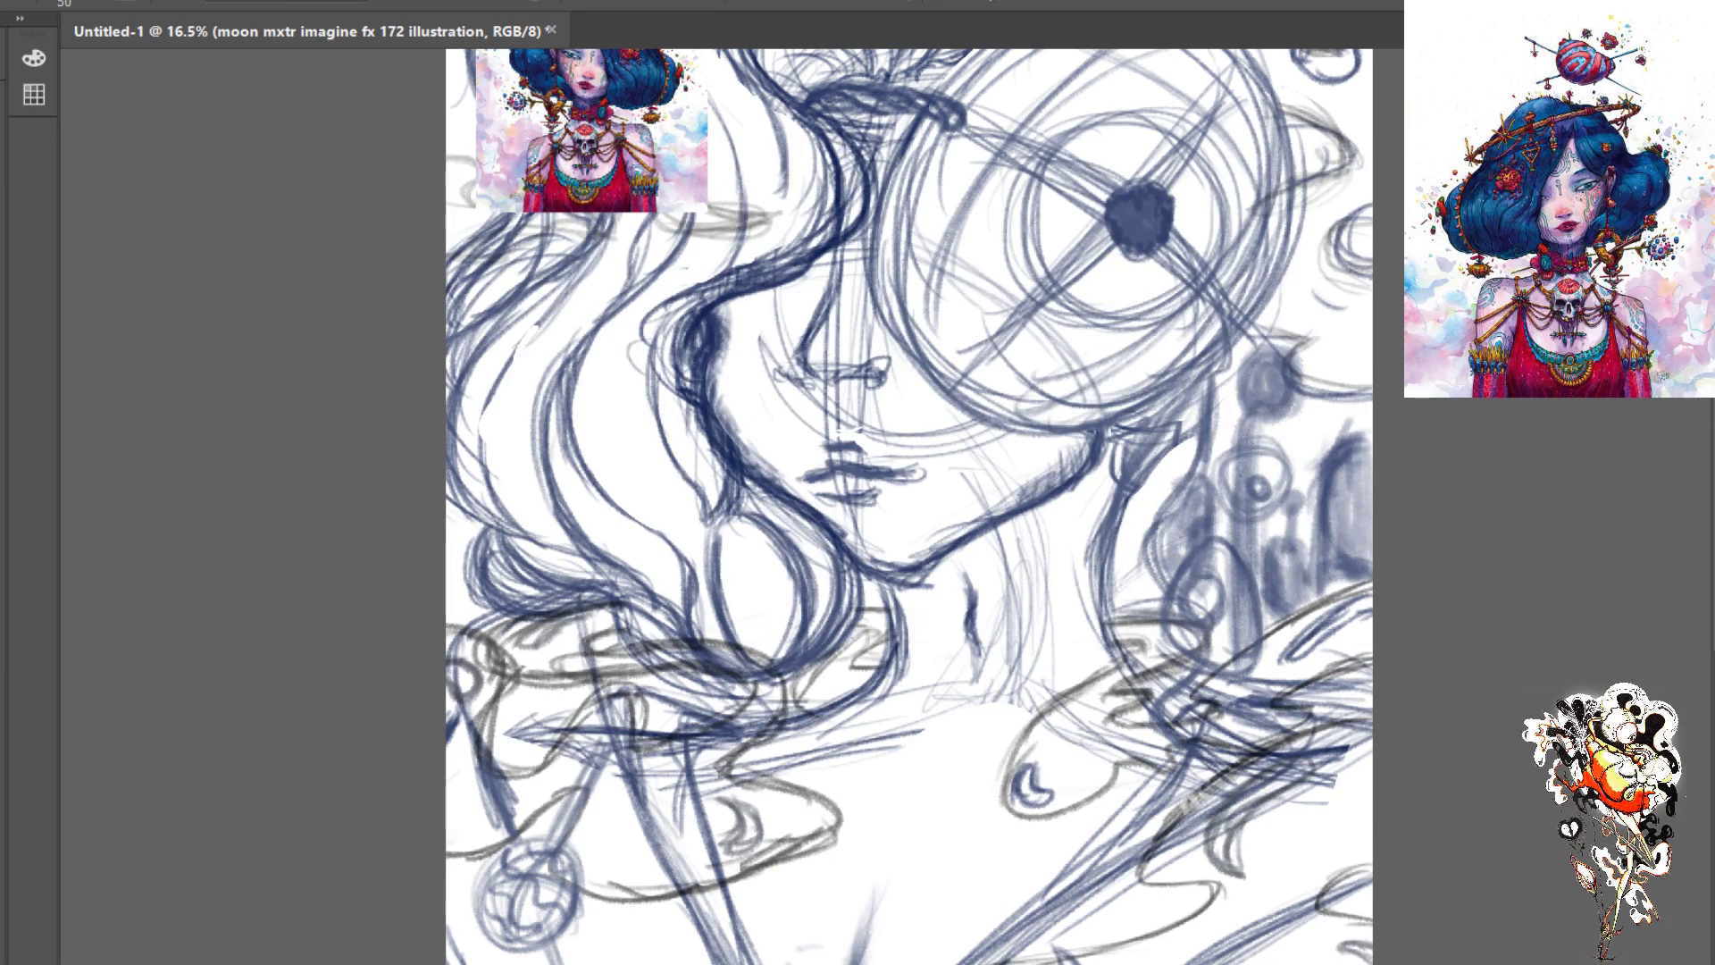
- Add a new empty layer directly above the Background layer for colouring beneath the sketch
key("ctrl+e")
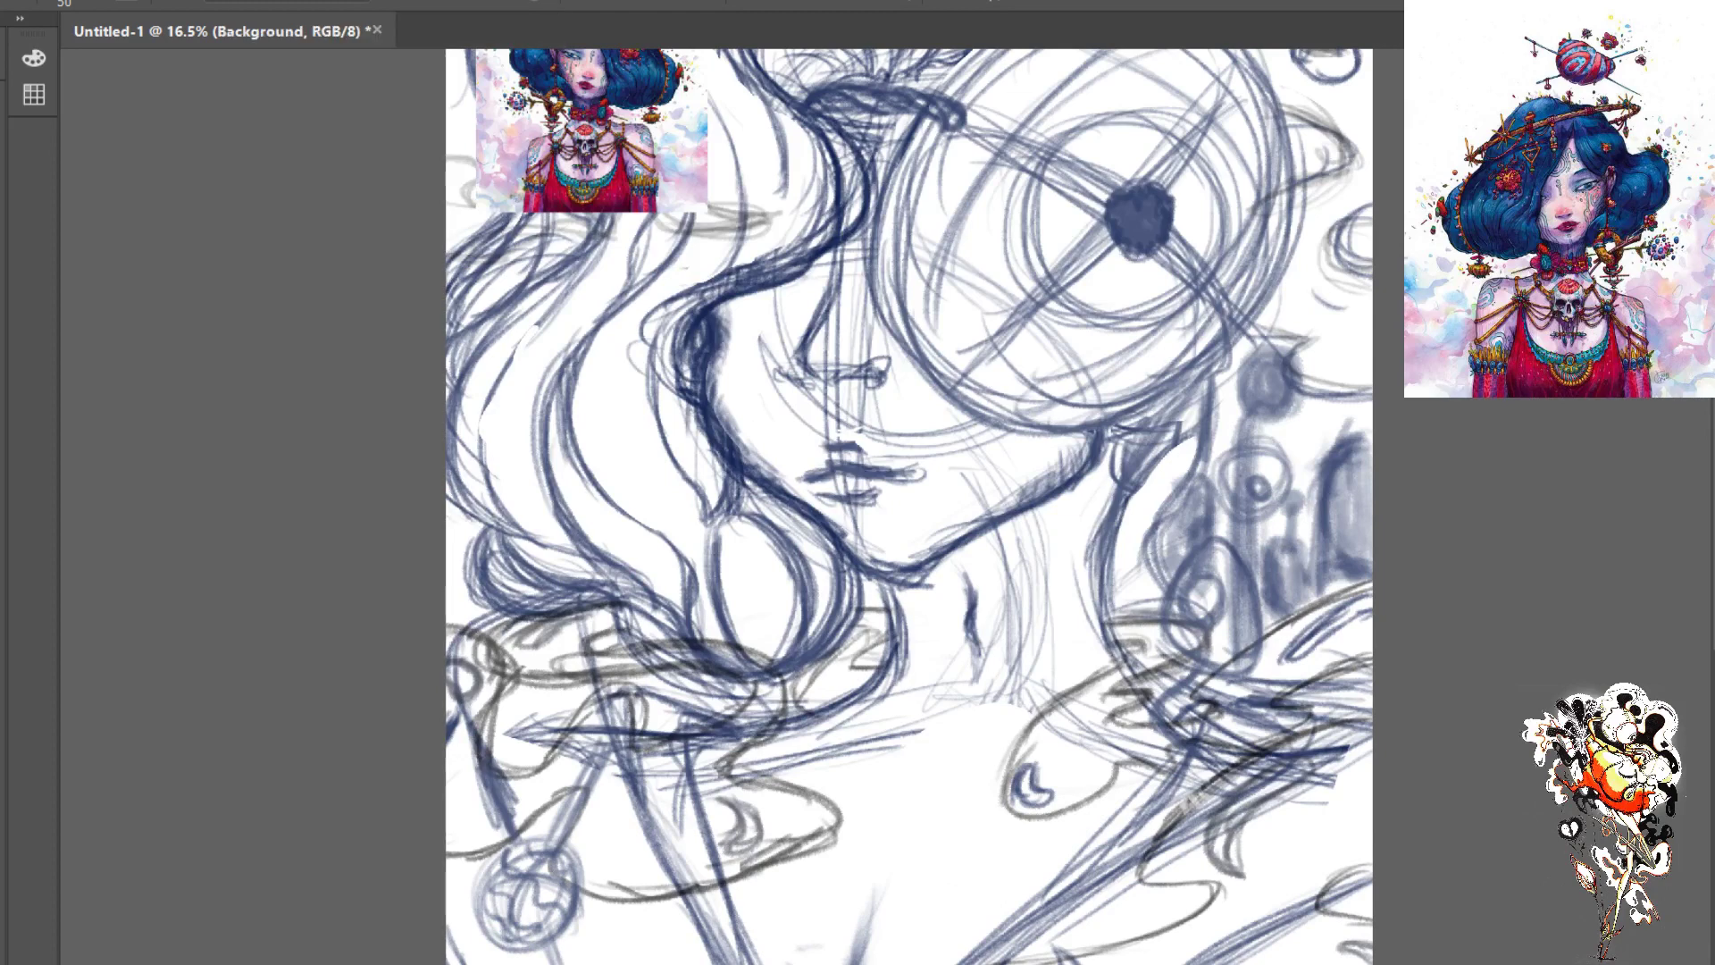
key("ctrl+shift+alt+n")
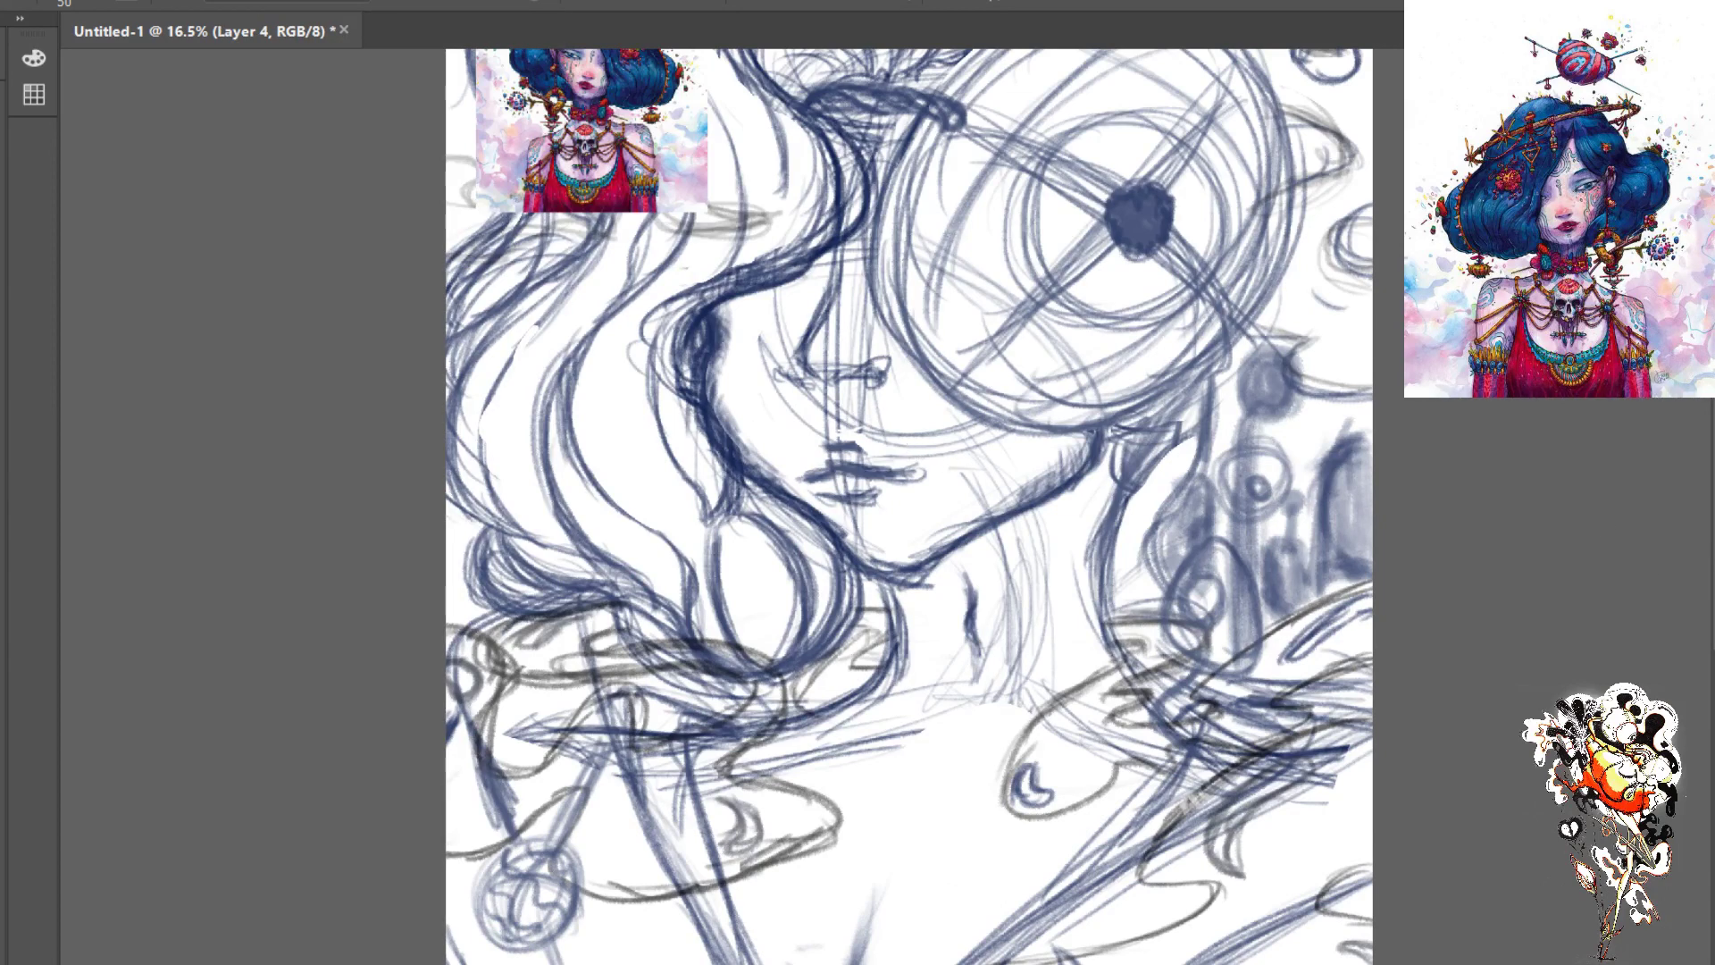
mouse_move(906, 433)
left_mouse_down()
mouse_move(966, 395)
mouse_move(953, 469)
mouse_move(920, 505)
mouse_move(993, 485)
mouse_move(918, 521)
mouse_move(980, 471)
left_mouse_up()
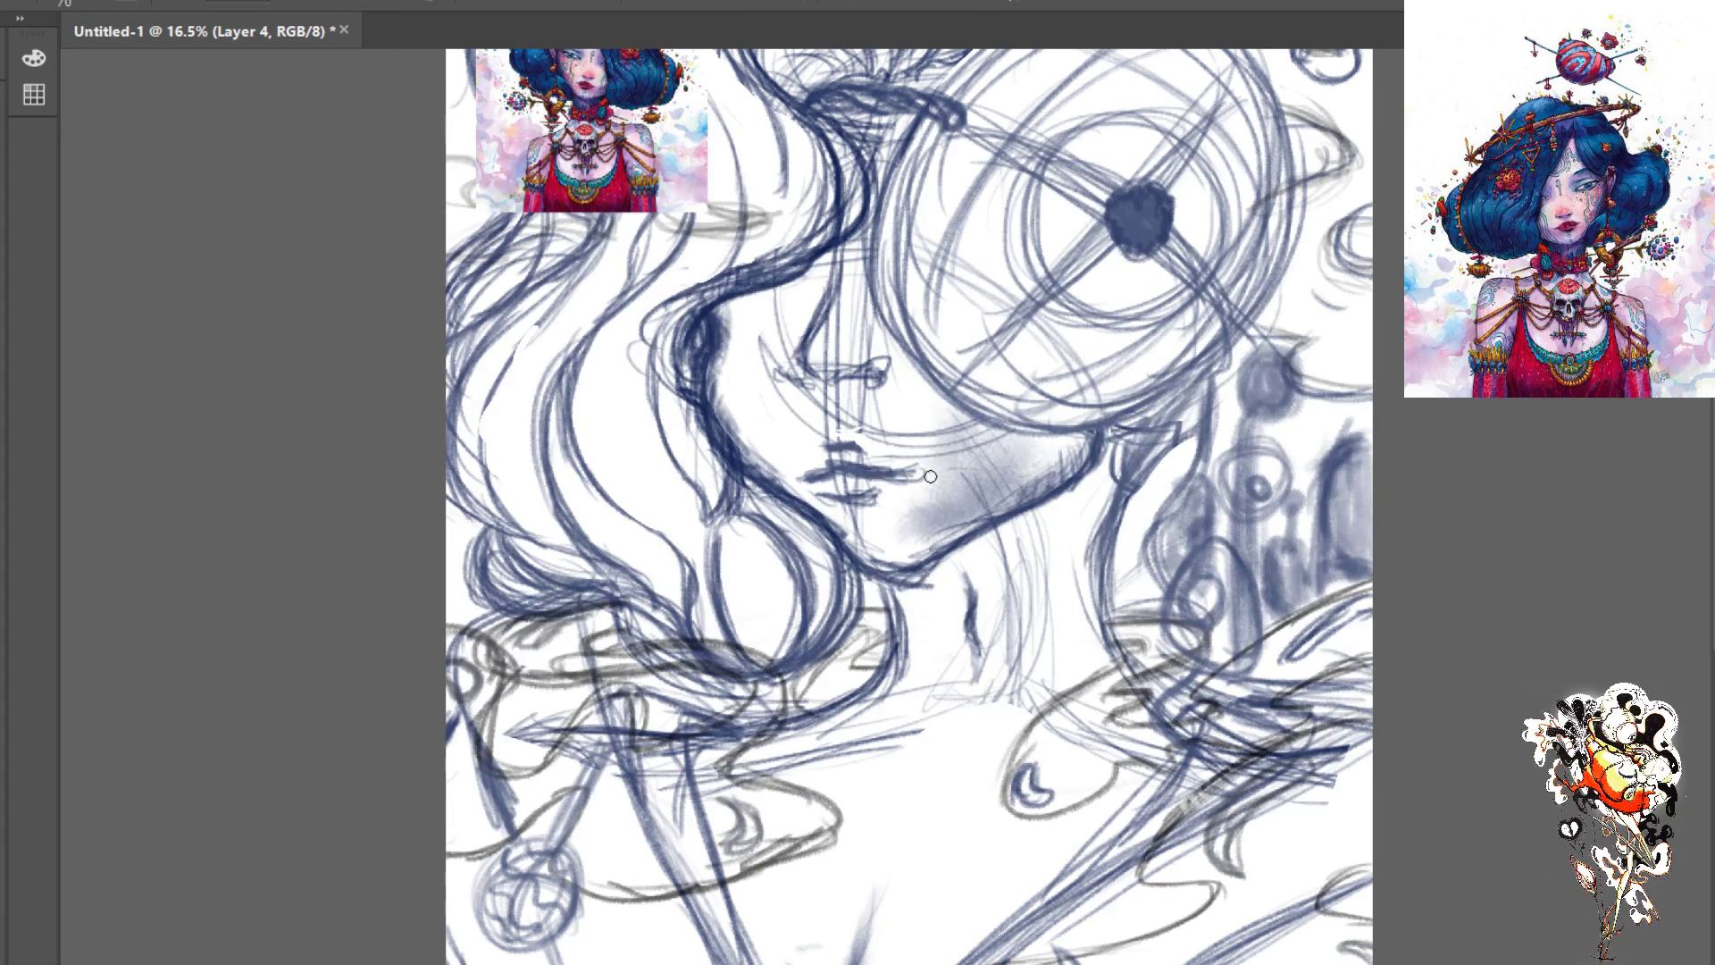
key("e")
mouse_move(925, 445)
left_mouse_down()
mouse_move(972, 546)
mouse_move(932, 398)
mouse_move(1029, 539)
left_mouse_up()
- Paint the face, neck and chest down to the V neckline in a pale lavender-pink skin tone on Layer 4
key("b")
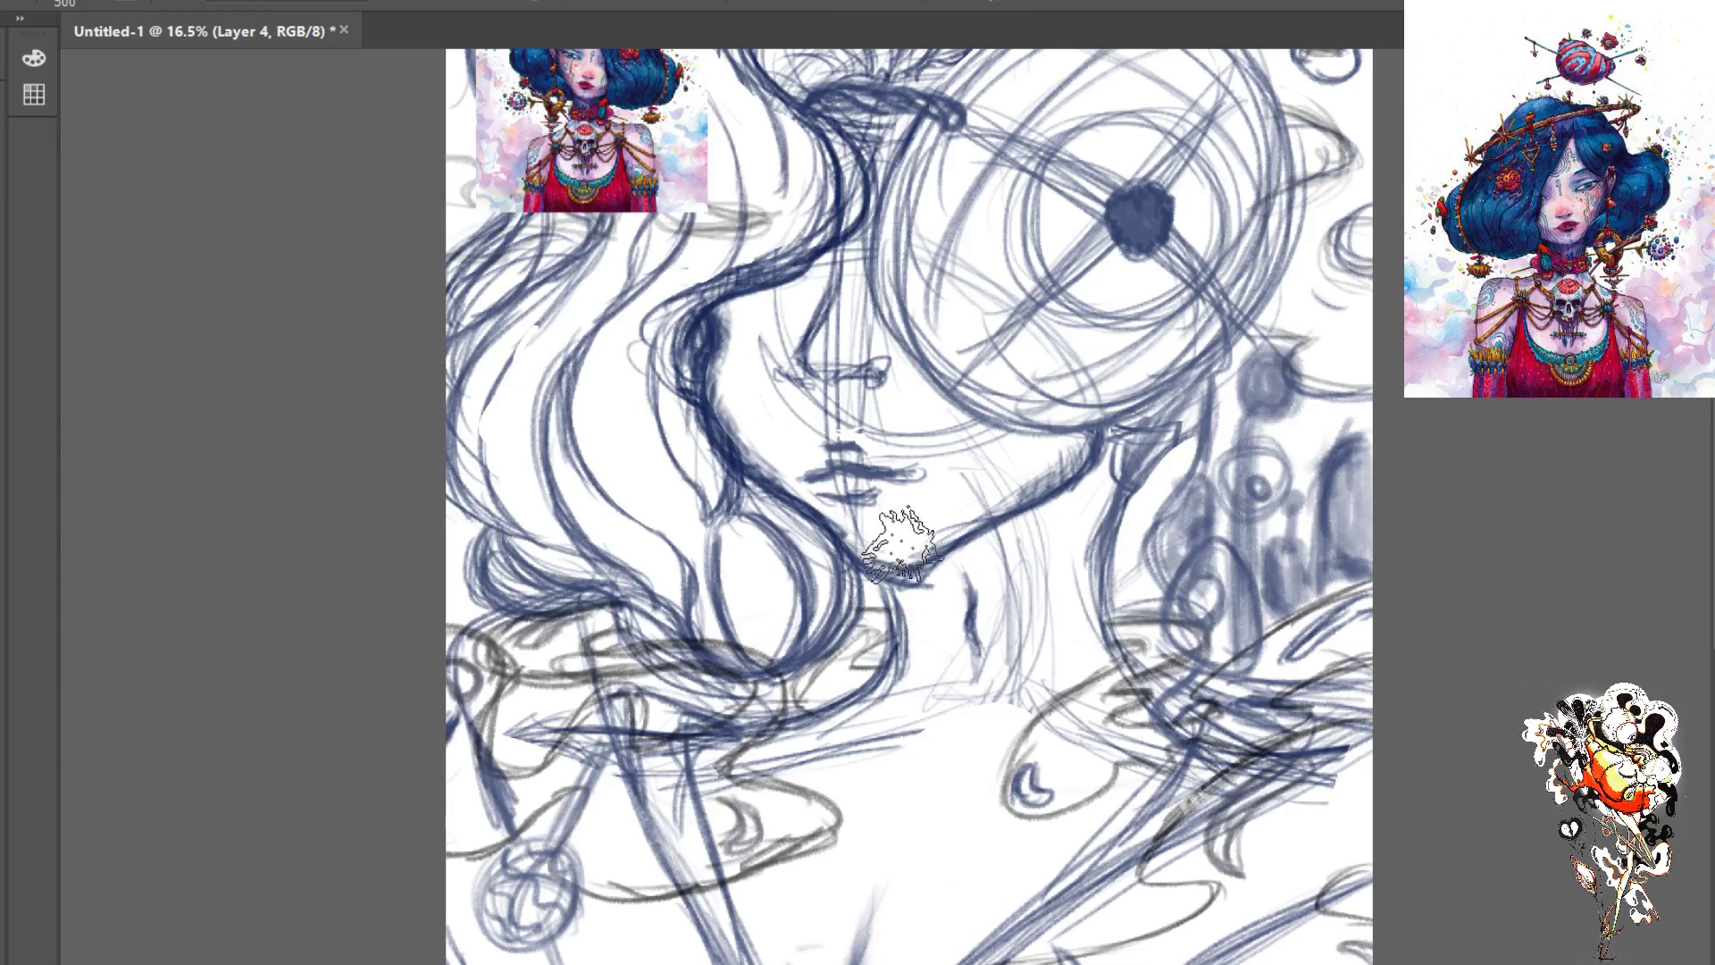
mouse_move(901, 533)
left_mouse_down()
mouse_move(973, 460)
mouse_move(924, 488)
mouse_move(939, 358)
mouse_move(952, 469)
mouse_move(892, 396)
mouse_move(918, 495)
mouse_move(856, 452)
mouse_move(886, 509)
mouse_move(852, 454)
mouse_move(848, 323)
mouse_move(879, 476)
mouse_move(856, 441)
mouse_move(856, 363)
mouse_move(931, 414)
mouse_move(903, 373)
mouse_move(914, 328)
mouse_move(995, 290)
mouse_move(896, 386)
mouse_move(988, 422)
mouse_move(971, 488)
mouse_move(941, 497)
mouse_move(1077, 446)
mouse_move(1065, 431)
mouse_move(909, 515)
mouse_move(936, 518)
mouse_move(1095, 426)
mouse_move(883, 565)
mouse_move(885, 532)
mouse_move(837, 500)
mouse_move(934, 555)
mouse_move(915, 563)
mouse_move(774, 411)
mouse_move(865, 495)
mouse_move(759, 357)
mouse_move(863, 388)
mouse_move(859, 456)
mouse_move(826, 311)
mouse_move(893, 398)
mouse_move(852, 384)
mouse_move(775, 311)
mouse_move(871, 279)
mouse_move(752, 354)
mouse_move(762, 377)
mouse_move(800, 419)
mouse_move(766, 315)
mouse_move(888, 467)
mouse_move(822, 485)
mouse_move(851, 288)
mouse_move(963, 443)
mouse_move(846, 344)
mouse_move(974, 480)
mouse_move(793, 308)
mouse_move(830, 406)
mouse_move(781, 439)
mouse_move(866, 280)
mouse_move(766, 353)
mouse_move(815, 442)
mouse_move(884, 363)
mouse_move(847, 263)
mouse_move(916, 116)
mouse_move(898, 167)
mouse_move(868, 152)
mouse_move(872, 333)
mouse_move(857, 286)
mouse_move(904, 457)
mouse_move(1023, 564)
mouse_move(967, 755)
mouse_move(949, 619)
mouse_move(917, 643)
mouse_move(898, 616)
mouse_move(976, 616)
mouse_move(994, 714)
mouse_move(1105, 489)
mouse_move(1034, 650)
mouse_move(1053, 525)
mouse_move(1018, 530)
mouse_move(1088, 462)
left_mouse_up()
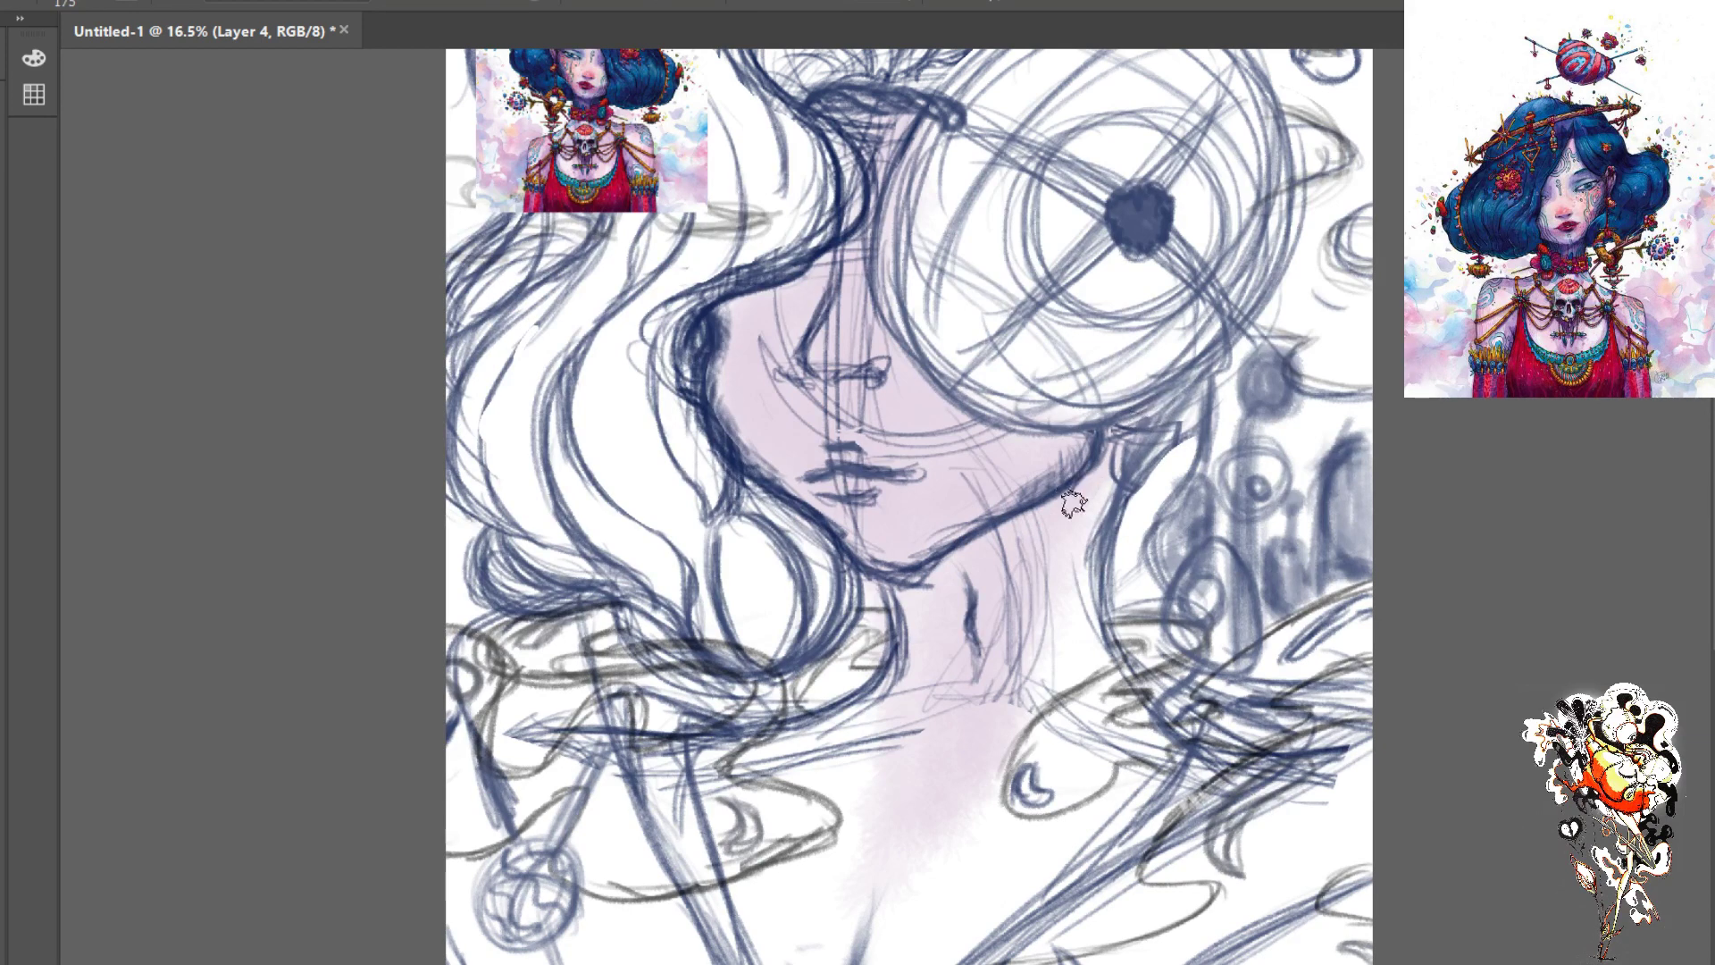
key("bracketright")
key("bracketright")
key("bracketright")
key("bracketright")
mouse_move(1073, 504)
left_mouse_down()
mouse_move(1067, 597)
mouse_move(1112, 479)
mouse_move(1052, 681)
mouse_move(1069, 529)
mouse_move(1082, 619)
left_mouse_up()
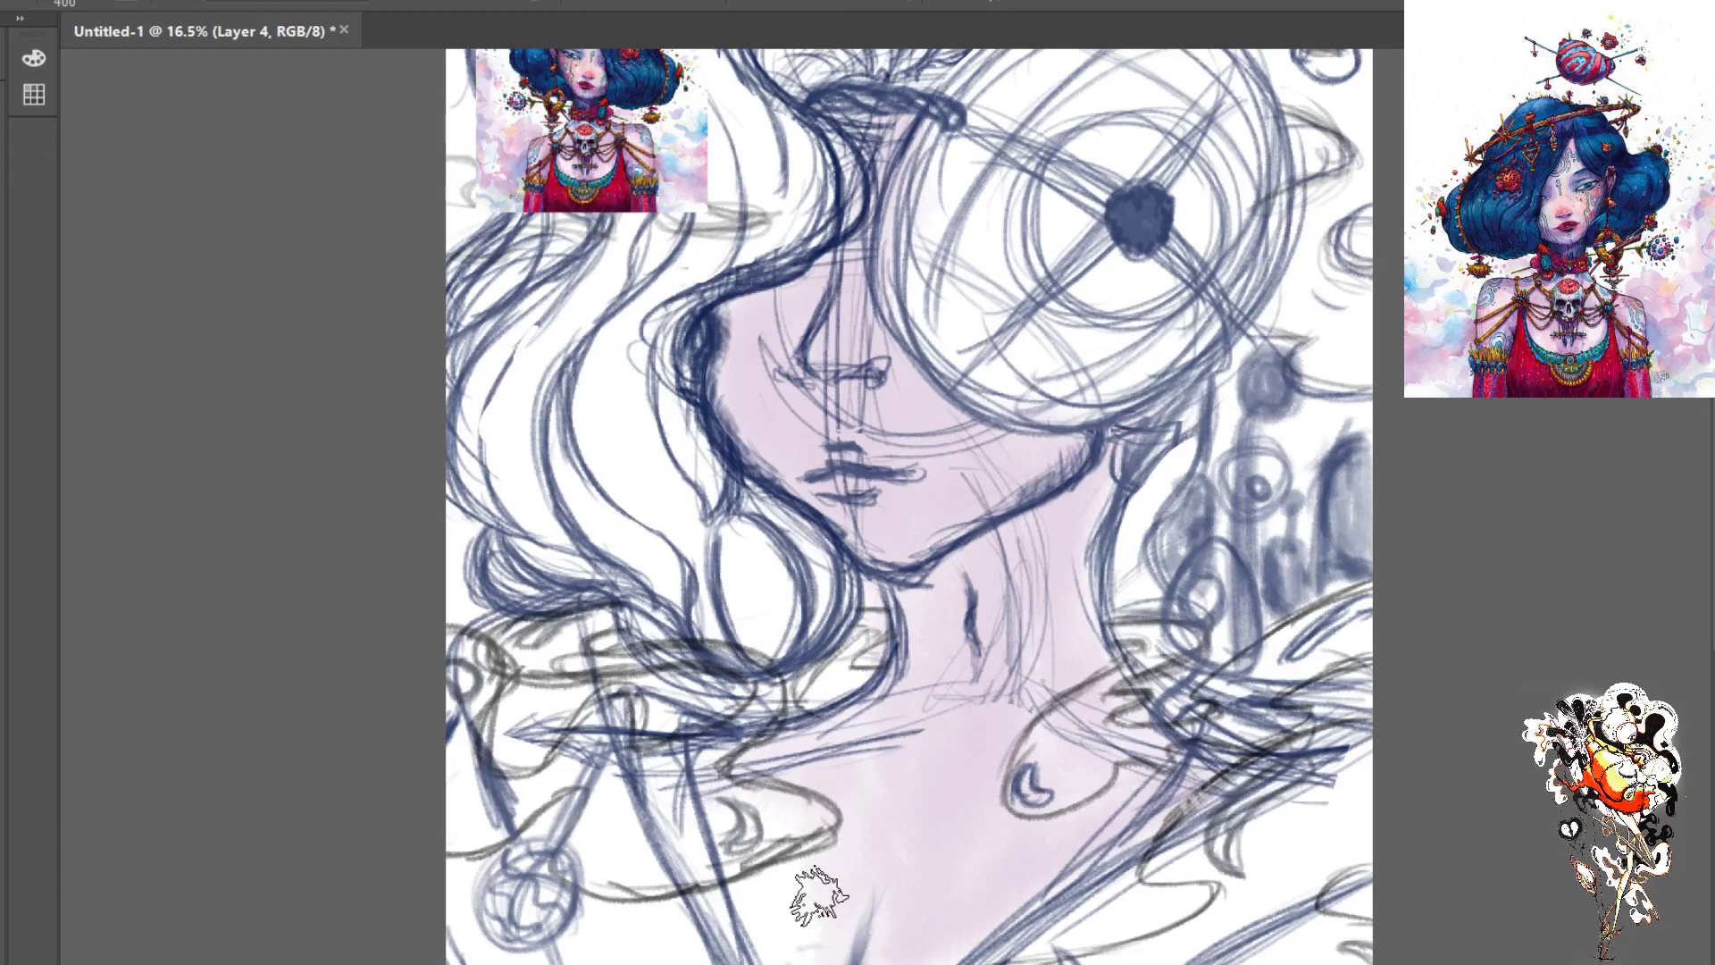
left_click_drag(818, 782, 1002, 710)
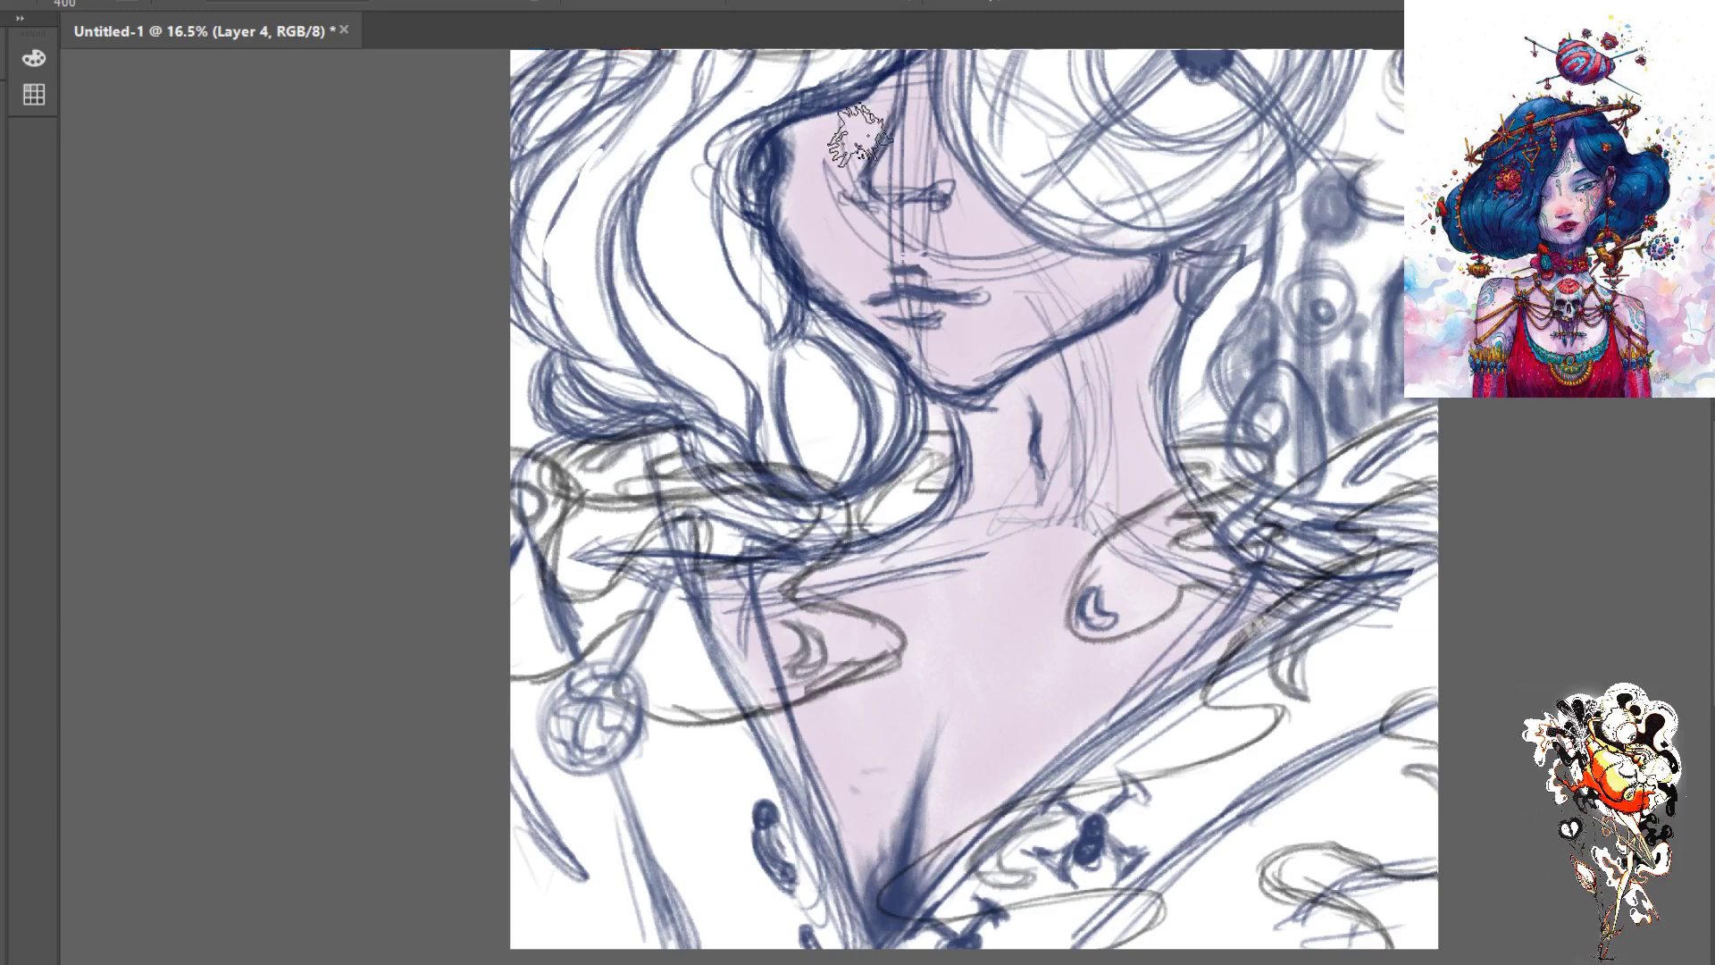
- Block in the main mass of wavy hair beside the face in light cyan with the brush size at 400
scroll(871, 268, "up", 5)
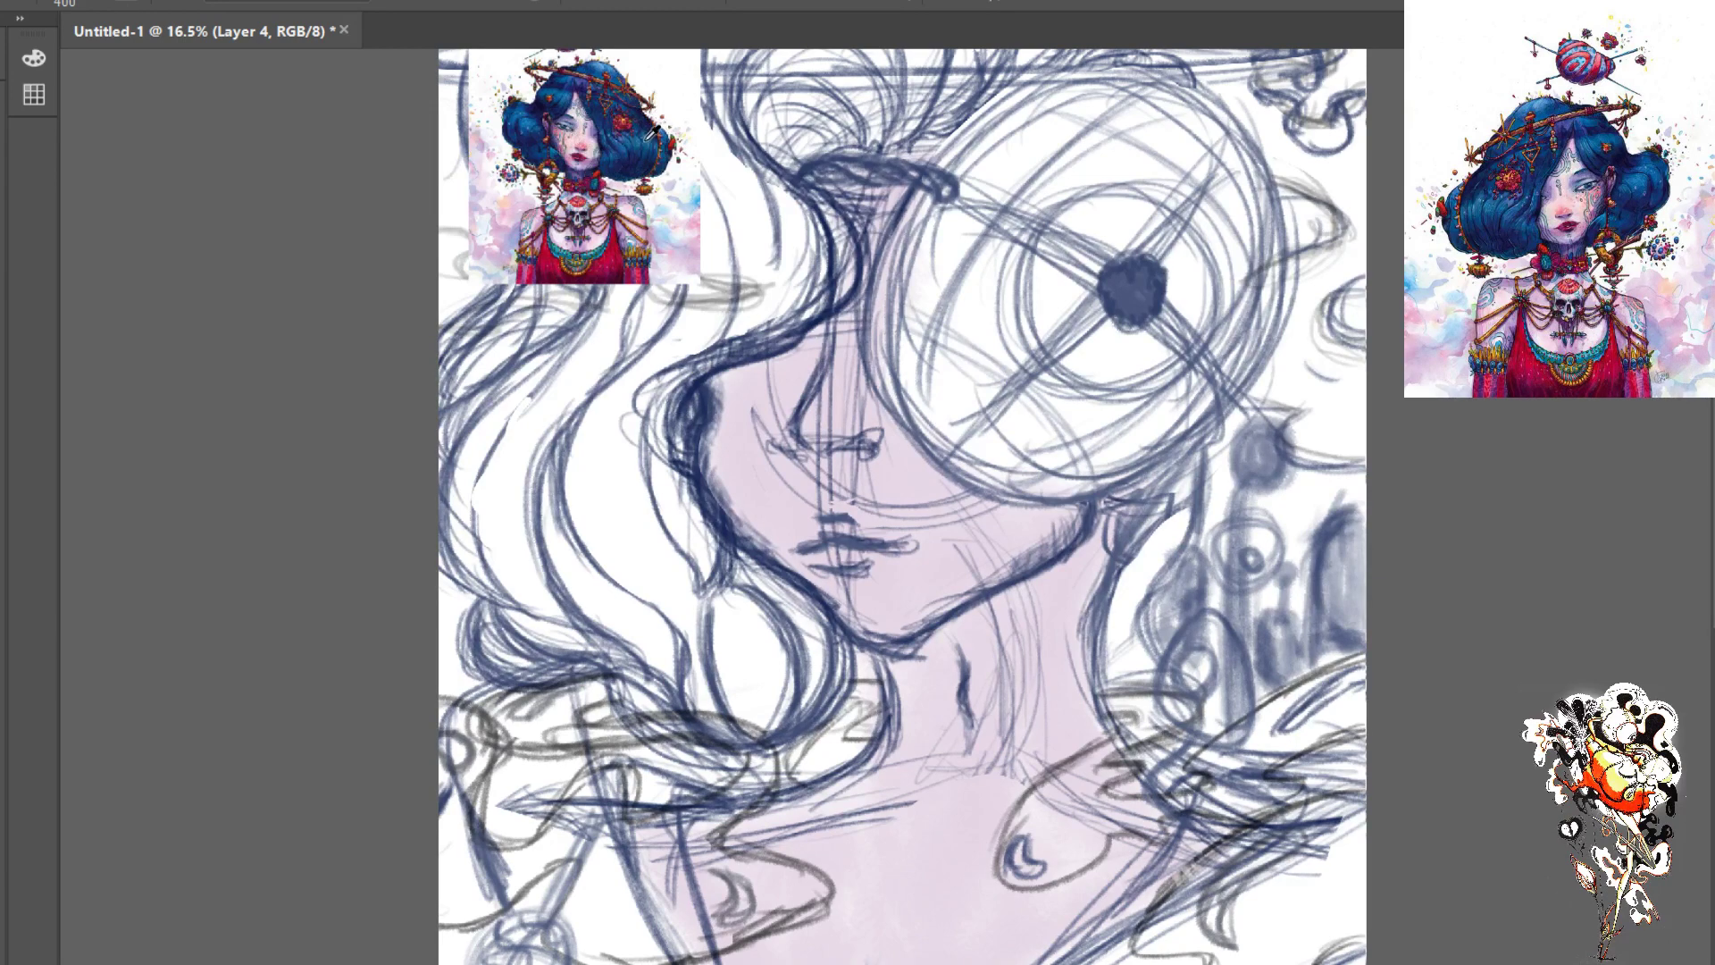
scroll(652, 132, "up", 3)
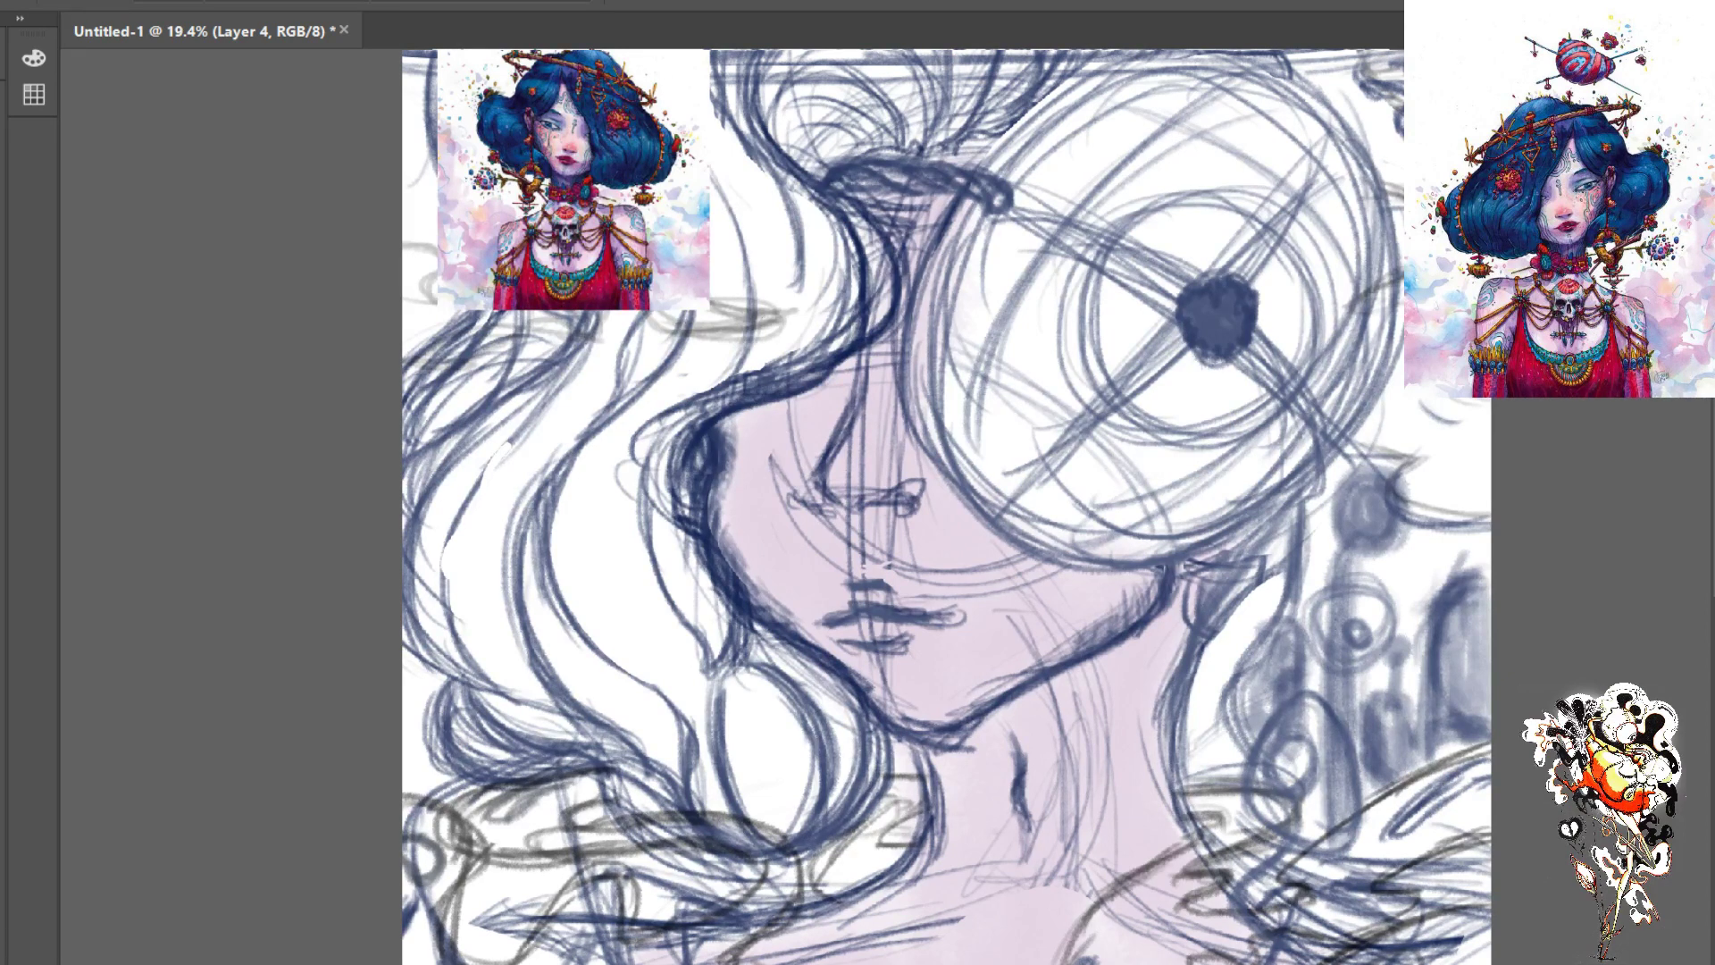
scroll(1005, 274, "down", 5)
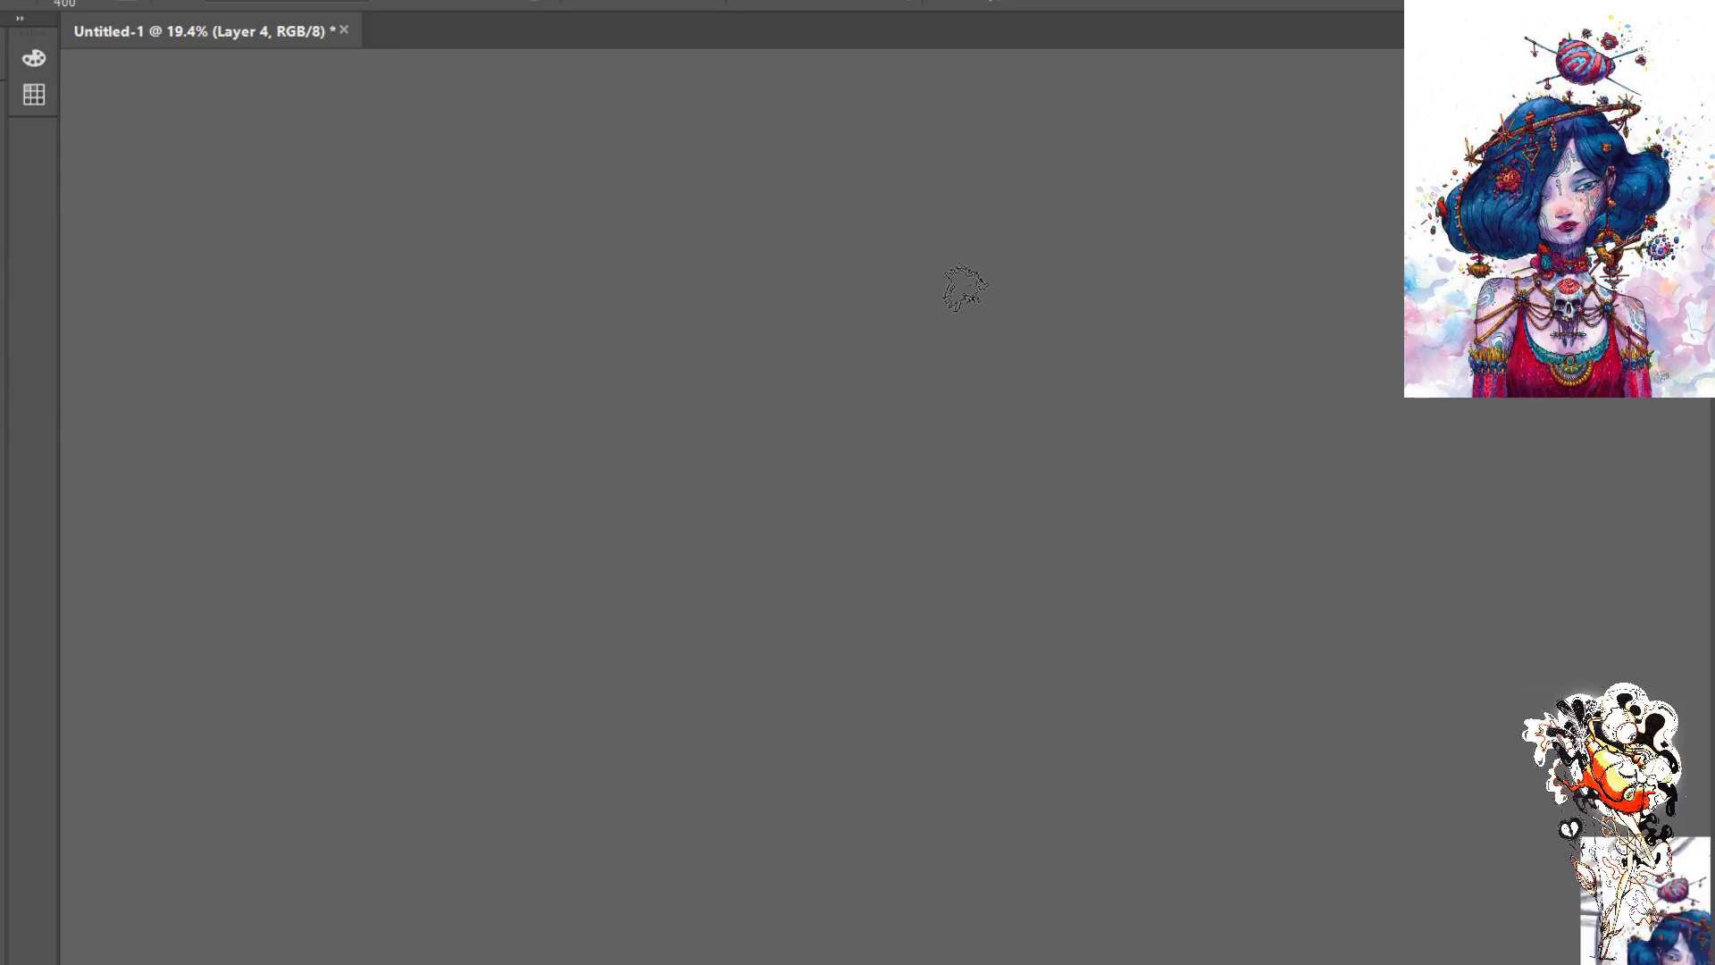
key("ctrl+0")
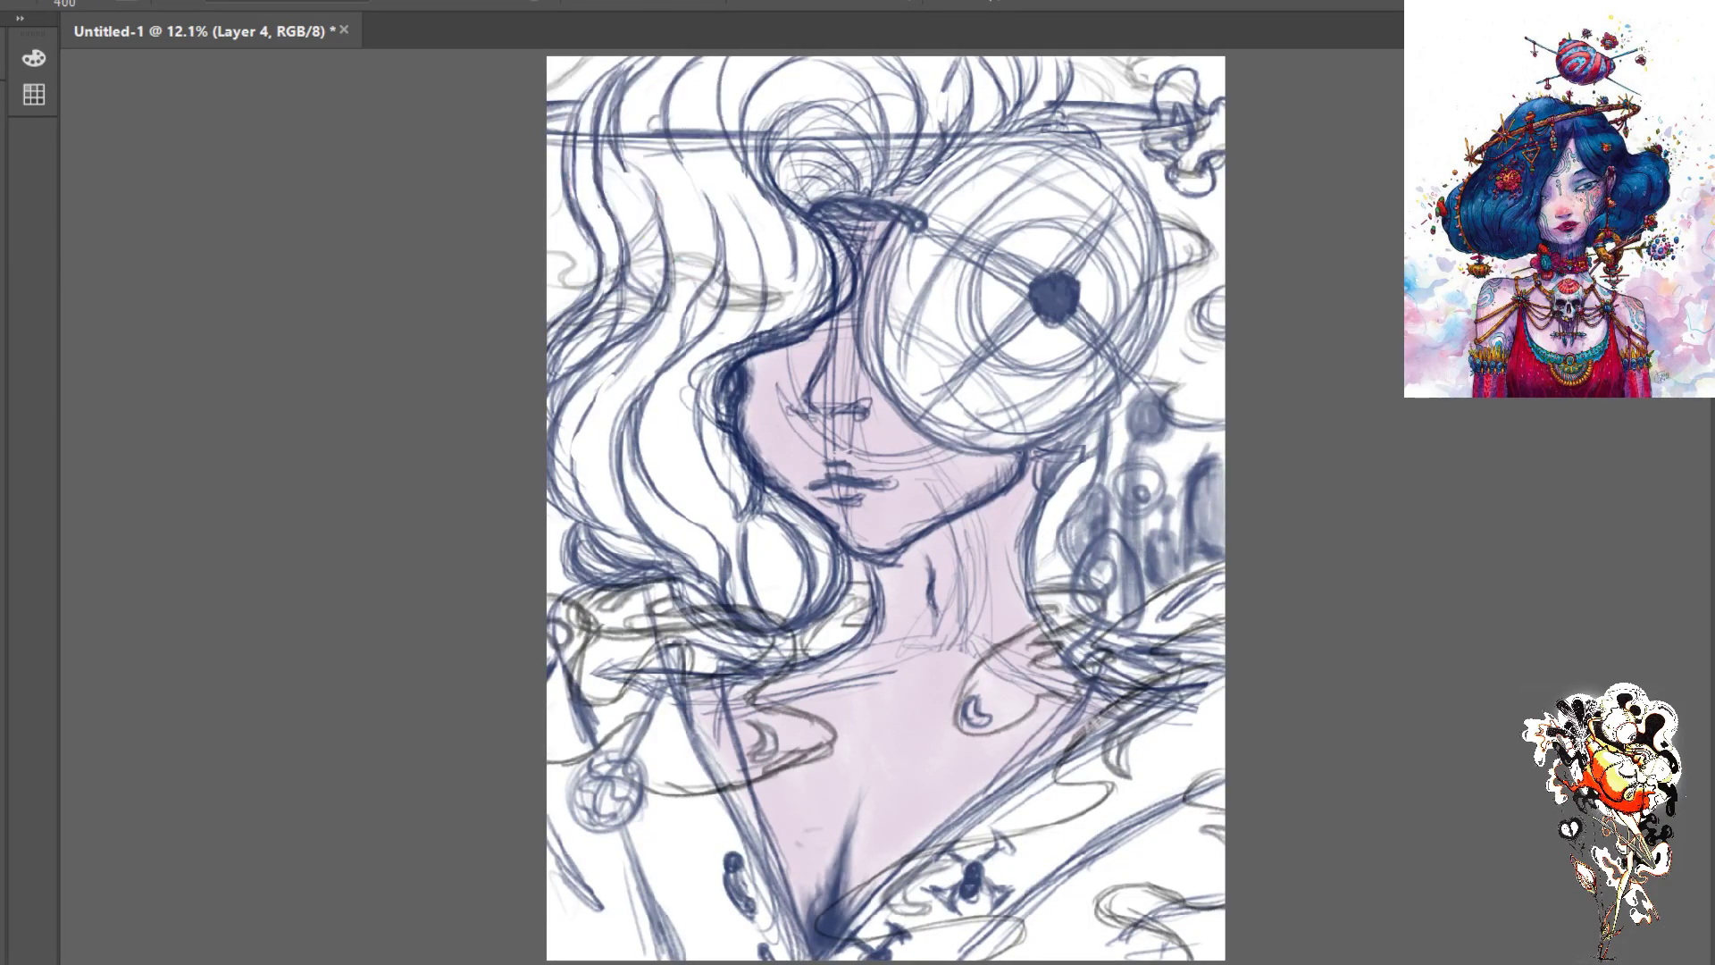
mouse_move(788, 287)
left_mouse_down()
mouse_move(744, 232)
mouse_move(787, 288)
mouse_move(753, 300)
mouse_move(808, 303)
mouse_move(761, 326)
mouse_move(730, 210)
mouse_move(718, 282)
mouse_move(743, 248)
mouse_move(751, 301)
mouse_move(775, 321)
mouse_move(785, 303)
mouse_move(745, 298)
mouse_move(654, 392)
mouse_move(768, 271)
mouse_move(652, 485)
mouse_move(758, 287)
mouse_move(715, 475)
mouse_move(714, 406)
mouse_move(728, 482)
mouse_move(752, 487)
mouse_move(811, 576)
mouse_move(820, 538)
mouse_move(782, 607)
mouse_move(722, 482)
mouse_move(757, 599)
mouse_move(643, 474)
mouse_move(715, 529)
mouse_move(729, 582)
mouse_move(647, 547)
mouse_move(662, 579)
mouse_move(585, 552)
mouse_move(611, 527)
mouse_move(590, 554)
mouse_move(604, 568)
mouse_move(618, 482)
mouse_move(710, 567)
mouse_move(666, 360)
mouse_move(666, 436)
left_mouse_up()
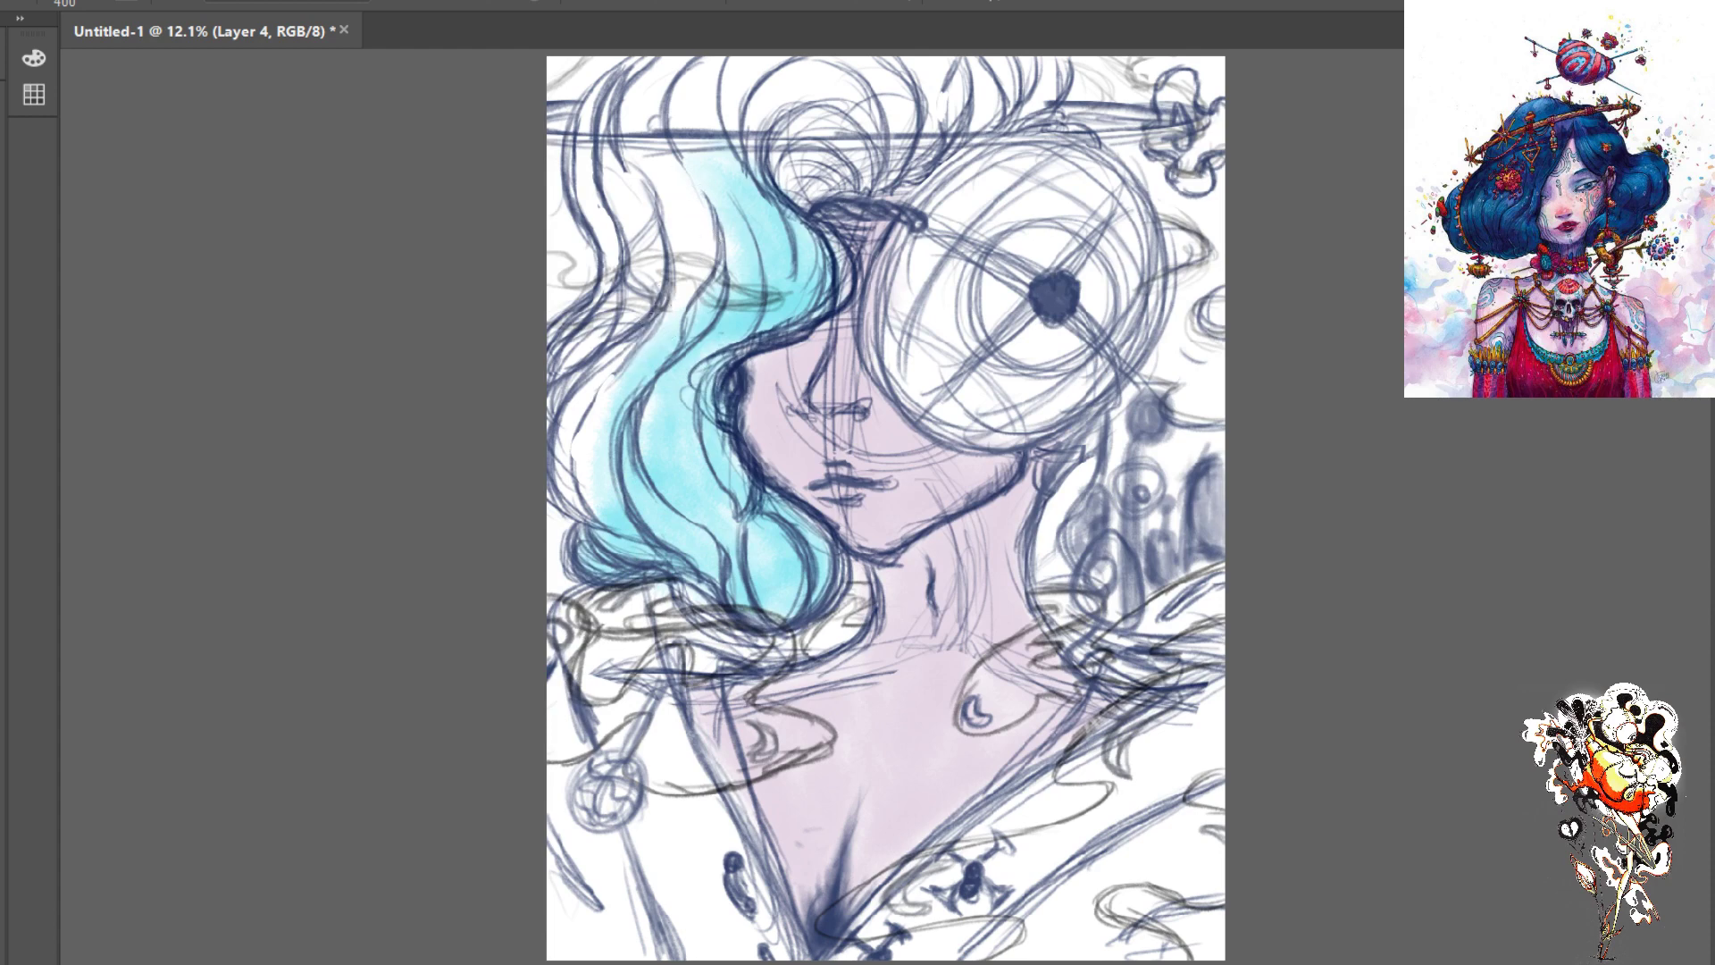
left_click_drag(663, 337, 623, 475)
mouse_move(622, 369)
left_mouse_down()
mouse_move(660, 353)
mouse_move(565, 488)
mouse_move(675, 367)
mouse_move(563, 460)
mouse_move(618, 503)
mouse_move(634, 360)
mouse_move(606, 383)
mouse_move(578, 412)
mouse_move(731, 346)
mouse_move(667, 169)
mouse_move(694, 335)
mouse_move(696, 198)
mouse_move(689, 289)
left_mouse_up()
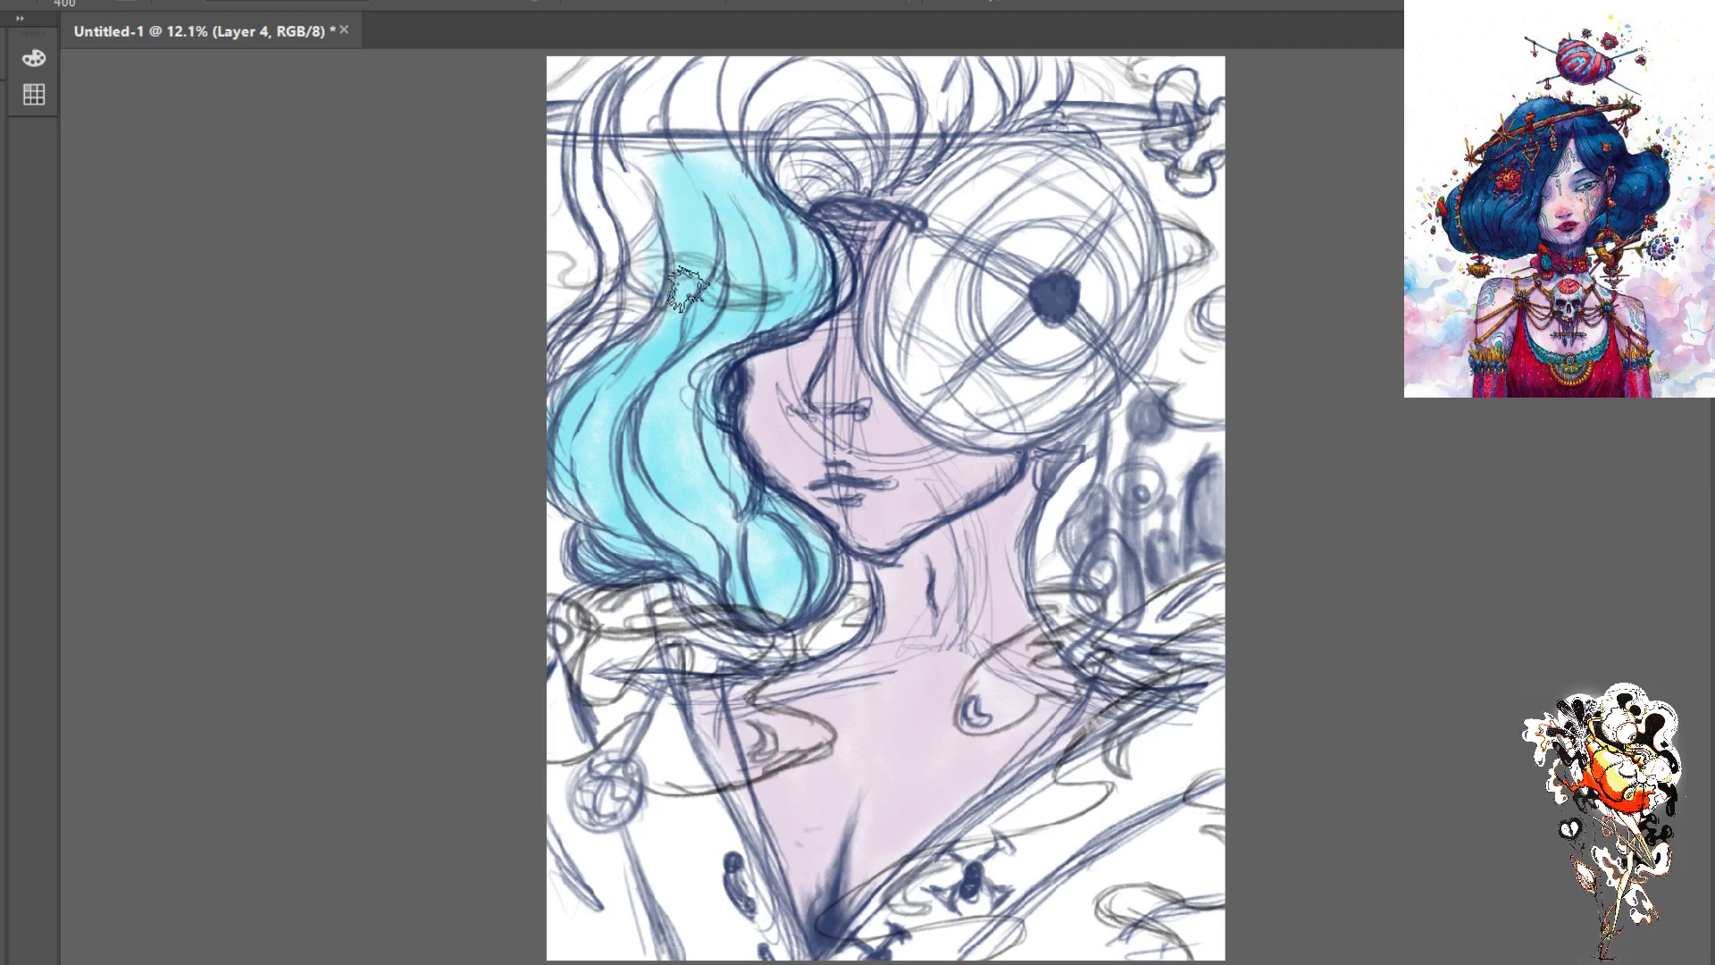
- Extend the cyan into the outer hair strands below the hat line using a smaller brush
key("bracketleft")
key("bracketleft")
key("bracketleft")
key("bracketleft")
key("bracketleft")
key("bracketleft")
mouse_move(640, 179)
left_mouse_down()
mouse_move(644, 273)
mouse_move(646, 200)
mouse_move(667, 261)
mouse_move(632, 176)
mouse_move(642, 302)
mouse_move(645, 217)
mouse_move(651, 272)
mouse_move(625, 181)
mouse_move(624, 330)
mouse_move(622, 178)
mouse_move(637, 239)
mouse_move(633, 311)
mouse_move(614, 190)
mouse_move(636, 316)
mouse_move(604, 156)
mouse_move(636, 284)
left_mouse_up()
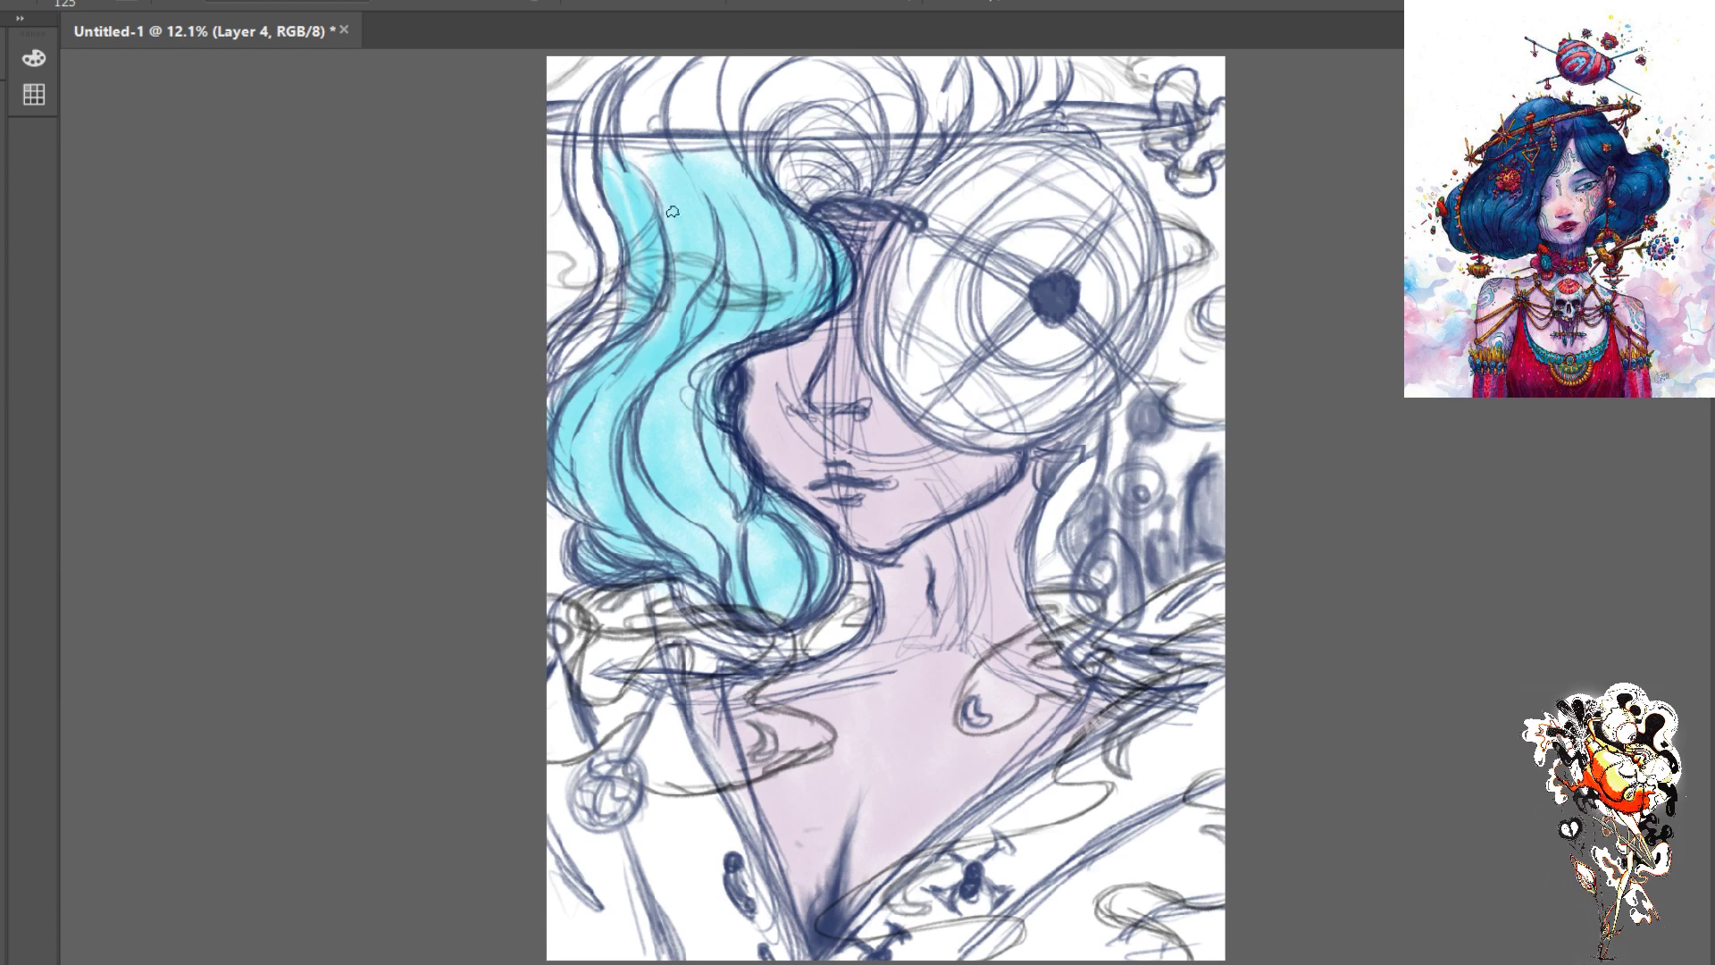
mouse_move(611, 213)
left_mouse_down()
mouse_move(592, 347)
mouse_move(576, 338)
mouse_move(606, 321)
mouse_move(585, 336)
mouse_move(608, 284)
left_mouse_up()
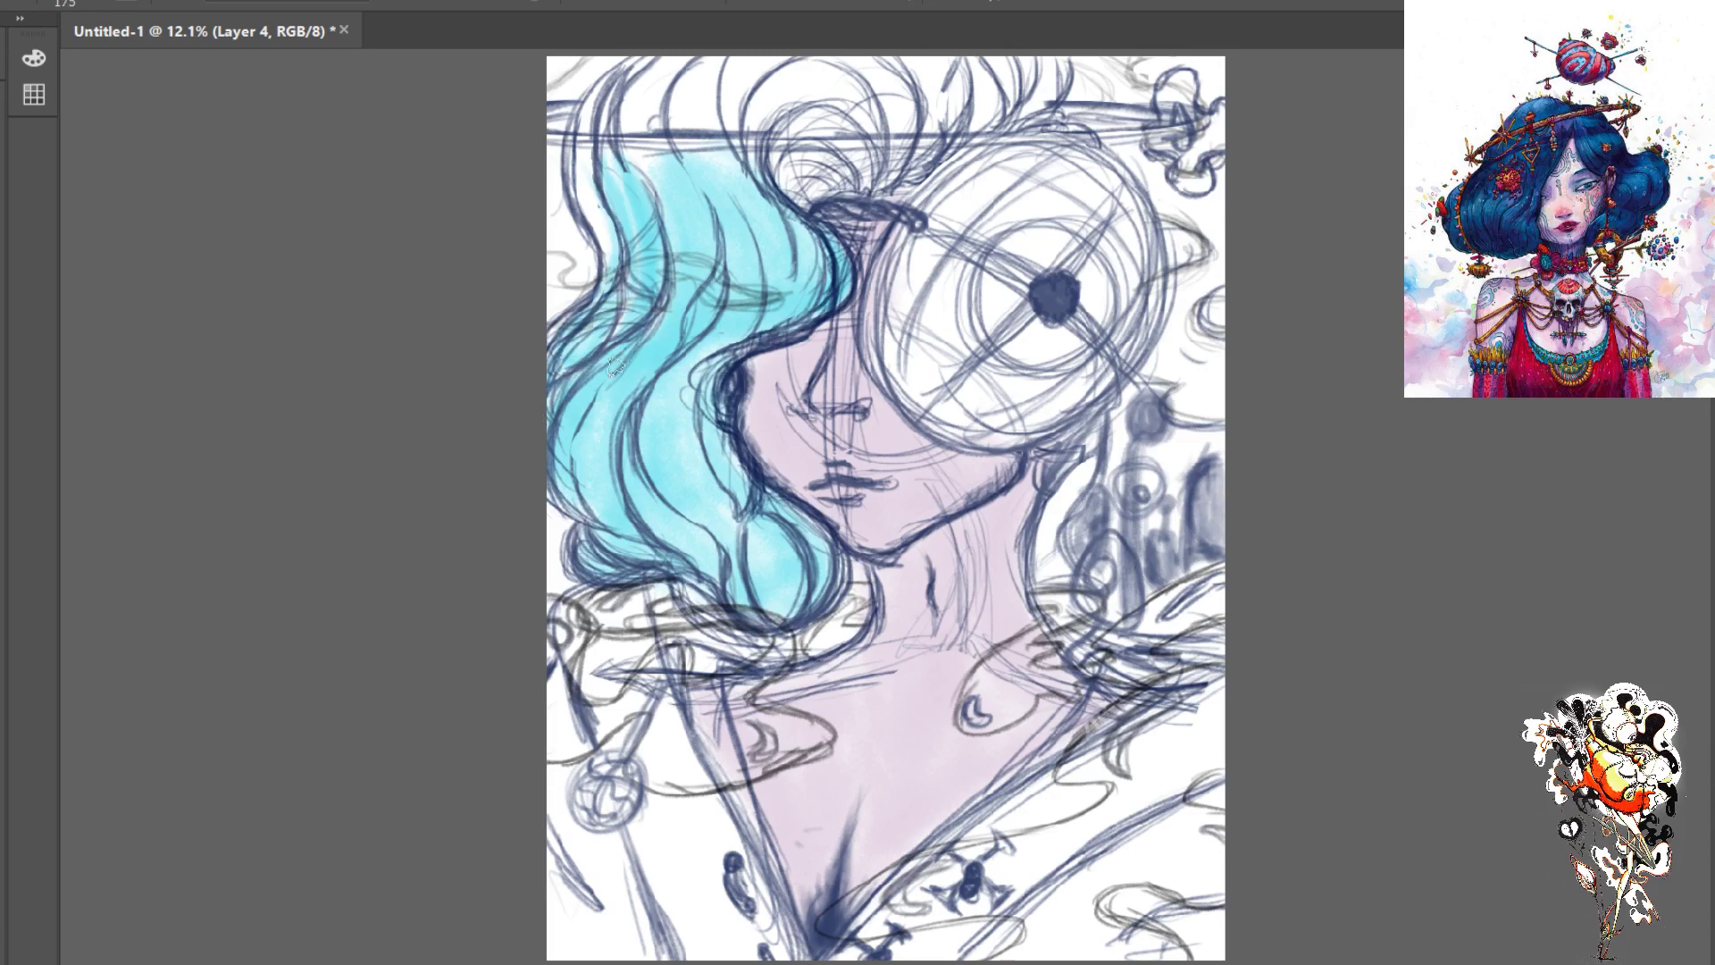
- Paint light cyan into the hair strands above the hat line beside the forehead curl, raising the brush size to 250
mouse_move(754, 112)
left_mouse_down()
mouse_move(784, 89)
mouse_move(751, 130)
mouse_move(815, 80)
mouse_move(736, 186)
left_mouse_up()
key("bracketleft")
key("bracketleft")
key("bracketright")
key("bracketright")
key("bracketright")
key("bracketright")
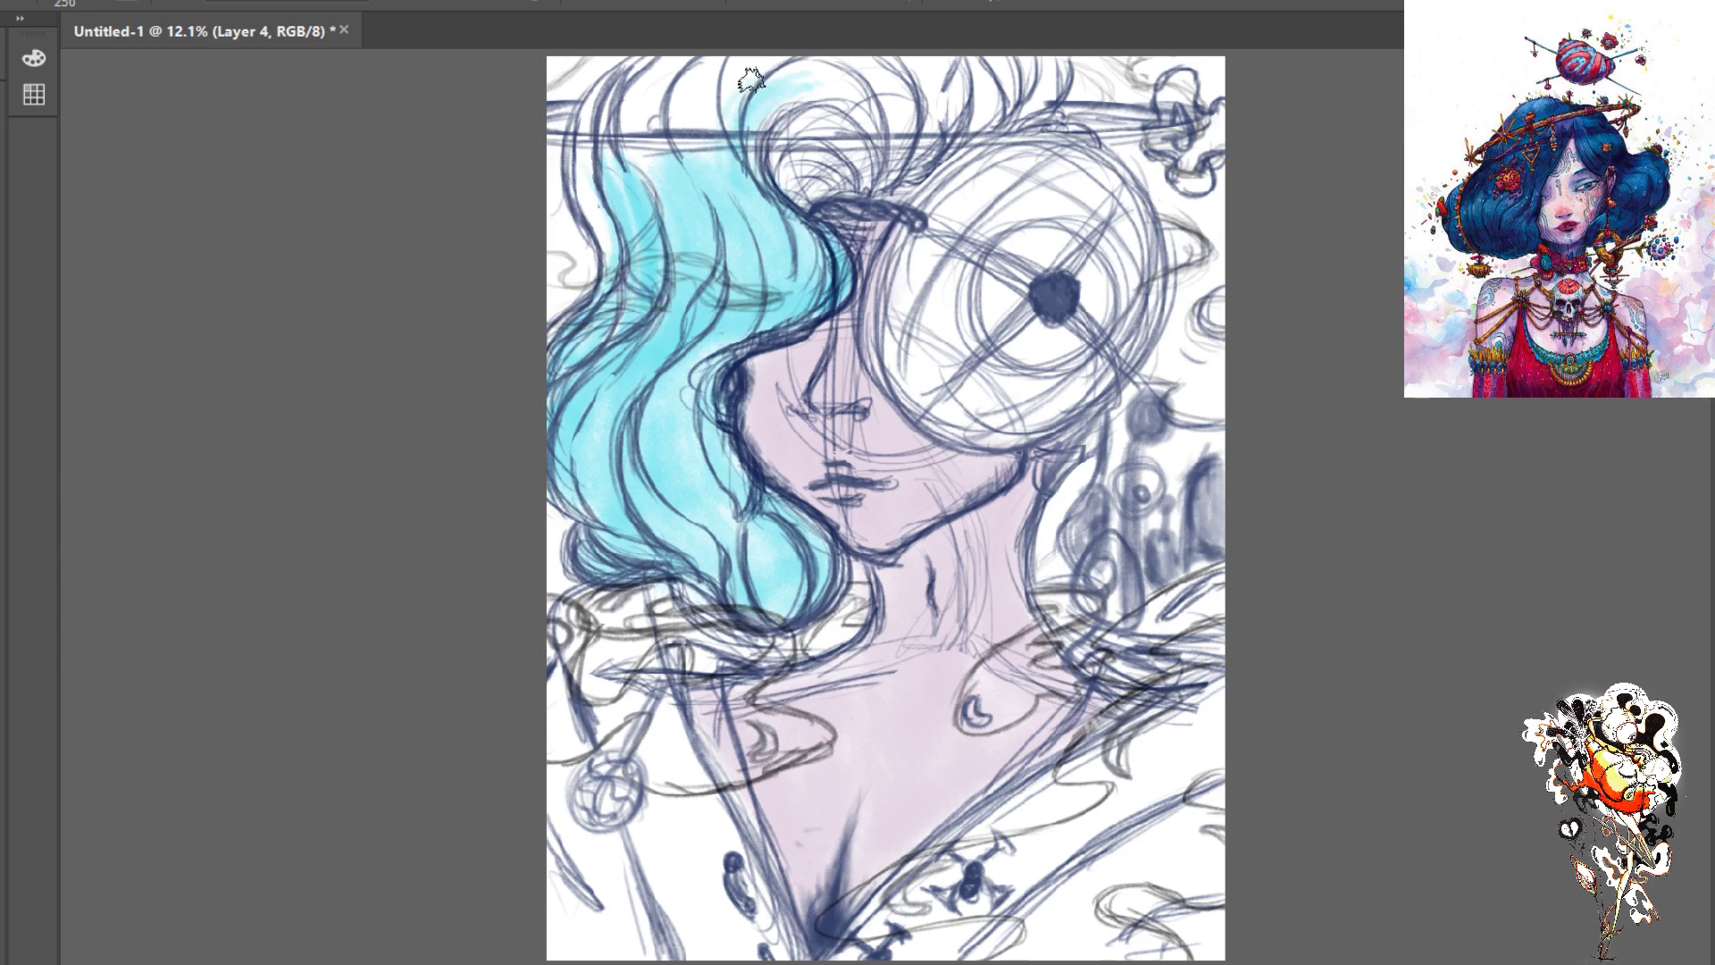
left_click_drag(770, 71, 751, 178)
mouse_move(724, 92)
left_mouse_down()
mouse_move(737, 152)
mouse_move(724, 167)
mouse_move(682, 152)
mouse_move(721, 51)
mouse_move(701, 174)
left_mouse_up()
- Fill the remaining hair above the hat line with light cyan at brush size 300, from the outer strands across to above the eyepiece
key("bracketright")
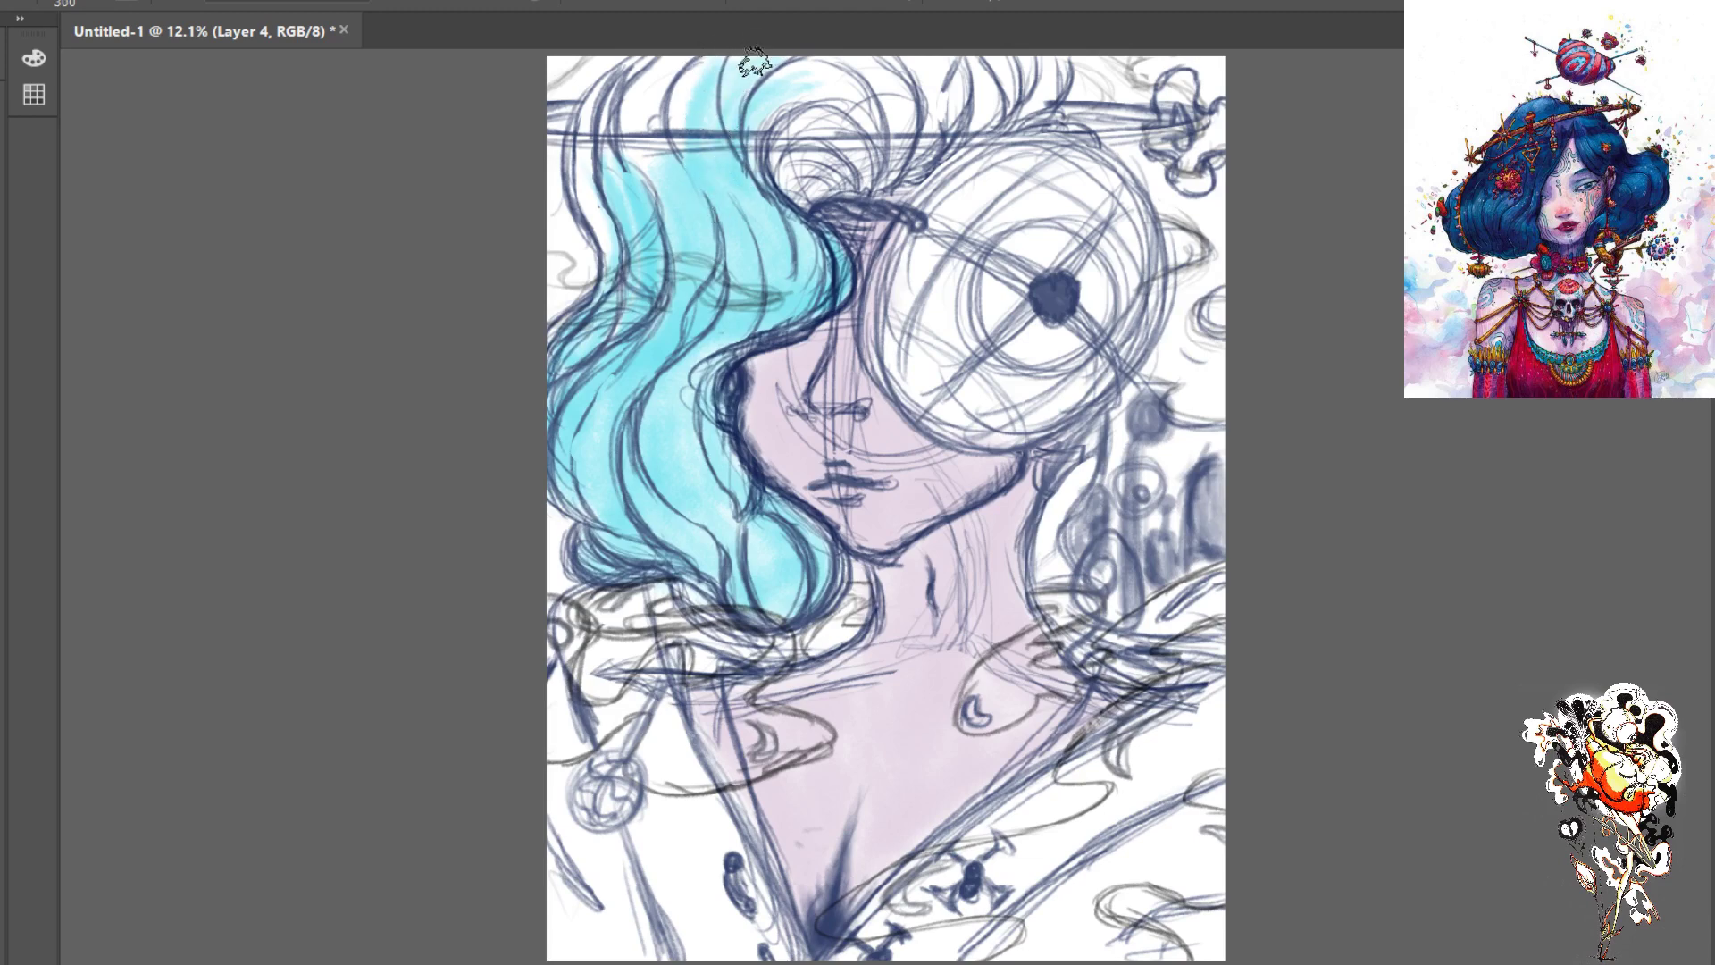
left_click_drag(699, 67, 678, 130)
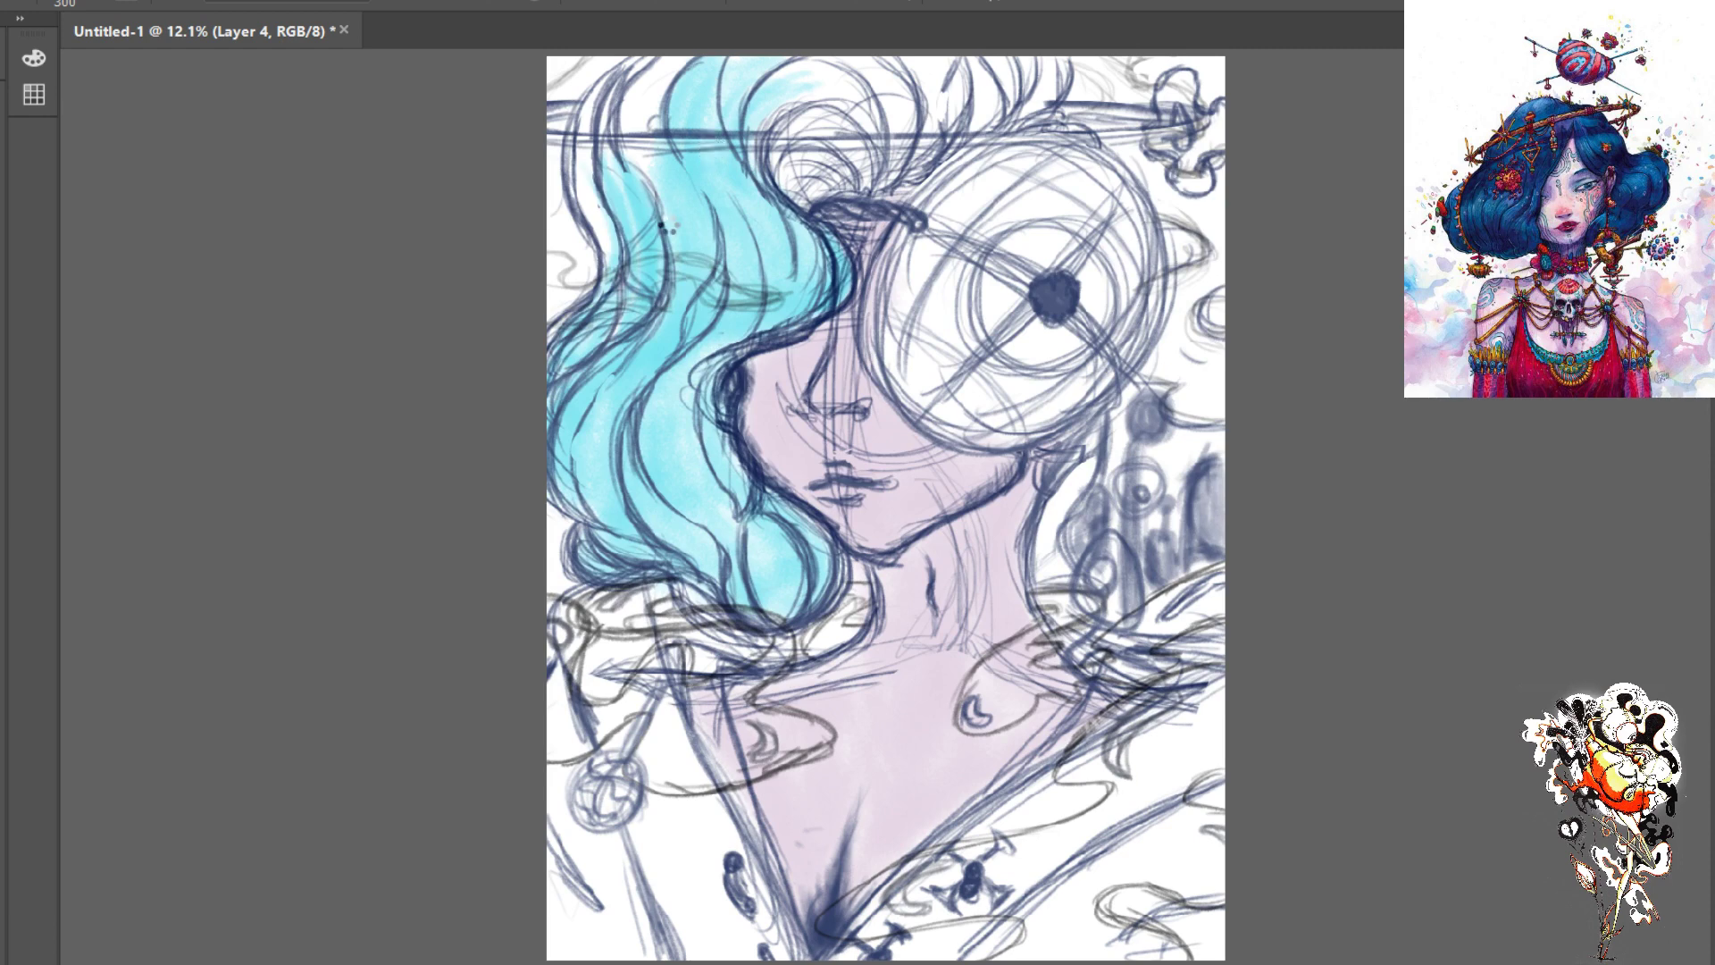
left_click_drag(760, 67, 715, 126)
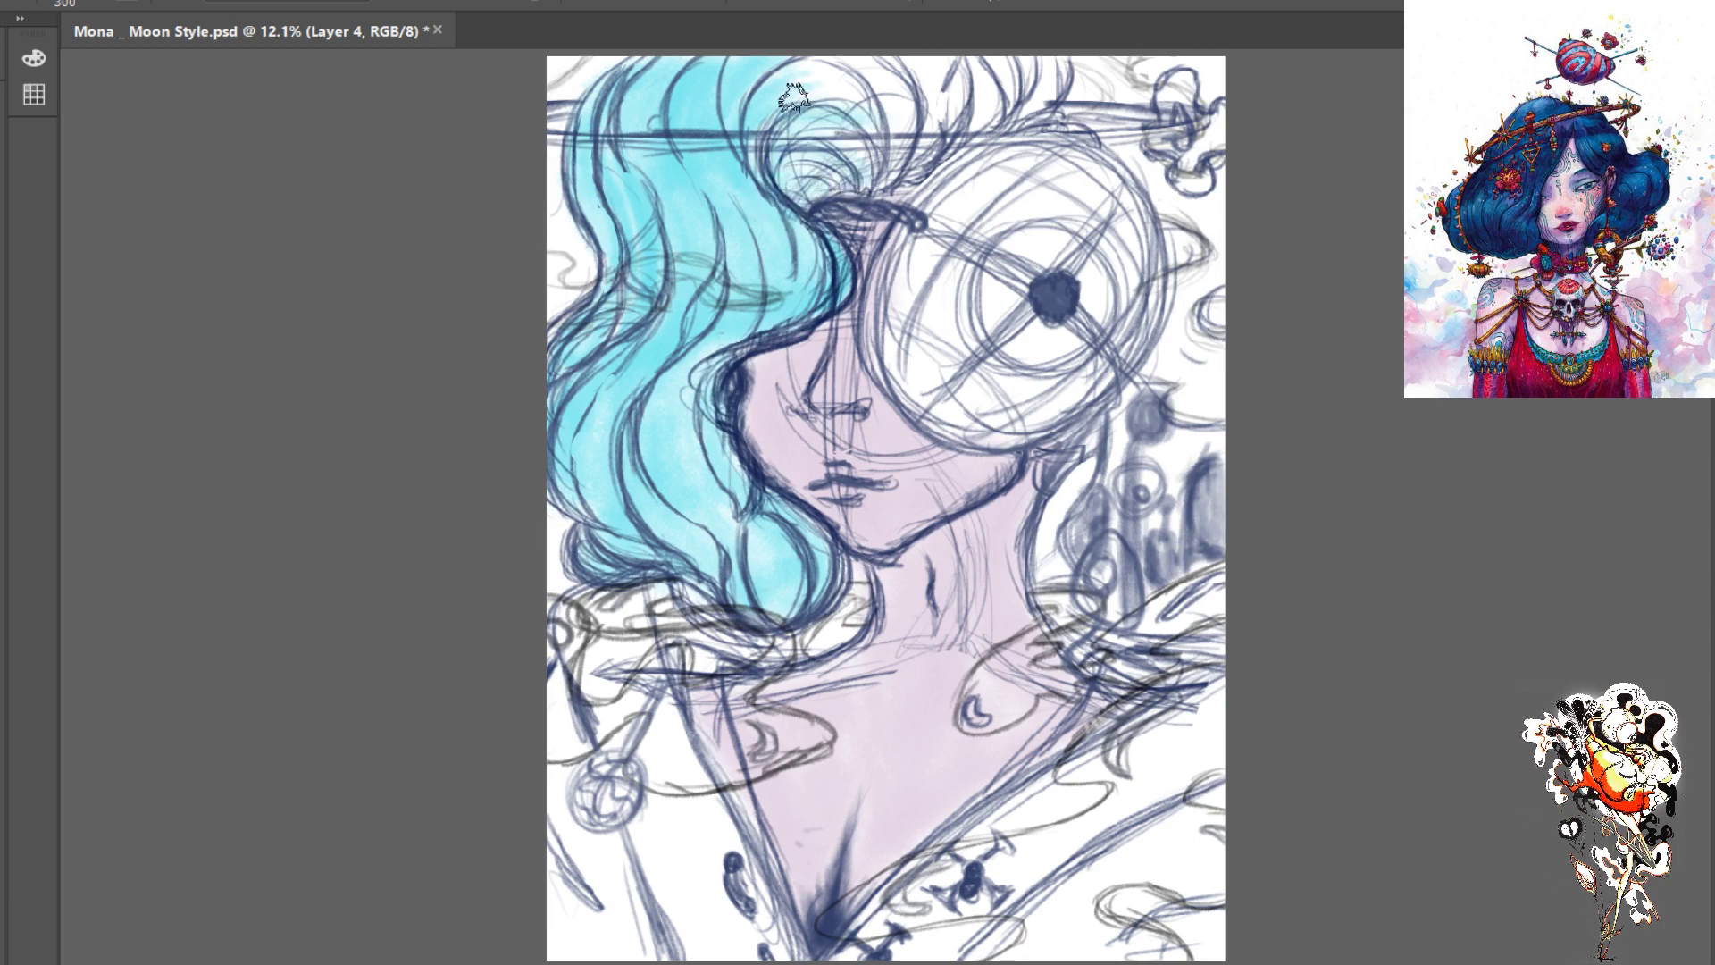
mouse_move(794, 98)
left_mouse_down()
mouse_move(846, 127)
mouse_move(755, 129)
mouse_move(832, 195)
mouse_move(873, 166)
mouse_move(827, 119)
mouse_move(852, 73)
mouse_move(905, 132)
left_mouse_up()
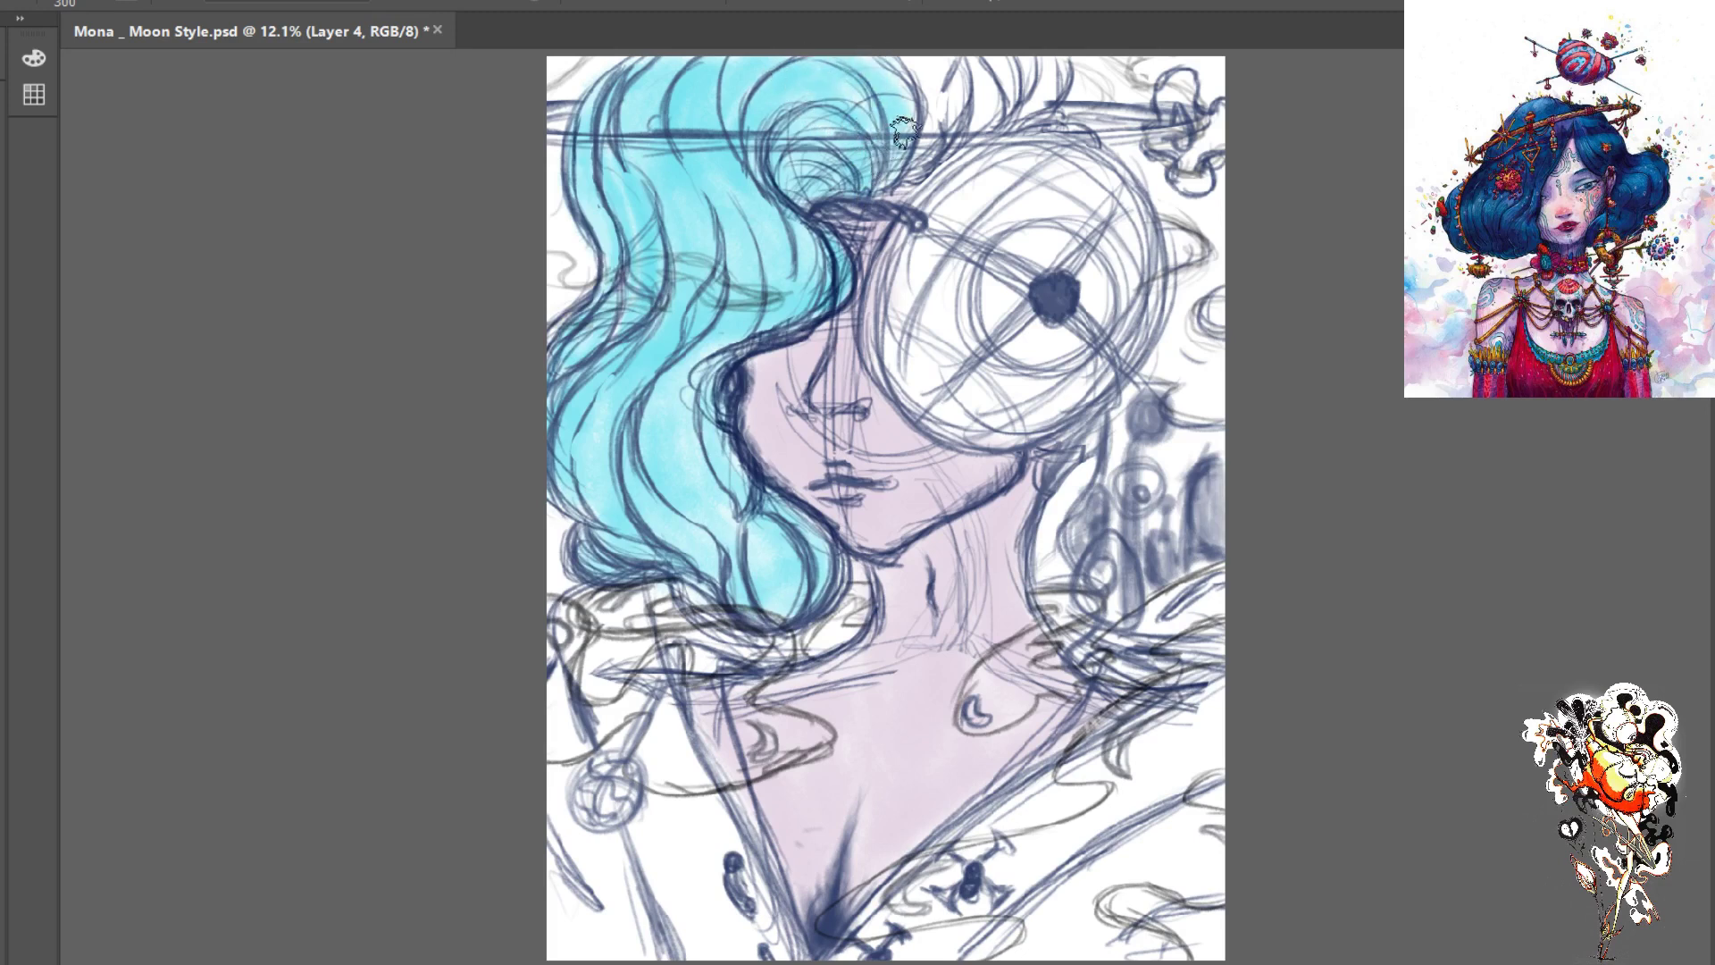
mouse_move(903, 45)
left_mouse_down()
mouse_move(912, 143)
mouse_move(898, 67)
mouse_move(913, 96)
mouse_move(987, 61)
mouse_move(997, 114)
mouse_move(967, 60)
mouse_move(1002, 68)
mouse_move(1024, 106)
mouse_move(1015, 87)
mouse_move(1056, 82)
mouse_move(1042, 54)
mouse_move(994, 62)
left_mouse_up()
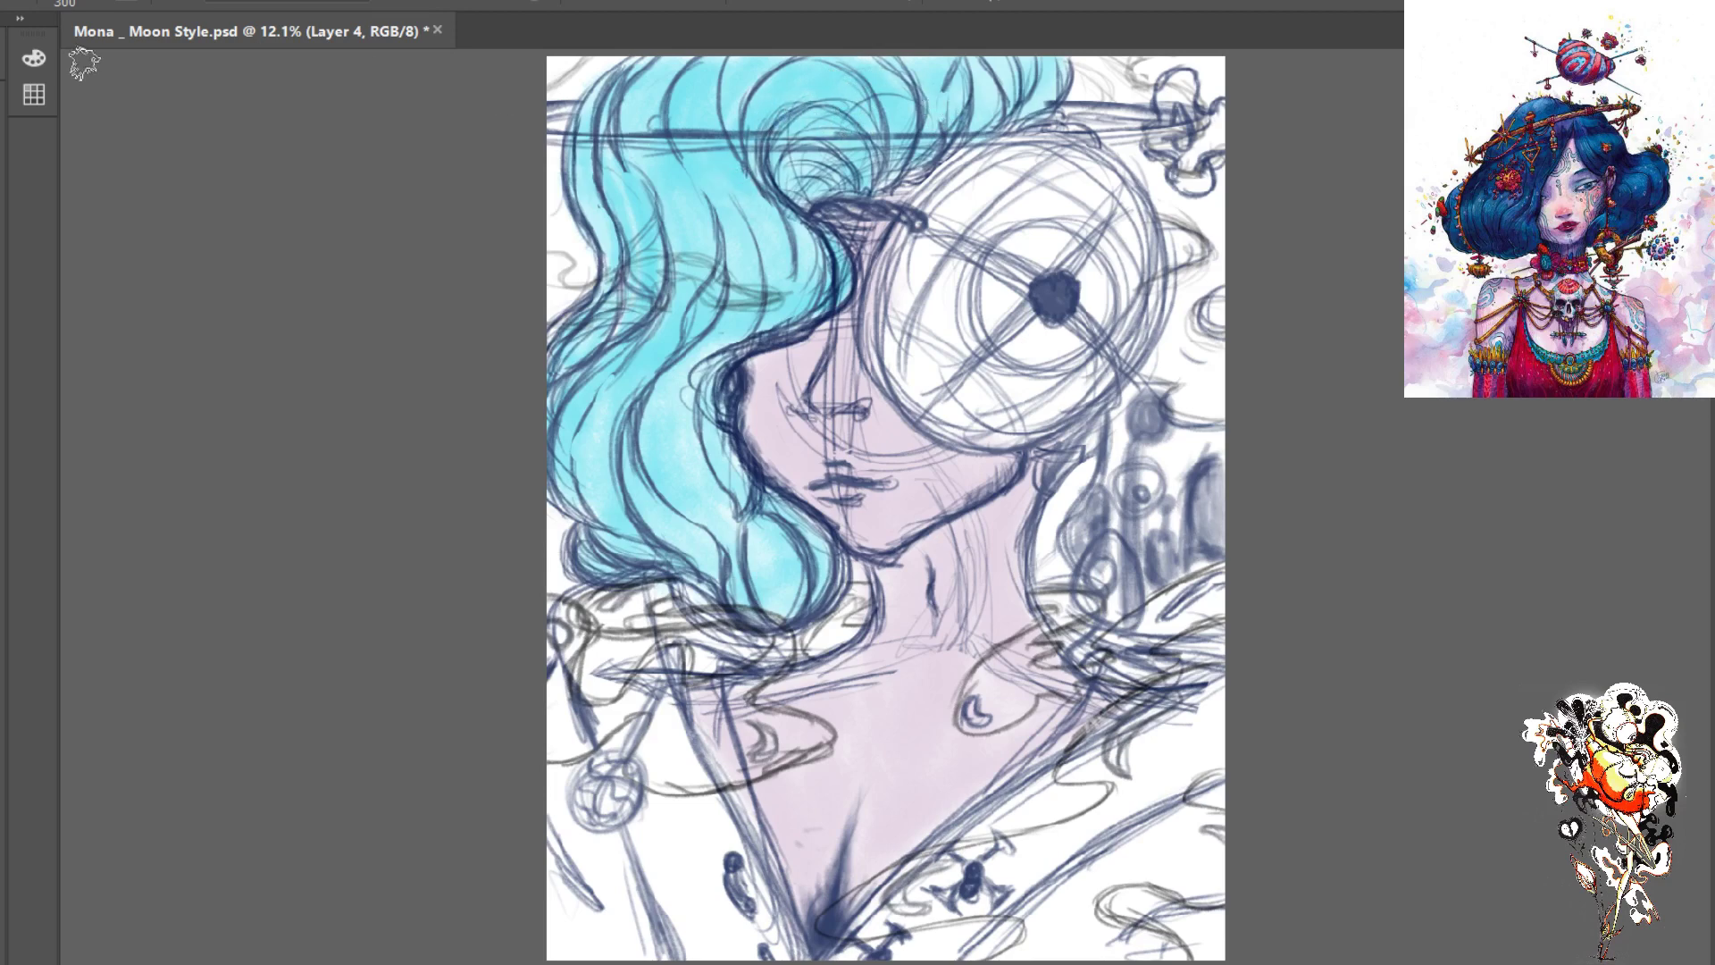
- Add a new layer for further colouring and toggle the base colours' visibility to compare them with the bare sketch
left_click(1545, 574)
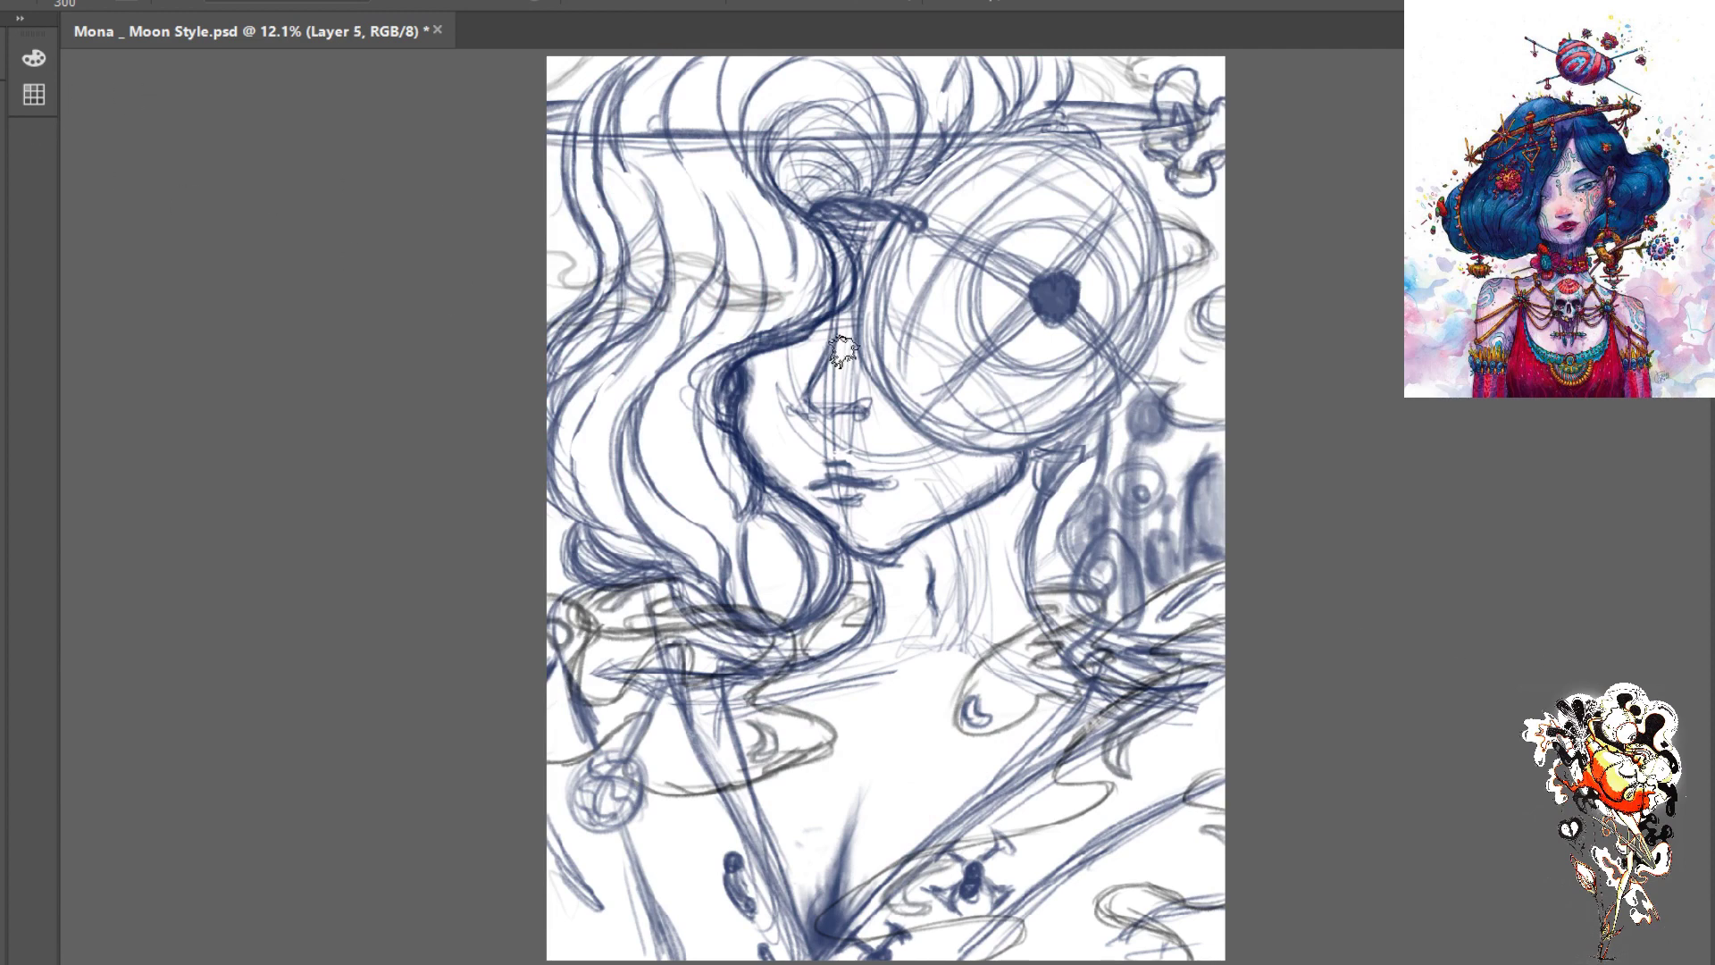
left_click(1546, 626)
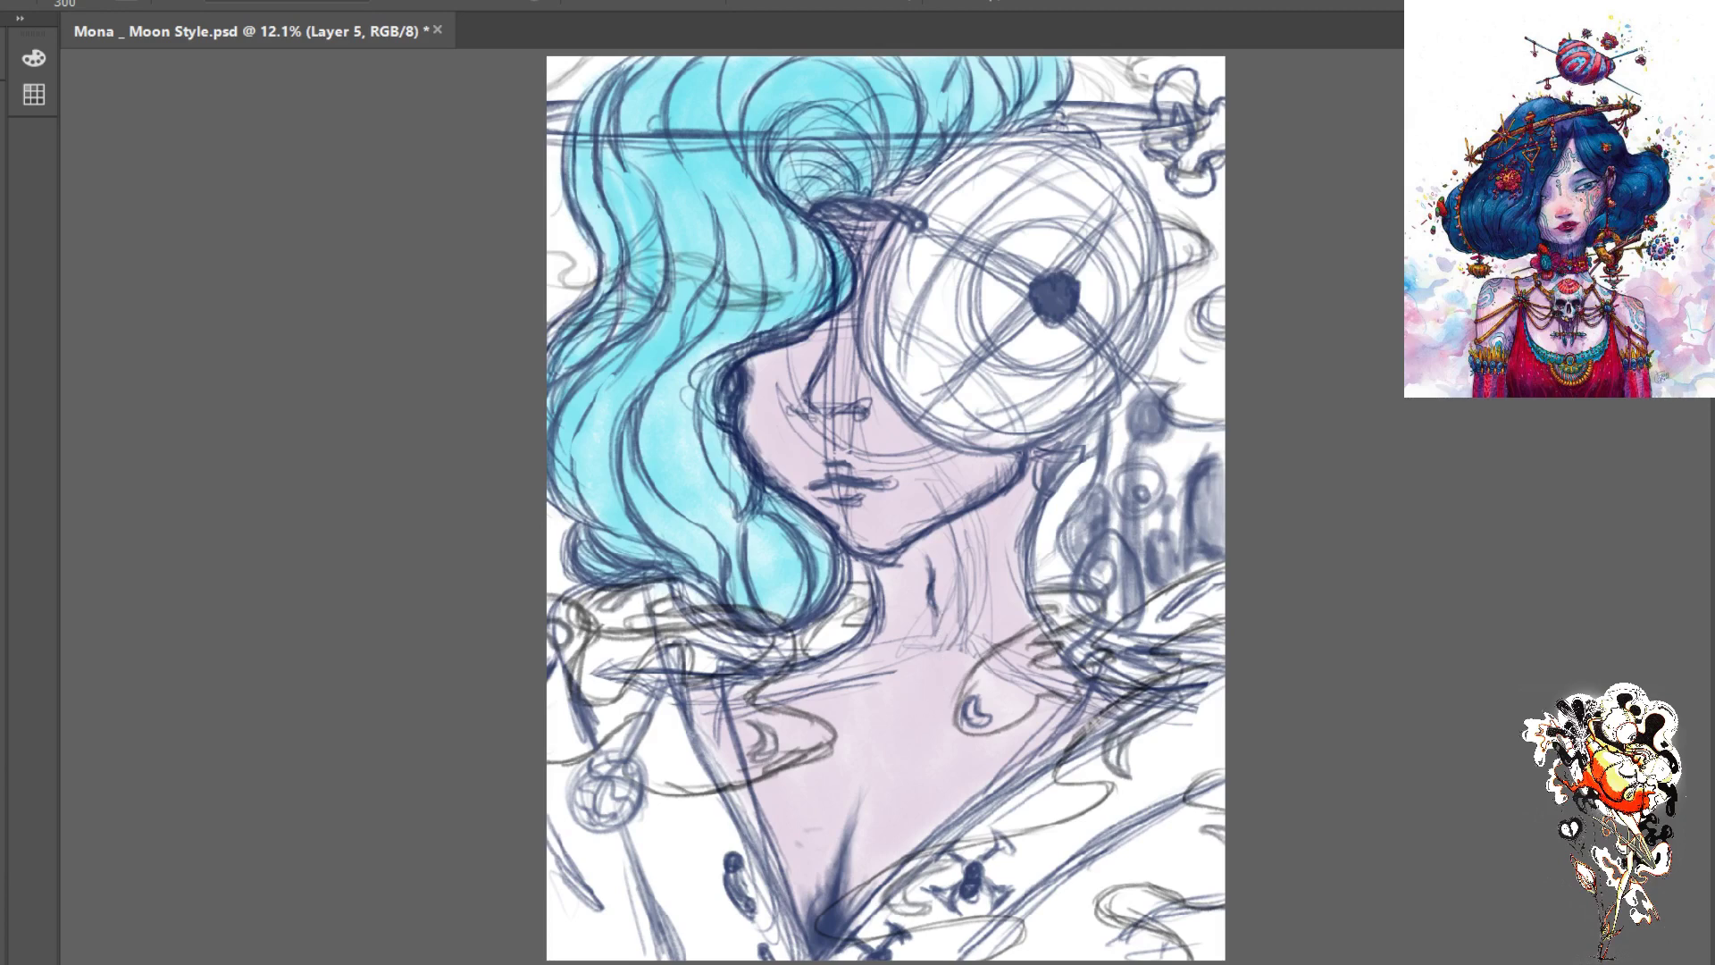
left_click(1548, 636)
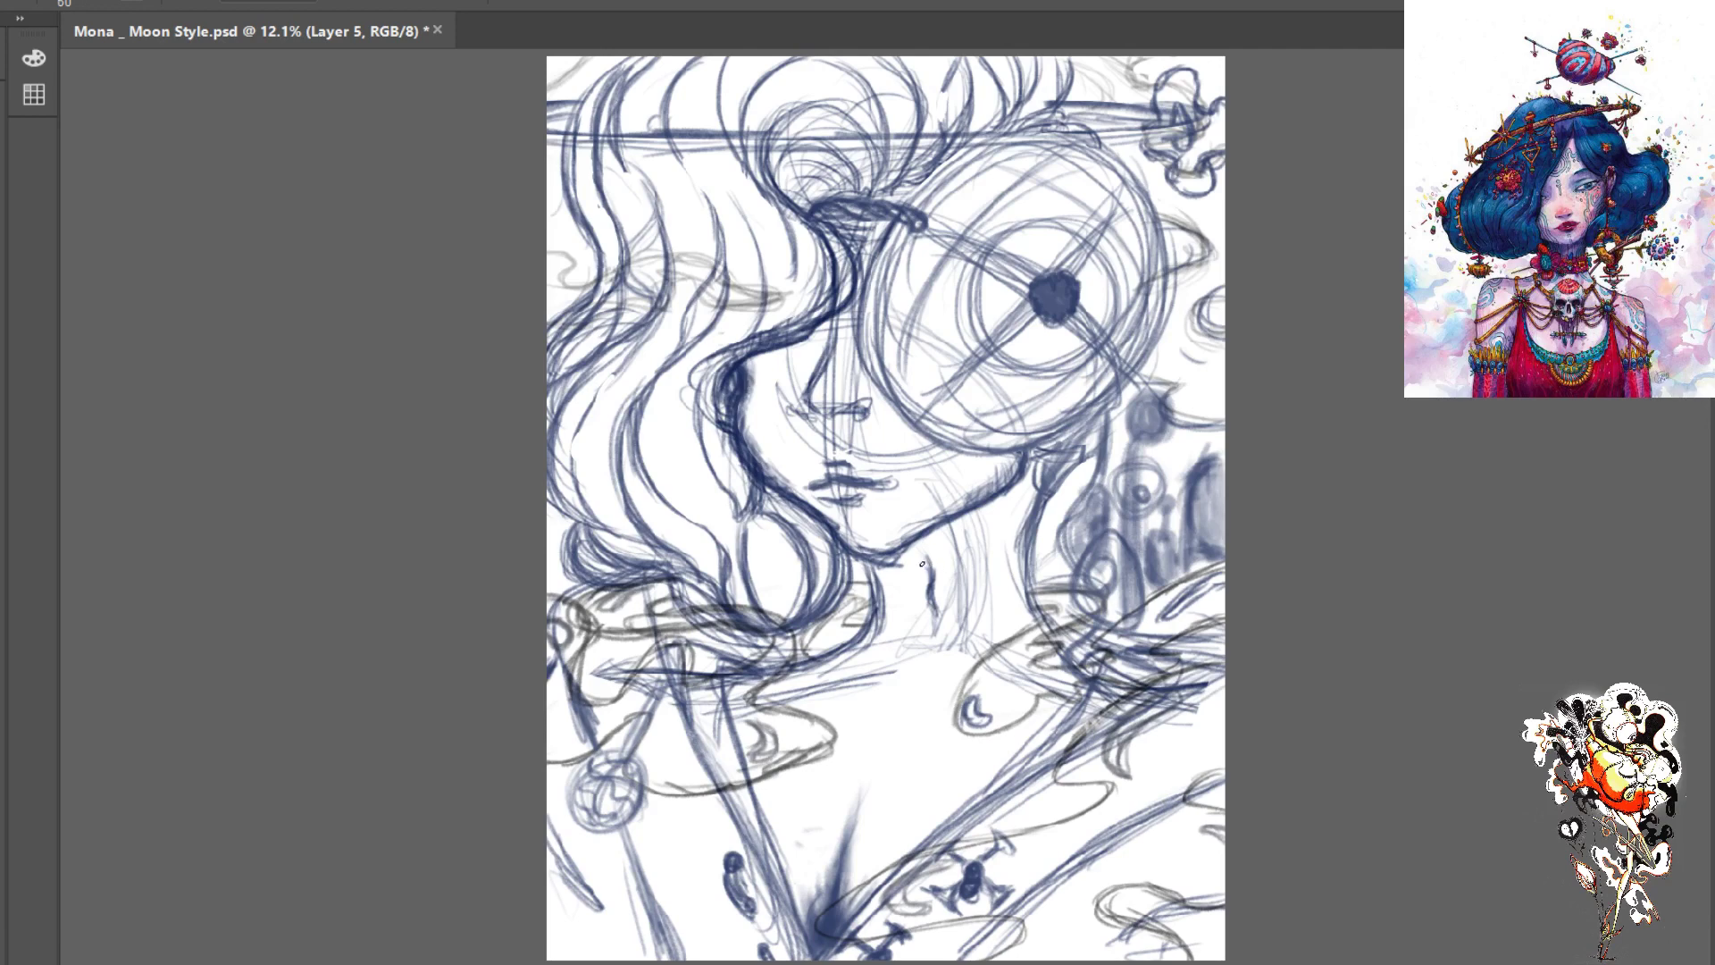
key("bracketright")
key("bracketright")
key("bracketright")
key("bracketright")
key("bracketright")
key("bracketright")
key("bracketright")
key("bracketright")
left_click_drag(951, 891, 964, 893)
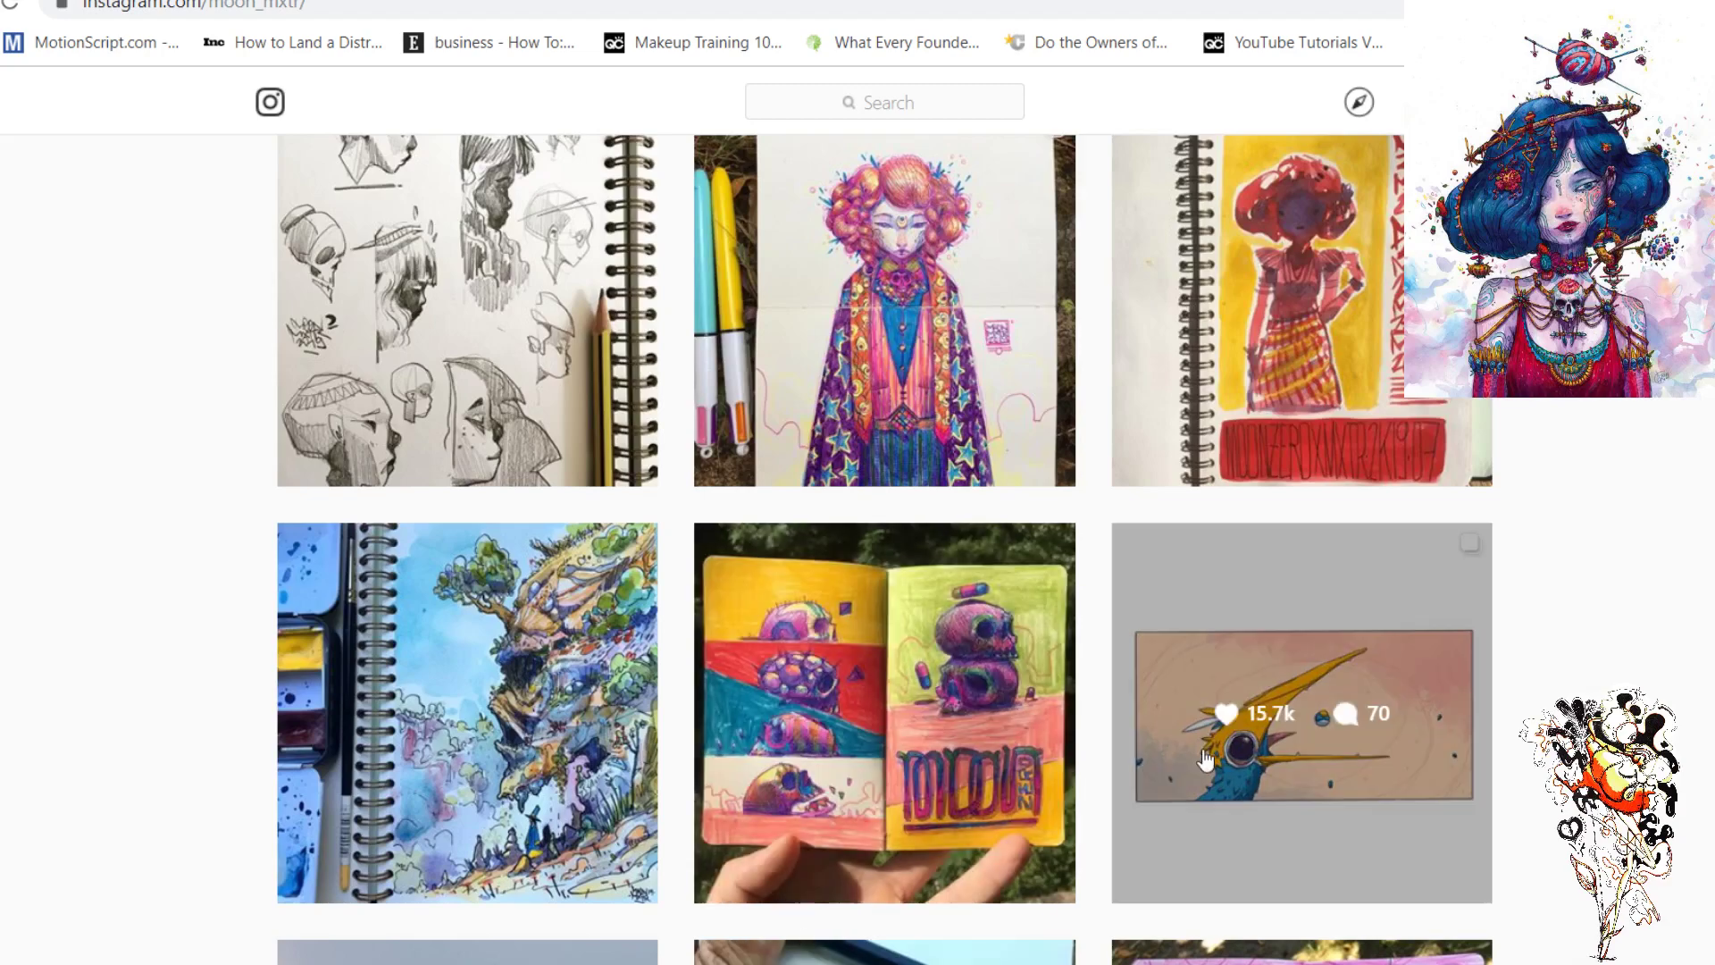
scroll(1302, 712, "down", 4)
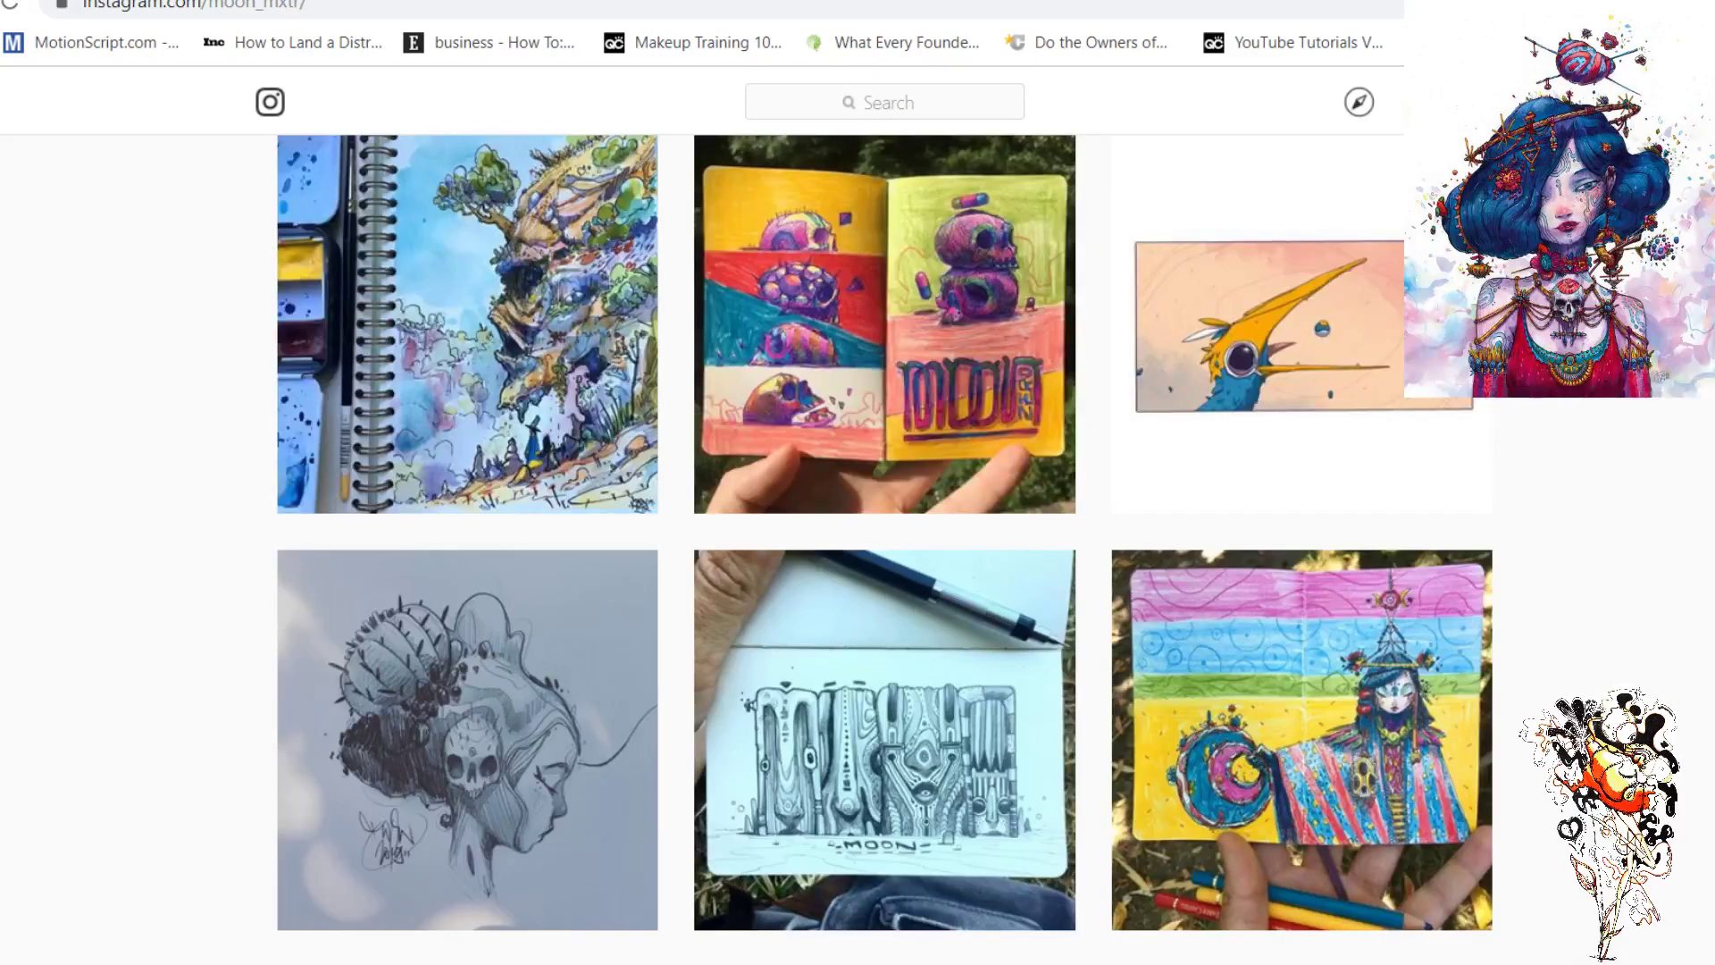
scroll(884, 550, "down", 8)
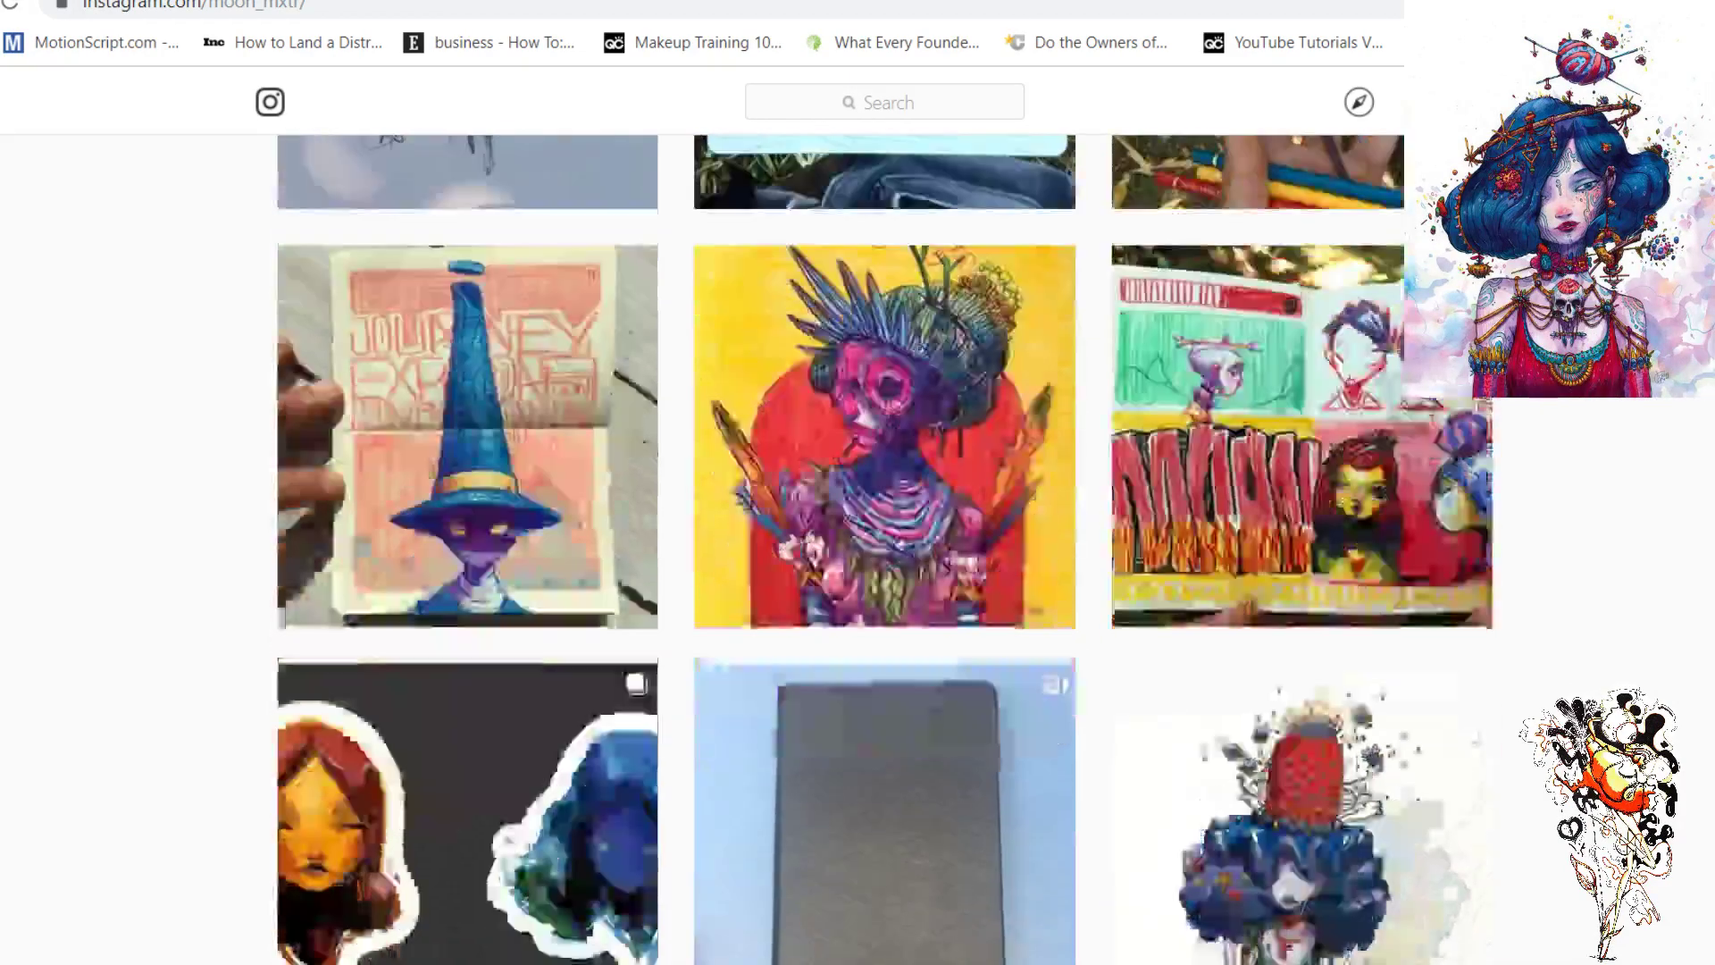
scroll(884, 550, "down", 10)
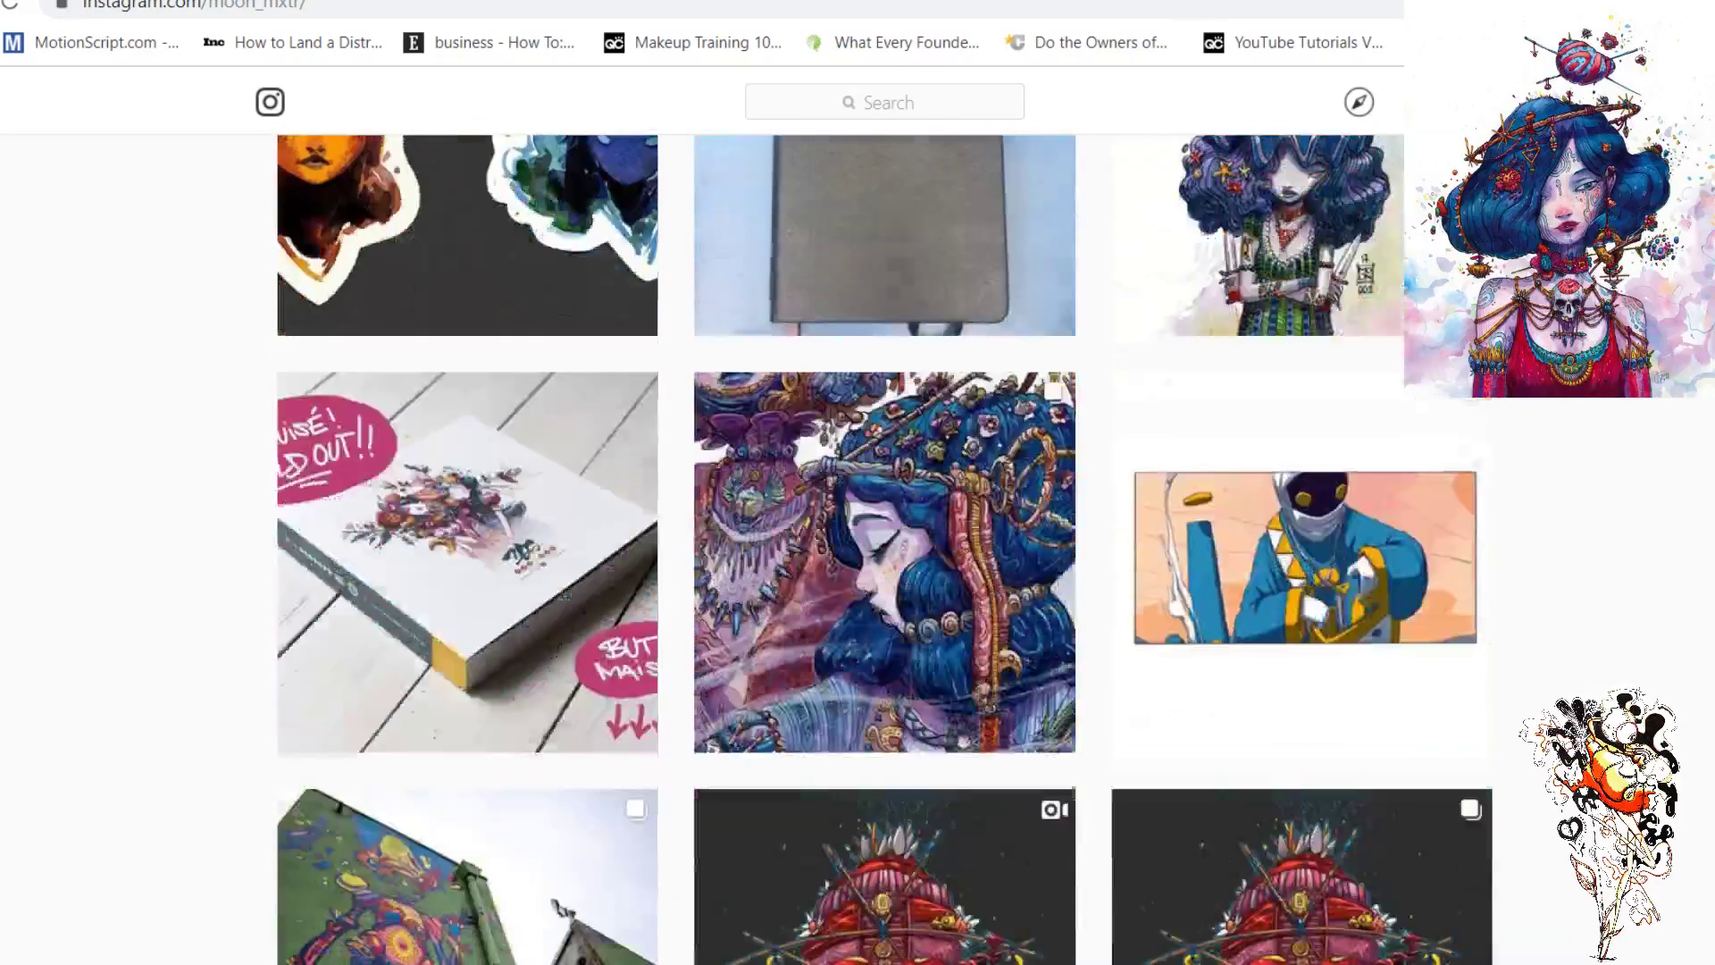
scroll(884, 550, "down", 3)
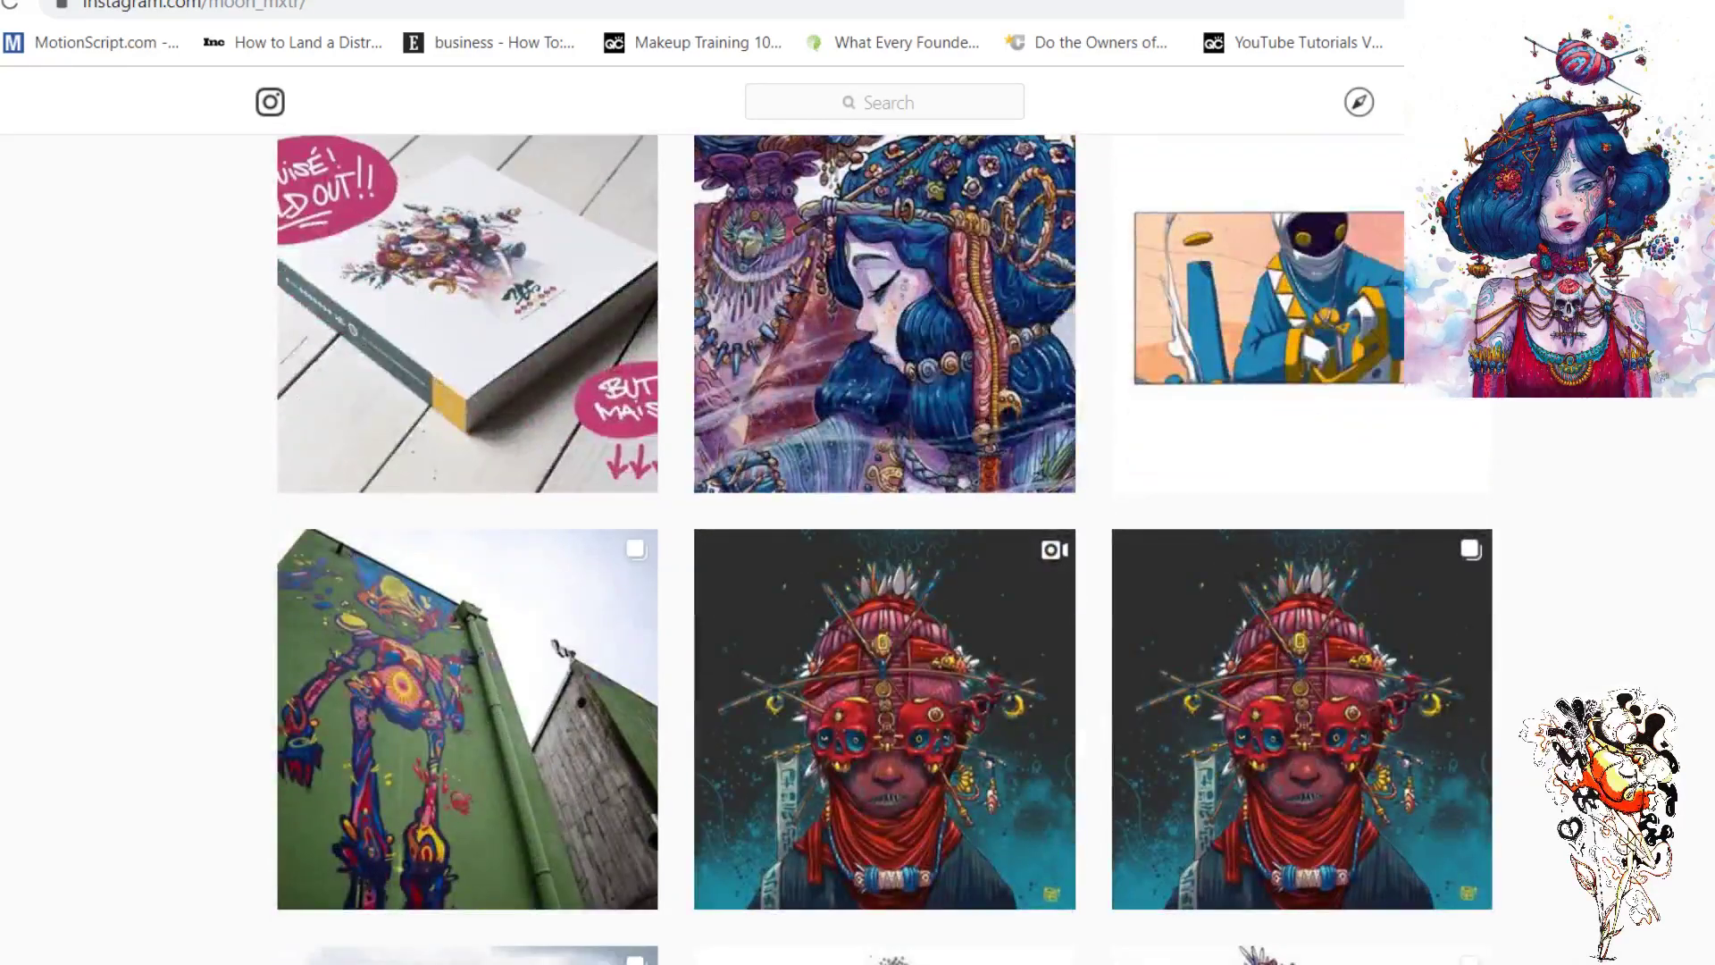
scroll(885, 550, "down", 4)
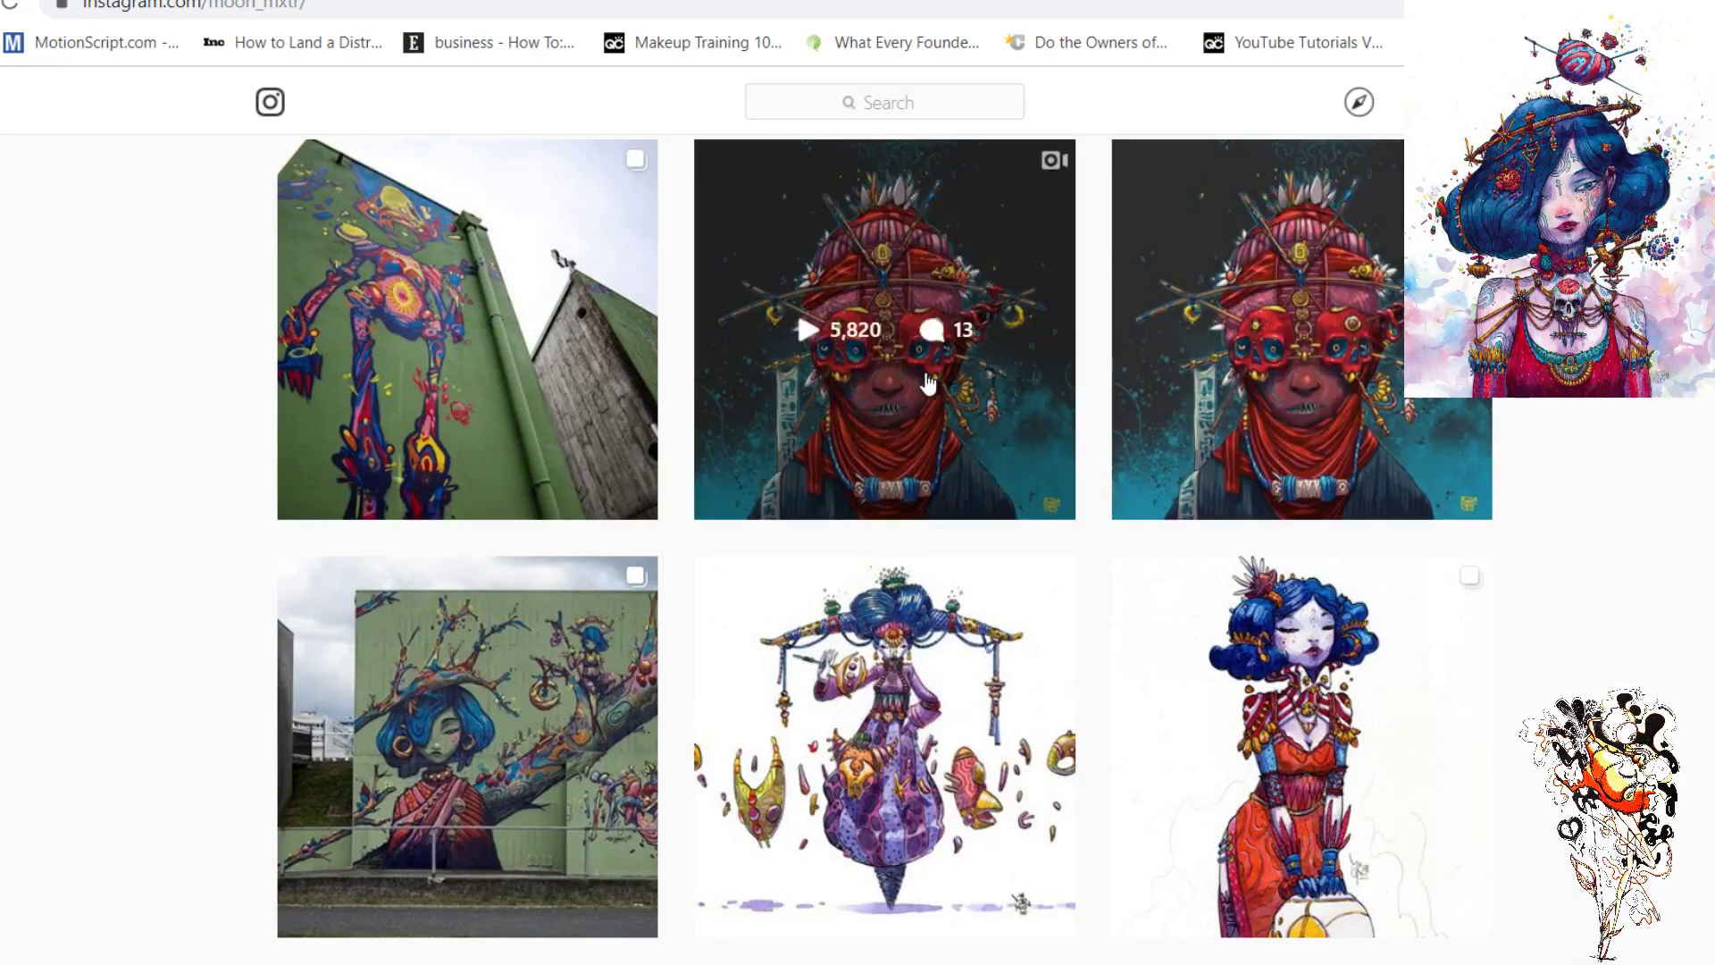
scroll(1452, 598, "down", 1)
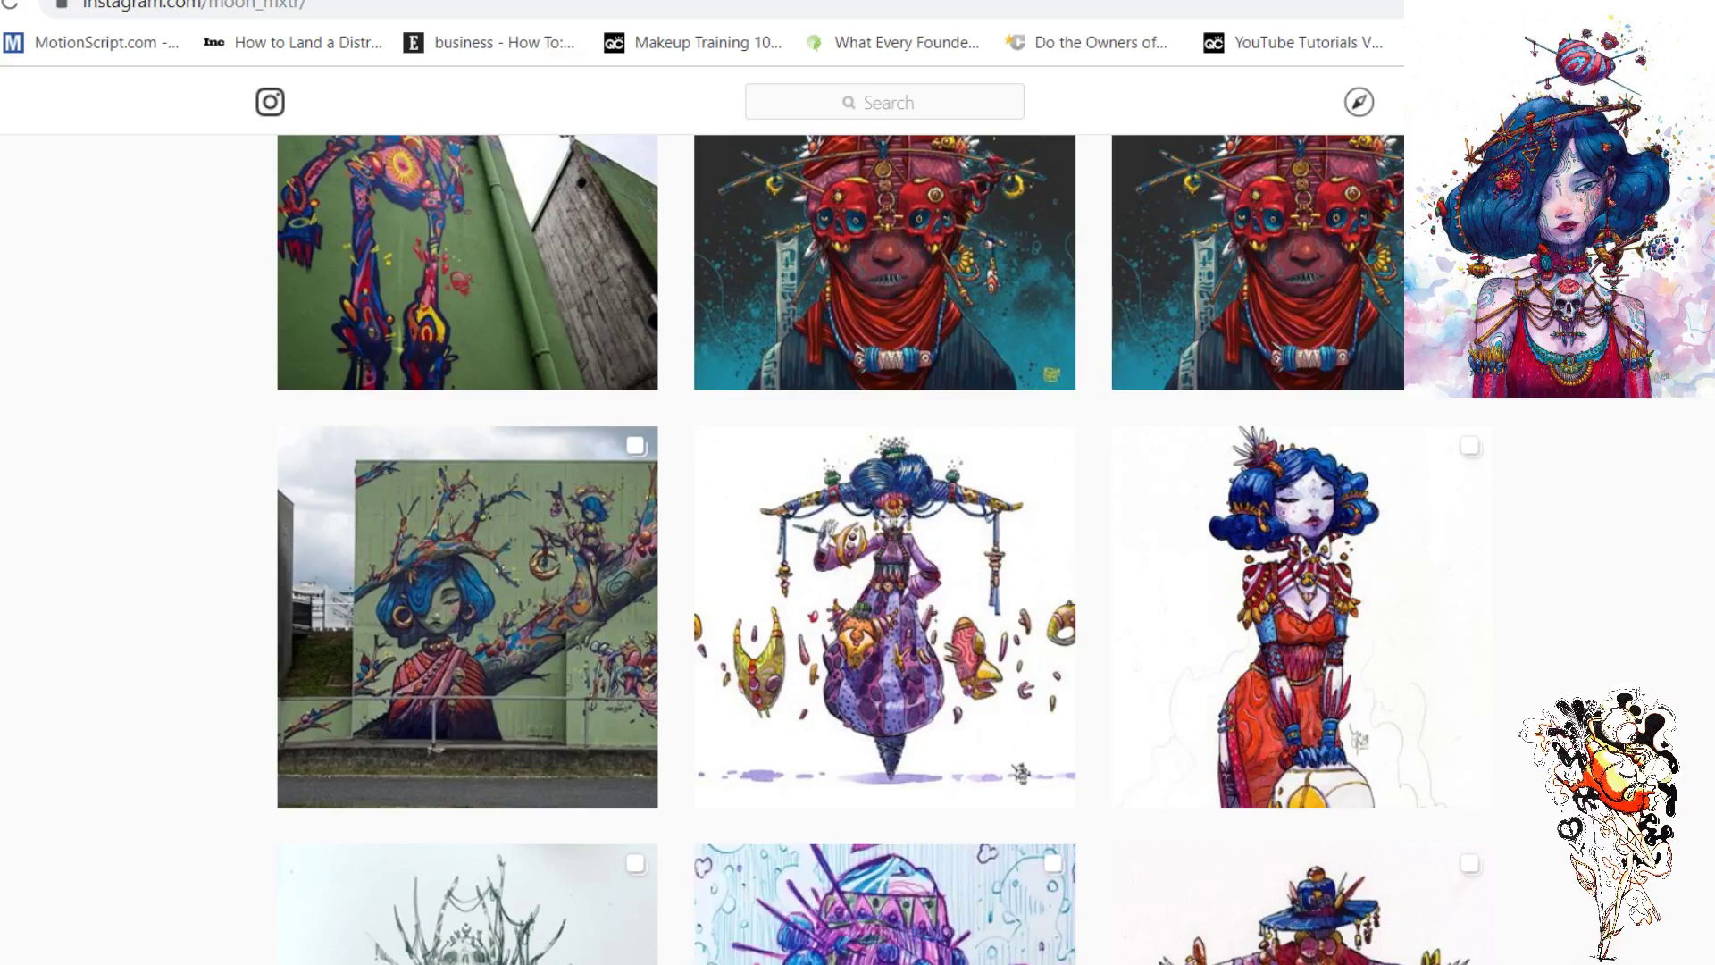
scroll(974, 596, "up", 2)
scroll(973, 596, "down", 3)
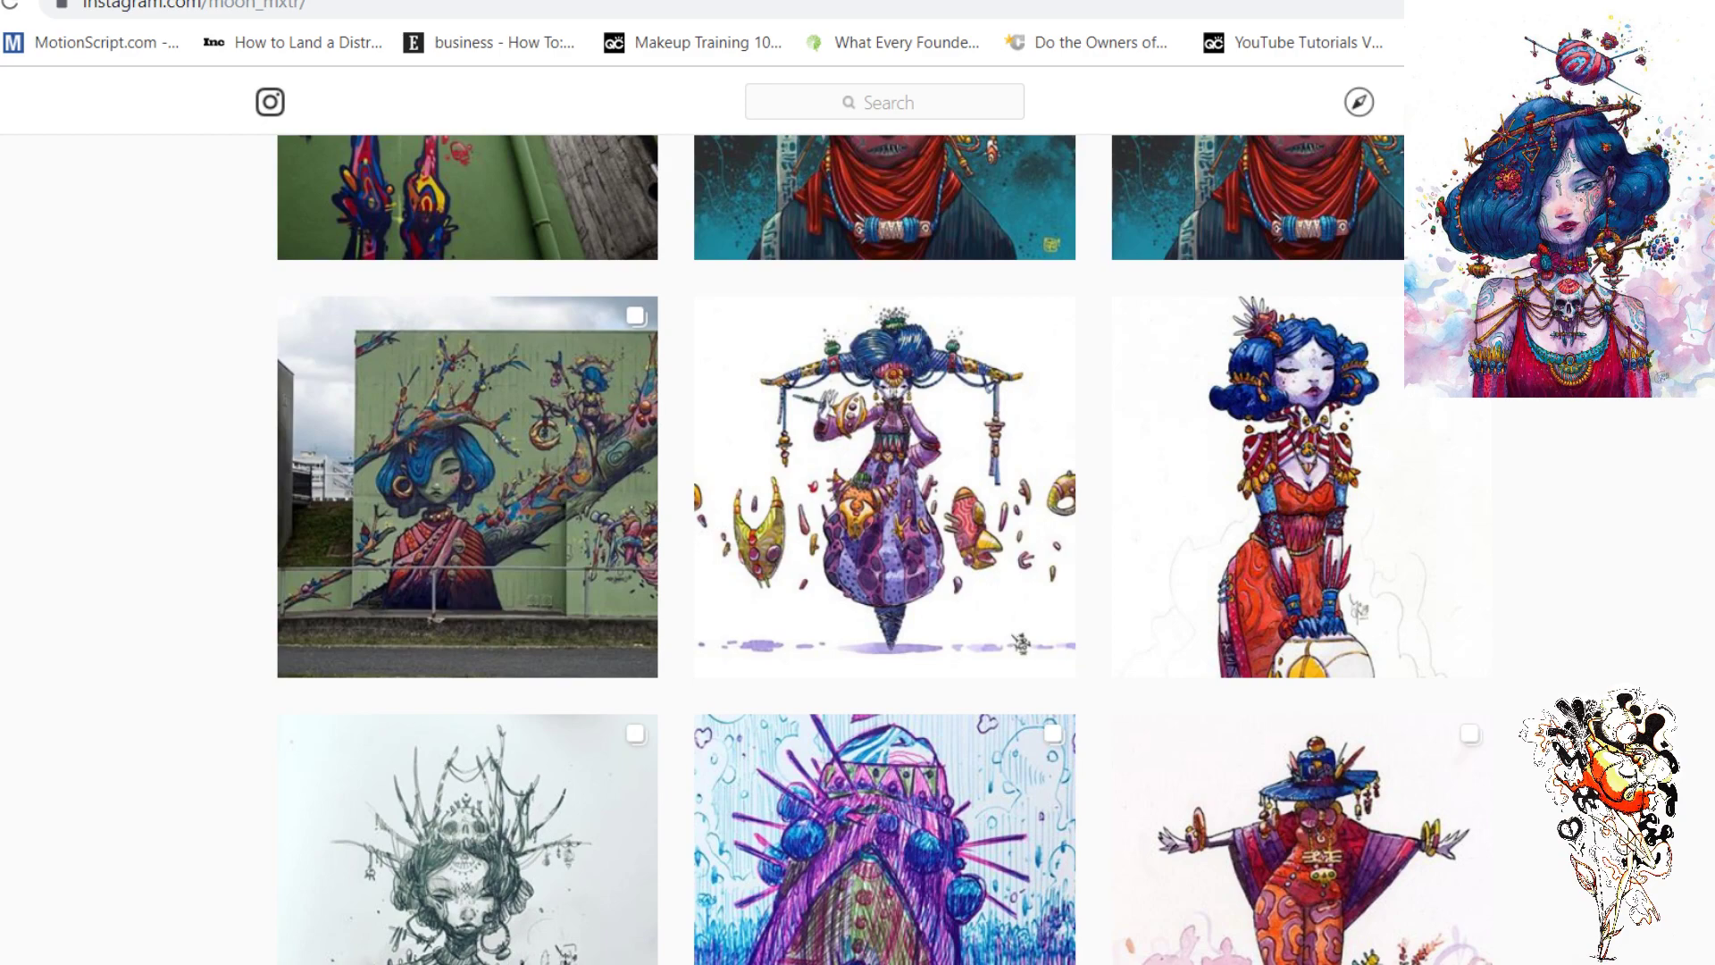
- Examine older gallery posts for style and colour references, including a full view of the sketchbook page with two purple-and-green figures
scroll(1295, 849, "down", 10)
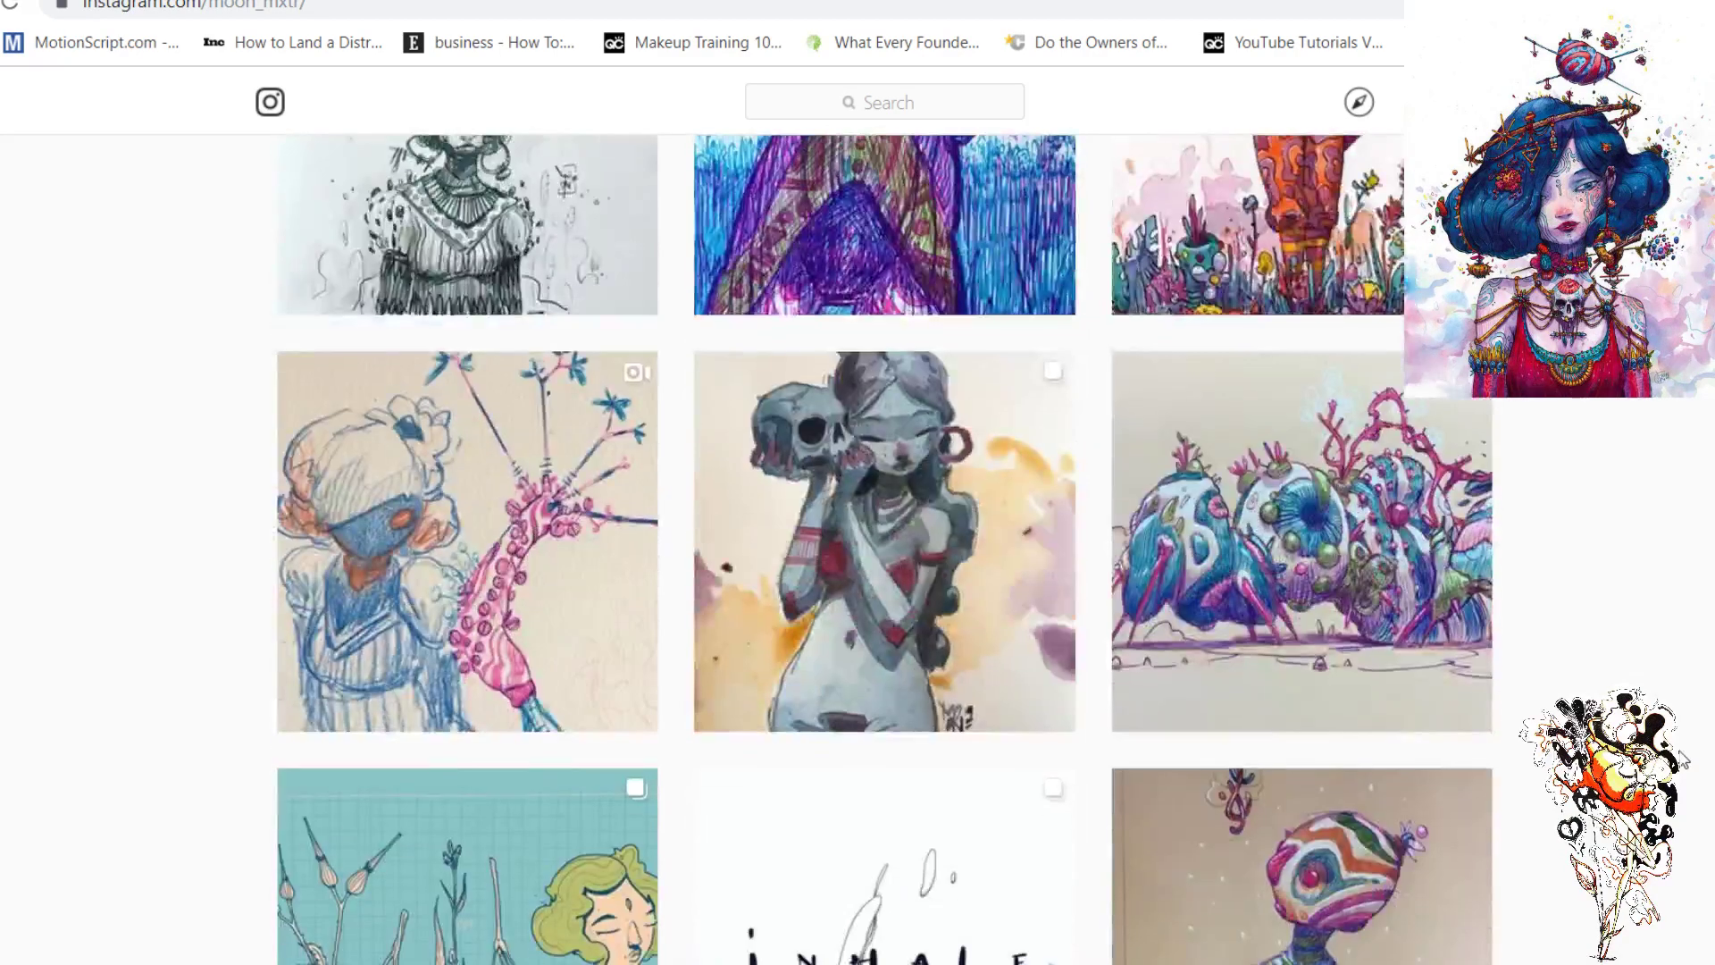
scroll(1684, 757, "down", 6)
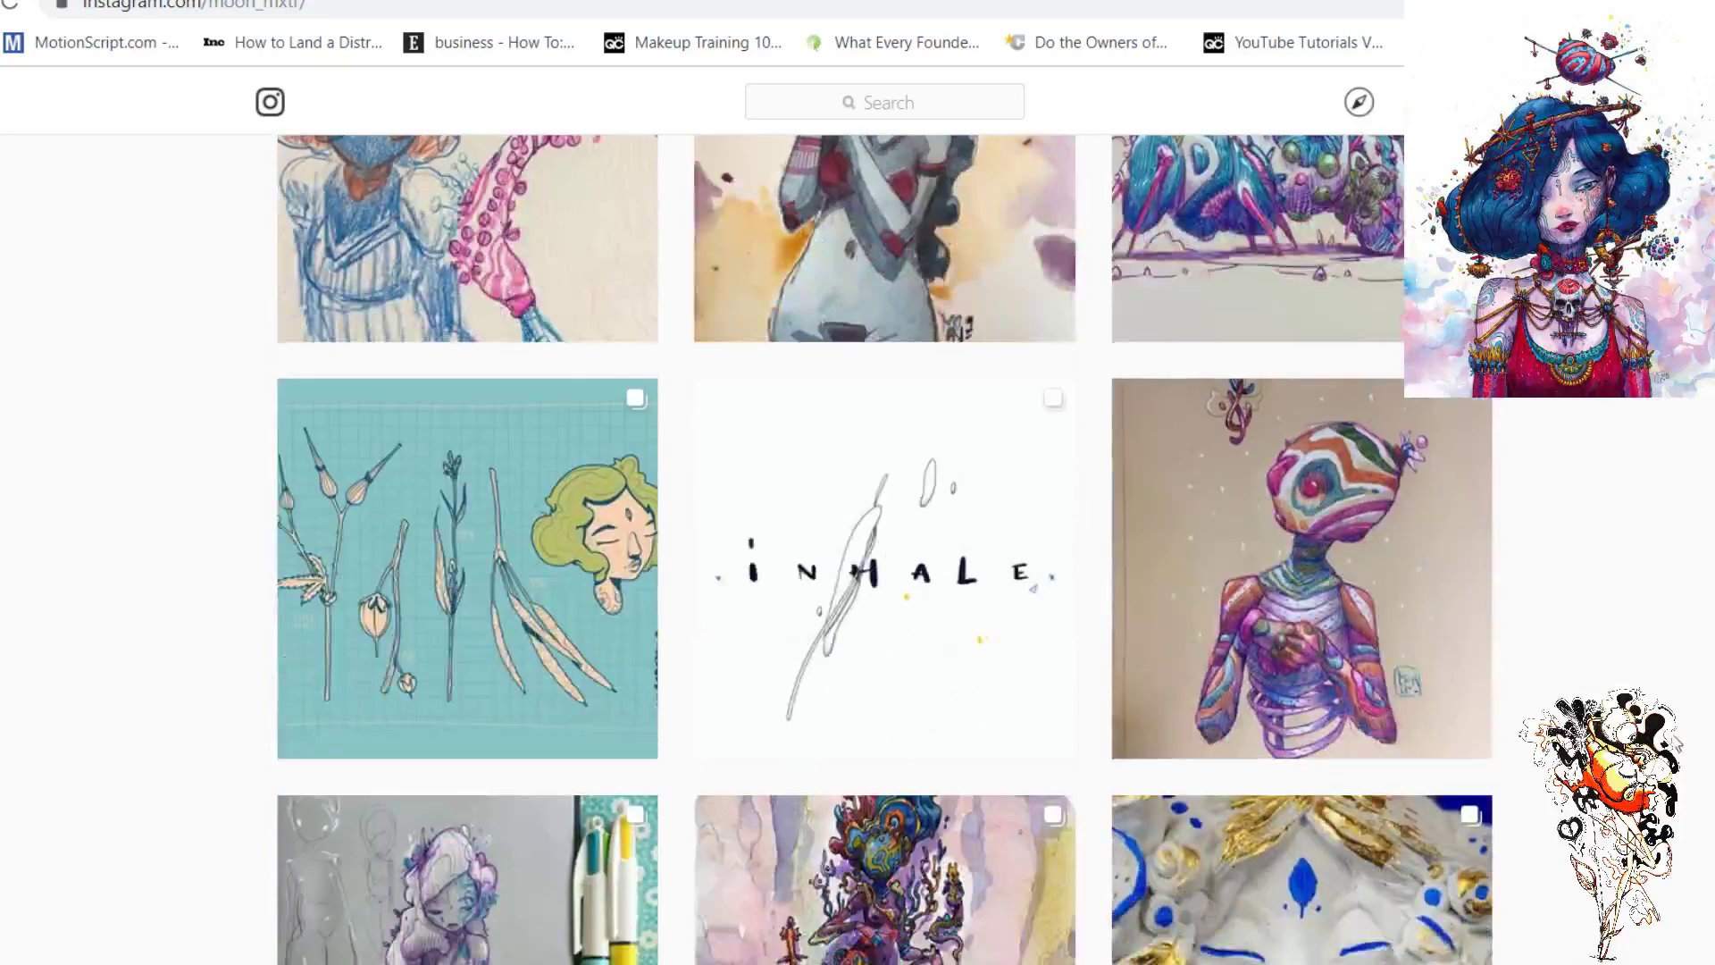
scroll(1677, 741, "down", 9)
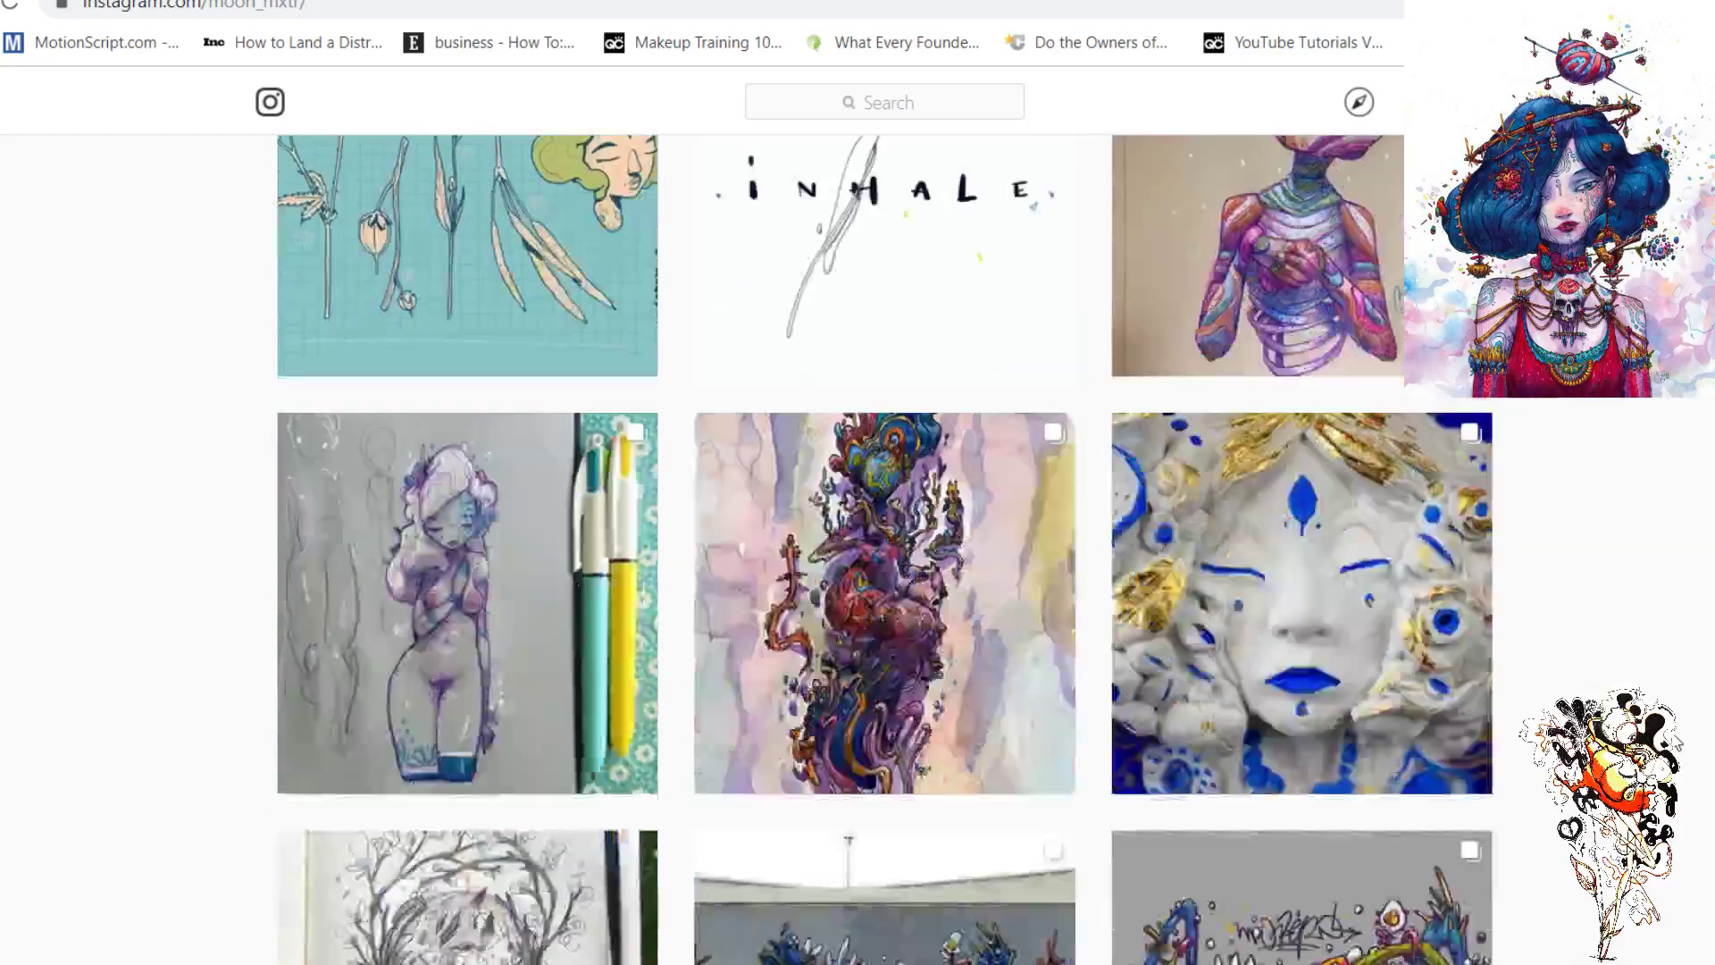
scroll(884, 549, "down", 10)
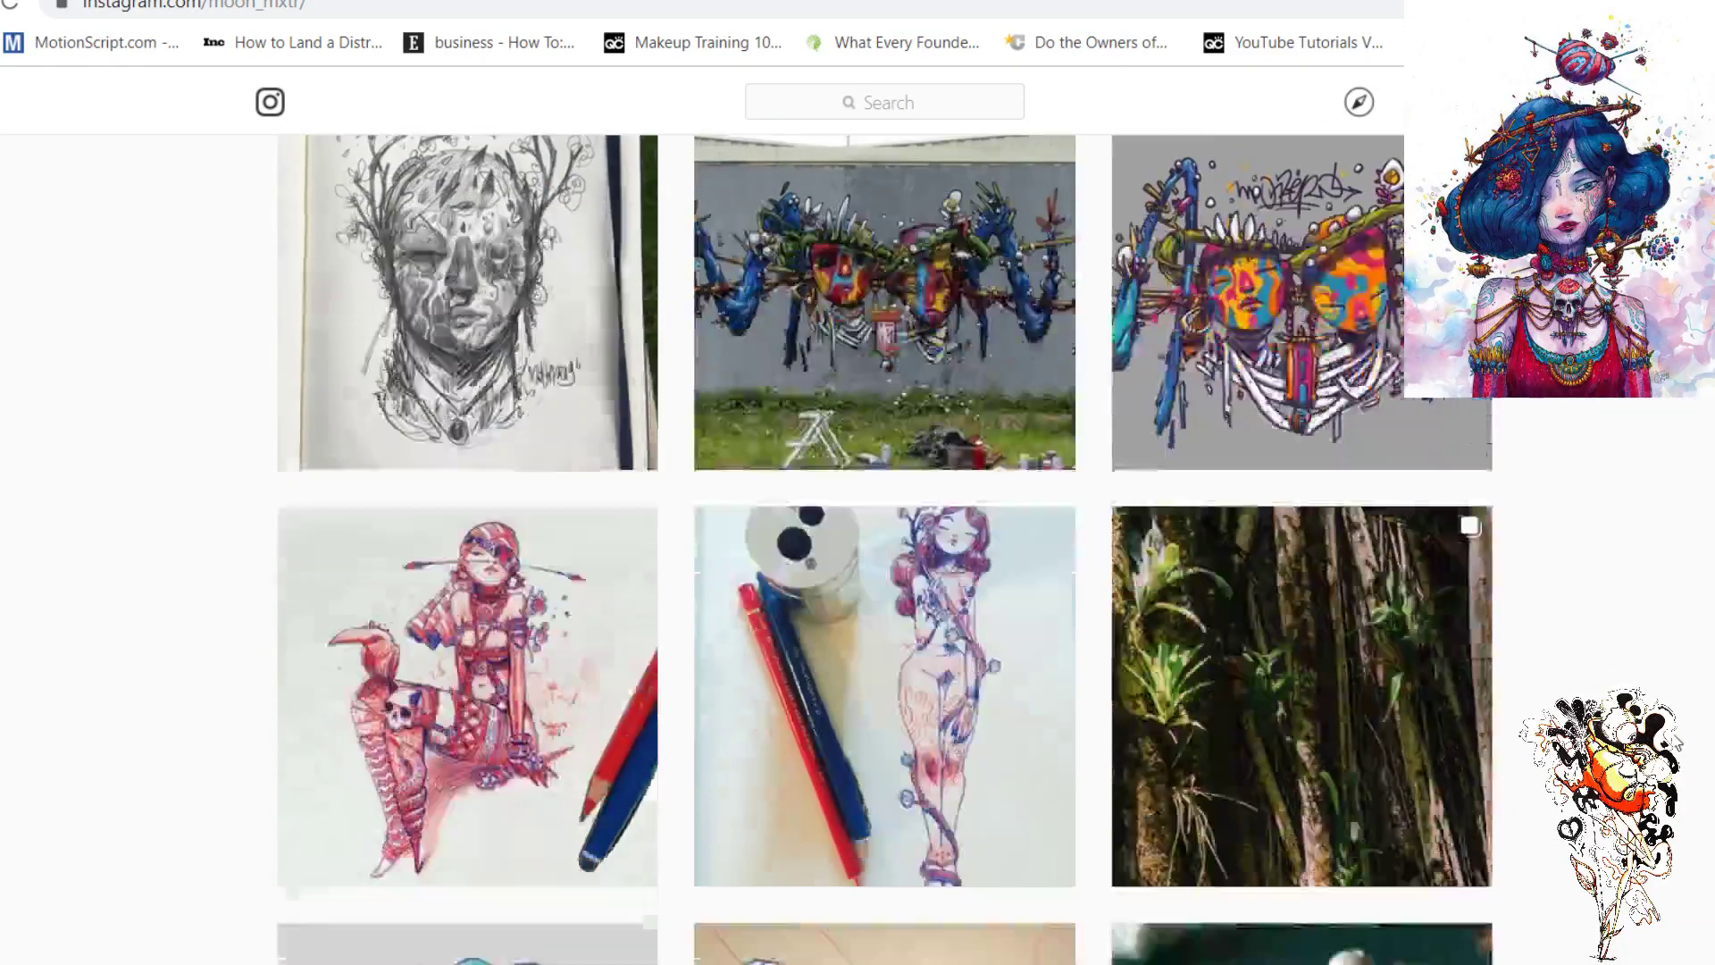
scroll(885, 549, "down", 5)
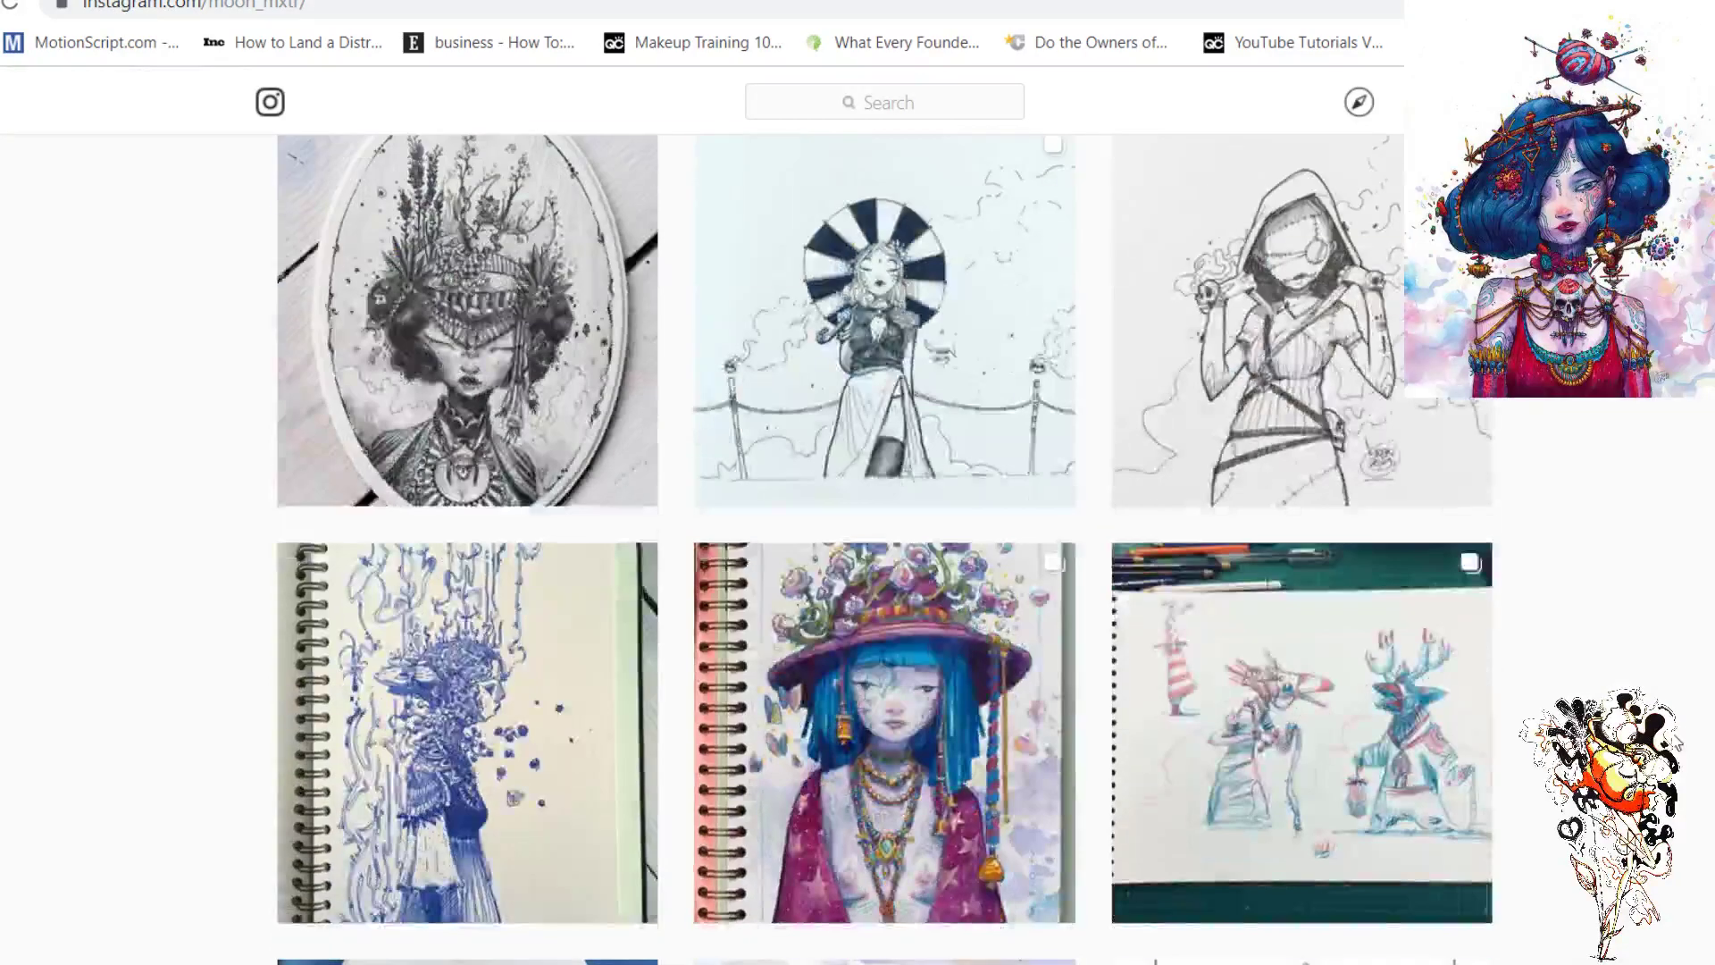
scroll(884, 550, "down", 4)
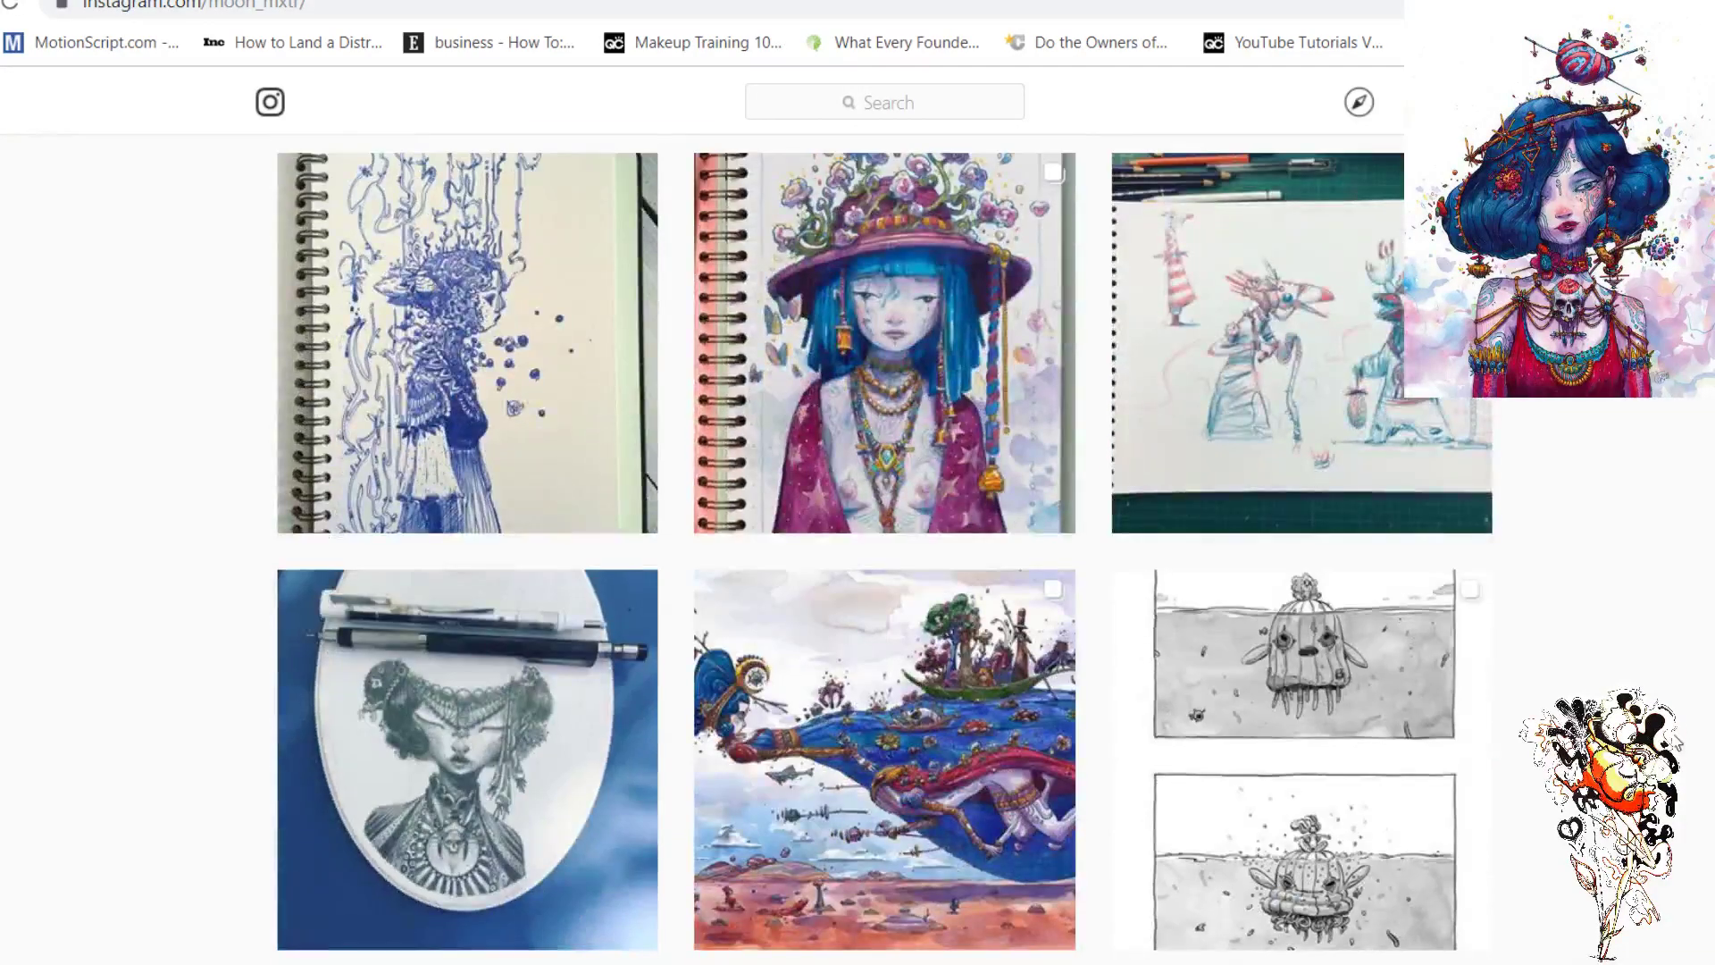
scroll(884, 550, "down", 4)
scroll(884, 550, "down", 3)
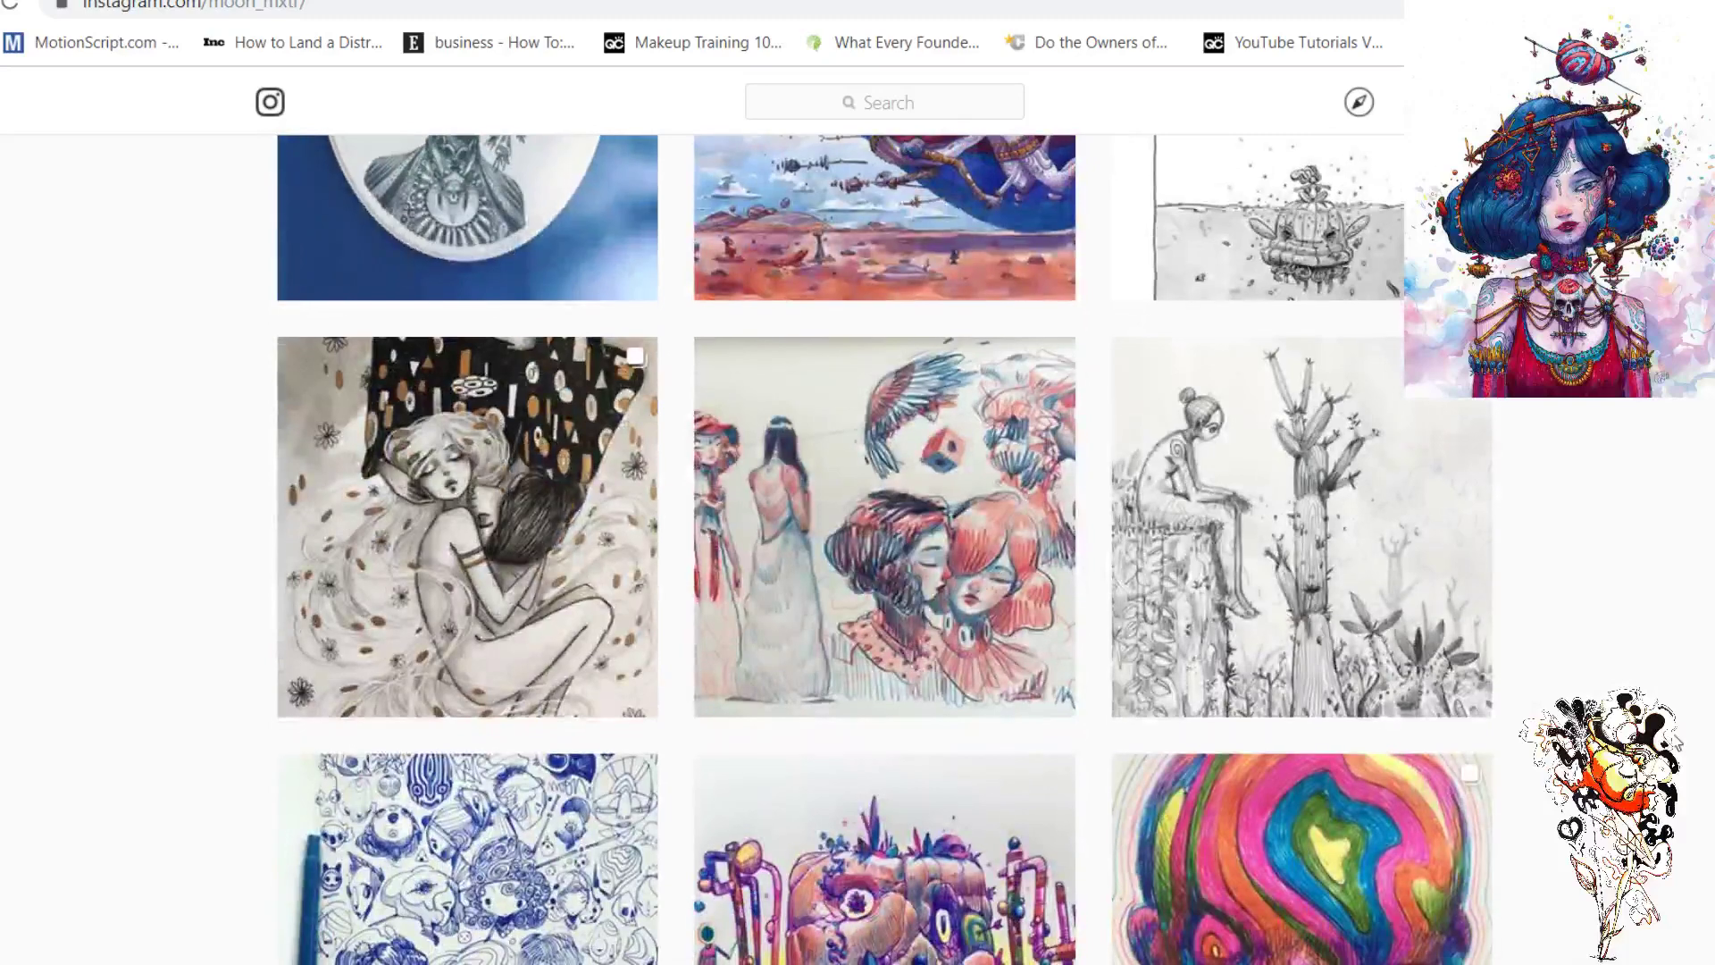
scroll(884, 549, "down", 4)
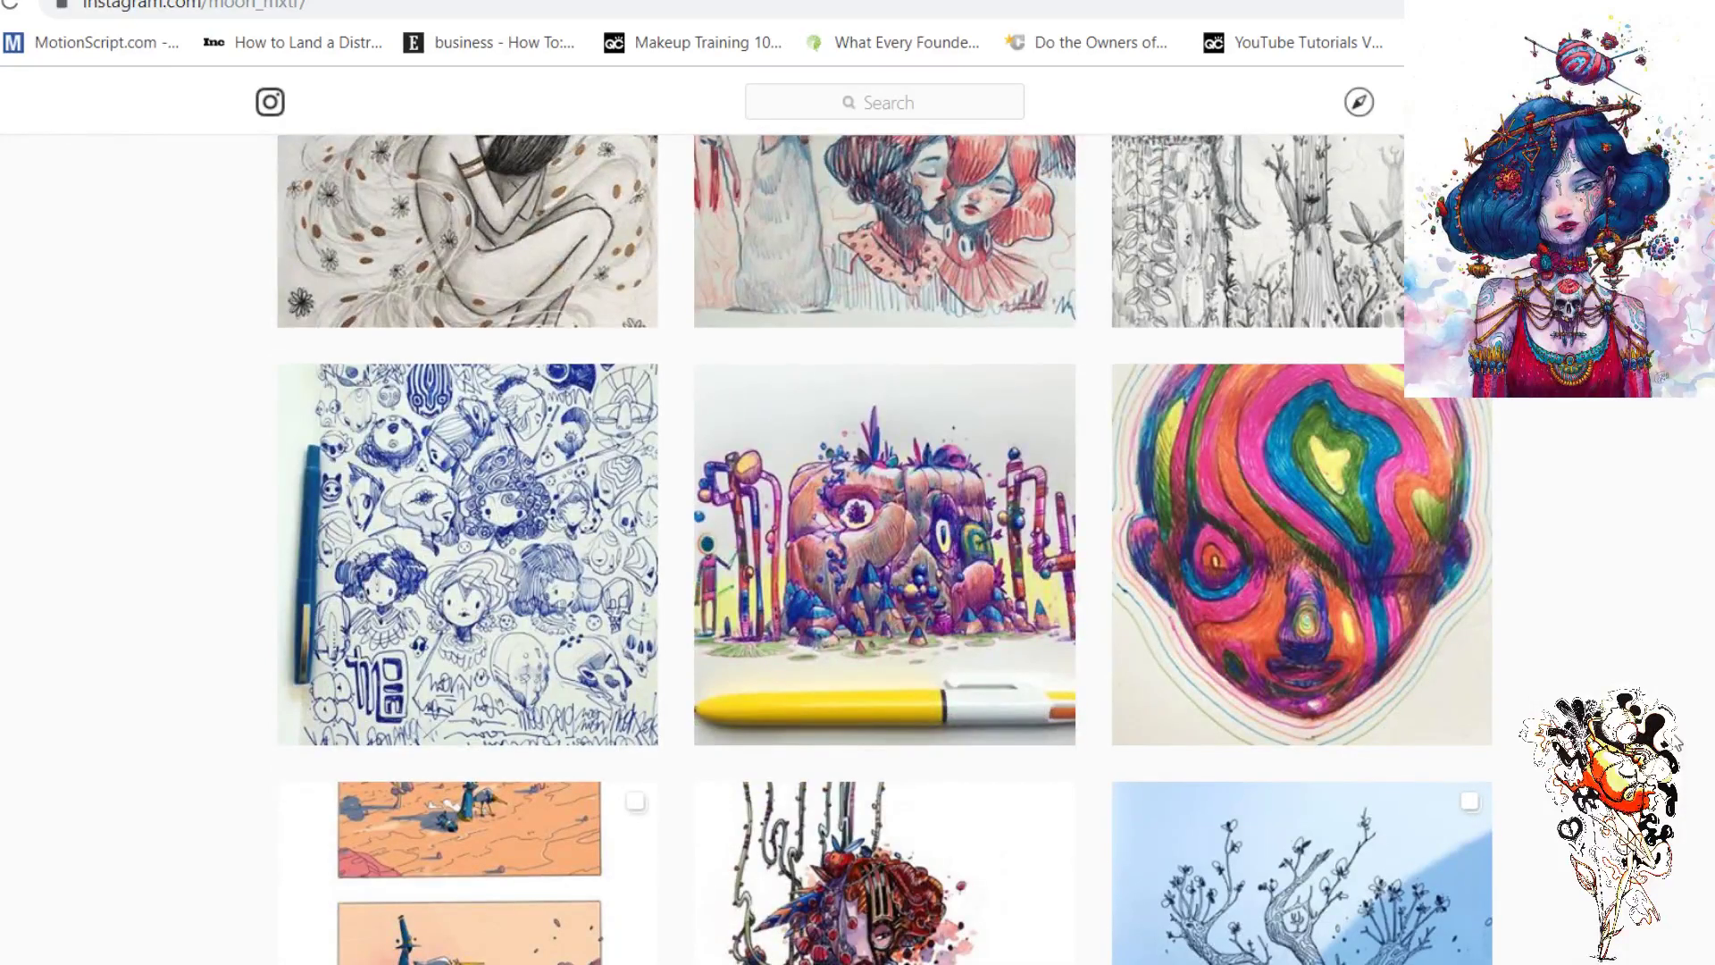
scroll(884, 549, "down", 4)
scroll(885, 549, "down", 5)
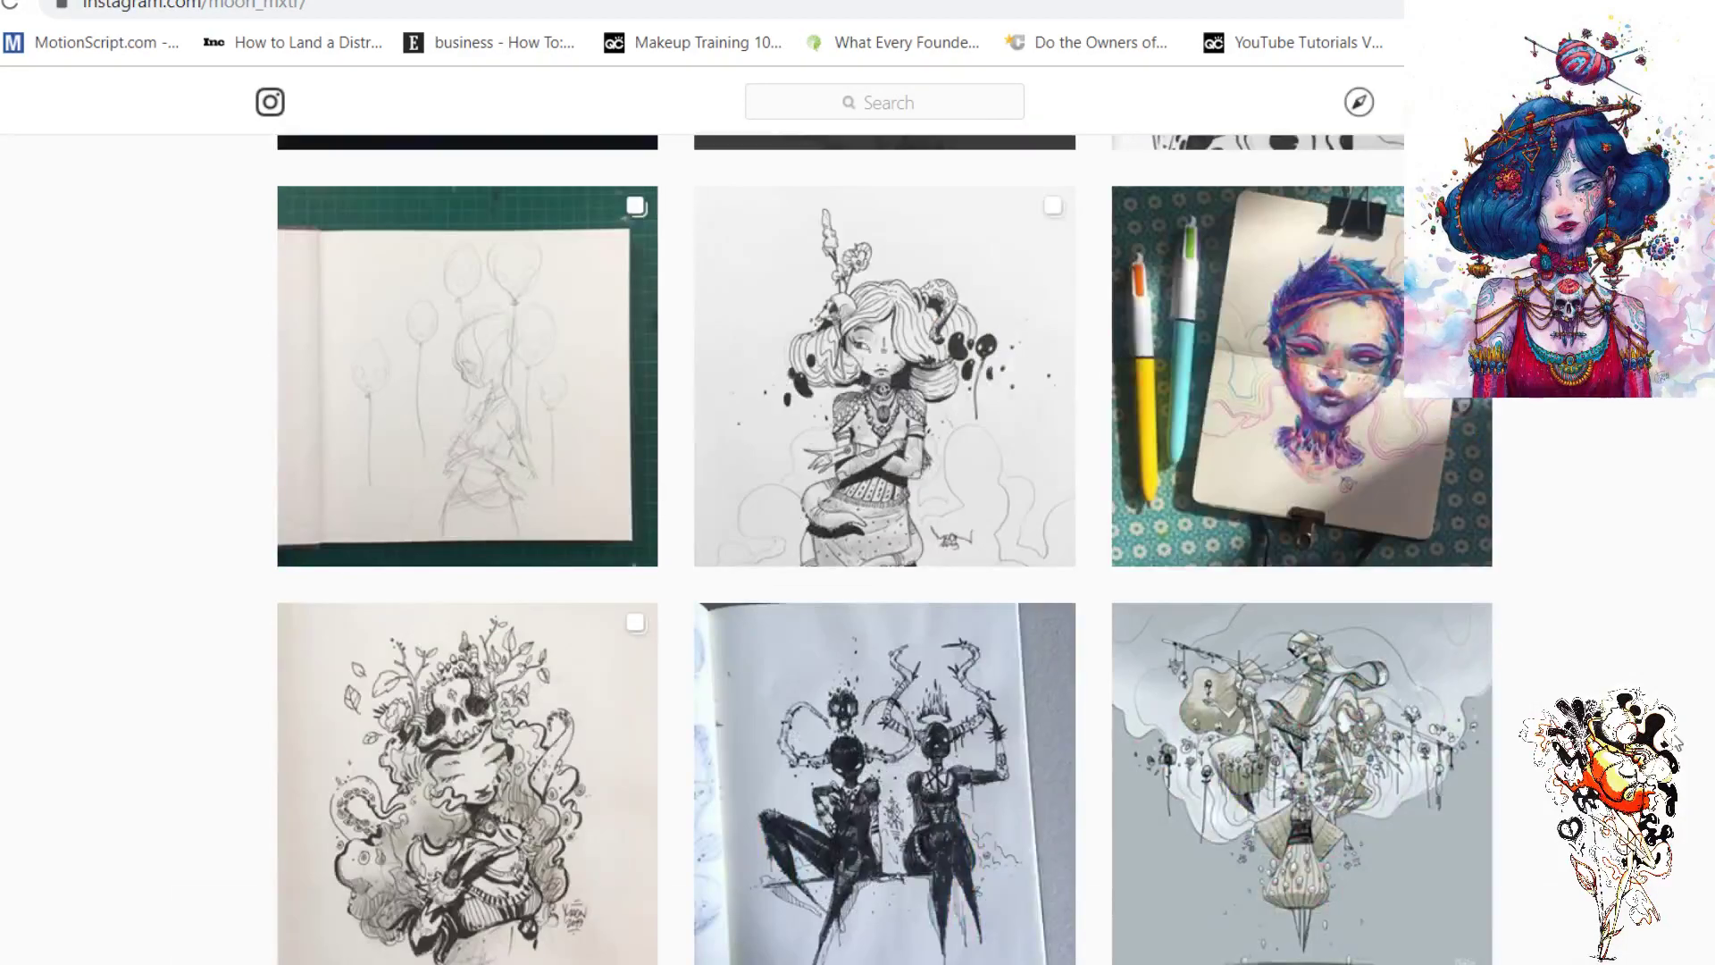
scroll(884, 549, "down", 4)
scroll(884, 550, "down", 7)
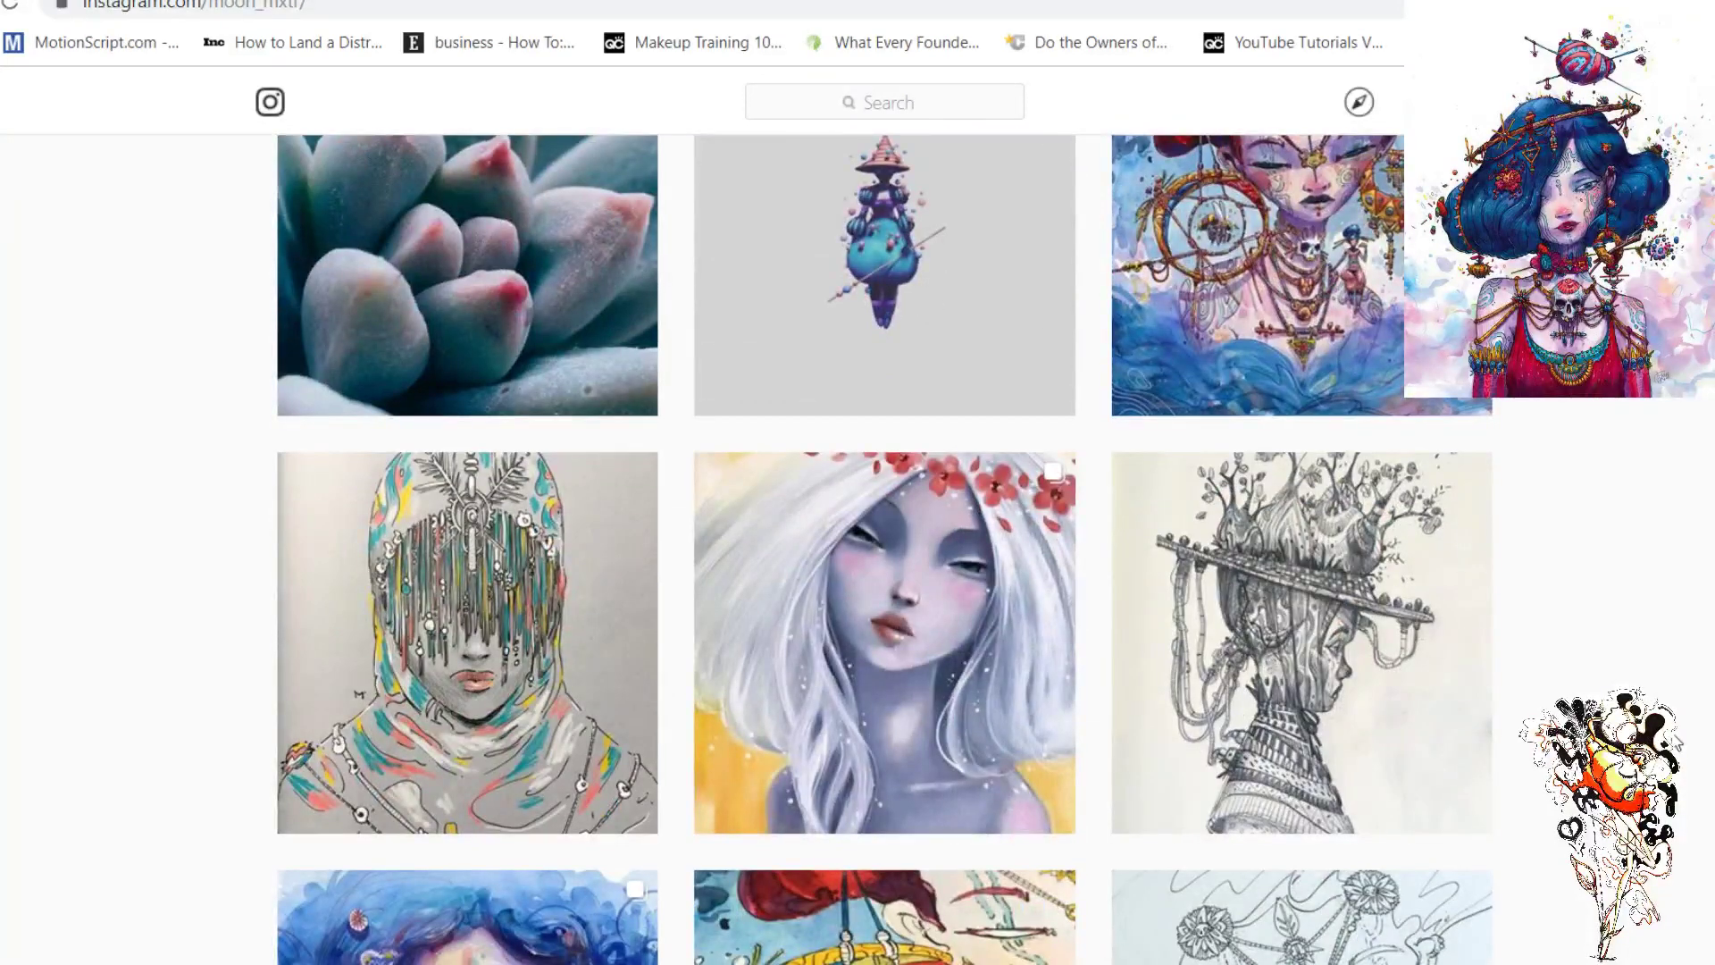
scroll(884, 549, "down", 3)
scroll(884, 550, "down", 5)
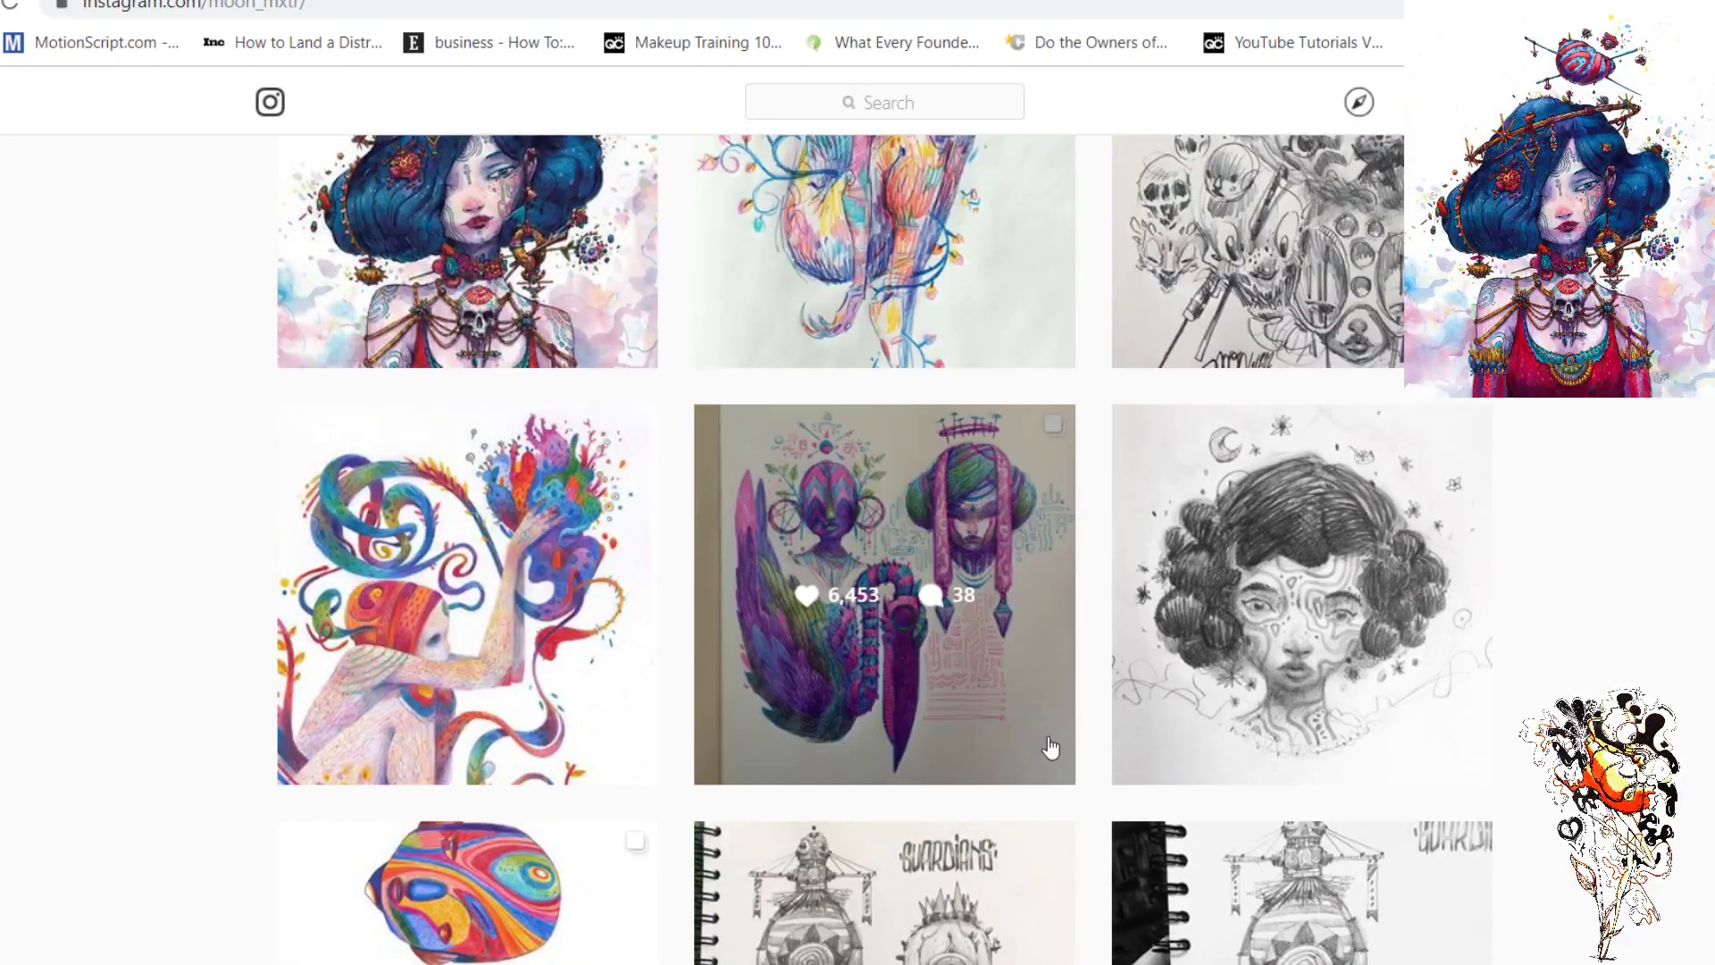
left_click(1049, 742)
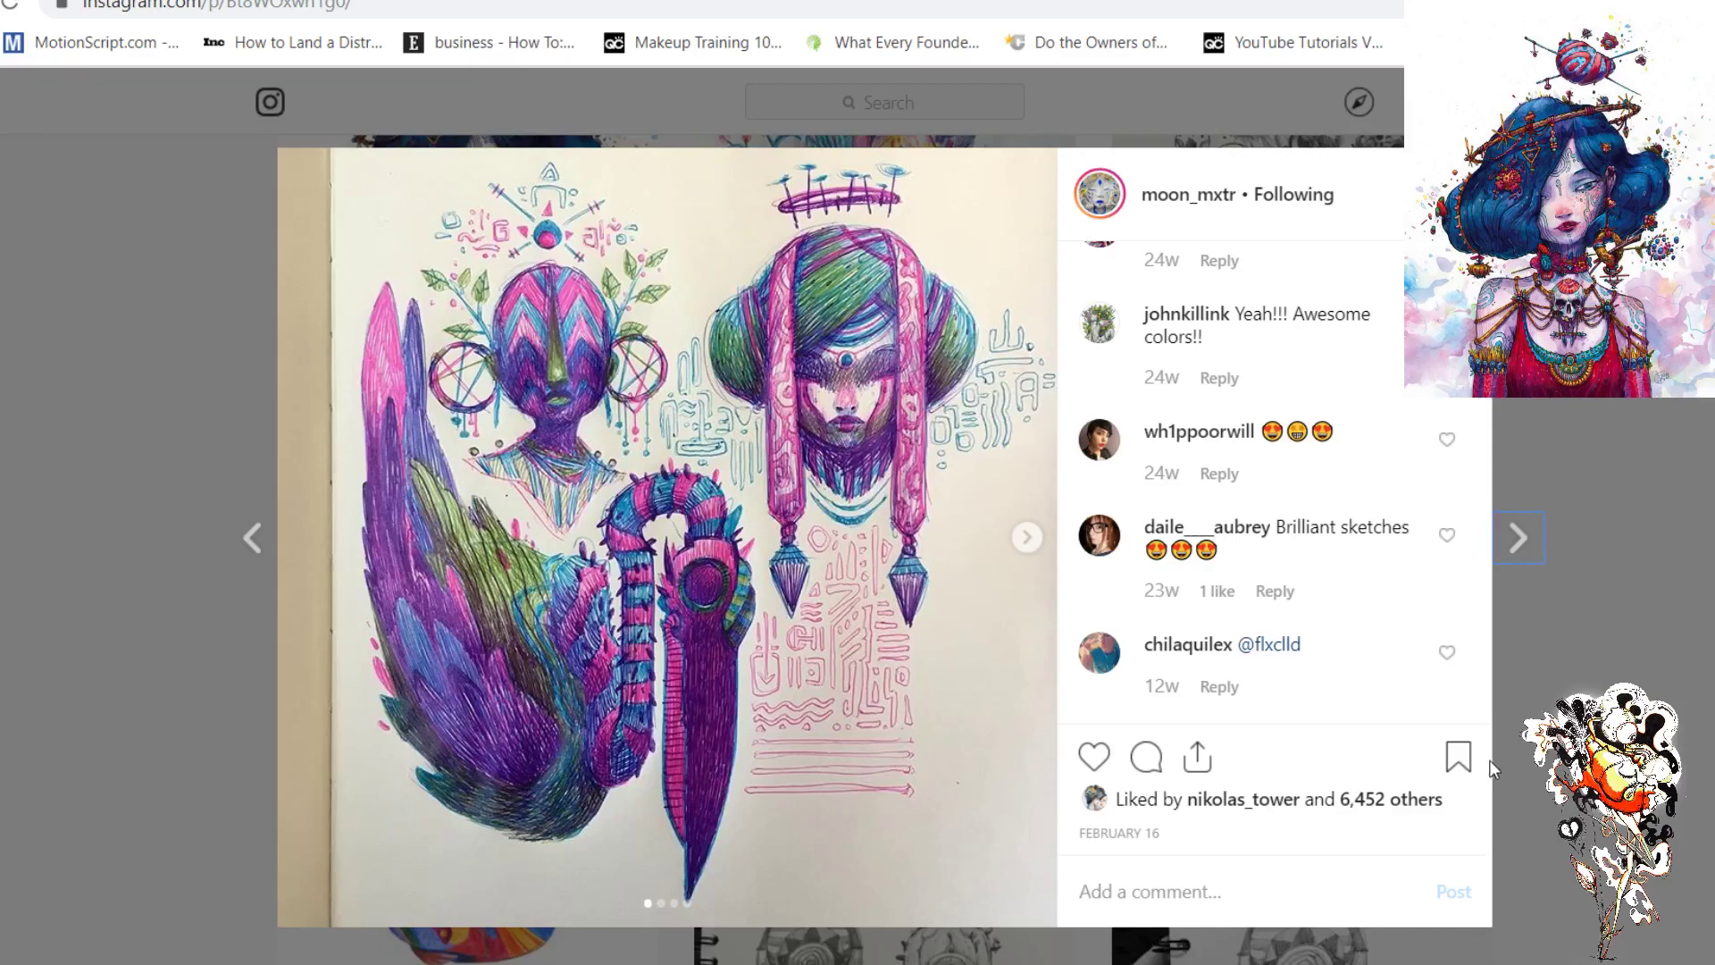
key("Escape")
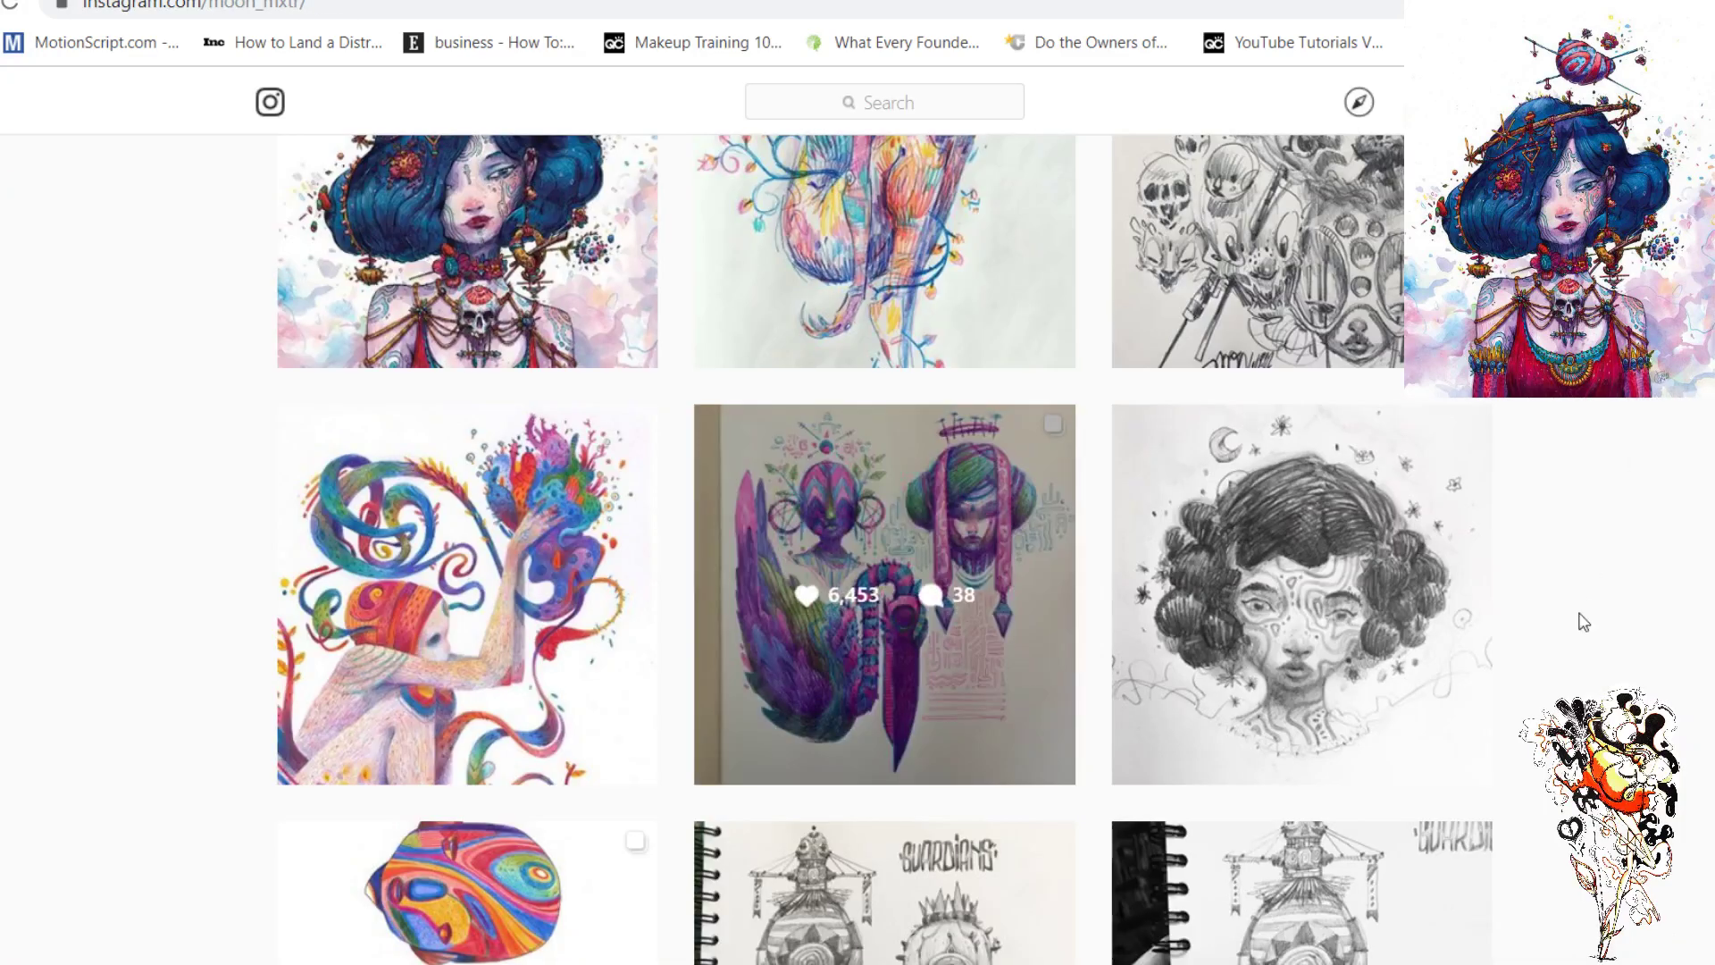
- Browse further down the gallery, view the painting of the blue-cloaked woman at sunset in full, and return to the Photoshop drawing
scroll(1578, 620, "down", 15)
scroll(1578, 635, "up", 5)
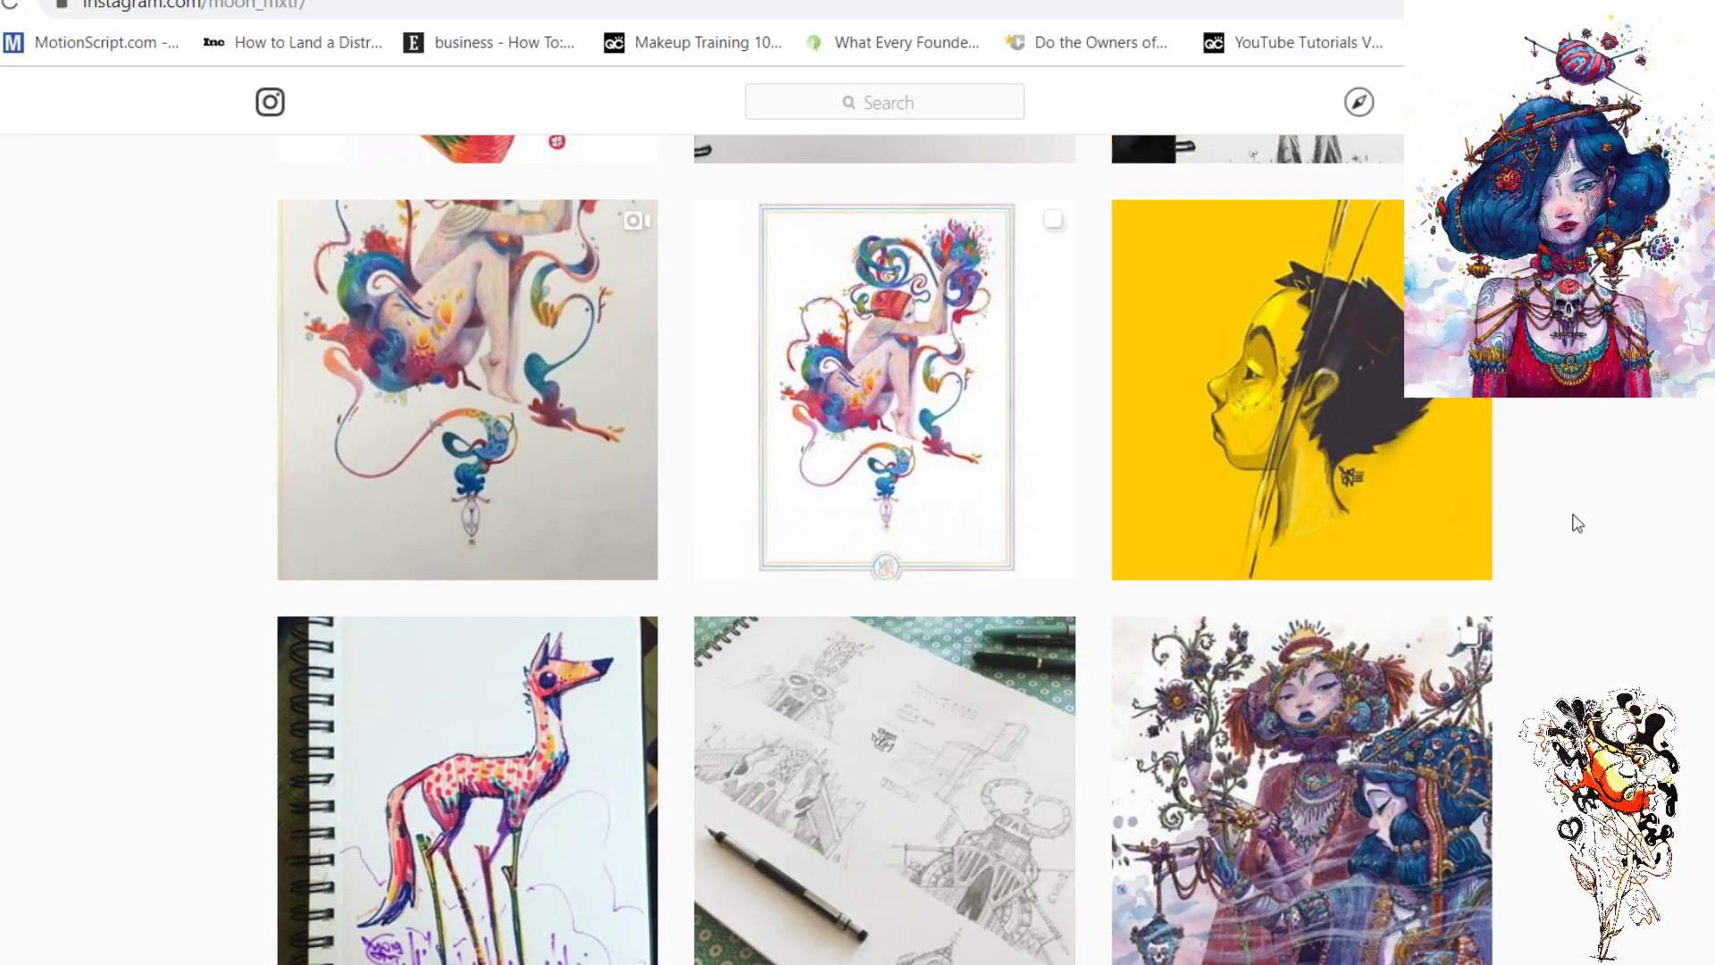
scroll(884, 550, "down", 15)
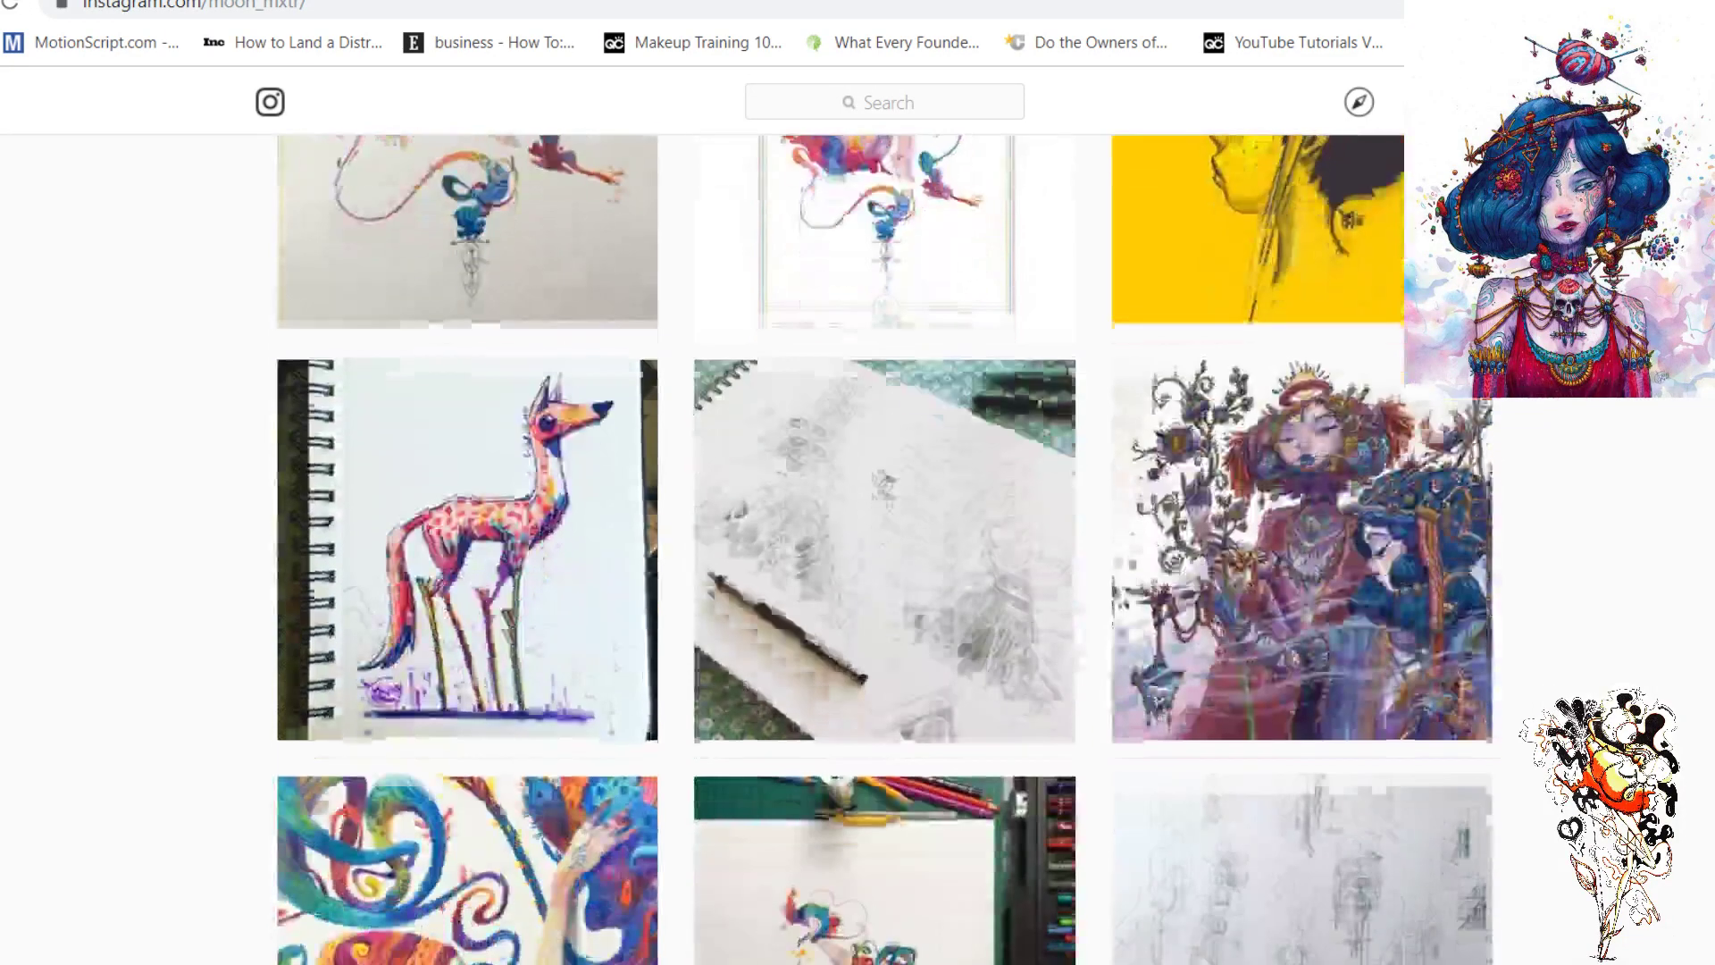
scroll(990, 583, "down", 9)
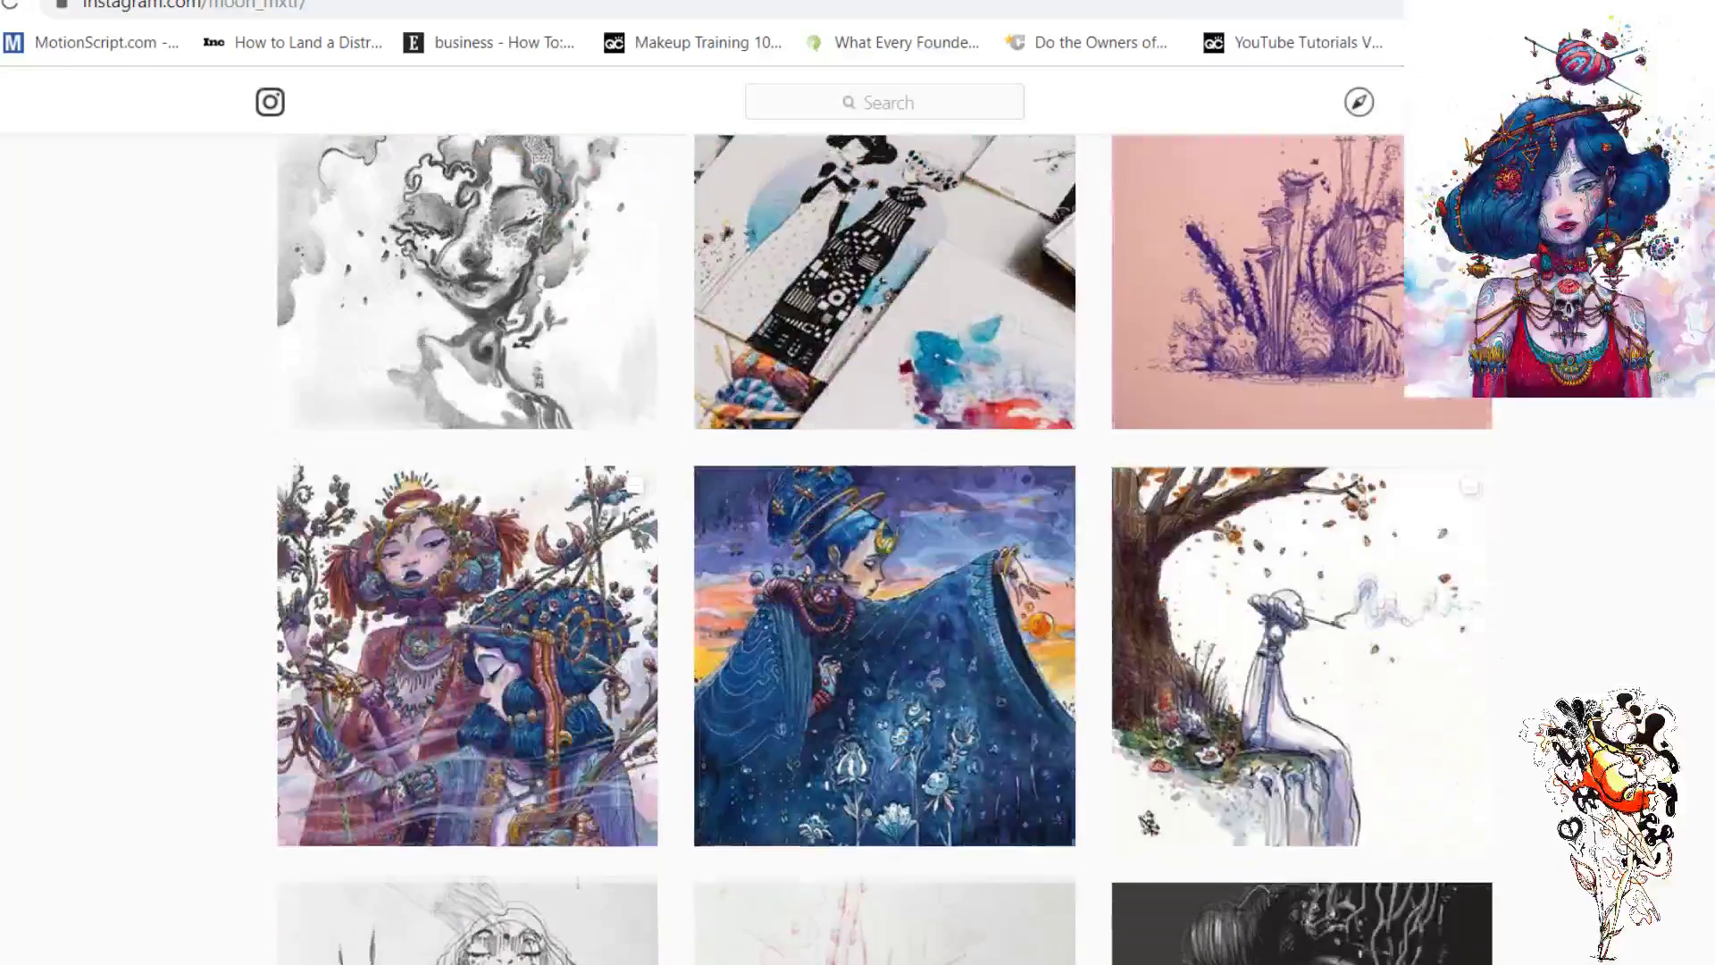
scroll(990, 584, "up", 3)
left_click(989, 583)
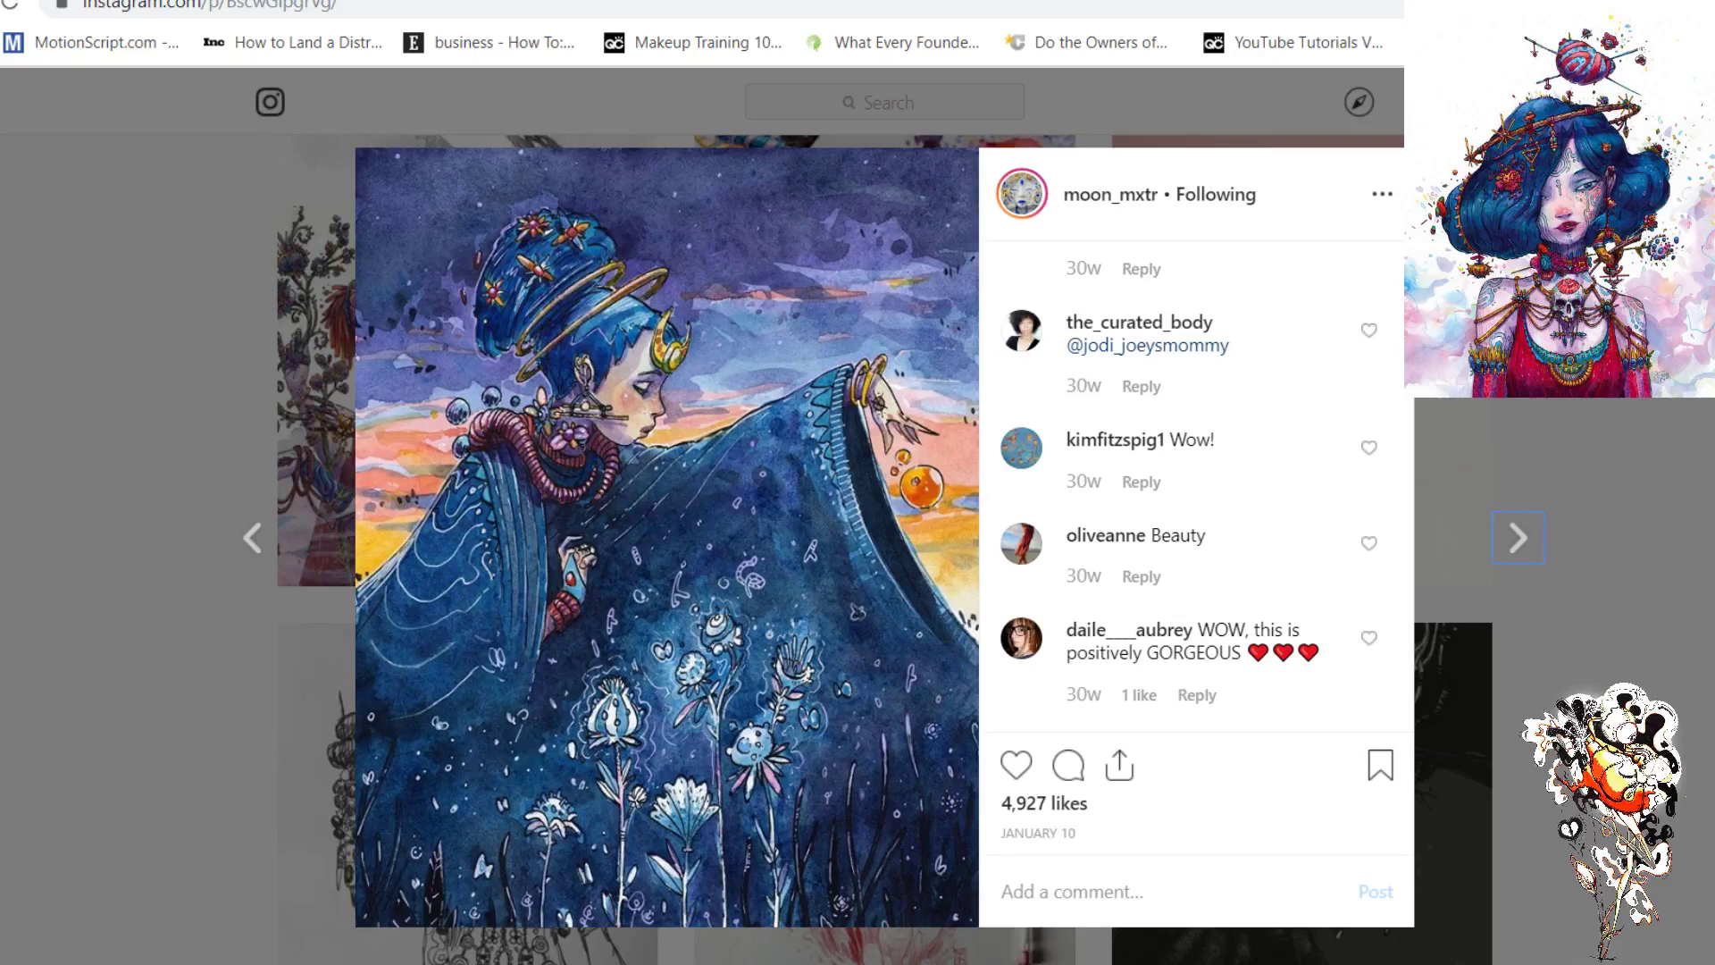
key("Escape")
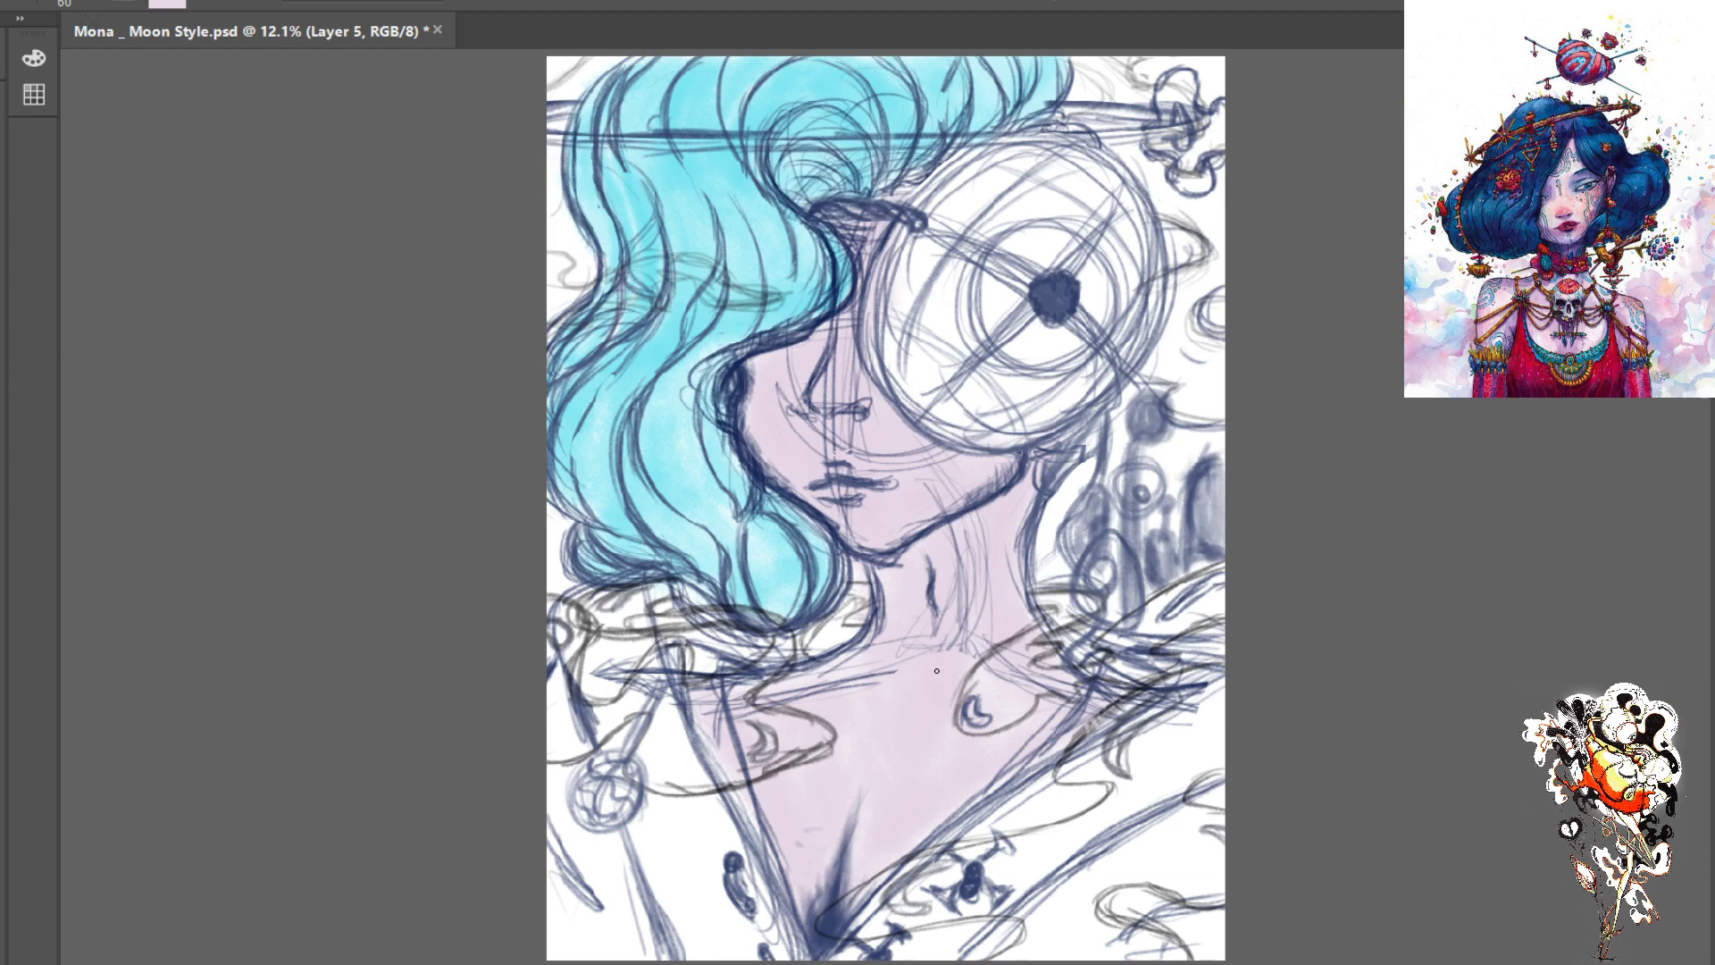
- Enlarge the brush to 300, sample the hair's light cyan and fill in the lower edge of the curls
key("bracketright")
key("bracketright")
key("bracketright")
key("bracketright")
key("bracketright")
key("bracketright")
key("bracketright")
key("bracketright")
key("bracketright")
key("bracketright")
left_click(740, 258, "alt")
left_click_drag(664, 48, 593, 19)
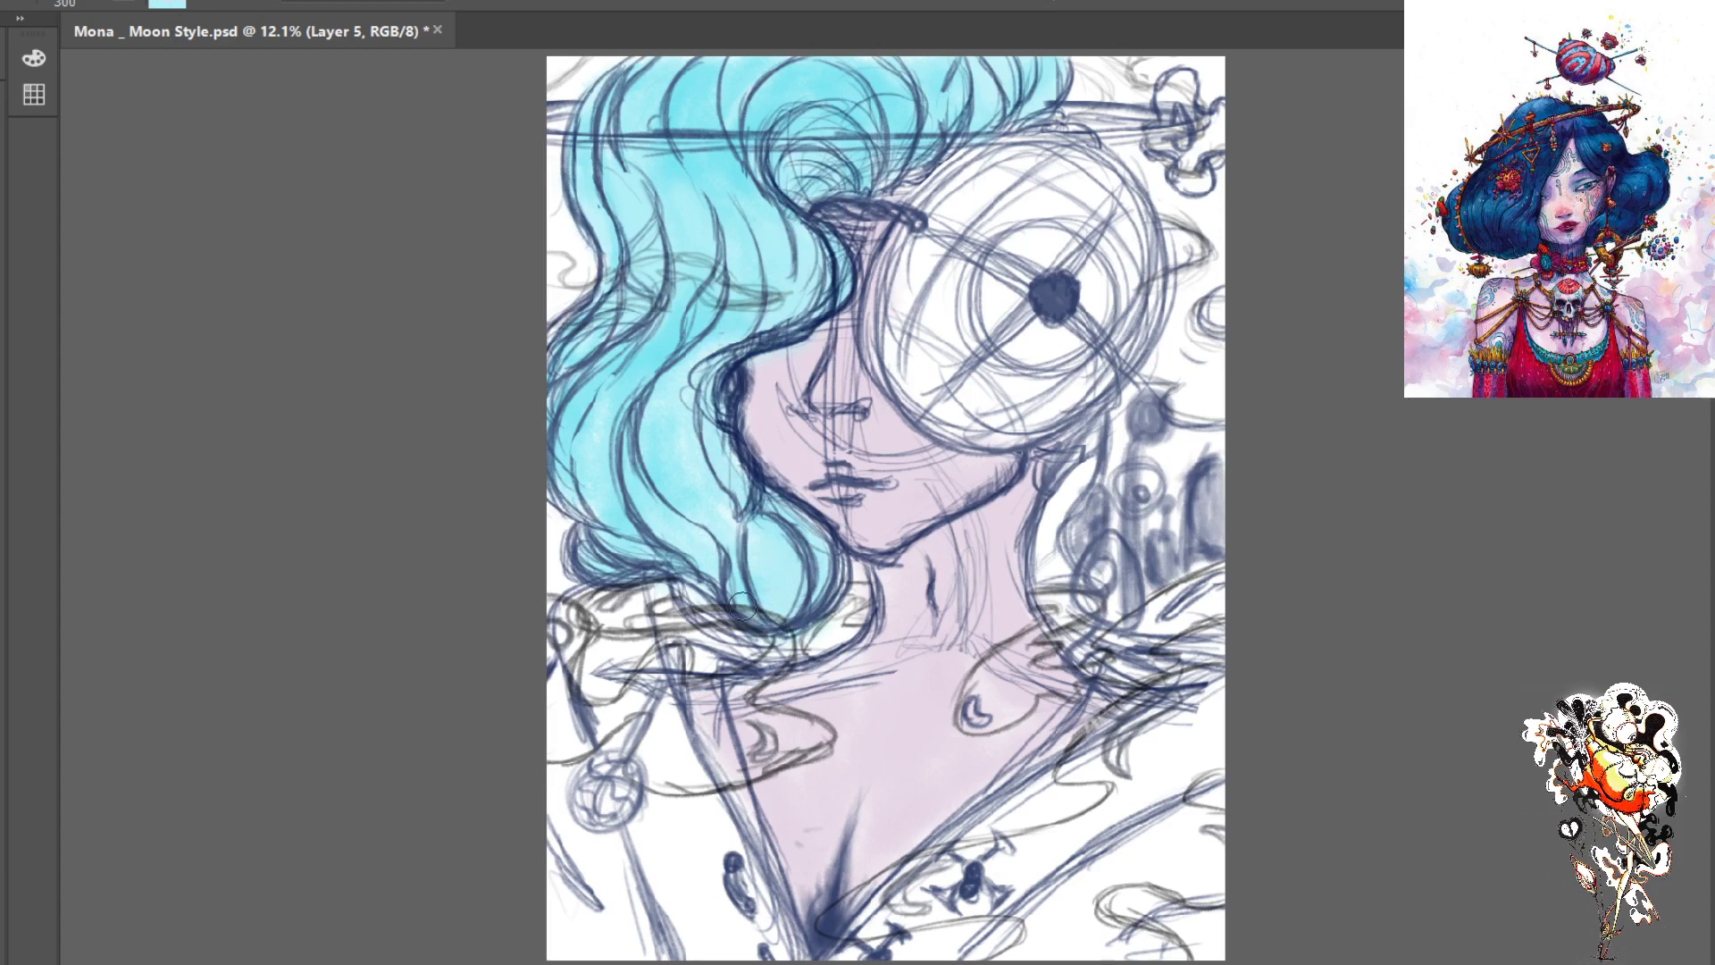
mouse_move(720, 630)
left_mouse_down()
mouse_move(695, 587)
mouse_move(749, 626)
mouse_move(740, 639)
mouse_move(803, 599)
left_mouse_up()
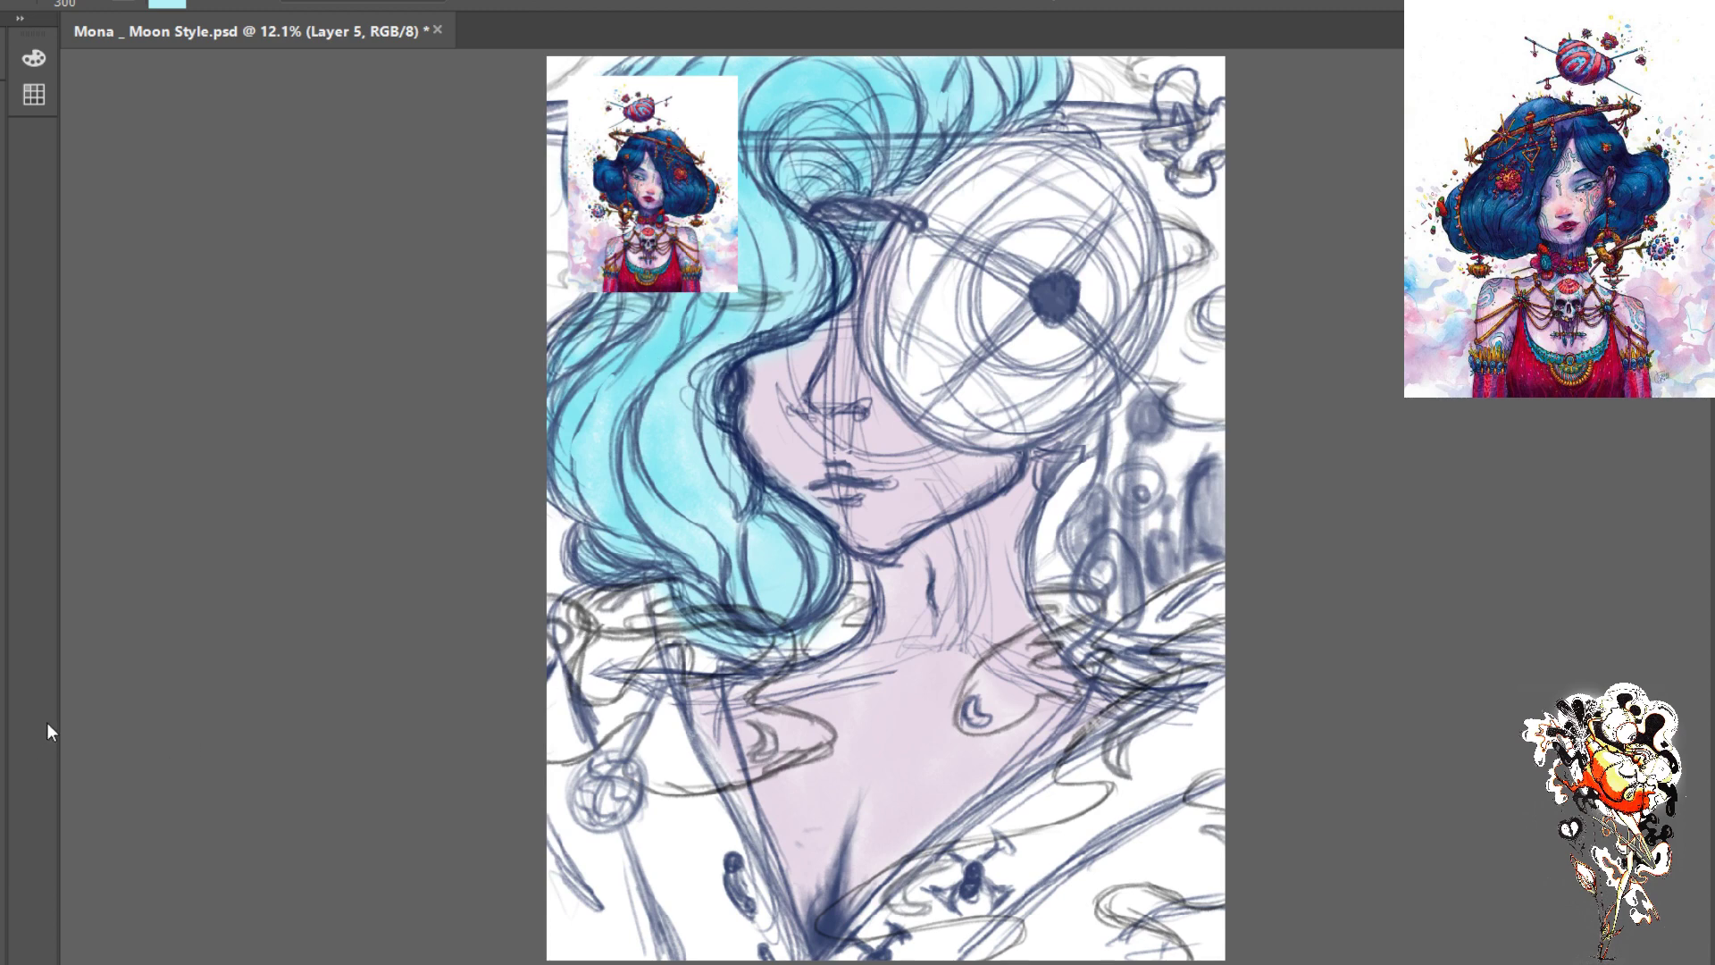
- Shade the upper and middle hair strands and the outer waves with soft dark blue on Layer 4
key("x")
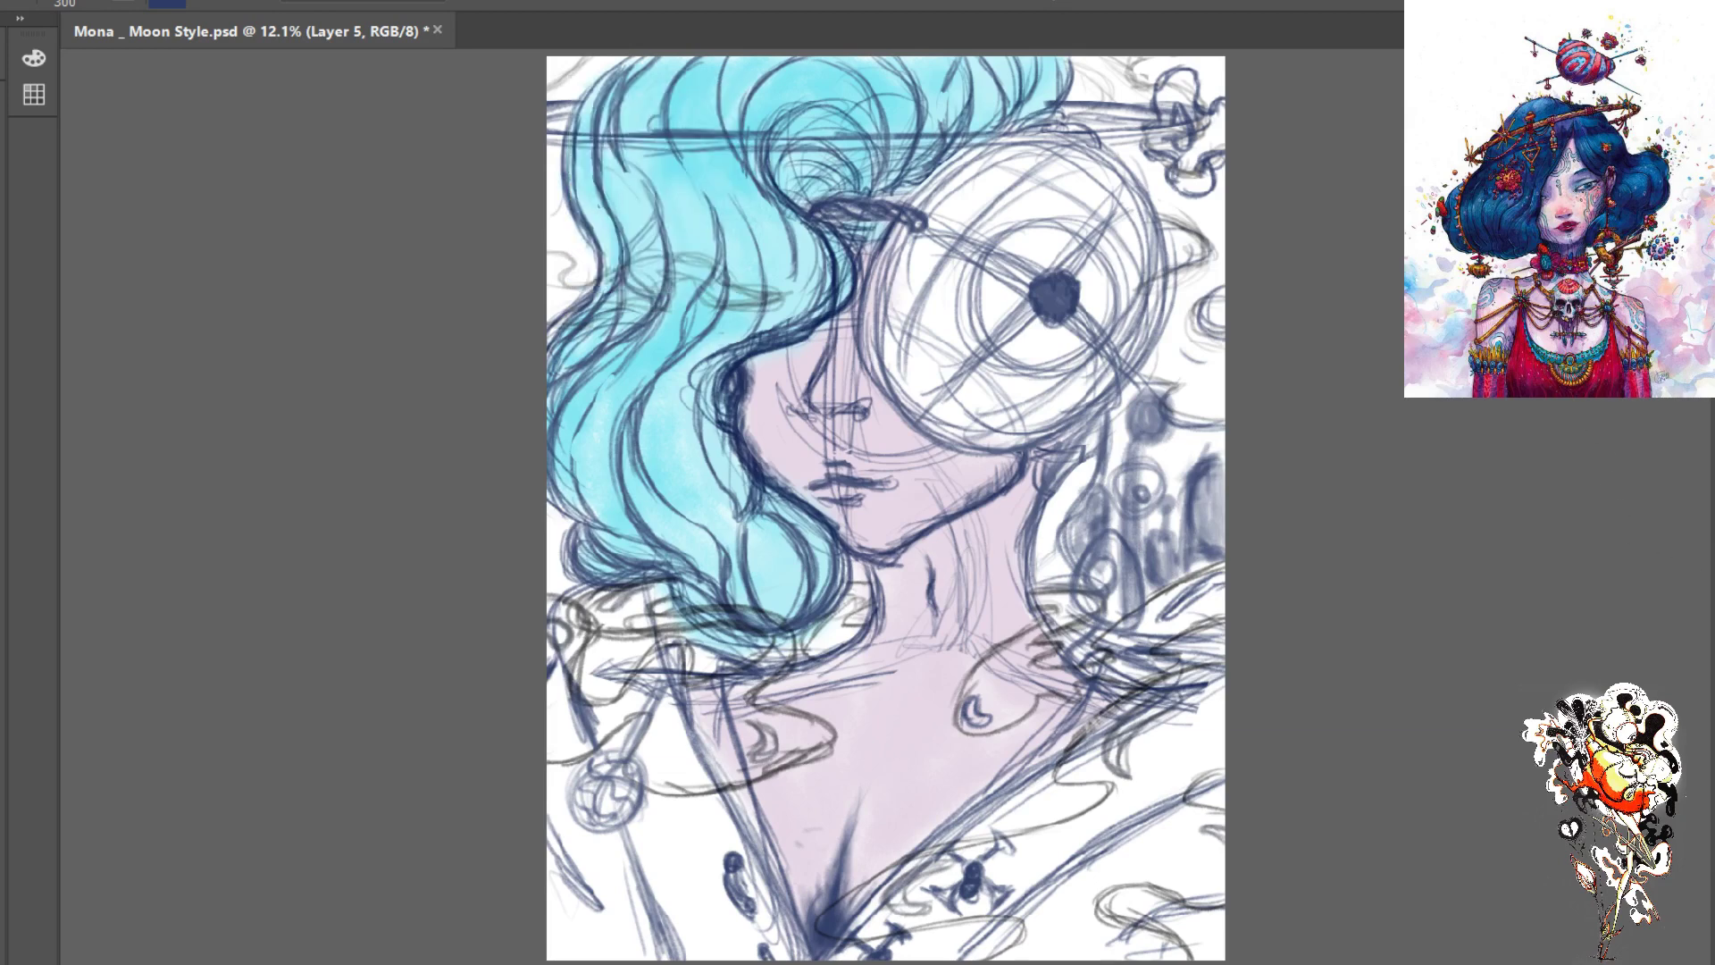
key("alt+bracketleft")
key("i")
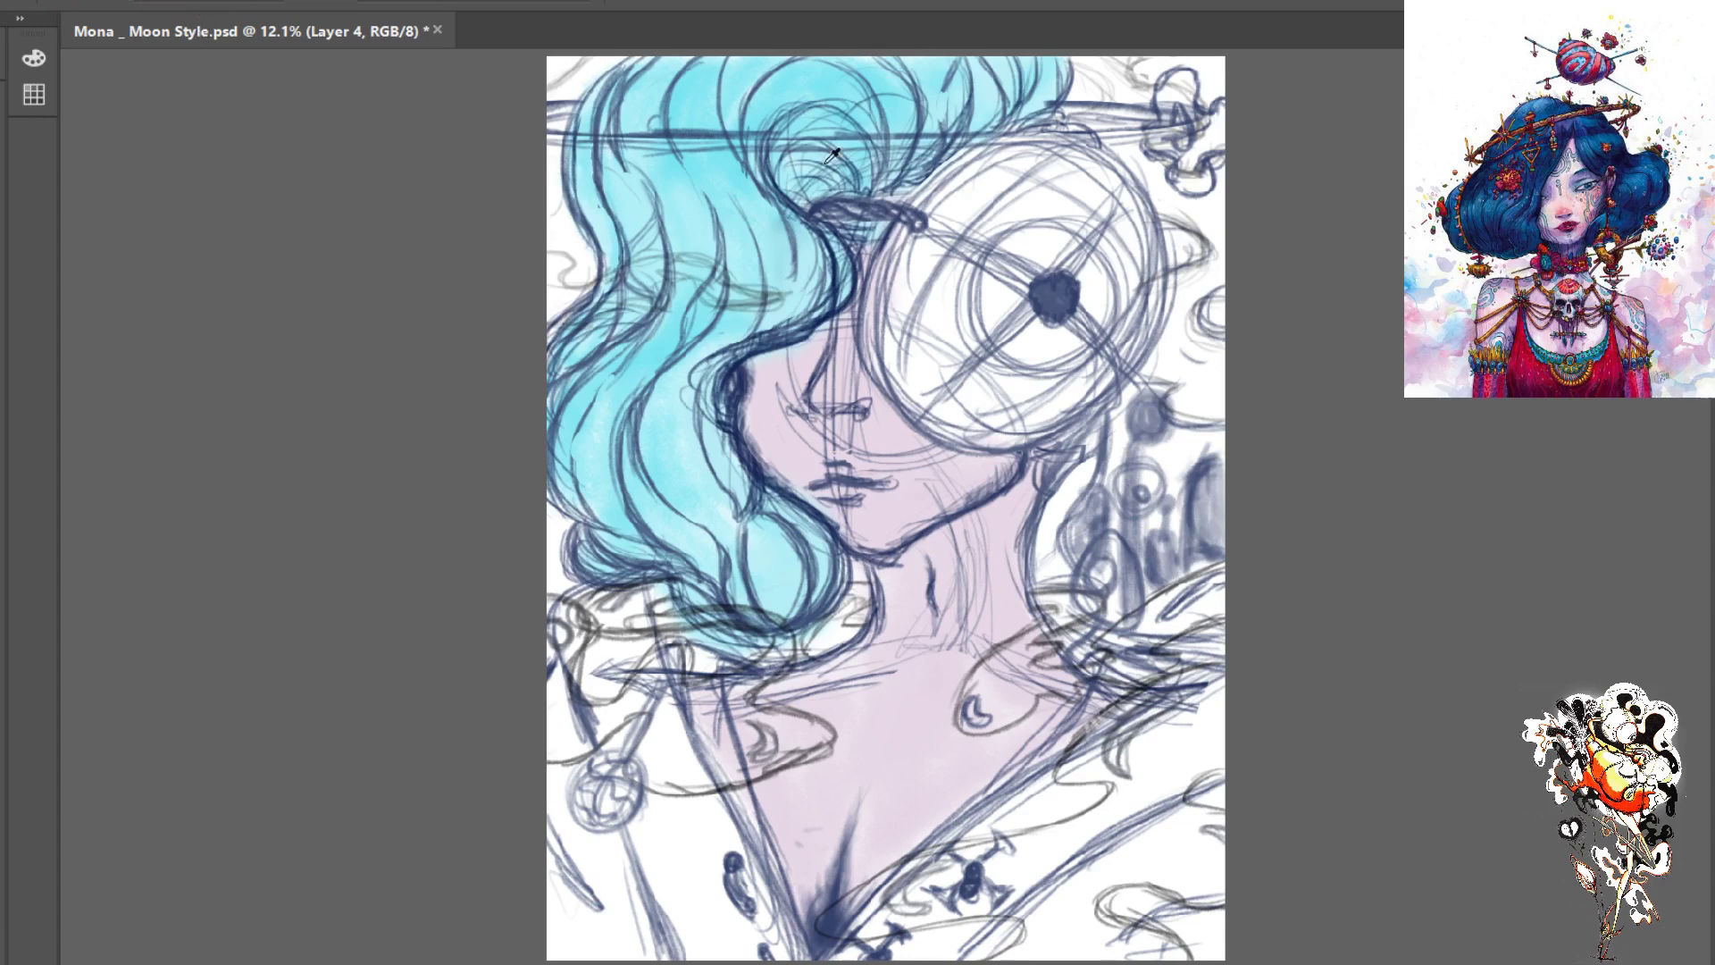
key("b")
left_click_drag(782, 270, 758, 216)
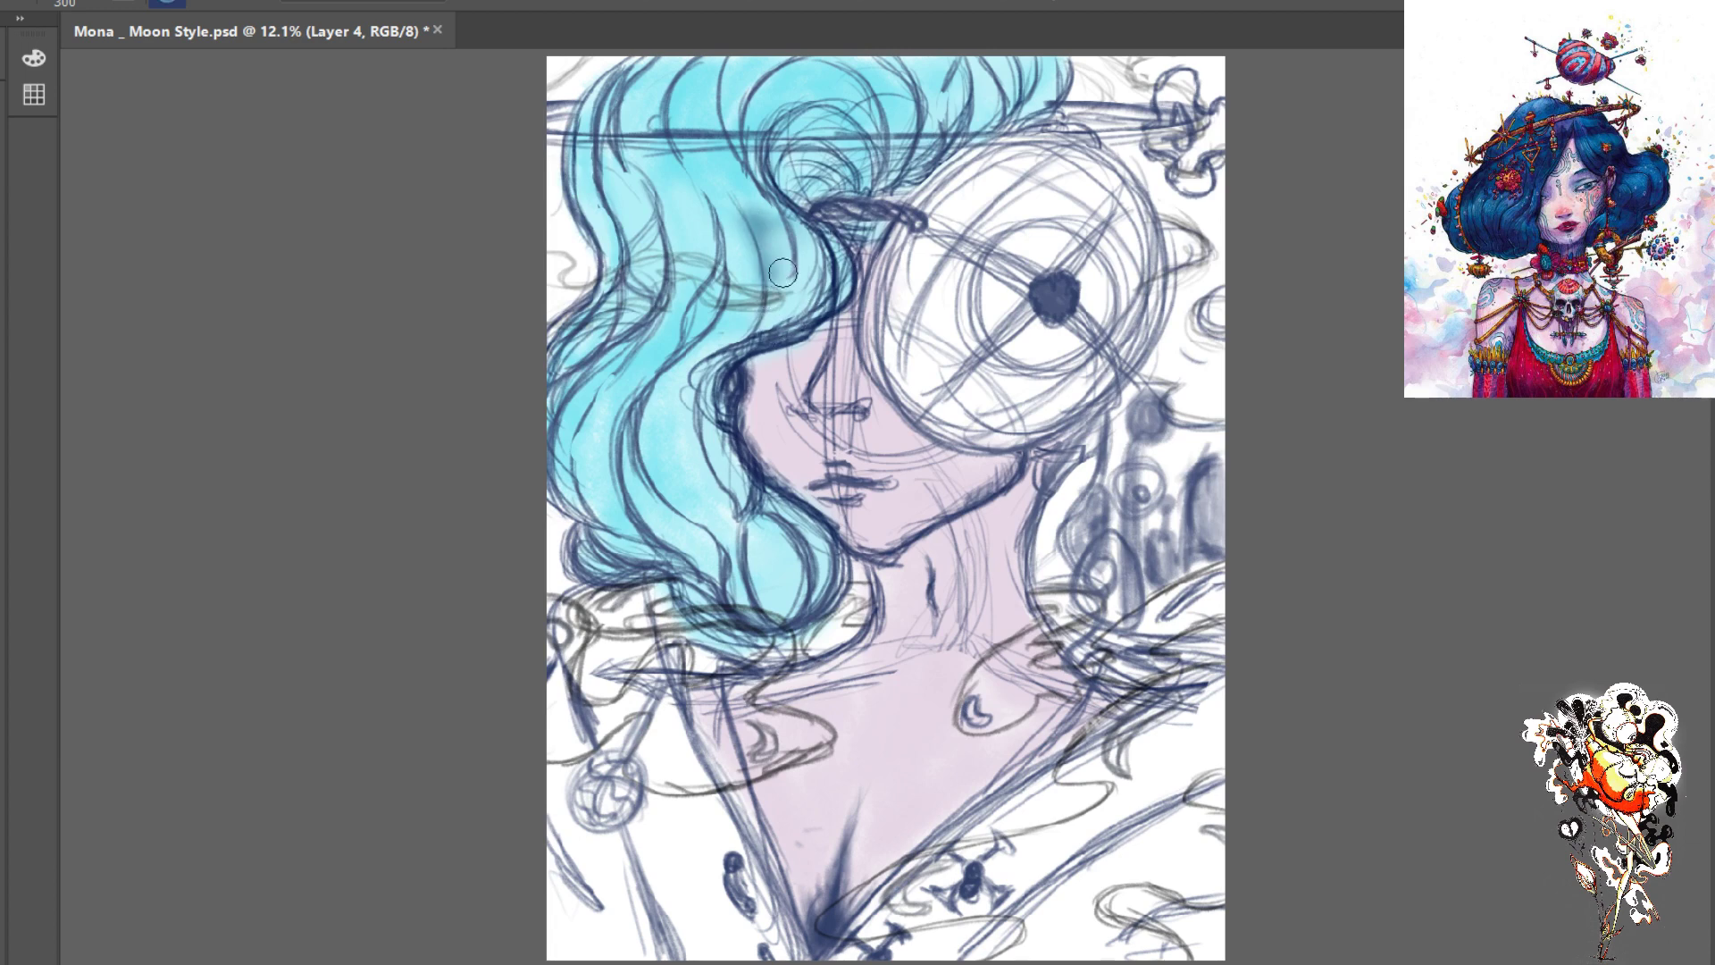
mouse_move(764, 326)
left_mouse_down()
mouse_move(757, 258)
mouse_move(753, 322)
mouse_move(746, 272)
mouse_move(709, 356)
mouse_move(762, 302)
mouse_move(657, 358)
mouse_move(700, 343)
mouse_move(622, 472)
mouse_move(668, 426)
mouse_move(657, 502)
mouse_move(682, 449)
mouse_move(689, 529)
mouse_move(641, 464)
mouse_move(732, 579)
mouse_move(709, 582)
mouse_move(721, 591)
mouse_move(591, 456)
mouse_move(603, 516)
mouse_move(616, 494)
mouse_move(669, 545)
mouse_move(574, 460)
mouse_move(614, 496)
mouse_move(606, 520)
mouse_move(557, 466)
mouse_move(663, 518)
mouse_move(739, 588)
mouse_move(730, 566)
mouse_move(741, 609)
mouse_move(731, 569)
mouse_move(785, 578)
mouse_move(771, 611)
mouse_move(776, 569)
mouse_move(774, 610)
mouse_move(816, 612)
mouse_move(813, 564)
mouse_move(755, 557)
left_mouse_up()
mouse_move(686, 326)
left_mouse_down()
mouse_move(594, 462)
mouse_move(675, 297)
left_mouse_up()
mouse_move(664, 201)
left_mouse_down()
mouse_move(648, 296)
mouse_move(666, 269)
mouse_move(643, 206)
mouse_move(657, 201)
mouse_move(636, 351)
mouse_move(668, 224)
mouse_move(630, 115)
mouse_move(654, 117)
mouse_move(621, 78)
mouse_move(681, 180)
mouse_move(631, 165)
mouse_move(652, 271)
mouse_move(624, 308)
mouse_move(638, 243)
mouse_move(632, 309)
mouse_move(611, 197)
mouse_move(637, 283)
mouse_move(595, 368)
mouse_move(618, 194)
mouse_move(613, 337)
mouse_move(622, 311)
mouse_move(569, 433)
left_mouse_up()
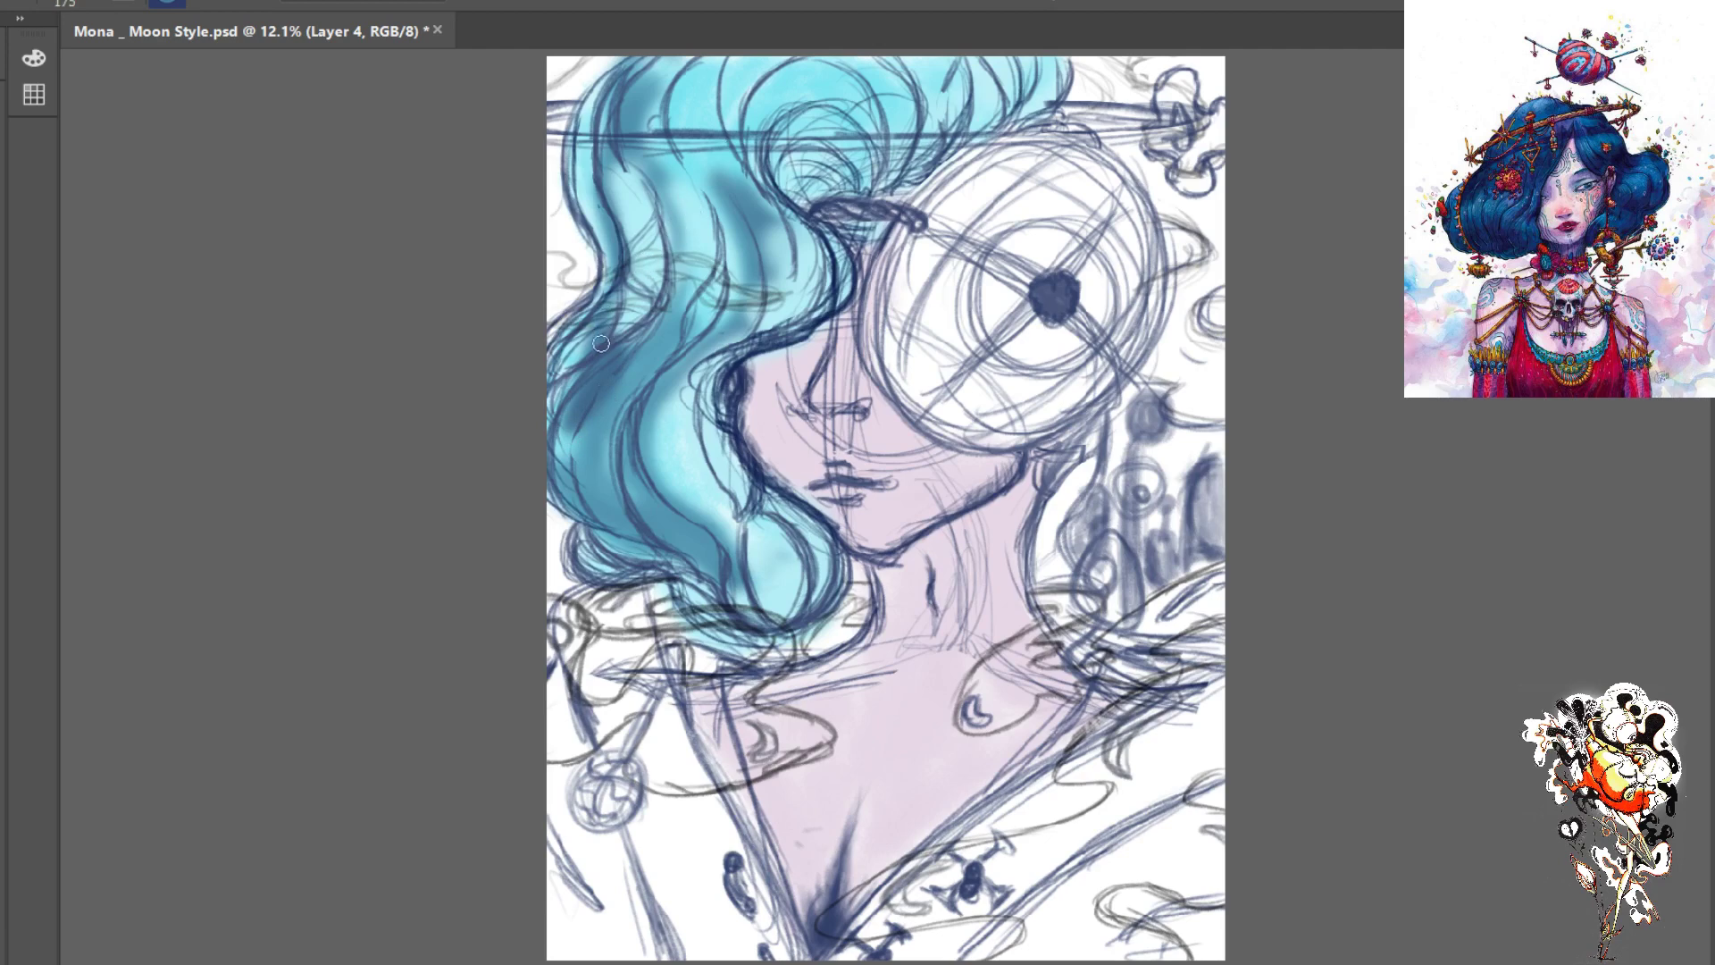
- Extend the dark blue shading down the outer waves, the lower strands and the round curl beside the chin
mouse_move(600, 355)
left_mouse_down()
mouse_move(566, 449)
mouse_move(591, 362)
mouse_move(588, 502)
mouse_move(583, 386)
mouse_move(582, 481)
mouse_move(568, 460)
mouse_move(601, 416)
mouse_move(594, 493)
mouse_move(634, 521)
mouse_move(599, 462)
mouse_move(610, 501)
mouse_move(577, 490)
mouse_move(694, 528)
mouse_move(701, 551)
mouse_move(647, 526)
mouse_move(705, 574)
mouse_move(598, 535)
mouse_move(628, 572)
mouse_move(585, 532)
mouse_move(610, 548)
mouse_move(614, 585)
mouse_move(581, 533)
mouse_move(620, 569)
mouse_move(608, 578)
mouse_move(583, 549)
mouse_move(701, 617)
mouse_move(668, 590)
left_mouse_up()
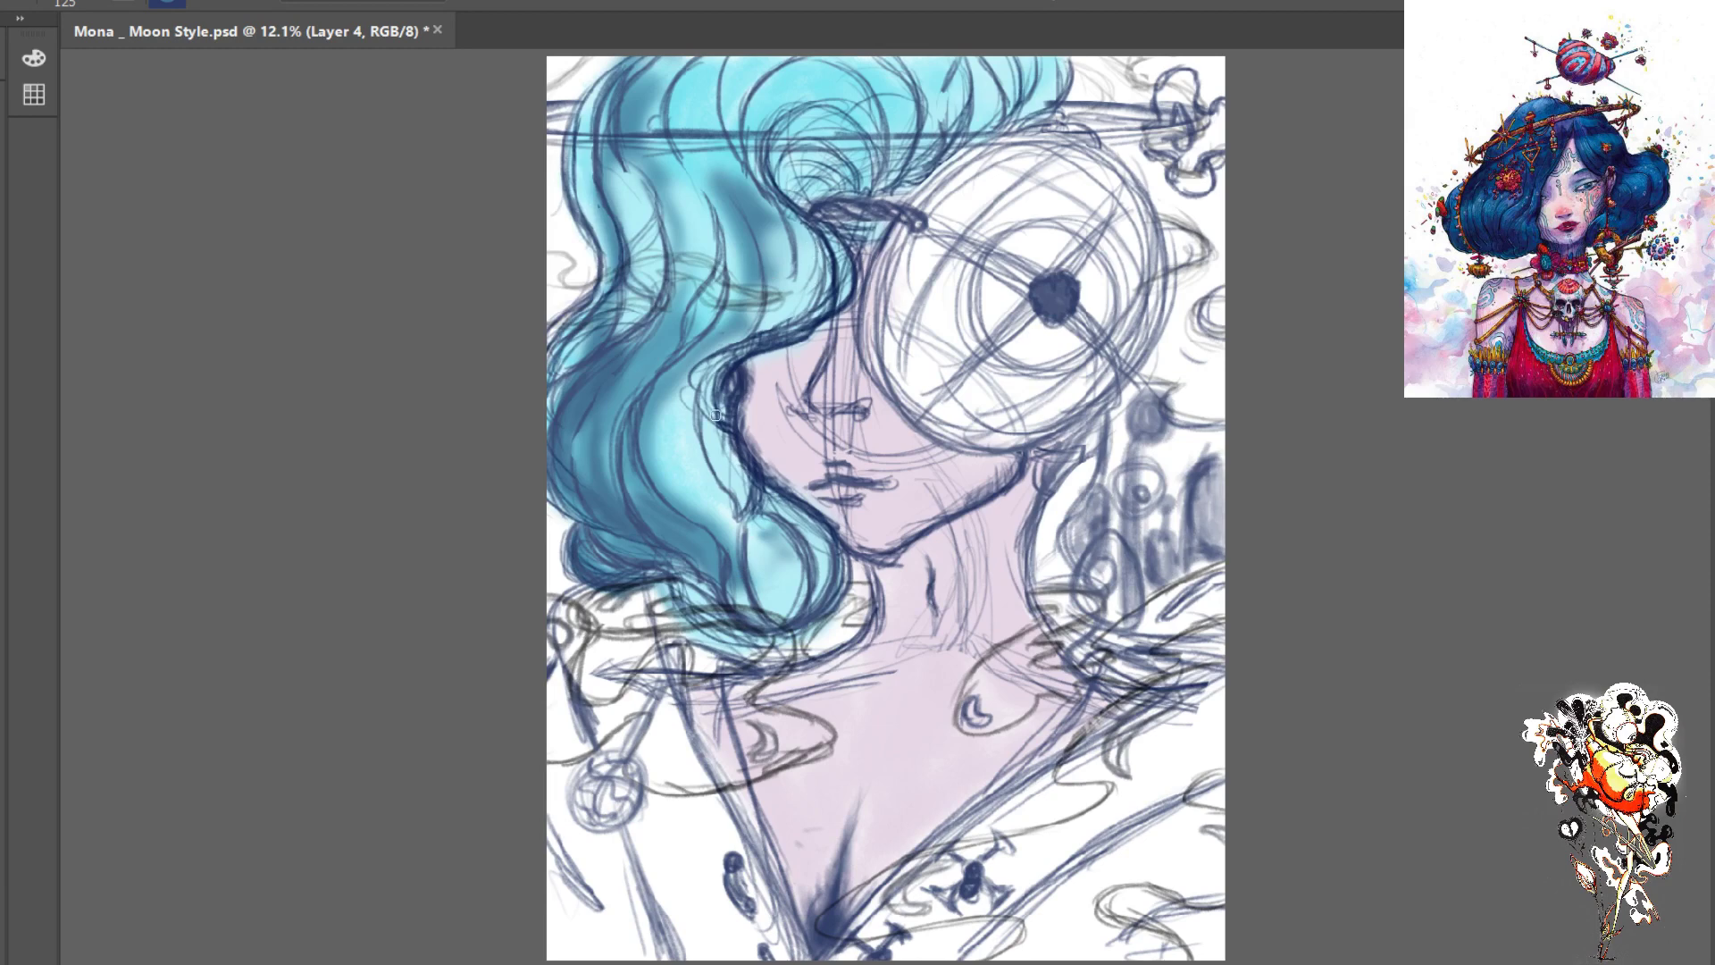
mouse_move(714, 415)
left_mouse_down()
mouse_move(698, 449)
mouse_move(754, 500)
mouse_move(703, 450)
mouse_move(745, 532)
mouse_move(729, 499)
mouse_move(736, 566)
left_mouse_up()
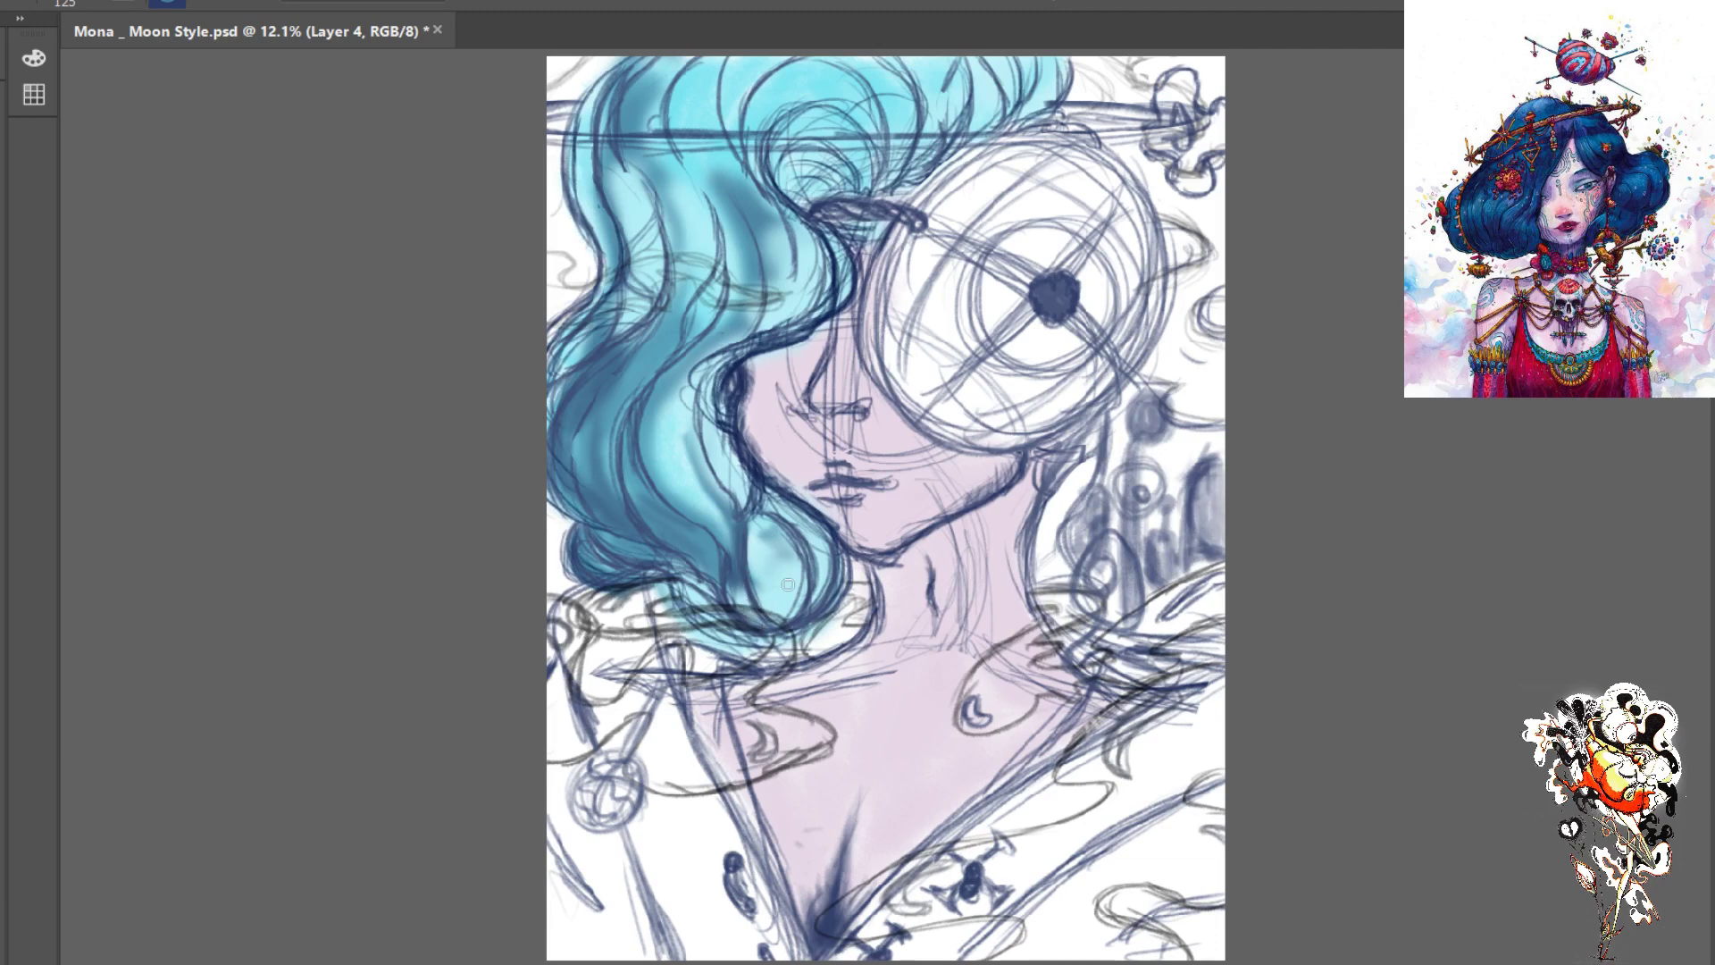
mouse_move(779, 534)
left_mouse_down()
mouse_move(777, 598)
mouse_move(782, 578)
left_mouse_up()
- Switch the hair shading off and on repeatedly through the history to compare it with the flat colouring
key("ctrl+z")
key("ctrl+shift+z")
key("ctrl+z")
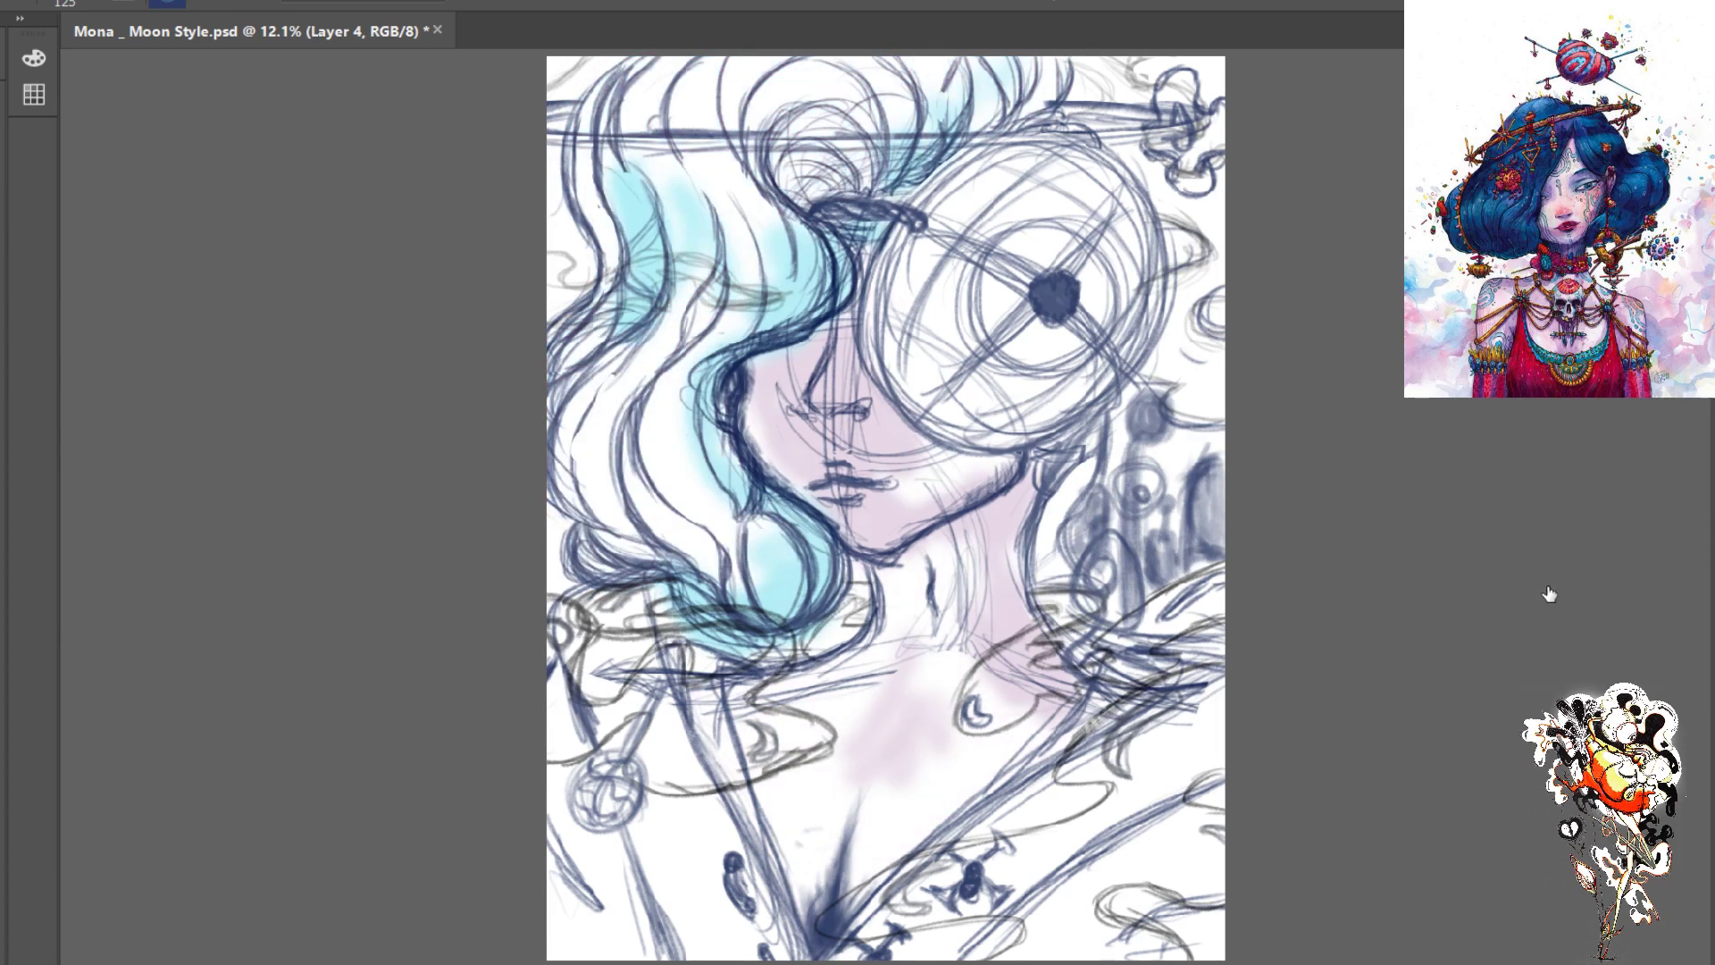
key("ctrl+shift+z")
key("ctrl+shift+z")
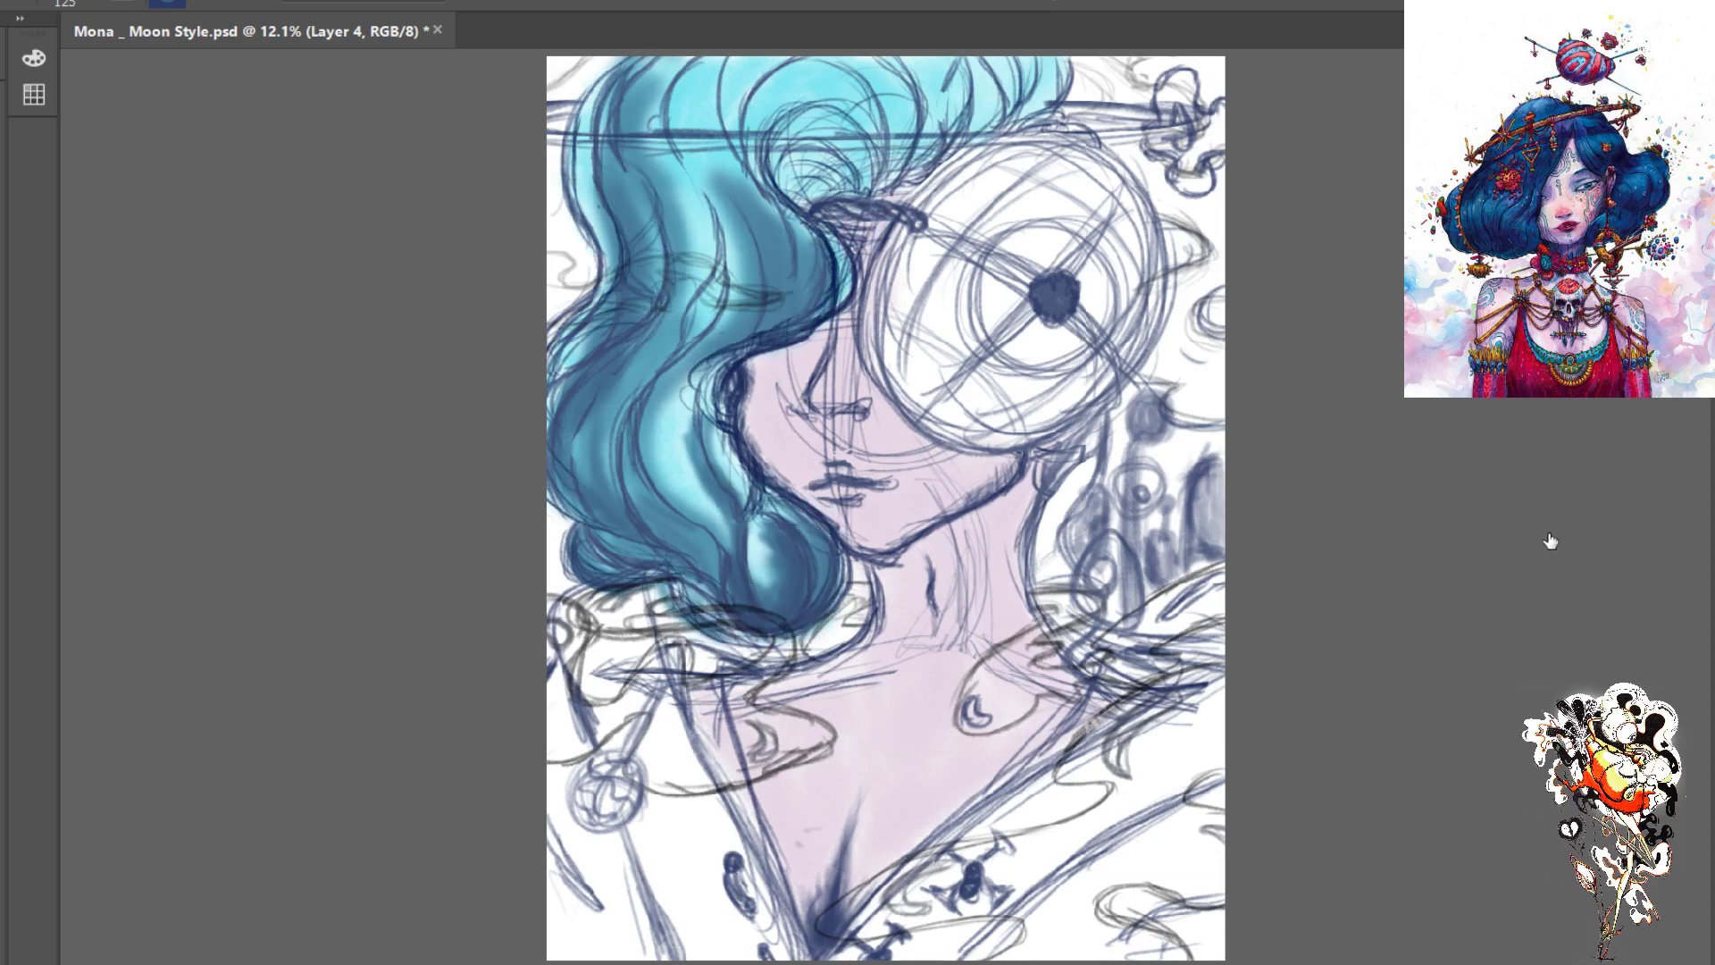
key("ctrl+z")
key("ctrl+shift+z")
key("ctrl+z")
key("ctrl+shift+z")
key("alt+bracketright")
key("ctrl+z")
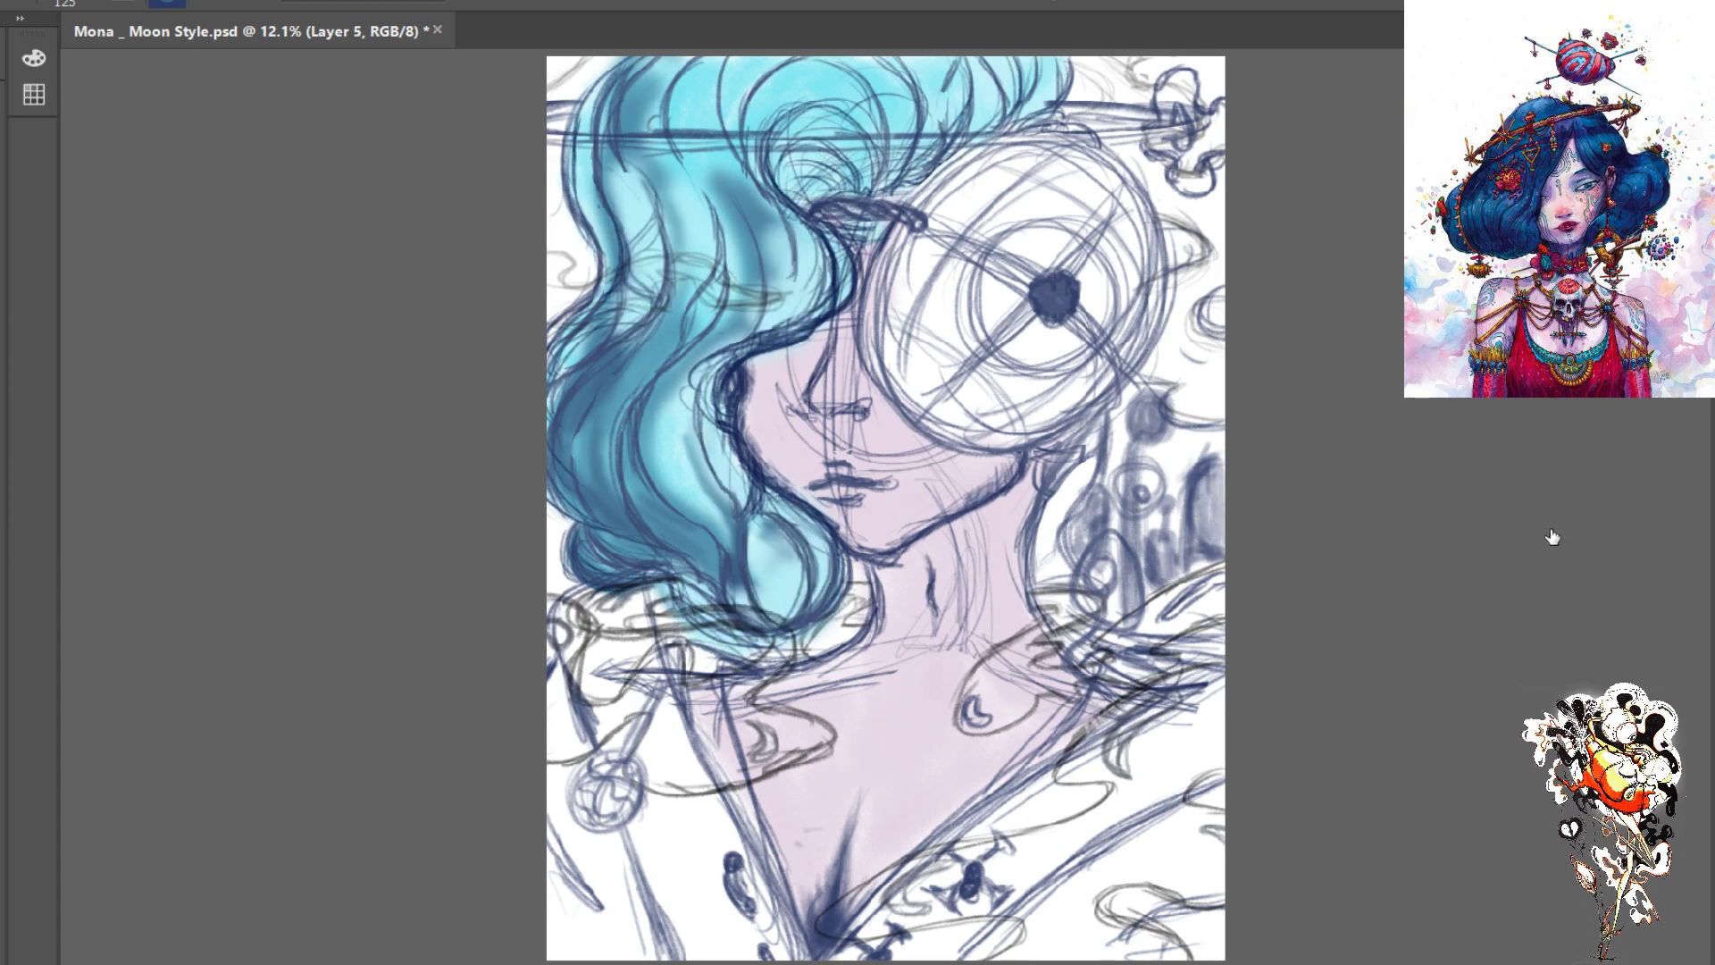
key("ctrl+shift+z")
key("ctrl+z")
key("ctrl+shift+z")
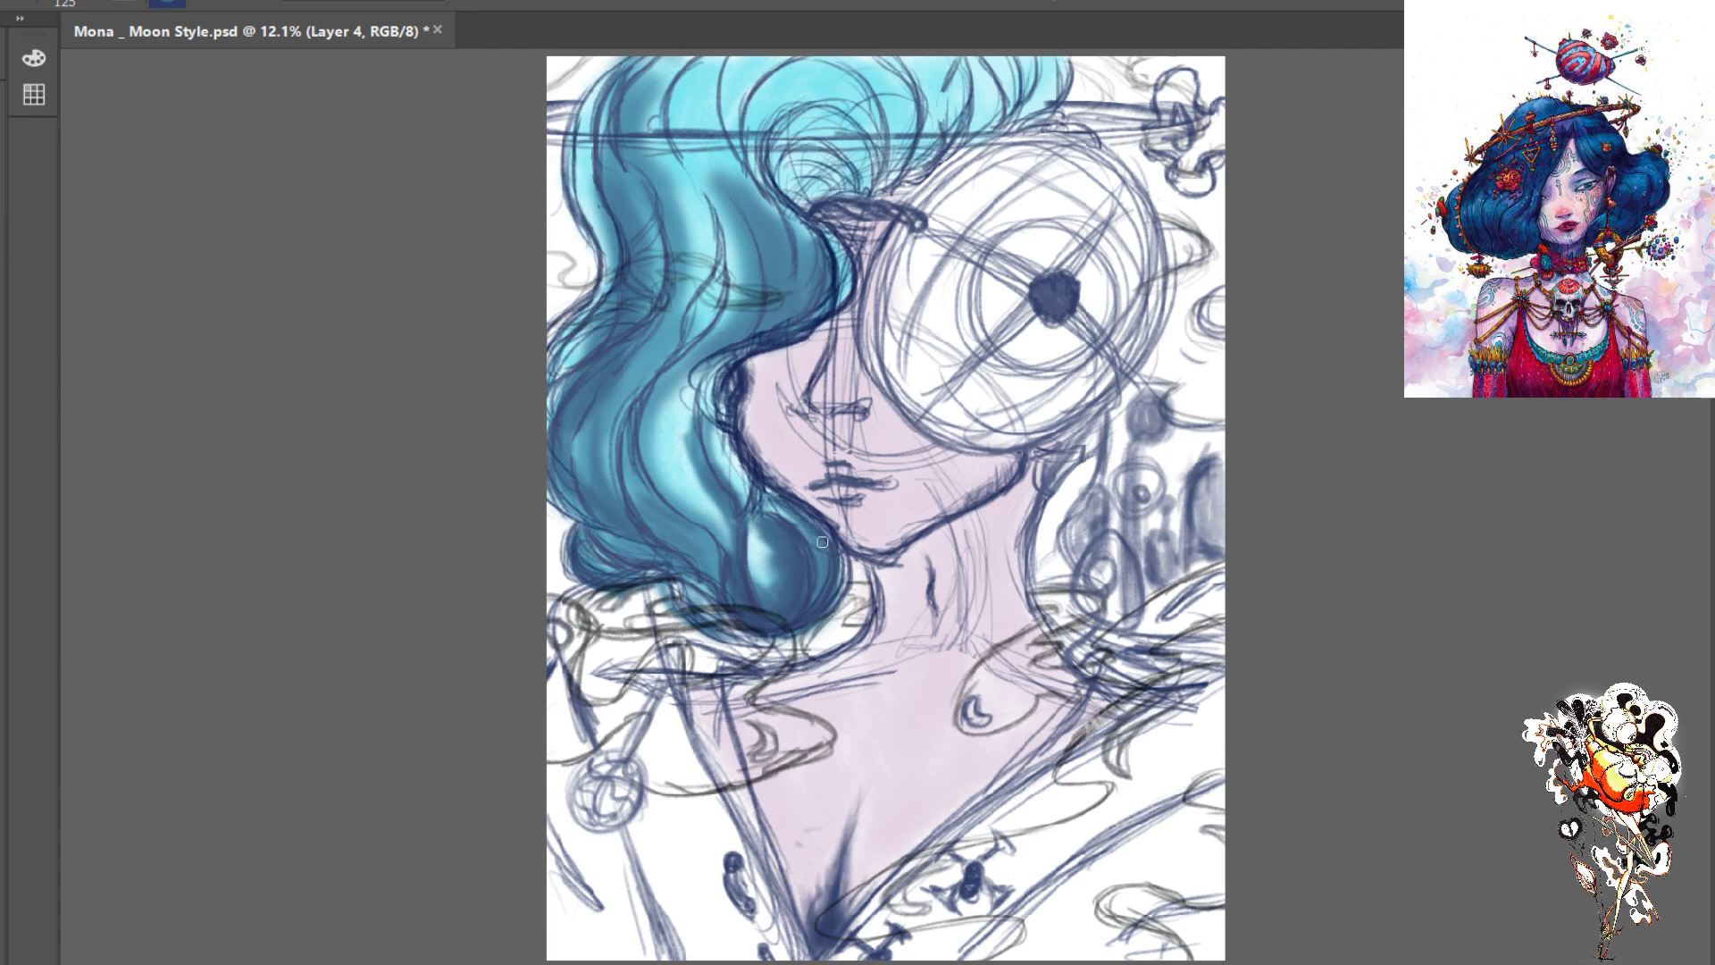
- Deepen the dark blue shading on the coil above the brow, the crown and the lower curls with a 300 brush
mouse_move(718, 514)
left_mouse_down()
mouse_move(706, 390)
mouse_move(686, 463)
mouse_move(710, 435)
mouse_move(742, 463)
left_mouse_up()
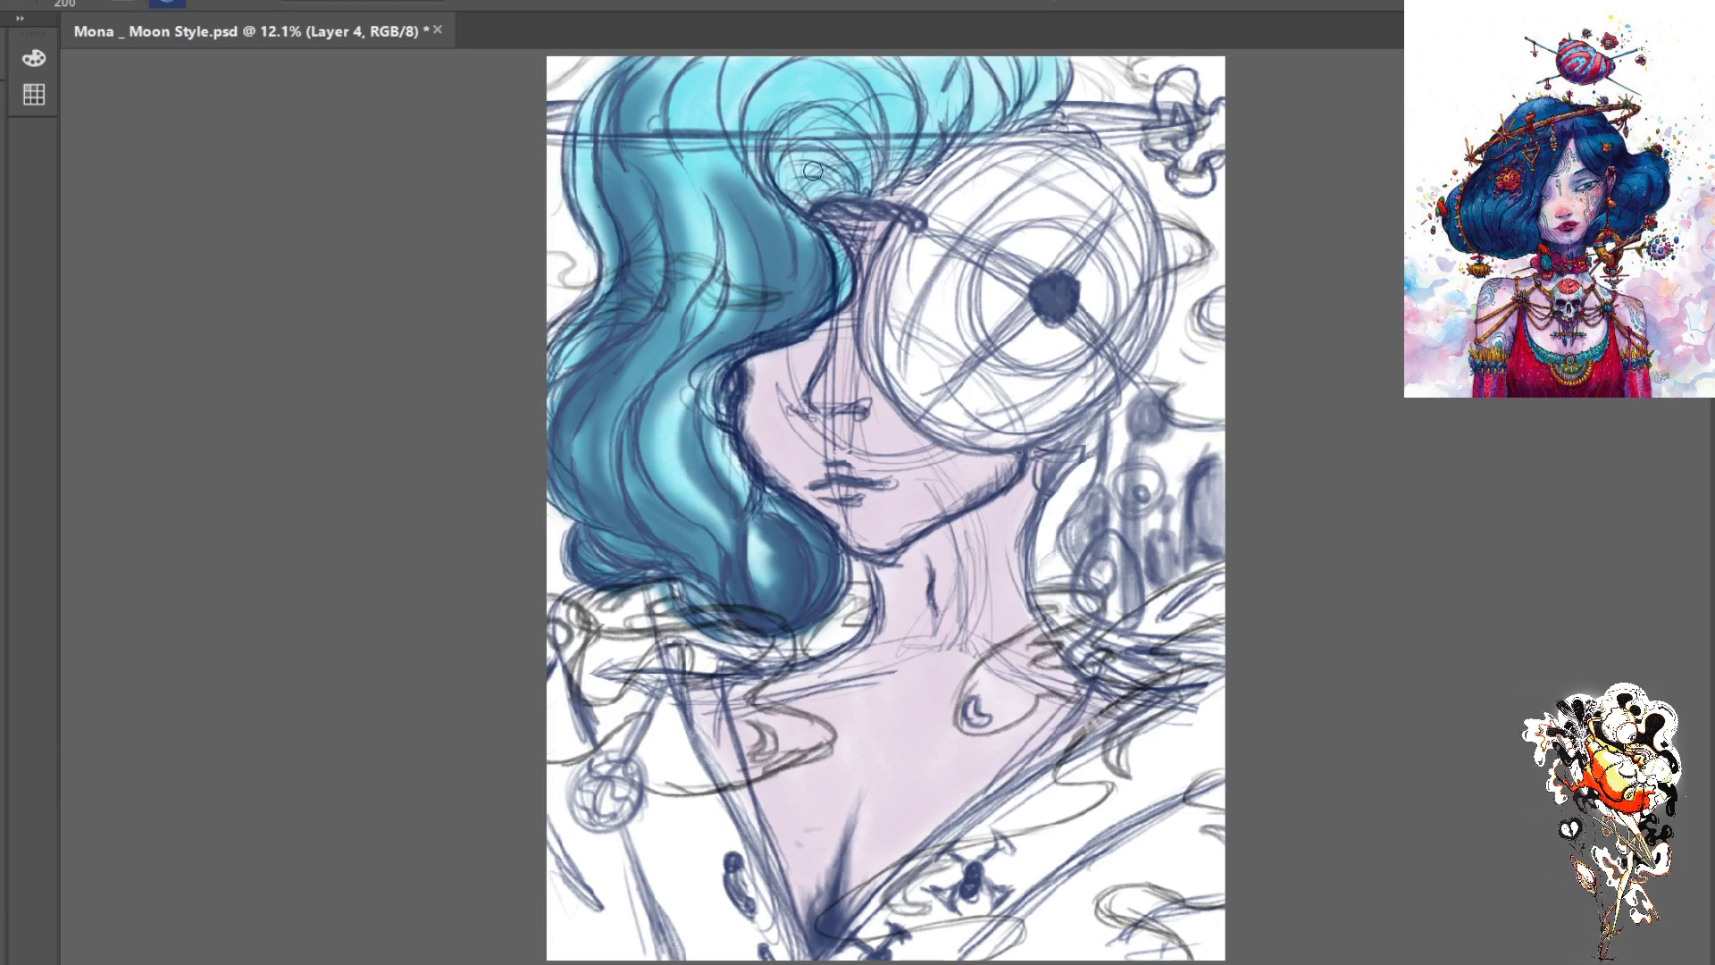
key("bracketright")
key("bracketright")
key("bracketright")
key("bracketright")
key("bracketright")
mouse_move(809, 157)
left_mouse_down()
mouse_move(840, 189)
mouse_move(792, 168)
mouse_move(837, 196)
mouse_move(798, 182)
mouse_move(827, 187)
mouse_move(806, 150)
mouse_move(851, 135)
mouse_move(834, 91)
mouse_move(851, 185)
mouse_move(867, 133)
mouse_move(841, 97)
mouse_move(847, 200)
mouse_move(863, 134)
mouse_move(850, 182)
mouse_move(808, 97)
mouse_move(859, 153)
mouse_move(805, 70)
mouse_move(859, 140)
mouse_move(837, 166)
mouse_move(788, 124)
mouse_move(828, 154)
mouse_move(791, 167)
mouse_move(830, 156)
mouse_move(814, 188)
mouse_move(807, 140)
mouse_move(817, 201)
left_mouse_up()
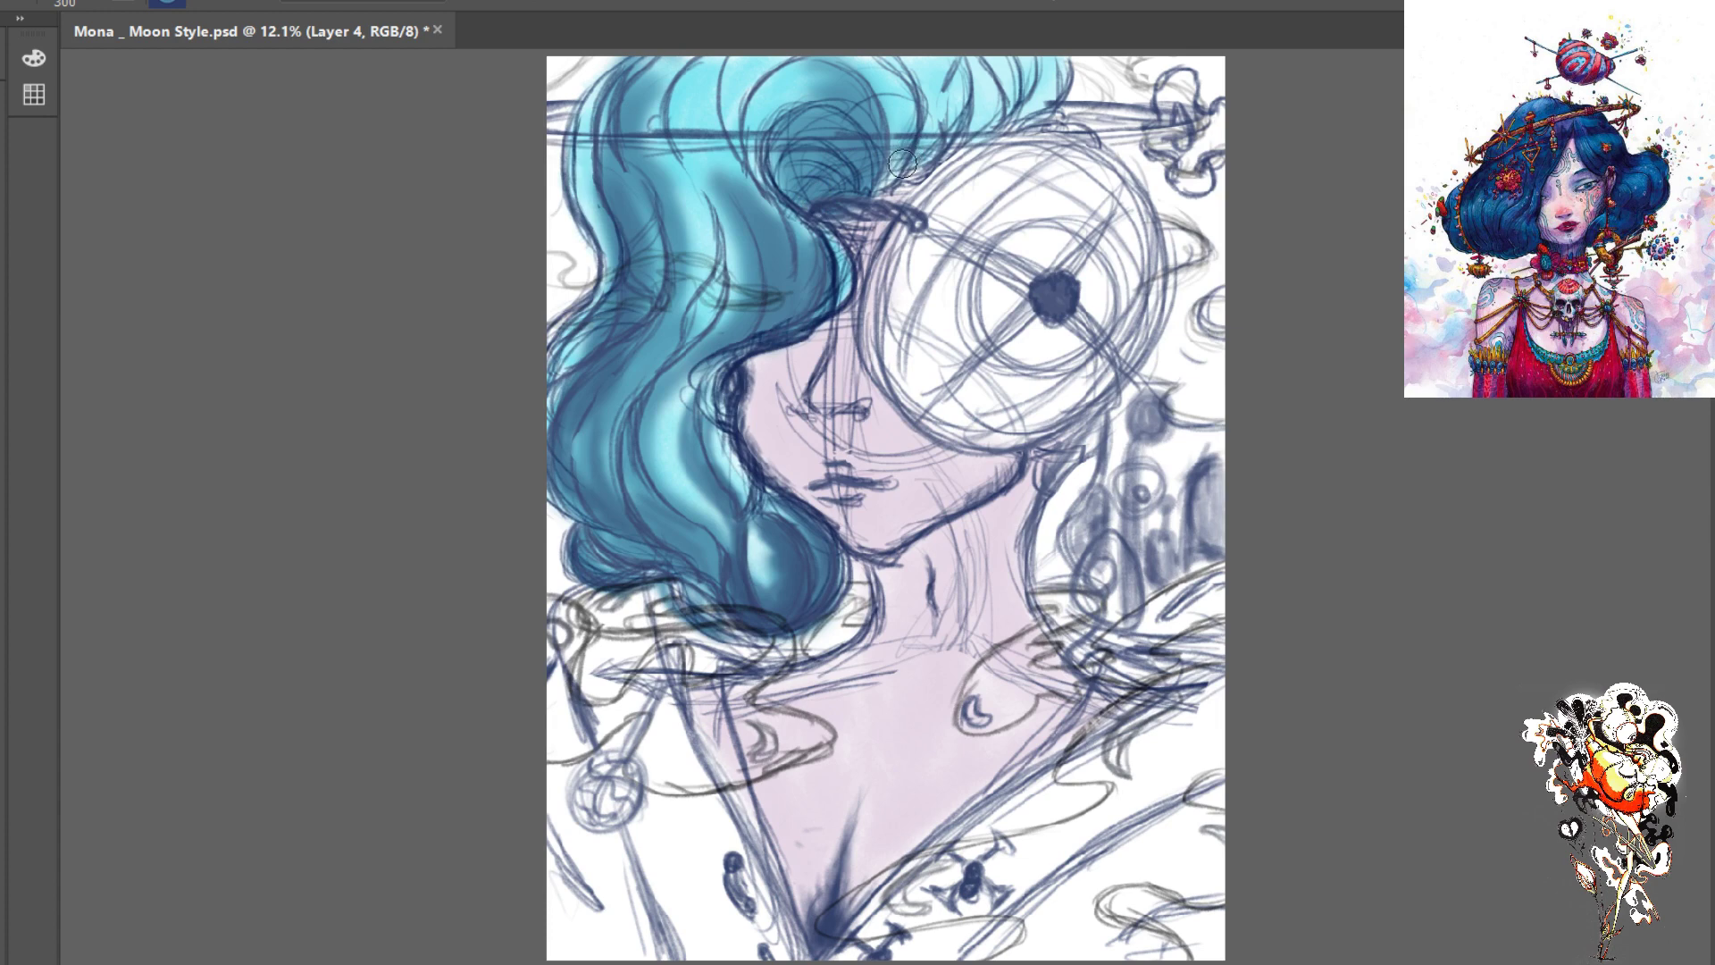
mouse_move(1000, 67)
left_mouse_down()
mouse_move(983, 125)
mouse_move(1036, 72)
mouse_move(1045, 125)
mouse_move(1028, 75)
left_mouse_up()
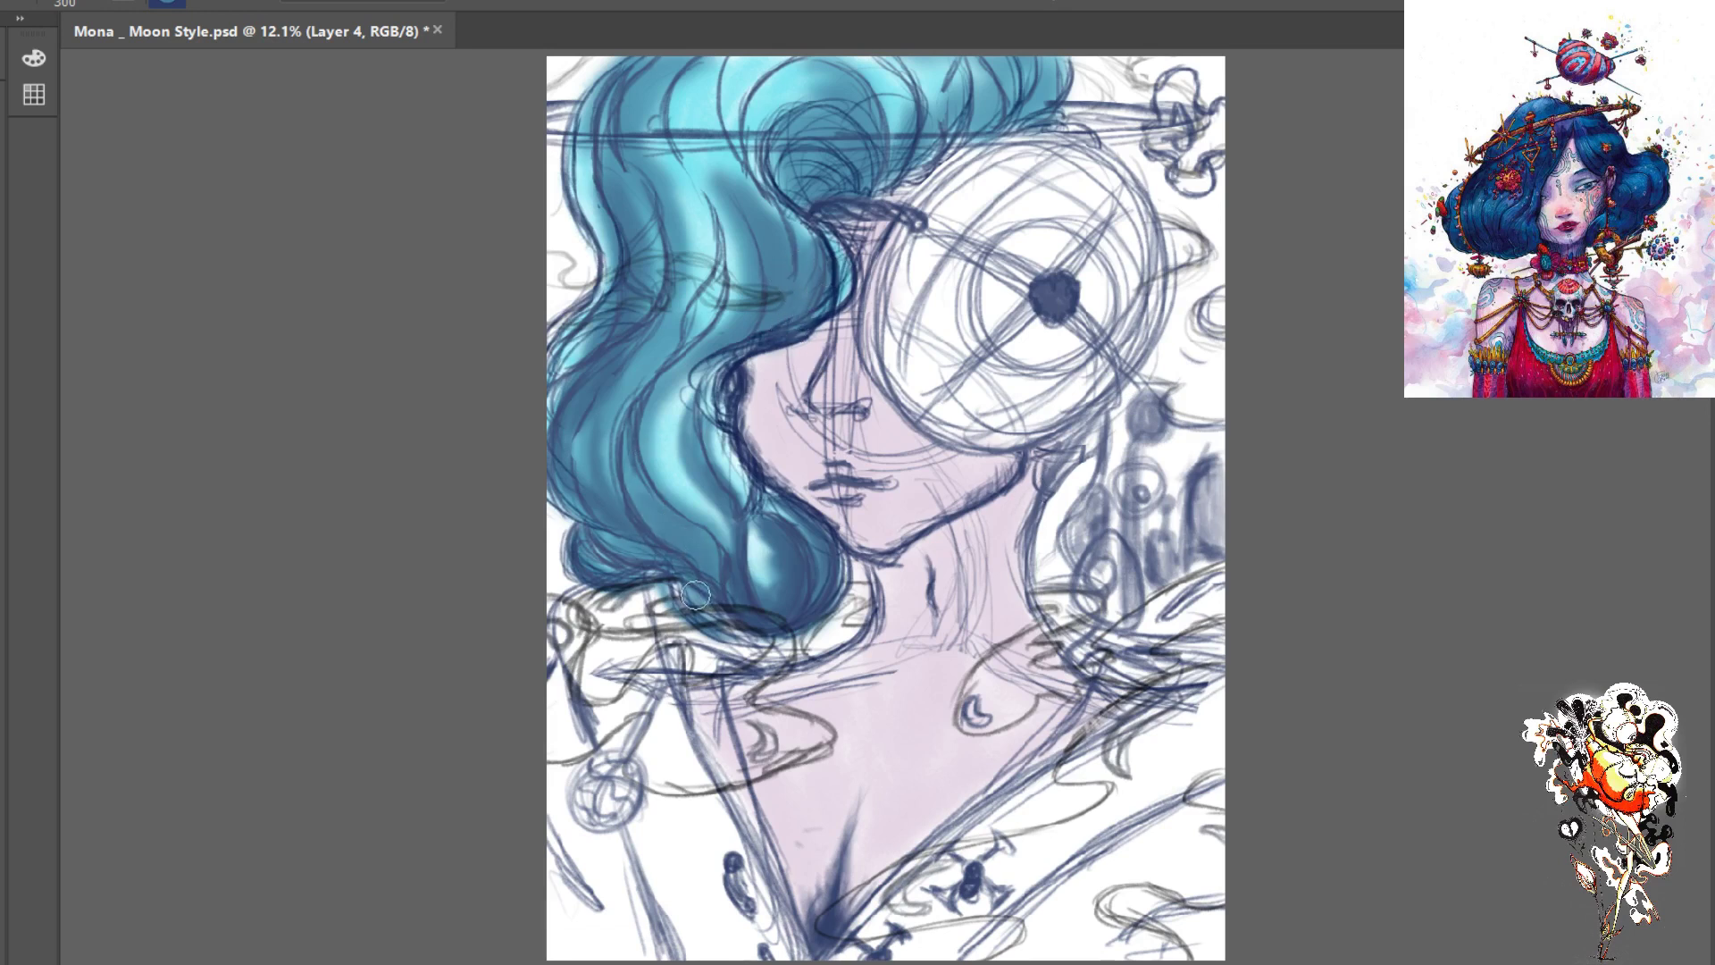
mouse_move(695, 594)
left_mouse_down()
mouse_move(748, 621)
mouse_move(665, 561)
mouse_move(583, 560)
mouse_move(689, 570)
mouse_move(648, 530)
mouse_move(737, 547)
mouse_move(722, 508)
mouse_move(781, 614)
mouse_move(752, 547)
mouse_move(774, 596)
mouse_move(762, 525)
mouse_move(808, 589)
left_mouse_up()
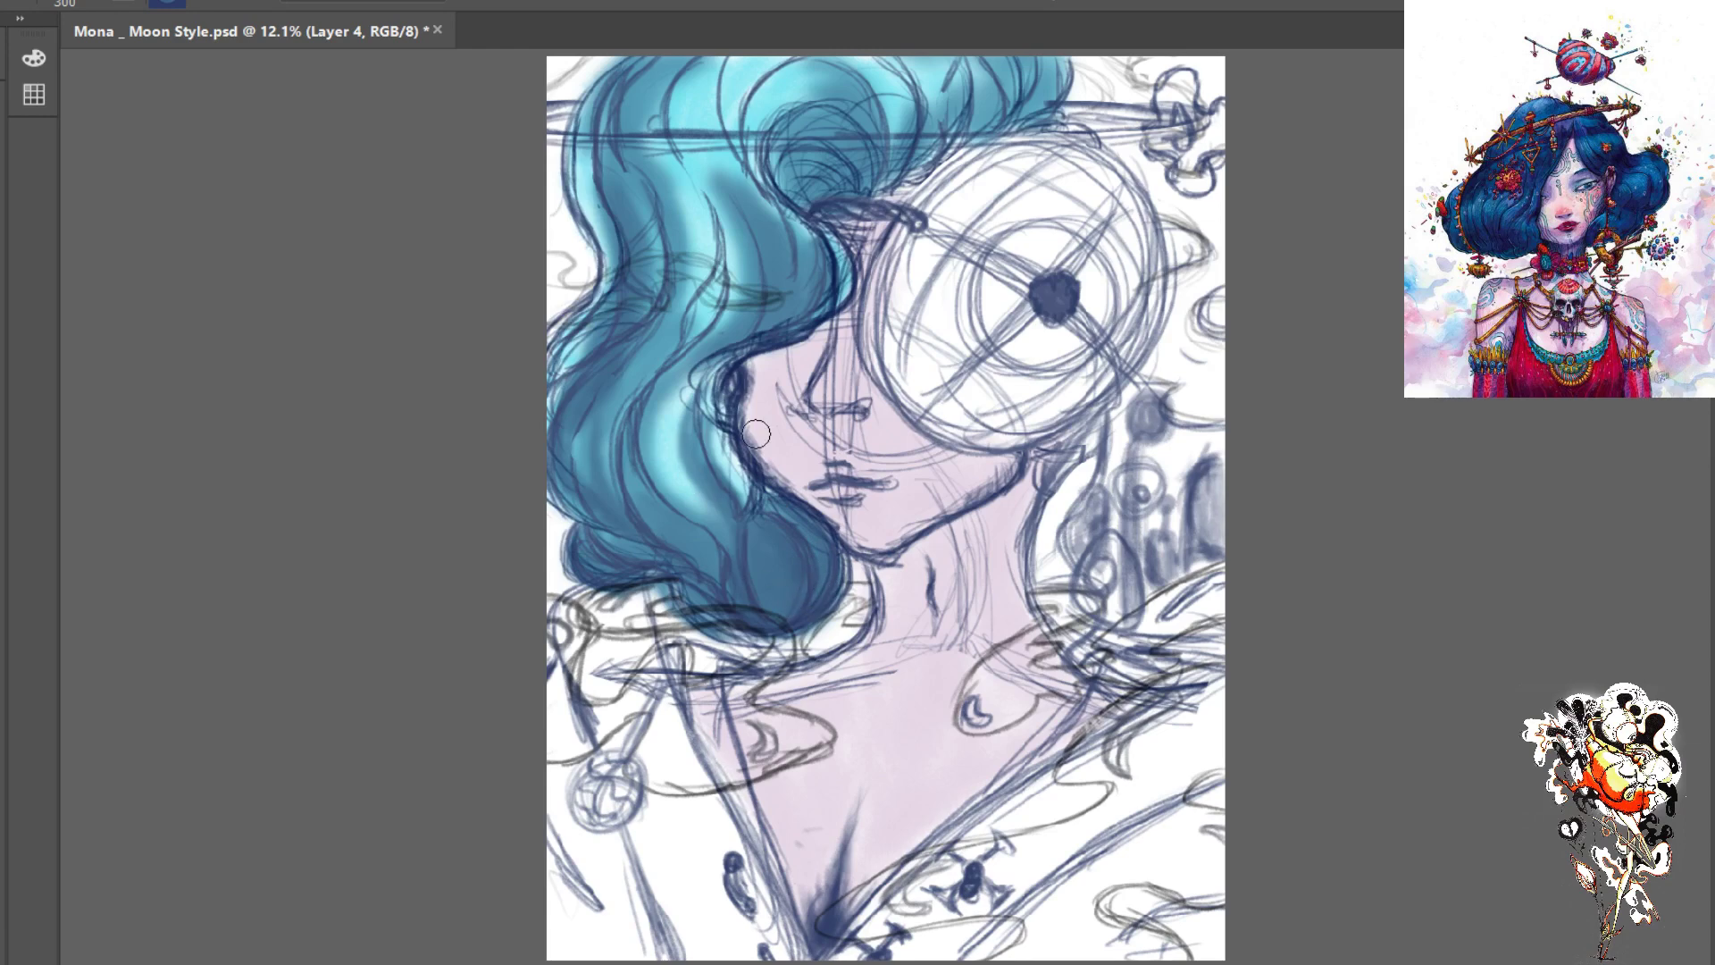
- Soften the shaded outer waves and lower curl ends with light cyan strokes
key("x")
left_click_drag(629, 286, 598, 350)
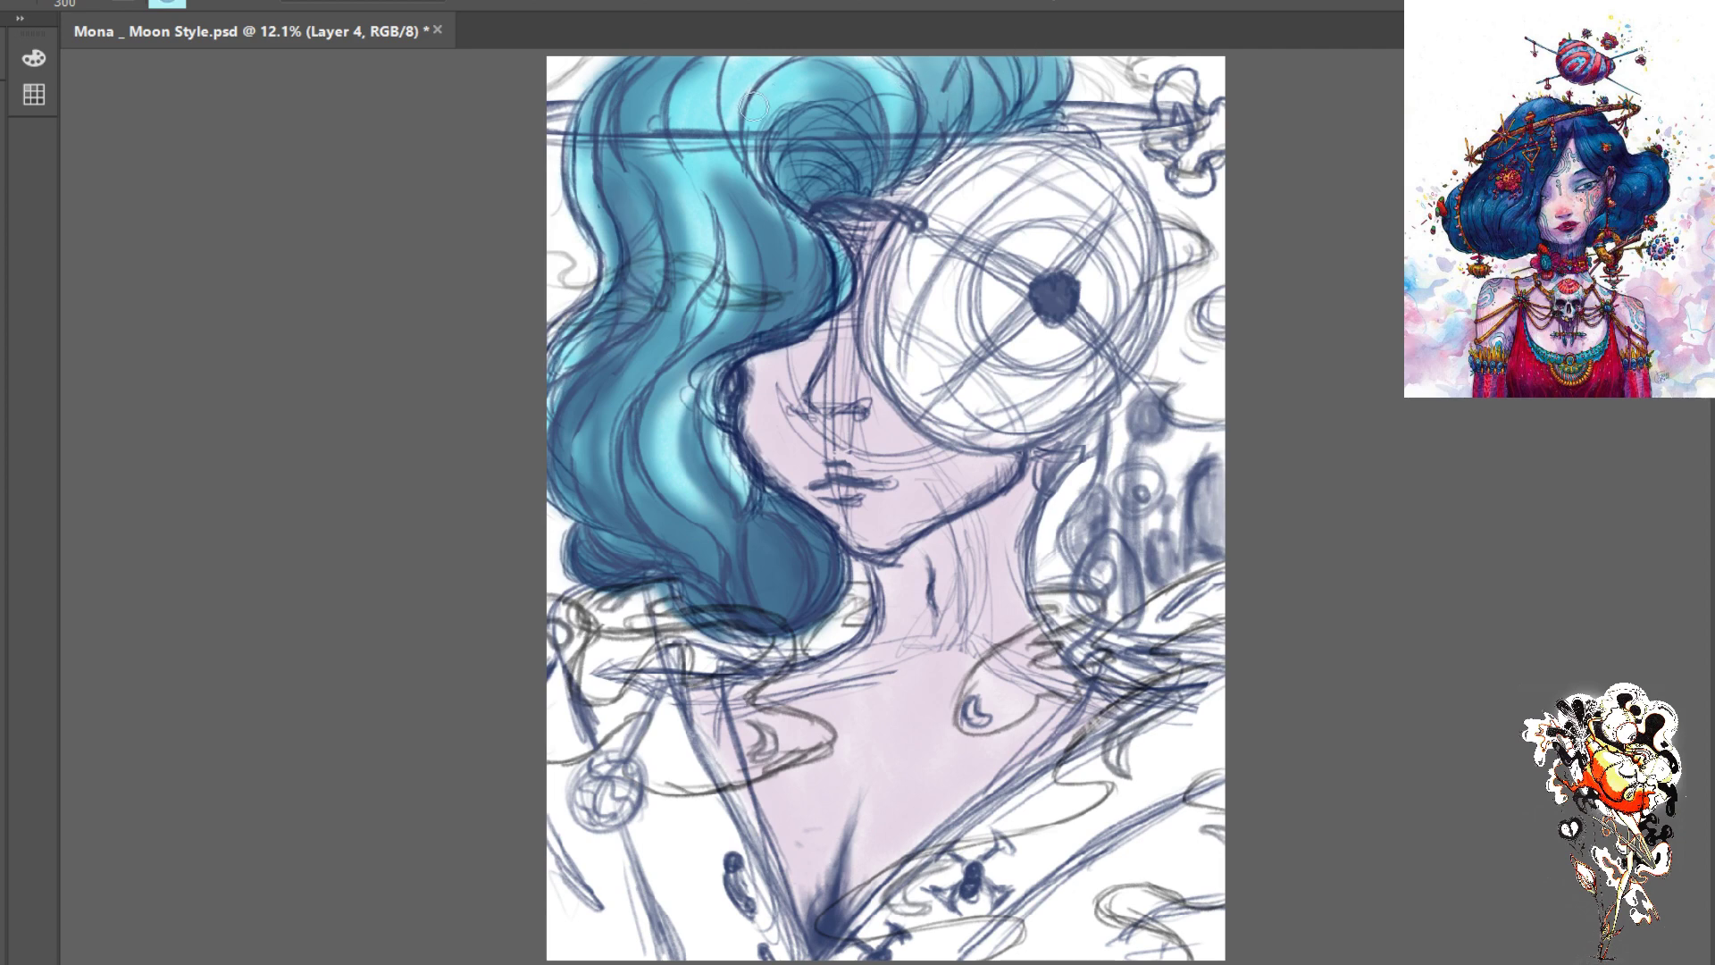
mouse_move(659, 214)
left_mouse_down()
mouse_move(636, 110)
mouse_move(661, 157)
mouse_move(615, 152)
mouse_move(649, 196)
mouse_move(628, 101)
mouse_move(664, 108)
mouse_move(649, 235)
mouse_move(608, 342)
mouse_move(637, 215)
mouse_move(590, 366)
mouse_move(600, 356)
mouse_move(591, 475)
mouse_move(559, 461)
mouse_move(578, 508)
mouse_move(654, 552)
mouse_move(617, 437)
left_mouse_up()
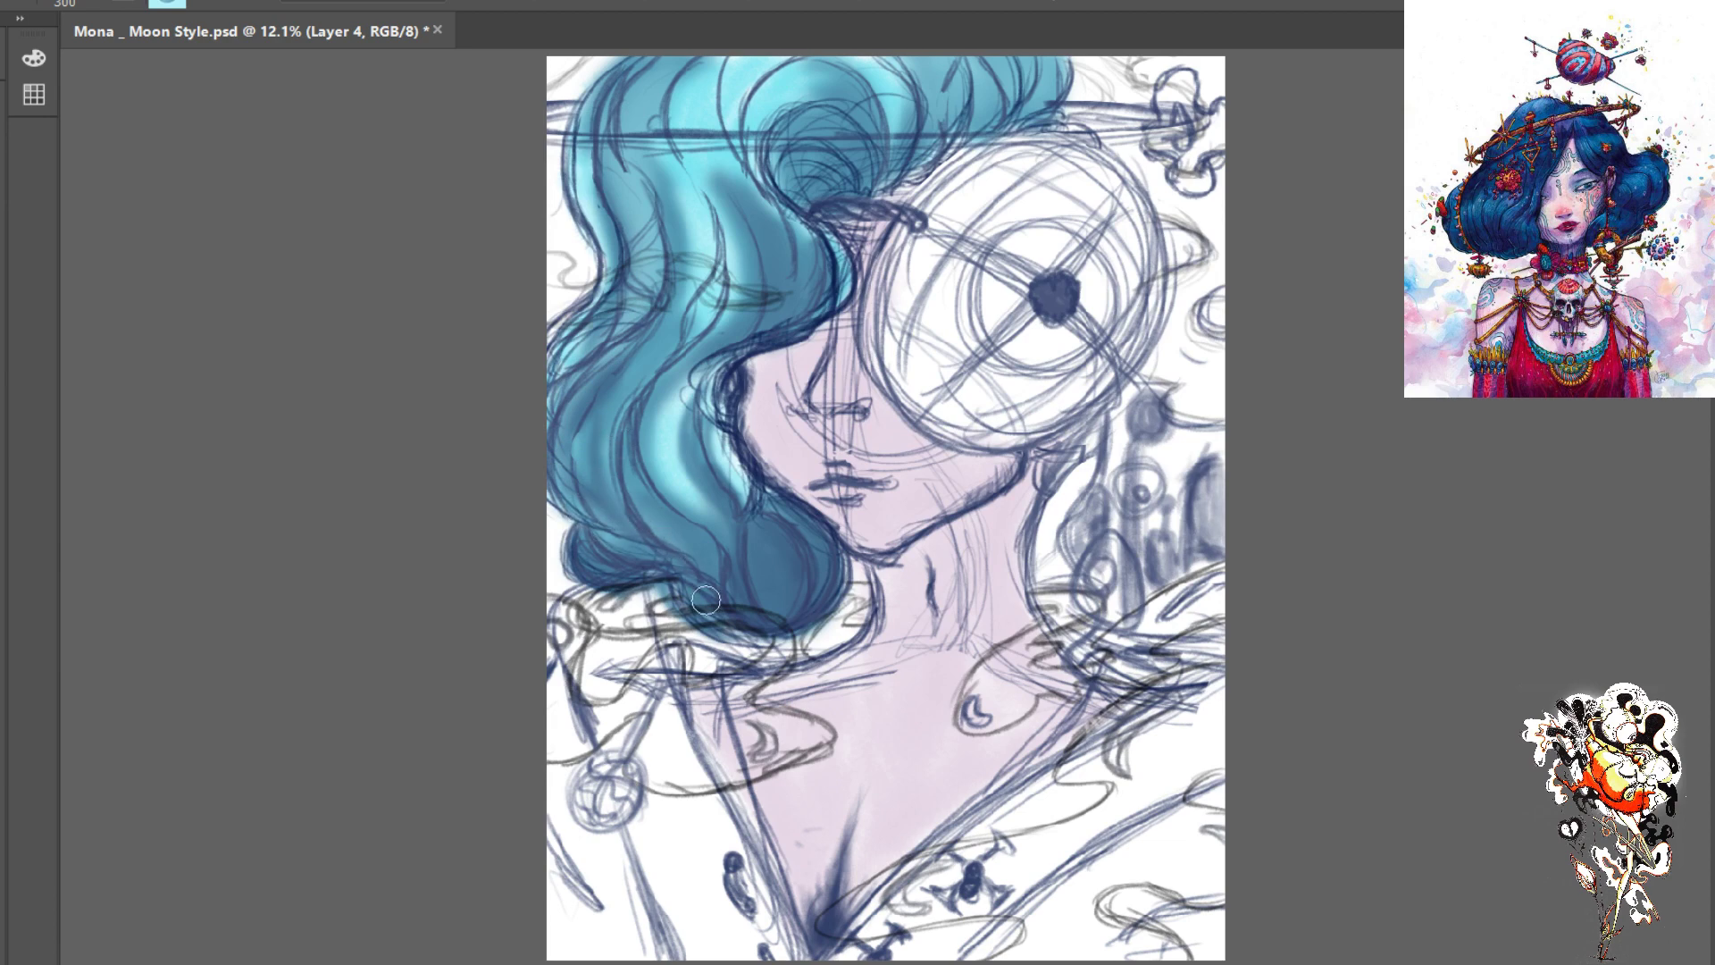
mouse_move(649, 584)
left_mouse_down()
mouse_move(580, 528)
mouse_move(574, 558)
mouse_move(656, 590)
left_mouse_up()
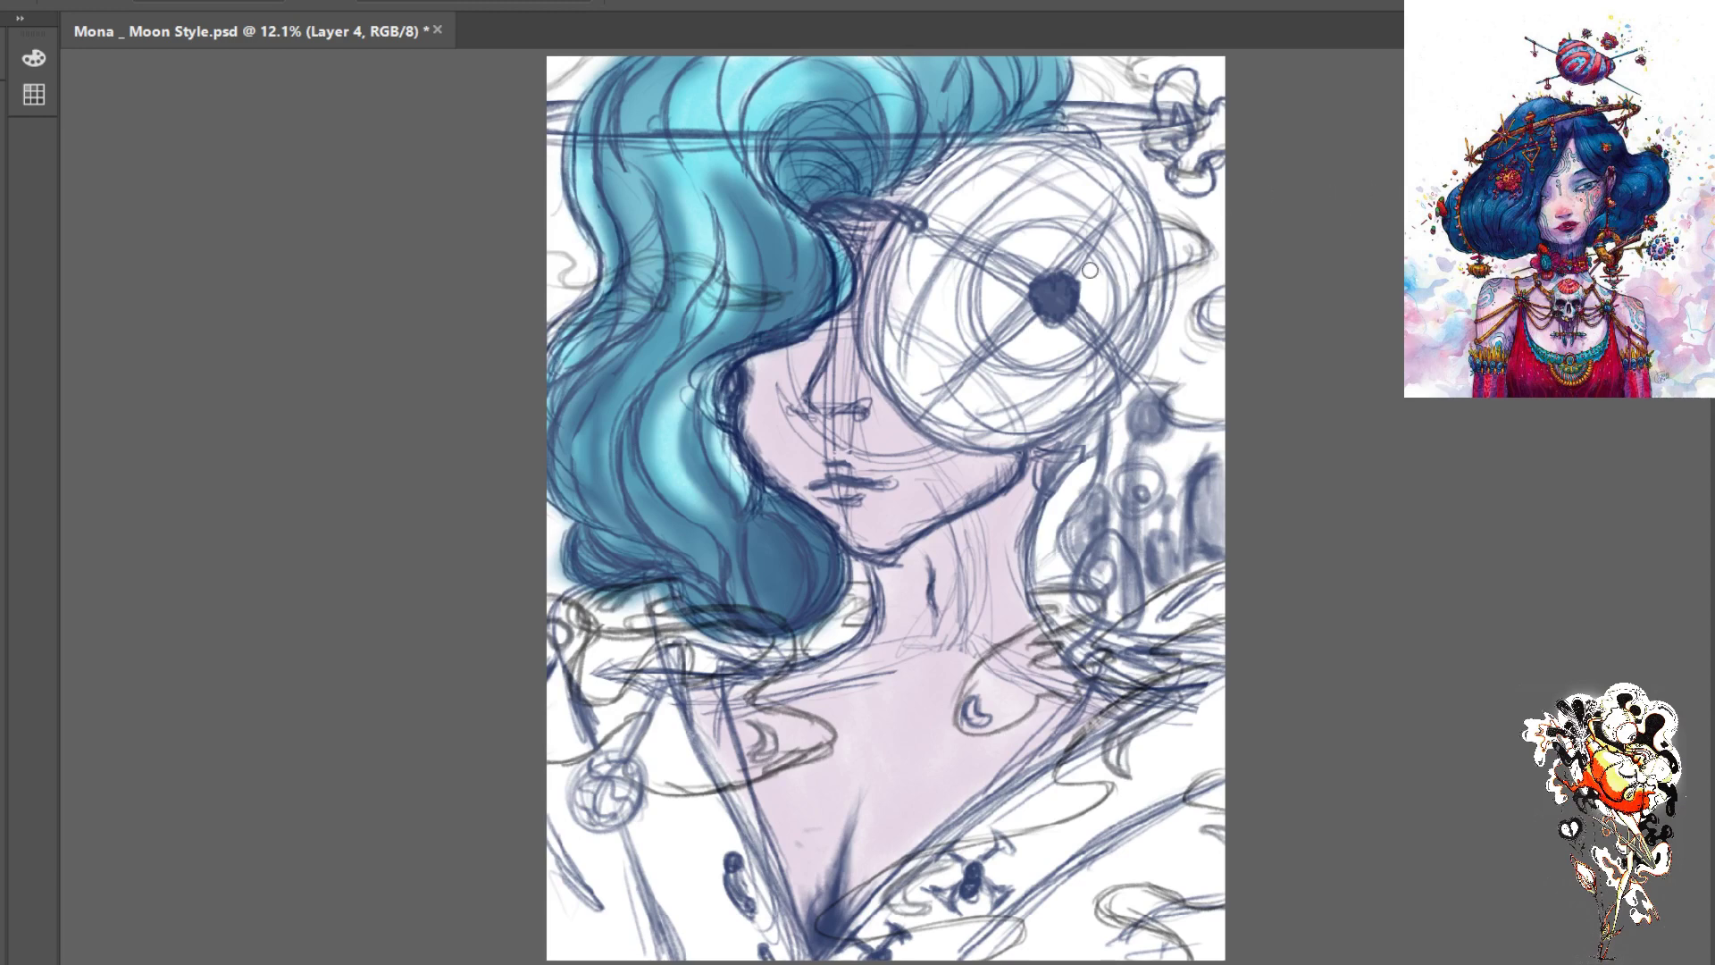
- Pick a darker purple and shade the cleavage and neckline edge, reducing the brush to 200
left_click_drag(1052, 285, 1038, 286)
mouse_move(870, 874)
left_mouse_down()
mouse_move(831, 934)
mouse_move(877, 805)
mouse_move(830, 940)
mouse_move(837, 825)
mouse_move(826, 920)
mouse_move(805, 869)
mouse_move(814, 925)
mouse_move(795, 885)
mouse_move(820, 898)
mouse_move(853, 803)
mouse_move(829, 936)
left_mouse_up()
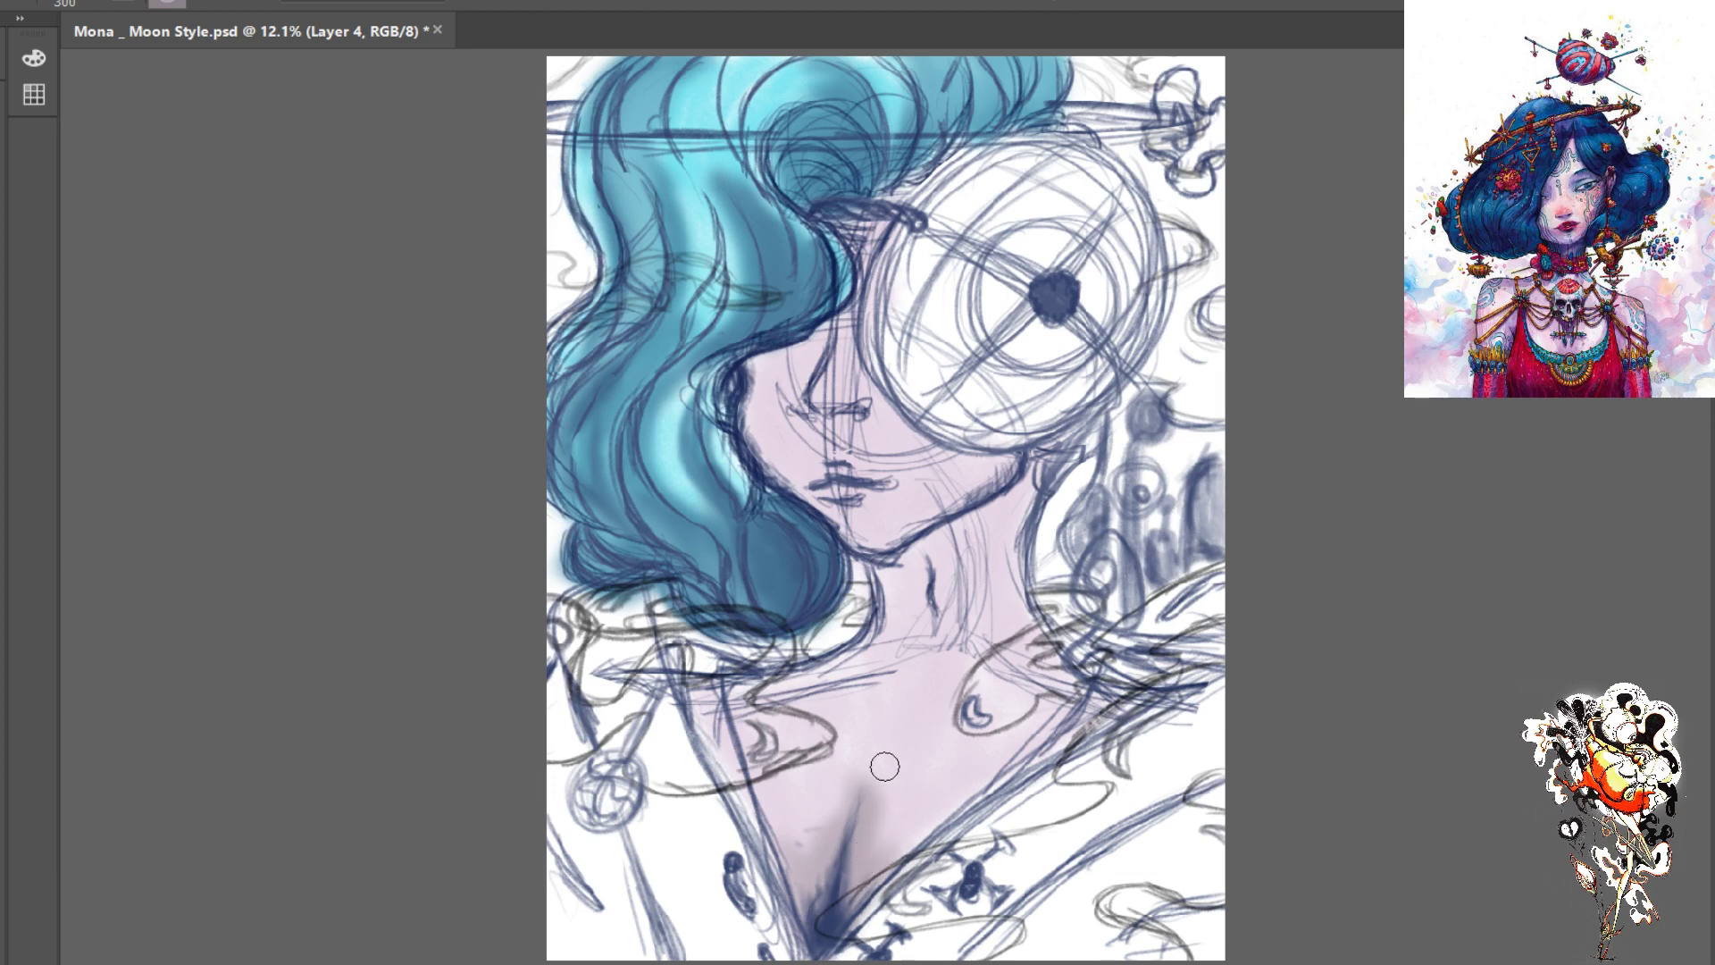
left_click_drag(849, 809, 858, 769)
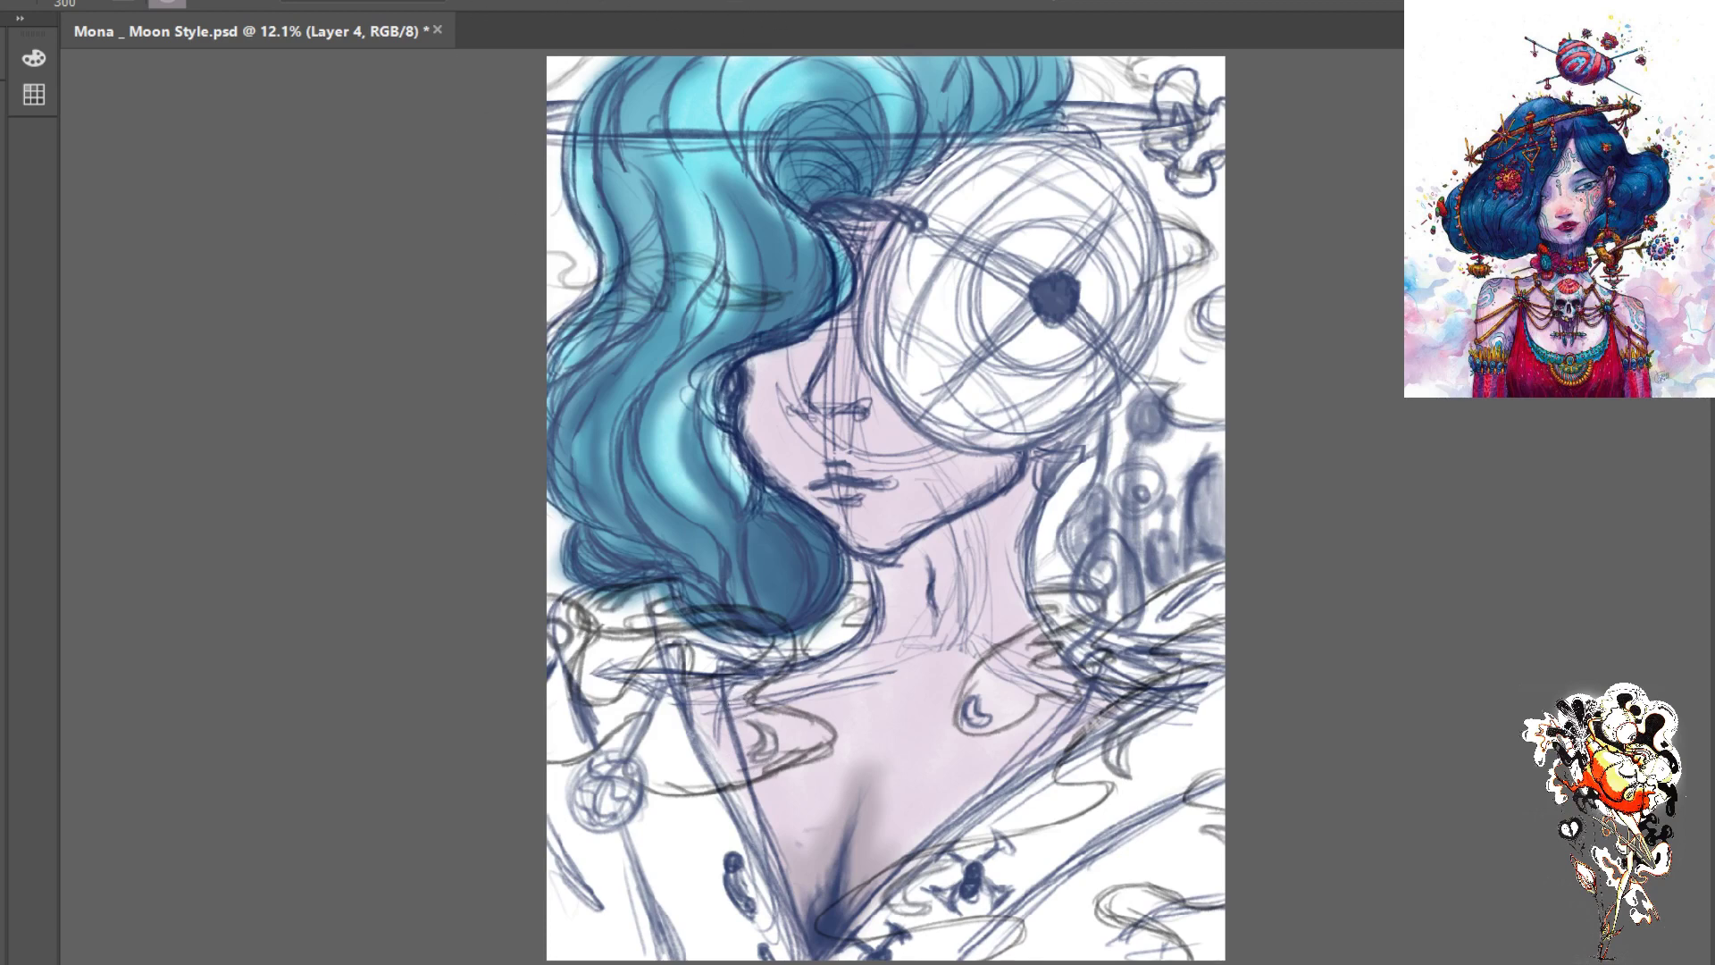
key("bracketleft")
key("bracketleft")
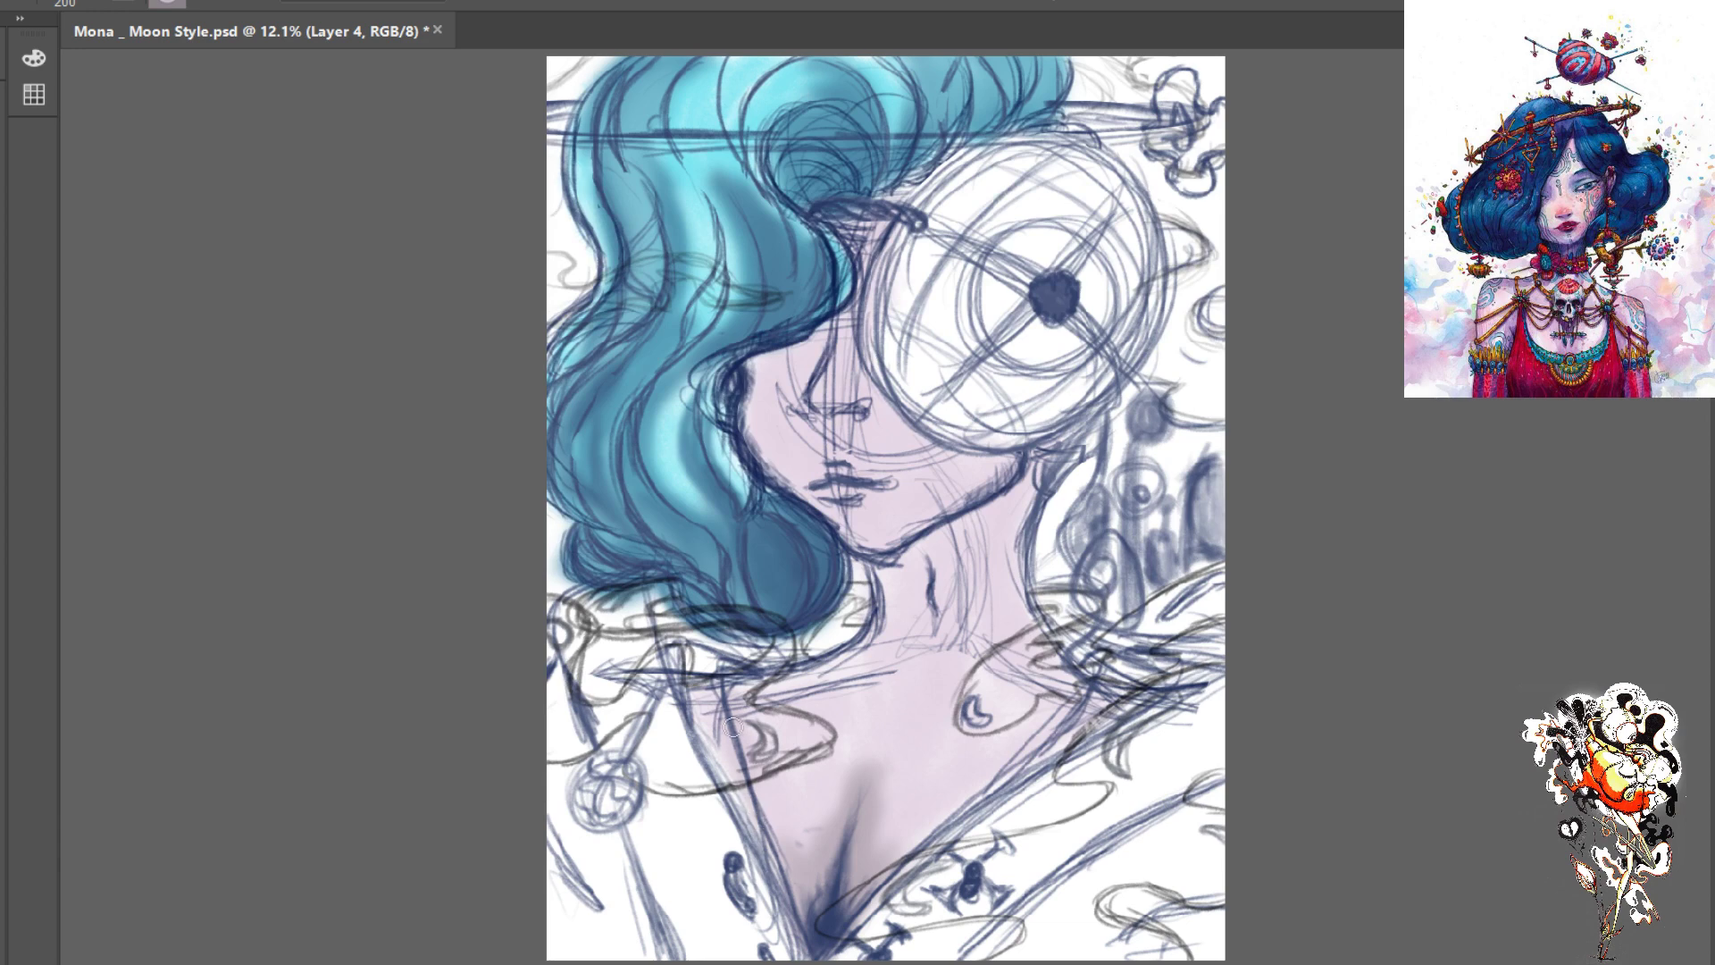
left_click_drag(737, 677, 783, 911)
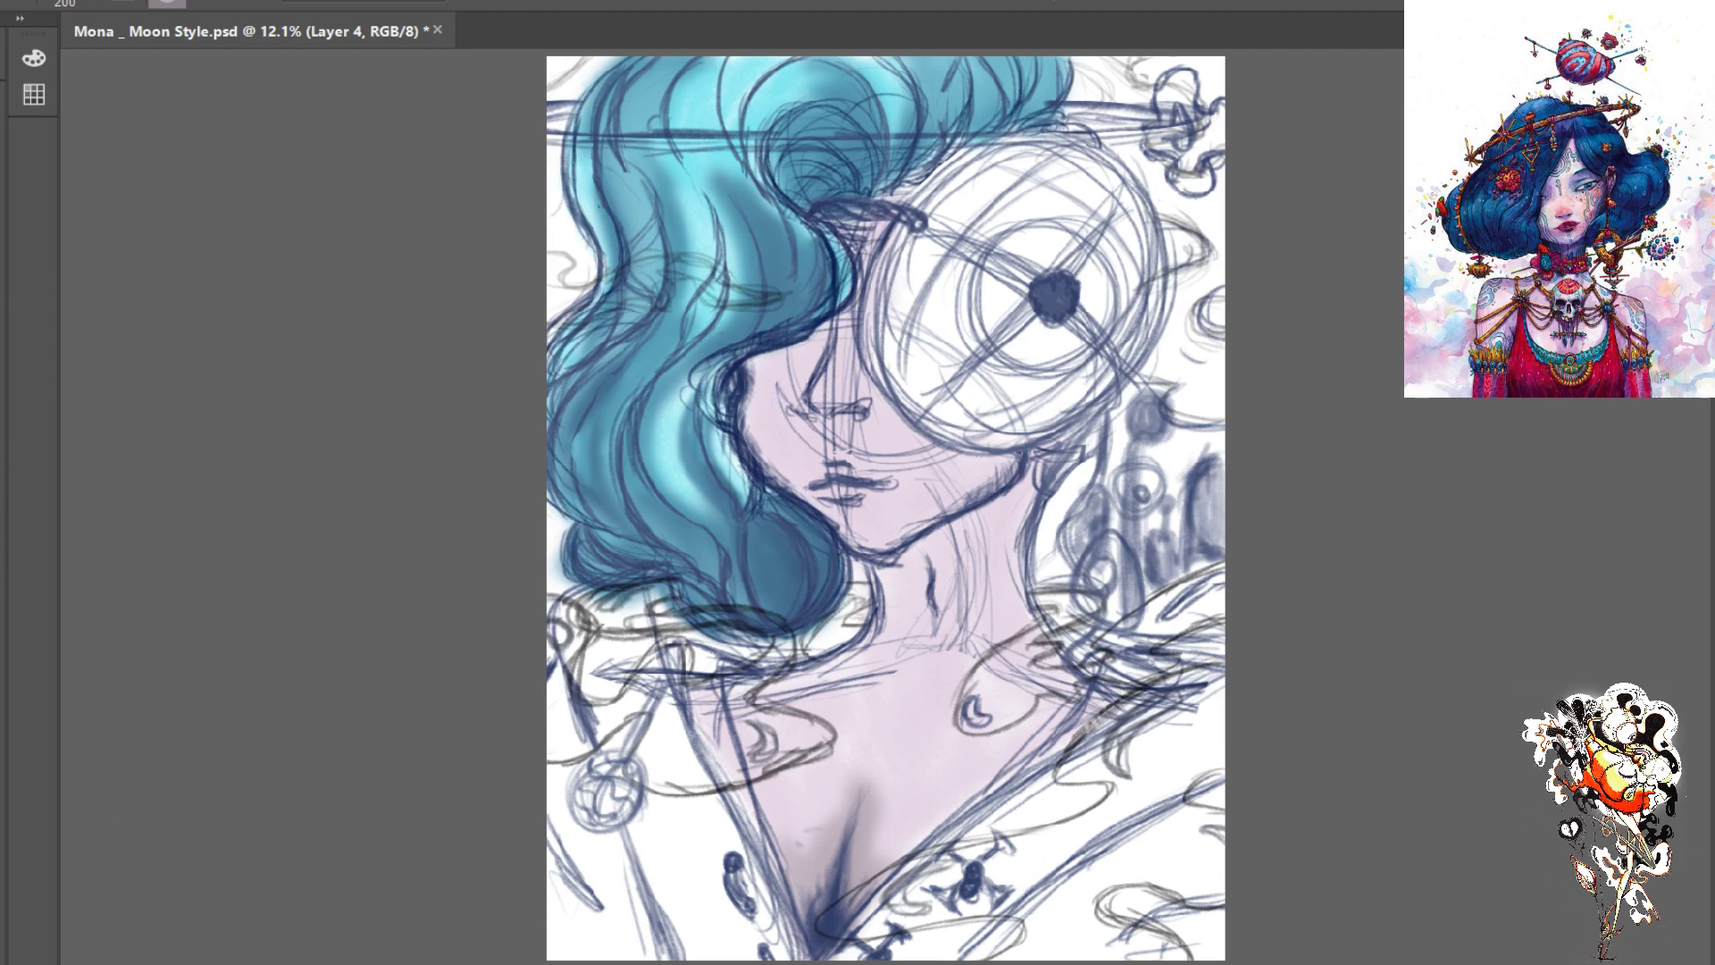
- Add pinkish mauve to the chest shadow and blend its edges with skin colour sampled from the chest
key("i")
key("b")
left_click(4, 751)
key("b")
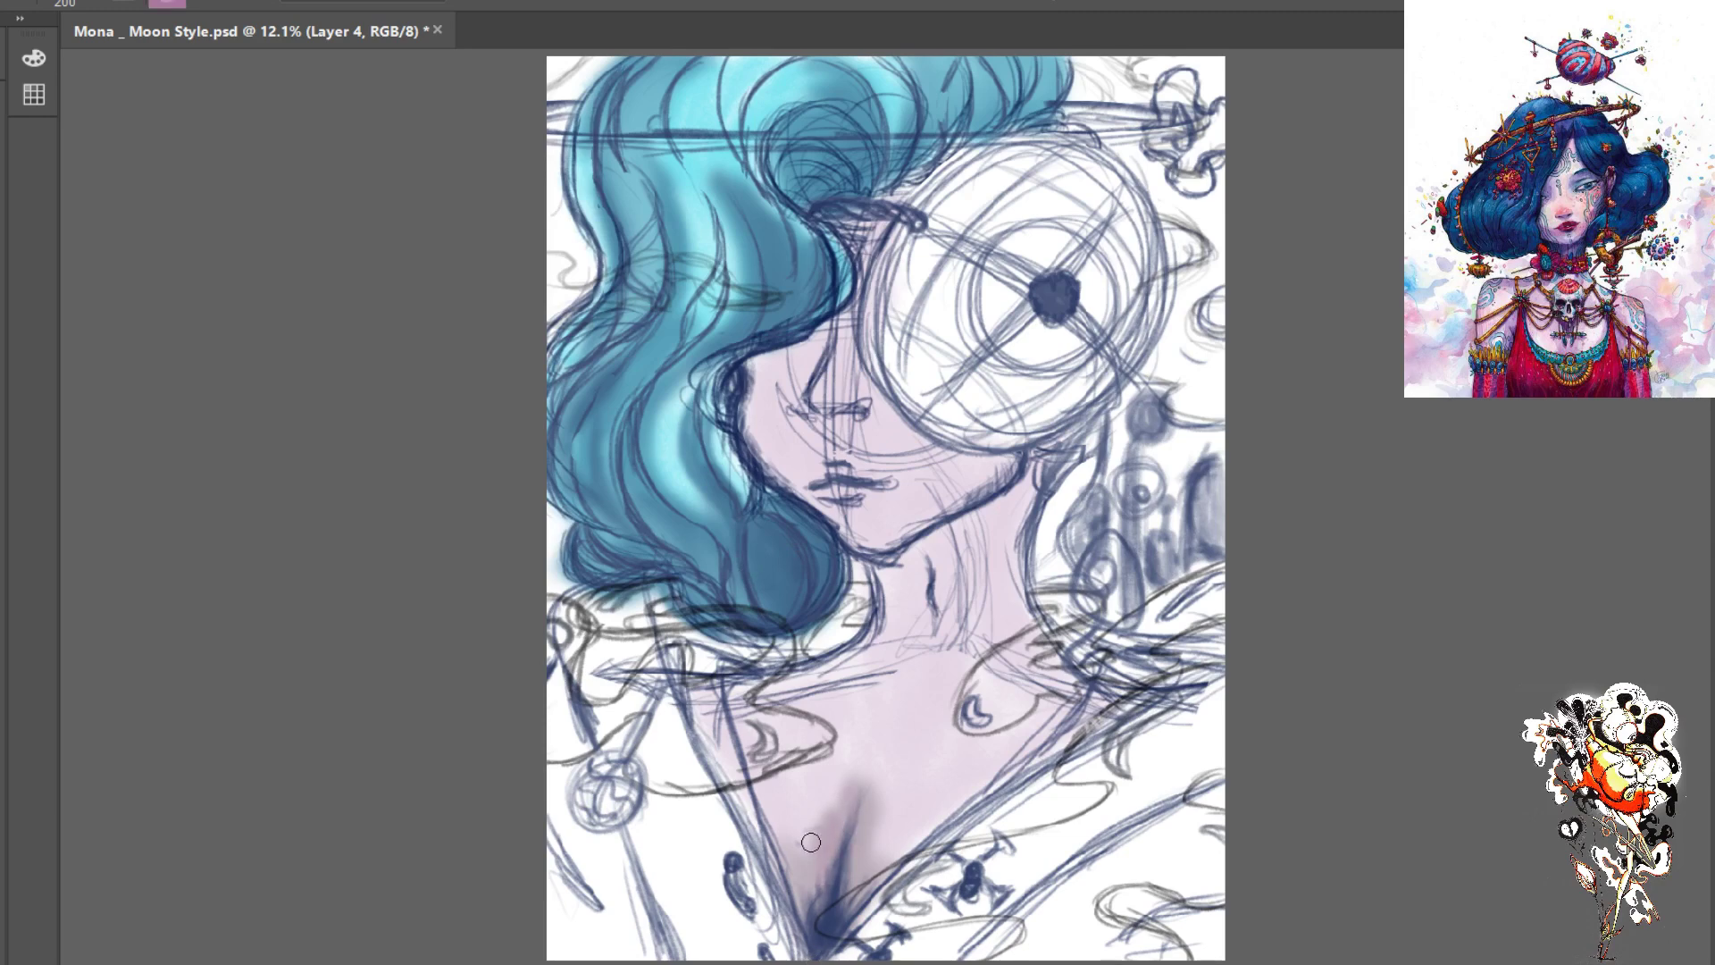
mouse_move(811, 838)
left_mouse_down()
mouse_move(815, 957)
mouse_move(787, 844)
mouse_move(820, 946)
mouse_move(873, 906)
mouse_move(825, 954)
mouse_move(877, 865)
mouse_move(821, 927)
mouse_move(857, 831)
mouse_move(856, 923)
mouse_move(878, 825)
mouse_move(884, 864)
left_mouse_up()
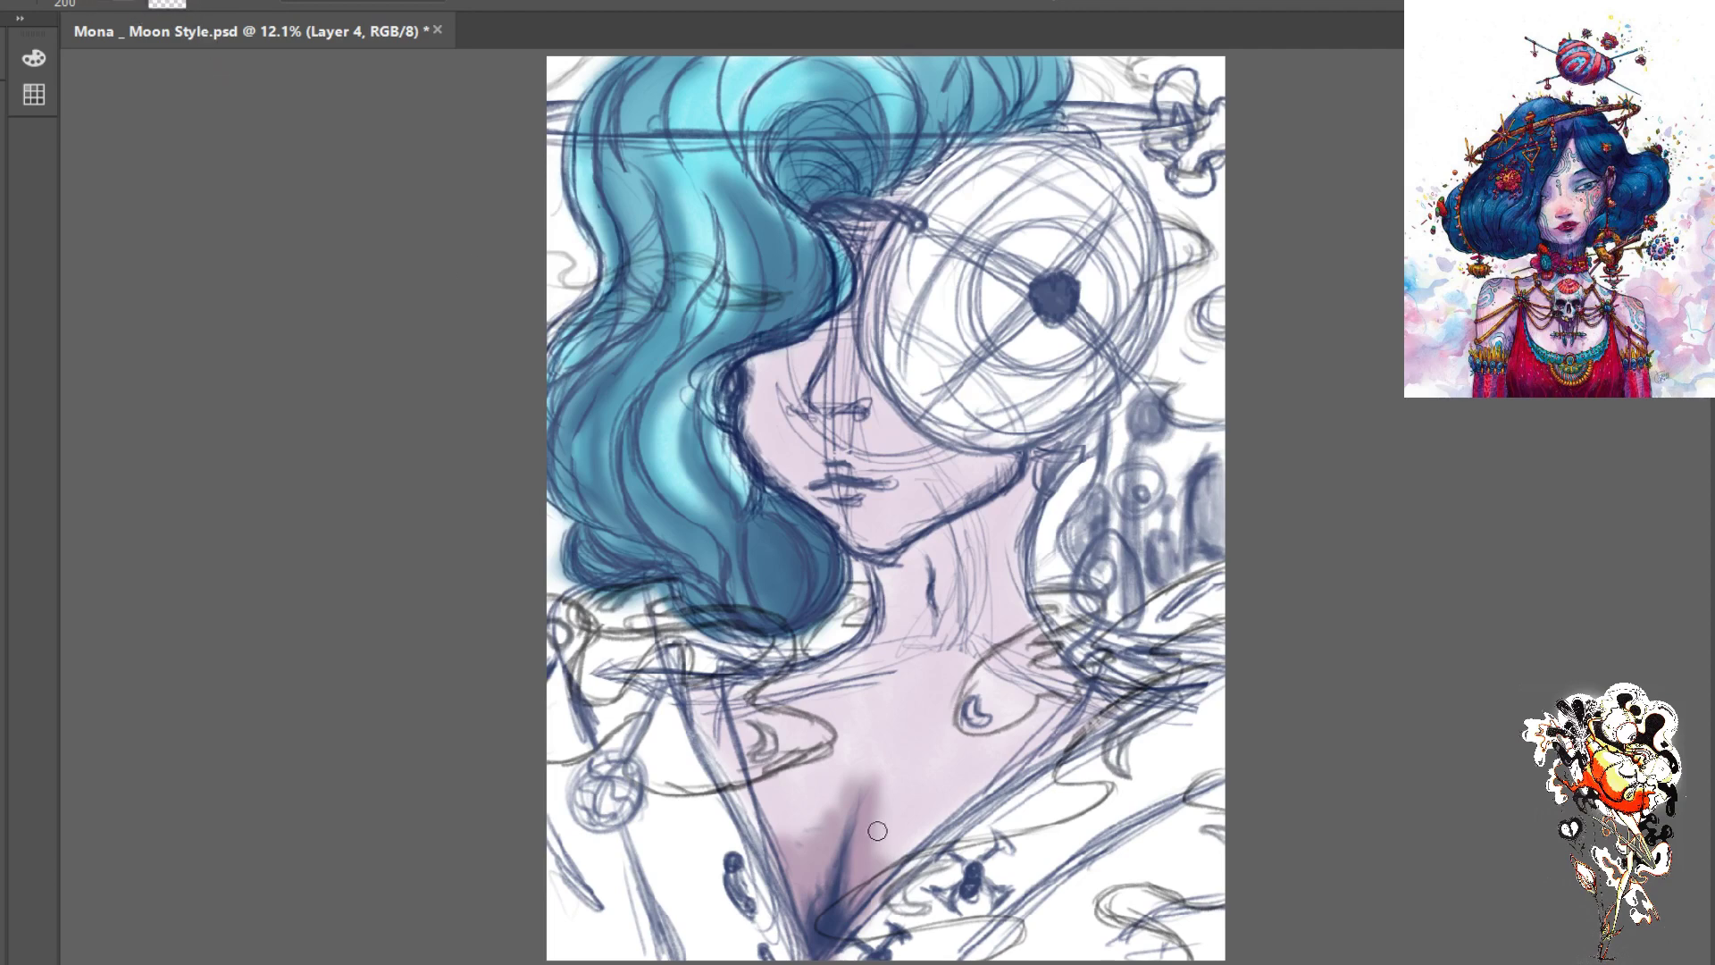
left_click(923, 778, "alt")
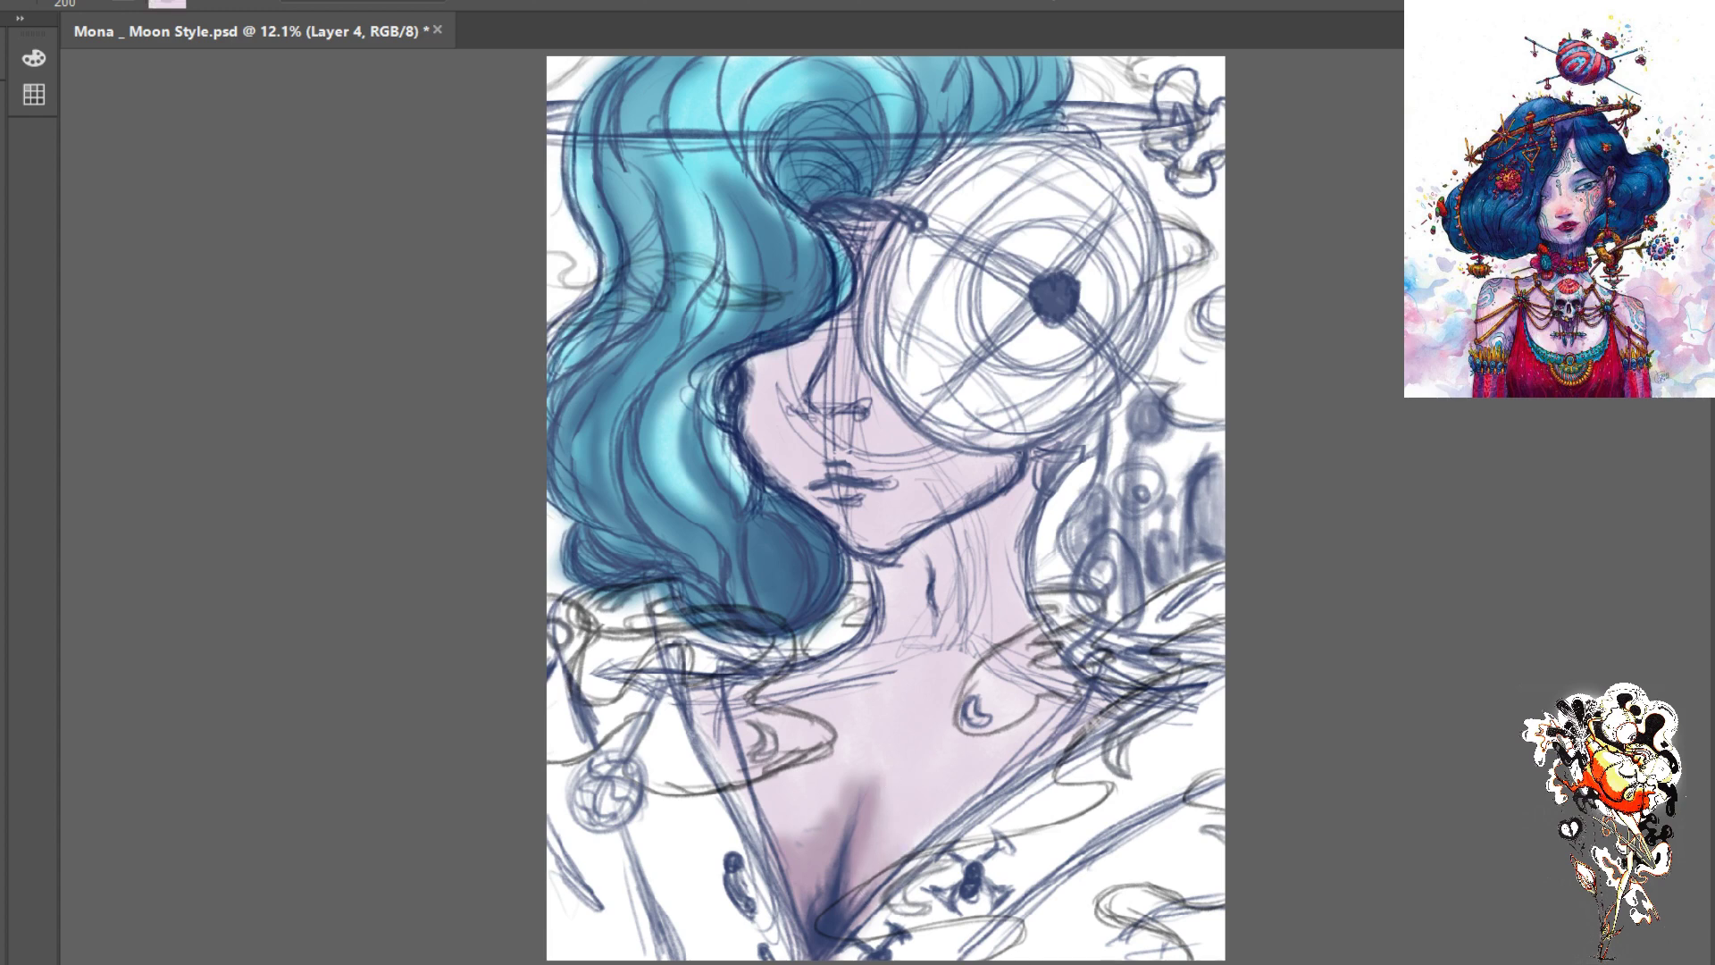
left_click_drag(881, 784, 872, 874)
mouse_move(880, 792)
left_mouse_down()
mouse_move(869, 895)
mouse_move(851, 770)
mouse_move(803, 855)
mouse_move(827, 790)
mouse_move(792, 837)
mouse_move(790, 899)
mouse_move(802, 843)
left_mouse_up()
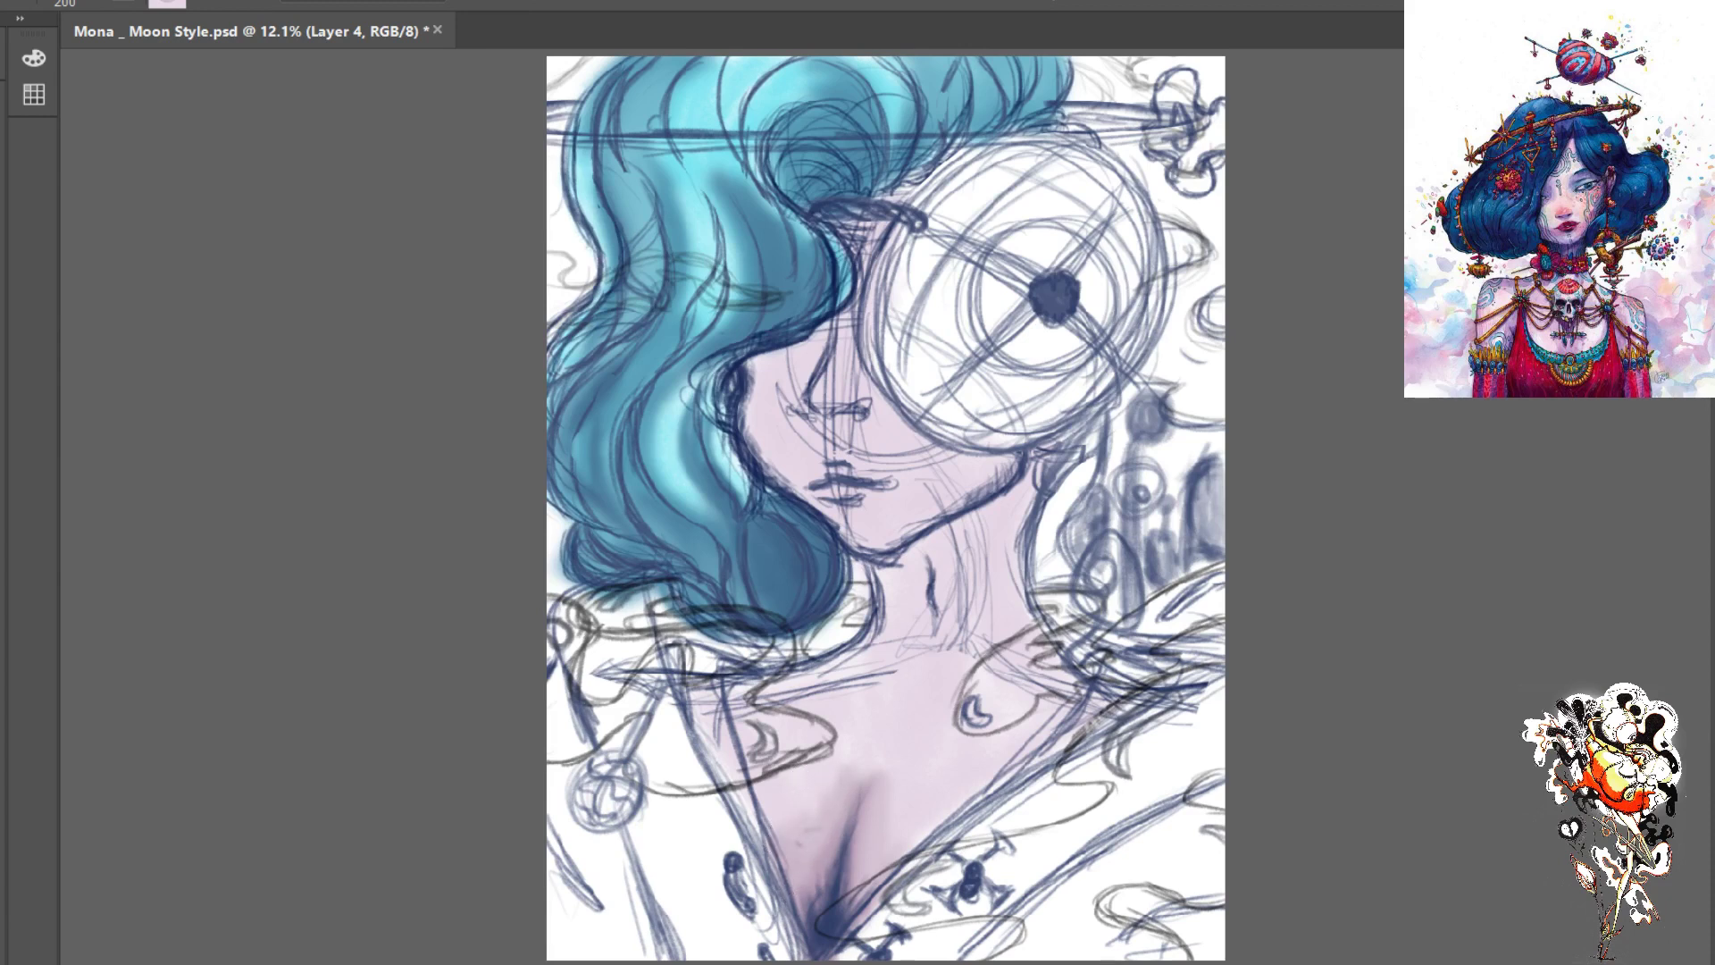
- Shade the jaw and lower face with mauve sampled from the chest shadow, reducing the brush to 125
key("i")
key("b")
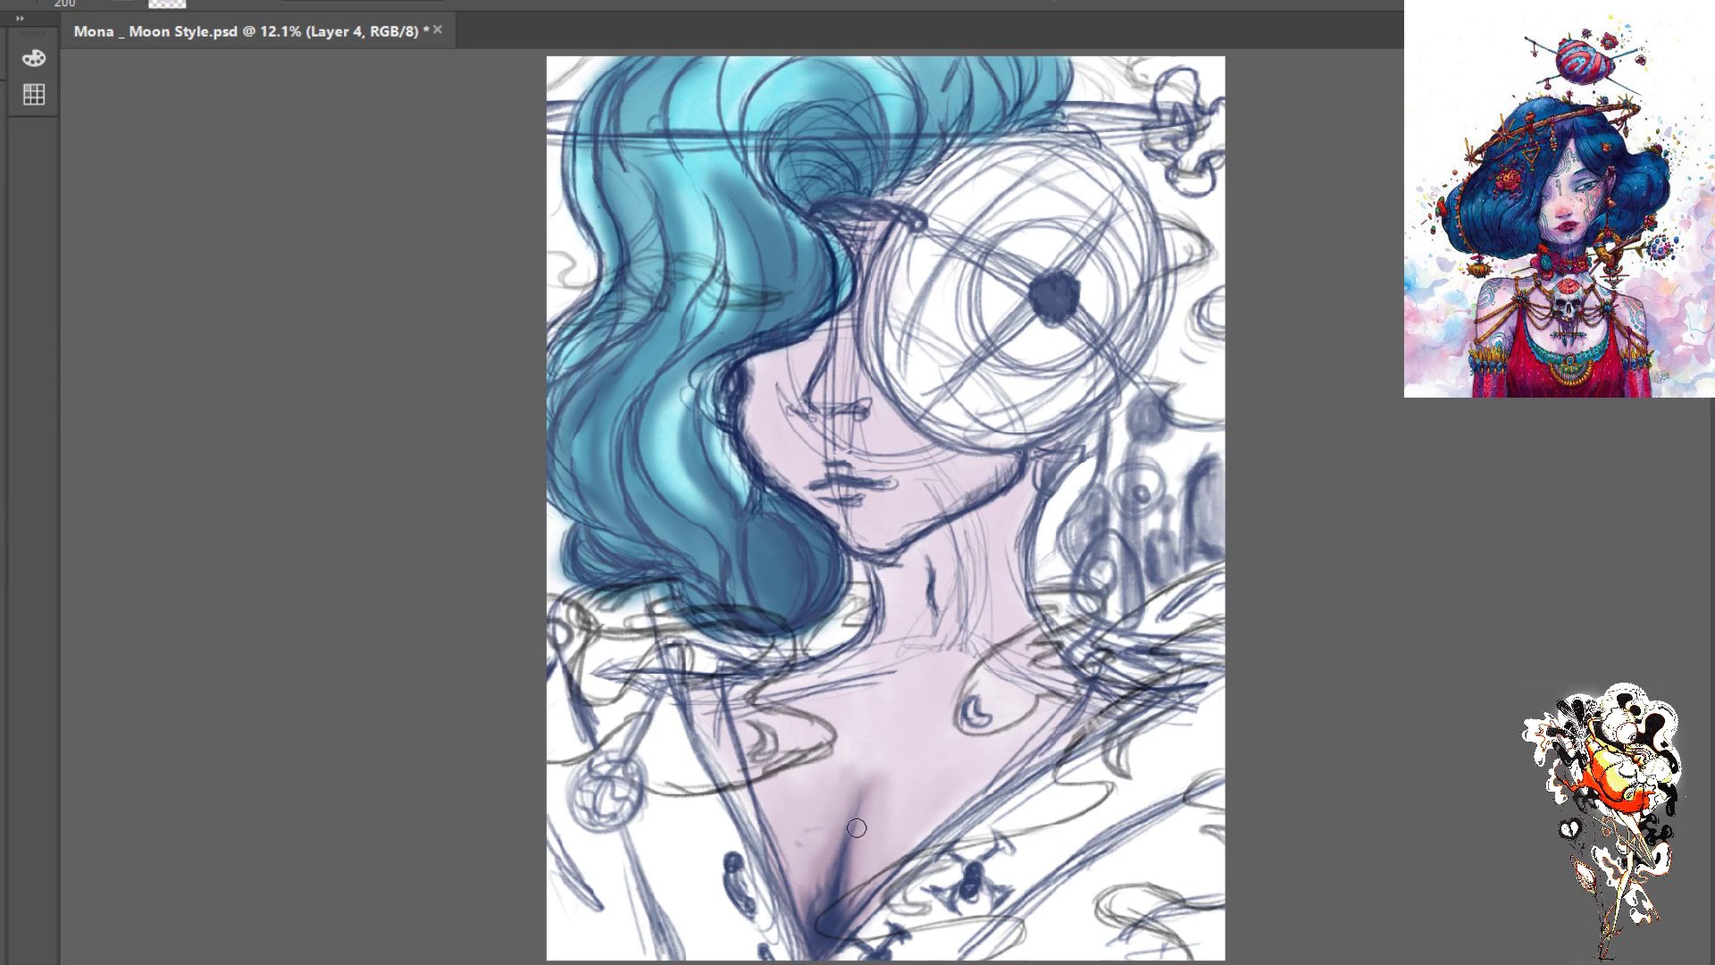
left_click(868, 863, "alt")
mouse_move(961, 499)
left_mouse_down()
mouse_move(996, 477)
mouse_move(934, 527)
mouse_move(945, 496)
mouse_move(1005, 465)
mouse_move(955, 461)
mouse_move(892, 550)
mouse_move(893, 531)
mouse_move(857, 550)
mouse_move(927, 493)
left_mouse_up()
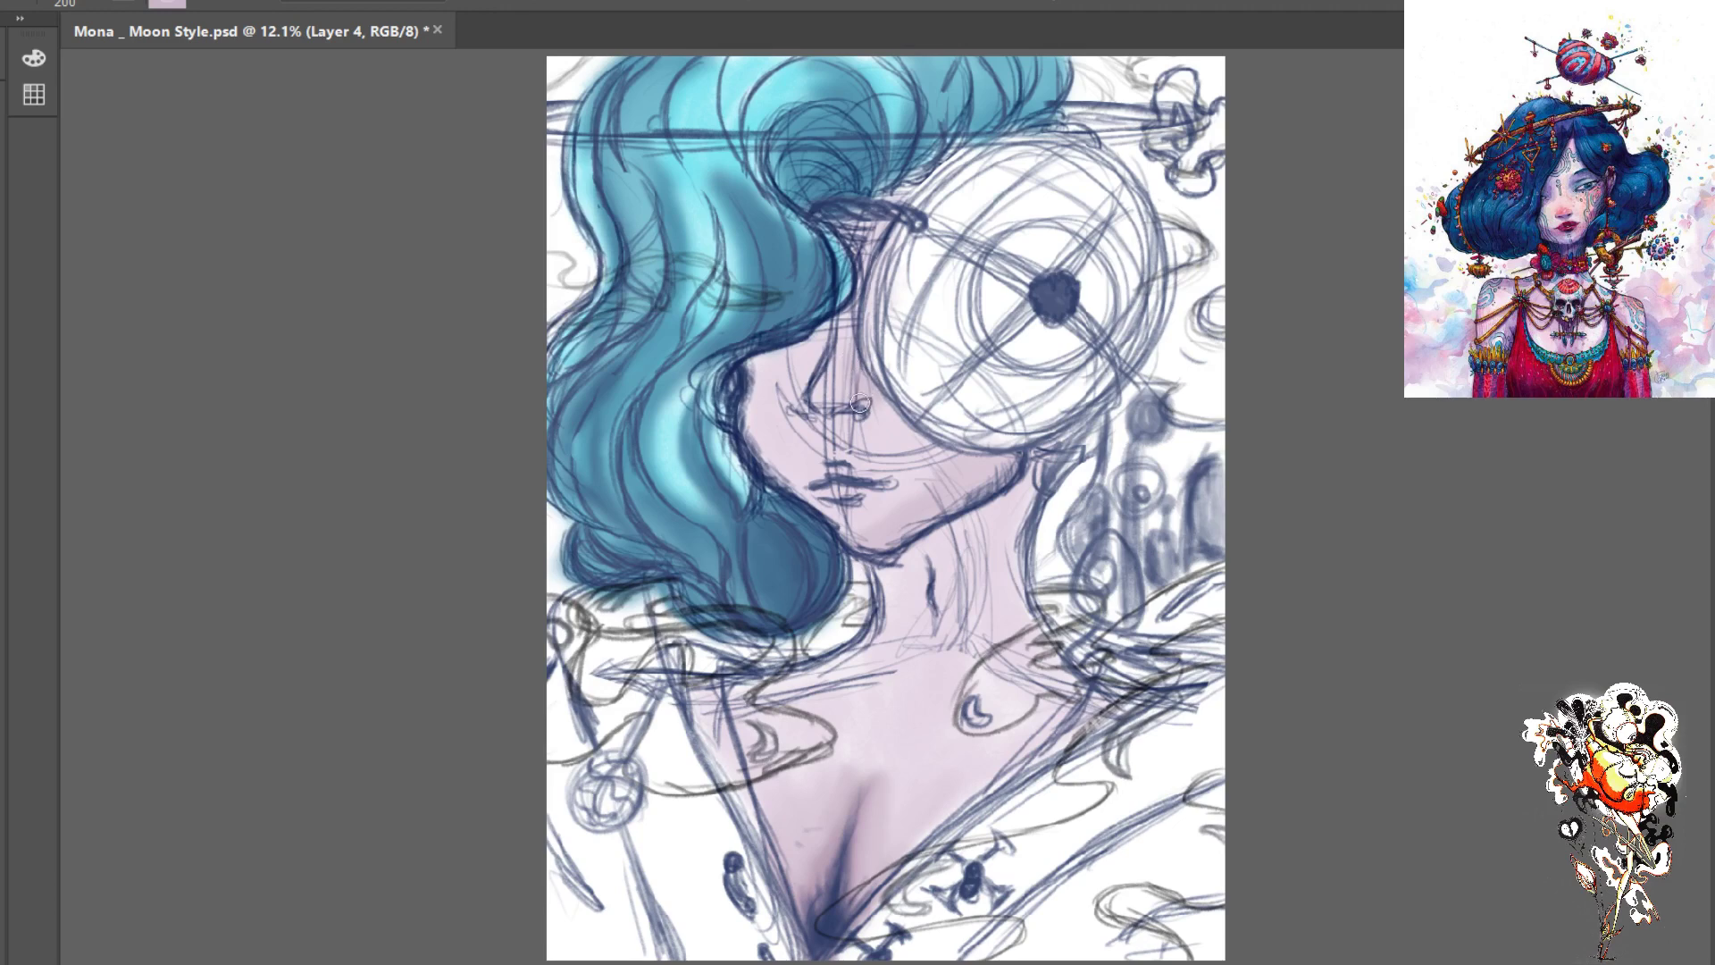
key("bracketleft")
key("bracketleft")
key("bracketleft")
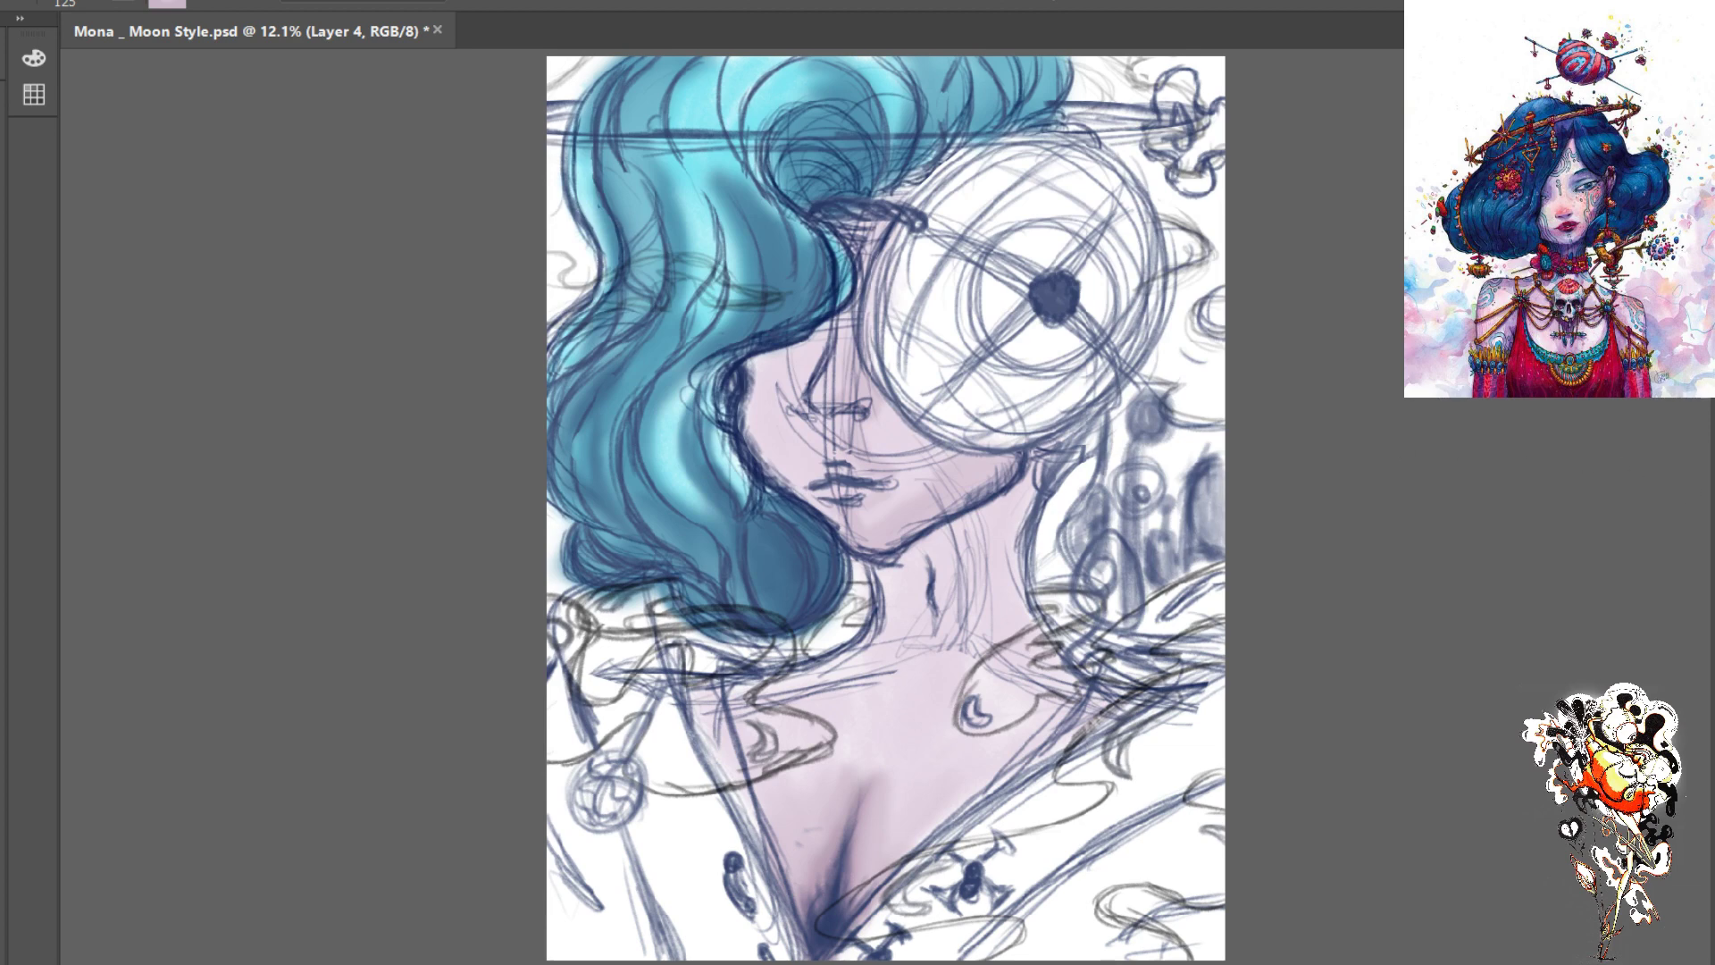
- Reset the drawing colours to default black and add a new layer above the Sketch Layer
left_click(1713, 495)
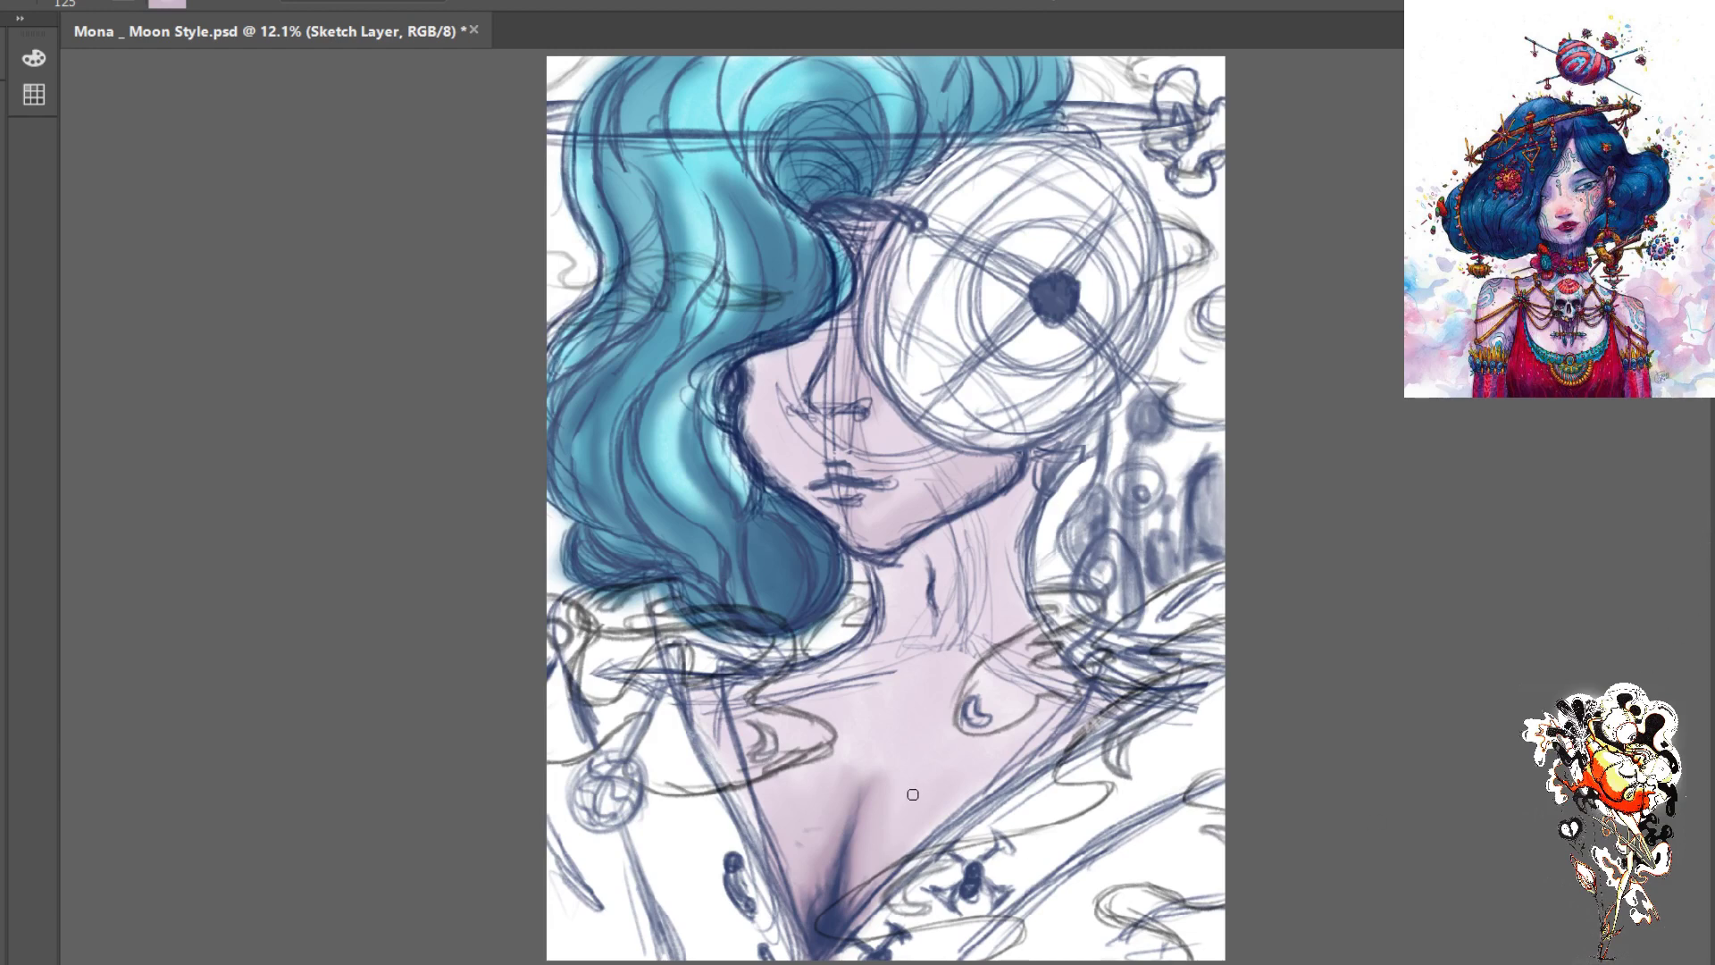
key("d")
key("ctrl+shift+alt+n")
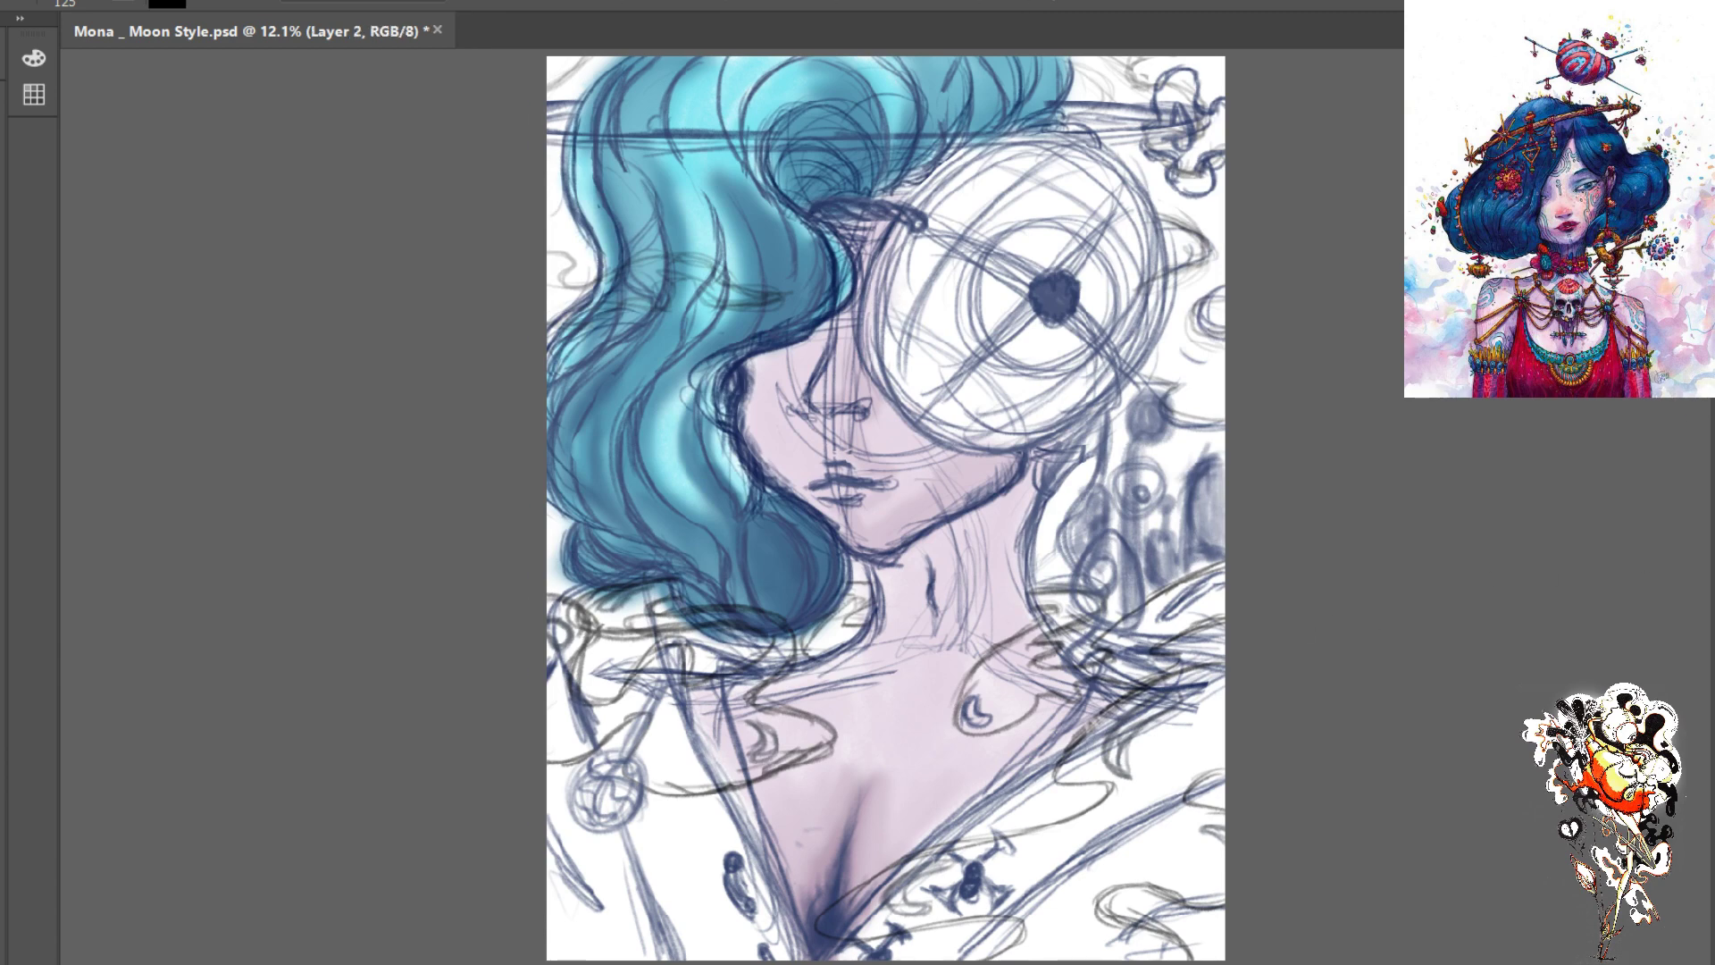
- Group the drawing layers and show a blank white canvas with a new empty layer
left_click(1700, 576)
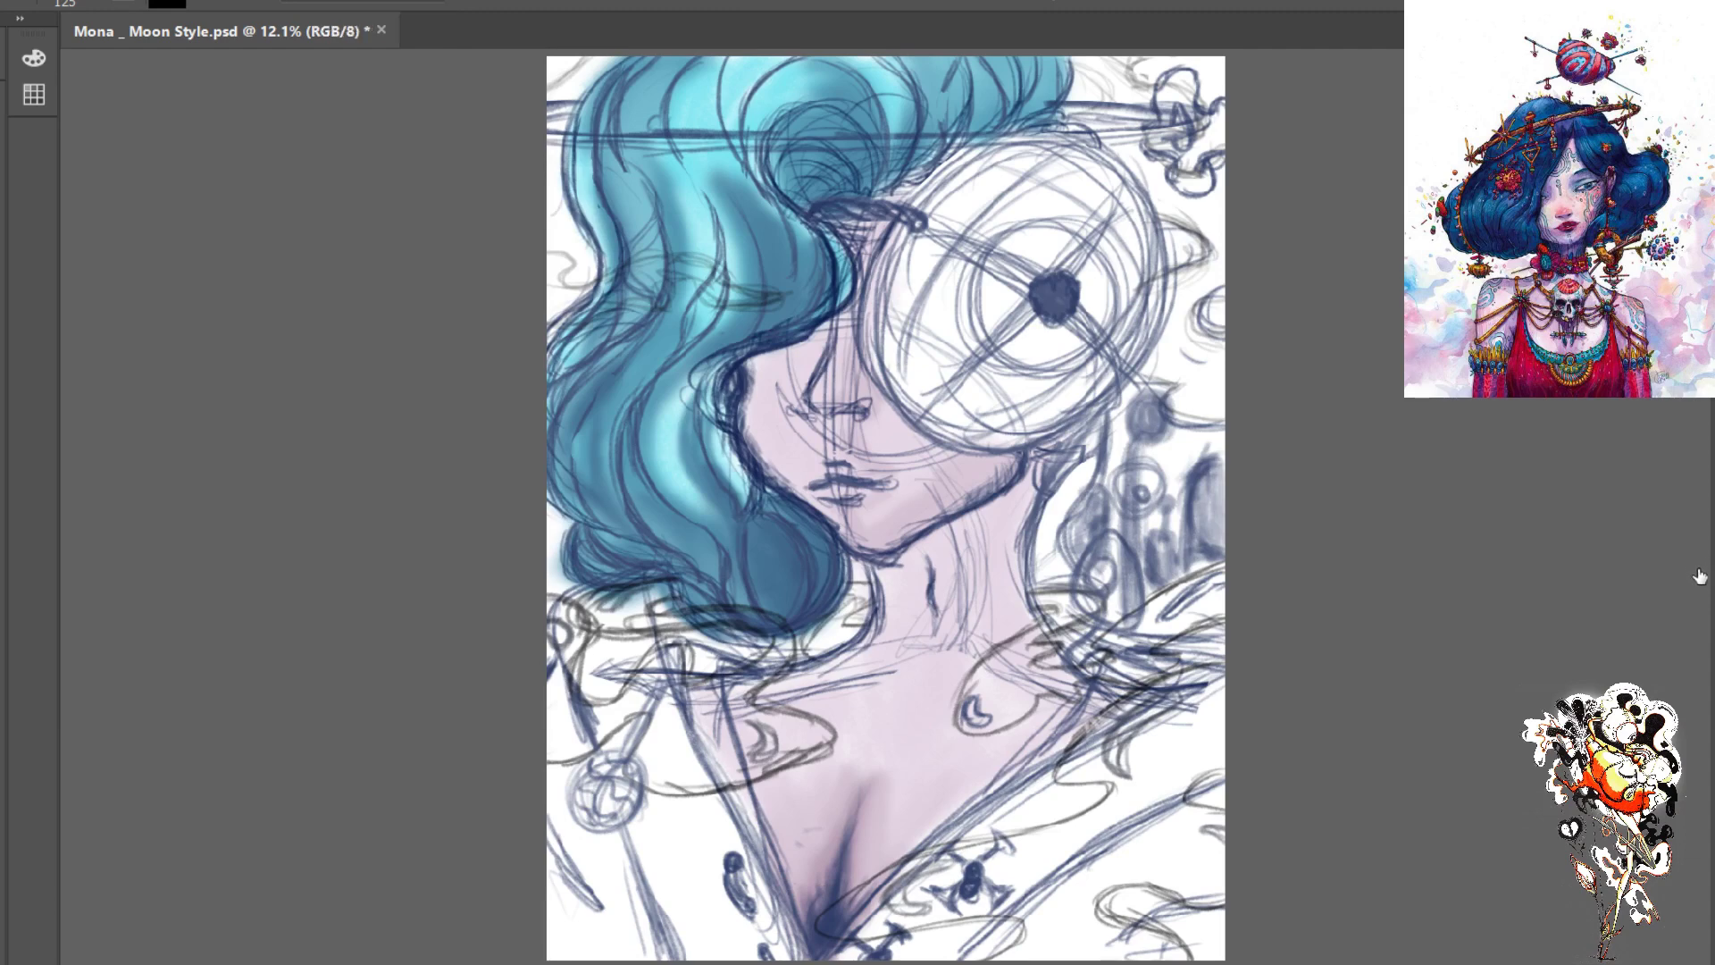
key("ctrl+g")
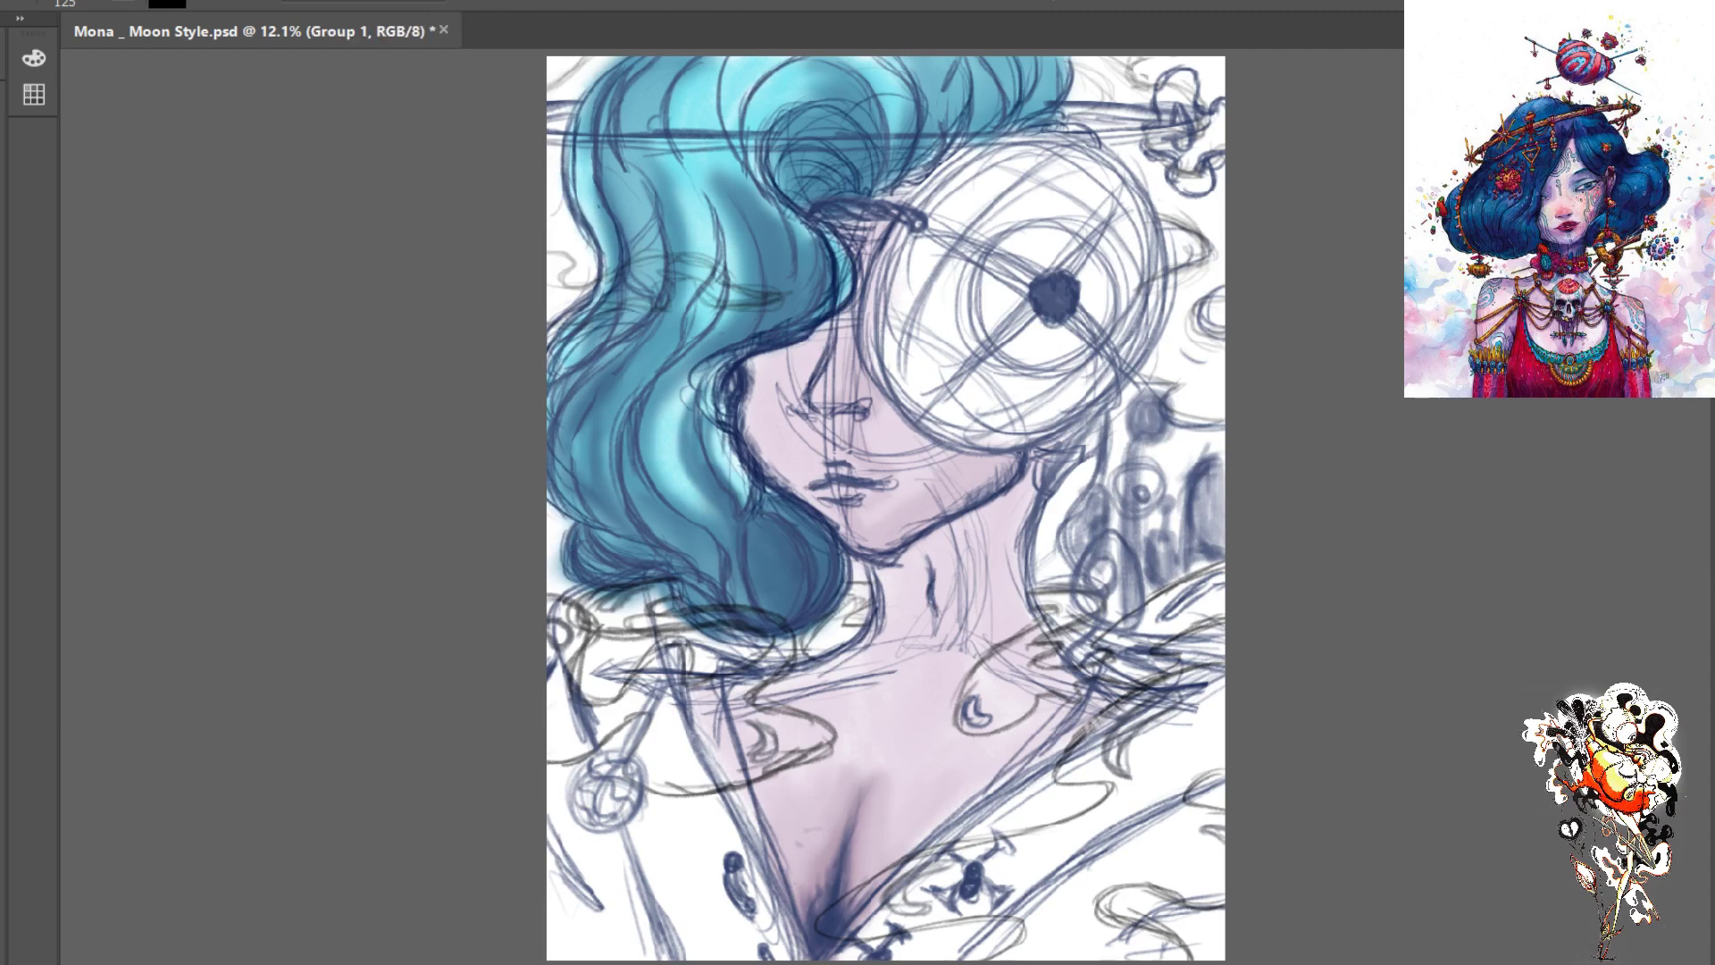
key("ctrl+shift+alt+n")
left_click(85, 831)
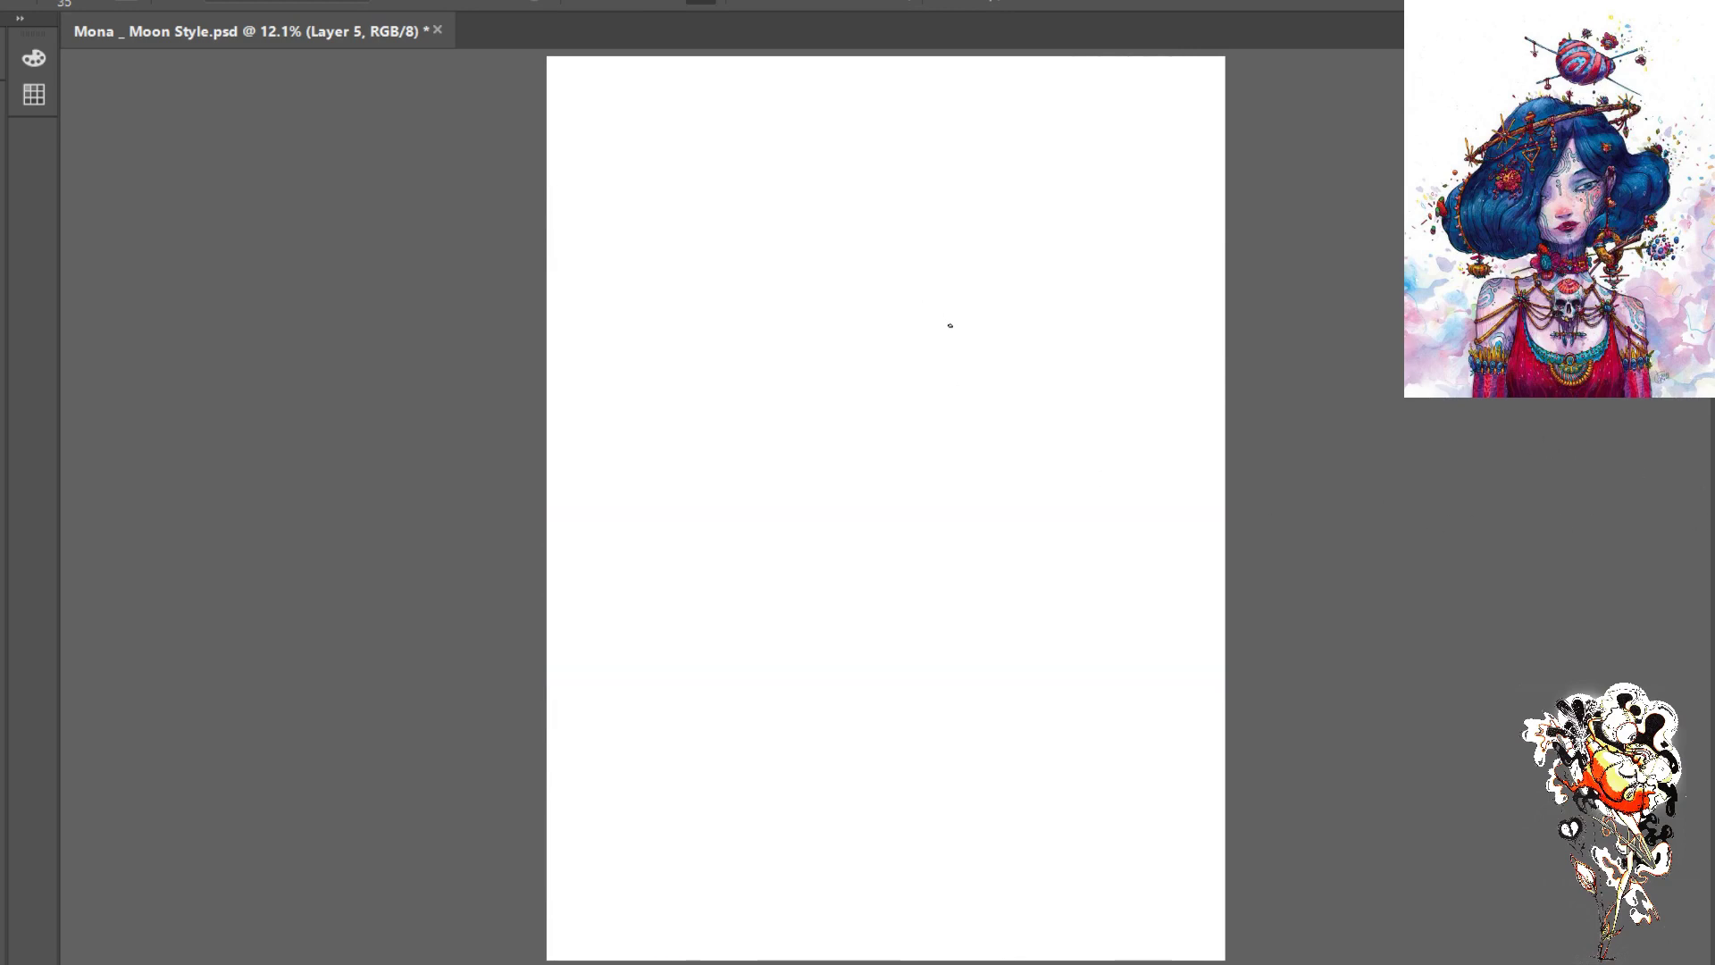
- Enlarge the brush to 150 and draw three thick wavy black strokes across the blank canvas
key("bracketright")
key("bracketright")
key("bracketright")
key("bracketright")
key("bracketright")
left_click_drag(961, 216, 800, 653)
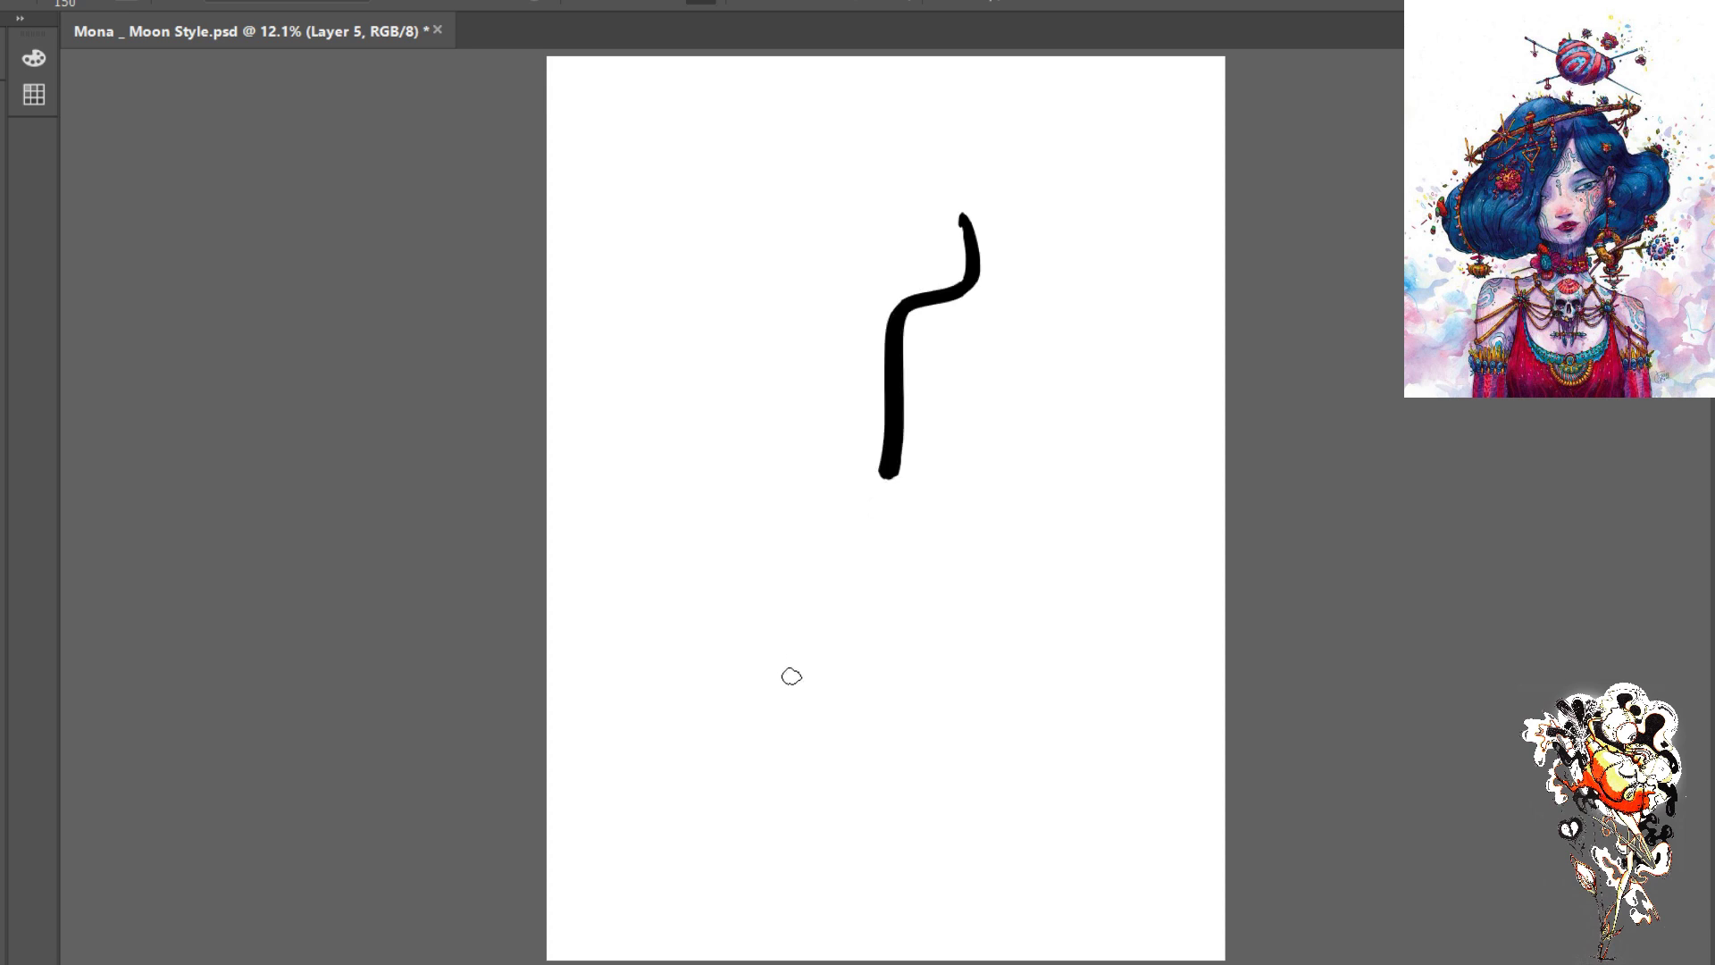
mouse_move(1039, 366)
left_mouse_down()
mouse_move(1075, 446)
mouse_move(835, 822)
left_mouse_up()
mouse_move(818, 212)
left_mouse_down()
mouse_move(778, 210)
mouse_move(788, 342)
left_mouse_up()
left_click_drag(694, 517, 656, 581)
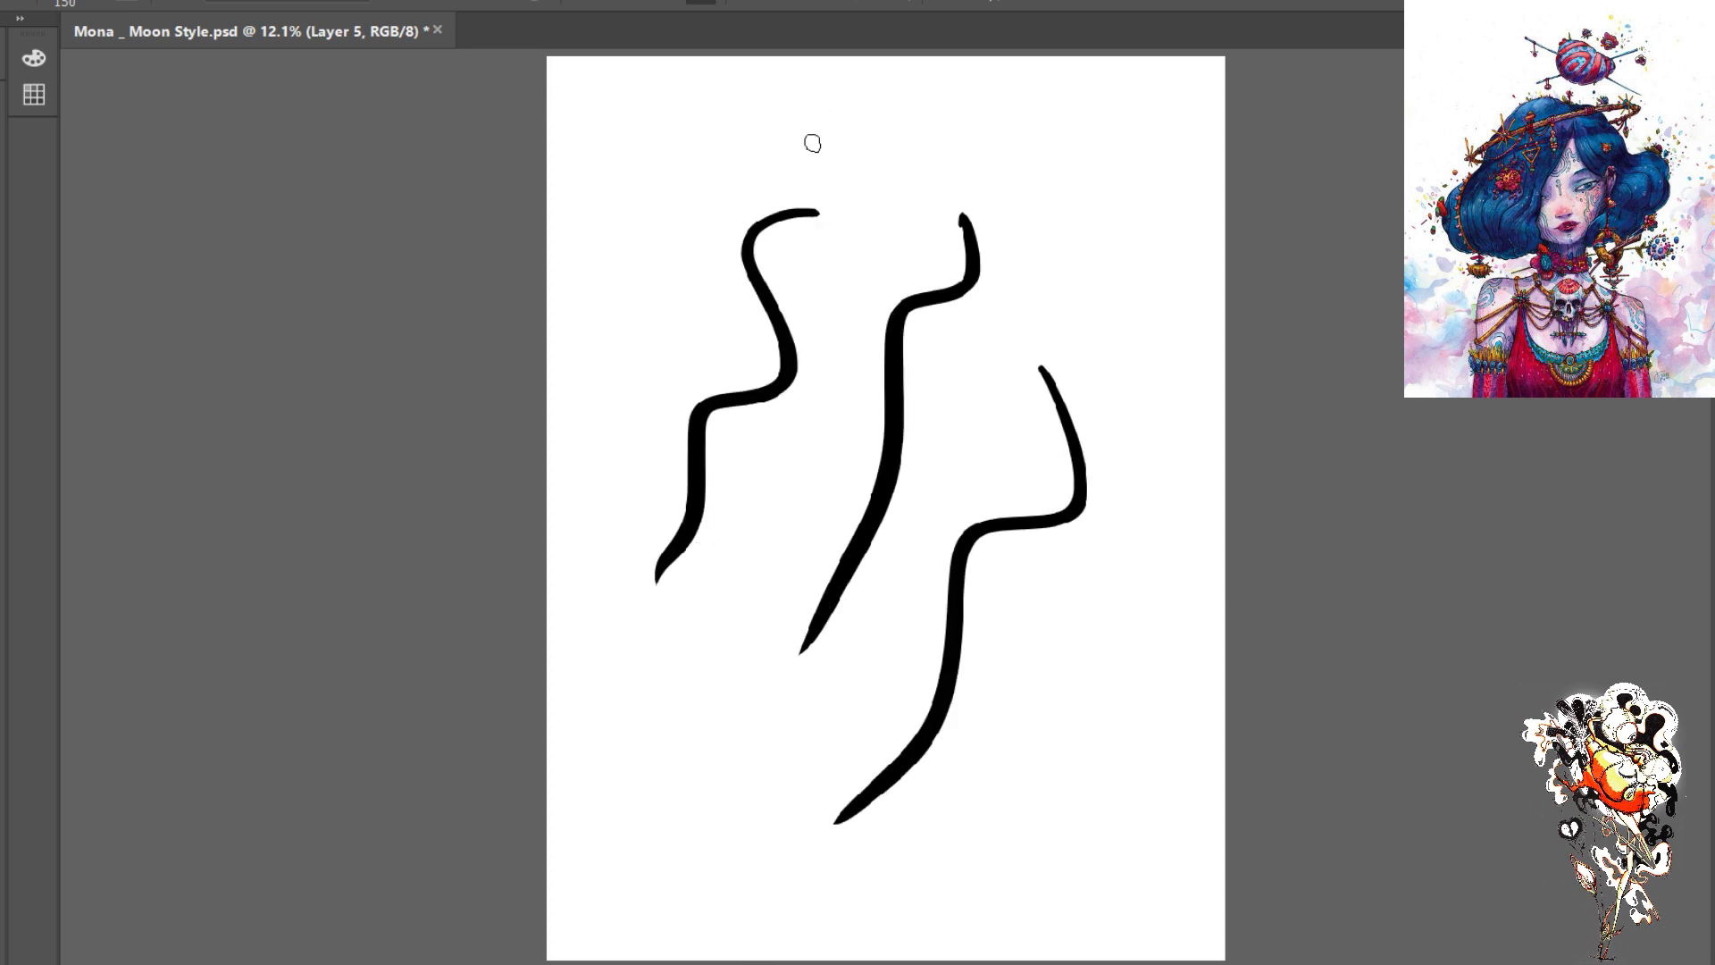
- Reduce the brush to about 40 and draw several thin wavy black strokes among and beside the thick ones
key("bracketleft")
key("bracketleft")
key("bracketleft")
key("bracketleft")
key("bracketleft")
mouse_move(722, 187)
left_mouse_down()
mouse_move(689, 213)
mouse_move(635, 496)
left_mouse_up()
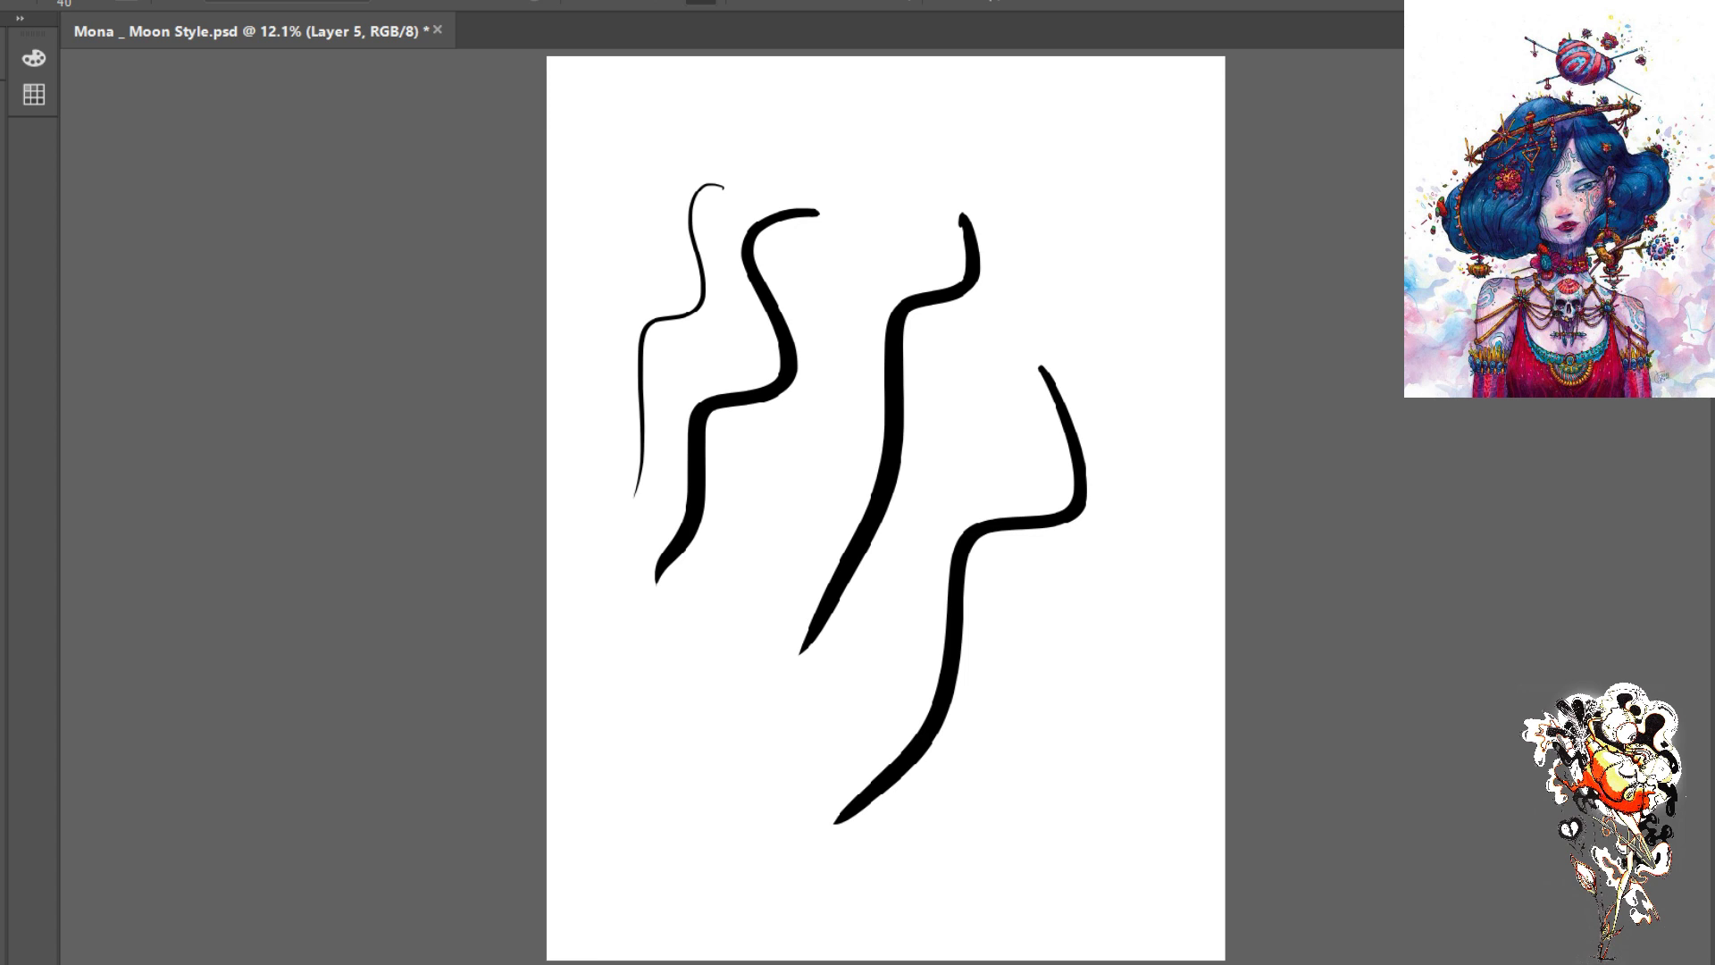
left_click_drag(689, 141, 601, 352)
mouse_move(725, 387)
left_mouse_down()
mouse_move(641, 488)
mouse_move(590, 714)
left_mouse_up()
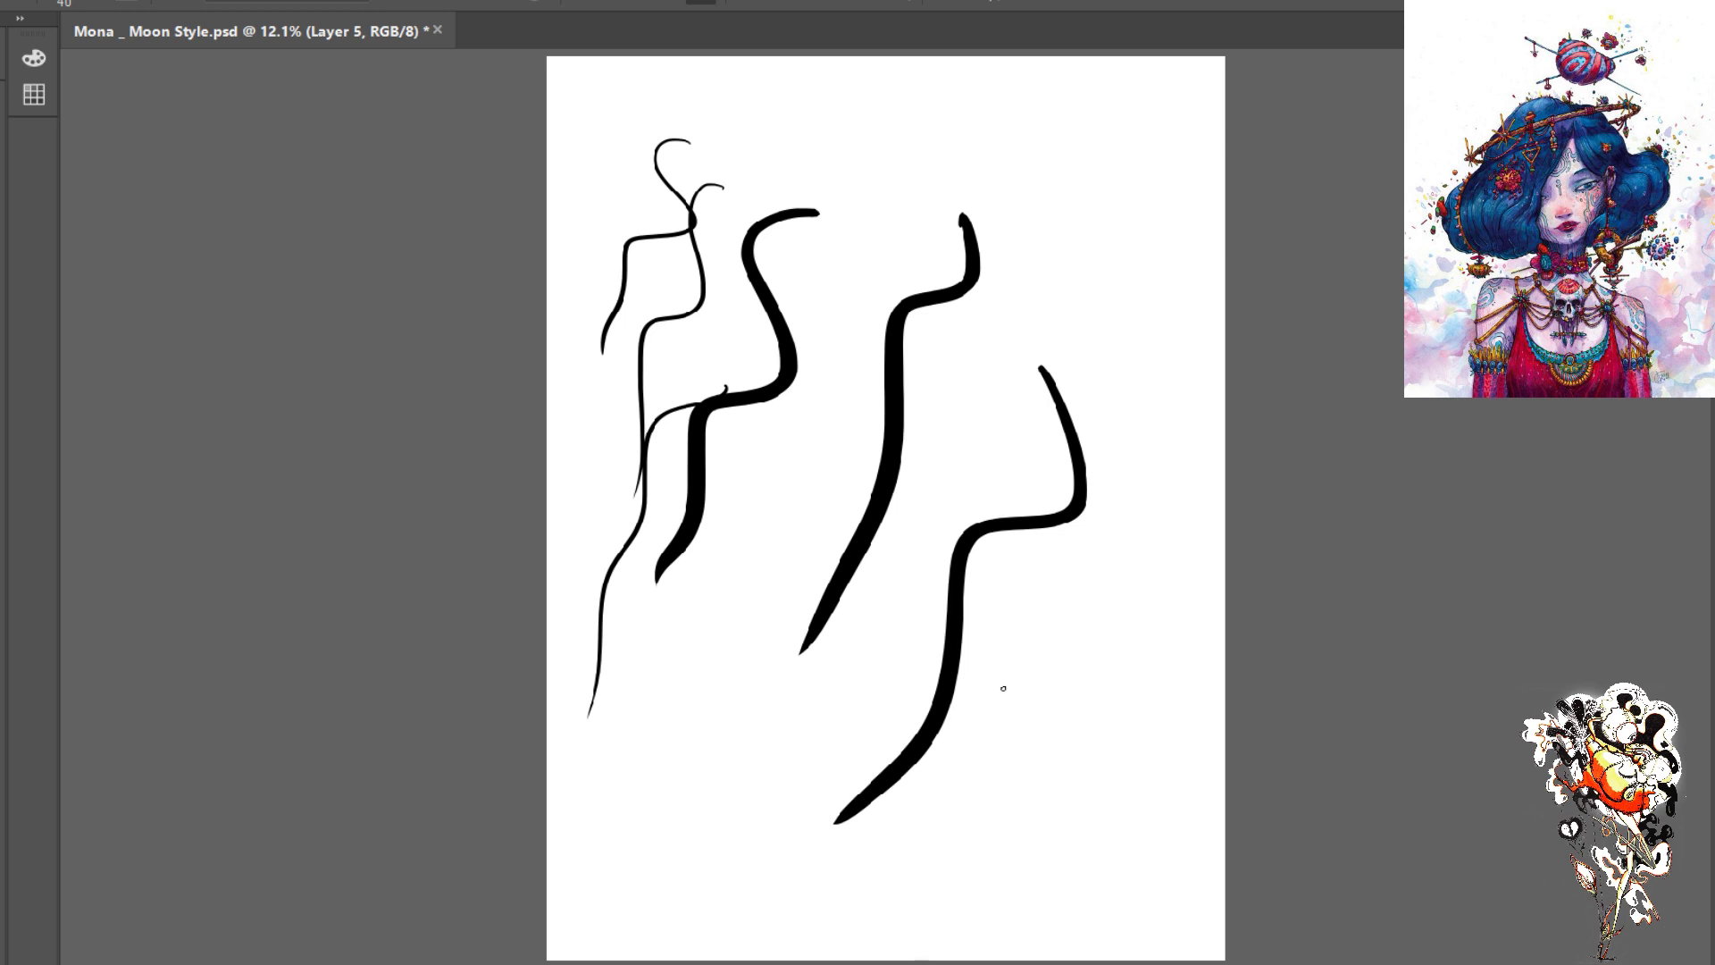
left_click_drag(1149, 150, 1023, 788)
mouse_move(1039, 308)
left_mouse_down()
mouse_move(991, 375)
mouse_move(836, 761)
left_mouse_up()
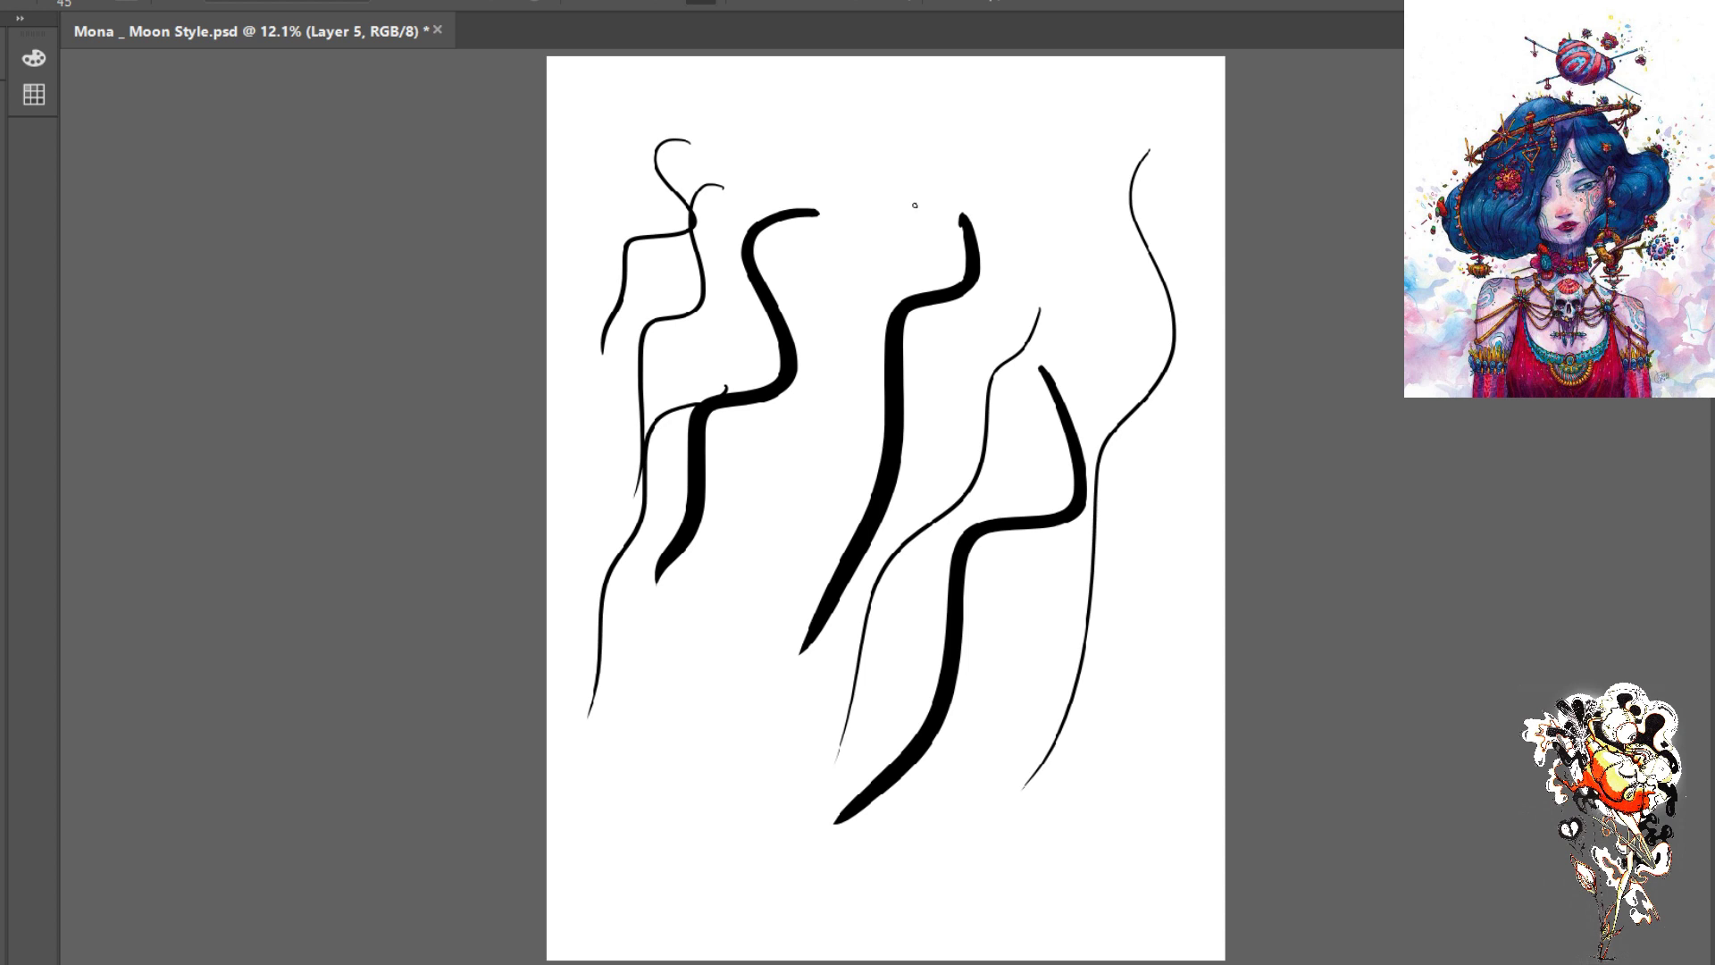
- Draw a long diagonal stroke at brush size 150, and add very thick black strokes at size 500
left_click_drag(912, 176, 626, 866)
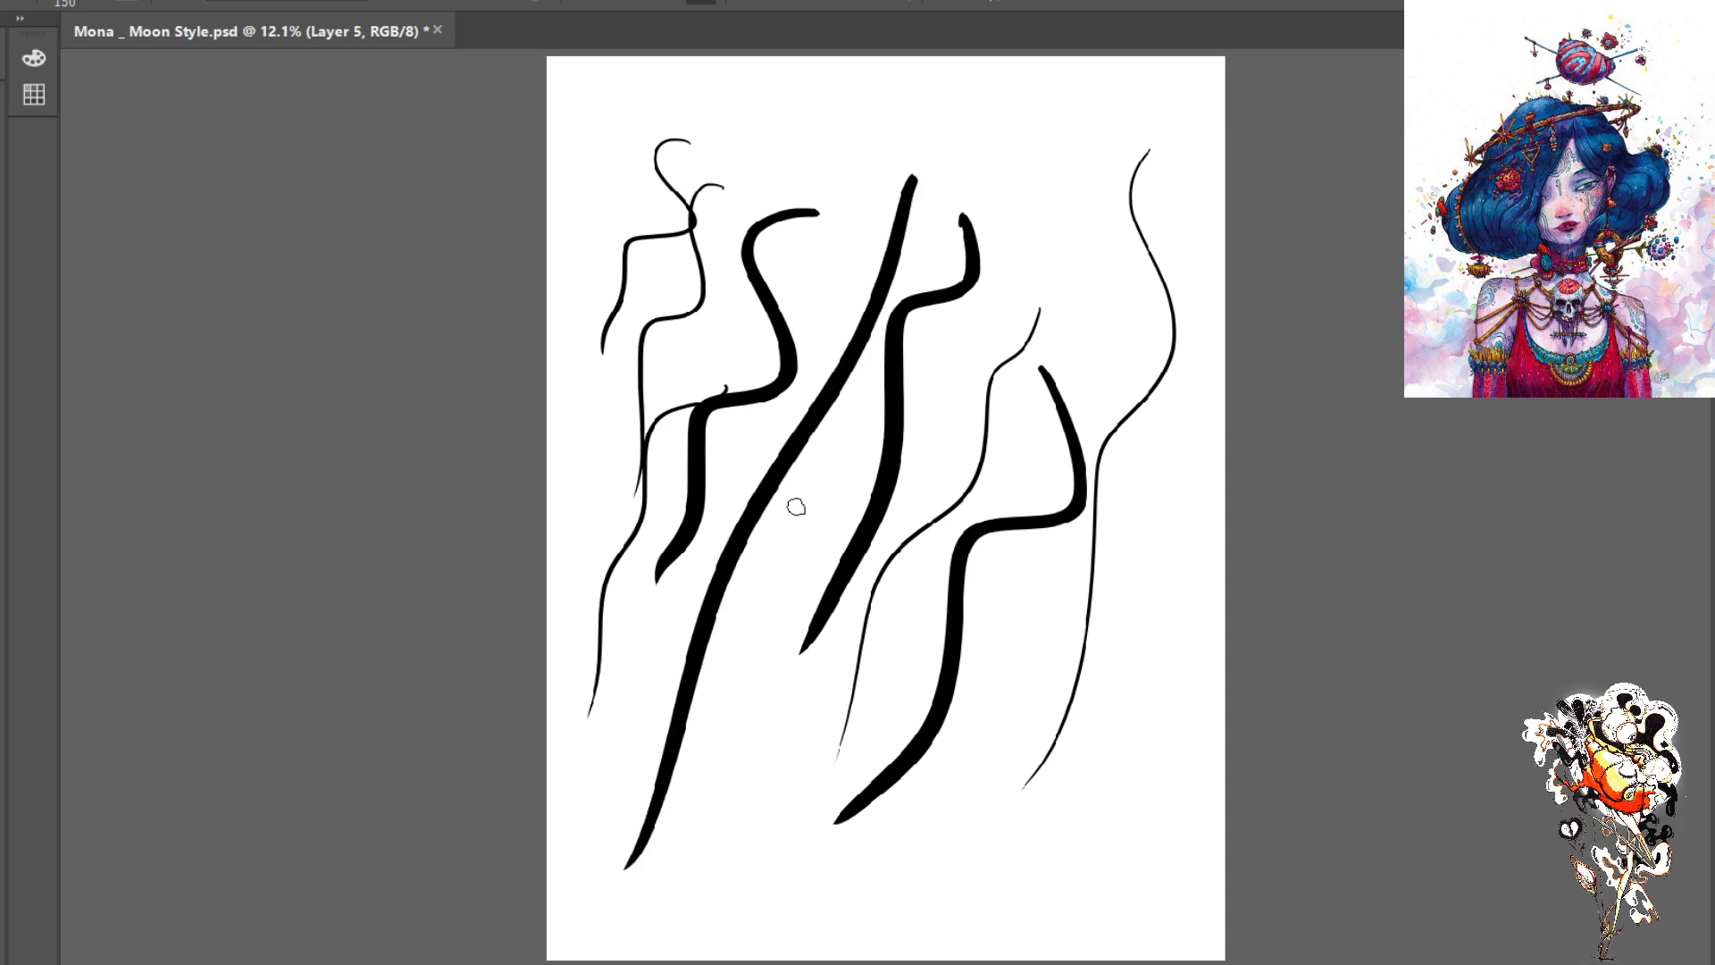
key("bracketright")
key("bracketright")
key("bracketright")
key("bracketright")
key("bracketright")
key("bracketright")
key("bracketright")
key("bracketright")
key("bracketright")
key("bracketright")
key("bracketright")
key("bracketright")
mouse_move(874, 138)
left_mouse_down()
mouse_move(671, 650)
mouse_move(690, 594)
left_mouse_up()
left_click_drag(815, 527, 745, 688)
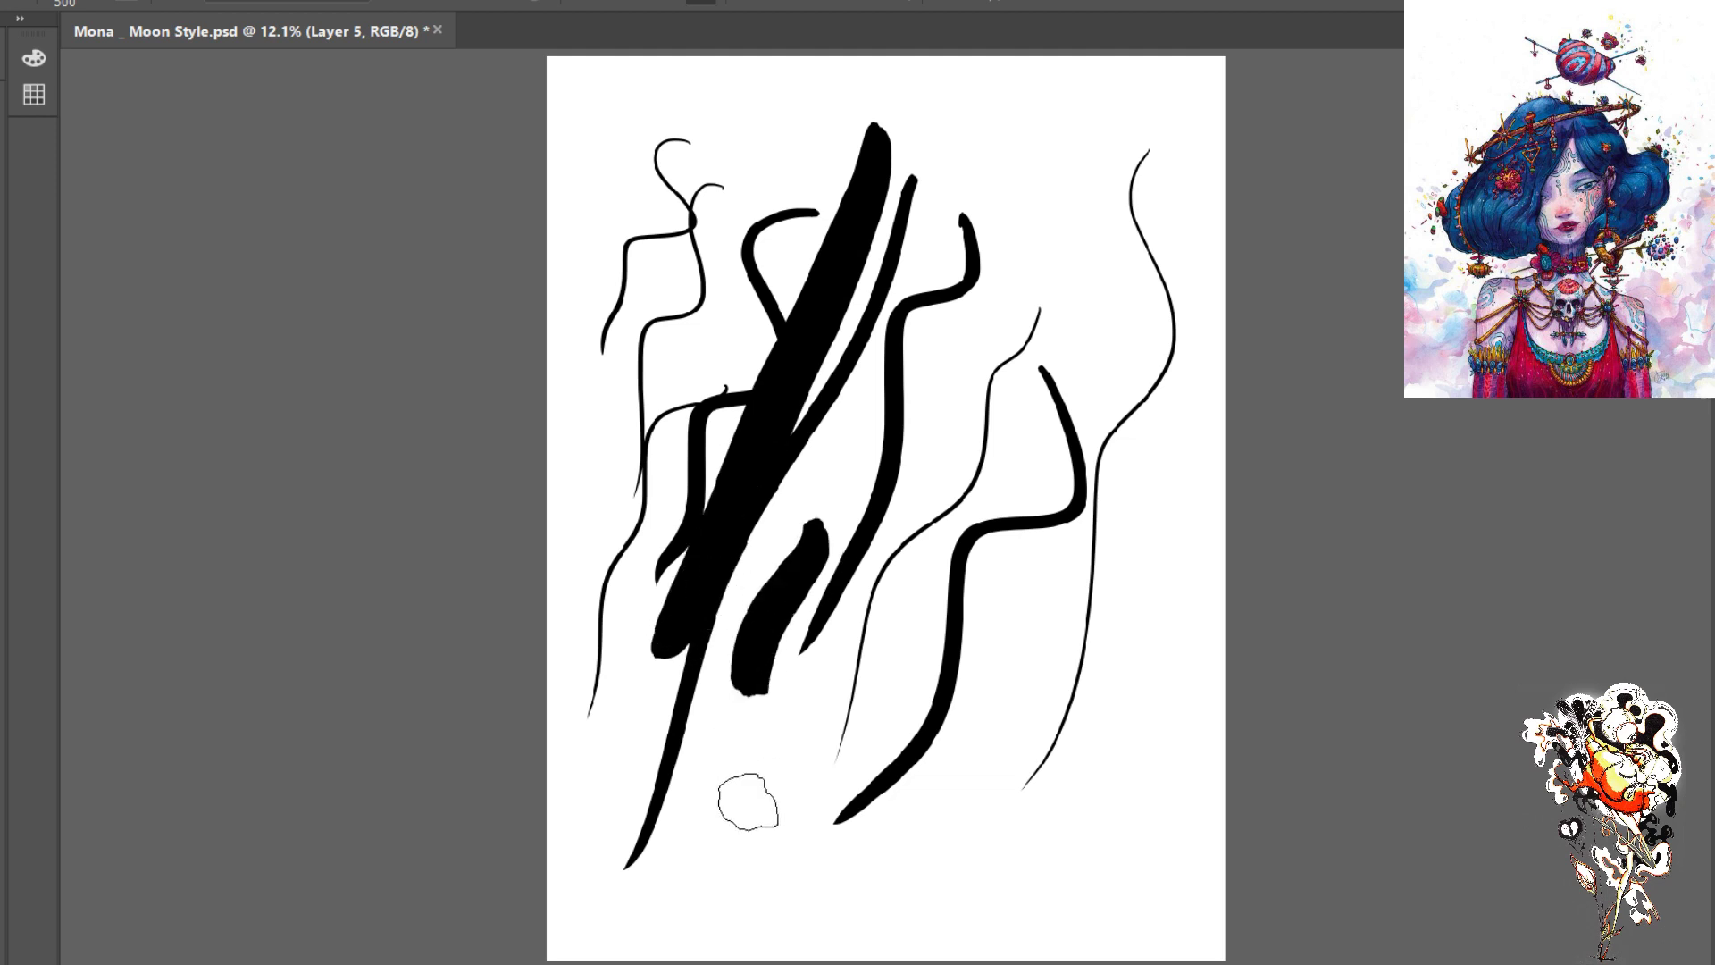
left_click_drag(747, 801, 705, 848)
- Erase all the test strokes from the canvas with the eraser enlarged to 1600
key("e")
mouse_move(880, 250)
left_mouse_down()
mouse_move(798, 349)
mouse_move(743, 341)
left_mouse_up()
key("bracketright")
key("bracketright")
key("bracketright")
key("bracketright")
key("bracketright")
key("bracketright")
key("bracketright")
key("bracketright")
key("bracketright")
key("bracketright")
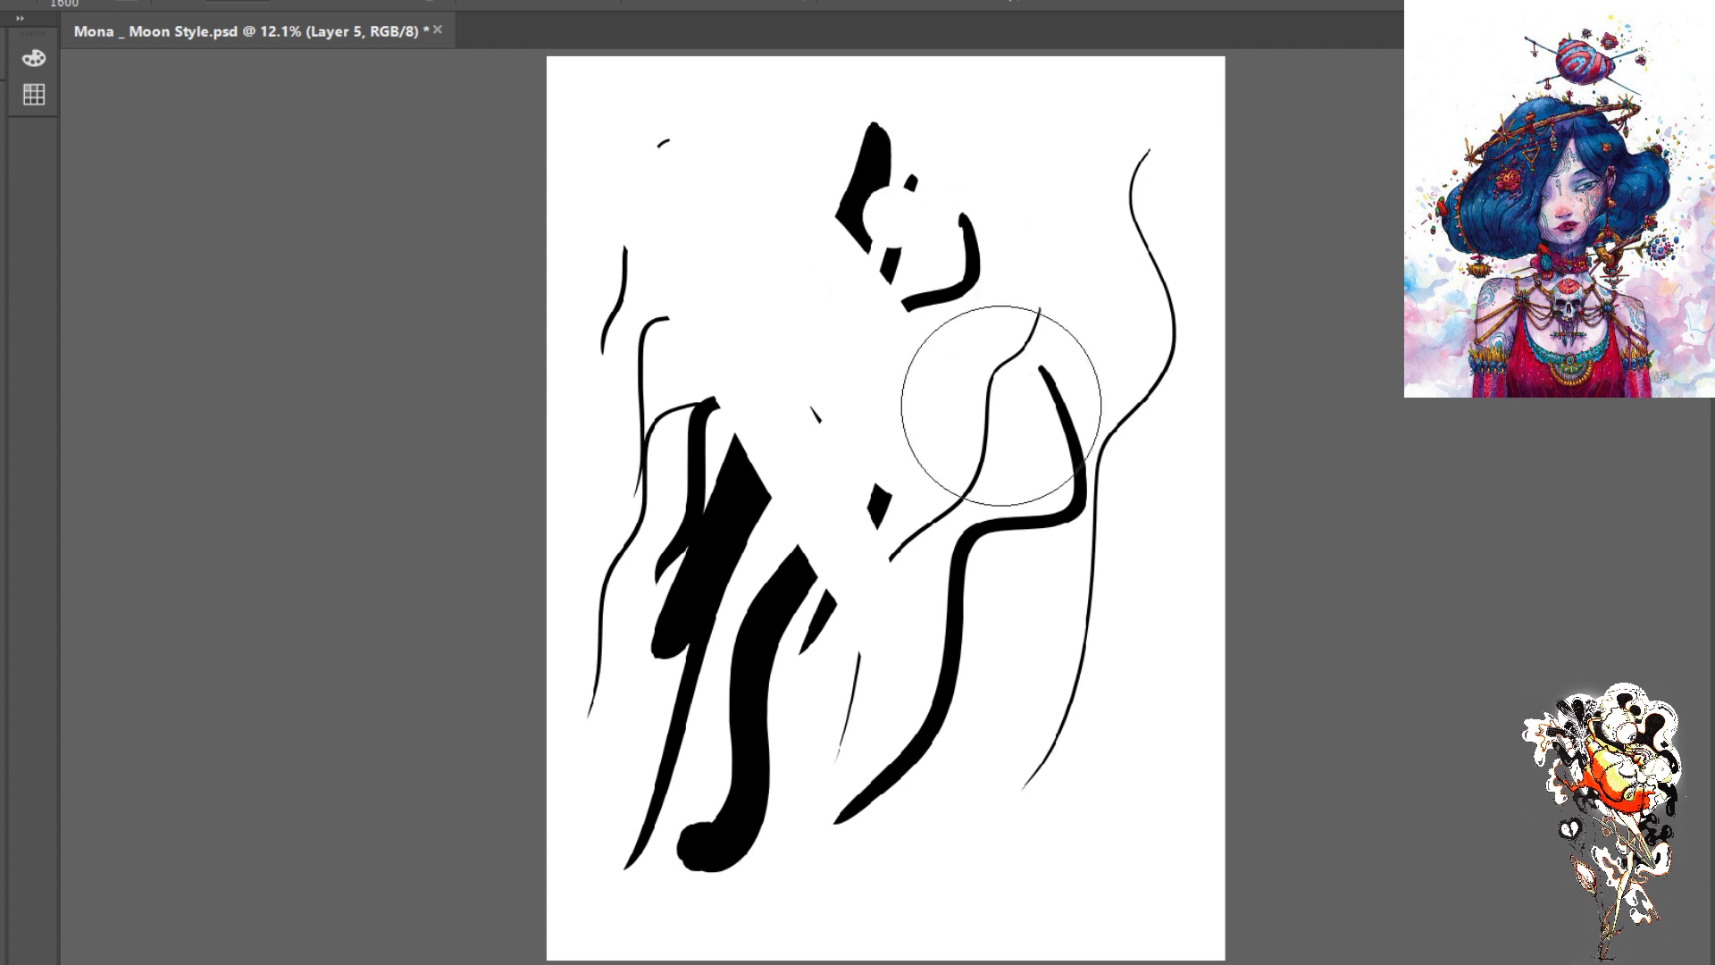
mouse_move(1001, 405)
left_mouse_down()
mouse_move(1050, 405)
mouse_move(954, 316)
mouse_move(955, 173)
mouse_move(1122, 153)
left_mouse_up()
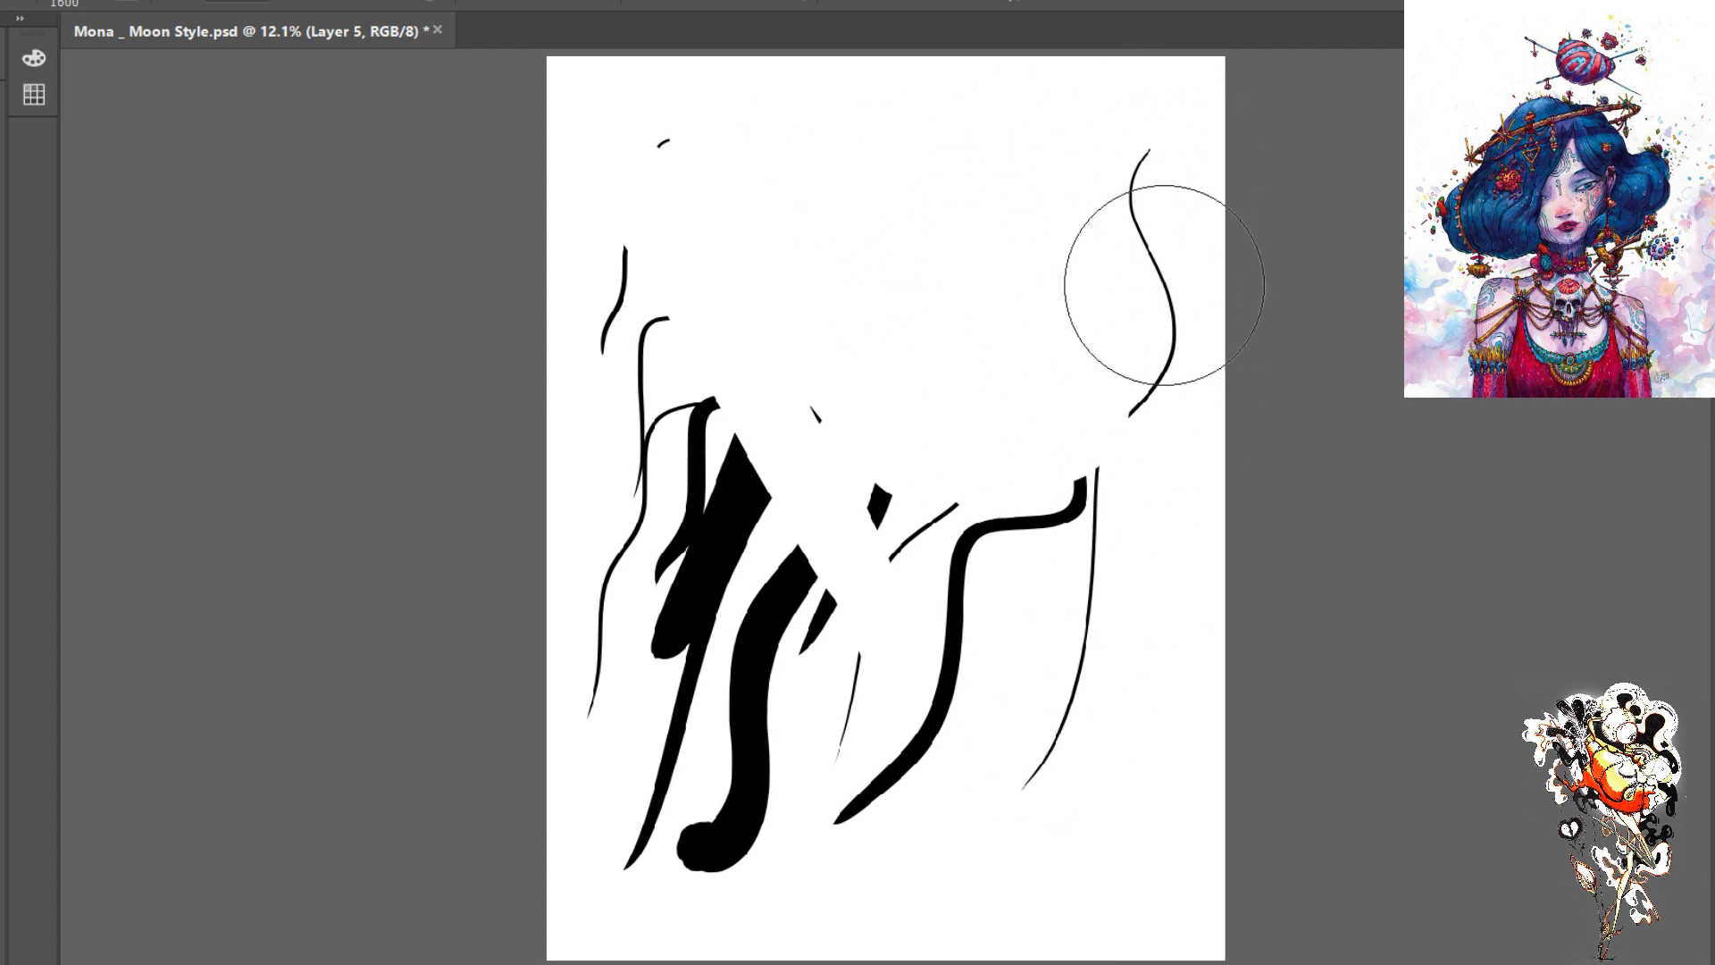
left_click_drag(1163, 285, 1058, 802)
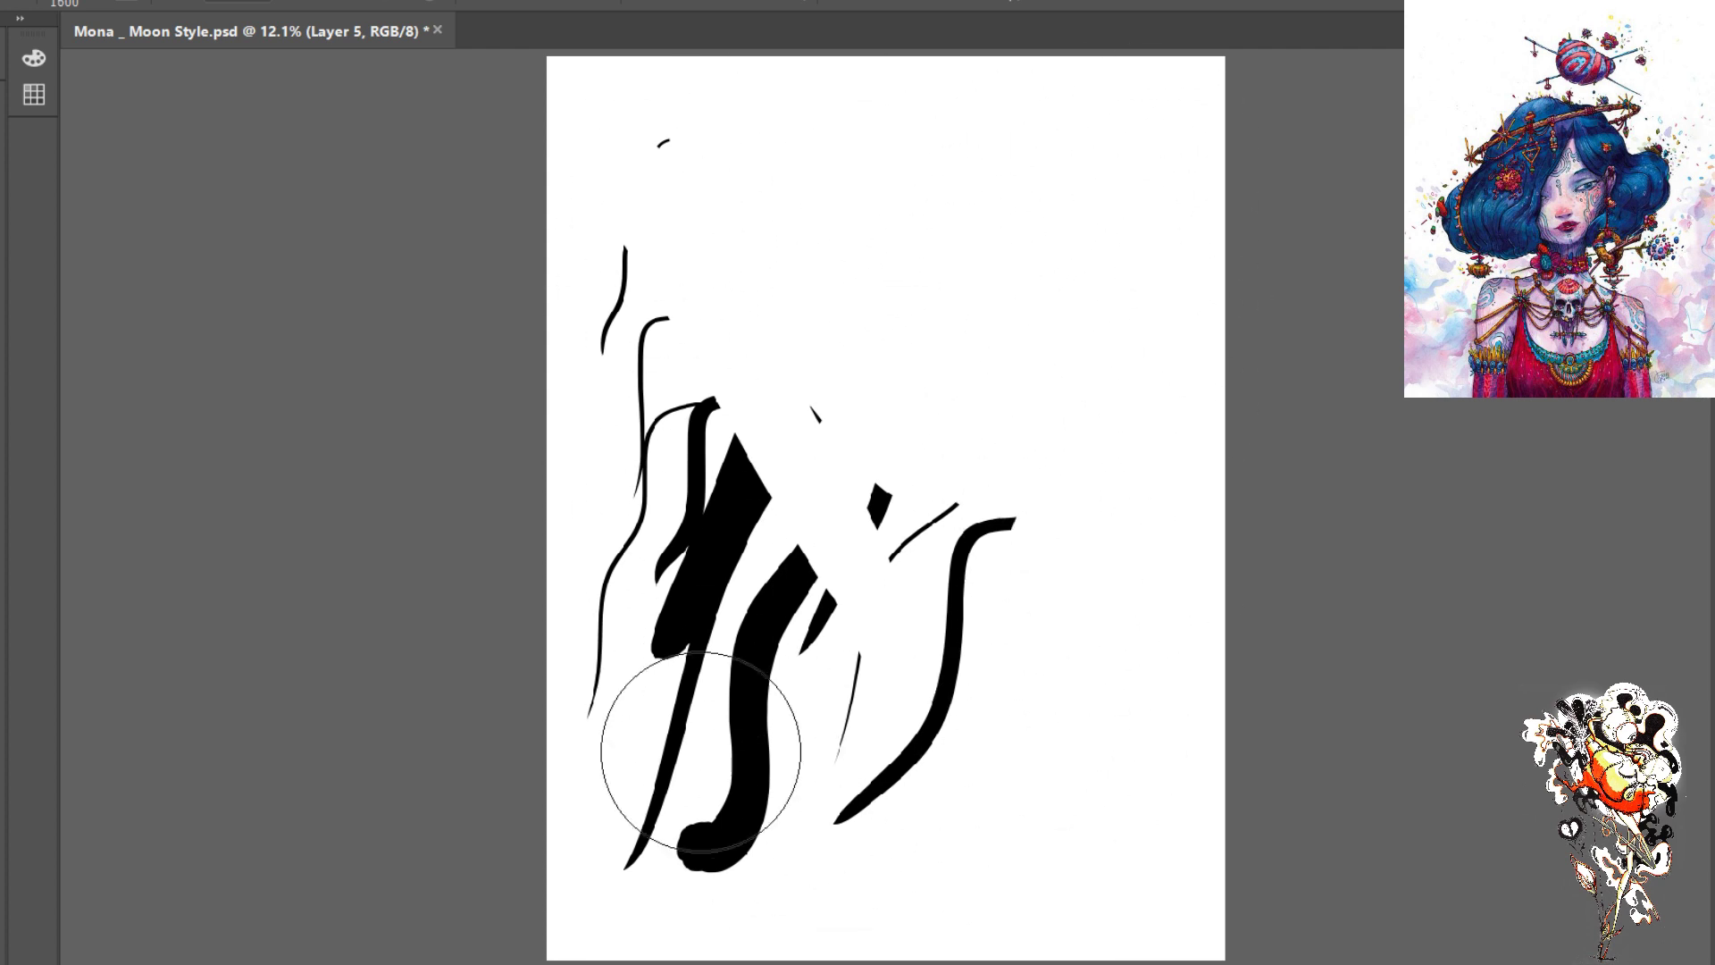
mouse_move(701, 750)
left_mouse_down()
mouse_move(652, 616)
mouse_move(700, 632)
mouse_move(815, 561)
left_mouse_up()
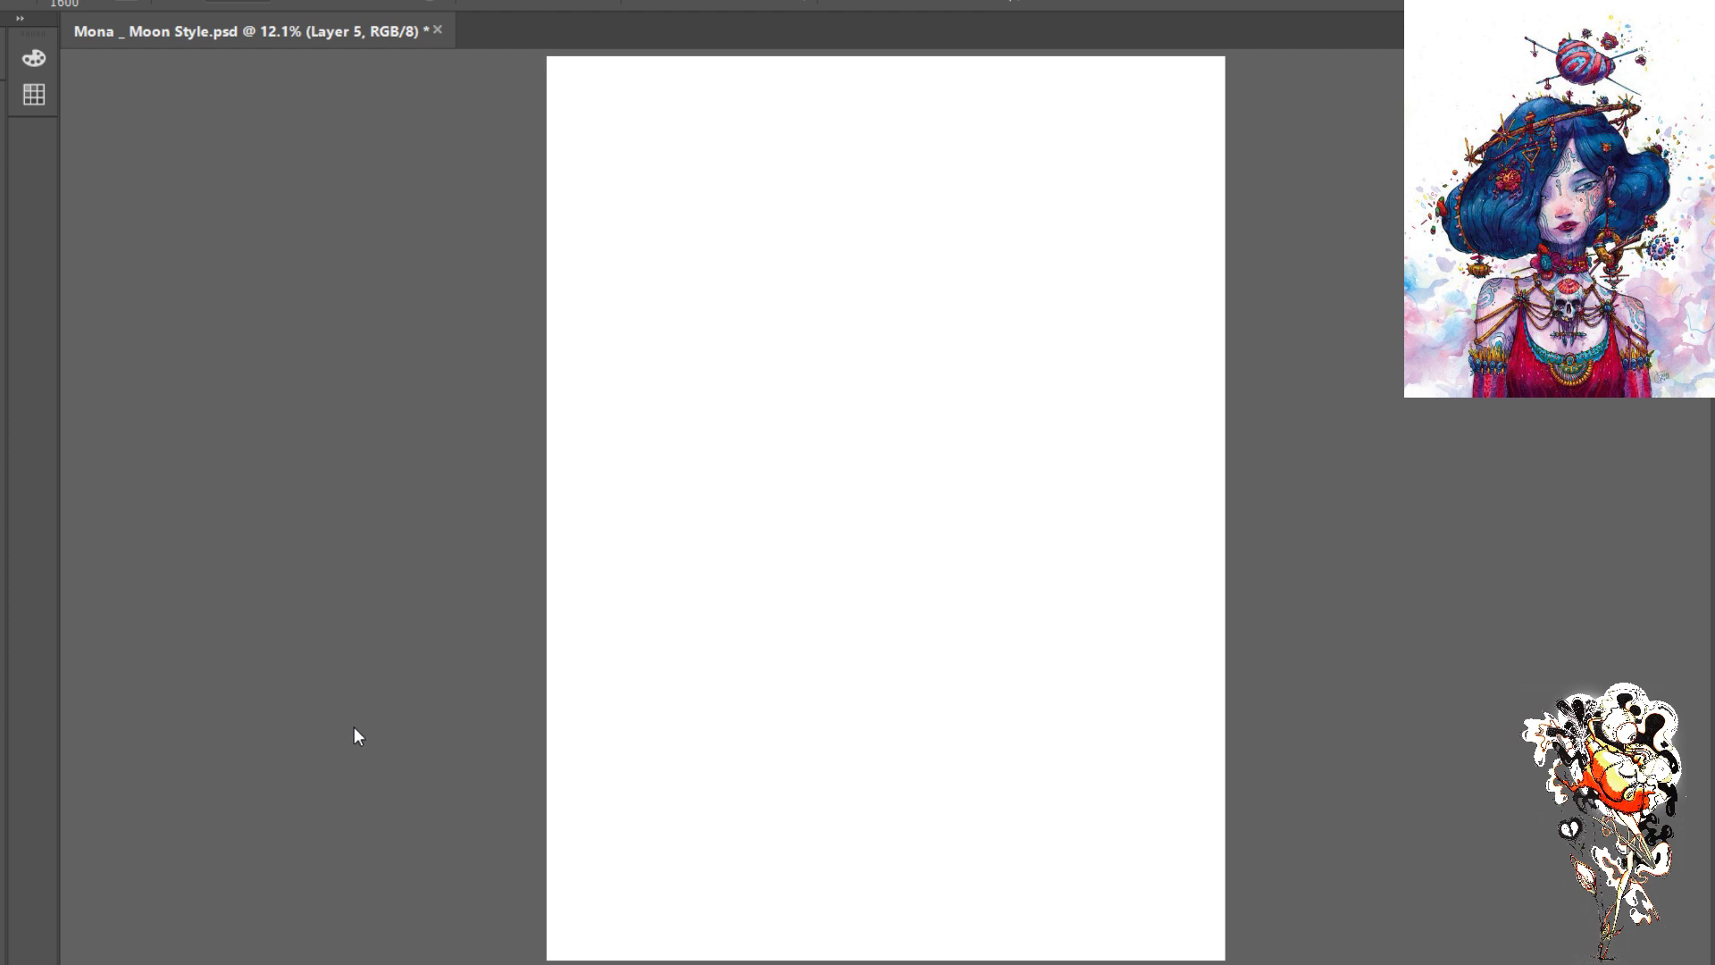
- Paint thick curved and zigzag black test strokes on the blank canvas with the brush at size 500
key("b")
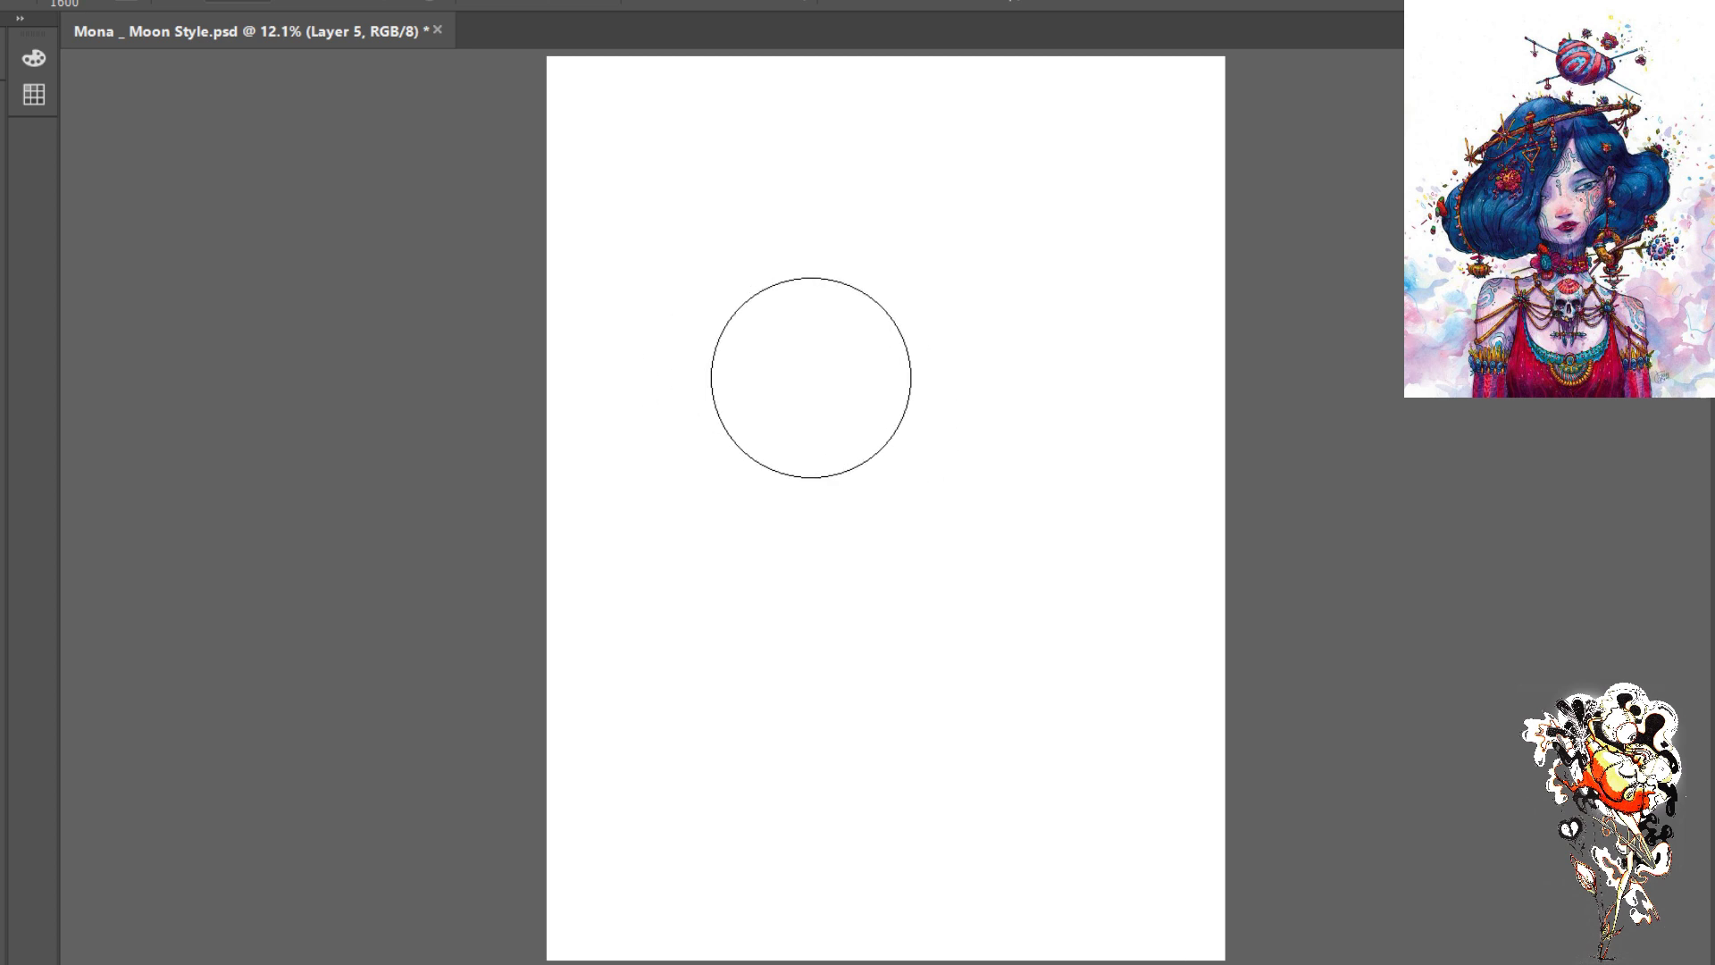
key("b")
left_click_drag(882, 217, 734, 721)
mouse_move(944, 393)
left_mouse_down()
mouse_move(926, 486)
mouse_move(860, 576)
left_mouse_up()
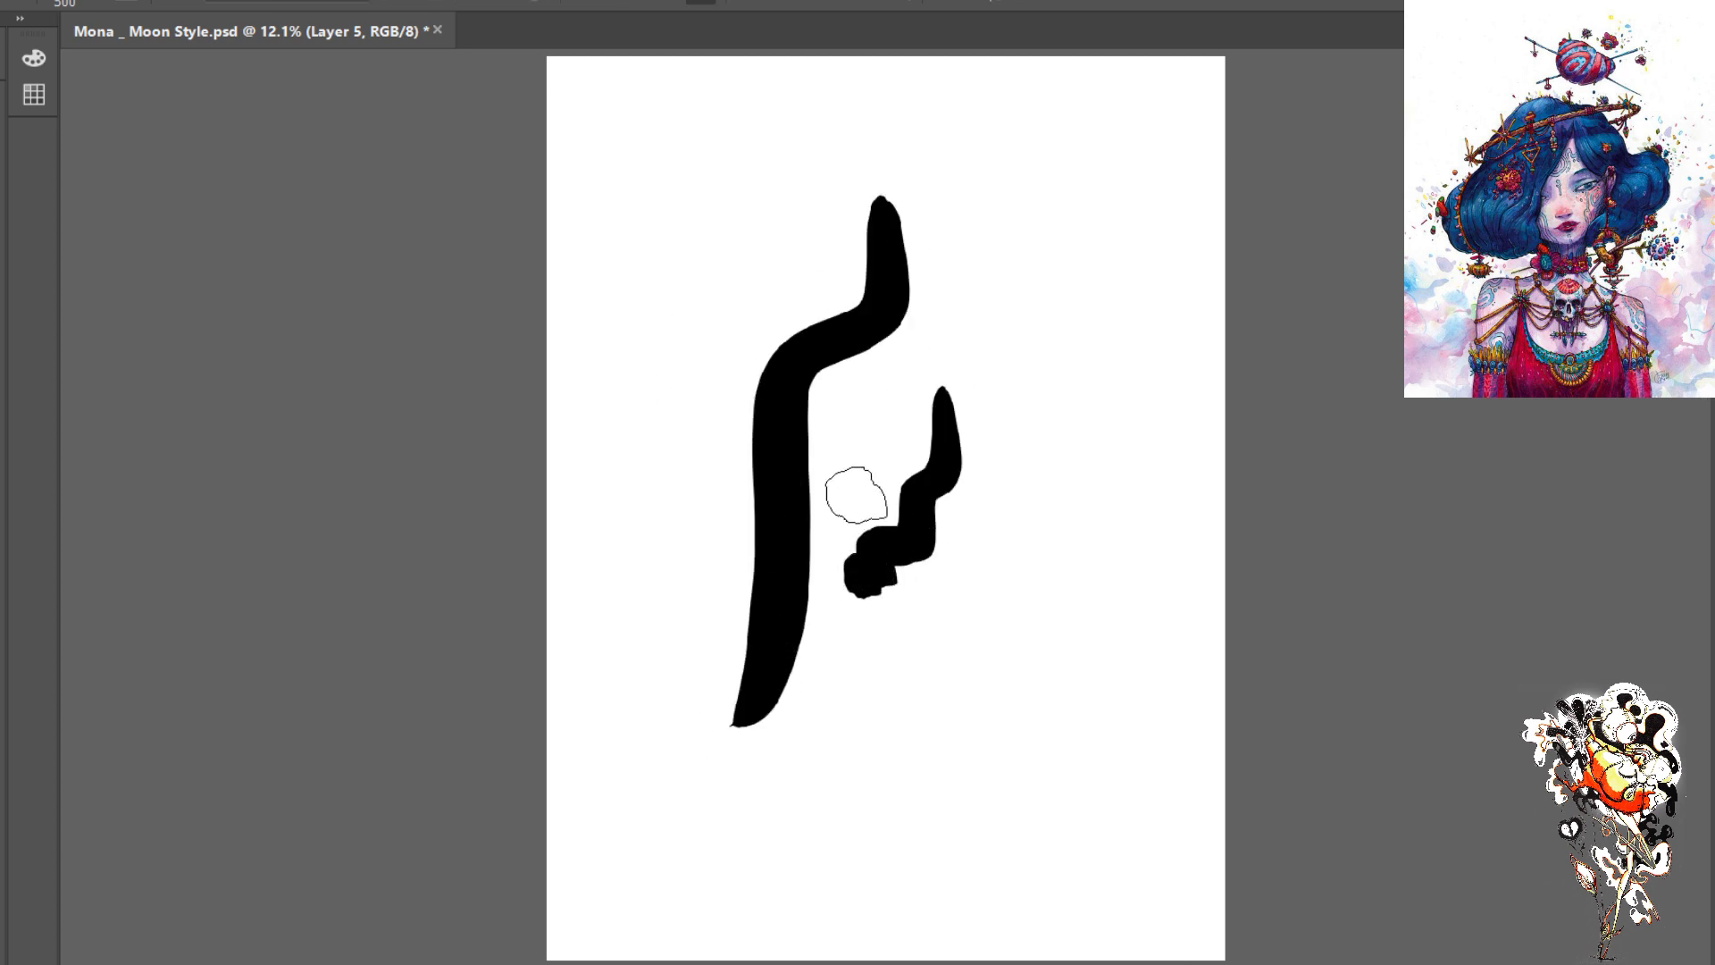
left_click_drag(855, 494, 820, 572)
mouse_move(746, 263)
left_mouse_down()
mouse_move(749, 302)
mouse_move(689, 314)
mouse_move(673, 352)
mouse_move(699, 465)
mouse_move(686, 612)
left_mouse_up()
mouse_move(999, 616)
left_mouse_down()
mouse_move(965, 735)
mouse_move(847, 817)
left_mouse_up()
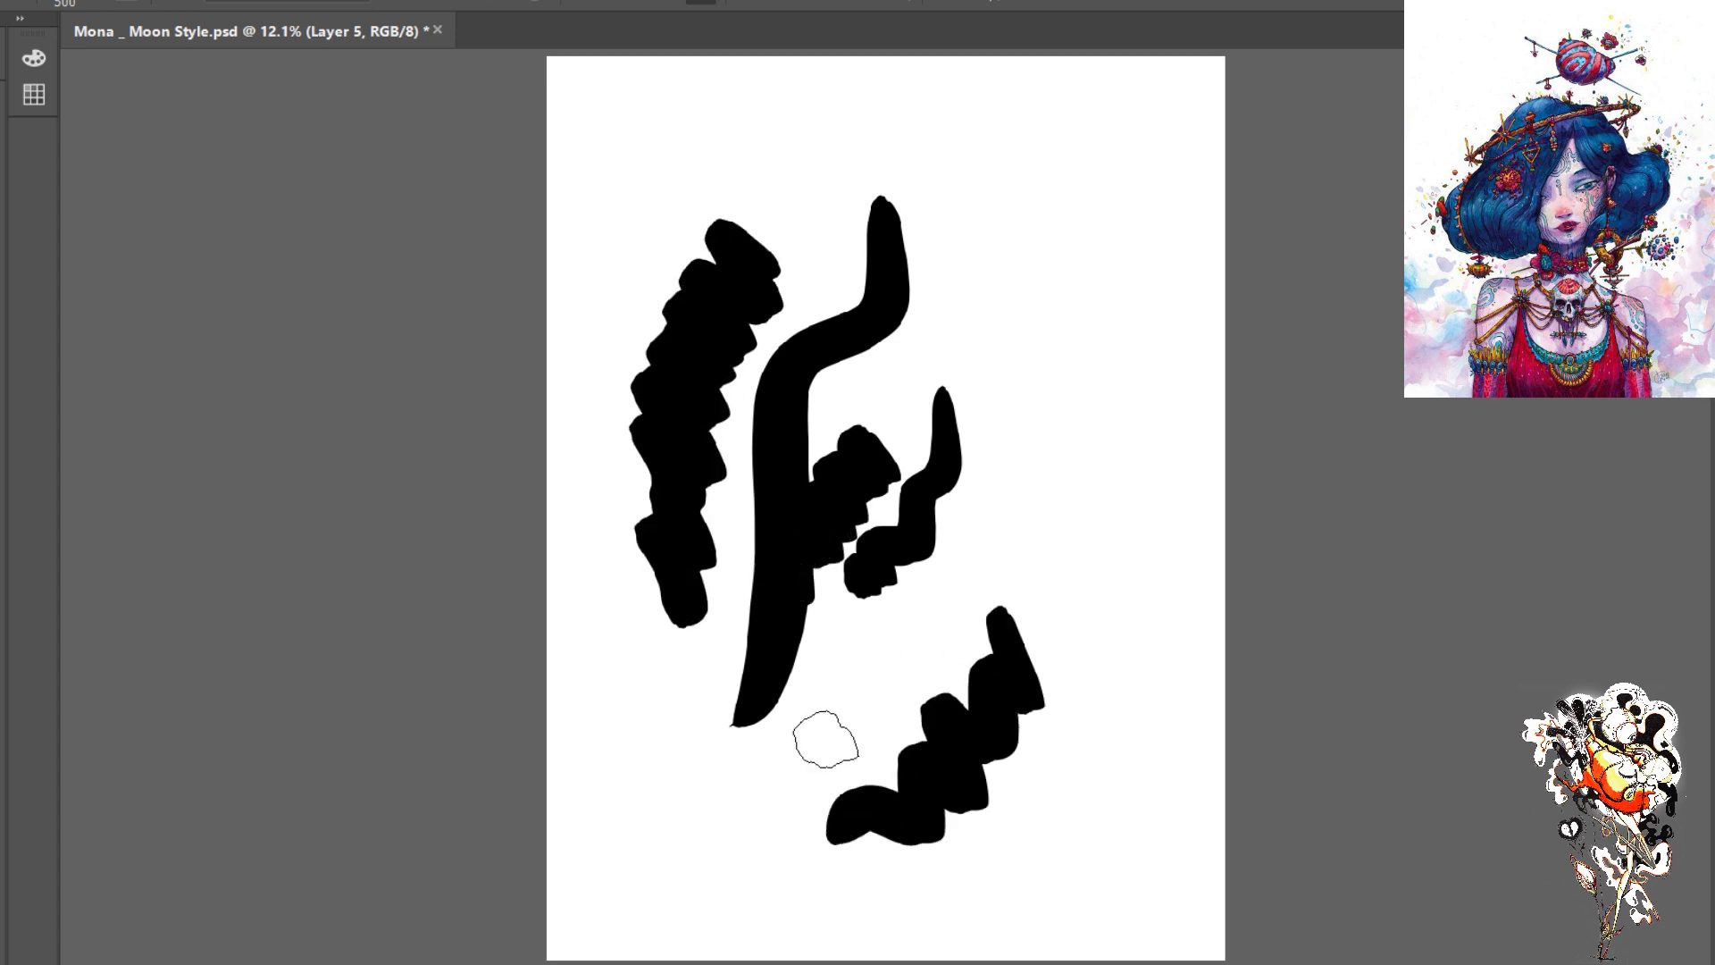
- Erase the thick curved and zigzag strokes with the size 1600 eraser
key("e")
mouse_move(777, 572)
left_mouse_down()
mouse_move(765, 478)
mouse_move(785, 286)
mouse_move(1003, 536)
mouse_move(1009, 625)
left_mouse_up()
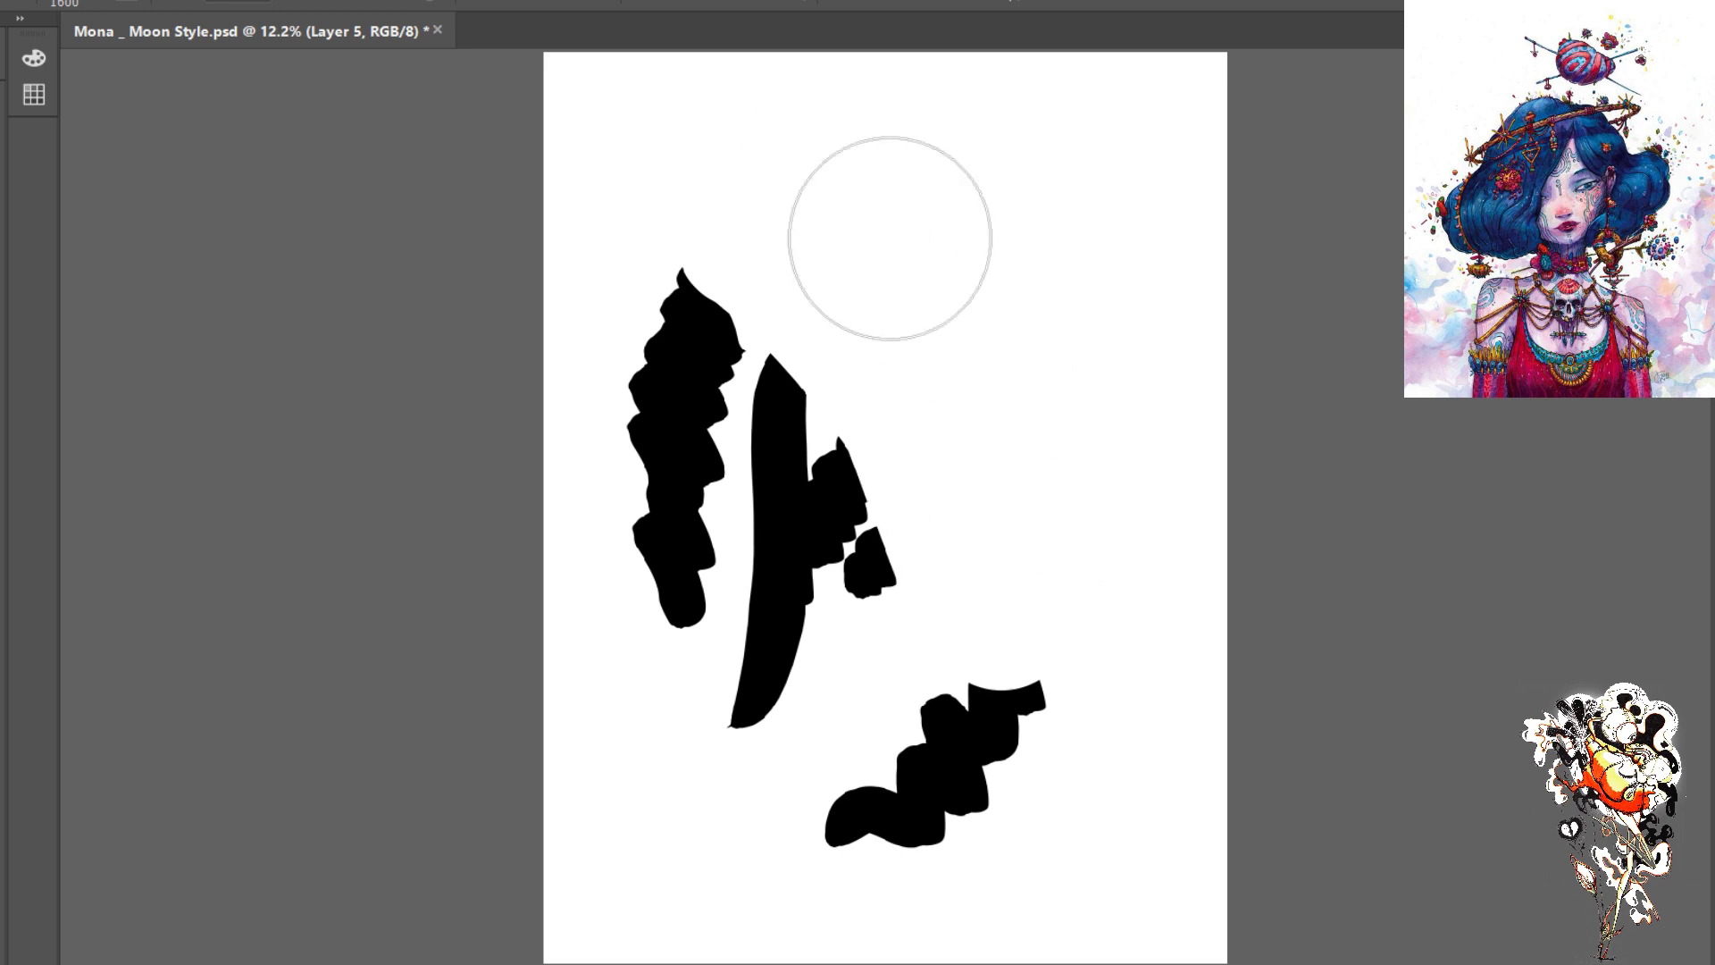
left_click_drag(1019, 706, 1023, 777)
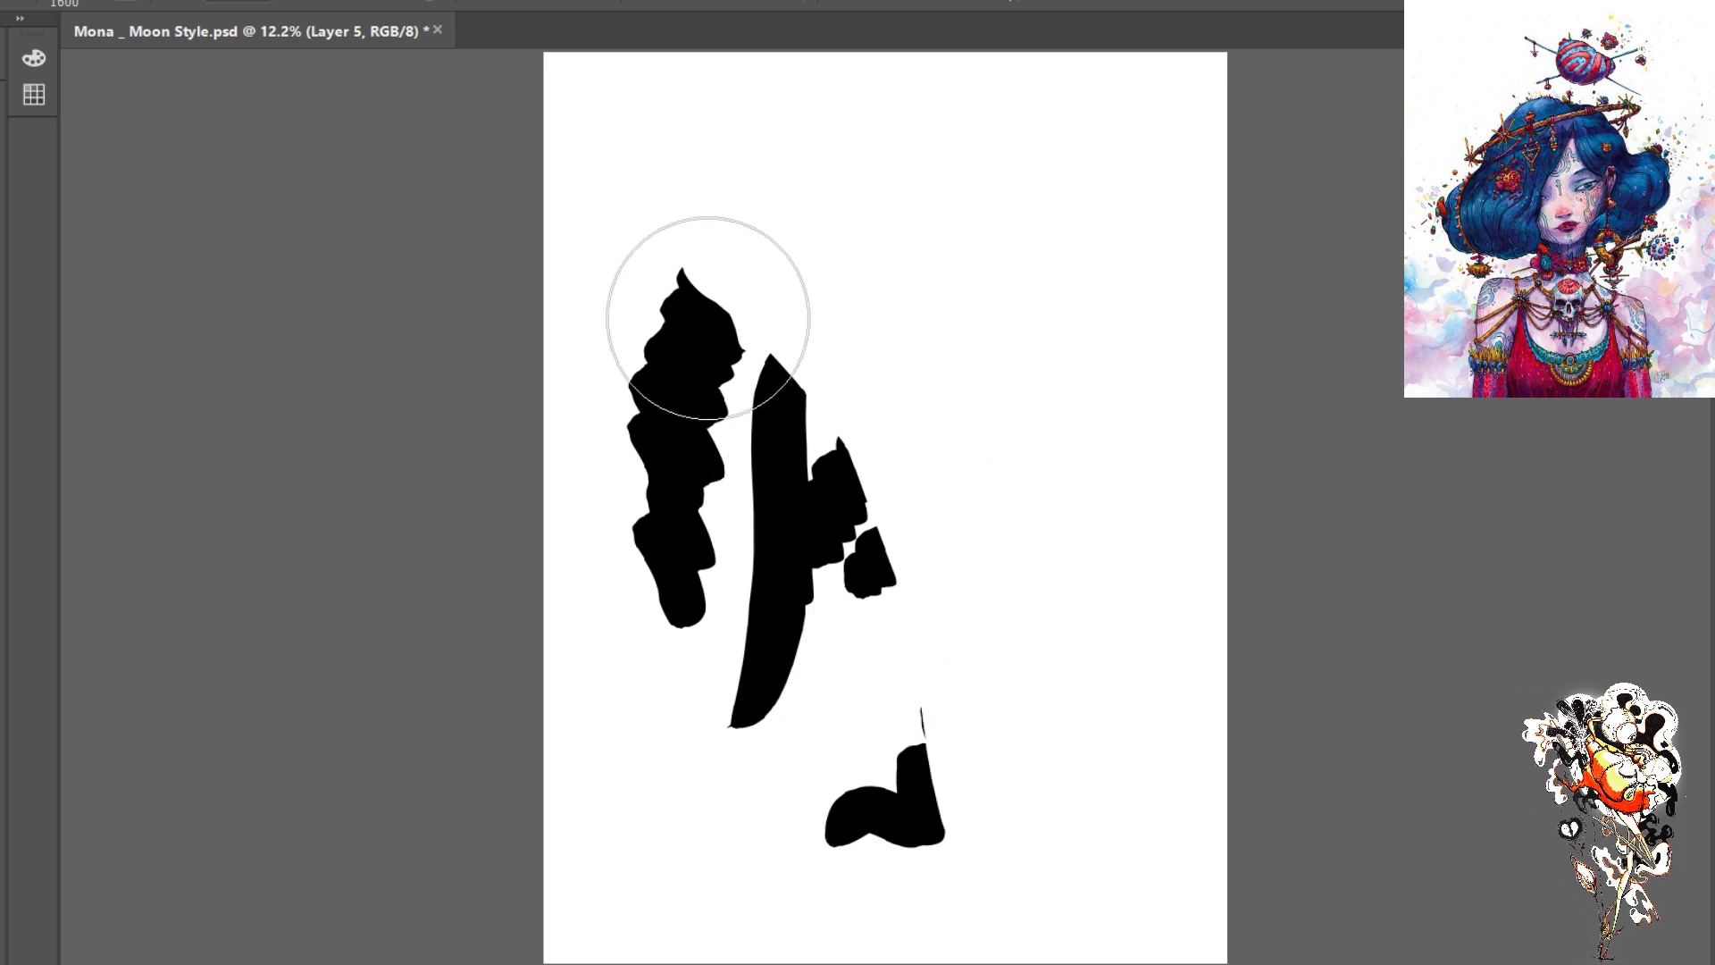
mouse_move(781, 659)
left_mouse_down()
mouse_move(858, 805)
mouse_move(827, 772)
mouse_move(823, 729)
mouse_move(860, 507)
mouse_move(757, 366)
mouse_move(797, 636)
left_mouse_up()
- Return to the inking brush and reduce its size to 50 with the portrait sketch shown
key("l")
left_click_drag(853, 336, 855, 340)
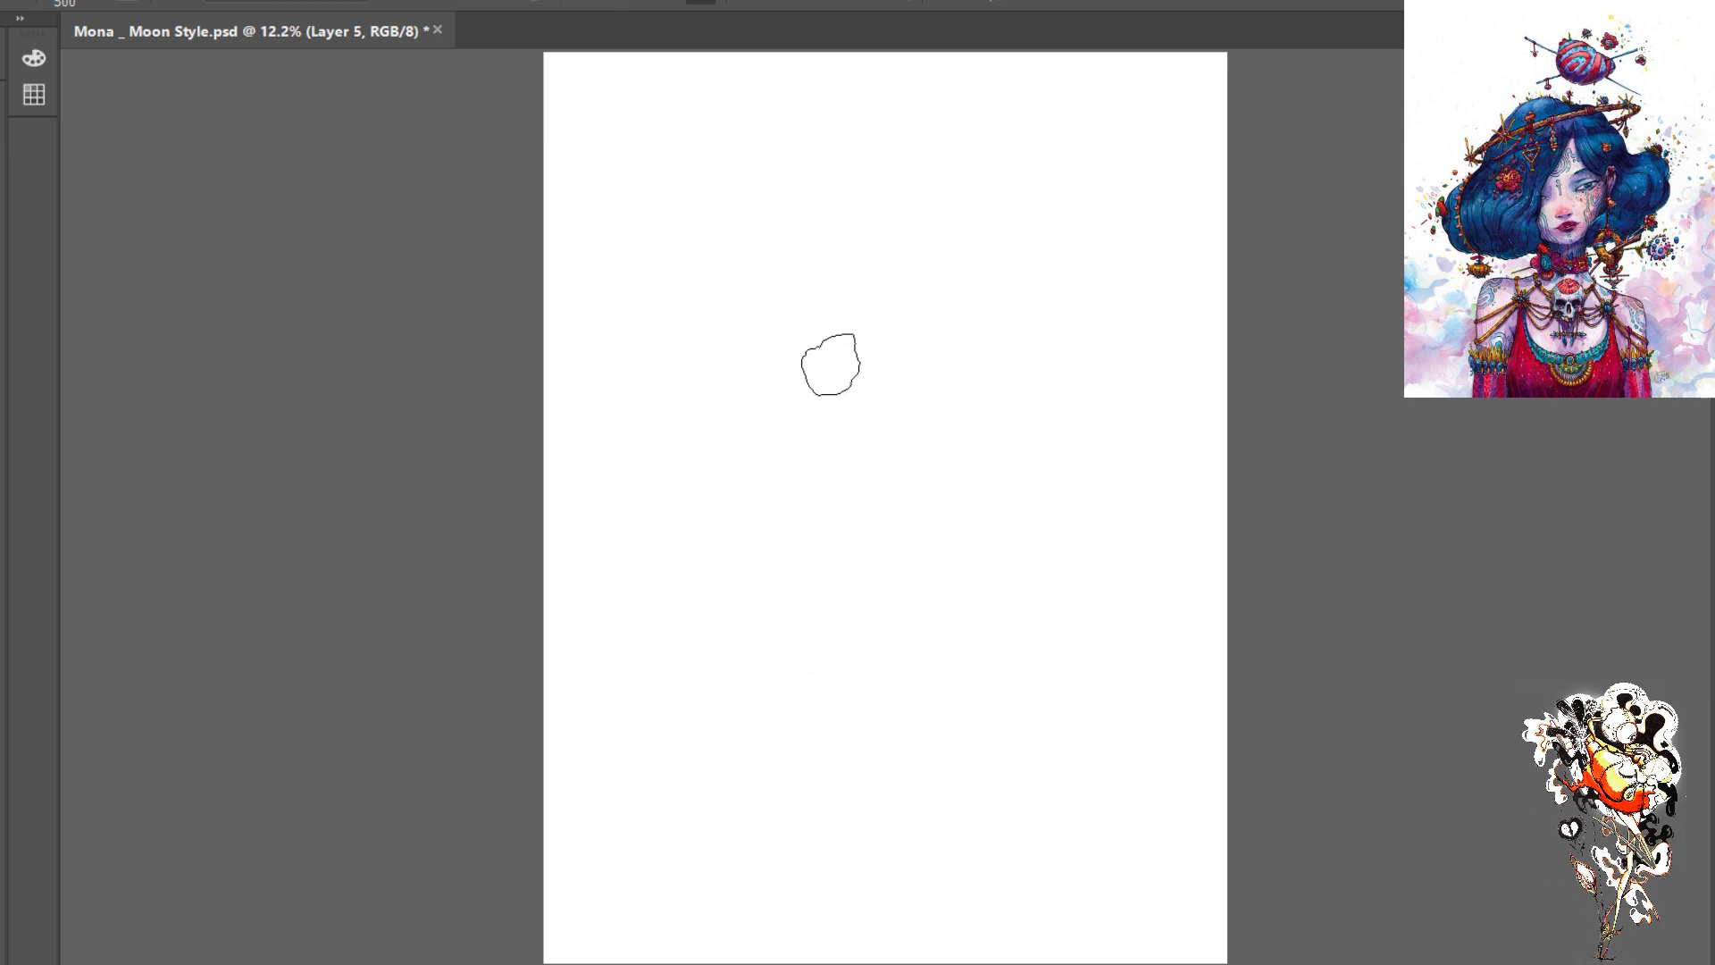
key("bracketleft")
key("bracketleft")
key("bracketleft")
key("bracketleft")
key("bracketleft")
key("bracketleft")
key("bracketleft")
key("bracketleft")
key("bracketleft")
key("bracketleft")
key("bracketleft")
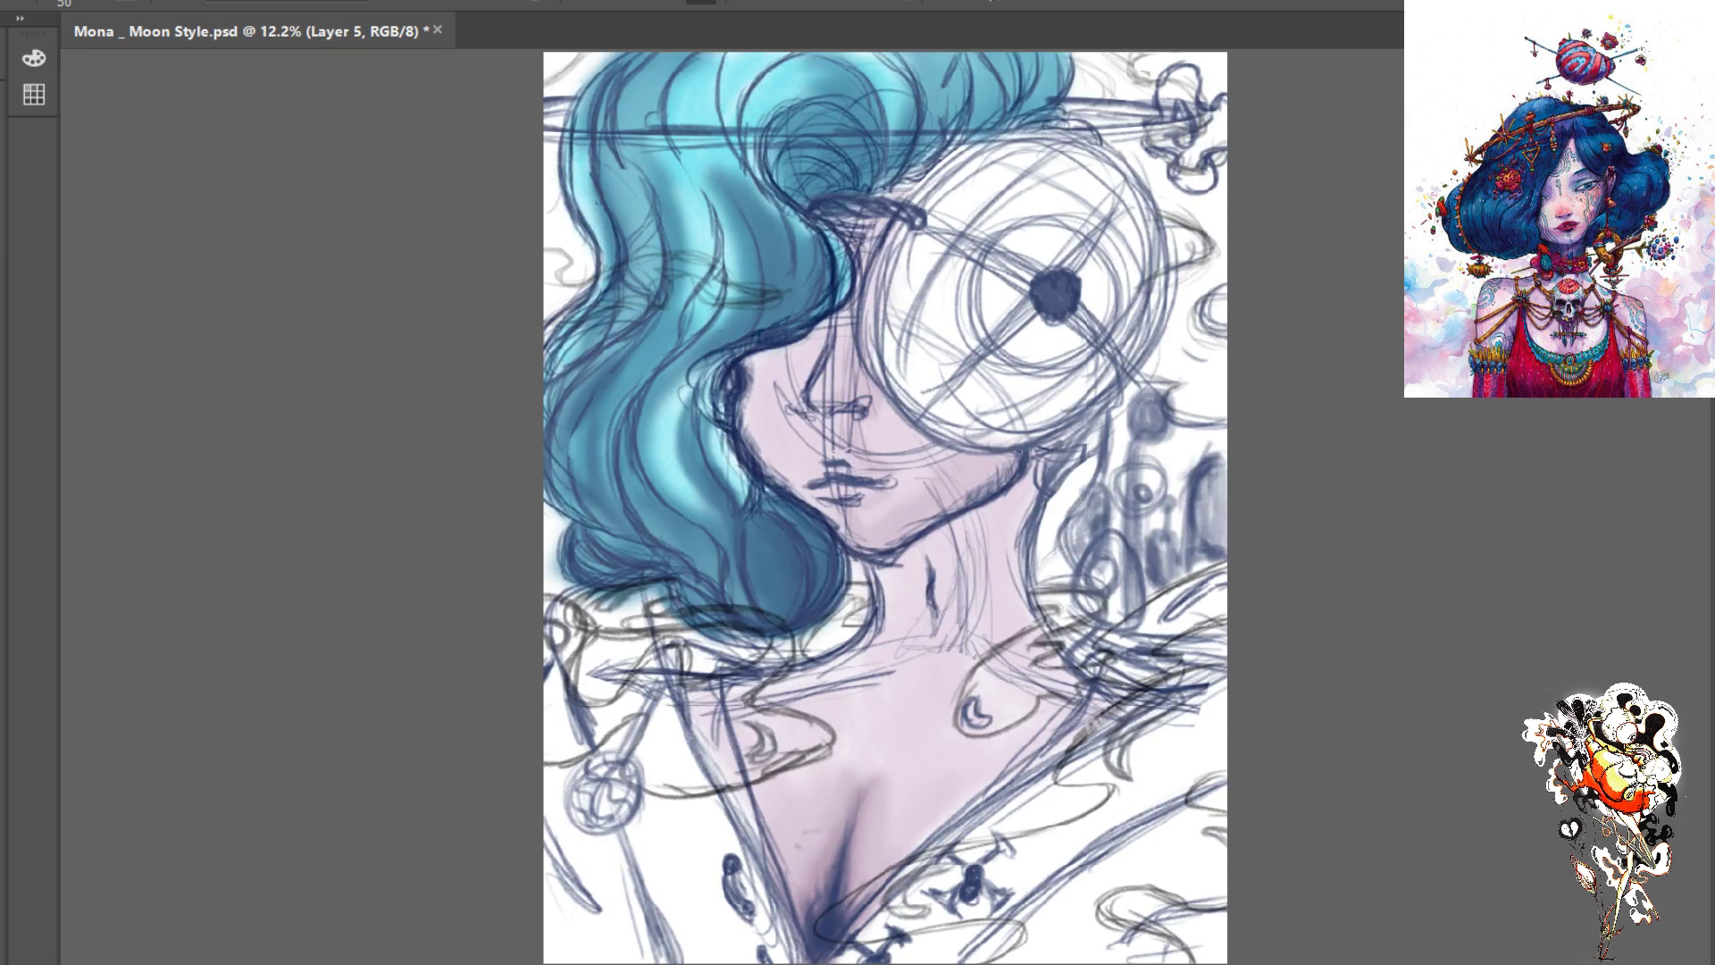
- Try thin strokes over the hair and along the nose, and isolate the nose stroke on white at 50% zoom
left_click_drag(722, 65, 738, 170)
key("ctrl+z")
key("ctrl+plus")
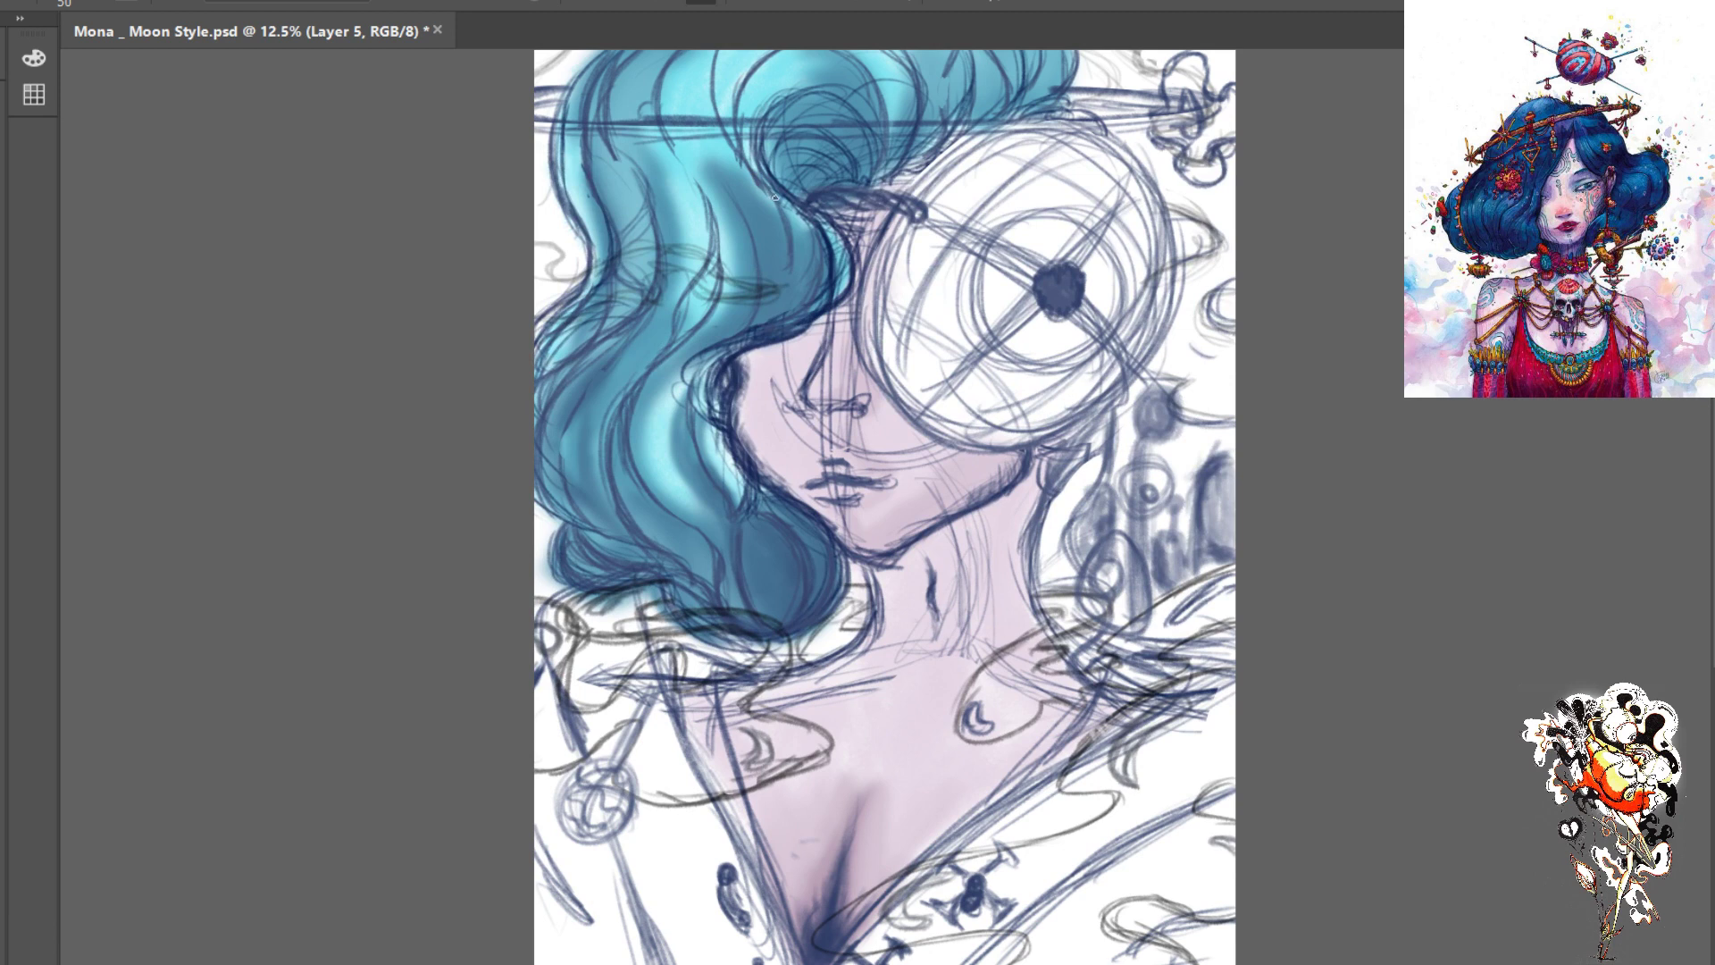
left_click_drag(766, 177, 795, 266)
key("ctrl+z")
left_click_drag(829, 310, 816, 412)
left_click(1547, 446)
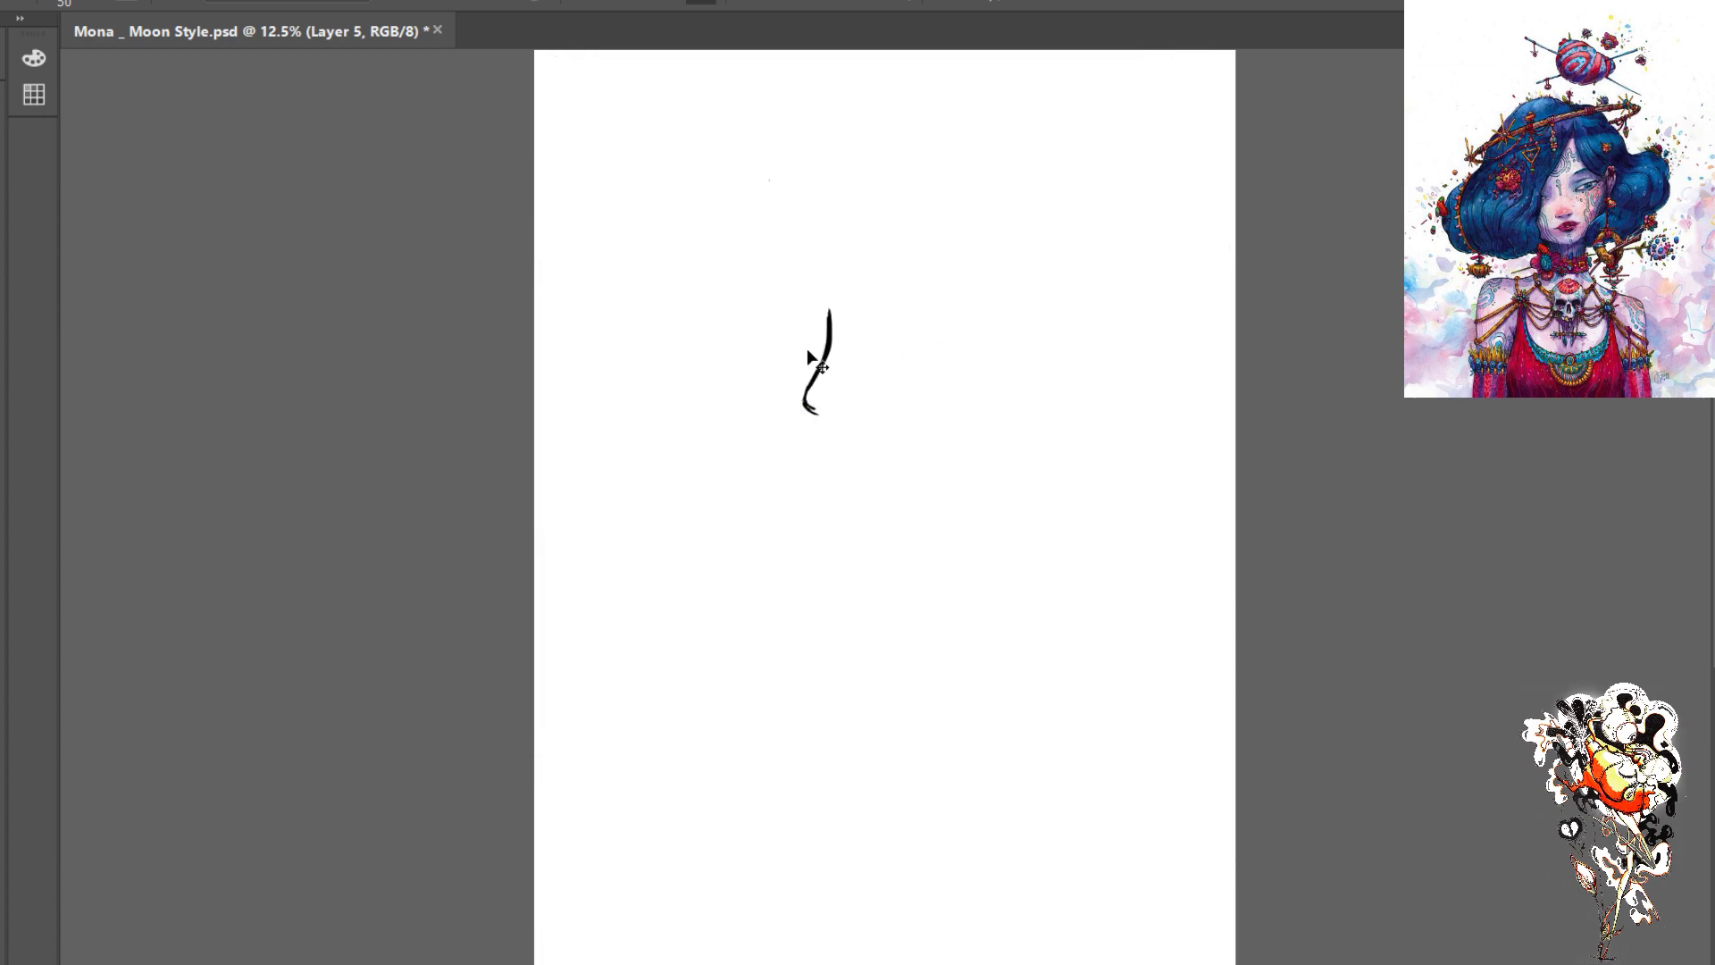
key("ctrl+plus")
key("ctrl+plus")
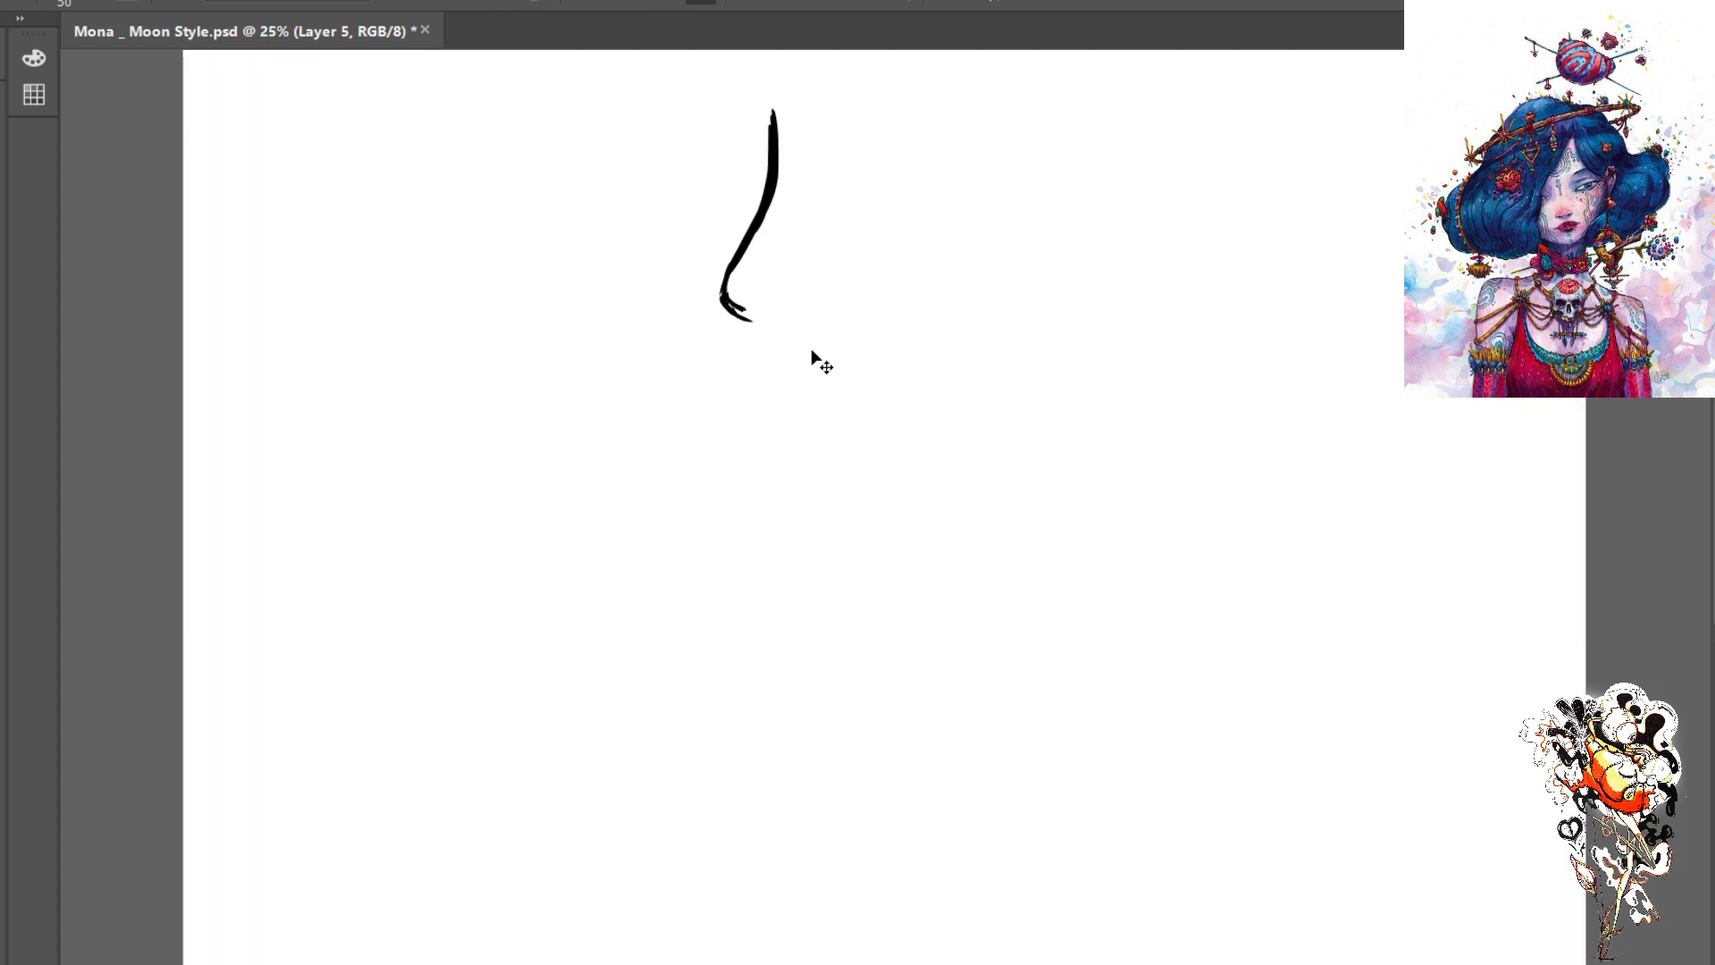
key("ctrl+plus")
key("ctrl+plus")
mouse_move(808, 340)
left_mouse_down()
mouse_move(853, 435)
mouse_move(907, 686)
left_mouse_up()
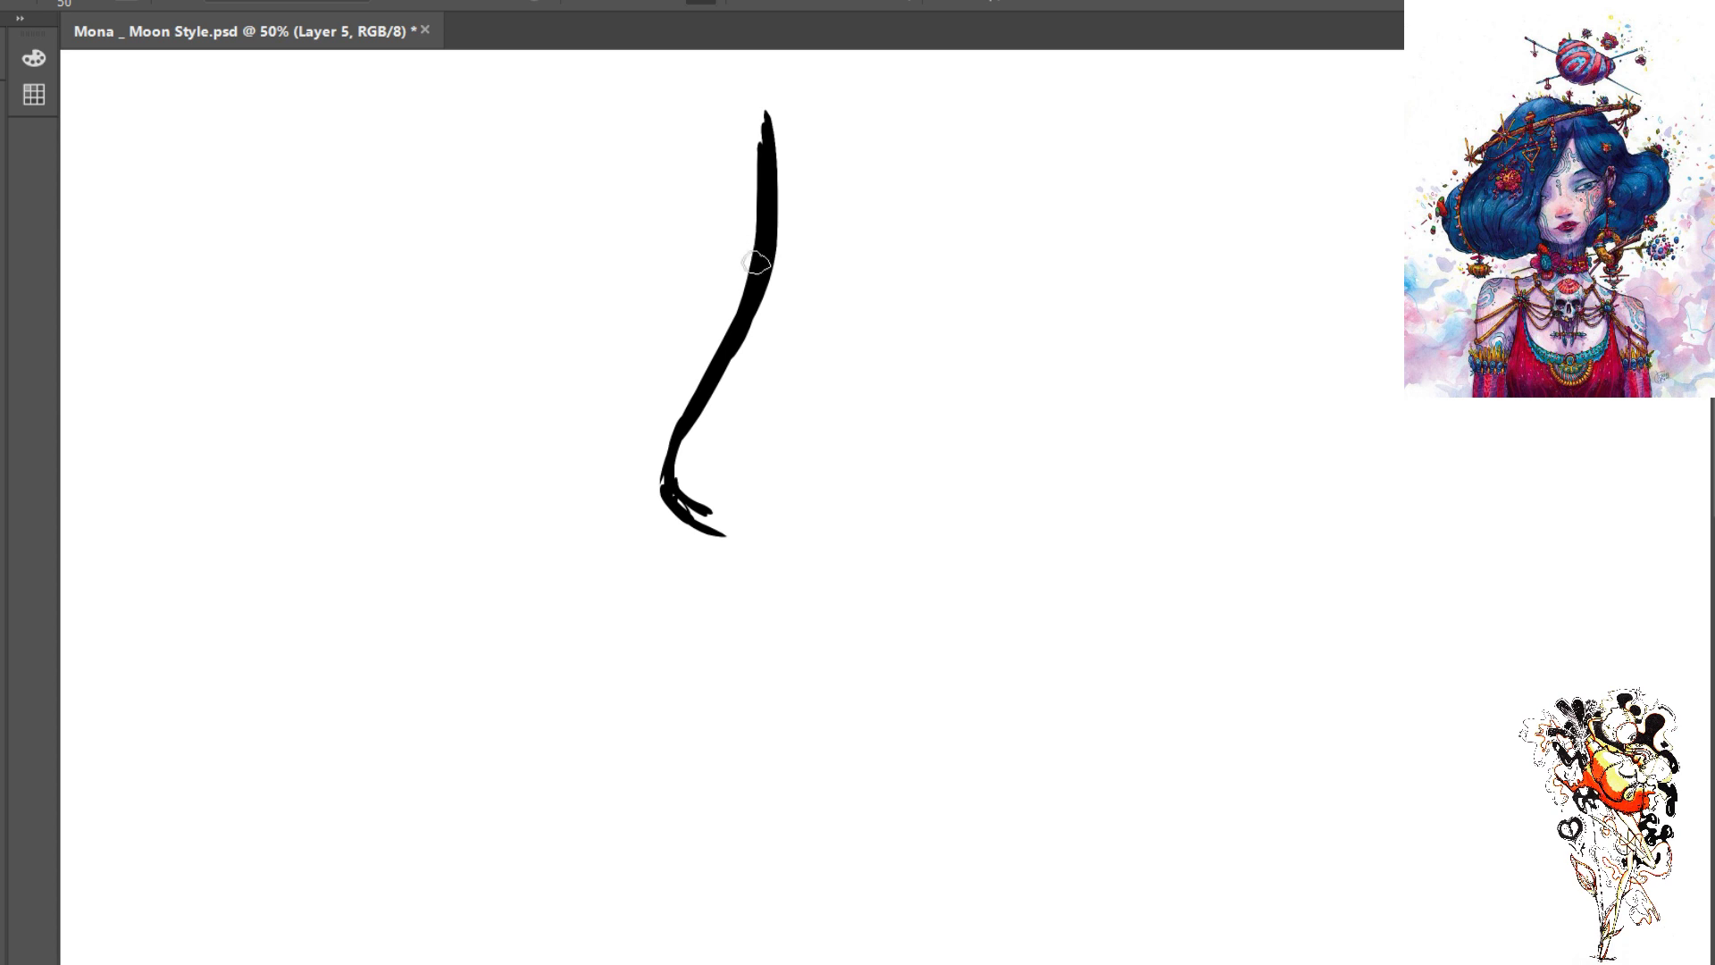
- Erase the isolated nose stroke and reduce the eraser size to 300
key("e")
key("[")
key("[")
key("[")
key("[")
key("[")
key("[")
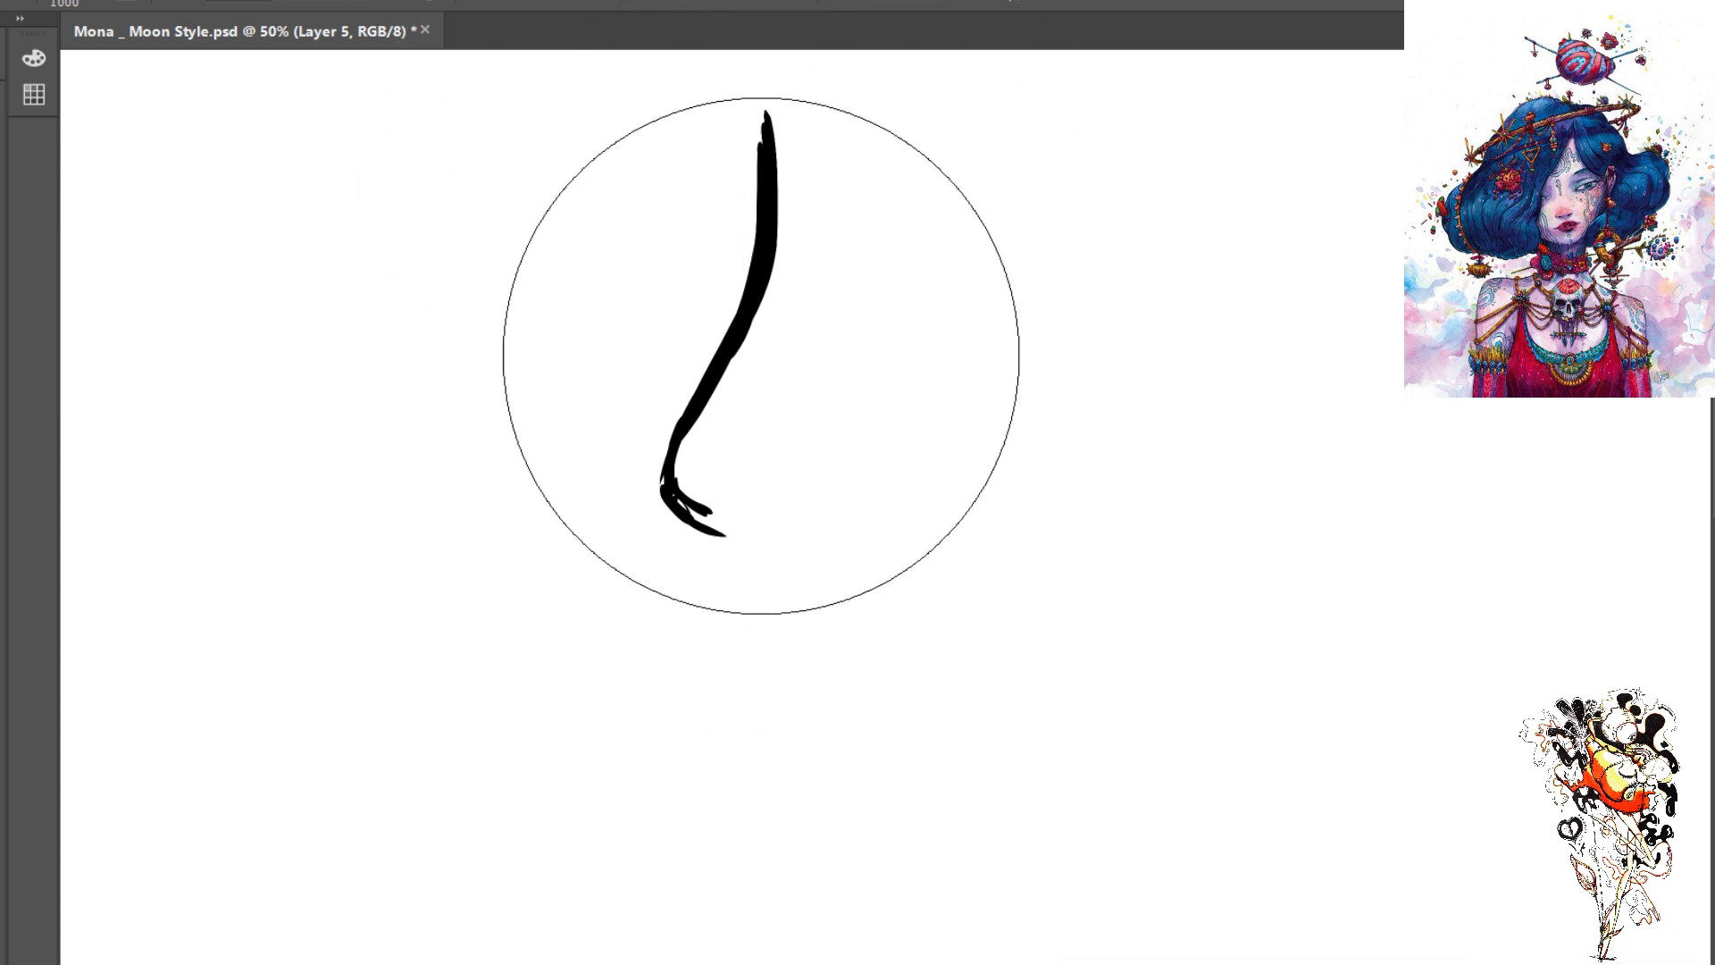
key("[")
mouse_move(750, 371)
left_mouse_down()
mouse_move(792, 348)
mouse_move(765, 268)
left_mouse_up()
key("[")
key("[")
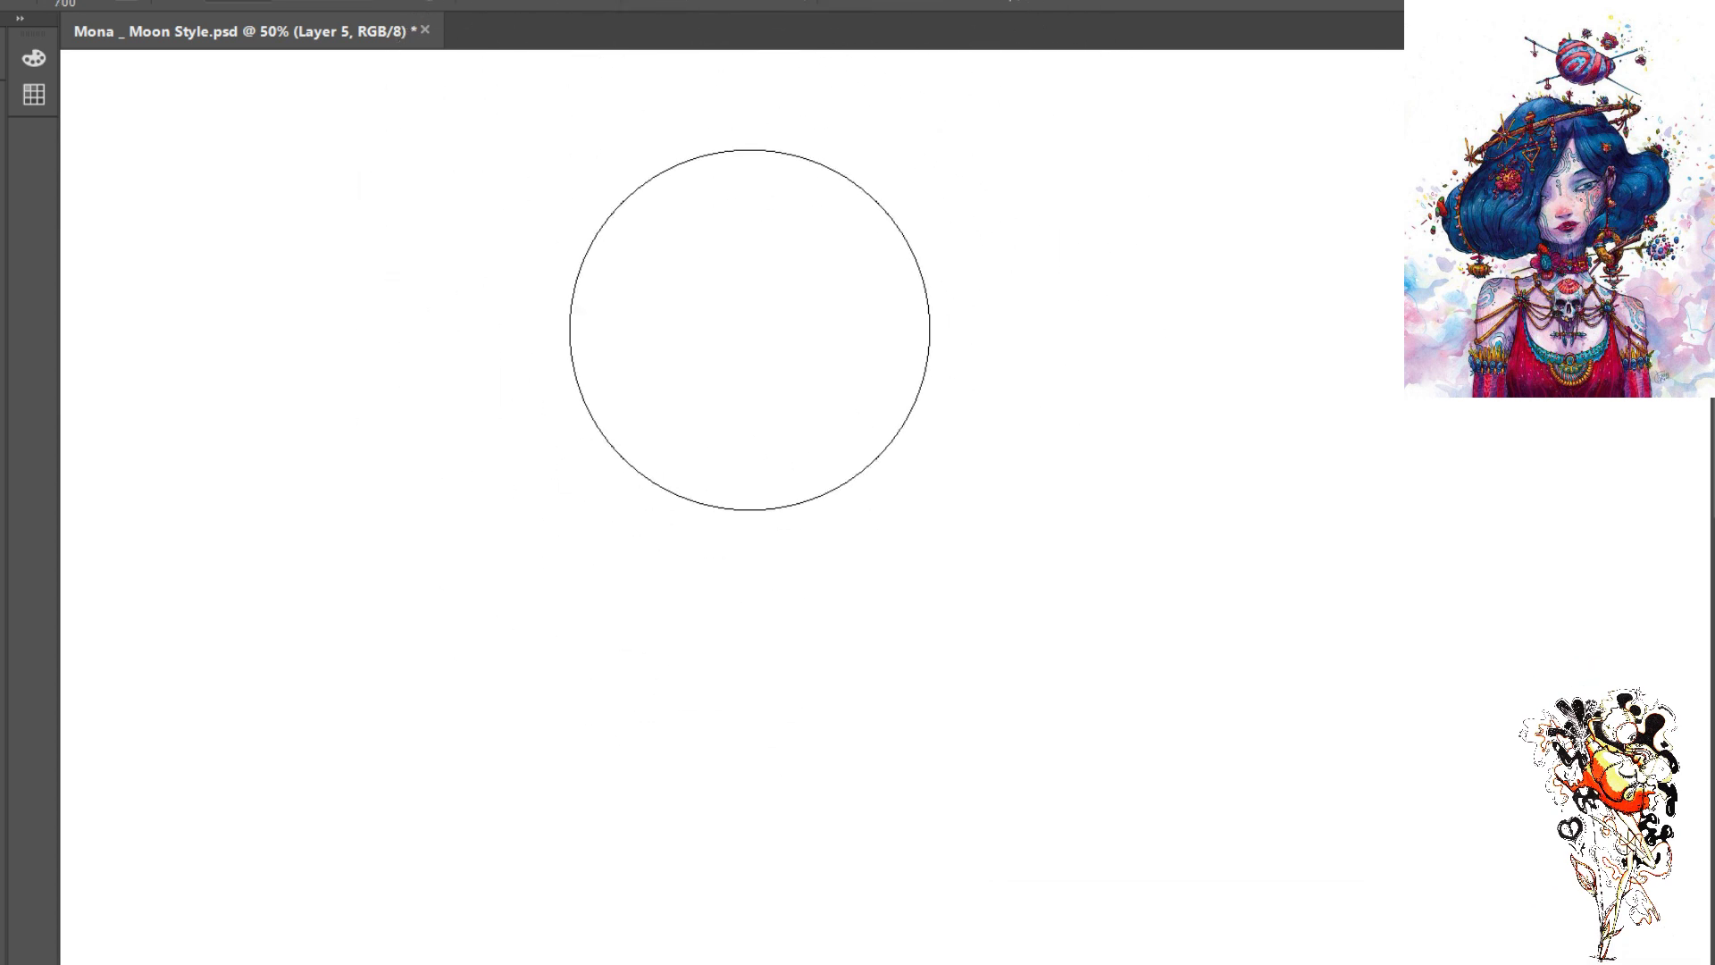
key("[")
key("[")
key("[")
key("[")
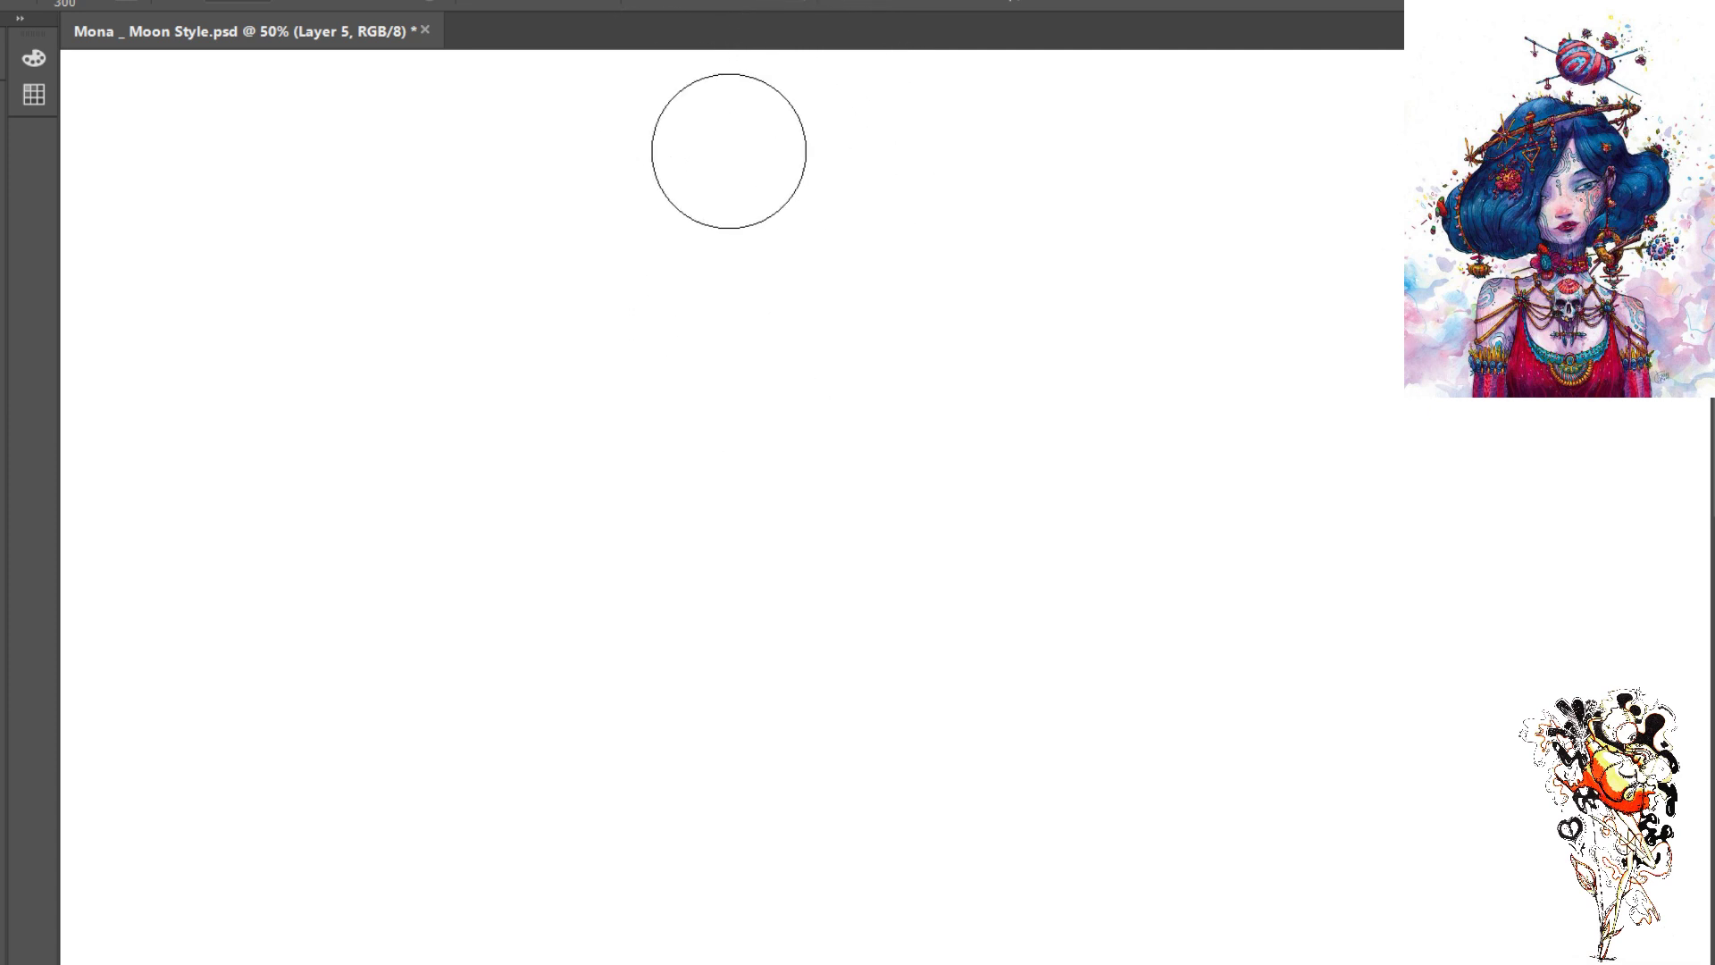
- Try a tapered S-shaped black stroke with the size 50 brush and erase it with the size 300 eraser
key("b")
mouse_move(810, 250)
left_mouse_down()
mouse_move(839, 272)
mouse_move(747, 601)
mouse_move(674, 698)
left_mouse_up()
scroll(827, 357, "down", 3)
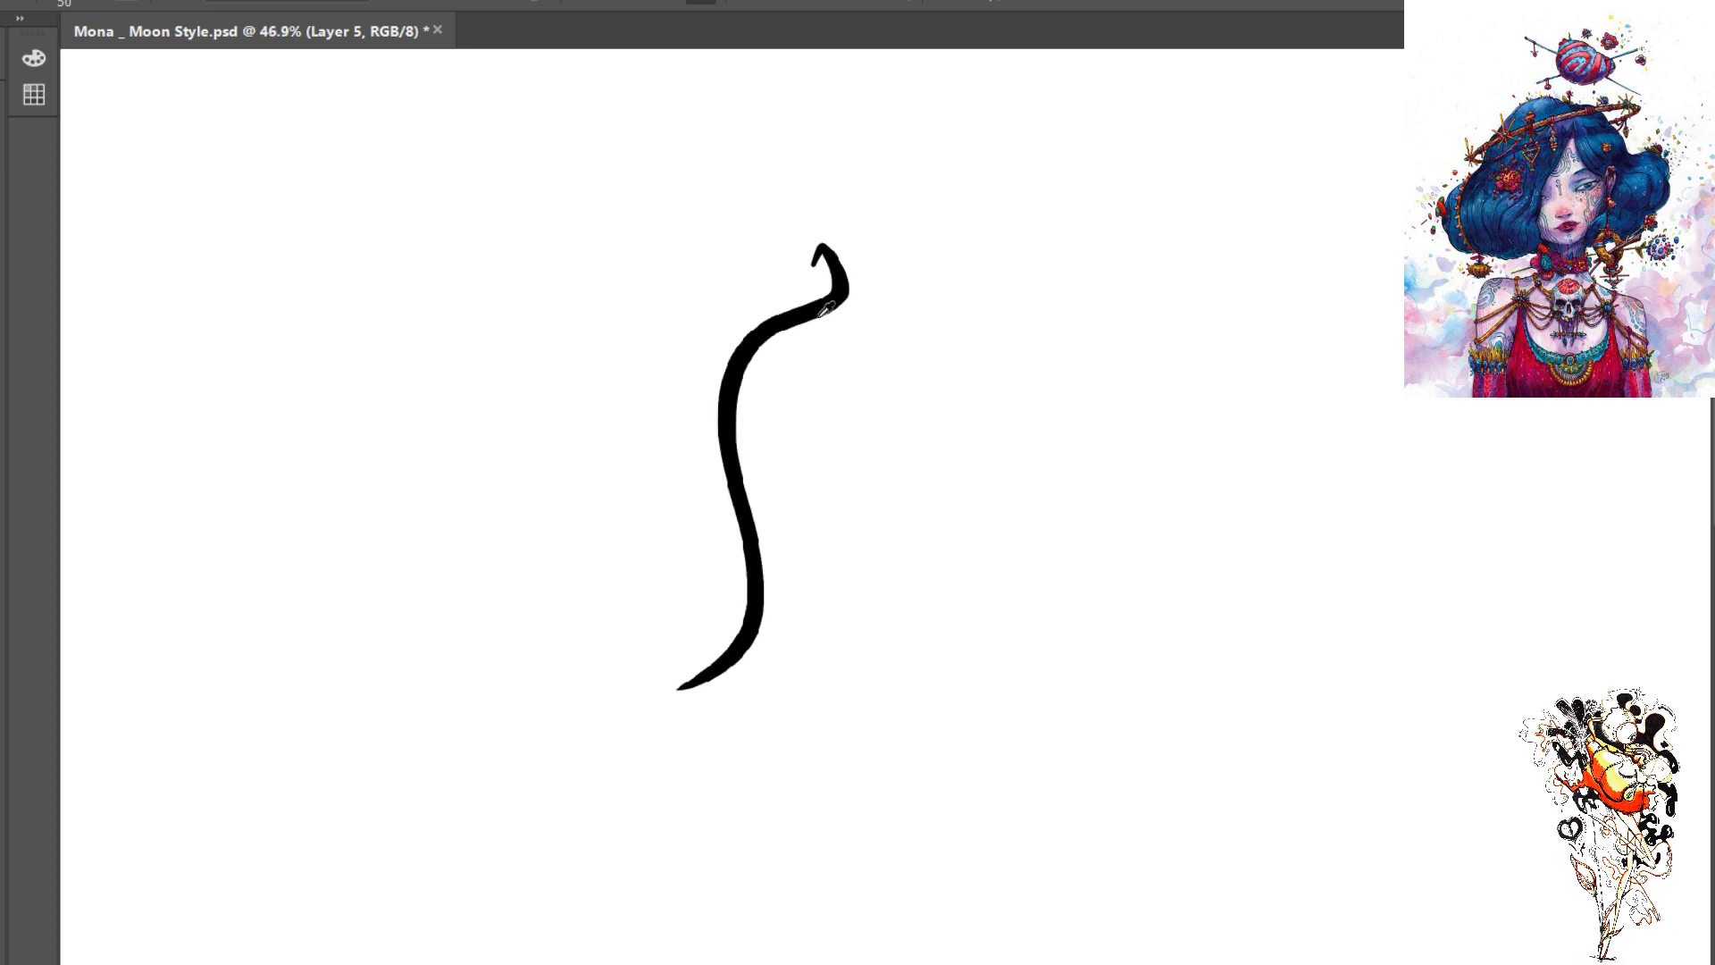
scroll(825, 308, "down", 3)
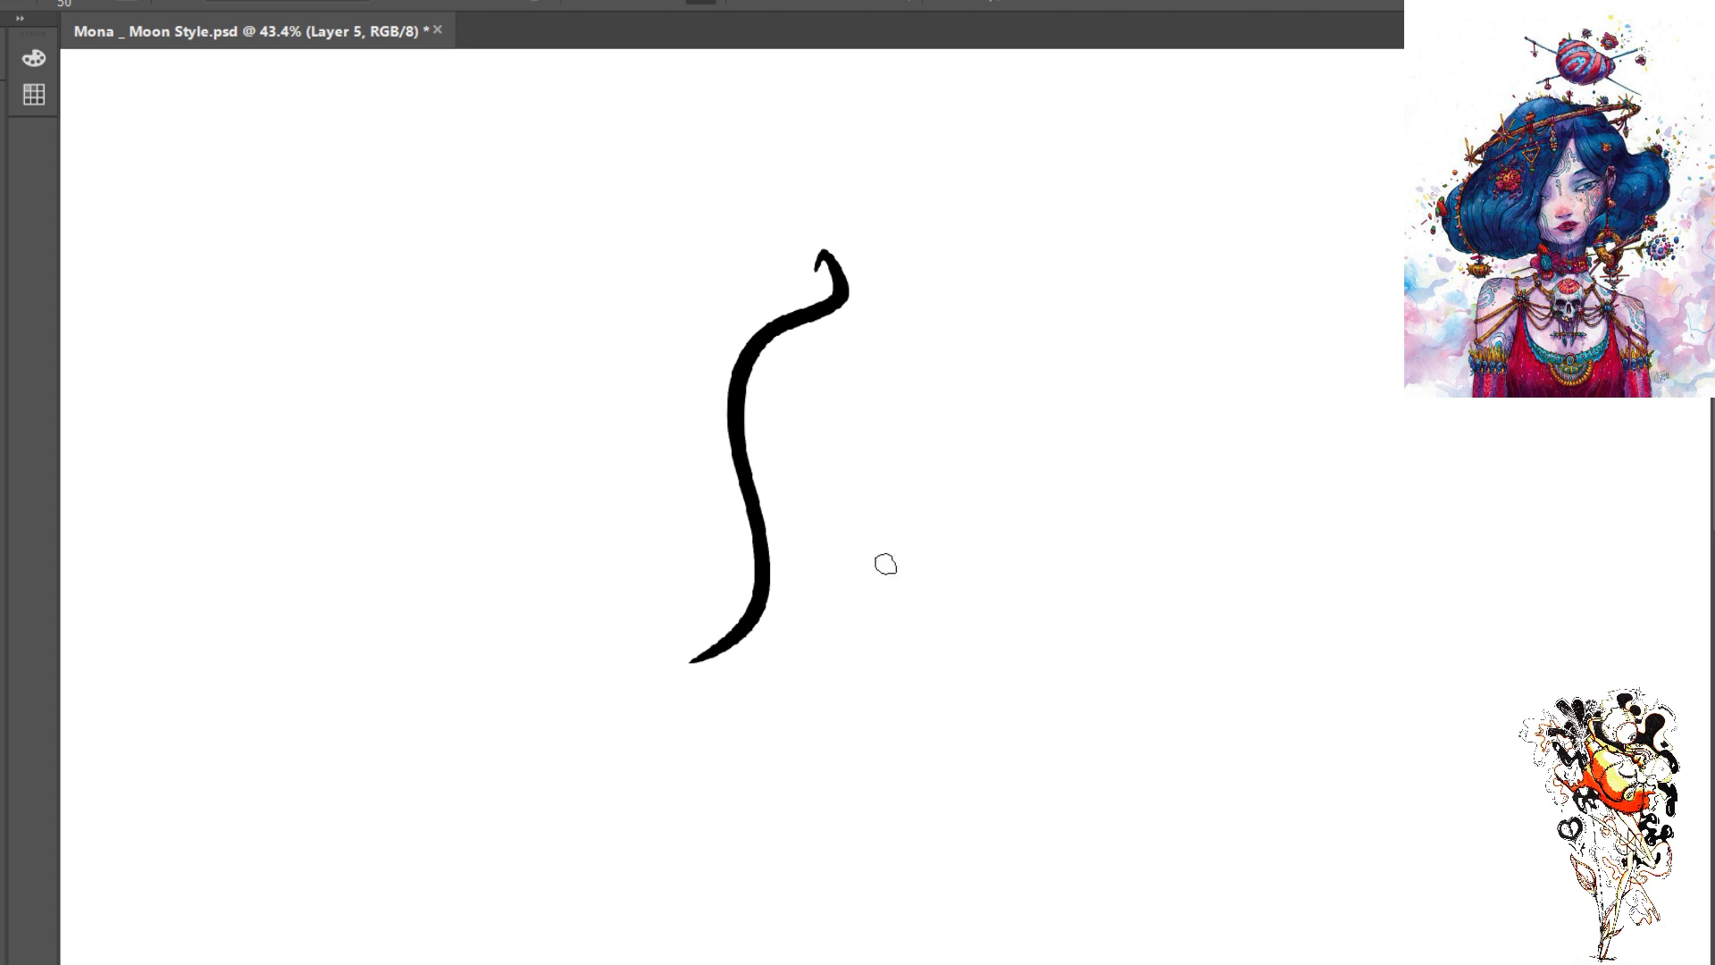
scroll(879, 565, "up", 4)
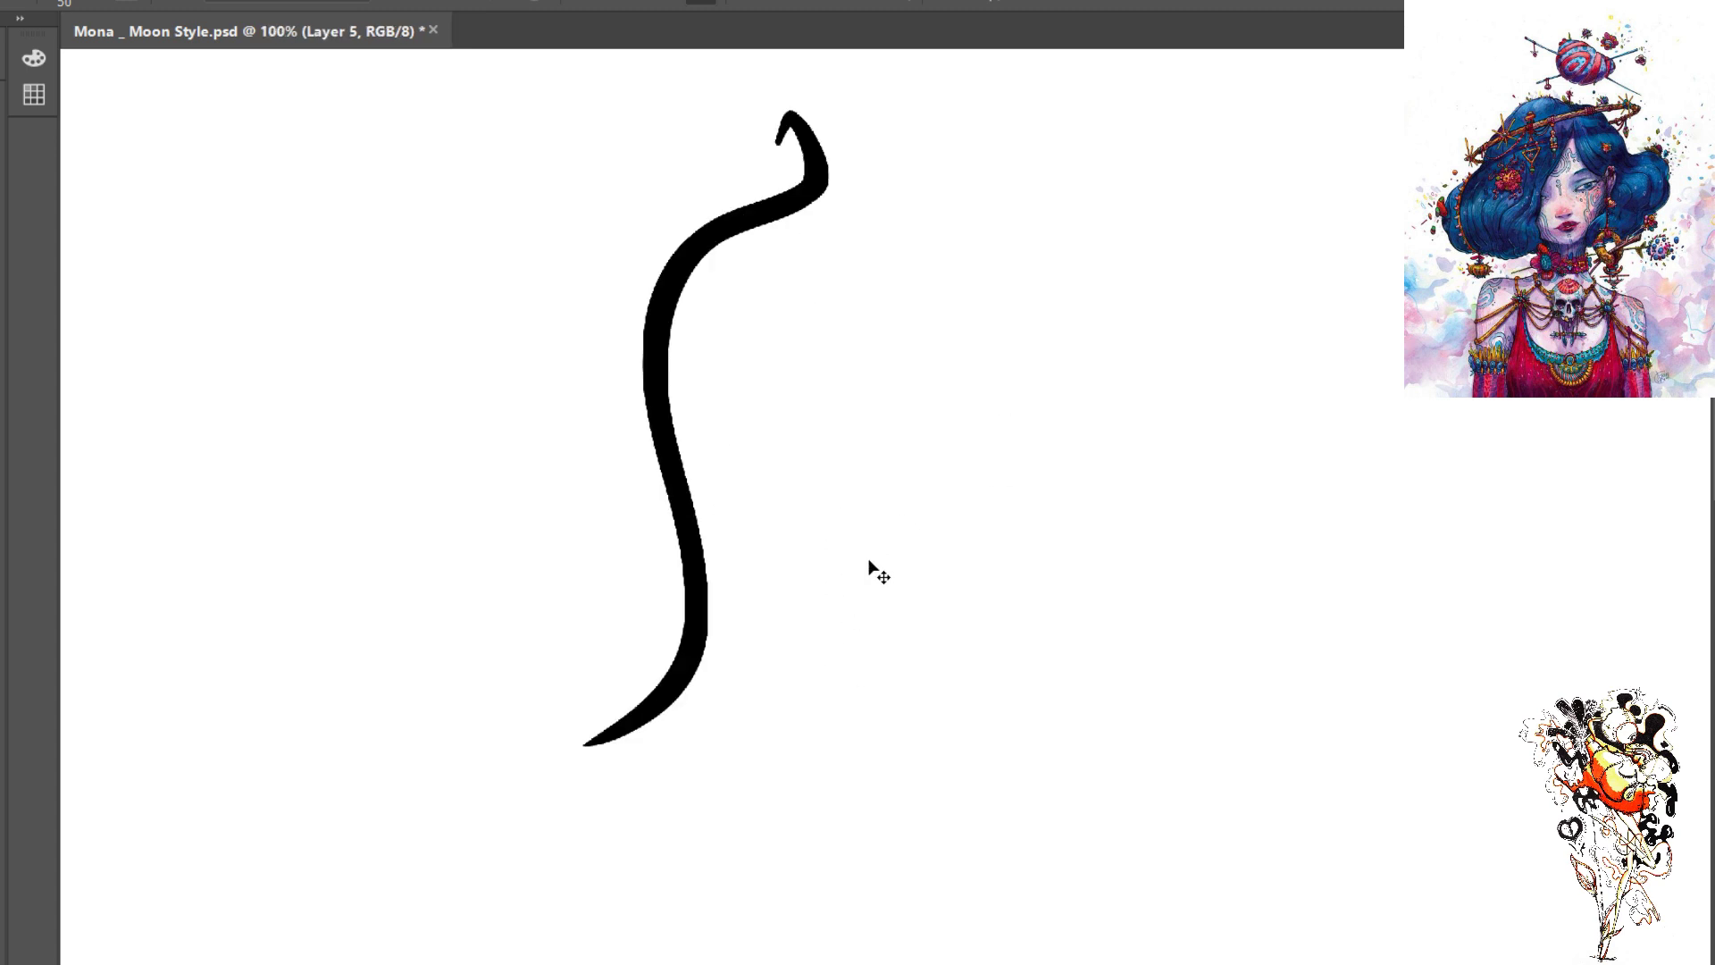
scroll(871, 565, "up", 2)
scroll(862, 563, "down", 3)
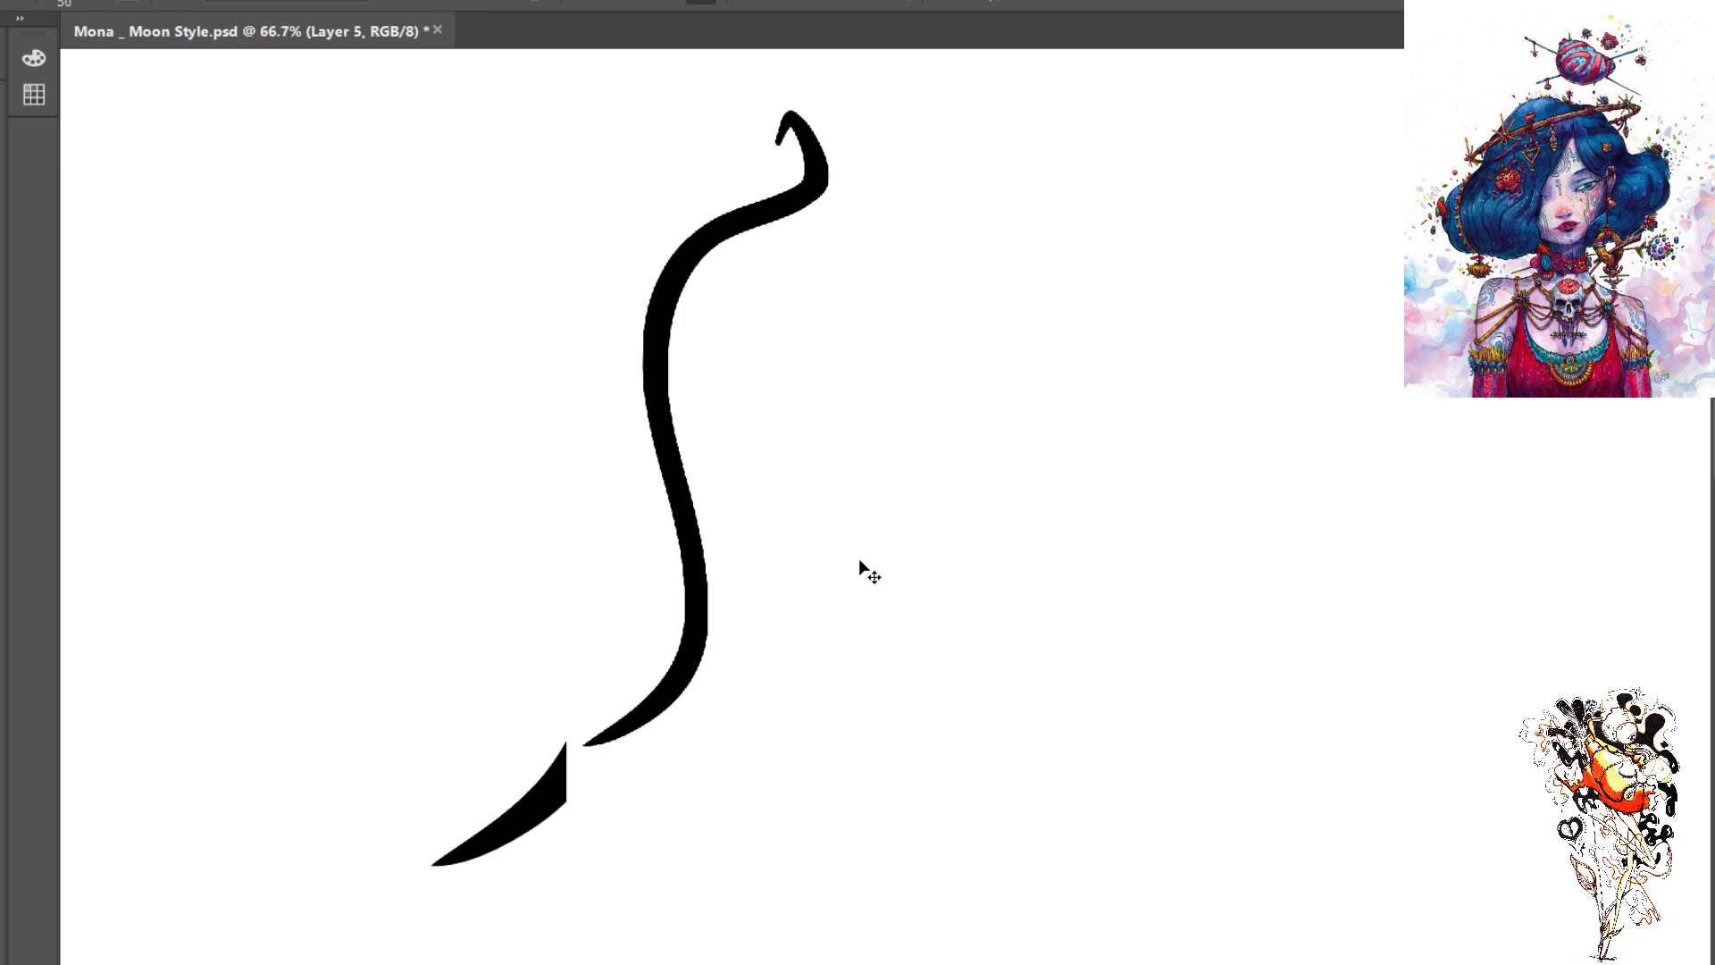
scroll(859, 561, "down", 2)
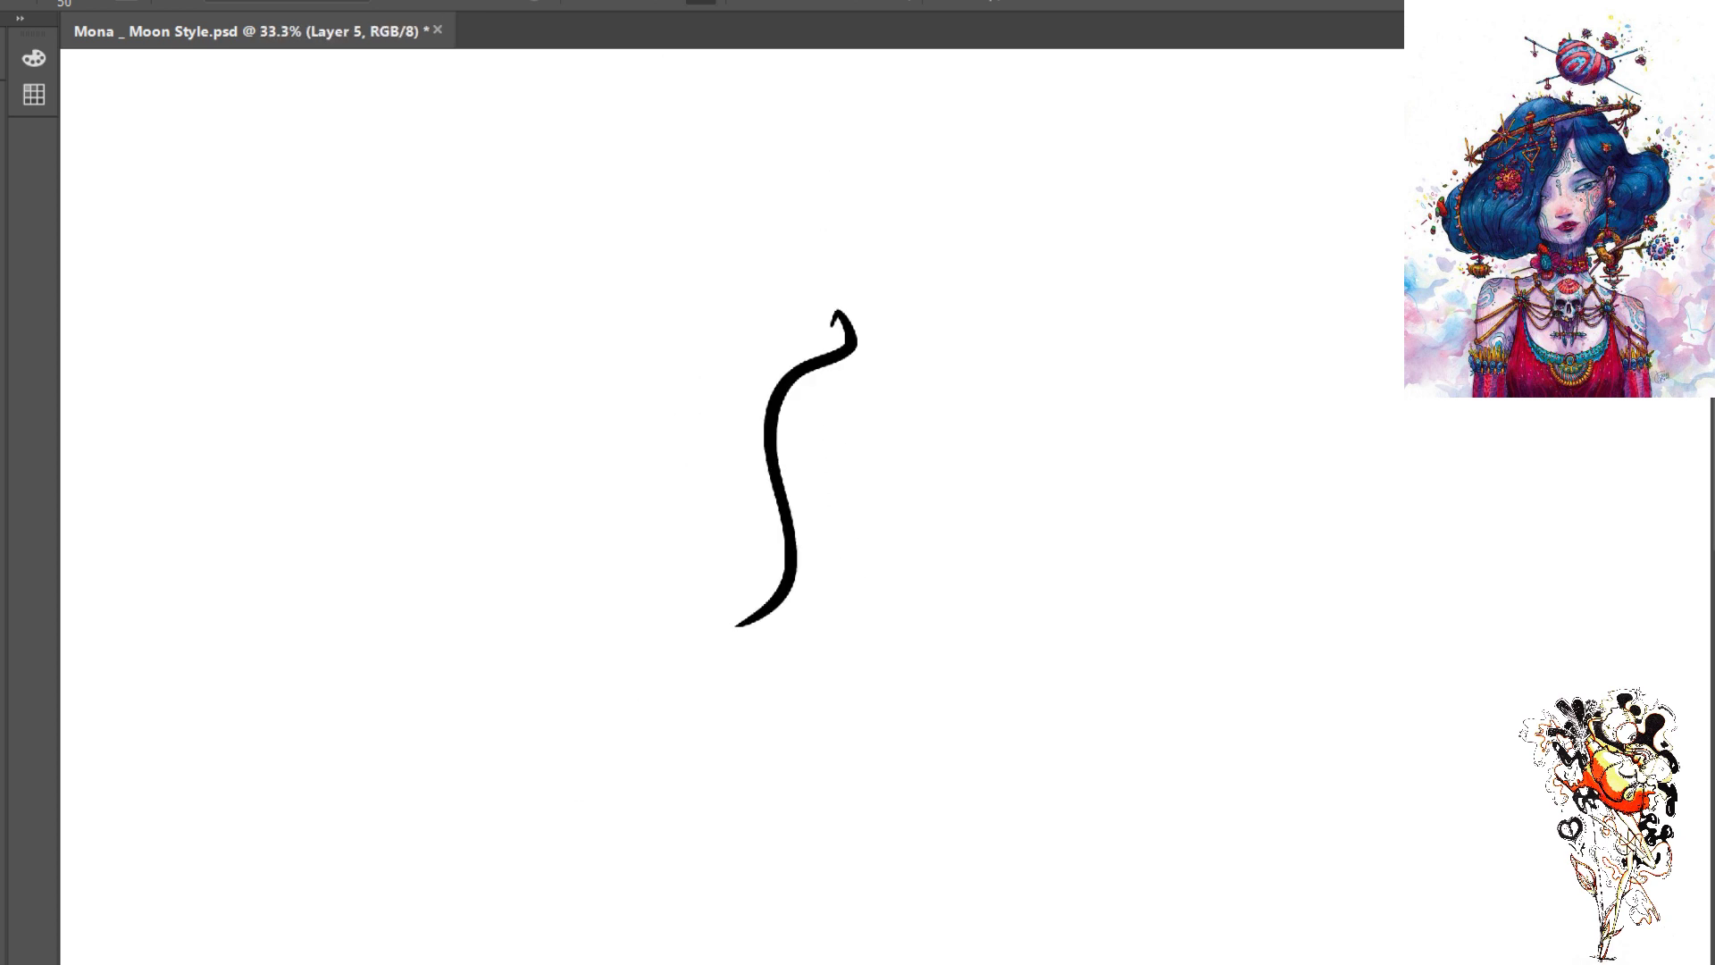
key("e")
mouse_move(840, 322)
left_mouse_down()
mouse_move(825, 397)
mouse_move(758, 460)
mouse_move(753, 630)
mouse_move(709, 628)
left_mouse_up()
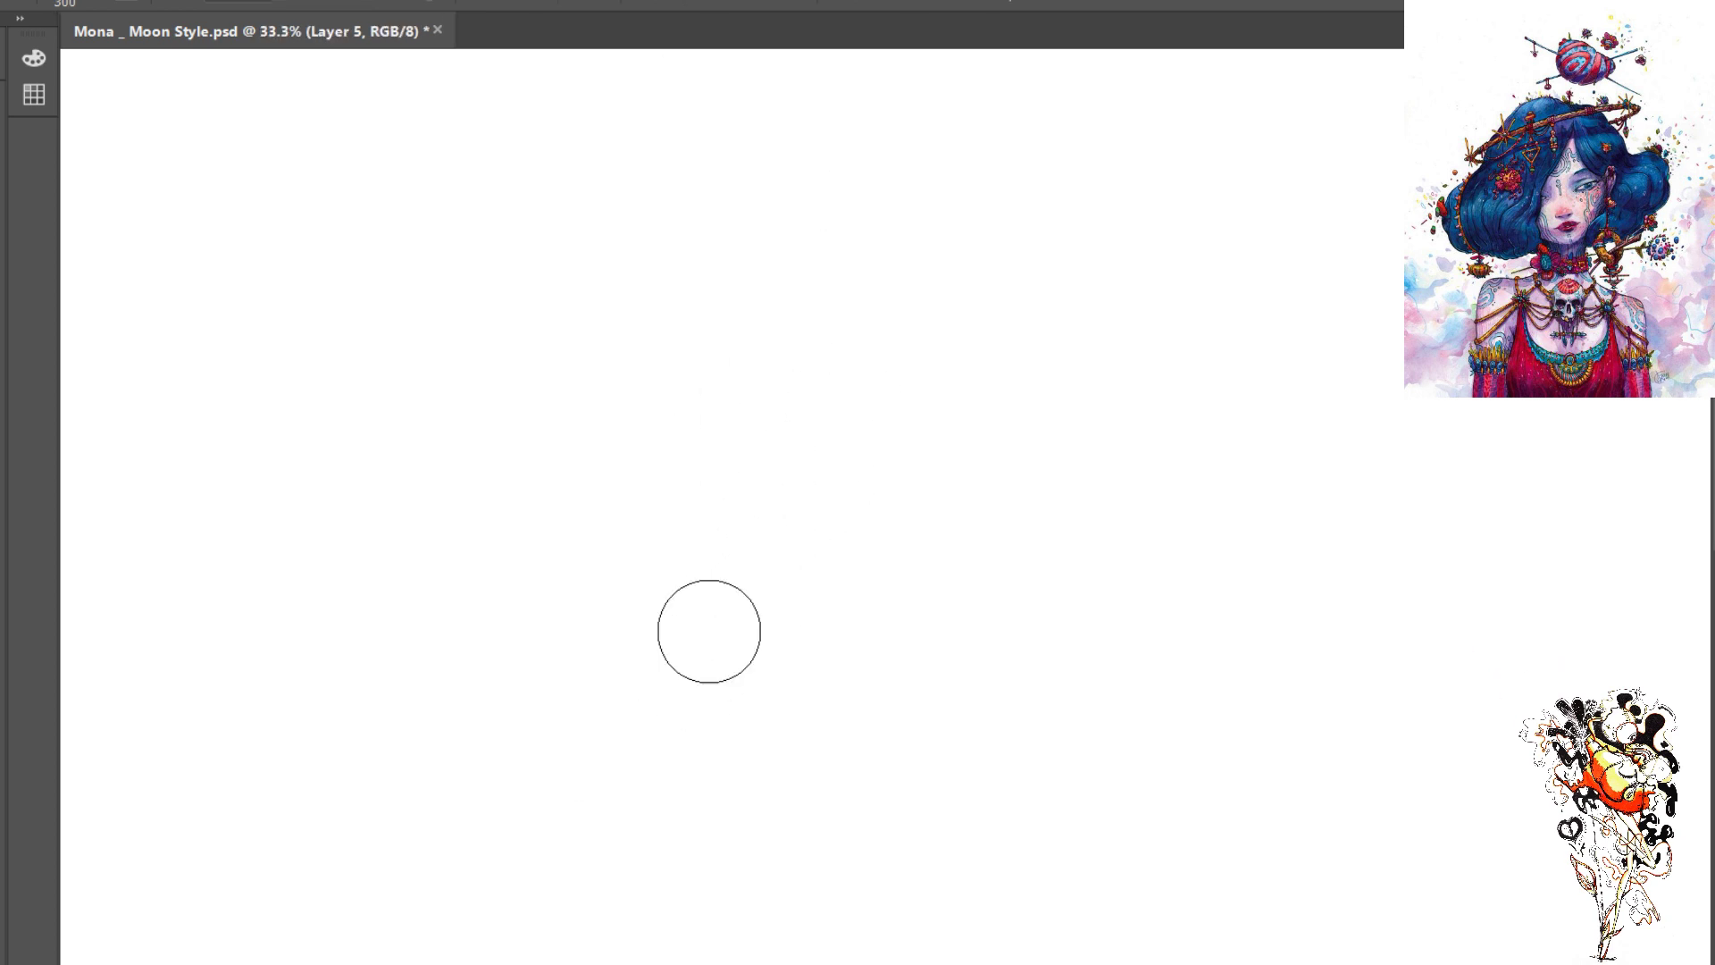
- Draw thin wavy lines over the nose area and show the whole portrait with them, switching the lines off and on
key("b")
left_click_drag(837, 271, 855, 77)
mouse_move(1550, 437)
left_mouse_down()
mouse_move(1516, 563)
mouse_move(1260, 540)
left_mouse_up()
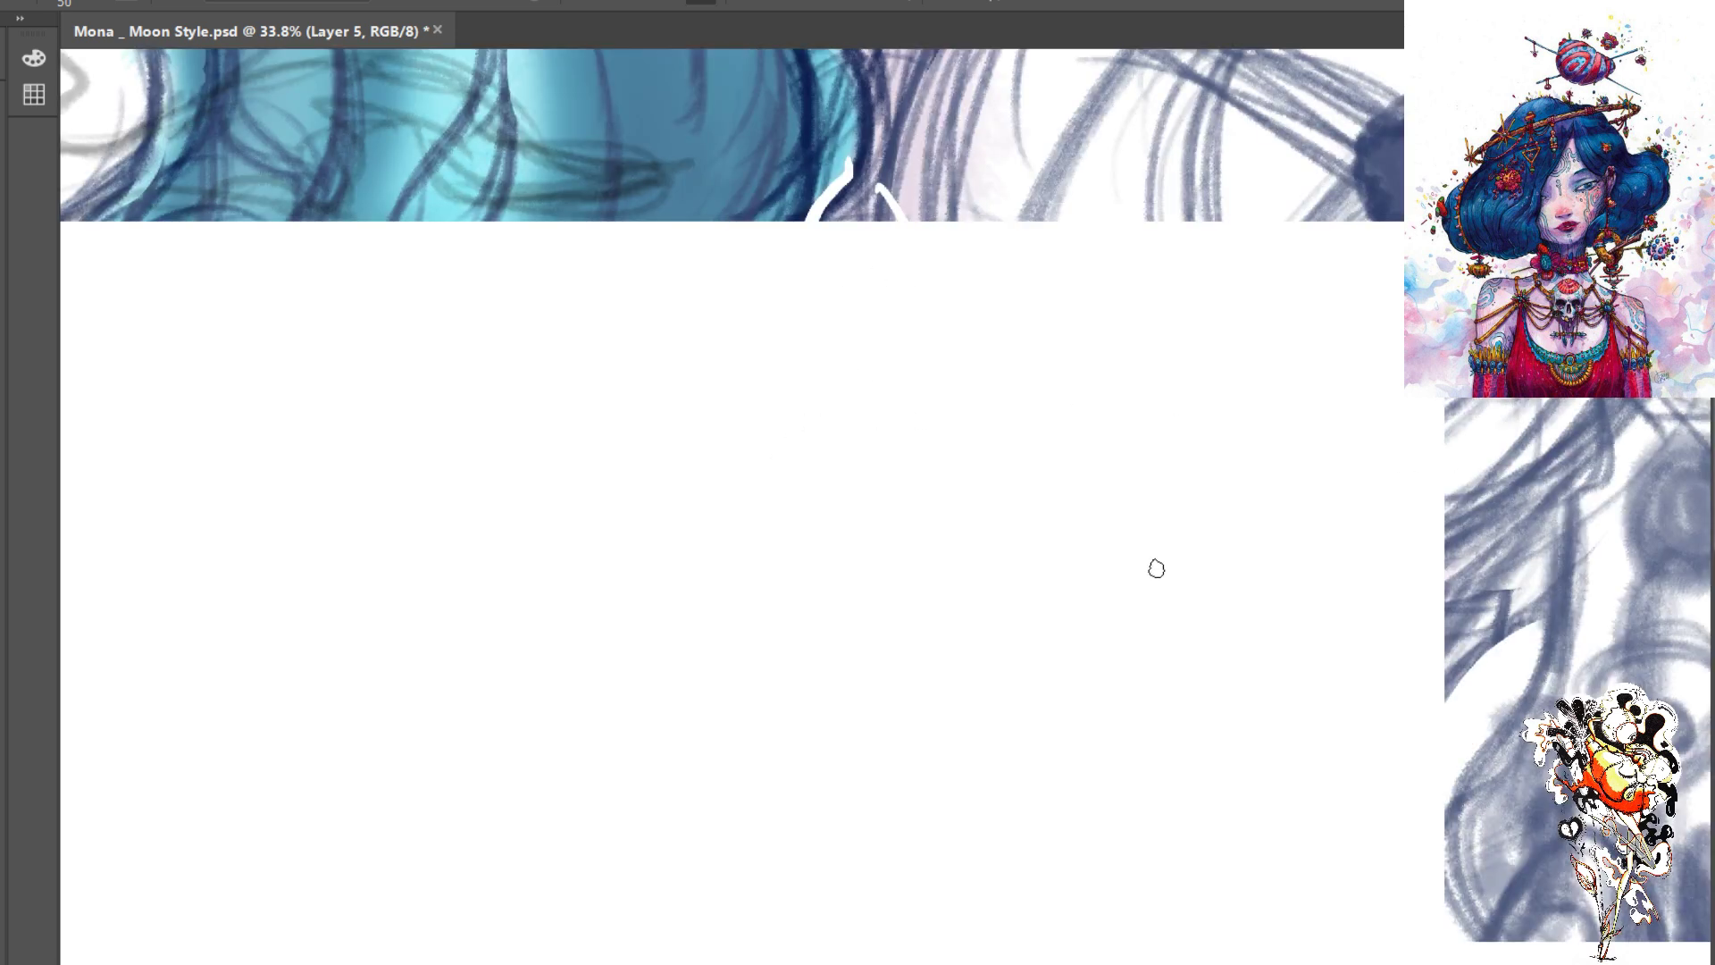
key("ctrl+0")
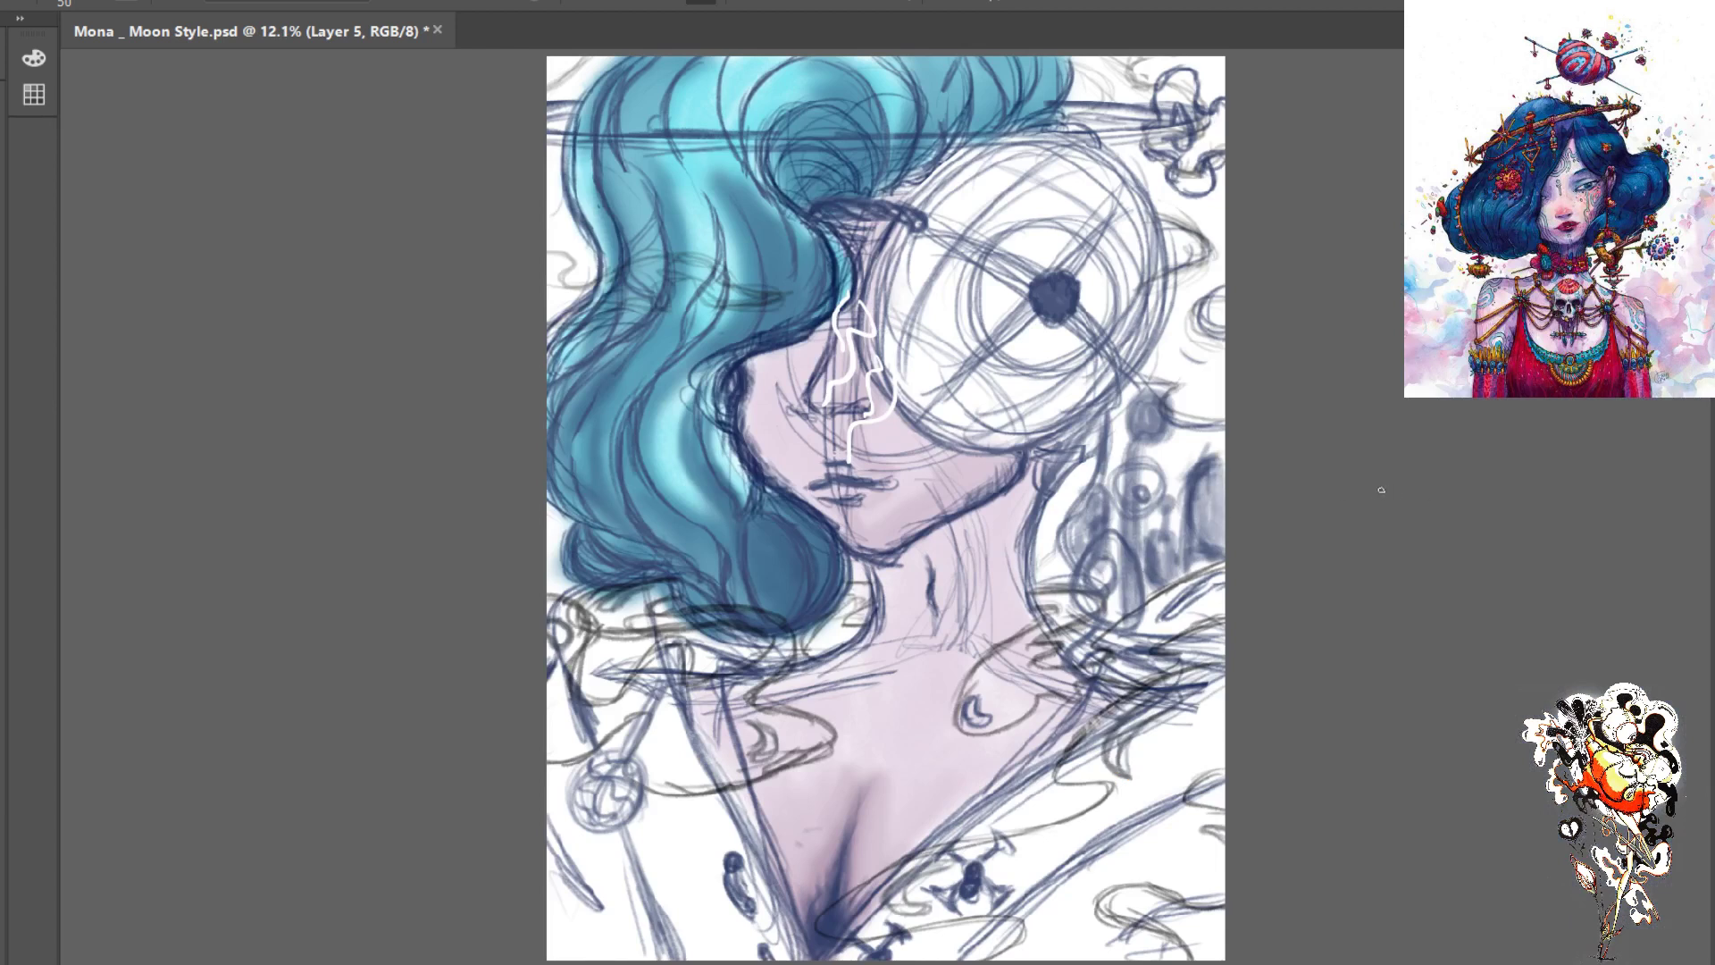
key("ctrl+z")
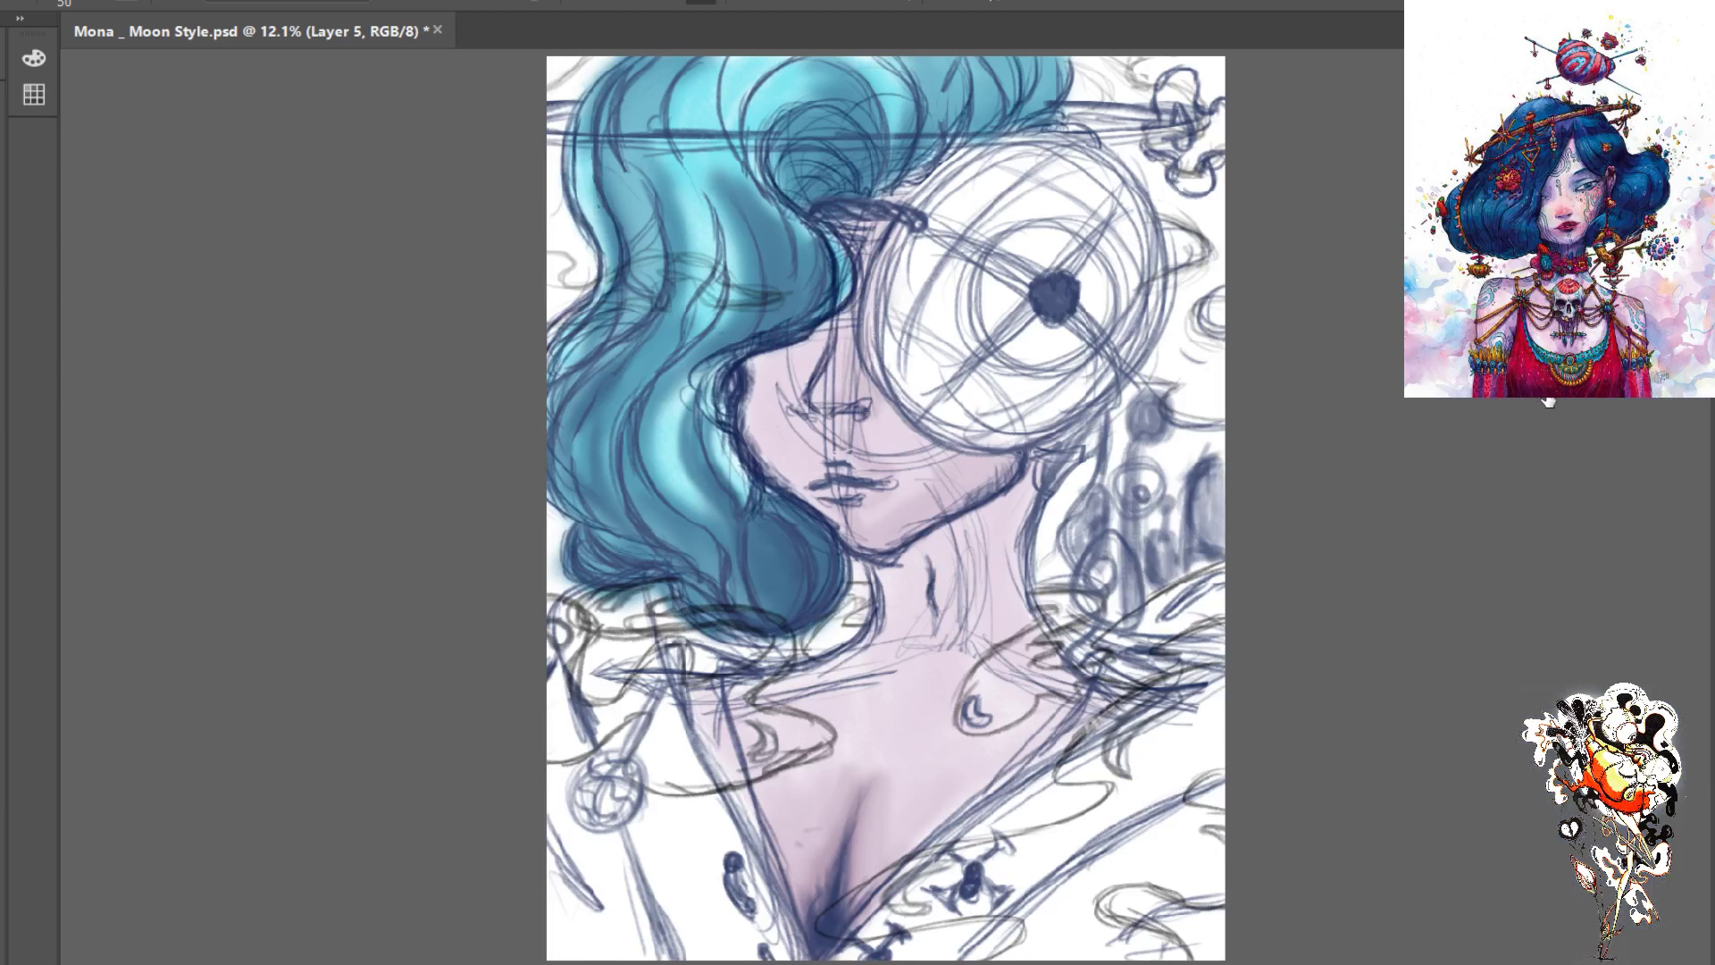
key("ctrl+shift+z")
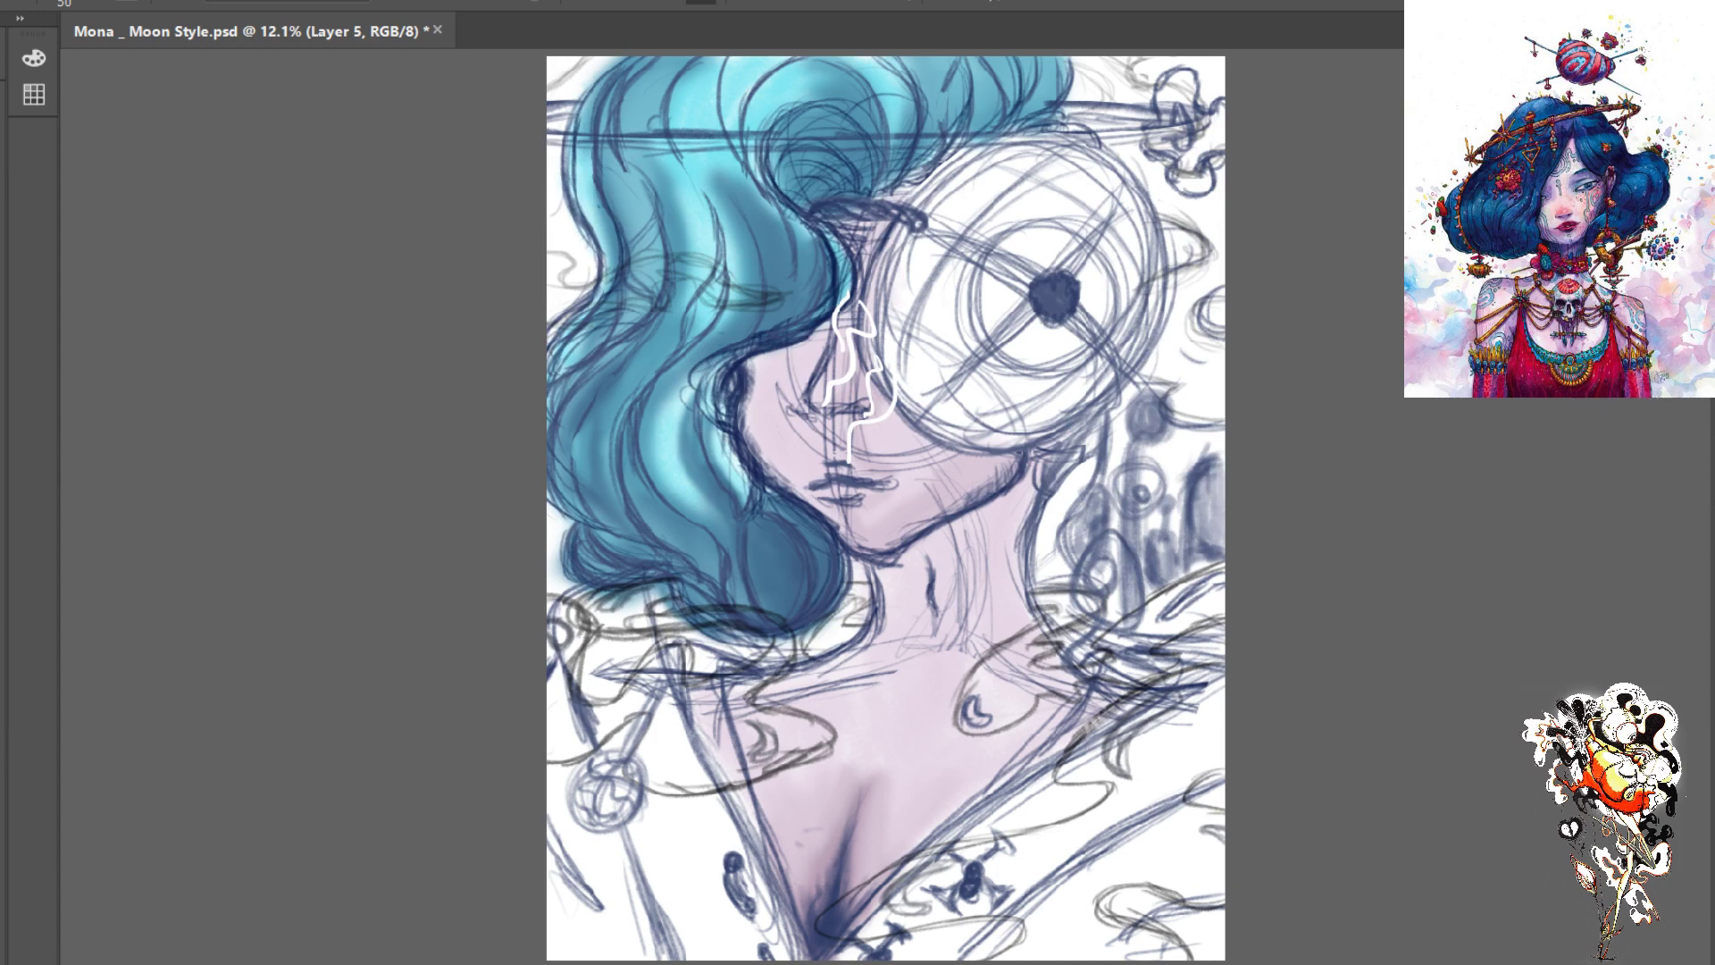
- Remove the wavy white lines from the nose area, leaving an empty layer above the portrait
key("Delete")
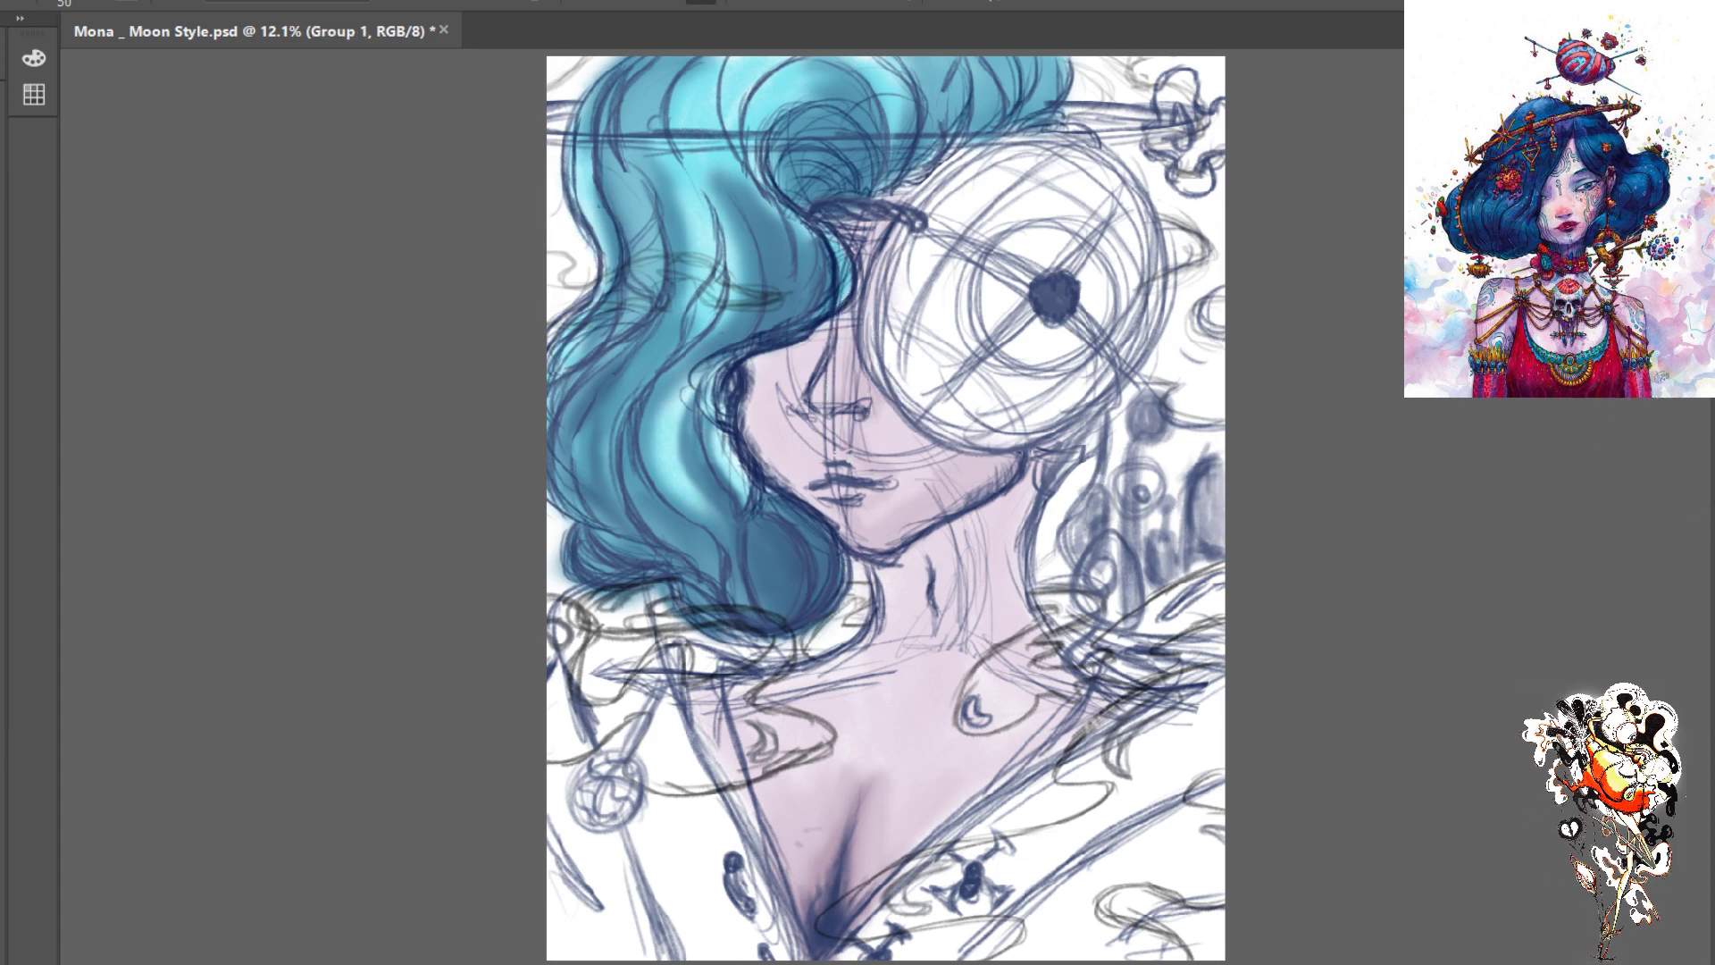
key("ctrl+z")
scroll(886, 625, "up", 1)
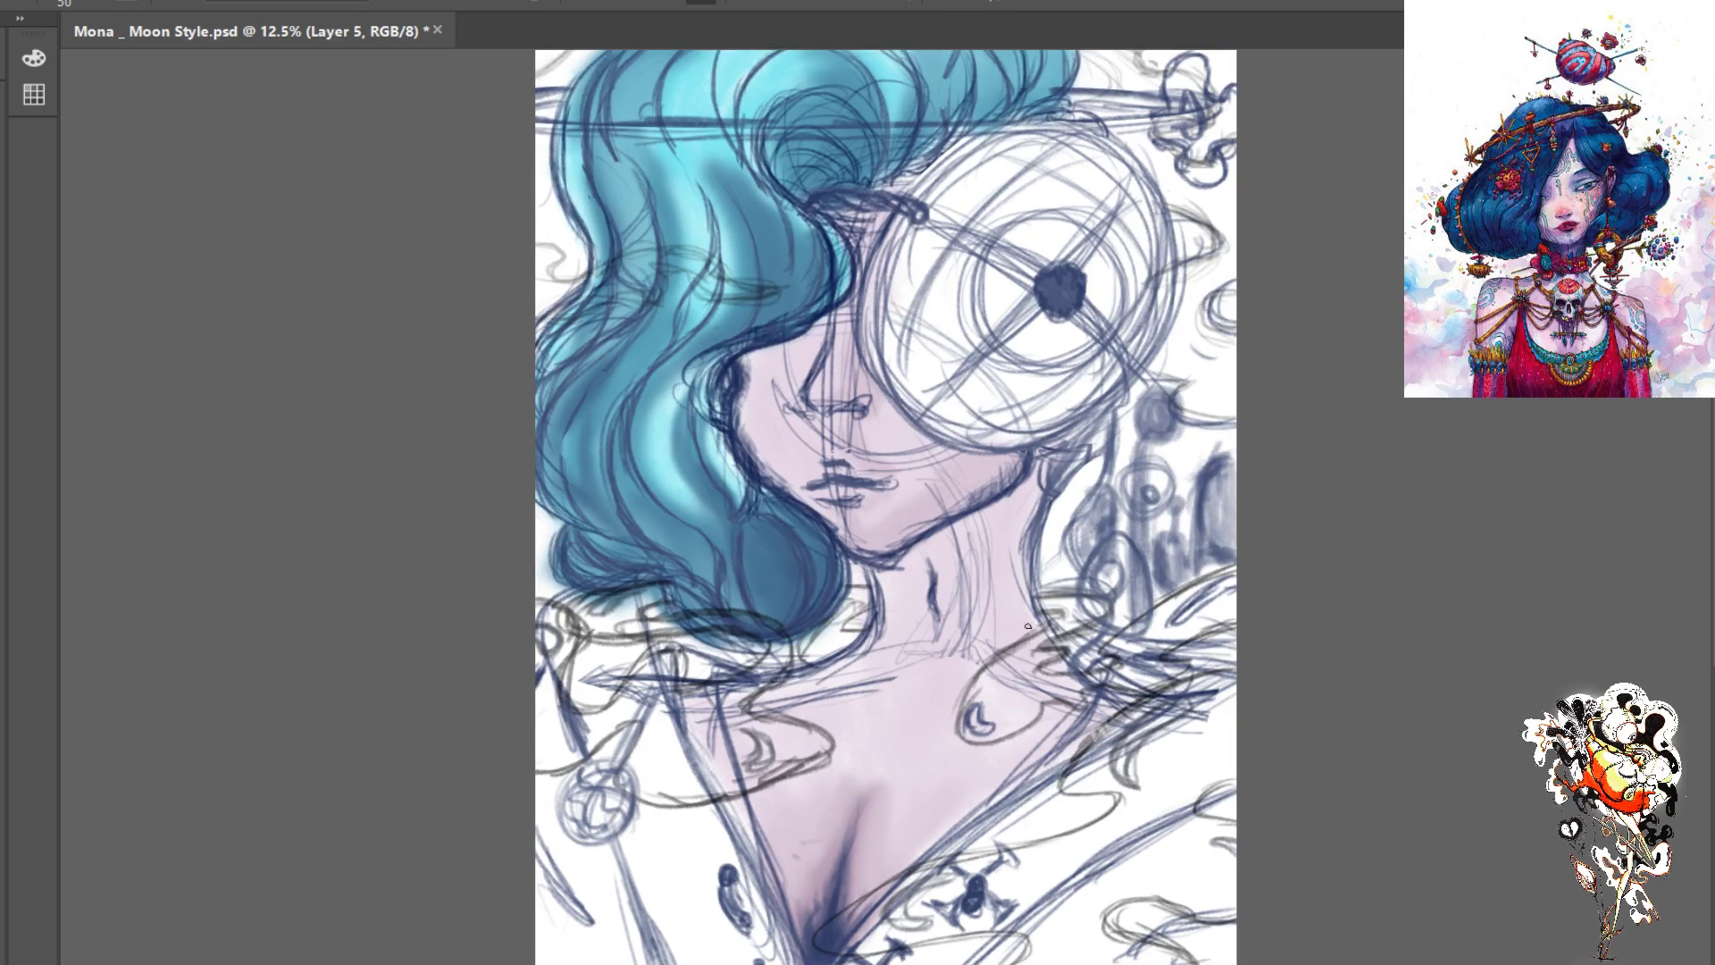
- Hide the sketch layers until only the hair and skin base colours show on white
left_click(1565, 433)
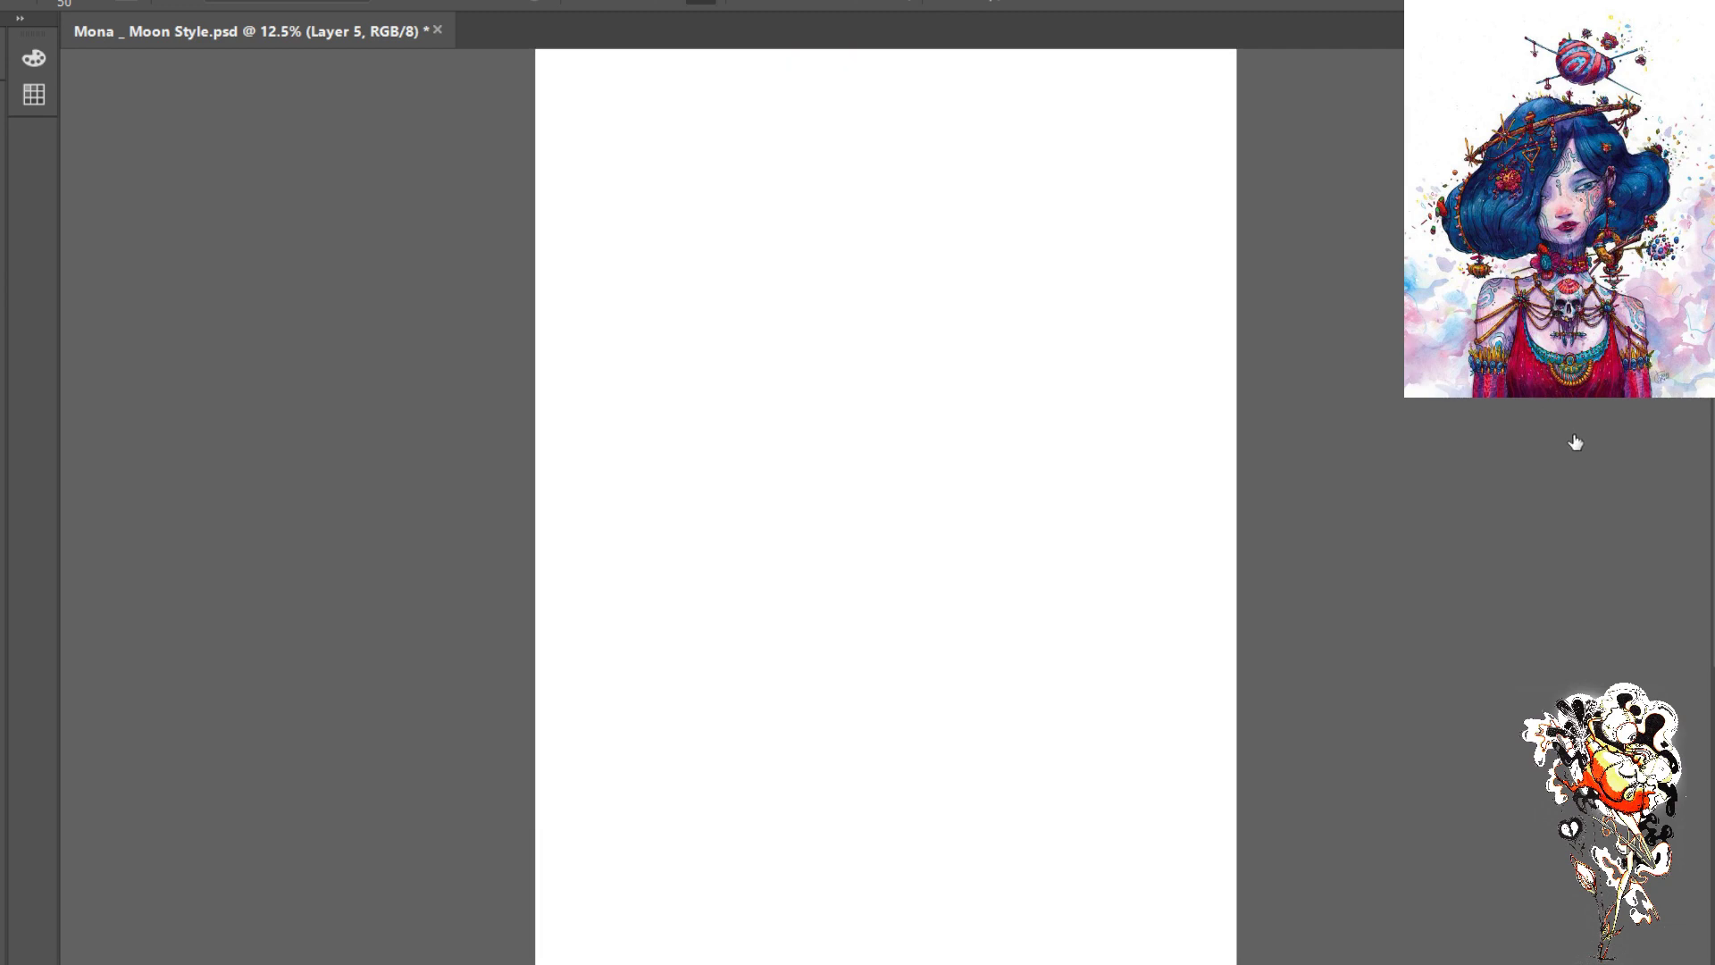
left_click(1559, 441)
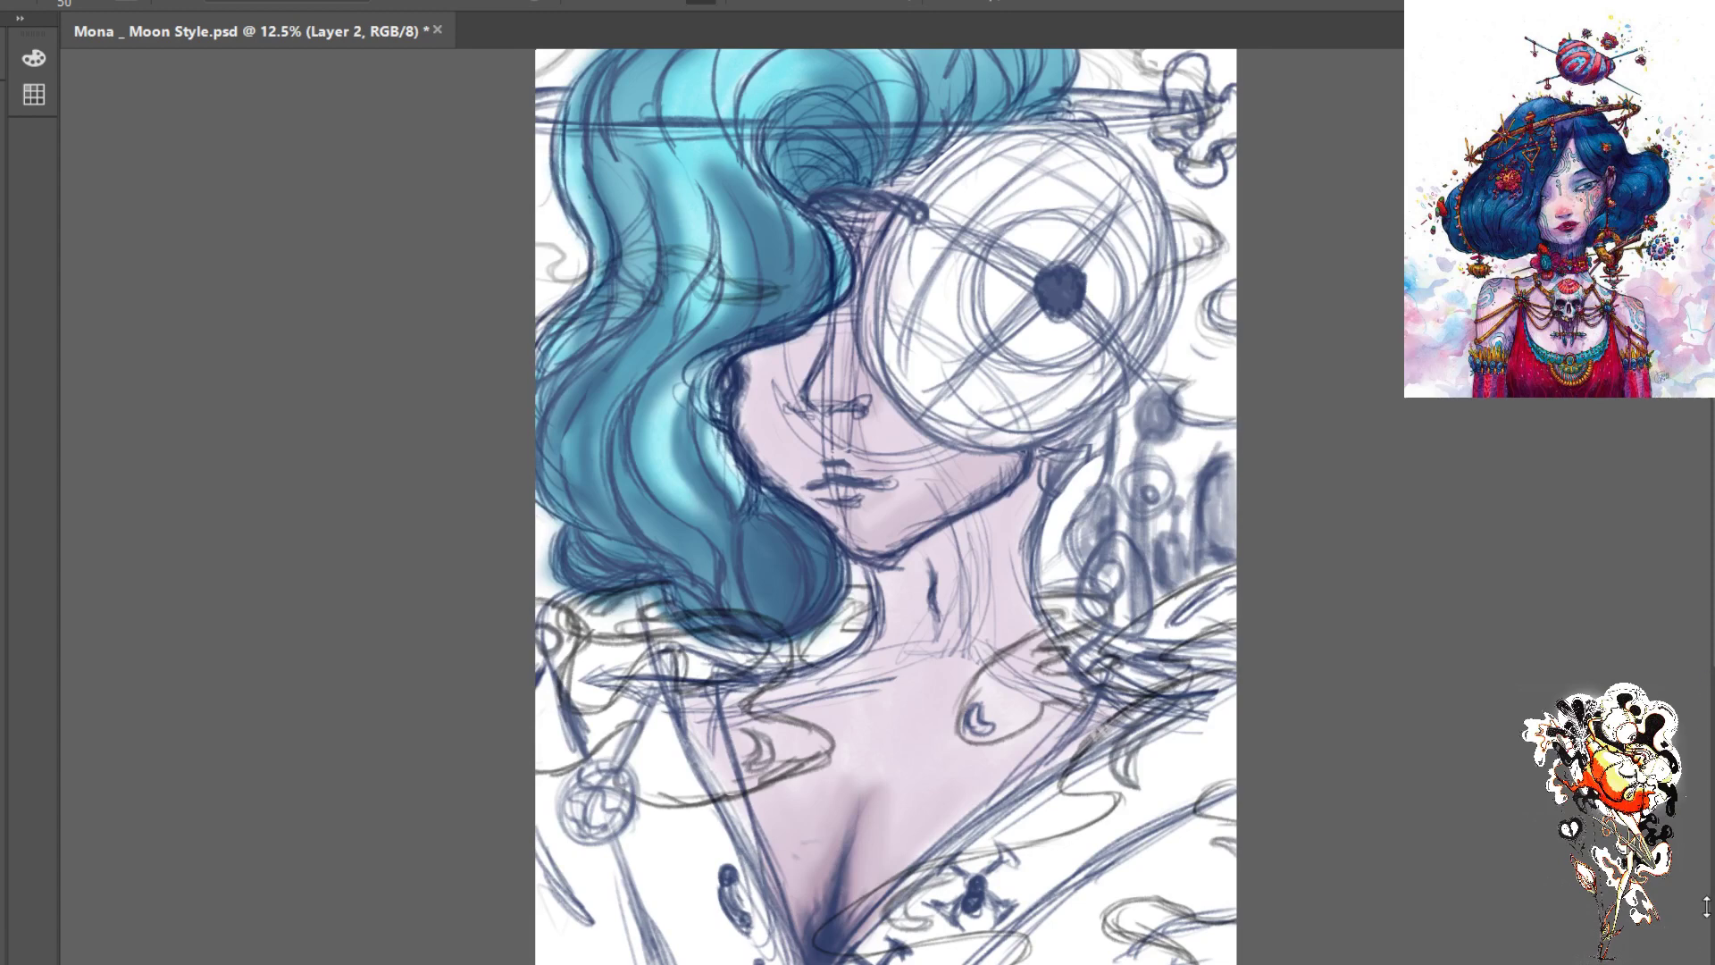
left_click(1555, 536)
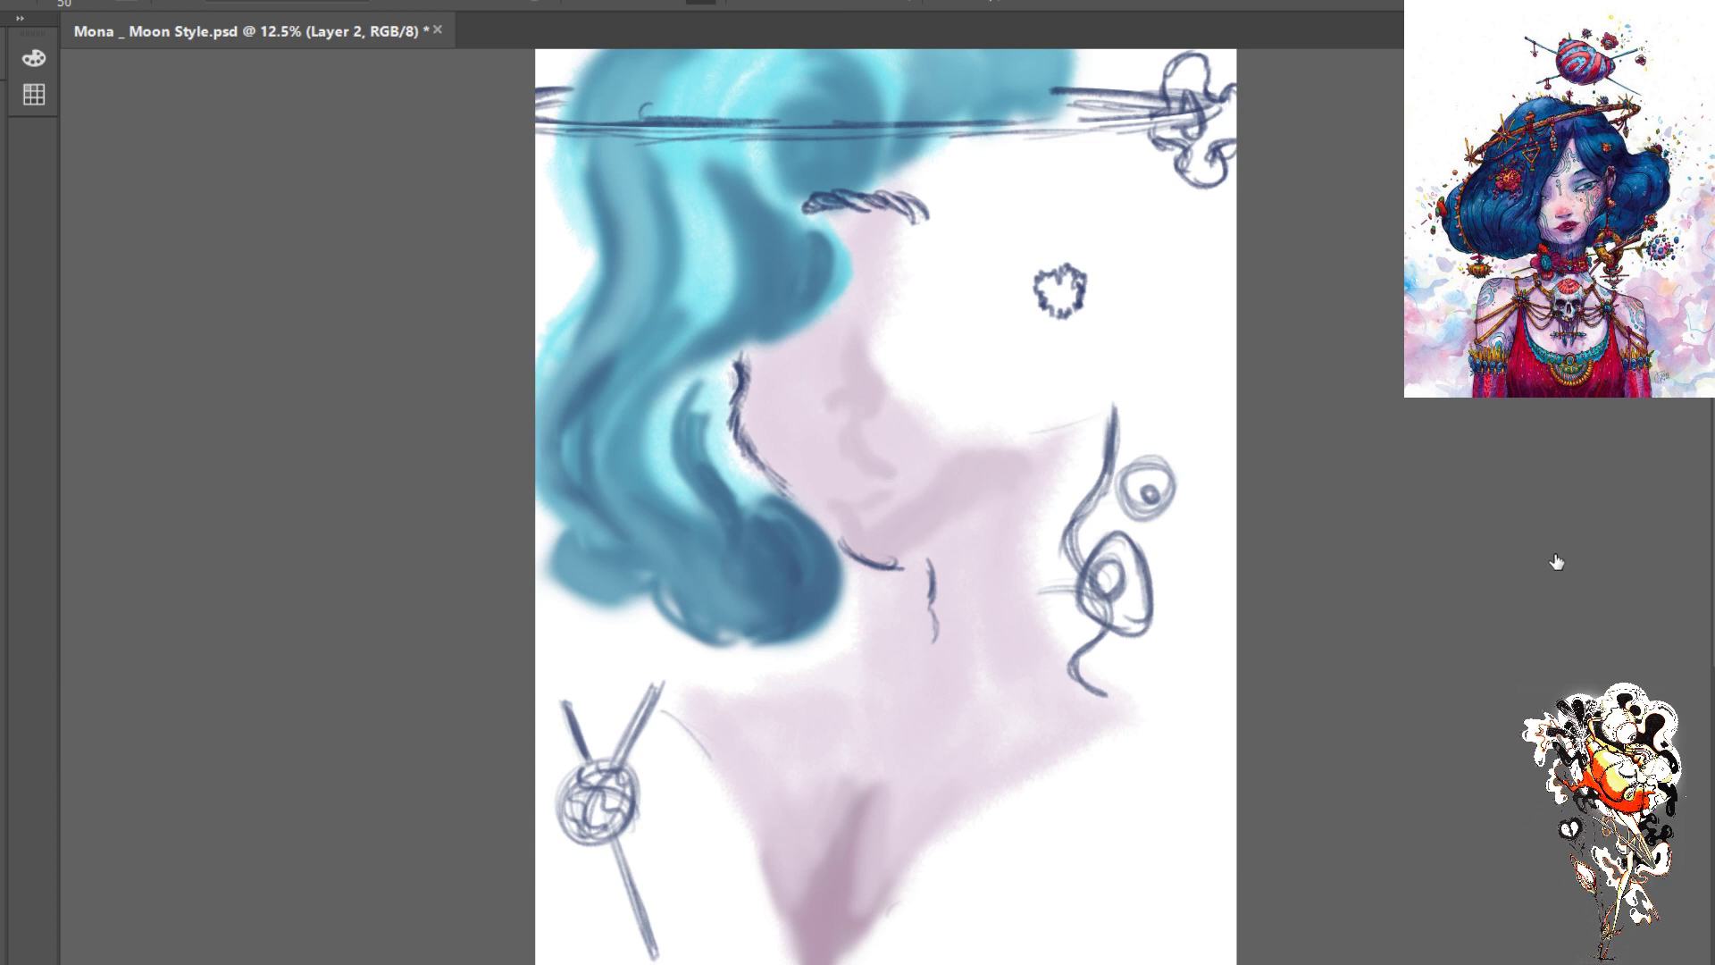
key("ctrl+0")
left_click(1548, 494)
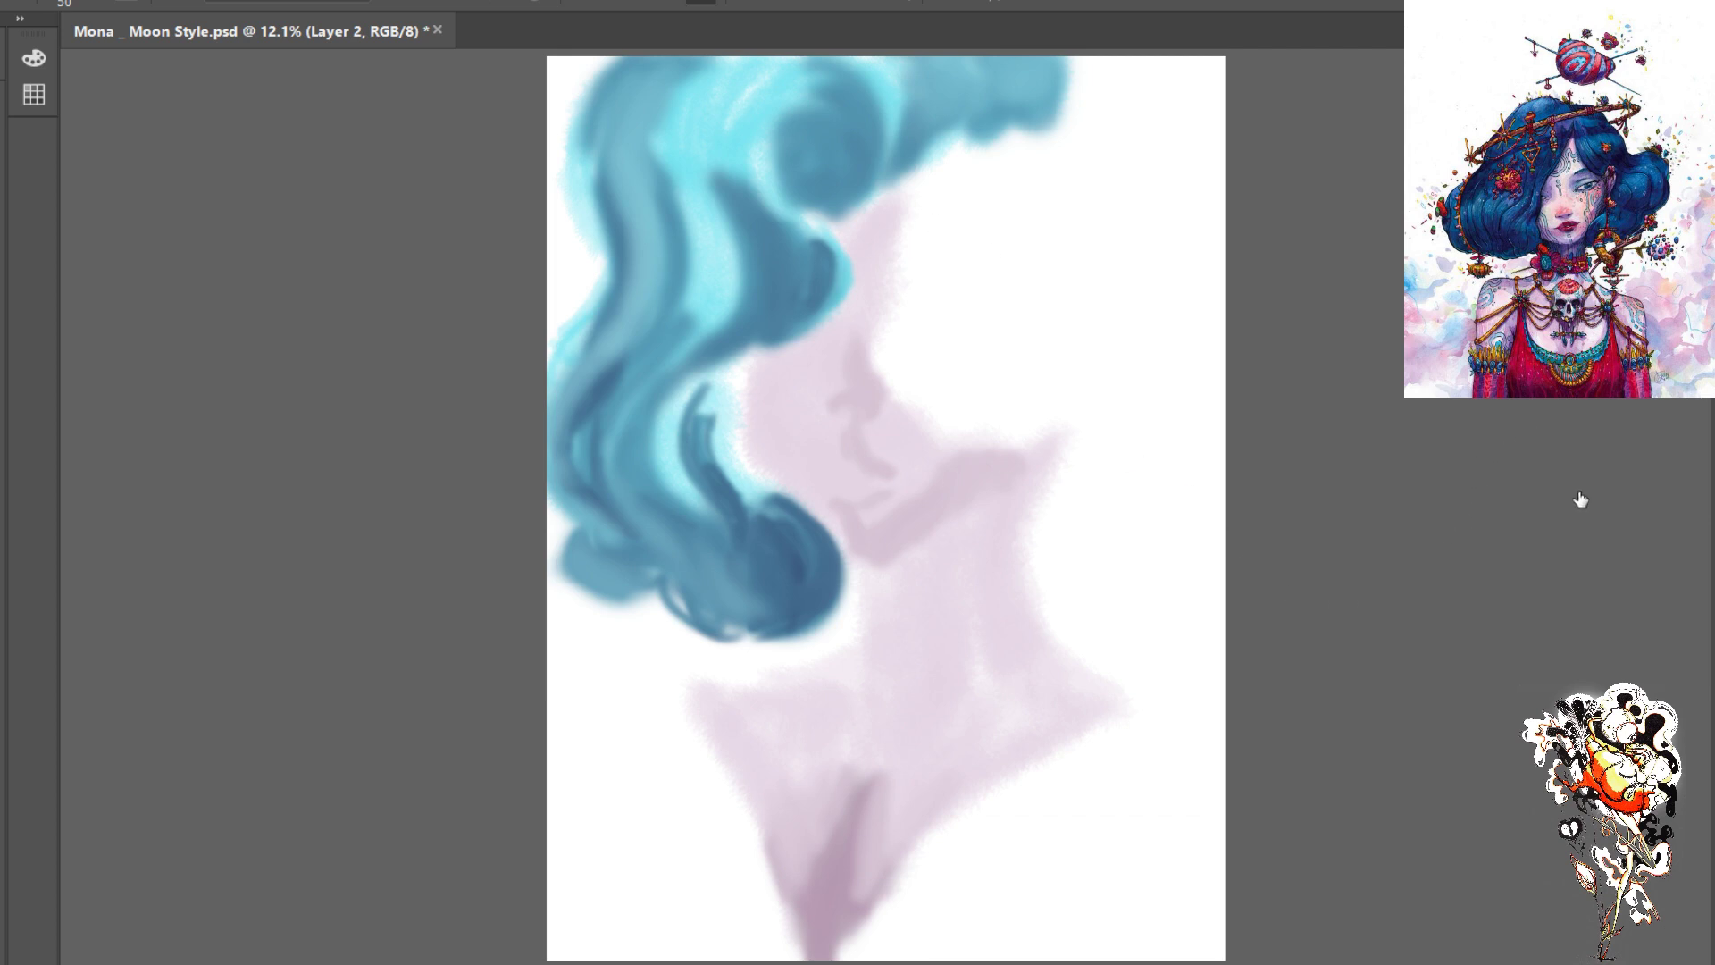
- Show the sketch layers one after another: face and hair, eyepiece, clothing, swirls, background shapes and ornaments
left_click(1551, 693)
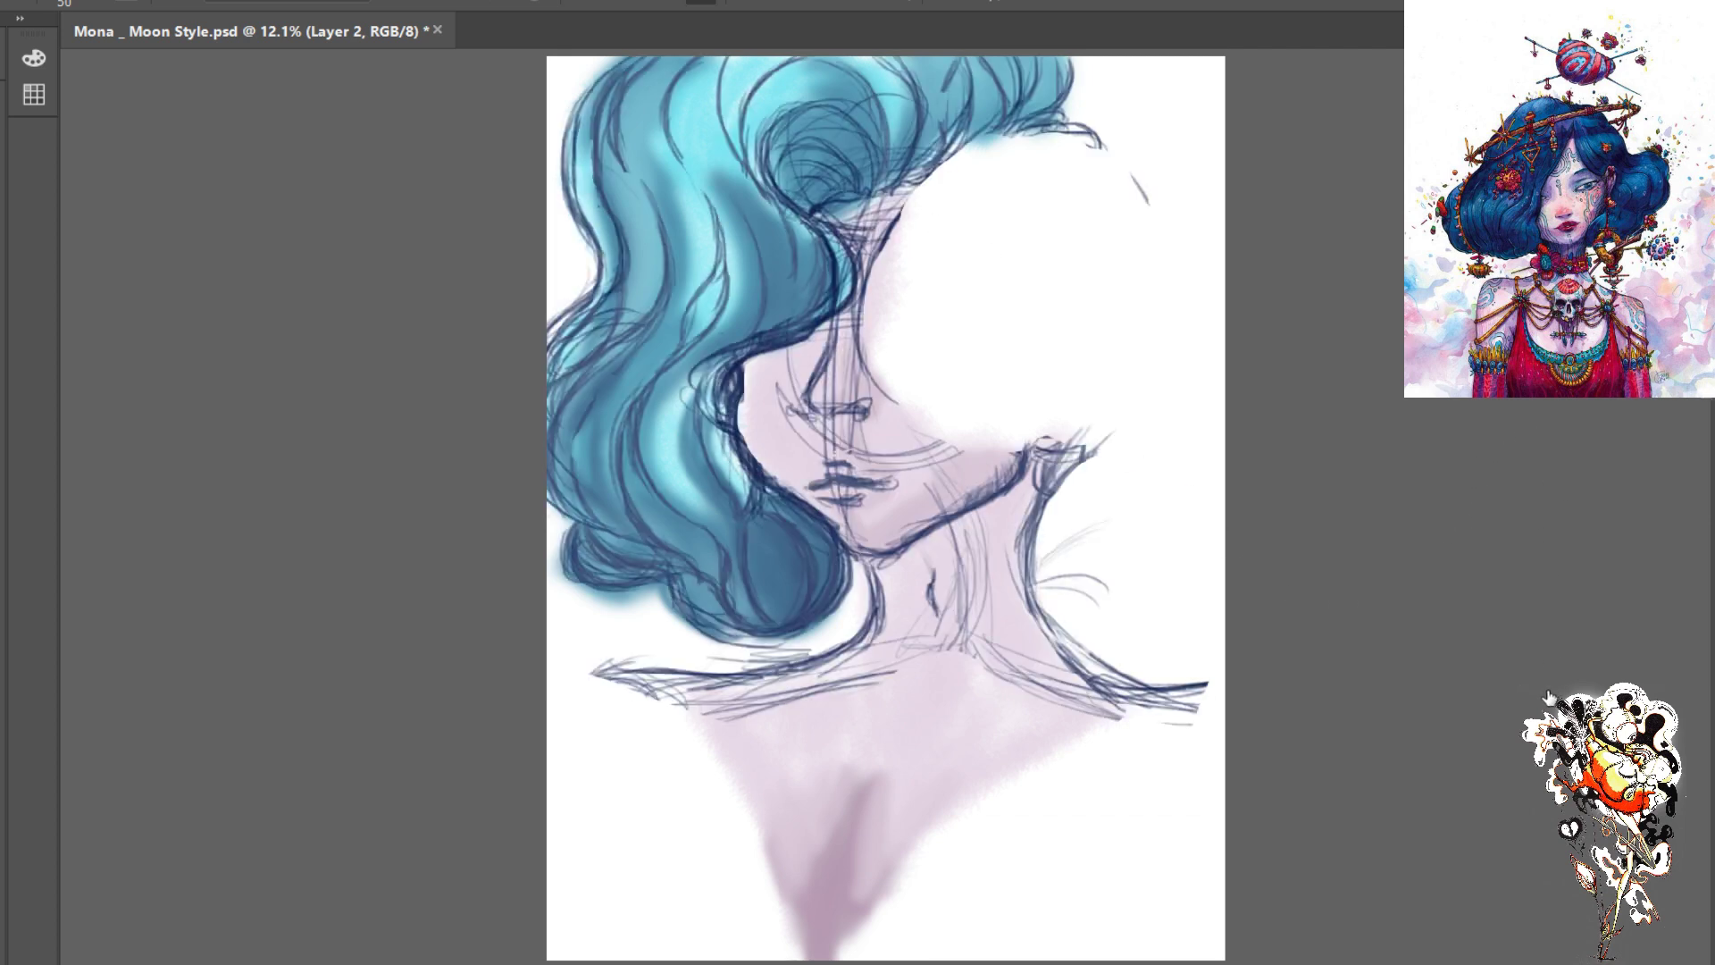
left_click(1550, 597)
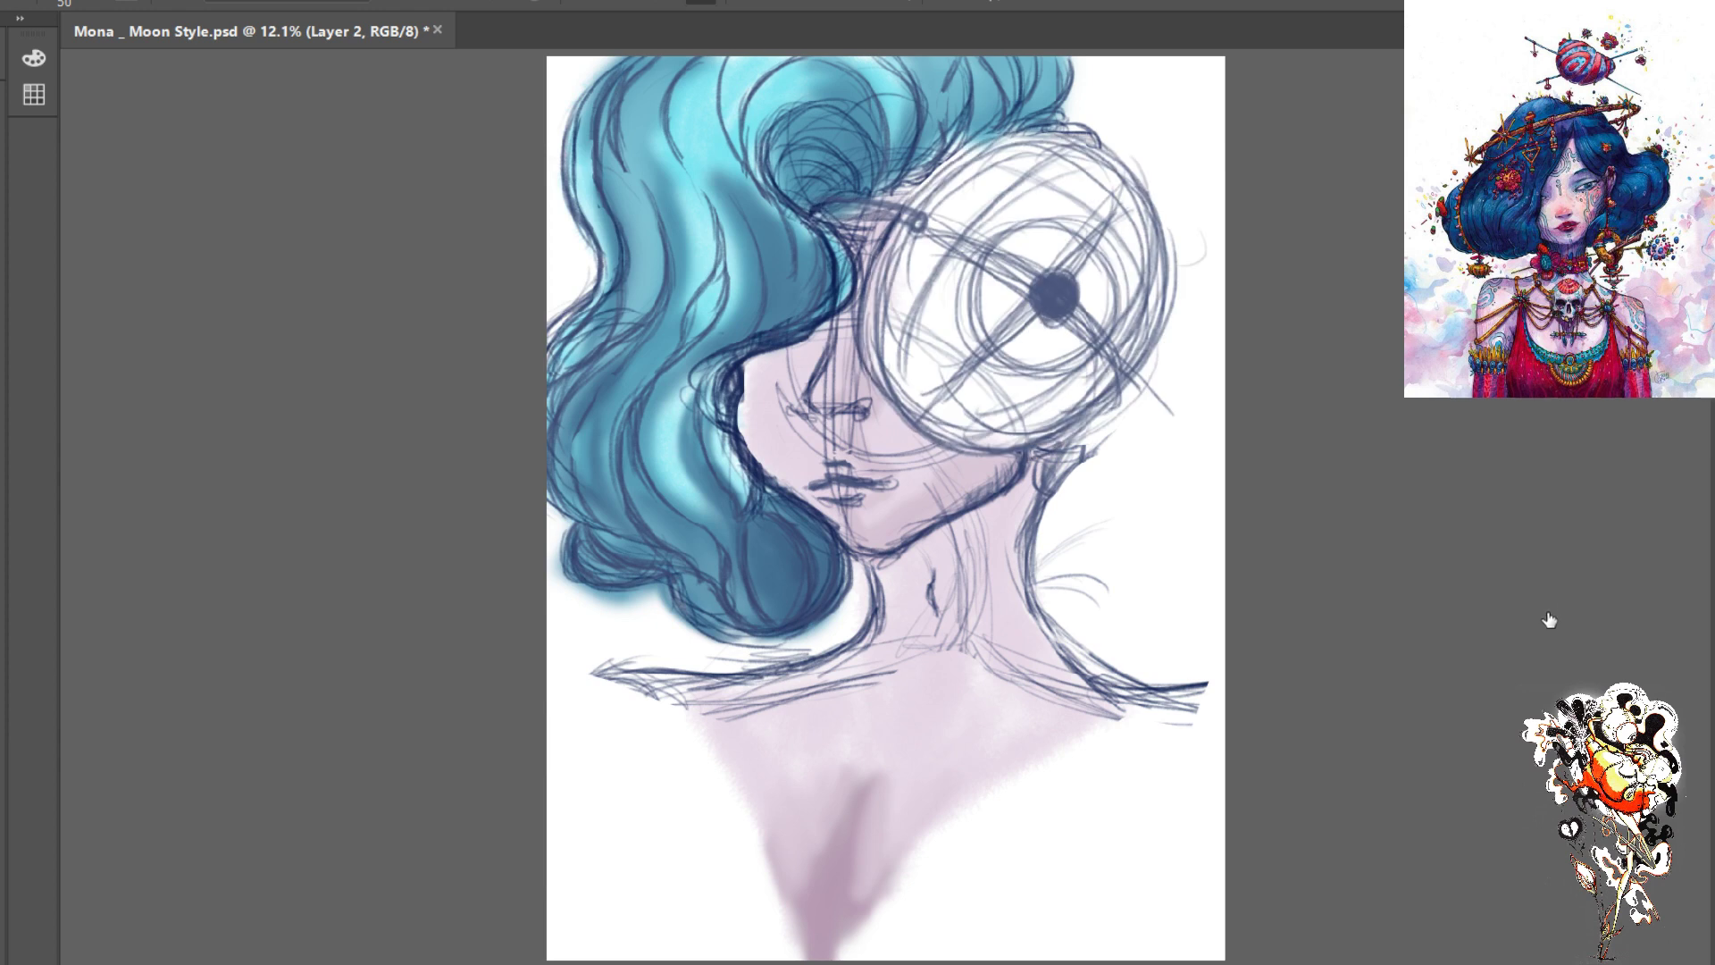
left_click(1551, 642)
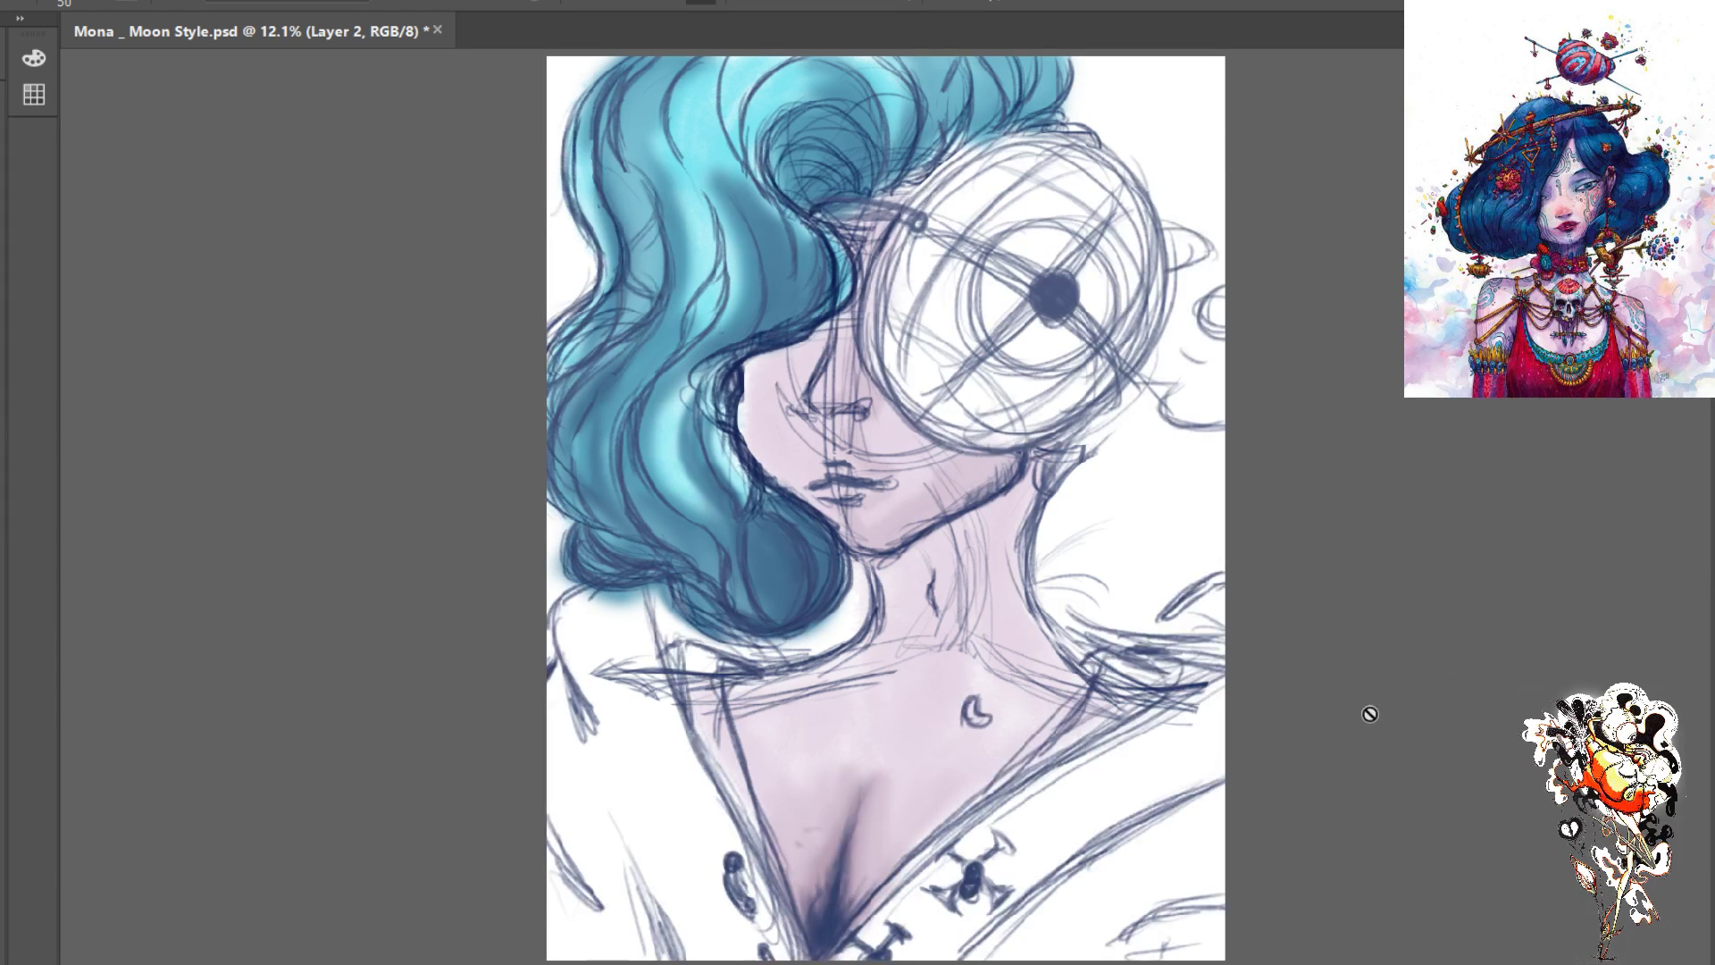
left_click(1550, 542)
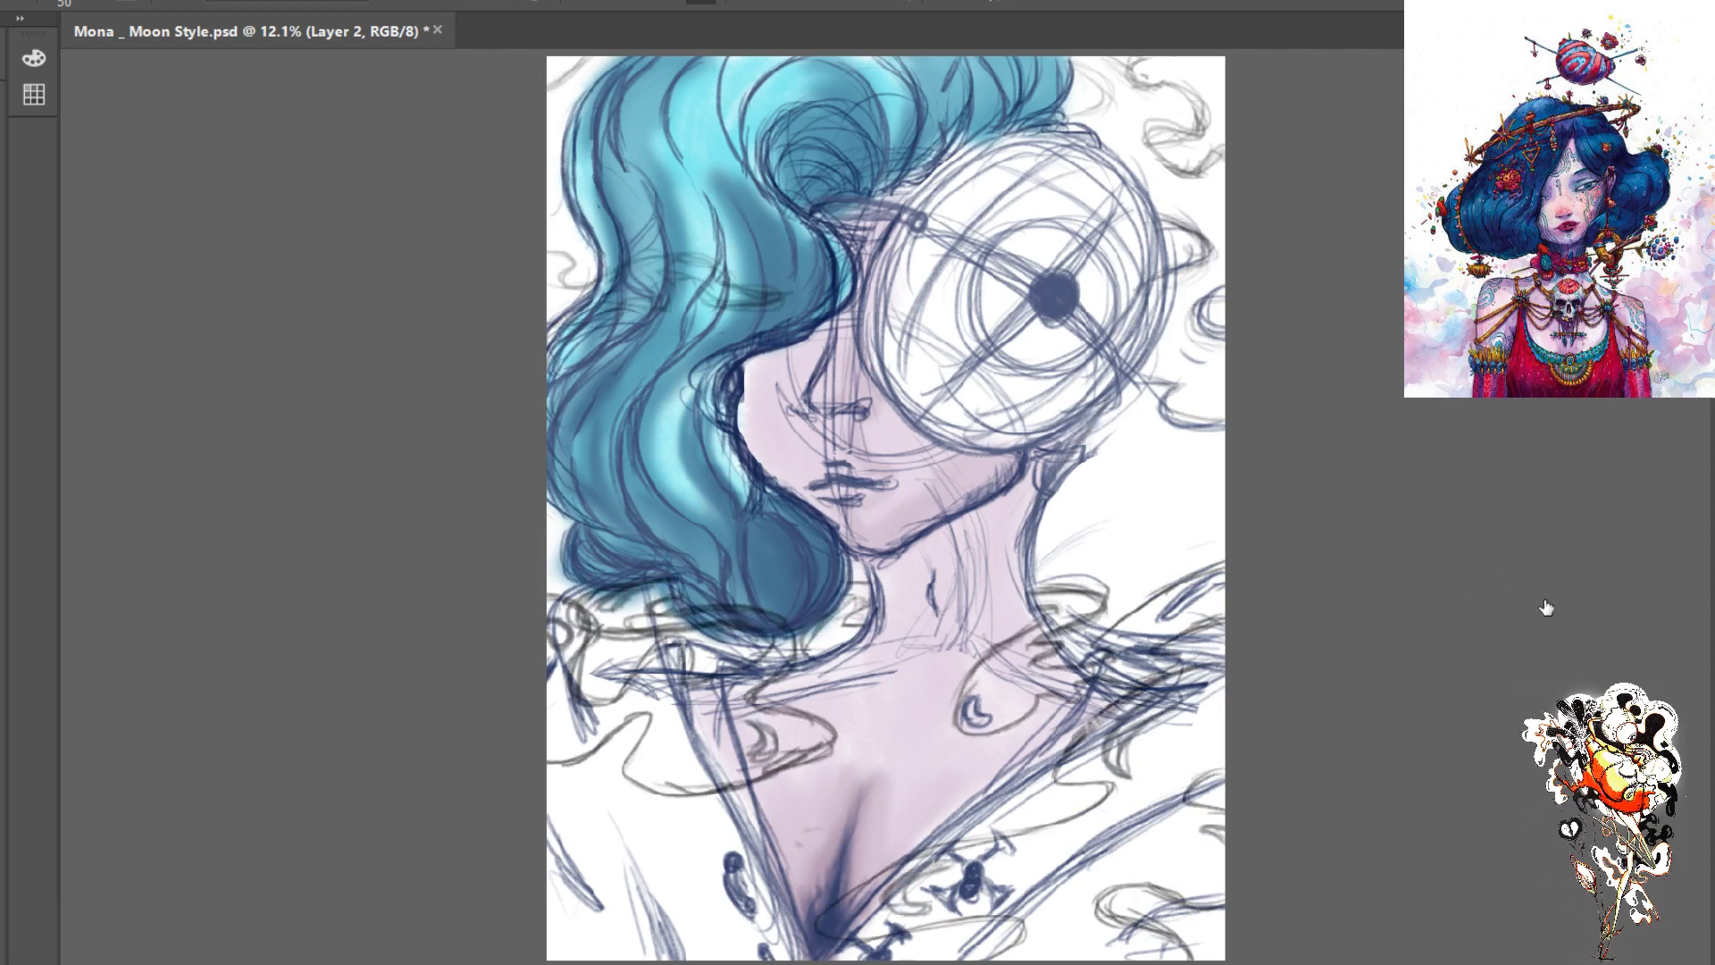
left_click(1544, 712)
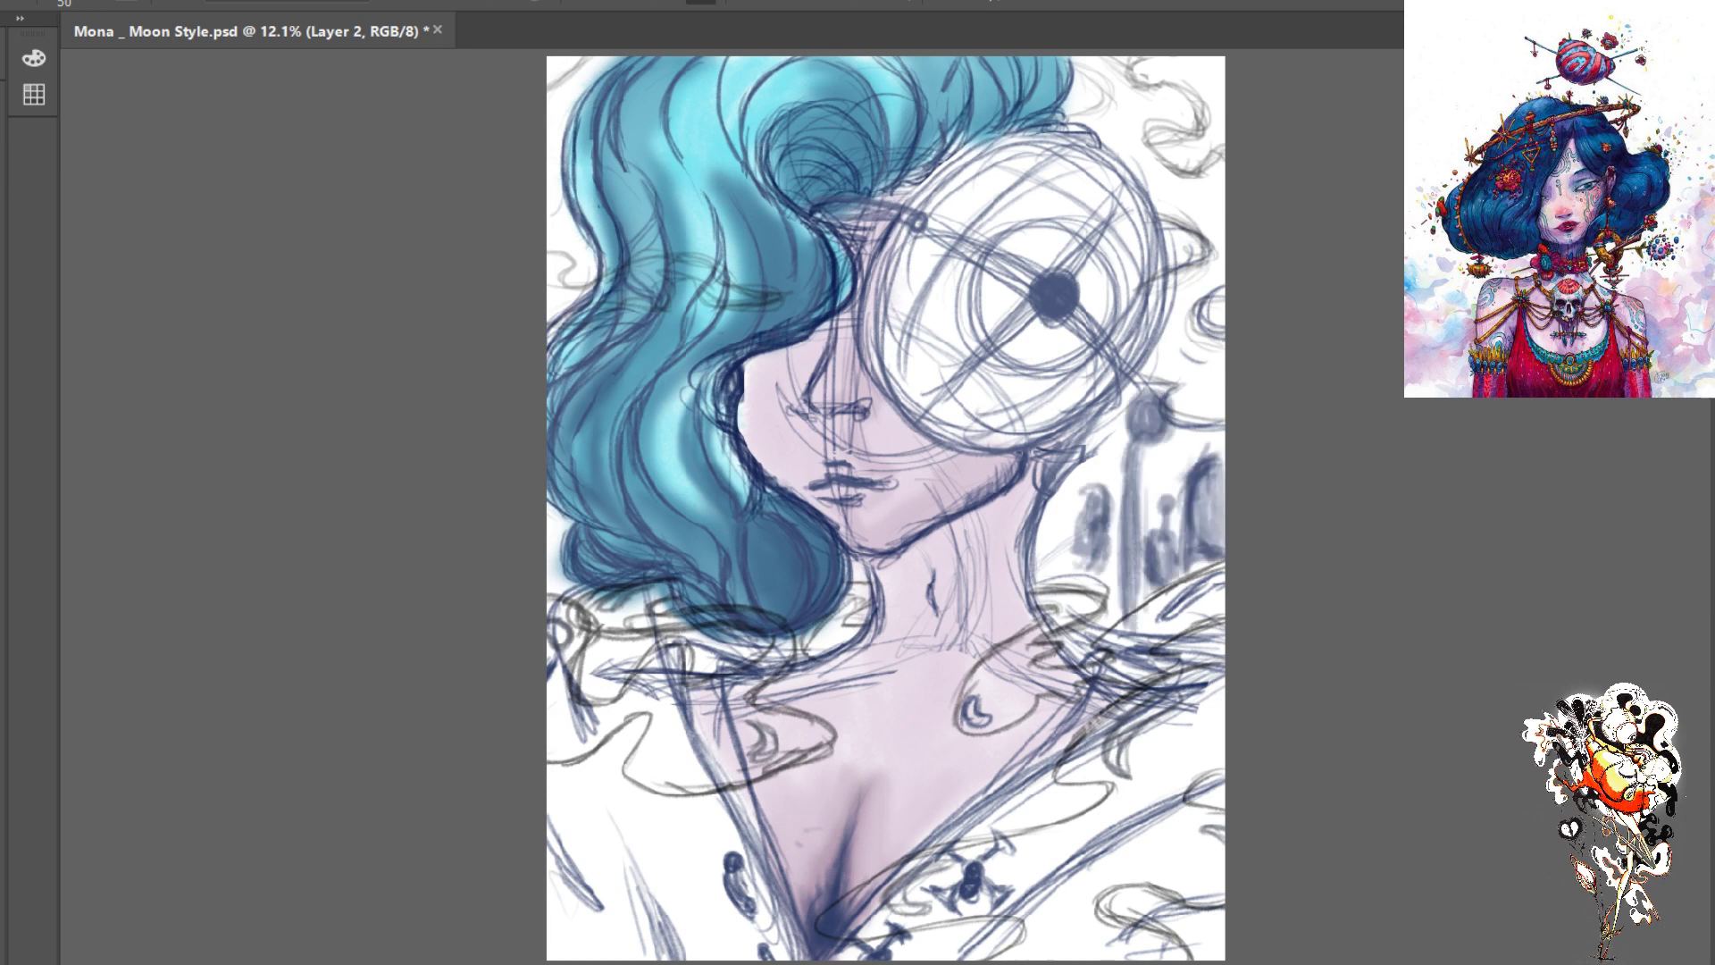
left_click(1552, 480)
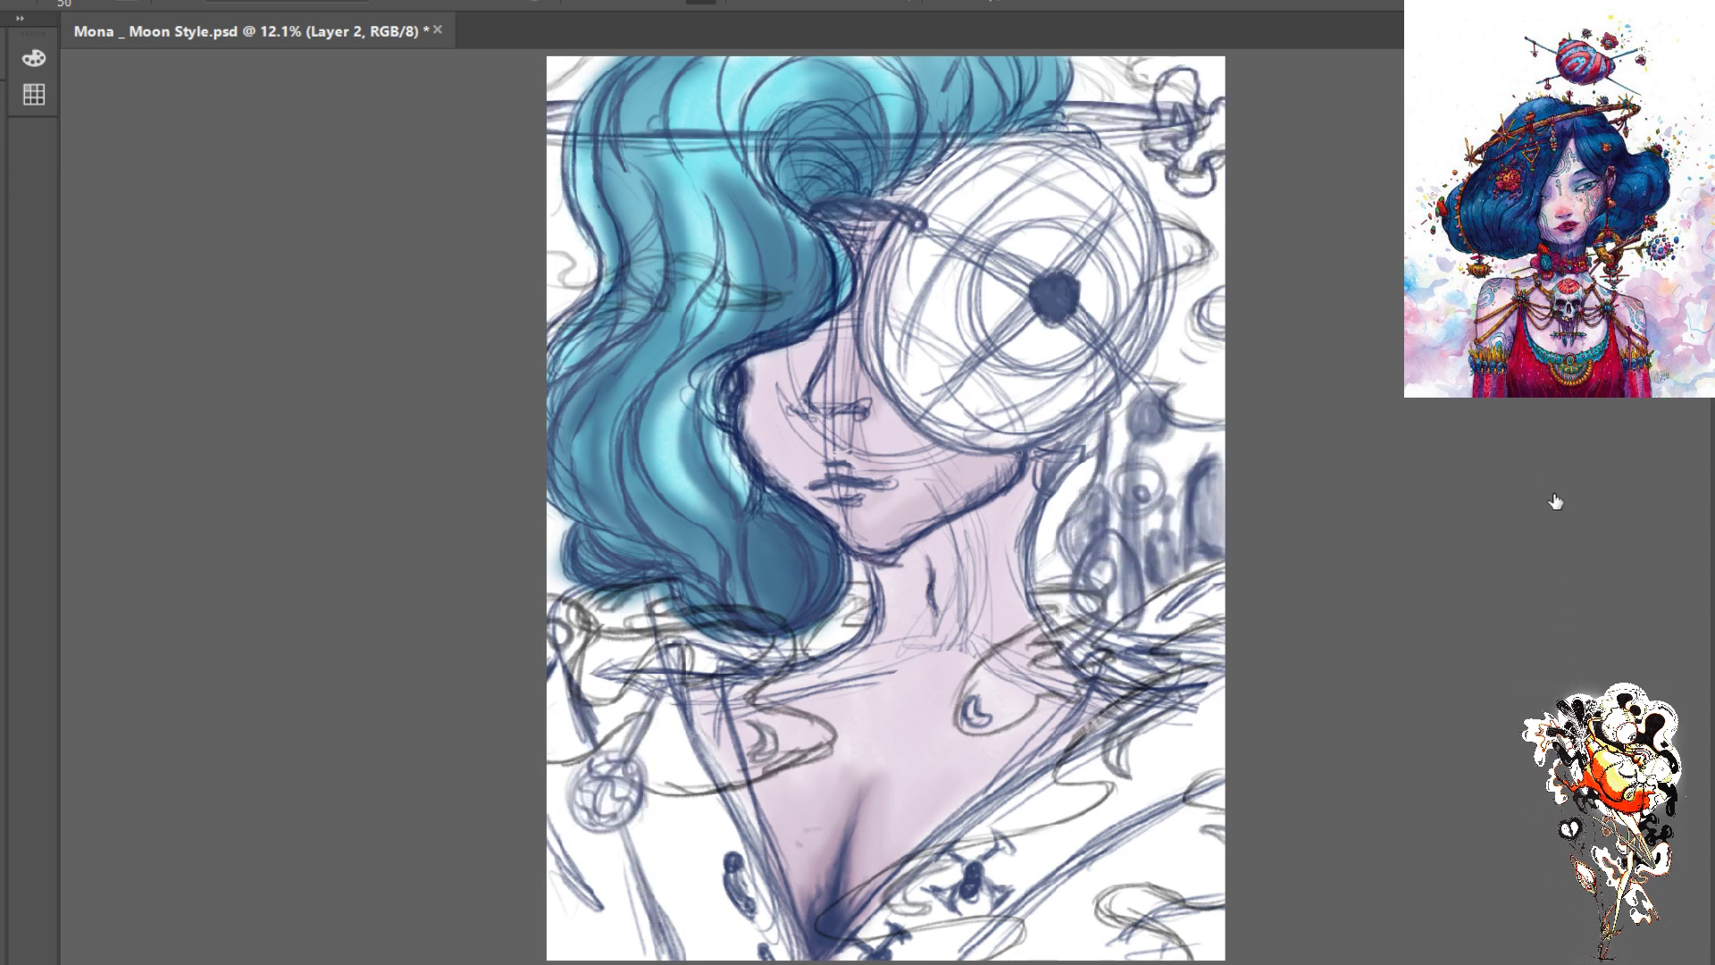
- Hide the ornament and swirl sketches and the whole artwork, and show the complete portrait again
left_click(1557, 501)
left_click(1558, 506)
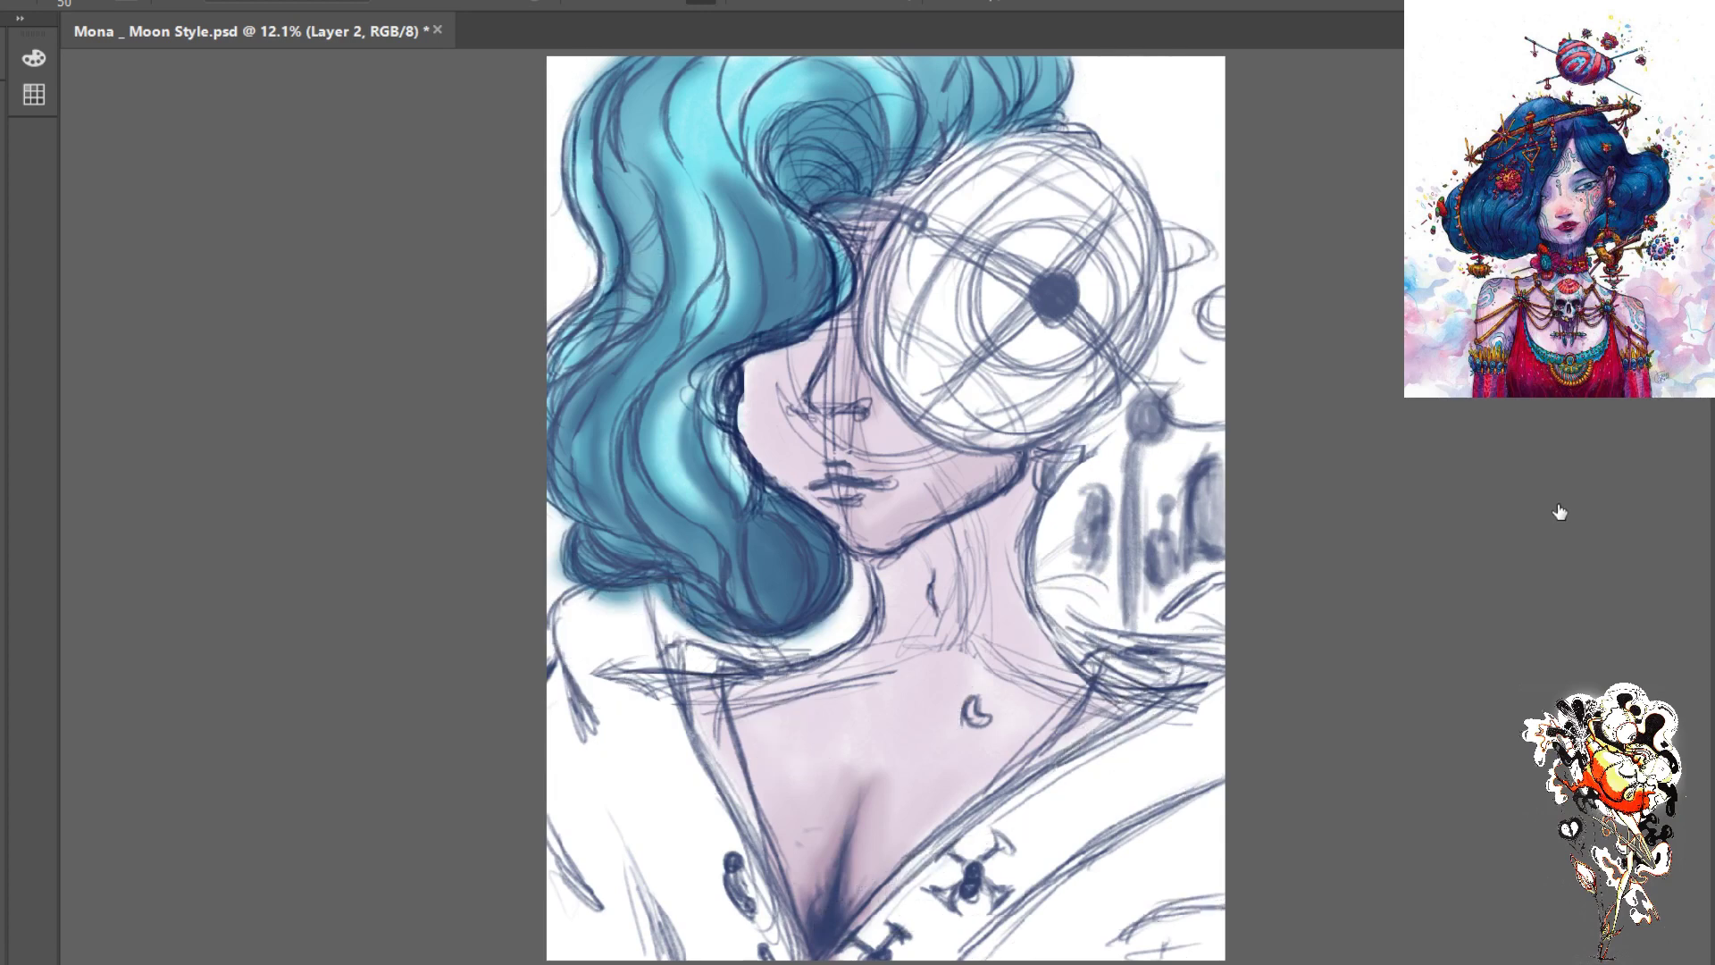
left_click(1550, 486)
left_click(1555, 506)
left_click(1547, 444)
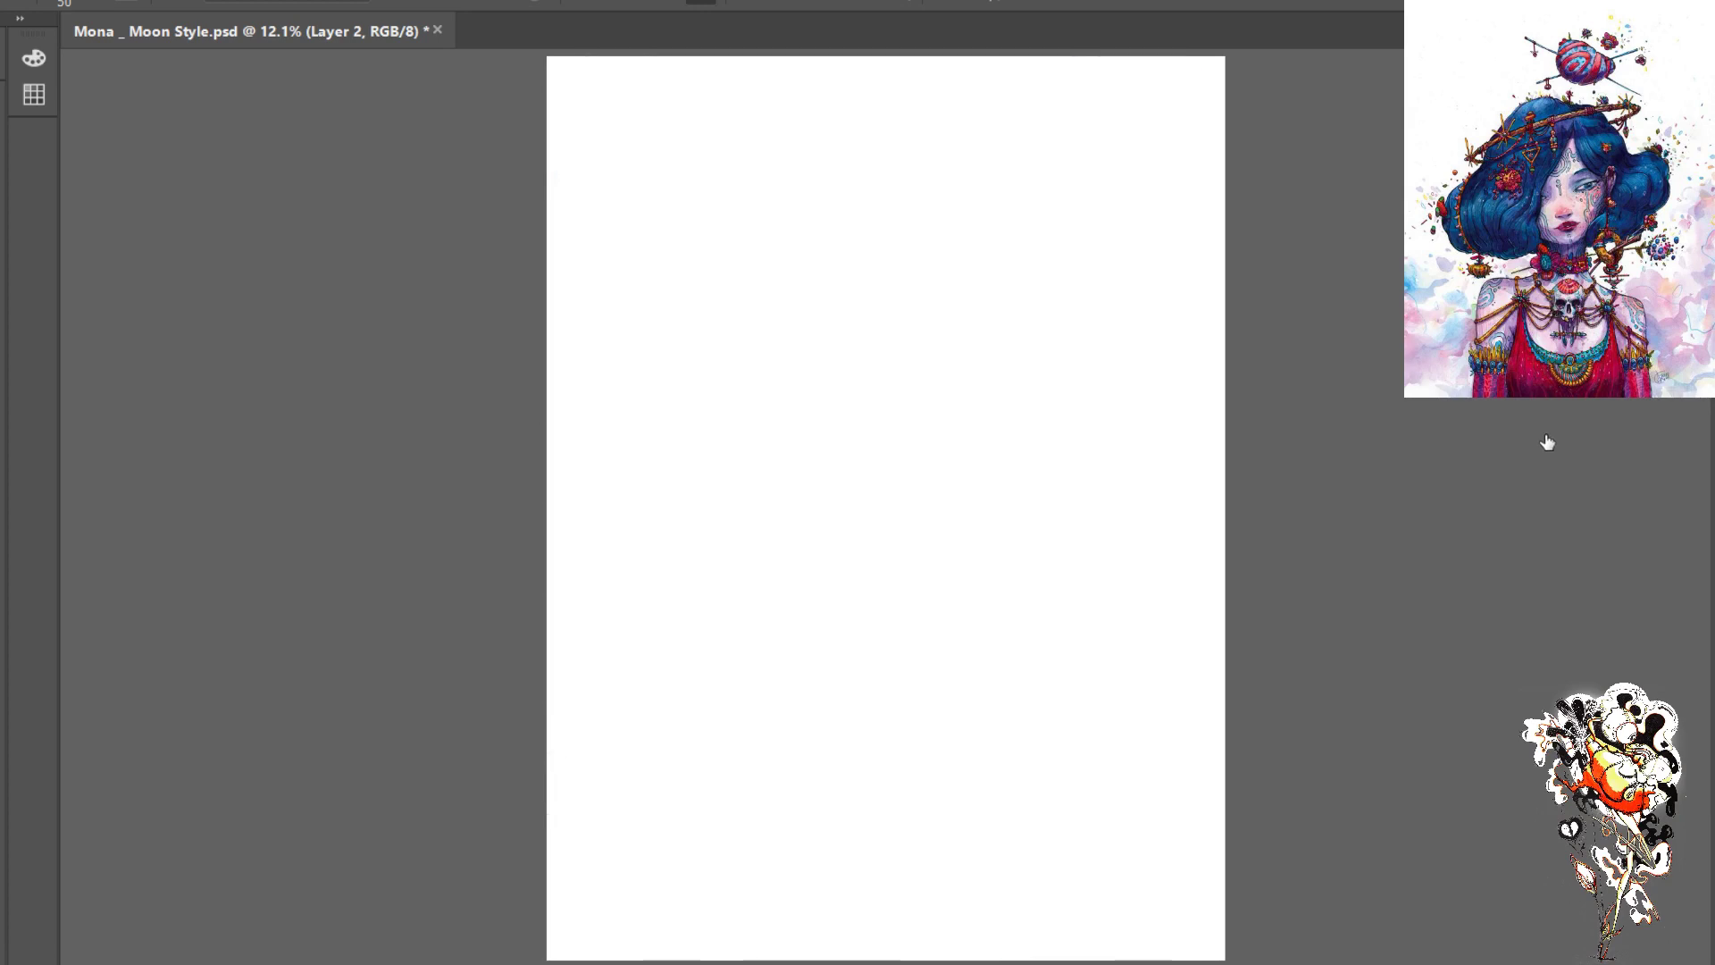
left_click(1550, 444)
left_click(1571, 446)
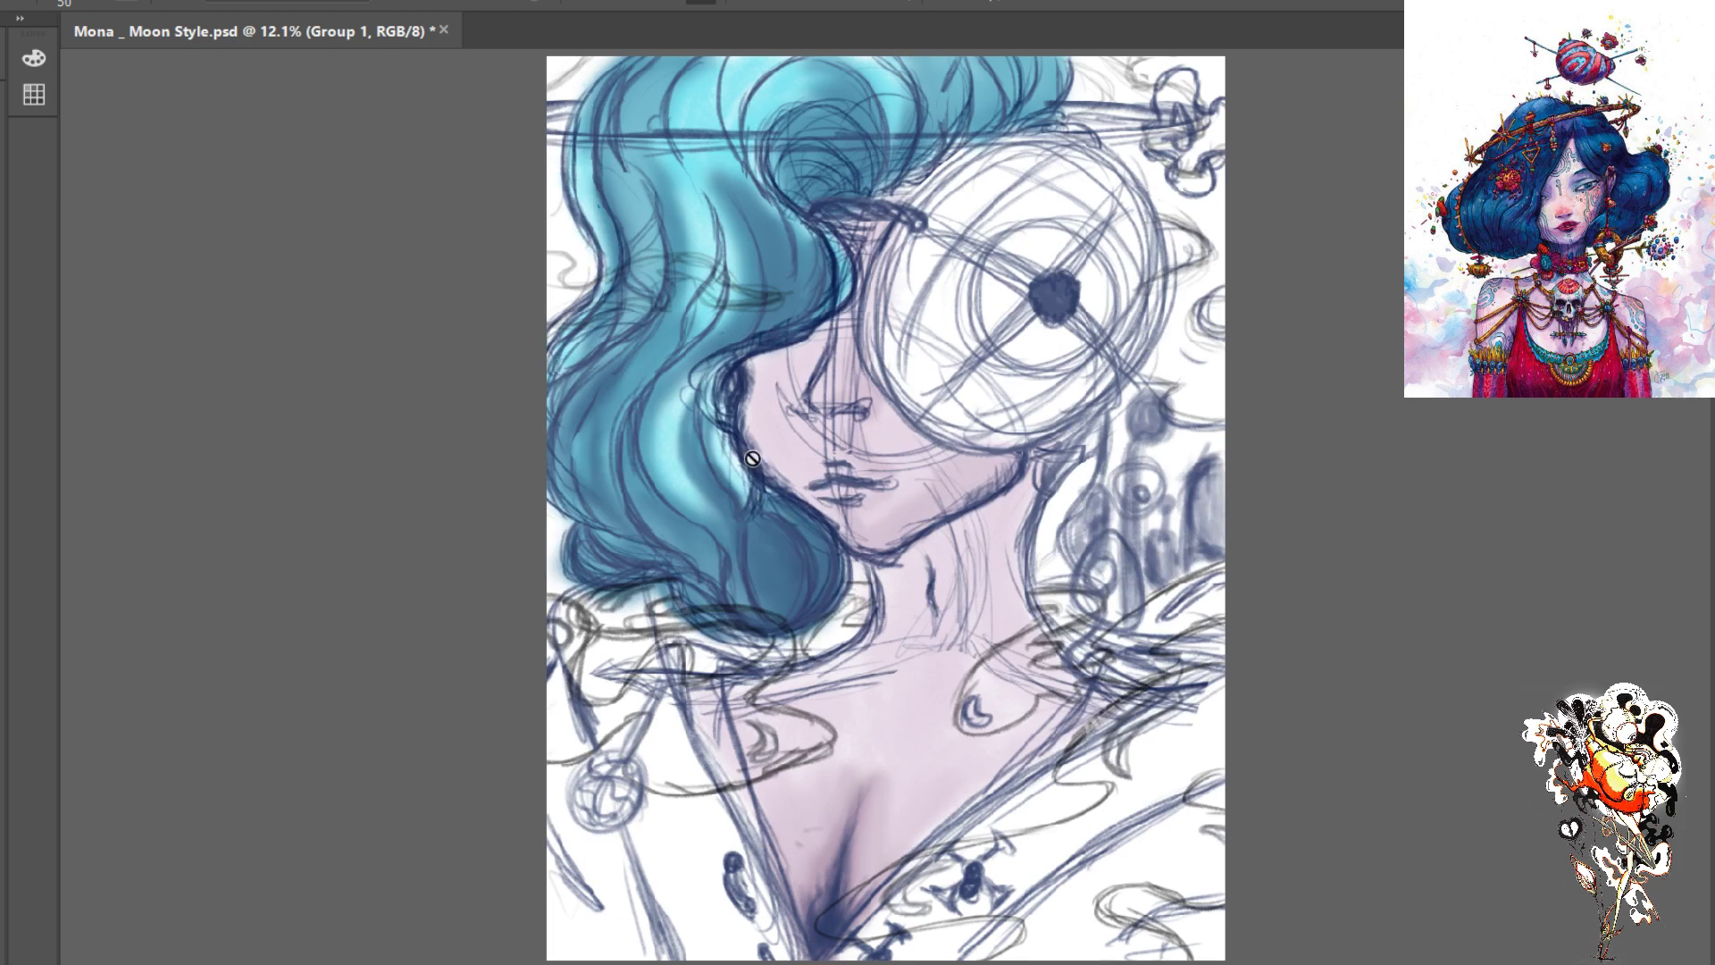
- Try a size 30 brush stroke along the cheek's hair-side edge at 16.7% zoom and undo it
key("ctrl+plus")
key("ctrl+plus")
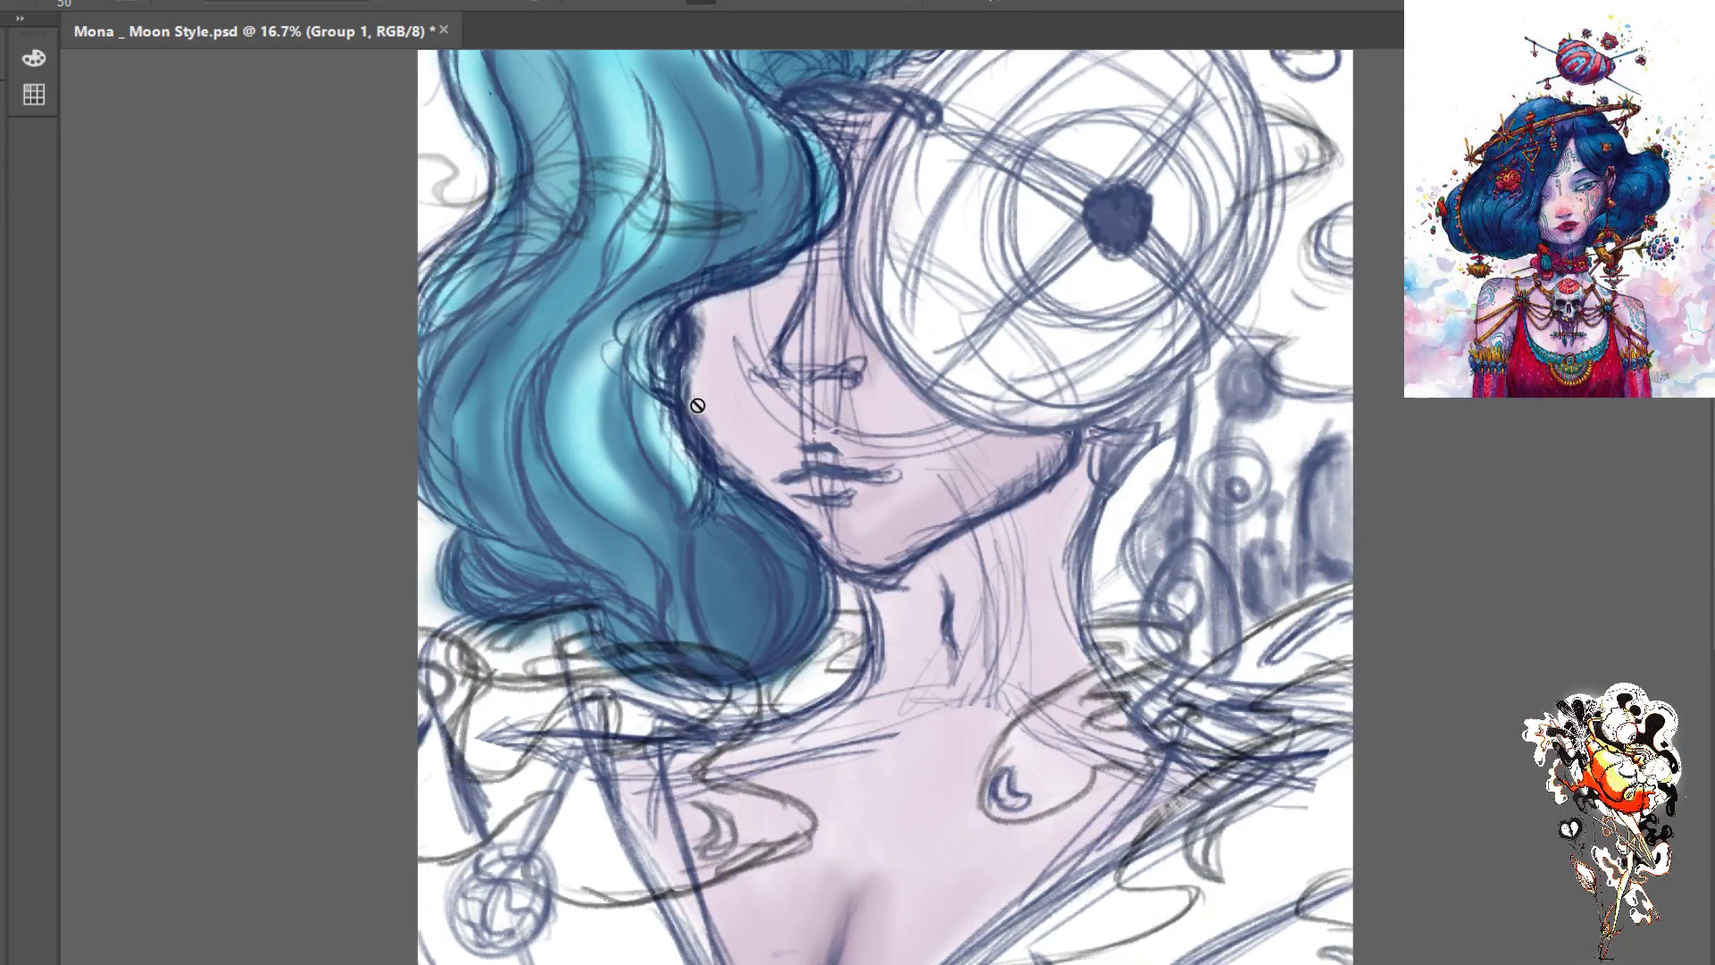
left_click(1673, 395)
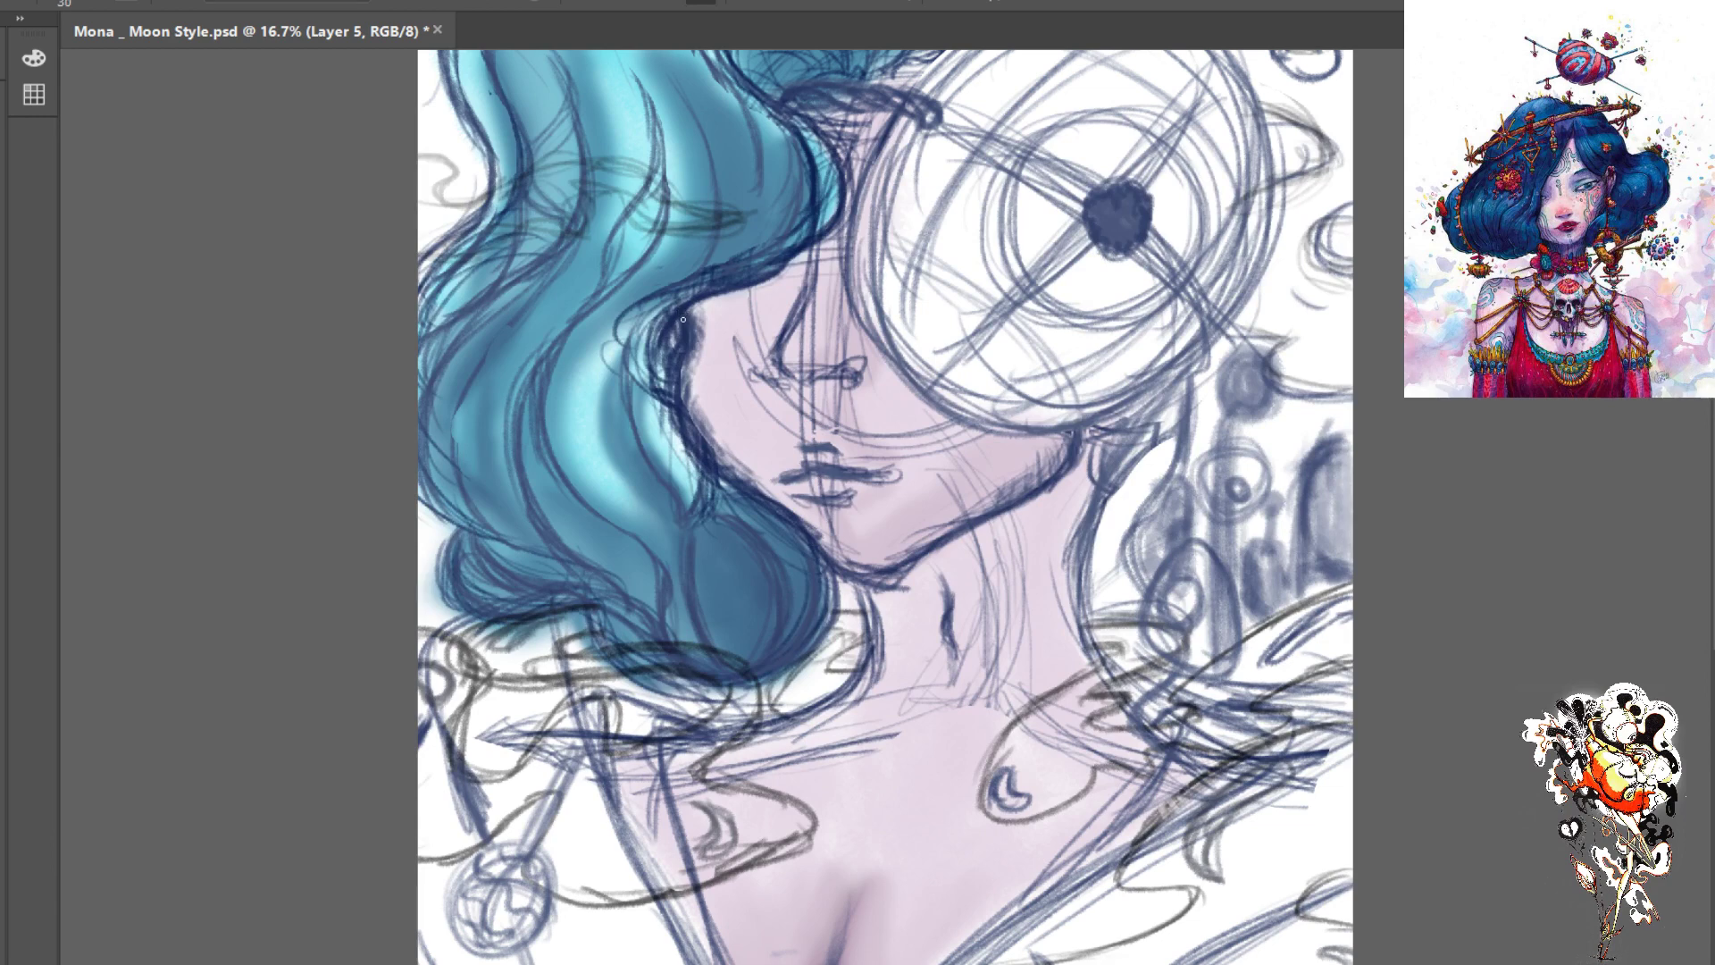
left_click_drag(678, 312, 688, 408)
key("ctrl+BackSpace")
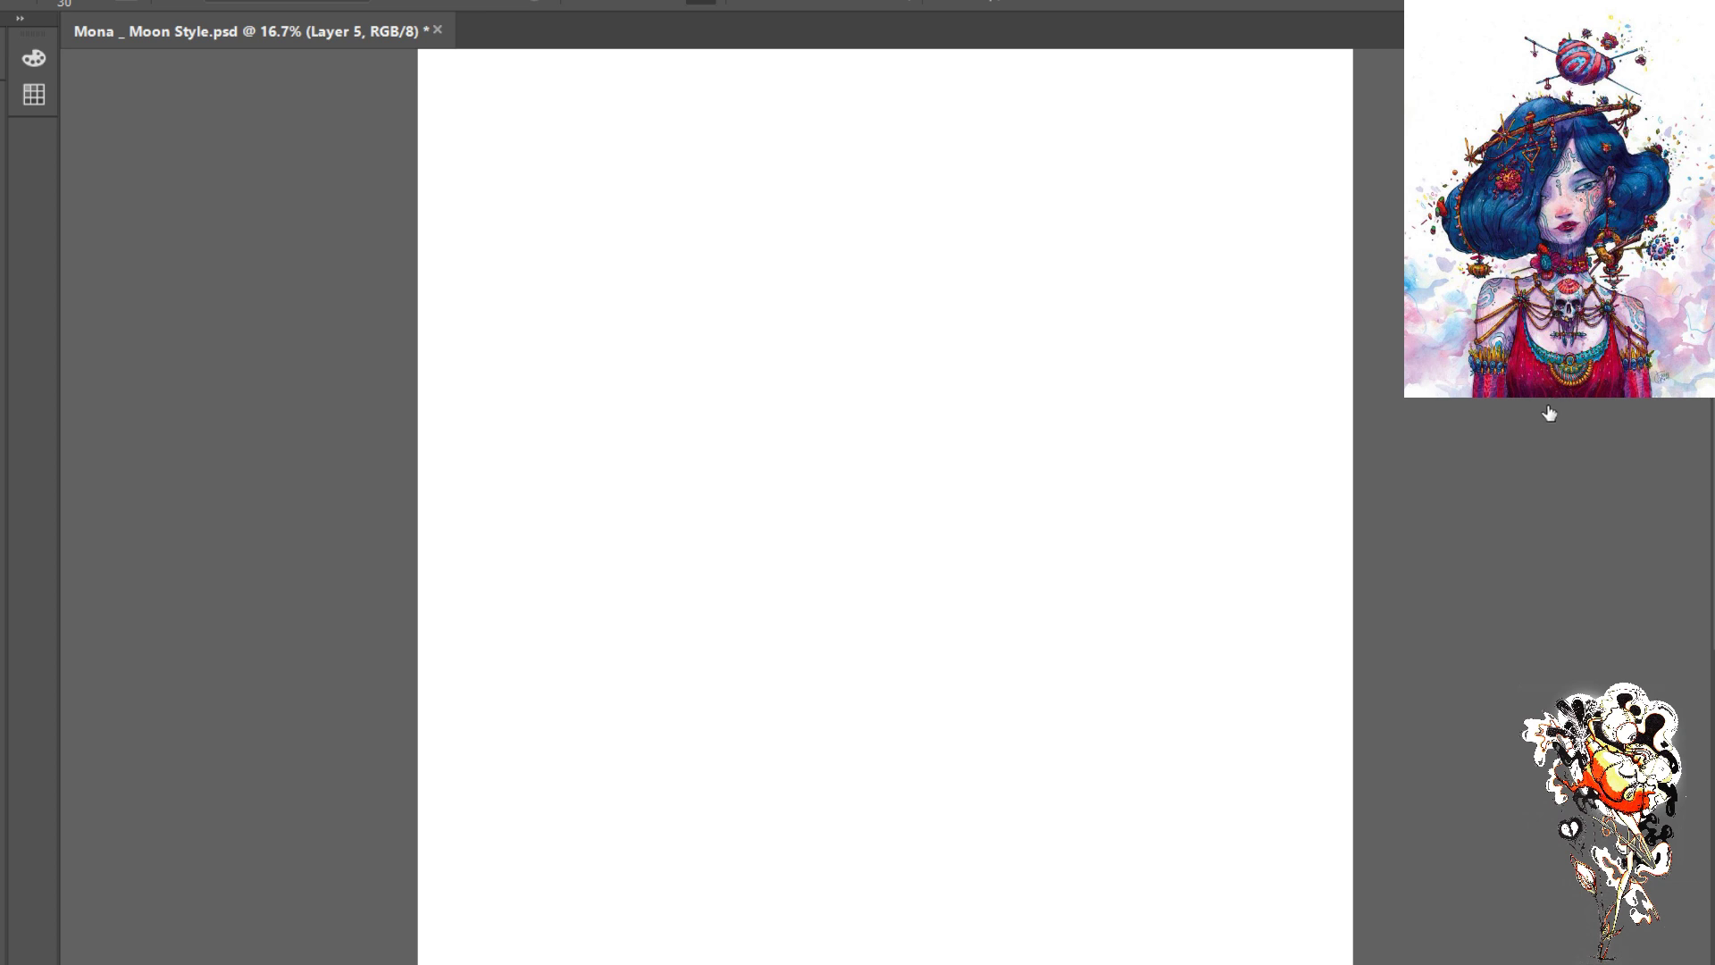
key("ctrl+z")
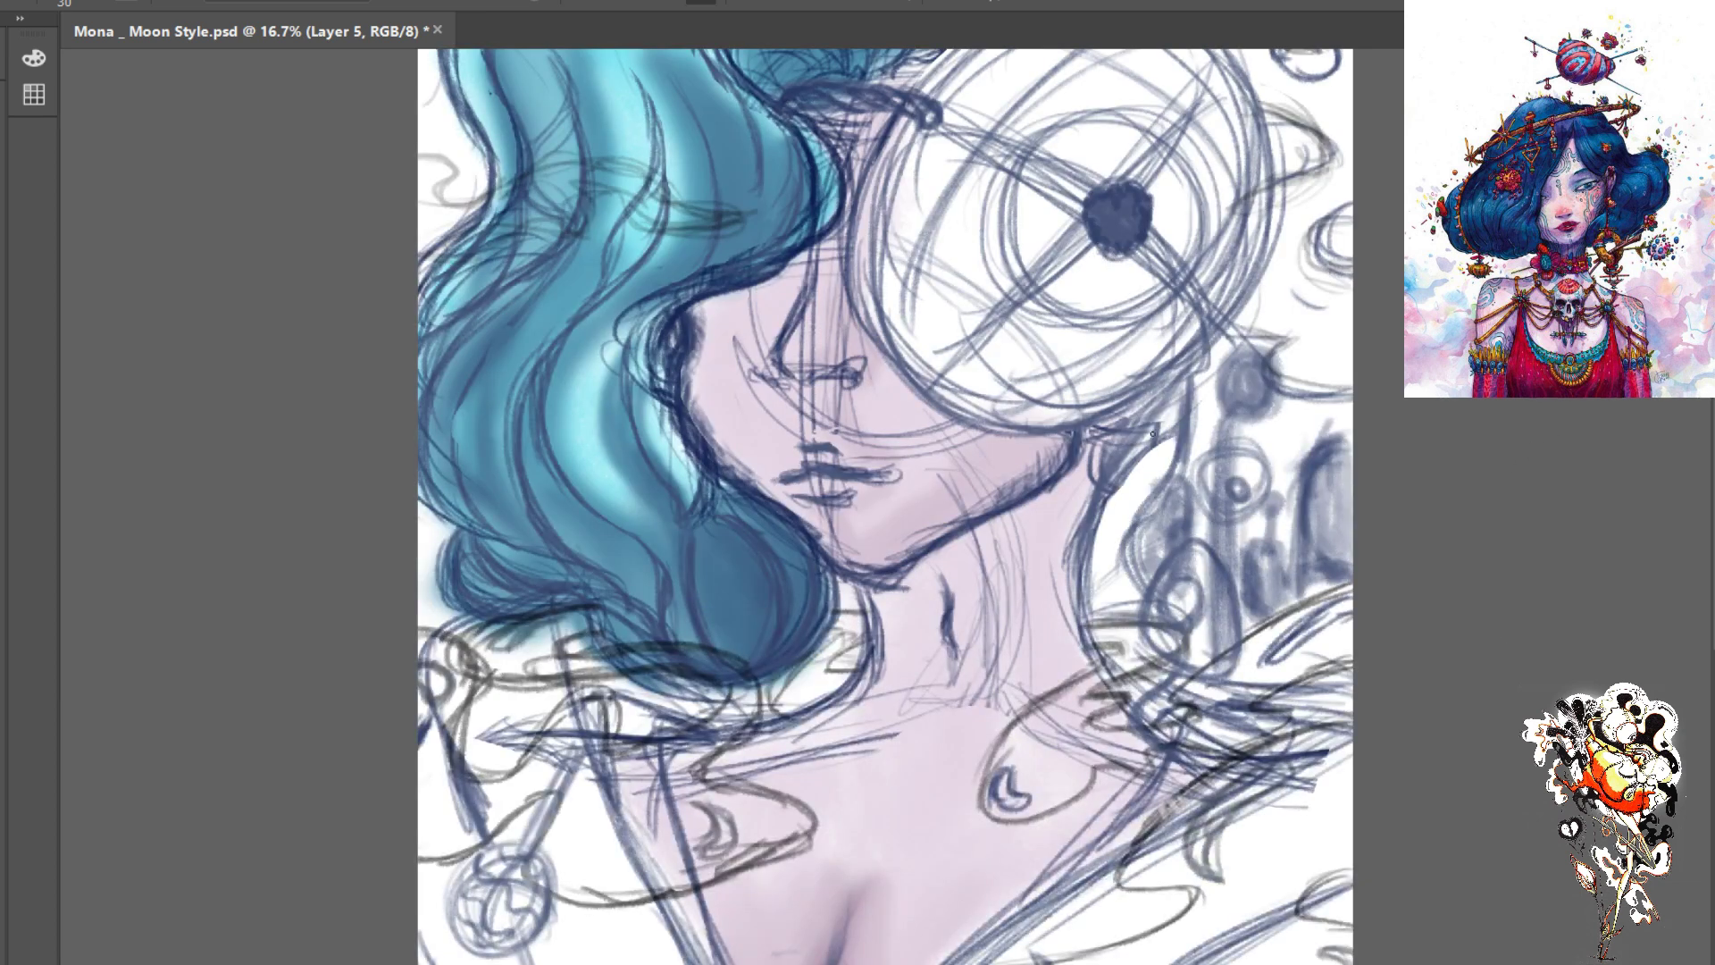
- Draw a black line along the jaw up to the ear and a curved line where the hair meets the lower cheek
mouse_move(1077, 436)
left_mouse_down()
mouse_move(1055, 484)
mouse_move(962, 536)
left_mouse_up()
left_click_drag(1076, 435, 1041, 482)
mouse_move(1045, 486)
left_mouse_down()
mouse_move(955, 550)
mouse_move(866, 576)
mouse_move(984, 523)
left_mouse_up()
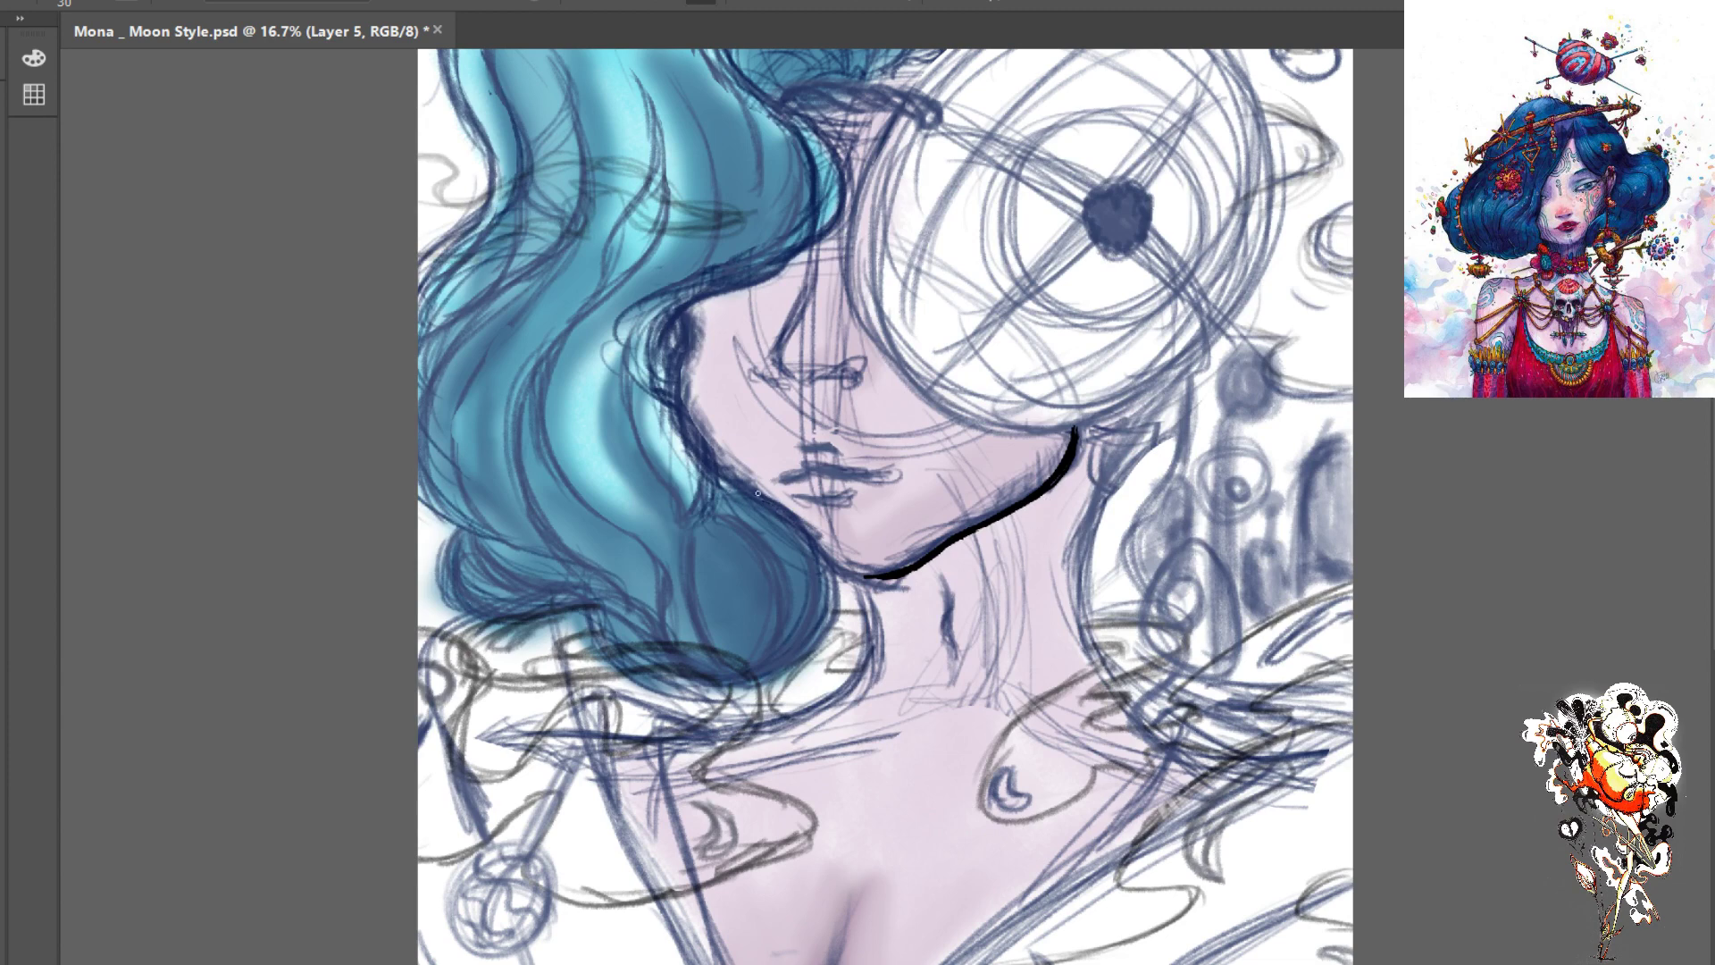
left_click_drag(758, 492, 814, 562)
left_click_drag(782, 506, 814, 591)
- Isolate the black jaw and cheek lines on white and enlarge them to 33.3% zoom
left_click_drag(1565, 510, 1565, 549)
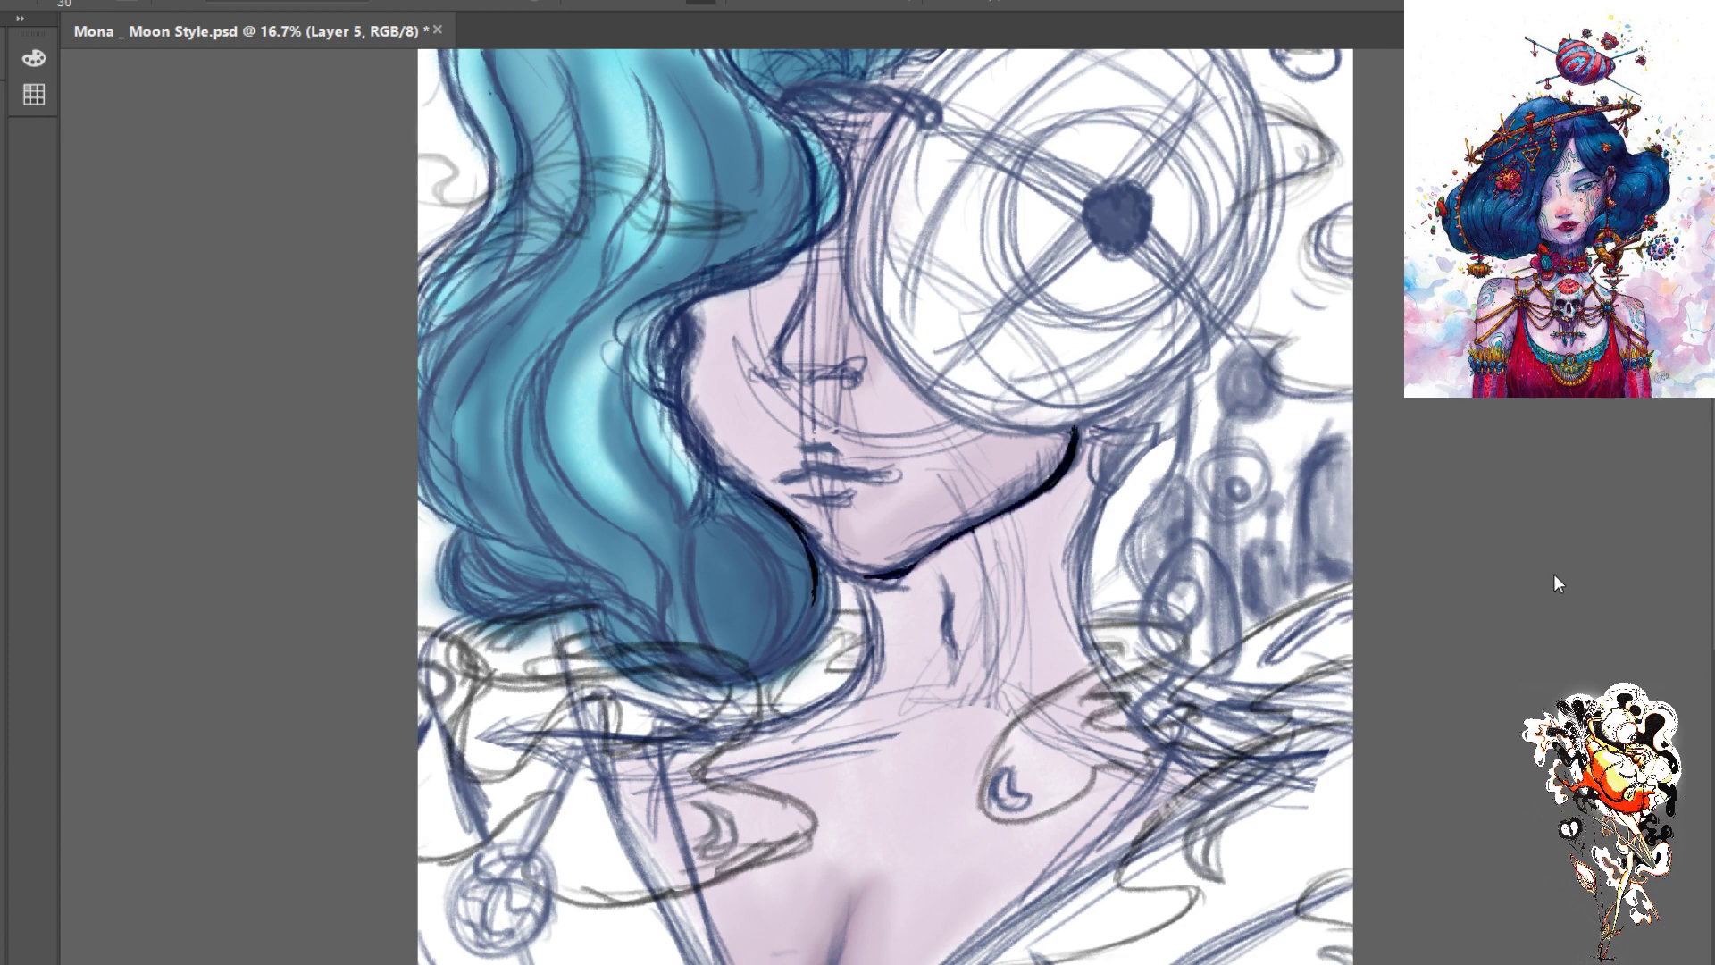
left_click(1544, 438)
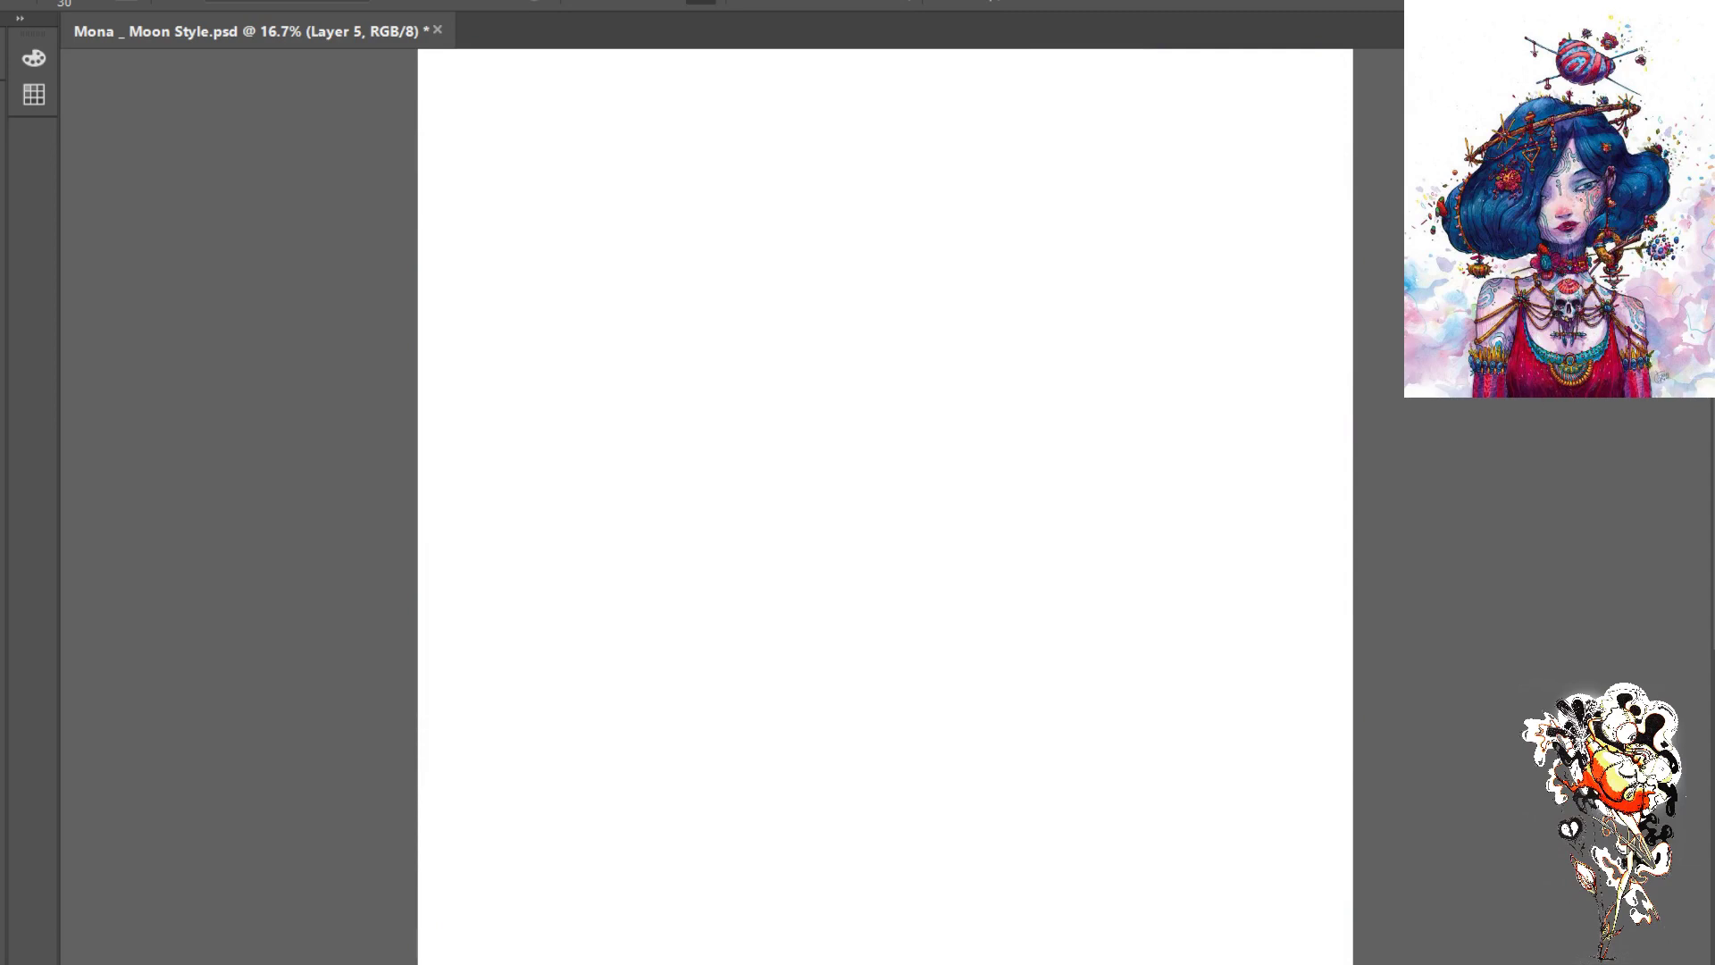
left_click_drag(750, 491, 814, 607)
left_click_drag(864, 577, 1075, 428)
mouse_move(773, 502)
left_mouse_down()
mouse_move(809, 540)
mouse_move(814, 604)
left_mouse_up()
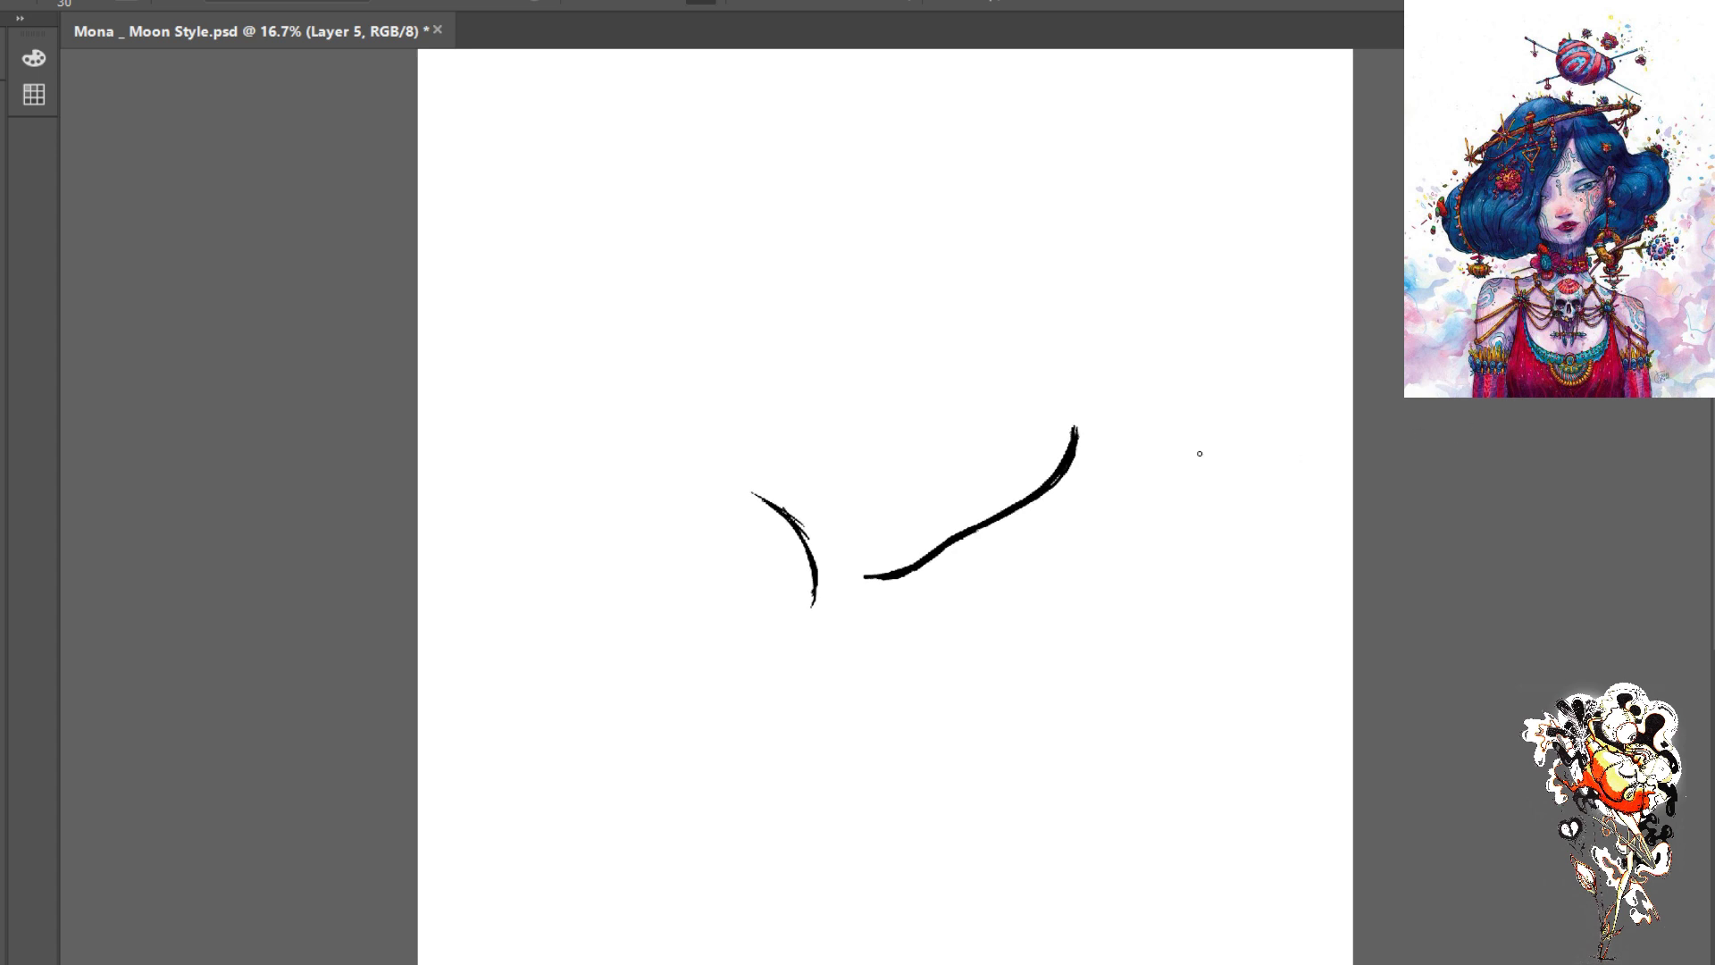
key("ctrl+plus")
key("ctrl+plus")
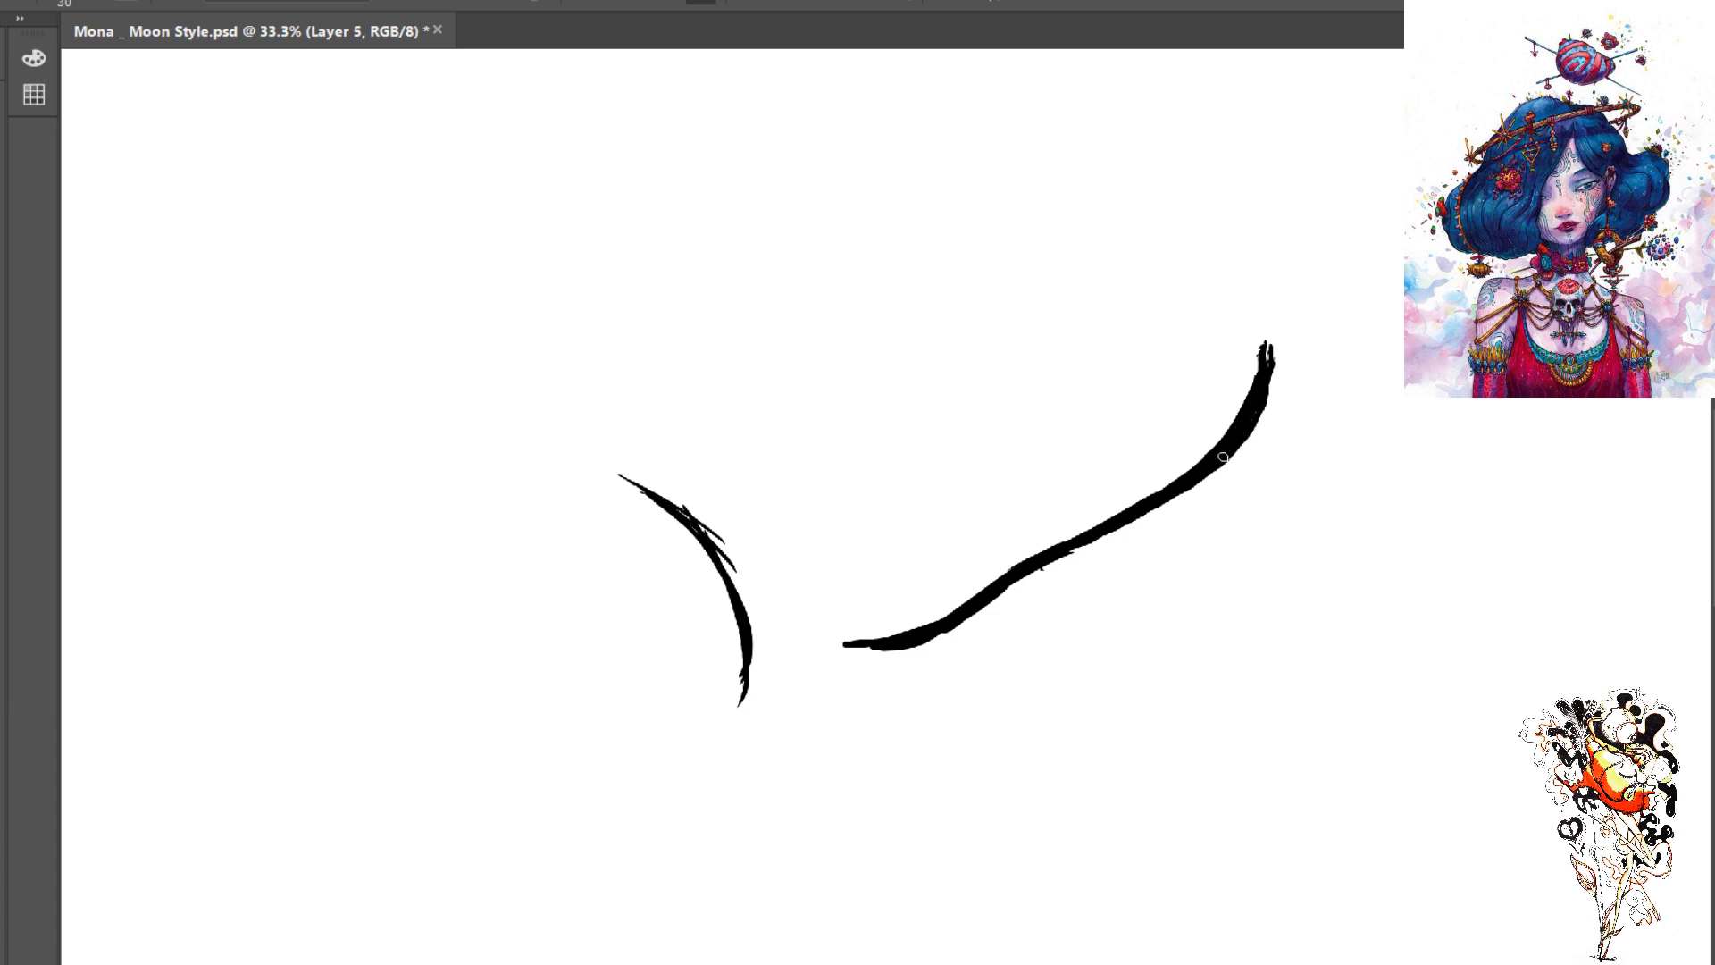
- Thicken the cheek curve, touch up the jaw line's upper end, and clear both lines from the portrait
left_click_drag(1265, 361, 1267, 344)
left_click_drag(705, 537, 733, 620)
mouse_move(625, 481)
left_mouse_down()
mouse_move(711, 553)
mouse_move(739, 615)
mouse_move(706, 537)
mouse_move(740, 648)
mouse_move(722, 559)
mouse_move(734, 707)
mouse_move(748, 642)
mouse_move(739, 698)
mouse_move(725, 528)
mouse_move(712, 545)
mouse_move(740, 622)
mouse_move(712, 556)
mouse_move(738, 640)
mouse_move(710, 533)
mouse_move(742, 625)
mouse_move(660, 508)
mouse_move(700, 532)
mouse_move(619, 476)
mouse_move(701, 534)
left_mouse_up()
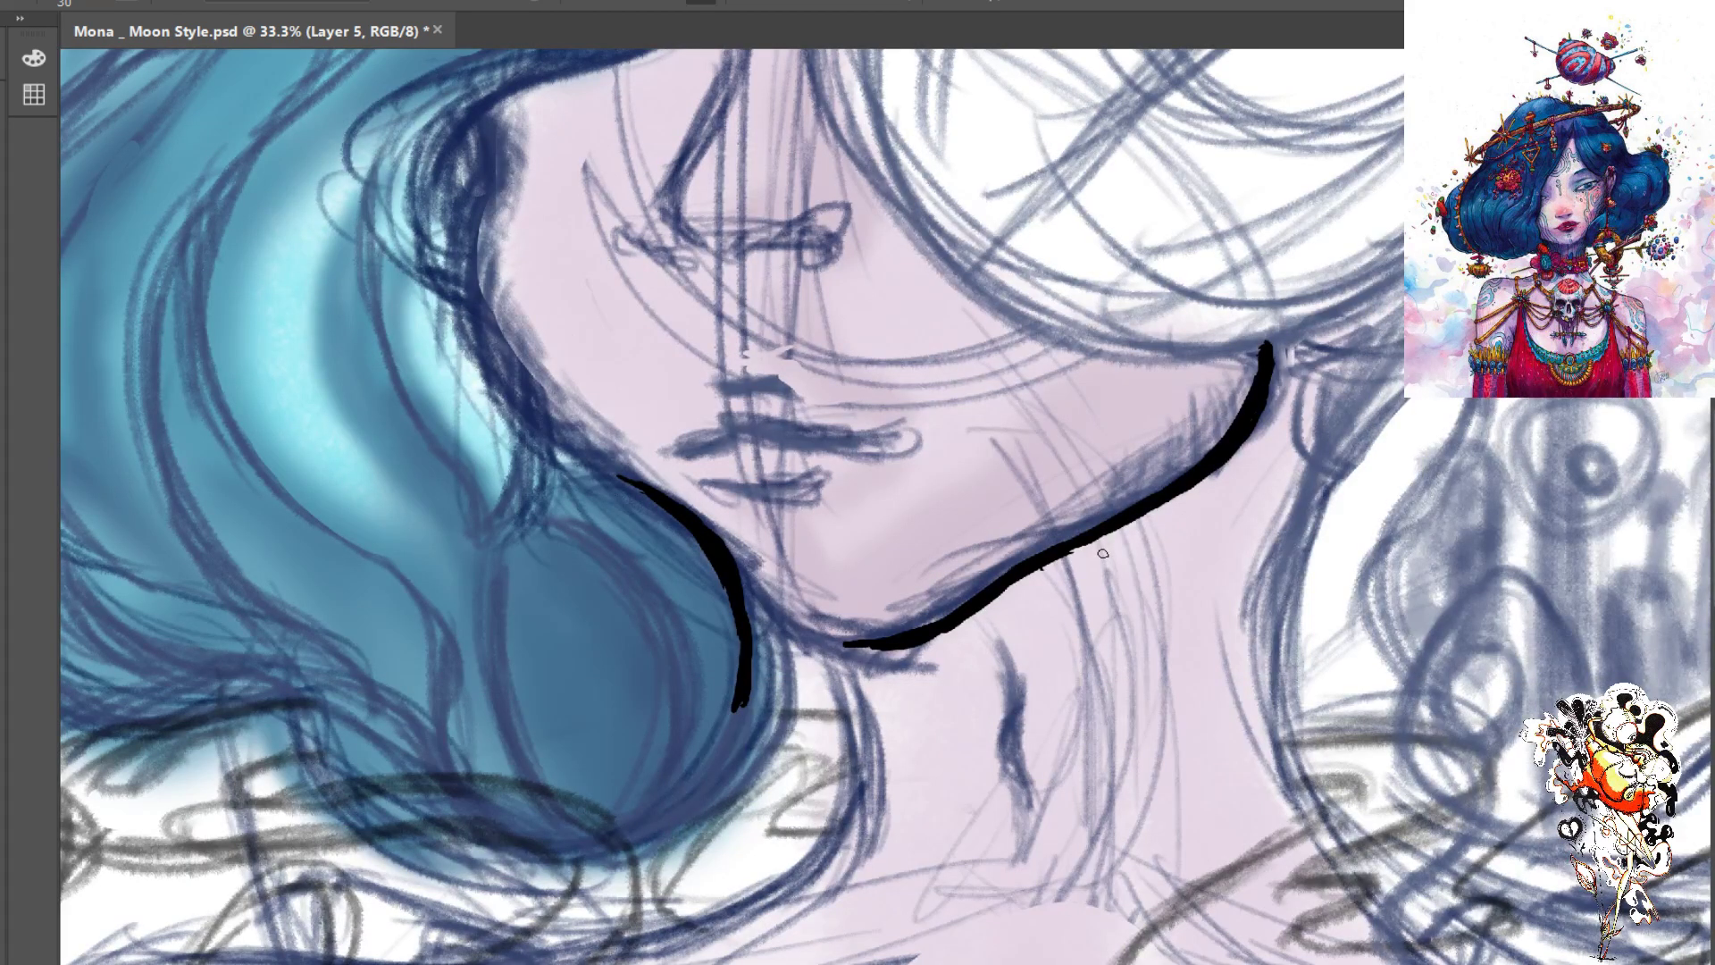
mouse_move(634, 489)
left_mouse_down()
mouse_move(746, 706)
mouse_move(1155, 489)
mouse_move(1266, 352)
left_mouse_up()
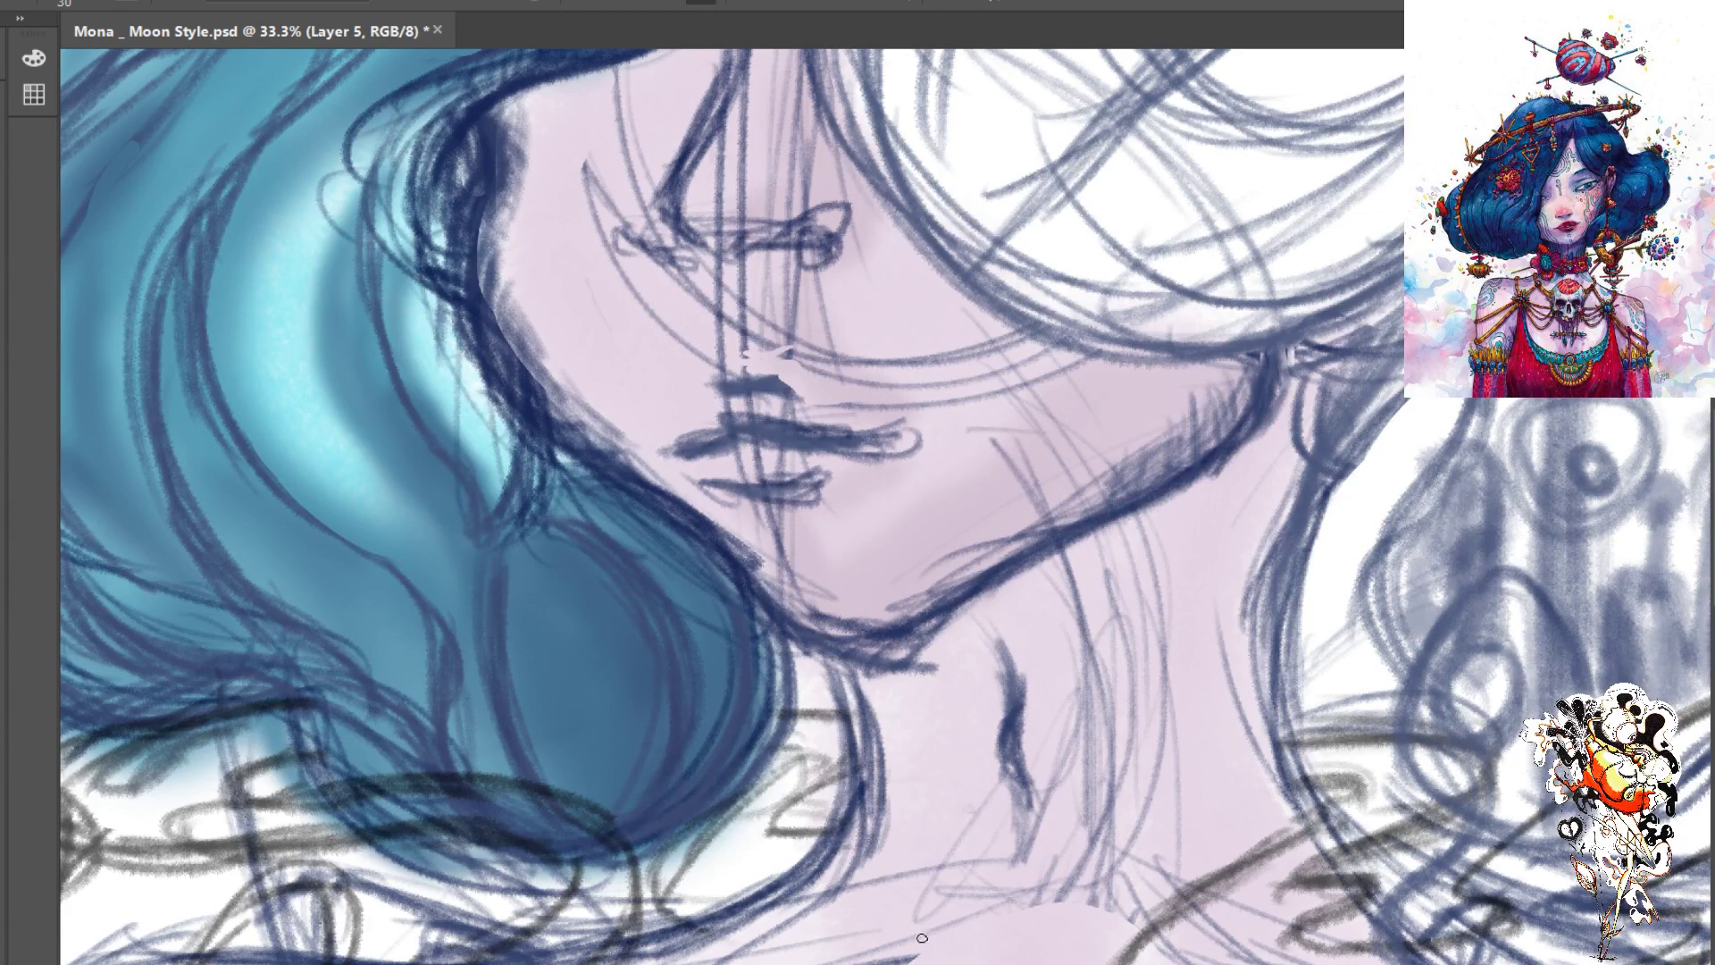
key("ctrl+0")
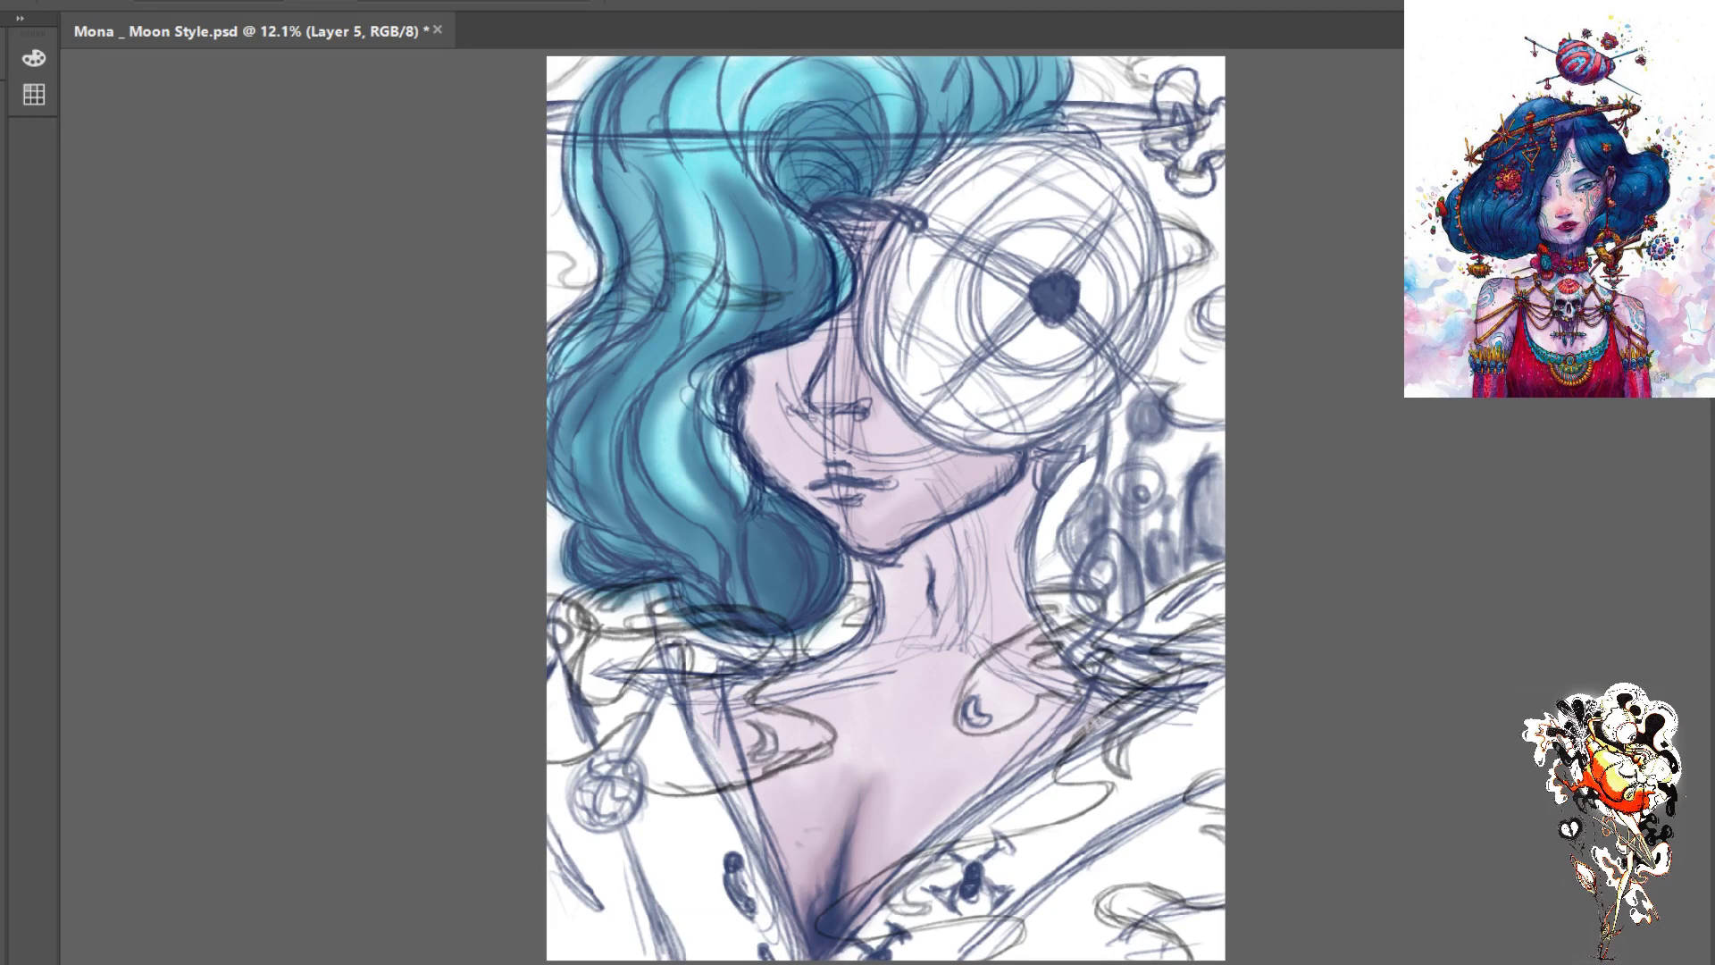
- Add a new layer, set the brush size to 80, and add dark strokes between the hair waves
key("b")
key("alt+bracketleft")
key("bracketright")
key("bracketright")
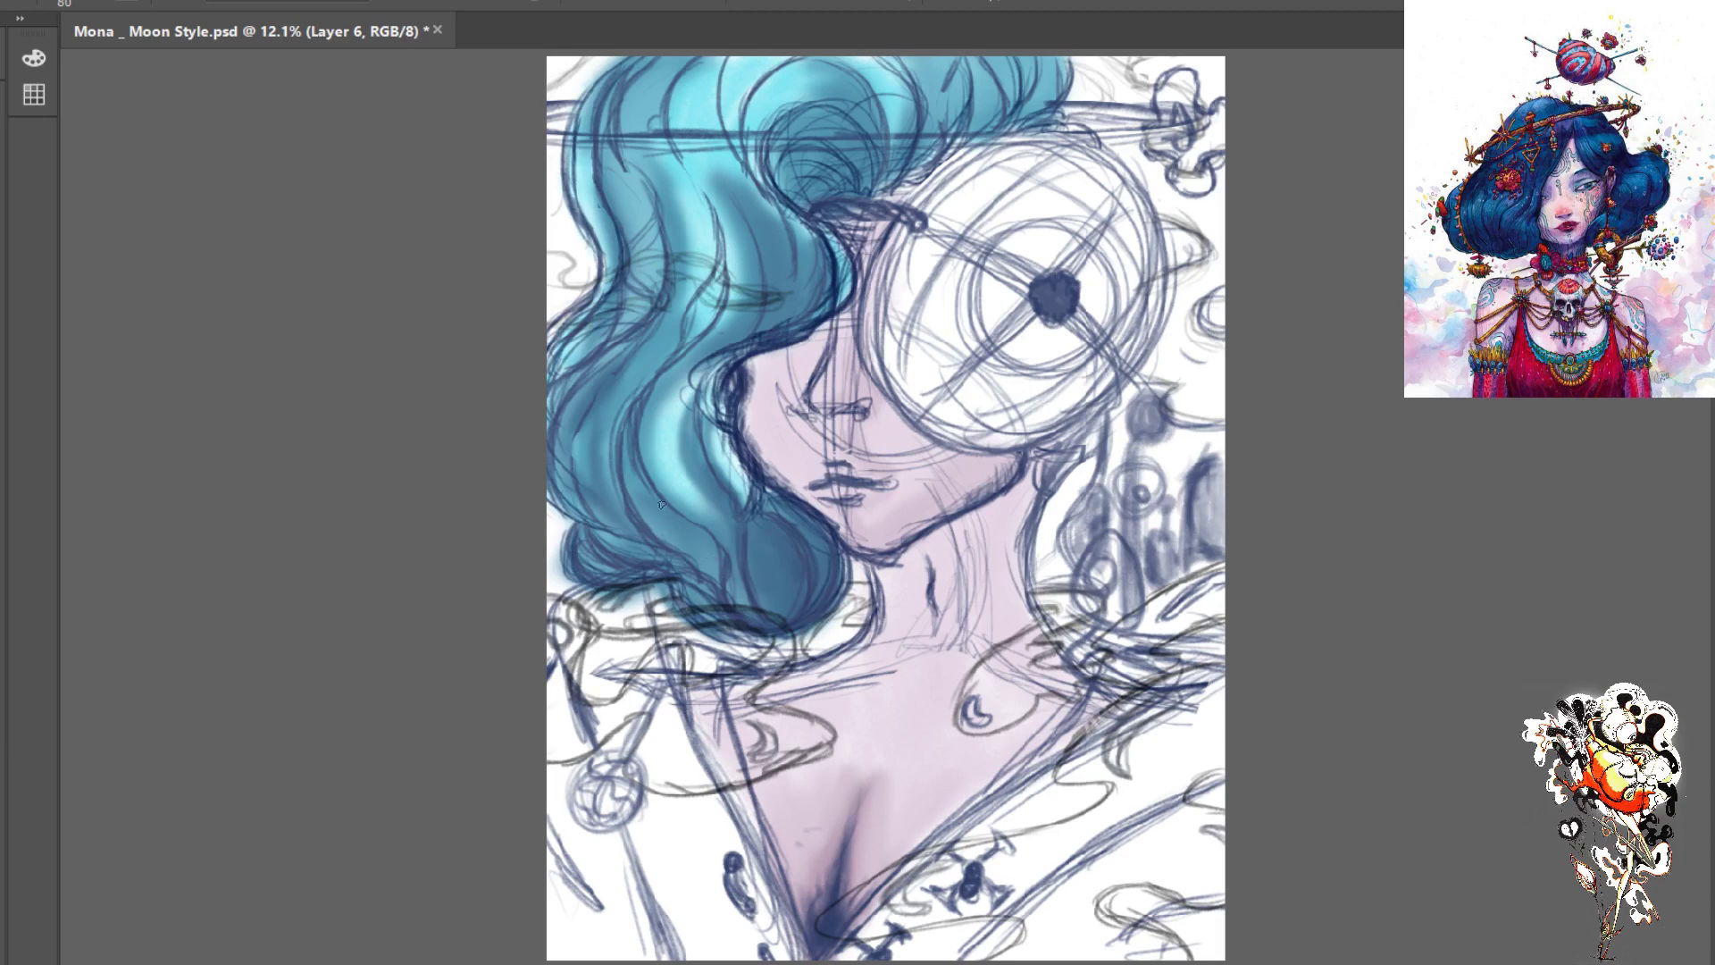
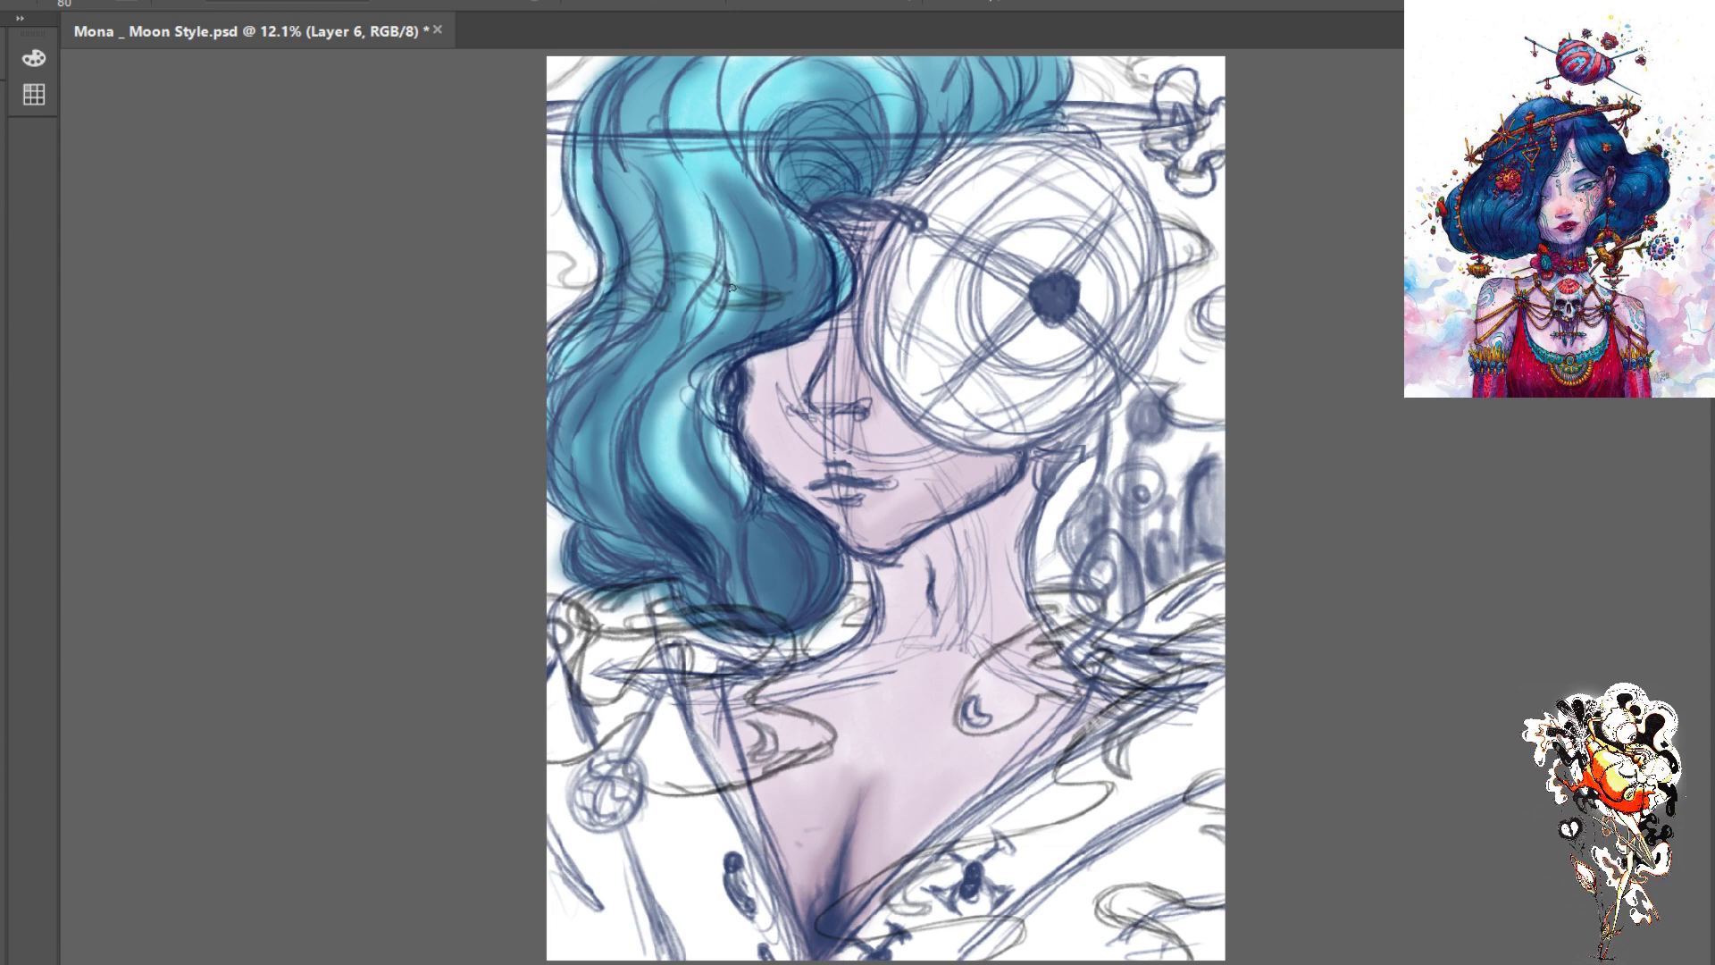
left_click_drag(709, 188, 722, 257)
- Try a dark blue stroke on the lower hair lock while switching between the sketch and colour layers, and undo it
key("alt+[")
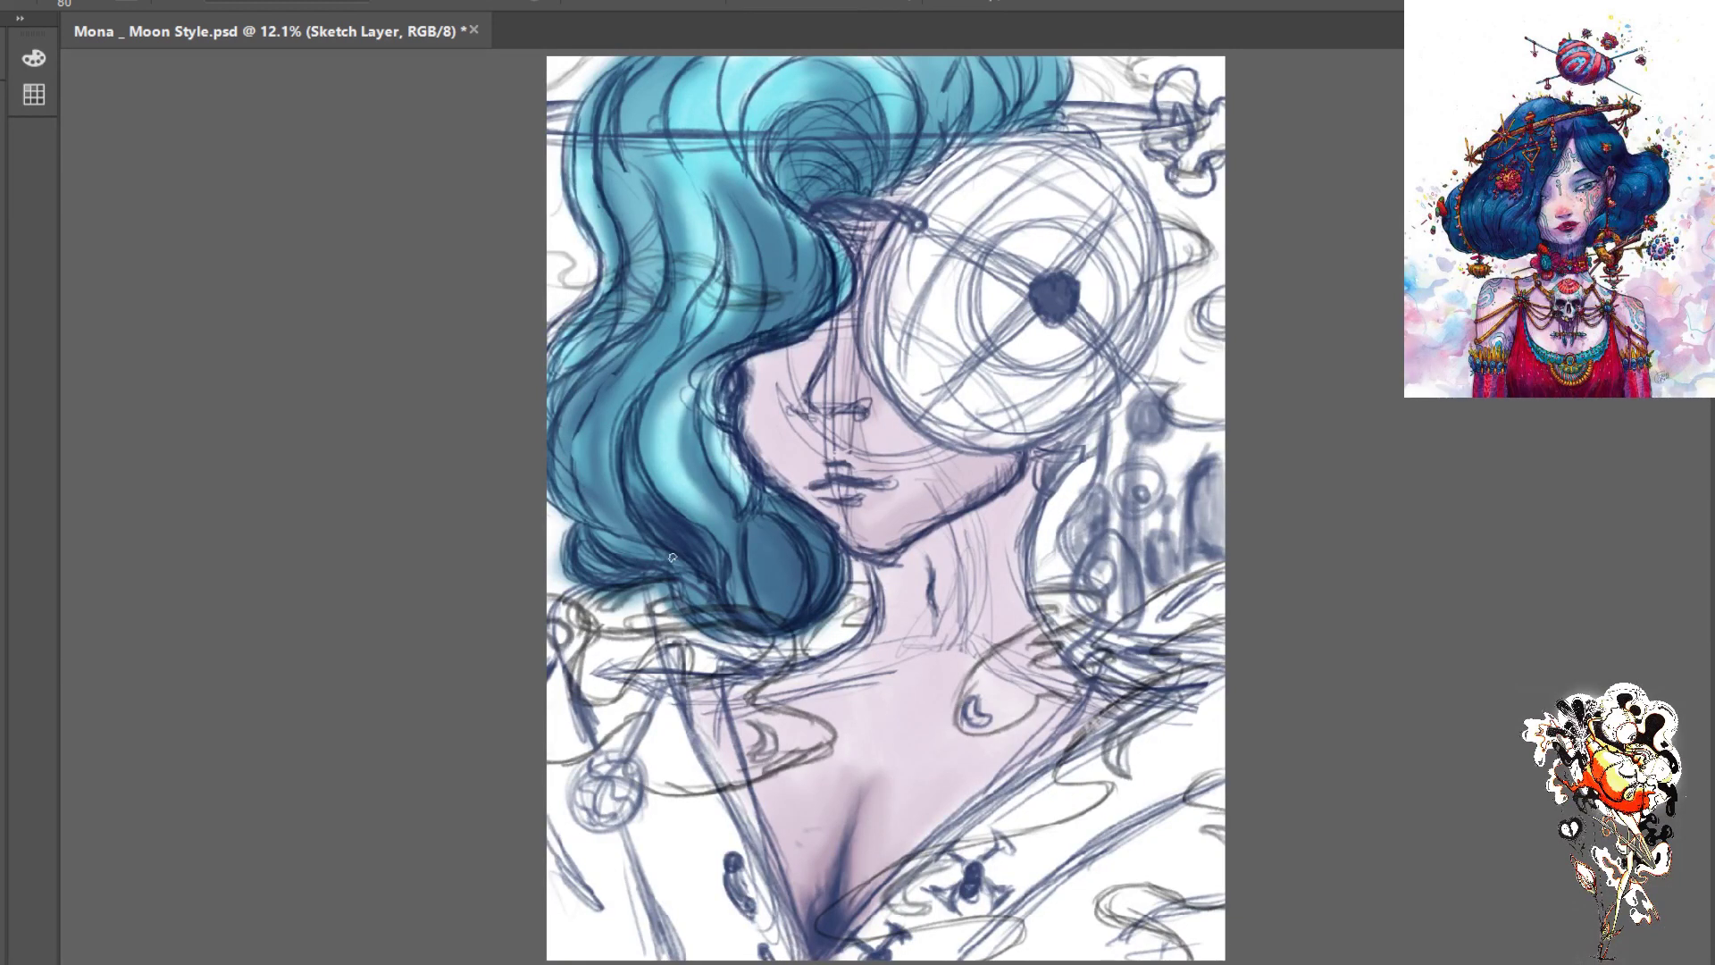
key("alt+]")
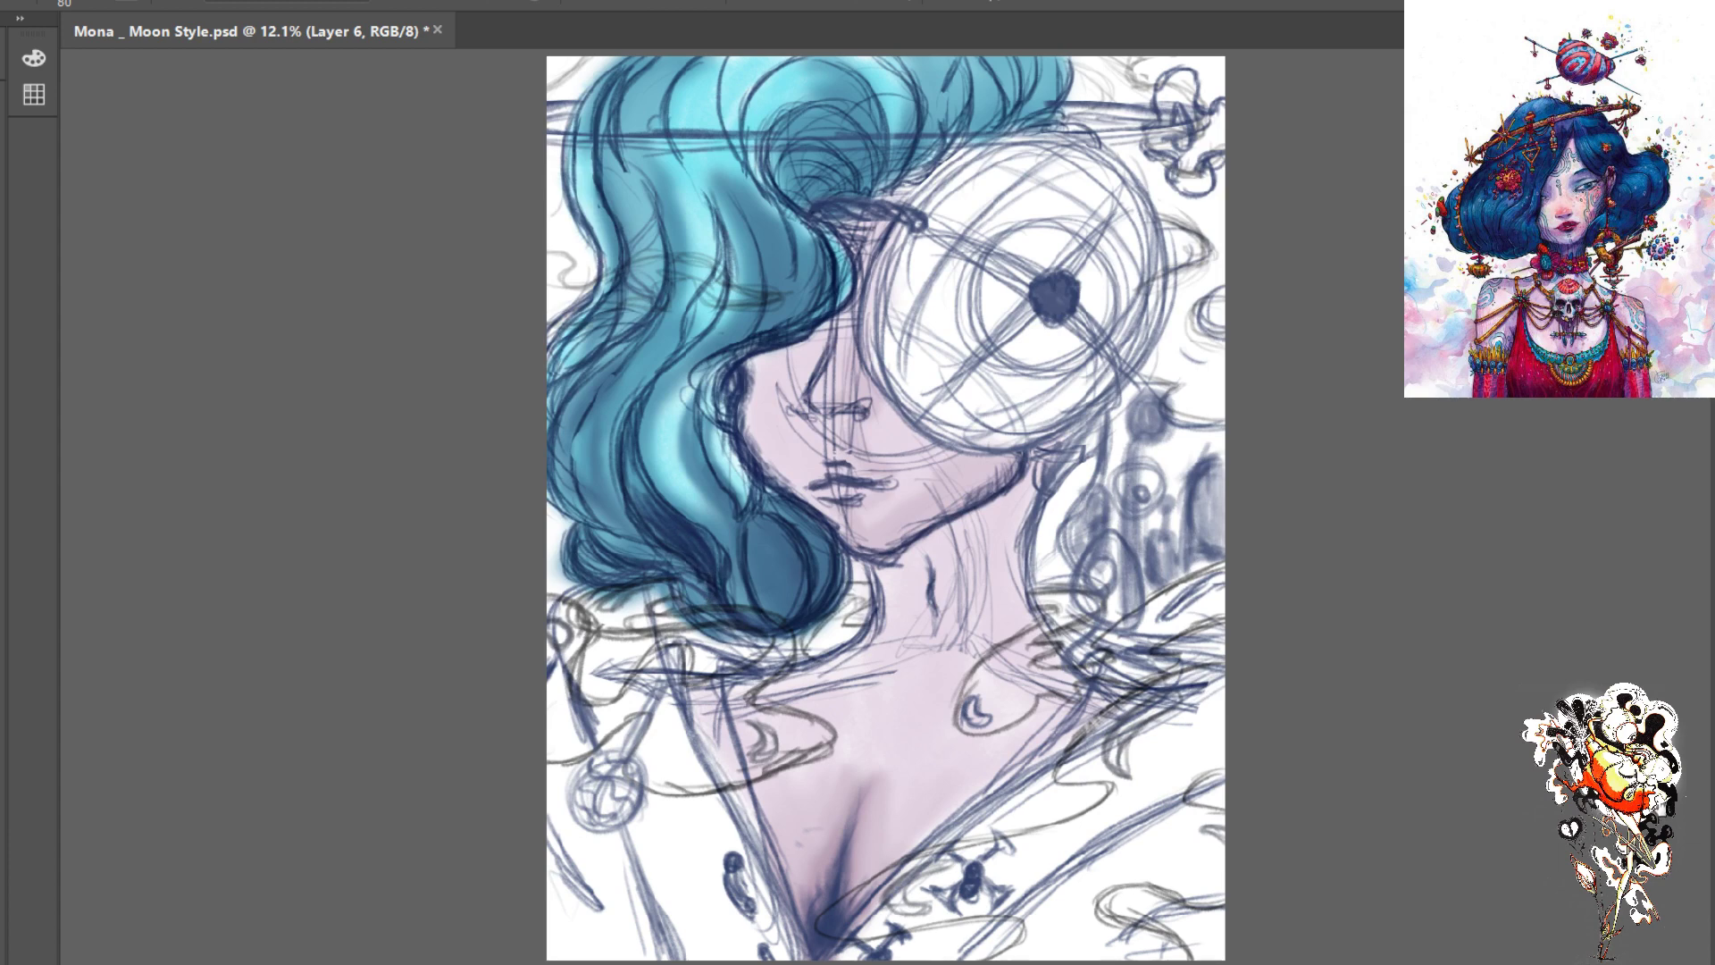
key("alt+[")
key("alt+[")
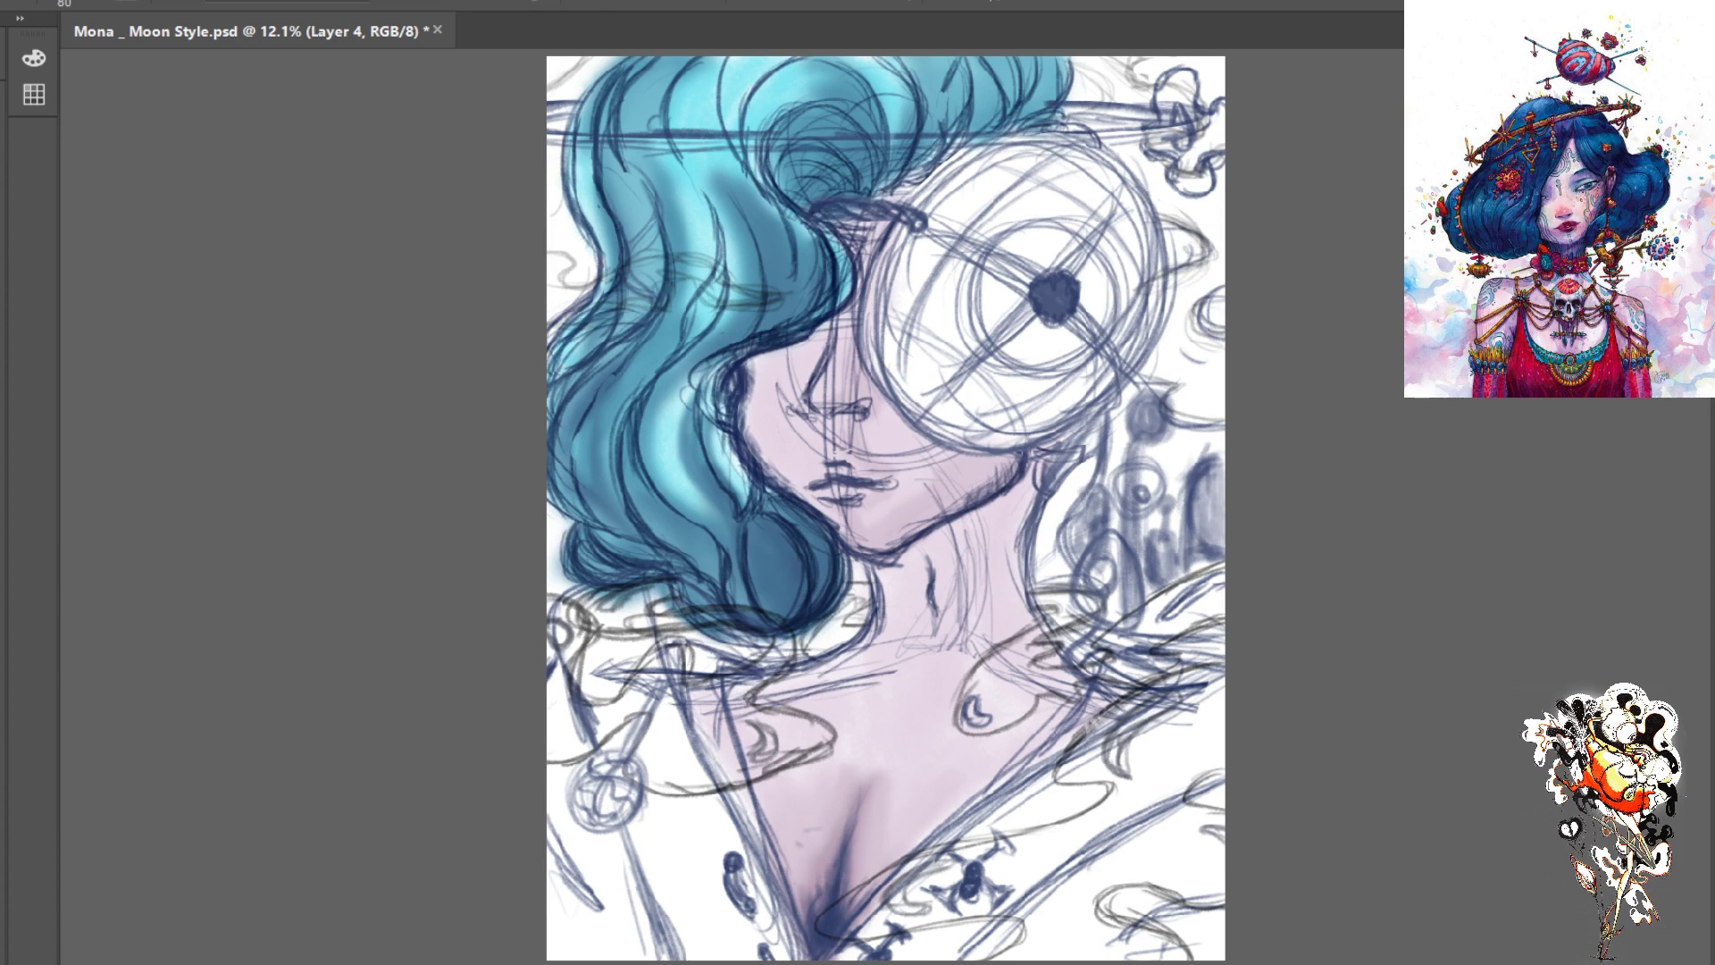
mouse_move(703, 518)
left_mouse_down()
mouse_move(656, 476)
mouse_move(728, 536)
mouse_move(655, 483)
left_mouse_up()
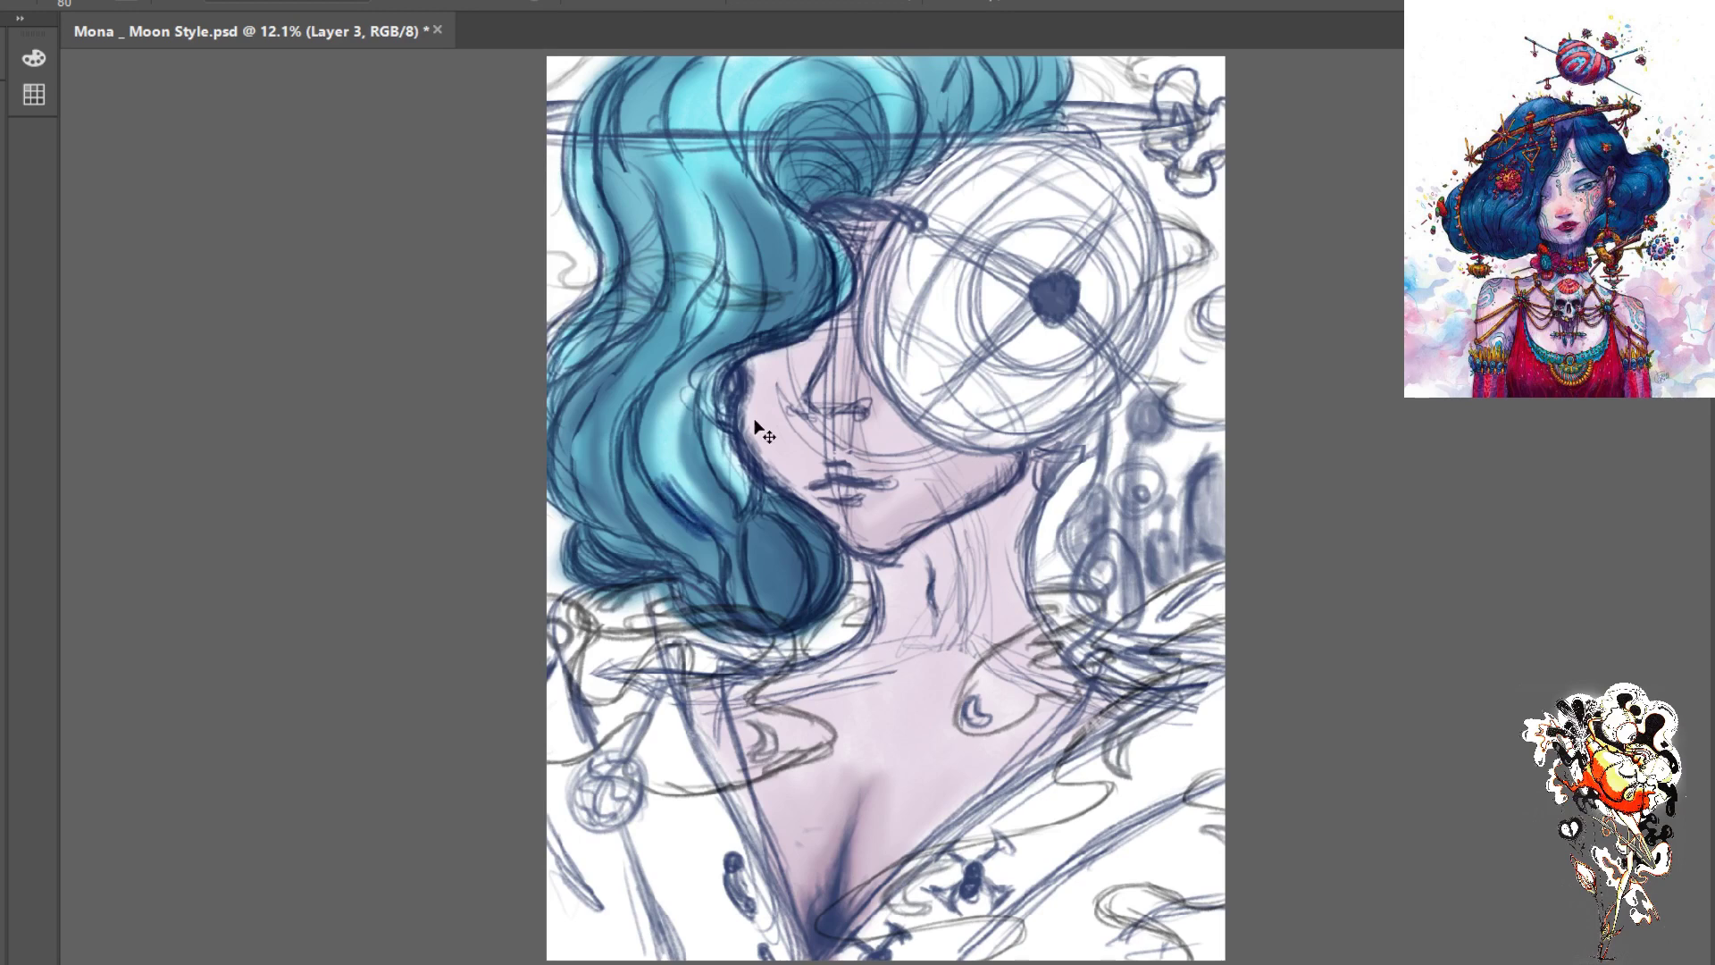
key("ctrl+z")
key("ctrl+z")
key("ctrl+z")
key("ctrl+z")
key("ctrl+z")
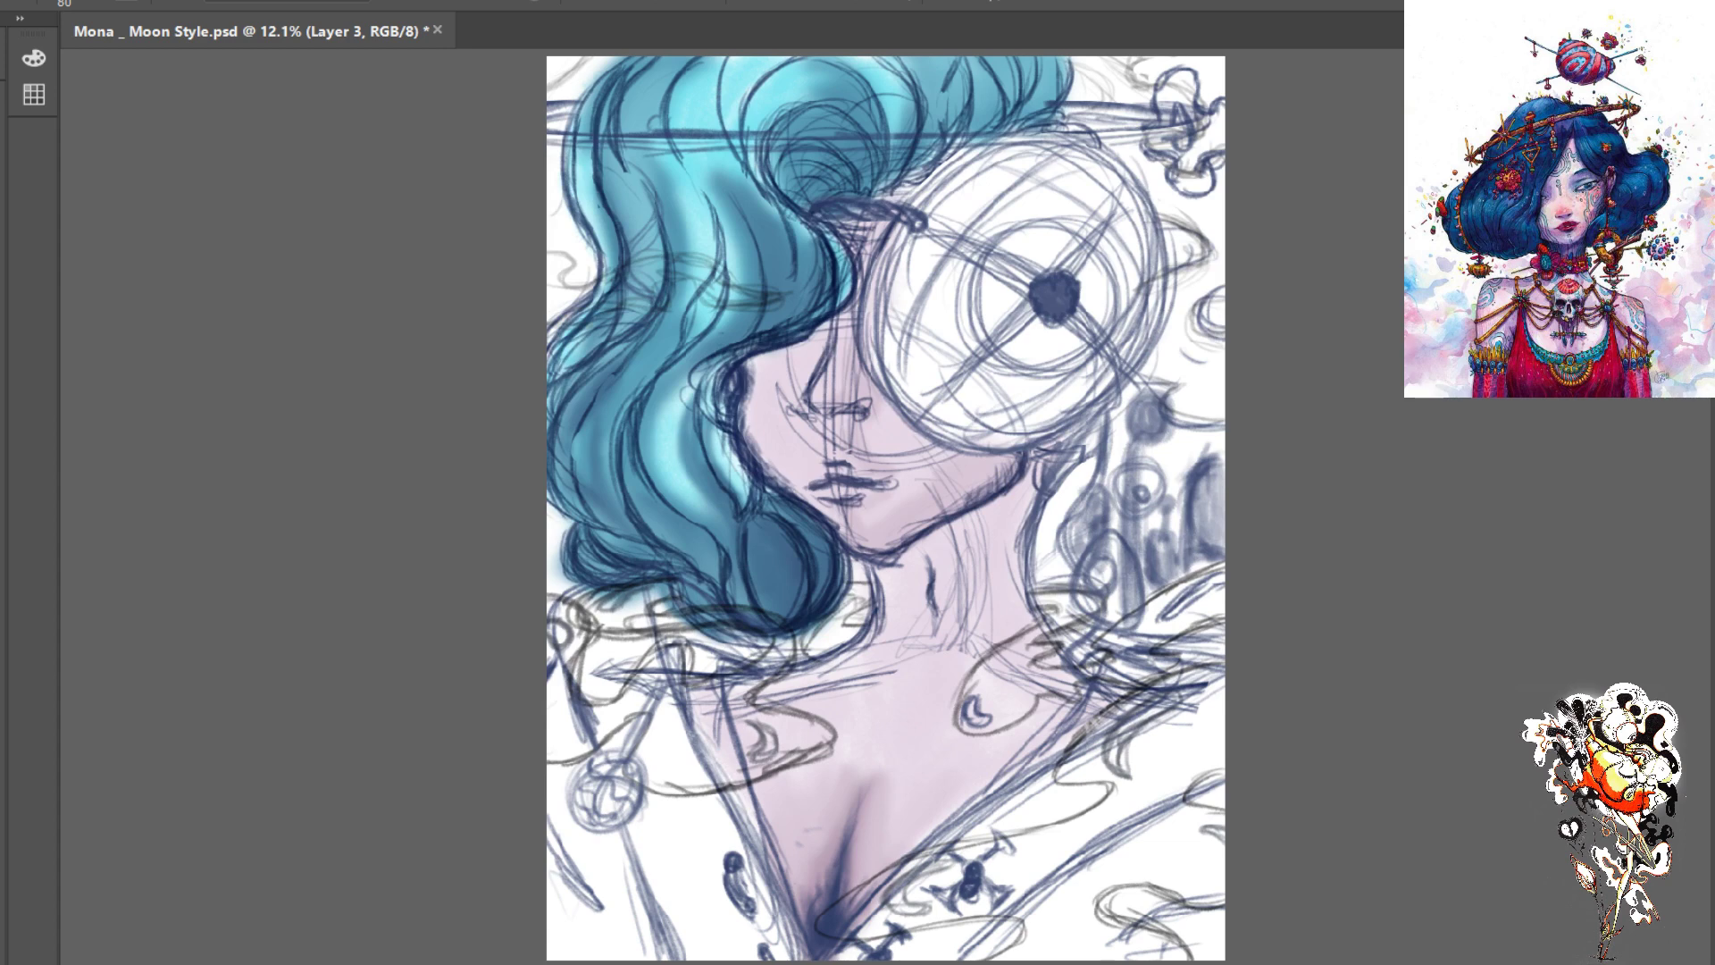
key("ctrl+z")
key("ctrl+shift+z")
- Paint dark blue shadows along the lower curls and outer hair waves on Layer 6 with a size 175 brush
mouse_move(671, 503)
left_mouse_down()
mouse_move(640, 448)
mouse_move(714, 524)
mouse_move(656, 464)
mouse_move(681, 502)
mouse_move(648, 493)
mouse_move(694, 512)
mouse_move(682, 532)
mouse_move(639, 464)
mouse_move(714, 549)
mouse_move(633, 477)
mouse_move(724, 589)
mouse_move(655, 522)
mouse_move(716, 603)
mouse_move(681, 513)
mouse_move(712, 614)
mouse_move(681, 511)
mouse_move(728, 594)
mouse_move(762, 622)
mouse_move(724, 567)
mouse_move(776, 625)
mouse_move(725, 580)
mouse_move(772, 617)
mouse_move(790, 559)
mouse_move(785, 610)
mouse_move(762, 538)
mouse_move(798, 590)
mouse_move(747, 521)
mouse_move(781, 595)
mouse_move(753, 573)
mouse_move(768, 596)
mouse_move(770, 574)
mouse_move(752, 589)
mouse_move(741, 534)
mouse_move(751, 602)
mouse_move(736, 521)
mouse_move(791, 600)
mouse_move(810, 549)
mouse_move(824, 588)
mouse_move(813, 545)
mouse_move(790, 623)
mouse_move(808, 522)
mouse_move(823, 582)
mouse_move(815, 537)
mouse_move(783, 616)
mouse_move(788, 512)
mouse_move(822, 525)
mouse_move(741, 490)
mouse_move(755, 473)
mouse_move(730, 454)
mouse_move(813, 522)
mouse_move(750, 487)
mouse_move(790, 595)
left_mouse_up()
mouse_move(599, 529)
left_mouse_down()
mouse_move(577, 437)
mouse_move(666, 546)
mouse_move(632, 540)
mouse_move(646, 546)
mouse_move(549, 440)
mouse_move(569, 492)
mouse_move(608, 516)
mouse_move(592, 381)
mouse_move(571, 476)
mouse_move(605, 380)
mouse_move(556, 480)
mouse_move(592, 381)
mouse_move(699, 258)
mouse_move(587, 430)
mouse_move(573, 498)
mouse_move(608, 409)
mouse_move(610, 508)
mouse_move(601, 393)
mouse_move(642, 515)
mouse_move(635, 376)
mouse_move(619, 435)
mouse_move(657, 453)
mouse_move(623, 474)
mouse_move(637, 508)
left_mouse_up()
mouse_move(697, 273)
left_mouse_down()
mouse_move(732, 244)
mouse_move(715, 212)
mouse_move(709, 334)
mouse_move(712, 223)
mouse_move(679, 355)
mouse_move(718, 297)
mouse_move(649, 398)
mouse_move(634, 456)
mouse_move(611, 218)
mouse_move(603, 333)
mouse_move(626, 176)
mouse_move(641, 231)
mouse_move(617, 93)
mouse_move(629, 178)
mouse_move(607, 126)
mouse_move(634, 214)
mouse_move(626, 92)
mouse_move(647, 225)
mouse_move(626, 113)
mouse_move(591, 116)
mouse_move(575, 210)
mouse_move(623, 242)
mouse_move(584, 152)
mouse_move(607, 290)
mouse_move(545, 391)
left_mouse_up()
mouse_move(611, 325)
left_mouse_down()
mouse_move(559, 393)
mouse_move(599, 381)
left_mouse_up()
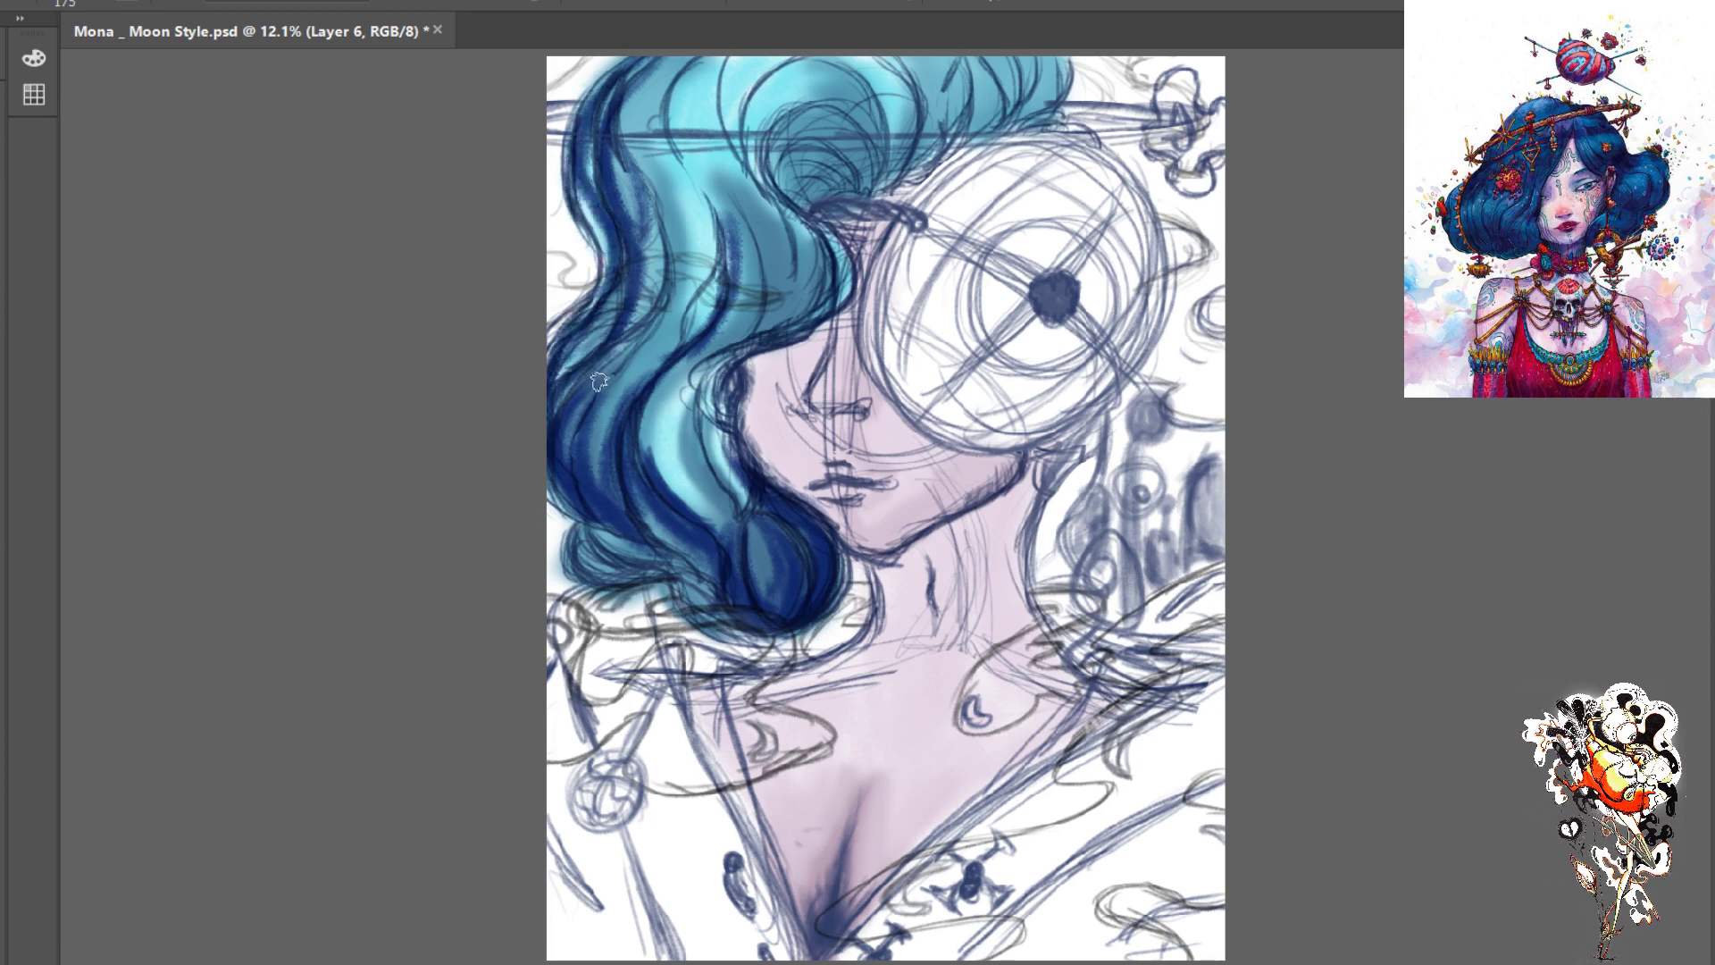
- Paint dark blue shadows between the upper hair waves, around the round curl and along the swept-back fringe with the size 175 brush
mouse_move(664, 238)
left_mouse_down()
mouse_move(663, 318)
mouse_move(659, 223)
mouse_move(613, 362)
mouse_move(682, 270)
mouse_move(674, 187)
mouse_move(711, 273)
mouse_move(725, 225)
mouse_move(706, 308)
mouse_move(682, 166)
mouse_move(713, 264)
mouse_move(755, 311)
mouse_move(766, 269)
mouse_move(751, 336)
mouse_move(818, 254)
mouse_move(802, 310)
mouse_move(829, 235)
mouse_move(808, 245)
mouse_move(814, 314)
mouse_move(839, 239)
mouse_move(729, 343)
mouse_move(781, 339)
mouse_move(713, 416)
mouse_move(768, 333)
mouse_move(746, 429)
mouse_move(722, 386)
mouse_move(737, 396)
mouse_move(714, 435)
mouse_move(738, 364)
mouse_move(764, 483)
mouse_move(722, 396)
mouse_move(771, 485)
mouse_move(746, 397)
mouse_move(742, 460)
mouse_move(725, 420)
mouse_move(734, 376)
mouse_move(728, 436)
mouse_move(734, 368)
mouse_move(707, 410)
mouse_move(736, 455)
mouse_move(722, 388)
mouse_move(725, 444)
mouse_move(758, 486)
mouse_move(726, 408)
mouse_move(746, 394)
mouse_move(754, 464)
mouse_move(742, 399)
mouse_move(735, 433)
mouse_move(797, 498)
mouse_move(780, 485)
mouse_move(801, 558)
mouse_move(766, 581)
left_mouse_up()
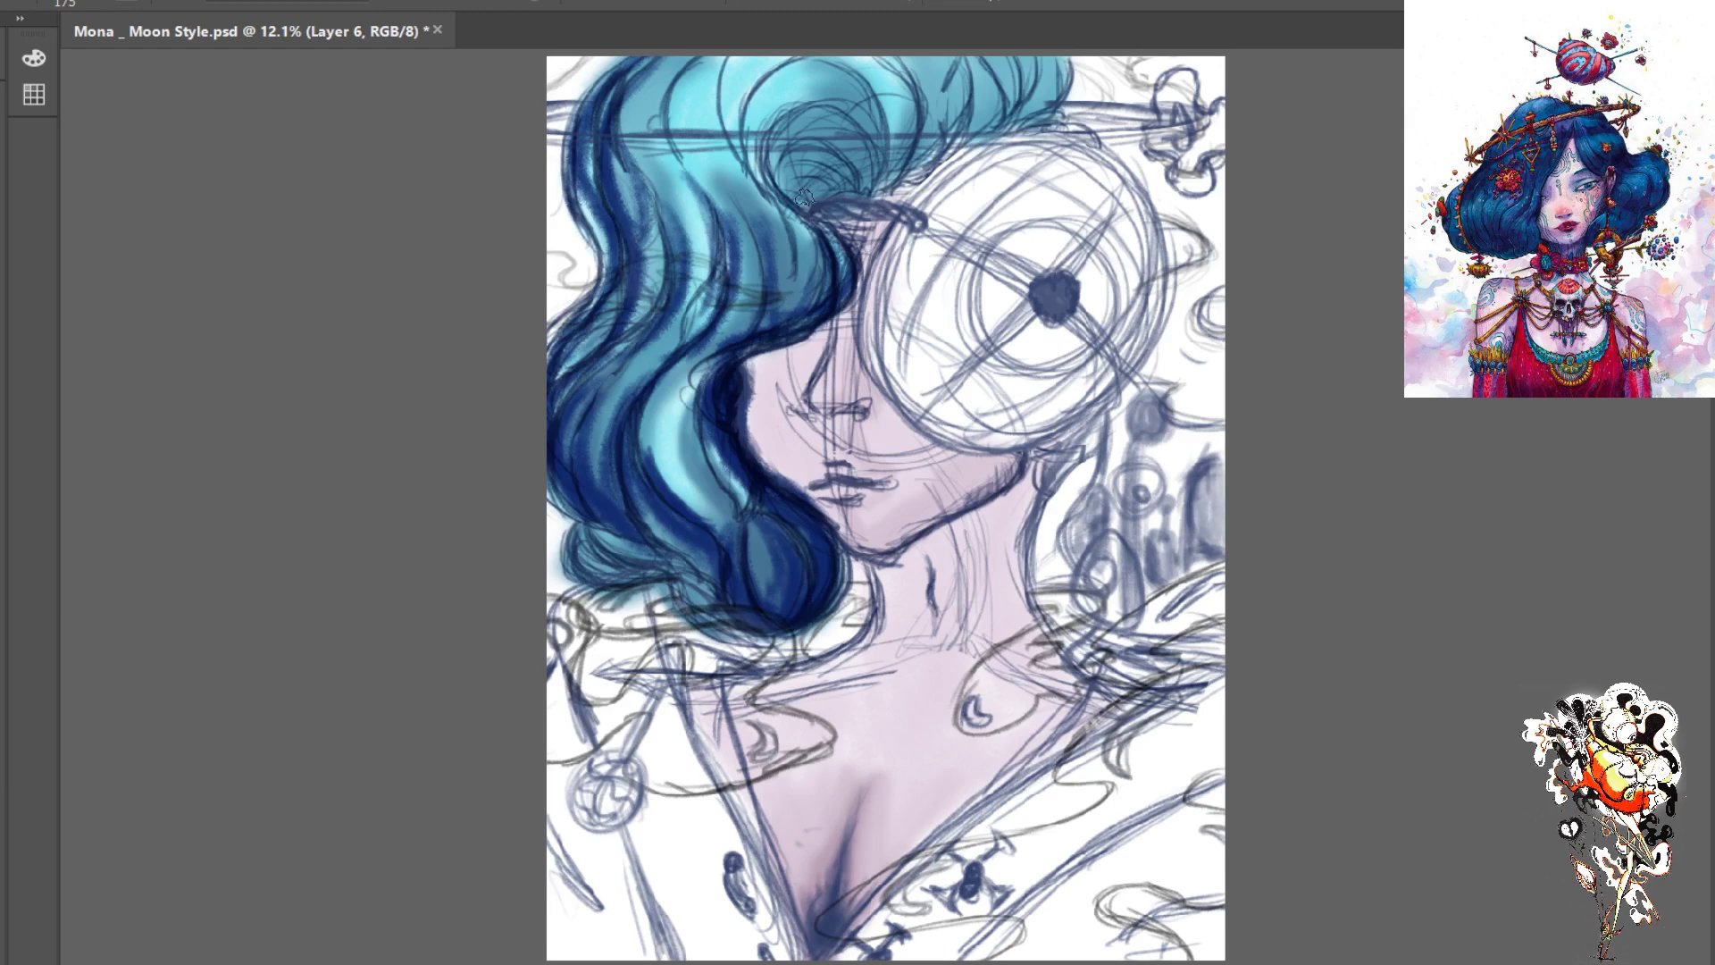
mouse_move(814, 161)
left_mouse_down()
mouse_move(848, 193)
mouse_move(851, 124)
mouse_move(871, 129)
mouse_move(854, 175)
mouse_move(789, 195)
mouse_move(847, 188)
mouse_move(823, 170)
mouse_move(842, 183)
mouse_move(828, 124)
mouse_move(845, 185)
mouse_move(819, 149)
mouse_move(828, 166)
mouse_move(787, 171)
mouse_move(793, 194)
mouse_move(806, 180)
mouse_move(786, 168)
mouse_move(836, 185)
mouse_move(815, 146)
mouse_move(829, 101)
mouse_move(824, 186)
mouse_move(793, 189)
mouse_move(816, 216)
mouse_move(781, 180)
mouse_move(844, 257)
mouse_move(828, 274)
mouse_move(796, 208)
mouse_move(821, 295)
mouse_move(818, 209)
mouse_move(798, 211)
mouse_move(816, 127)
mouse_move(828, 201)
mouse_move(832, 143)
mouse_move(822, 197)
mouse_move(949, 153)
mouse_move(908, 176)
mouse_move(913, 143)
mouse_move(887, 183)
mouse_move(913, 174)
mouse_move(969, 83)
mouse_move(978, 129)
mouse_move(998, 94)
mouse_move(991, 132)
mouse_move(1018, 136)
mouse_move(1058, 112)
mouse_move(1003, 119)
mouse_move(1027, 85)
mouse_move(1005, 117)
mouse_move(1041, 89)
mouse_move(1012, 125)
mouse_move(1061, 79)
mouse_move(999, 131)
left_mouse_up()
mouse_move(987, 74)
left_mouse_down()
mouse_move(951, 127)
mouse_move(958, 57)
mouse_move(982, 132)
mouse_move(997, 65)
mouse_move(1011, 100)
mouse_move(934, 122)
mouse_move(941, 71)
mouse_move(882, 160)
mouse_move(908, 110)
mouse_move(875, 158)
left_mouse_up()
mouse_move(789, 57)
left_mouse_down()
mouse_move(857, 100)
mouse_move(827, 120)
mouse_move(870, 76)
mouse_move(777, 95)
mouse_move(729, 156)
mouse_move(723, 71)
mouse_move(742, 192)
left_mouse_up()
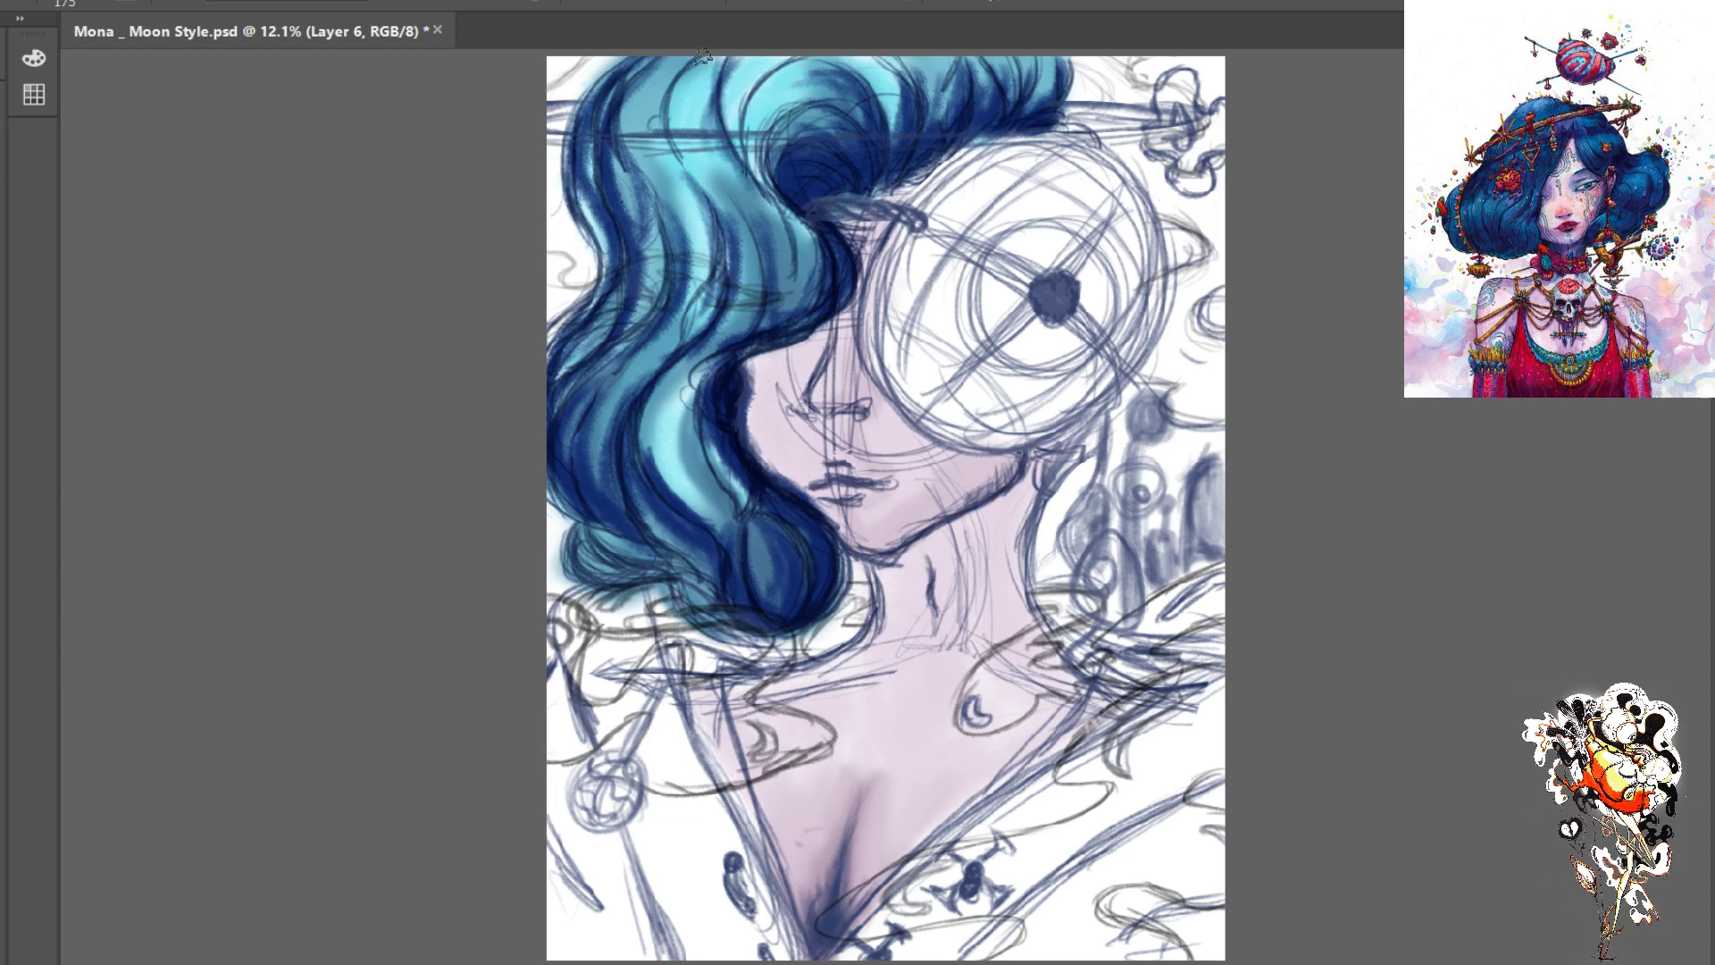
mouse_move(702, 55)
left_mouse_down()
mouse_move(674, 165)
mouse_move(683, 94)
mouse_move(650, 125)
mouse_move(661, 60)
mouse_move(641, 192)
mouse_move(661, 215)
mouse_move(633, 85)
mouse_move(670, 255)
left_mouse_up()
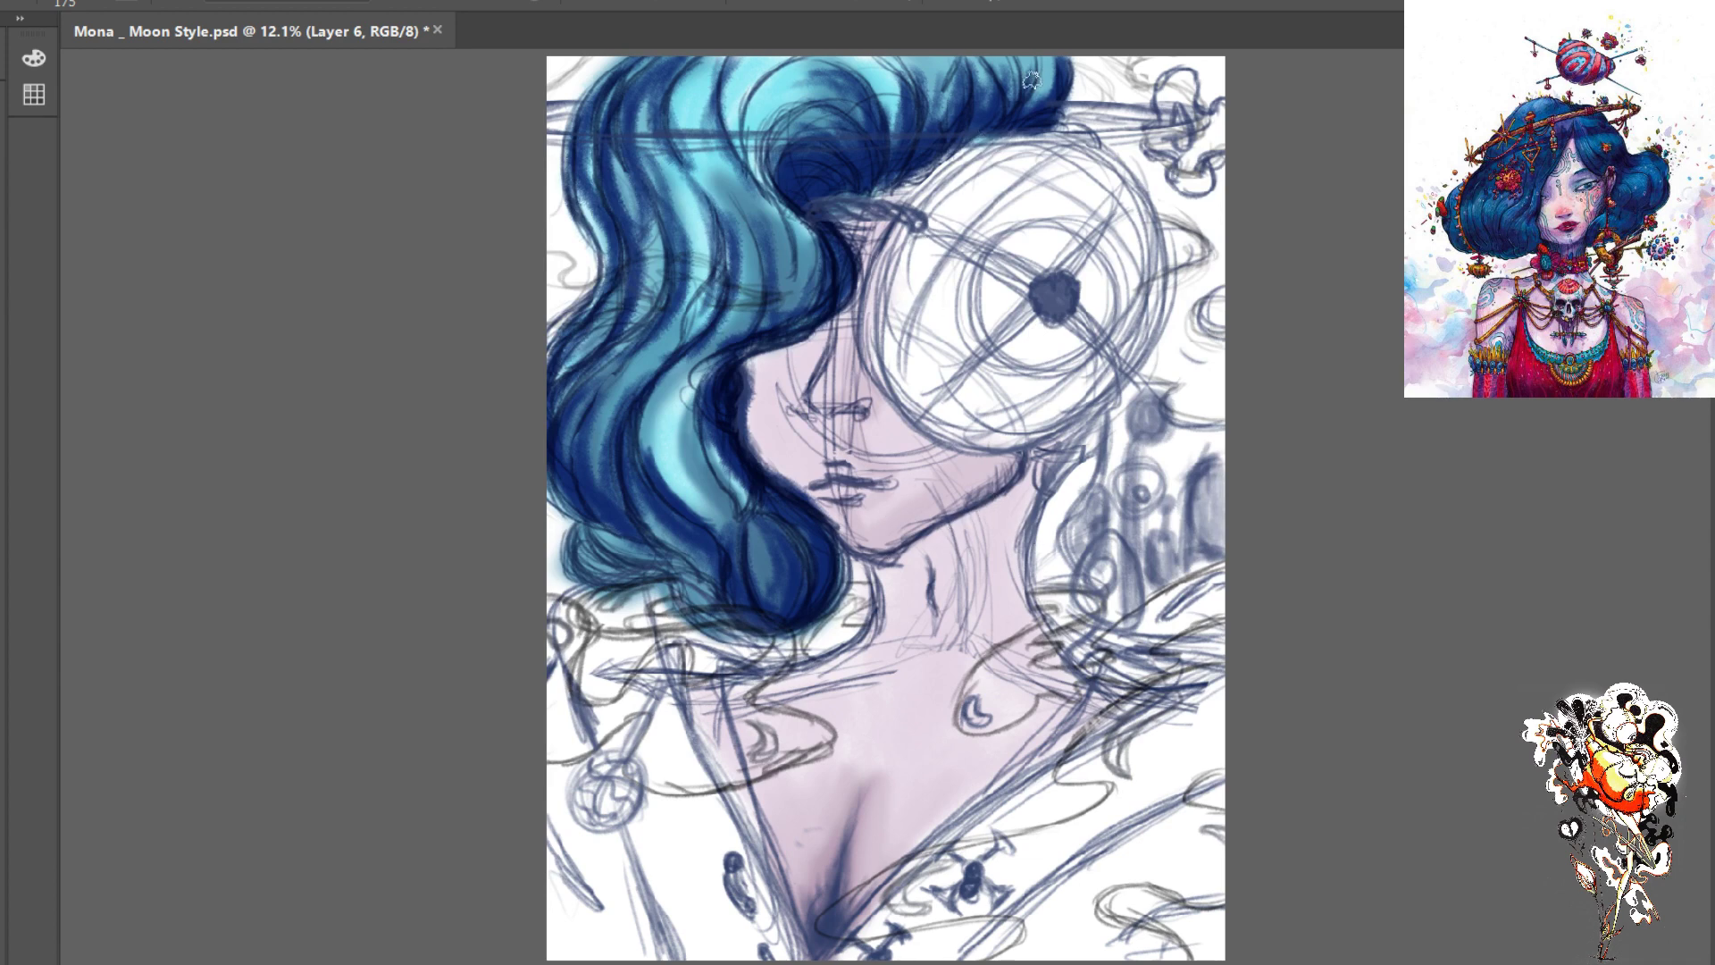
left_click_drag(1043, 92, 1030, 111)
left_click_drag(829, 107, 798, 124)
mouse_move(750, 176)
left_mouse_down()
mouse_move(773, 232)
mouse_move(768, 312)
mouse_move(782, 313)
left_mouse_up()
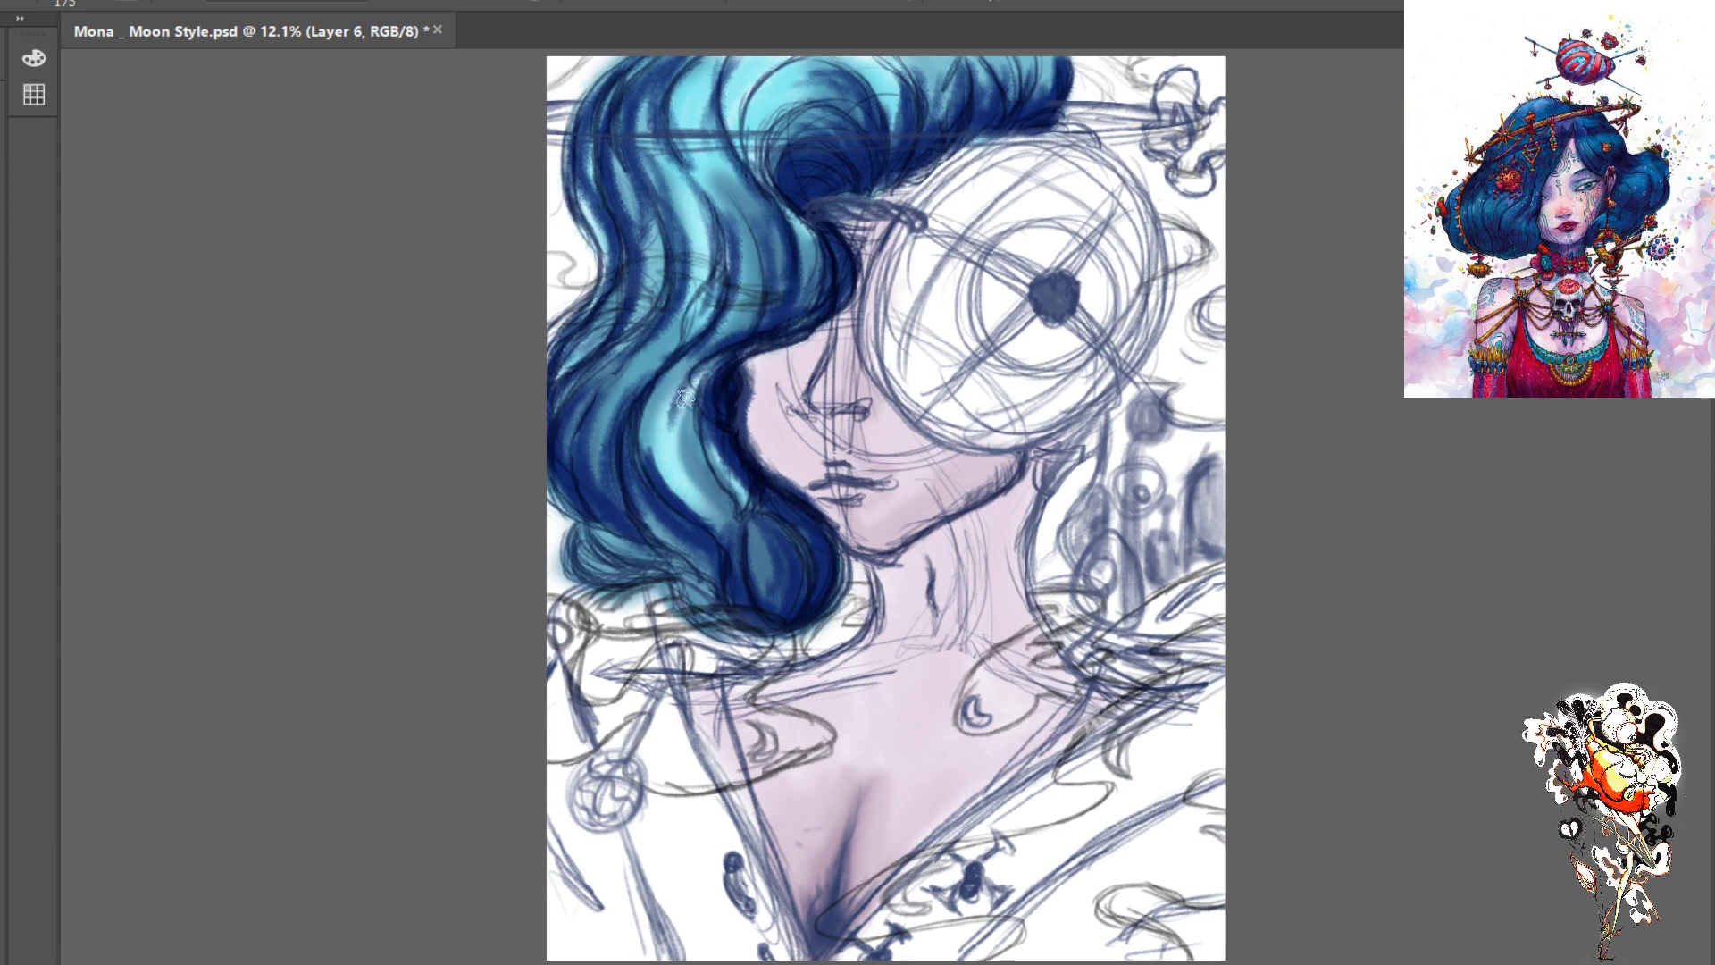
- Deepen the dark blue shading on the lower curls, the hair's outer edge and the middle waves
mouse_move(684, 399)
left_mouse_down()
mouse_move(688, 502)
mouse_move(681, 422)
mouse_move(736, 513)
mouse_move(746, 582)
left_mouse_up()
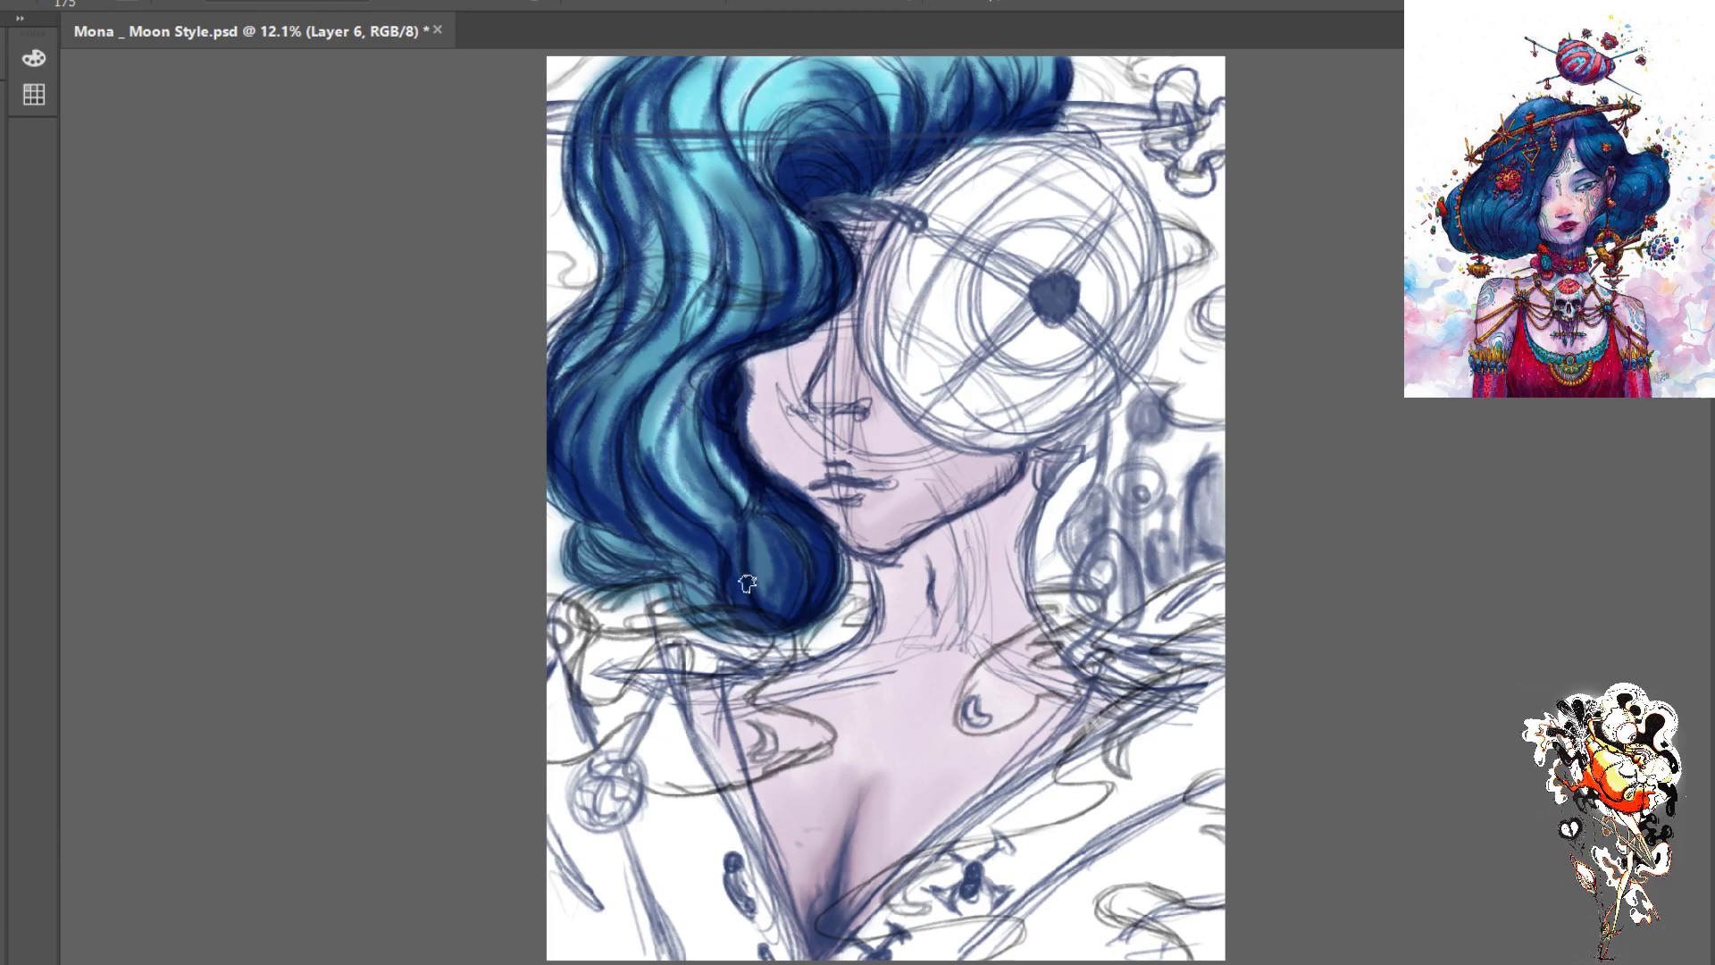
mouse_move(625, 571)
left_mouse_down()
mouse_move(589, 536)
mouse_move(706, 608)
mouse_move(692, 624)
mouse_move(757, 626)
mouse_move(607, 570)
mouse_move(587, 504)
mouse_move(625, 581)
mouse_move(597, 542)
mouse_move(692, 607)
mouse_move(675, 576)
left_mouse_up()
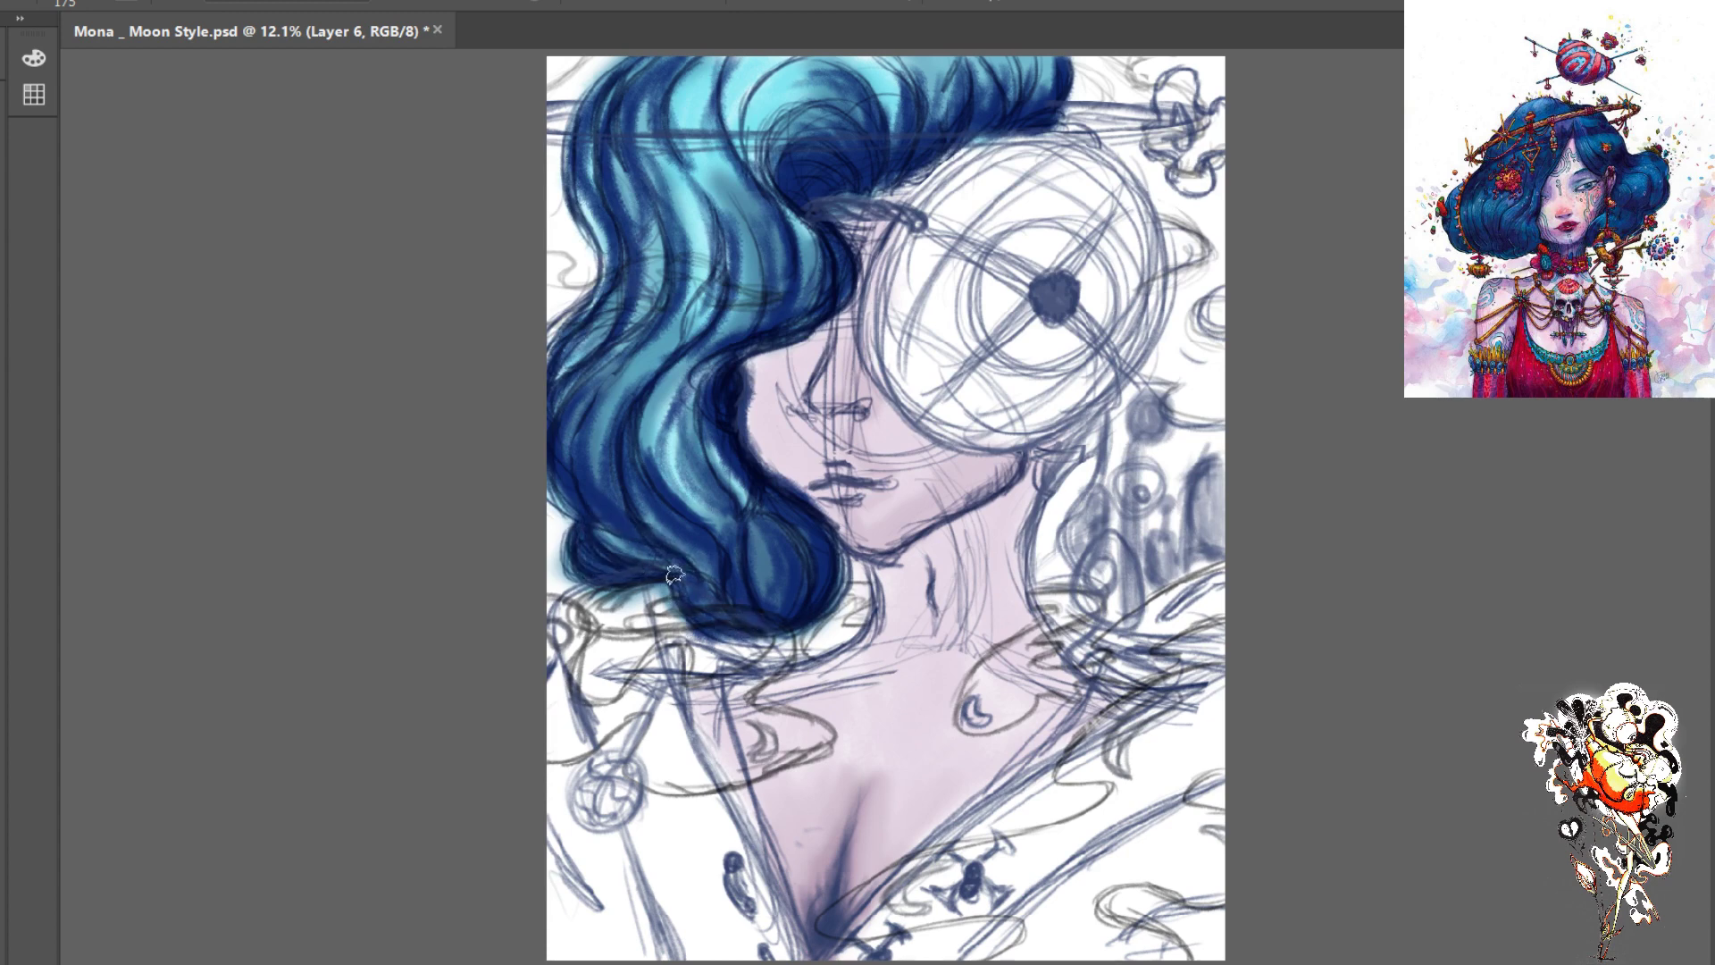
left_click_drag(595, 399, 583, 429)
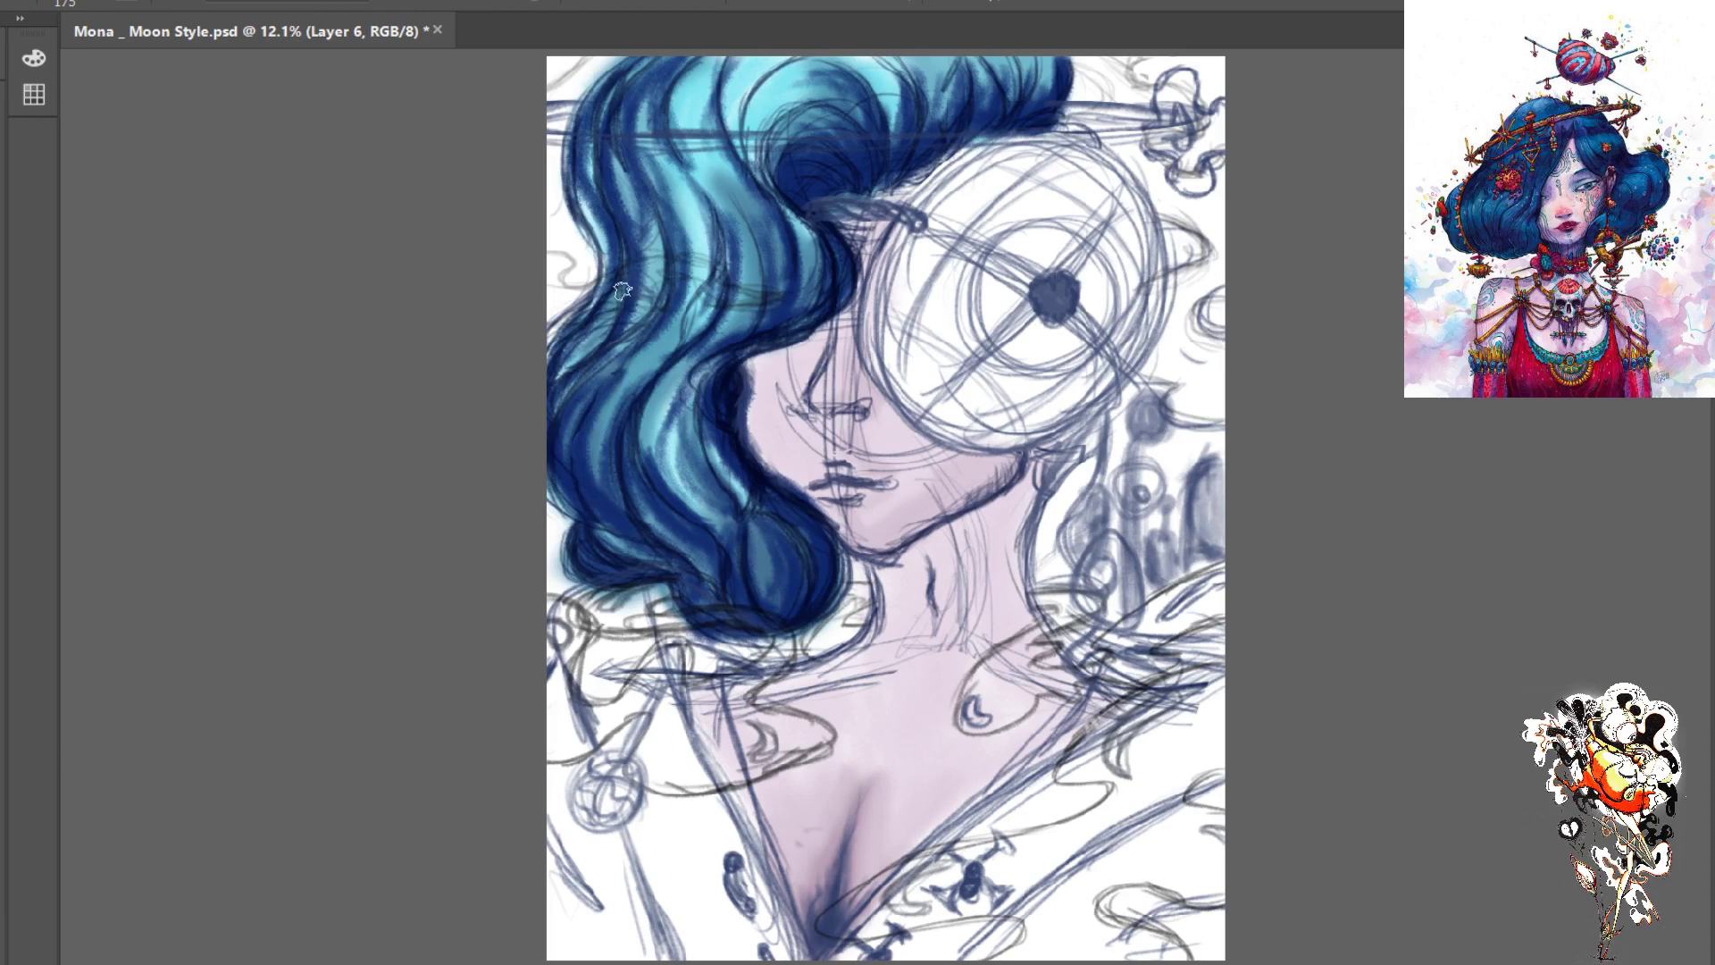
left_click_drag(622, 291, 584, 368)
mouse_move(617, 274)
left_mouse_down()
mouse_move(575, 361)
mouse_move(602, 339)
mouse_move(618, 255)
mouse_move(605, 230)
mouse_move(617, 273)
mouse_move(573, 190)
mouse_move(592, 295)
mouse_move(589, 228)
mouse_move(567, 313)
mouse_move(595, 277)
mouse_move(555, 359)
left_mouse_up()
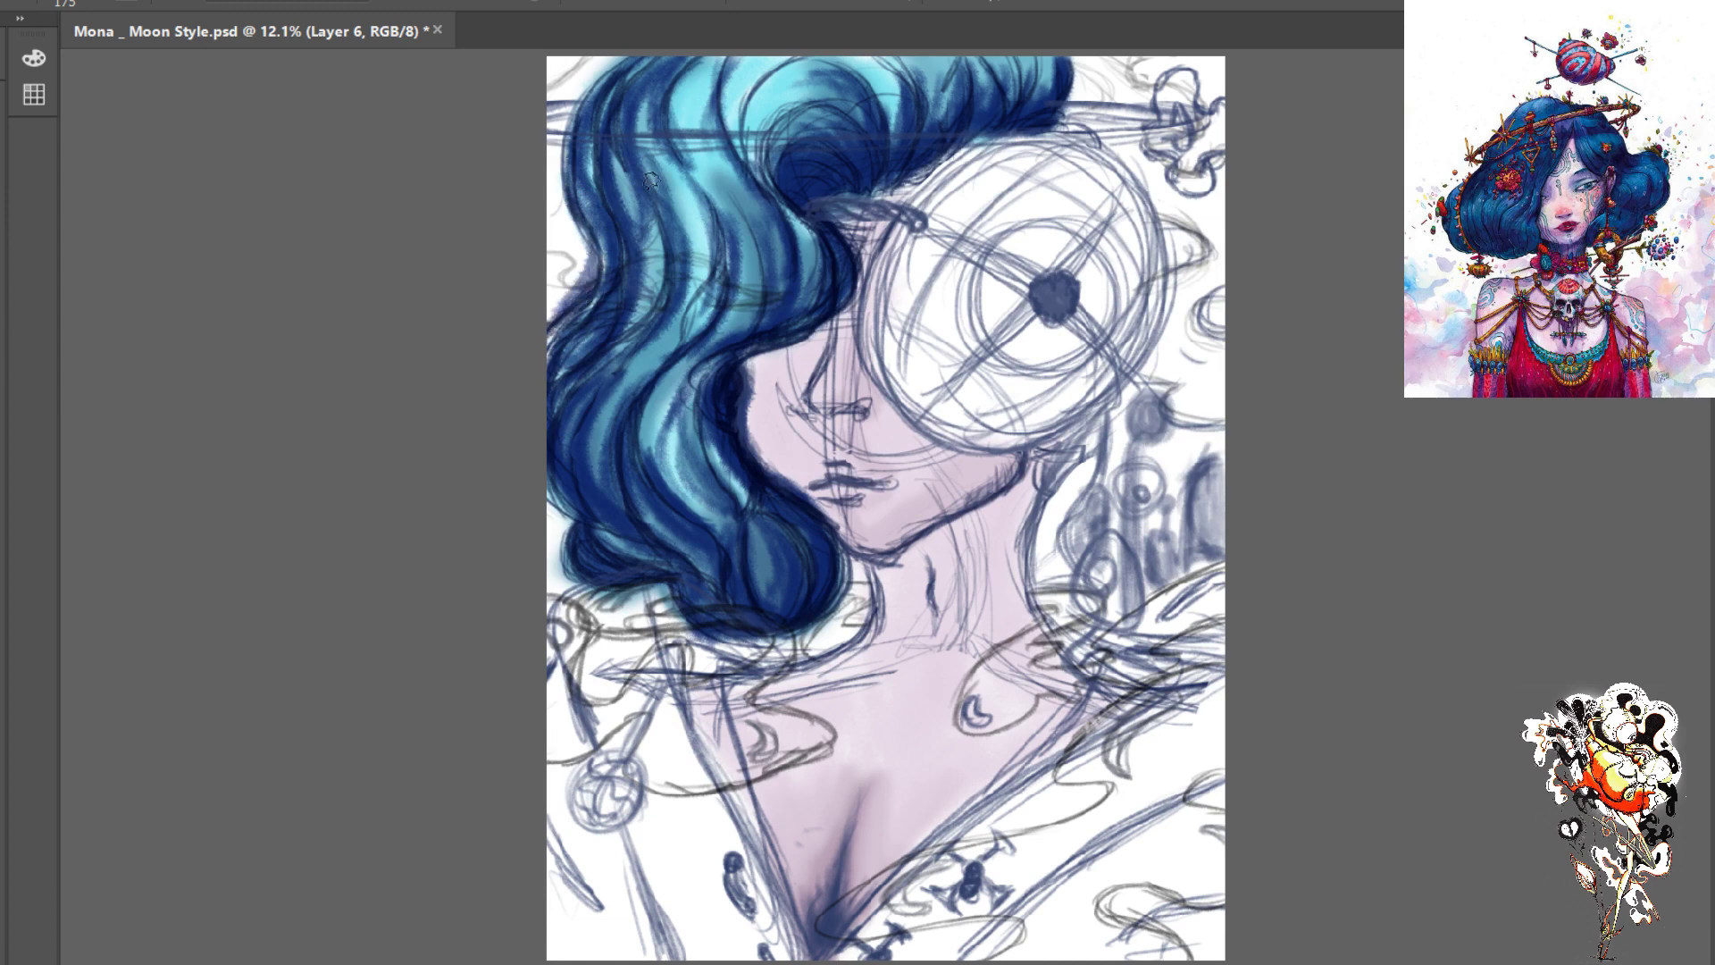
mouse_move(650, 179)
left_mouse_down()
mouse_move(685, 224)
mouse_move(639, 334)
mouse_move(810, 76)
mouse_move(683, 338)
mouse_move(726, 276)
mouse_move(643, 402)
mouse_move(753, 245)
mouse_move(697, 190)
mouse_move(708, 301)
mouse_move(732, 223)
mouse_move(706, 174)
mouse_move(733, 277)
mouse_move(717, 163)
mouse_move(753, 296)
mouse_move(777, 218)
mouse_move(773, 321)
left_mouse_up()
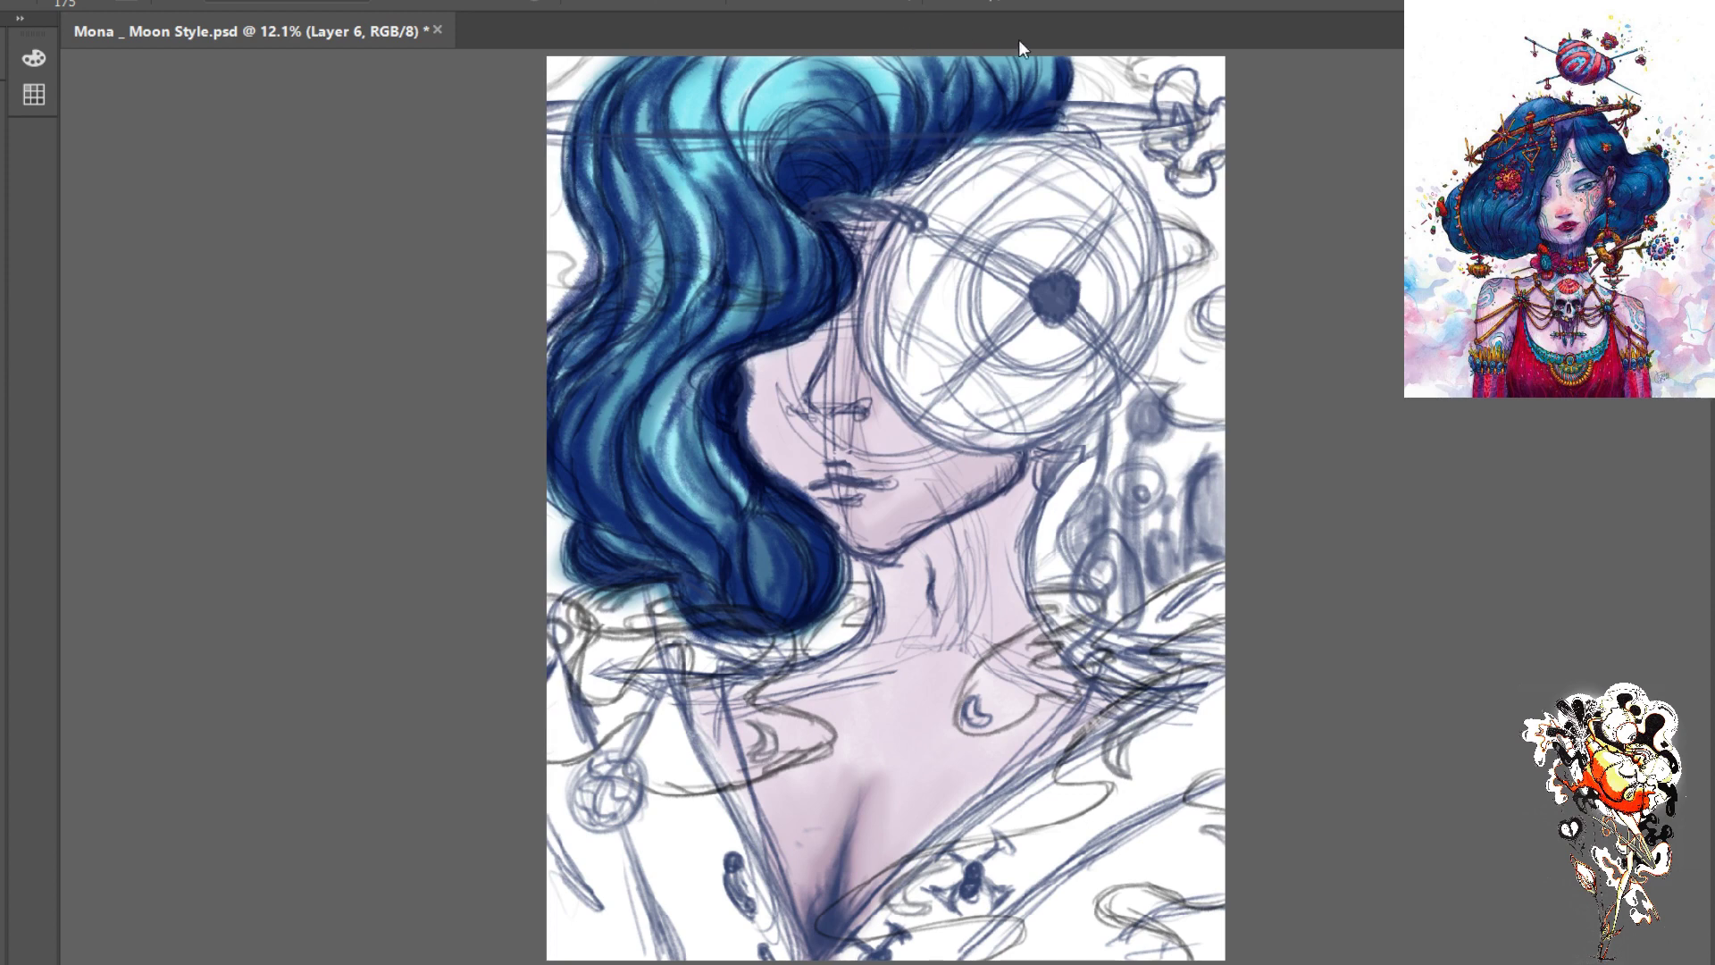
- Set the brush size to 90 and outline the round curl and the long waves beside it in dark blue
key("ctrl+w")
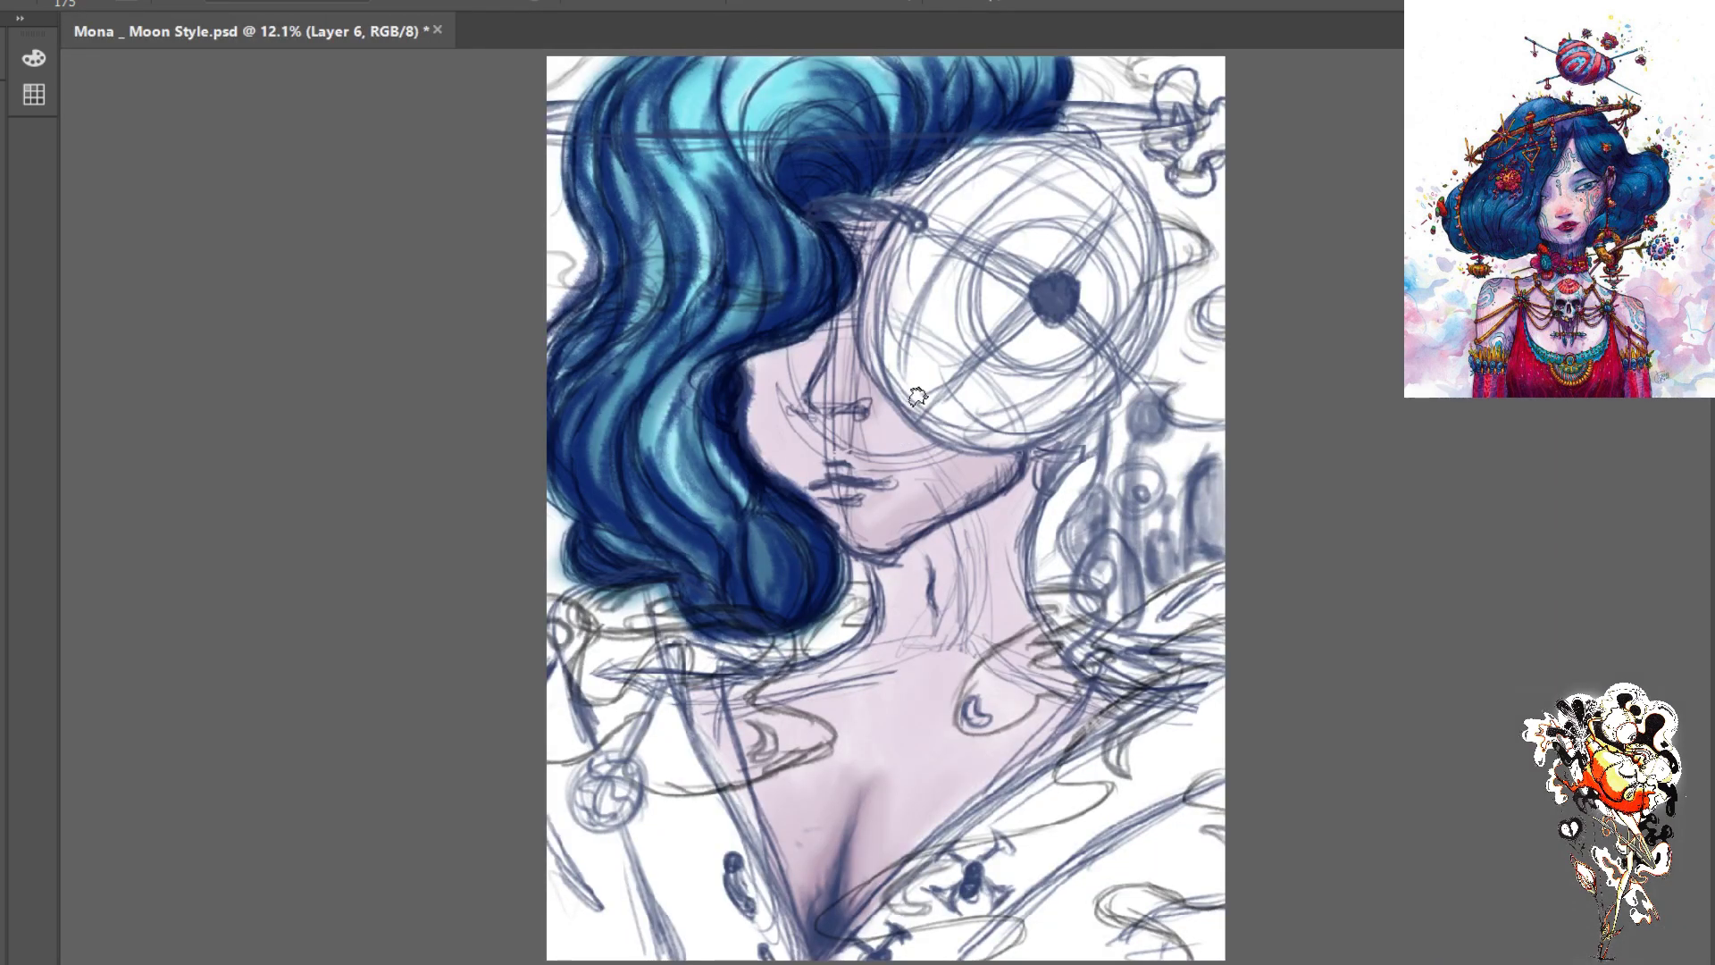
key("ctrl+minus")
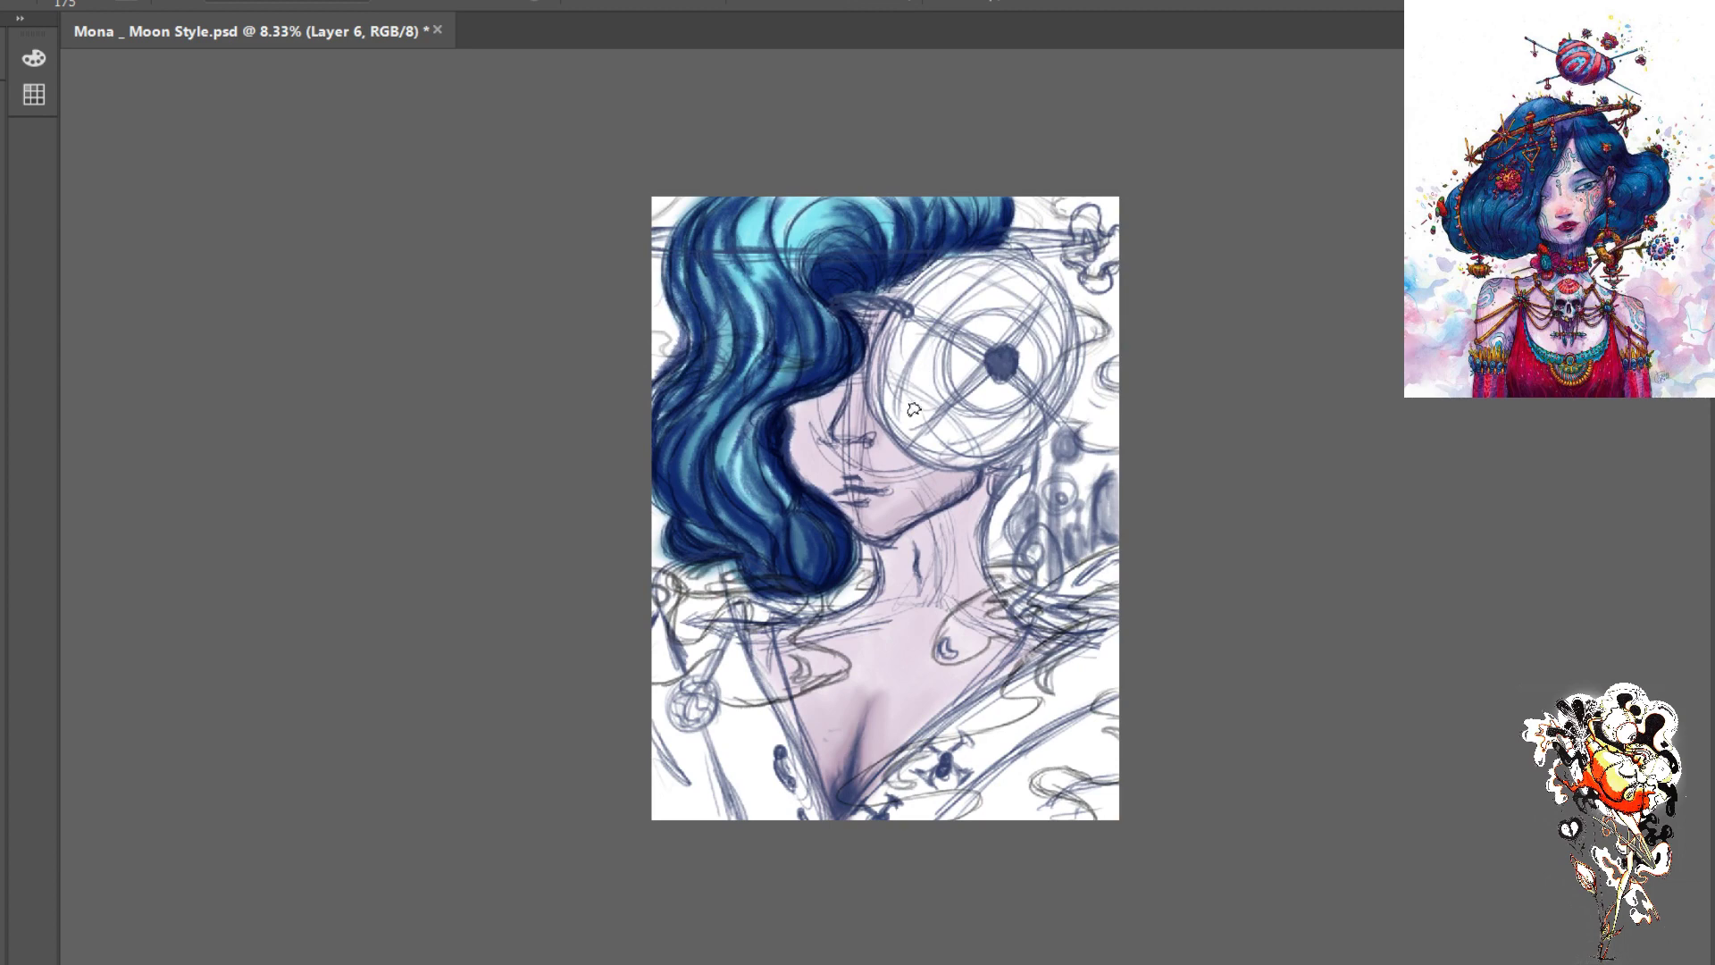
key("ctrl+plus")
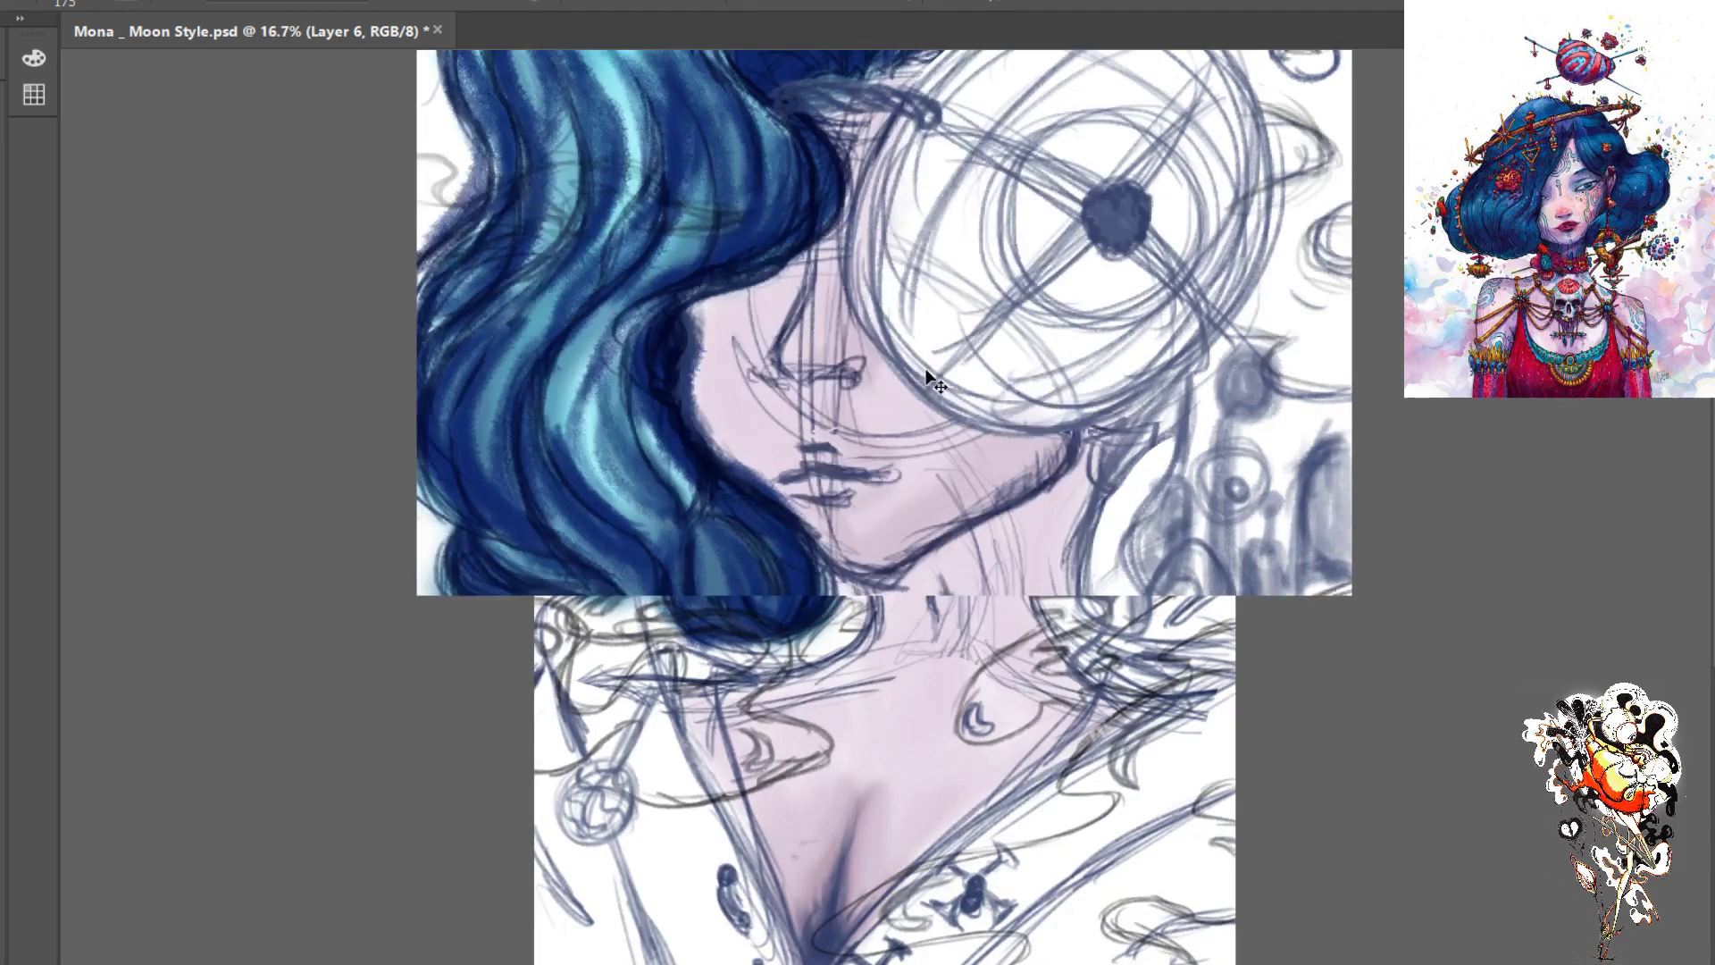
key("ctrl+plus")
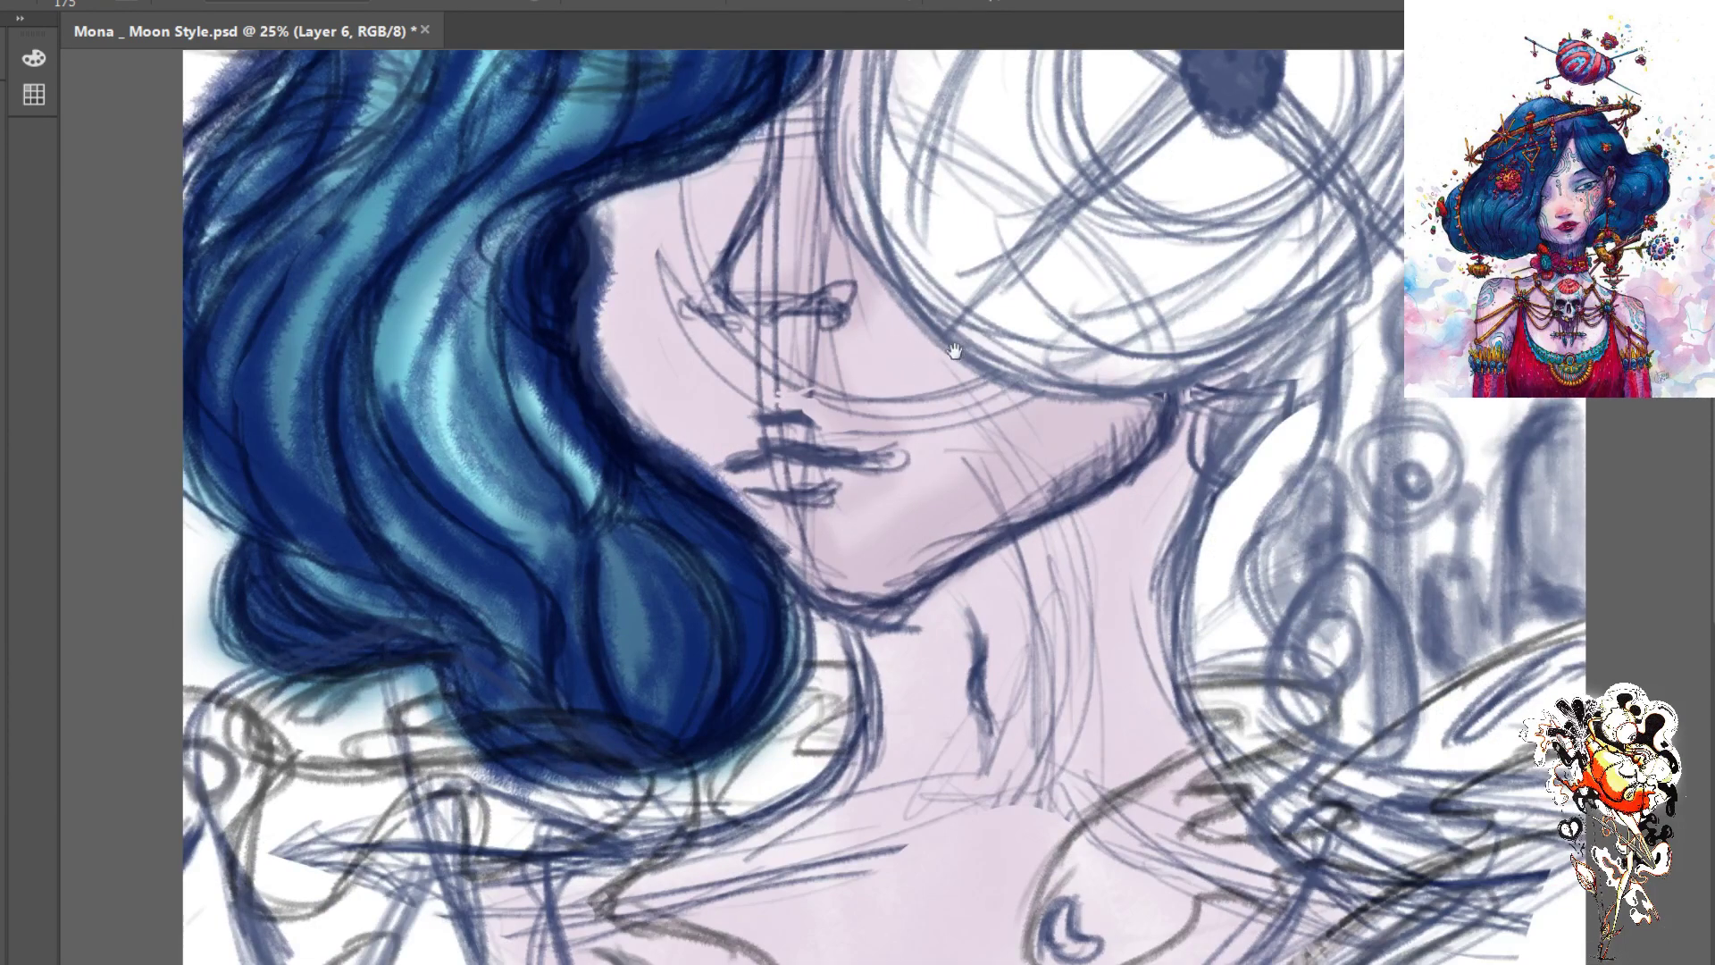
left_click_drag(938, 362, 951, 728)
left_click_drag(970, 273, 974, 607)
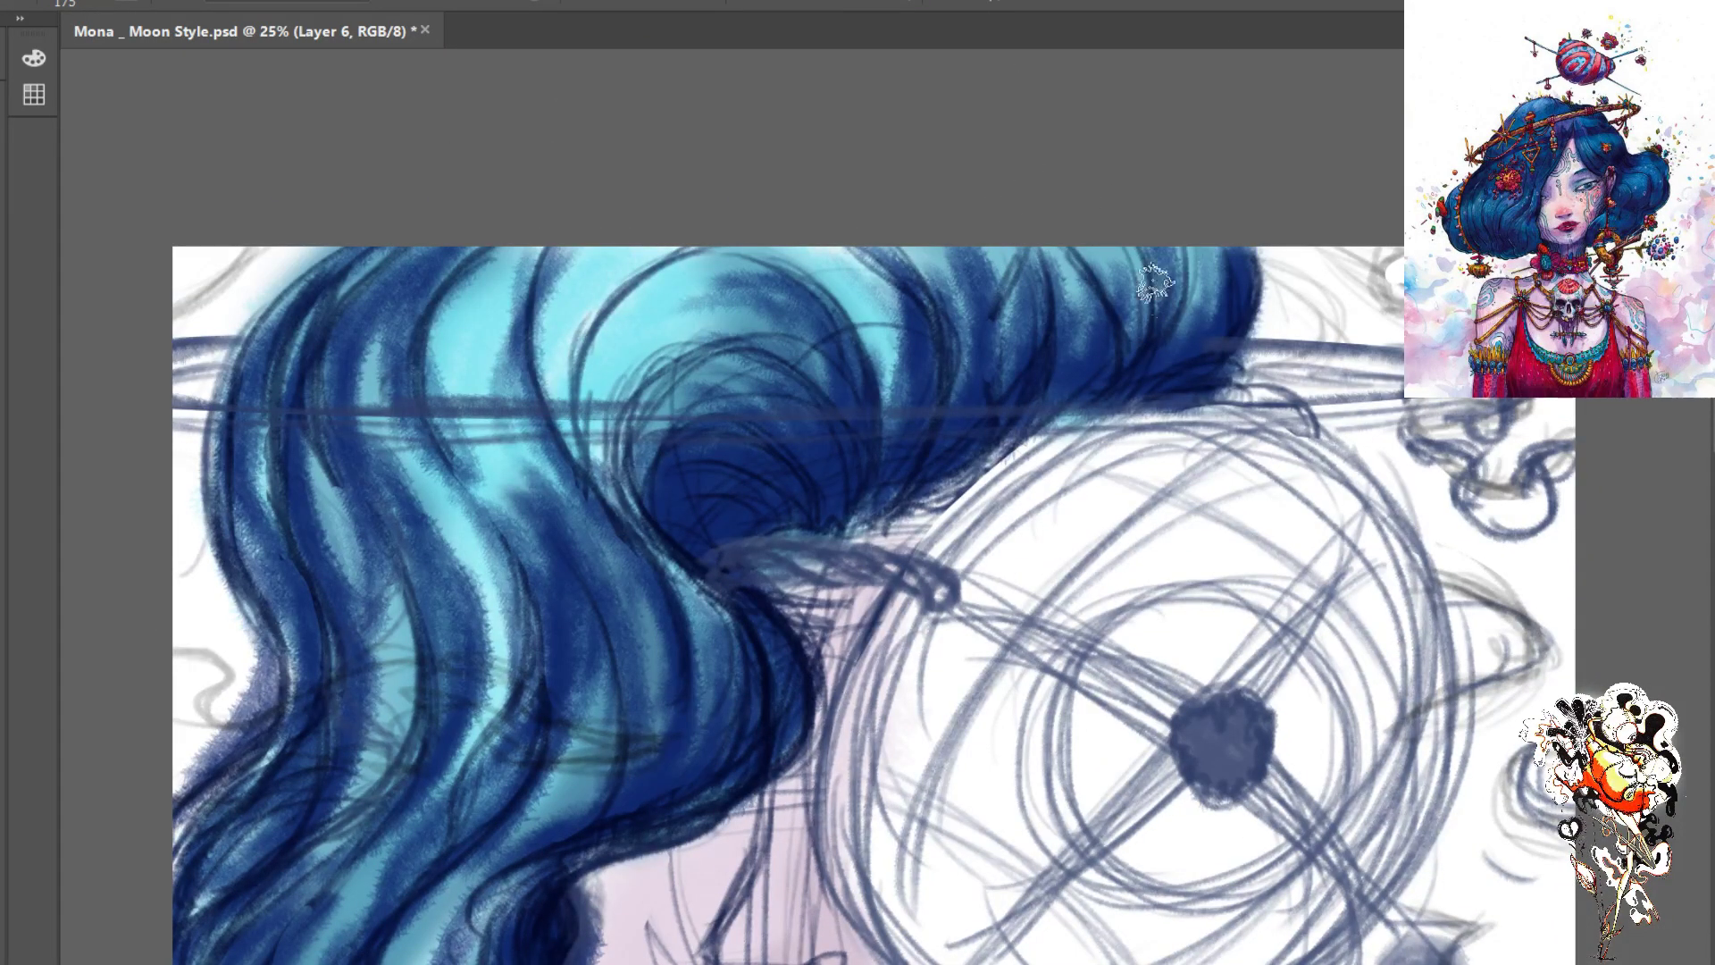
key("bracketleft")
key("bracketleft")
key("bracketleft")
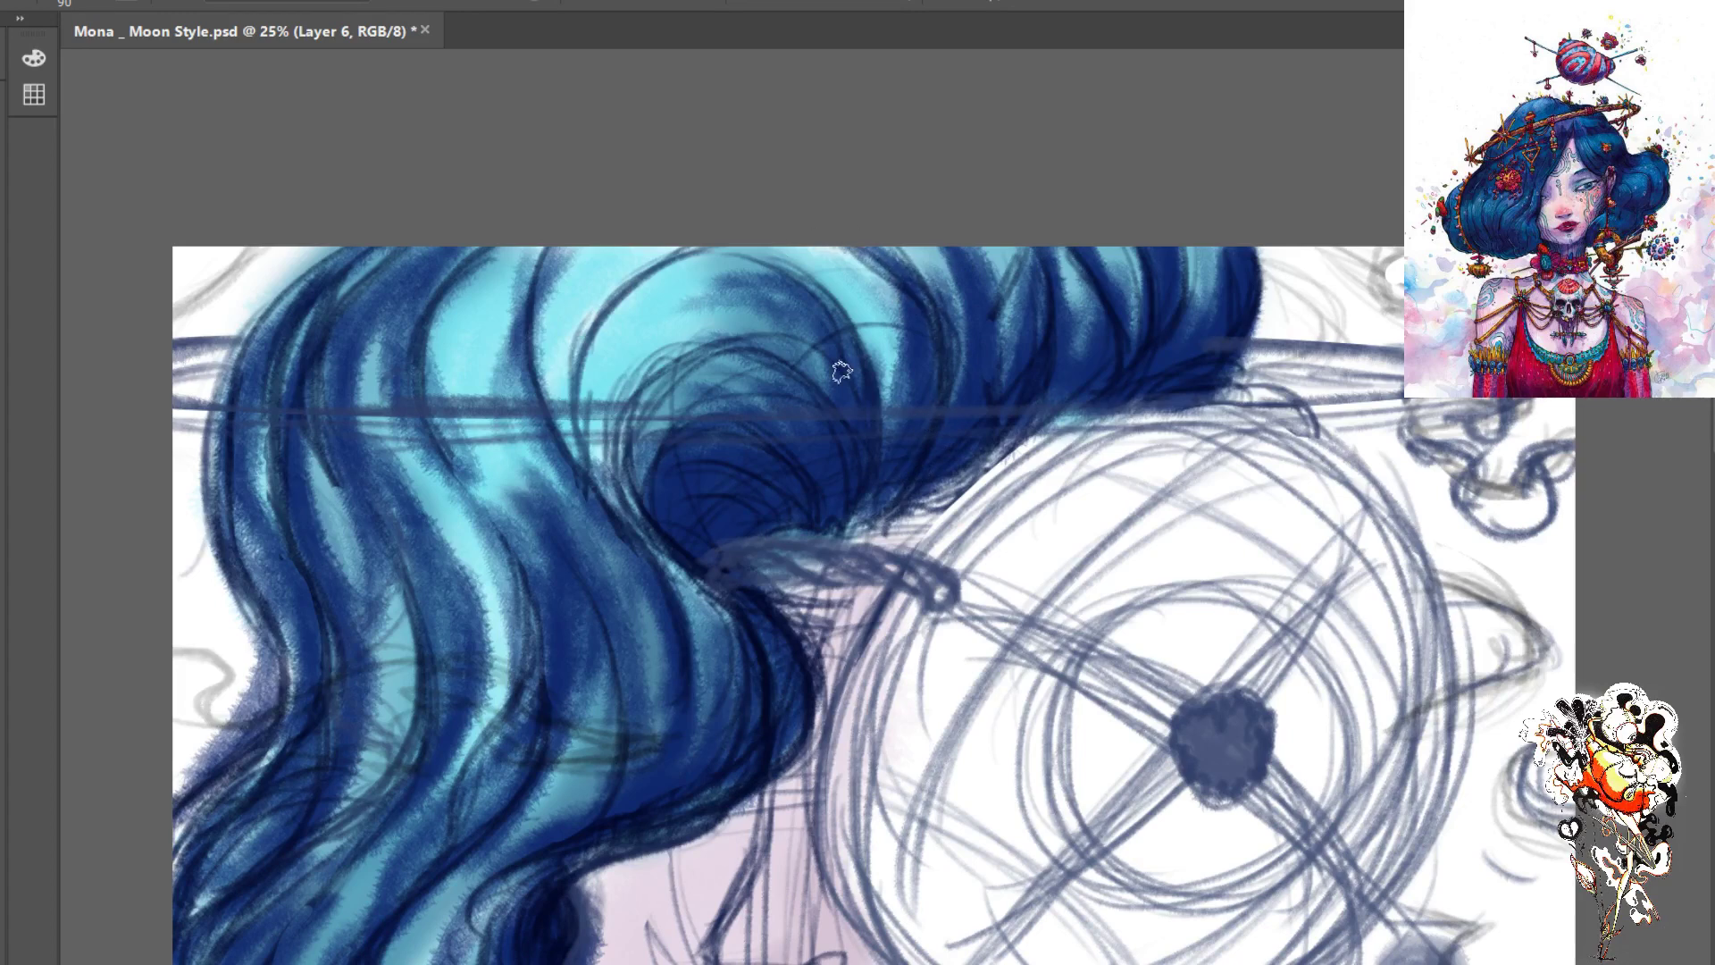
mouse_move(692, 265)
left_mouse_down()
mouse_move(643, 332)
mouse_move(671, 260)
mouse_move(650, 310)
mouse_move(600, 315)
mouse_move(628, 353)
mouse_move(575, 383)
mouse_move(606, 385)
mouse_move(602, 466)
mouse_move(579, 403)
mouse_move(638, 509)
mouse_move(584, 454)
mouse_move(576, 402)
left_mouse_up()
mouse_move(530, 282)
left_mouse_down()
mouse_move(536, 358)
mouse_move(564, 321)
mouse_move(546, 384)
mouse_move(550, 311)
mouse_move(587, 474)
left_mouse_up()
mouse_move(527, 230)
left_mouse_down()
mouse_move(526, 397)
mouse_move(516, 339)
mouse_move(602, 512)
mouse_move(519, 353)
mouse_move(582, 531)
mouse_move(614, 560)
mouse_move(561, 549)
mouse_move(596, 773)
left_mouse_up()
left_click_drag(604, 670, 543, 844)
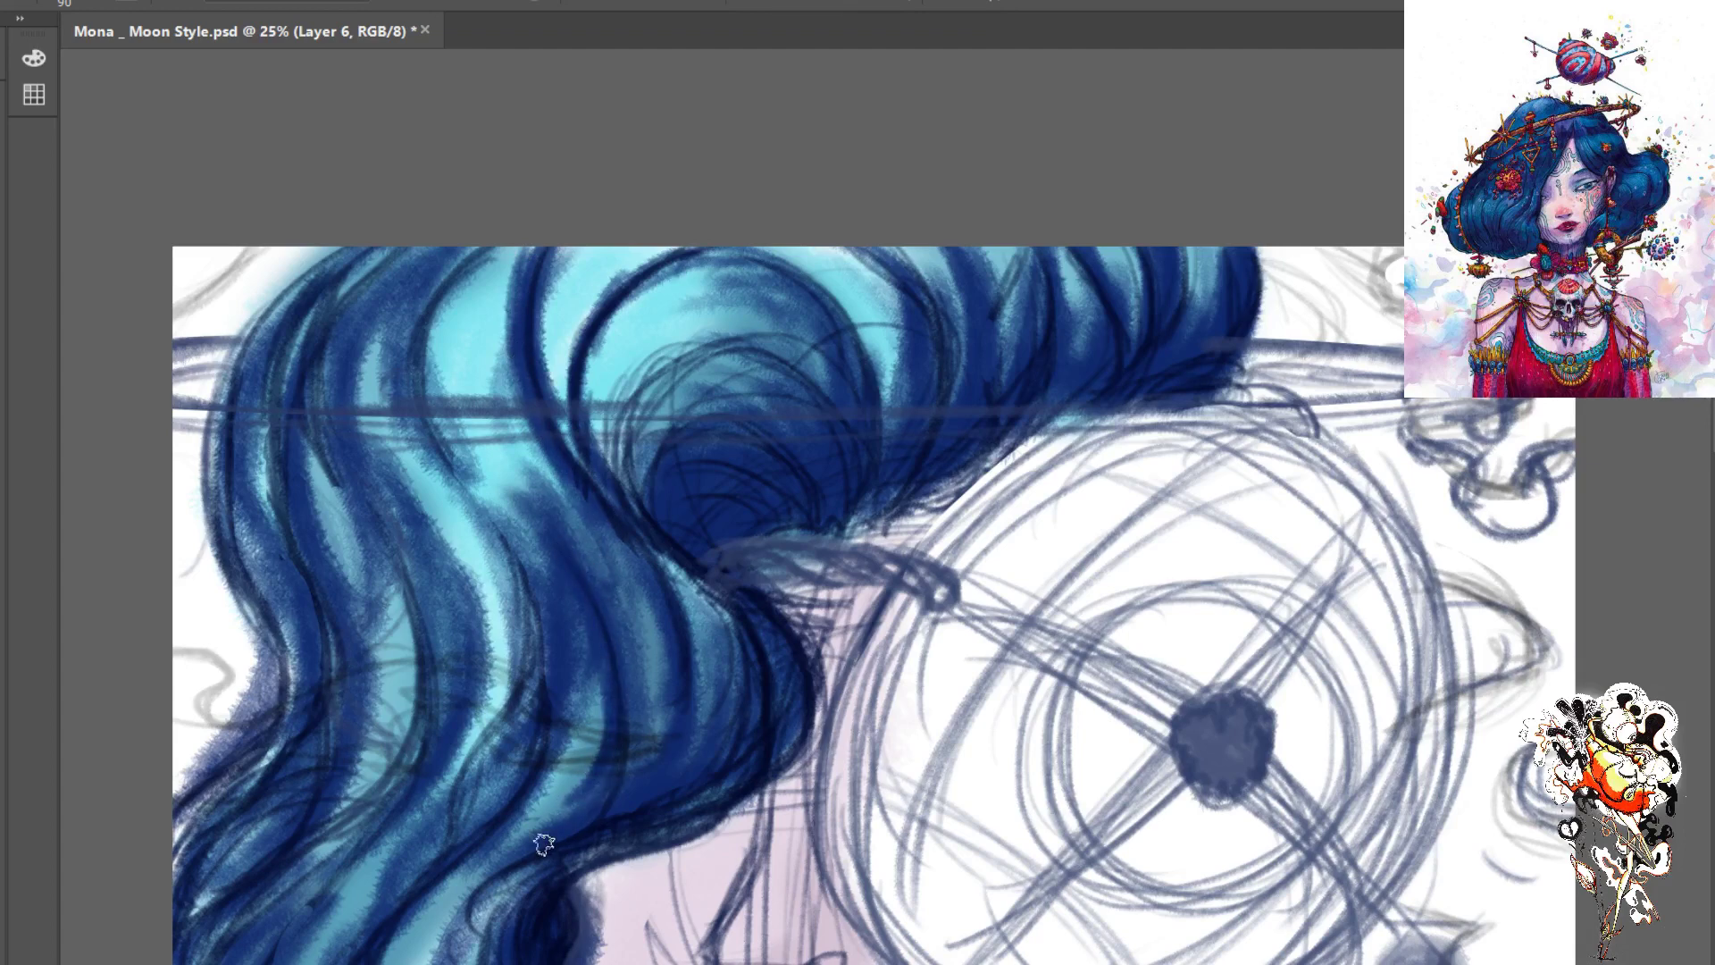
- Add fine dark blue strokes along the central hair strands and up to the crown
mouse_move(525, 605)
left_mouse_down()
mouse_move(536, 656)
mouse_move(429, 853)
mouse_move(496, 720)
mouse_move(446, 786)
left_mouse_up()
left_click_drag(496, 714, 446, 839)
left_click_drag(482, 536, 505, 692)
mouse_move(469, 483)
left_mouse_down()
mouse_move(506, 672)
mouse_move(495, 513)
left_mouse_up()
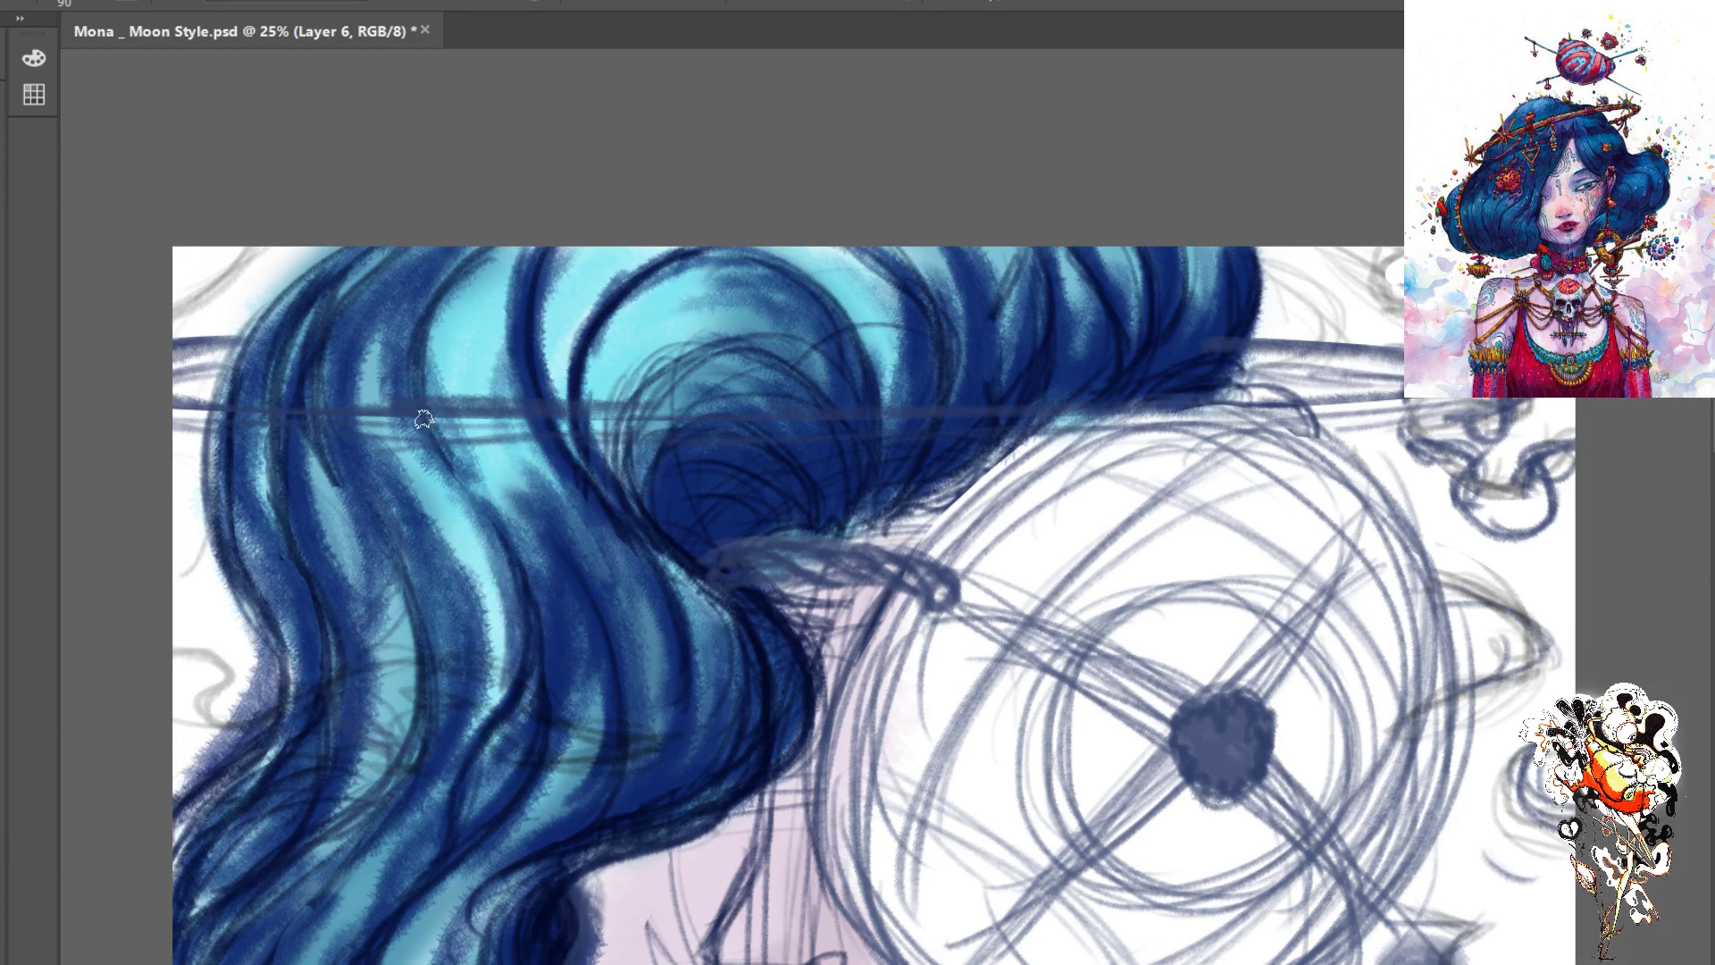
left_click_drag(420, 415, 505, 590)
left_click_drag(495, 254, 422, 382)
mouse_move(473, 255)
left_mouse_down()
mouse_move(416, 389)
mouse_move(427, 380)
left_mouse_up()
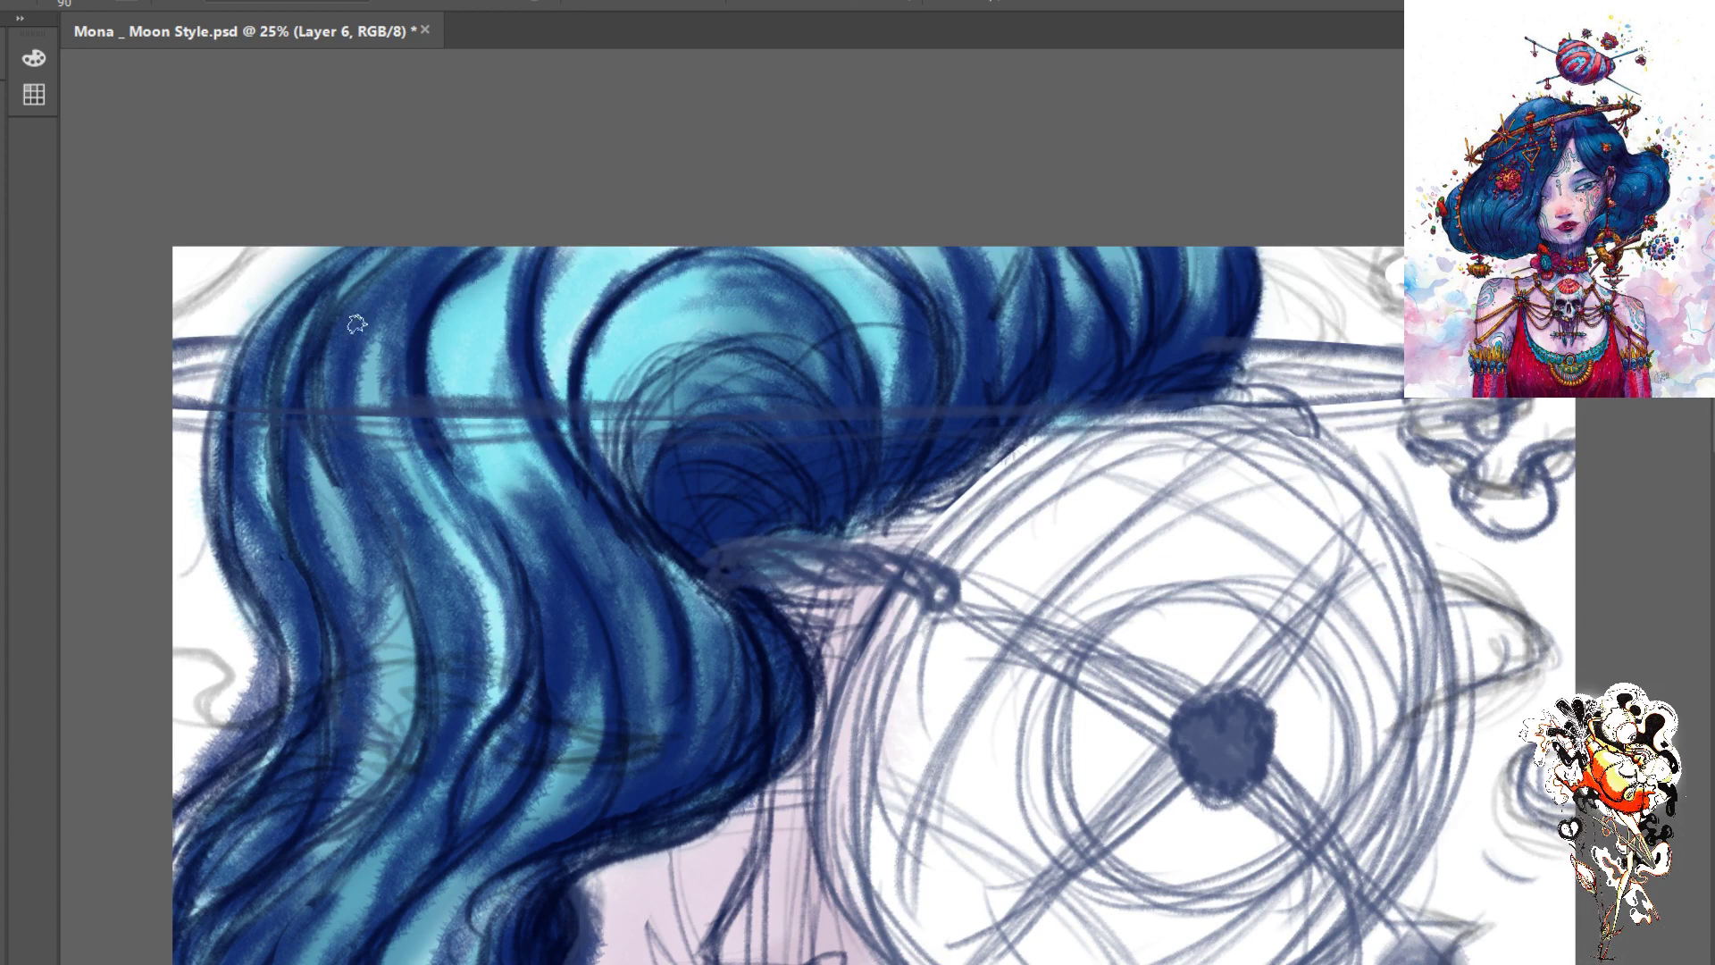
left_click_drag(391, 245, 305, 365)
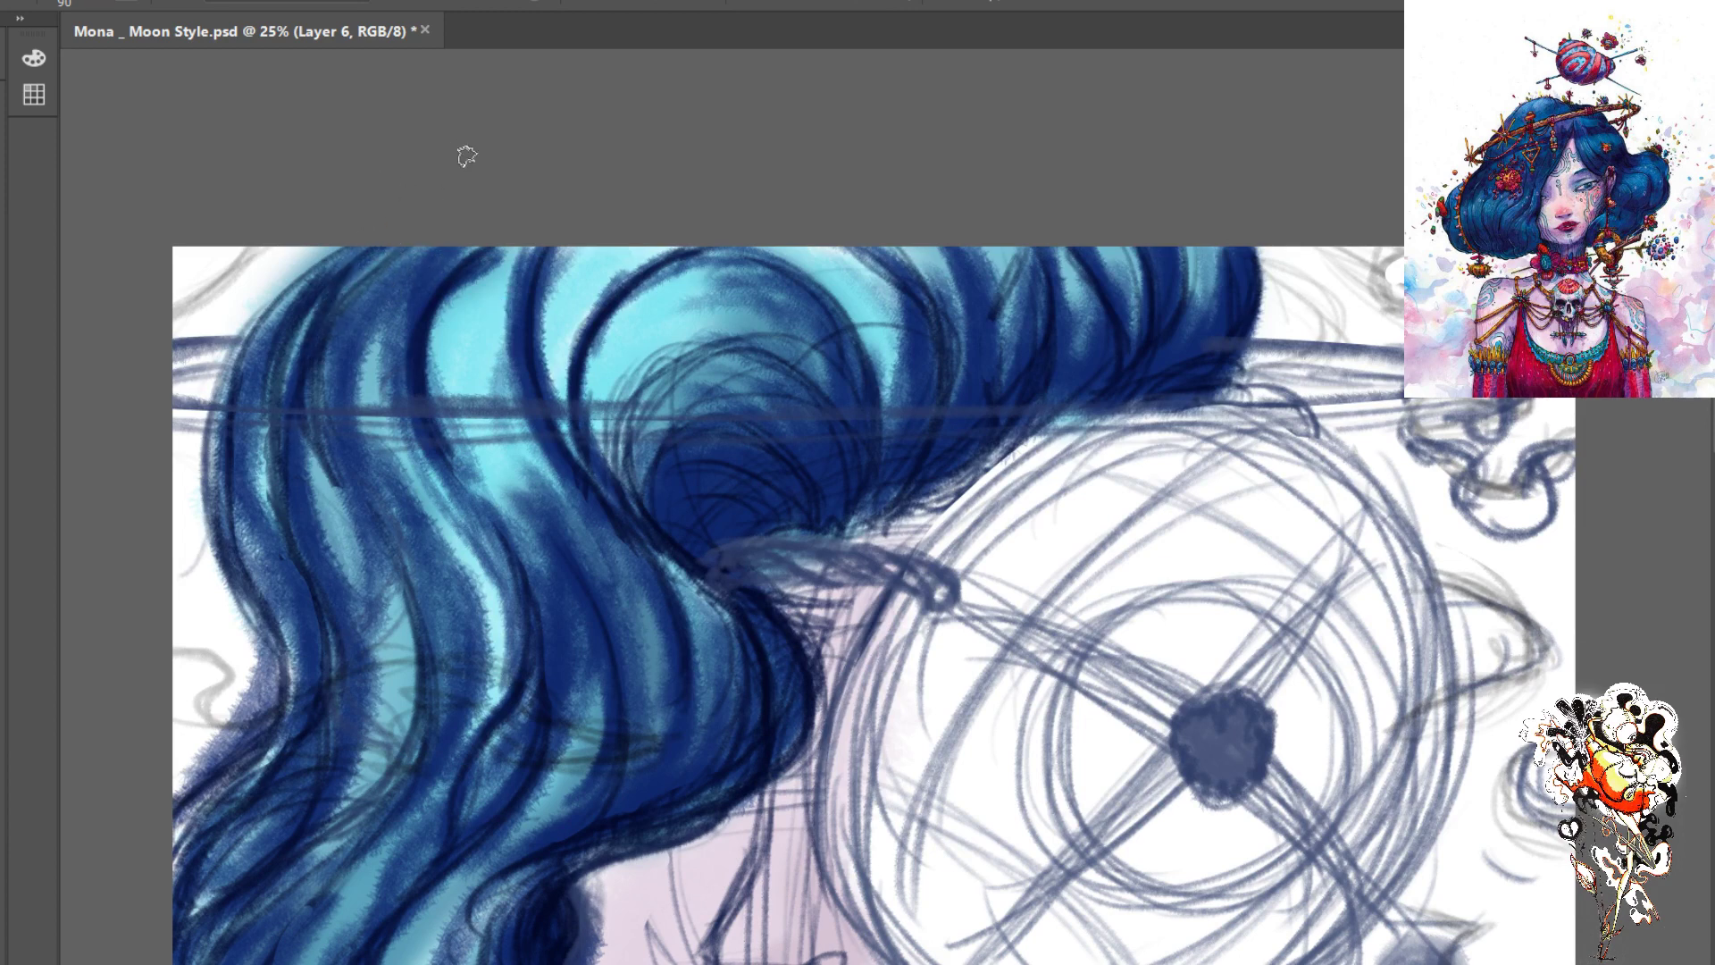
- Define the outer hair contour and the neighbouring wavy strands with long dark blue strokes
left_click_drag(344, 255, 244, 397)
left_click_drag(257, 312, 230, 453)
mouse_move(245, 362)
left_mouse_down()
mouse_move(243, 532)
mouse_move(259, 597)
left_mouse_up()
left_click_drag(213, 495, 290, 677)
left_click_drag(307, 476, 287, 594)
mouse_move(267, 447)
left_mouse_down()
mouse_move(345, 665)
mouse_move(325, 758)
left_mouse_up()
left_click_drag(336, 670, 313, 739)
mouse_move(314, 507)
left_mouse_down()
mouse_move(327, 576)
mouse_move(418, 734)
mouse_move(327, 844)
left_mouse_up()
left_click_drag(418, 746, 335, 844)
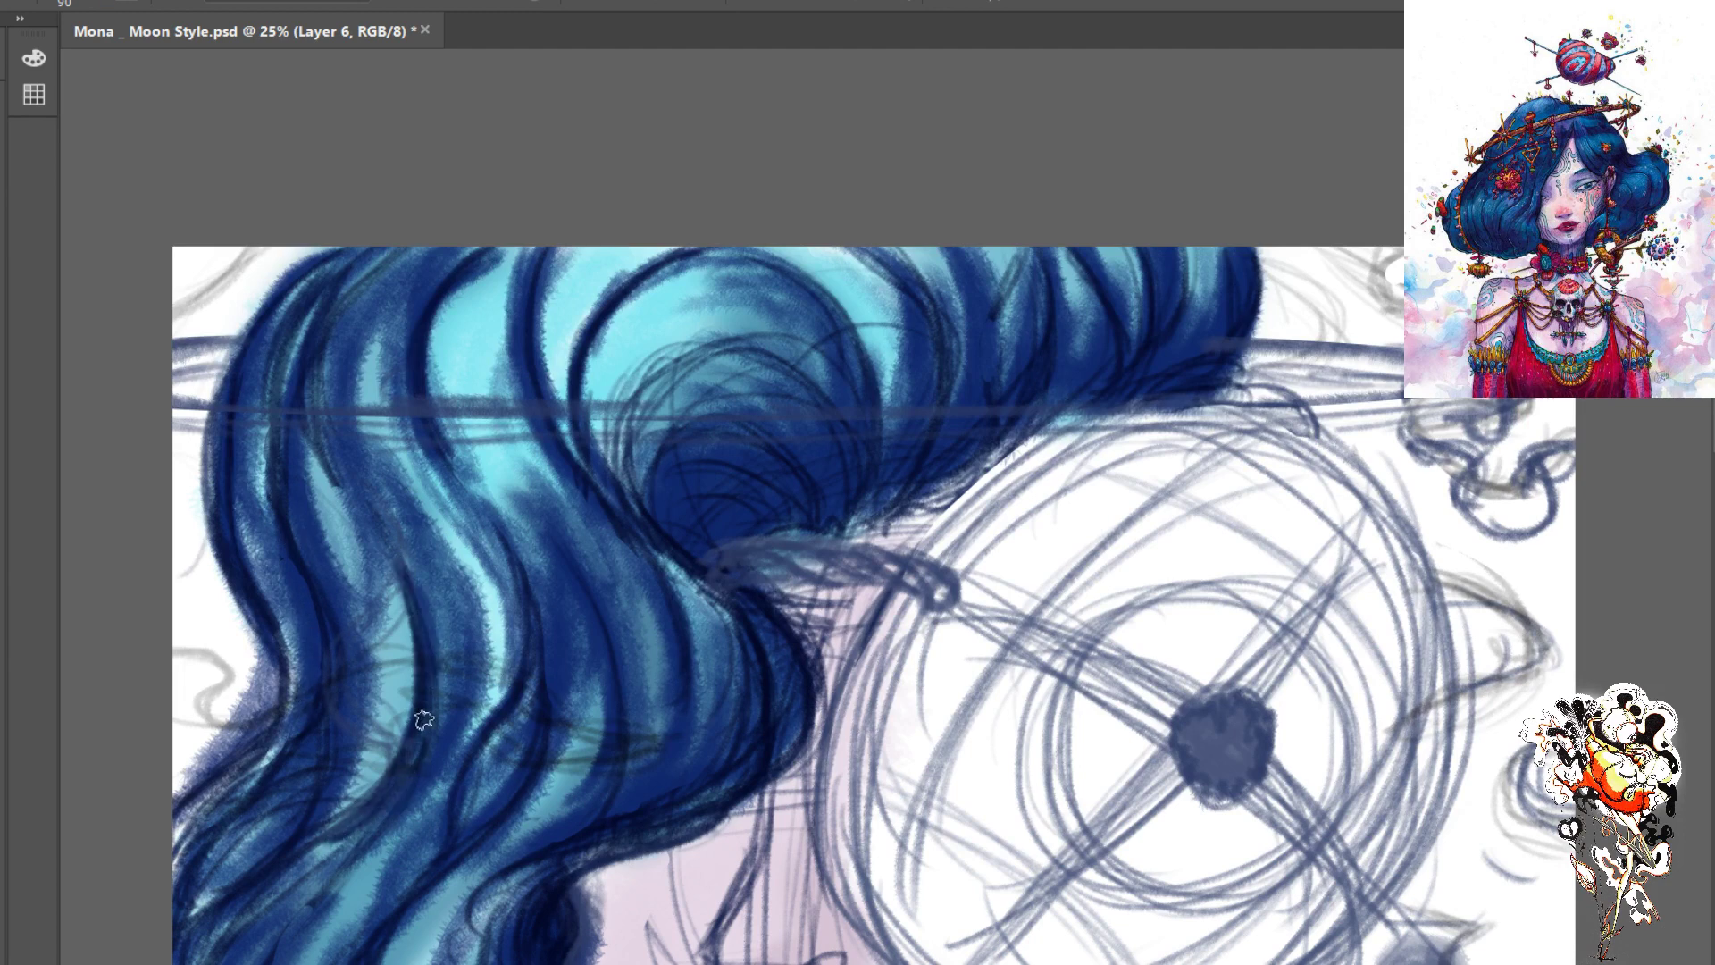
mouse_move(428, 672)
left_mouse_down()
mouse_move(417, 767)
mouse_move(327, 840)
mouse_move(234, 954)
left_mouse_up()
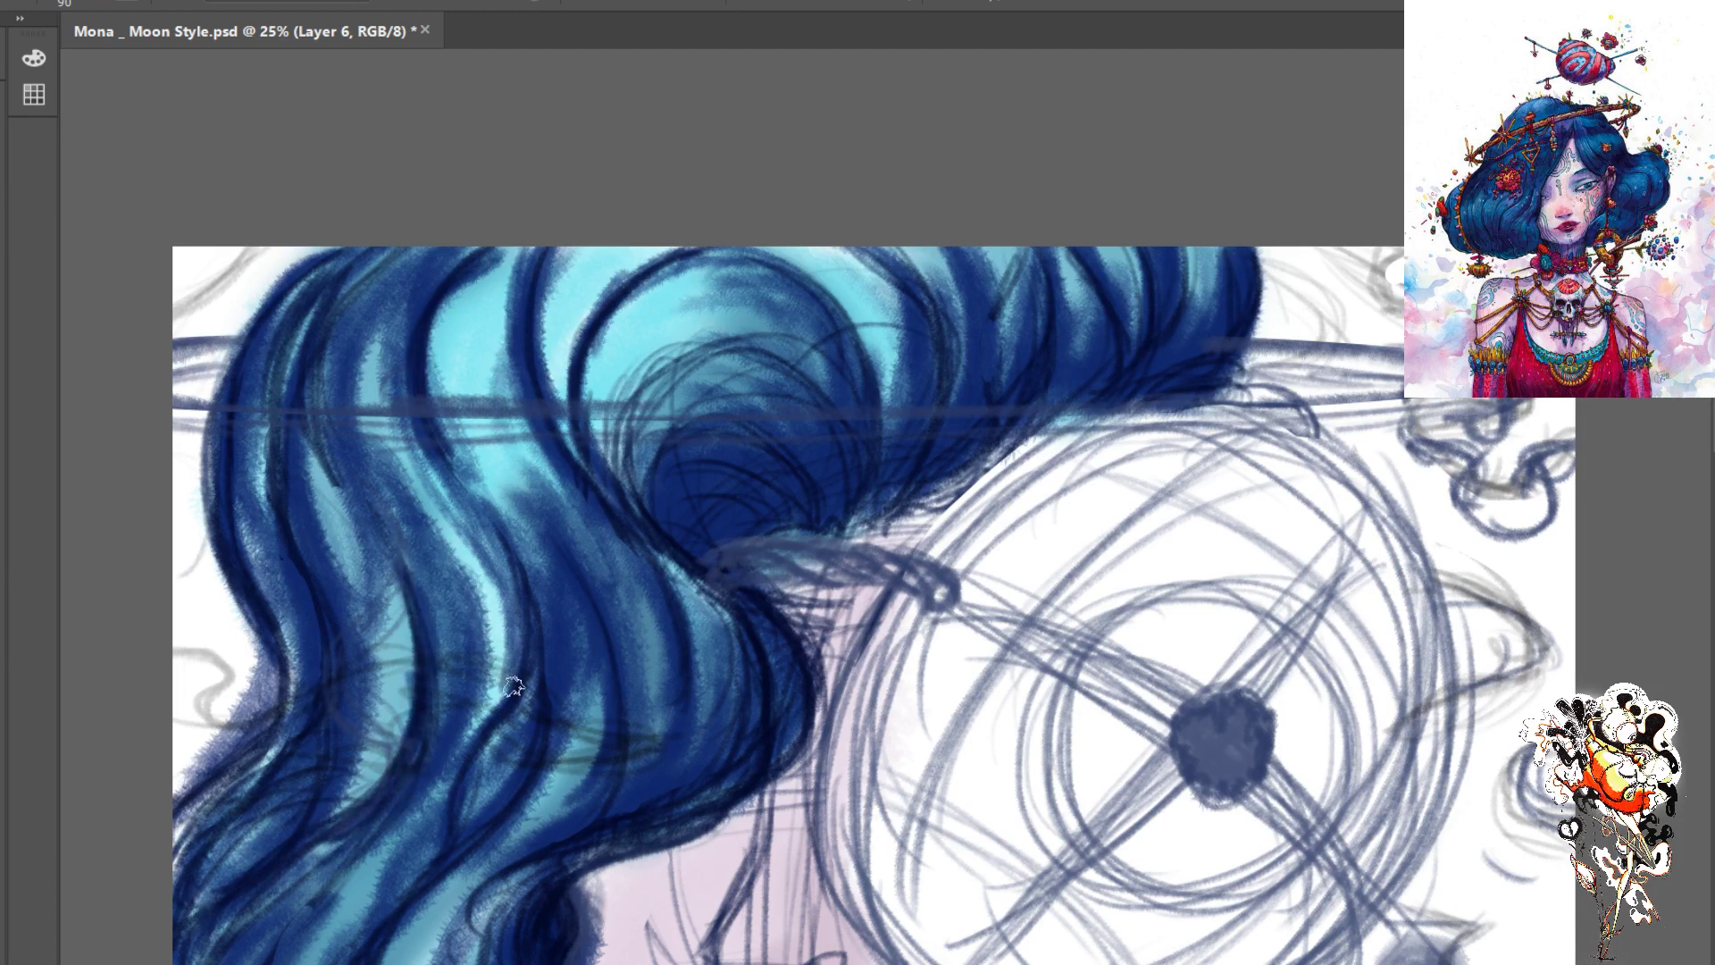
mouse_move(505, 692)
left_mouse_down()
mouse_move(463, 822)
mouse_move(521, 771)
mouse_move(538, 554)
left_mouse_up()
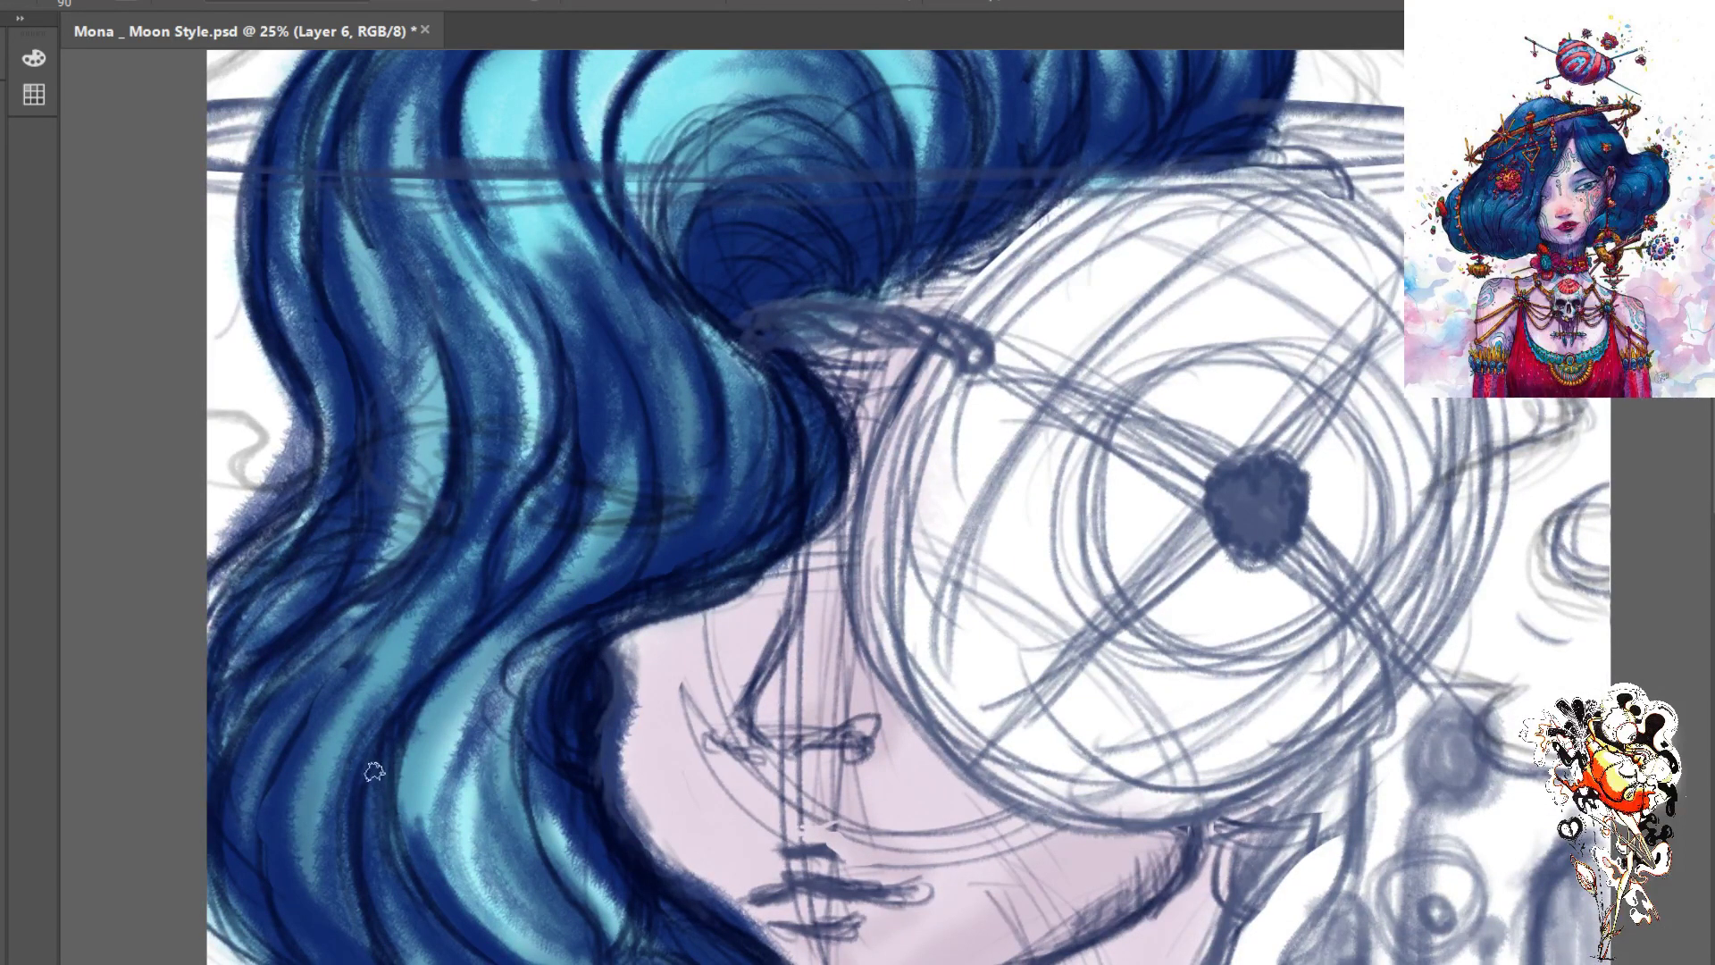
- Darken the strands in the lower waves and erase the stray paint outside the hair's outer edge at size 300
mouse_move(415, 735)
left_mouse_down()
mouse_move(418, 901)
mouse_move(399, 806)
mouse_move(393, 830)
mouse_move(440, 946)
mouse_move(418, 720)
mouse_move(360, 861)
left_mouse_up()
left_click_drag(362, 751, 353, 938)
left_click_drag(407, 692, 356, 947)
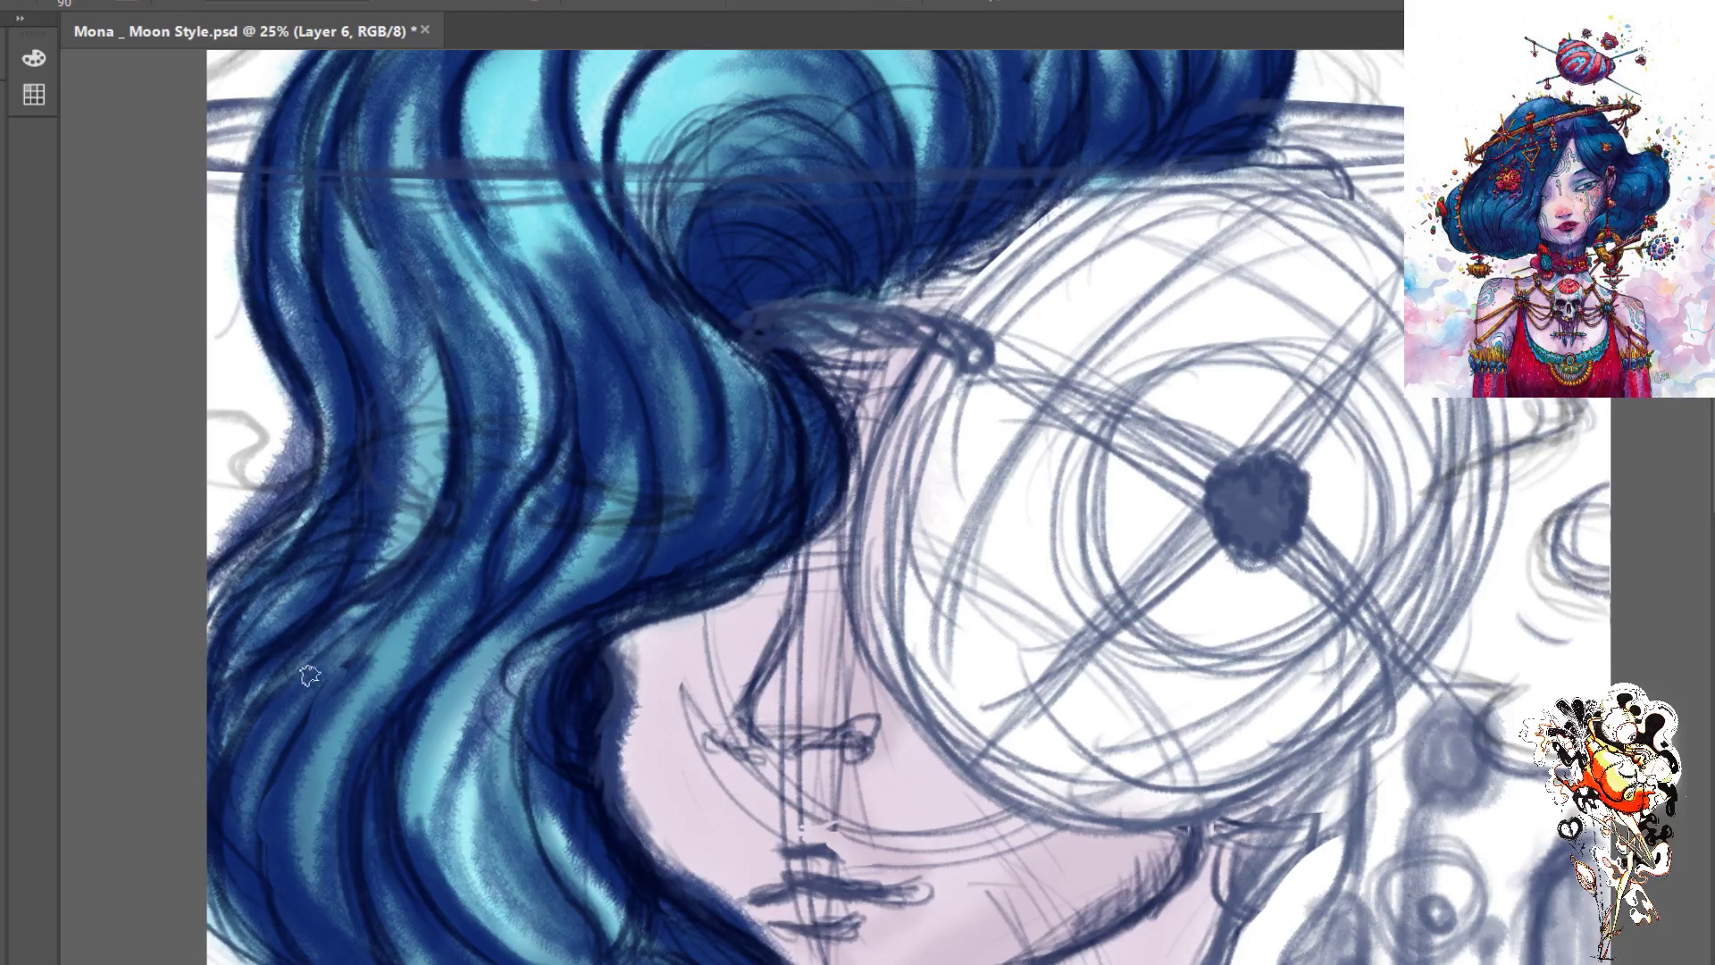
mouse_move(270, 862)
left_mouse_down()
mouse_move(257, 749)
mouse_move(285, 901)
mouse_move(239, 932)
mouse_move(226, 903)
mouse_move(241, 947)
mouse_move(216, 864)
mouse_move(235, 948)
mouse_move(218, 773)
mouse_move(218, 872)
mouse_move(253, 576)
mouse_move(235, 613)
mouse_move(256, 574)
mouse_move(205, 617)
mouse_move(257, 547)
mouse_move(239, 543)
mouse_move(230, 471)
mouse_move(257, 423)
mouse_move(233, 493)
mouse_move(206, 498)
mouse_move(258, 460)
mouse_move(194, 570)
mouse_move(272, 467)
mouse_move(241, 405)
mouse_move(176, 519)
mouse_move(260, 469)
left_mouse_up()
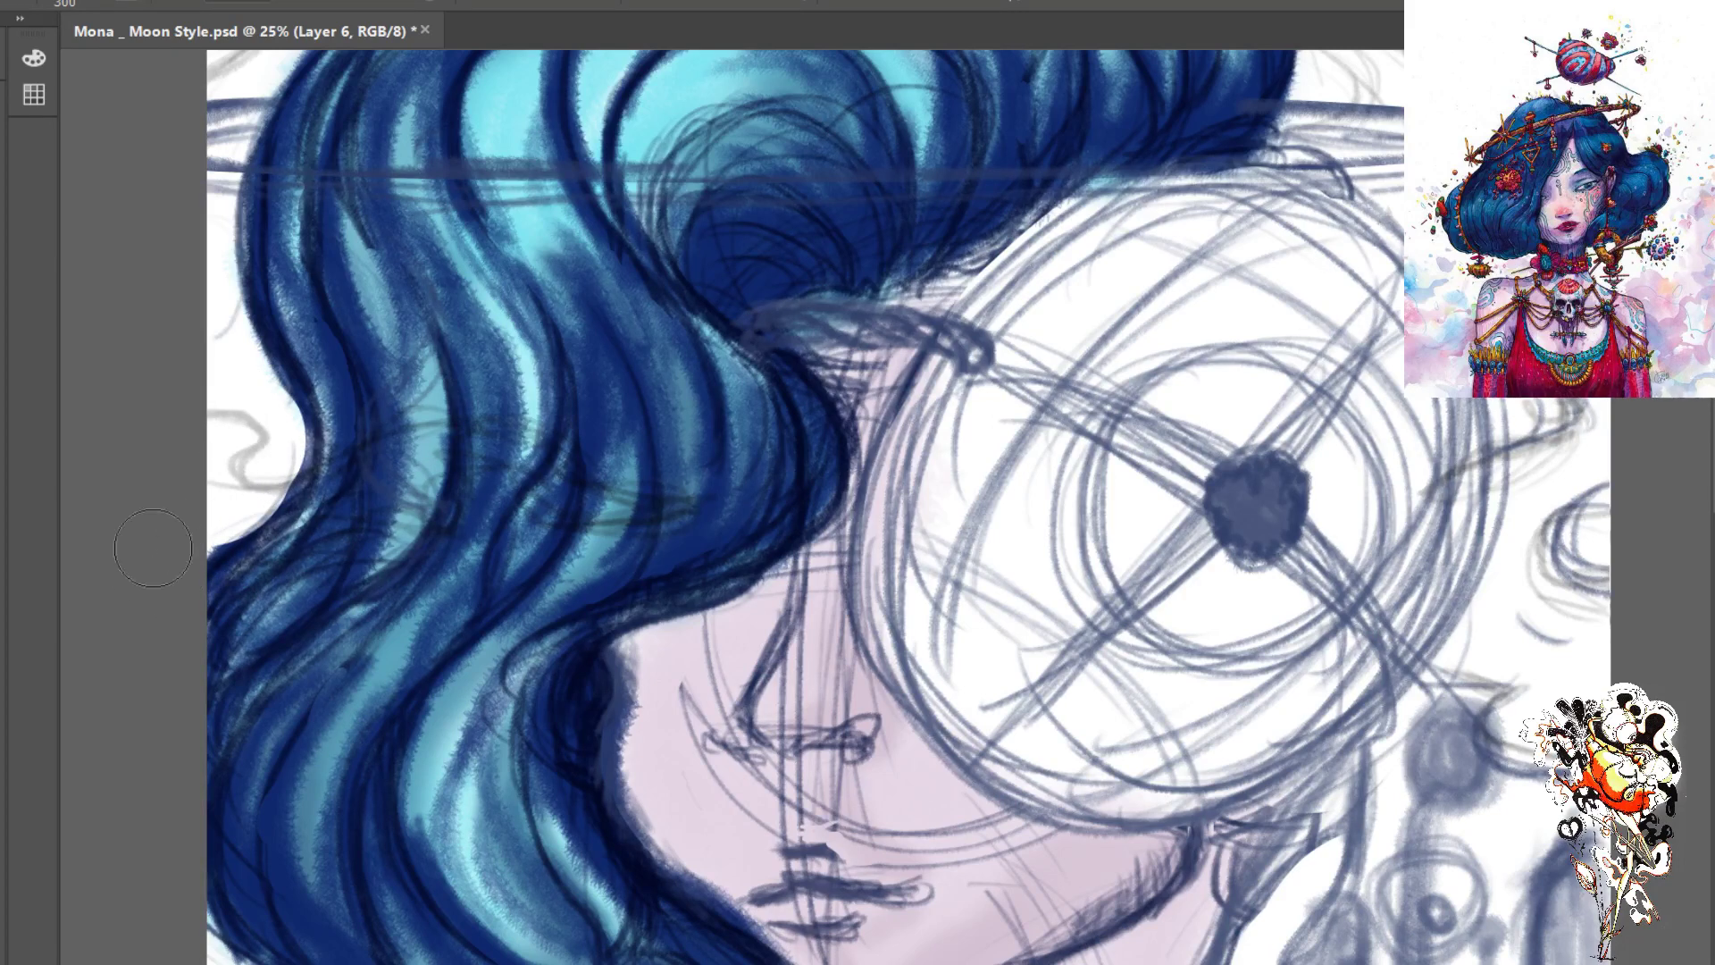
- Try a loose dark blue curl off the hair's outer edge with a size 90 brush, and undo it
key("bracketleft")
key("bracketleft")
key("bracketleft")
key("bracketleft")
key("bracketleft")
key("bracketleft")
key("bracketleft")
left_click_drag(284, 384, 234, 516)
mouse_move(273, 366)
left_mouse_down()
mouse_move(245, 471)
mouse_move(275, 395)
mouse_move(282, 517)
mouse_move(252, 499)
mouse_move(268, 389)
mouse_move(286, 545)
mouse_move(235, 503)
mouse_move(223, 570)
left_mouse_up()
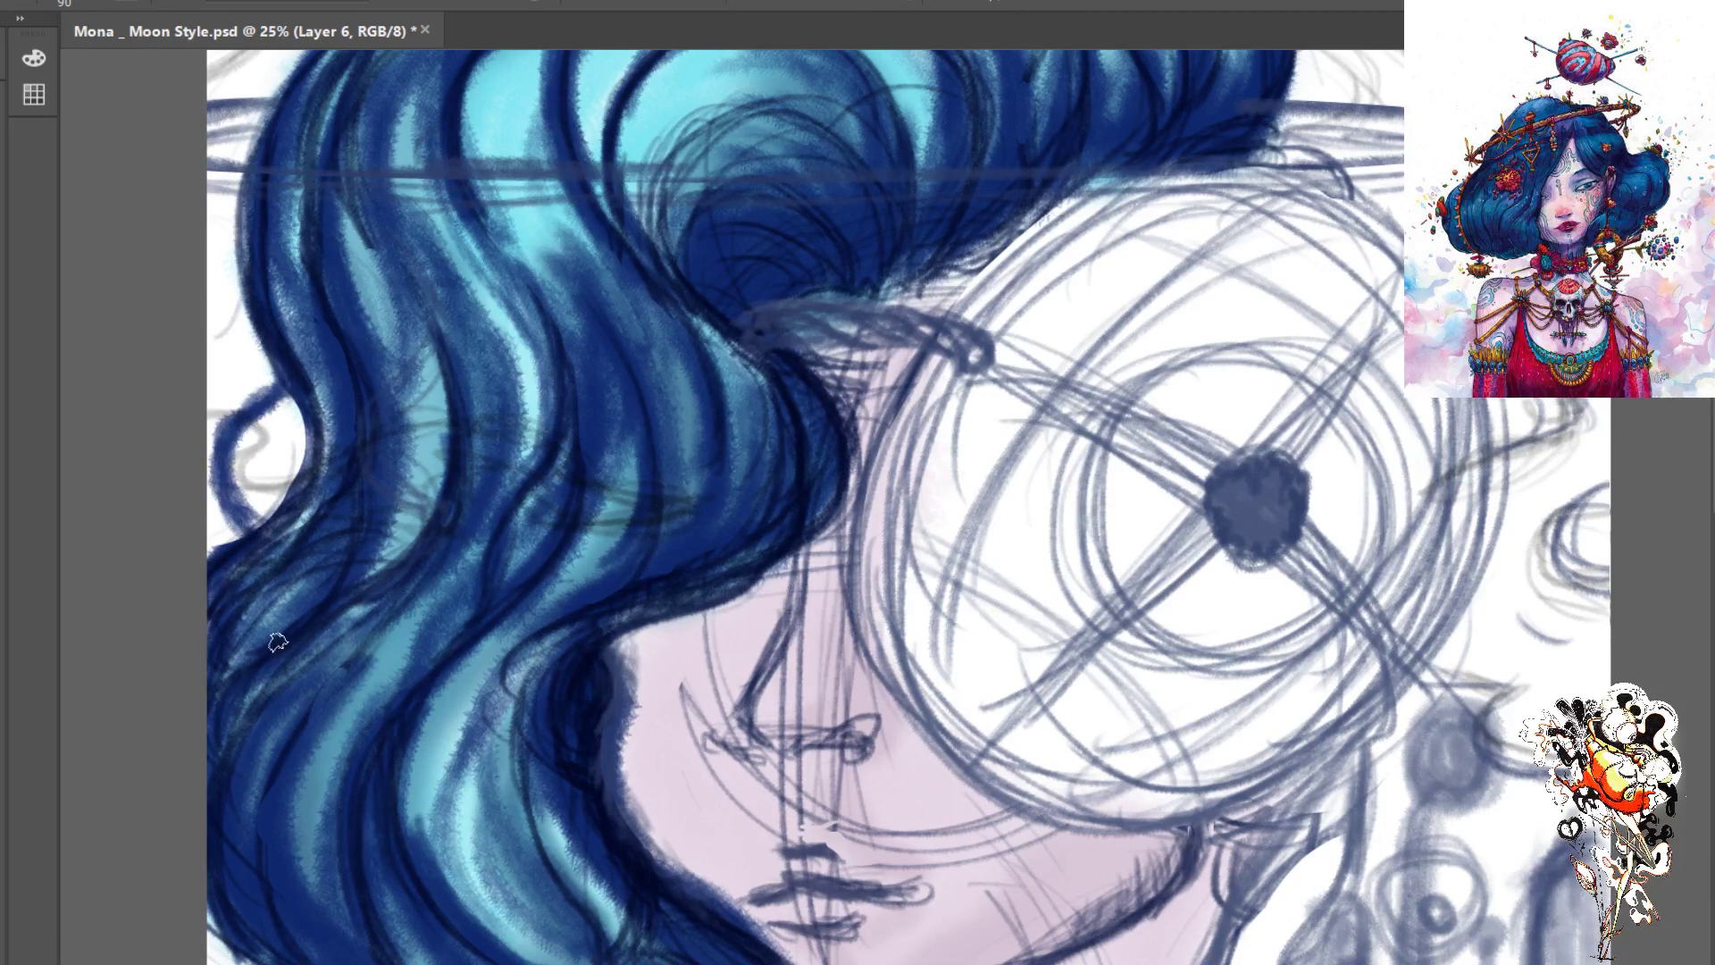
key("ctrl+z")
key("ctrl+z")
key("ctrl+z")
key("ctrl+z")
key("ctrl+z")
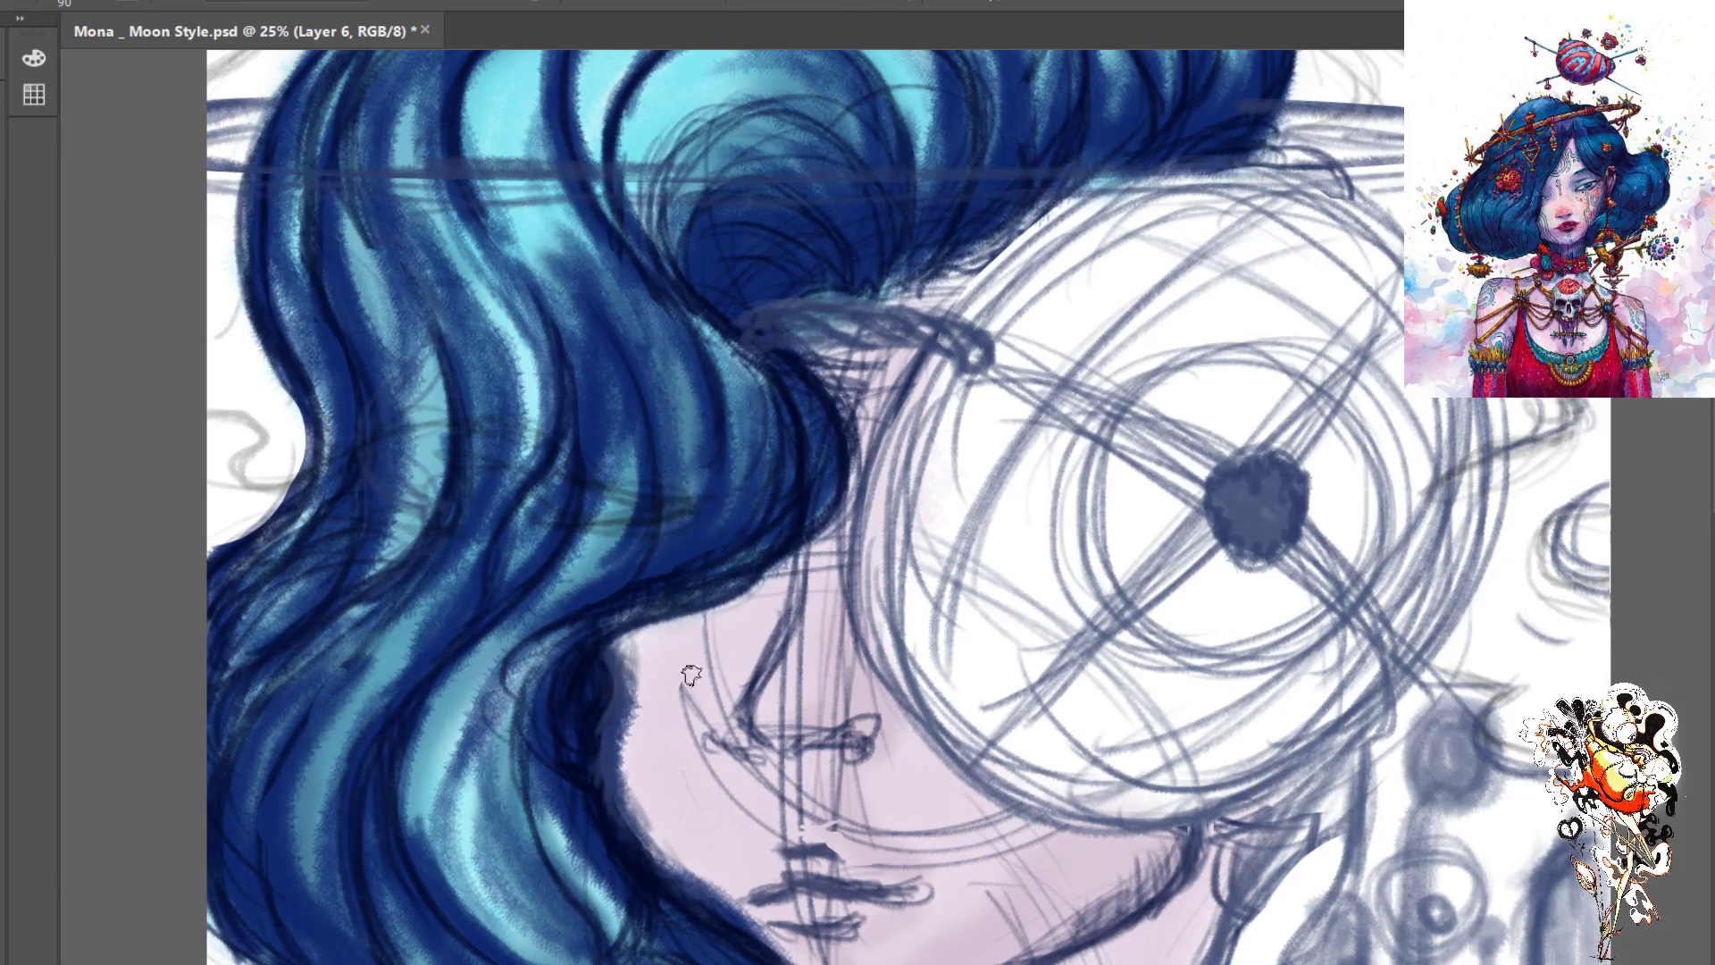
- Paint dark blue strand lines through the bright wave beside the cheek and along the face edge
left_click_drag(502, 703, 460, 842)
mouse_move(553, 663)
left_mouse_down()
mouse_move(514, 885)
mouse_move(507, 813)
mouse_move(536, 884)
left_mouse_up()
left_click_drag(473, 741, 536, 947)
left_click_drag(487, 777, 527, 920)
left_click_drag(500, 714, 581, 947)
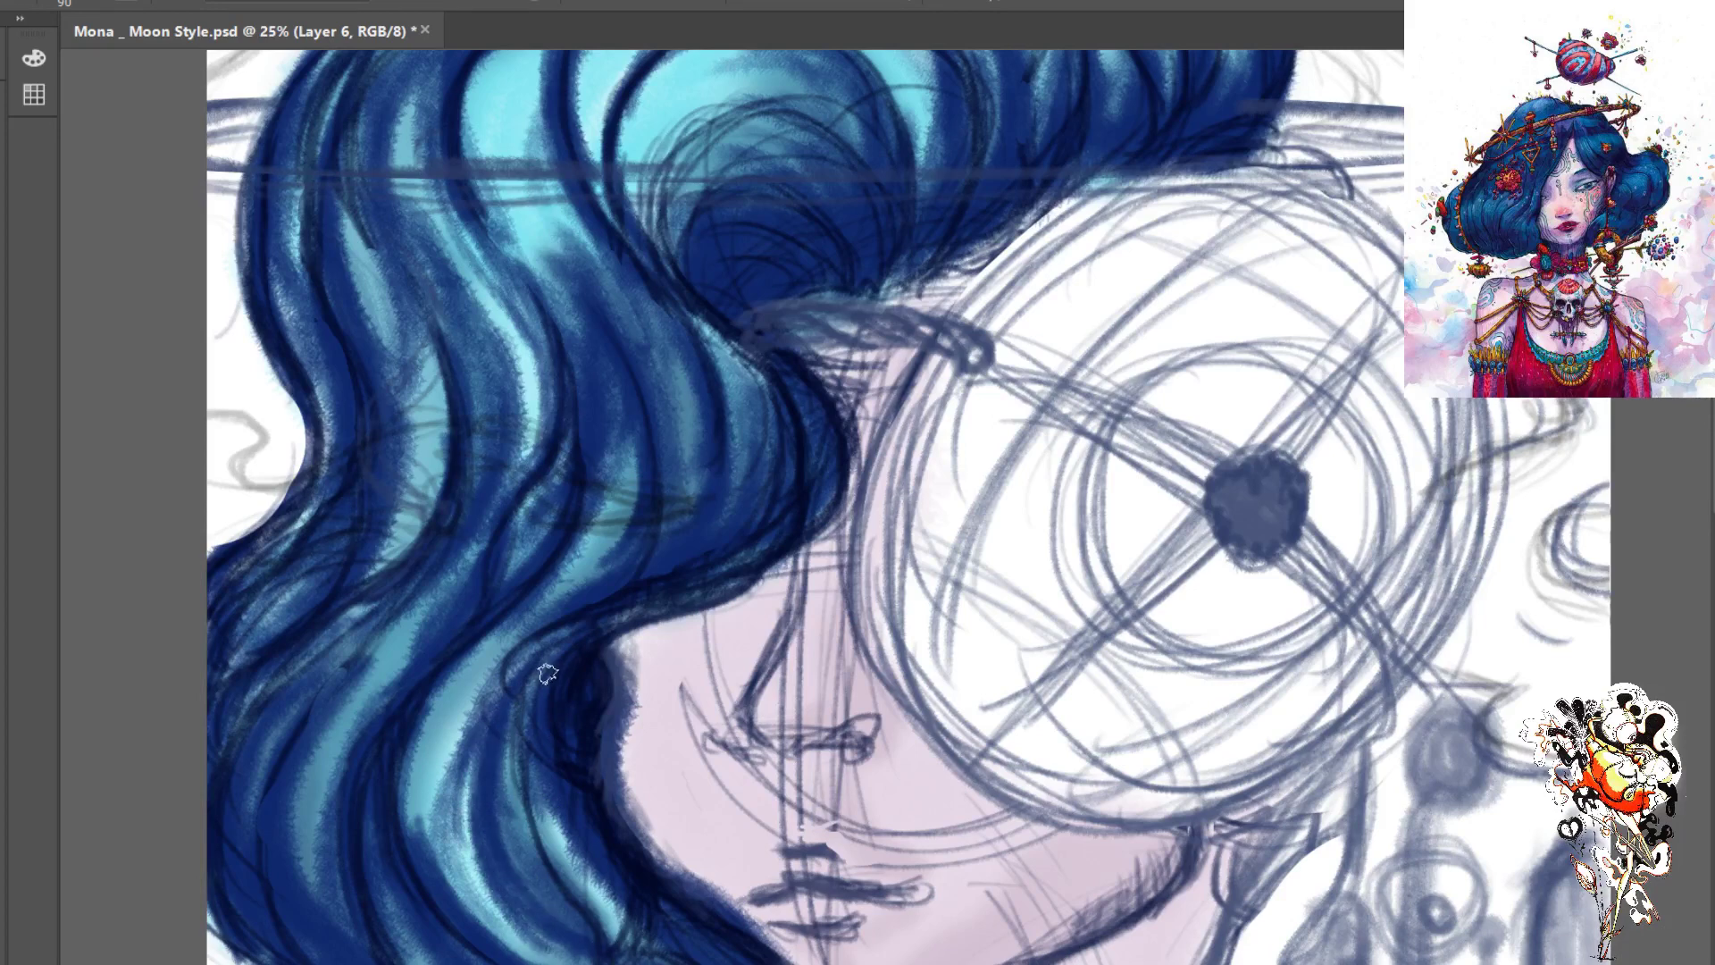
mouse_move(545, 670)
left_mouse_down()
mouse_move(505, 777)
mouse_move(513, 903)
left_mouse_up()
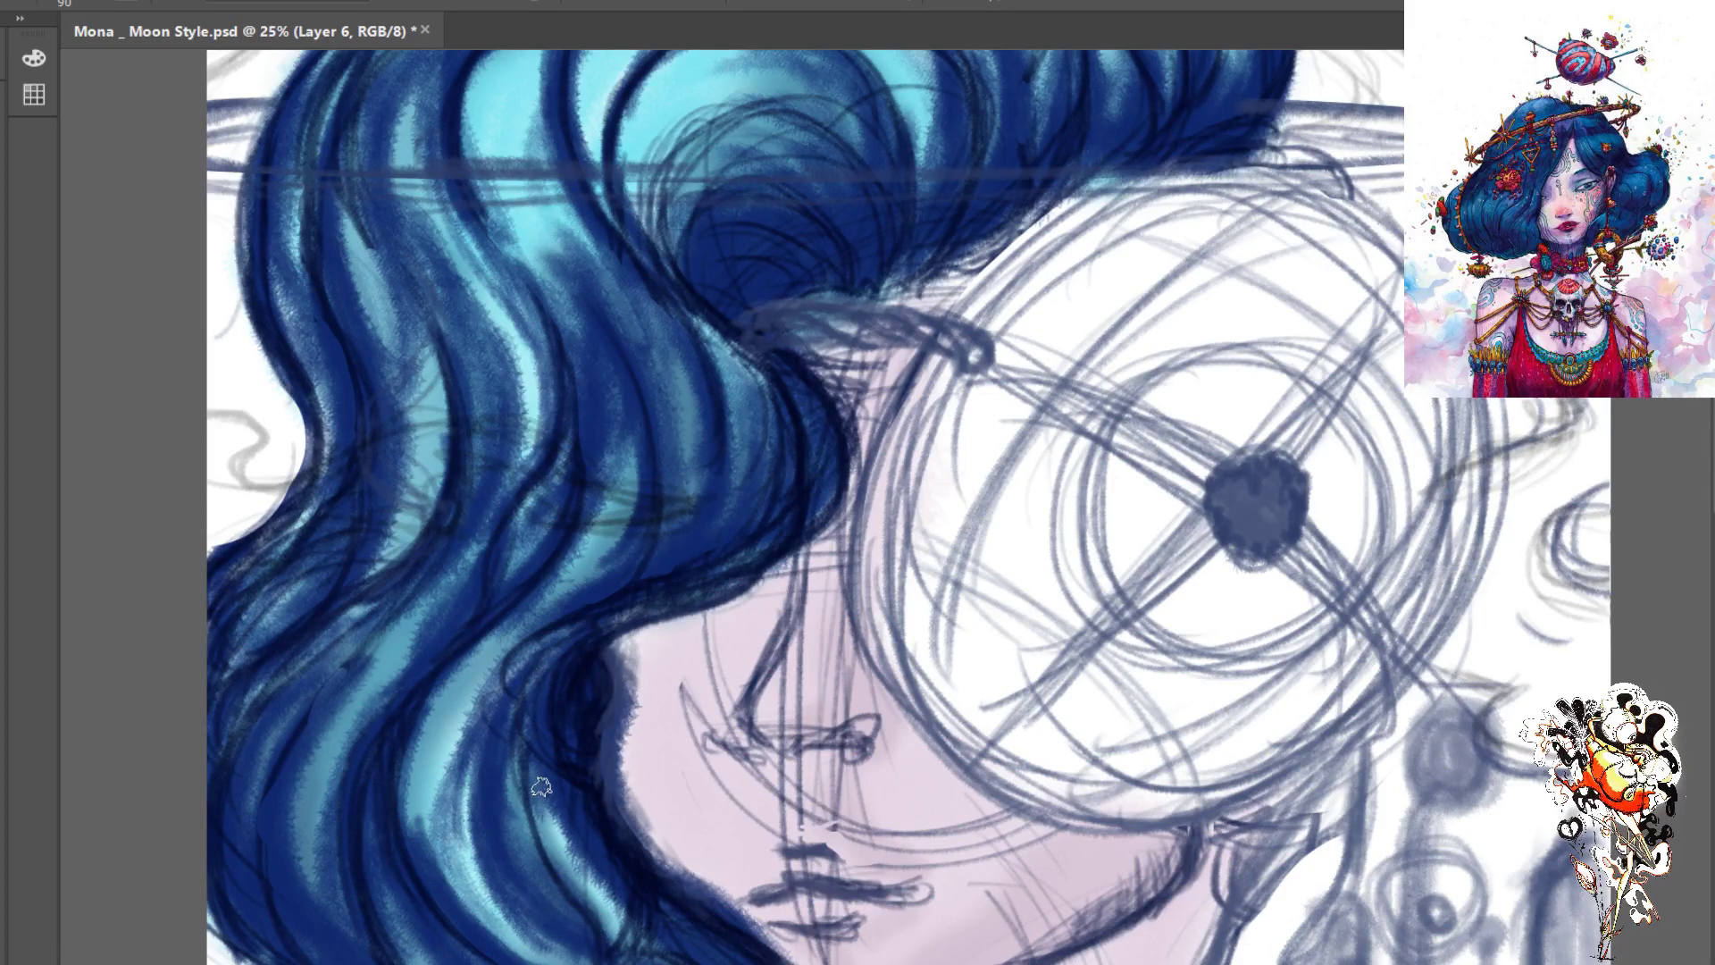
left_click_drag(536, 784, 594, 925)
mouse_move(518, 732)
left_mouse_down()
mouse_move(576, 893)
mouse_move(616, 943)
left_mouse_up()
left_click_drag(554, 840, 612, 938)
left_click_drag(601, 746, 625, 617)
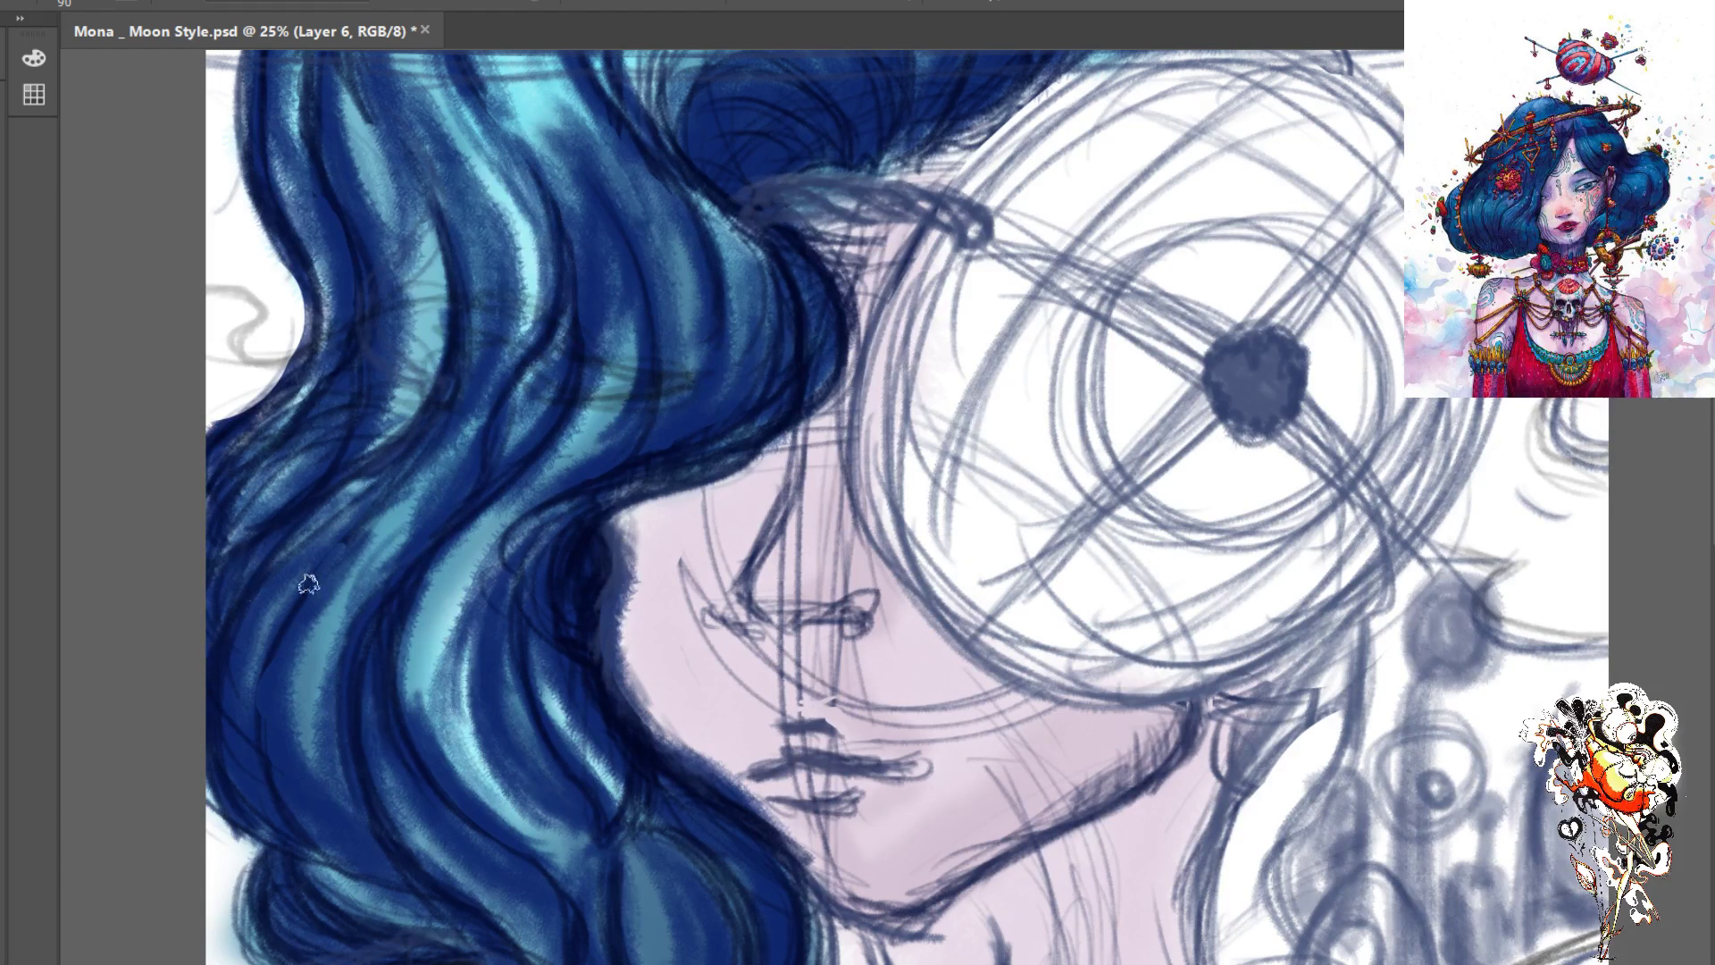
- Compare the hair with and without the dark blue shading, and darken the rim of the round curl
key("ctrl+z")
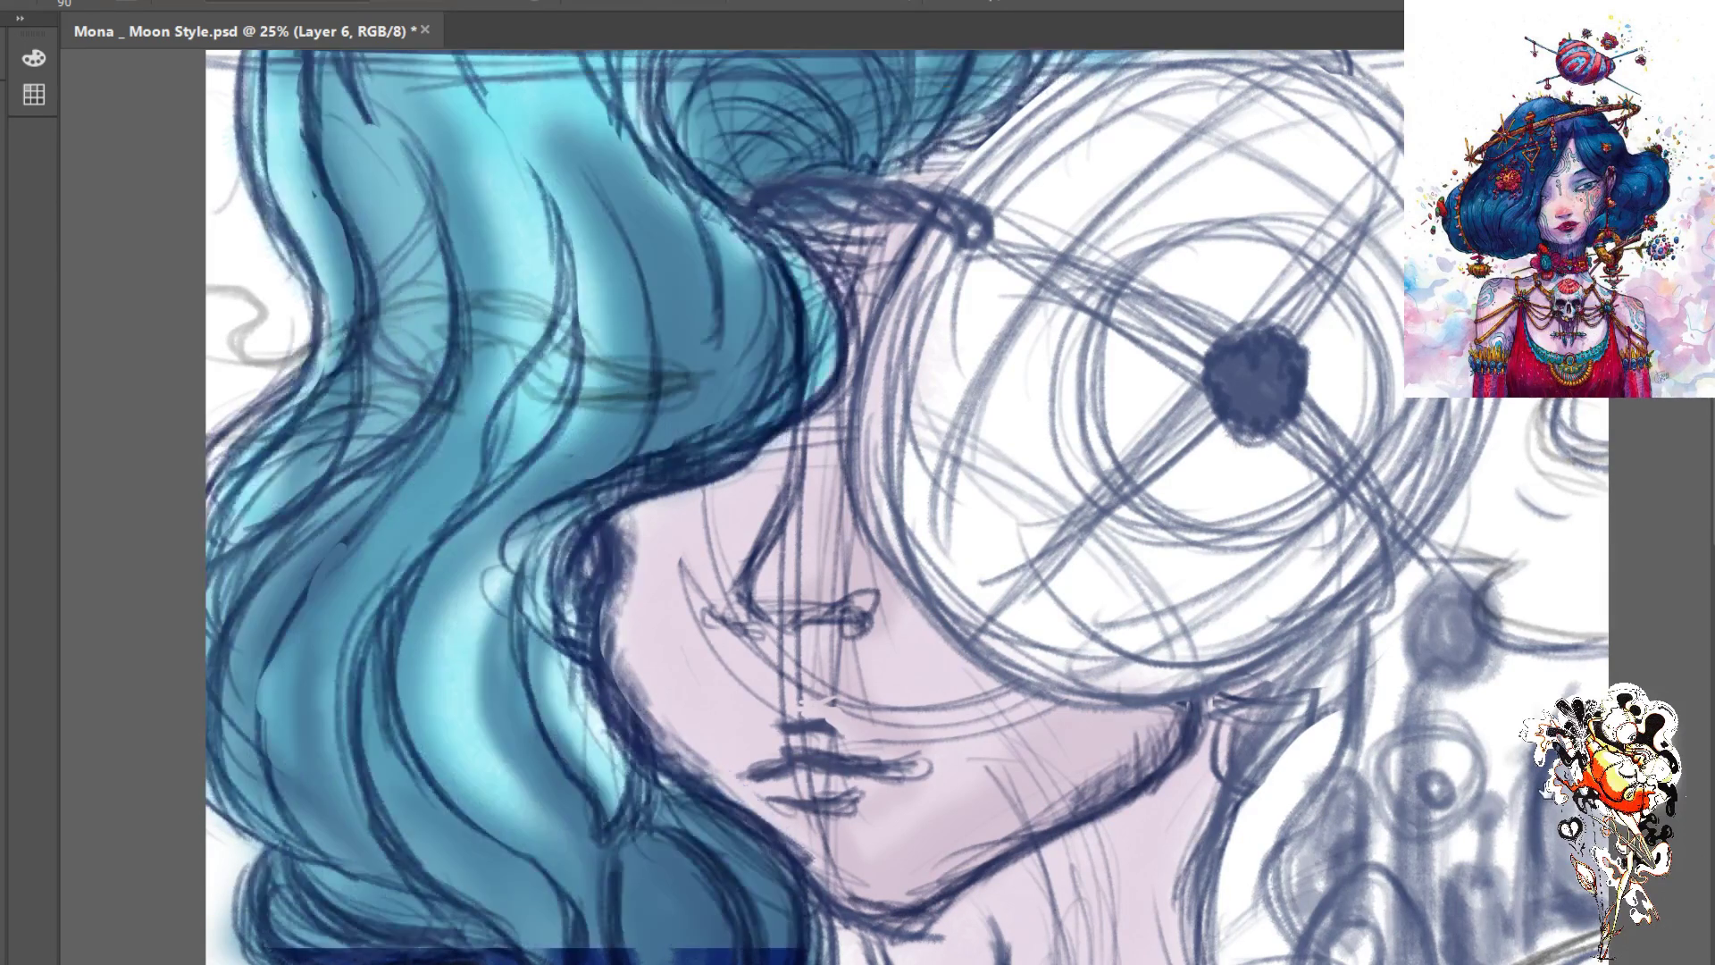
key("ctrl+z")
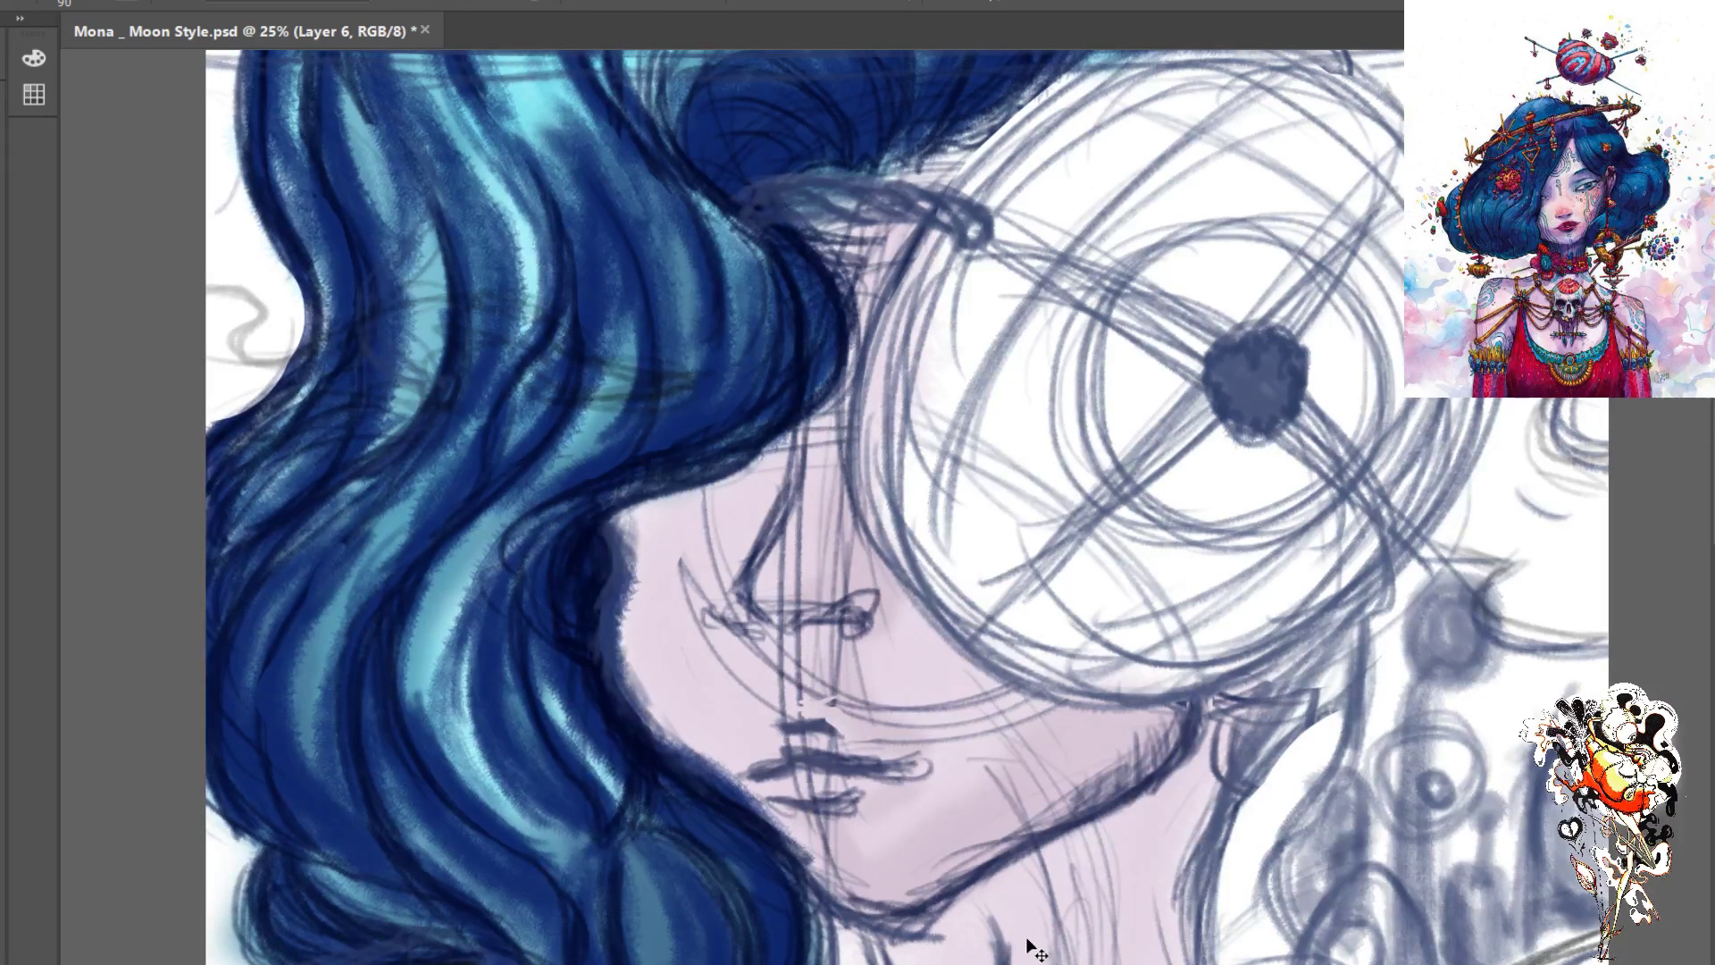
key("ctrl+0")
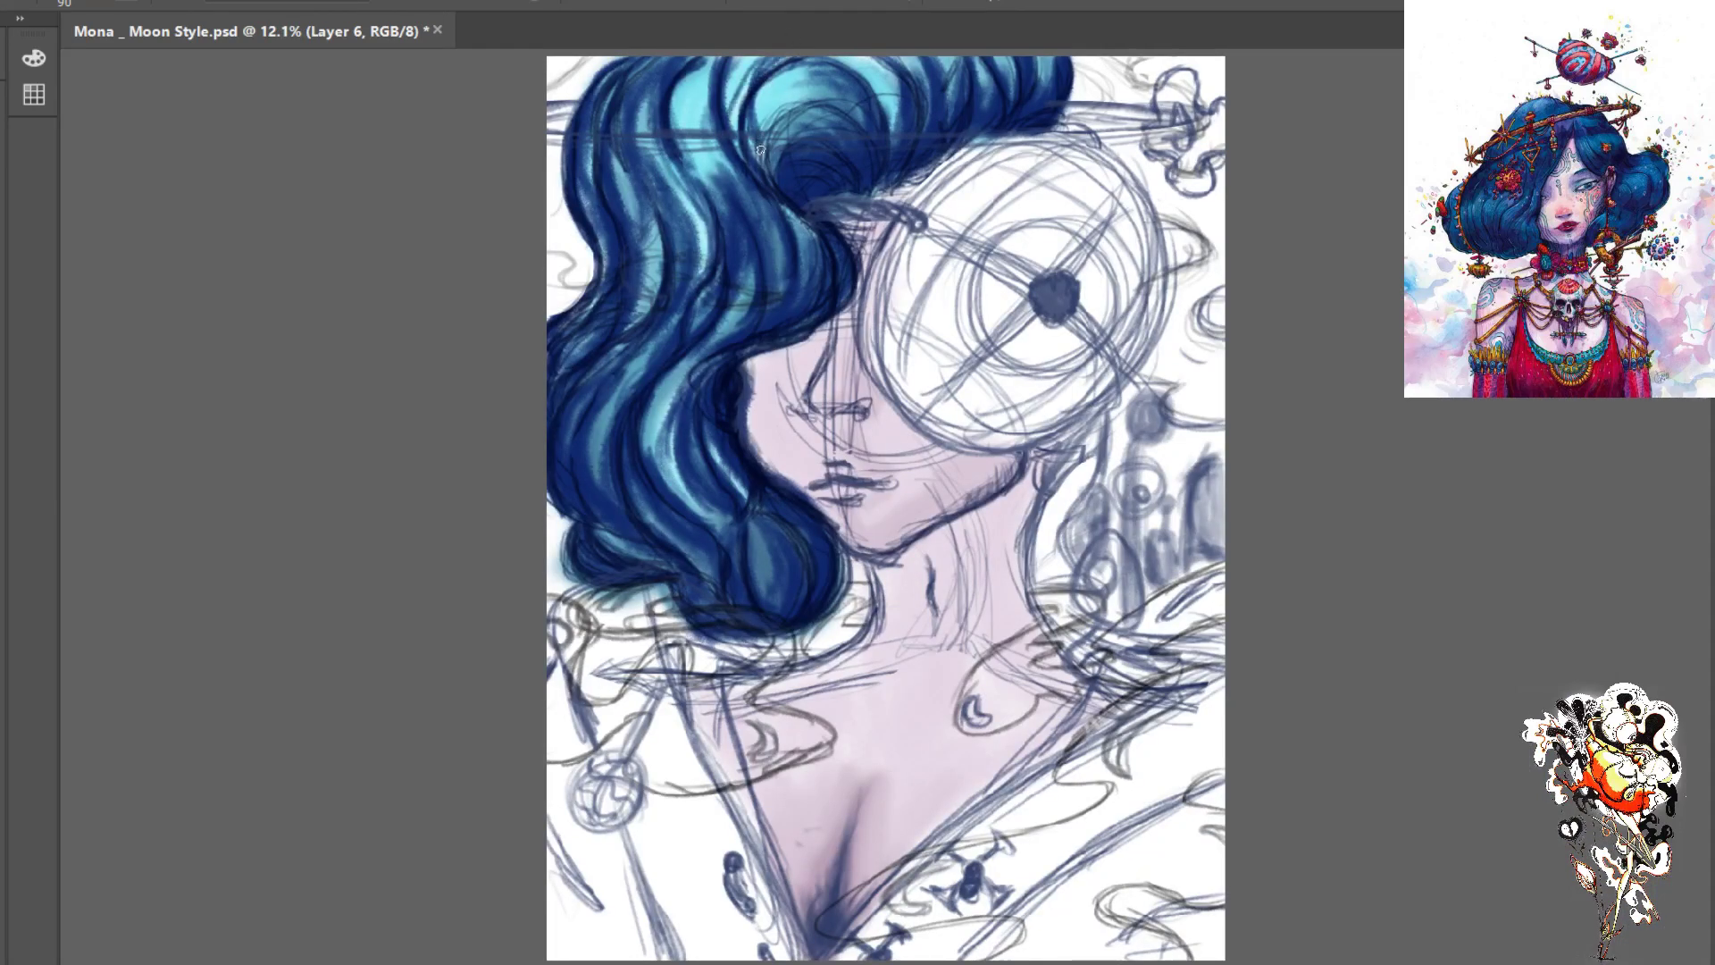
mouse_move(758, 179)
left_mouse_down()
mouse_move(770, 94)
mouse_move(749, 122)
left_mouse_up()
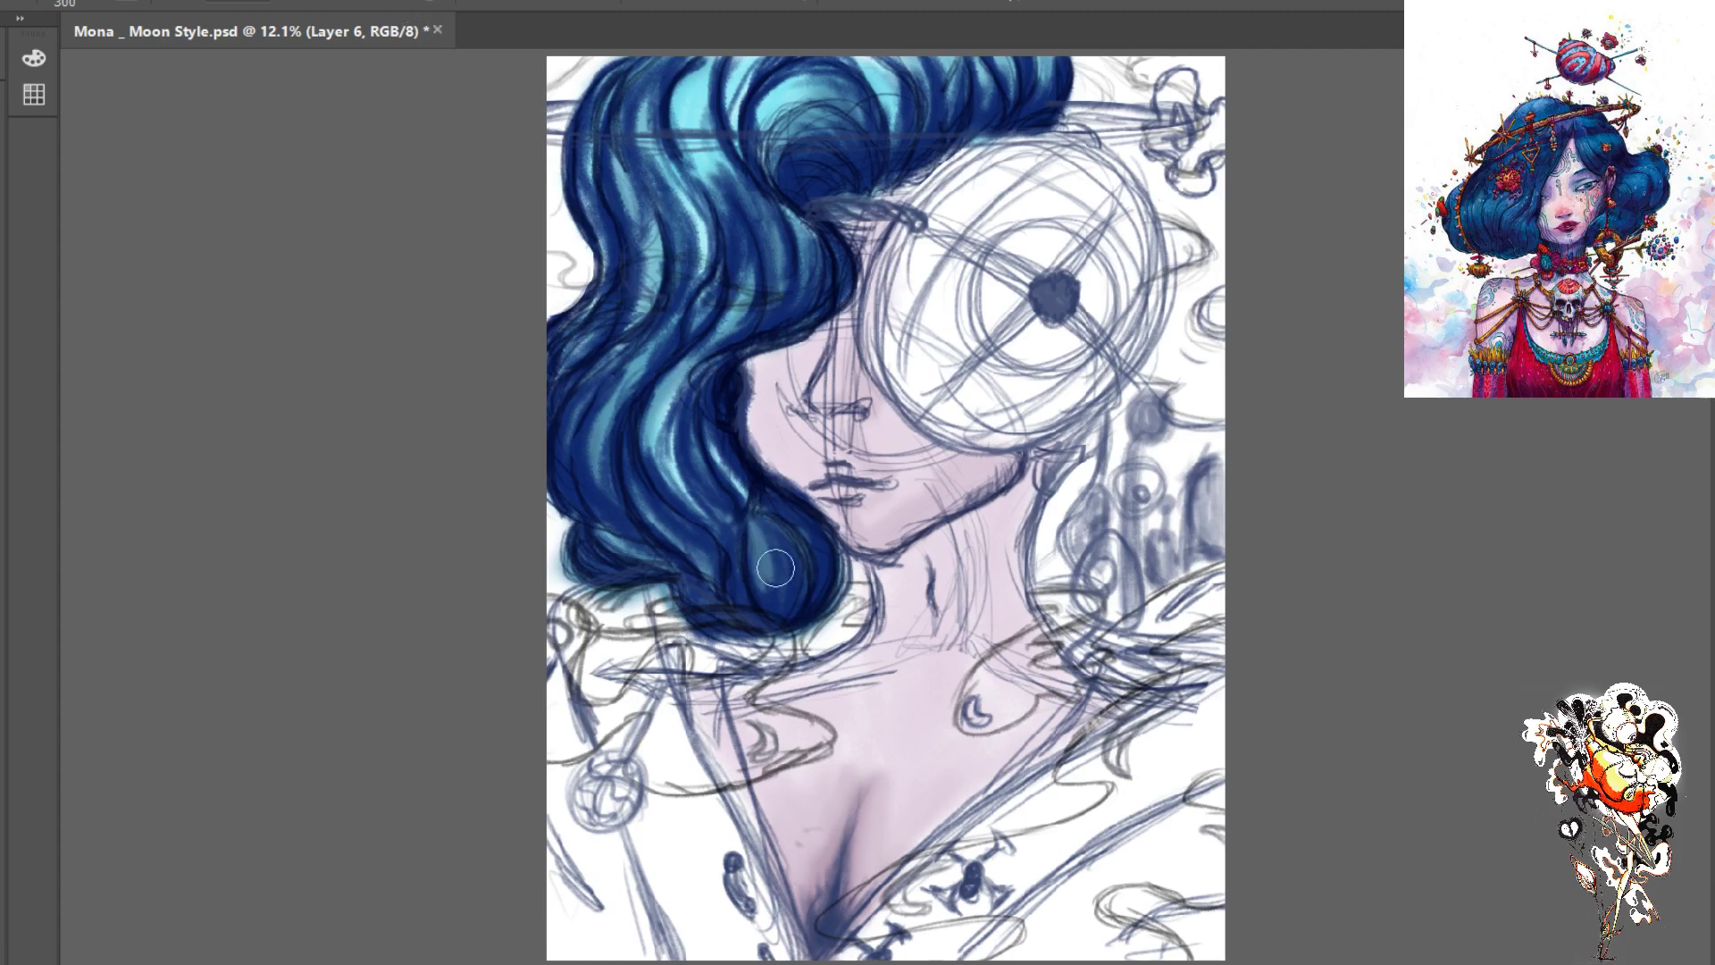
- Erase dark blue from the lower lock and the bright strand beside the cheek at size 300, undoing unwanted passes
mouse_move(770, 580)
left_mouse_down()
mouse_move(763, 527)
mouse_move(770, 592)
mouse_move(752, 508)
mouse_move(770, 578)
left_mouse_up()
left_click_drag(734, 514, 724, 501)
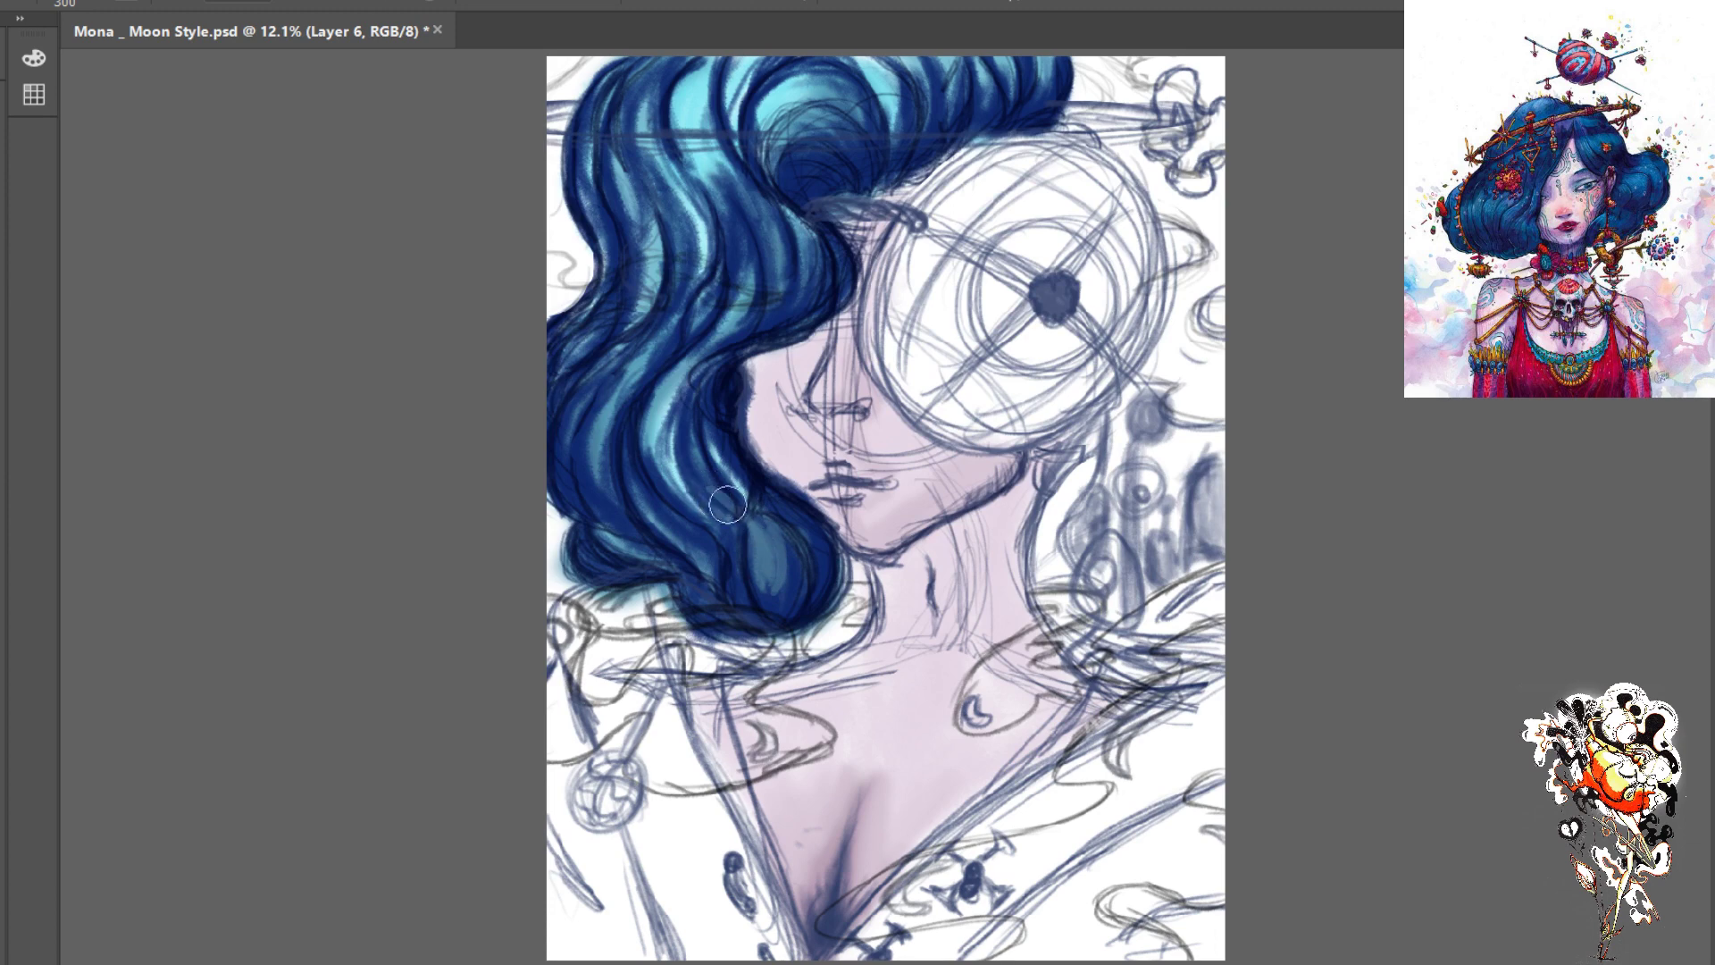
mouse_move(683, 406)
left_mouse_down()
mouse_move(753, 526)
mouse_move(710, 452)
mouse_move(719, 489)
left_mouse_up()
key("ctrl+z")
key("ctrl+z")
key("ctrl+z")
key("ctrl+z")
mouse_move(654, 424)
left_mouse_down()
mouse_move(657, 384)
mouse_move(672, 487)
mouse_move(668, 393)
left_mouse_up()
key("ctrl+z")
key("ctrl+z")
key("ctrl+z")
key("ctrl+z")
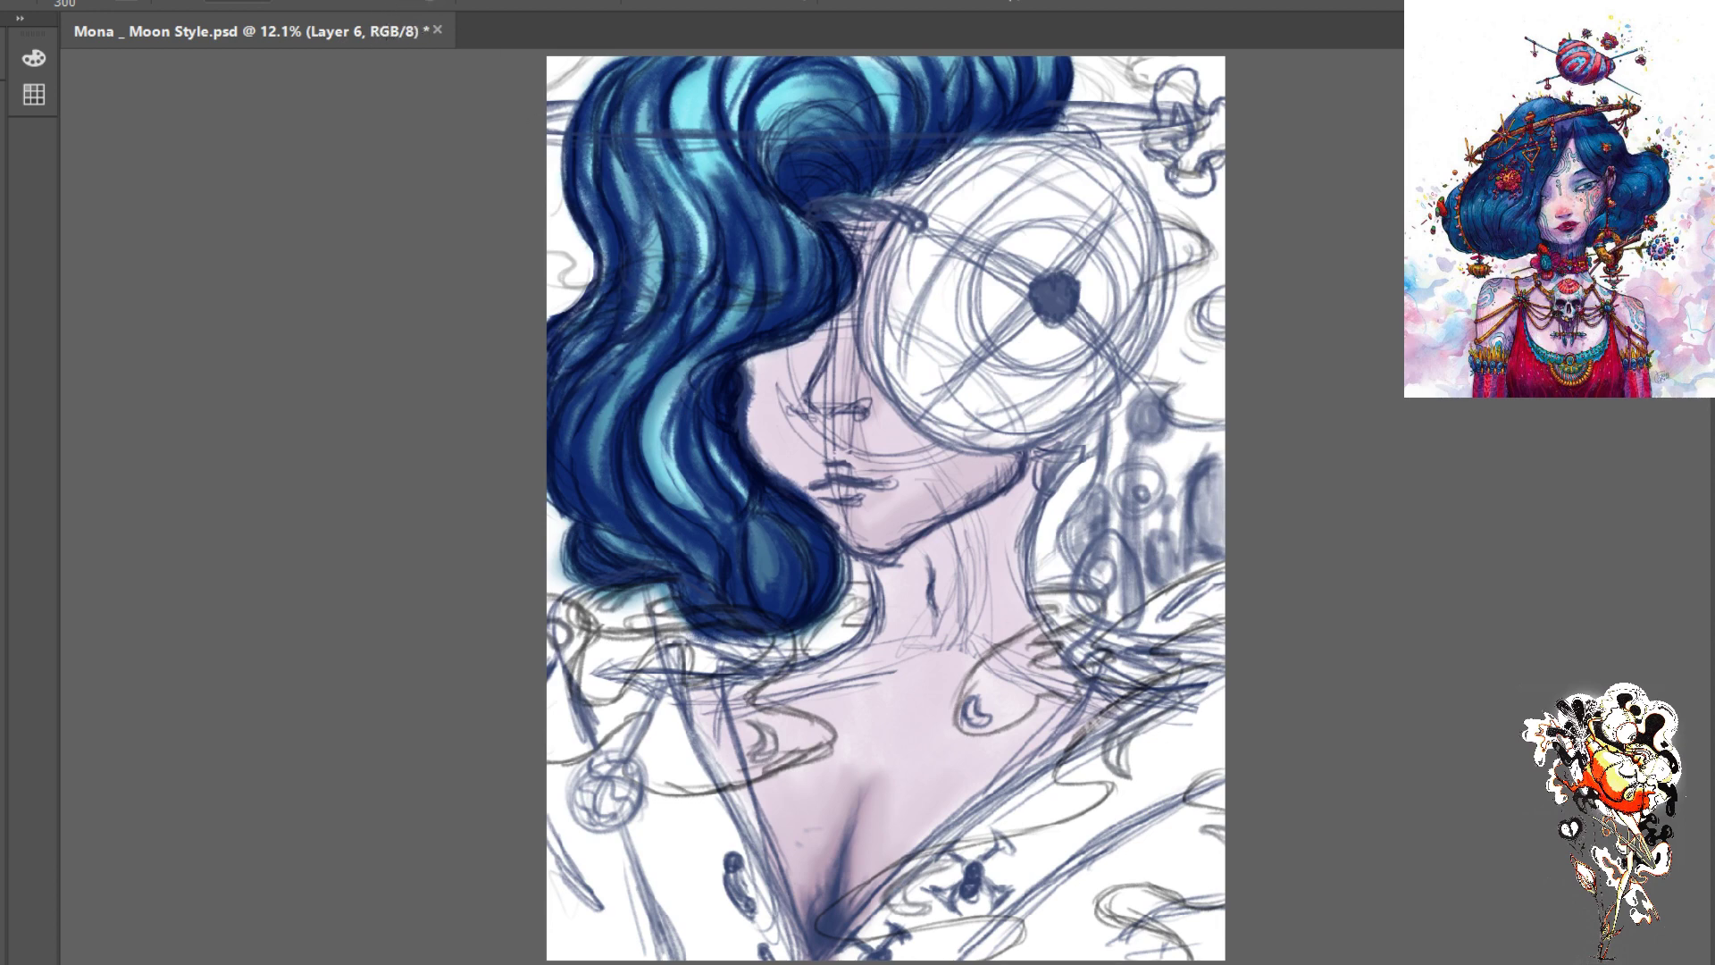
- Paint blue over the outer wave and the strands below the swirl with the size 300 brush
left_click_drag(623, 200, 654, 277)
mouse_move(619, 162)
left_mouse_down()
mouse_move(587, 335)
mouse_move(604, 328)
mouse_move(611, 446)
mouse_move(565, 422)
mouse_move(605, 441)
mouse_move(641, 538)
mouse_move(577, 462)
mouse_move(620, 526)
mouse_move(707, 573)
mouse_move(740, 534)
mouse_move(773, 596)
mouse_move(742, 504)
mouse_move(765, 575)
mouse_move(788, 519)
mouse_move(788, 592)
mouse_move(756, 499)
mouse_move(792, 586)
mouse_move(792, 537)
mouse_move(760, 560)
mouse_move(782, 560)
mouse_move(785, 516)
mouse_move(795, 580)
mouse_move(816, 563)
mouse_move(794, 565)
mouse_move(743, 353)
left_mouse_up()
mouse_move(795, 226)
left_mouse_down()
mouse_move(786, 333)
mouse_move(793, 303)
left_mouse_up()
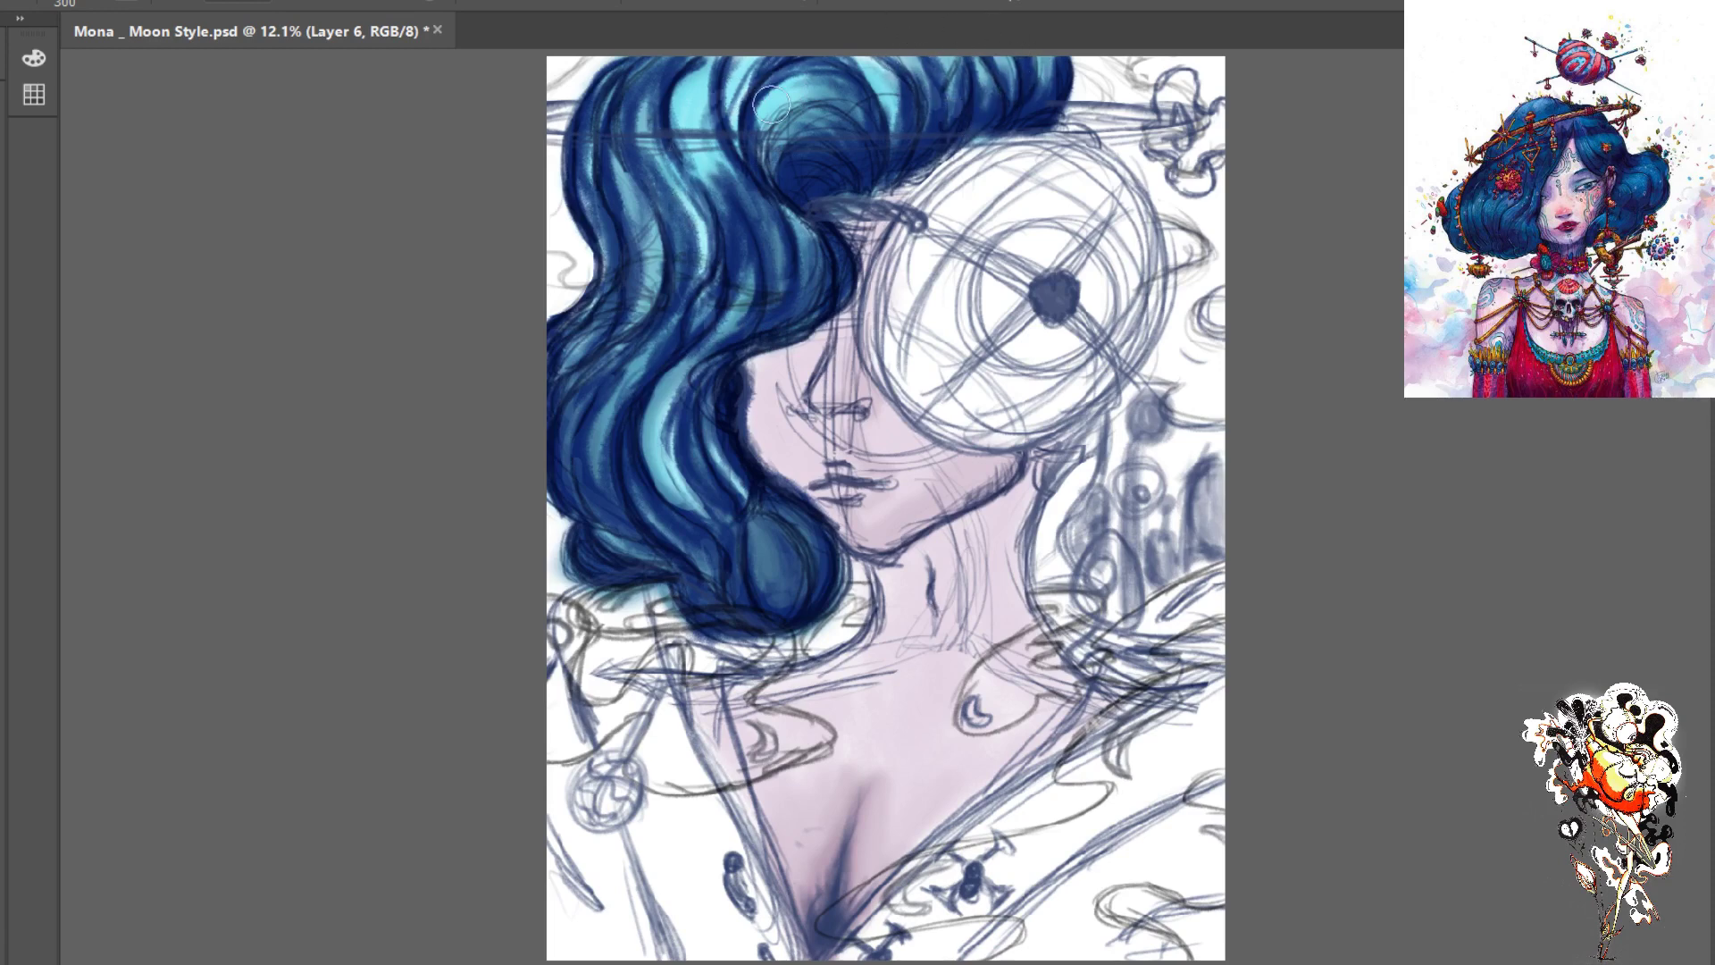
- Tone down the bright cyan strands in the hair to a muted blue using a size 800 brush
key("e")
key("bracketright")
key("bracketright")
key("bracketright")
key("bracketright")
key("bracketright")
key("bracketright")
key("bracketright")
key("bracketright")
key("bracketright")
key("bracketright")
key("bracketright")
key("bracketright")
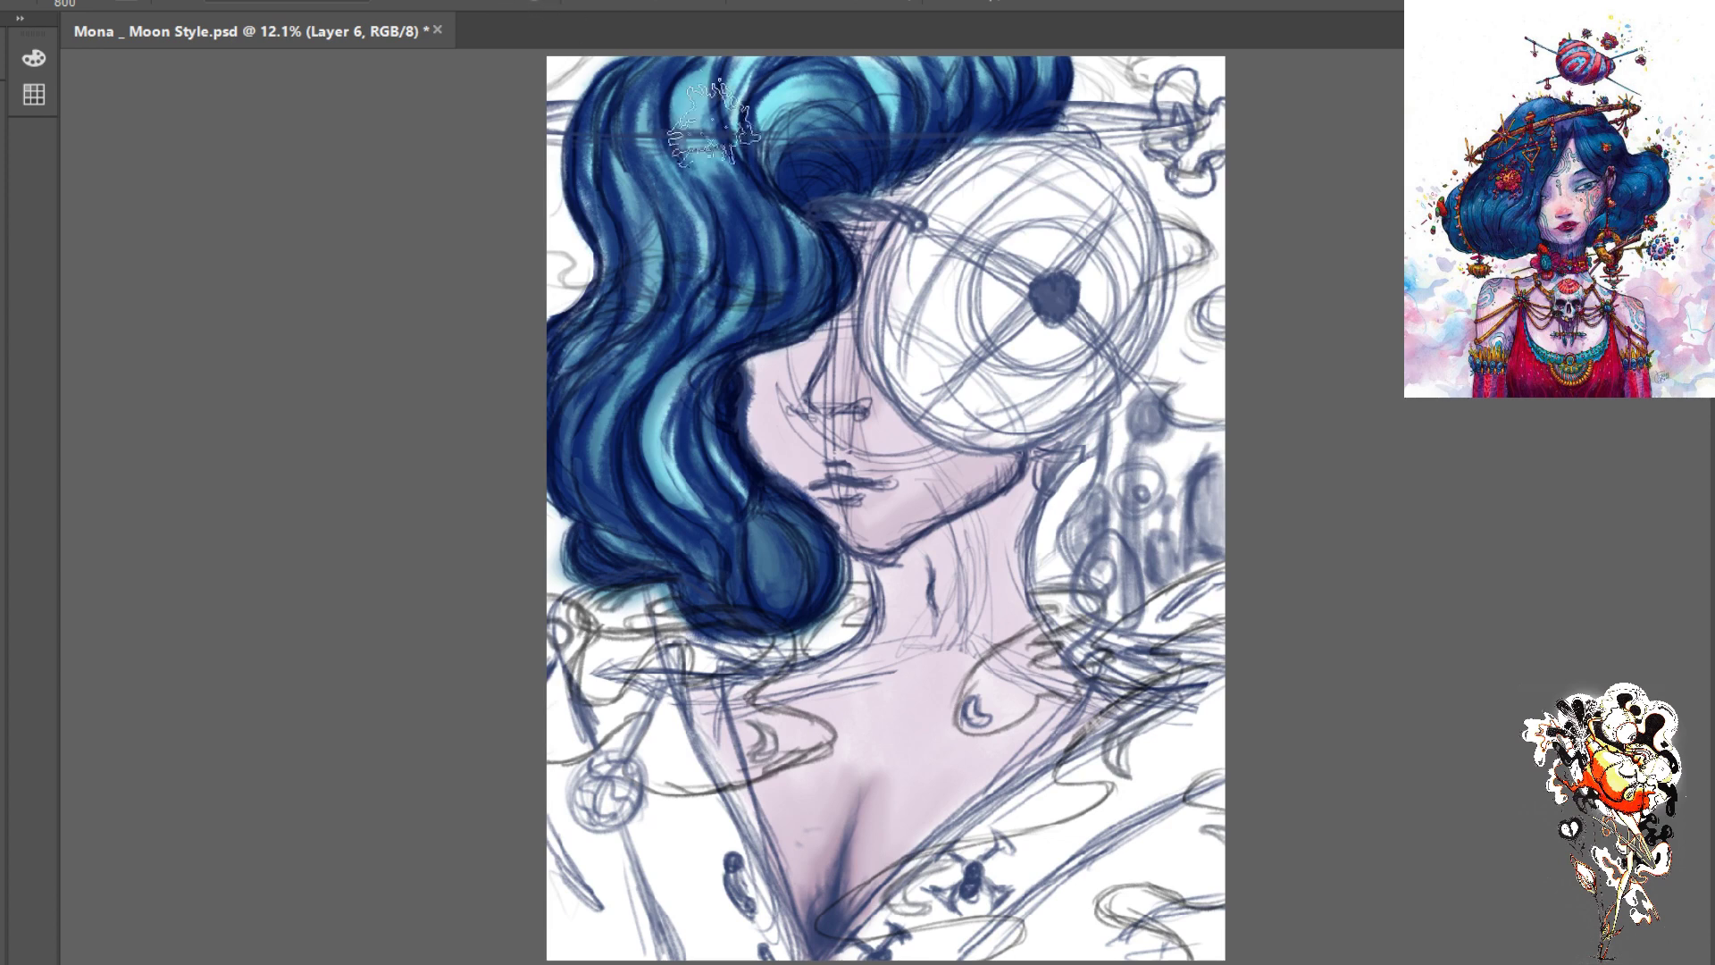
mouse_move(665, 357)
left_mouse_down()
mouse_move(652, 464)
mouse_move(679, 536)
mouse_move(661, 375)
mouse_move(648, 532)
left_mouse_up()
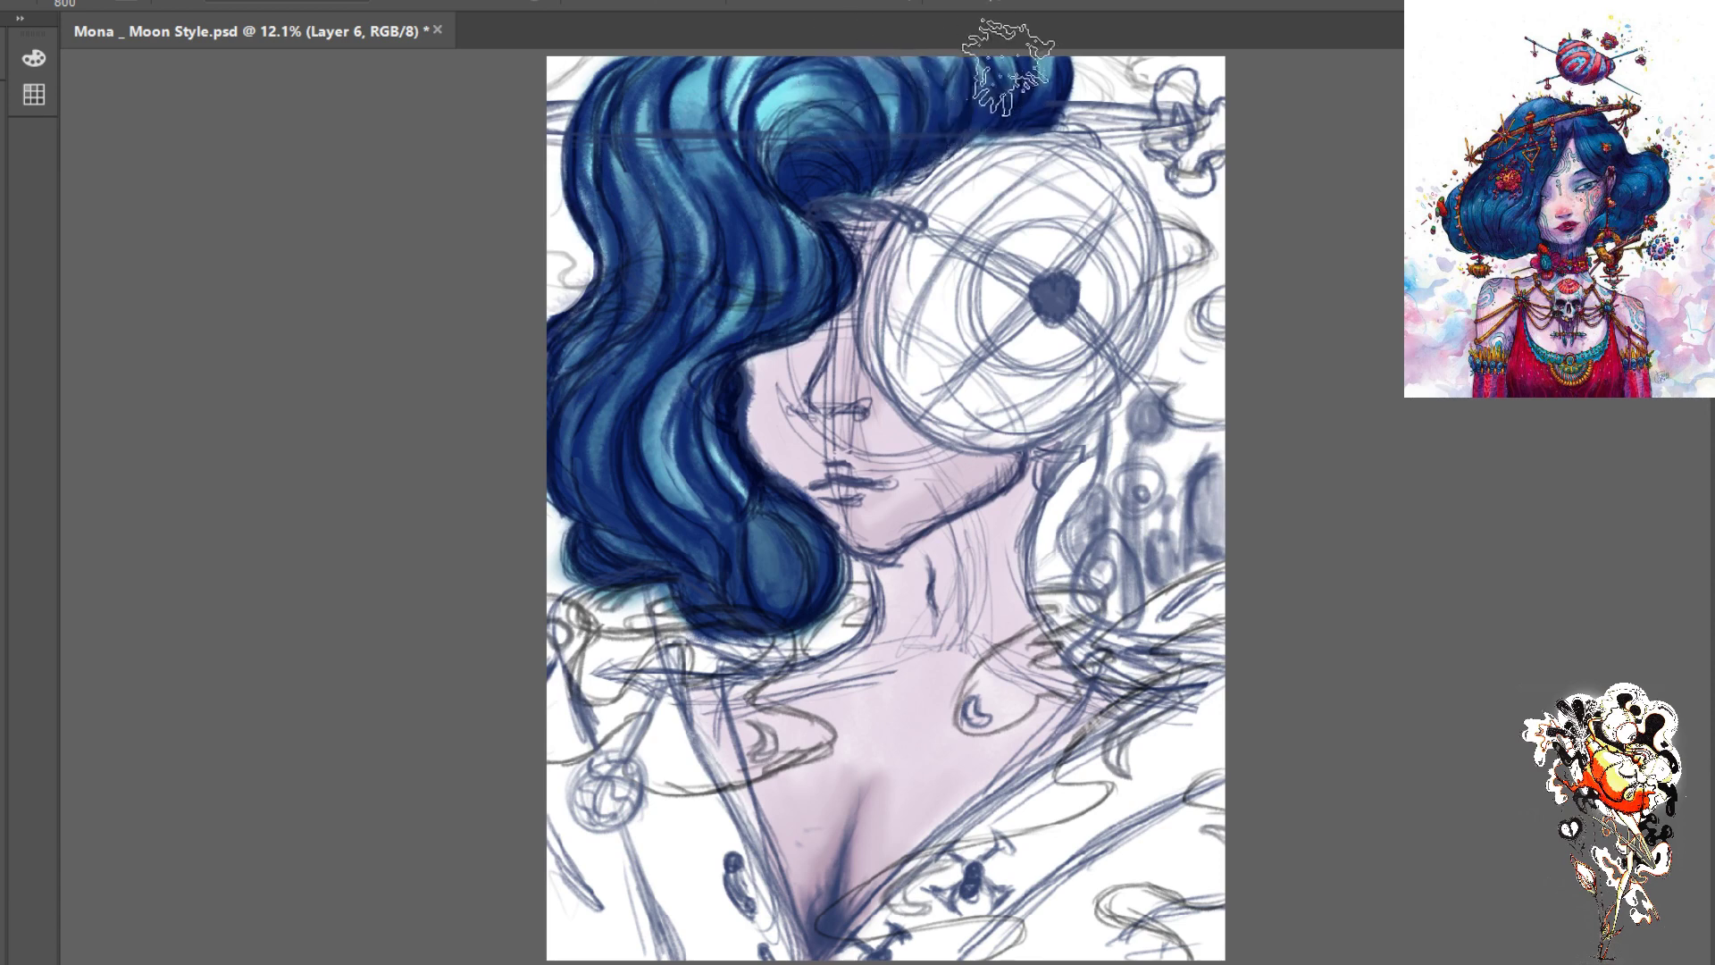
left_click_drag(1027, 45, 1036, 65)
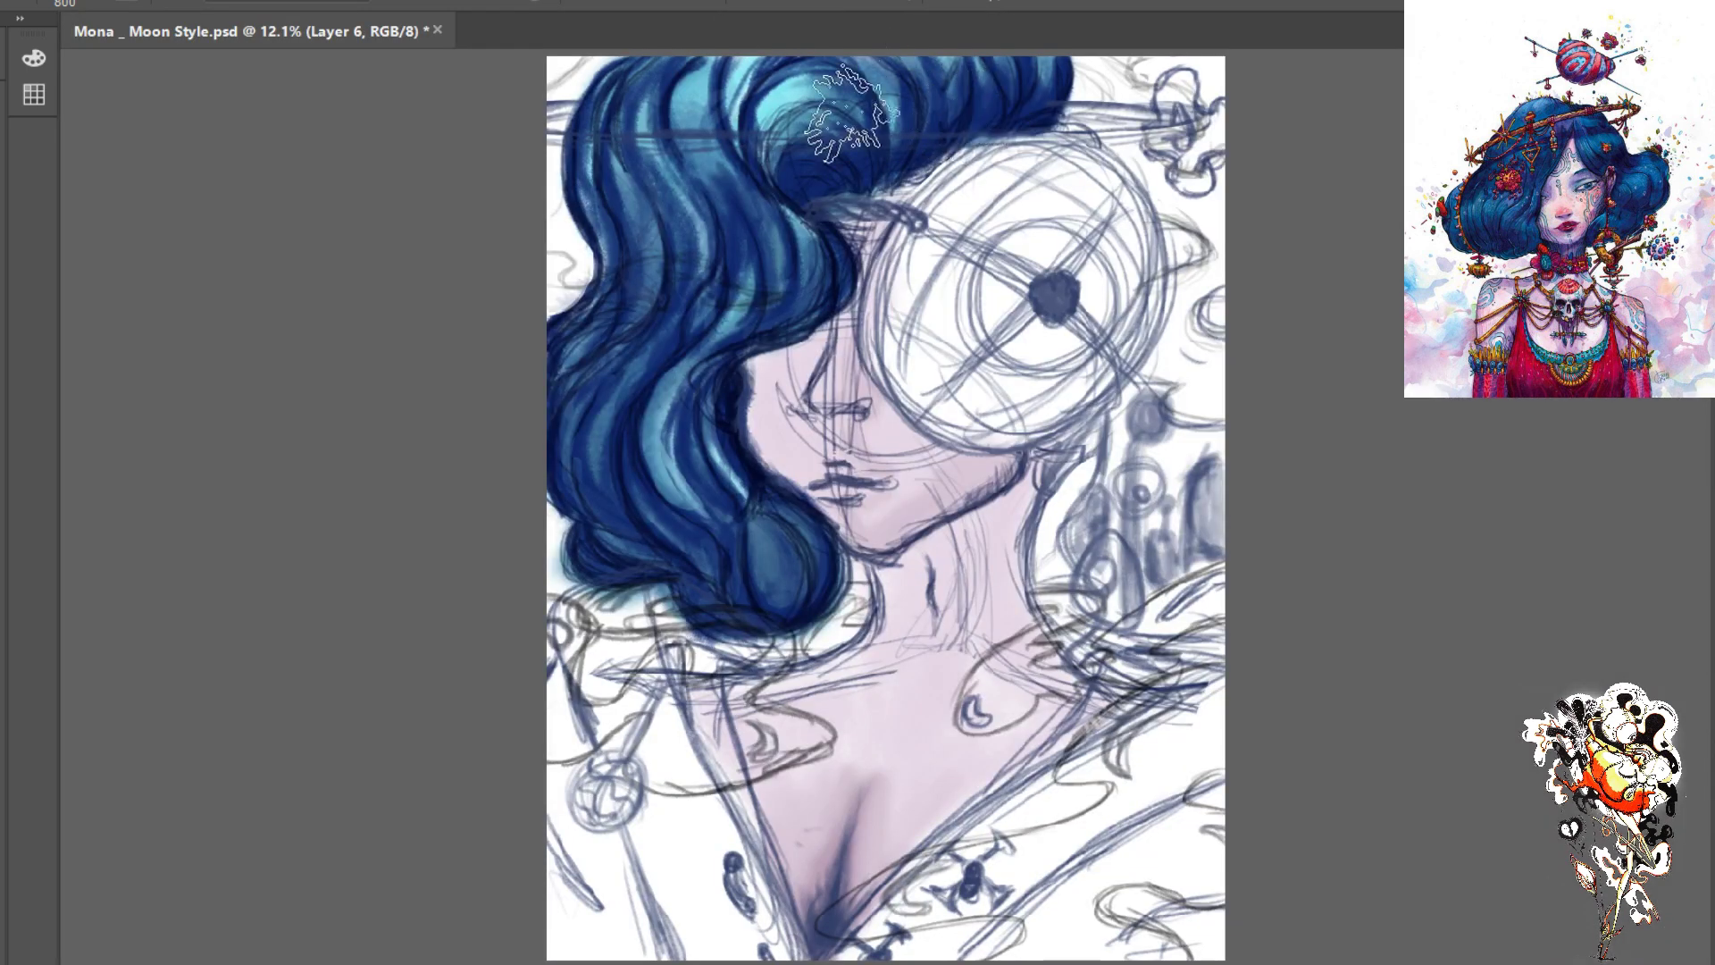
mouse_move(851, 114)
left_mouse_down()
mouse_move(747, 96)
mouse_move(711, 200)
left_mouse_up()
mouse_move(722, 75)
left_mouse_down()
mouse_move(744, 219)
mouse_move(708, 255)
mouse_move(680, 250)
mouse_move(643, 375)
mouse_move(704, 410)
mouse_move(700, 473)
mouse_move(668, 469)
mouse_move(741, 536)
left_mouse_up()
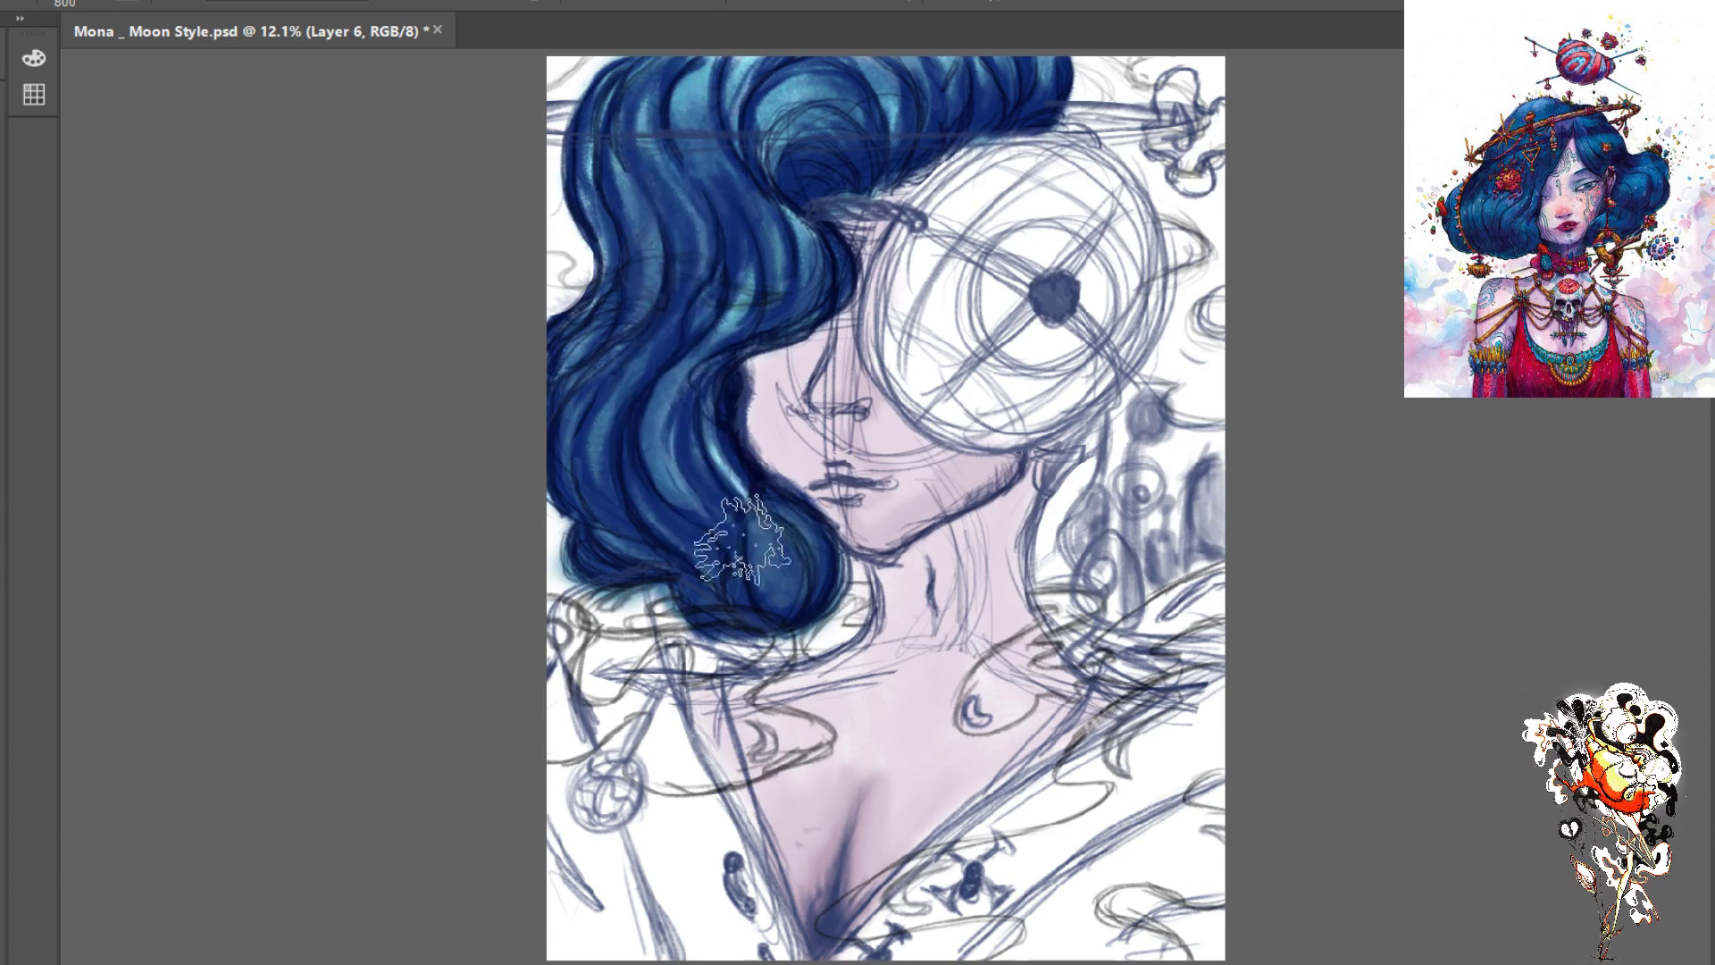
left_click_drag(664, 421, 778, 518)
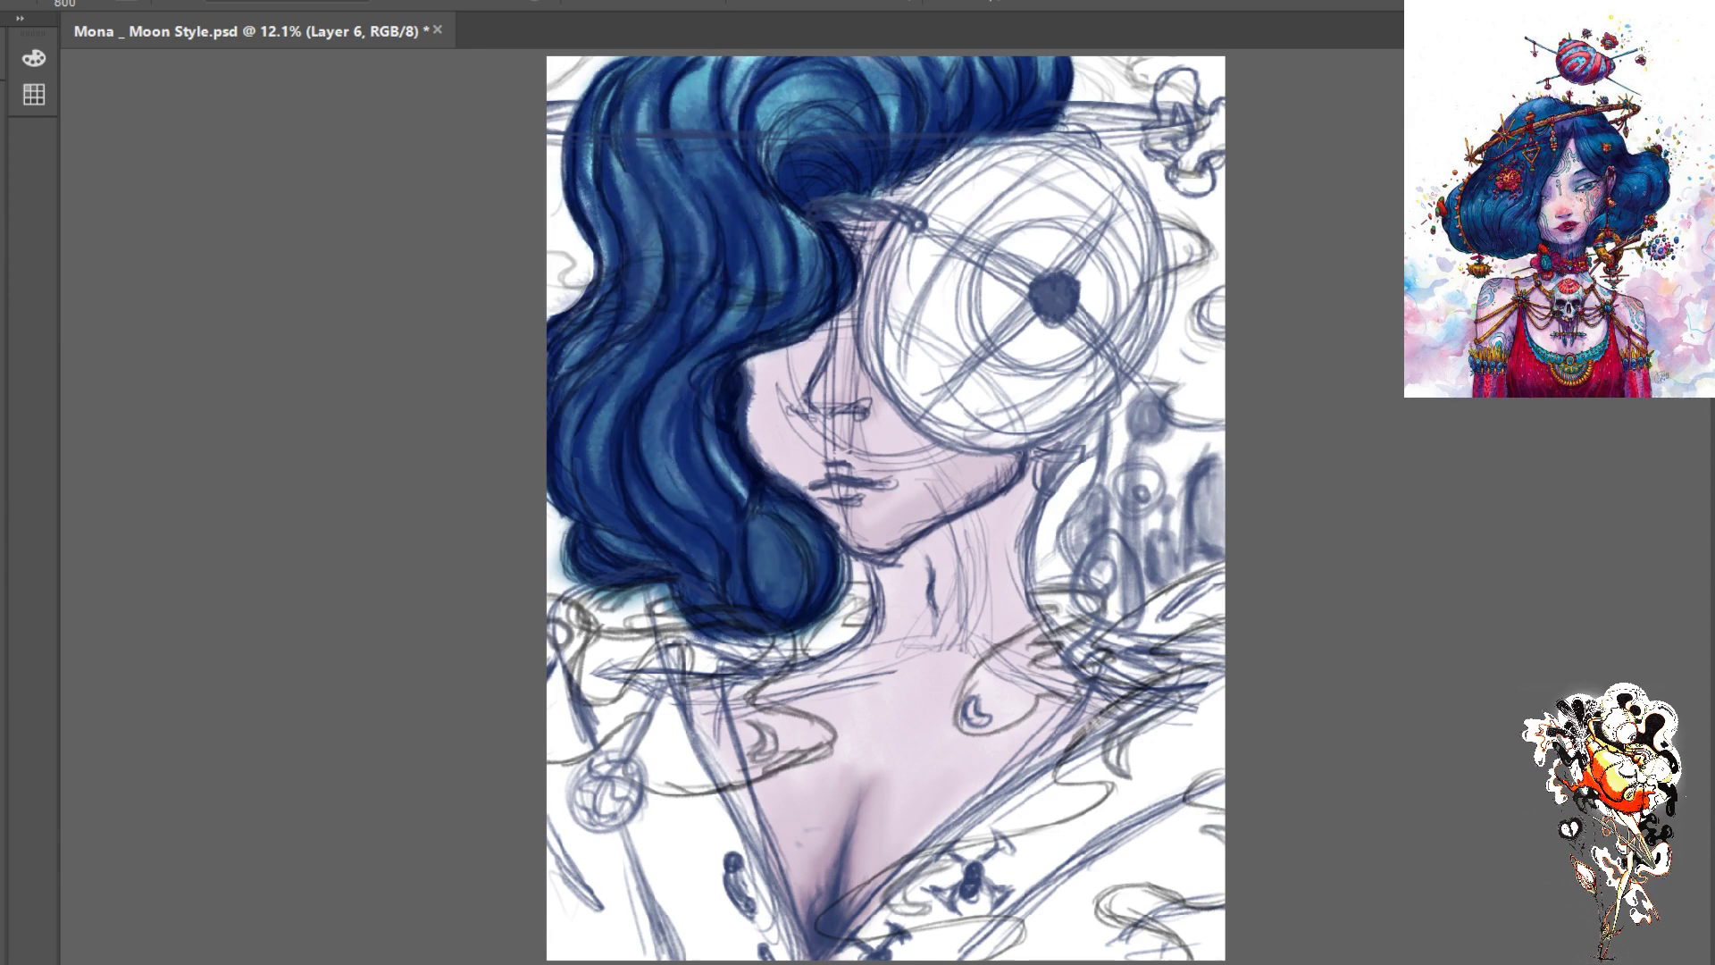
- Try different layer blend modes on the blue hair shading, and return to the muted dark blue look
key("ctrl+z")
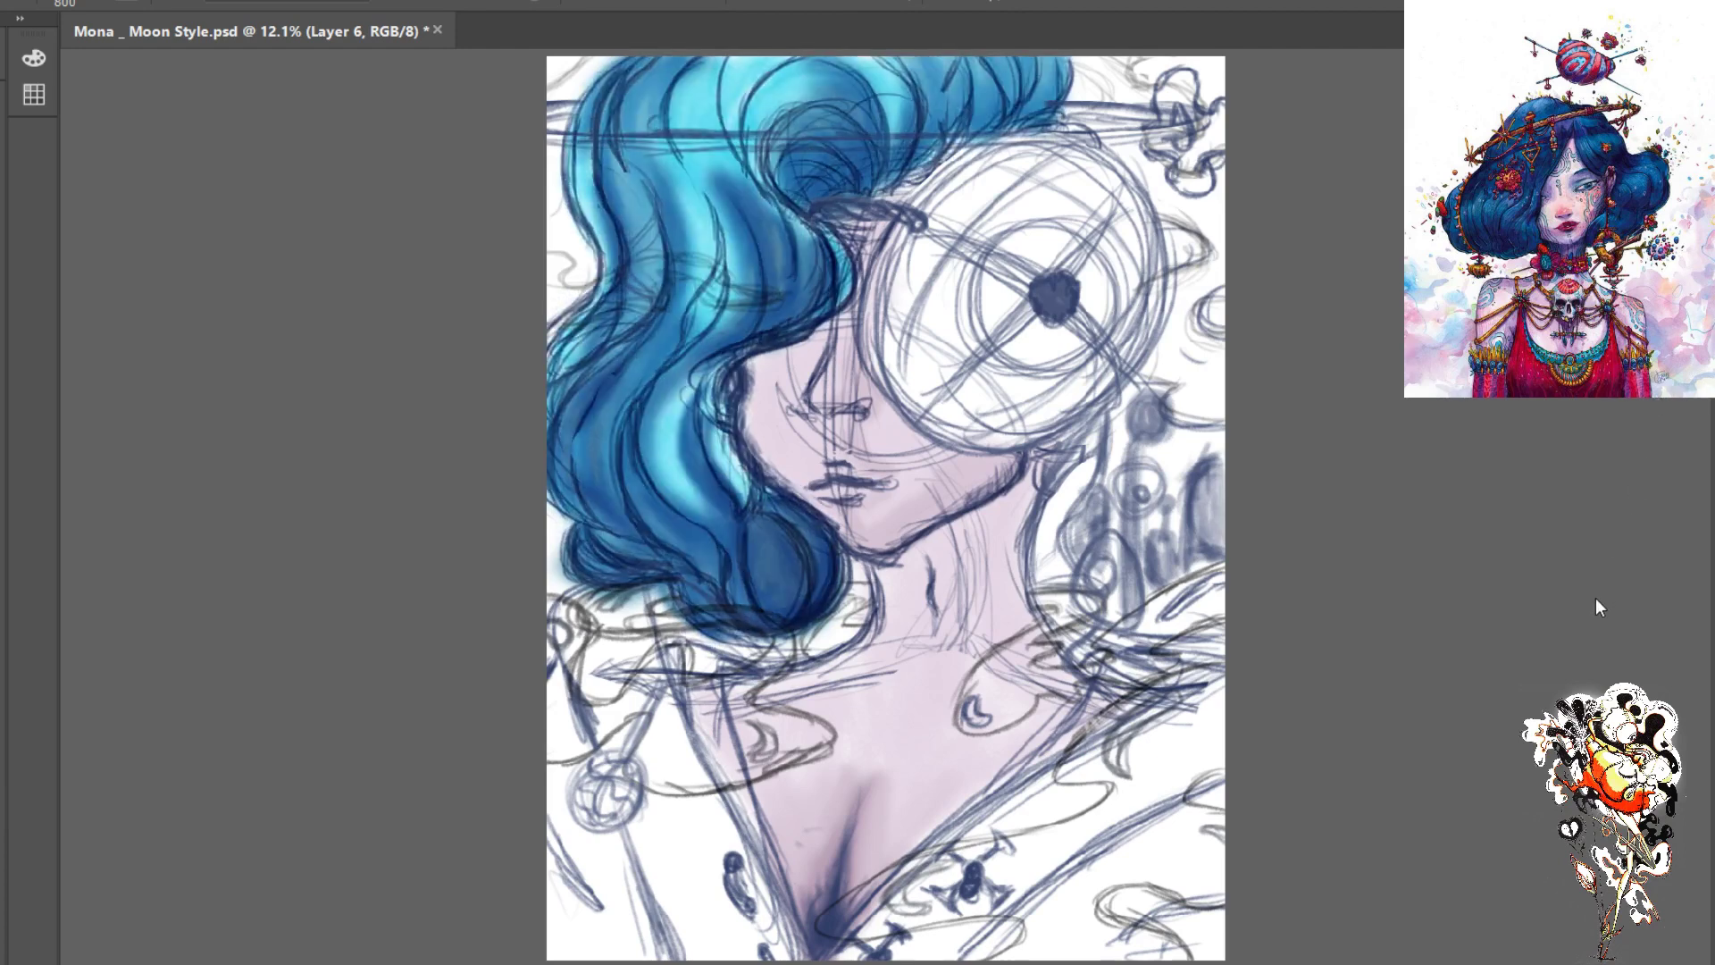
key("ctrl+shift+z")
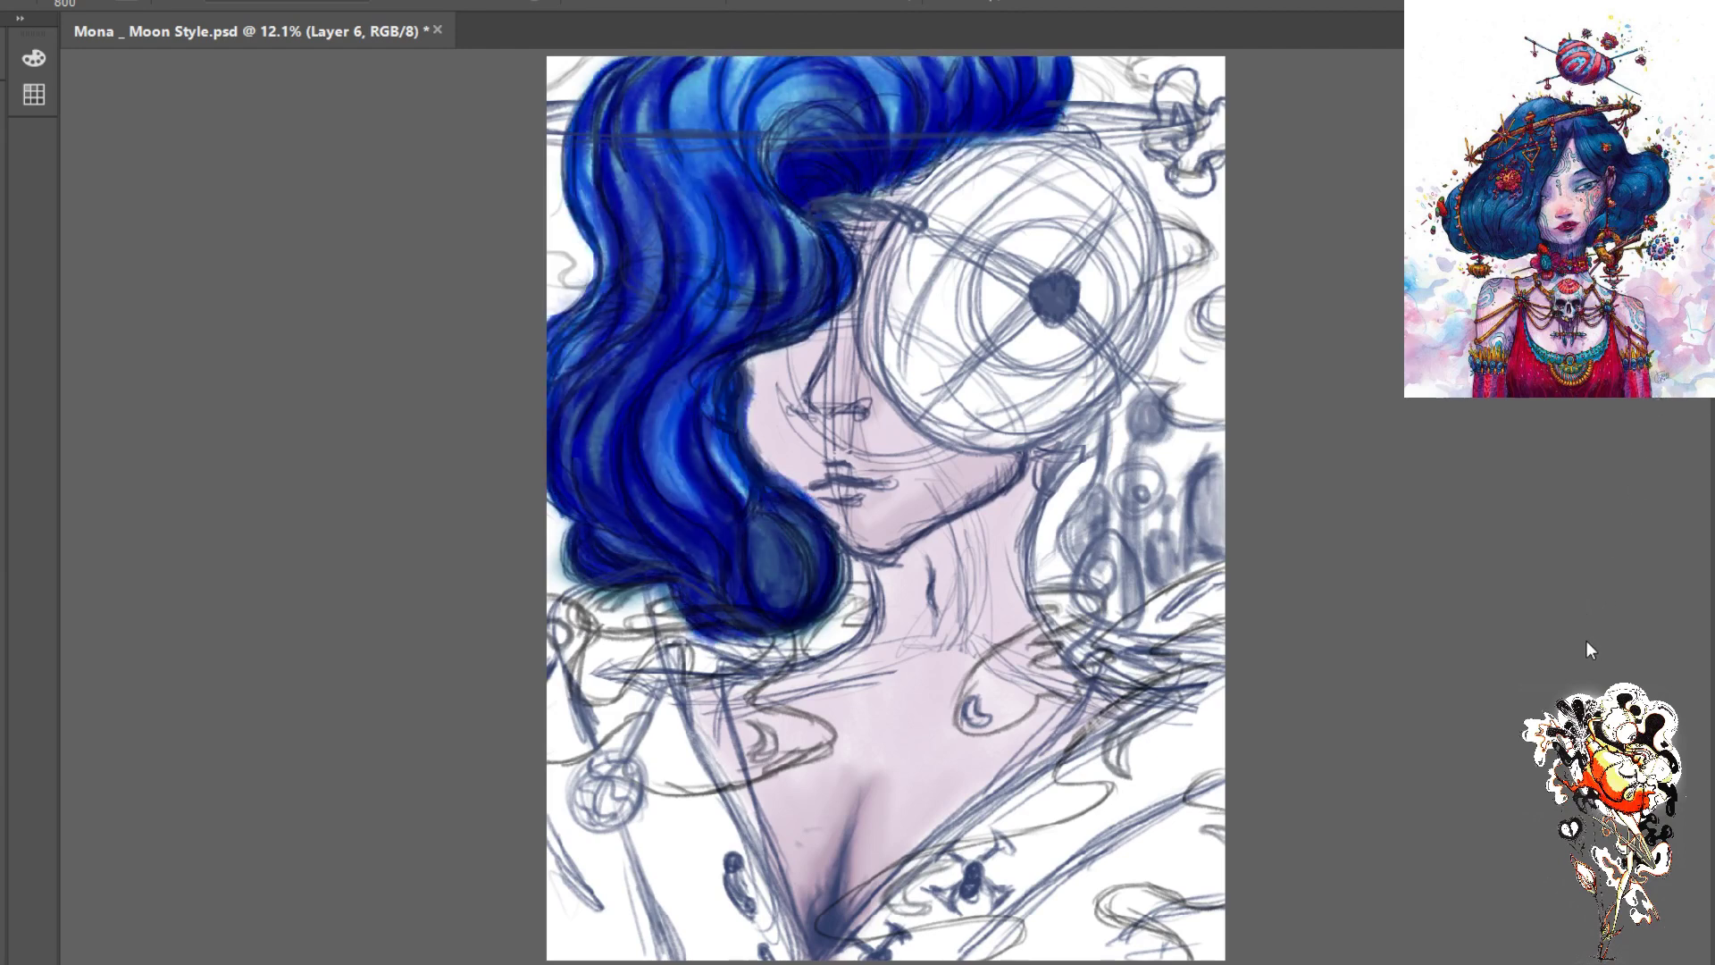
key("ctrl+z")
key("ctrl+z")
key("ctrl+shift+z")
key("ctrl+z")
key("ctrl+z")
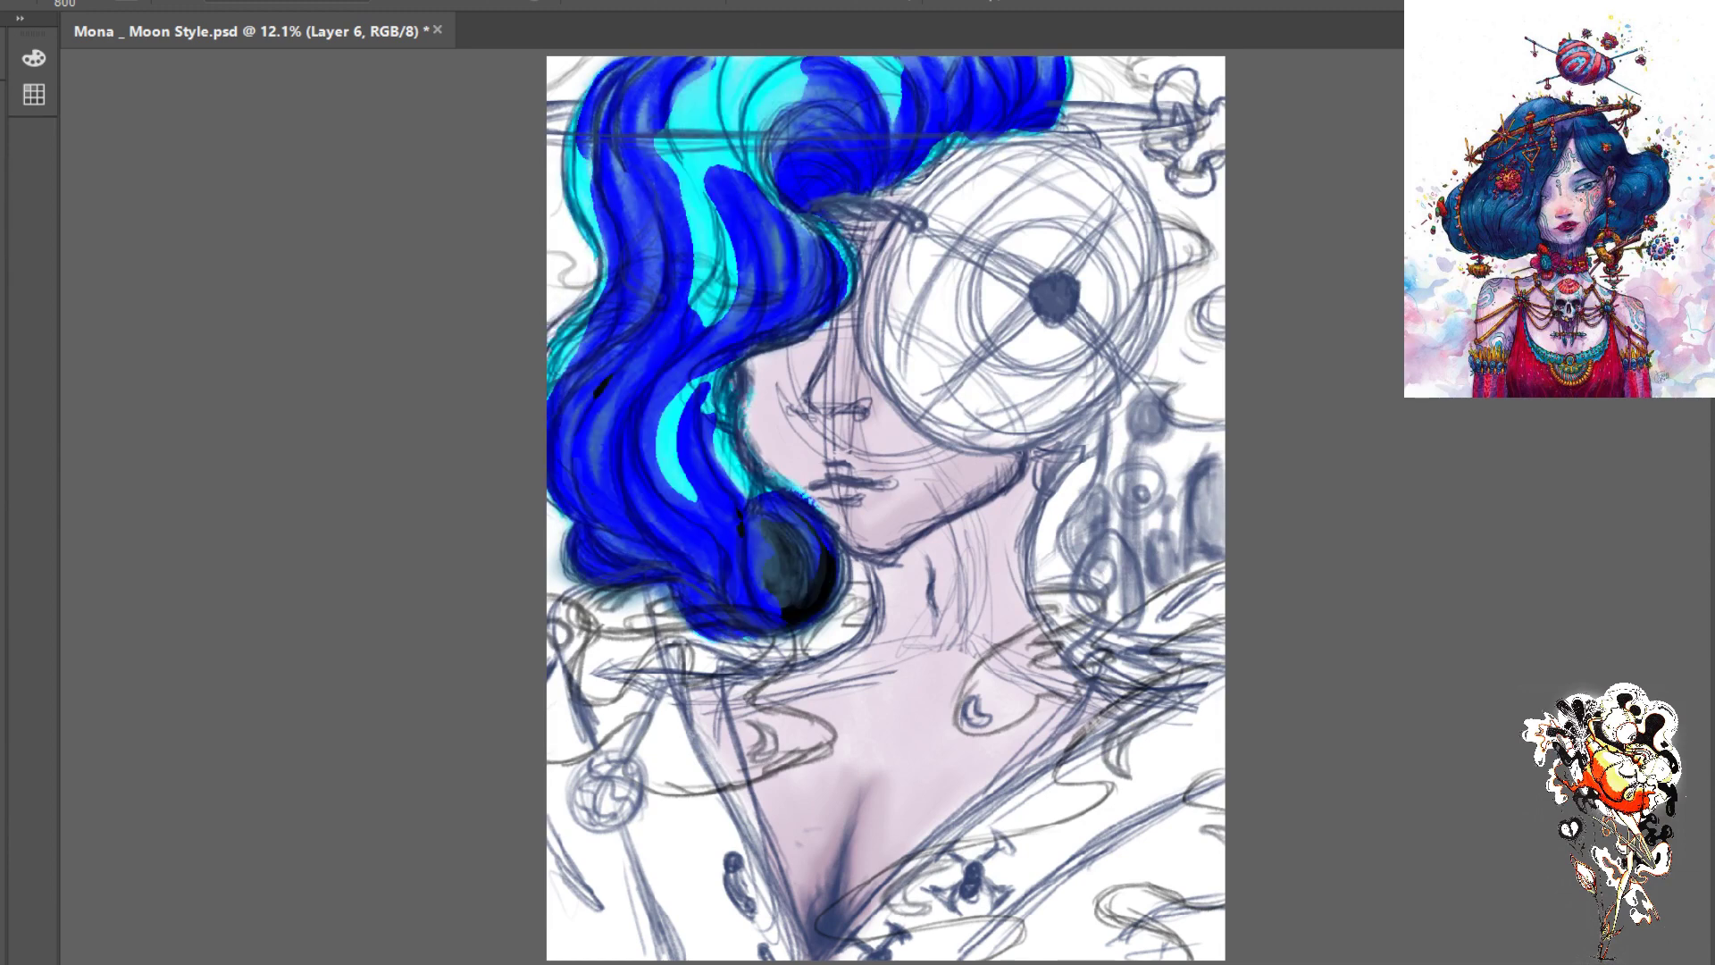
key("ctrl+z")
key("ctrl+z")
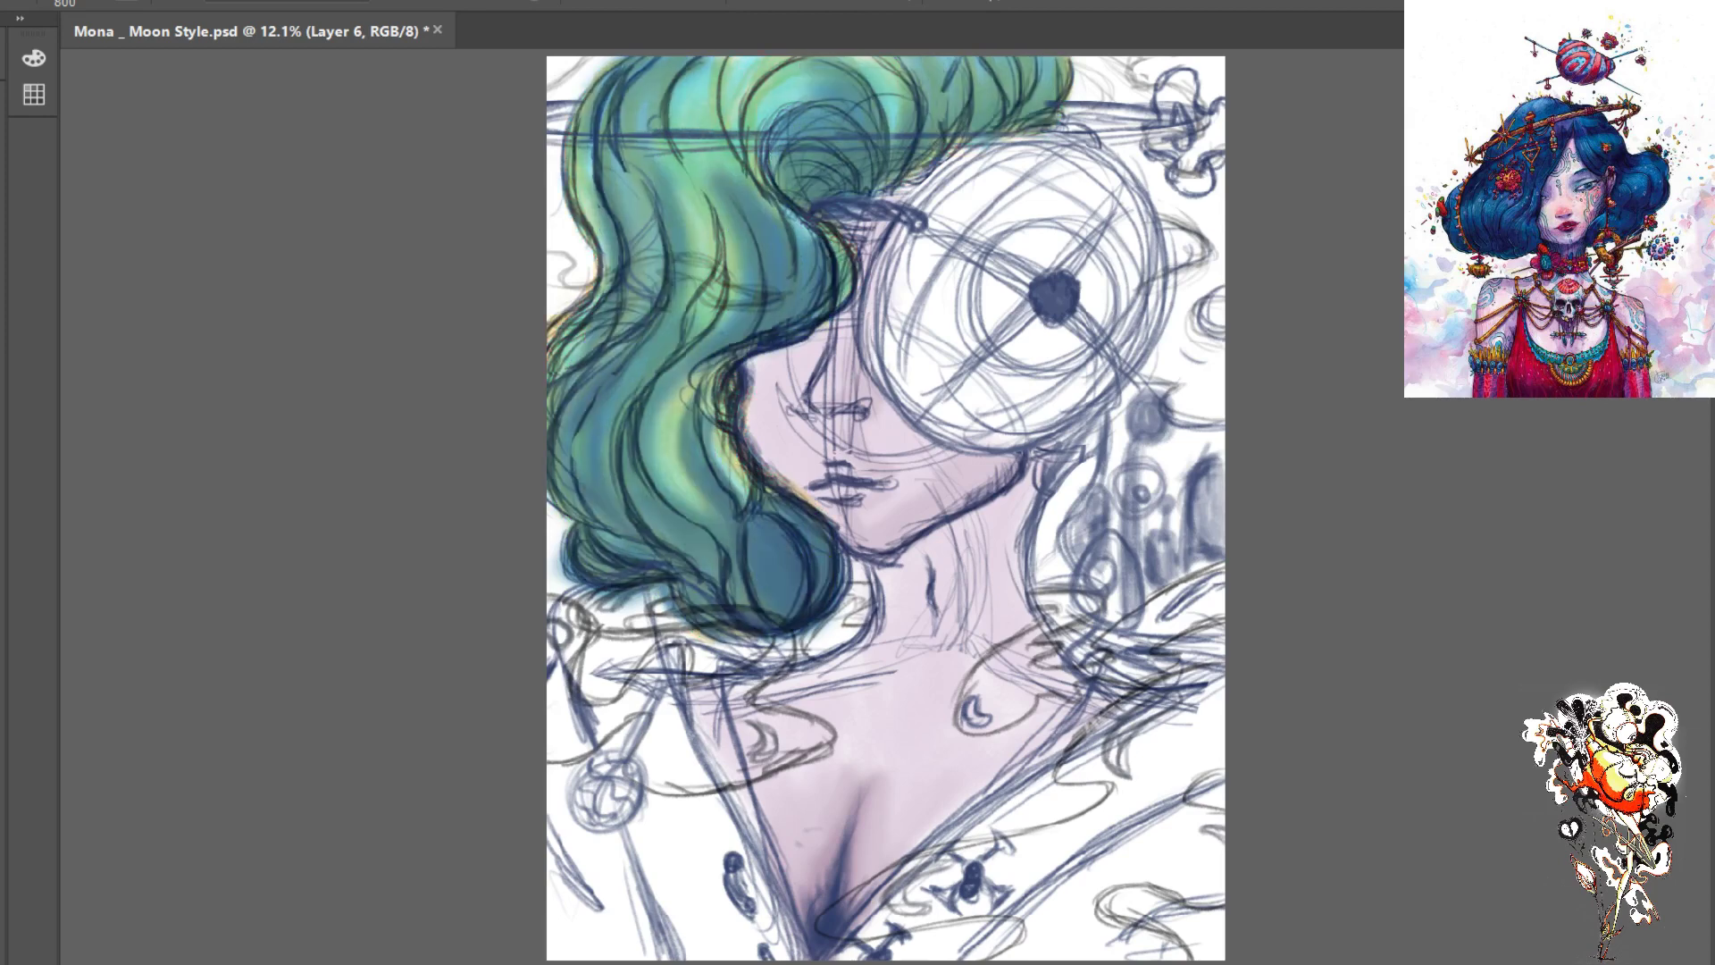
key("ctrl+z")
key("ctrl+z")
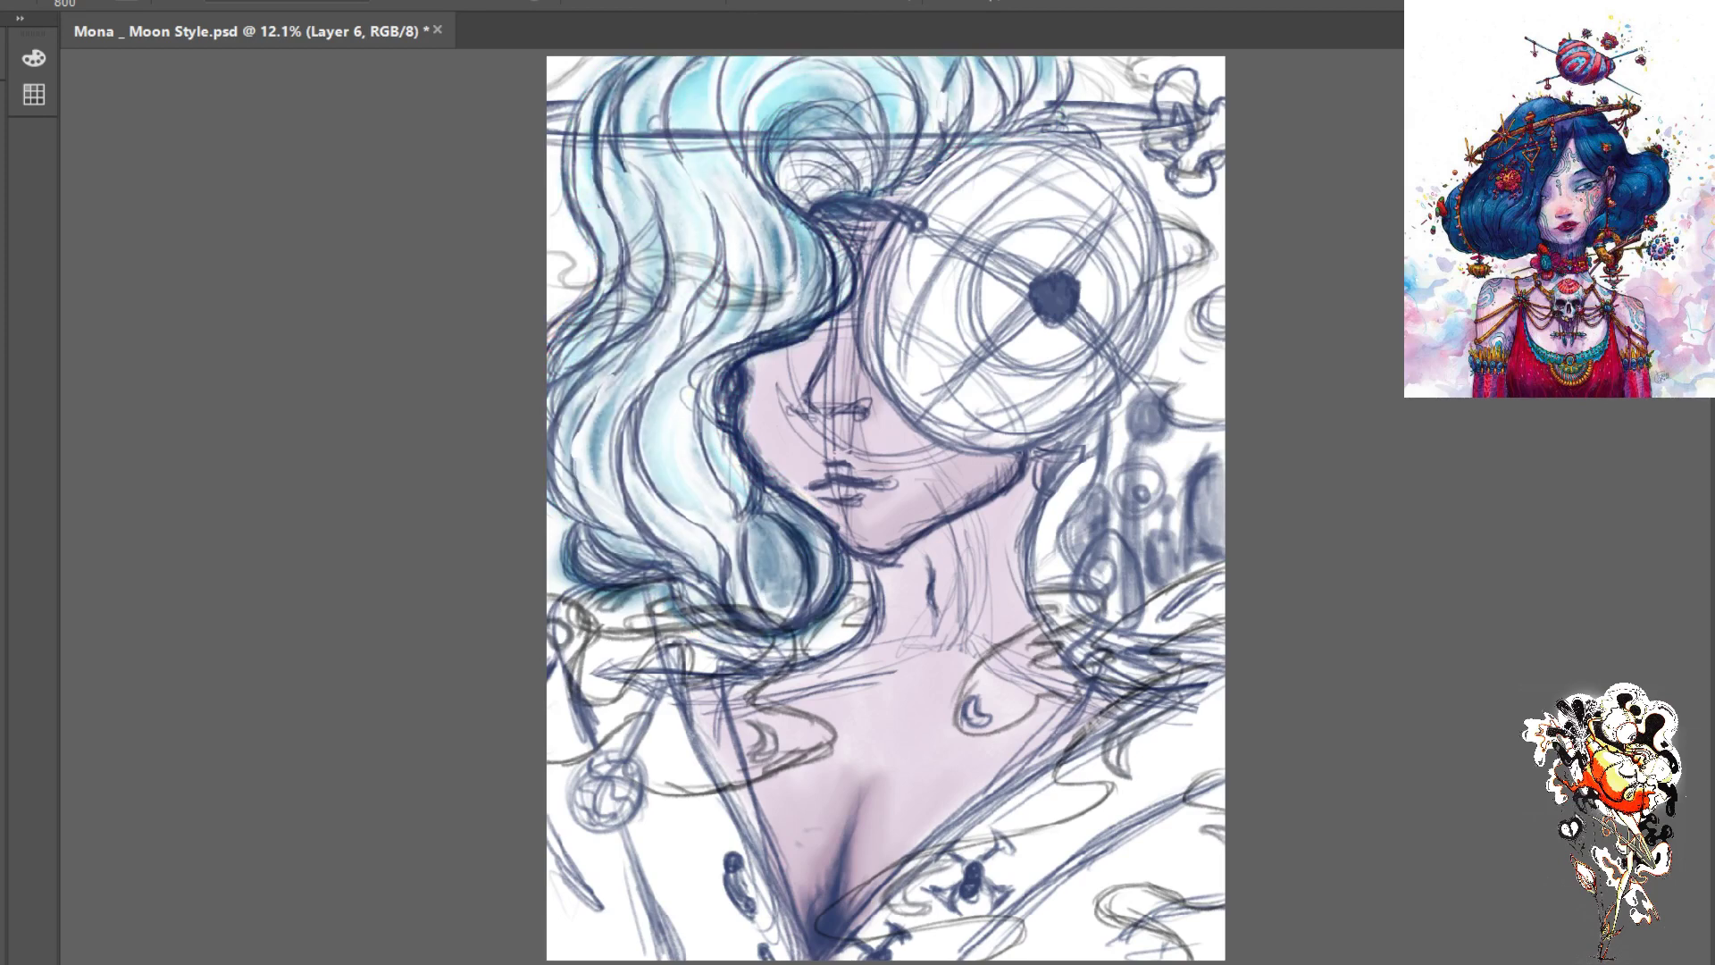
key("ctrl+z")
key("ctrl+z")
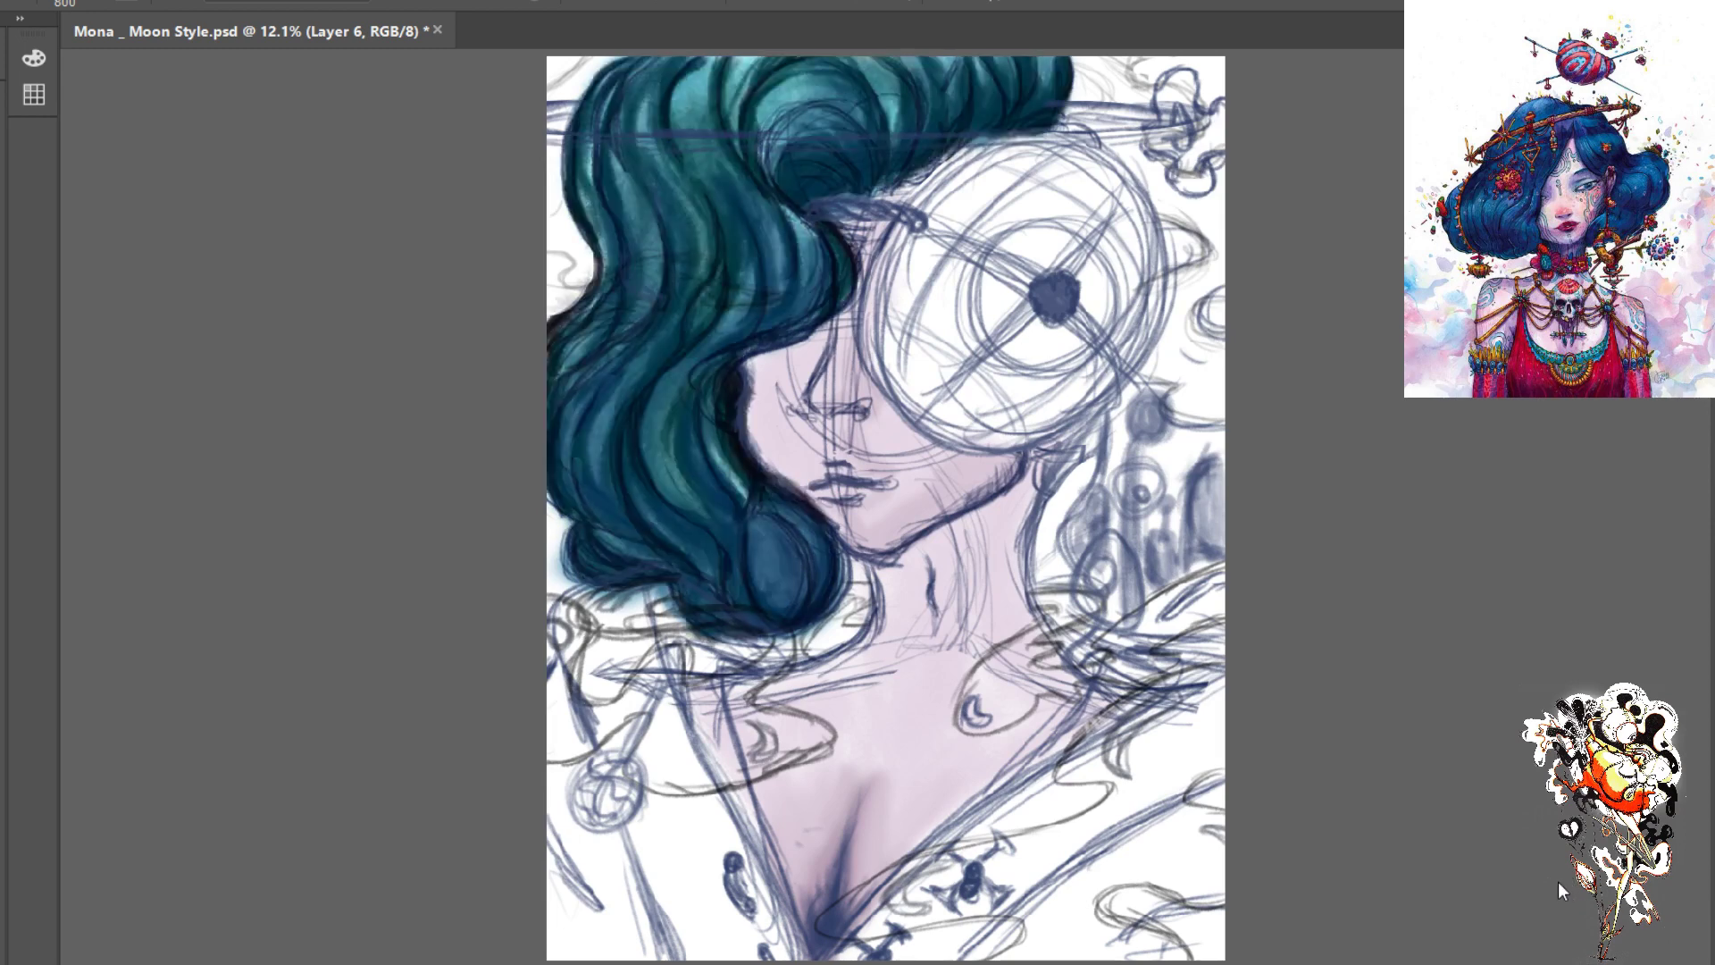
key("ctrl+z")
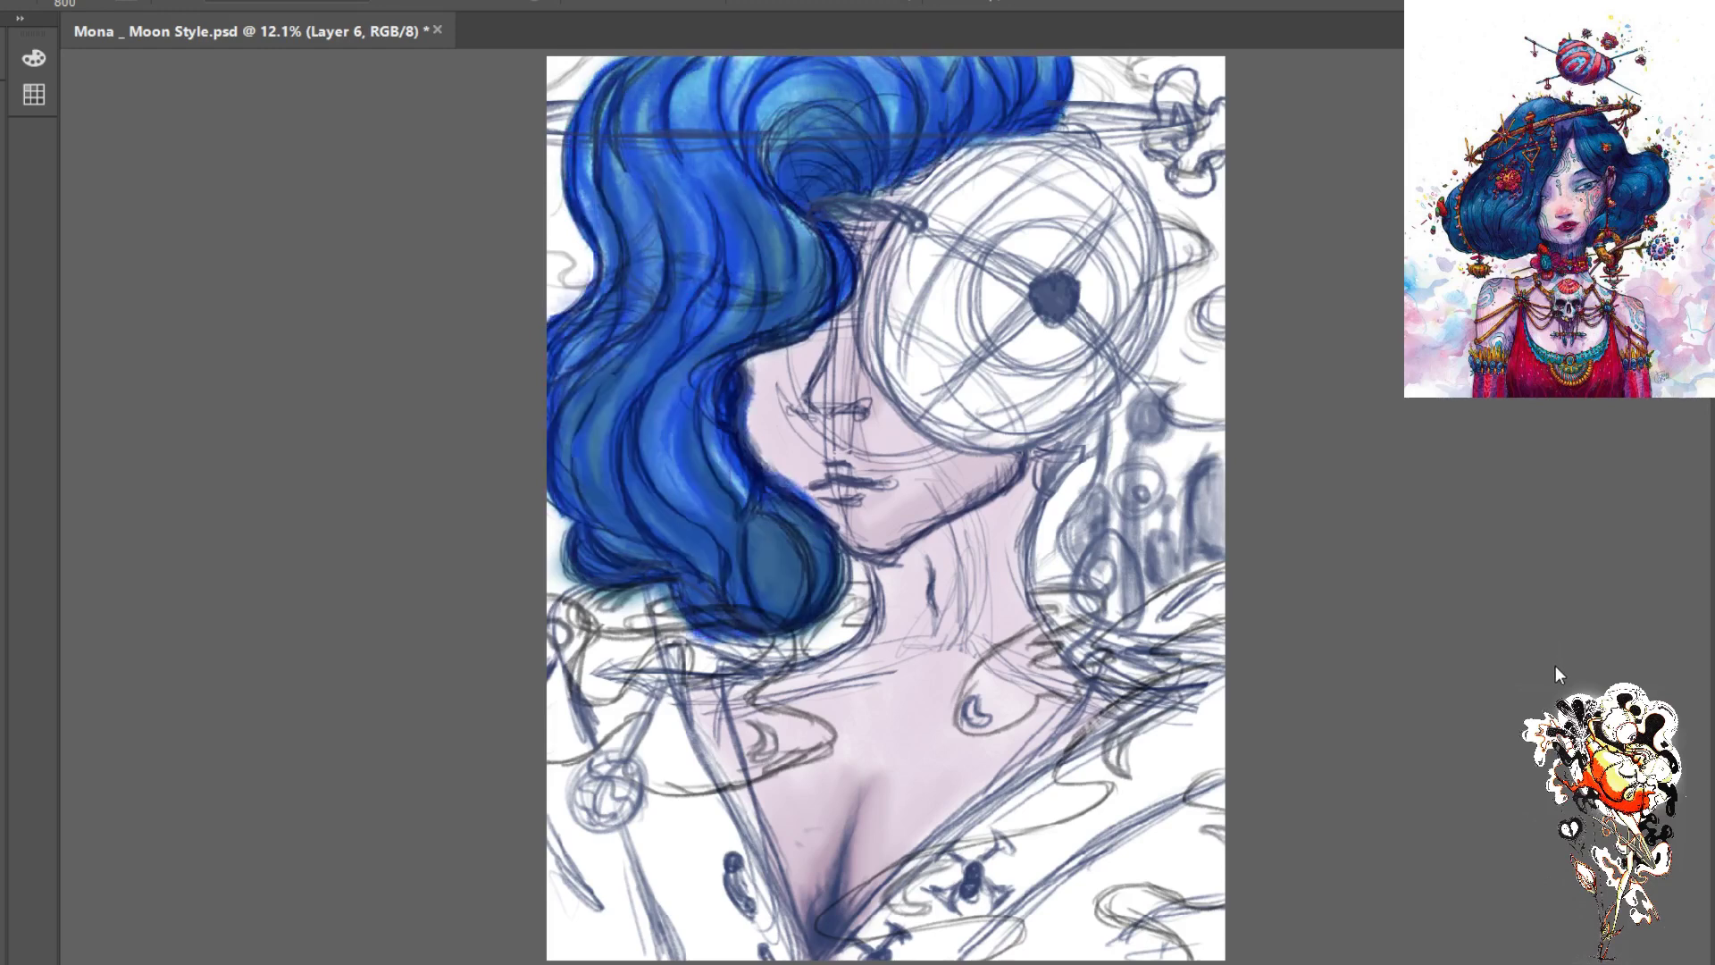
key("ctrl+z")
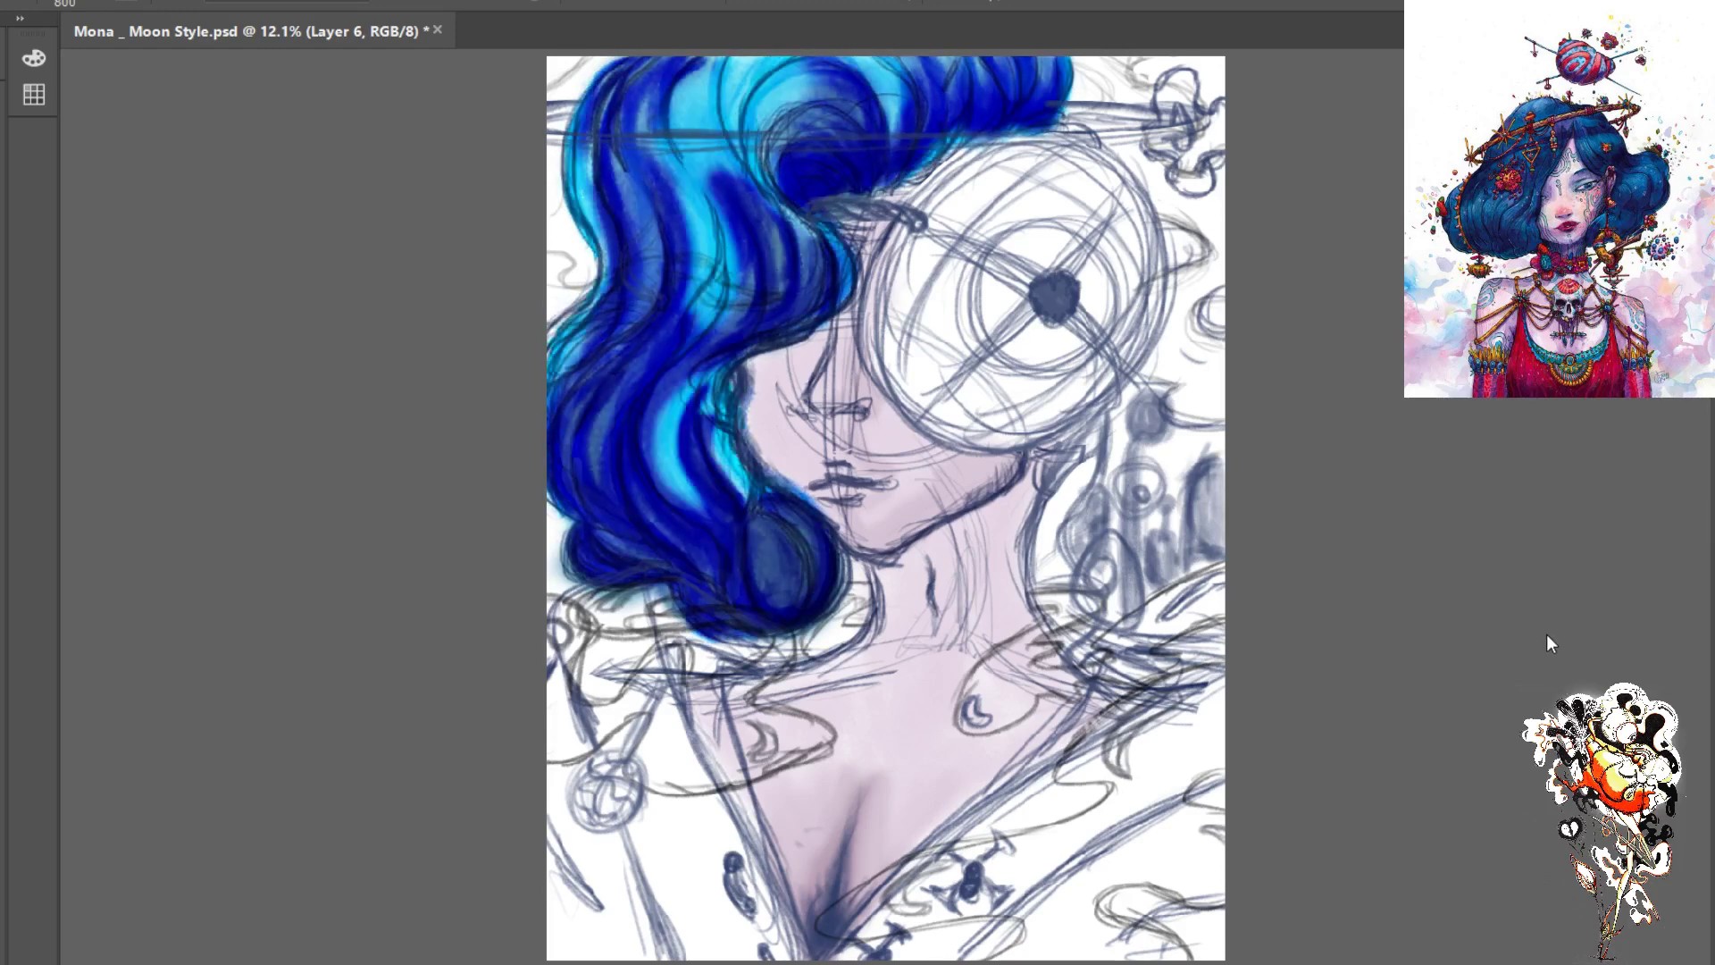
key("ctrl+z")
key("ctrl+z")
key("ctrl+z")
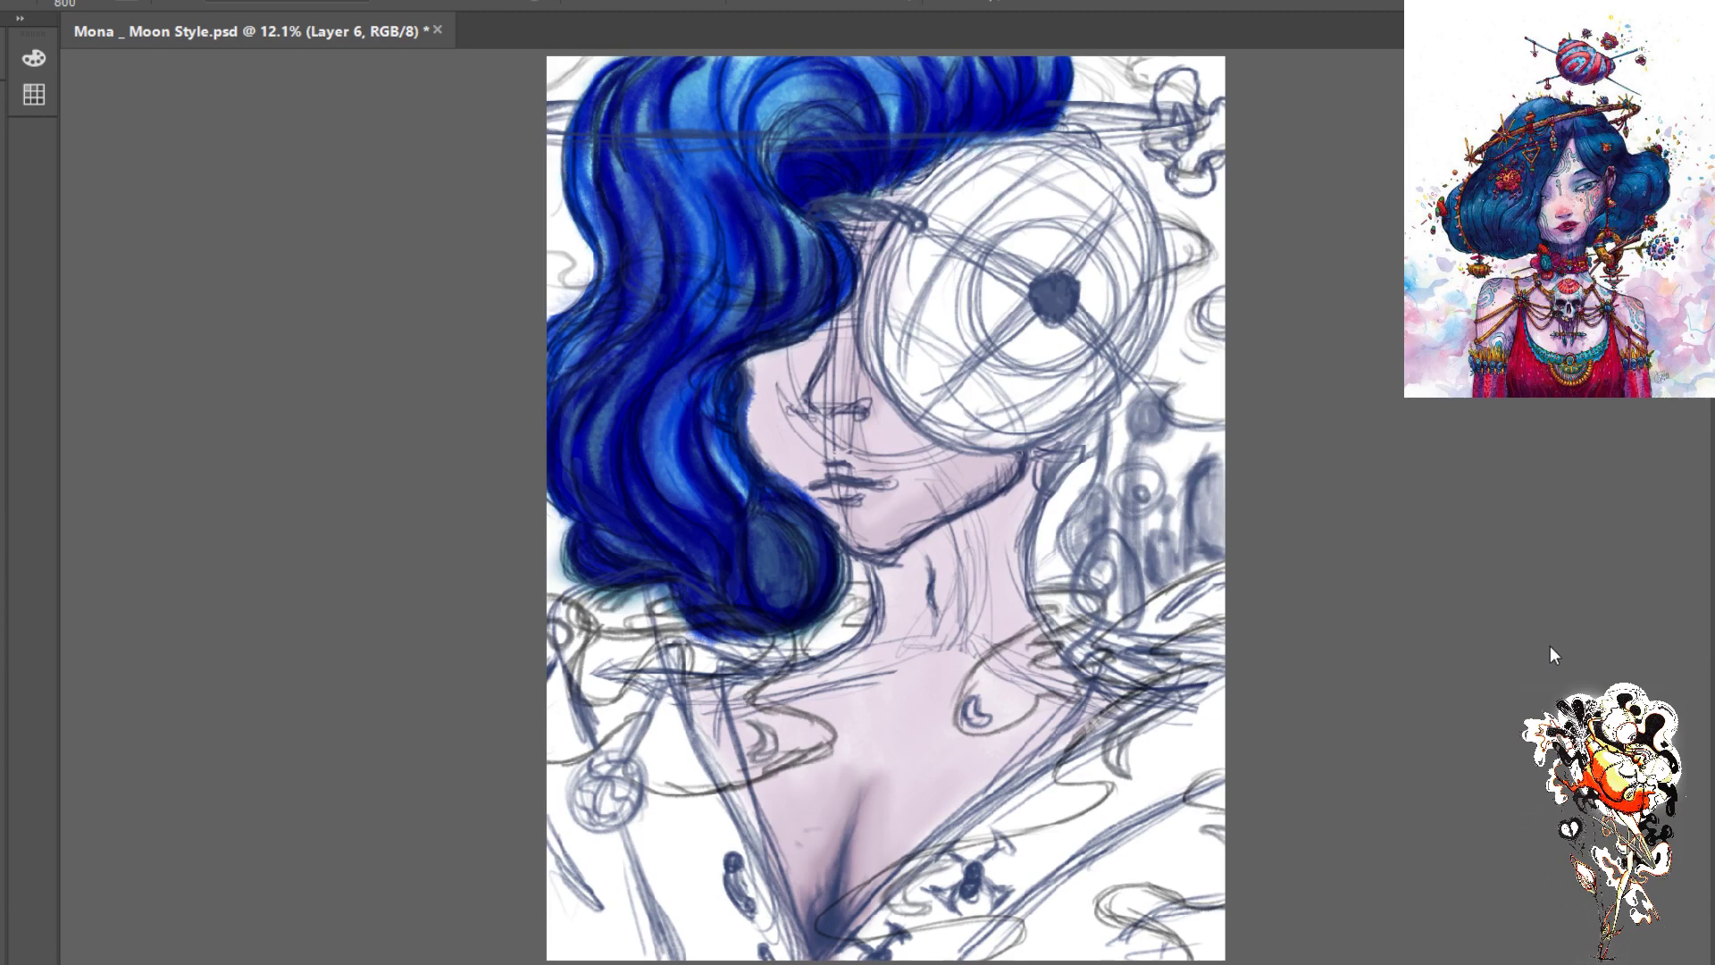
key("ctrl+z")
key("ctrl+z")
key("ctrl+z")
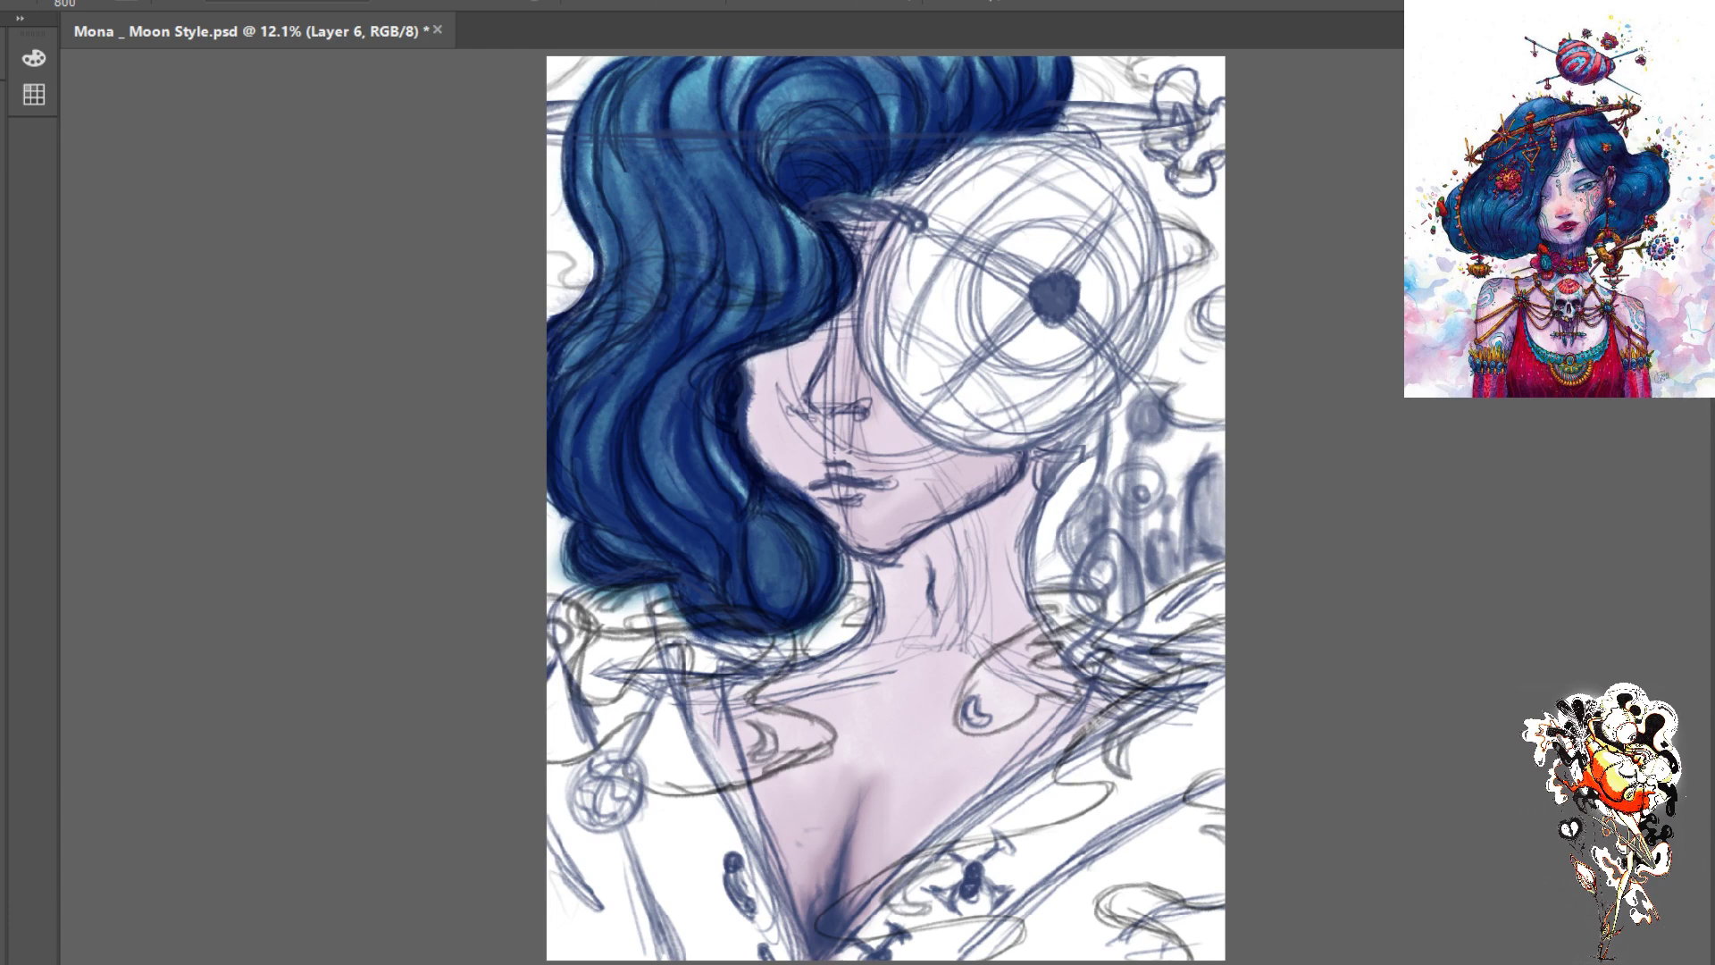
key("shift+plus")
key("shift+plus")
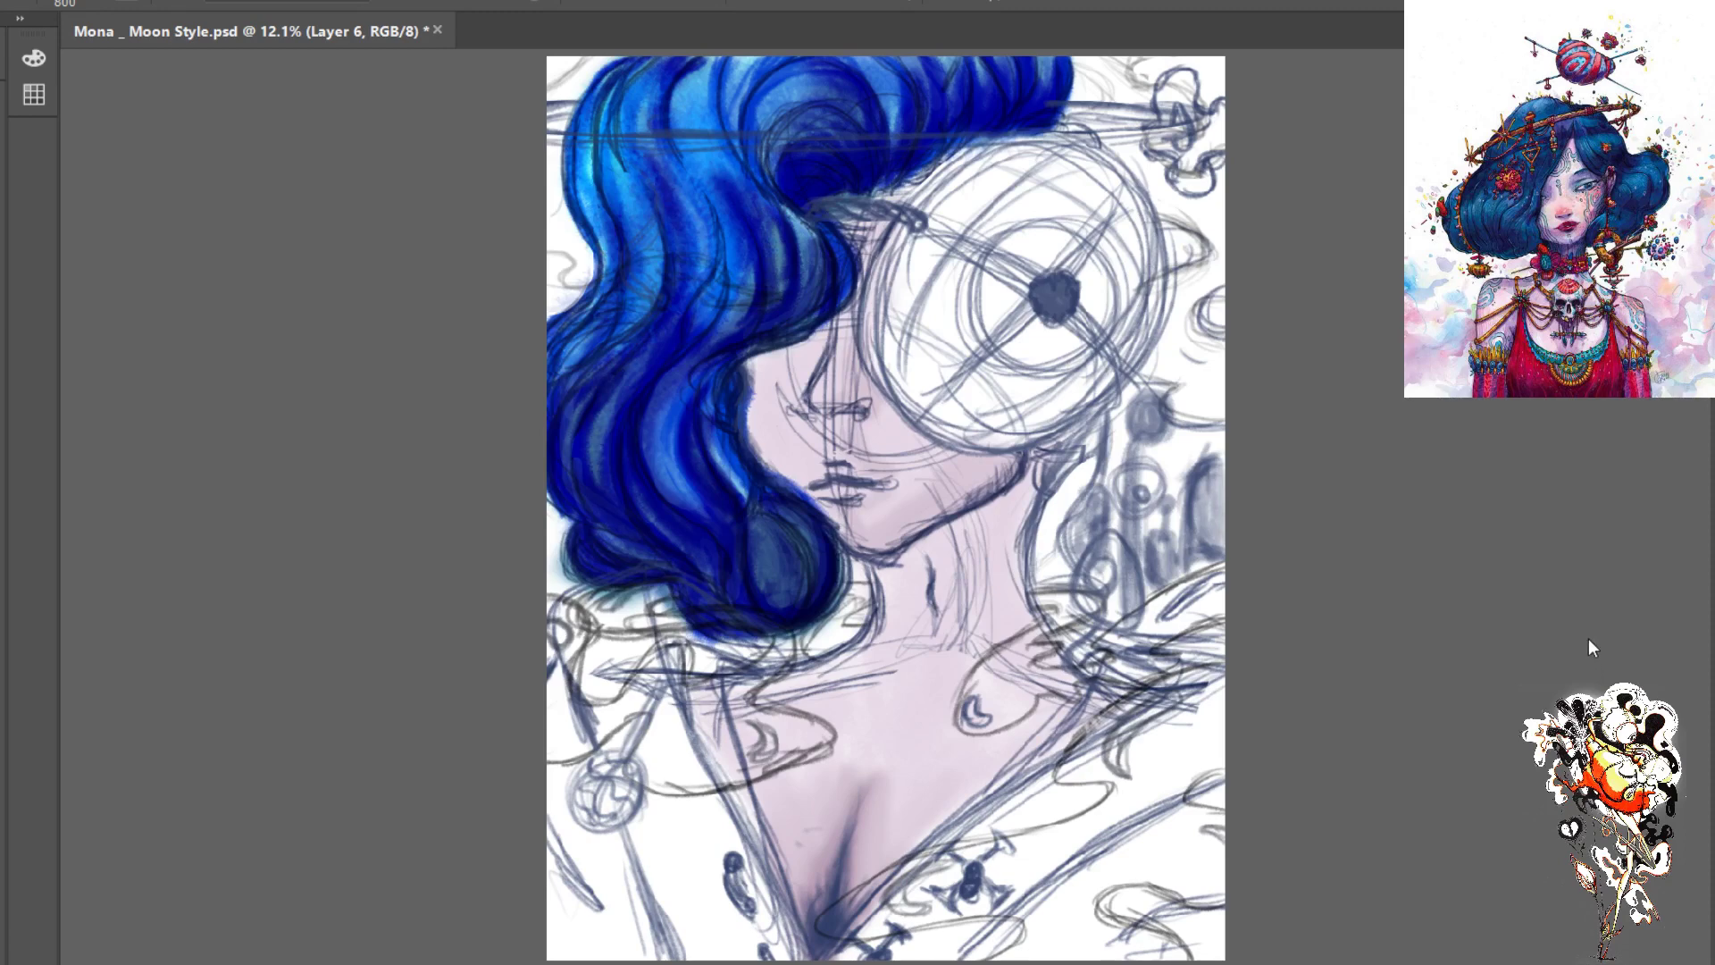
key("shift+plus")
key("shift+plus")
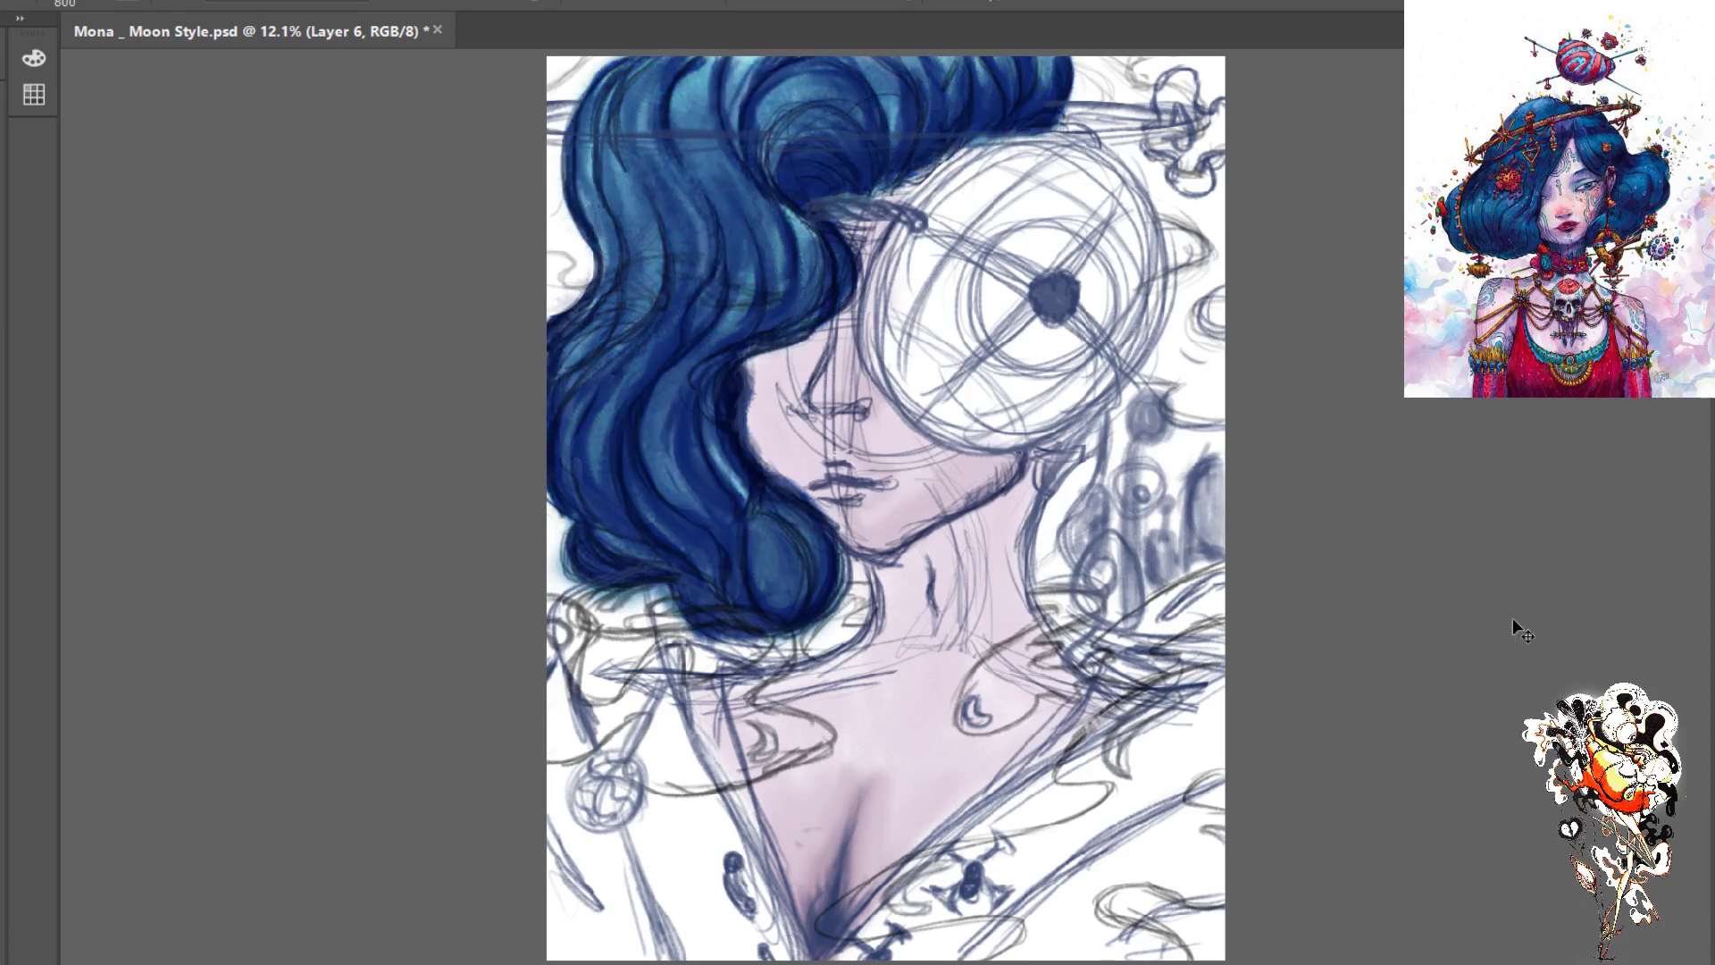
key("shift+plus")
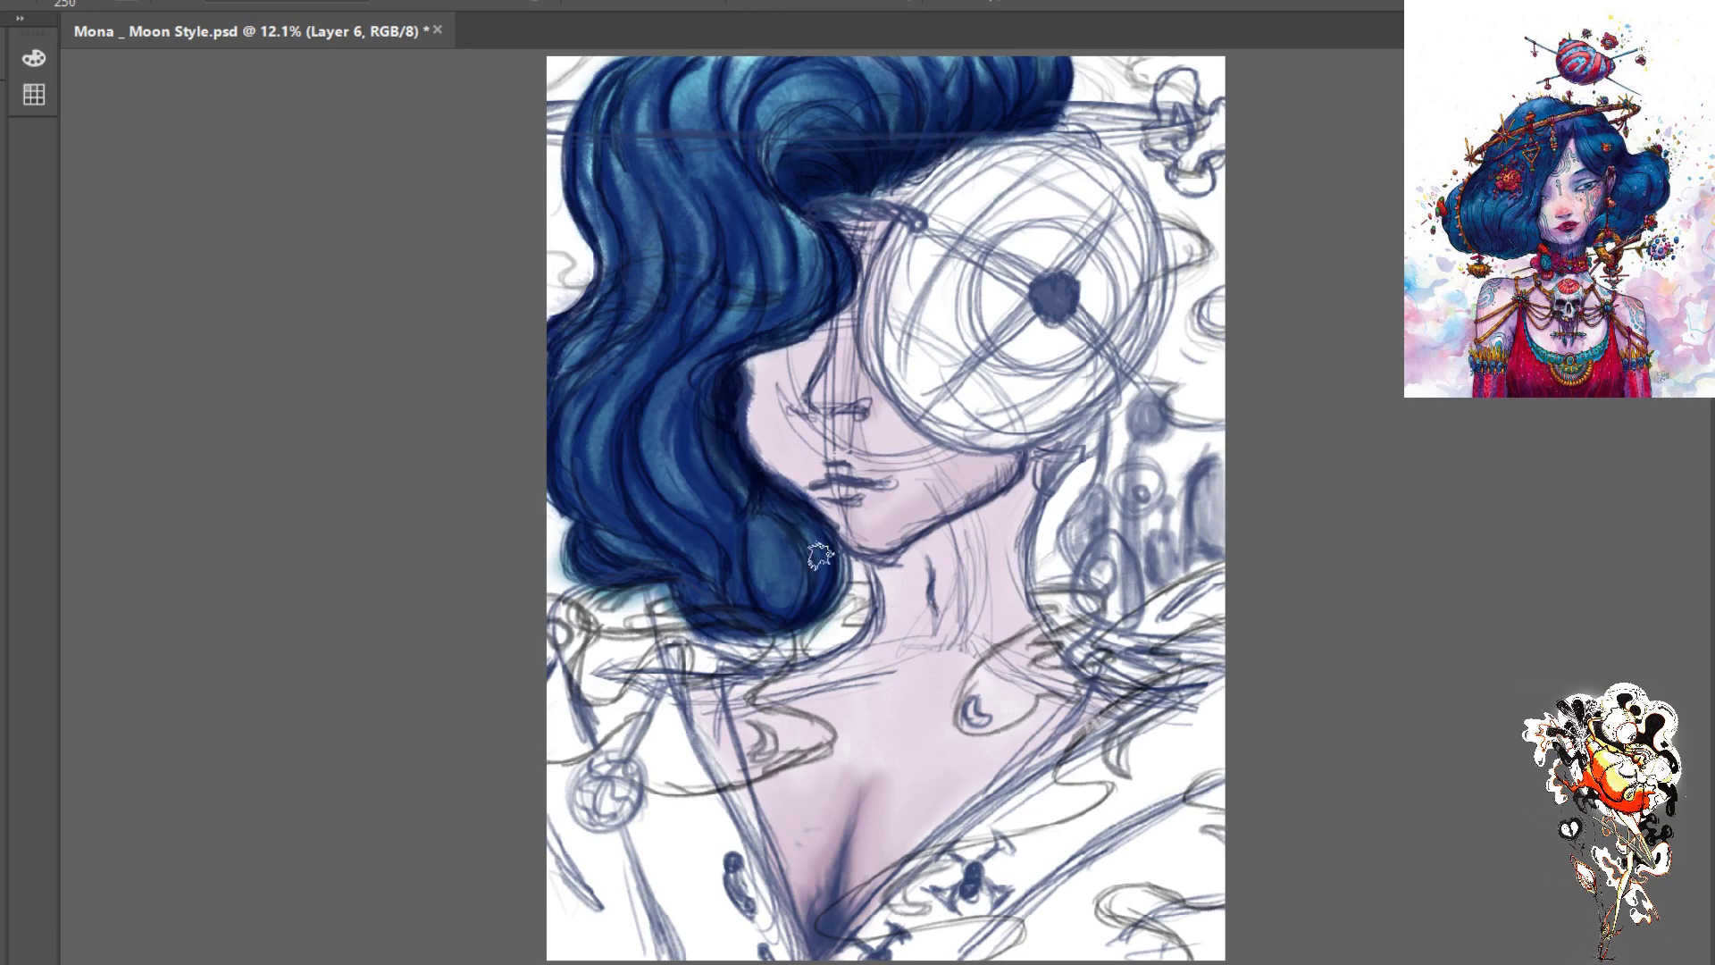
- Darken the round curl and lower lock at brush size 250, and shade the swirl above the forehead at sizes 125 and 175
mouse_move(773, 518)
left_mouse_down()
mouse_move(776, 606)
mouse_move(797, 561)
mouse_move(795, 586)
mouse_move(779, 557)
mouse_move(807, 595)
mouse_move(770, 599)
mouse_move(764, 573)
mouse_move(782, 610)
mouse_move(750, 545)
mouse_move(766, 594)
mouse_move(751, 619)
mouse_move(732, 585)
mouse_move(704, 608)
mouse_move(624, 579)
mouse_move(643, 548)
mouse_move(586, 515)
mouse_move(640, 544)
mouse_move(590, 483)
mouse_move(629, 521)
mouse_move(583, 508)
mouse_move(554, 450)
mouse_move(605, 521)
mouse_move(637, 469)
mouse_move(676, 553)
mouse_move(628, 526)
mouse_move(643, 570)
mouse_move(577, 544)
mouse_move(588, 514)
mouse_move(664, 573)
mouse_move(646, 580)
mouse_move(581, 535)
mouse_move(619, 569)
mouse_move(584, 571)
mouse_move(629, 548)
mouse_move(695, 622)
left_mouse_up()
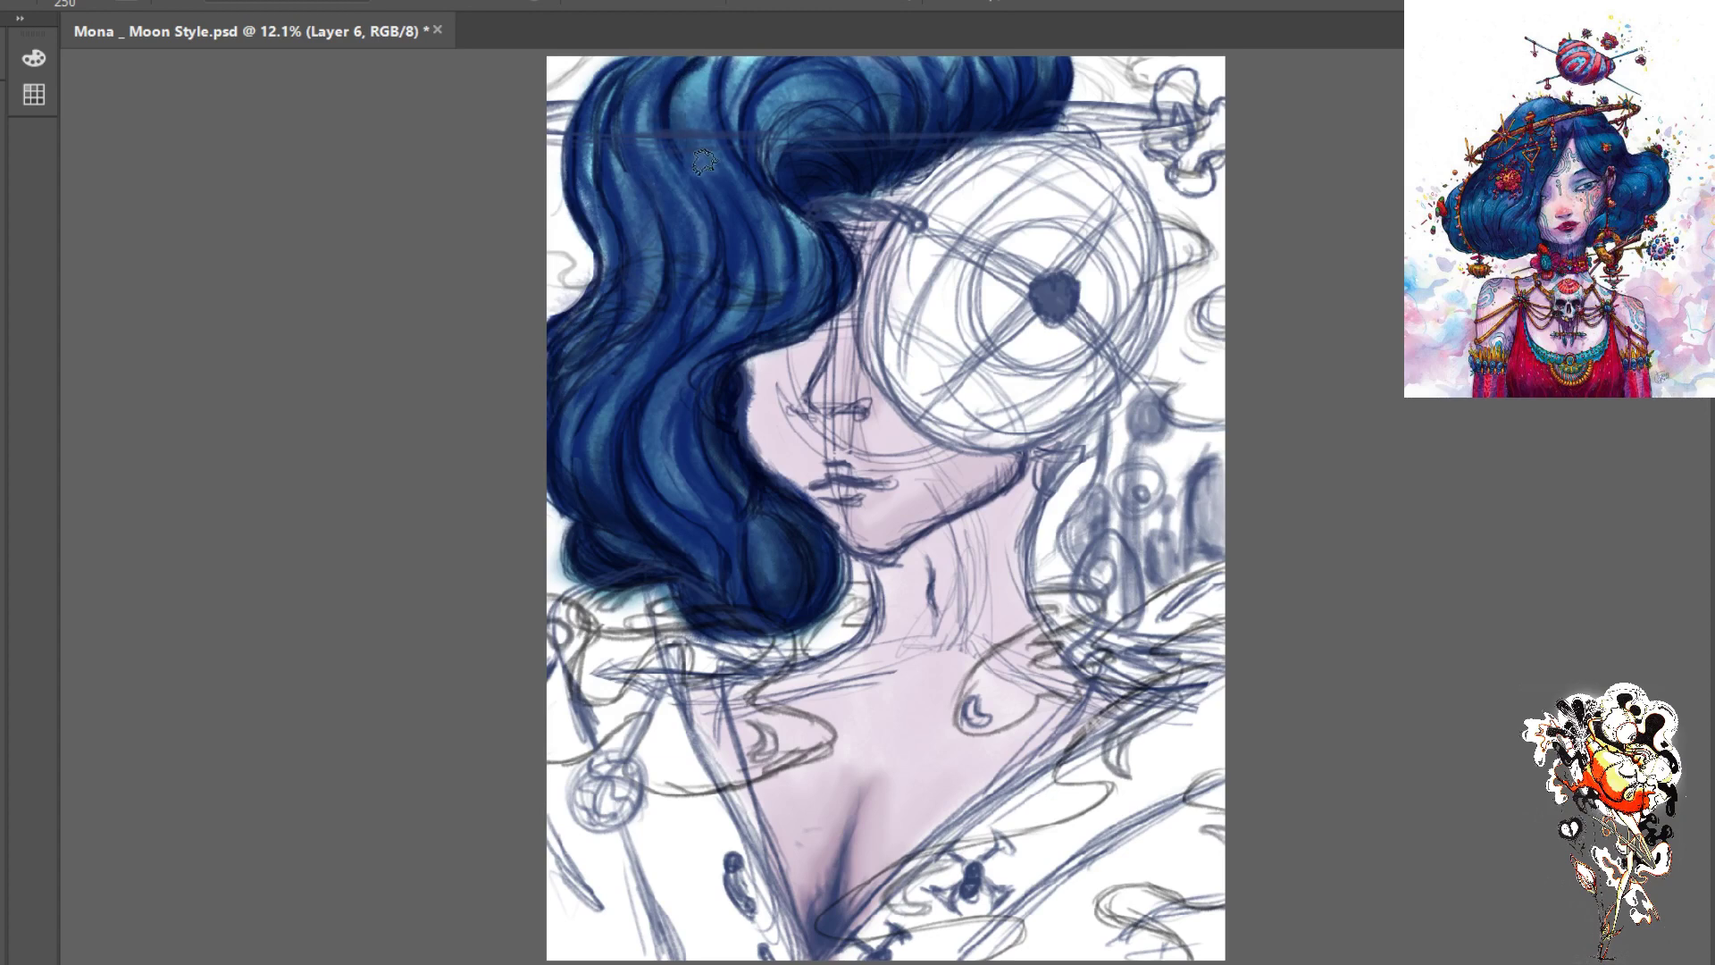
key("ctrl+w")
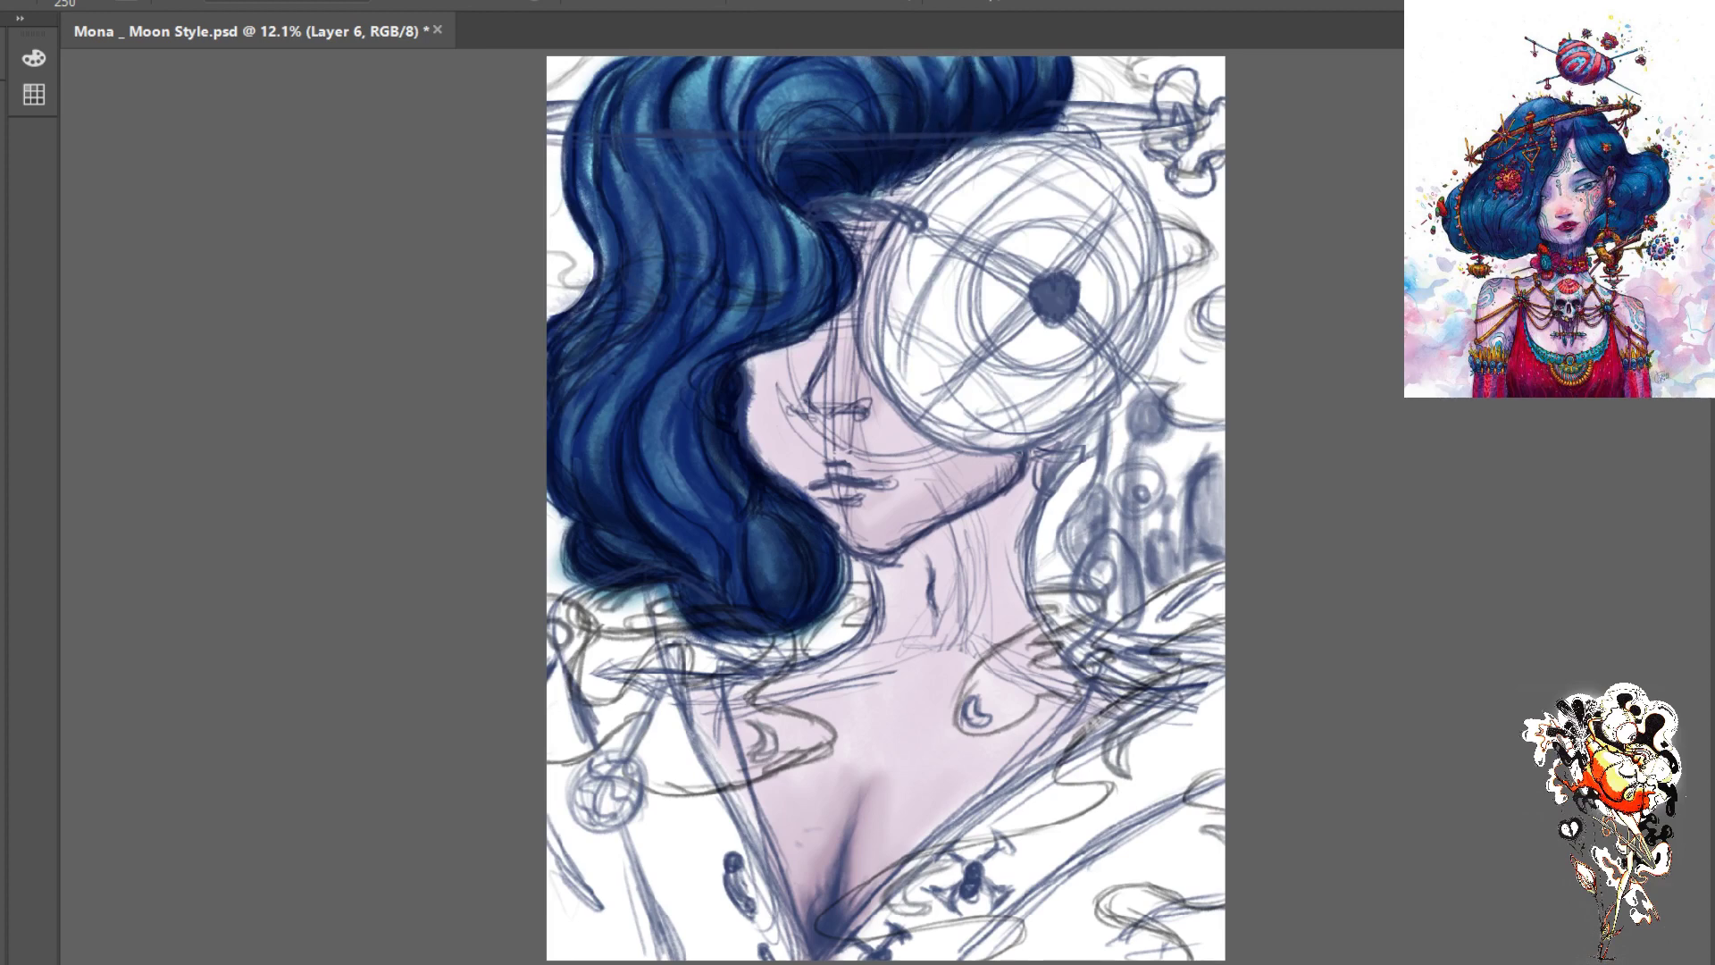
key("bracketleft")
key("bracketleft")
key("bracketleft")
key("bracketleft")
key("bracketleft")
key("ctrl+w")
mouse_move(867, 151)
left_mouse_down()
mouse_move(794, 101)
mouse_move(786, 130)
left_mouse_up()
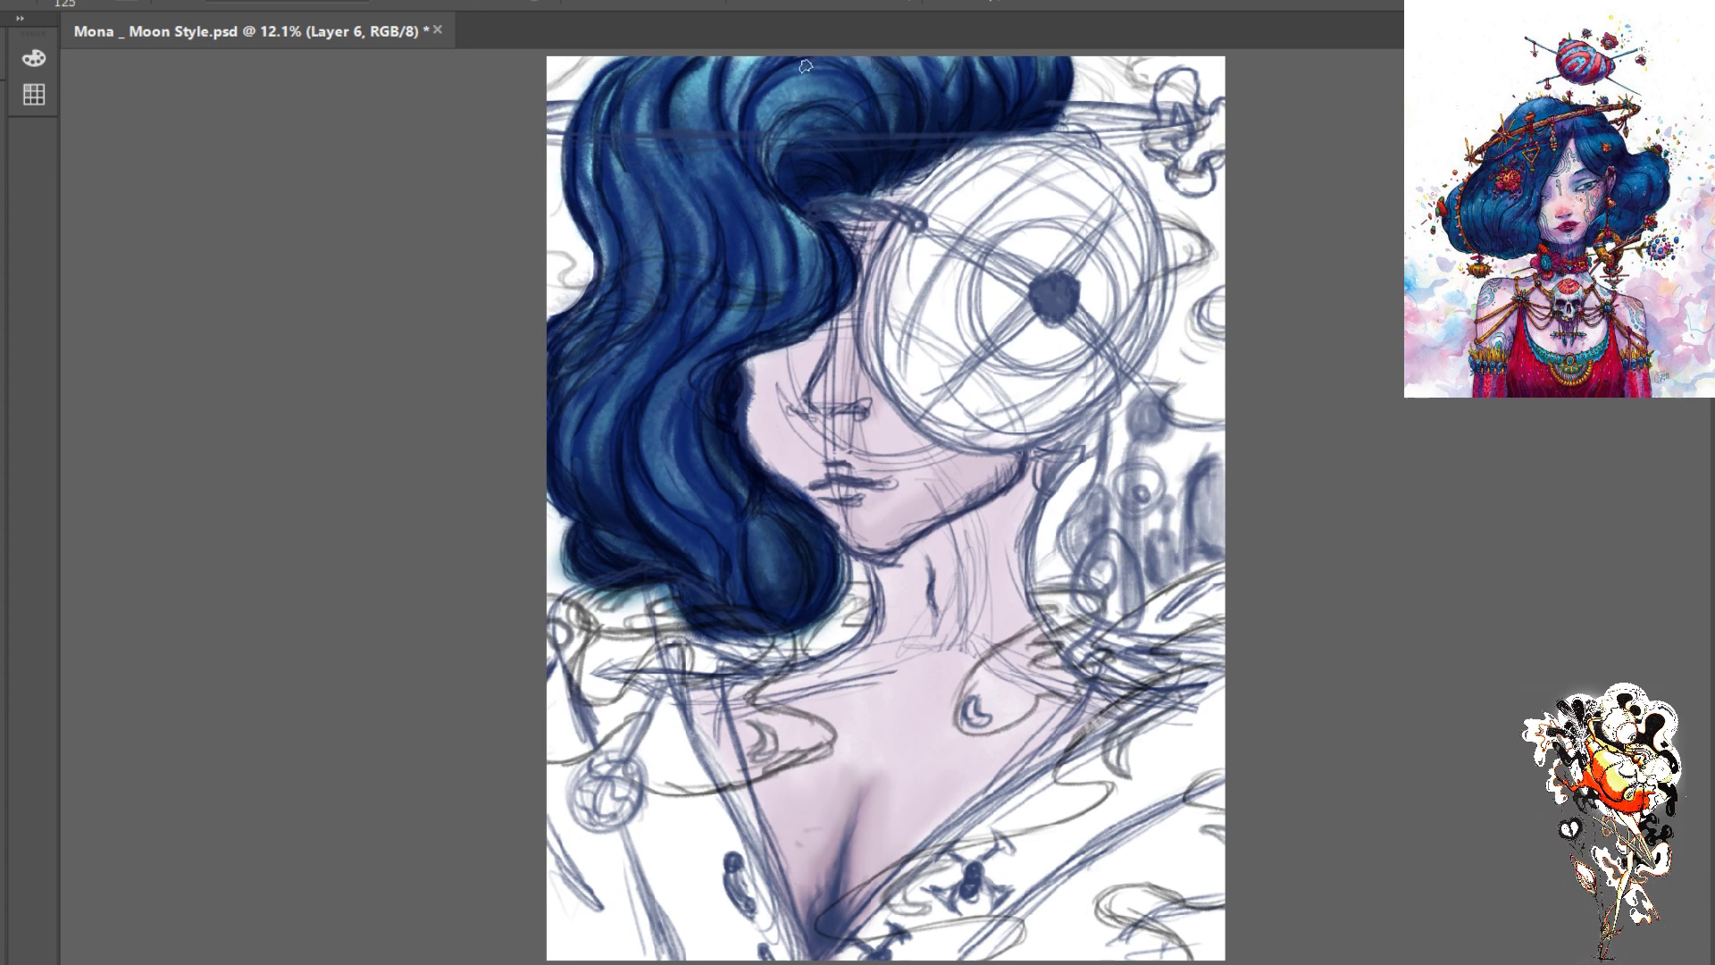
mouse_move(801, 120)
left_mouse_down()
mouse_move(776, 188)
mouse_move(805, 209)
mouse_move(777, 123)
mouse_move(818, 228)
left_mouse_up()
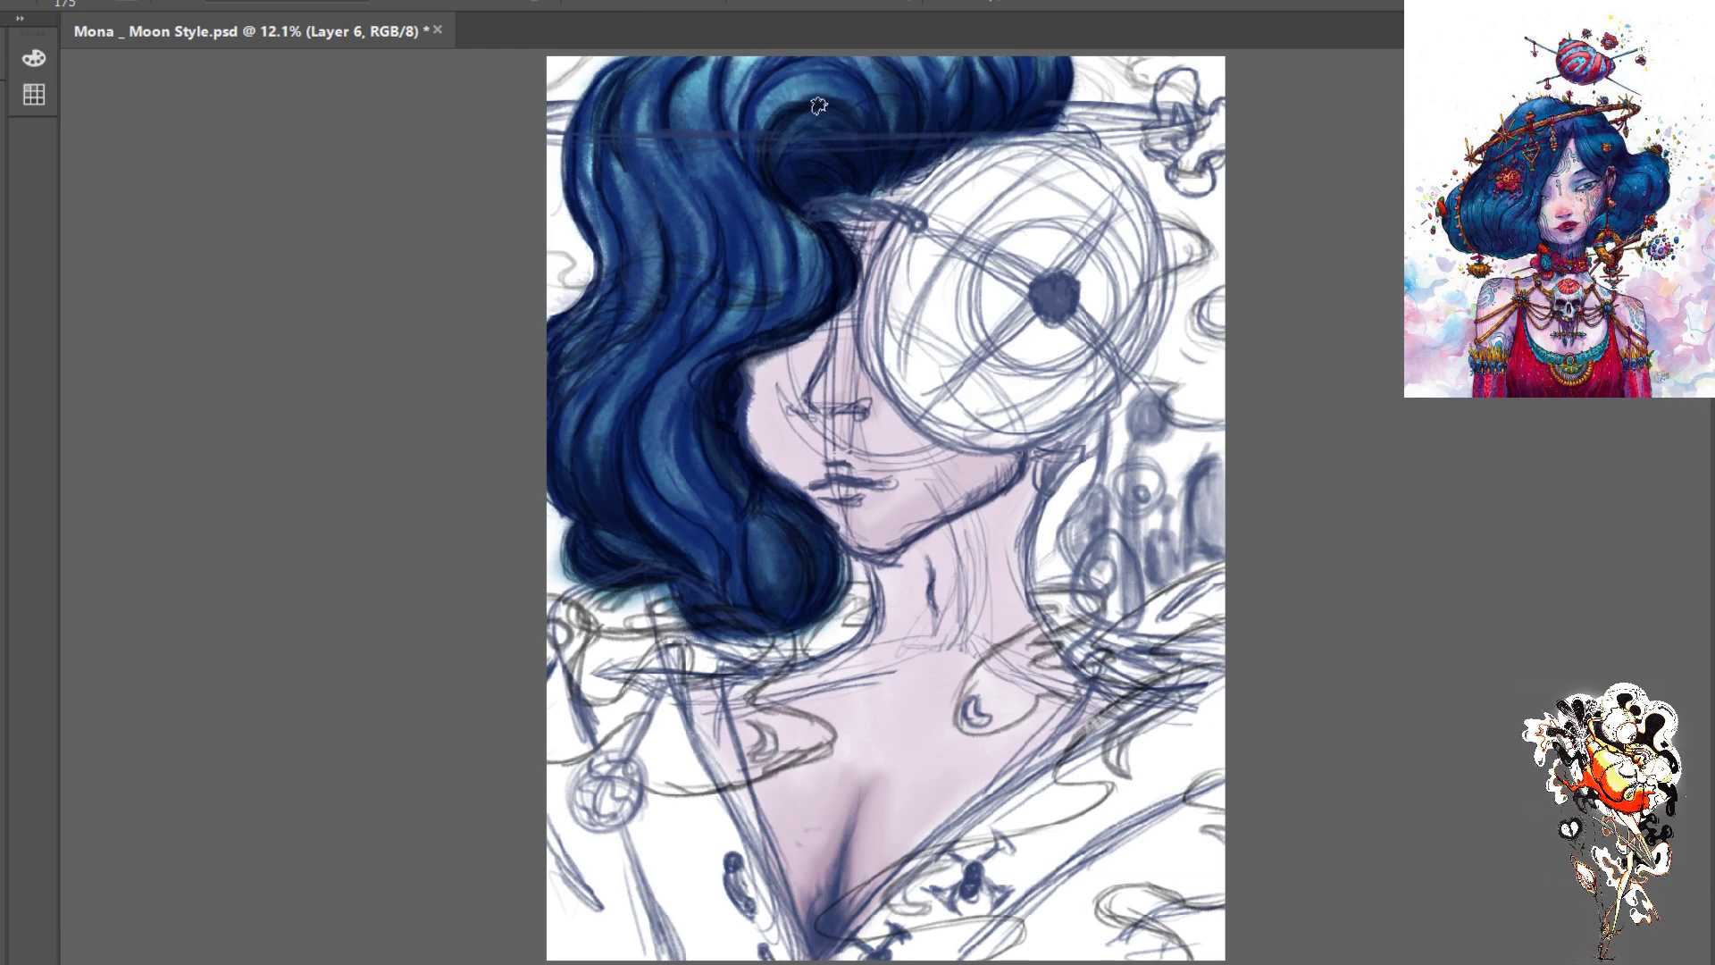
left_click_drag(862, 135, 769, 113)
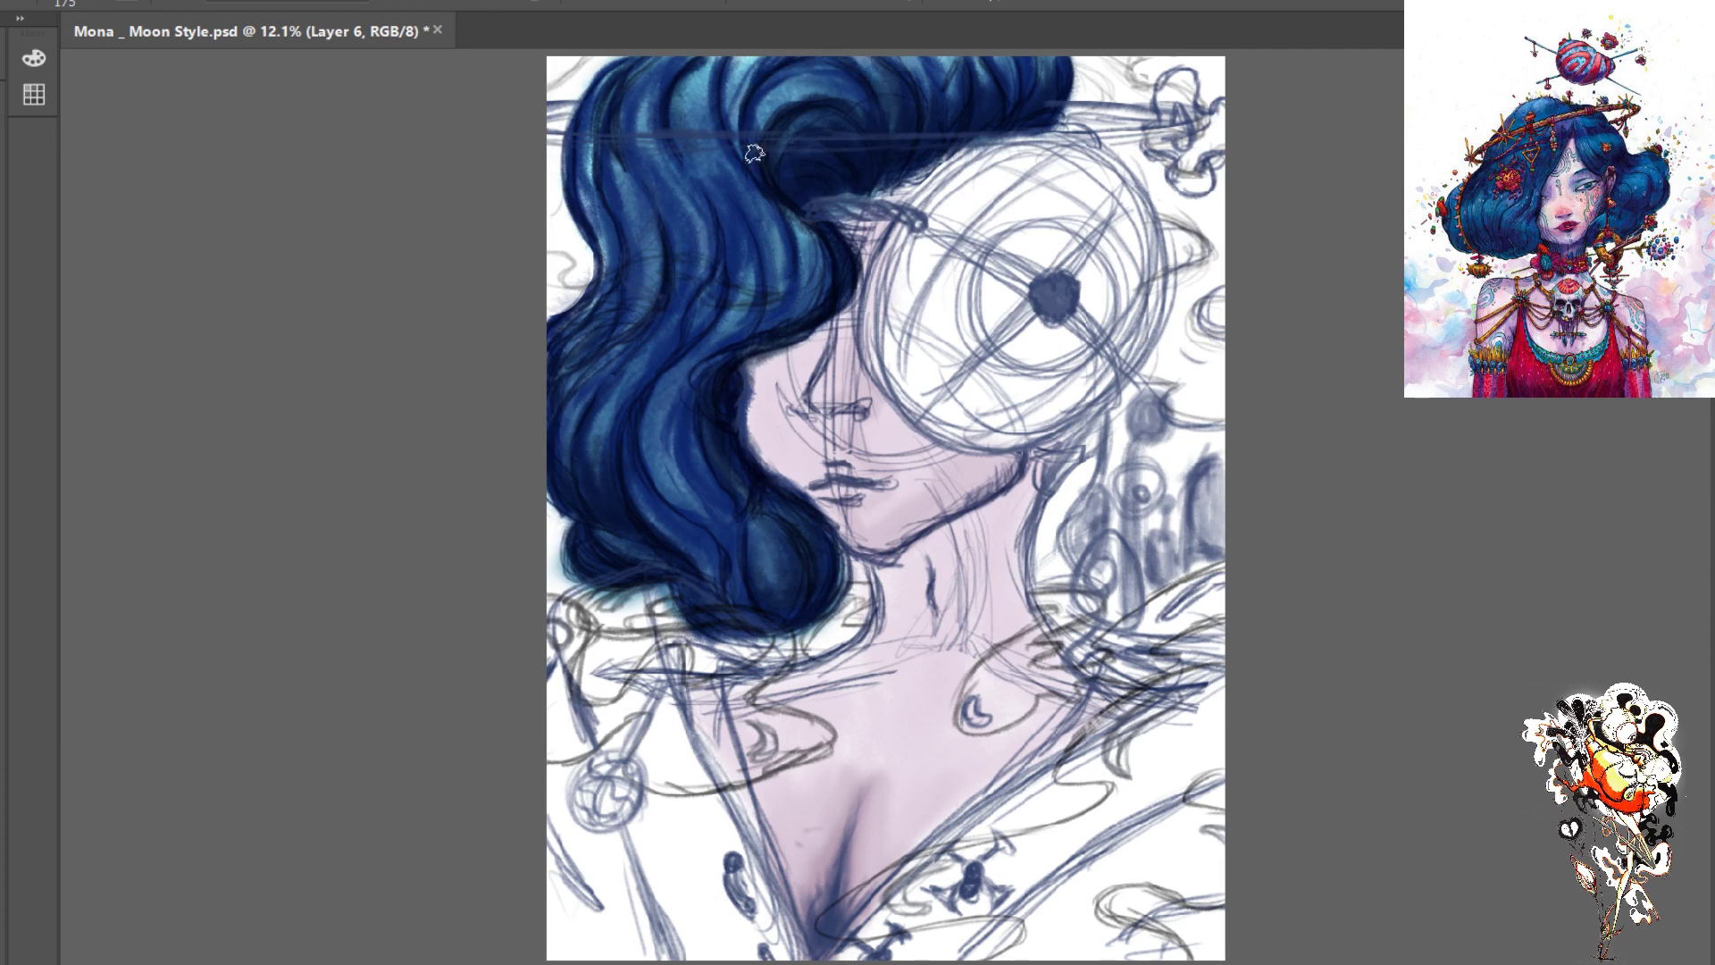
key("ctrl+w")
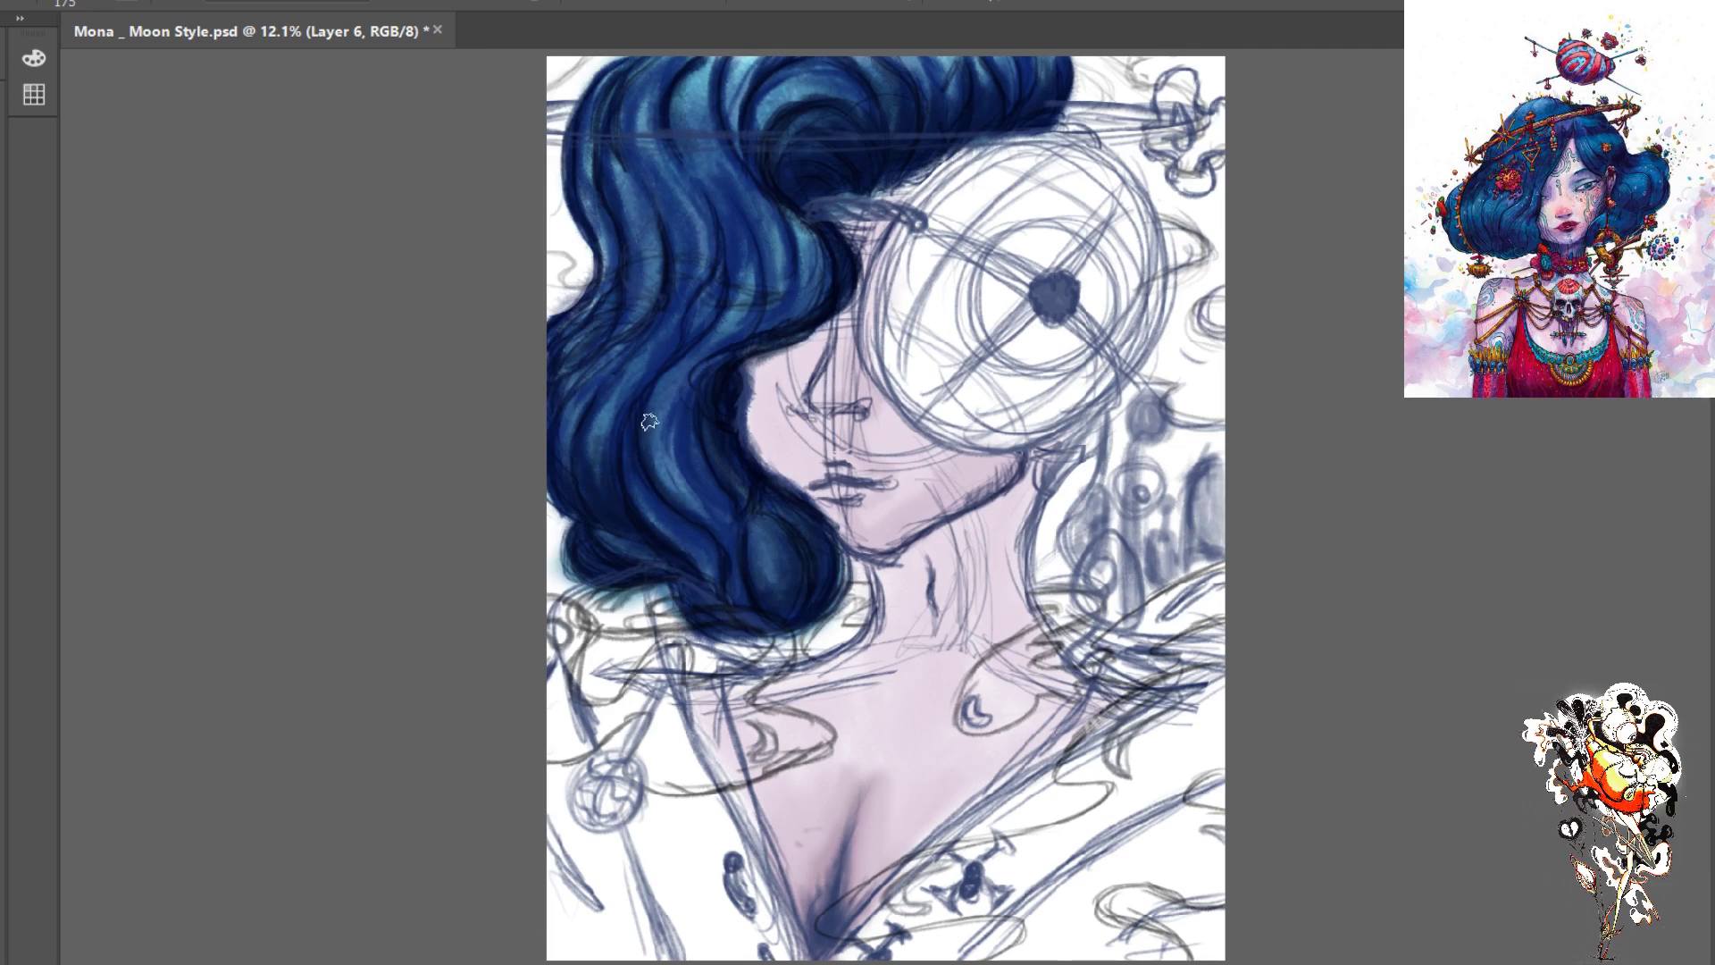
- Deepen the navy shading around the round curl, the lower hair edge and the swirl's rim with a size 175 brush
mouse_move(687, 609)
left_mouse_down()
mouse_move(733, 636)
mouse_move(700, 612)
mouse_move(782, 627)
left_mouse_up()
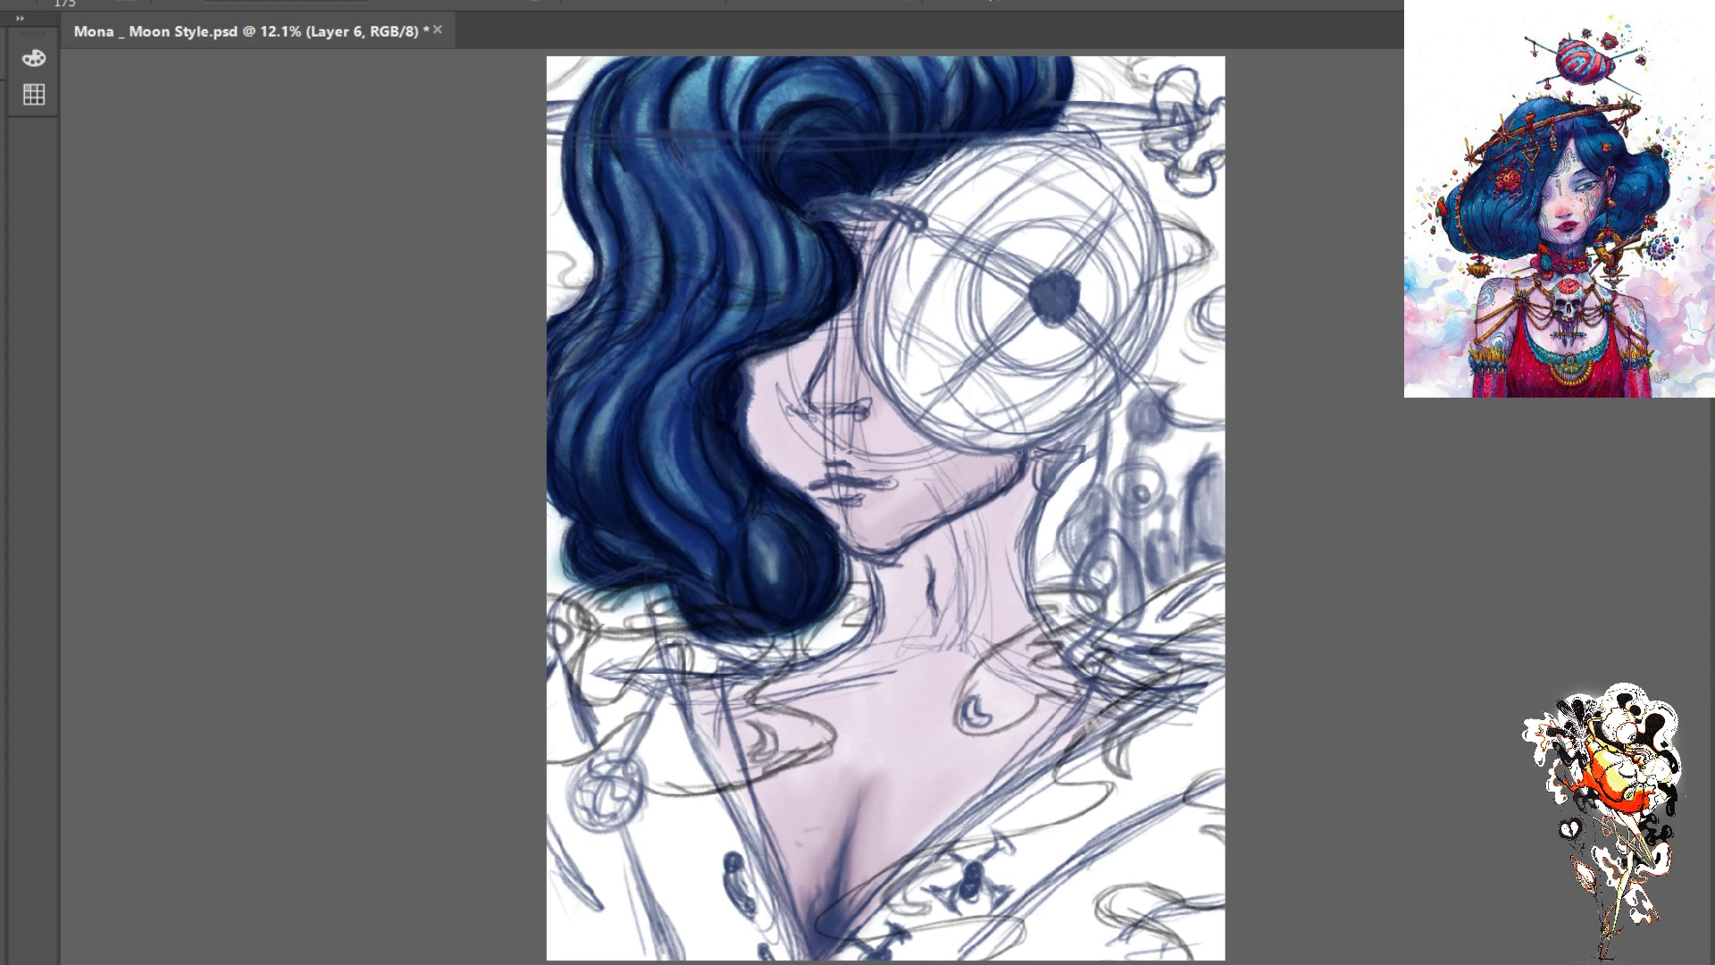
mouse_move(622, 563)
left_mouse_down()
mouse_move(594, 535)
mouse_move(661, 574)
mouse_move(584, 491)
mouse_move(633, 587)
mouse_move(677, 597)
mouse_move(625, 585)
mouse_move(577, 533)
mouse_move(615, 583)
mouse_move(632, 575)
mouse_move(578, 524)
mouse_move(579, 560)
mouse_move(601, 572)
mouse_move(546, 508)
left_mouse_up()
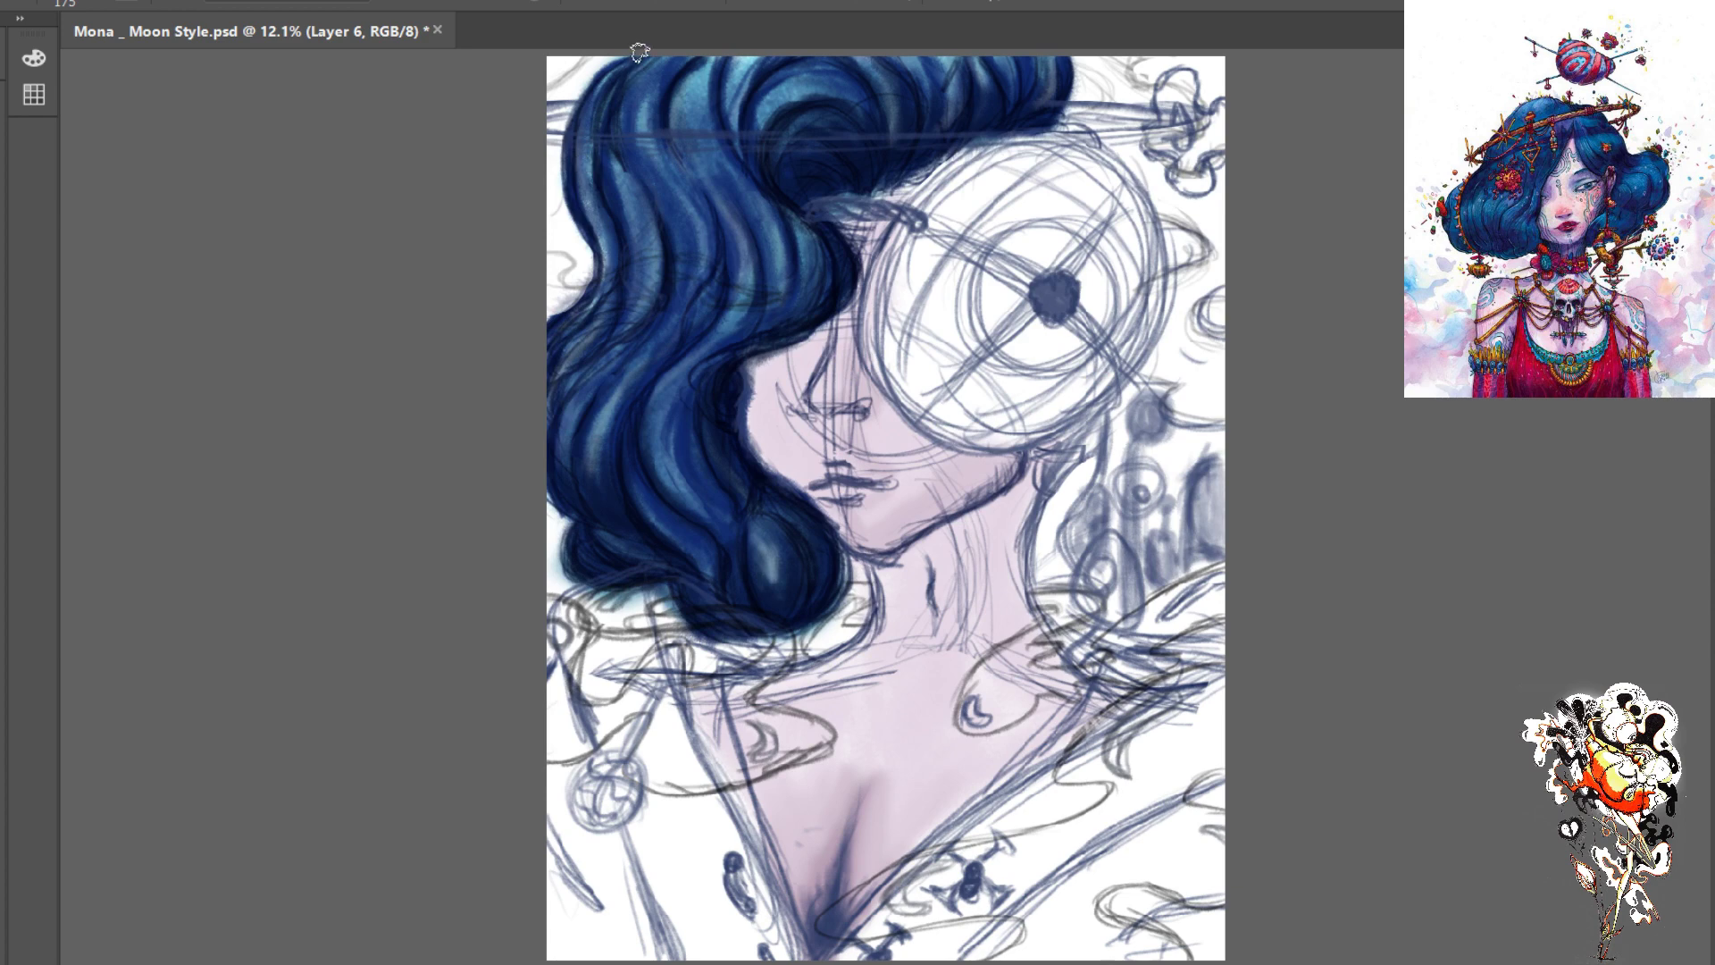
key("ctrl+w")
left_click_drag(846, 589, 850, 554)
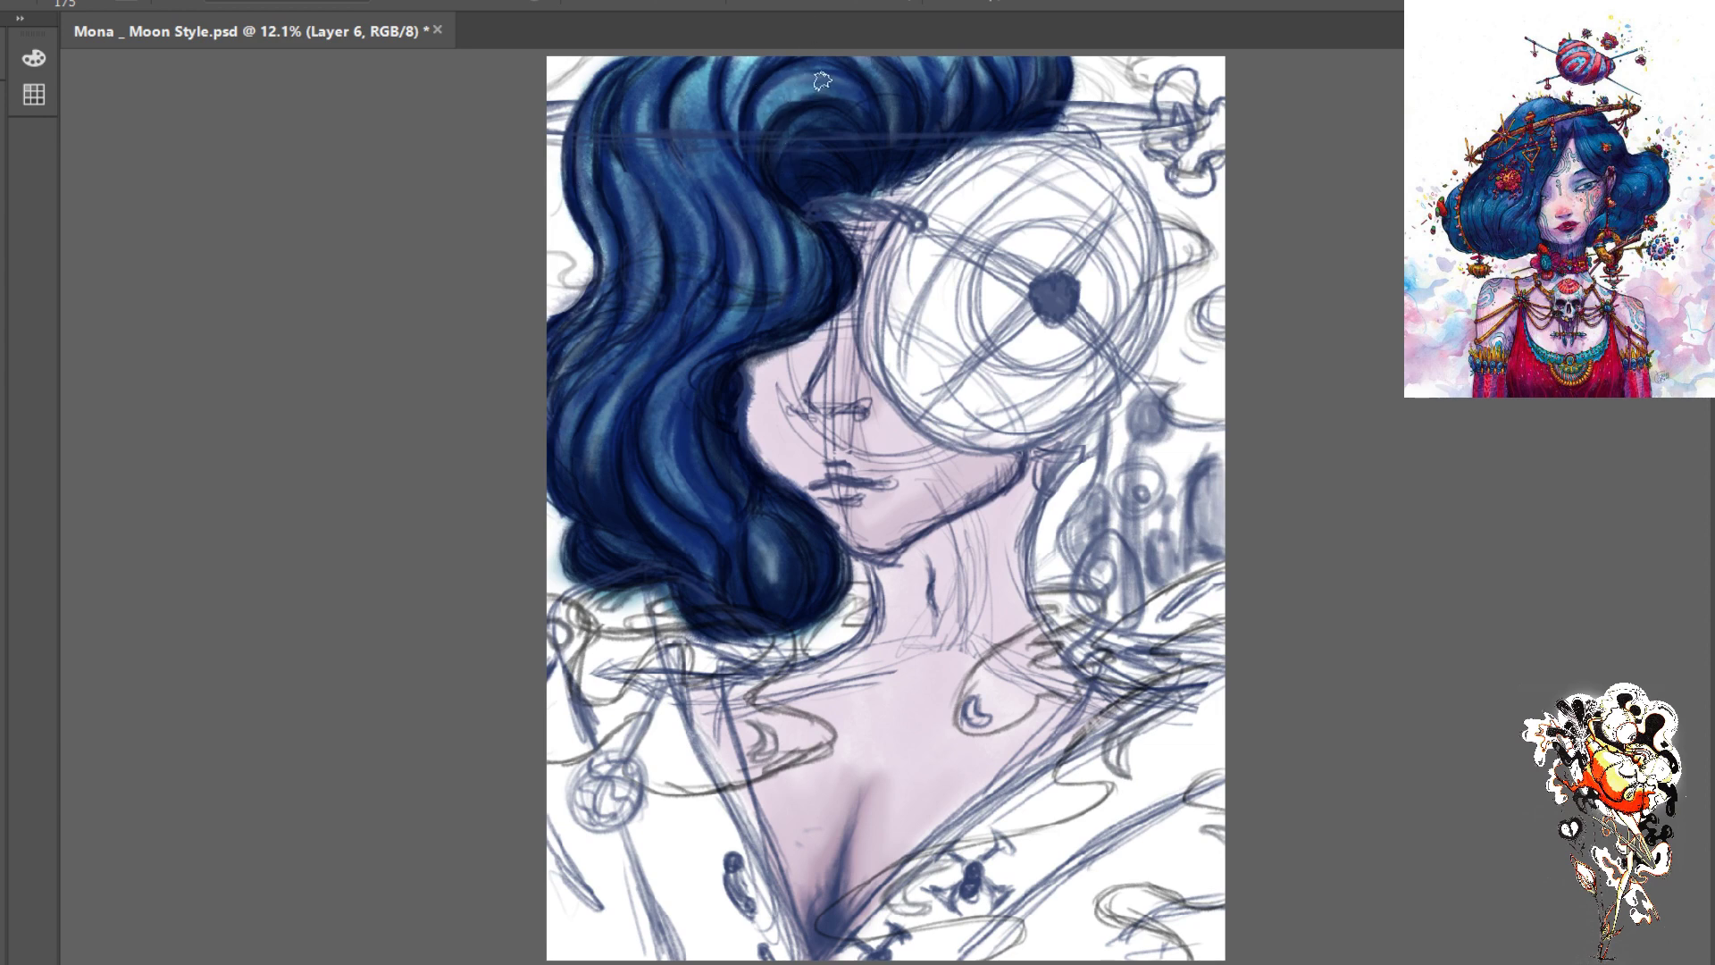
mouse_move(787, 99)
left_mouse_down()
mouse_move(759, 174)
mouse_move(764, 123)
left_mouse_up()
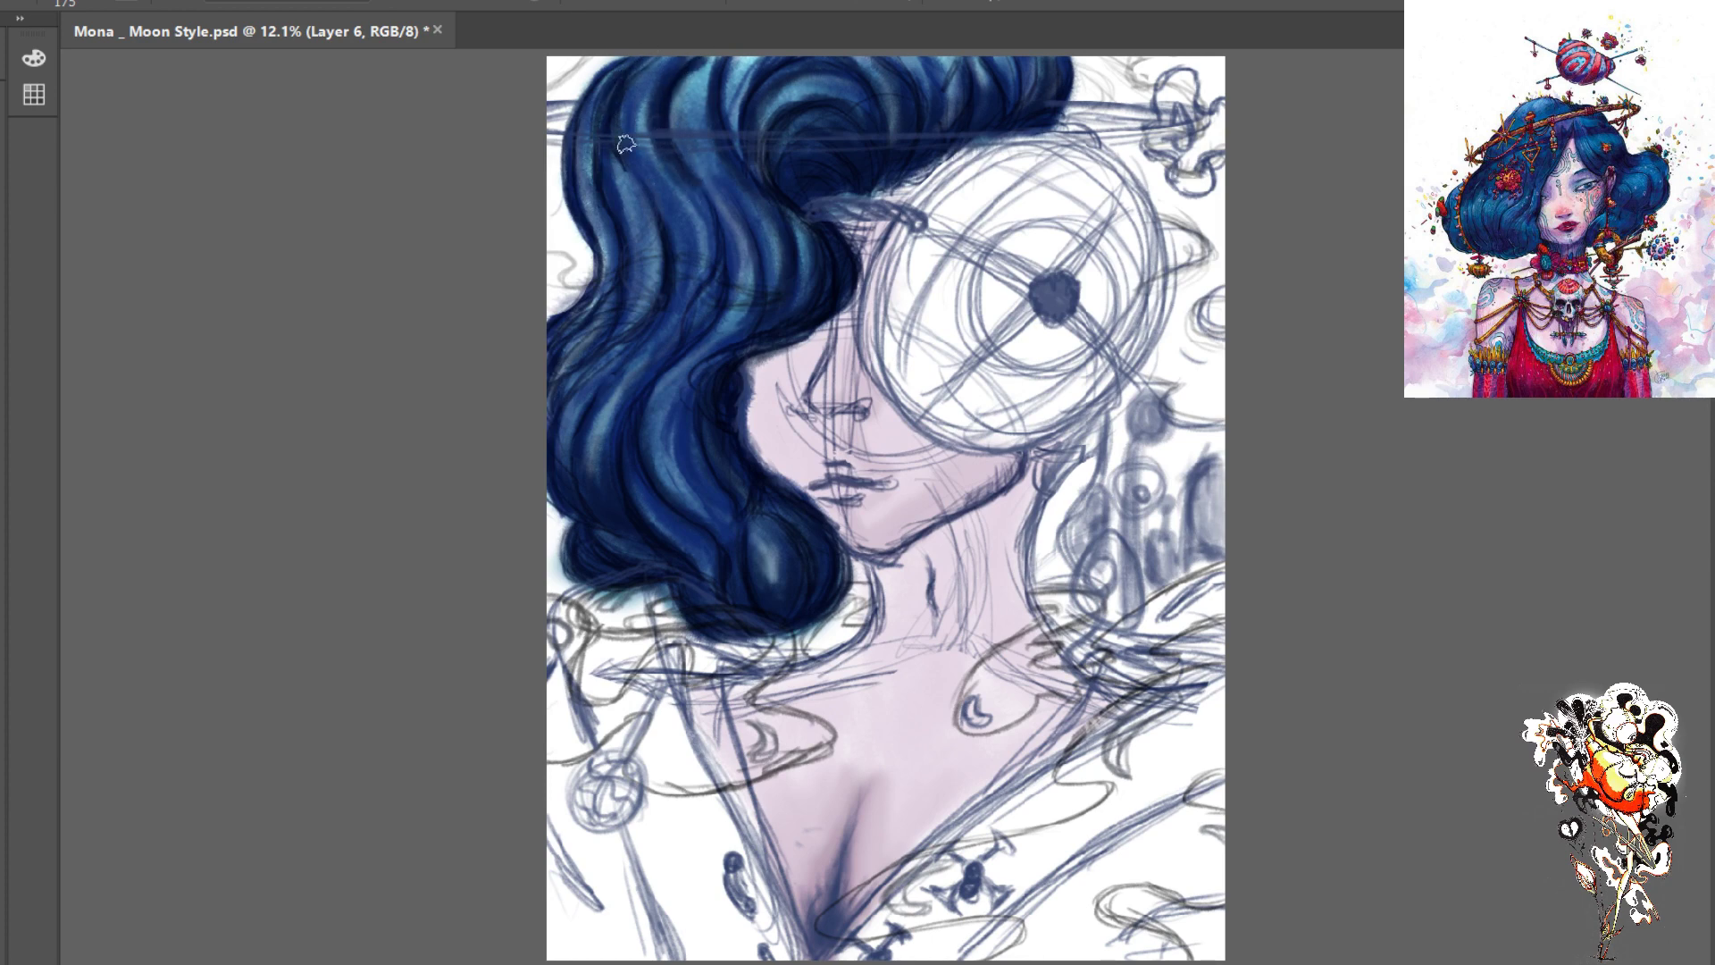
- Paint thin dark navy strand lines down the outer wave and its left edge with a size 125 brush
key("bracketleft")
key("bracketleft")
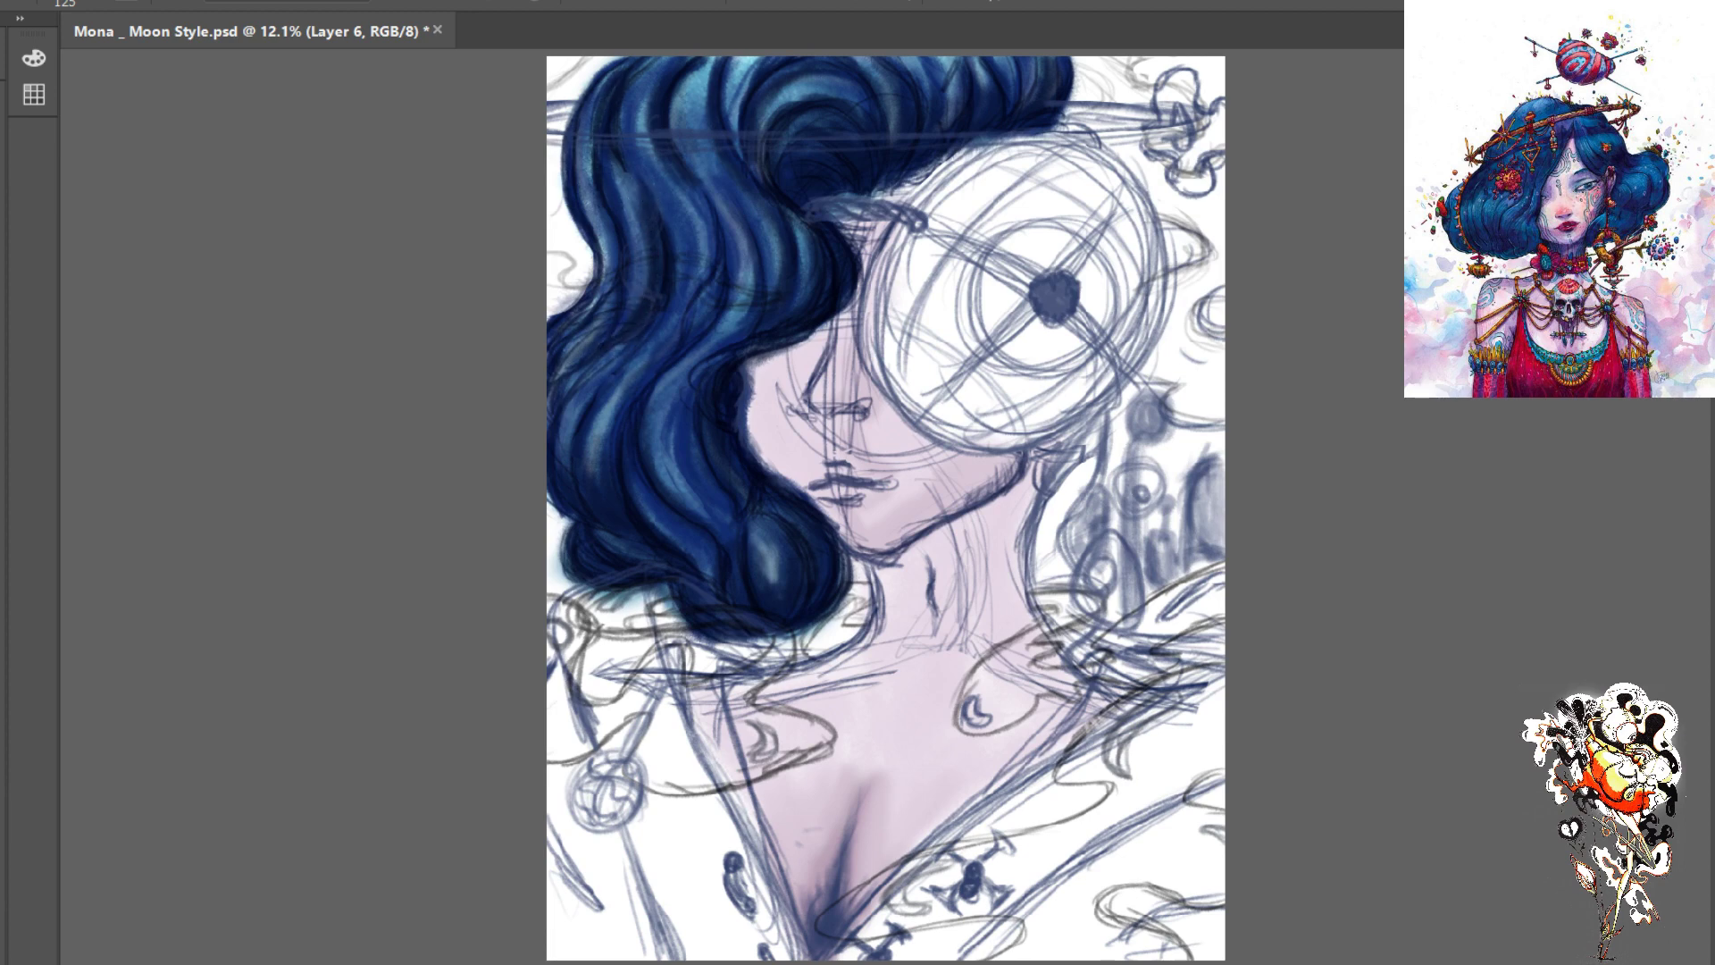
left_click_drag(608, 79, 592, 179)
left_click_drag(628, 73, 622, 220)
mouse_move(585, 101)
left_mouse_down()
mouse_move(582, 196)
mouse_move(603, 234)
left_mouse_up()
left_click_drag(596, 172, 595, 287)
mouse_move(604, 214)
left_mouse_down()
mouse_move(603, 290)
mouse_move(611, 254)
mouse_move(567, 341)
mouse_move(600, 305)
mouse_move(536, 368)
mouse_move(698, 168)
mouse_move(614, 302)
mouse_move(579, 459)
left_mouse_up()
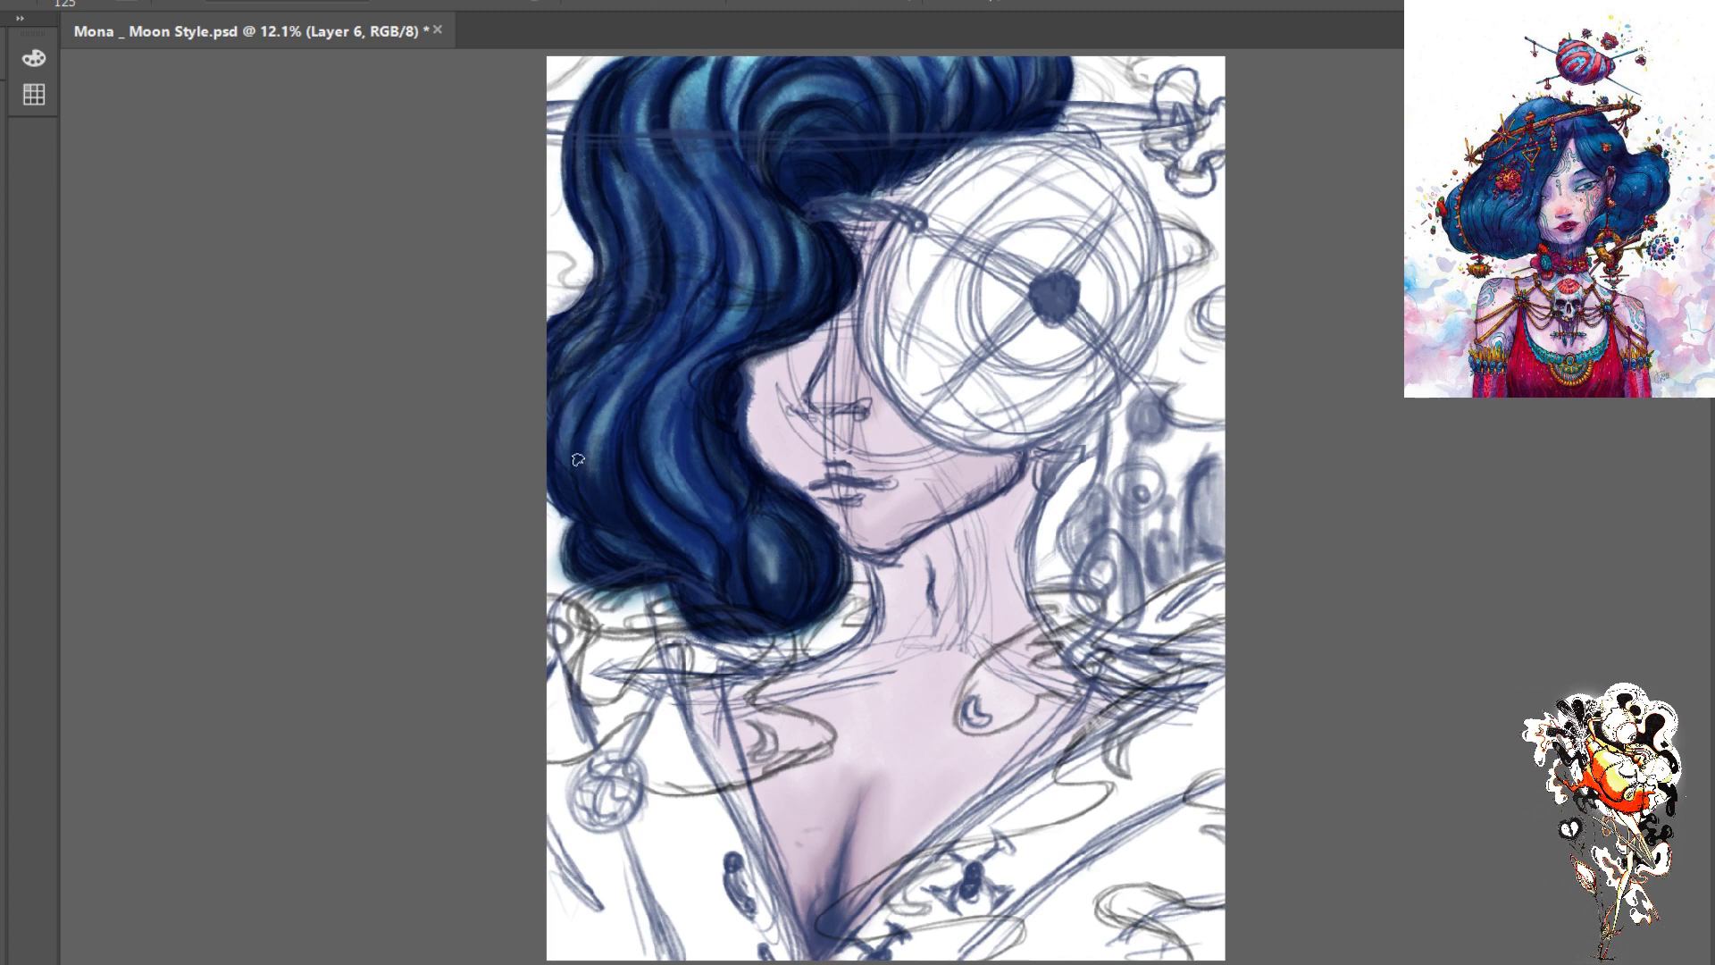
mouse_move(607, 379)
left_mouse_down()
mouse_move(582, 418)
mouse_move(587, 517)
mouse_move(566, 451)
left_mouse_up()
left_click_drag(624, 393, 594, 476)
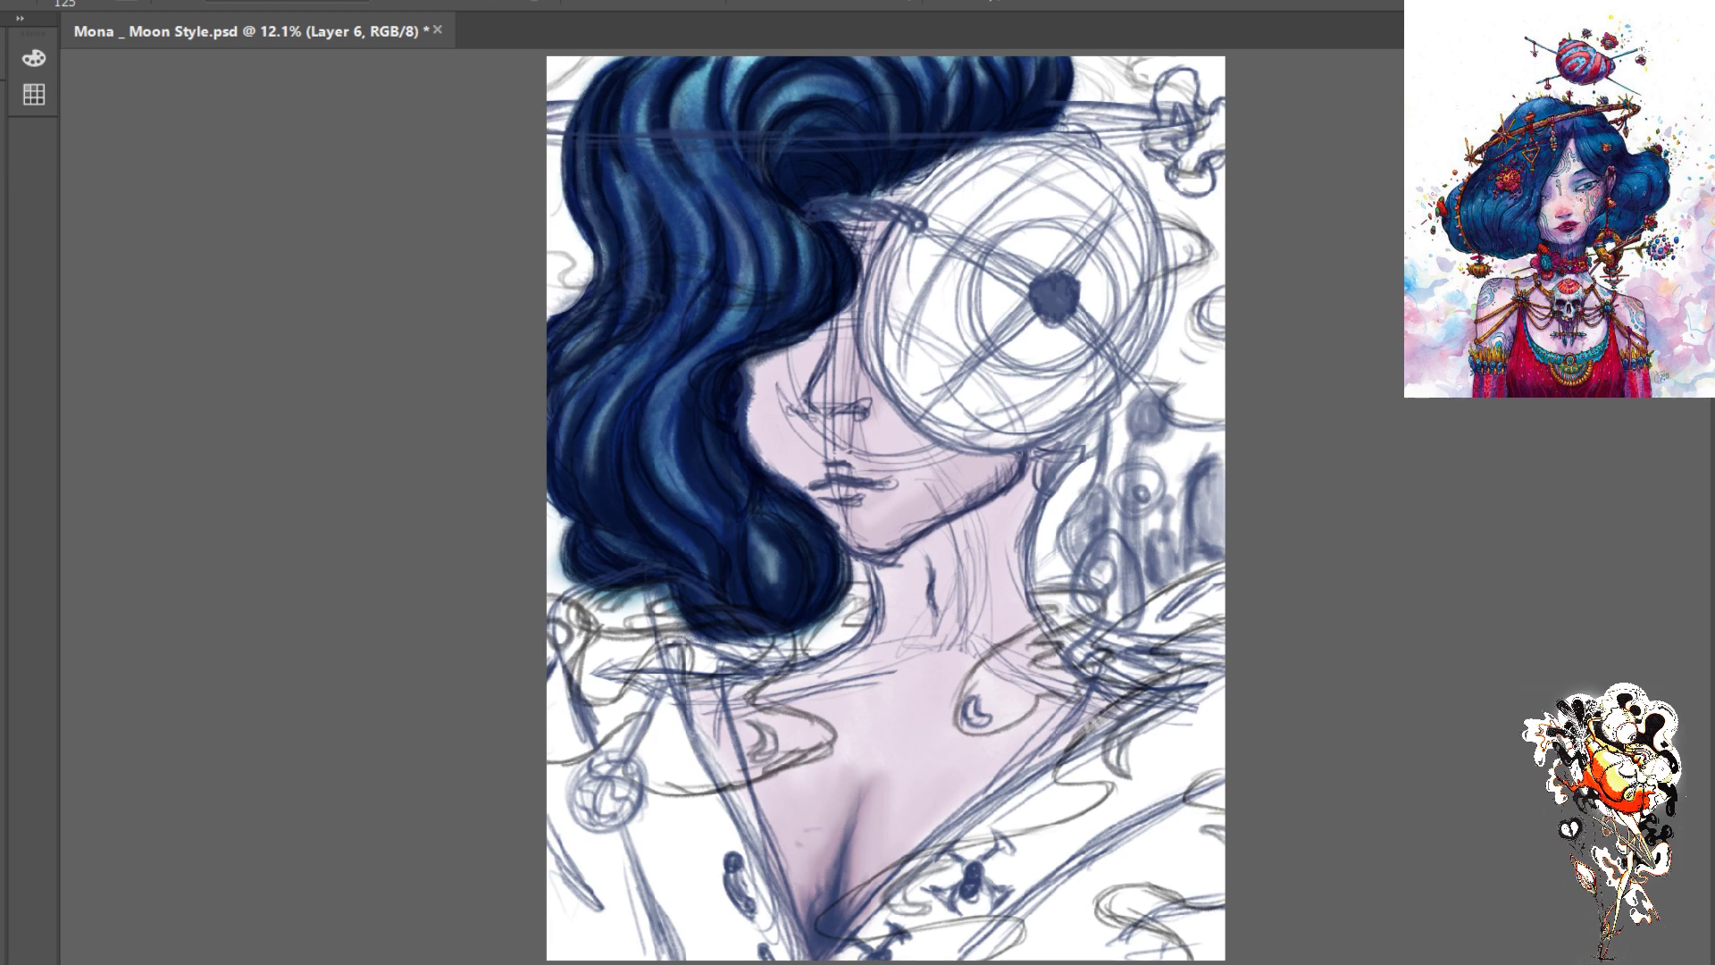
mouse_move(566, 147)
left_mouse_down()
mouse_move(574, 215)
mouse_move(579, 199)
left_mouse_up()
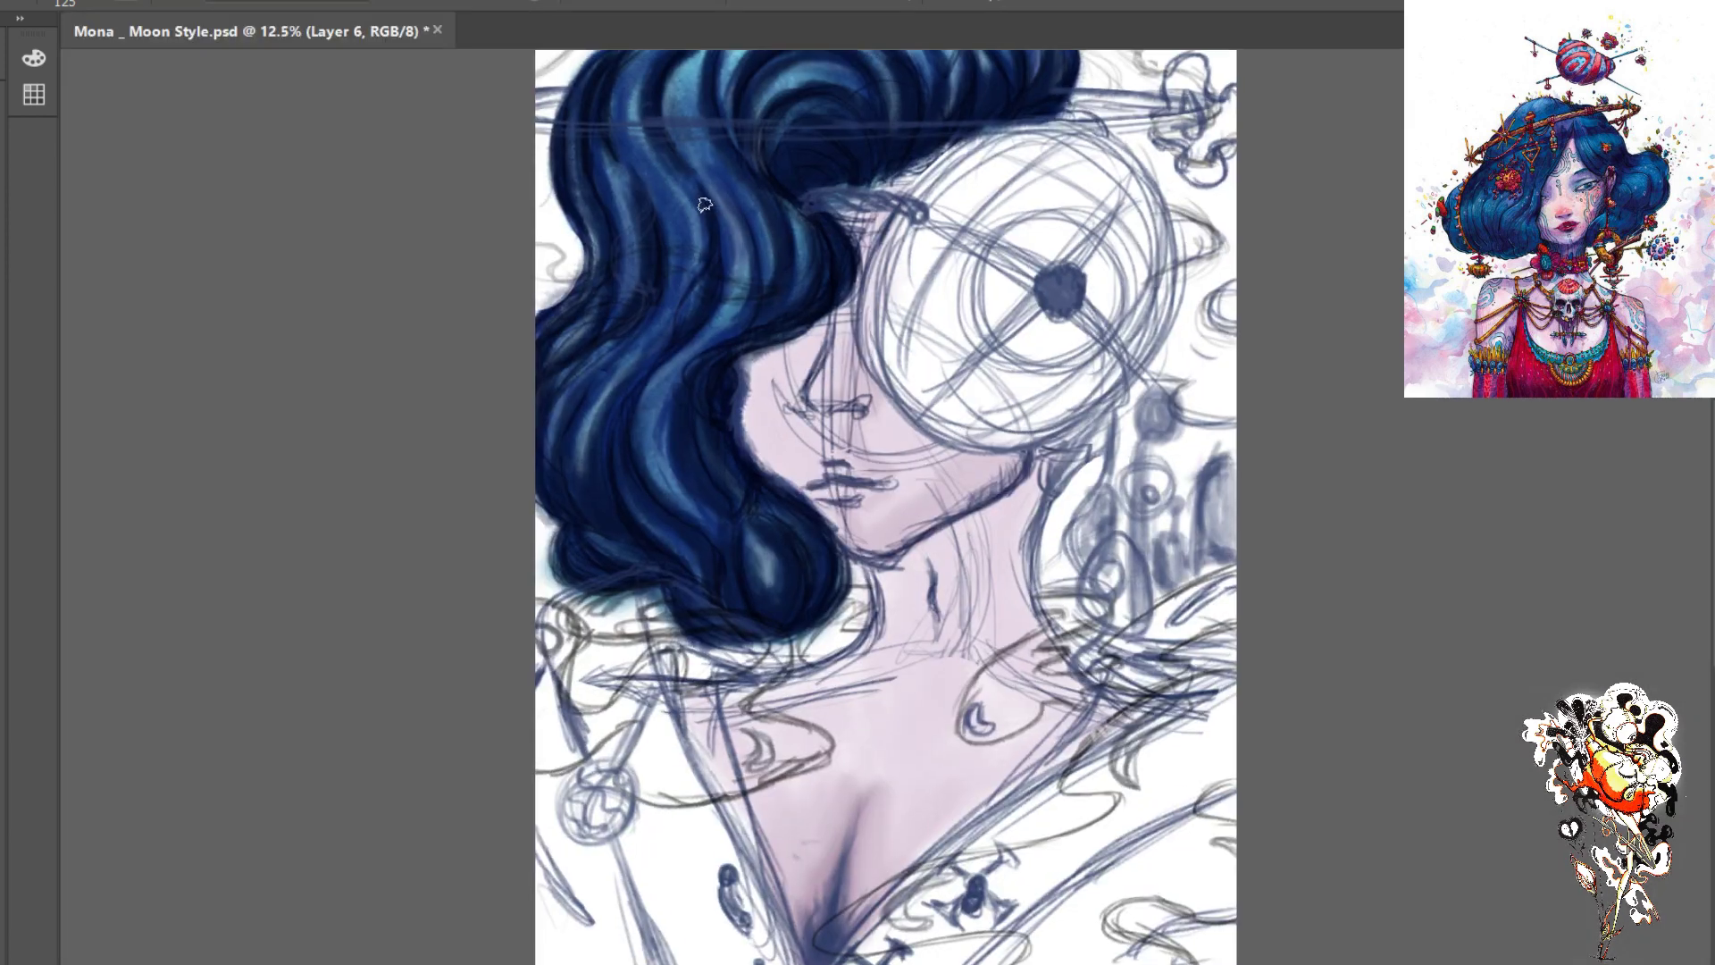
key("ctrl+minus")
key("ctrl+plus")
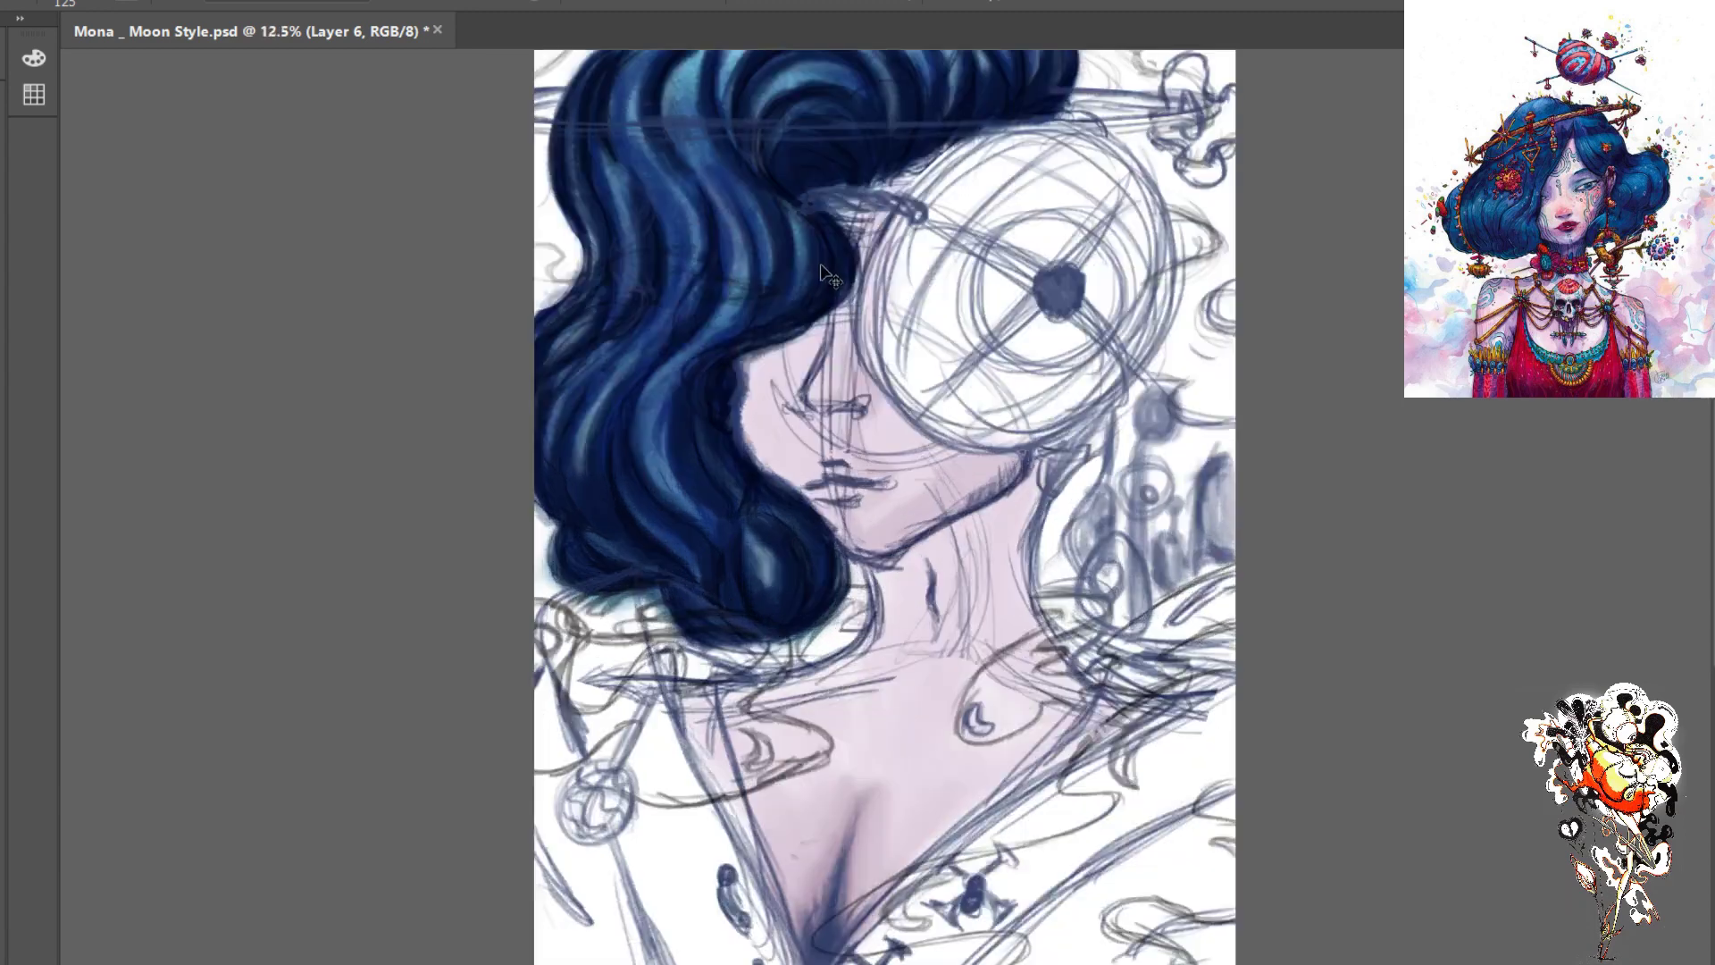
key("ctrl+plus")
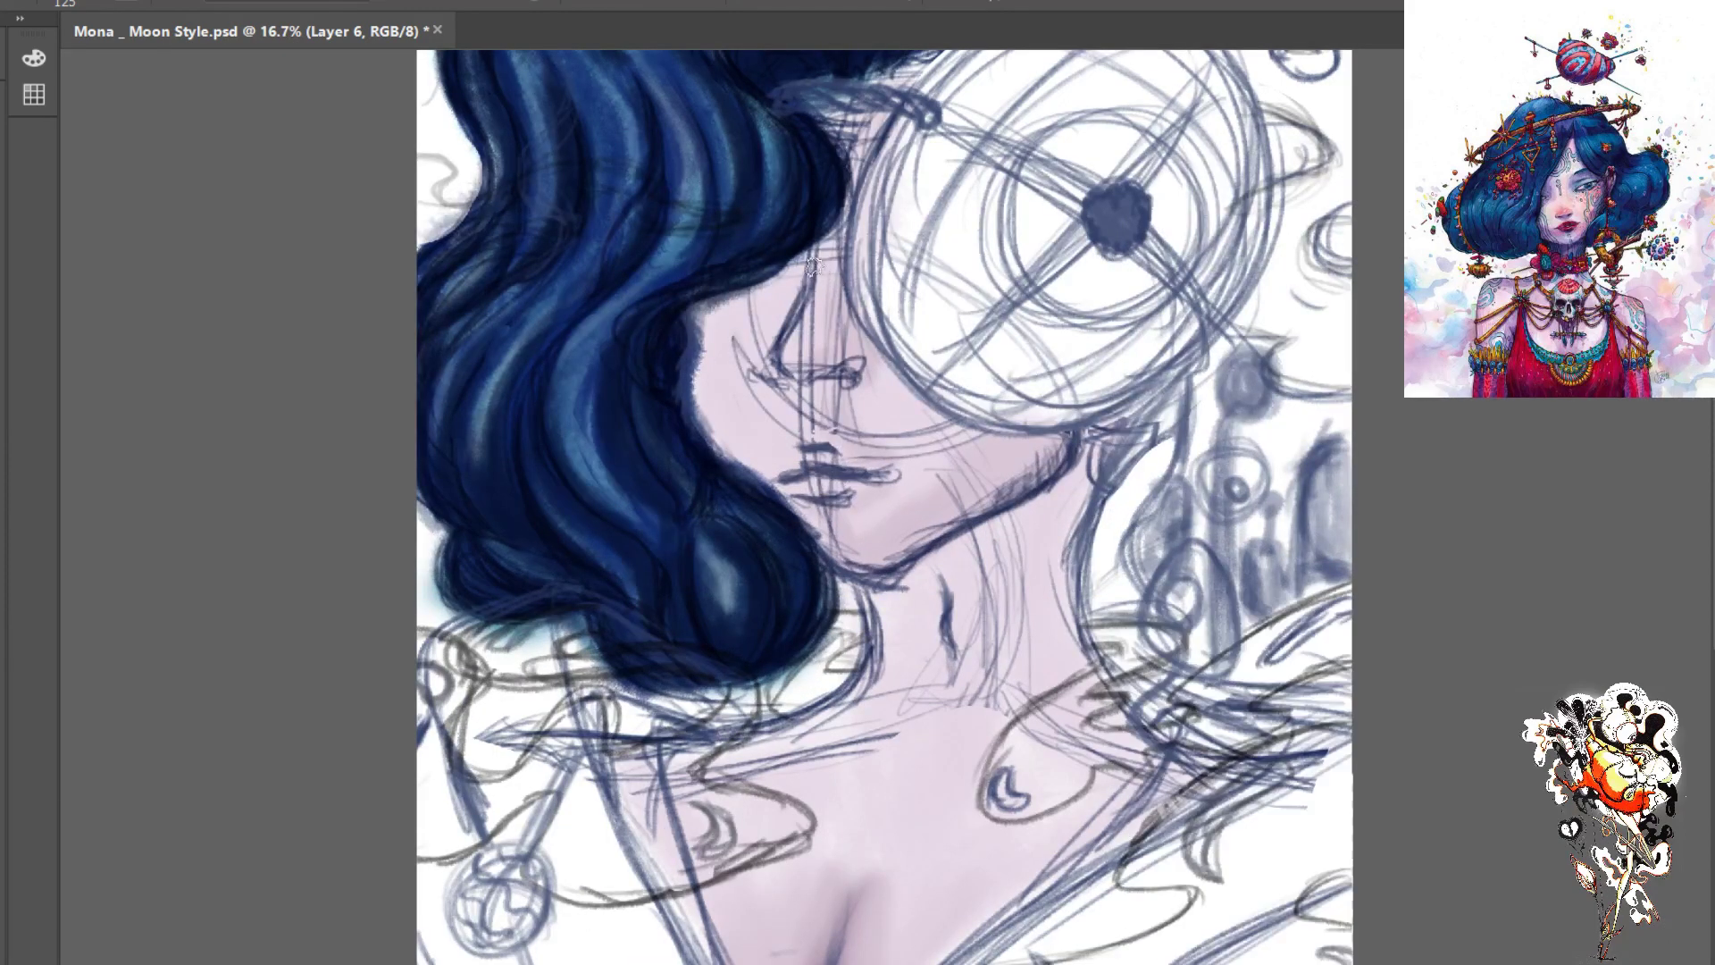
- Paint thin muted strand lines around the inner curl beside the cheek and down the upper waves with brush sizes 80 and 90
scroll(808, 277, "up", 5)
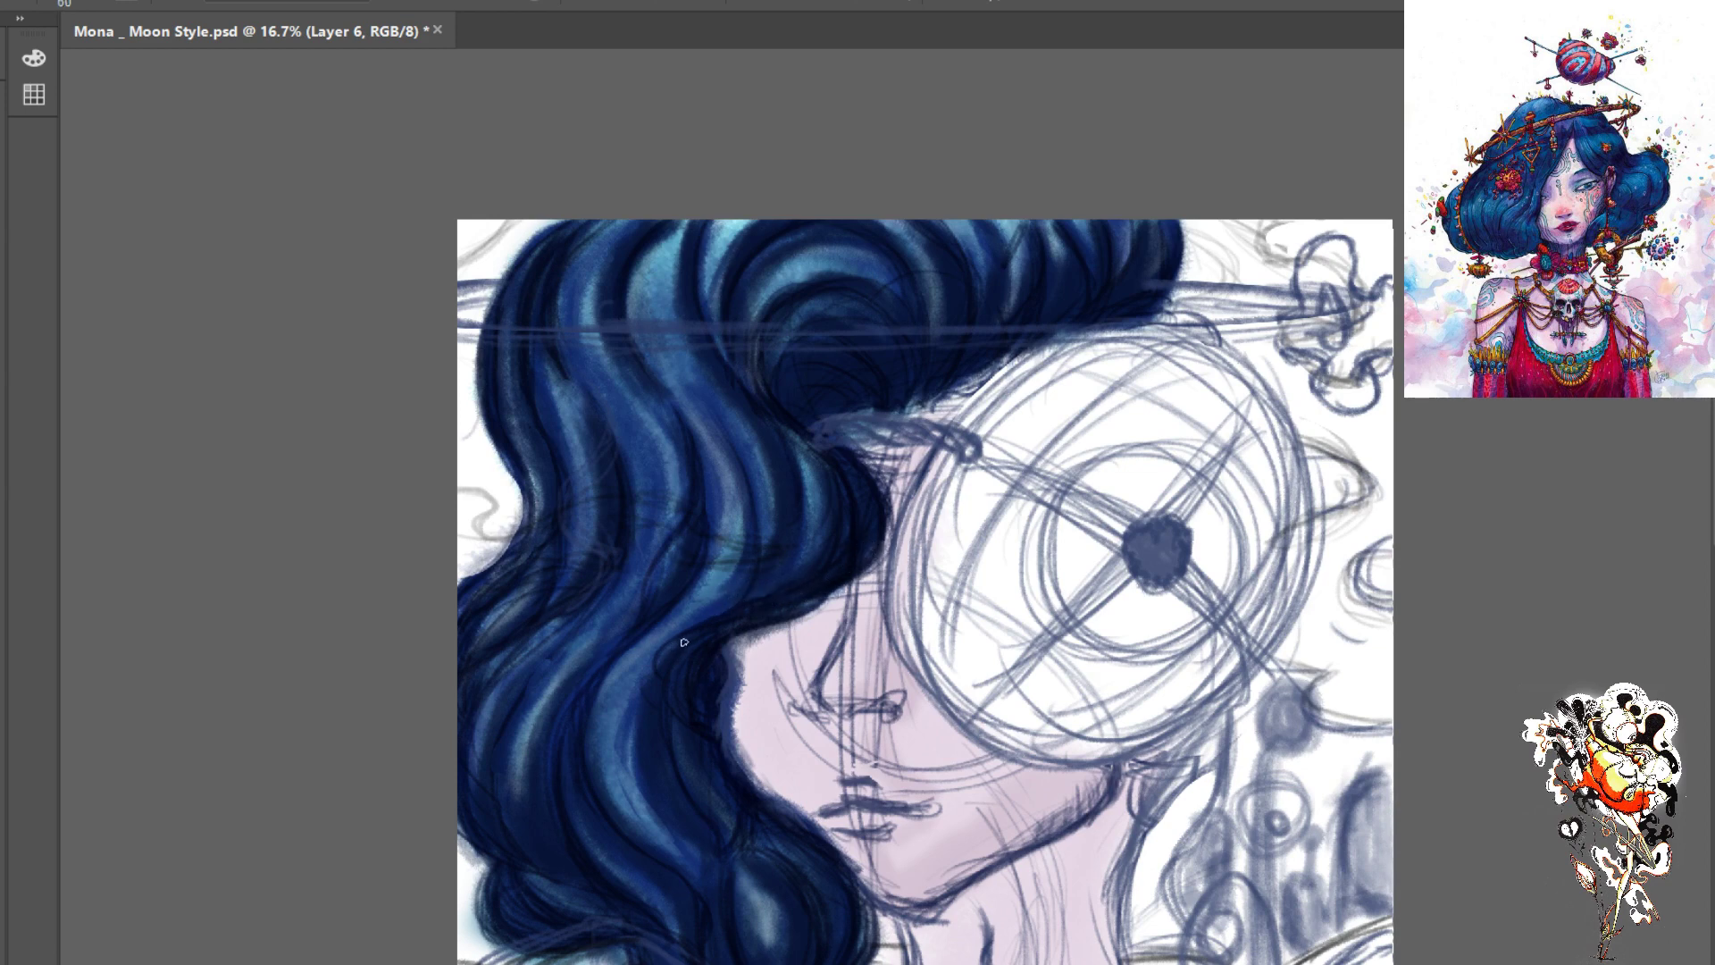
mouse_move(699, 635)
left_mouse_down()
mouse_move(658, 663)
mouse_move(696, 639)
mouse_move(657, 657)
mouse_move(683, 690)
mouse_move(674, 714)
mouse_move(695, 648)
mouse_move(691, 734)
left_mouse_up()
left_click_drag(684, 400, 716, 571)
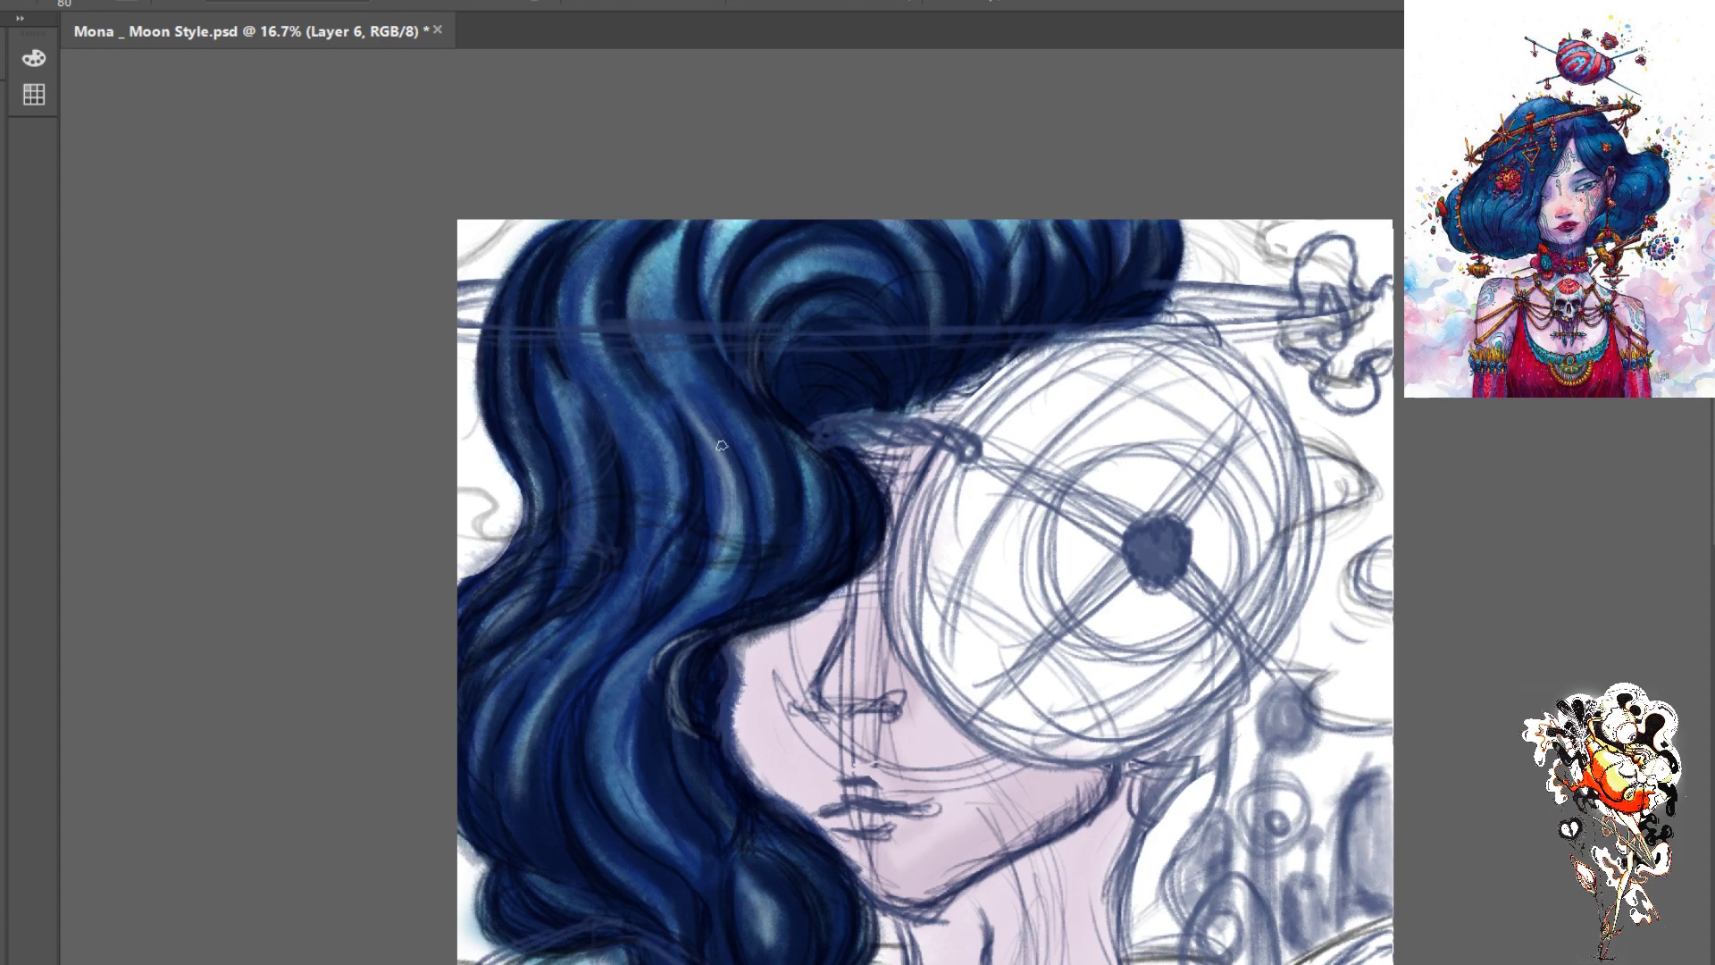
mouse_move(650, 337)
left_mouse_down()
mouse_move(681, 395)
mouse_move(664, 383)
left_mouse_up()
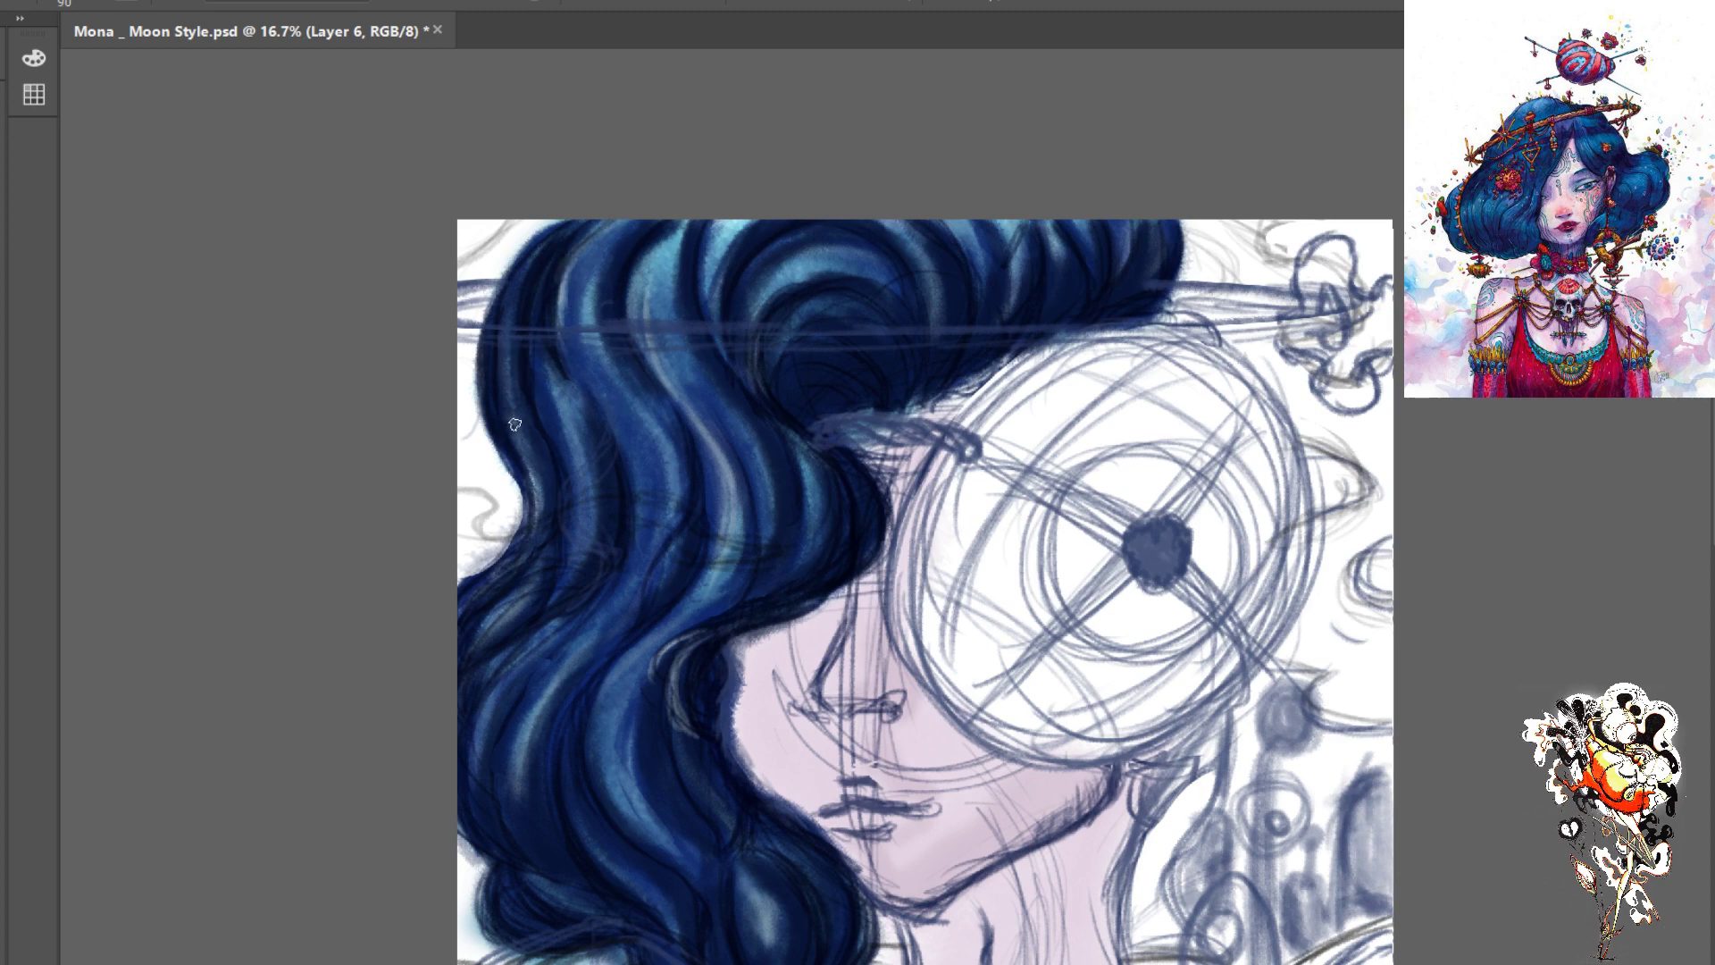
mouse_move(513, 418)
left_mouse_down()
mouse_move(536, 483)
mouse_move(528, 534)
left_mouse_up()
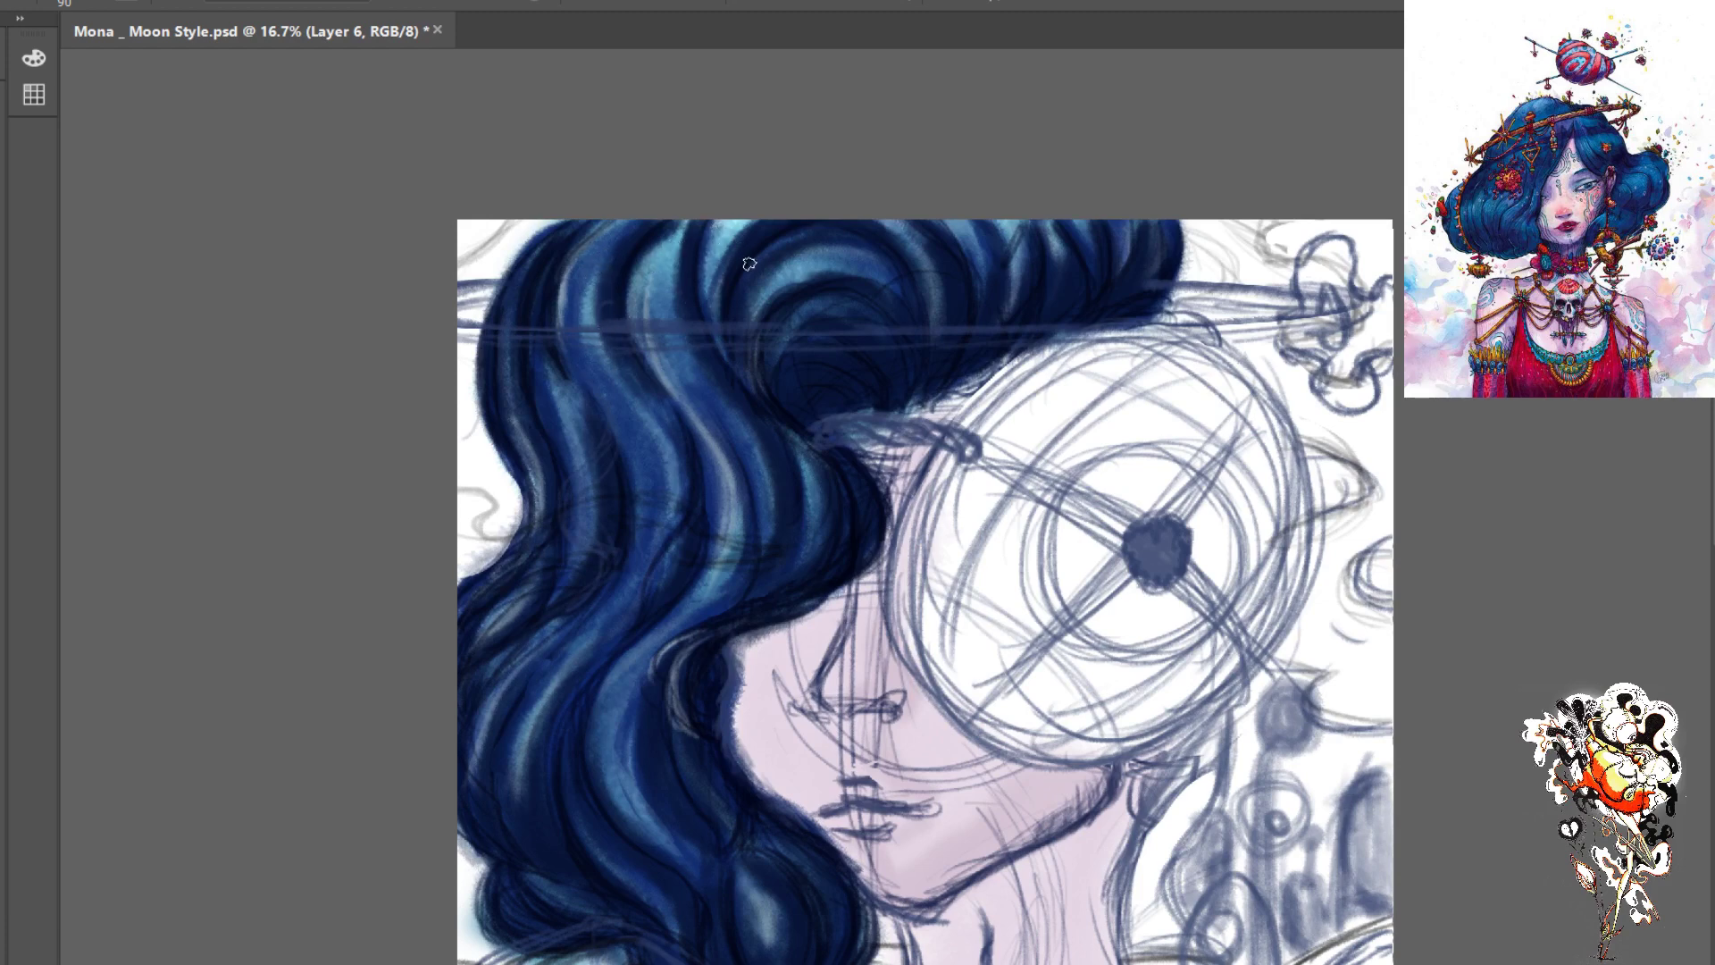
left_click_drag(781, 265, 862, 261)
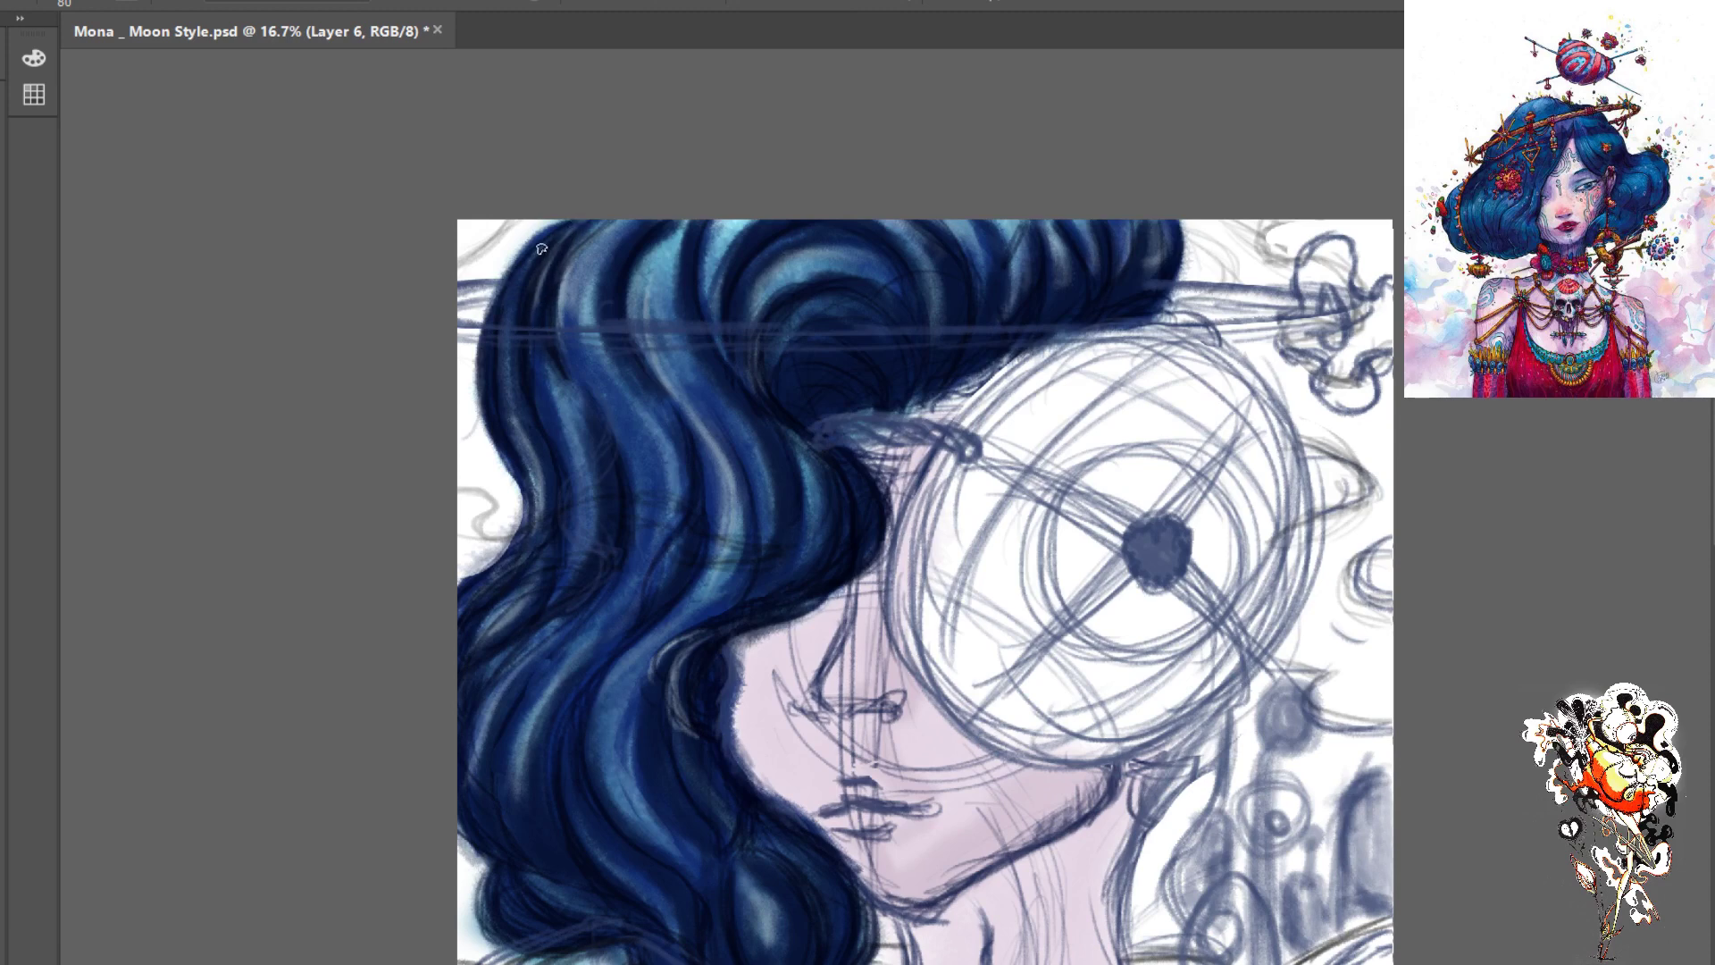
- Paint muted strand lines down the hair's outer edge and into the lower waves, enlarging the brush to 125
left_click_drag(541, 250, 499, 330)
key("bracketright")
key("bracketright")
key("bracketright")
mouse_move(545, 240)
left_mouse_down()
mouse_move(504, 303)
mouse_move(516, 295)
mouse_move(514, 393)
left_mouse_up()
left_click_drag(520, 273, 532, 409)
left_click_drag(512, 304, 533, 402)
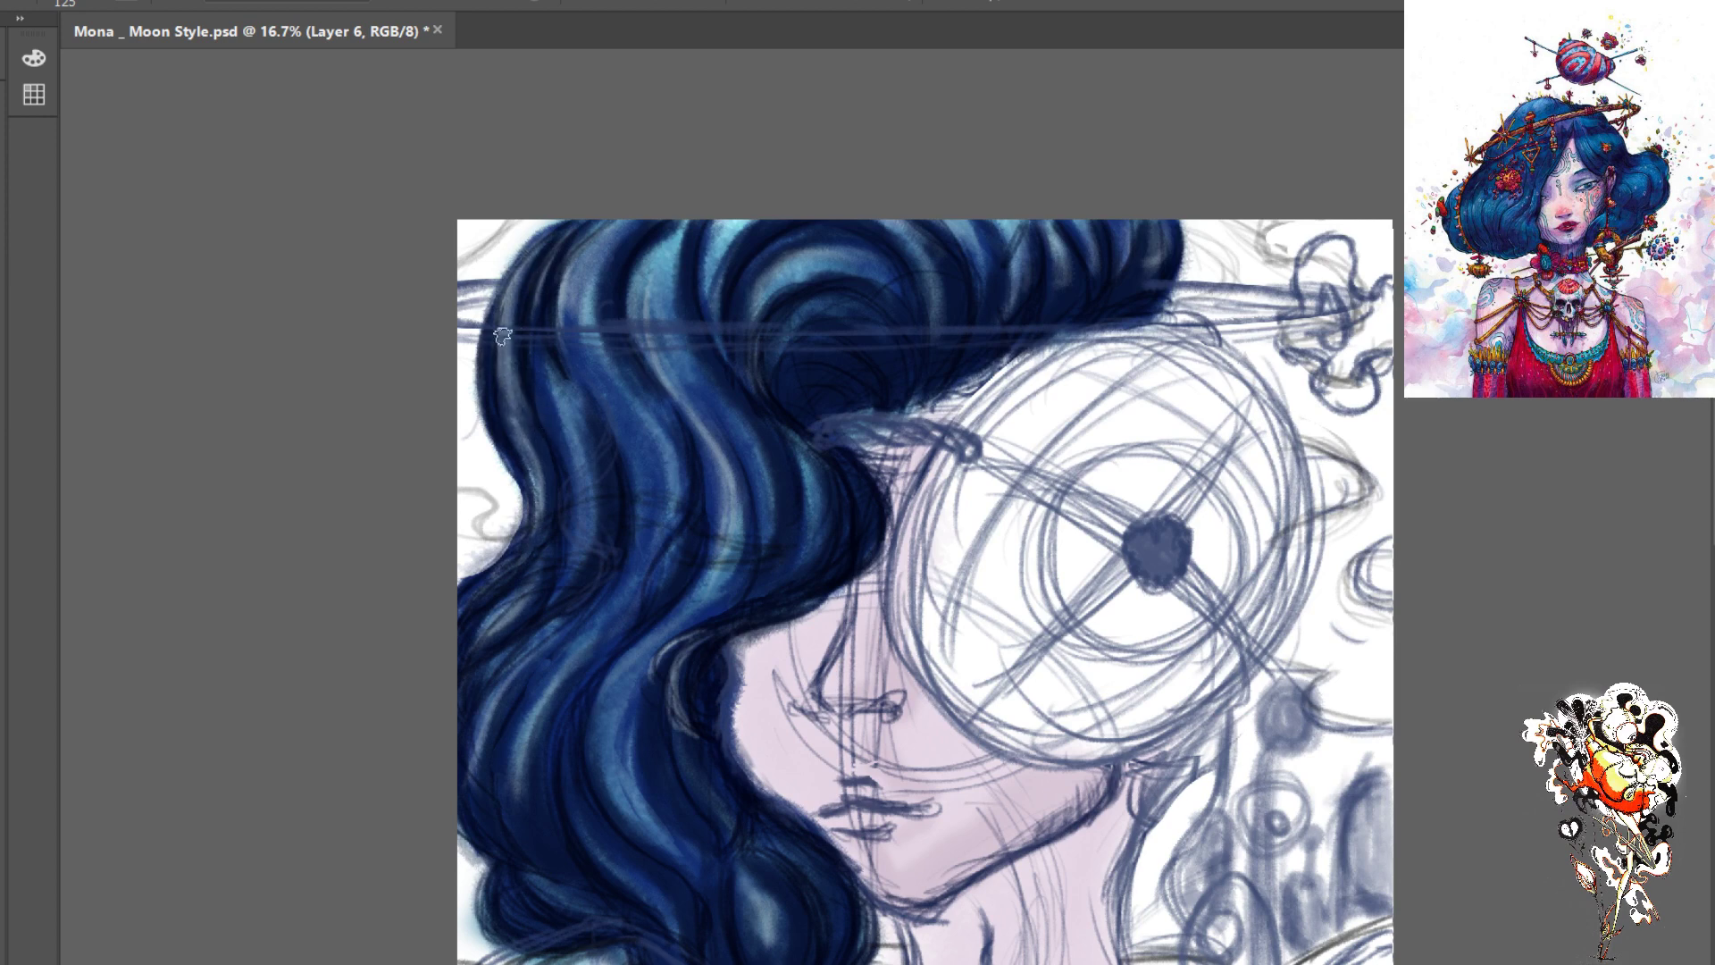
left_click_drag(504, 338, 531, 453)
left_click_drag(511, 375, 517, 413)
left_click_drag(520, 282, 511, 393)
mouse_move(529, 275)
left_mouse_down()
mouse_move(461, 635)
mouse_move(499, 566)
mouse_move(502, 592)
mouse_move(464, 643)
mouse_move(546, 566)
mouse_move(480, 632)
mouse_move(539, 564)
mouse_move(477, 660)
mouse_move(523, 668)
mouse_move(468, 758)
mouse_move(478, 783)
mouse_move(565, 636)
mouse_move(495, 797)
mouse_move(586, 562)
mouse_move(552, 591)
mouse_move(569, 452)
mouse_move(552, 403)
mouse_move(550, 582)
mouse_move(551, 371)
mouse_move(538, 651)
mouse_move(644, 473)
mouse_move(622, 541)
mouse_move(612, 399)
mouse_move(661, 436)
mouse_move(604, 370)
mouse_move(645, 535)
mouse_move(636, 432)
mouse_move(525, 793)
mouse_move(538, 846)
mouse_move(521, 812)
mouse_move(506, 865)
mouse_move(478, 801)
mouse_move(504, 851)
mouse_move(481, 739)
mouse_move(530, 865)
mouse_move(557, 824)
mouse_move(539, 640)
left_mouse_up()
mouse_move(491, 707)
left_mouse_down()
mouse_move(539, 759)
mouse_move(548, 717)
mouse_move(703, 830)
mouse_move(650, 772)
mouse_move(673, 801)
mouse_move(658, 778)
mouse_move(681, 757)
mouse_move(581, 657)
mouse_move(552, 599)
mouse_move(649, 737)
mouse_move(571, 642)
mouse_move(677, 733)
mouse_move(718, 802)
mouse_move(704, 760)
mouse_move(728, 808)
mouse_move(692, 712)
mouse_move(643, 655)
mouse_move(628, 536)
left_mouse_up()
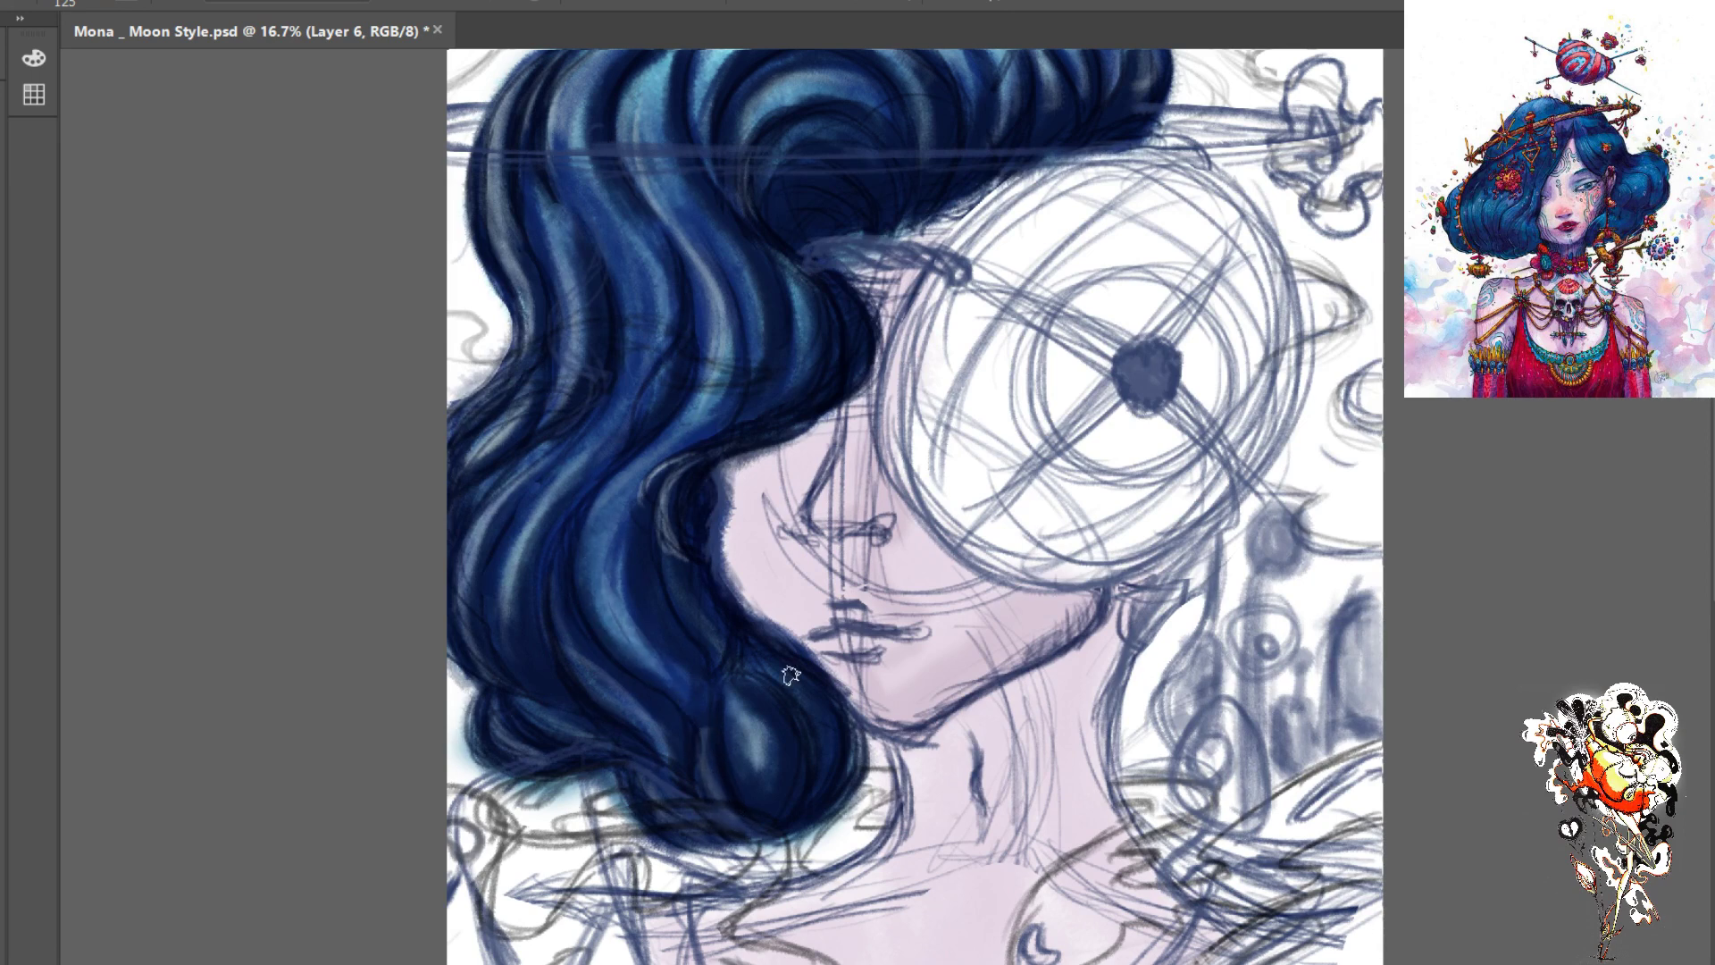
- Check the whole painting, try brighter blend modes on the hair shading, and restore its muted navy look
key("ctrl+0")
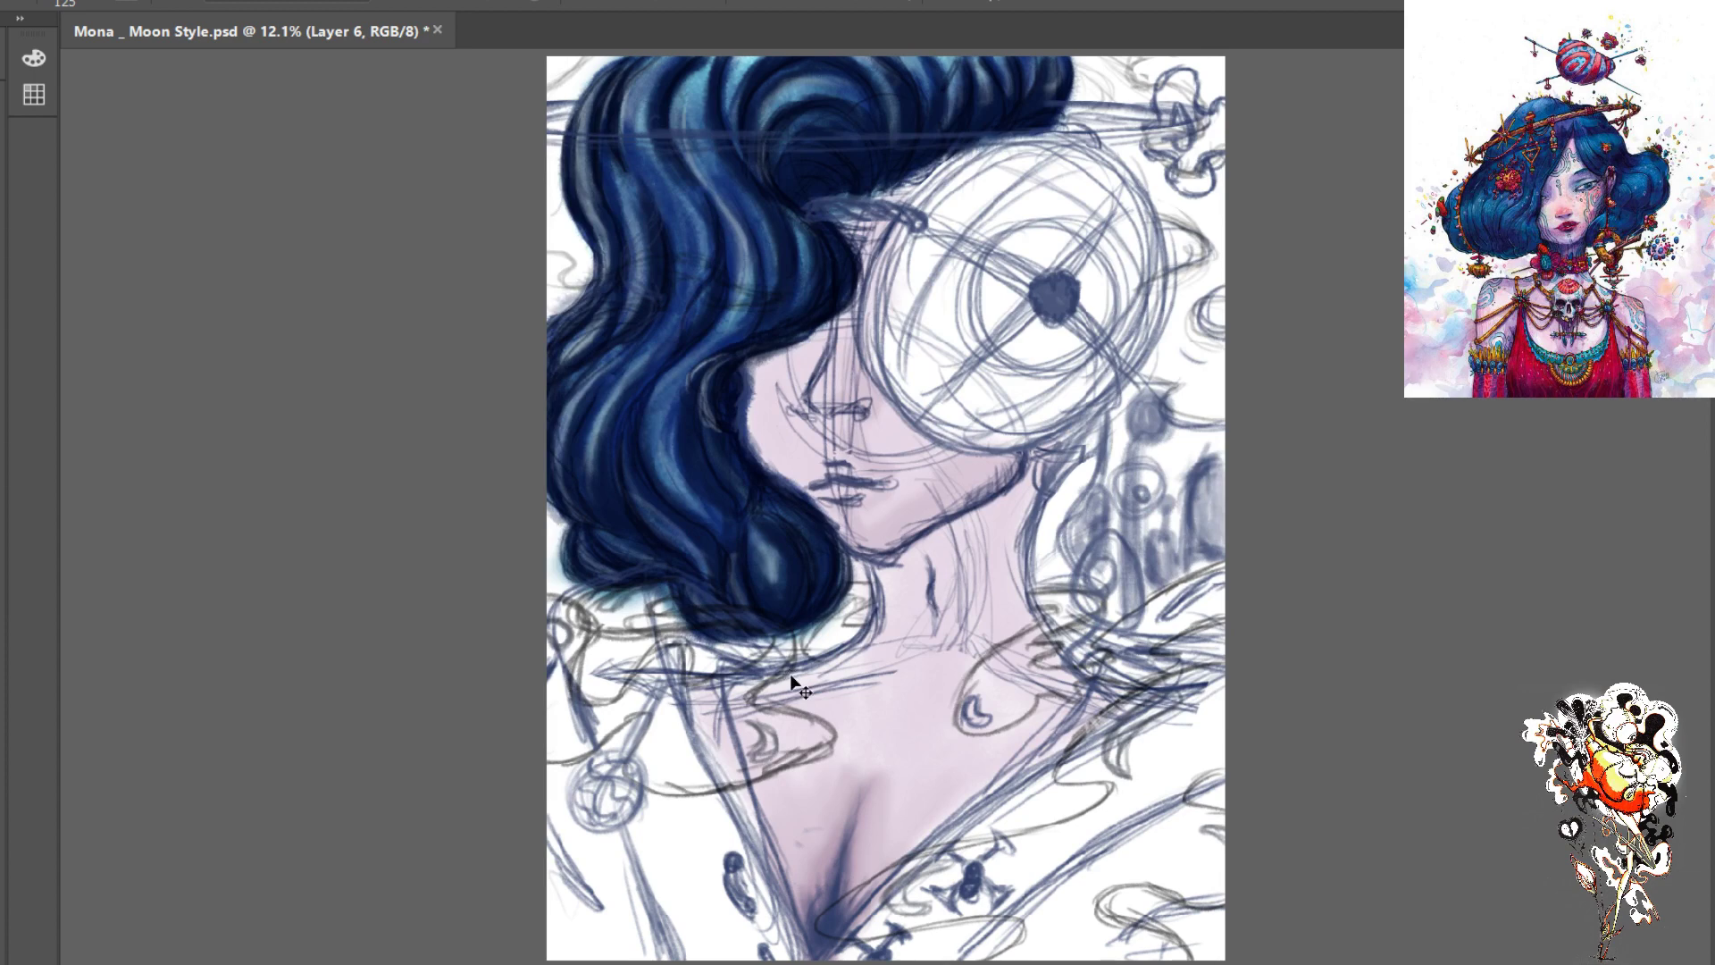
key("ctrl+minus")
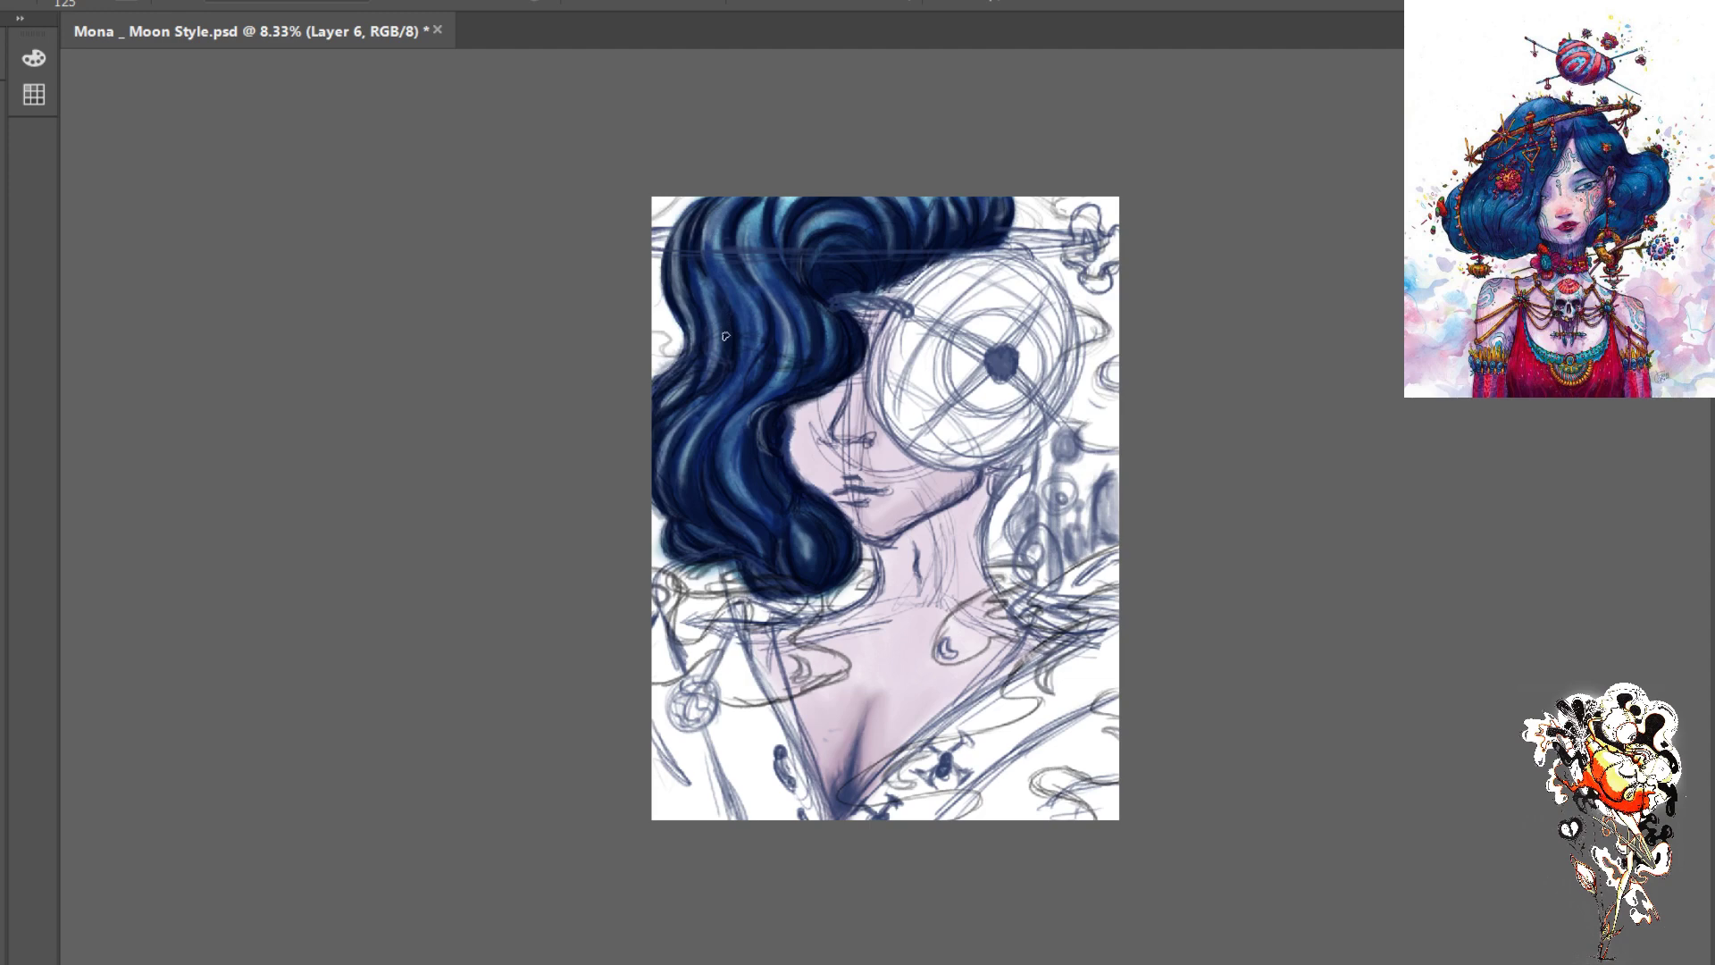
key("ctrl+plus")
key("ctrl+plus")
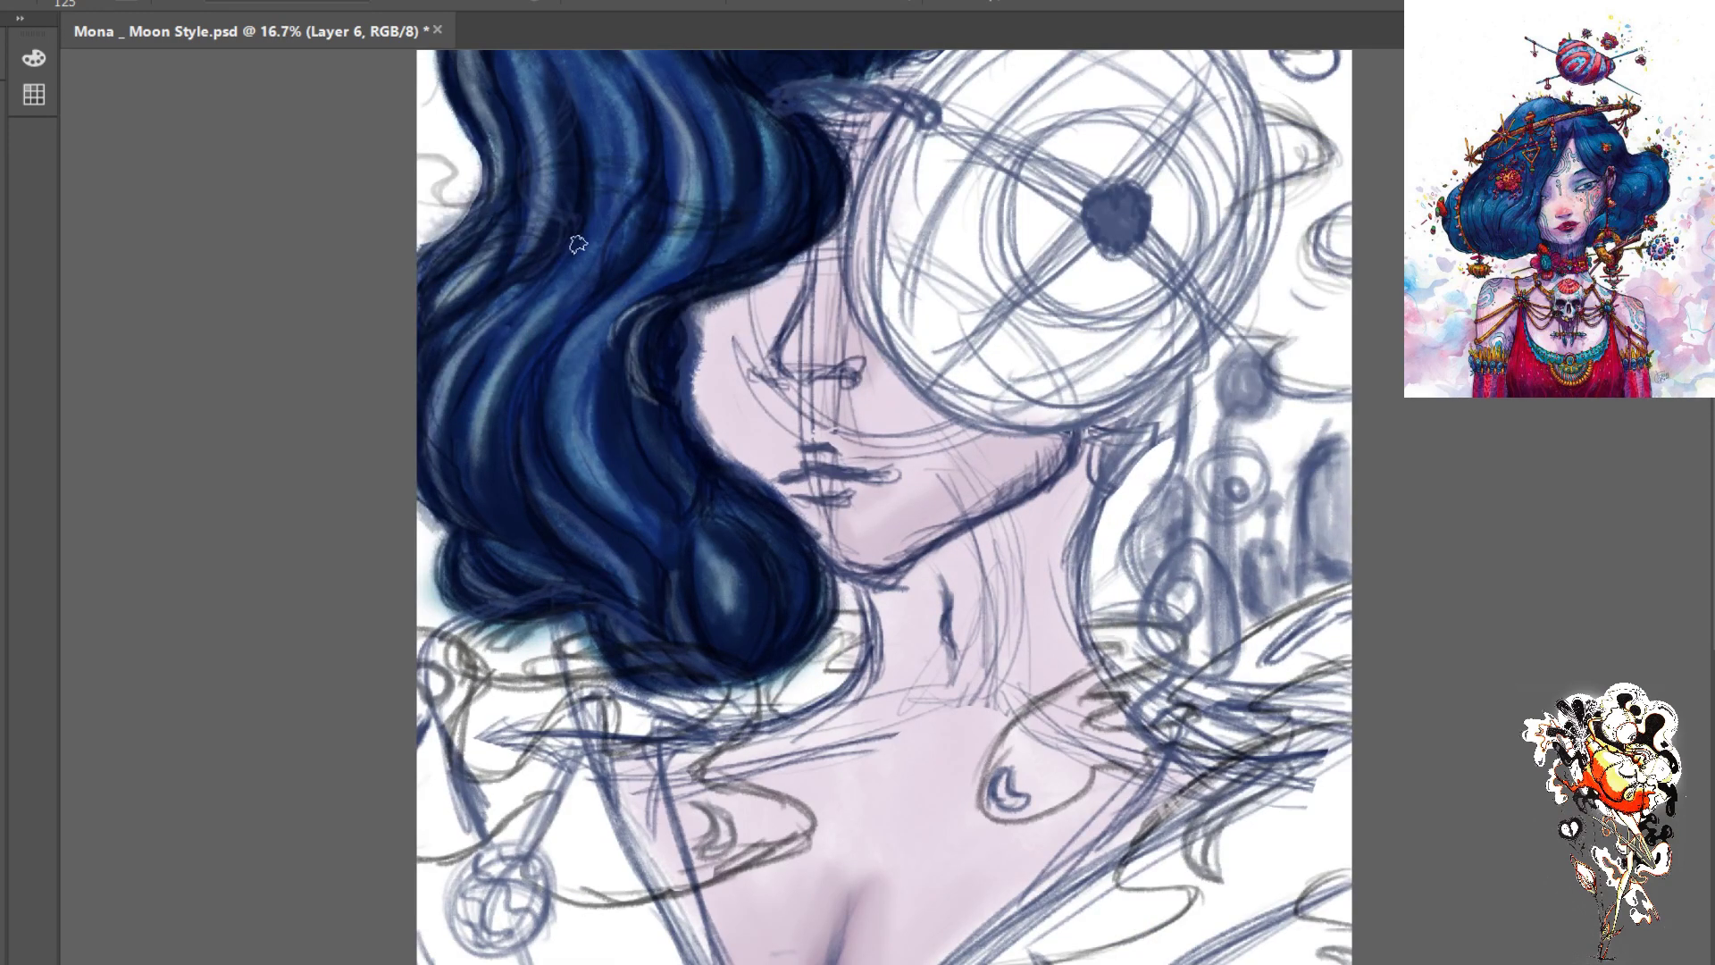
key("ctrl+minus")
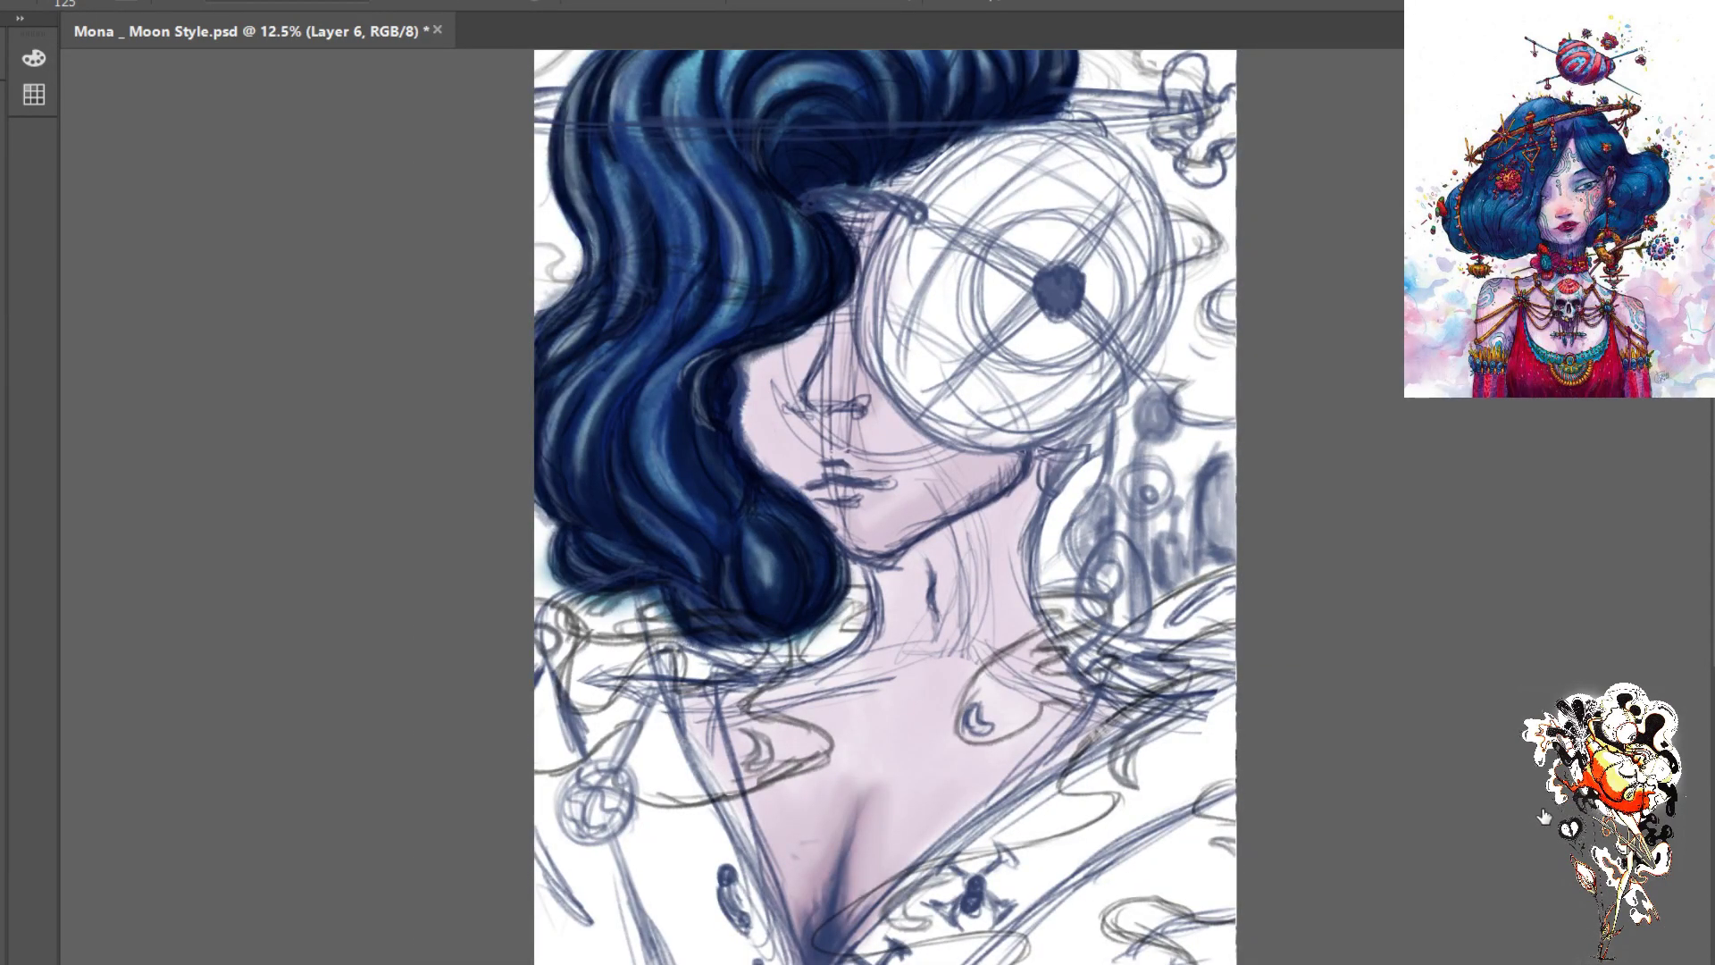
key("ctrl+z")
key("ctrl+shift+z")
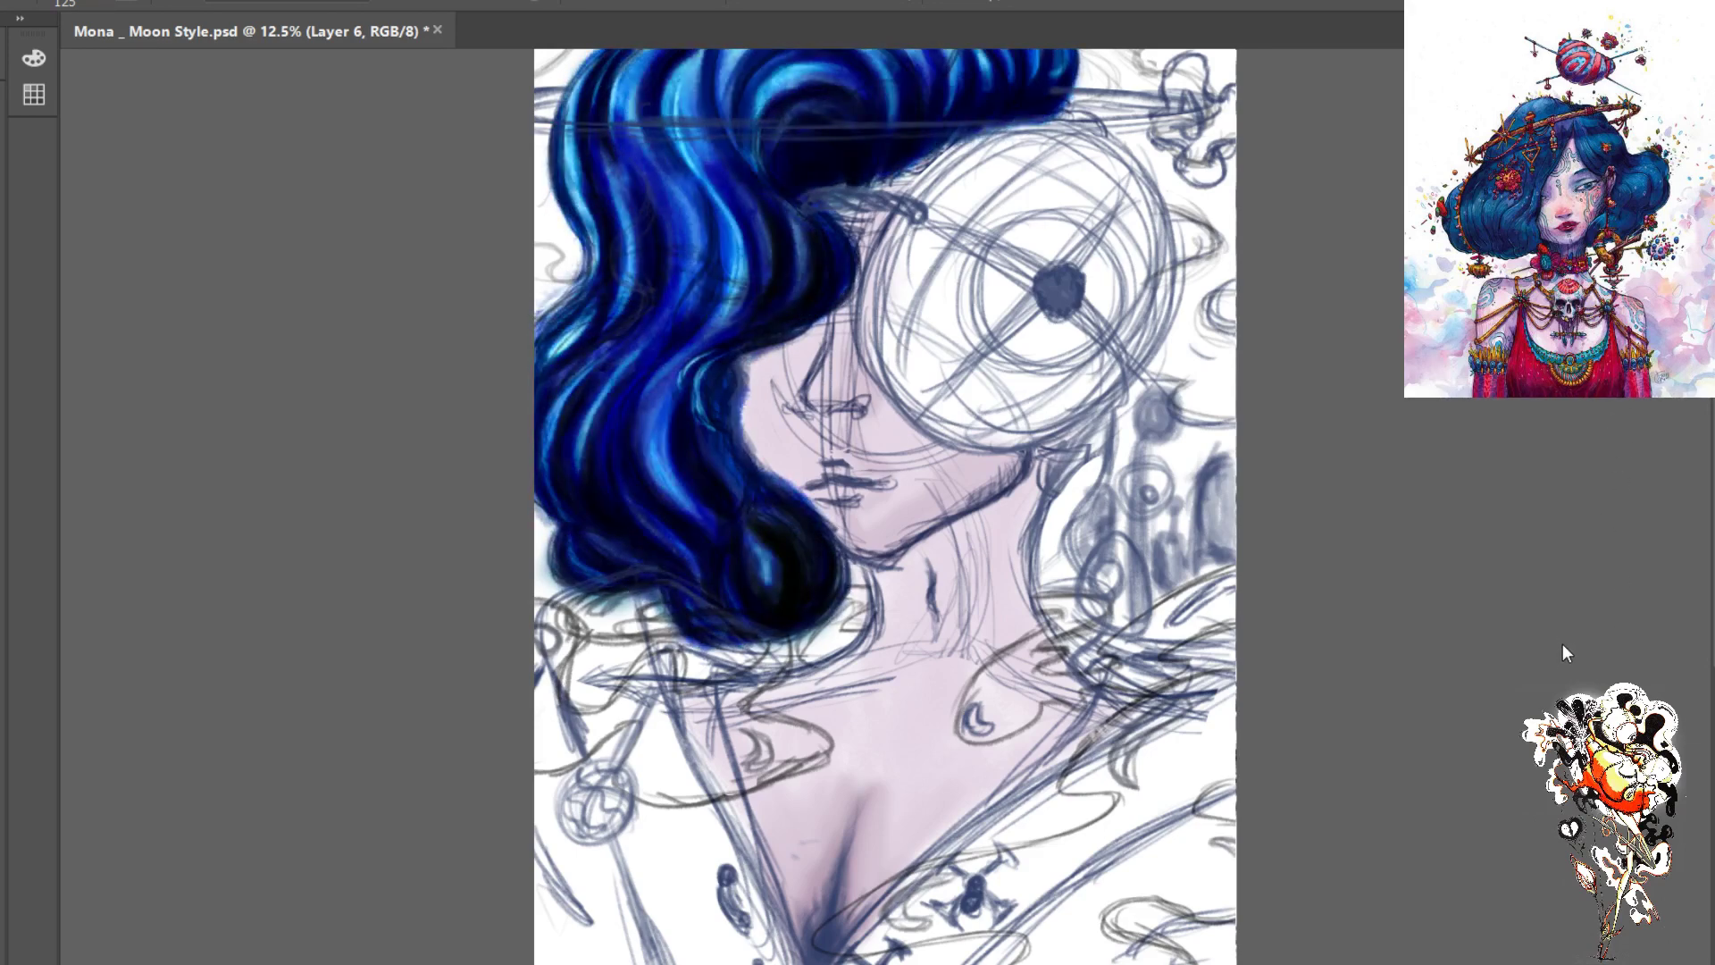
key("ctrl+z")
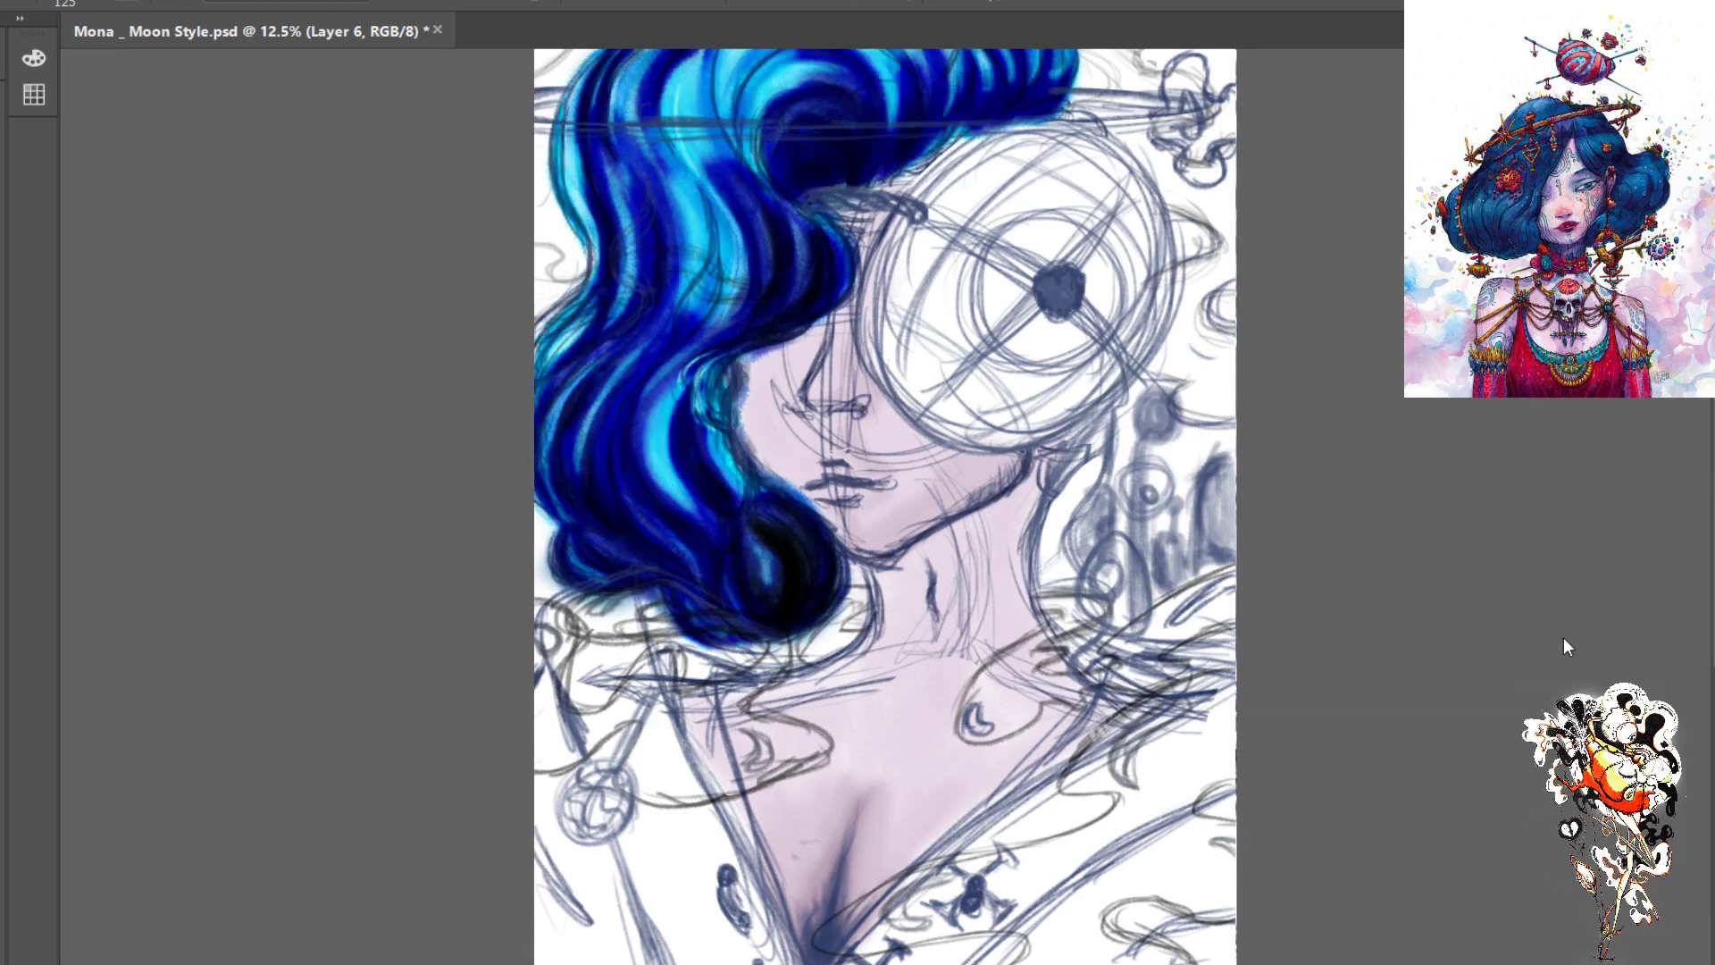
key("ctrl+shift+z")
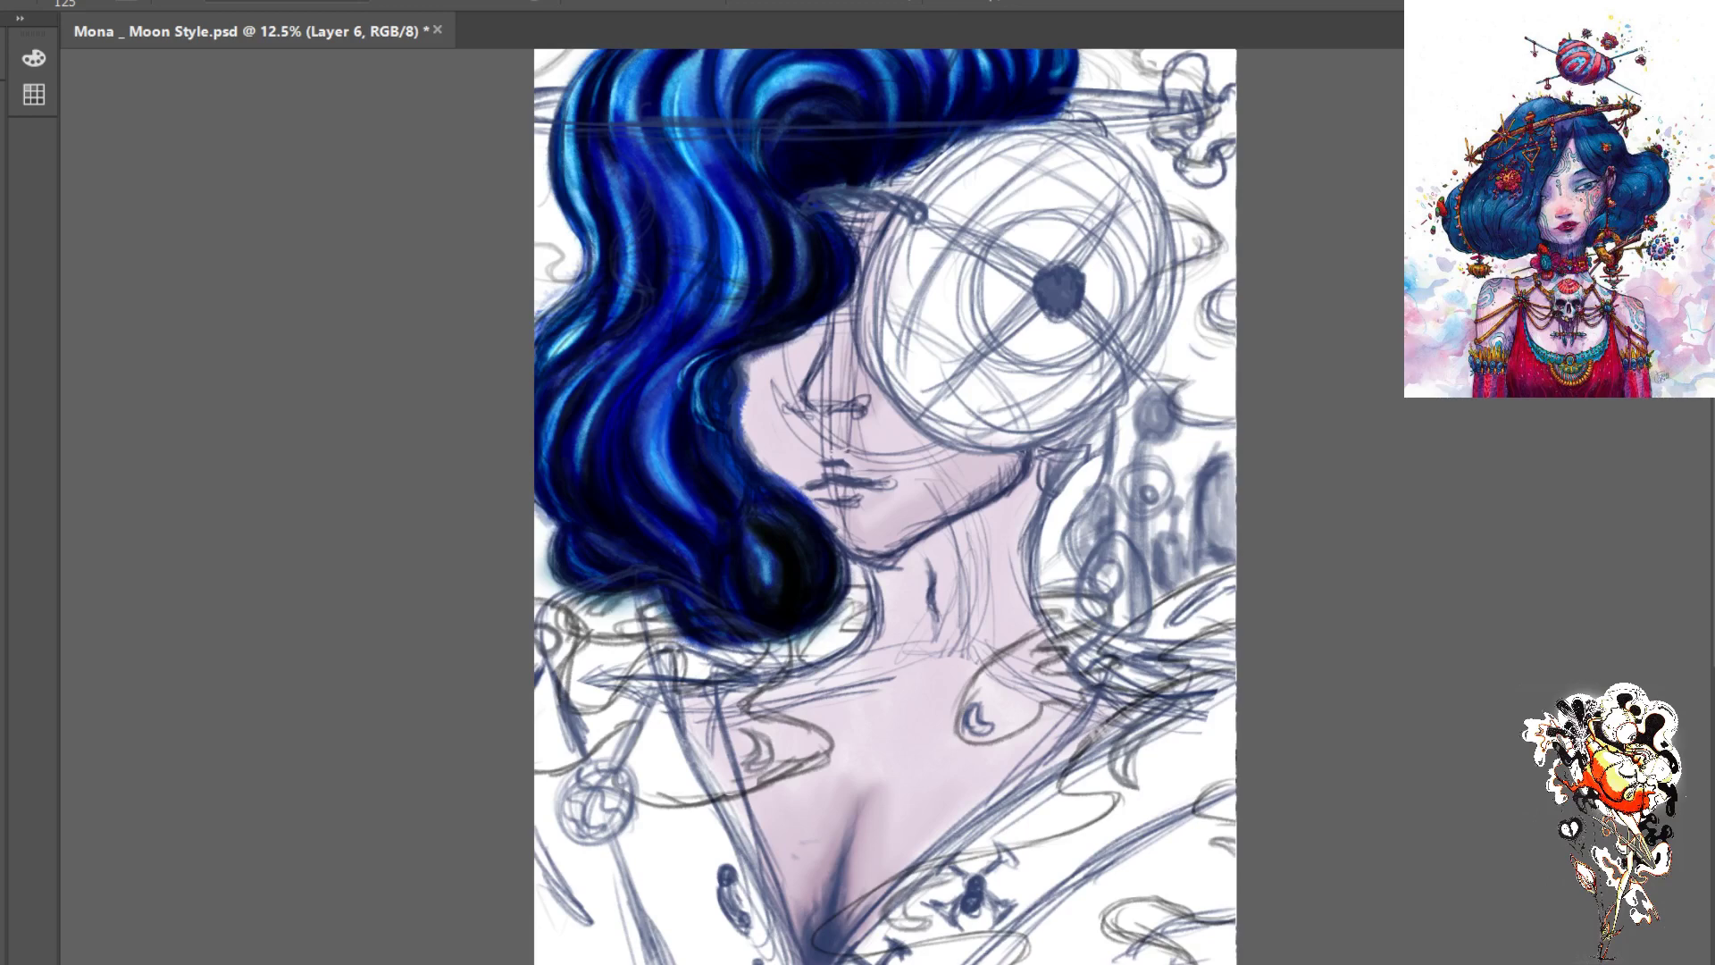
scroll(924, 299, "down", 1)
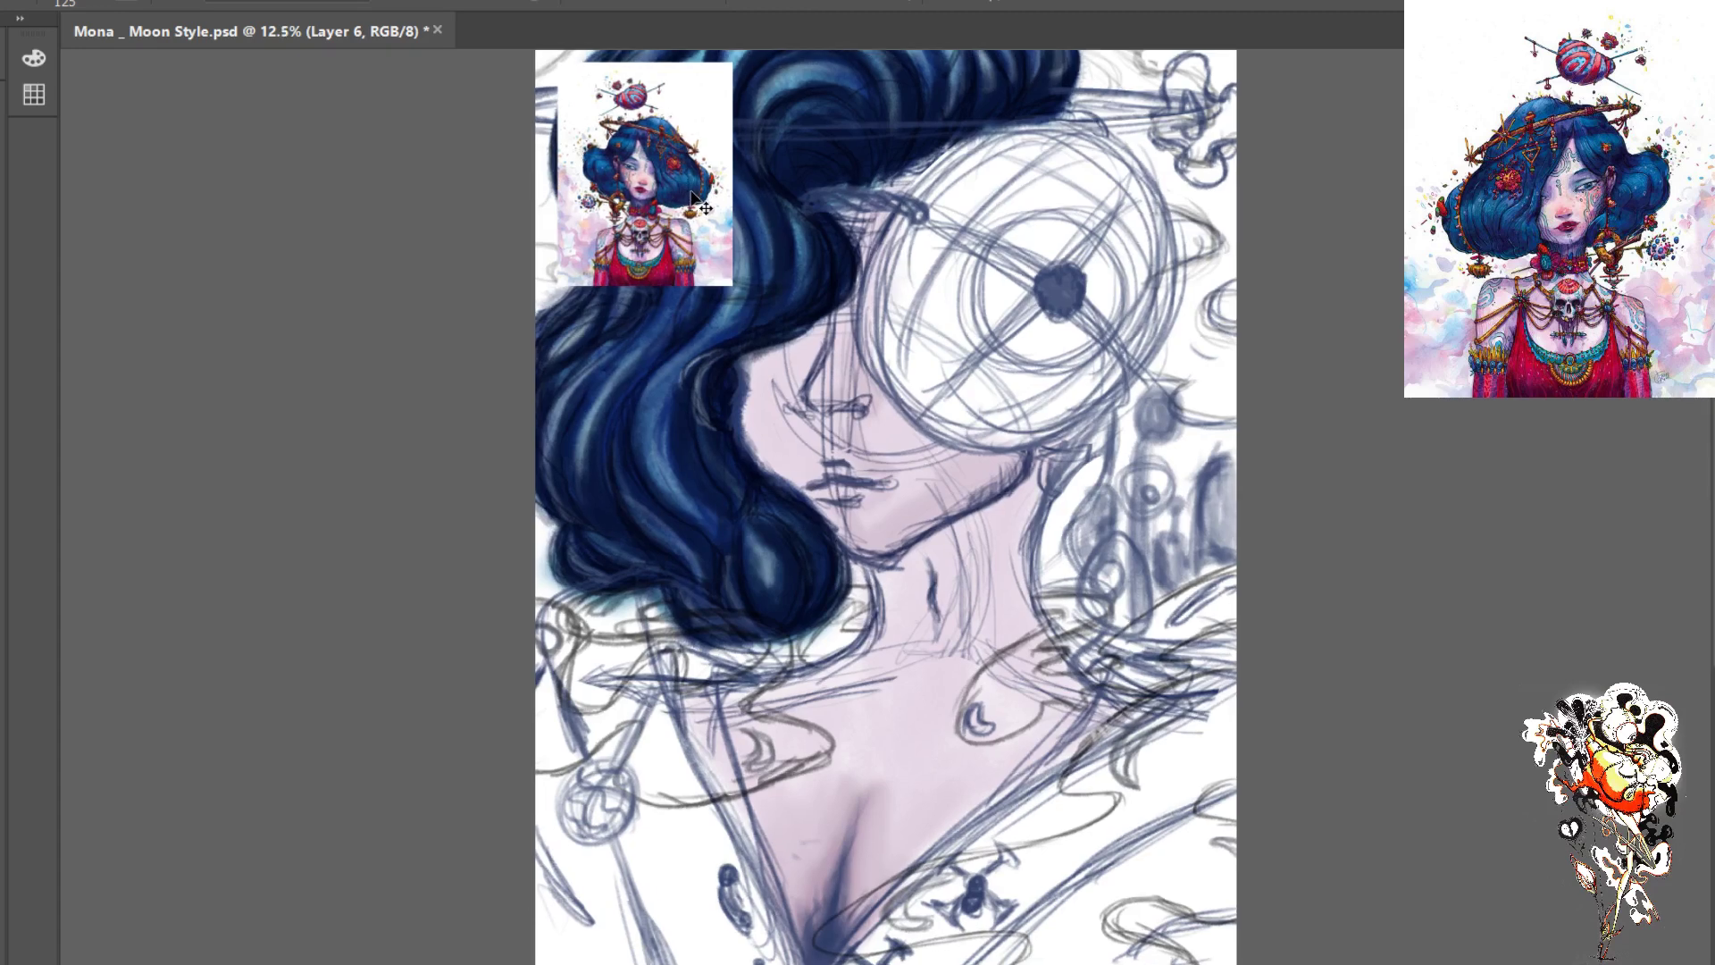
- Compare the painted hair up close with the hair in the reference artwork placed on the canvas
key("ctrl+plus")
key("ctrl+plus")
key("ctrl+plus")
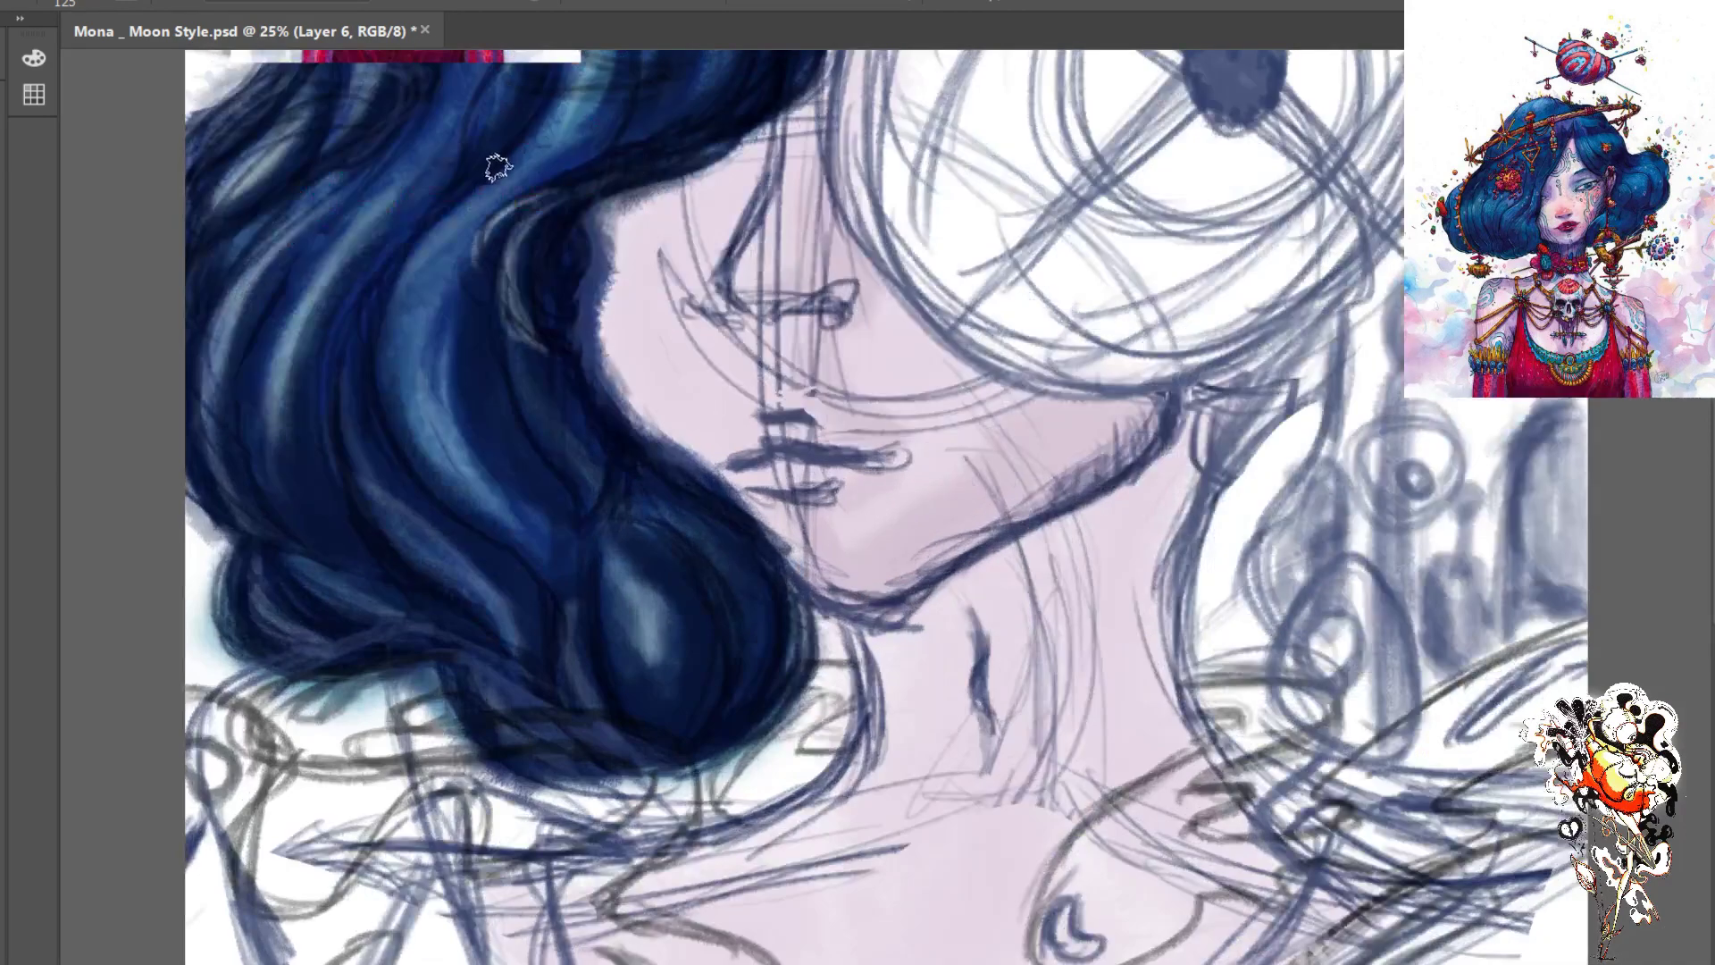
left_click_drag(463, 169, 673, 527)
left_click_drag(847, 333, 842, 439)
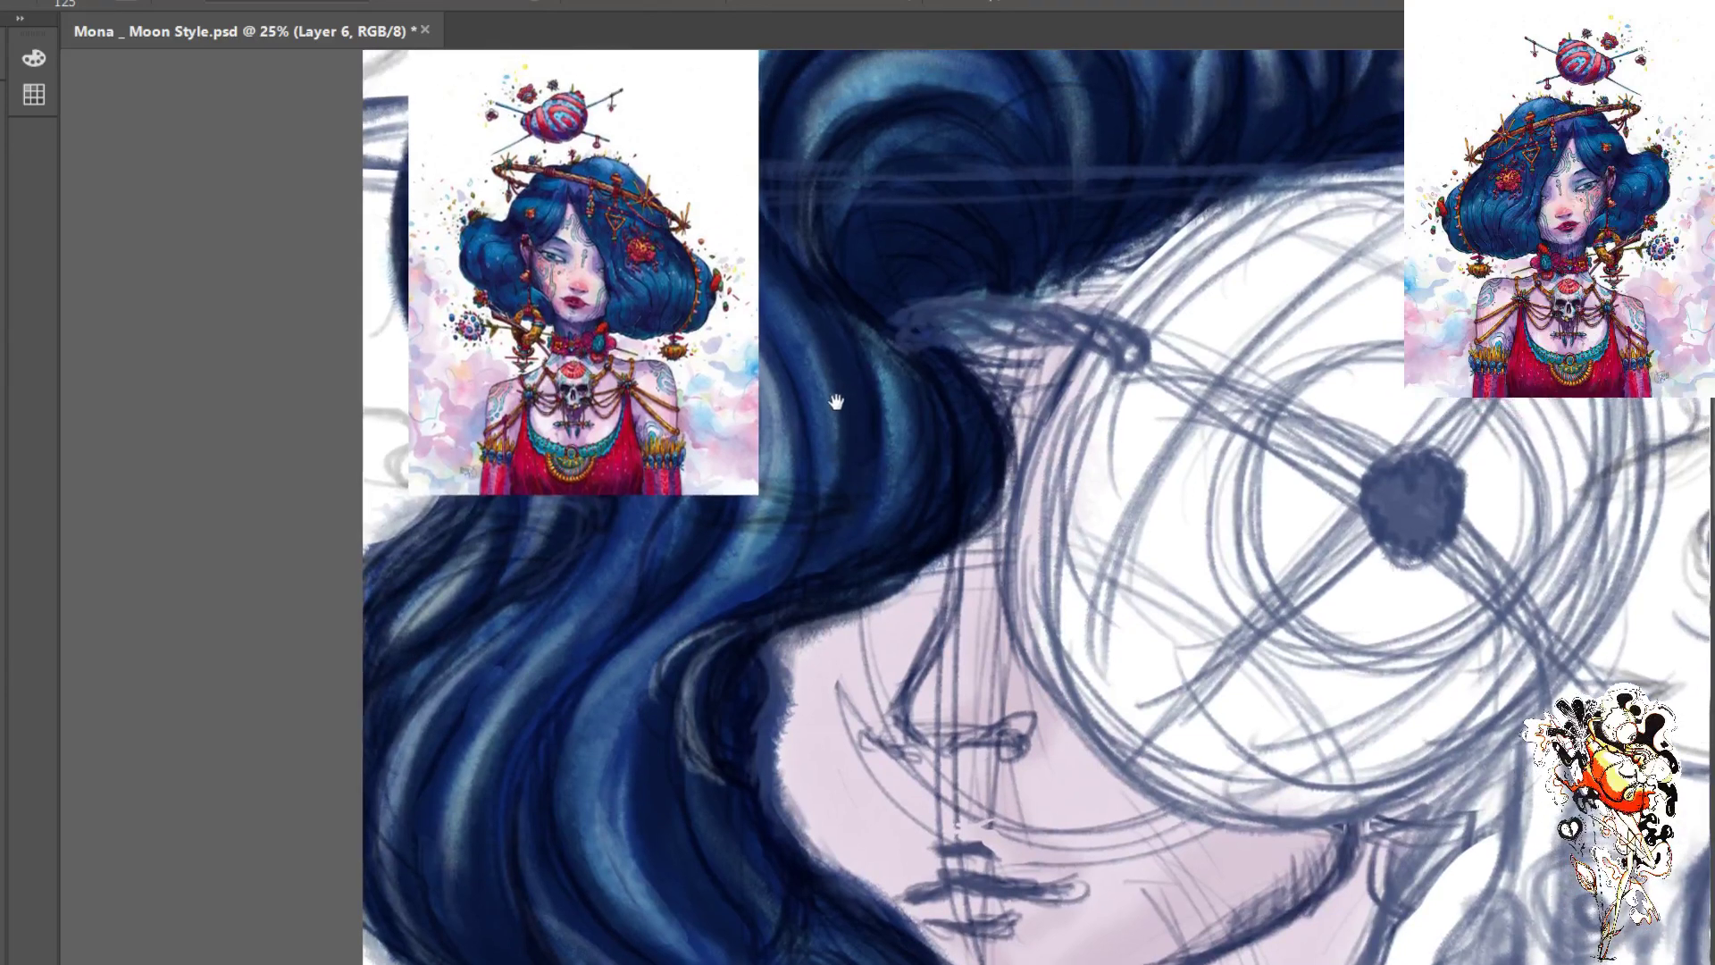
left_click_drag(829, 365, 846, 471)
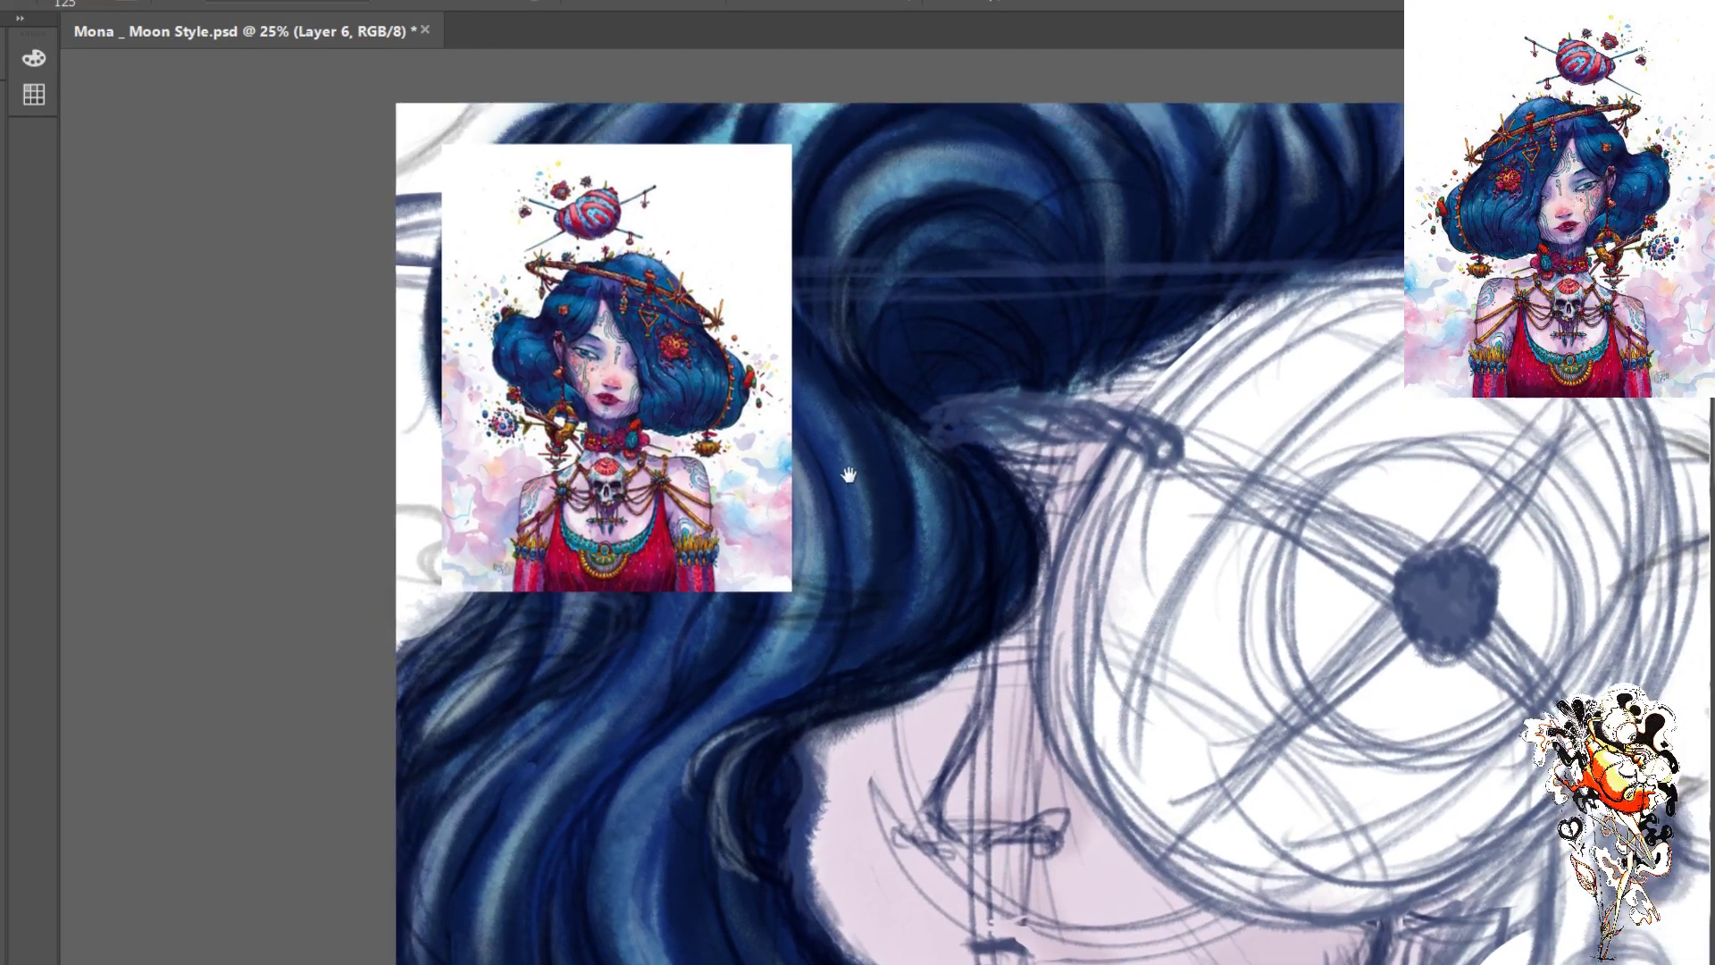
scroll(822, 427, "up", 1)
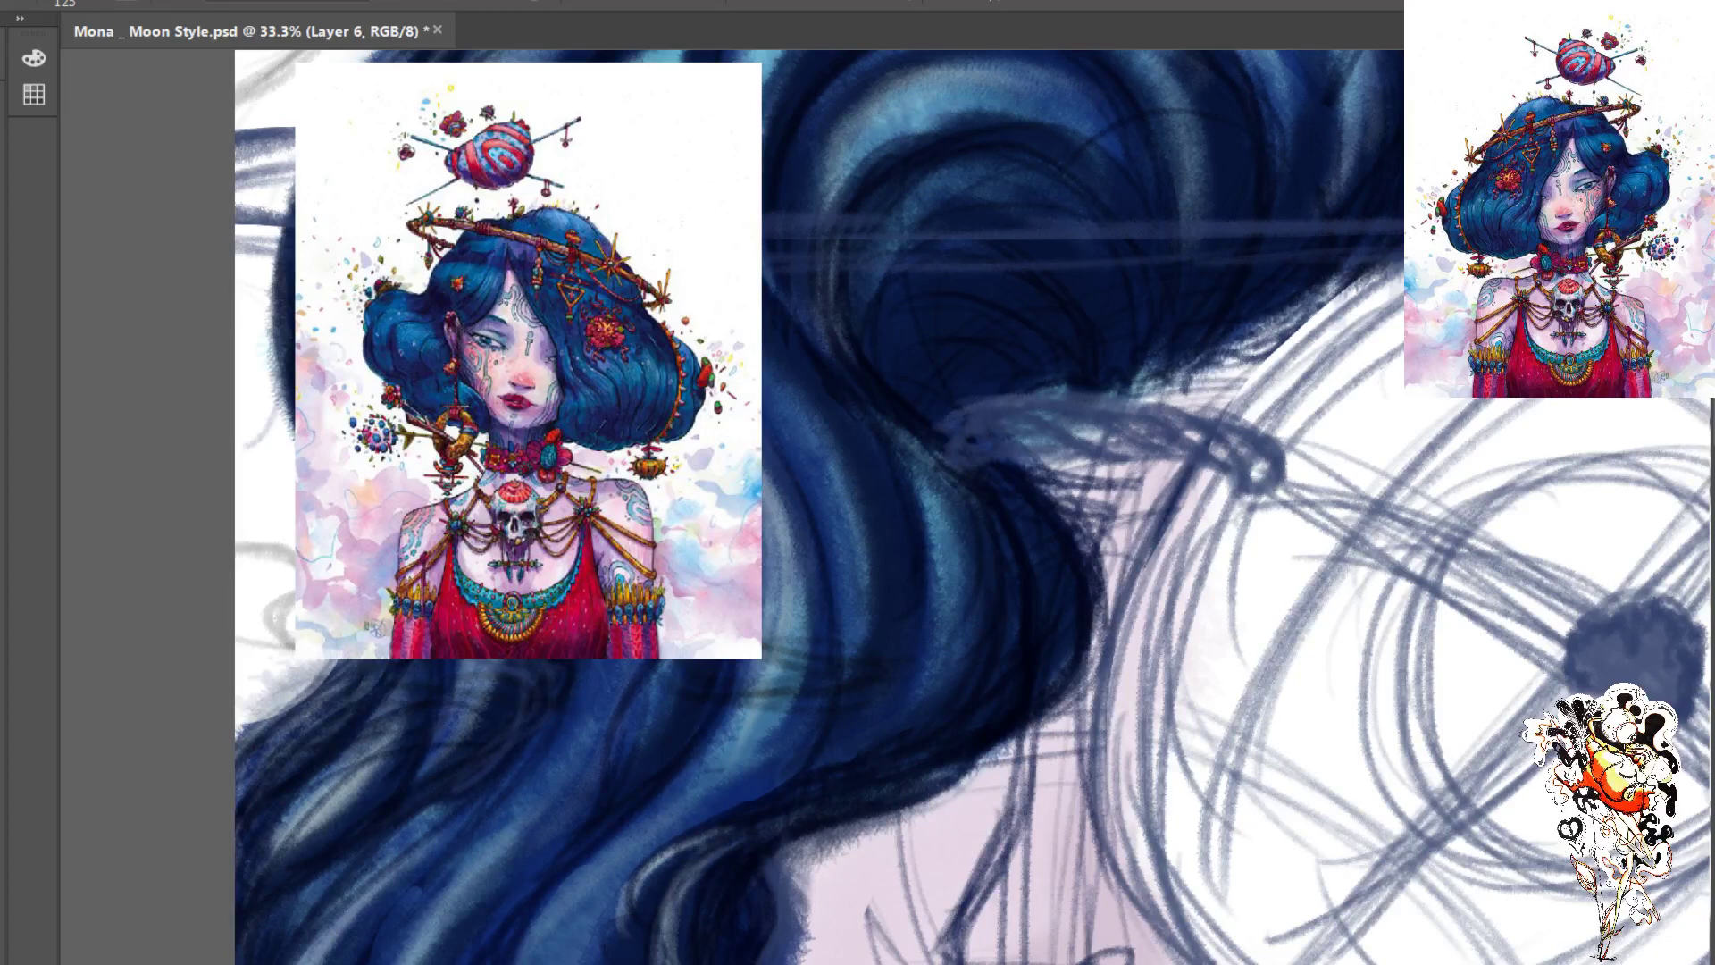
key("ctrl+0")
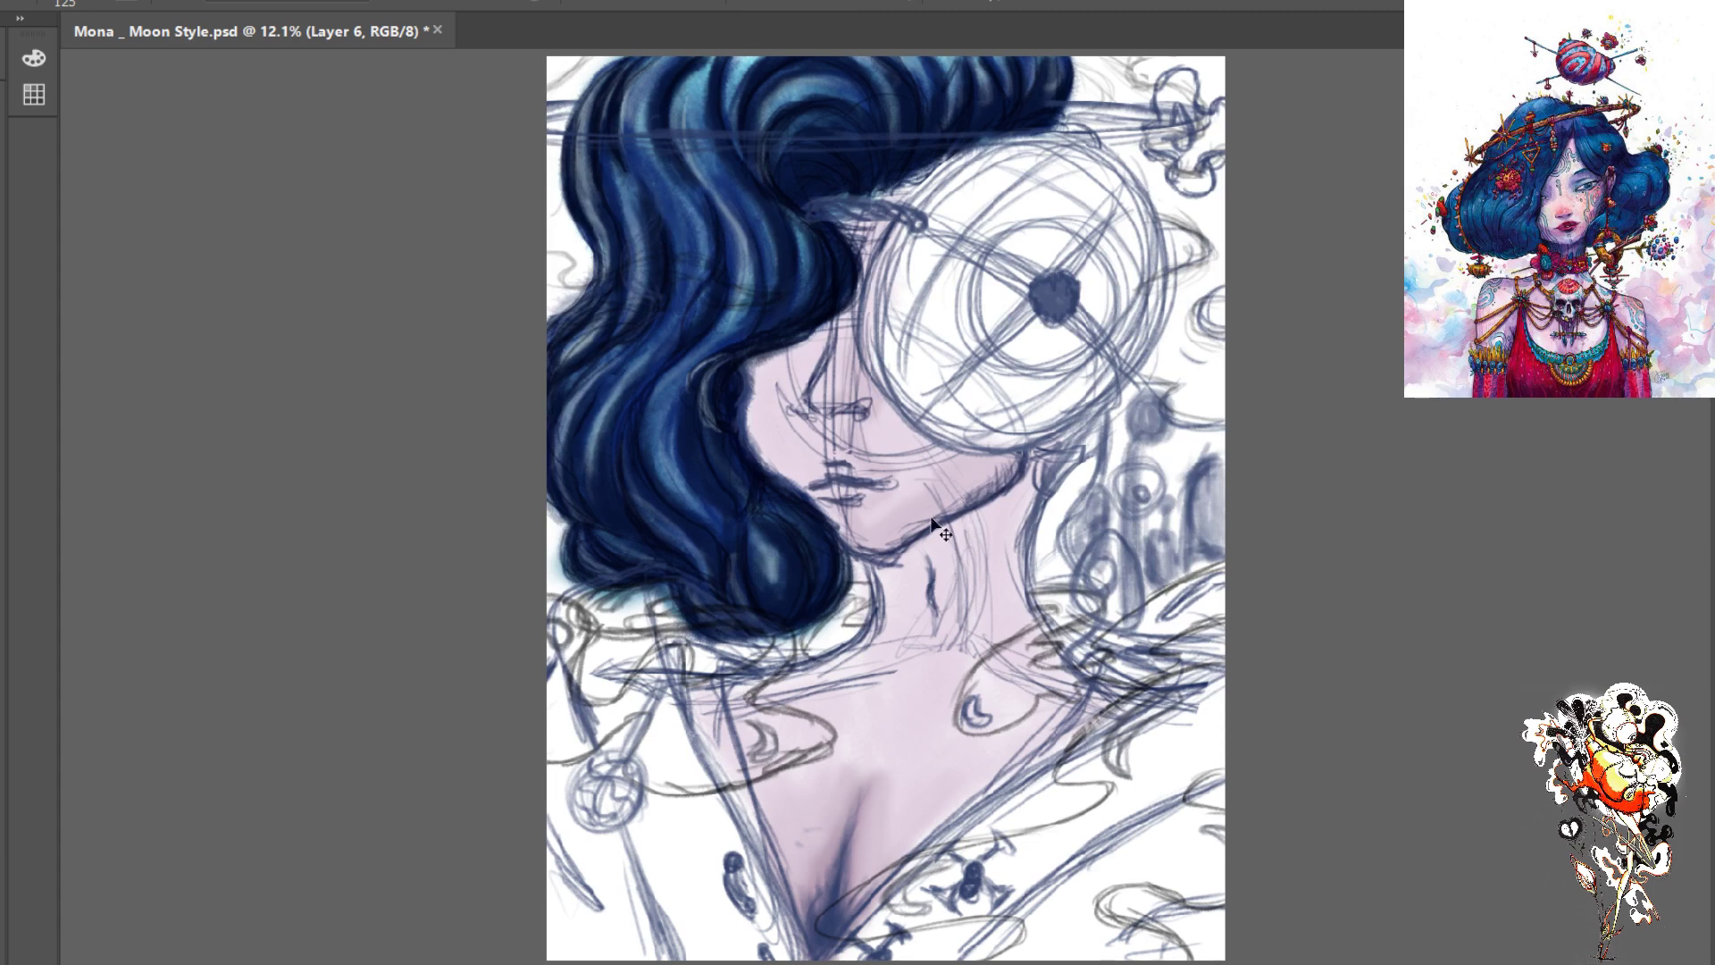
- Add a new layer above Layer 4 and hide the sketch layers with the dress lines and hanging ornaments
key("v")
key("alt+[")
key("alt+[")
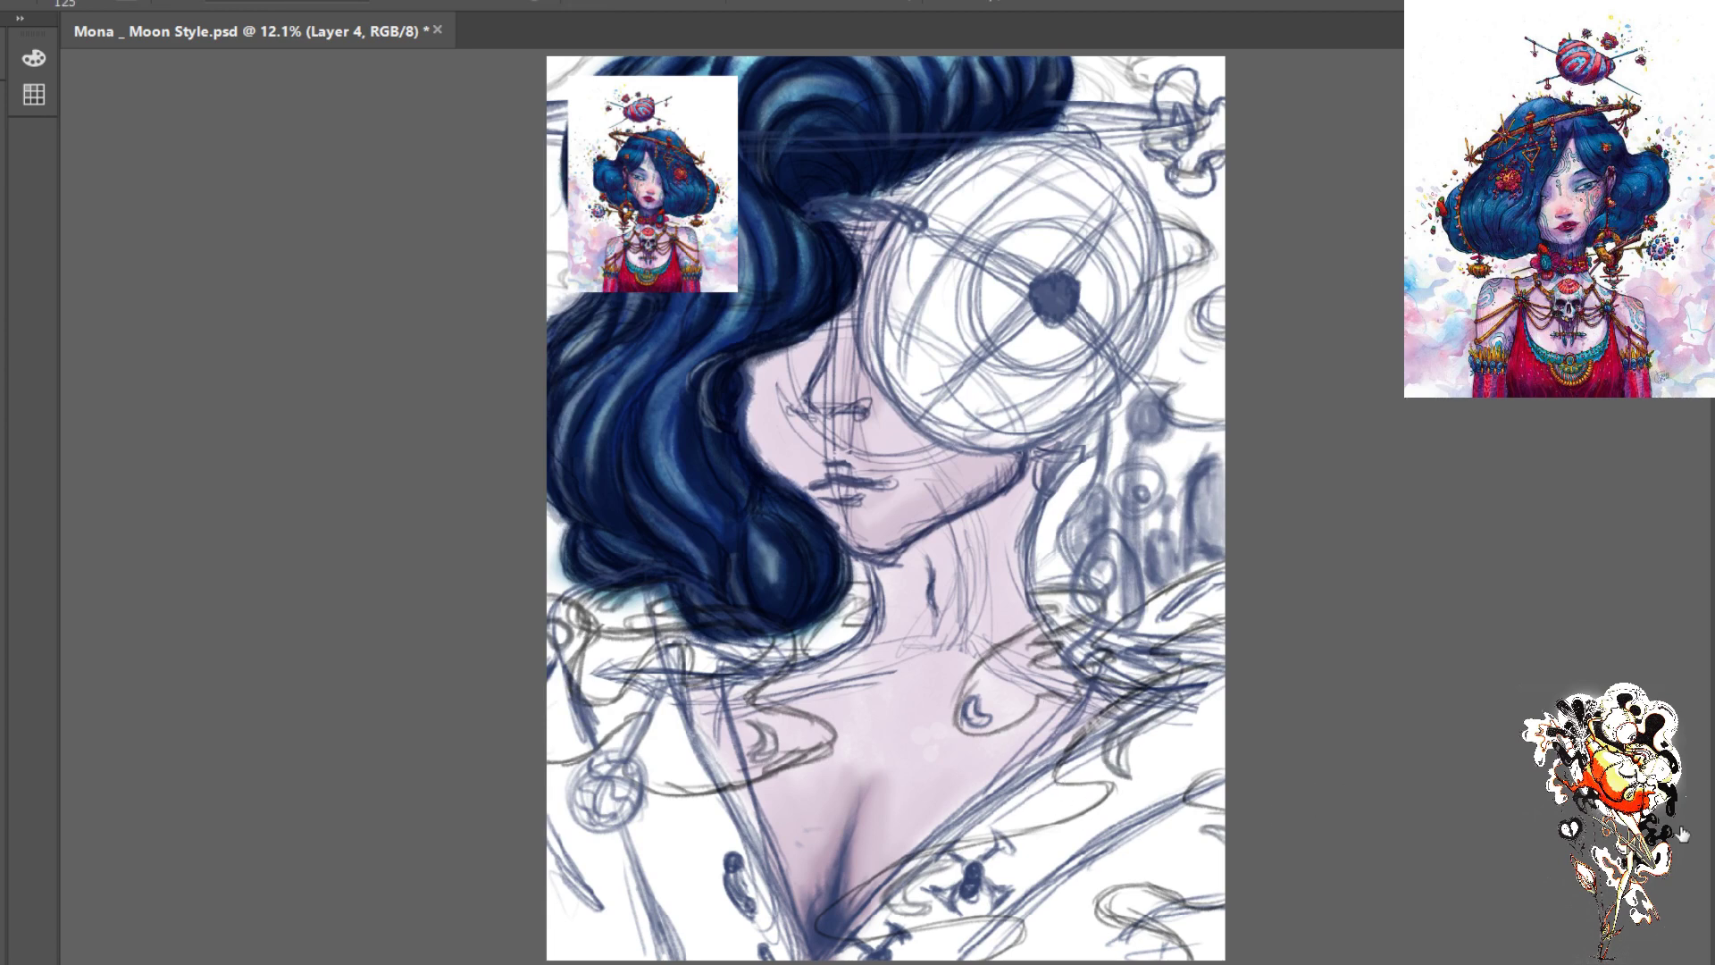
key("ctrl+alt+shift+n")
left_click(1545, 571)
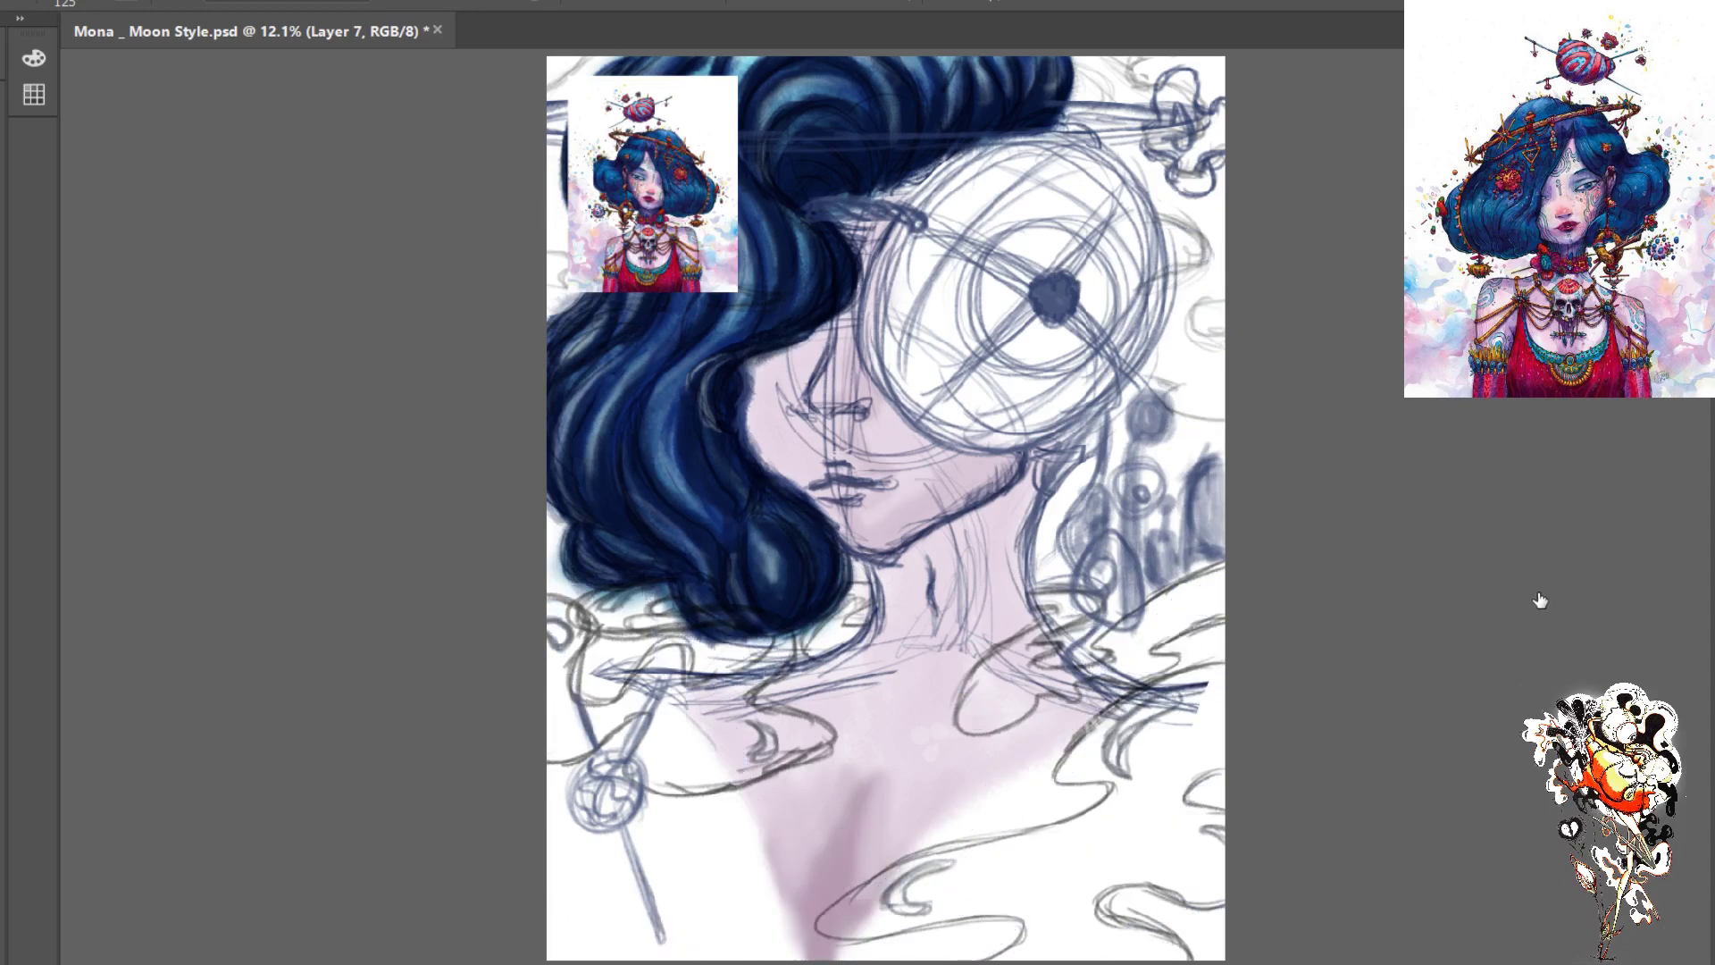
left_click(1538, 404)
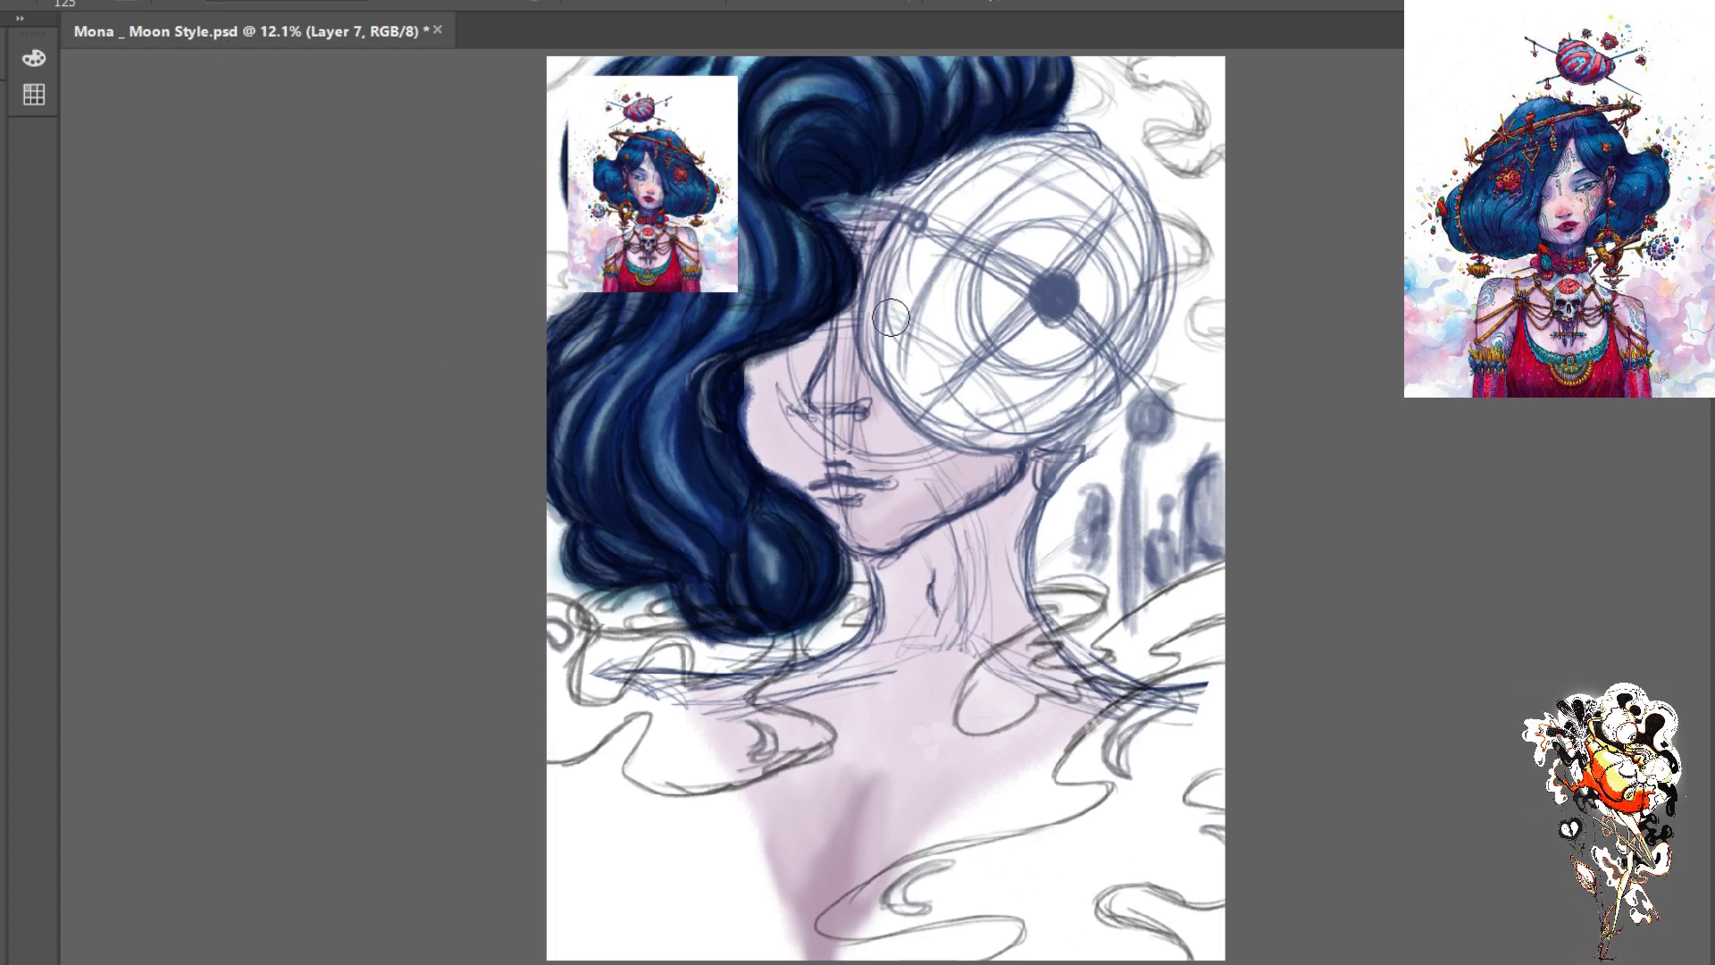
- Test a small crimson brush stroke in the blank area below the chest's smoke outline, and undo it
key("m")
left_click_drag(1056, 846, 1121, 898)
mouse_move(1090, 812)
left_mouse_down()
mouse_move(1043, 874)
mouse_move(1066, 837)
left_mouse_up()
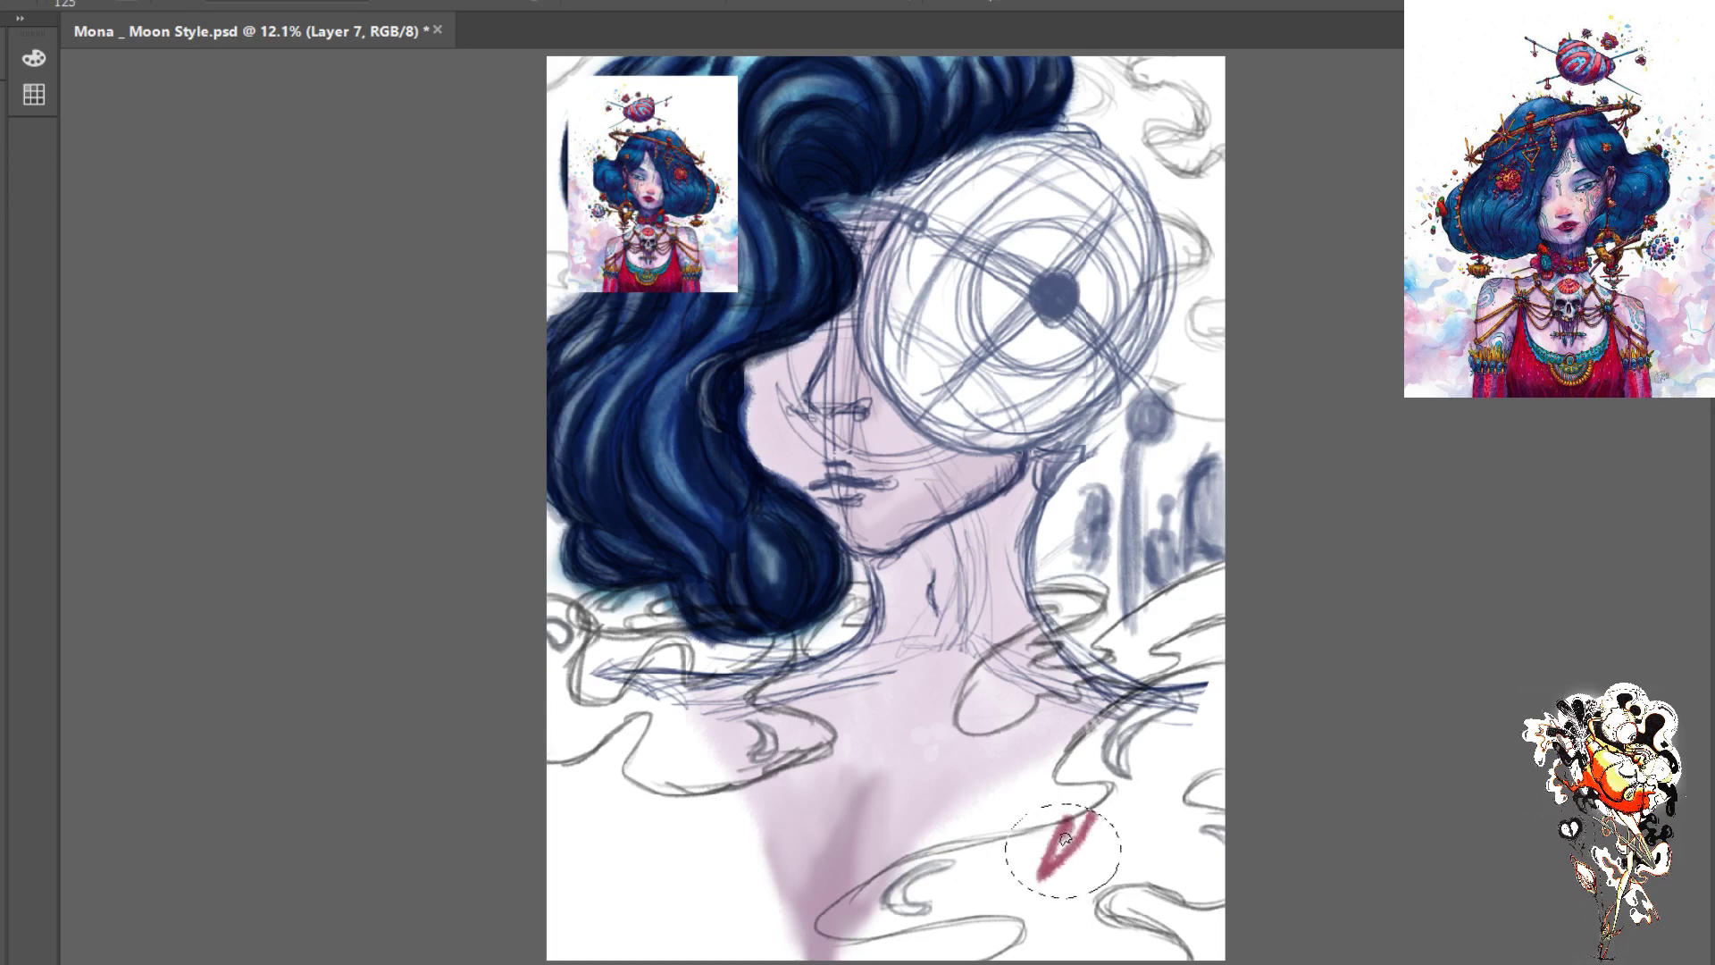
key("ctrl+z")
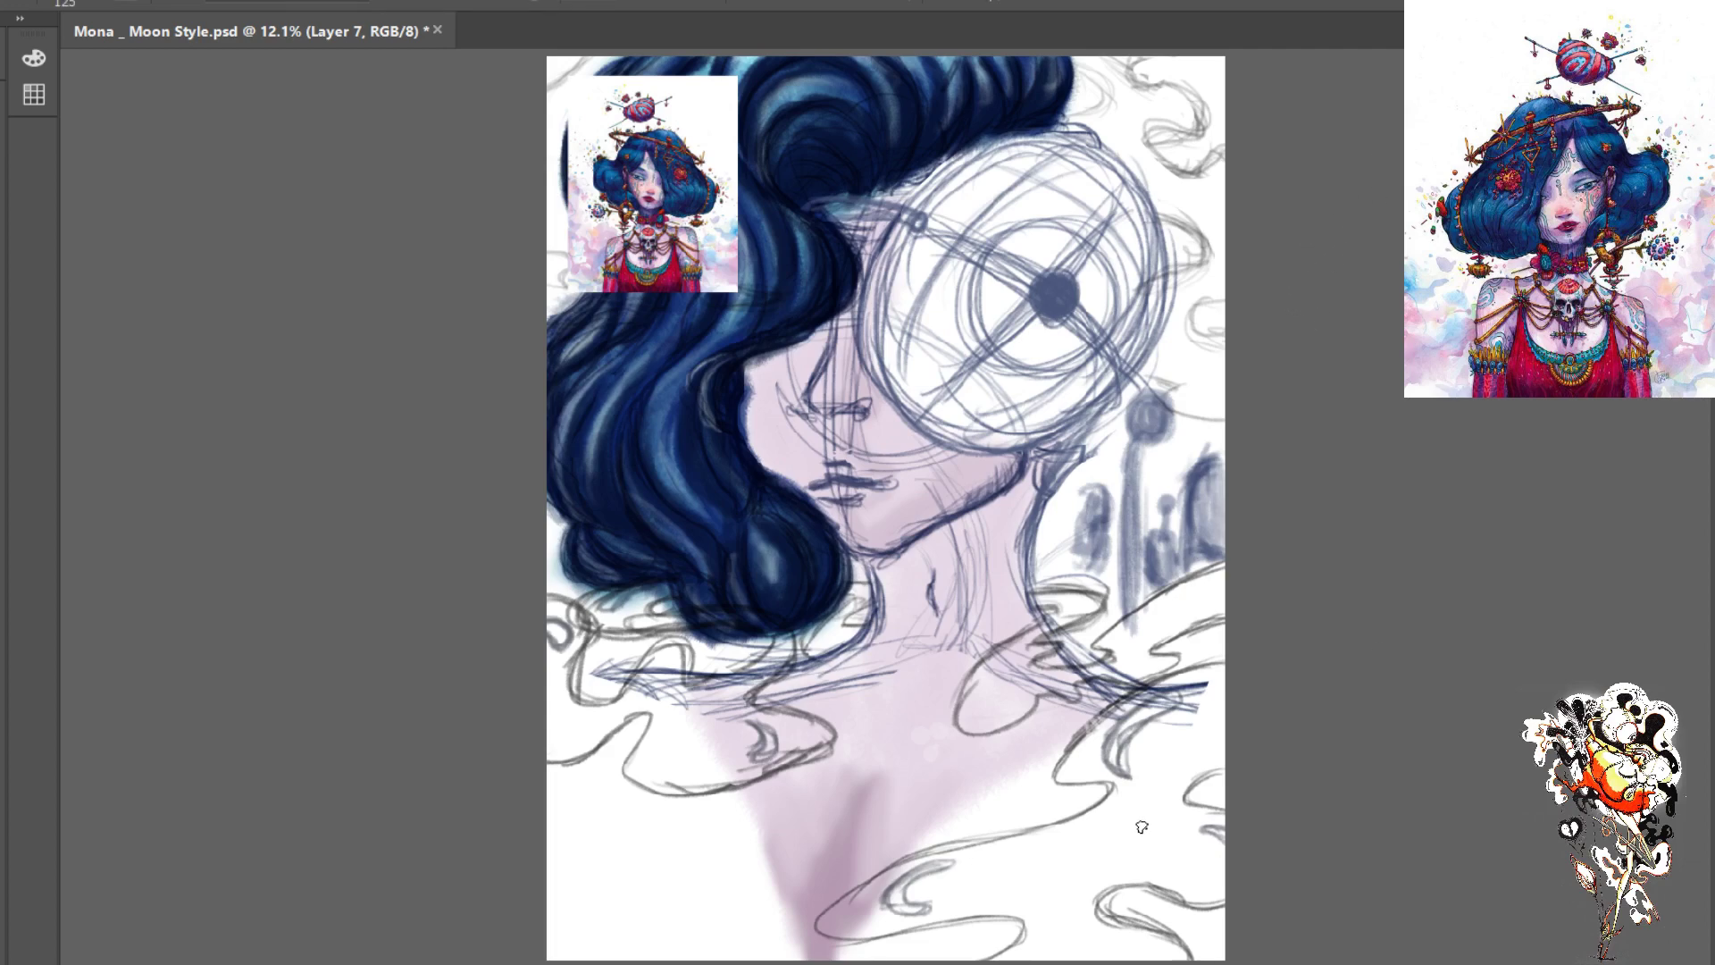
- Try a soft crimson patch across the lower smoke outlines with the brush enlarged to 400
key("bracketright")
key("bracketright")
key("bracketright")
key("bracketright")
key("bracketright")
key("bracketright")
key("ctrl+0")
left_click_drag(1144, 832, 1029, 881)
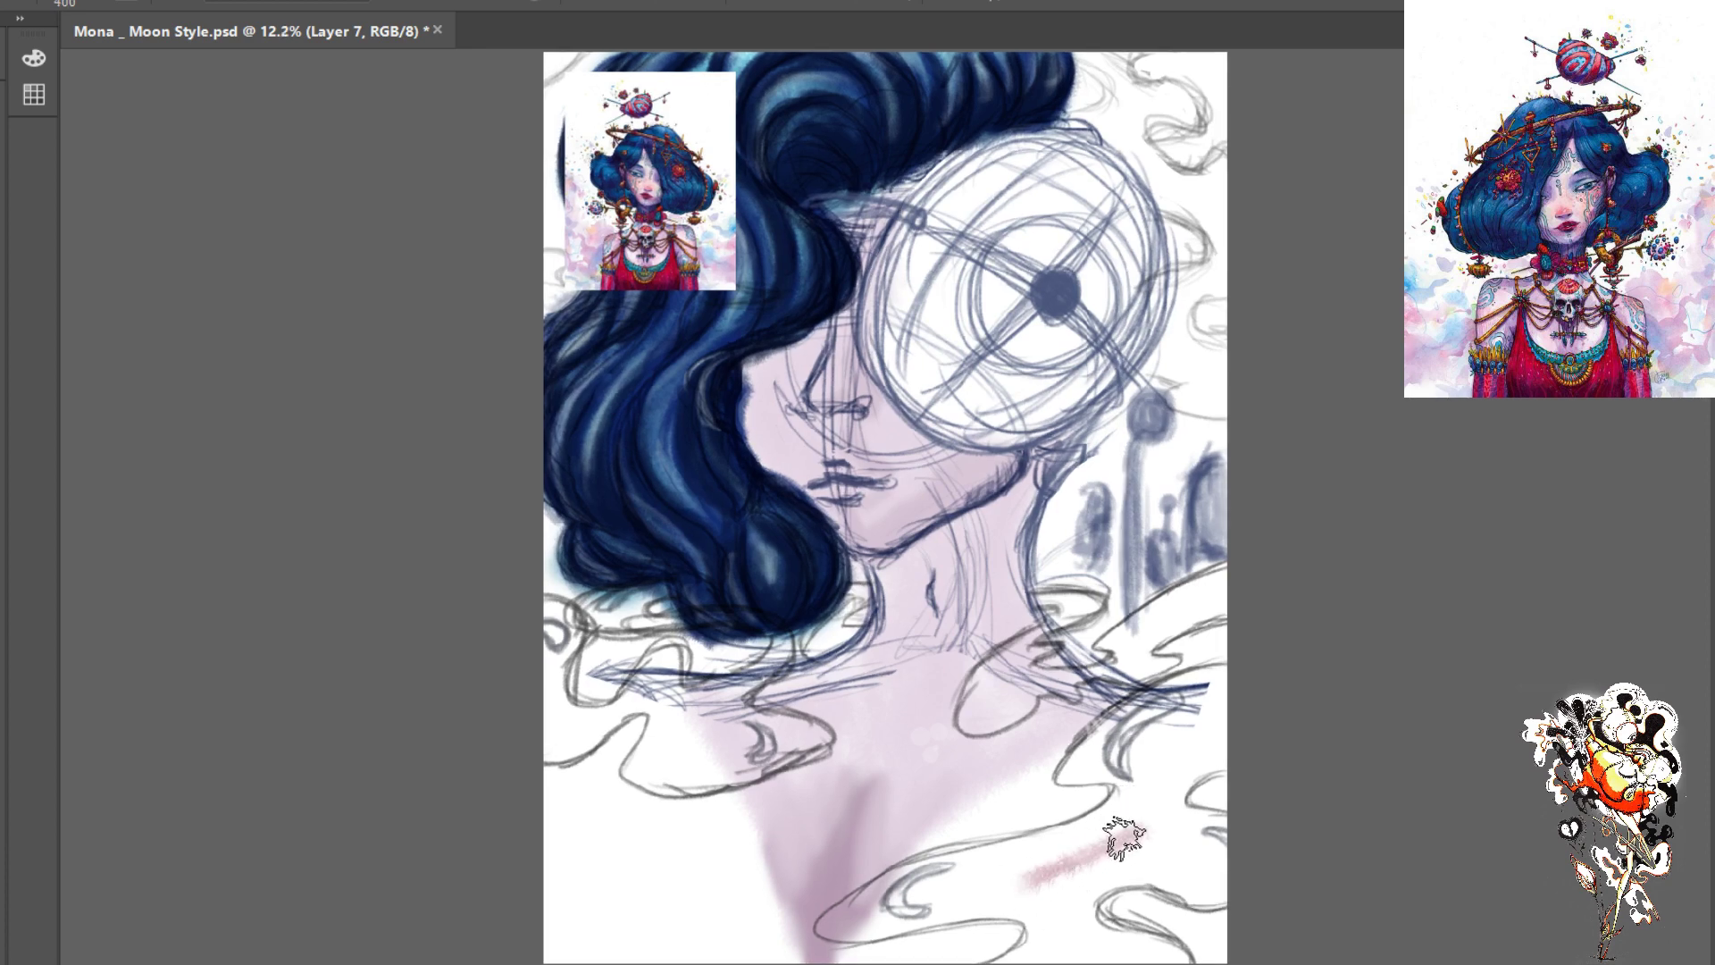
mouse_move(1123, 837)
left_mouse_down()
mouse_move(1010, 869)
mouse_move(1181, 825)
mouse_move(969, 888)
mouse_move(1119, 826)
mouse_move(945, 886)
mouse_move(1010, 869)
mouse_move(947, 889)
mouse_move(1001, 901)
mouse_move(1076, 877)
mouse_move(1001, 884)
mouse_move(1088, 869)
mouse_move(983, 884)
left_mouse_up()
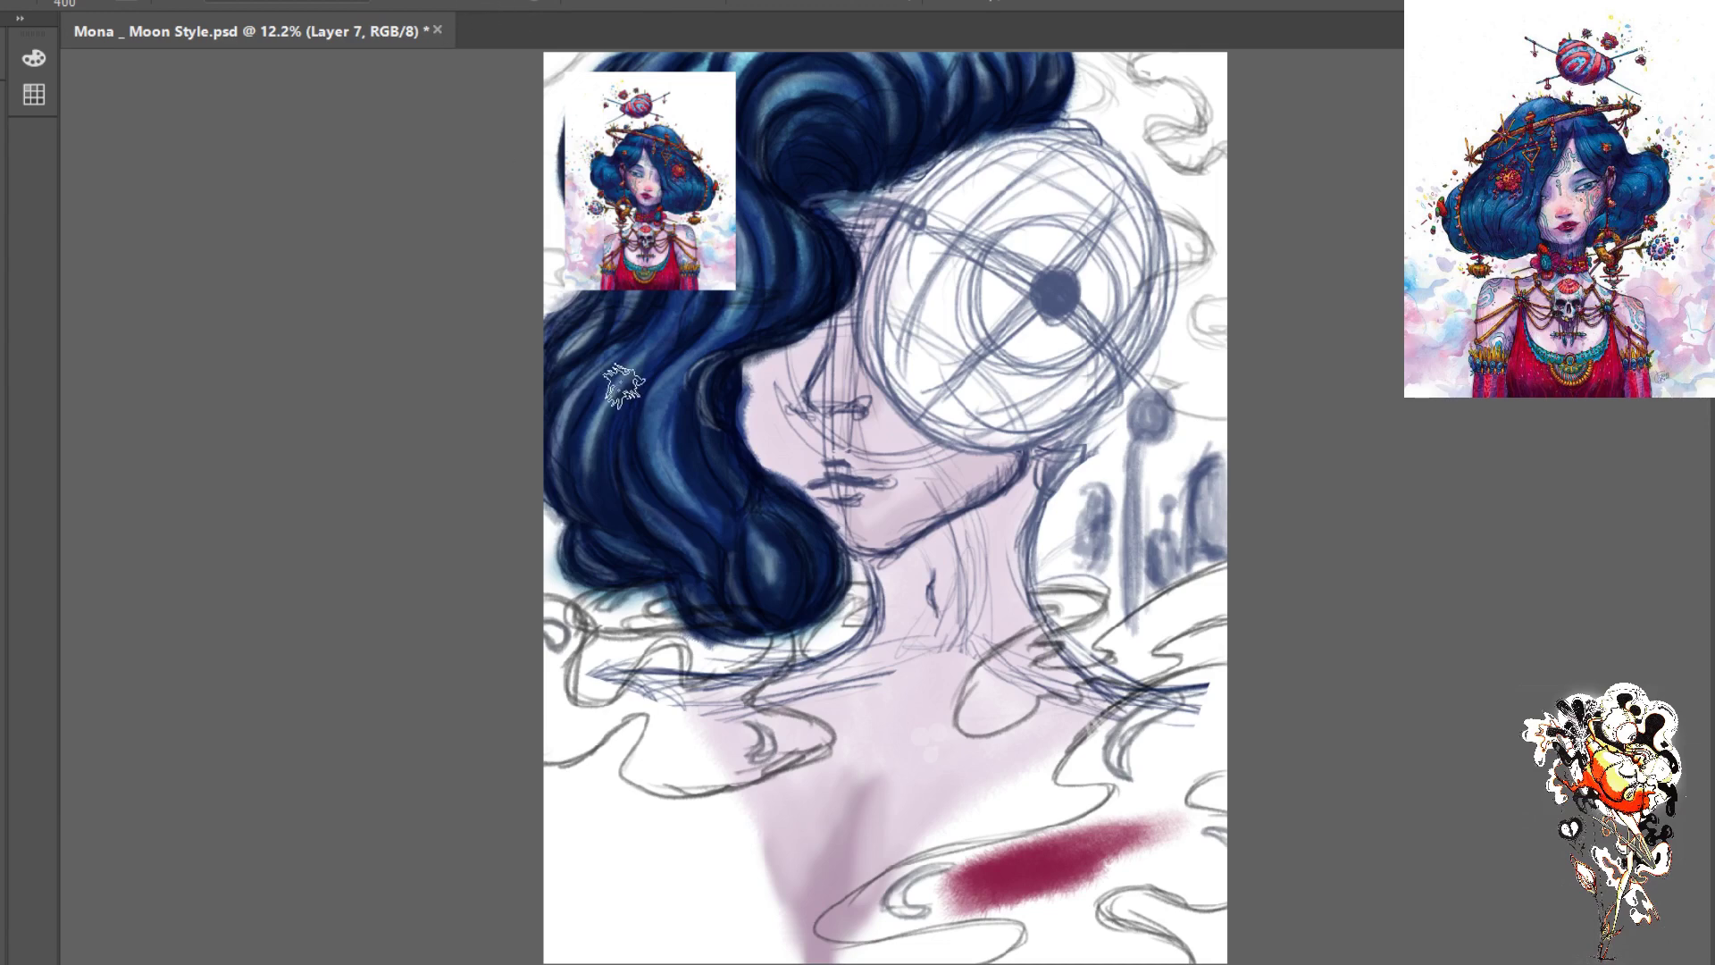
- Erase the crimson test patch from the lower smoke area at size 300
left_click_drag(1084, 829, 1057, 915)
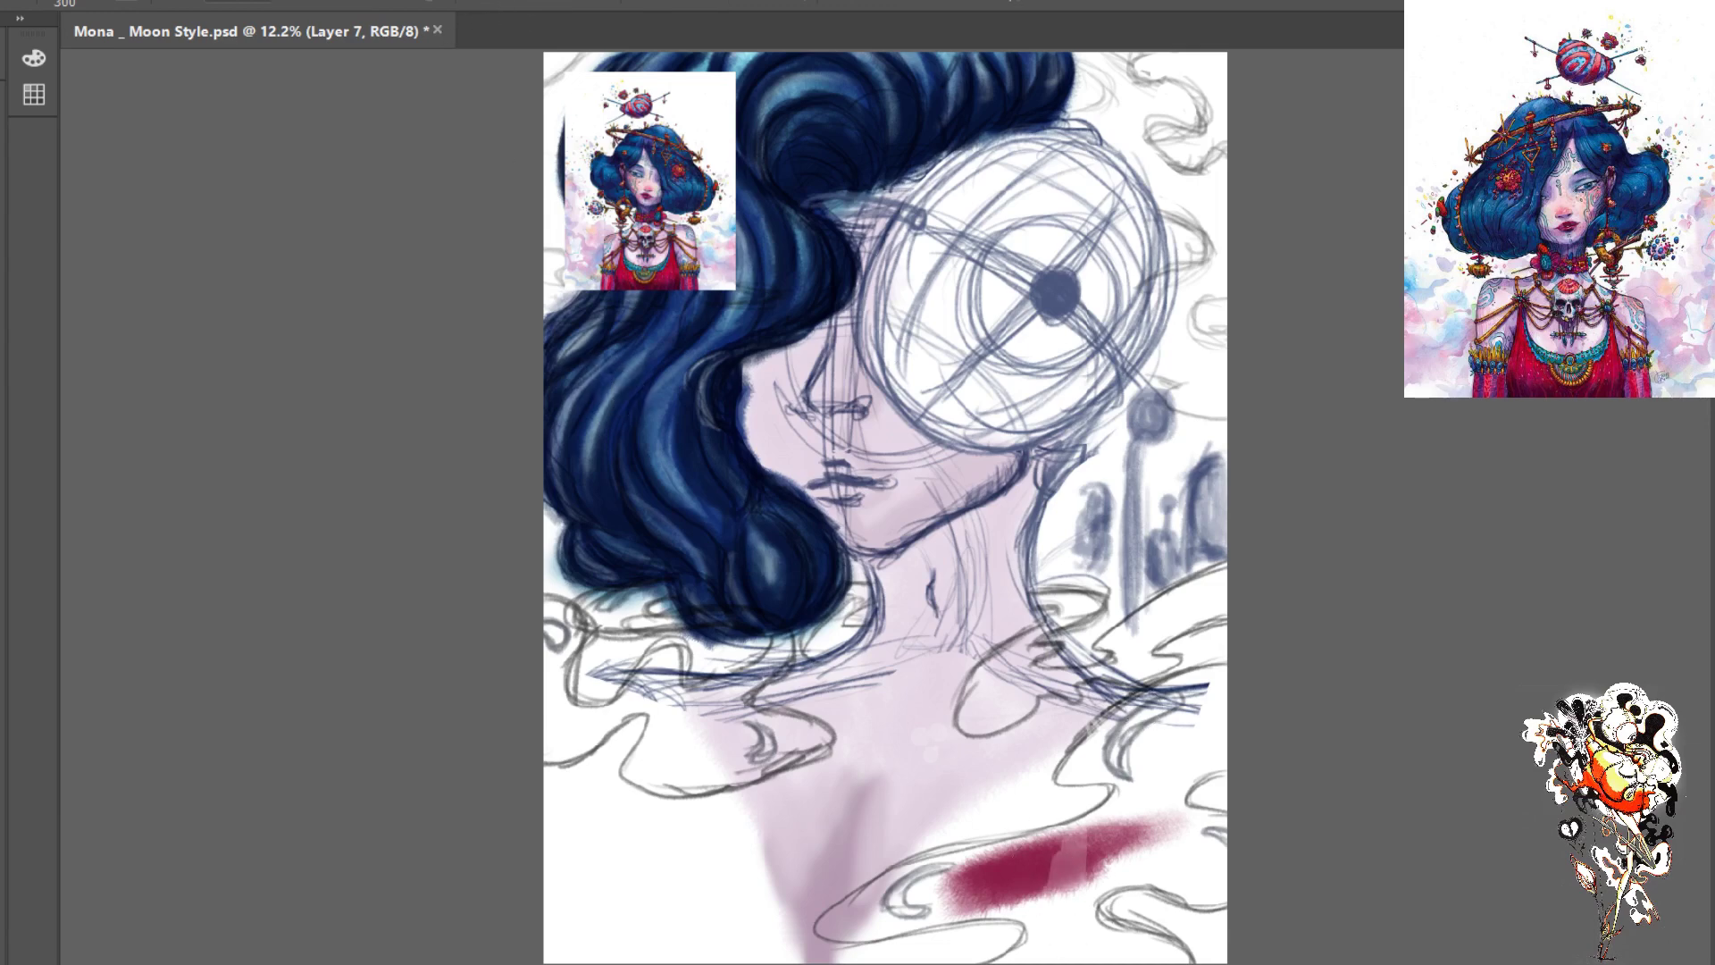
left_click_drag(1103, 831, 1069, 887)
mouse_move(1132, 829)
left_mouse_down()
mouse_move(1059, 880)
mouse_move(1139, 783)
mouse_move(992, 902)
left_mouse_up()
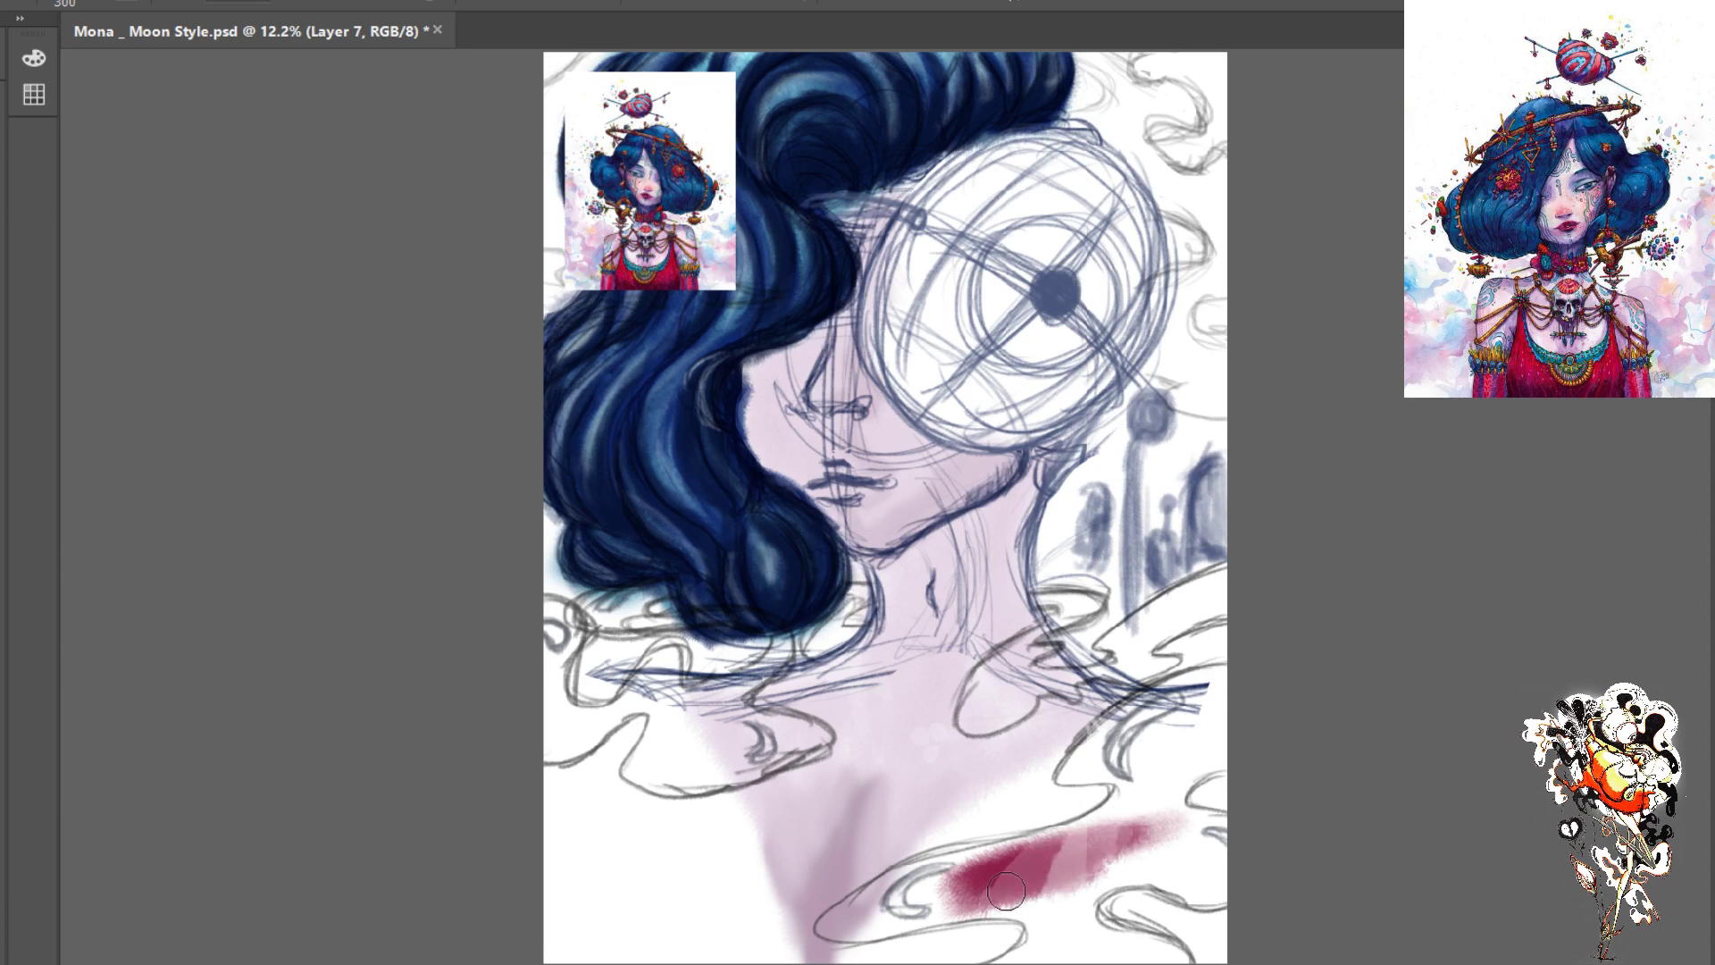
mouse_move(1067, 835)
left_mouse_down()
mouse_move(974, 884)
mouse_move(1076, 857)
mouse_move(1070, 871)
mouse_move(1028, 886)
mouse_move(1092, 836)
mouse_move(1099, 911)
mouse_move(1144, 839)
mouse_move(1075, 881)
mouse_move(1027, 853)
left_mouse_up()
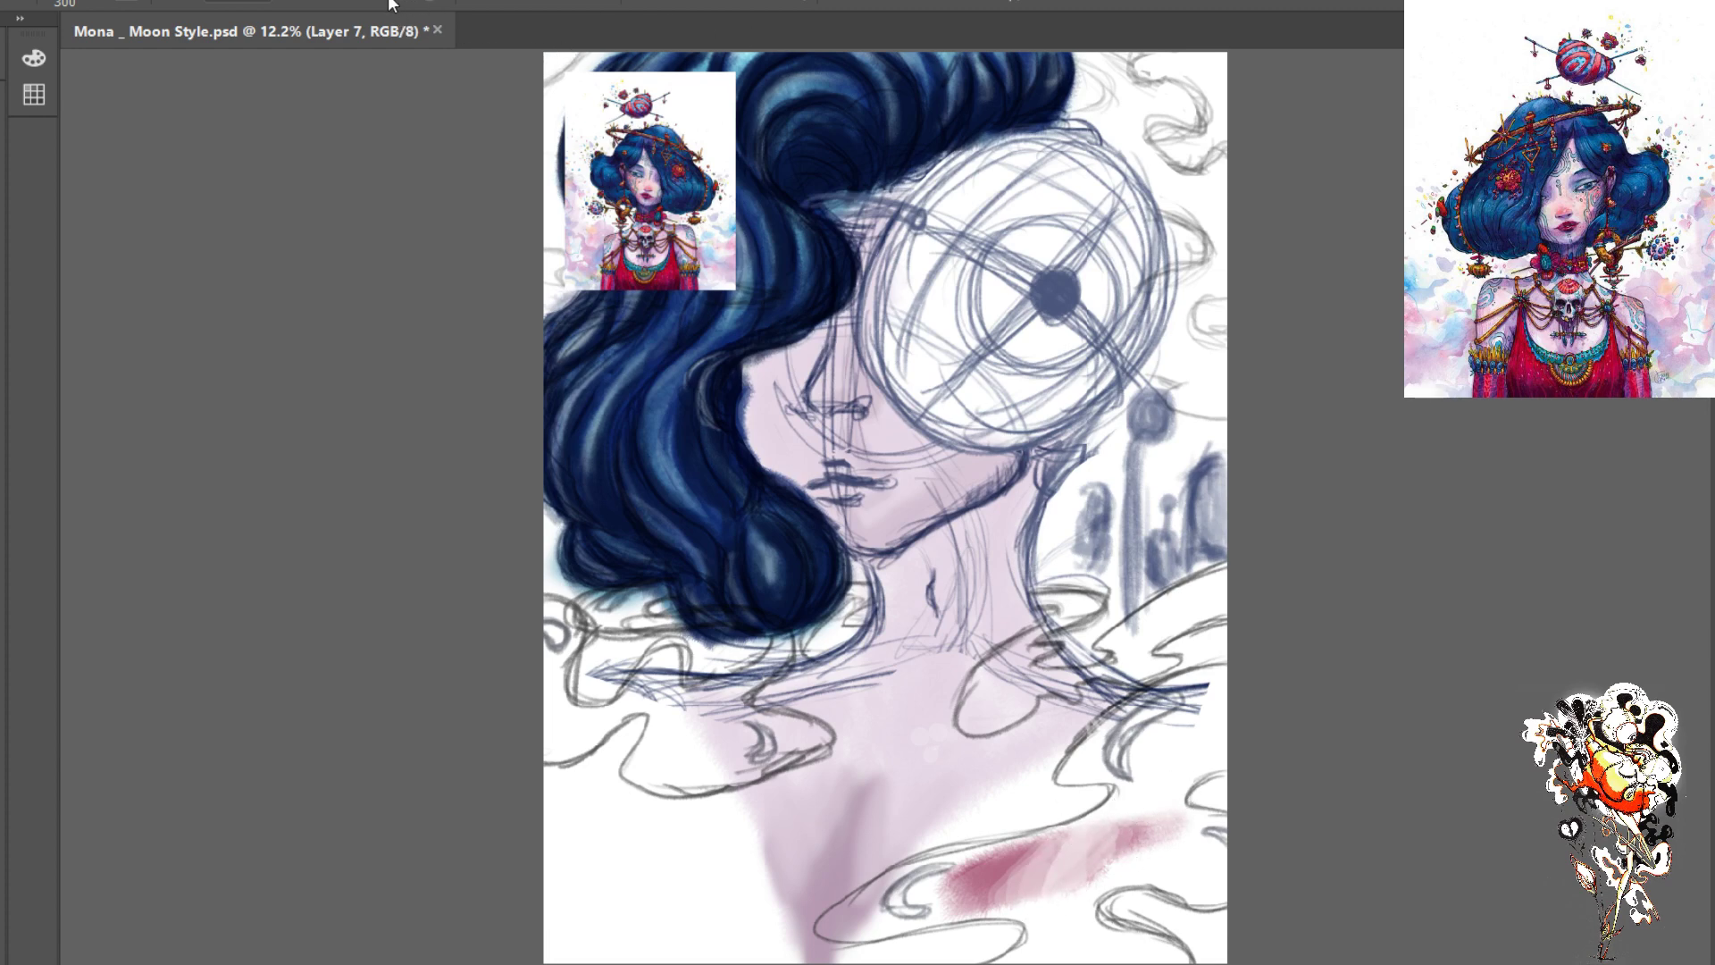
mouse_move(1127, 840)
left_mouse_down()
mouse_move(1052, 844)
mouse_move(1144, 799)
mouse_move(1182, 828)
mouse_move(1117, 880)
mouse_move(1012, 879)
mouse_move(1048, 862)
mouse_move(965, 885)
left_mouse_up()
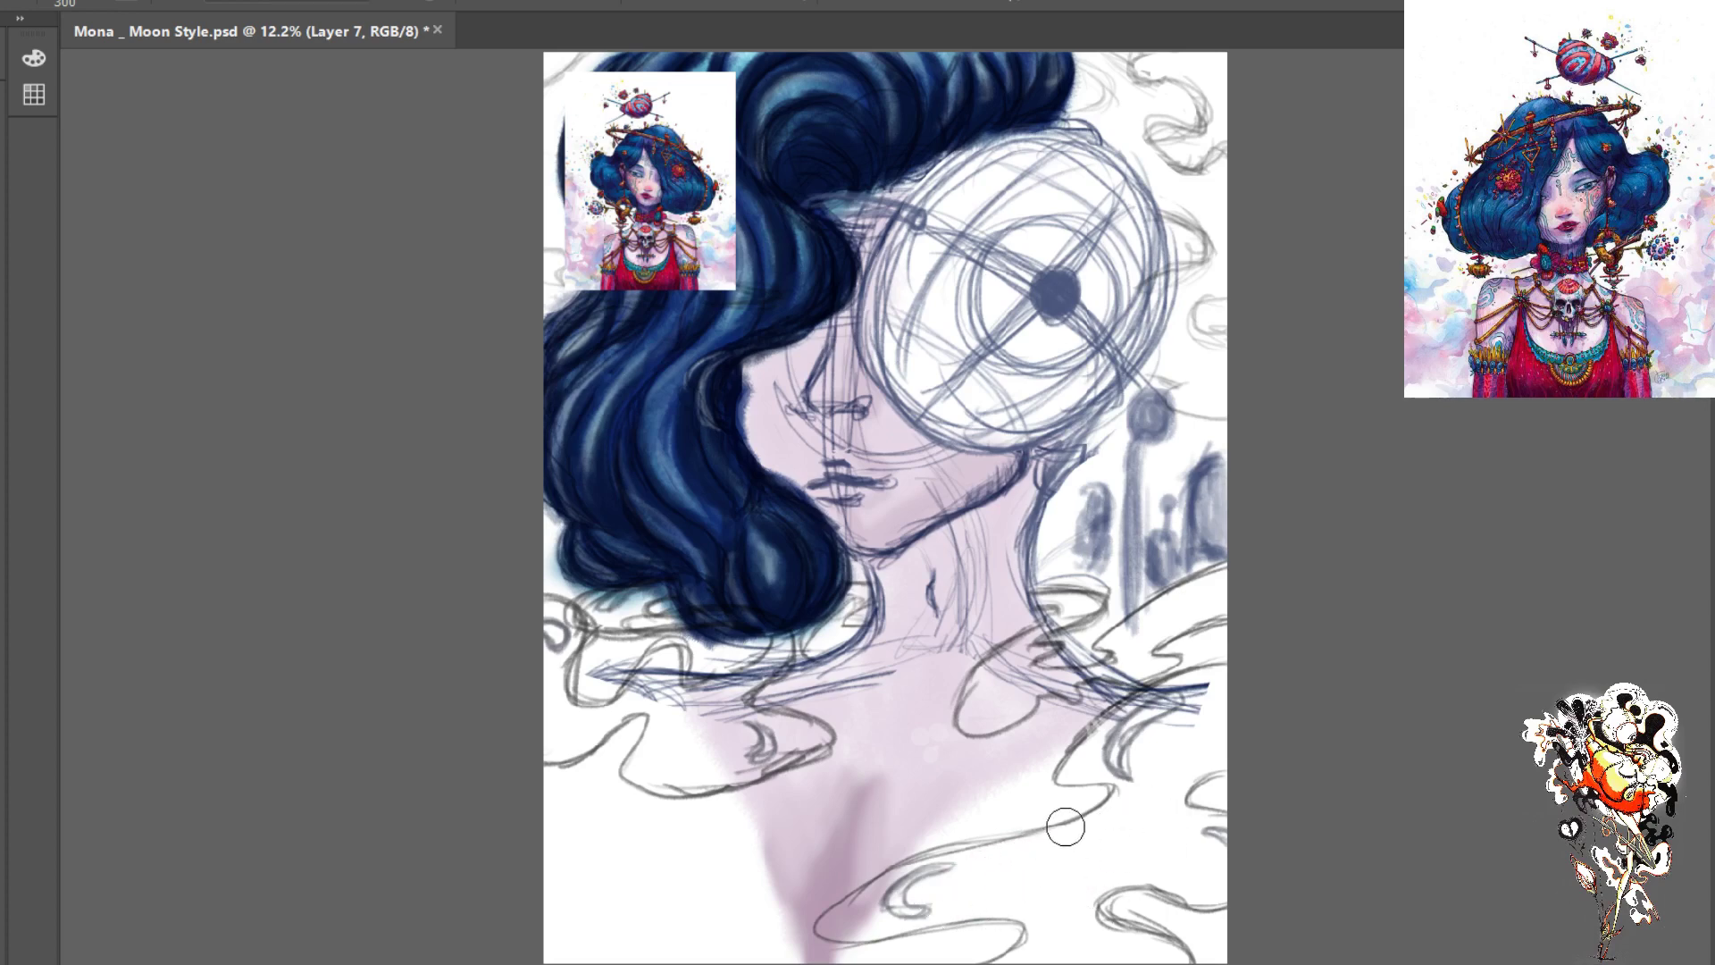
- Paint the base of the lower smoke below the chest in crimson with the brush at size 400
mouse_move(1135, 813)
left_mouse_down()
mouse_move(1085, 841)
mouse_move(1085, 856)
mouse_move(1118, 856)
mouse_move(1067, 893)
mouse_move(1083, 947)
mouse_move(1087, 886)
mouse_move(1065, 916)
mouse_move(1091, 892)
mouse_move(1074, 925)
mouse_move(1168, 958)
mouse_move(1103, 942)
mouse_move(983, 960)
mouse_move(1057, 915)
mouse_move(1020, 950)
mouse_move(1047, 954)
mouse_move(1074, 912)
mouse_move(1063, 958)
mouse_move(1099, 943)
mouse_move(1042, 954)
mouse_move(1183, 947)
mouse_move(1065, 925)
mouse_move(1065, 905)
mouse_move(1106, 901)
left_mouse_up()
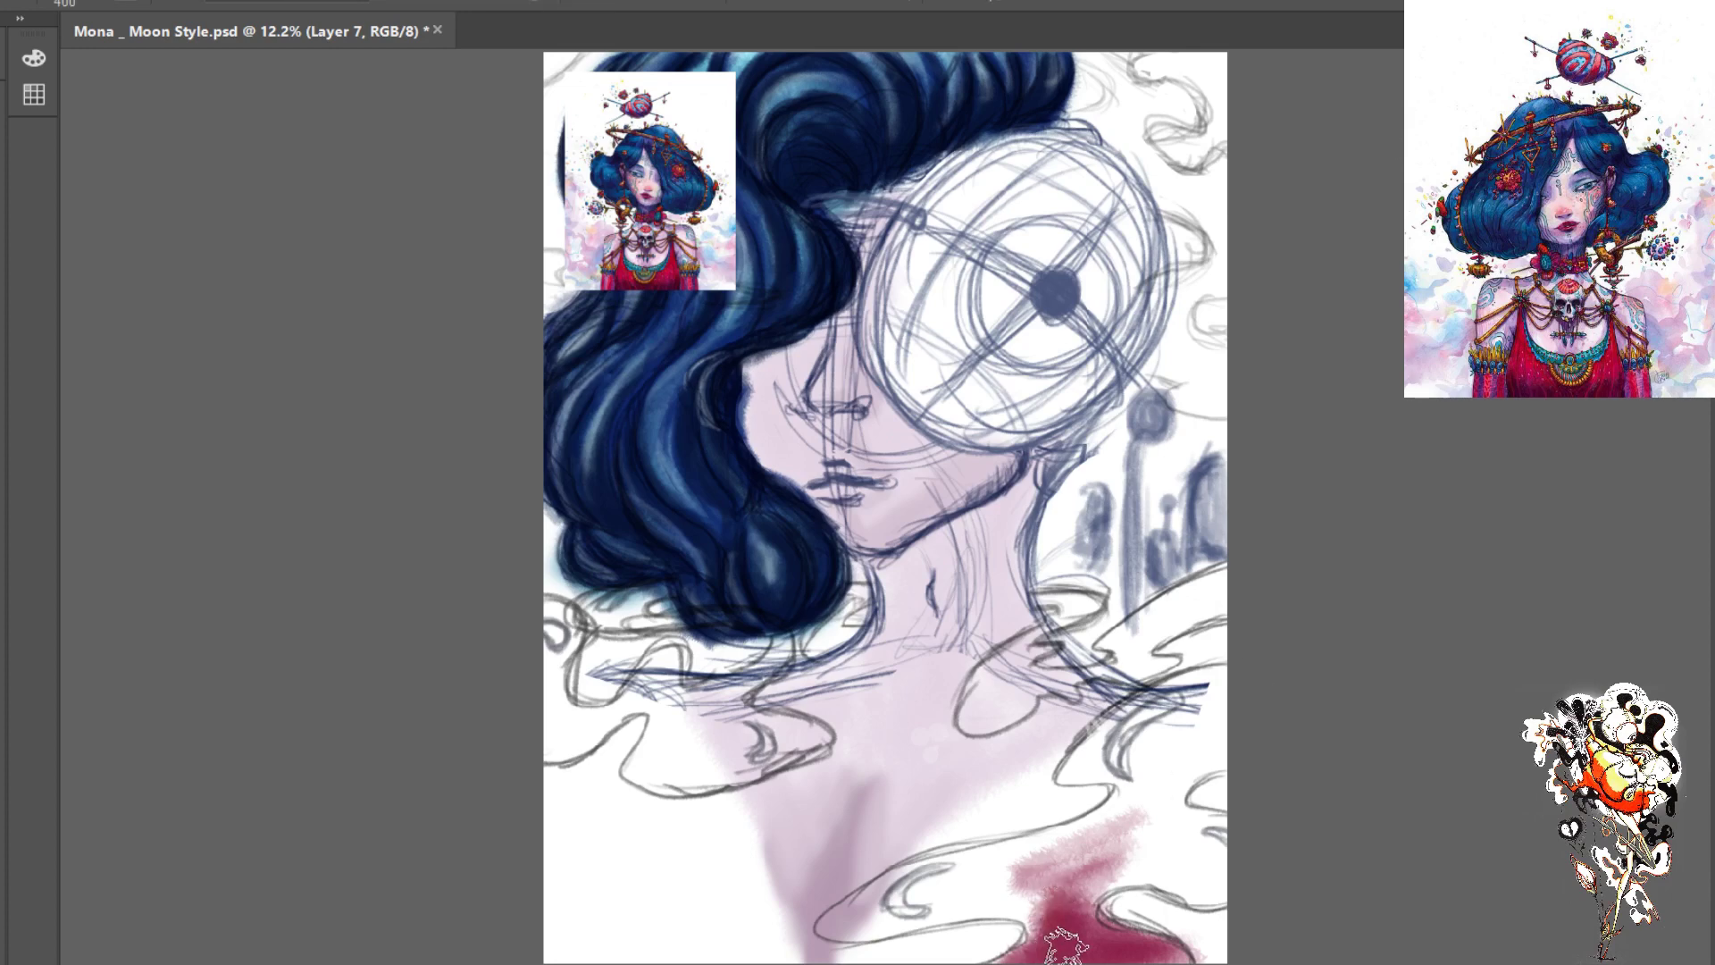
mouse_move(1063, 929)
left_mouse_down()
mouse_move(1143, 953)
mouse_move(1191, 951)
mouse_move(1083, 935)
mouse_move(1009, 947)
left_mouse_up()
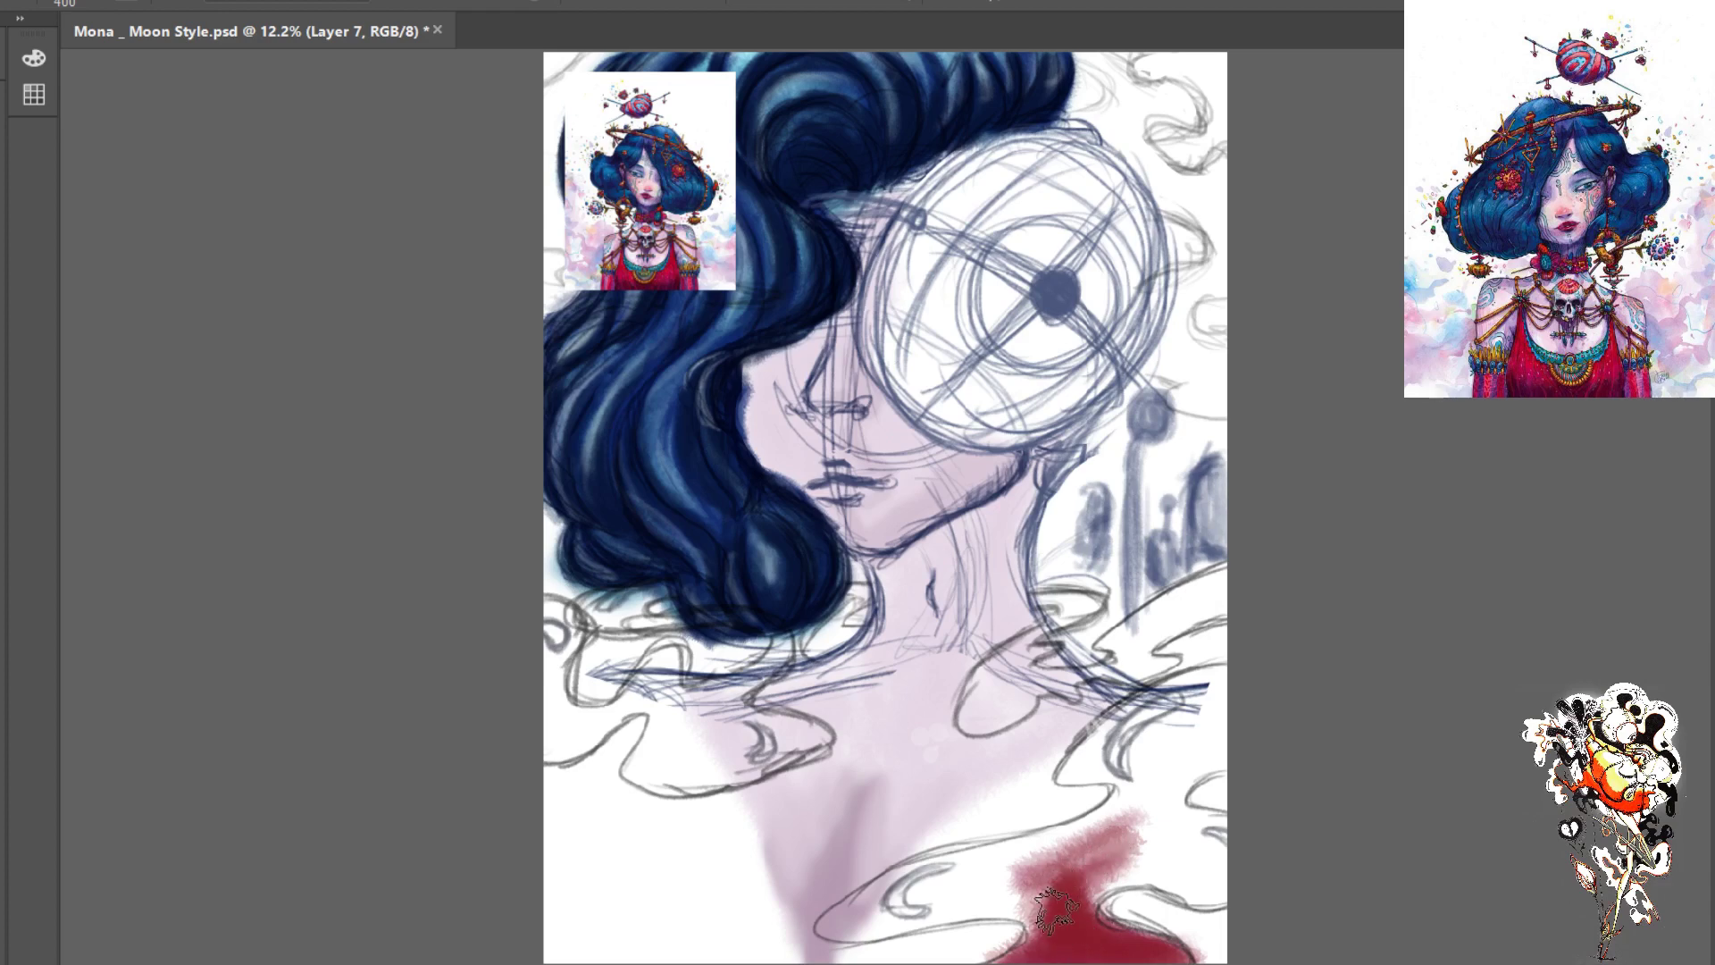
mouse_move(1072, 920)
left_mouse_down()
mouse_move(1108, 890)
mouse_move(1131, 853)
mouse_move(1070, 920)
mouse_move(1094, 862)
mouse_move(1072, 916)
mouse_move(1137, 834)
mouse_move(992, 894)
mouse_move(1070, 860)
mouse_move(990, 886)
mouse_move(1082, 891)
mouse_move(1037, 853)
left_mouse_up()
- Reduce the brush to 250 and fill the crimson smoke rising from the lower patch over the shoulder below the eyepiece
key("bracketleft")
key("bracketleft")
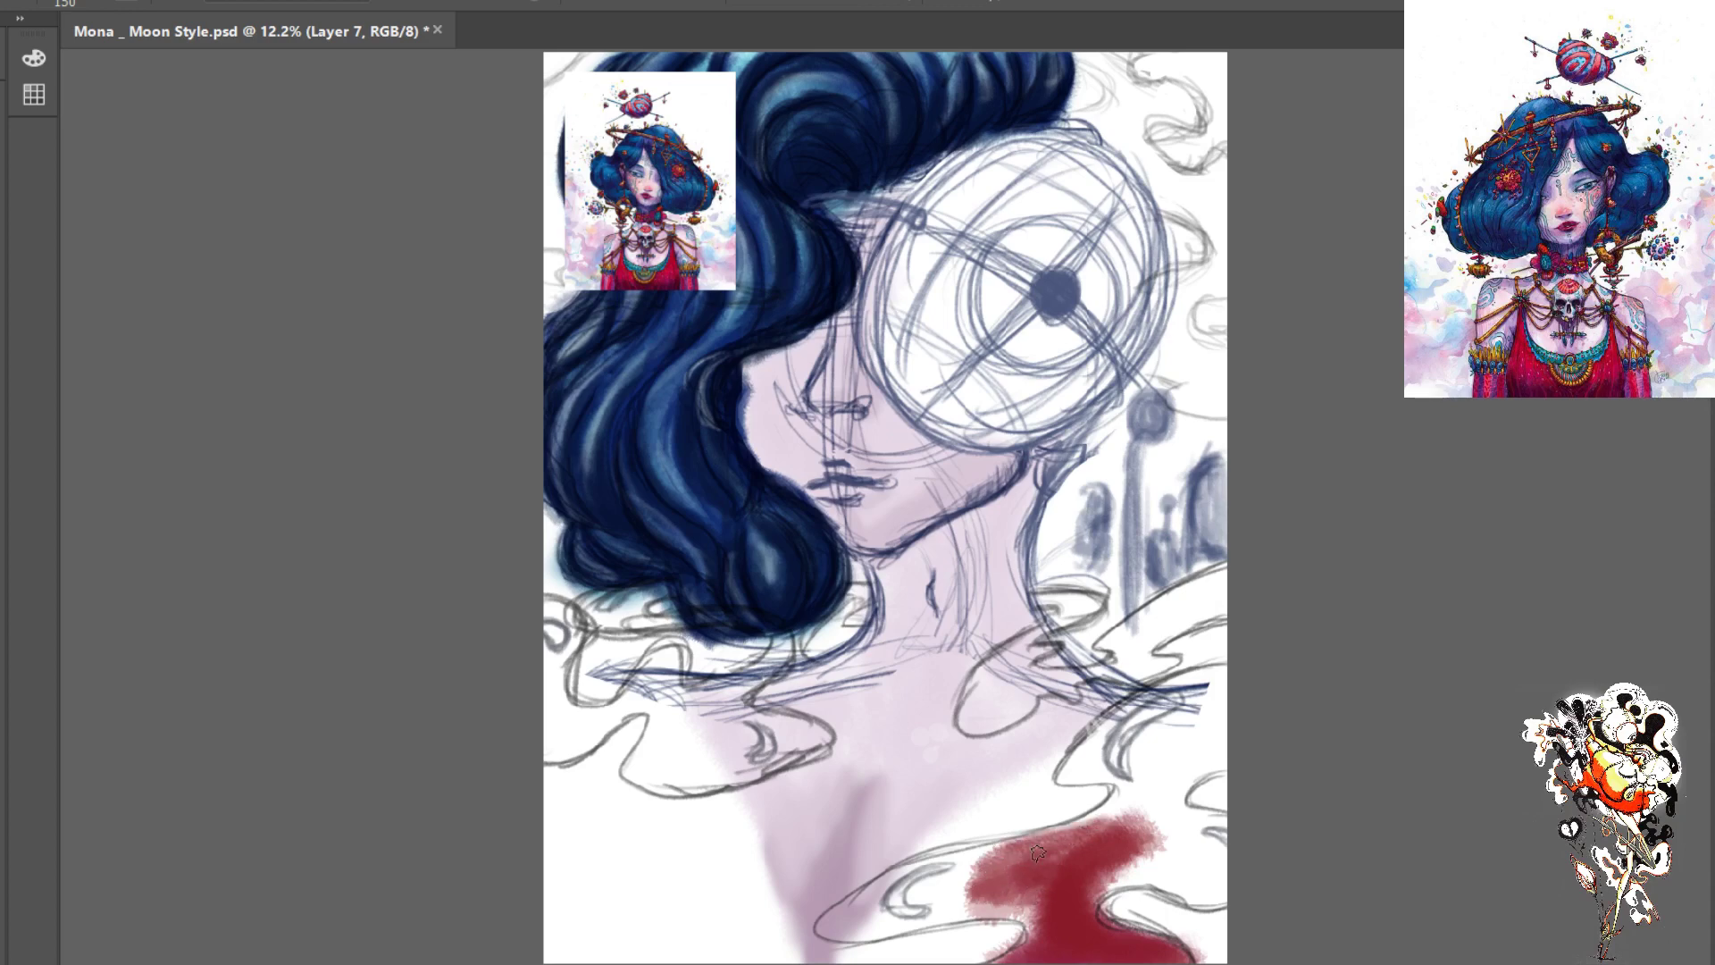
key("bracketright")
mouse_move(1183, 728)
left_mouse_down()
mouse_move(1182, 835)
mouse_move(1191, 727)
mouse_move(1220, 722)
mouse_move(1181, 787)
mouse_move(1256, 727)
mouse_move(1176, 789)
mouse_move(1244, 742)
mouse_move(1189, 764)
mouse_move(1226, 743)
mouse_move(1177, 774)
mouse_move(1252, 750)
mouse_move(1165, 800)
mouse_move(1225, 702)
mouse_move(1157, 774)
mouse_move(1219, 704)
mouse_move(1166, 780)
mouse_move(1176, 752)
mouse_move(1161, 757)
mouse_move(1205, 712)
mouse_move(1231, 743)
left_mouse_up()
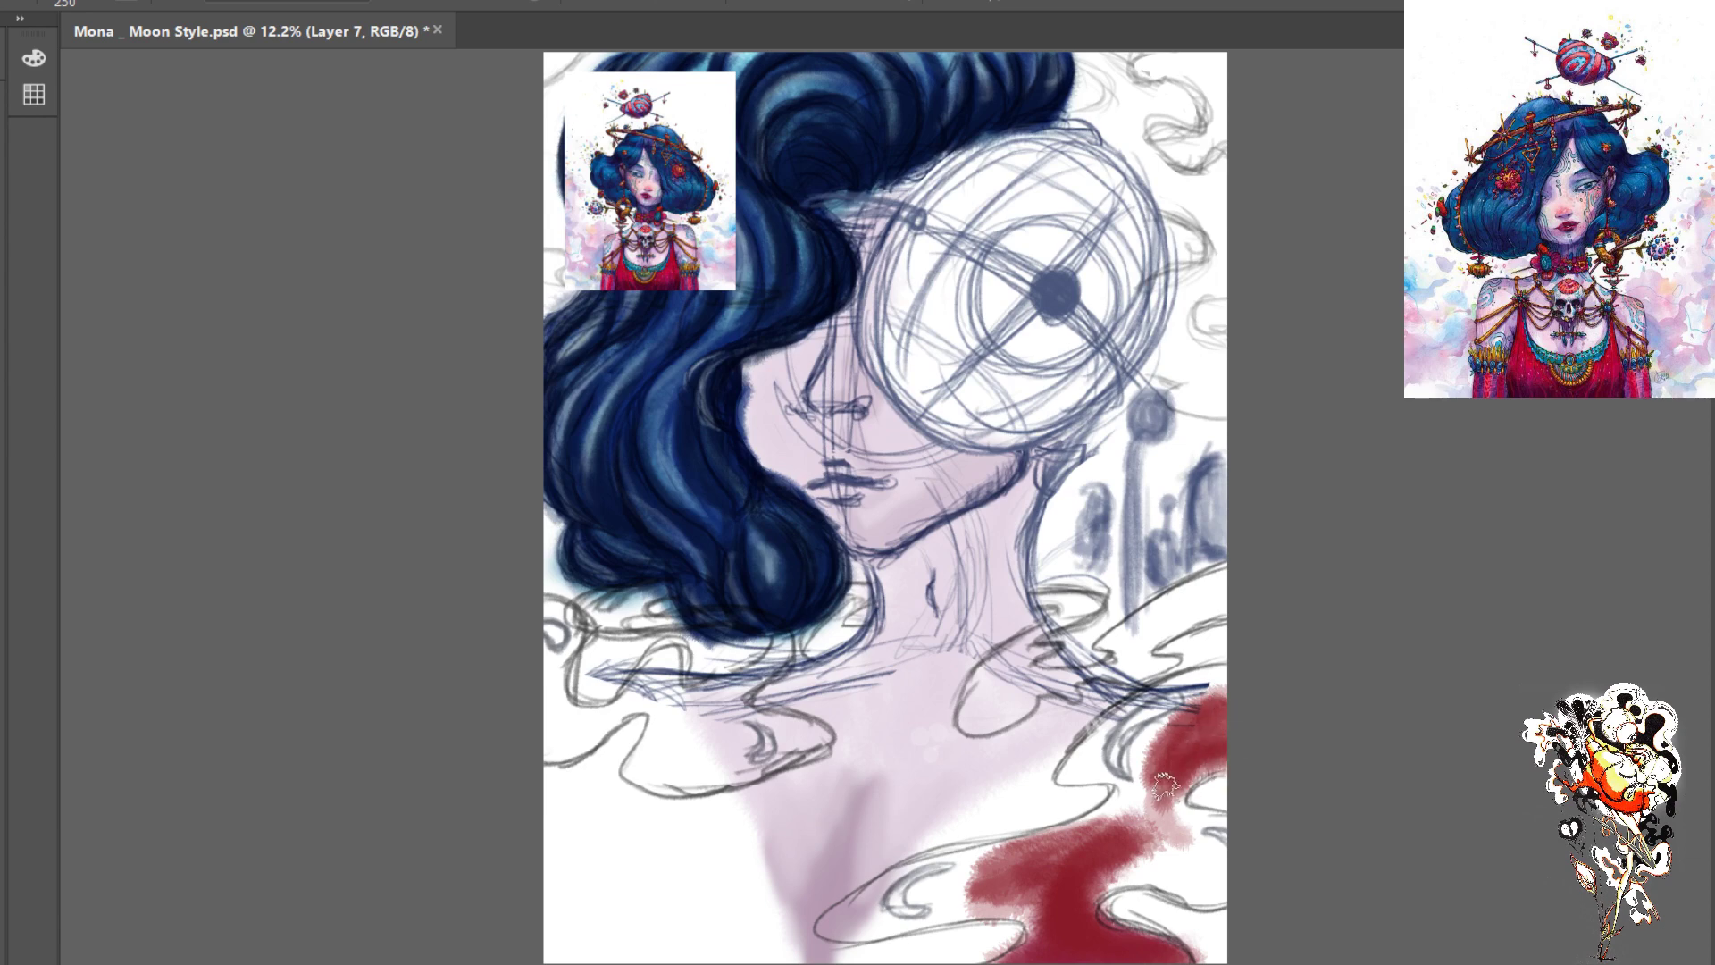
mouse_move(1203, 712)
left_mouse_down()
mouse_move(1166, 764)
mouse_move(1145, 763)
mouse_move(1180, 726)
mouse_move(1150, 763)
mouse_move(1170, 730)
mouse_move(1153, 763)
mouse_move(1153, 737)
mouse_move(1141, 785)
mouse_move(1168, 784)
mouse_move(1166, 821)
mouse_move(1238, 889)
mouse_move(1101, 891)
mouse_move(1211, 887)
mouse_move(1153, 866)
mouse_move(1171, 848)
mouse_move(1188, 882)
mouse_move(1151, 844)
mouse_move(1164, 863)
mouse_move(1162, 826)
mouse_move(1219, 881)
mouse_move(1111, 879)
mouse_move(1161, 854)
mouse_move(1105, 883)
mouse_move(1165, 889)
left_mouse_up()
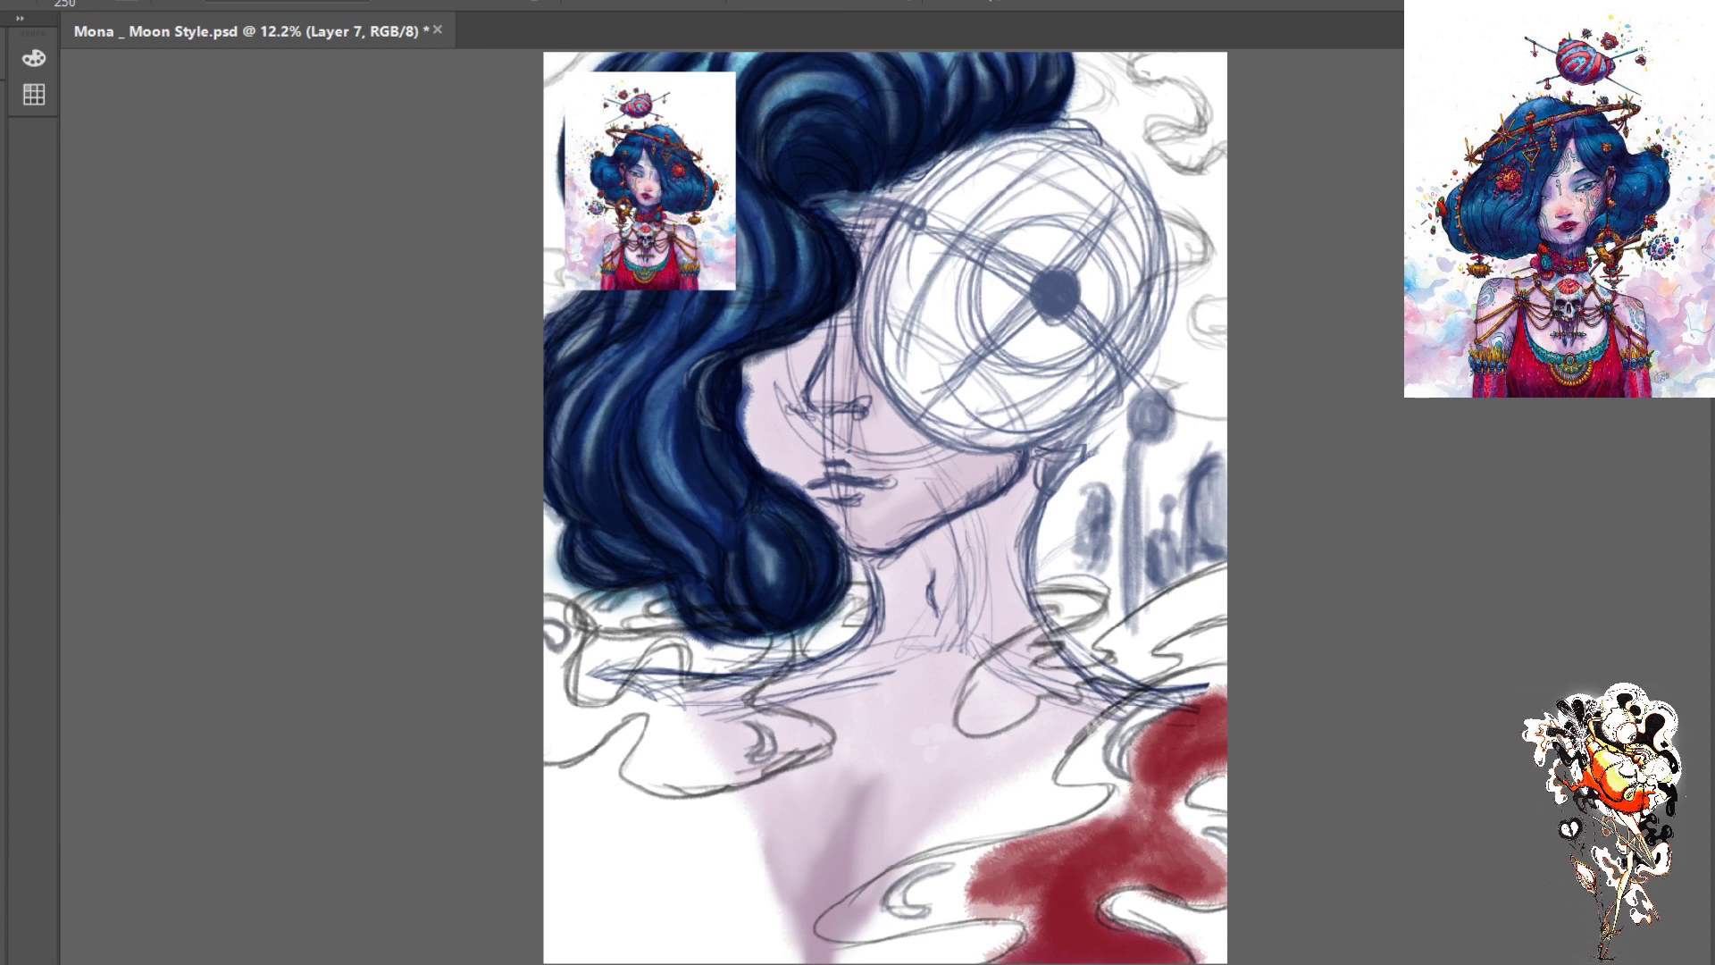
mouse_move(1070, 833)
left_mouse_down()
mouse_move(1114, 800)
mouse_move(1050, 841)
mouse_move(1131, 780)
left_mouse_up()
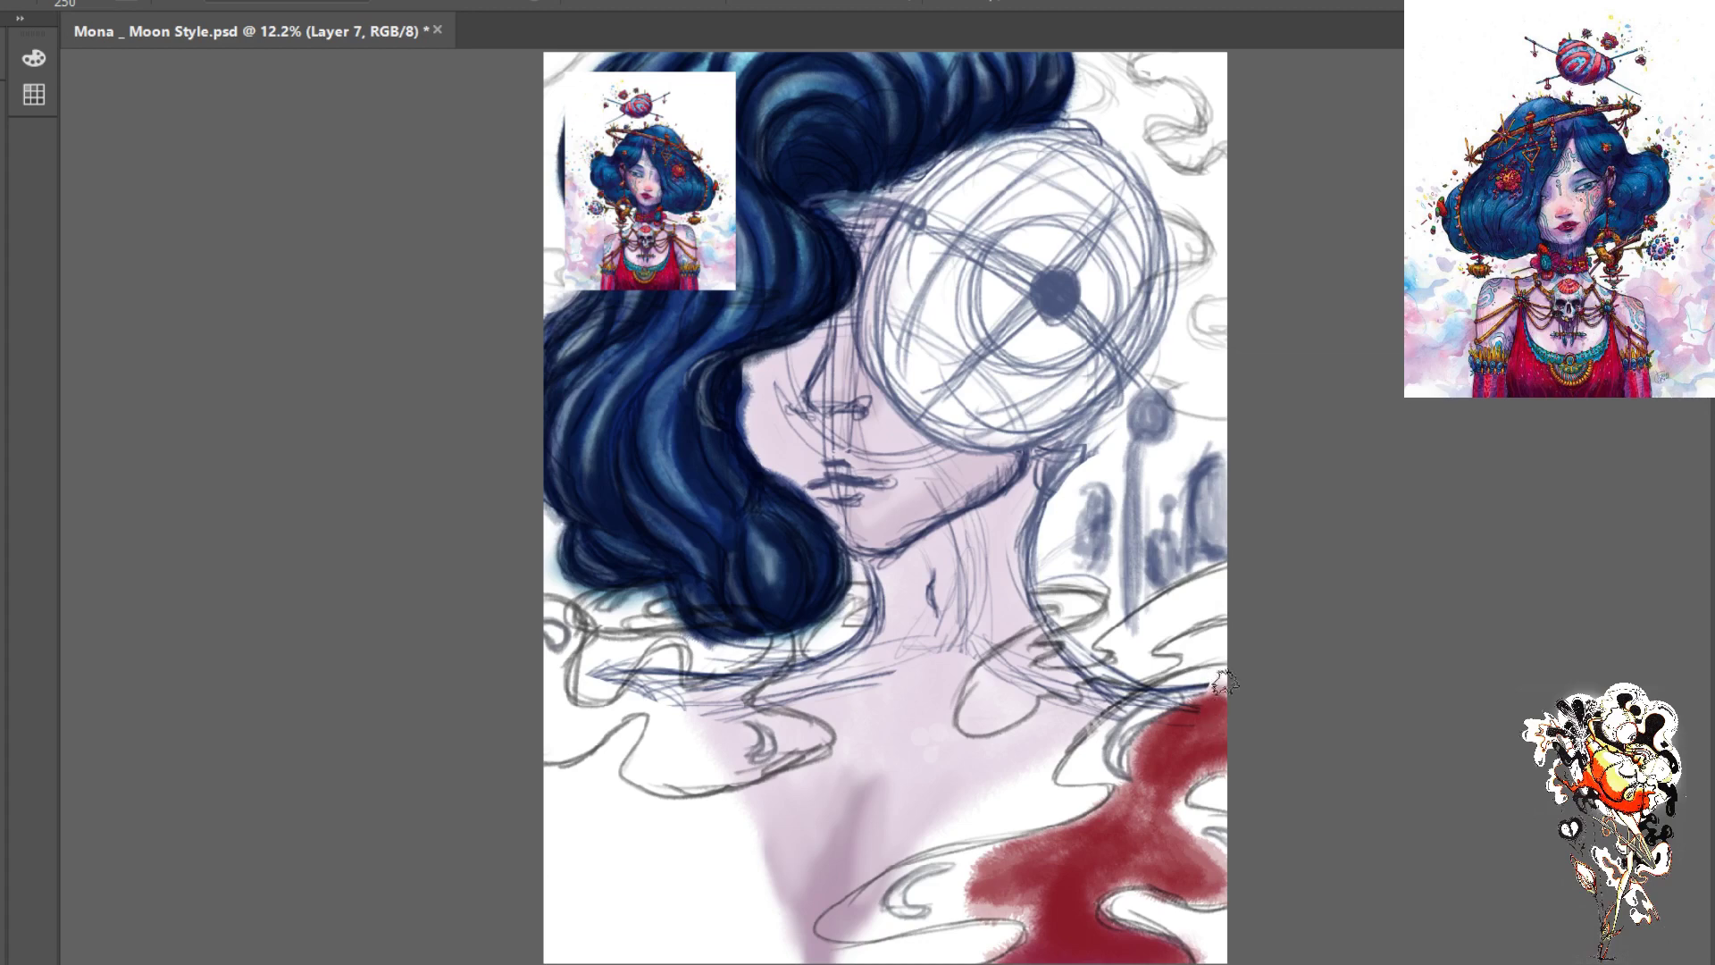
mouse_move(1228, 677)
left_mouse_down()
mouse_move(1182, 695)
mouse_move(1222, 671)
mouse_move(1106, 736)
mouse_move(1113, 761)
mouse_move(1152, 696)
mouse_move(1092, 762)
mouse_move(1123, 723)
mouse_move(1107, 776)
mouse_move(1070, 772)
mouse_move(1092, 744)
mouse_move(1065, 776)
mouse_move(1087, 751)
mouse_move(1109, 778)
mouse_move(1118, 717)
mouse_move(1097, 780)
mouse_move(1131, 766)
left_mouse_up()
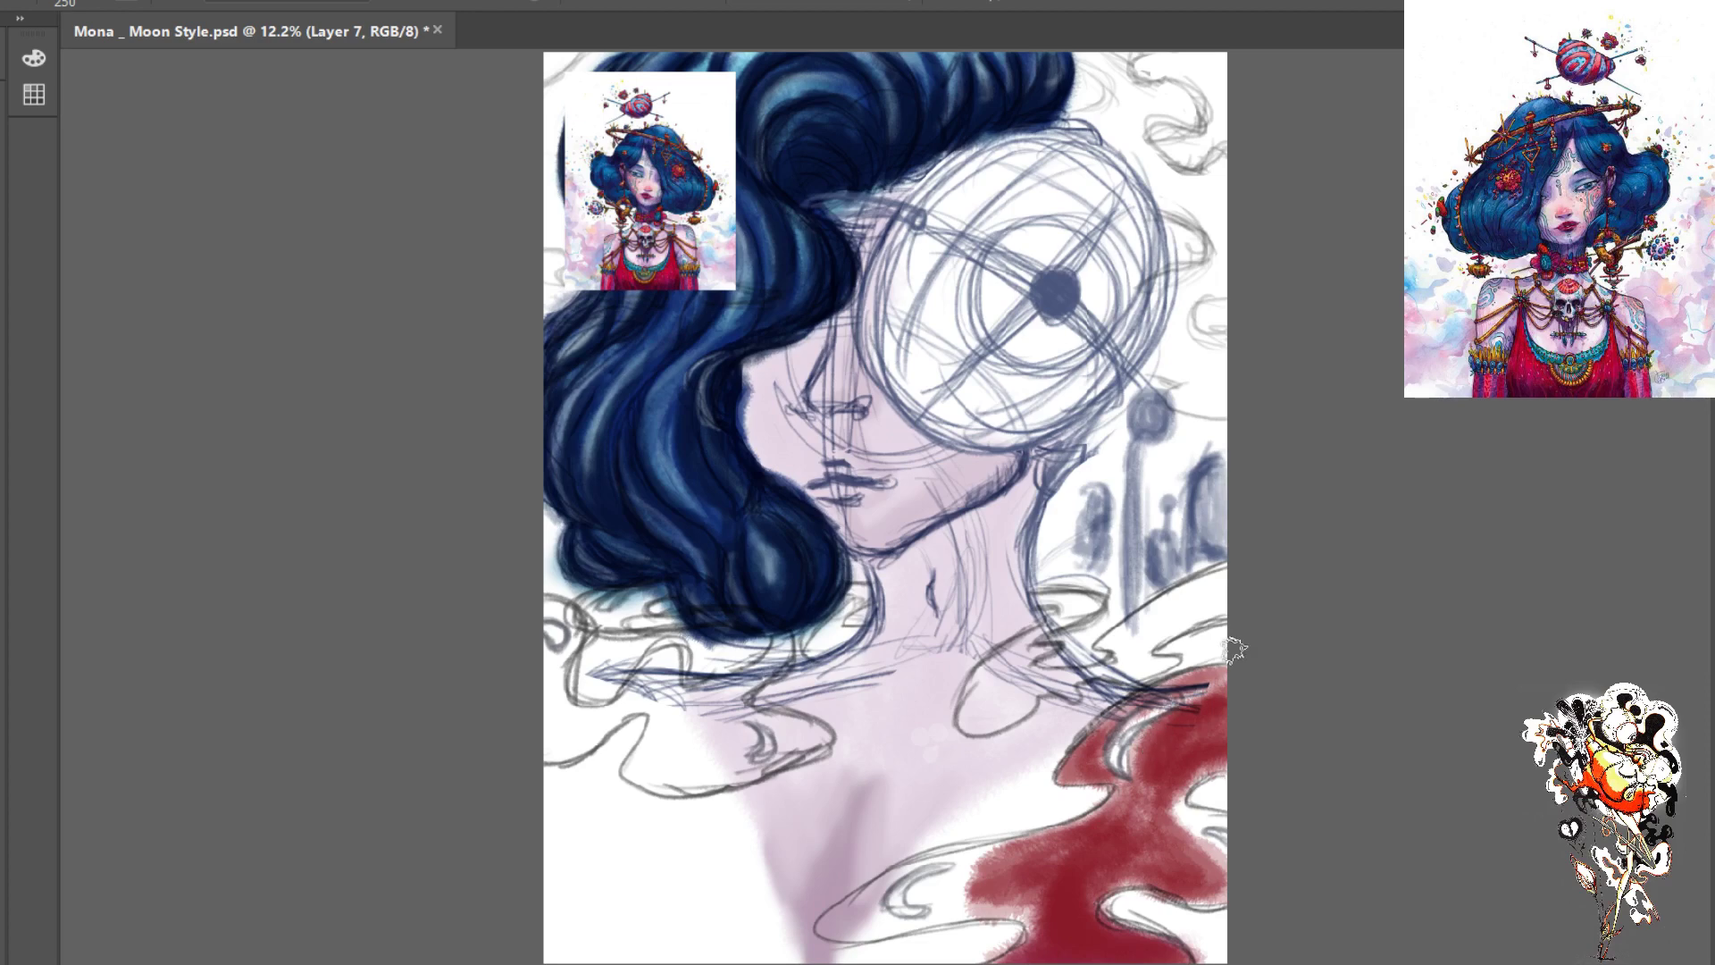
mouse_move(1236, 599)
left_mouse_down()
mouse_move(1181, 626)
mouse_move(1200, 592)
mouse_move(1157, 613)
mouse_move(1227, 586)
mouse_move(1148, 650)
mouse_move(1239, 599)
mouse_move(1183, 617)
mouse_move(1252, 602)
mouse_move(1148, 655)
mouse_move(1142, 629)
mouse_move(1187, 596)
mouse_move(1130, 641)
mouse_move(1133, 626)
mouse_move(1171, 612)
mouse_move(1107, 648)
mouse_move(1138, 645)
mouse_move(1126, 654)
mouse_move(1153, 624)
mouse_move(1140, 656)
mouse_move(1167, 661)
mouse_move(1146, 675)
mouse_move(1173, 655)
mouse_move(1115, 677)
mouse_move(1132, 642)
mouse_move(1063, 677)
mouse_move(1127, 638)
left_mouse_up()
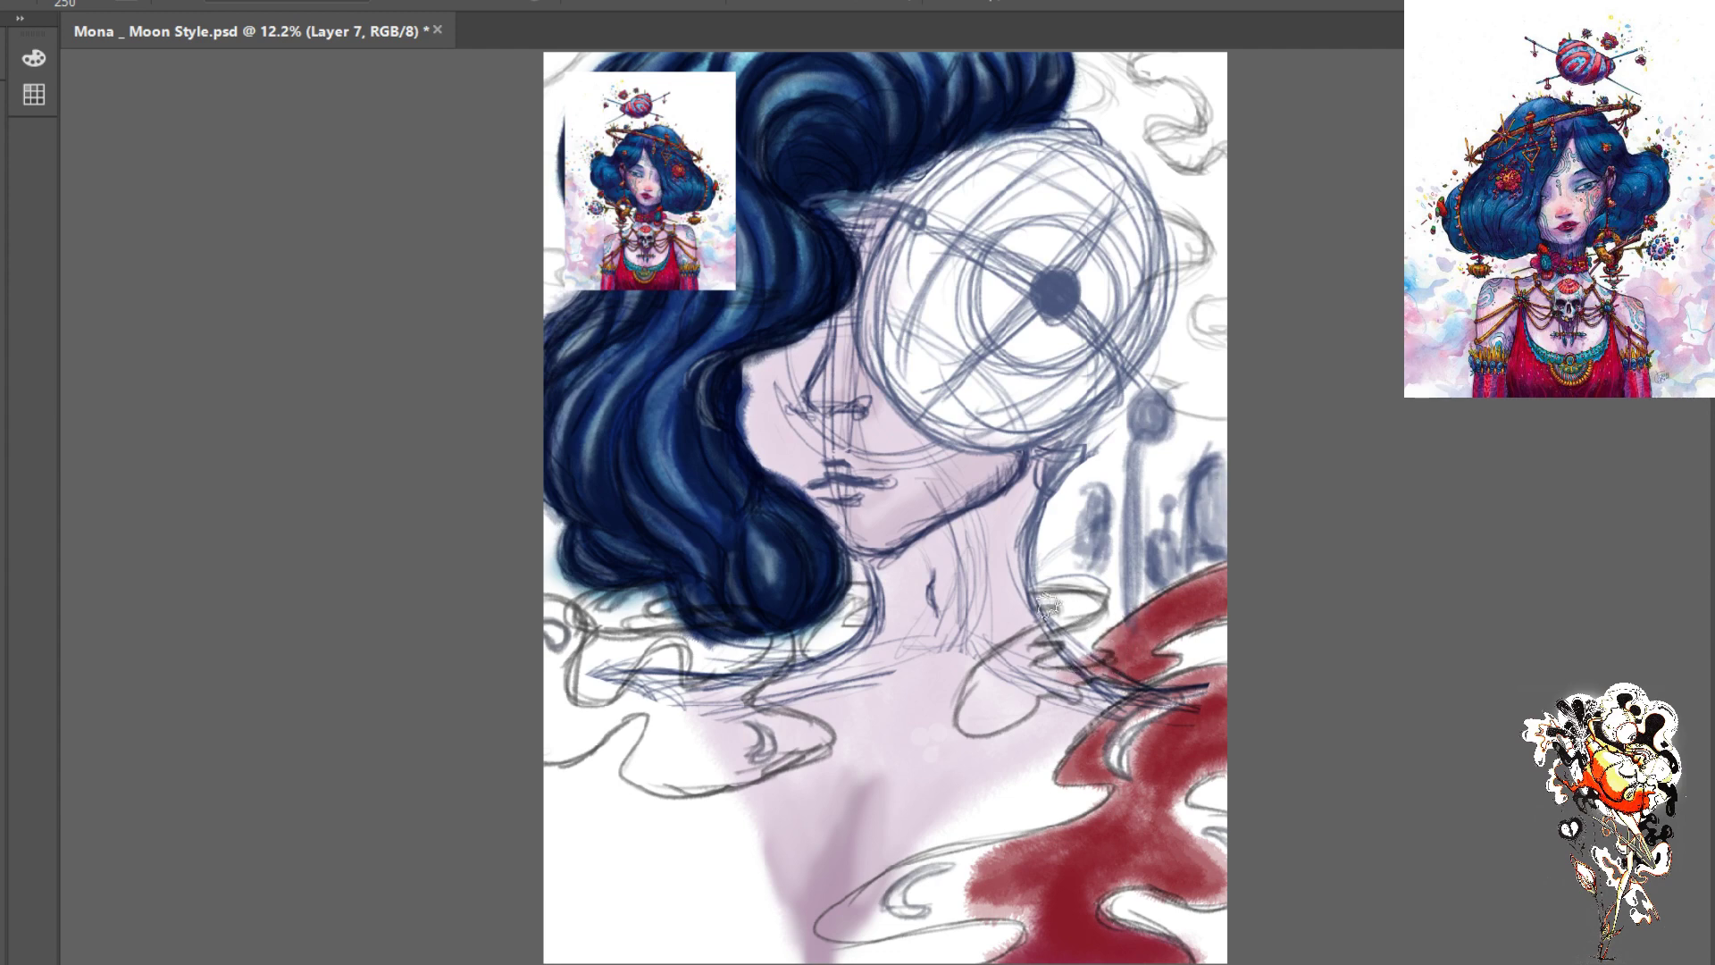
- Fill the small smoke wisp beside the neck and its rounded end over the collarbone with crimson
mouse_move(1059, 594)
left_mouse_down()
mouse_move(1076, 602)
mouse_move(1045, 597)
mouse_move(1050, 628)
mouse_move(1067, 607)
mouse_move(1038, 599)
mouse_move(1053, 619)
left_mouse_up()
mouse_move(1018, 695)
left_mouse_down()
mouse_move(984, 724)
mouse_move(1042, 647)
mouse_move(988, 720)
mouse_move(1029, 643)
mouse_move(1015, 688)
mouse_move(983, 675)
left_mouse_up()
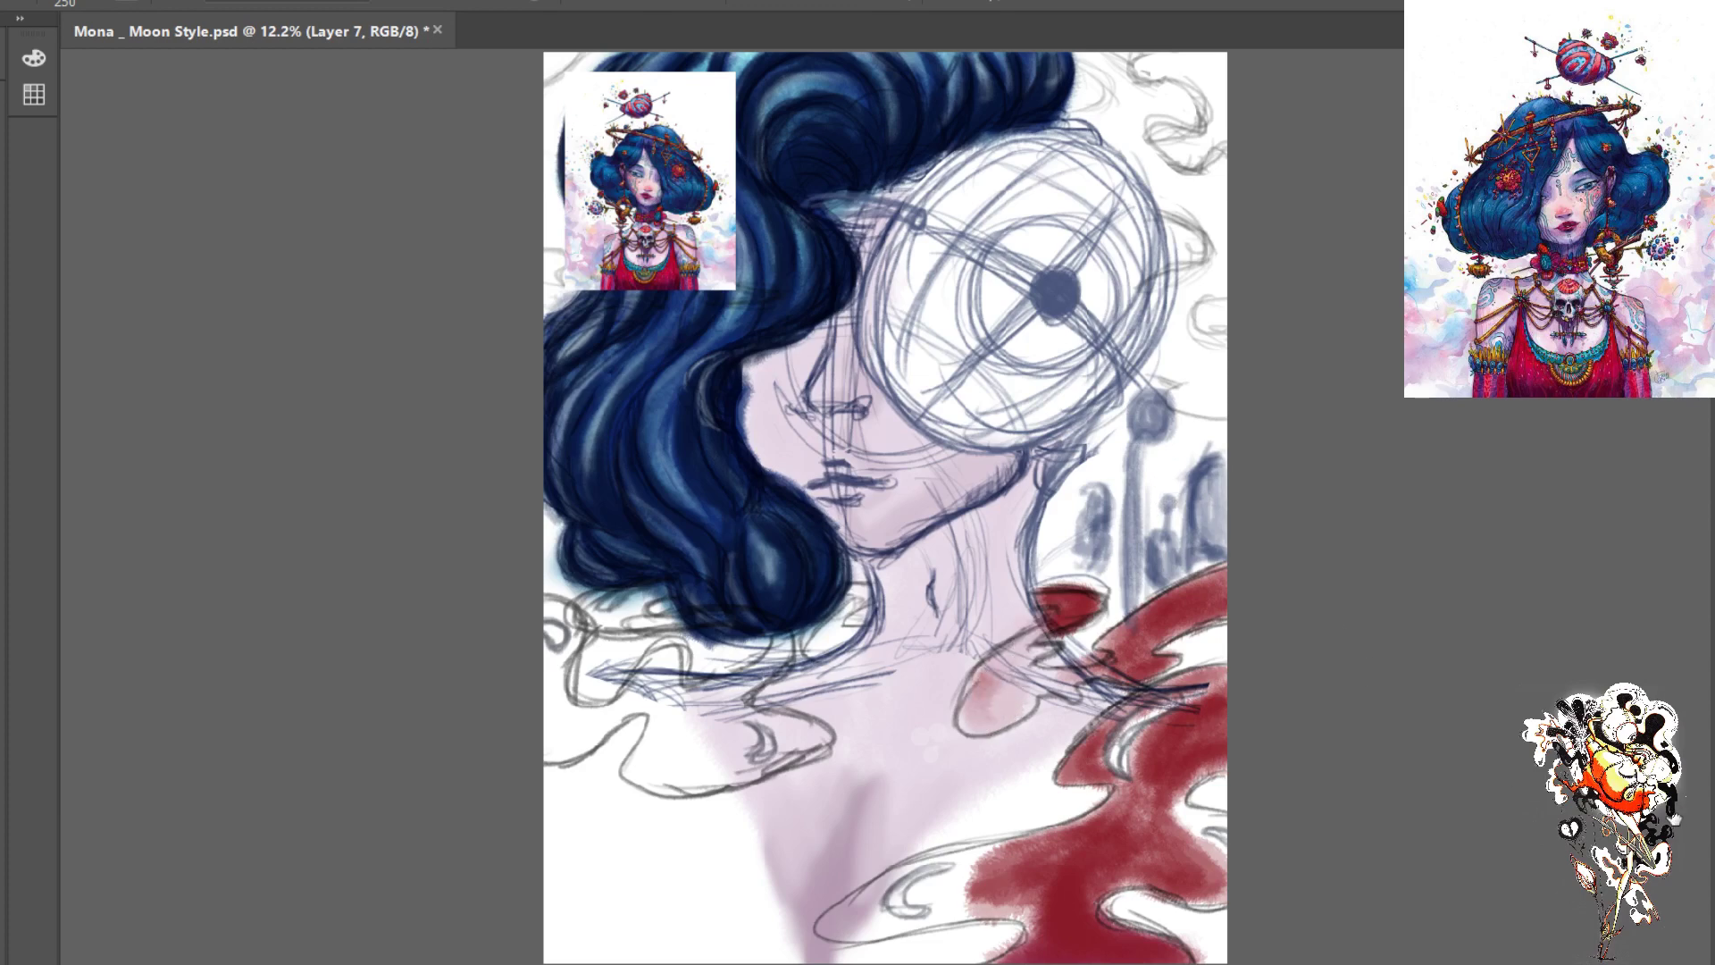
mouse_move(1053, 618)
left_mouse_down()
mouse_move(986, 708)
mouse_move(1044, 639)
mouse_move(1009, 683)
mouse_move(1025, 683)
mouse_move(982, 714)
mouse_move(1014, 661)
mouse_move(974, 710)
mouse_move(988, 720)
mouse_move(1027, 701)
mouse_move(1000, 692)
mouse_move(1063, 670)
mouse_move(1013, 686)
mouse_move(1072, 692)
mouse_move(1050, 686)
mouse_move(1083, 670)
mouse_move(1018, 718)
mouse_move(1089, 585)
mouse_move(1040, 594)
mouse_move(1098, 601)
left_mouse_up()
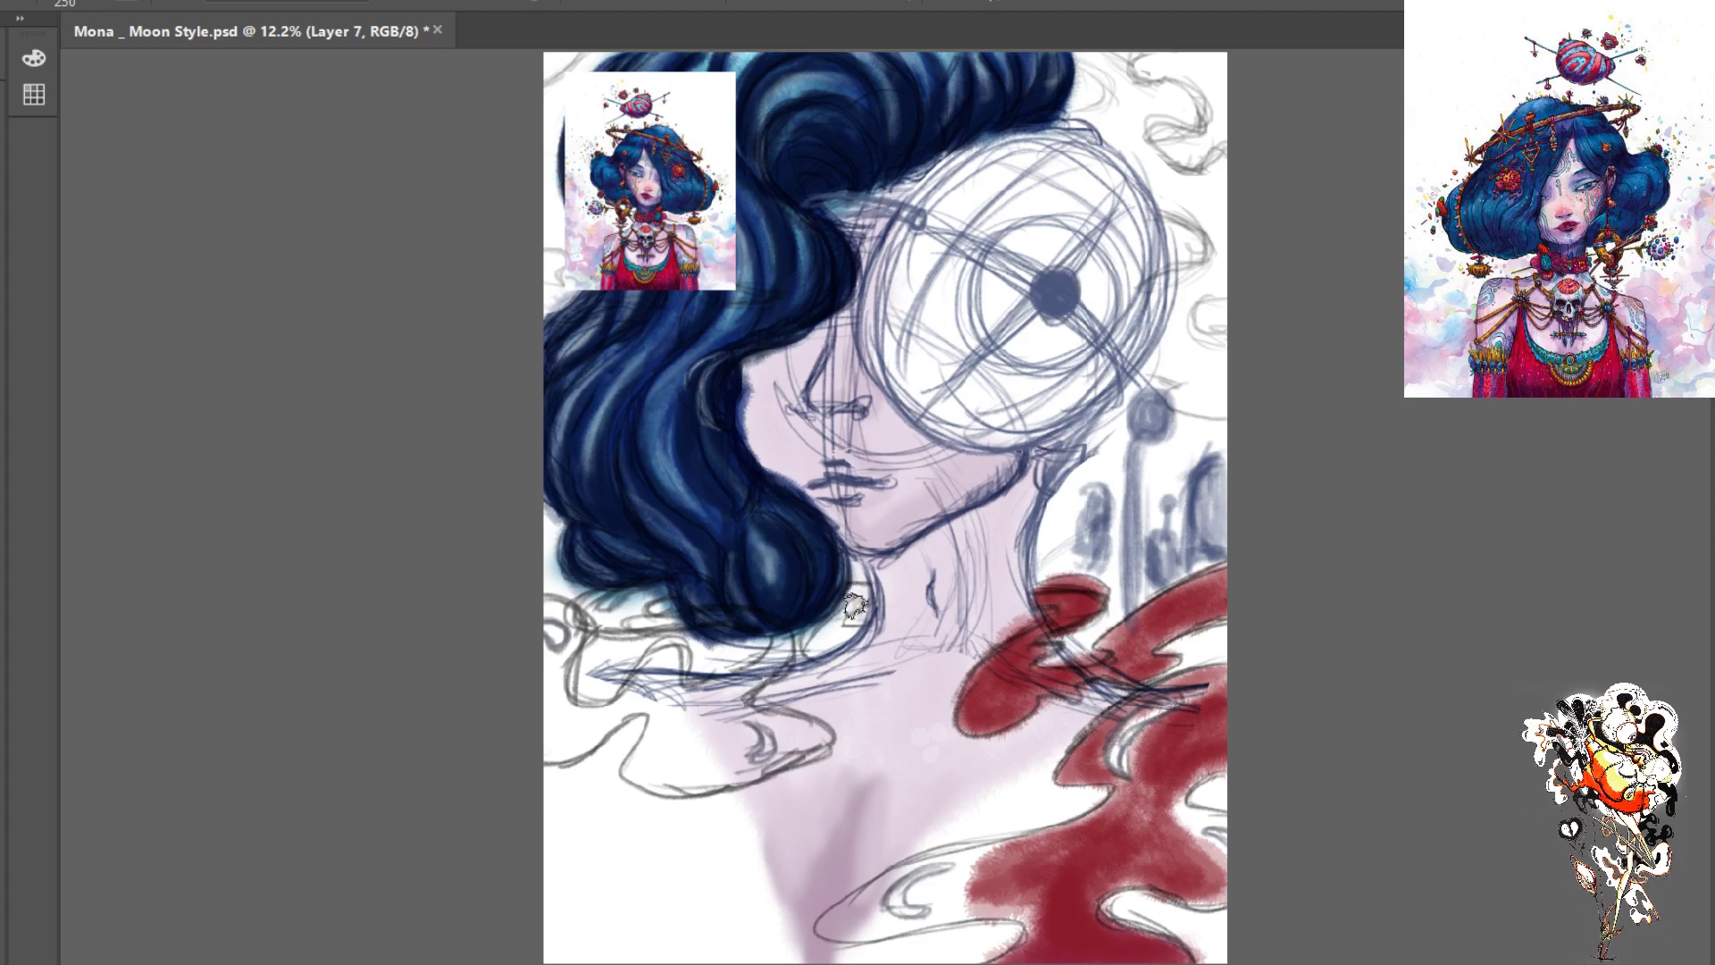
- Fill the smoke curls over the shoulder beneath the hair with crimson, out to the canvas edge
mouse_move(863, 601)
left_mouse_down()
mouse_move(827, 645)
mouse_move(857, 608)
mouse_move(831, 638)
mouse_move(858, 634)
mouse_move(819, 647)
mouse_move(855, 629)
mouse_move(821, 639)
mouse_move(867, 590)
mouse_move(826, 628)
mouse_move(822, 575)
left_mouse_up()
mouse_move(638, 609)
left_mouse_down()
mouse_move(601, 605)
mouse_move(611, 592)
mouse_move(609, 614)
mouse_move(593, 607)
mouse_move(789, 639)
mouse_move(736, 701)
mouse_move(787, 636)
mouse_move(753, 668)
mouse_move(880, 575)
mouse_move(937, 558)
mouse_move(882, 556)
mouse_move(775, 687)
mouse_move(757, 683)
mouse_move(765, 660)
mouse_move(709, 688)
mouse_move(732, 678)
mouse_move(714, 755)
mouse_move(736, 707)
mouse_move(753, 741)
mouse_move(734, 710)
mouse_move(791, 753)
mouse_move(805, 729)
mouse_move(755, 773)
mouse_move(804, 746)
mouse_move(780, 719)
mouse_move(815, 743)
mouse_move(690, 777)
mouse_move(743, 726)
mouse_move(709, 775)
mouse_move(756, 764)
mouse_move(684, 751)
mouse_move(688, 706)
left_mouse_up()
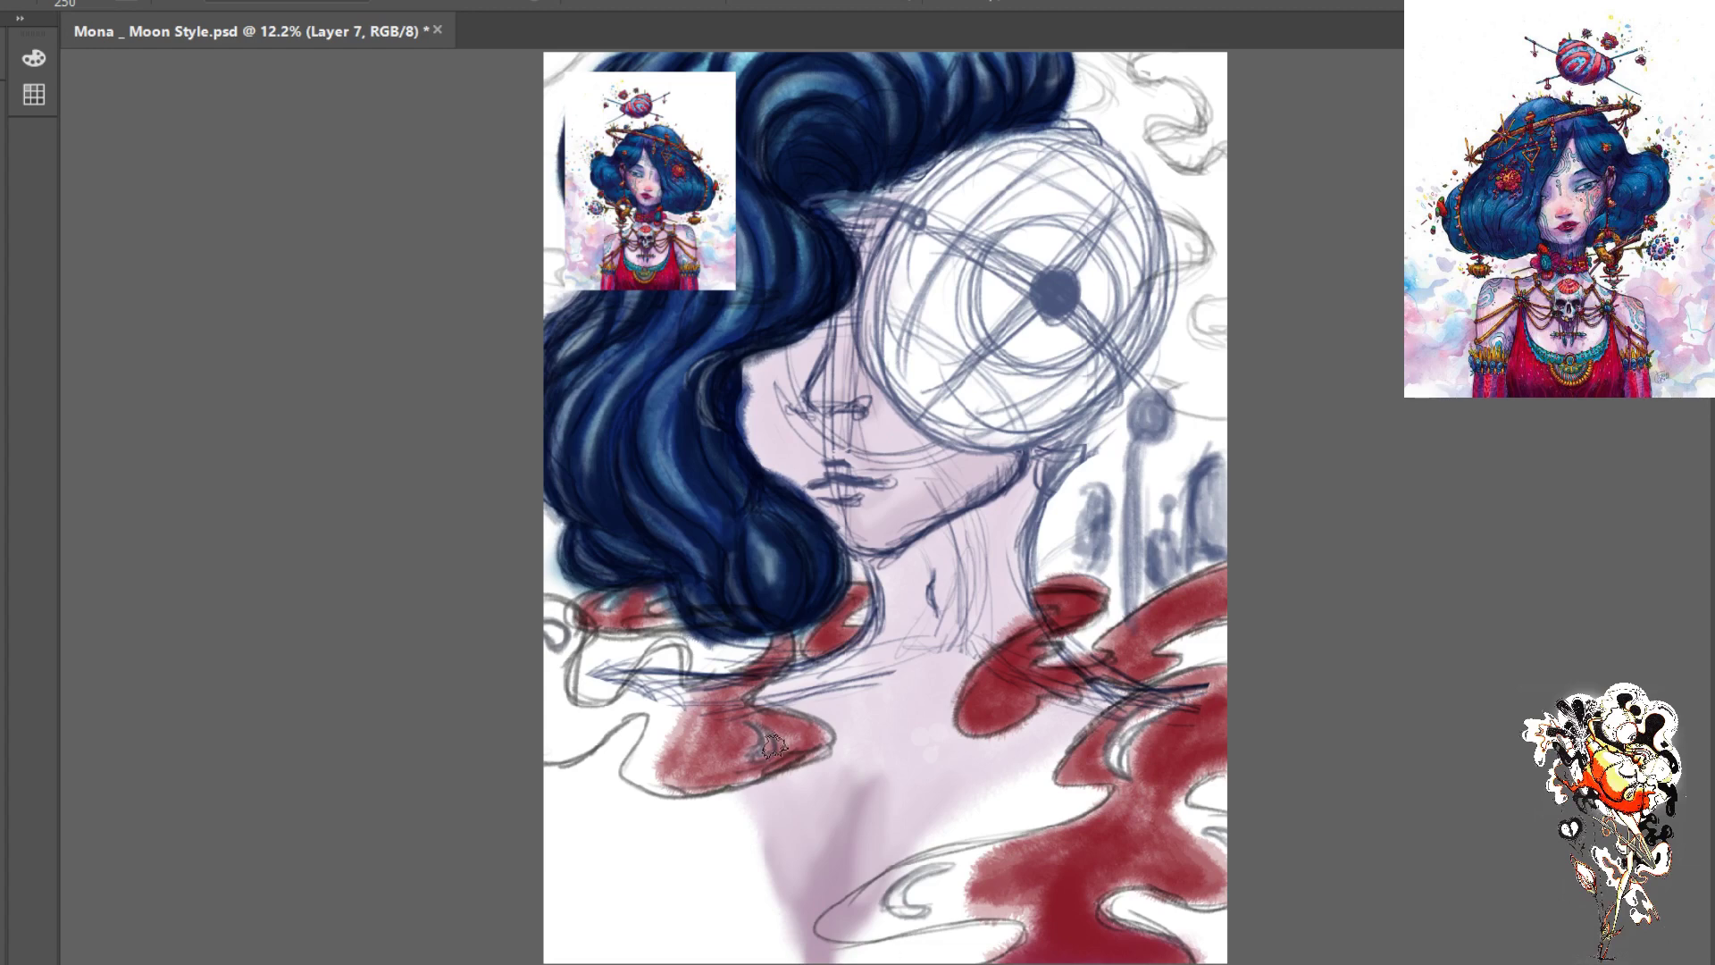
mouse_move(815, 725)
left_mouse_down()
mouse_move(759, 757)
mouse_move(692, 705)
mouse_move(638, 785)
mouse_move(688, 796)
mouse_move(654, 779)
mouse_move(660, 725)
mouse_move(632, 776)
mouse_move(666, 724)
mouse_move(674, 654)
mouse_move(664, 715)
mouse_move(636, 701)
mouse_move(650, 662)
mouse_move(594, 724)
mouse_move(661, 656)
mouse_move(685, 732)
mouse_move(744, 679)
mouse_move(691, 711)
mouse_move(690, 735)
mouse_move(733, 688)
mouse_move(726, 760)
mouse_move(732, 703)
mouse_move(748, 760)
mouse_move(798, 733)
mouse_move(714, 773)
left_mouse_up()
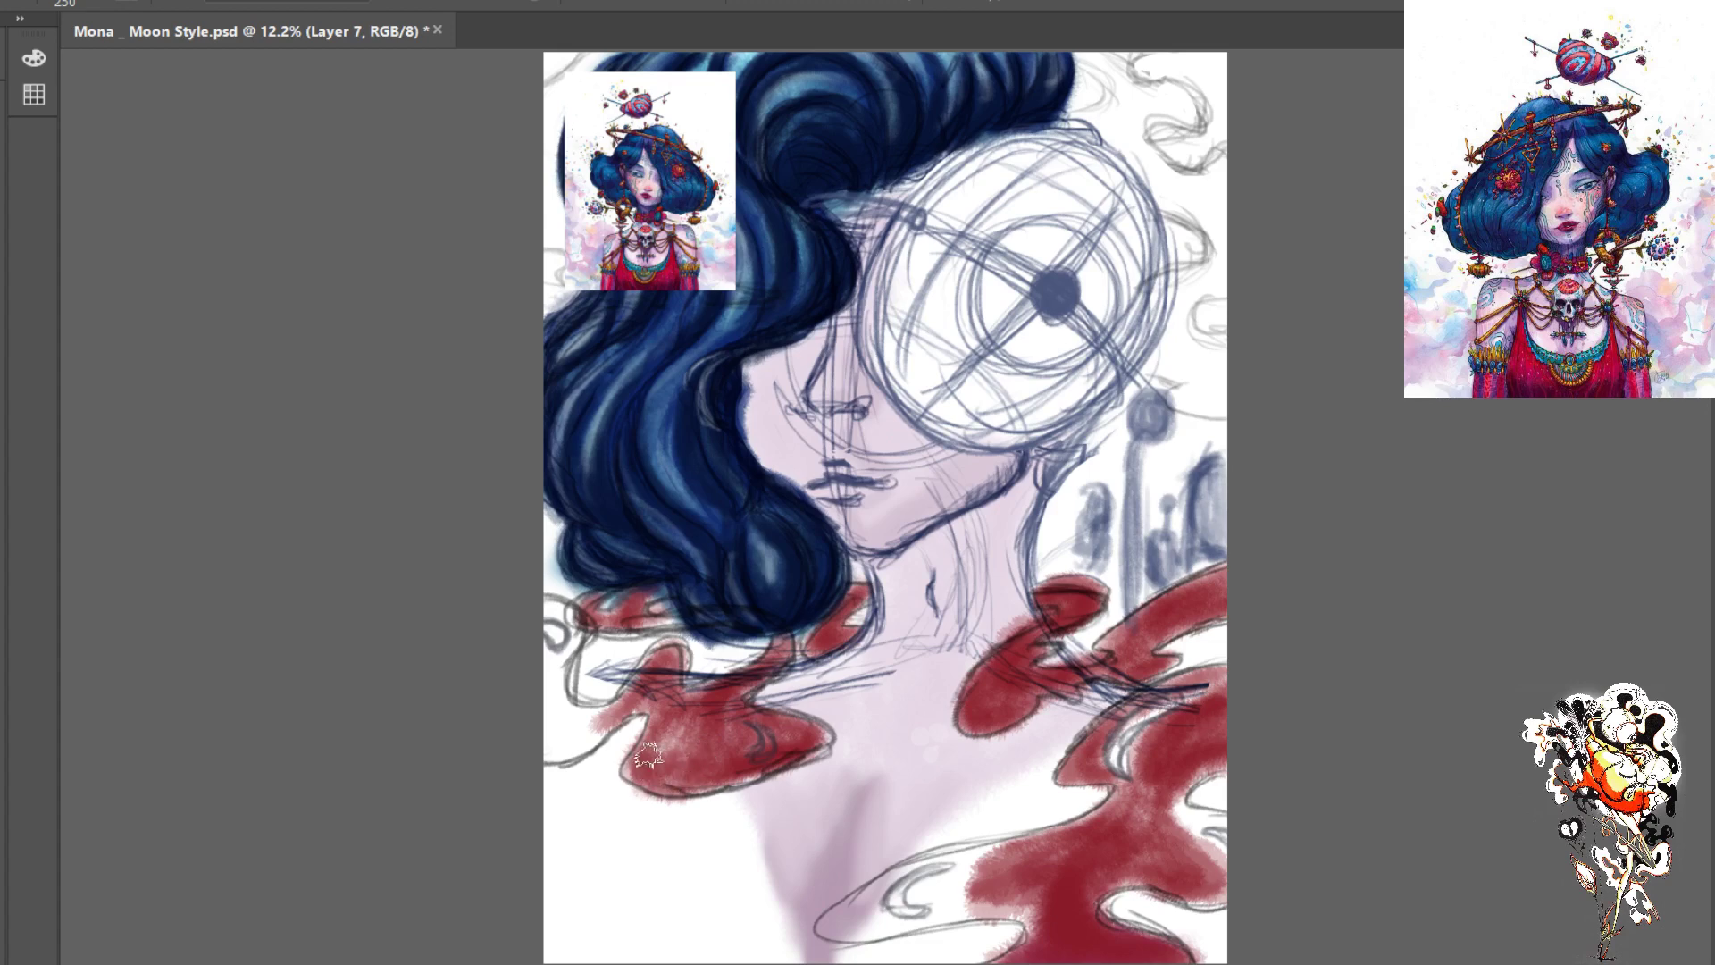
left_click_drag(630, 706, 569, 736)
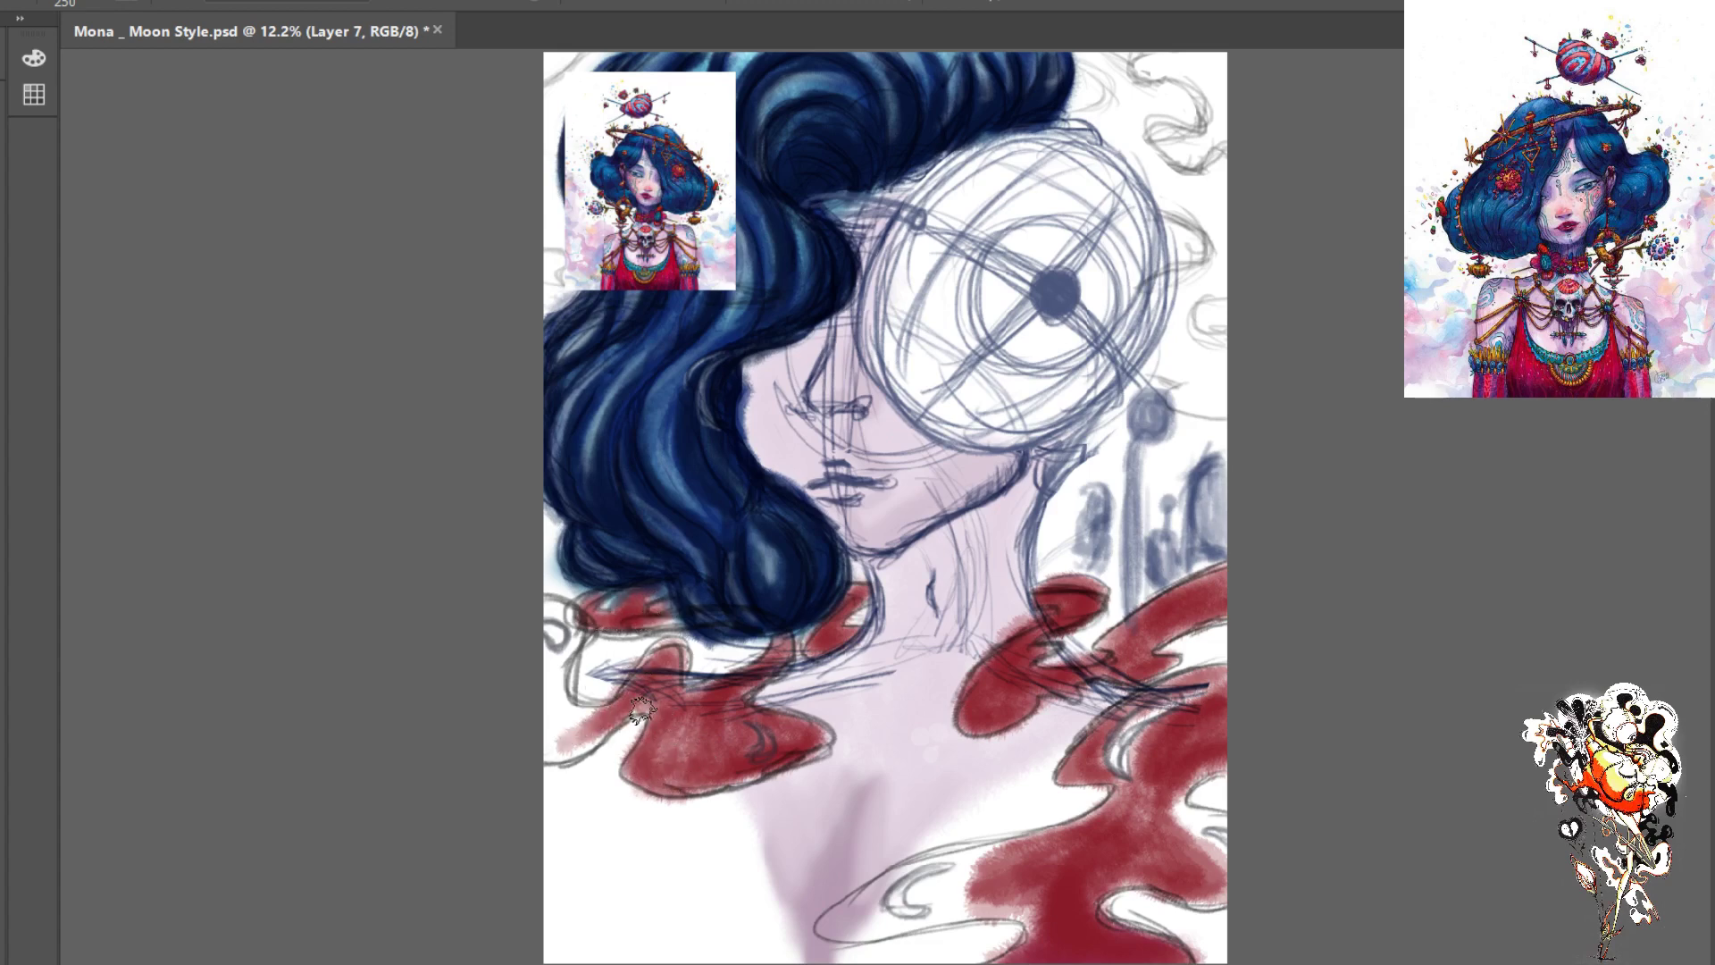
mouse_move(640, 712)
left_mouse_down()
mouse_move(562, 757)
mouse_move(589, 738)
mouse_move(550, 713)
mouse_move(545, 693)
mouse_move(582, 715)
mouse_move(545, 691)
mouse_move(577, 716)
mouse_move(563, 666)
mouse_move(584, 725)
mouse_move(559, 729)
mouse_move(559, 665)
mouse_move(558, 731)
mouse_move(552, 660)
mouse_move(549, 725)
mouse_move(578, 638)
mouse_move(550, 662)
mouse_move(555, 616)
mouse_move(558, 669)
mouse_move(577, 618)
mouse_move(540, 615)
mouse_move(572, 629)
left_mouse_up()
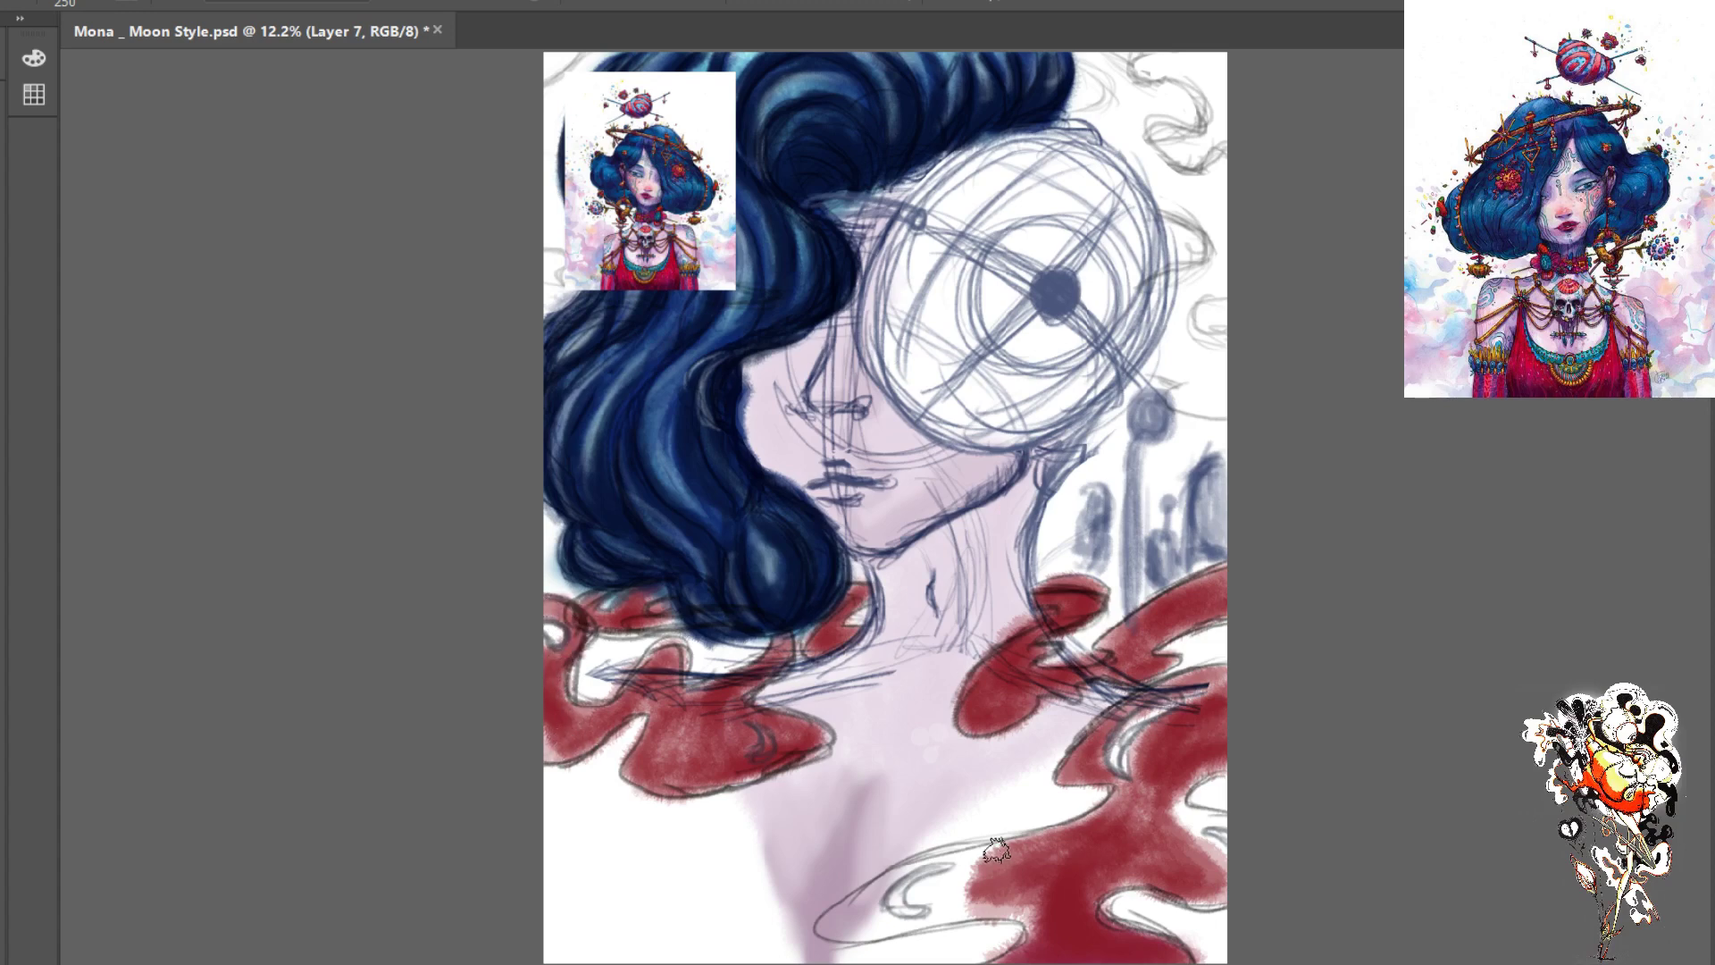
- Extend the crimson lower smoke across the chest to its pointed tip and even out its fill up to the shoulder
mouse_move(997, 851)
left_mouse_down()
mouse_move(960, 893)
mouse_move(933, 885)
mouse_move(947, 871)
left_mouse_up()
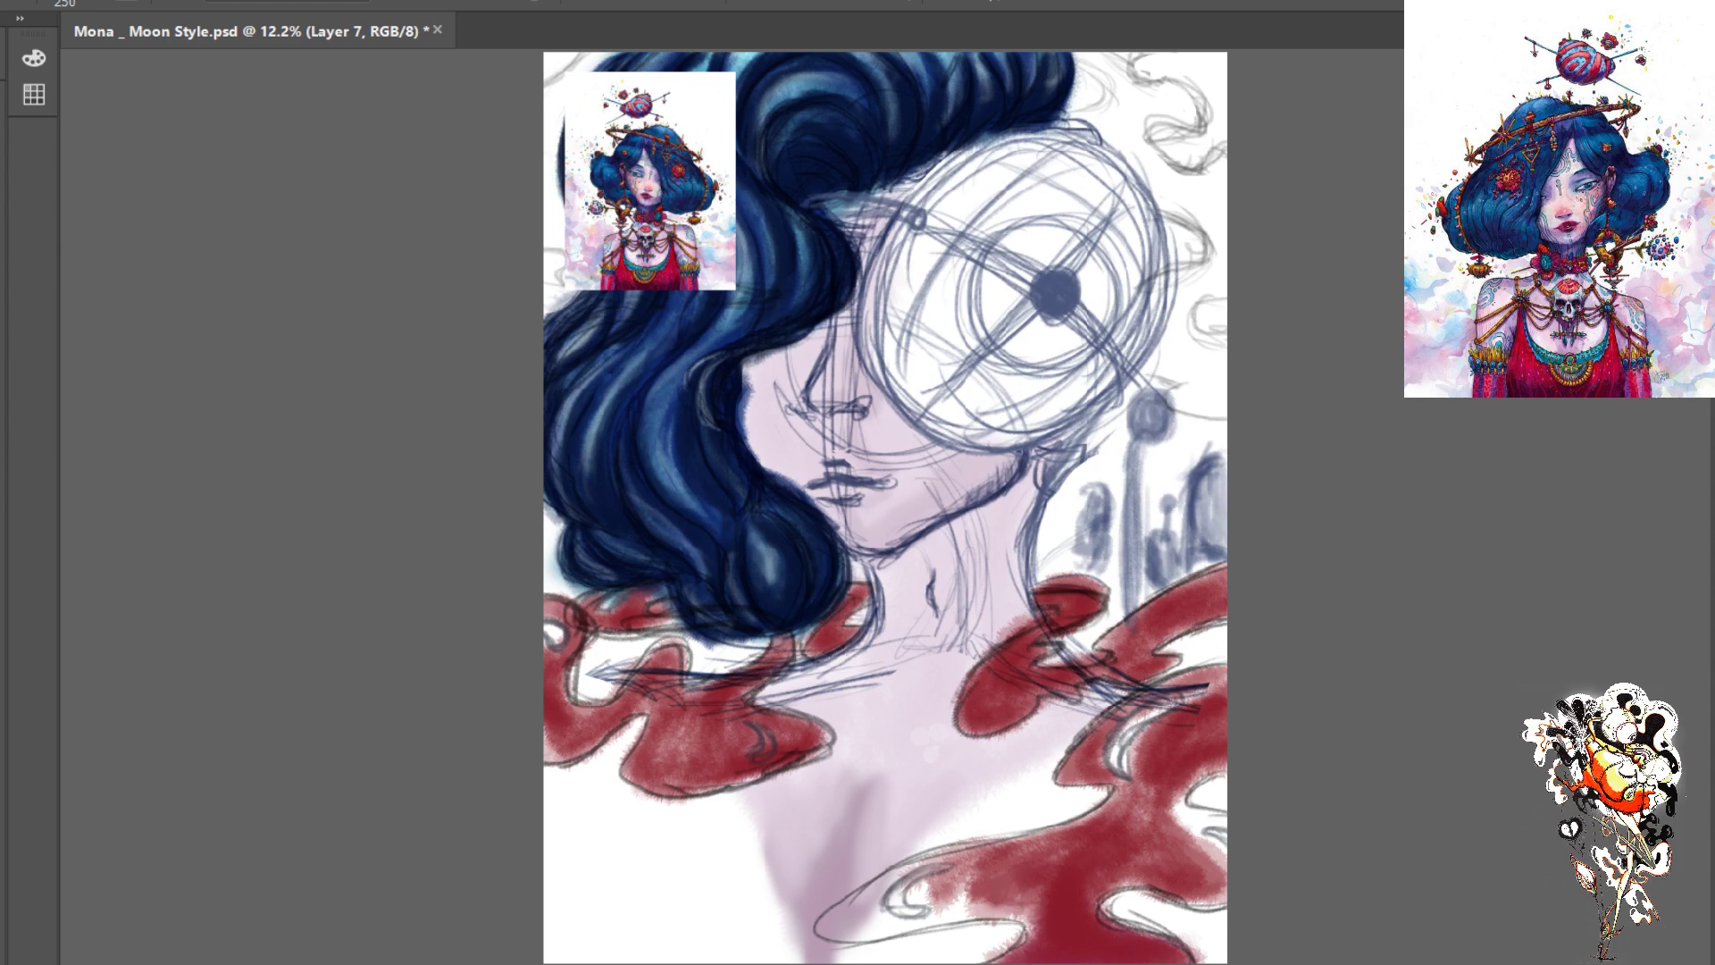
mouse_move(1023, 925)
left_mouse_down()
mouse_move(980, 895)
mouse_move(1037, 914)
mouse_move(961, 902)
mouse_move(1043, 915)
mouse_move(954, 914)
mouse_move(992, 888)
mouse_move(934, 893)
mouse_move(1050, 892)
mouse_move(970, 882)
mouse_move(1079, 825)
mouse_move(1232, 827)
mouse_move(1149, 803)
mouse_move(1233, 870)
mouse_move(1148, 873)
left_mouse_up()
mouse_move(1079, 797)
left_mouse_down()
mouse_move(1096, 828)
mouse_move(1115, 794)
mouse_move(1120, 820)
mouse_move(1156, 787)
mouse_move(1163, 819)
mouse_move(1168, 799)
mouse_move(1197, 811)
mouse_move(1161, 818)
left_mouse_up()
mouse_move(947, 885)
left_mouse_down()
mouse_move(836, 932)
mouse_move(920, 923)
mouse_move(880, 895)
mouse_move(878, 924)
mouse_move(983, 906)
mouse_move(949, 885)
mouse_move(918, 894)
mouse_move(943, 907)
mouse_move(958, 858)
mouse_move(837, 931)
mouse_move(867, 896)
mouse_move(883, 916)
mouse_move(997, 899)
mouse_move(1122, 773)
mouse_move(1112, 791)
mouse_move(1074, 748)
mouse_move(1152, 737)
mouse_move(1151, 710)
mouse_move(1146, 797)
left_mouse_up()
mouse_move(1233, 672)
left_mouse_down()
mouse_move(1170, 685)
mouse_move(1139, 718)
mouse_move(1176, 675)
mouse_move(1108, 767)
mouse_move(1124, 807)
left_mouse_up()
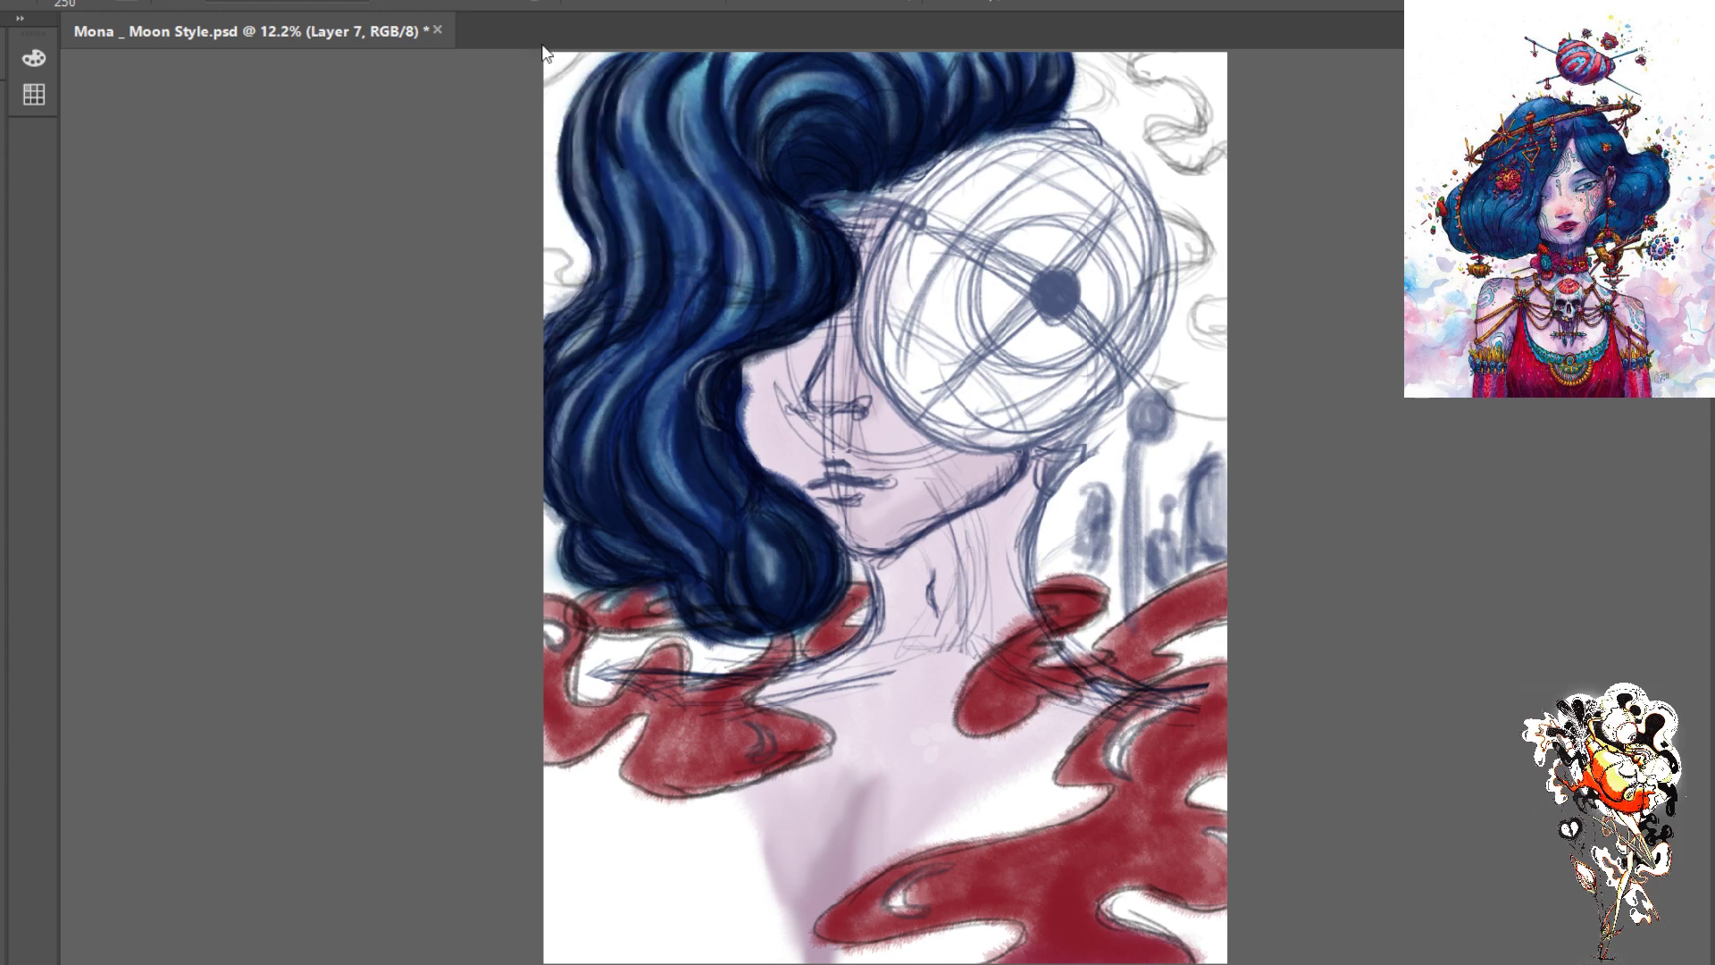
- Paint the crimson smoke in the corner behind the hair and the wisp crossing the waves, with the navy hair hidden
left_click_drag(572, 53, 563, 59)
mouse_move(536, 253)
left_mouse_down()
mouse_move(554, 261)
mouse_move(541, 302)
left_mouse_up()
key("ctrl+z")
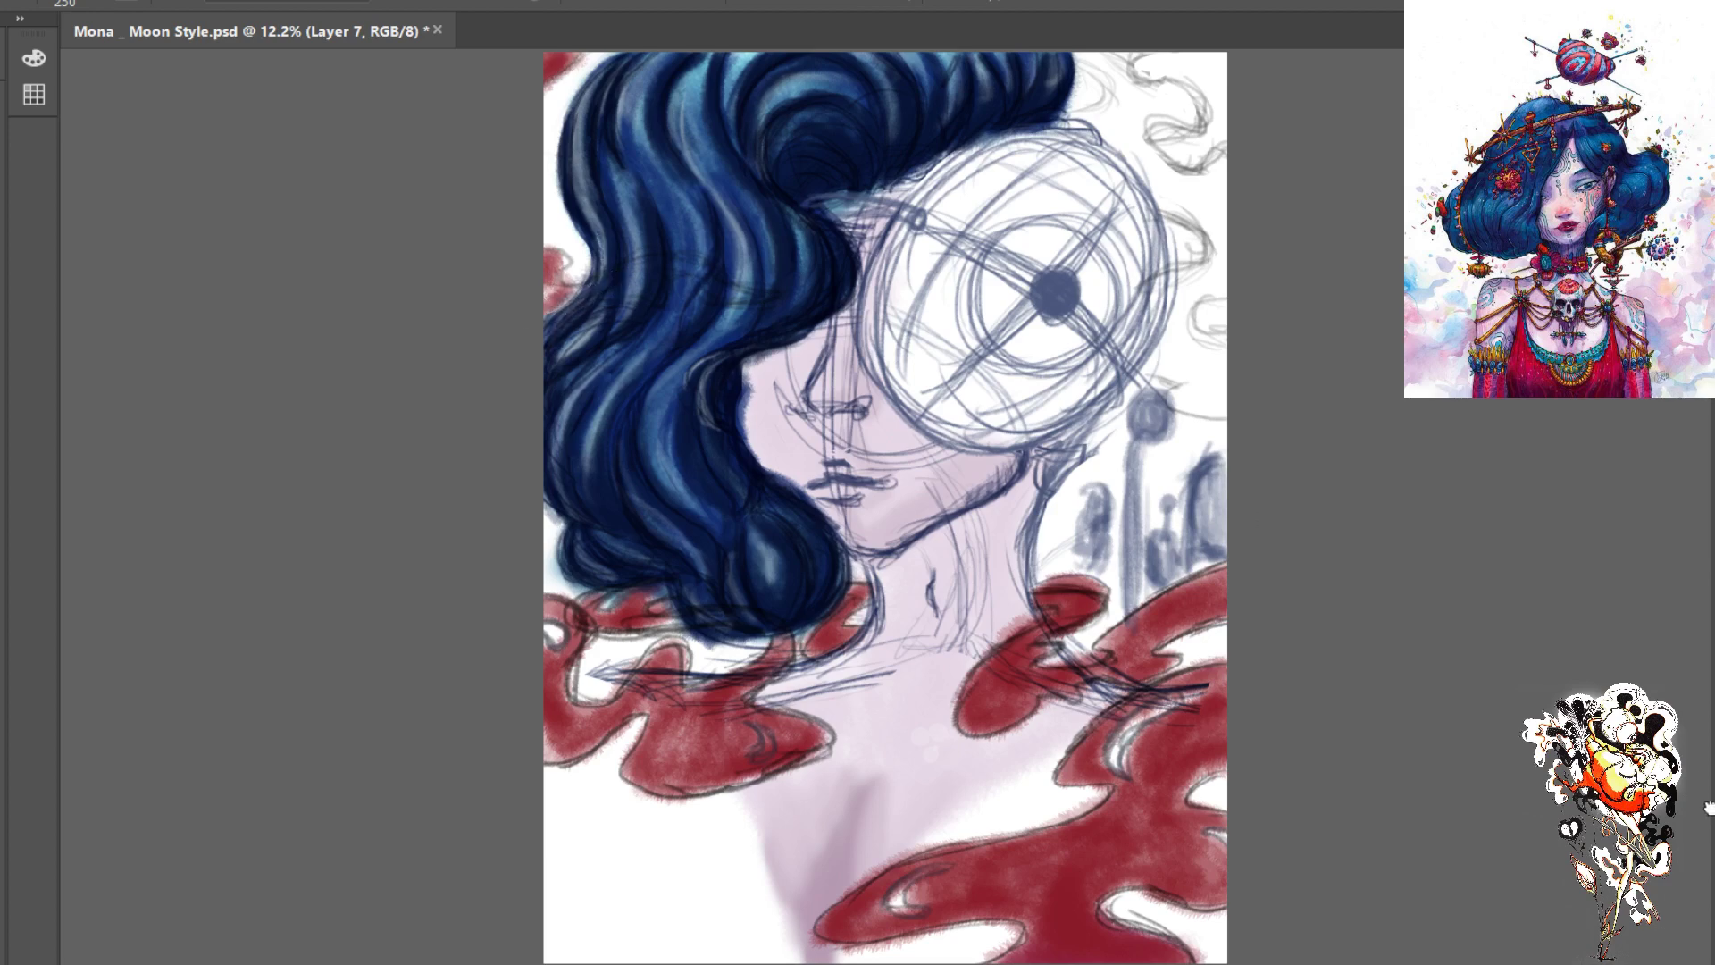
left_click_drag(613, 287, 565, 314)
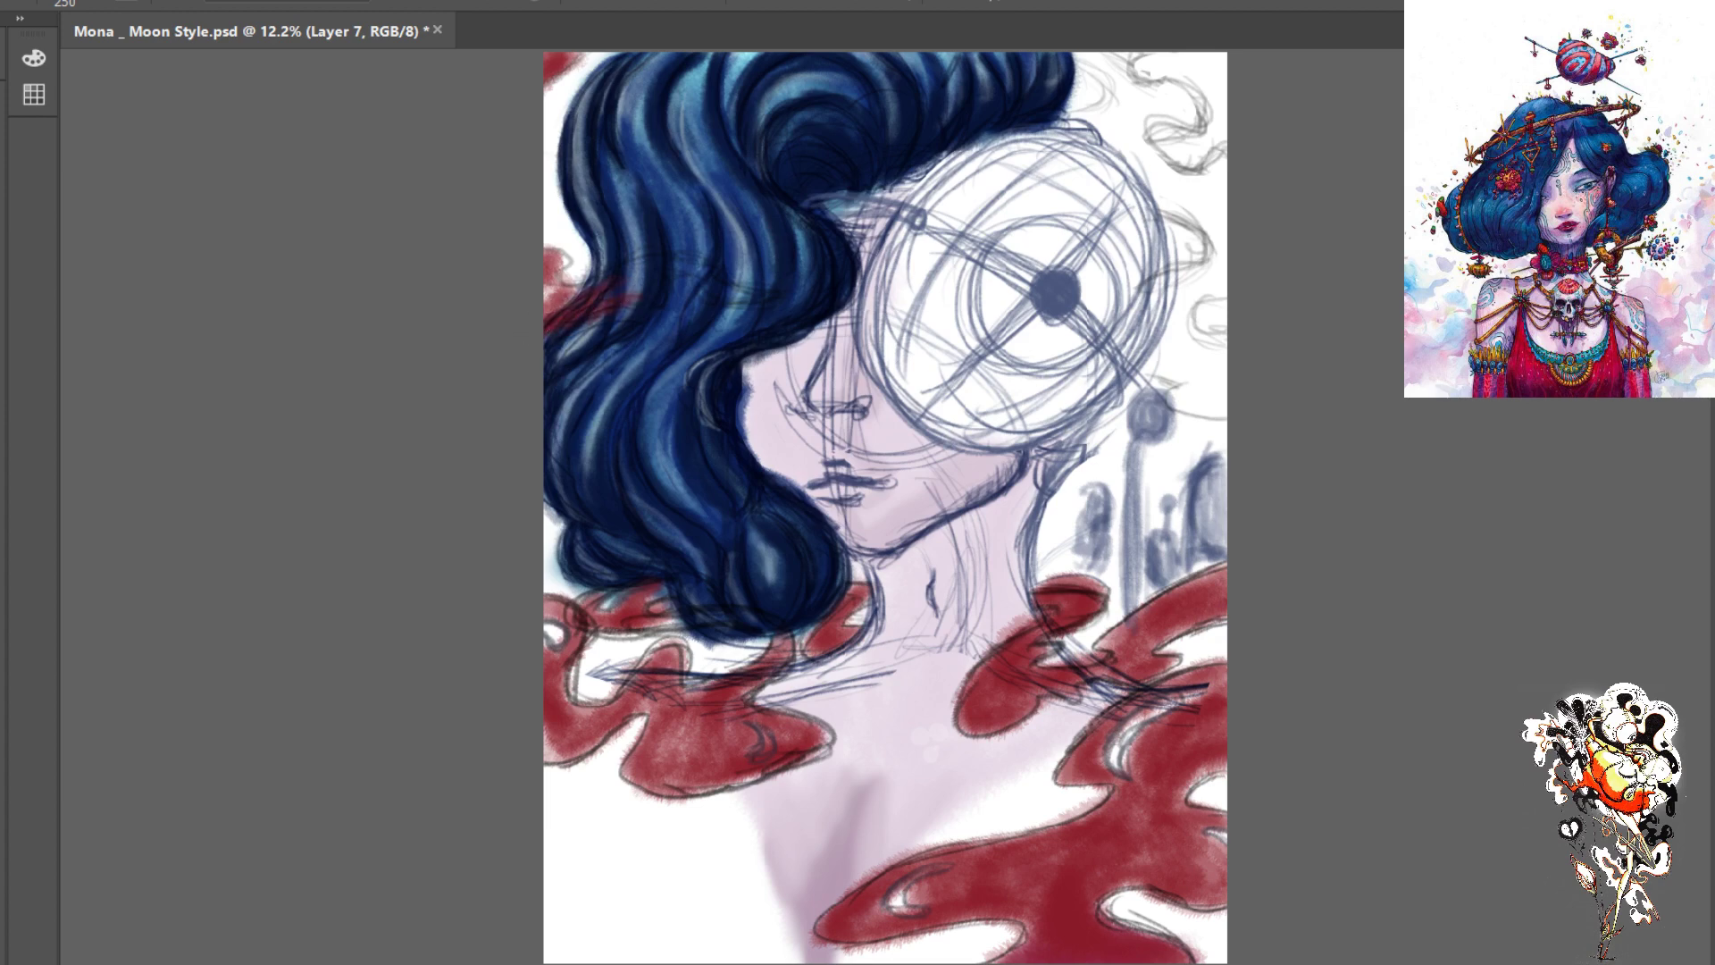
left_click_drag(589, 296, 546, 294)
mouse_move(638, 271)
left_mouse_down()
mouse_move(688, 283)
mouse_move(644, 268)
mouse_move(598, 285)
mouse_move(561, 264)
left_mouse_up()
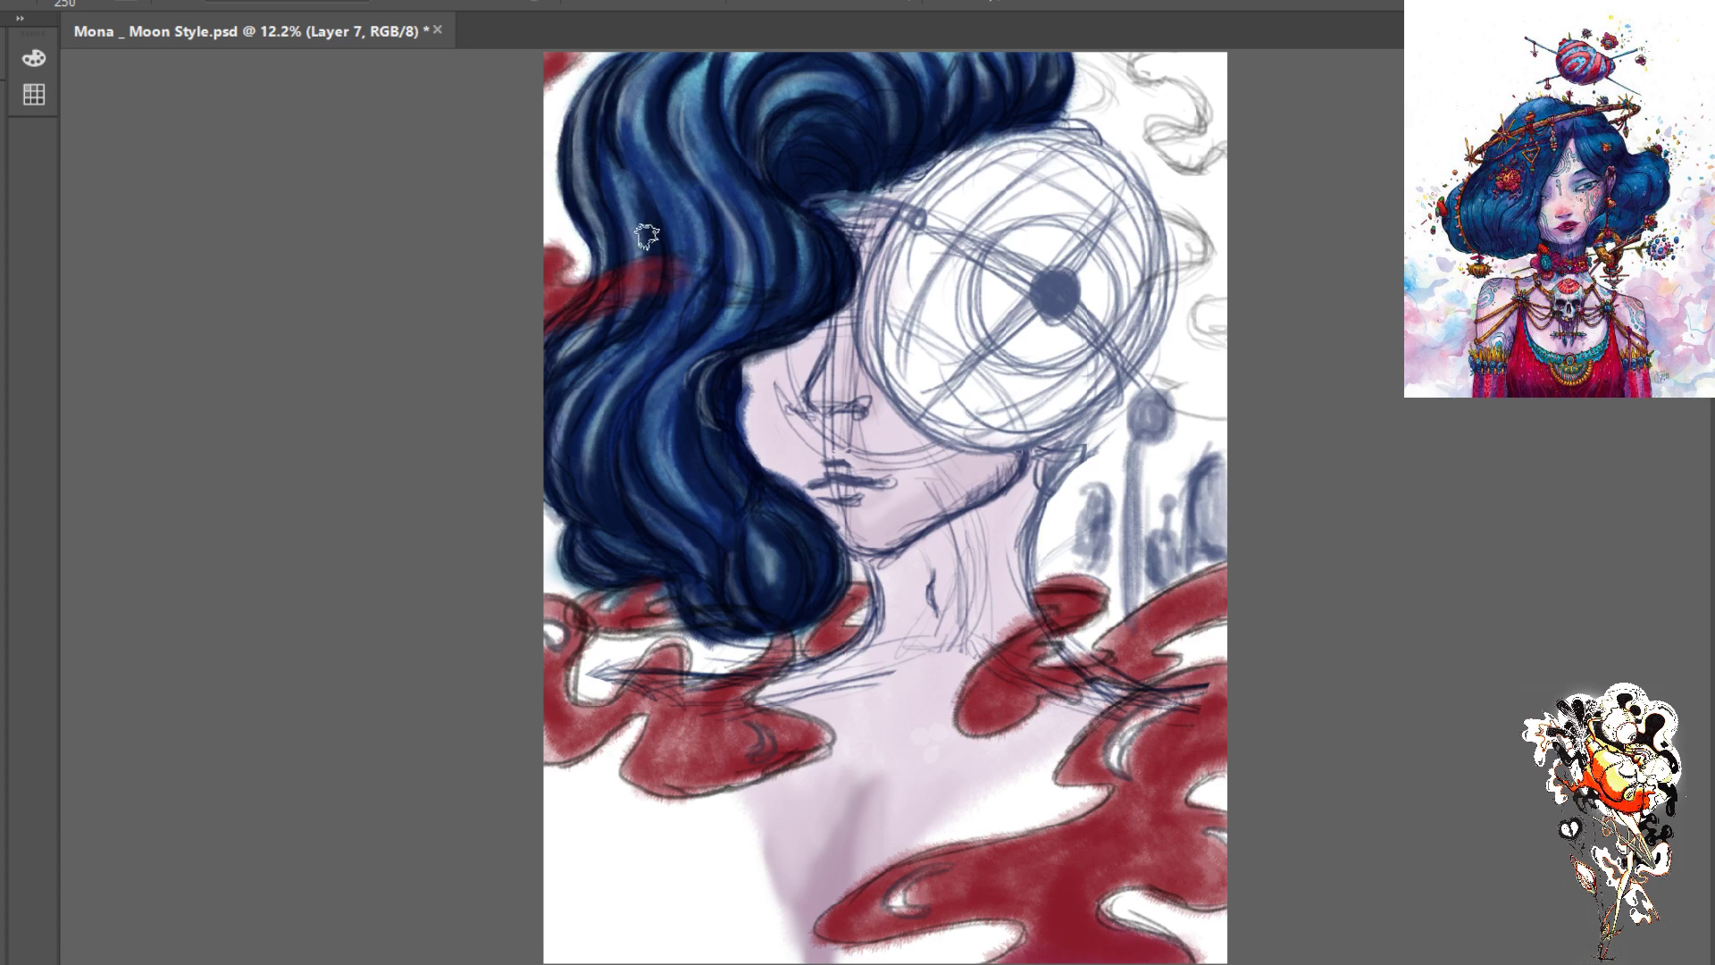
key("ctrl+plus")
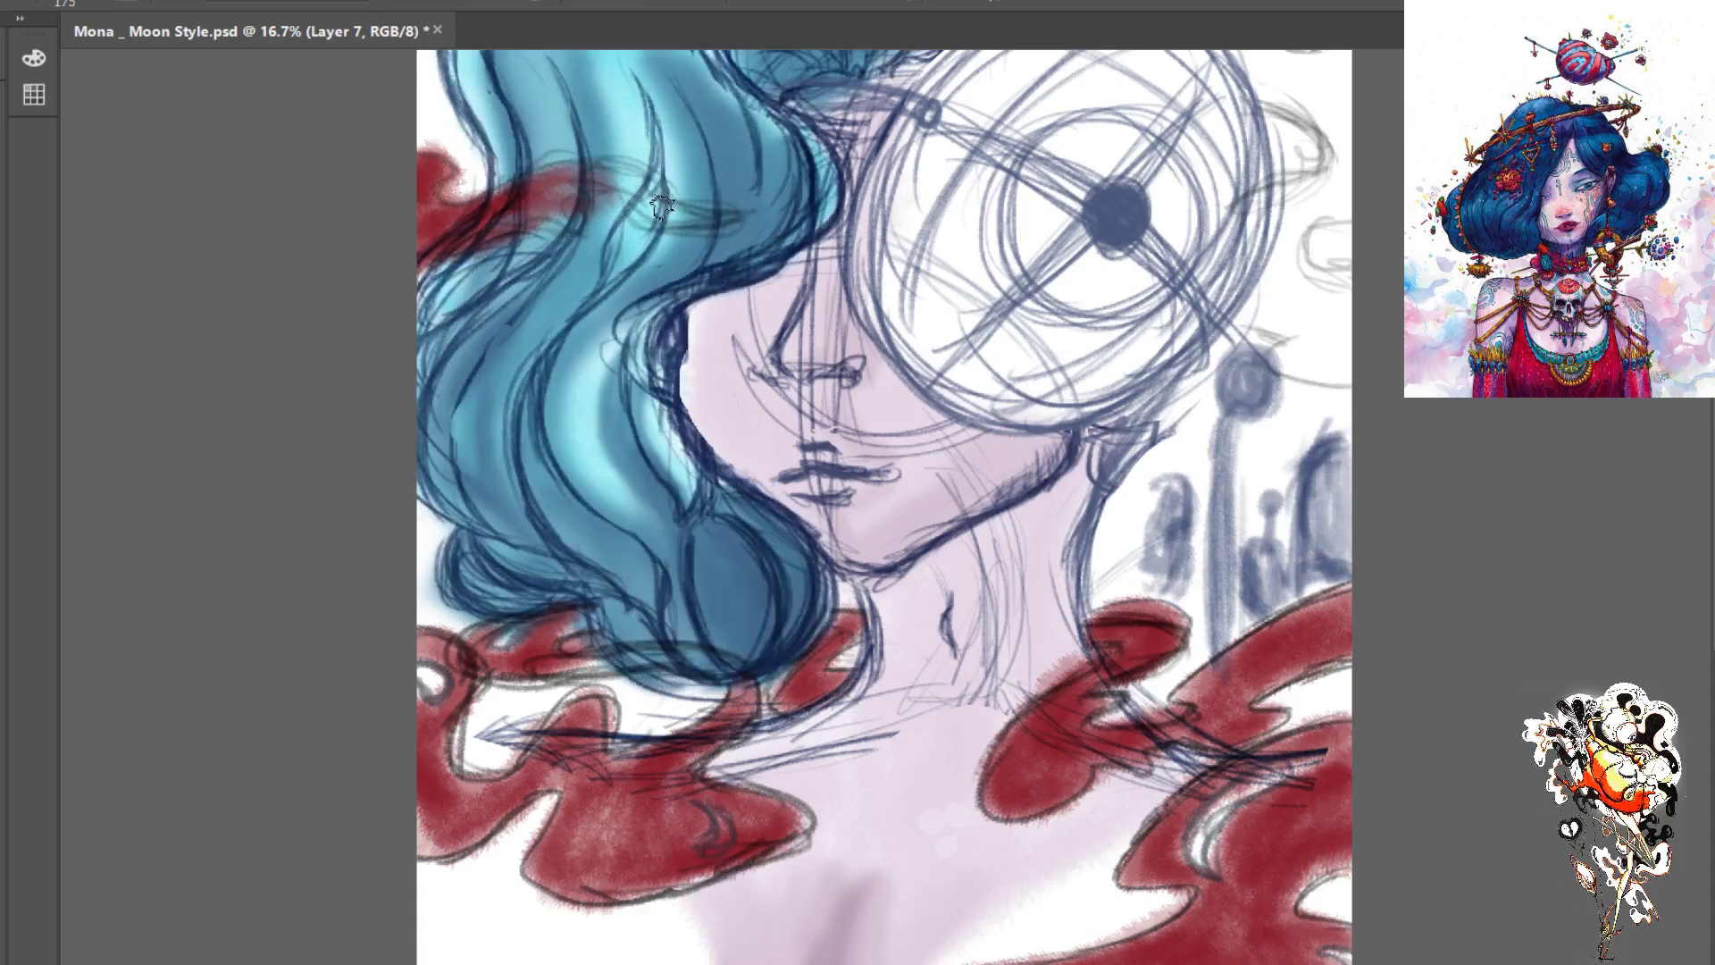
mouse_move(670, 211)
left_mouse_down()
mouse_move(630, 183)
mouse_move(705, 221)
mouse_move(662, 215)
mouse_move(630, 198)
mouse_move(720, 211)
mouse_move(647, 218)
mouse_move(625, 202)
mouse_move(682, 215)
mouse_move(594, 169)
mouse_move(676, 207)
mouse_move(626, 195)
left_mouse_up()
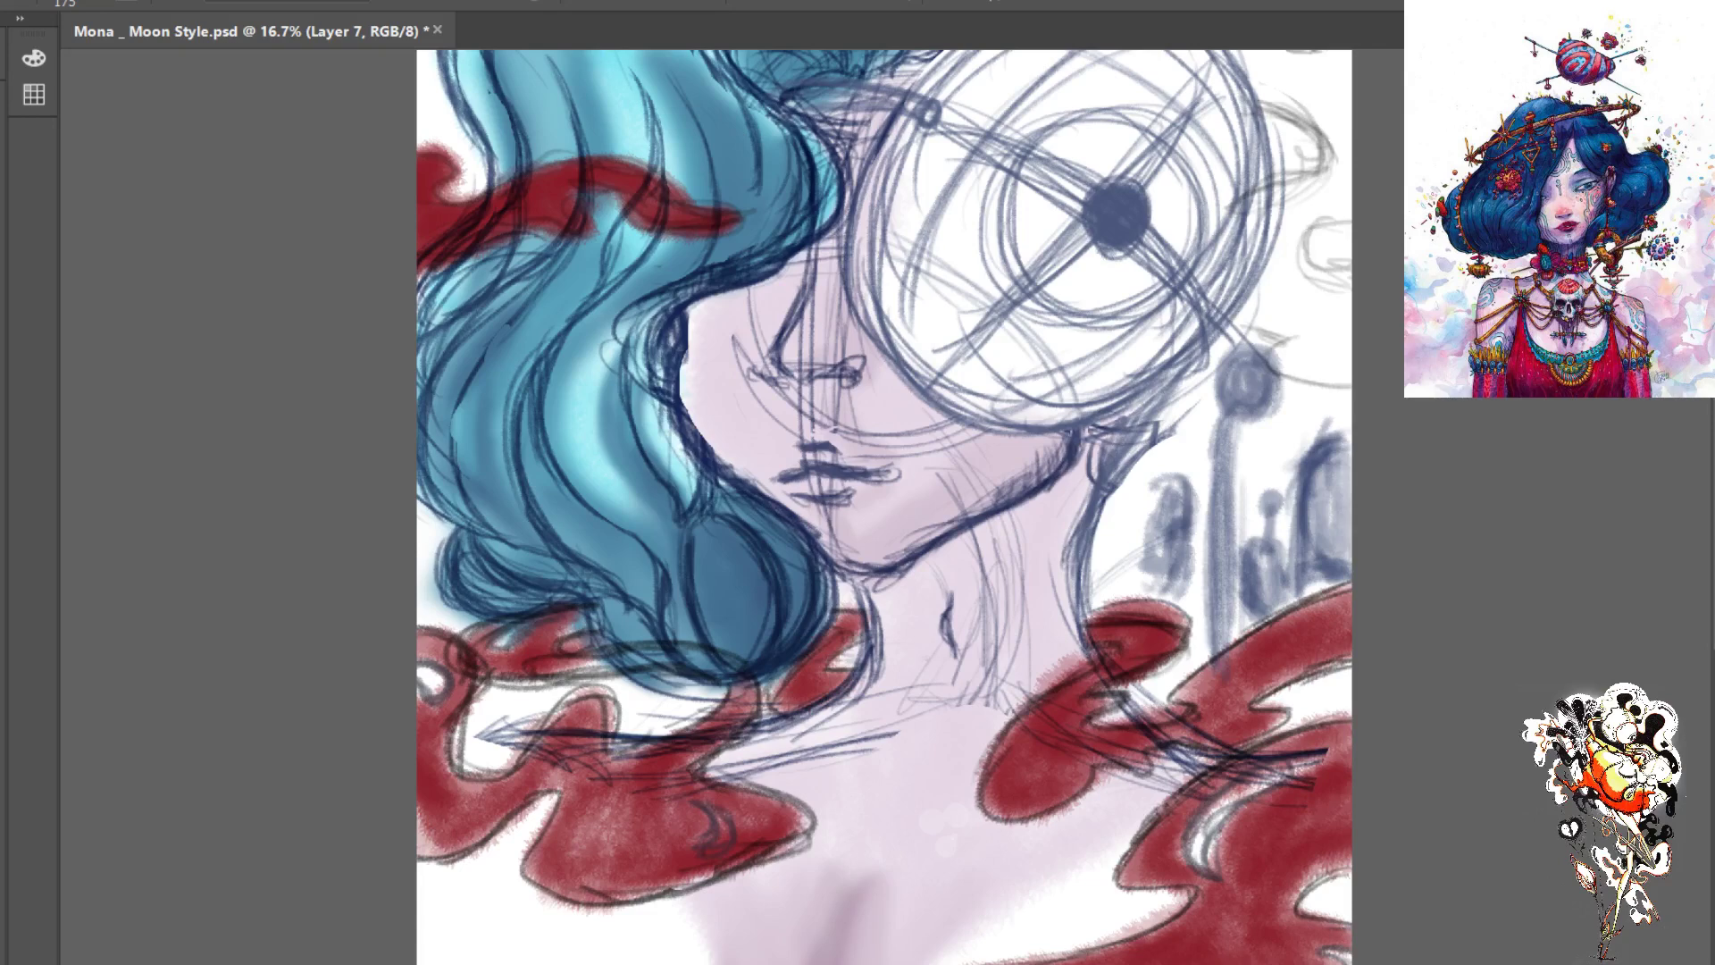
- Fill the smoke curls beside the eyepiece and up into the canvas corner above it with crimson
mouse_move(1311, 179)
left_mouse_down()
mouse_move(1288, 223)
mouse_move(1358, 230)
mouse_move(1297, 244)
mouse_move(1318, 211)
mouse_move(1322, 232)
mouse_move(1278, 248)
mouse_move(1354, 204)
mouse_move(1284, 258)
mouse_move(1283, 204)
mouse_move(1263, 212)
mouse_move(1321, 191)
mouse_move(1227, 258)
mouse_move(1277, 234)
mouse_move(1287, 300)
mouse_move(1283, 230)
mouse_move(1333, 309)
mouse_move(1286, 249)
mouse_move(1315, 286)
mouse_move(1347, 290)
mouse_move(1330, 369)
mouse_move(1286, 353)
mouse_move(1310, 326)
mouse_move(1252, 304)
mouse_move(1252, 248)
mouse_move(1276, 299)
mouse_move(1279, 214)
mouse_move(1289, 285)
mouse_move(1283, 227)
mouse_move(1252, 245)
mouse_move(1268, 259)
mouse_move(1332, 197)
mouse_move(1270, 310)
mouse_move(1278, 202)
mouse_move(1292, 312)
mouse_move(1254, 243)
mouse_move(1270, 317)
mouse_move(1245, 295)
mouse_move(1315, 342)
mouse_move(1296, 273)
mouse_move(1344, 349)
mouse_move(1287, 366)
mouse_move(1304, 304)
mouse_move(1277, 331)
mouse_move(1331, 295)
mouse_move(1313, 188)
mouse_move(1324, 112)
mouse_move(1331, 179)
mouse_move(1336, 63)
left_mouse_up()
left_click_drag(1301, 220, 1297, 431)
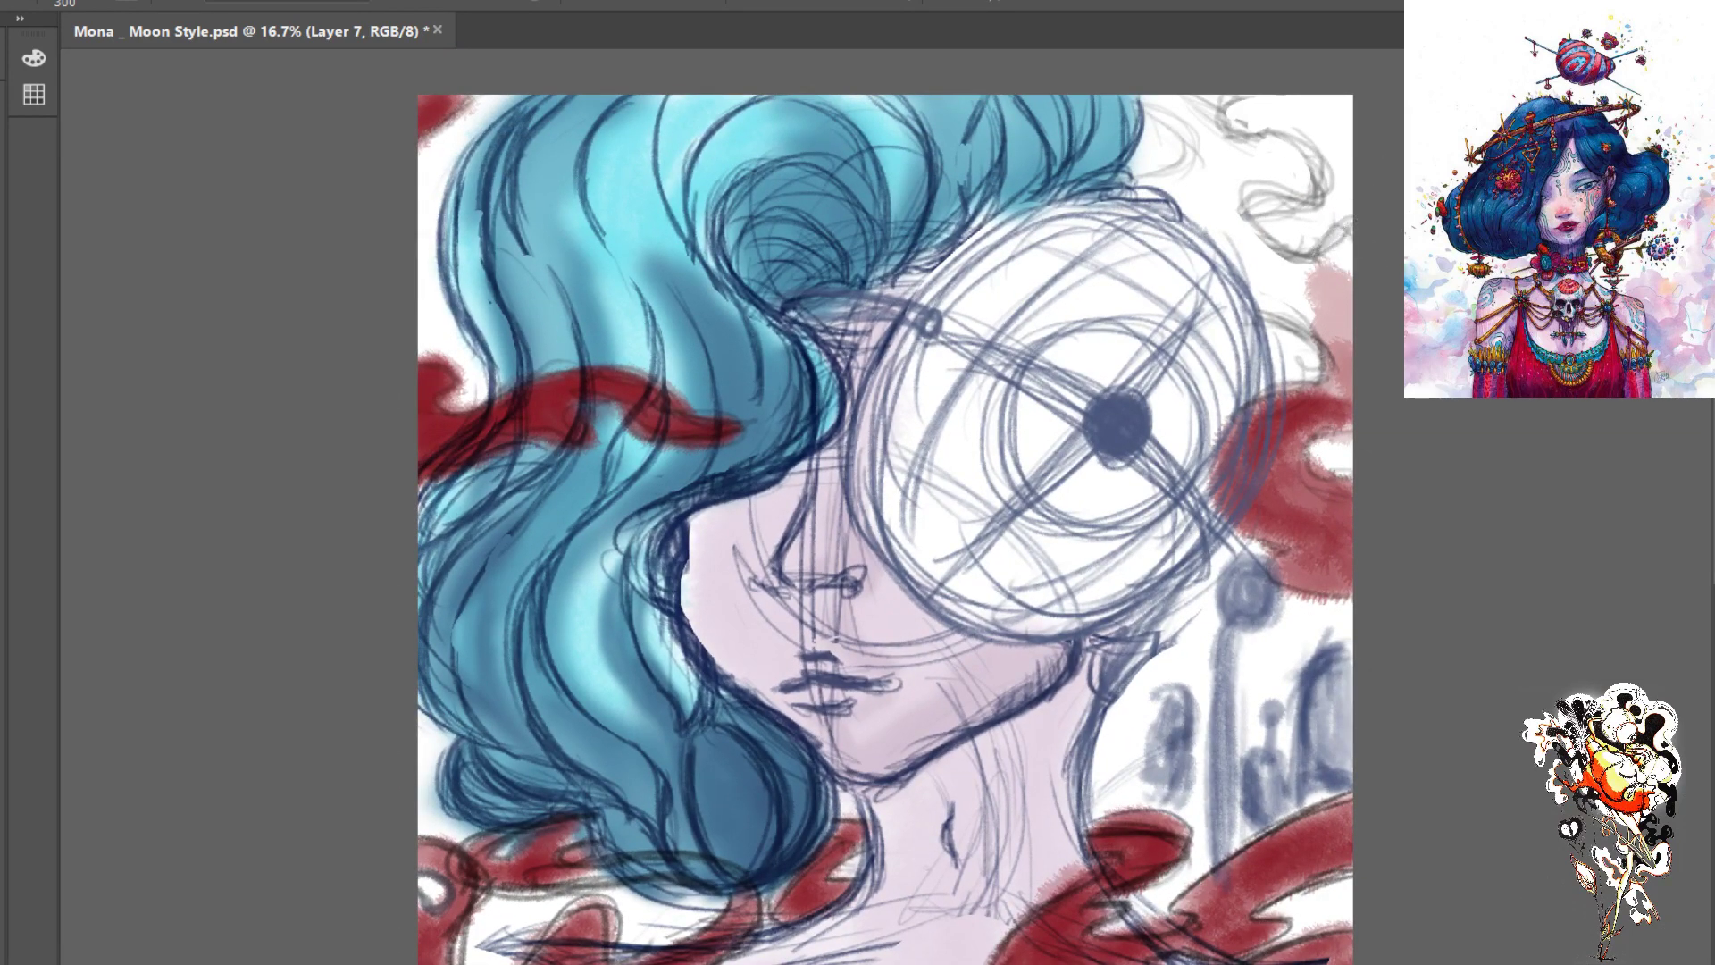
mouse_move(1354, 241)
left_mouse_down()
mouse_move(1315, 292)
mouse_move(1275, 284)
mouse_move(1331, 308)
mouse_move(1243, 257)
mouse_move(1247, 272)
mouse_move(1204, 213)
mouse_move(1254, 236)
mouse_move(1203, 174)
mouse_move(1213, 210)
mouse_move(1154, 190)
mouse_move(1239, 156)
mouse_move(1284, 162)
mouse_move(1262, 136)
mouse_move(1226, 150)
mouse_move(1199, 111)
mouse_move(1218, 89)
mouse_move(1202, 132)
mouse_move(1184, 93)
mouse_move(1190, 107)
mouse_move(1157, 93)
mouse_move(1237, 165)
mouse_move(1170, 108)
mouse_move(1217, 192)
mouse_move(1201, 106)
left_mouse_up()
mouse_move(1259, 152)
left_mouse_down()
mouse_move(1296, 181)
mouse_move(1248, 159)
mouse_move(1315, 191)
mouse_move(1256, 155)
mouse_move(1221, 176)
mouse_move(1248, 163)
mouse_move(1247, 247)
mouse_move(1162, 183)
mouse_move(1201, 171)
mouse_move(1144, 183)
mouse_move(1248, 234)
mouse_move(1197, 201)
mouse_move(1358, 367)
mouse_move(1322, 413)
mouse_move(1301, 295)
mouse_move(1238, 277)
mouse_move(1294, 302)
mouse_move(1284, 255)
mouse_move(1320, 277)
mouse_move(1376, 237)
mouse_move(1345, 290)
mouse_move(1323, 259)
mouse_move(1374, 216)
mouse_move(1349, 258)
mouse_move(1362, 376)
mouse_move(1341, 340)
mouse_move(1299, 413)
mouse_move(1301, 520)
mouse_move(1356, 527)
mouse_move(1317, 495)
mouse_move(1340, 505)
mouse_move(1346, 574)
mouse_move(1283, 554)
mouse_move(1313, 577)
mouse_move(1361, 538)
mouse_move(1306, 435)
mouse_move(1276, 506)
mouse_move(1300, 492)
mouse_move(1295, 537)
mouse_move(1322, 394)
mouse_move(1353, 372)
mouse_move(1356, 288)
mouse_move(1339, 341)
mouse_move(1328, 306)
mouse_move(1227, 259)
mouse_move(1188, 159)
mouse_move(1268, 250)
mouse_move(1152, 187)
mouse_move(1313, 178)
mouse_move(1260, 179)
mouse_move(1201, 108)
mouse_move(1161, 100)
left_mouse_up()
- Try recolouring the smoke in purple and brighter reds, then cancel the adjustment and clear the selection
key("ctrl+0")
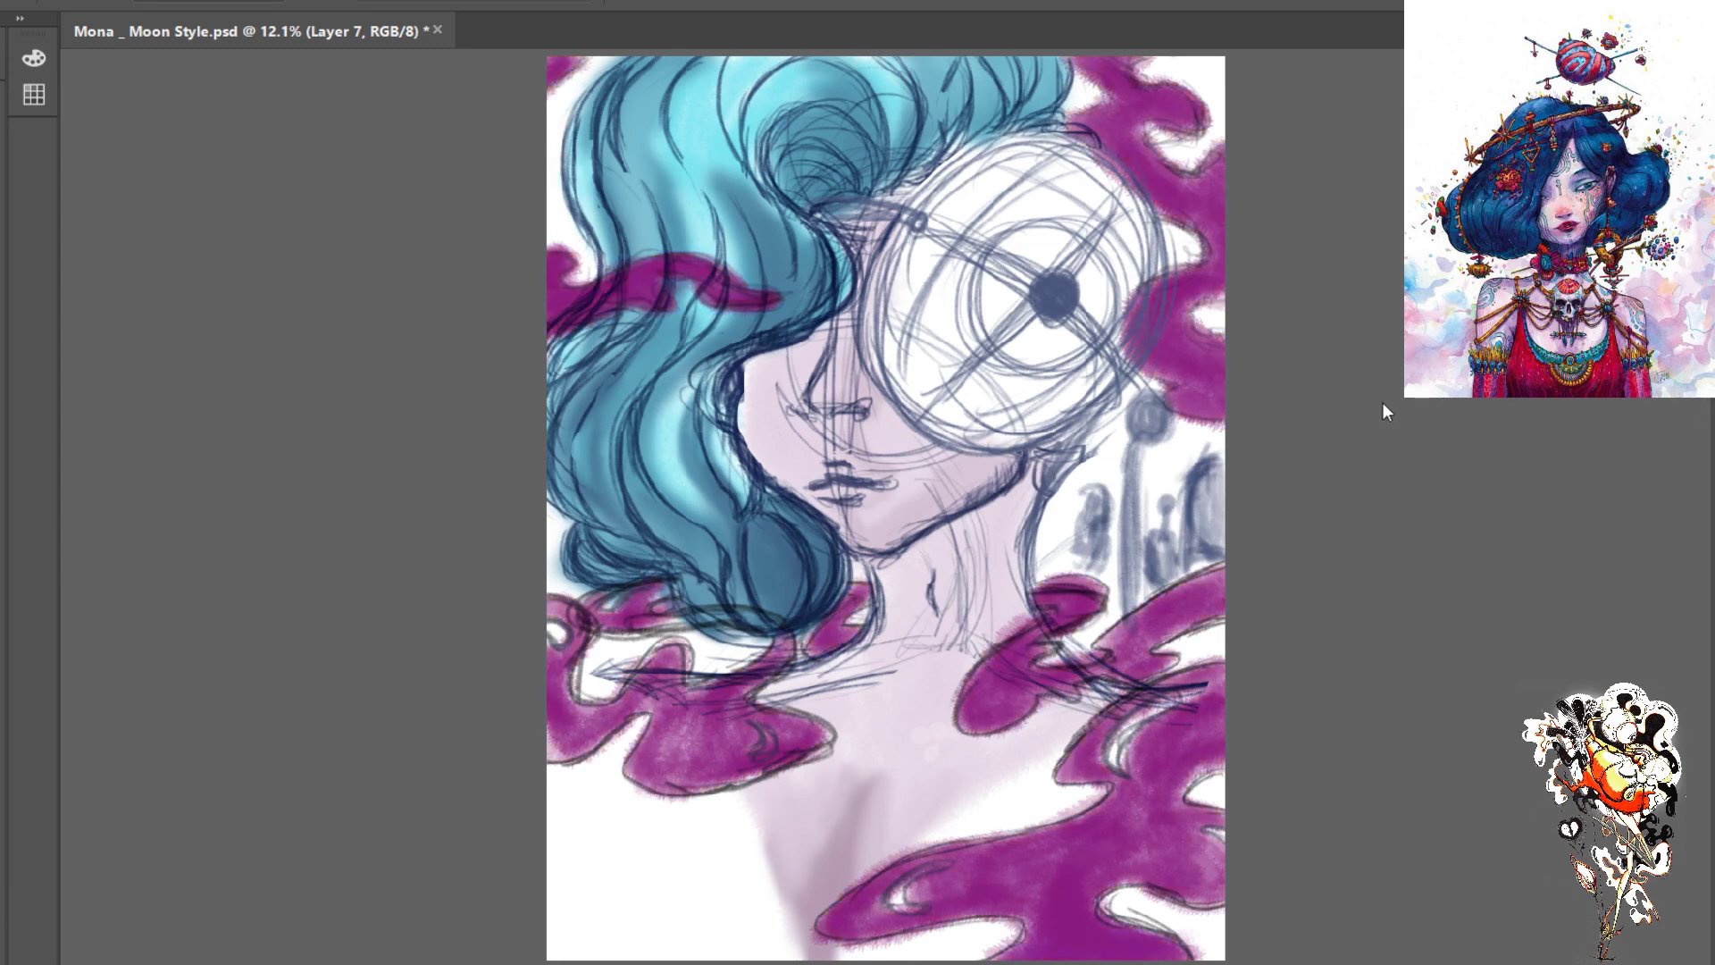
key("alt+BackSpace")
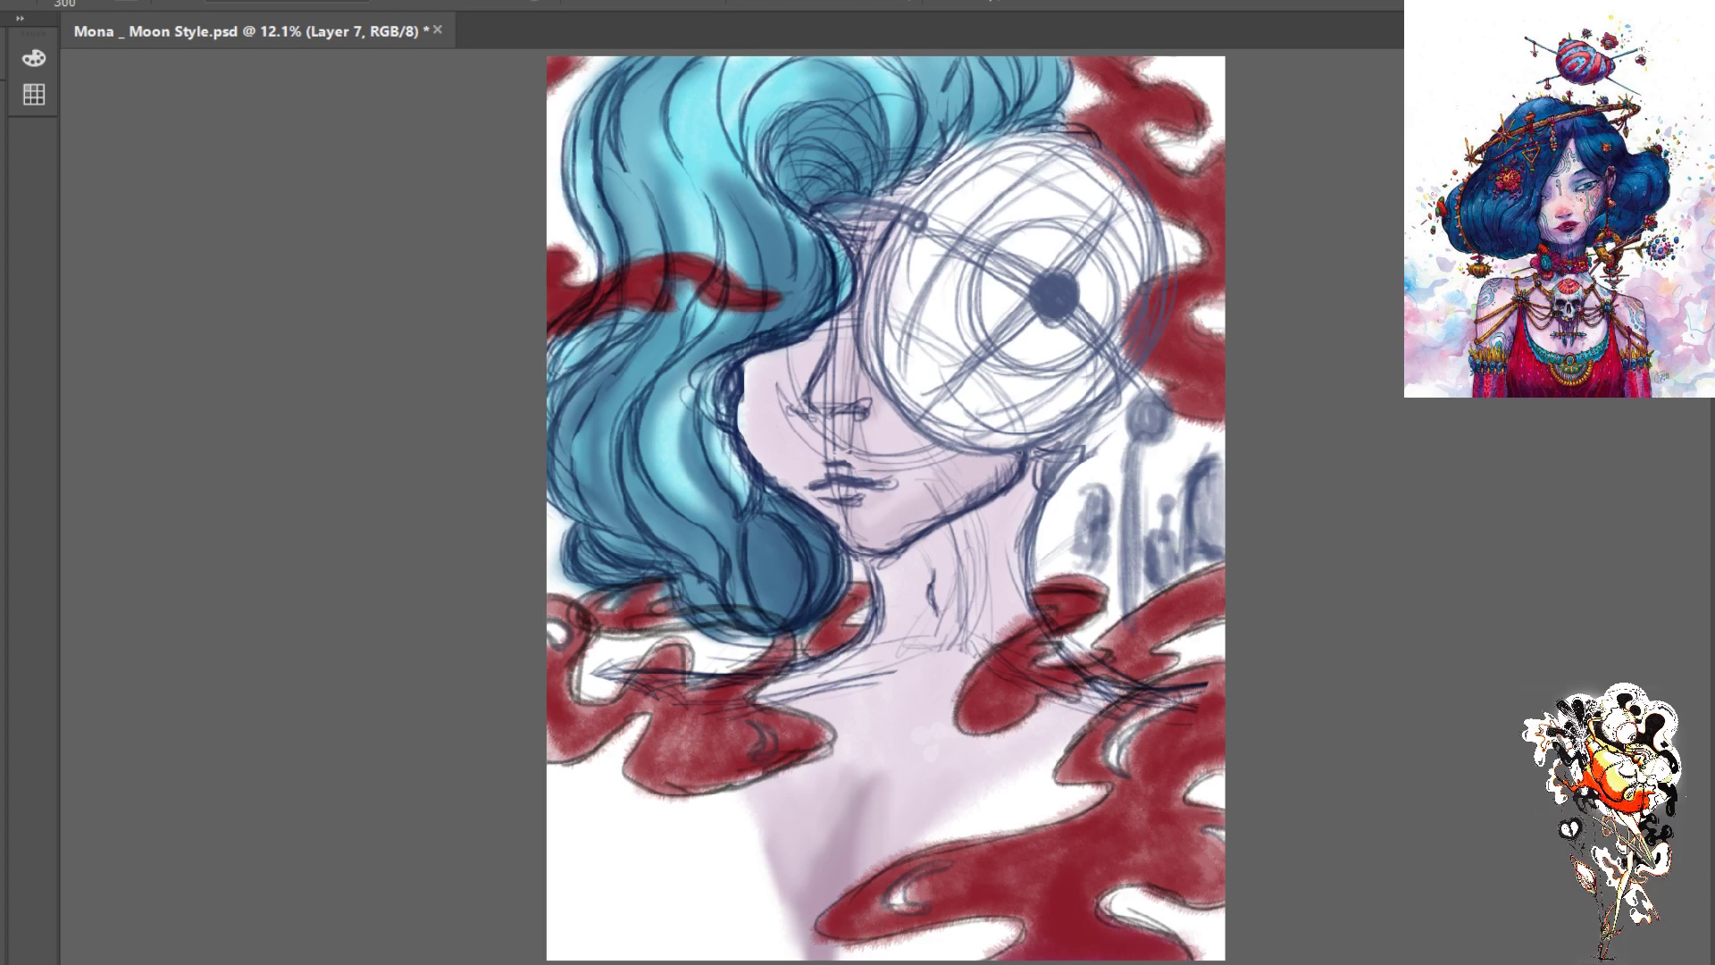
key("ctrl+shift+d")
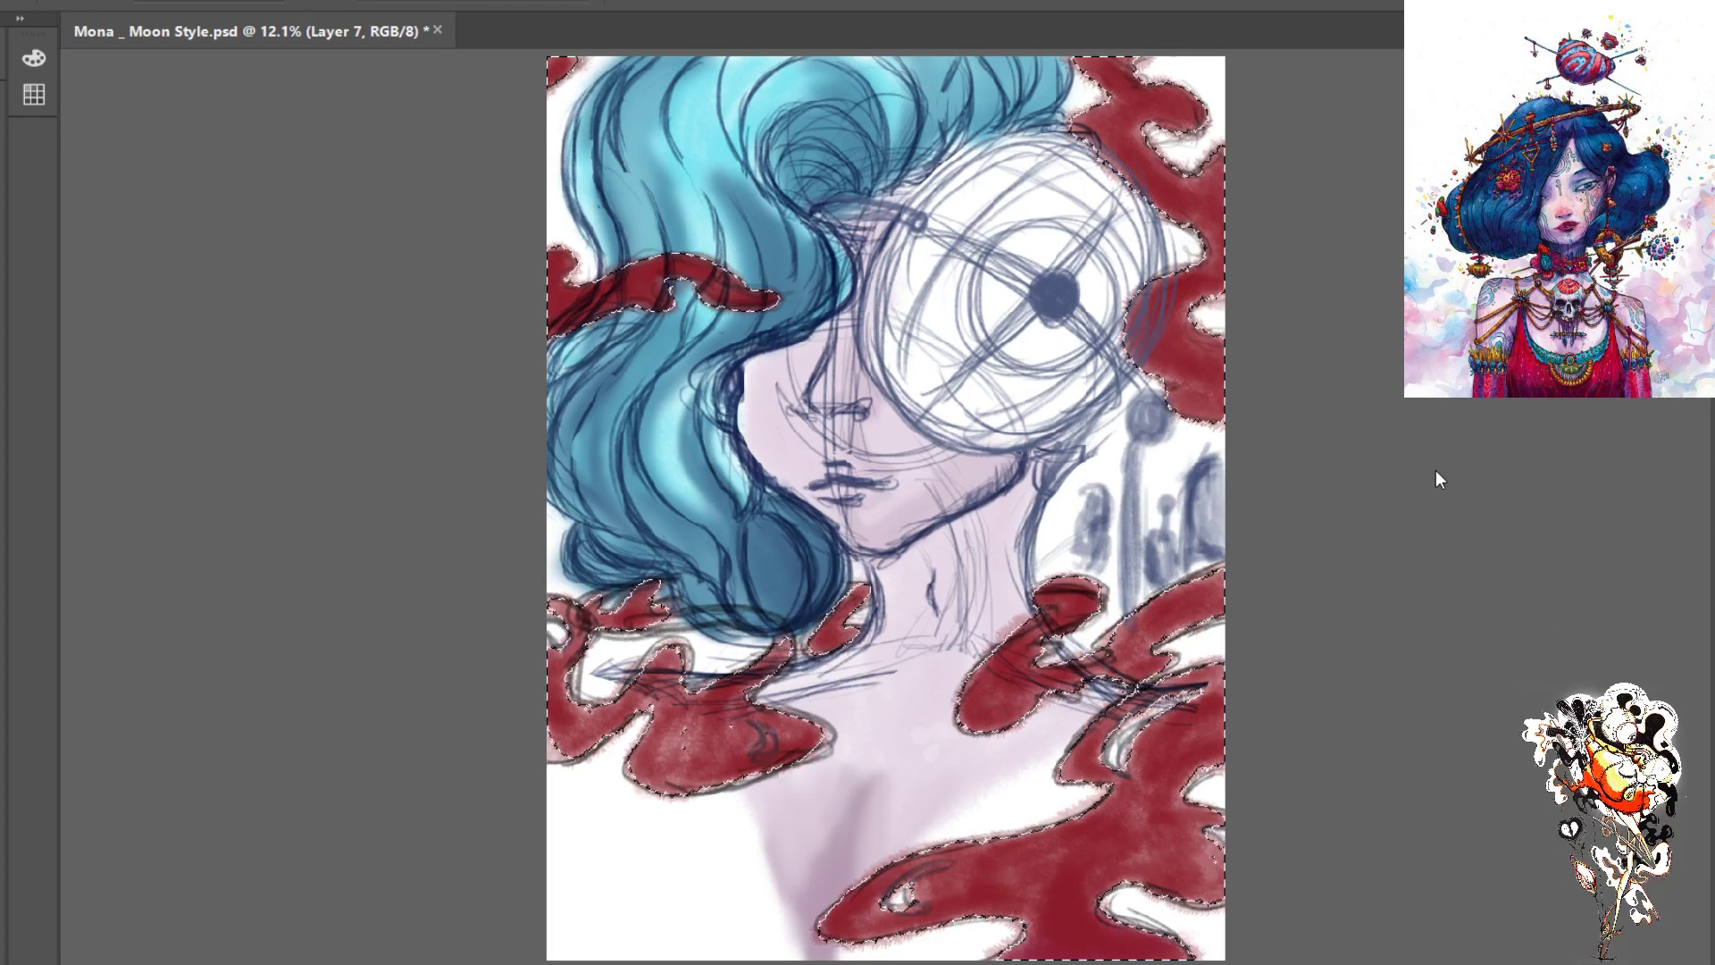
left_click_drag(1437, 402, 1508, 404)
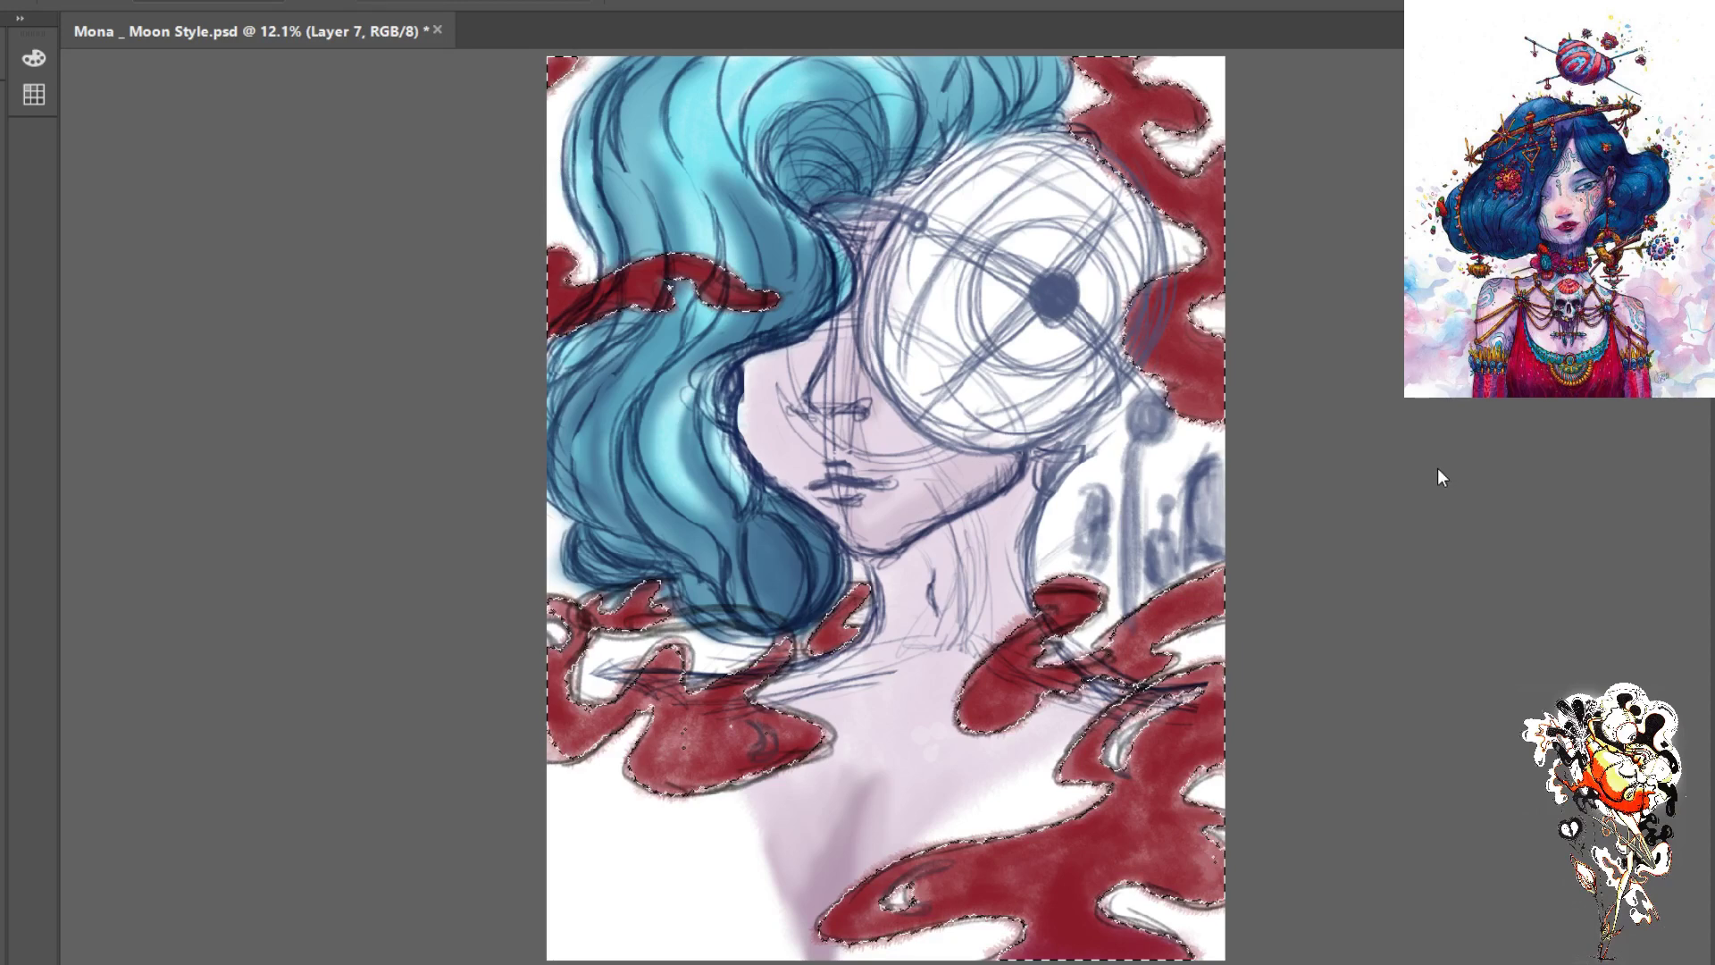
left_click_drag(1347, 468, 1511, 475)
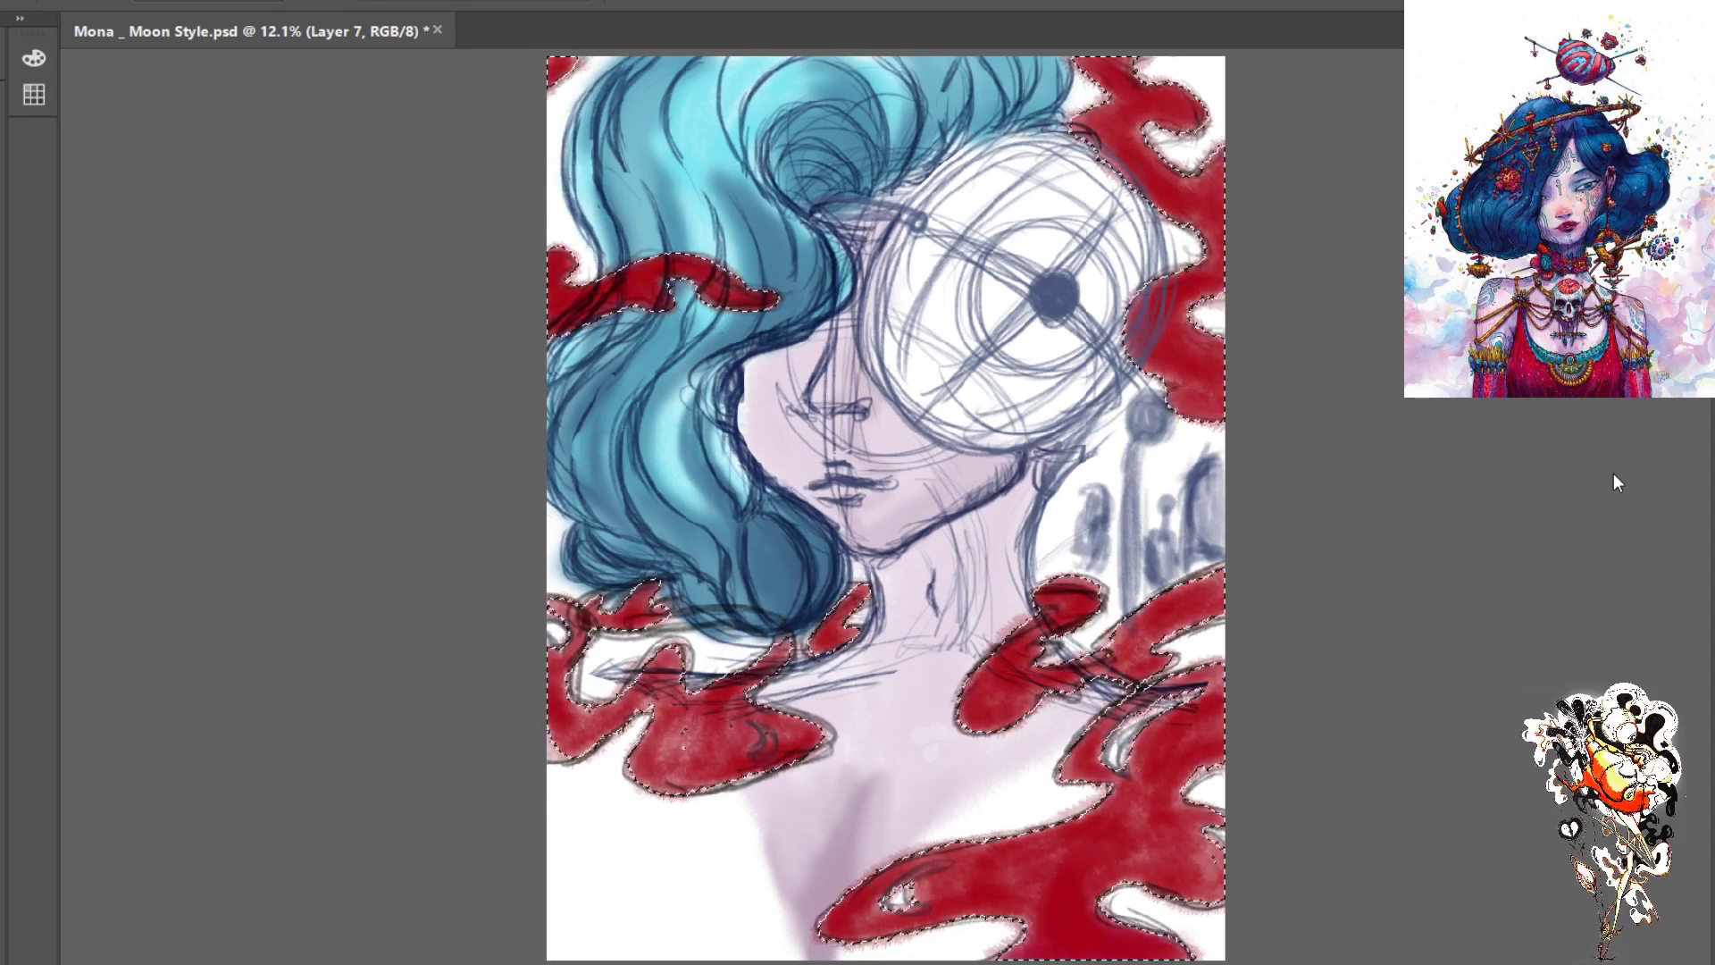
left_click_drag(1521, 479, 1477, 548)
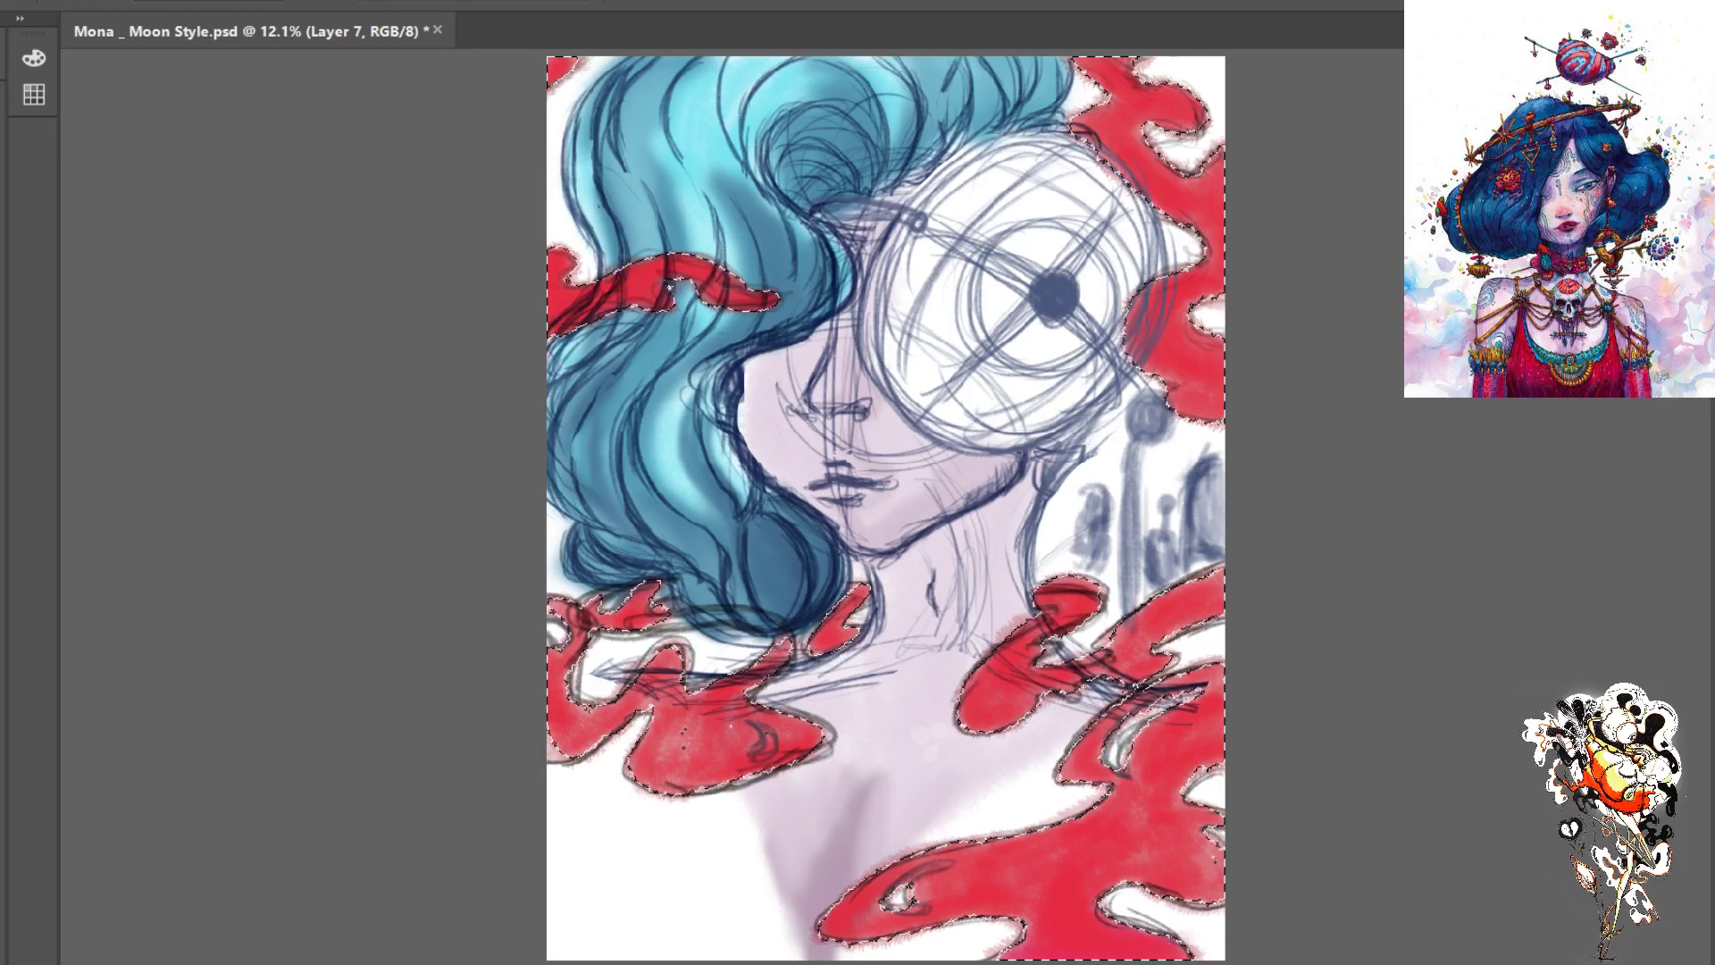
key("Escape")
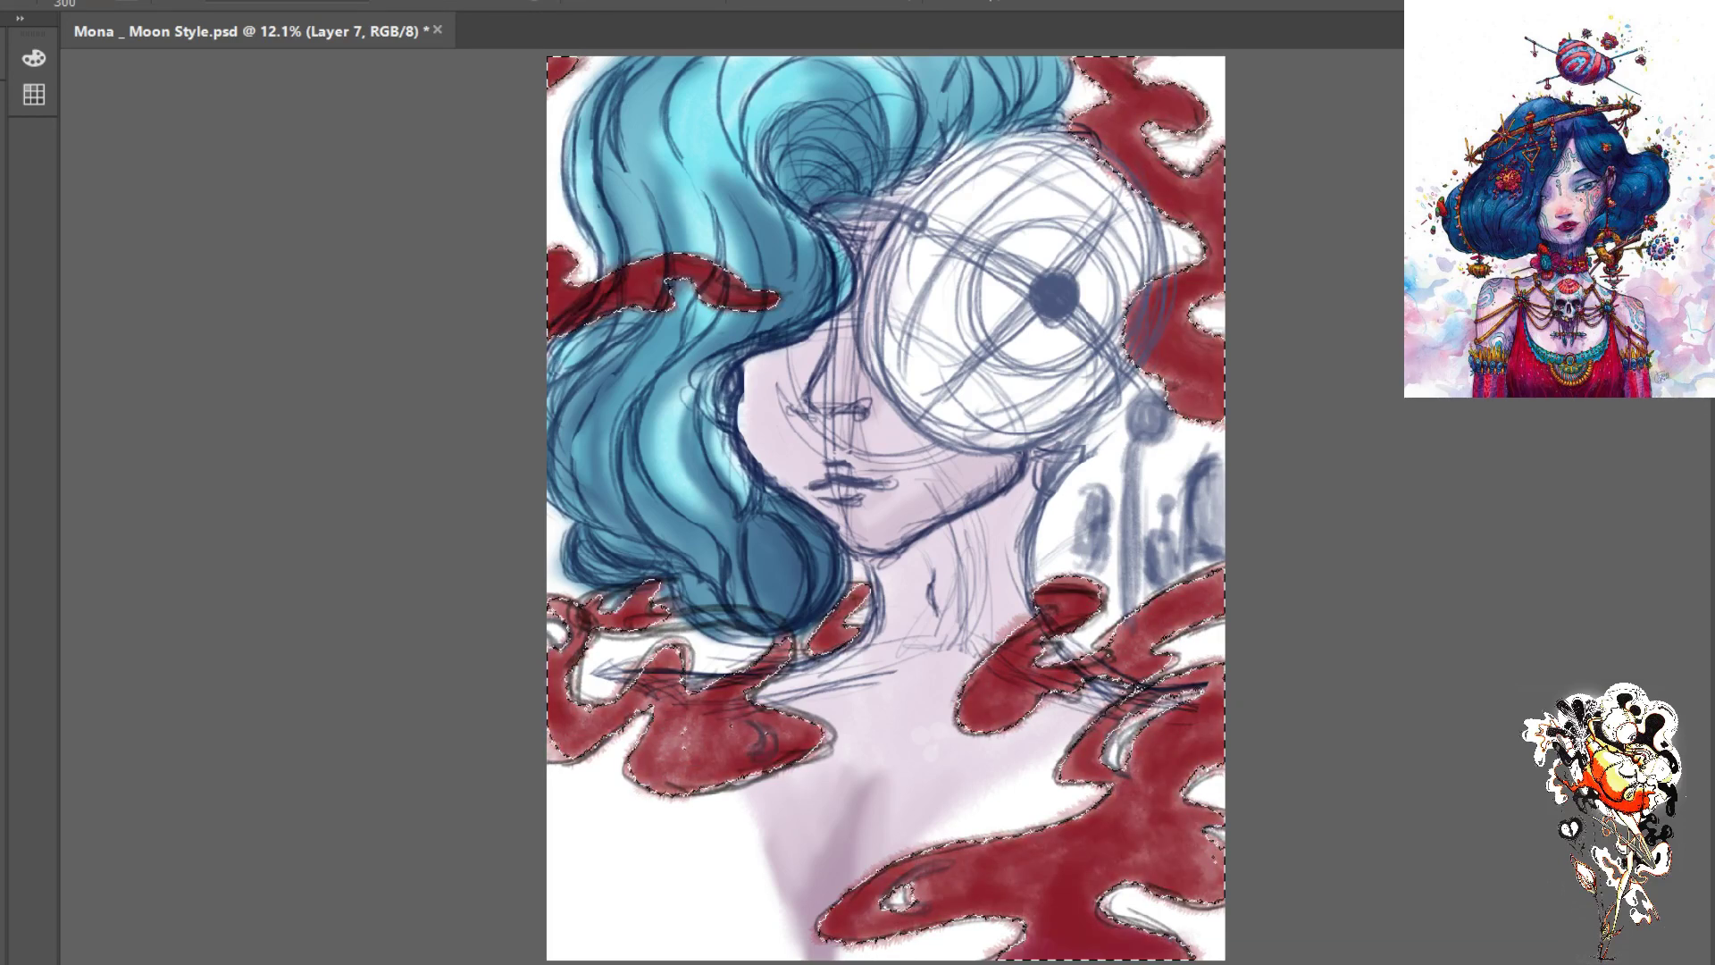
key("ctrl+d")
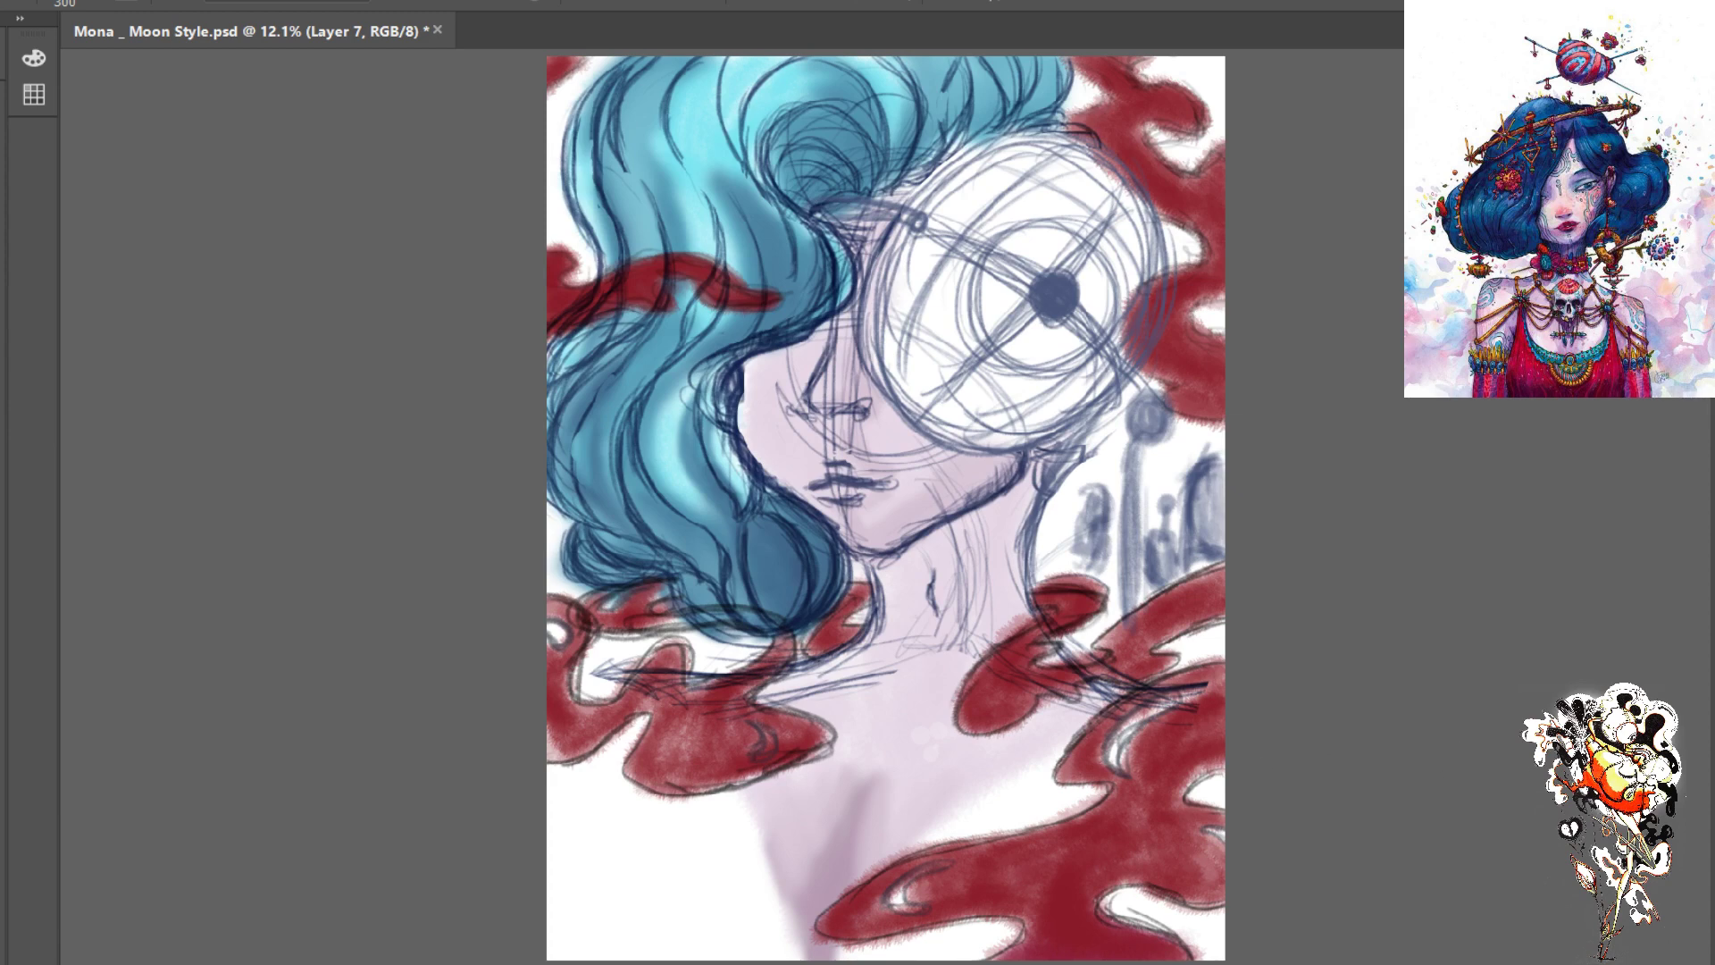
- Show the navy hair and ornament sketches again, and paint a thin crimson rod across the hair on Layer 8 at size 150
key("ctrl+comma")
key("ctrl+comma")
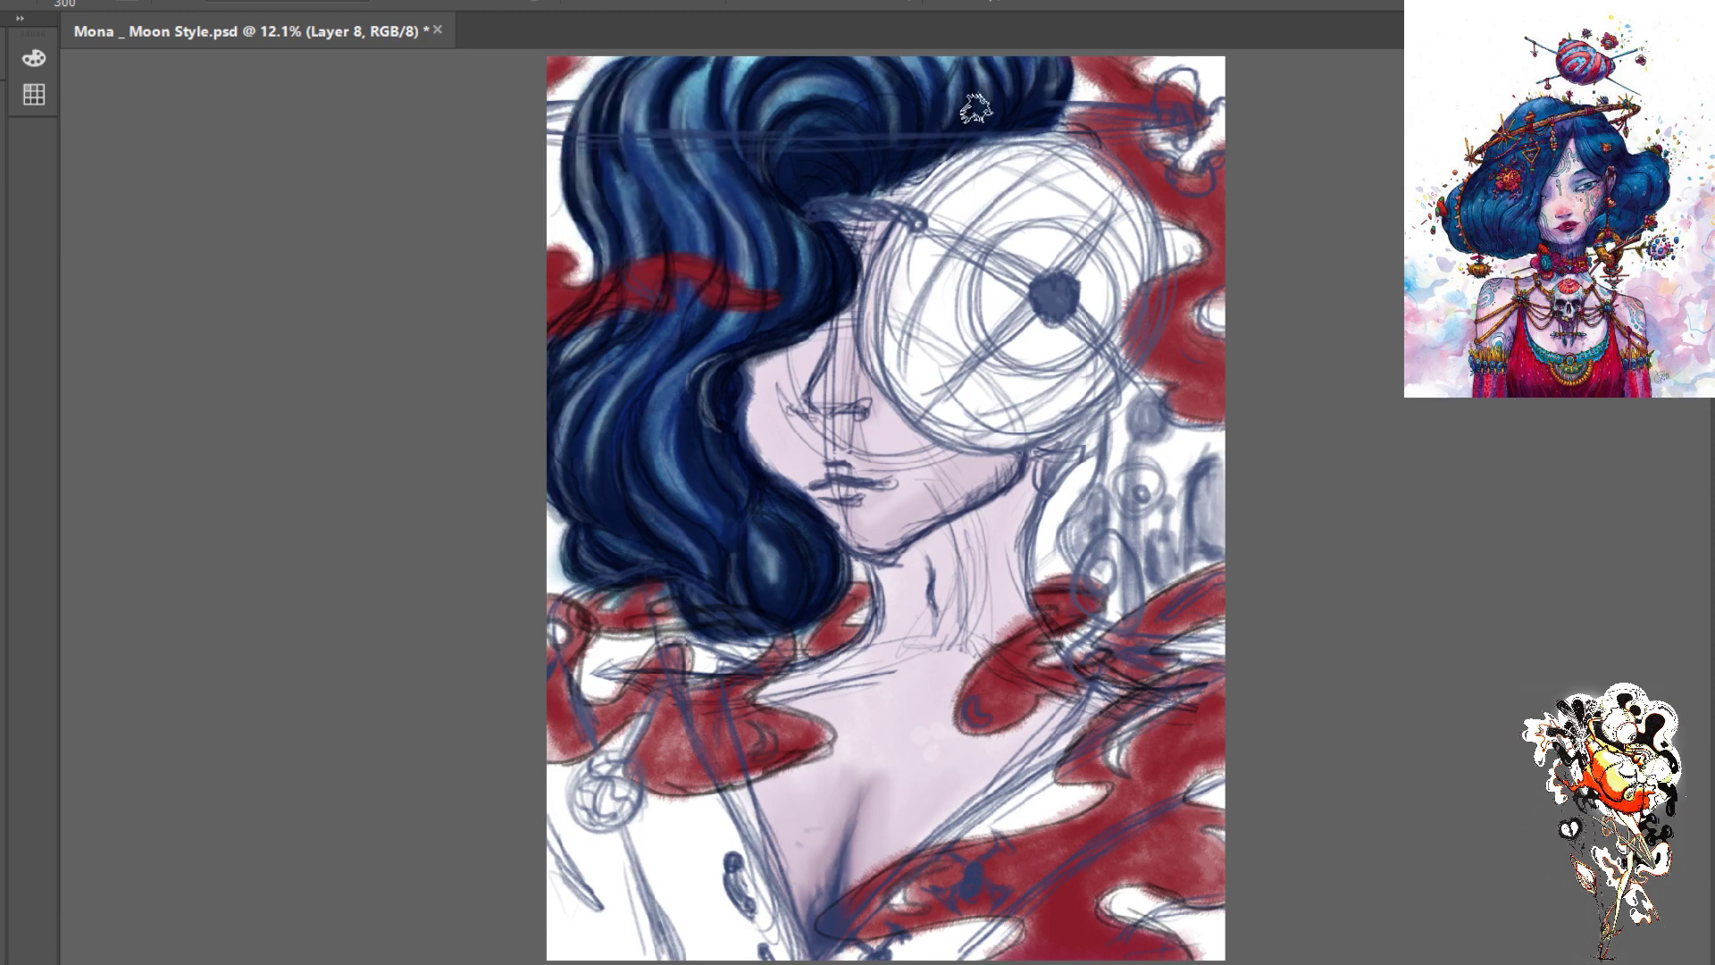
key("bracketleft")
key("bracketleft")
key("bracketleft")
mouse_move(1095, 150)
left_mouse_down()
mouse_move(1022, 143)
mouse_move(1205, 143)
mouse_move(1131, 160)
mouse_move(1133, 113)
mouse_move(1162, 122)
mouse_move(833, 145)
mouse_move(811, 167)
mouse_move(856, 149)
mouse_move(683, 141)
mouse_move(969, 154)
mouse_move(551, 134)
mouse_move(671, 149)
left_mouse_up()
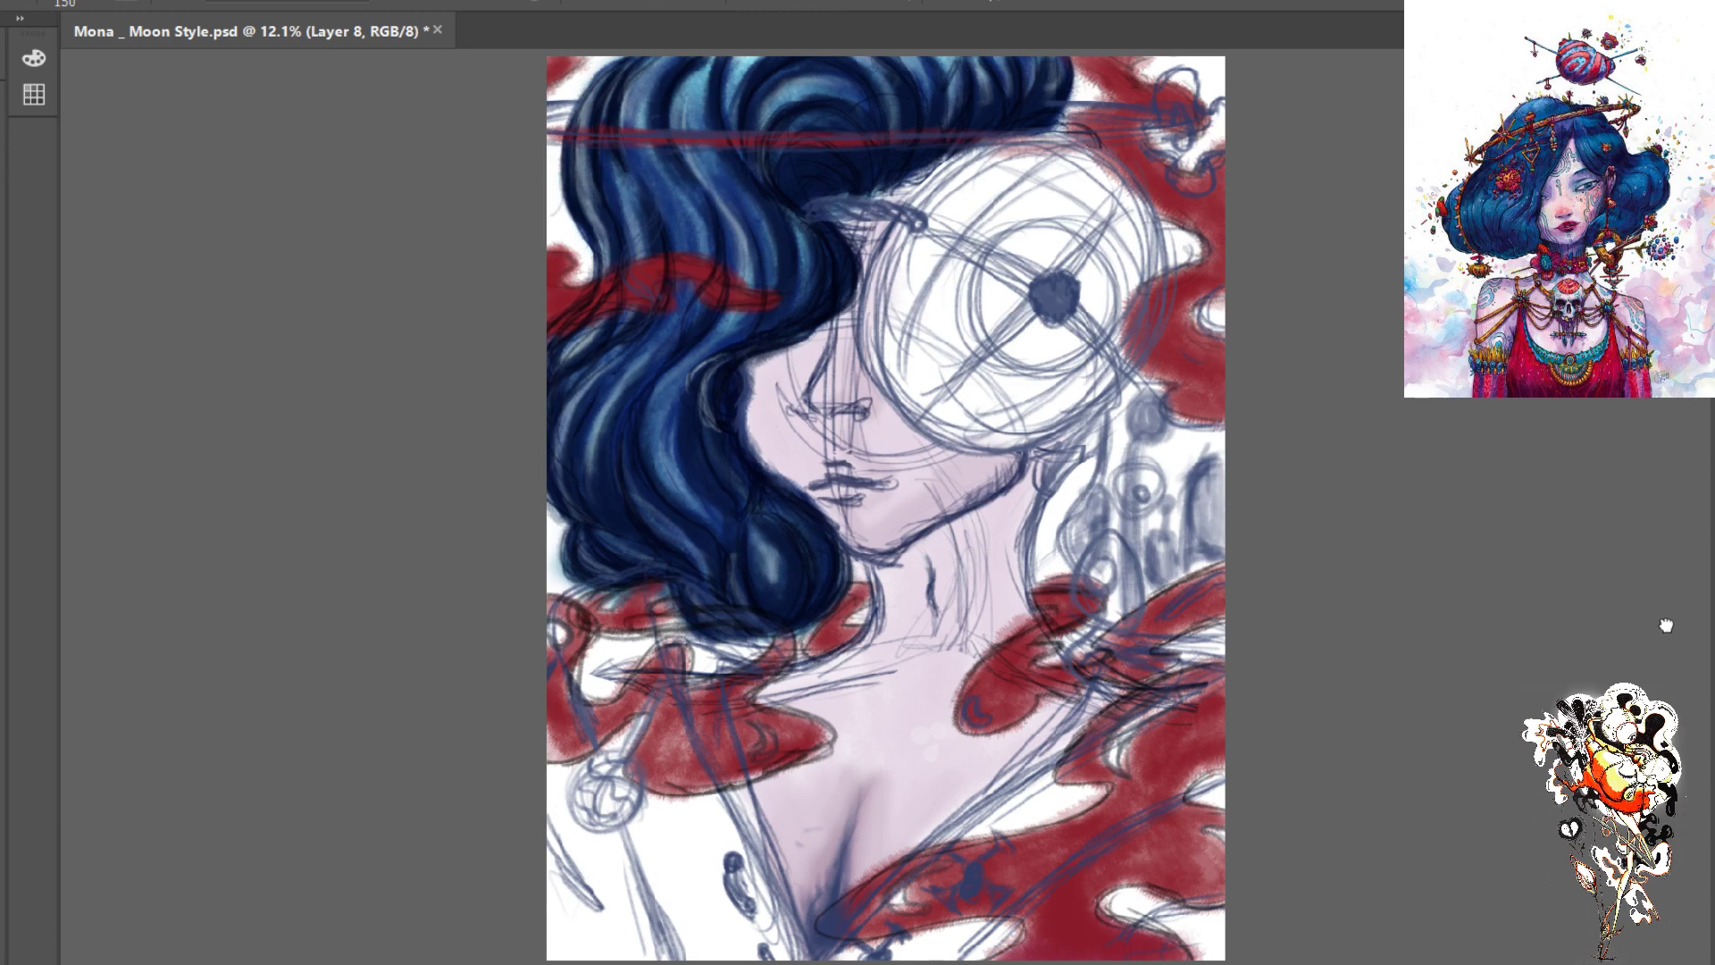
- Hide the grey smudged shapes beside the neck and make Layer 3 active
key("ctrl+z")
key("ctrl+z")
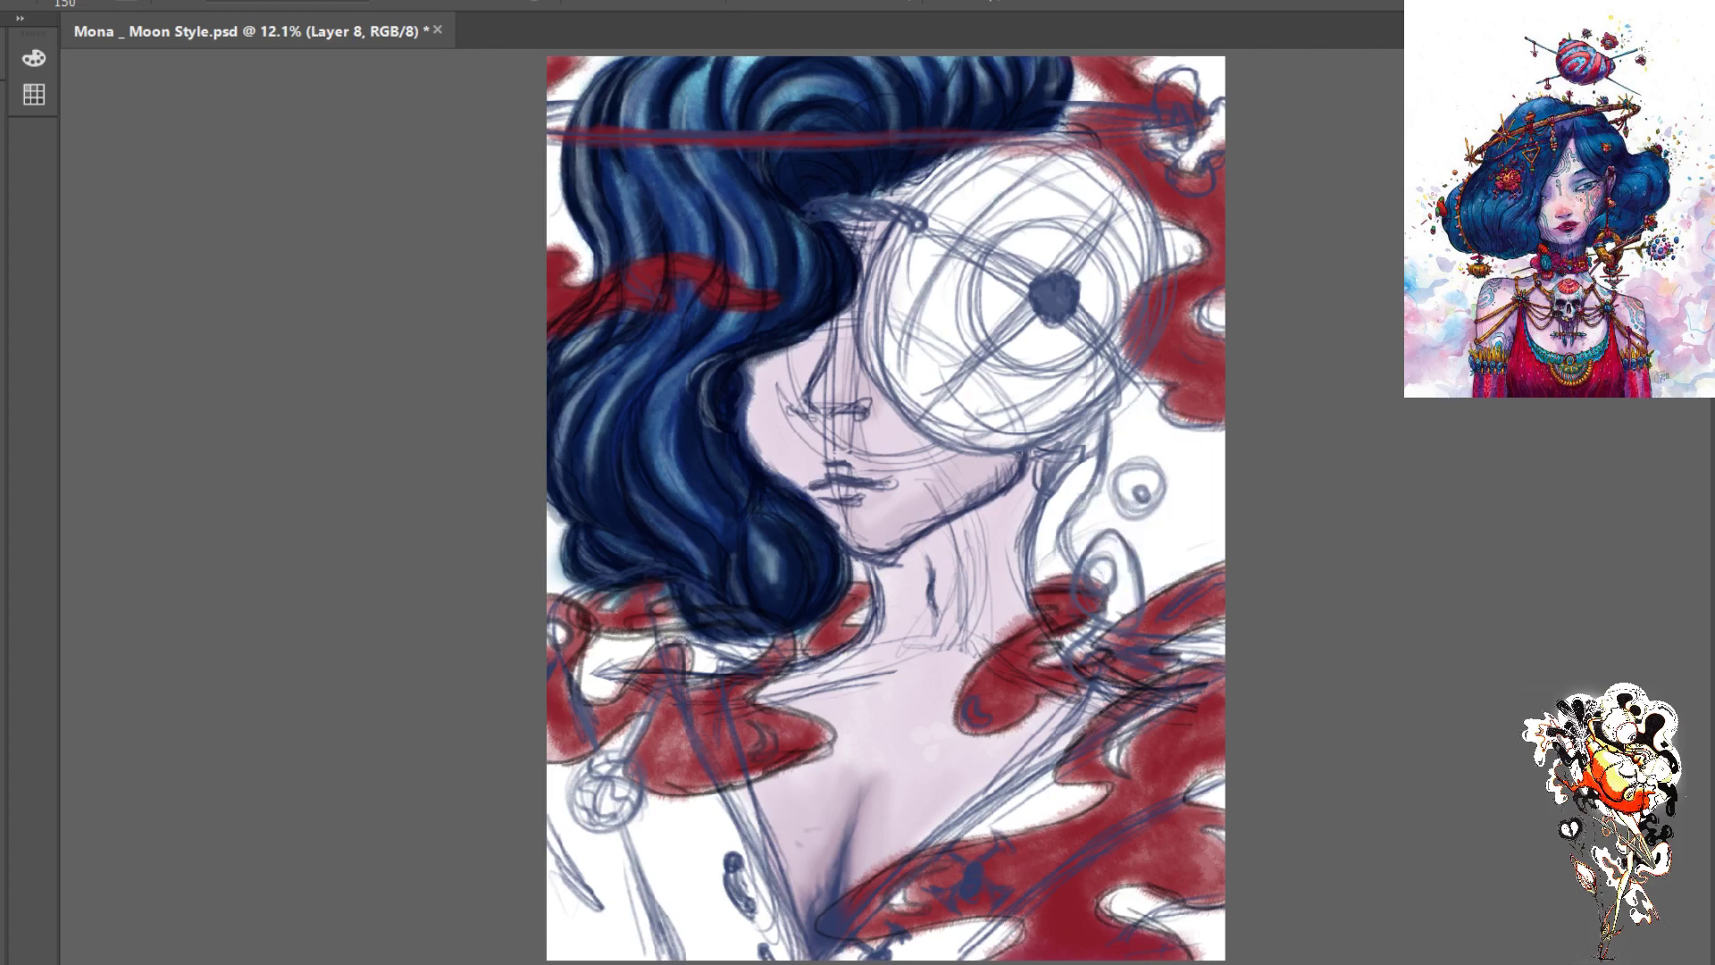
key("ctrl+z")
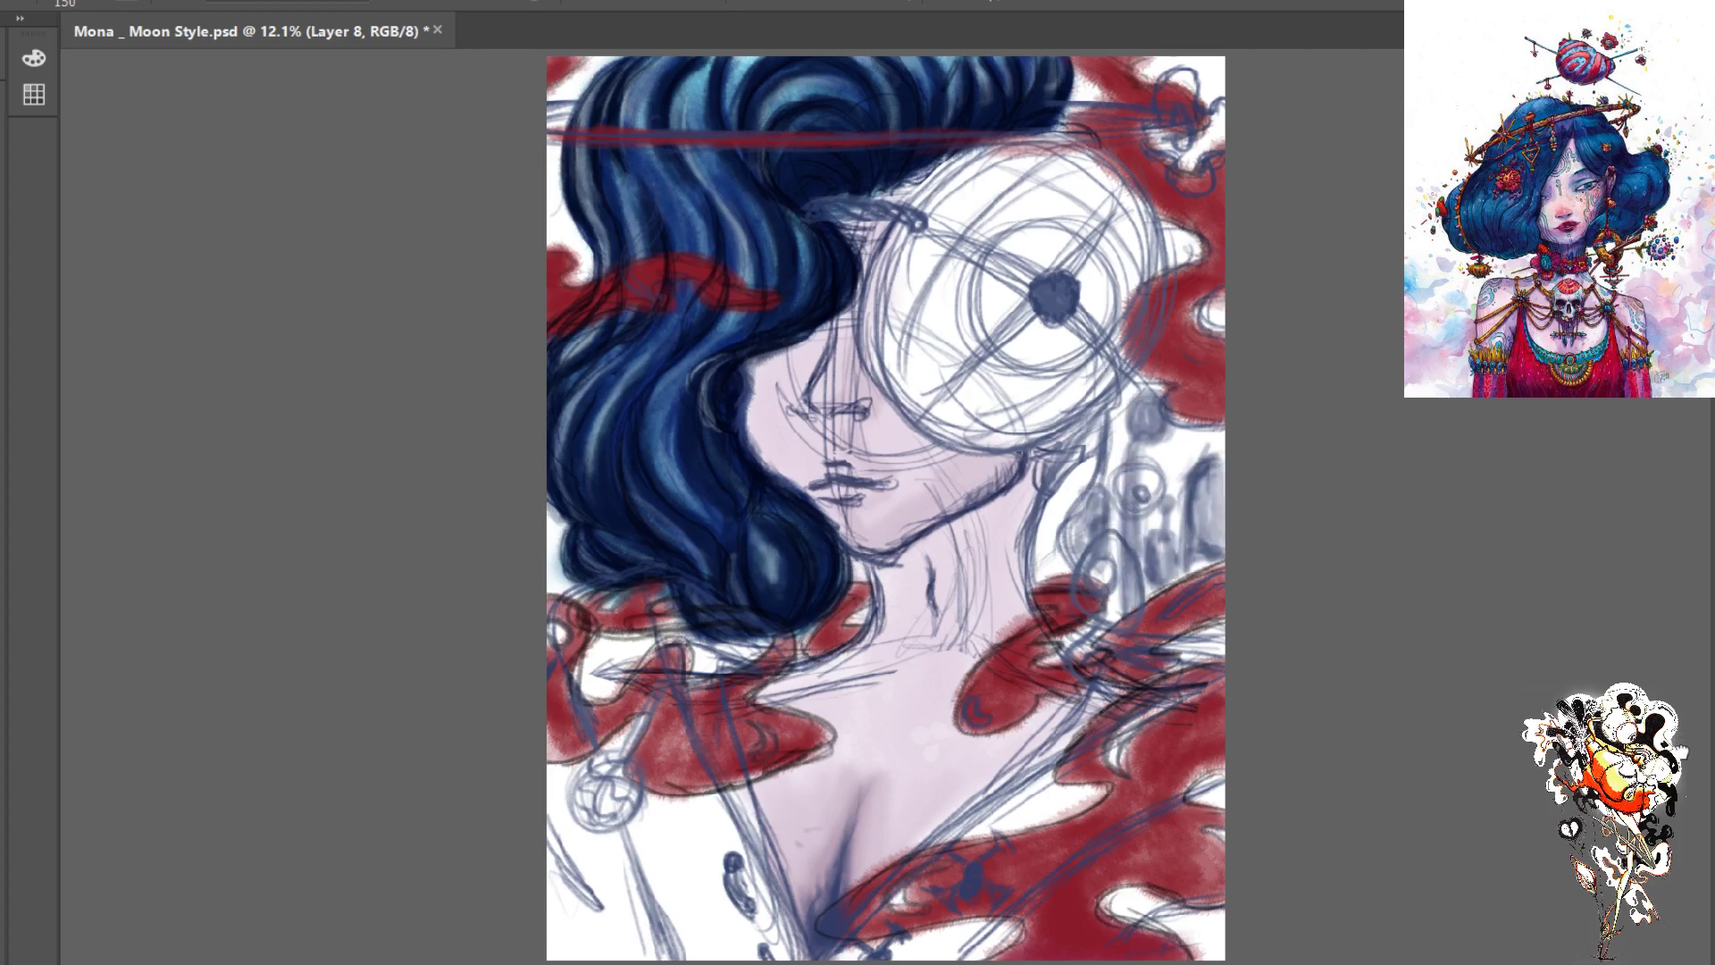
left_click(1692, 869)
left_click(1696, 769)
left_click(1679, 831)
left_click(1551, 838)
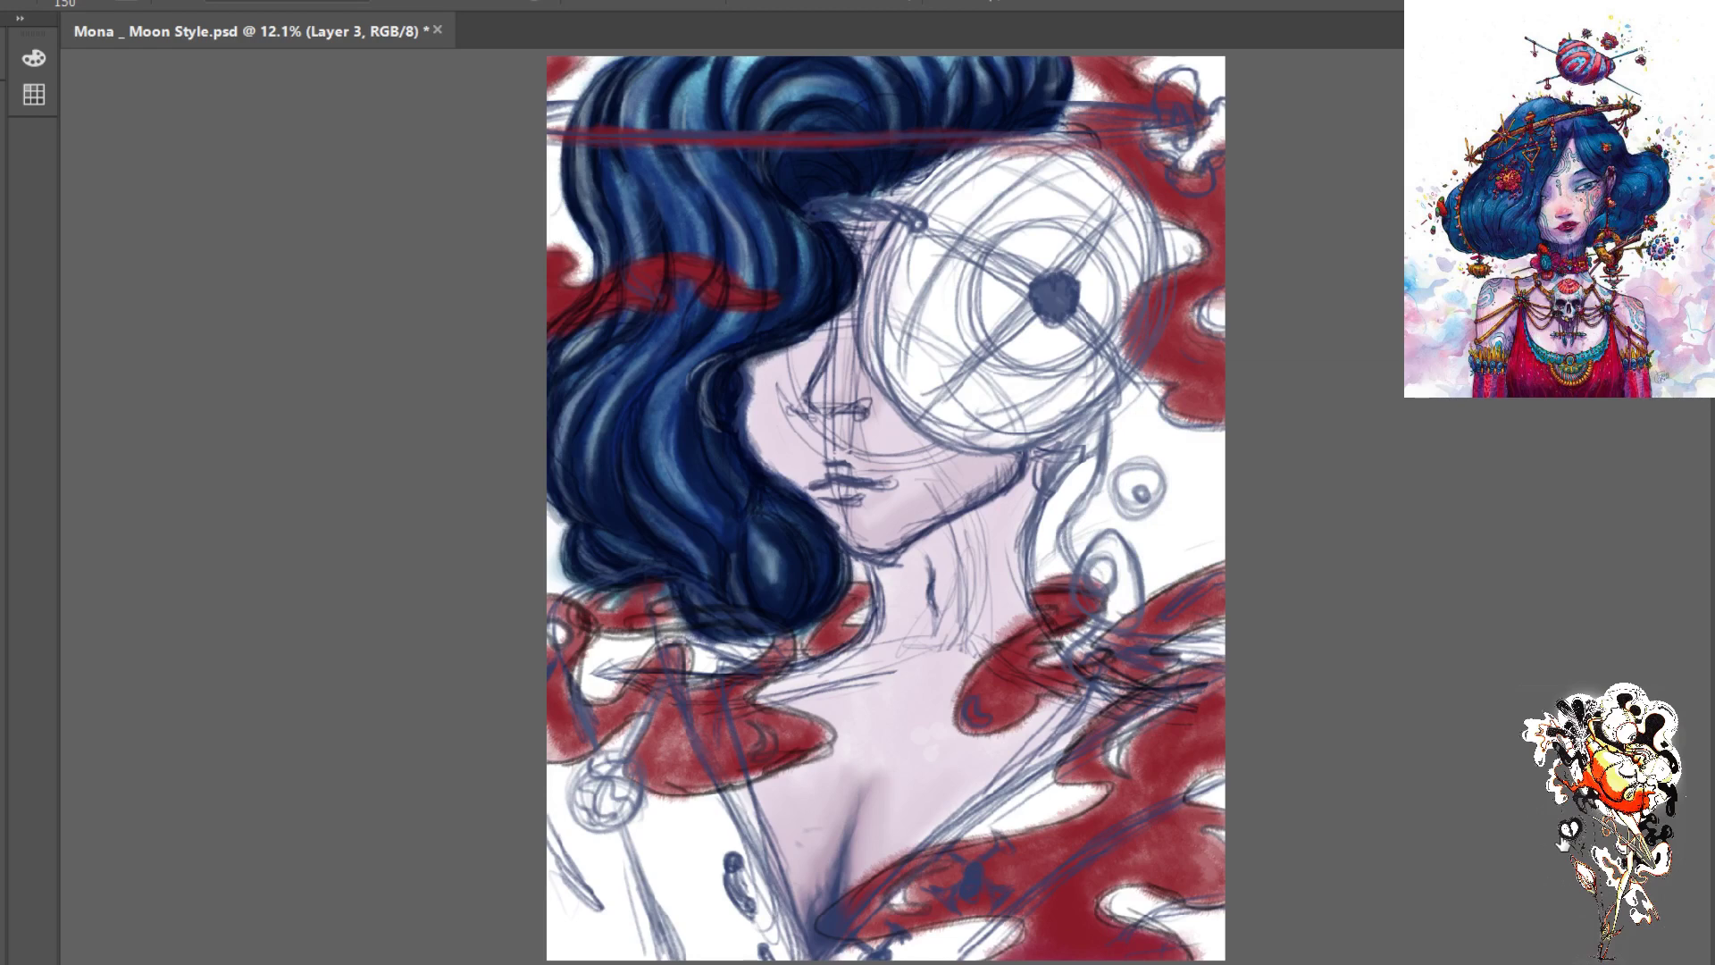
- Show the grey smudged shapes beside the neck again, and toggle the skin, hair highlight and smoke layers off and back on
left_click(1560, 842)
left_click(1555, 783)
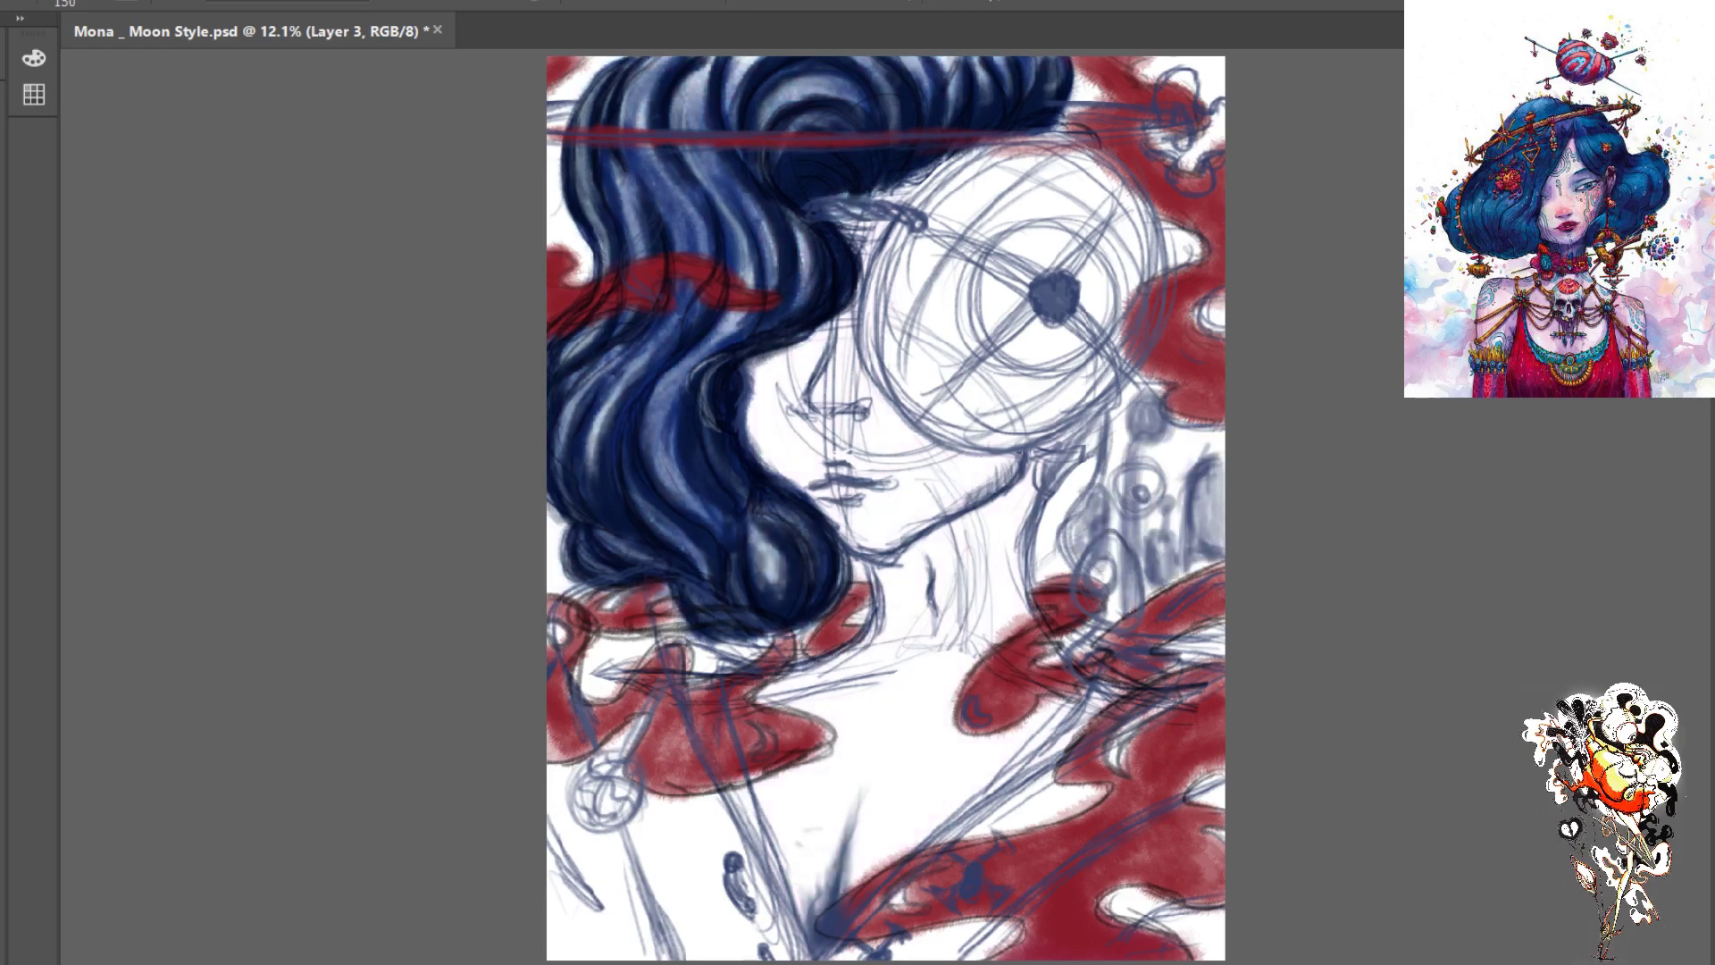
left_click(1555, 783)
left_click(1552, 683)
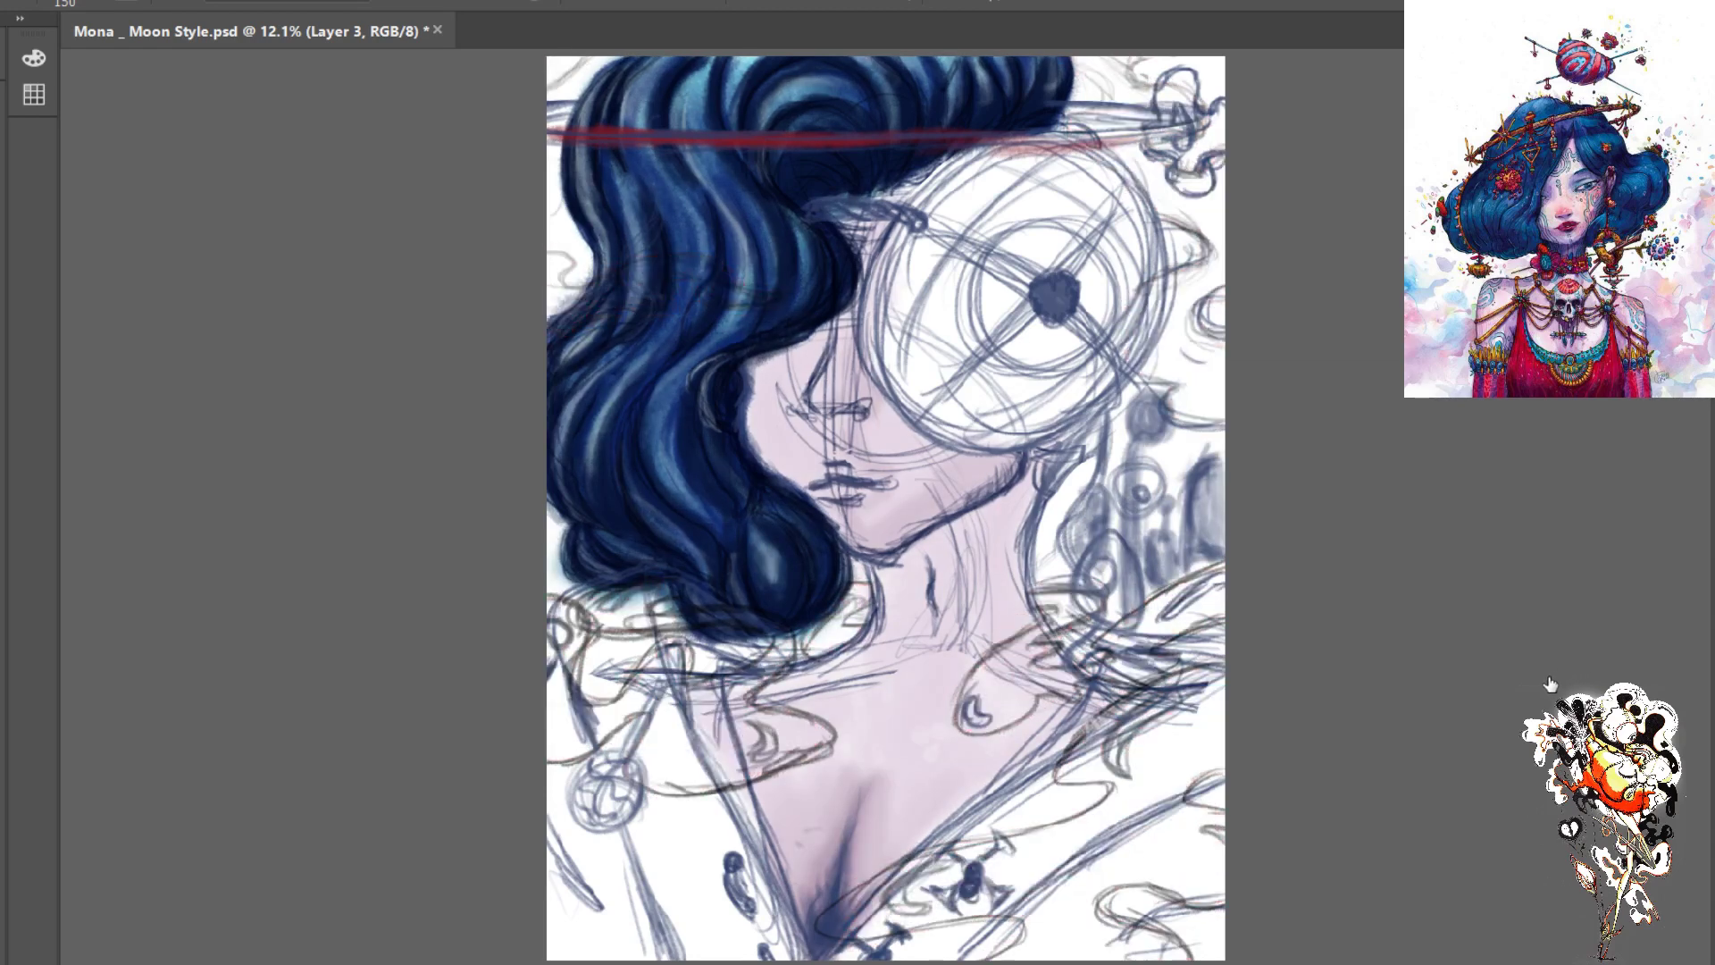
left_click(1552, 683)
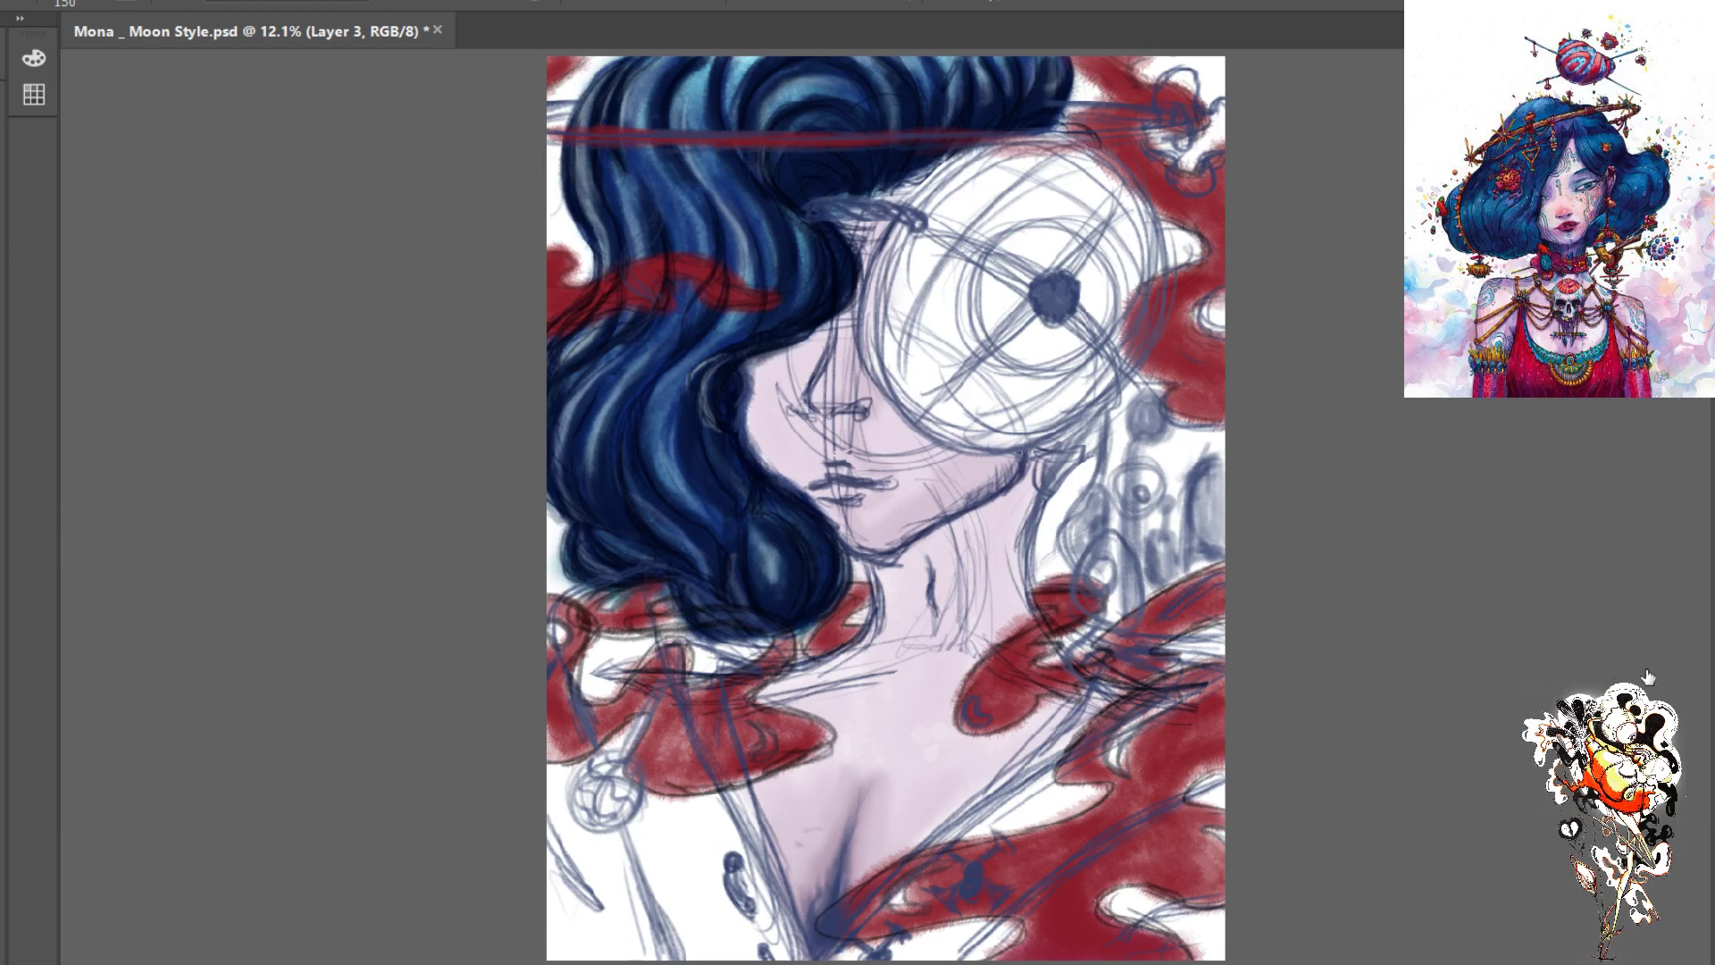
- Try stacking the crimson smoke above the sketch lines and merging the Clothes layer down, then undo the changes
left_click(1675, 672)
left_click_drag(1681, 674, 1657, 601)
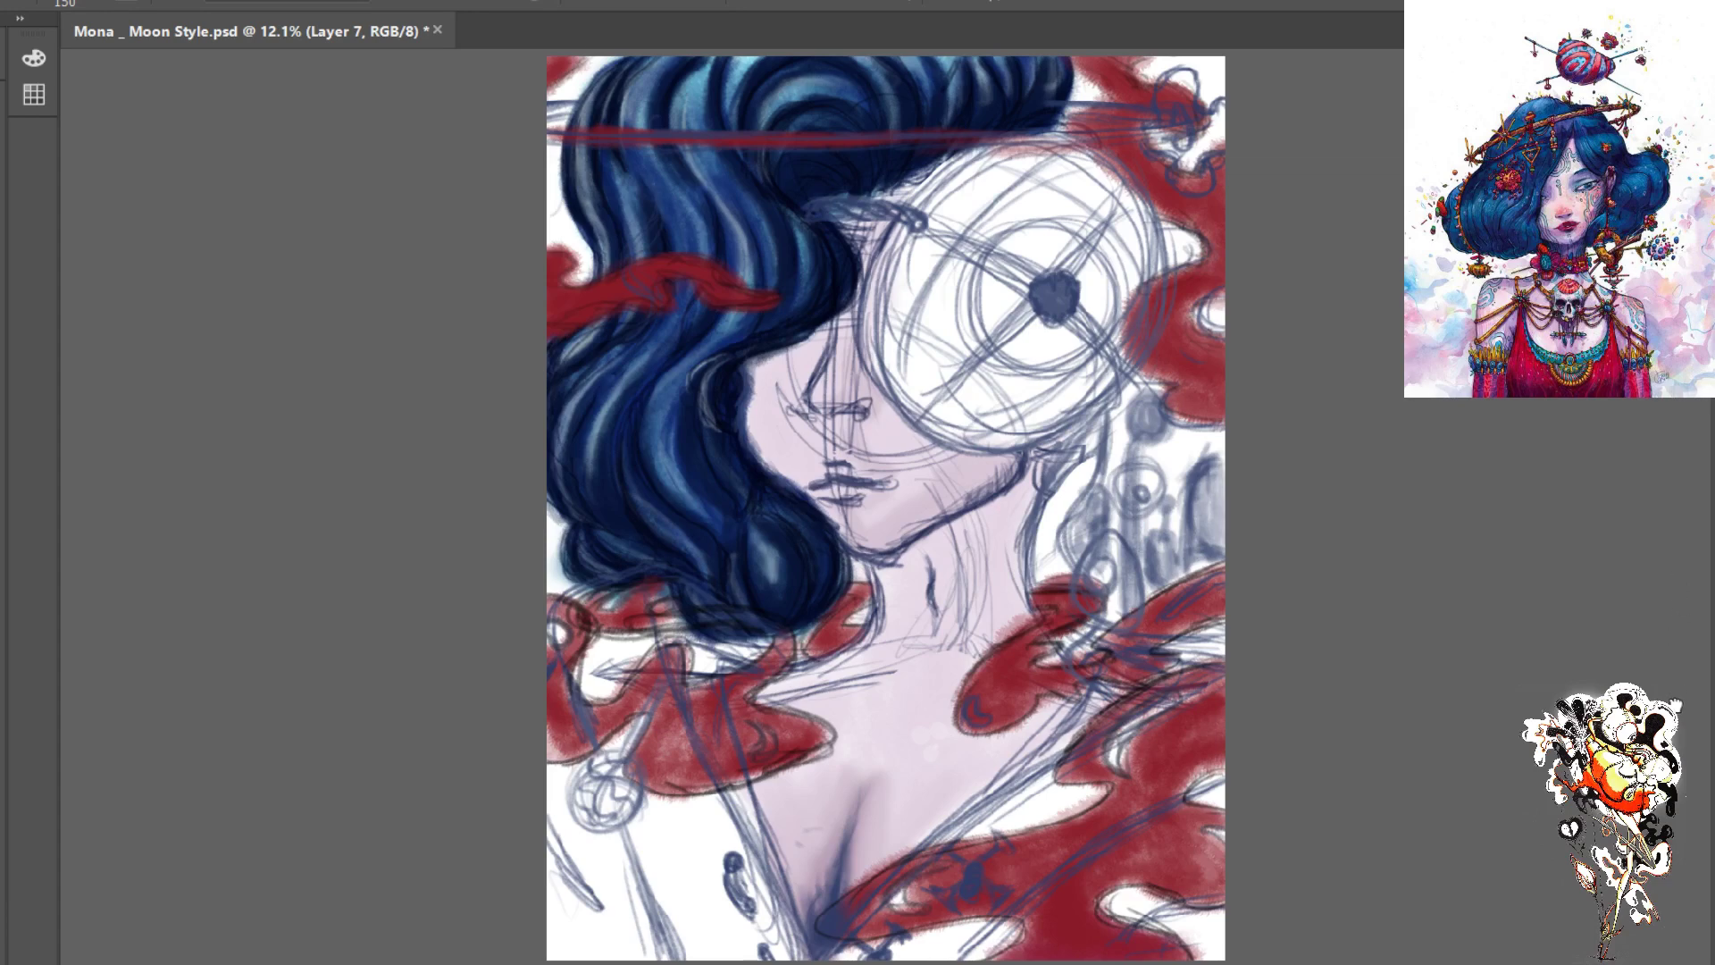
key("alt+bracketleft")
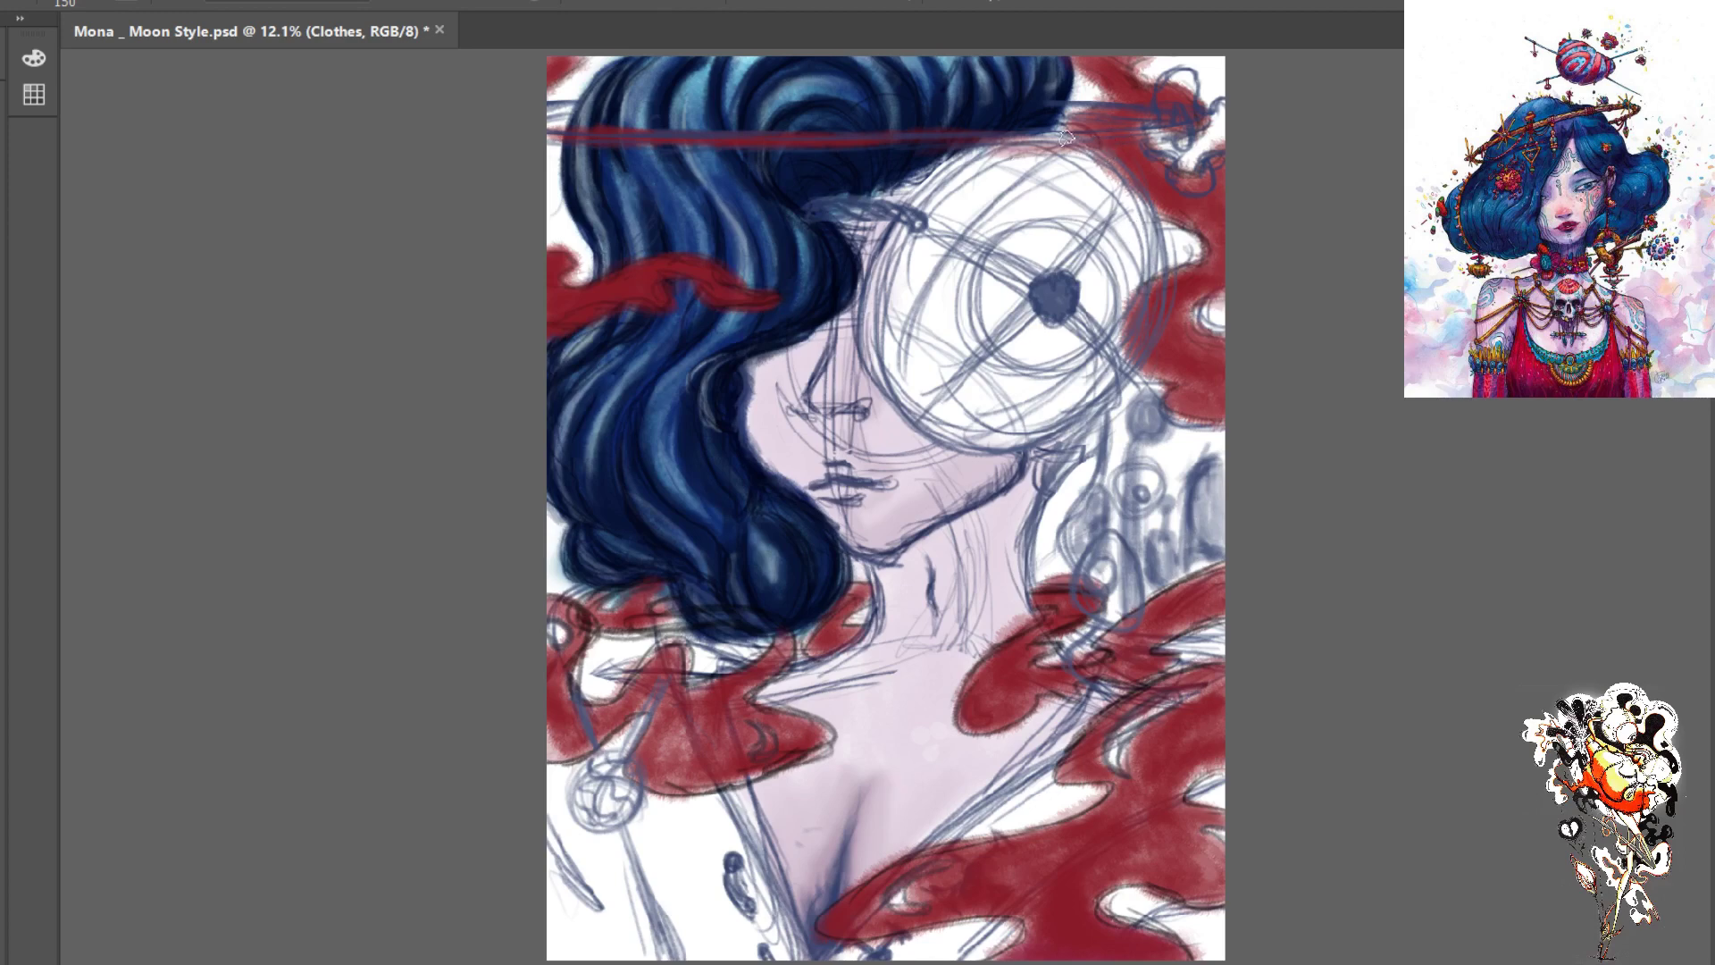
mouse_move(974, 128)
left_mouse_down()
mouse_move(1089, 135)
mouse_move(917, 143)
left_mouse_up()
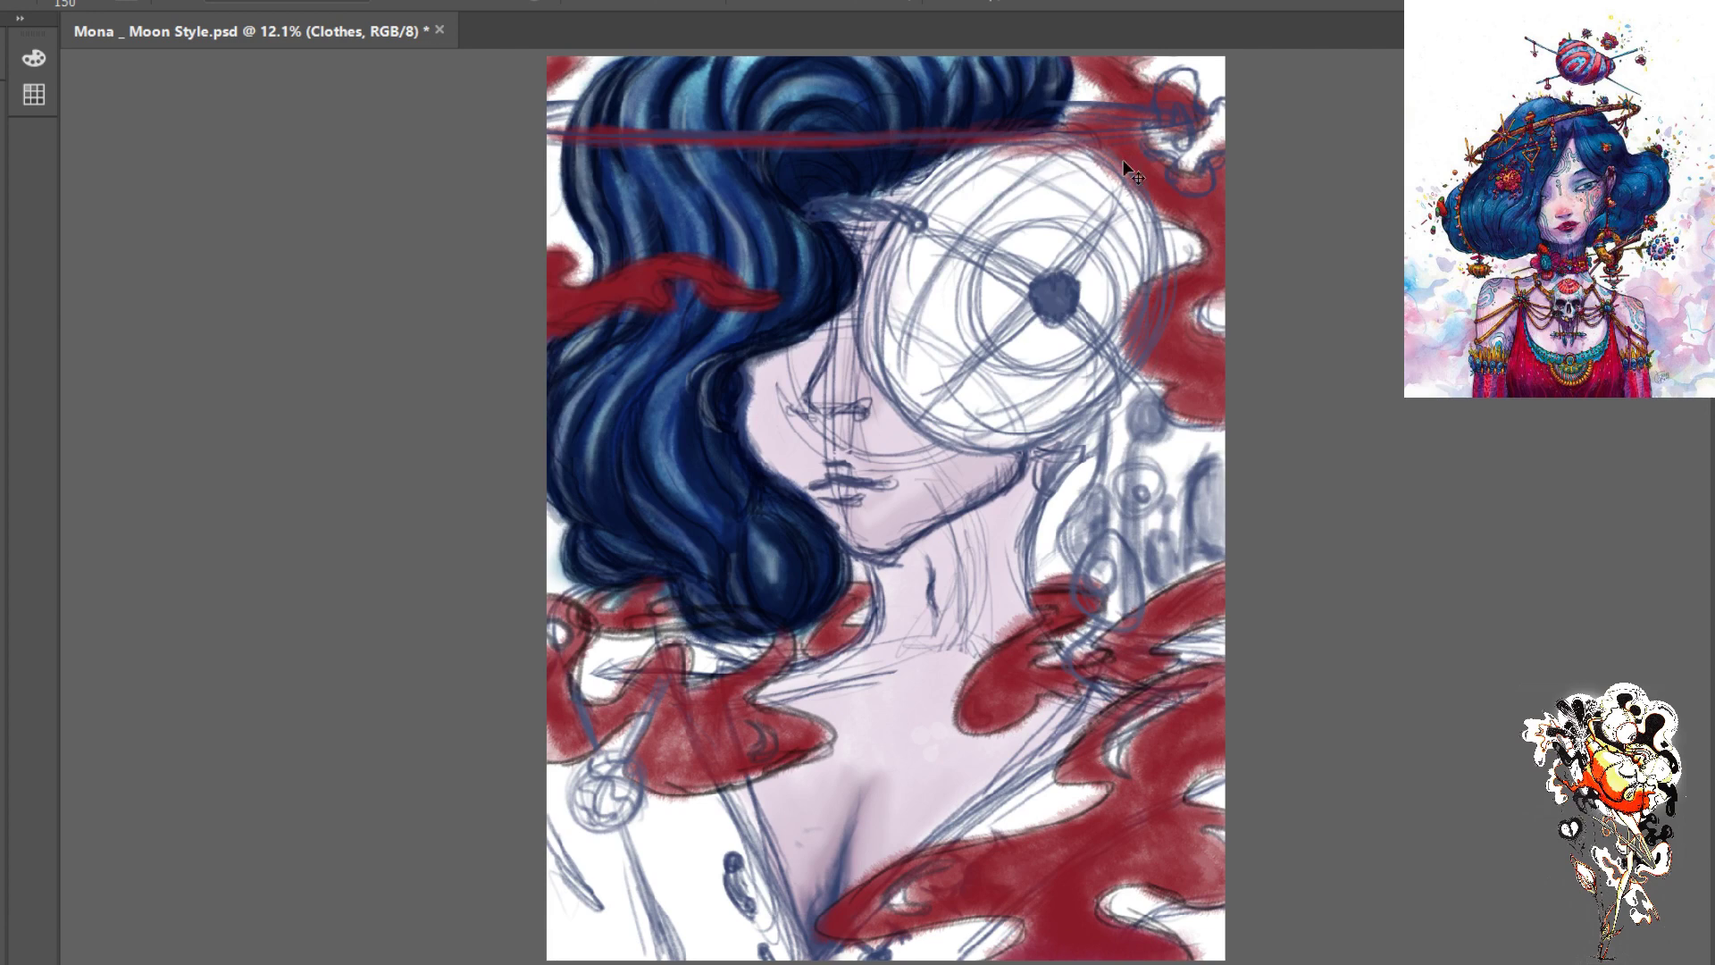
key("ctrl+[")
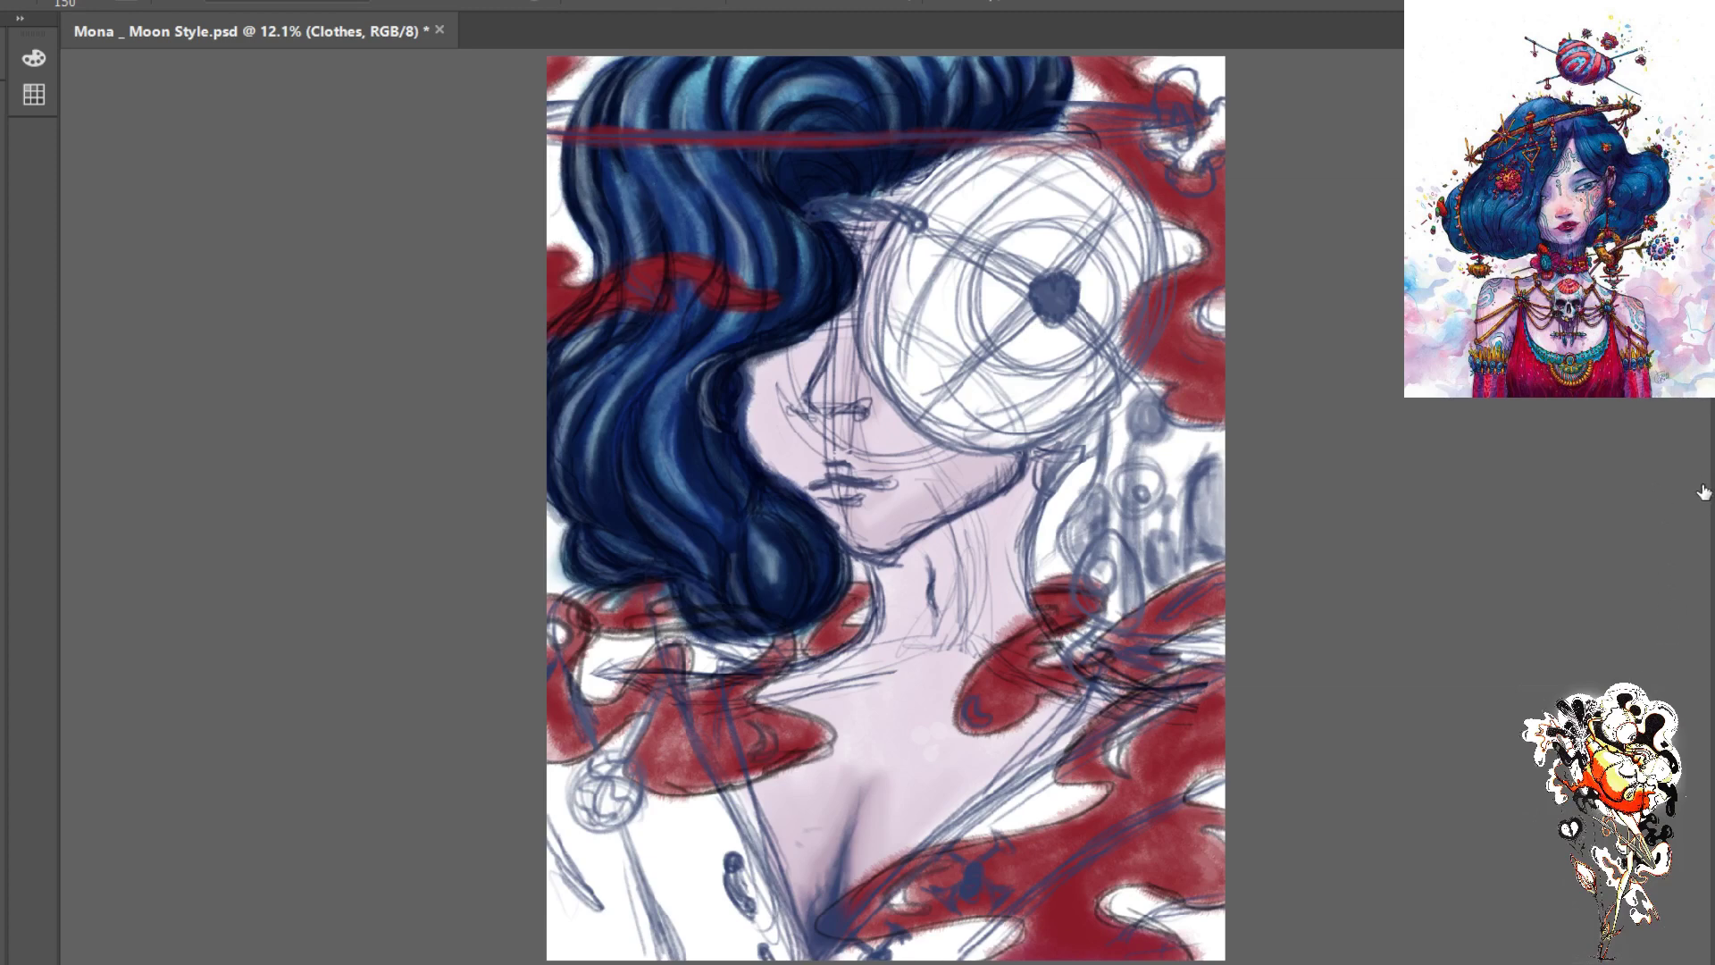
key("ctrl+e")
key("ctrl+z")
key("ctrl+z")
key("ctrl+z")
key("ctrl+z")
key("ctrl+z")
- Paint the thin crimson halo's upper edge across the hair on the Halo Colour layer, reducing the brush size to 125 and 100
key("alt+[")
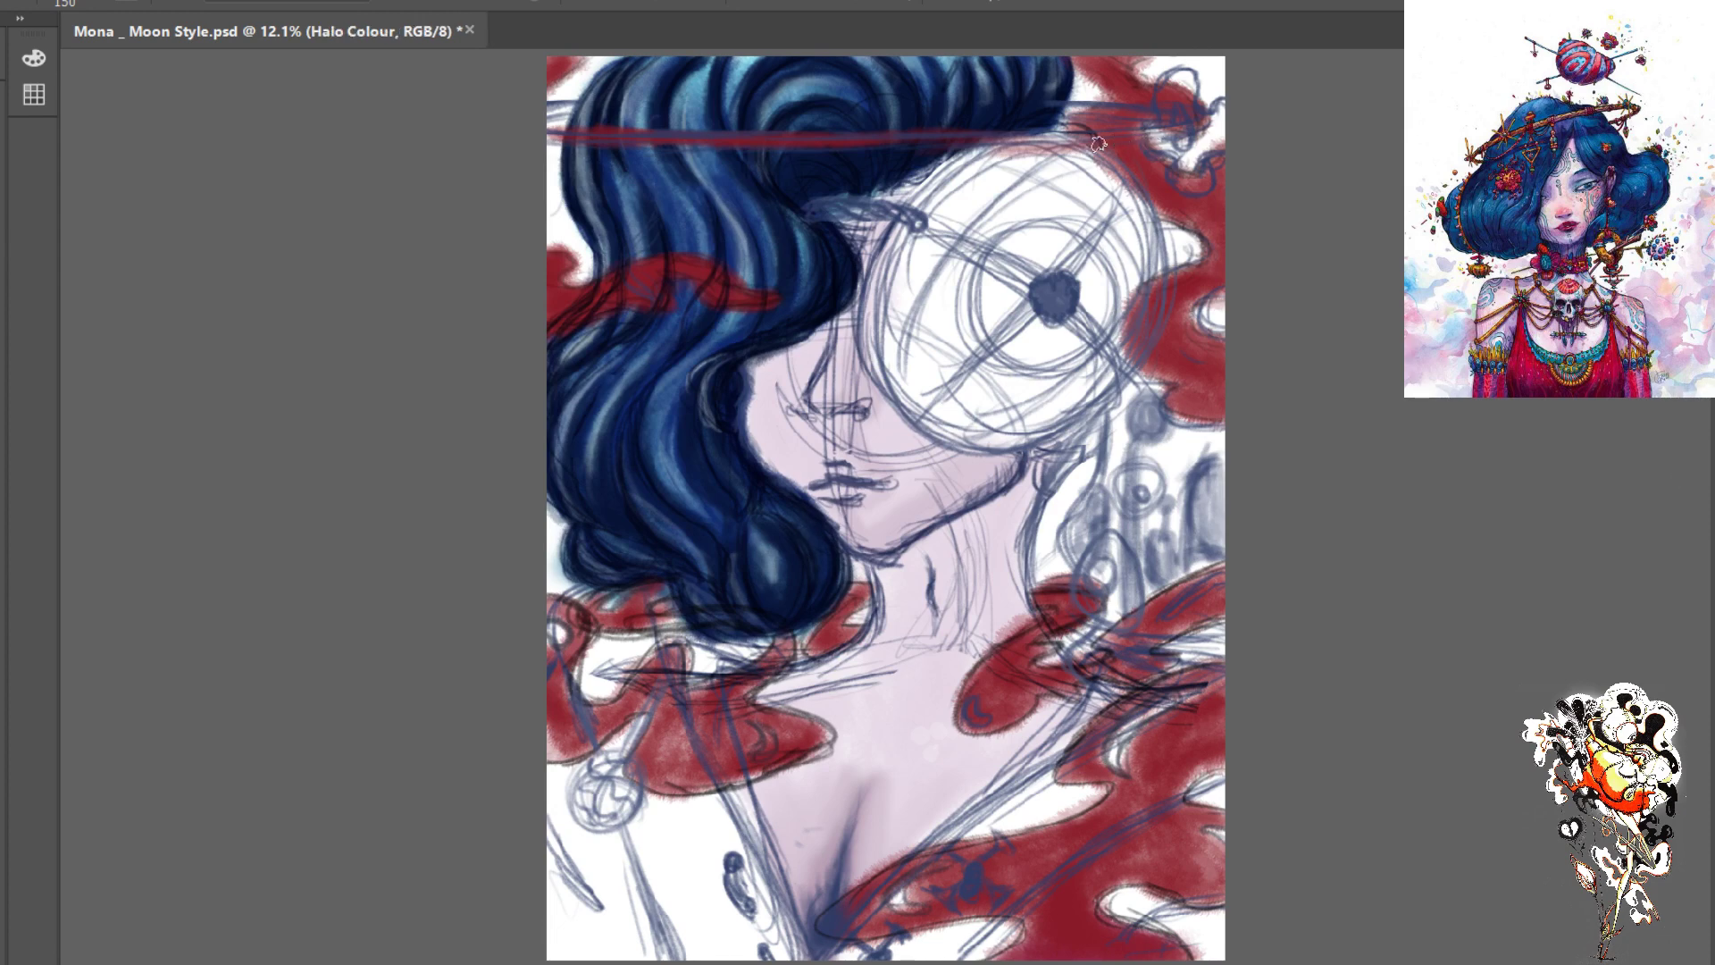
left_click_drag(1100, 143, 1005, 137)
mouse_move(689, 137)
left_mouse_down()
mouse_move(524, 119)
mouse_move(584, 108)
mouse_move(528, 120)
left_mouse_up()
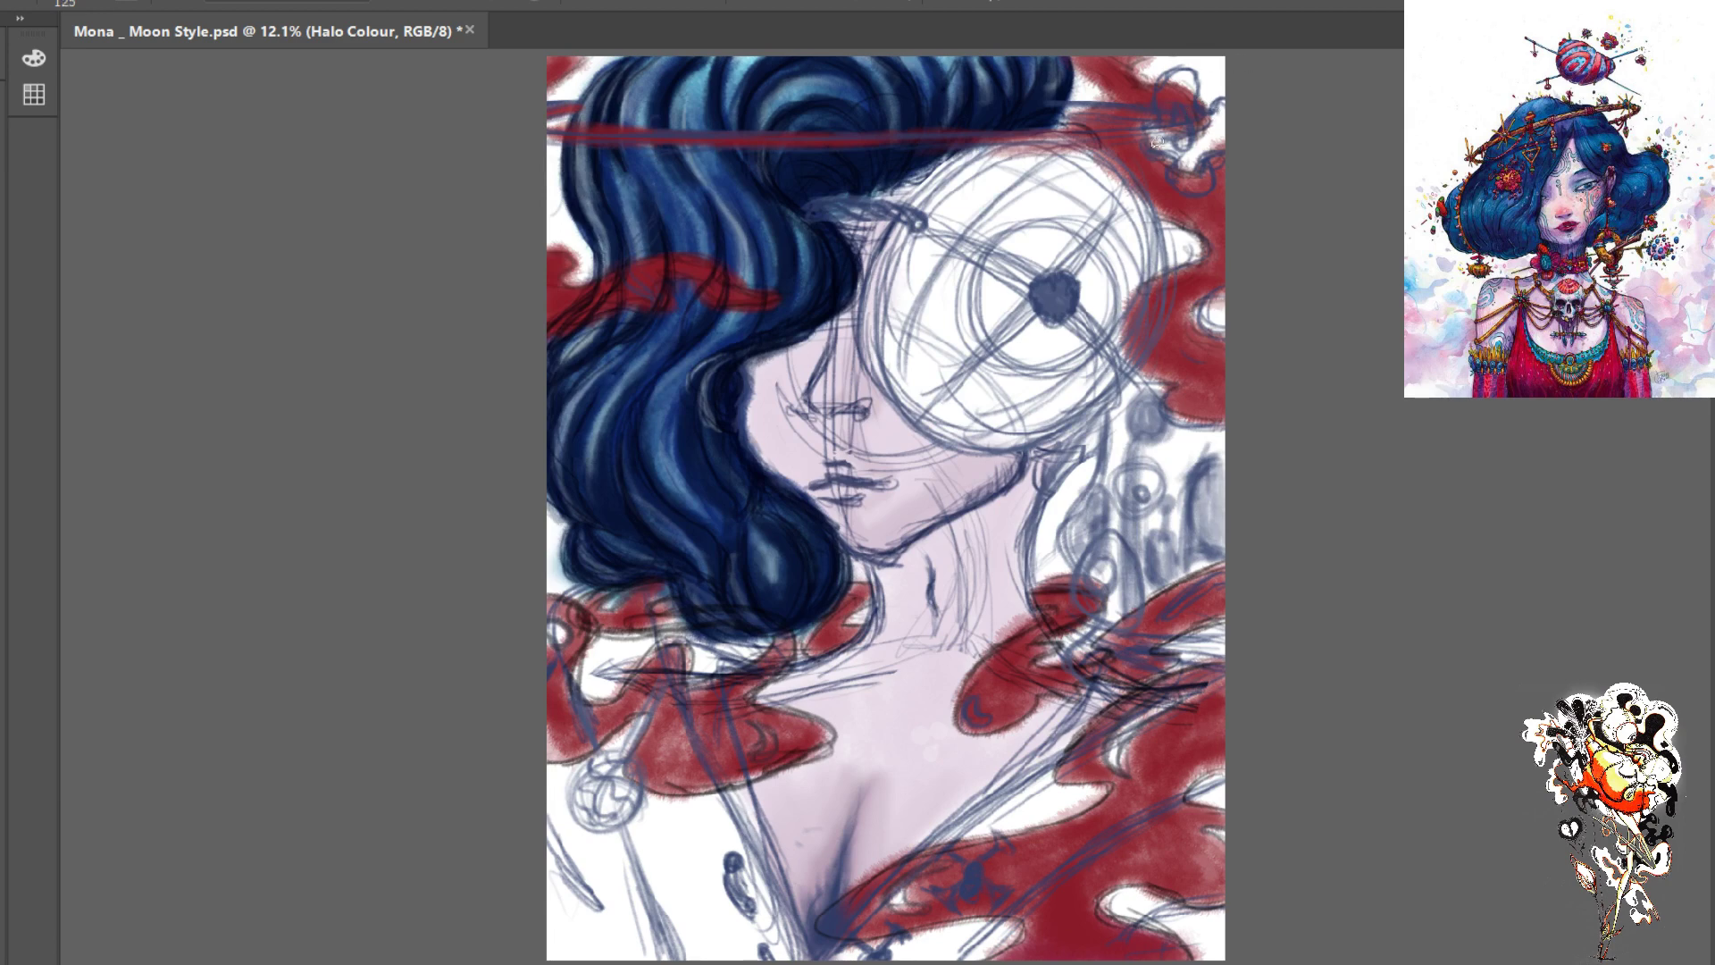
mouse_move(1161, 132)
left_mouse_down()
mouse_move(990, 141)
mouse_move(1071, 140)
left_mouse_up()
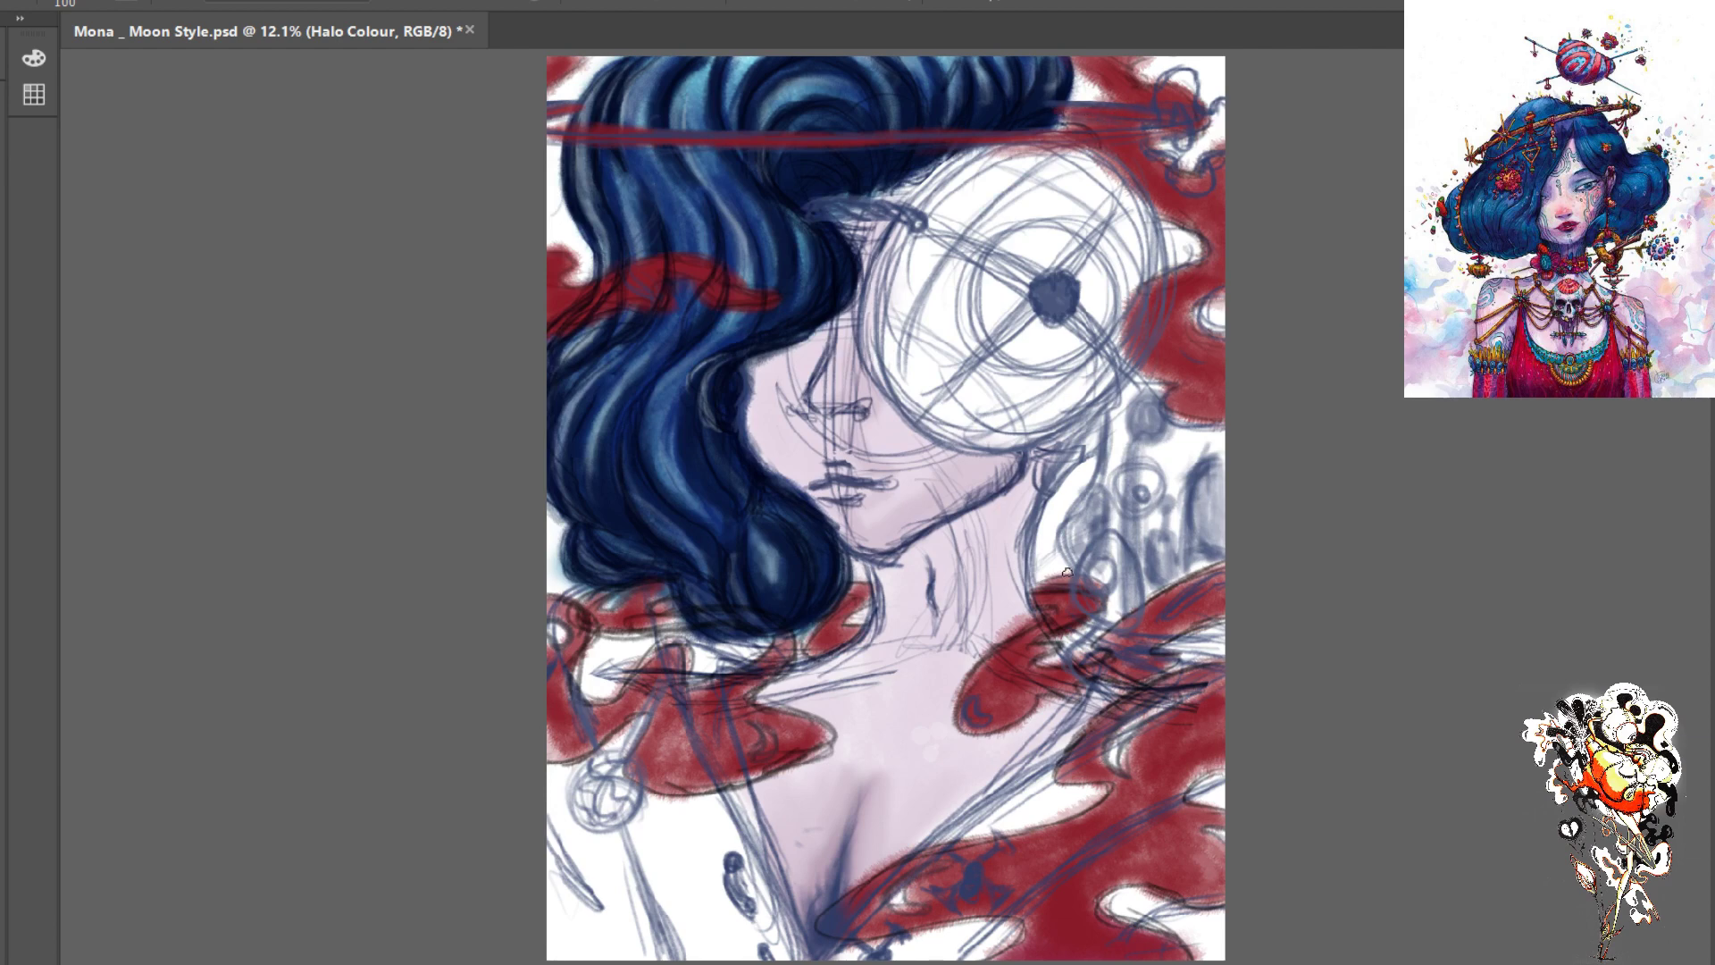
key("ctrl+minus")
key("ctrl+minus")
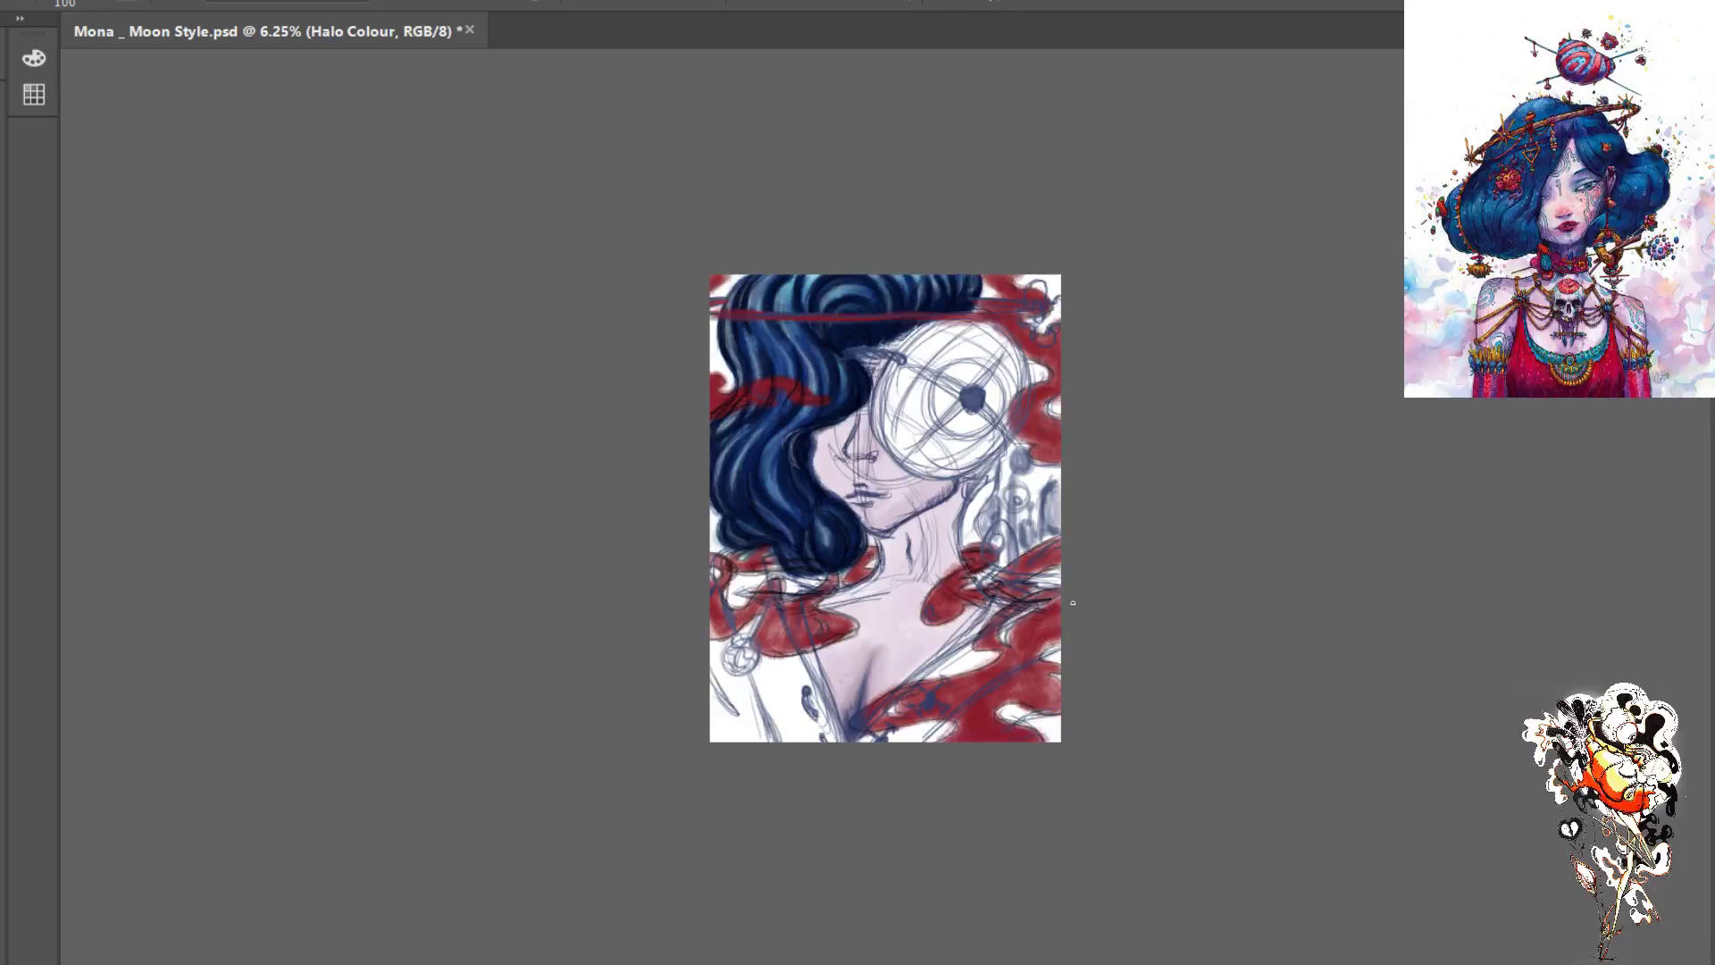